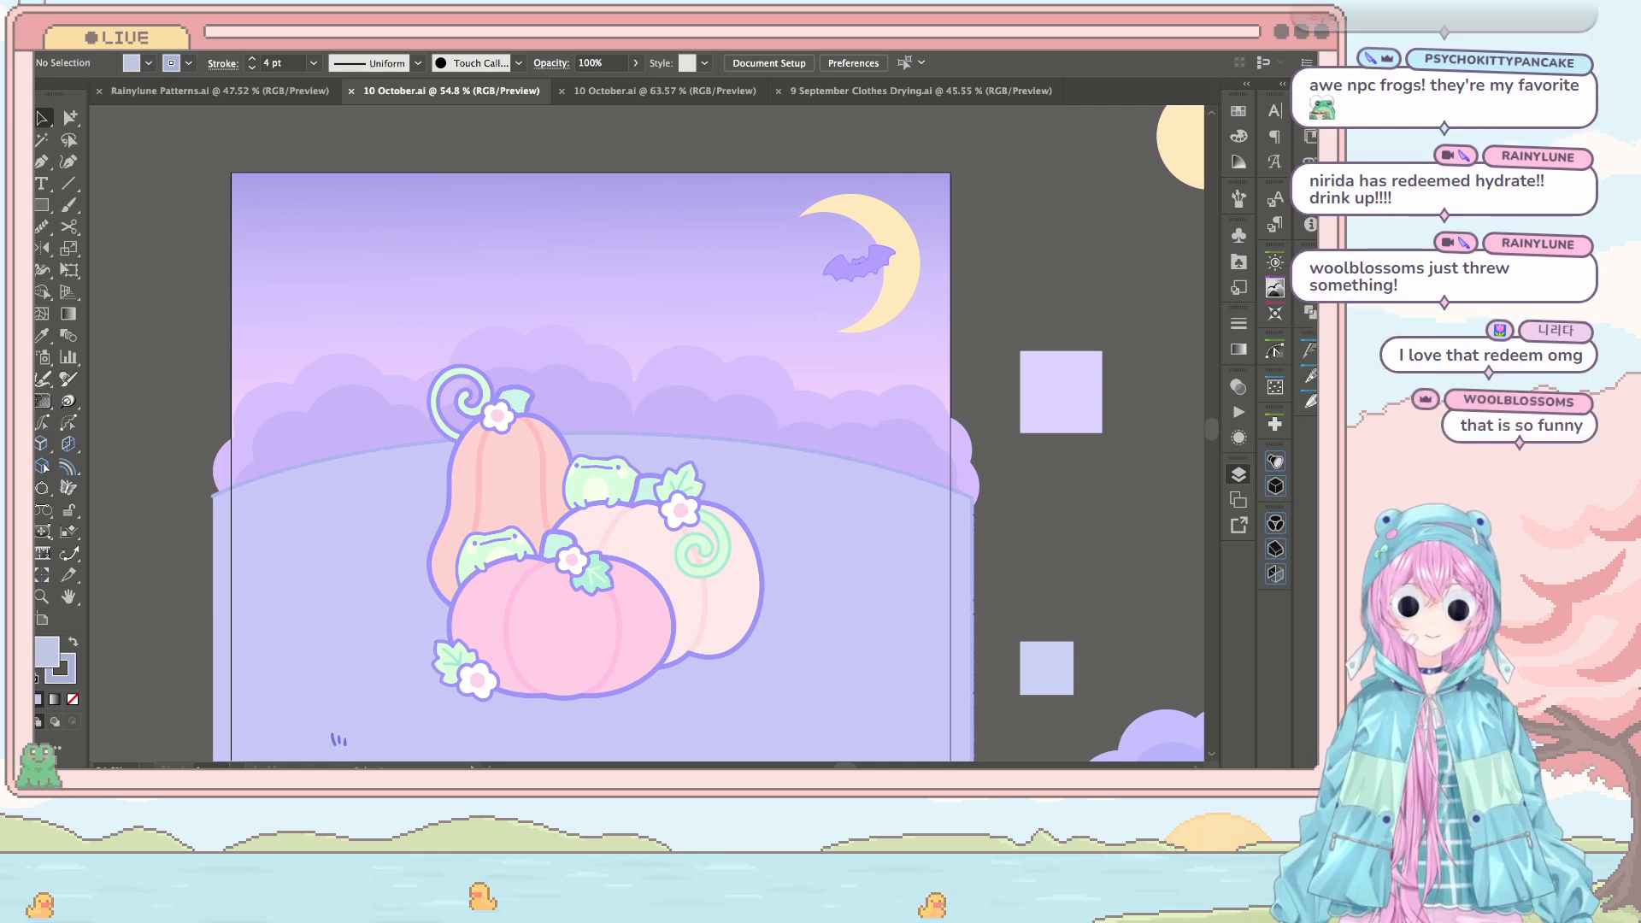
Step: Examine the pumpkin scene across the artboard, checking the sky, background clouds, pumpkins and grassy ground
scroll(560, 513, down, 3)
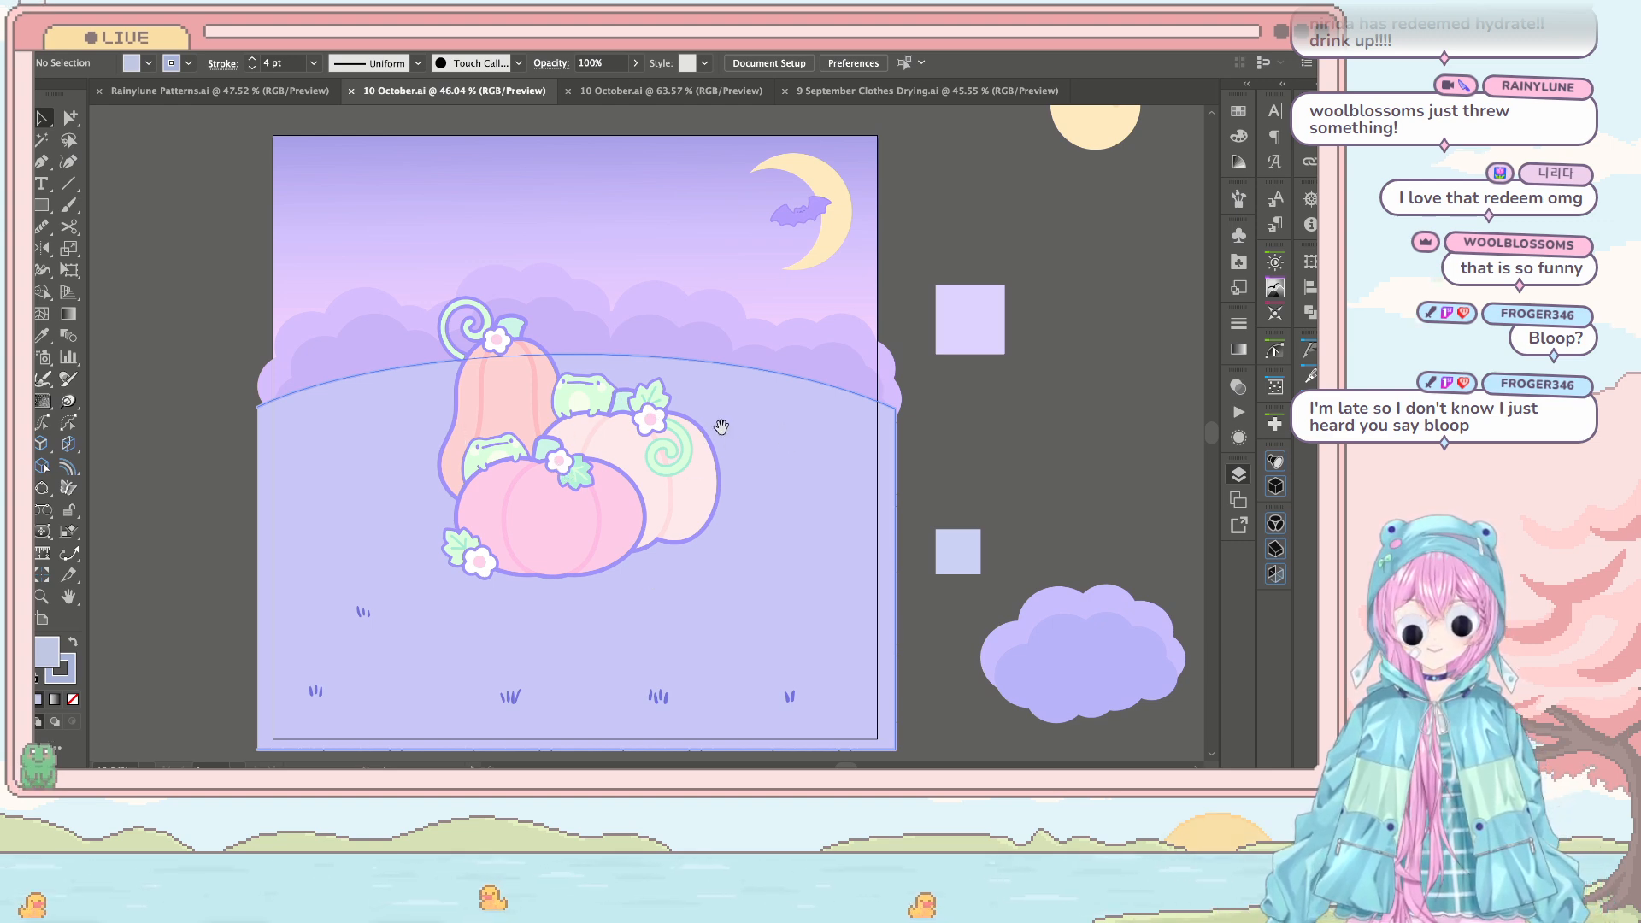
drag(721, 428, 590, 302)
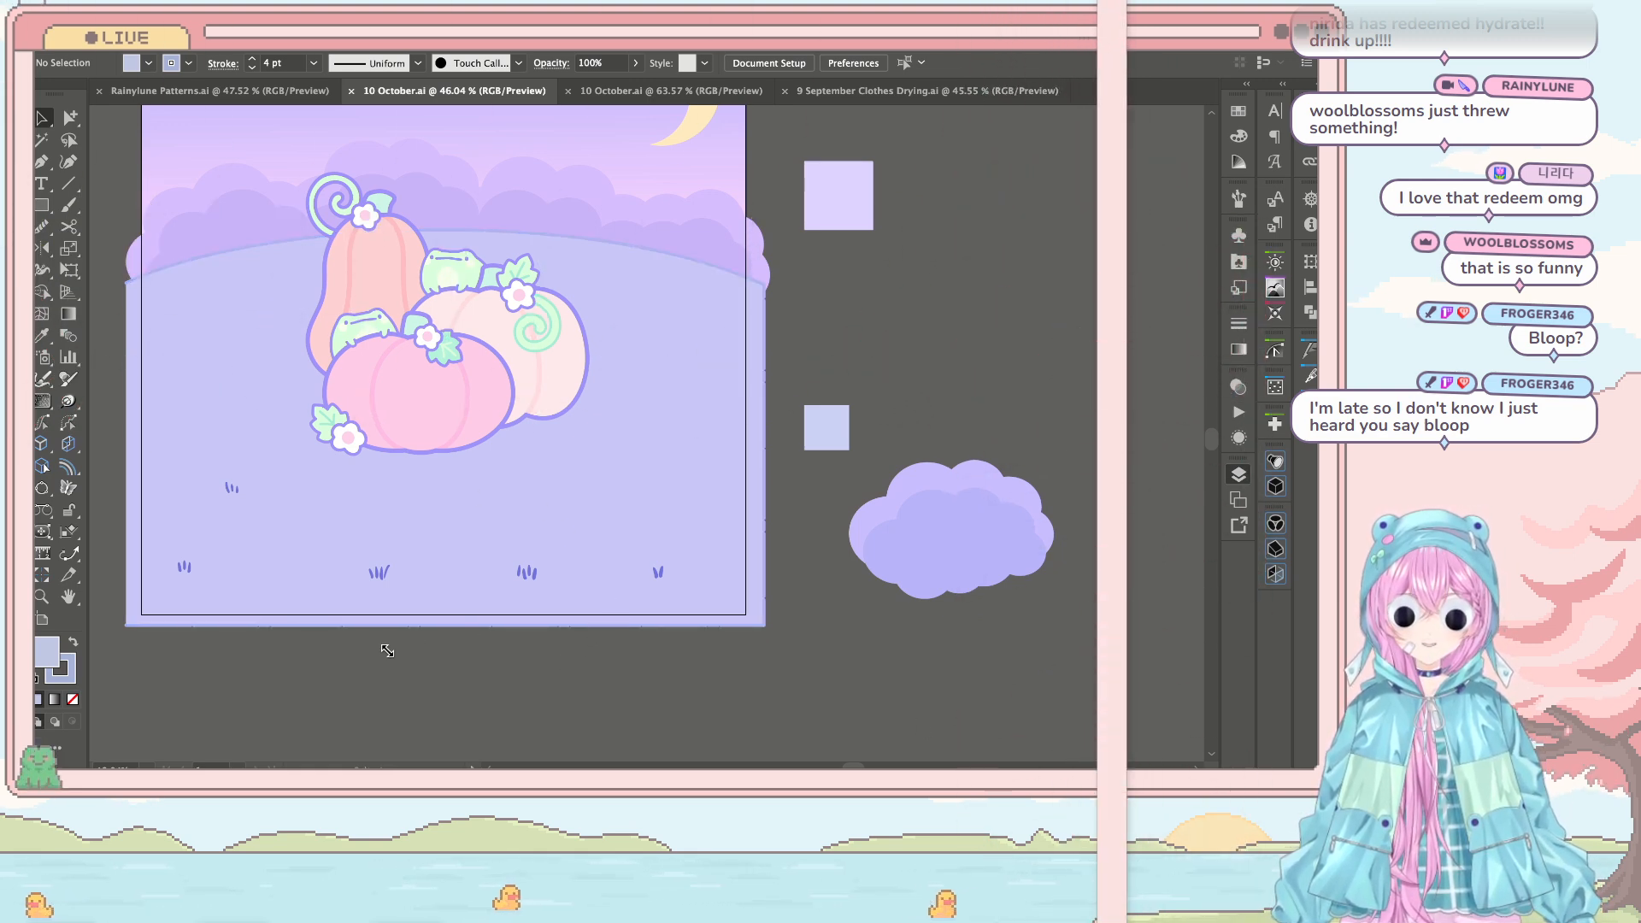
scroll(569, 427, left, 10)
scroll(569, 427, up, 2)
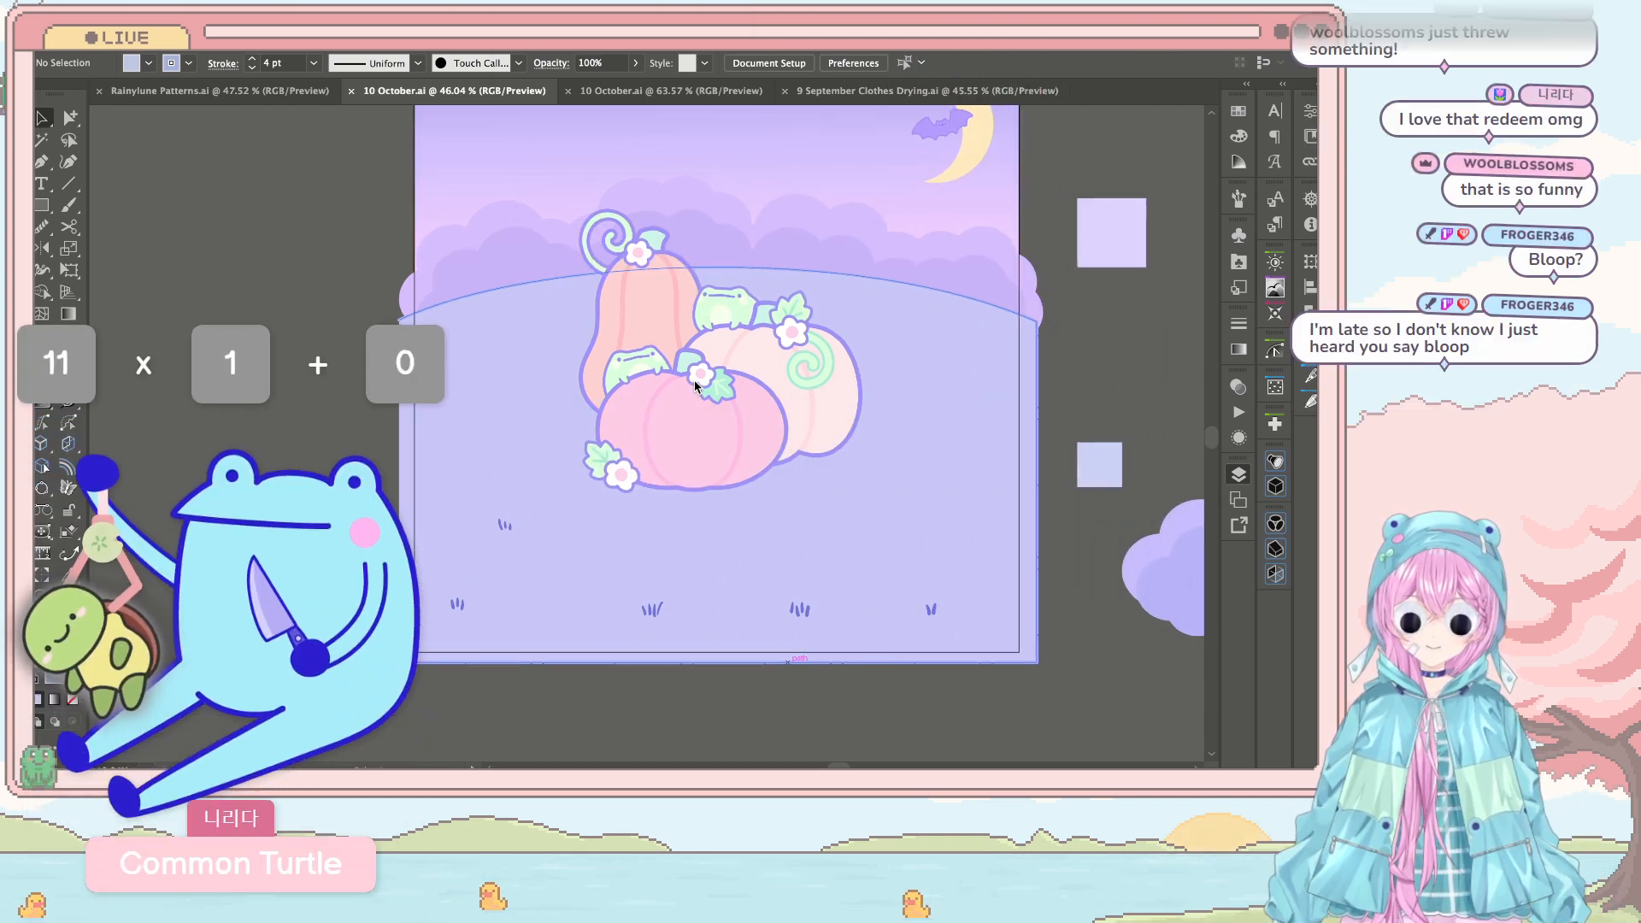
scroll(598, 398, up, 3)
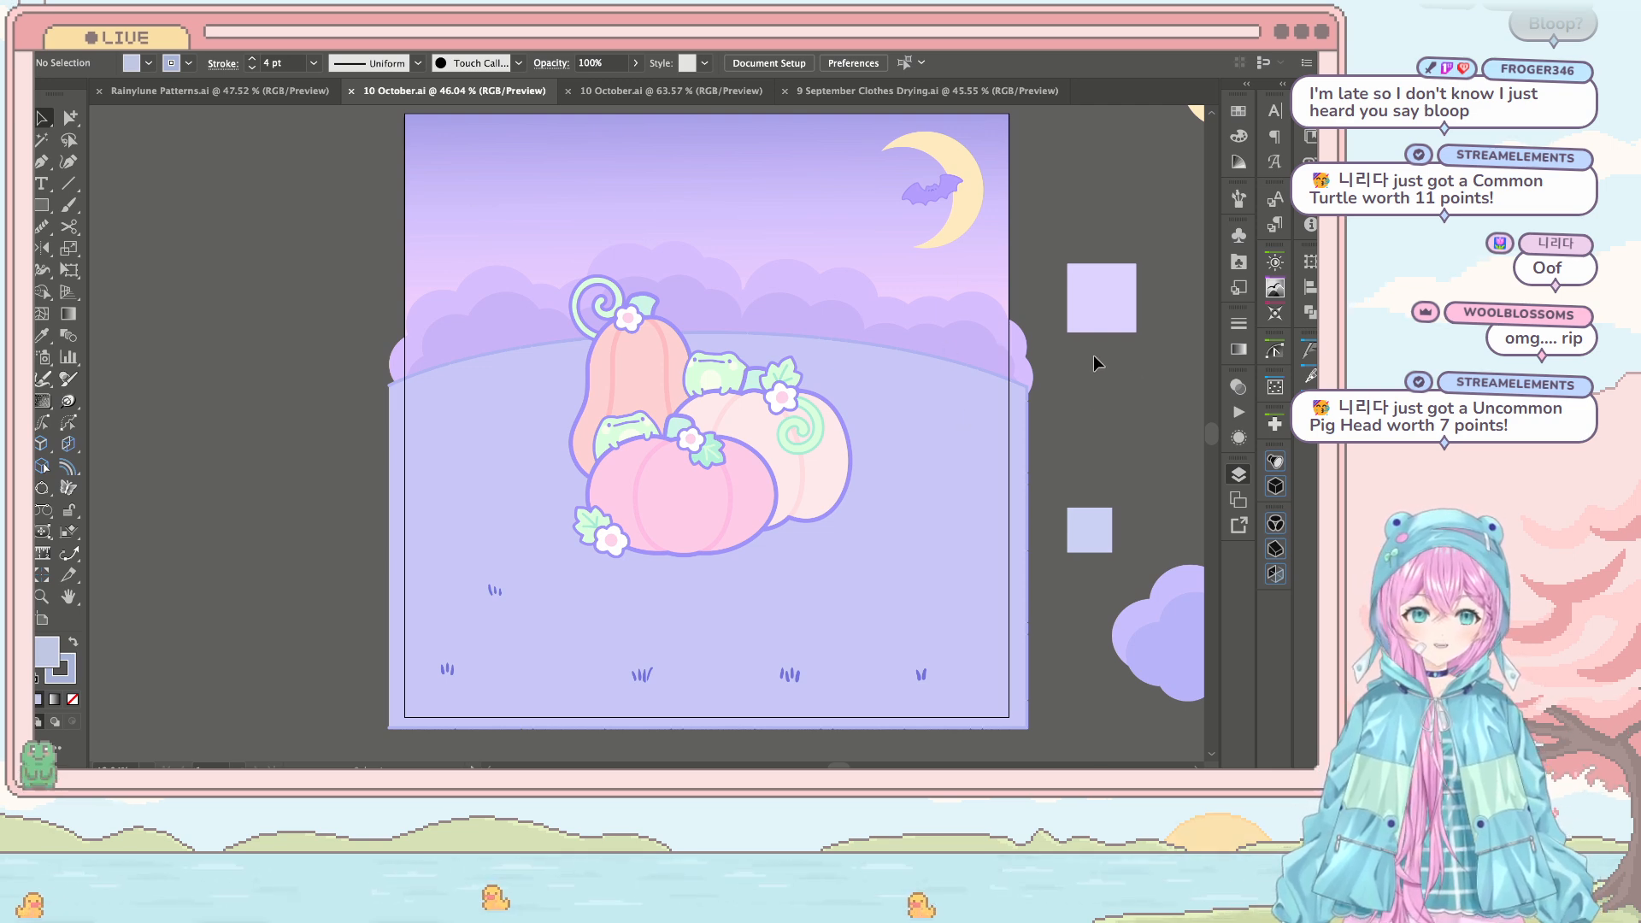
scroll(706, 356, up, 3)
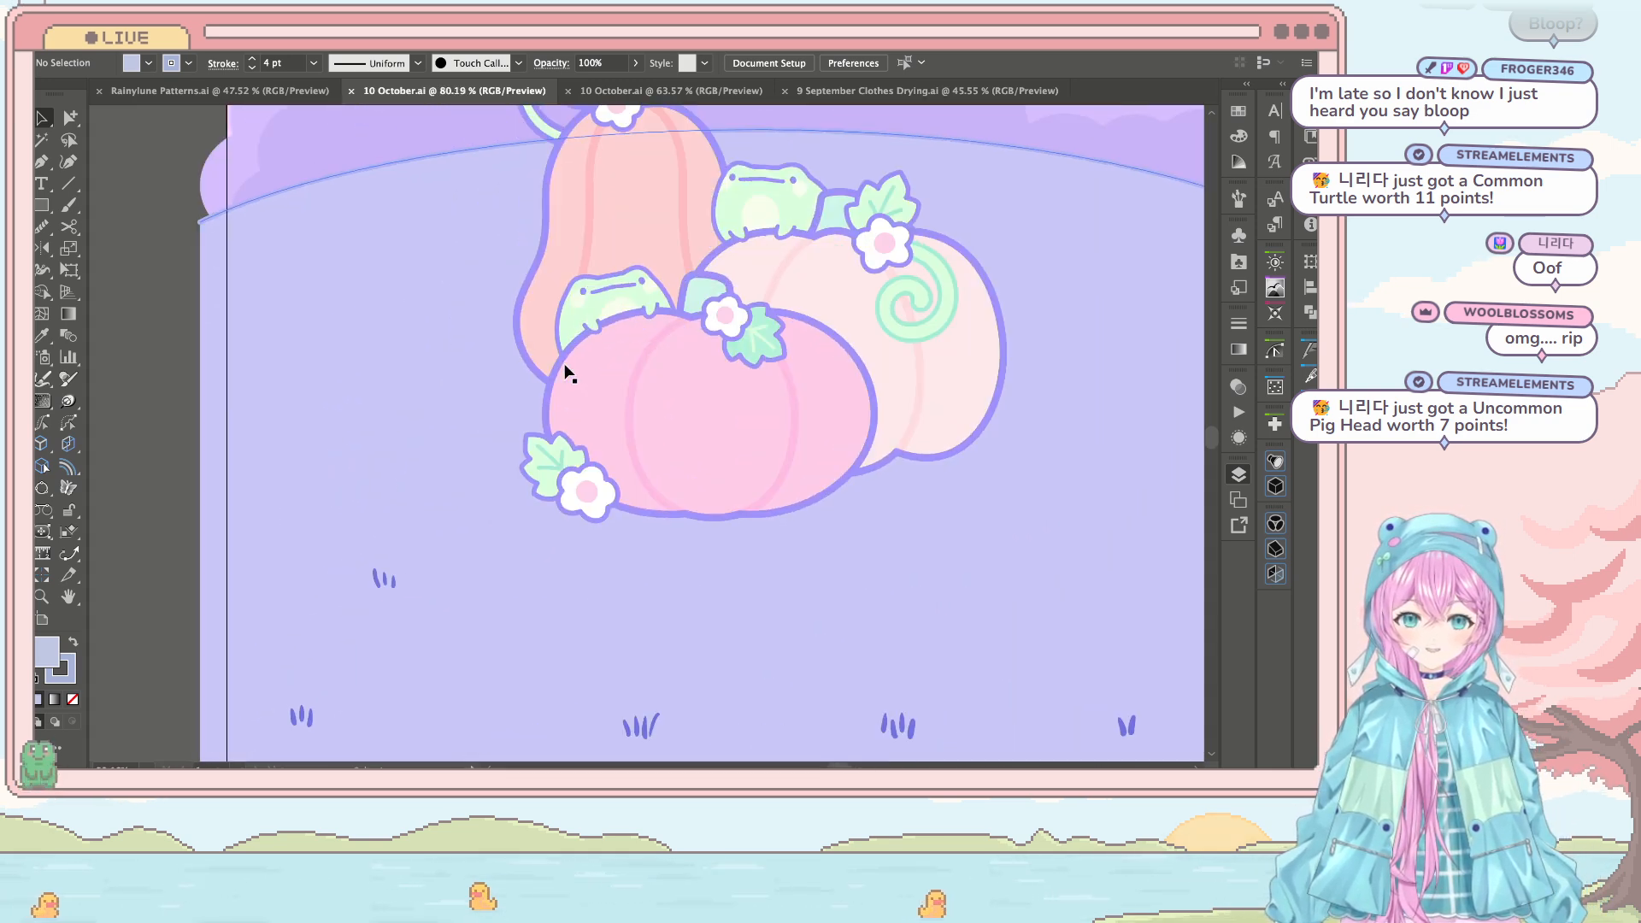
scroll(660, 256, right, 2)
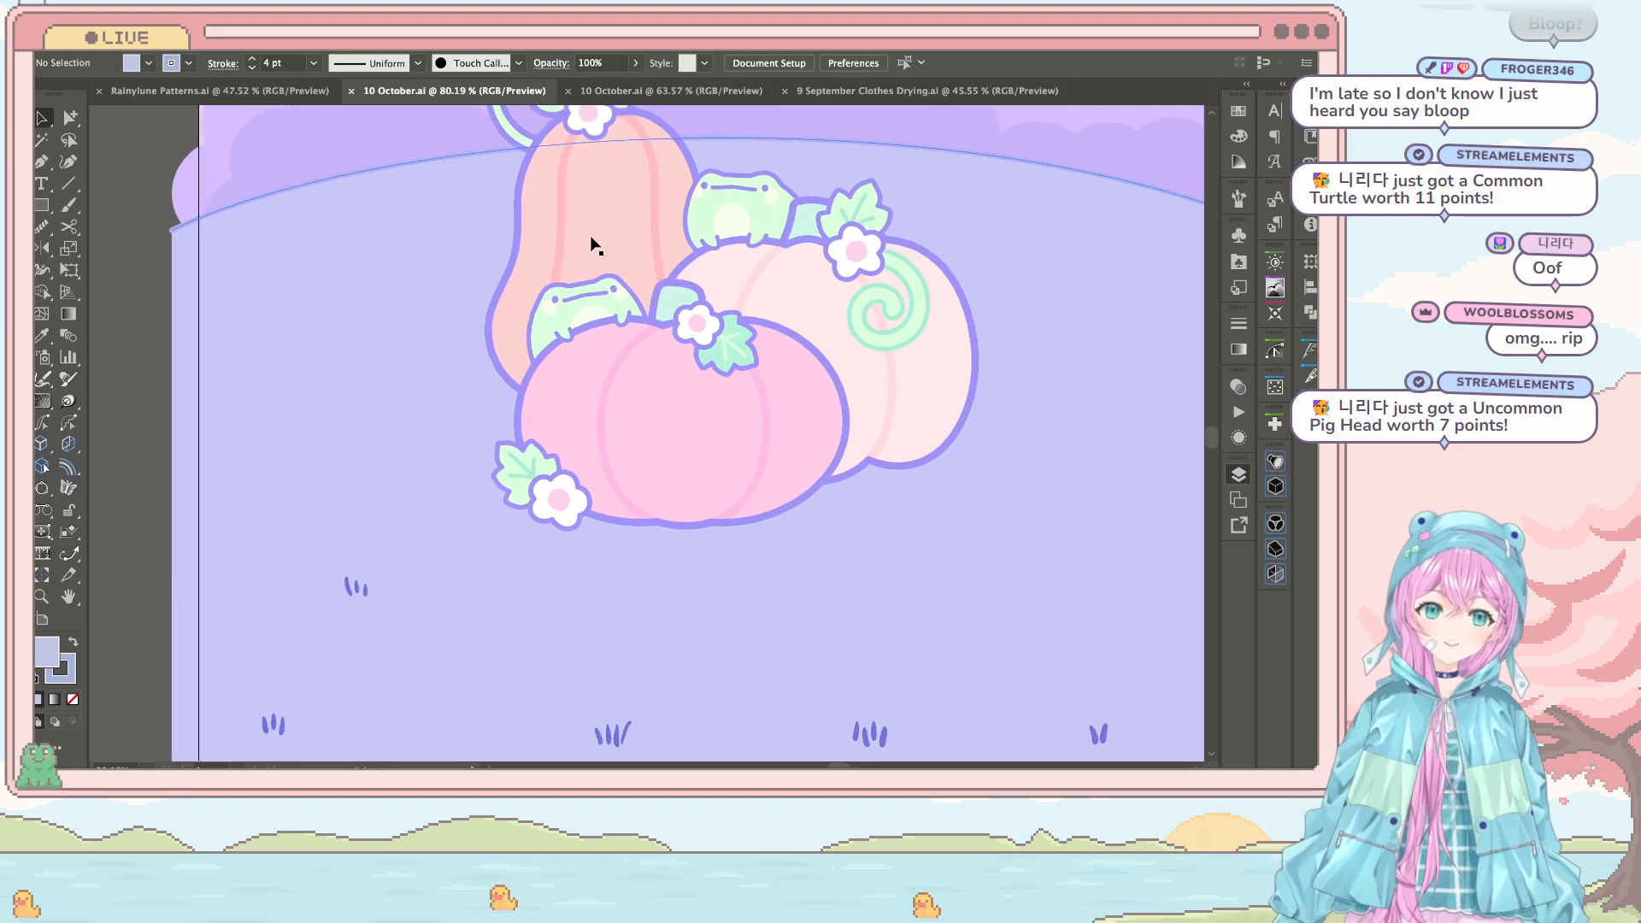
scroll(567, 383, down, 2)
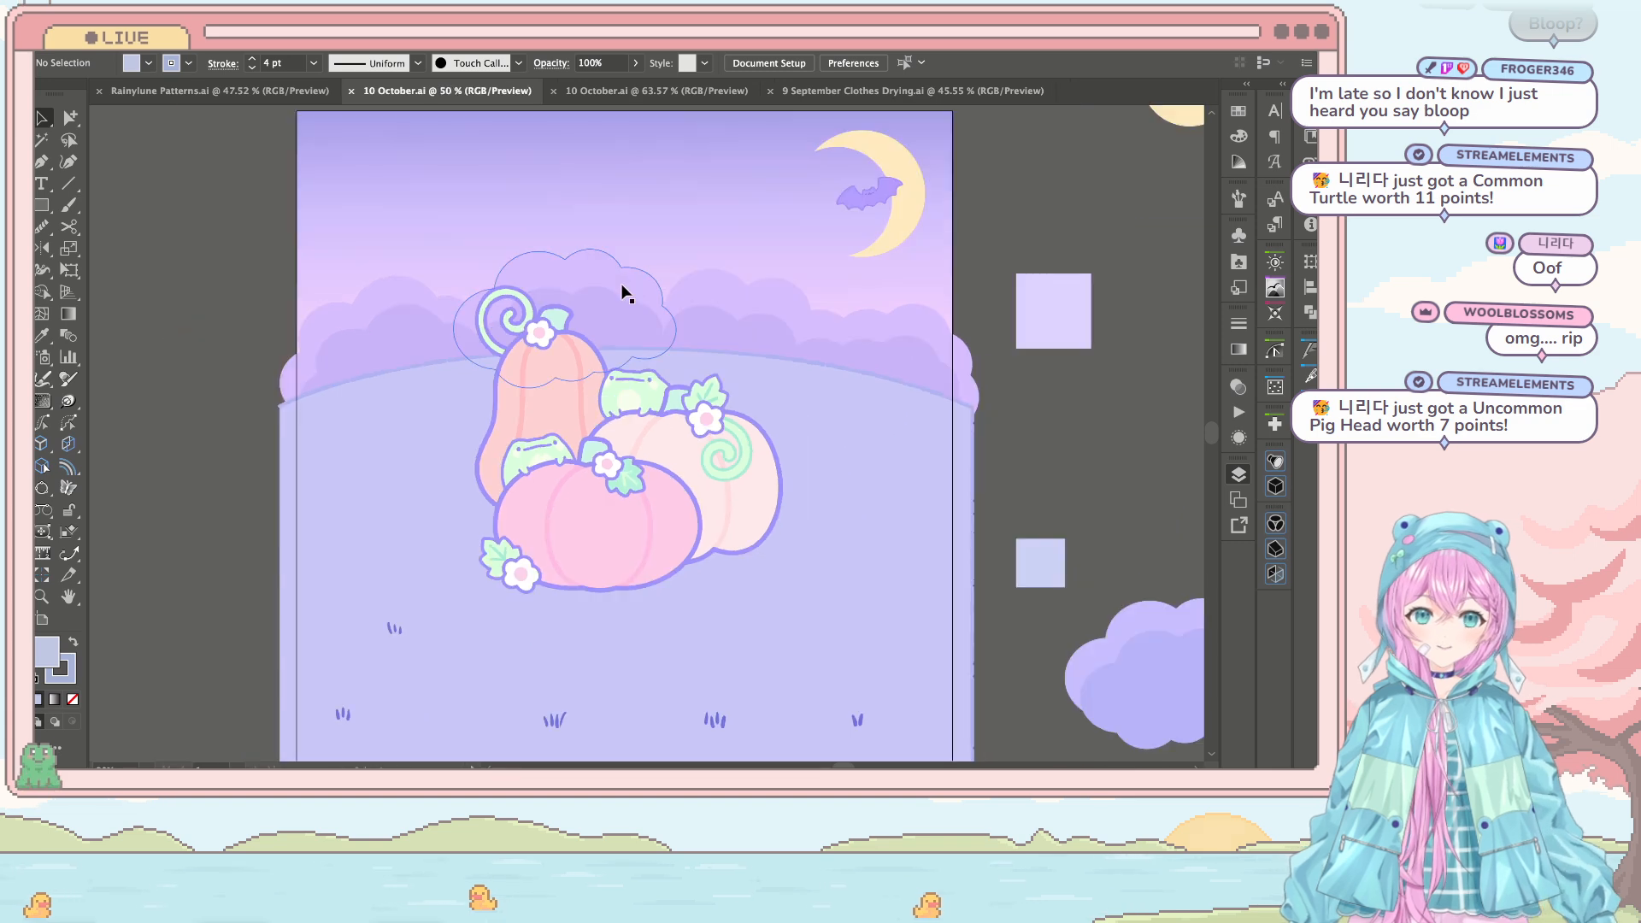
drag(910, 330, 858, 310)
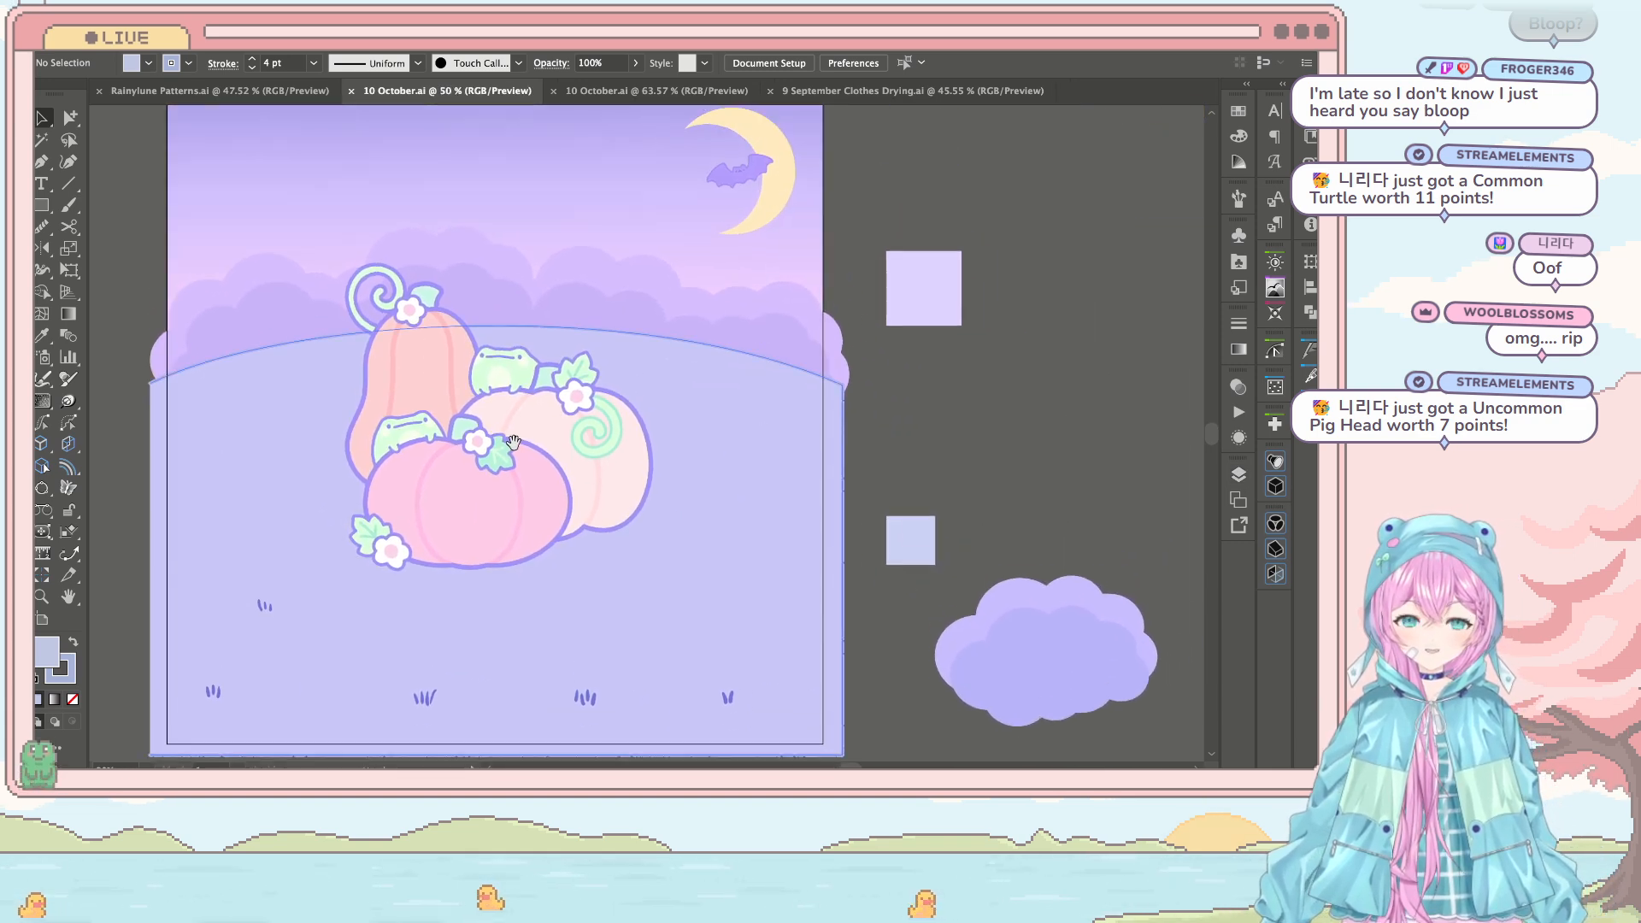
drag(513, 442, 718, 342)
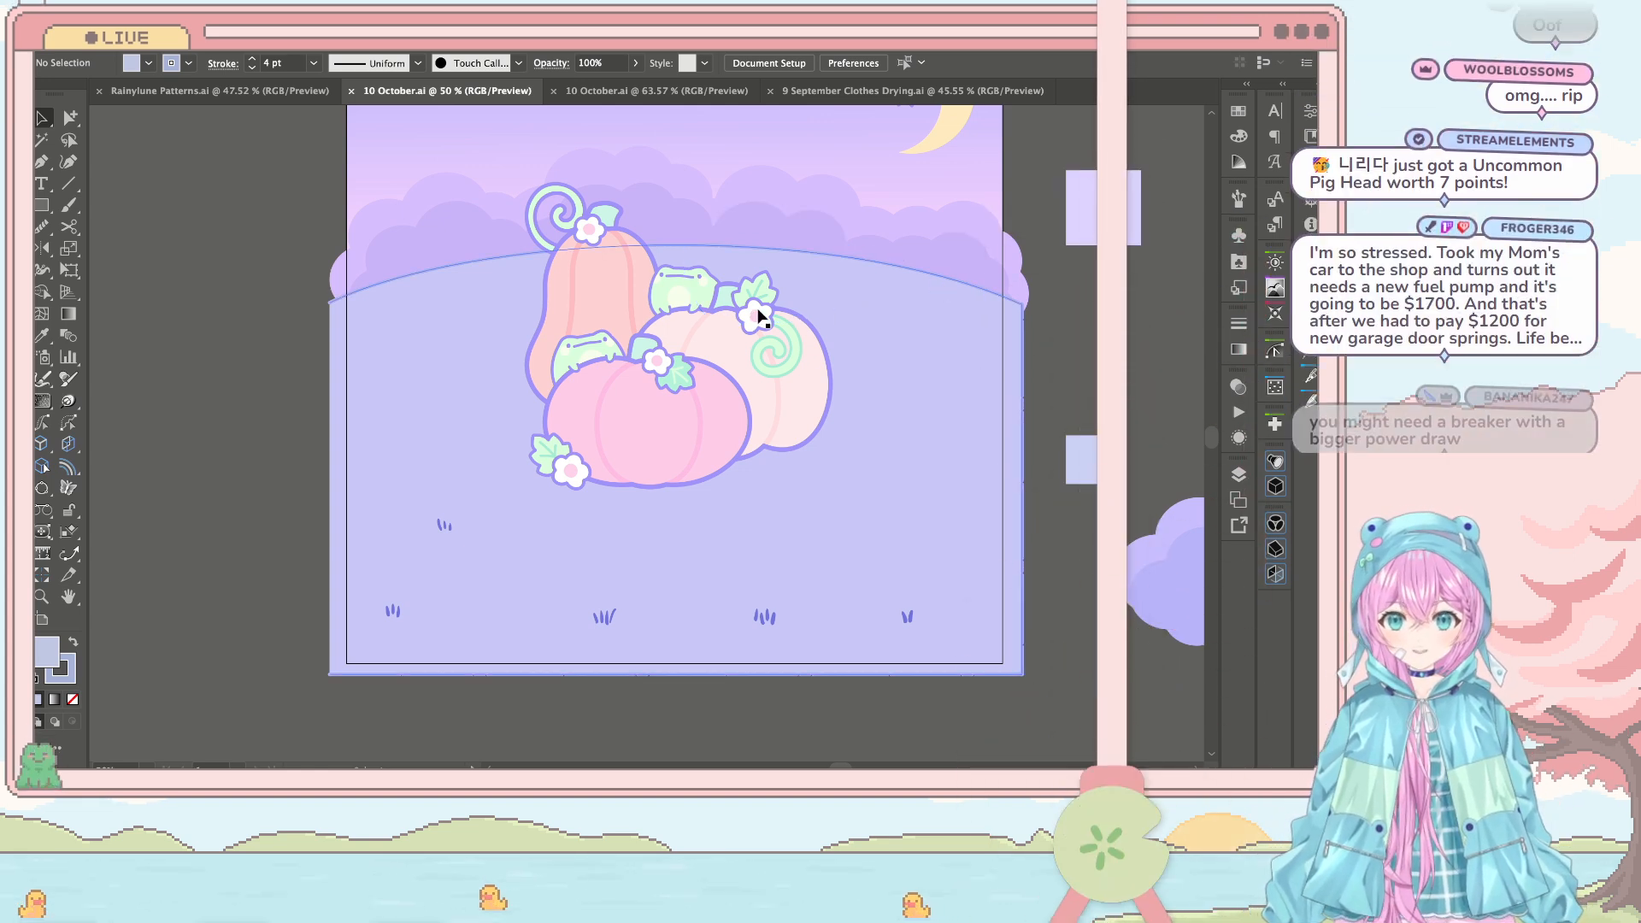
drag(681, 348, 743, 382)
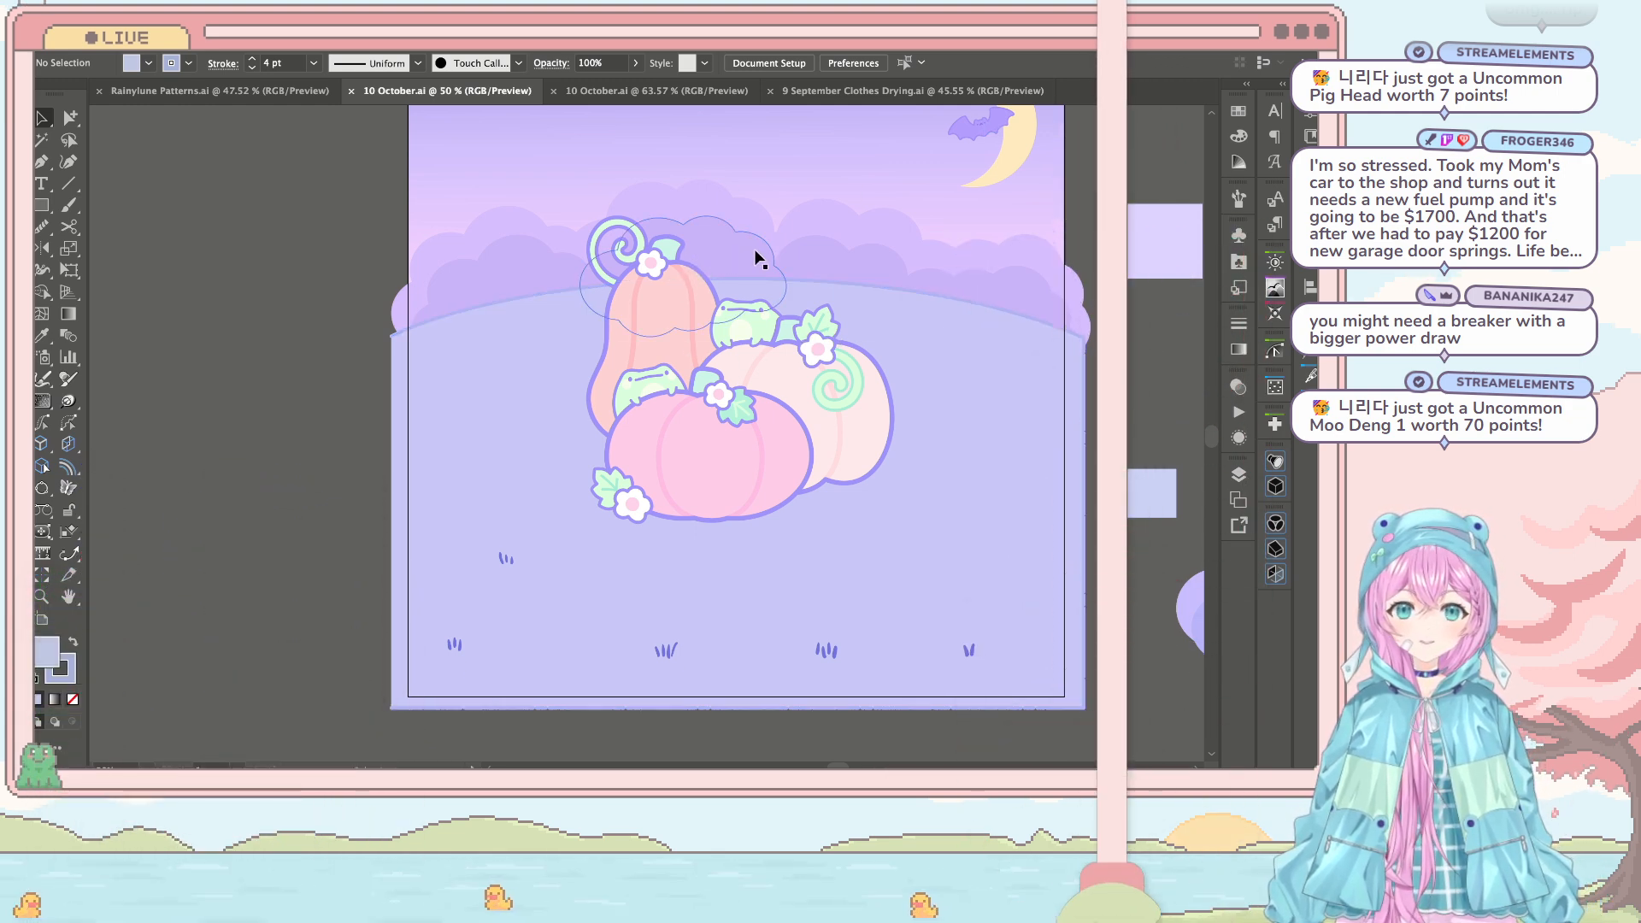
scroll(853, 235, up, 3)
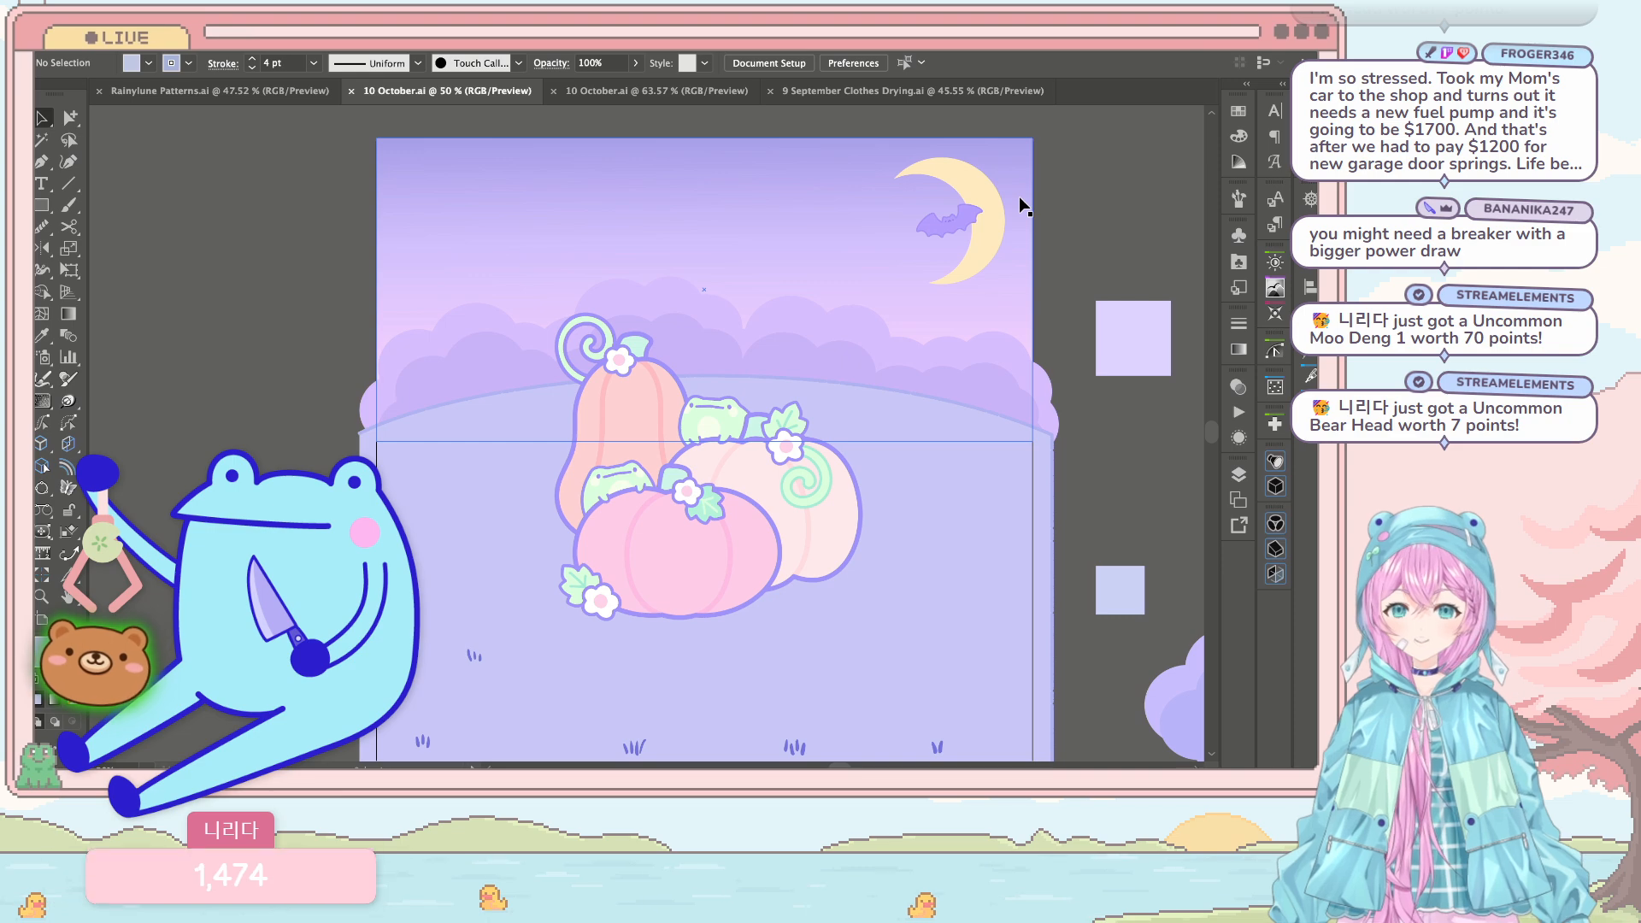
scroll(1095, 202, up, 4)
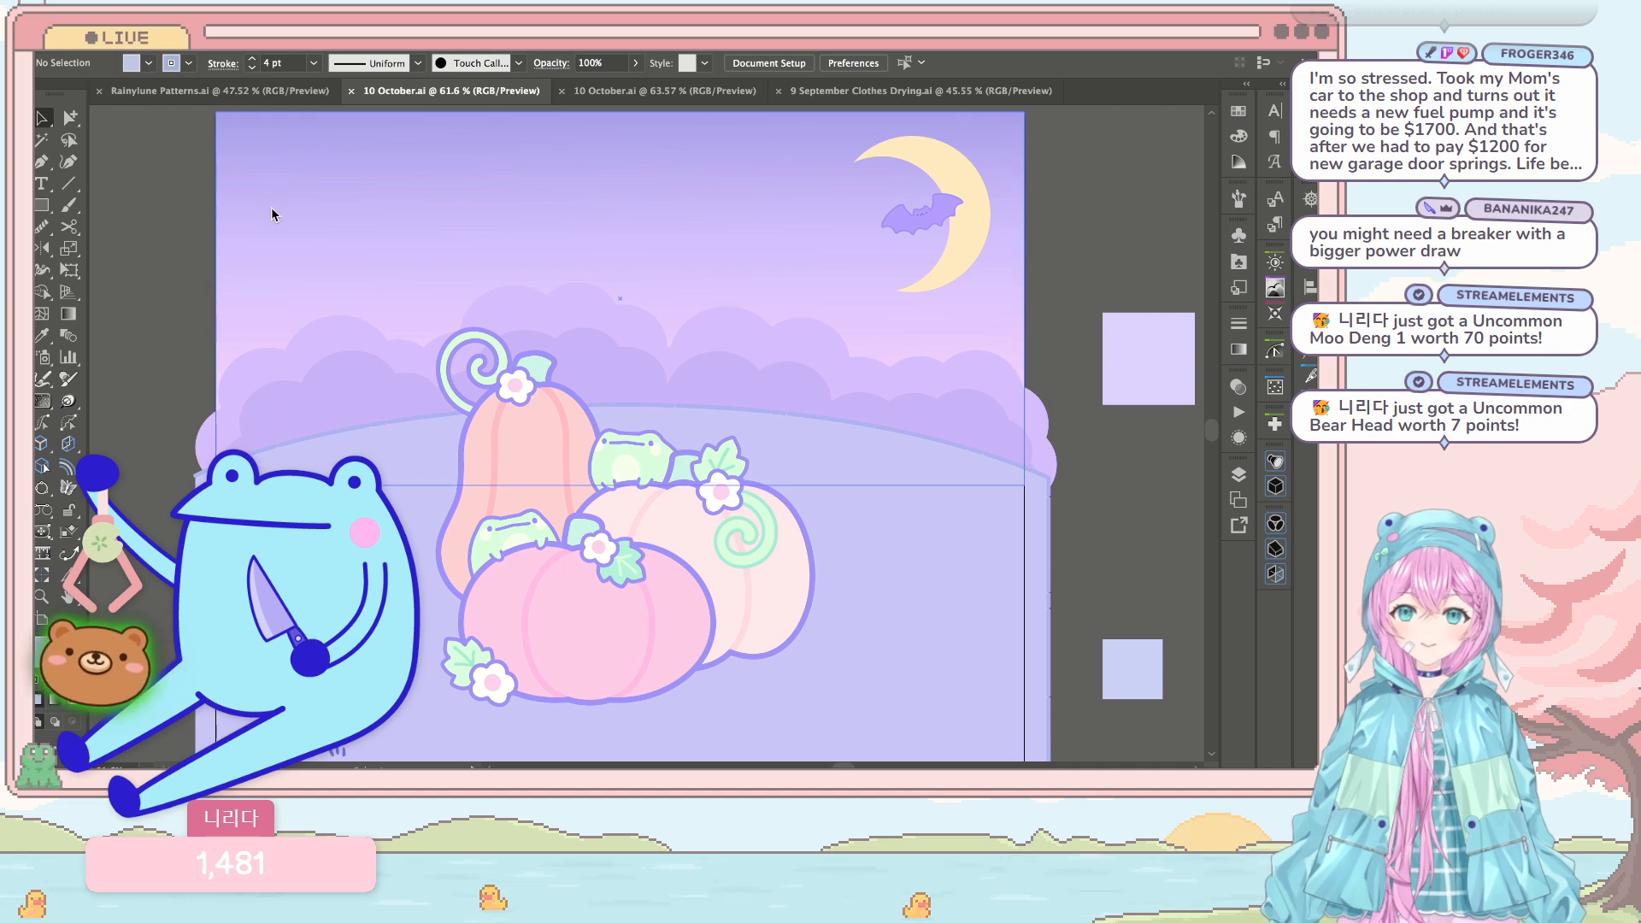
scroll(694, 247, left, 4)
scroll(694, 247, down, 3)
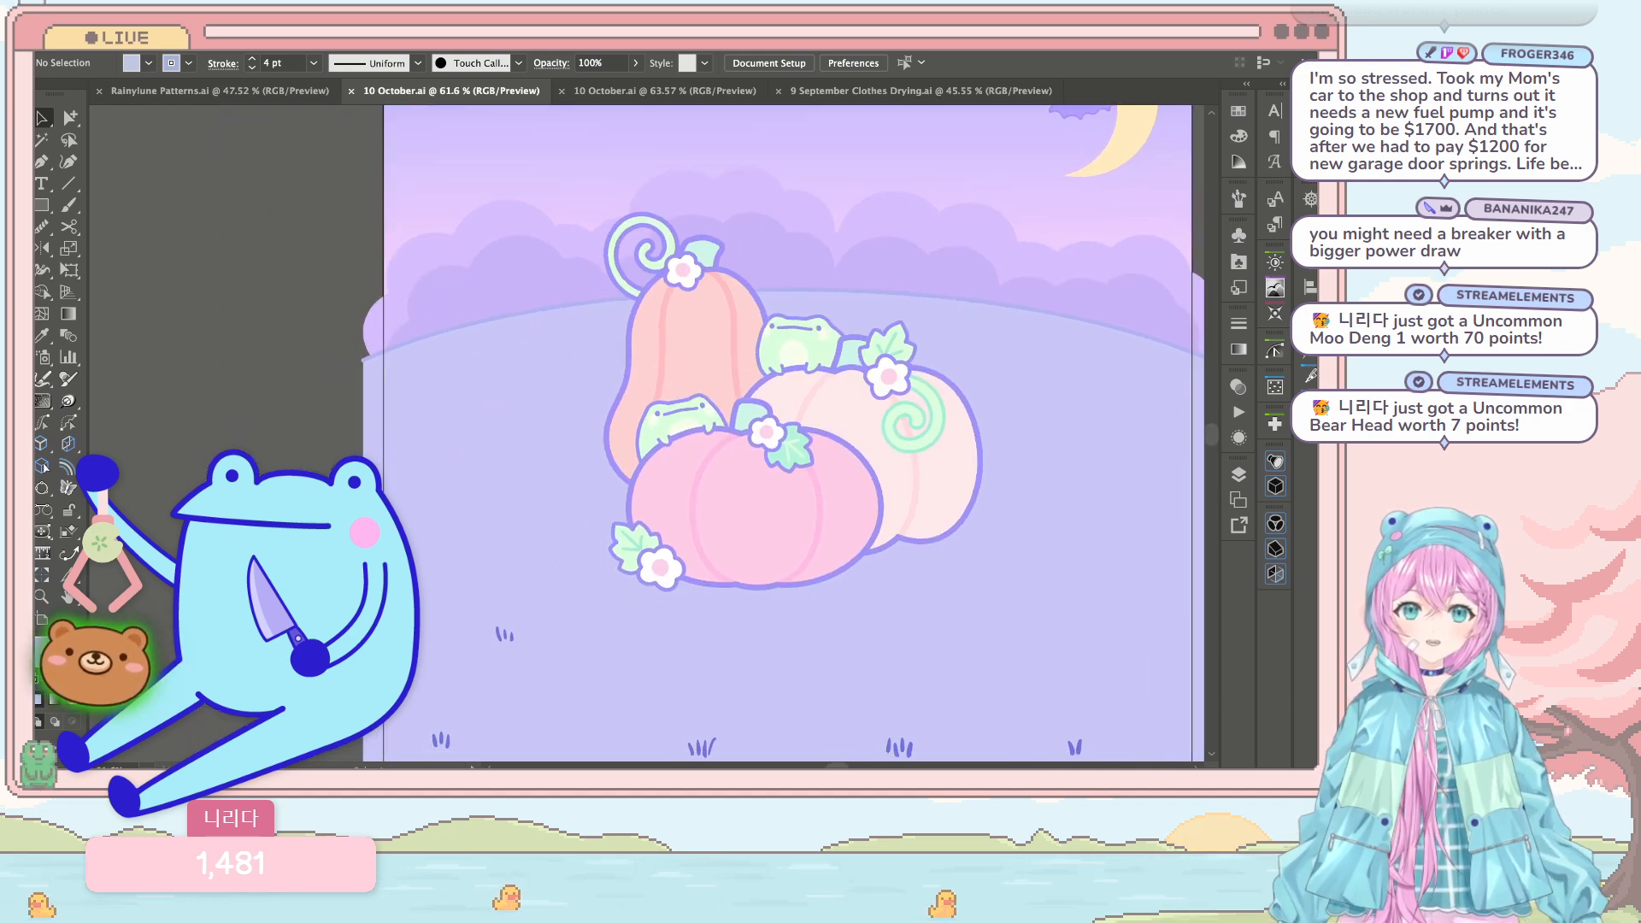
scroll(263, 633, up, 1)
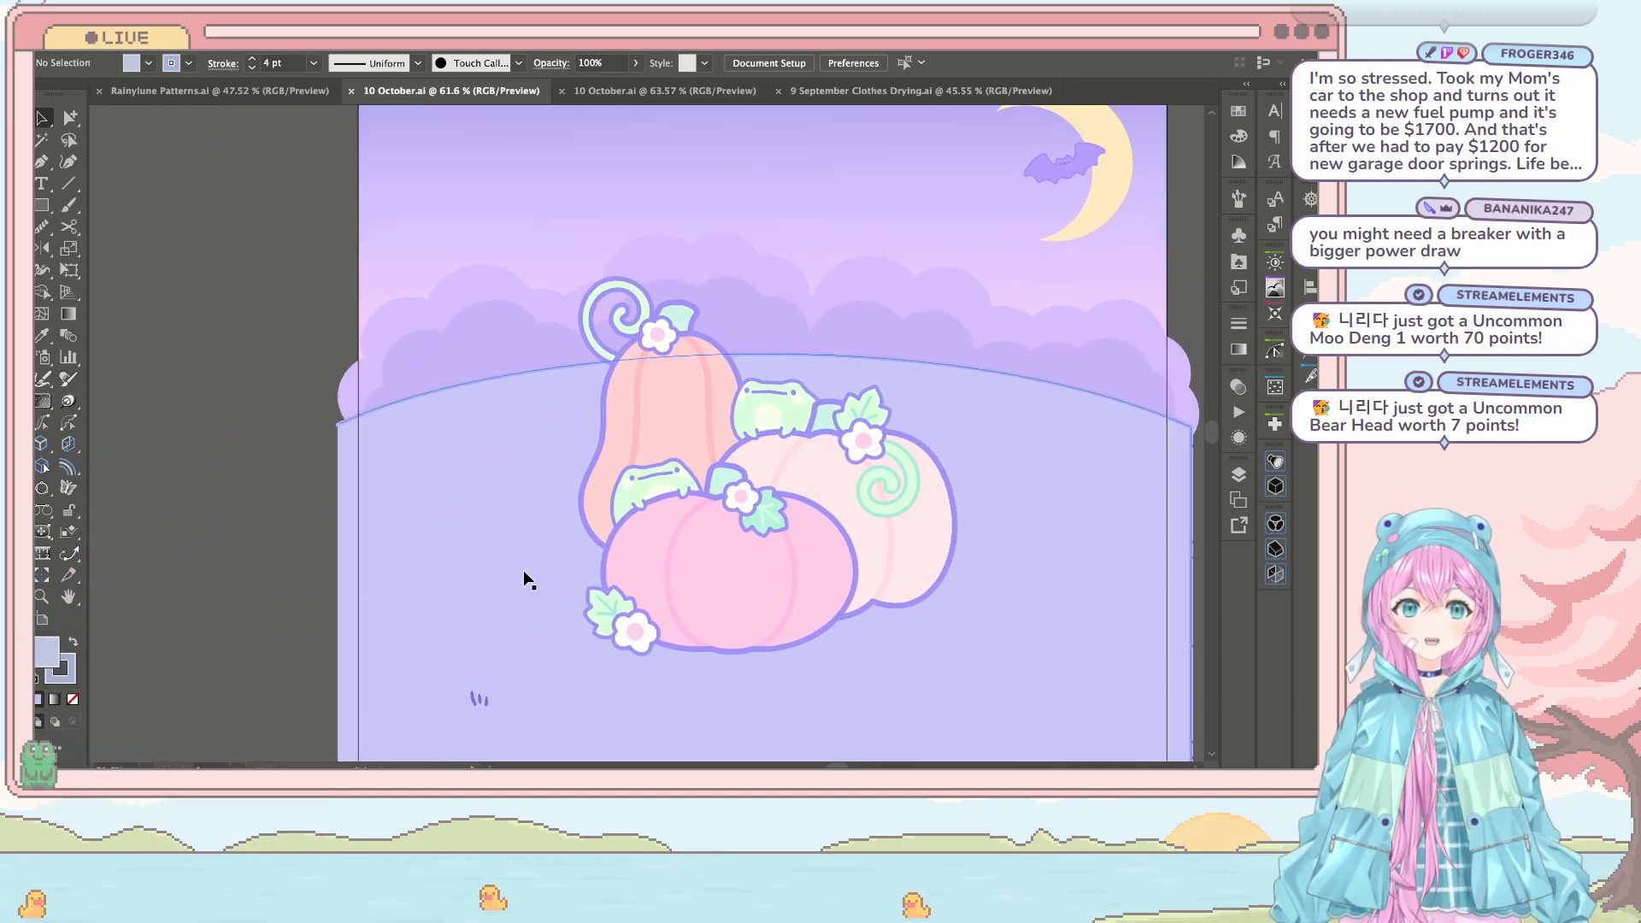
scroll(523, 571, down, 3)
scroll(587, 441, up, 3)
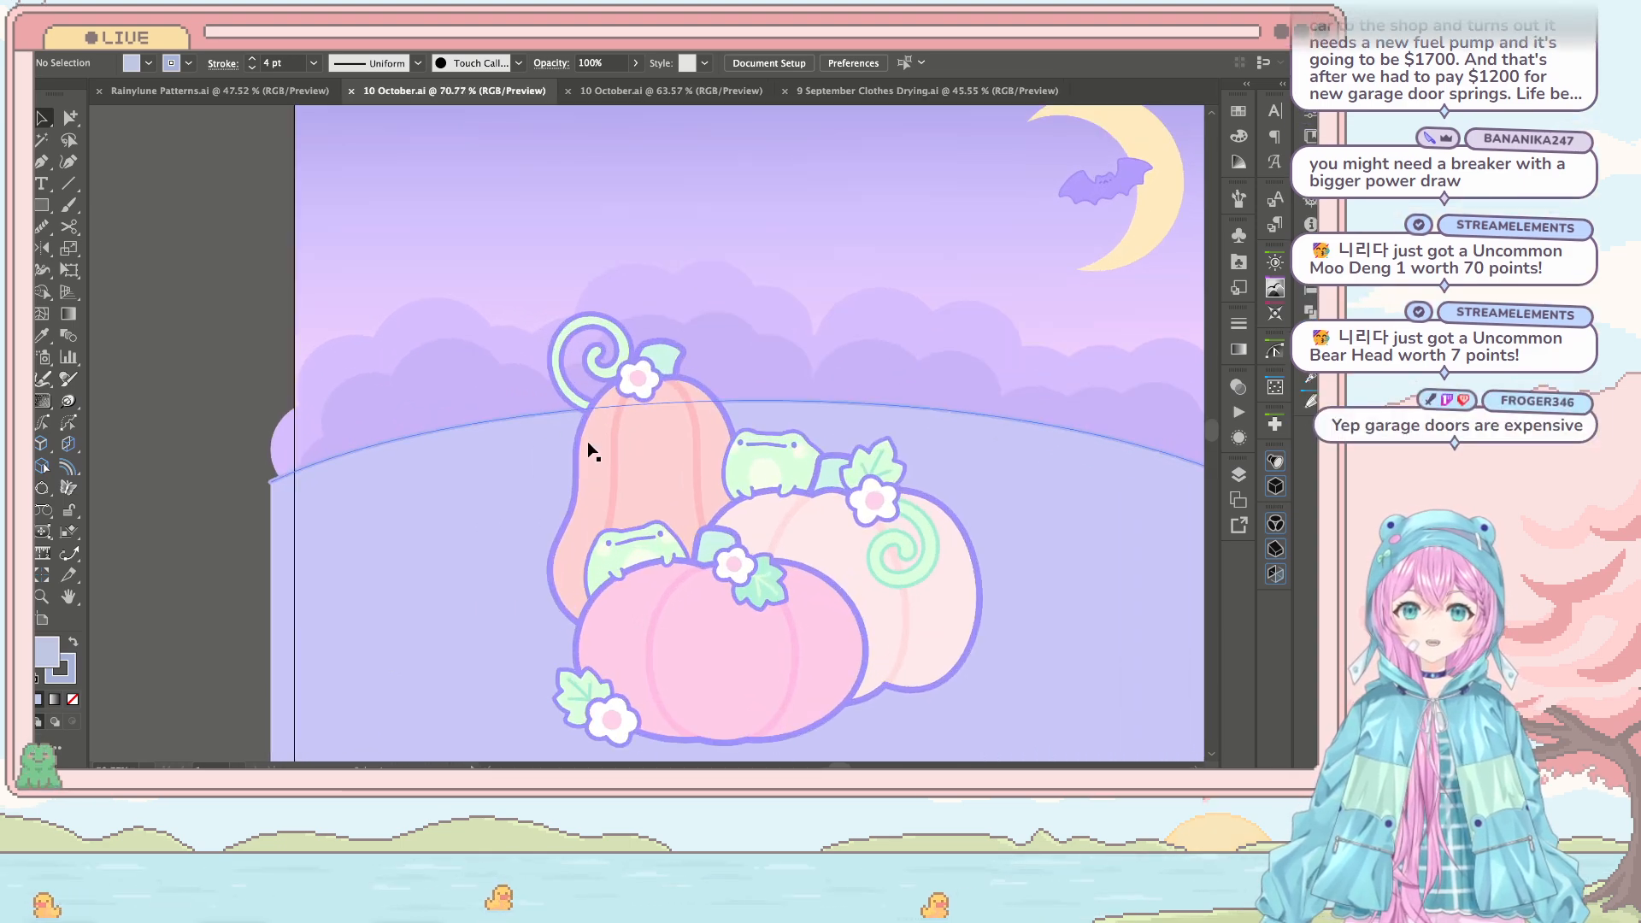
Step: Enlarge the two-tone cloud at the artboard's left edge to about 3.68 by 2.76 in and shift it slightly upward
scroll(465, 356, left, 4)
key(a)
click(536, 342)
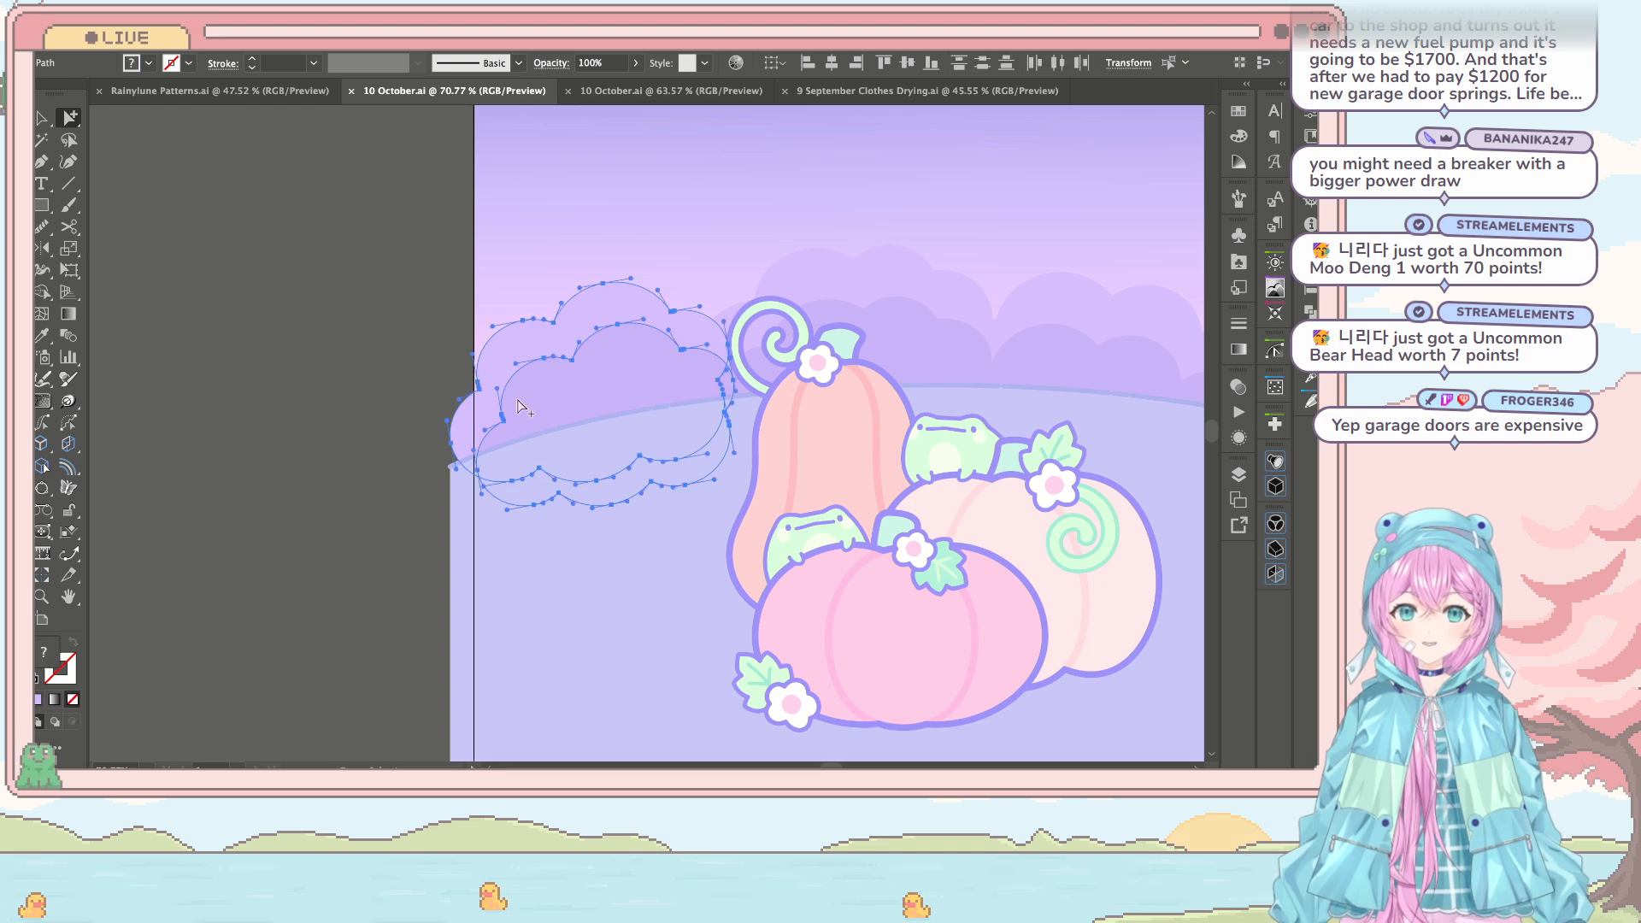
drag(469, 535, 451, 541)
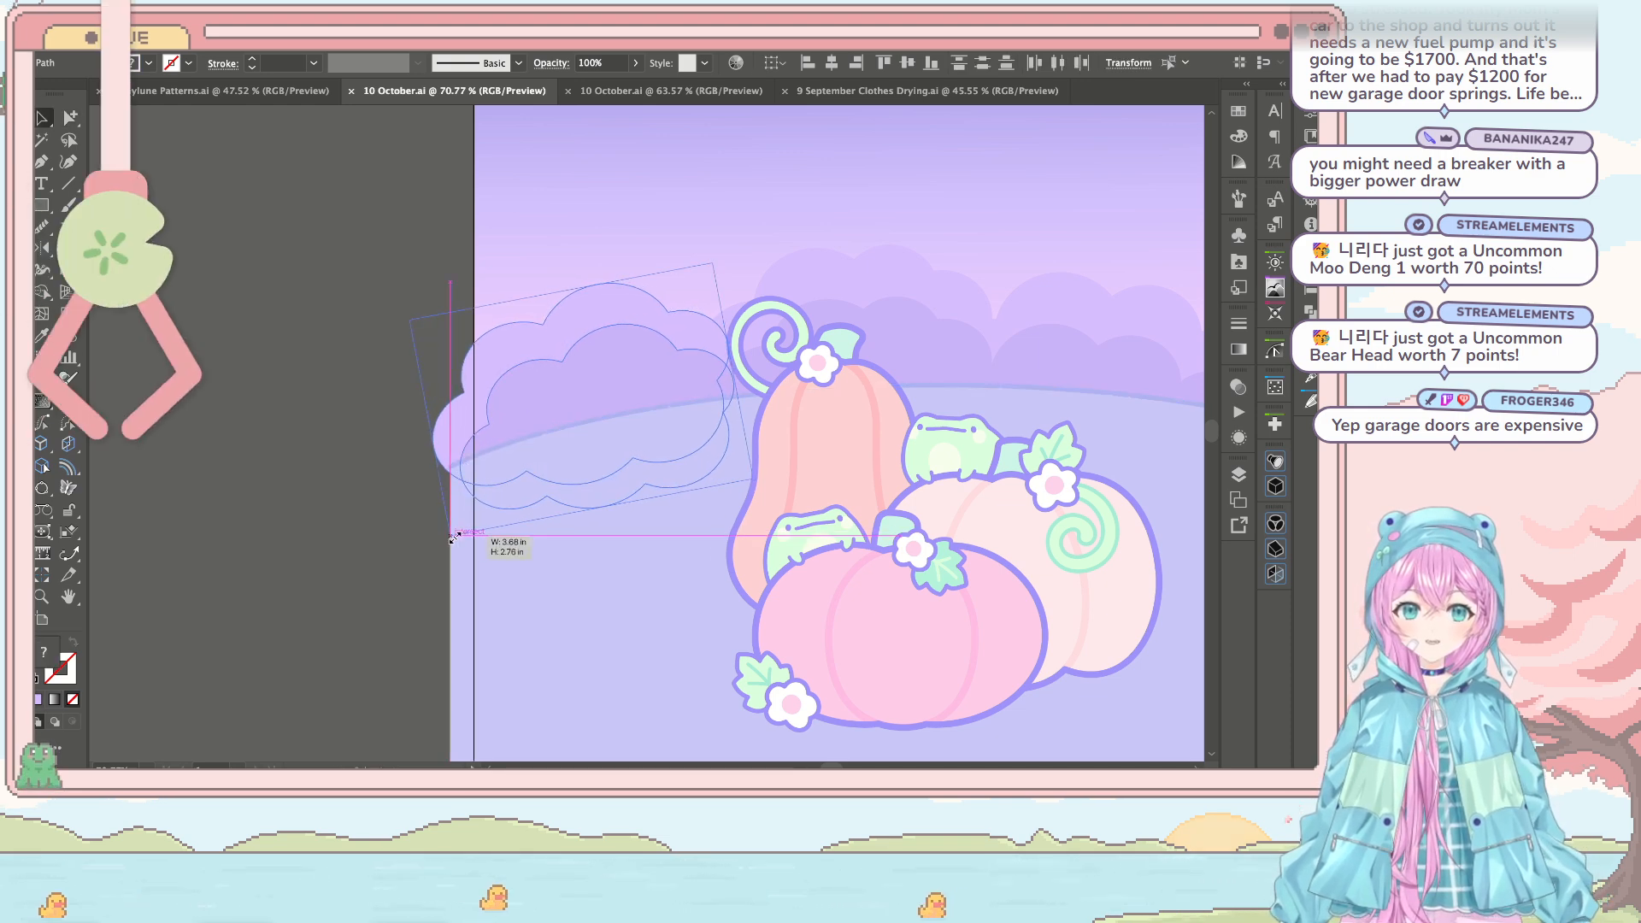
drag(572, 331, 573, 325)
click(371, 239)
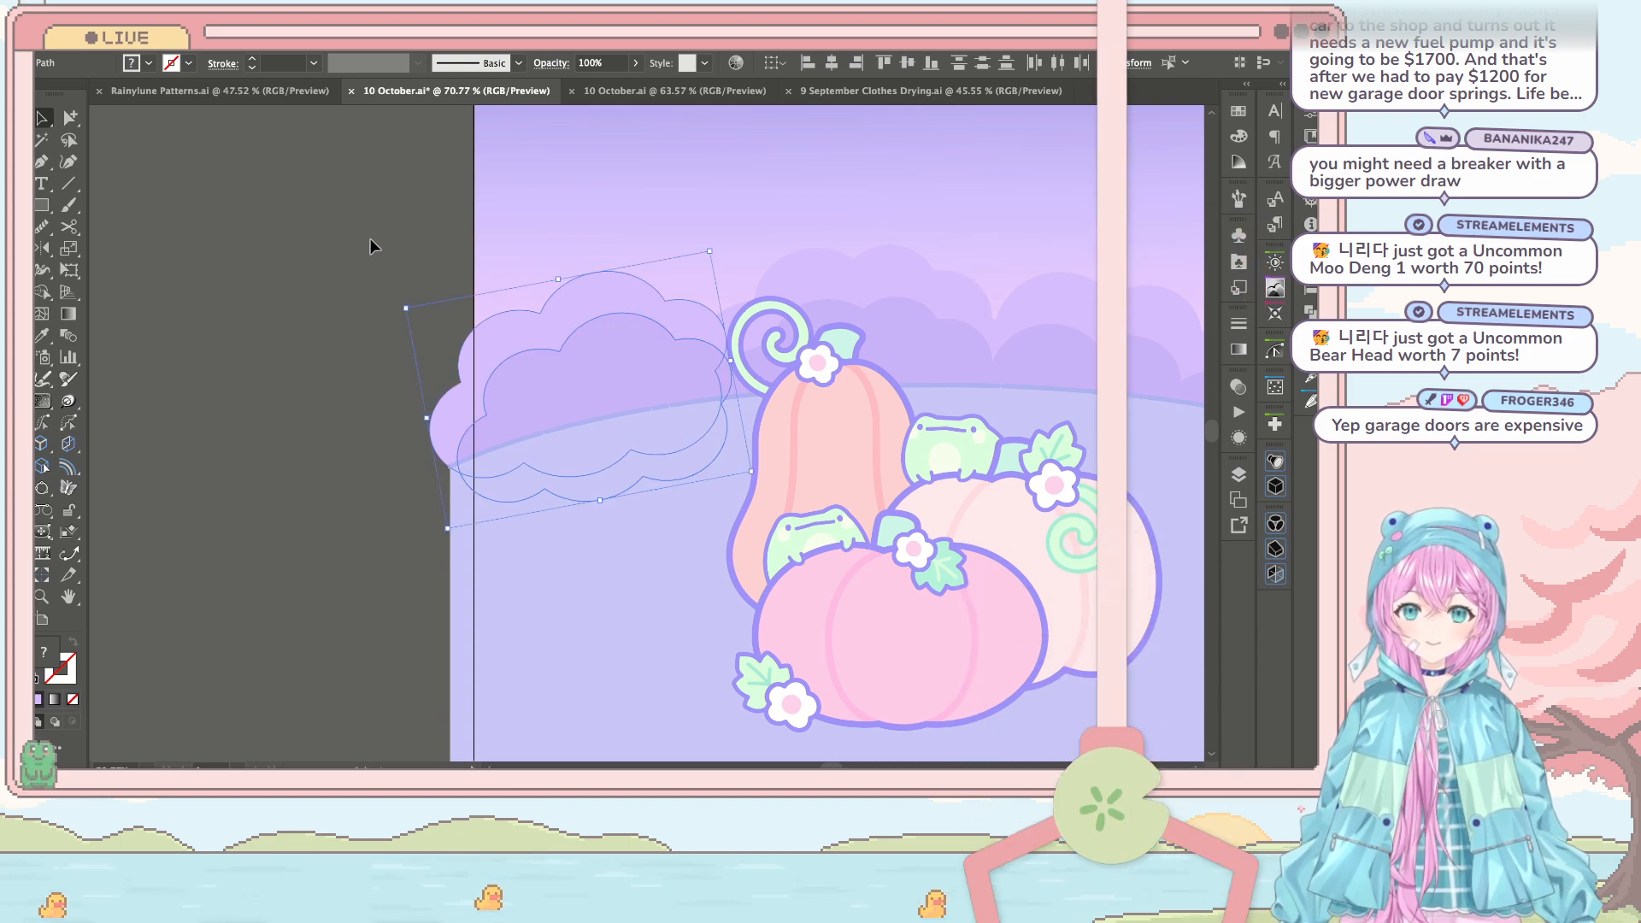
Step: Slightly enlarge the rear cloud behind the tall orange pumpkin and save the document
scroll(404, 229, down, 3)
scroll(768, 289, up, 3)
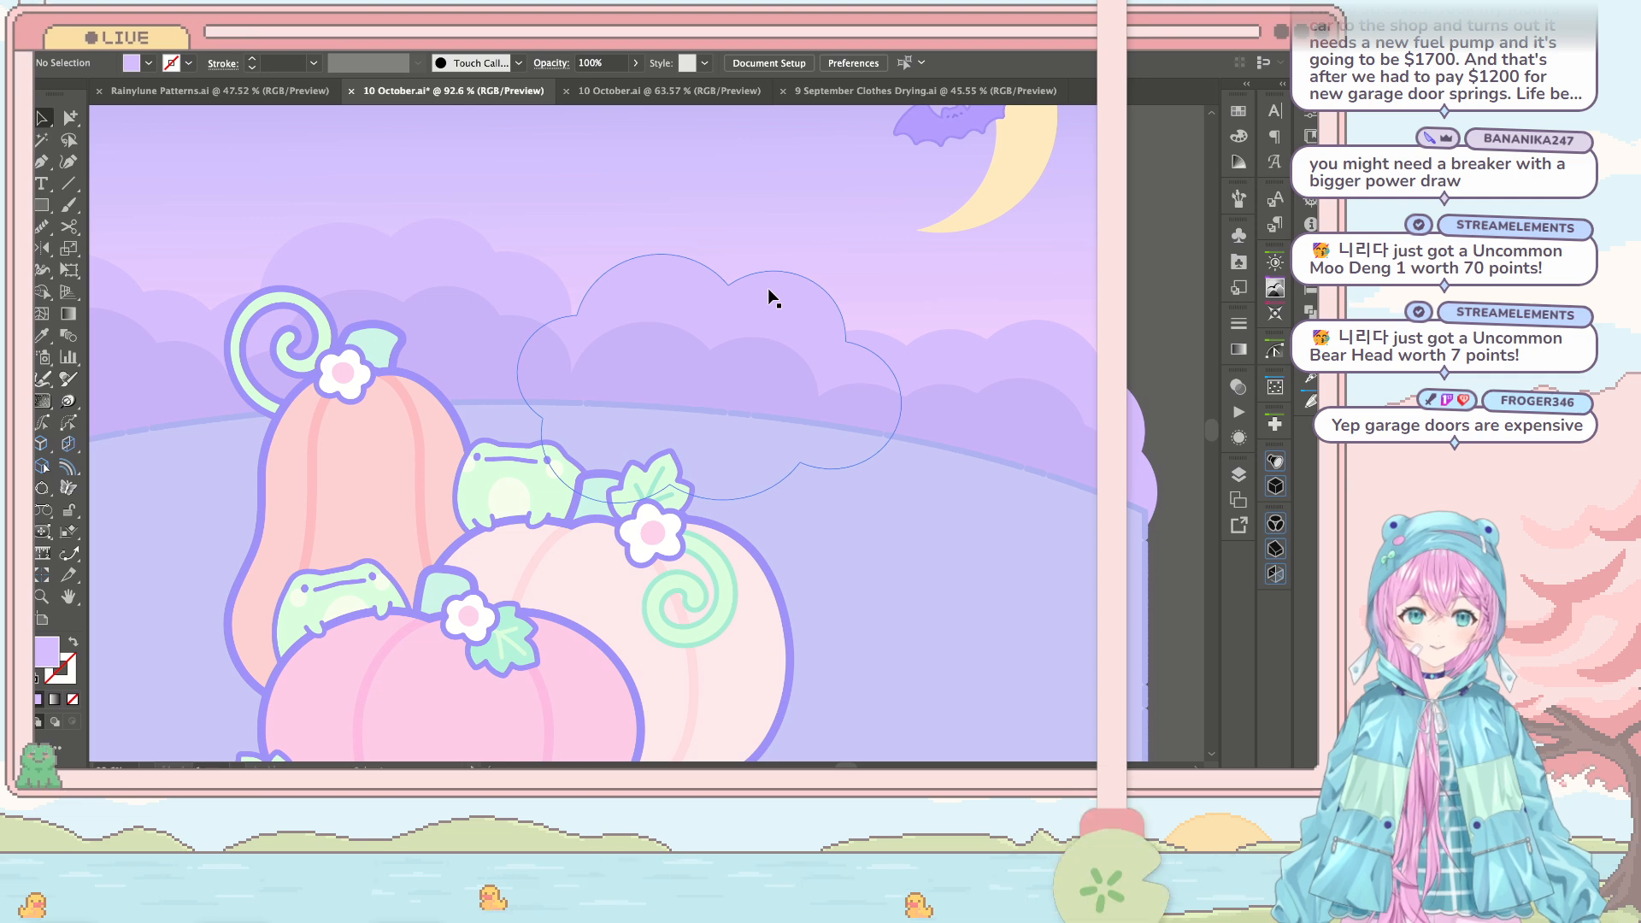
scroll(804, 376, down, 2)
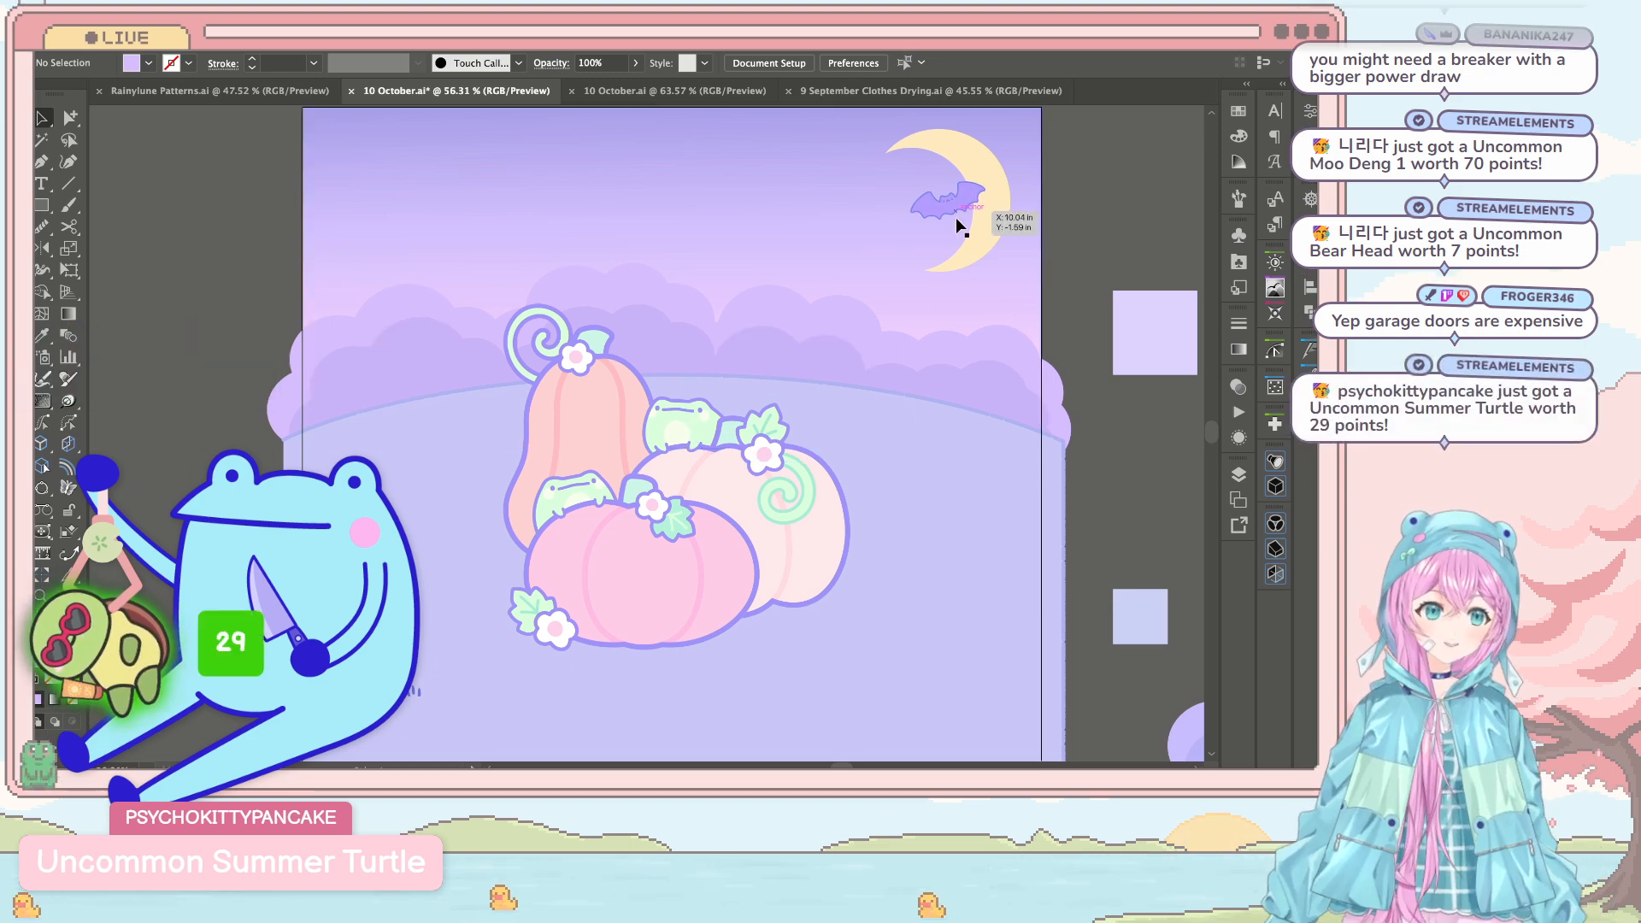
scroll(776, 325, up, 5)
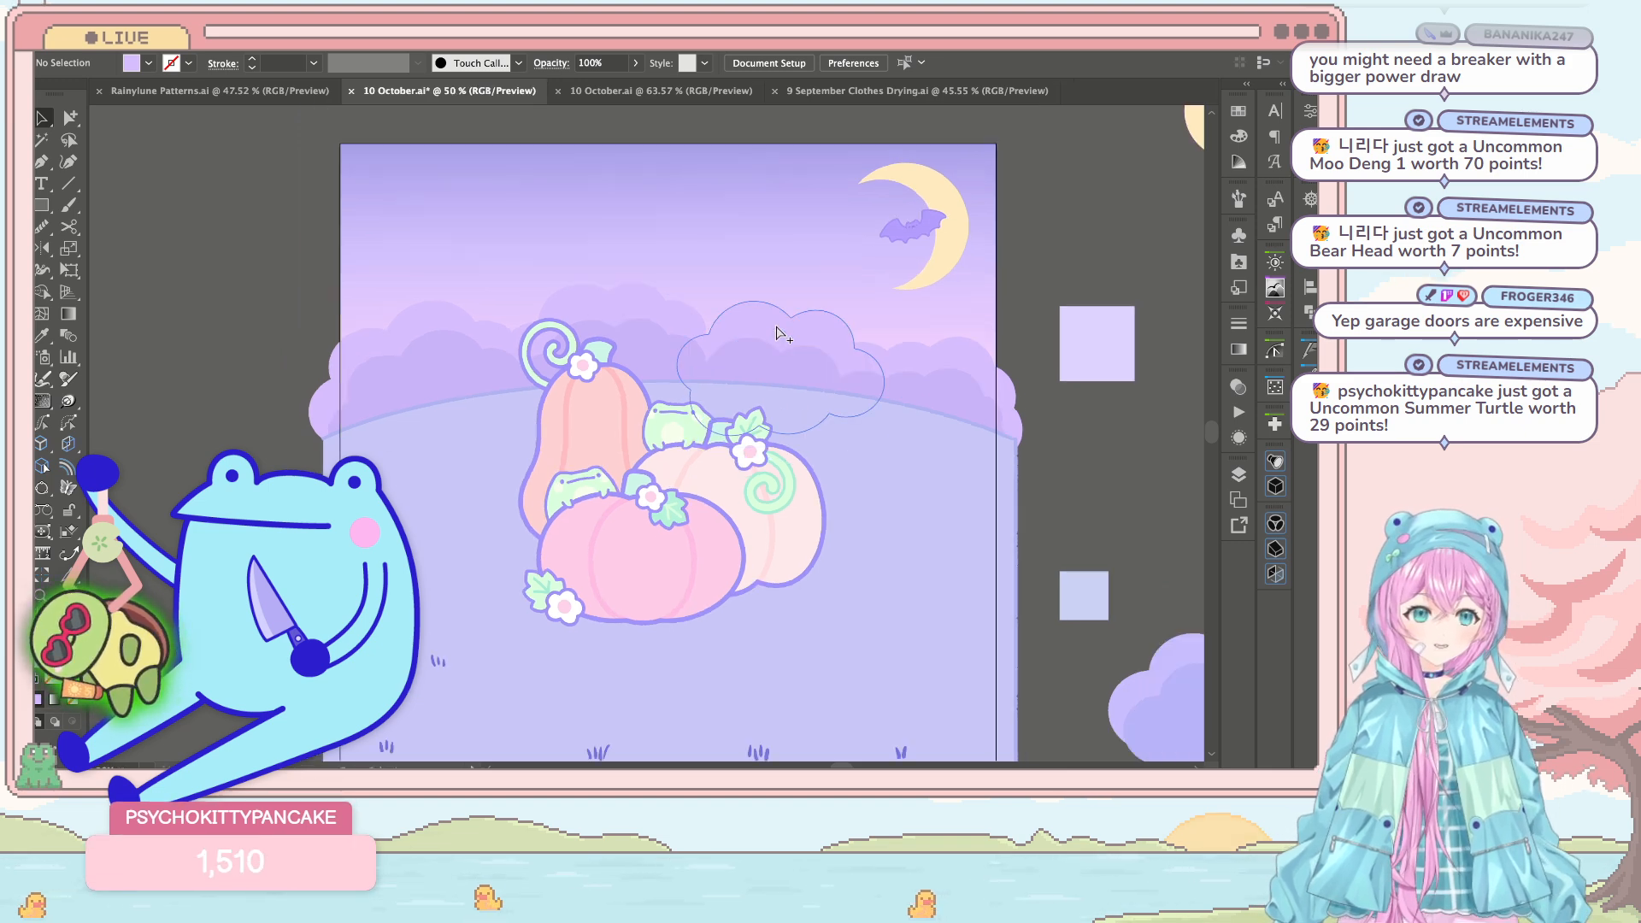
scroll(777, 325, up, 1)
click(731, 227)
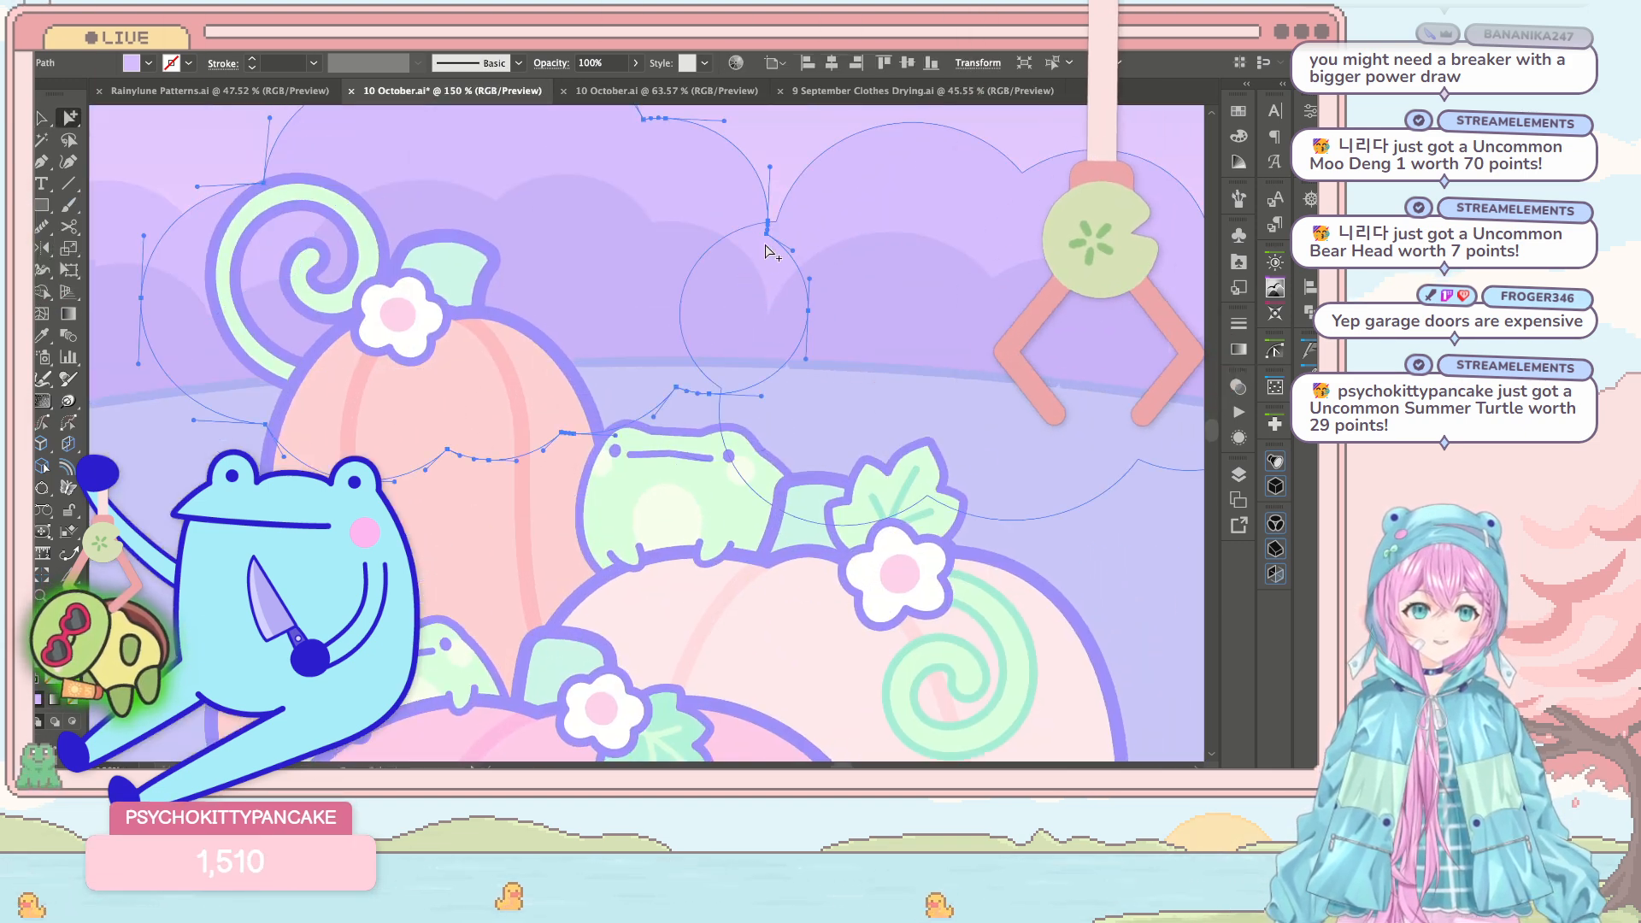
drag(810, 286, 824, 288)
scroll(825, 288, down, 7)
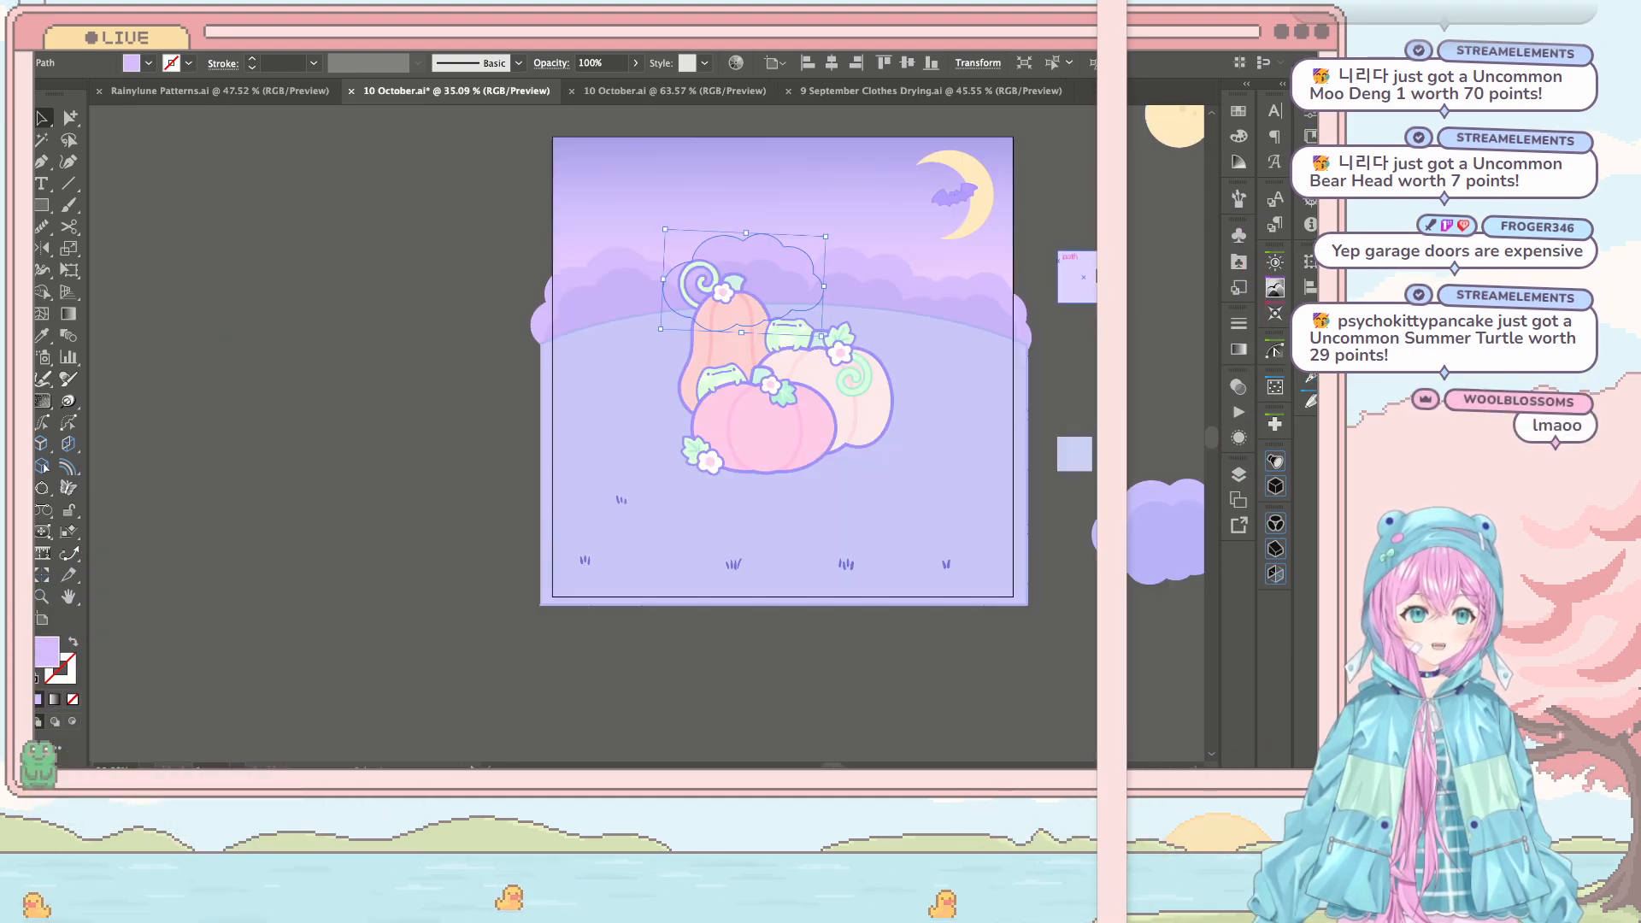
click(1135, 325)
key(ctrl+s)
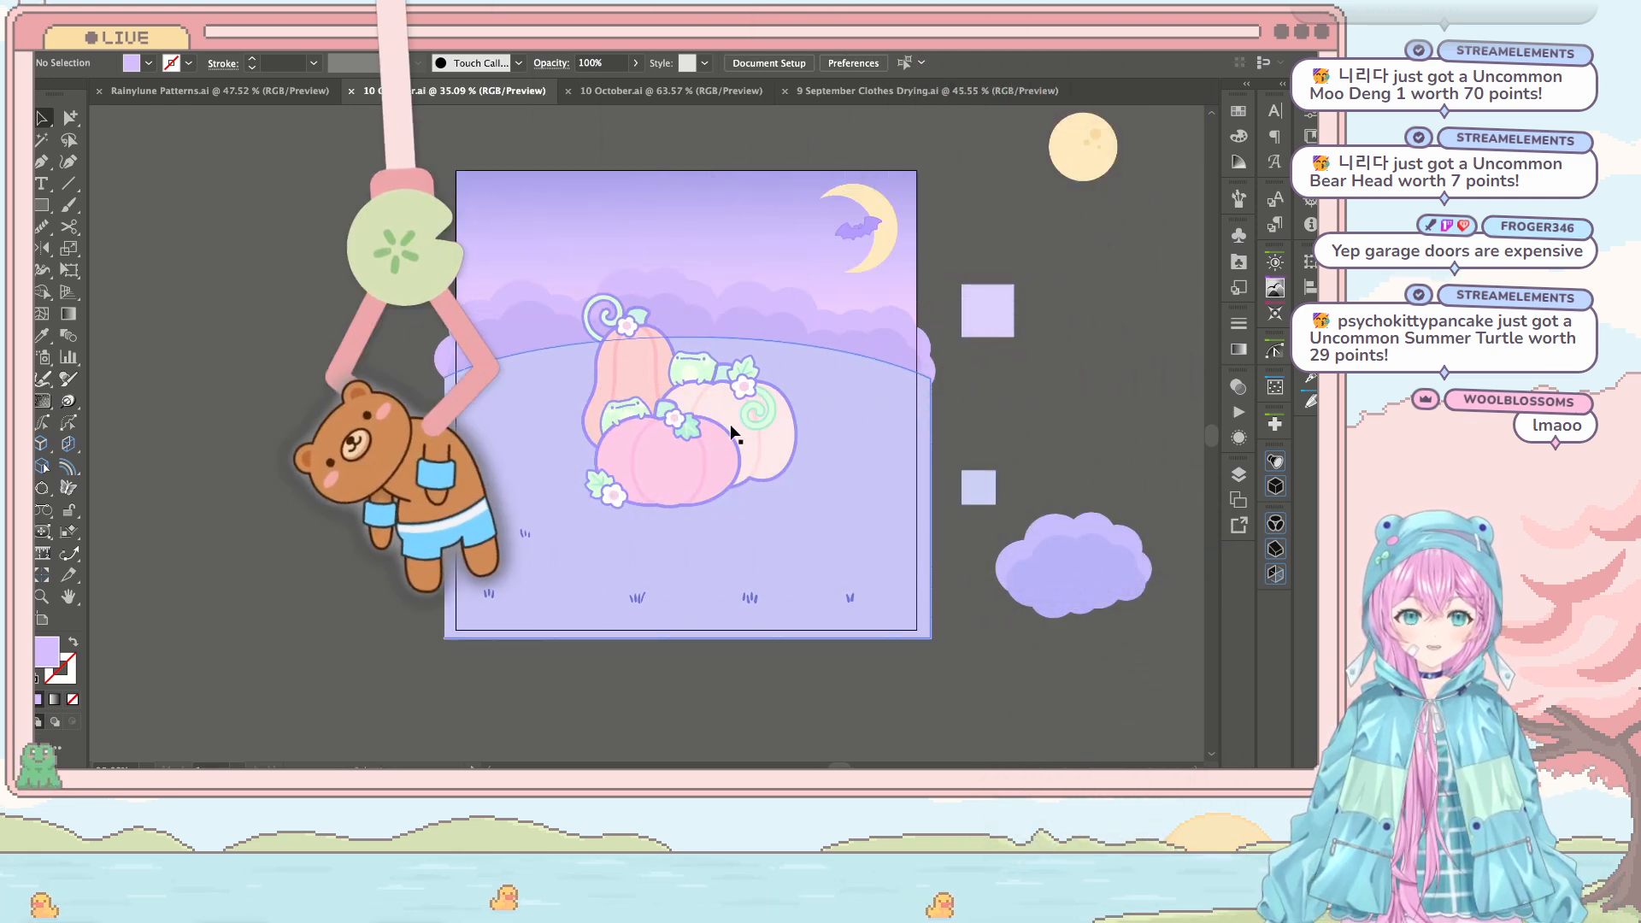
Step: Centre the lavender ground shape horizontally on the artboard
click(706, 438)
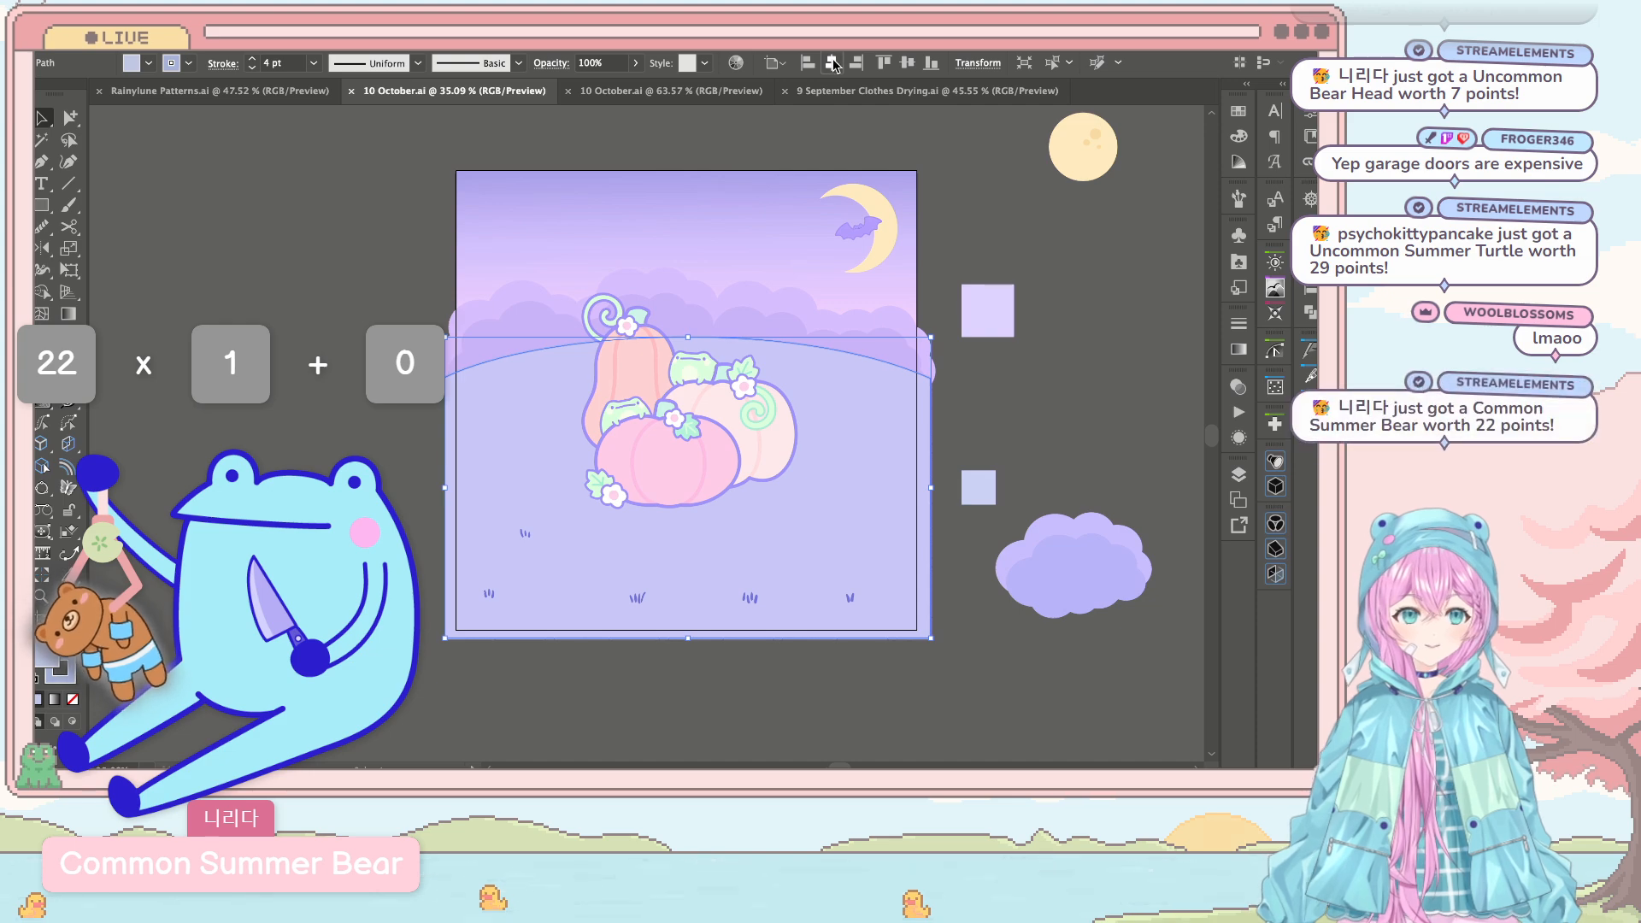
click(1118, 346)
Step: Move the rear cloud behind the tall pumpkin slightly upward and save the document
scroll(682, 336, up, 4)
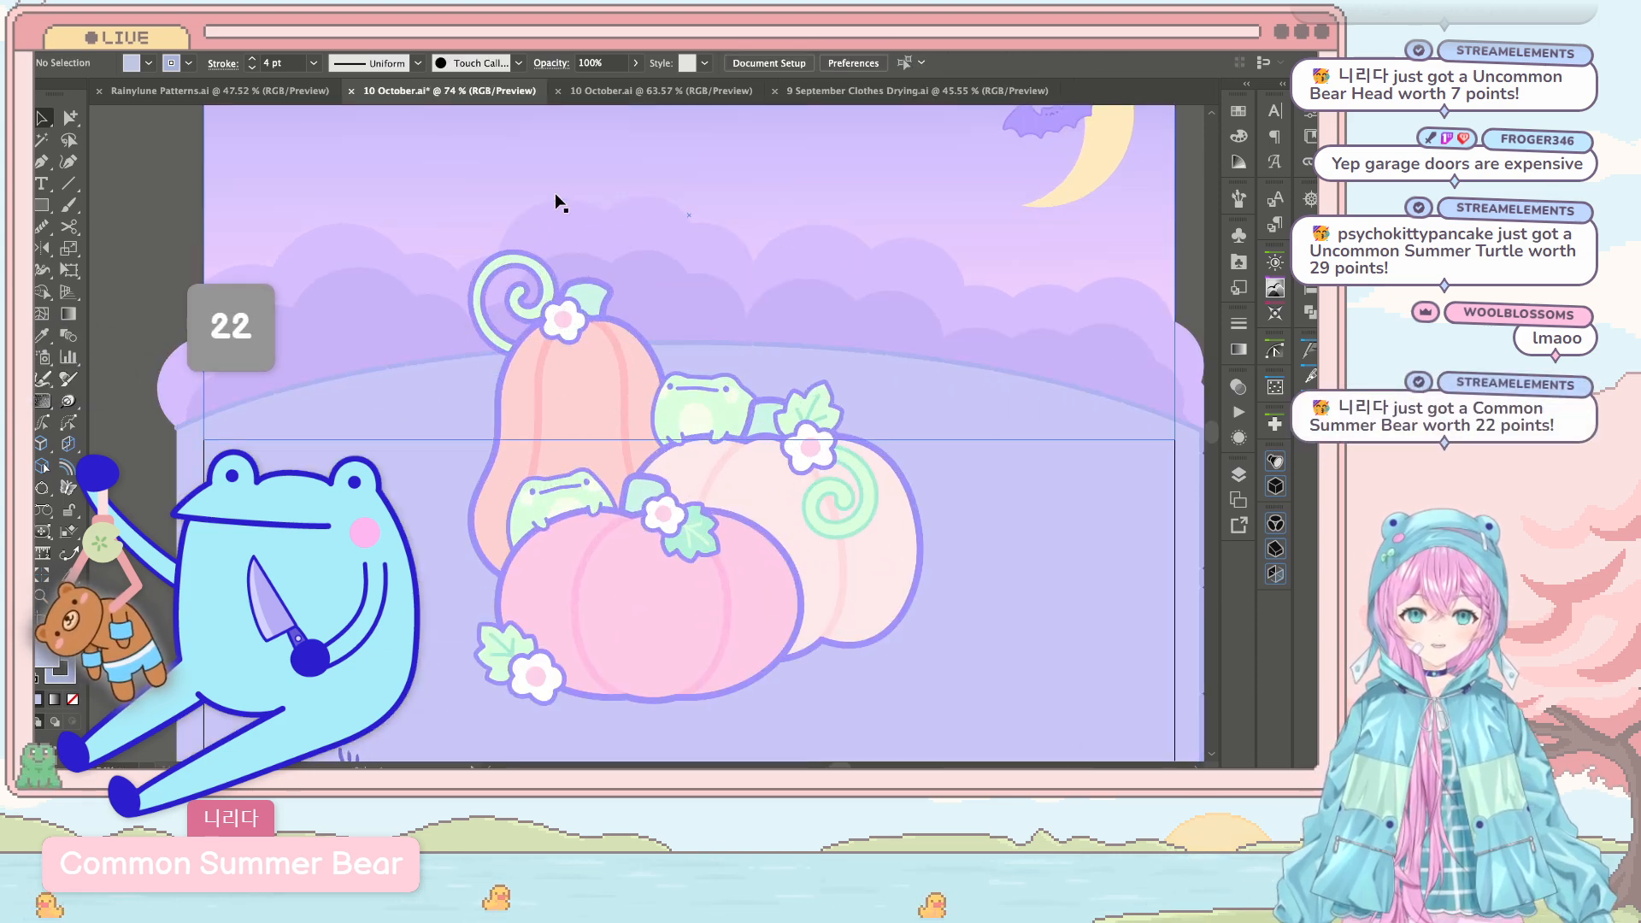
drag(540, 229, 542, 219)
scroll(1103, 328, down, 3)
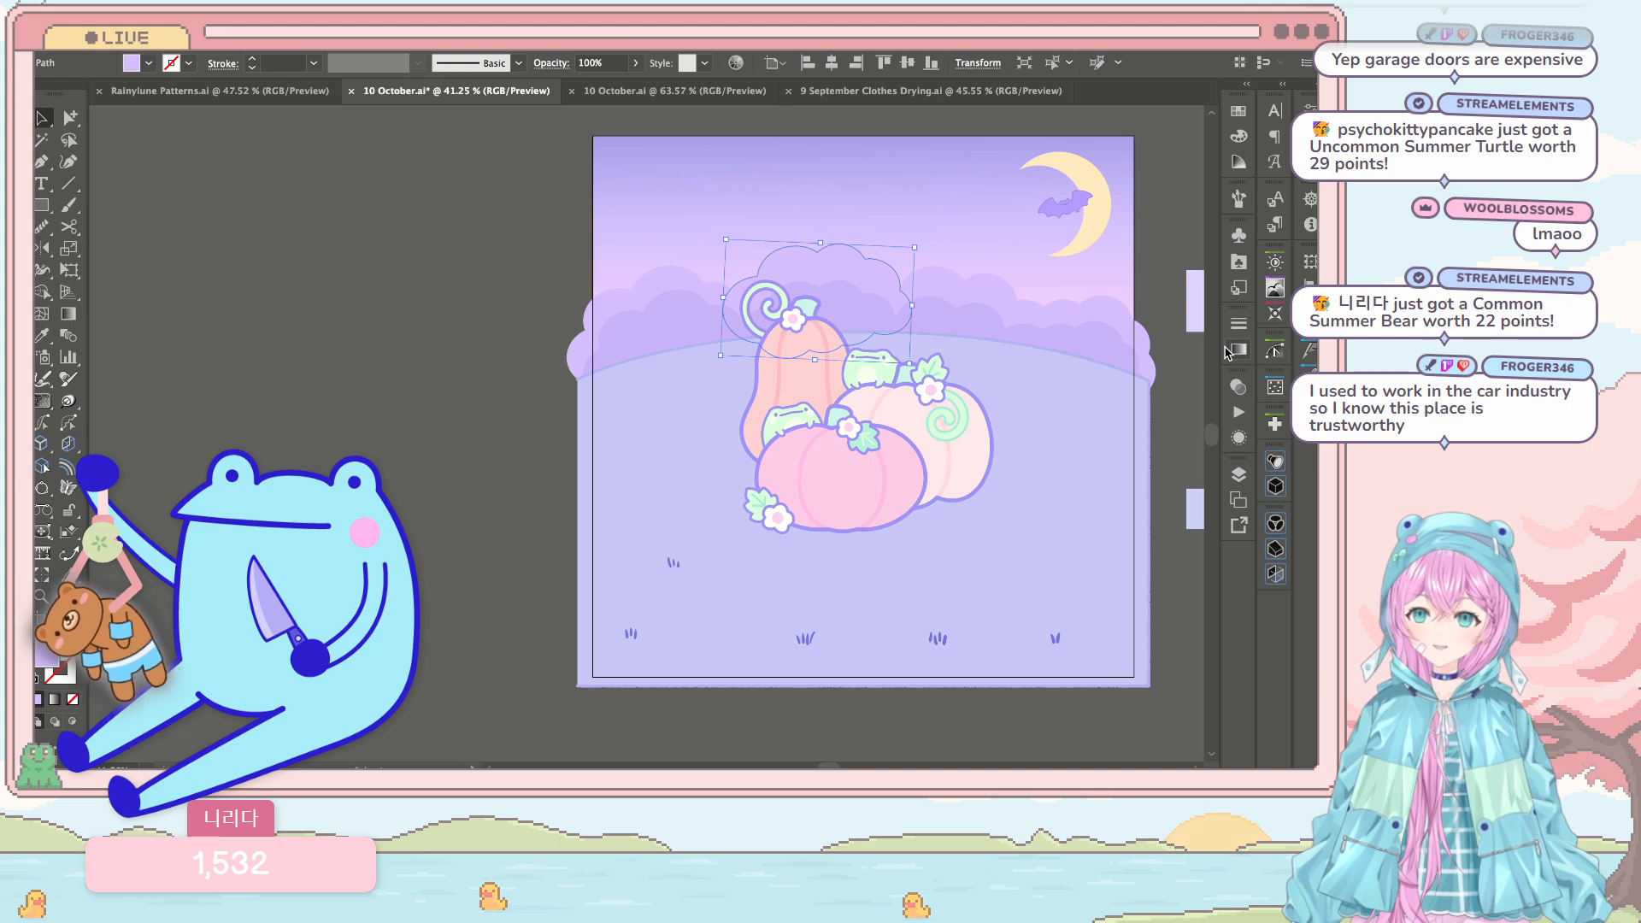
scroll(1116, 427, right, 2)
click(1149, 407)
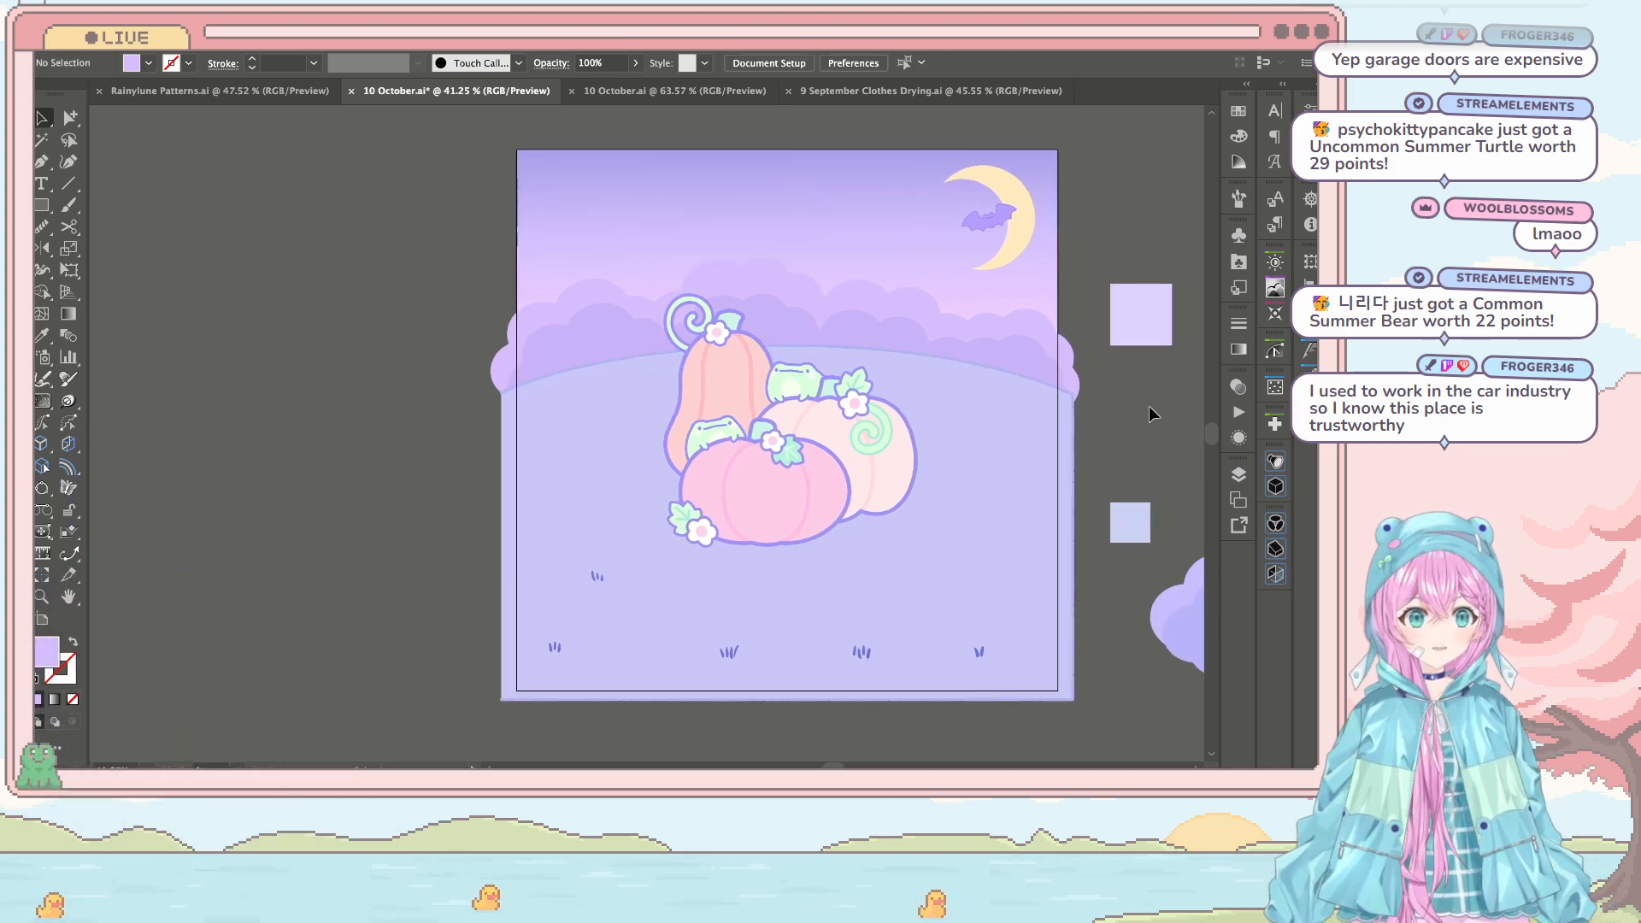
scroll(1056, 356, up, 2)
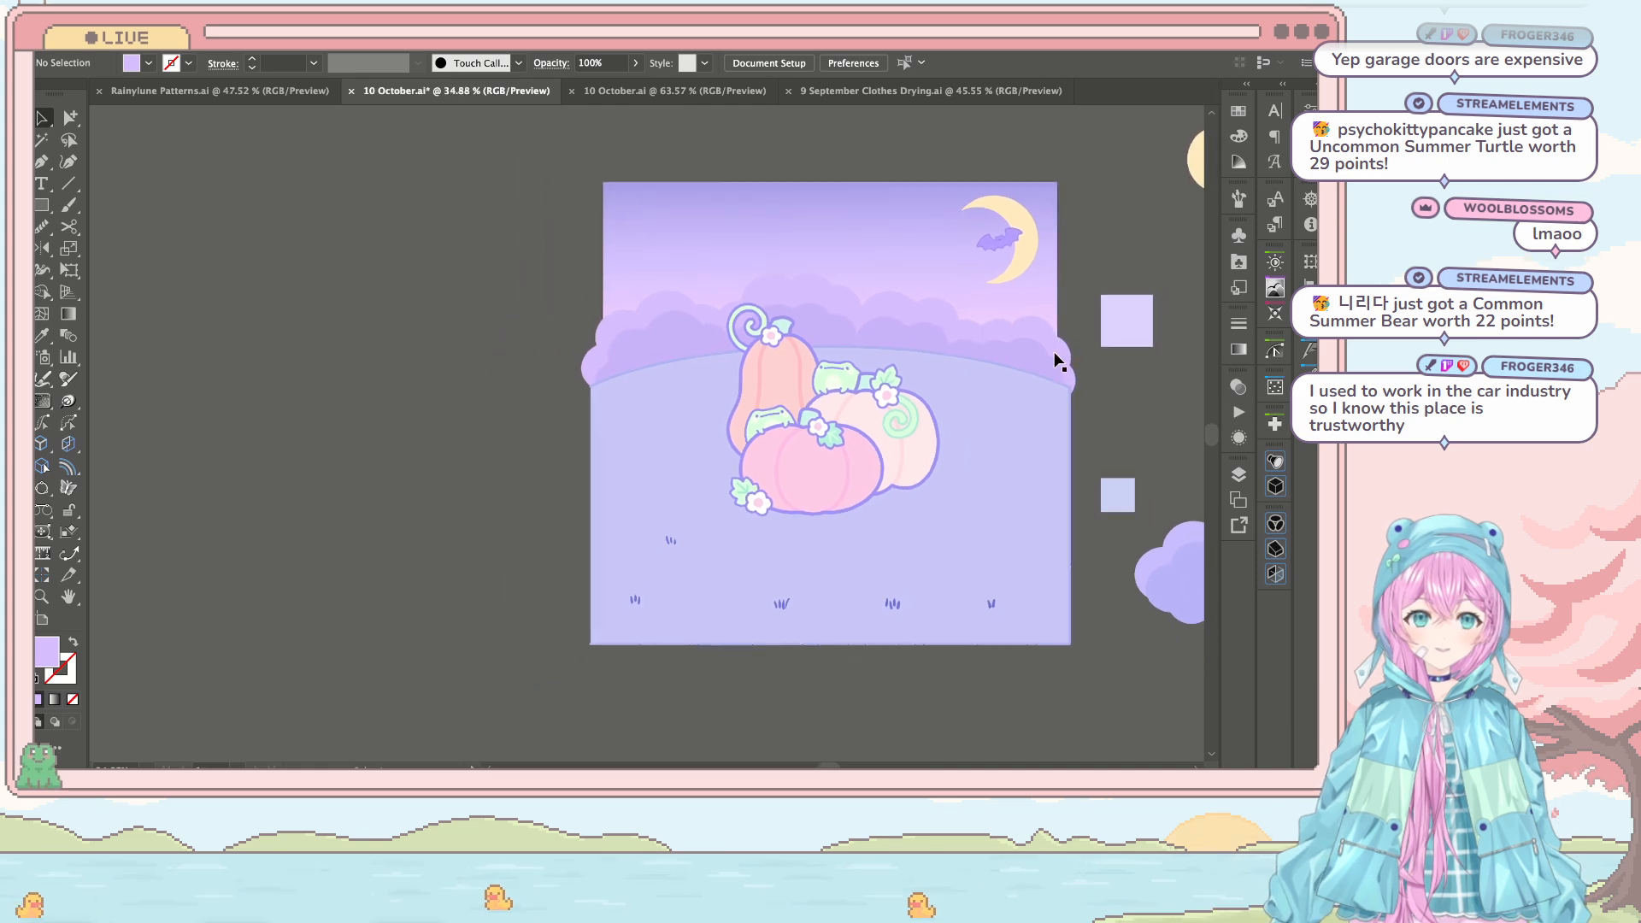
scroll(1176, 388, down, 2)
scroll(1176, 388, right, 1)
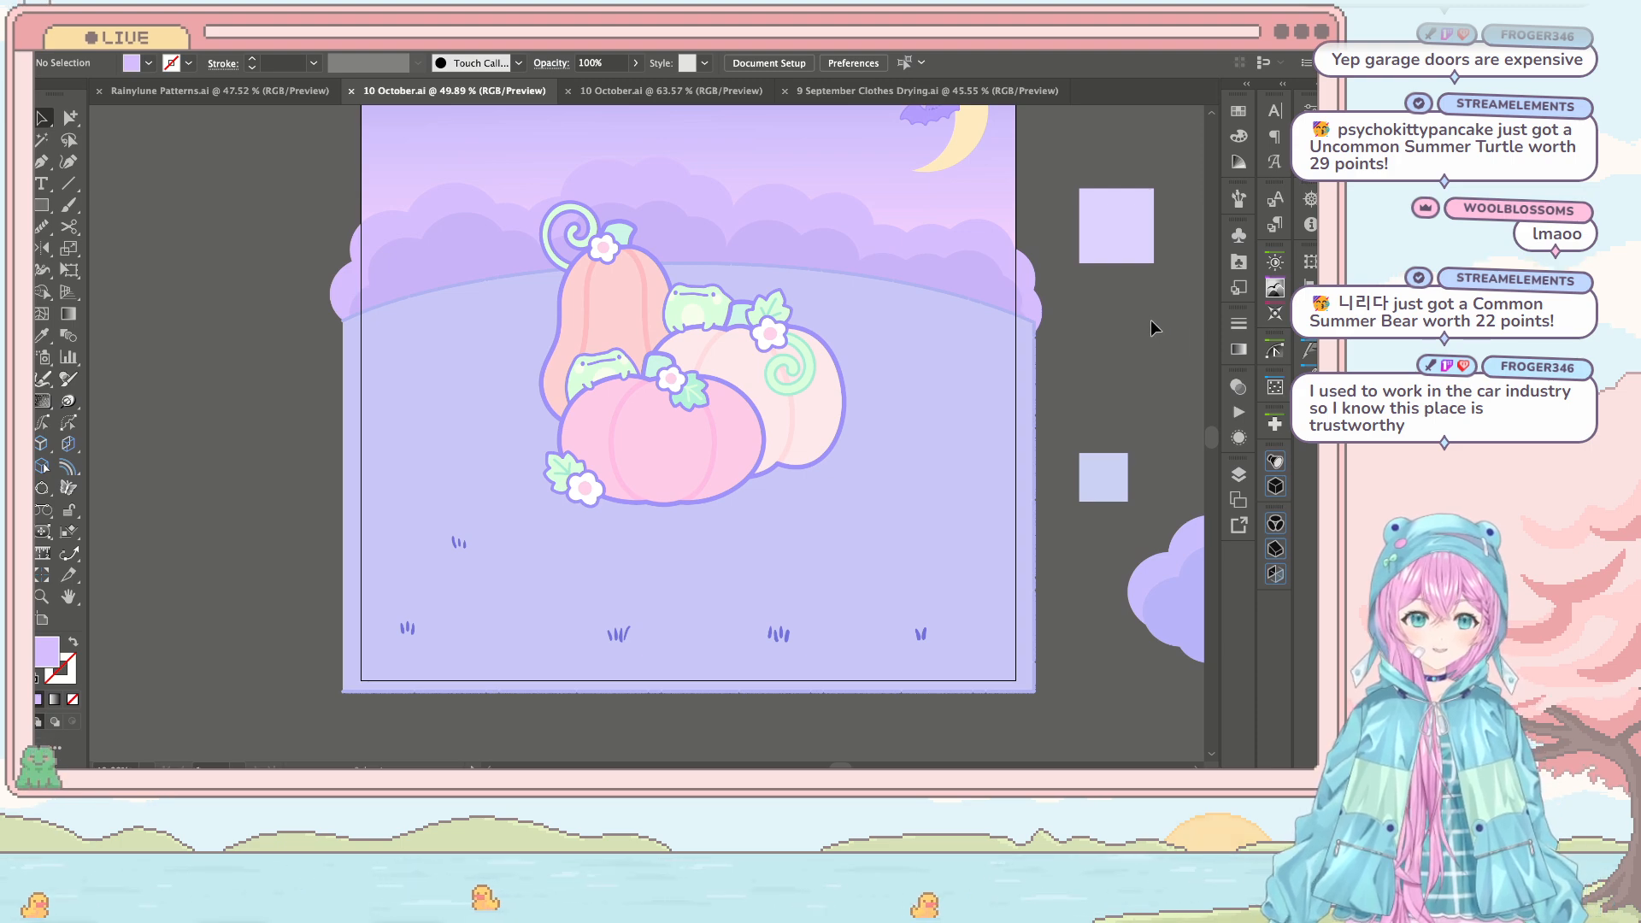
Step: Examine the adjusted cloud bank and overall composition at overview and closer magnifications
key(ctrl+minus)
key(ctrl+minus)
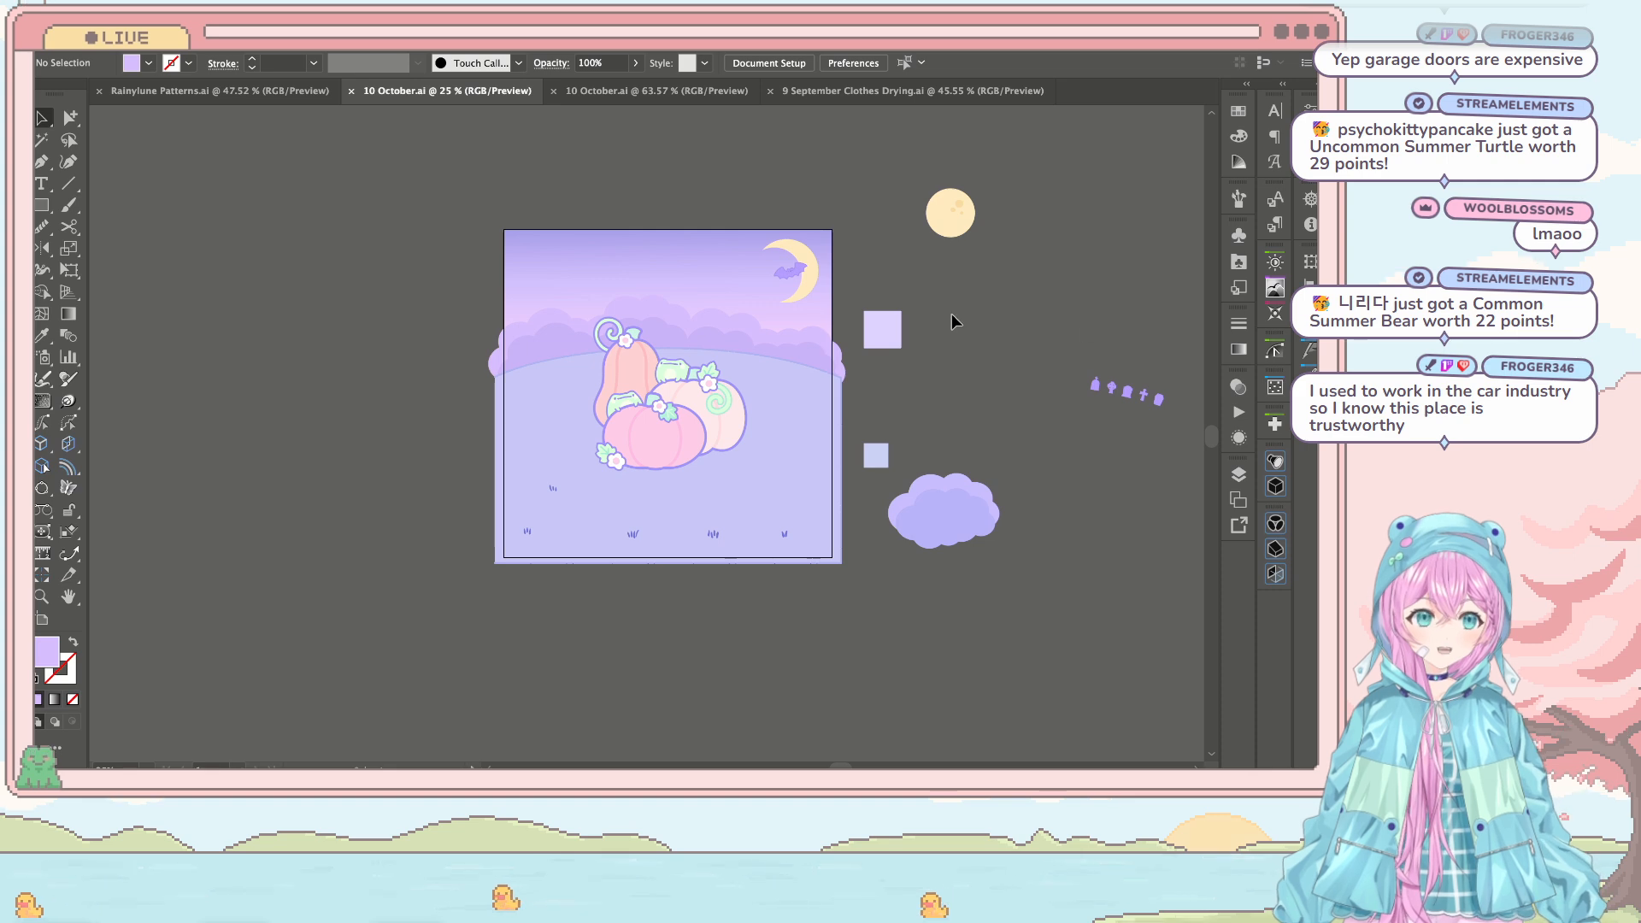
scroll(951, 317, up, 5)
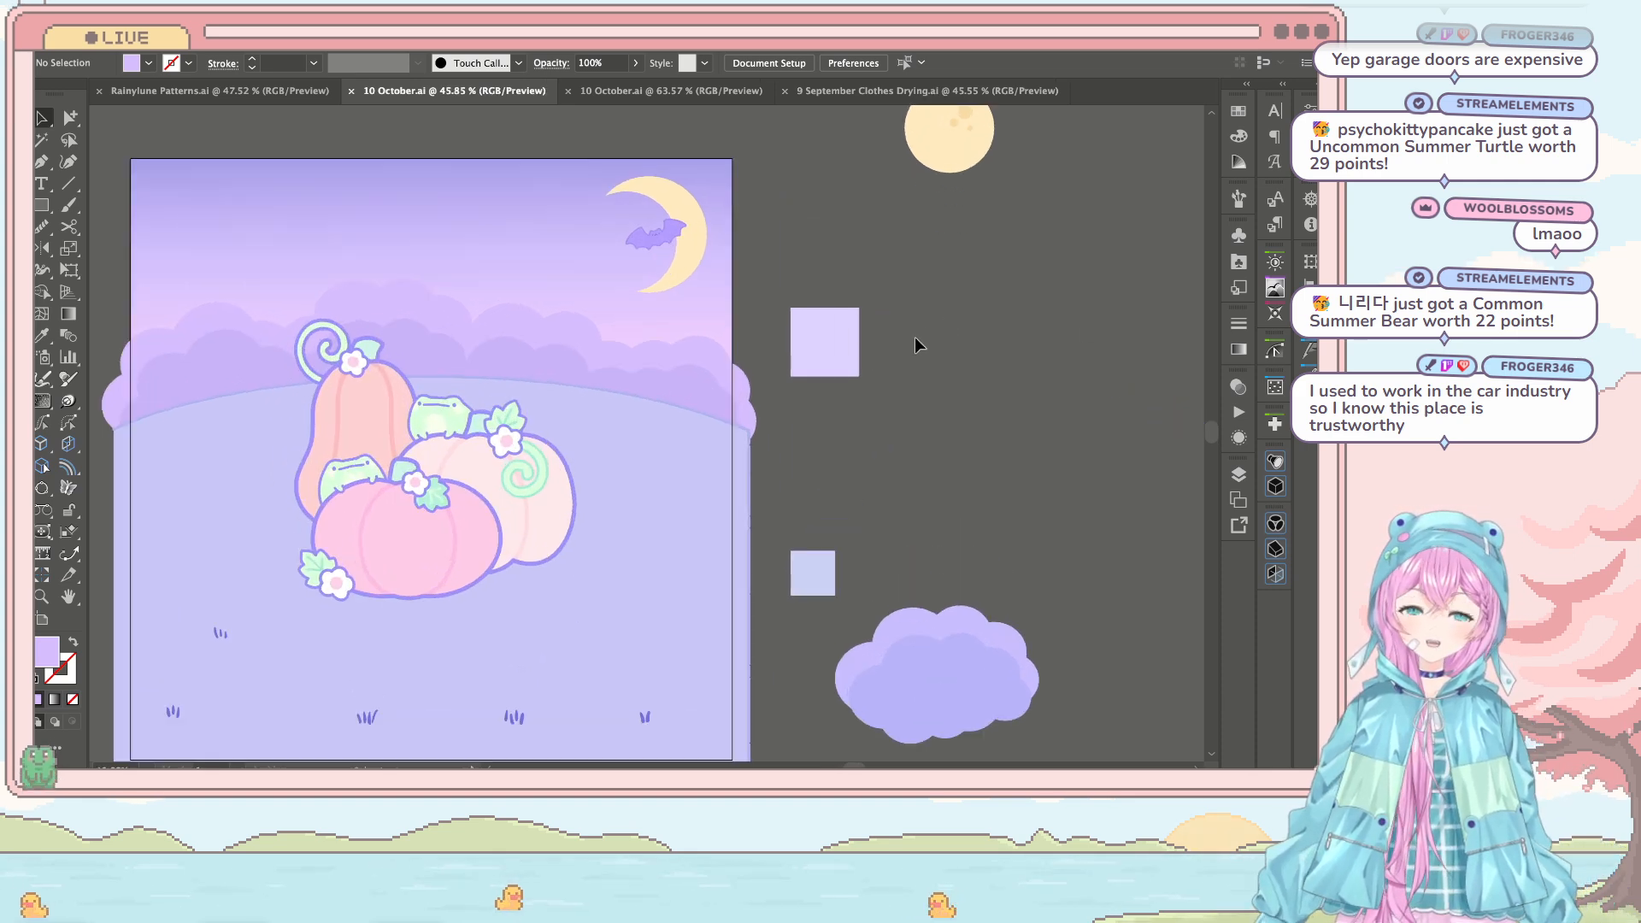
scroll(915, 337, left, 5)
scroll(915, 337, down, 4)
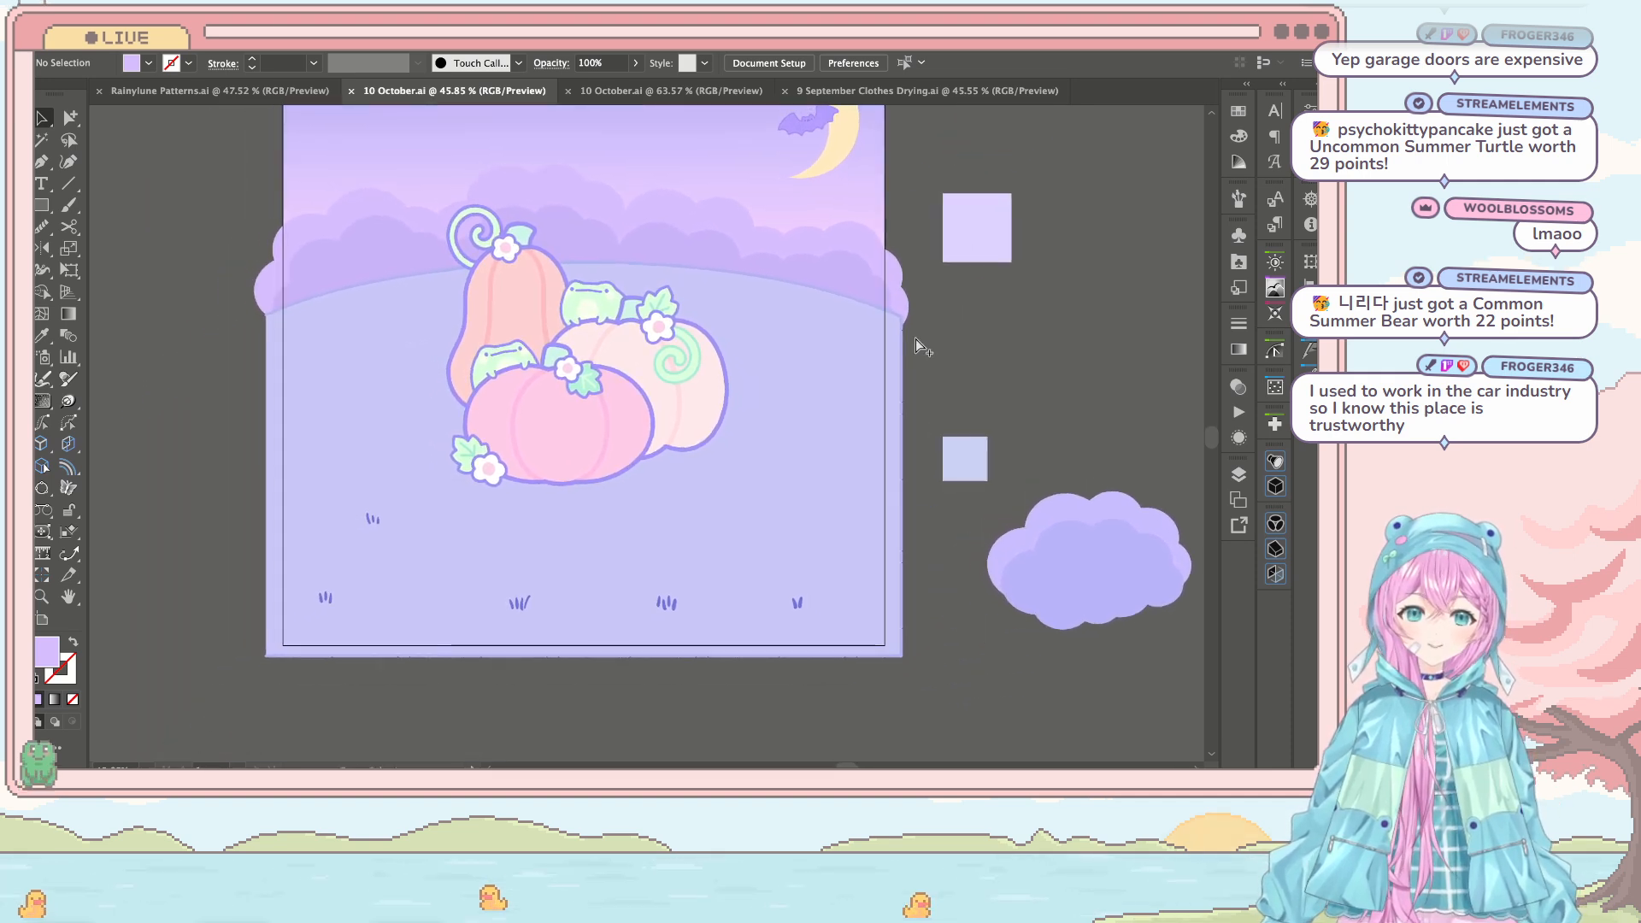
scroll(915, 337, up, 1)
scroll(915, 337, left, 1)
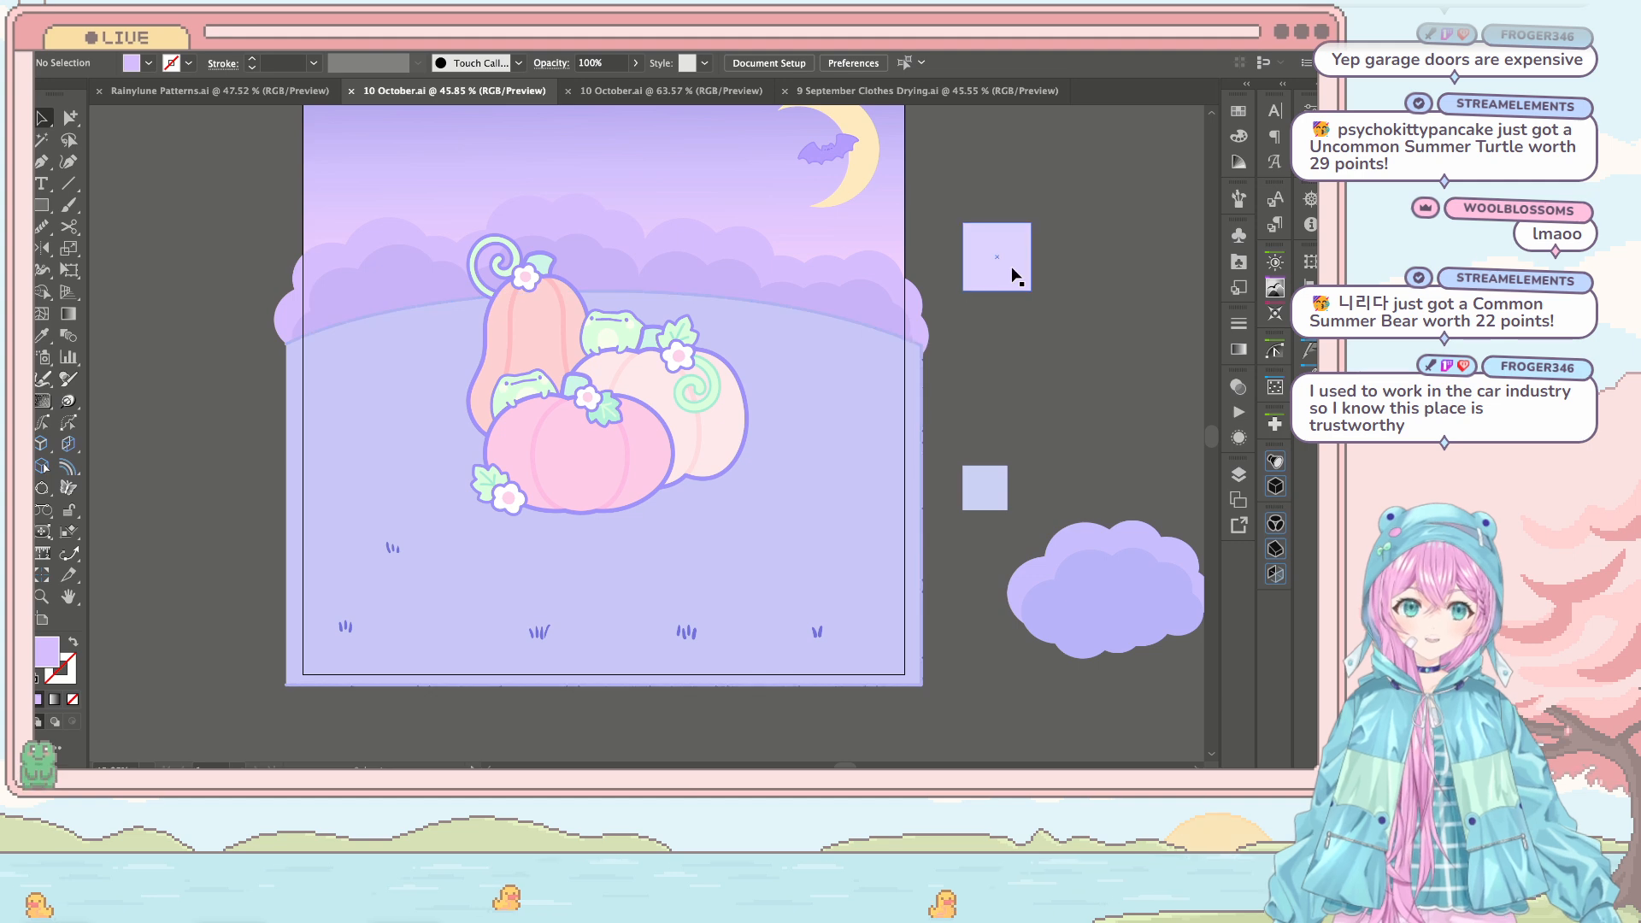
scroll(1014, 272, up, 2)
scroll(992, 404, left, 5)
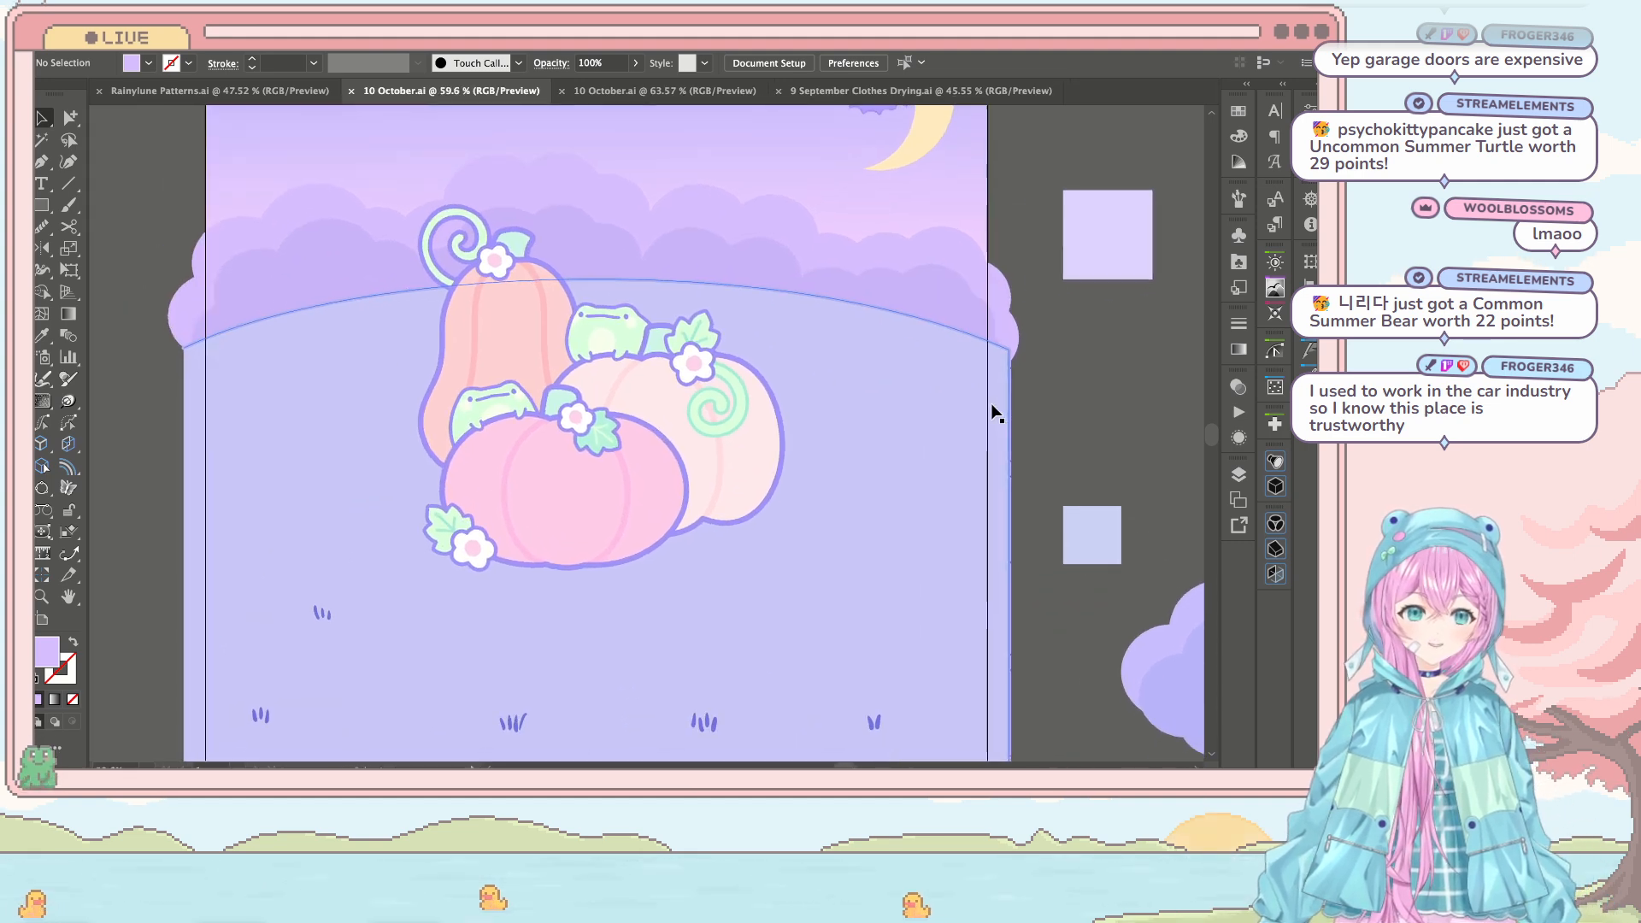
Step: Centre the pumpkin and frog group horizontally on the artboard and nudge it slightly to the right
scroll(992, 404, down, 4)
scroll(1058, 403, down, 3)
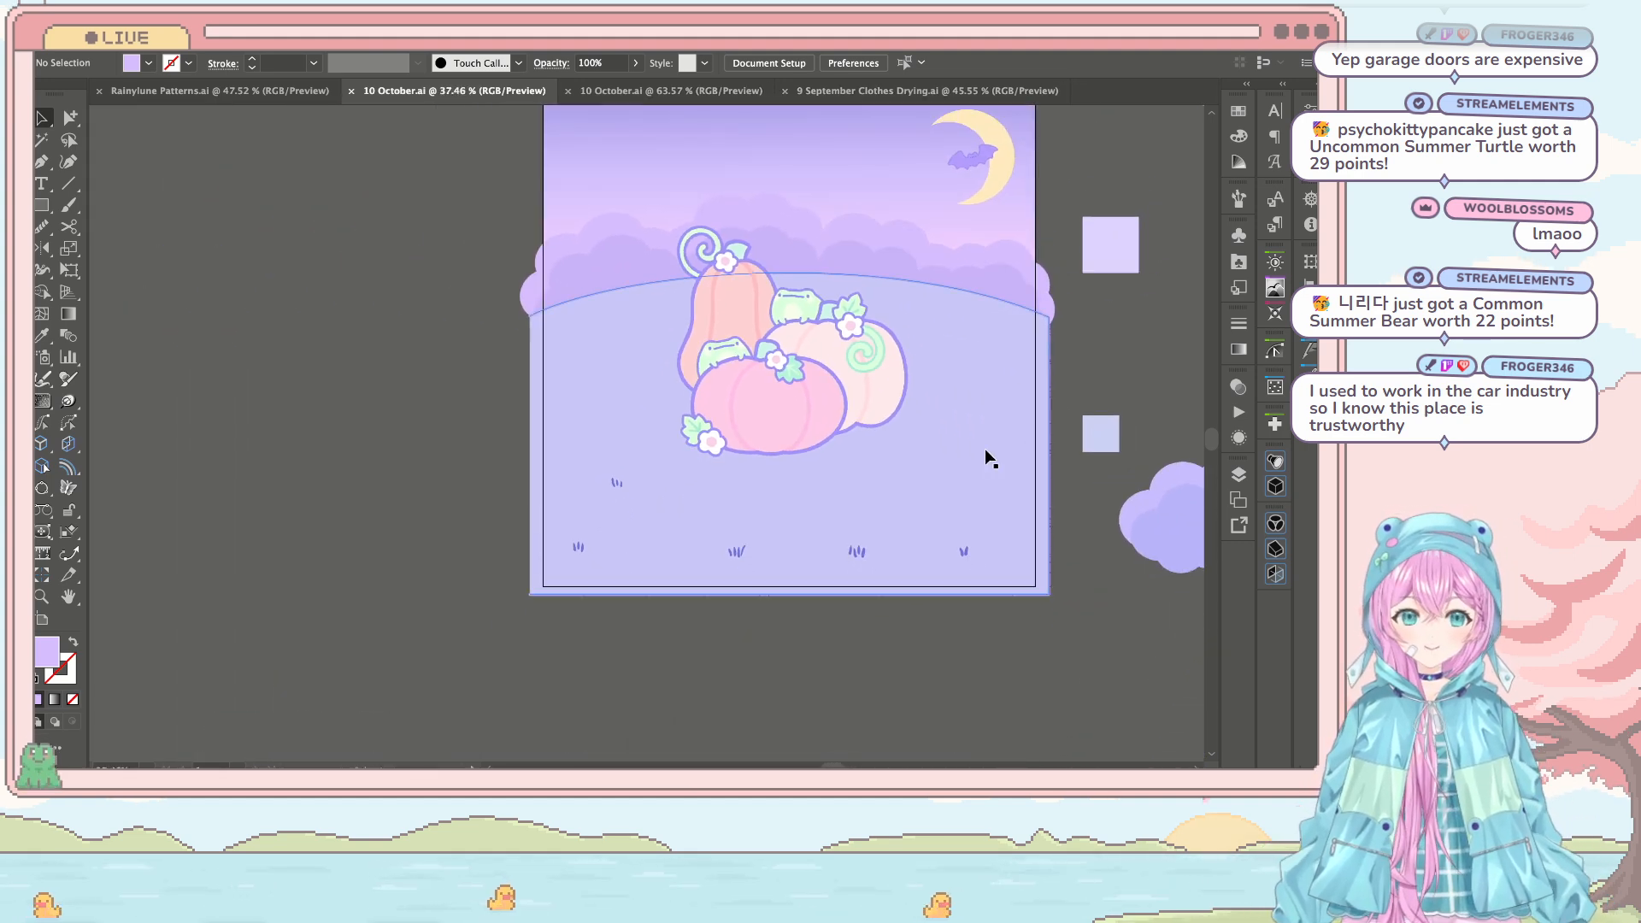
scroll(1037, 512, up, 1)
scroll(1037, 512, right, 1)
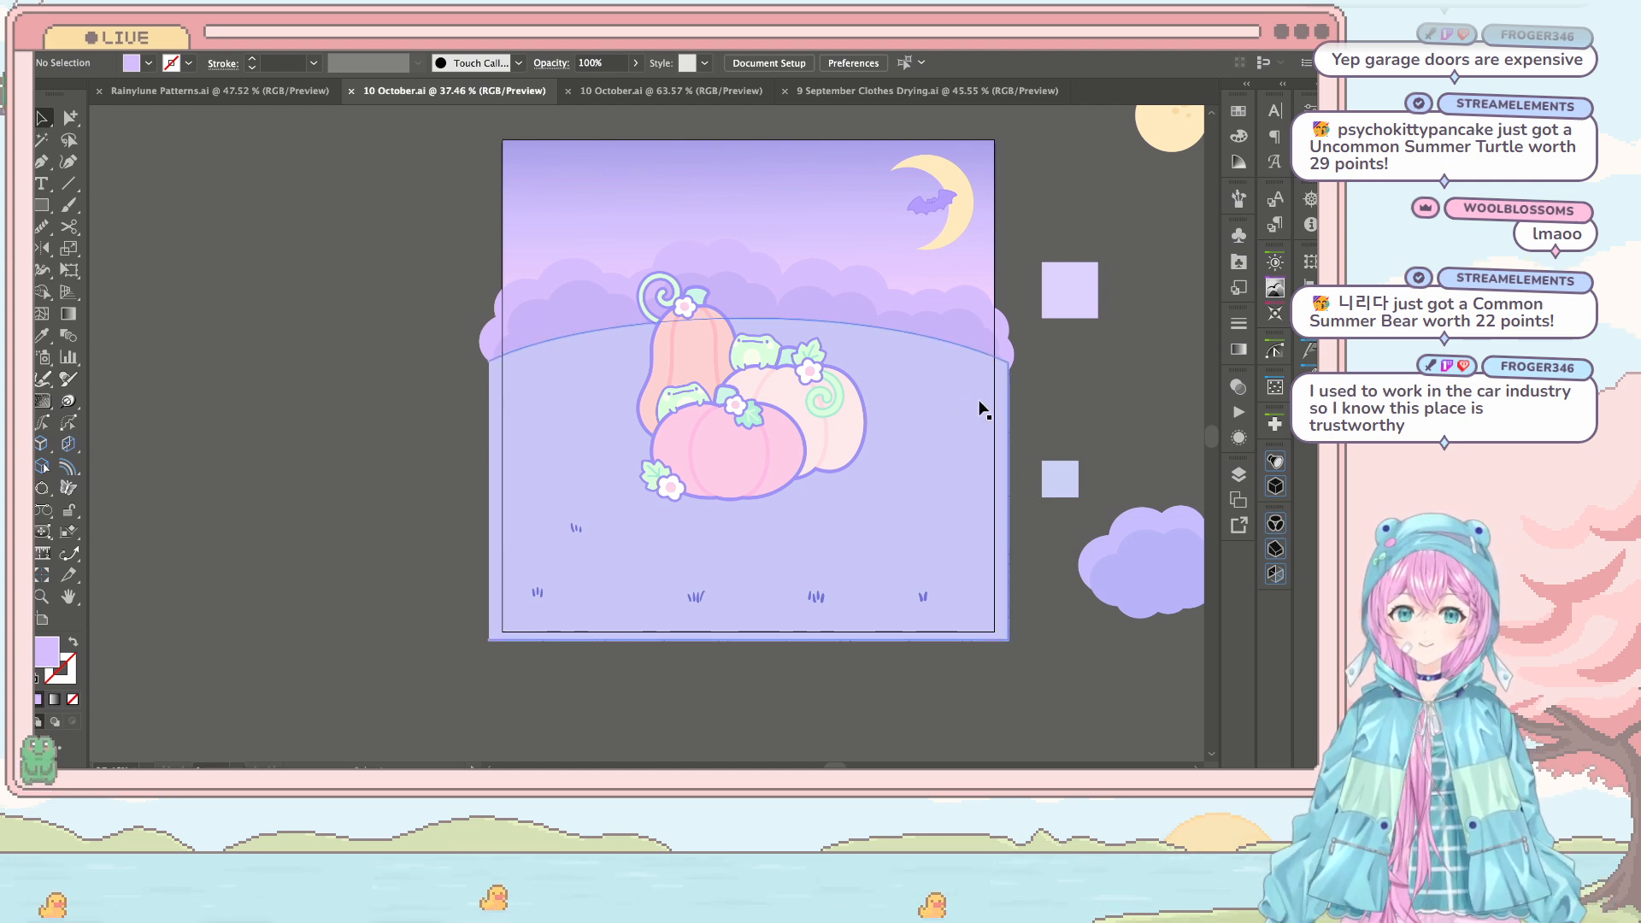
scroll(975, 412, up, 1)
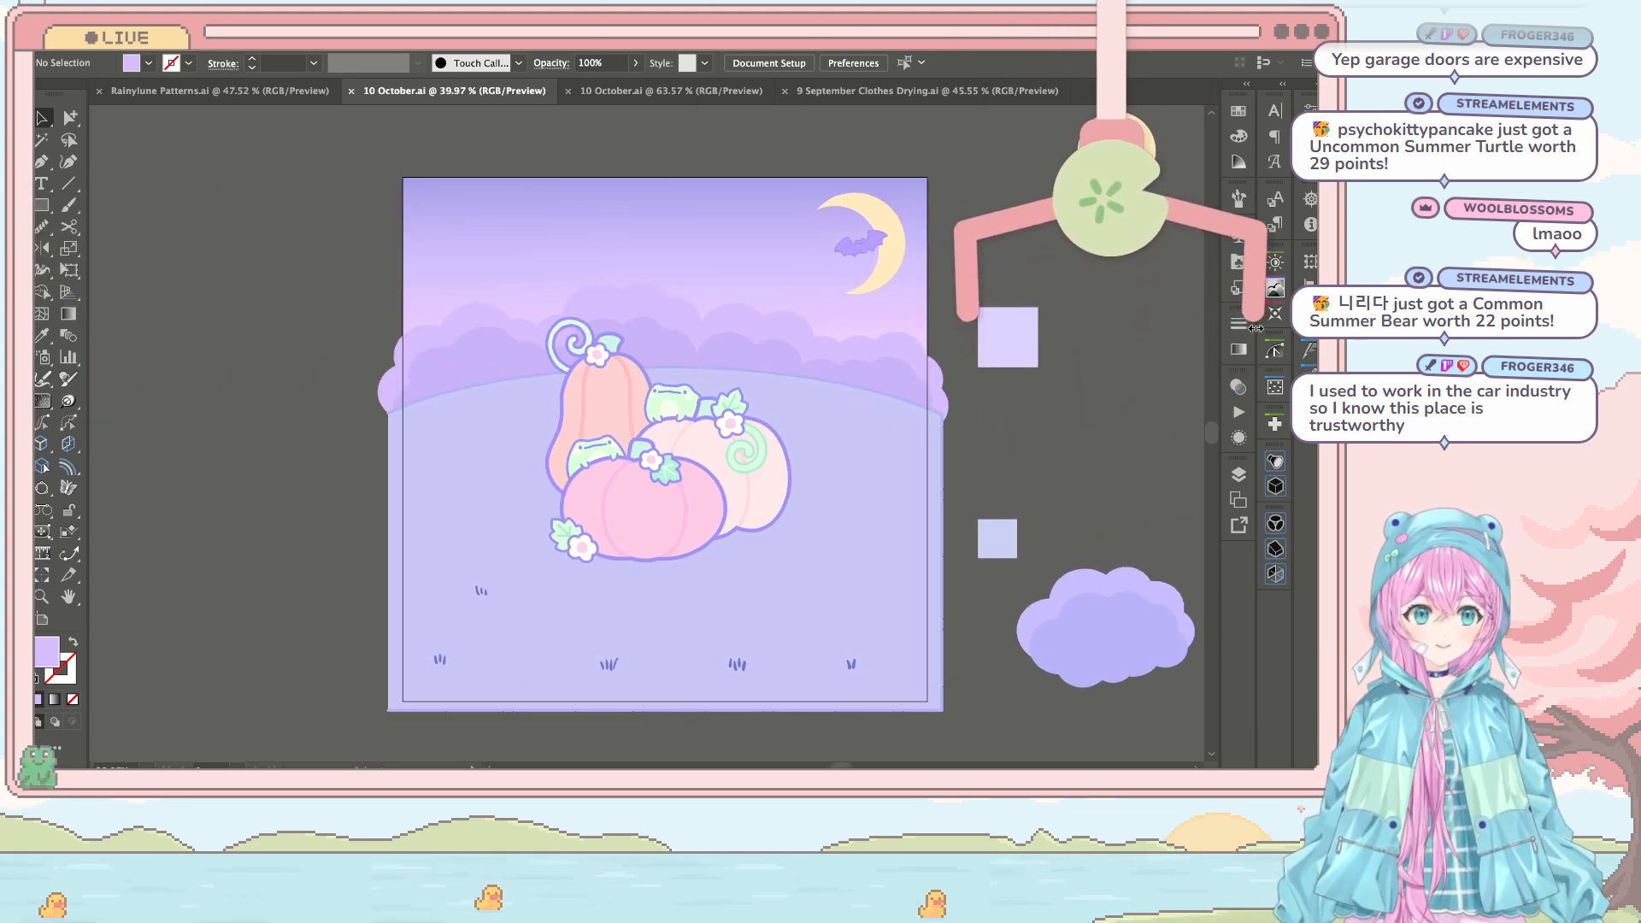
scroll(979, 297, right, 2)
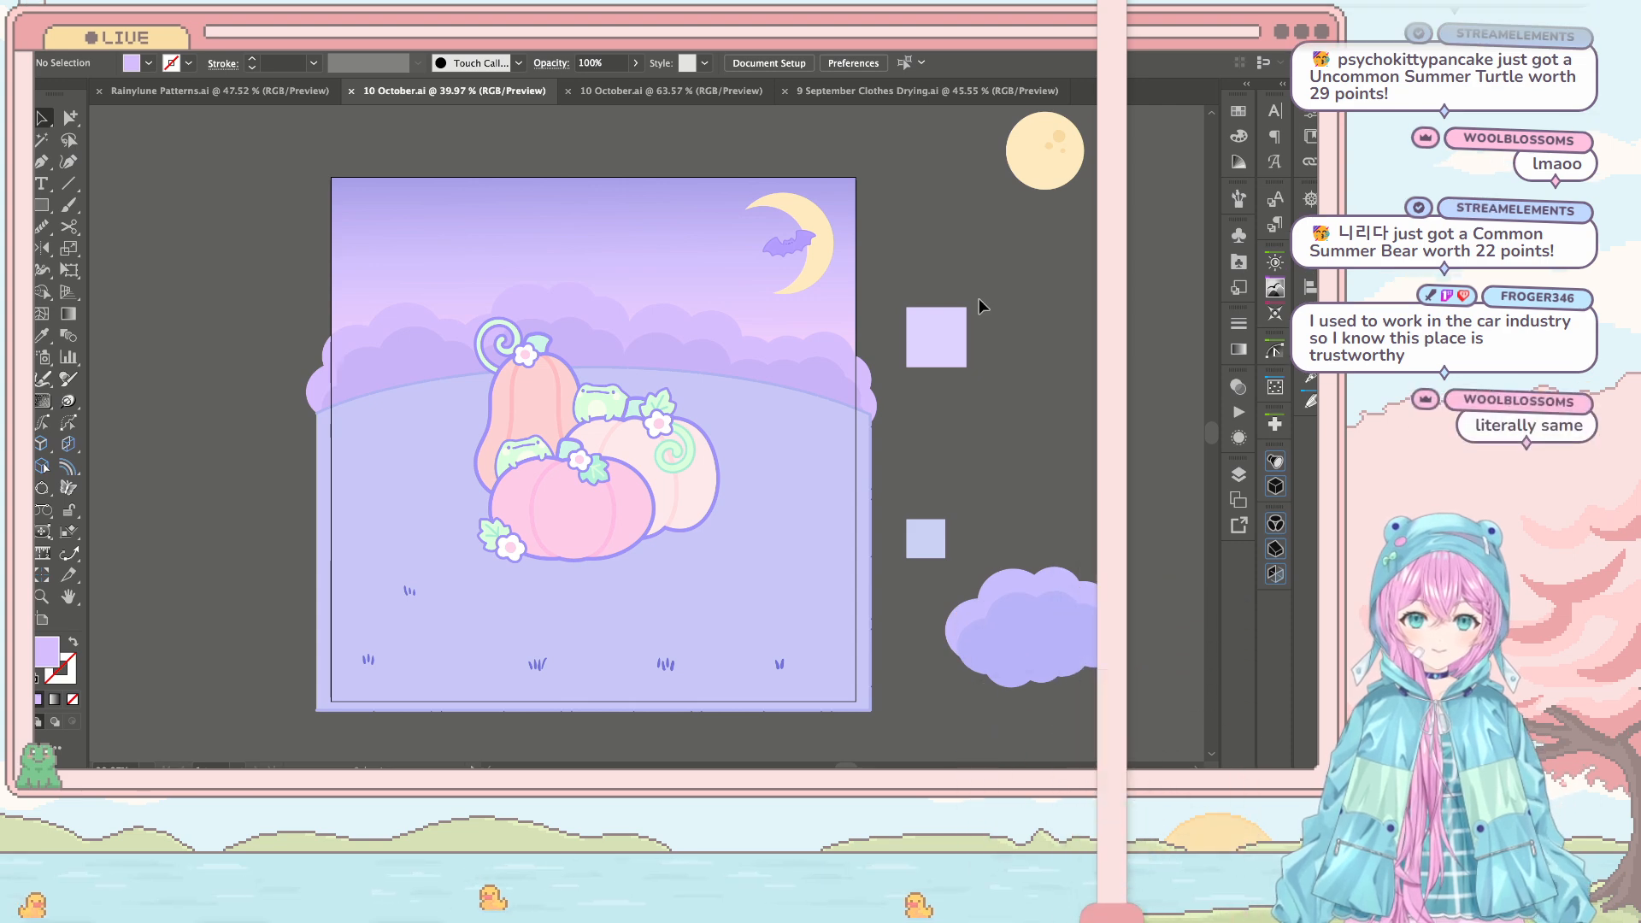
click(691, 408)
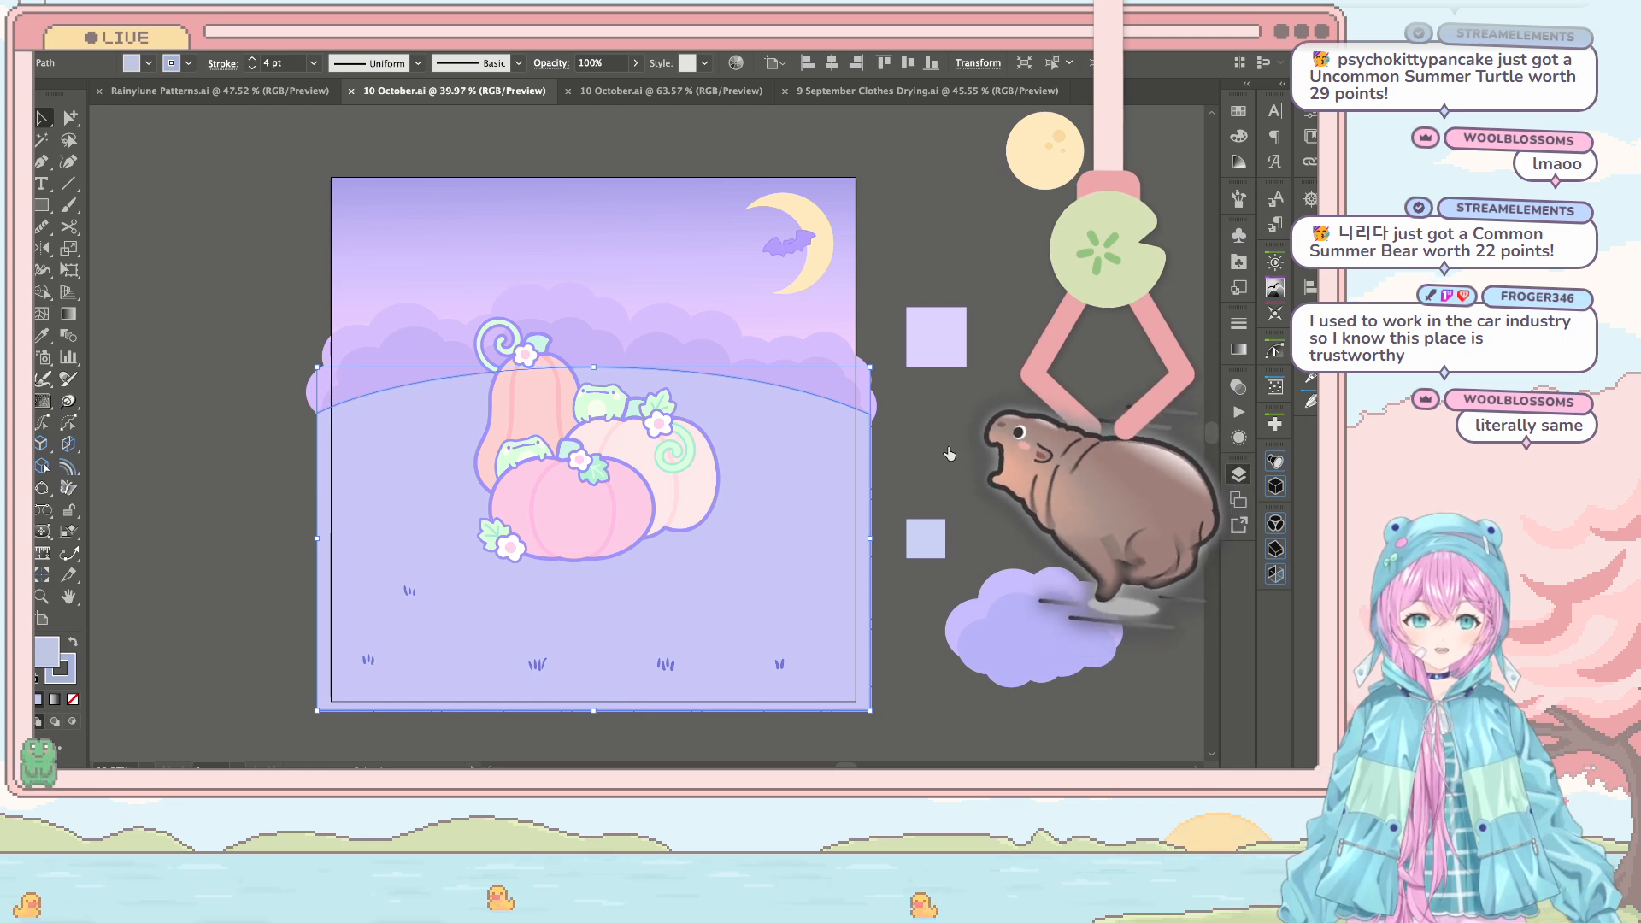
click(1183, 458)
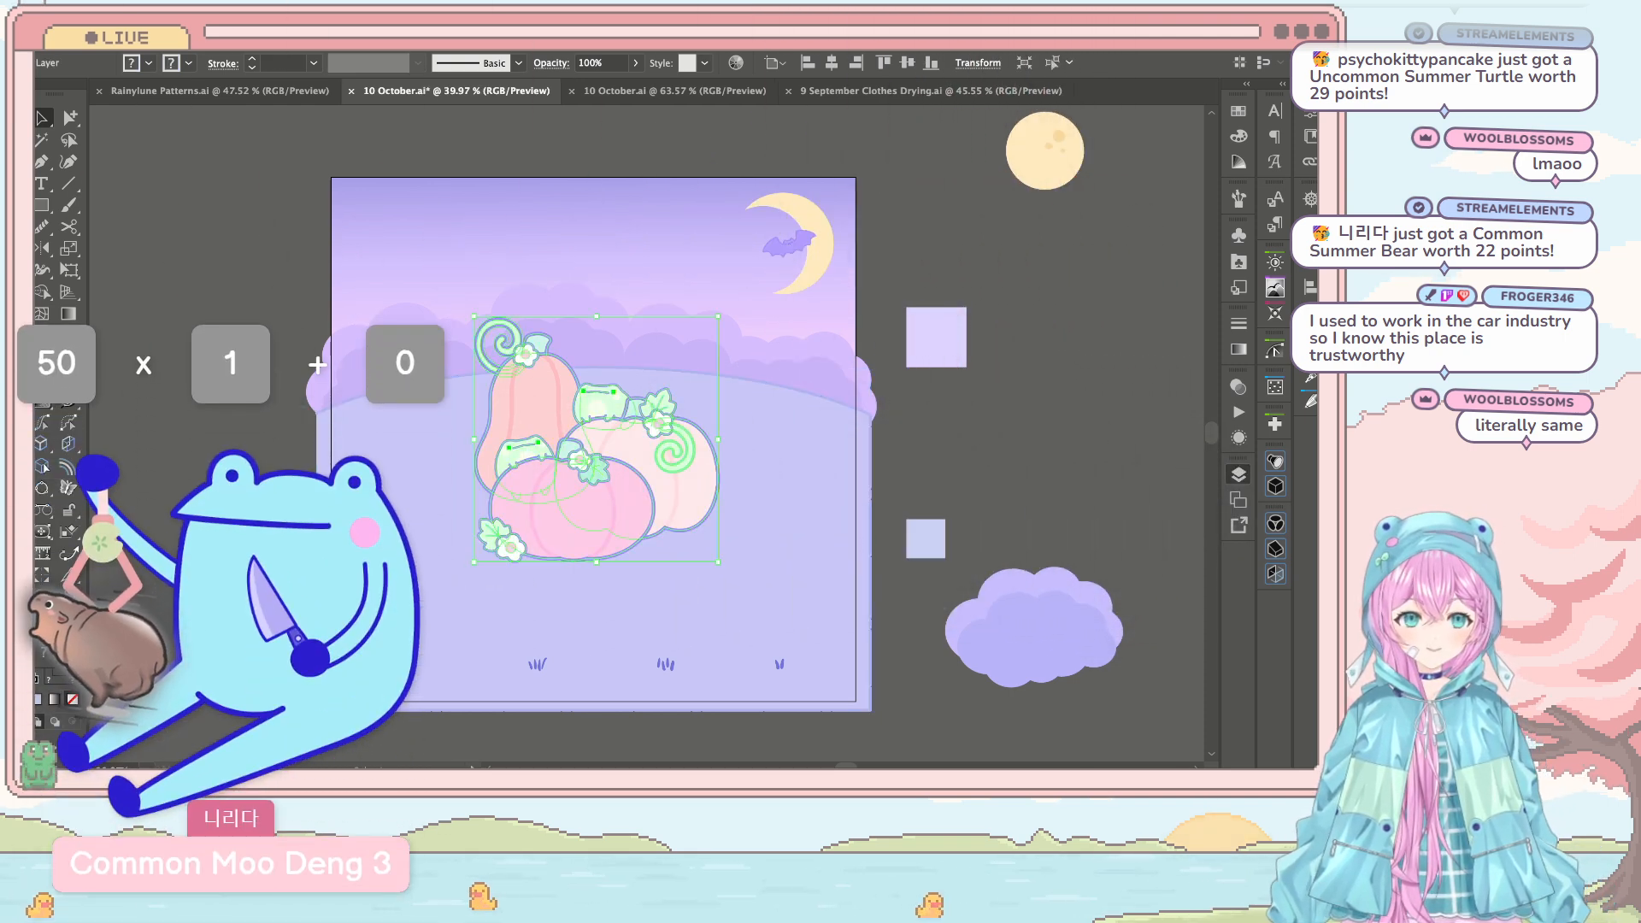
click(811, 64)
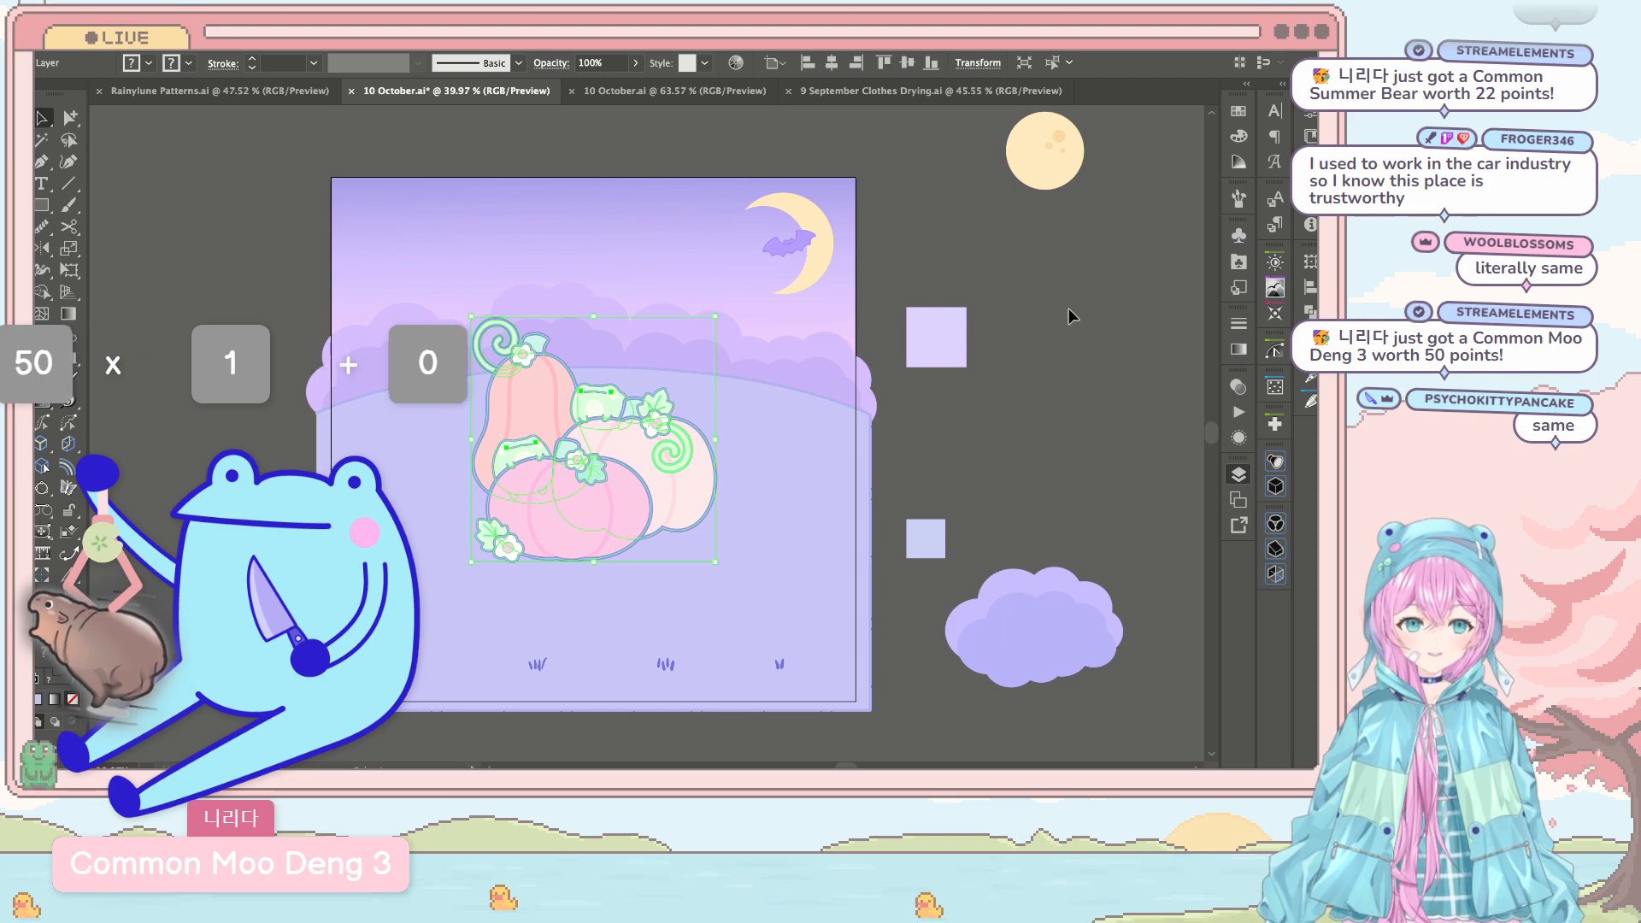
key(shift+Right)
key(shift+Right)
key(shift+Right)
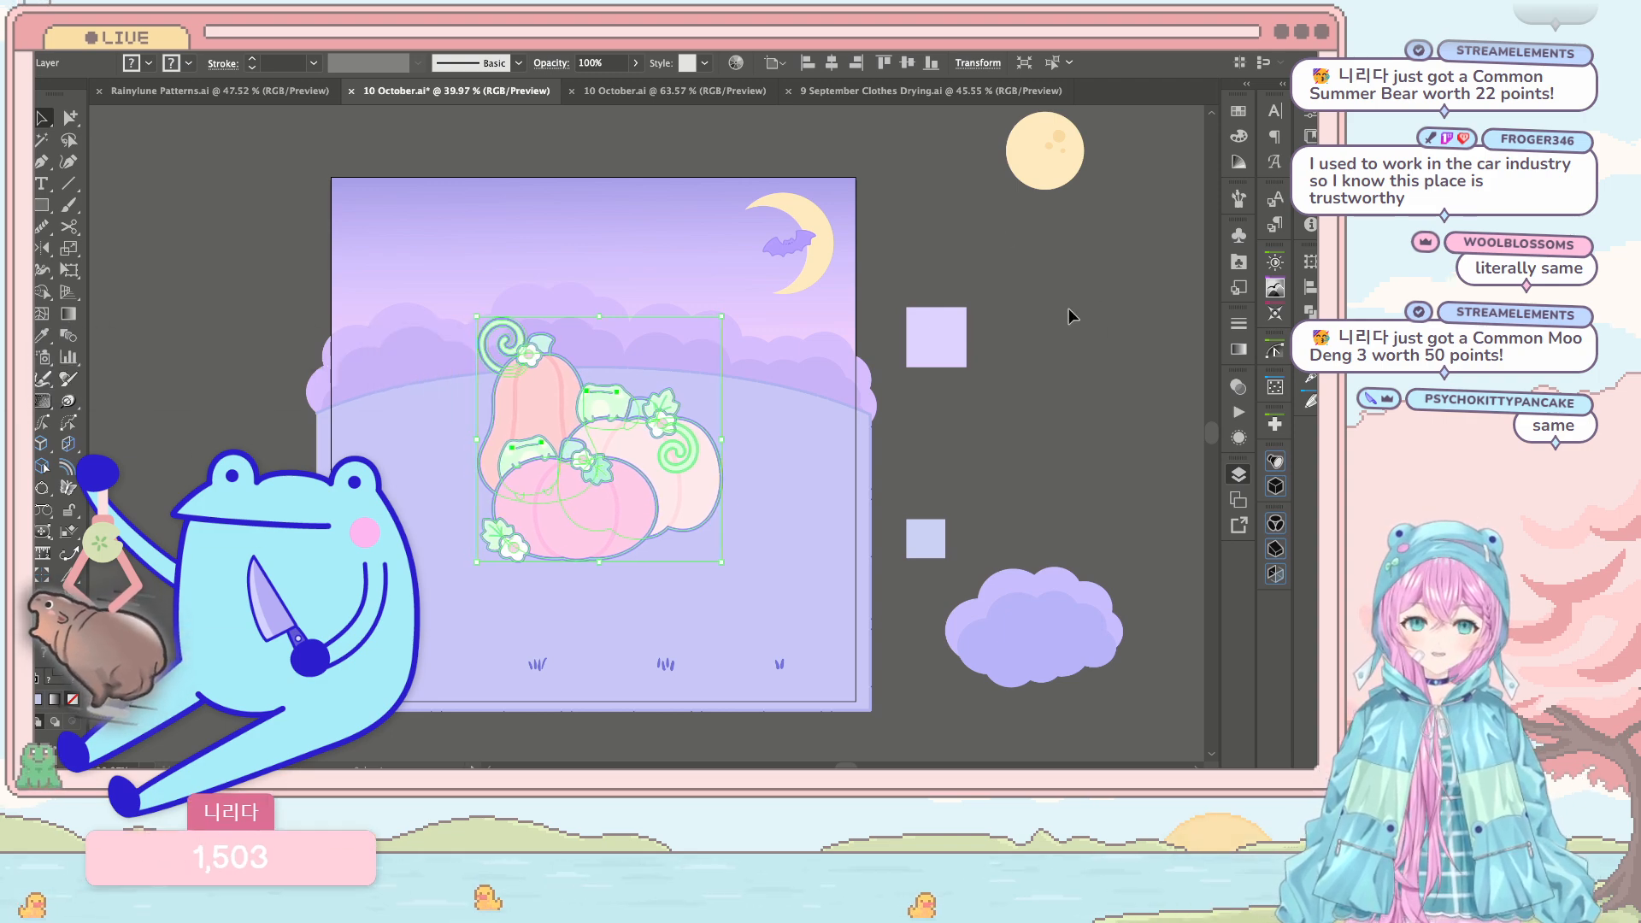
click(1048, 284)
Step: Move the row of gravestones from outside the artboard onto the right part of the ground's horizon
scroll(1048, 284, down, 3)
scroll(1048, 284, left, 1)
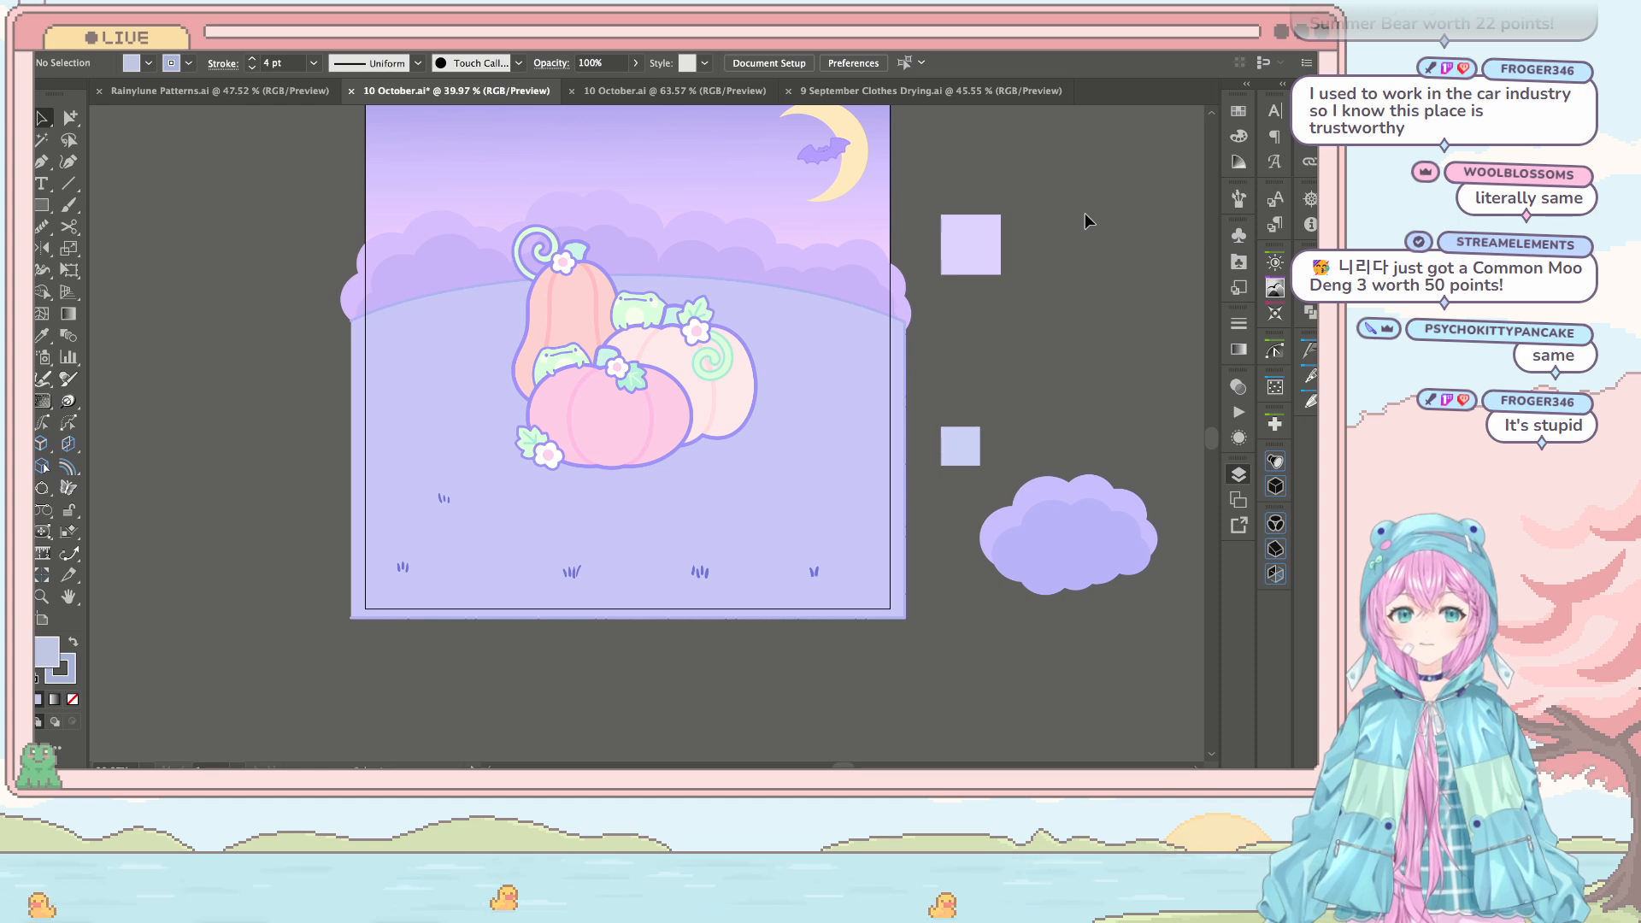
scroll(1085, 213, up, 2)
scroll(1085, 213, down, 1)
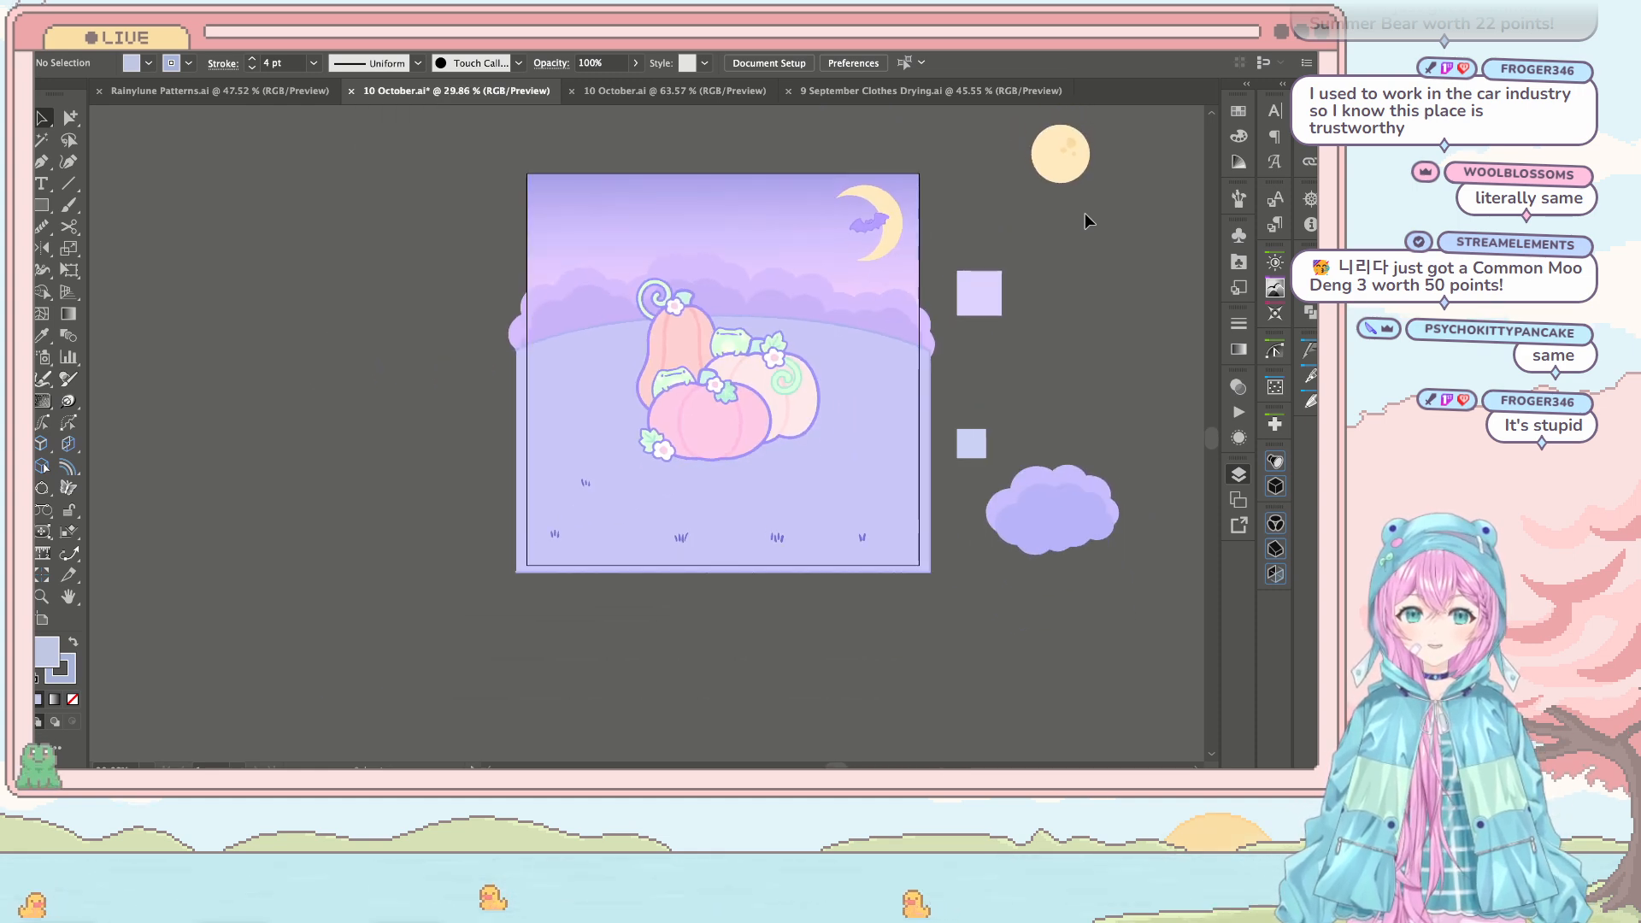
scroll(1085, 213, up, 3)
scroll(802, 409, up, 2)
scroll(802, 409, down, 4)
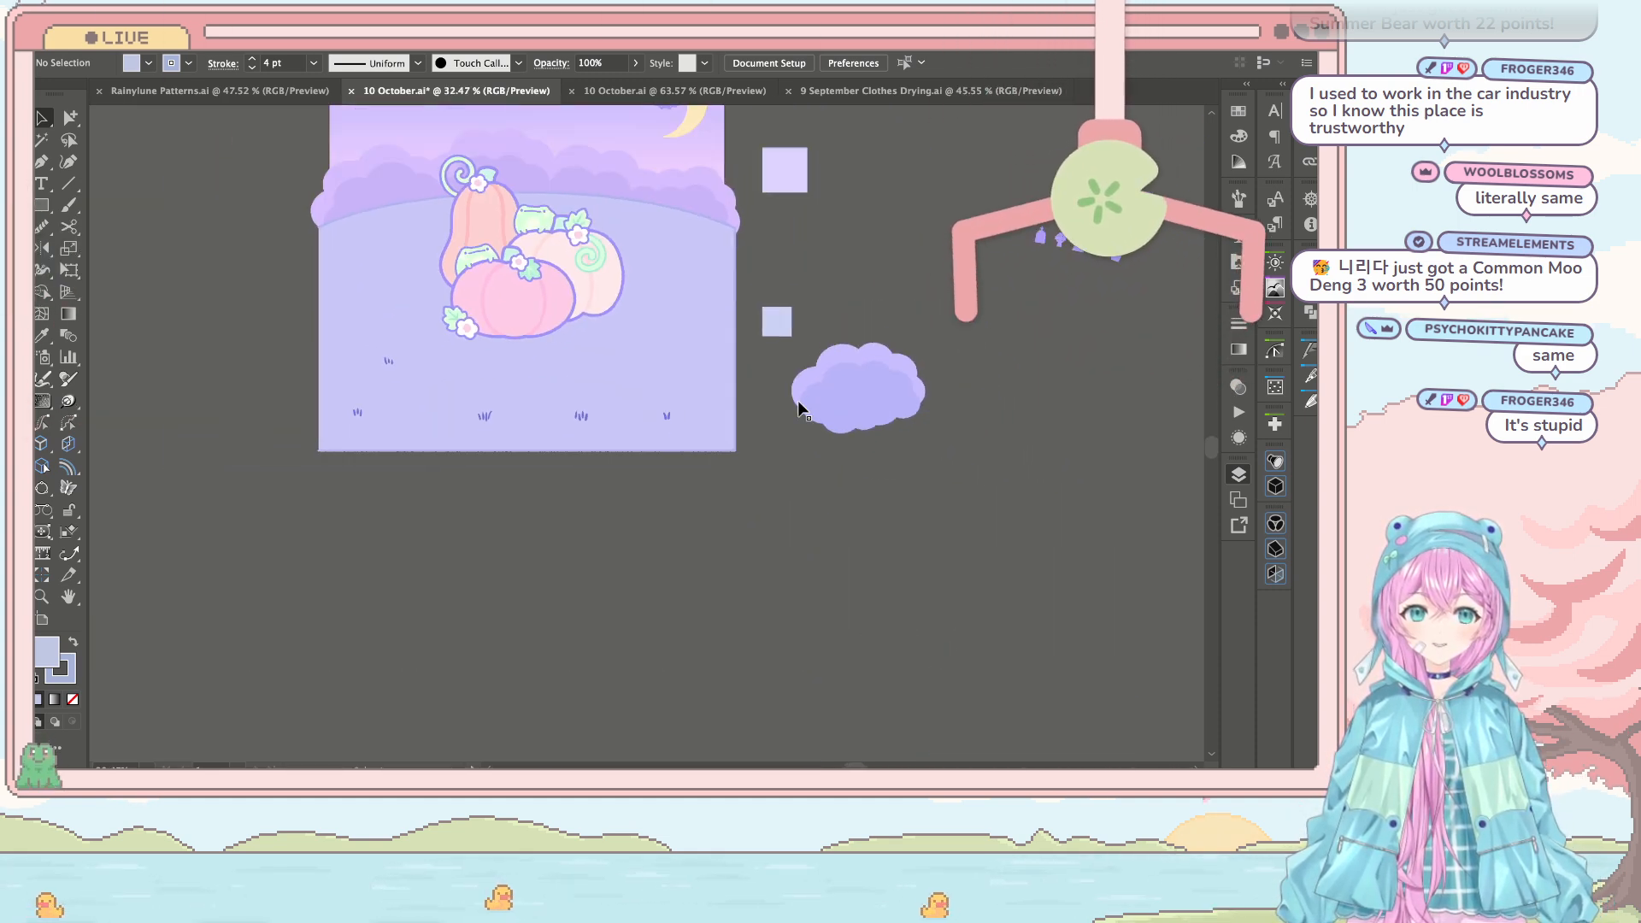
scroll(802, 409, down, 1)
drag(1084, 272, 716, 236)
scroll(721, 228, up, 6)
scroll(650, 188, down, 4)
Step: Switch to the other 10 October.ai document and examine the full Halloween scene with the cauldron and costumed frogs
click(681, 91)
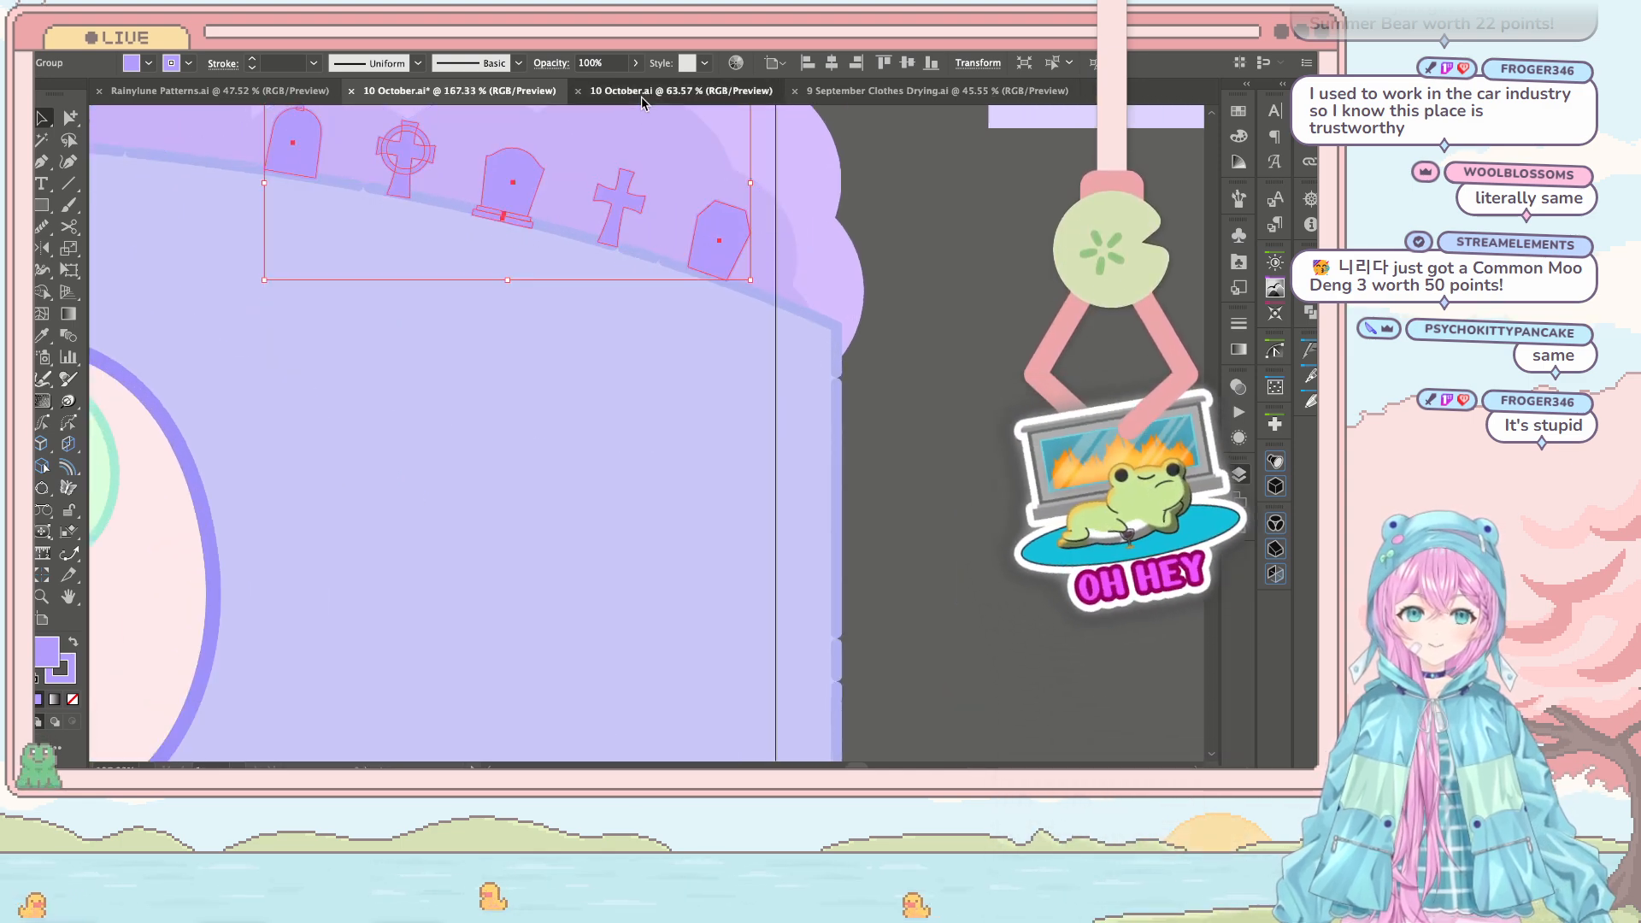
click(1061, 325)
scroll(1060, 325, down, 2)
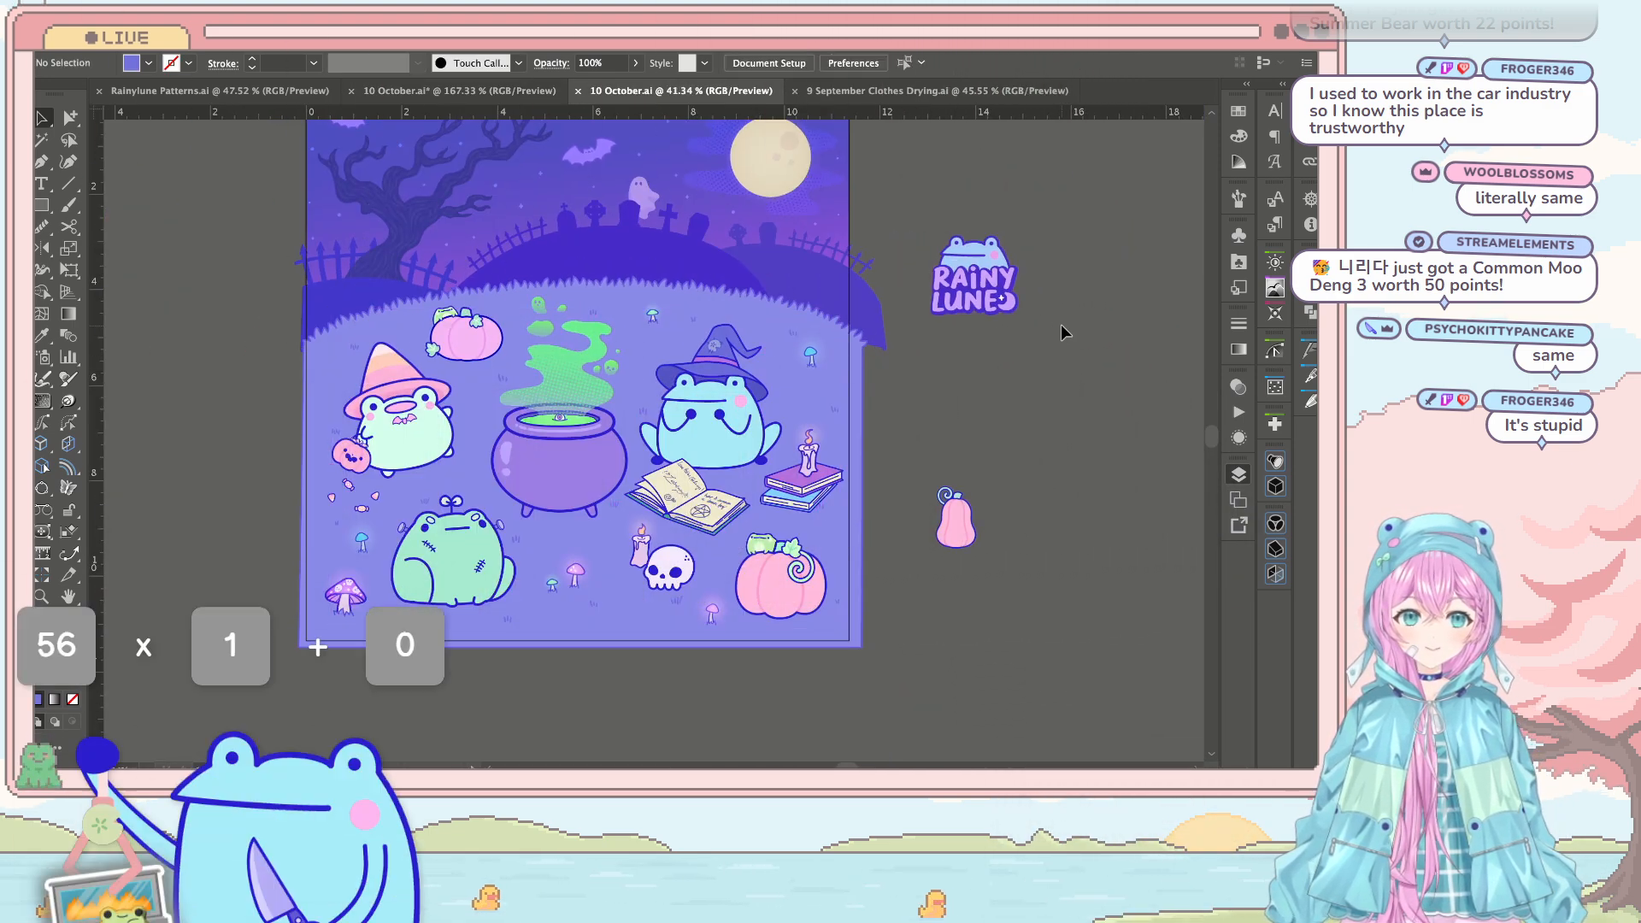
scroll(1063, 329, right, 1)
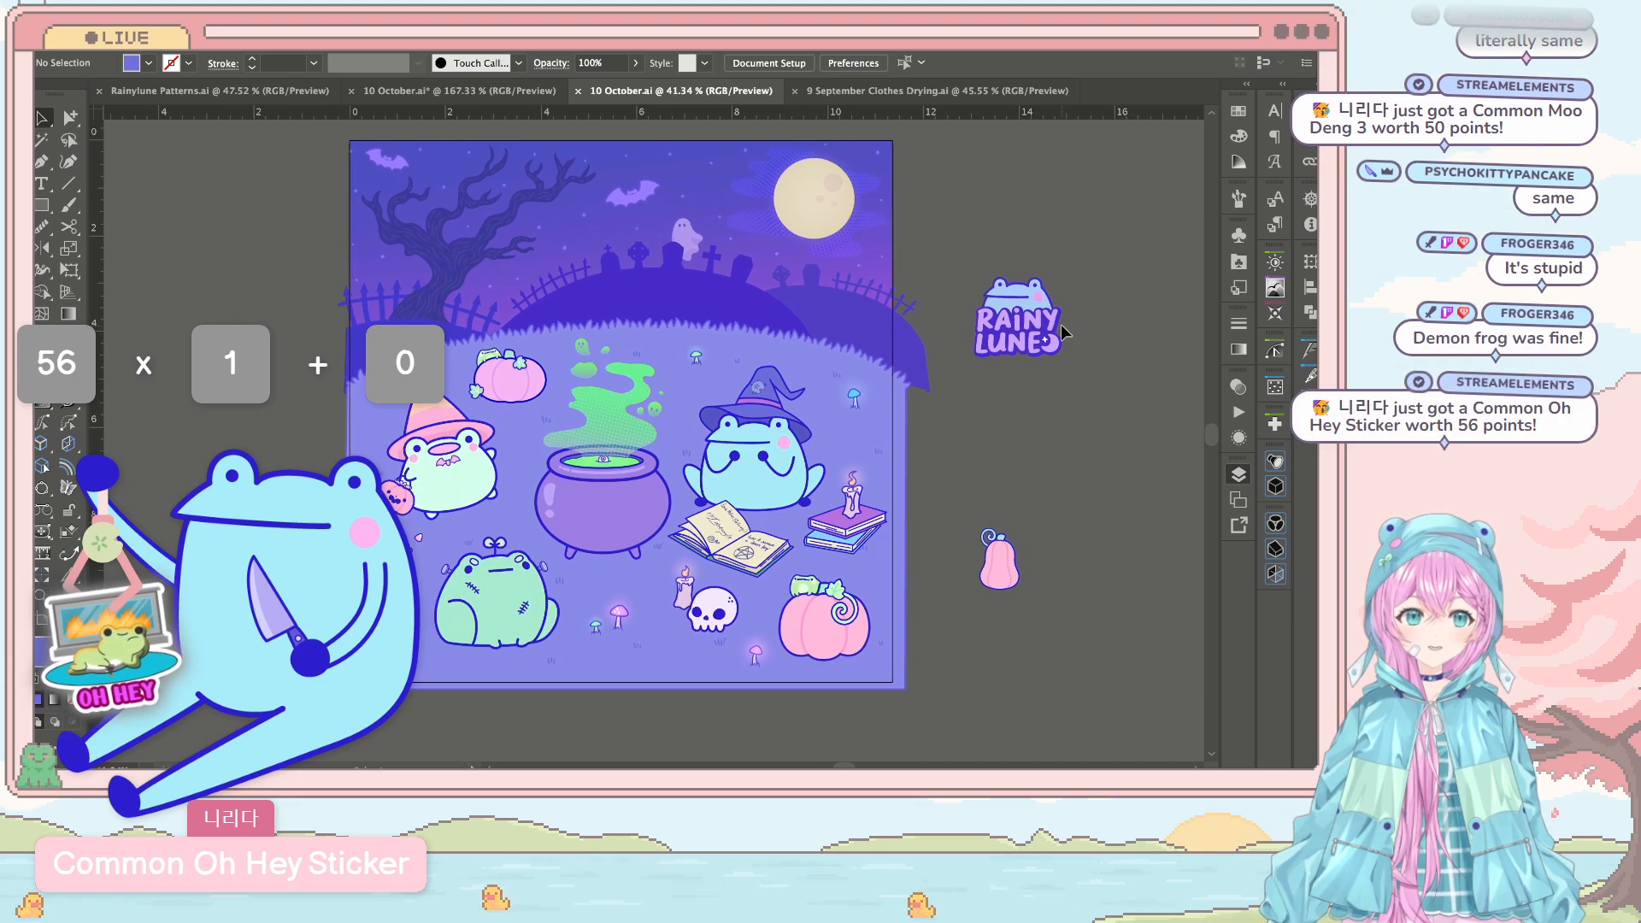
scroll(1062, 329, right, 1)
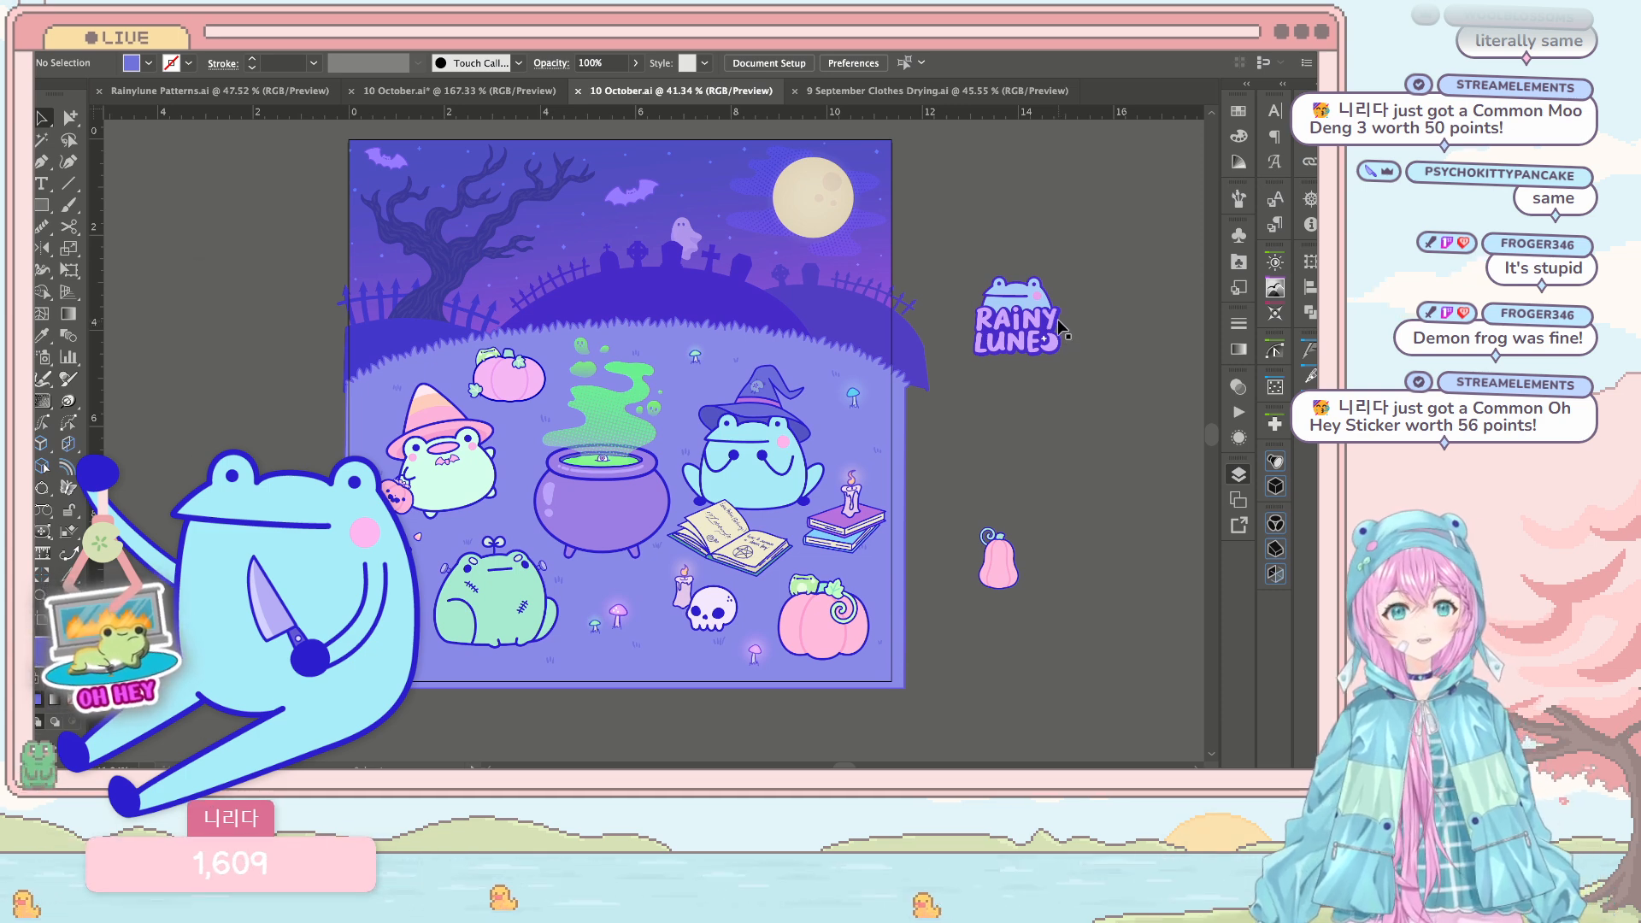
scroll(1074, 265, right, 1)
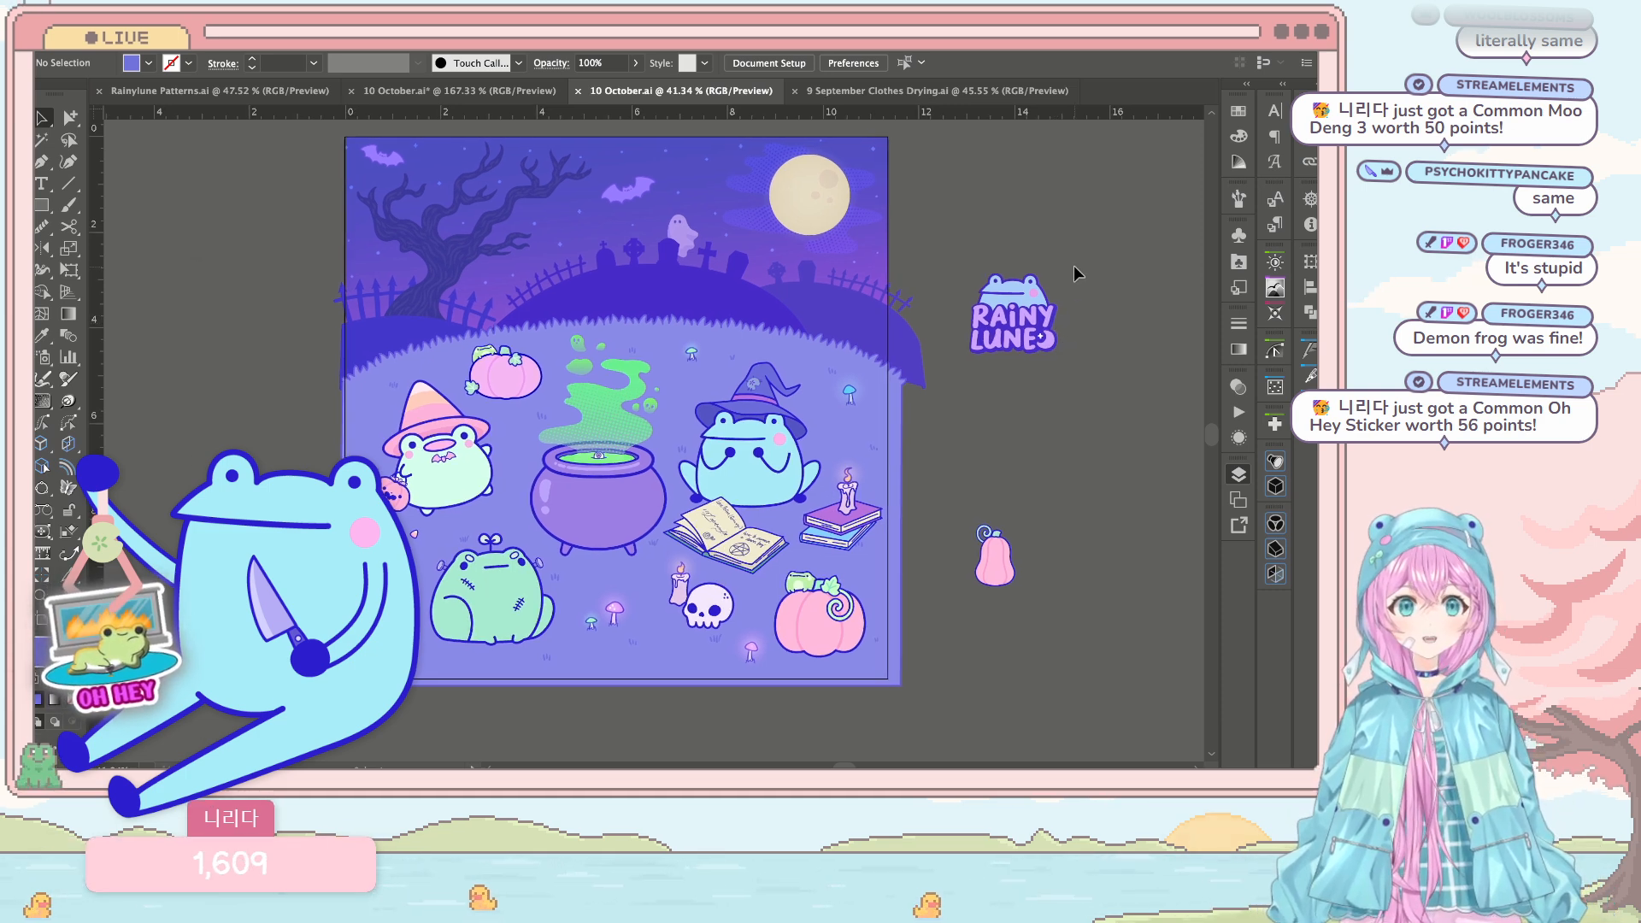
scroll(1074, 265, left, 1)
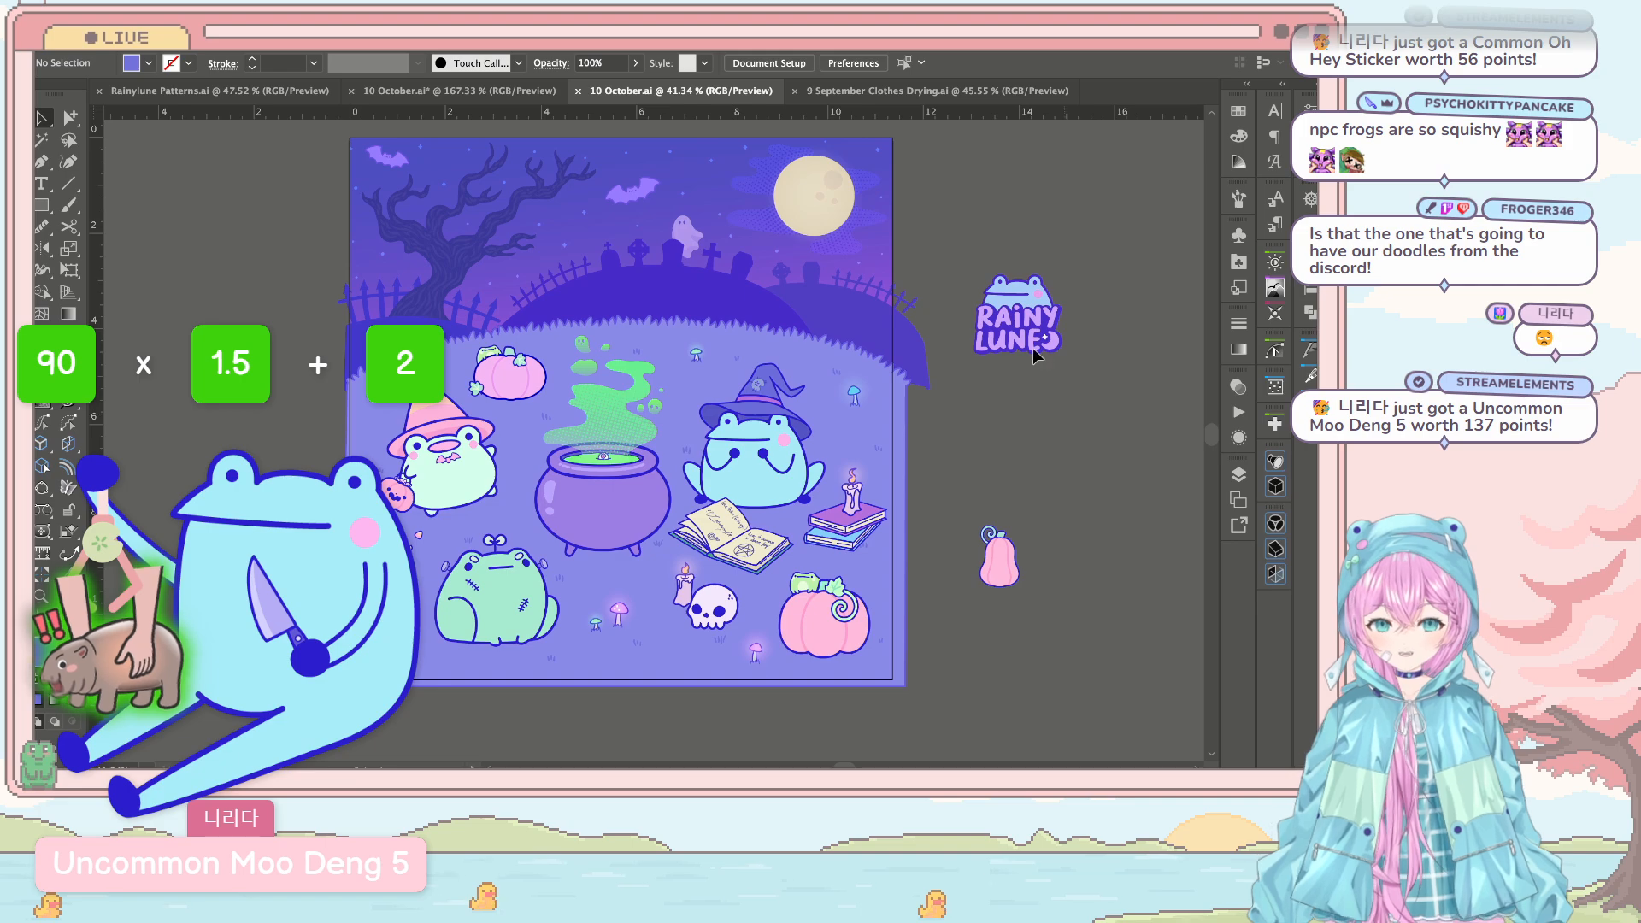
Step: Examine the handwriting and pentagram on the open spell book in front of the witch-hat frog
scroll(1026, 352, up, 2)
scroll(706, 474, up, 3)
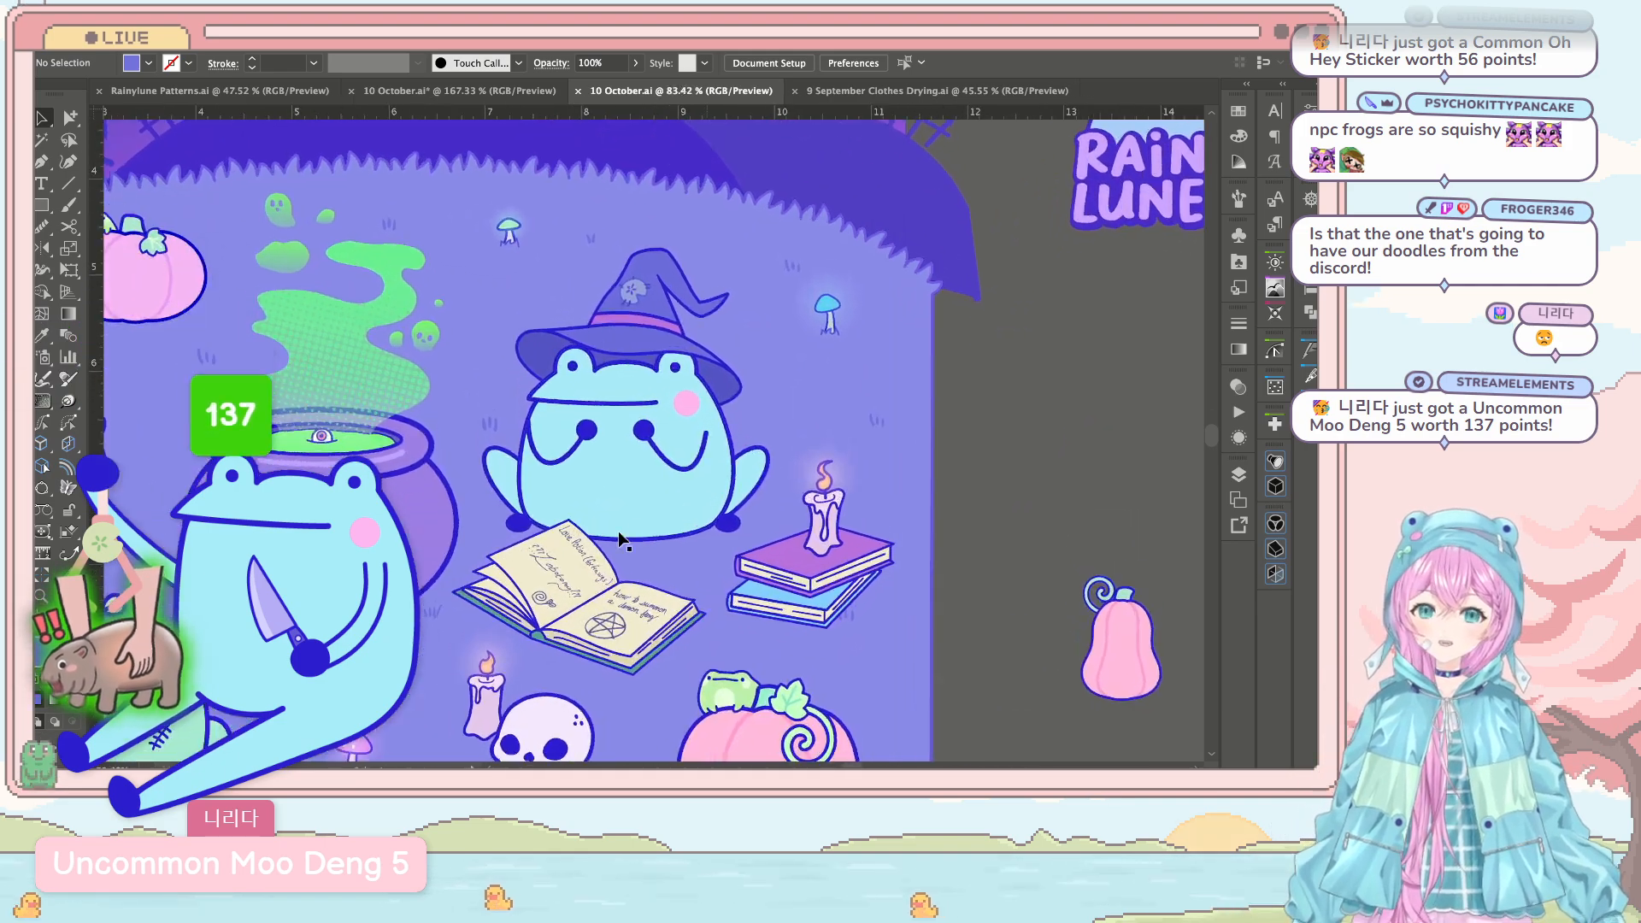
scroll(618, 531, up, 5)
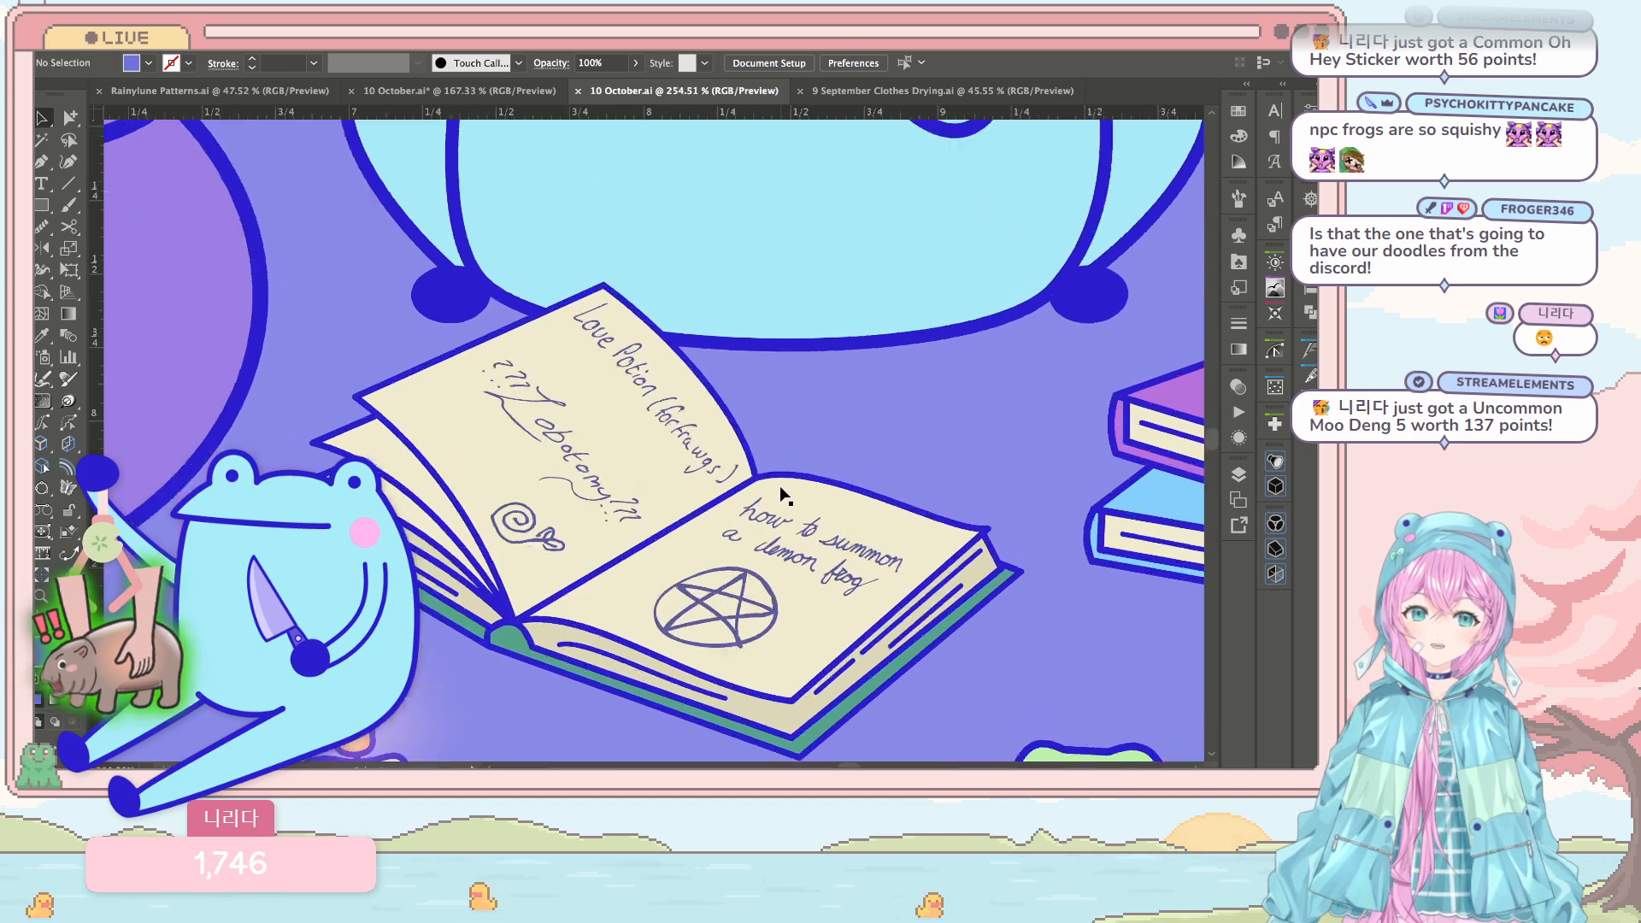
scroll(779, 485, up, 1)
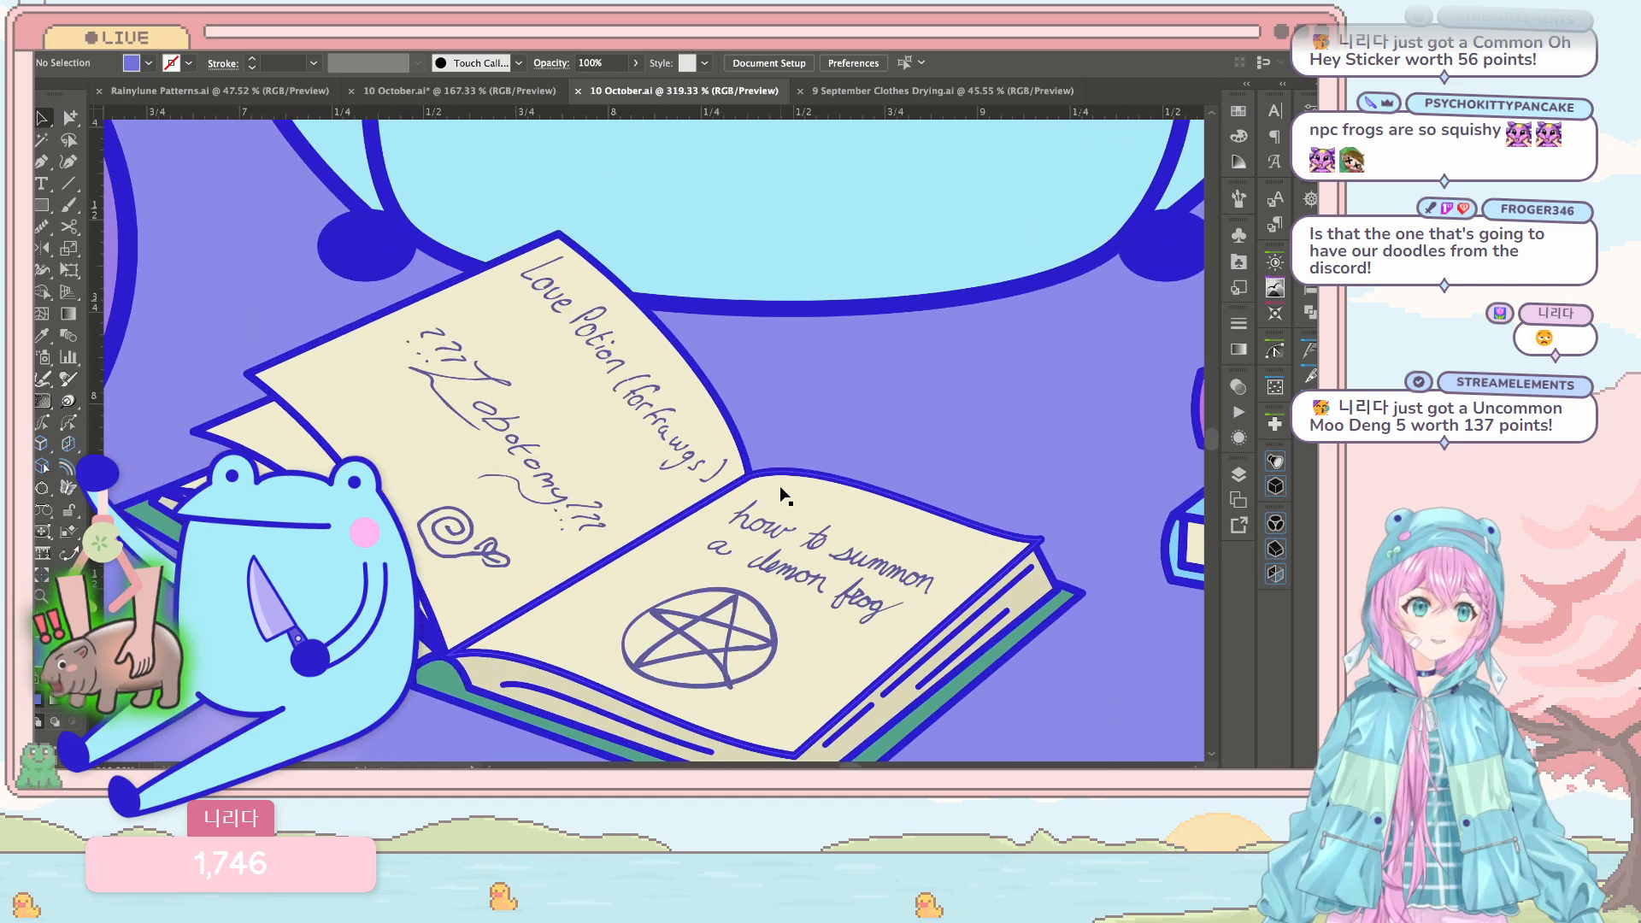
scroll(779, 485, down, 2)
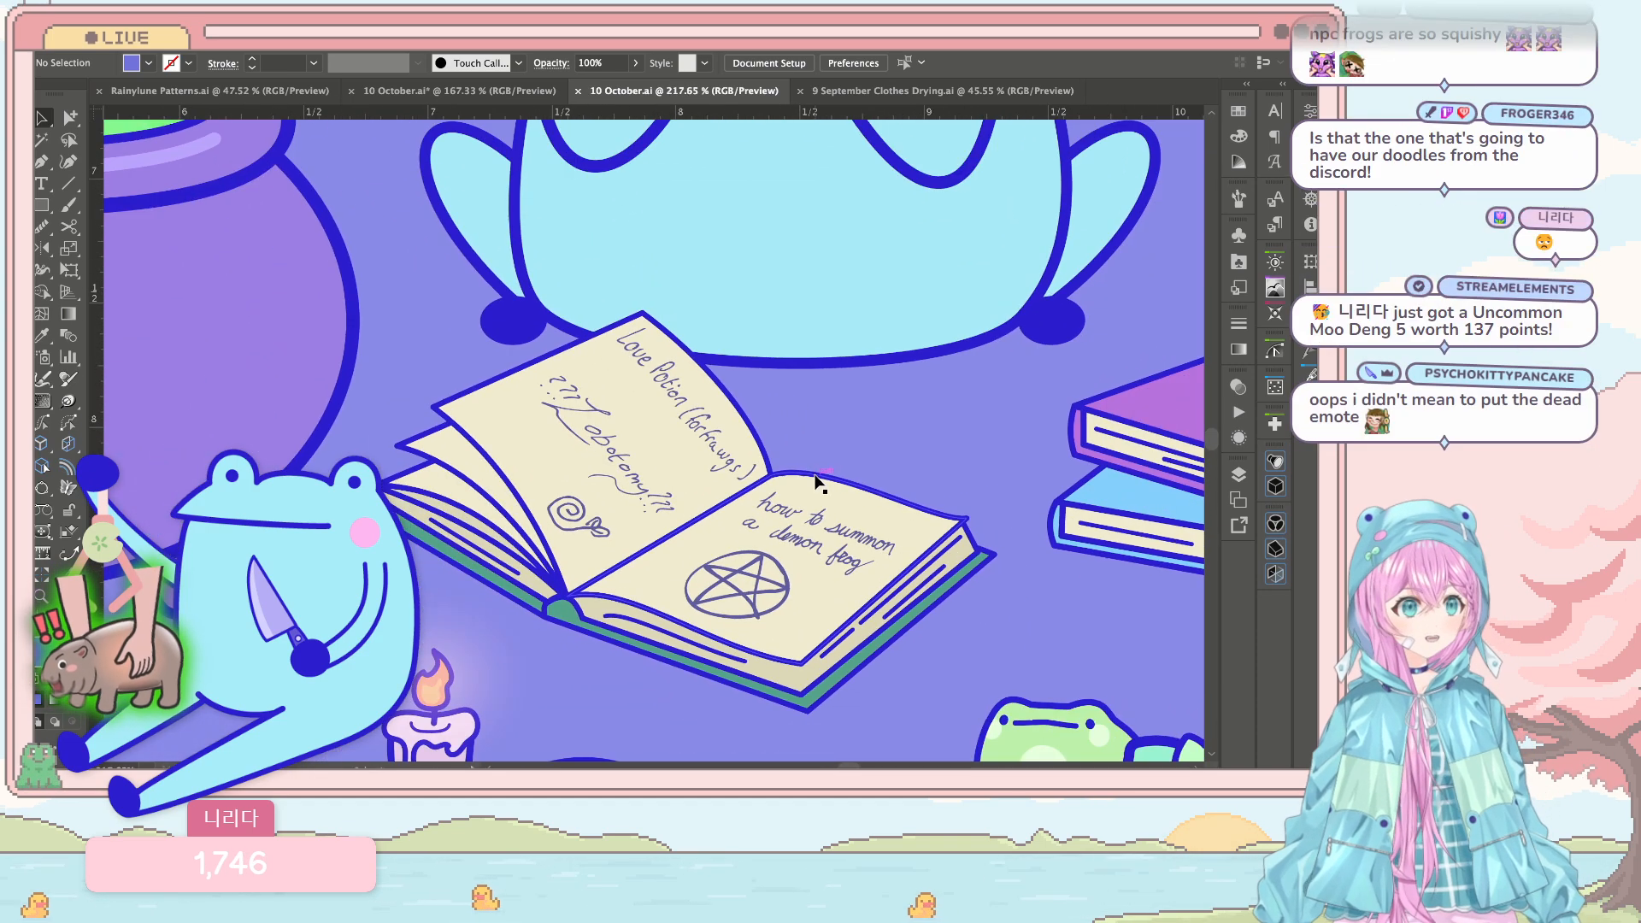
scroll(956, 402, down, 3)
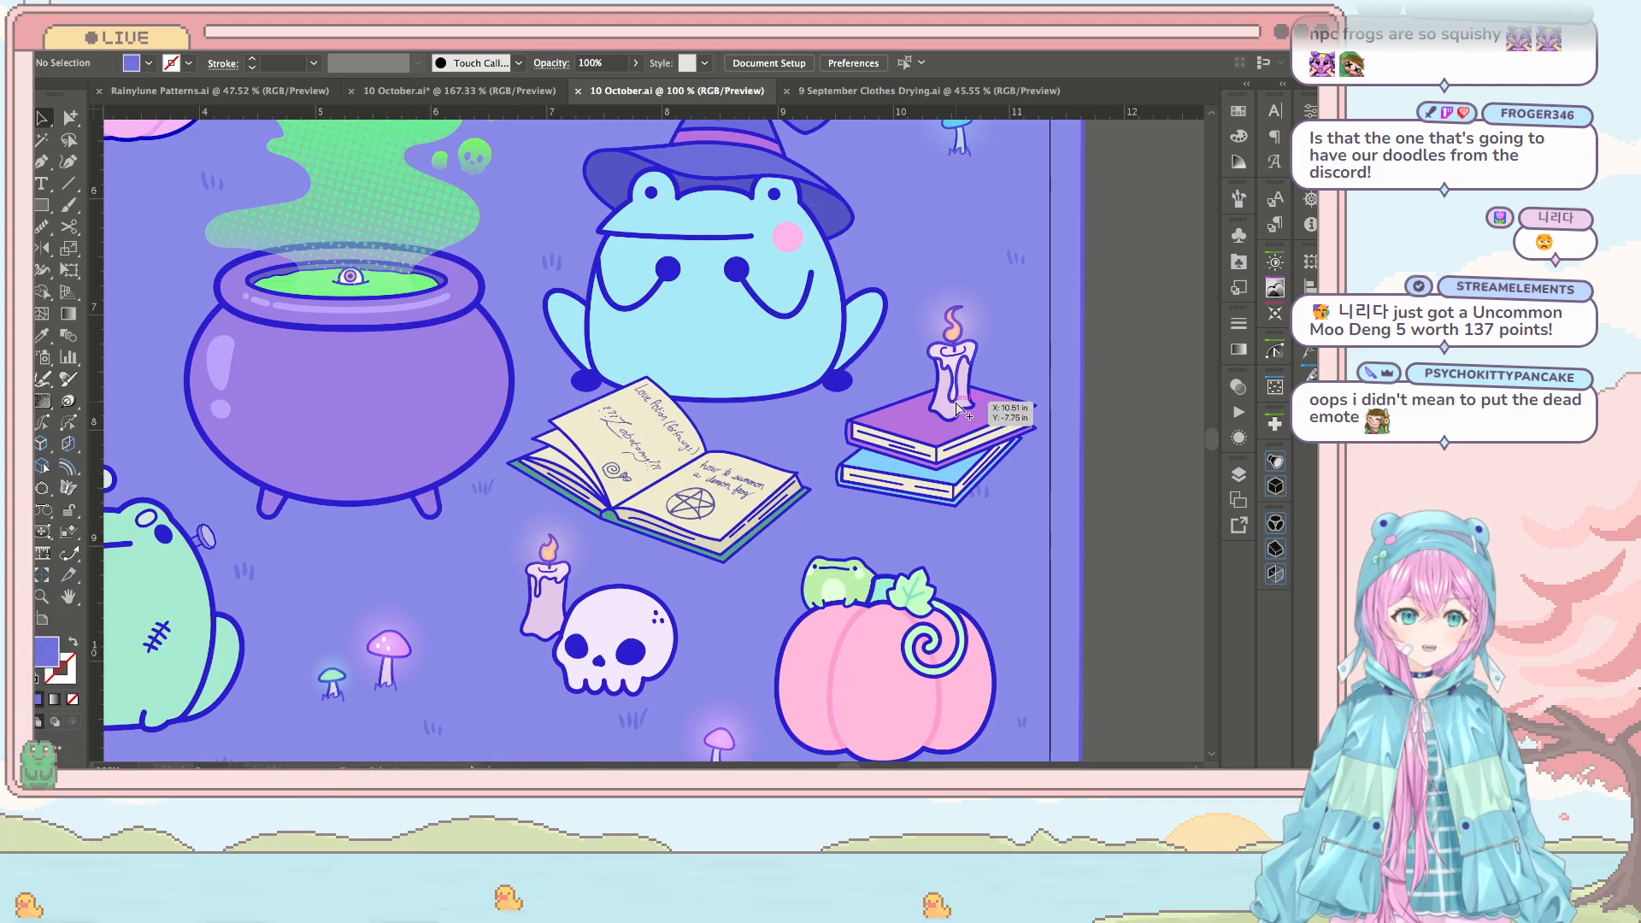
scroll(958, 409, down, 3)
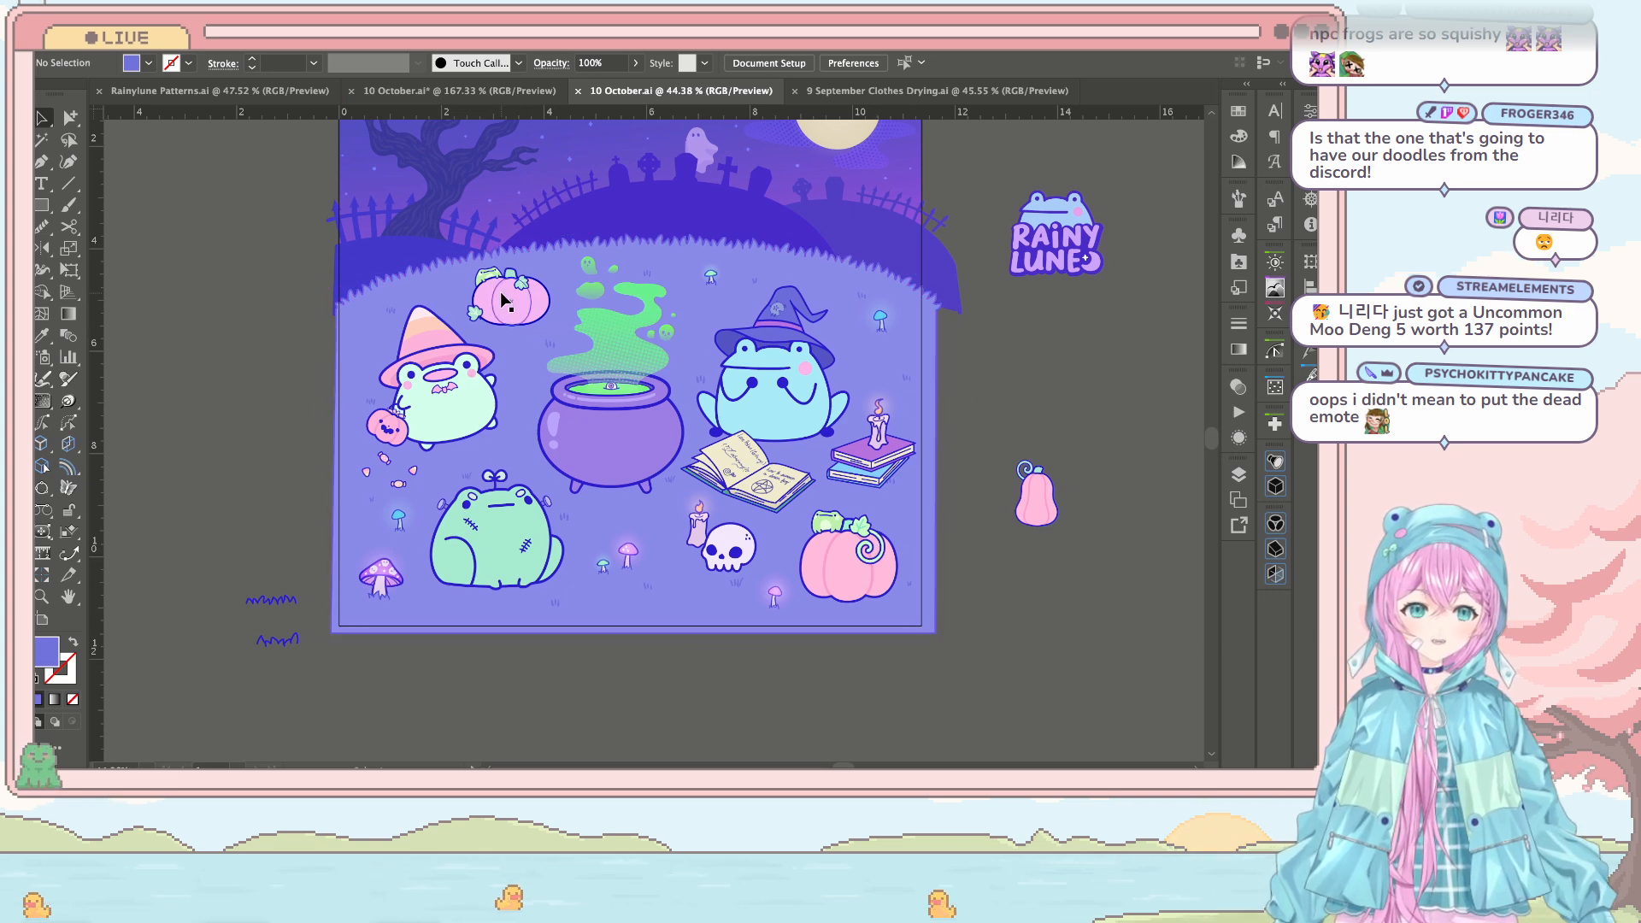
Step: Examine the arrangement of frogs, cauldron, mushrooms and pumpkins in the dark Halloween scene
scroll(997, 513, up, 3)
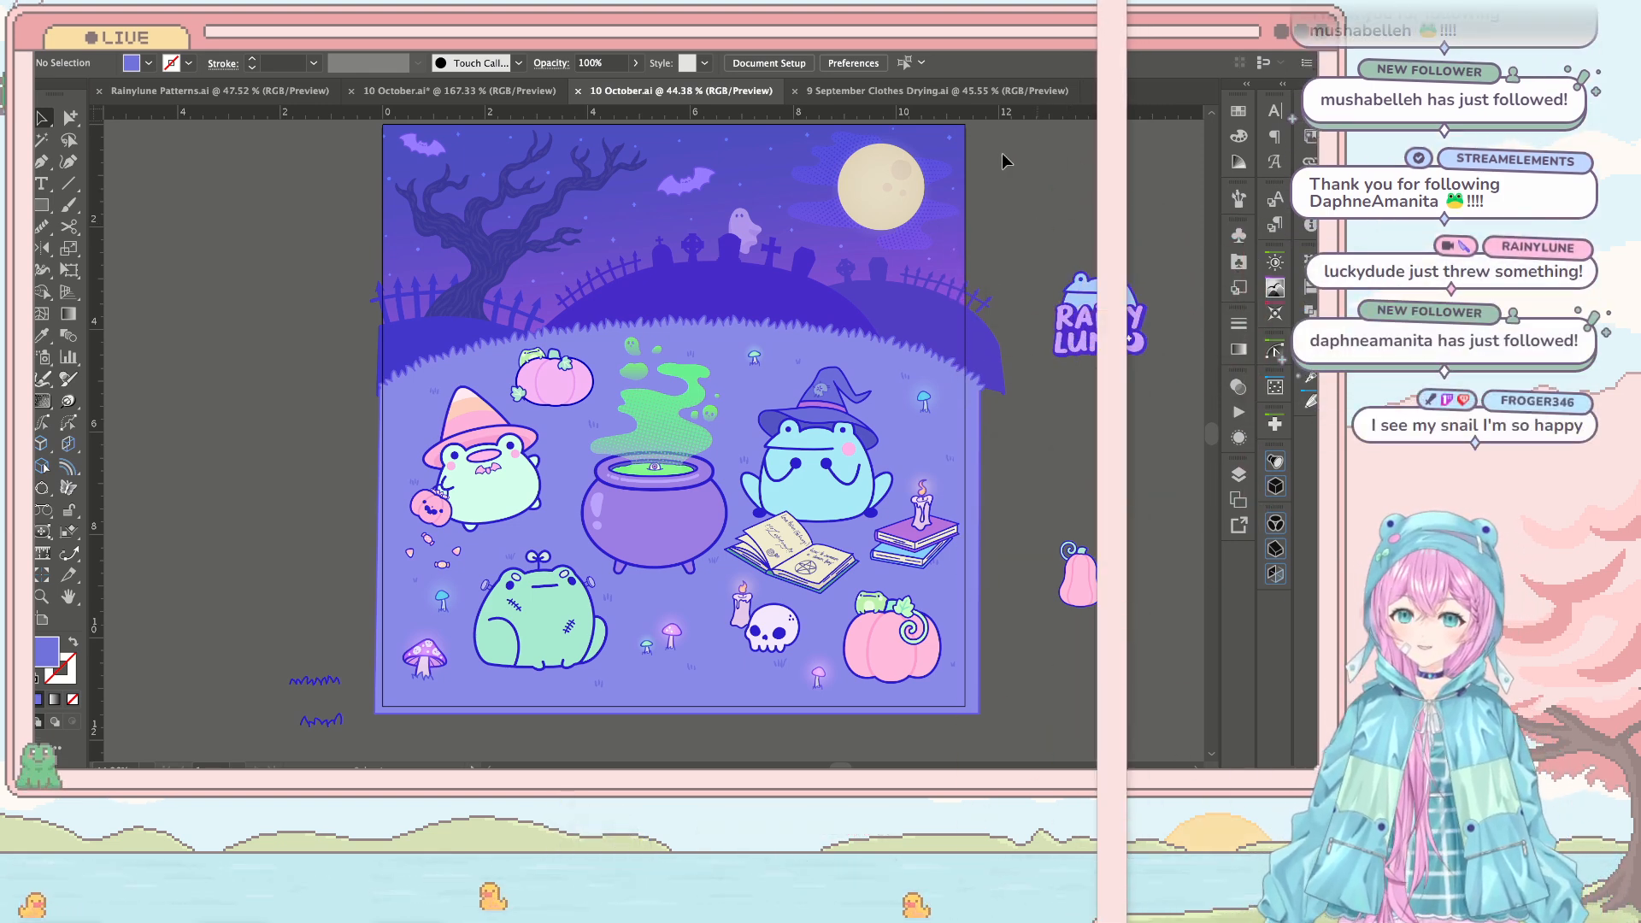
scroll(884, 289, up, 3)
scroll(912, 422, down, 4)
scroll(911, 422, left, 3)
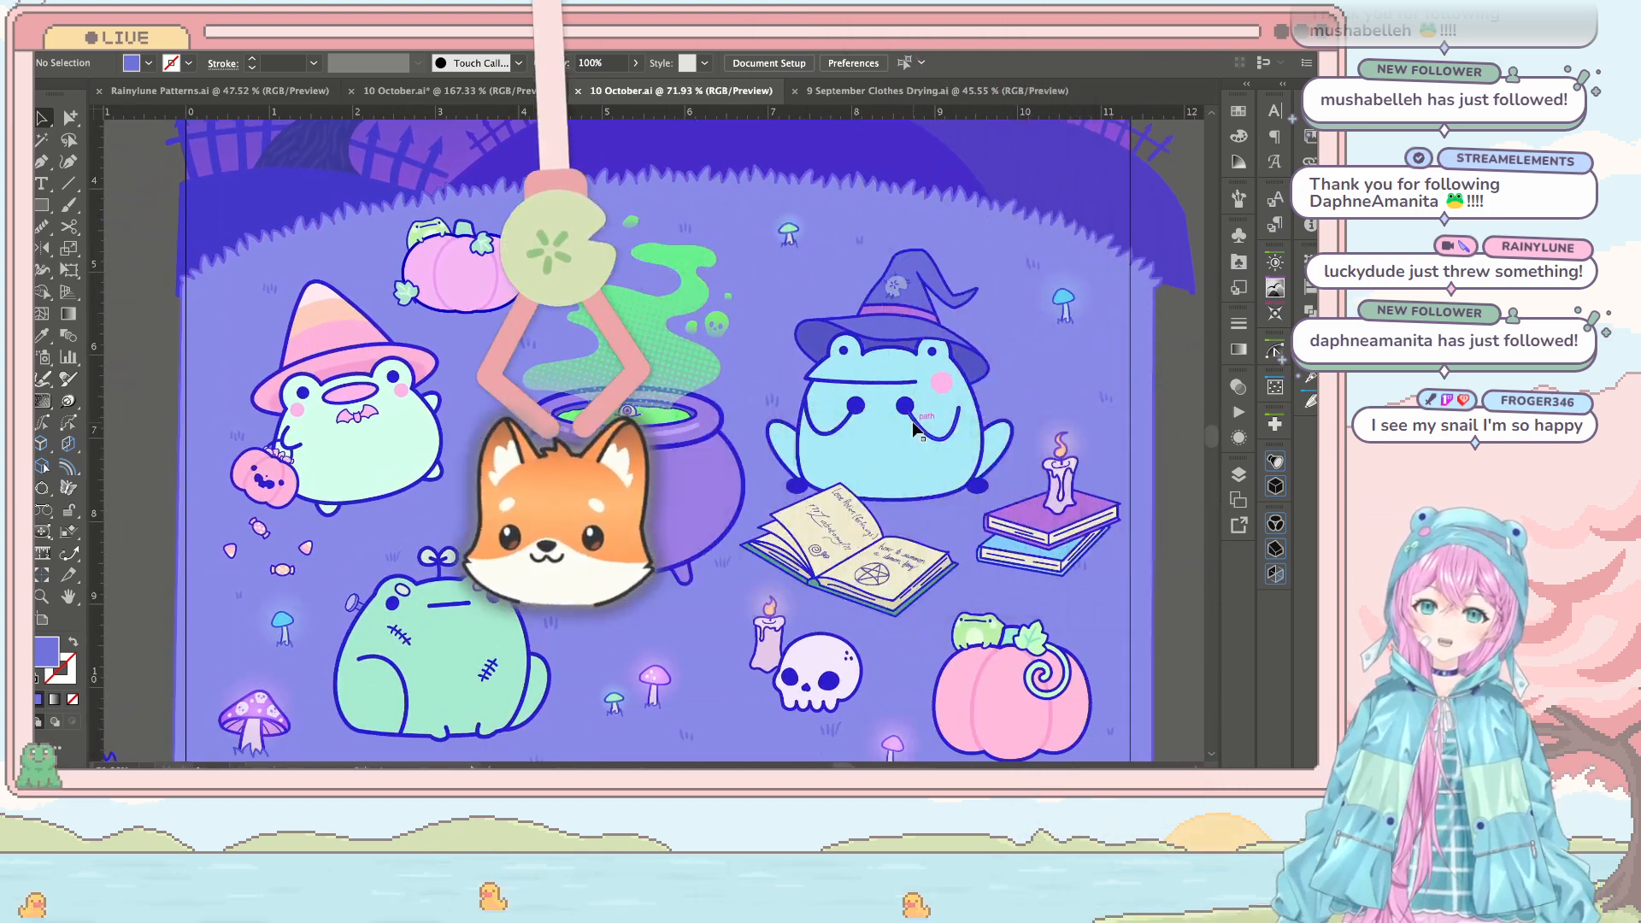
scroll(913, 425, down, 3)
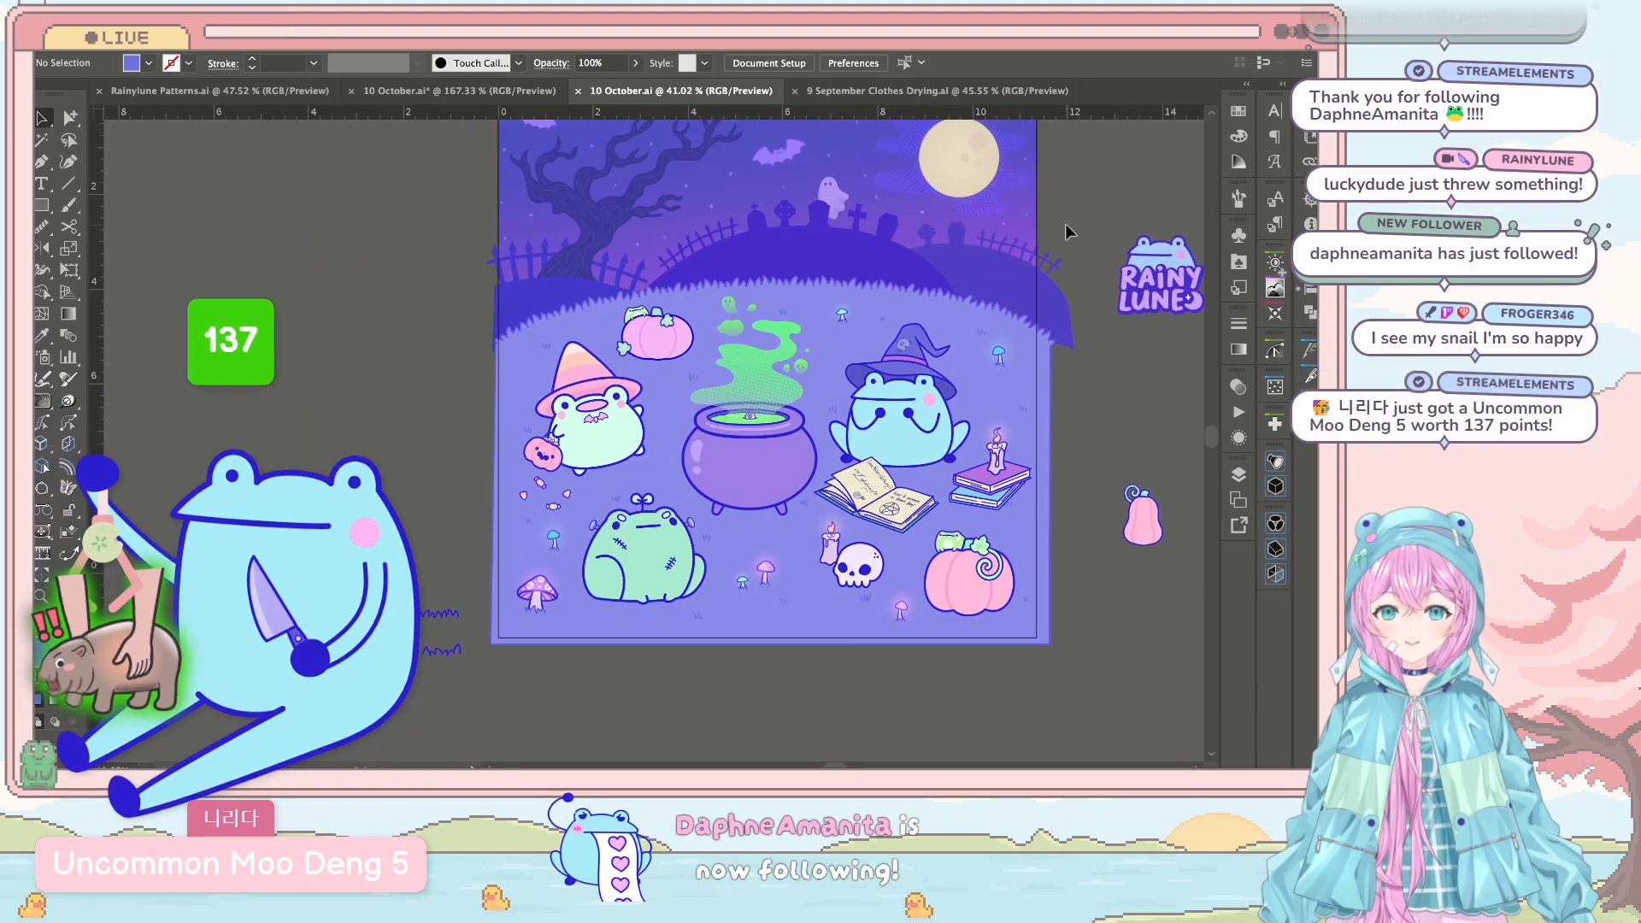
scroll(1067, 227, right, 3)
scroll(1067, 228, down, 1)
scroll(1063, 393, up, 3)
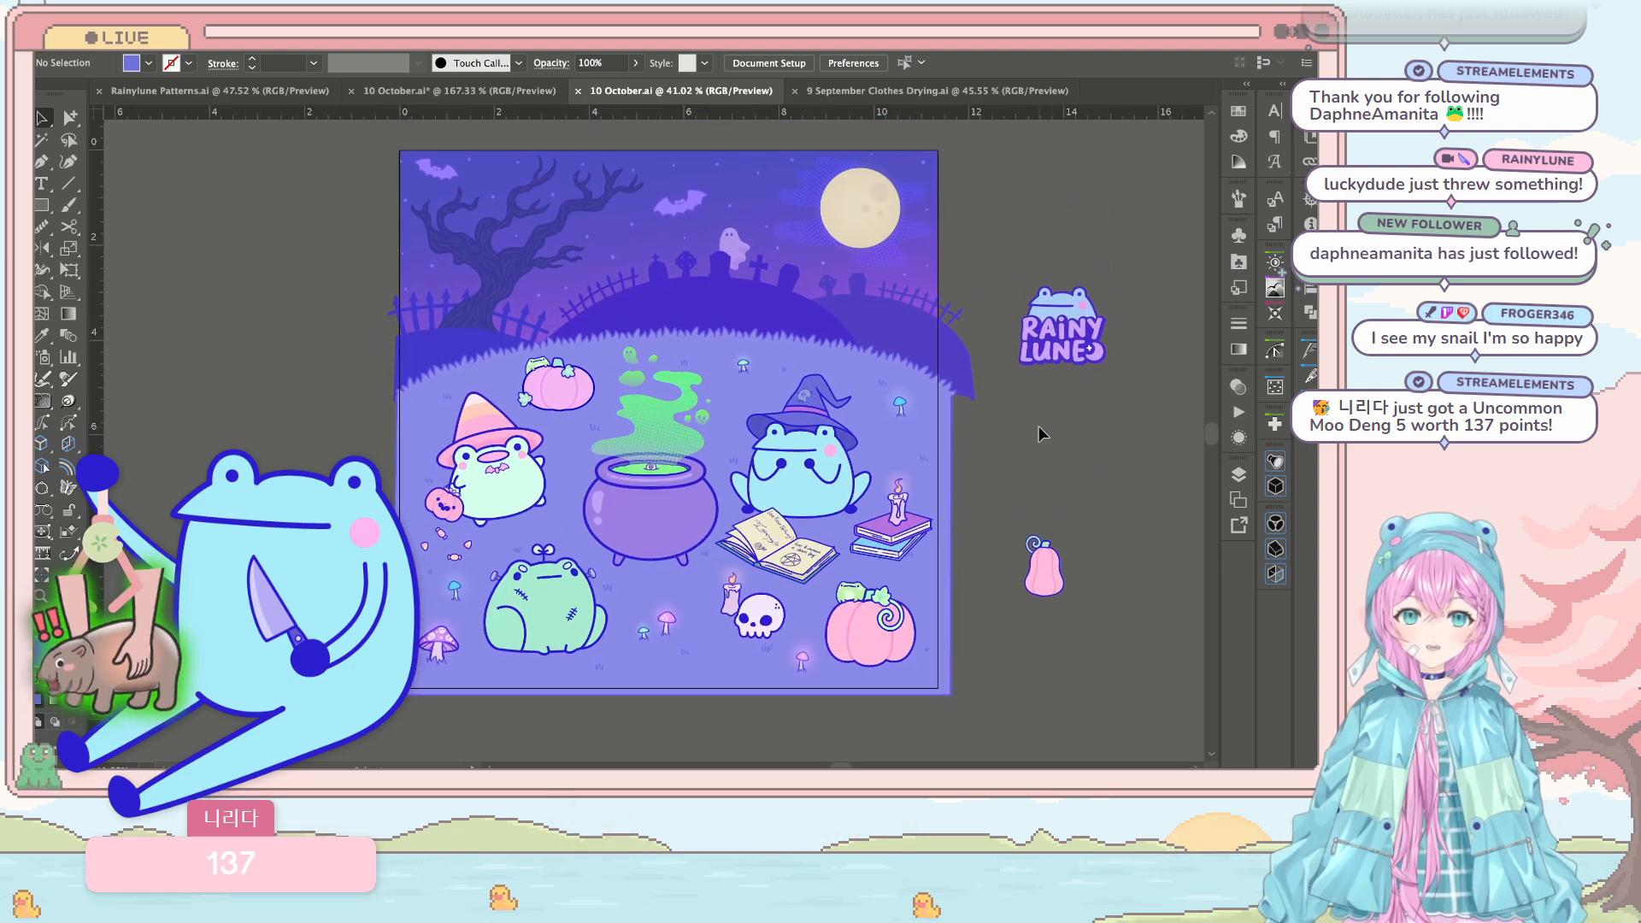
Step: Examine the graveyard hills, gravestones, ghost and moonlit sky of the dark Halloween scene up close
scroll(956, 190, up, 5)
scroll(956, 190, down, 3)
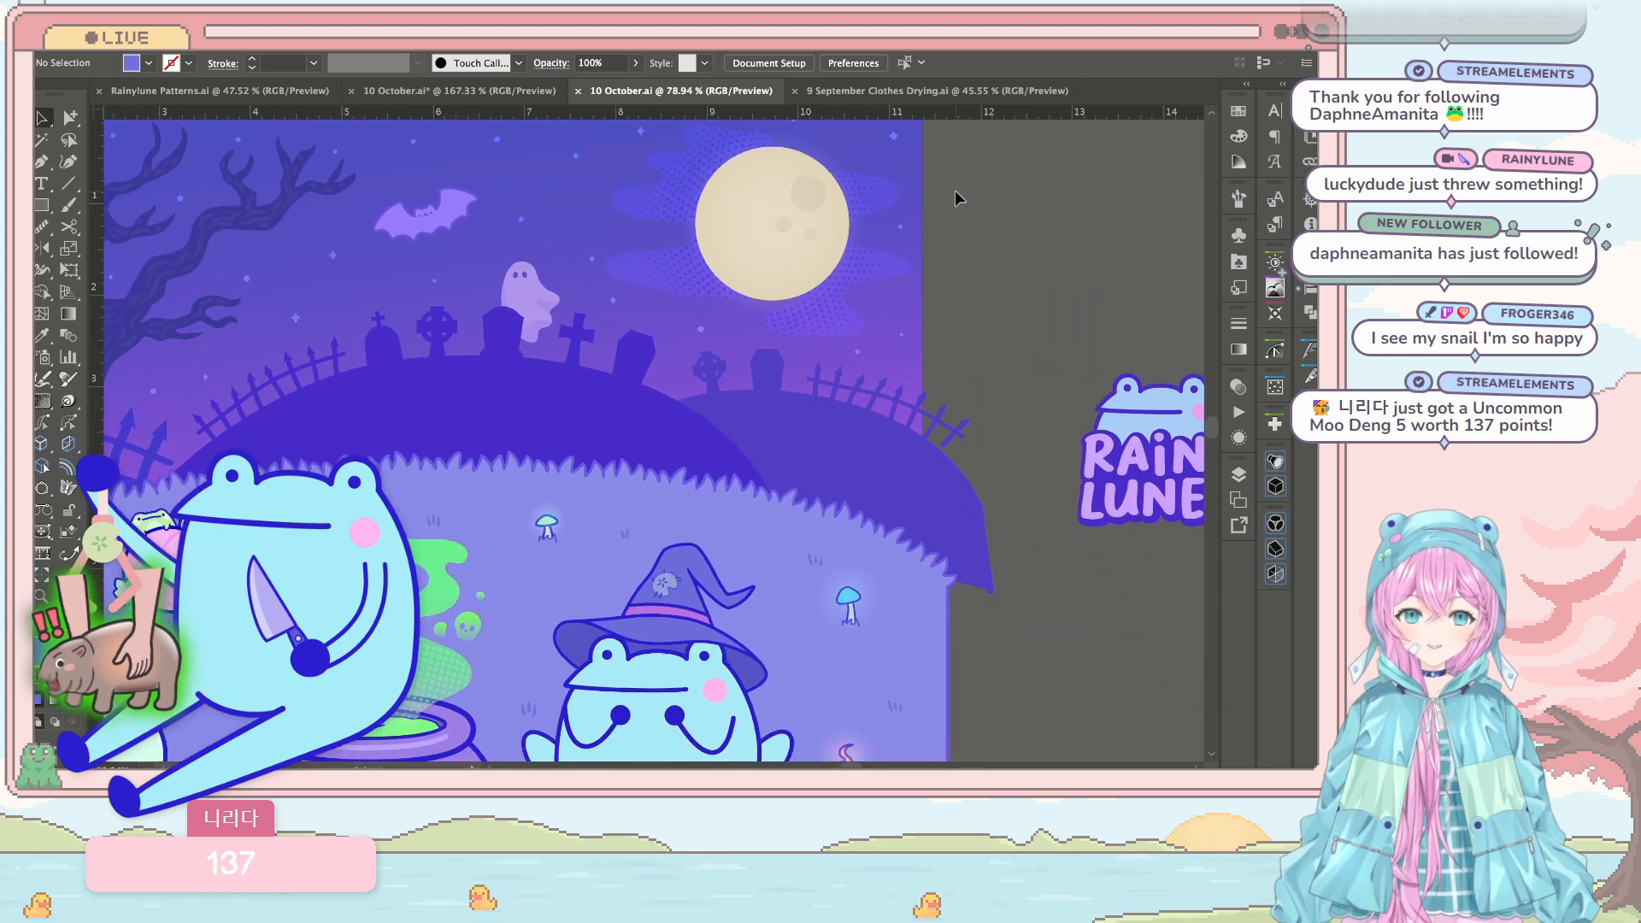
scroll(541, 289, down, 2)
scroll(541, 290, left, 3)
scroll(541, 290, down, 1)
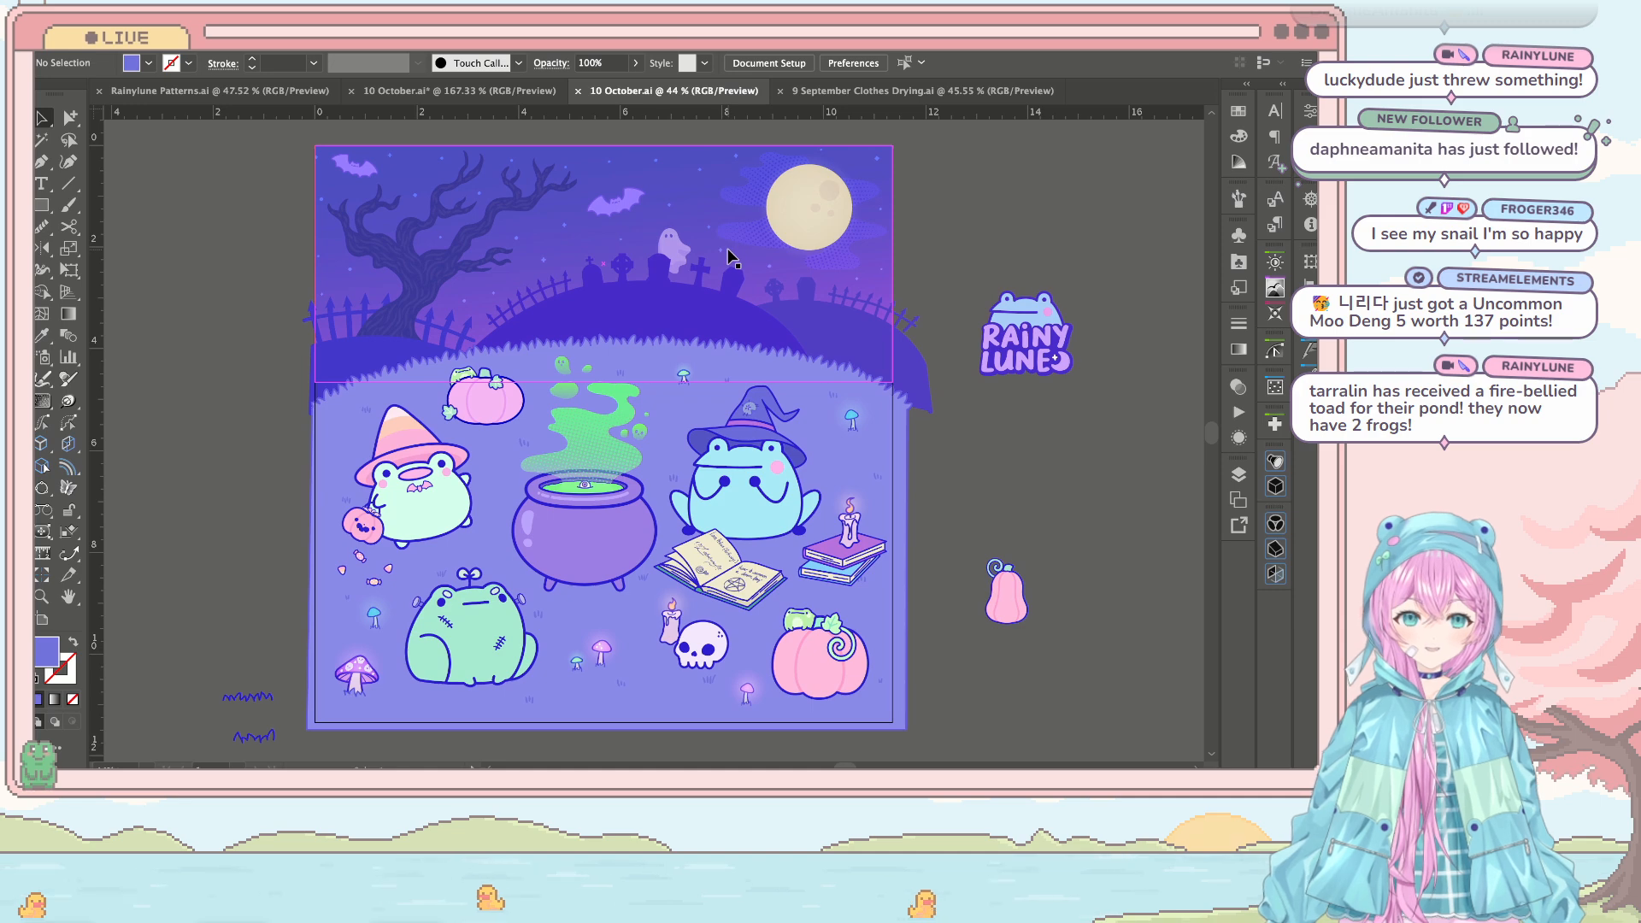
scroll(585, 154, up, 2)
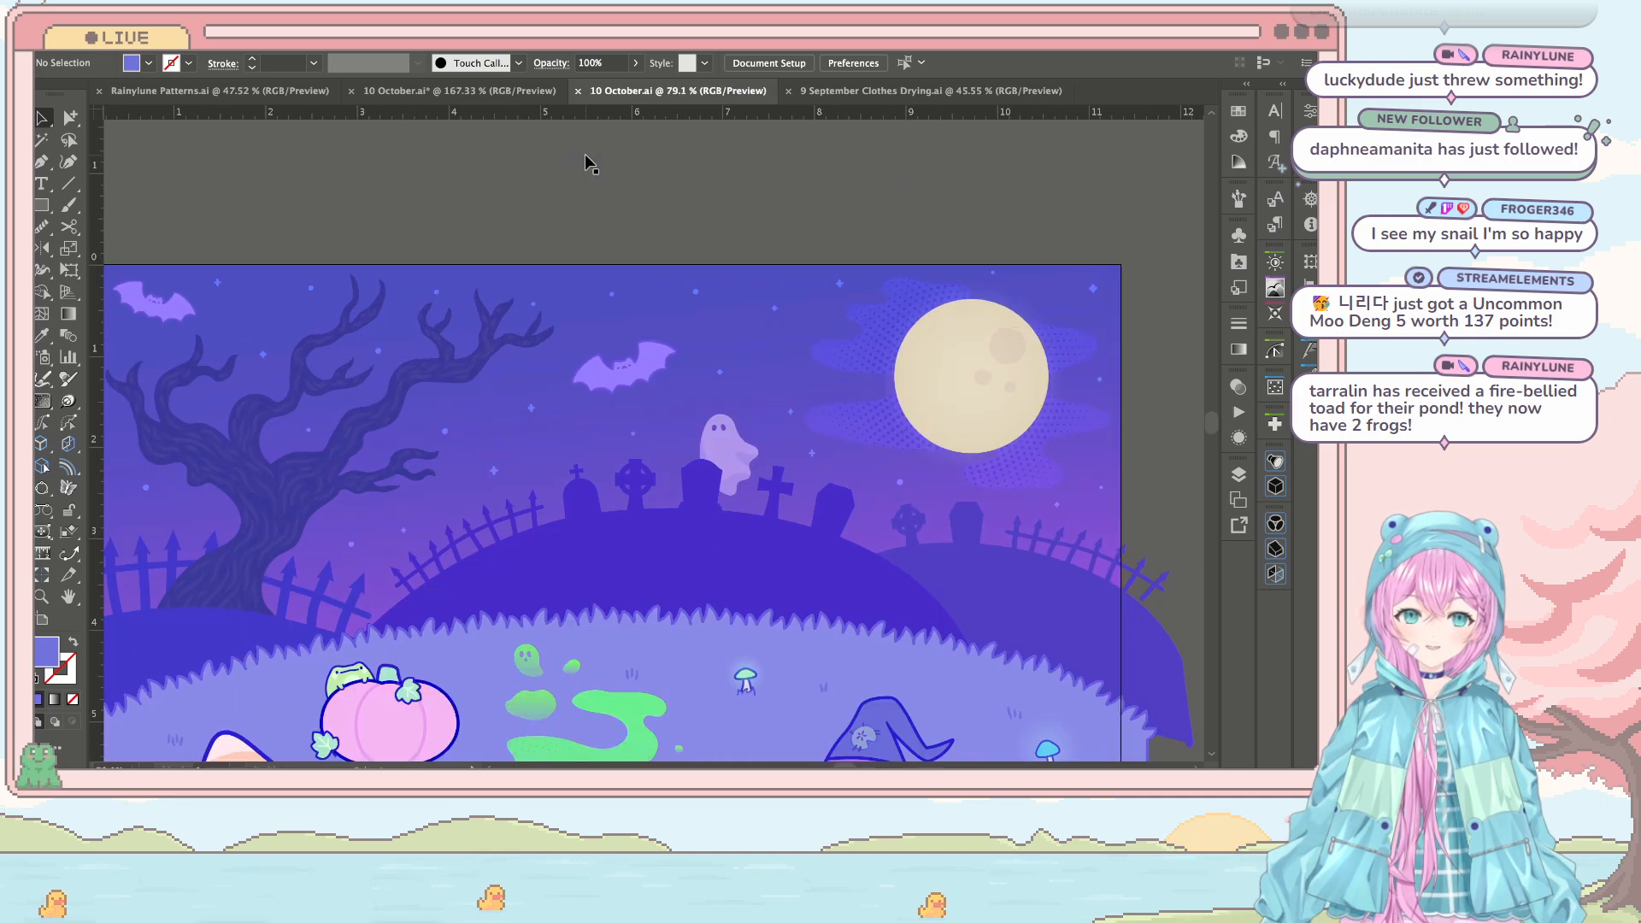
Step: Return to the pastel October document, clear the selection and examine the gravestones within the overall composition
click(448, 93)
scroll(660, 368, down, 2)
click(966, 359)
scroll(966, 359, down, 3)
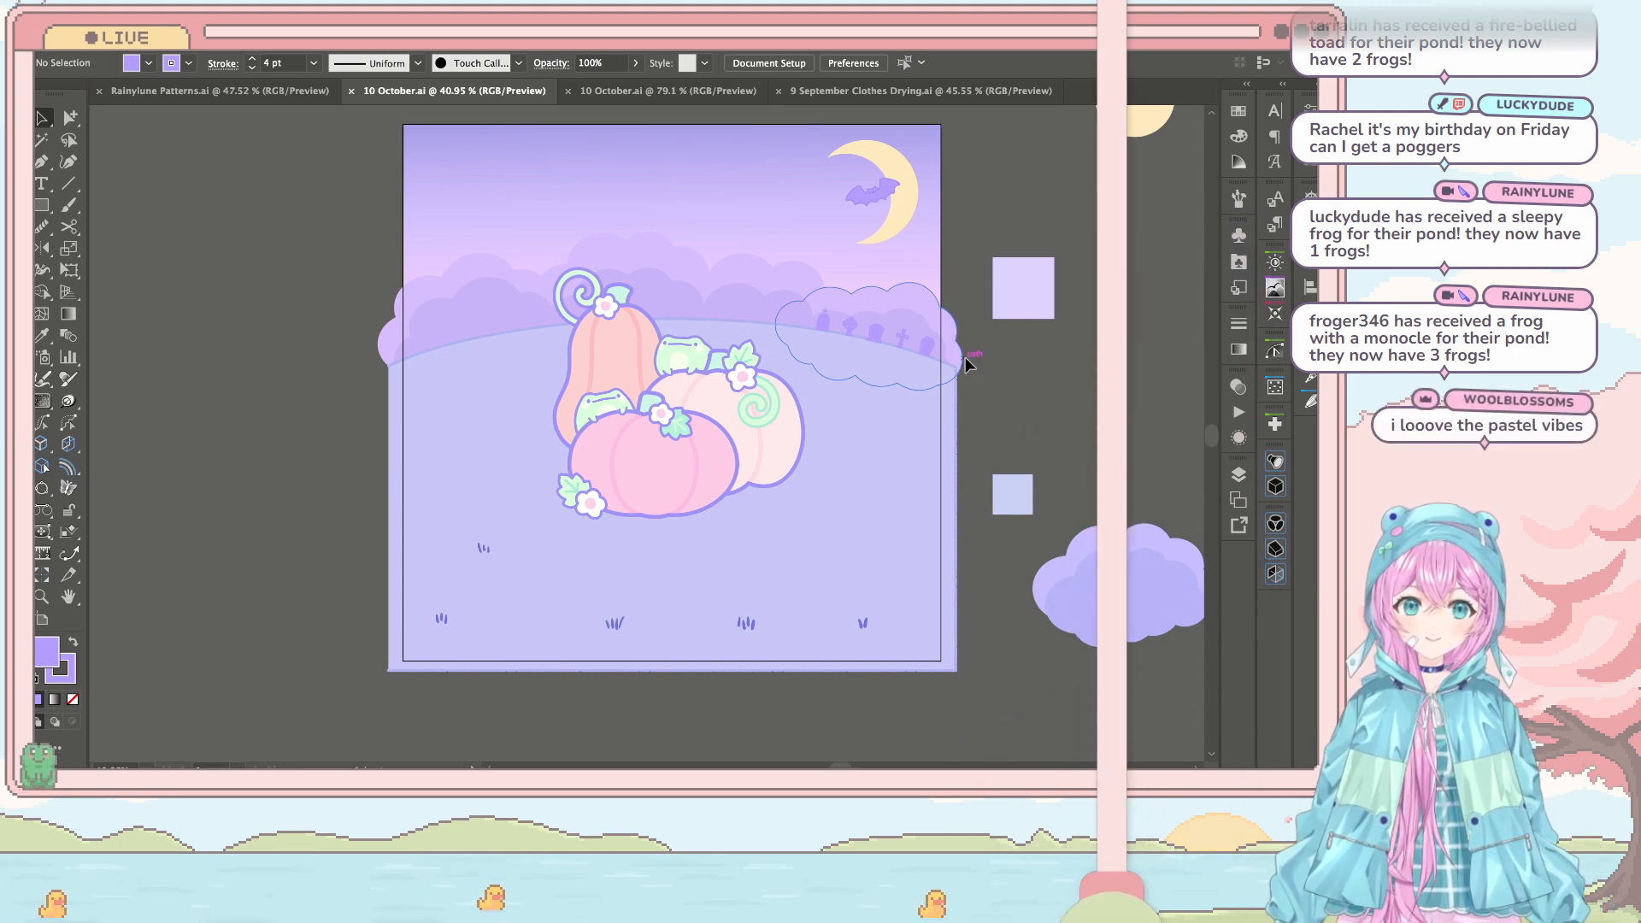
scroll(966, 365, up, 2)
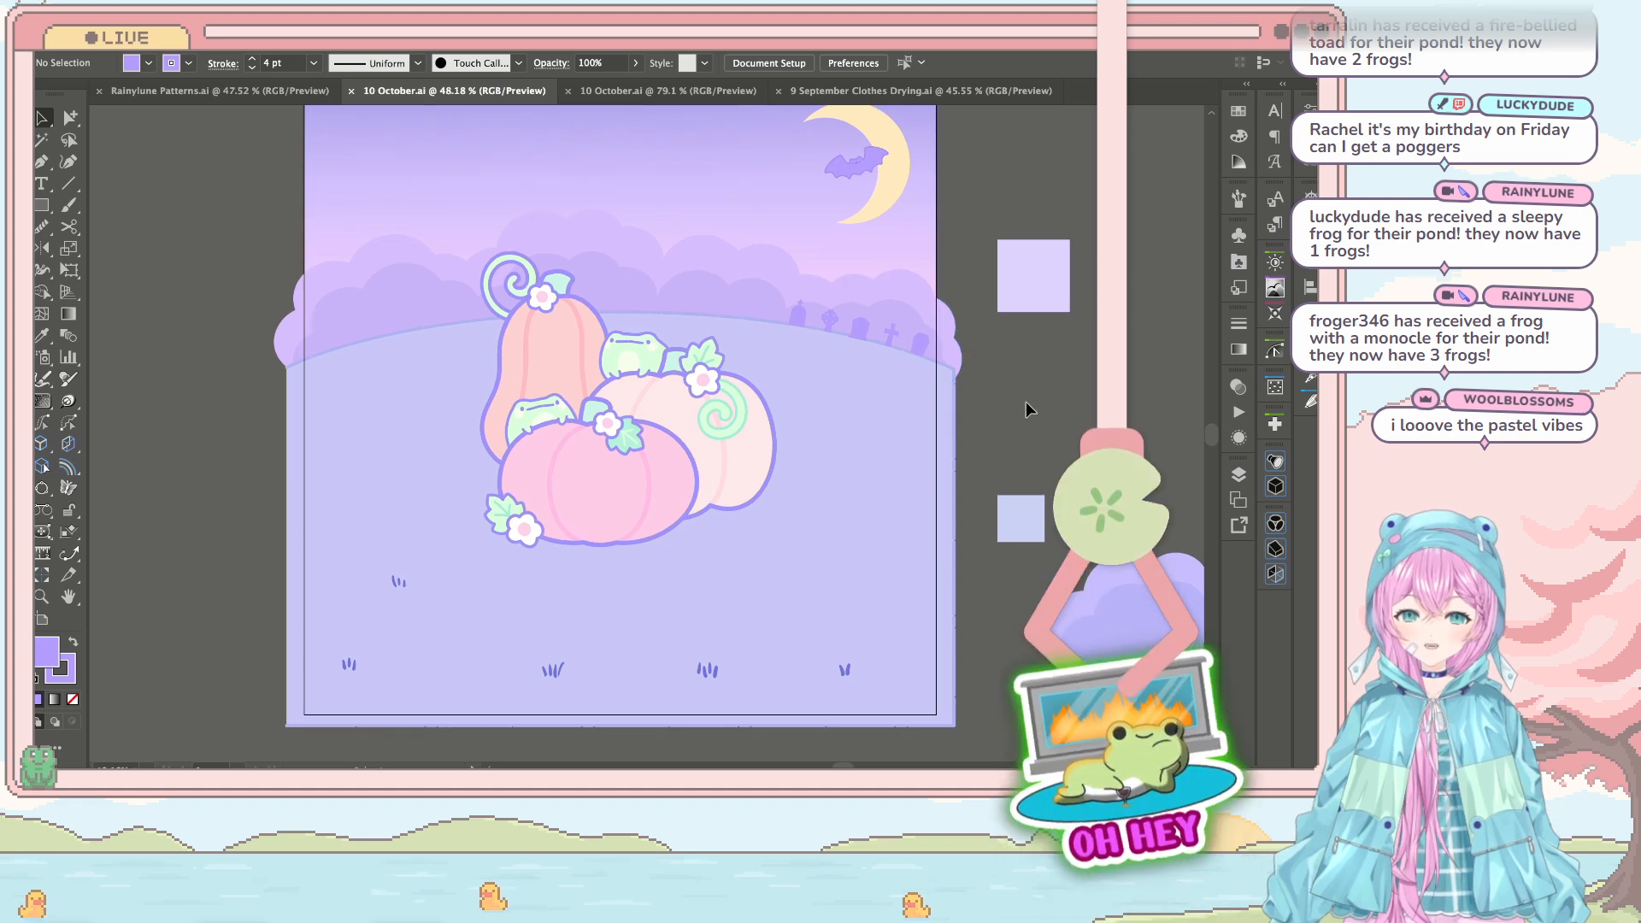
scroll(1024, 408, down, 2)
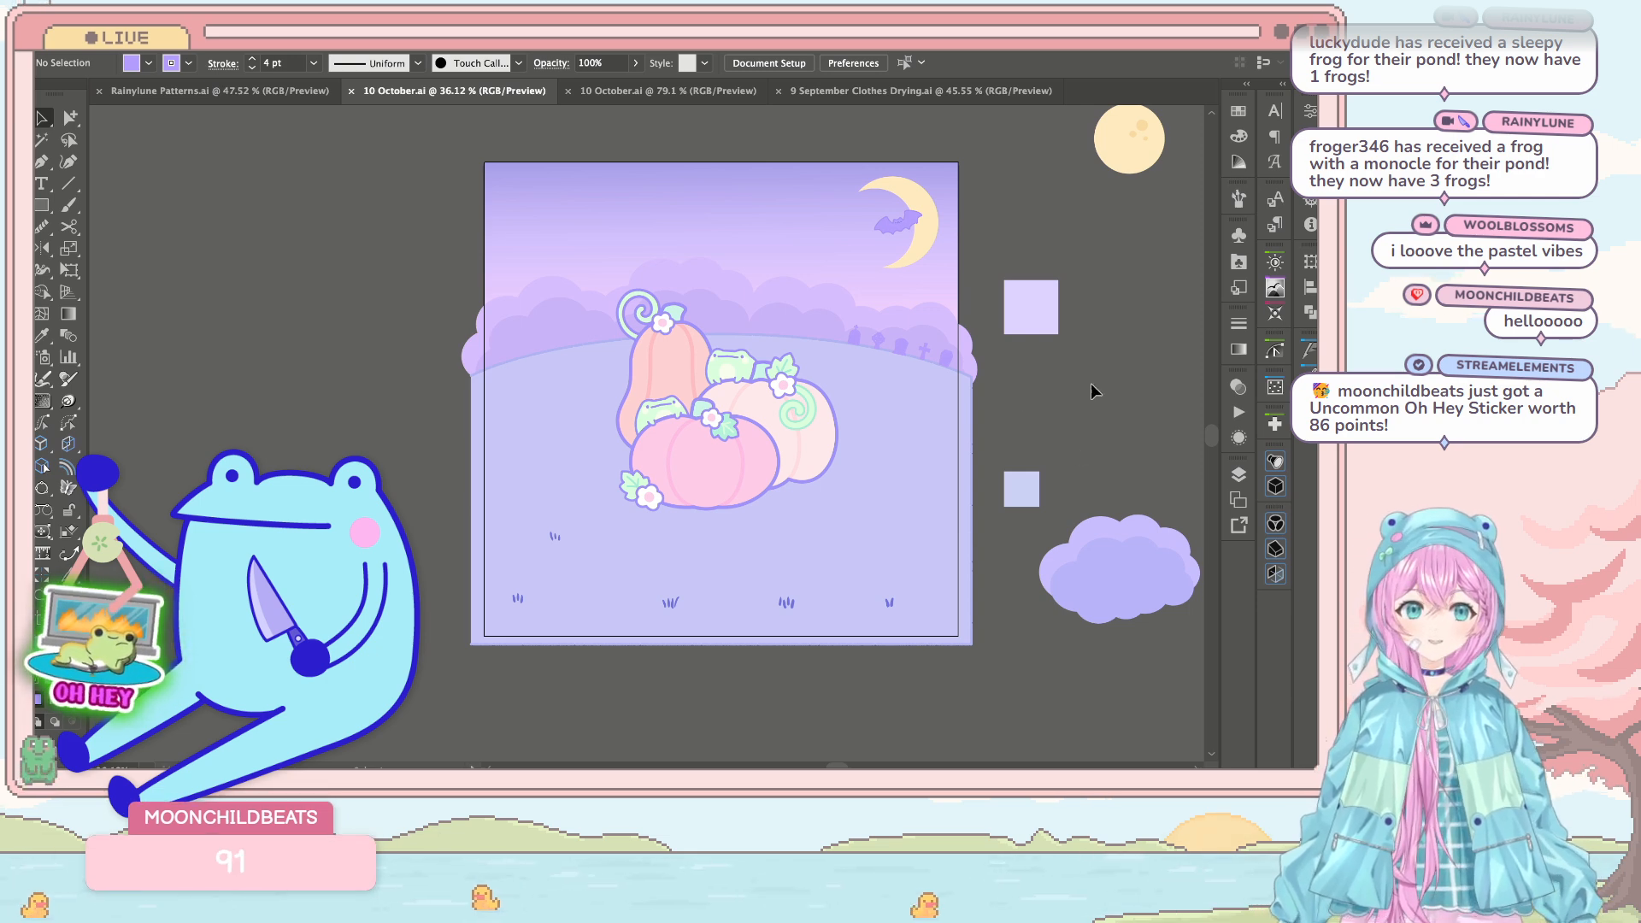
scroll(1121, 322, up, 1)
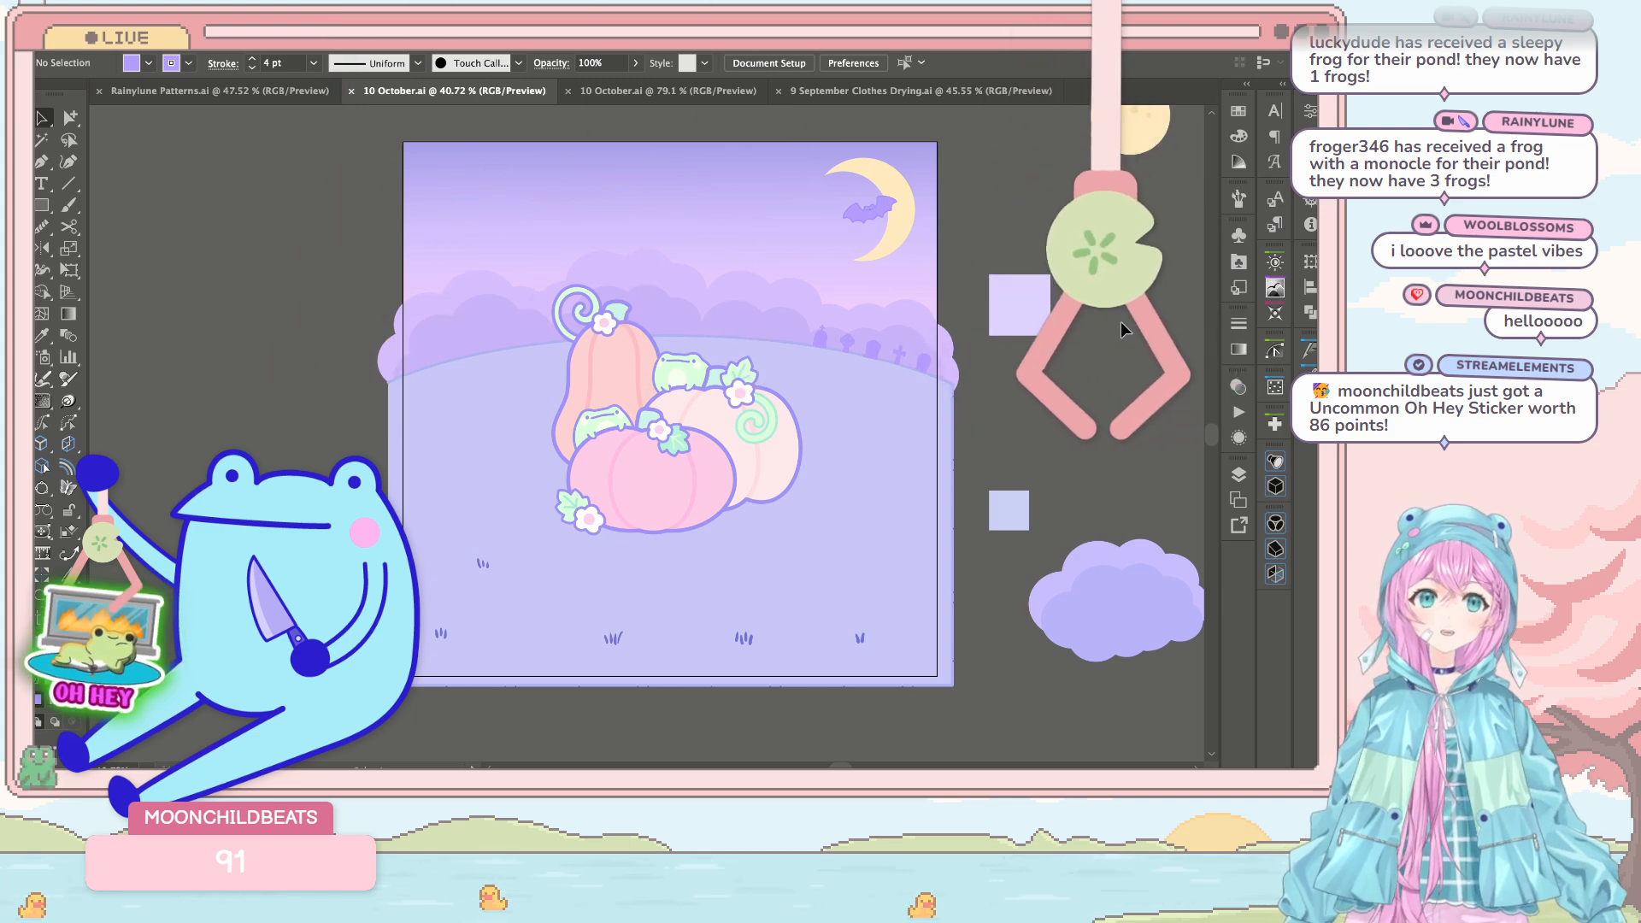
scroll(1120, 321, down, 2)
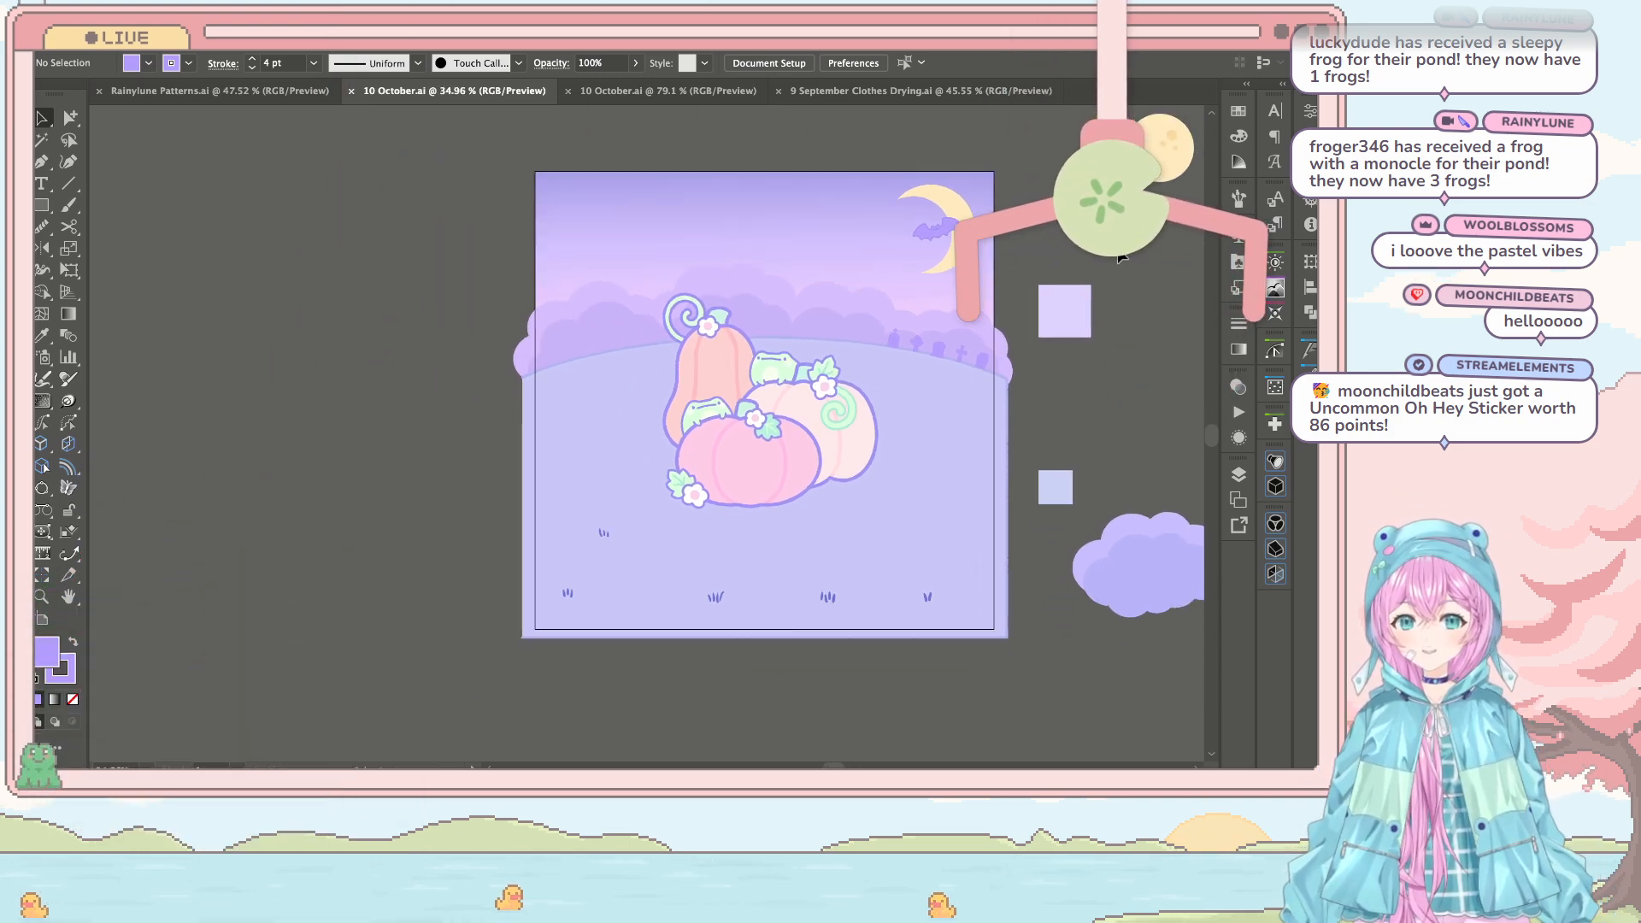
scroll(1079, 243, up, 3)
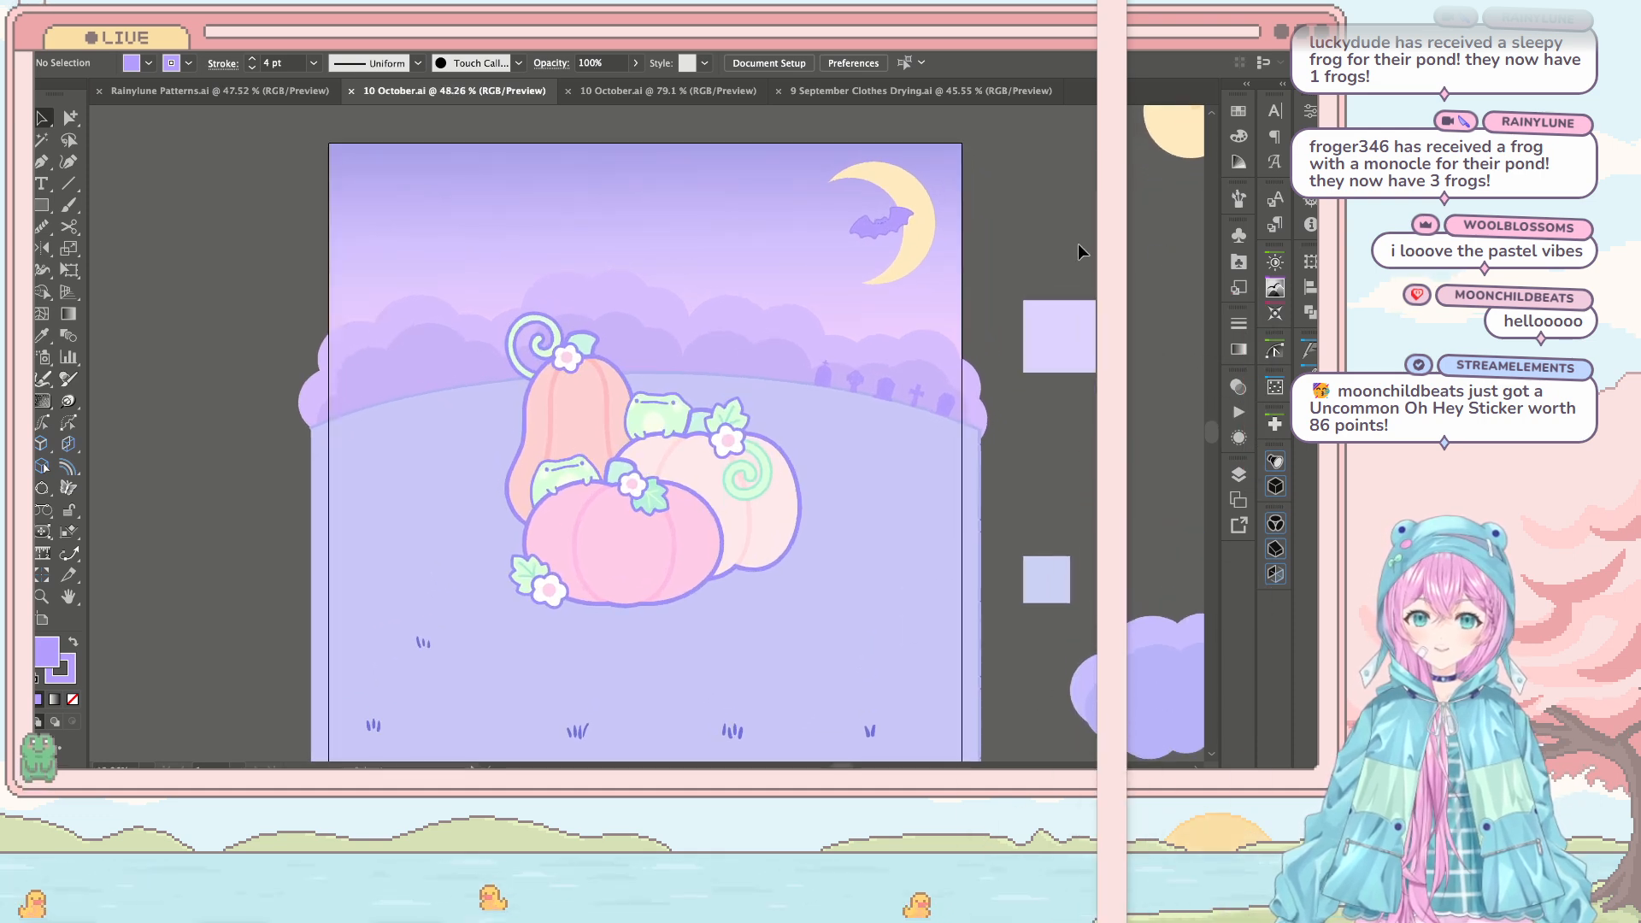
scroll(1078, 245, down, 2)
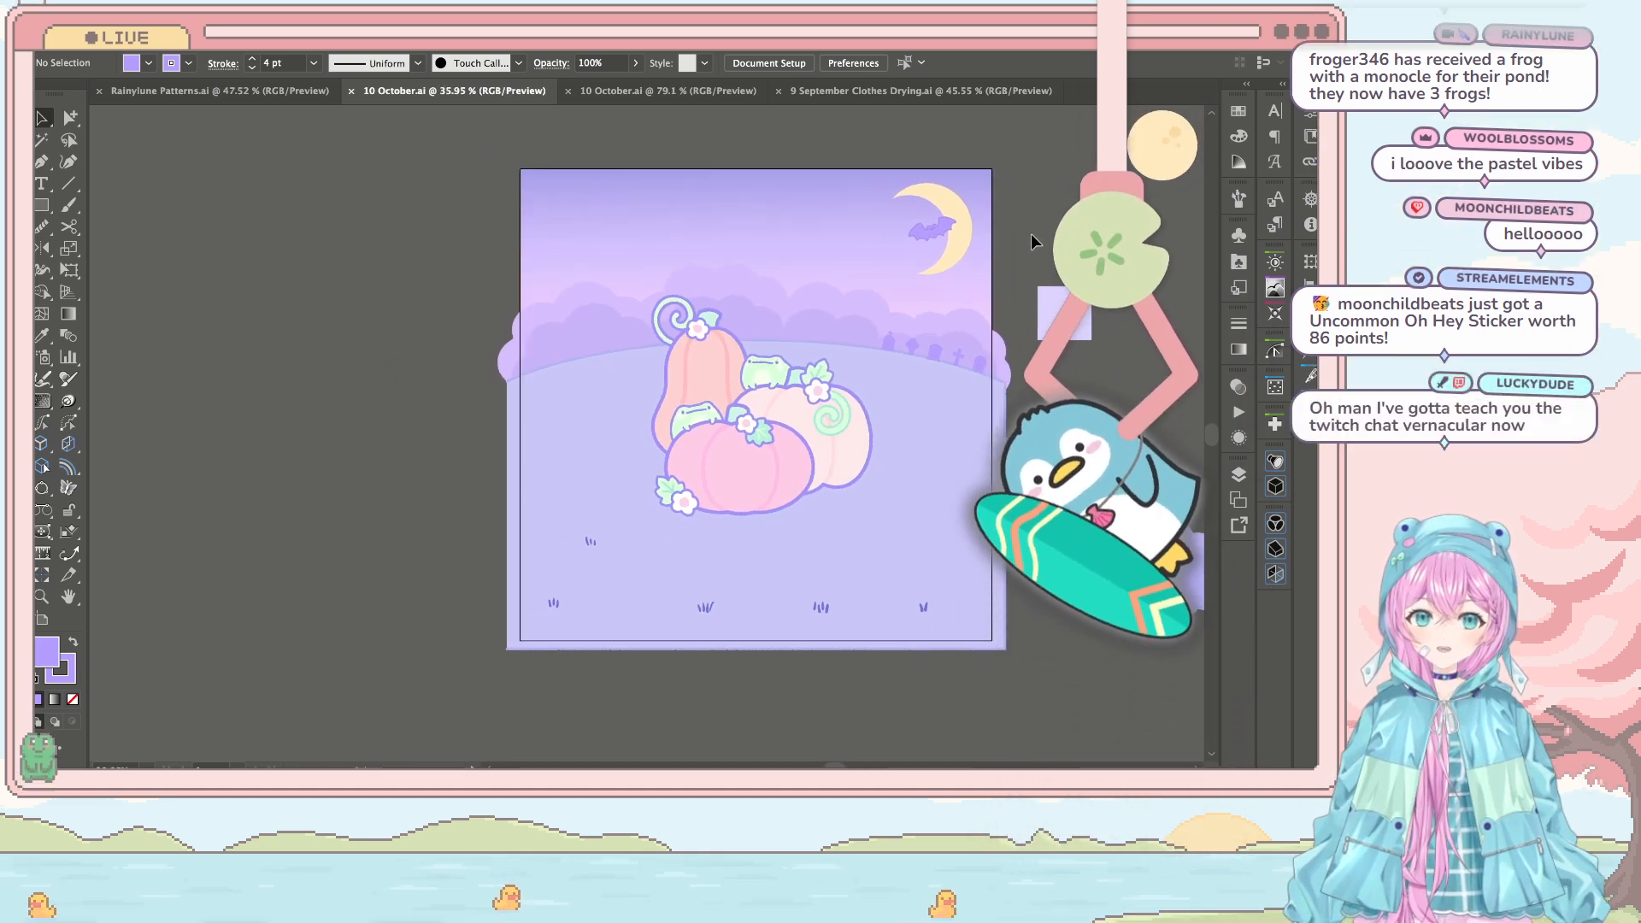
scroll(1031, 234, up, 4)
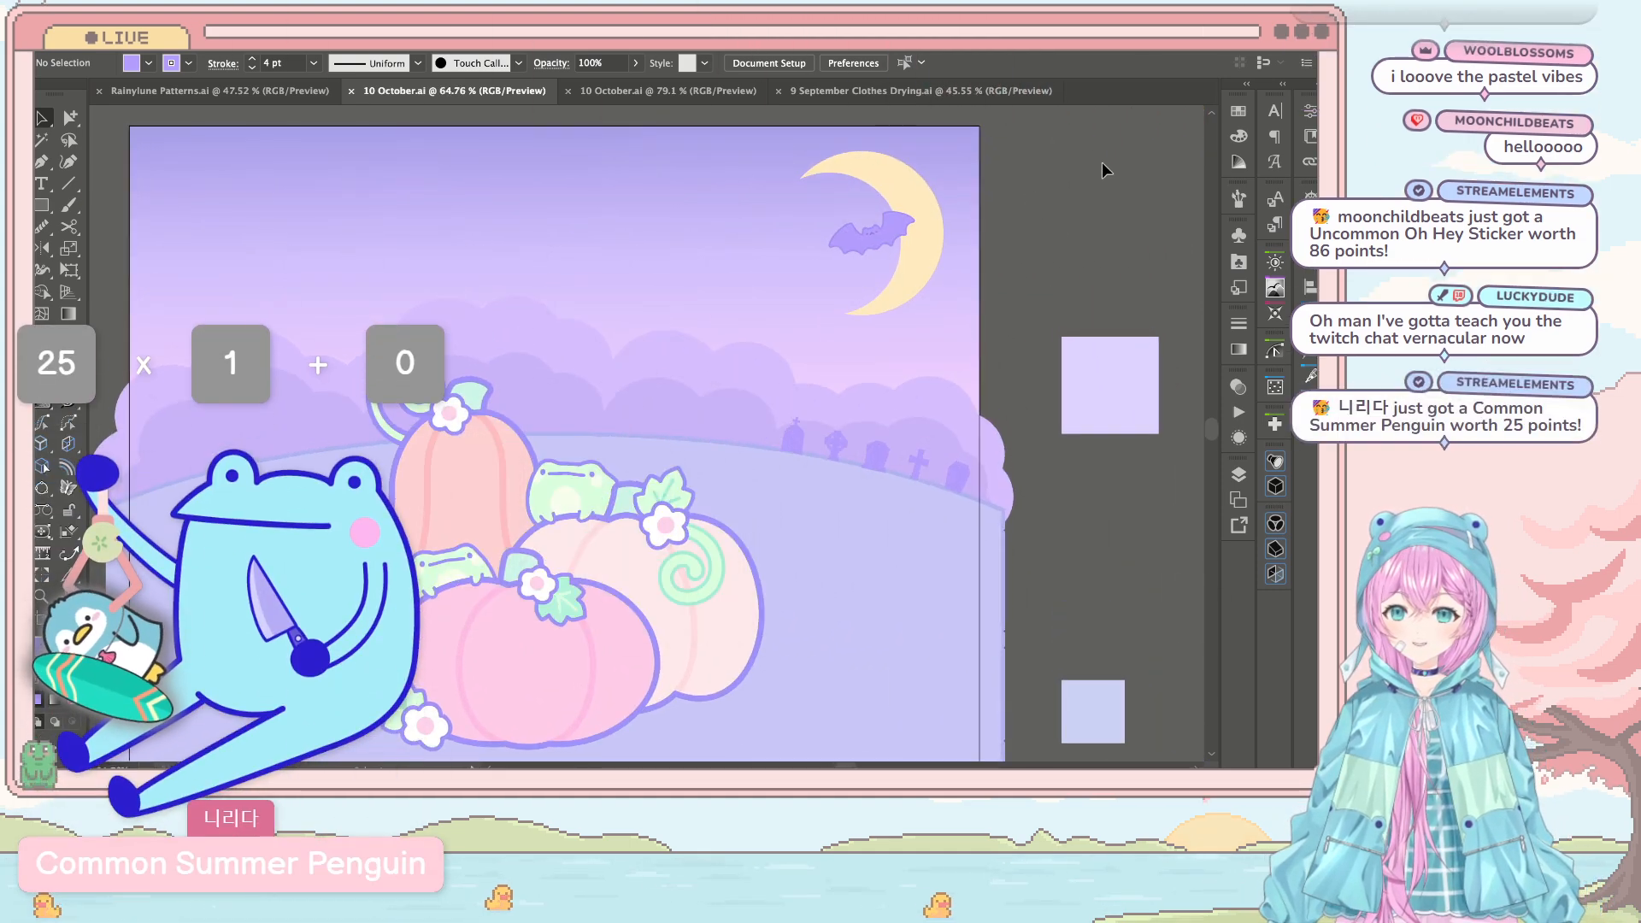
Step: Copy the group of stars from the night sky of the dark Halloween scene
click(990, 96)
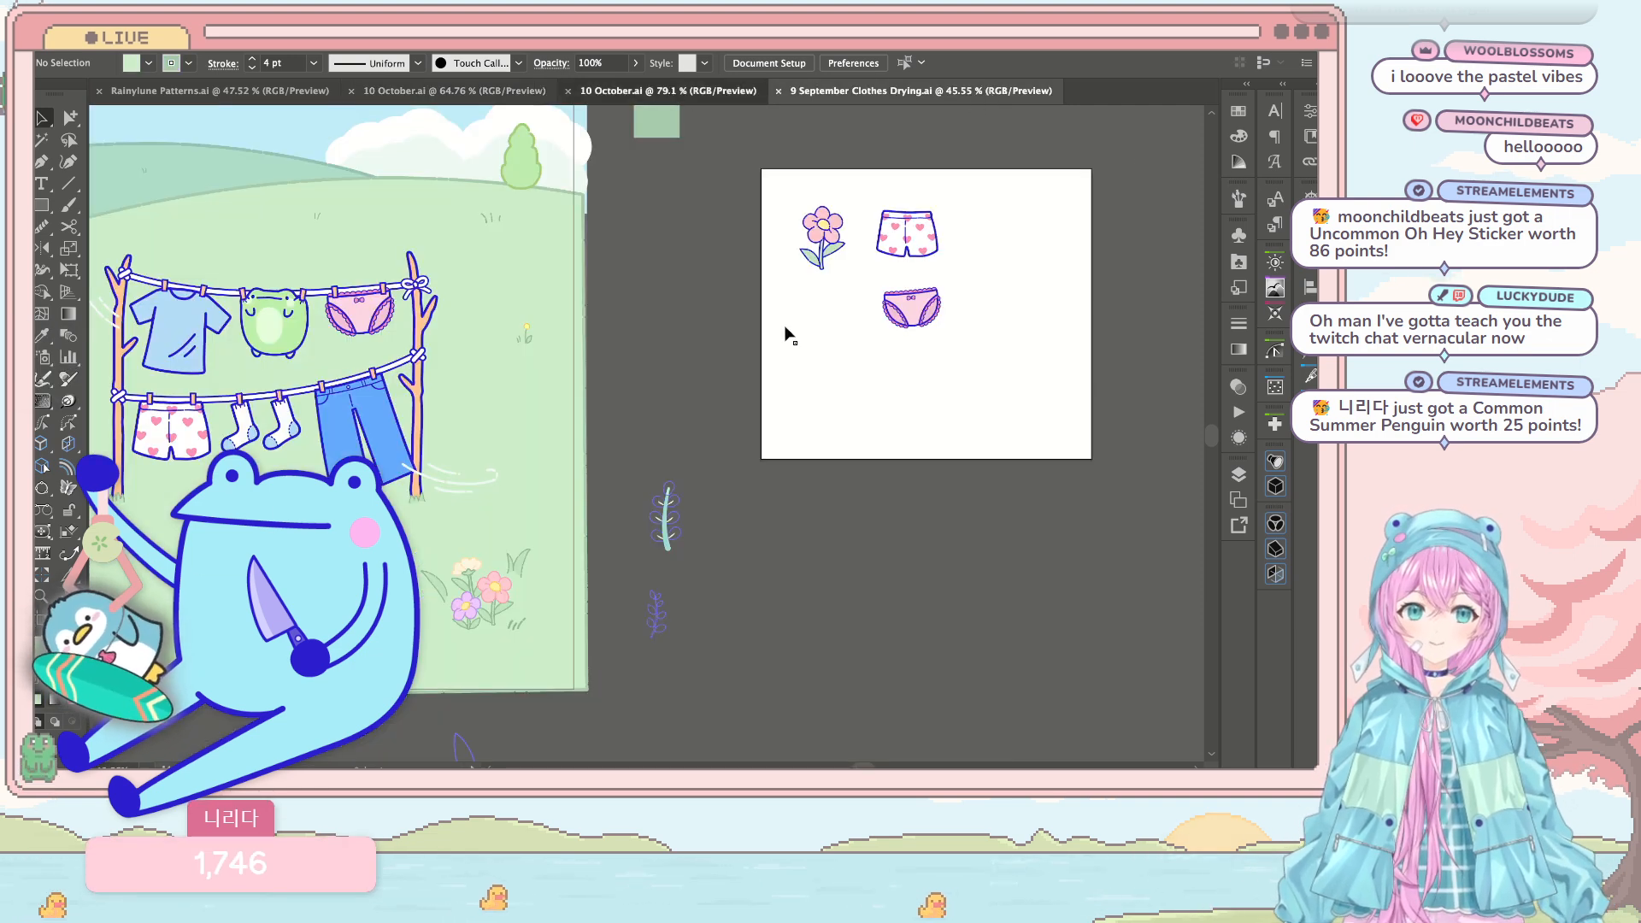
key(ctrl+shift+Tab)
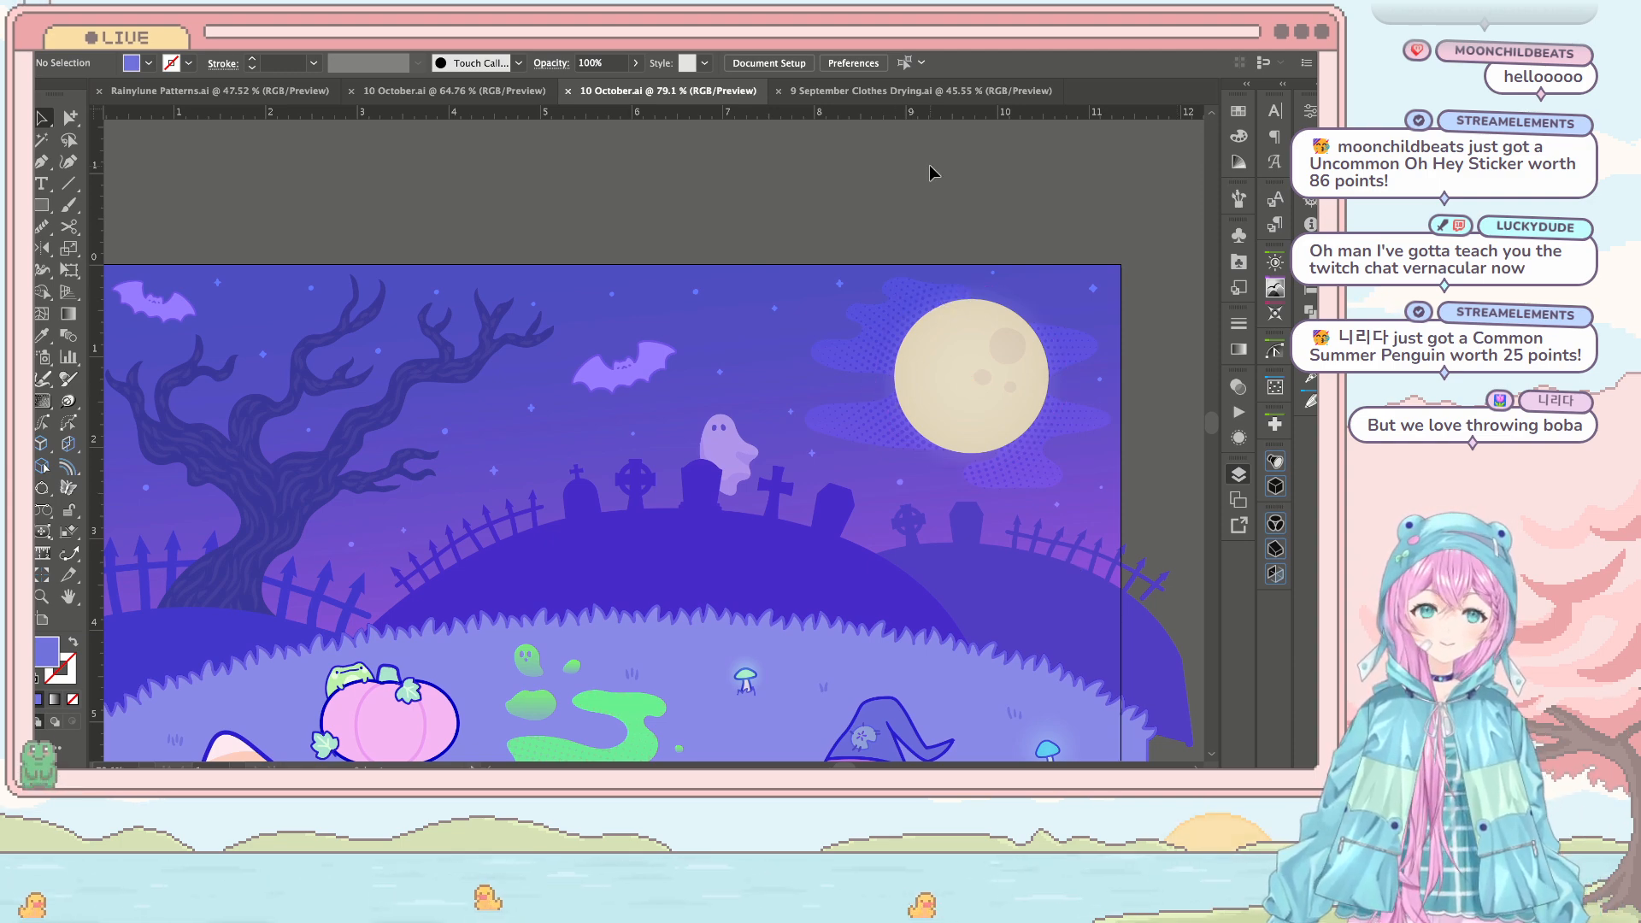
scroll(930, 165, down, 6)
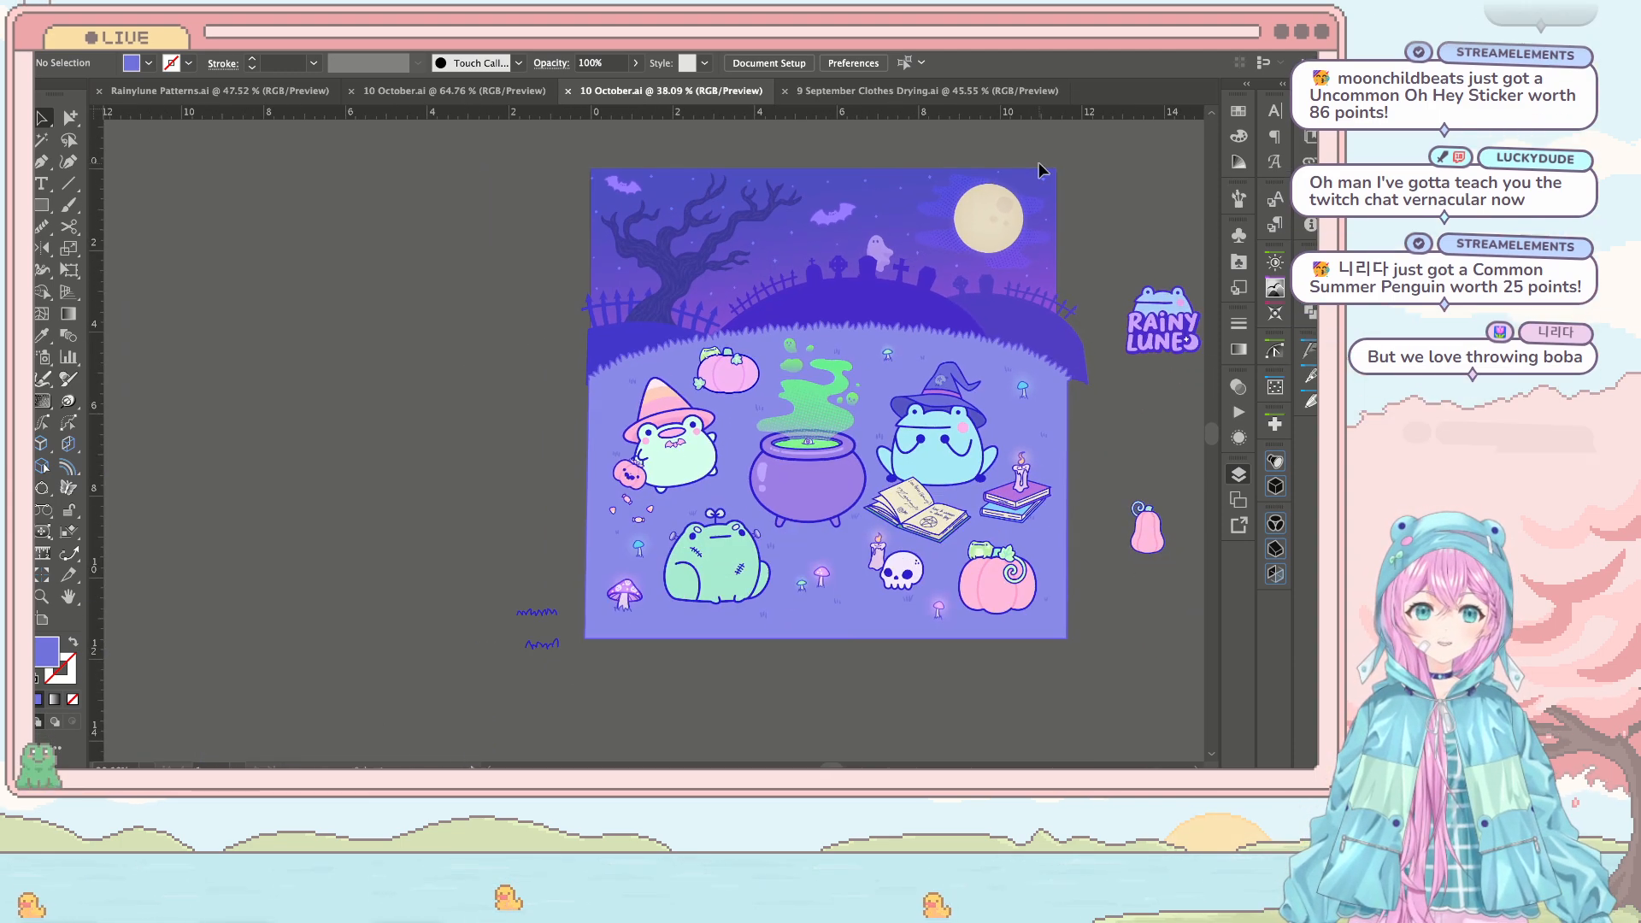
scroll(1022, 247, down, 1)
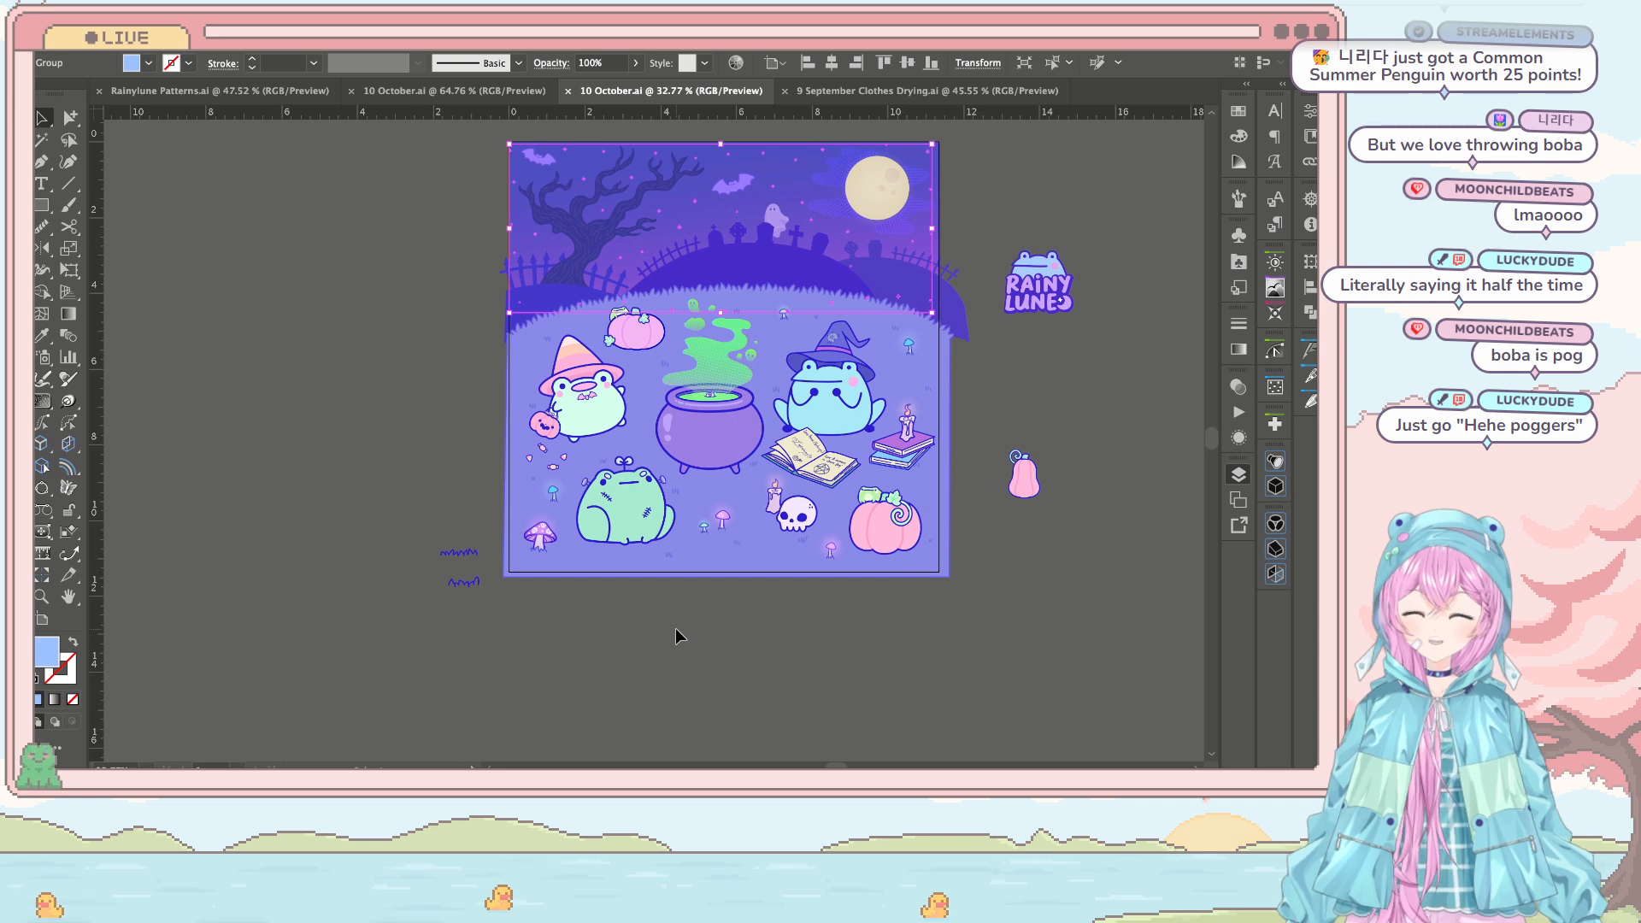
Step: Paste the star group into the pastel October illustration and position it over the purple sky
click(415, 96)
scroll(665, 424, right, 4)
scroll(666, 424, up, 2)
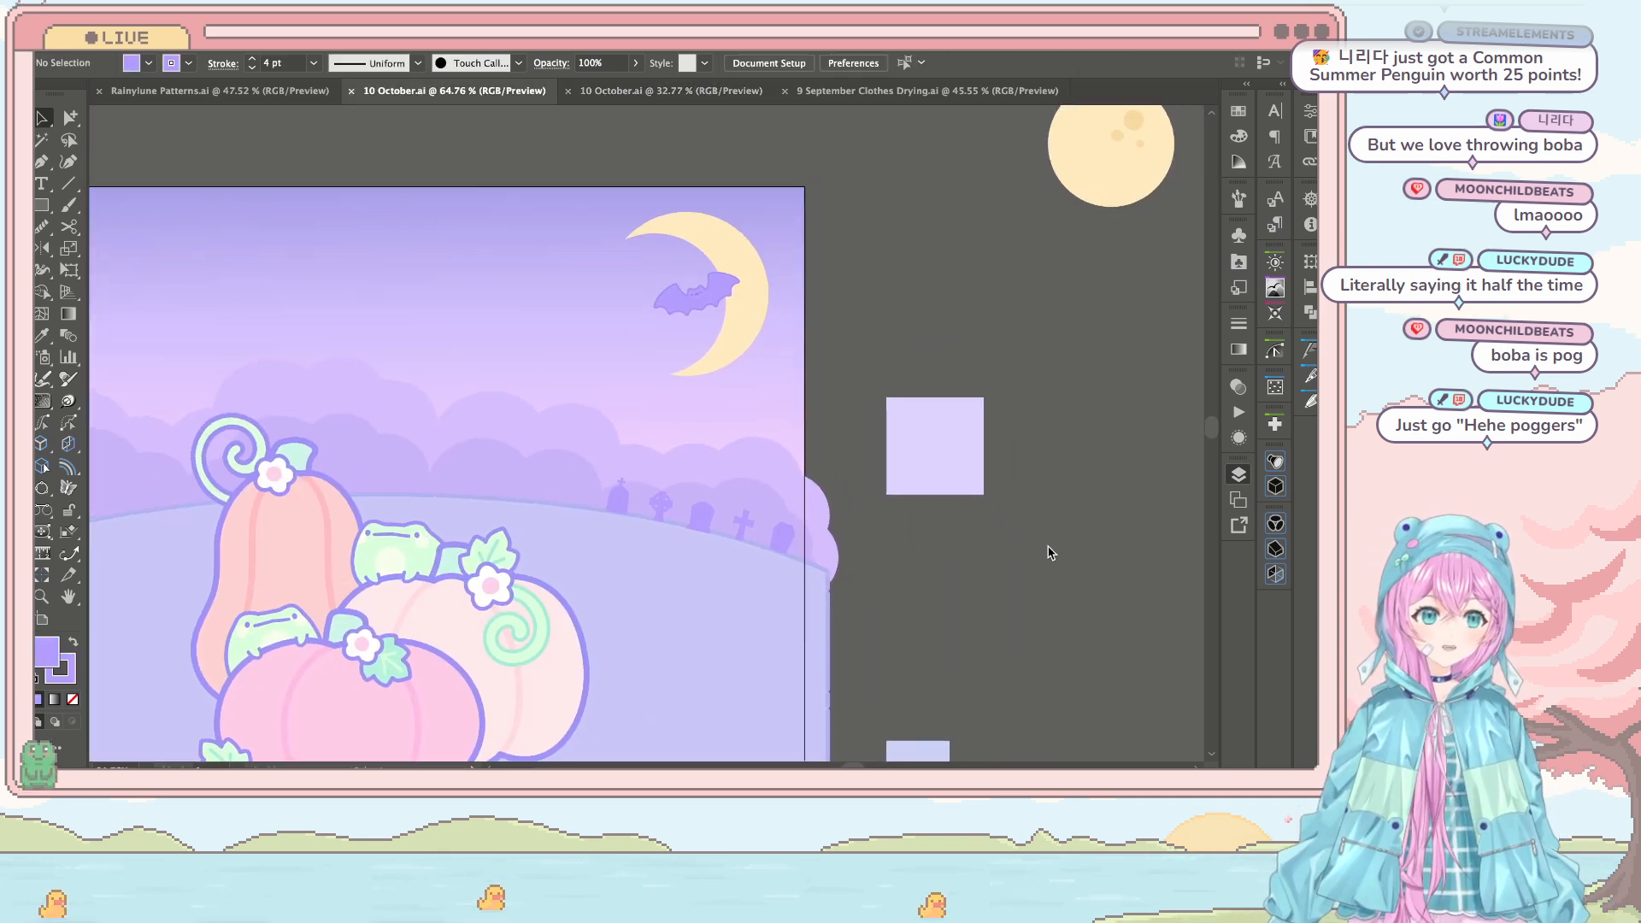
scroll(894, 369, down, 3)
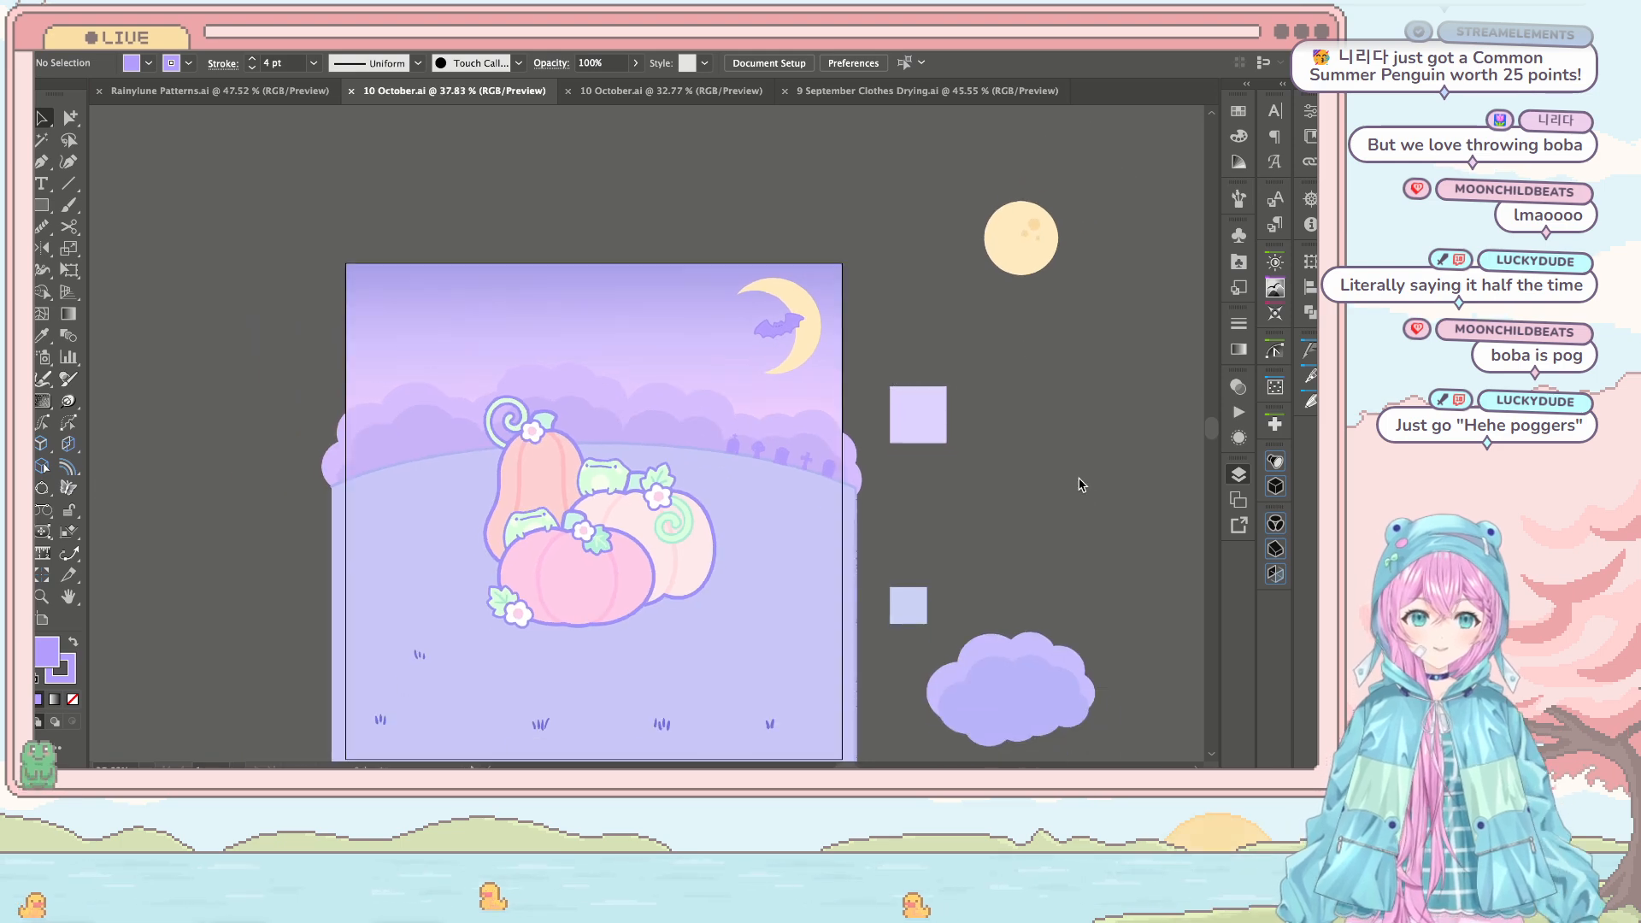
drag(679, 318, 654, 287)
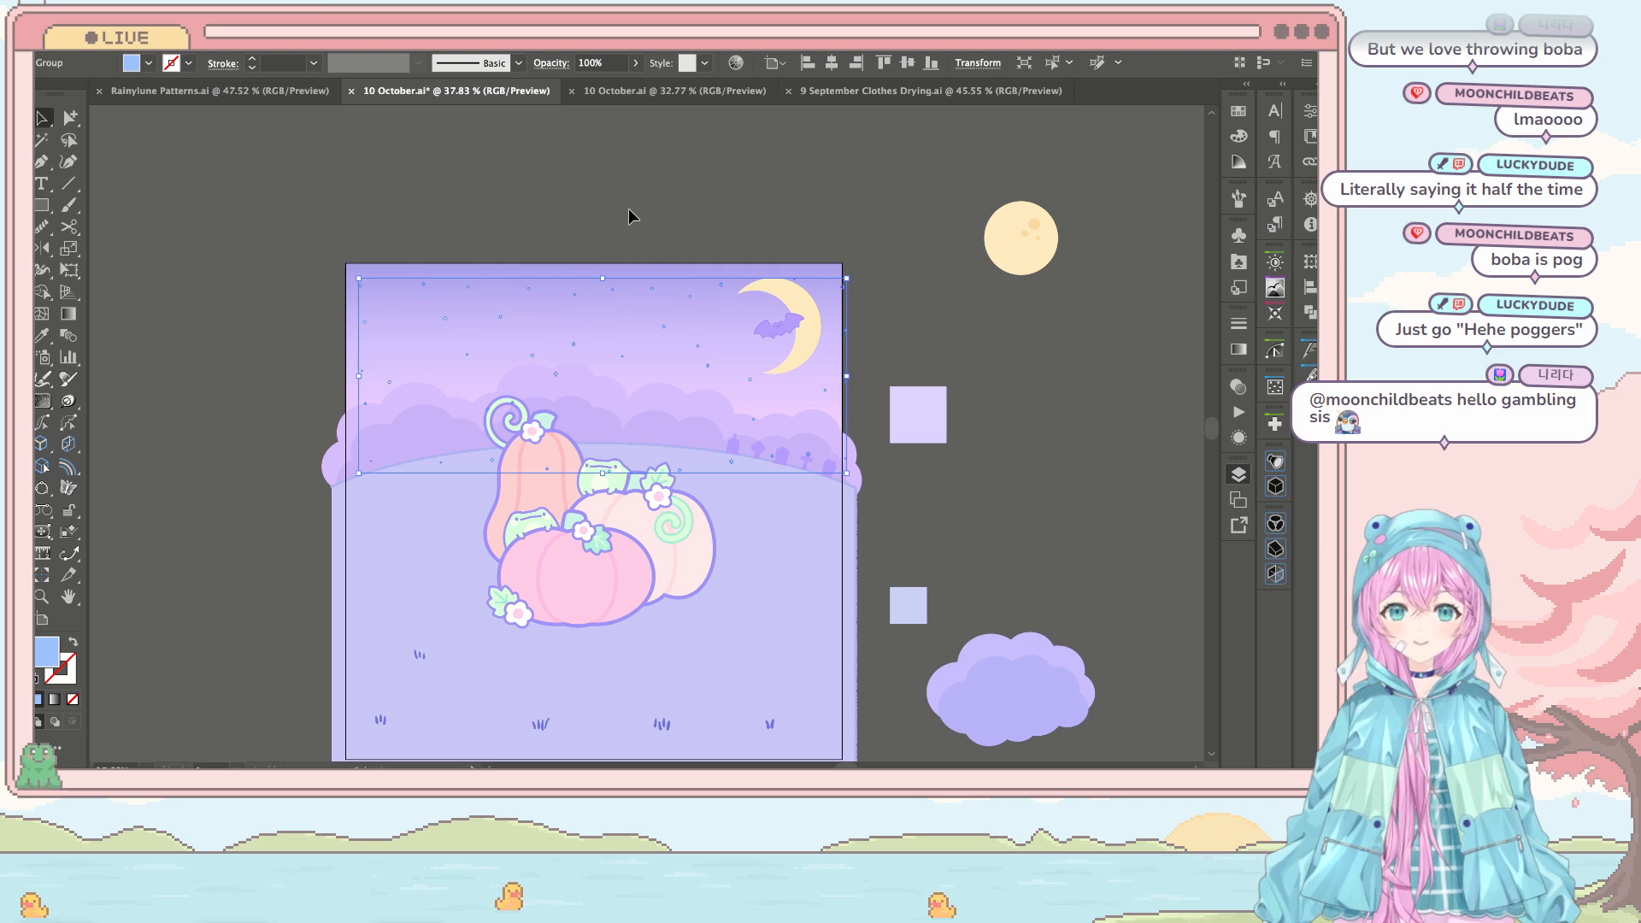
scroll(654, 164, down, 2)
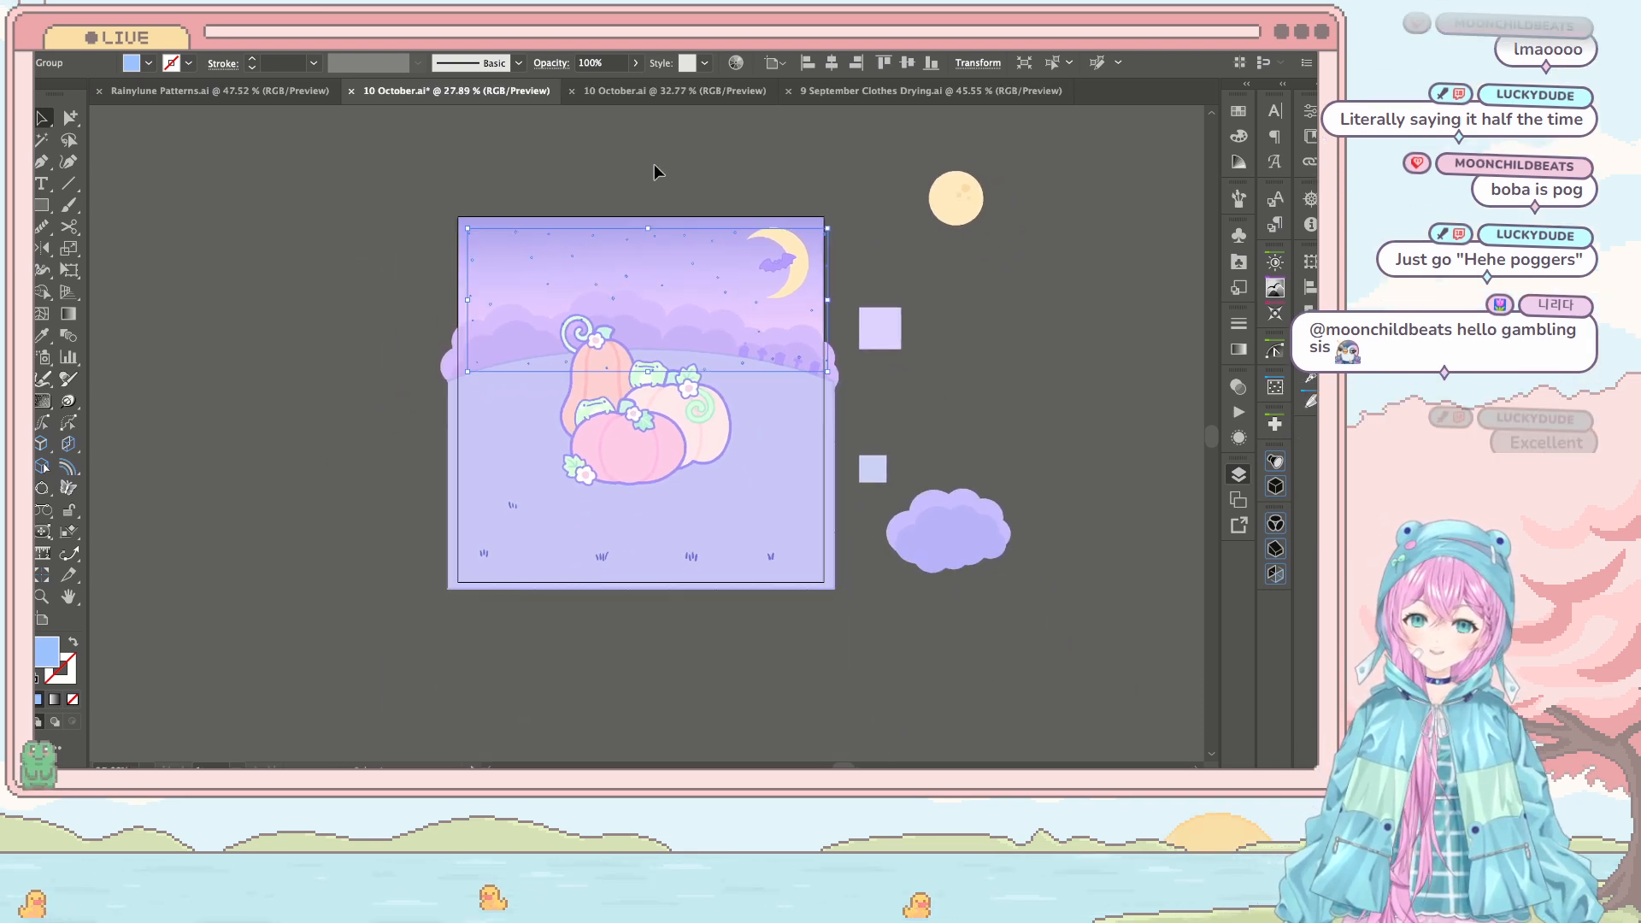
scroll(855, 167, up, 2)
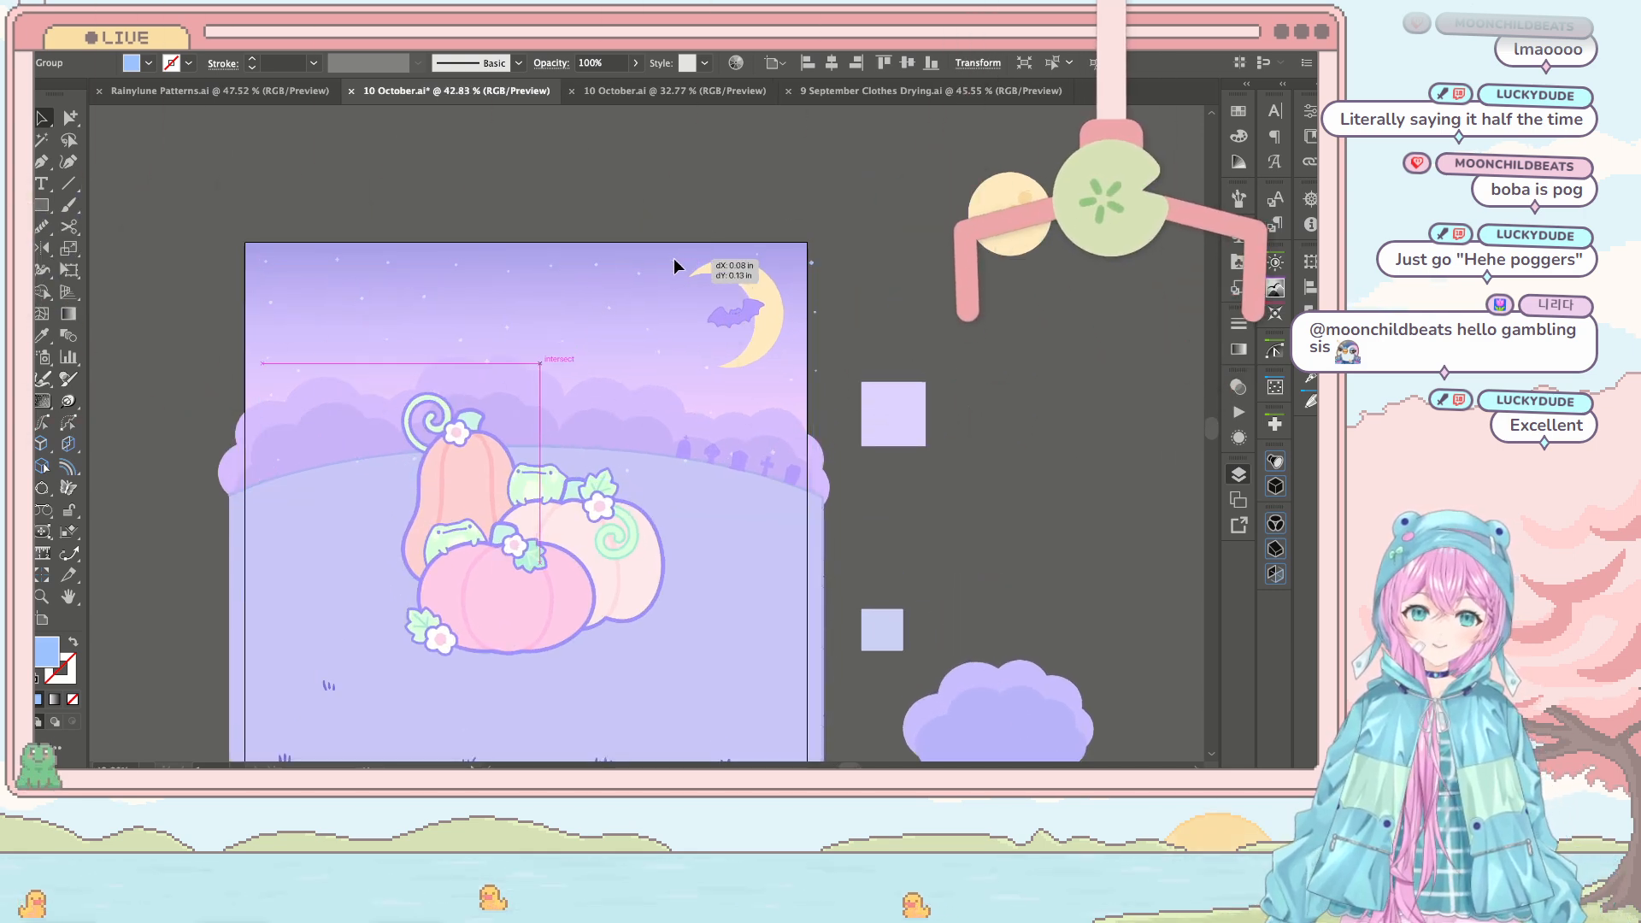
click(813, 219)
scroll(819, 225, up, 3)
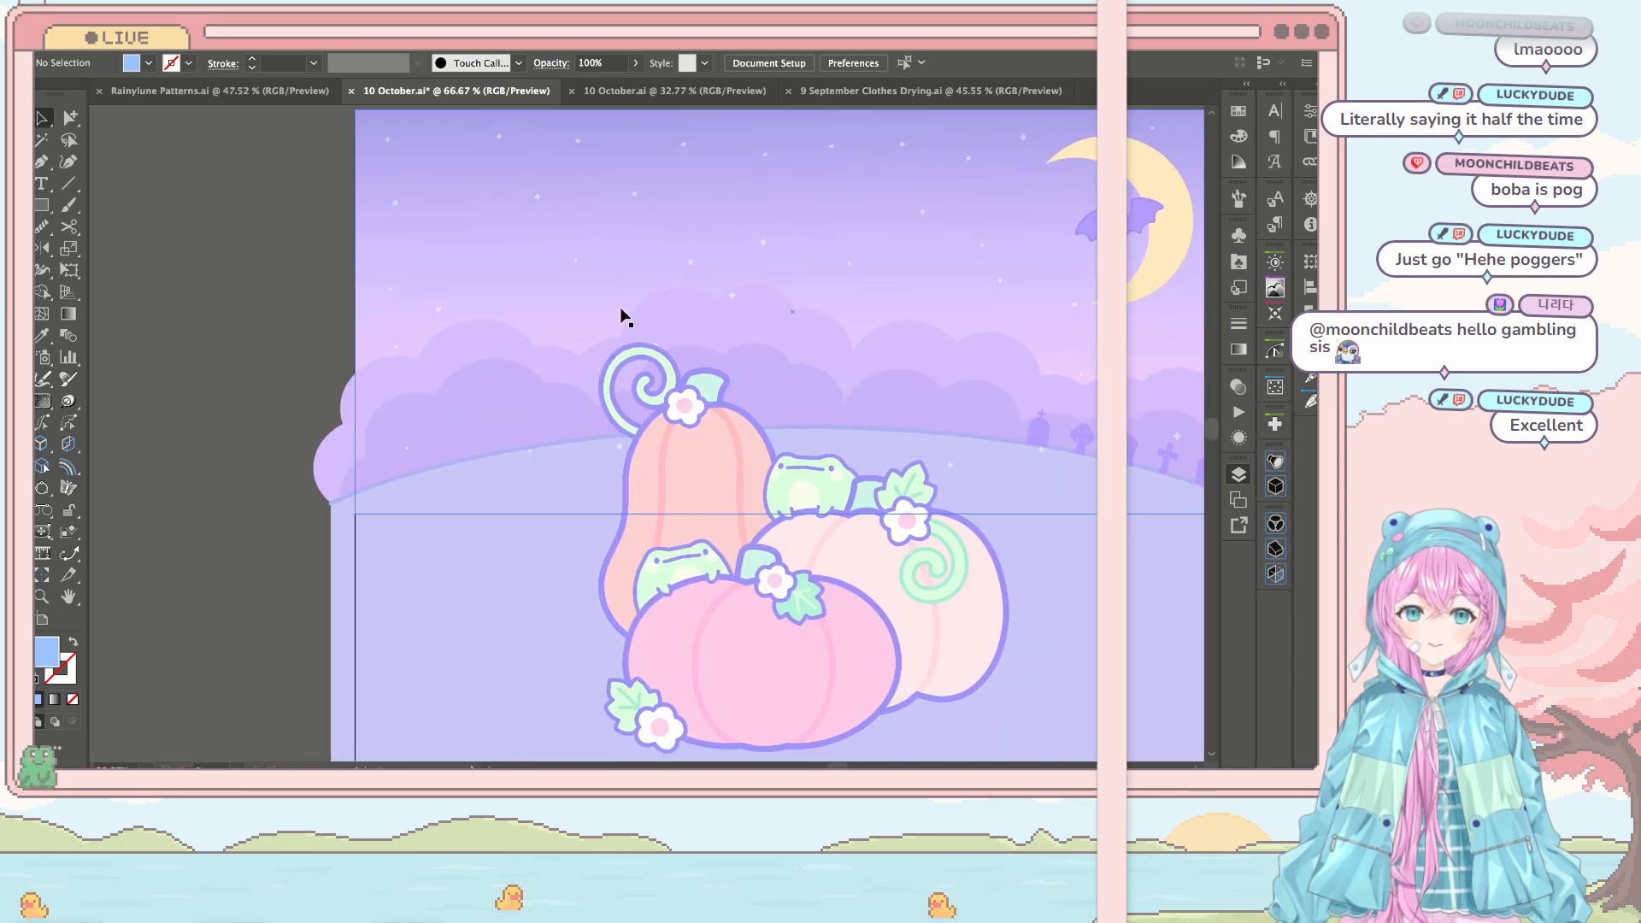
Step: Enlarge the star group slightly so that it extends beyond the artboard's side edges
scroll(623, 322, down, 5)
click(571, 332)
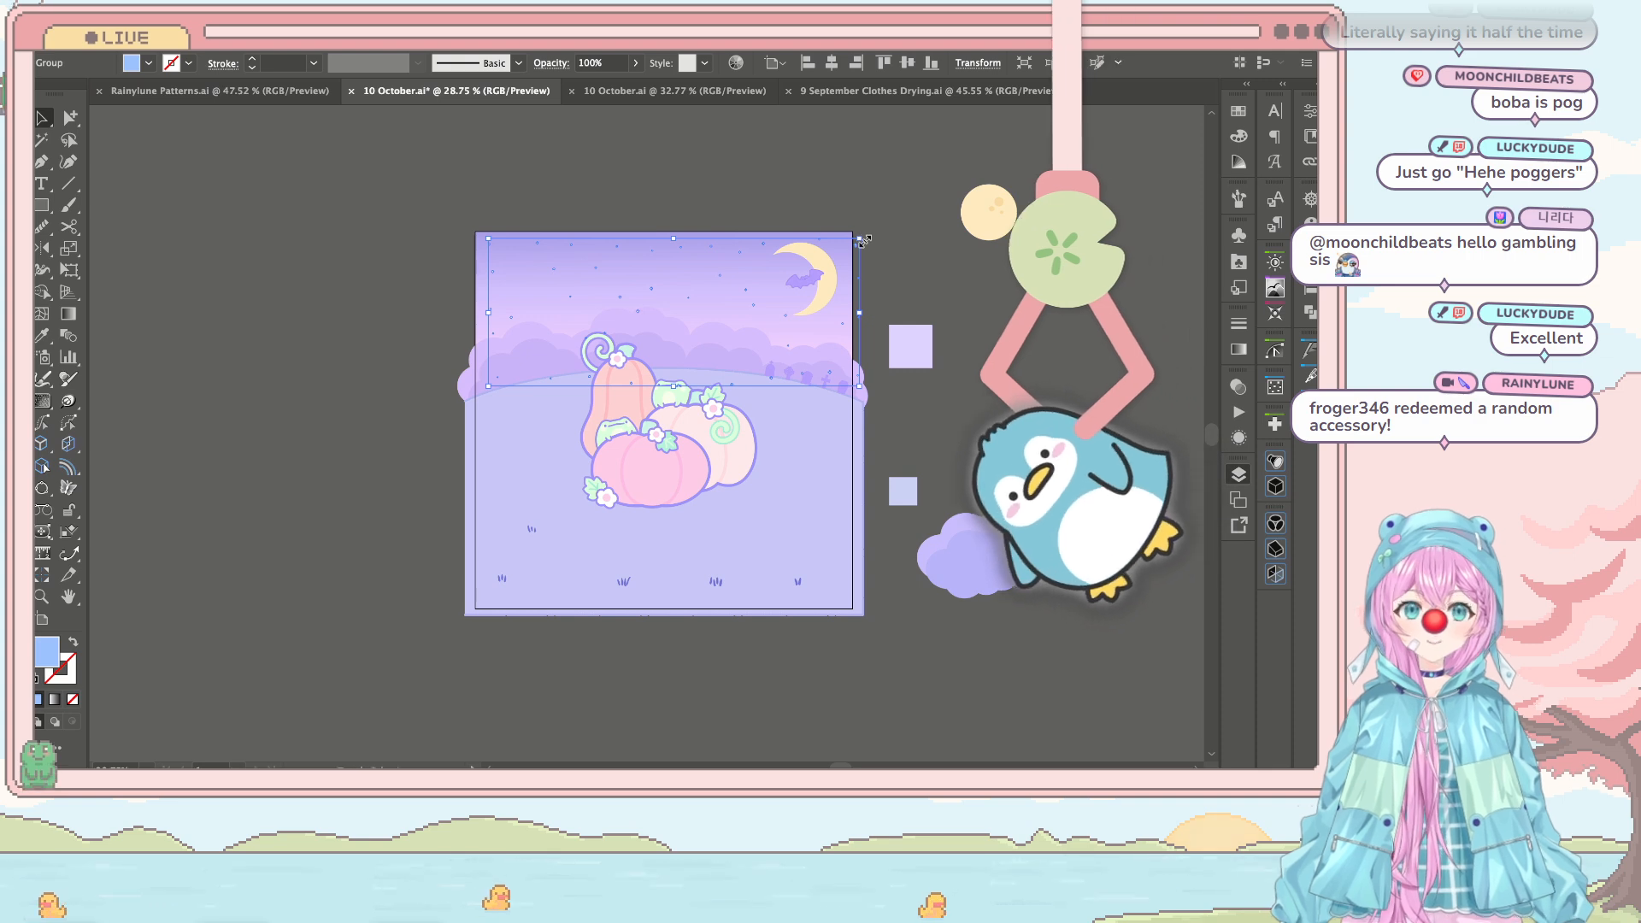
drag(862, 235, 878, 231)
key(ctrl+equal)
key(ctrl+equal)
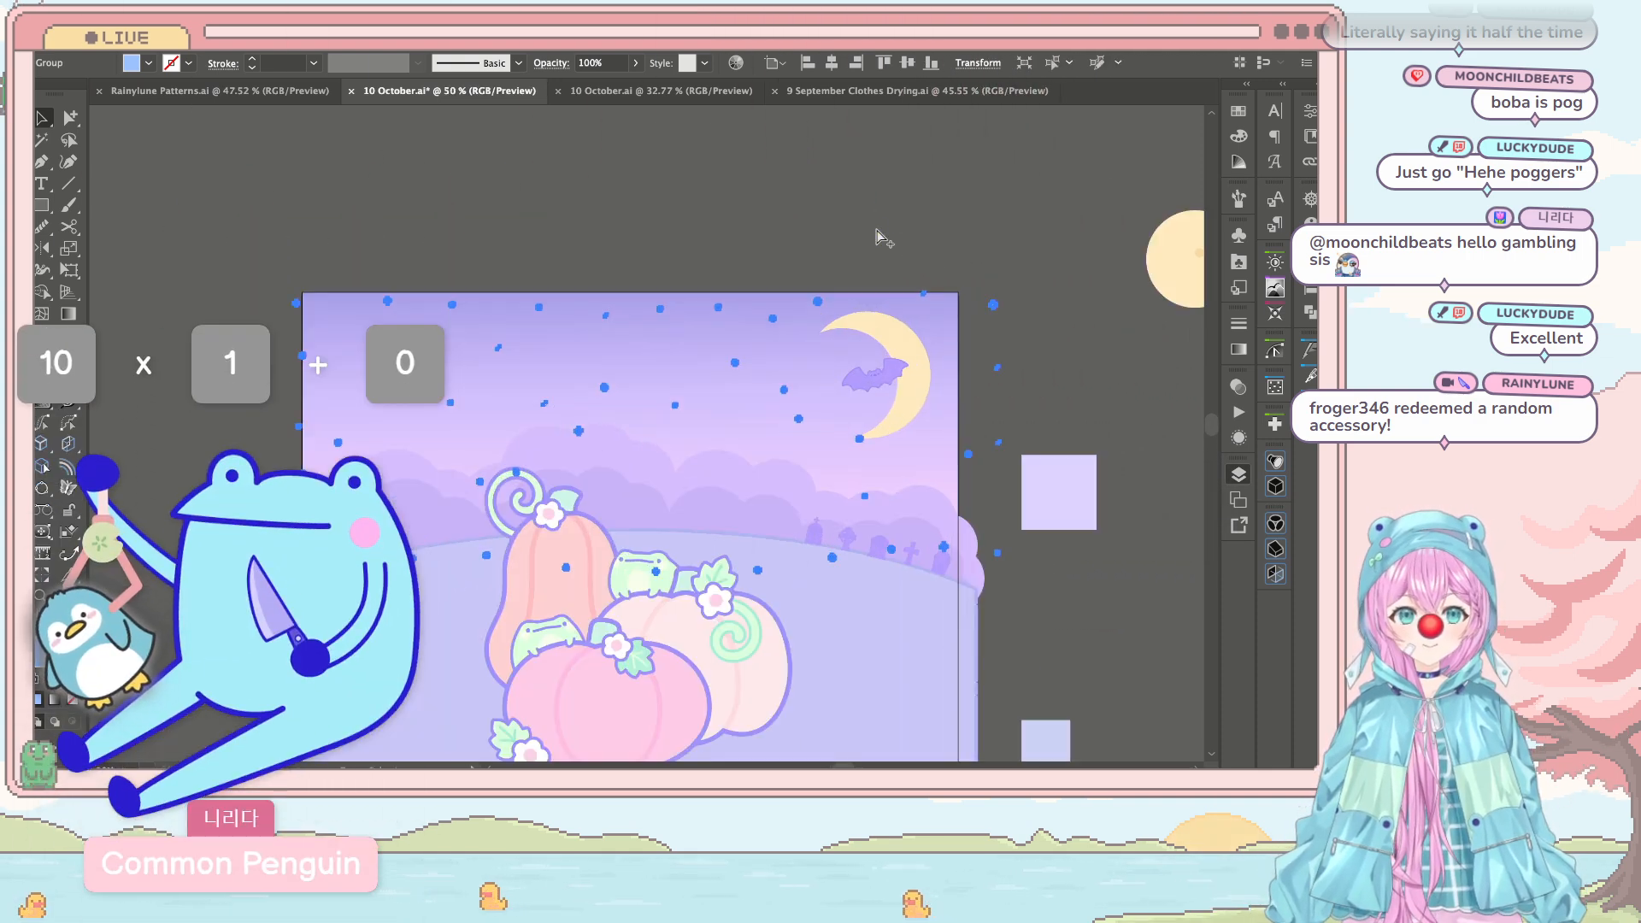
Step: Move the star group off the artboard into the empty canvas well above the pastel sky
click(973, 180)
drag(736, 377, 813, 165)
key(ctrl+minus)
key(ctrl+minus)
key(ctrl+minus)
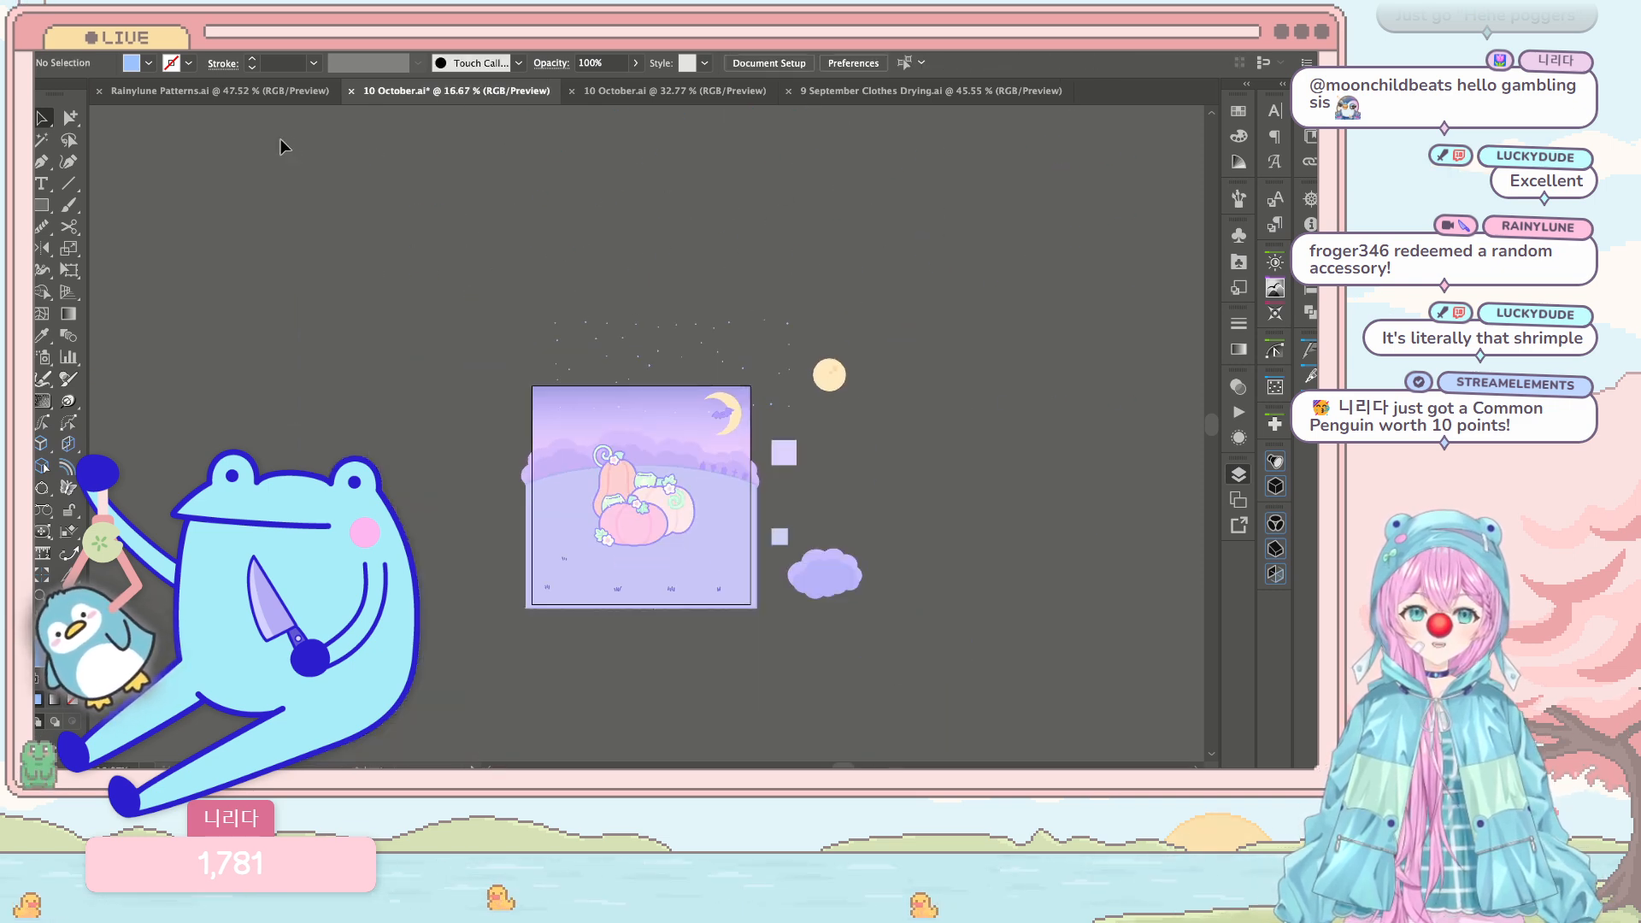
drag(660, 316, 643, 261)
key(ctrl+plus)
key(ctrl+plus)
key(ctrl+plus)
key(ctrl+plus)
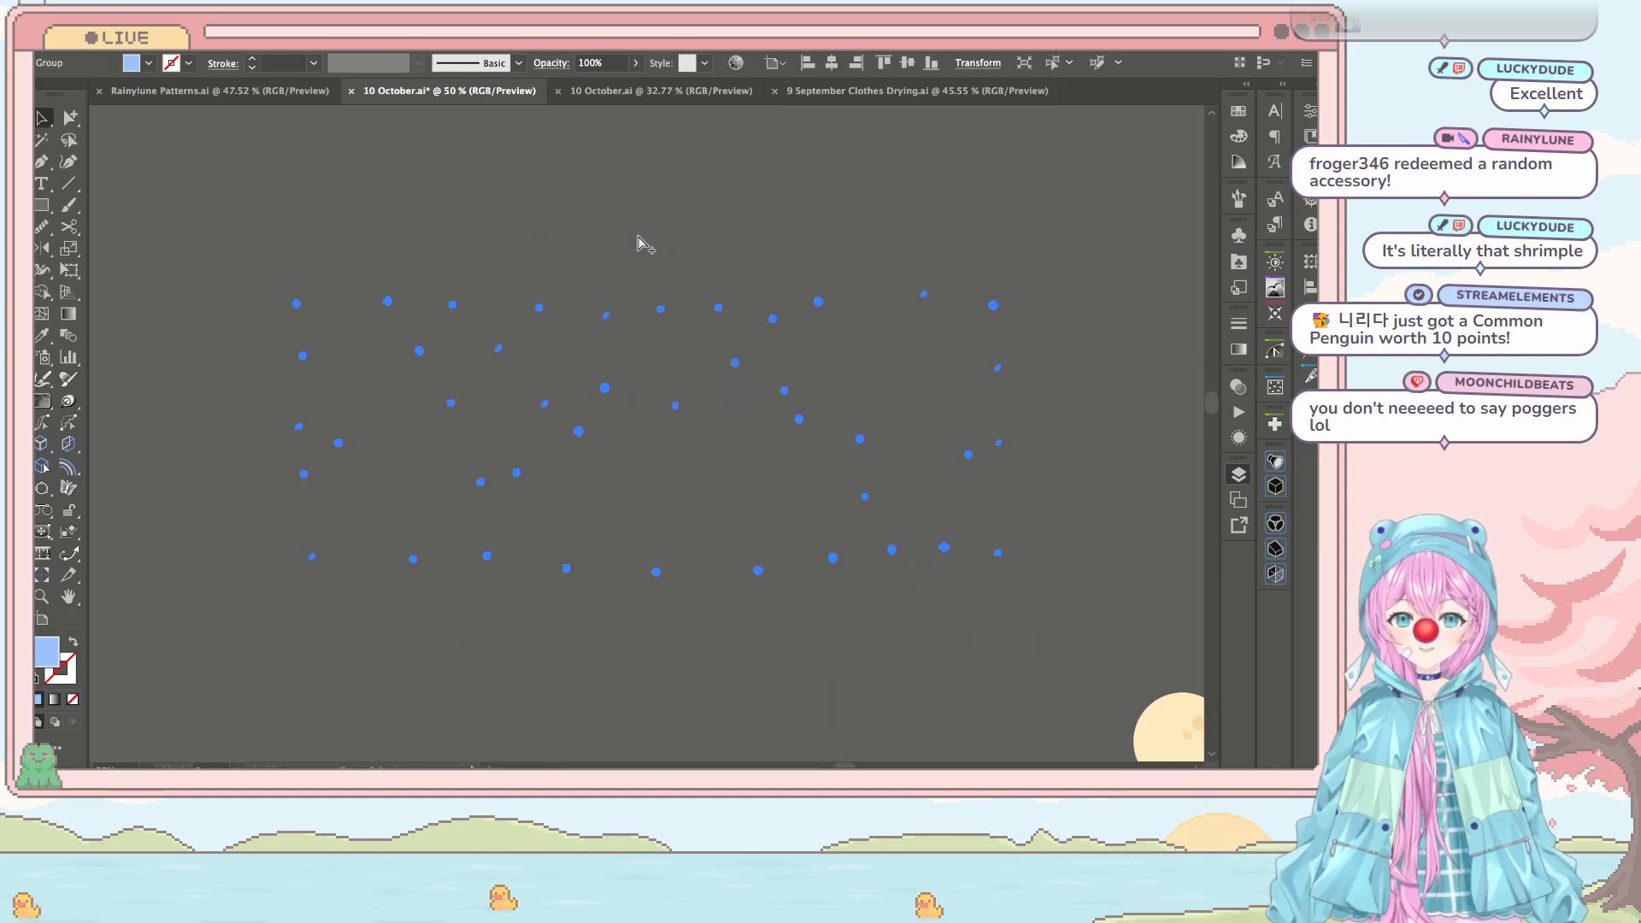
click(767, 218)
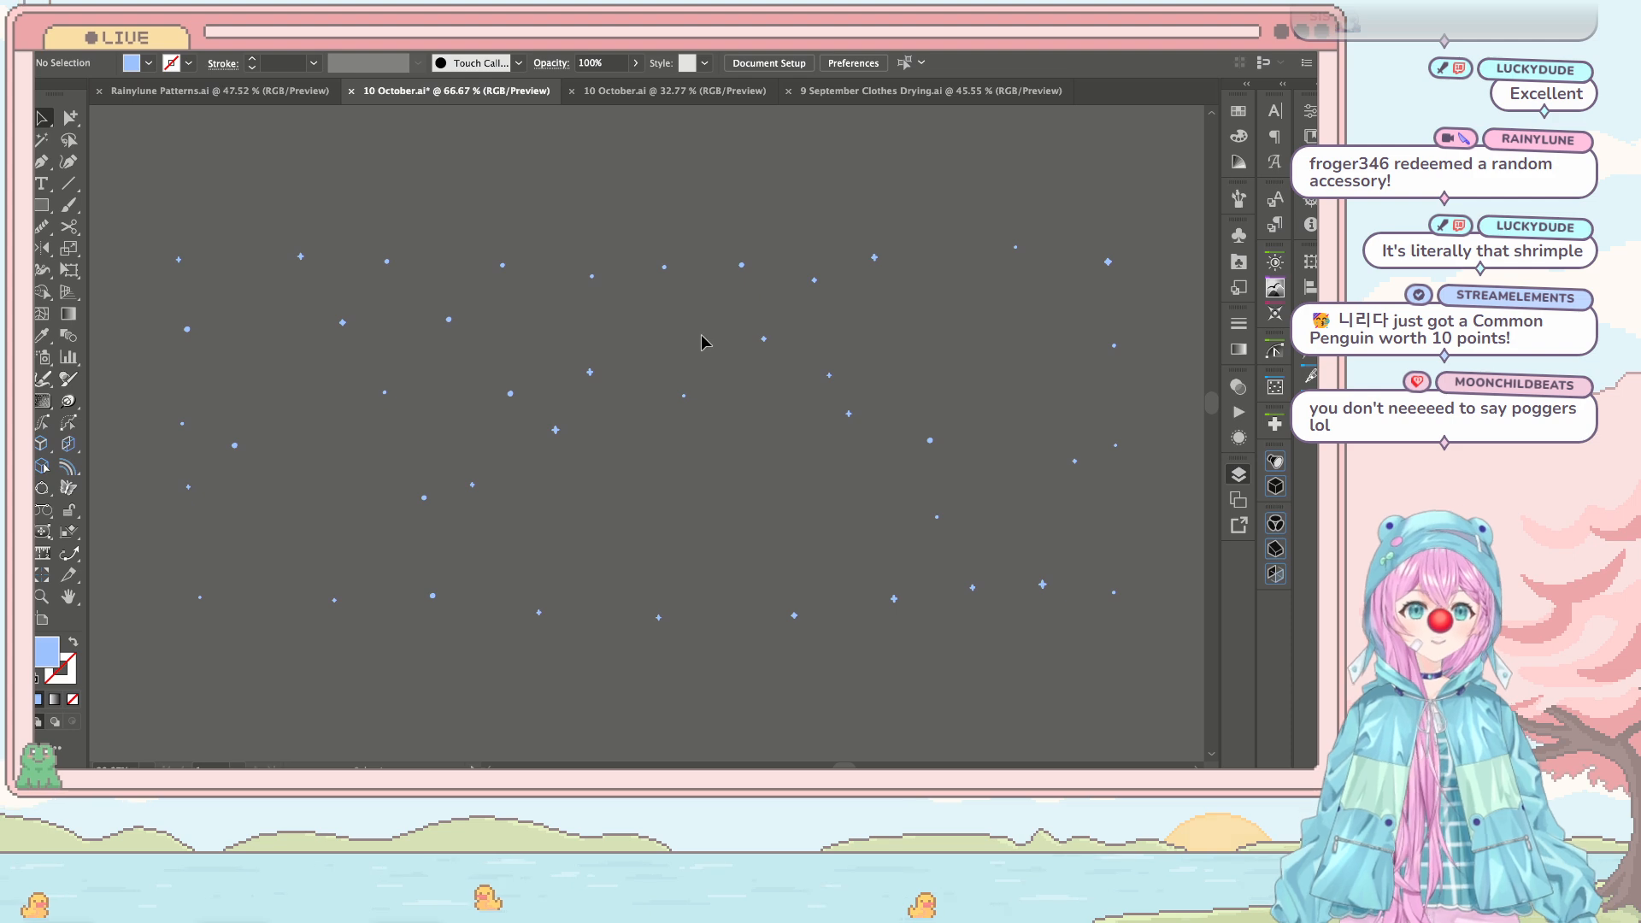
Step: Examine the pastel composition's sky, pumpkins and foreground together with the spare elements beside the artboard
scroll(798, 398, down, 8)
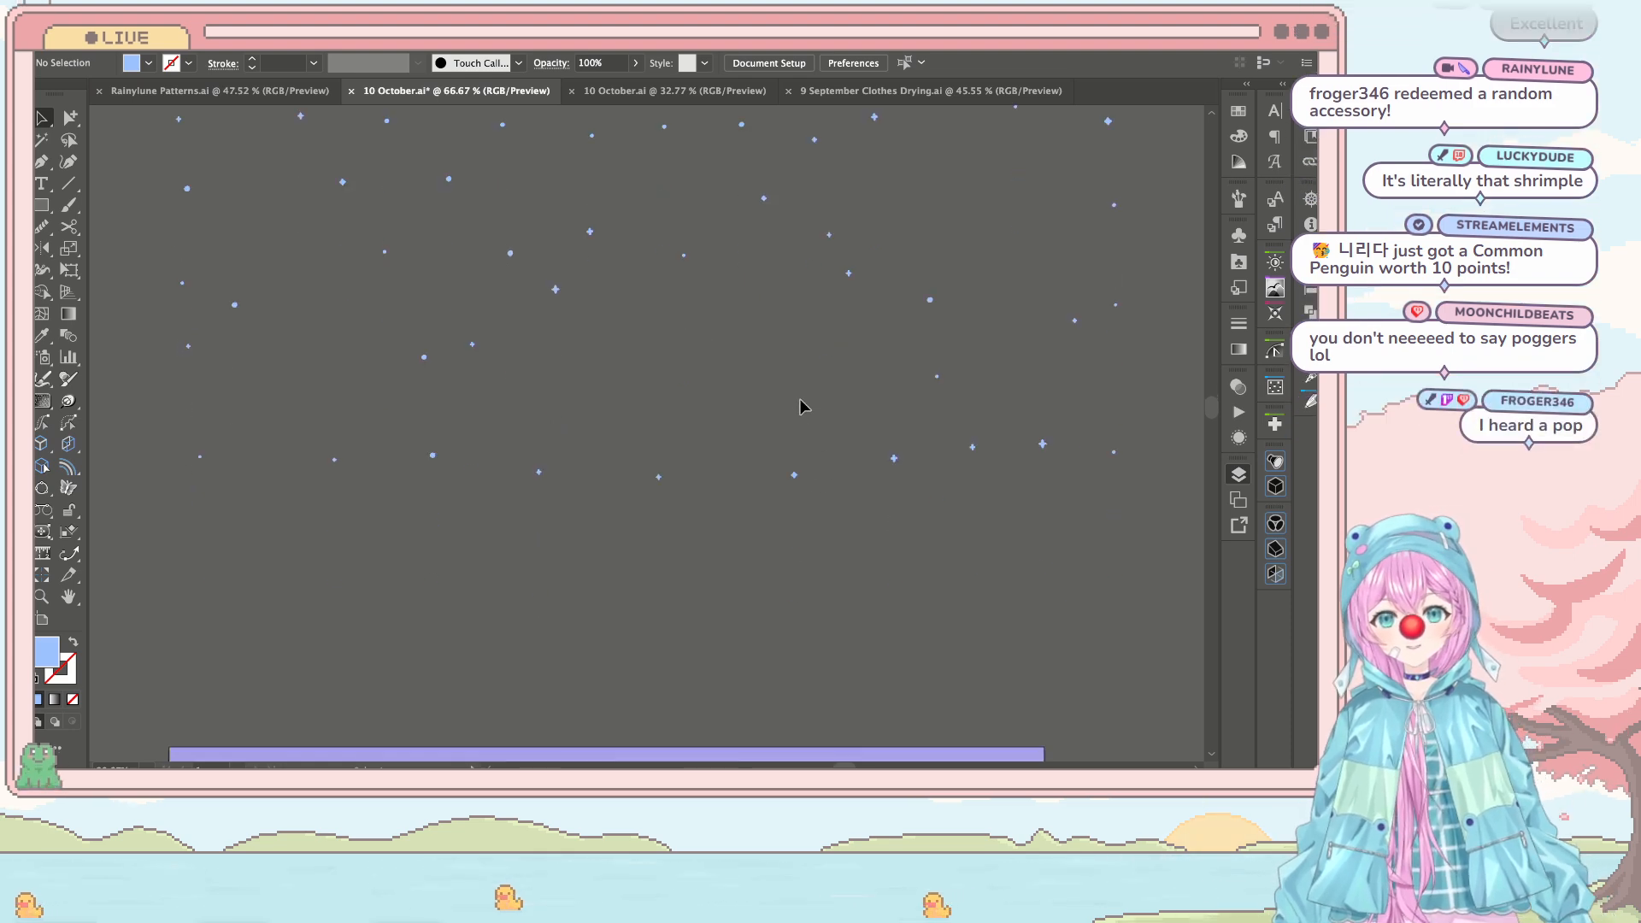
scroll(795, 359, down, 2)
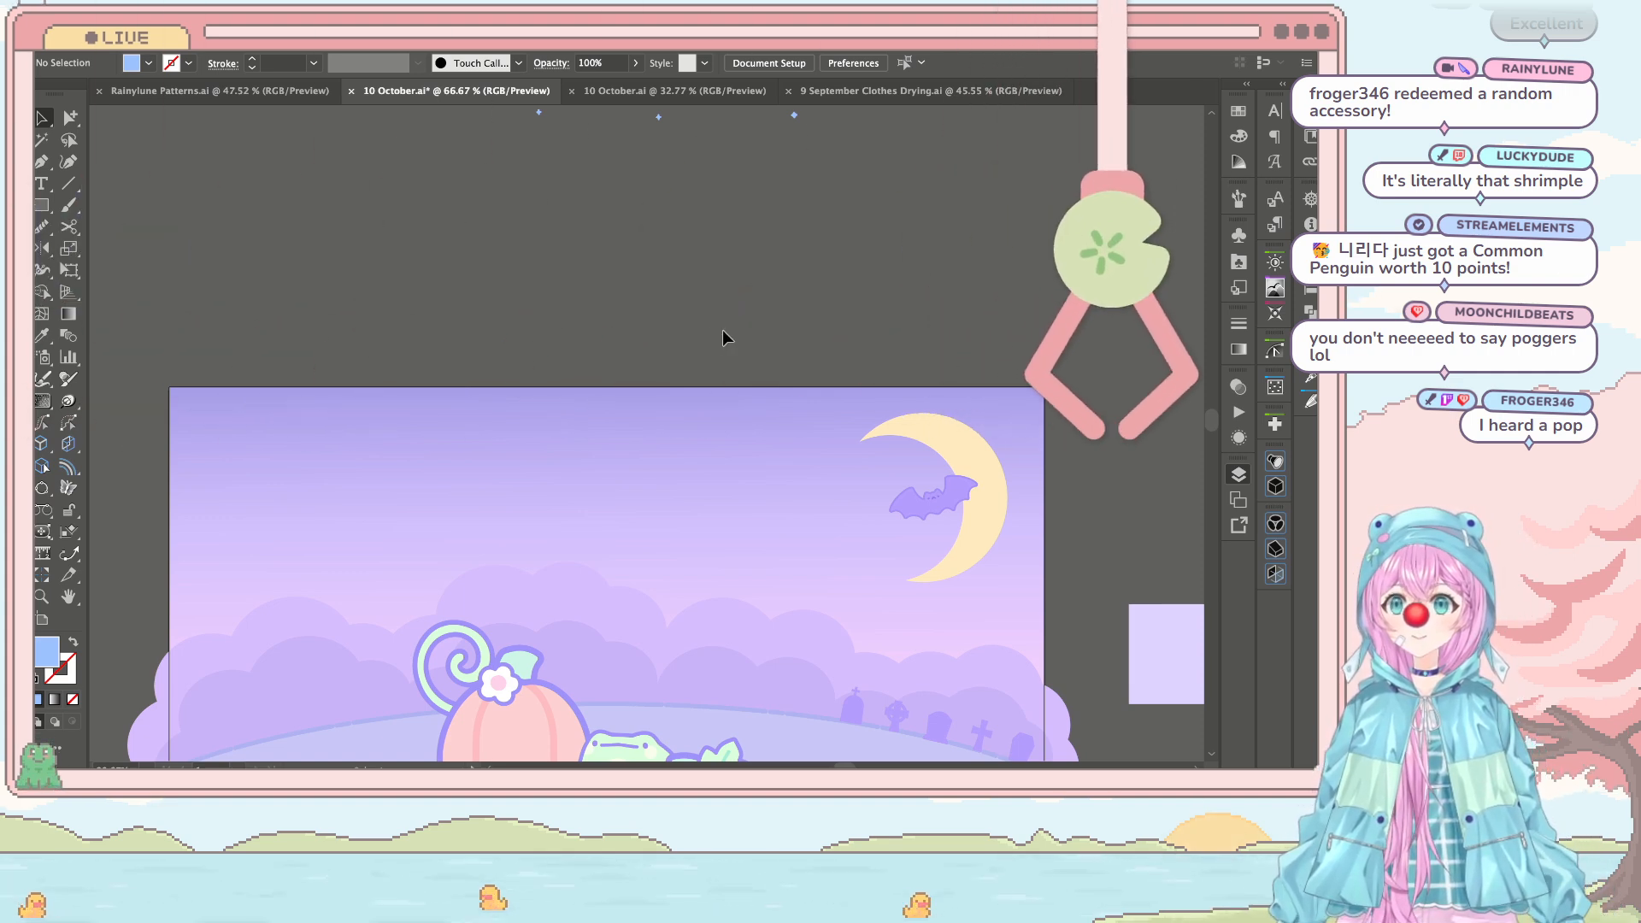
scroll(859, 182, down, 4)
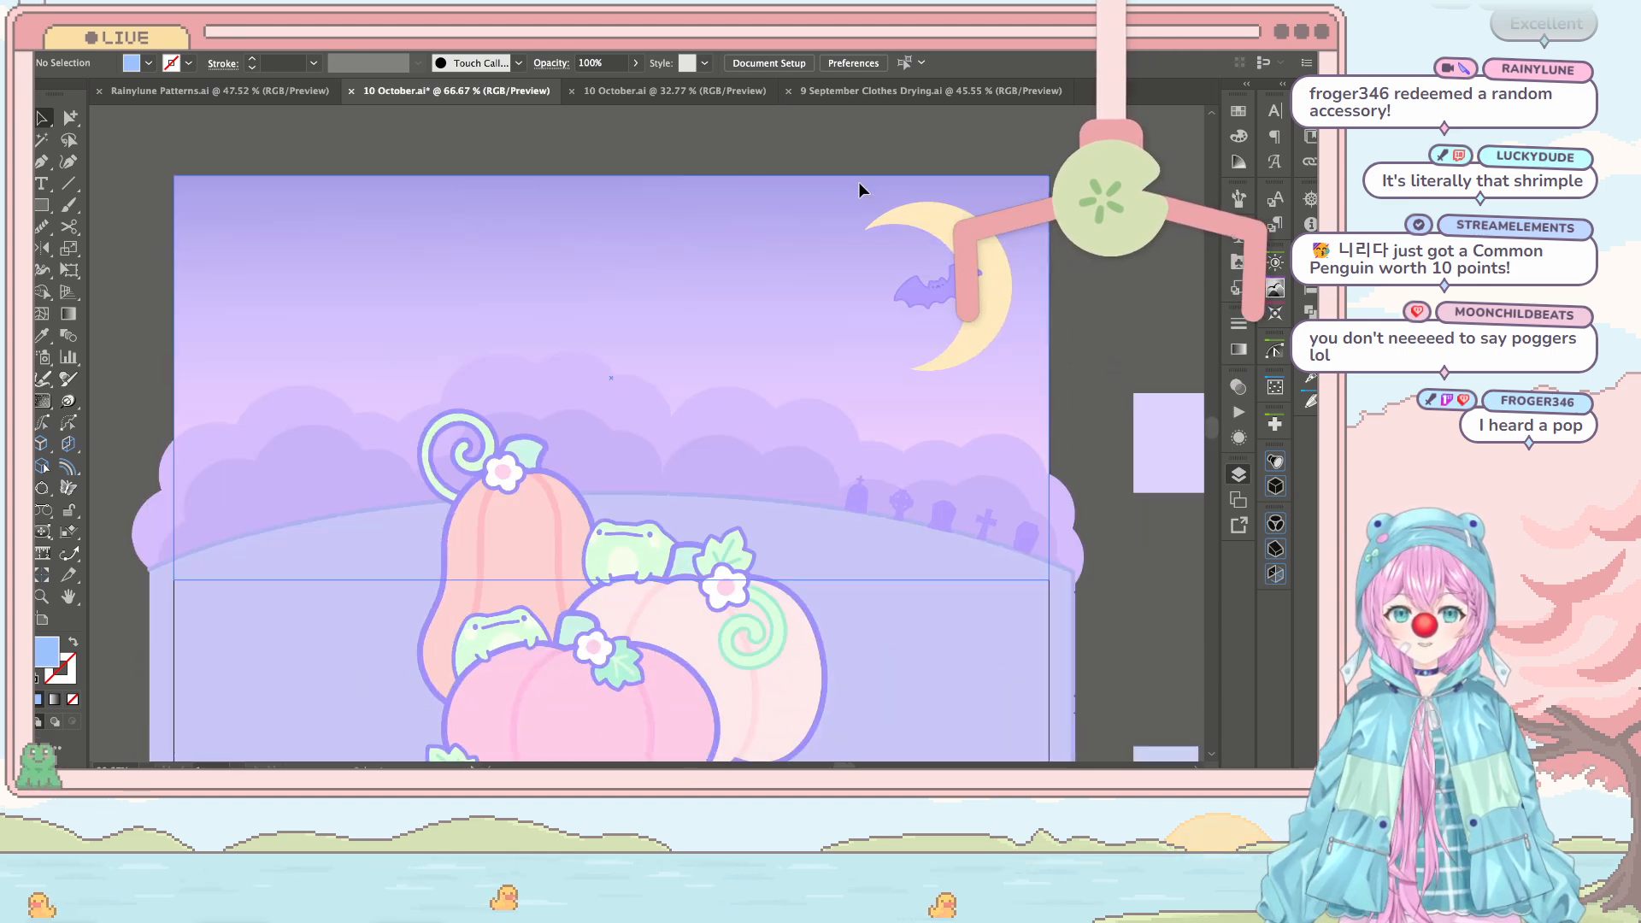
scroll(858, 182, down, 3)
scroll(855, 183, right, 2)
scroll(1013, 278, right, 5)
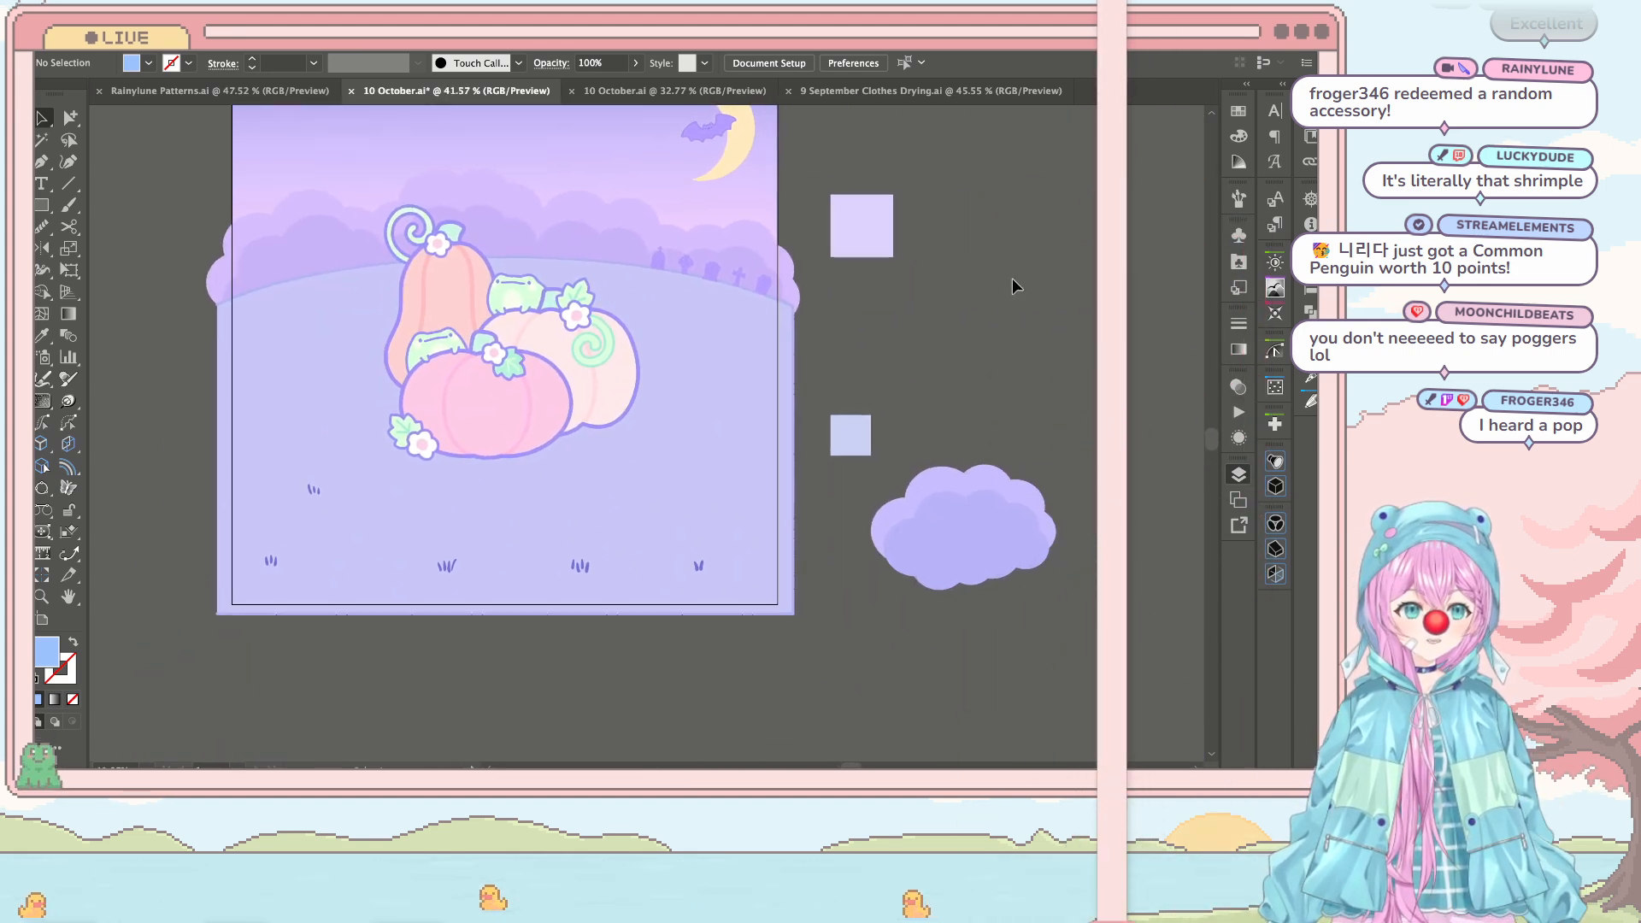
scroll(1012, 279, up, 4)
scroll(1012, 279, down, 2)
scroll(1012, 279, up, 3)
scroll(1012, 278, right, 1)
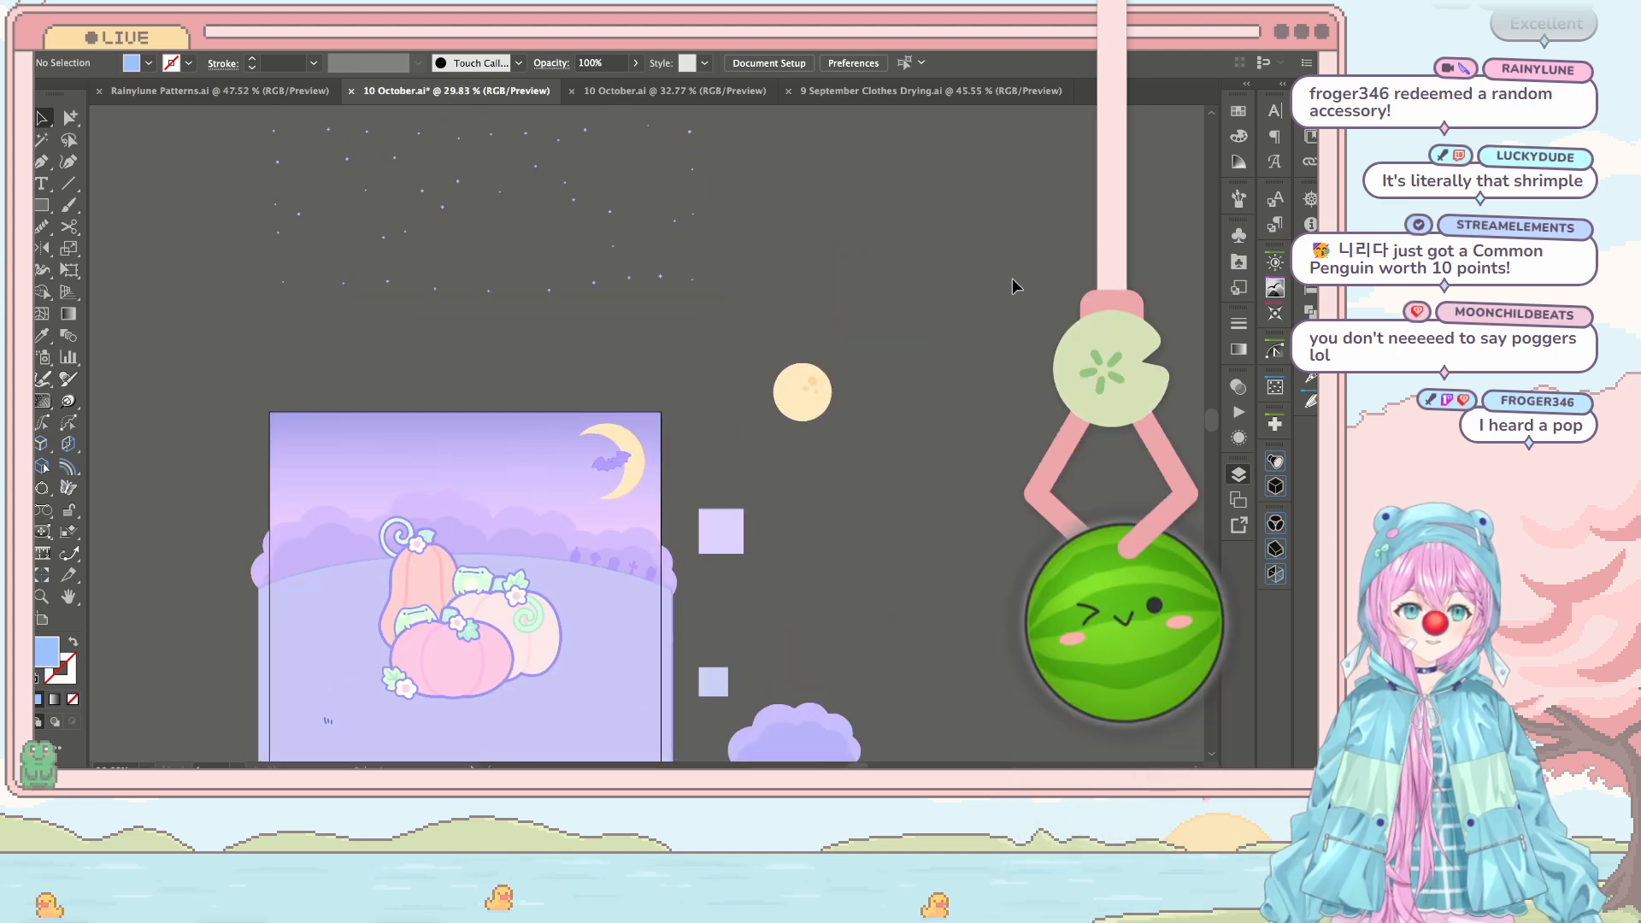
Step: Save the pastel October document with the star group placed above the artboard
key(ctrl+s)
scroll(664, 293, up, 2)
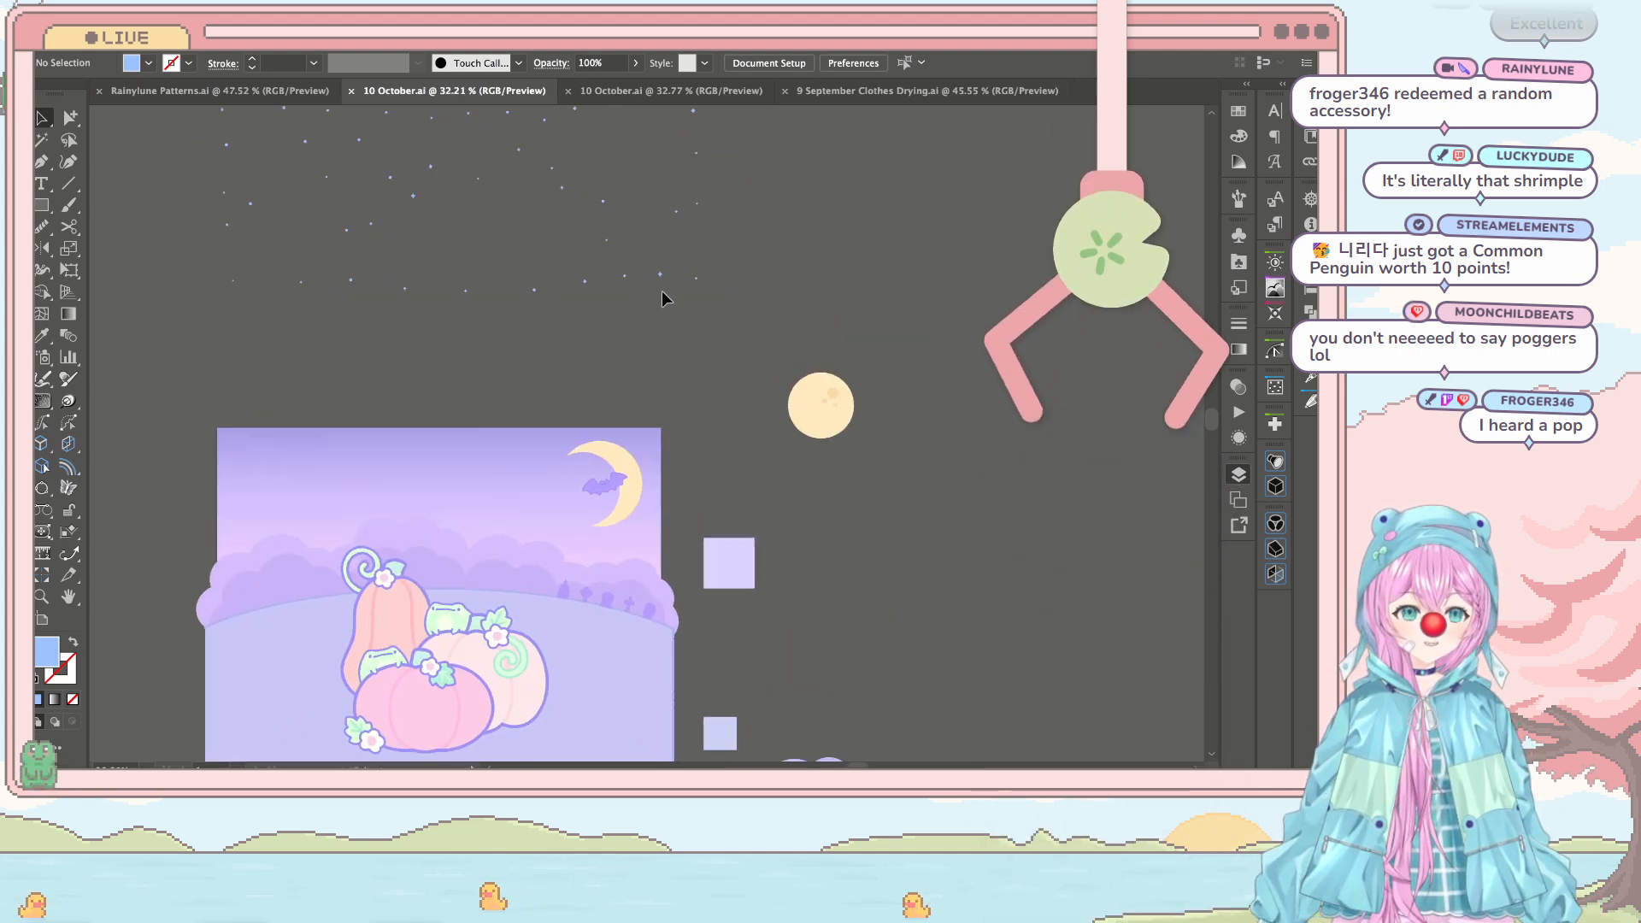
scroll(663, 294, left, 1)
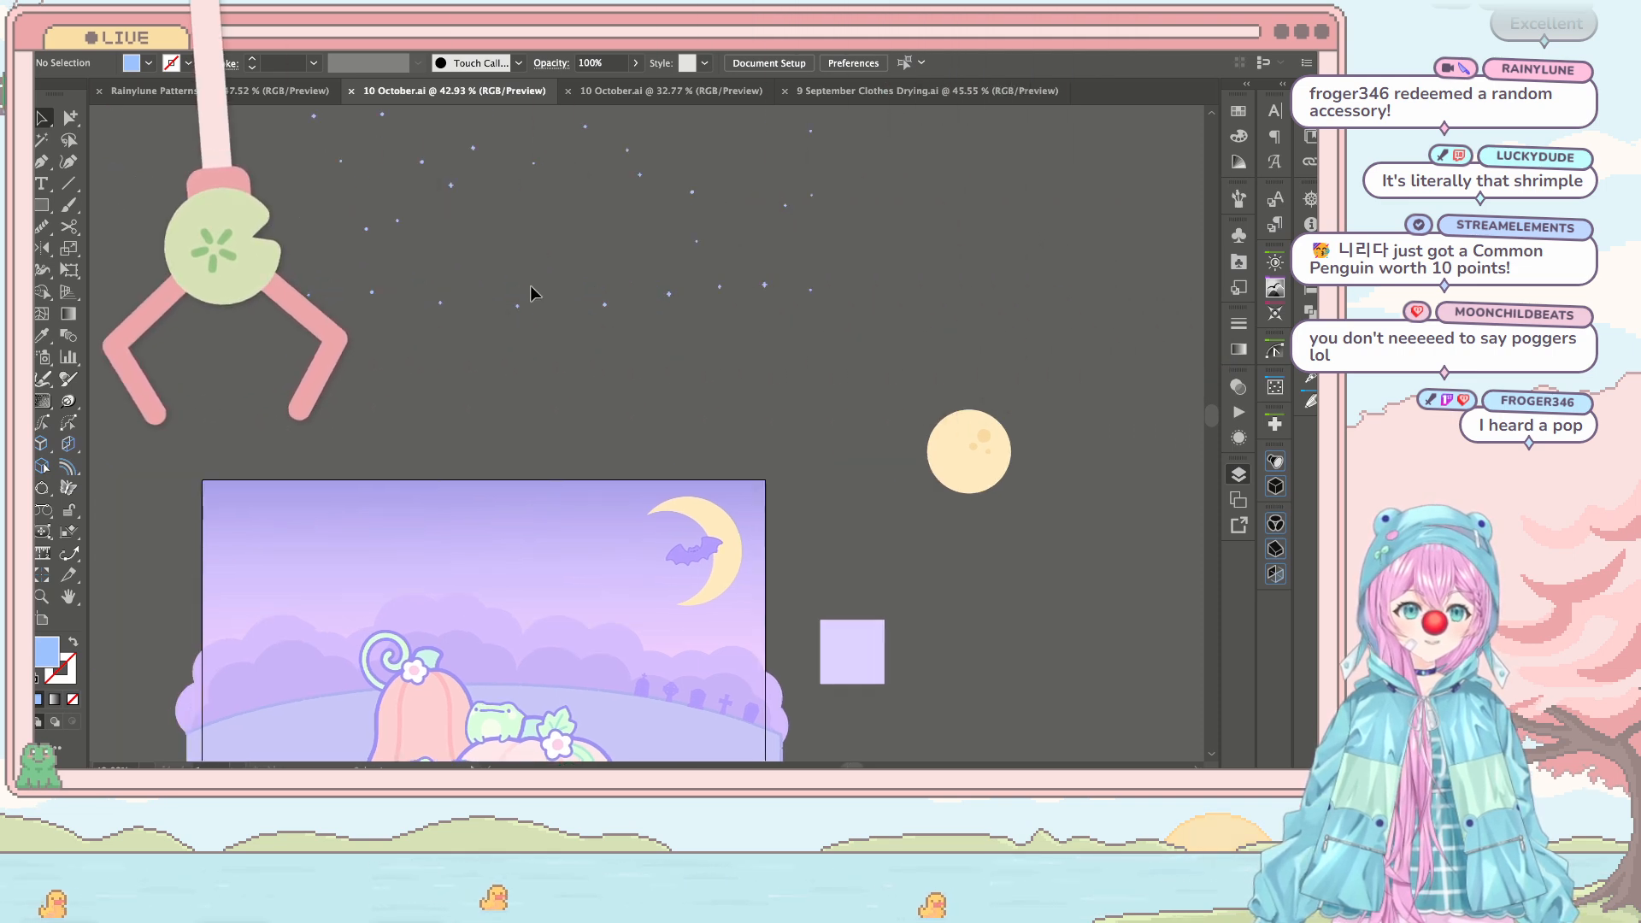
scroll(536, 291, up, 1)
scroll(546, 278, down, 3)
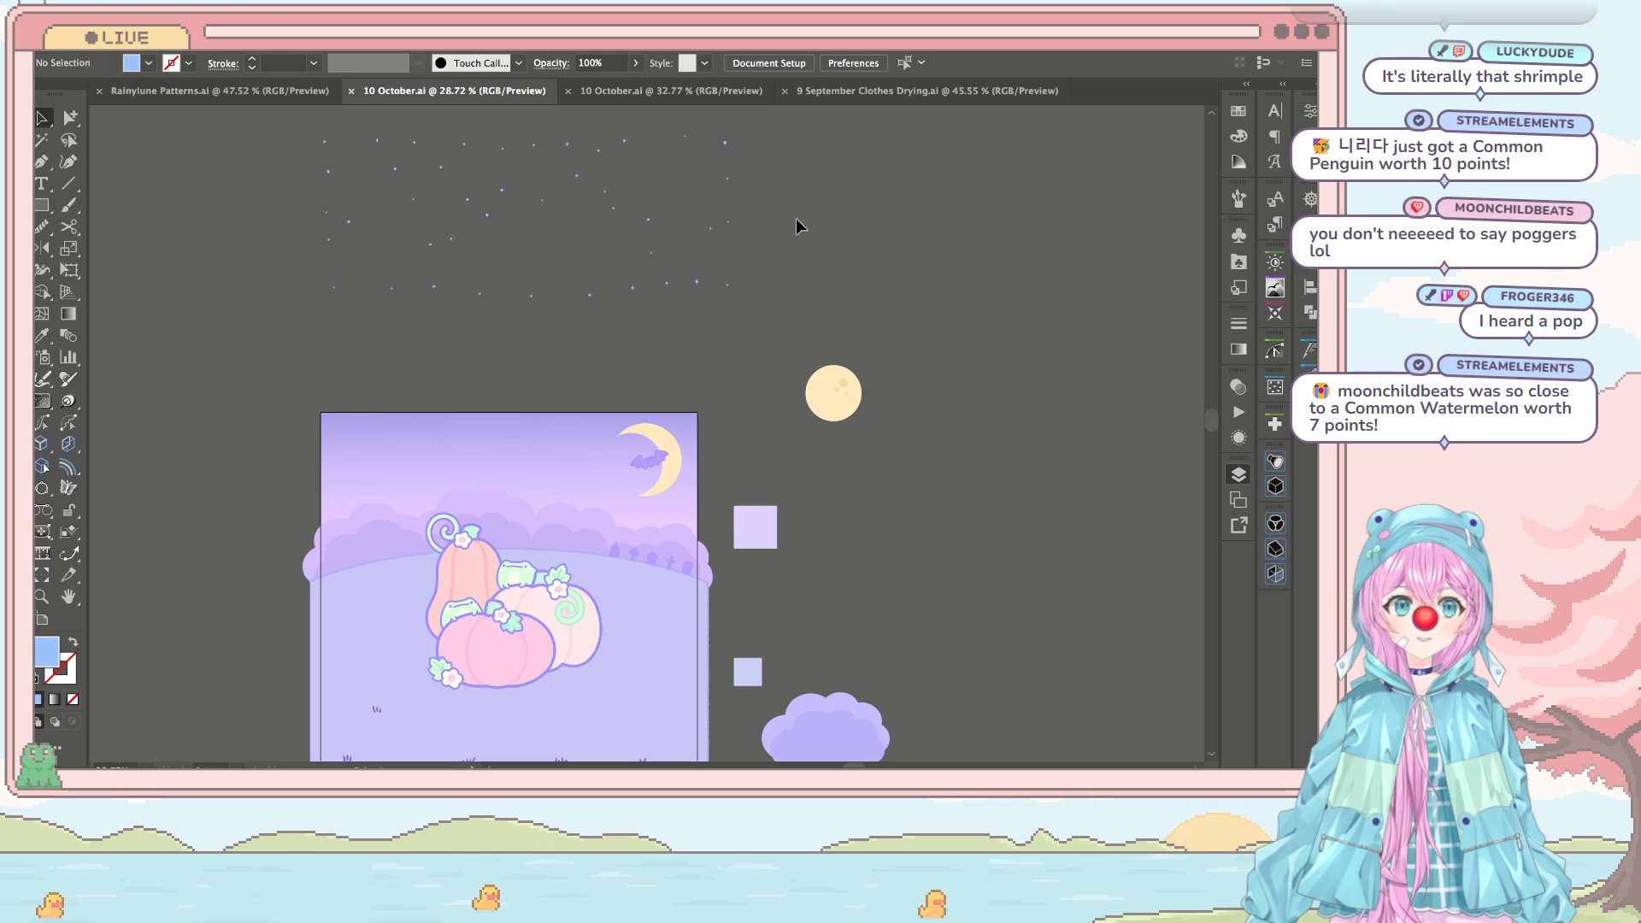
Step: Move the star group down, closer to the artboard's upper edge, and deselect it
key(ctrl+equal)
key(ctrl+equal)
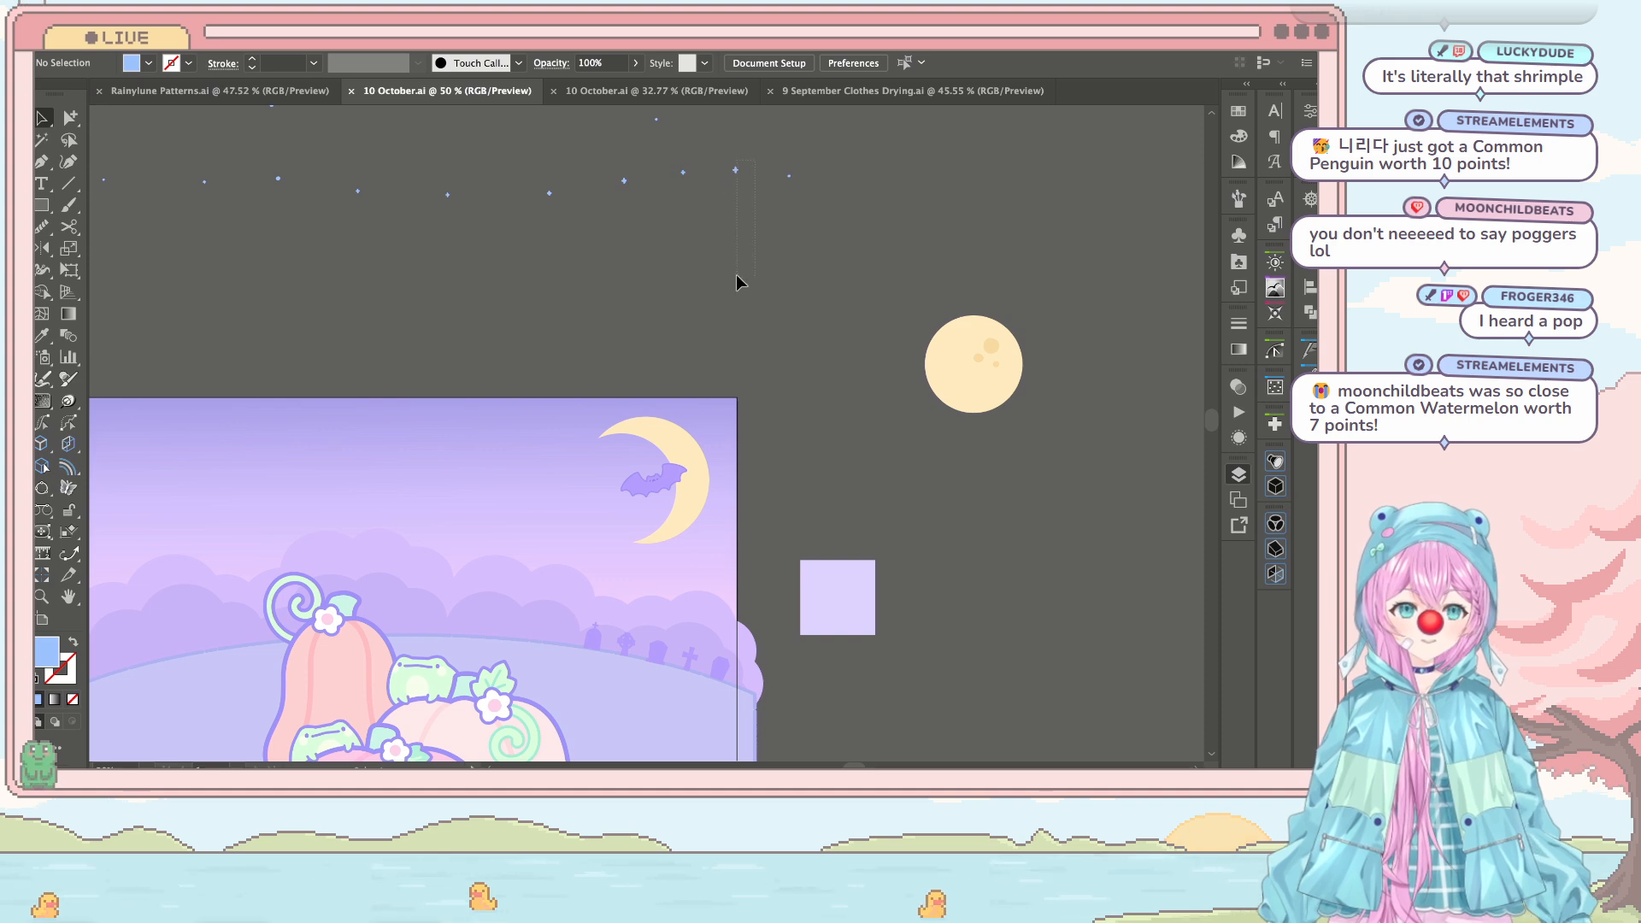
drag(736, 171, 700, 286)
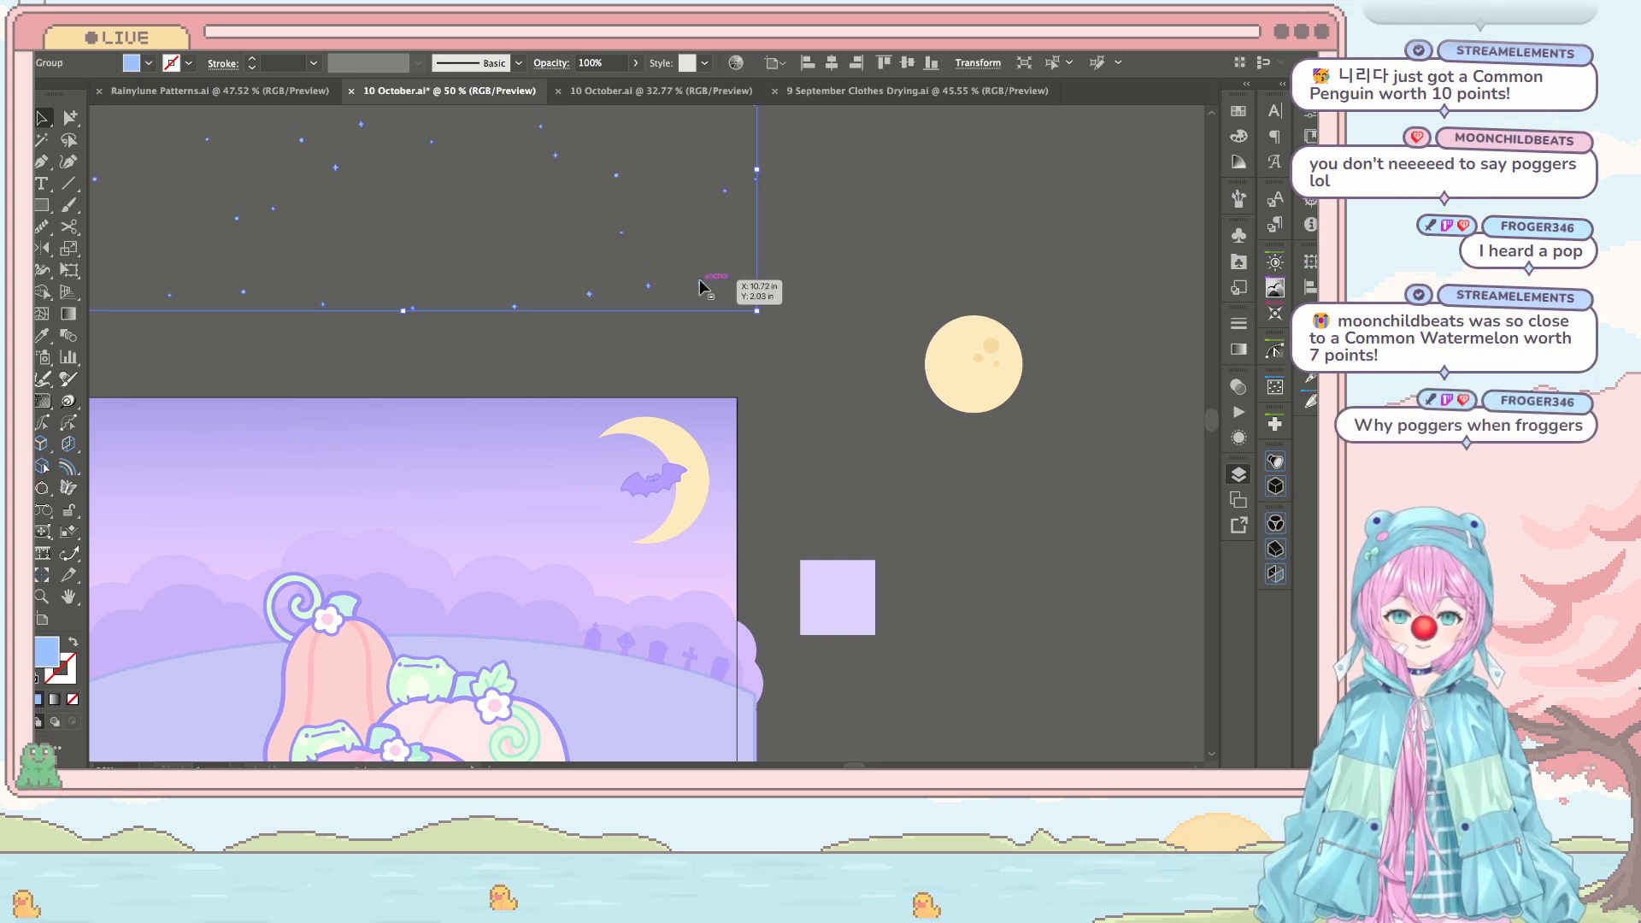
click(759, 305)
Step: Directly select the plus-shaped, four-pointed and round stars at the lower-right end of the star group
key(ctrl+equal)
key(ctrl+equal)
key(ctrl+equal)
key(ctrl+equal)
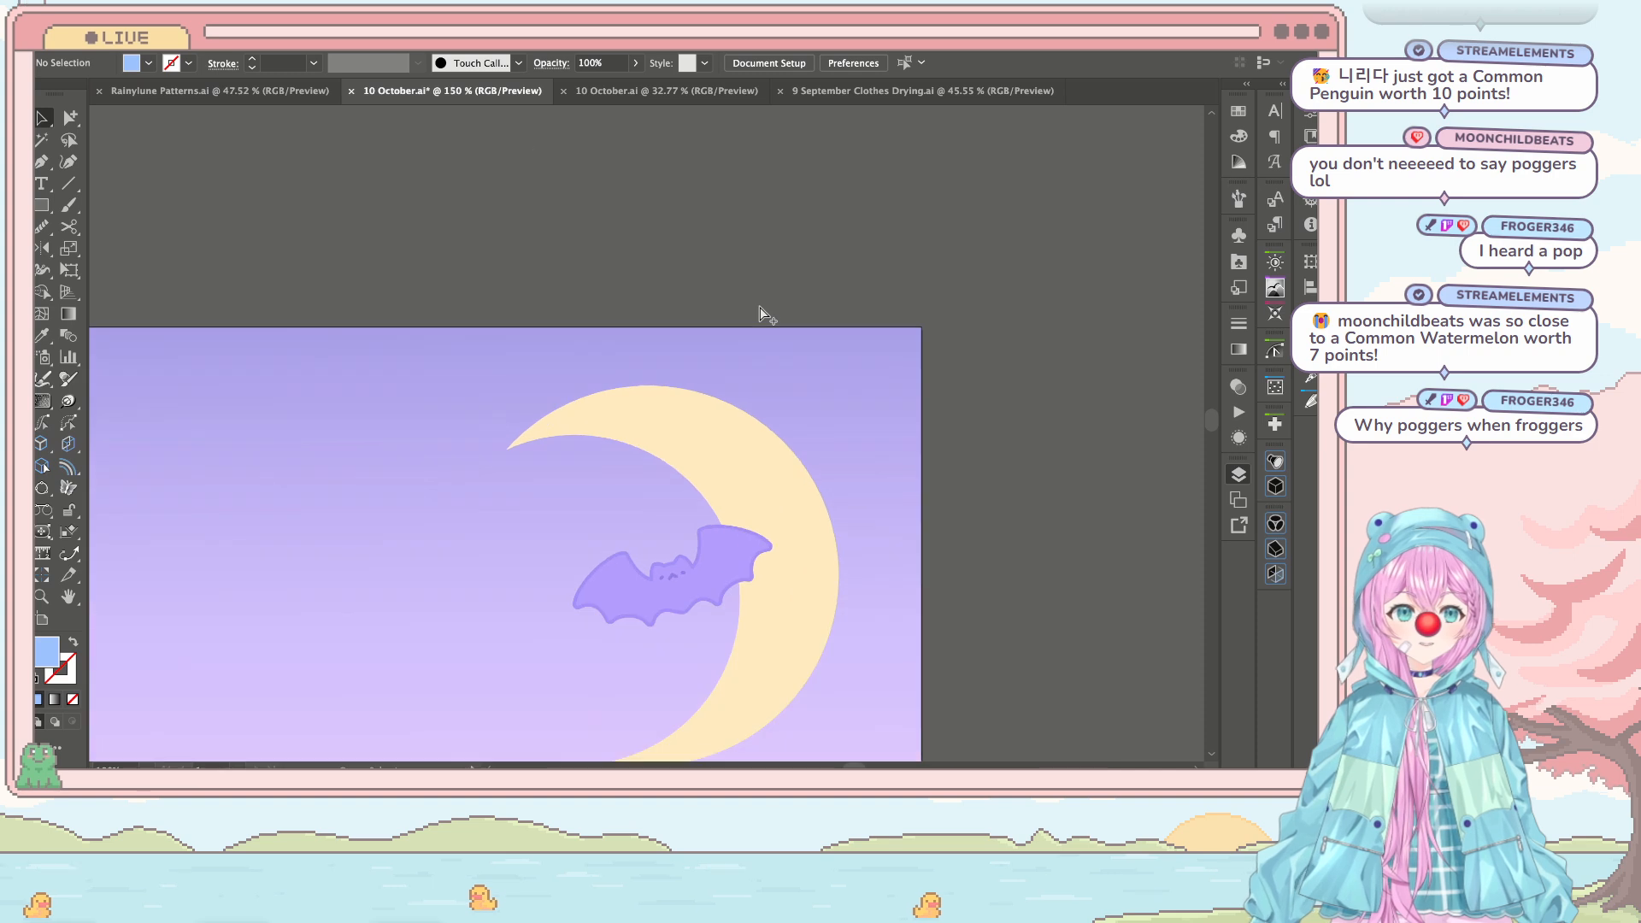
scroll(749, 273, up, 10)
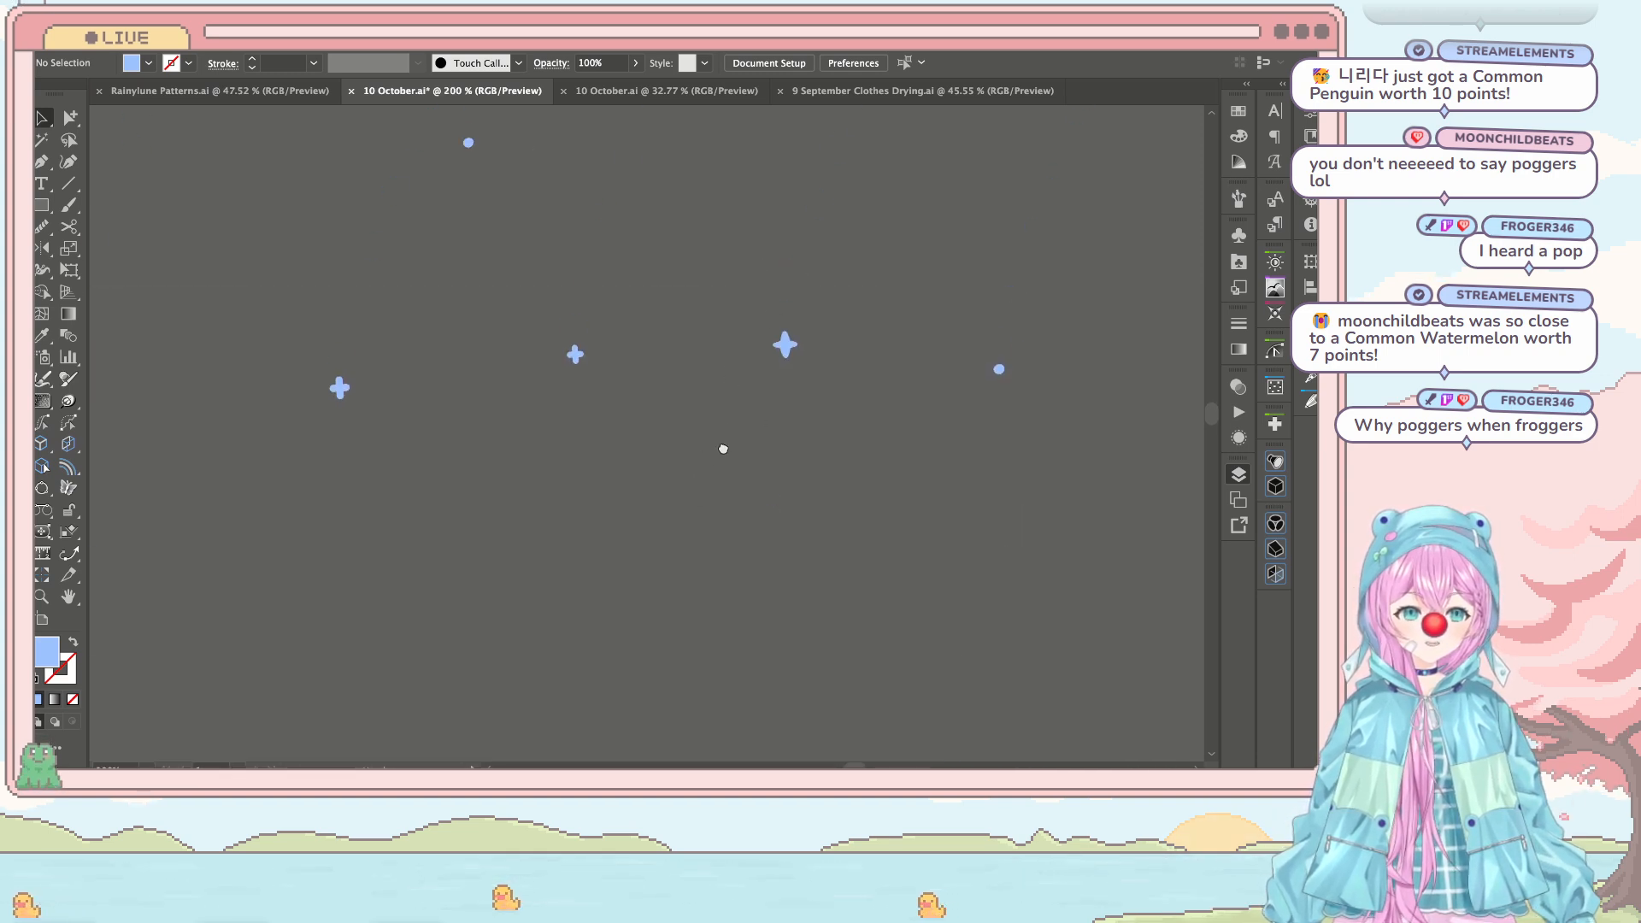
key(ctrl+minus)
key(a)
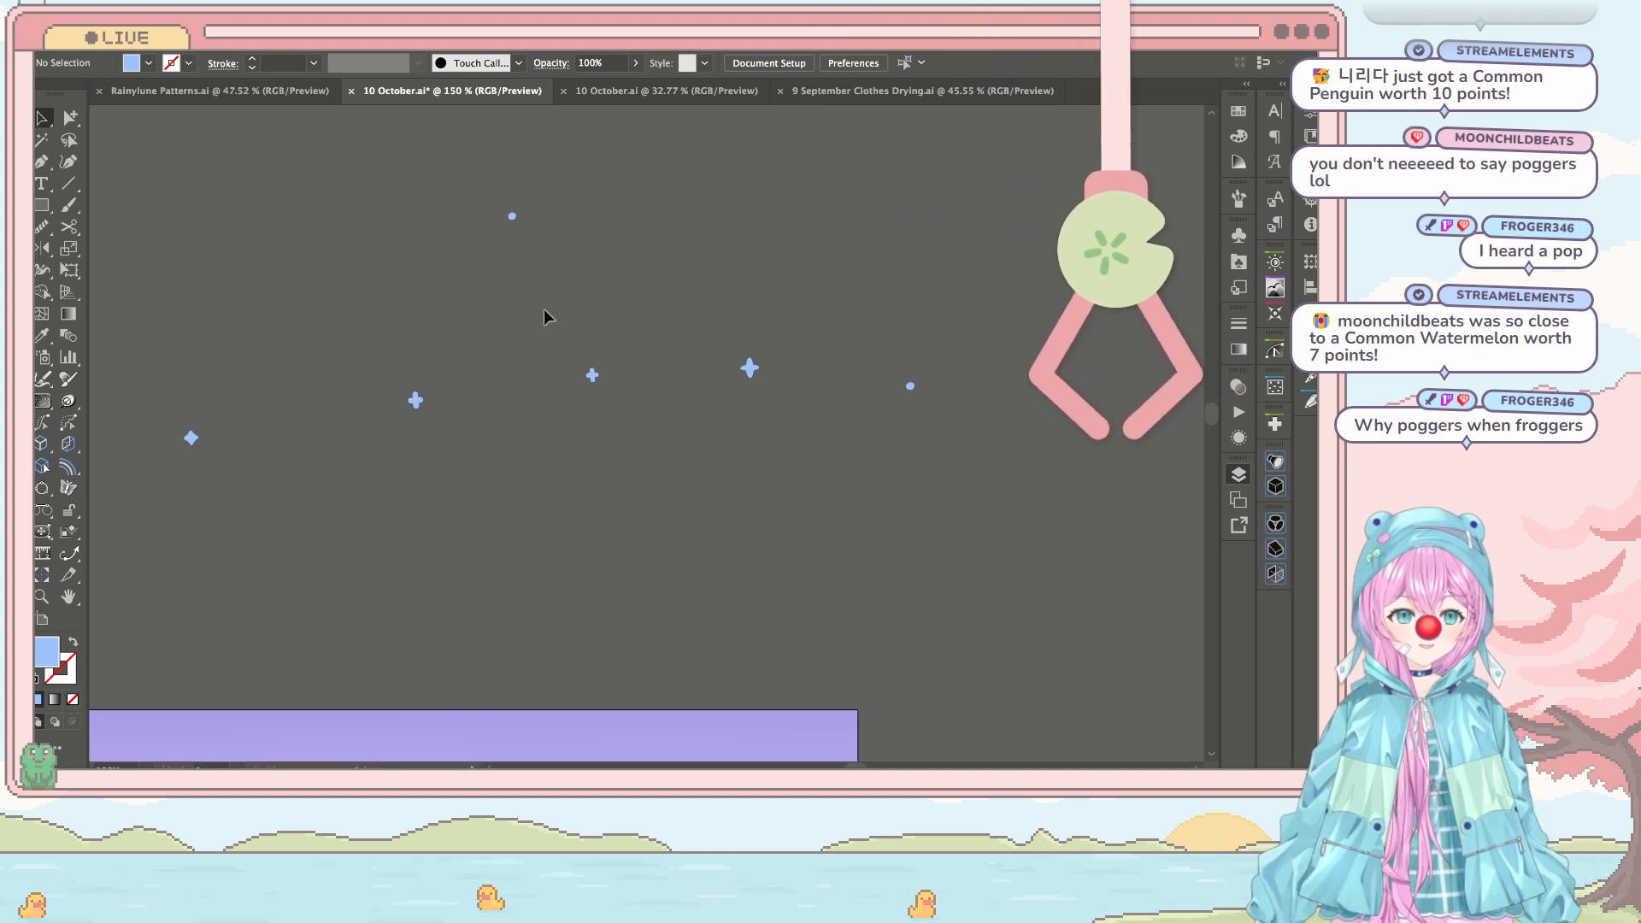
drag(573, 273, 916, 417)
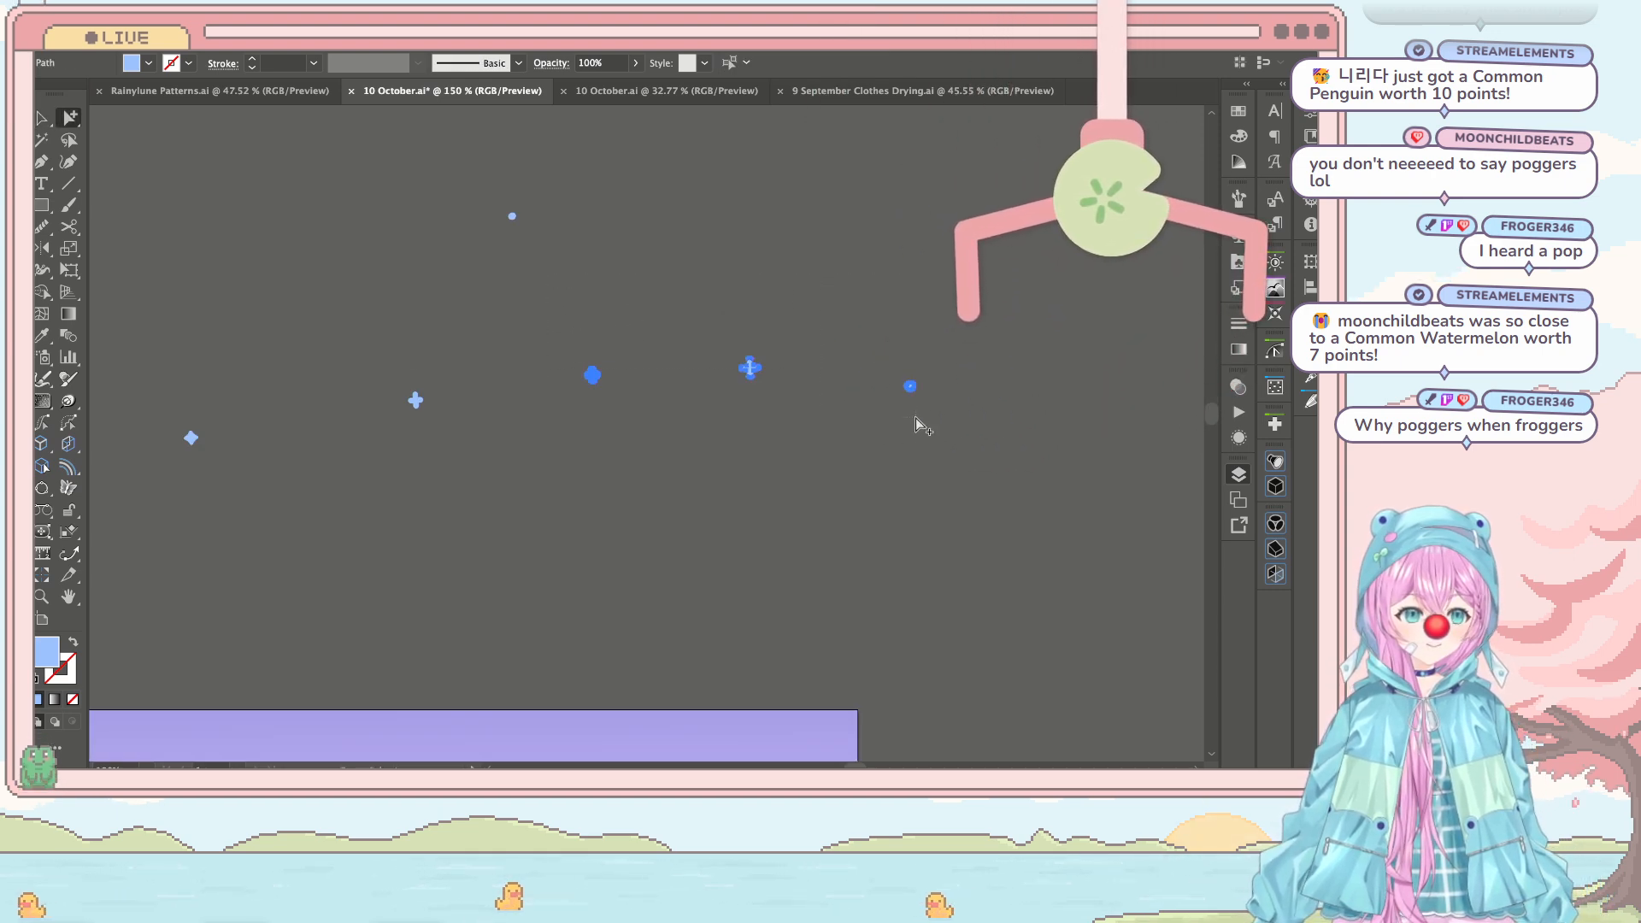
Step: Add the diamond-shaped star from the upper-left part of the star group to the selection
scroll(915, 418, down, 3)
scroll(915, 417, down, 4)
scroll(798, 327, up, 5)
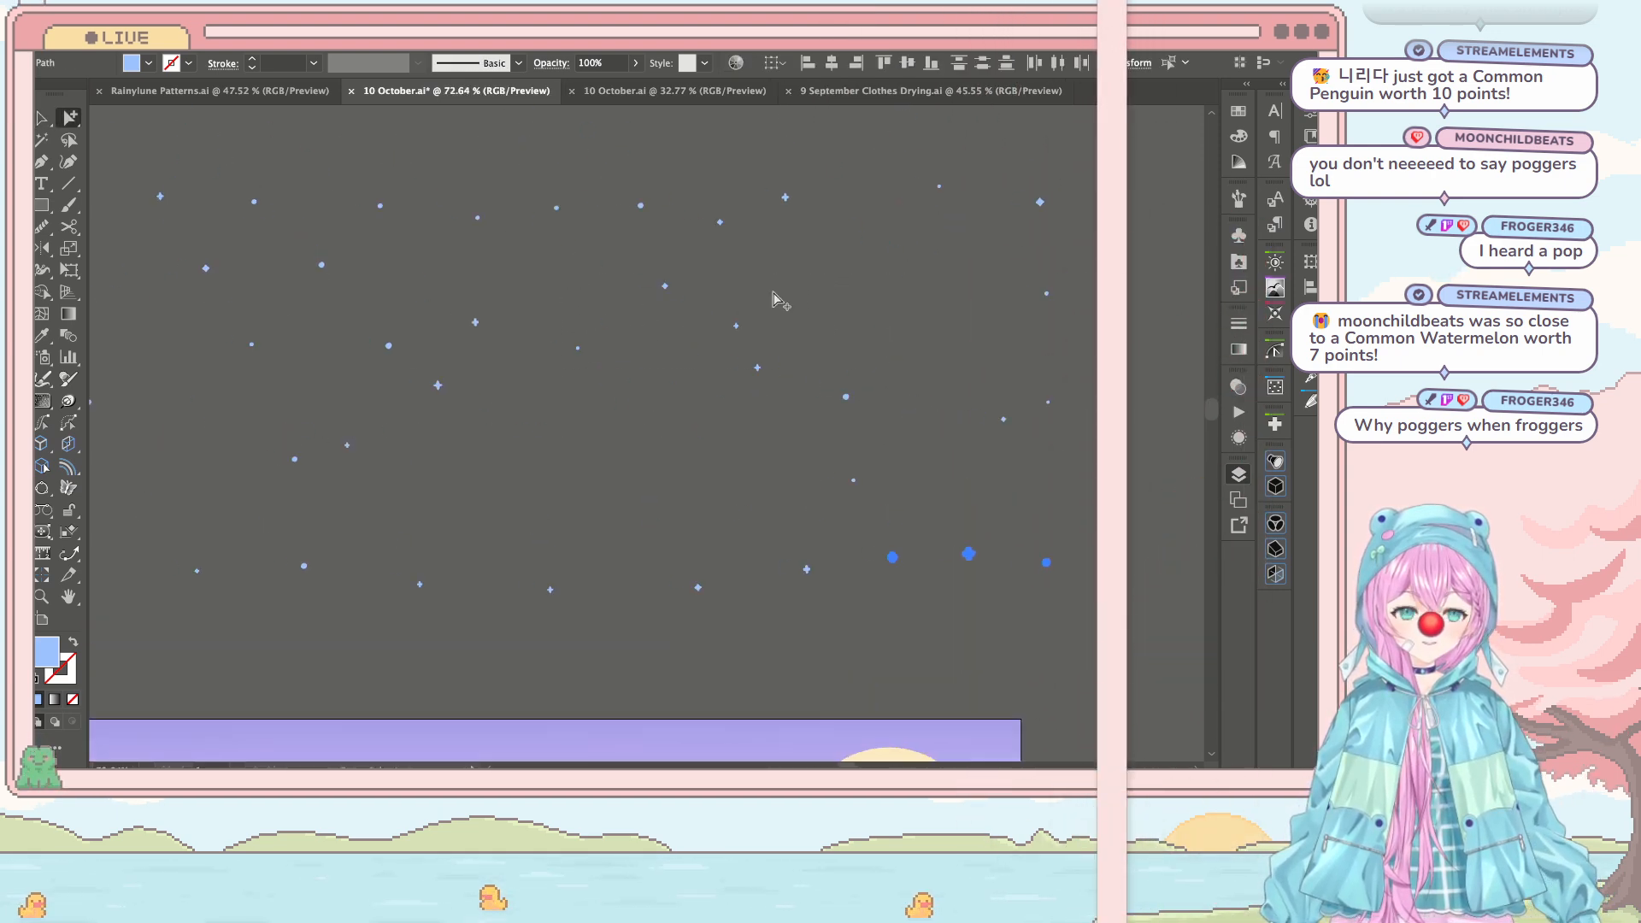
scroll(773, 294, up, 8)
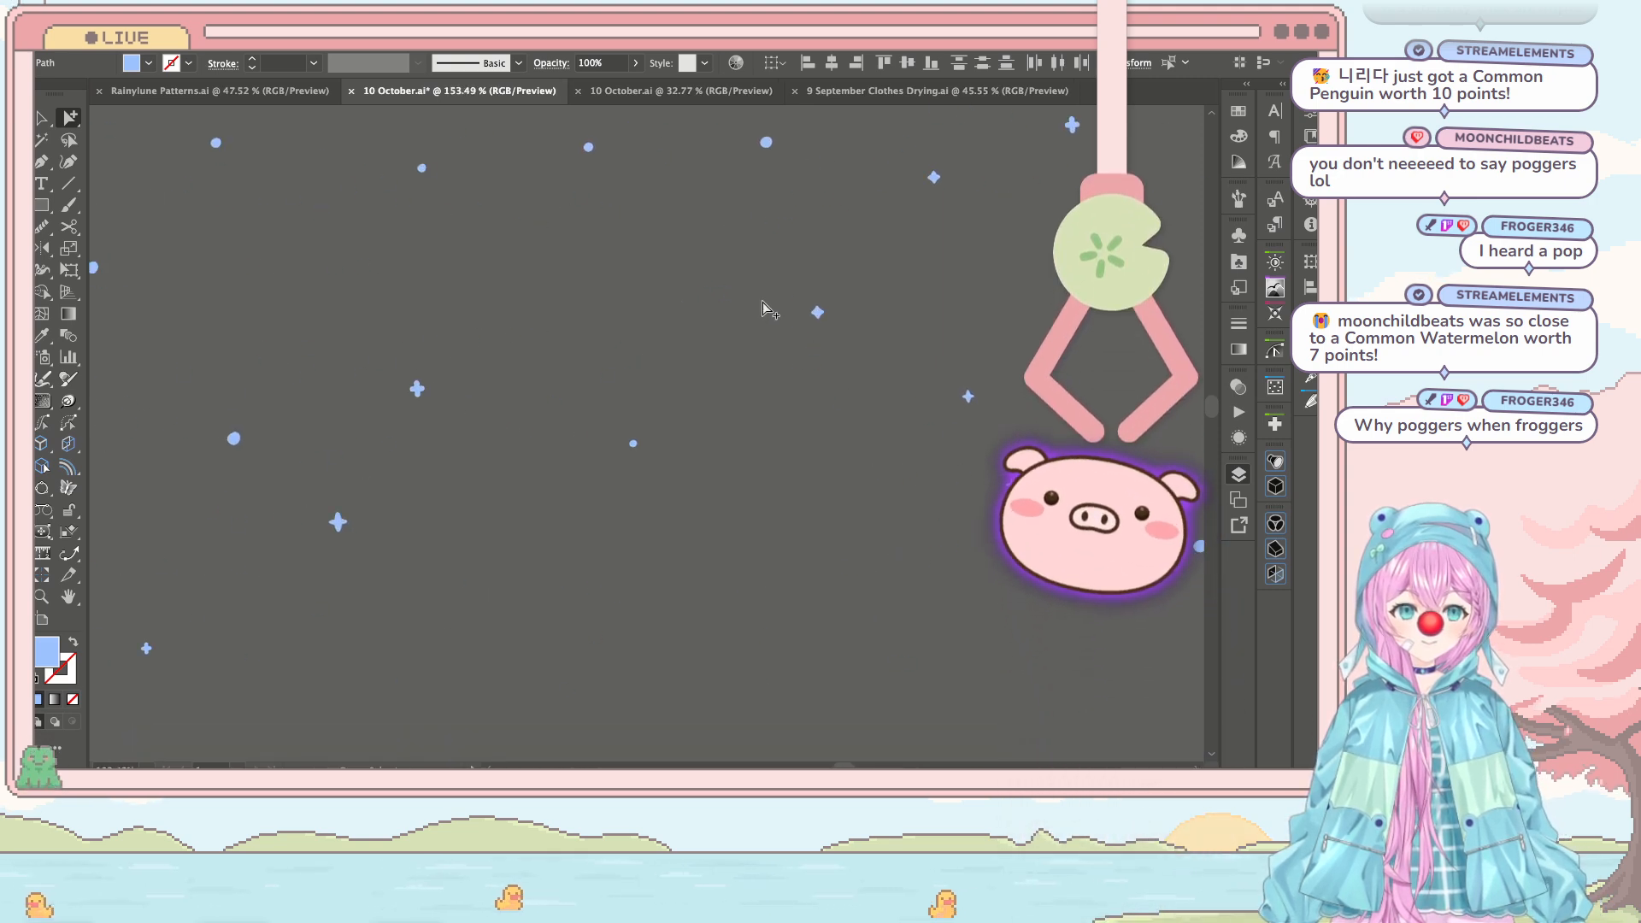
scroll(762, 301, left, 9)
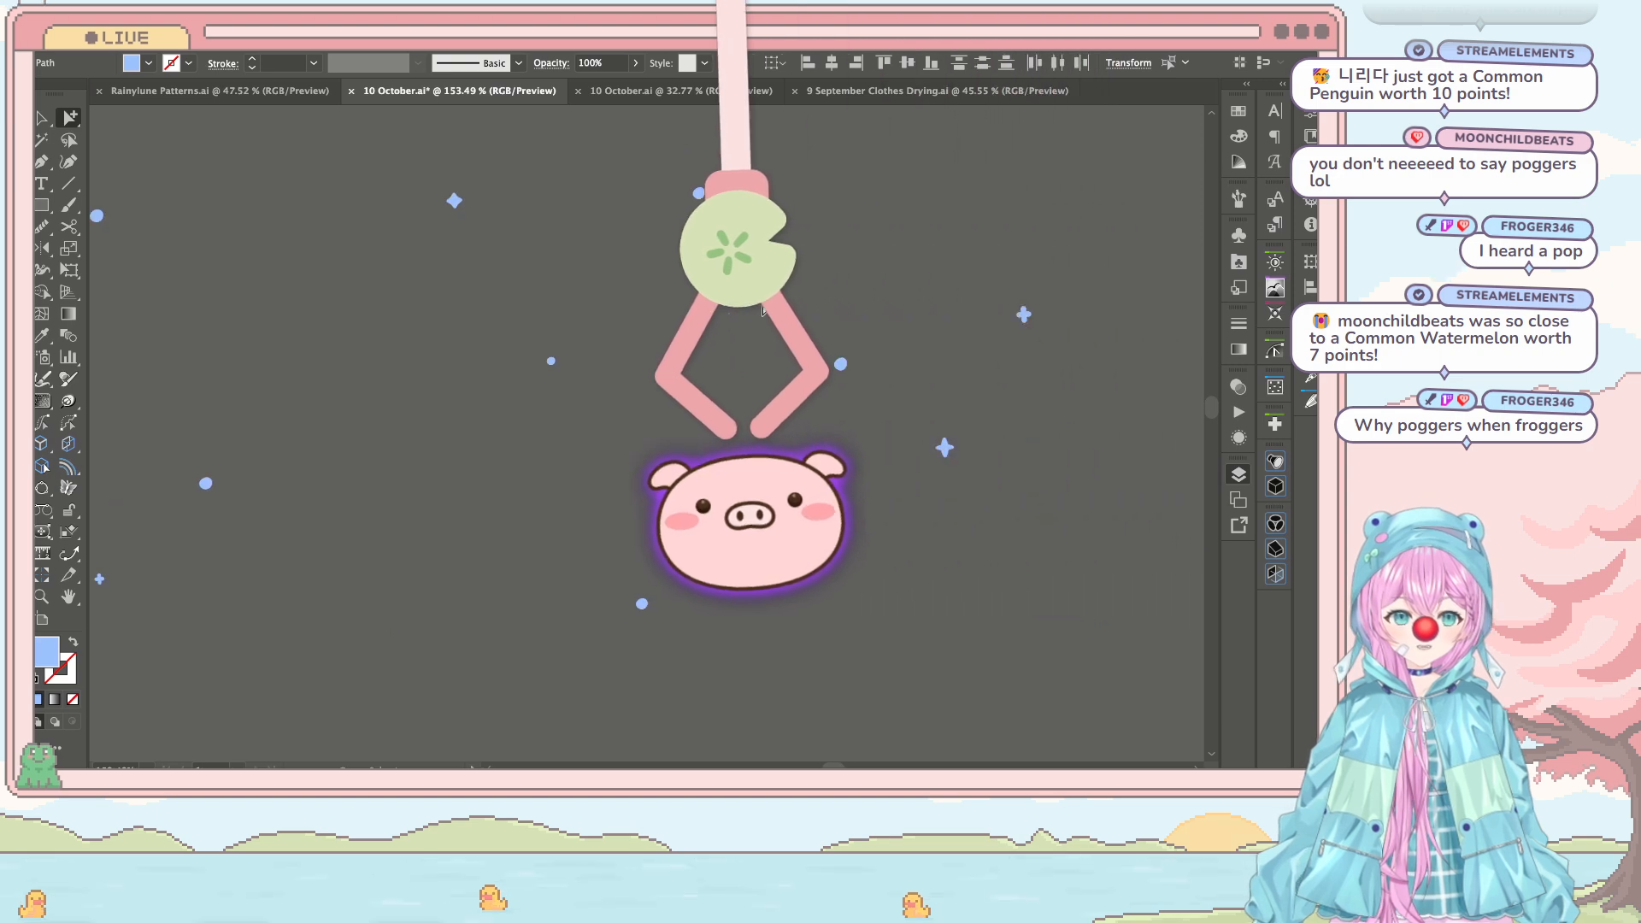
scroll(762, 301, up, 1)
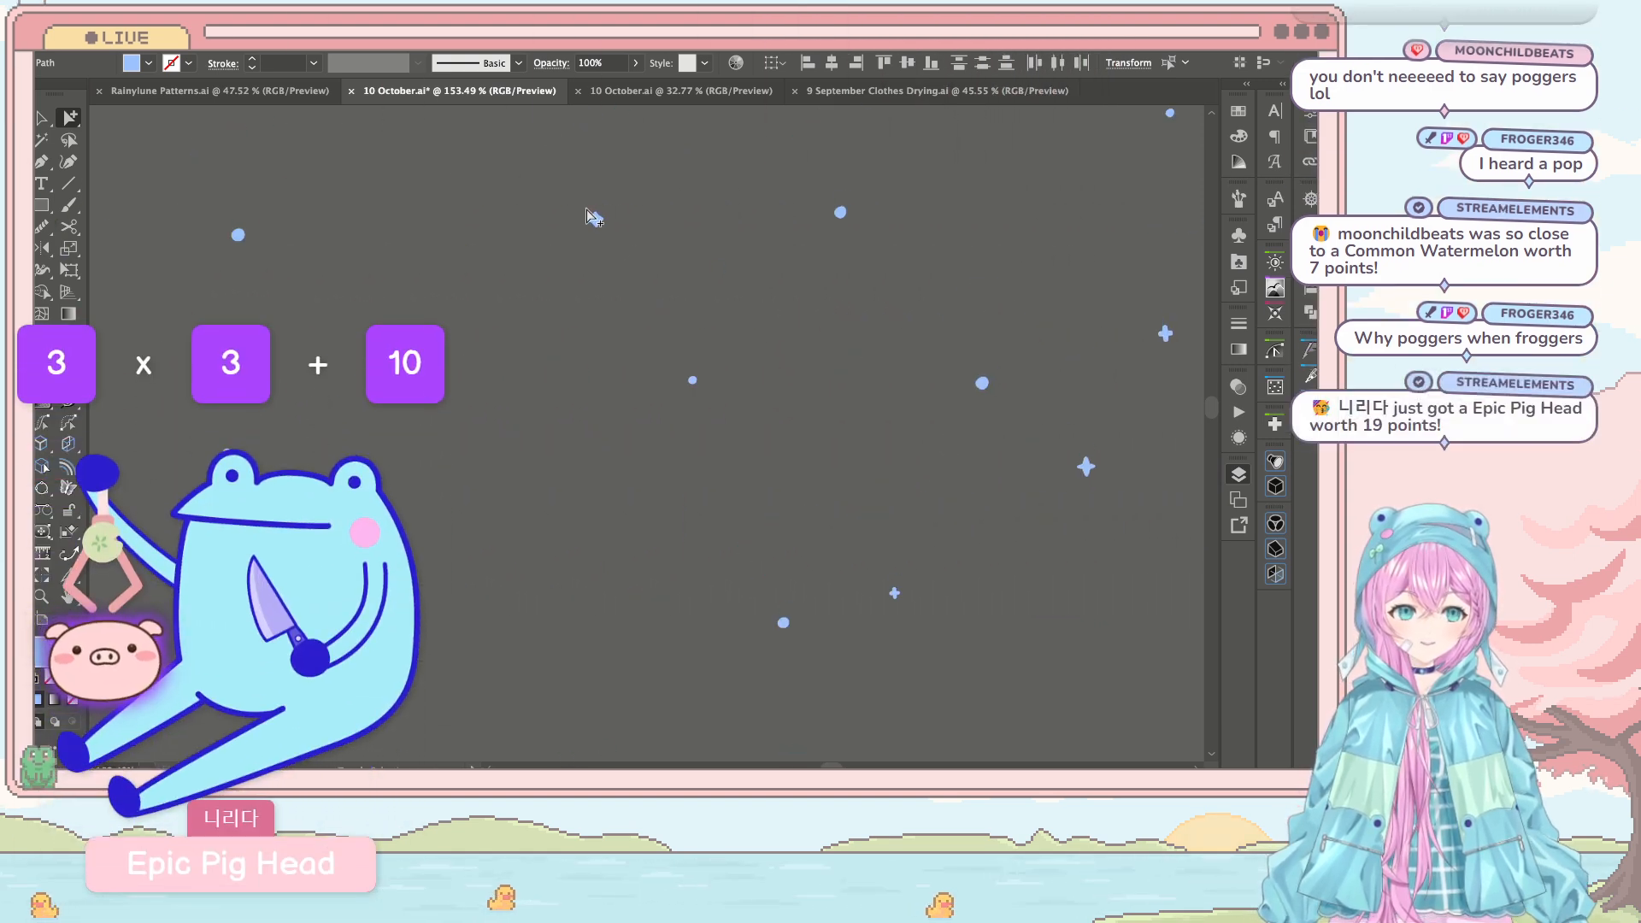
scroll(598, 218, left, 6)
scroll(599, 219, up, 1)
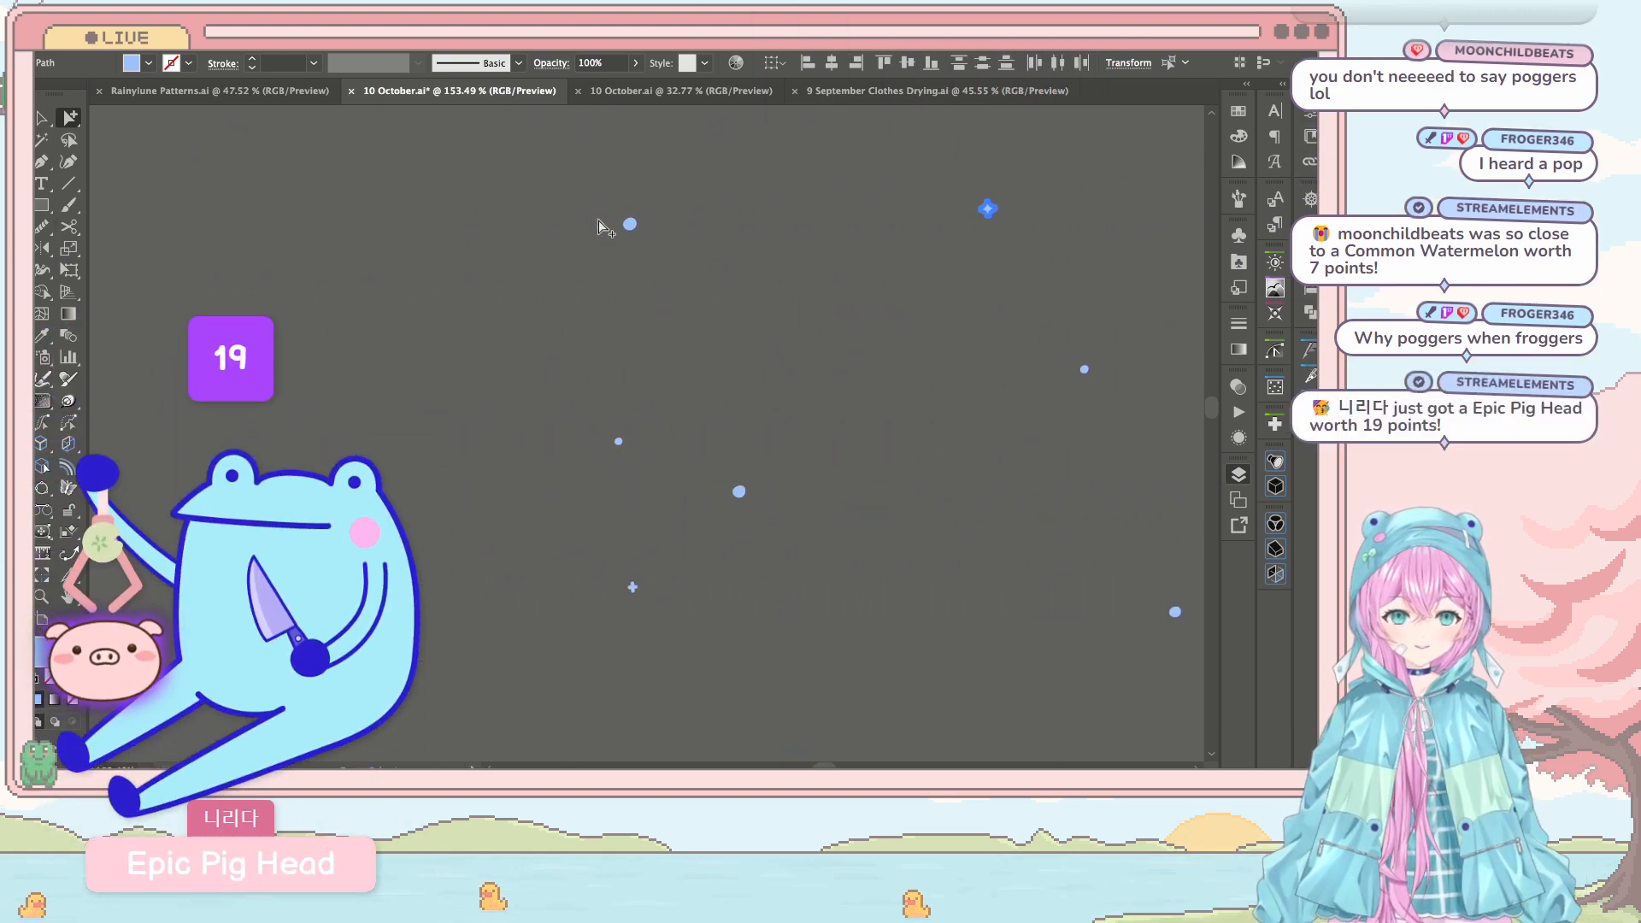
Step: Place a copy of the selected stars on the empty canvas well to the right of the full moon and deselect them
scroll(598, 219, down, 4)
scroll(599, 224, down, 10)
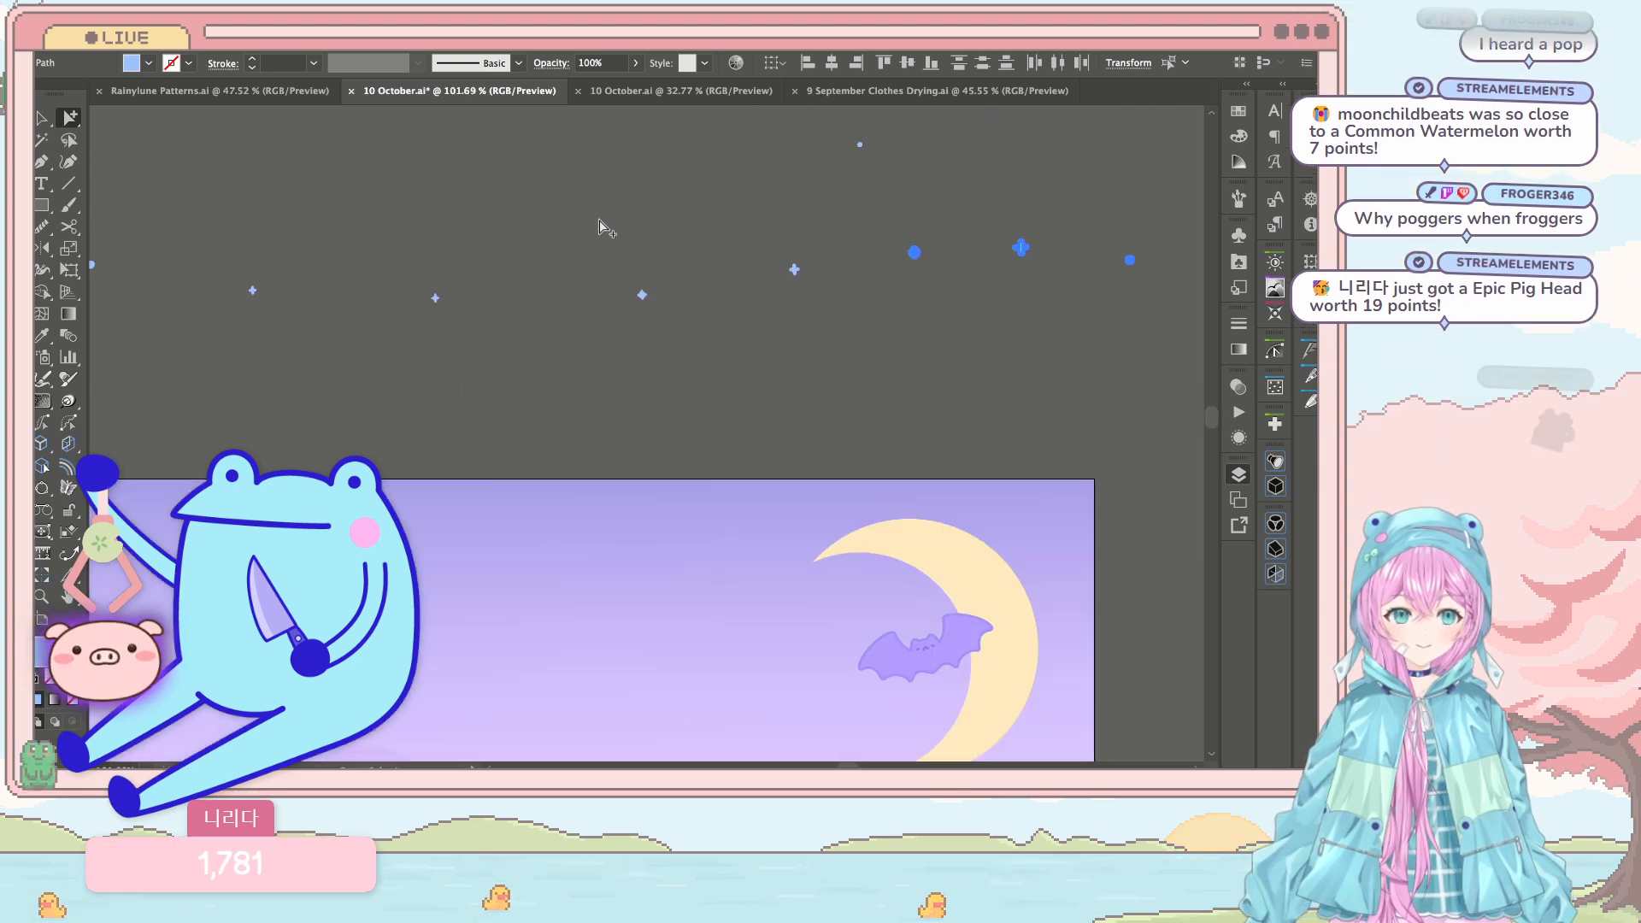
scroll(599, 224, down, 3)
scroll(598, 224, left, 7)
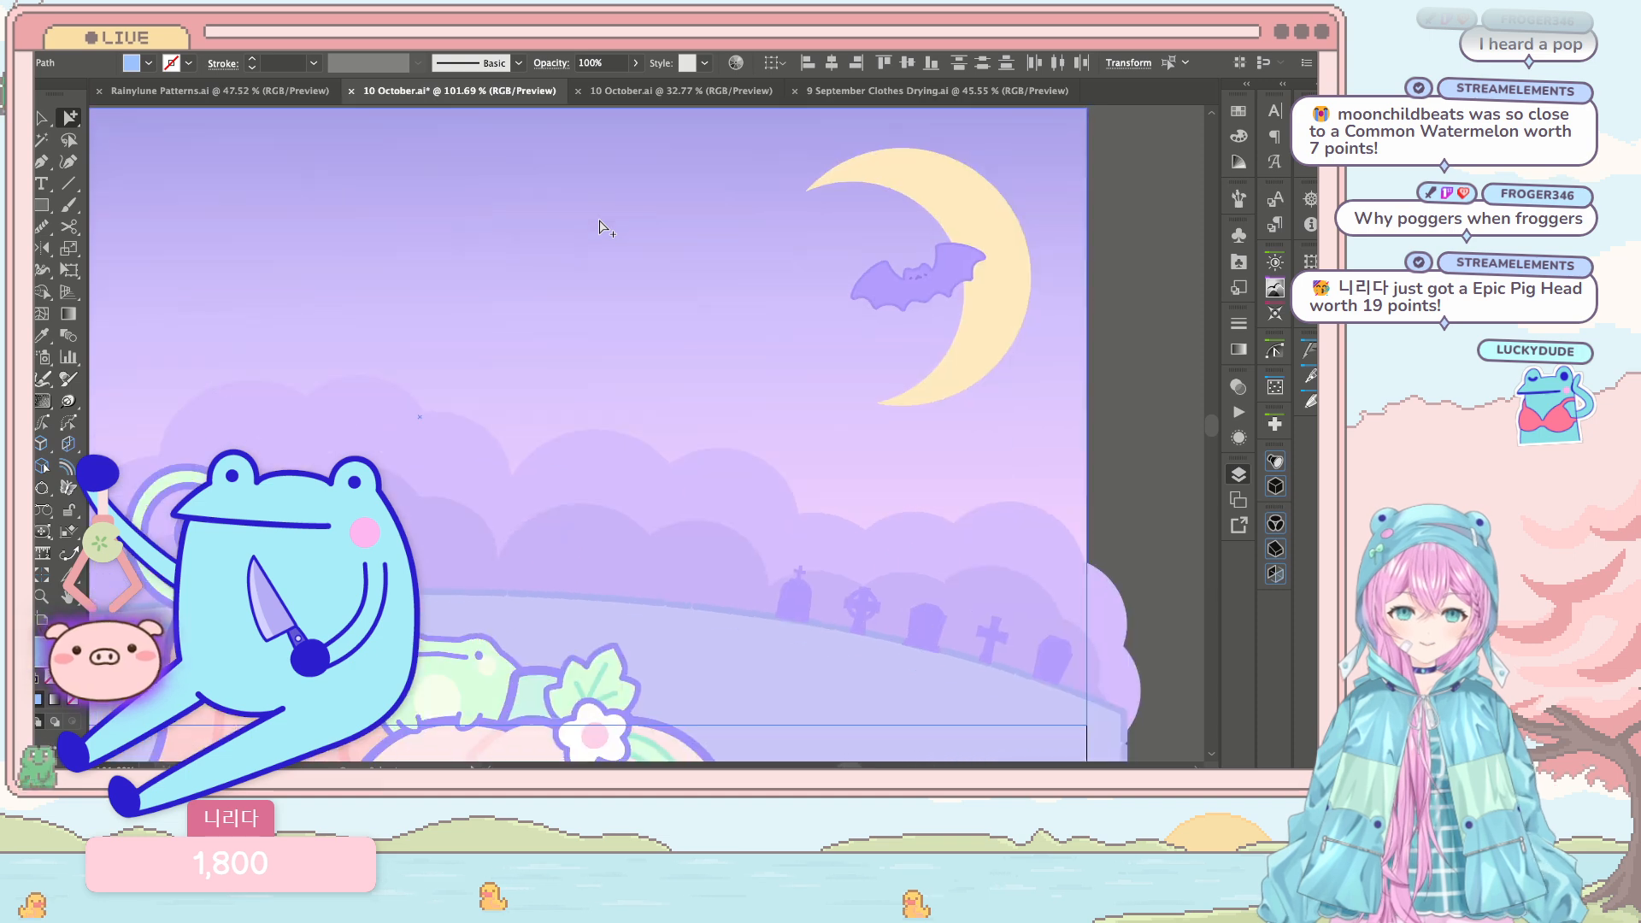
scroll(599, 221, down, 4)
scroll(600, 221, up, 5)
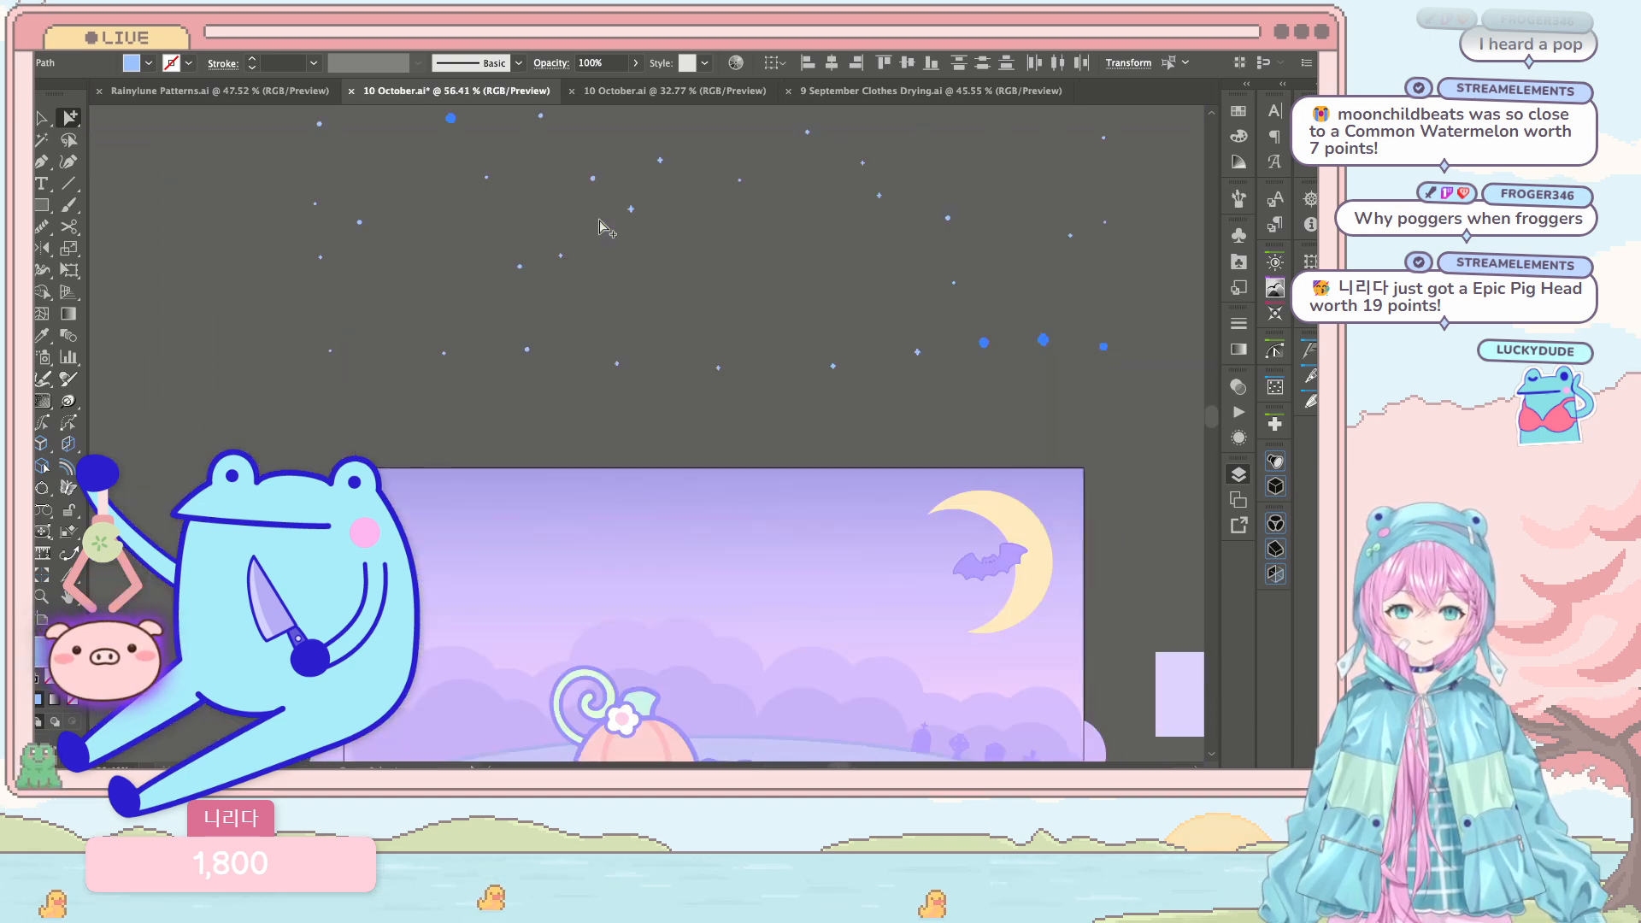
scroll(598, 219, right, 5)
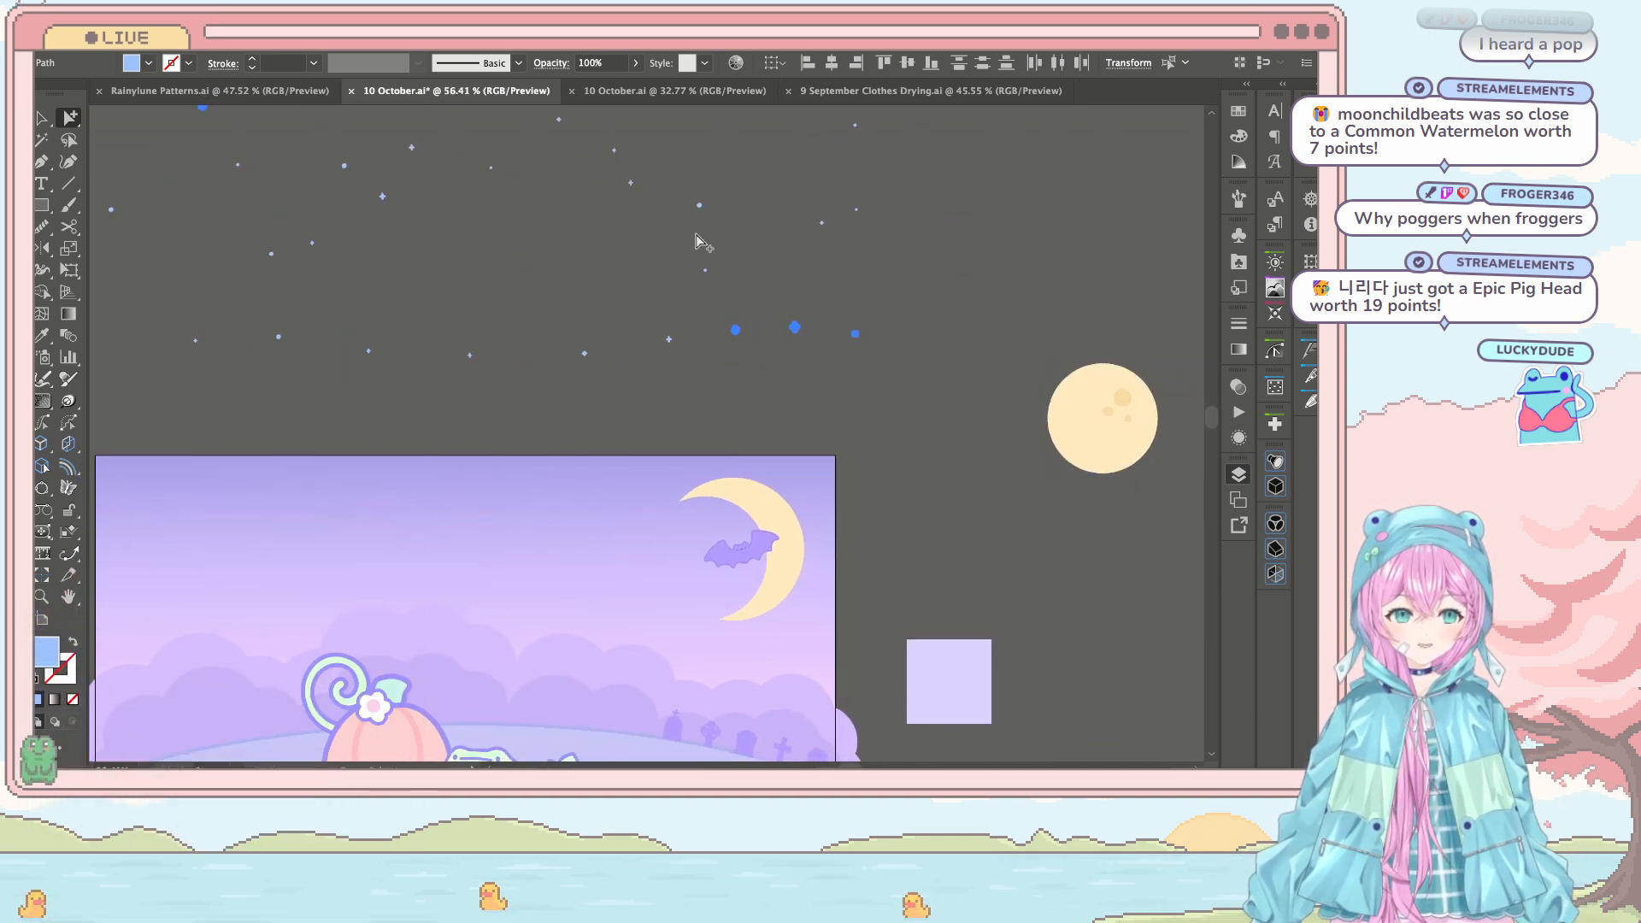
click(746, 270)
scroll(746, 275, right, 3)
click(953, 249)
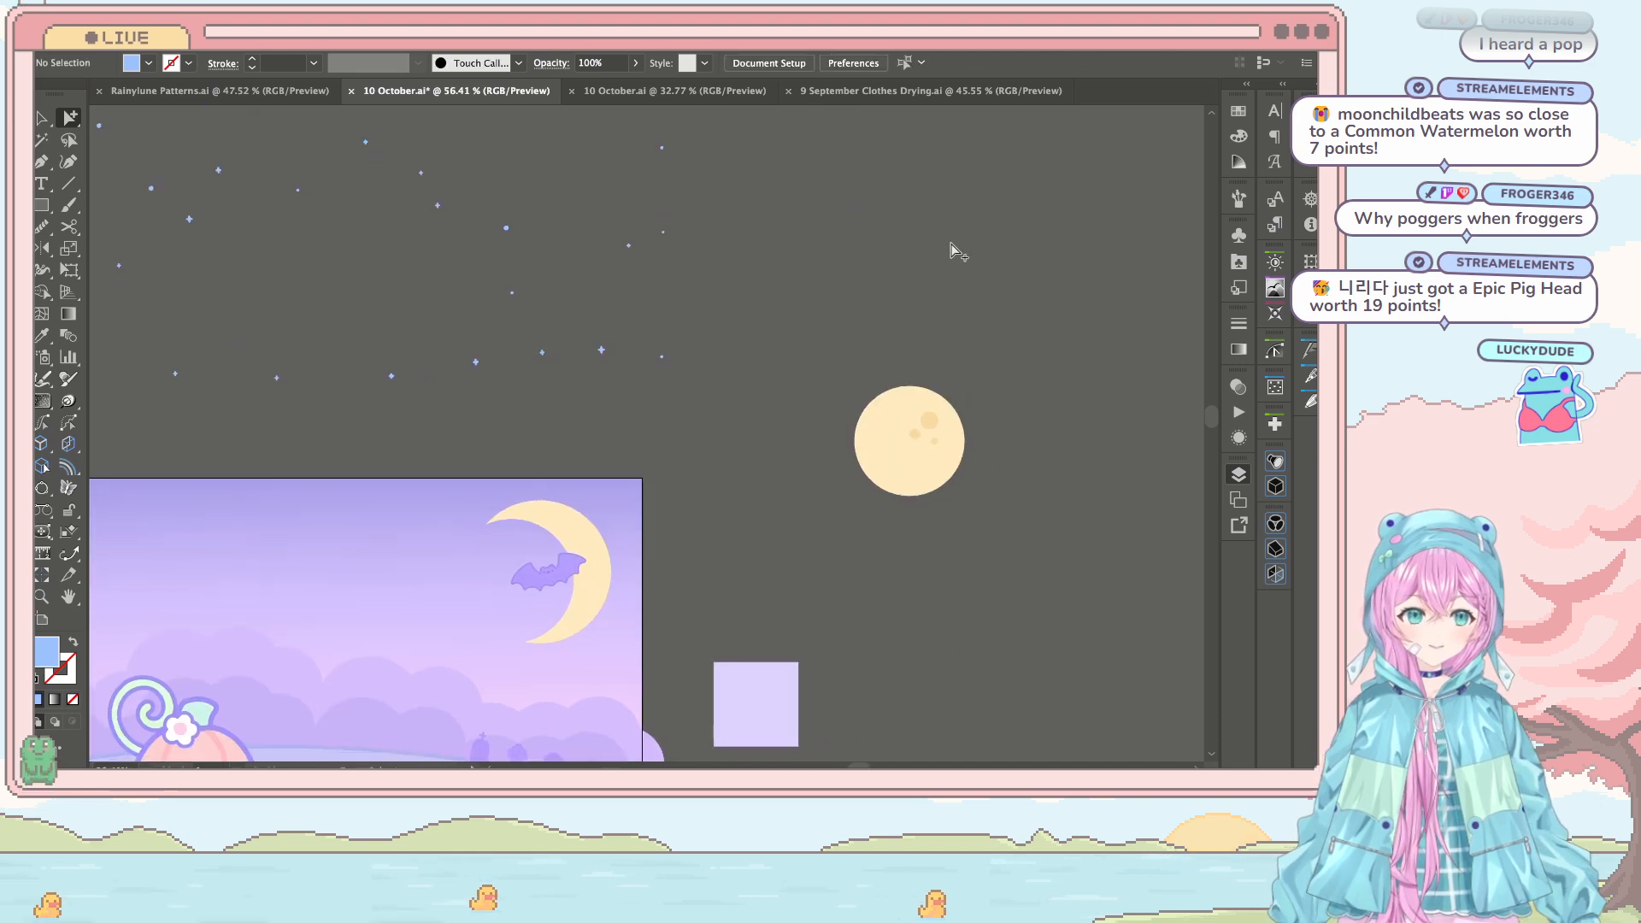
scroll(972, 329, right, 4)
scroll(972, 329, up, 1)
click(914, 284)
scroll(721, 480, right, 6)
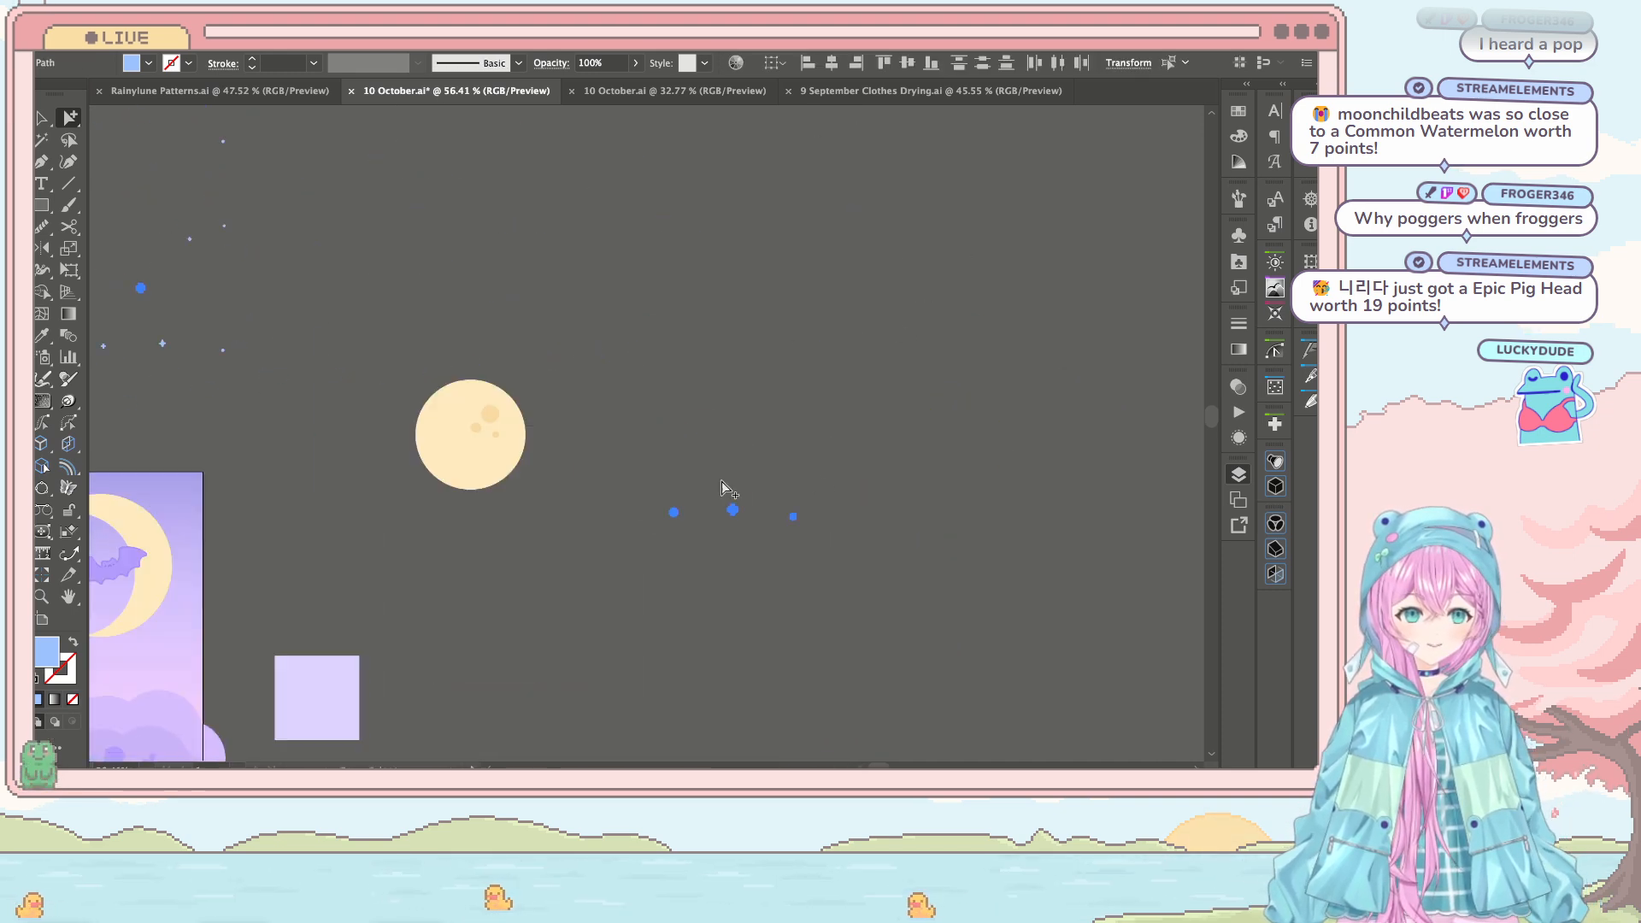
key(v)
click(945, 285)
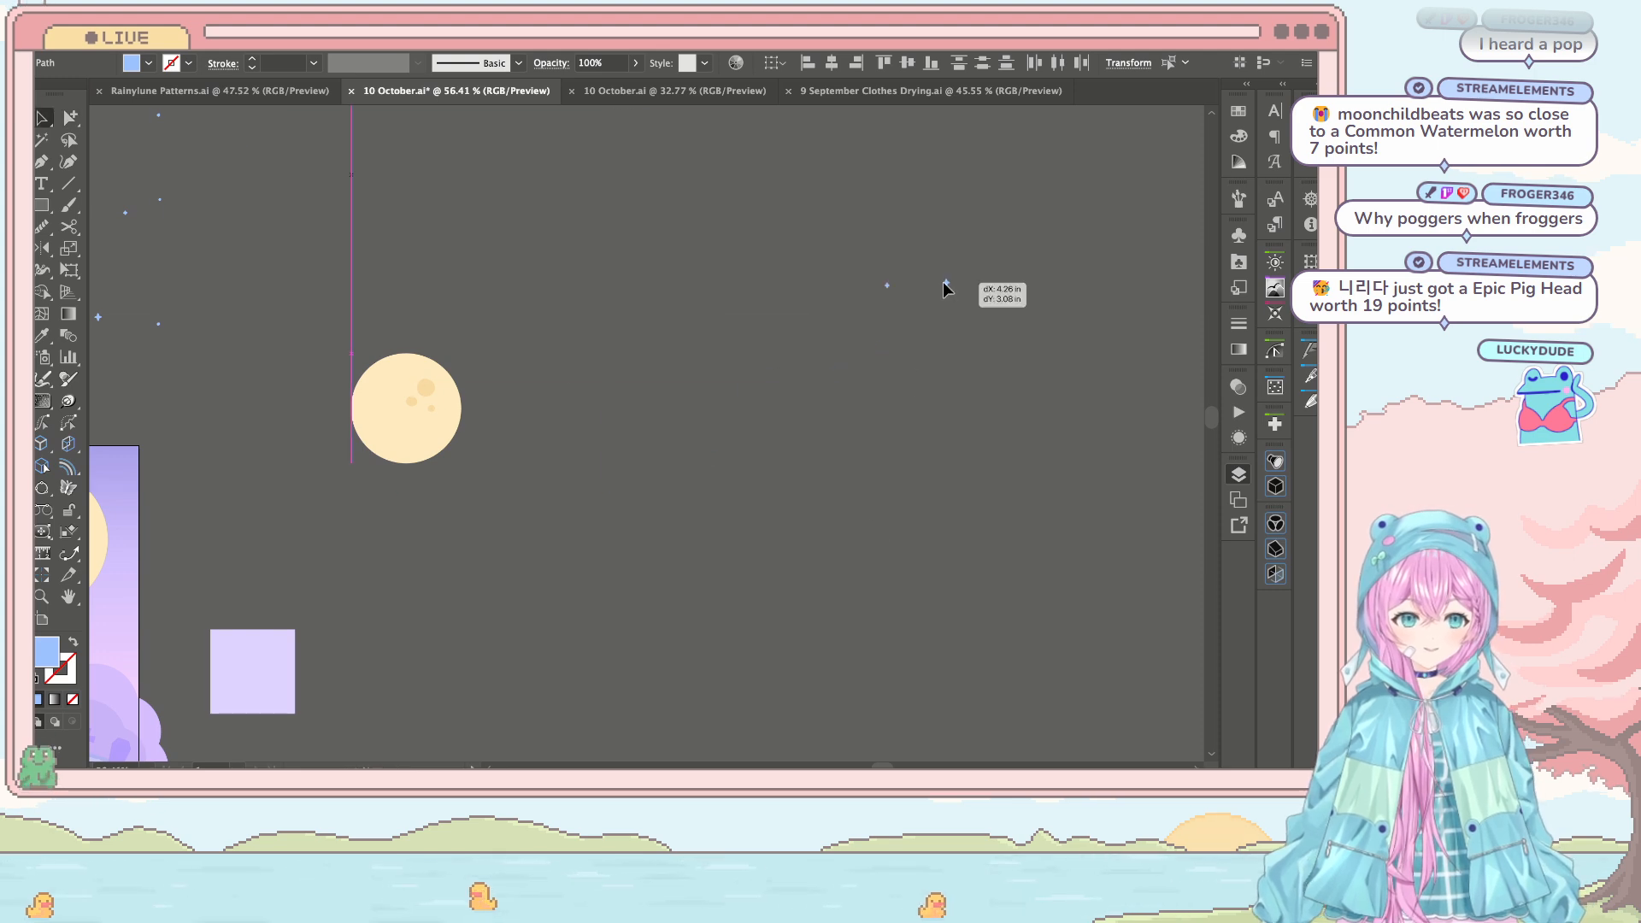
Step: Move the copied diamond star close above the other three copied stars
scroll(659, 282, up, 4)
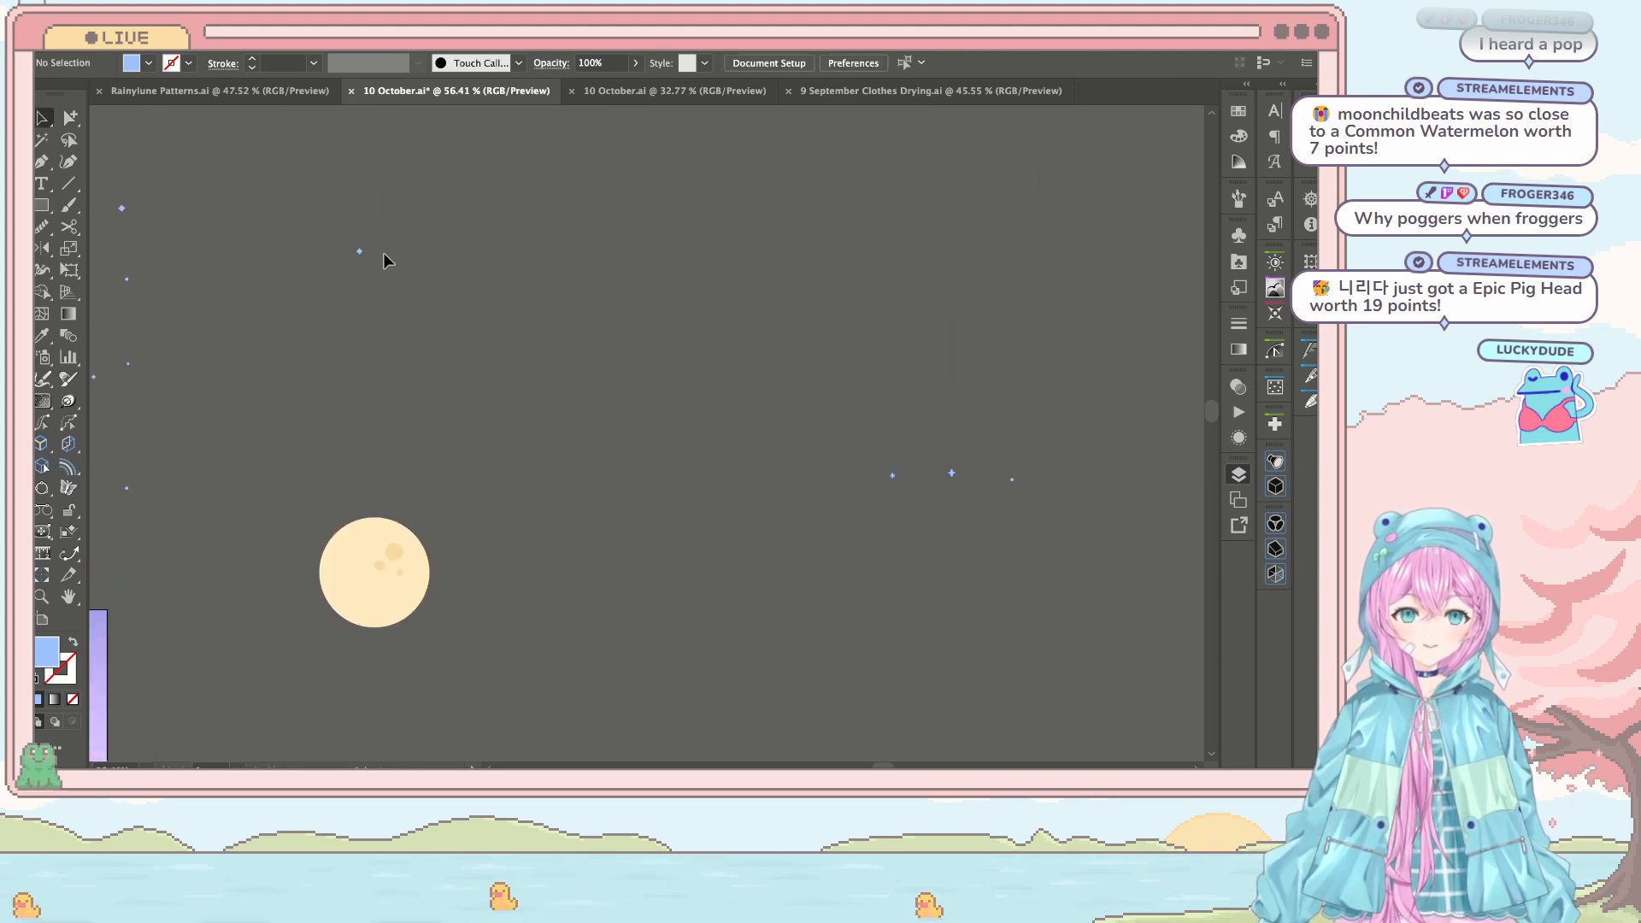
drag(846, 382, 718, 344)
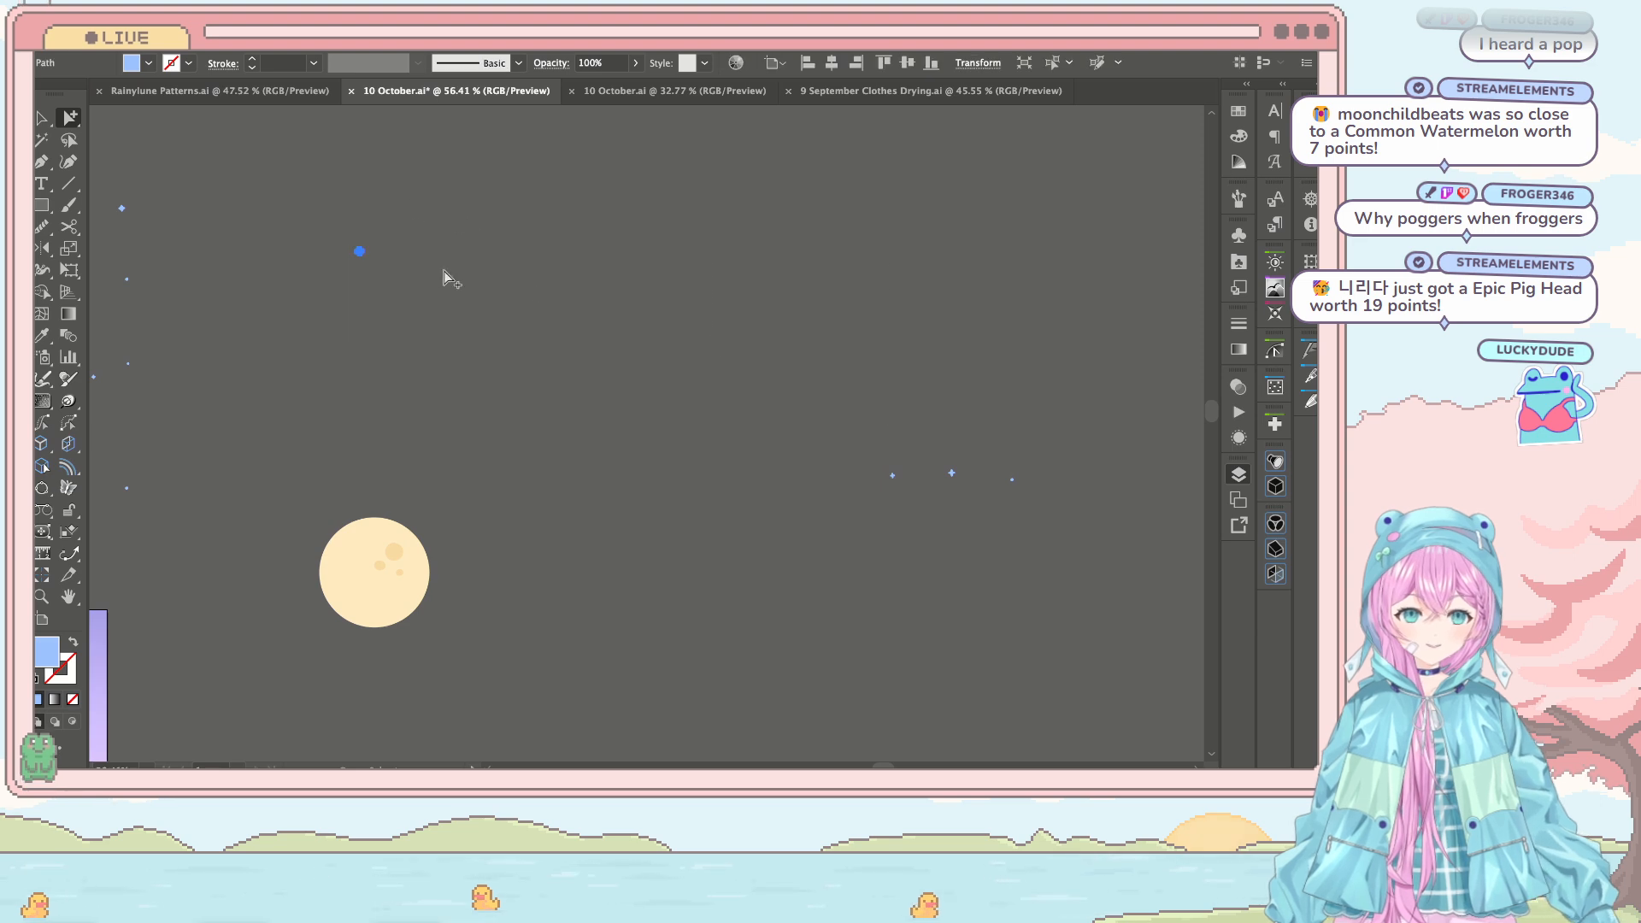
drag(363, 251, 854, 422)
scroll(854, 422, right, 5)
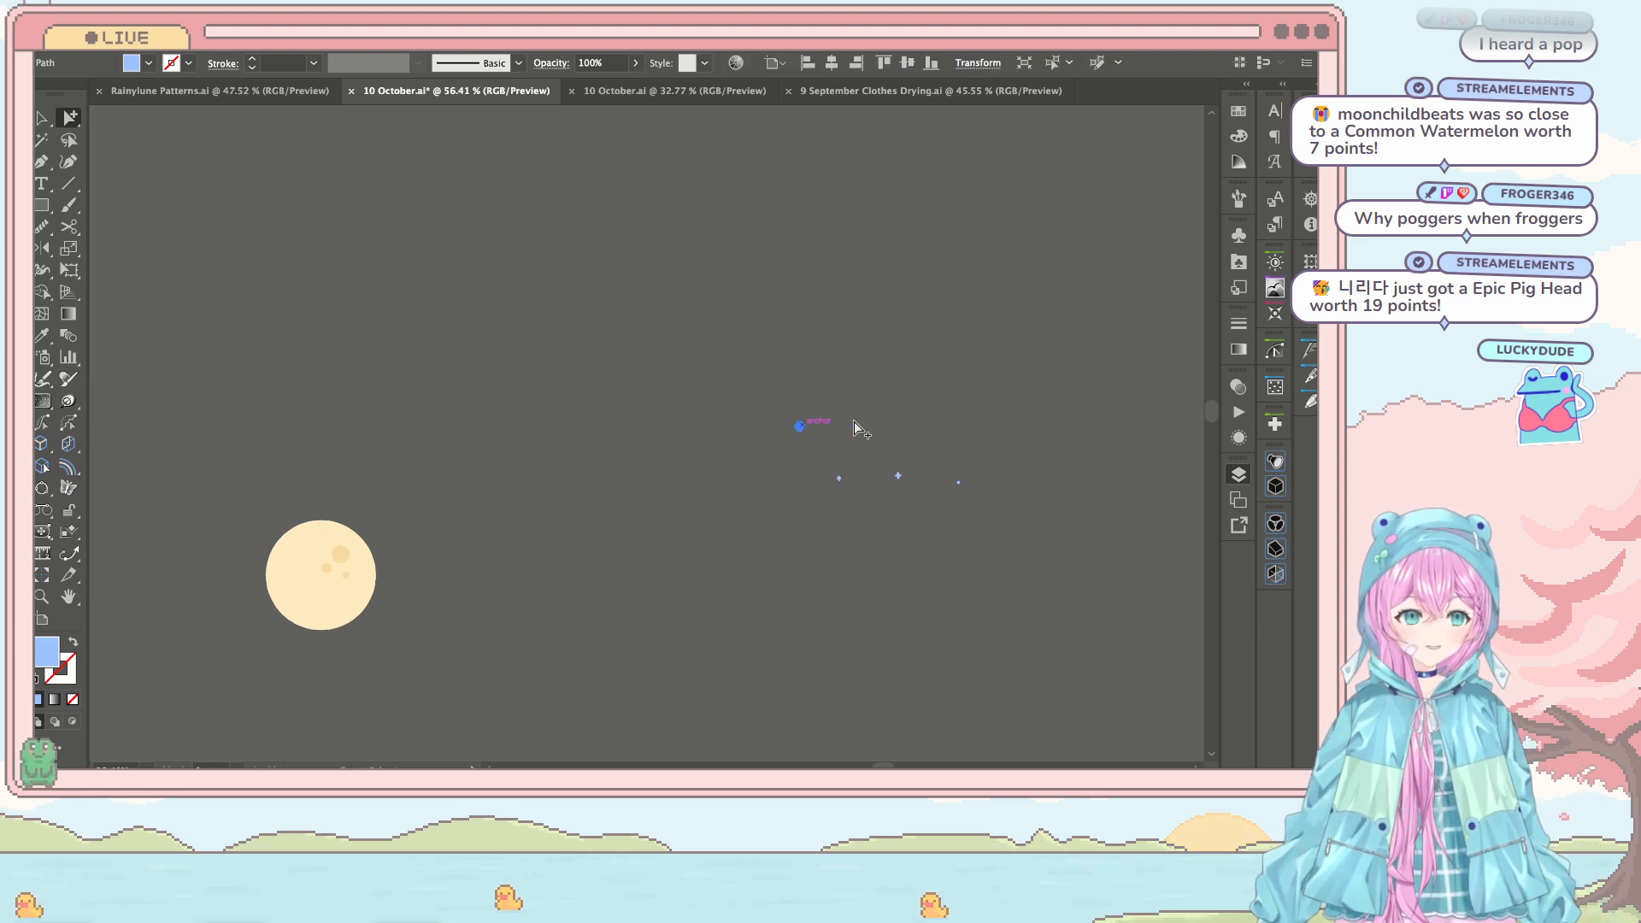
Step: Scale up the four copied stars together to more than twice their size and deselect them
drag(650, 403, 764, 524)
key(v)
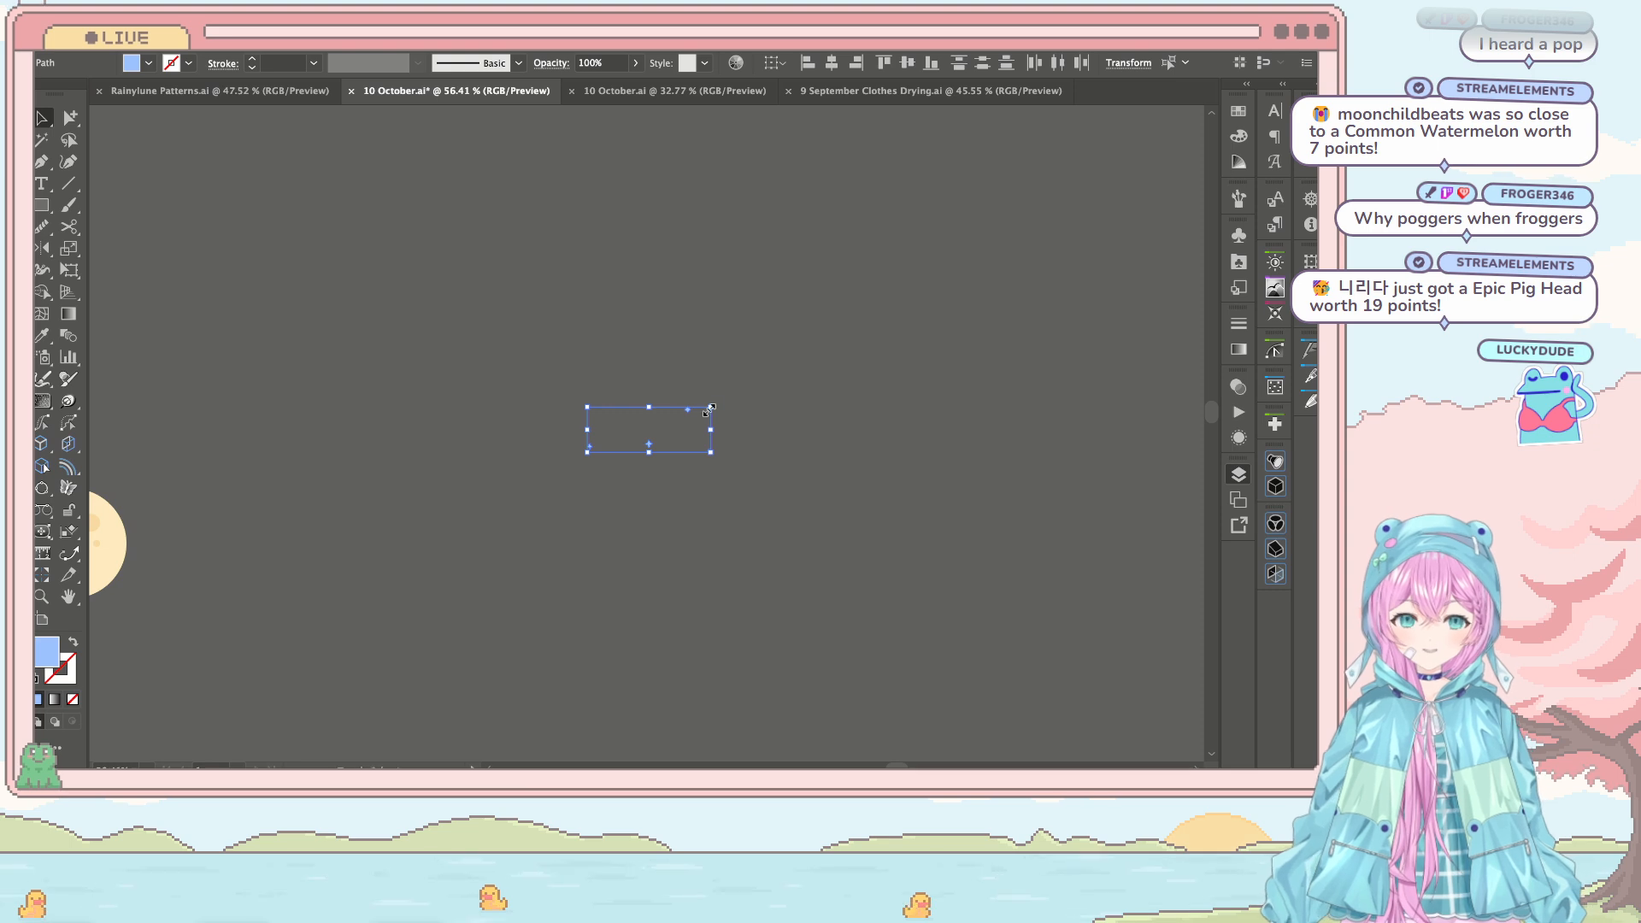
drag(710, 410, 872, 344)
scroll(684, 542, down, 5)
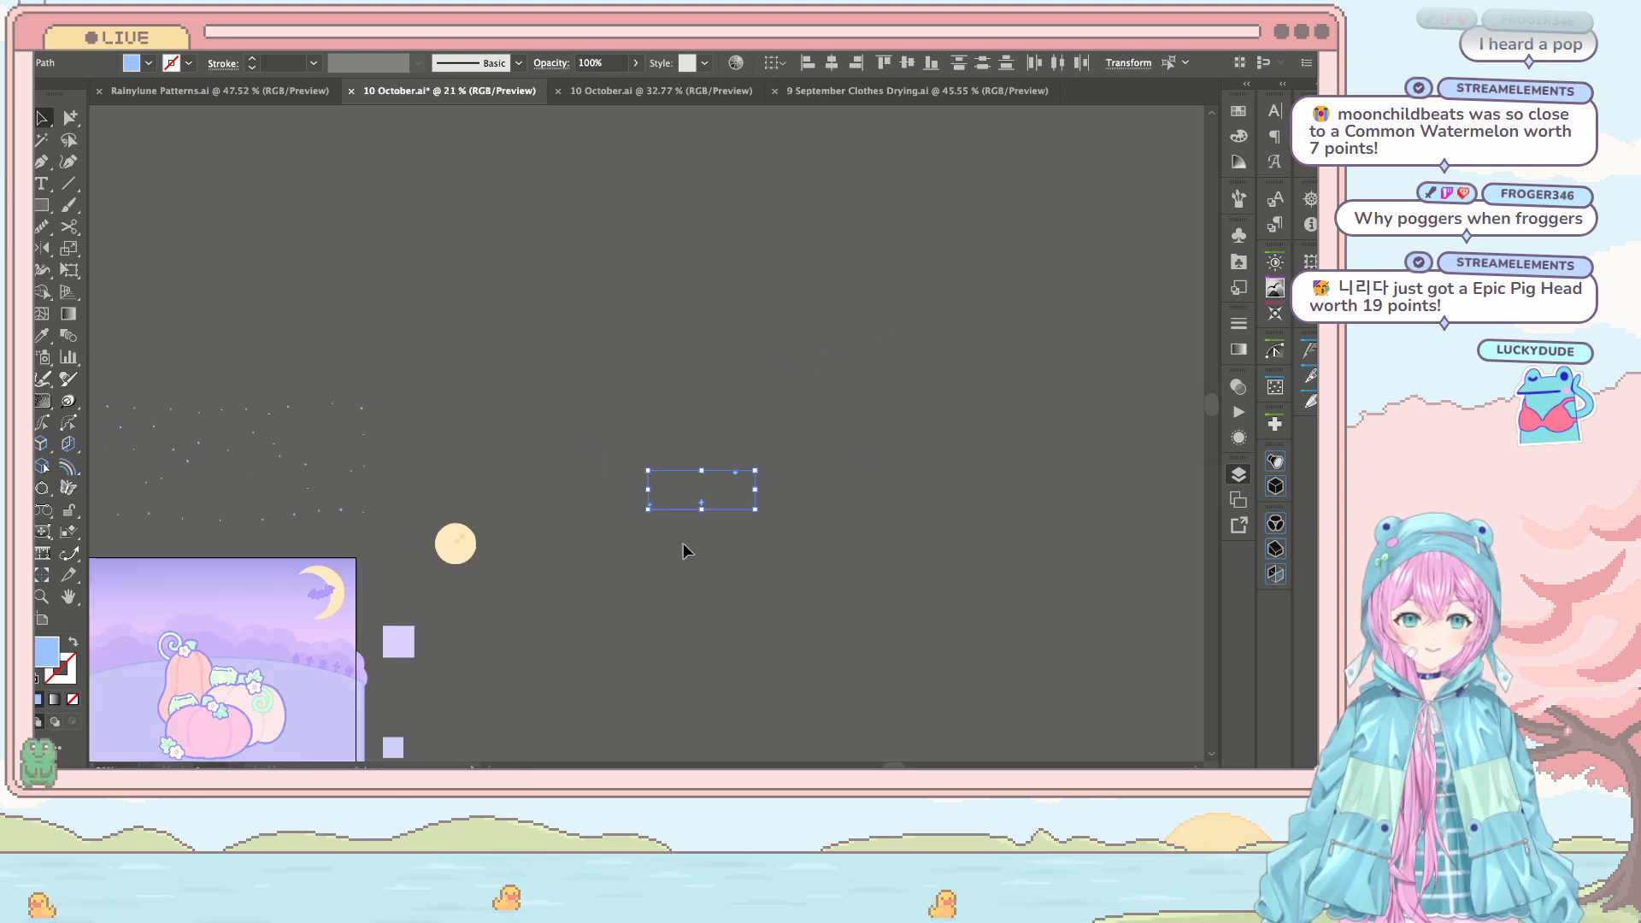
click(716, 577)
Step: Delete the original star group above the artboard, keeping only the four enlarged stars
scroll(717, 578, left, 5)
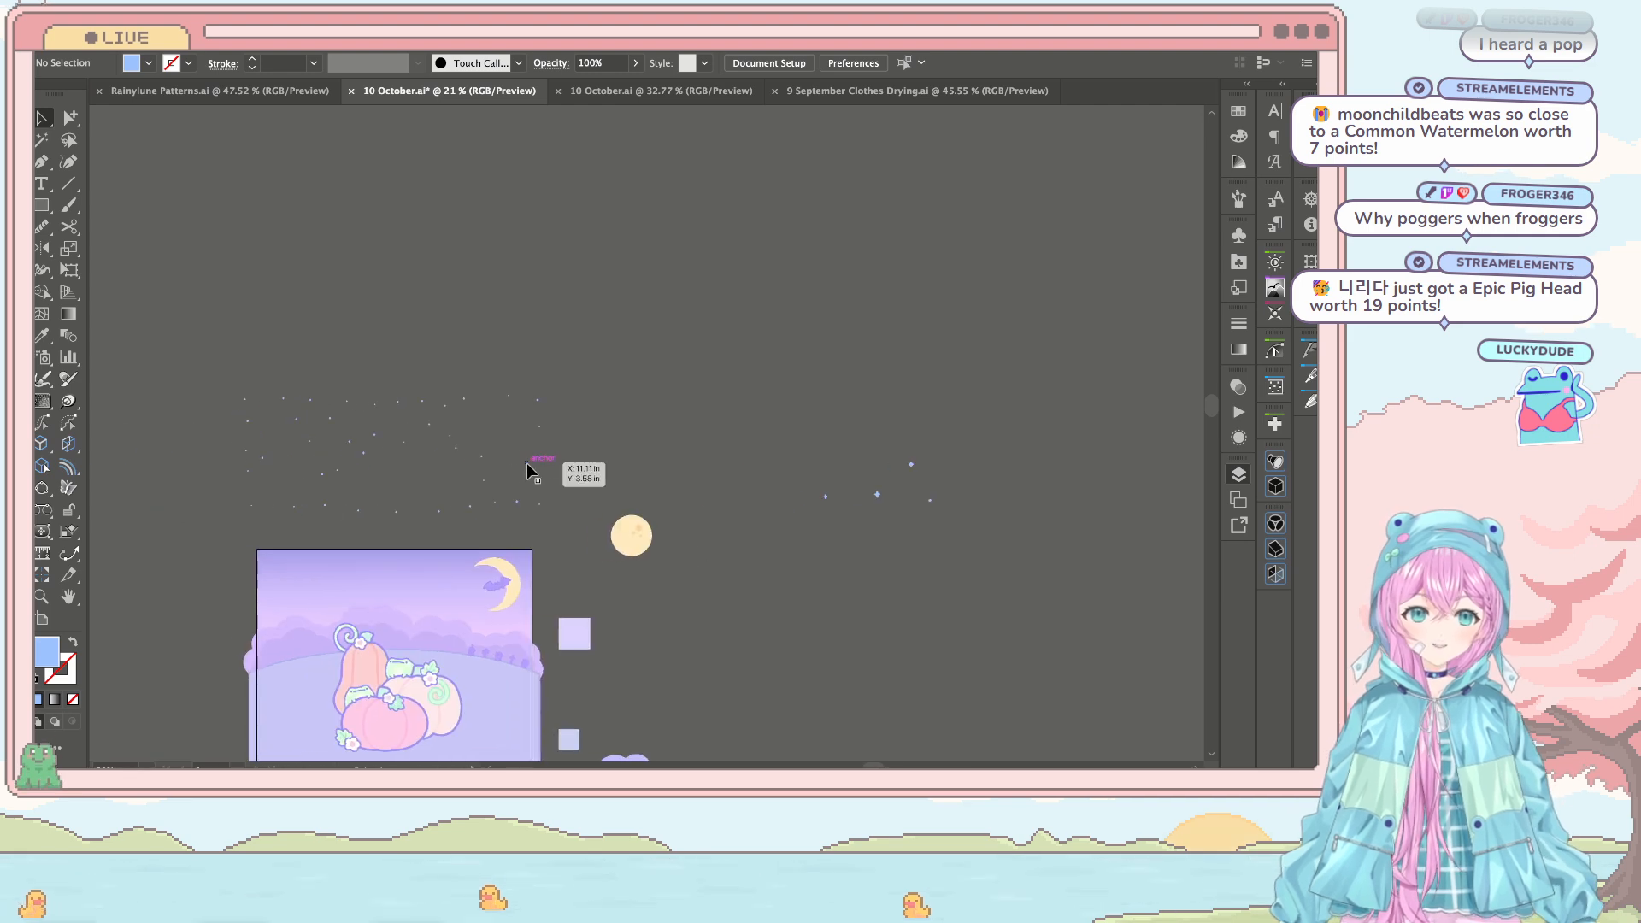
click(527, 463)
key(Delete)
key(ctrl+minus)
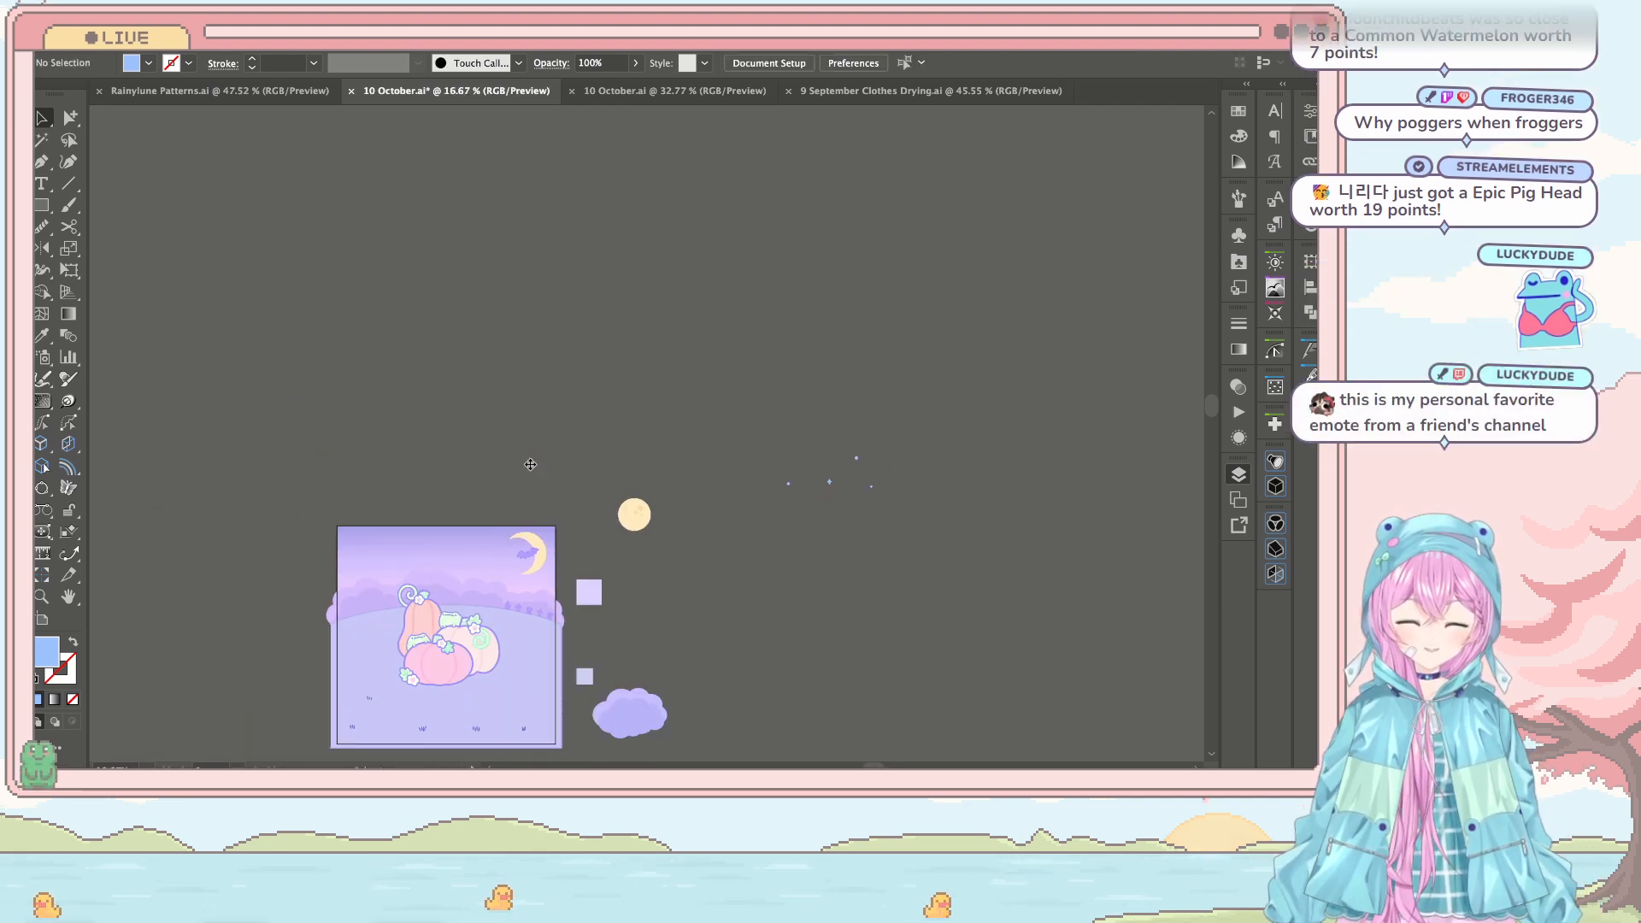
Step: Inspect the four remaining stars up close and save the document
scroll(530, 464, up, 8)
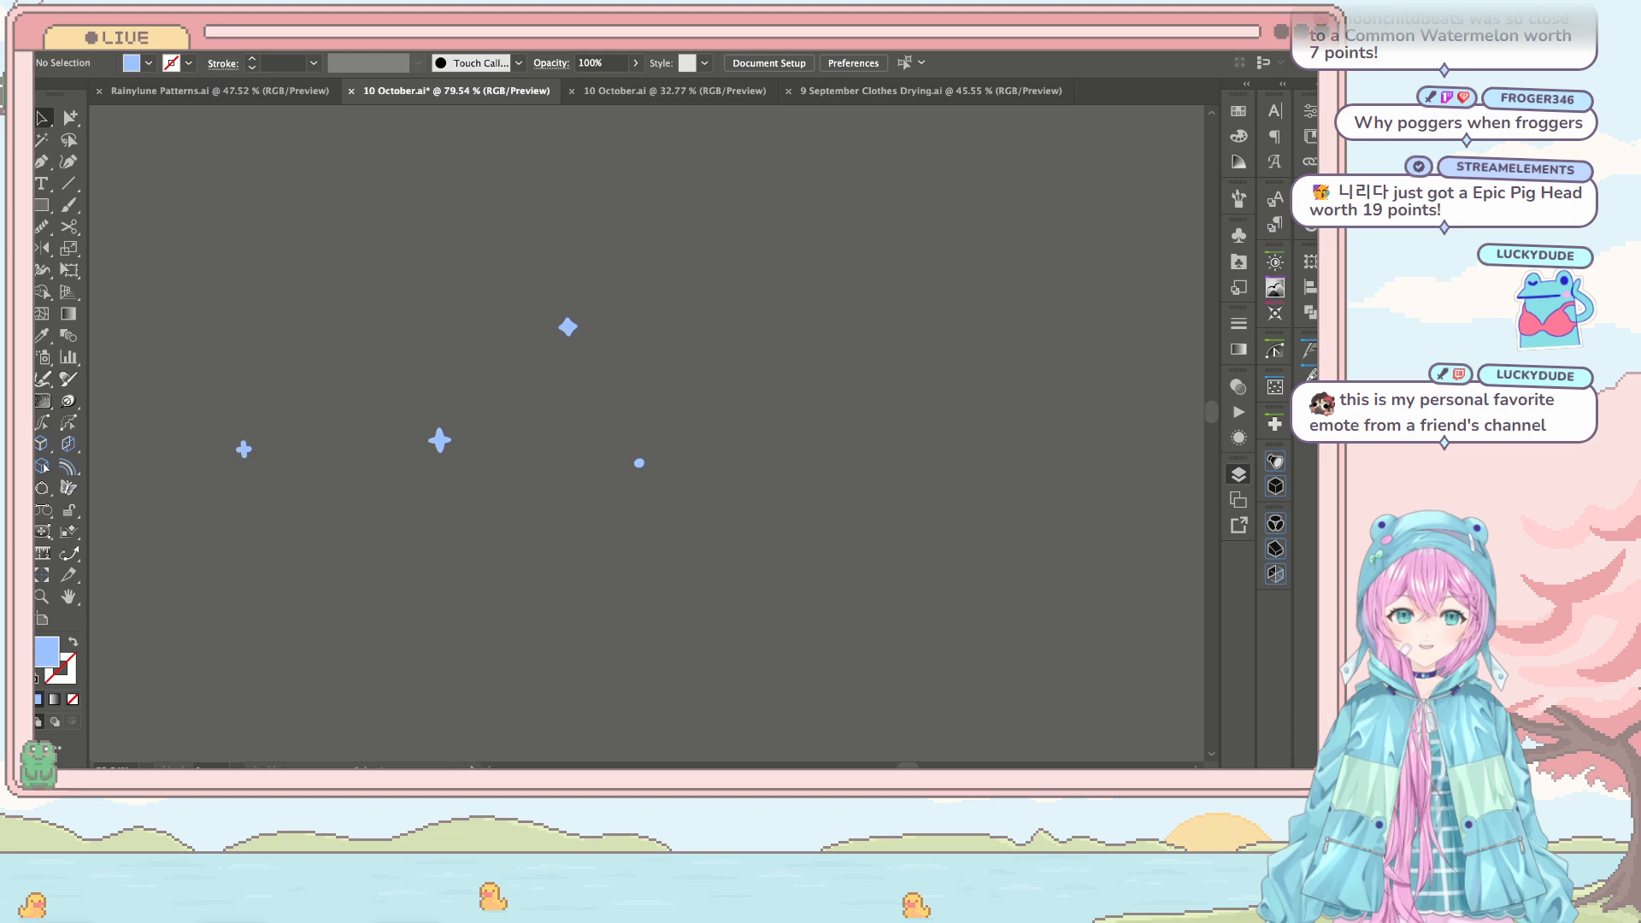
scroll(683, 365, left, 3)
scroll(684, 364, down, 3)
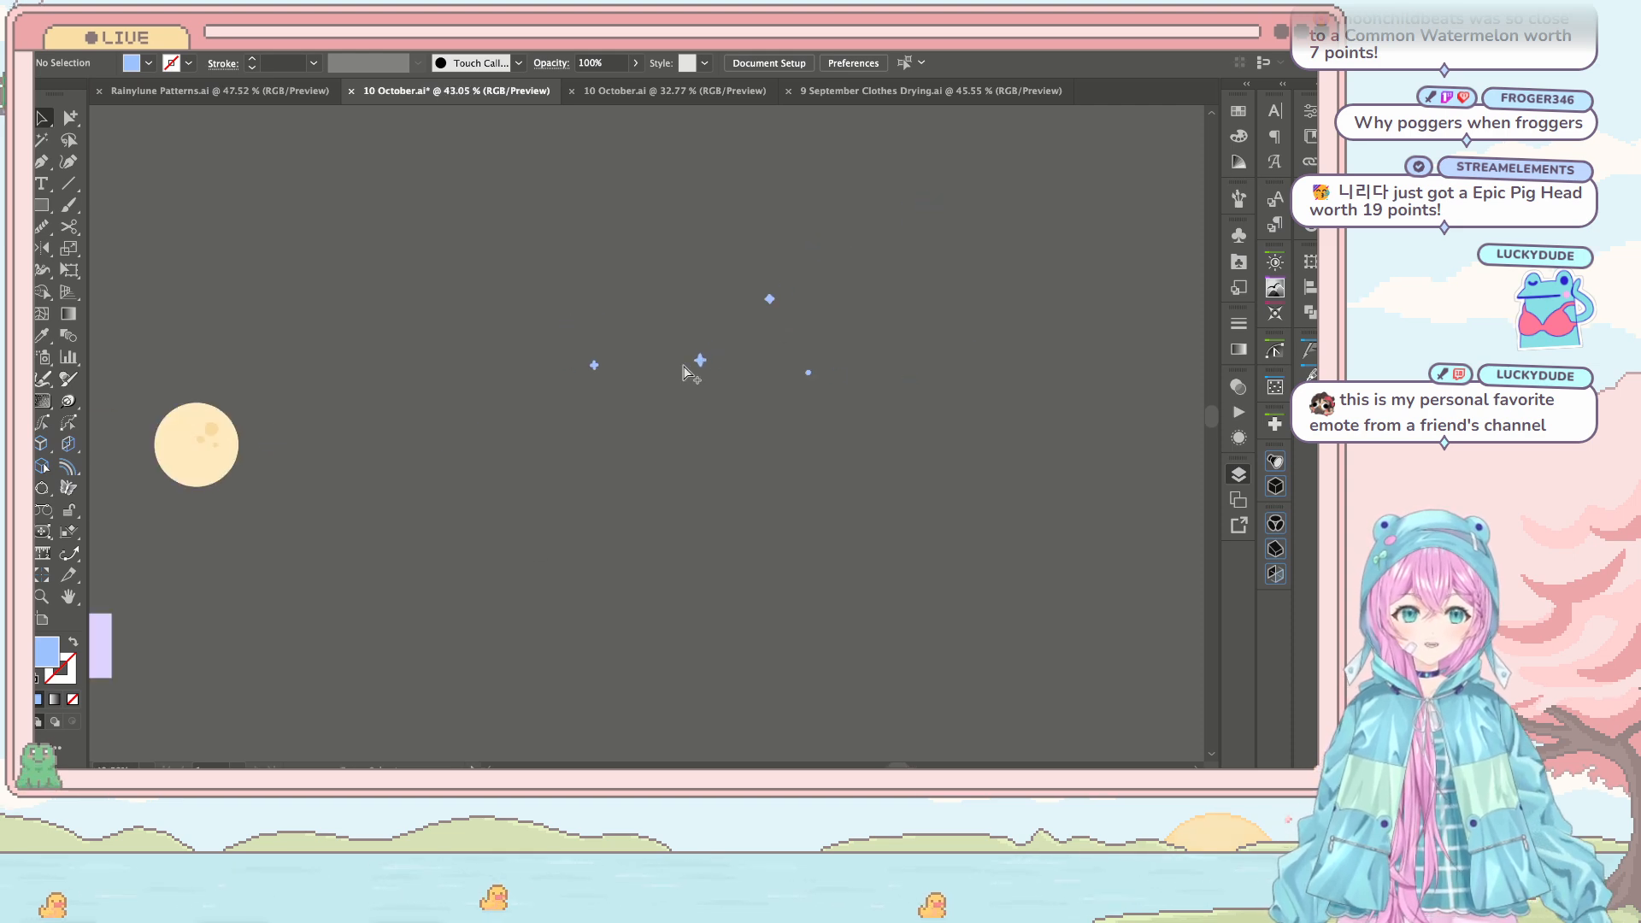
key(ctrl+s)
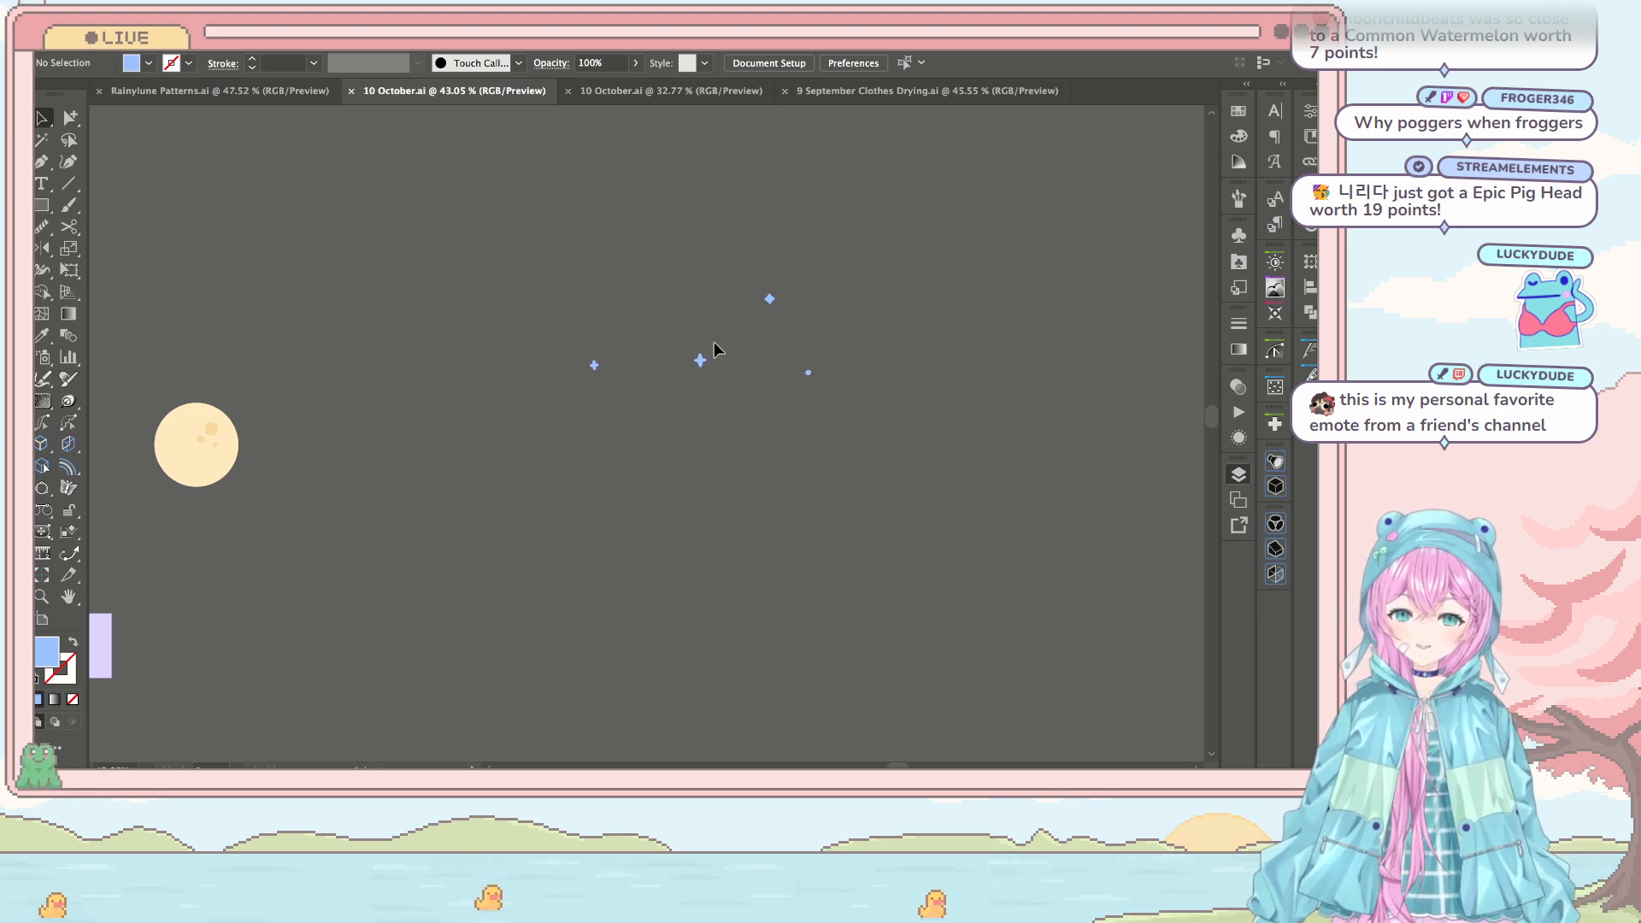
Step: Move the largest four-pointed star slightly down from the others and save the document
mouse_move(701, 368)
mouse_down()
mouse_move(694, 430)
mouse_move(700, 395)
mouse_up()
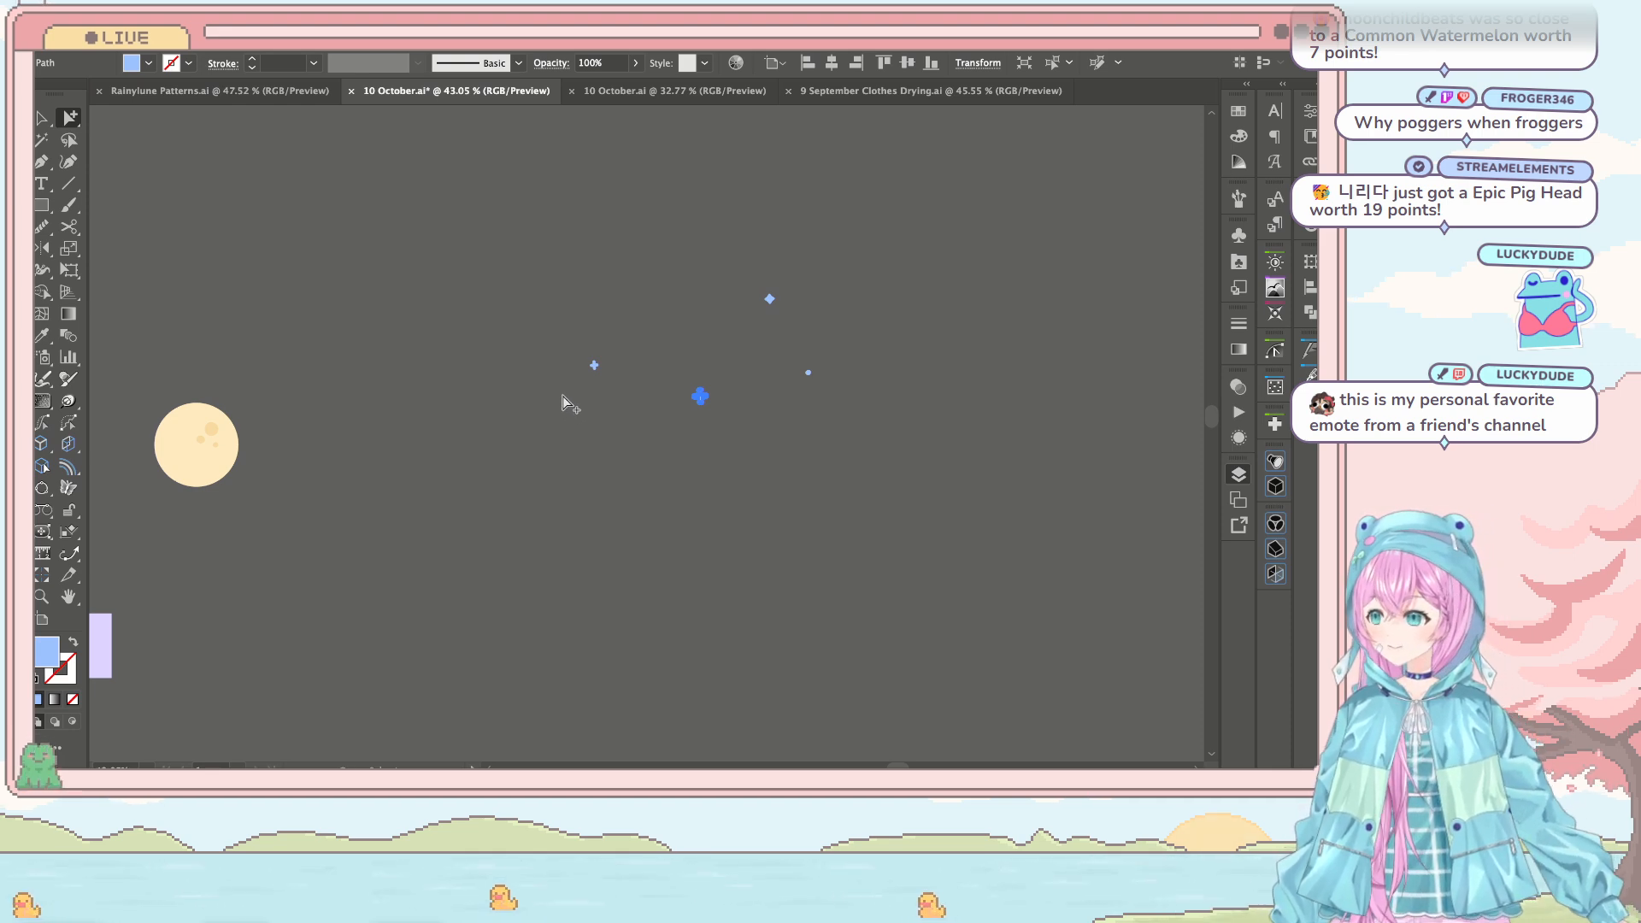
key(v)
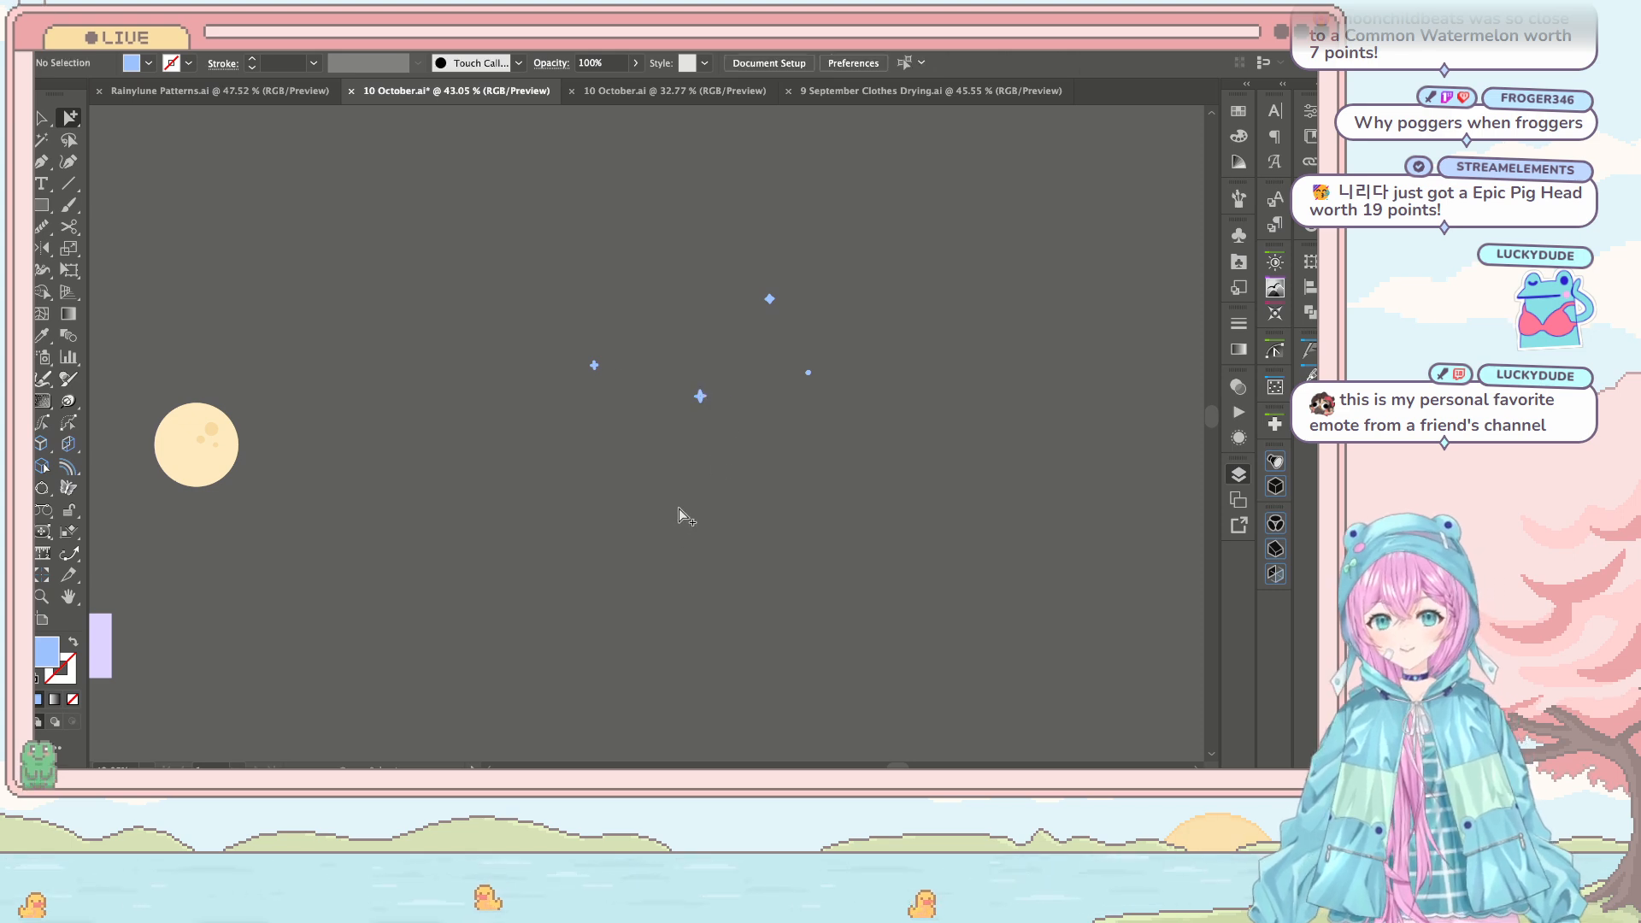
scroll(679, 509, down, 2)
scroll(622, 366, down, 1)
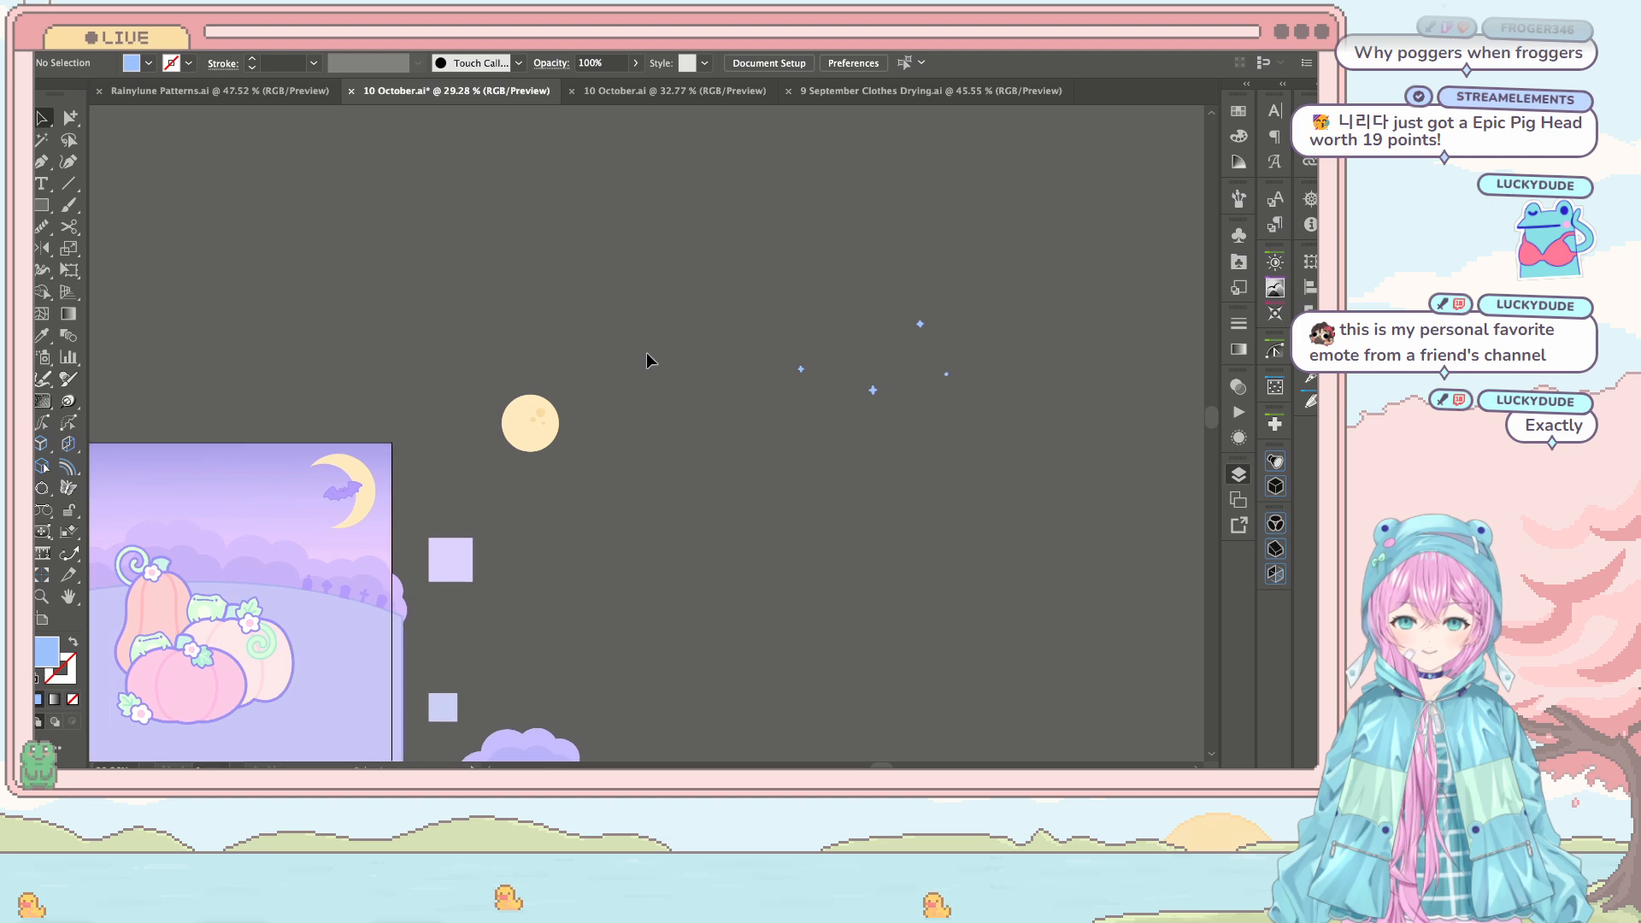
key(ctrl+s)
Step: Move the four stars above the artboard's upper-right corner, beside the full moon, and enlarge them slightly
drag(768, 301, 798, 330)
click(810, 472)
click(792, 313)
drag(897, 434, 897, 433)
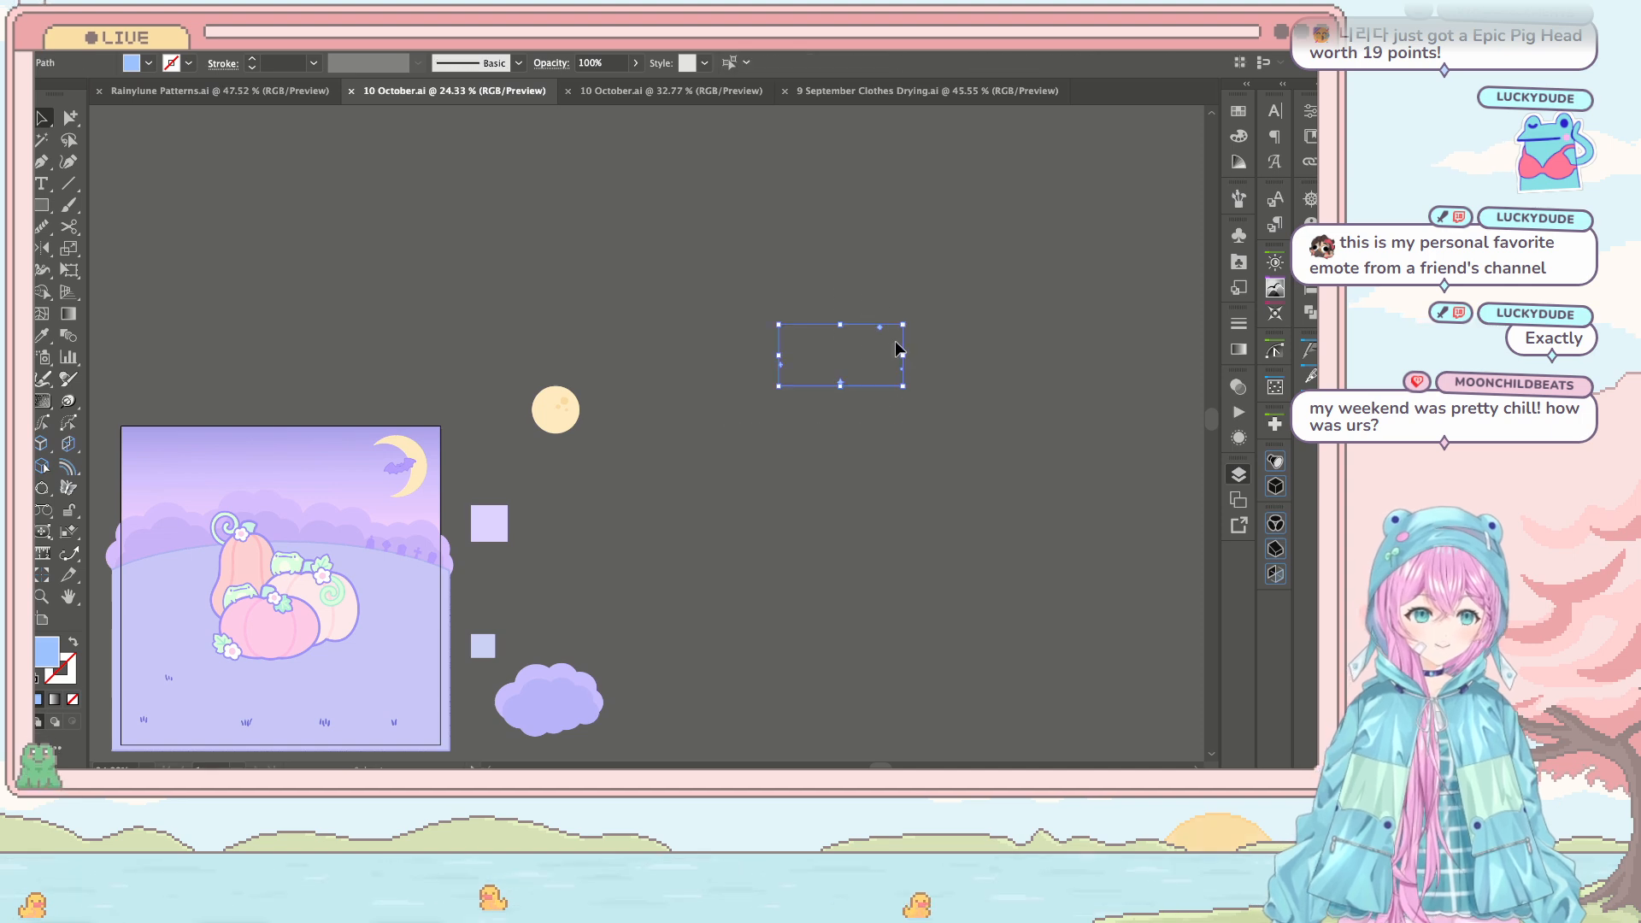
drag(886, 331, 745, 256)
click(754, 290)
Step: Save the document with the four stars placed above the artboard
key(ctrl+equal)
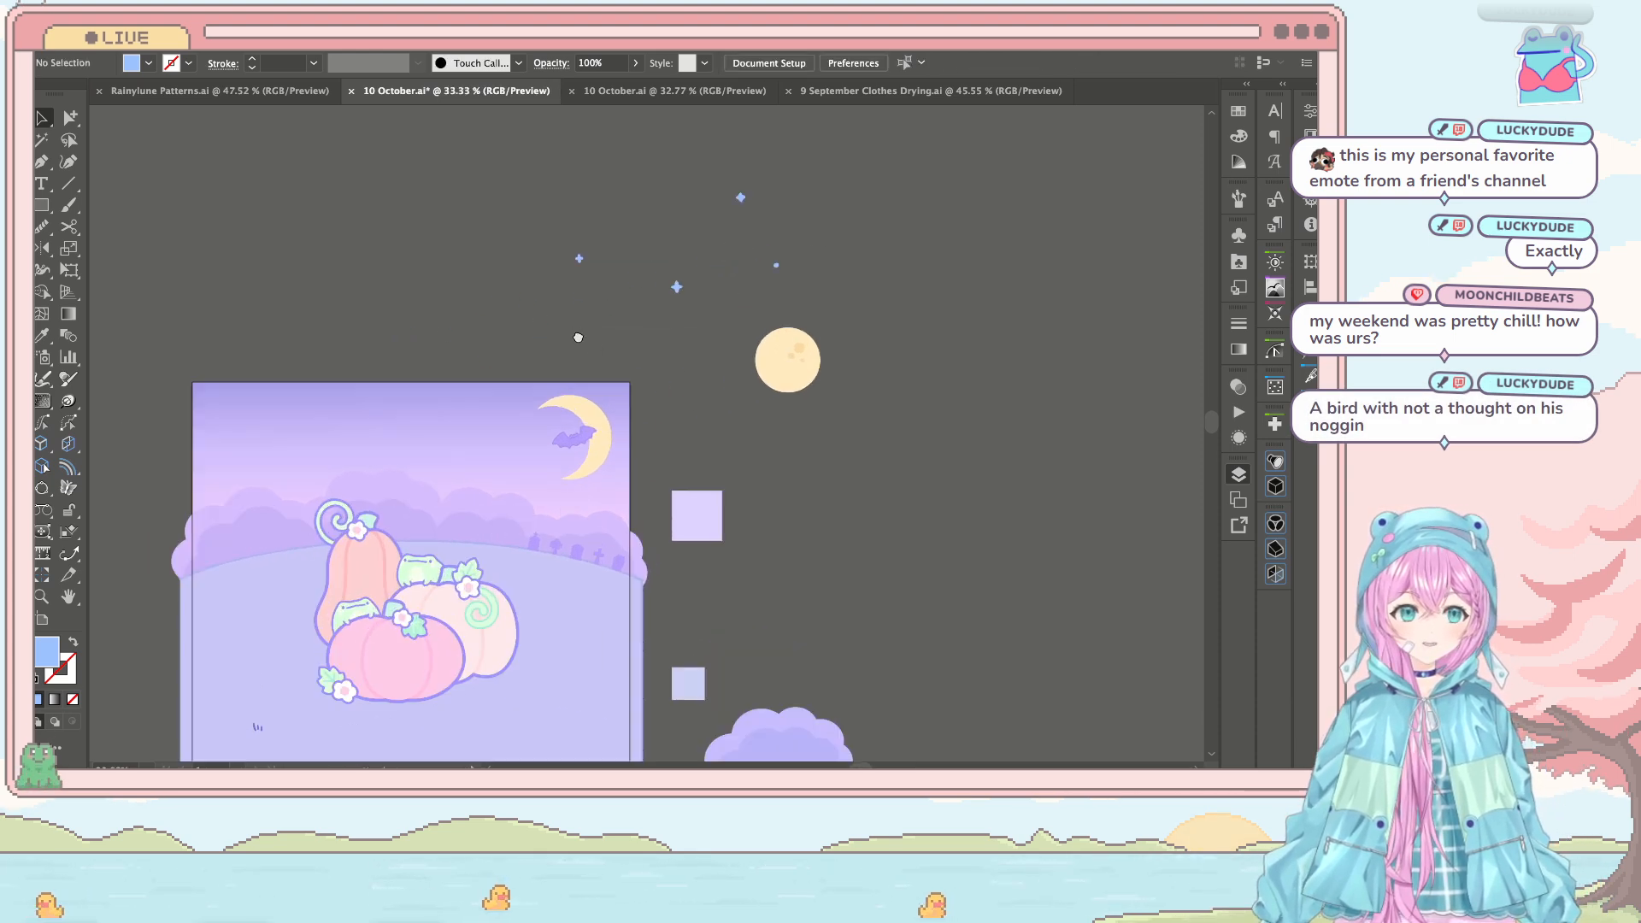
scroll(759, 290, left, 3)
key(ctrl+s)
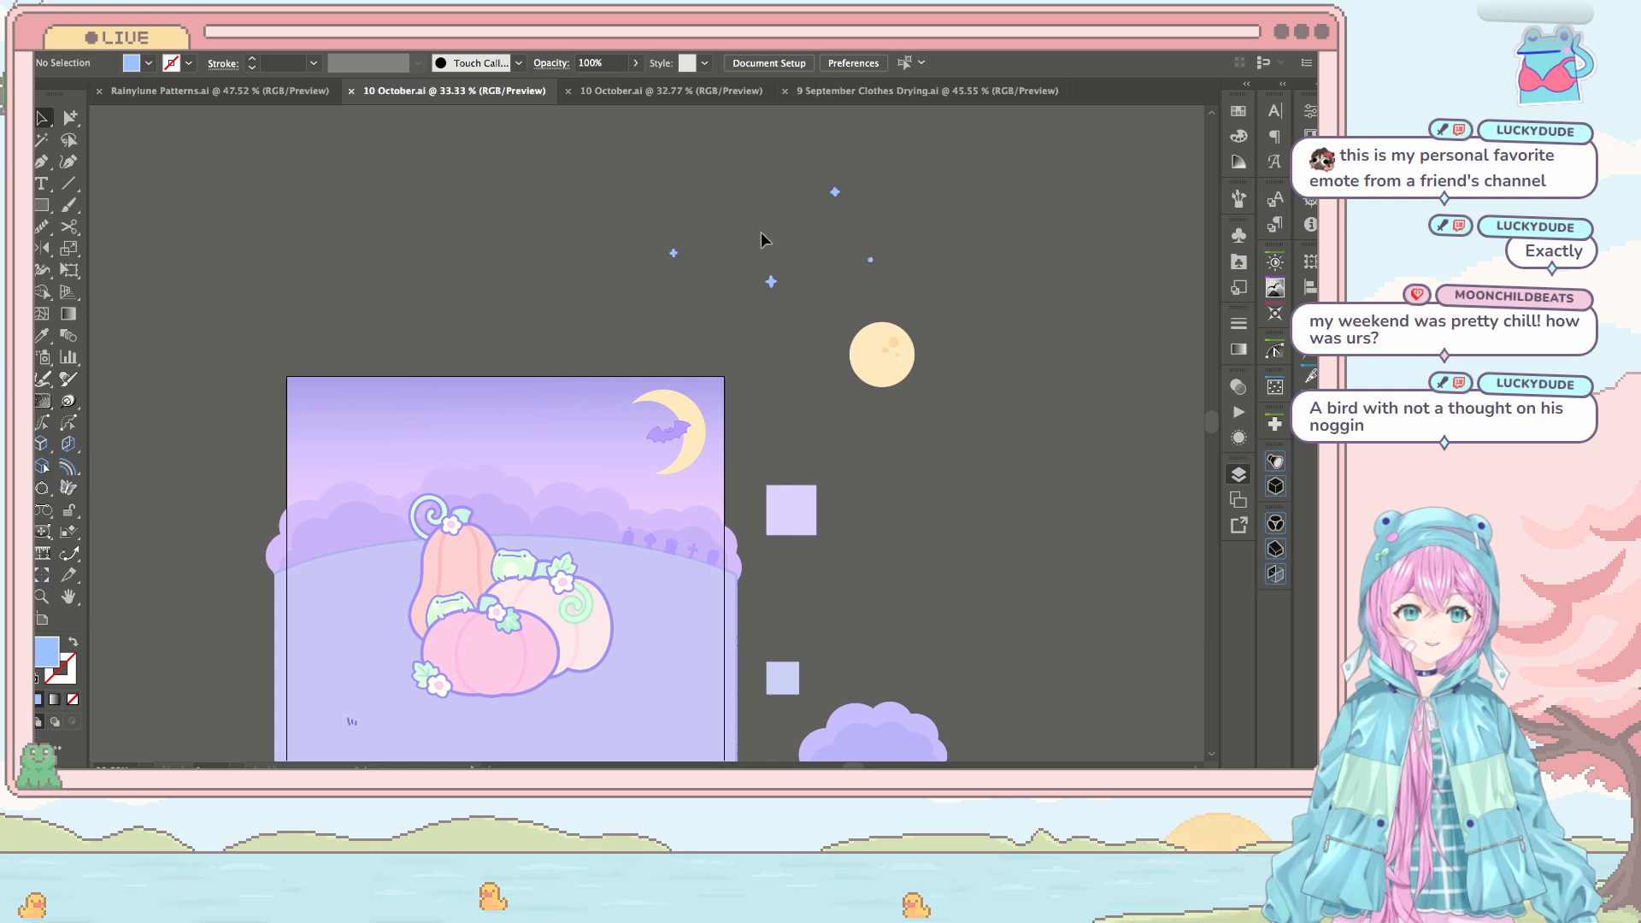
Step: Tighten the star cluster by moving the four-pointed, diamond and round stars closer to the plus-shaped one
drag(773, 277, 719, 294)
drag(835, 192, 759, 242)
drag(881, 260, 793, 287)
click(810, 338)
Step: Shrink the four-star cluster above the artboard to about three-quarters of its size and save the document
key(ctrl+equal)
key(ctrl+equal)
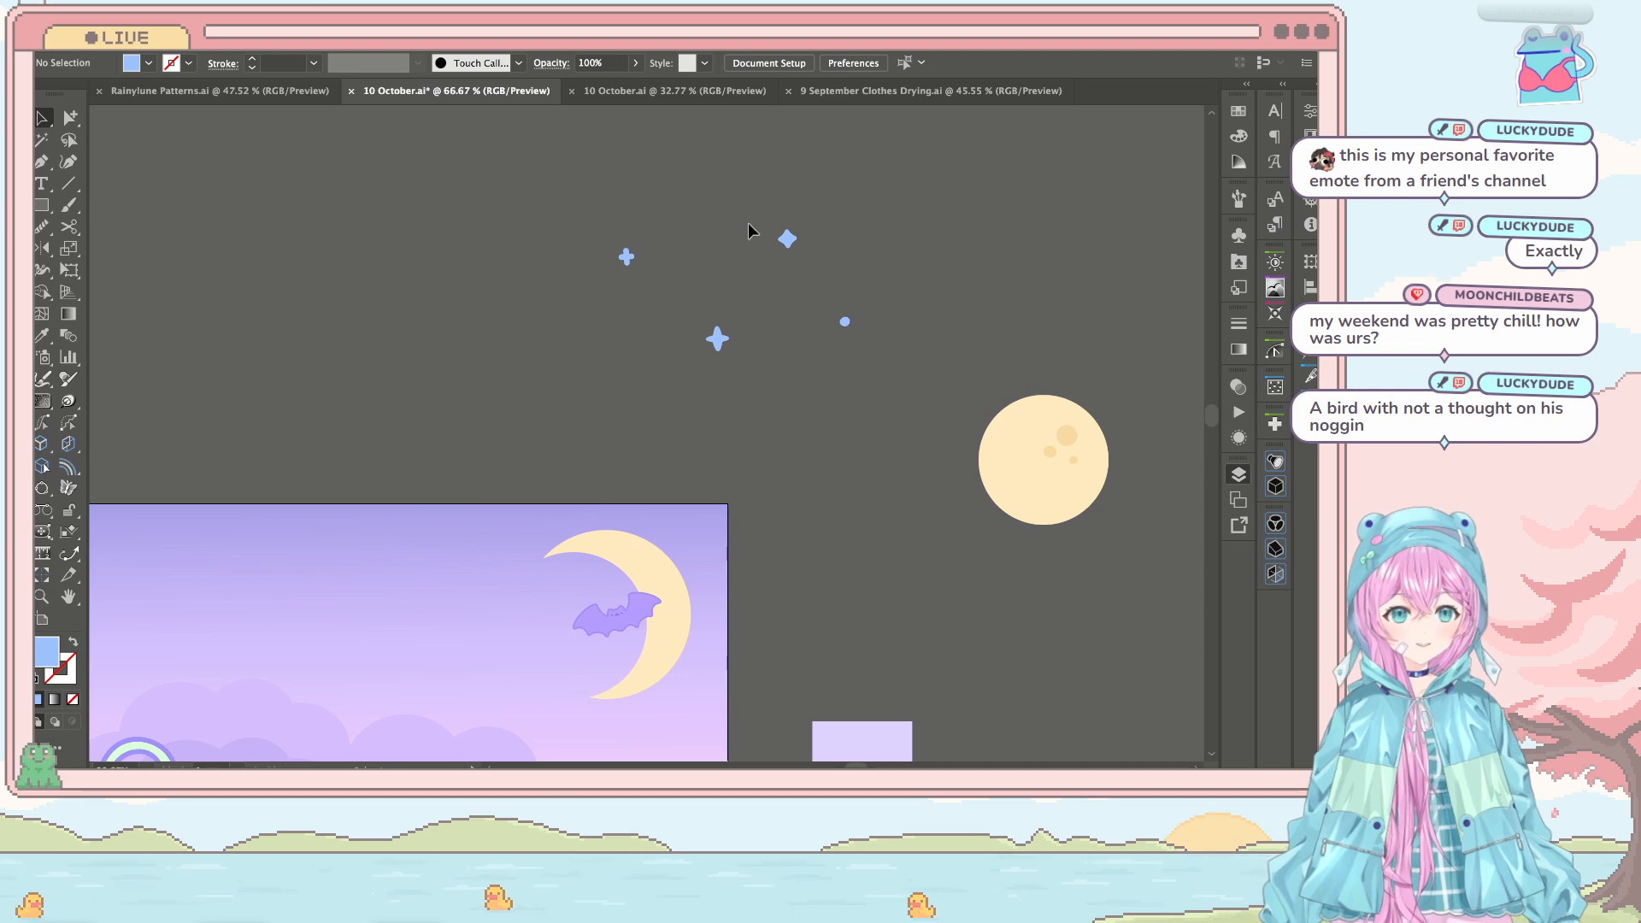
drag(830, 393, 844, 400)
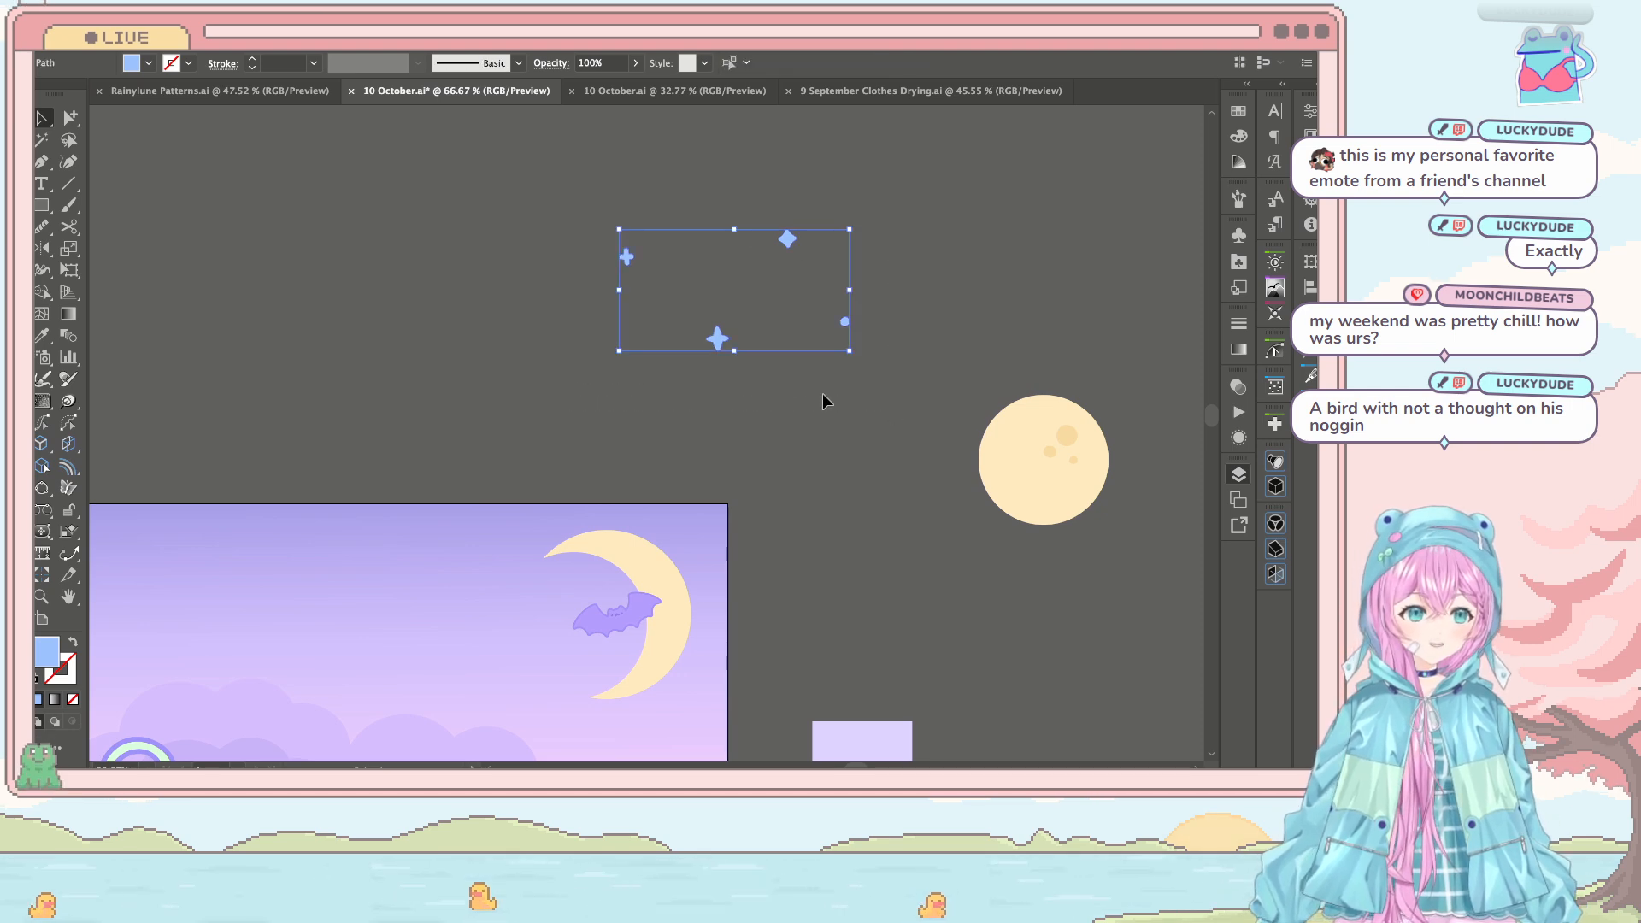
drag(612, 408, 660, 357)
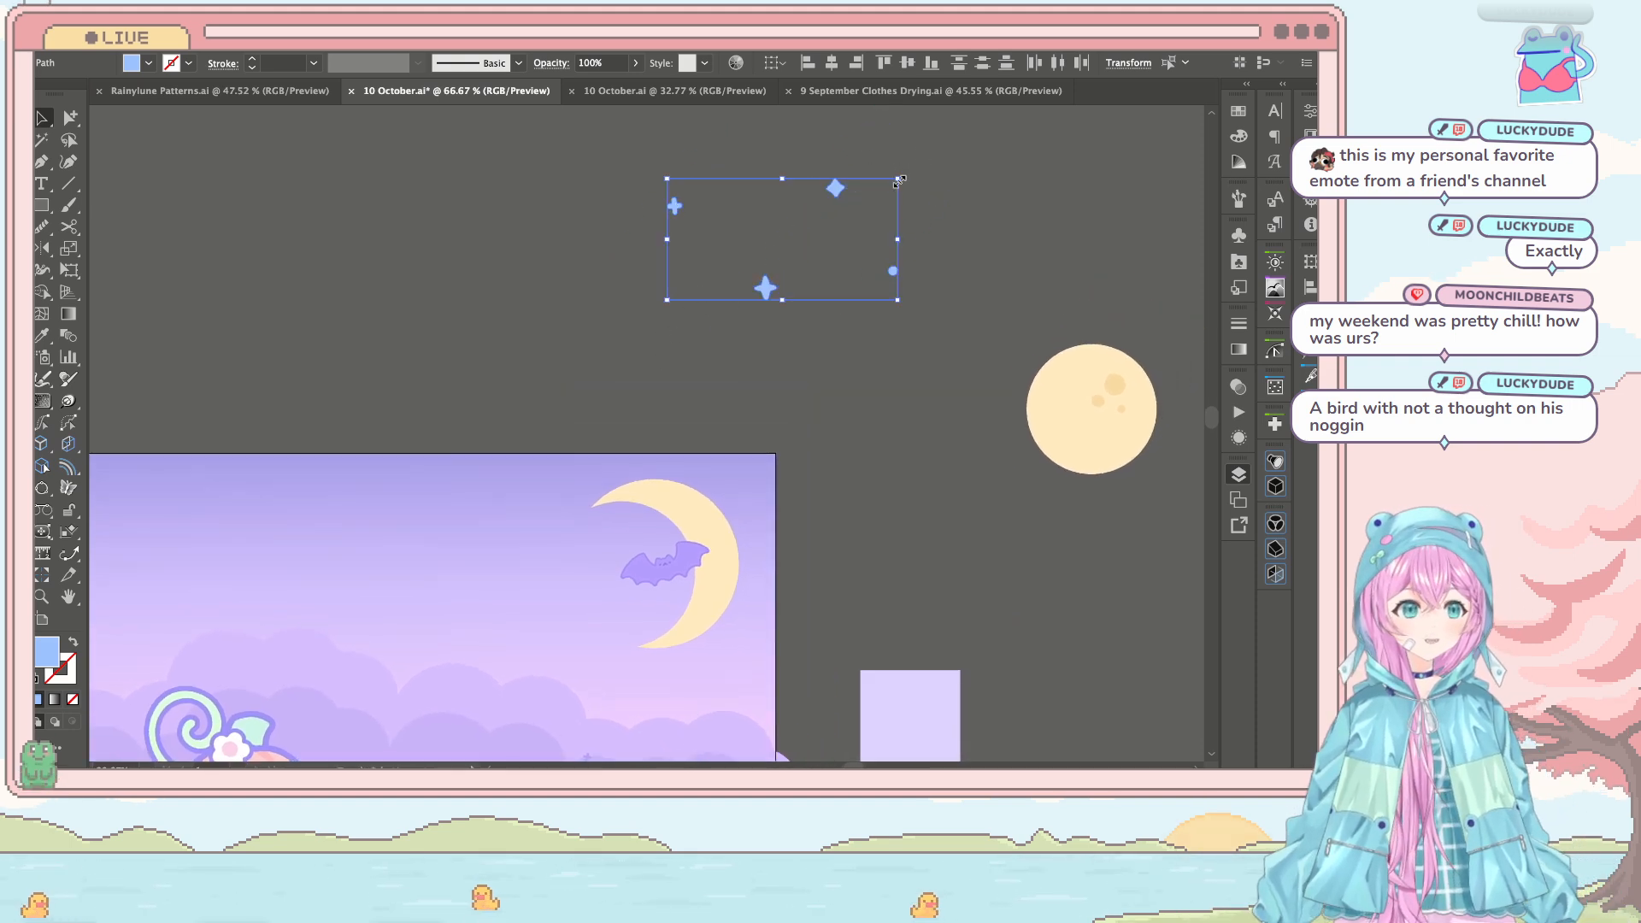
drag(898, 181, 908, 208)
click(907, 208)
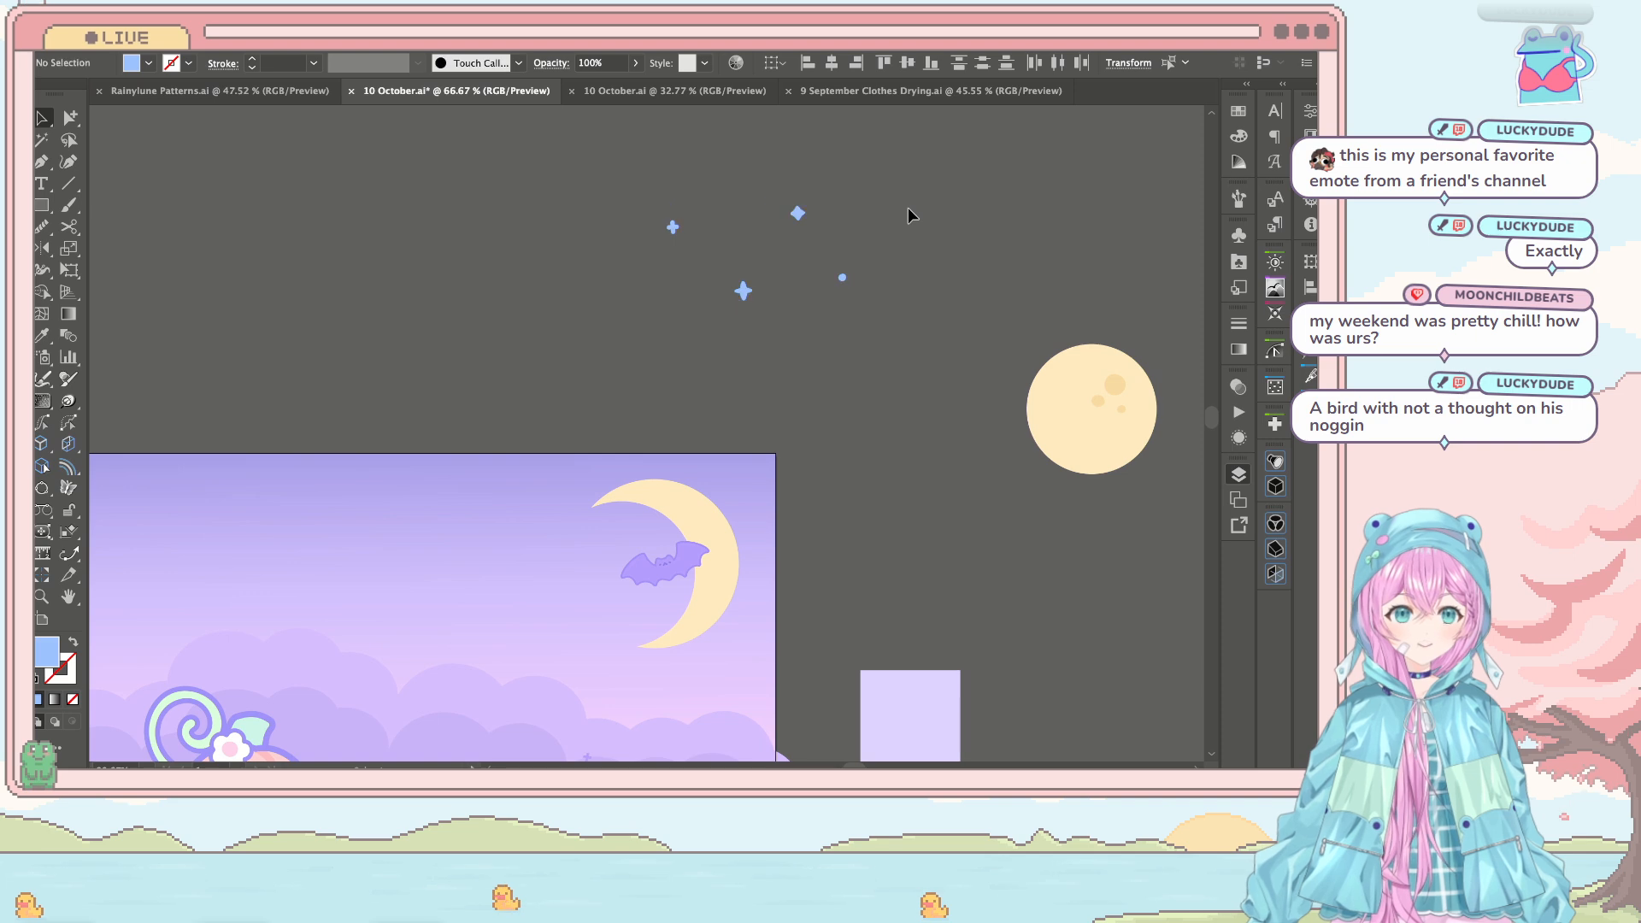
key(ctrl+s)
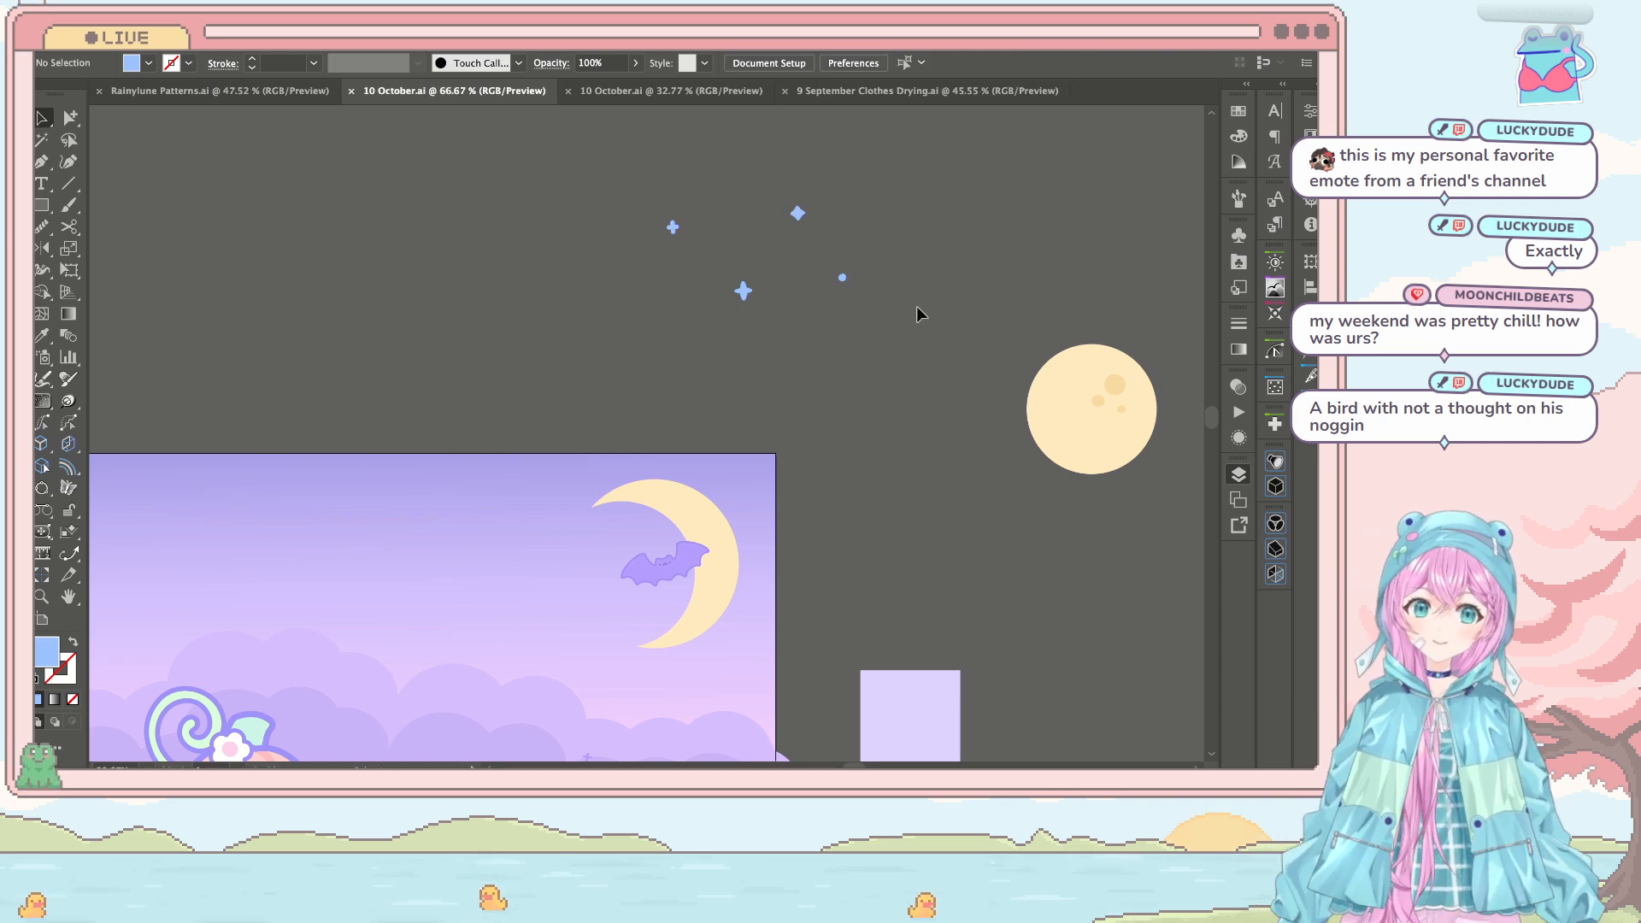
Step: Examine the star cluster's size and spacing against the artboard's sky and moon at several zoom levels
scroll(855, 325, right, 2)
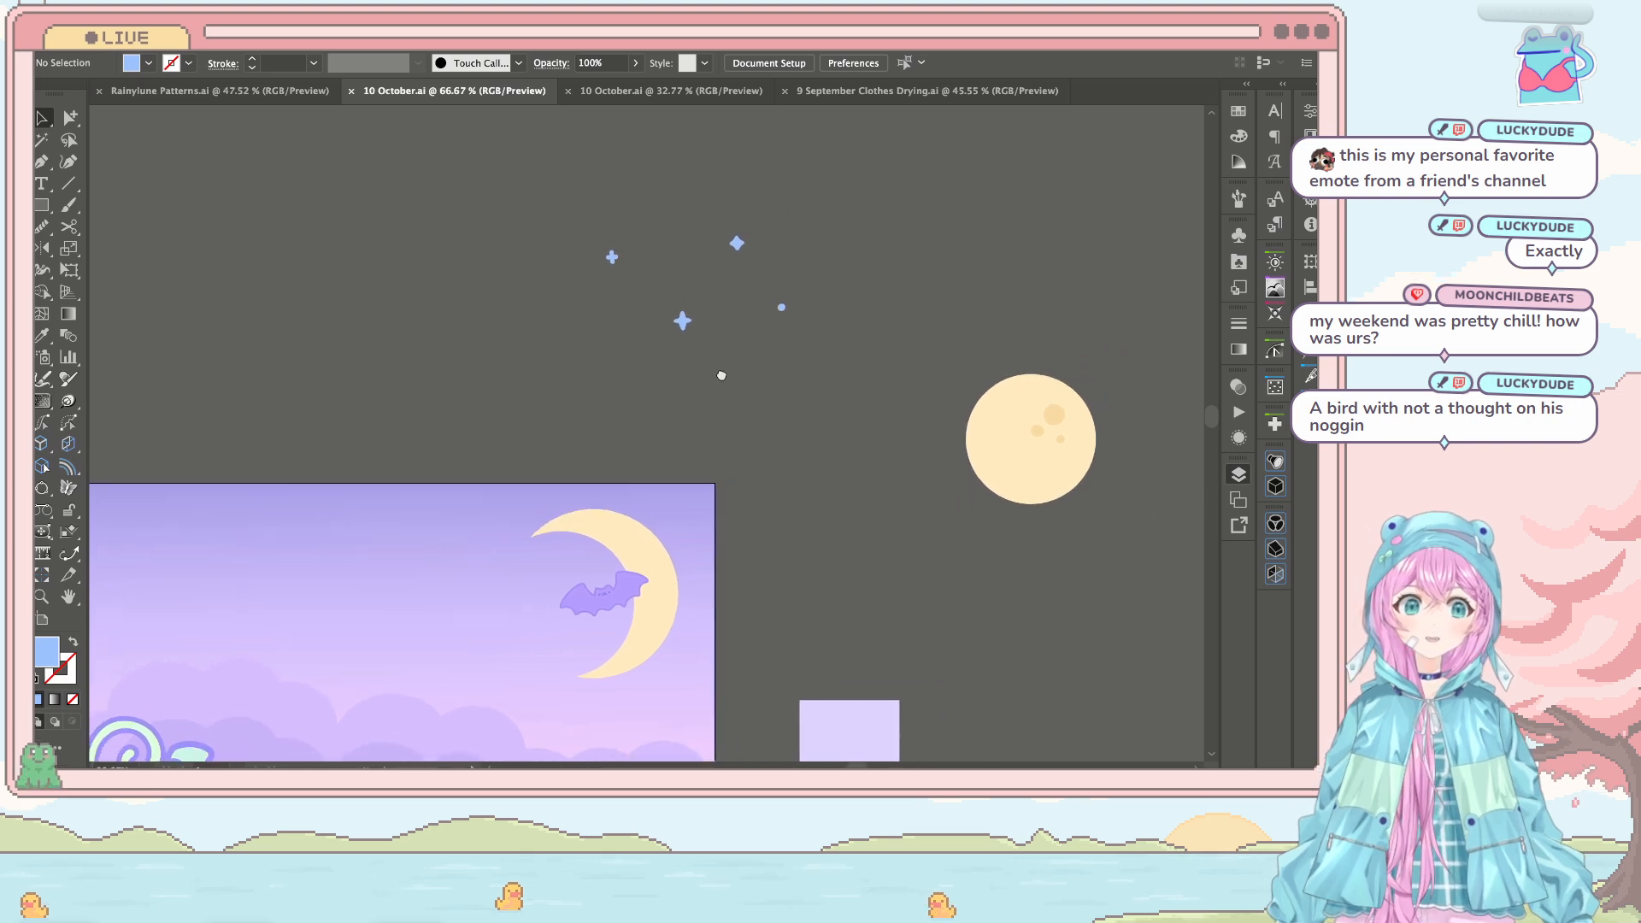
key(ctrl+equal)
scroll(819, 248, up, 3)
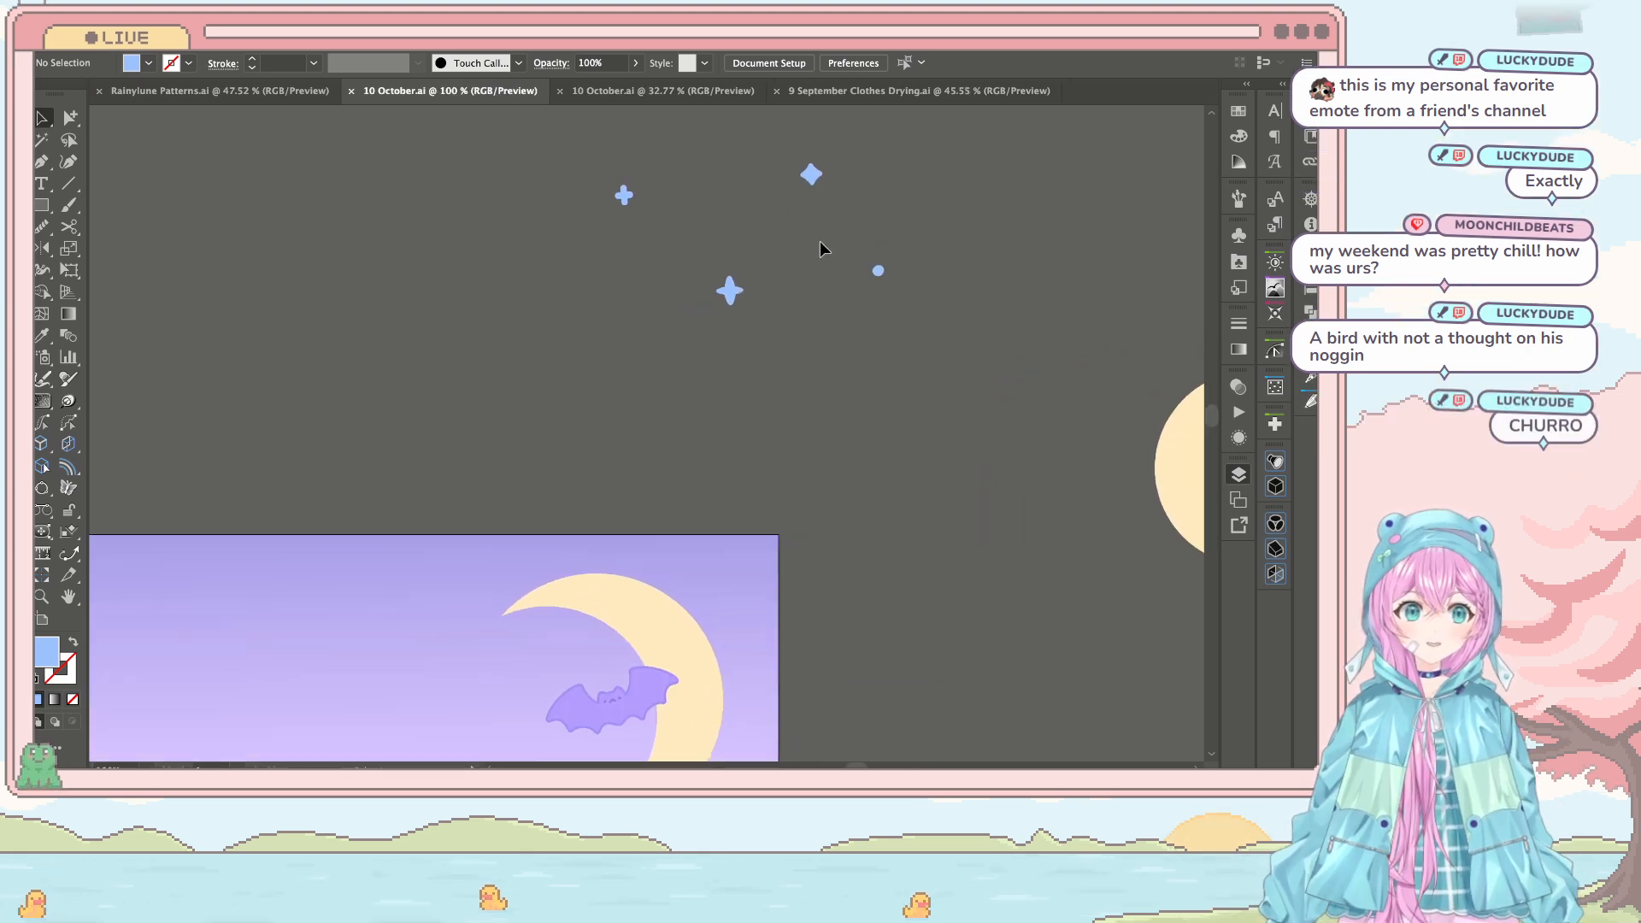
scroll(819, 248, right, 1)
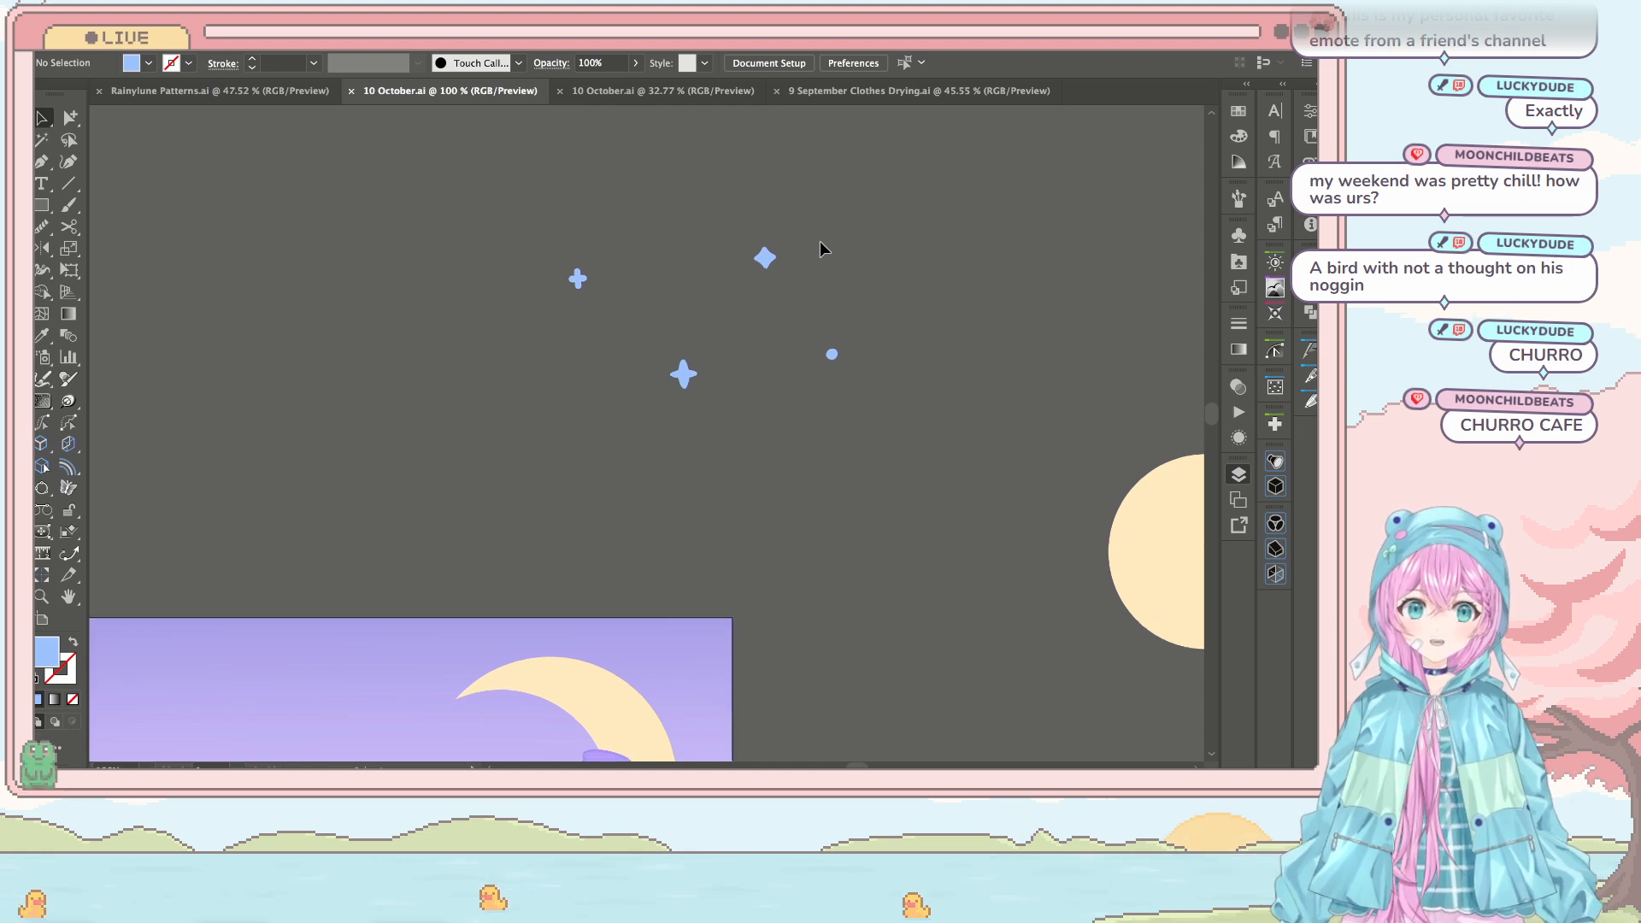
scroll(819, 241, down, 5)
scroll(819, 241, up, 3)
scroll(819, 242, right, 2)
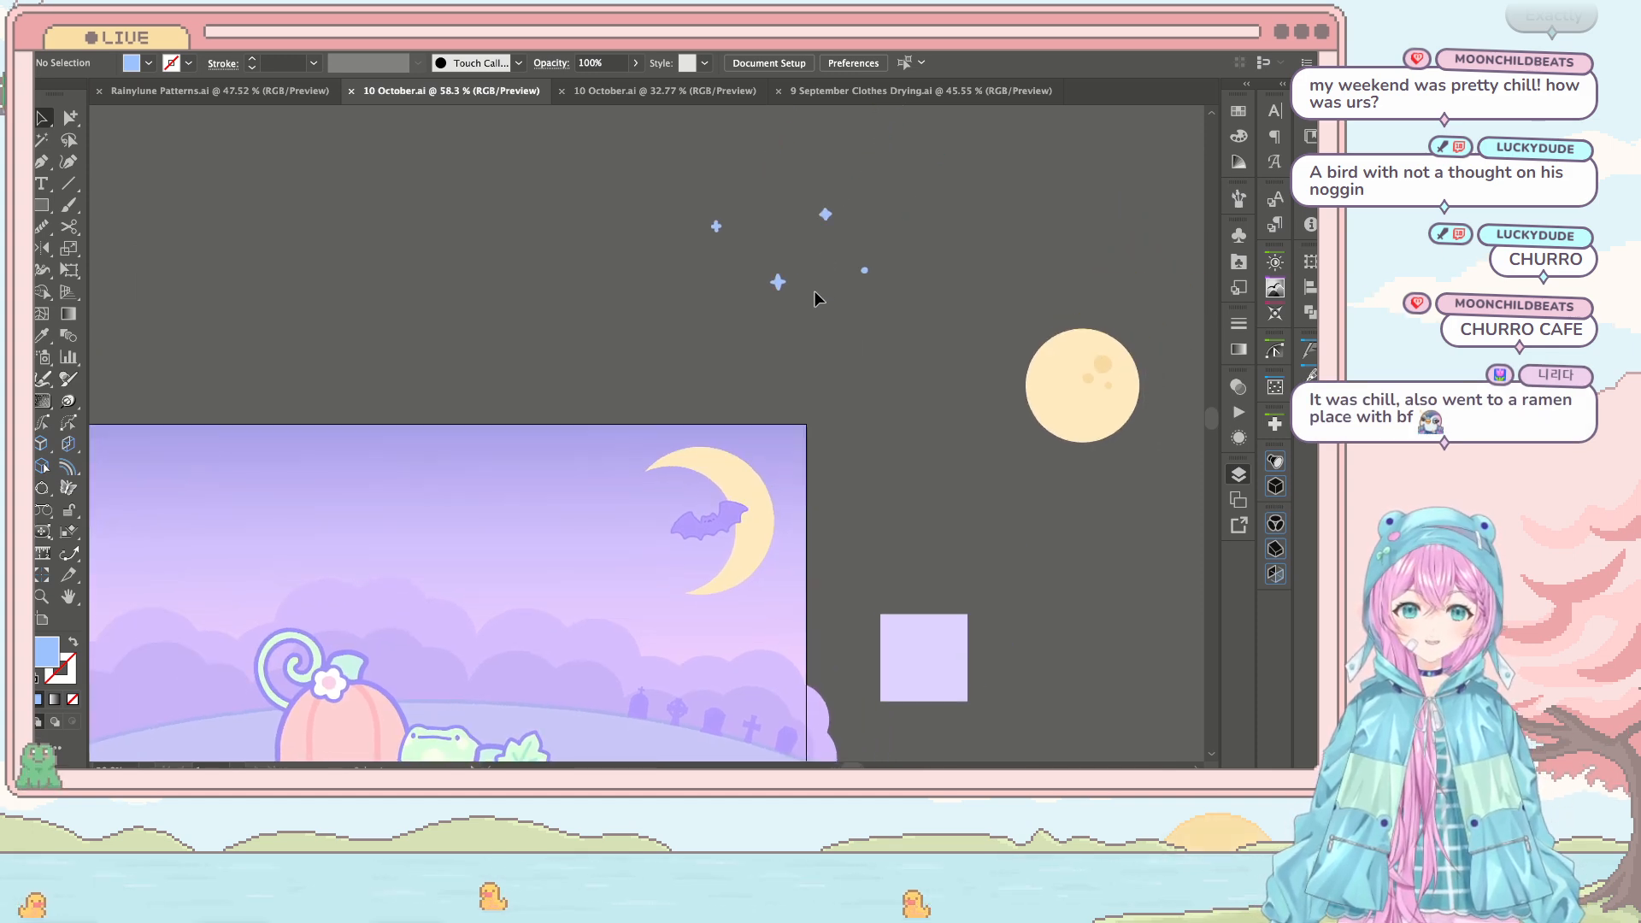
scroll(814, 292, down, 1)
scroll(814, 291, left, 1)
scroll(813, 292, up, 1)
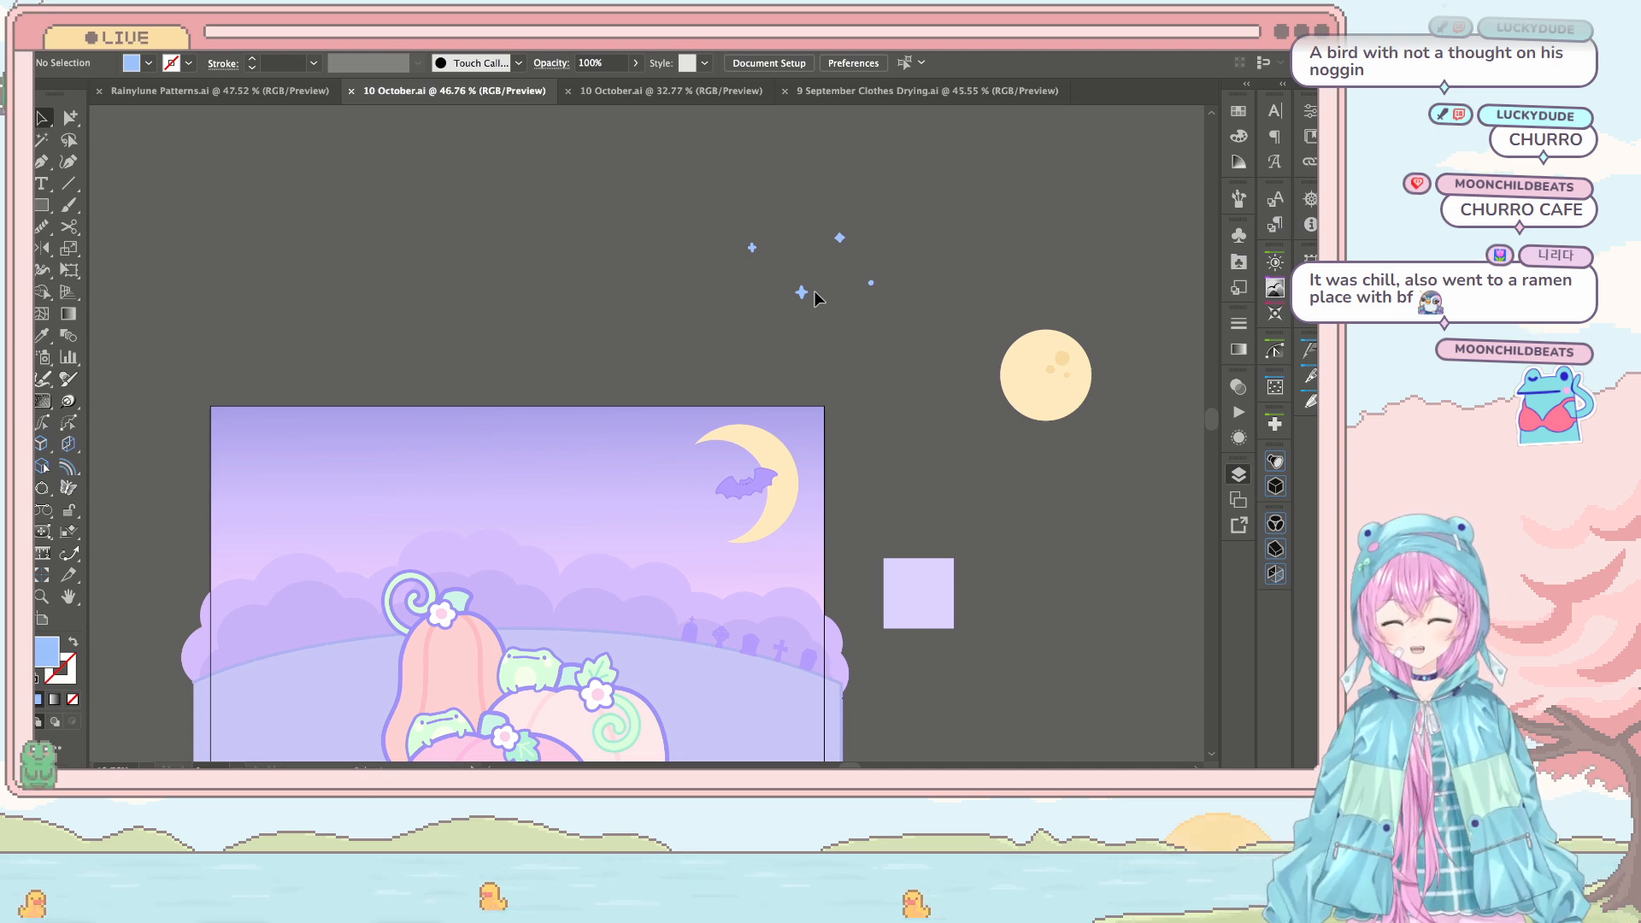
key(ctrl+equal)
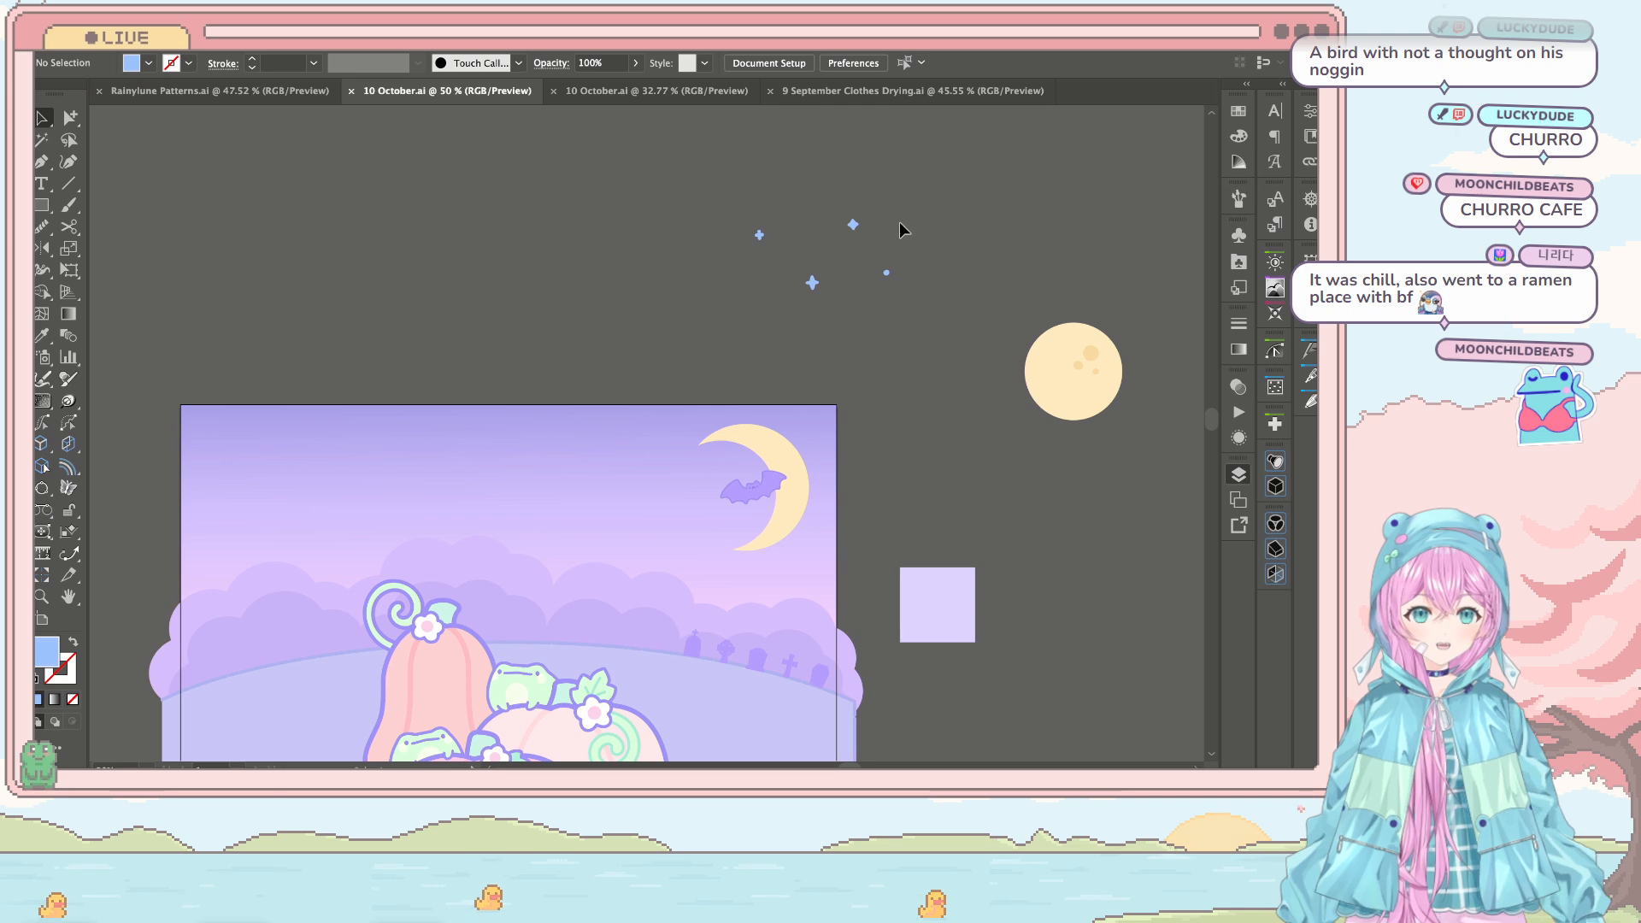
scroll(896, 202, right, 2)
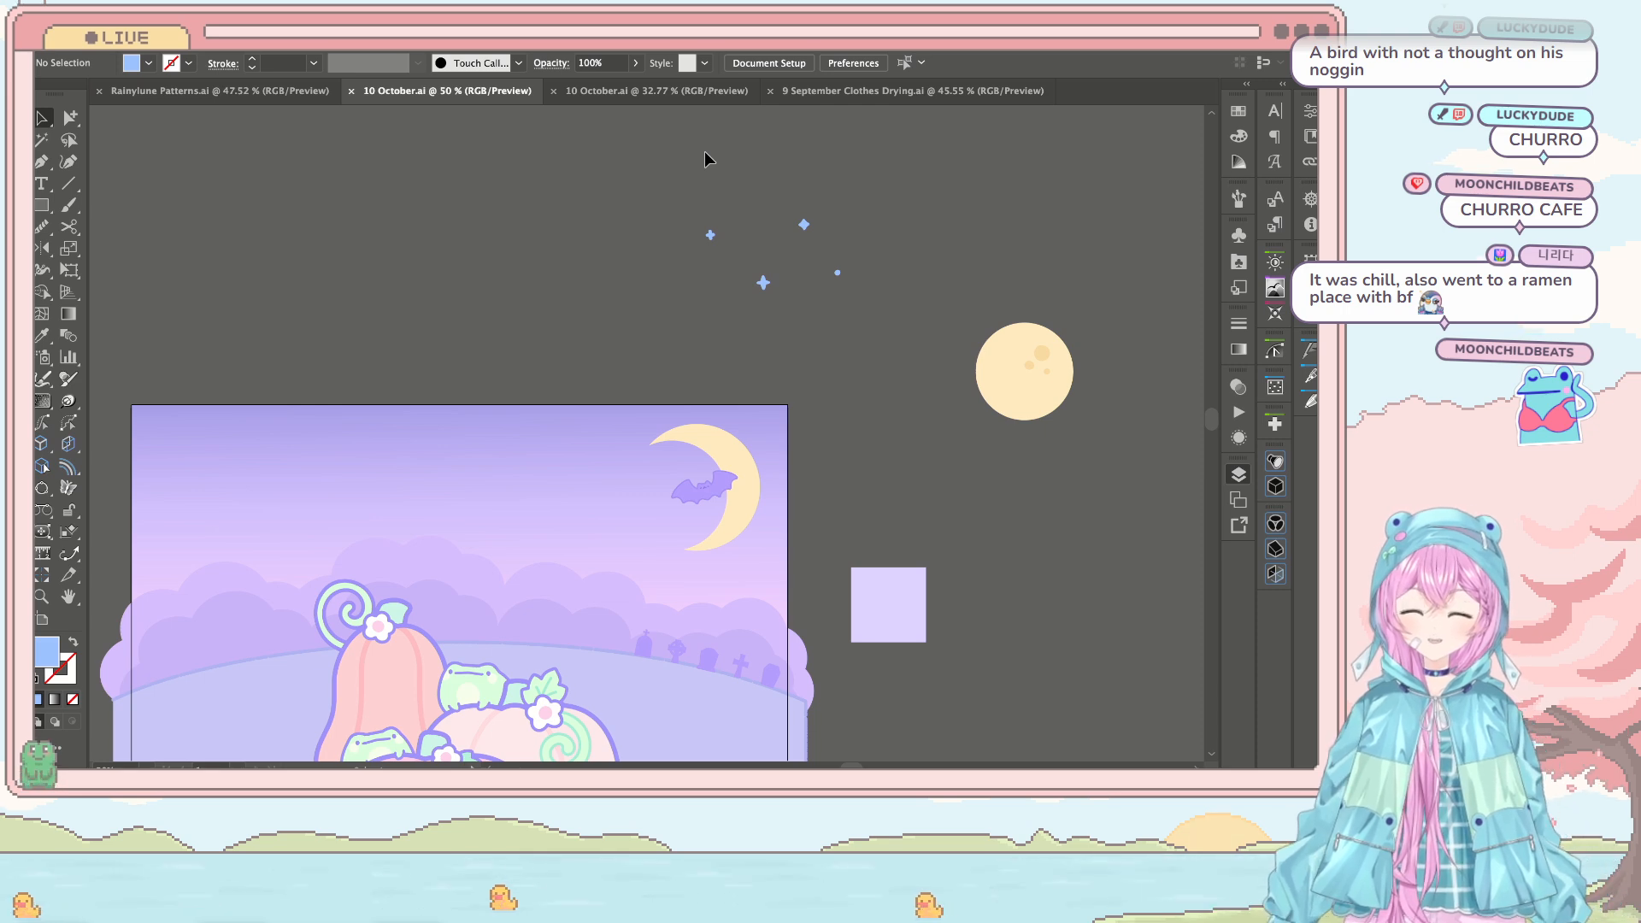
key(ctrl+plus)
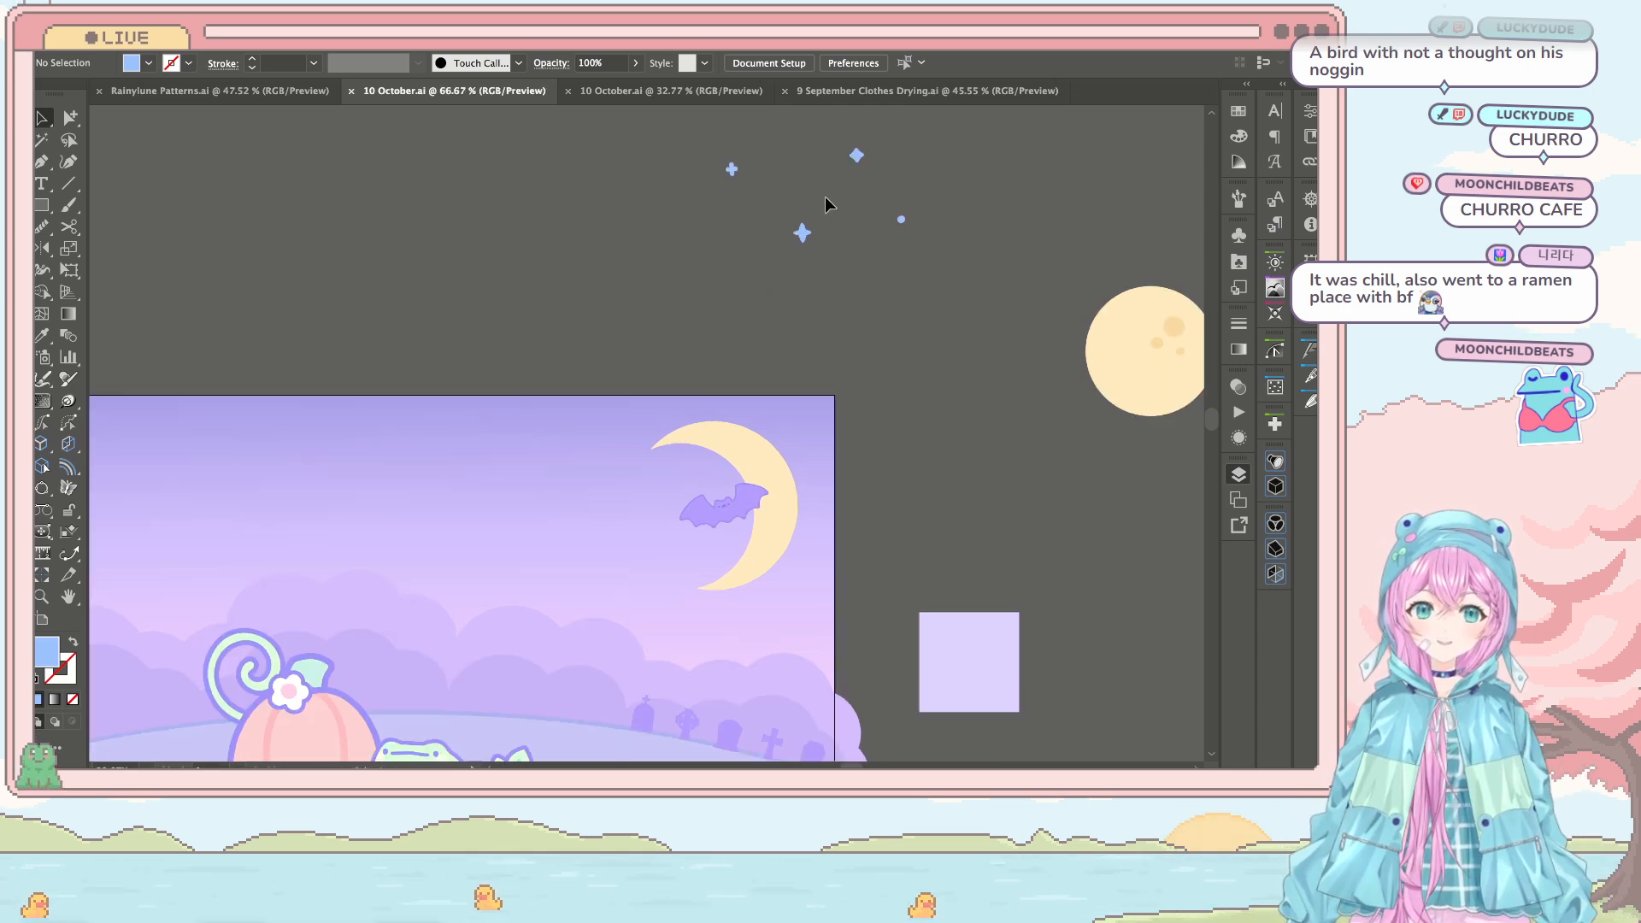
Step: Move the four-star cluster left and closer to the artboard's top edge, left of the crescent moon, and save the document
scroll(745, 220, up, 3)
scroll(746, 221, right, 3)
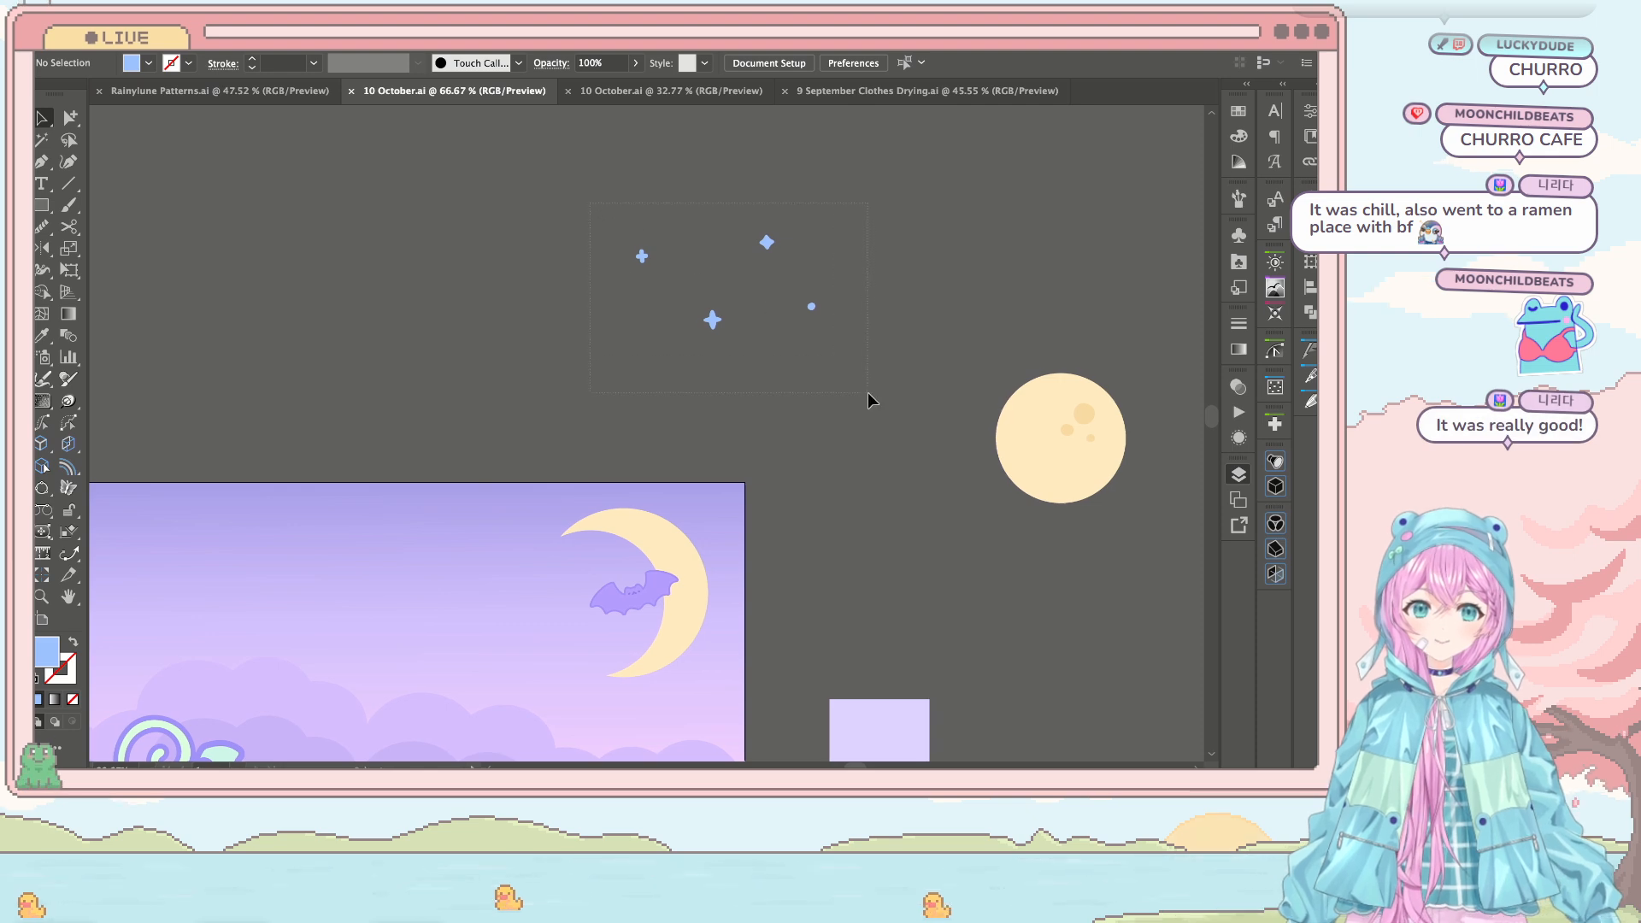
drag(868, 394, 869, 394)
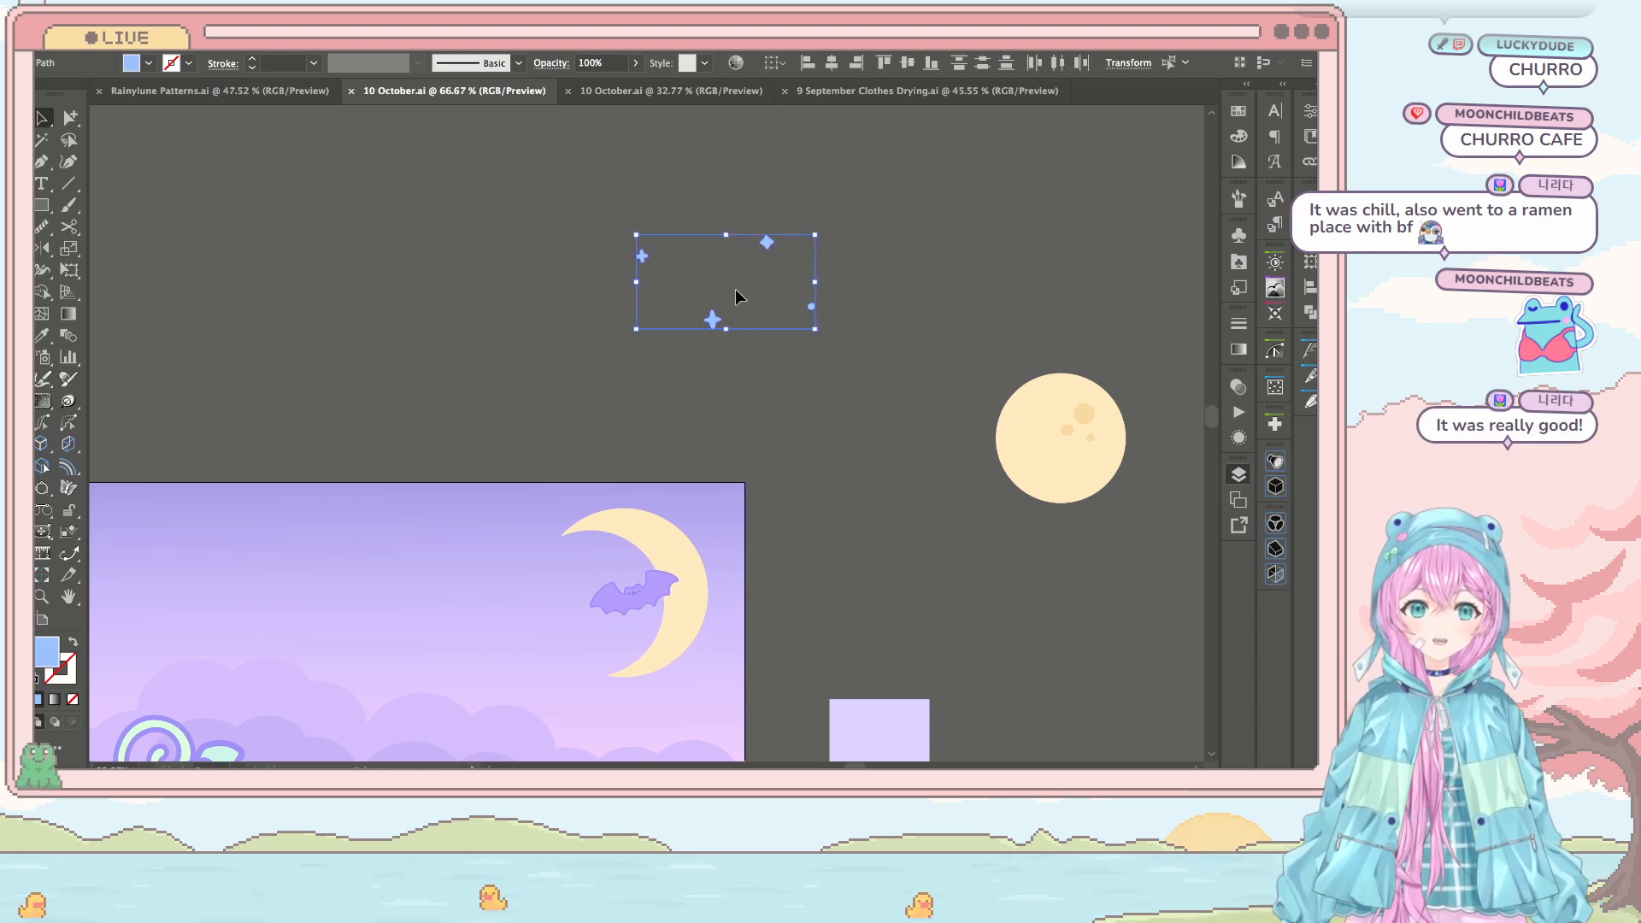
drag(768, 248, 516, 333)
scroll(700, 311, down, 5)
scroll(699, 311, left, 7)
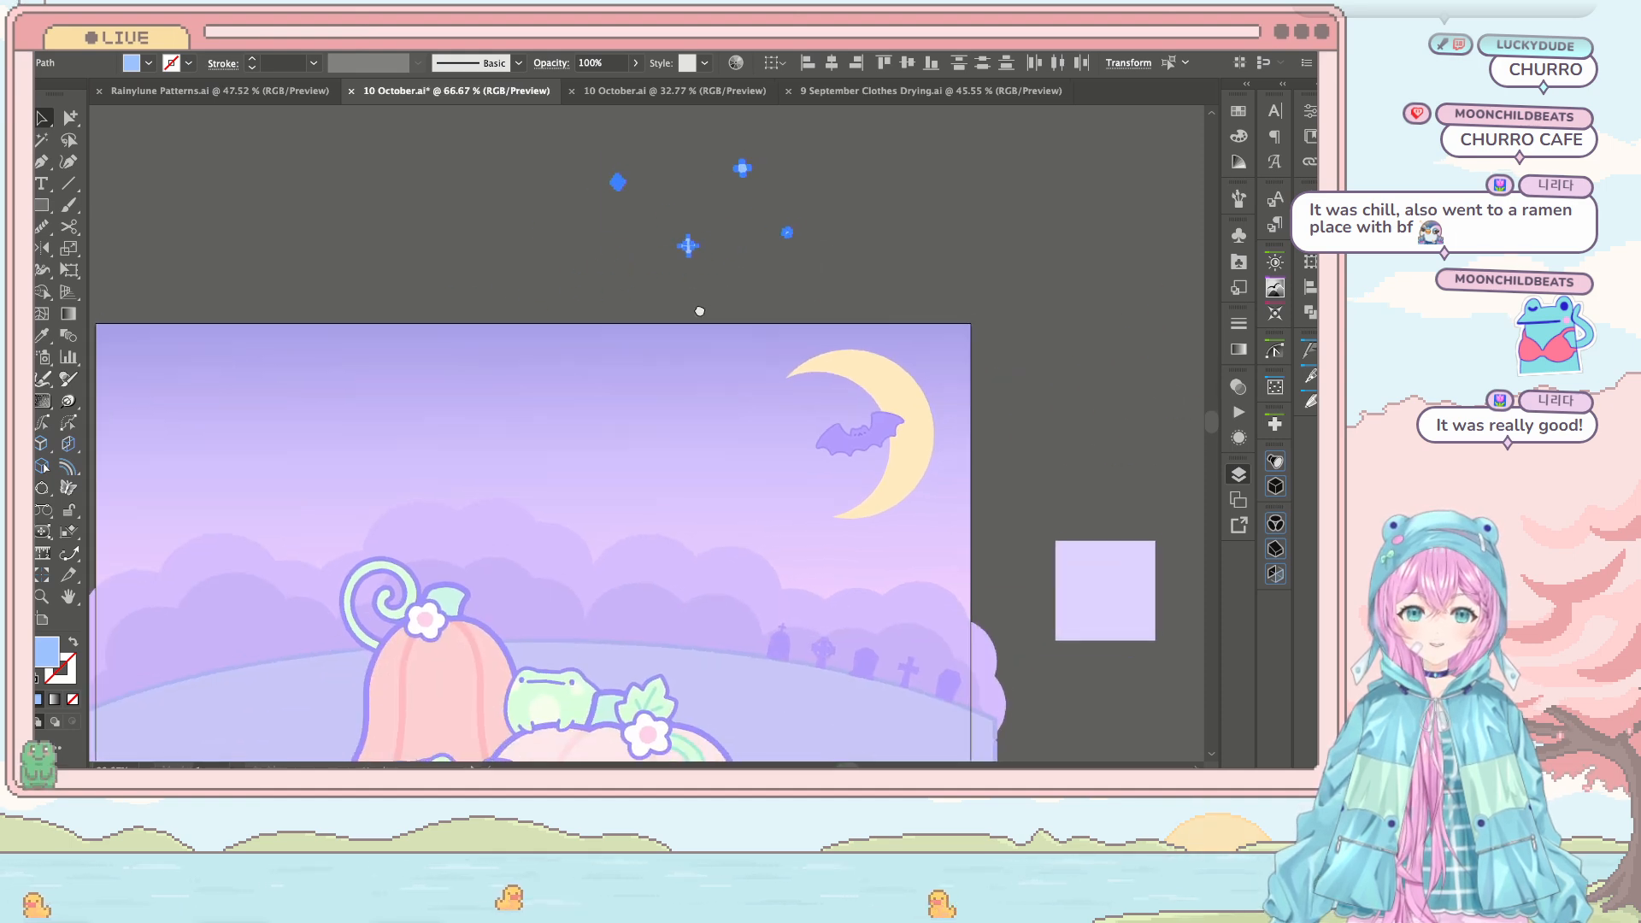
scroll(699, 312, up, 3)
scroll(699, 311, left, 2)
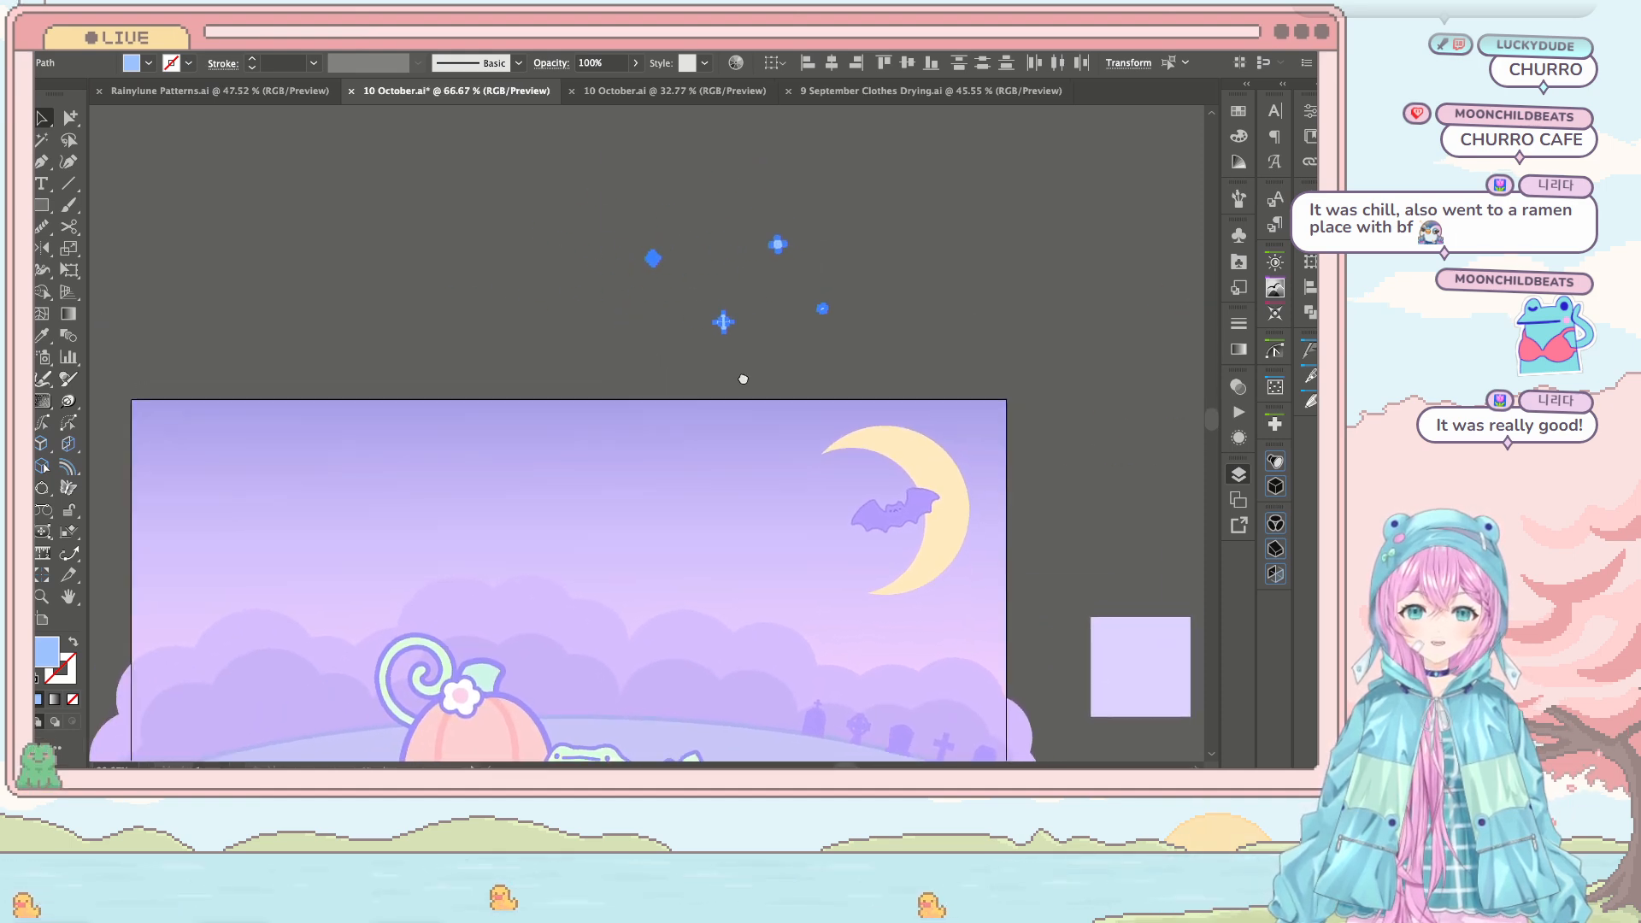
click(577, 173)
scroll(761, 408, down, 5)
scroll(761, 408, right, 3)
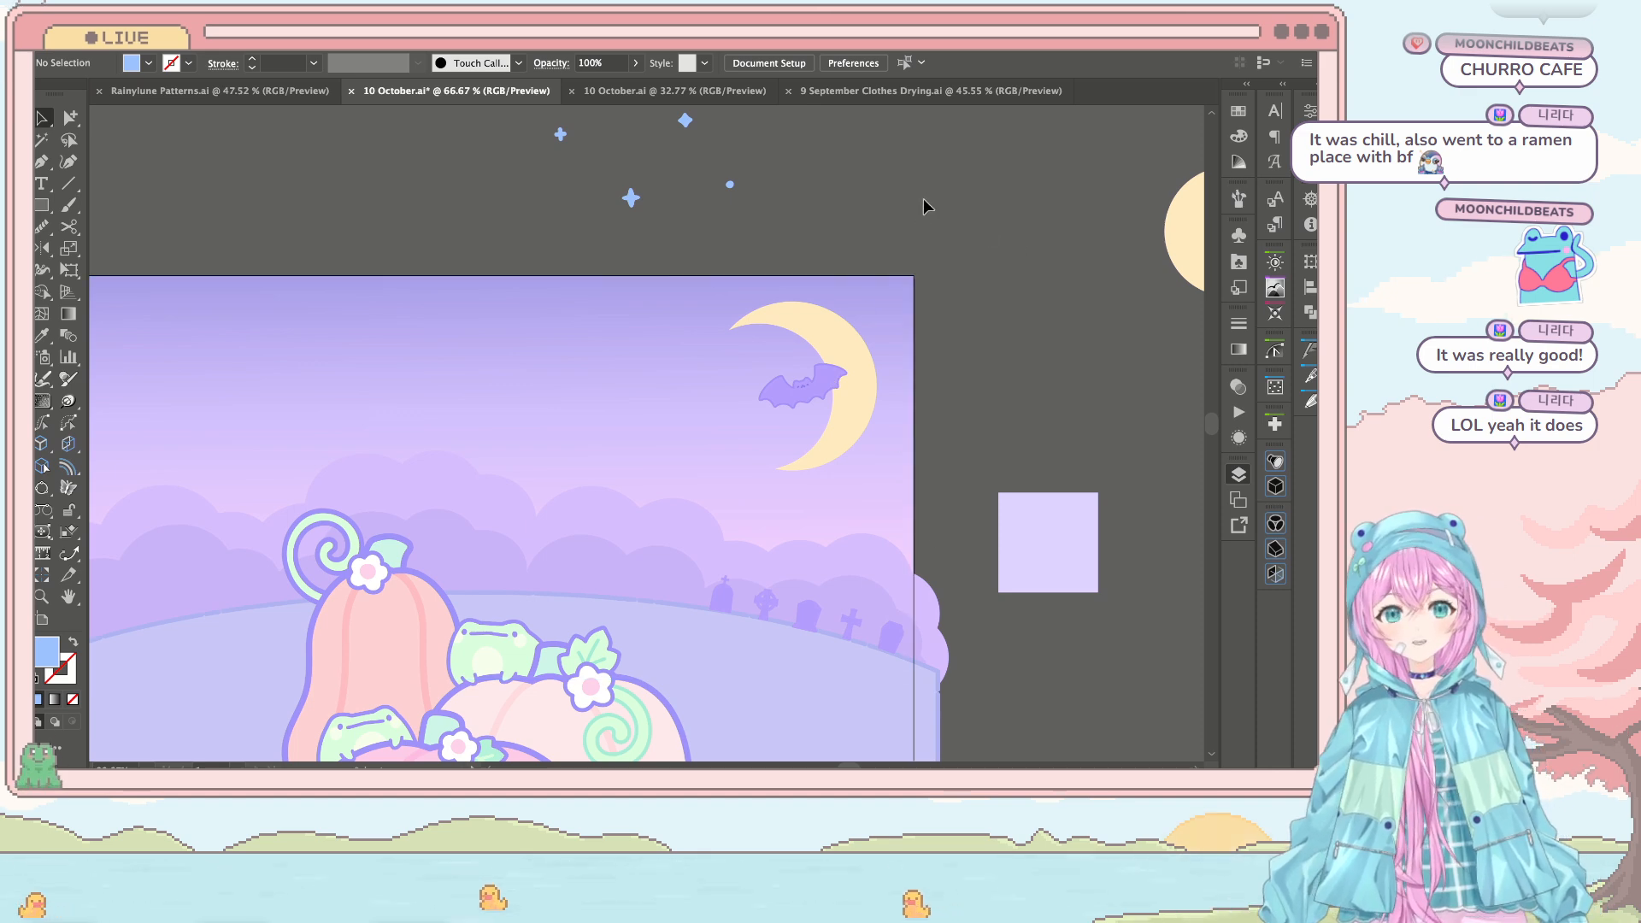
scroll(924, 199, down, 4)
key(ctrl+s)
scroll(909, 188, up, 3)
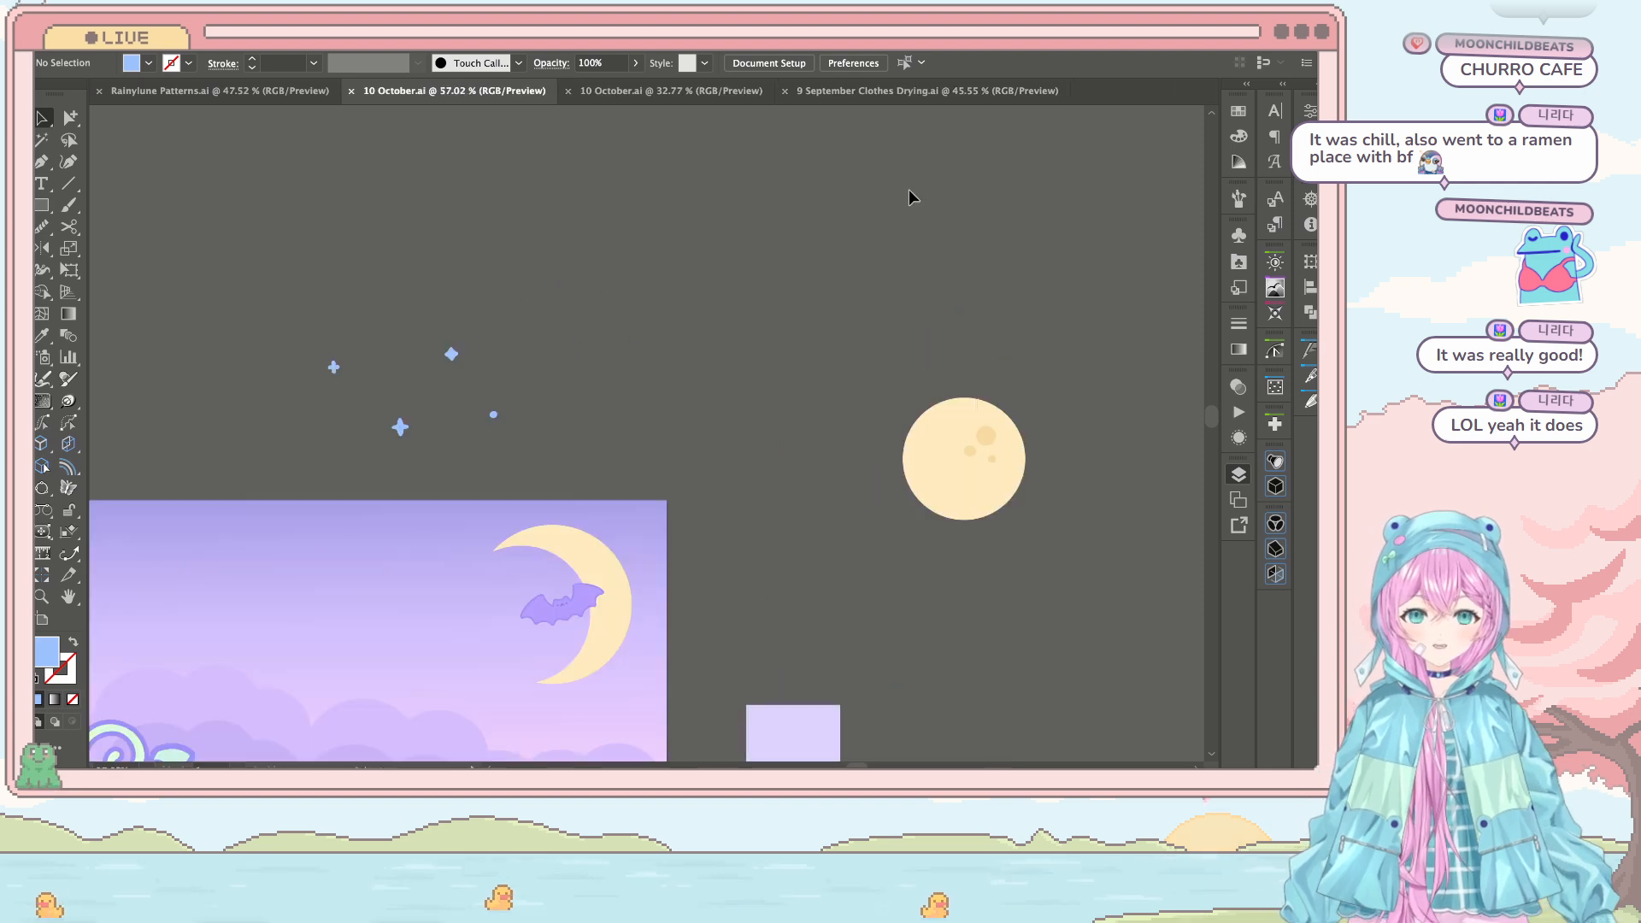
Step: Draw a four-sided blue shape covering the sky from above the artboard's top edge to the bushes with the Pen tool
scroll(909, 188, down, 5)
scroll(909, 188, left, 3)
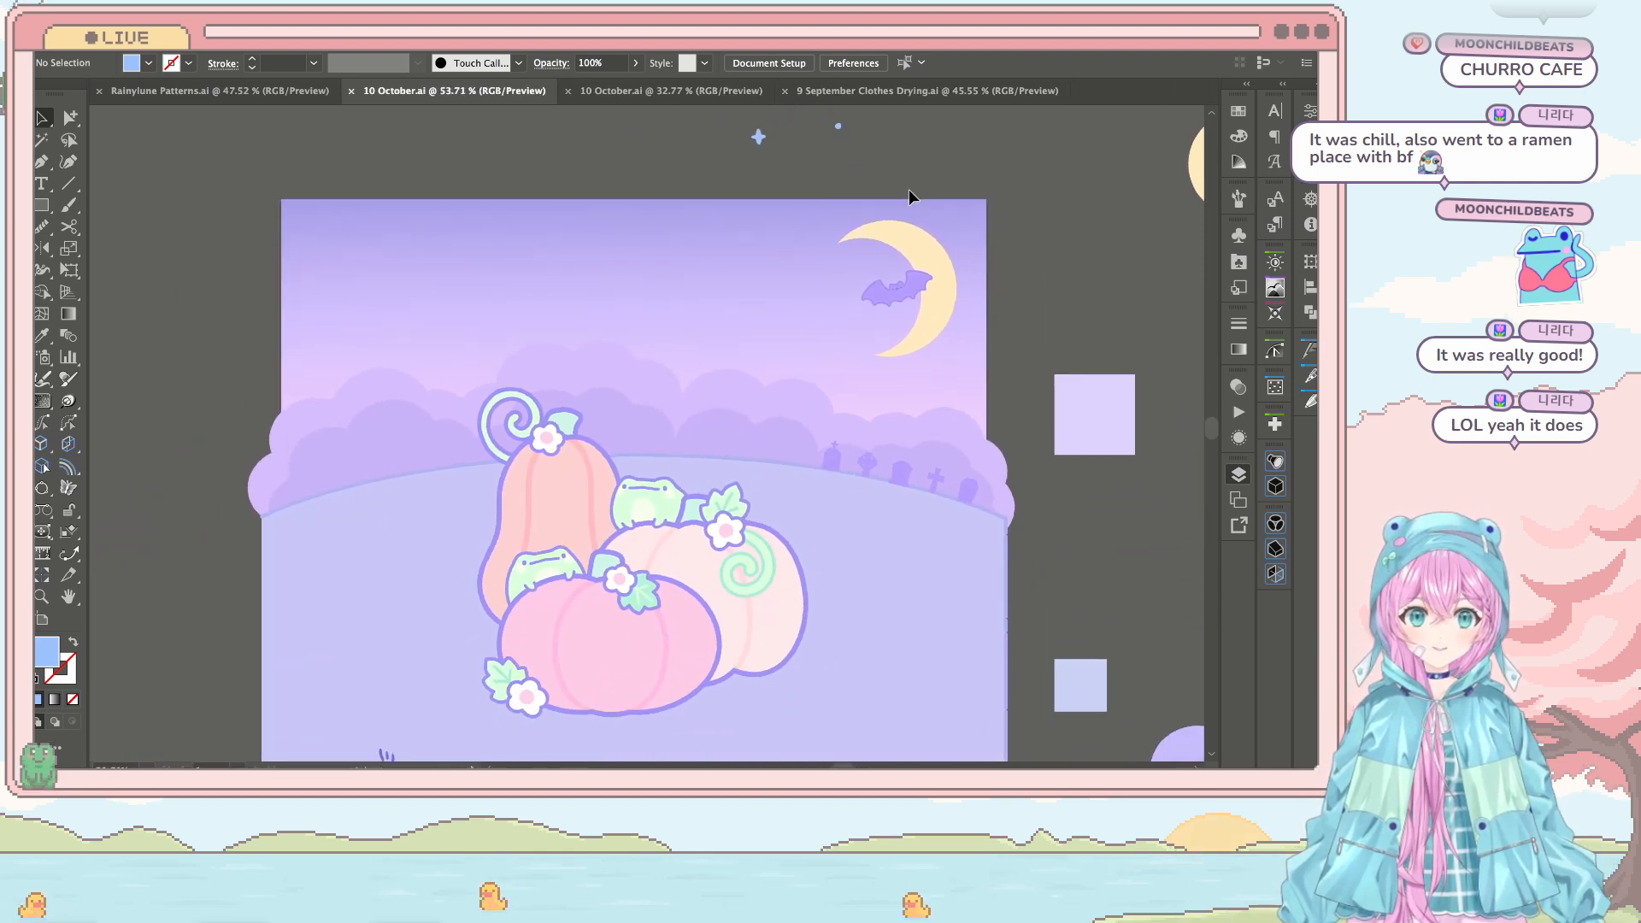
scroll(880, 151, up, 3)
scroll(880, 150, right, 1)
scroll(724, 312, down, 3)
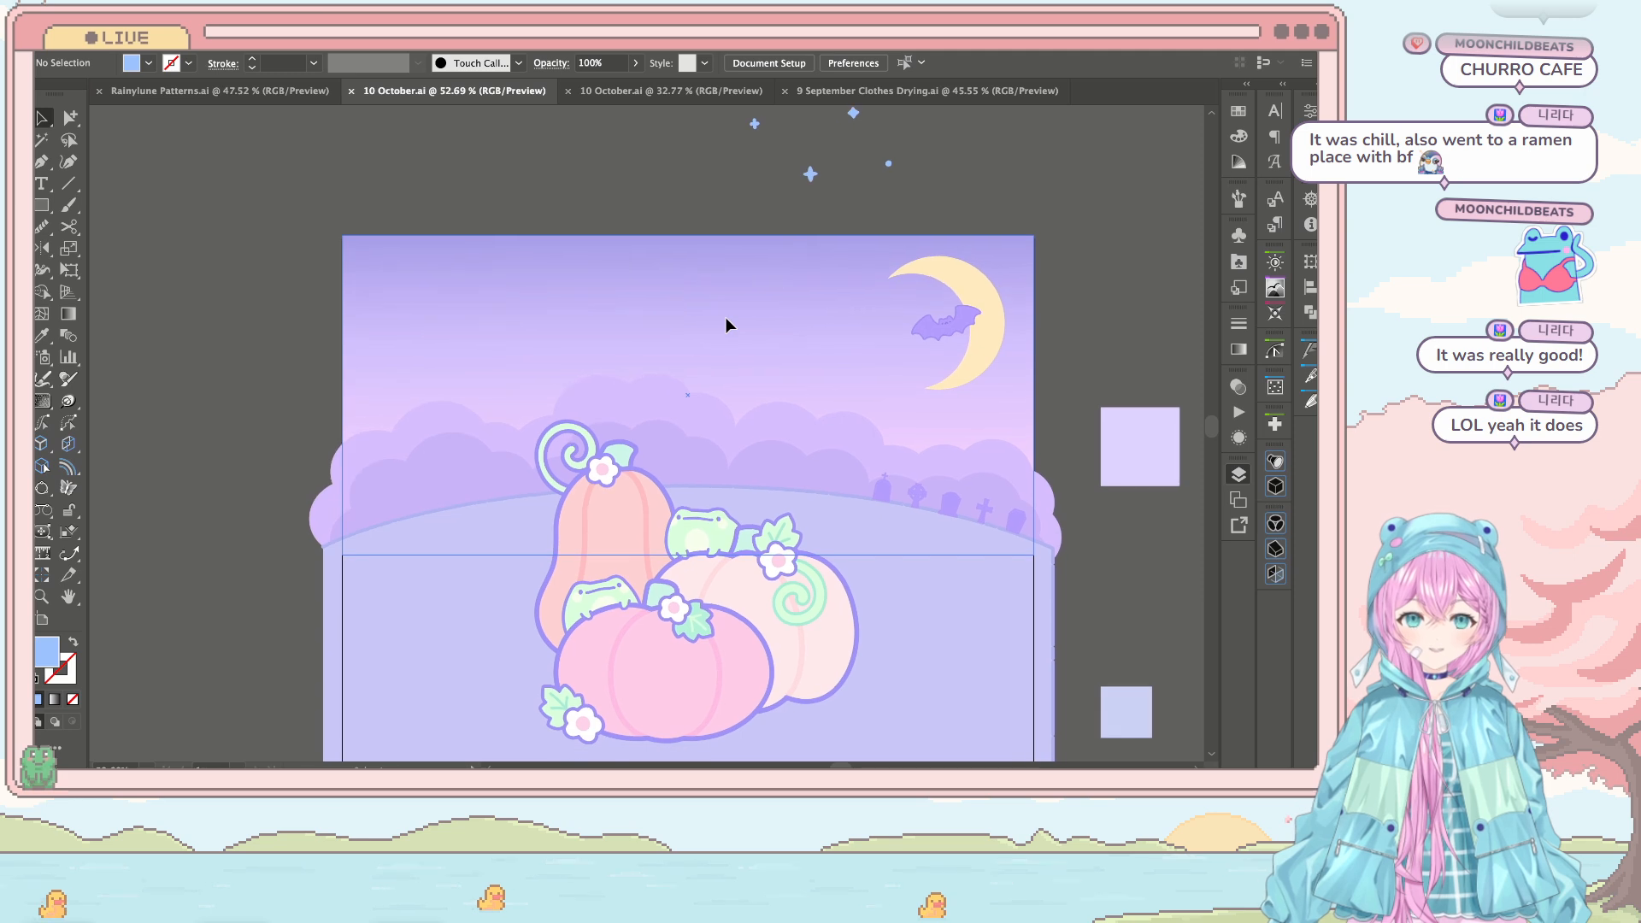
key(p)
scroll(419, 214, down, 1)
click(371, 189)
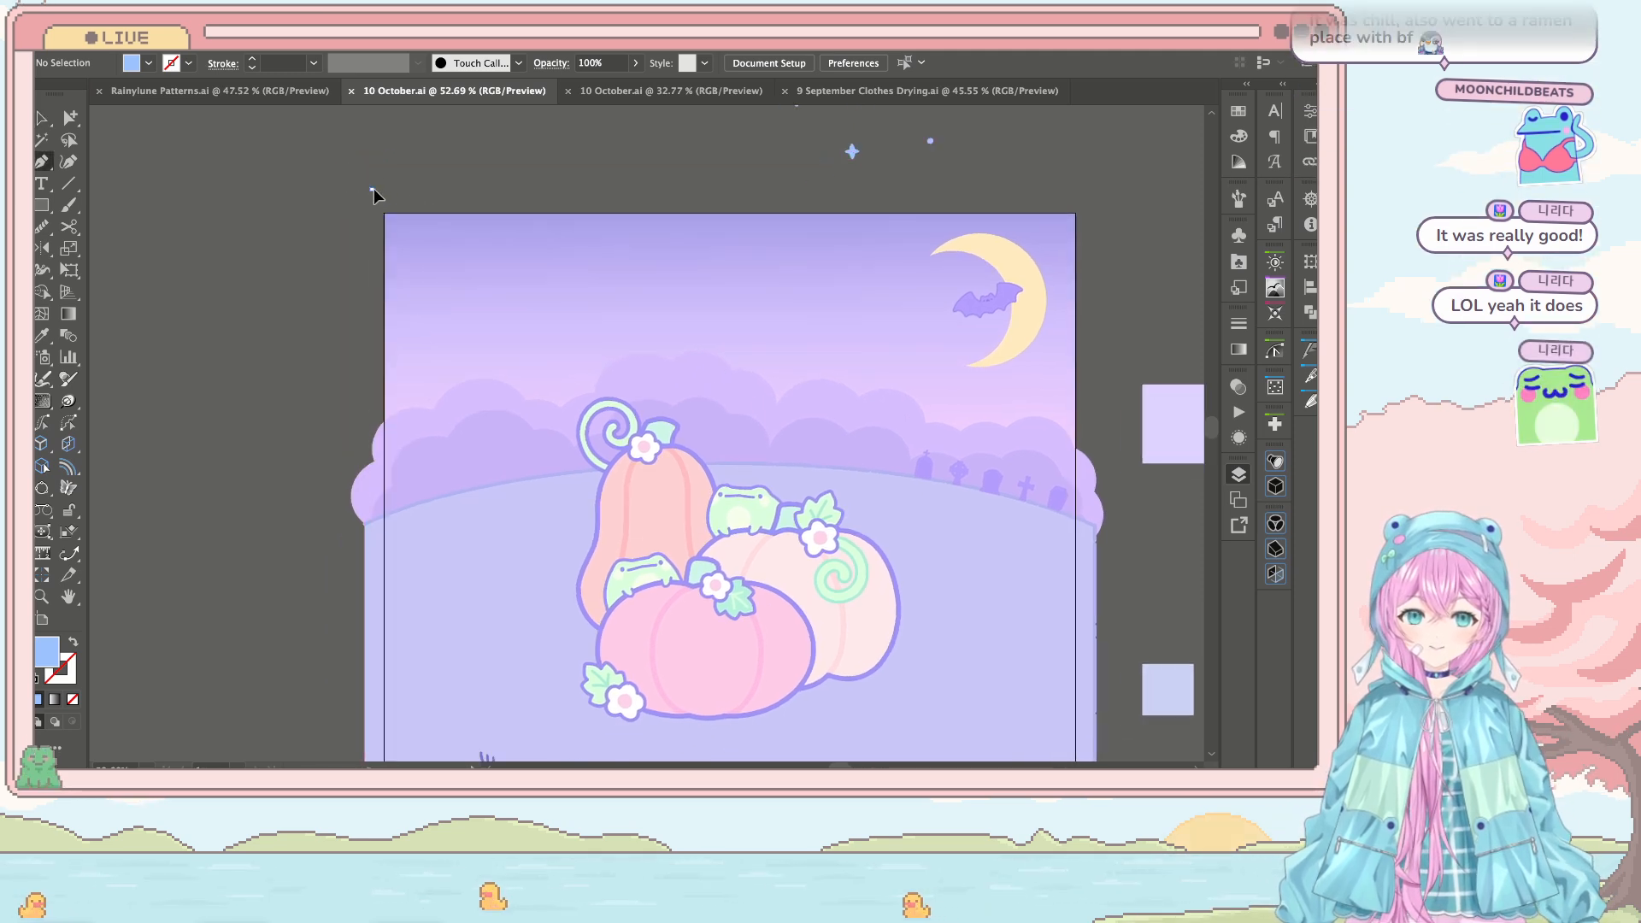
click(1089, 201)
scroll(1090, 269, down, 3)
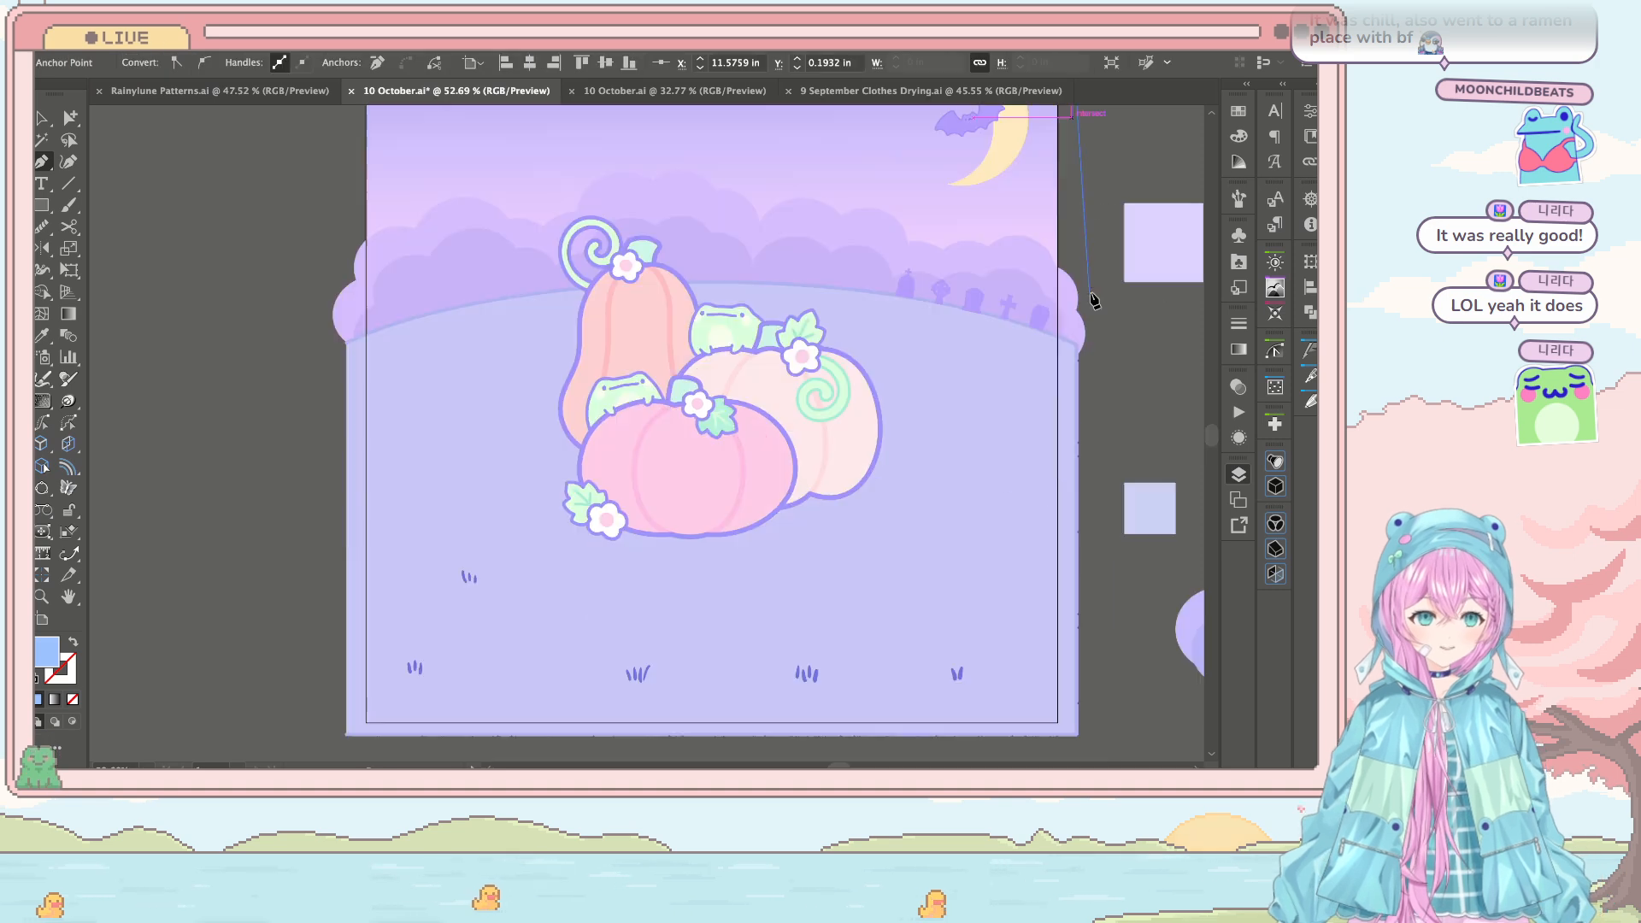
click(1064, 265)
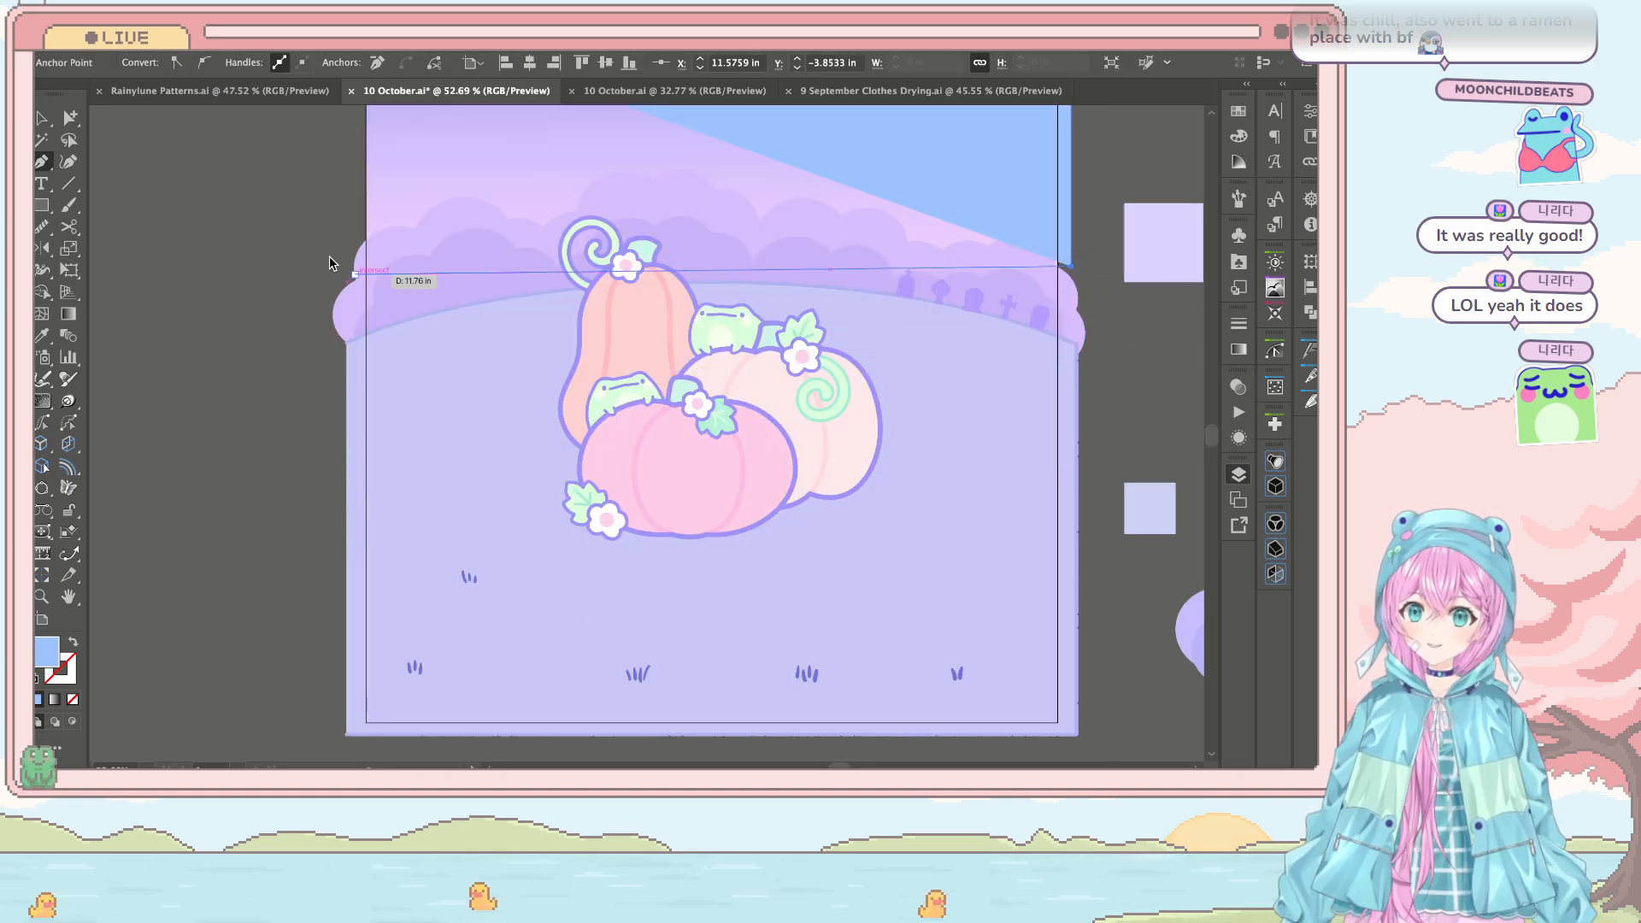
scroll(385, 295, up, 2)
scroll(461, 409, left, 4)
scroll(462, 409, down, 1)
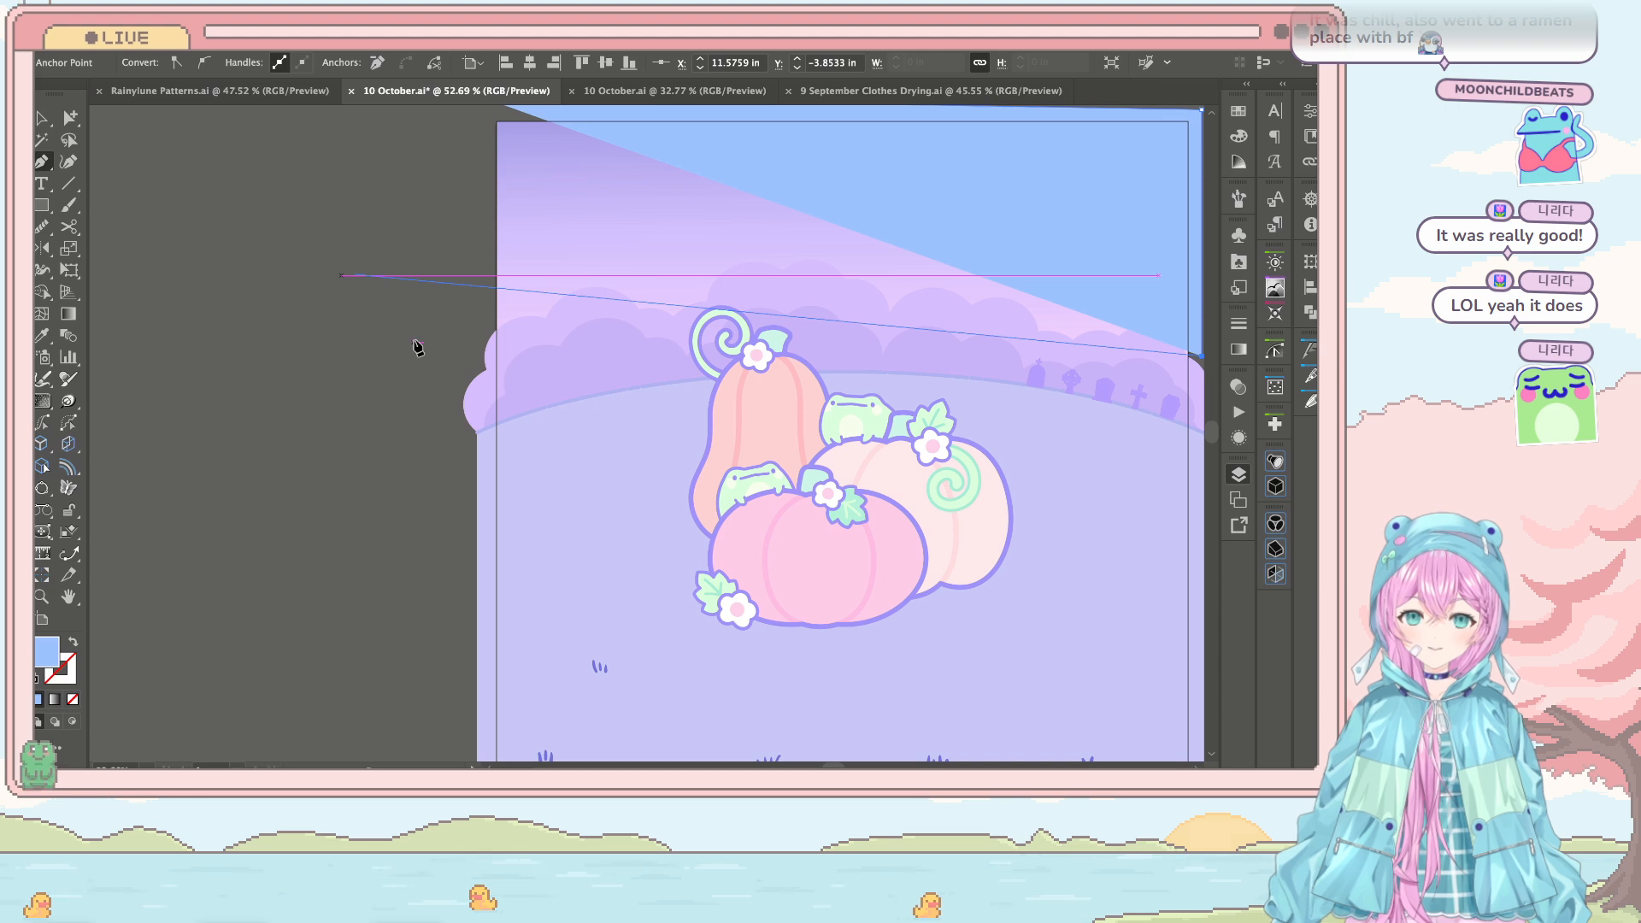
click(454, 343)
scroll(451, 235, up, 2)
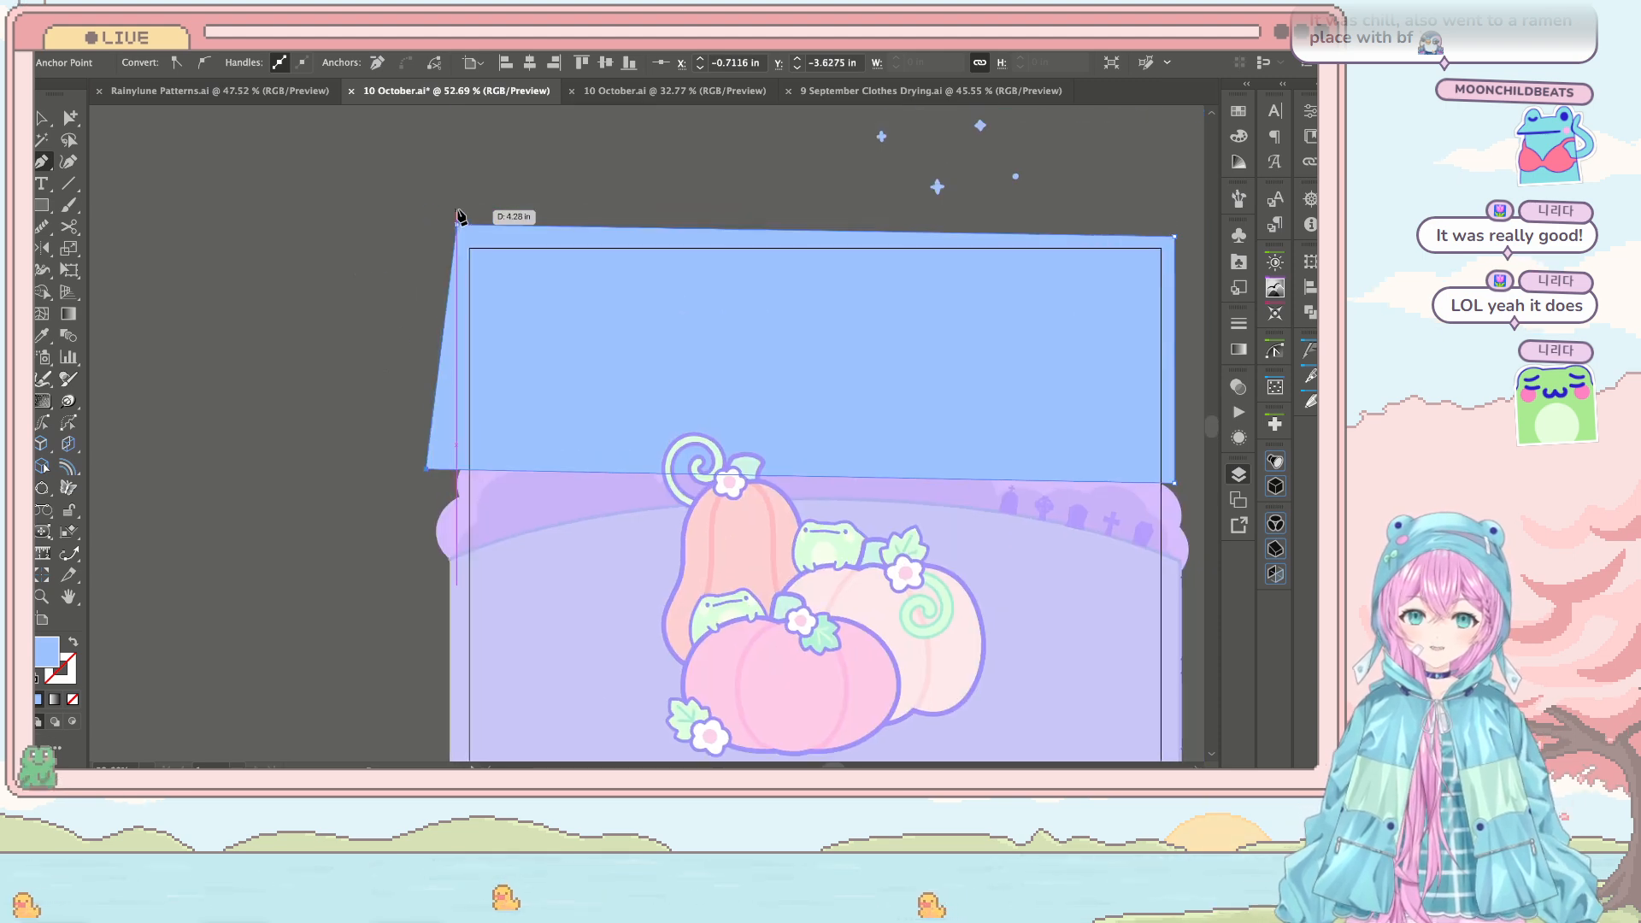
Step: Align the blue shape's upper corners with the artboard's top corners and pull its lower-left corner in toward the artboard's left edge
key(a)
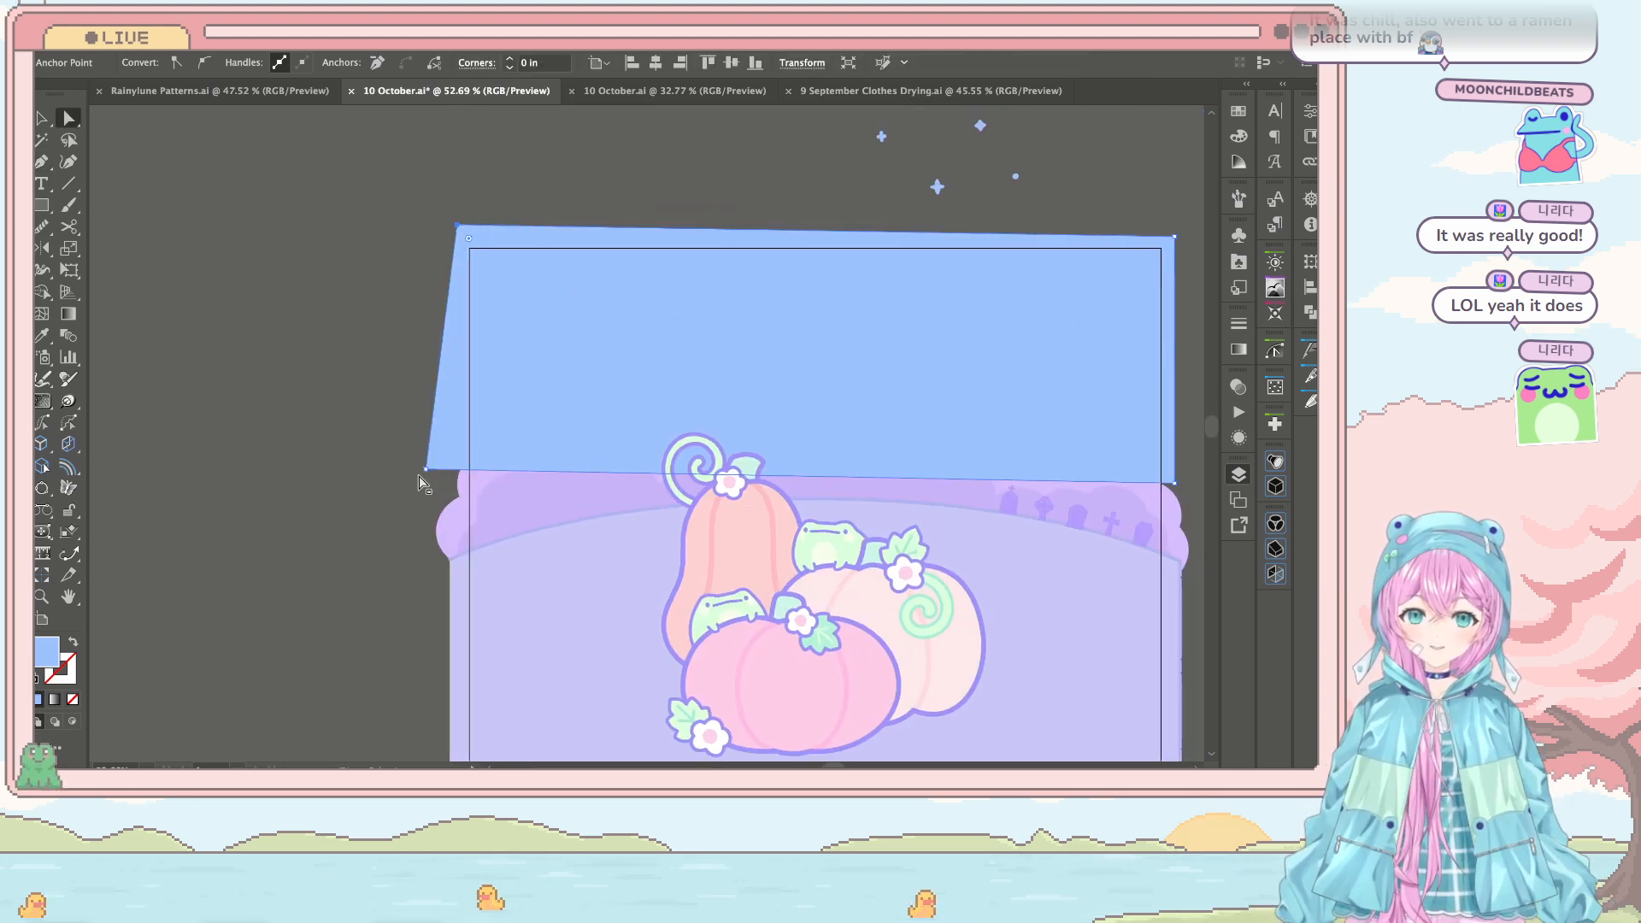
drag(430, 474, 458, 477)
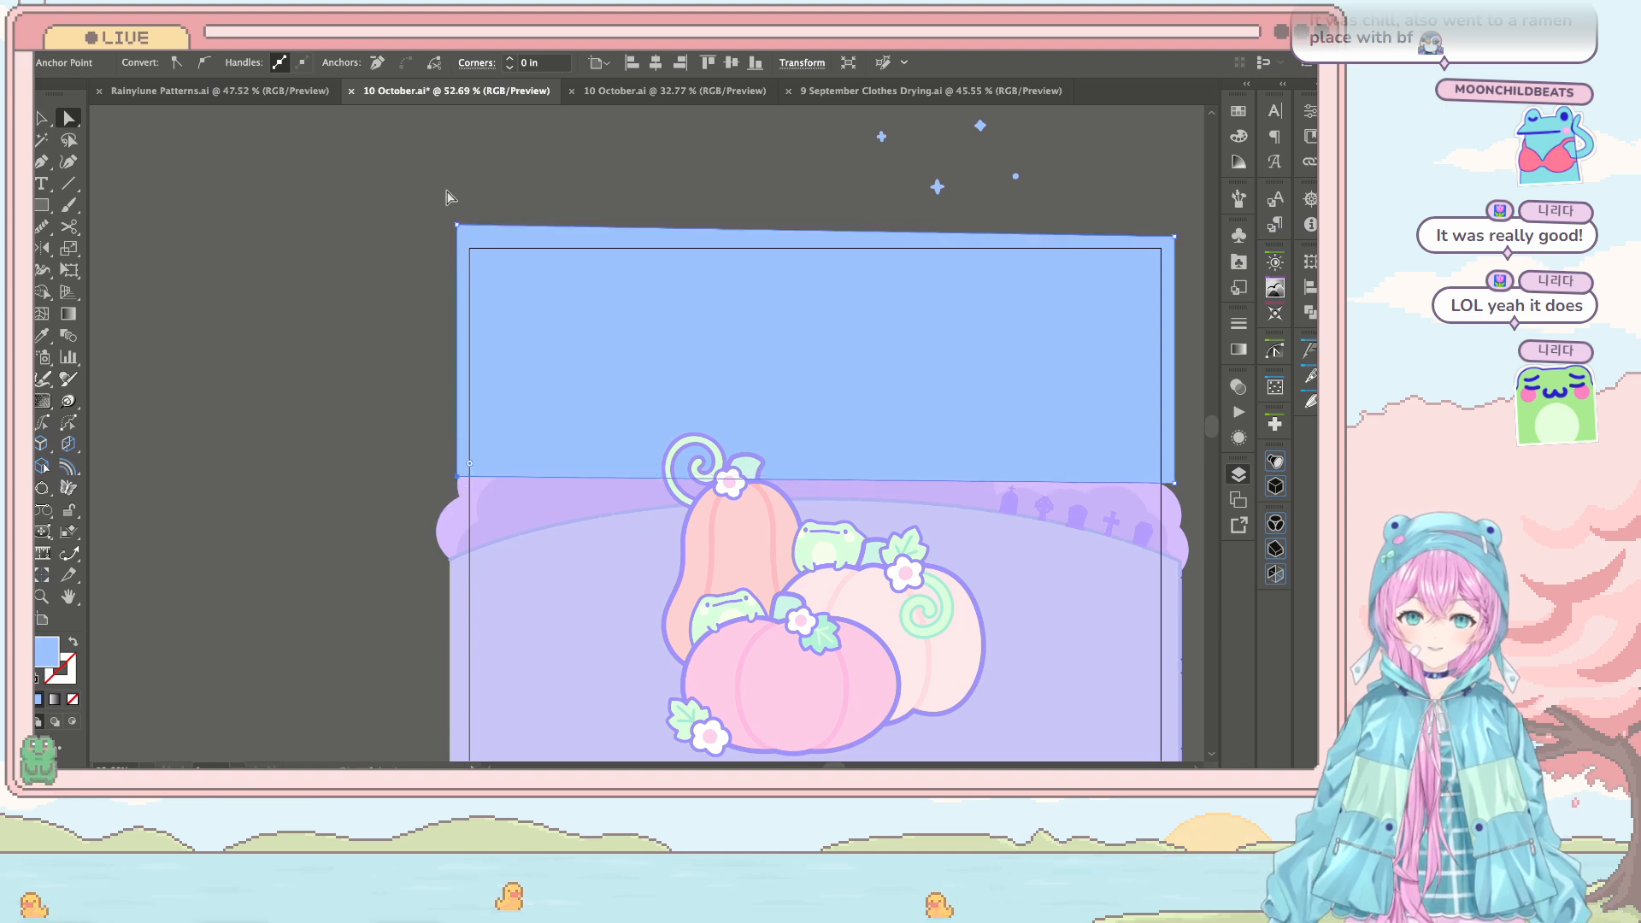
drag(459, 224, 470, 249)
scroll(468, 248, right, 4)
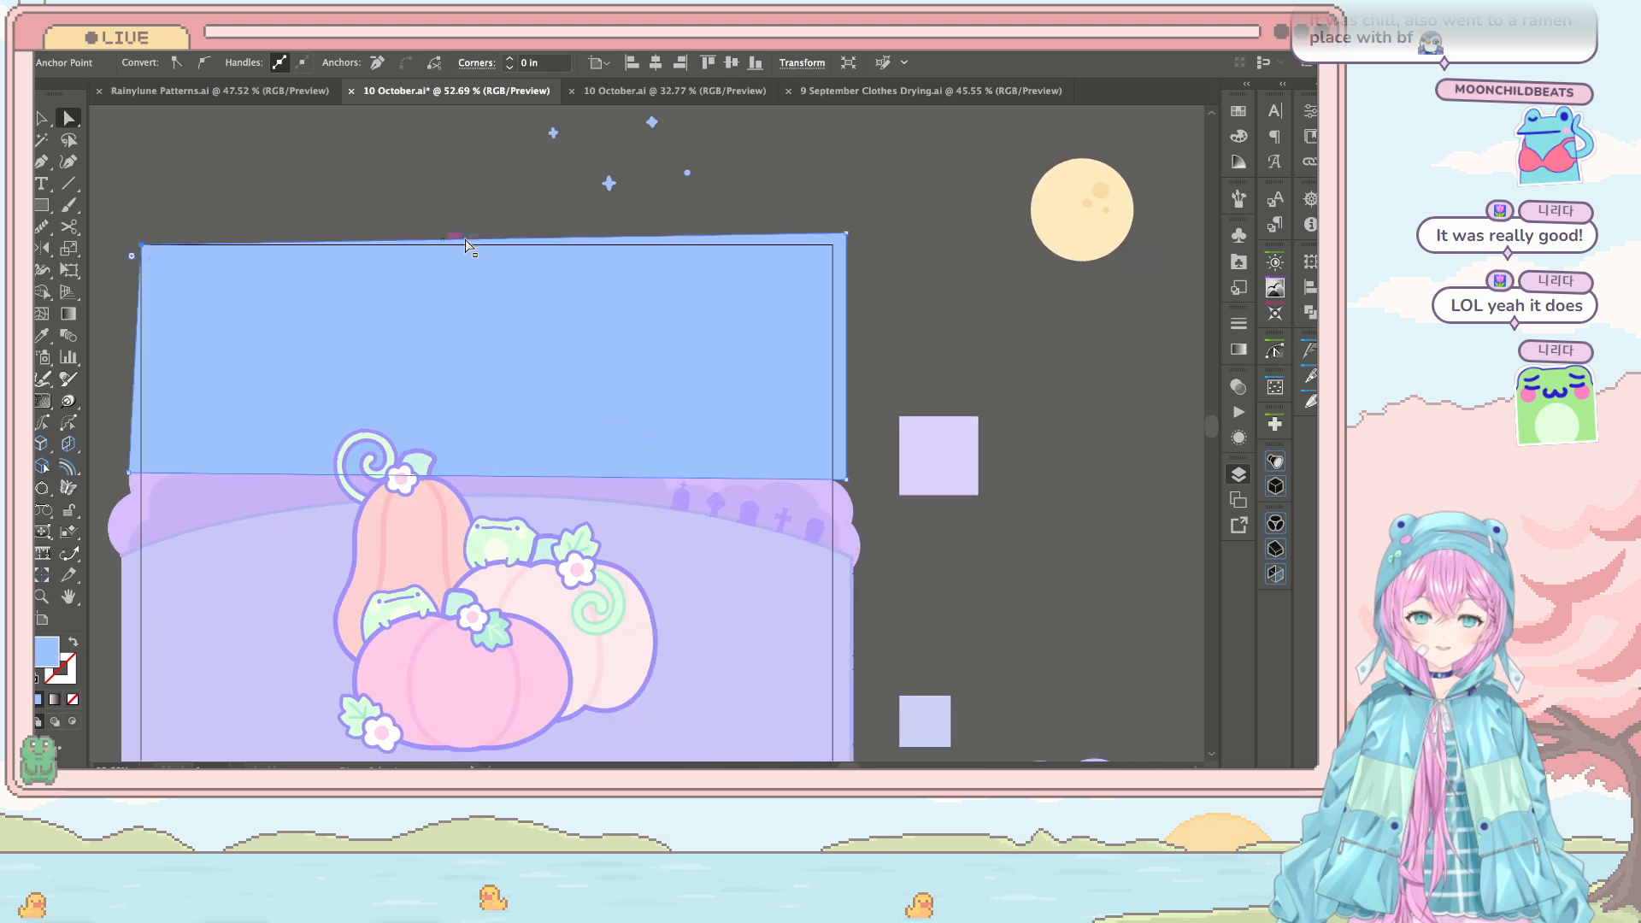
drag(847, 234, 836, 246)
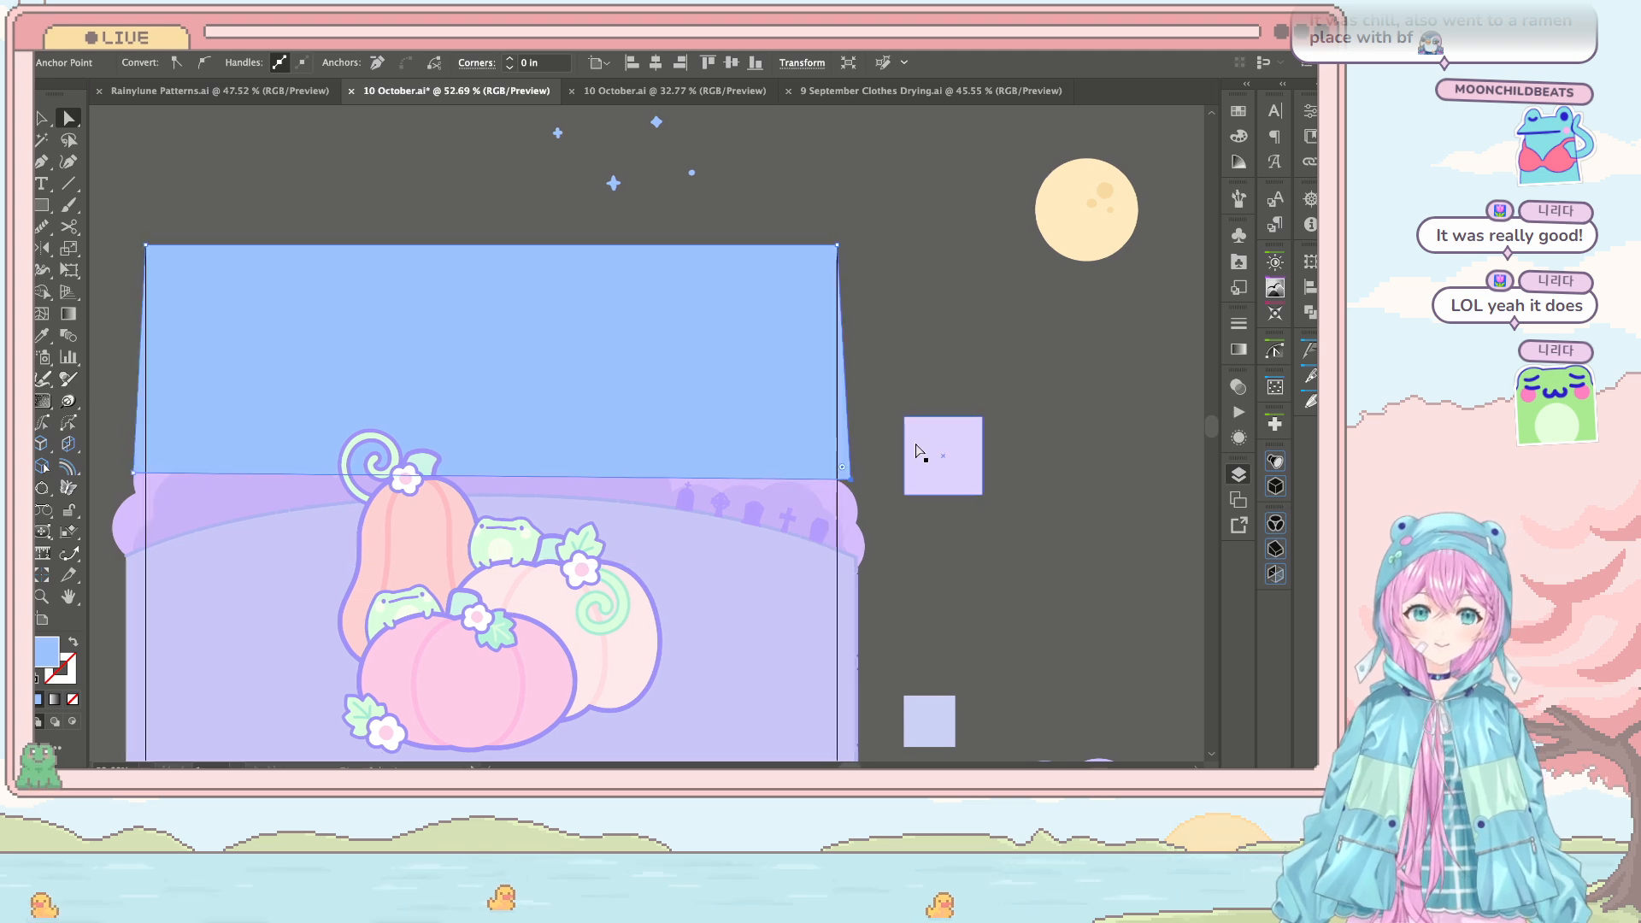
scroll(923, 443, left, 4)
scroll(924, 443, down, 1)
scroll(507, 476, right, 3)
scroll(507, 476, up, 1)
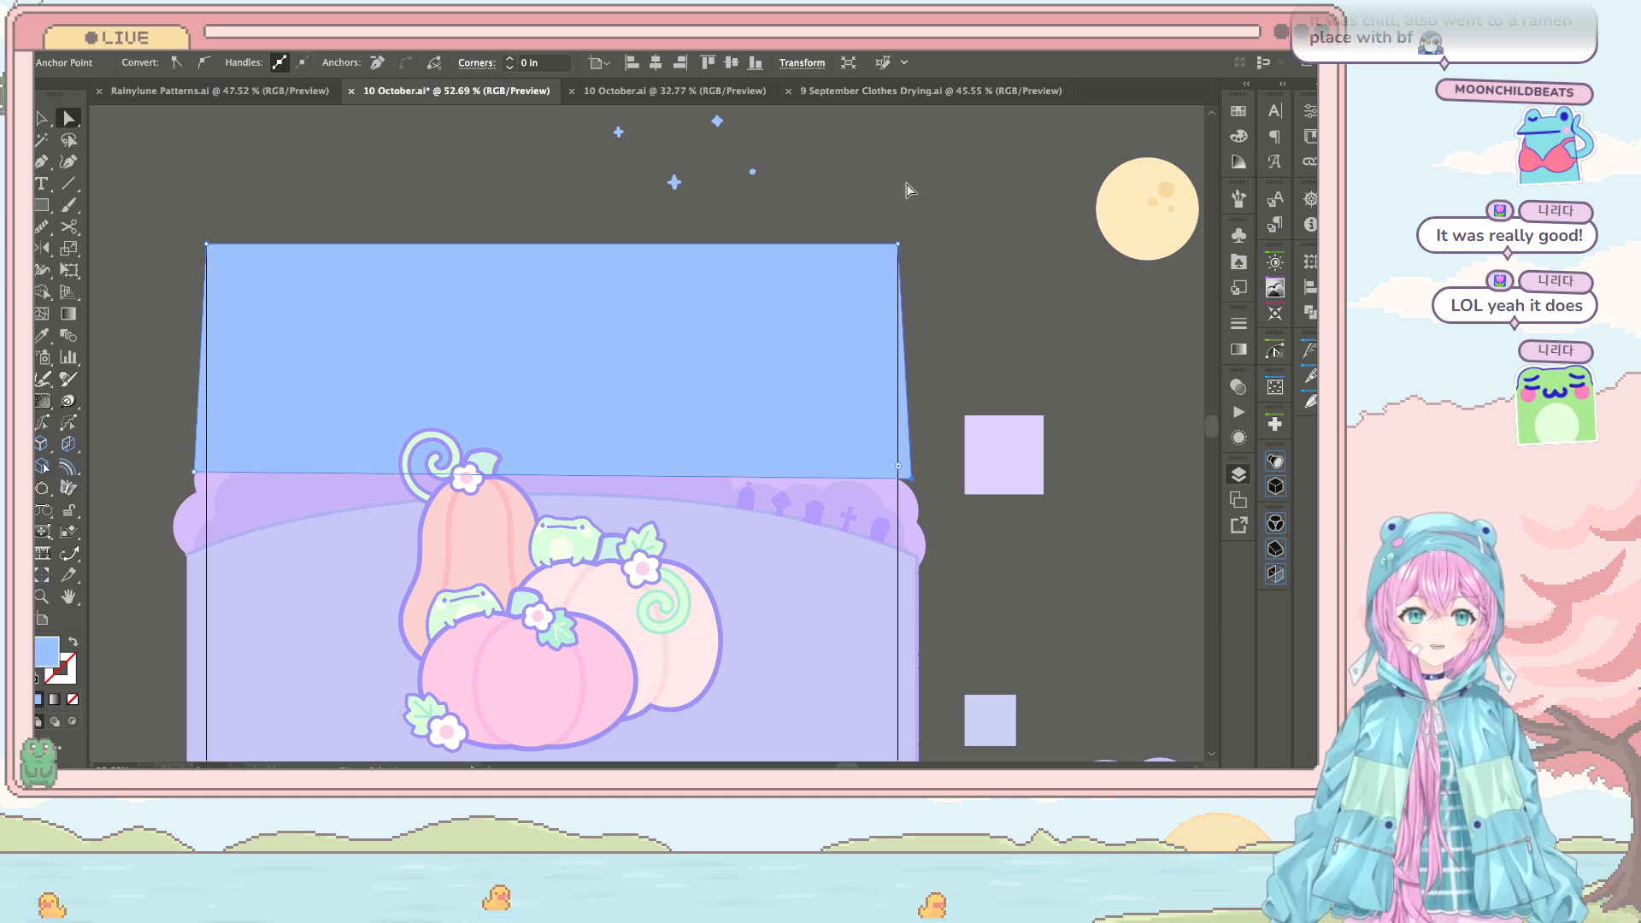
Step: Set the sky-covering shape's fill to None and deselect it
key(v)
key(slash)
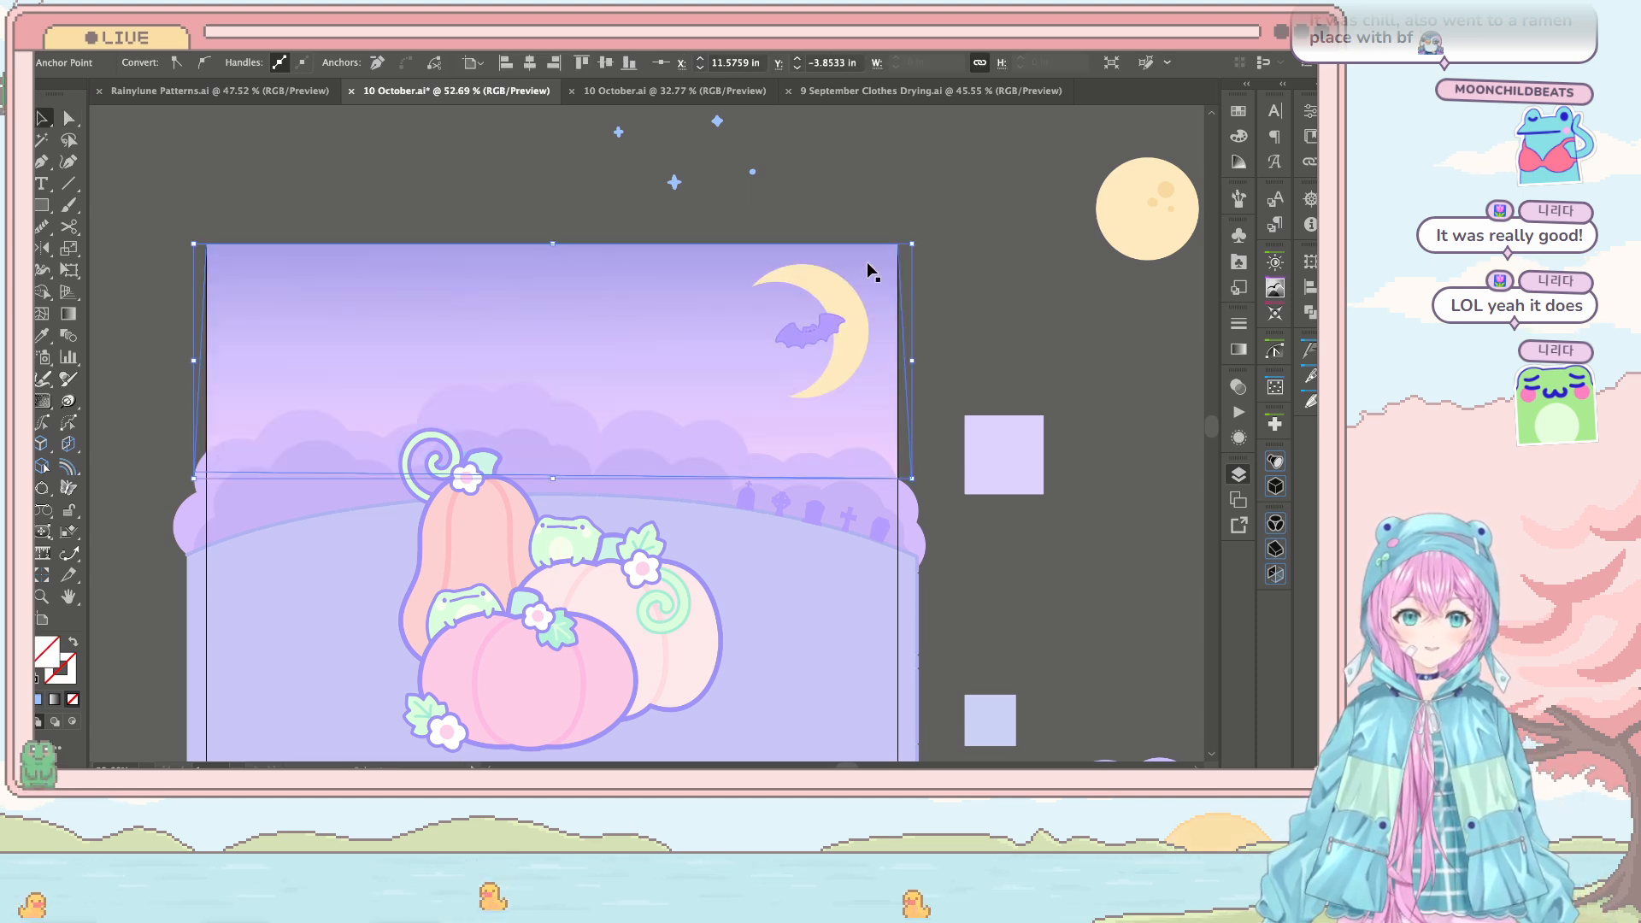
click(943, 200)
scroll(587, 202, up, 2)
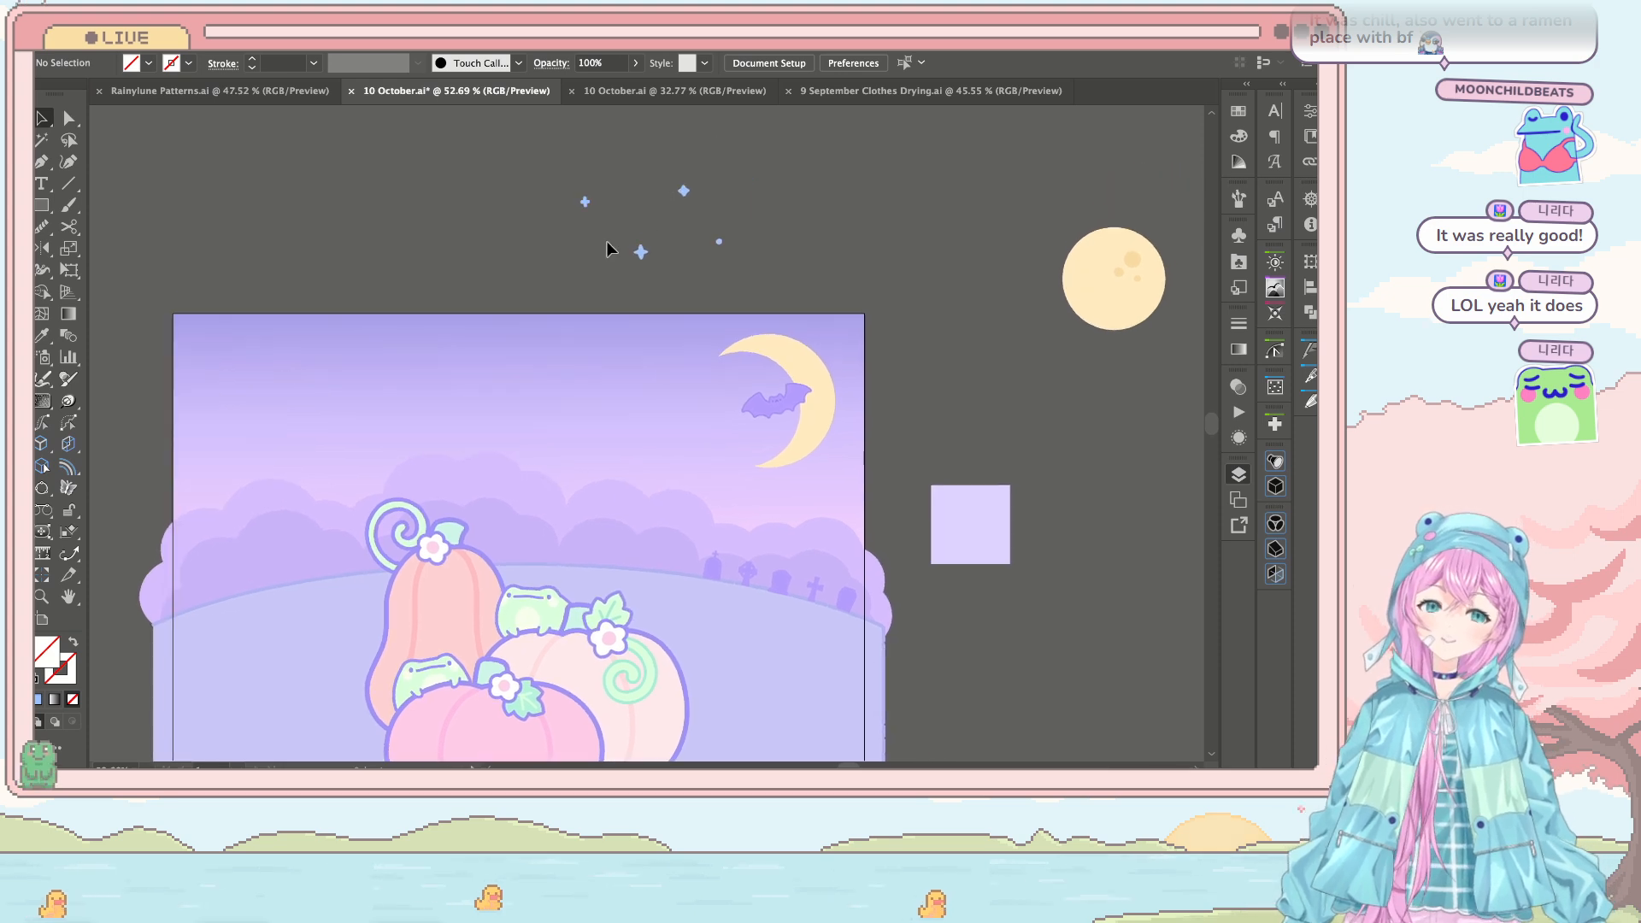
drag(582, 165, 833, 250)
shift+click(922, 359)
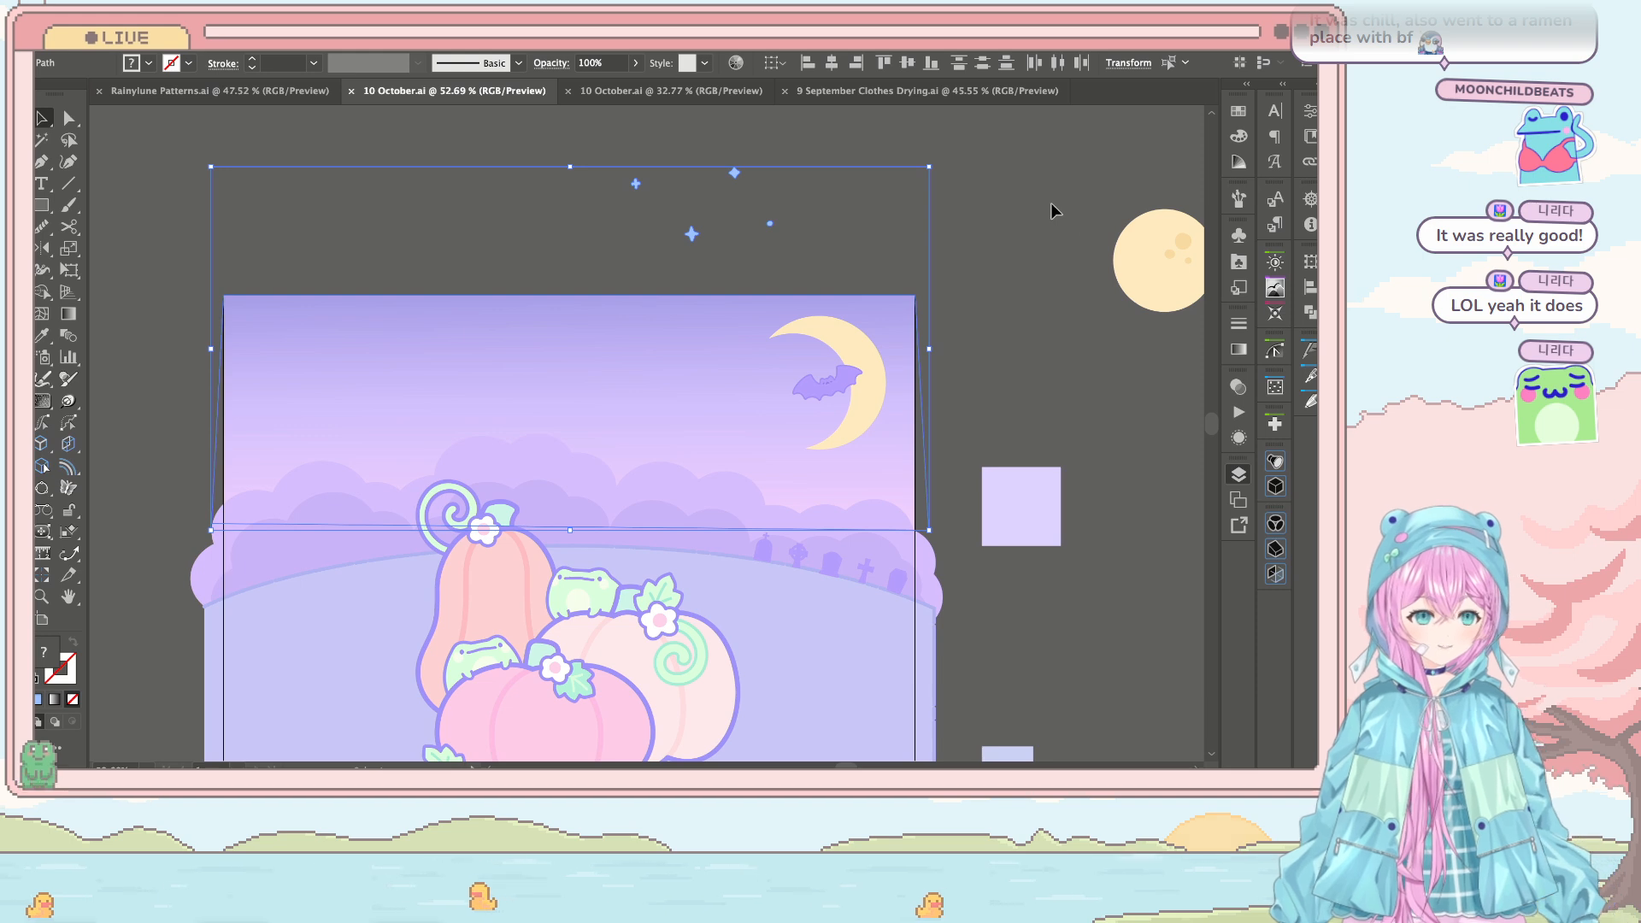
click(1033, 171)
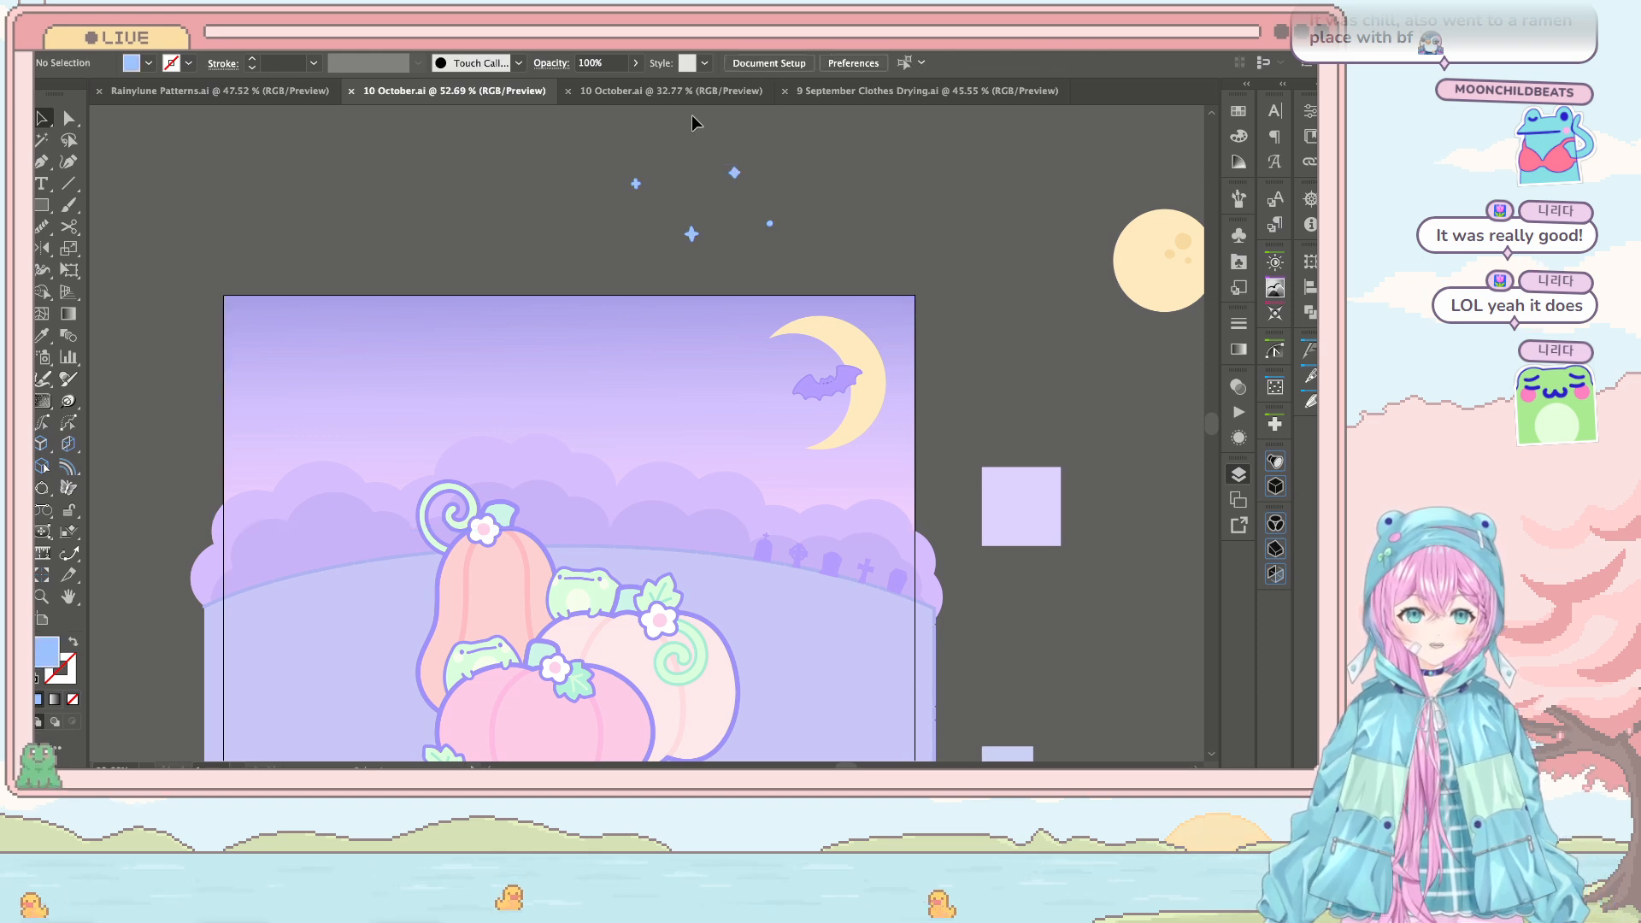
Step: Recolor the four small blue stars above the artboard to white and deselect them
click(731, 168)
key(i)
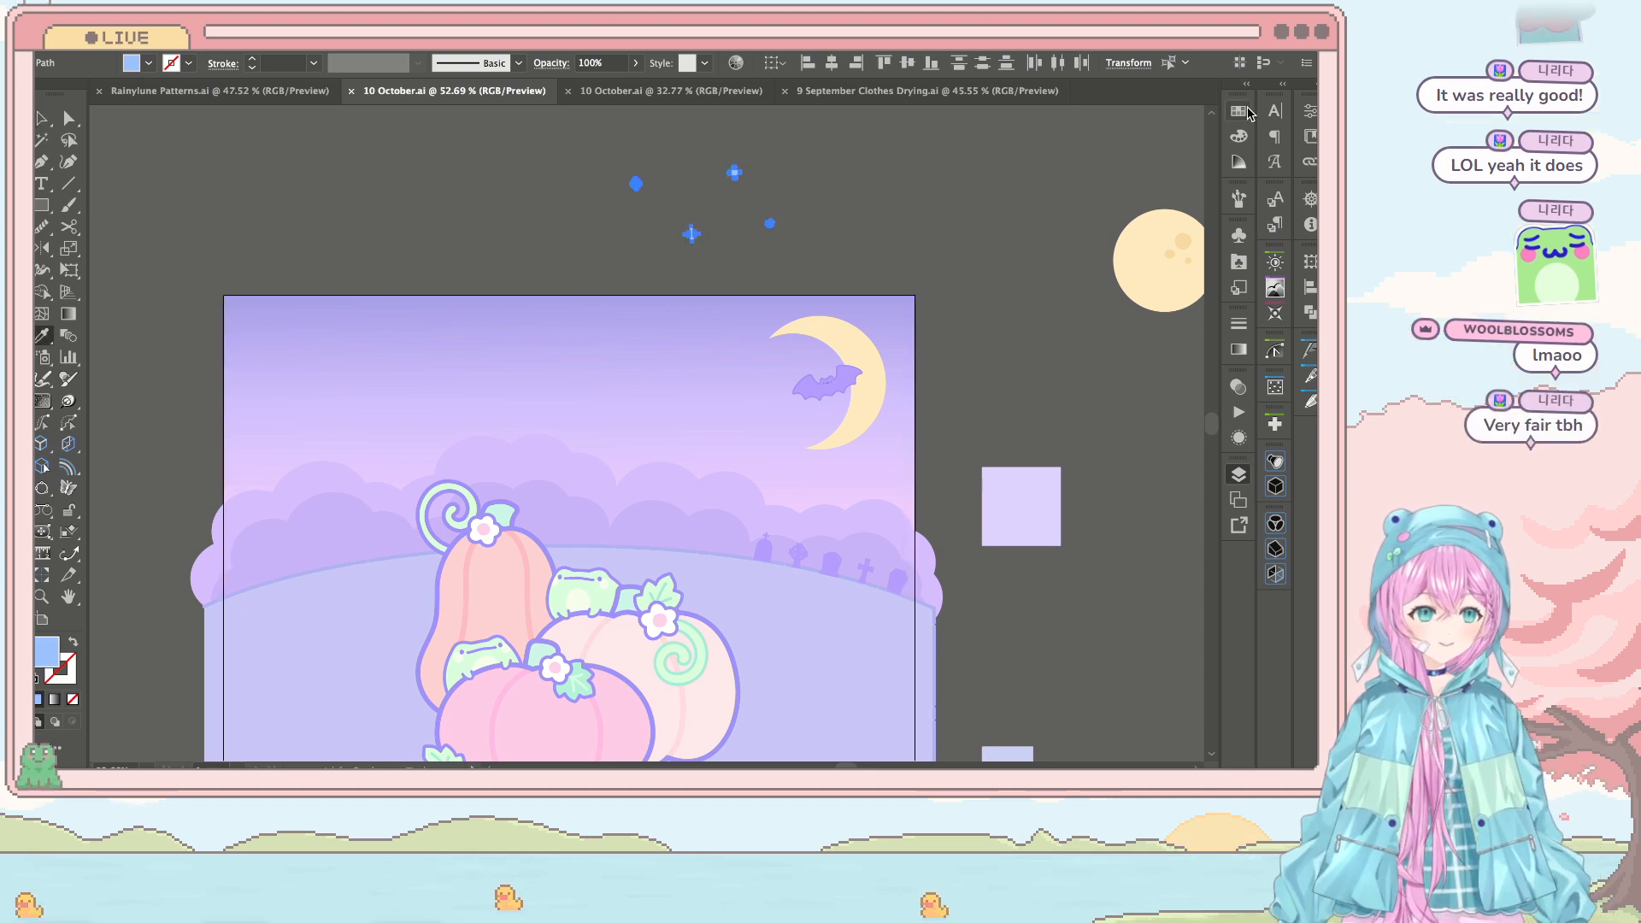
click(1032, 165)
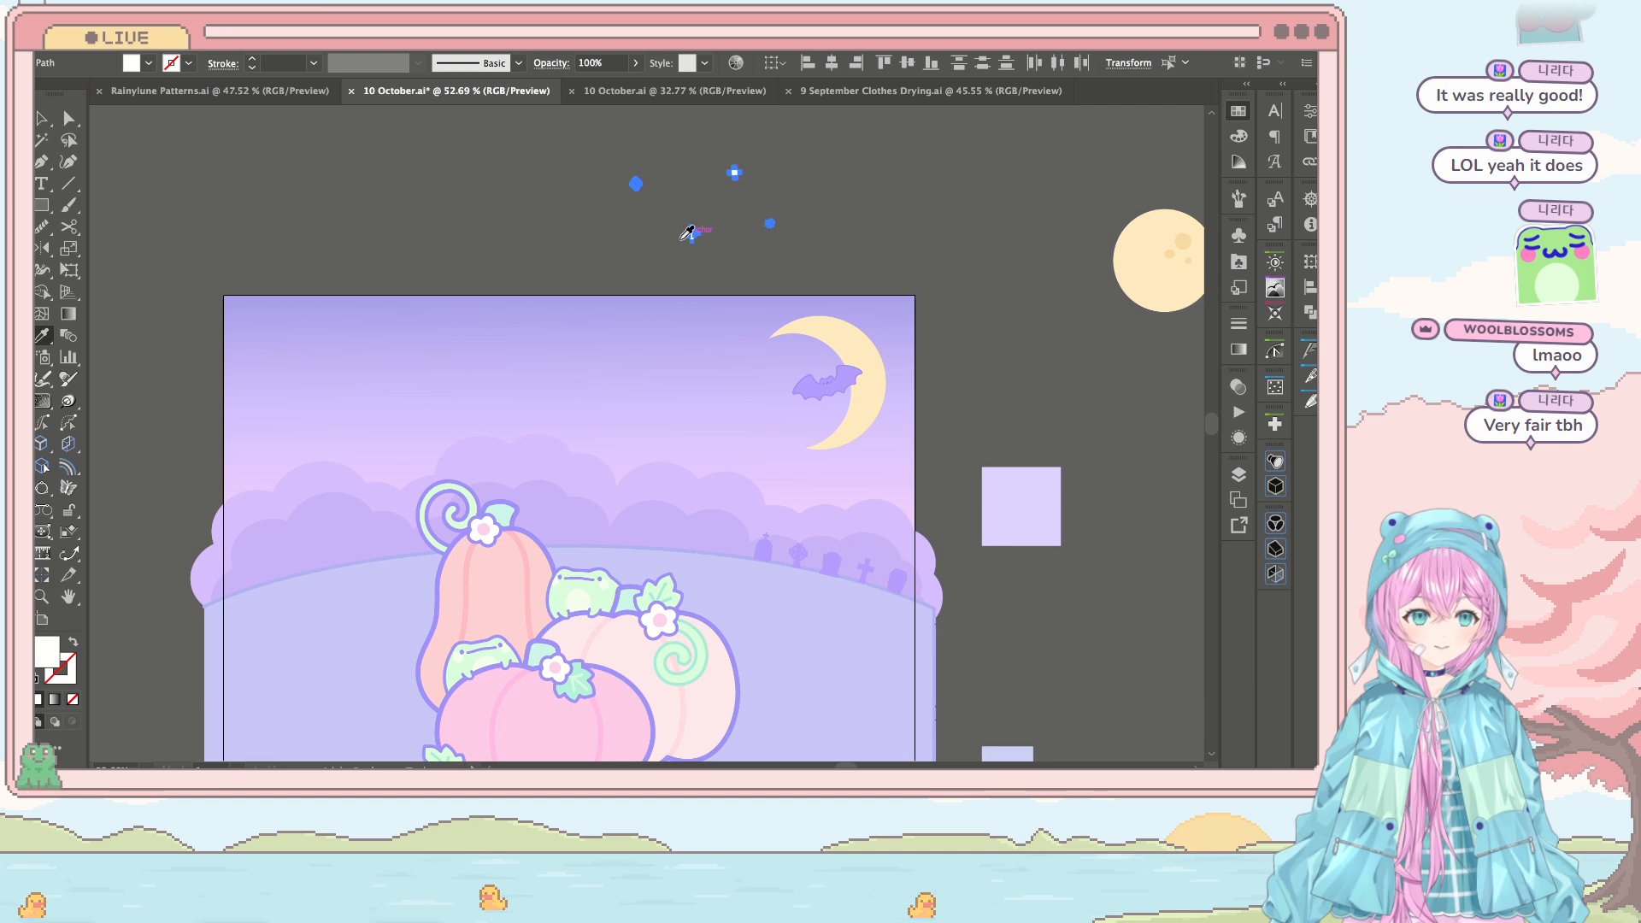
key(v)
click(910, 159)
scroll(925, 150, down, 1)
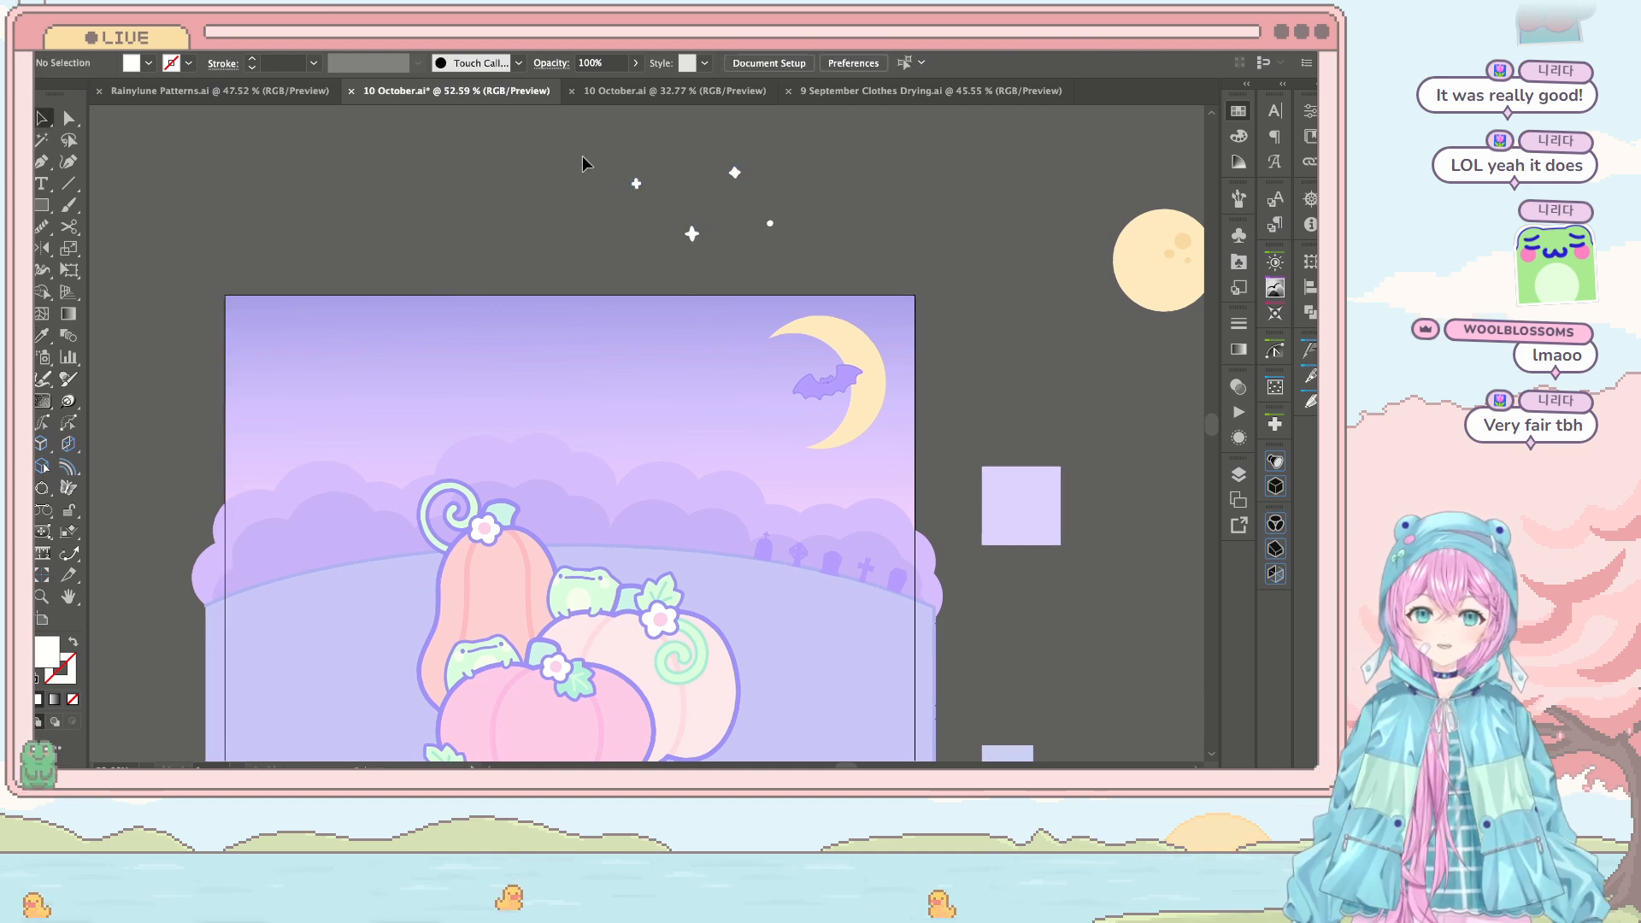
drag(836, 222, 839, 250)
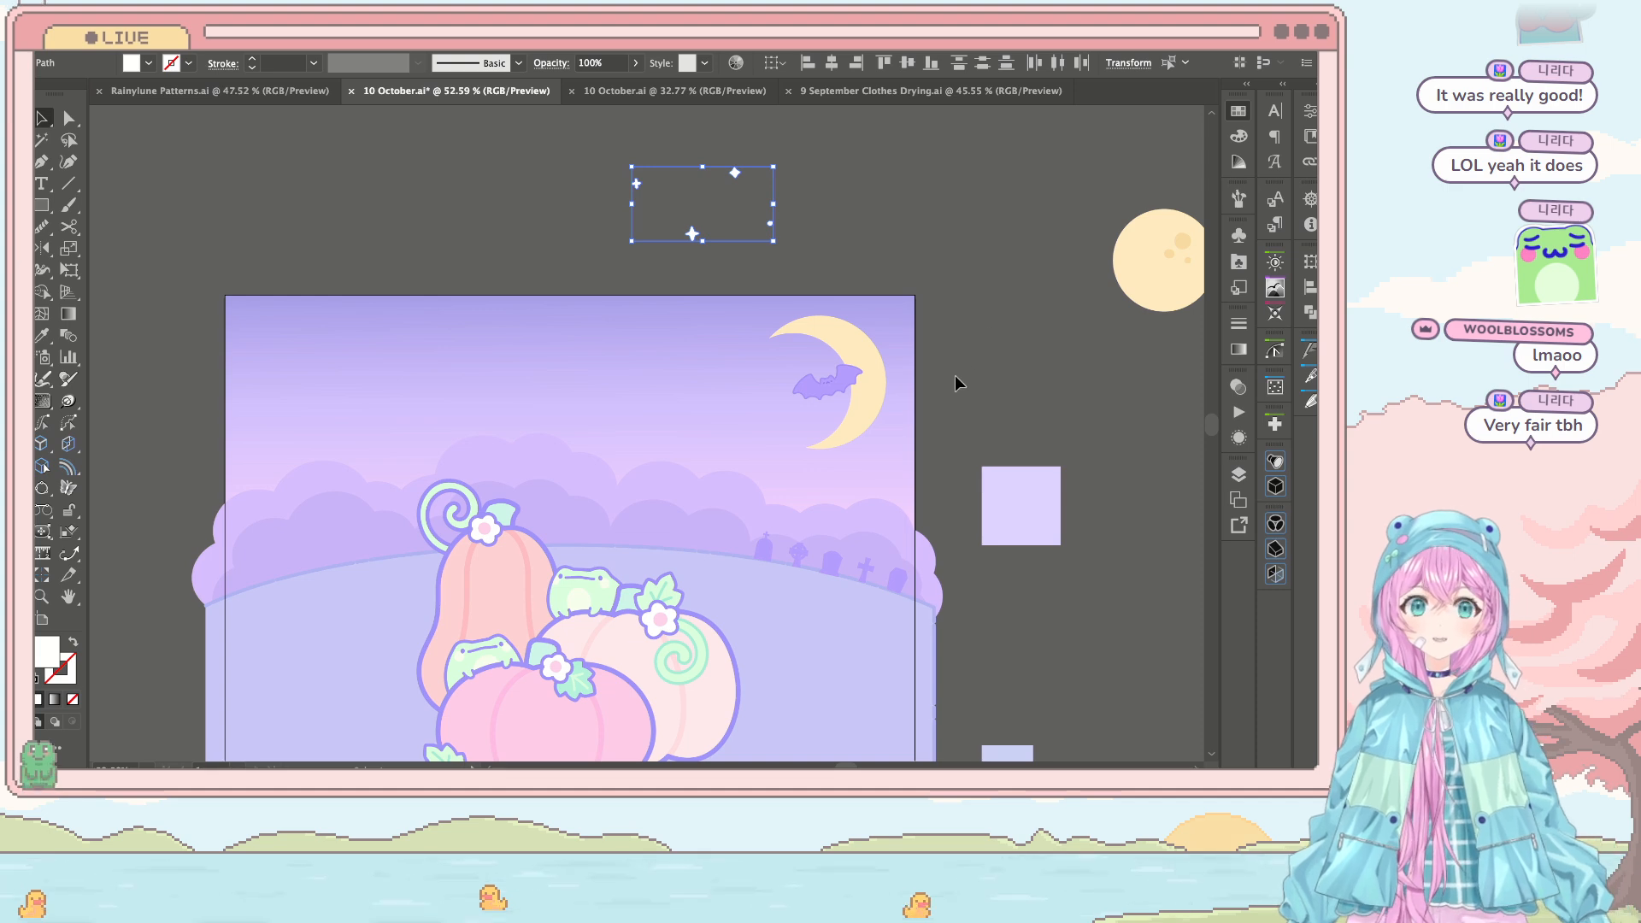
shift+click(921, 348)
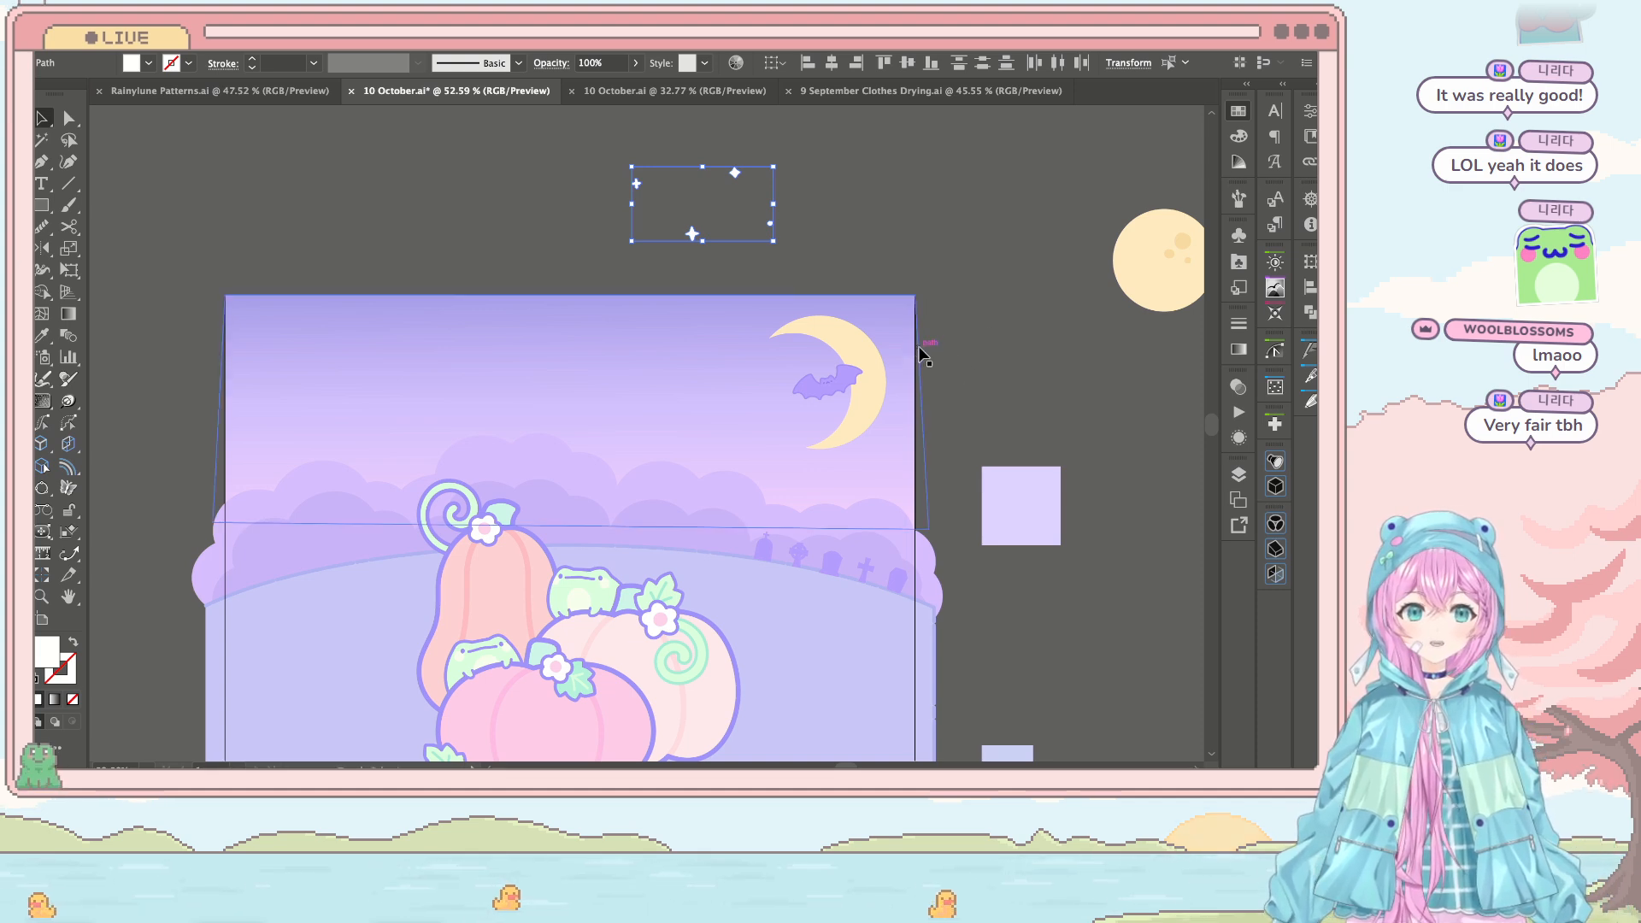
scroll(951, 340, down, 5)
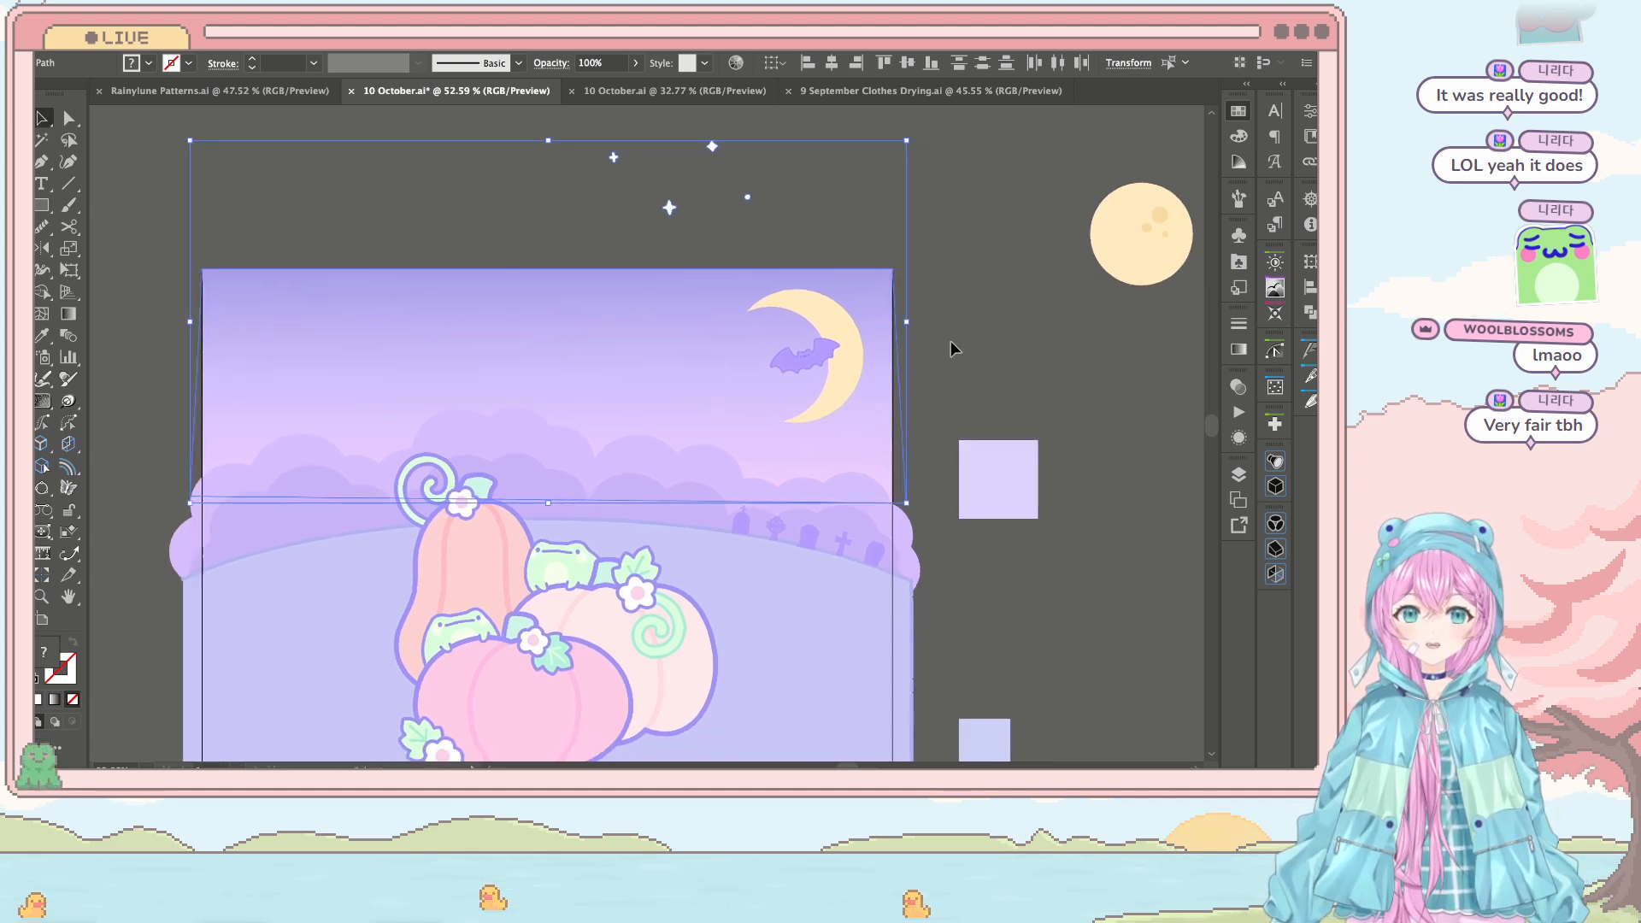
scroll(951, 341, left, 3)
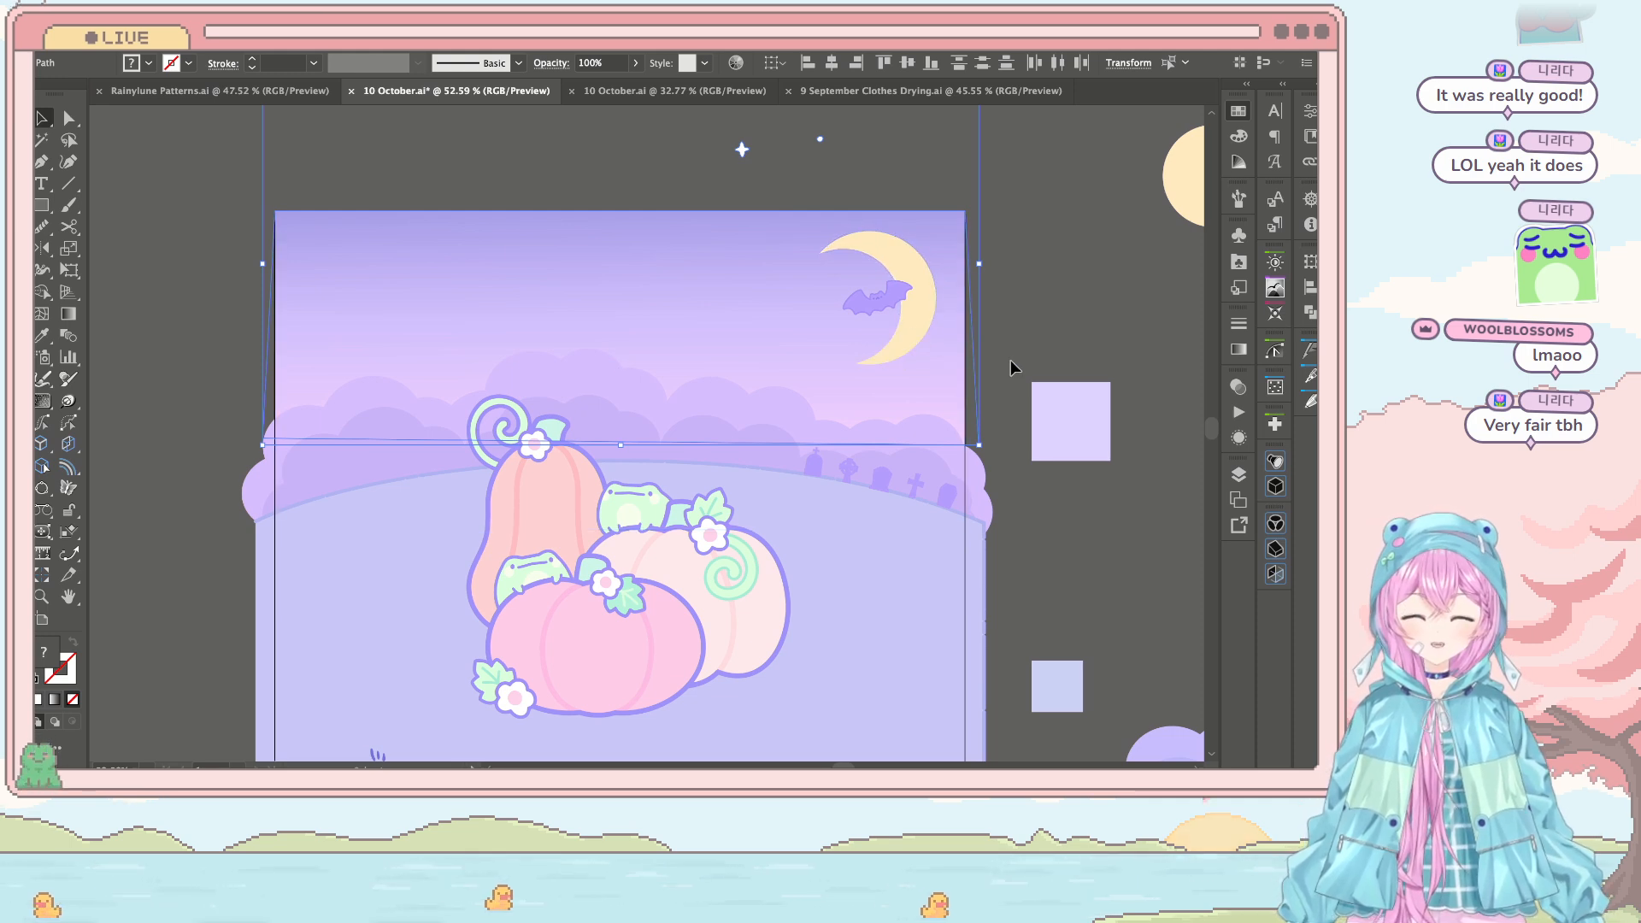
scroll(912, 336, up, 5)
scroll(935, 439, right, 6)
scroll(935, 440, left, 4)
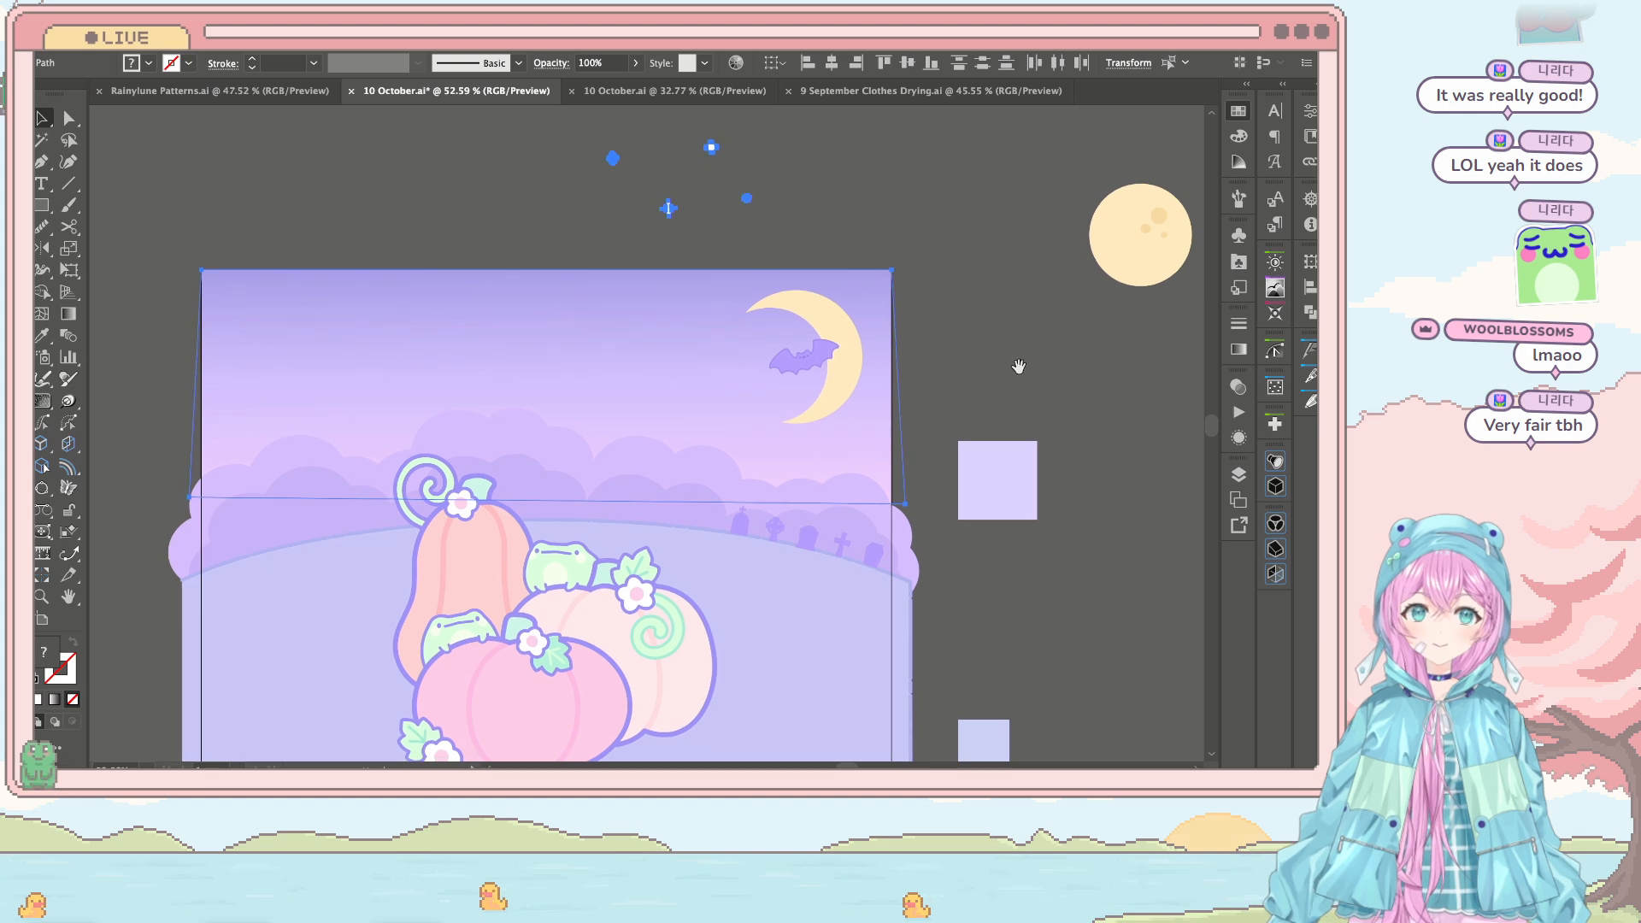
scroll(1048, 385, right, 1)
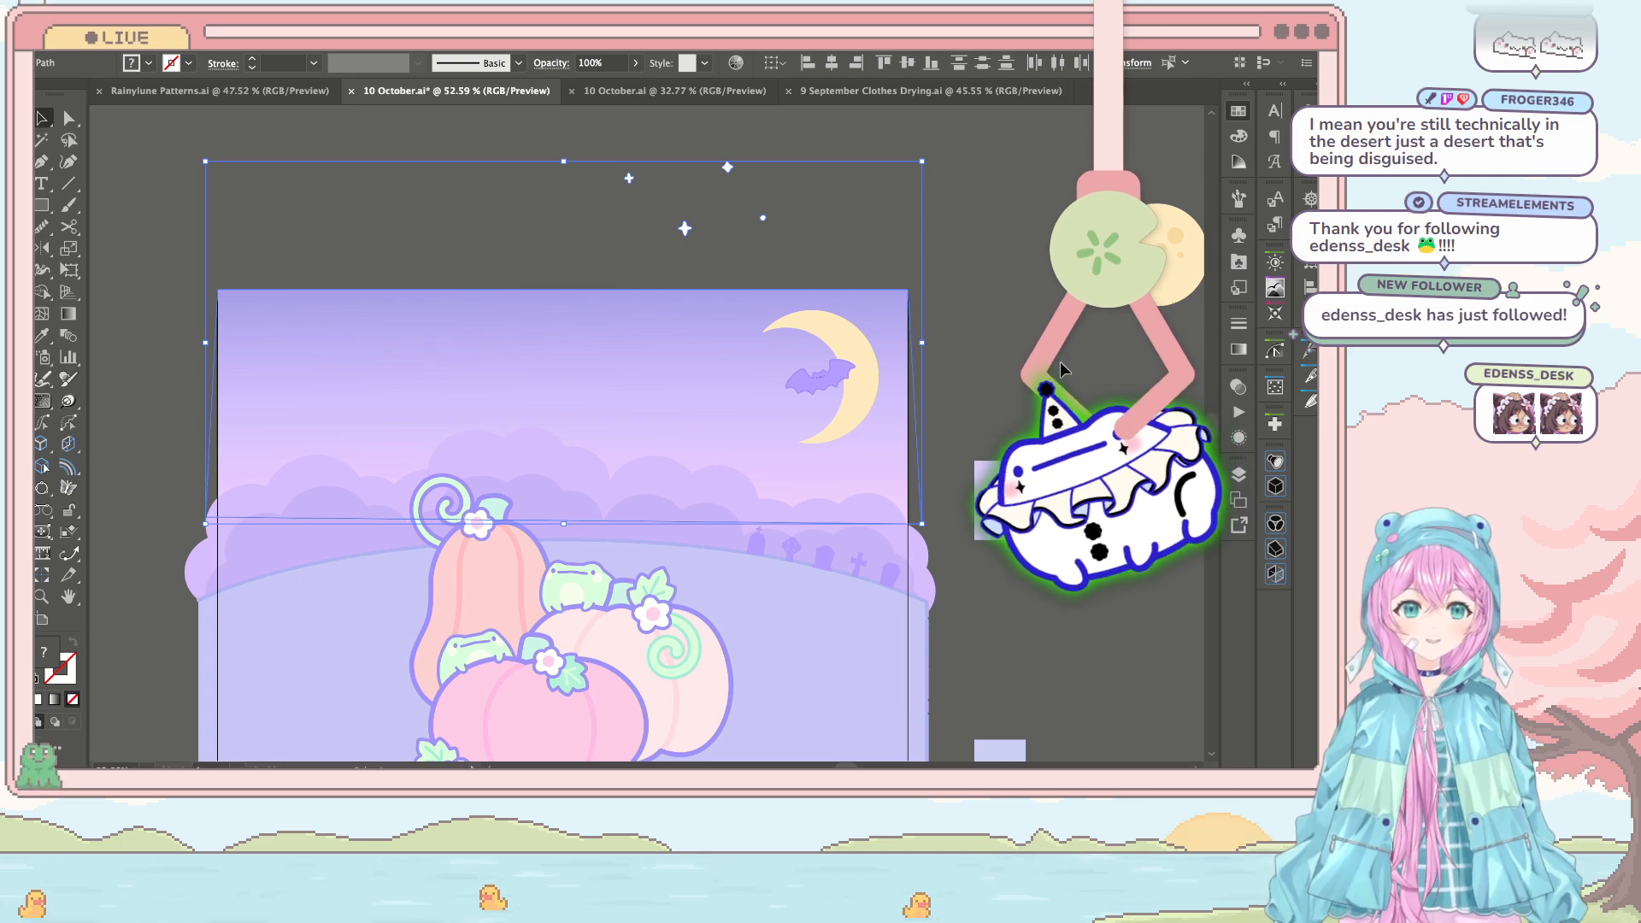
scroll(872, 381, right, 2)
scroll(872, 381, down, 1)
scroll(872, 381, left, 3)
scroll(872, 382, down, 2)
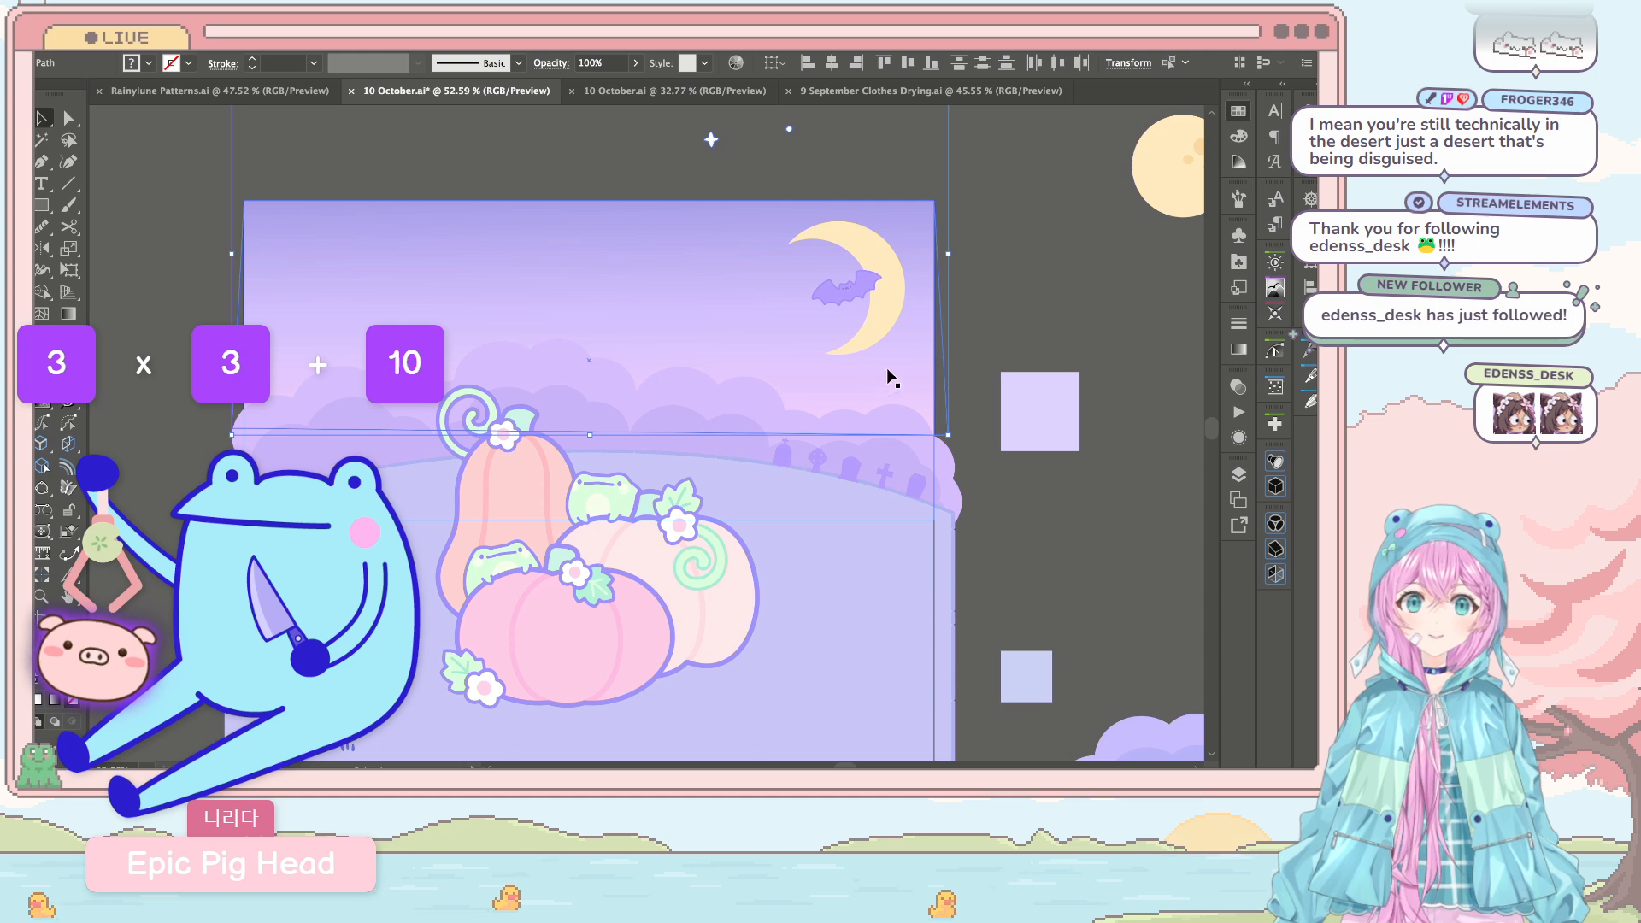
scroll(912, 325, left, 2)
scroll(911, 325, down, 3)
scroll(912, 325, up, 2)
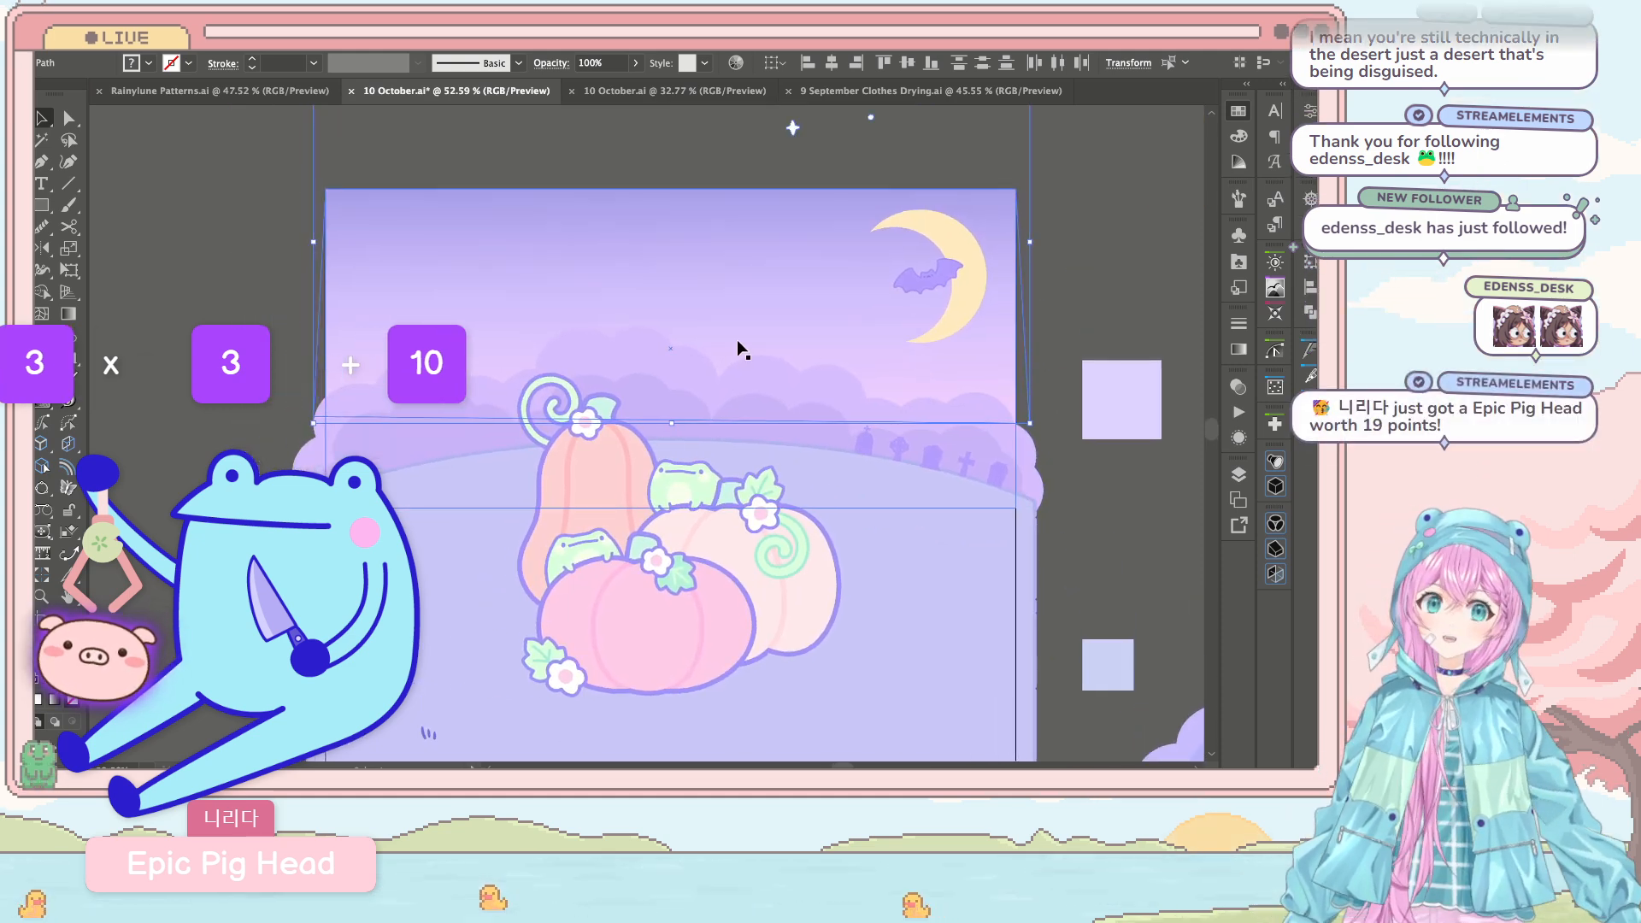
scroll(737, 340, down, 2)
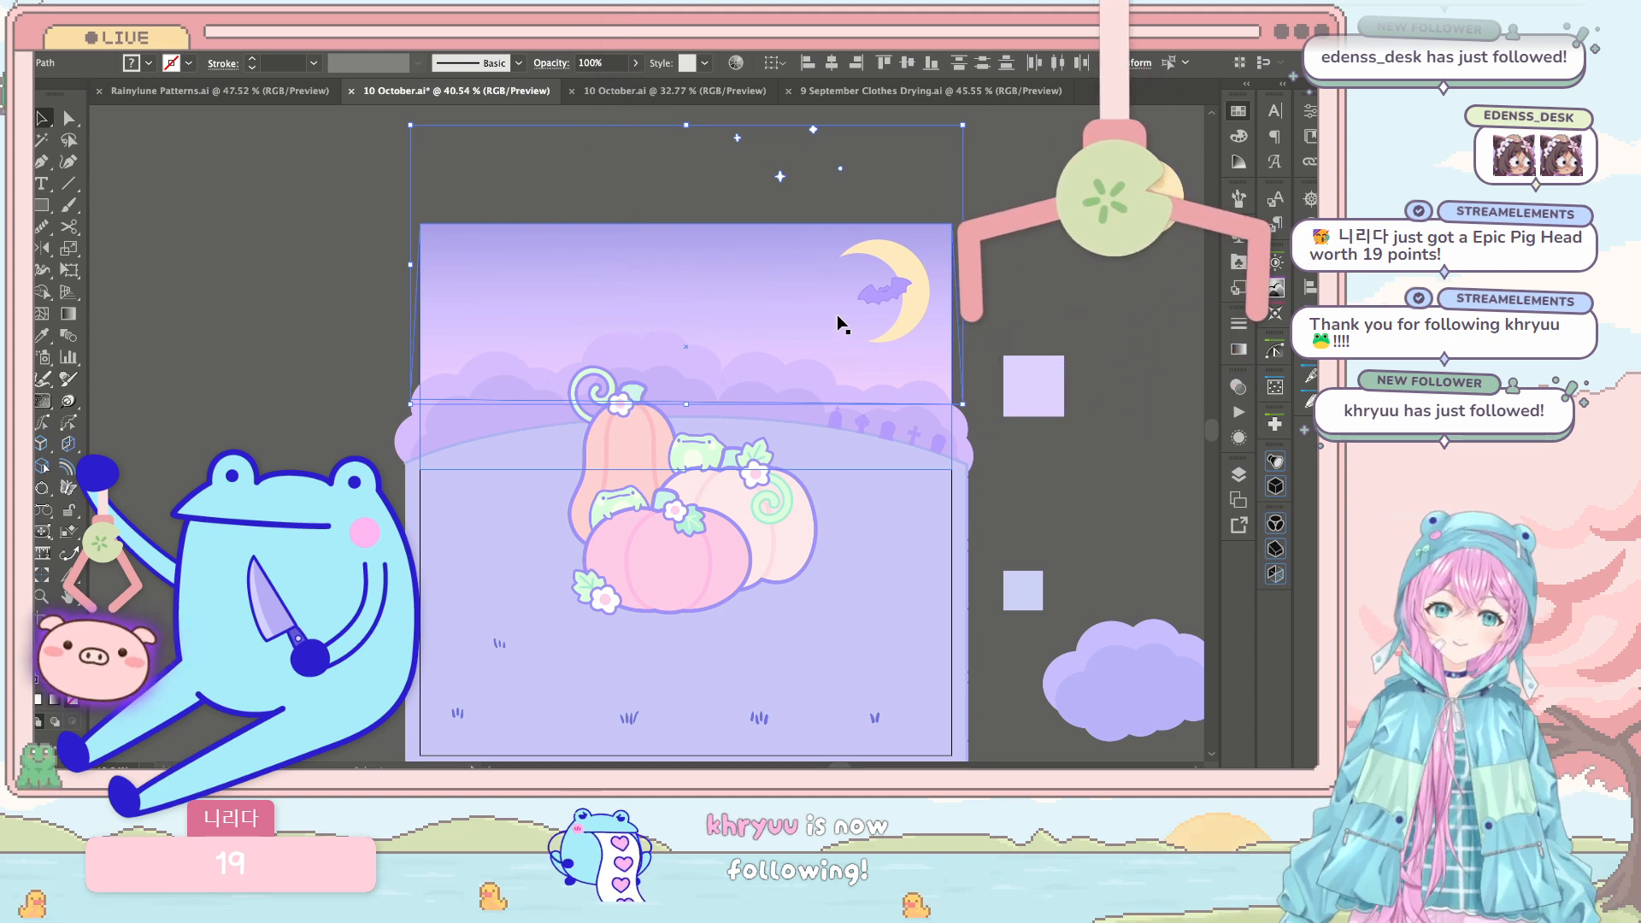
scroll(838, 315, down, 2)
scroll(838, 315, right, 2)
scroll(937, 289, up, 3)
scroll(936, 289, right, 2)
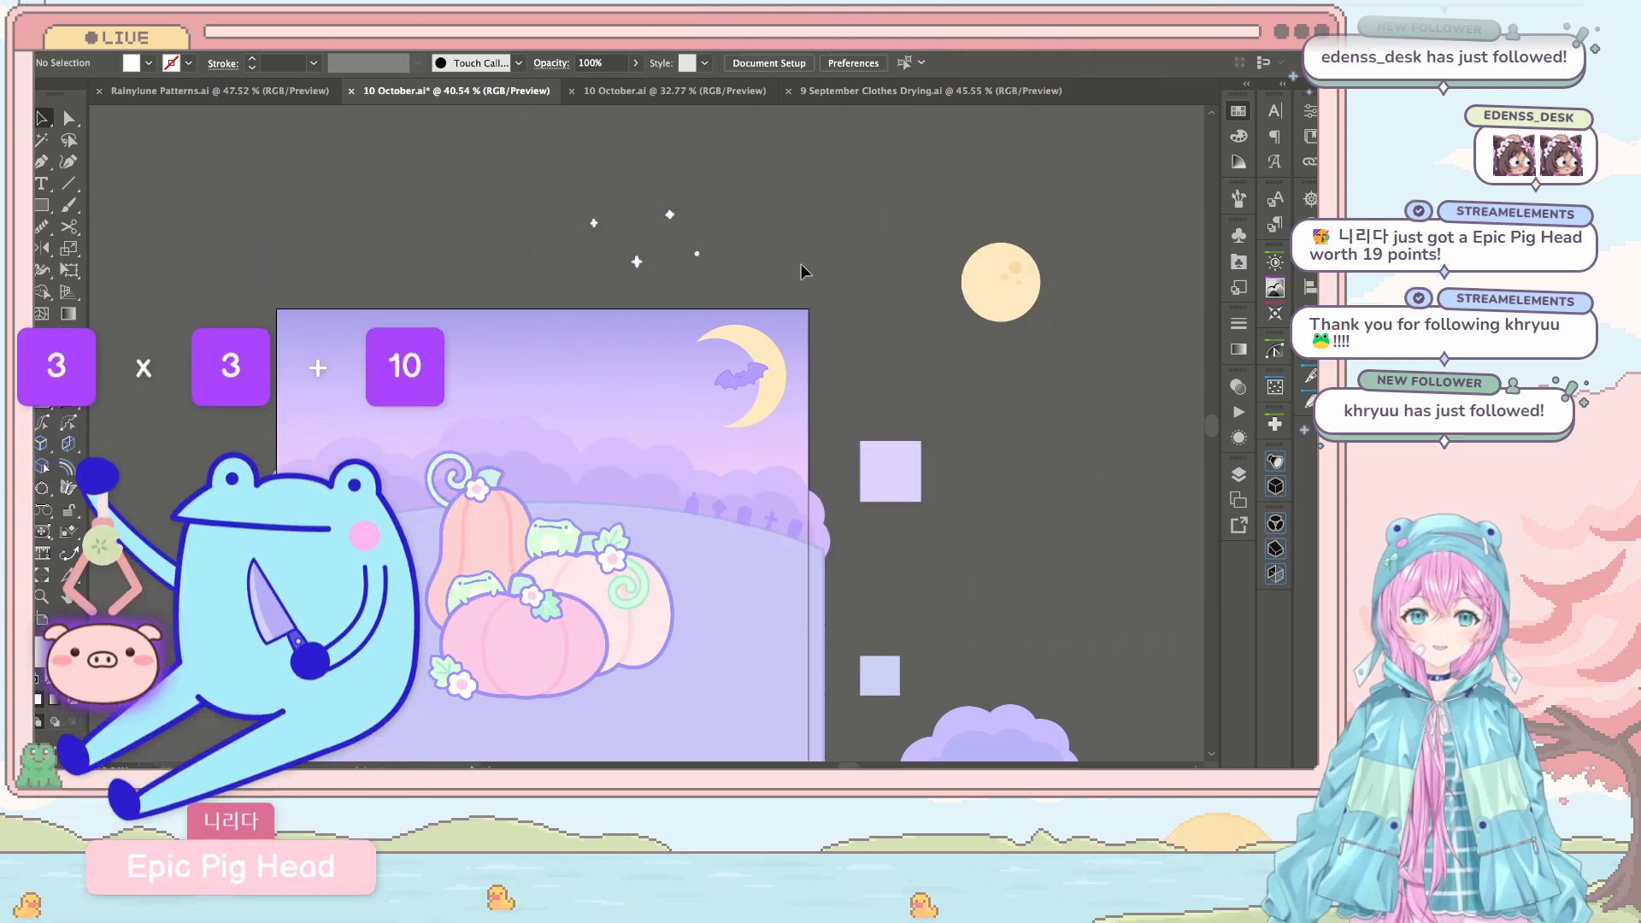
Step: Select the four white stars and move them right and slightly down, closer to the artboard's top edge above the crescent moon
click(559, 304)
scroll(559, 304, up, 2)
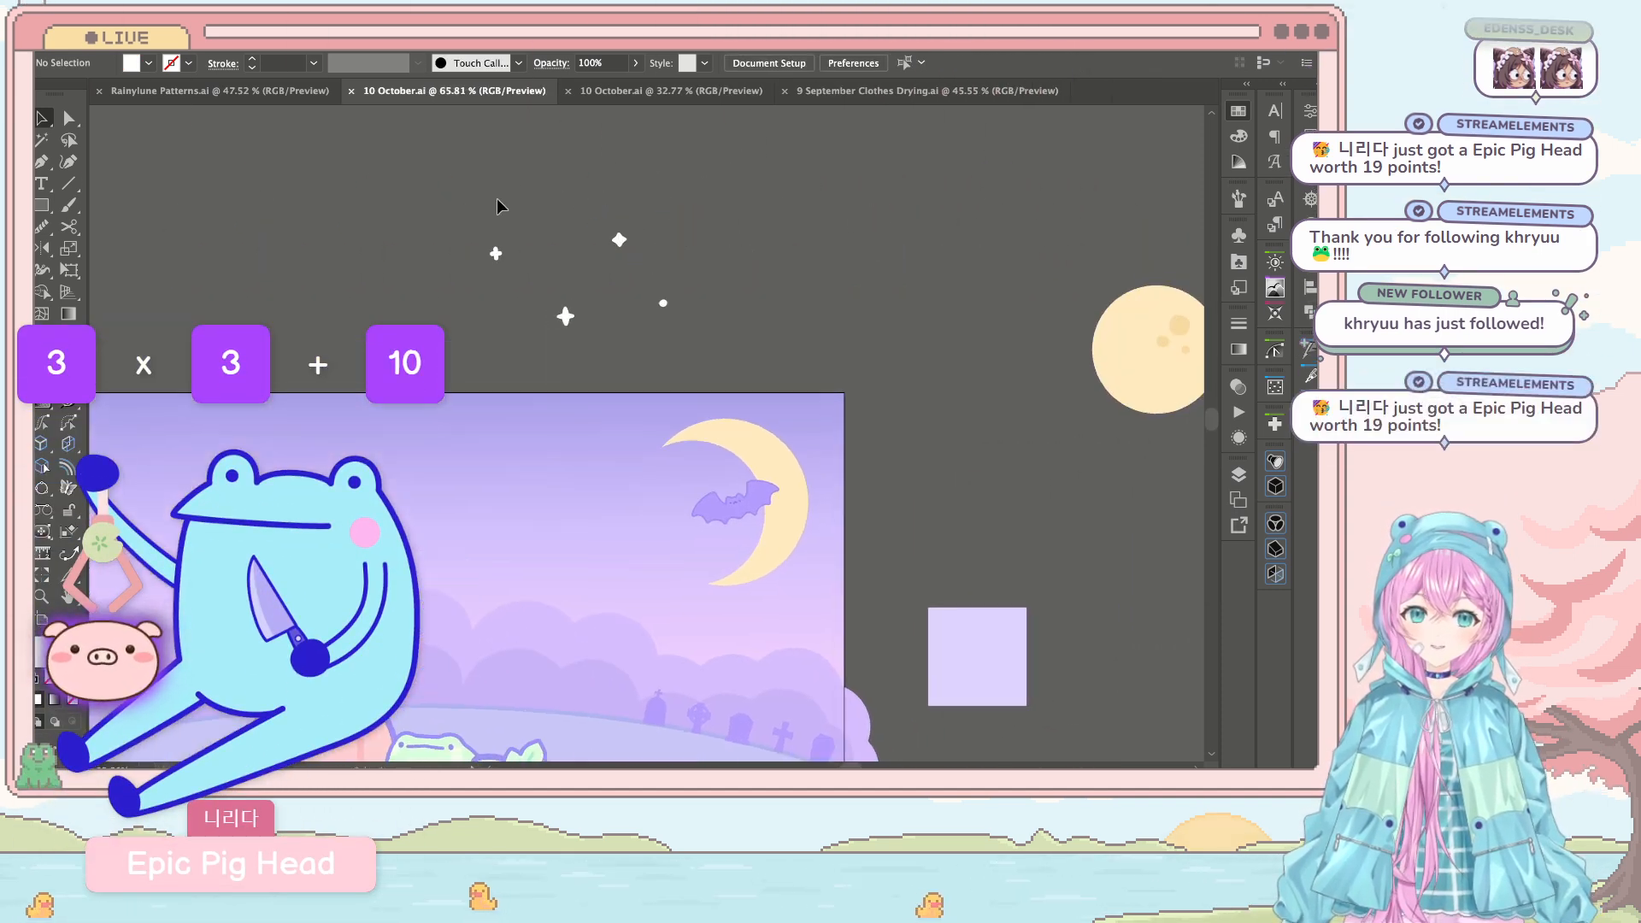
drag(503, 206, 701, 337)
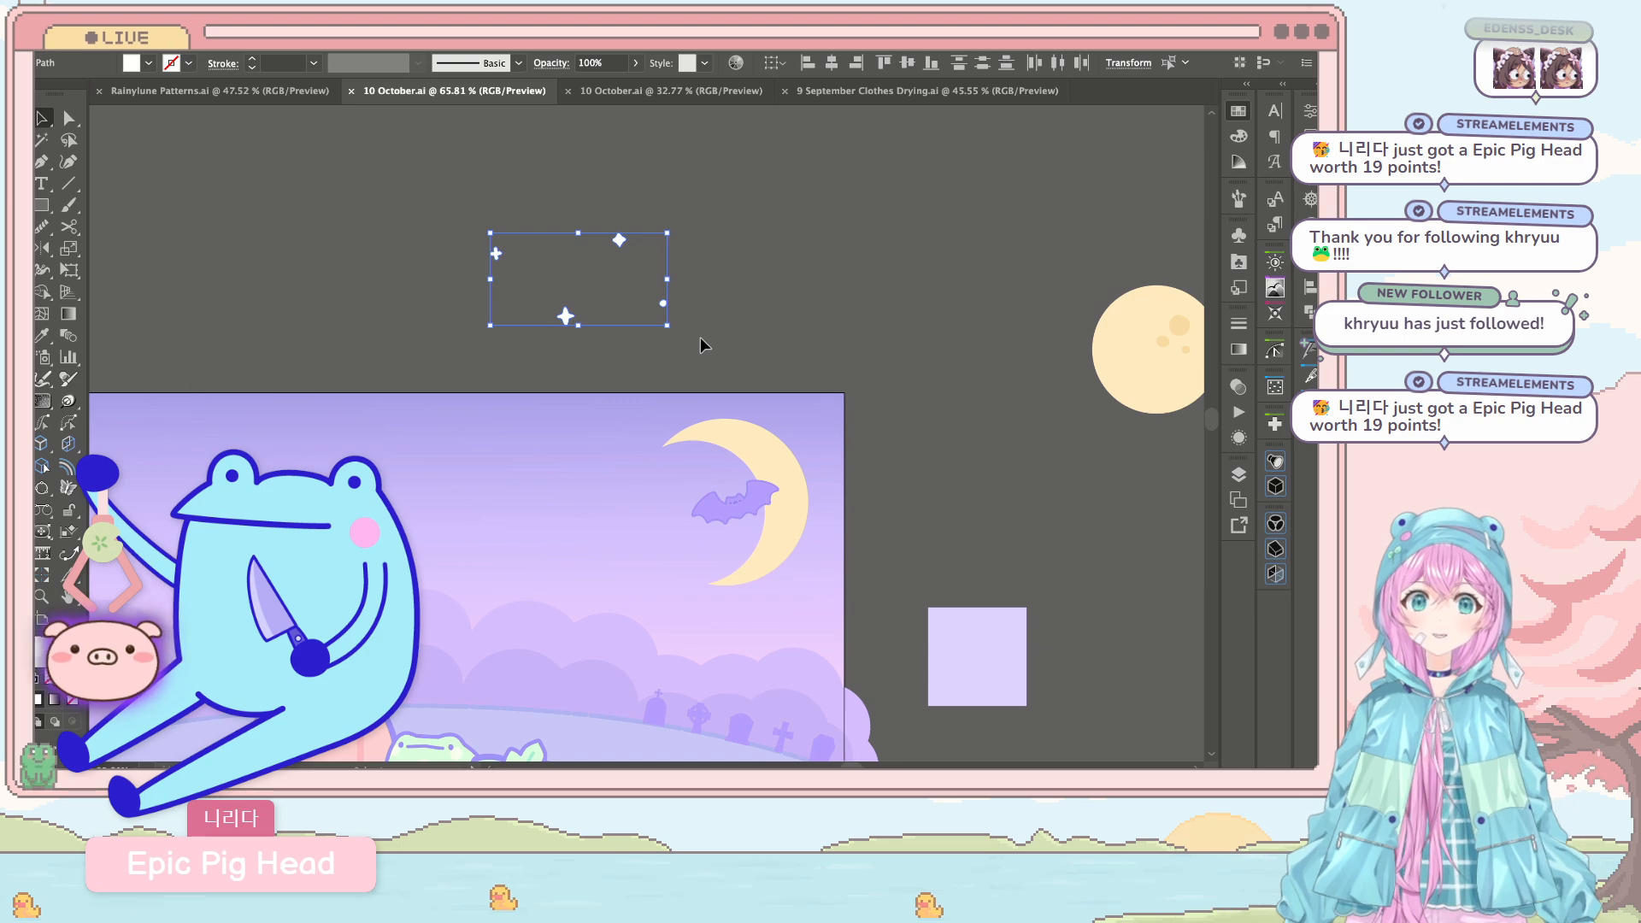
scroll(608, 346, left, 2)
scroll(609, 347, up, 1)
scroll(609, 346, right, 2)
scroll(608, 347, down, 1)
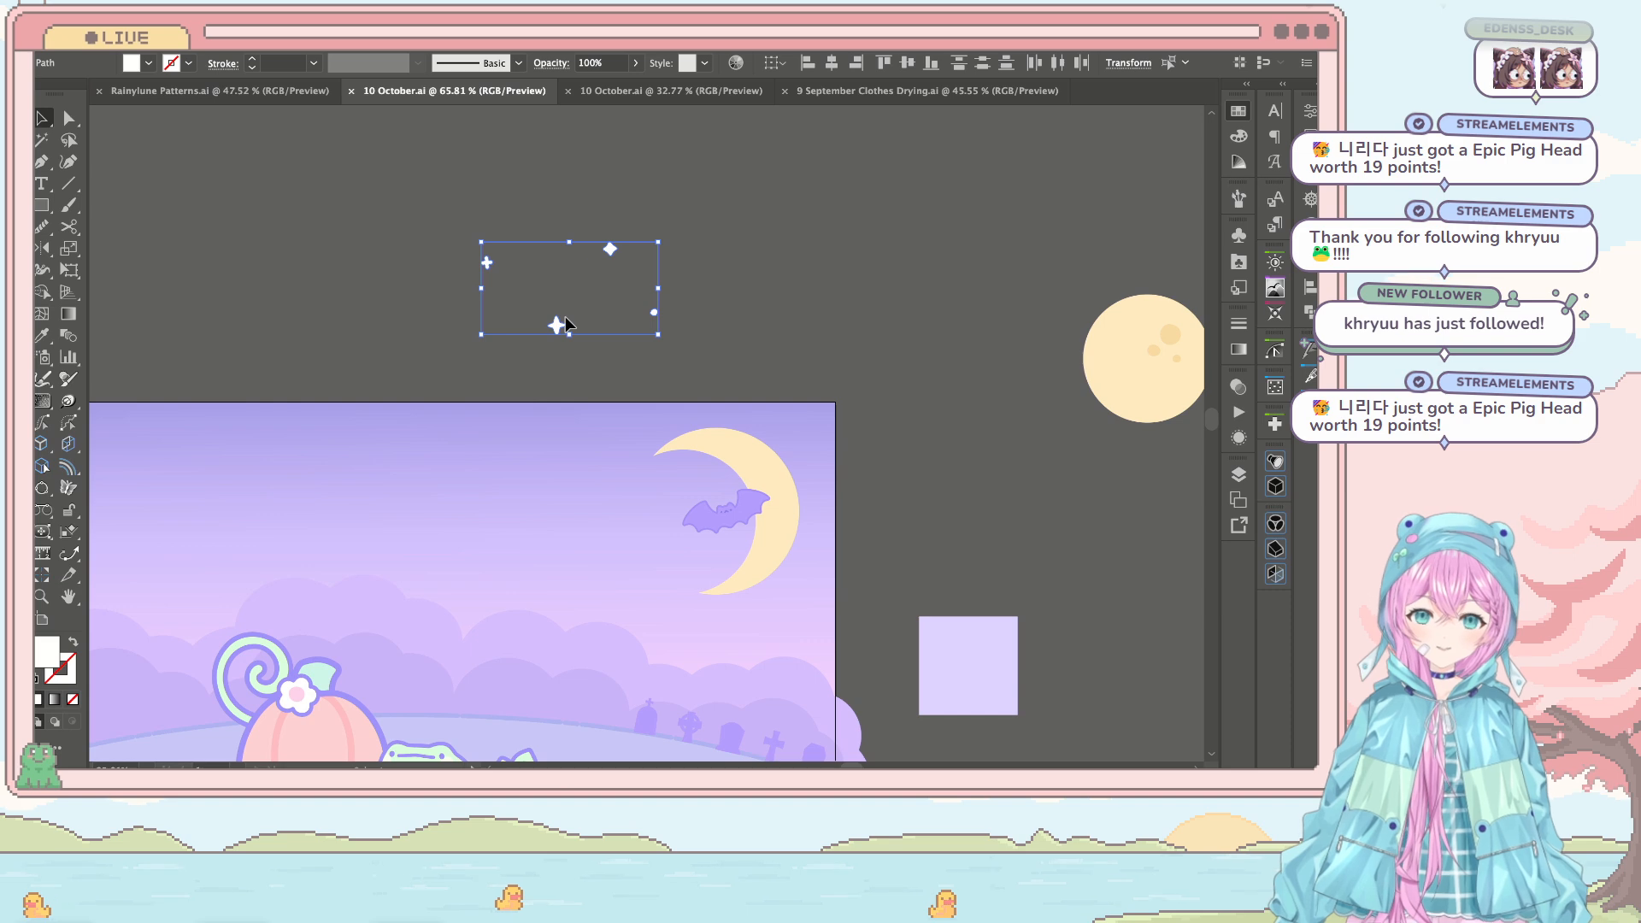
scroll(897, 334, down, 5)
scroll(898, 334, left, 2)
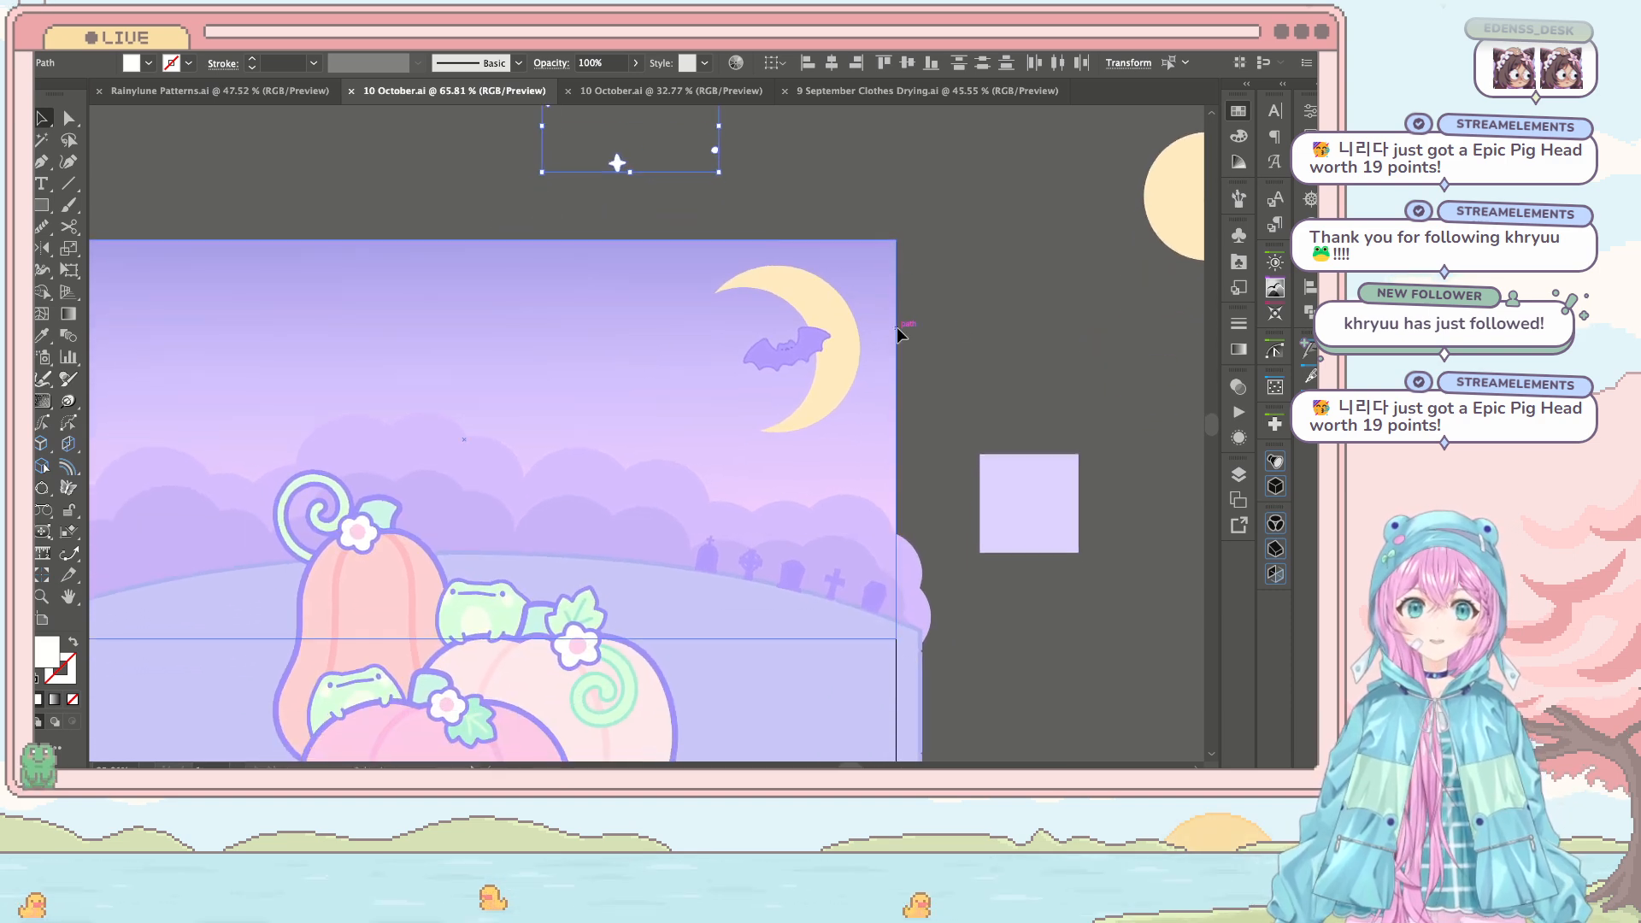
drag(836, 130, 819, 227)
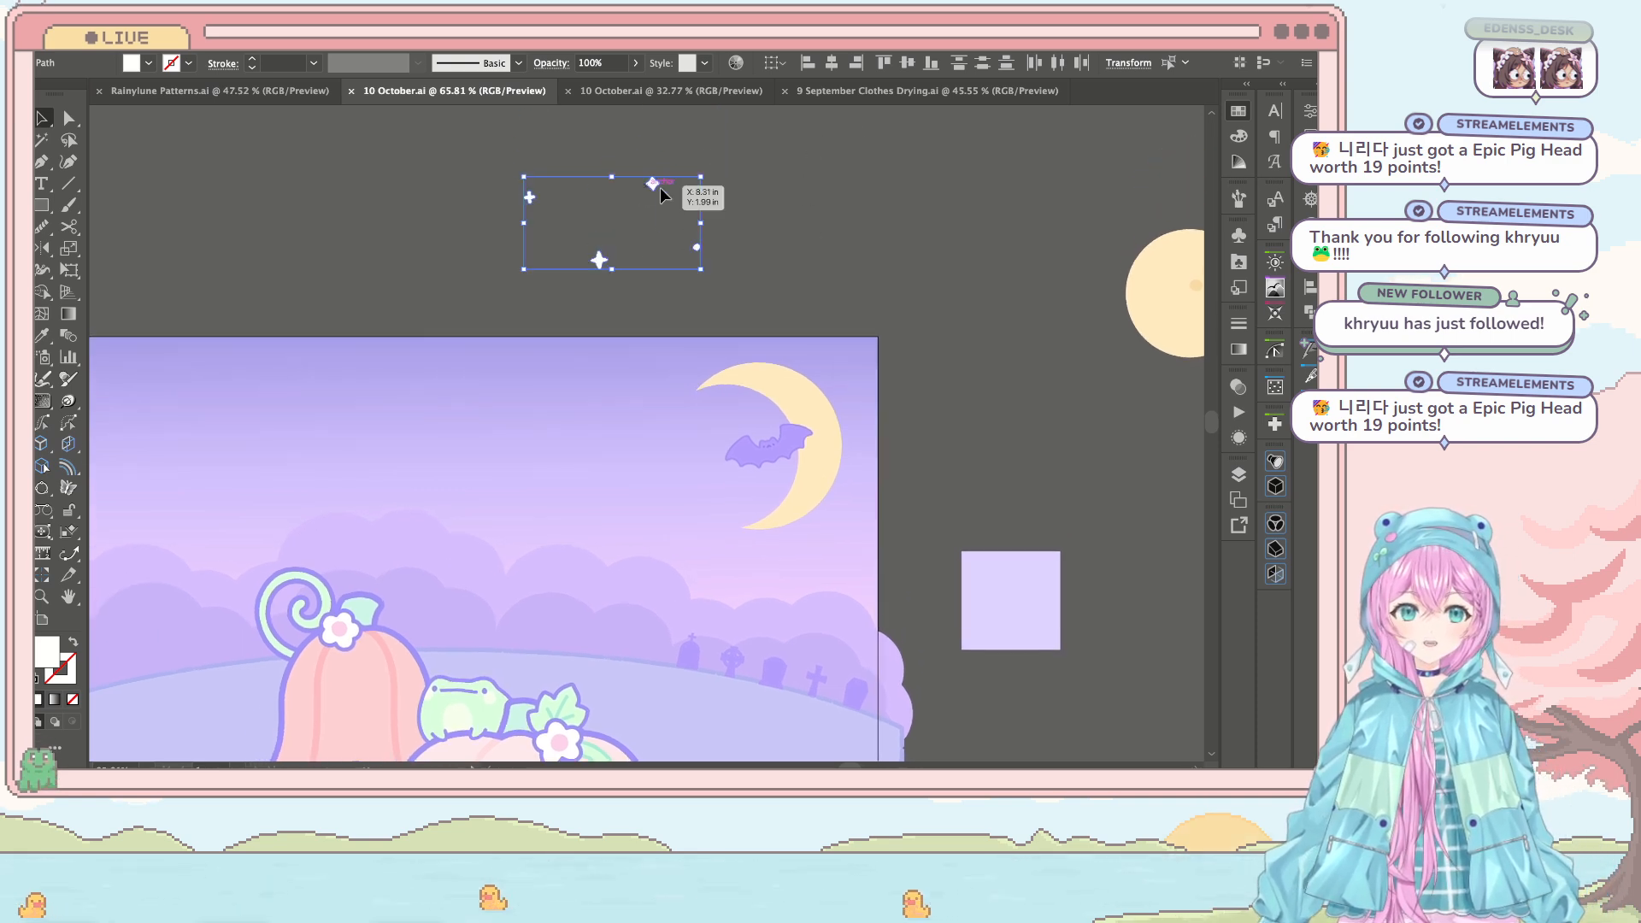
drag(660, 187, 773, 207)
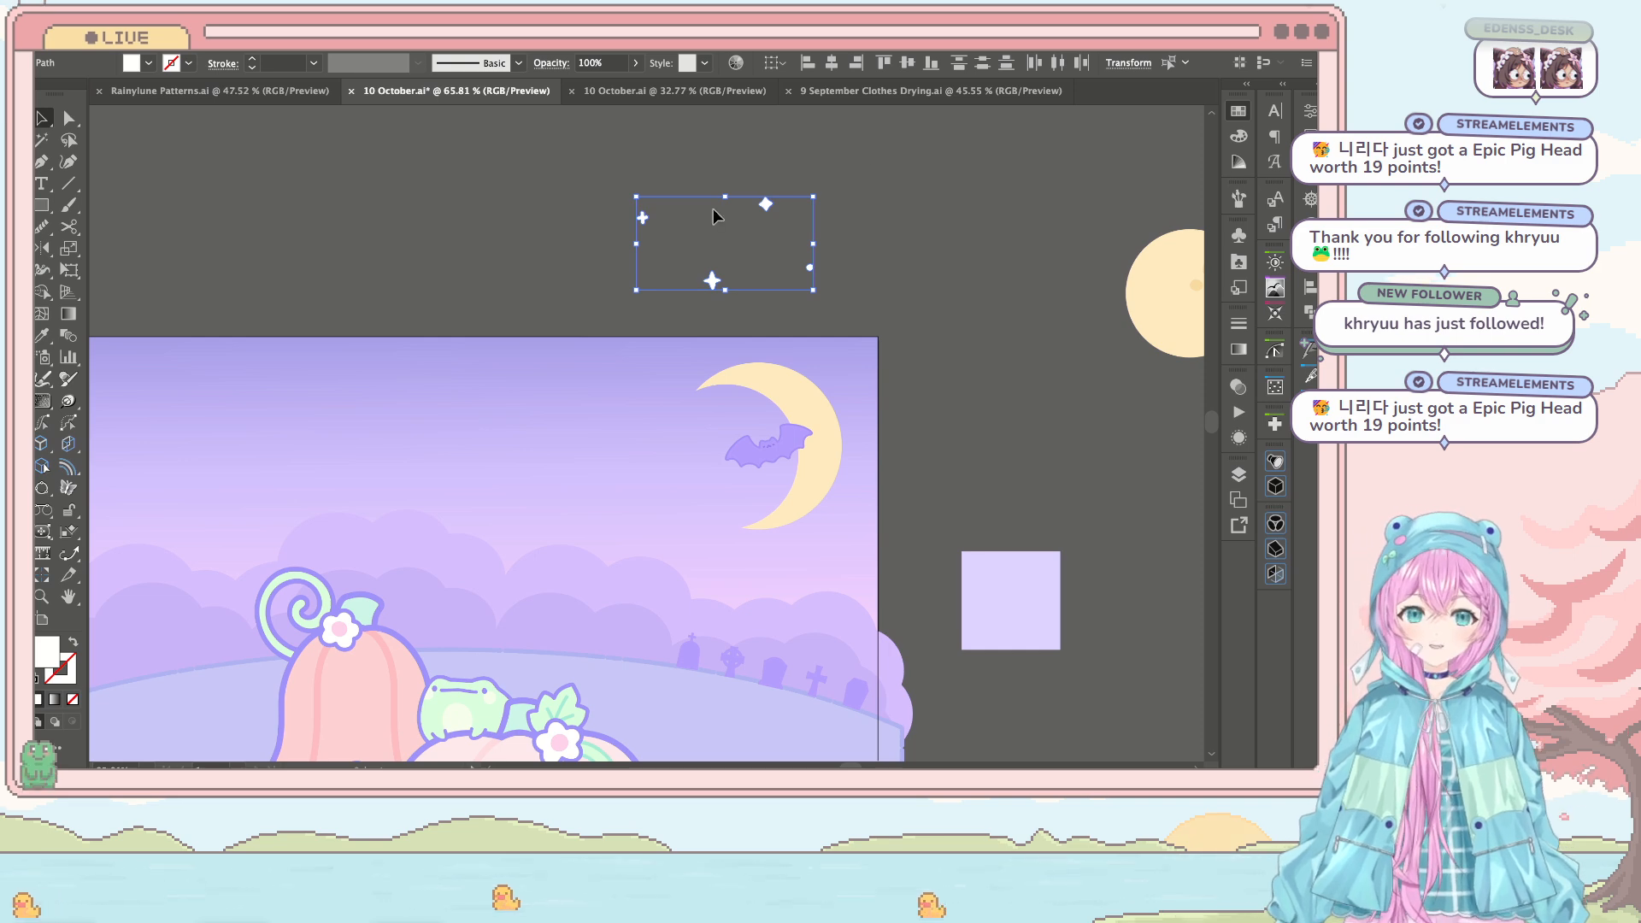
Step: Select the unfilled sky shape together with the four stars and scatter the stars across it with Space Fill
scroll(713, 209, down, 2)
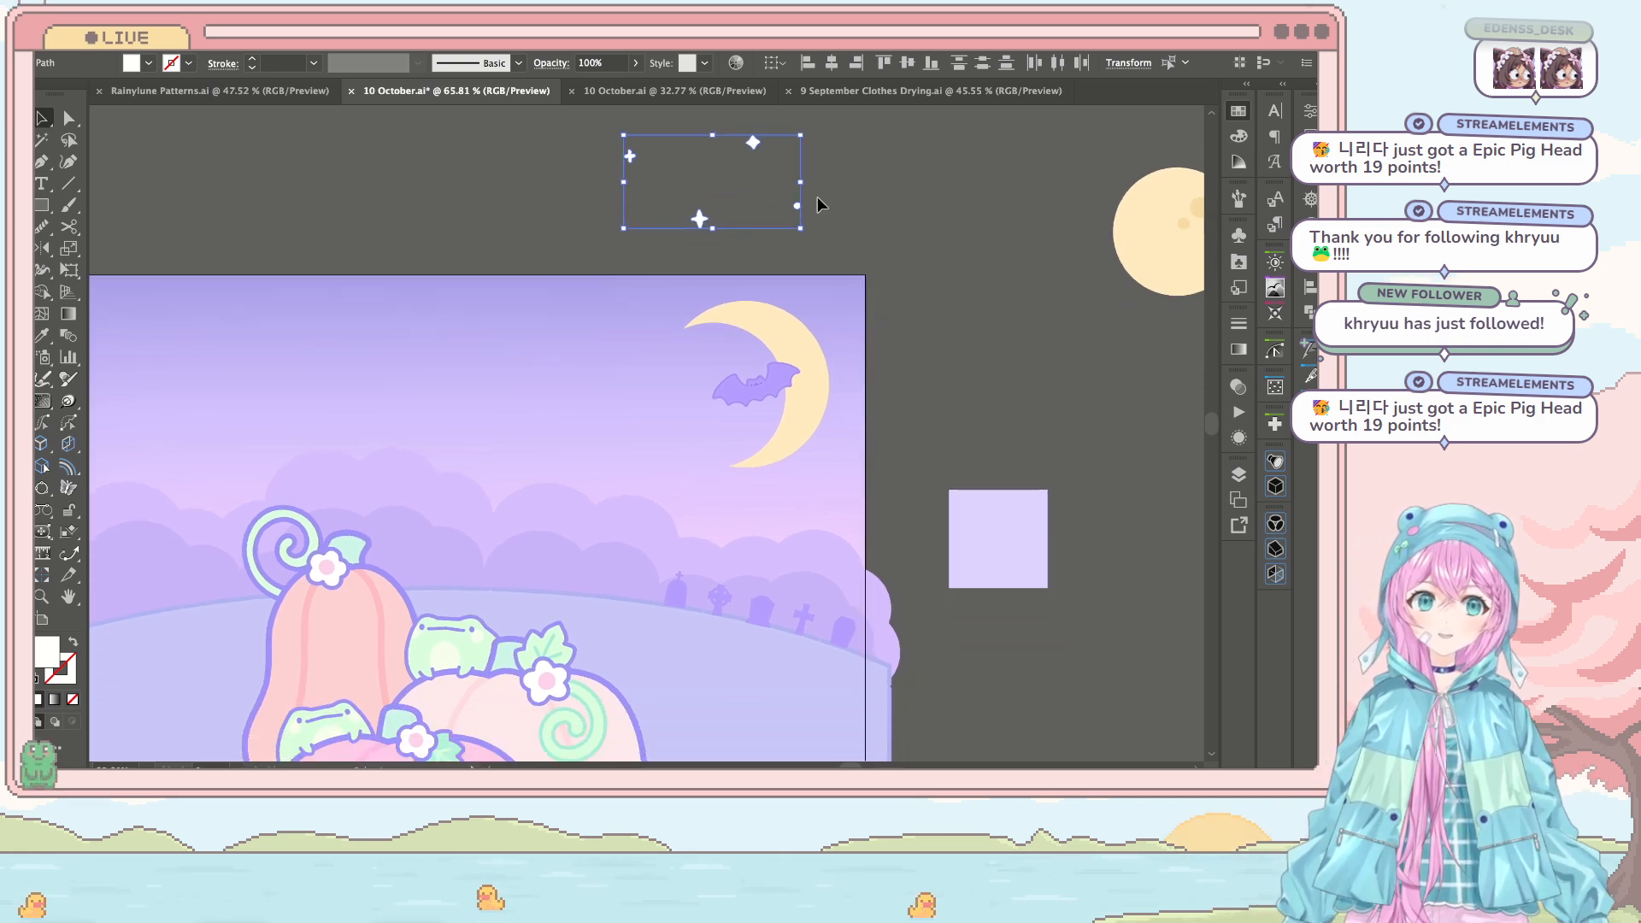
scroll(819, 248, down, 2)
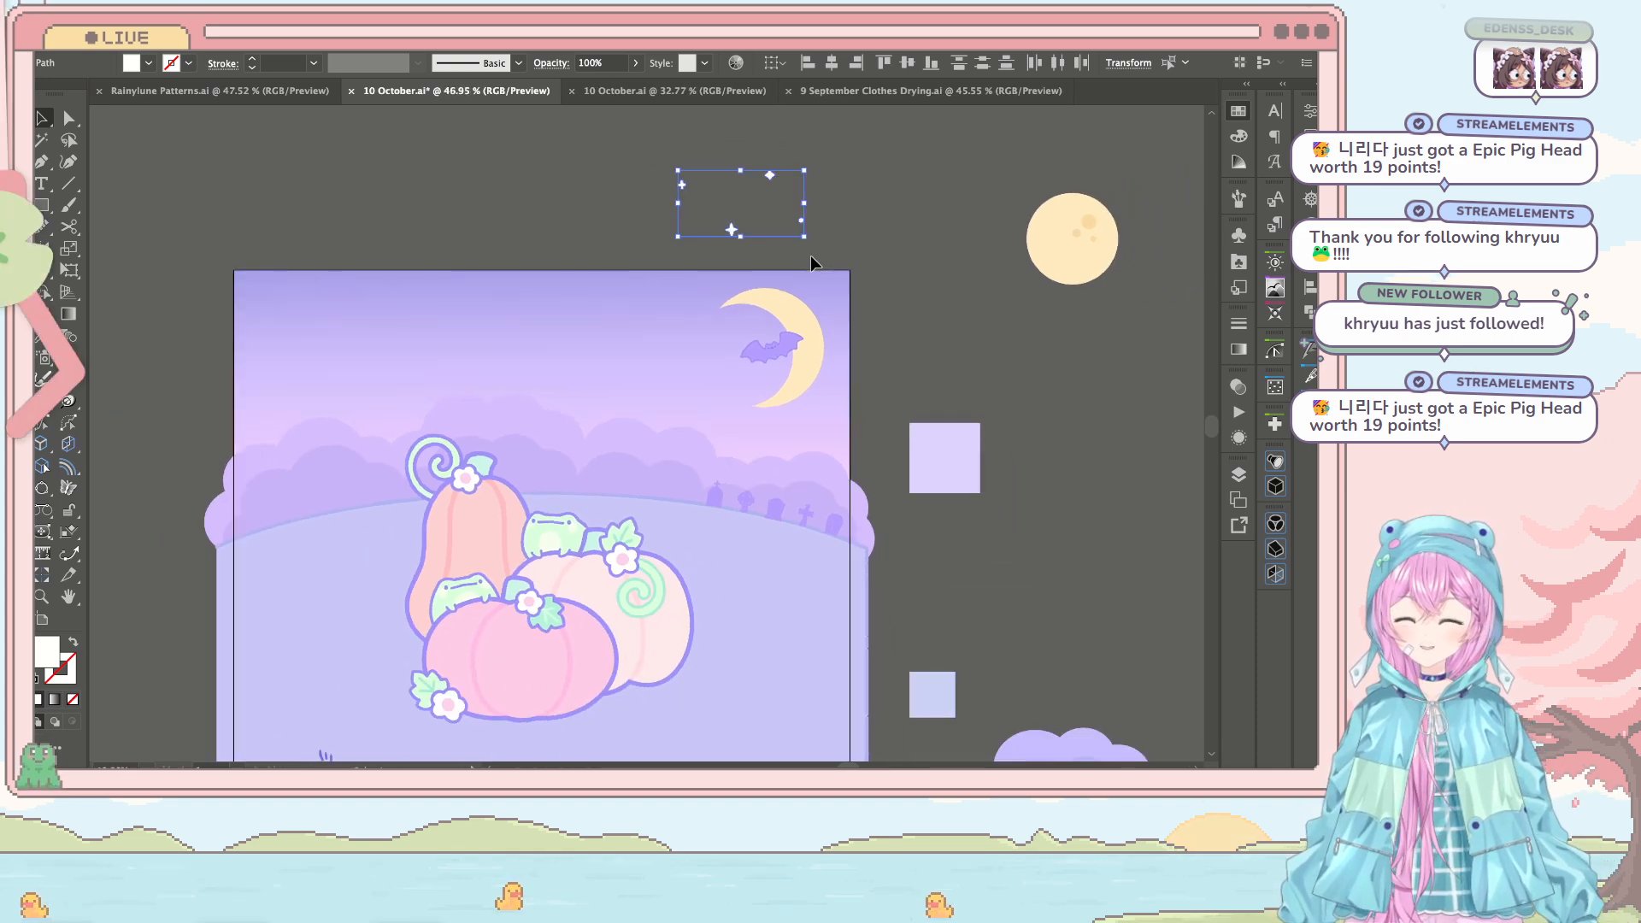
scroll(839, 242, down, 2)
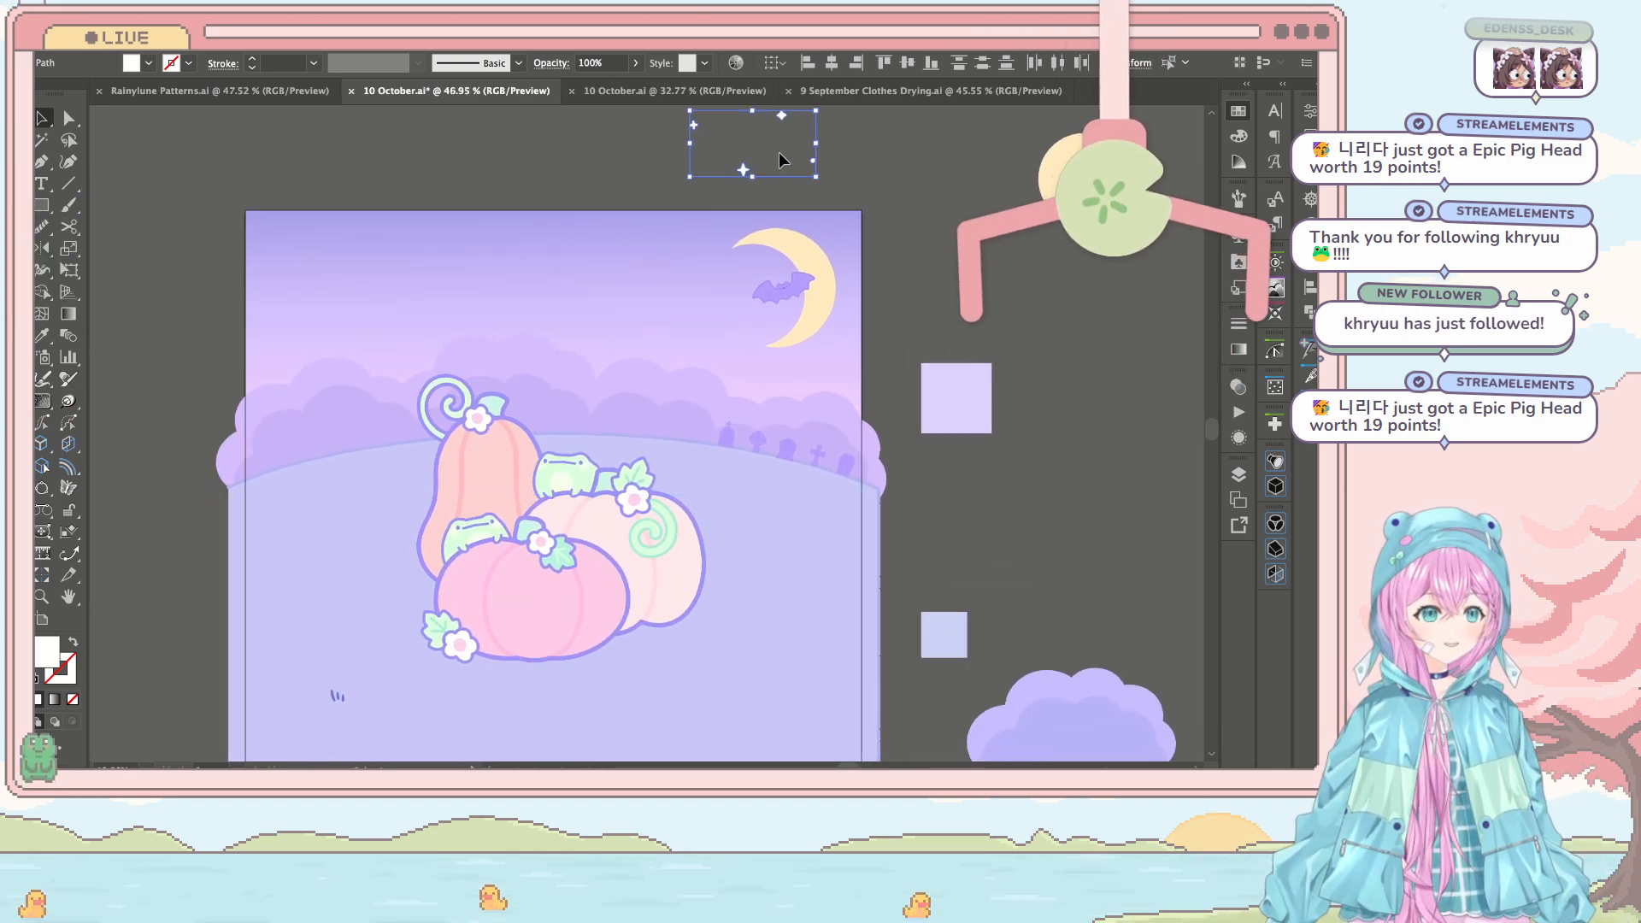
scroll(859, 335, up, 2)
scroll(858, 335, right, 1)
shift+click(829, 428)
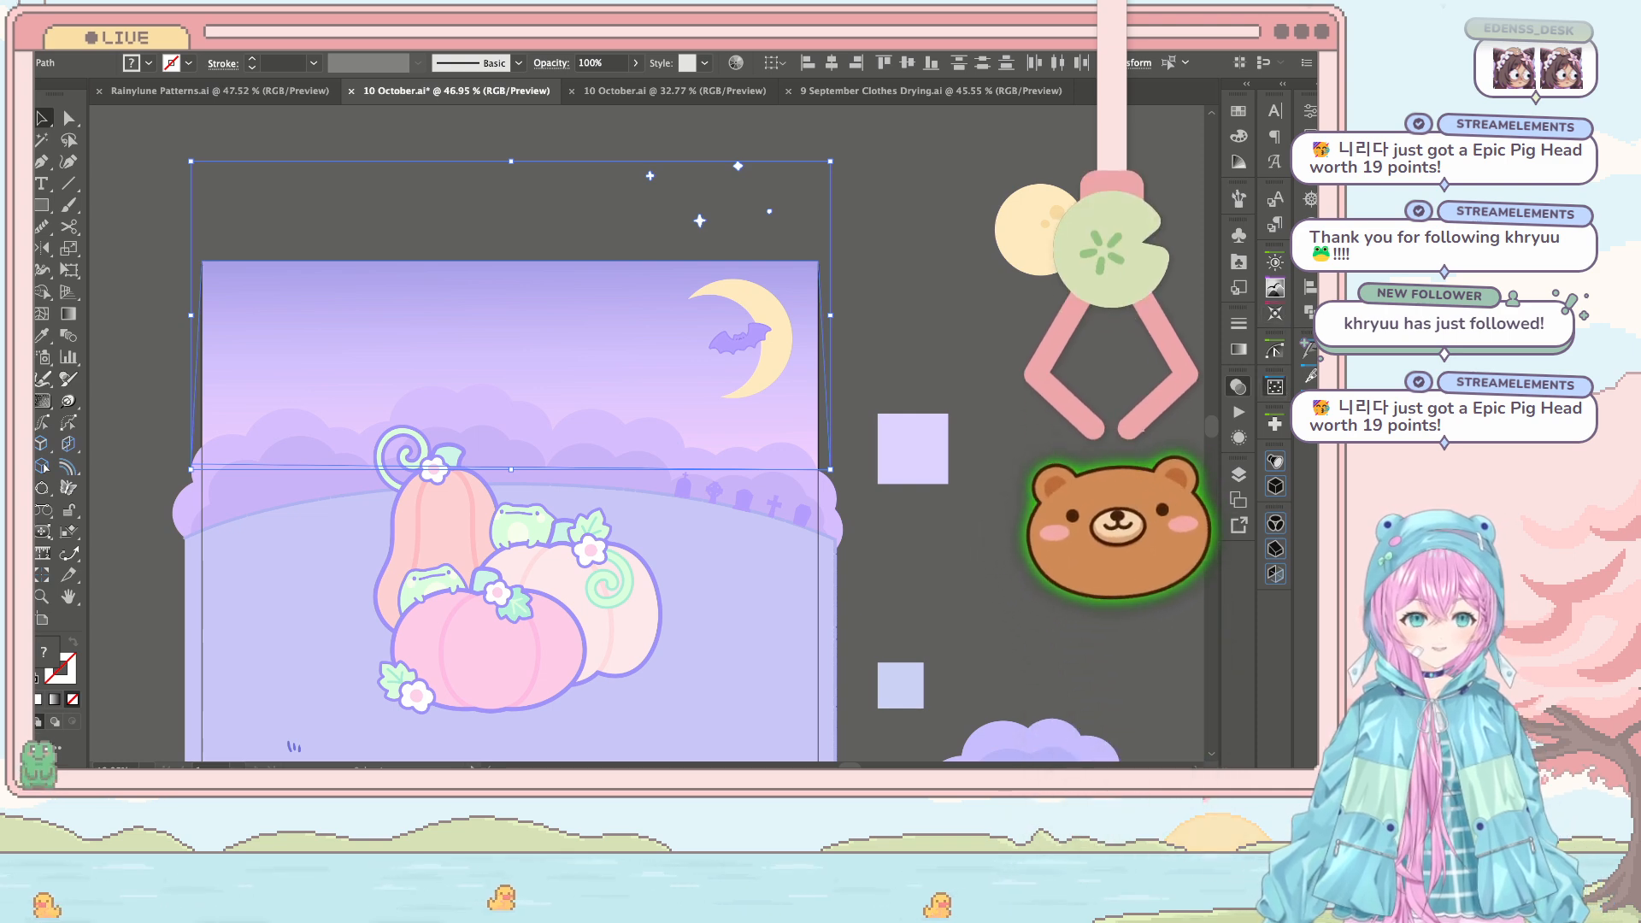
click(1276, 387)
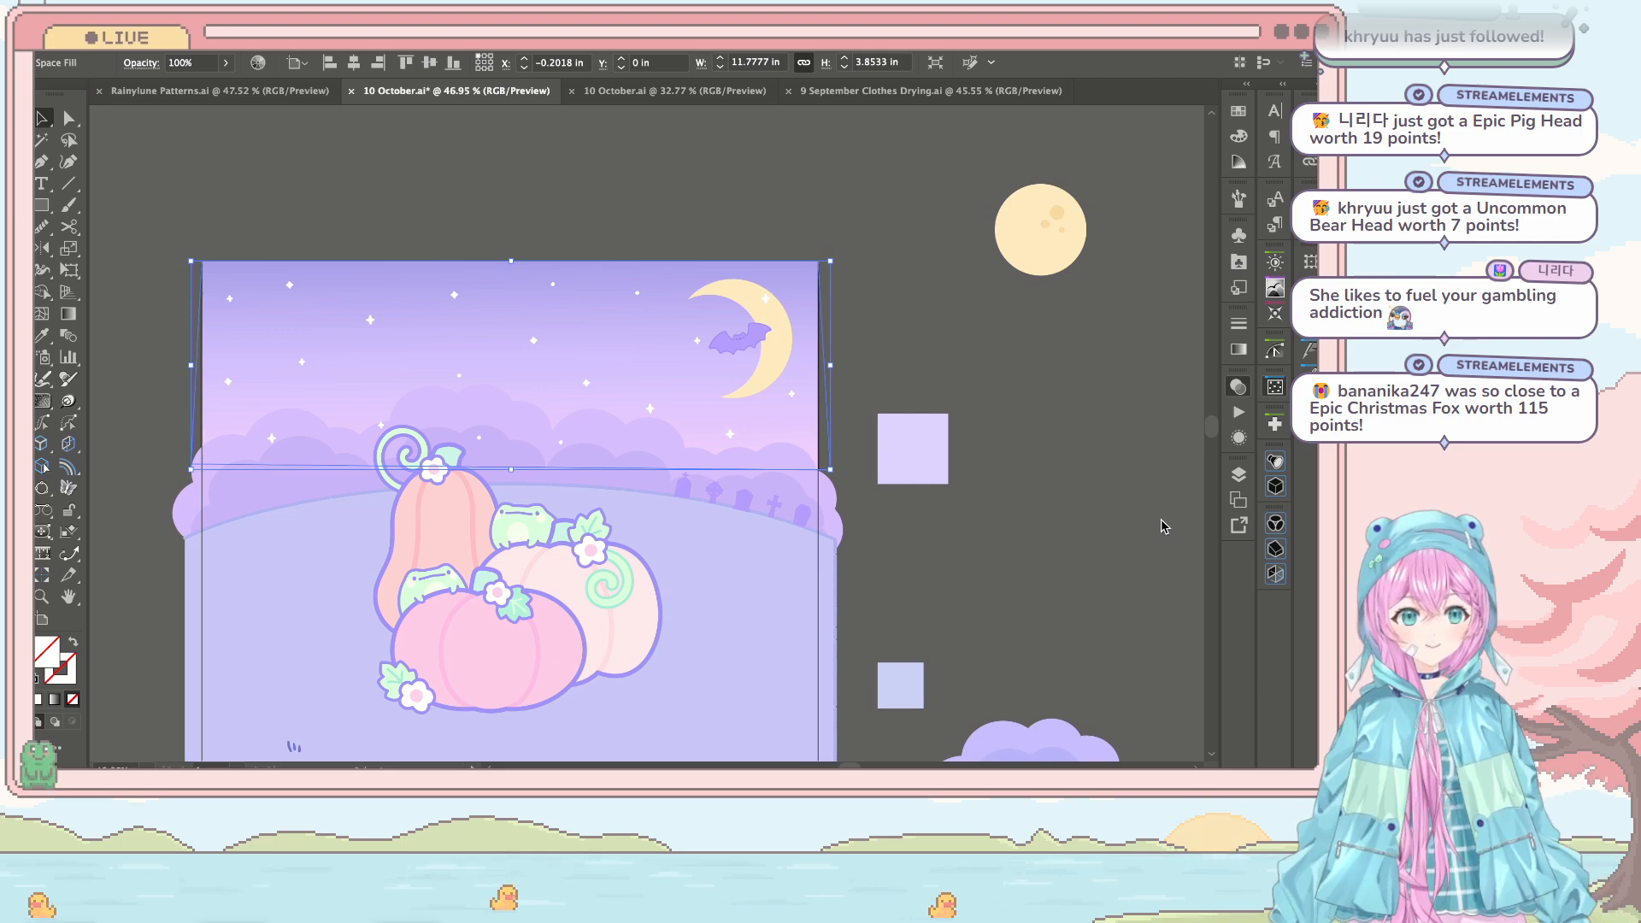
Step: Check the star distribution across the sky, moon and bushes, and save the document
key(ctrl+plus)
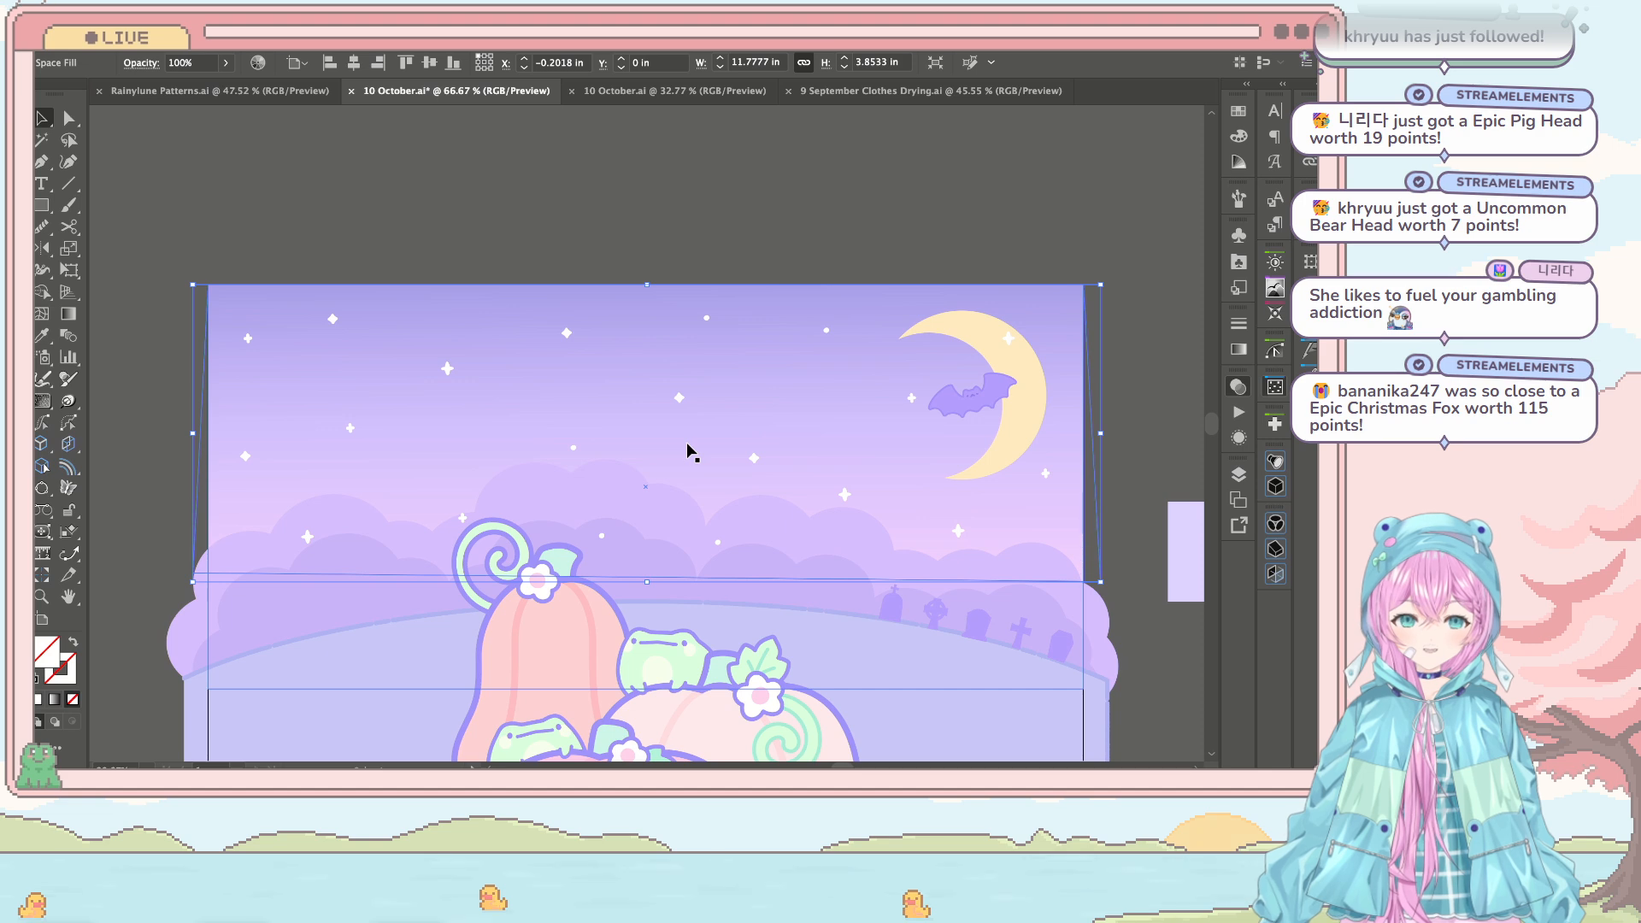
scroll(687, 446, down, 3)
scroll(747, 474, left, 3)
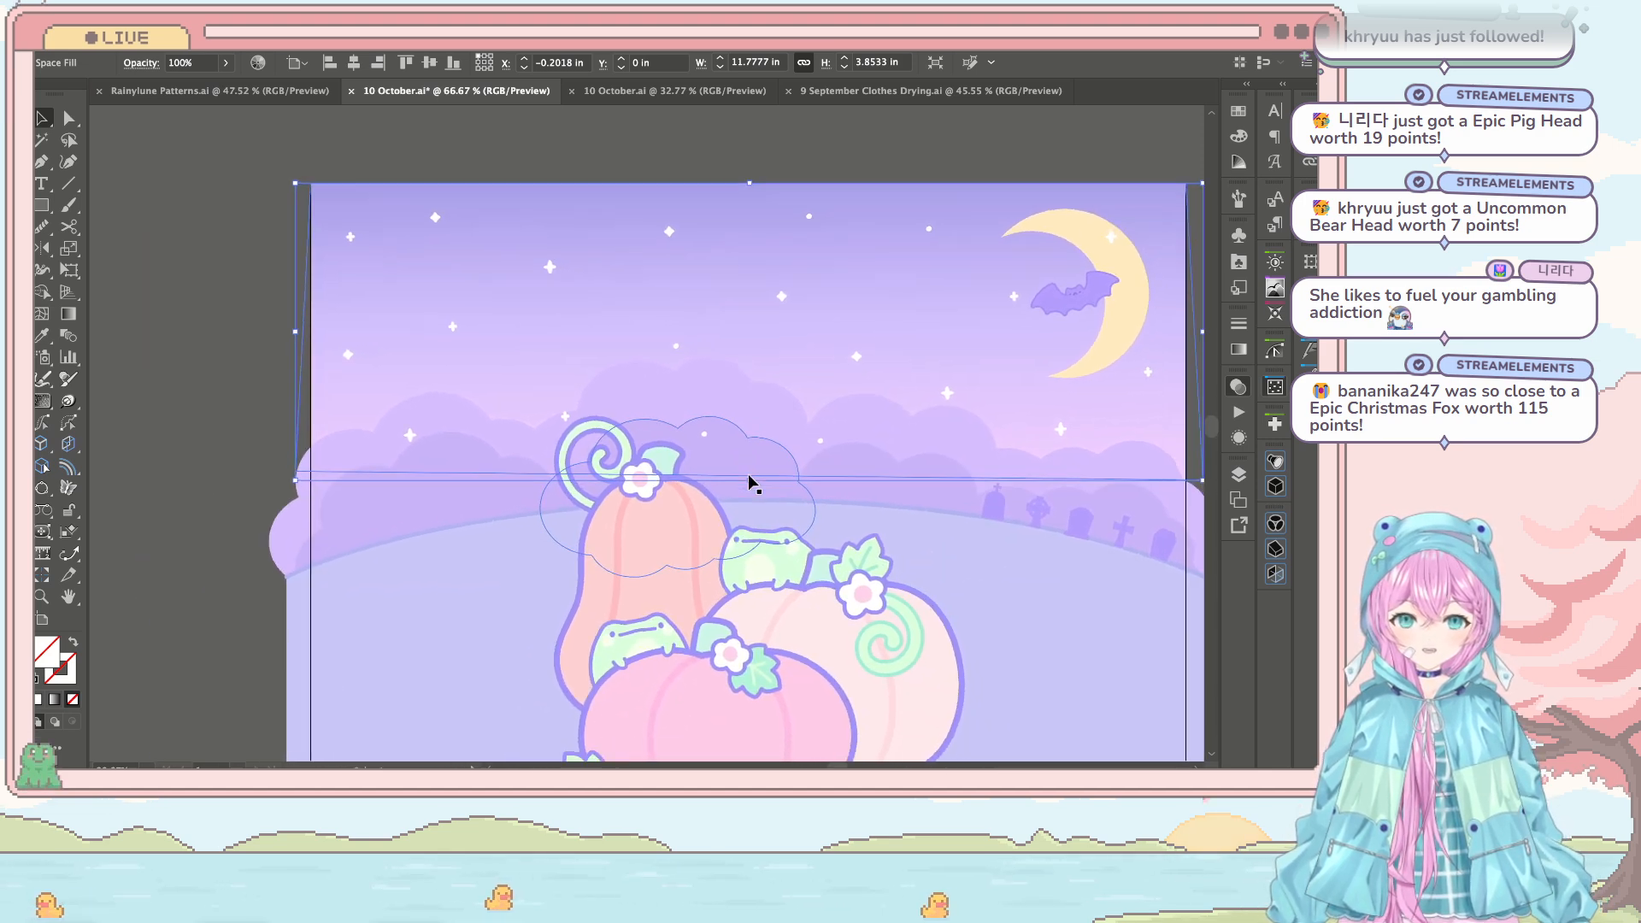
scroll(747, 484, down, 4)
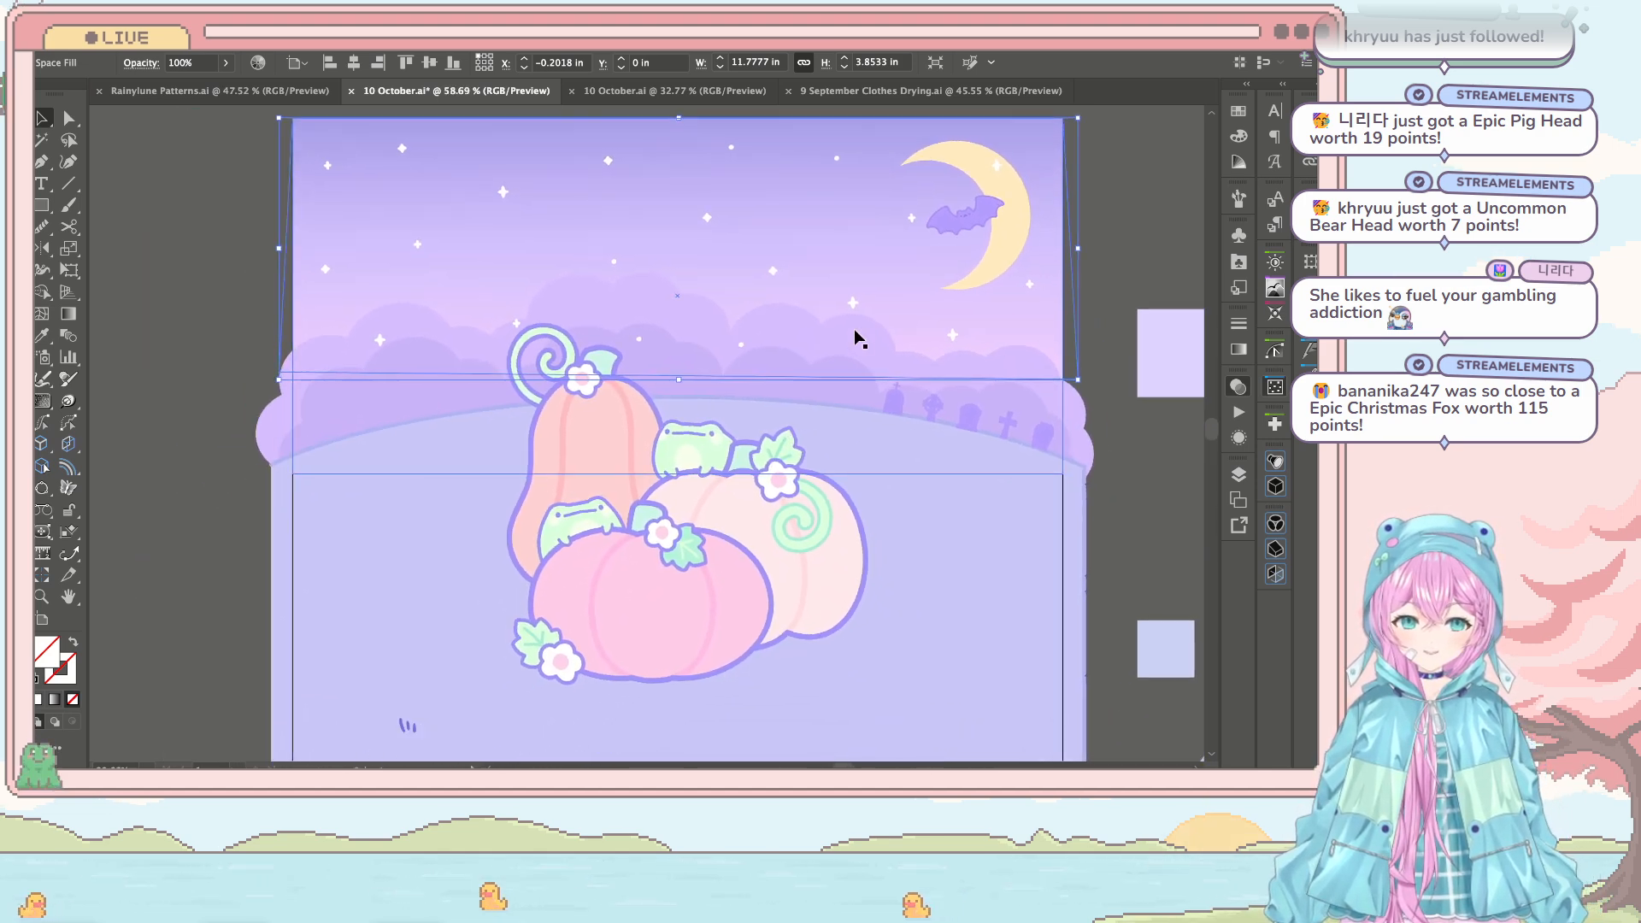
scroll(854, 330, down, 3)
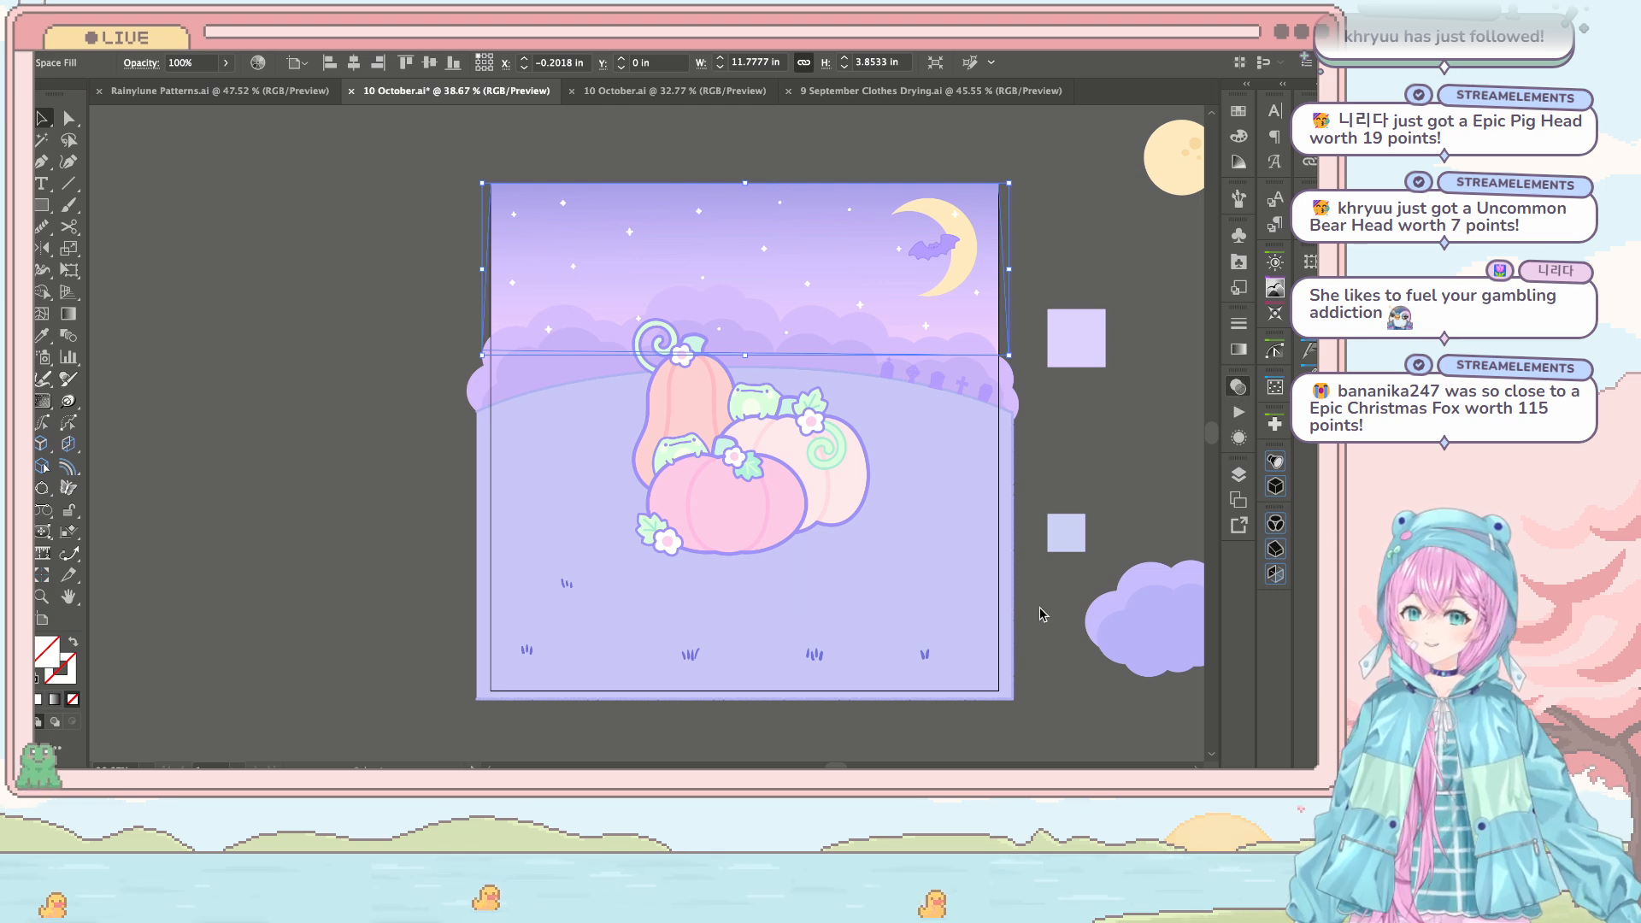
scroll(881, 305, up, 6)
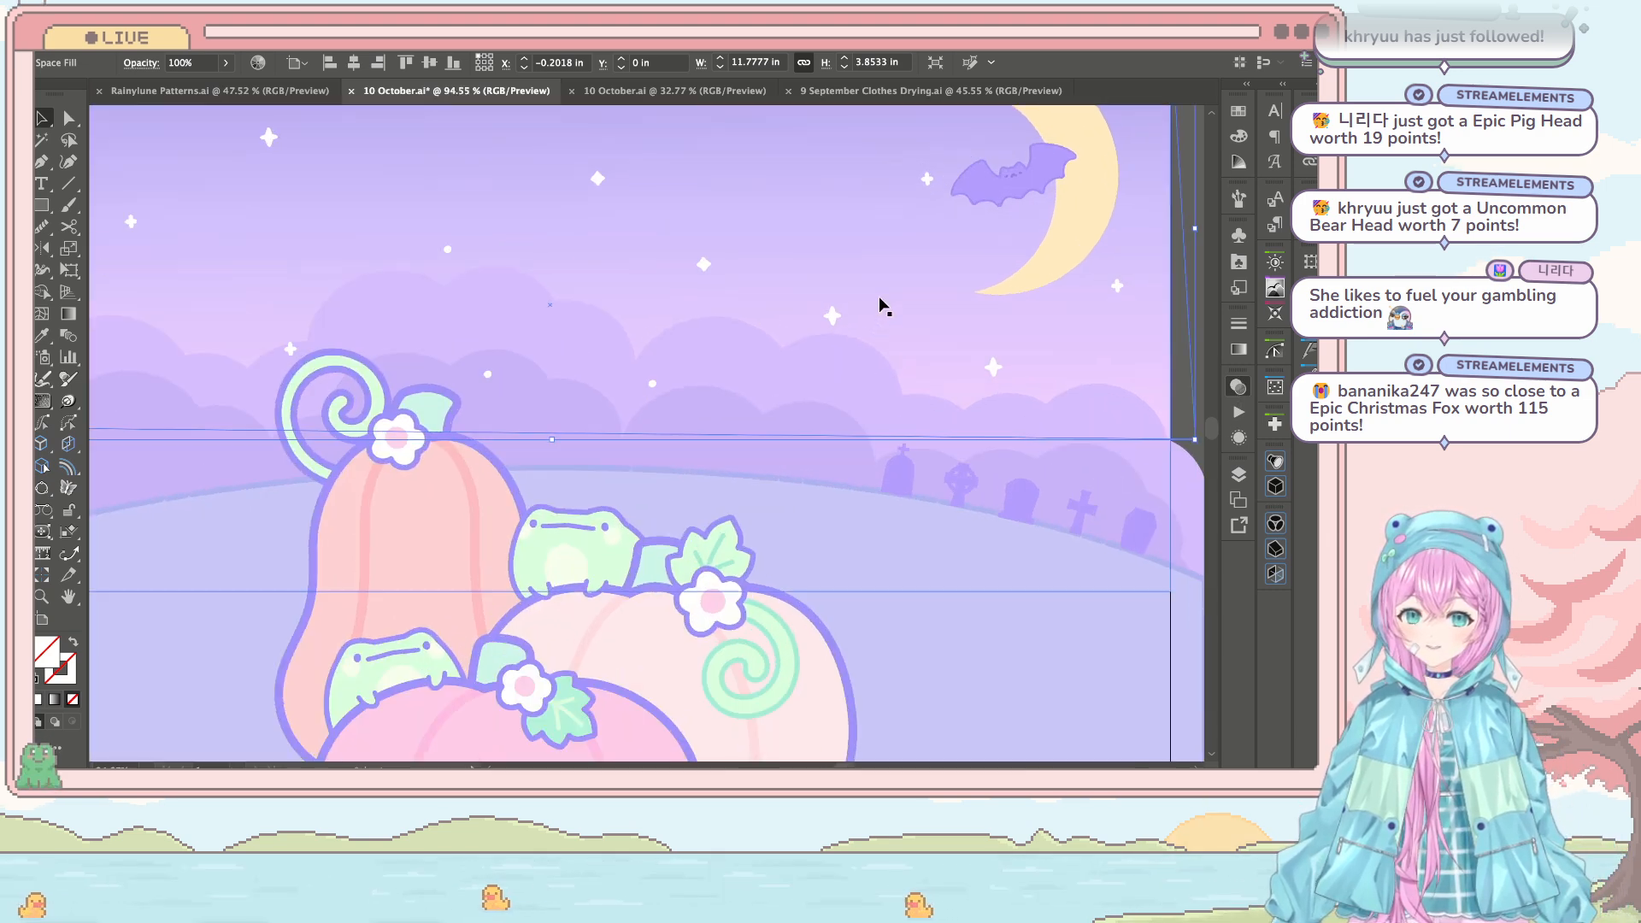
scroll(913, 324, down, 8)
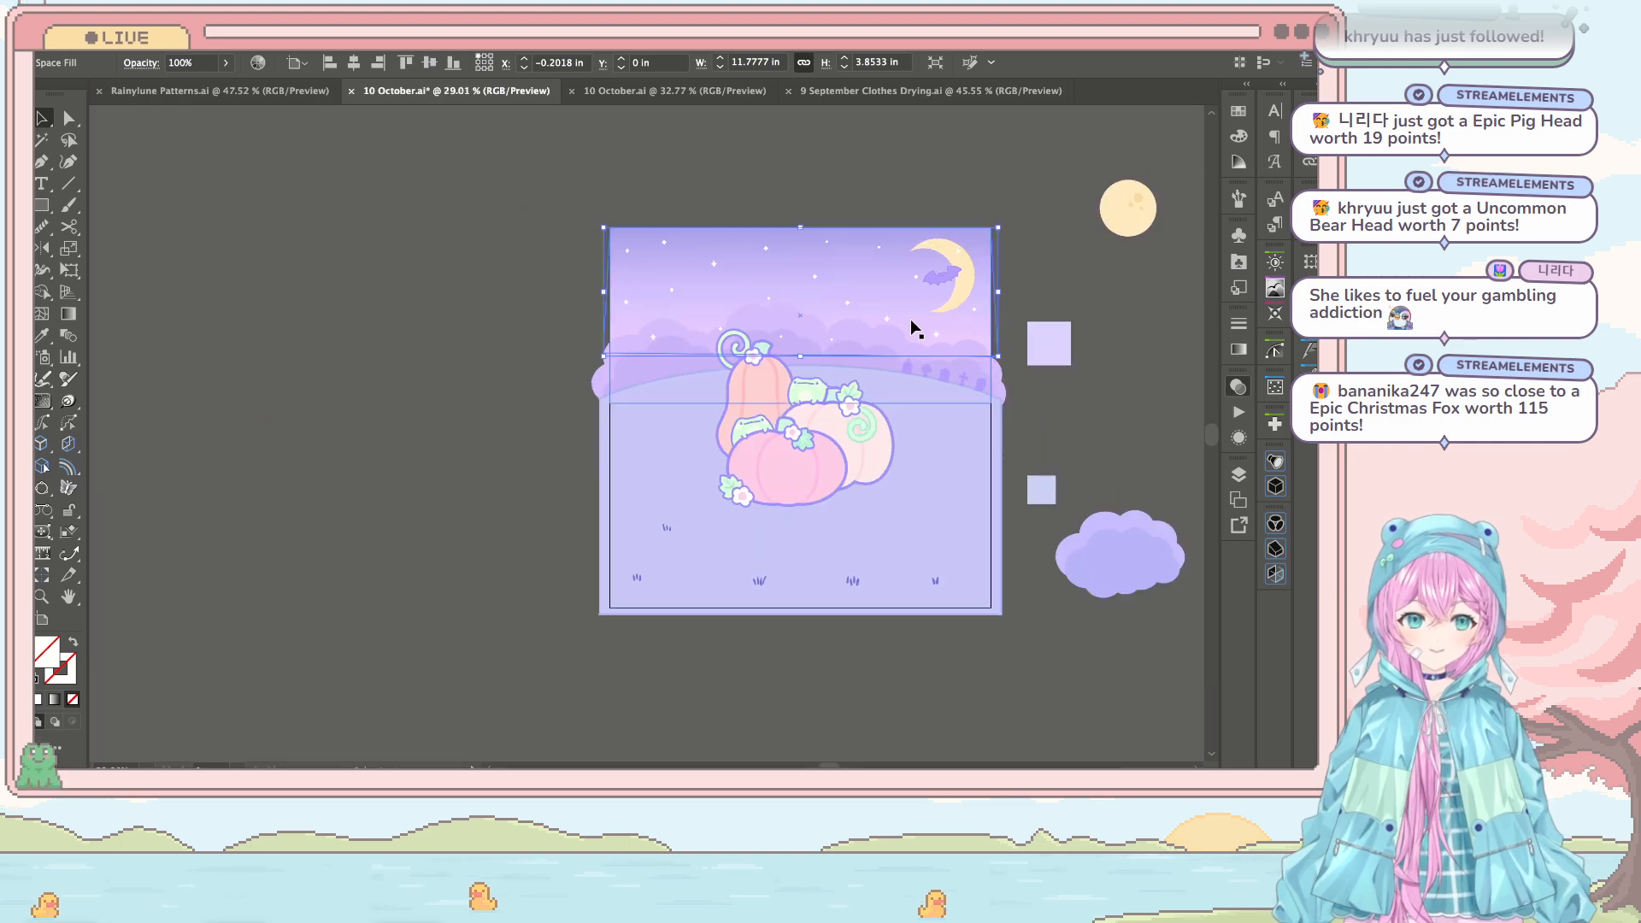
scroll(949, 323, up, 3)
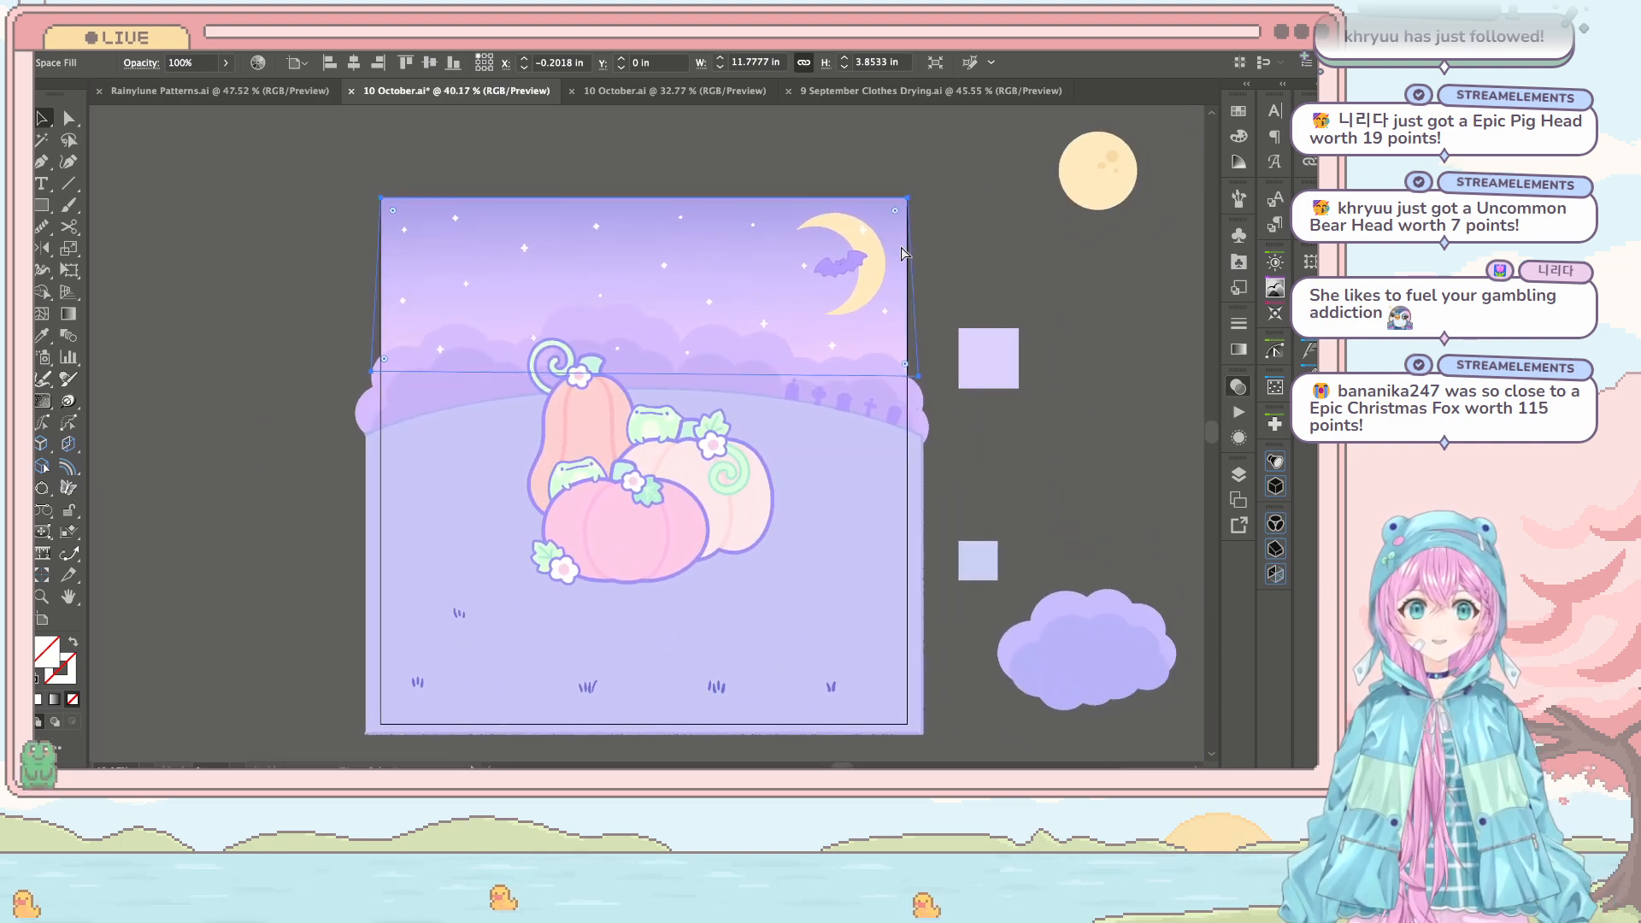
key(ctrl+s)
scroll(894, 250, up, 4)
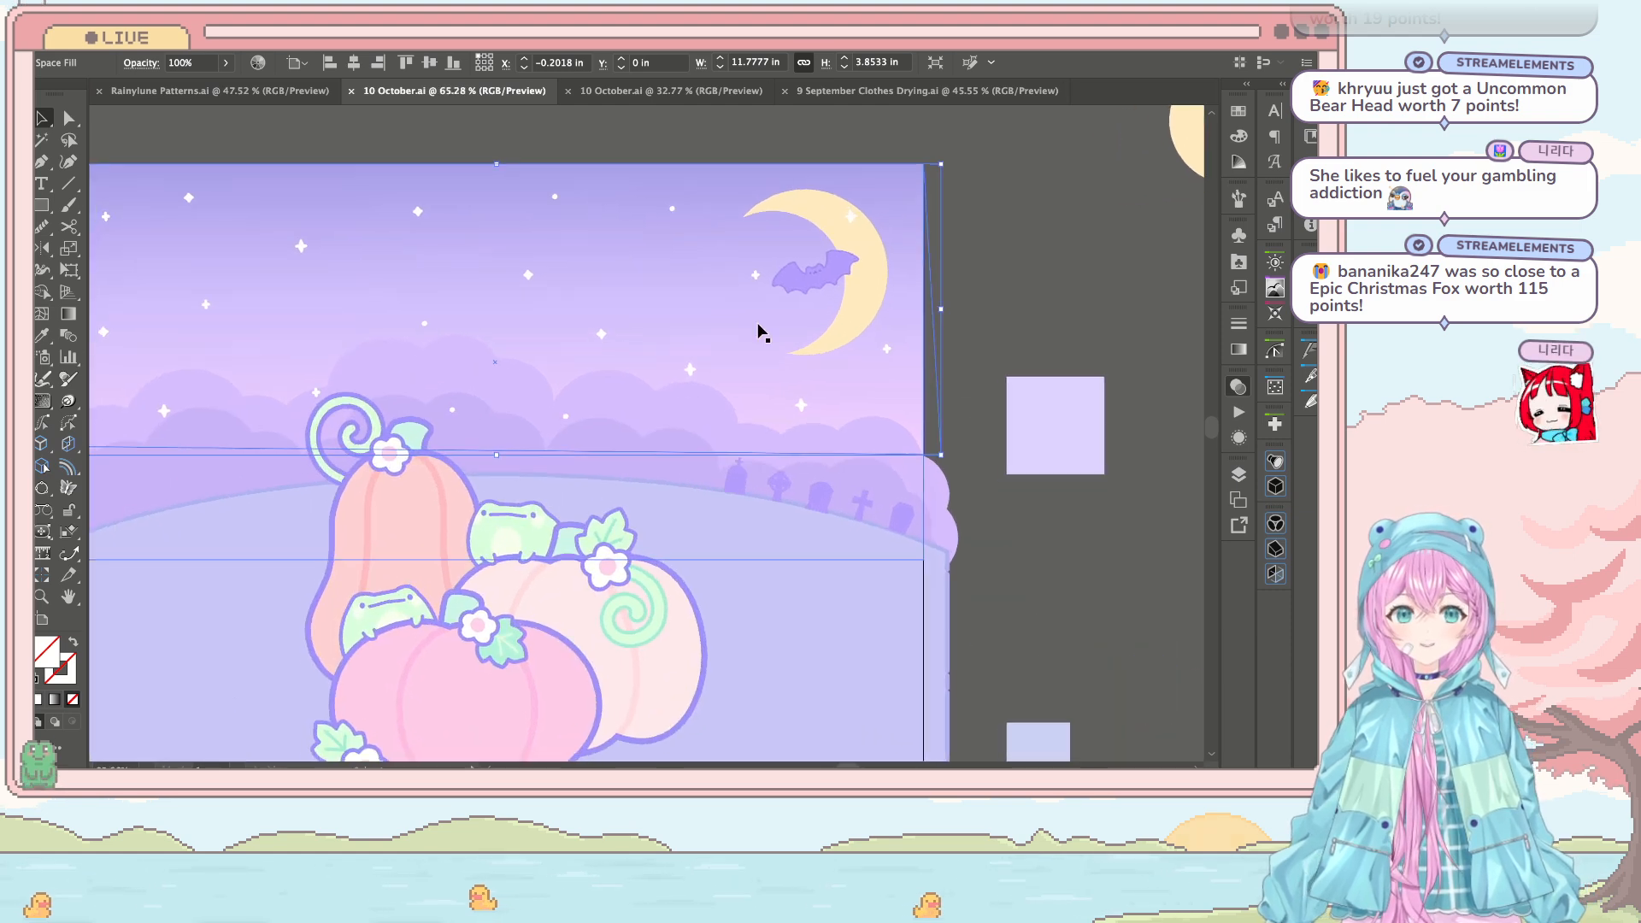
scroll(761, 330, down, 3)
scroll(762, 330, left, 3)
scroll(762, 330, down, 3)
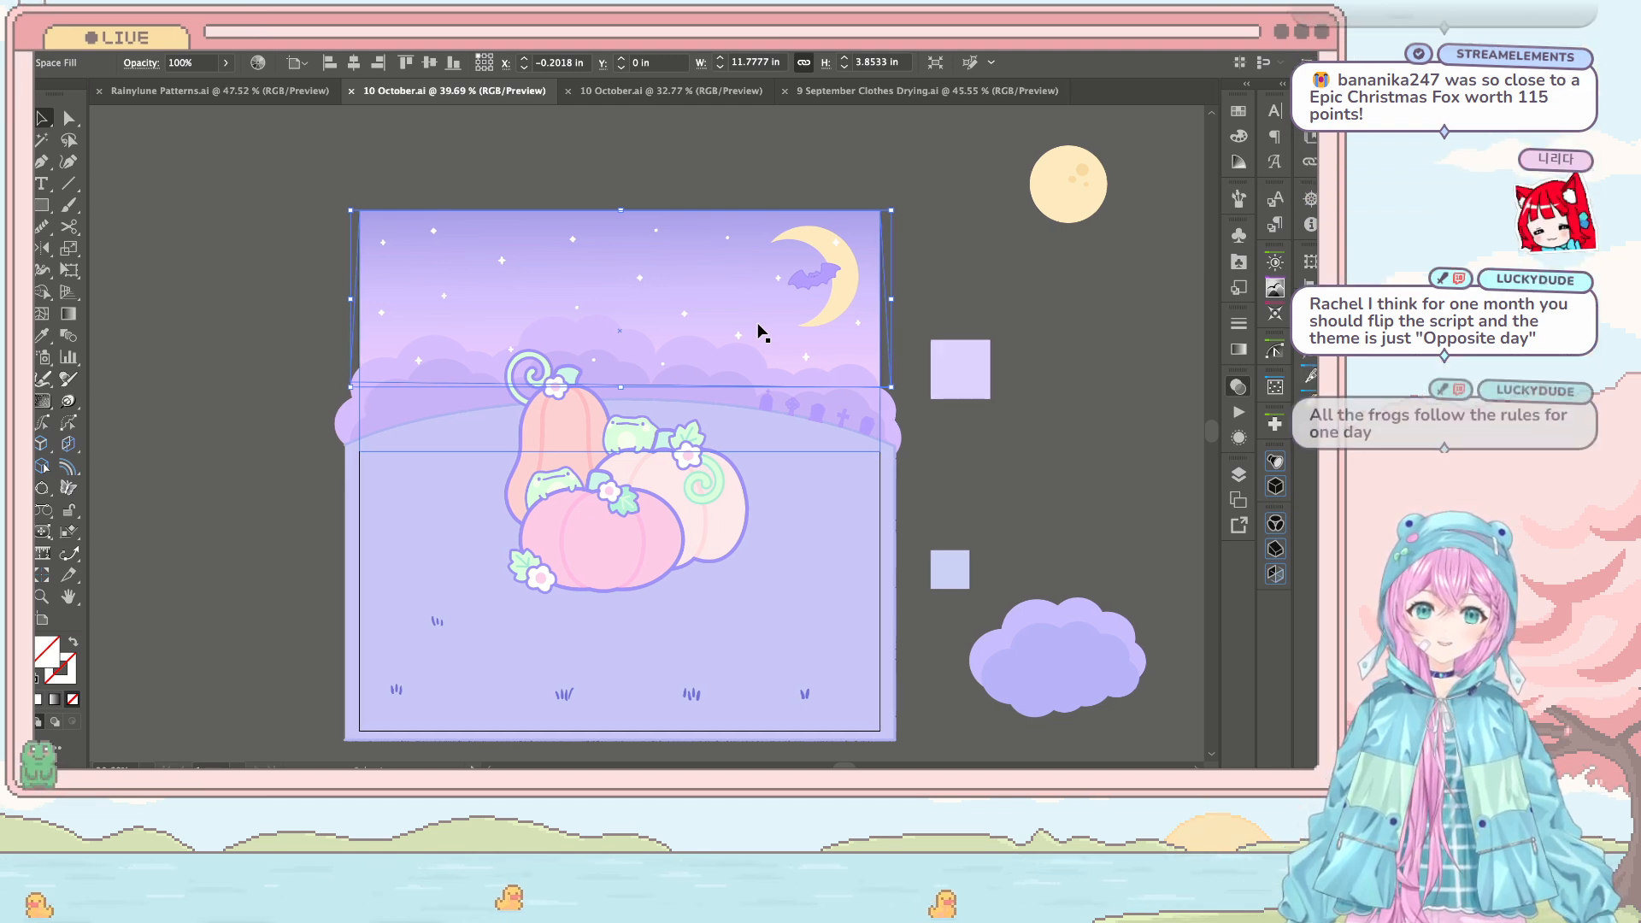
scroll(759, 331, up, 3)
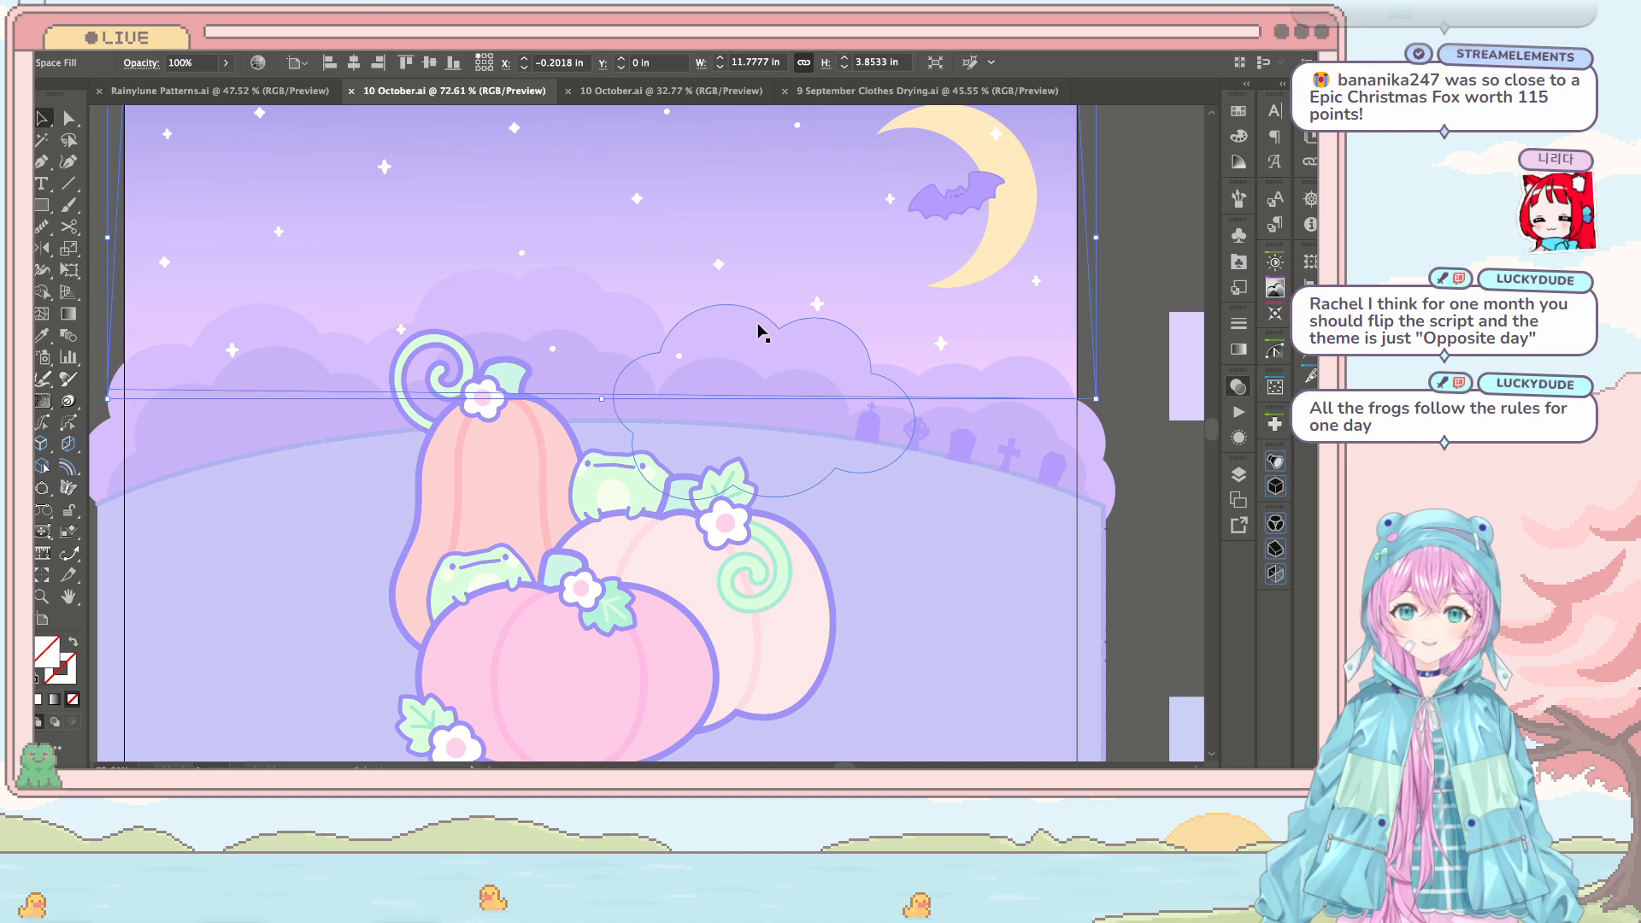
scroll(1079, 220, down, 1)
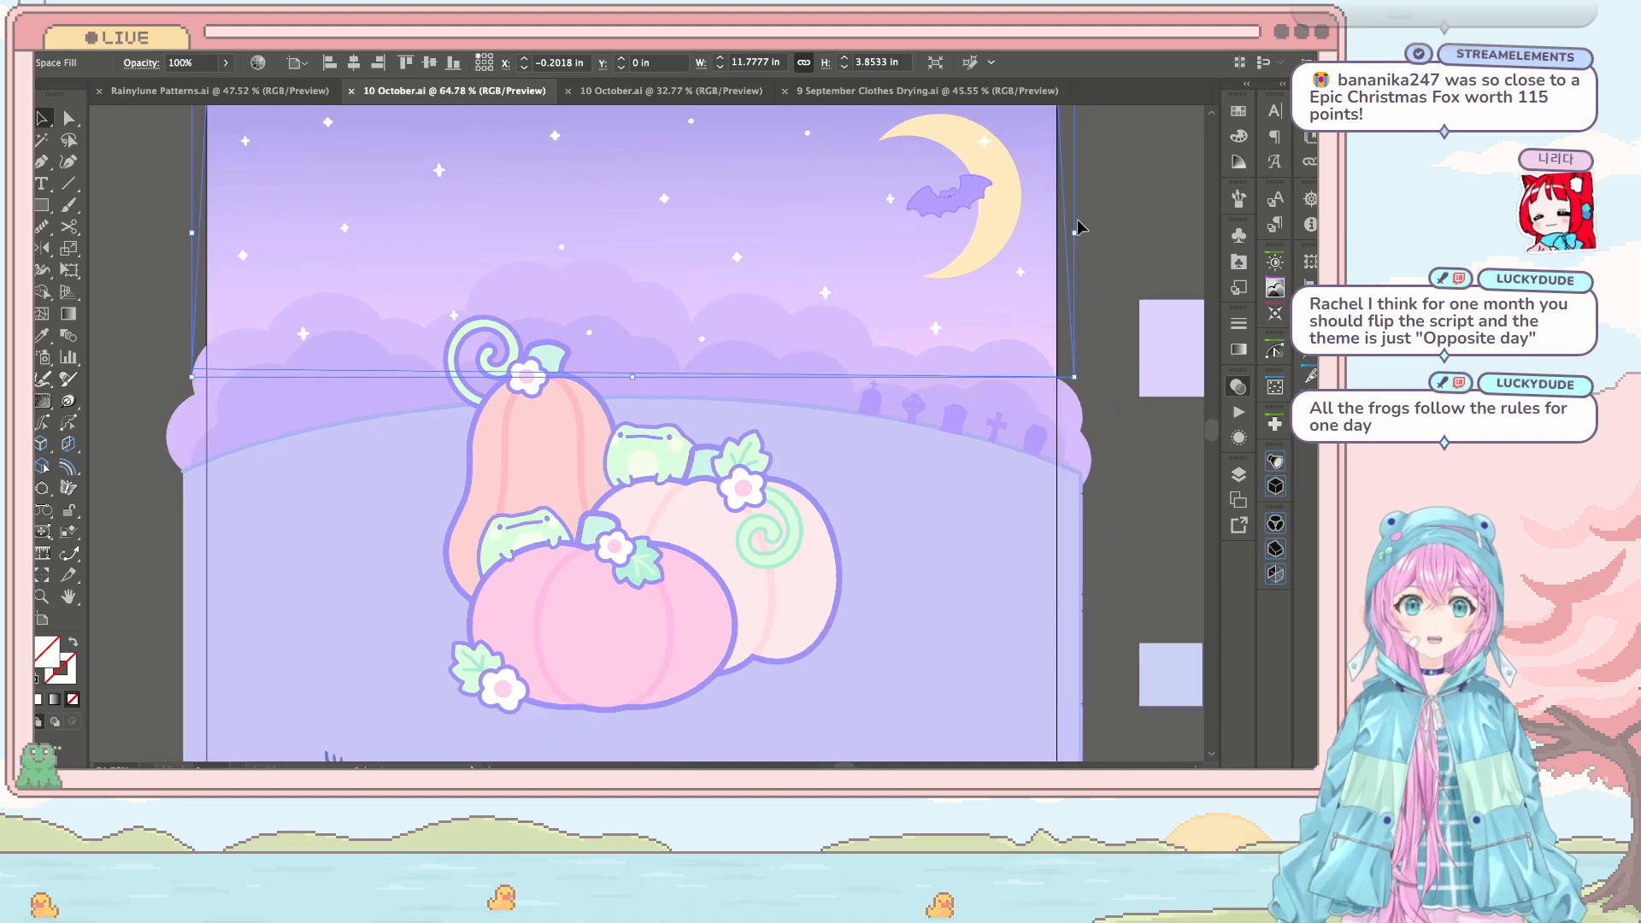
Step: Extend the star fill's boundary by raising its two top corner anchors above the artboard's top edge, and deselect it
scroll(1079, 221, up, 2)
drag(1103, 159, 1052, 205)
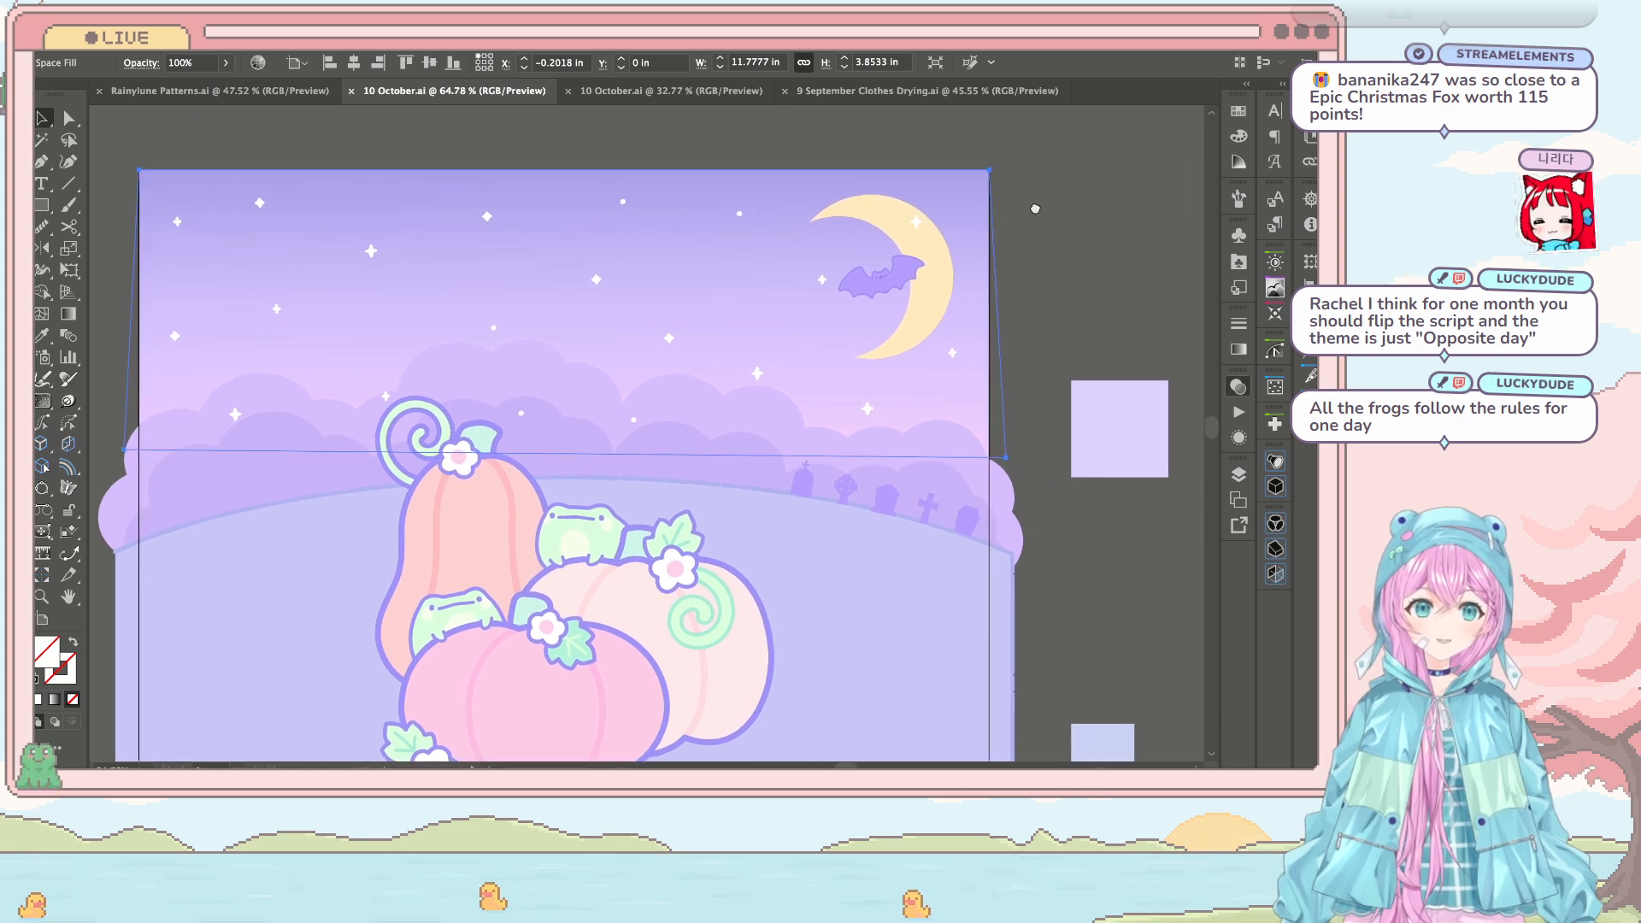
drag(726, 239, 813, 277)
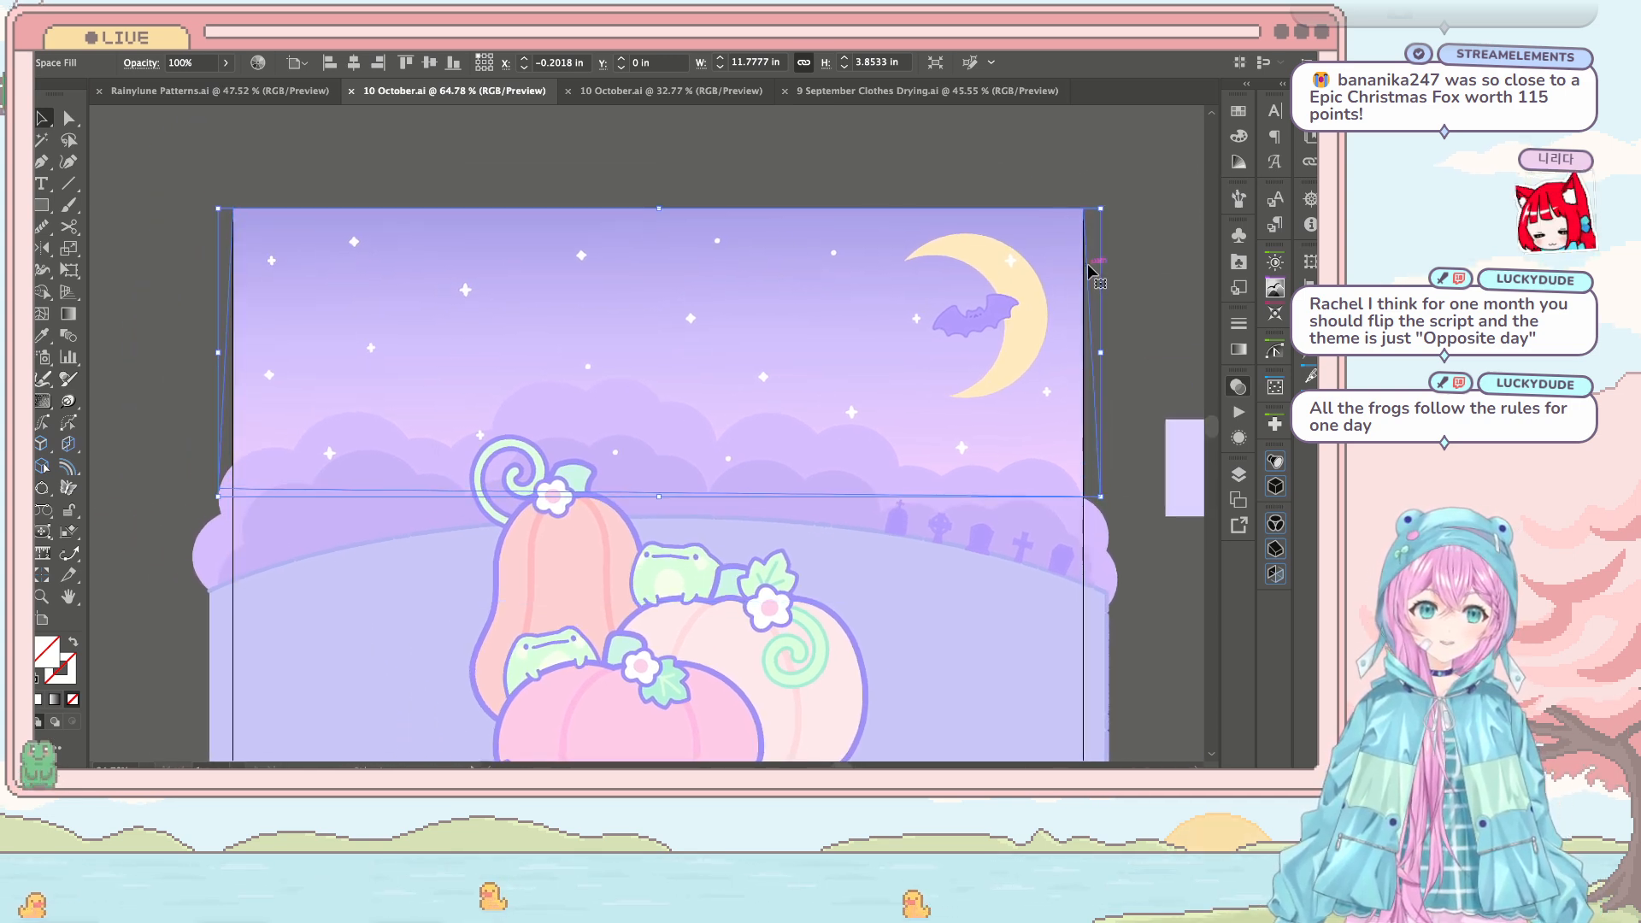
key(a)
drag(1085, 208, 1086, 173)
drag(779, 230, 988, 242)
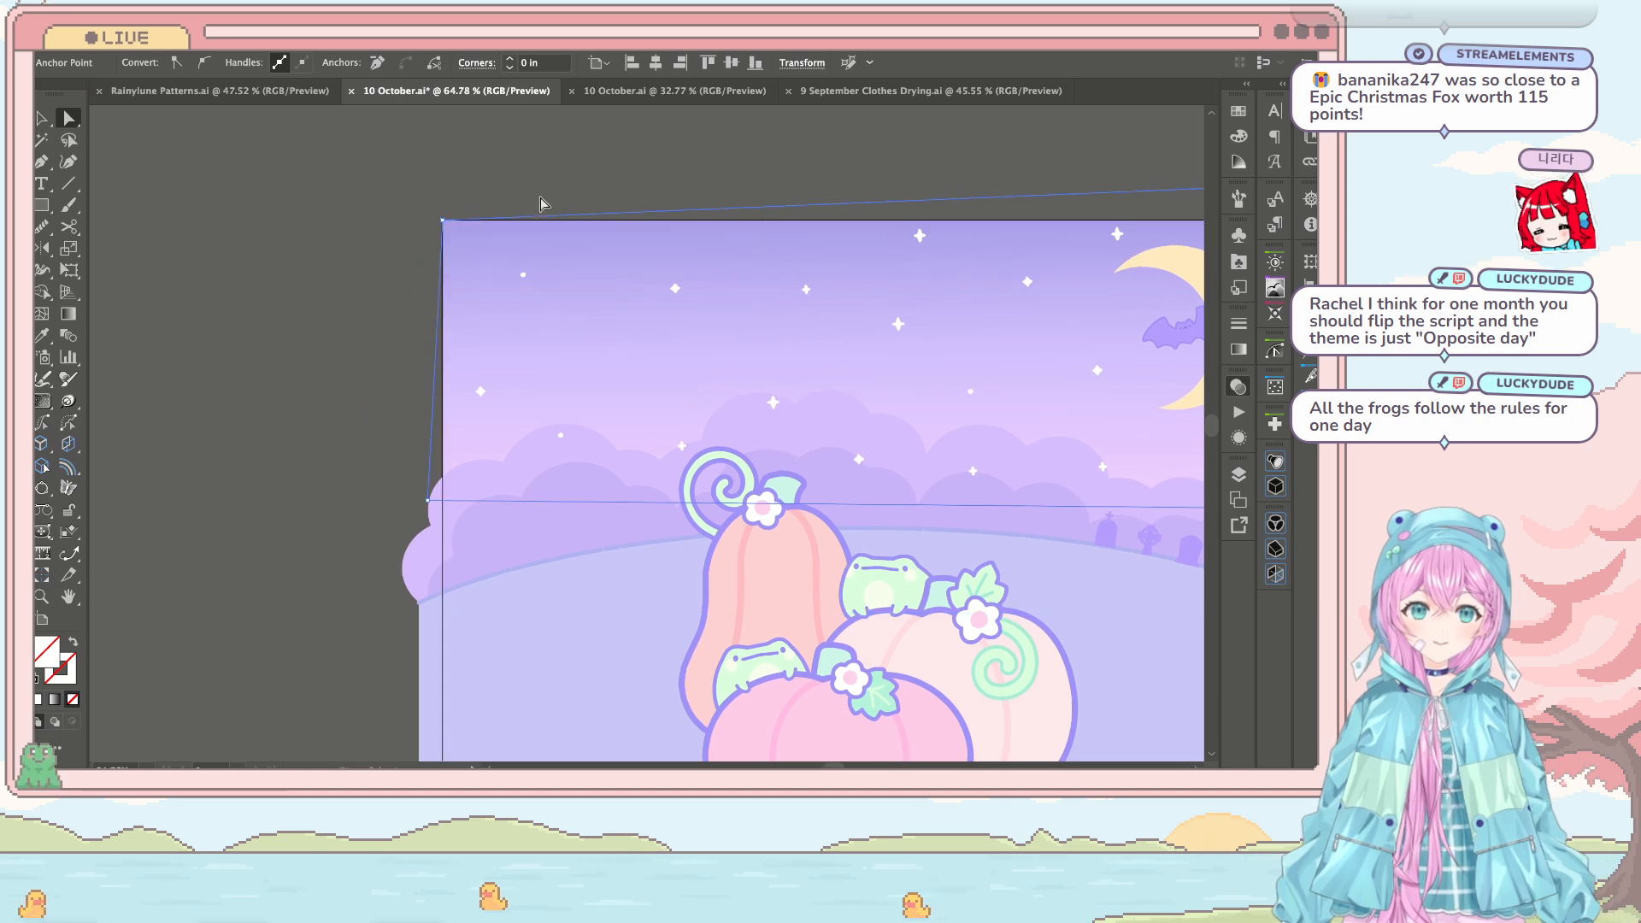
drag(440, 219, 443, 205)
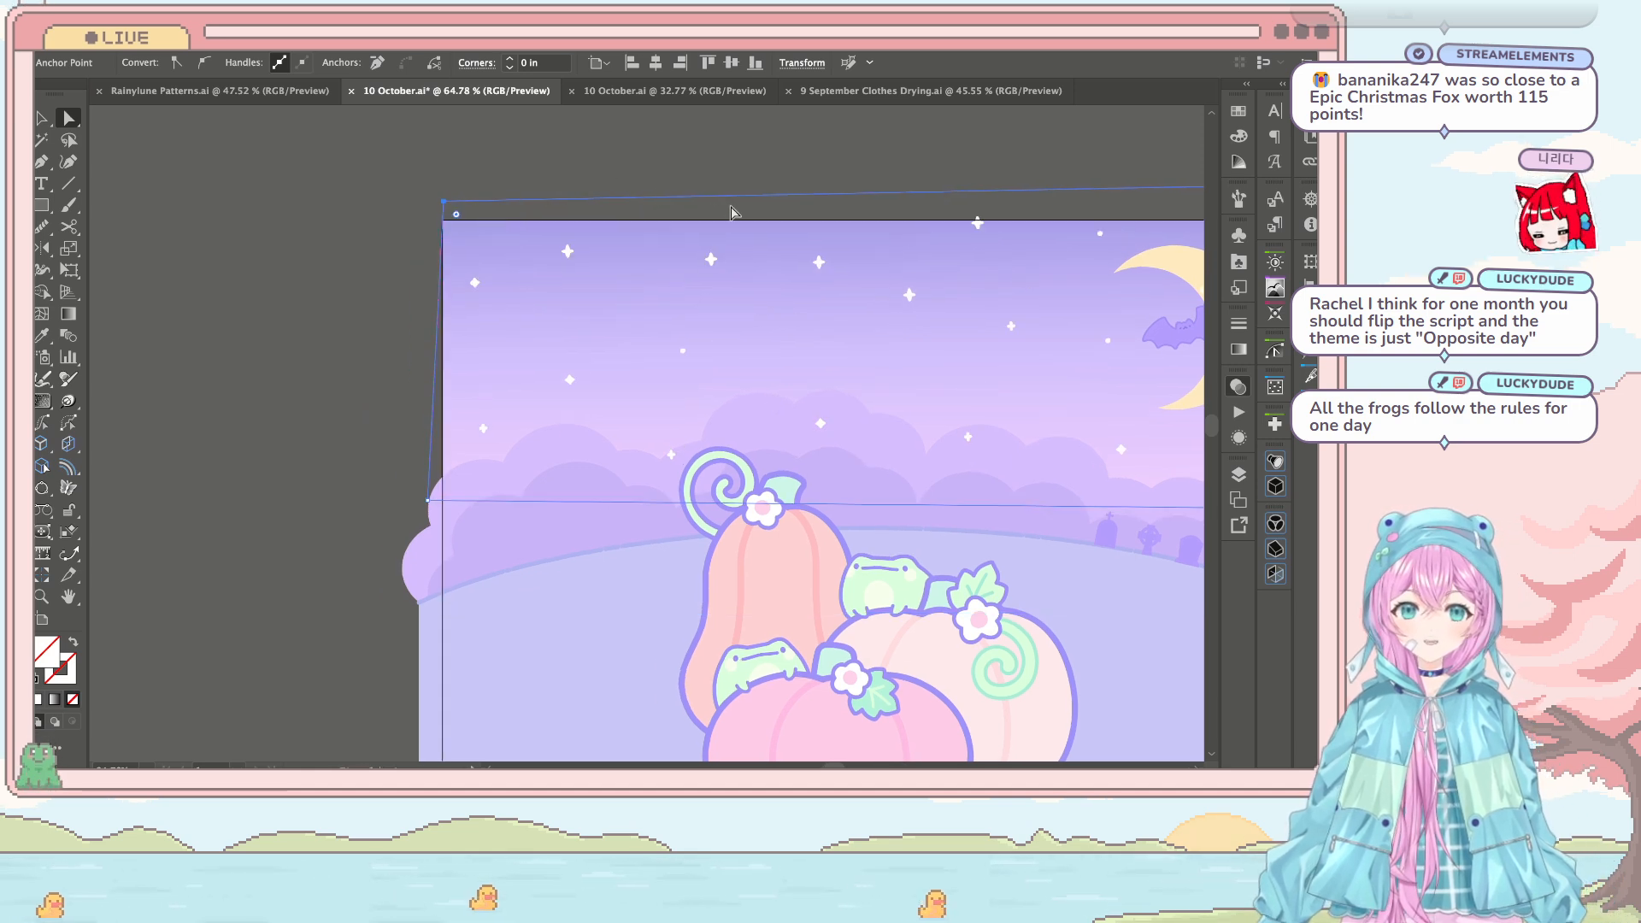
click(777, 183)
key(ctrl+minus)
key(ctrl+minus)
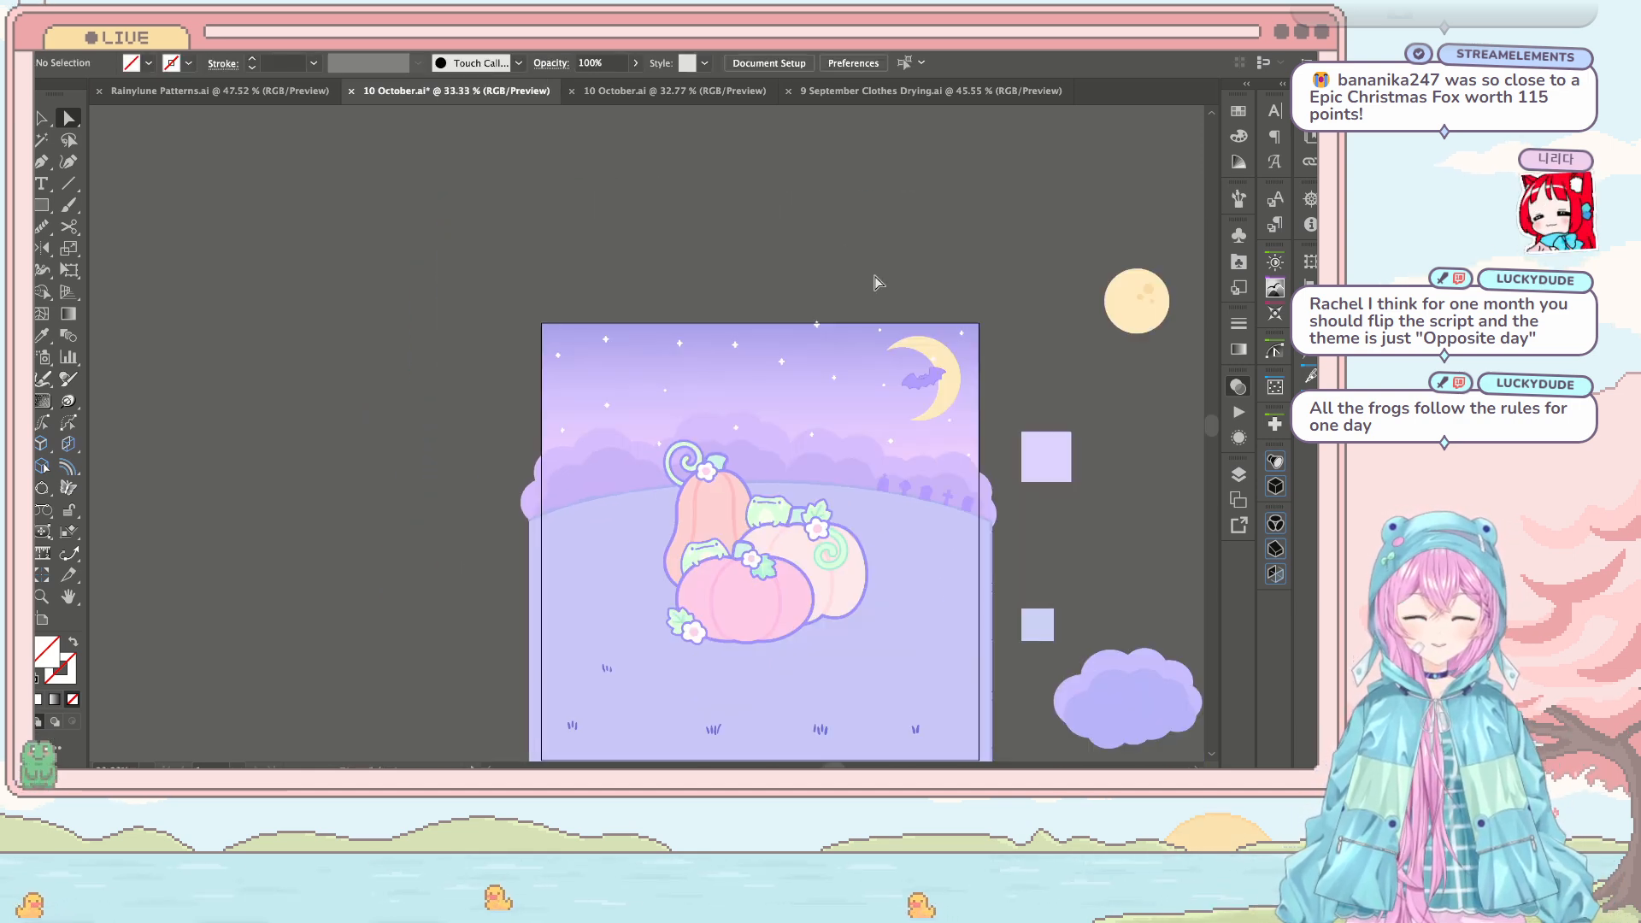
scroll(875, 283, up, 2)
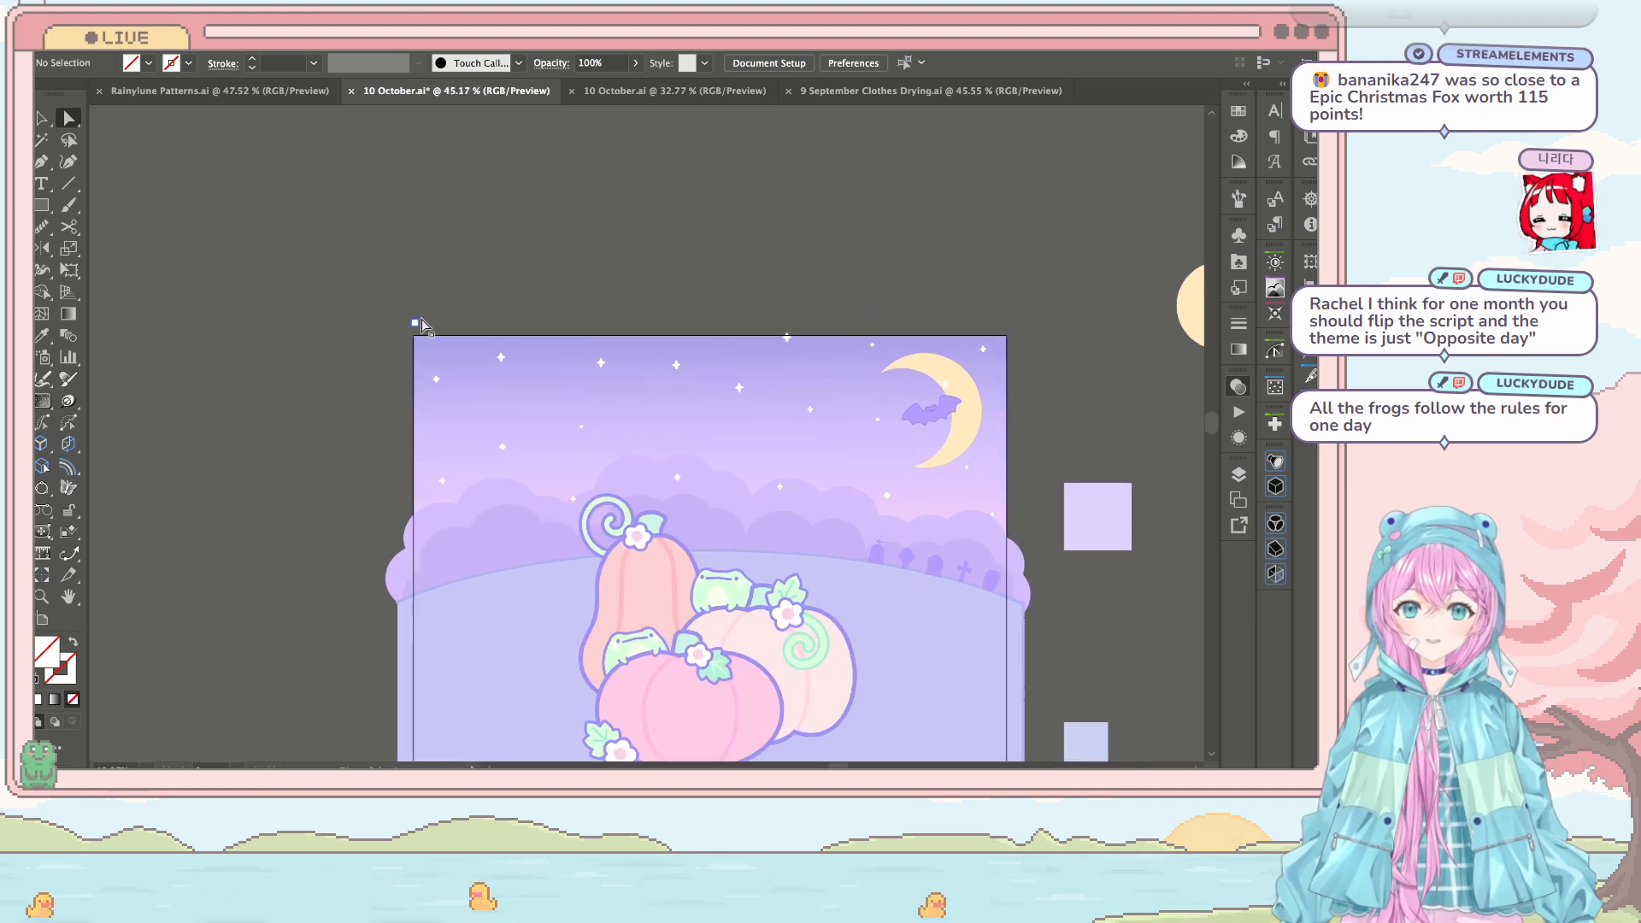
Step: Reposition the star boundary's top corner anchors slightly outside the artboard's top corners, close to its edges, and deselect
drag(416, 323, 407, 325)
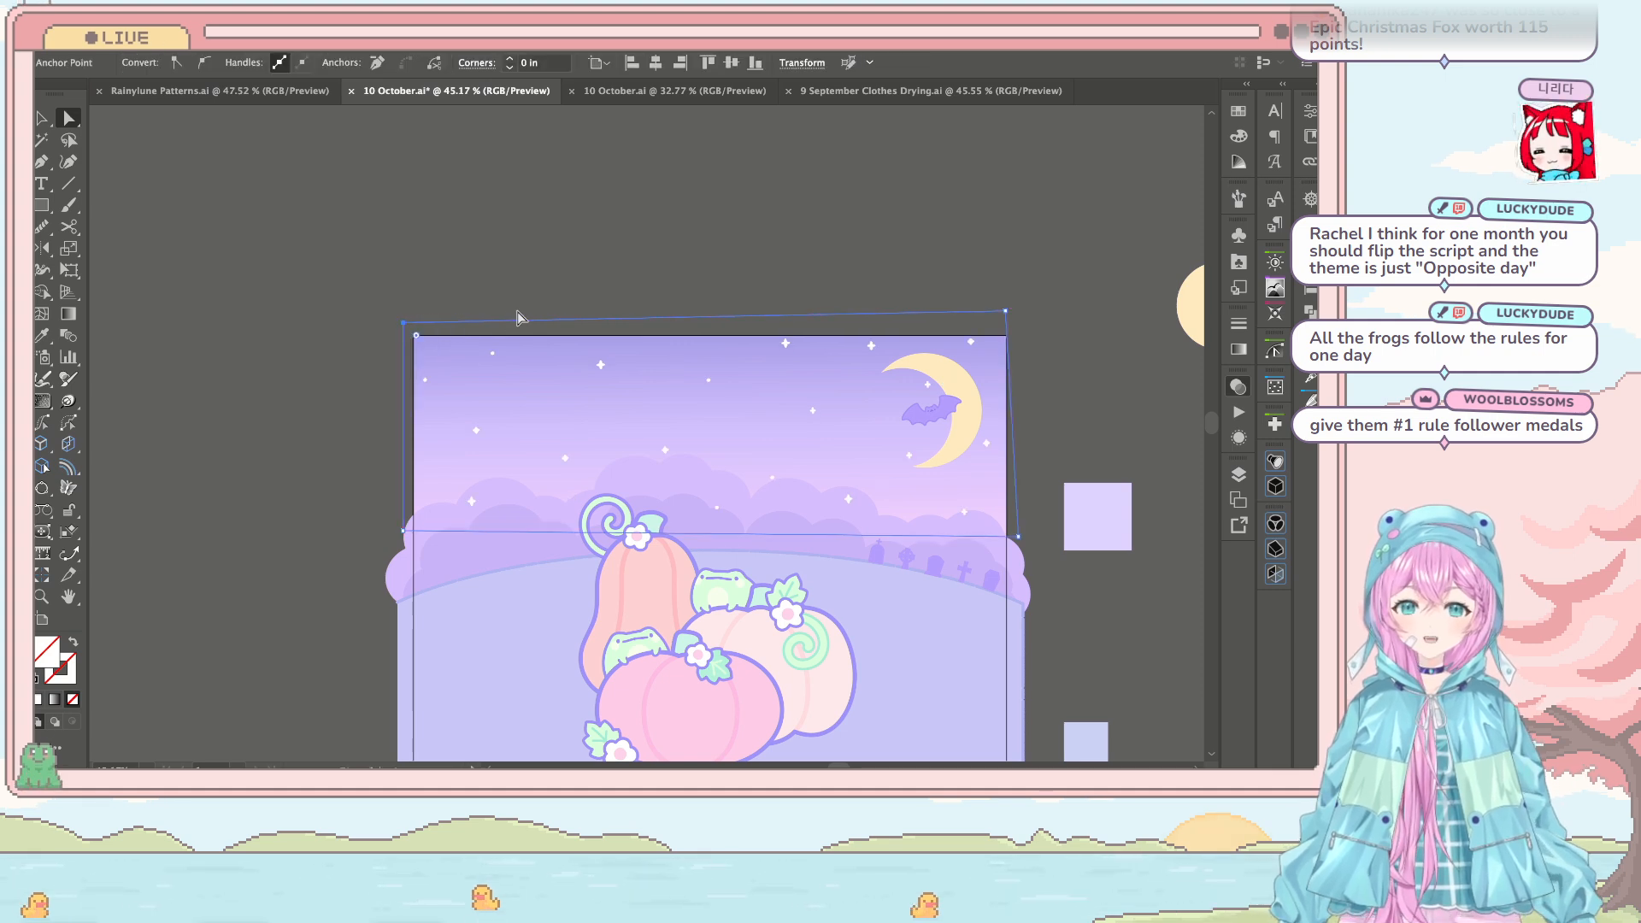
scroll(517, 318, up, 4)
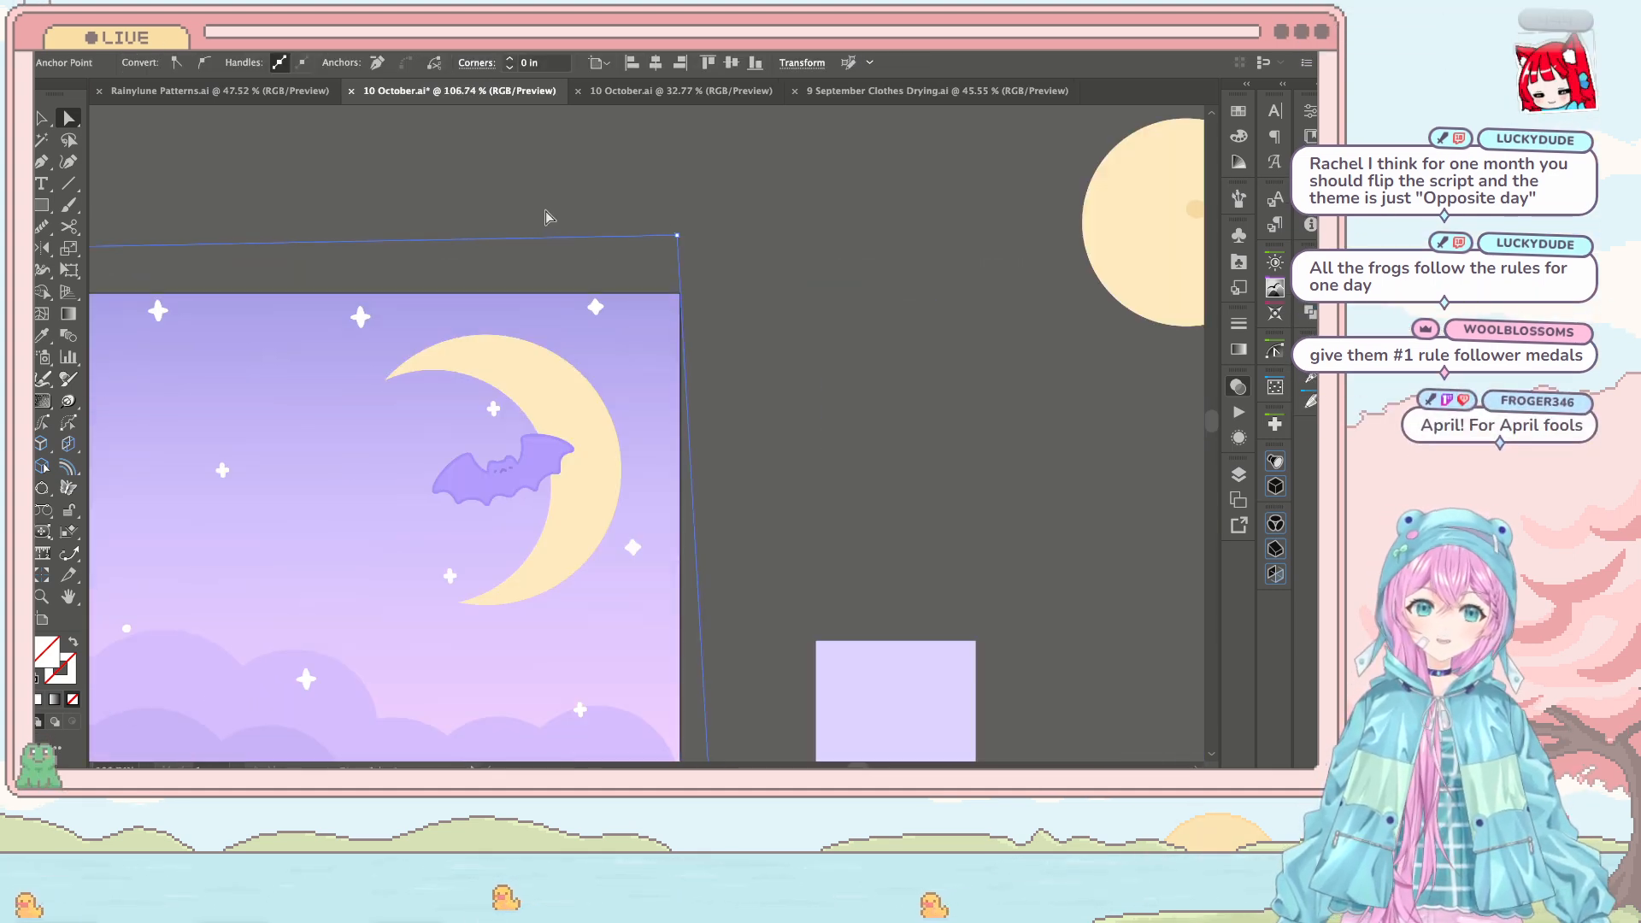
drag(677, 235, 692, 275)
scroll(692, 275, down, 3)
scroll(704, 278, up, 2)
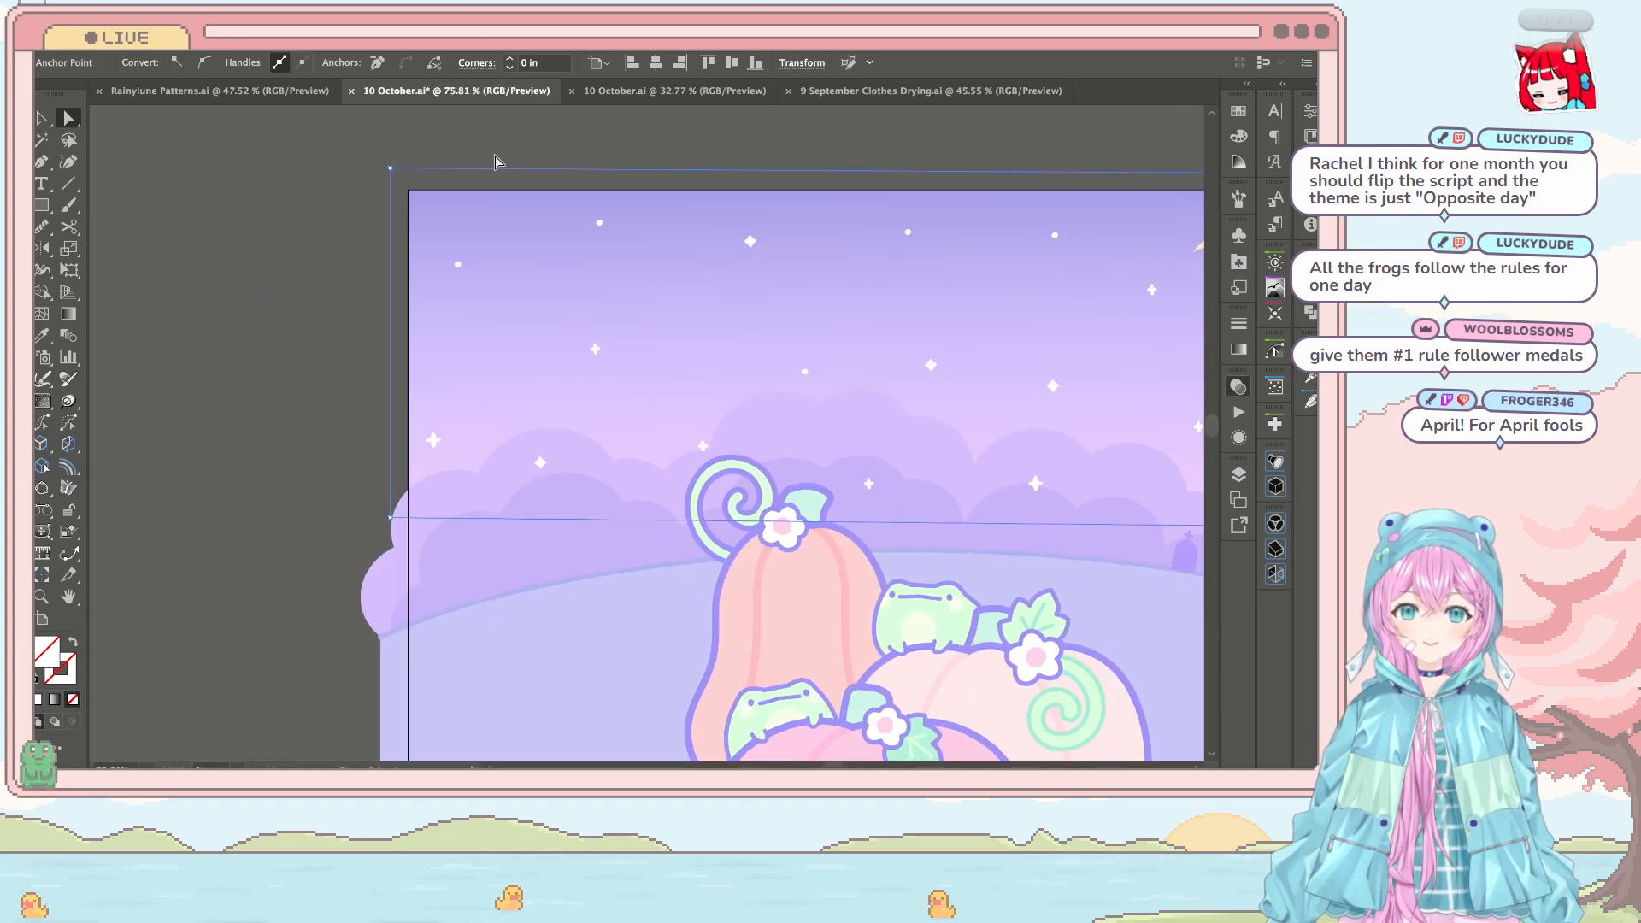
drag(391, 168, 396, 188)
scroll(395, 188, down, 4)
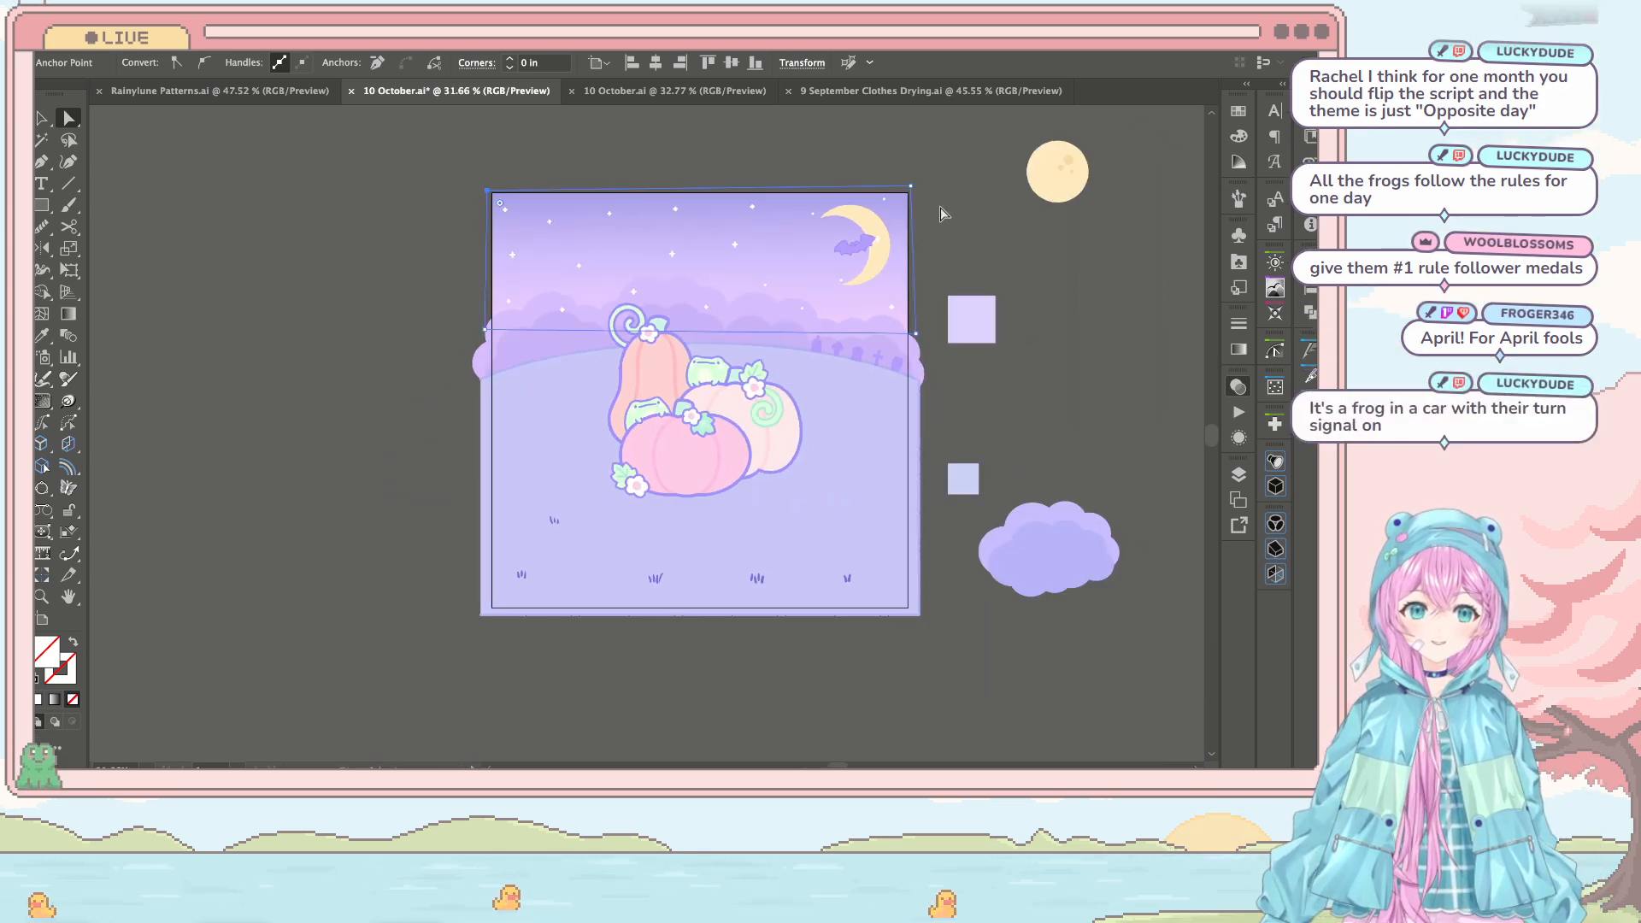
click(941, 213)
scroll(980, 202, up, 2)
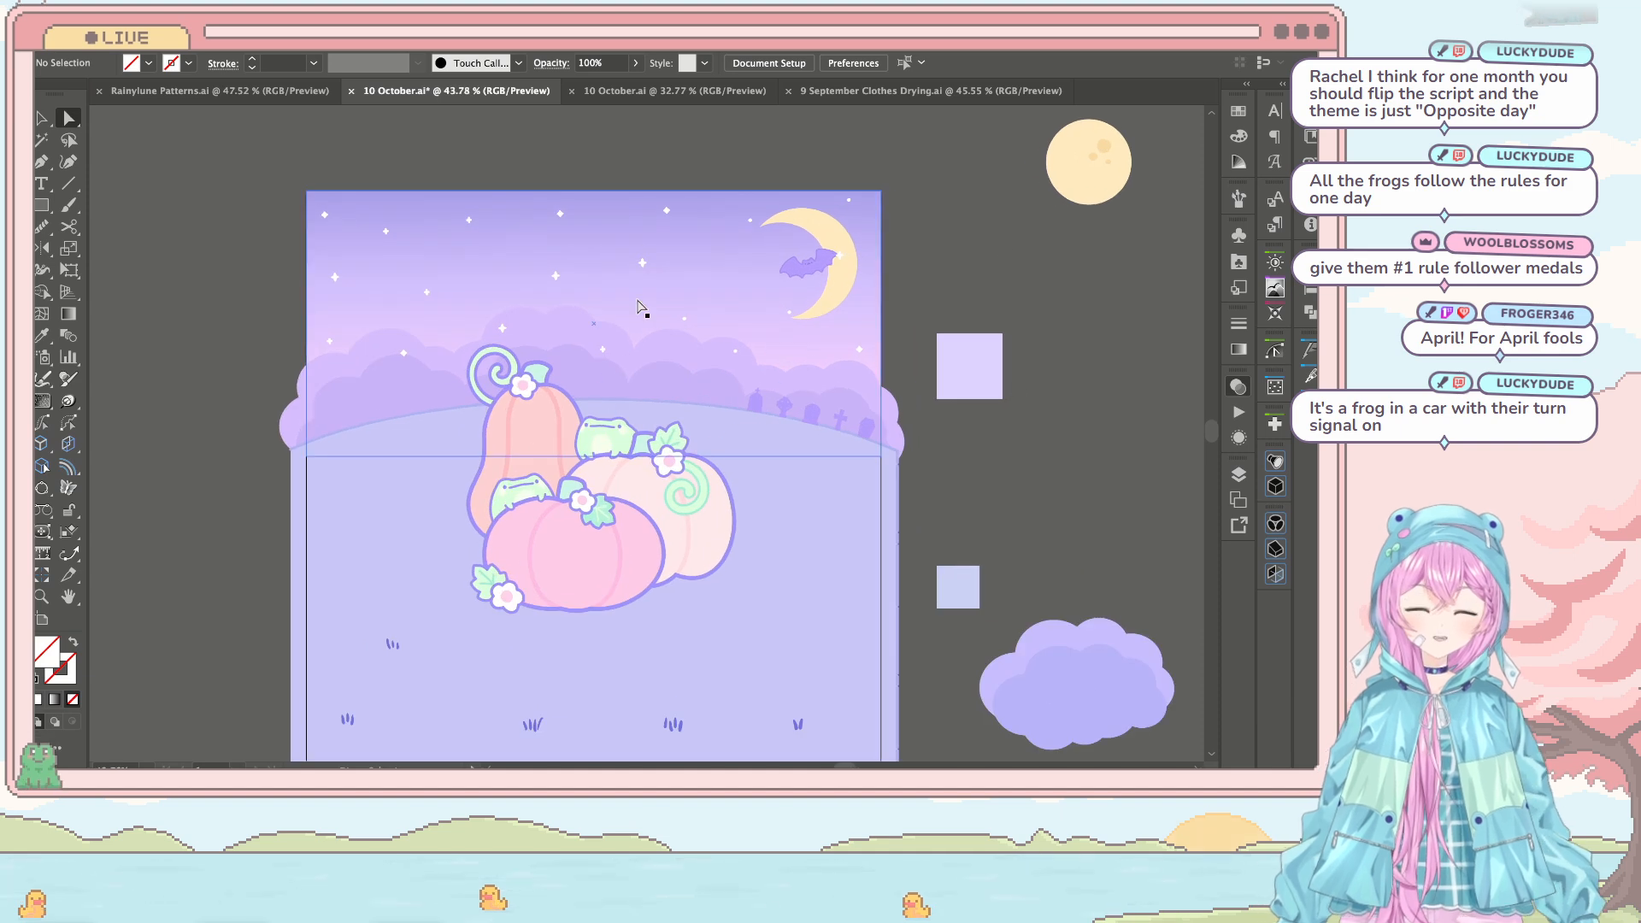
Step: Reselect the Space Fill star object and nudge its top-left corner anchor slightly up and outward
click(642, 234)
click(1031, 270)
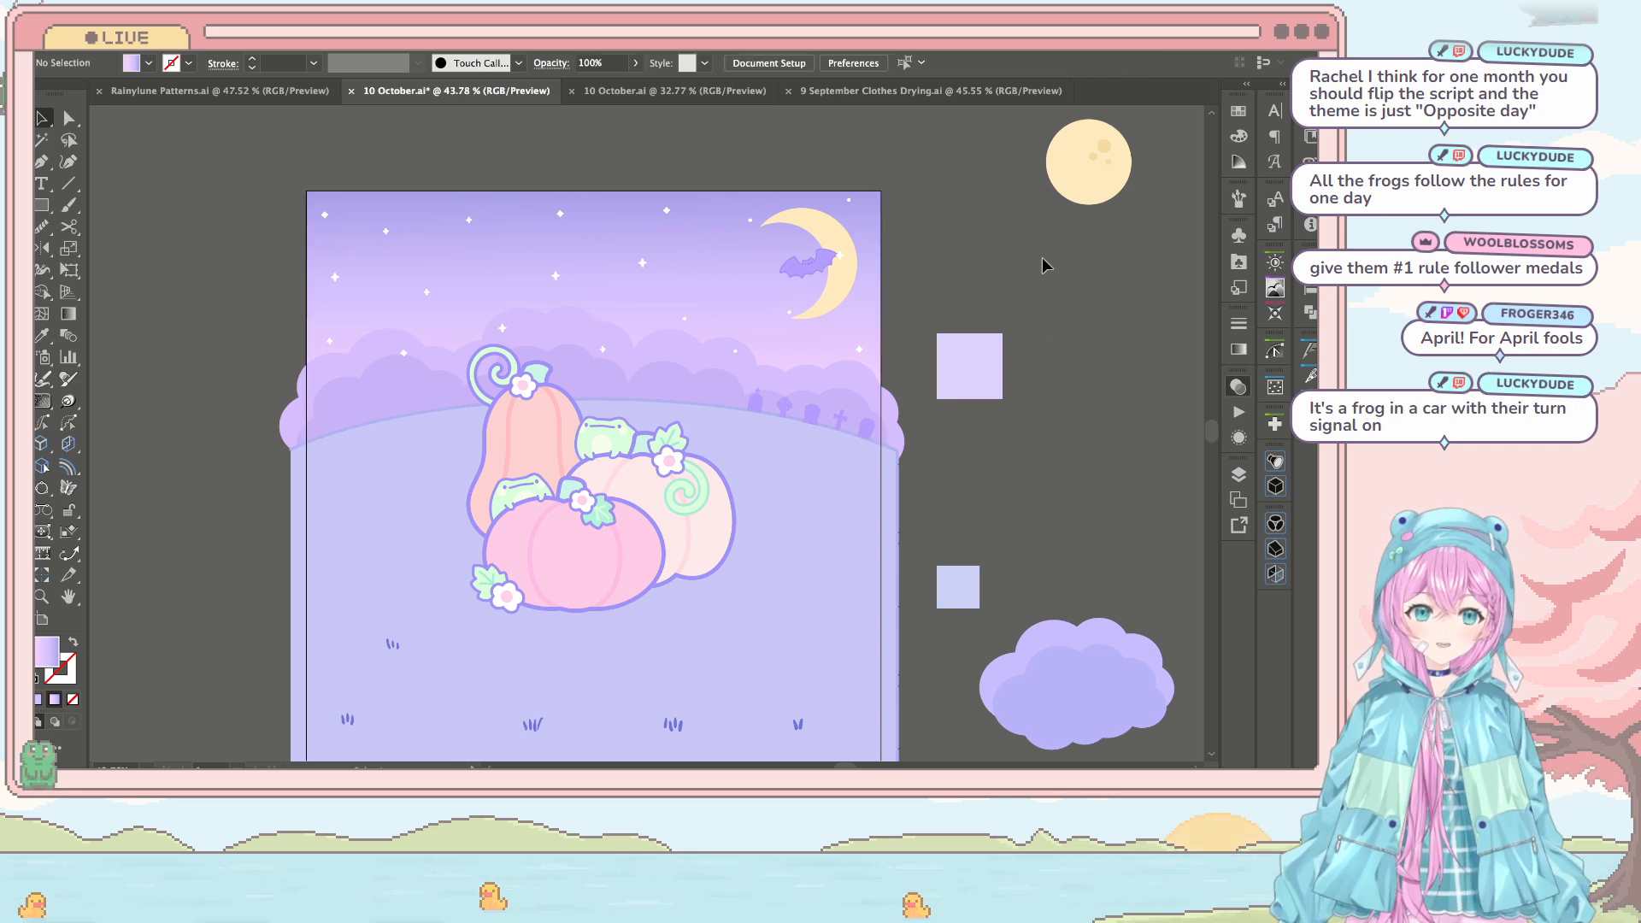
key(a)
click(754, 228)
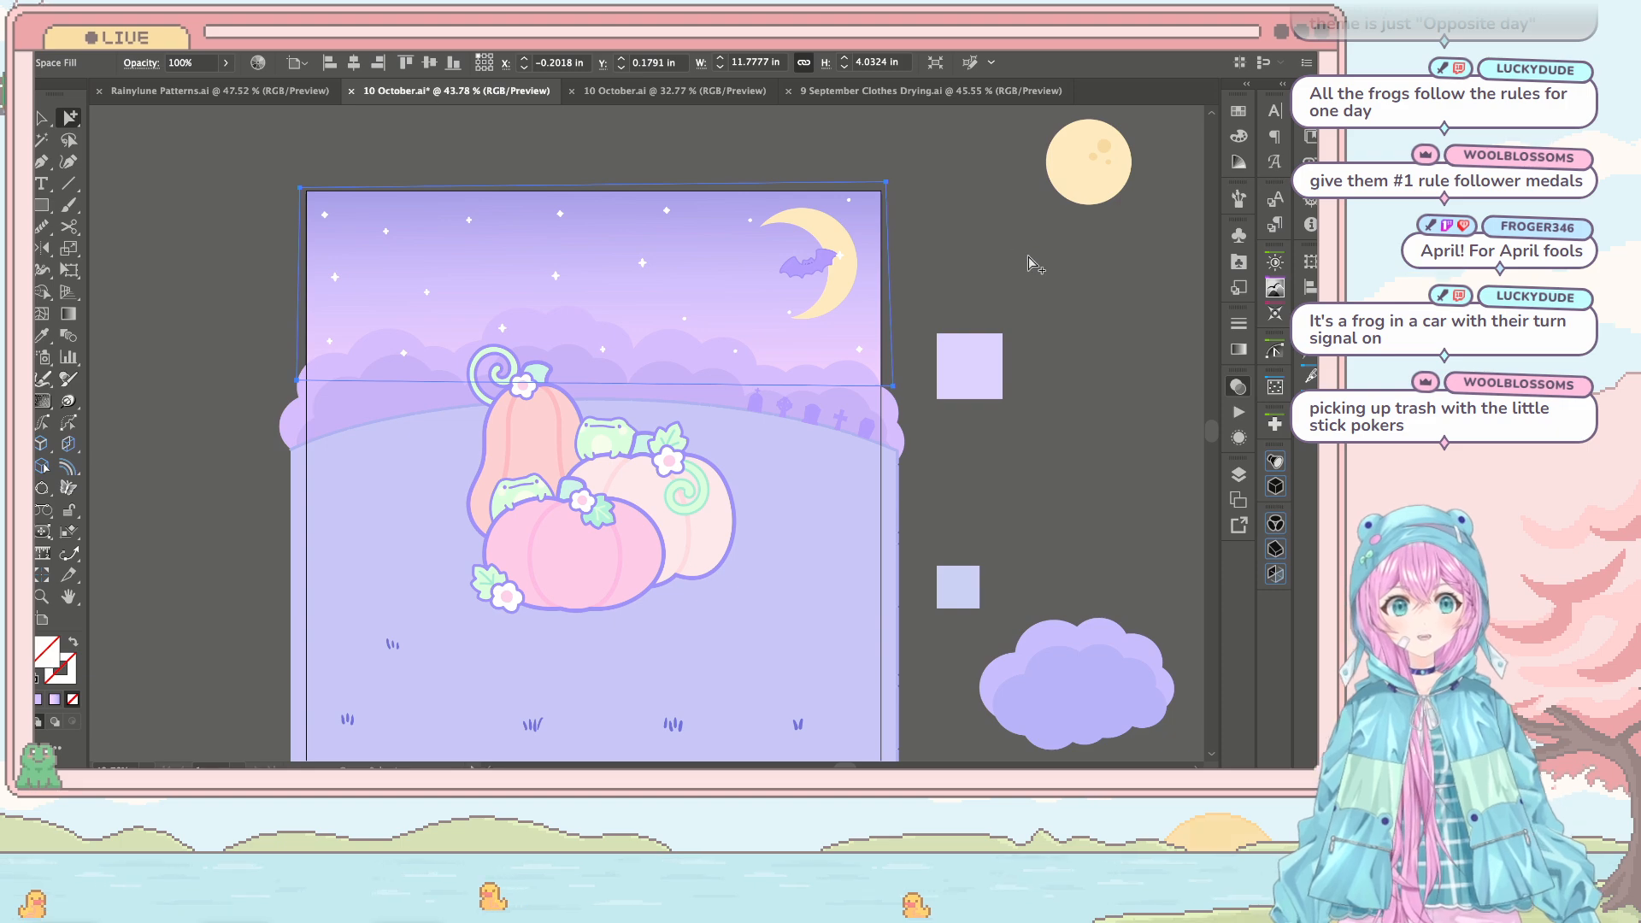
key(ctrl+equal)
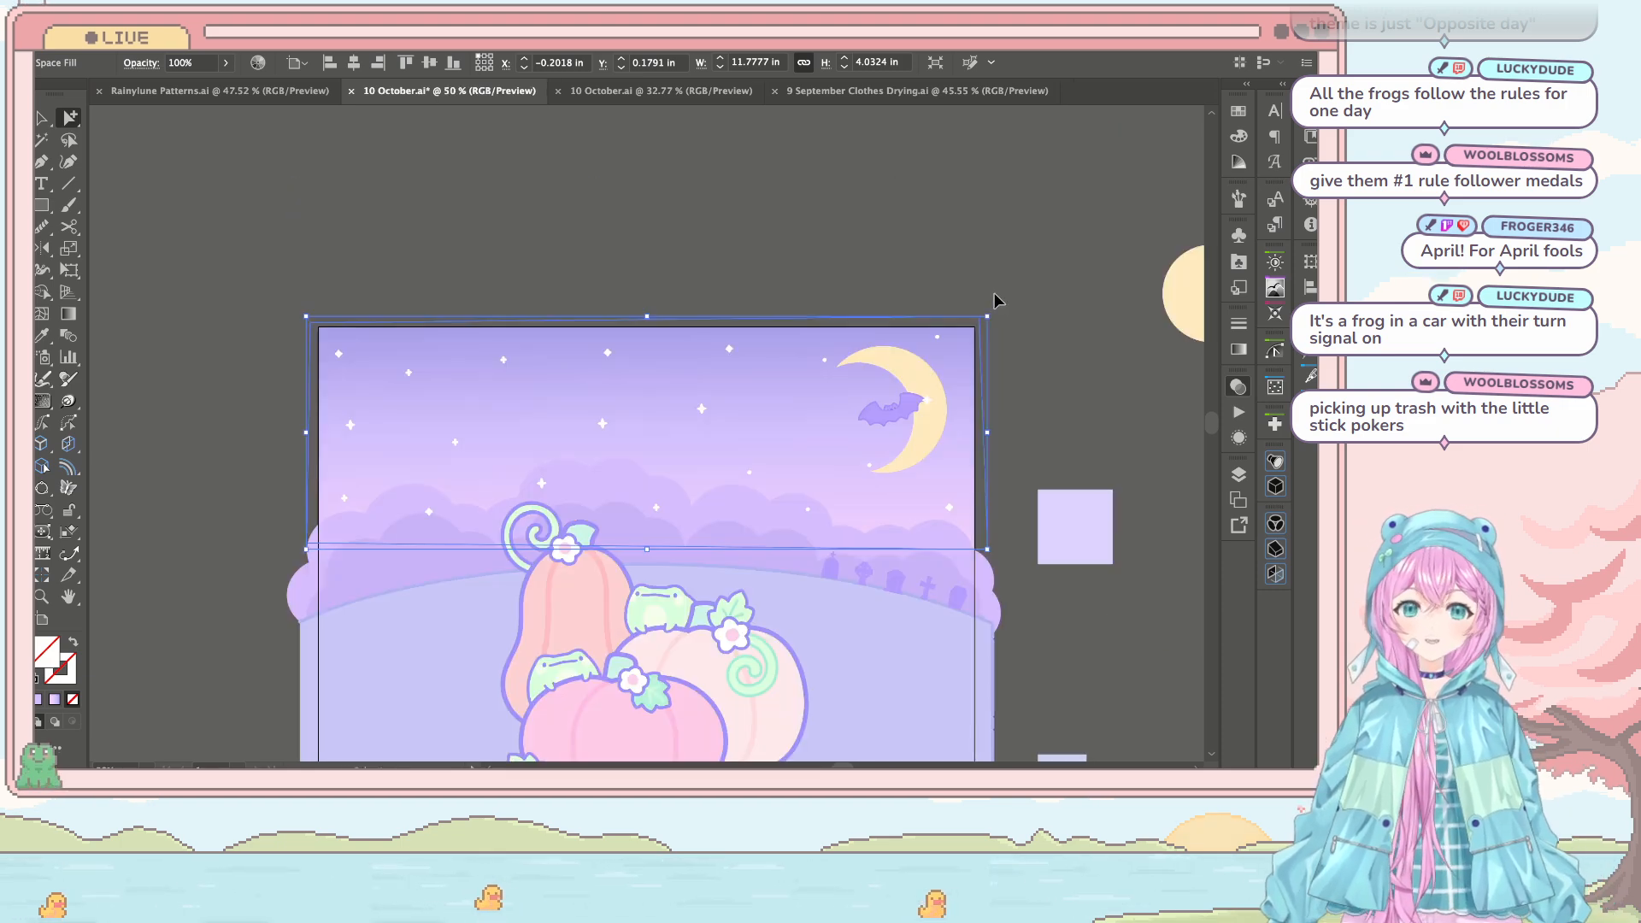
scroll(1056, 385, down, 4)
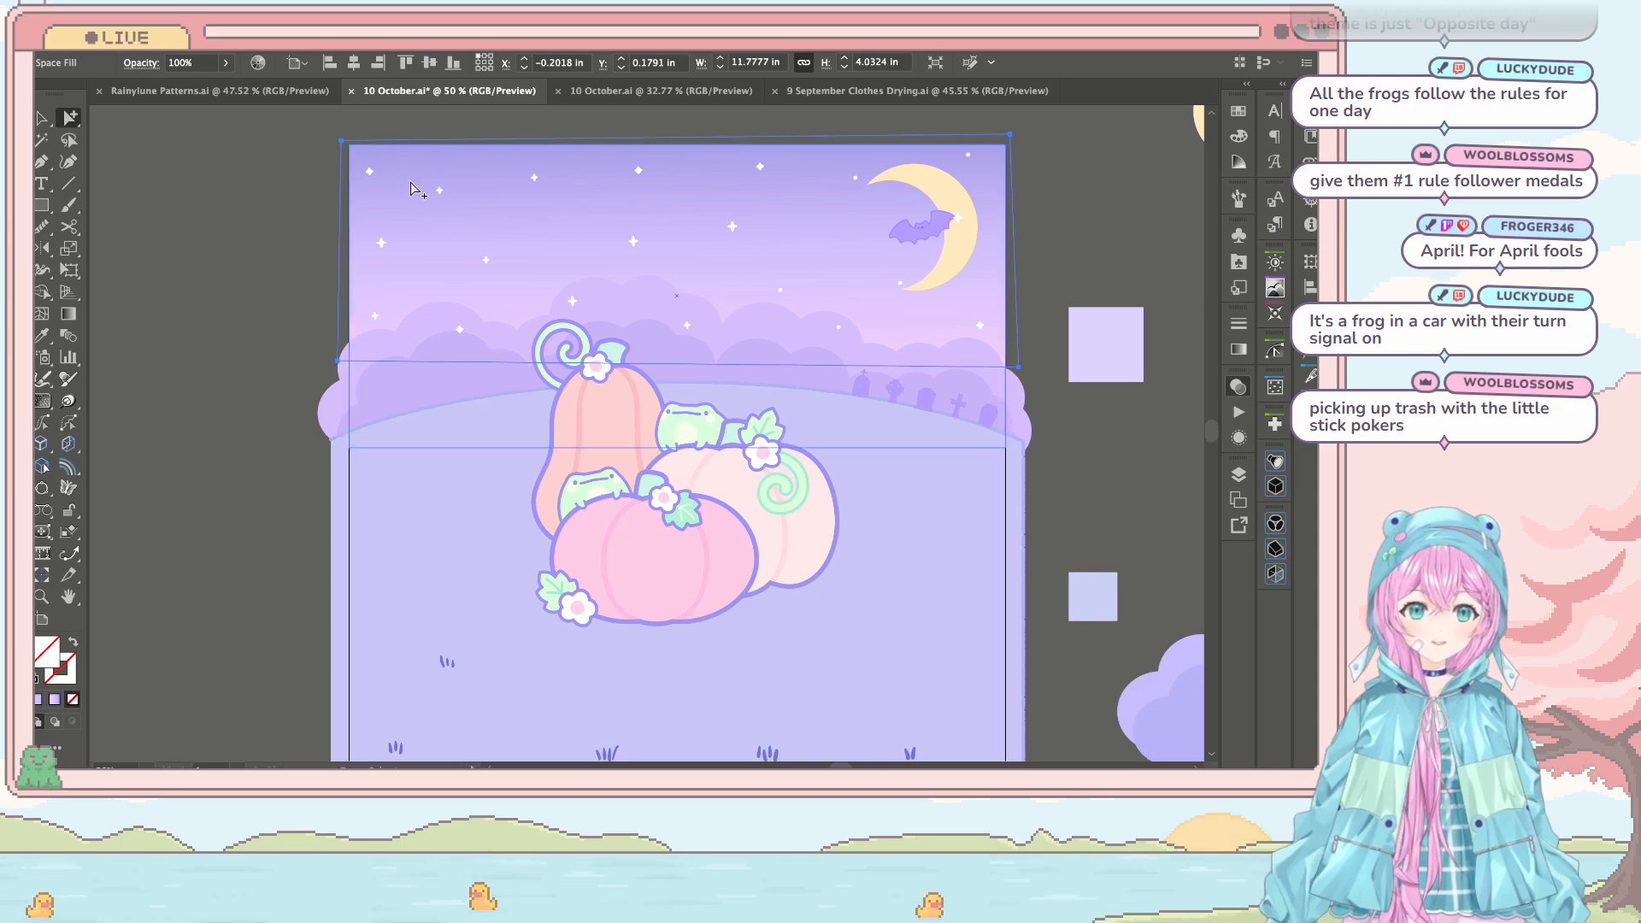
click(340, 141)
click(340, 137)
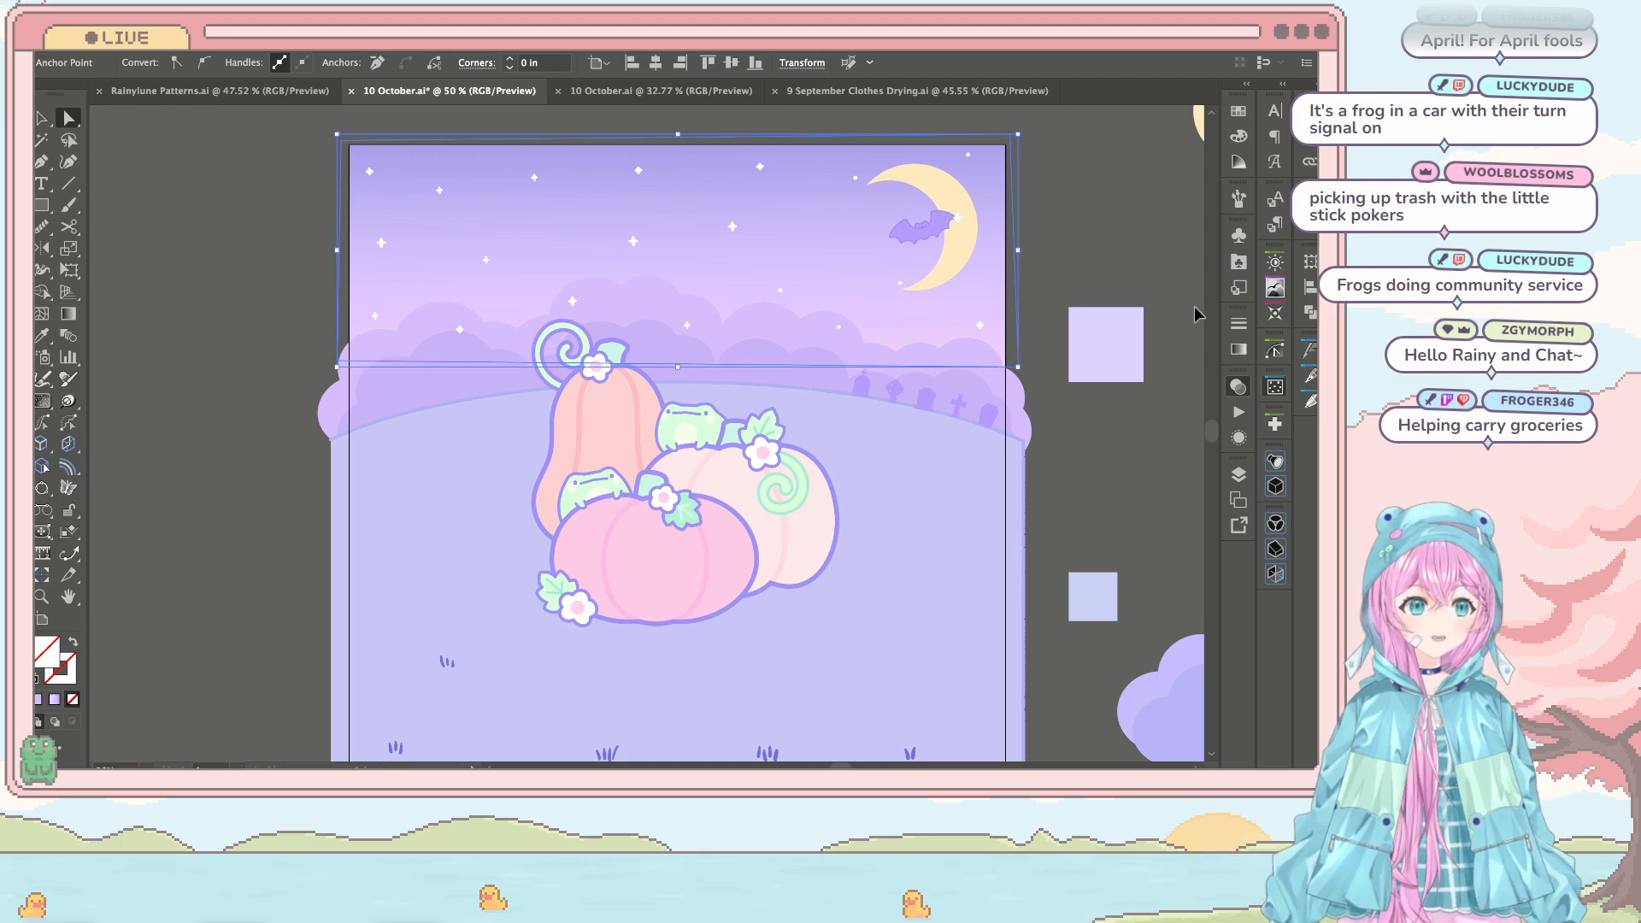
Step: Expand the Space Fill object into individually editable stars and deselect them
key(ctrl+minus)
scroll(845, 347, down, 3)
scroll(845, 347, right, 2)
scroll(854, 346, right, 1)
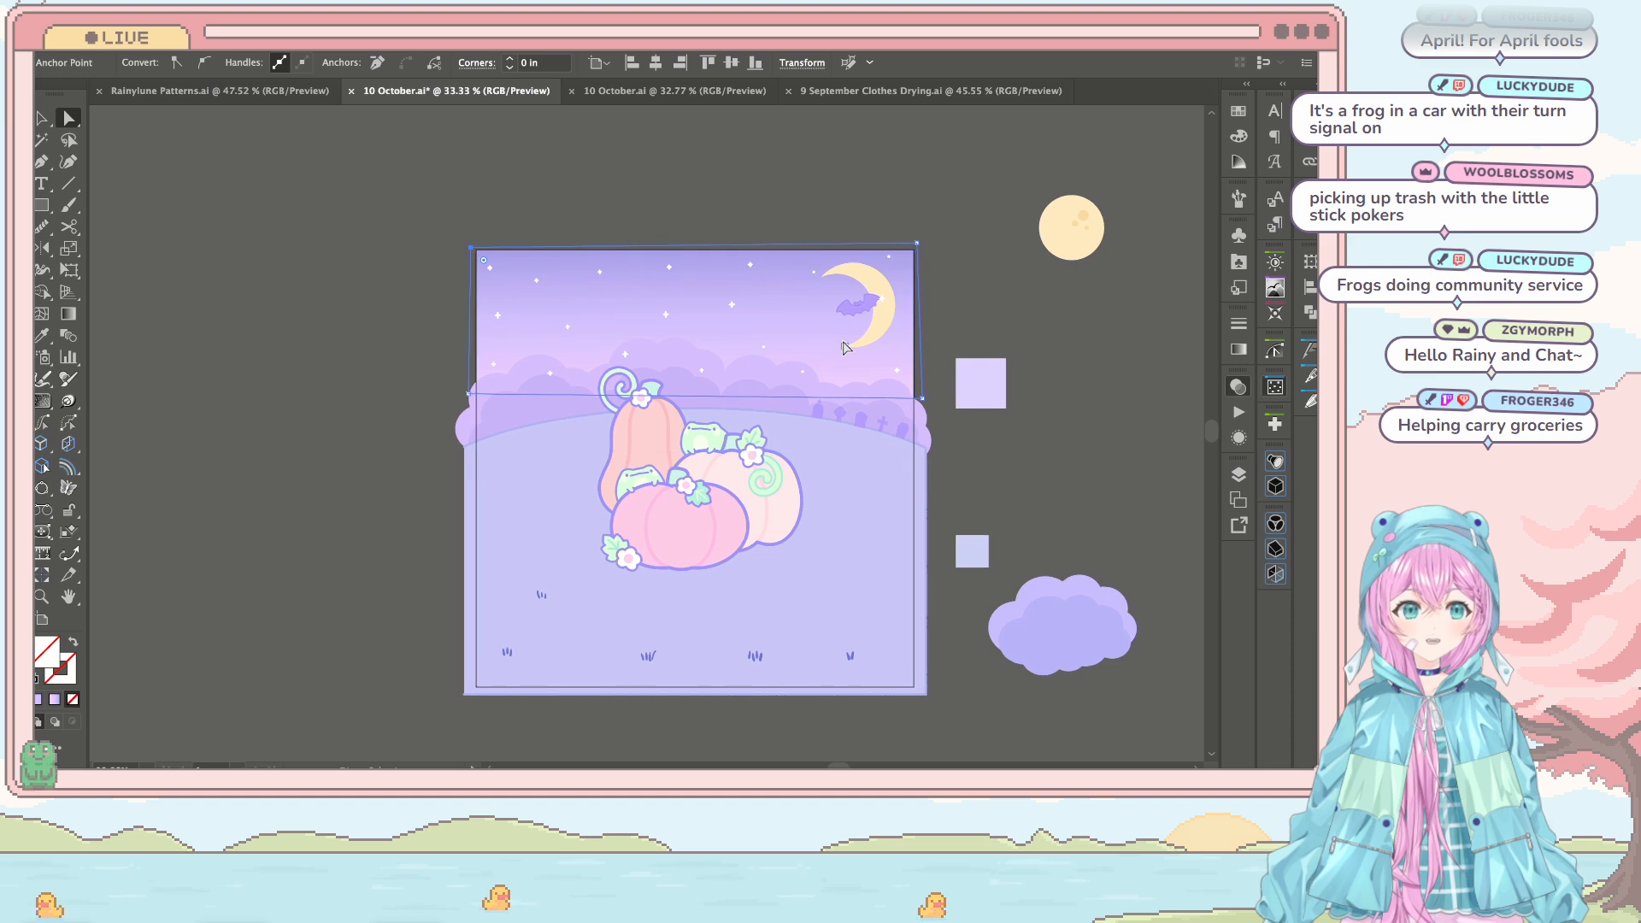
scroll(889, 345, up, 2)
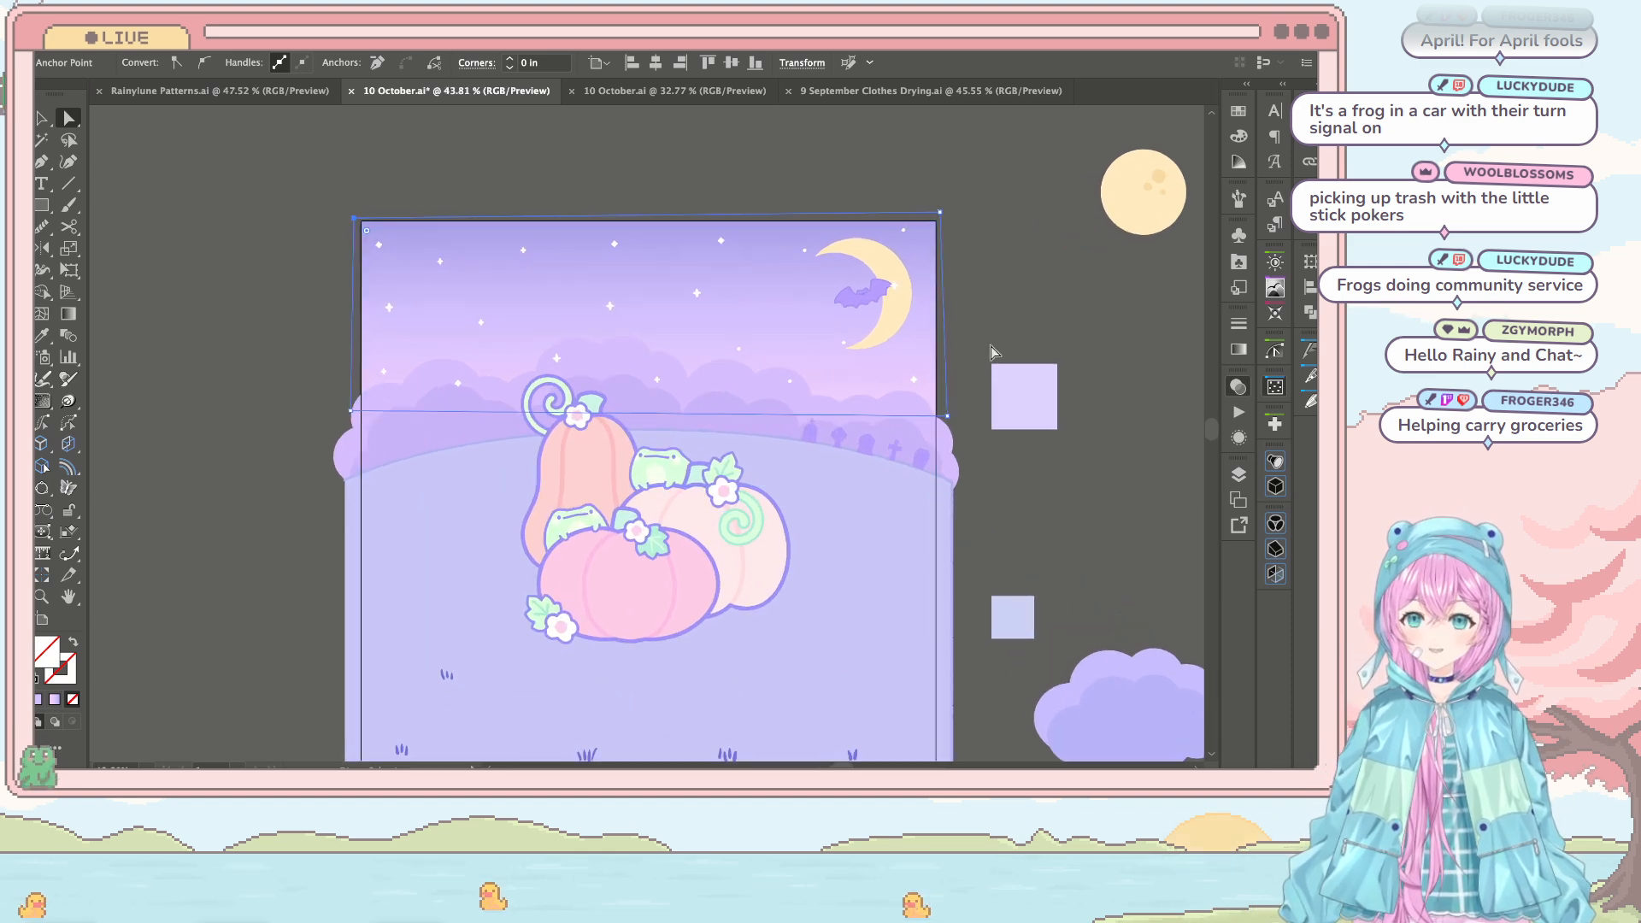
key(ctrl+plus)
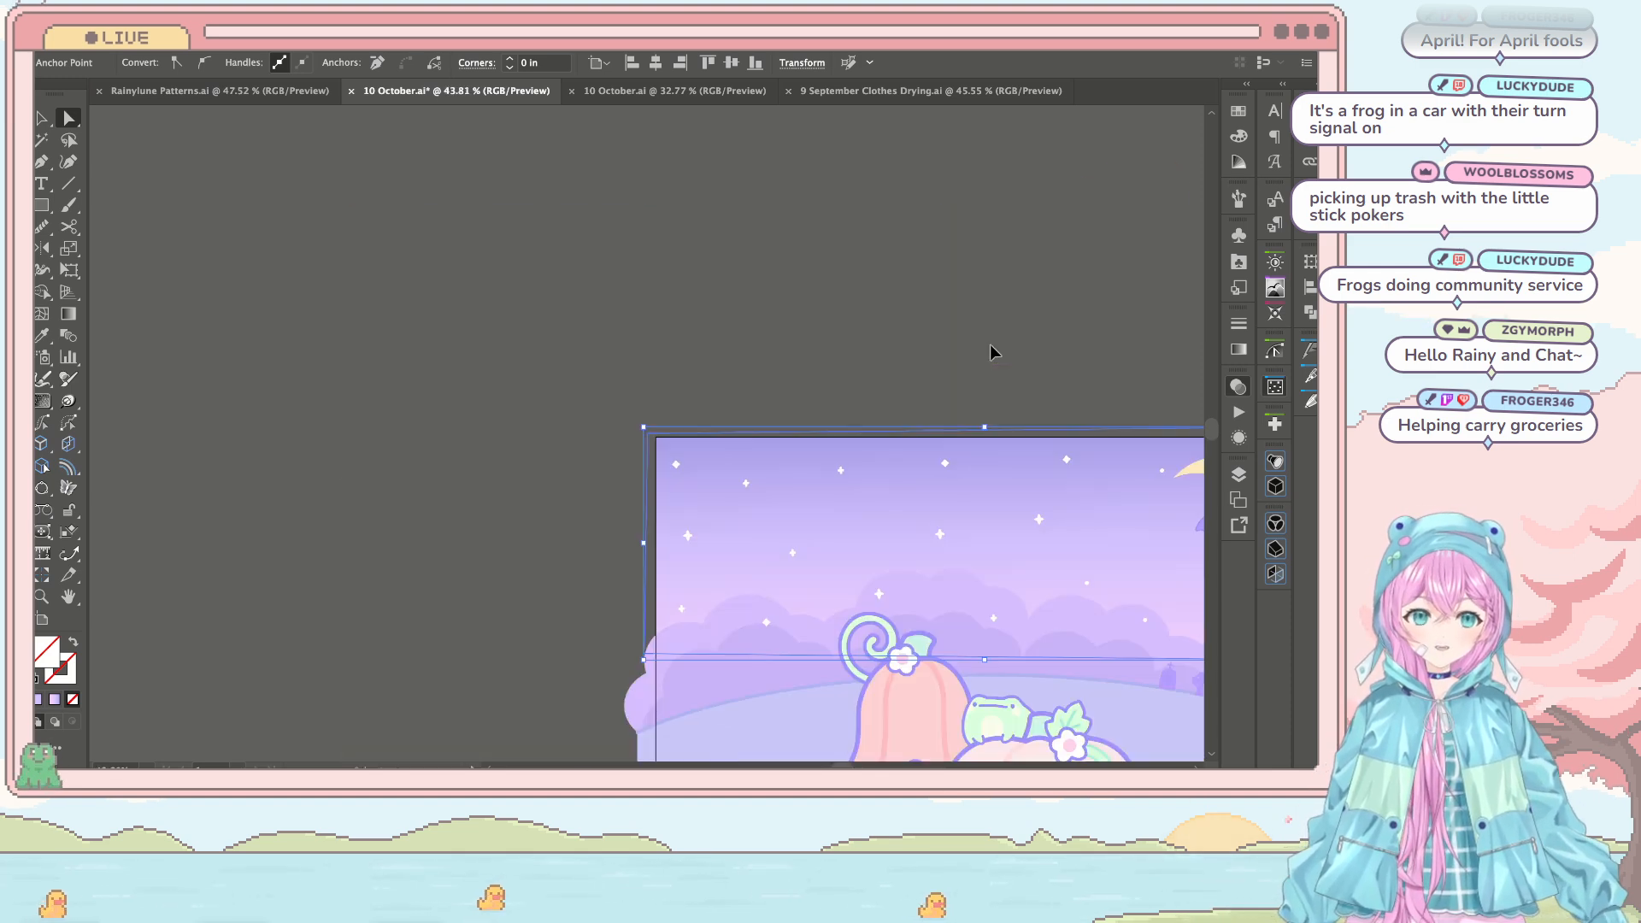
scroll(992, 350, down, 1)
scroll(991, 350, right, 2)
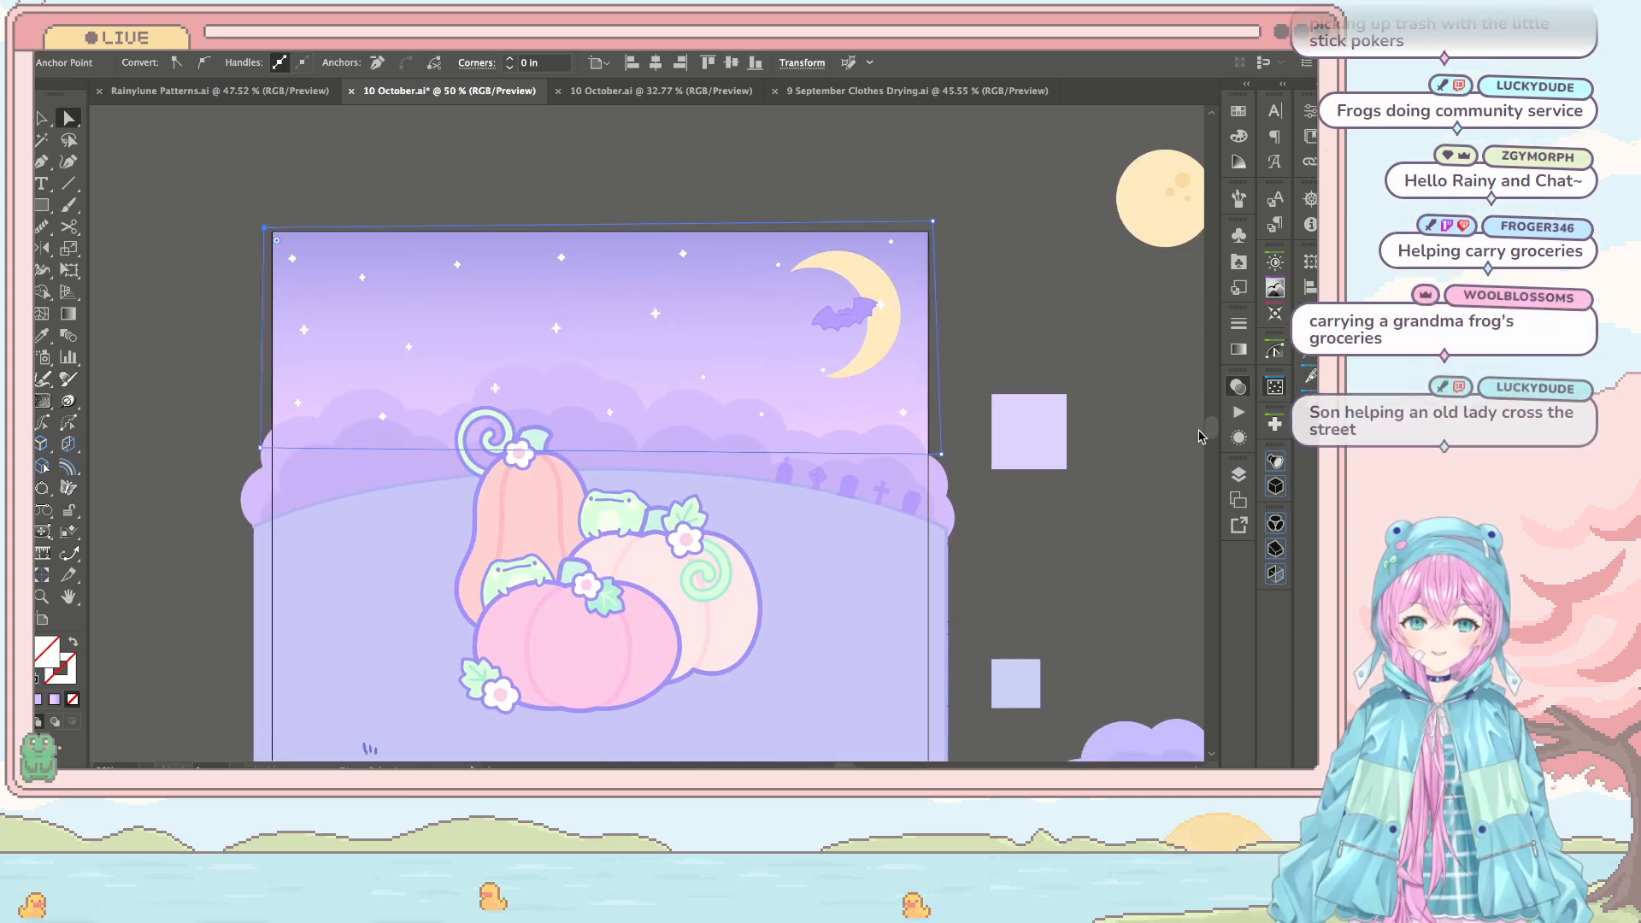
key(ctrl+a)
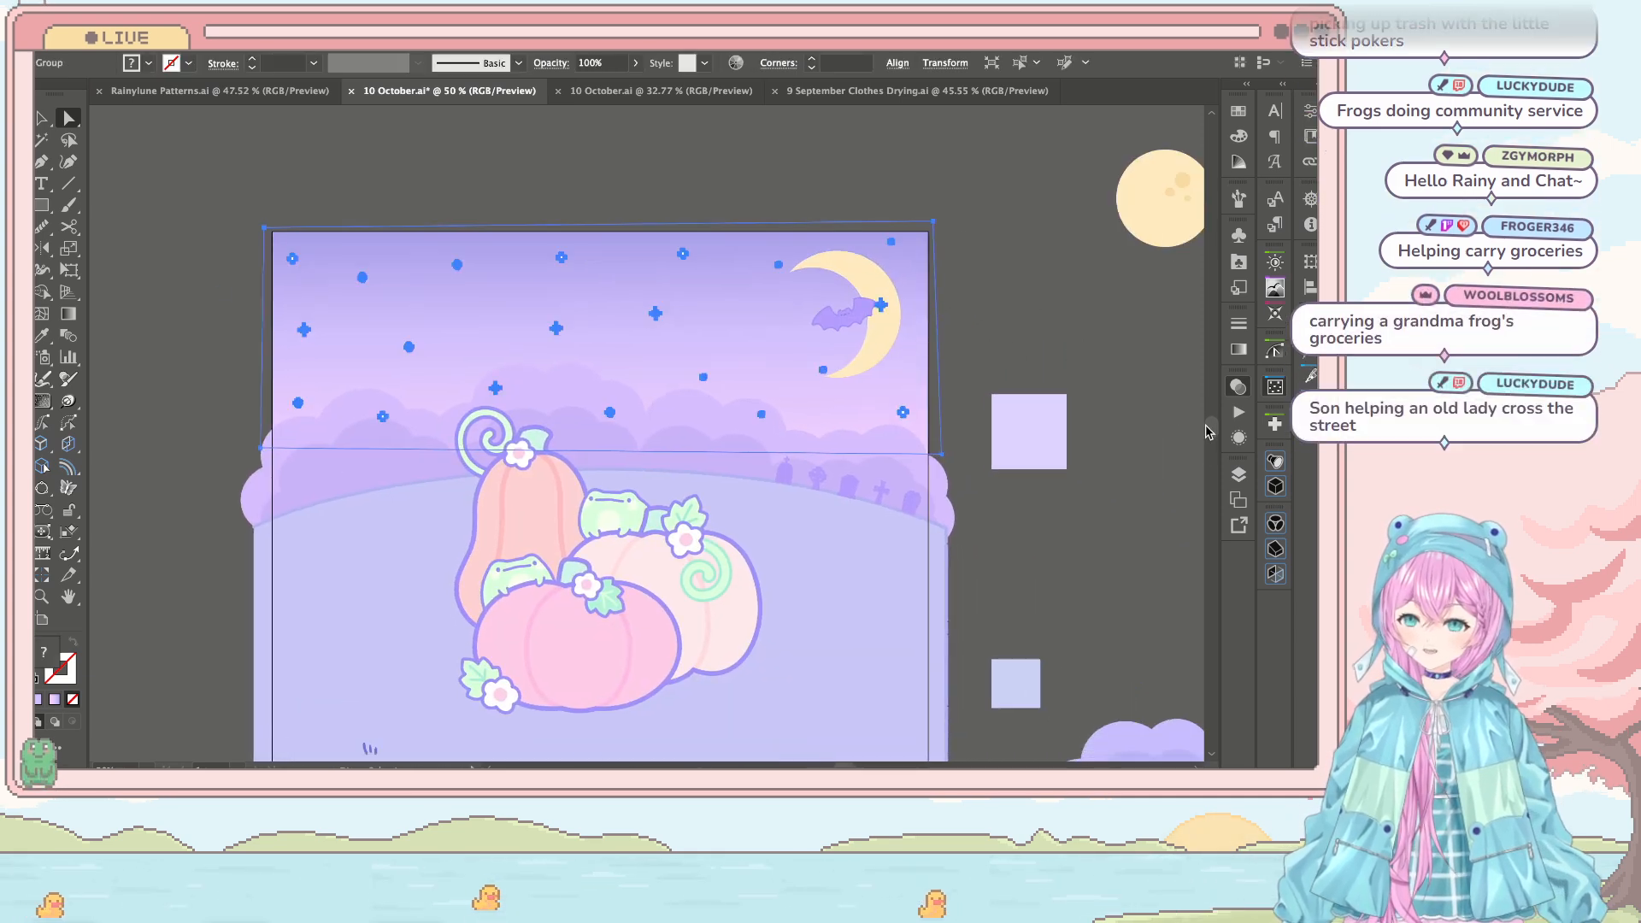
click(992, 180)
Step: Move the star on the crescent moon into the sky to its right and the round star away from its lower tip
scroll(872, 387, up, 1)
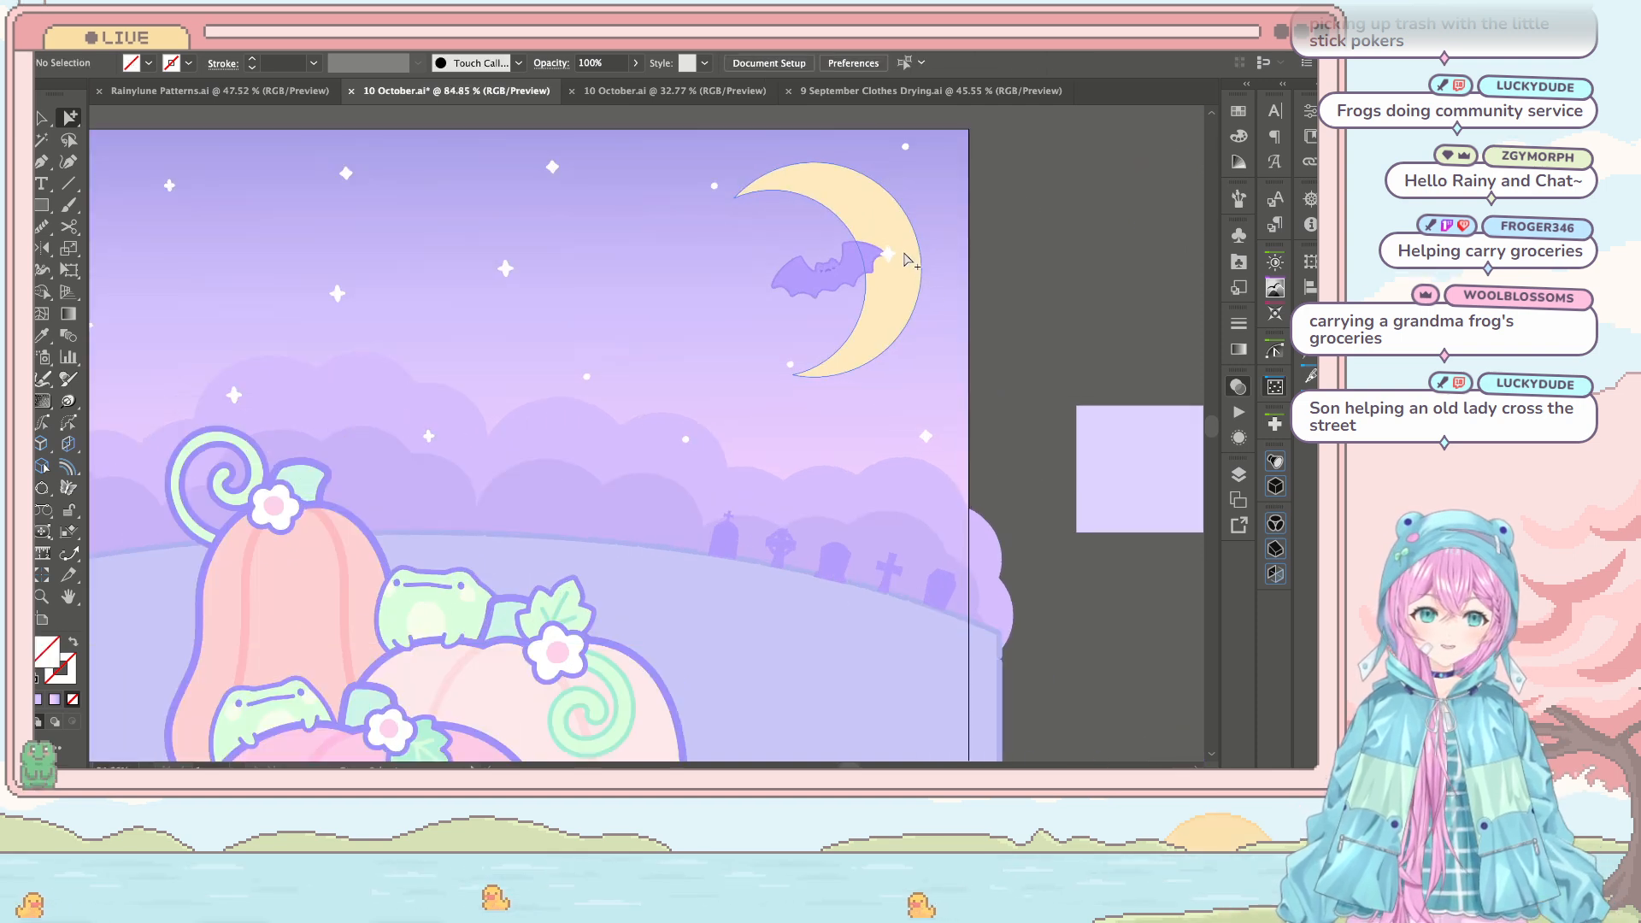
drag(889, 254, 954, 256)
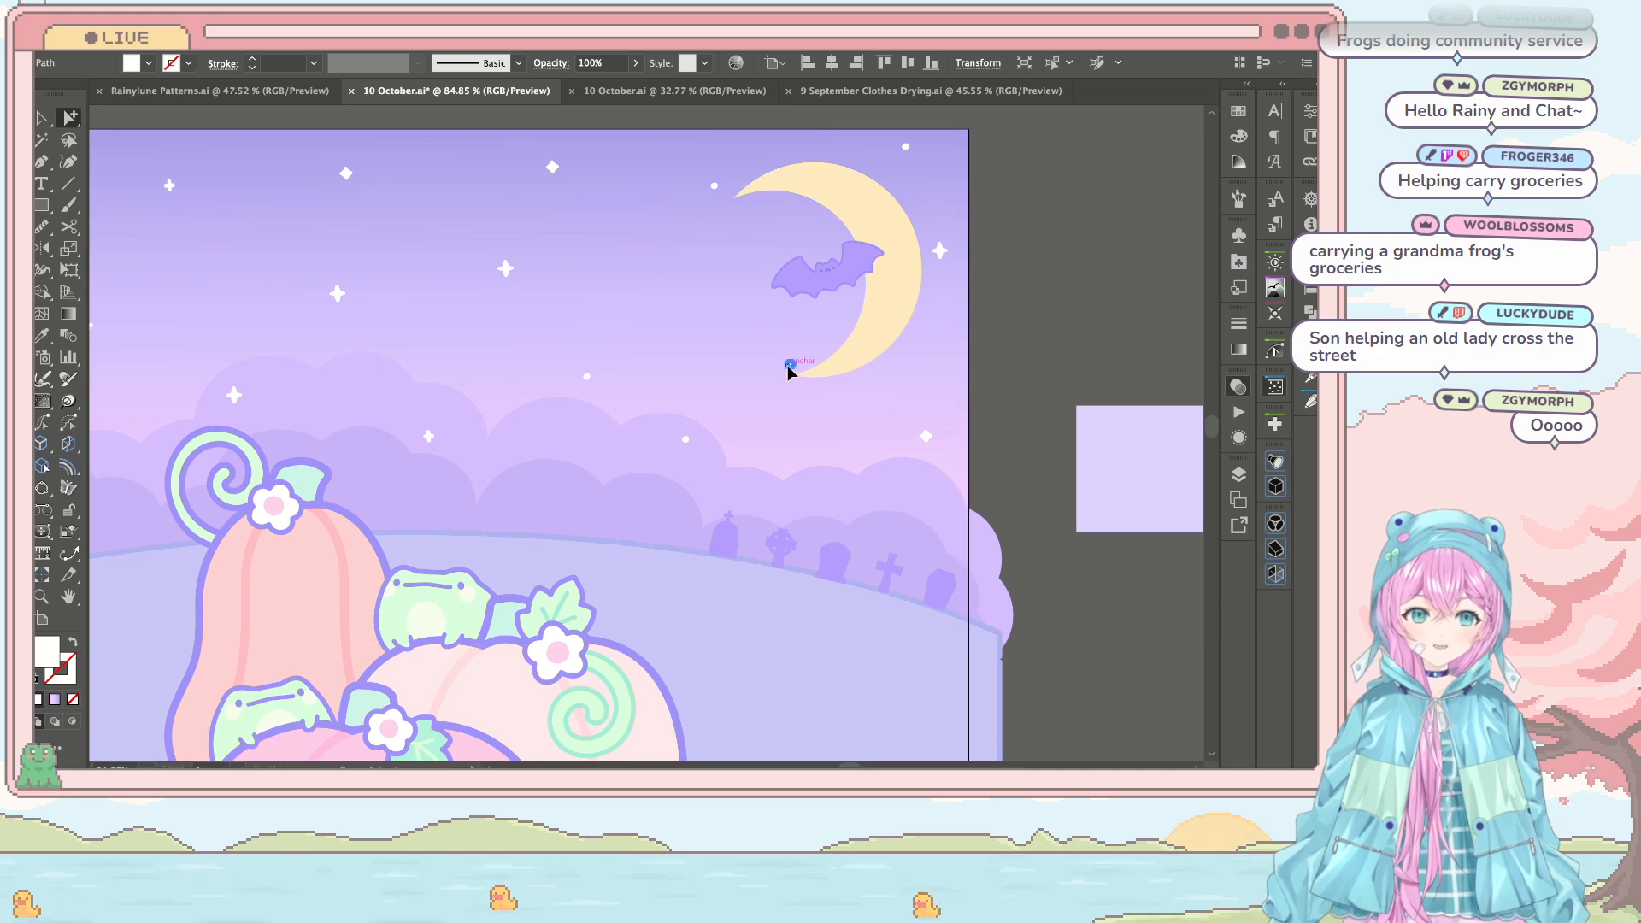
drag(789, 370, 766, 366)
click(1062, 238)
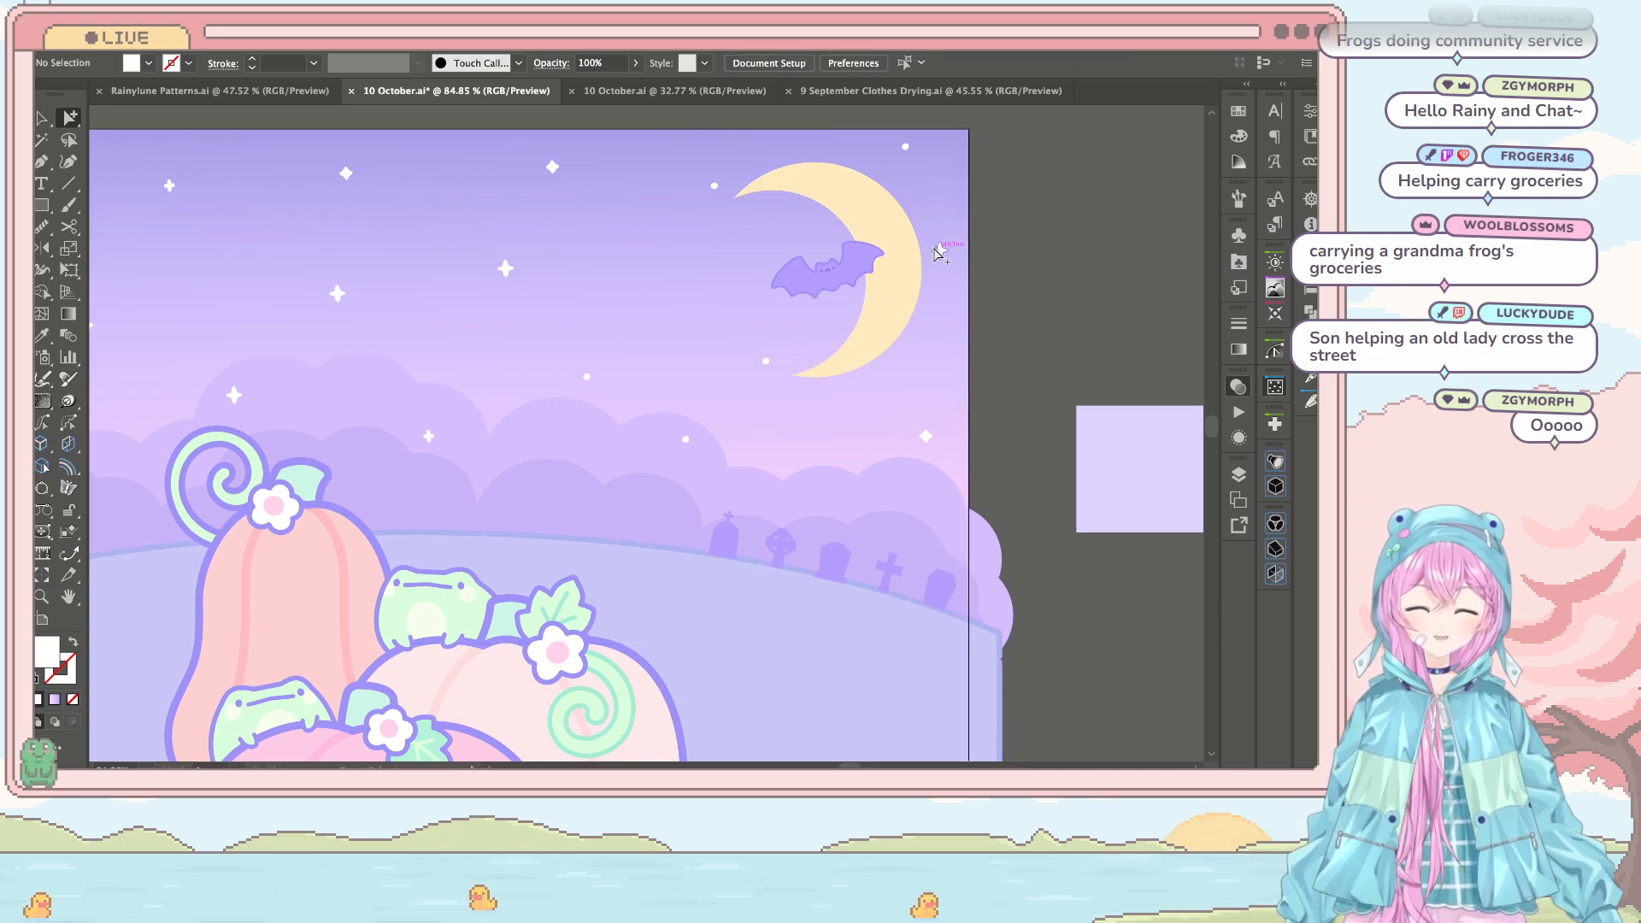
Step: Shift two four-point stars in the upper sky left of the moon slightly left and down, and deselect
scroll(927, 264, left, 10)
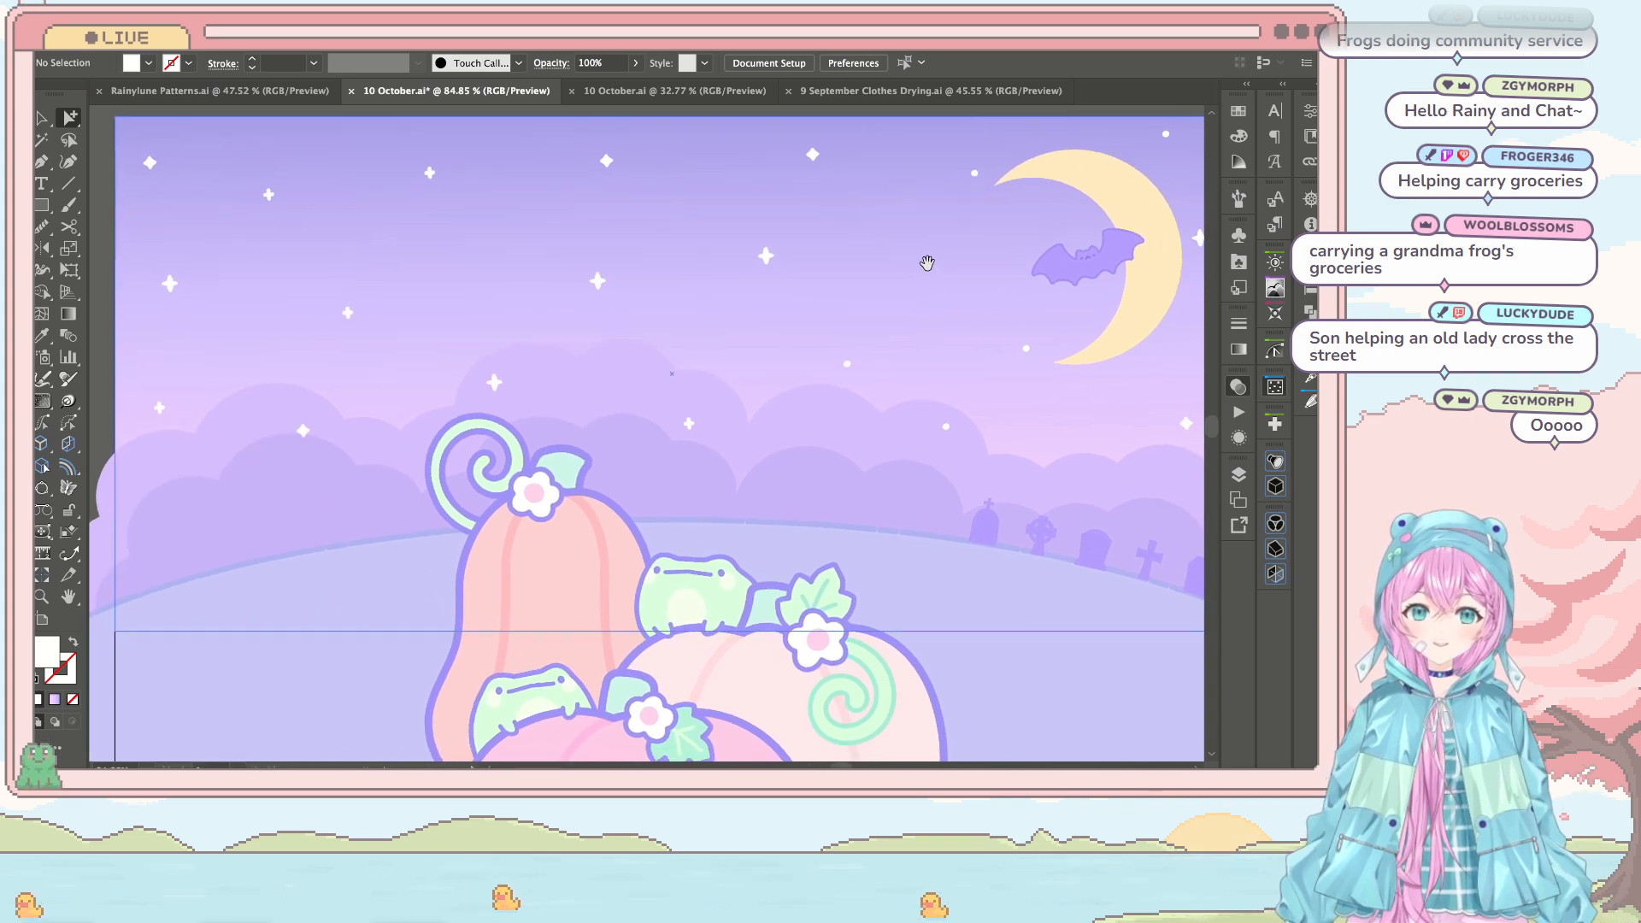
scroll(747, 273, left, 2)
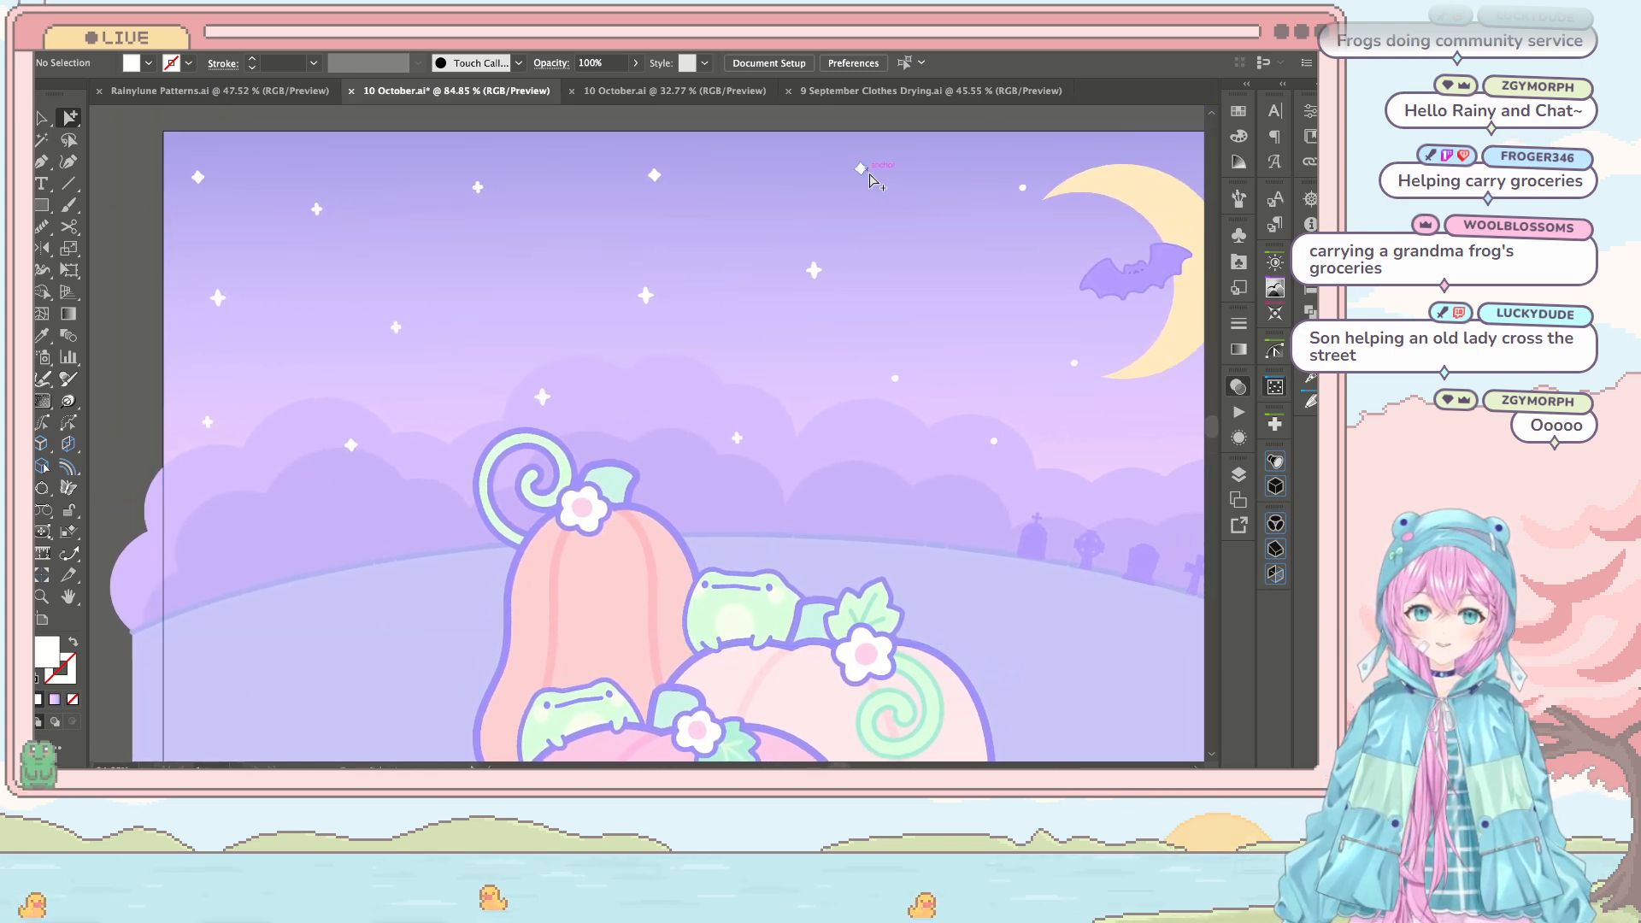
mouse_move(857, 181)
mouse_down()
mouse_move(839, 270)
mouse_move(843, 177)
mouse_up()
drag(854, 257, 798, 299)
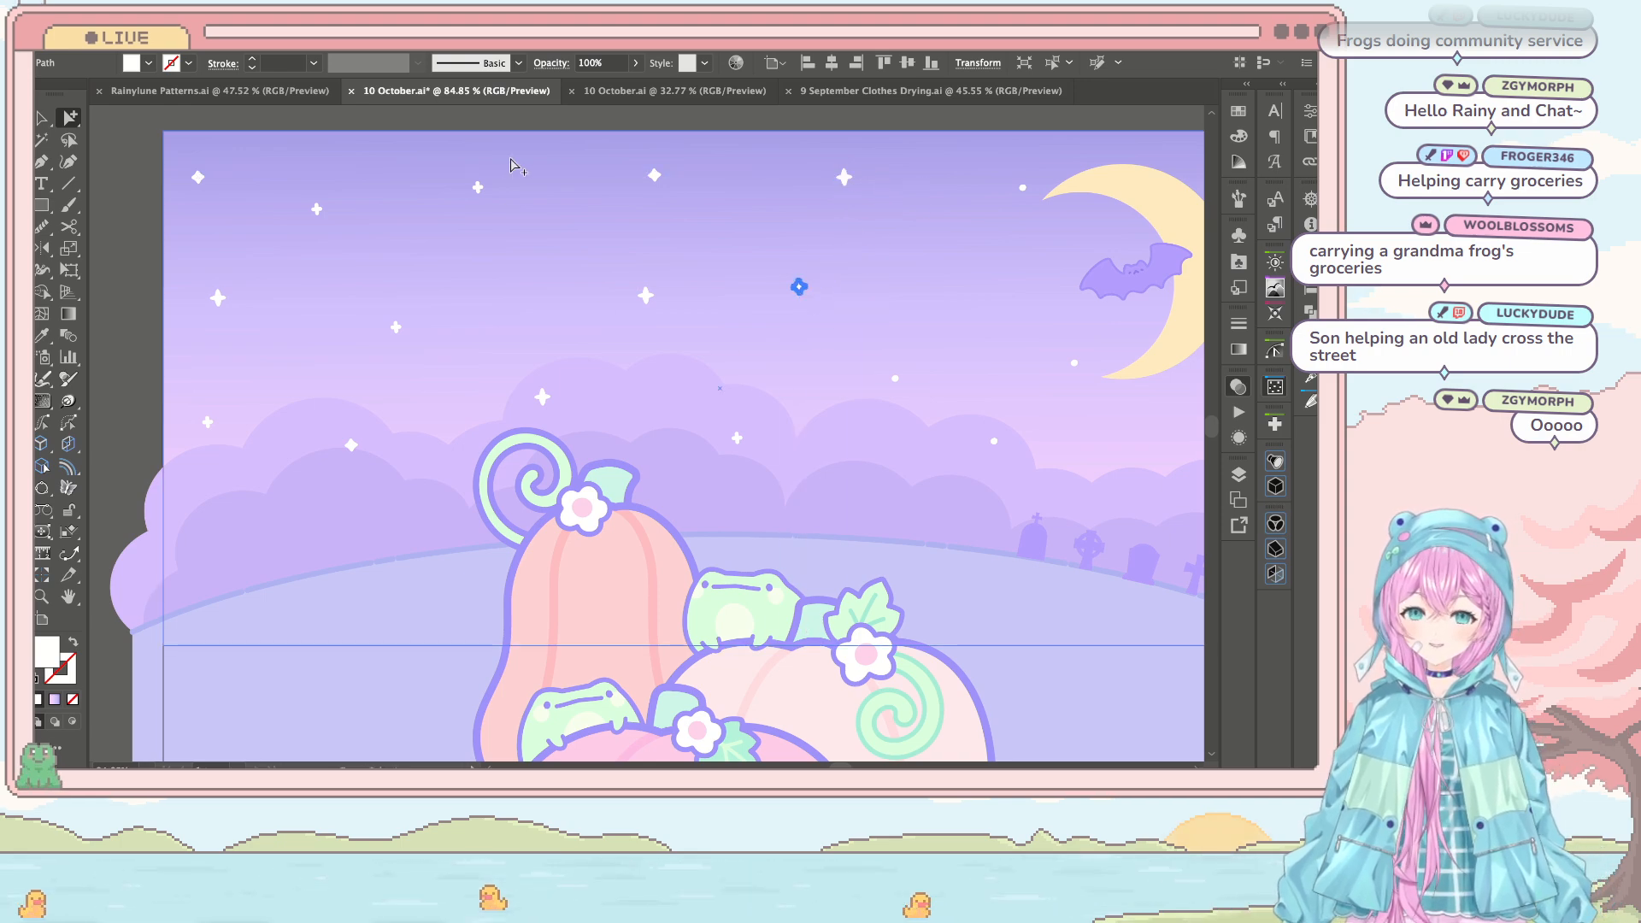
scroll(556, 171, down, 1)
click(592, 167)
scroll(591, 167, down, 1)
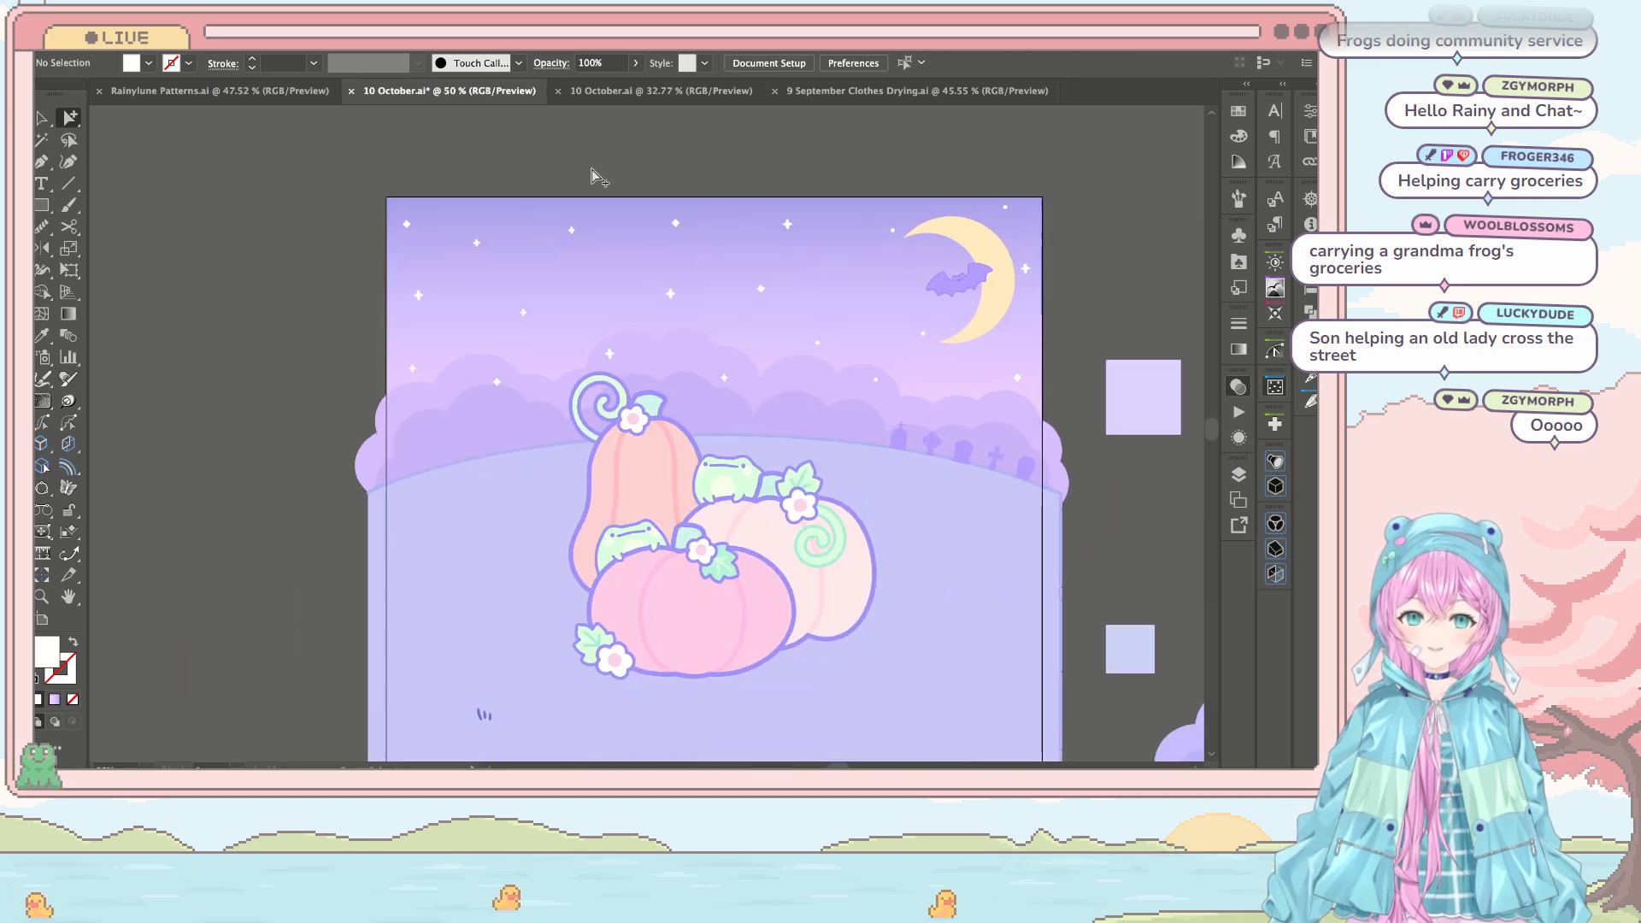
Step: Move a four-point star from the sky's upper left above the artboard and put the round star beside the moon's upper tip in its place
scroll(524, 257, up, 1)
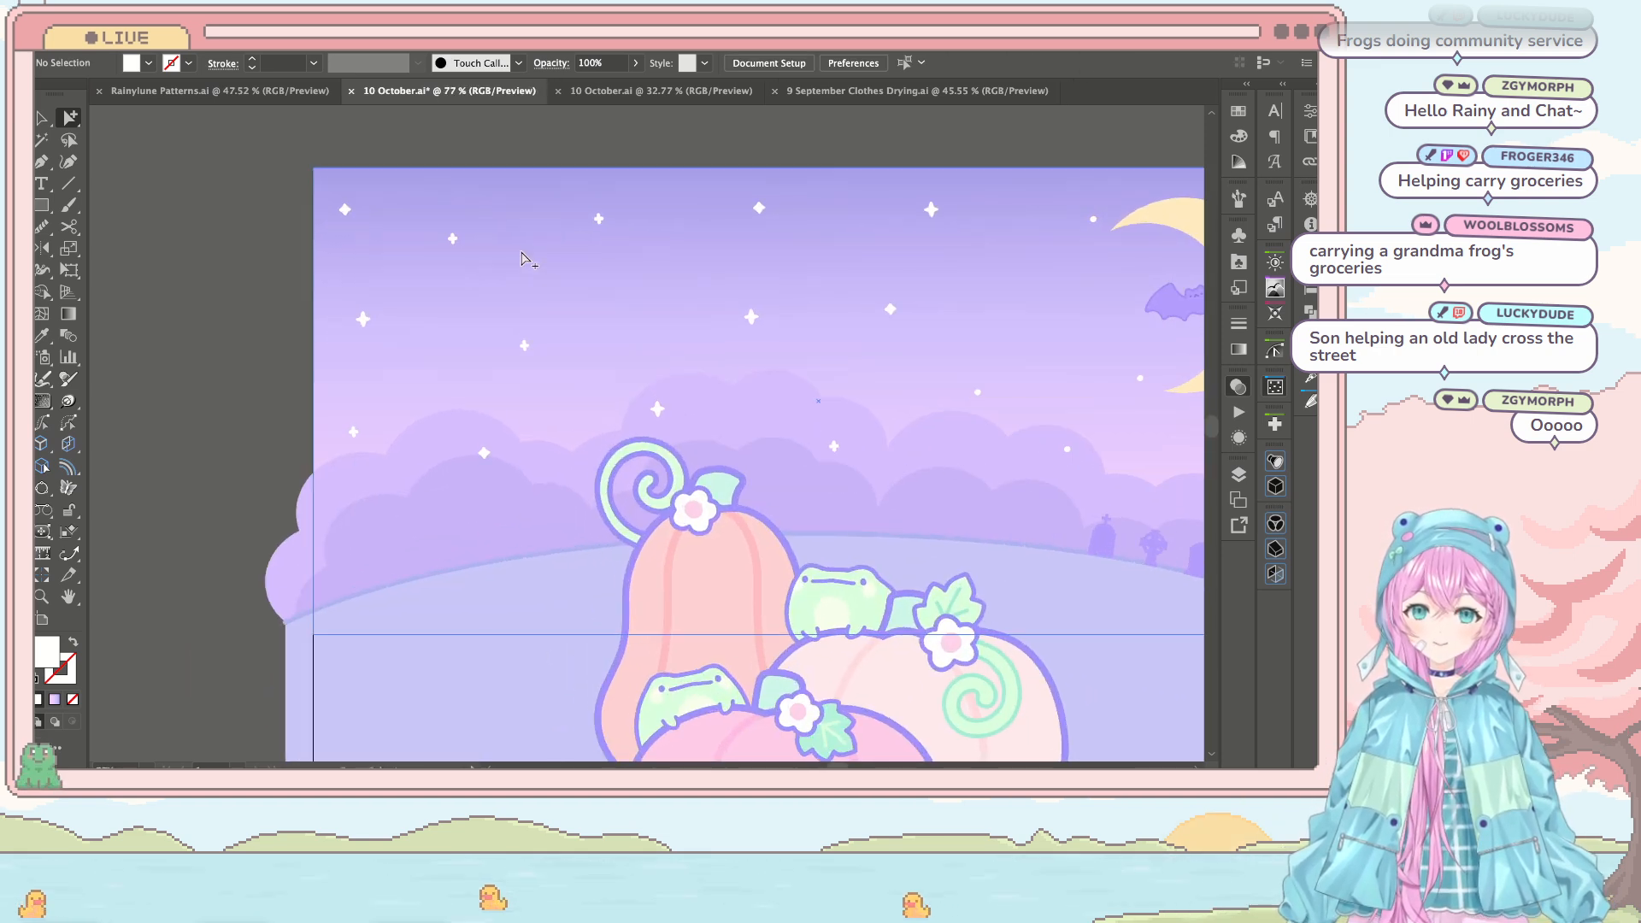
drag(529, 357, 554, 301)
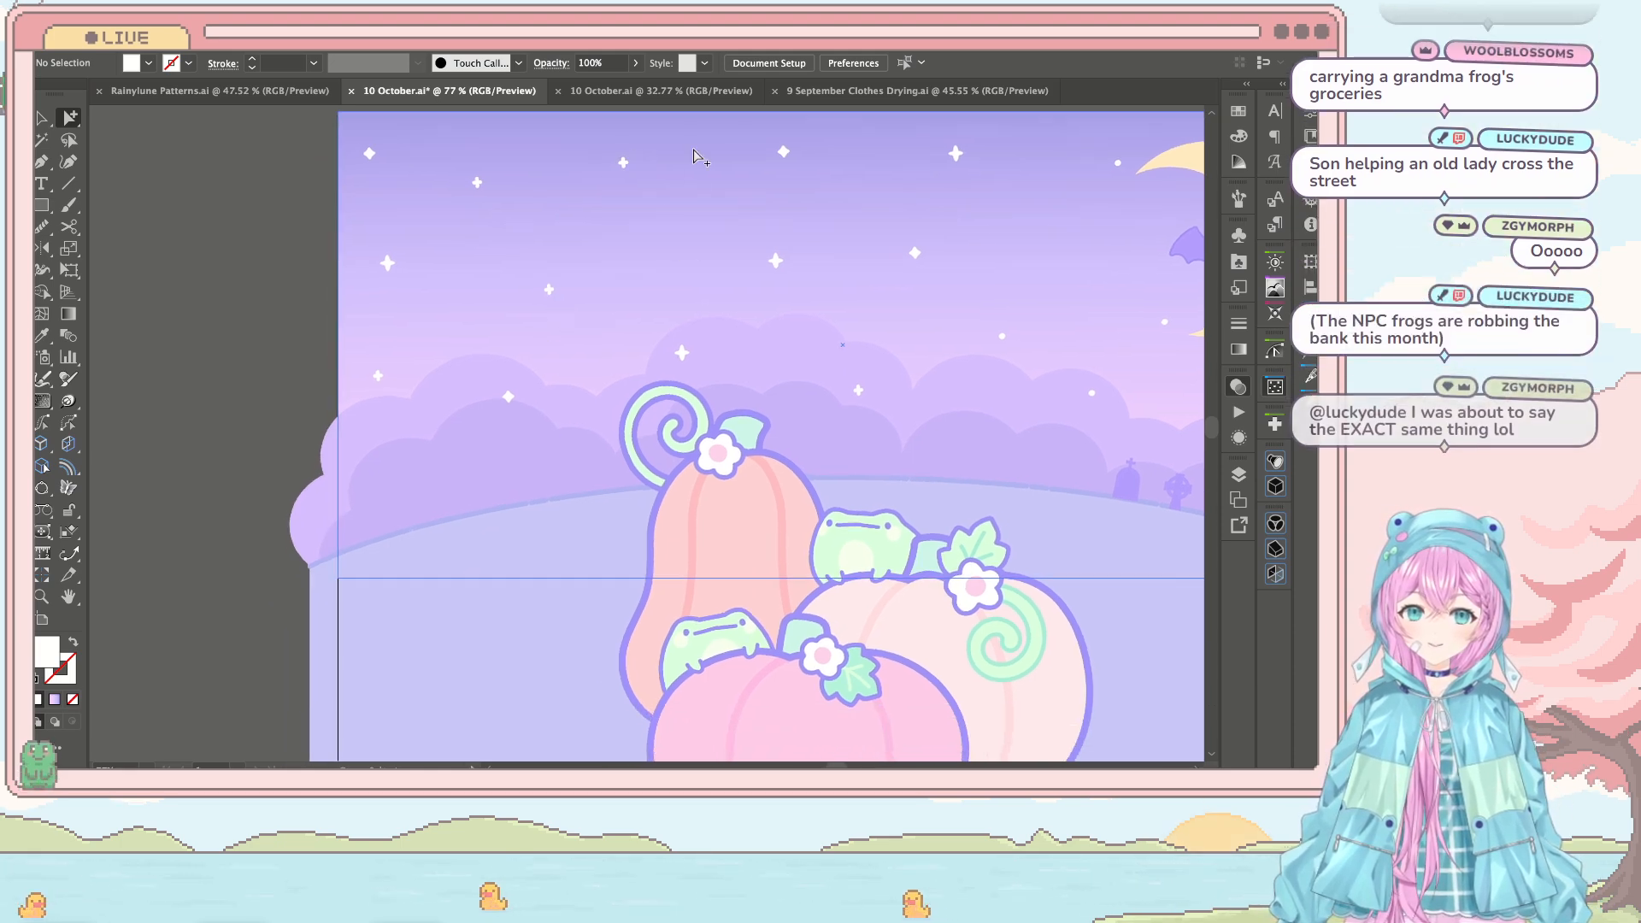
scroll(575, 245, up, 3)
scroll(576, 245, right, 2)
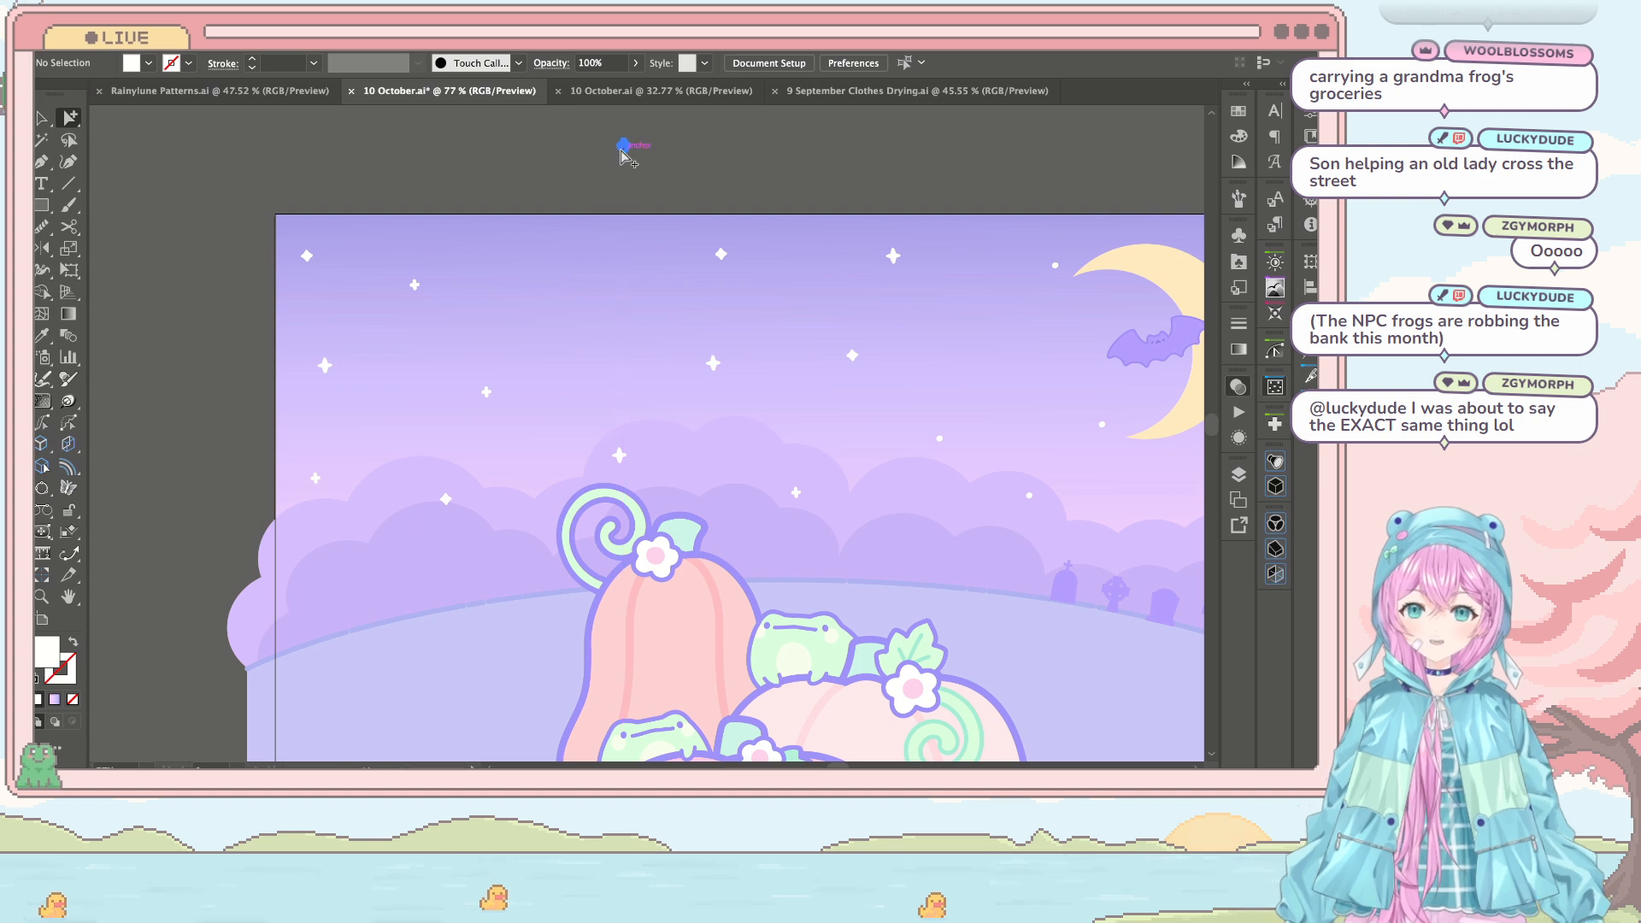
drag(623, 146, 476, 139)
drag(696, 240, 414, 256)
scroll(328, 353, left, 5)
scroll(328, 354, down, 2)
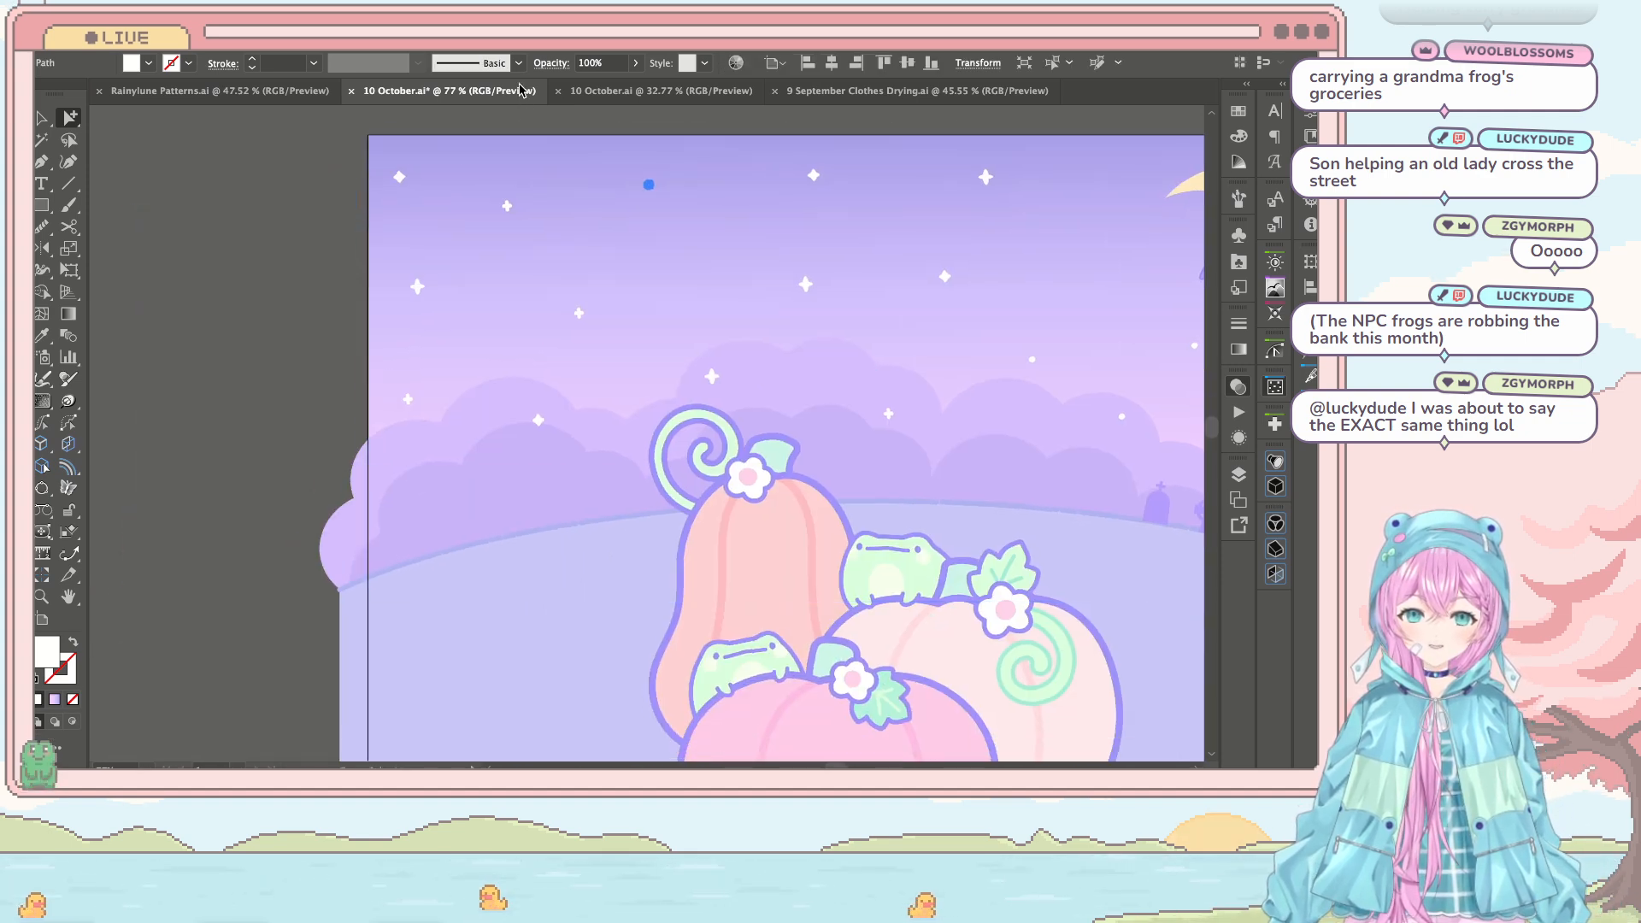
click(320, 167)
scroll(320, 168, down, 2)
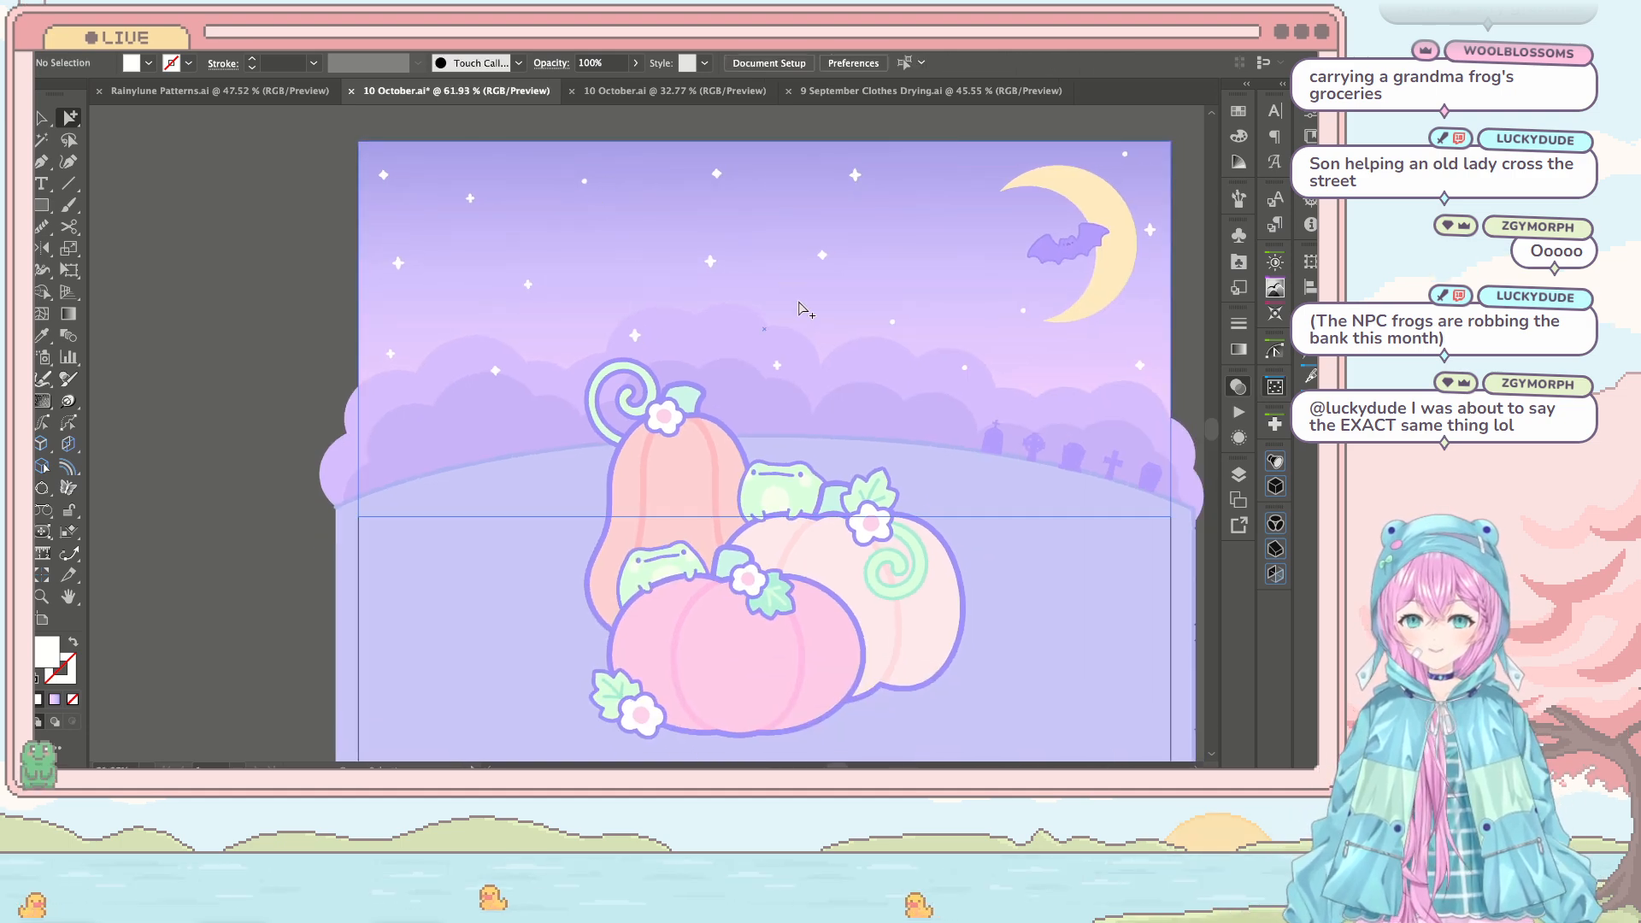
scroll(798, 303, right, 2)
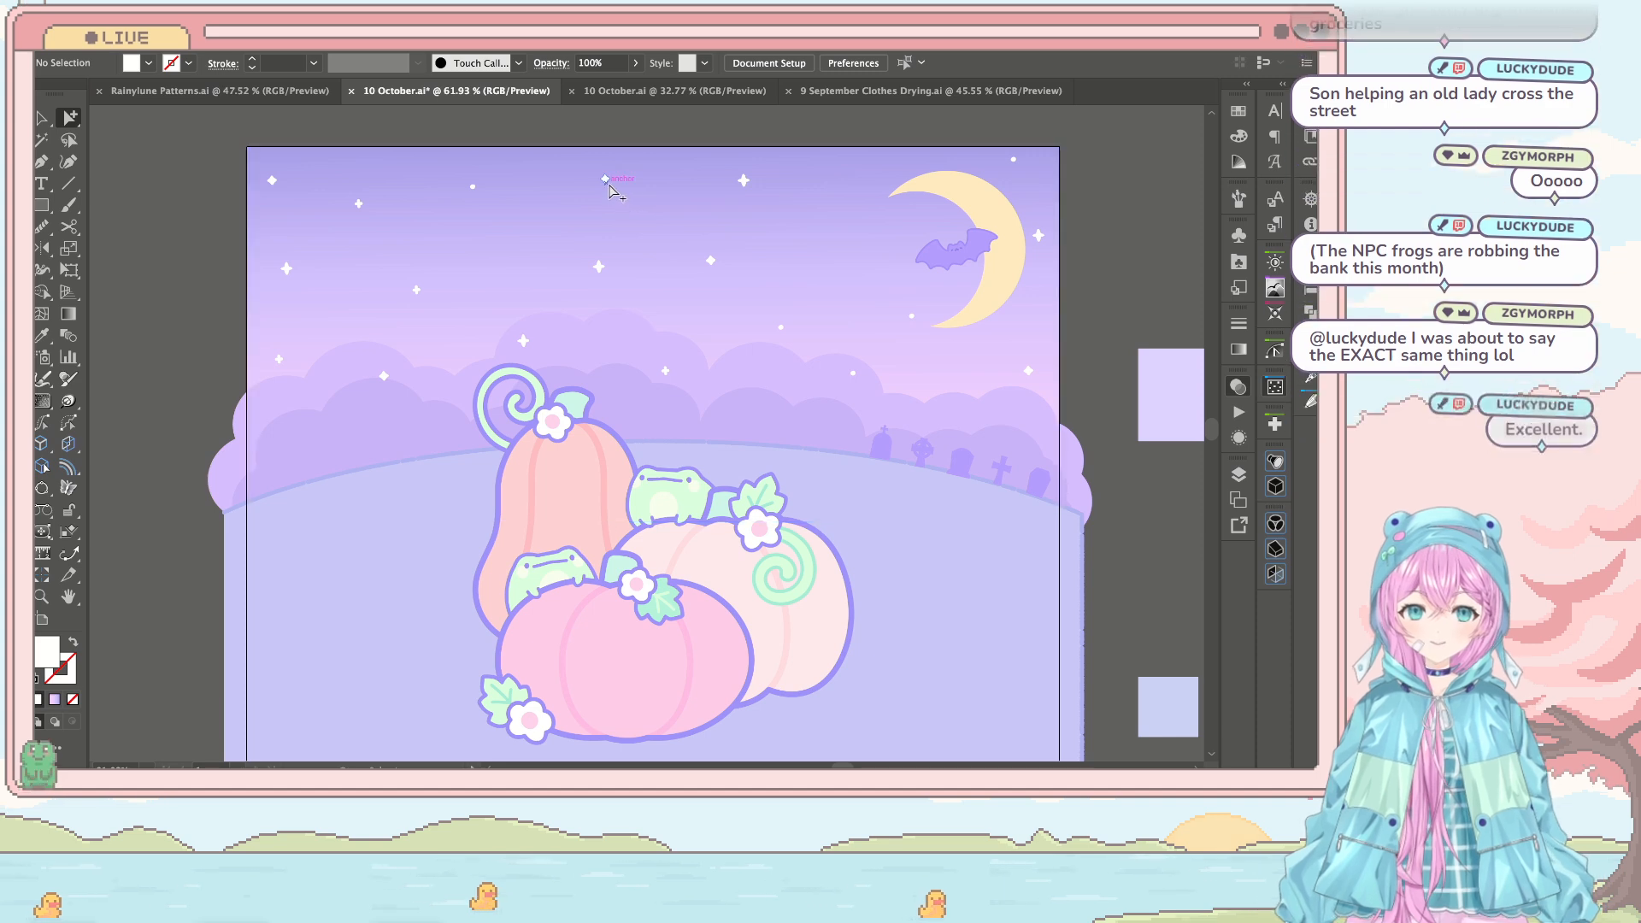
scroll(877, 220, down, 3)
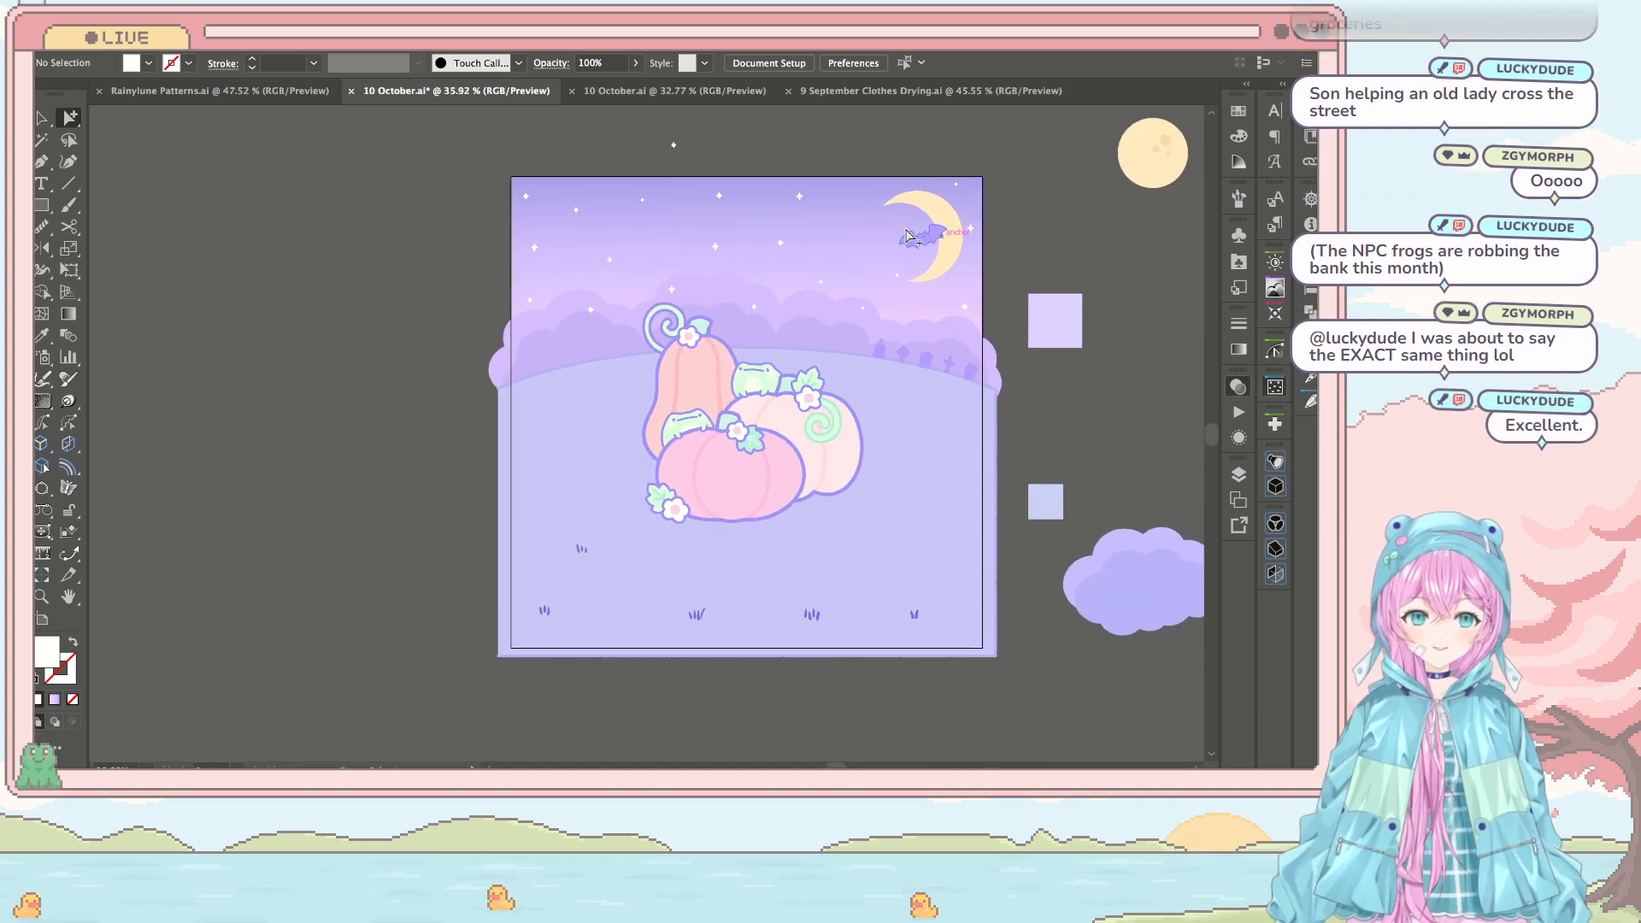
Step: Move the four-point star above the artboard into the sky beside the moon
drag(675, 146, 852, 237)
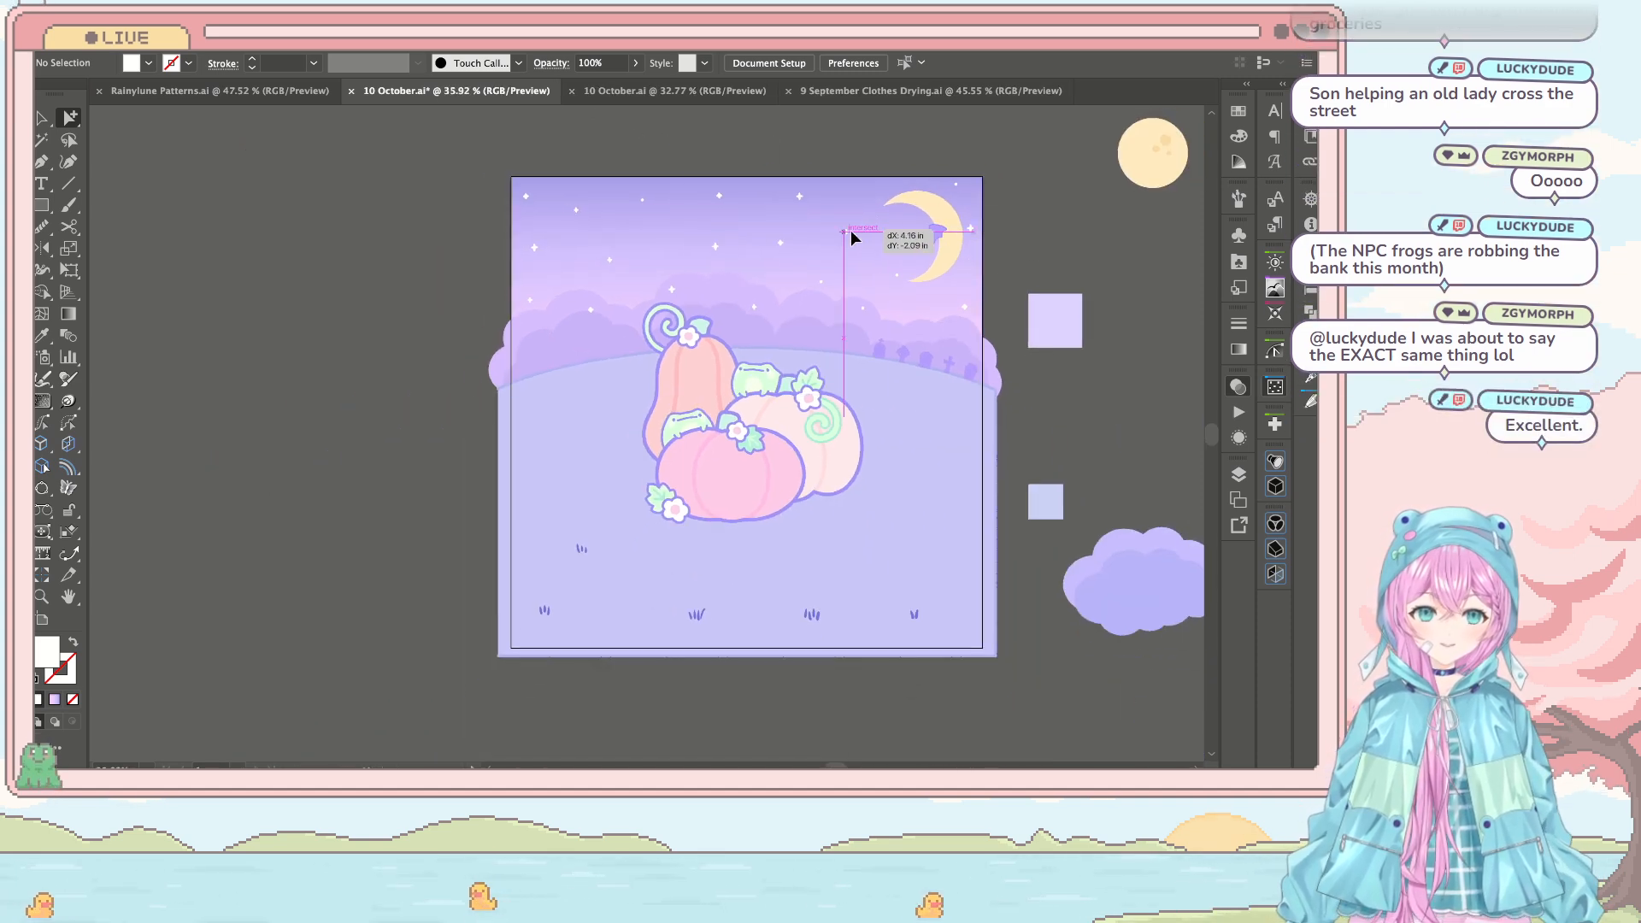
scroll(1064, 232, right, 2)
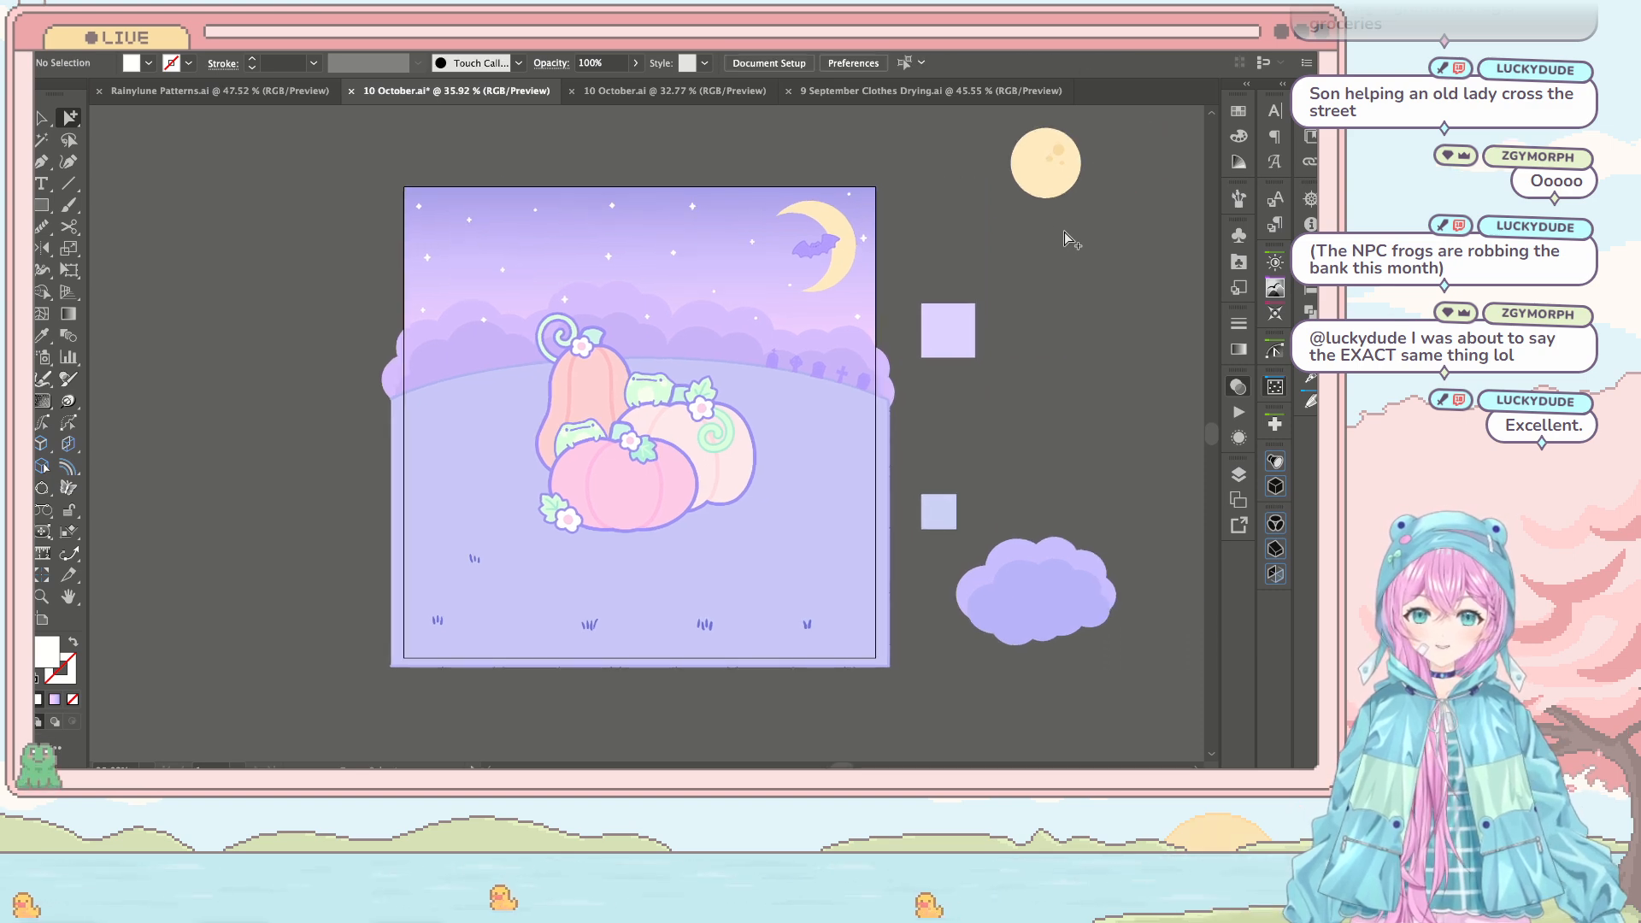
Step: Undo the individual star moves, the expansion and the Space Fill back to the loose source stars above the artboard, and deselect
key(ctrl+z)
key(ctrl+z)
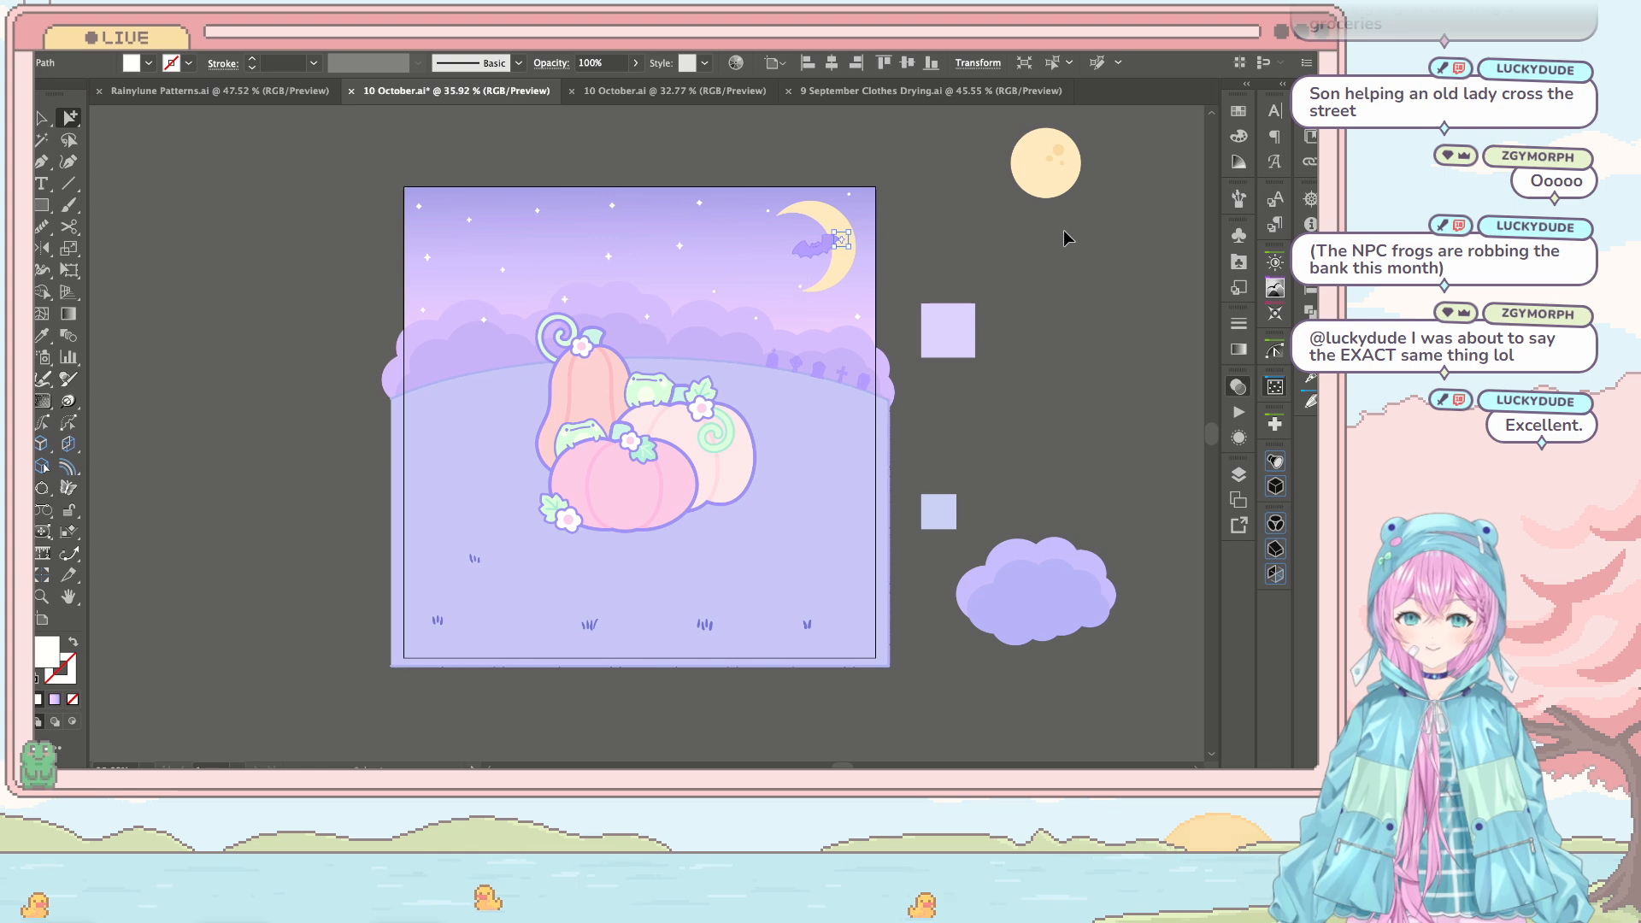
key(ctrl+z)
key(ctrl+z)
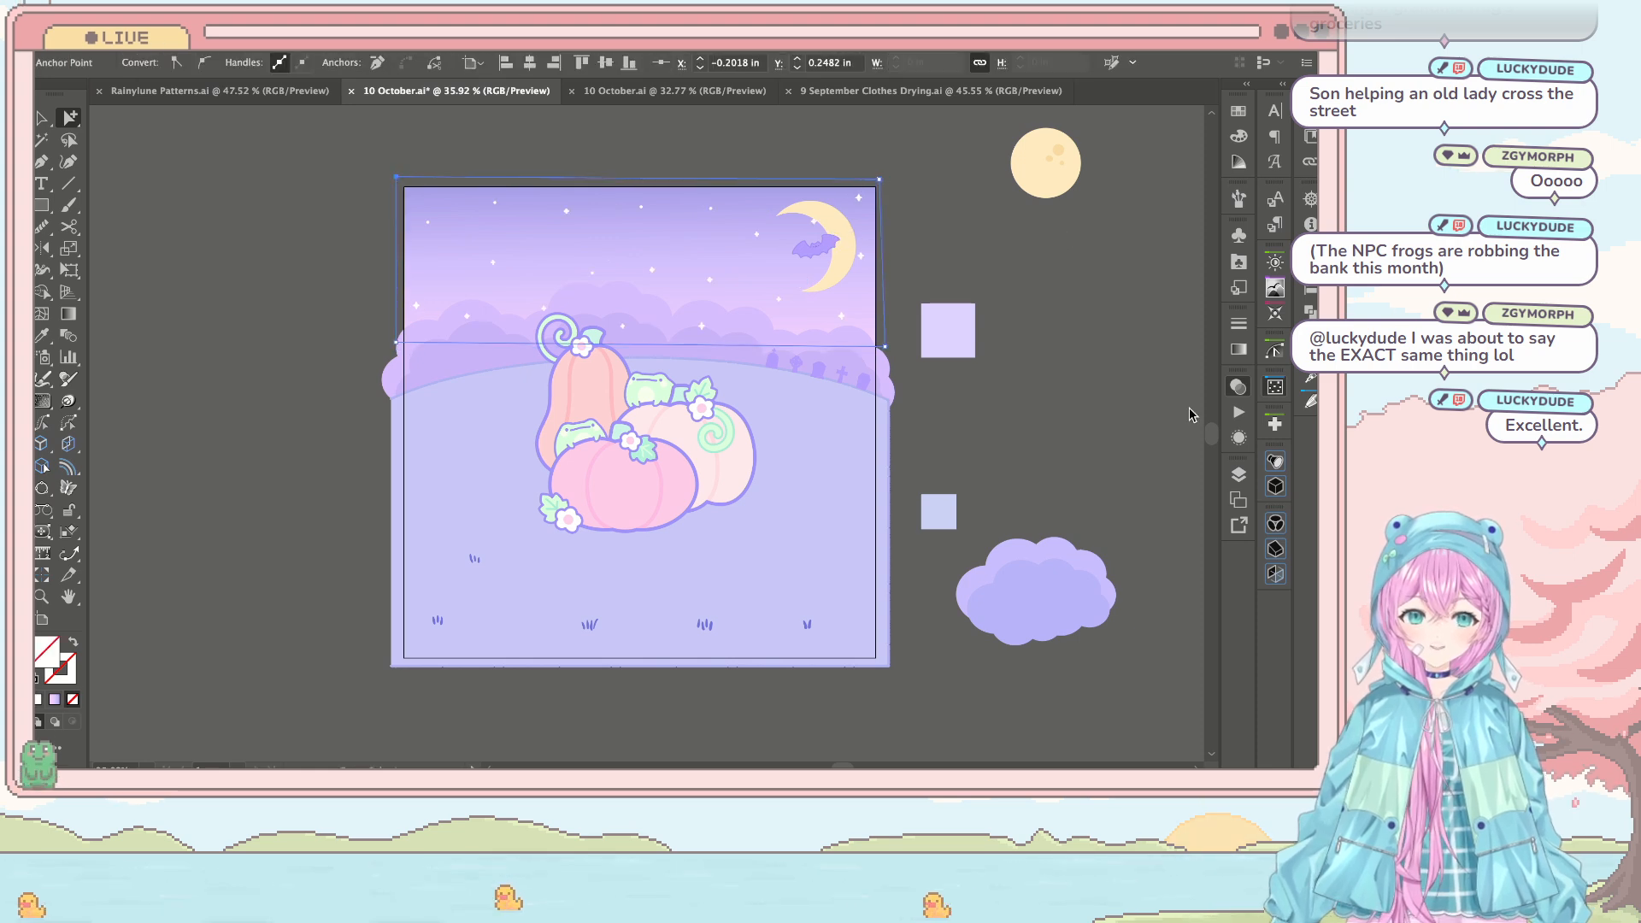
key(ctrl+shift+z)
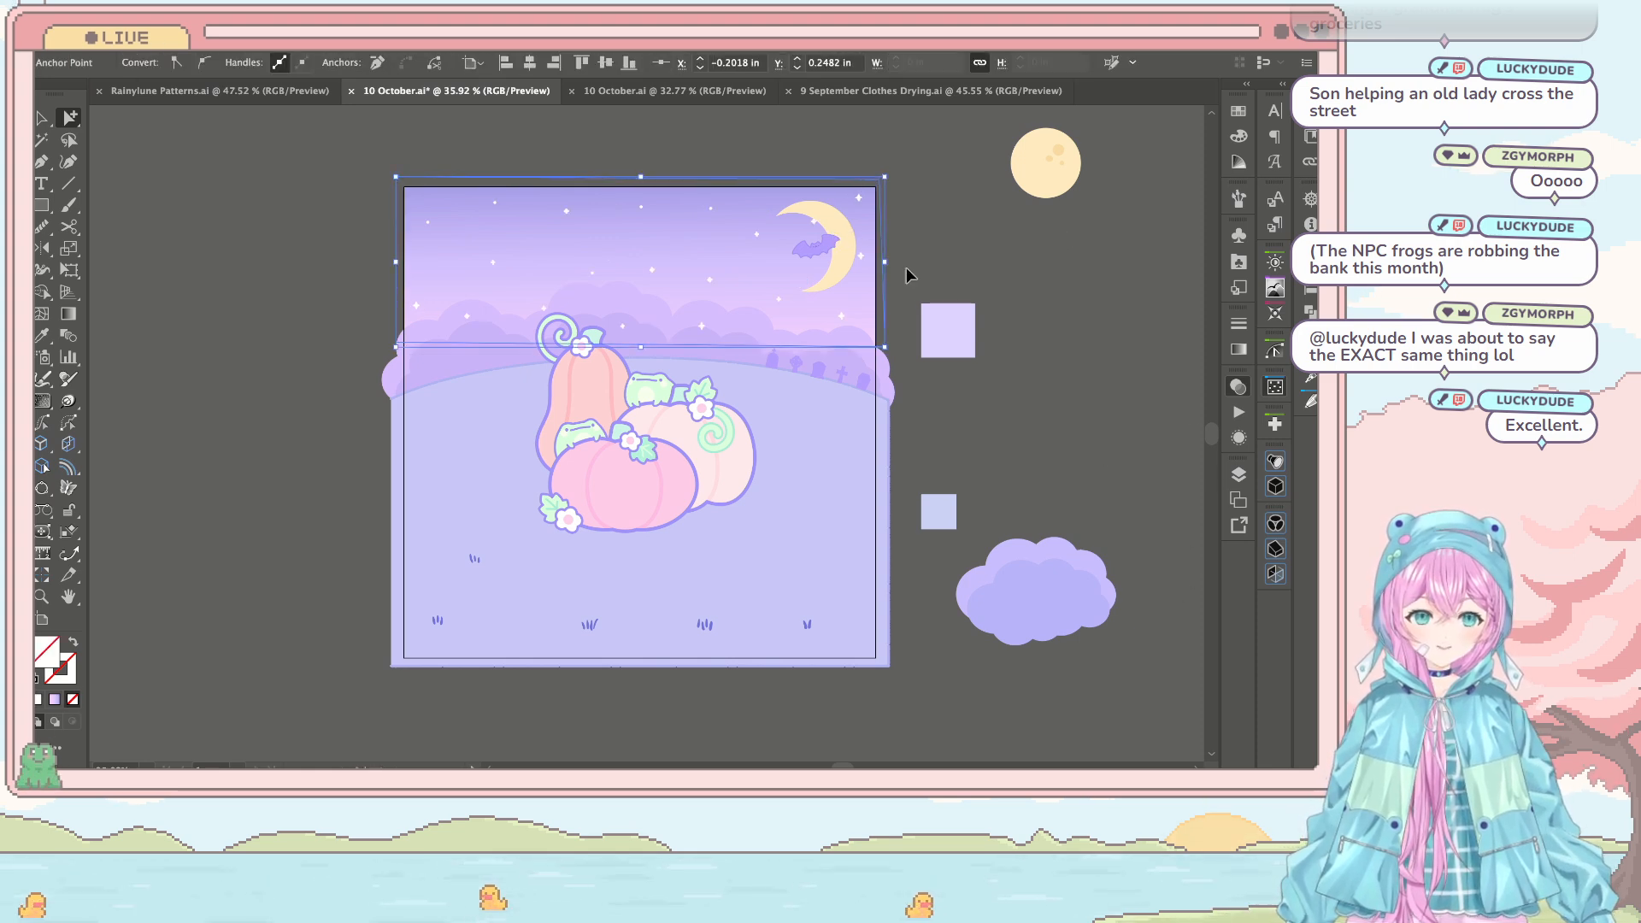
key(ctrl+z)
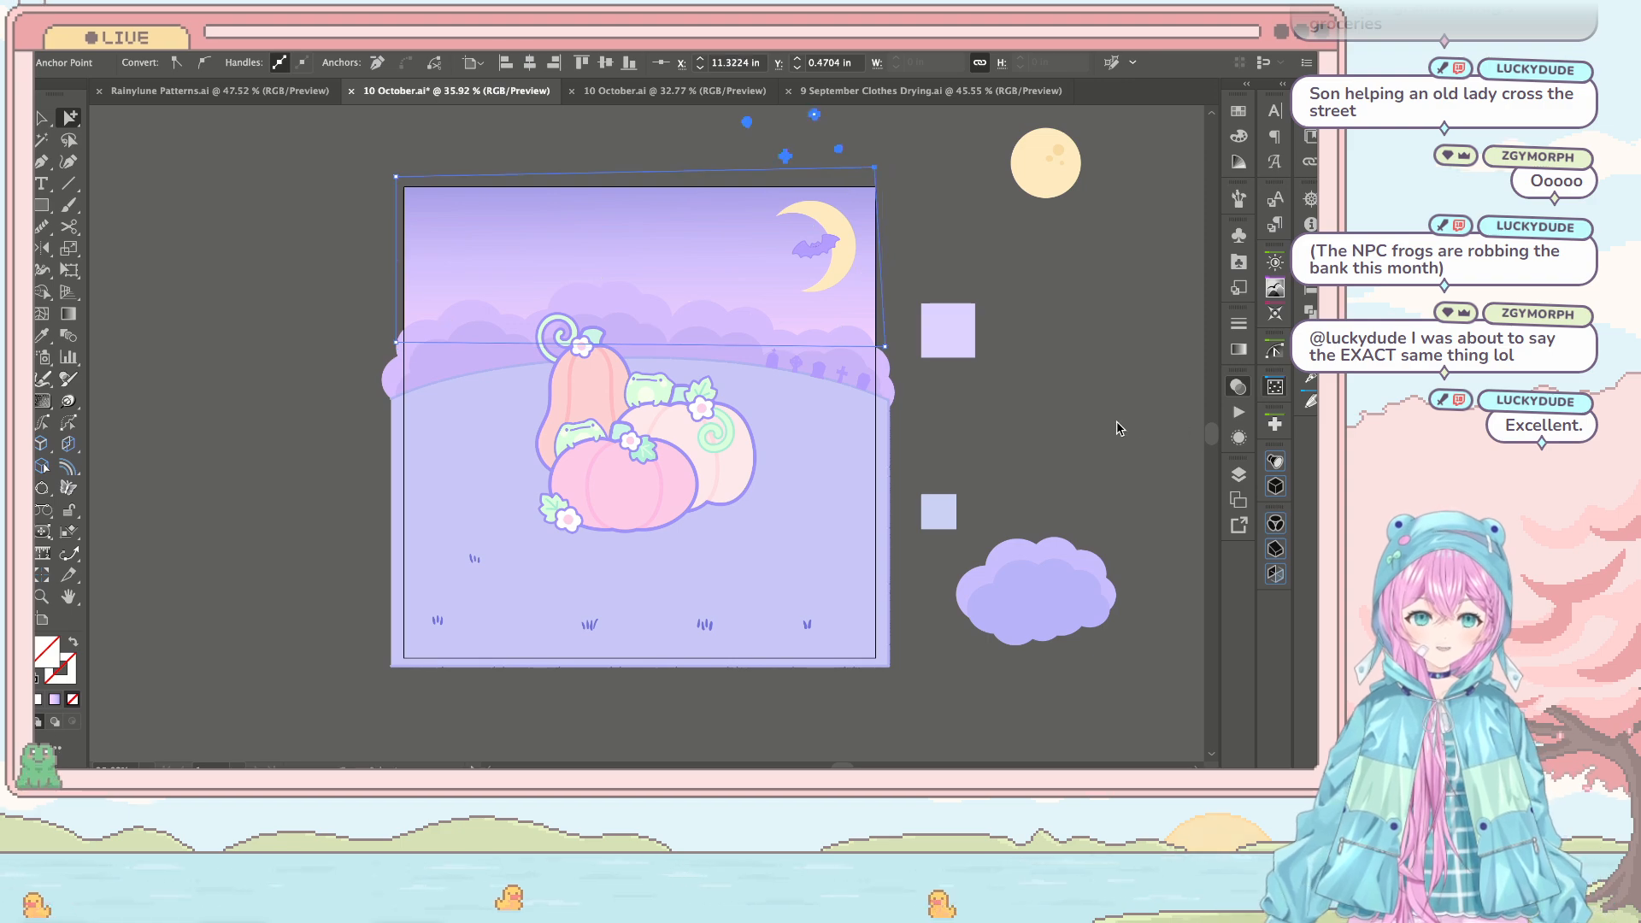
click(889, 179)
Step: Duplicate the round star above the artboard into the gap between the four-point stars
scroll(843, 140, up, 3)
scroll(826, 183, up, 3)
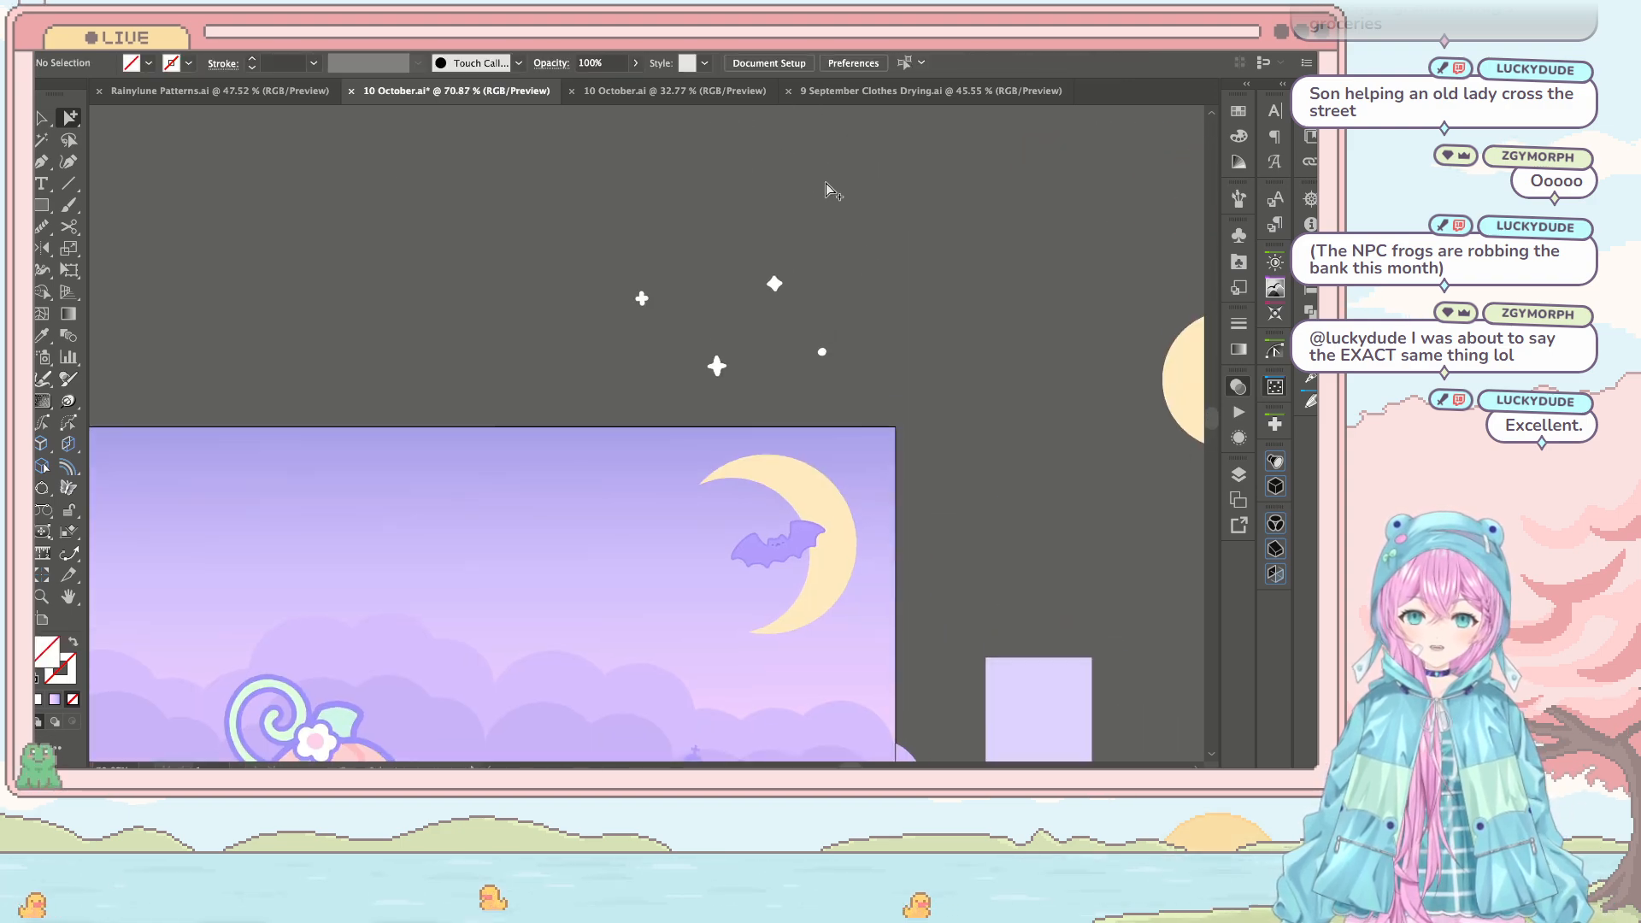
mouse_move(823, 351)
mouse_down()
mouse_move(707, 264)
mouse_move(798, 322)
mouse_up()
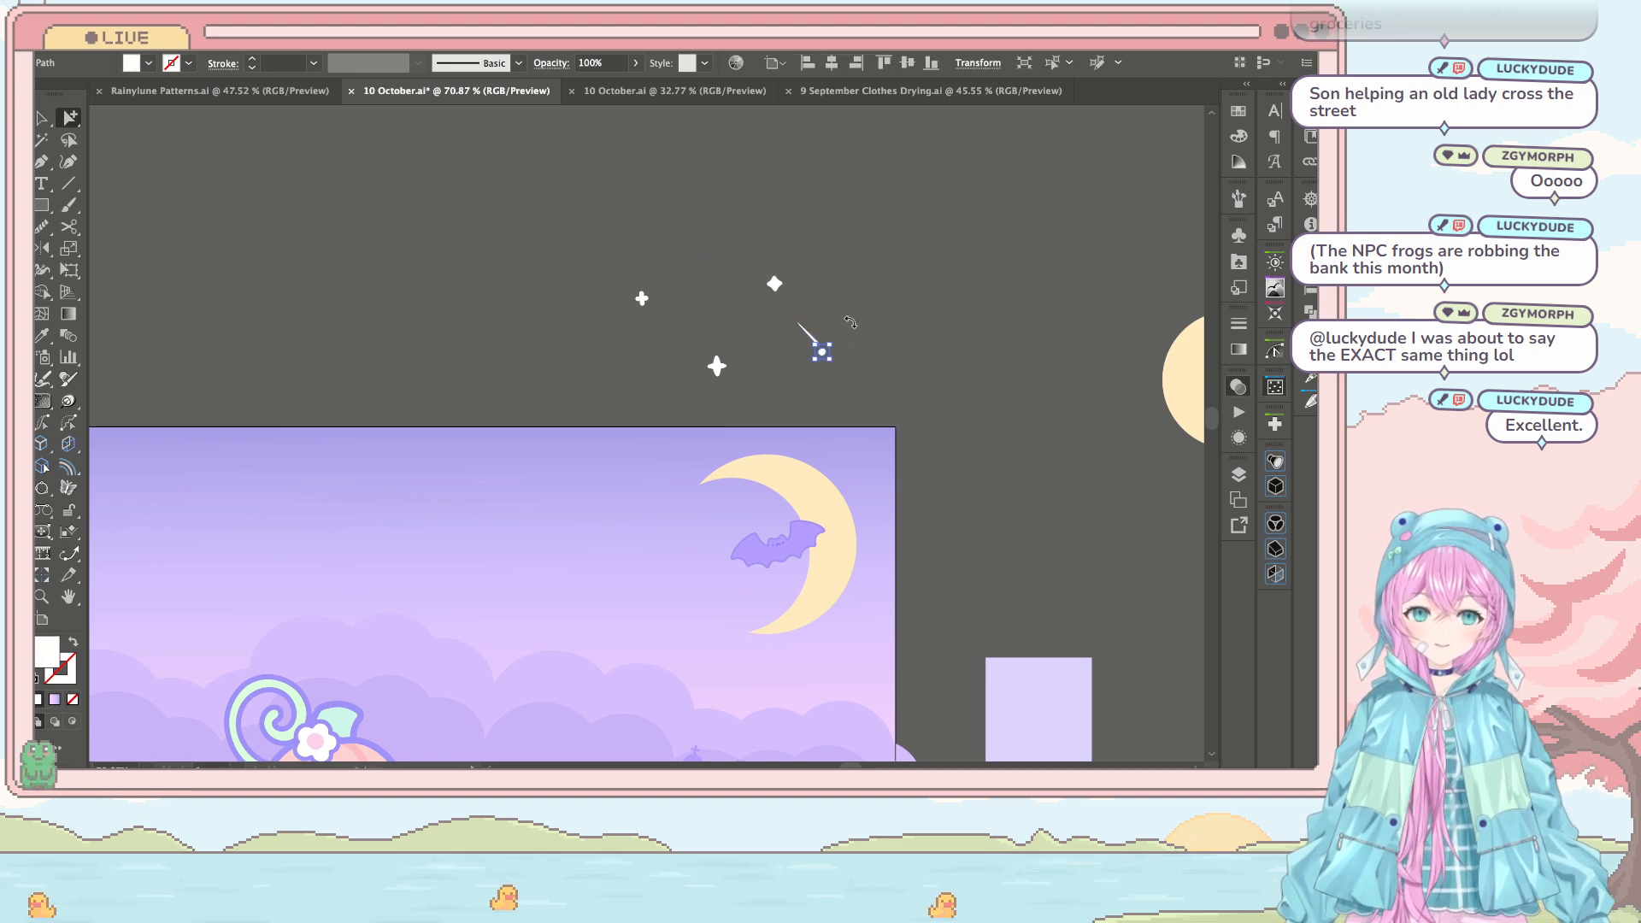
scroll(804, 385, up, 5)
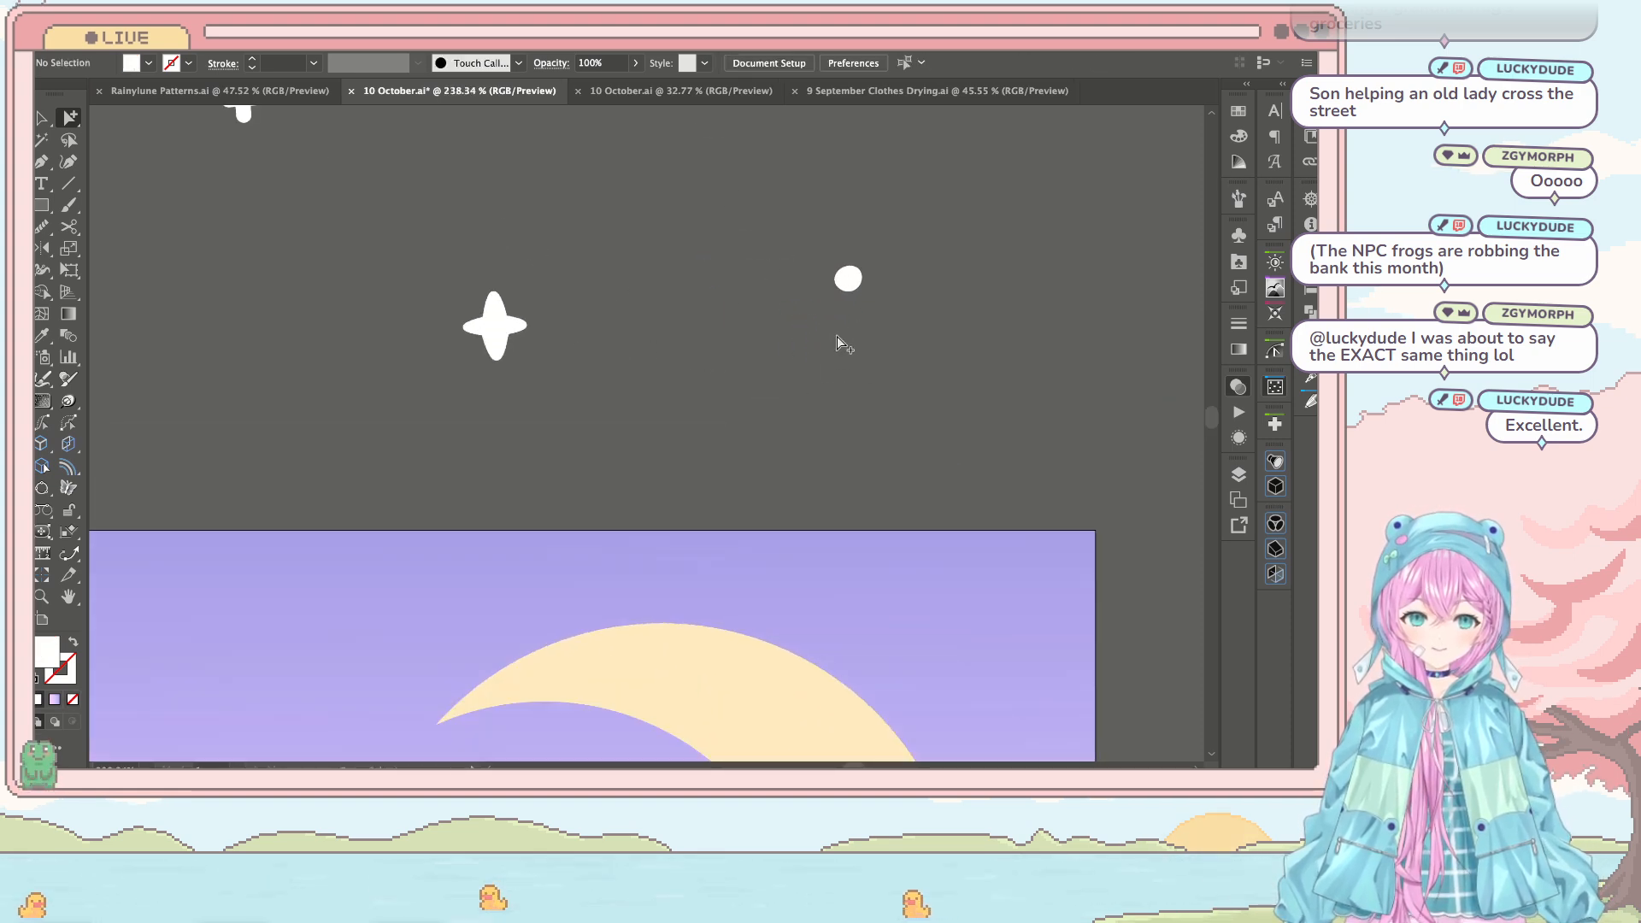
key(v)
click(851, 280)
drag(855, 280, 637, 178)
scroll(667, 248, up, 2)
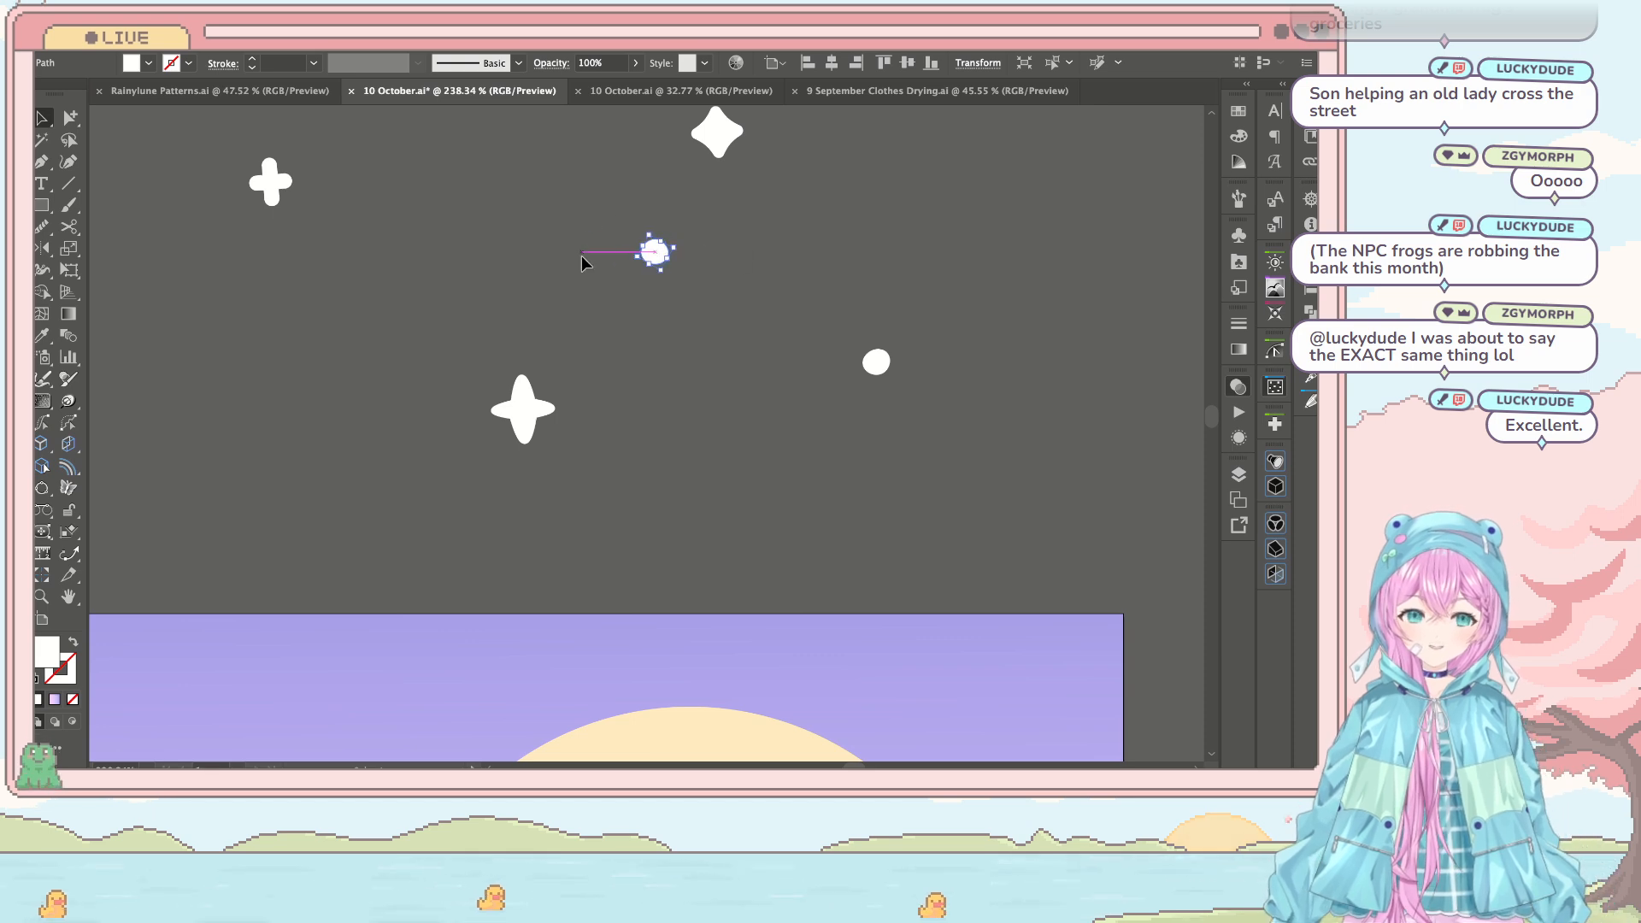
Step: Reflect the duplicated round star horizontally so it sits closer to the leftmost four-point star, and deselect it
click(704, 309)
scroll(704, 310, down, 5)
drag(689, 291, 693, 291)
key(o)
alt+click(650, 283)
key(Return)
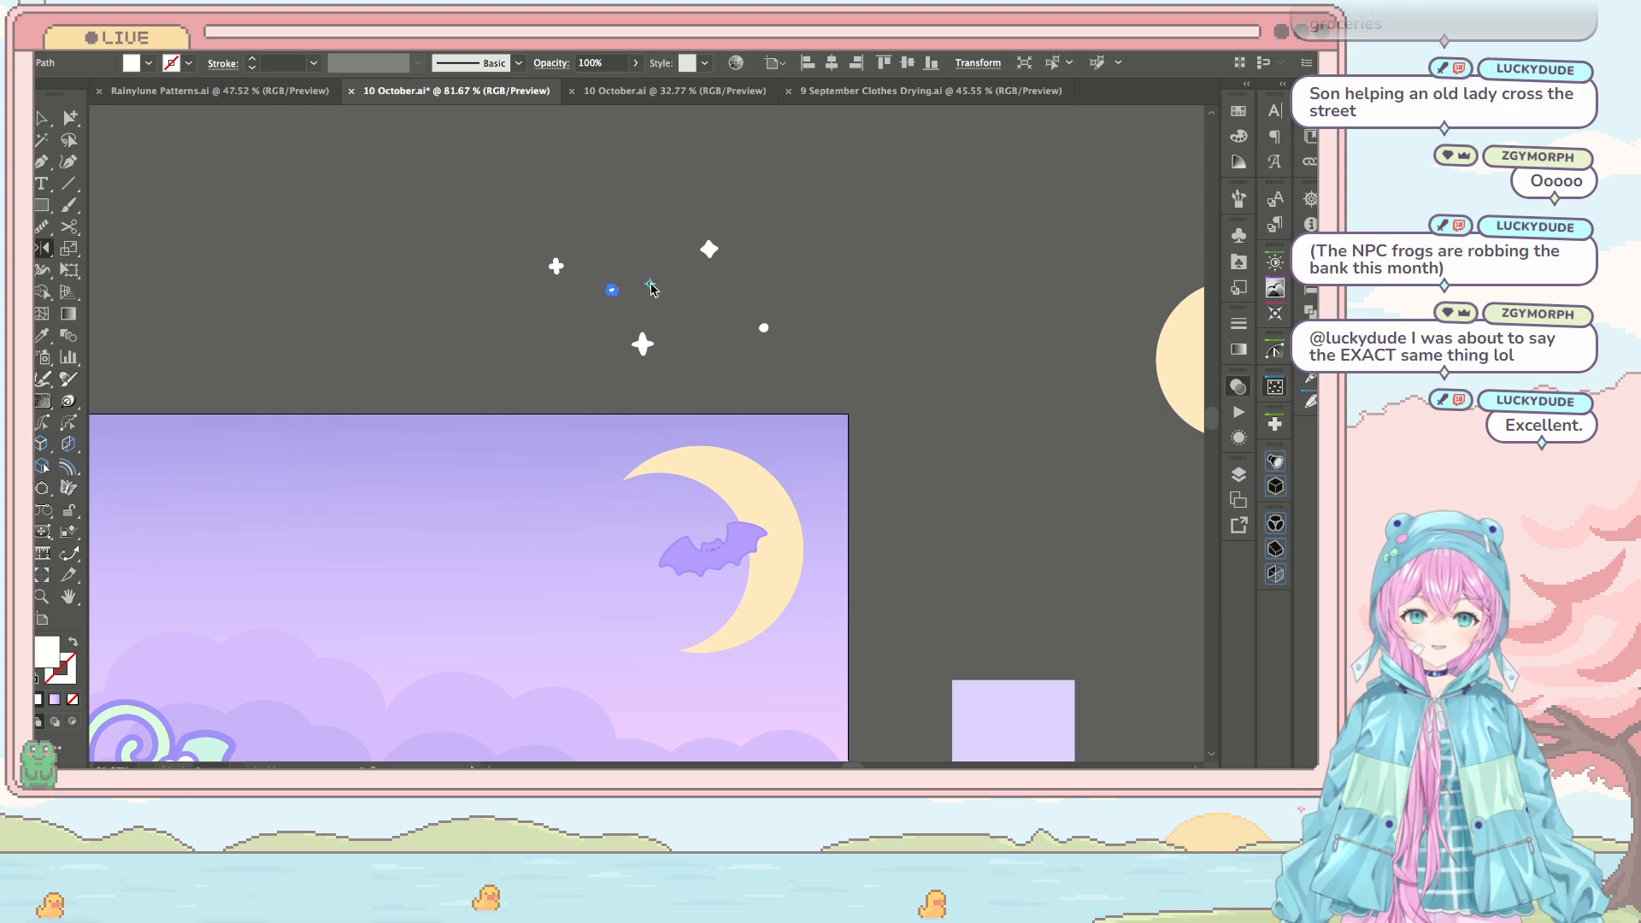
click(968, 236)
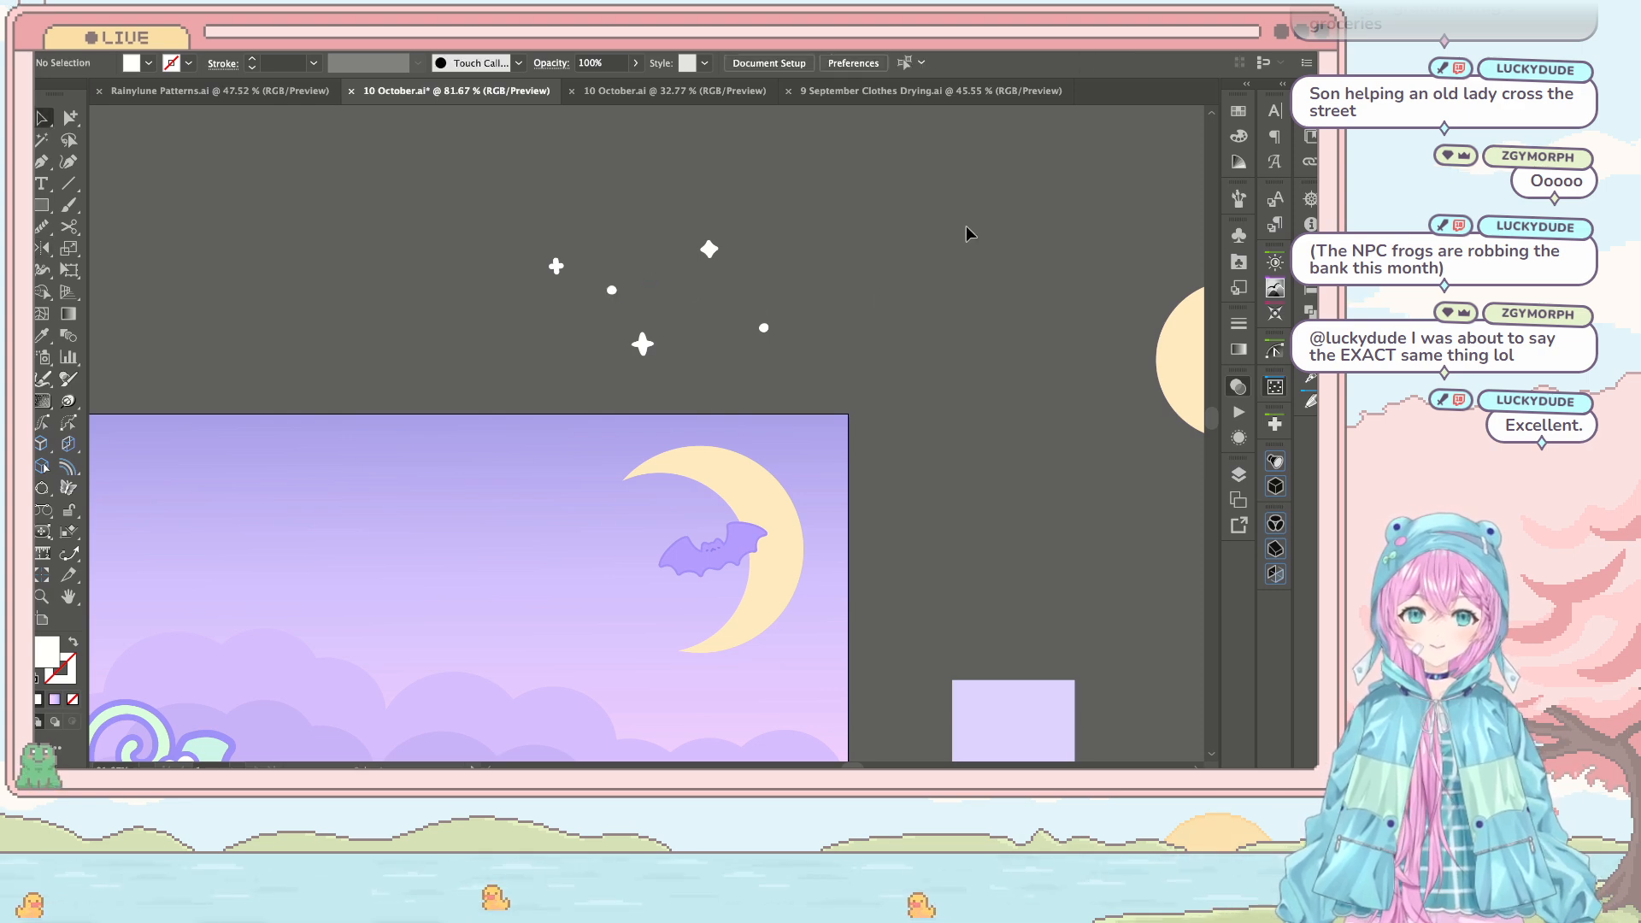
Step: Scale the duplicated round star down so it is smaller than the original round star, and save the document
scroll(937, 264, down, 3)
scroll(839, 165, up, 2)
click(720, 212)
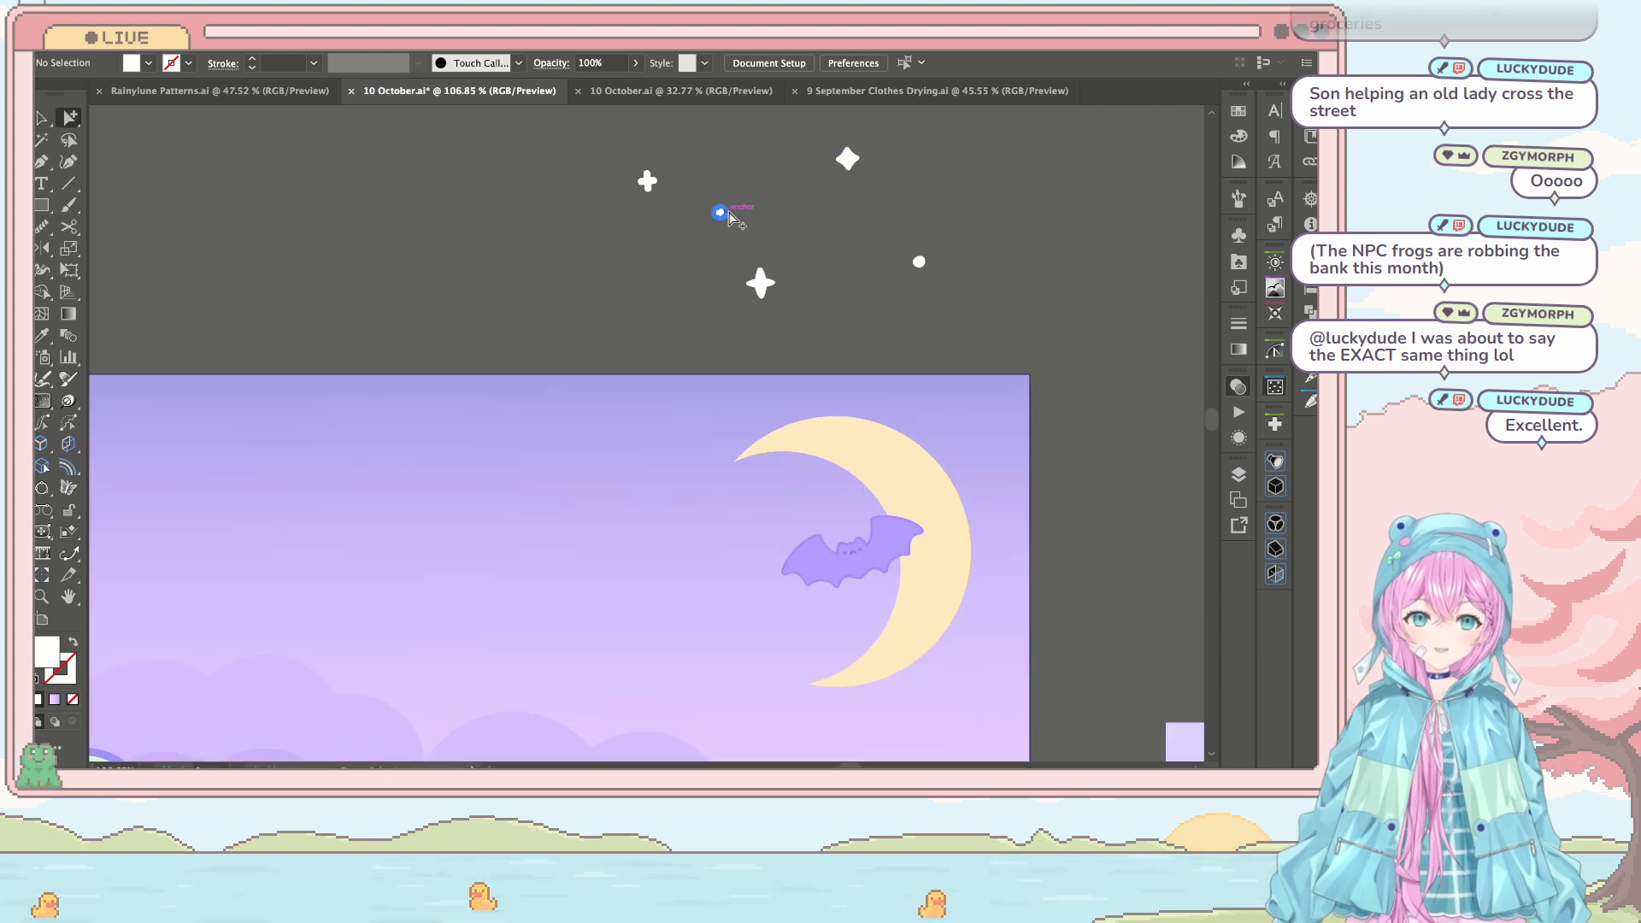
scroll(722, 212, up, 4)
drag(719, 197, 718, 199)
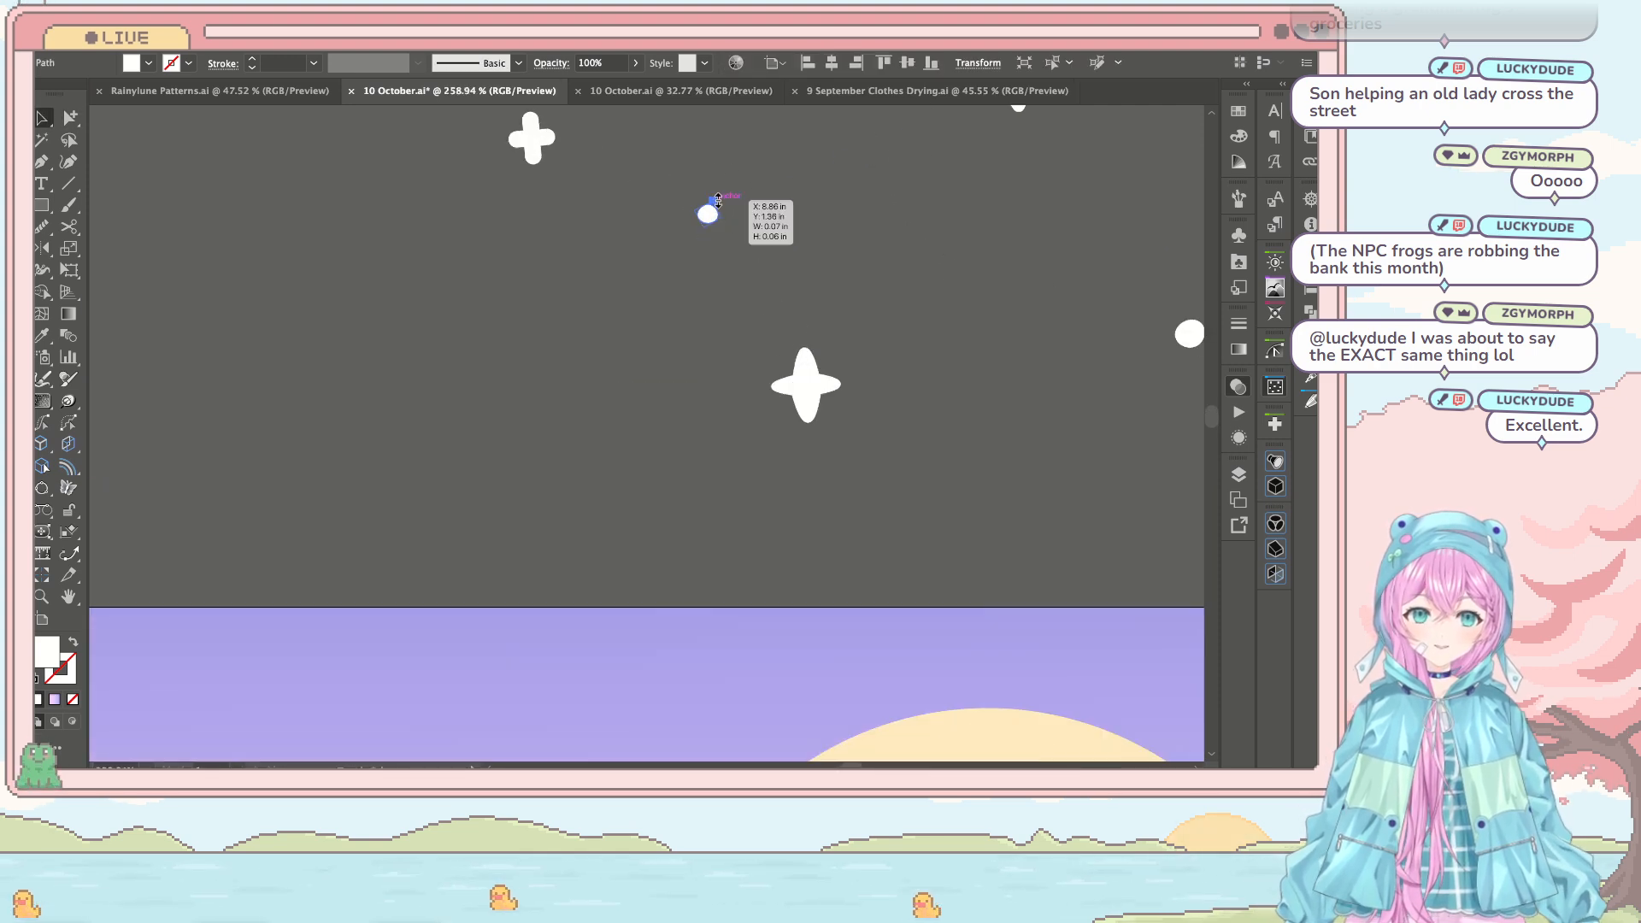
click(828, 212)
scroll(828, 213, down, 6)
key(ctrl+s)
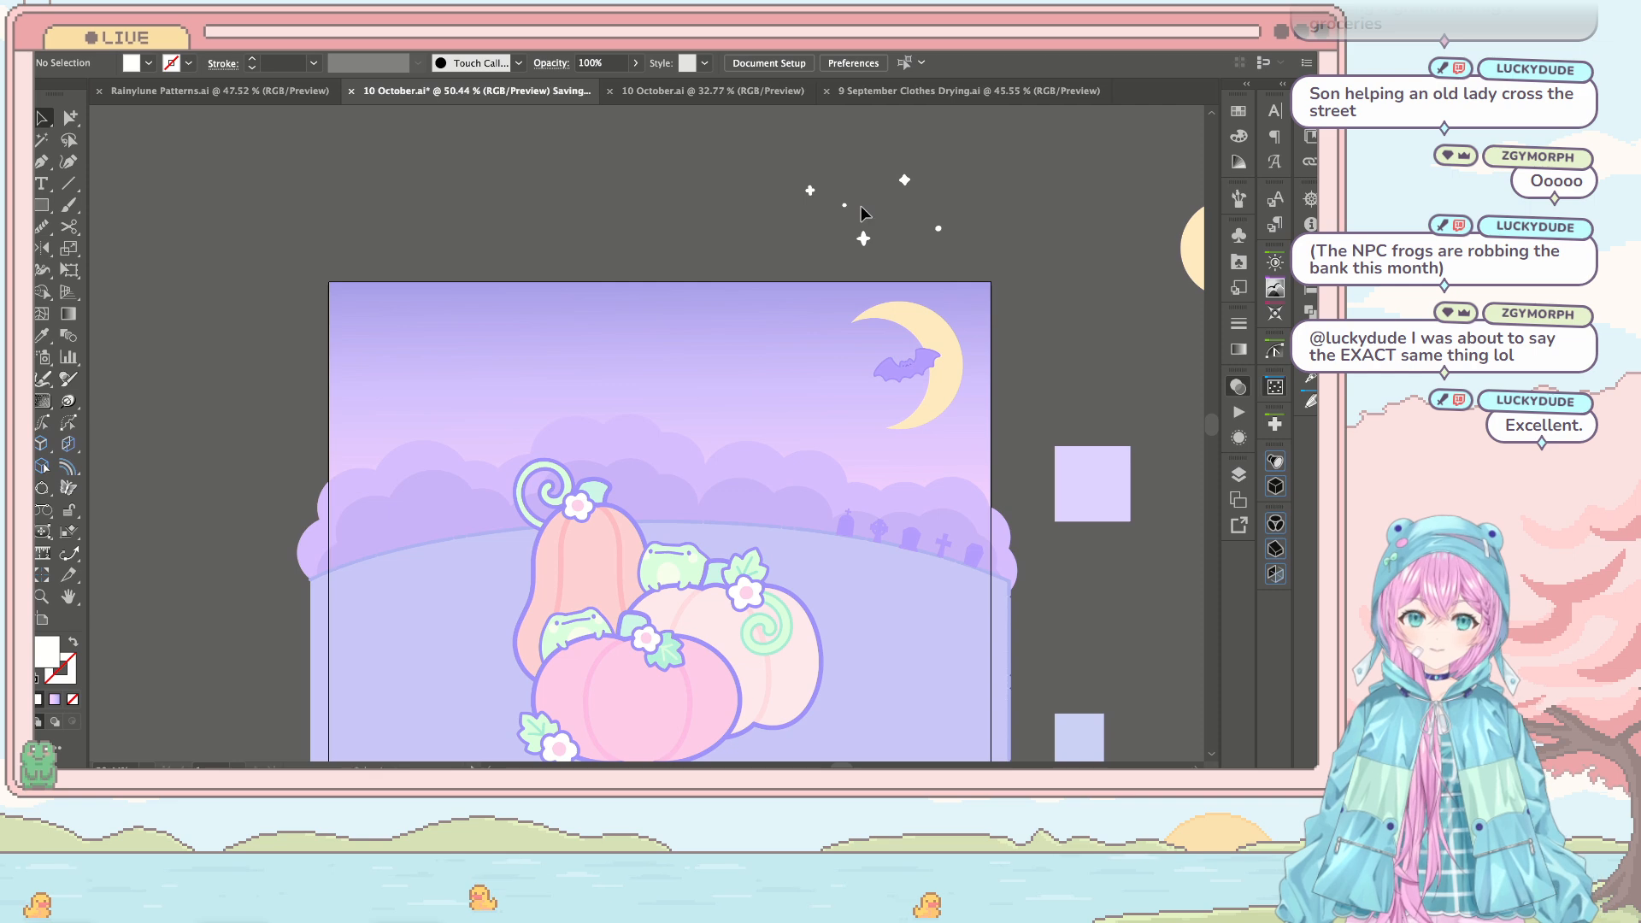
Step: Fill the sky outline with the five loose source stars using Space Fill, and deselect the result
drag(659, 169, 887, 270)
shift+click(880, 325)
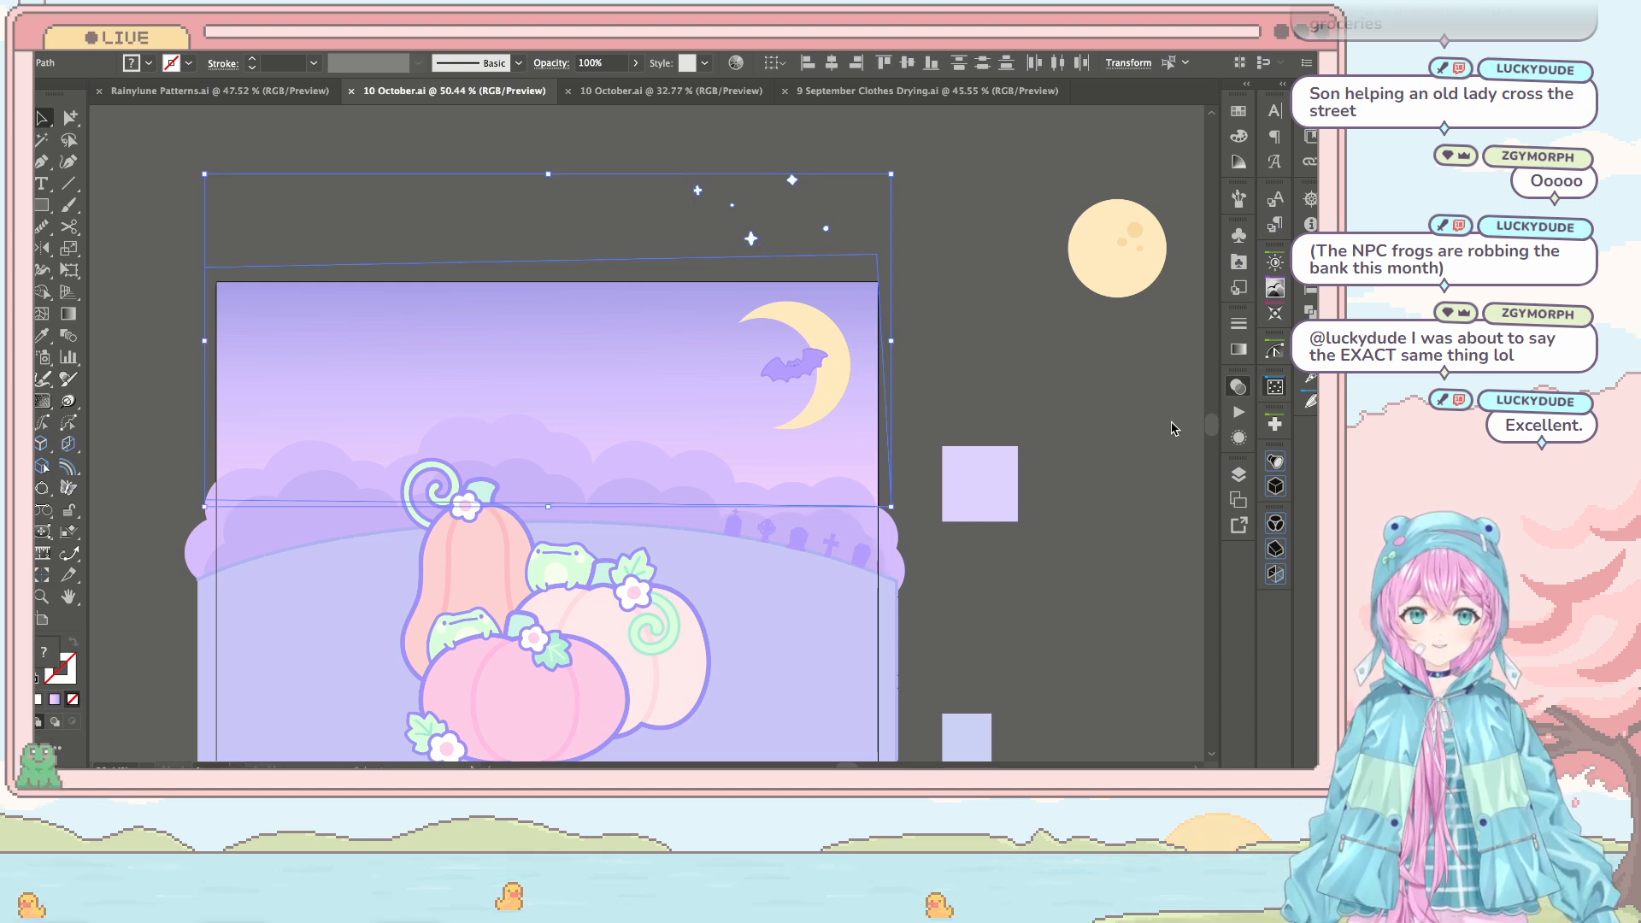
key(ctrl+7)
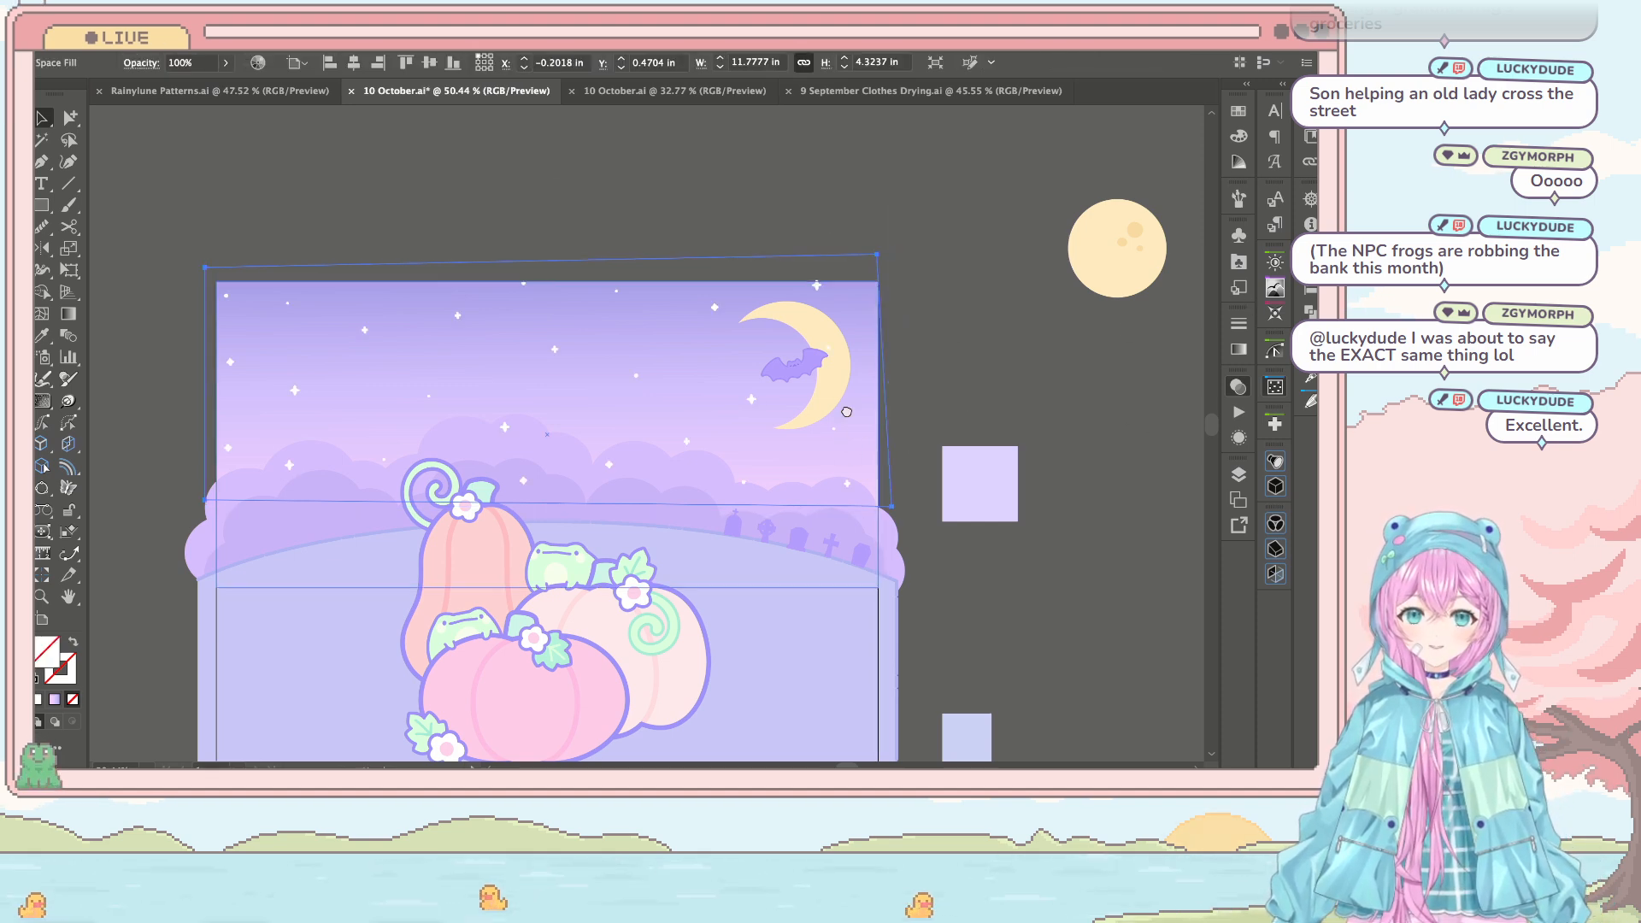
scroll(1043, 427, down, 5)
scroll(1043, 427, left, 2)
scroll(1180, 410, up, 4)
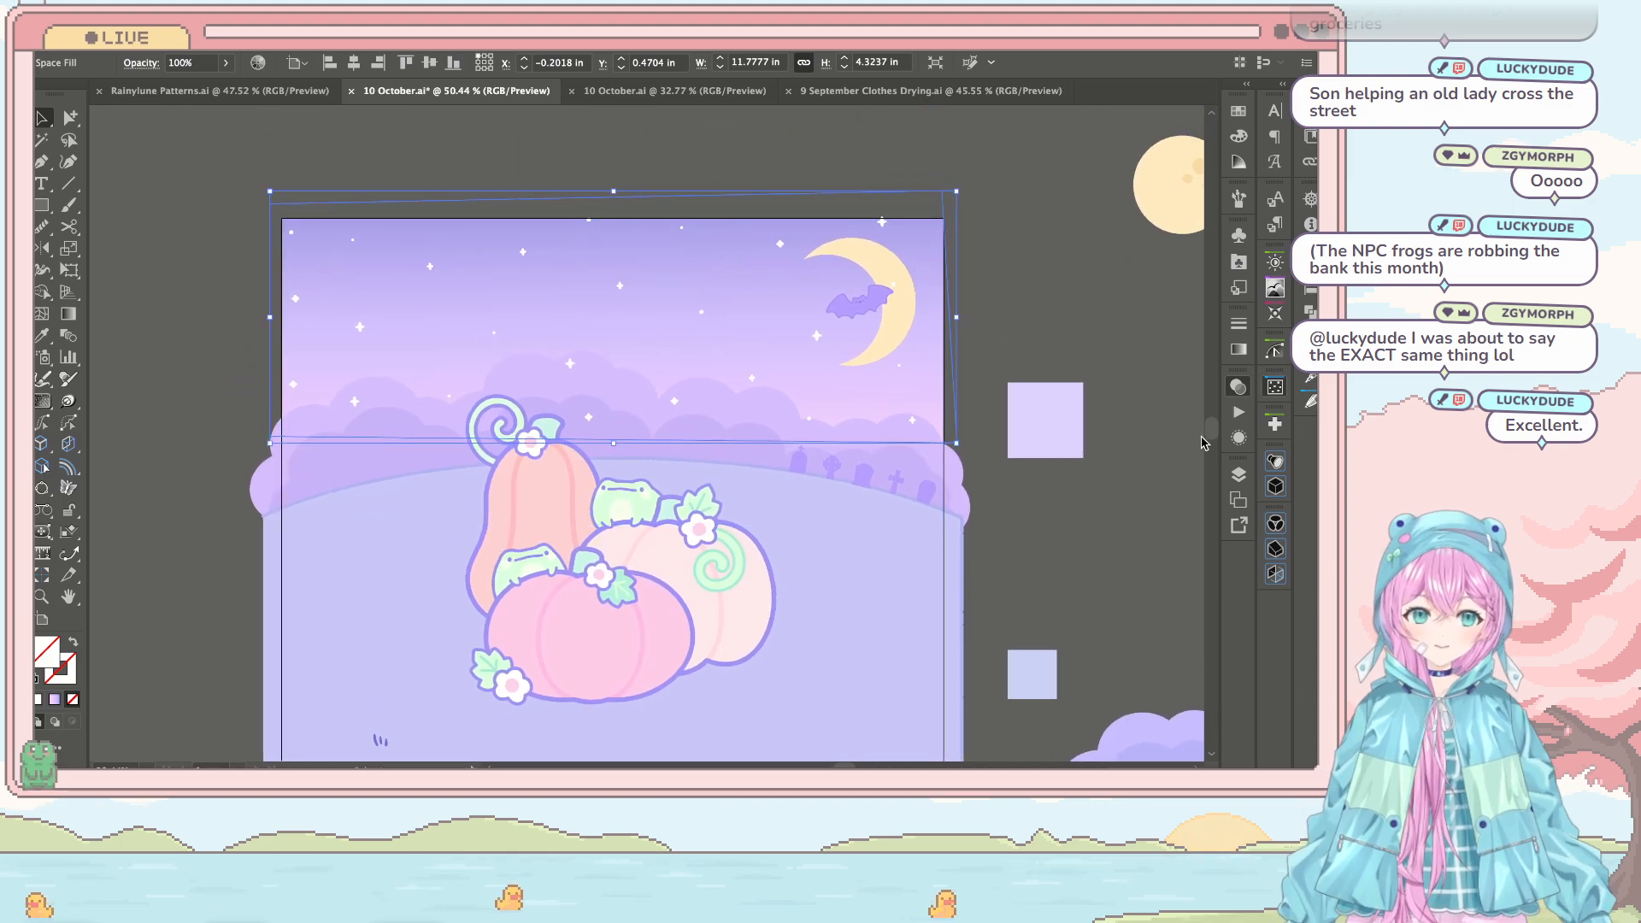
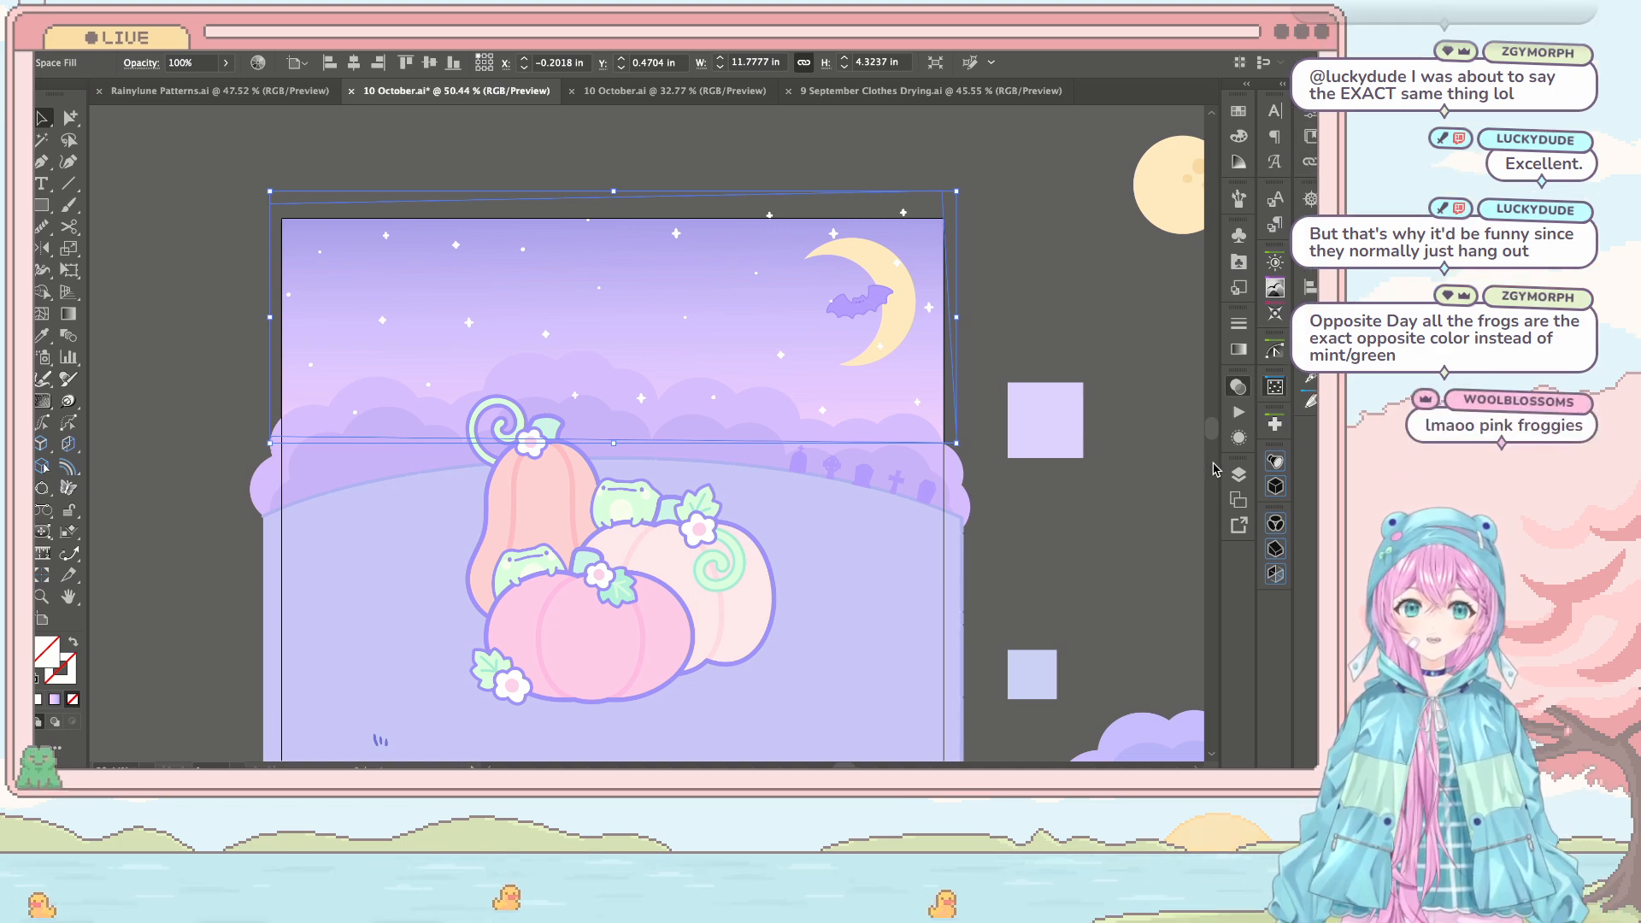
click(1026, 342)
Step: Copy the upper green frog from inside the pumpkin group and paste it as a separate object outside the group
scroll(904, 411, down, 5)
click(609, 339)
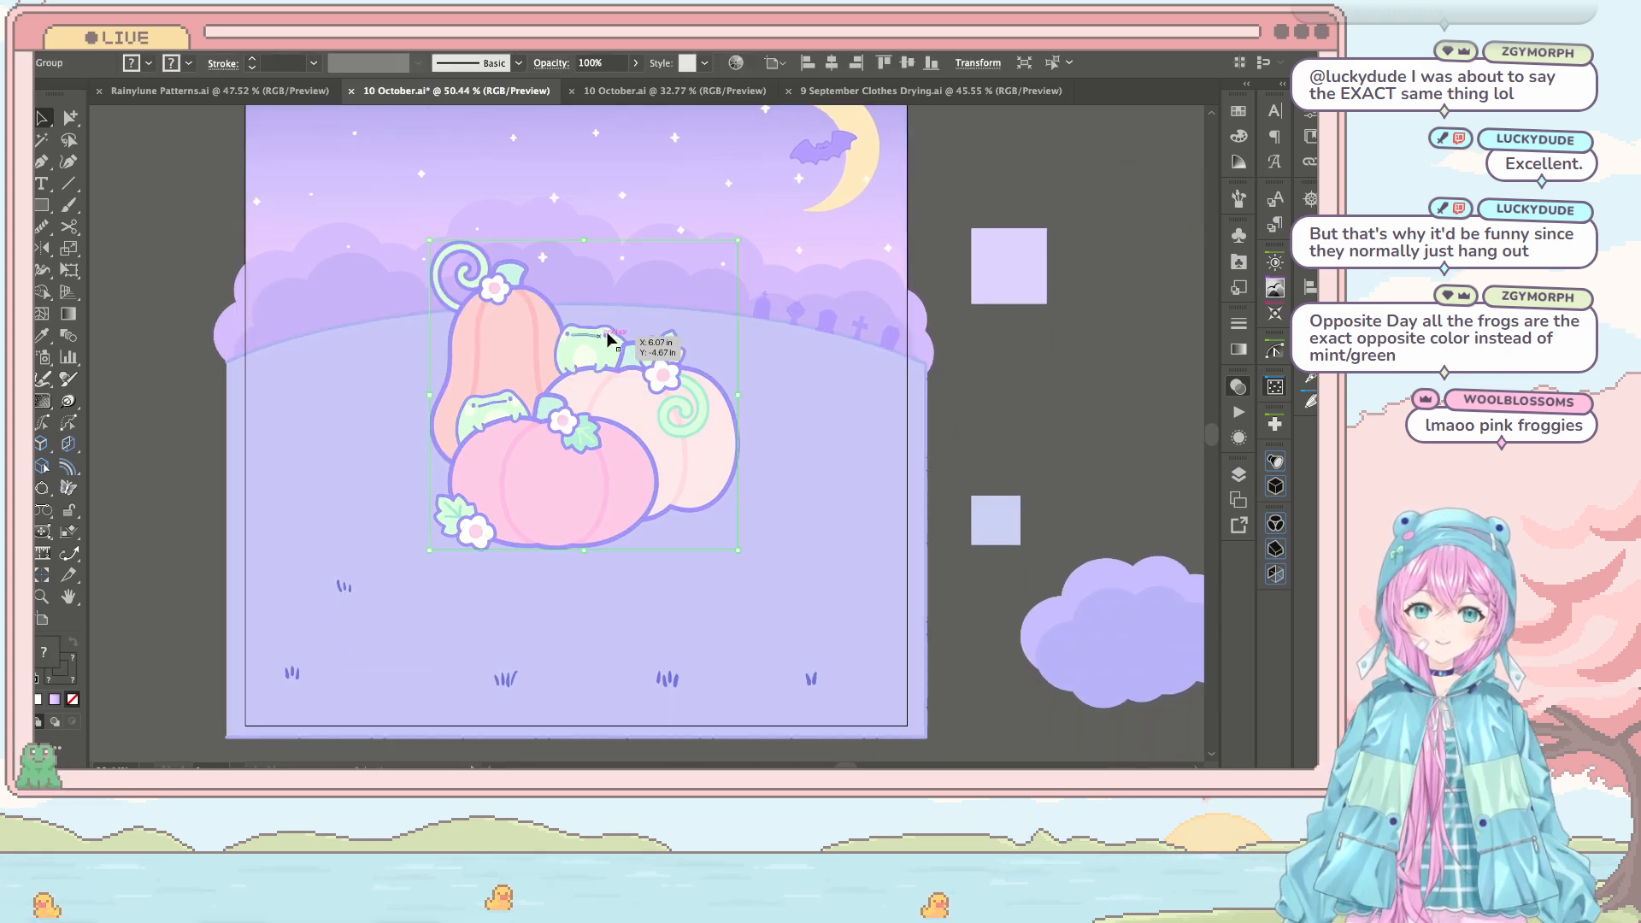
double_click(609, 340)
drag(830, 315, 566, 387)
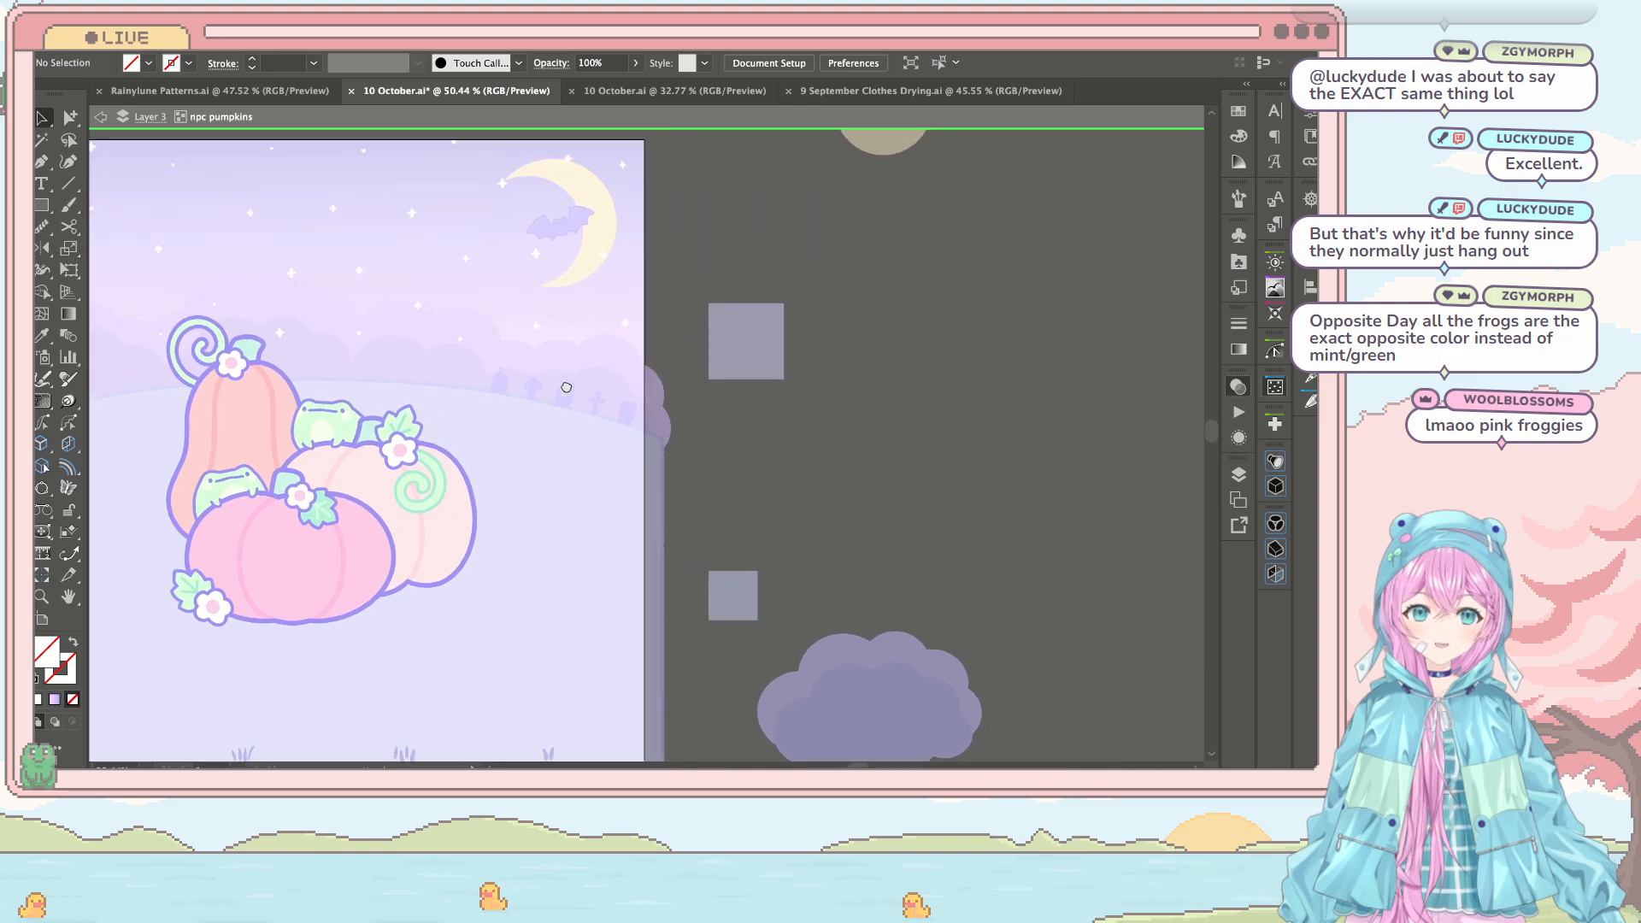
key(Escape)
key(ctrl+v)
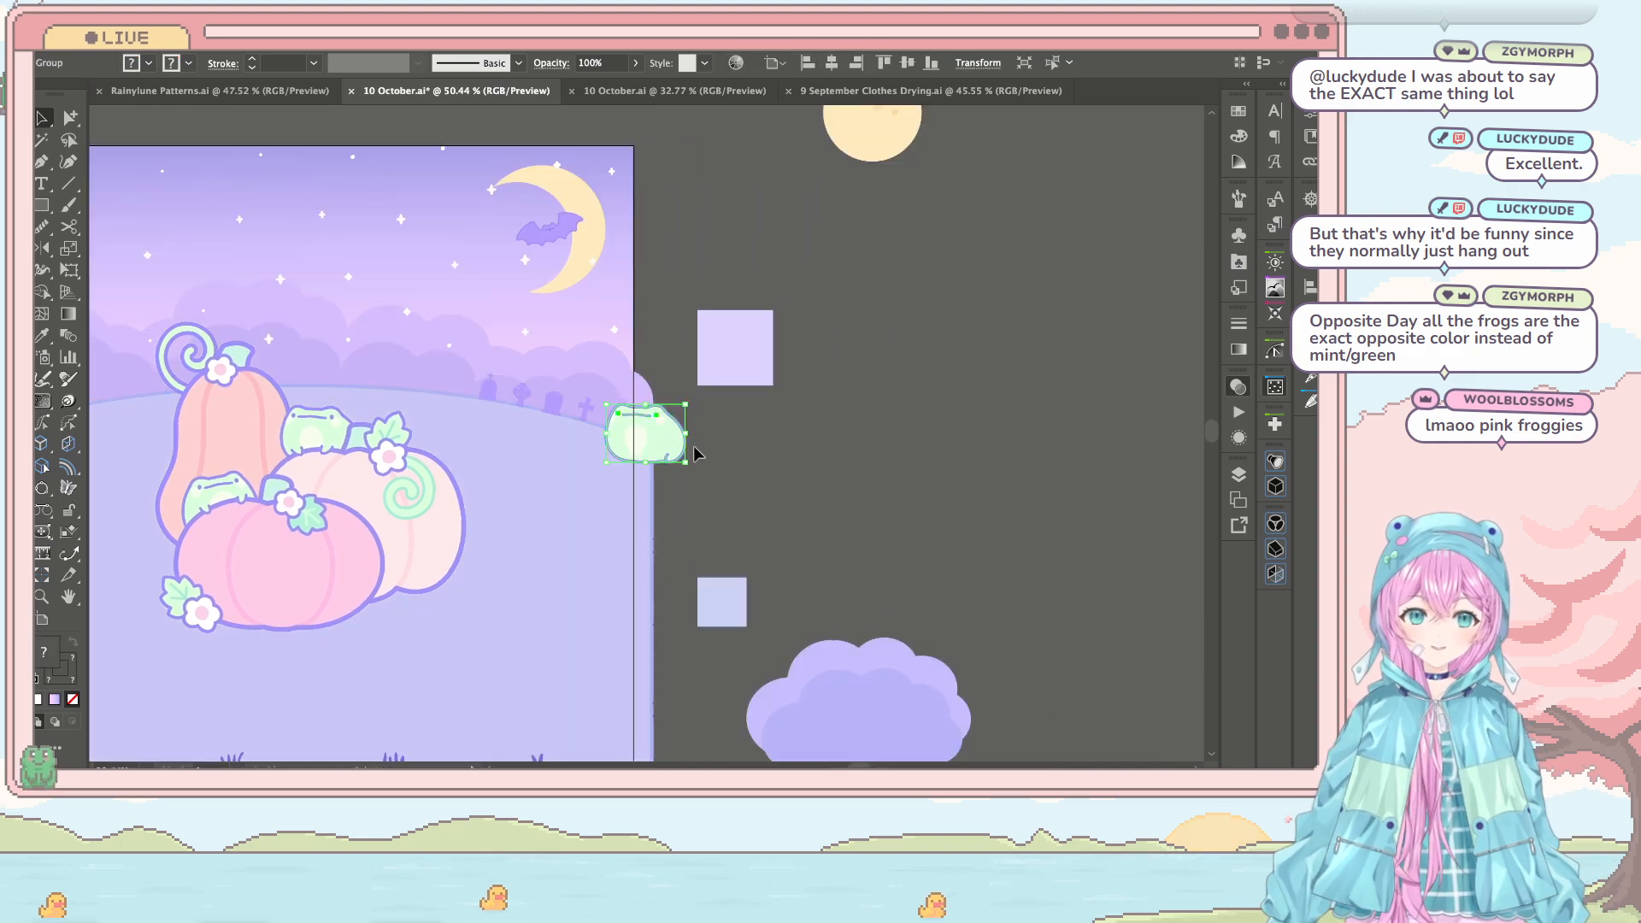
Step: Move the pasted frog off the artboard onto the empty canvas between the two lavender squares
drag(674, 454, 802, 464)
key(ctrl+z)
click(696, 476)
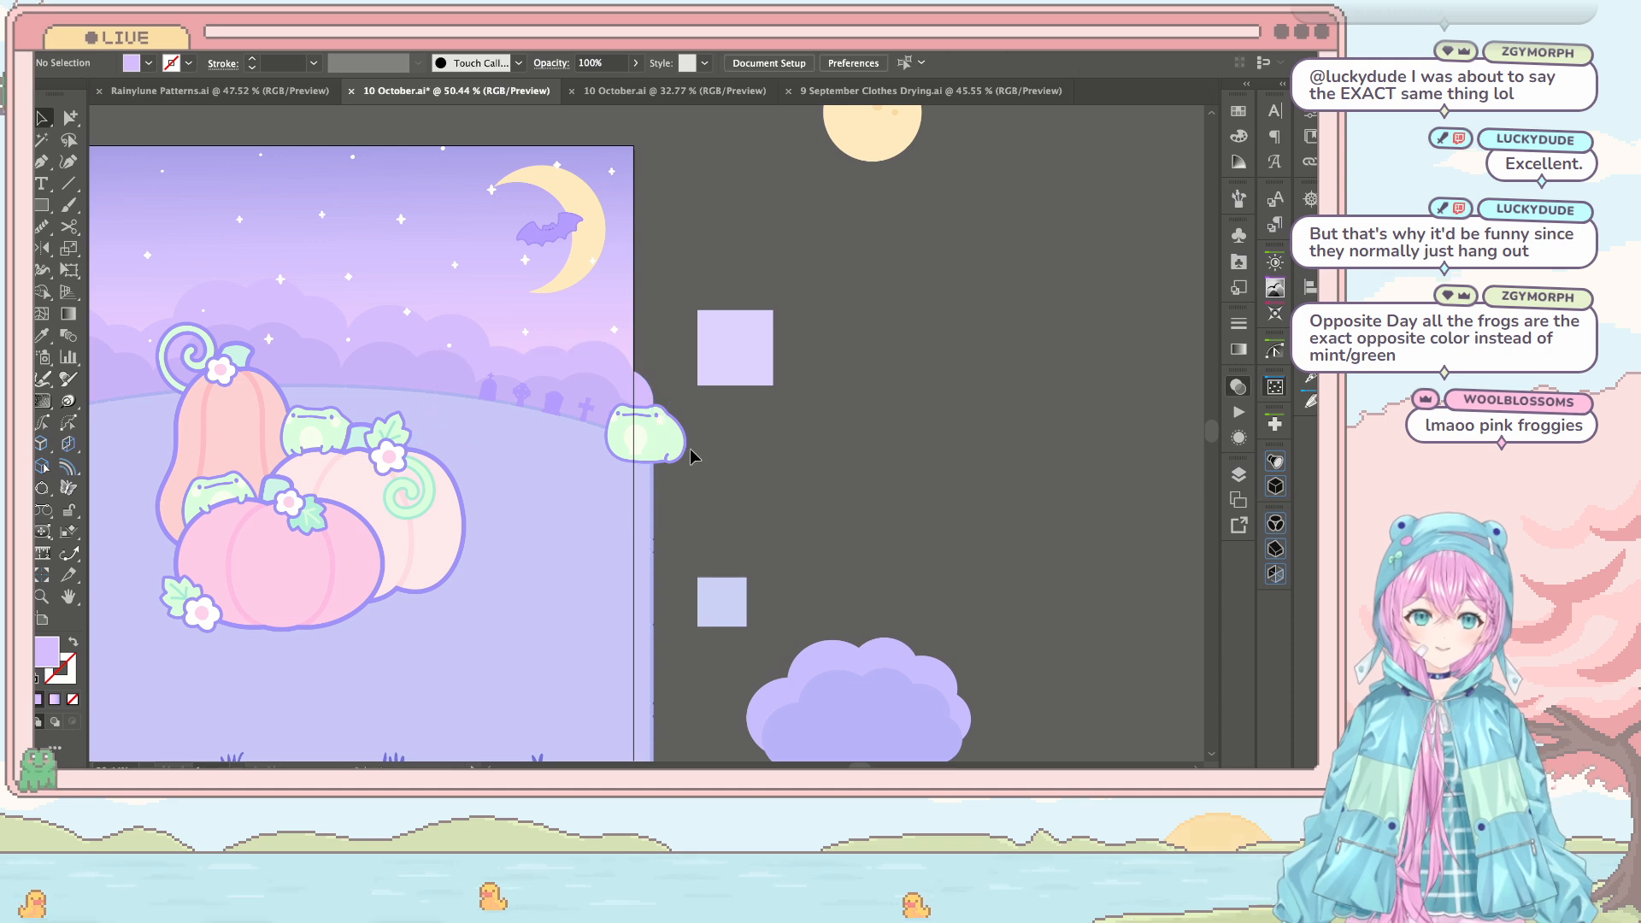
drag(682, 452, 826, 482)
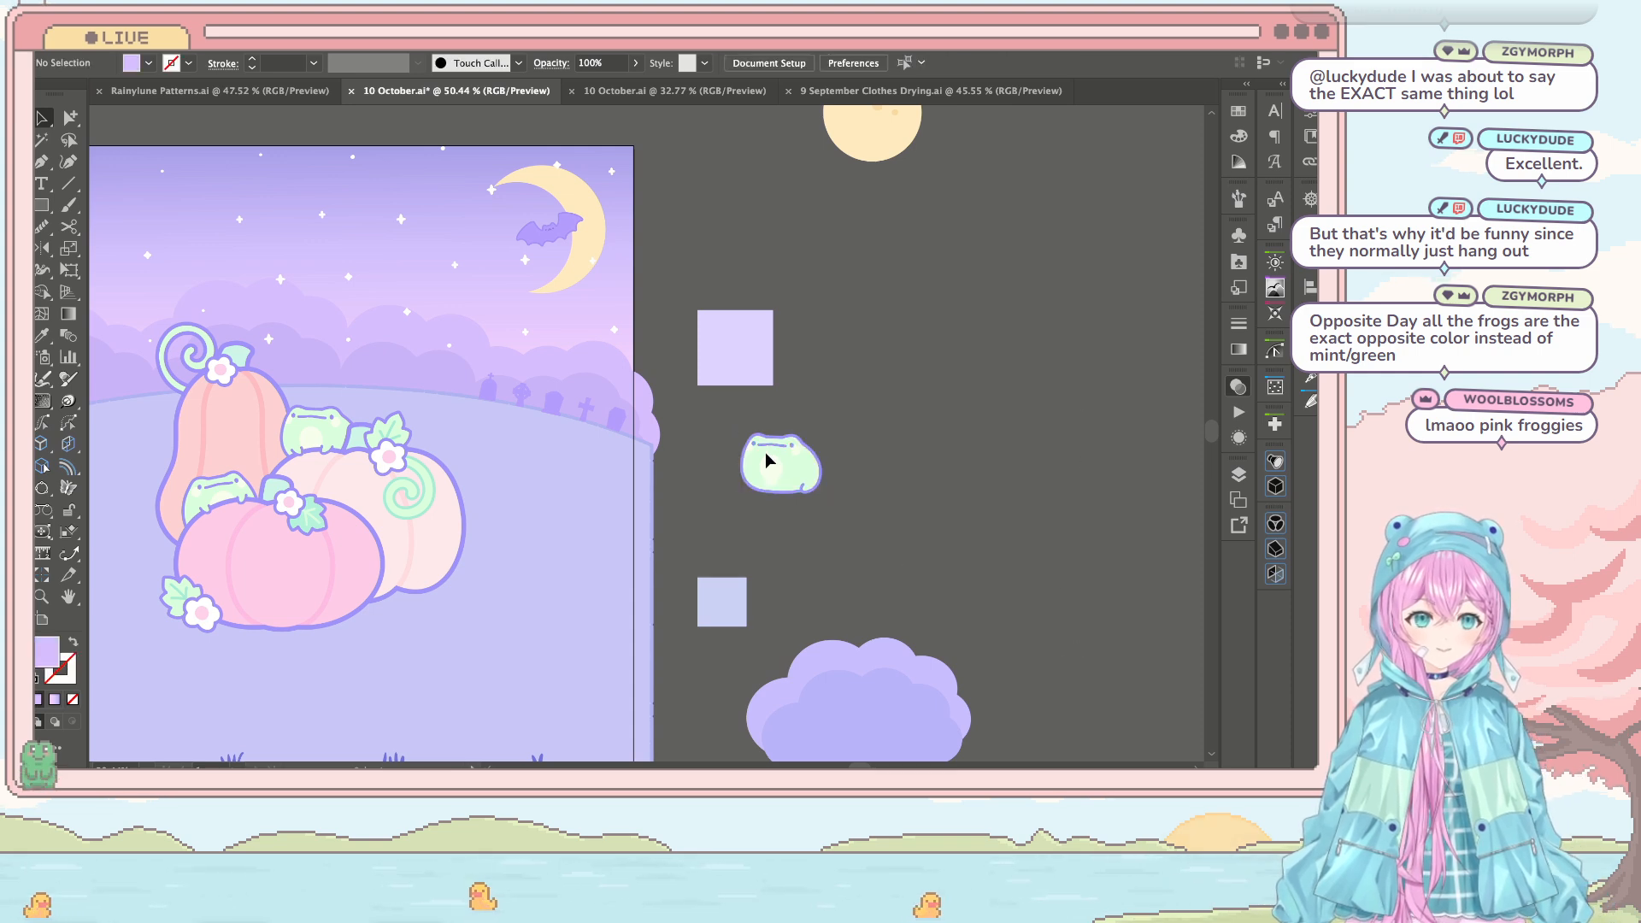
Step: Select the frog copy's body path and open its Recolor Artwork settings with the advanced options
key(a)
click(821, 466)
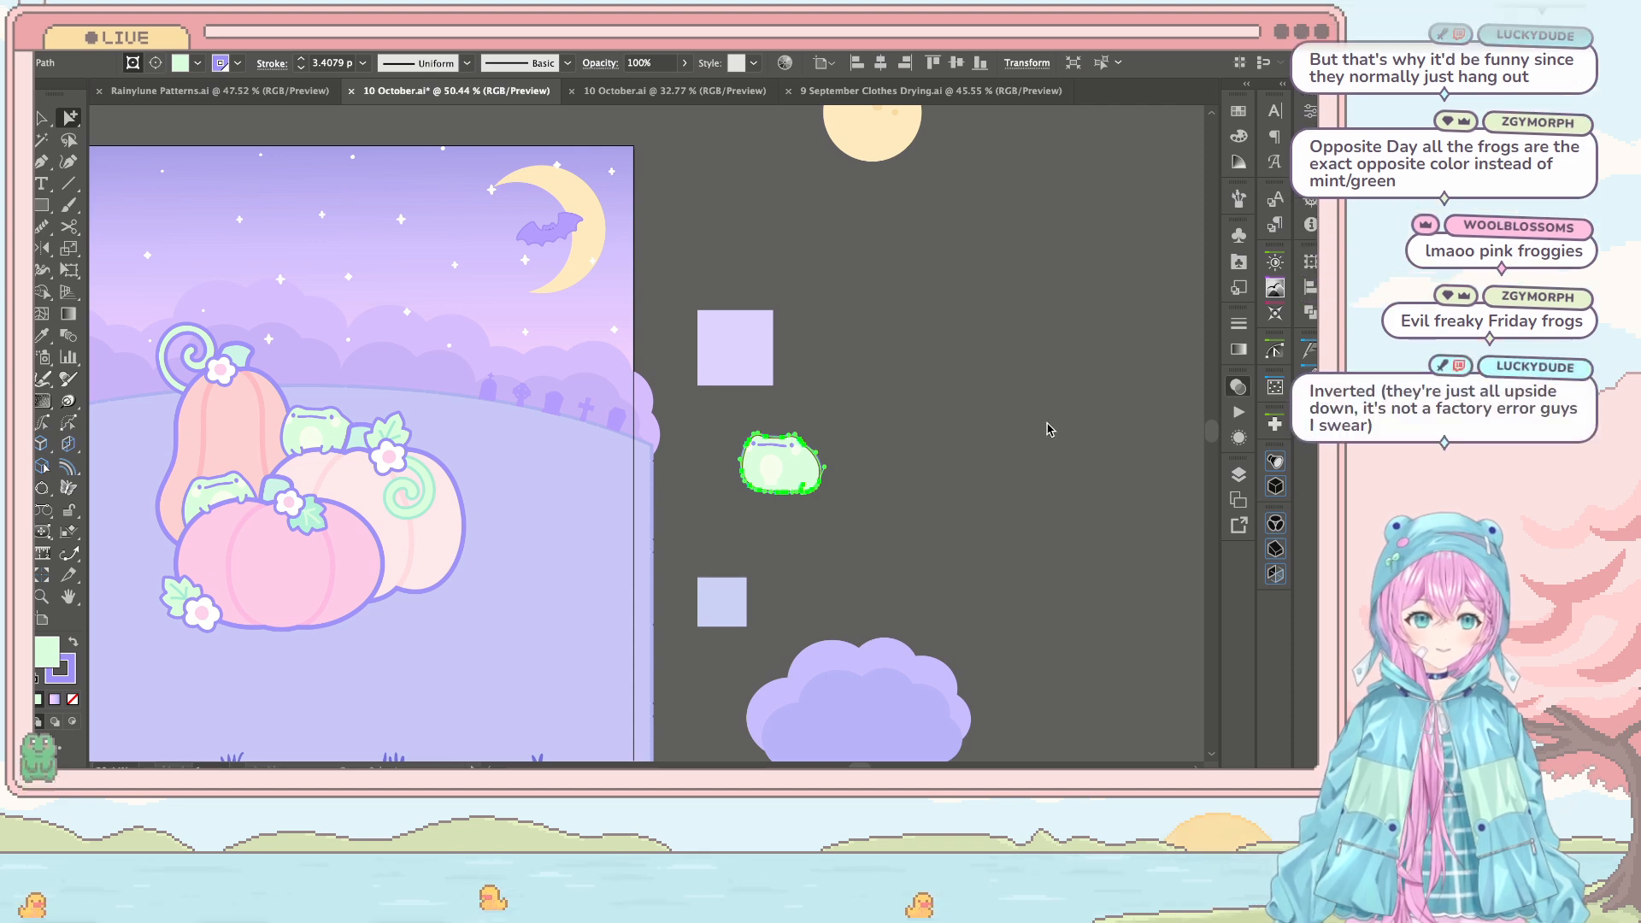
drag(786, 319, 895, 255)
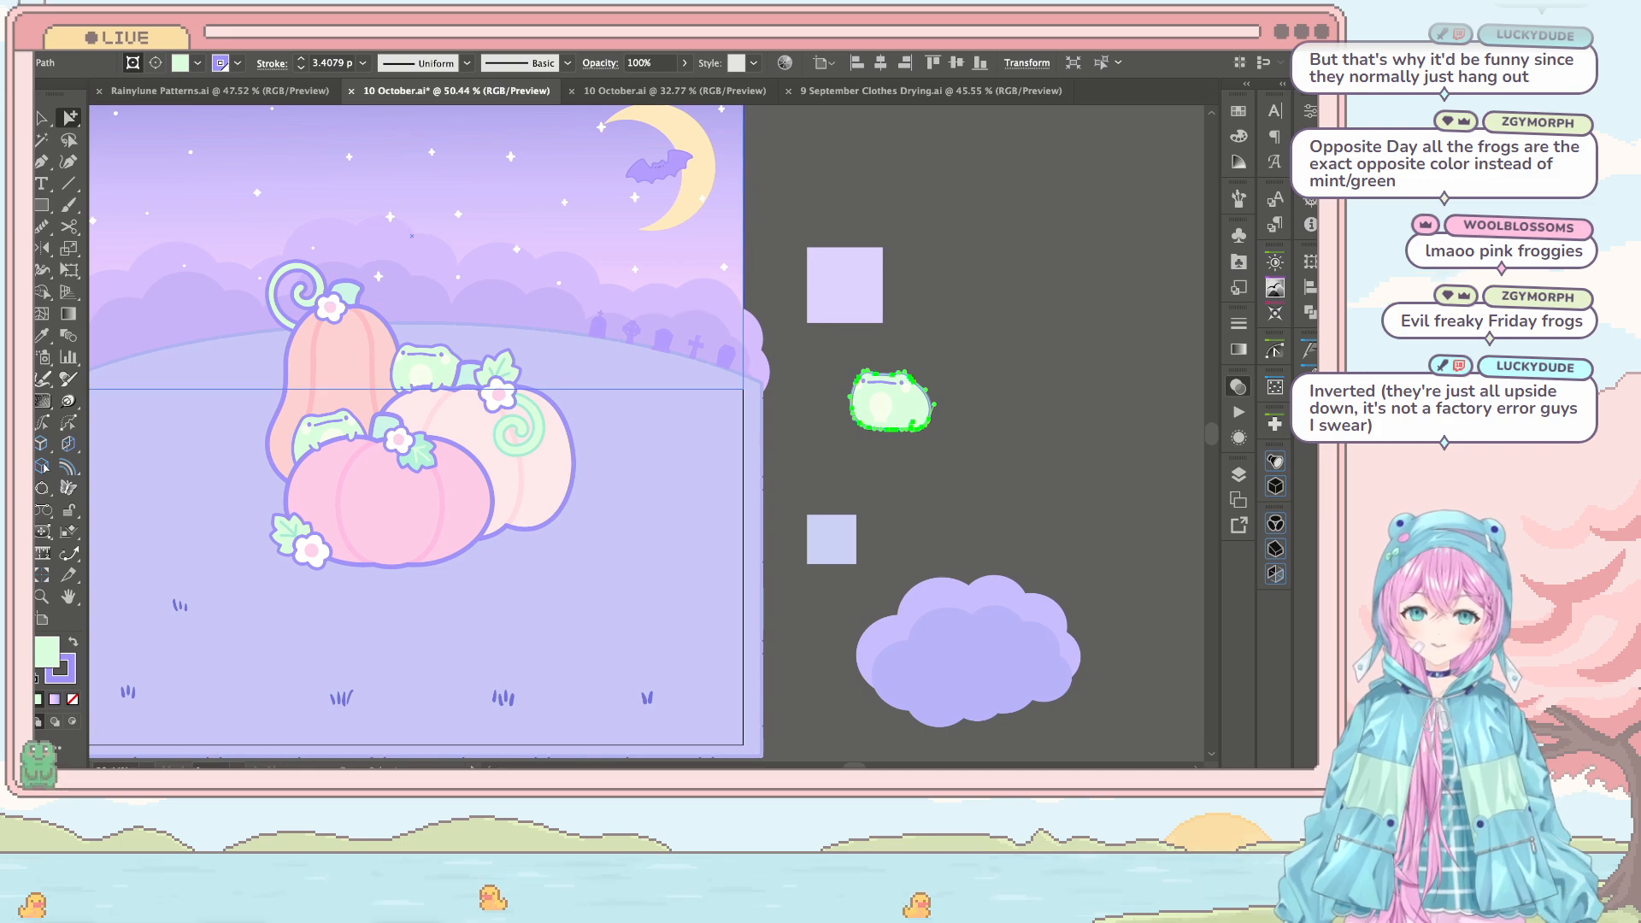
click(785, 63)
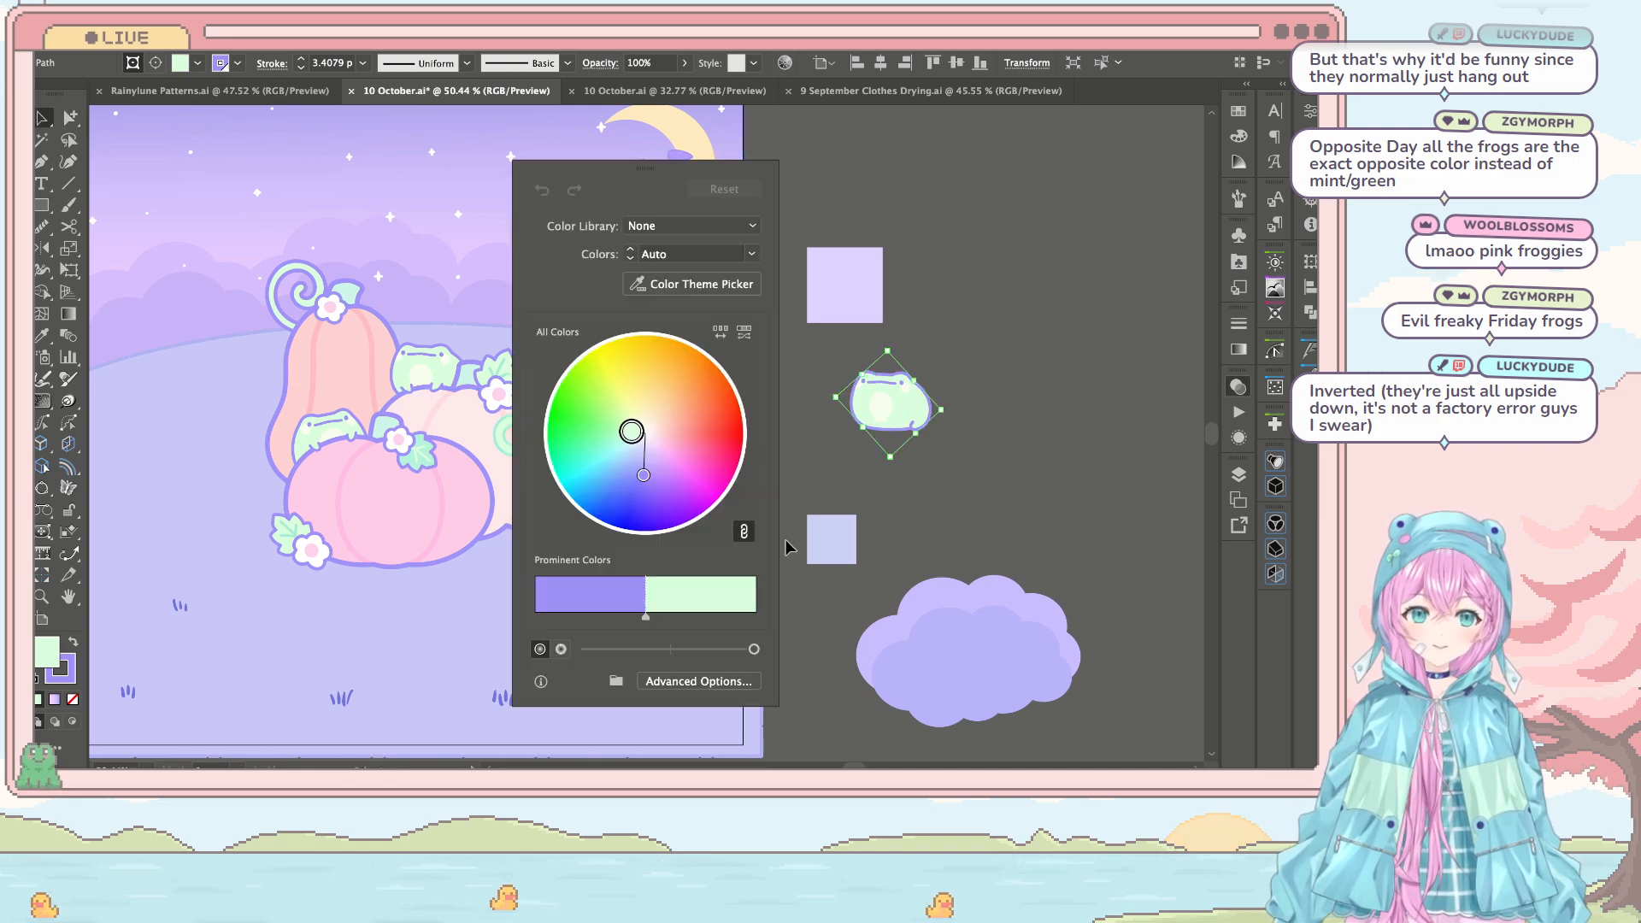
click(733, 682)
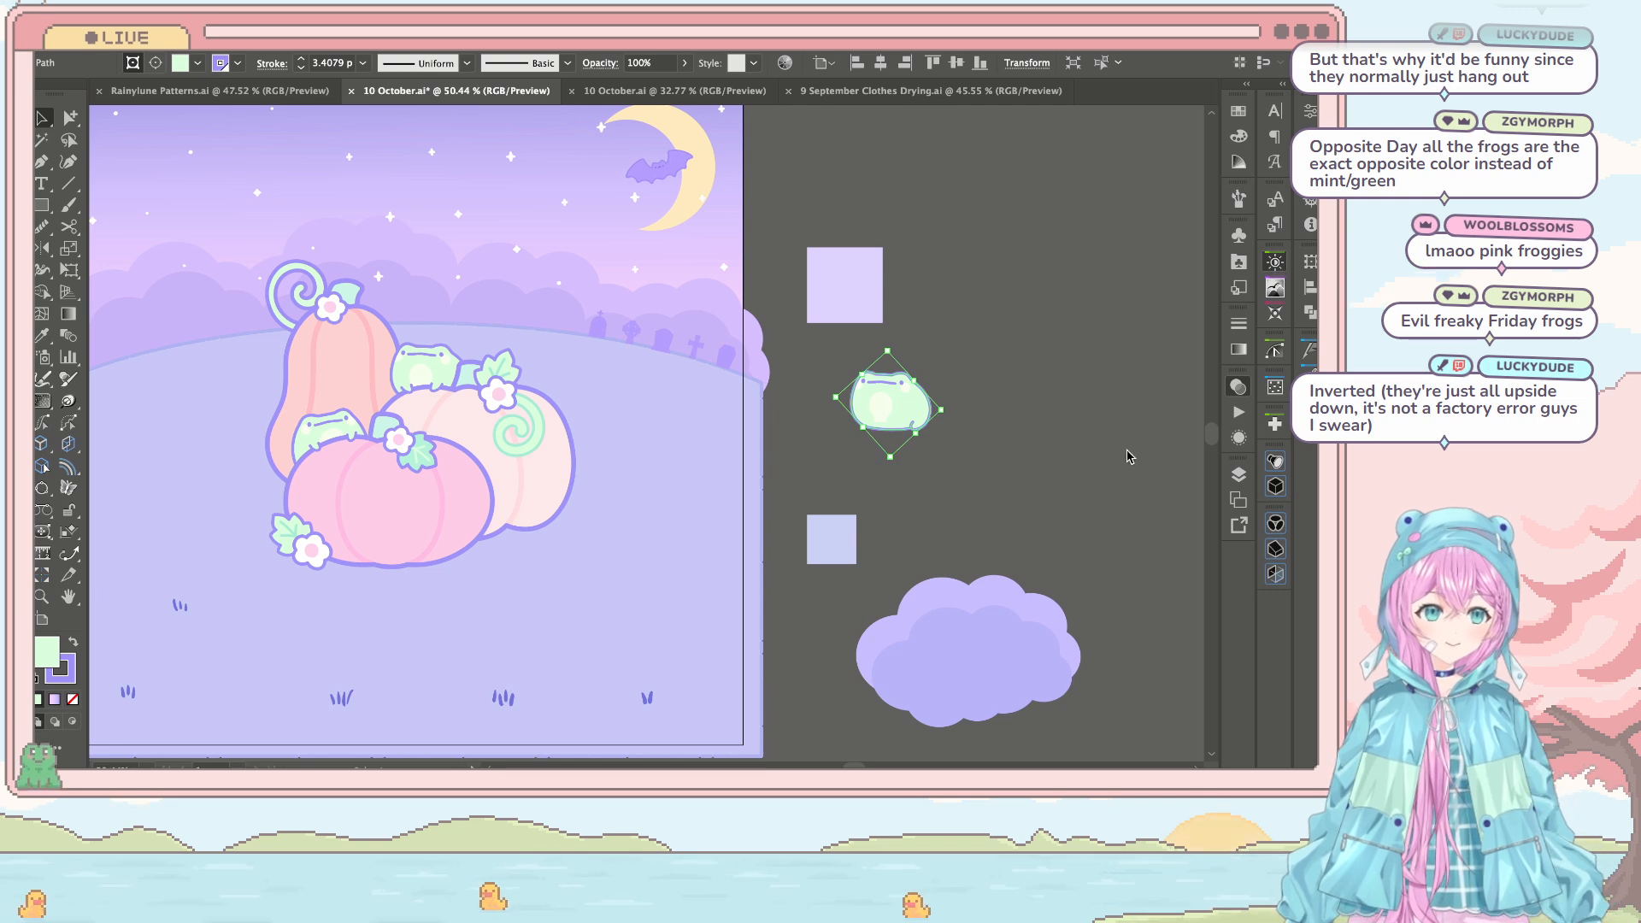
Step: Try inverting the colors of only the frog copy's body and outline, and undo the inversion
click(1083, 593)
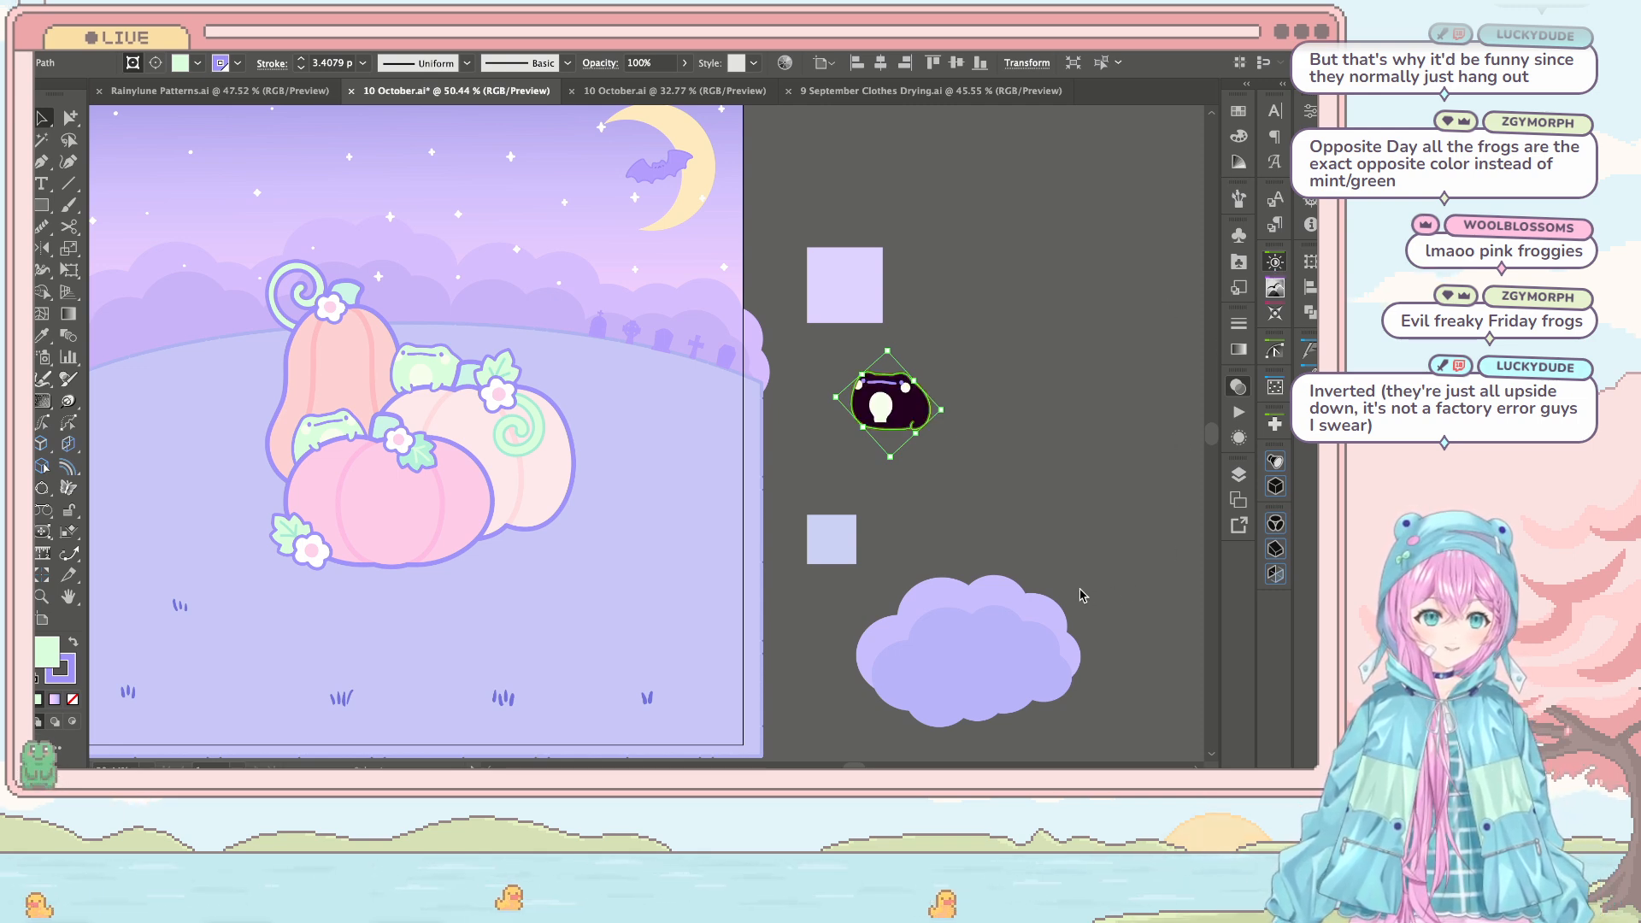
click(956, 323)
scroll(956, 323, up, 5)
scroll(956, 318, up, 3)
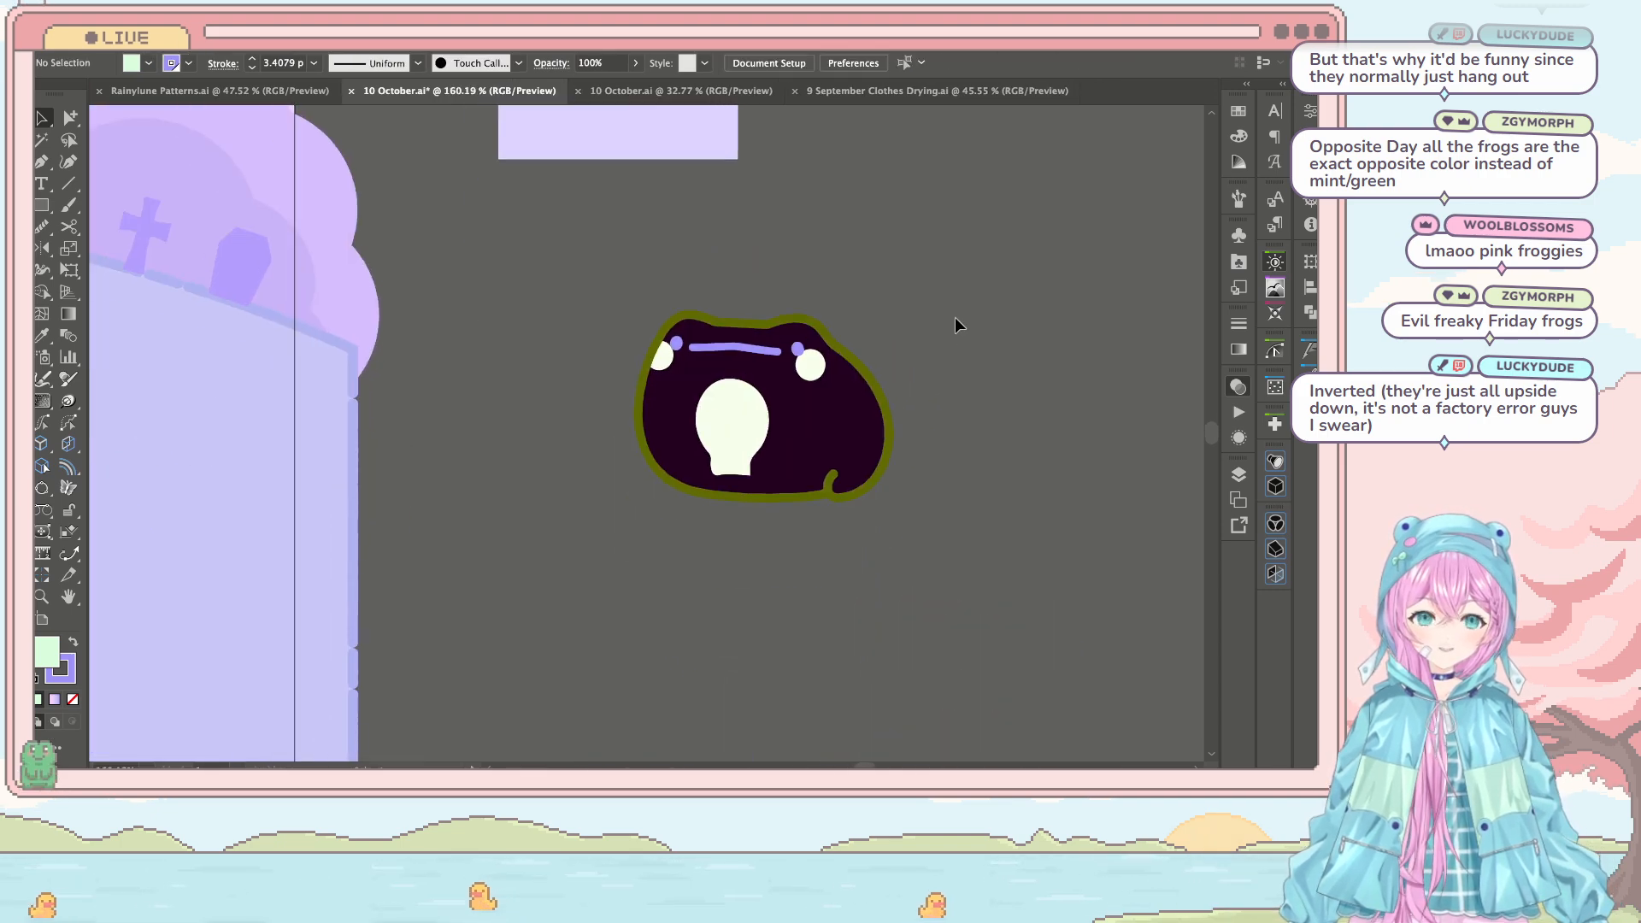
key(ctrl+z)
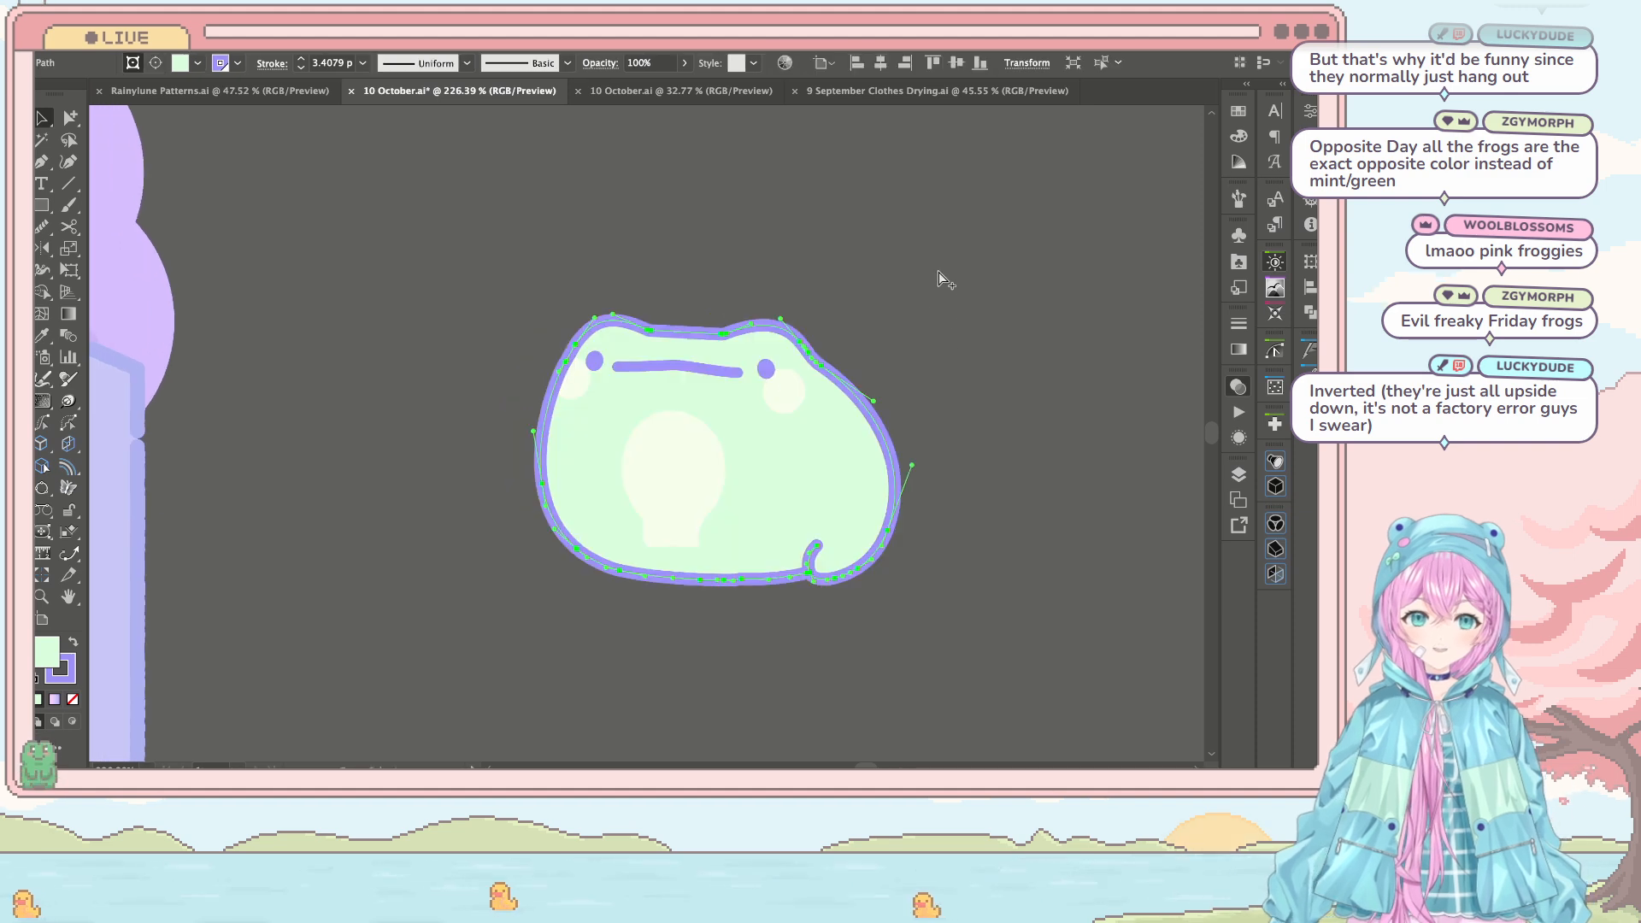
Step: Invert the colors of the entire frog copy, including its face, cheeks and belly, and deselect it
drag(480, 266, 920, 627)
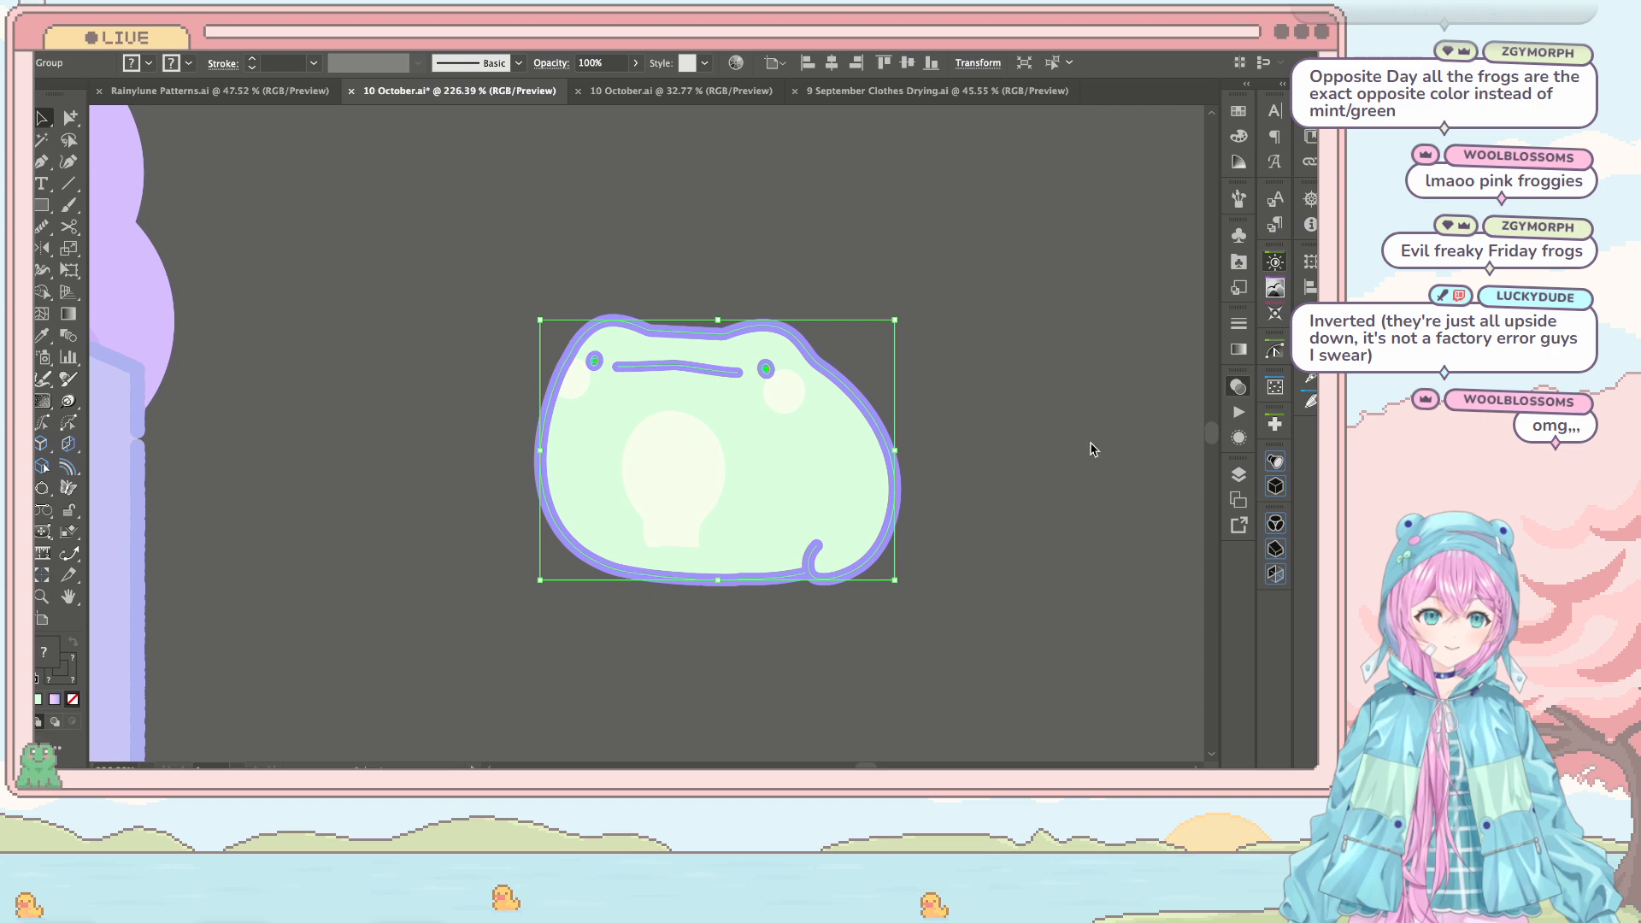
key(ctrl+shift+z)
click(923, 406)
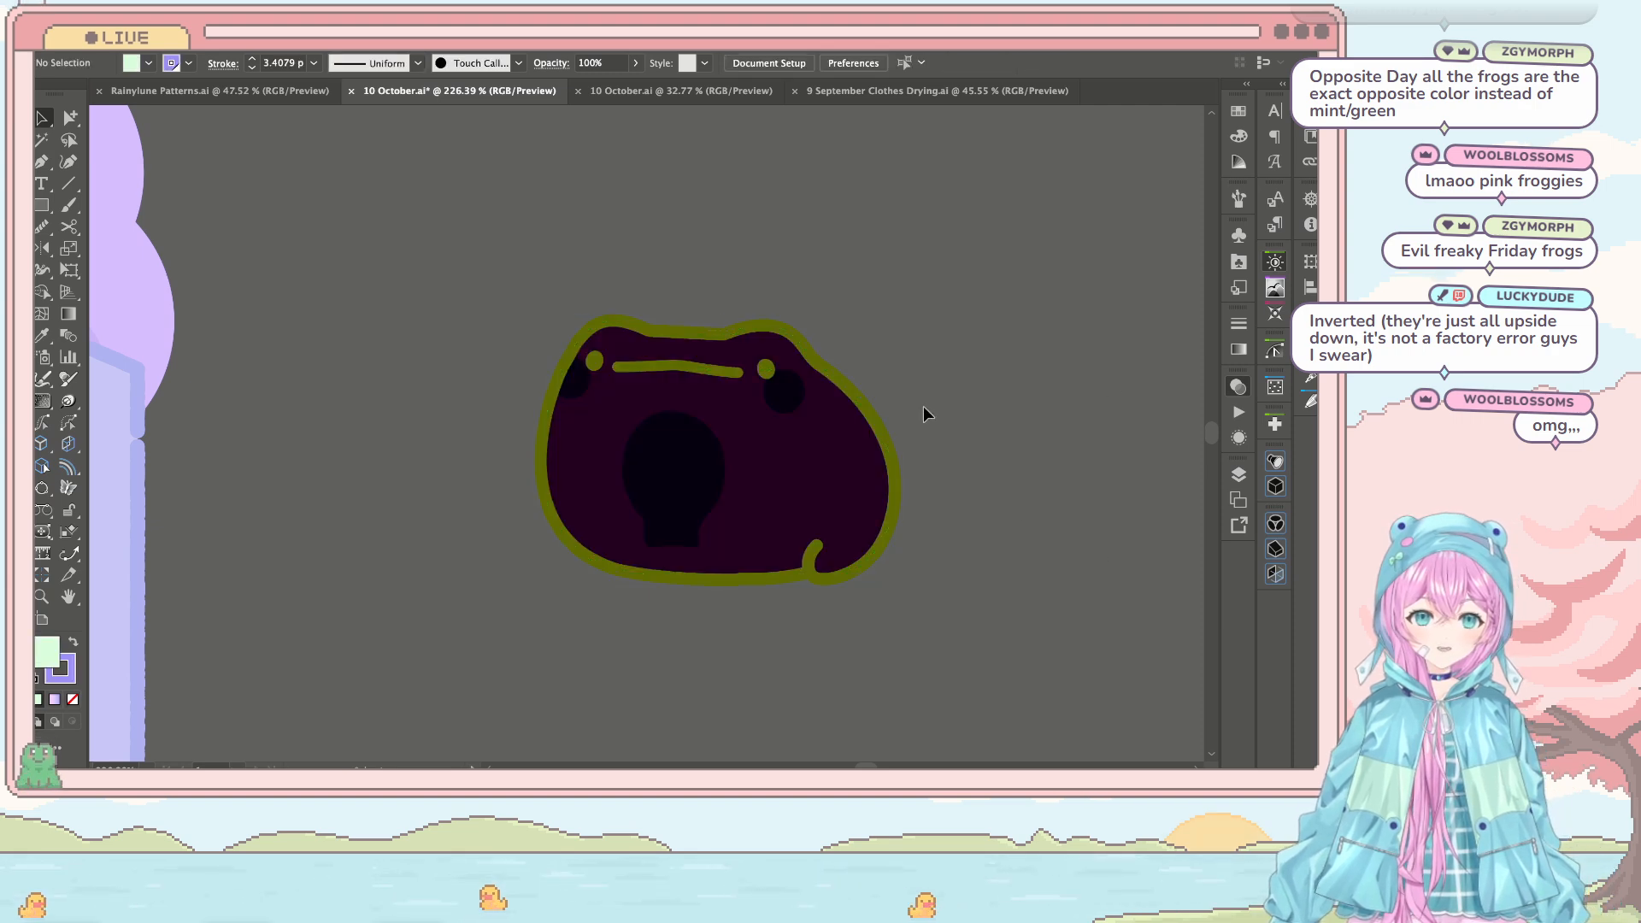
scroll(924, 407, down, 3)
scroll(954, 399, down, 4)
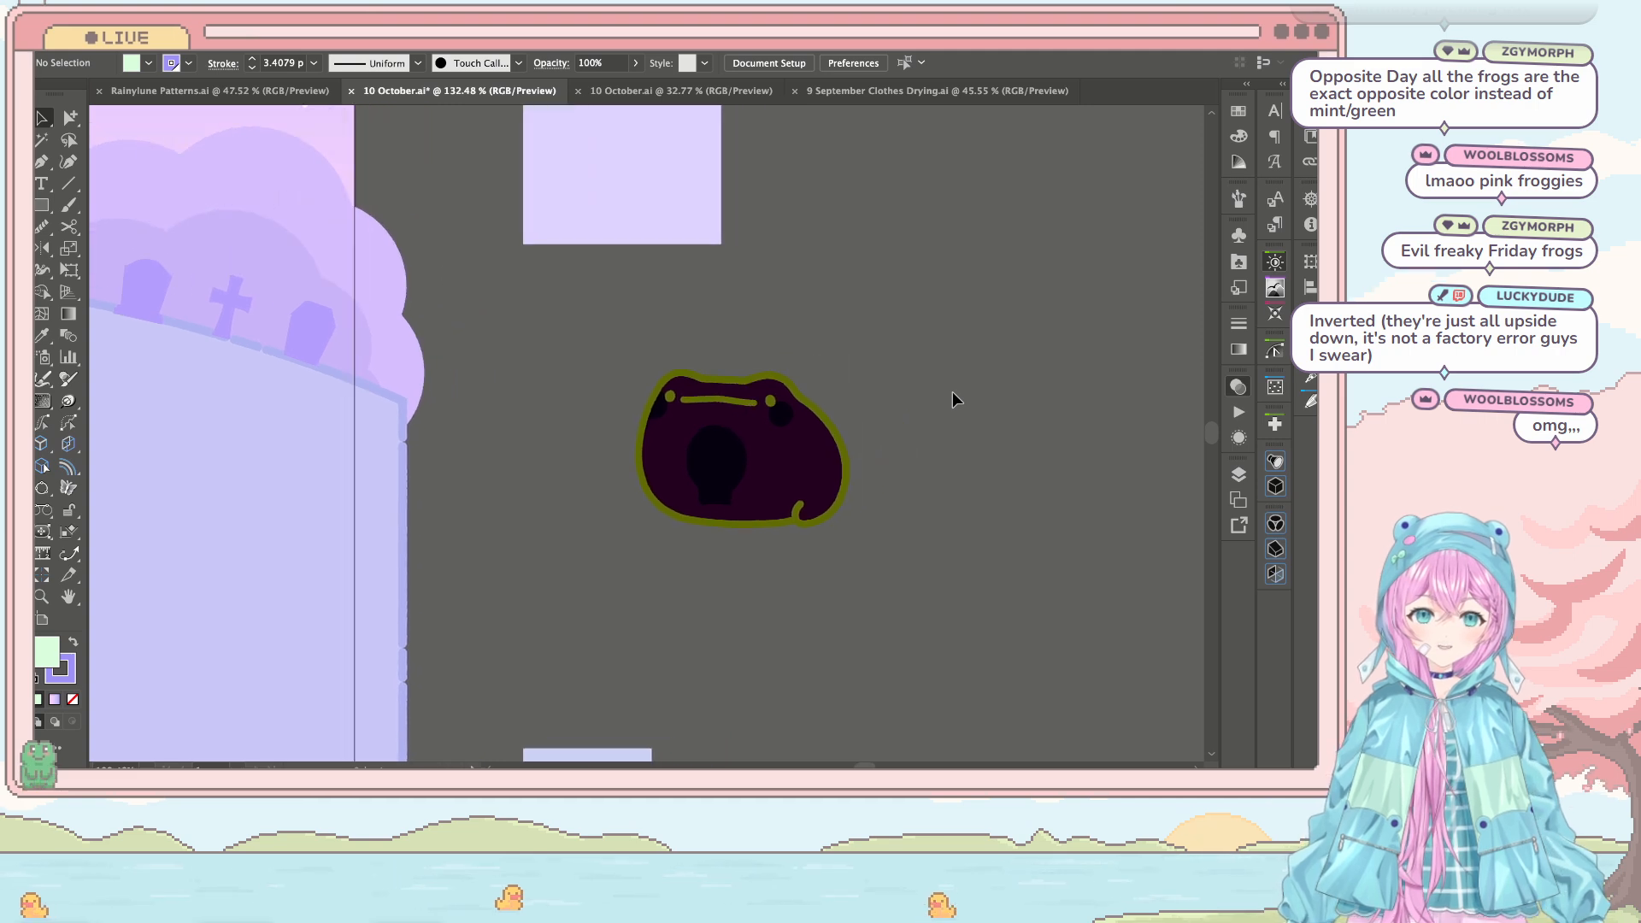
Step: Examine the colour-inverted frog beside the artboard and the pumpkin scene with its starry sky
scroll(955, 399, down, 1)
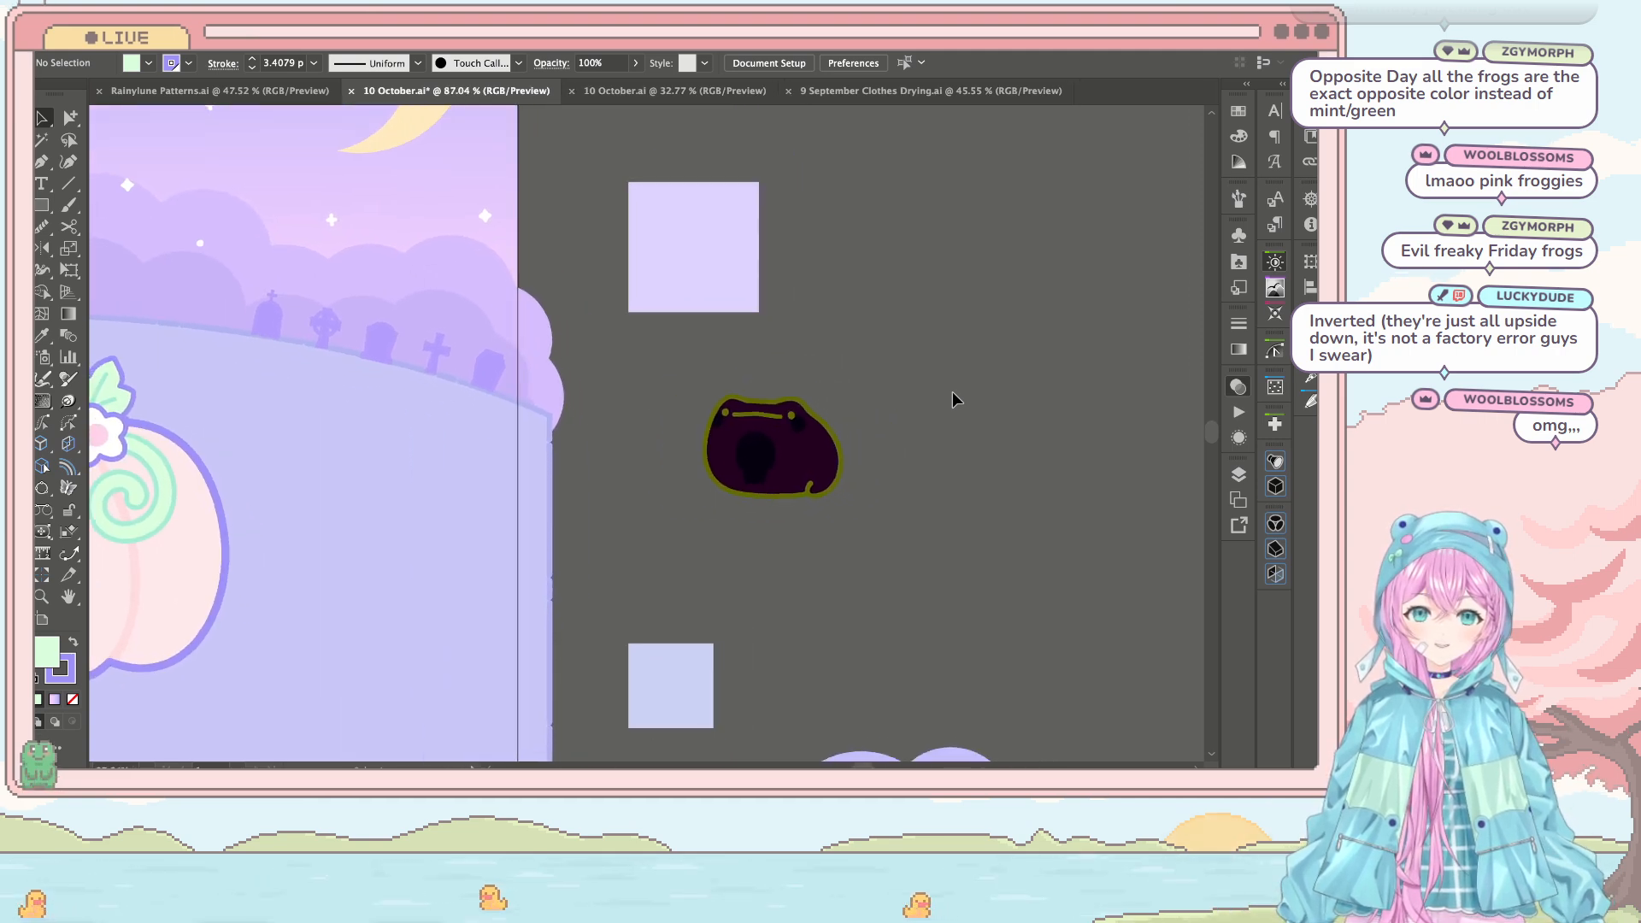
scroll(955, 399, down, 4)
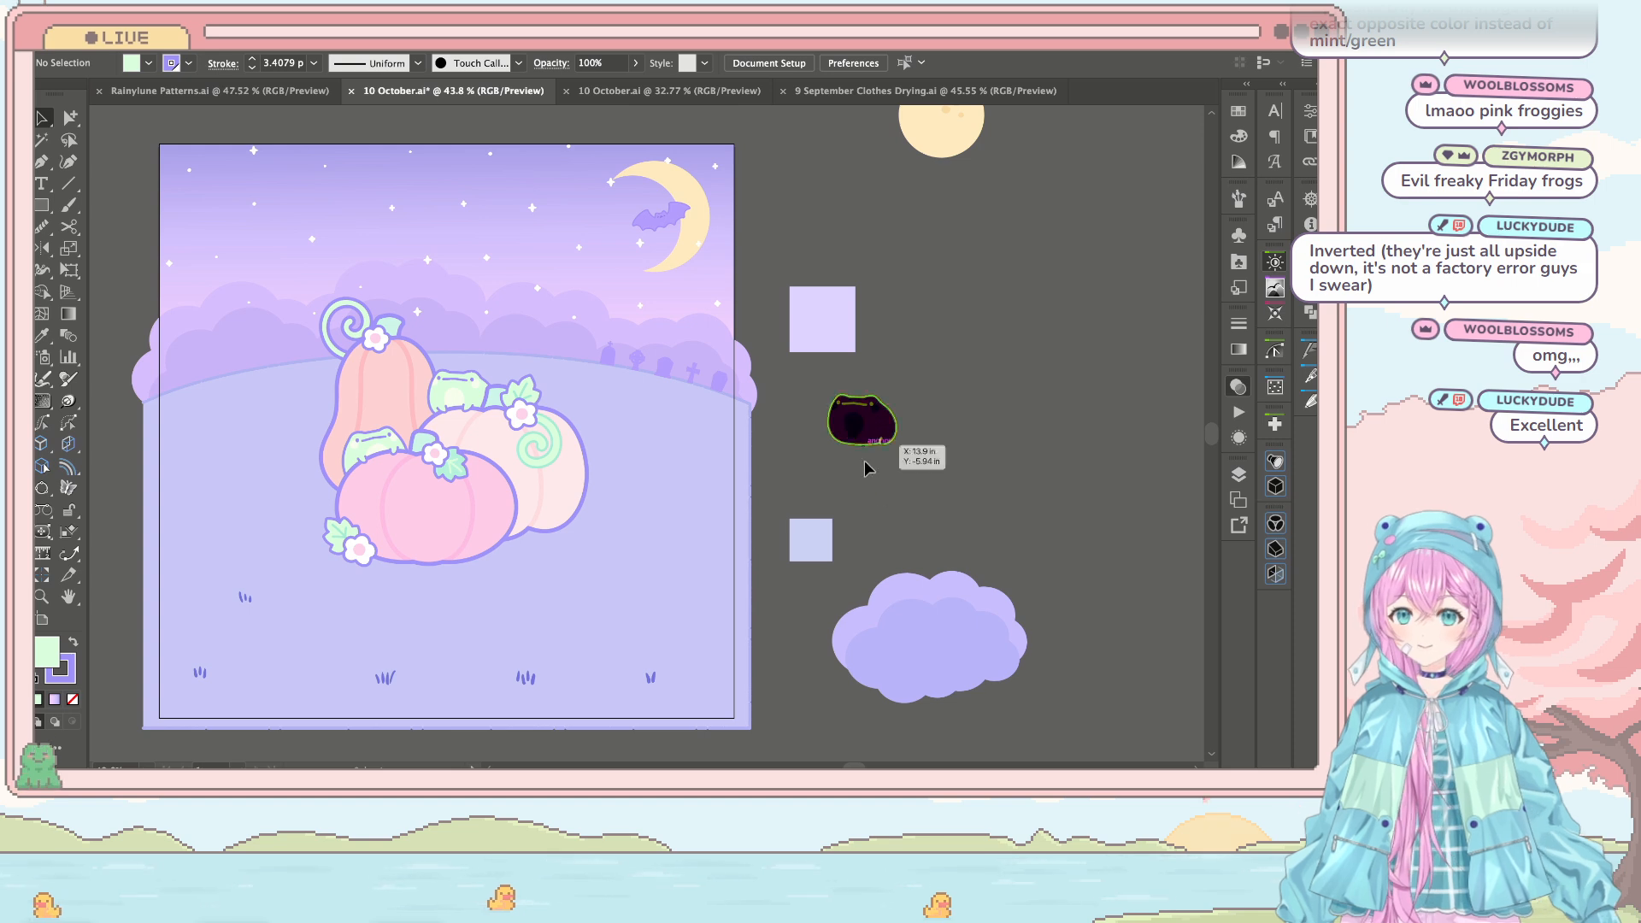
scroll(876, 461, left, 3)
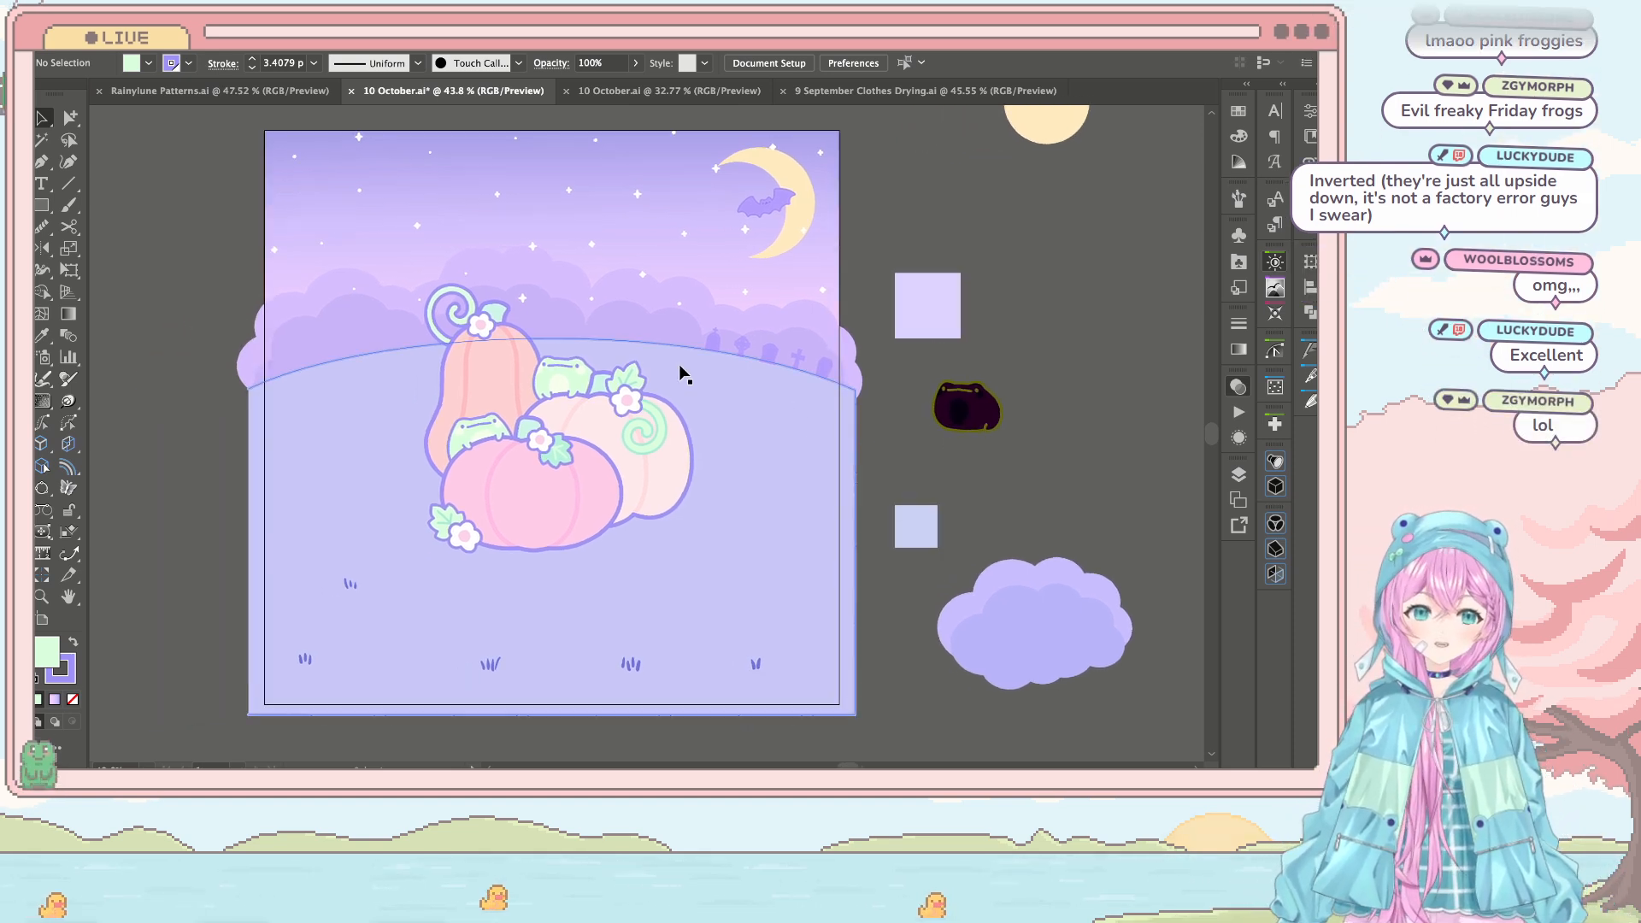
scroll(678, 364, down, 1)
scroll(679, 364, up, 3)
scroll(678, 364, up, 2)
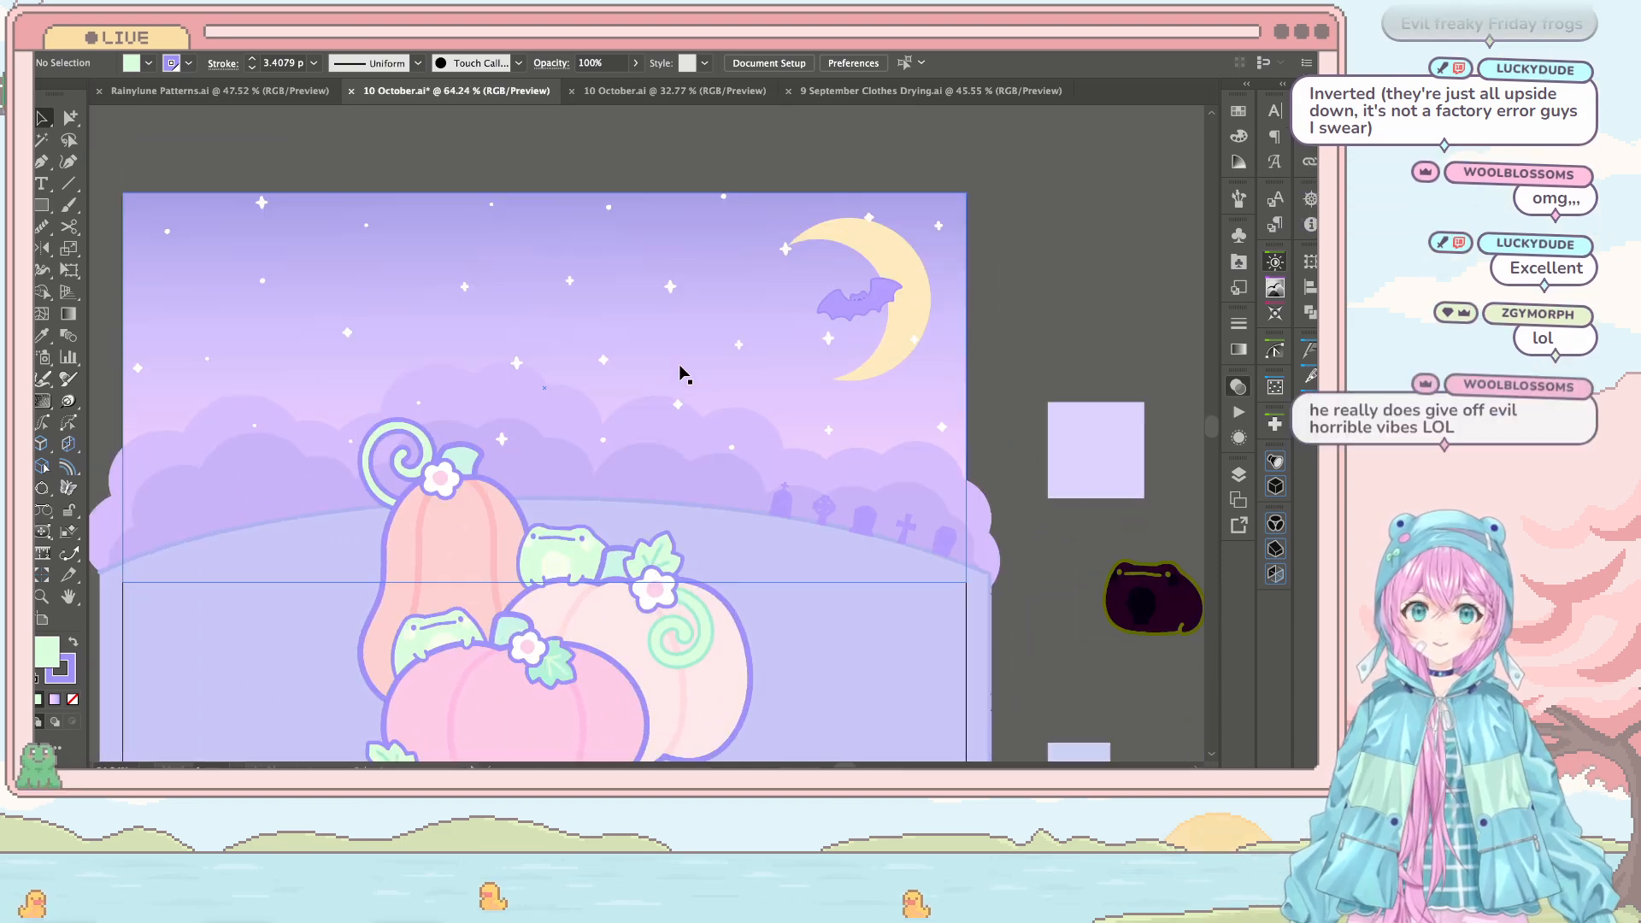
scroll(717, 418, left, 2)
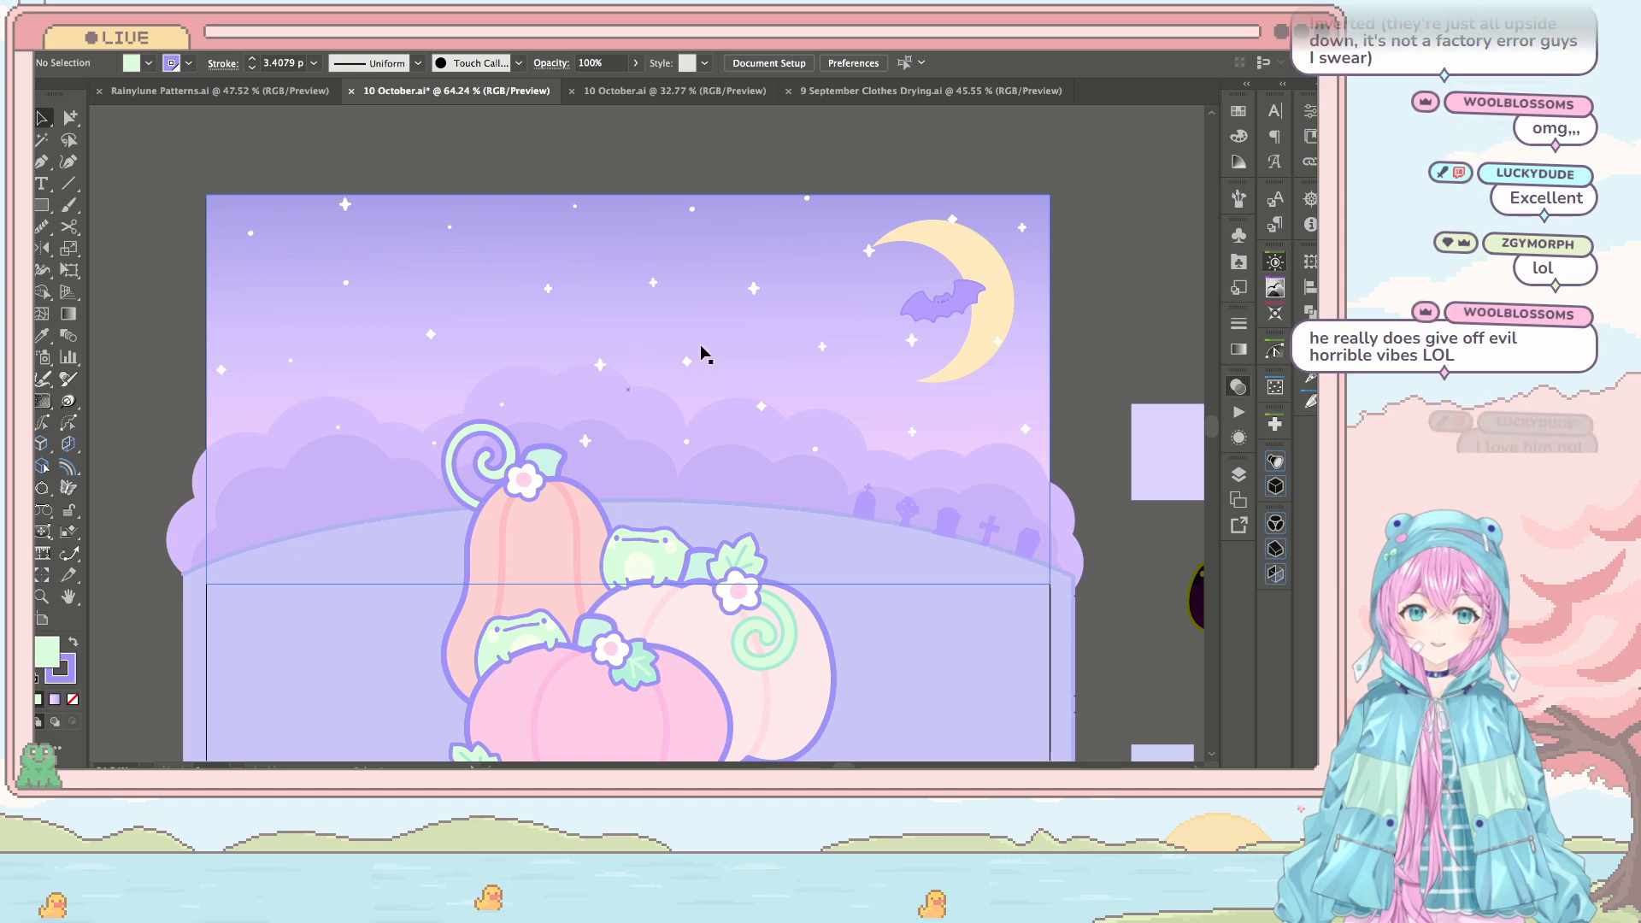
scroll(699, 356, left, 3)
scroll(699, 355, down, 1)
scroll(853, 348, right, 4)
scroll(853, 348, up, 1)
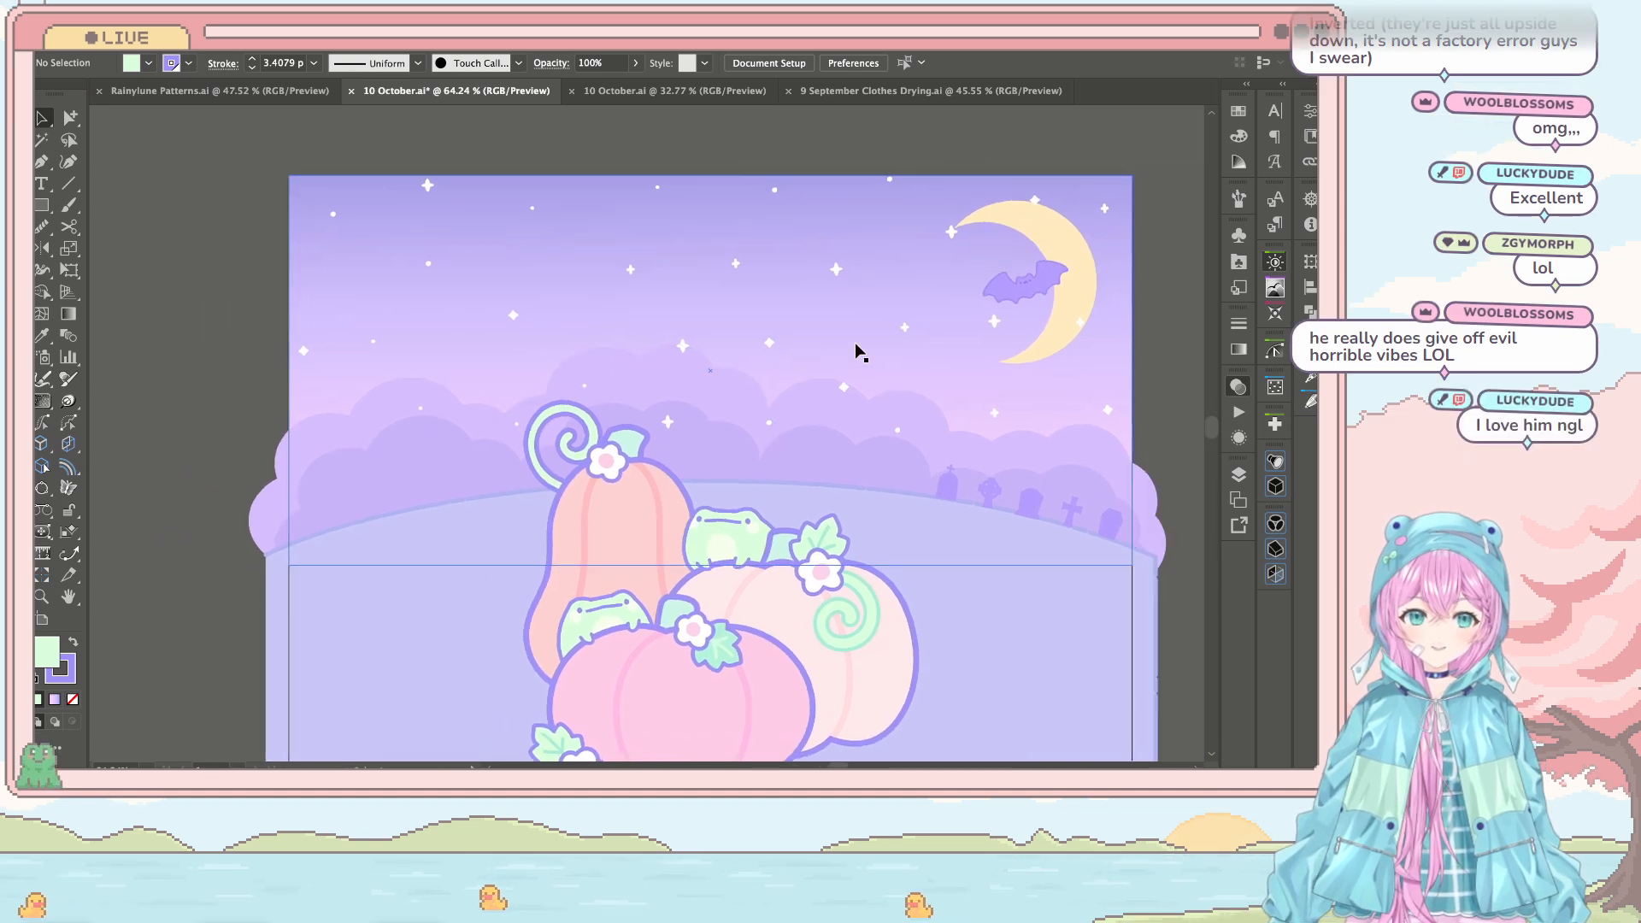
scroll(725, 310, right, 1)
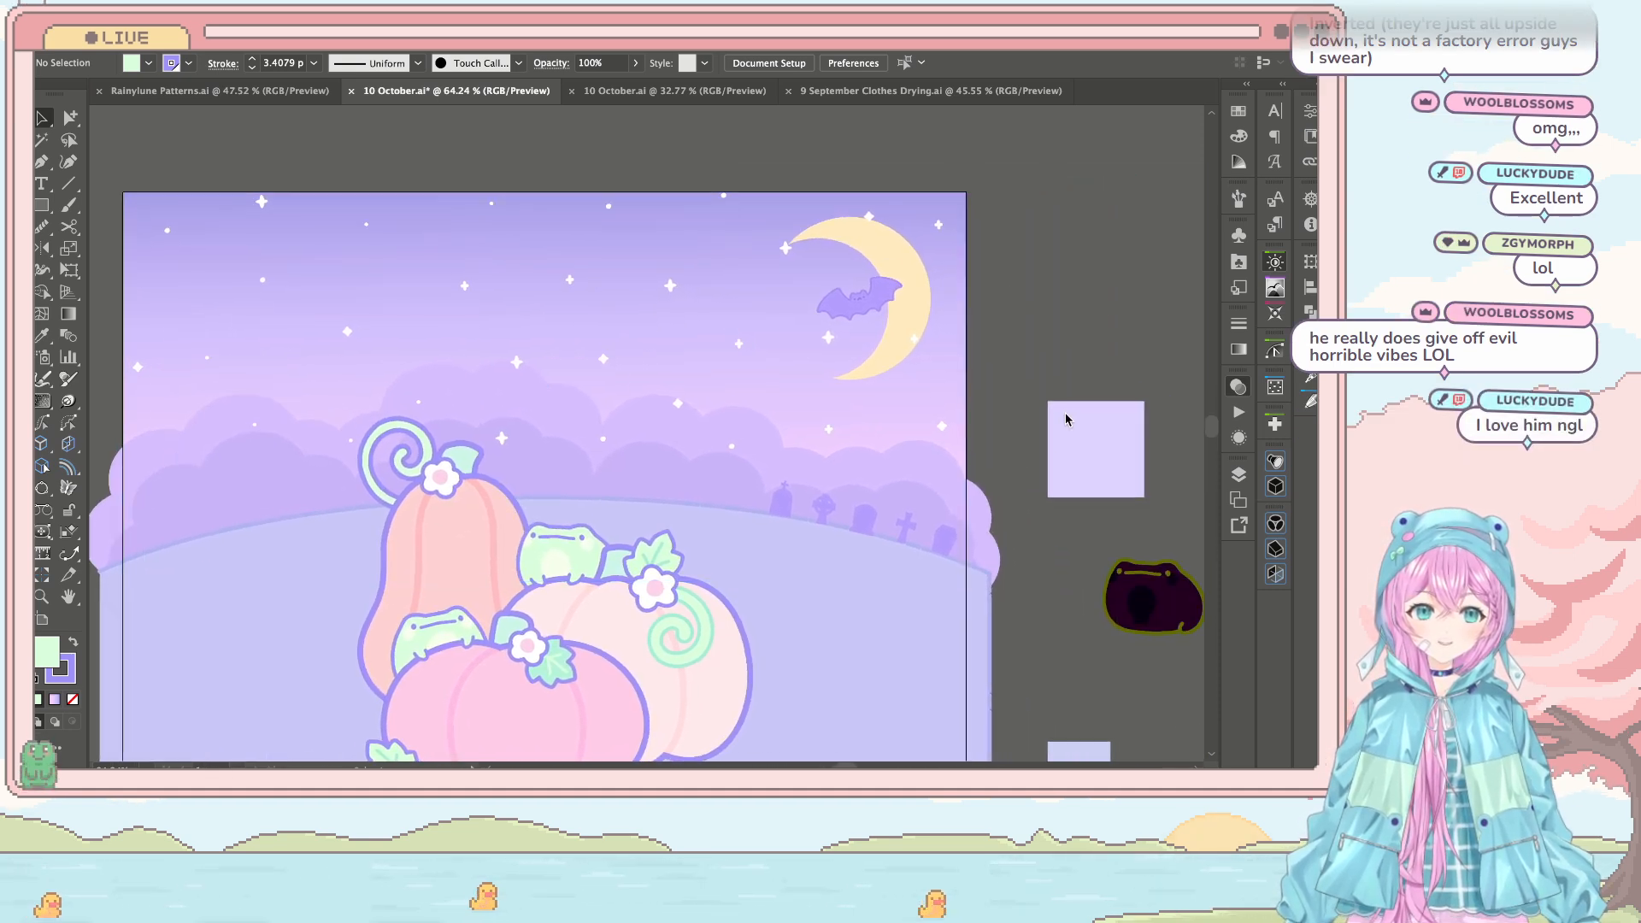
Step: Rearrange the Space Fill star group across the night sky of the pumpkin scene
click(669, 274)
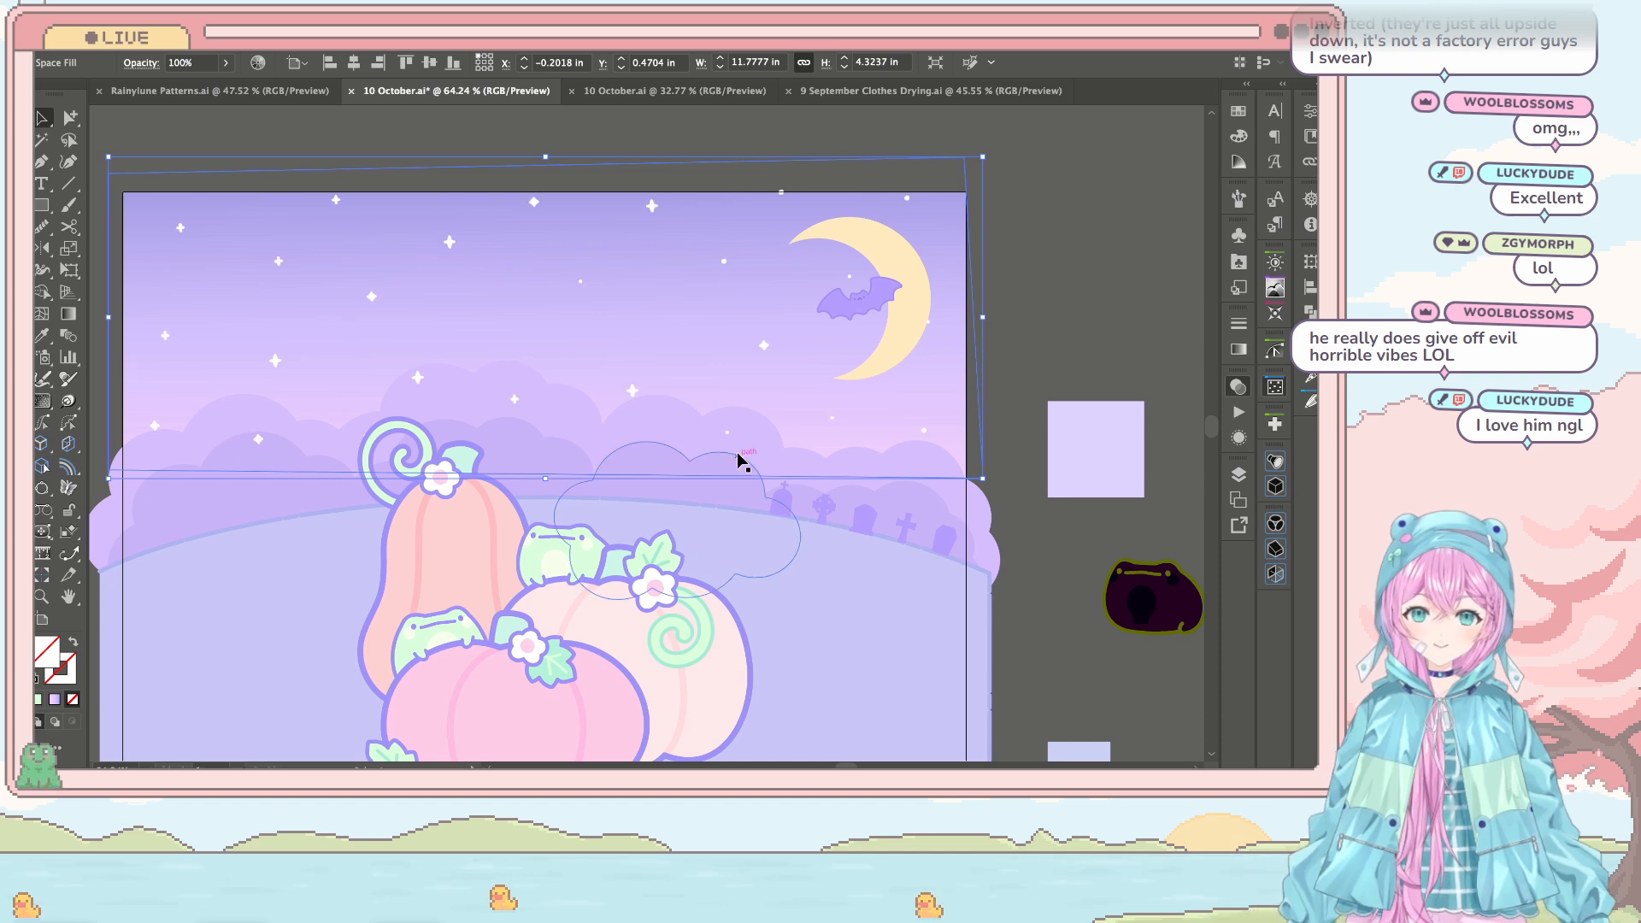
scroll(737, 455, left, 2)
scroll(738, 455, down, 1)
scroll(737, 453, down, 2)
scroll(737, 453, right, 2)
Step: Inspect the dark inverted frog beside the artboard up close and against the whole pumpkin scene
scroll(821, 466, up, 5)
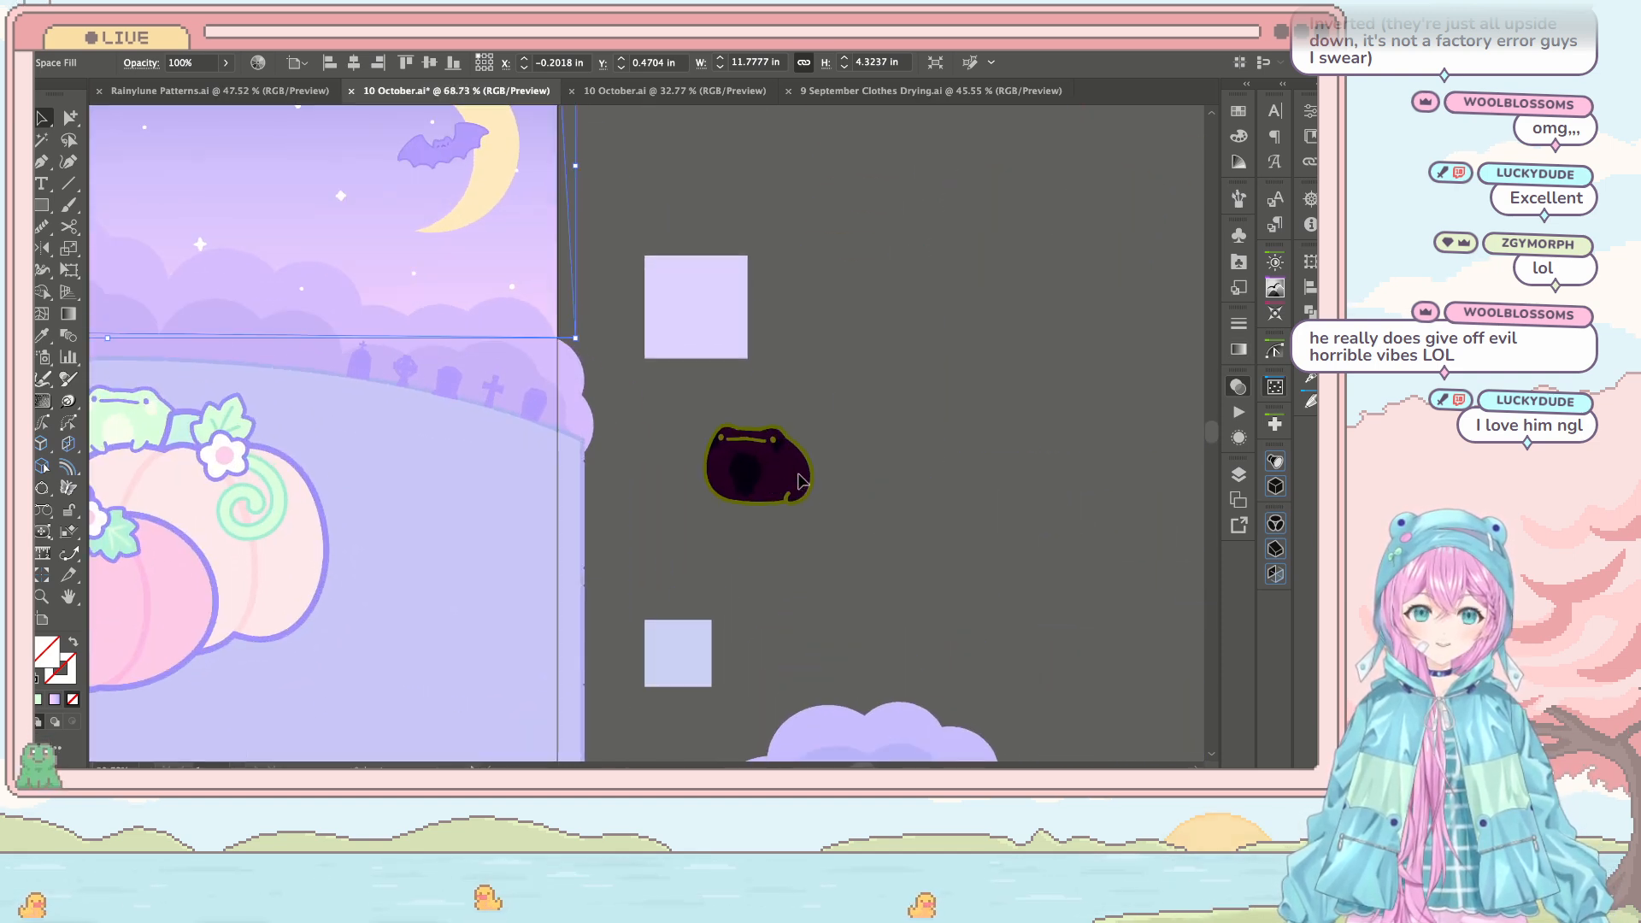
scroll(840, 469, up, 3)
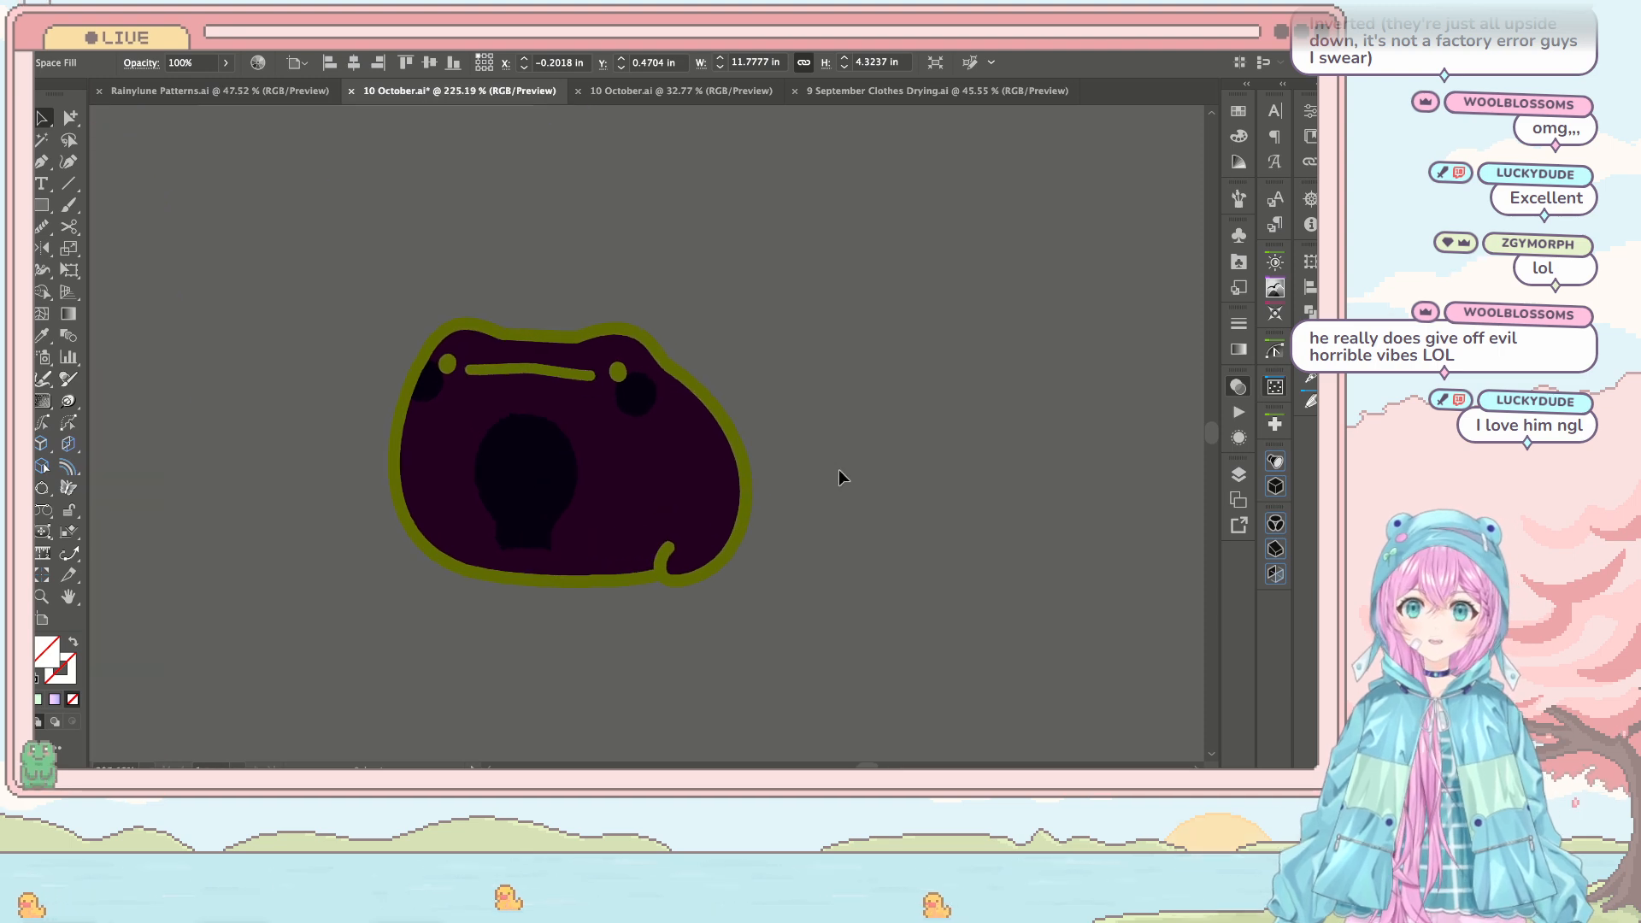
scroll(835, 477, left, 1)
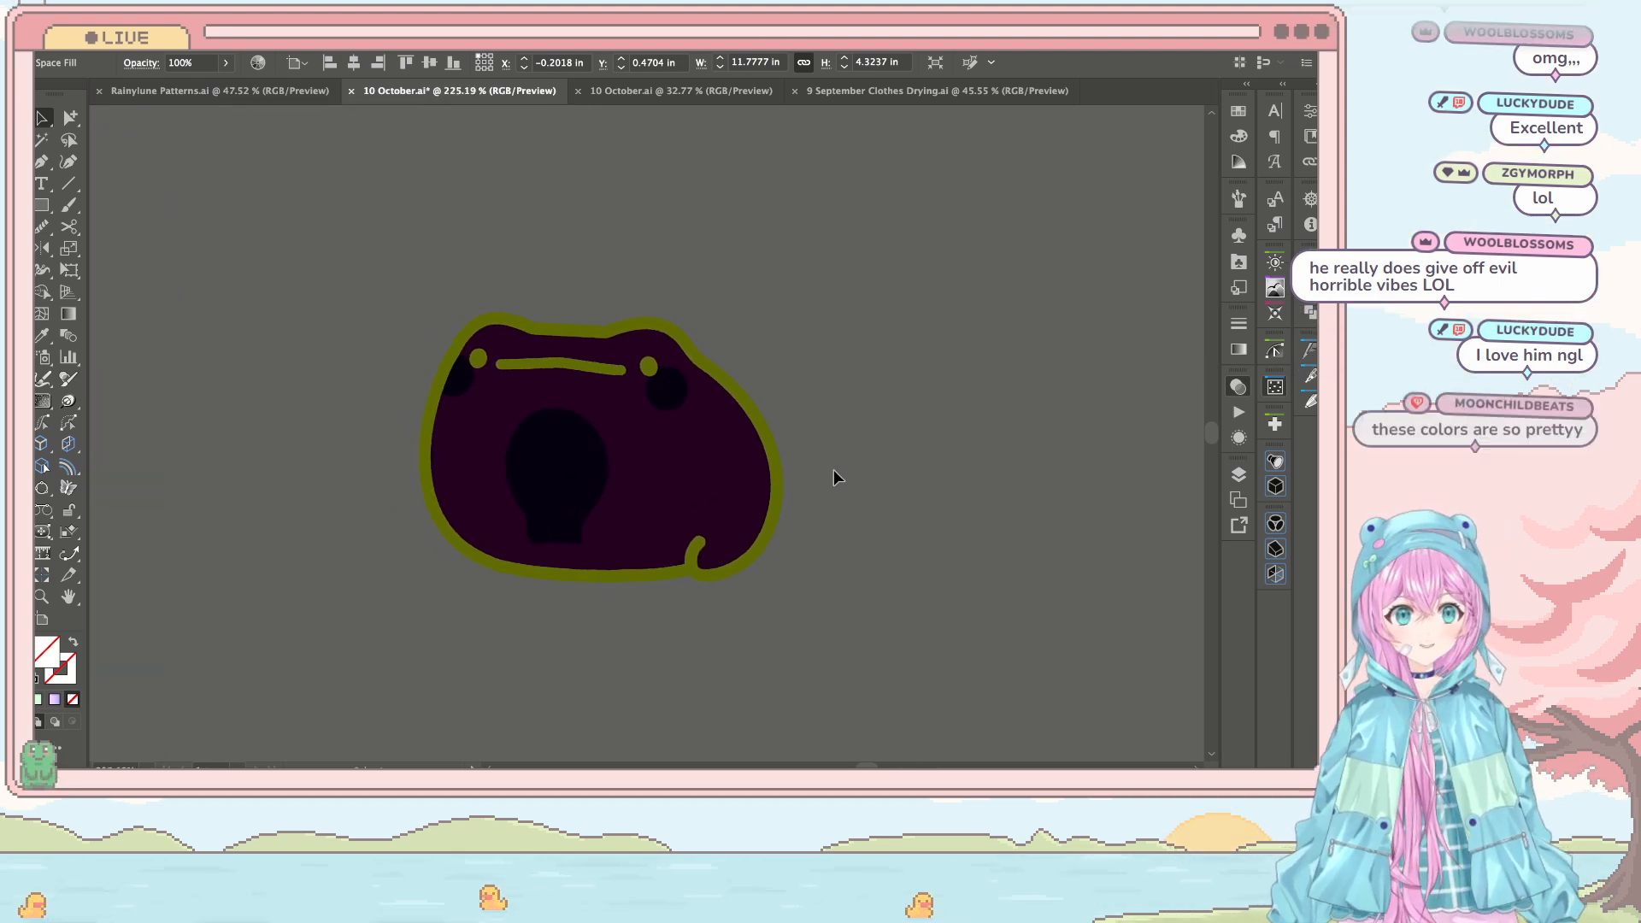
scroll(833, 472, down, 1)
scroll(834, 470, down, 2)
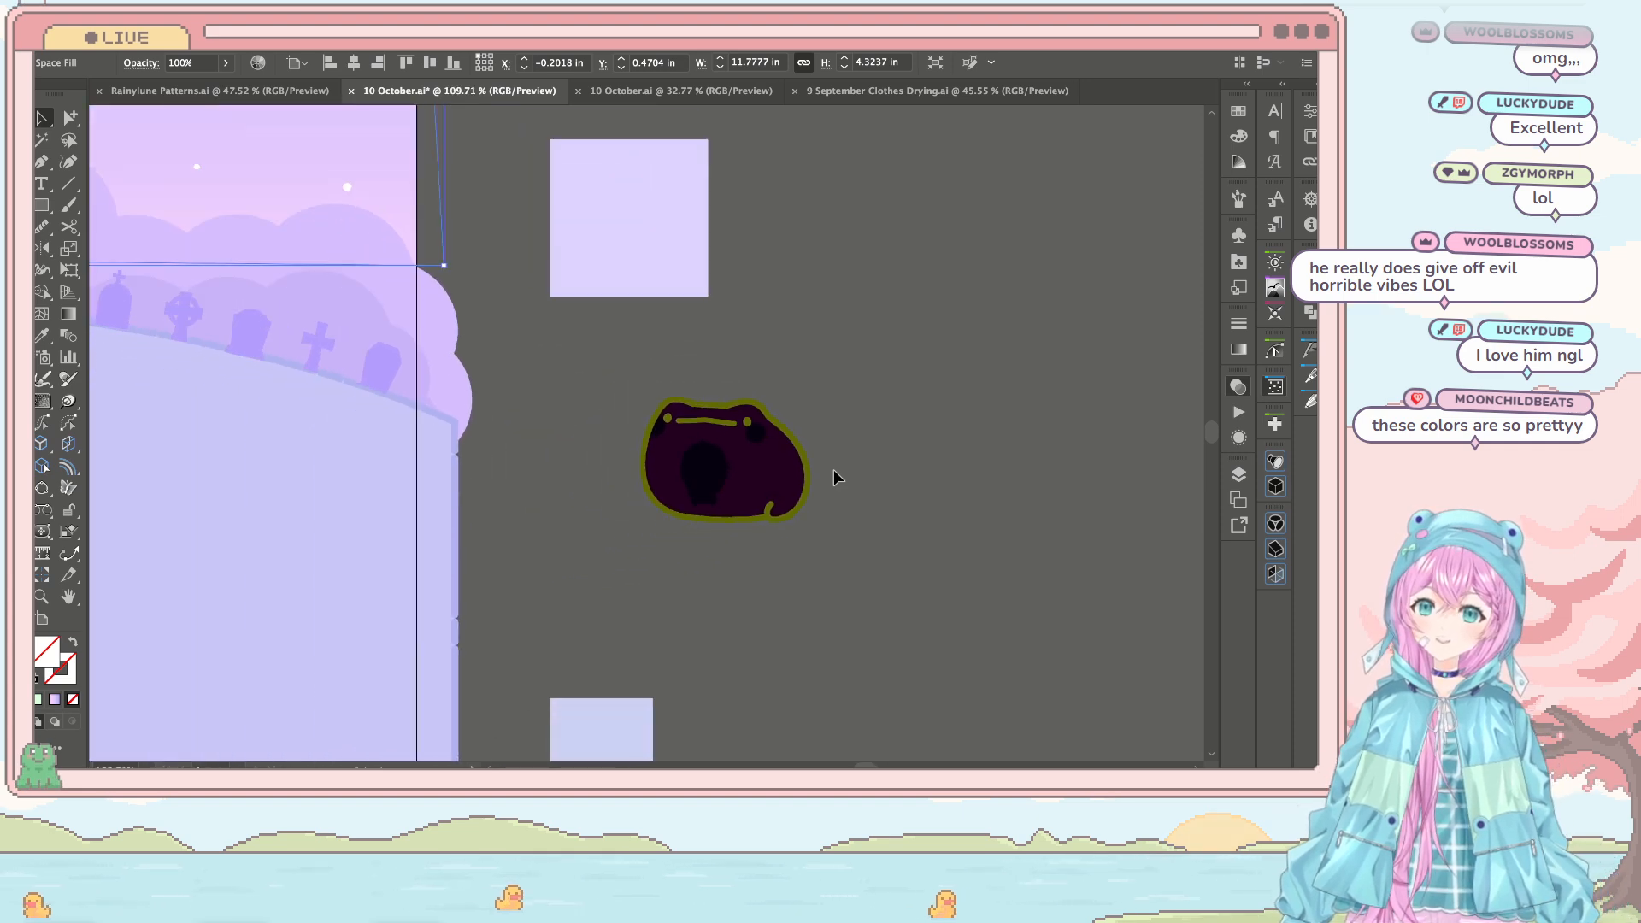
scroll(829, 474, up, 2)
scroll(821, 450, down, 2)
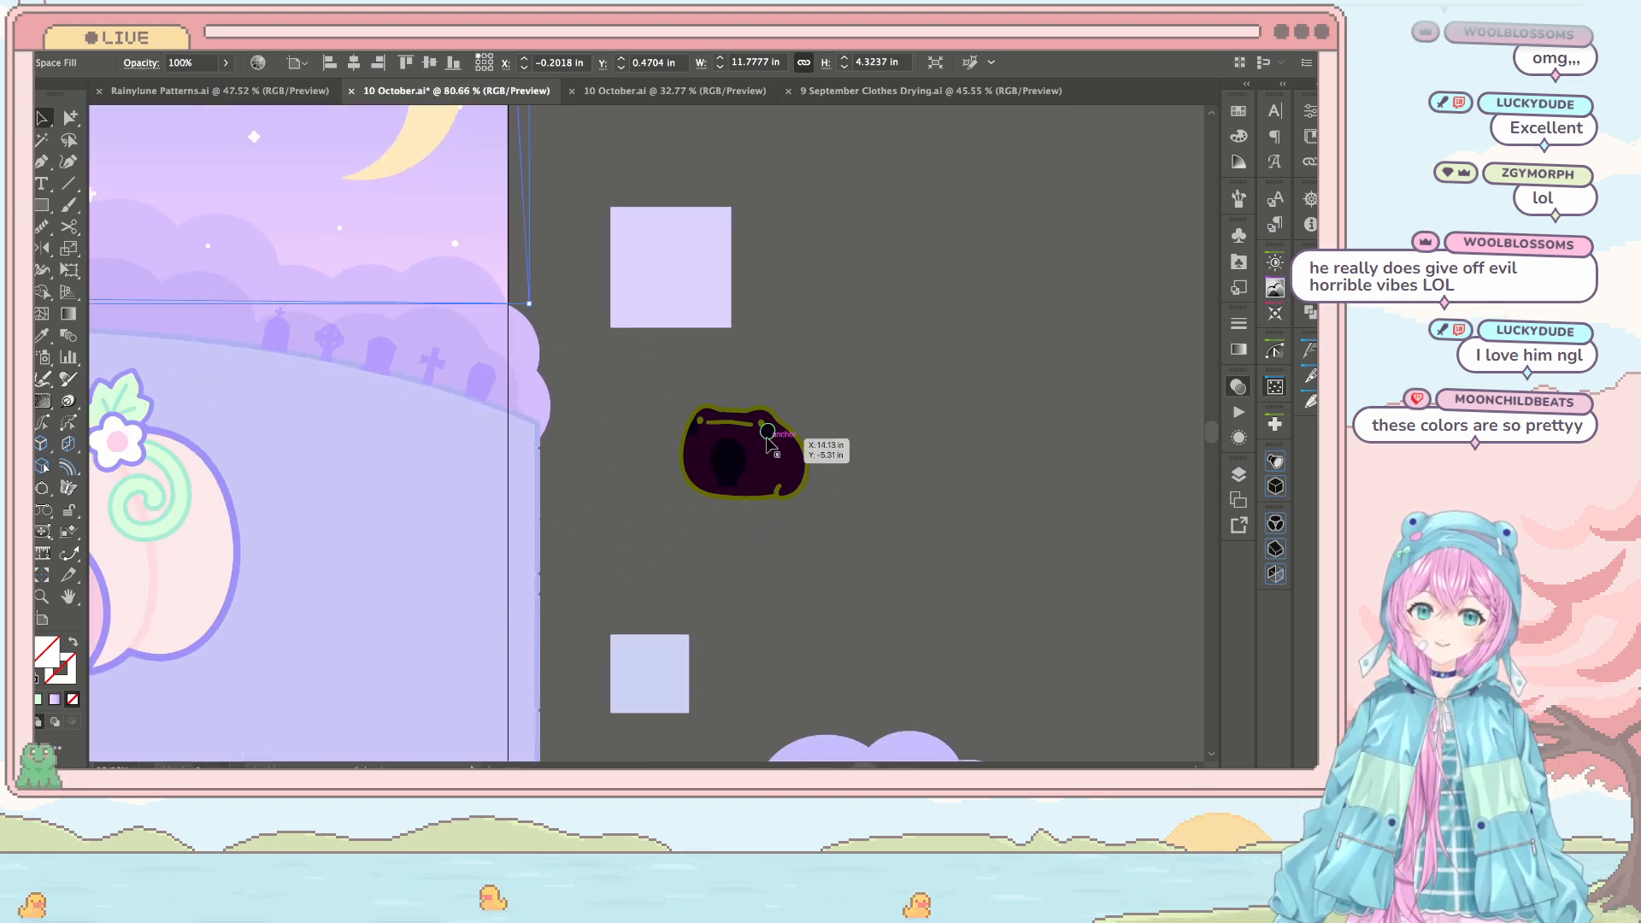
scroll(821, 449, down, 3)
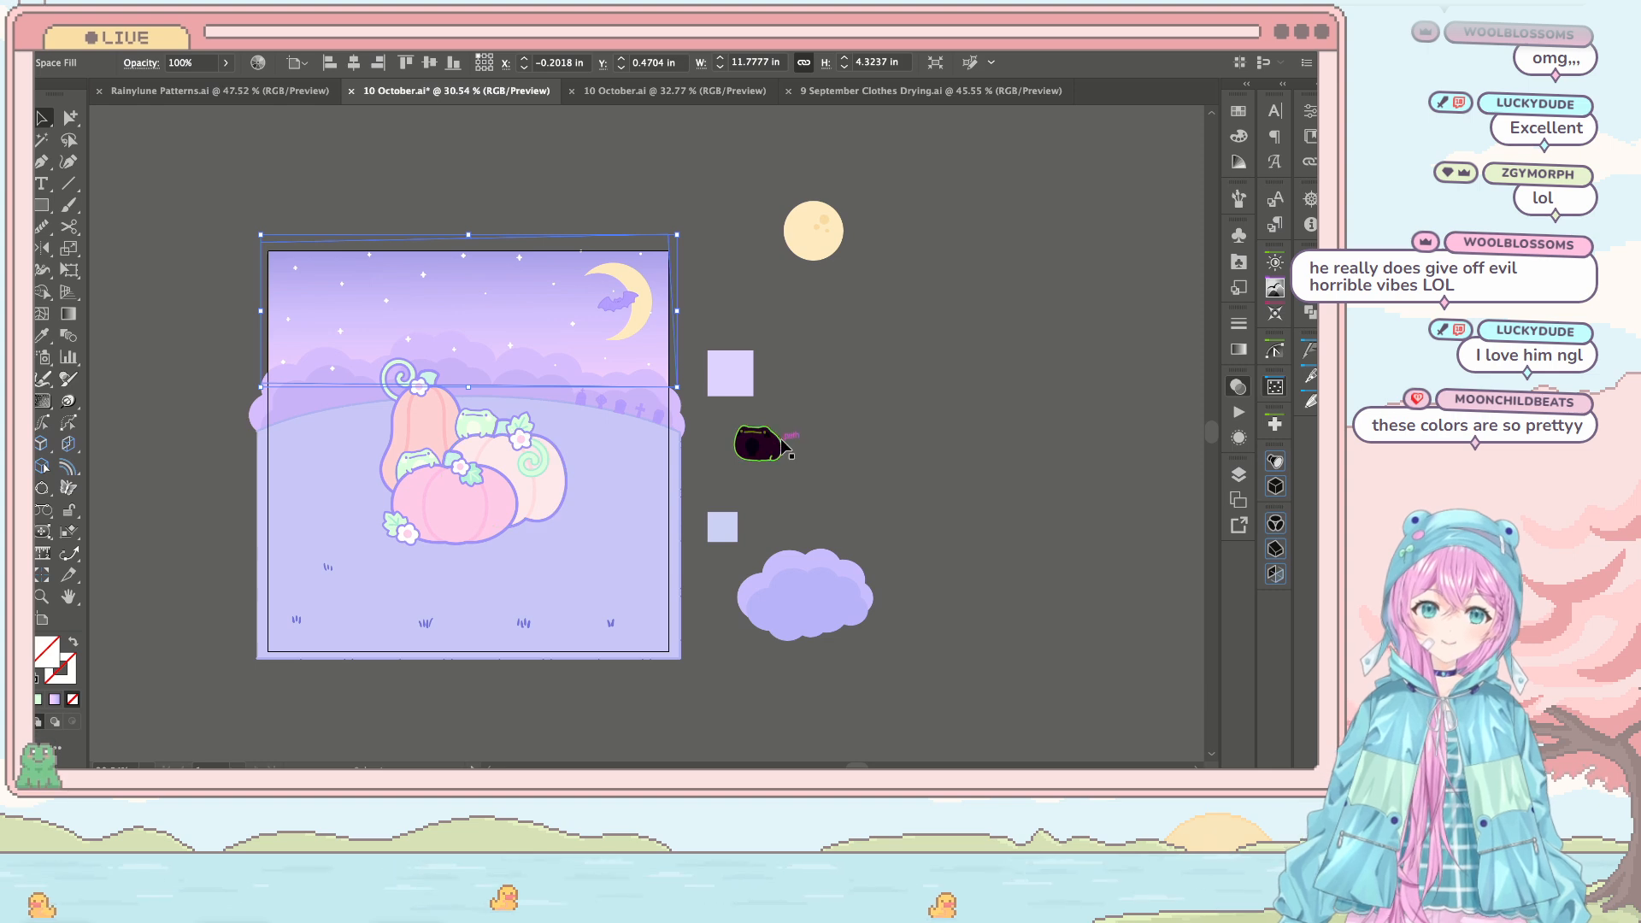
Step: Clear the star group selection and save the October pumpkin illustration
click(858, 454)
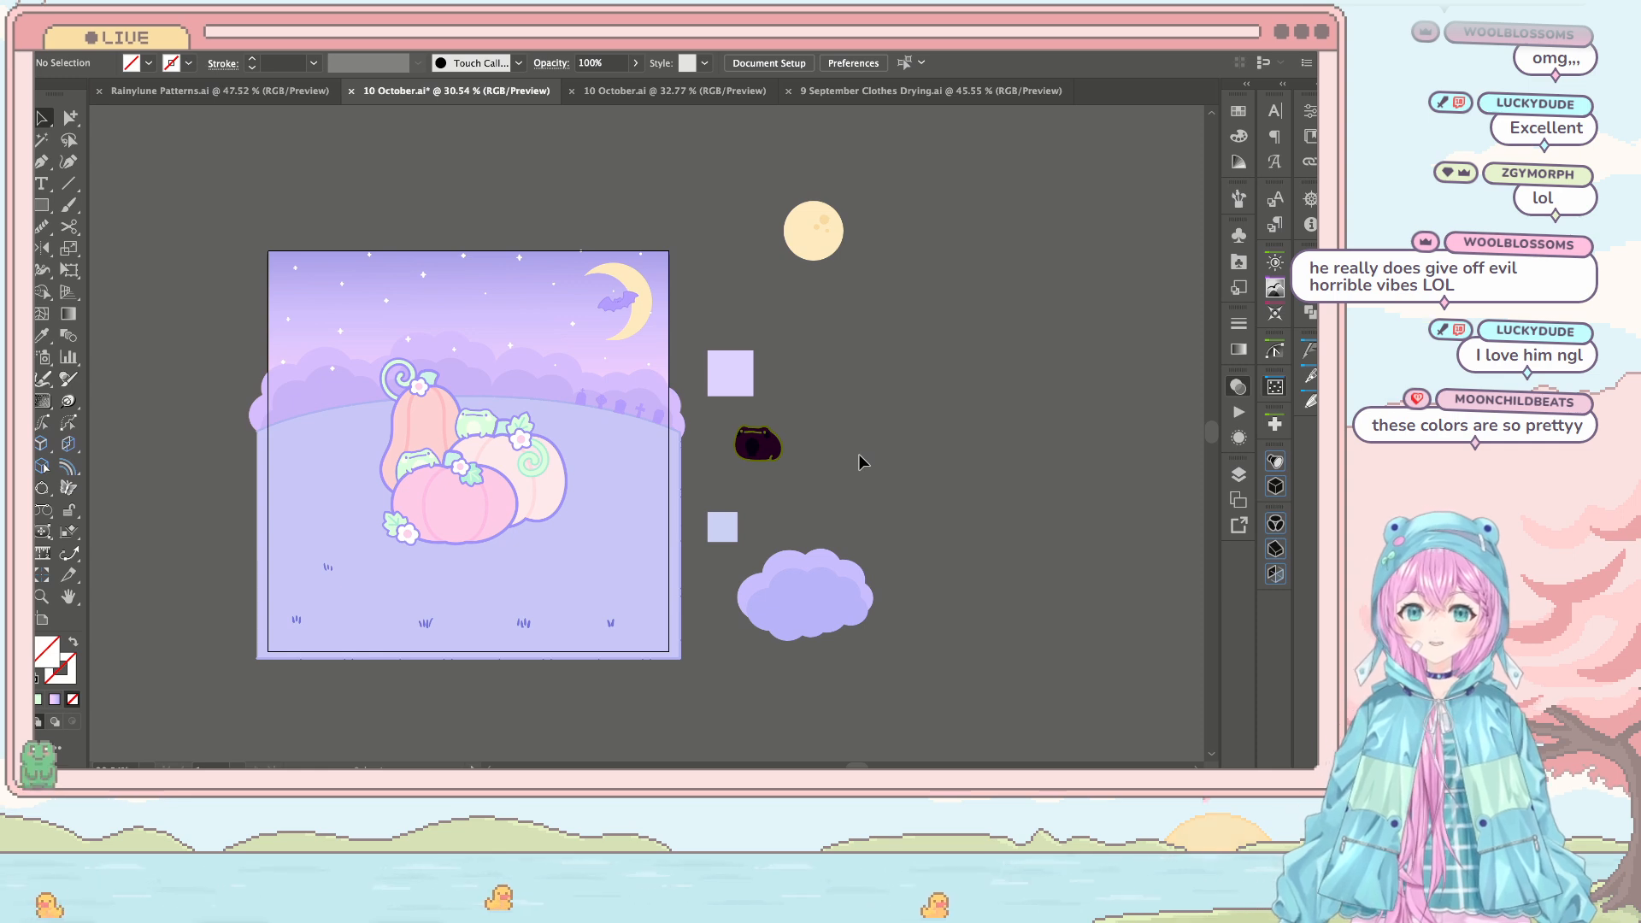
scroll(710, 509, up, 3)
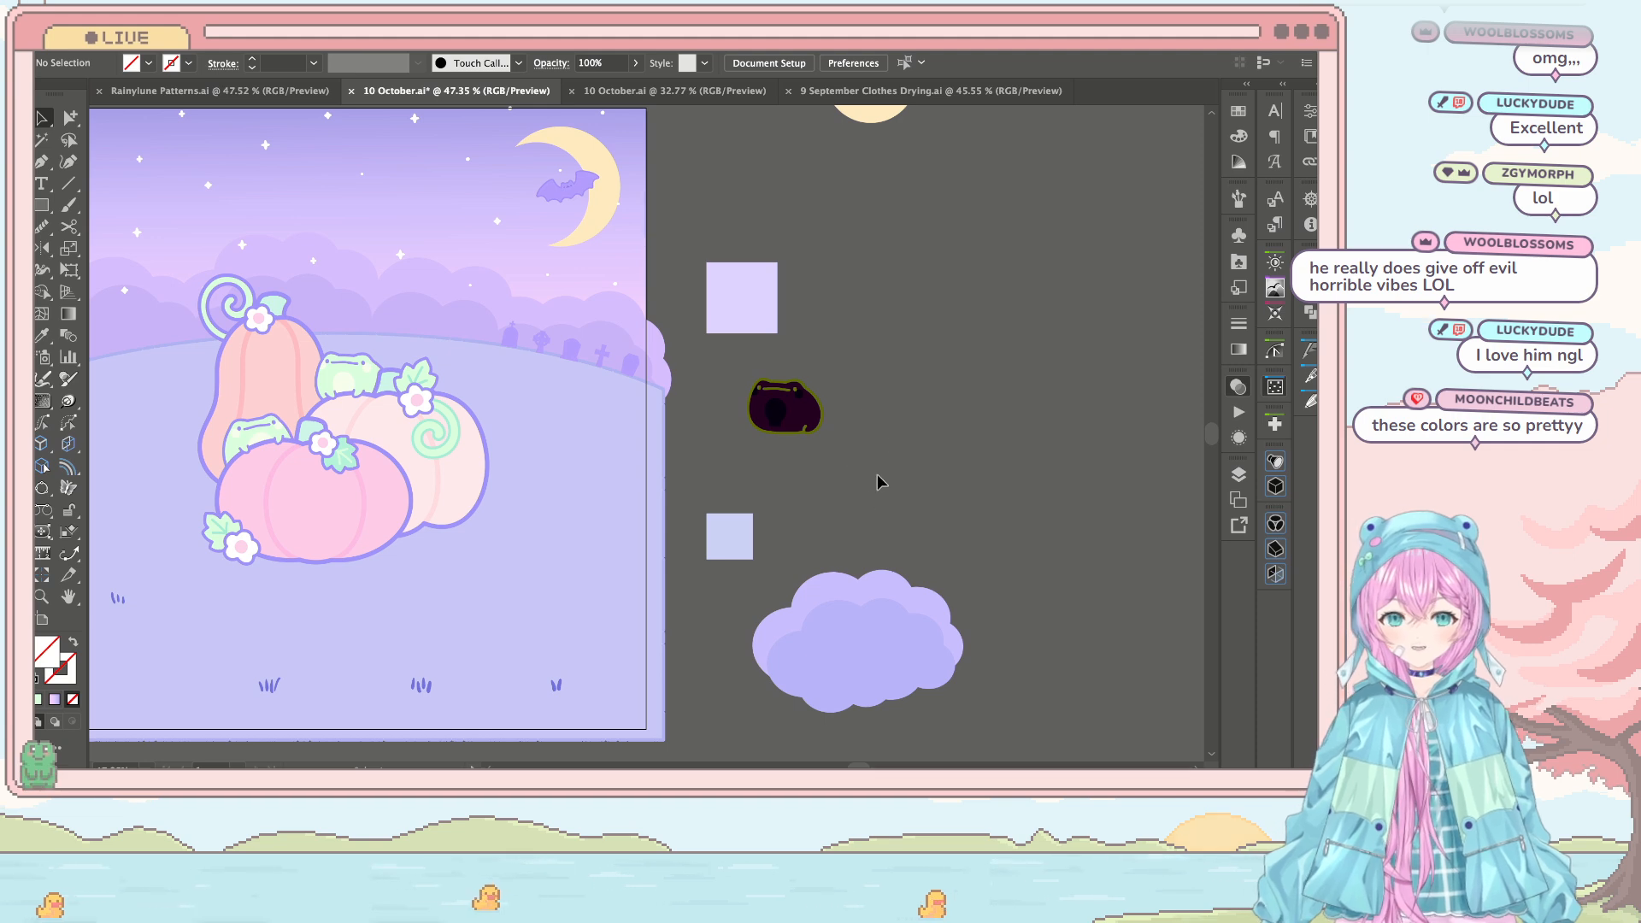
drag(547, 403, 725, 457)
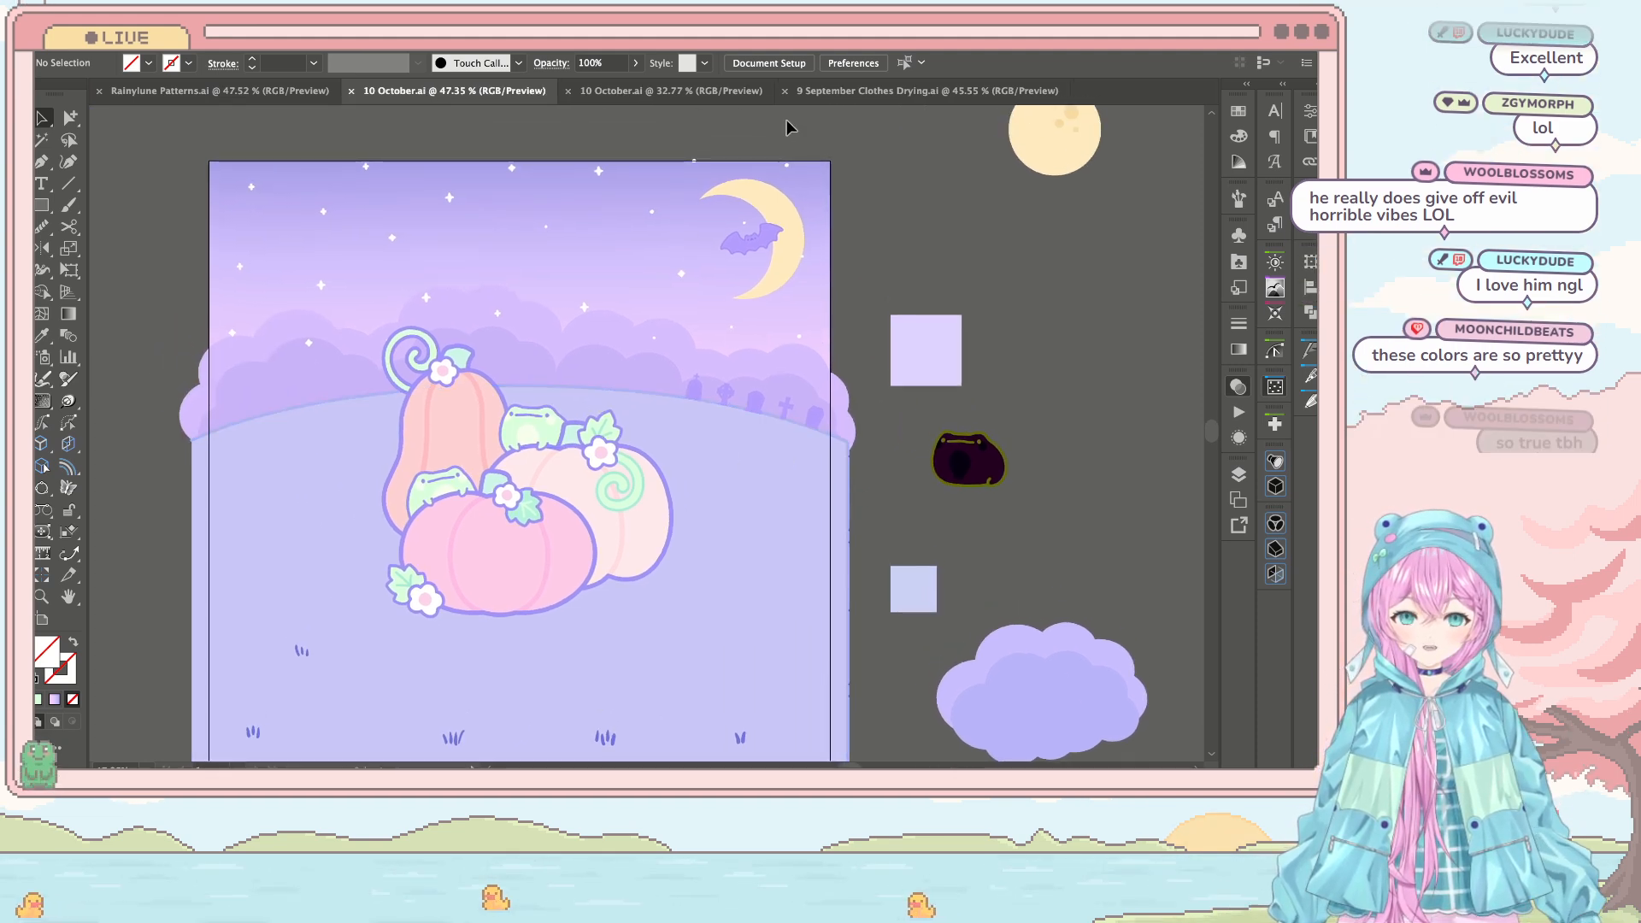
key(ctrl+s)
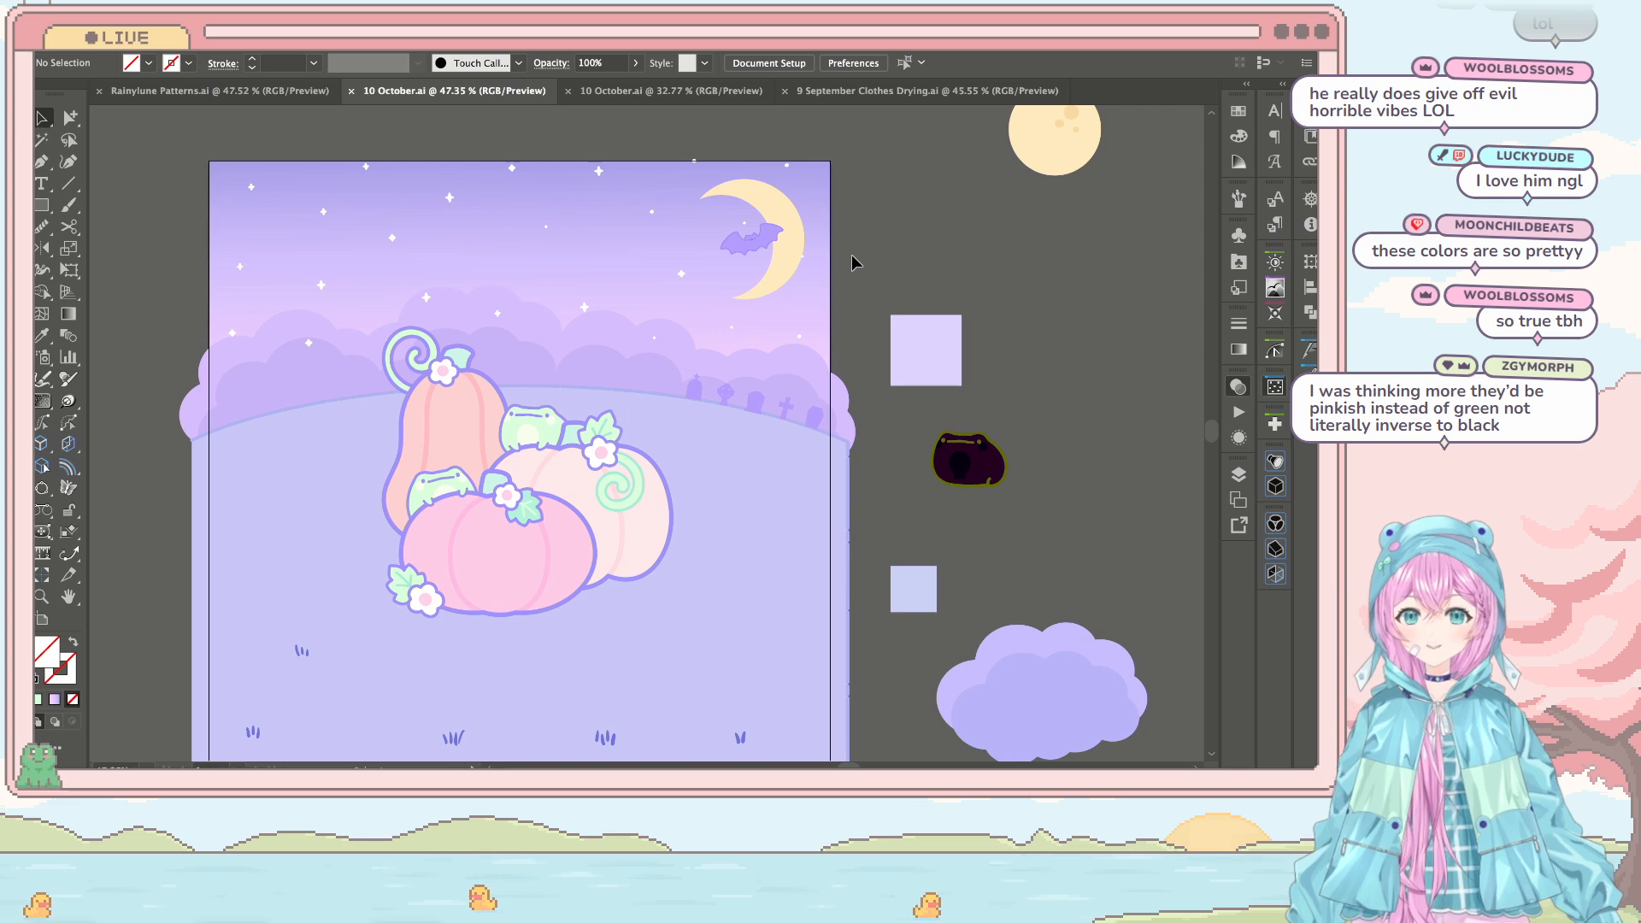
Step: Switch to the other 10 October.ai document and examine its cauldron and the frogs around it
scroll(855, 263, up, 3)
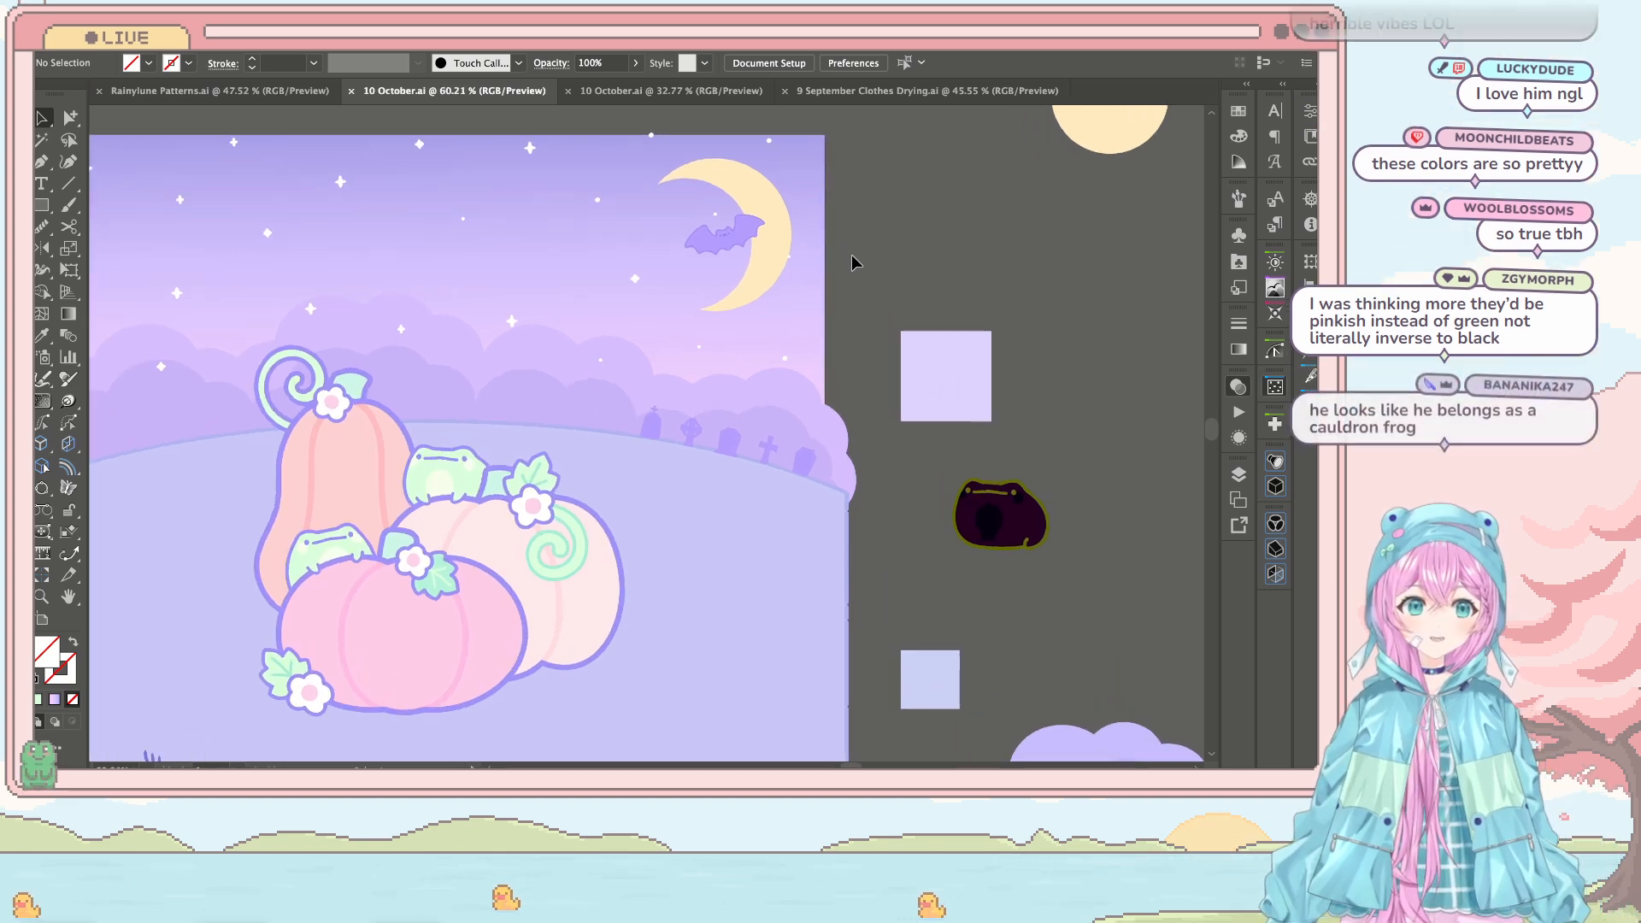
scroll(983, 293, up, 5)
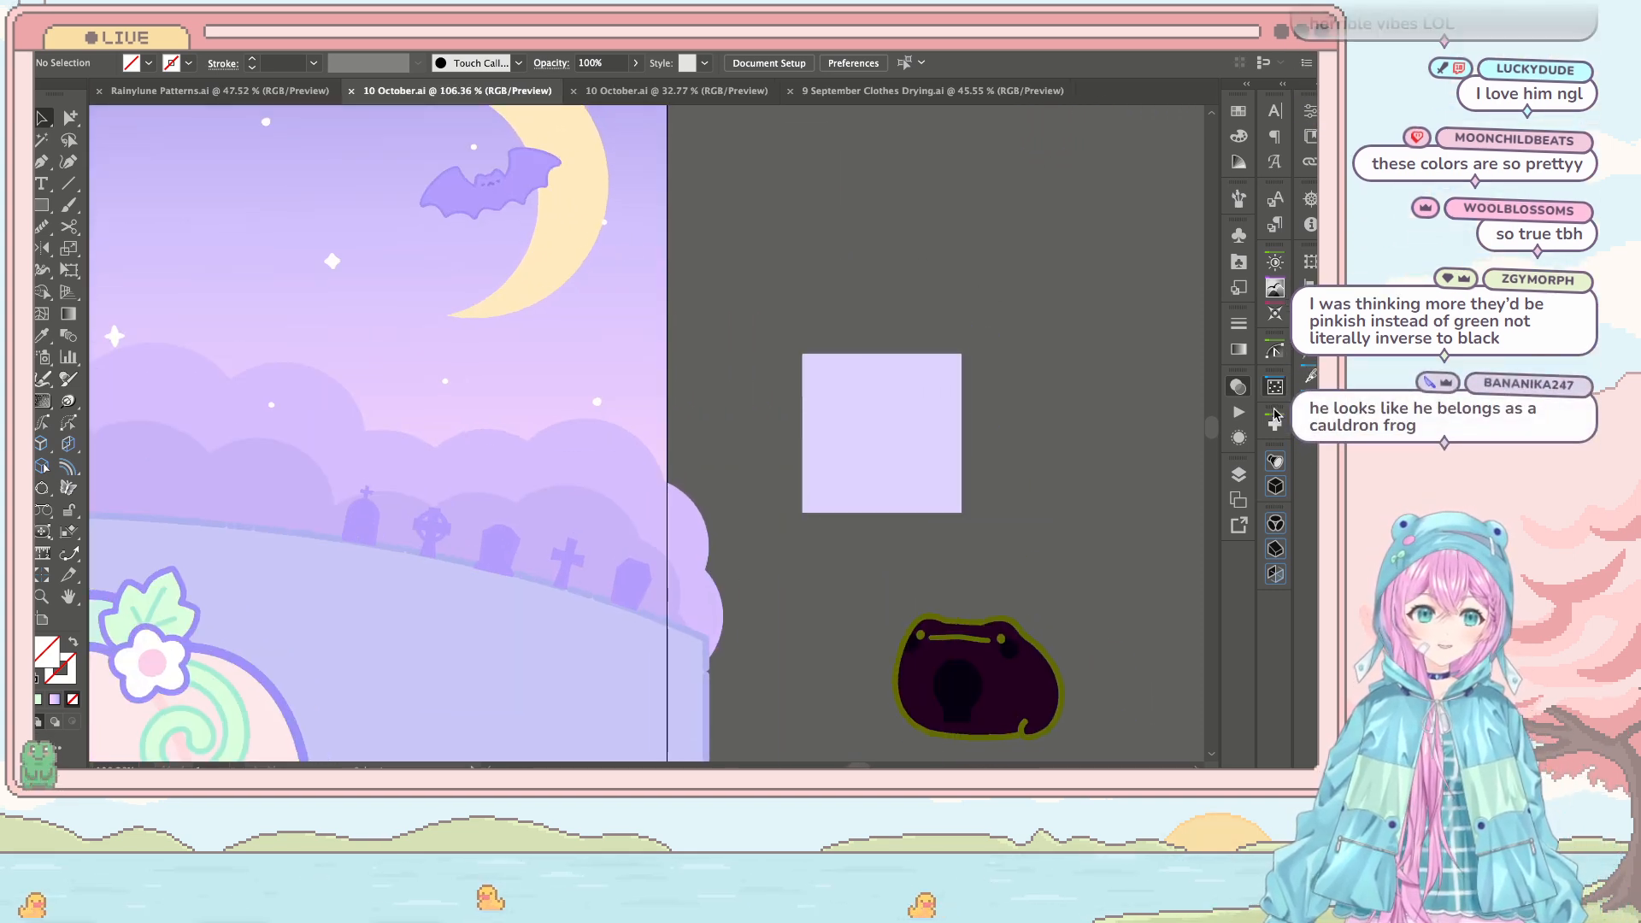
scroll(872, 337, down, 4)
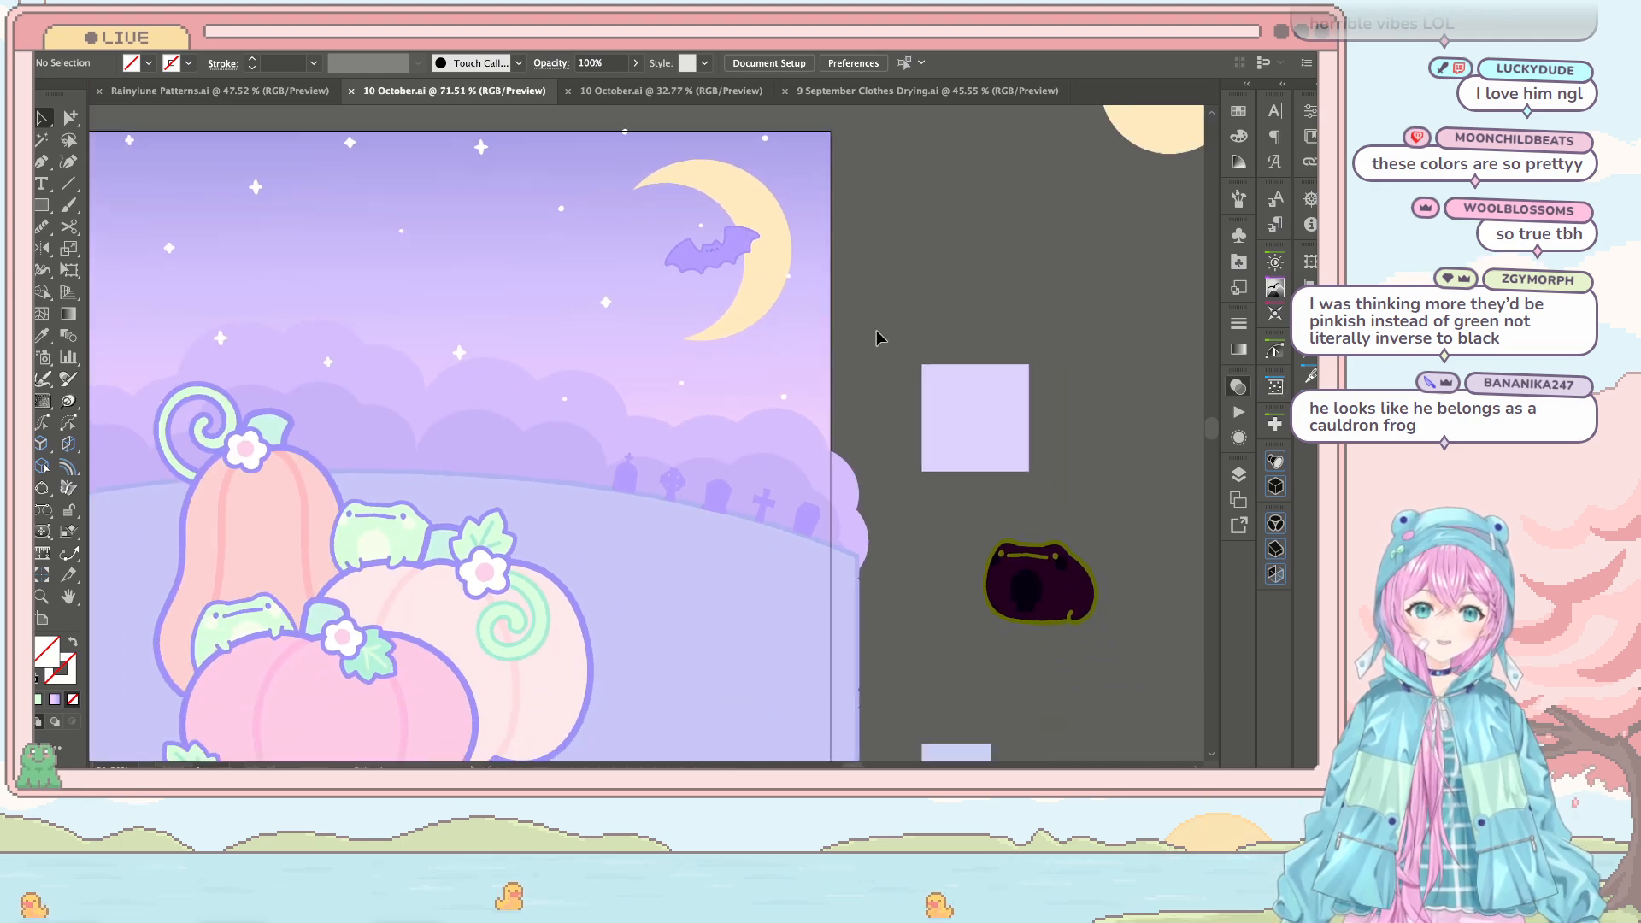
scroll(855, 402, up, 2)
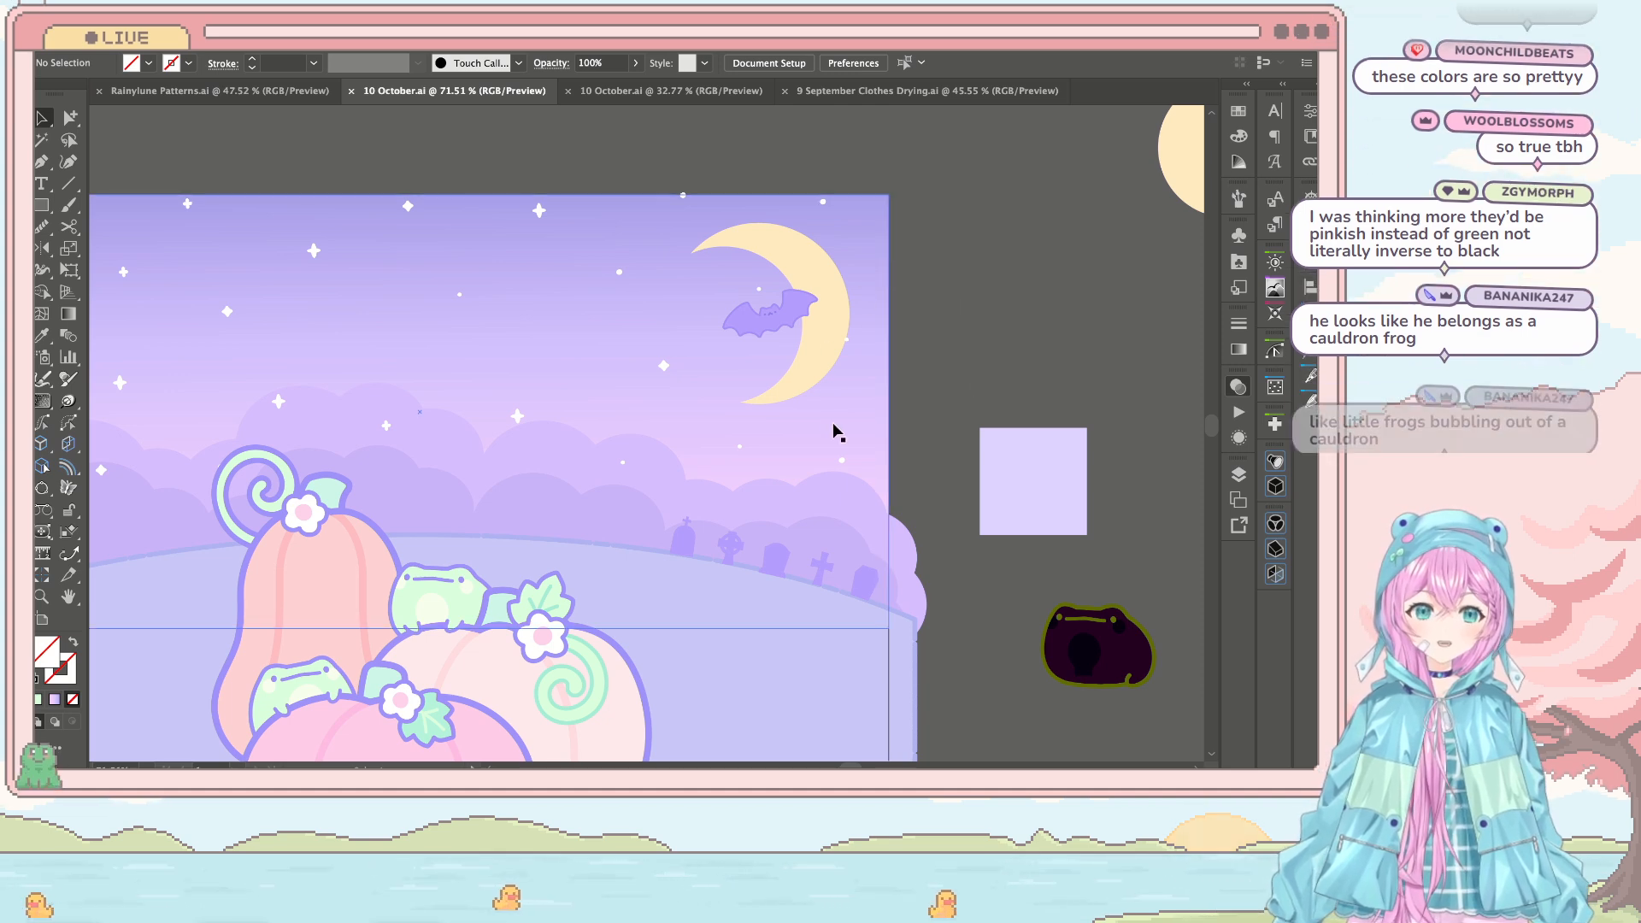
scroll(908, 124, down, 3)
click(928, 90)
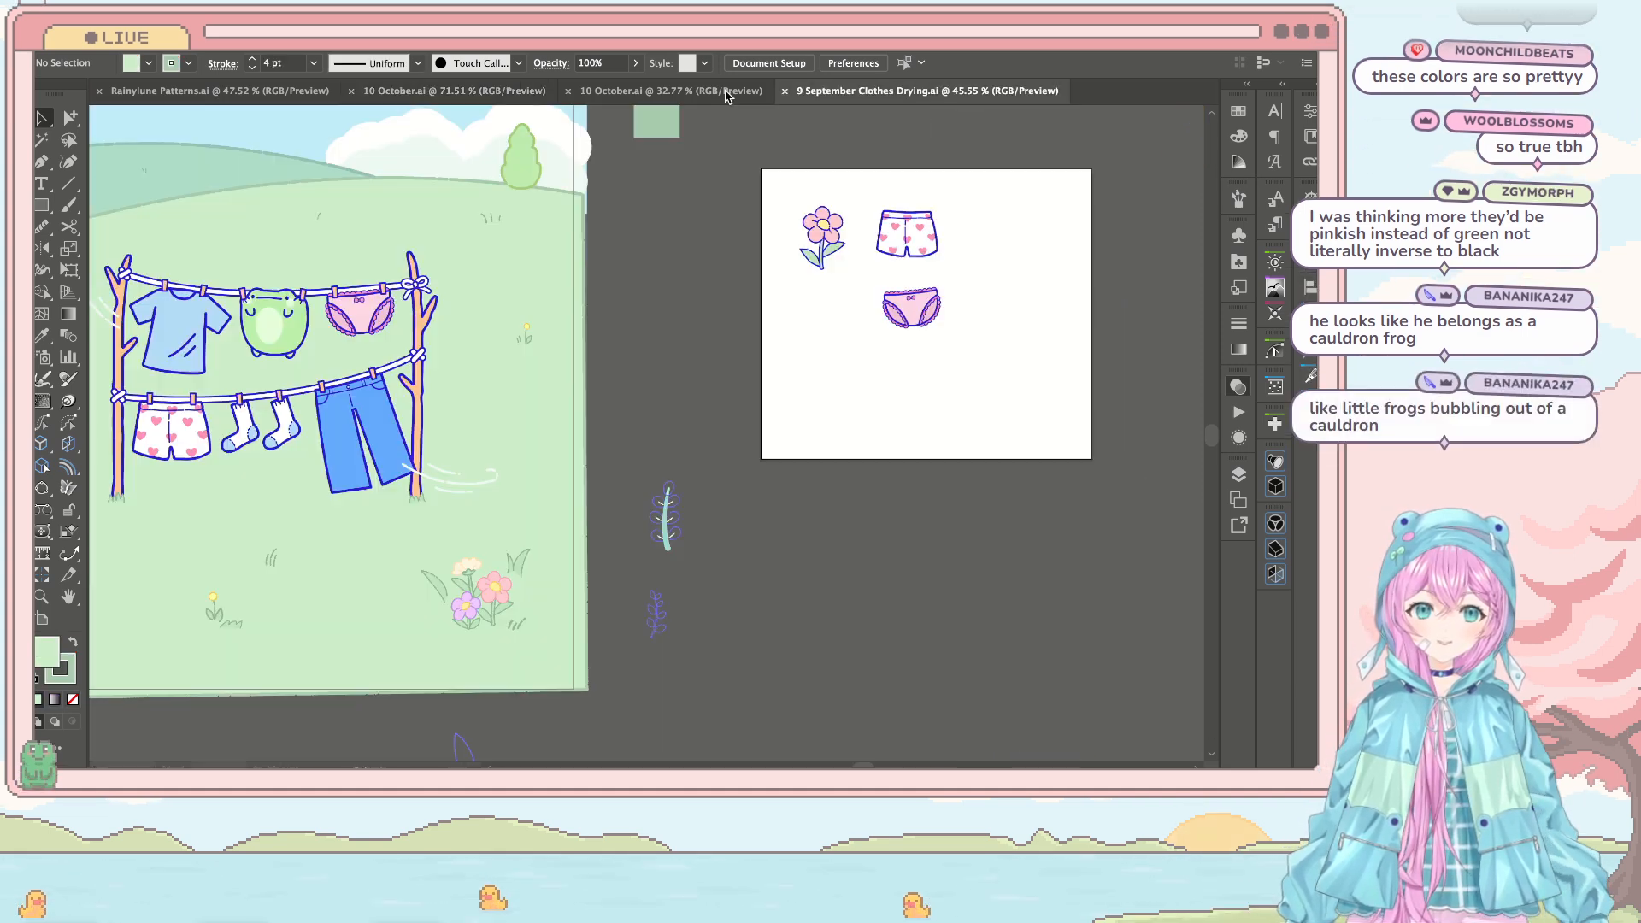
click(671, 91)
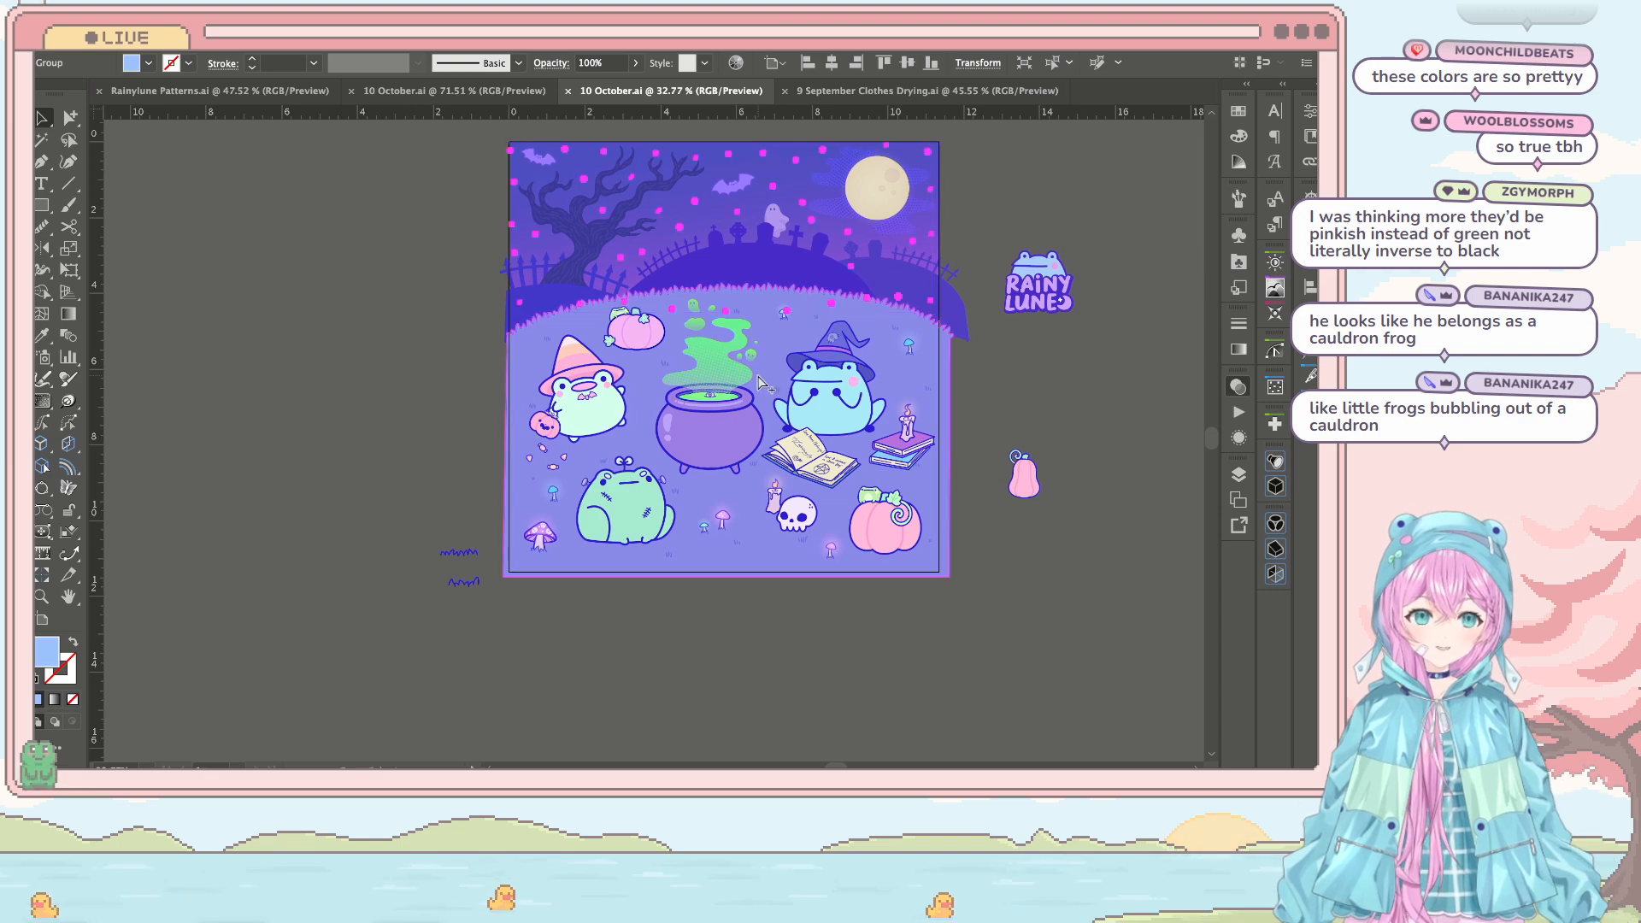
scroll(791, 371, up, 3)
scroll(792, 371, down, 2)
click(1181, 535)
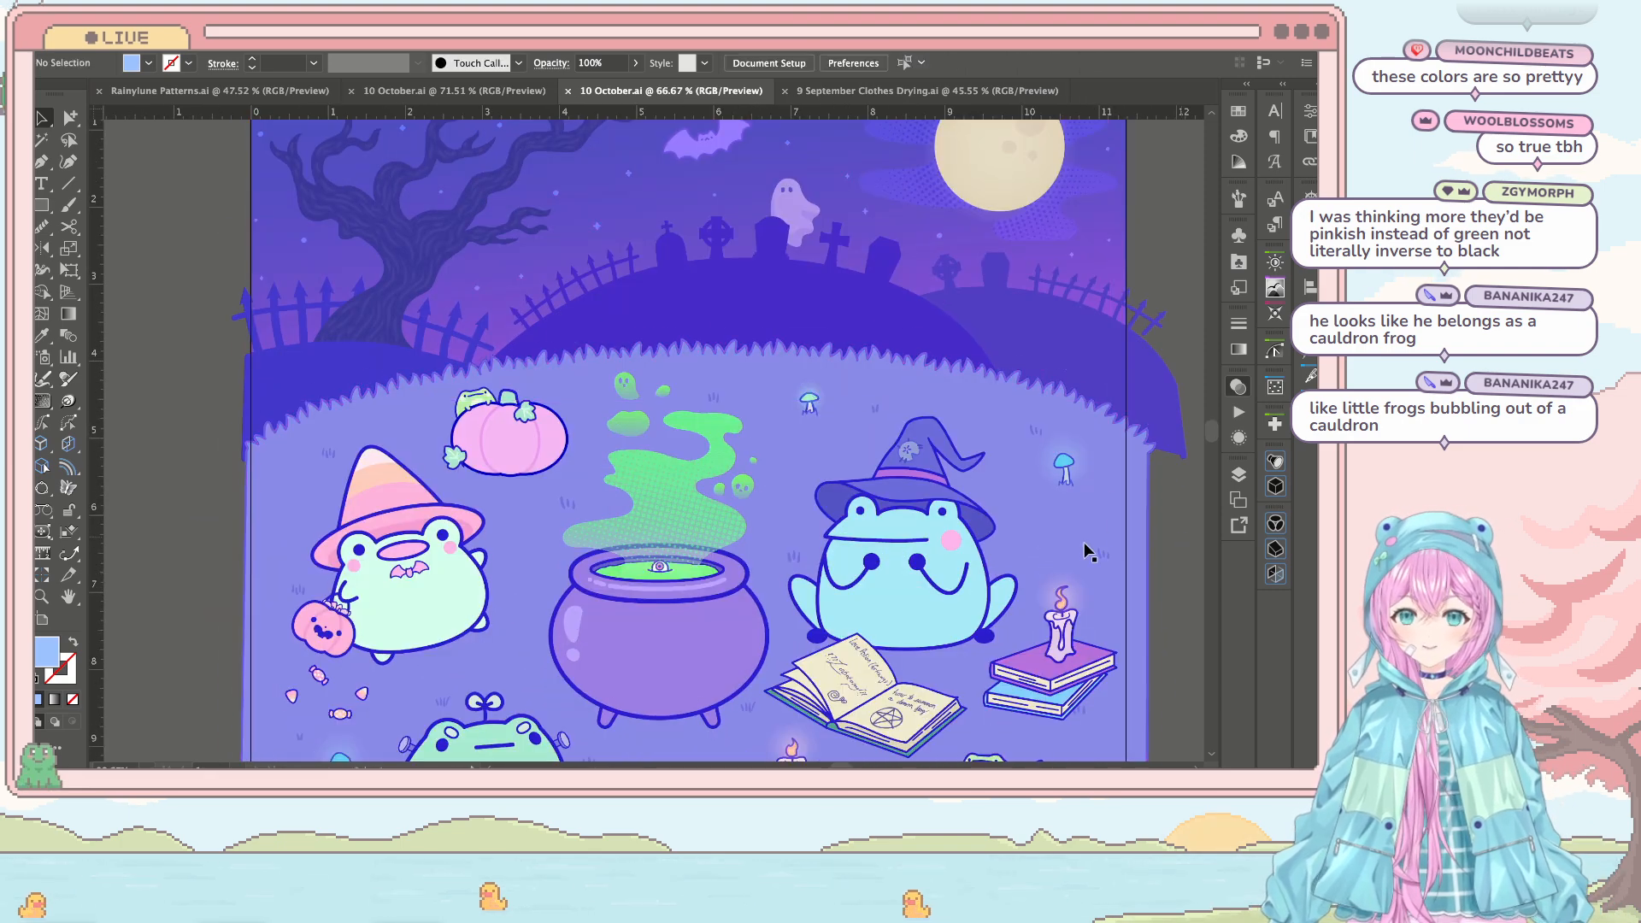
scroll(1084, 542, down, 2)
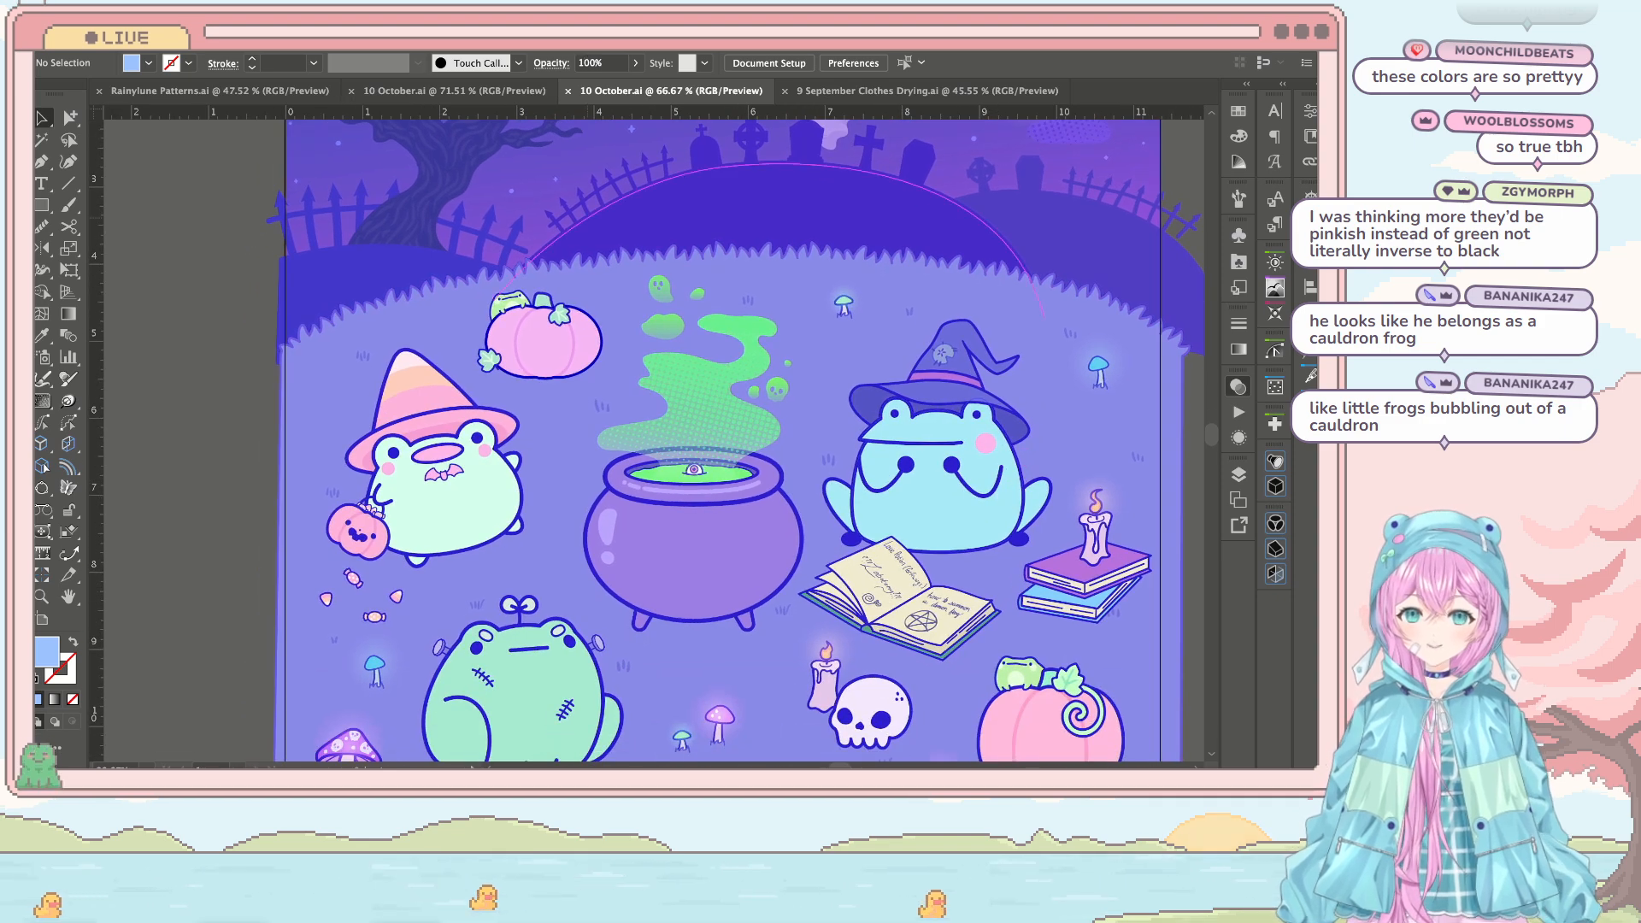
Step: Return to the pumpkin illustration and review the dark frog, the gravestones and the overall composition
click(466, 91)
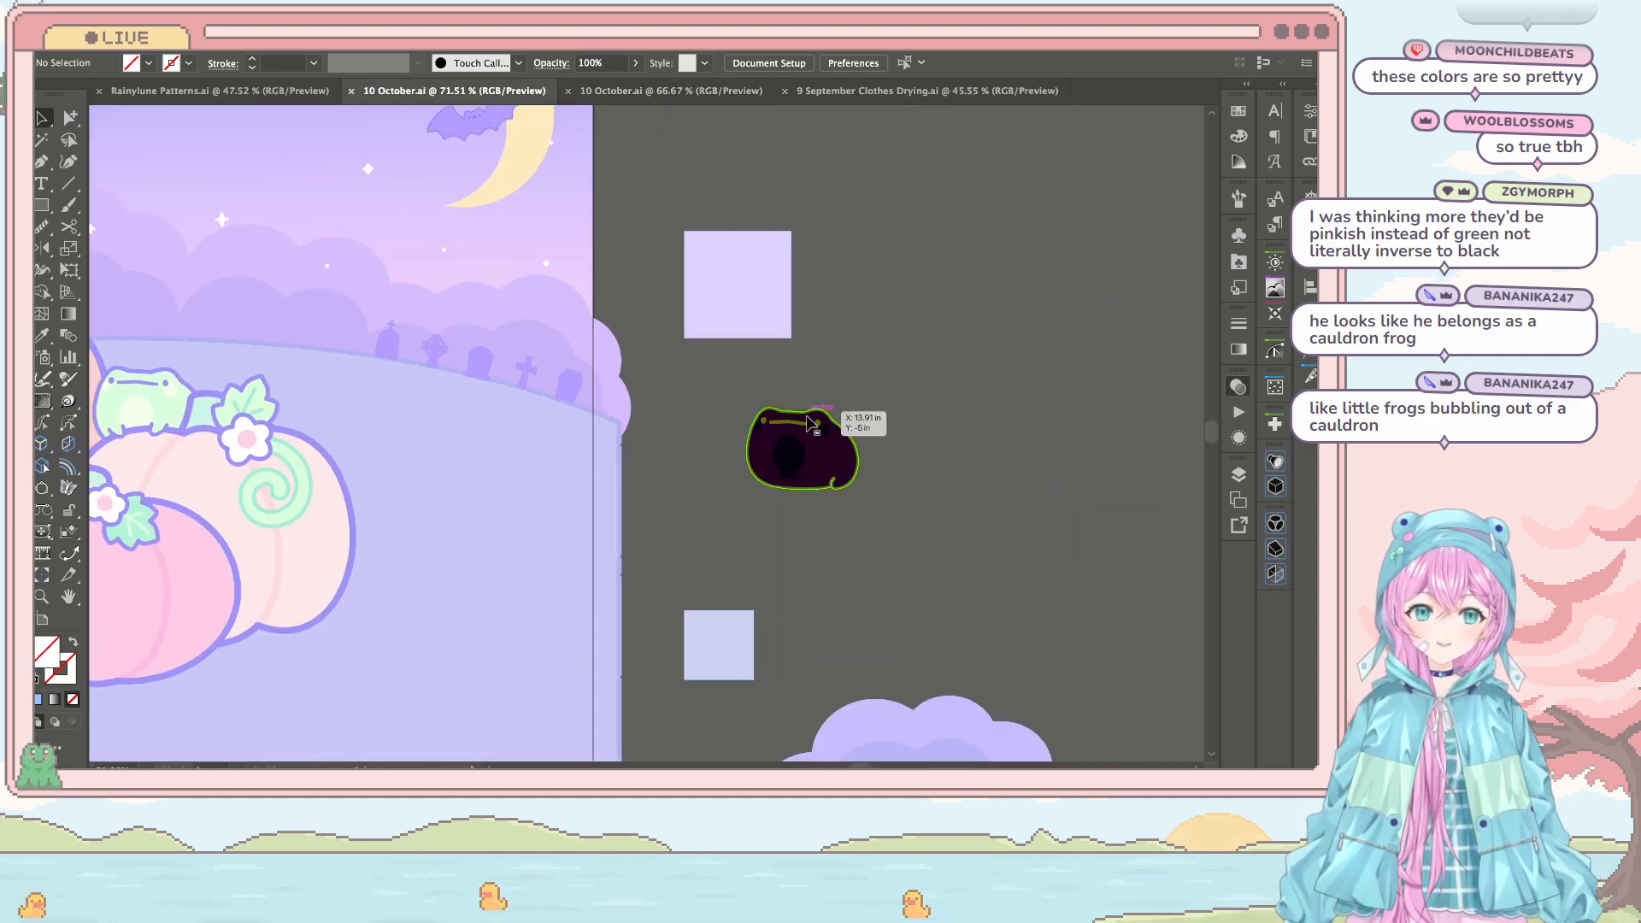
scroll(799, 422, up, 5)
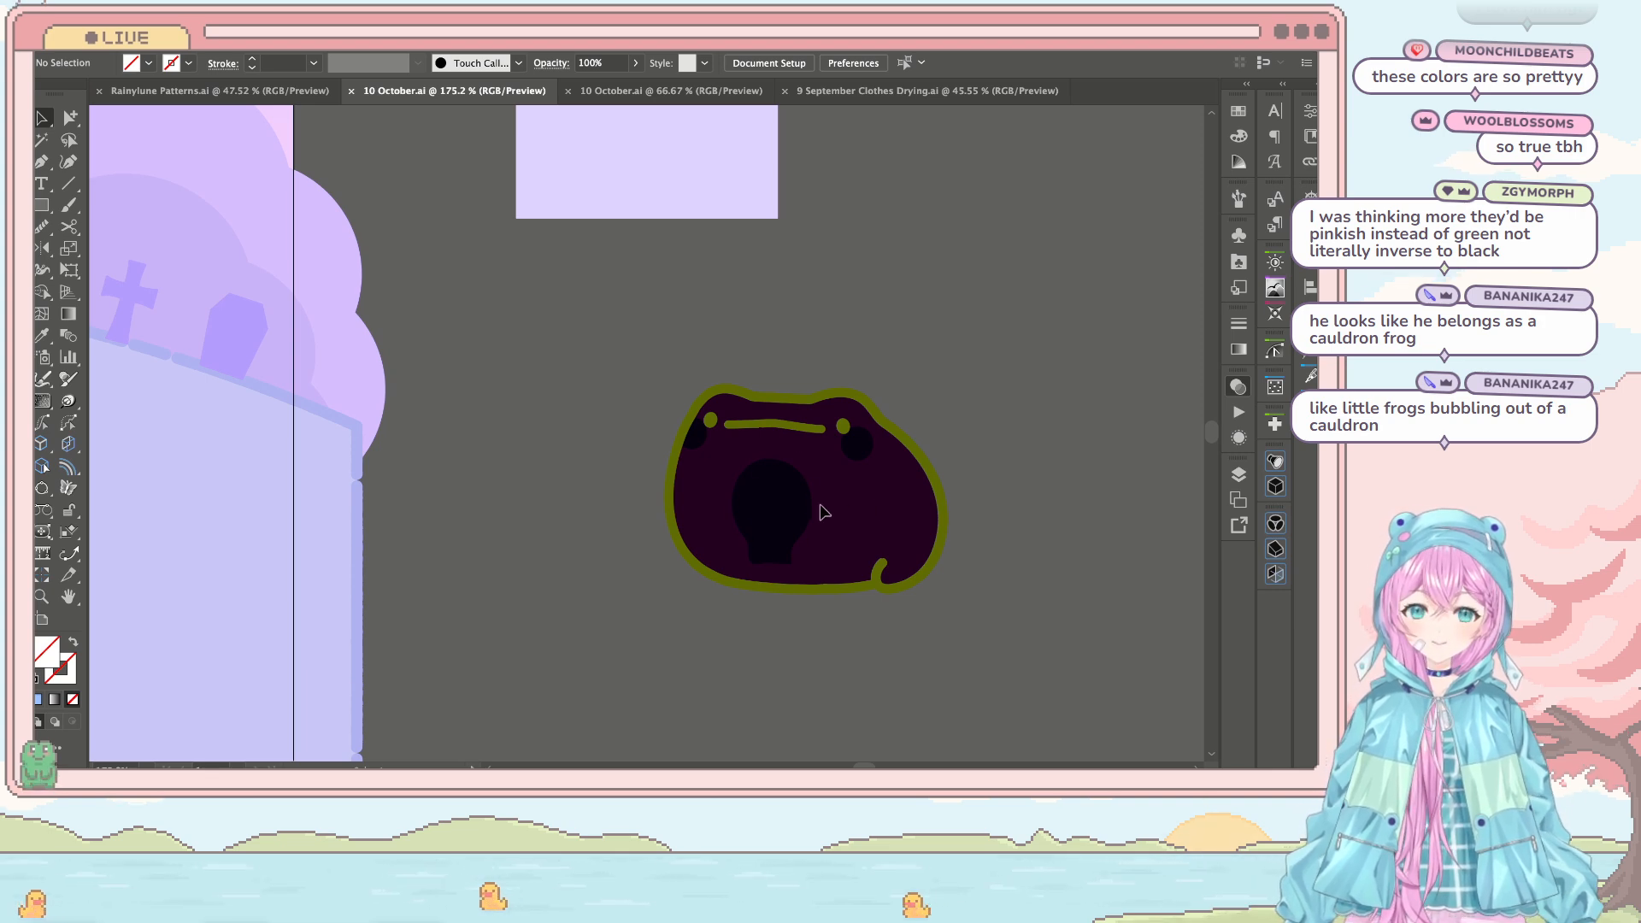
scroll(532, 509, left, 10)
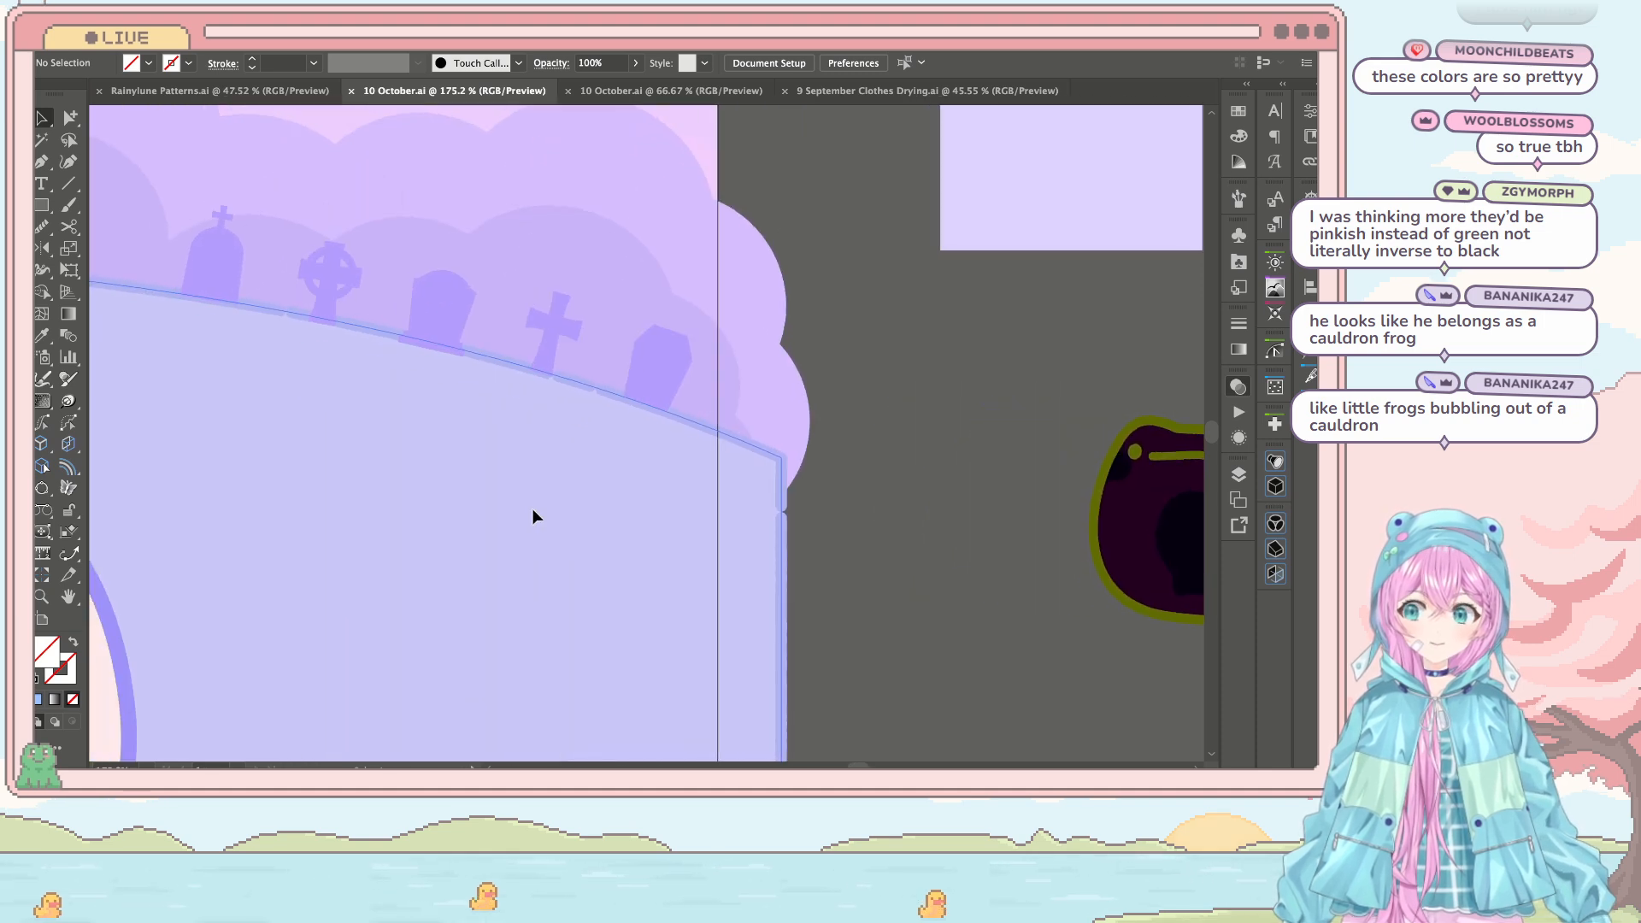
scroll(618, 501, down, 2)
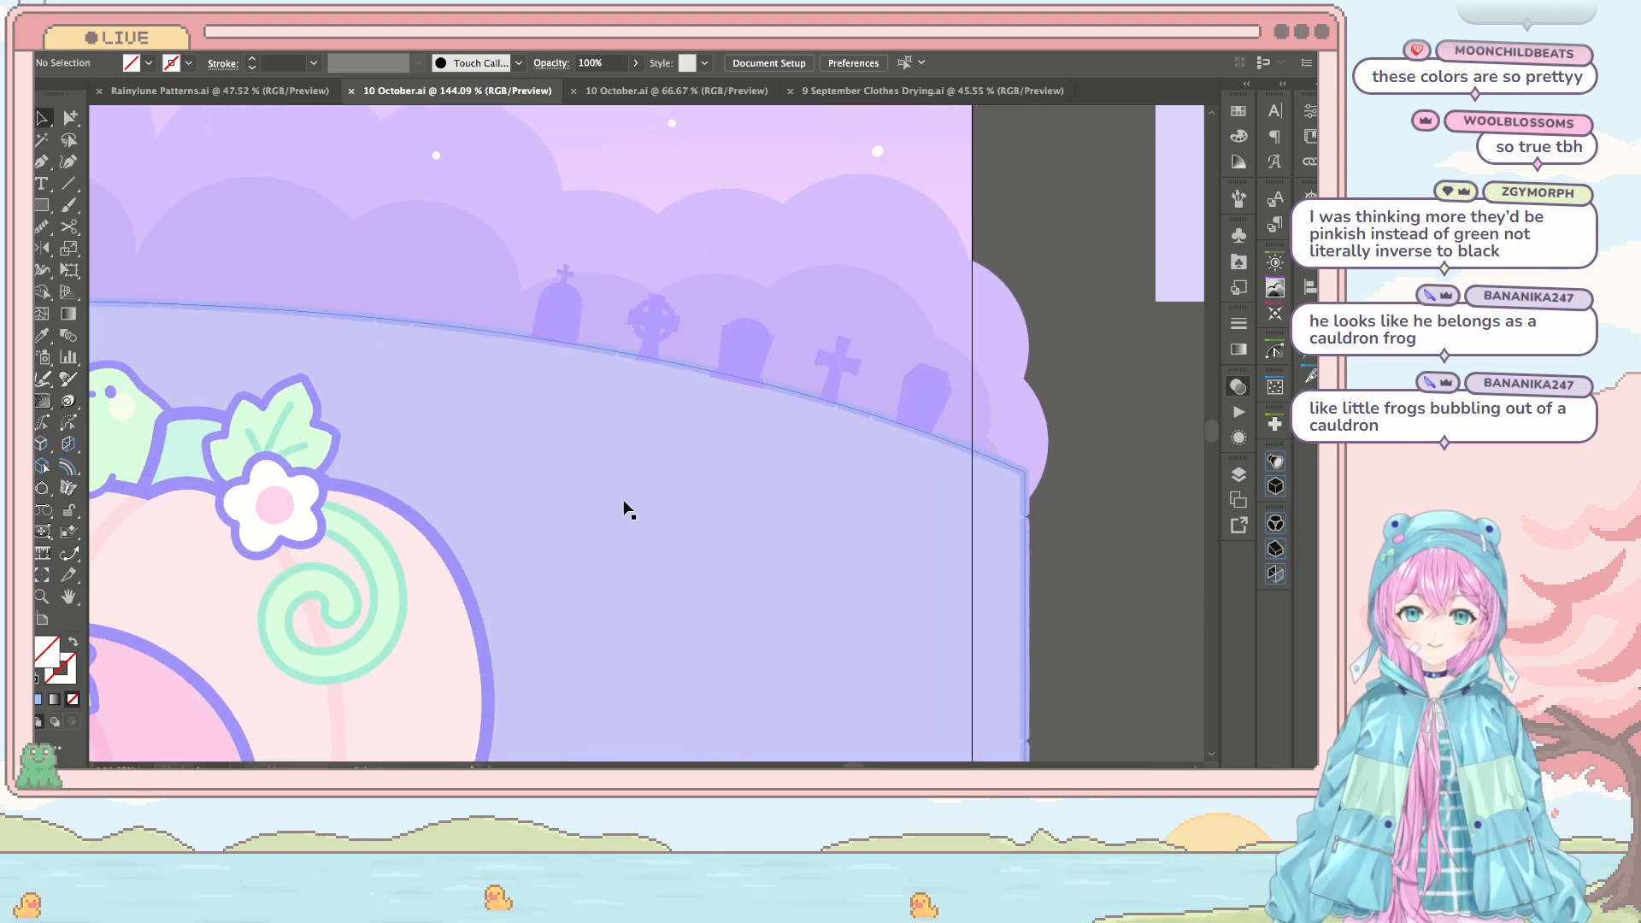
scroll(624, 509, down, 2)
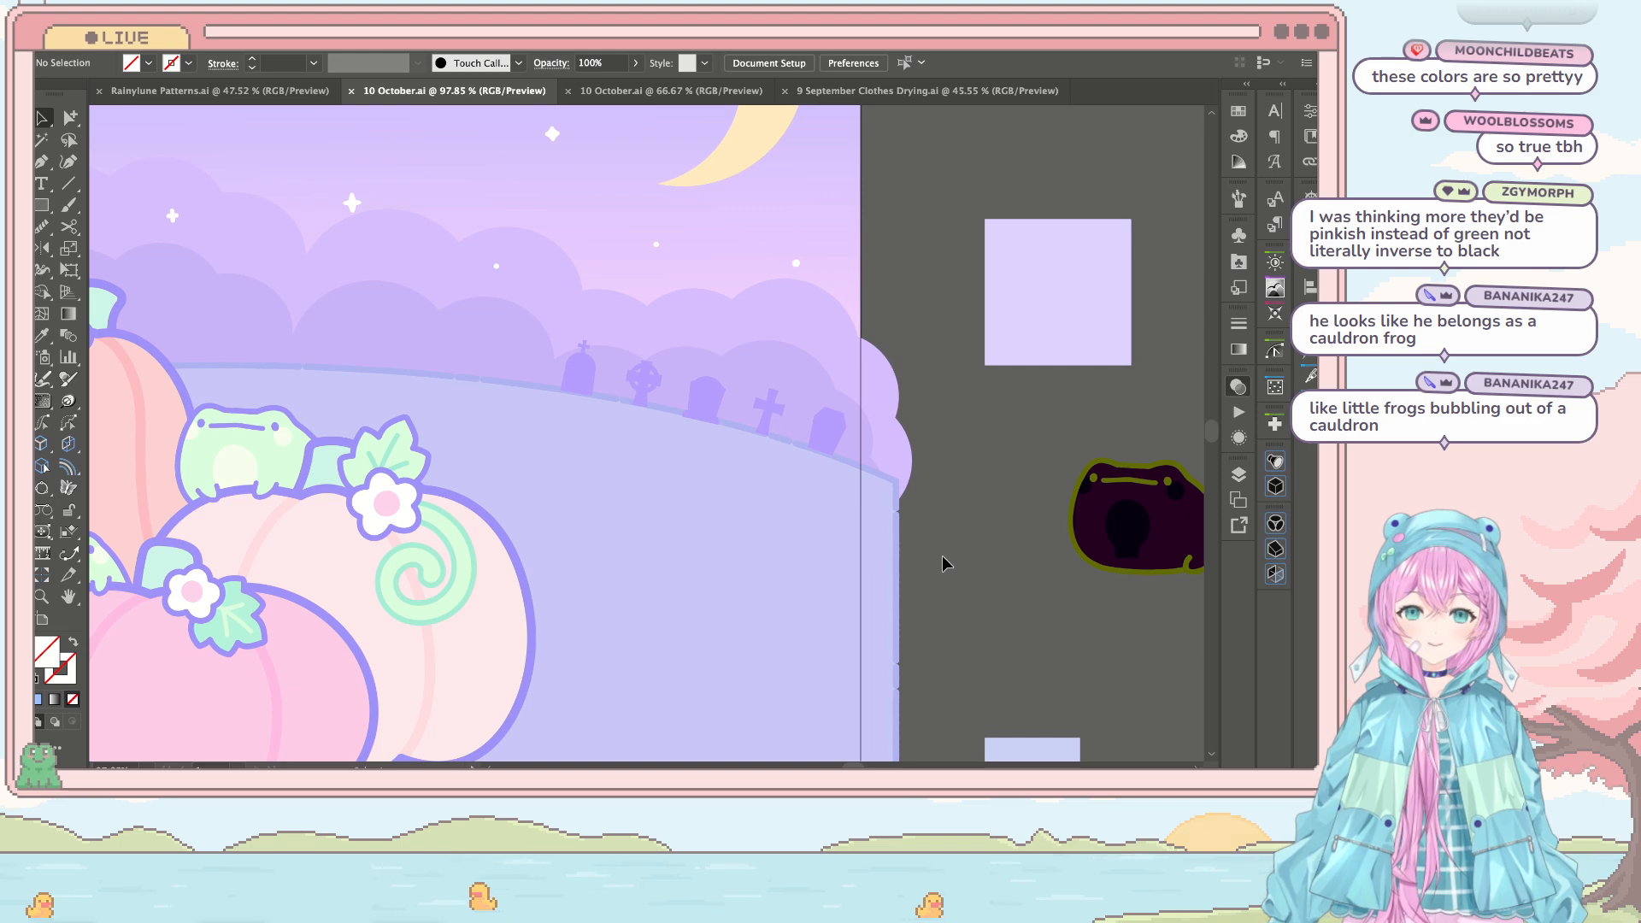
scroll(942, 556, left, 5)
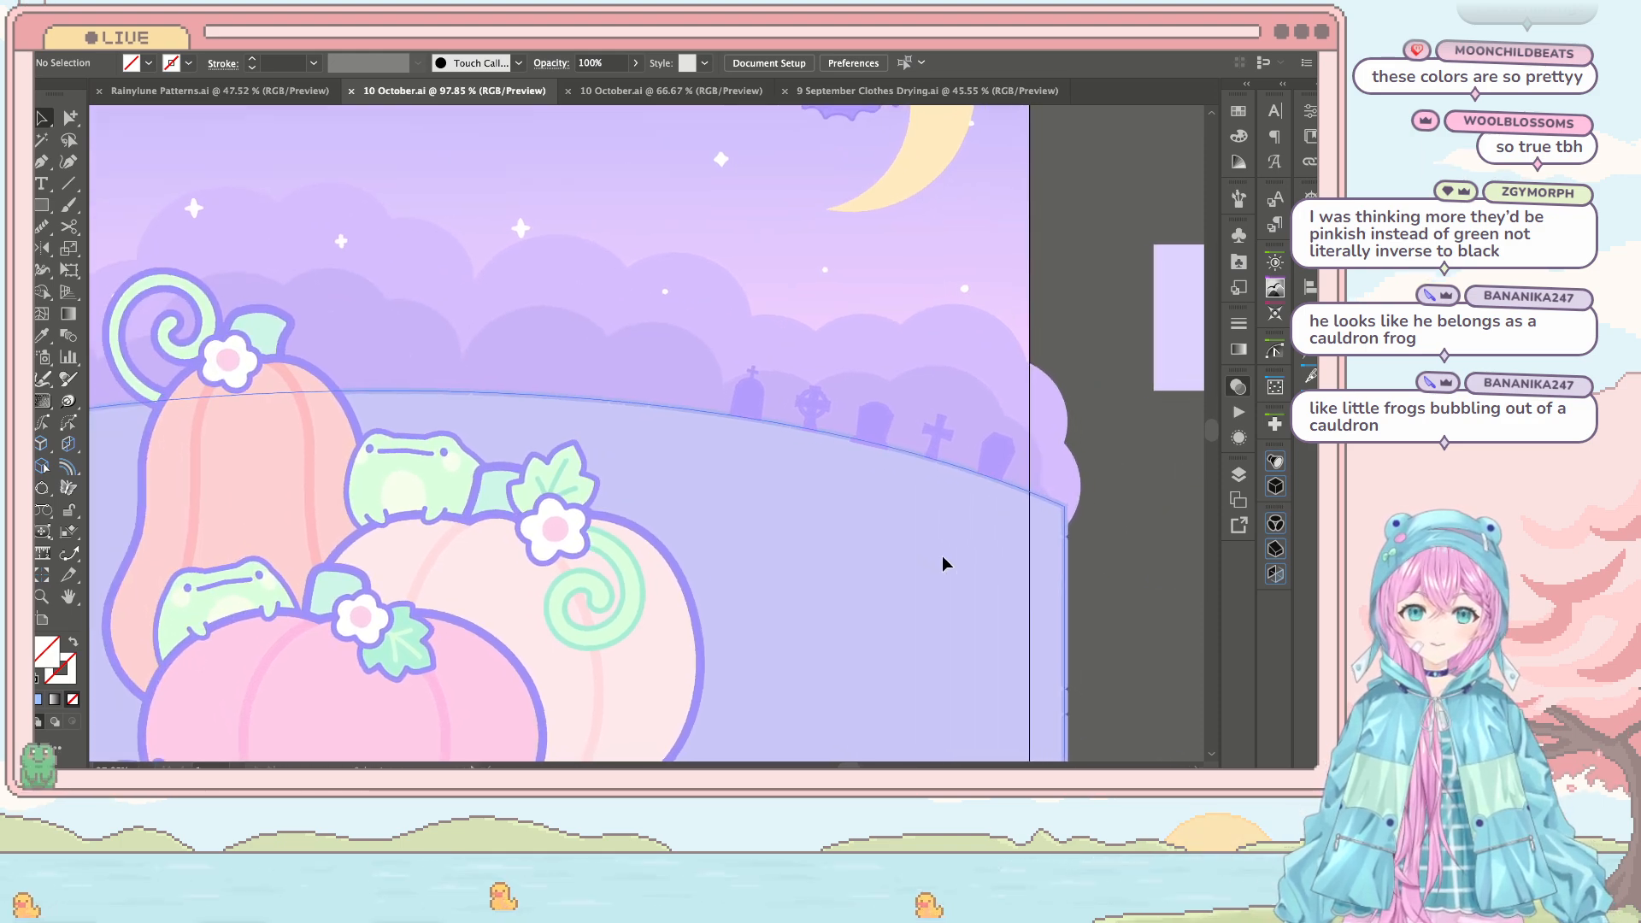
scroll(942, 556, left, 5)
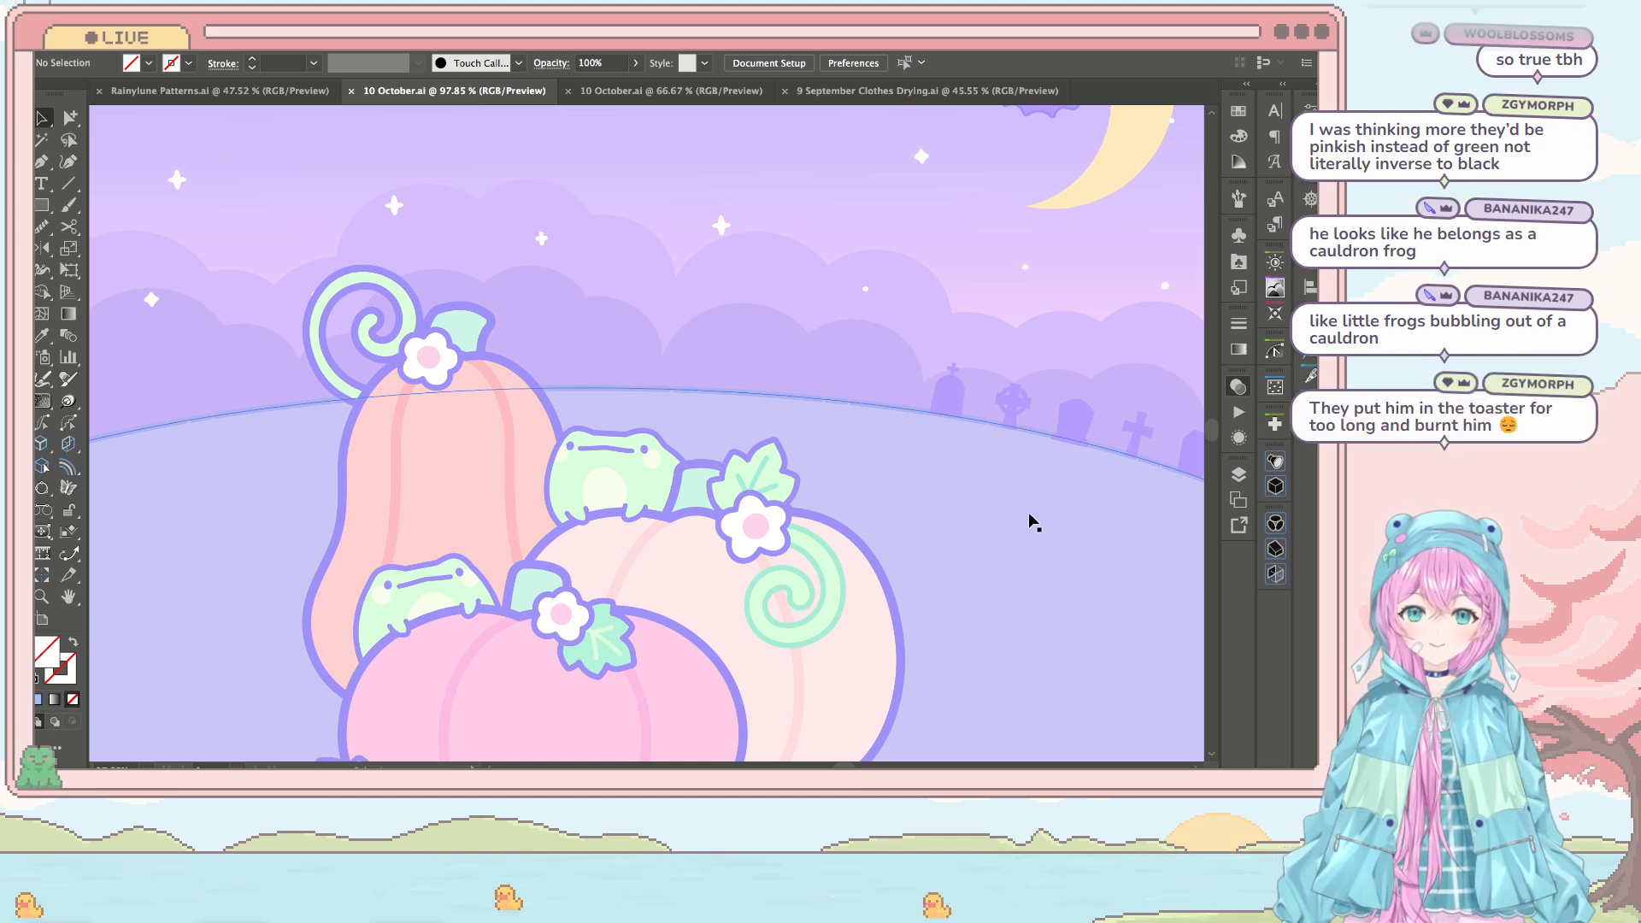
scroll(1029, 511, down, 5)
scroll(1031, 511, right, 4)
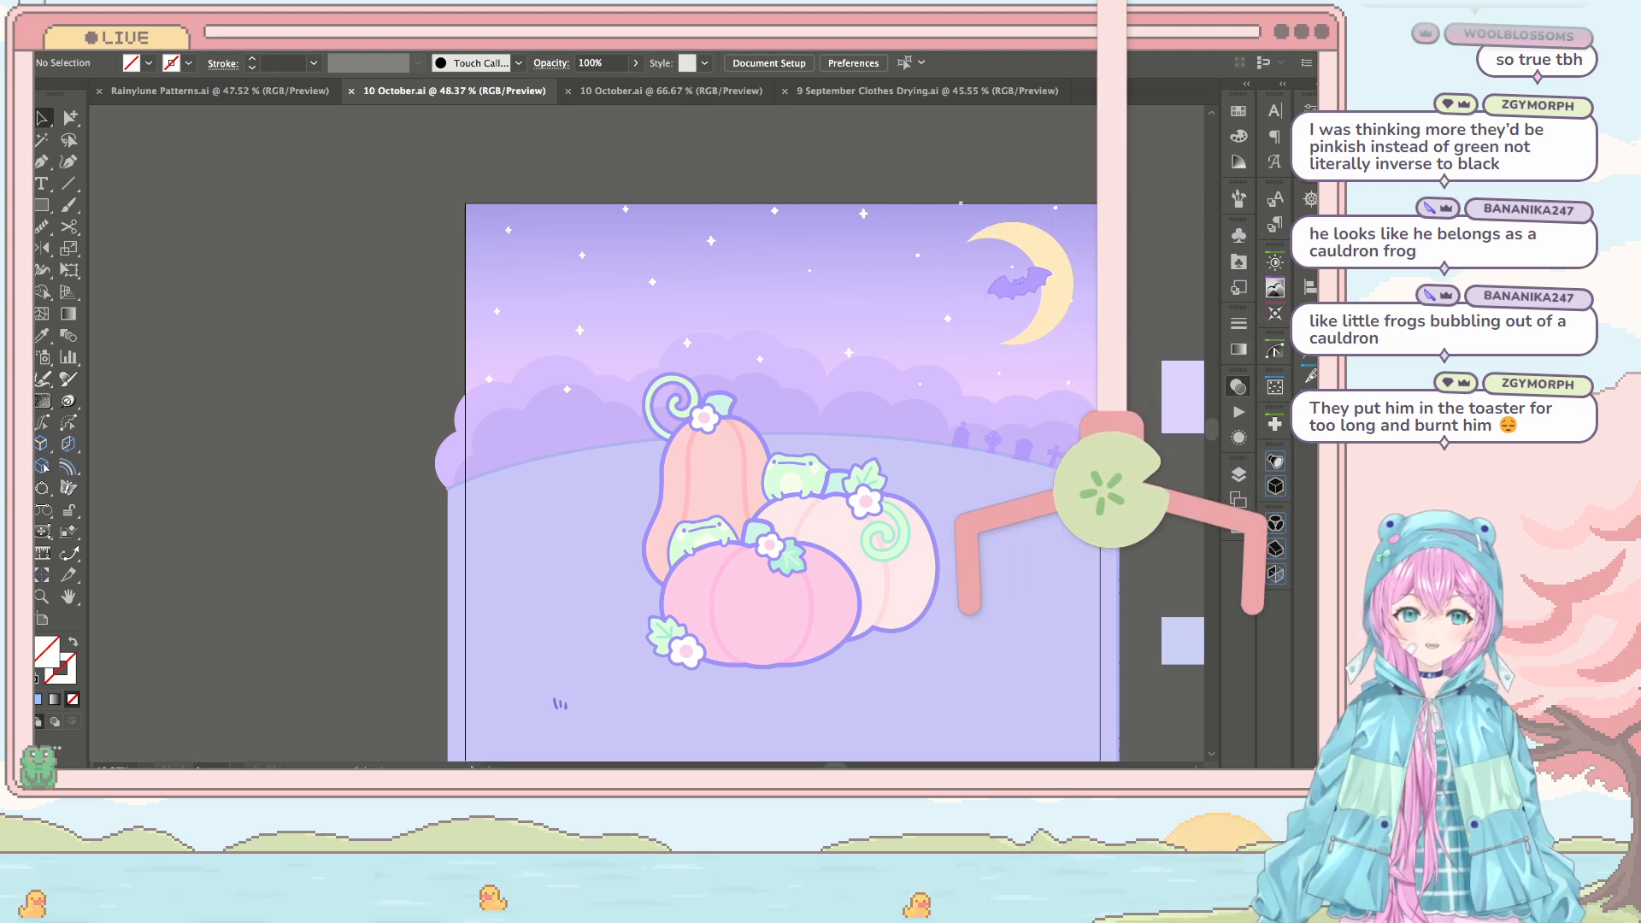
scroll(714, 366, down, 3)
scroll(715, 366, right, 2)
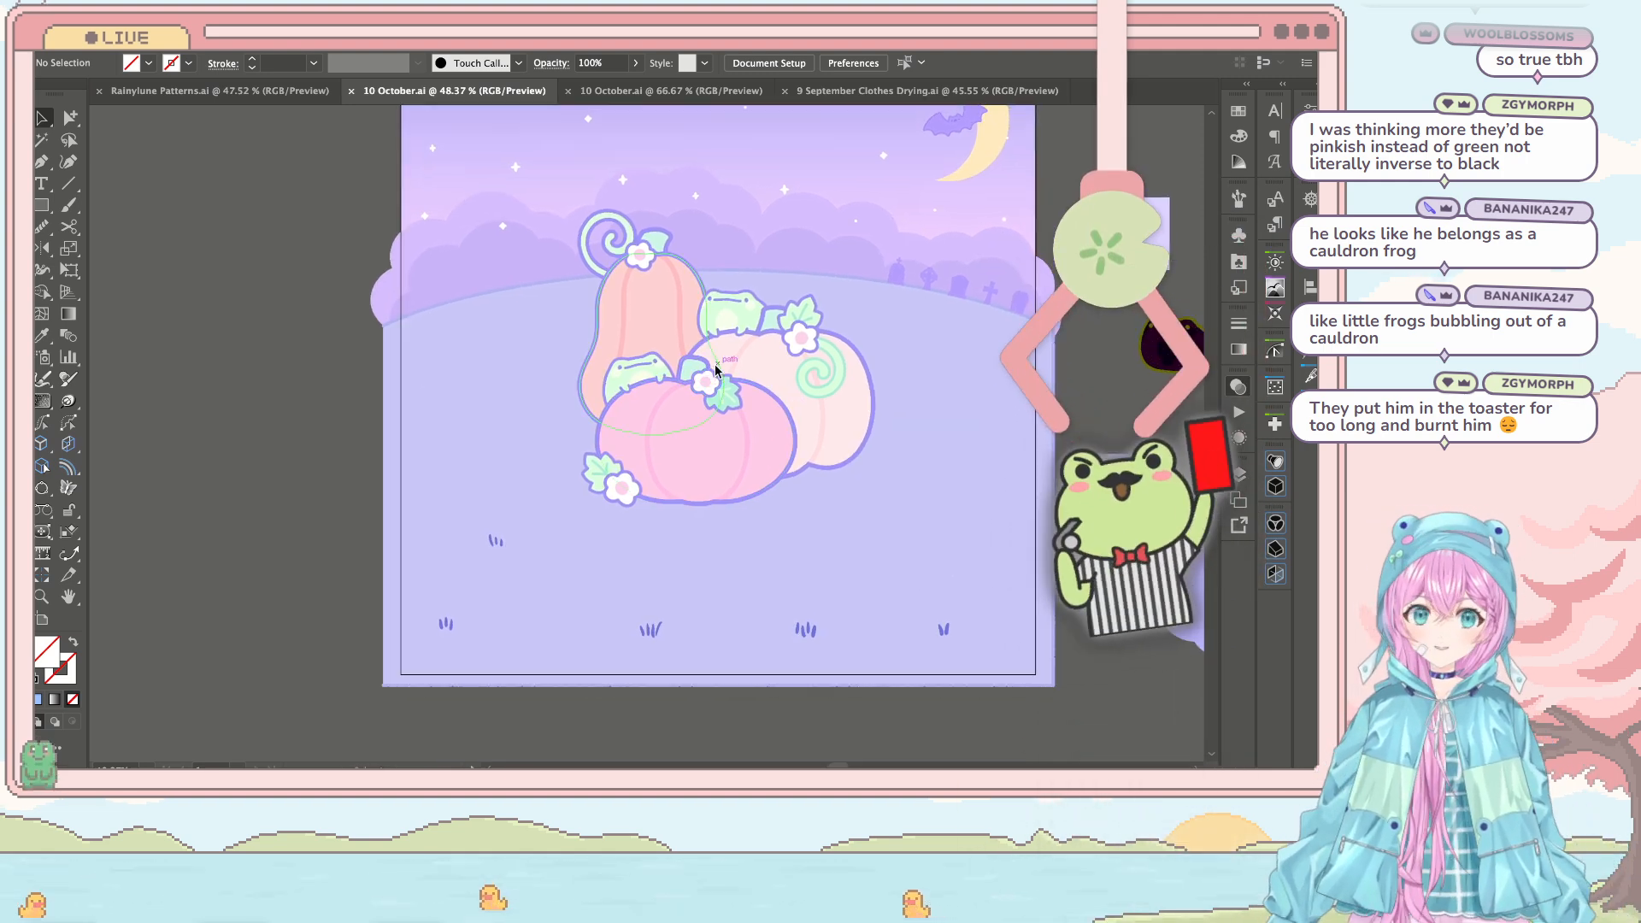
Step: Review the pumpkin scene's composition and the spare moon, swatches, dark frog and cloud beside the artboard
scroll(476, 365, up, 3)
scroll(476, 365, right, 2)
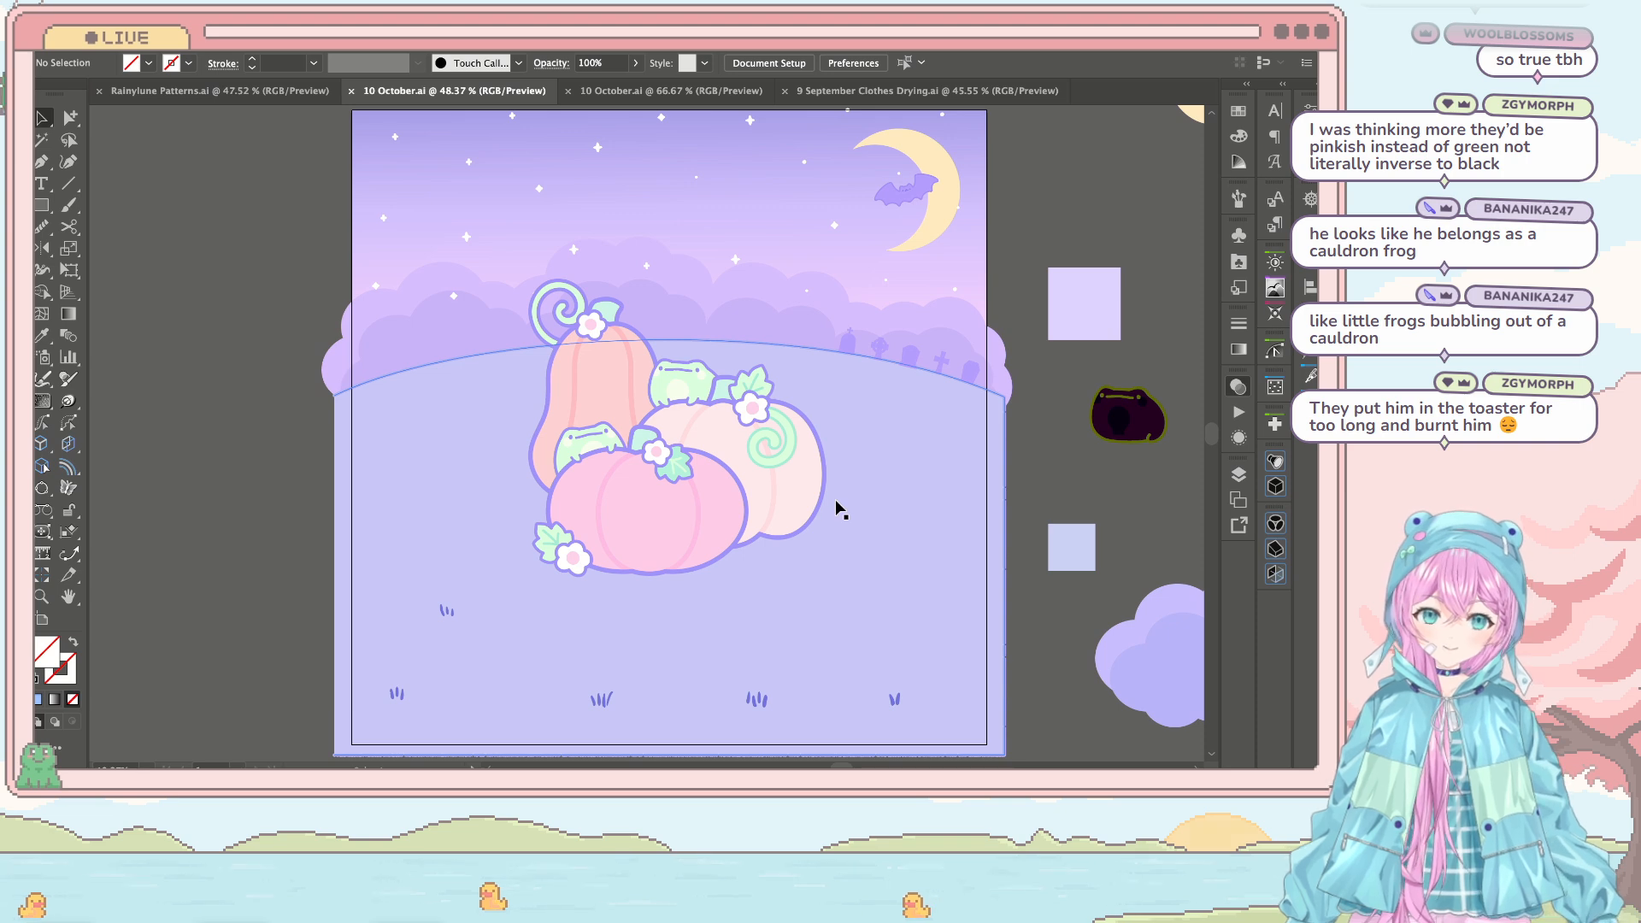
scroll(835, 499, down, 2)
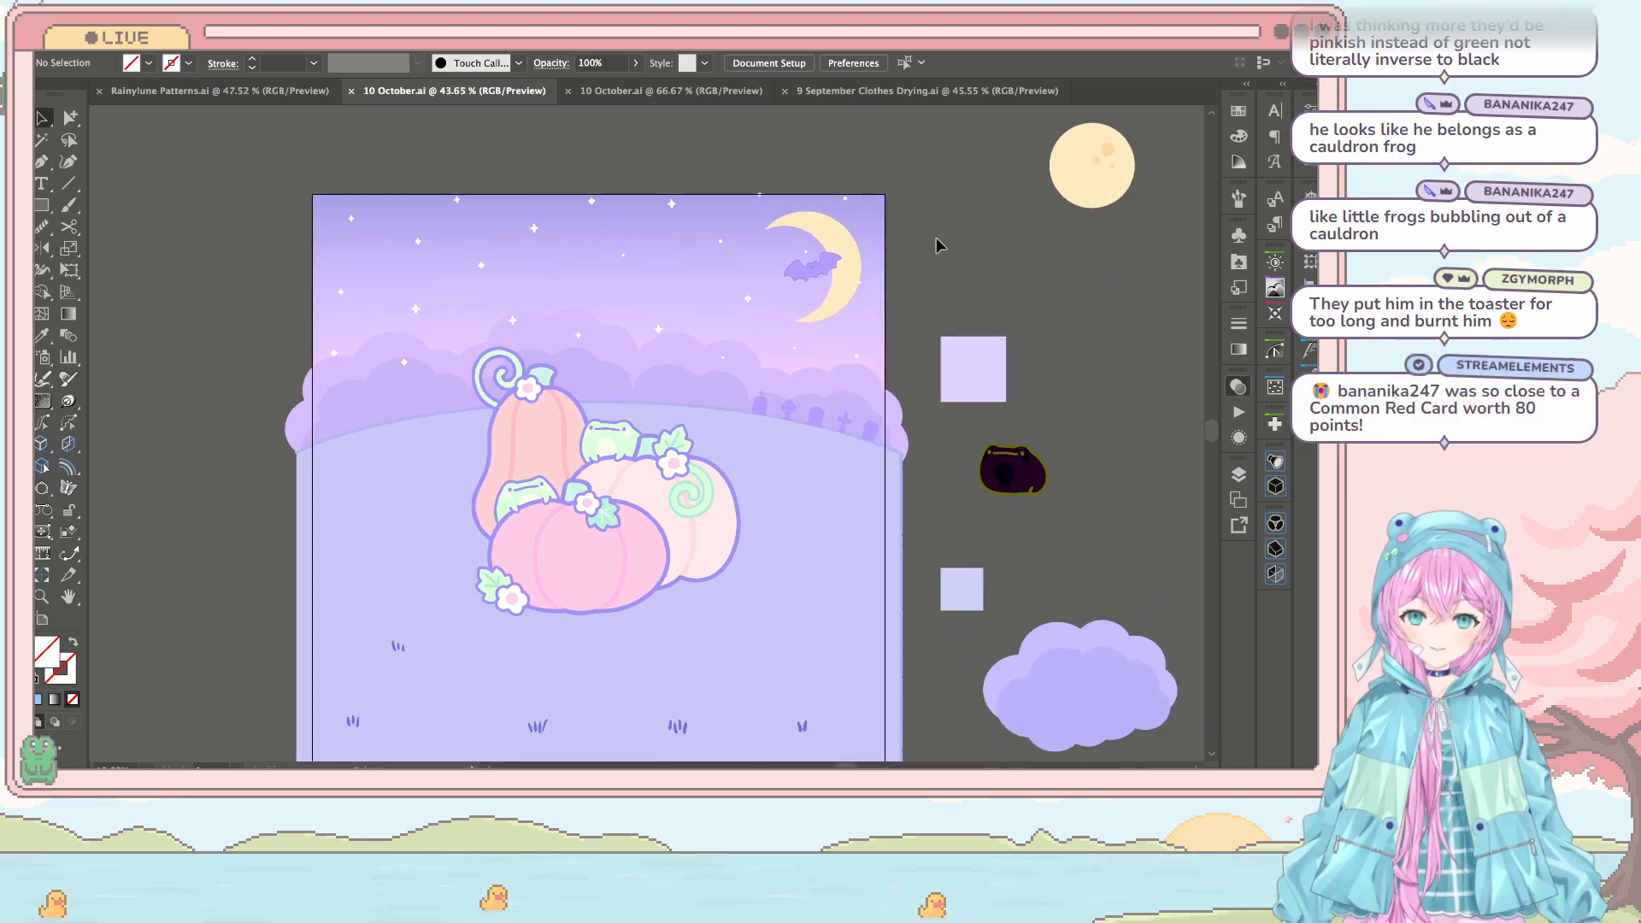
scroll(937, 246, left, 3)
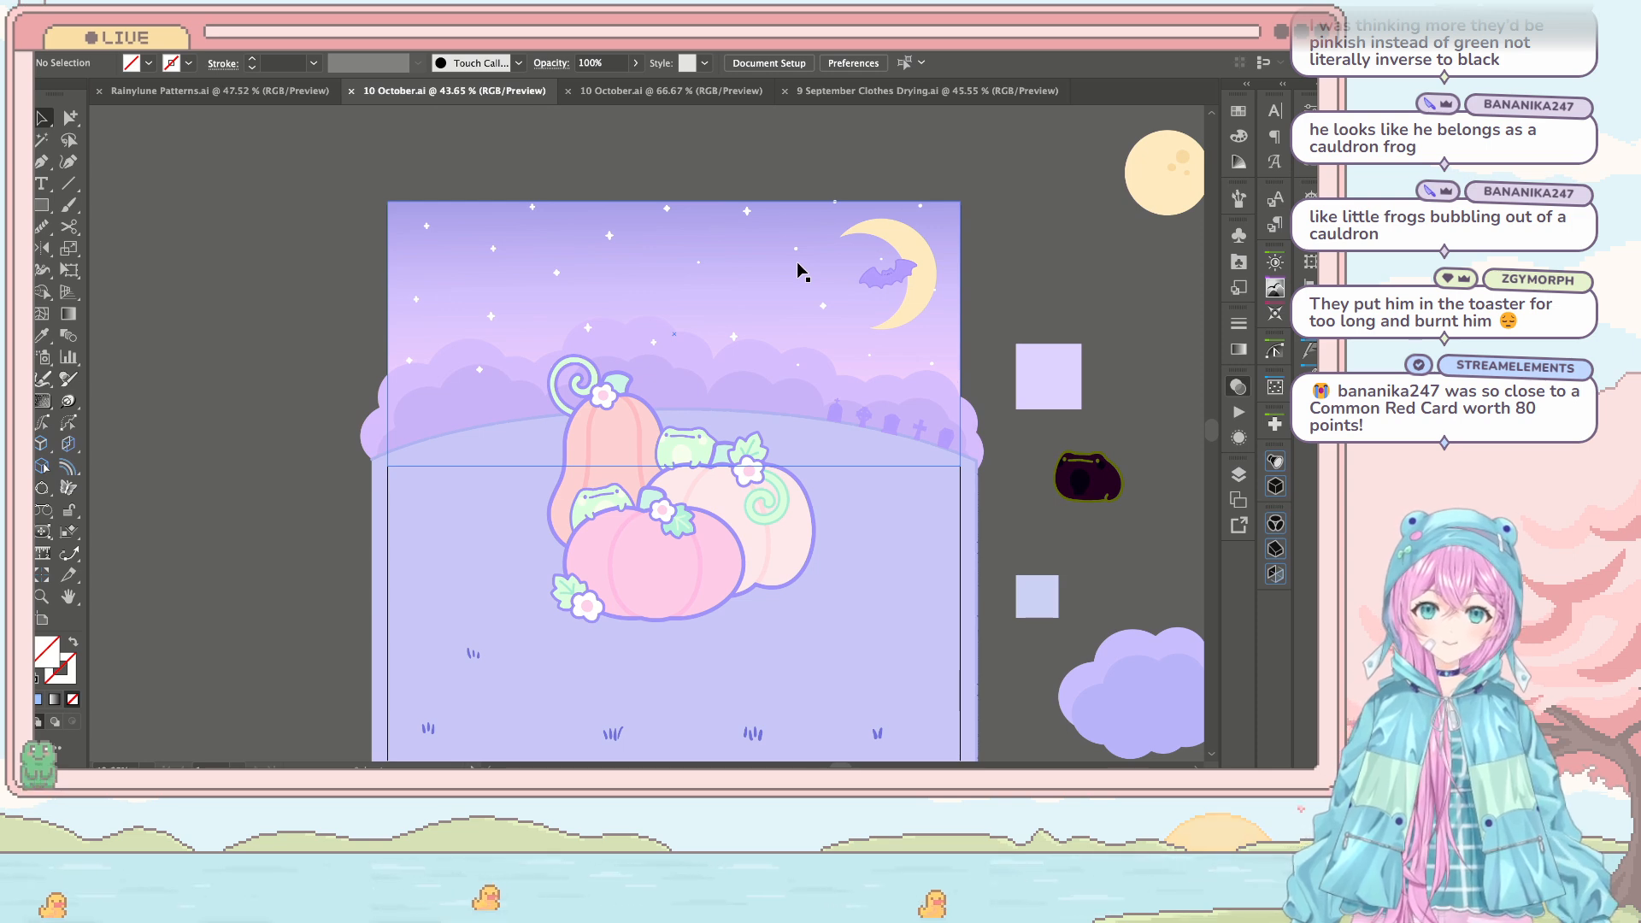
scroll(796, 262, right, 1)
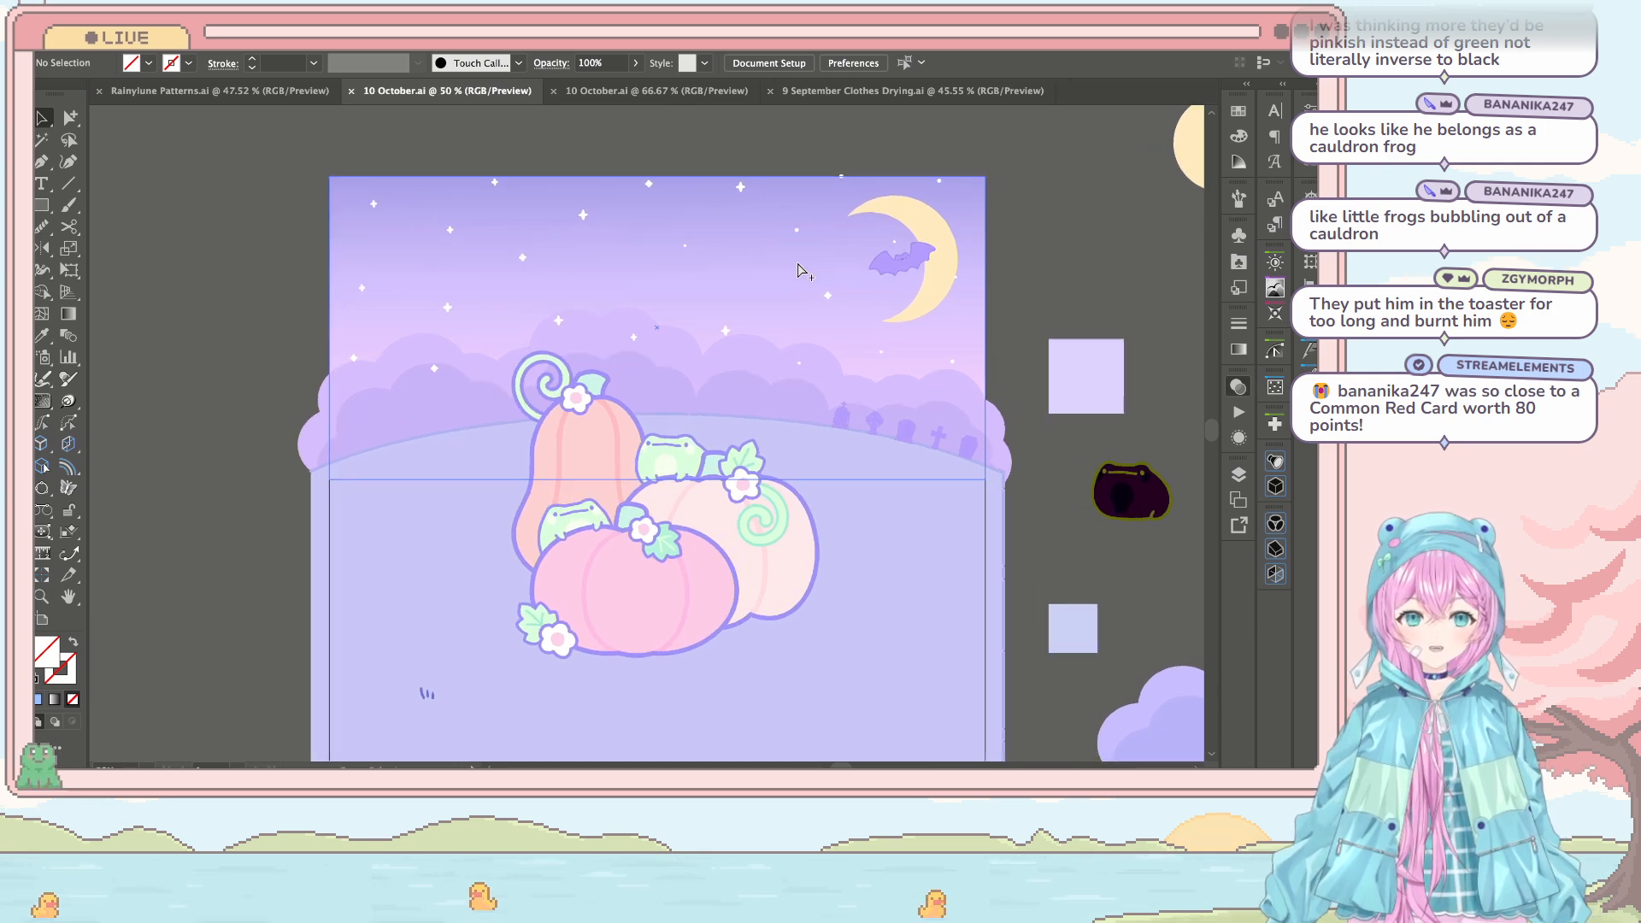
key(ctrl+equal)
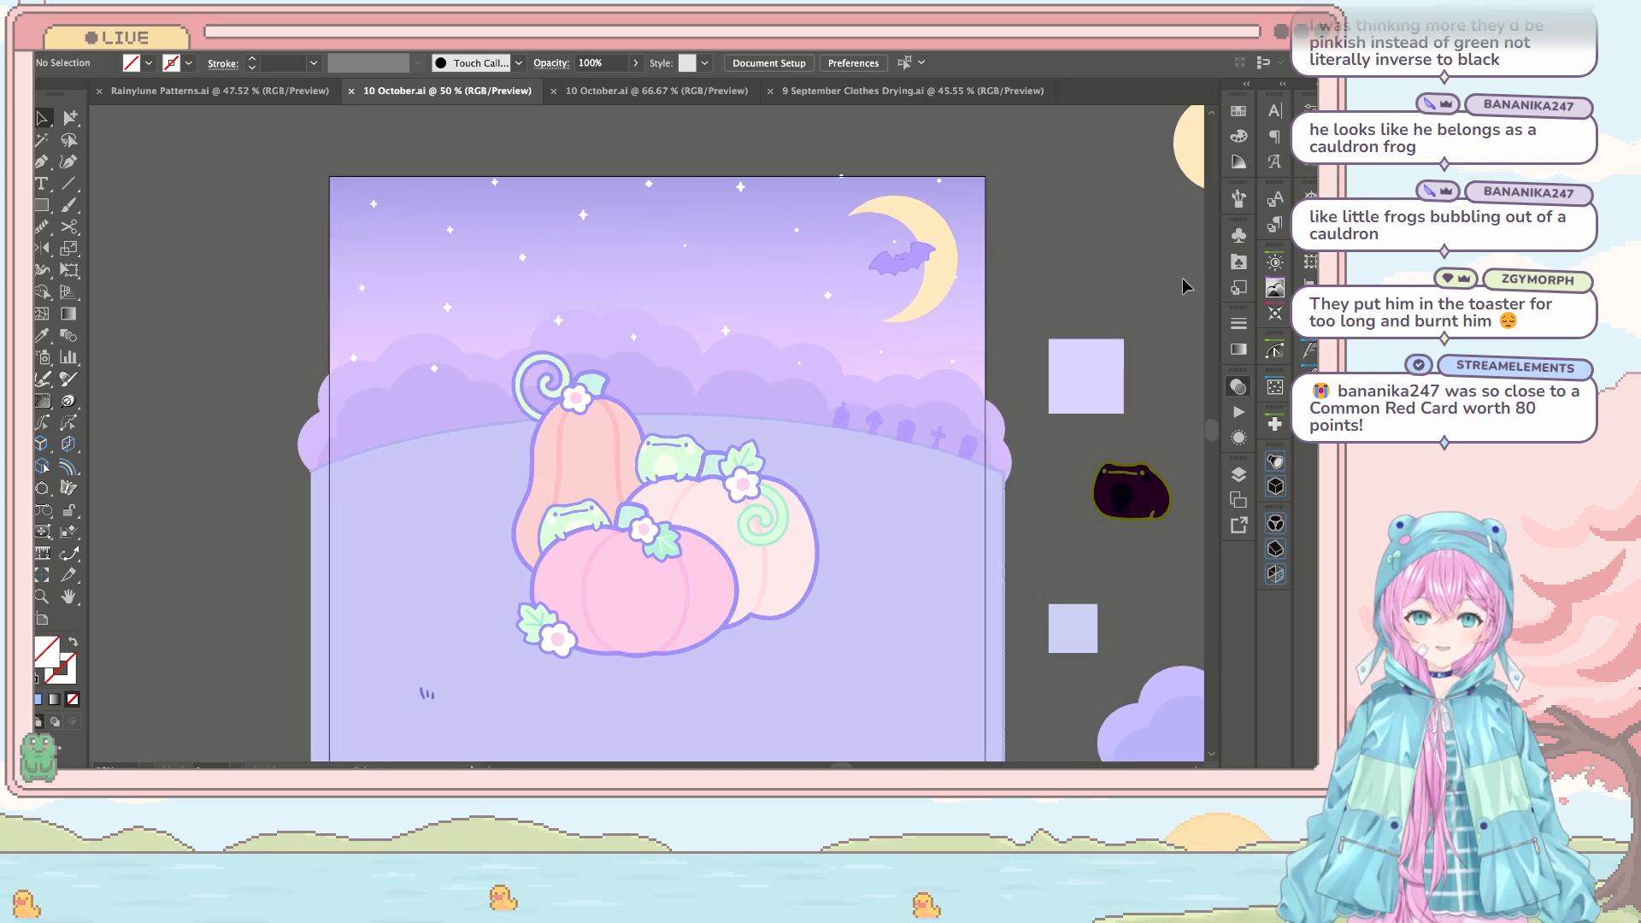
scroll(1082, 159, down, 2)
scroll(1081, 159, up, 2)
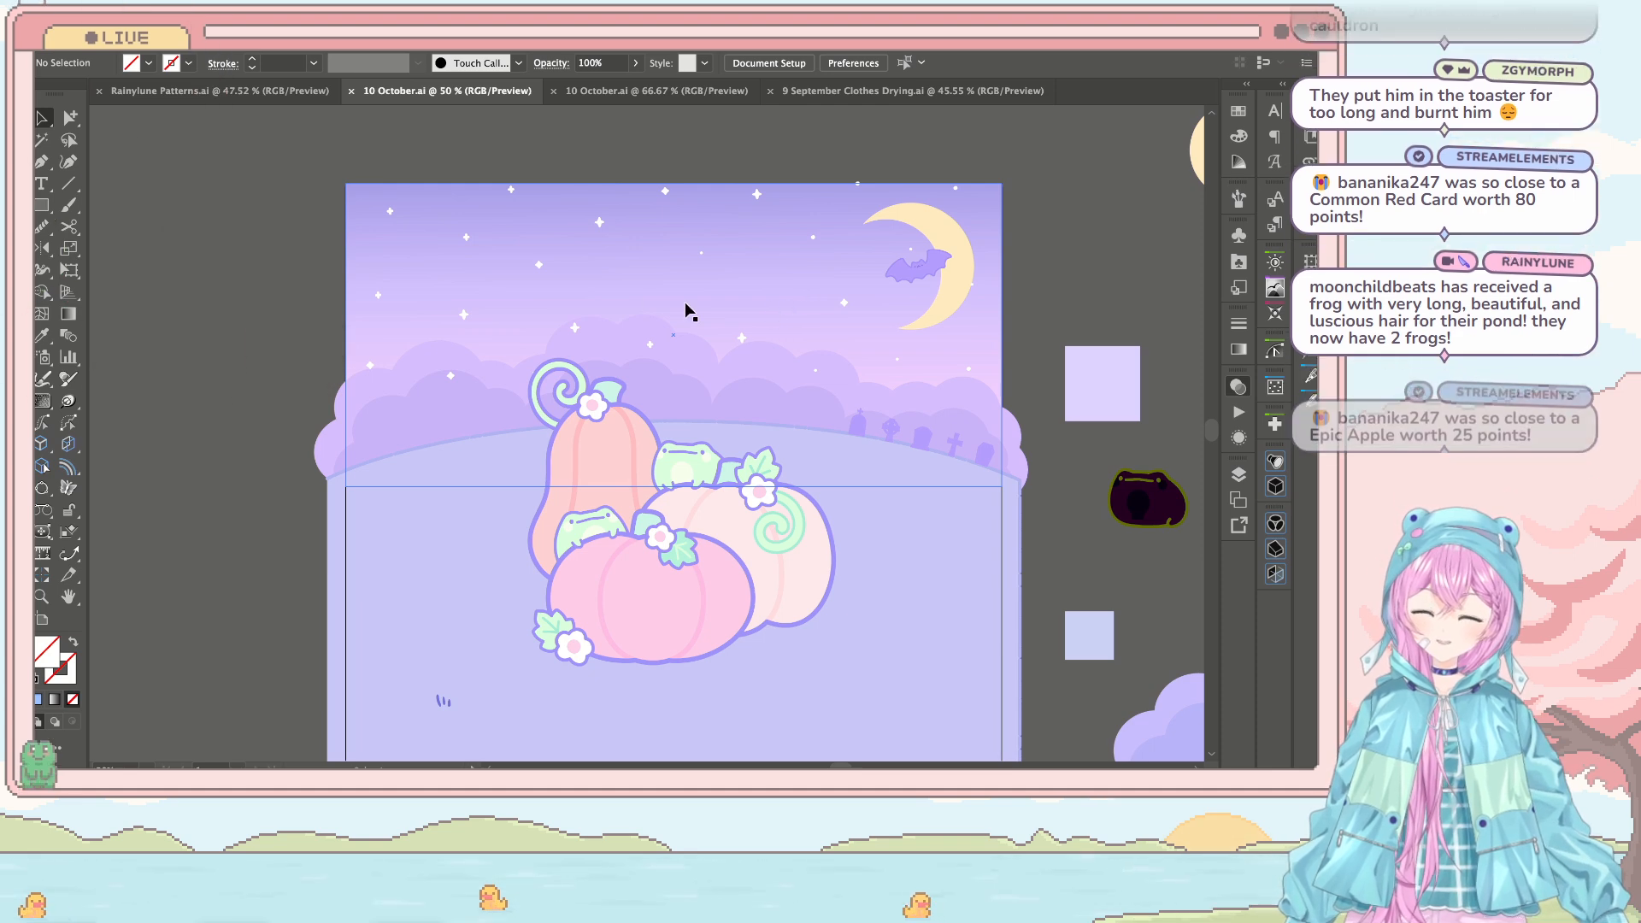
Step: Select the gradient sky rectangle and examine the stars, moon and bat up close and at full view
click(983, 224)
click(1053, 186)
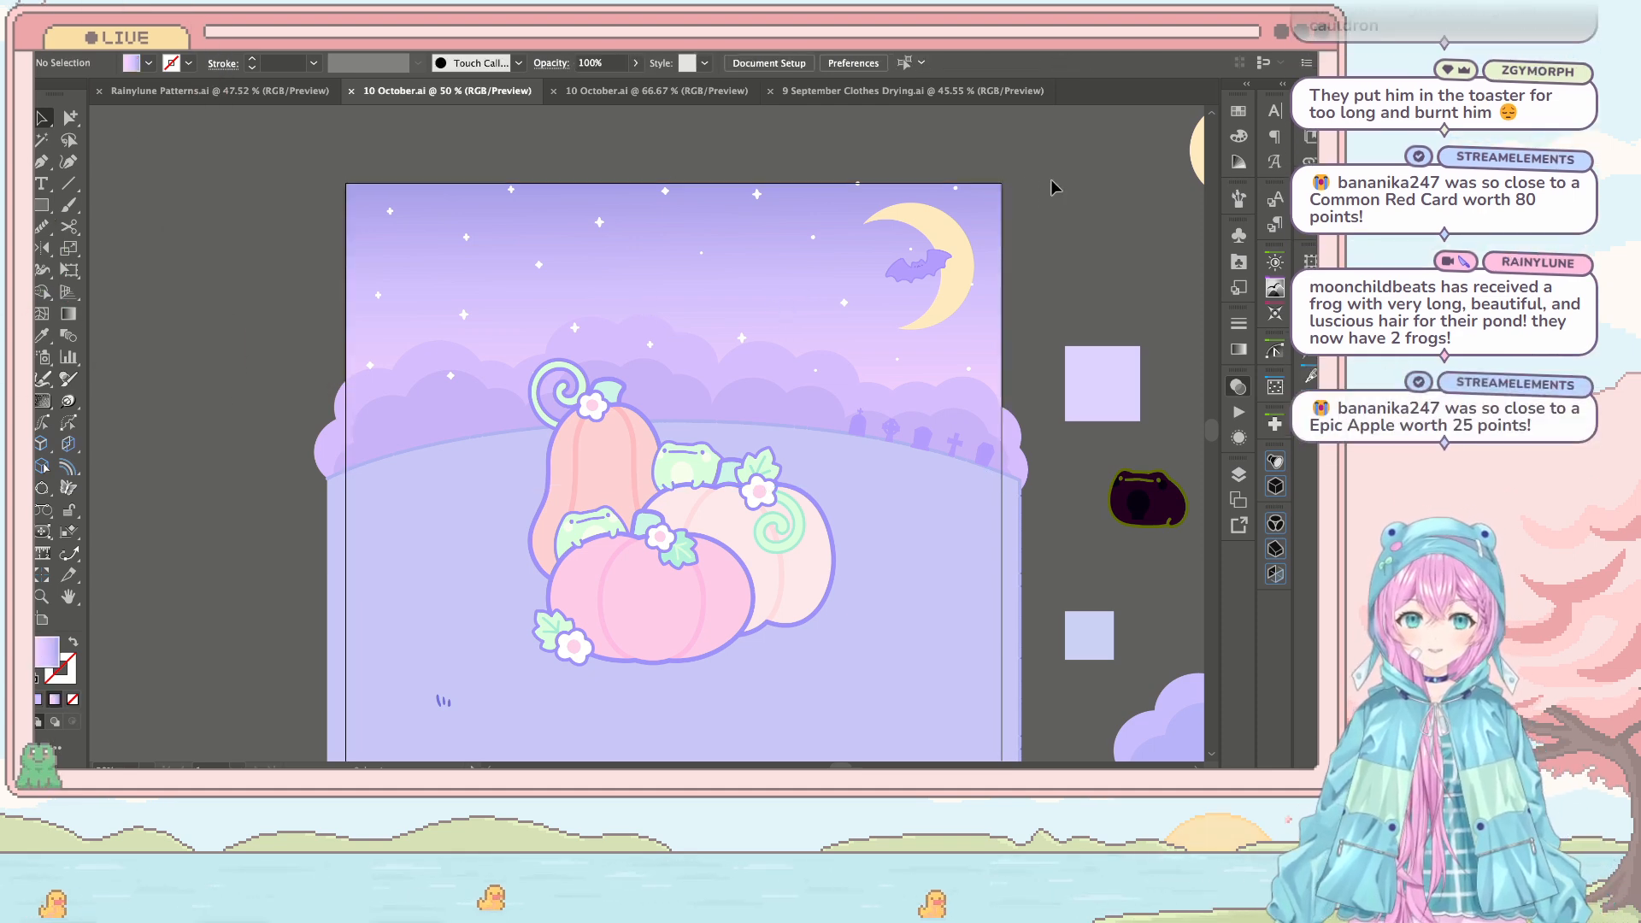
click(697, 207)
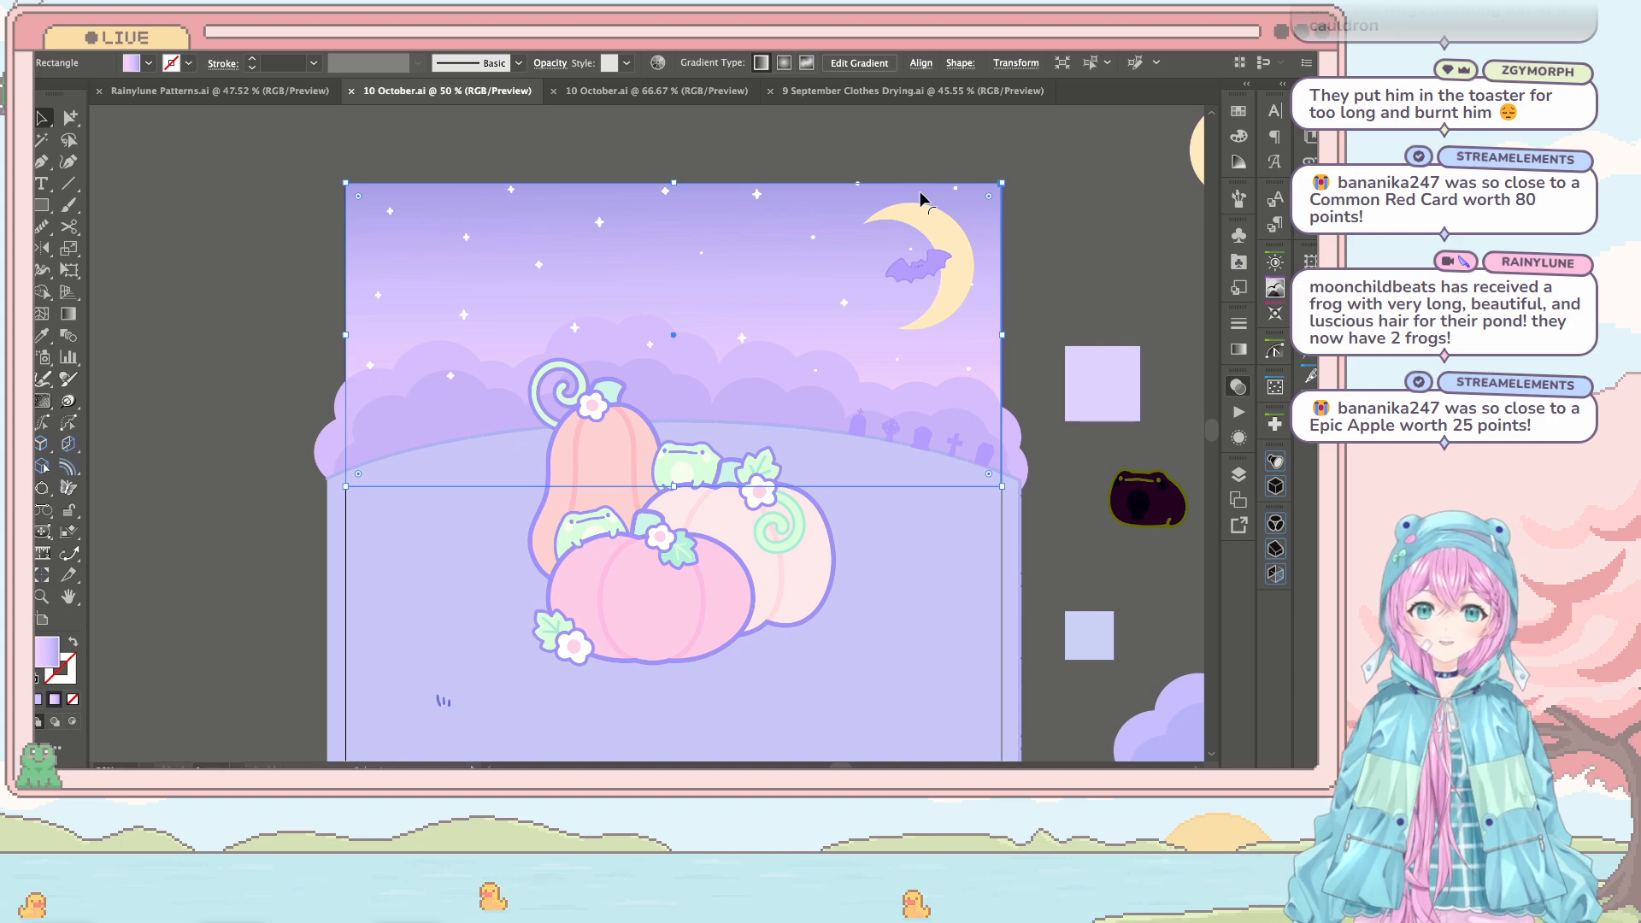
scroll(1060, 247, up, 2)
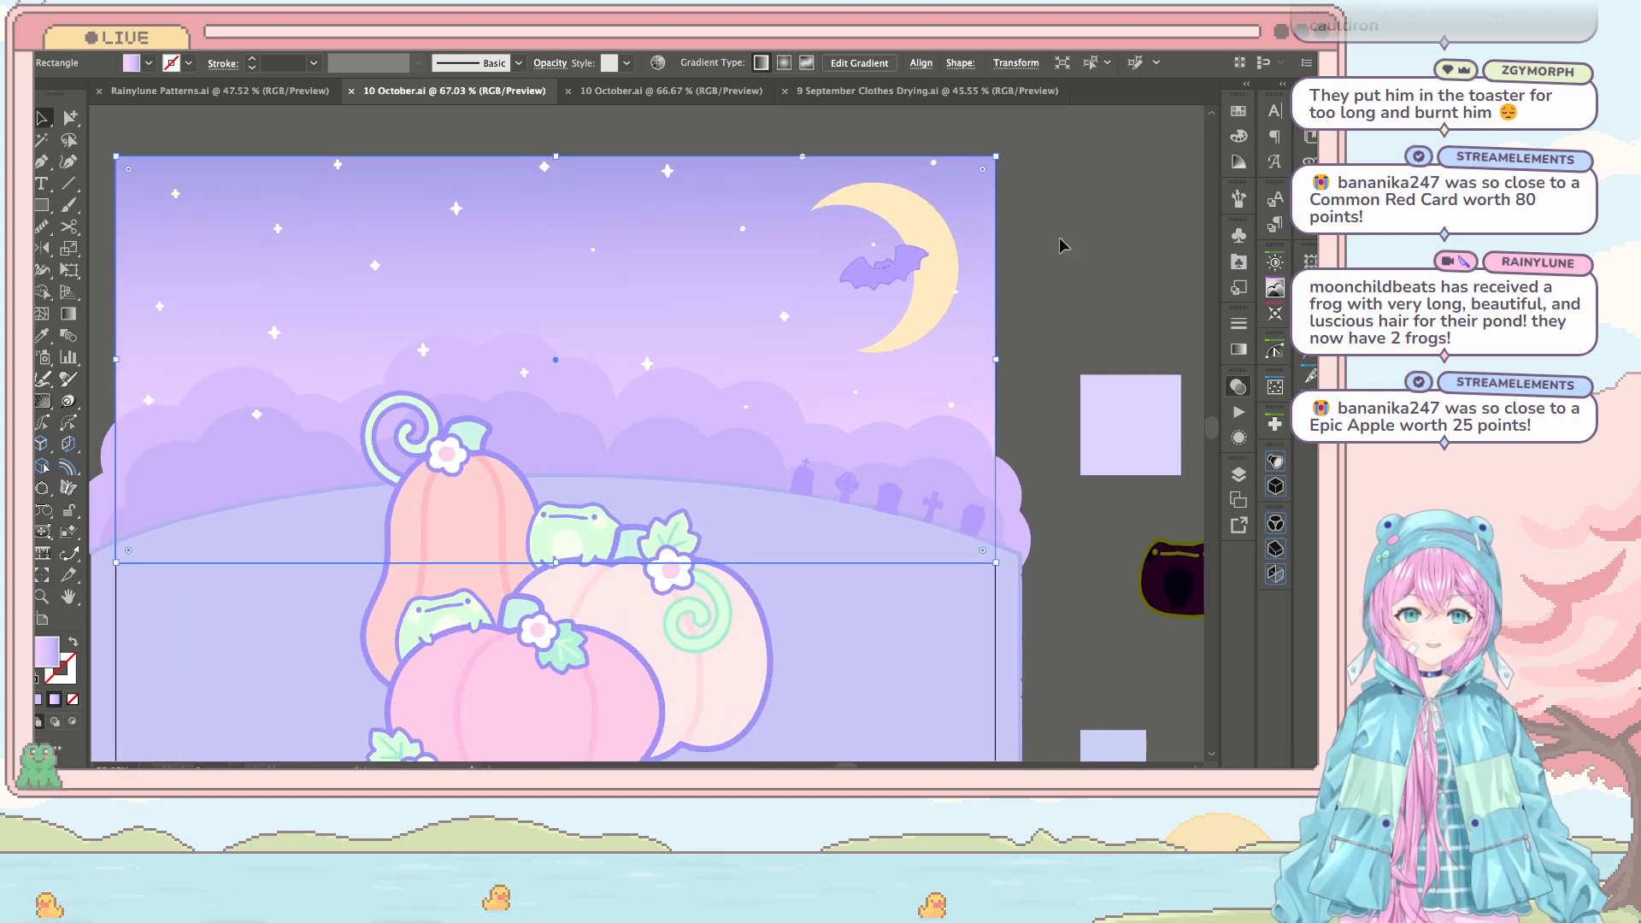
scroll(1060, 247, left, 3)
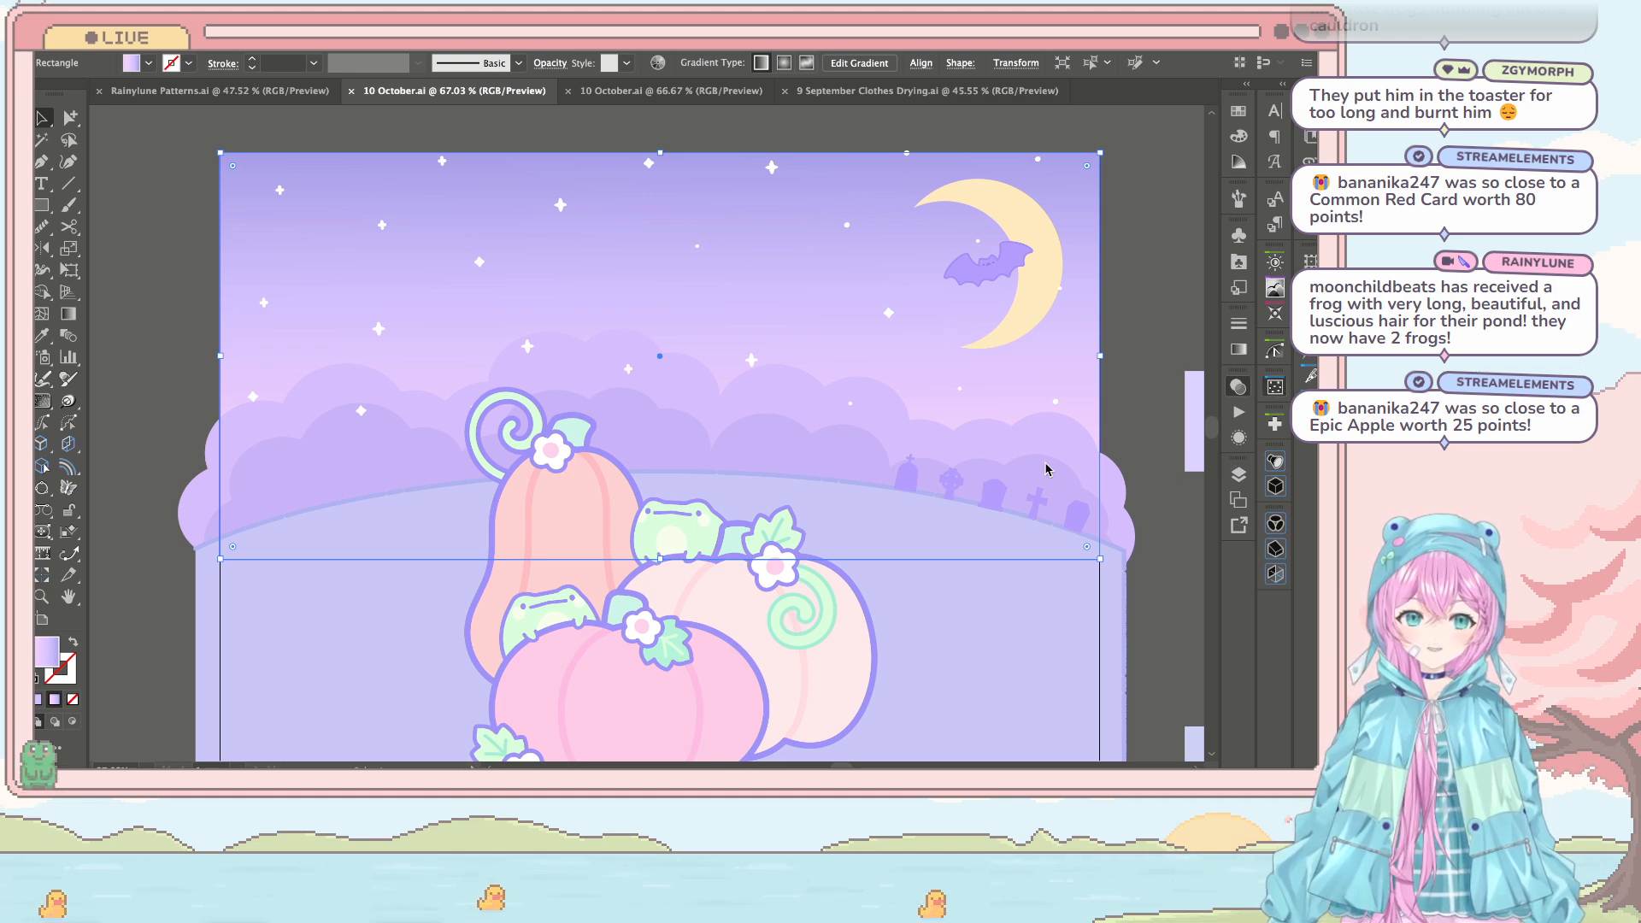
scroll(752, 408, down, 2)
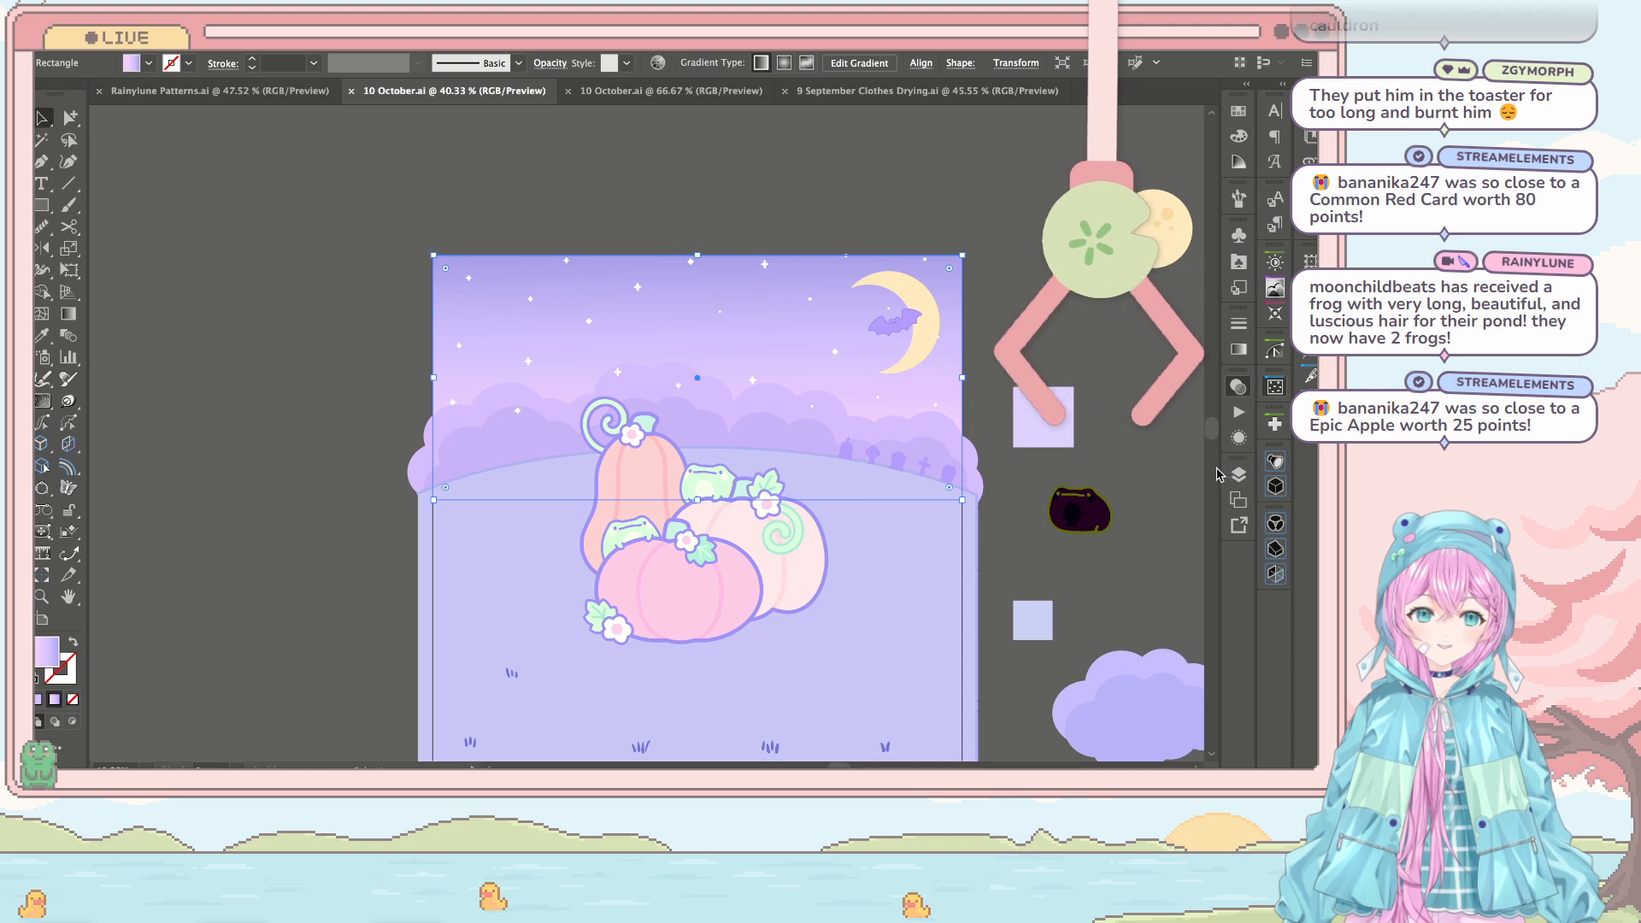
Step: Select the star fill across the night sky, save the illustration and clear the selection
click(891, 253)
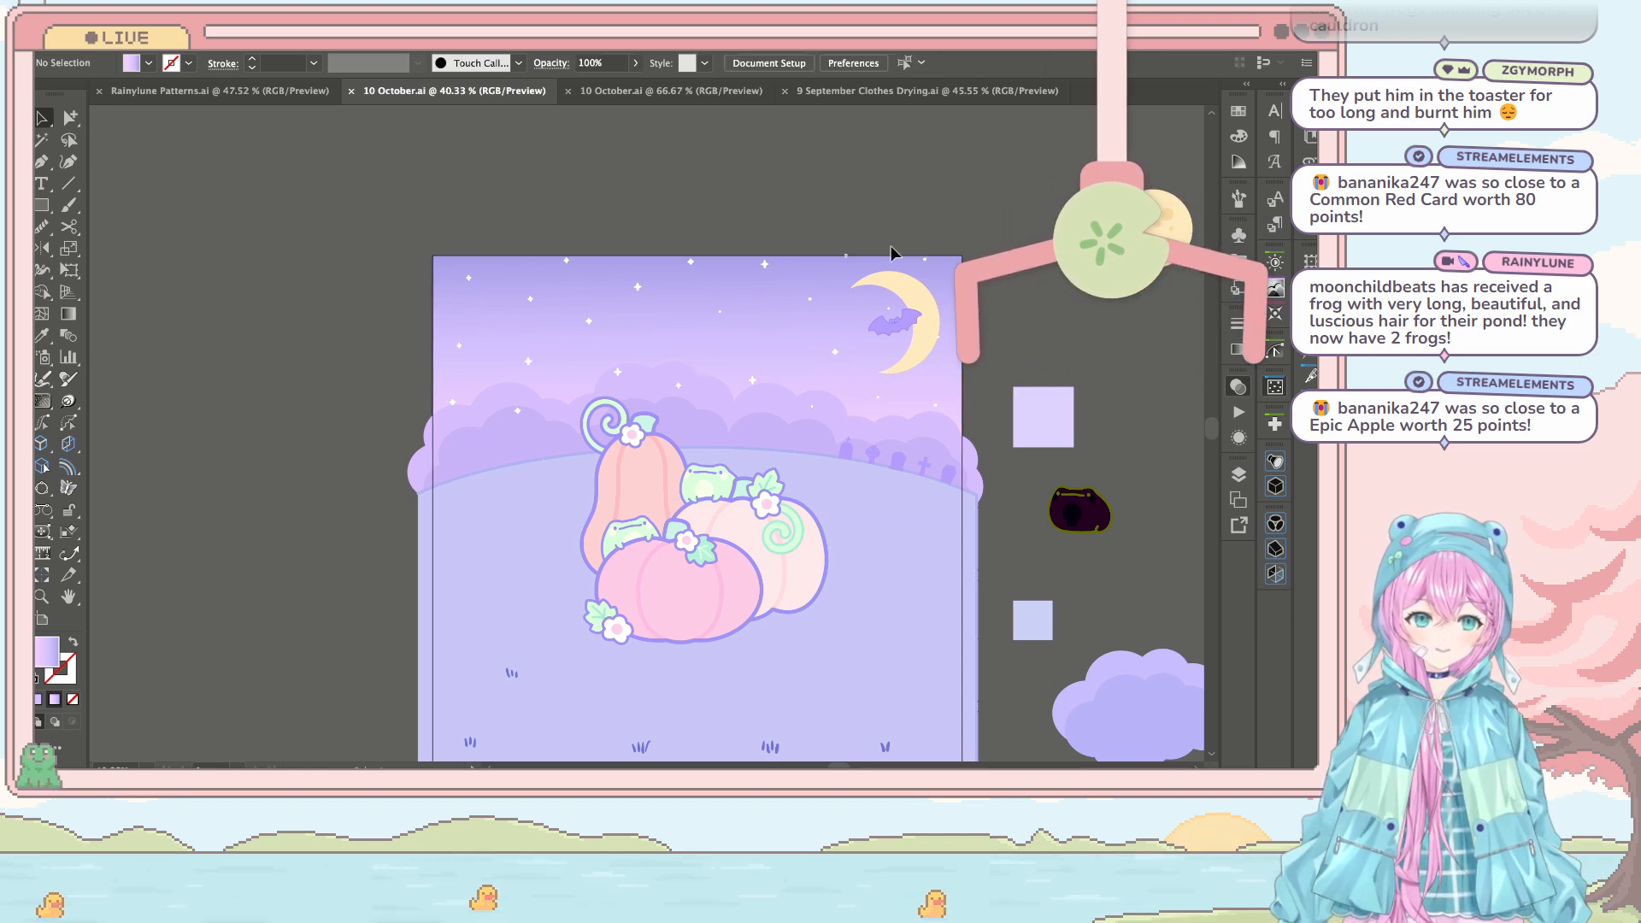
click(813, 305)
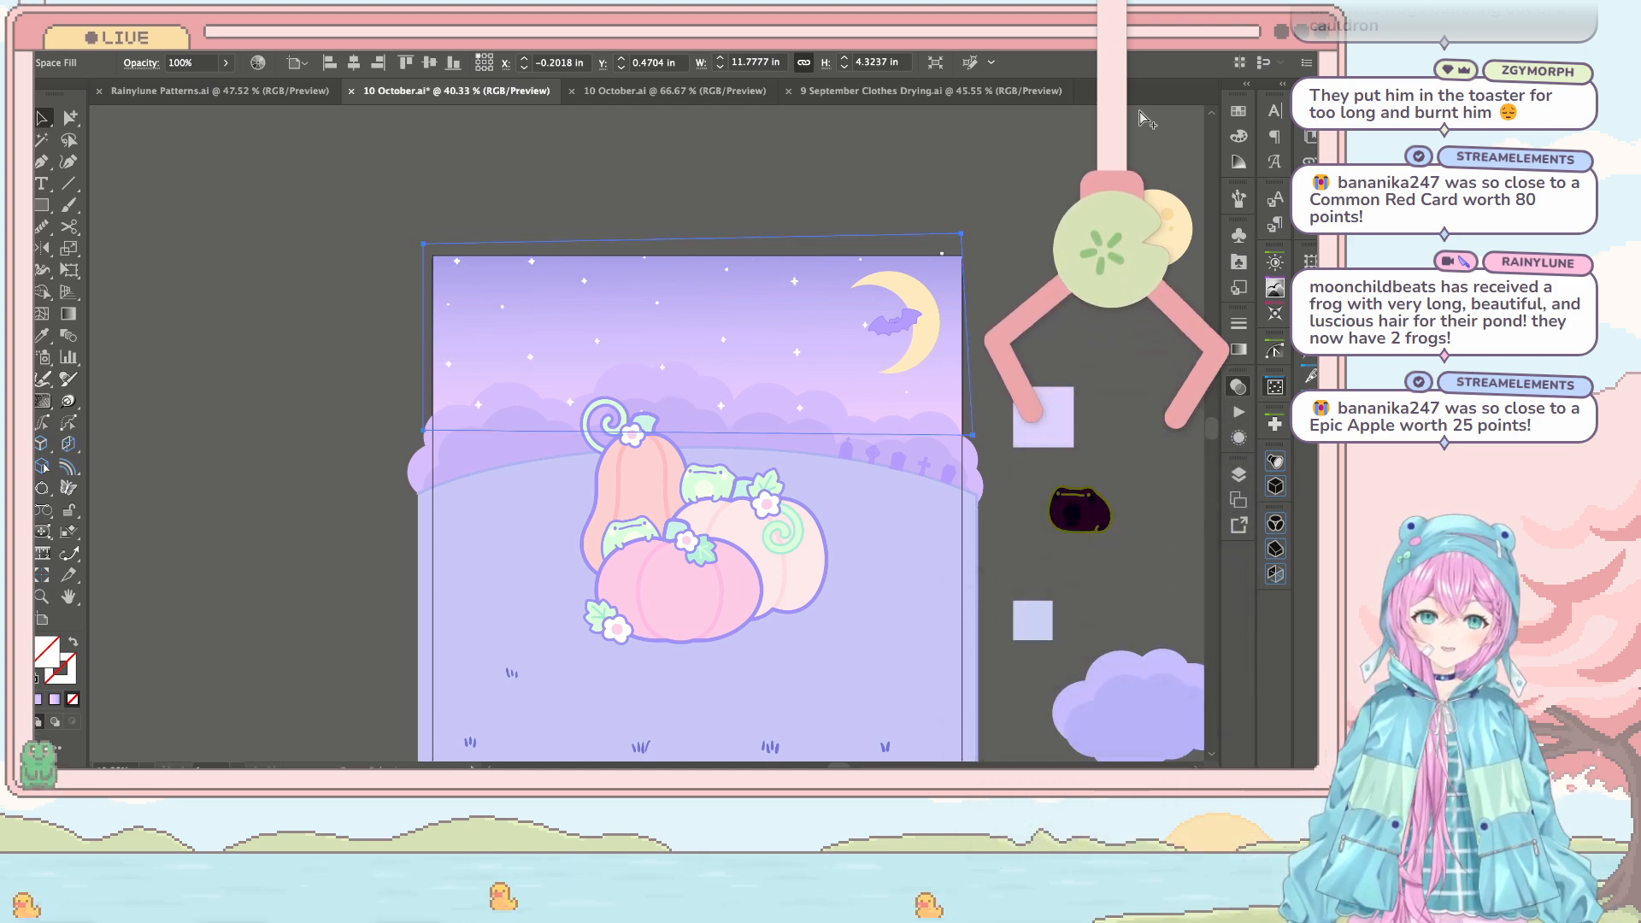
key(ctrl+s)
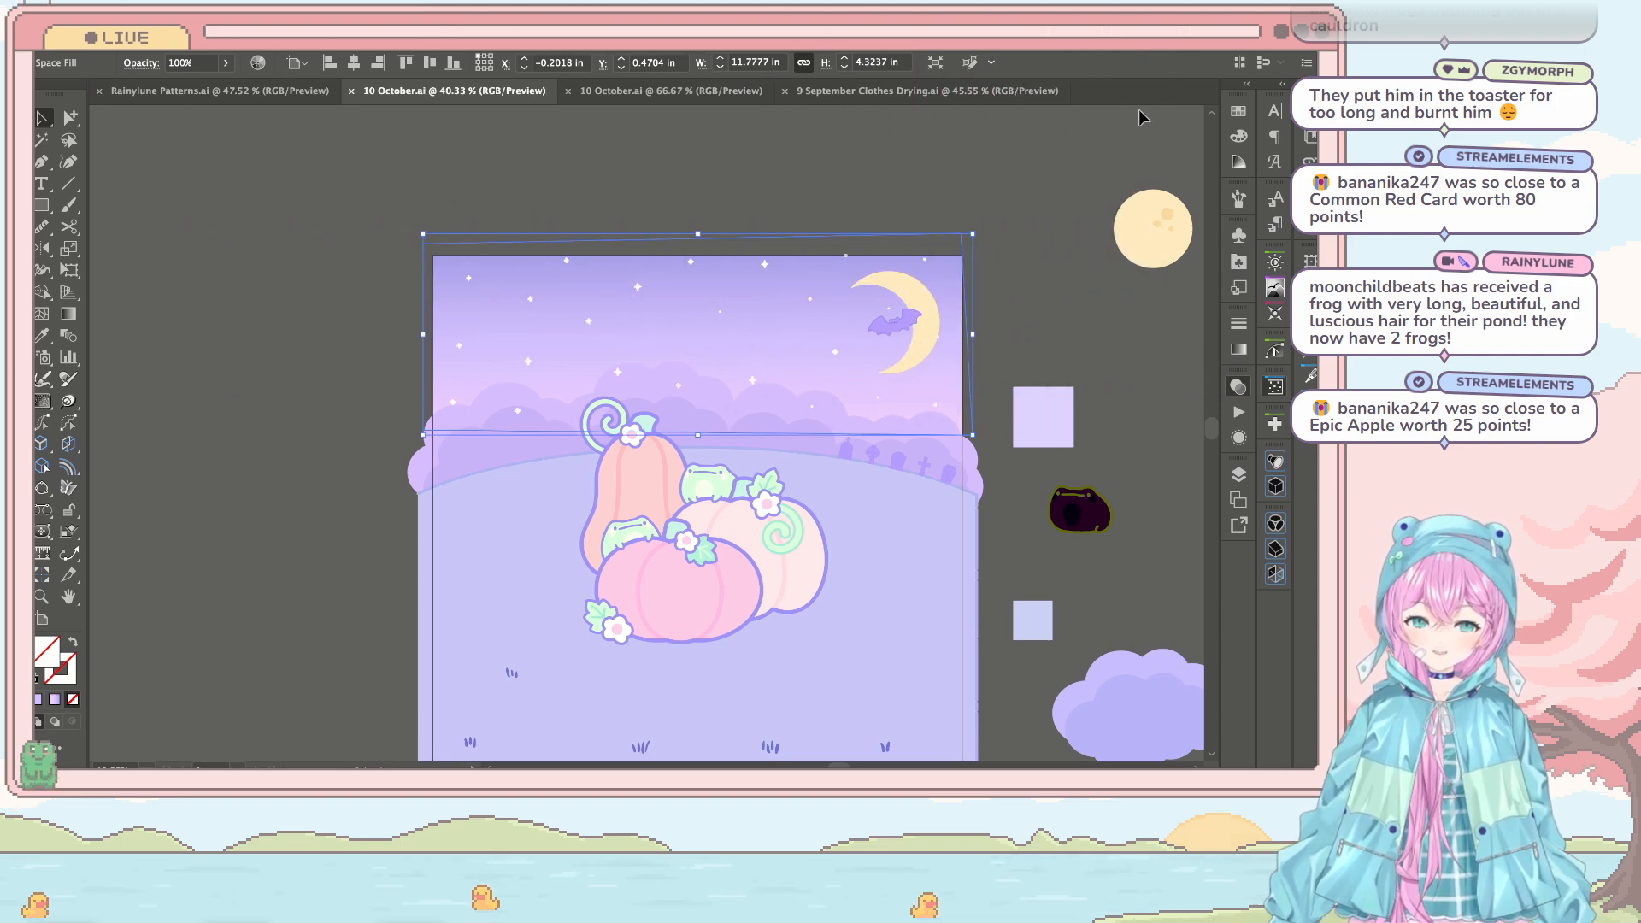
click(1049, 128)
scroll(1049, 128, up, 3)
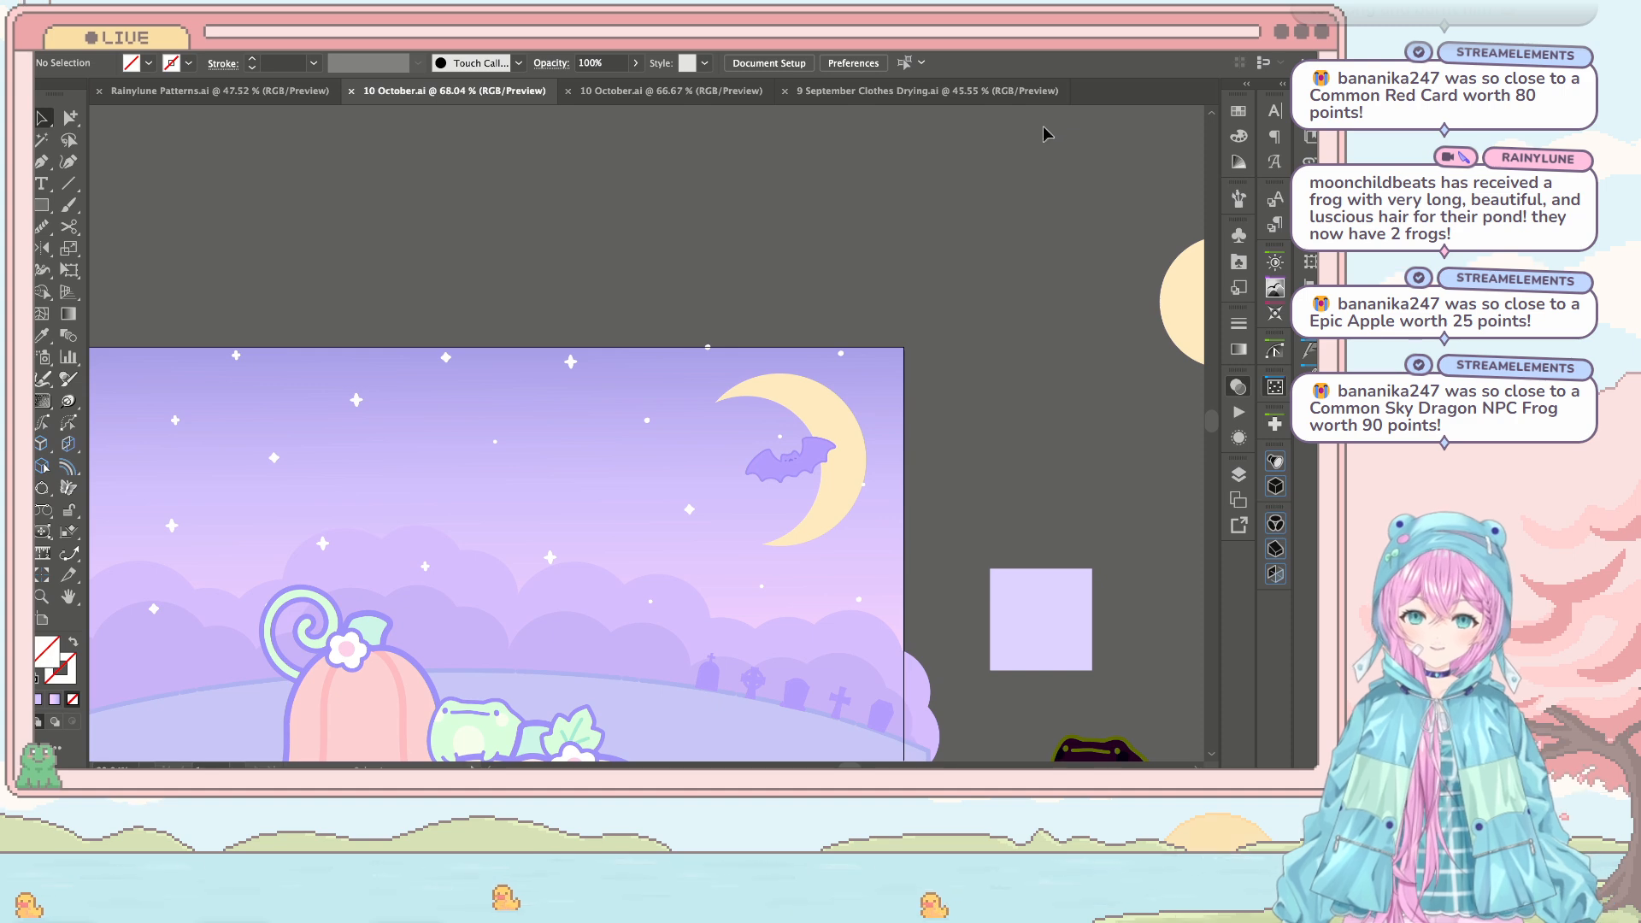
scroll(1049, 134, down, 5)
scroll(1049, 134, left, 5)
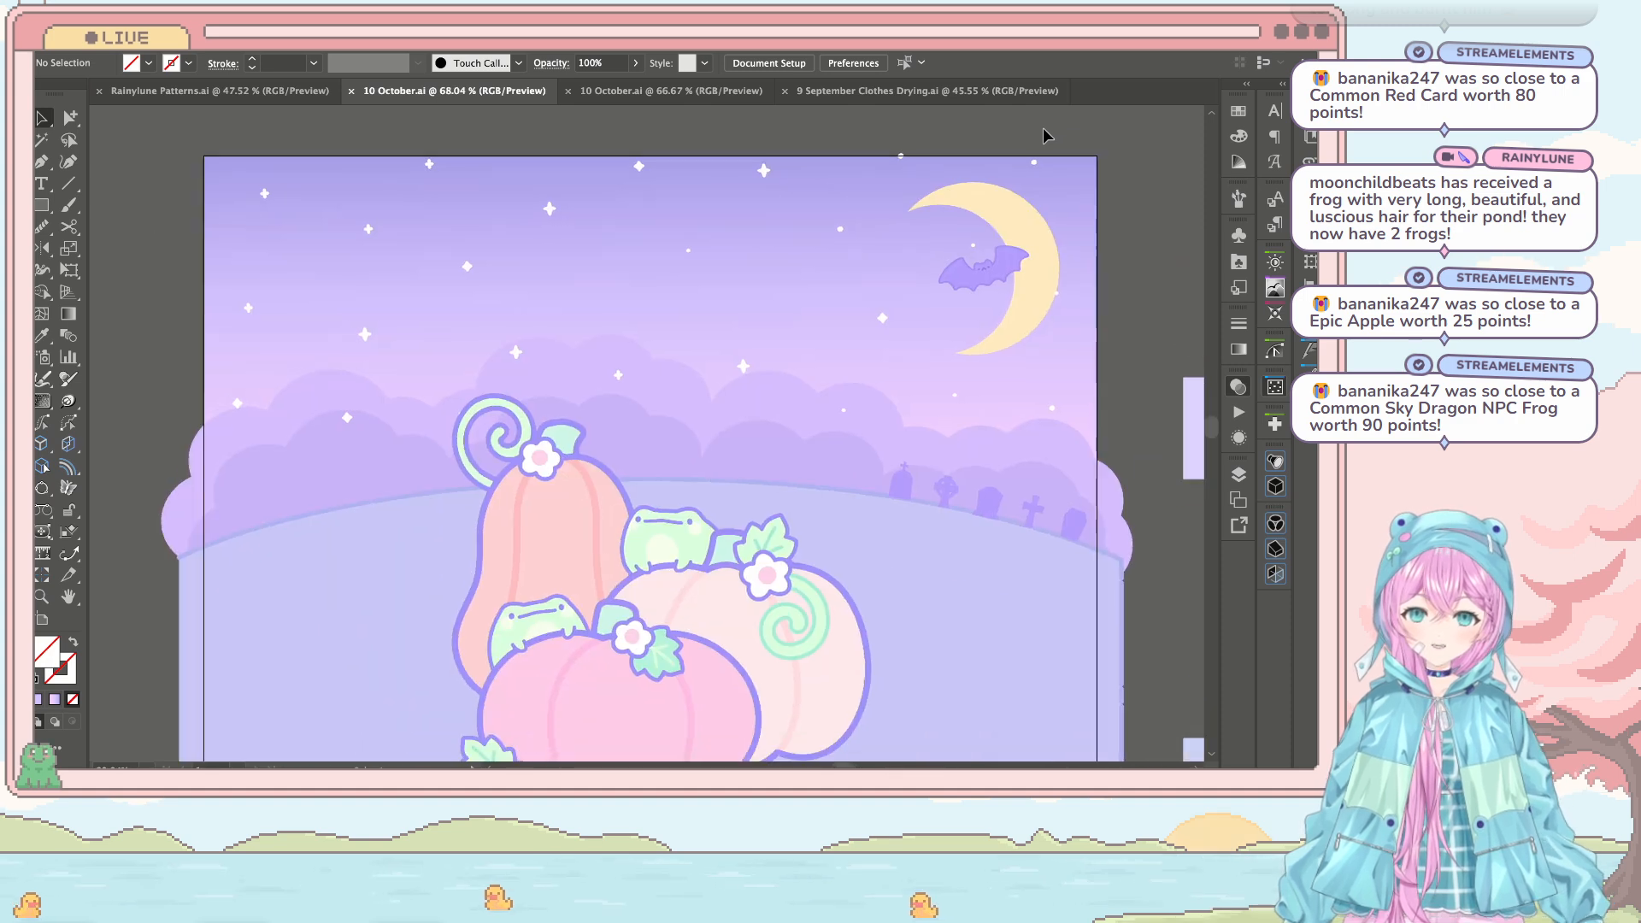
Step: With the Direct Selection tool, raise the star that overlaps the clouds and lower the stars crowding the sky's upper edge
click(879, 307)
scroll(853, 232, down, 2)
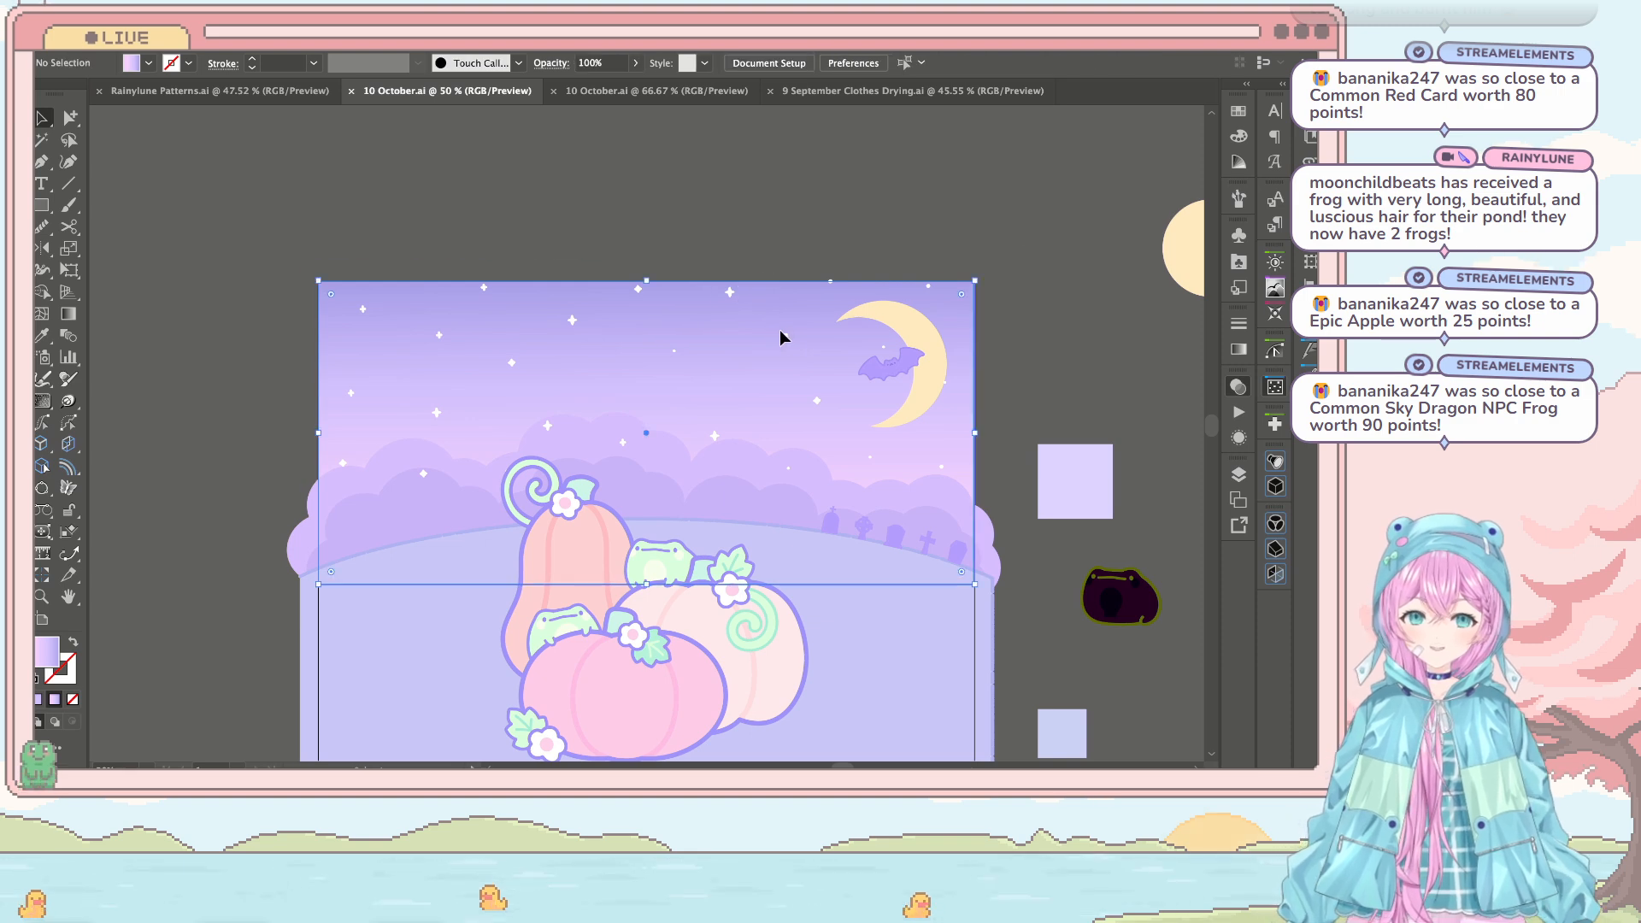
click(730, 286)
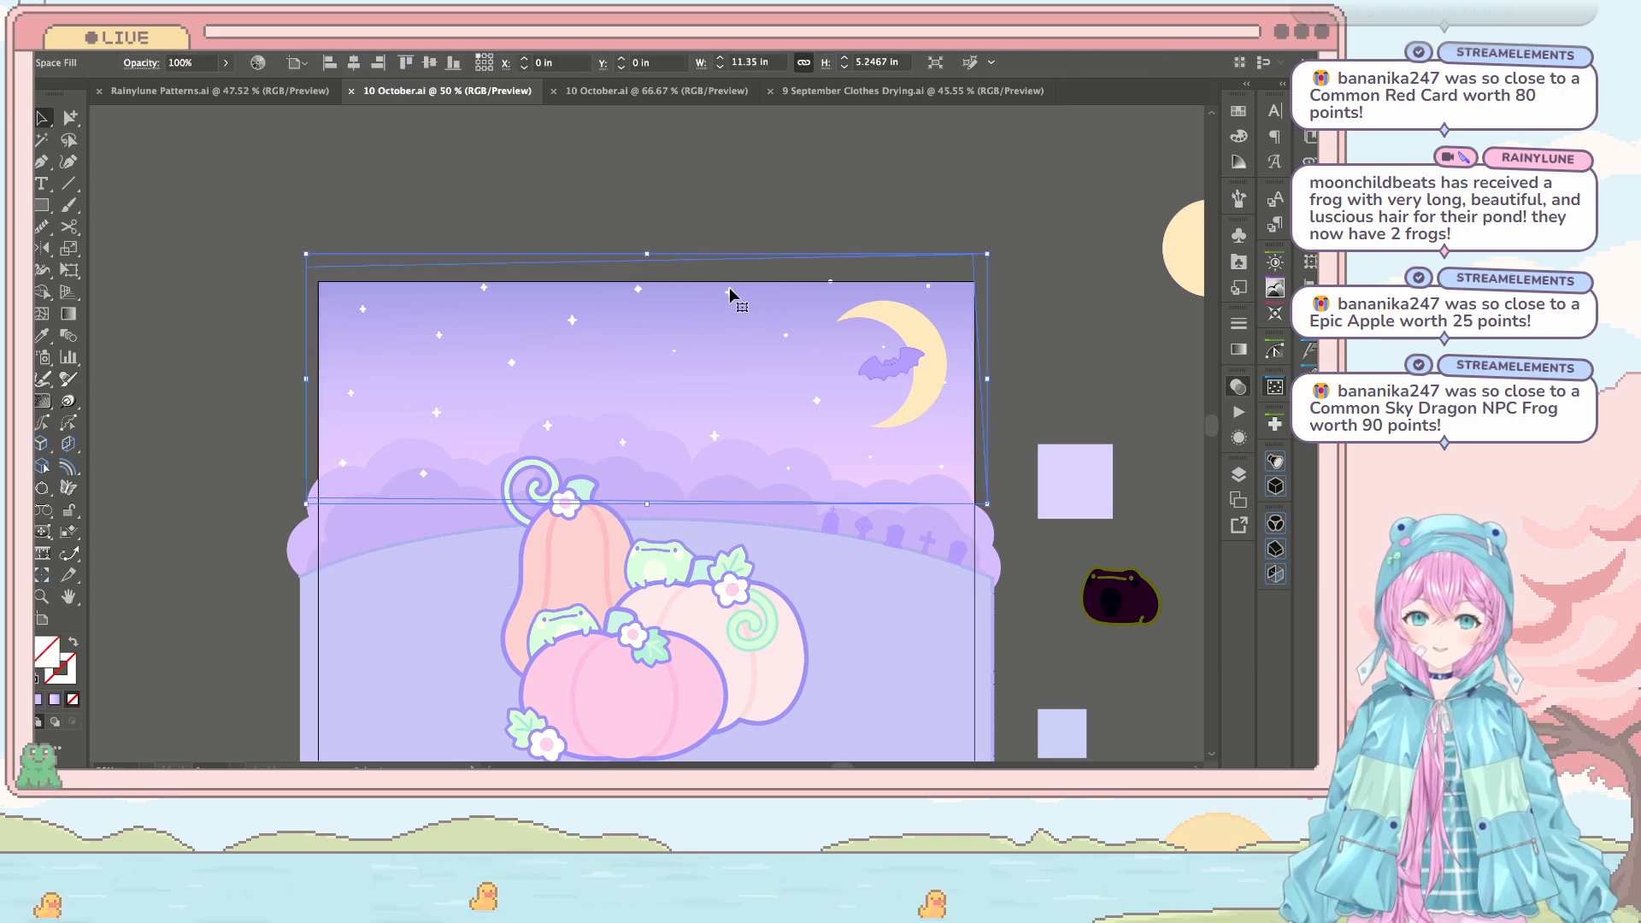
click(1218, 434)
click(1055, 264)
key(a)
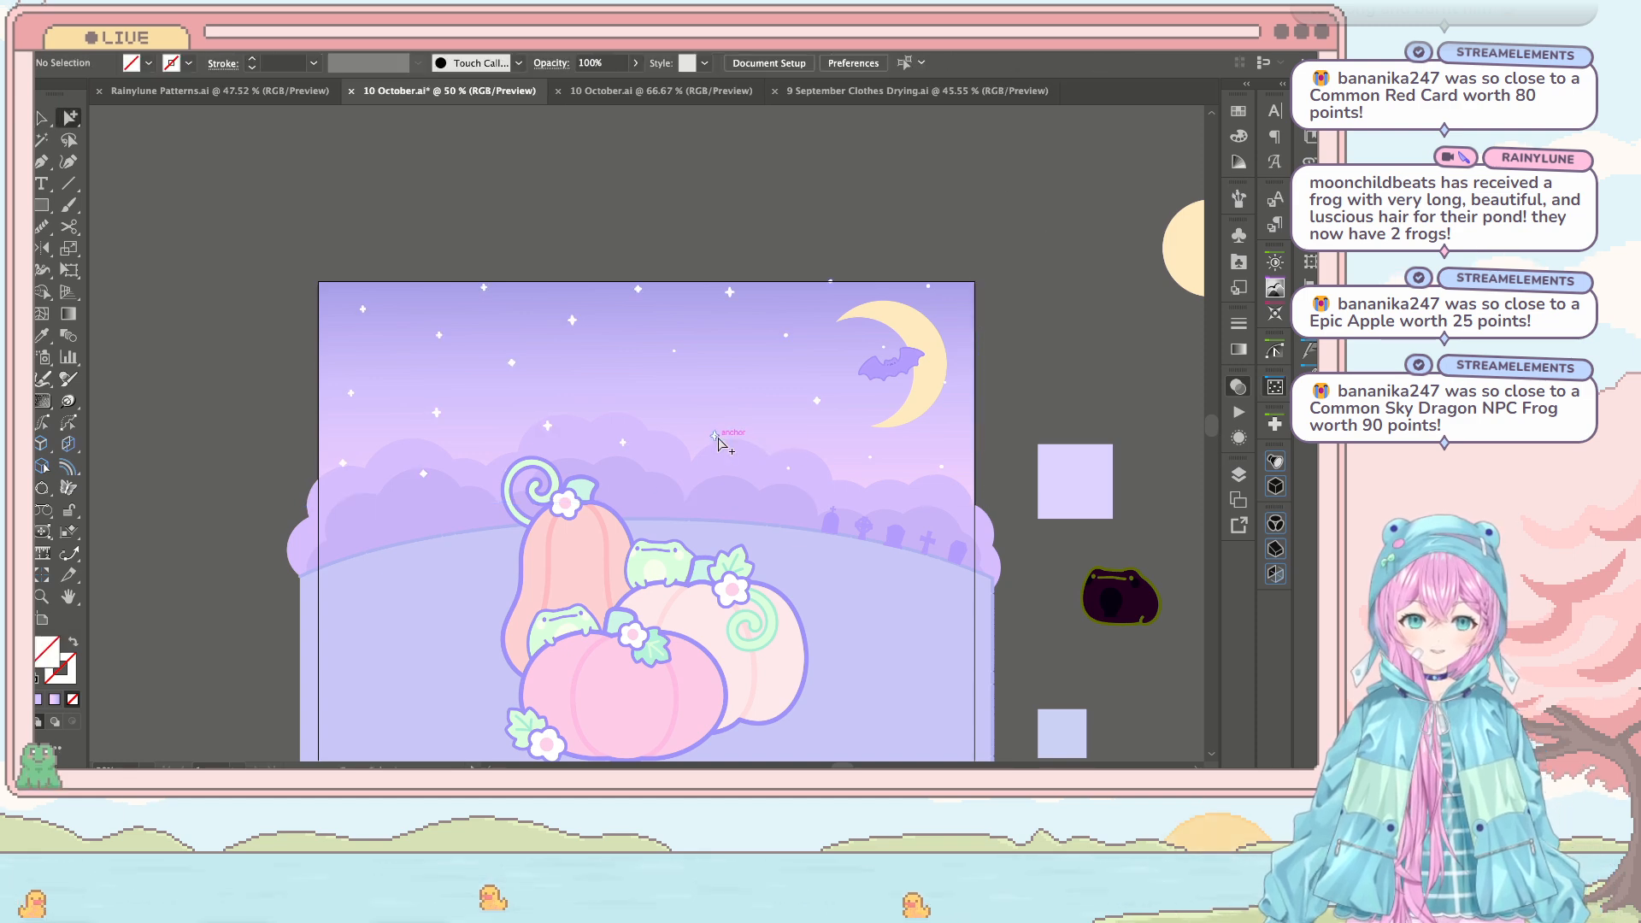
drag(716, 437, 709, 393)
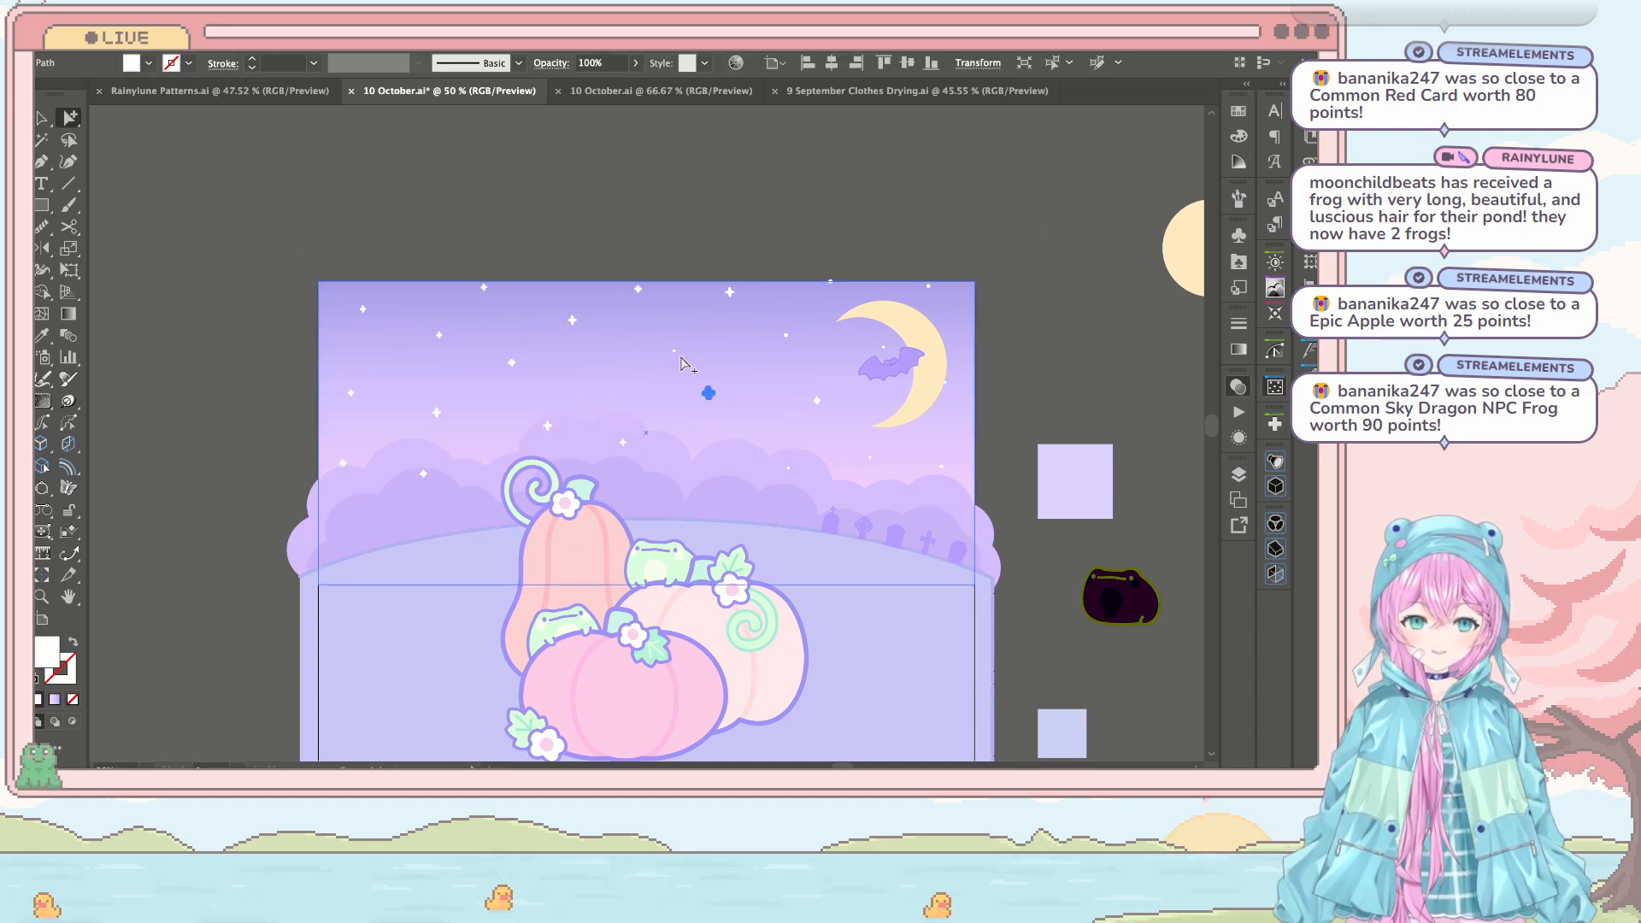
drag(735, 315, 735, 316)
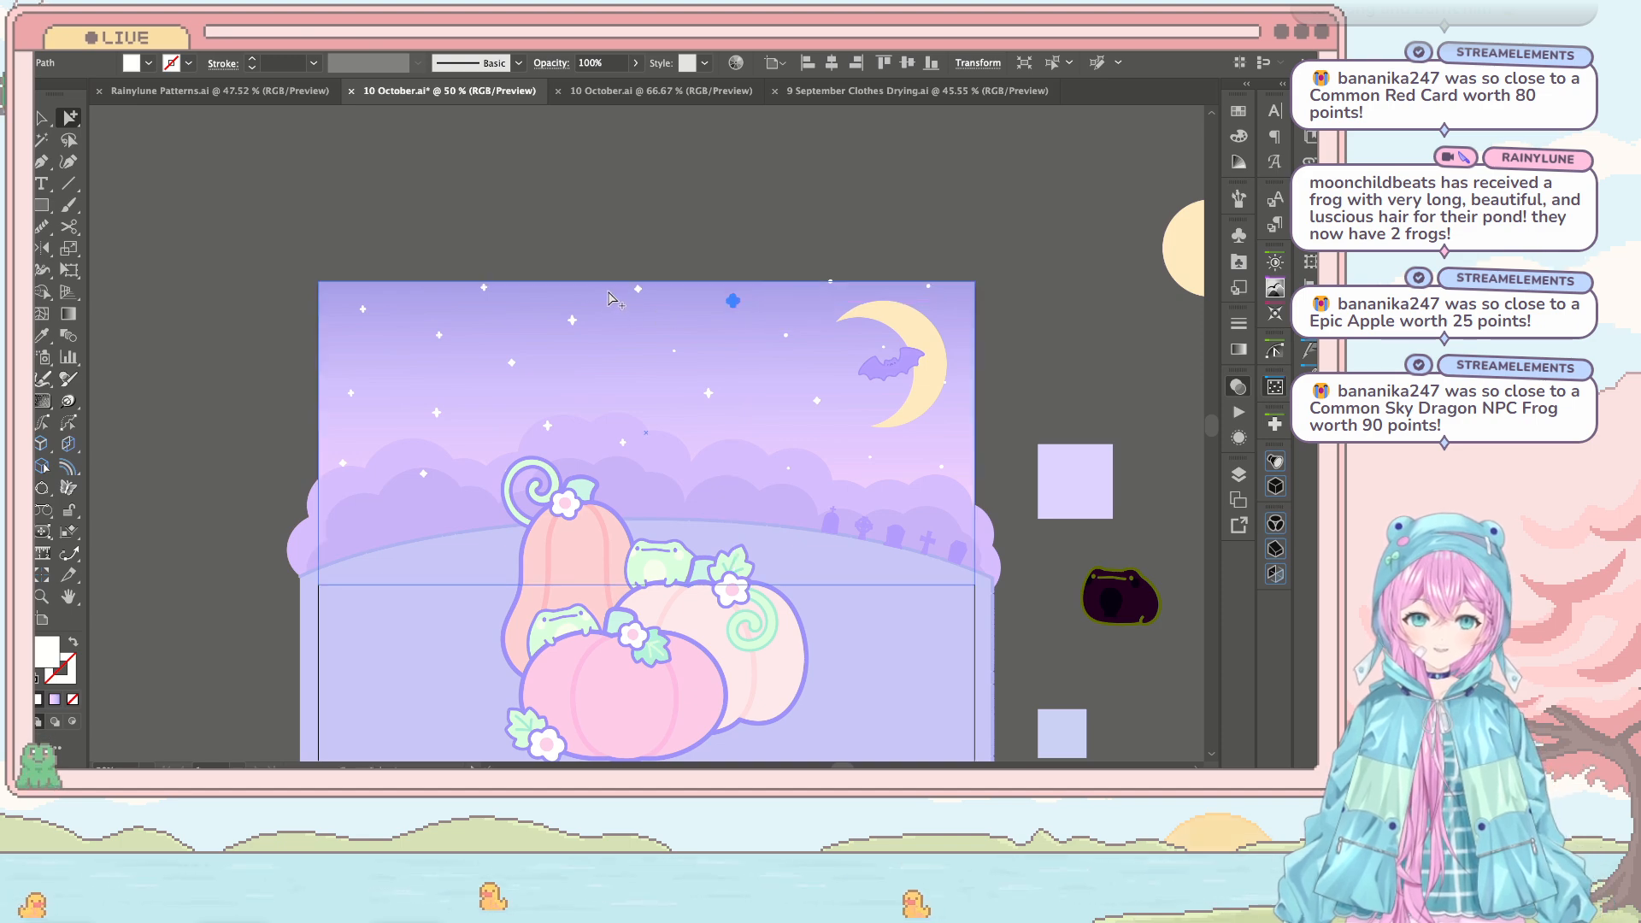
drag(577, 331, 641, 297)
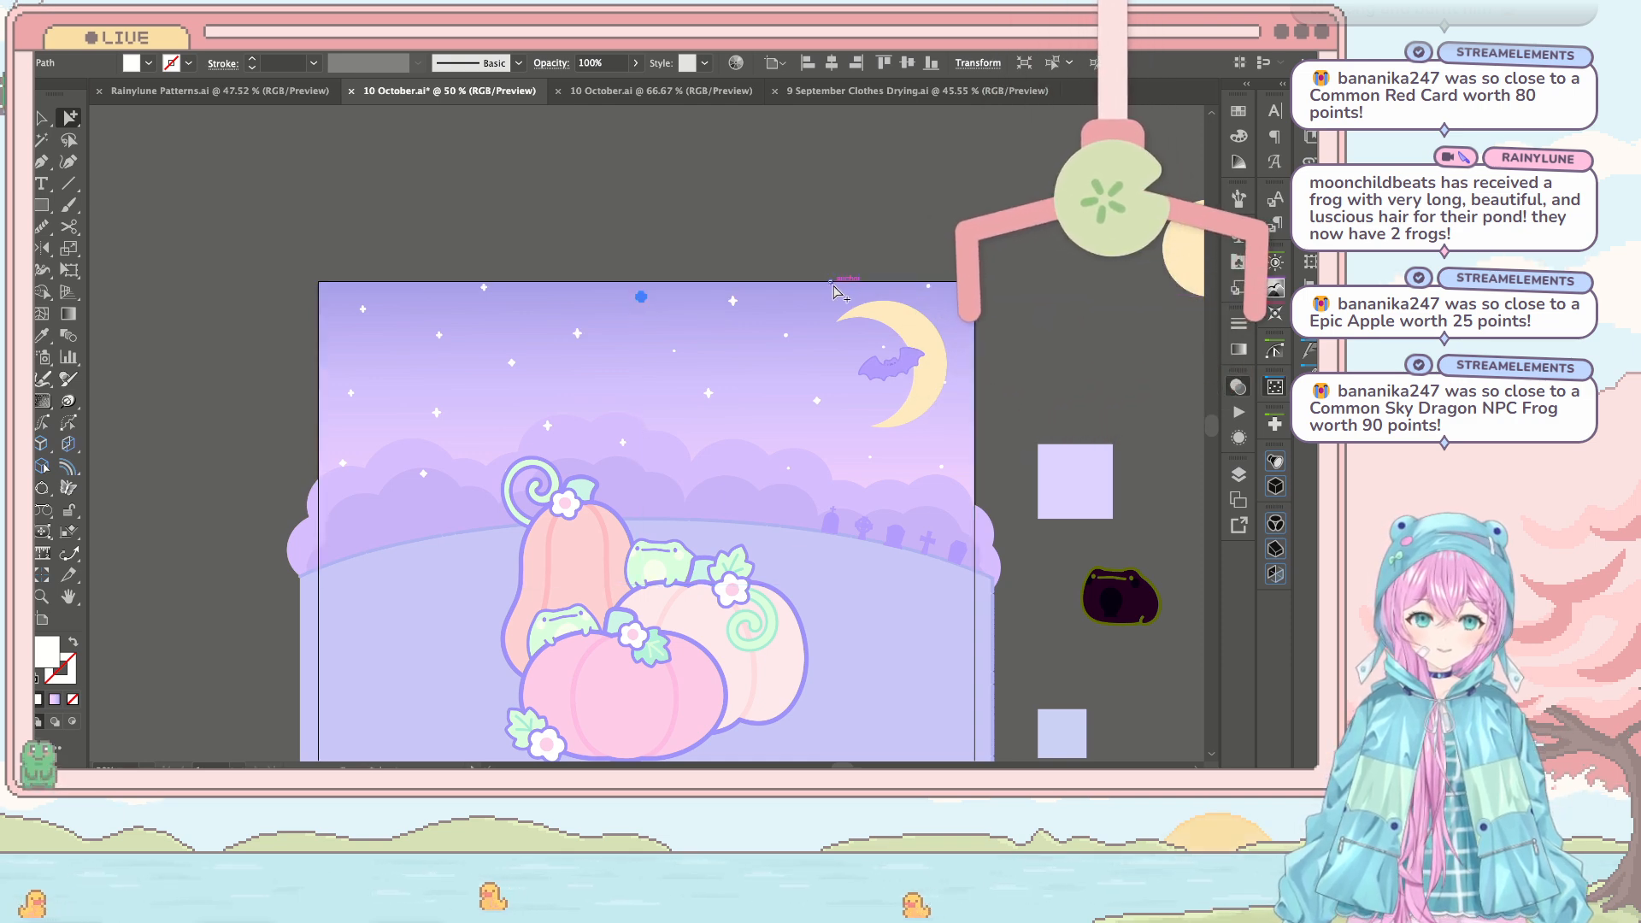
Step: Shift the star above the crescent moon toward the sky's upper-right corner and reposition its neighbours near the right edge
drag(928, 286, 958, 305)
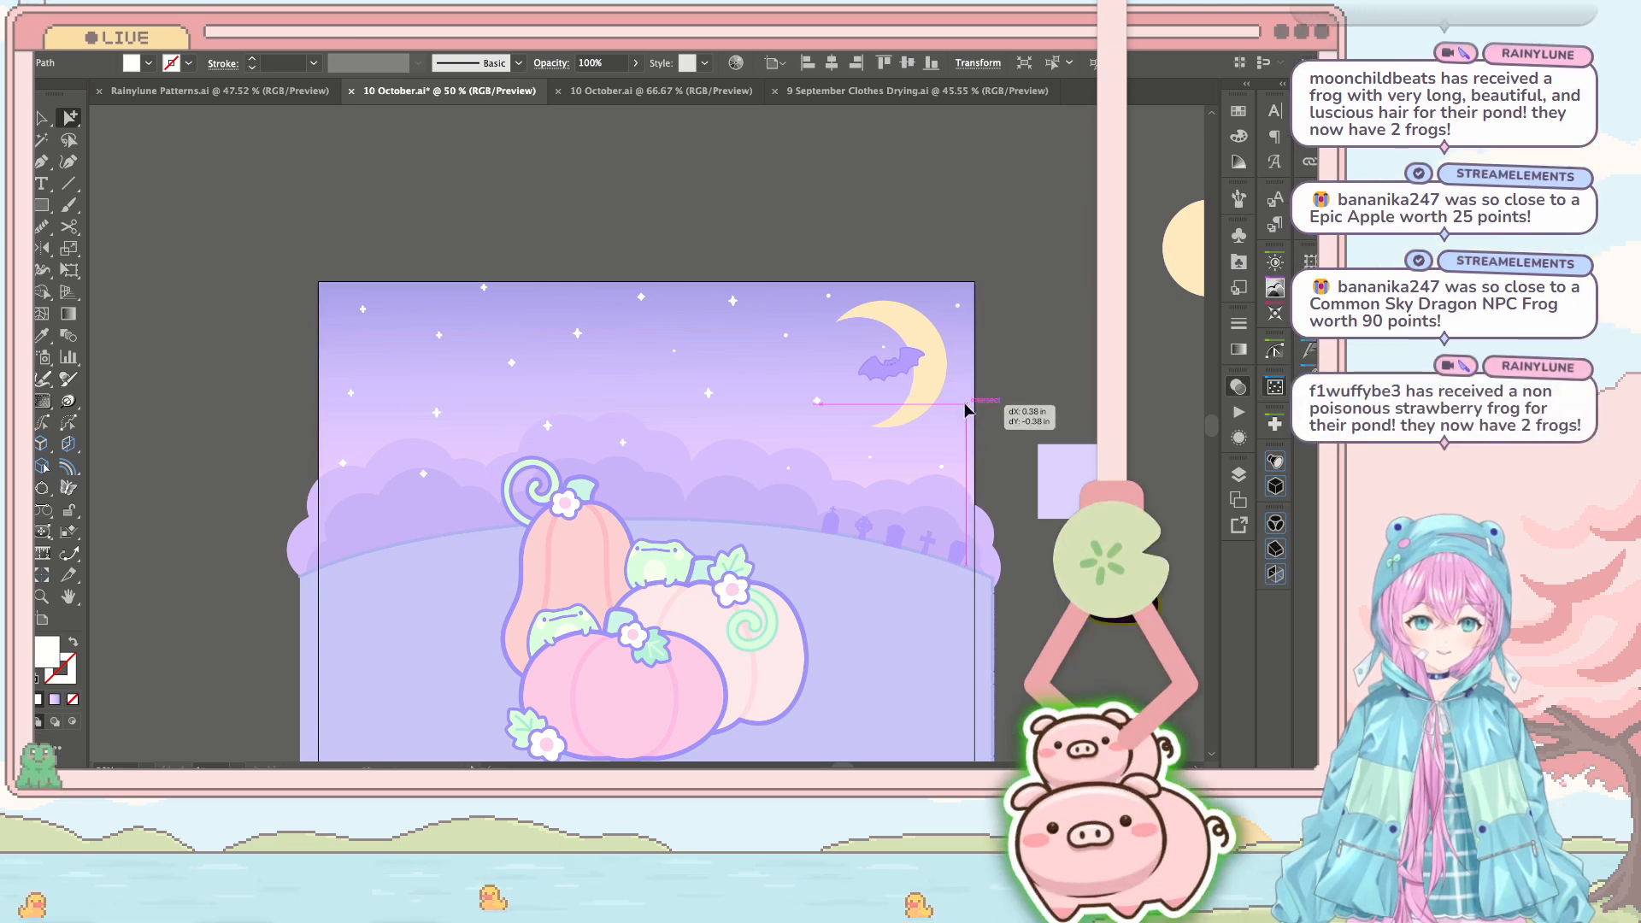
drag(748, 418, 728, 300)
click(851, 342)
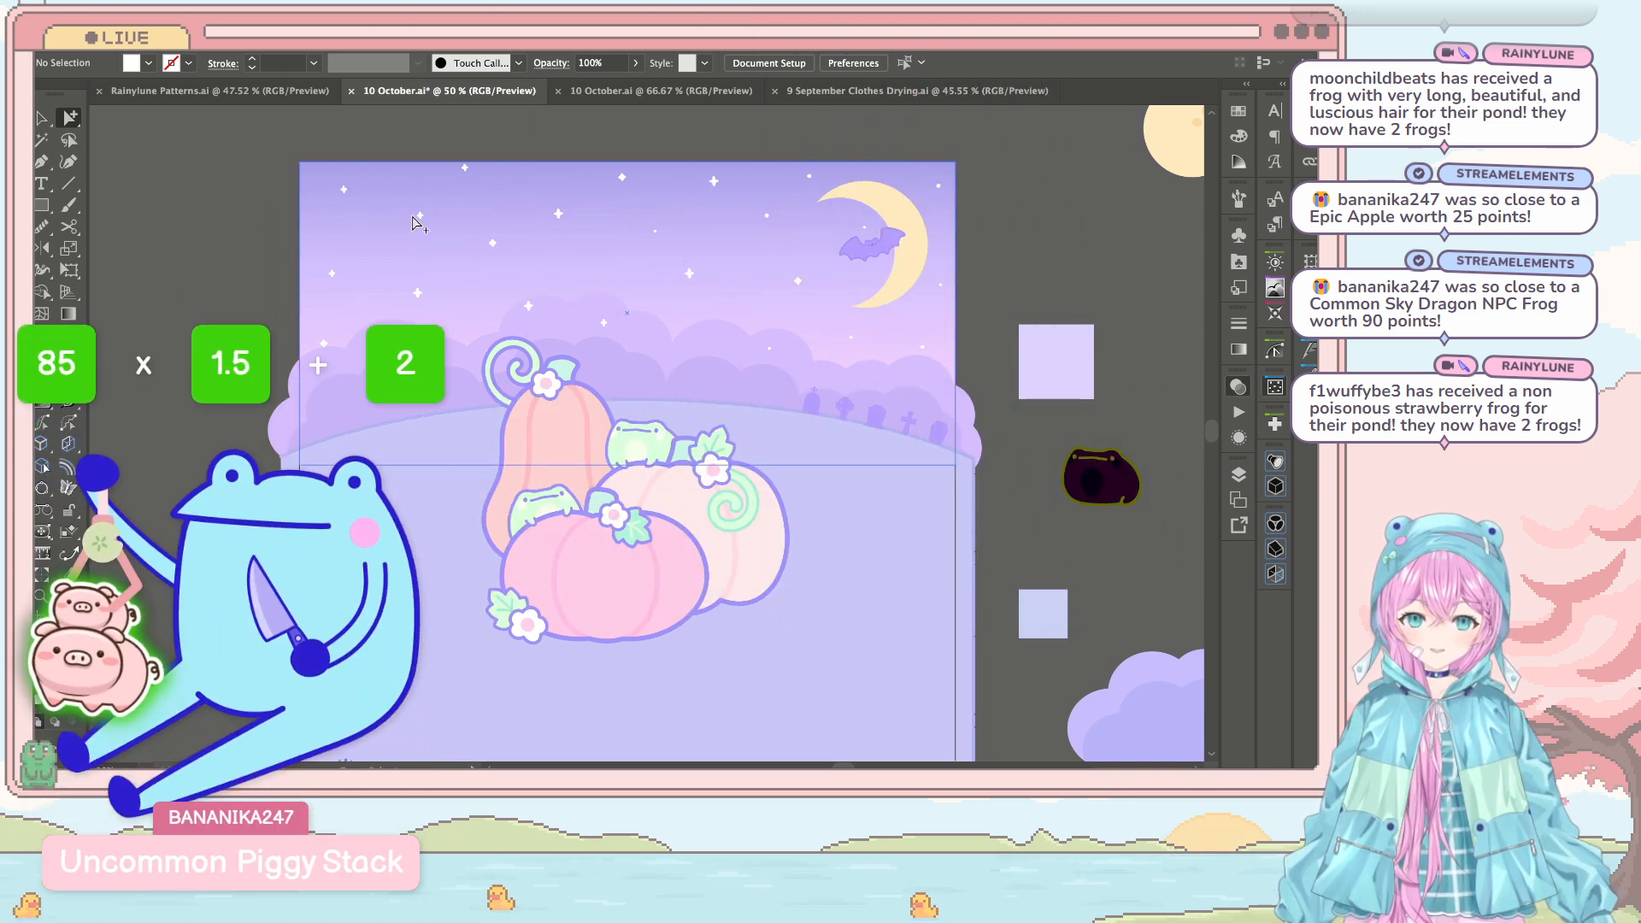
Step: Adjust the positions of individual stars in the upper-left sky, just right of the moon and above the gravestones
drag(462, 190, 942, 287)
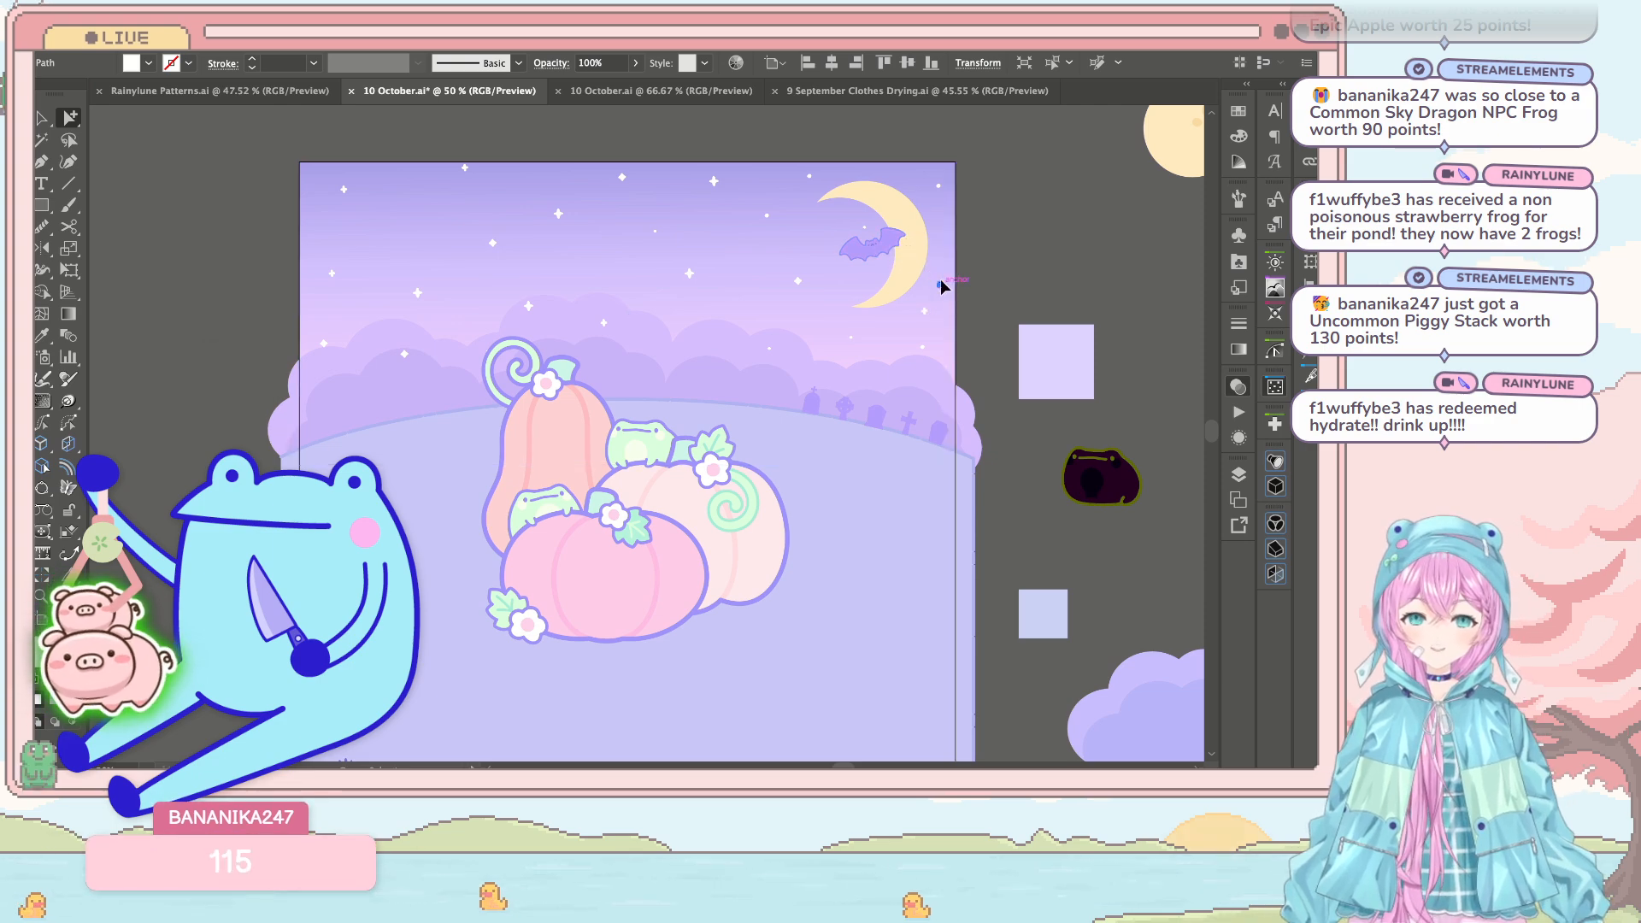
click(405, 210)
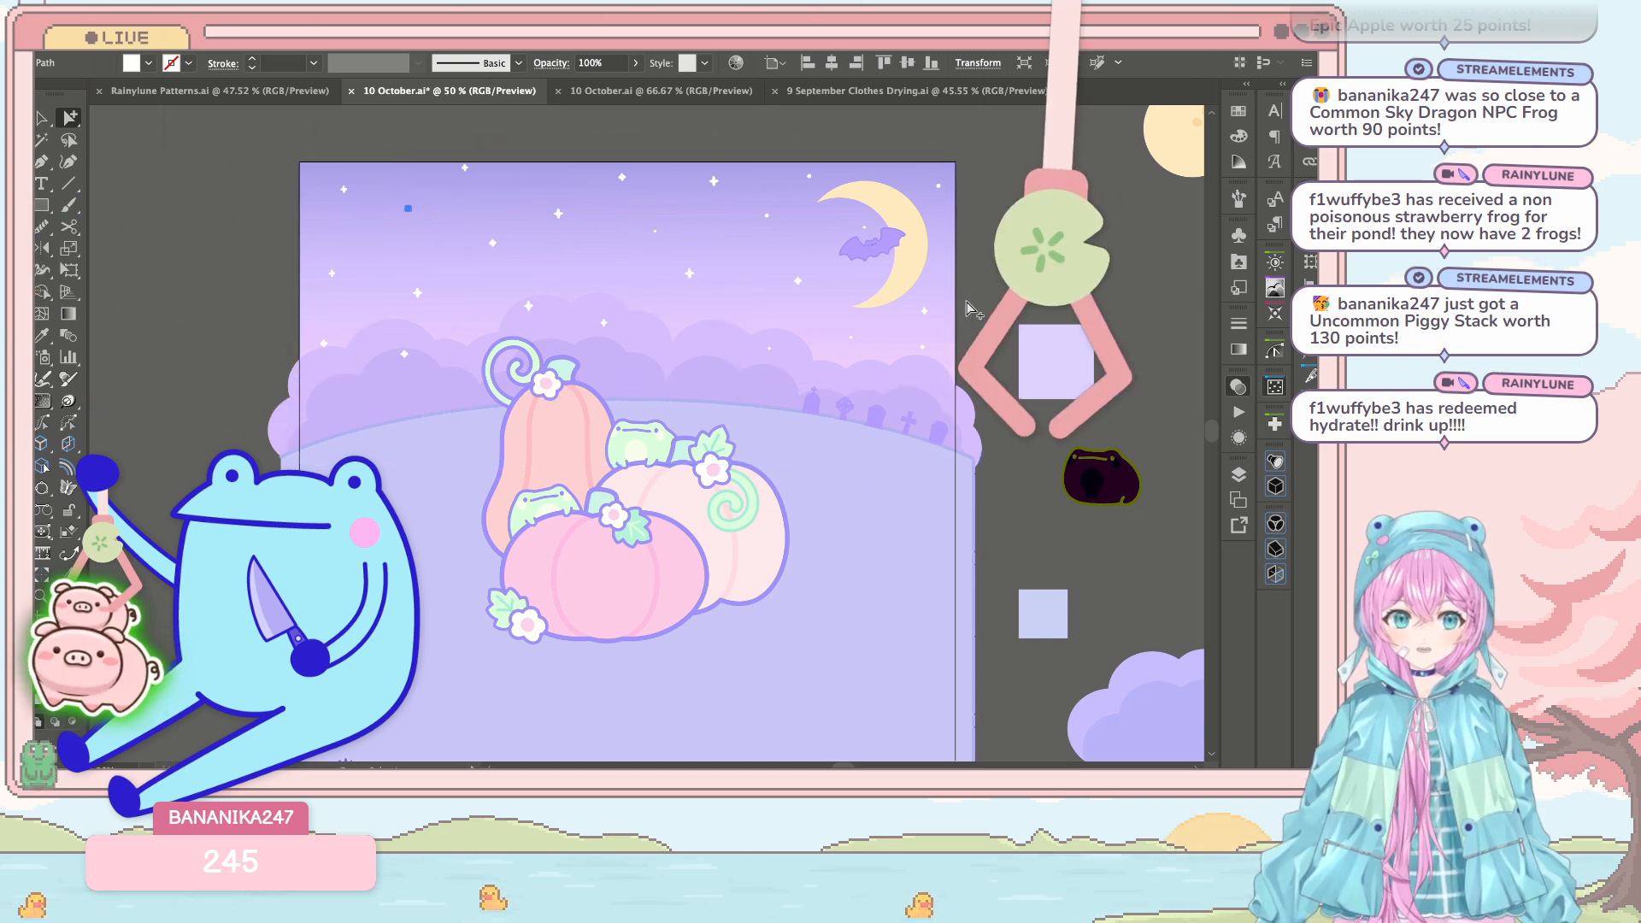
drag(935, 277, 945, 299)
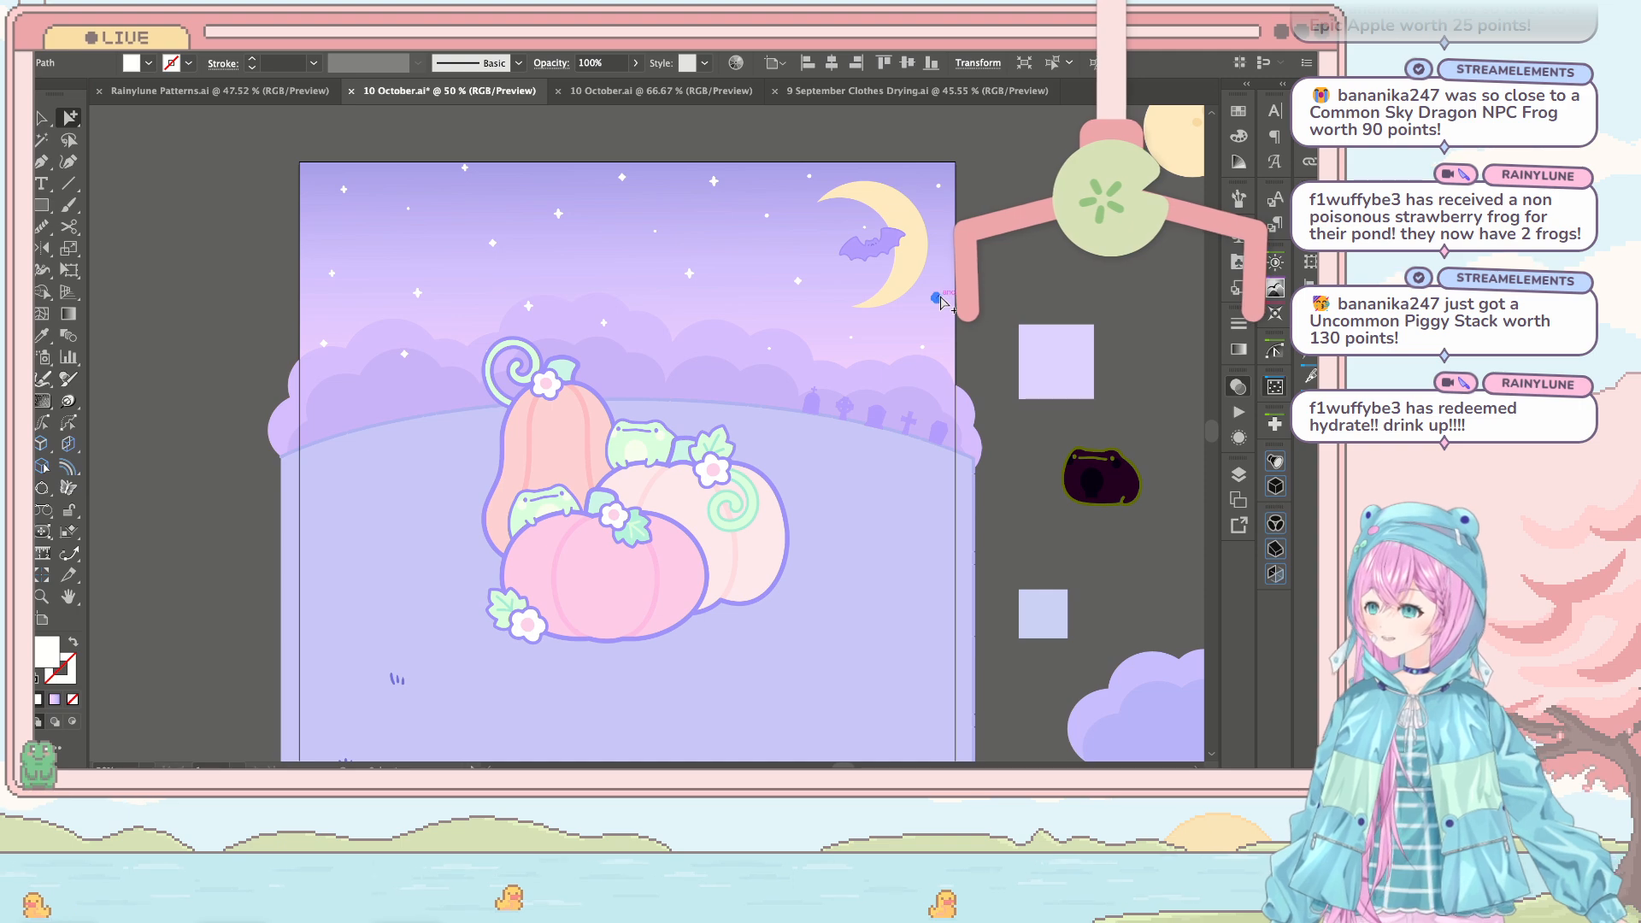
click(1033, 248)
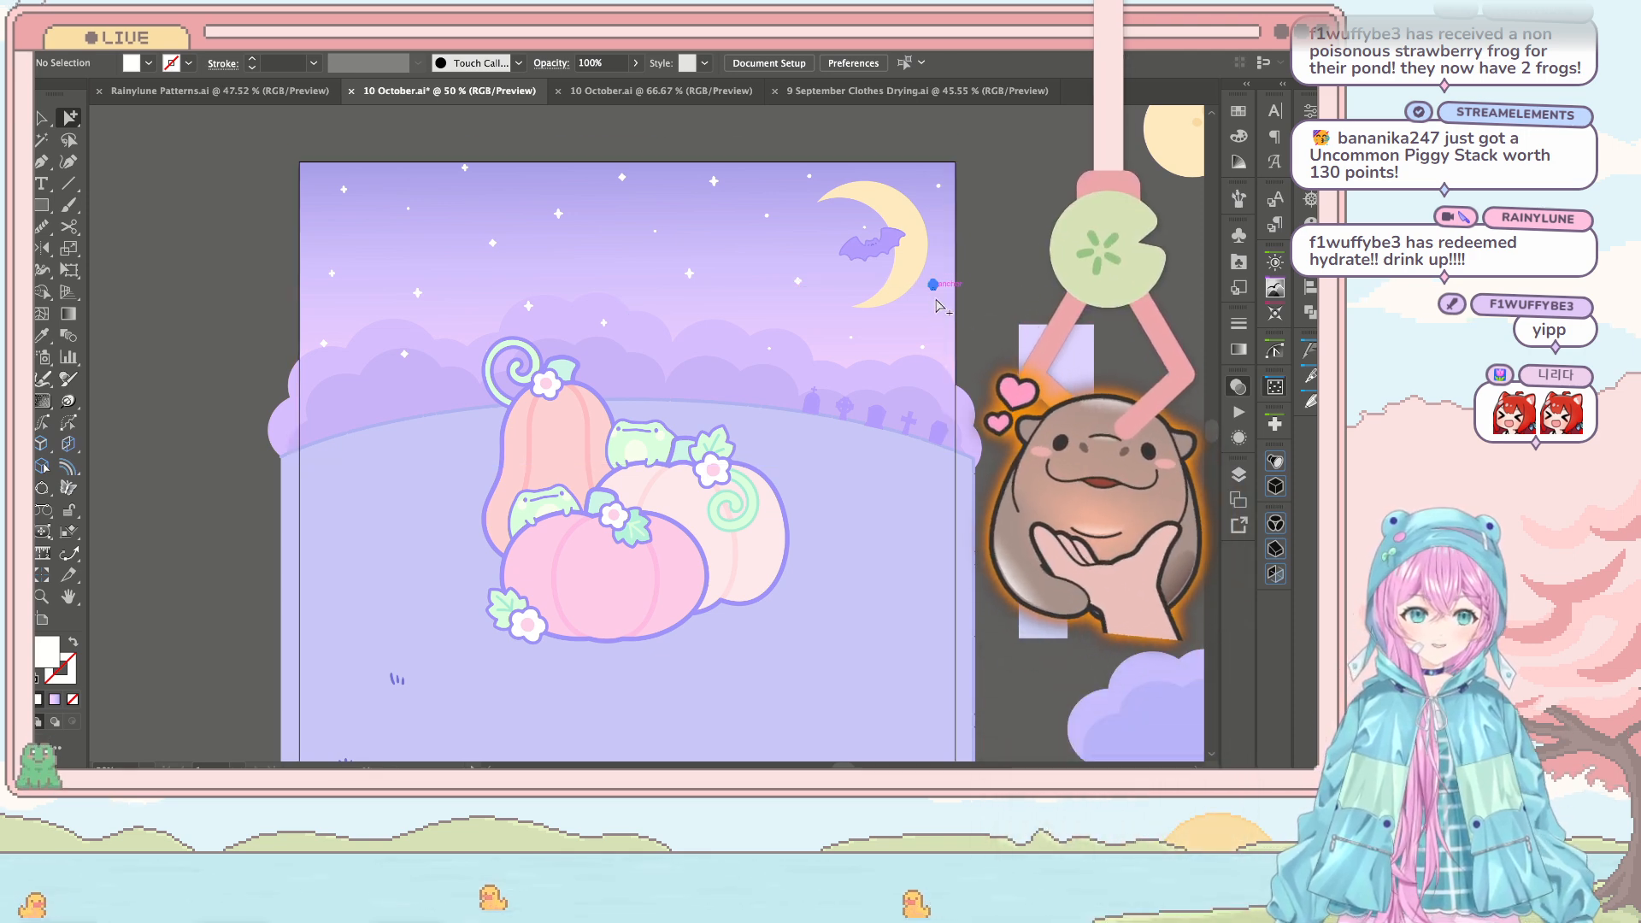
drag(923, 322, 852, 342)
click(1007, 277)
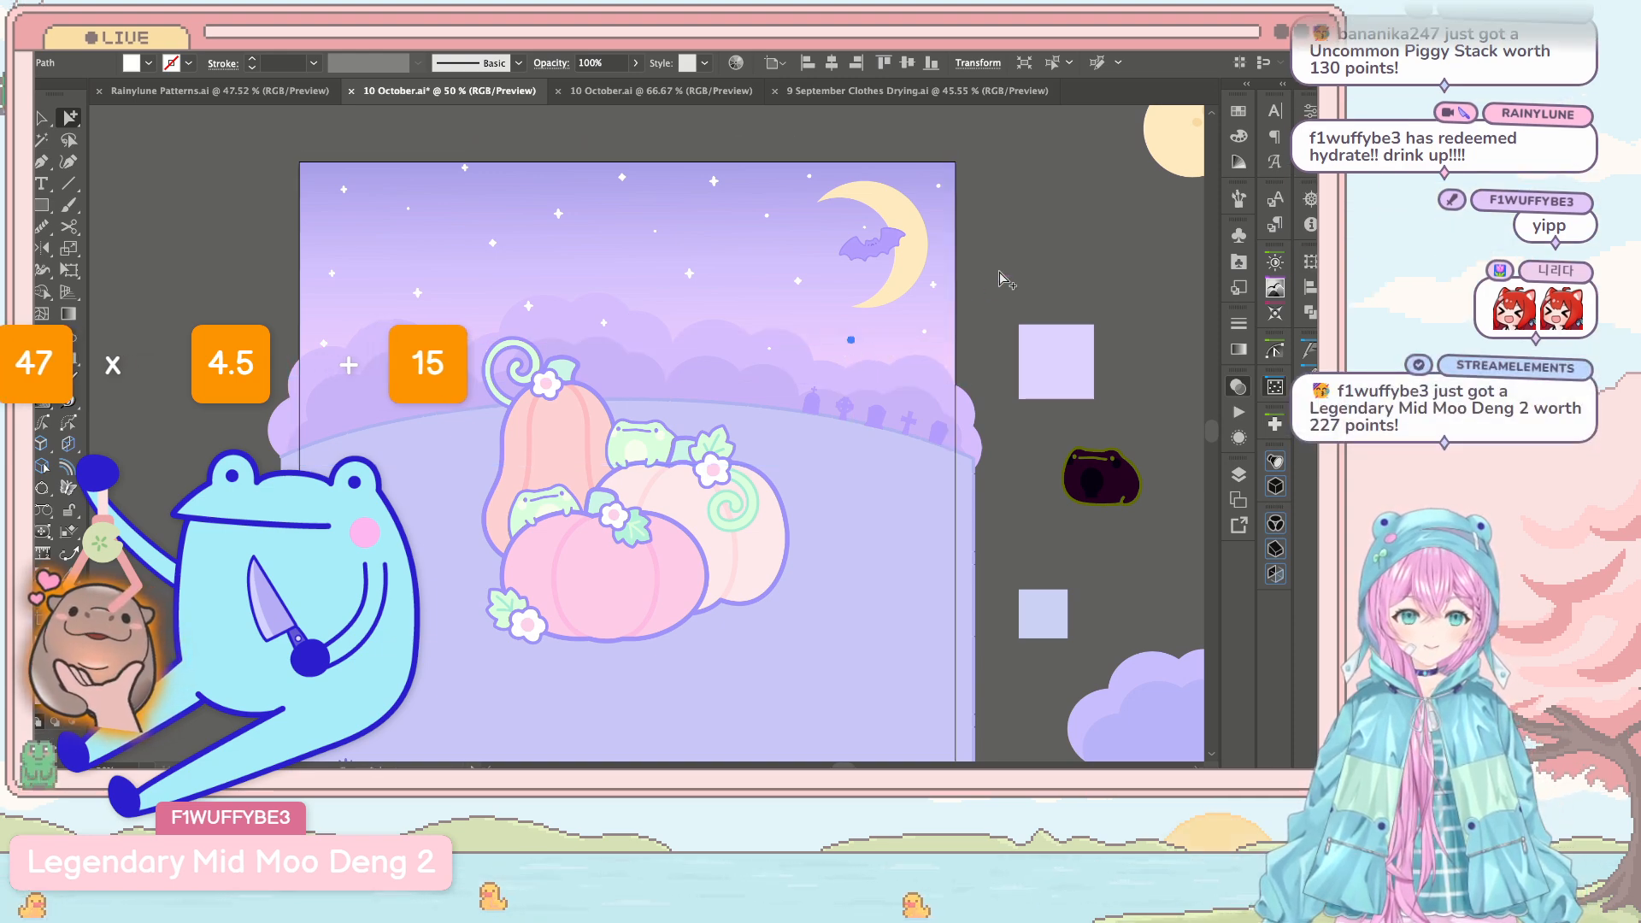
Step: Move the star at the sky's left edge over to the right side below the moon and reposition the small star on the left
scroll(603, 319, left, 4)
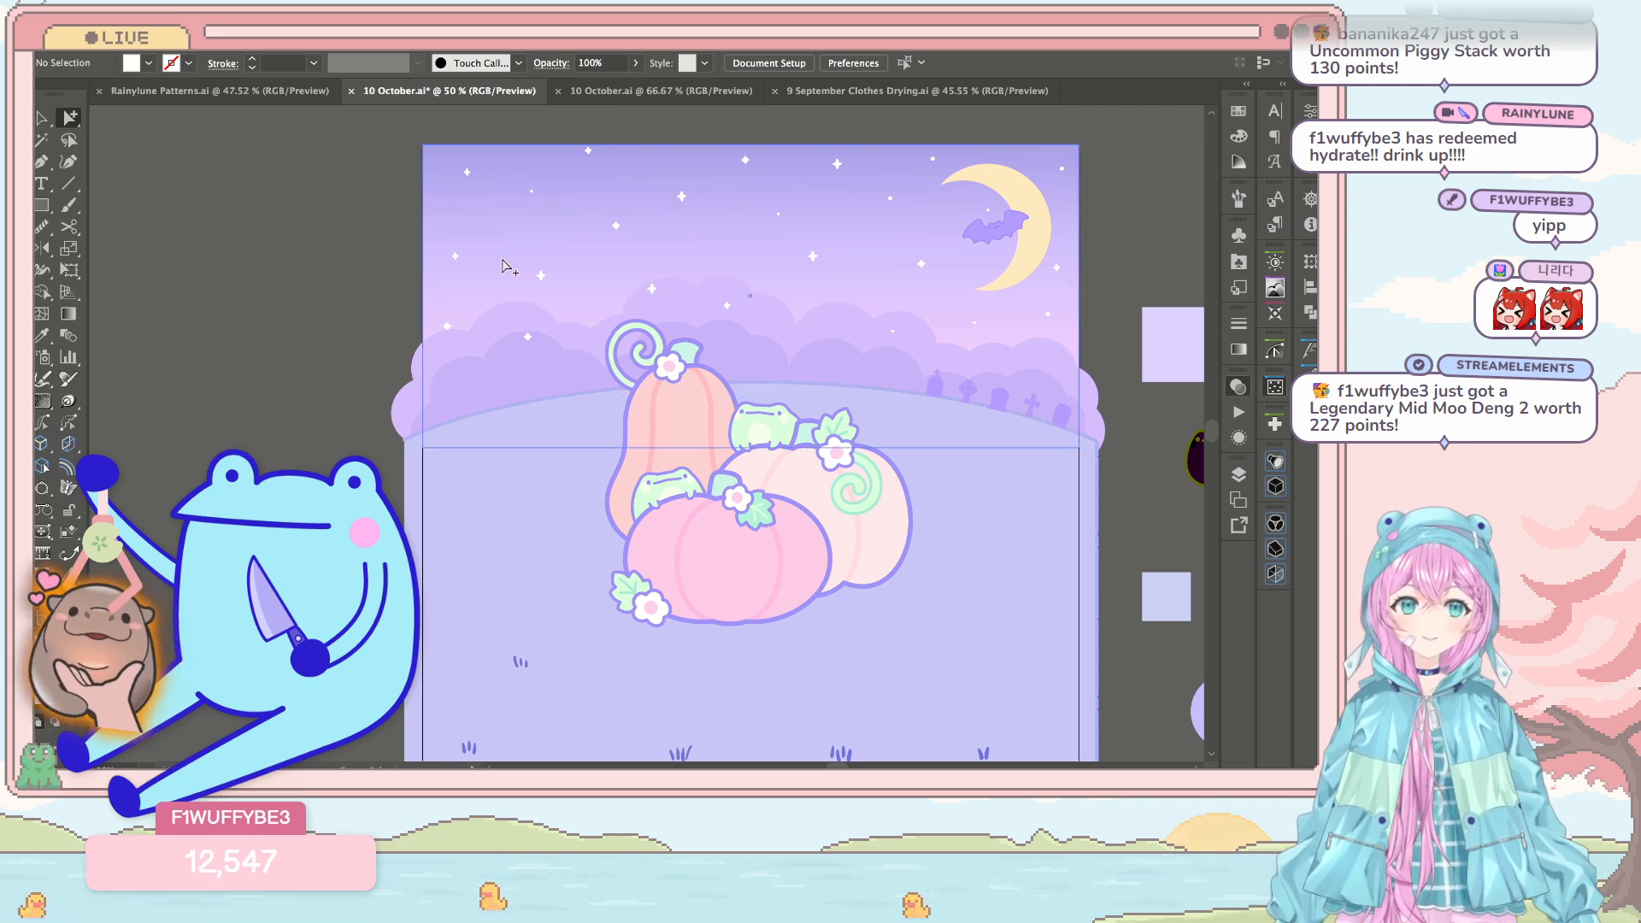
scroll(505, 266, up, 2)
scroll(469, 288, down, 2)
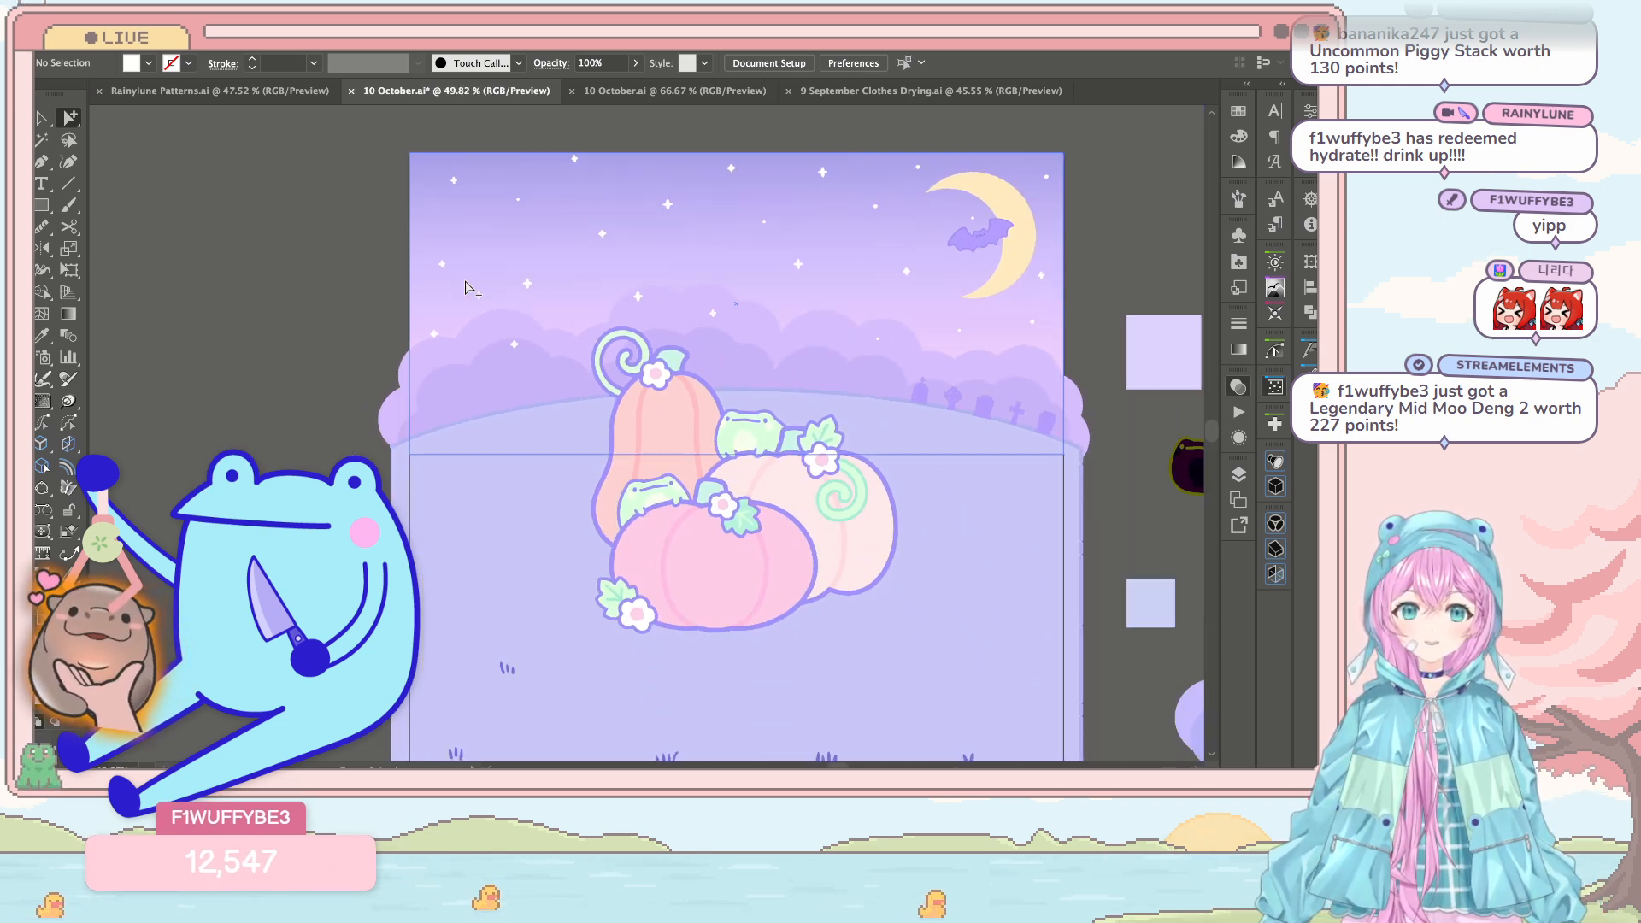
scroll(468, 288, right, 2)
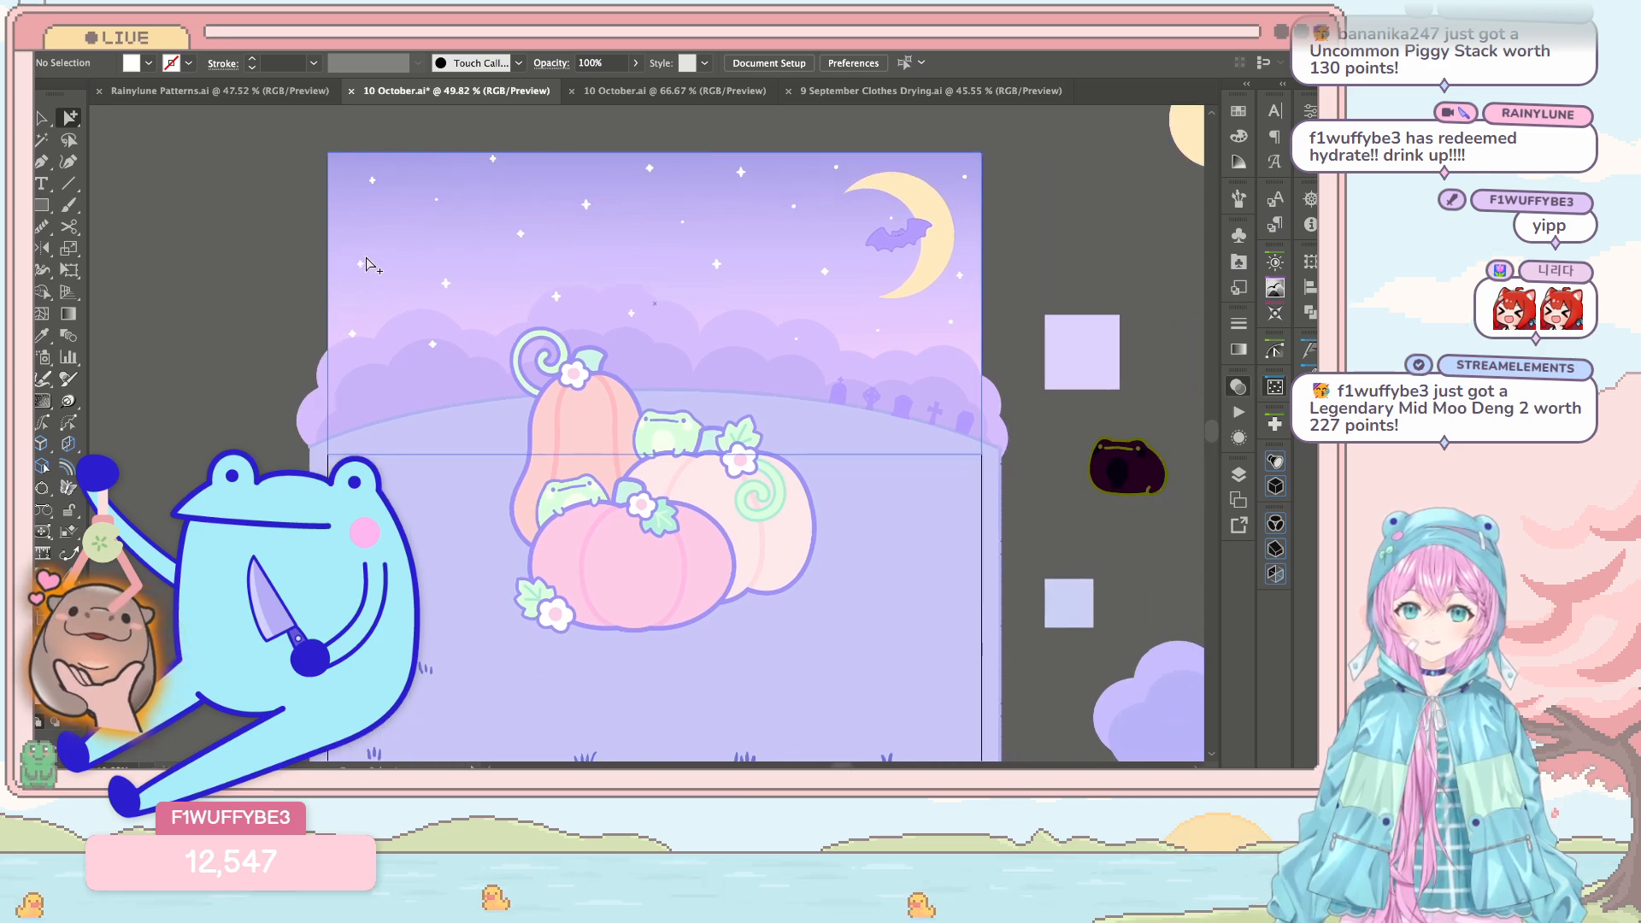
drag(360, 264, 1028, 288)
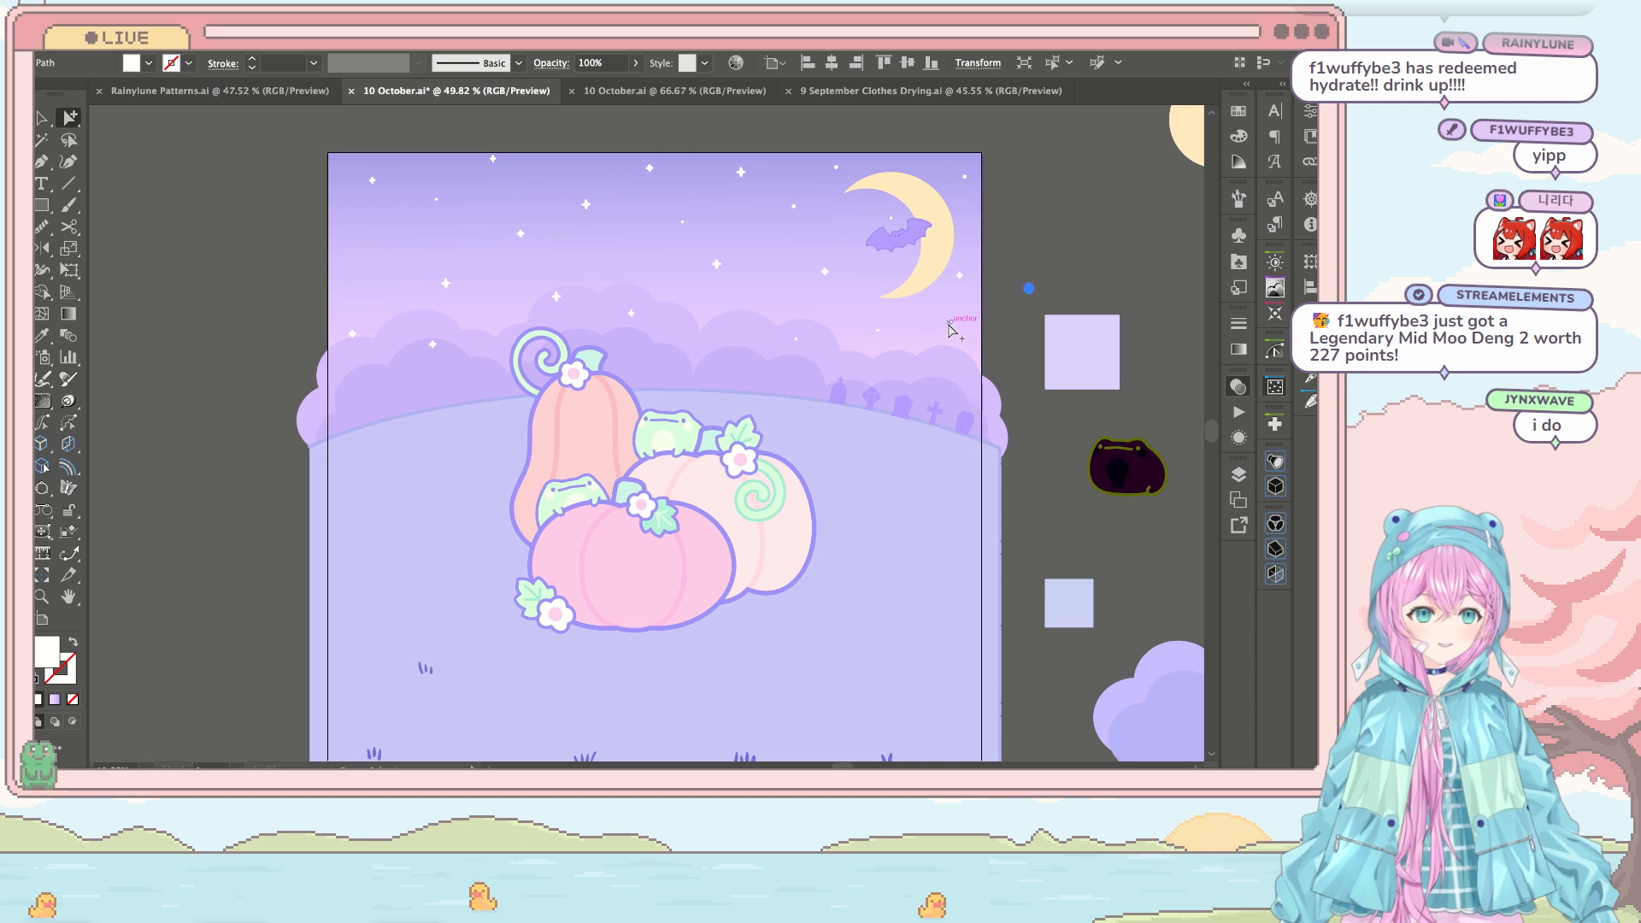
drag(420, 252, 372, 250)
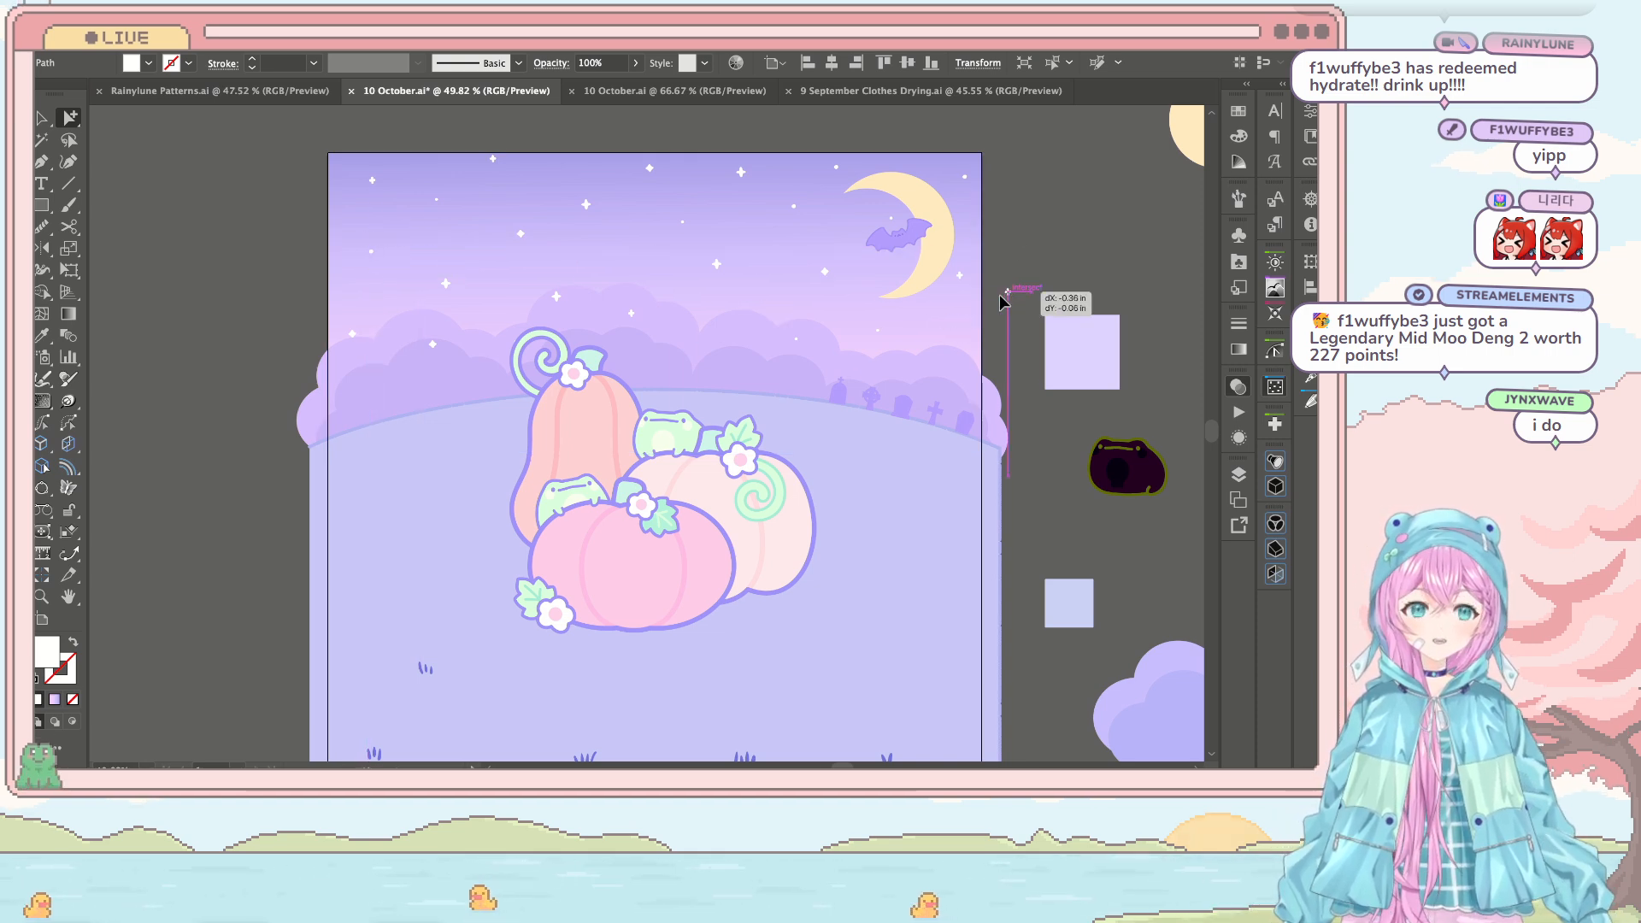
drag(1005, 301, 947, 358)
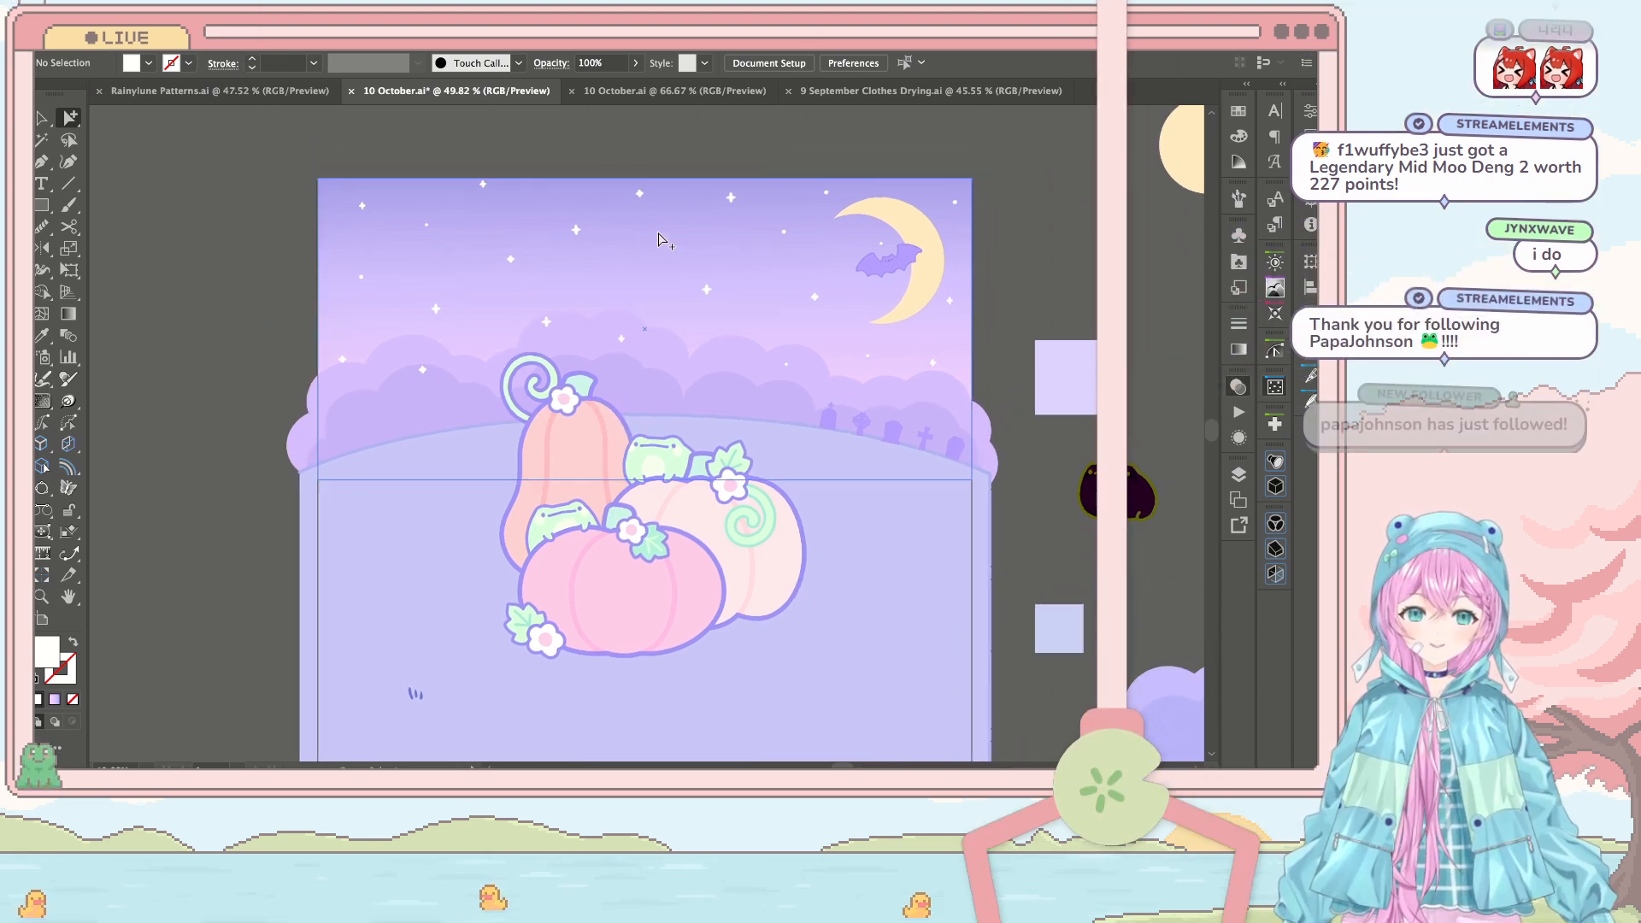
Step: Lower the star crowding the upper edge of the sky, left of centre
scroll(659, 240, up, 2)
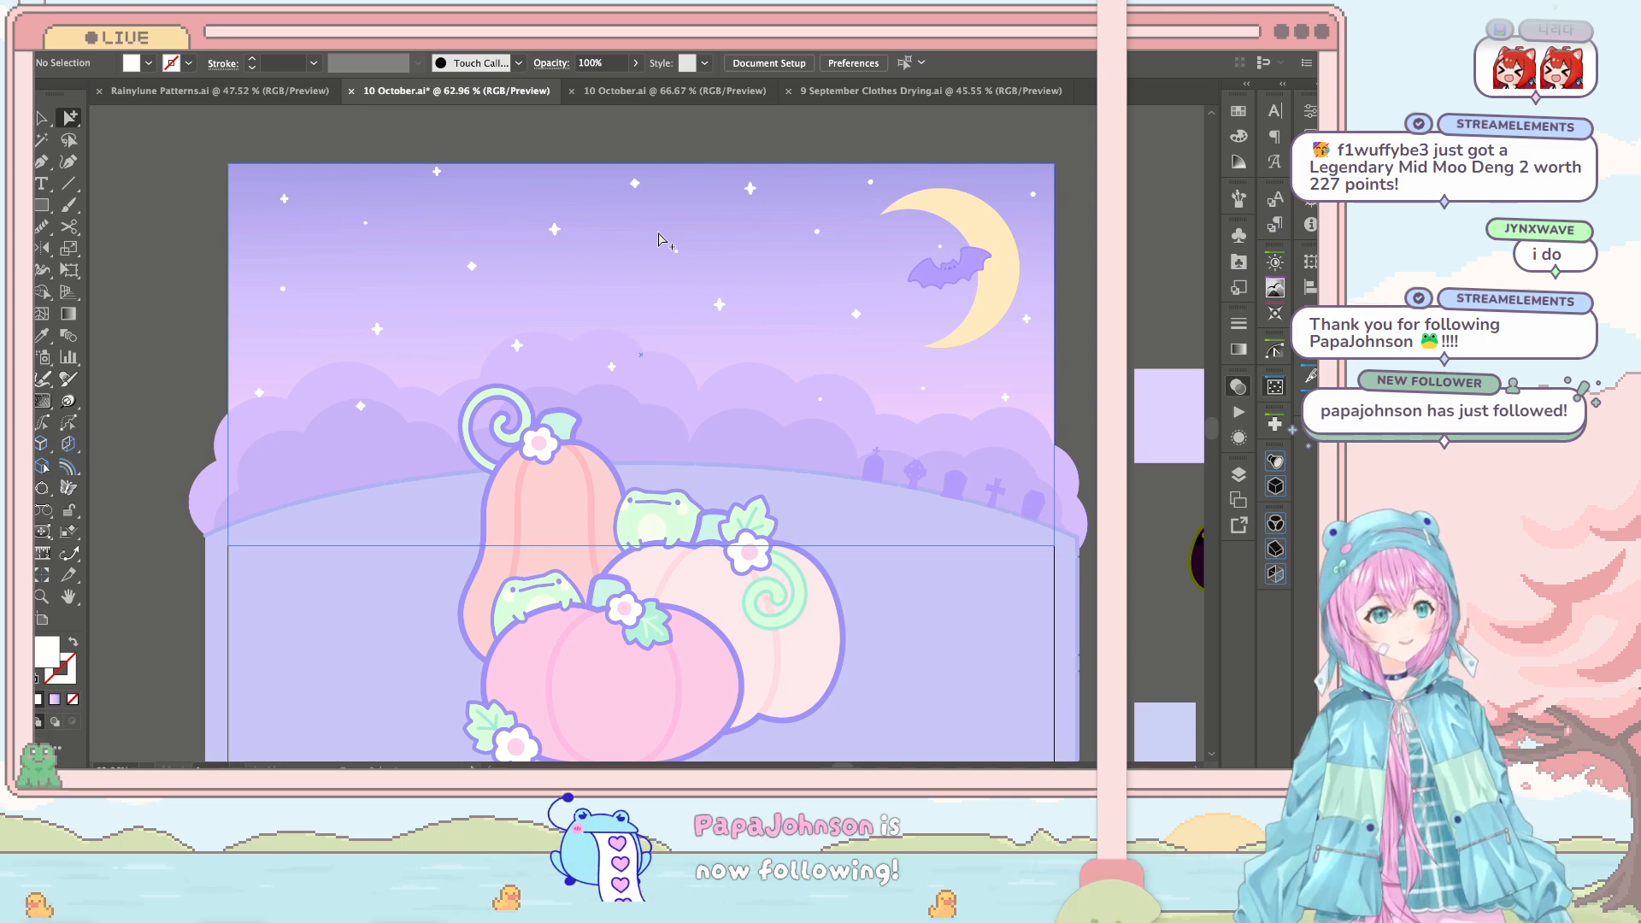
scroll(658, 240, left, 2)
scroll(659, 239, down, 1)
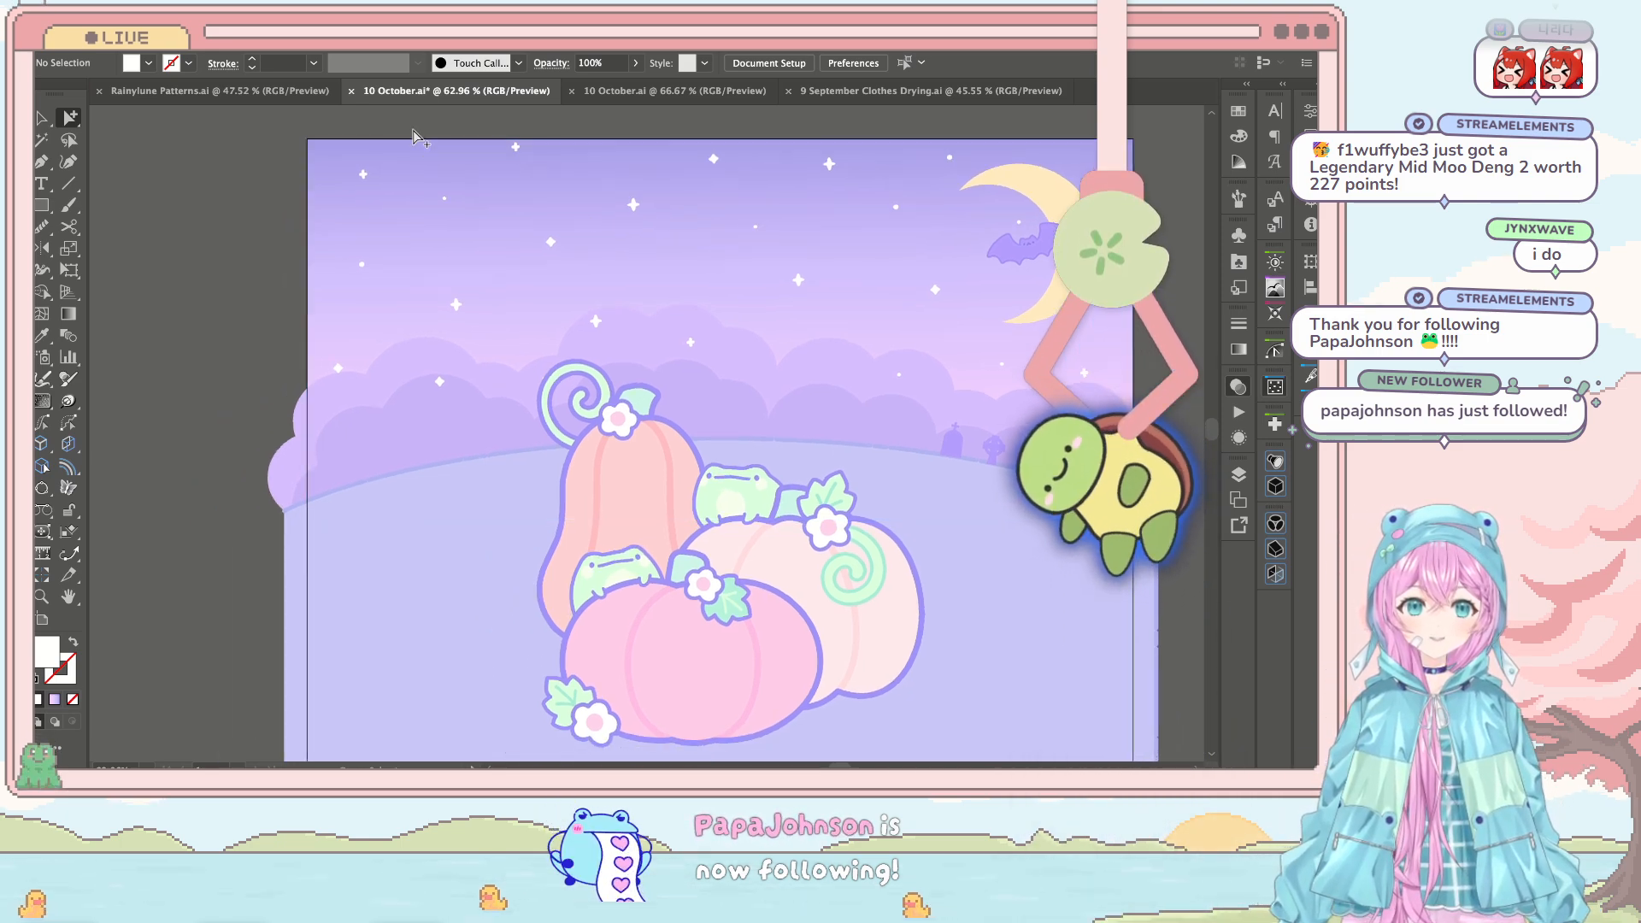
scroll(495, 148, up, 3)
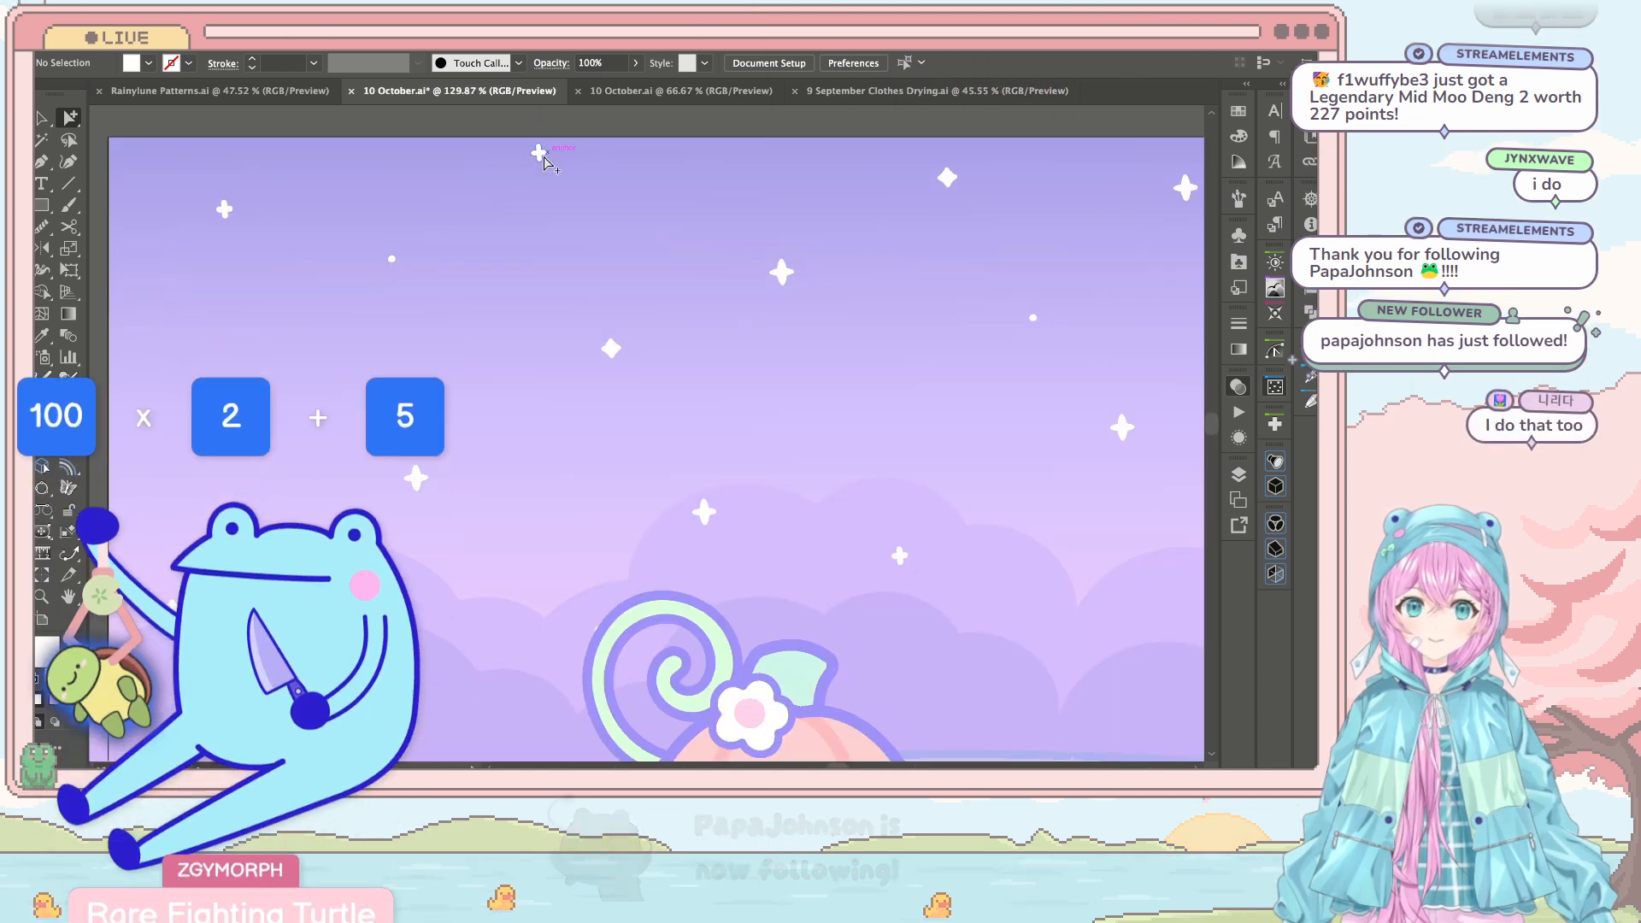
click(539, 162)
scroll(543, 151, down, 3)
key(ctrl+shift+a)
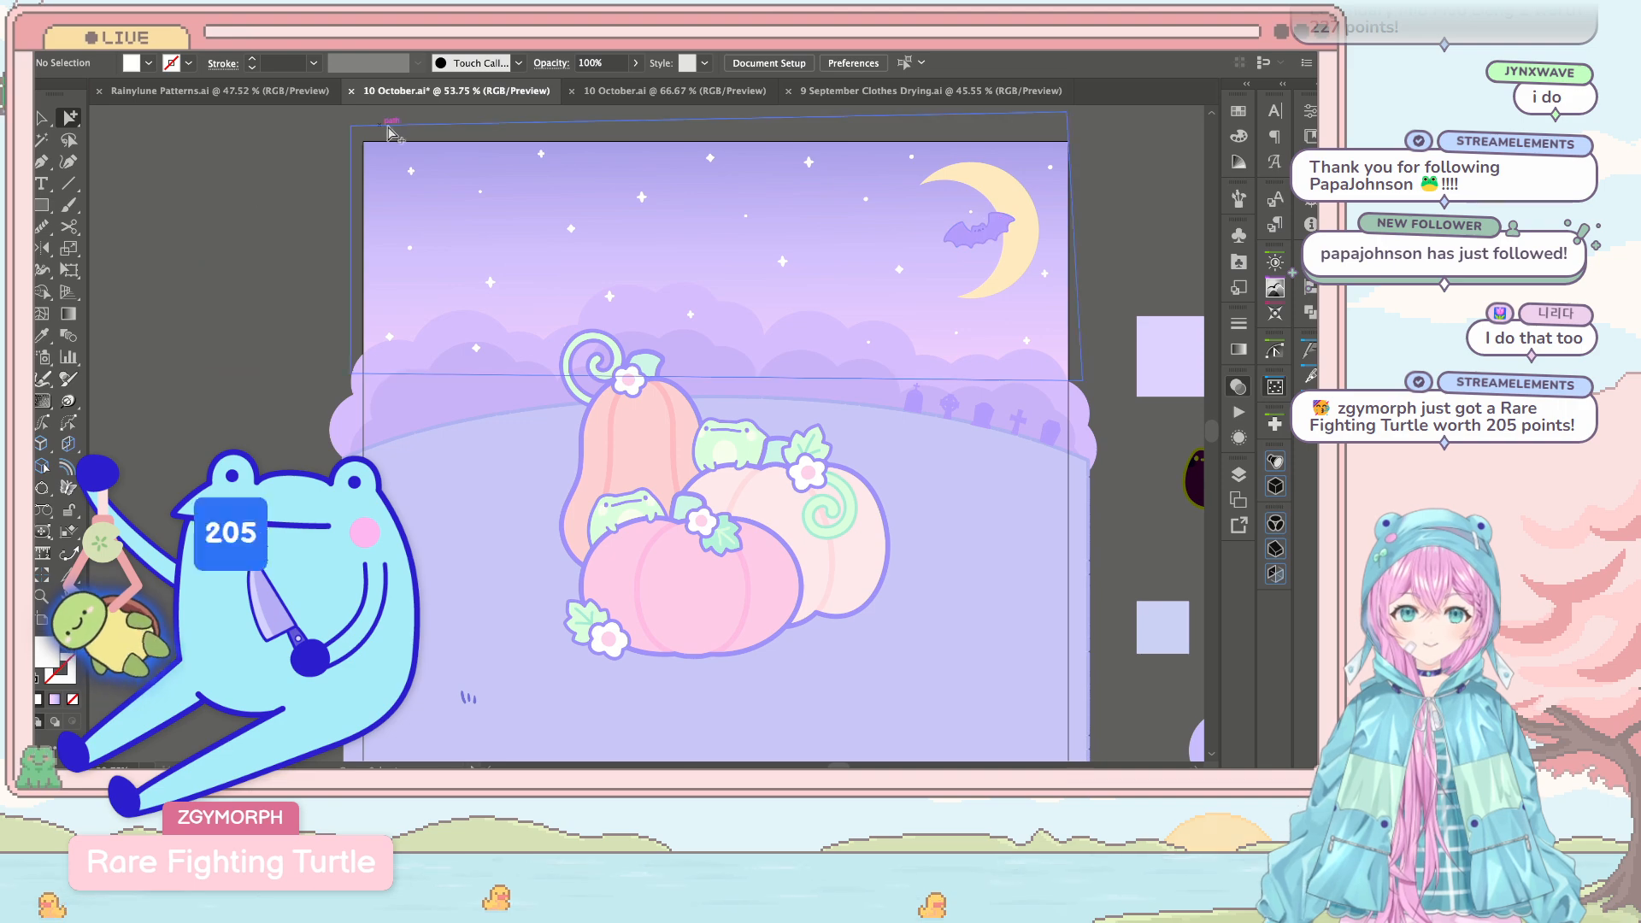
Step: Nudge the star in the sky's upper-left corner outward and adjust the small star beside the crescent moon
drag(414, 173, 400, 173)
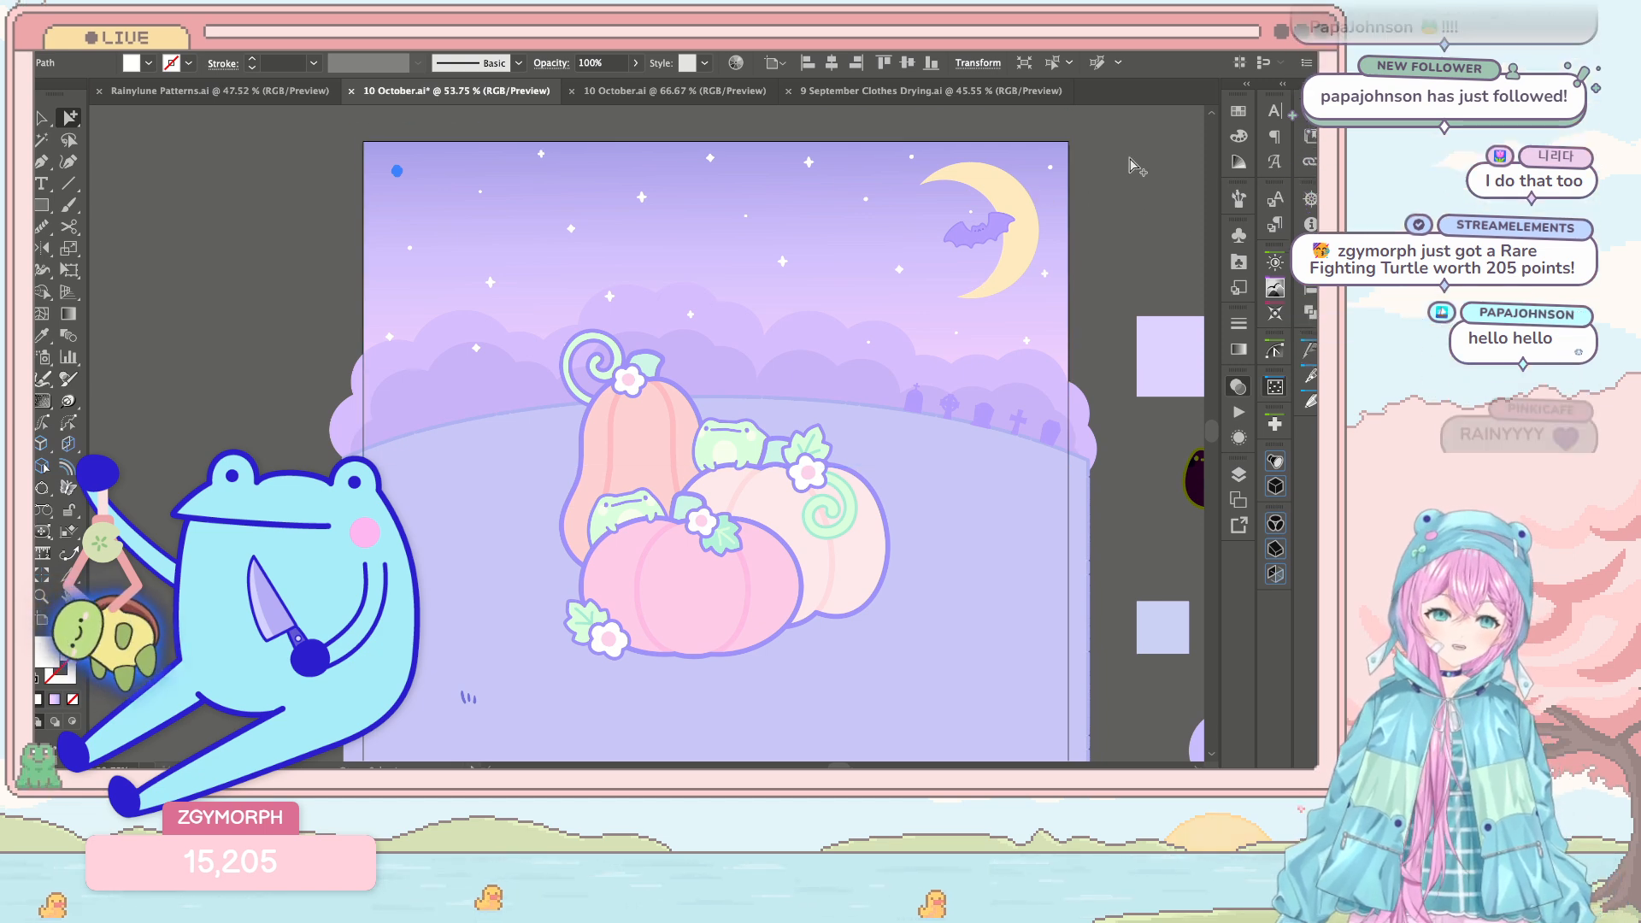
drag(970, 212, 956, 203)
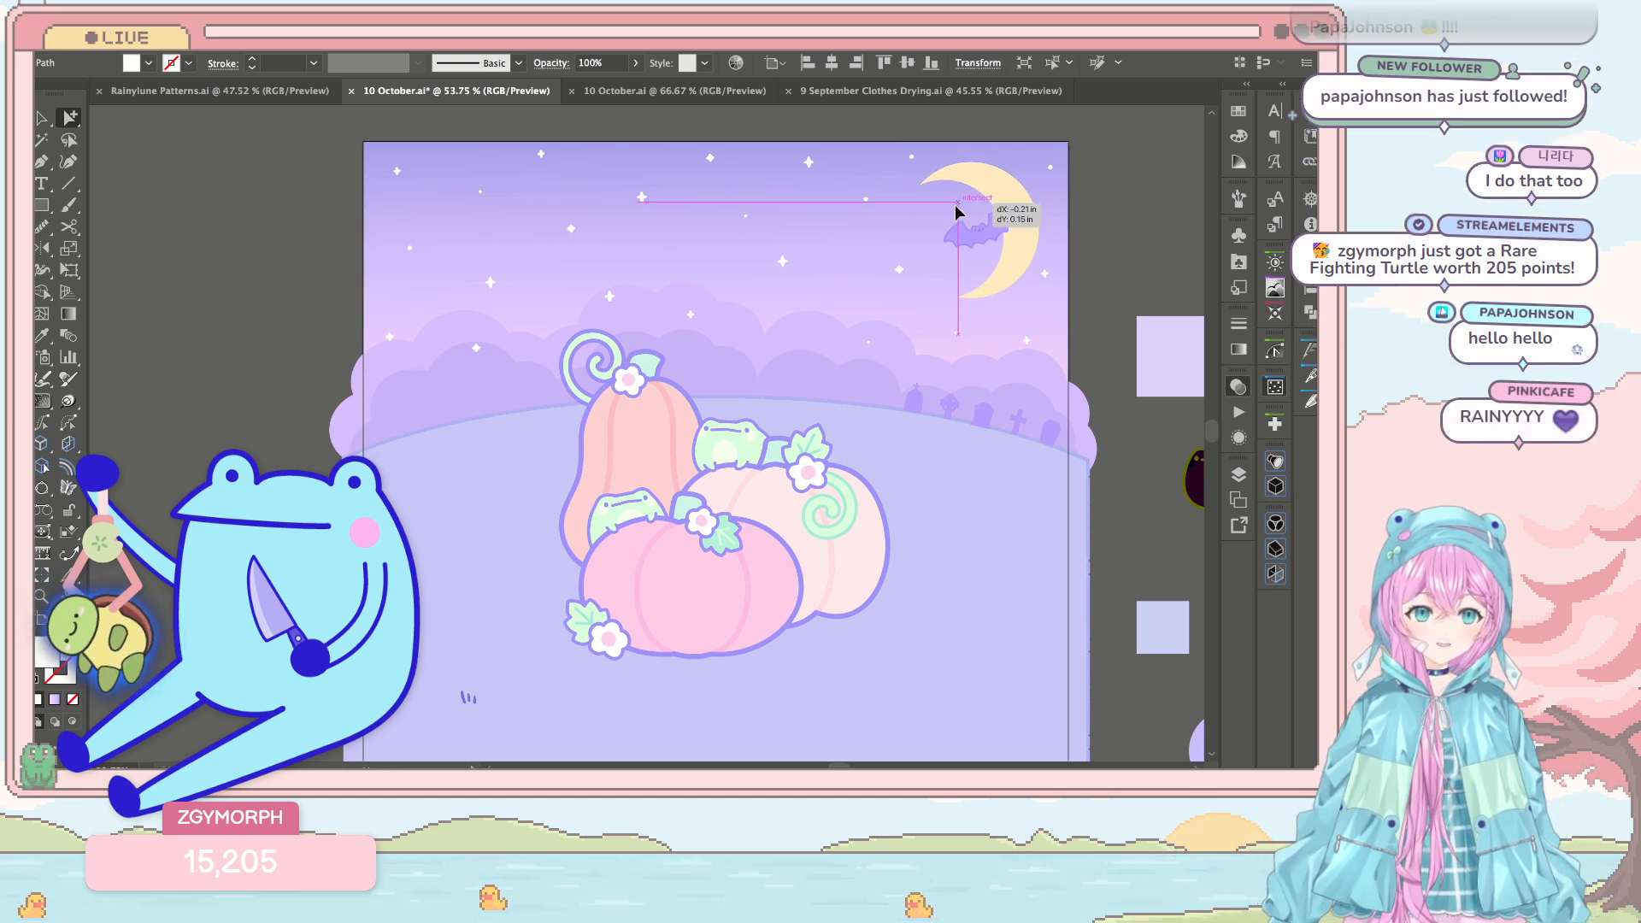
click(1098, 197)
Step: Shift the two stars just above the clouds behind the tall pumpkin slightly to the left
scroll(1099, 197, down, 4)
scroll(1103, 199, right, 3)
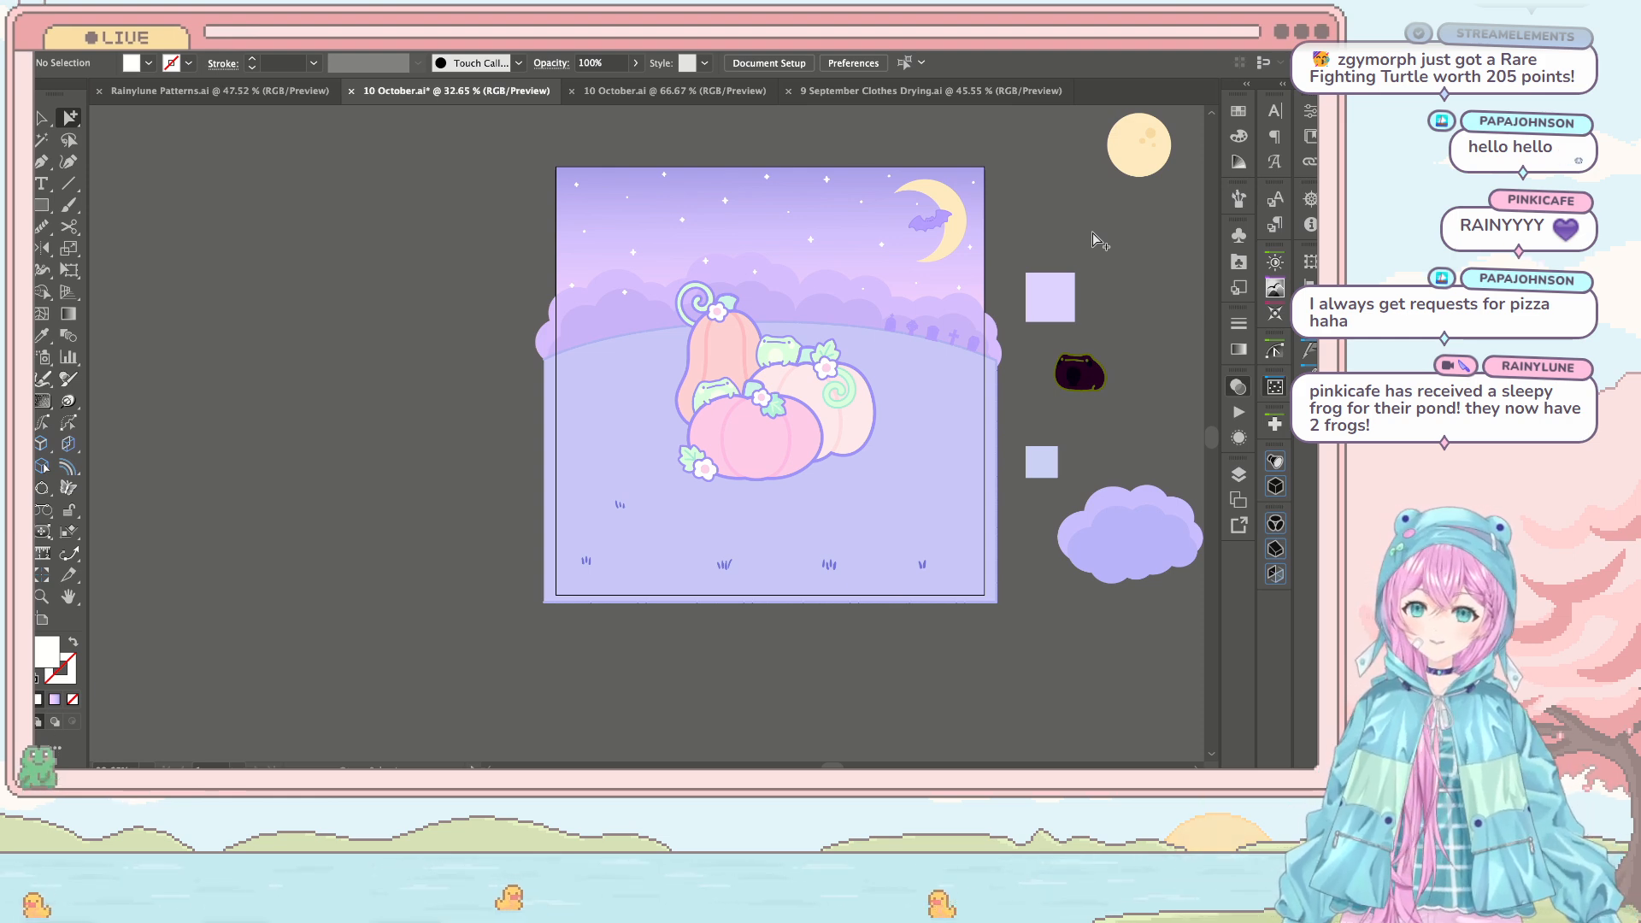
scroll(1092, 233, up, 2)
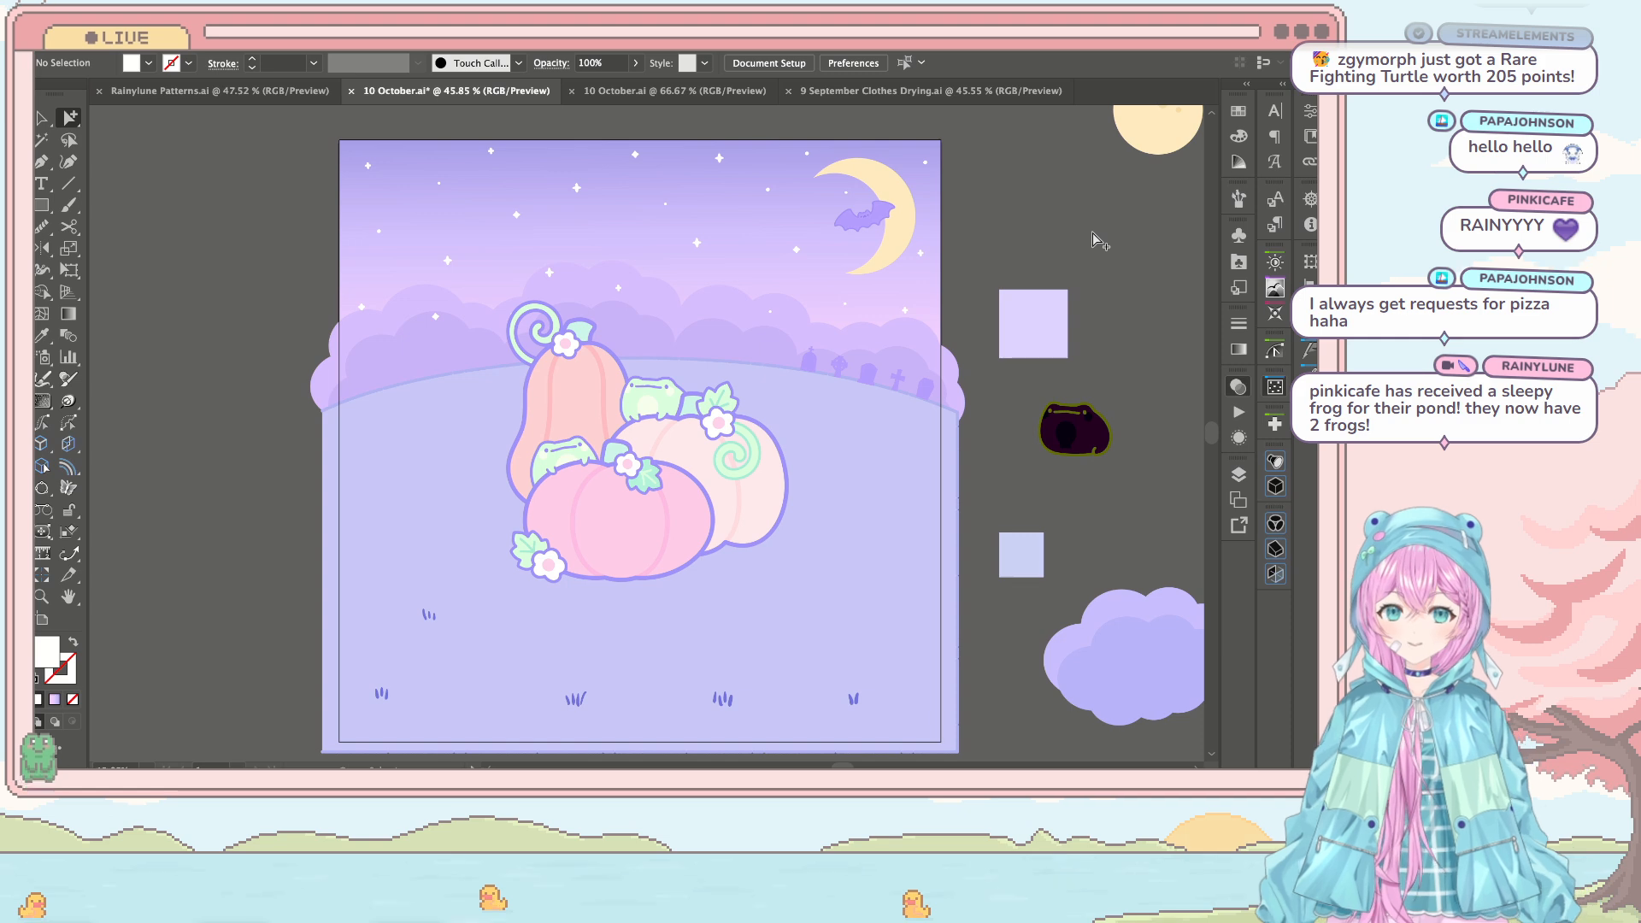
scroll(598, 267, up, 3)
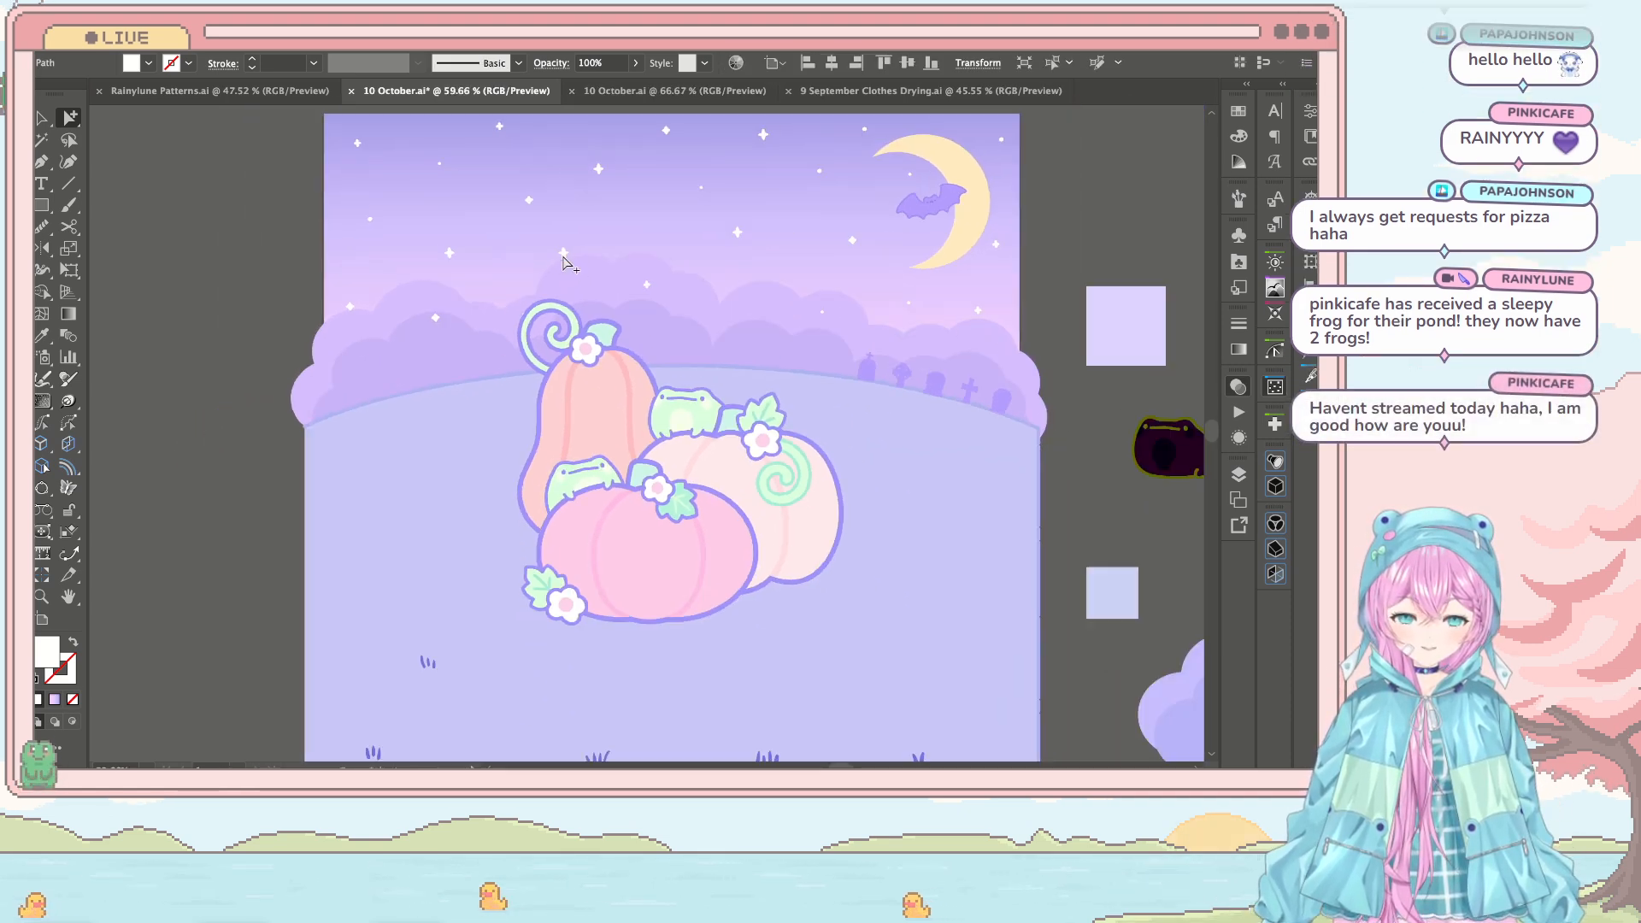
scroll(561, 256, down, 2)
scroll(561, 670, left, 5)
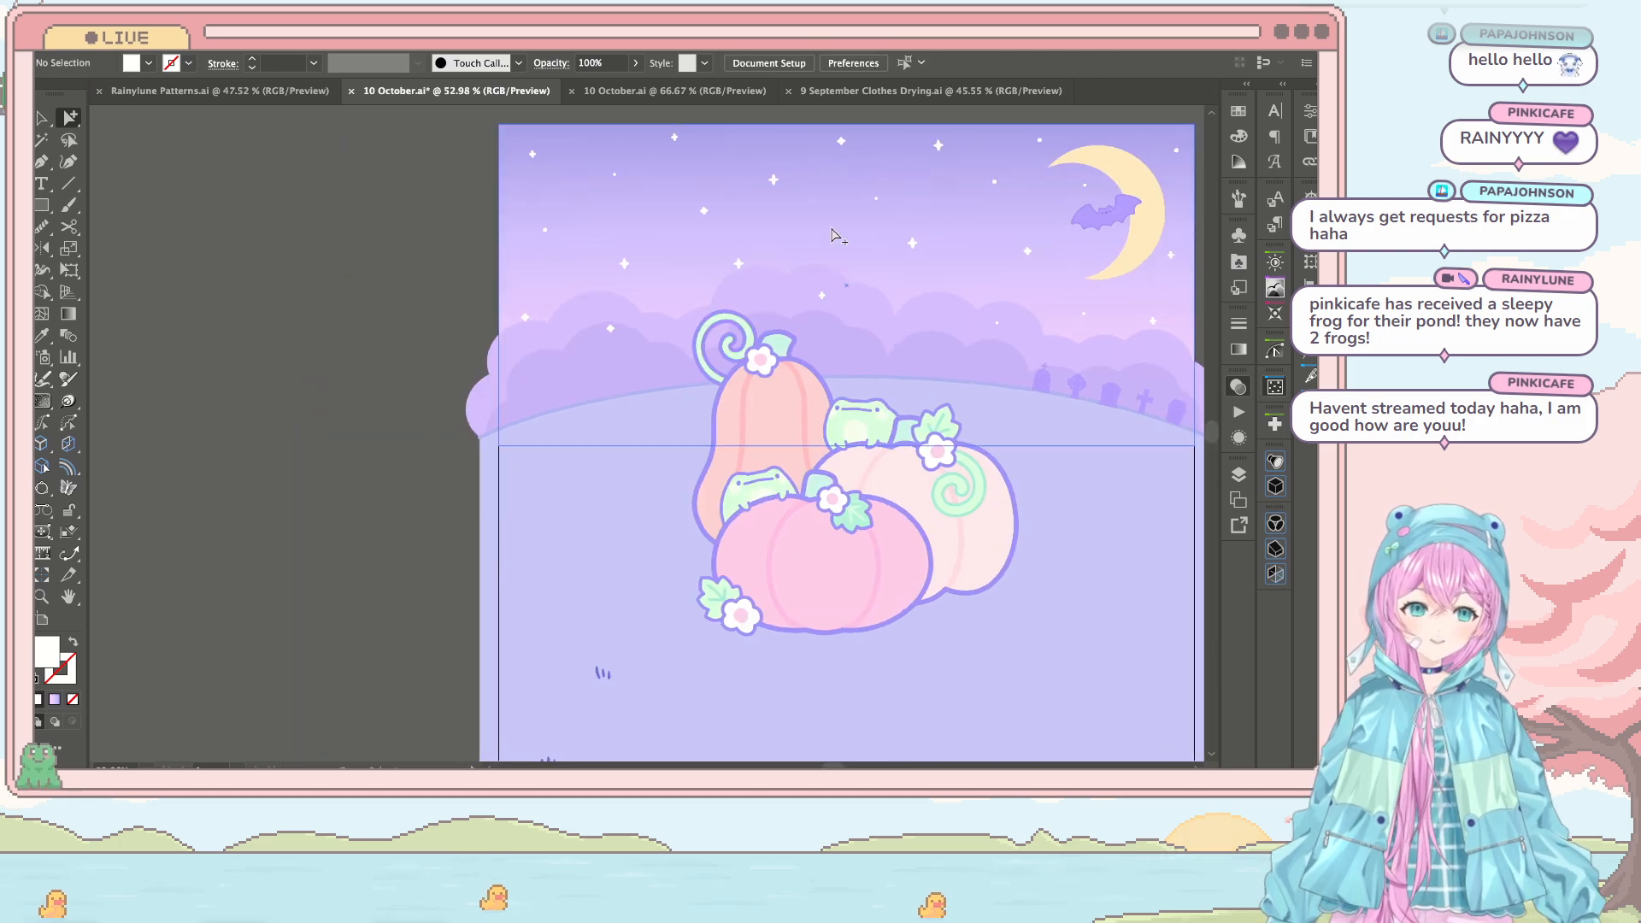
click(831, 280)
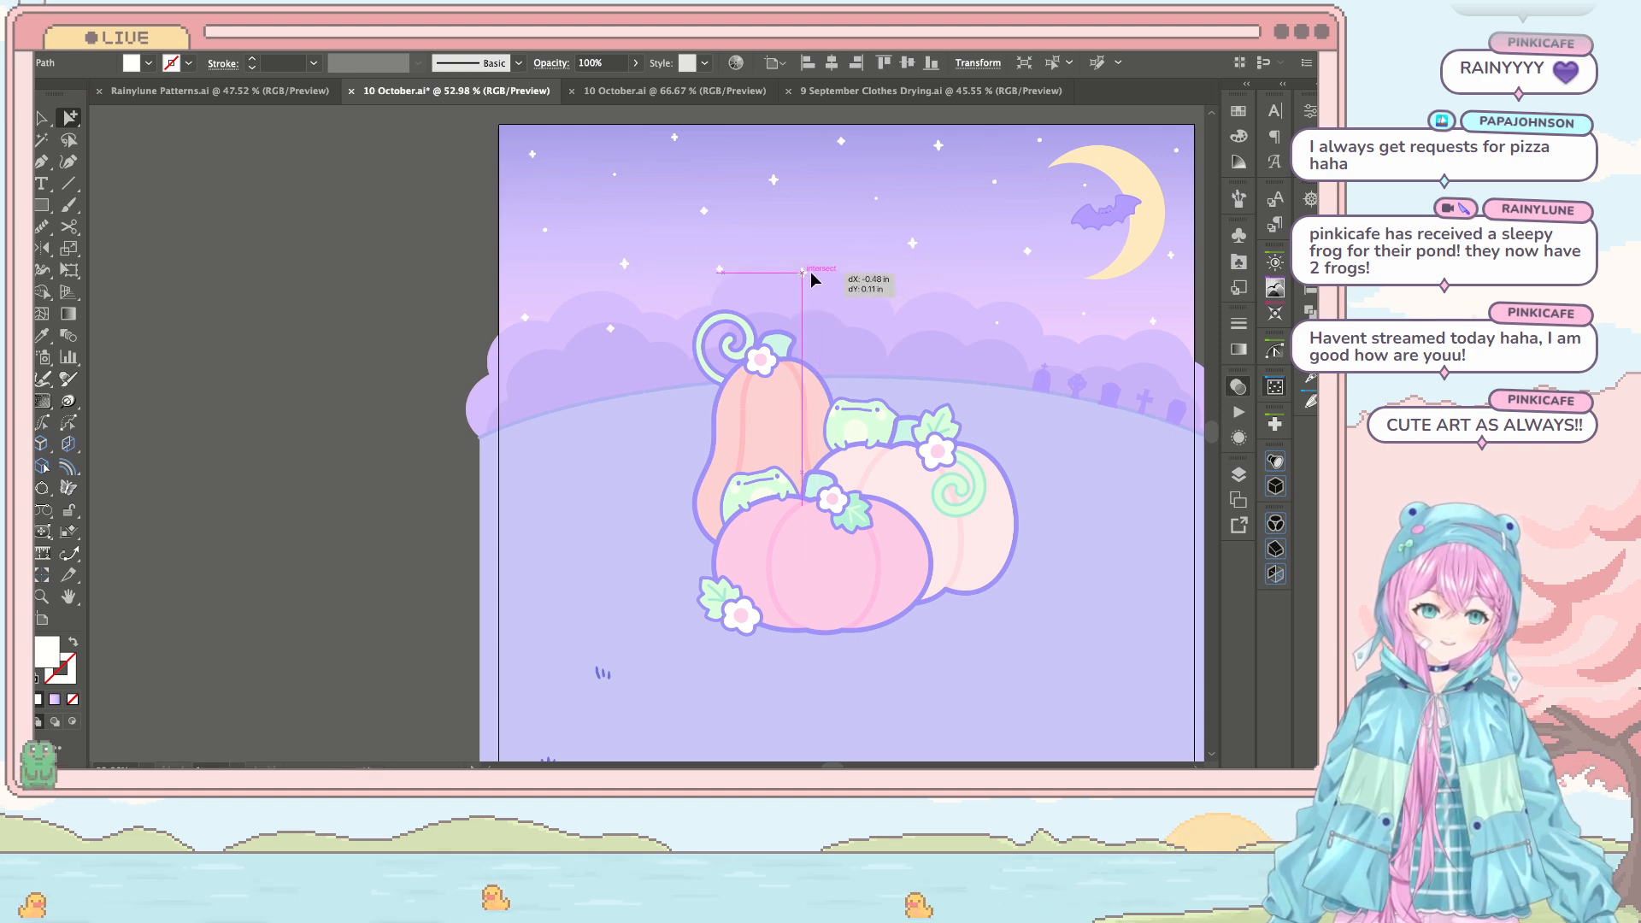
scroll(1035, 235, right, 4)
scroll(1035, 235, up, 1)
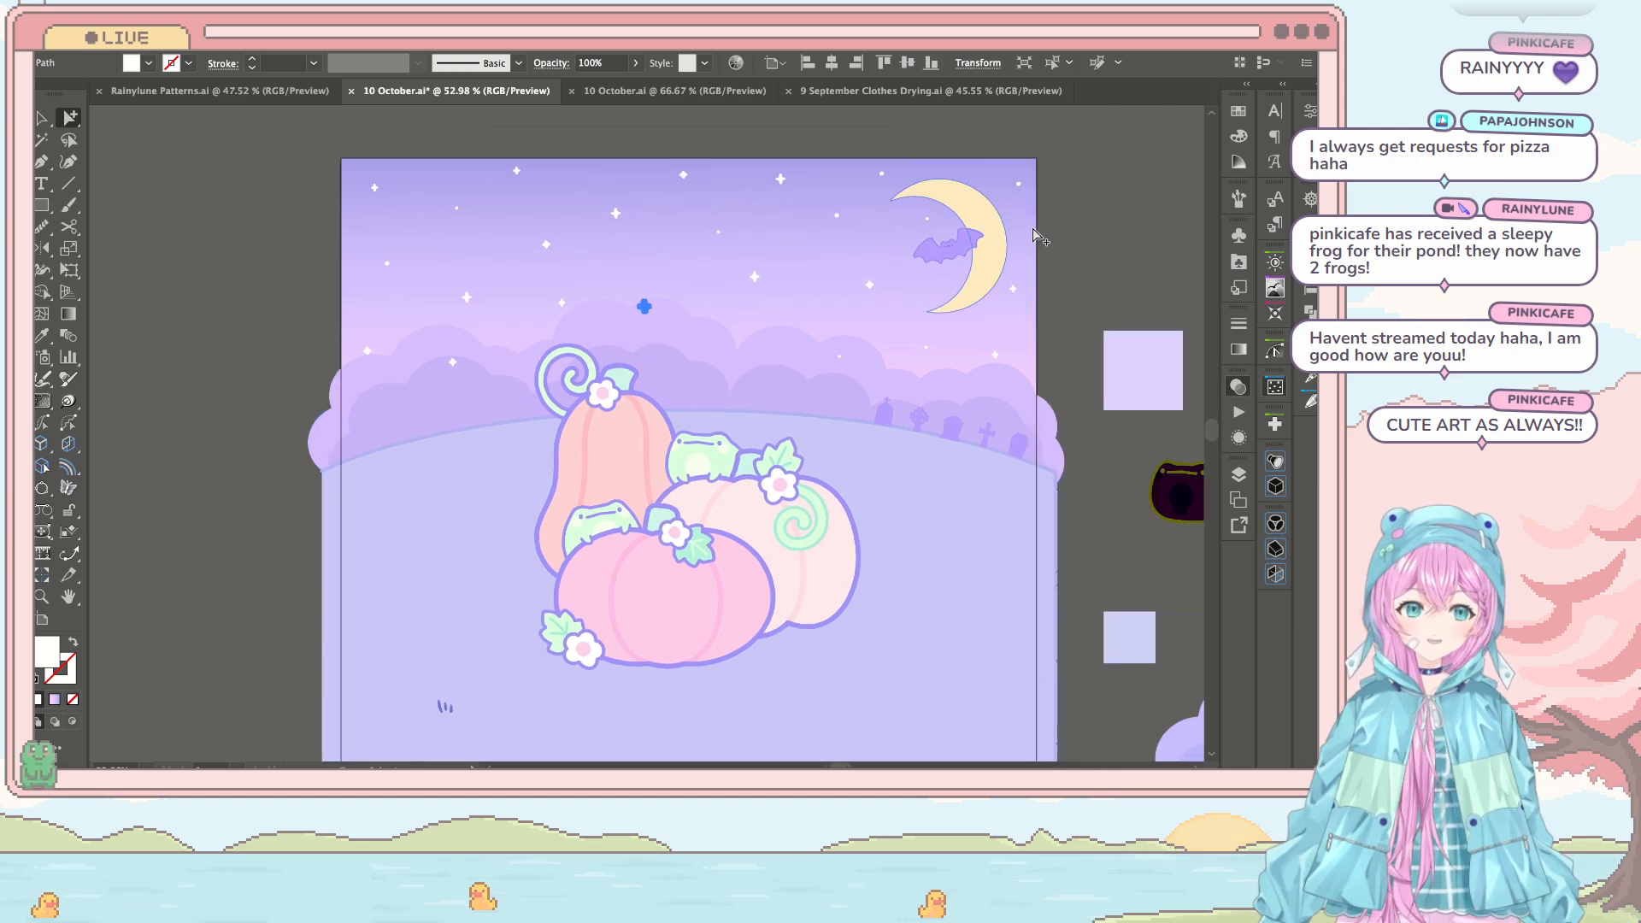
click(1128, 181)
scroll(1141, 176, down, 2)
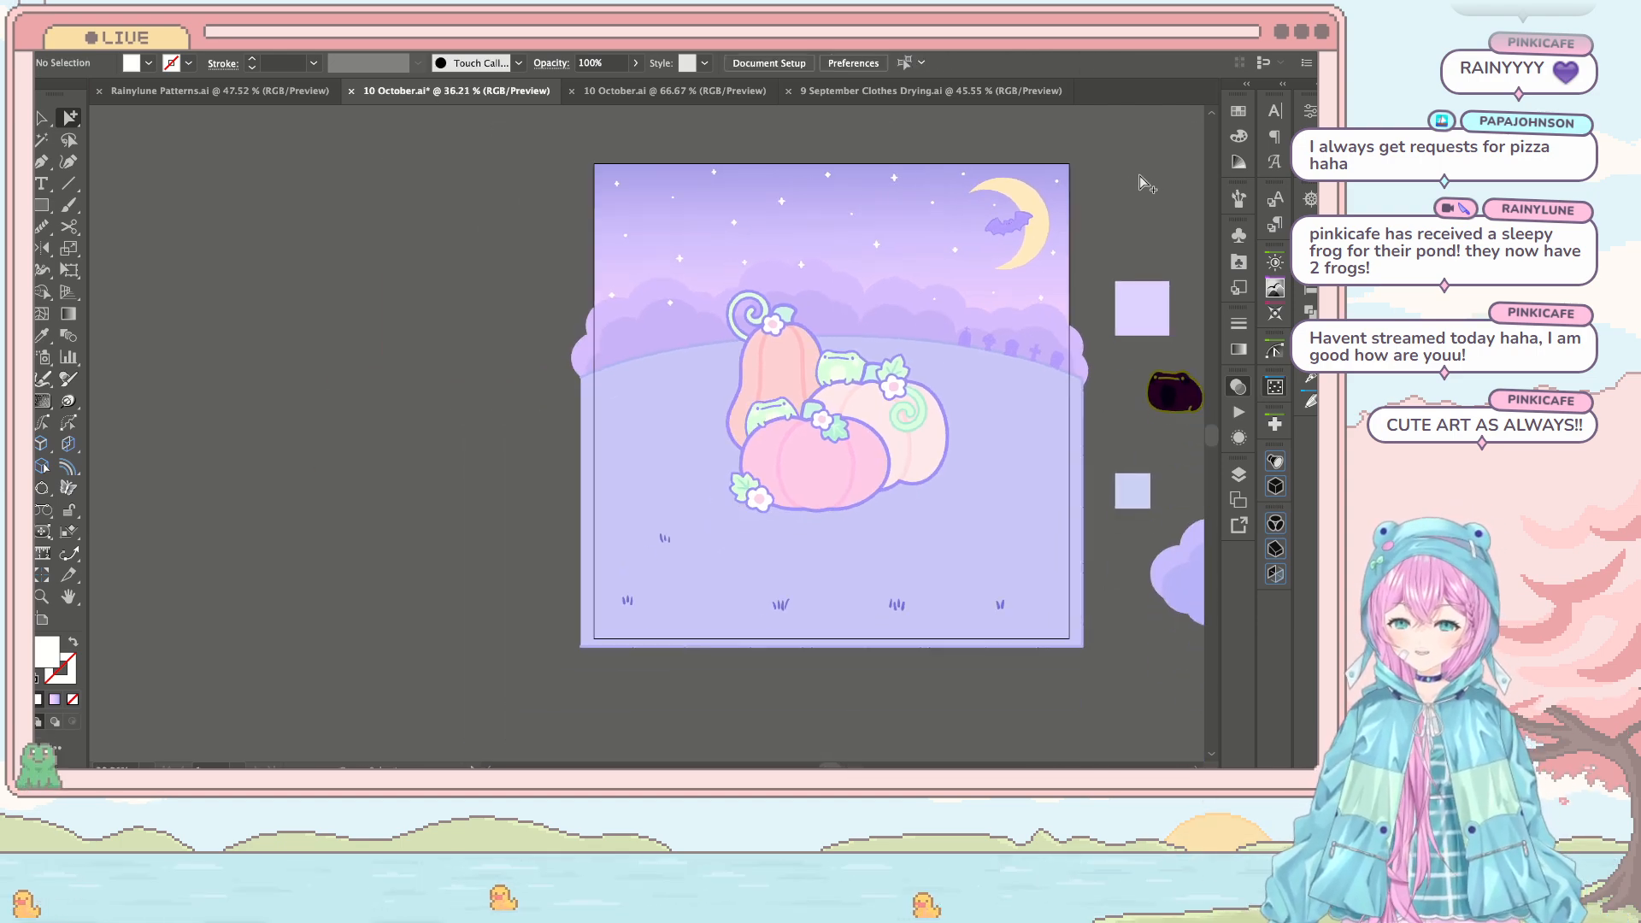
Step: Move the star at the crest of the central cloud slightly back to the right and save the illustration
scroll(1141, 176, right, 2)
scroll(1141, 176, down, 2)
scroll(1140, 176, up, 3)
scroll(1140, 176, right, 2)
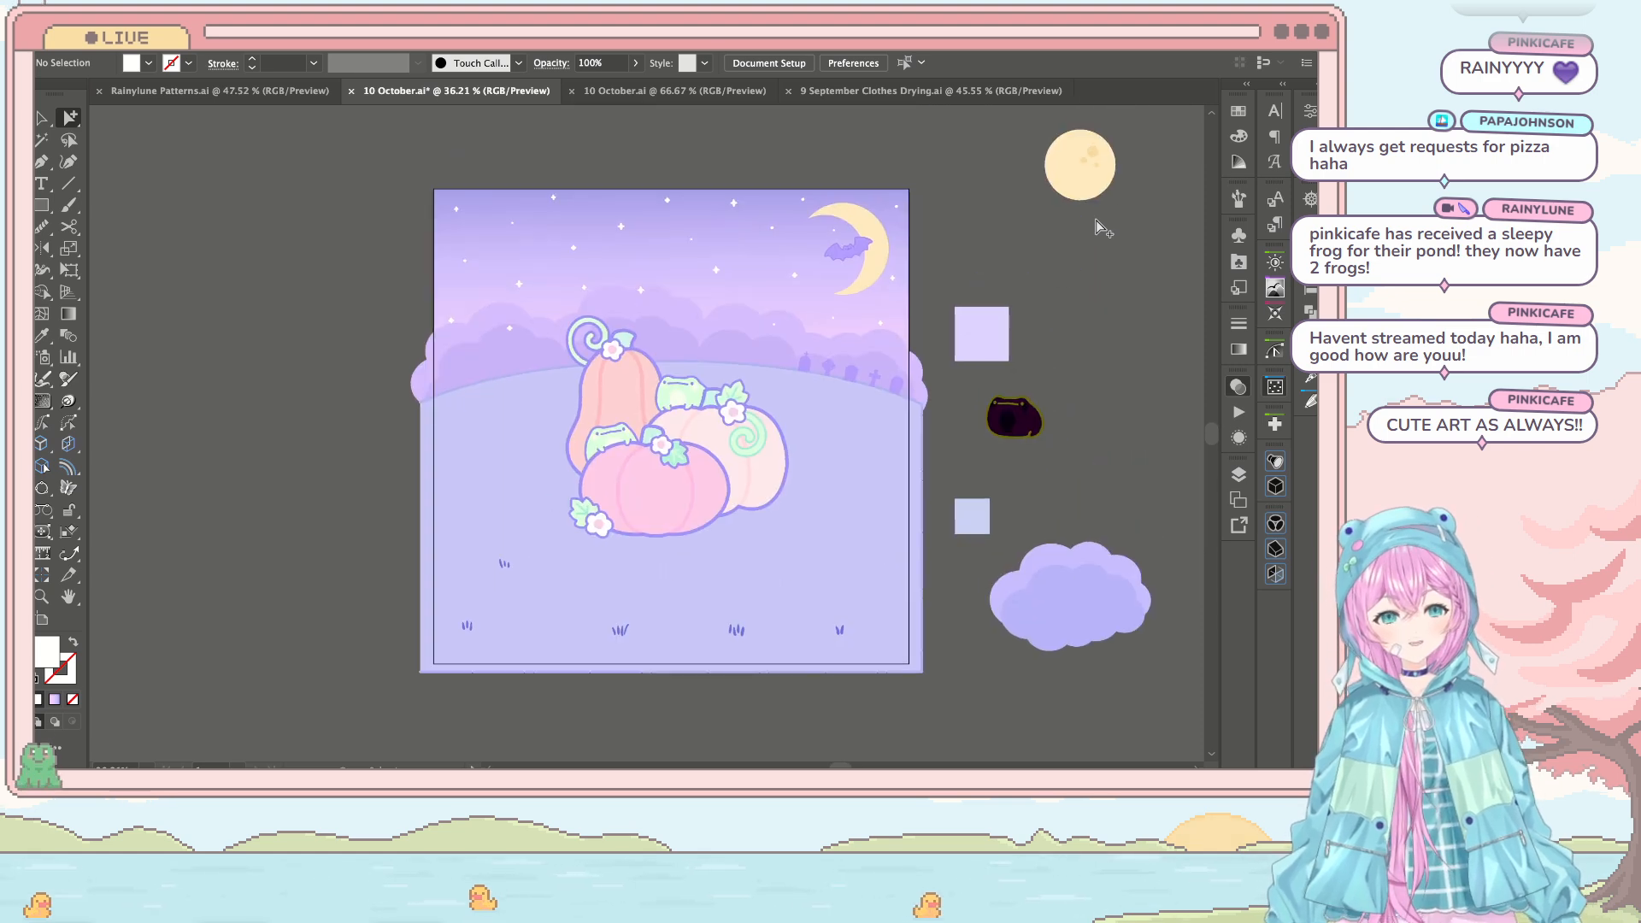
scroll(987, 339, right, 2)
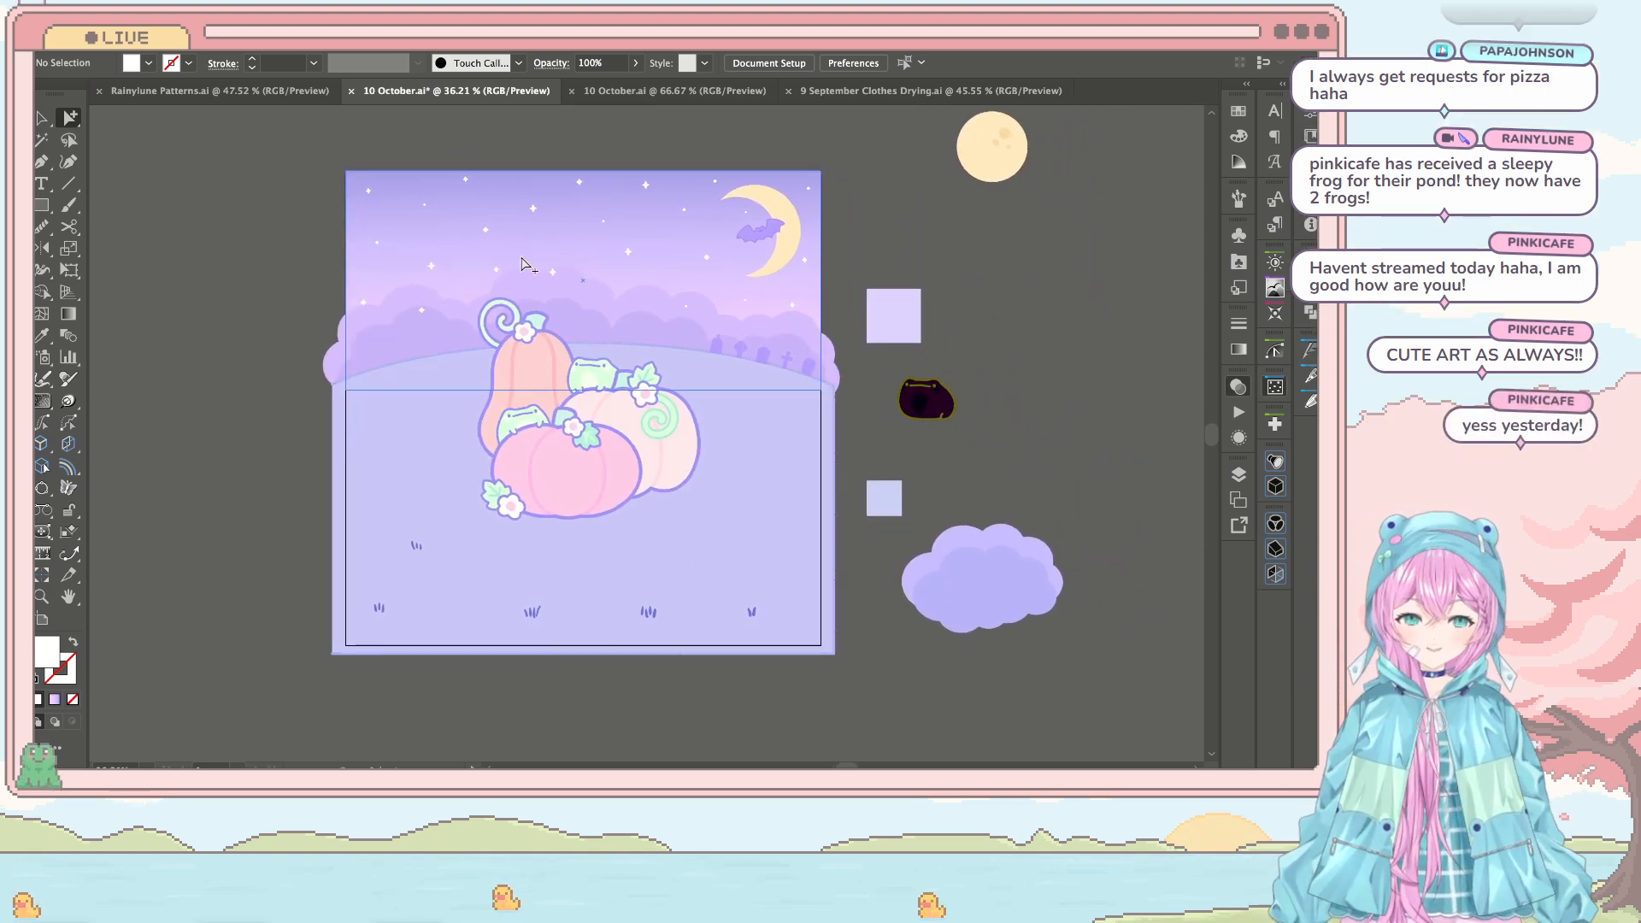
scroll(522, 261, up, 4)
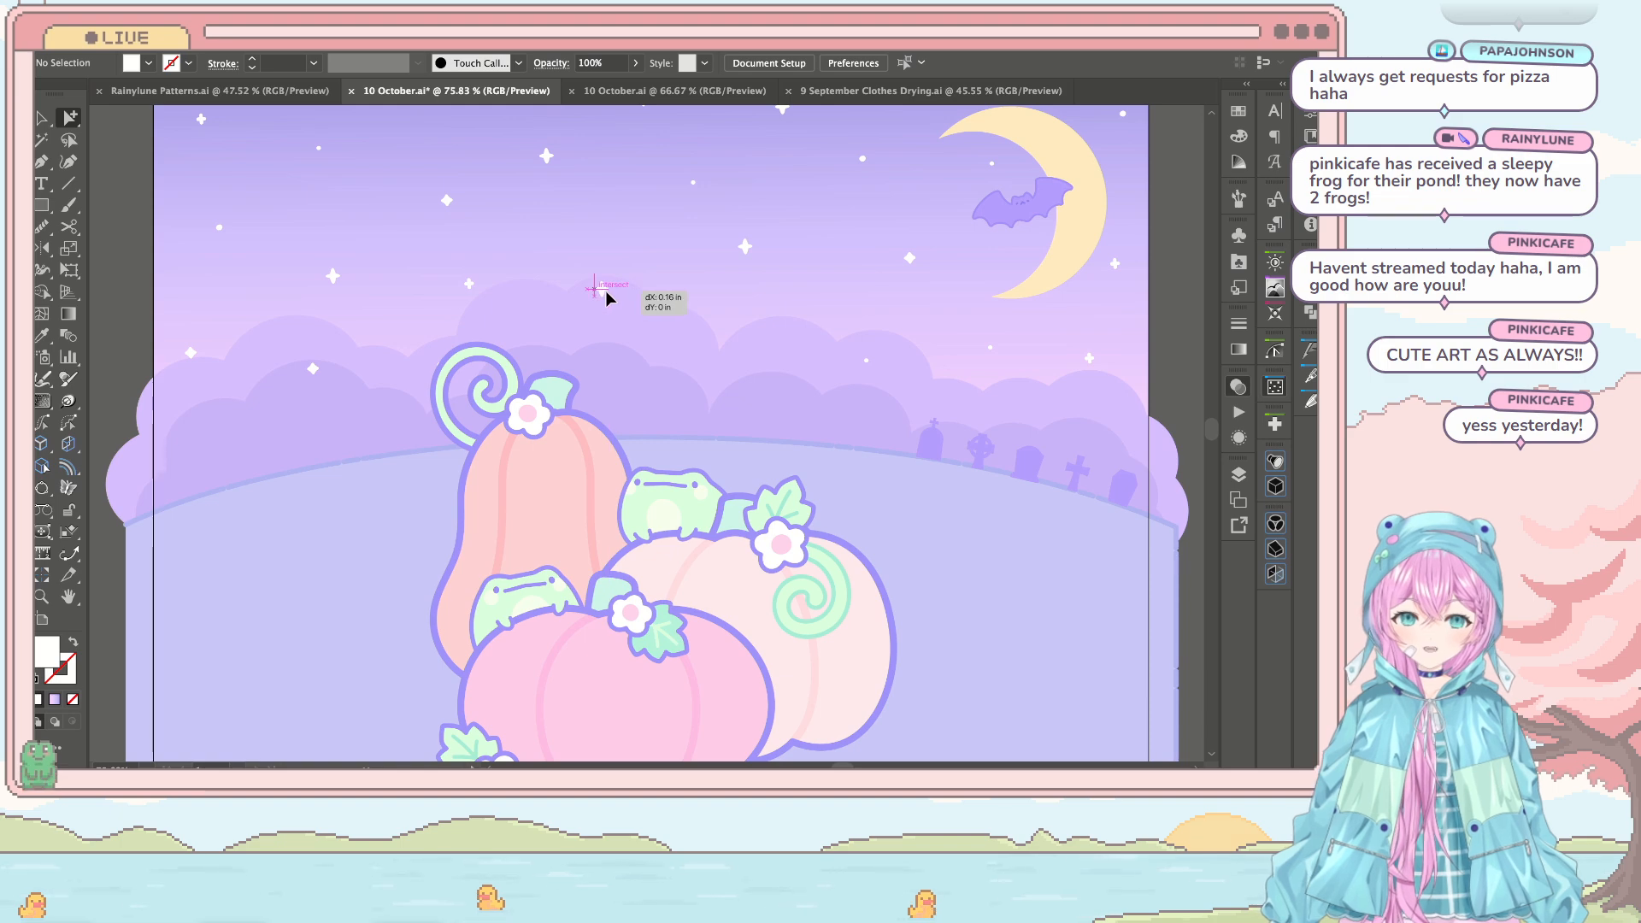
click(609, 290)
scroll(609, 290, down, 2)
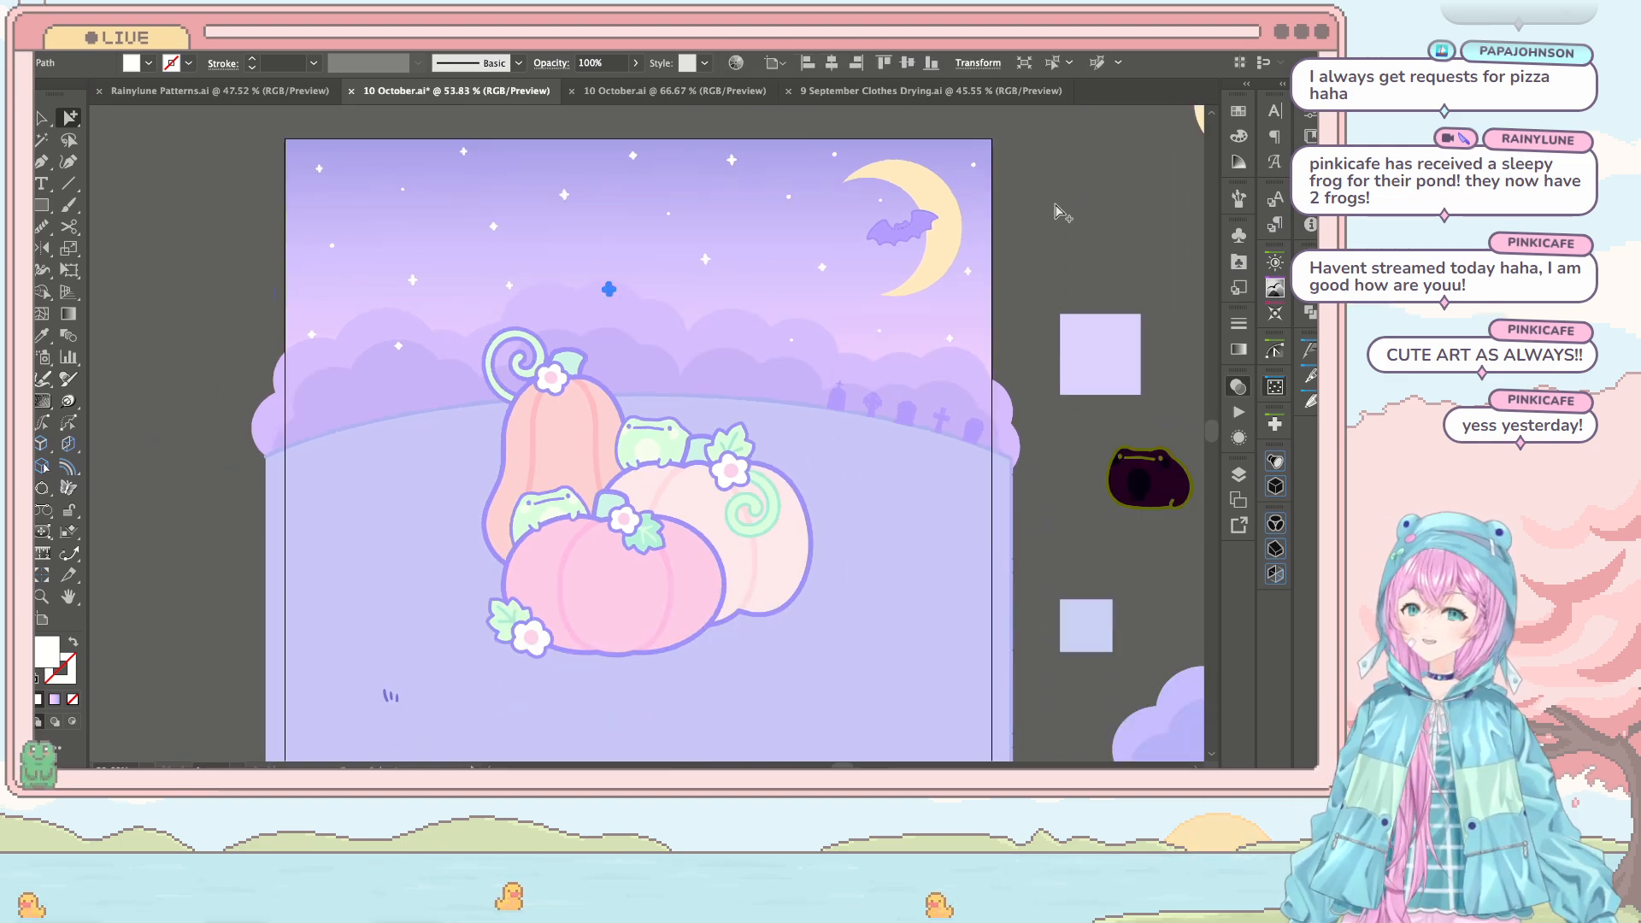
click(1060, 212)
scroll(1060, 212, down, 2)
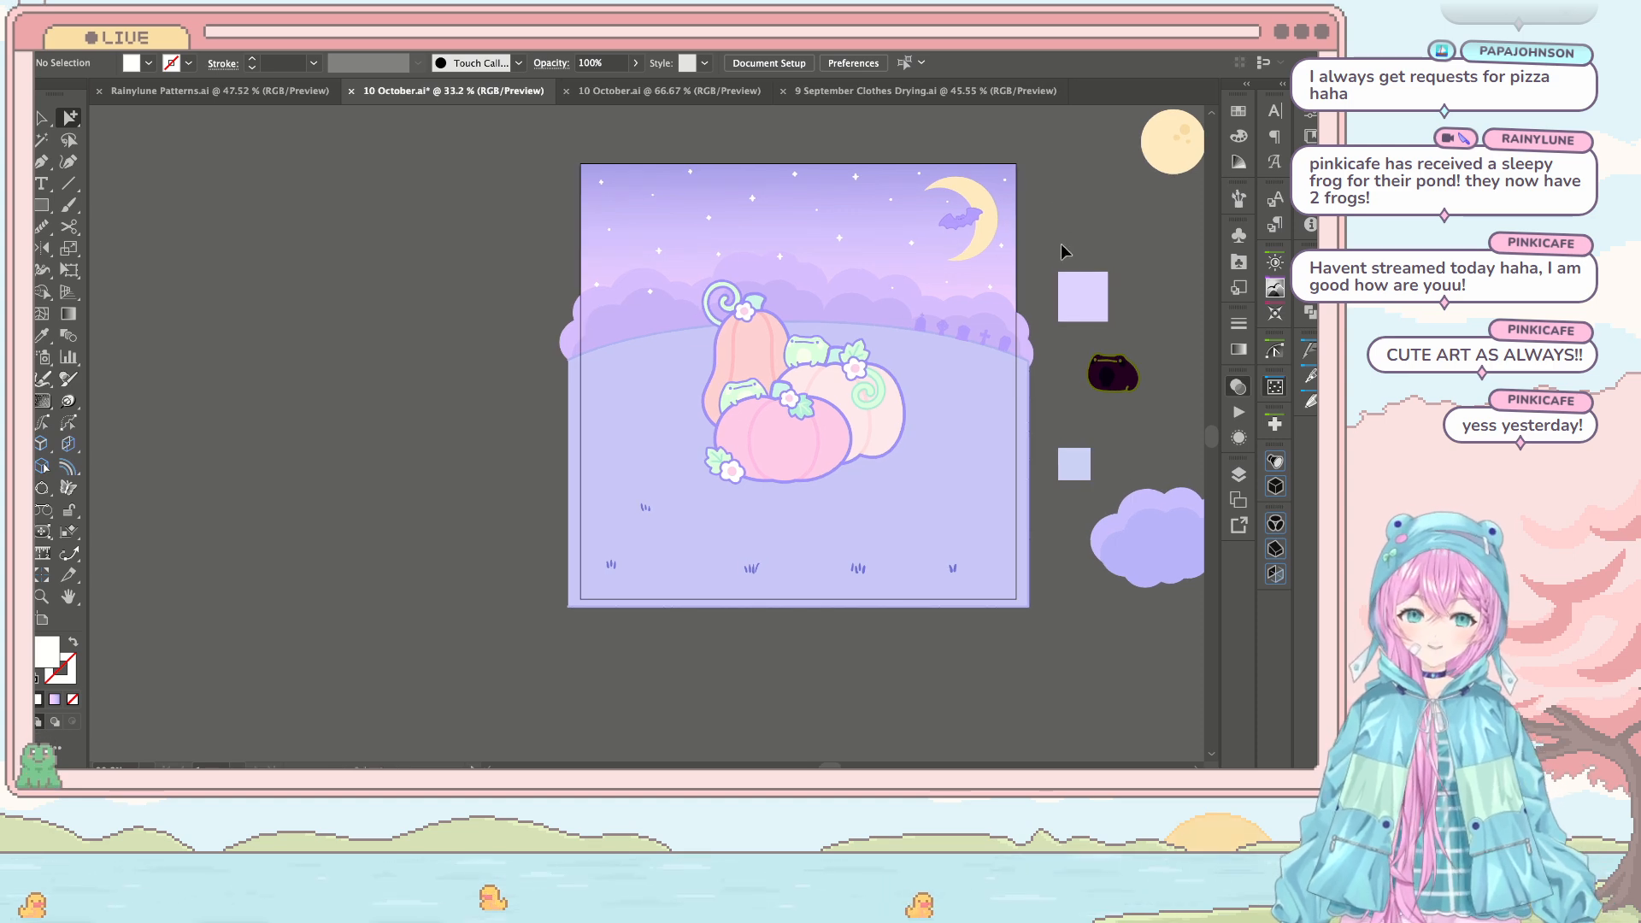
key(ctrl+s)
scroll(1065, 256, right, 2)
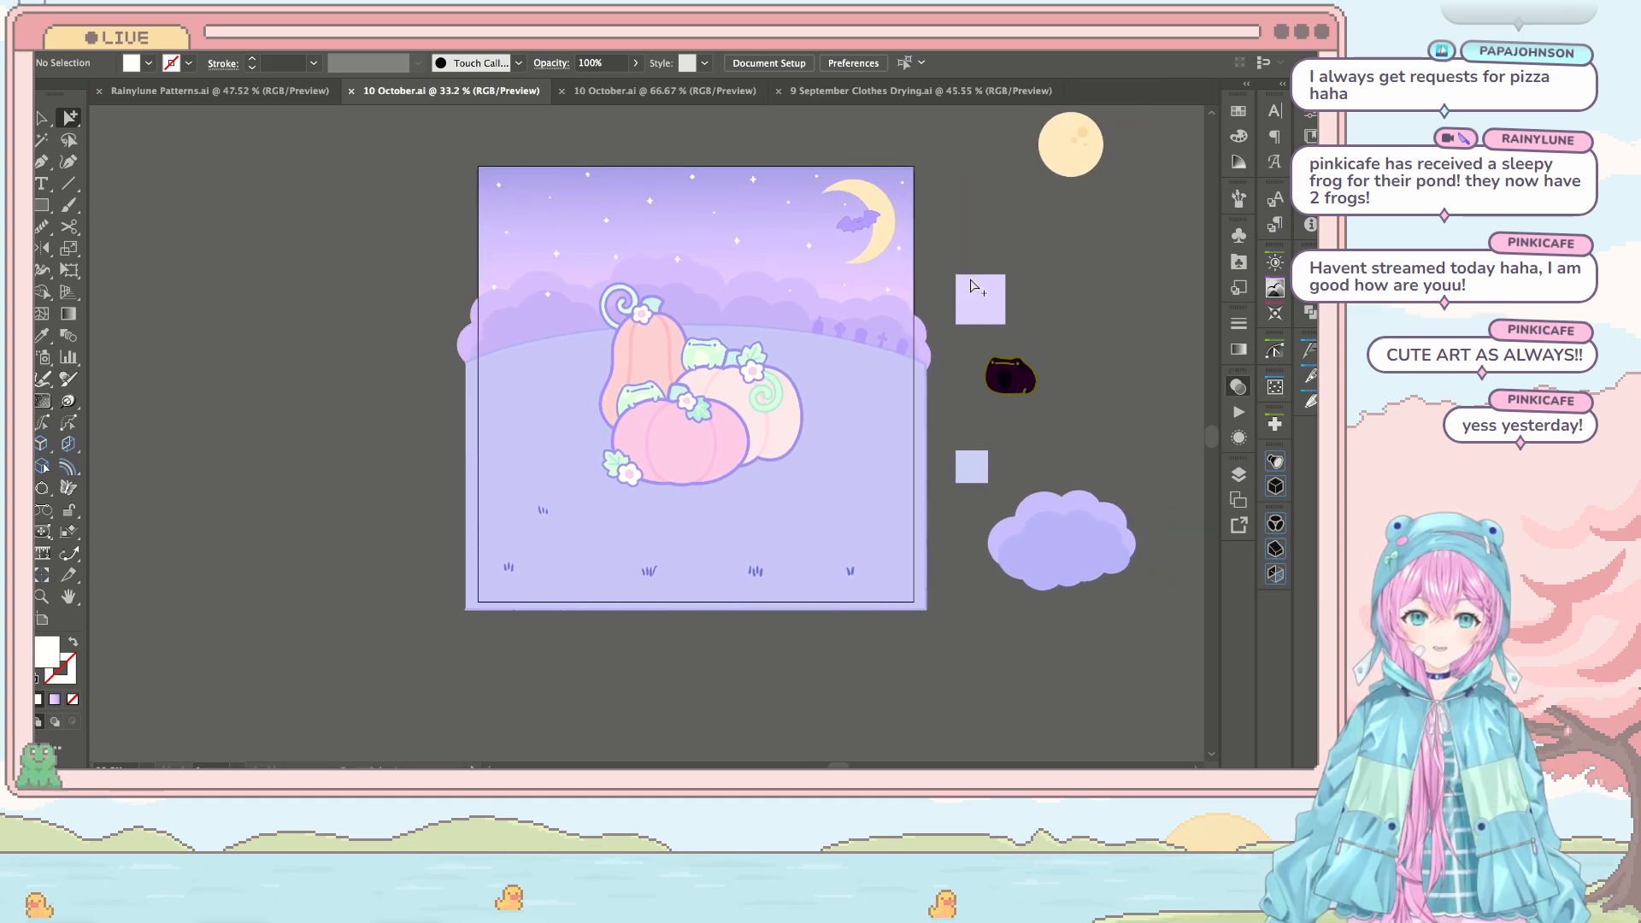
Step: Select the whole star group with the Selection tool to review it against the night sky, and deselect it
key(v)
click(759, 180)
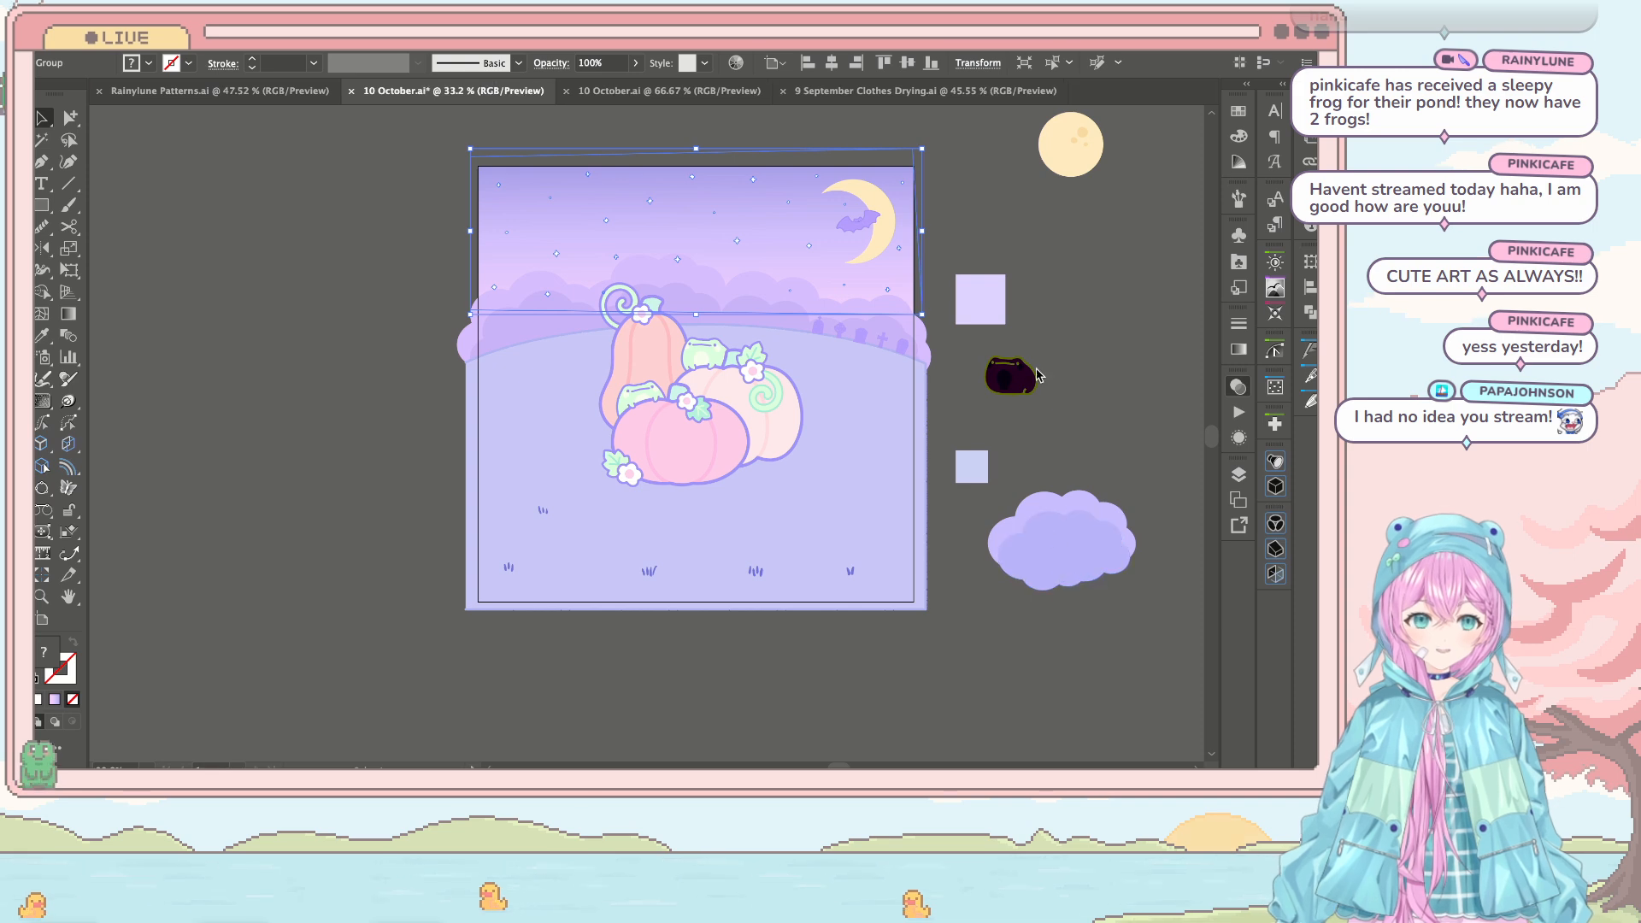
click(1089, 359)
key(ctrl+equal)
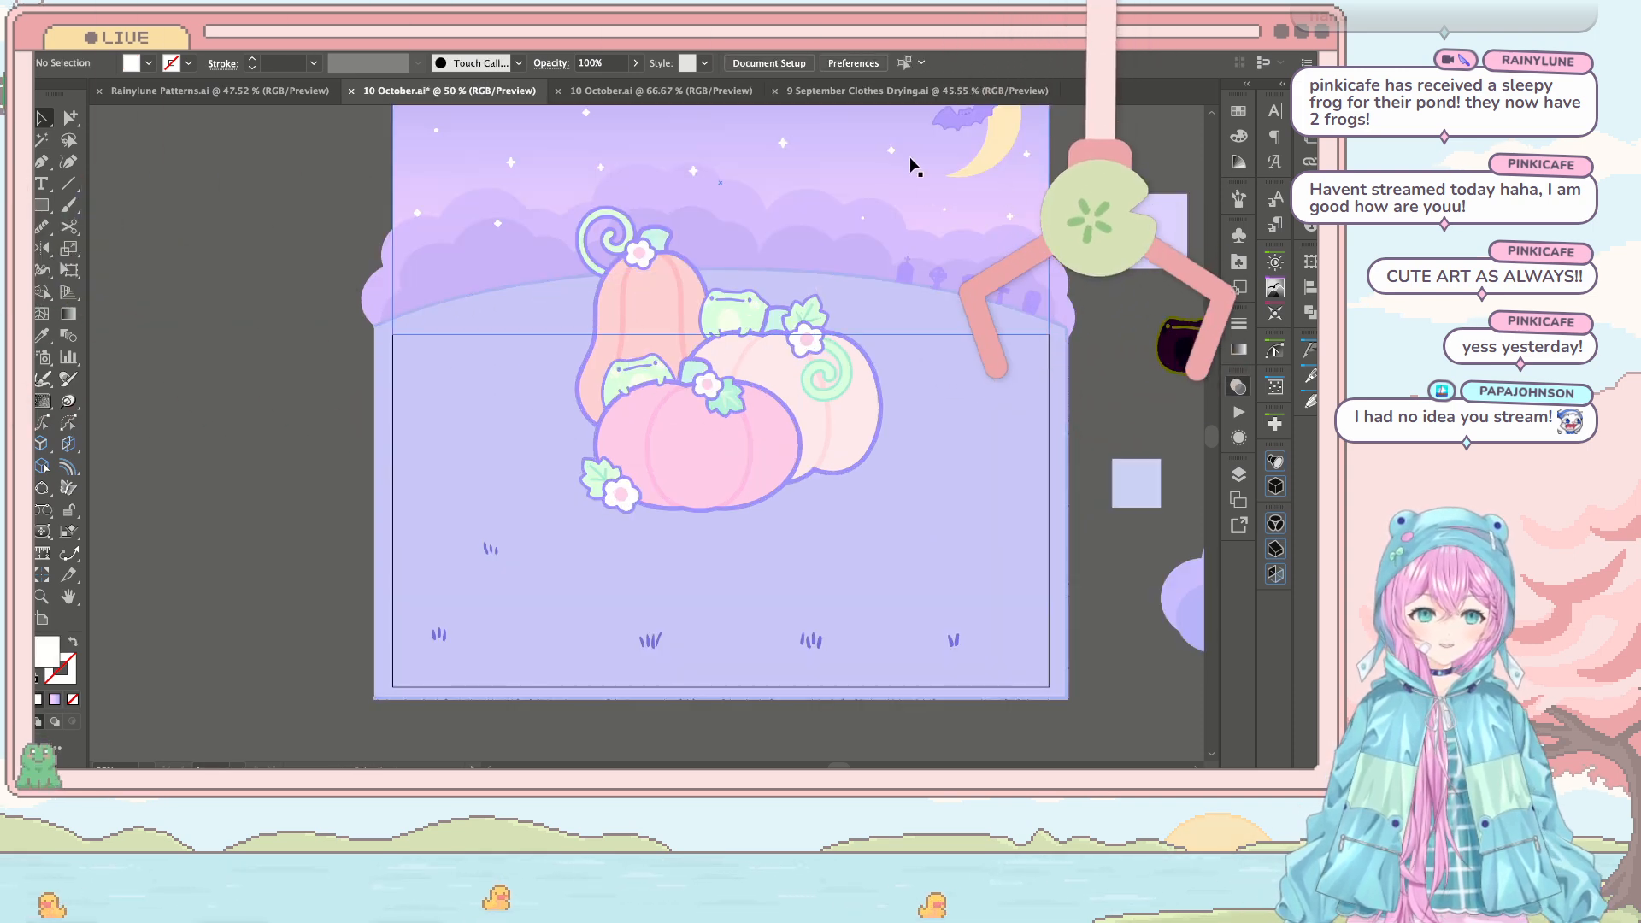
click(895, 154)
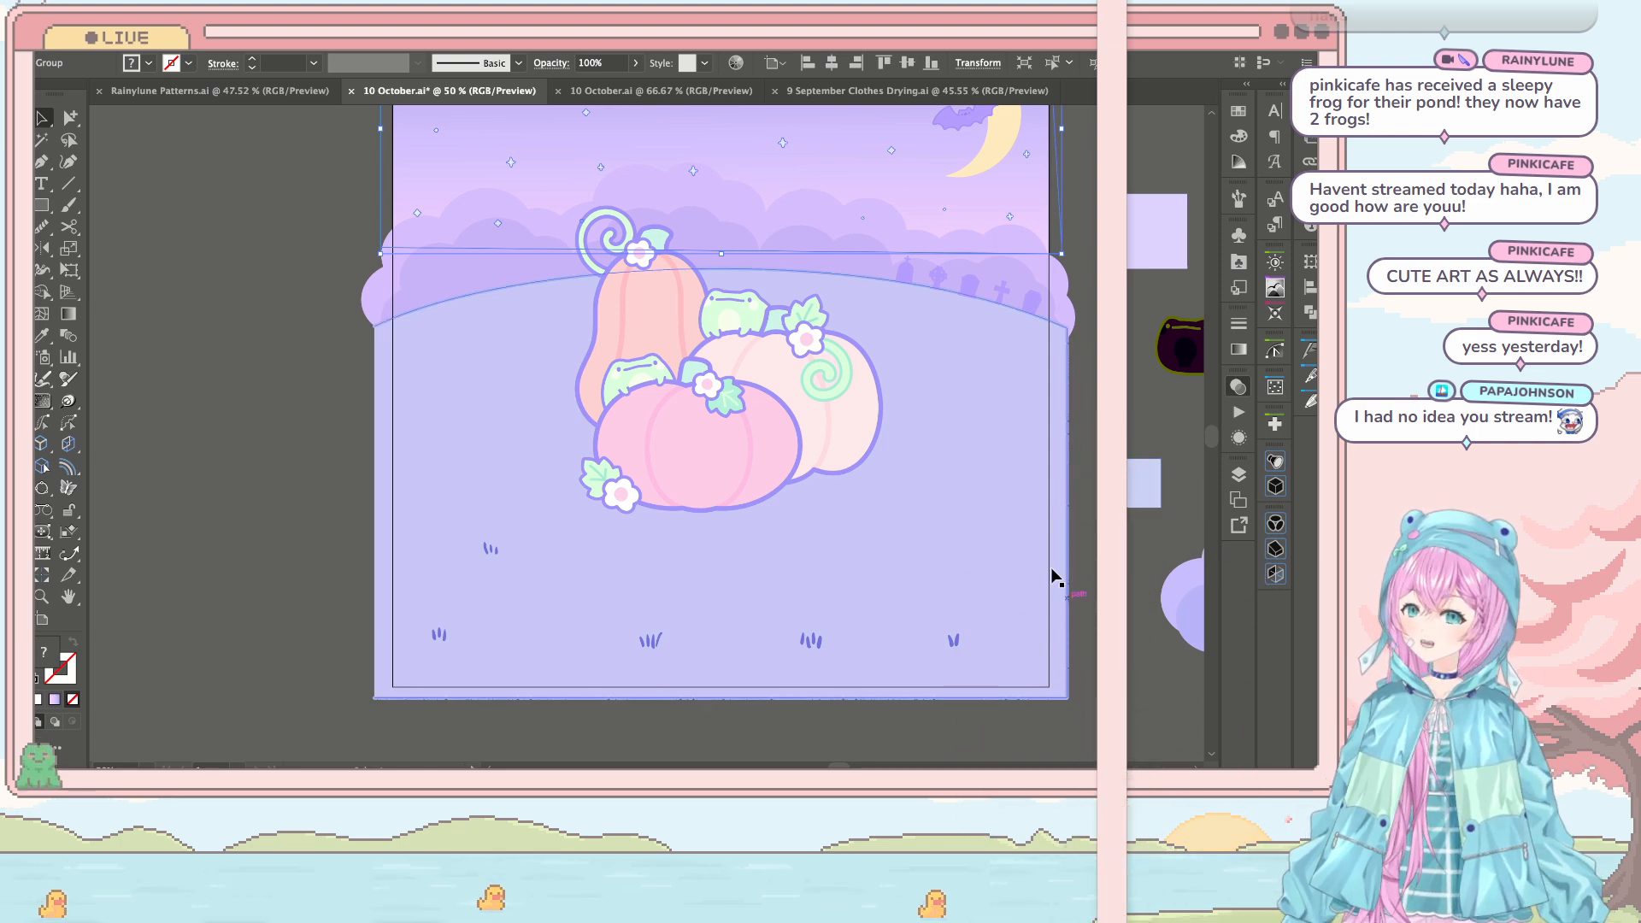
drag(912, 321, 775, 413)
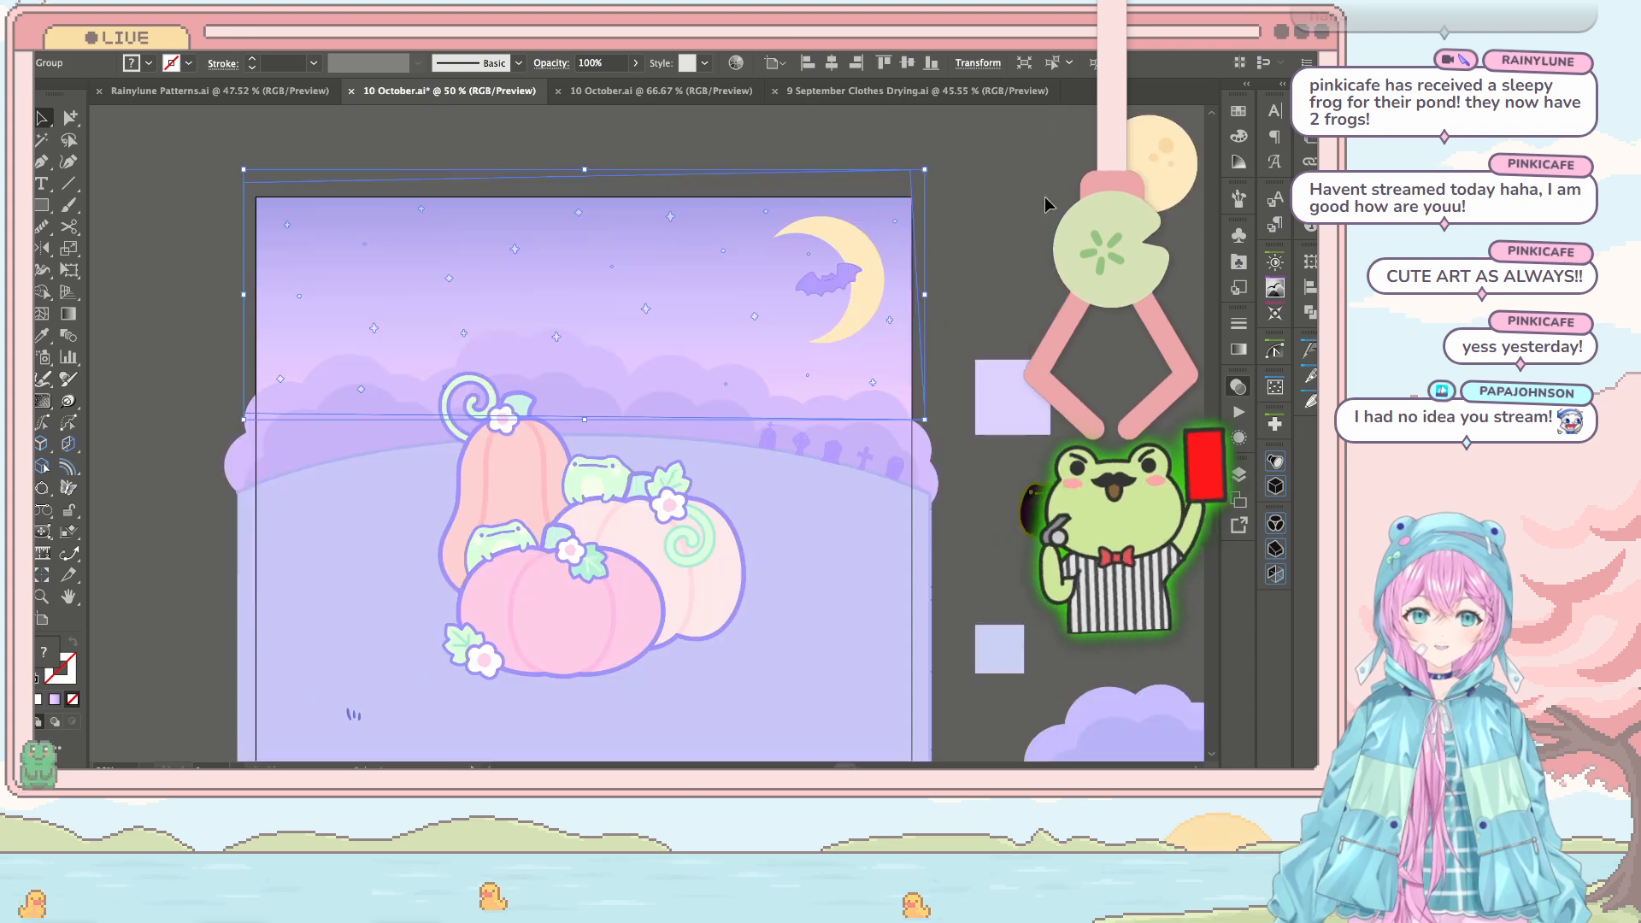
key(ctrl+shift+a)
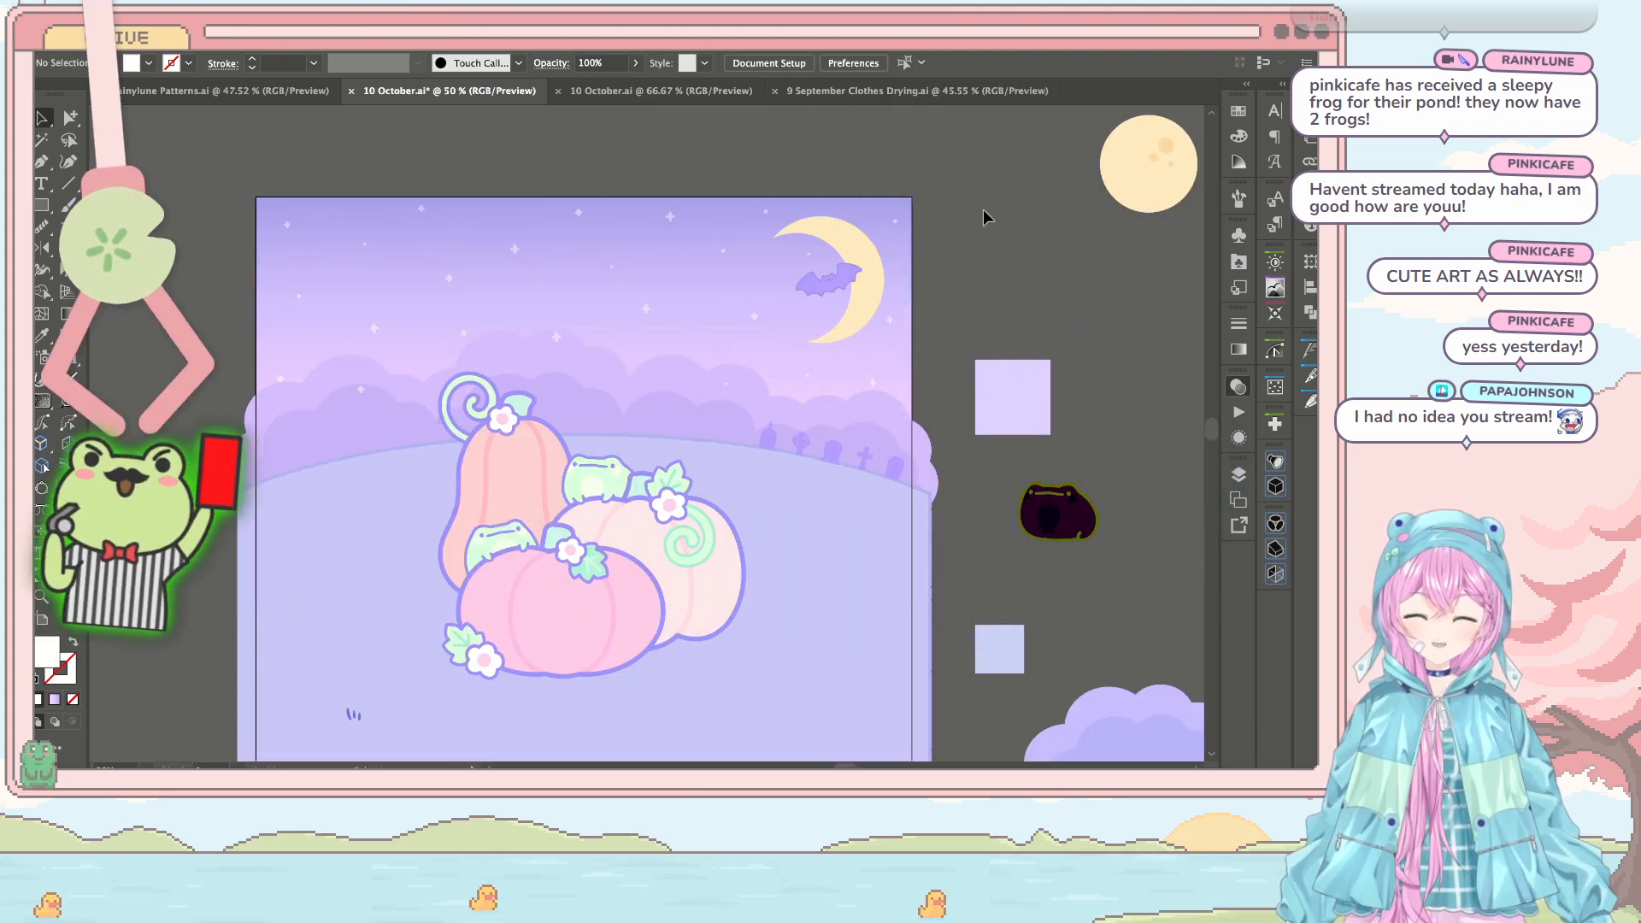
drag(983, 208, 1079, 194)
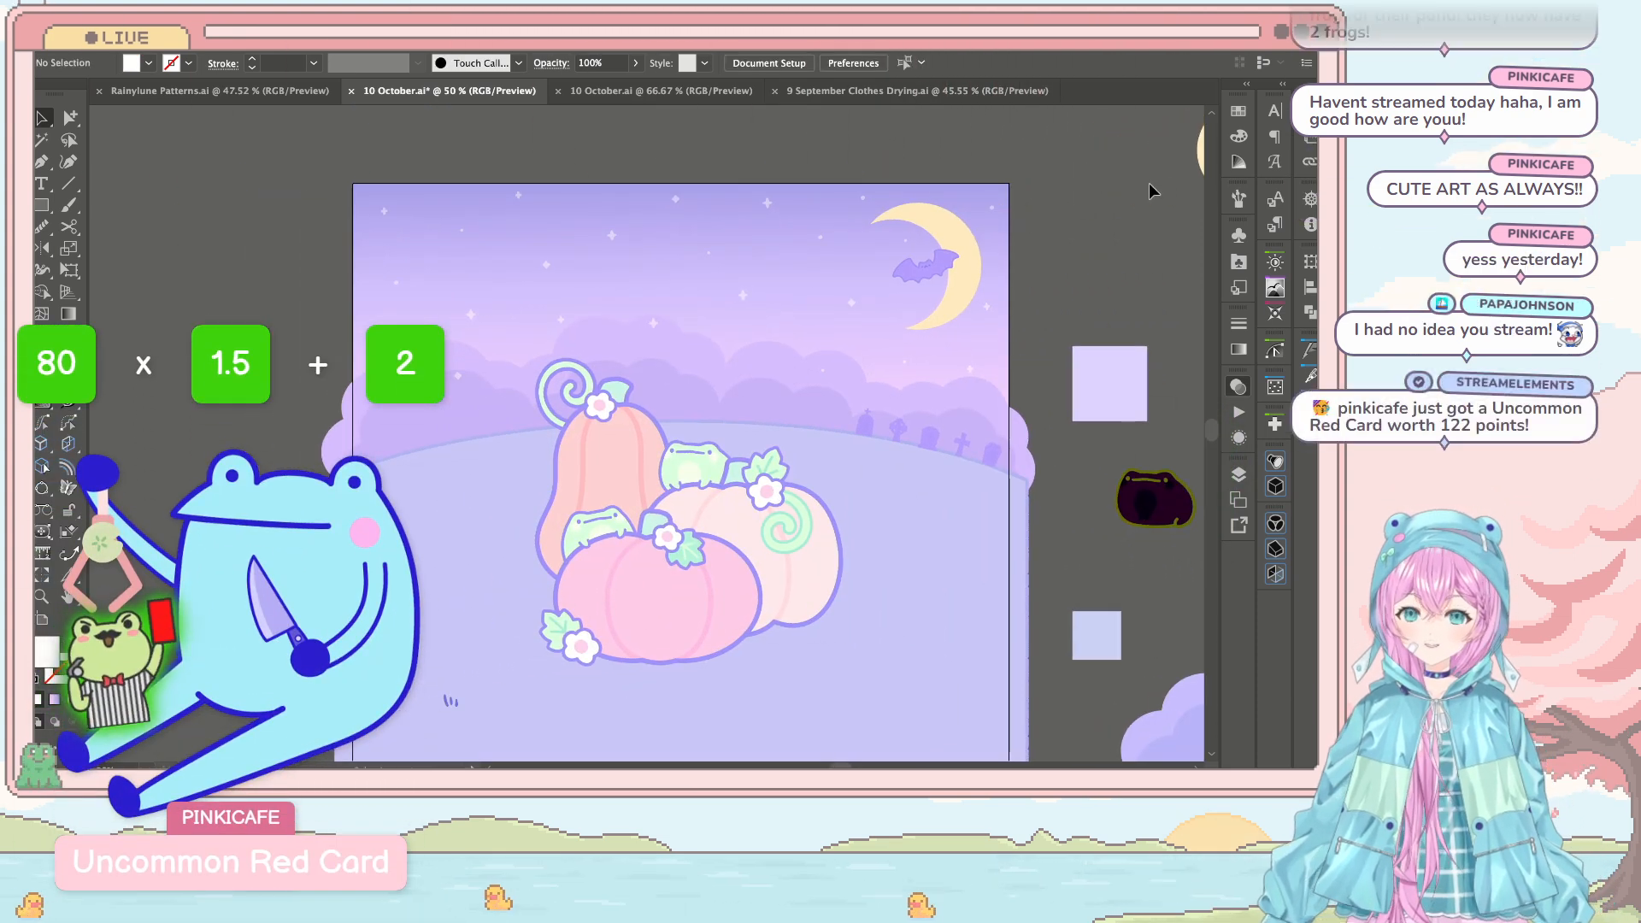
Step: With the Direct Selection tool, nudge the star at the sky's left edge above the clouds and save the illustration
key(a)
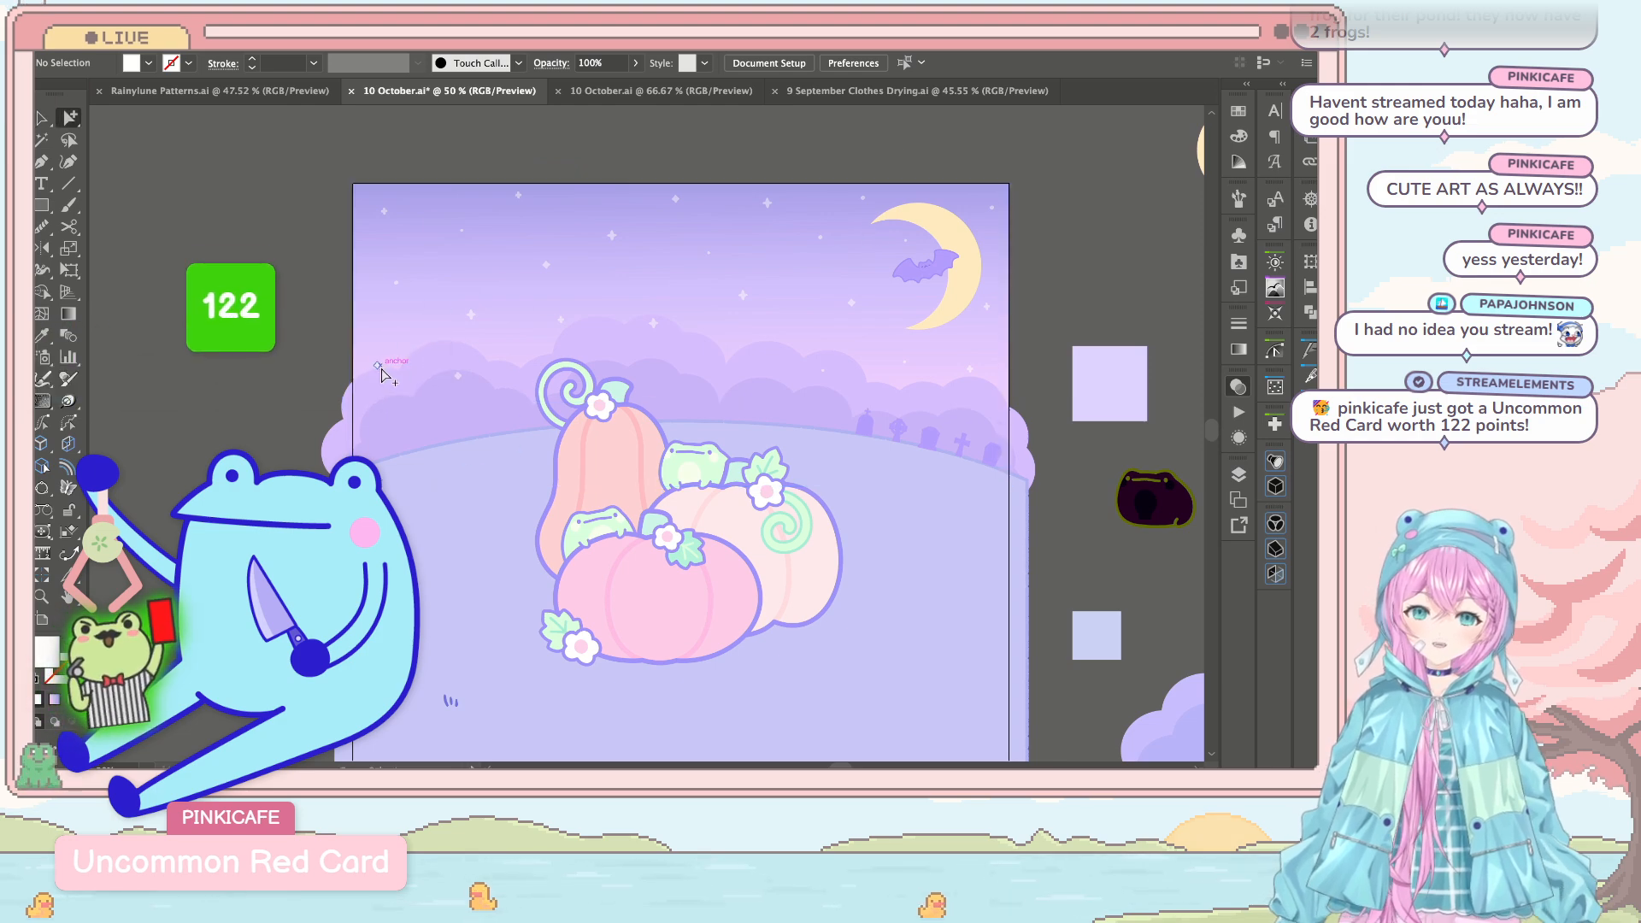
drag(379, 350, 377, 360)
click(1048, 216)
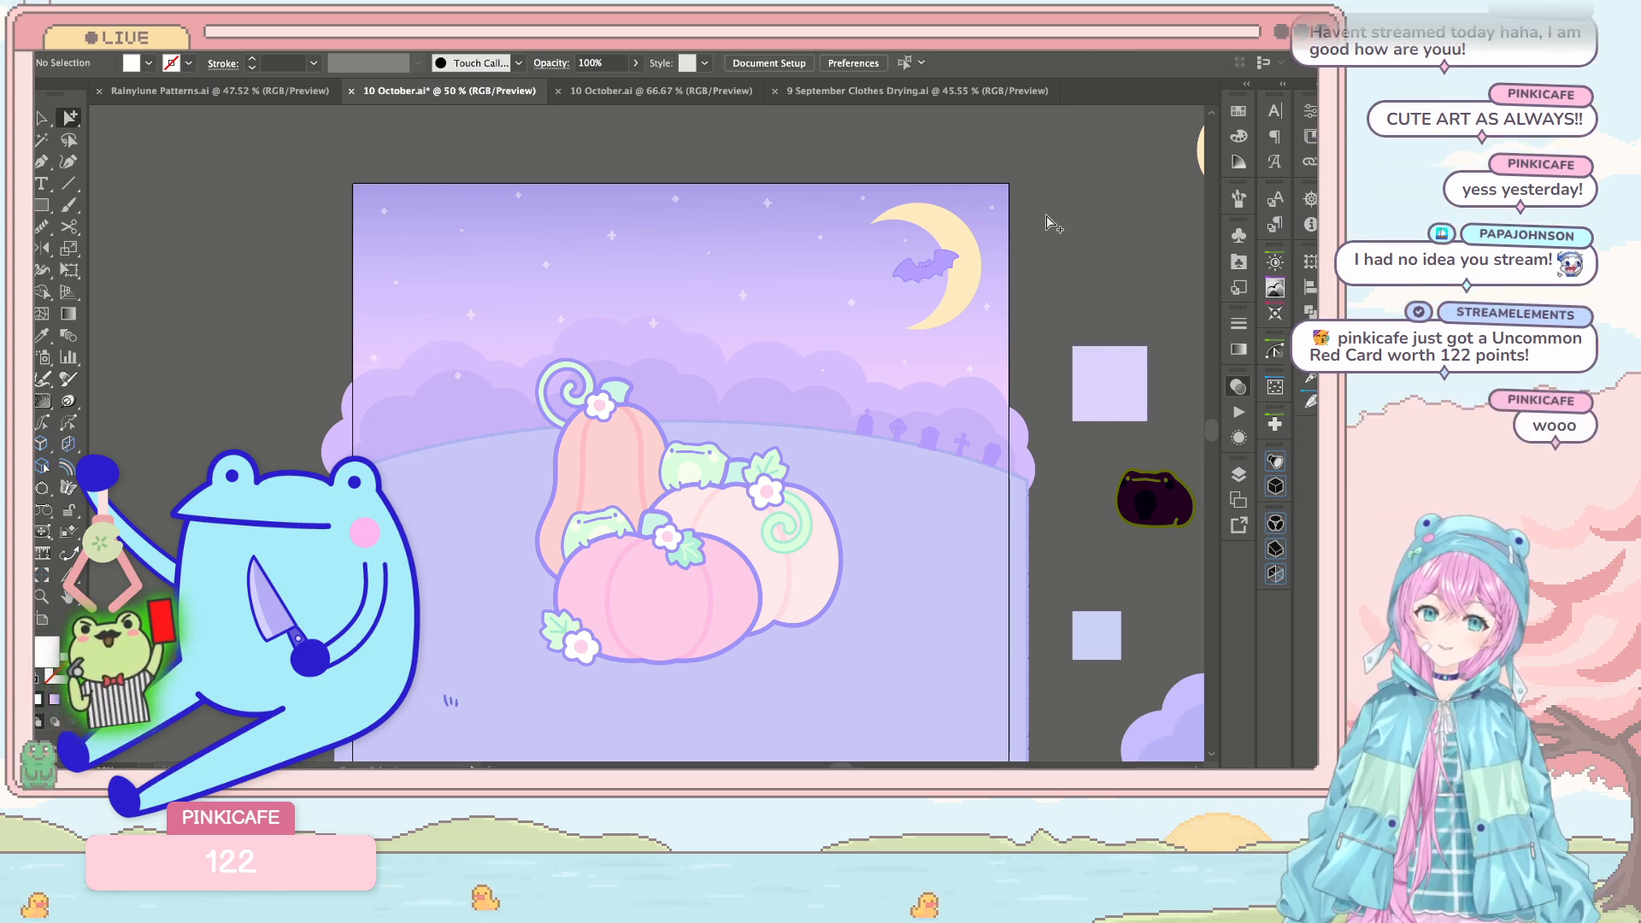
key(ctrl+minus)
key(ctrl+minus)
key(ctrl+plus)
key(ctrl+plus)
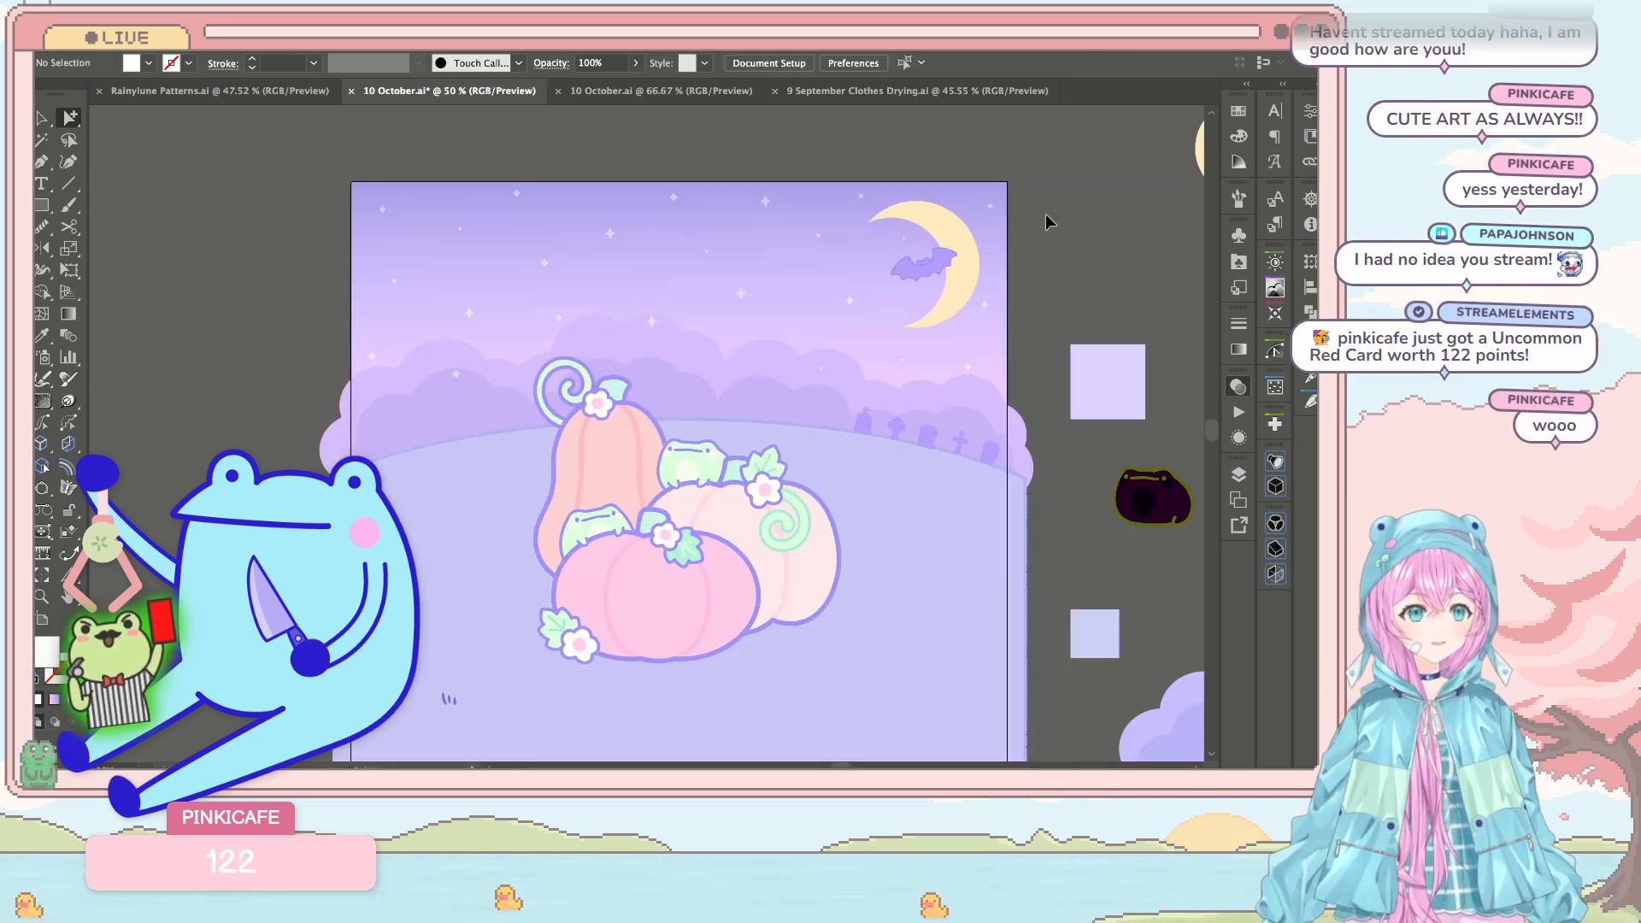
key(ctrl+s)
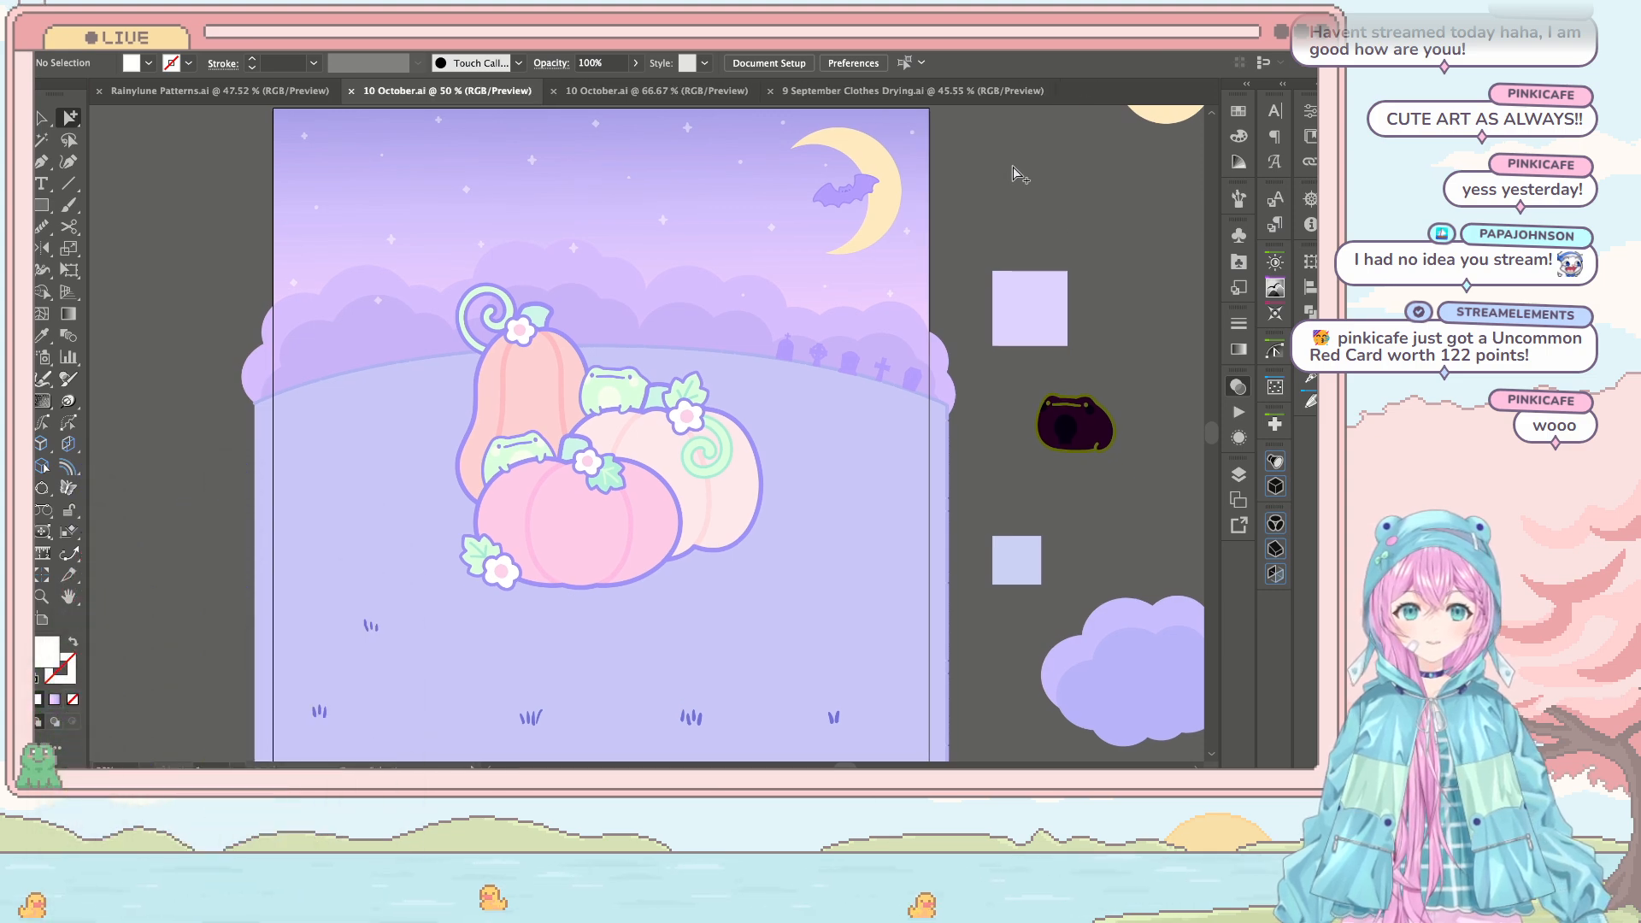
Step: Lower the star that sits on the left cloud, beside the tall pumpkin's curled vine
scroll(593, 279, up, 4)
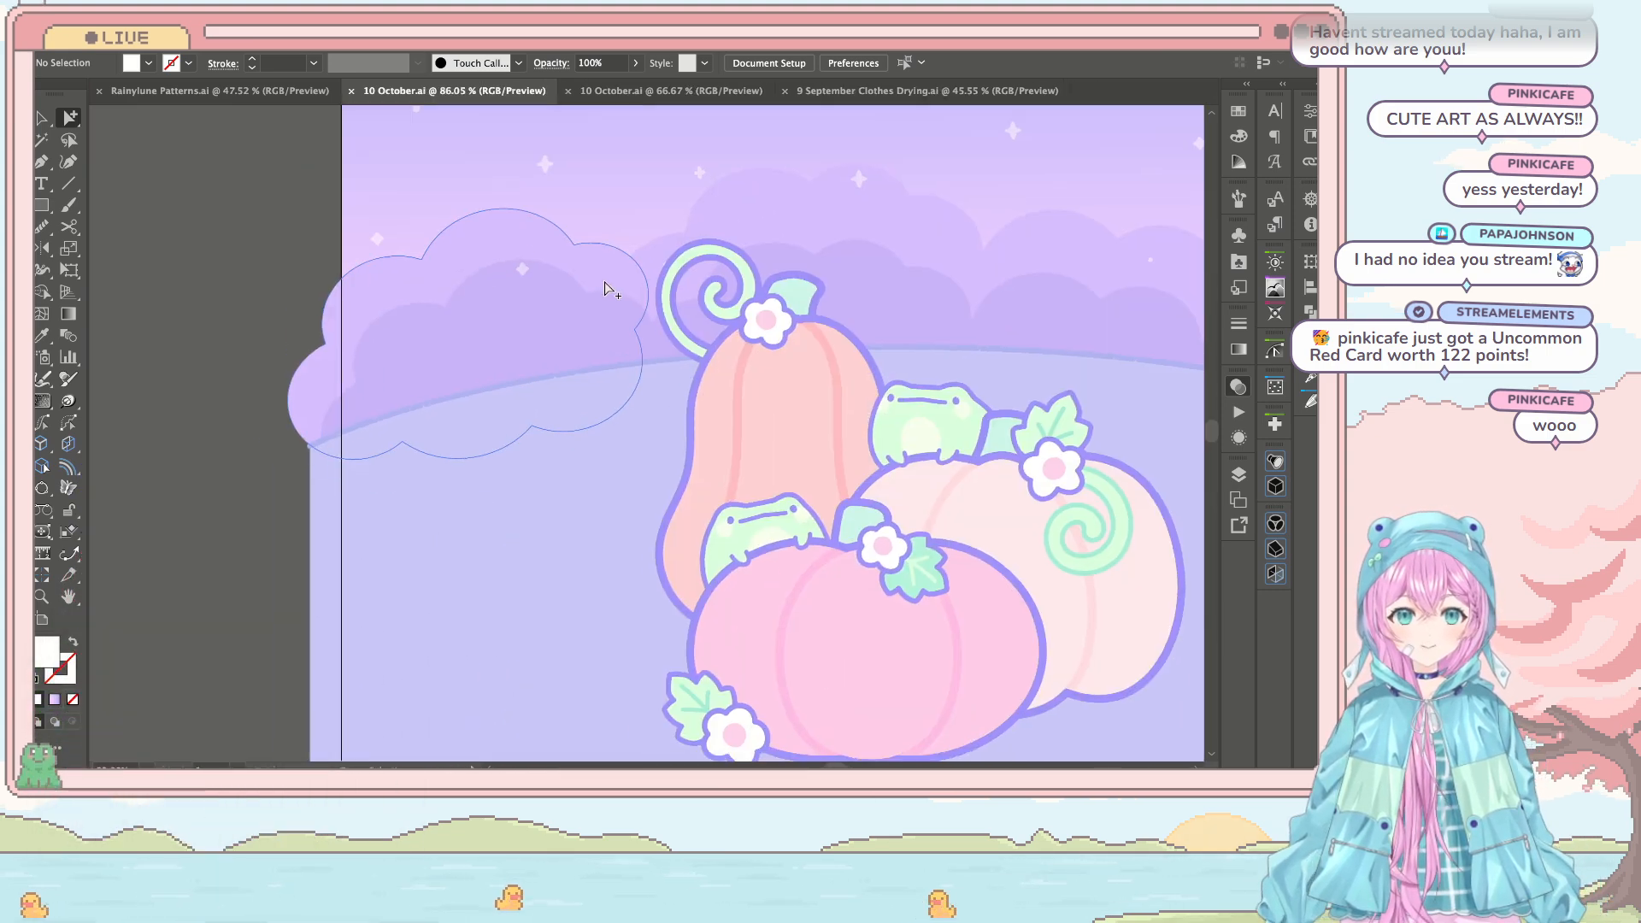
click(523, 284)
scroll(523, 285, down, 4)
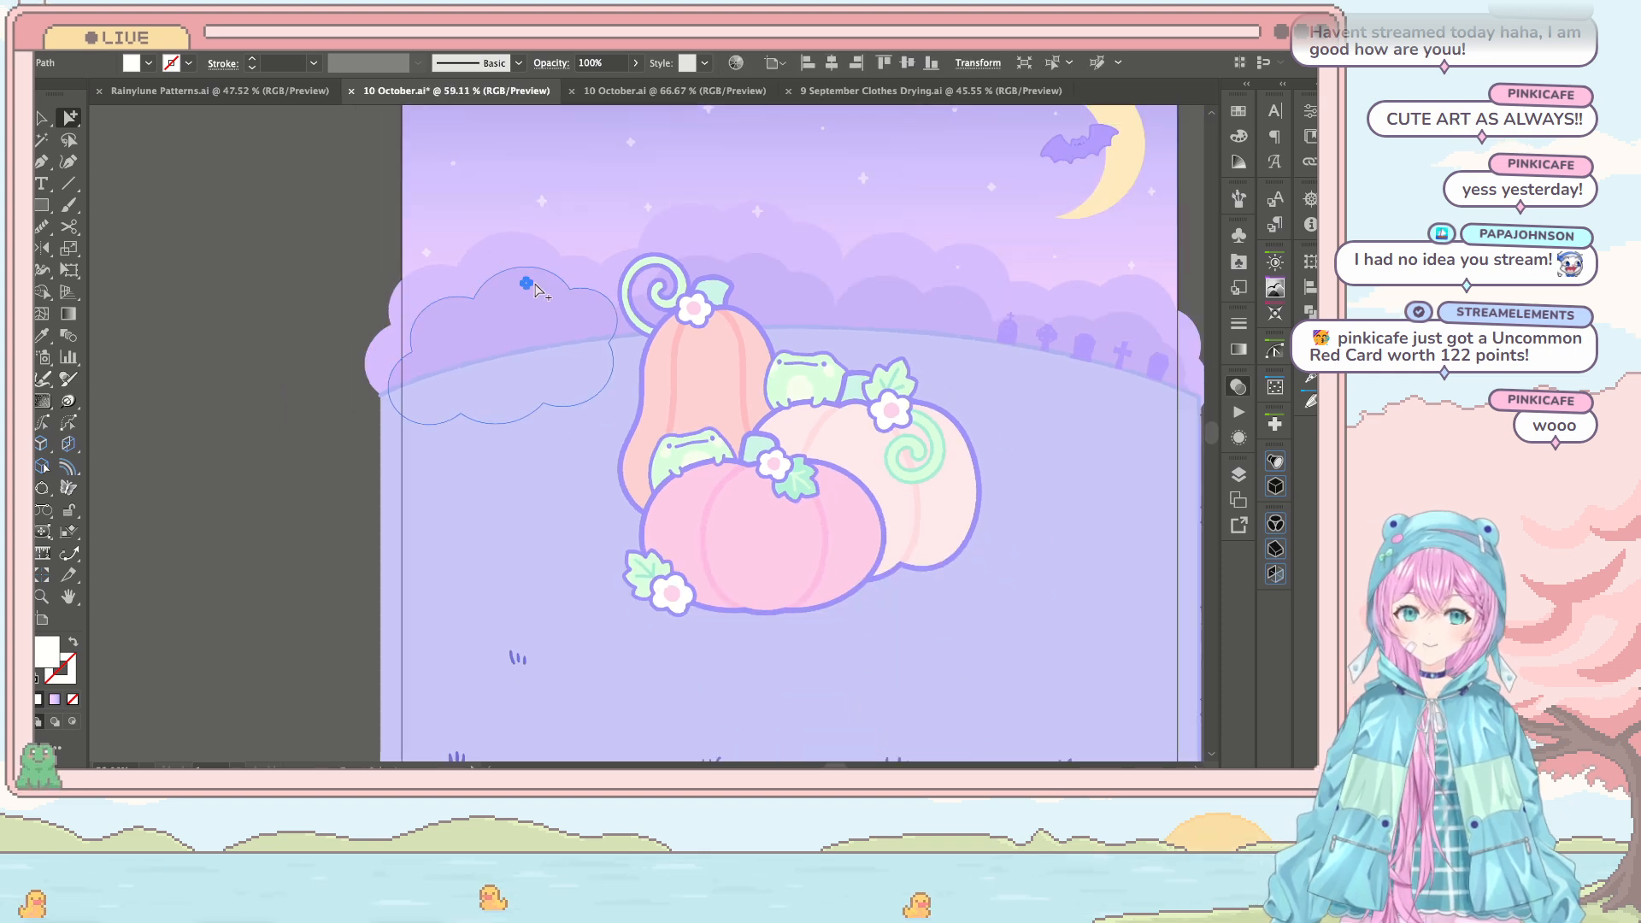
click(1035, 197)
Step: Adjust the height of the star at the crest of the central cloud without shifting it sideways
scroll(777, 239, up, 5)
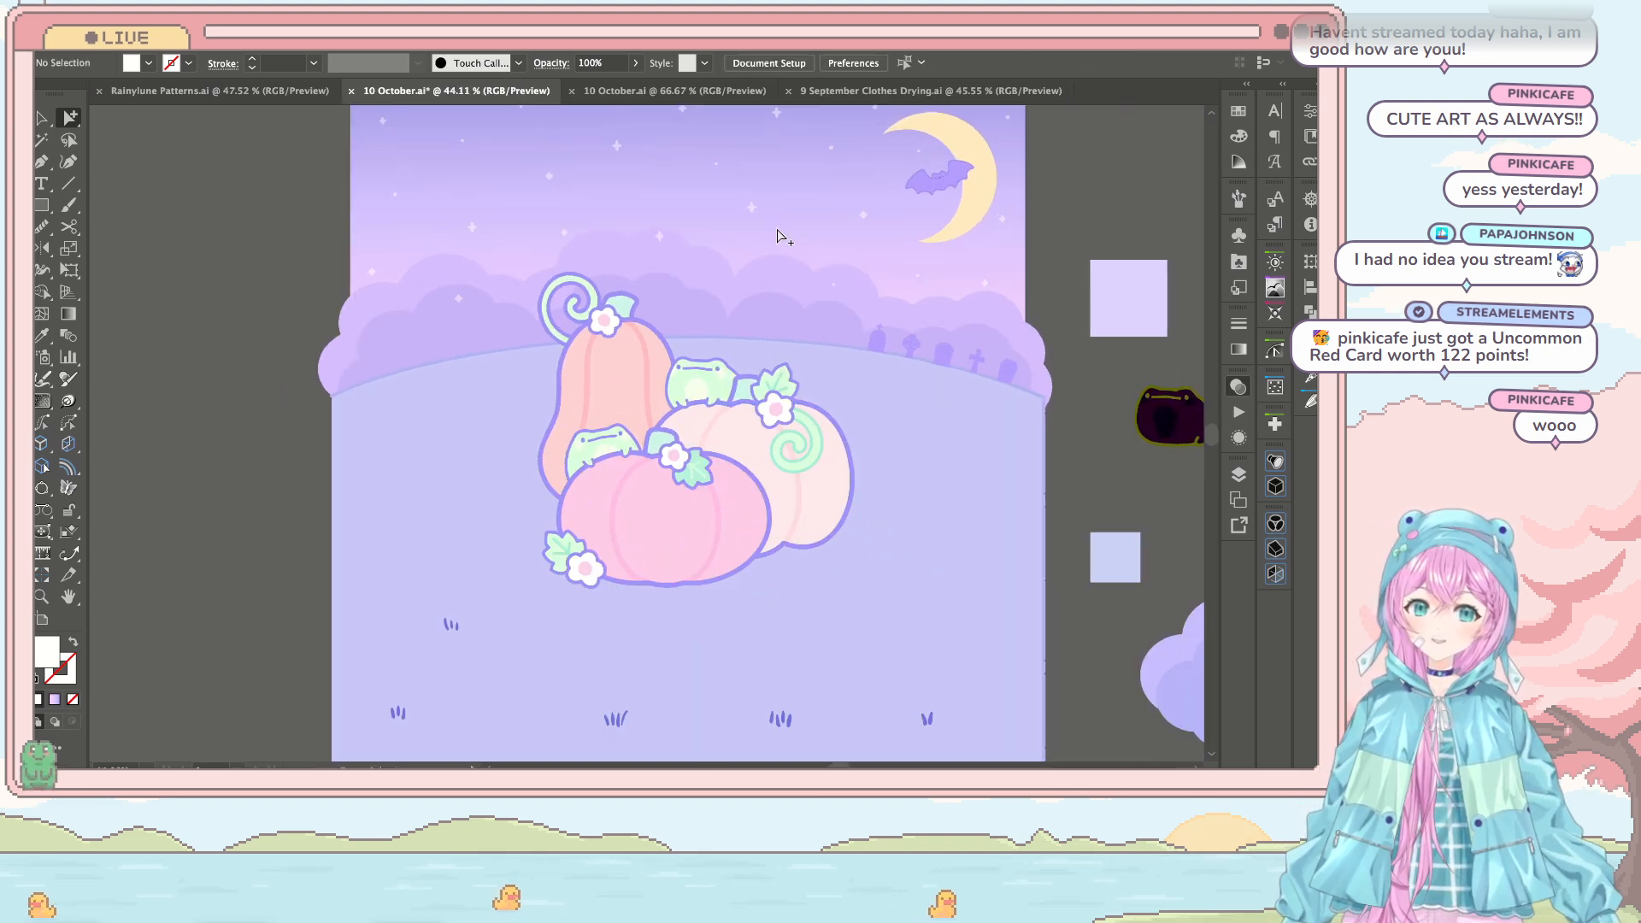
drag(376, 226, 374, 232)
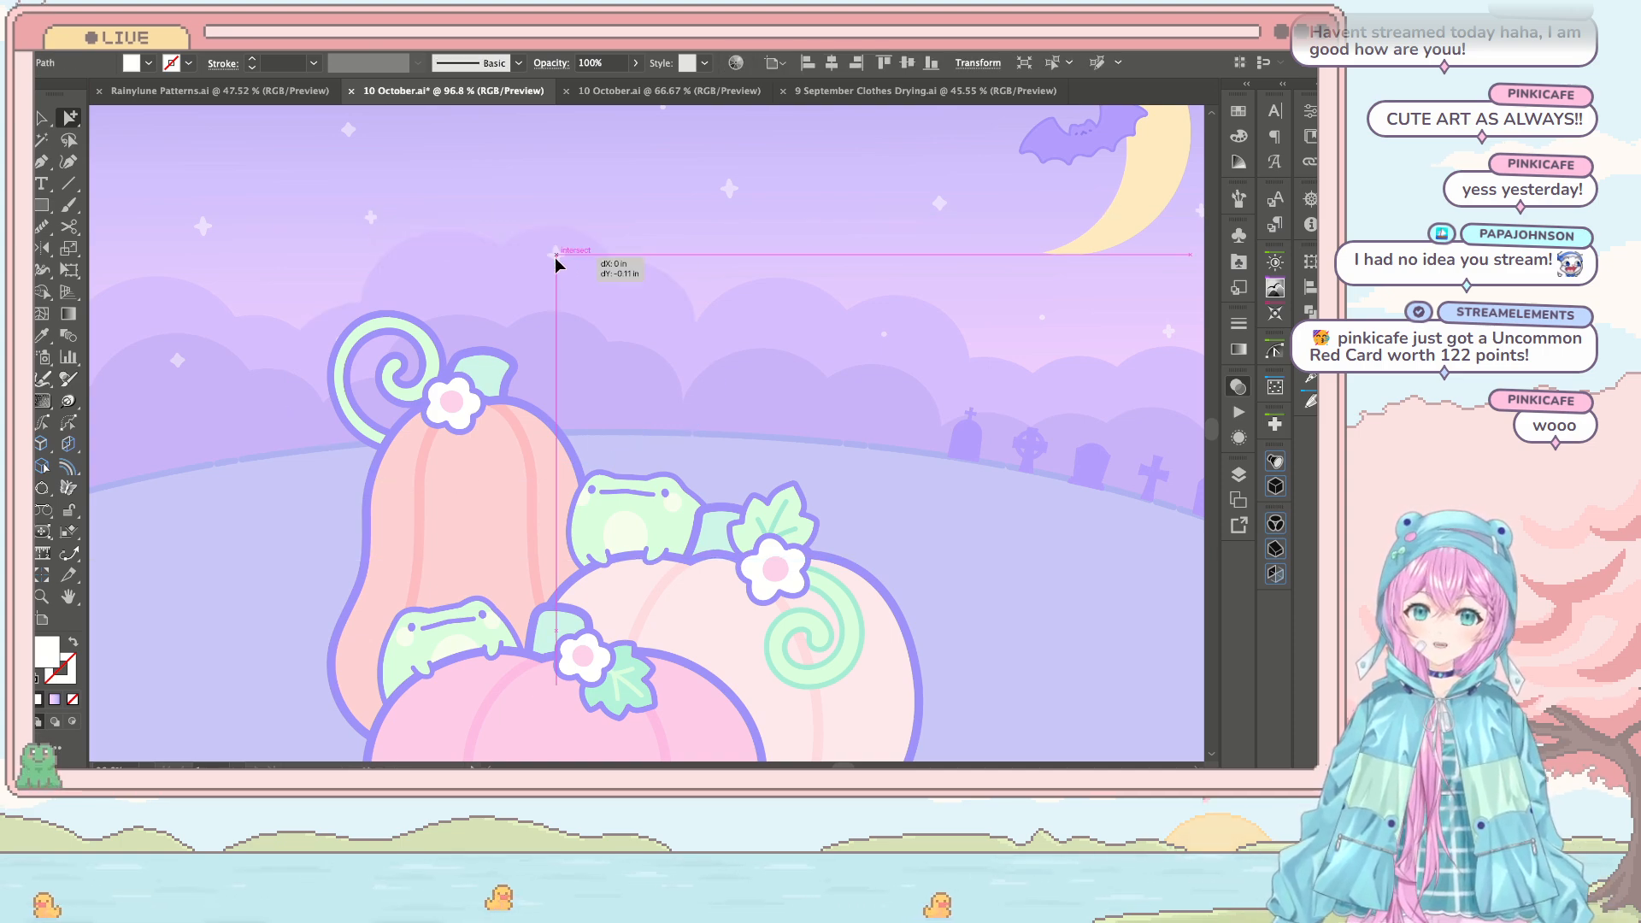
scroll(556, 260, down, 5)
click(886, 203)
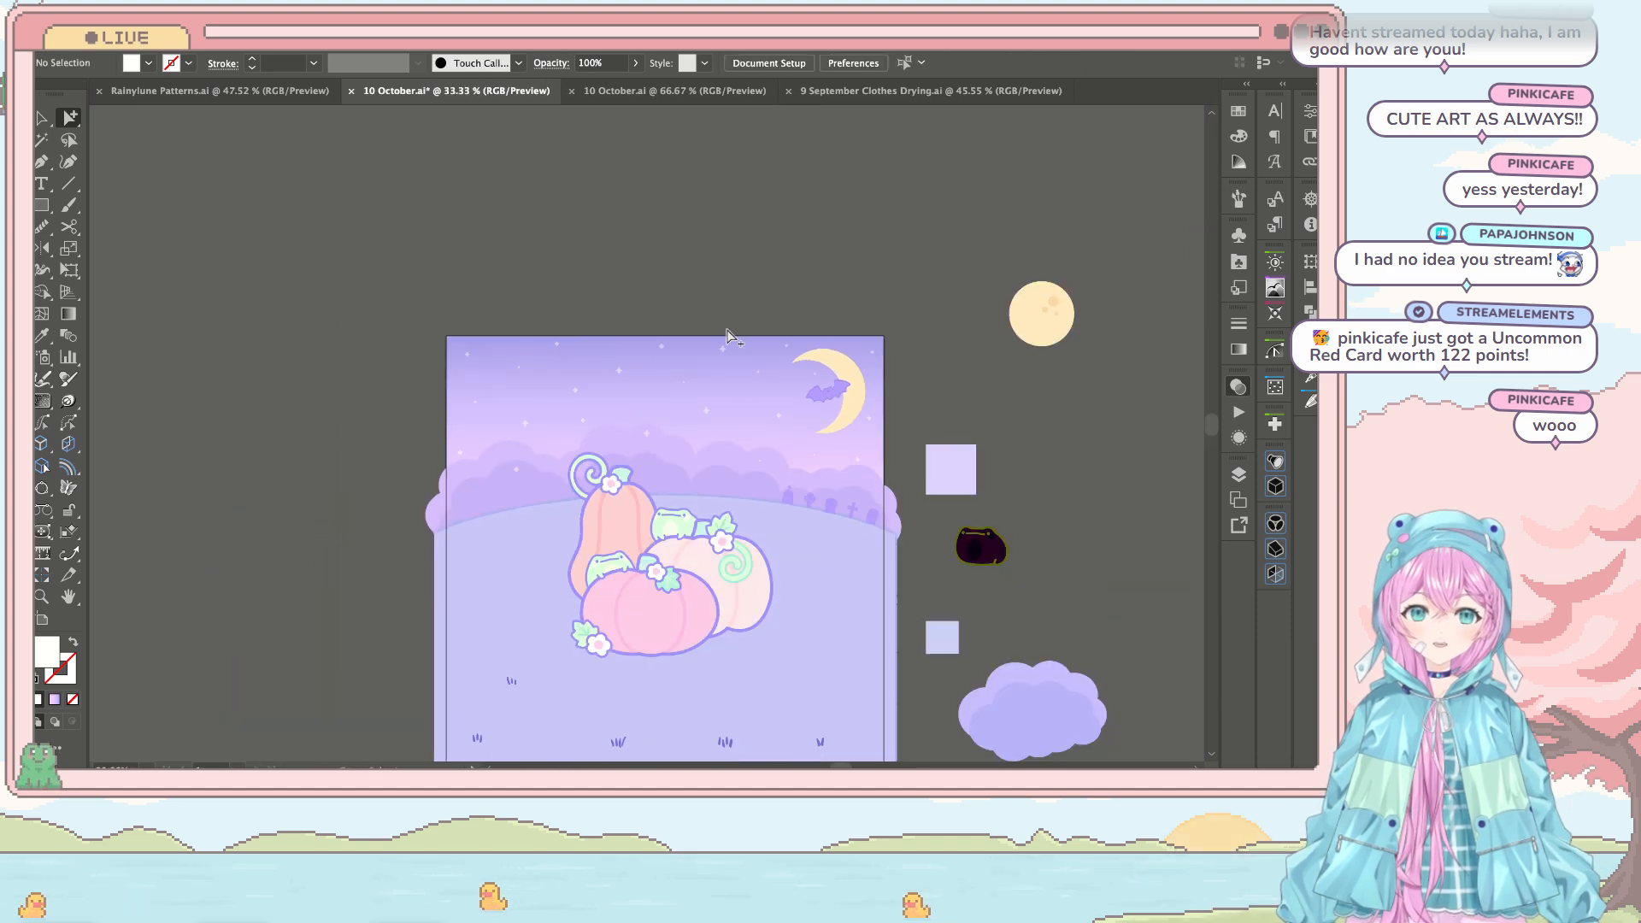
scroll(766, 241, up, 3)
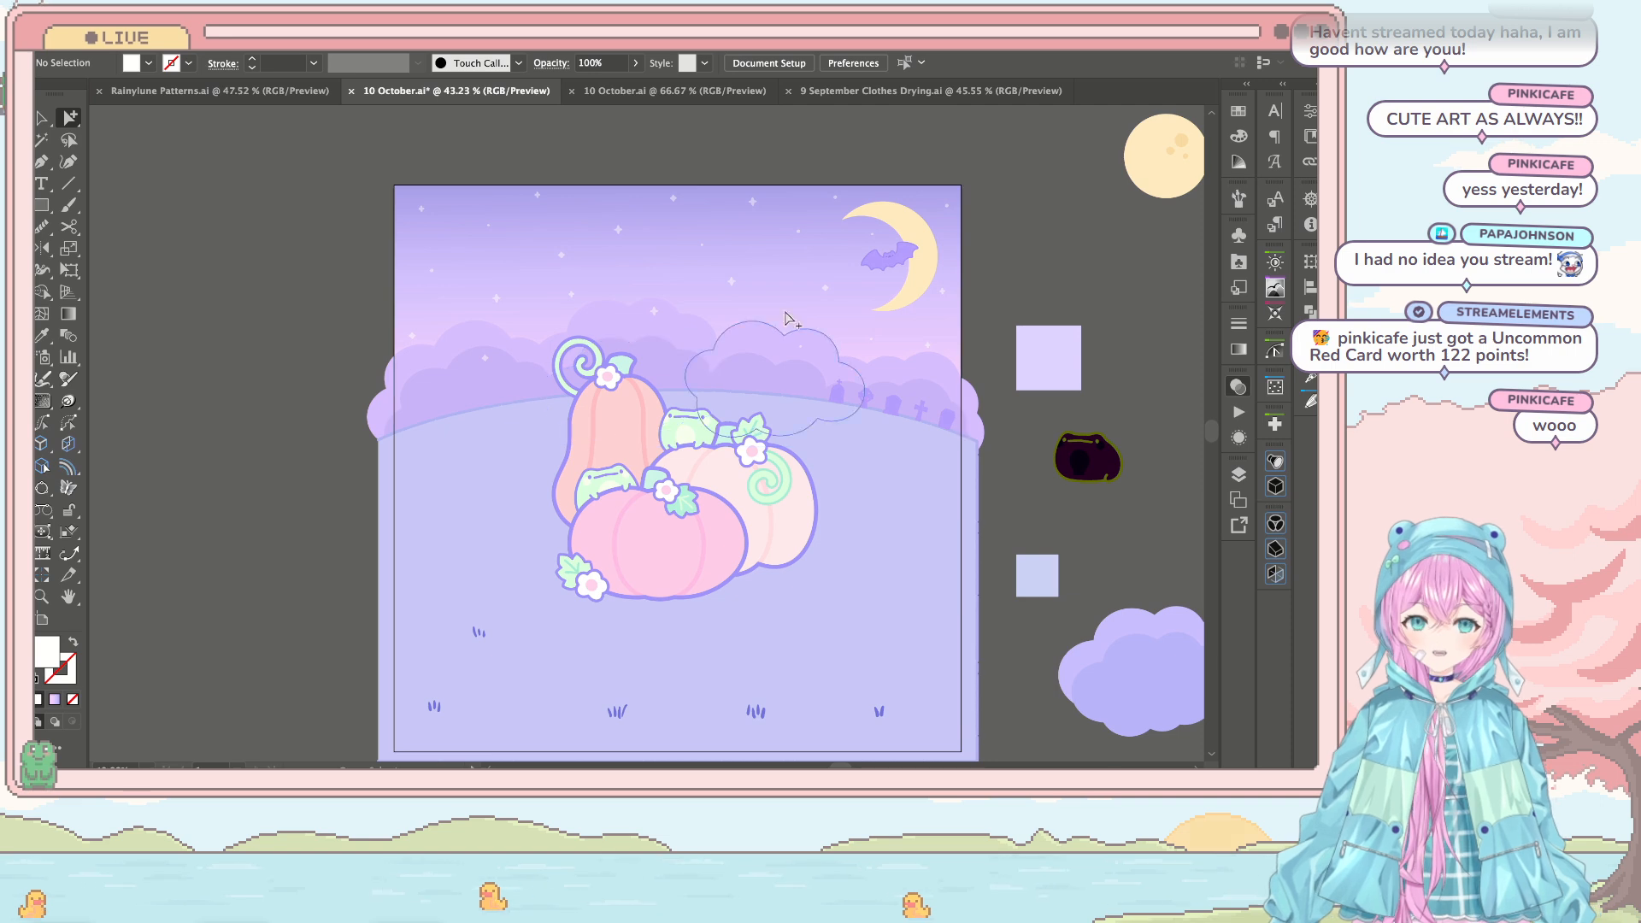
Step: Save the illustration, nudge the star above the graveyard clouds near the sky's right edge, and deselect it
scroll(1033, 259, right, 1)
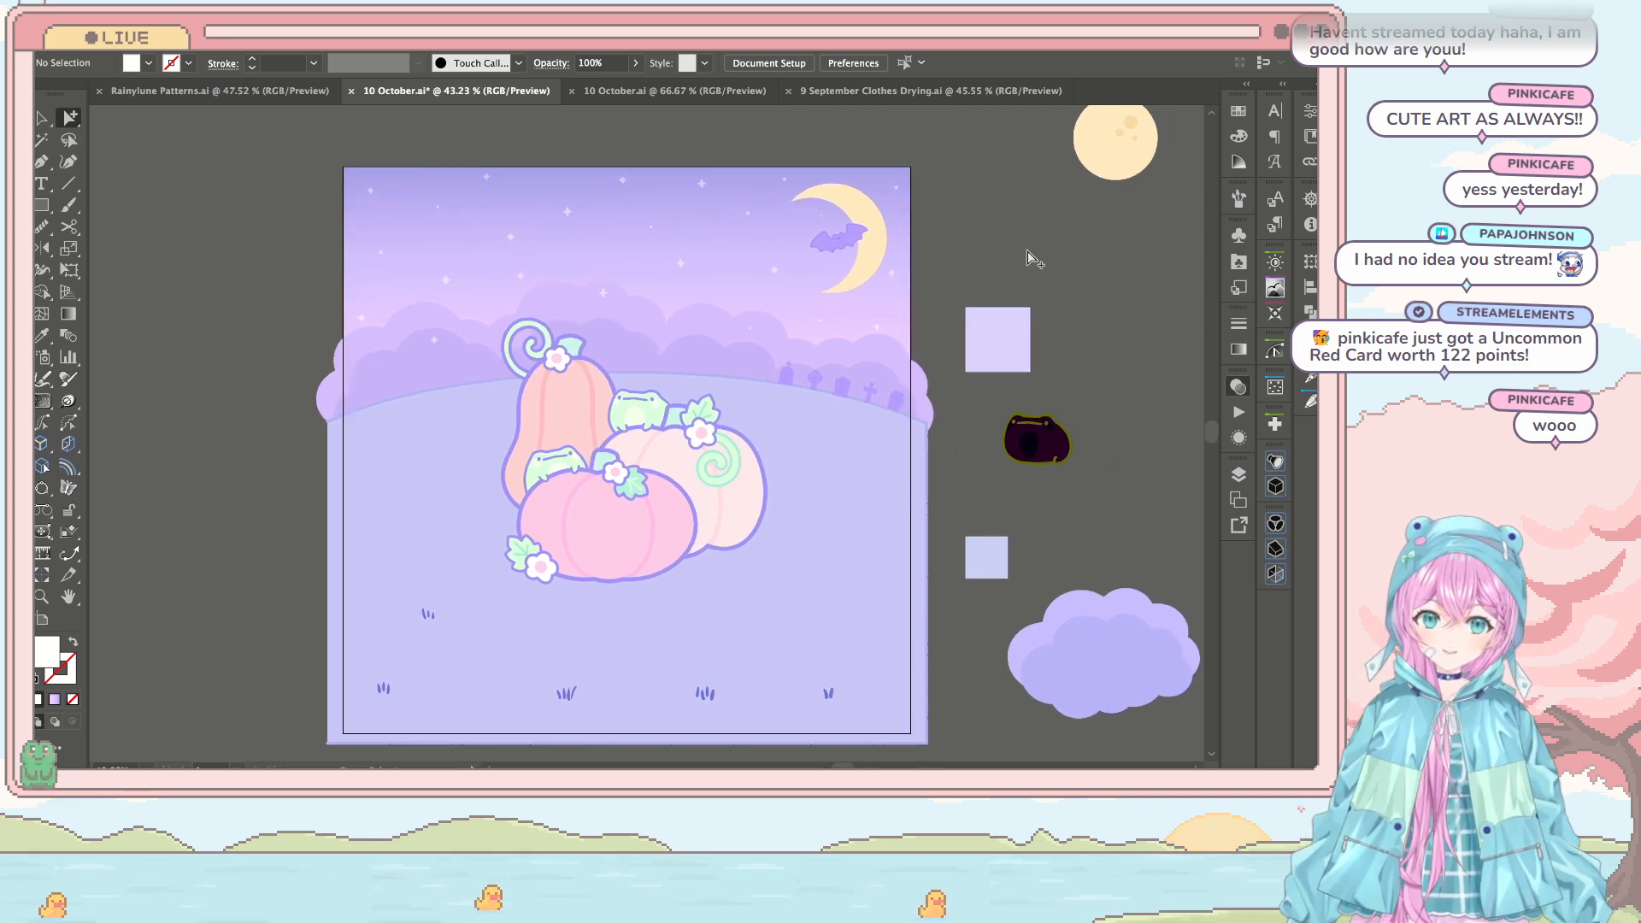
scroll(872, 323, up, 3)
key(ctrl+s)
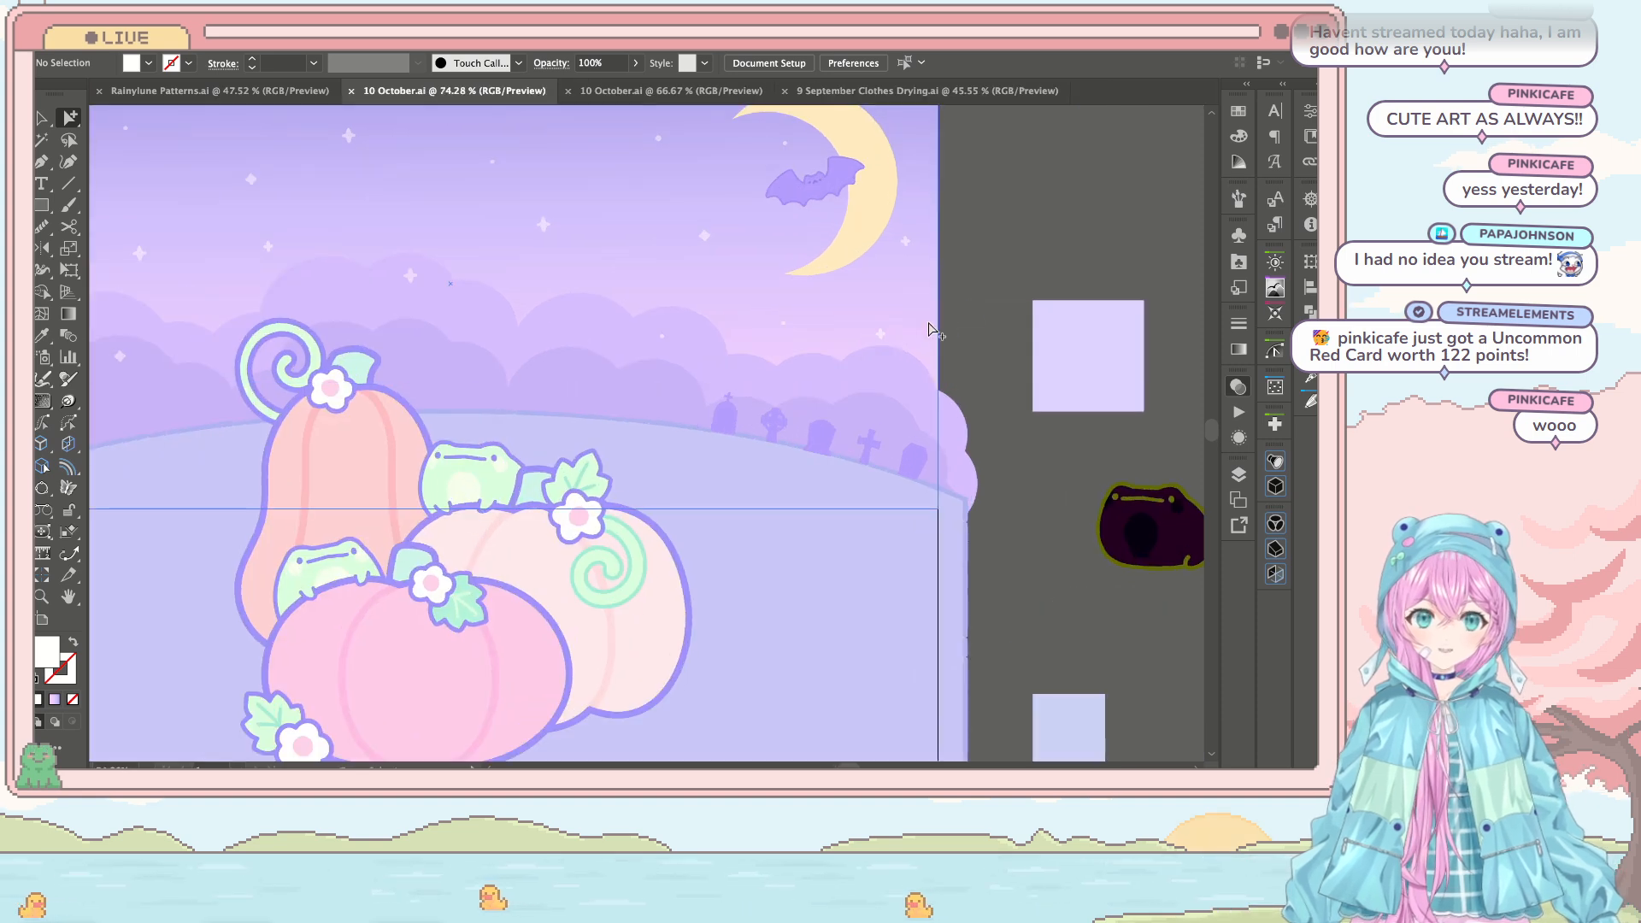
click(880, 327)
click(1067, 190)
Step: Reposition the small cluster of stars in the sky above the tall pumpkin, deselect them and save the illustration
scroll(1067, 189, down, 2)
scroll(1067, 195, down, 2)
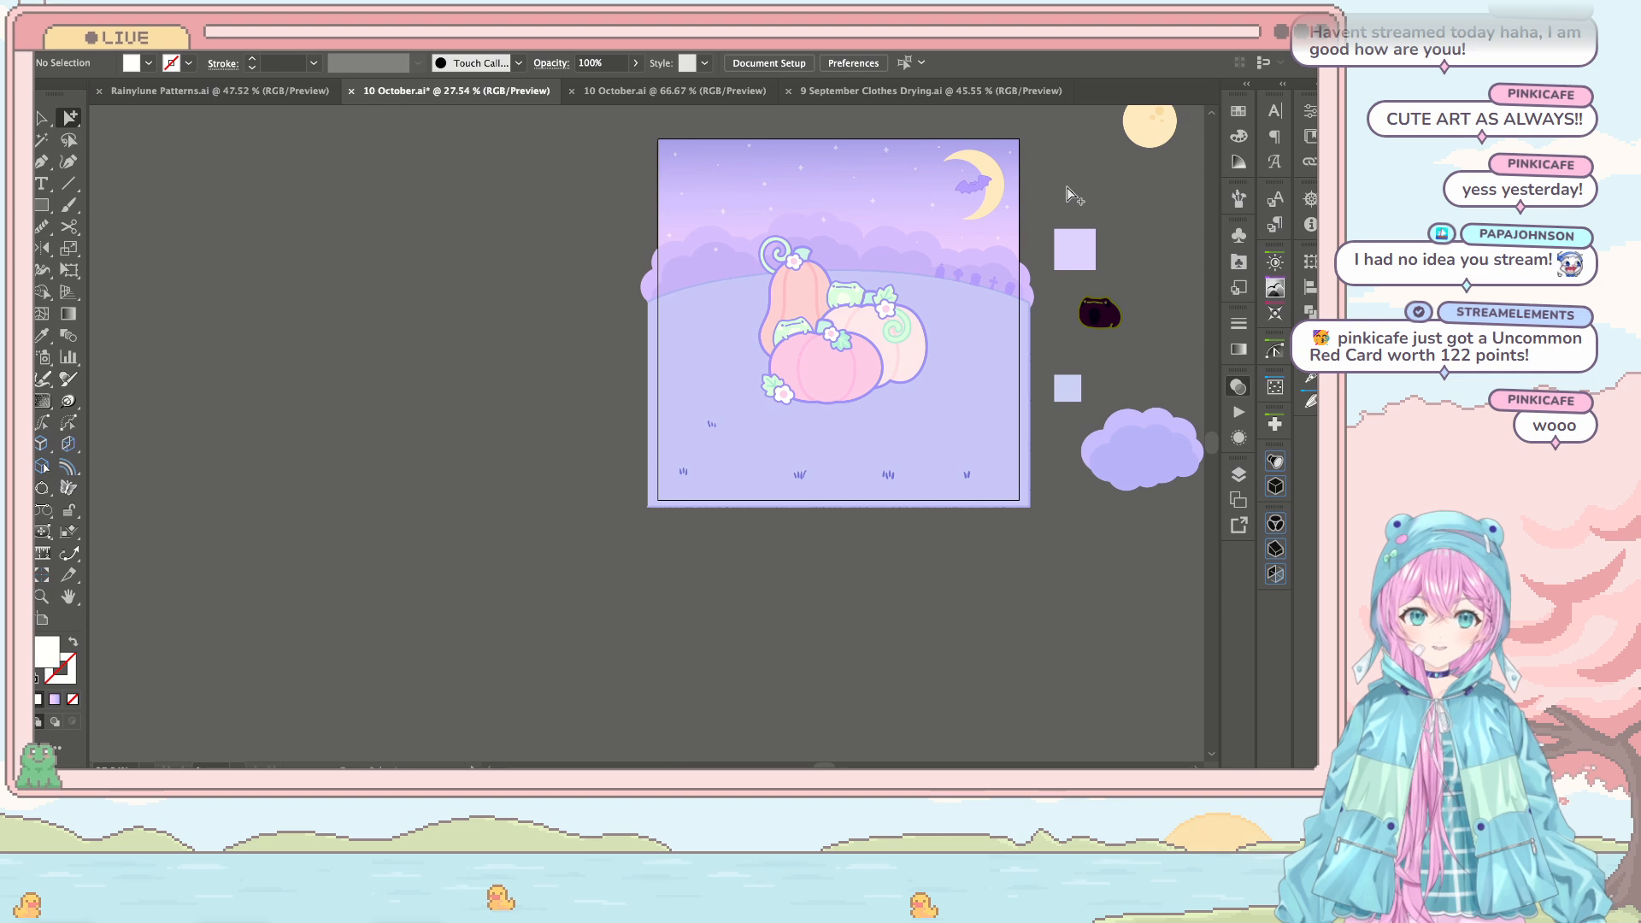
scroll(1052, 197, up, 4)
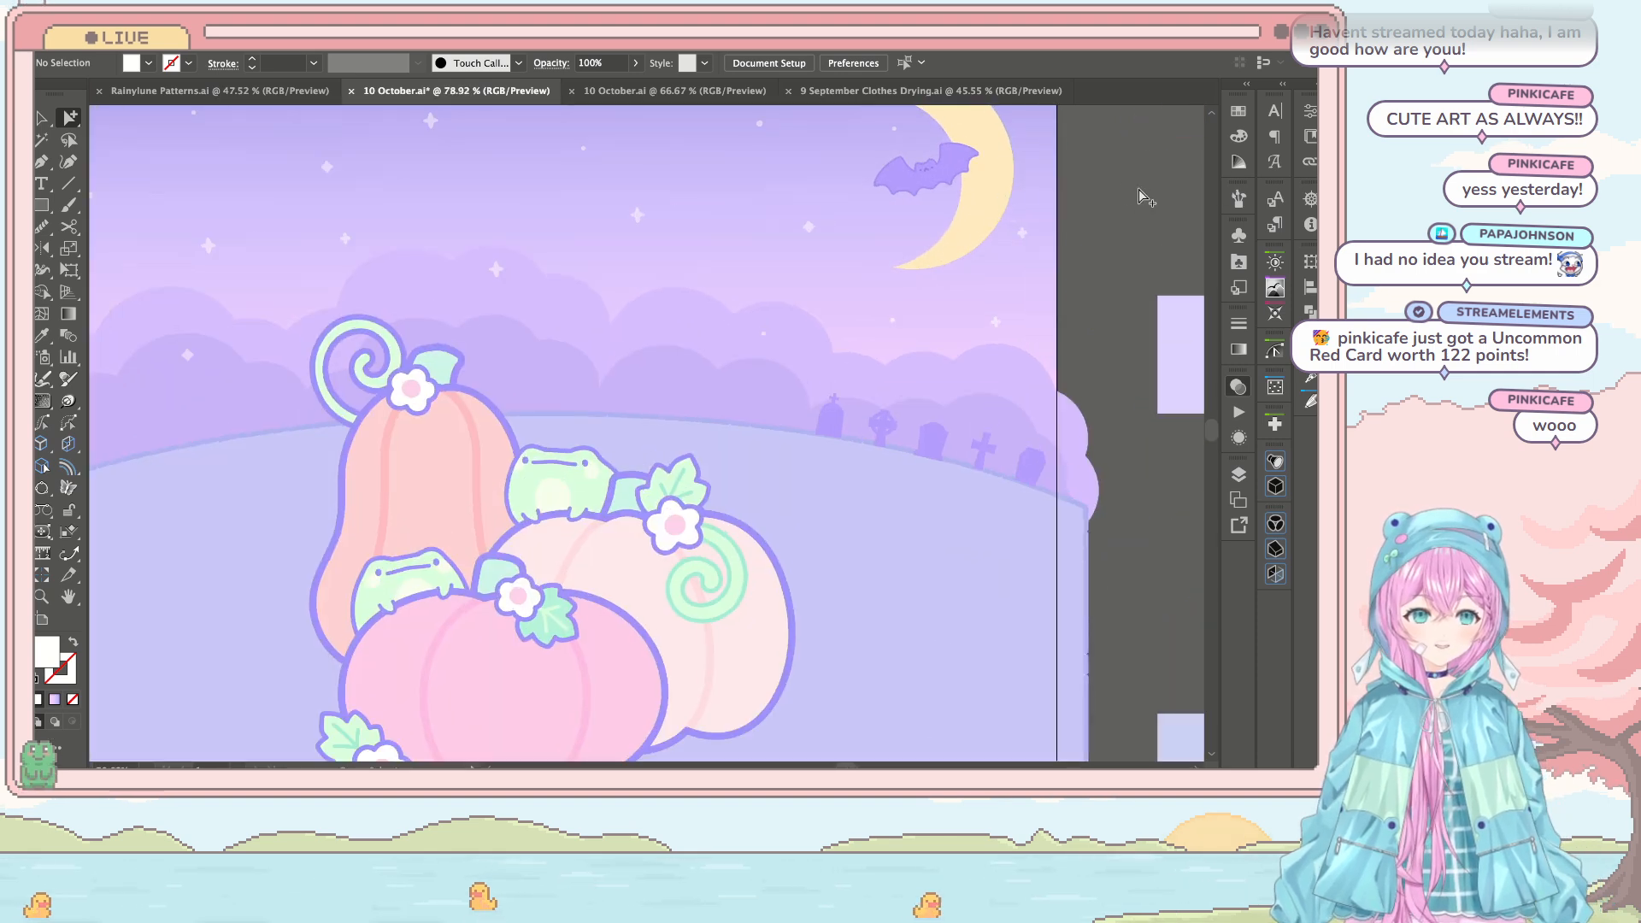
scroll(1122, 196, left, 1)
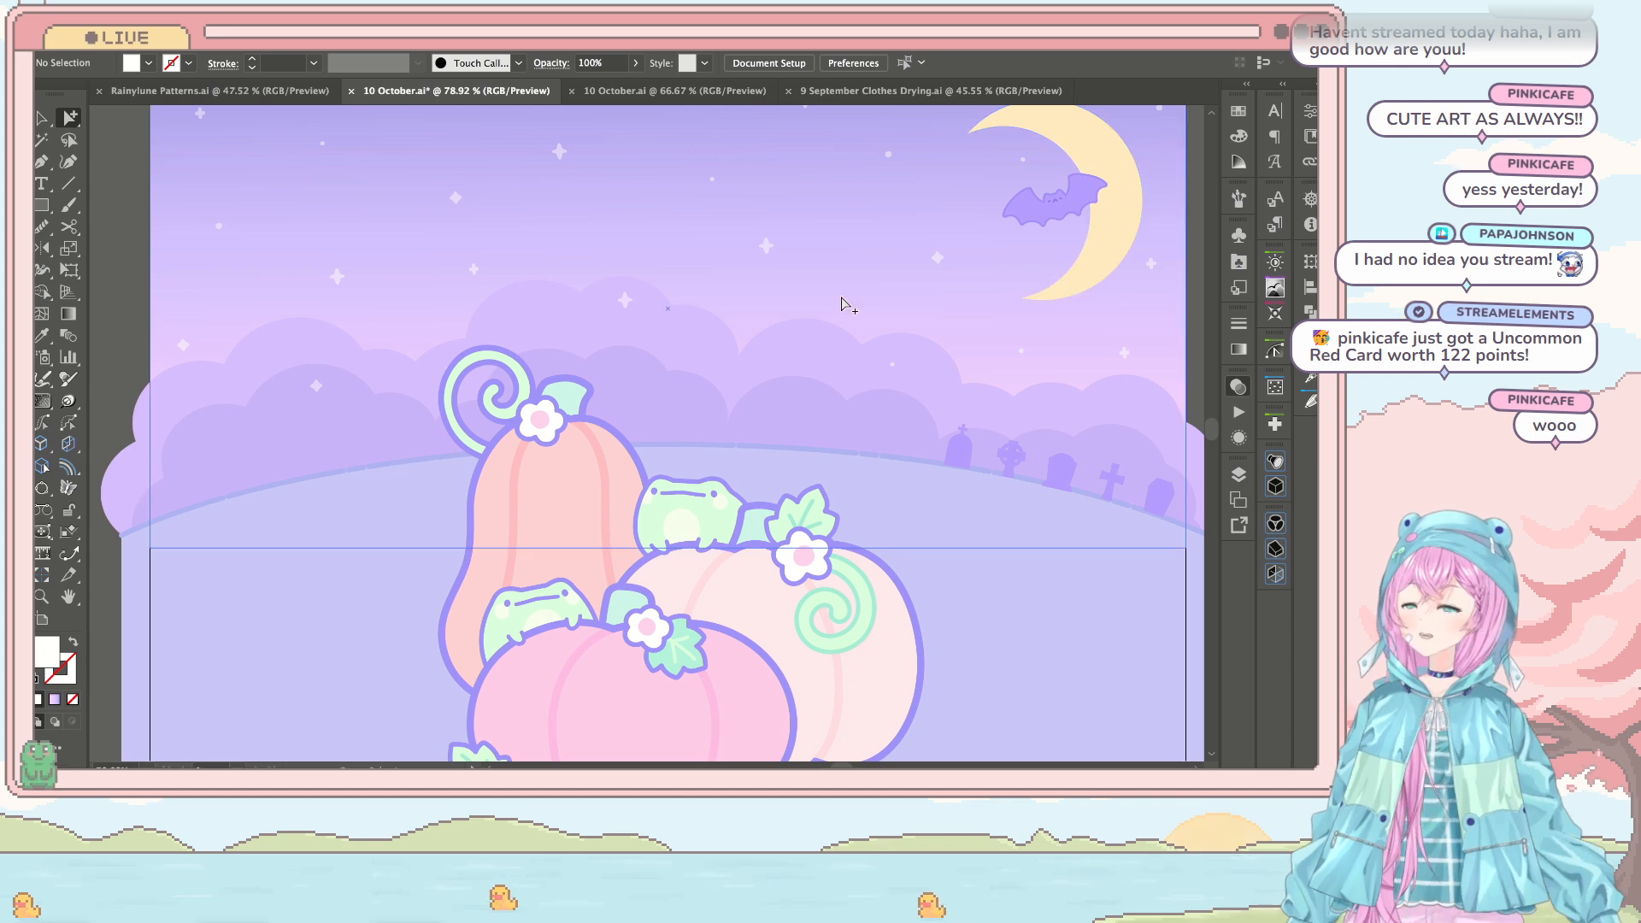
scroll(871, 291, down, 2)
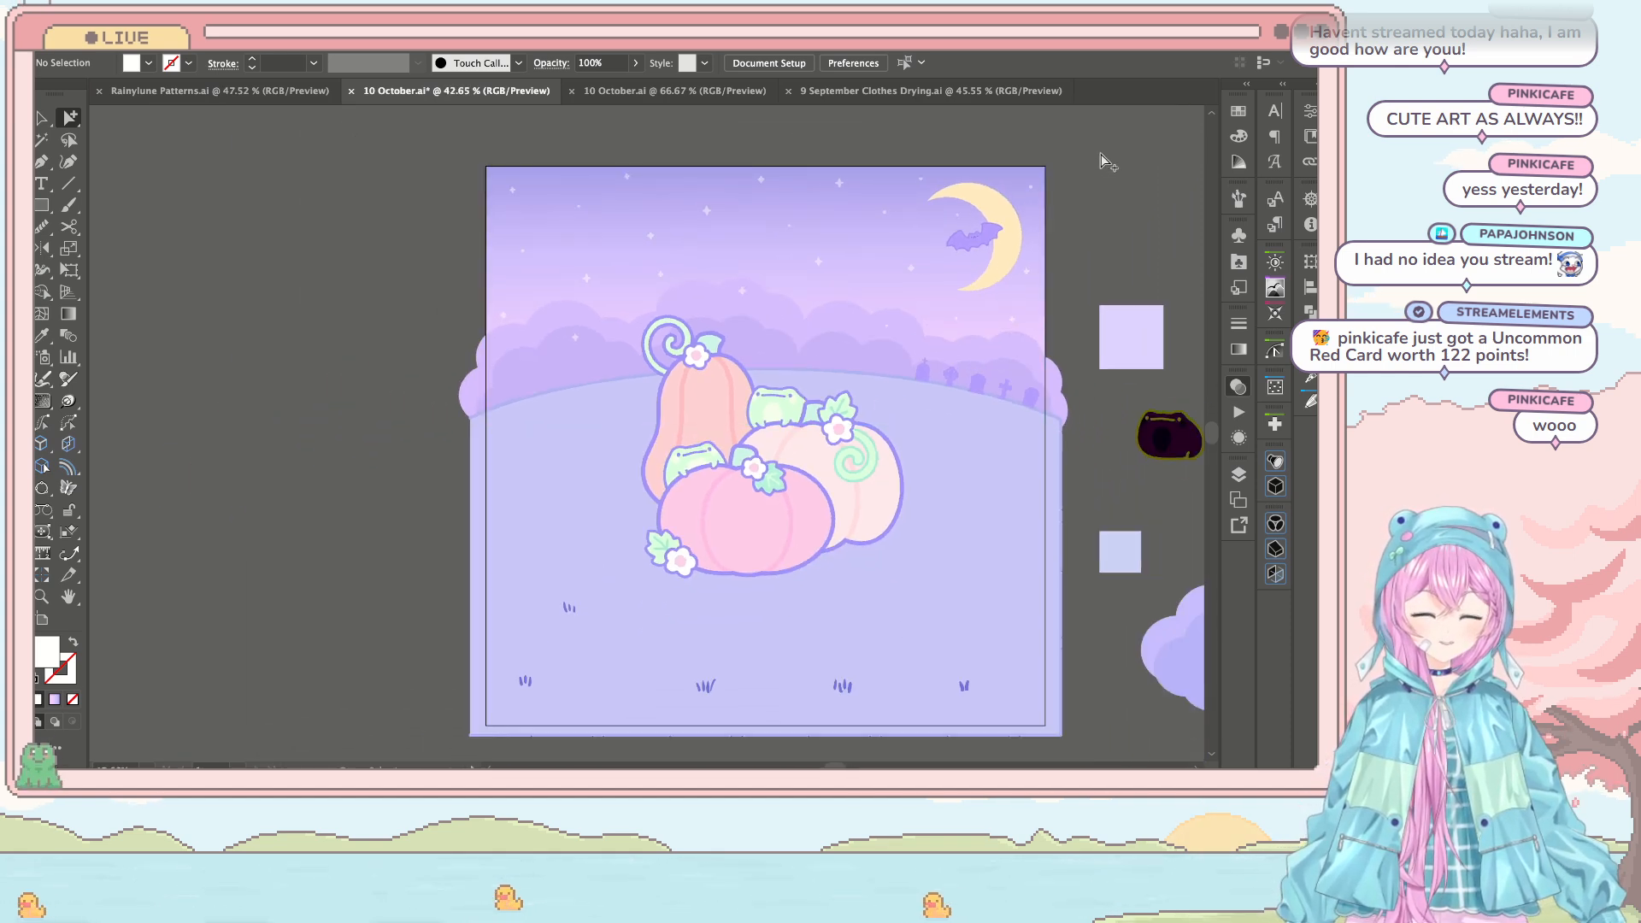
key(ctrl+plus)
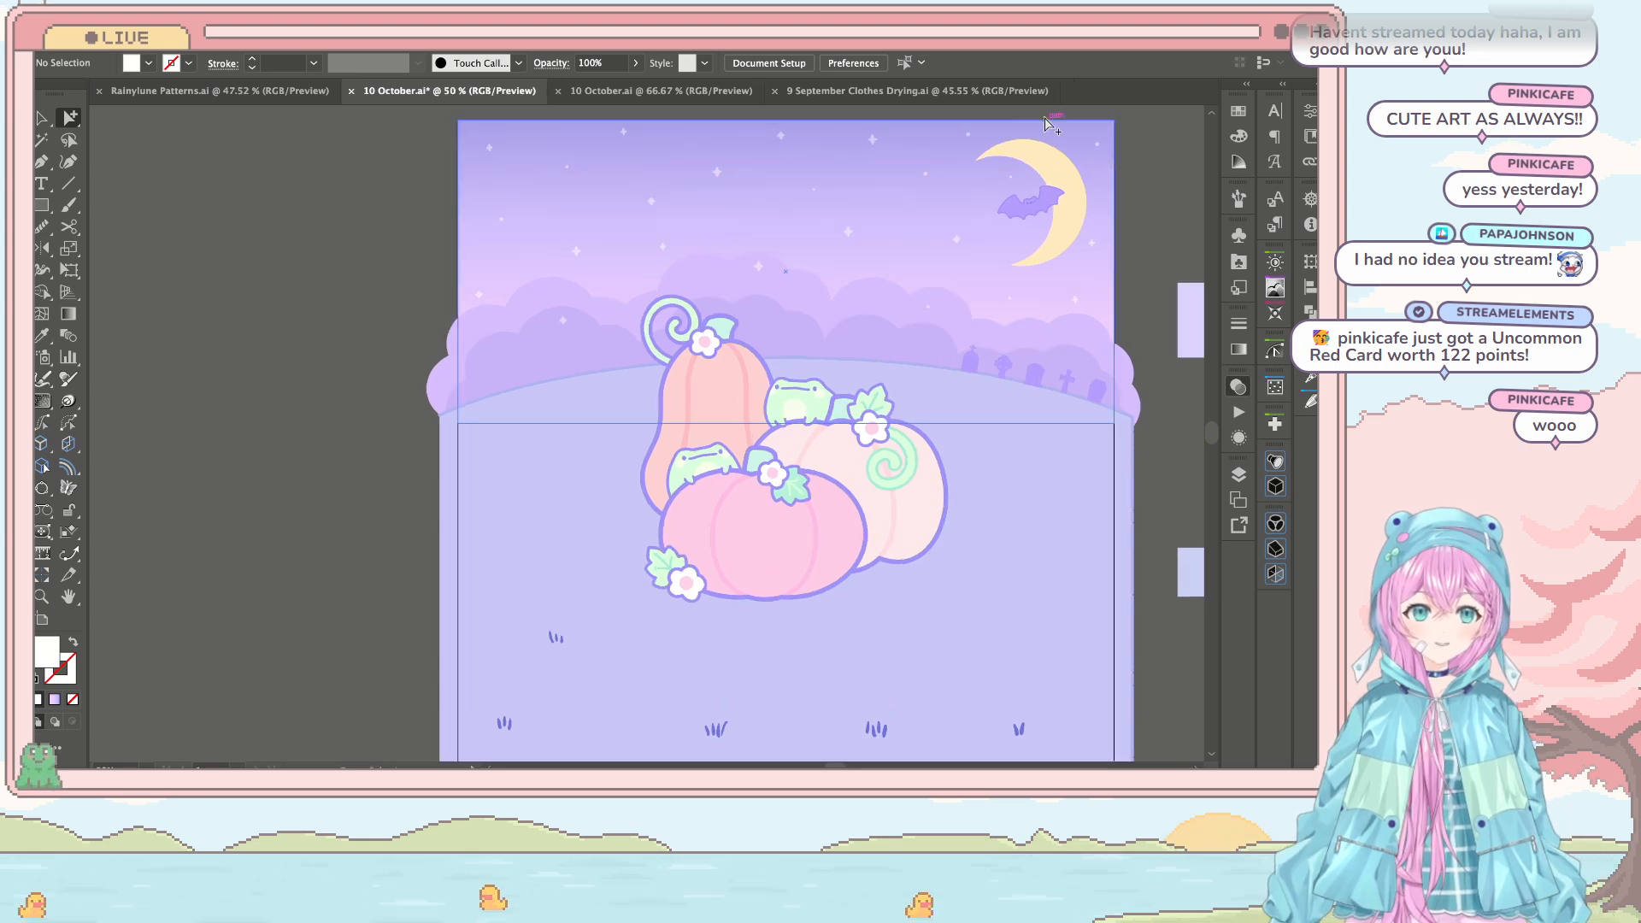
scroll(1050, 124, up, 2)
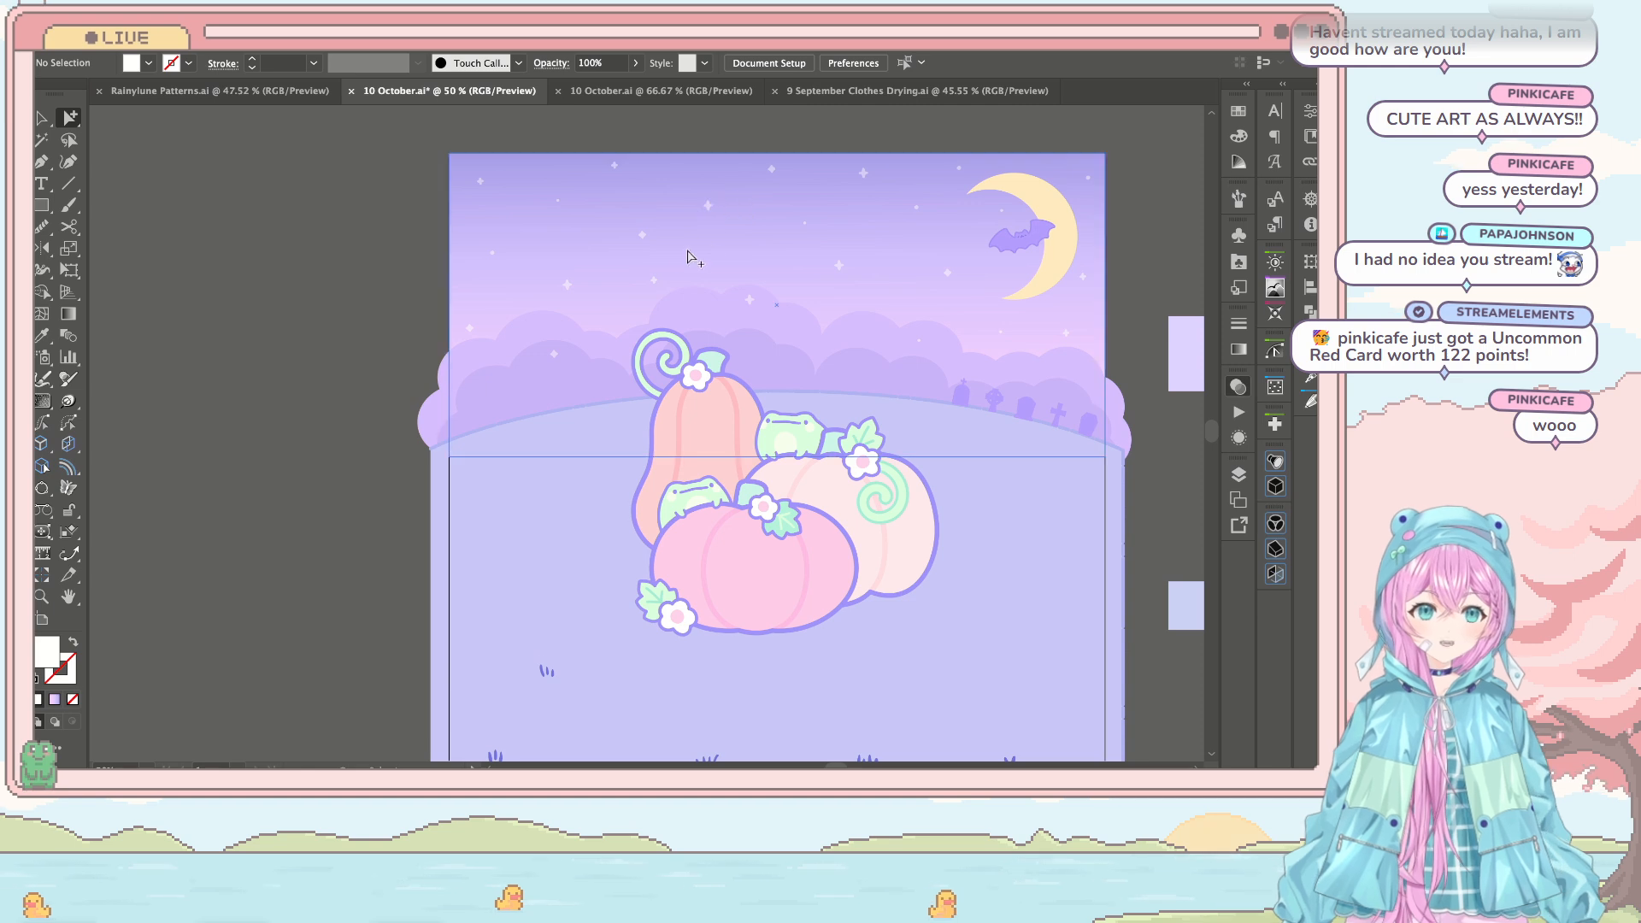
drag(709, 206, 642, 220)
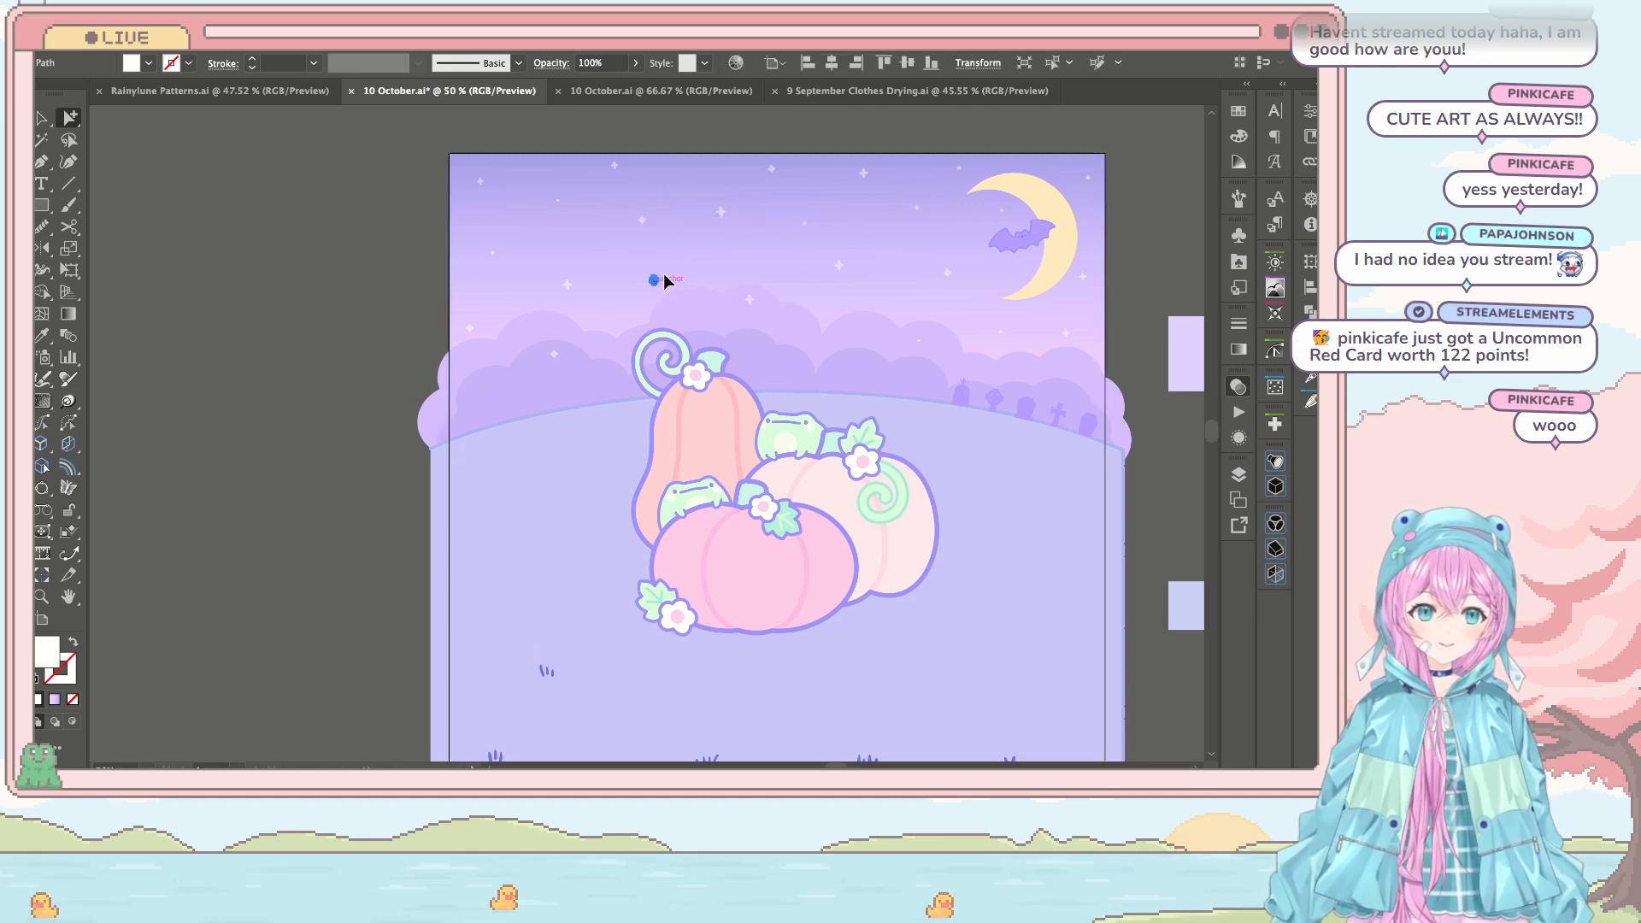
drag(665, 281, 668, 270)
click(1189, 159)
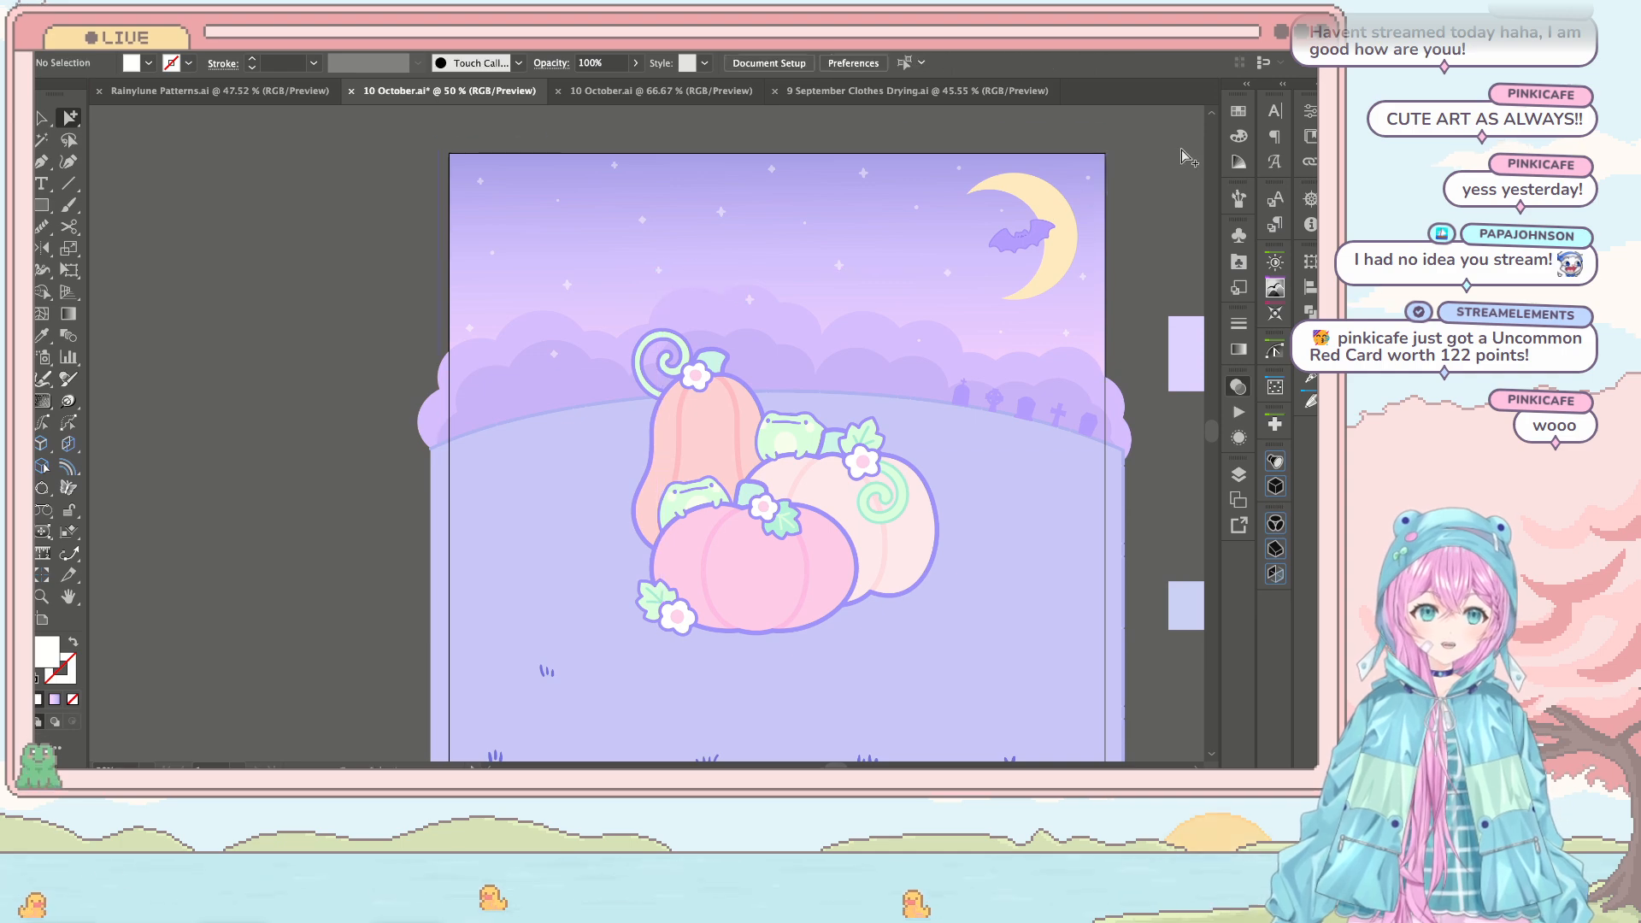
key(ctrl+minus)
key(ctrl+minus)
key(ctrl+s)
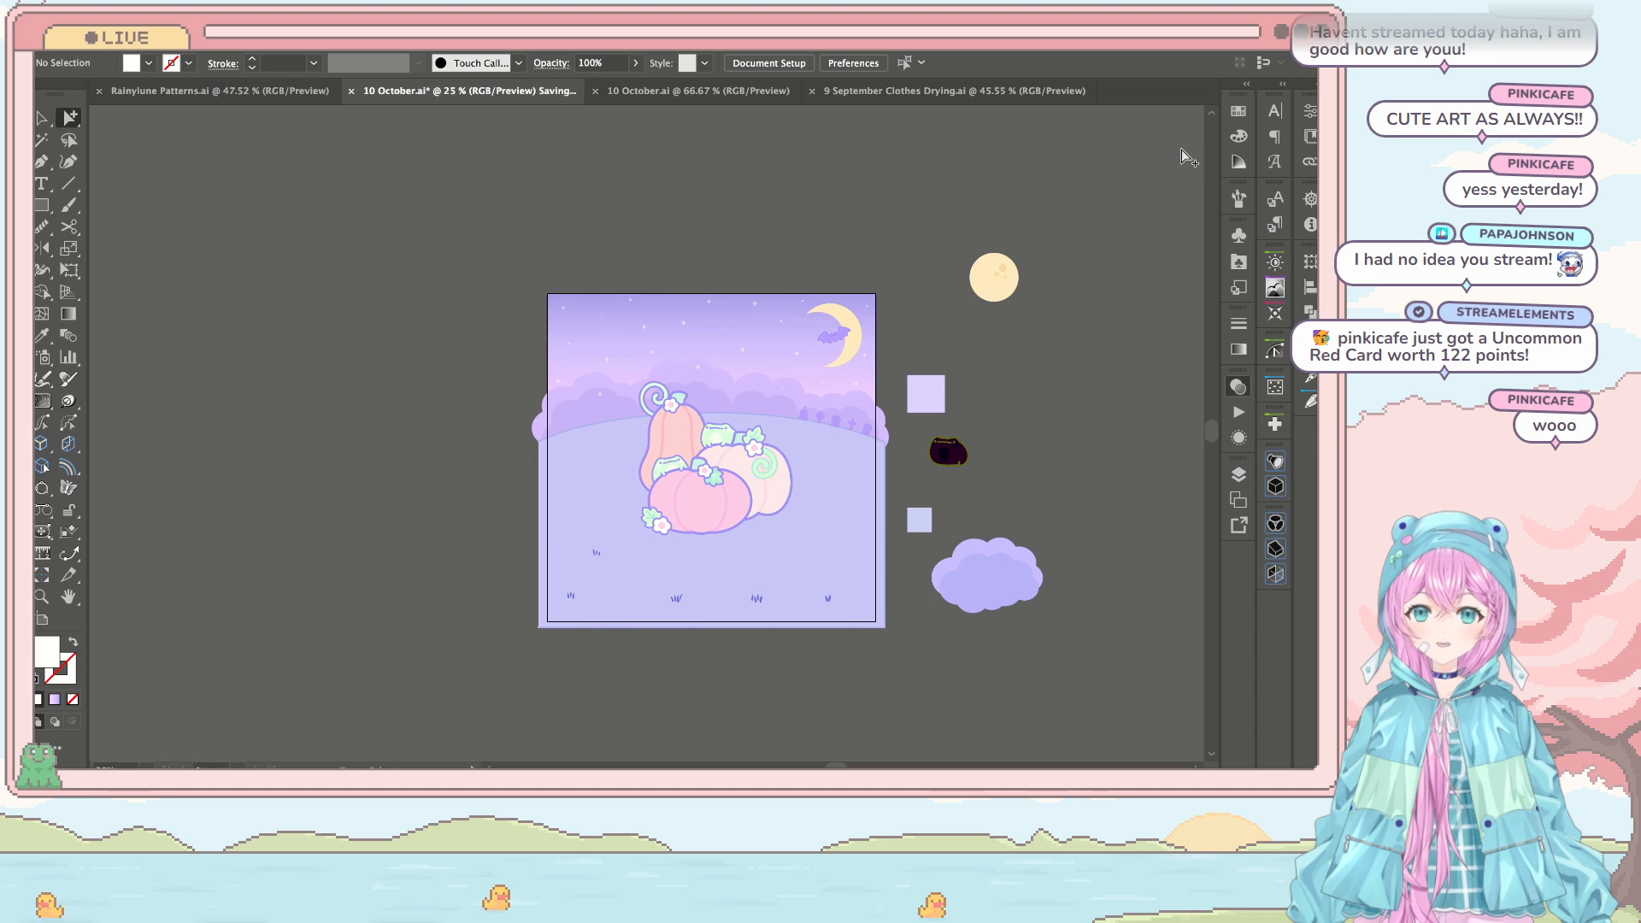
Step: Move the star on the left cloud, beside the tall pumpkin's curled vine, slightly up and to the left
key(ctrl+plus)
key(ctrl+plus)
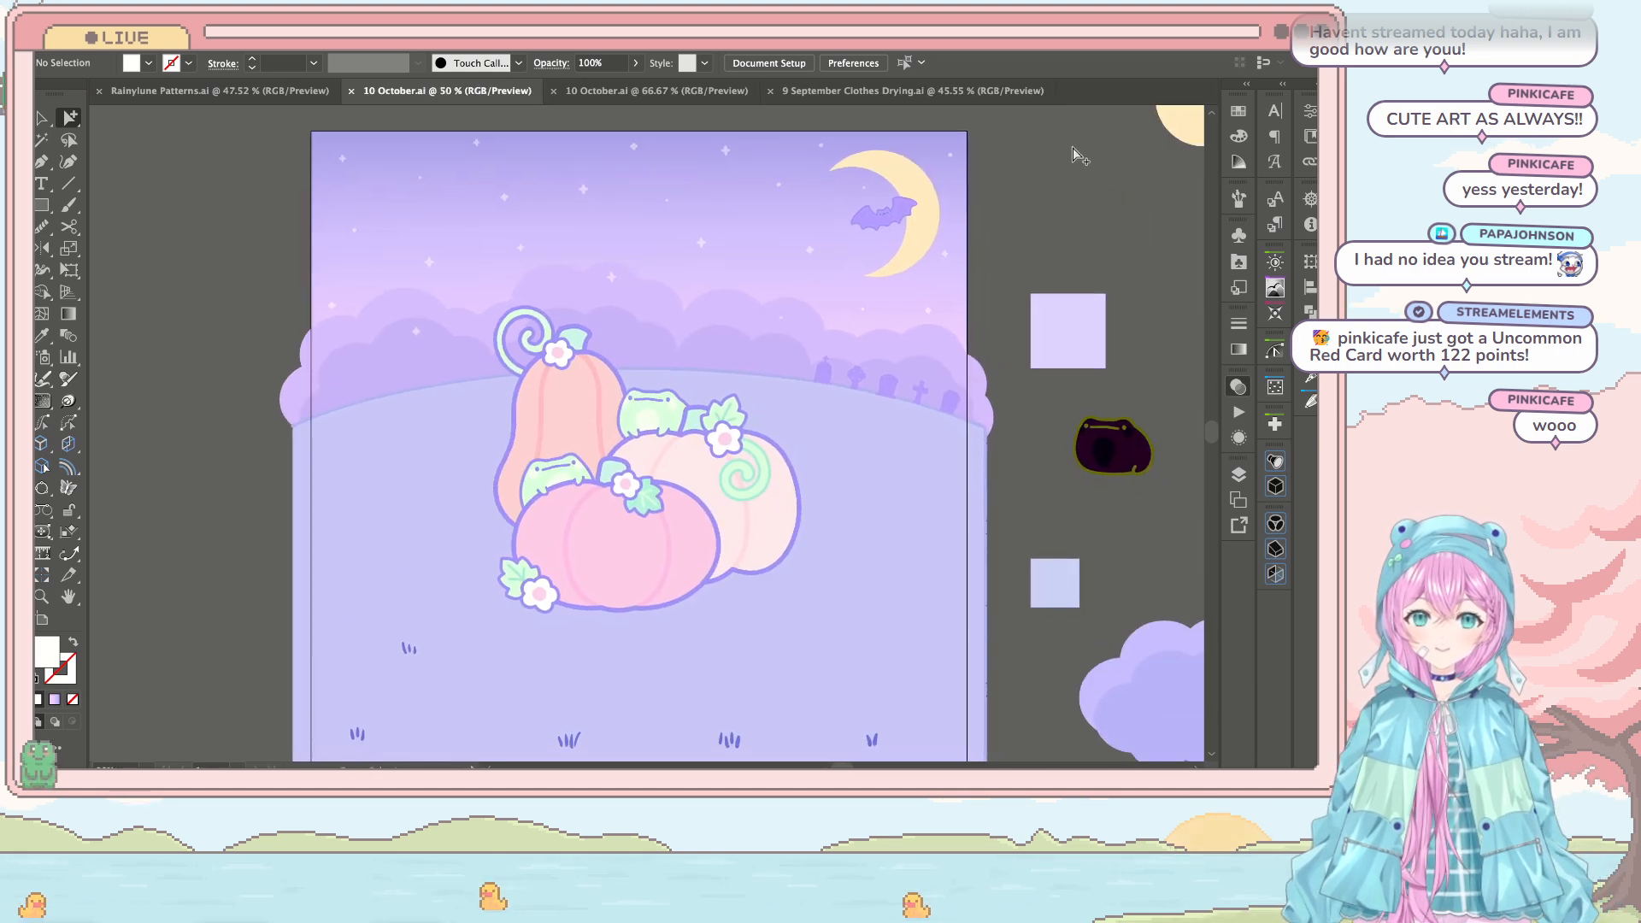
scroll(1078, 156, right, 2)
scroll(1050, 132, down, 2)
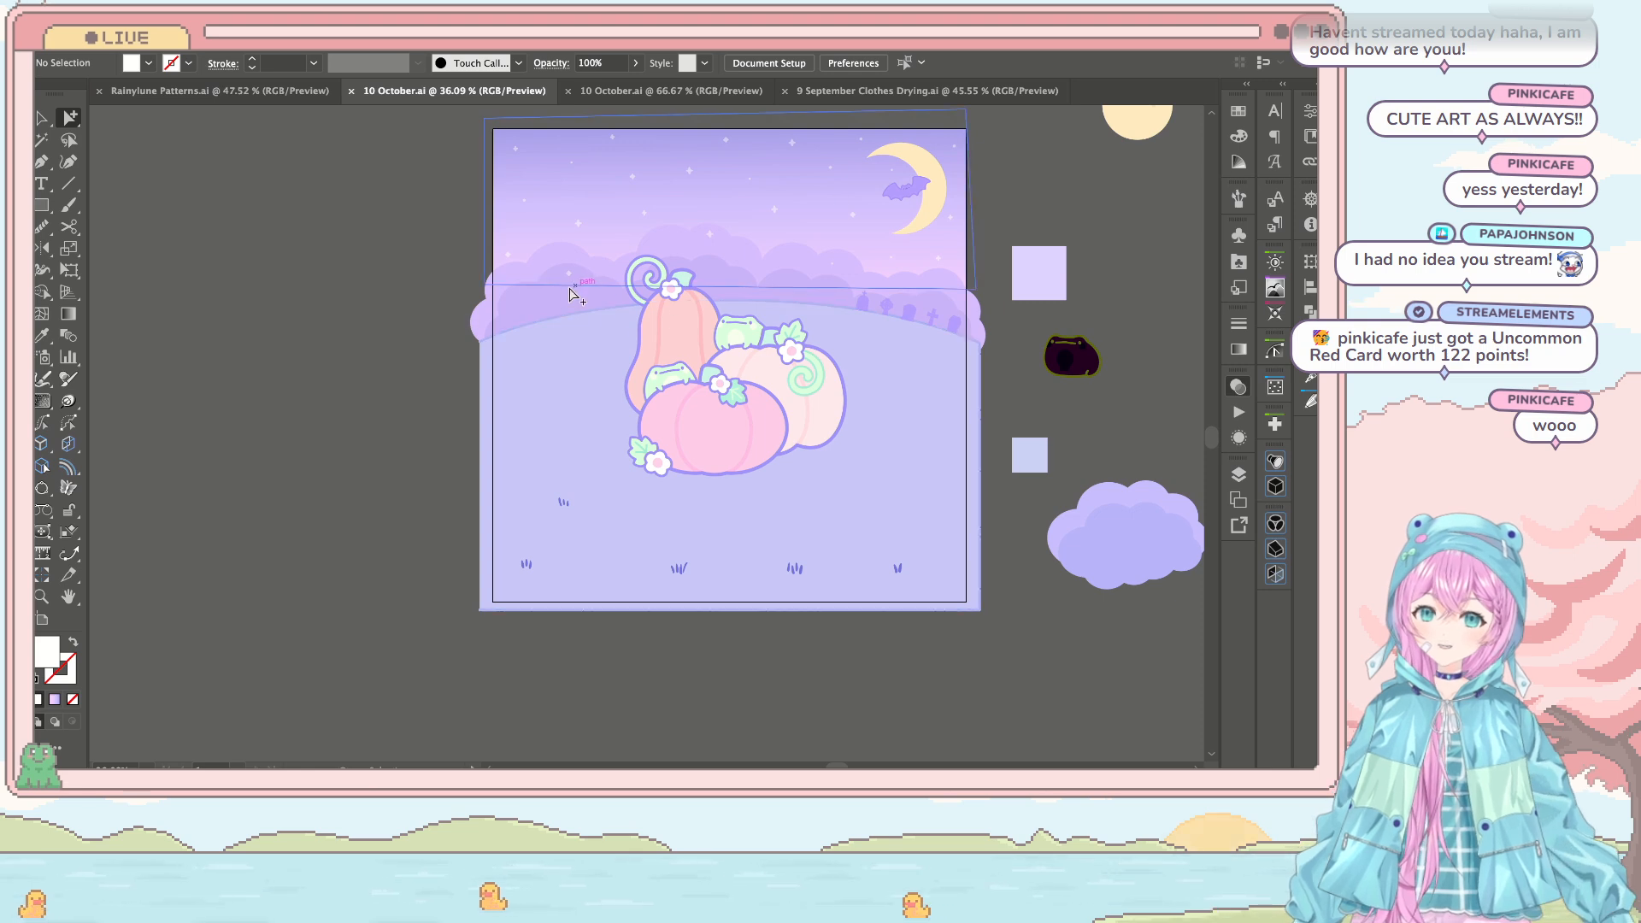
drag(570, 275, 558, 265)
Step: Select the gravestone group on the hill with the Selection tool, darken its purple colour, and deselect it
scroll(960, 274, up, 4)
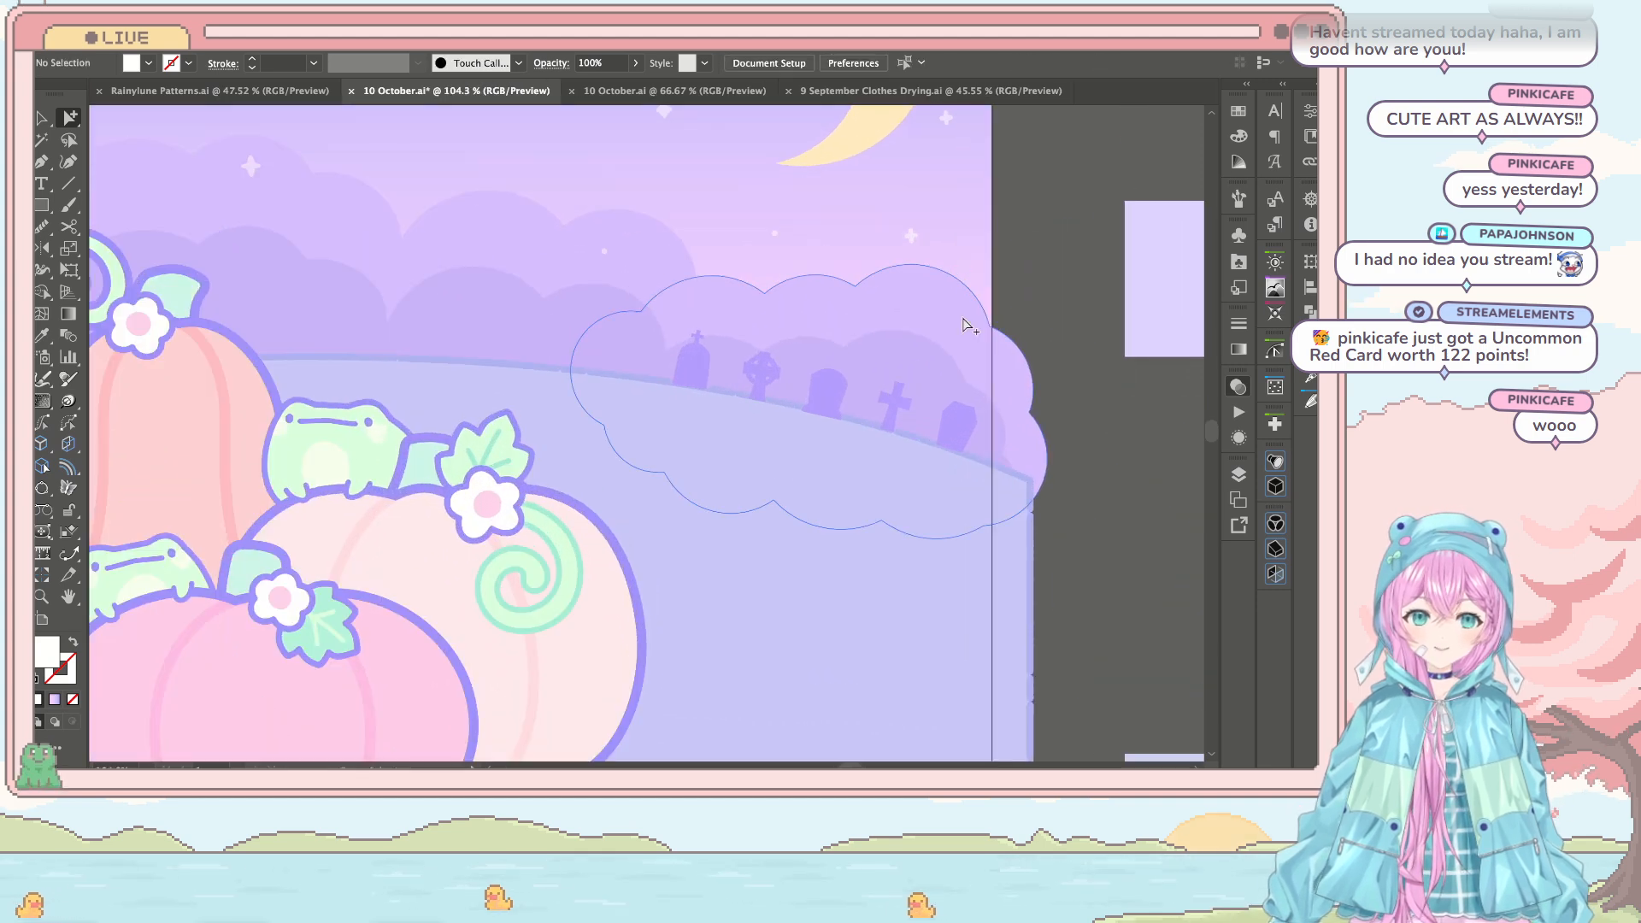
key(v)
click(962, 441)
scroll(960, 440, up, 3)
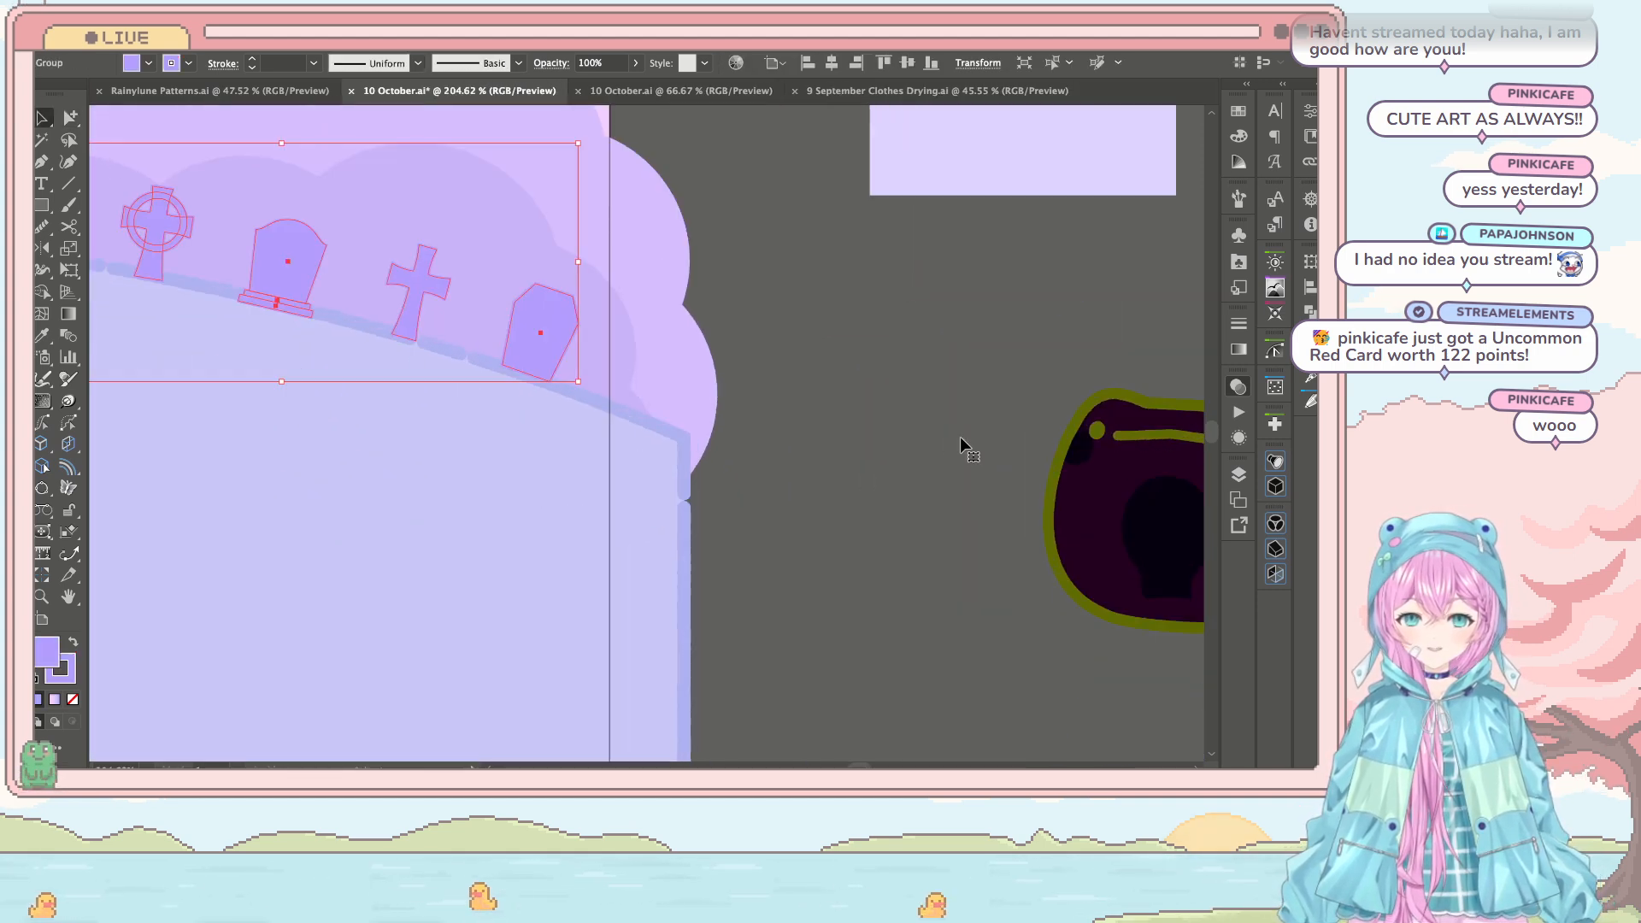
scroll(654, 343, down, 6)
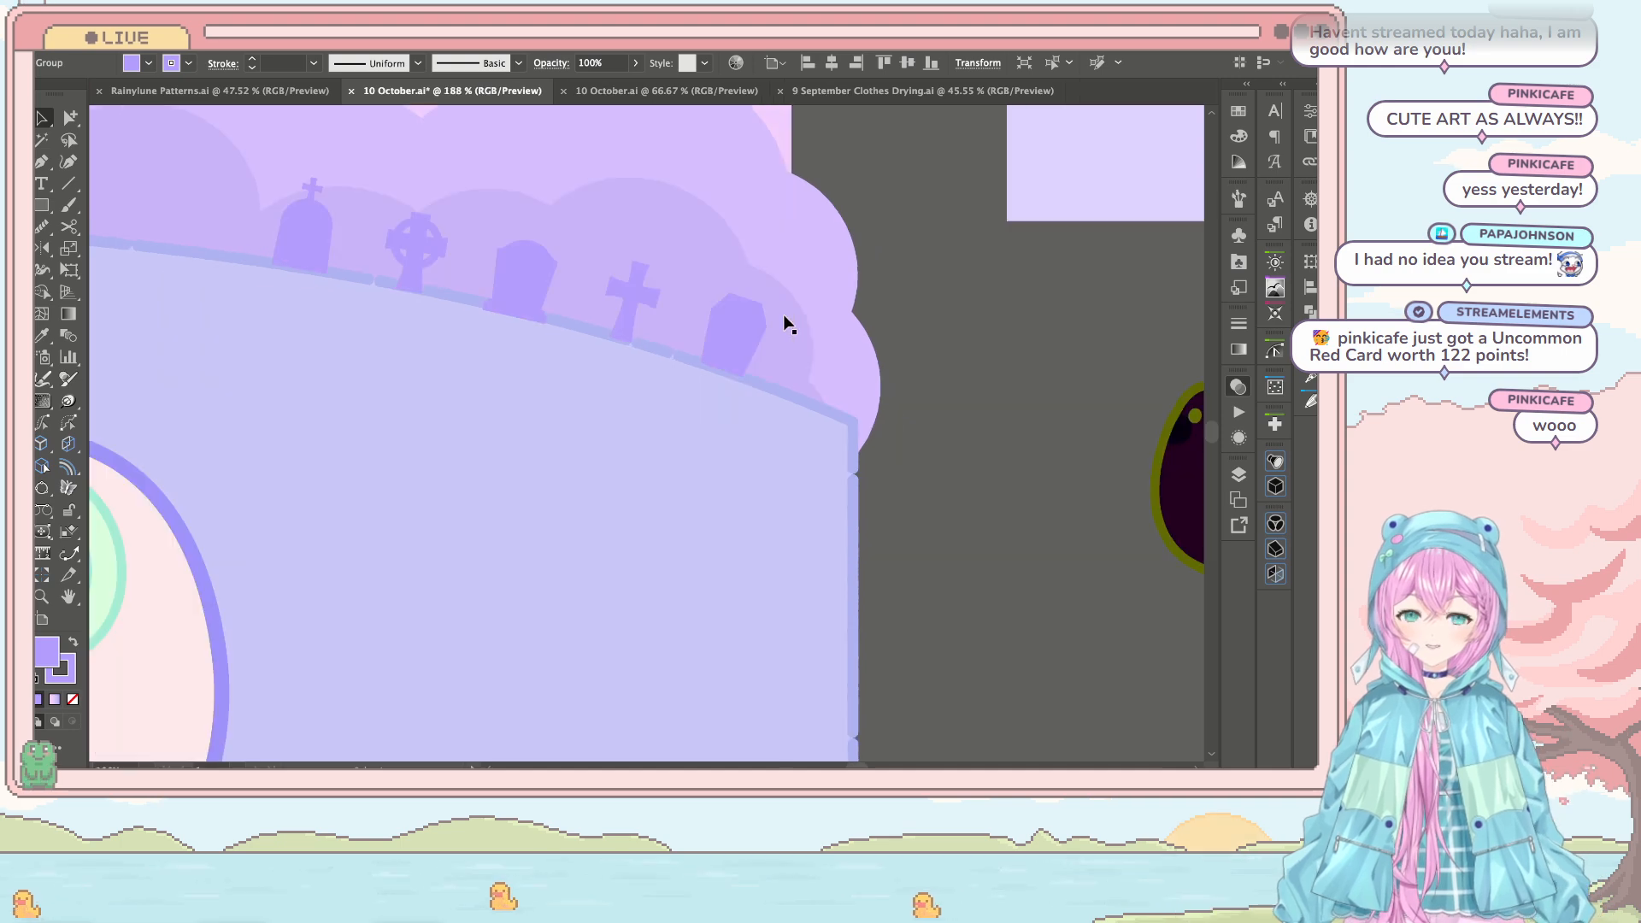
click(838, 336)
click(761, 325)
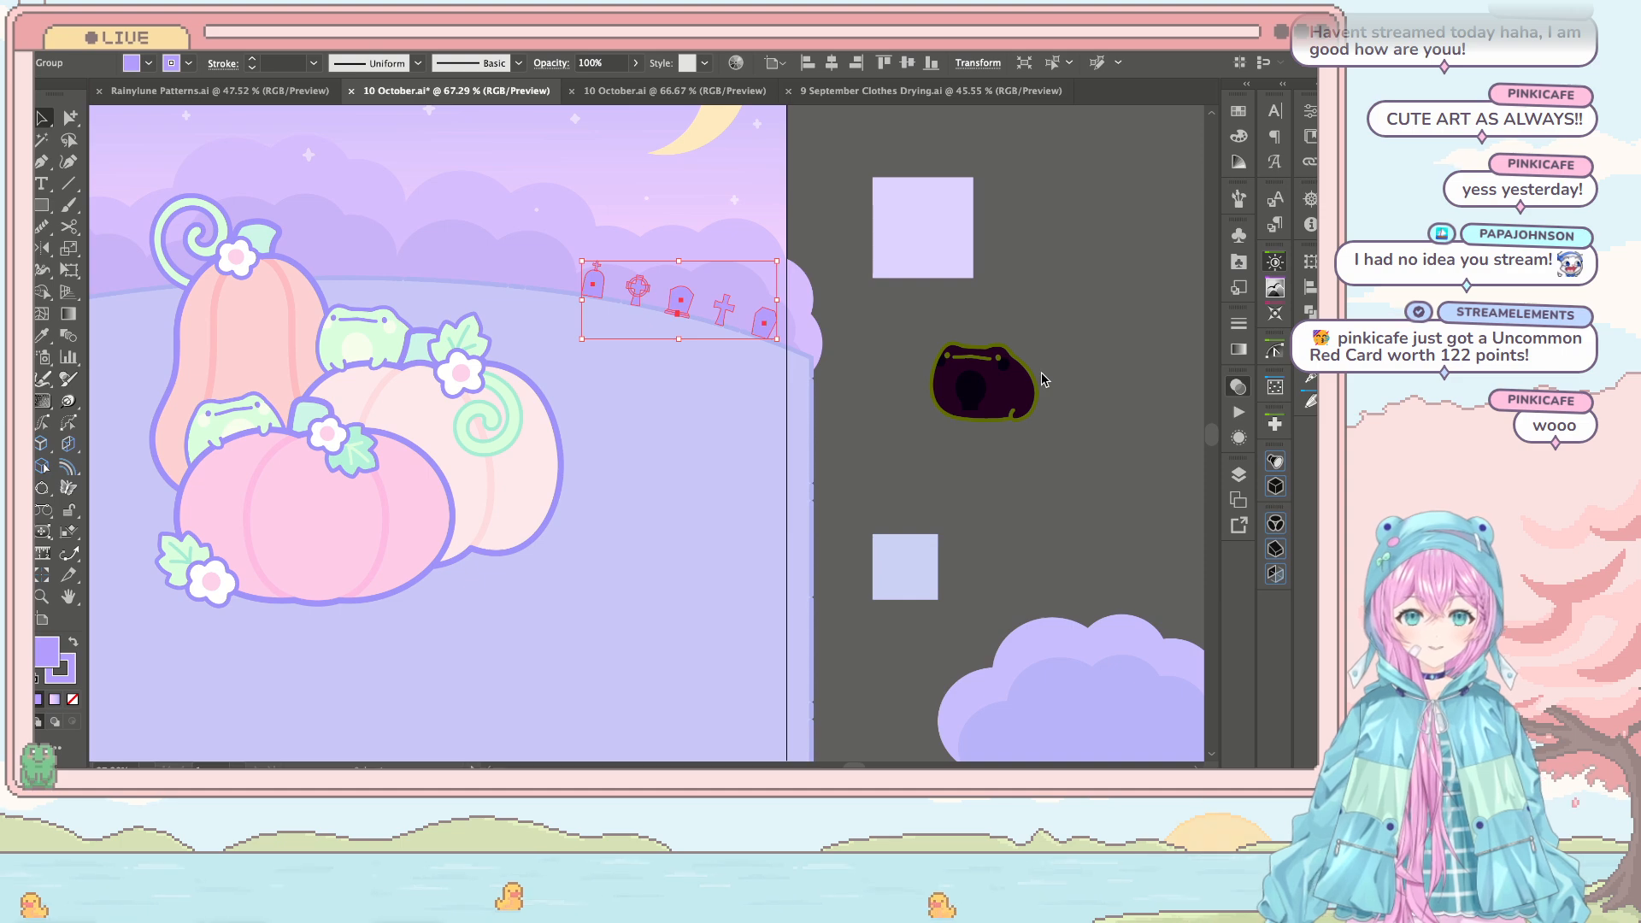
click(896, 355)
scroll(830, 385, up, 3)
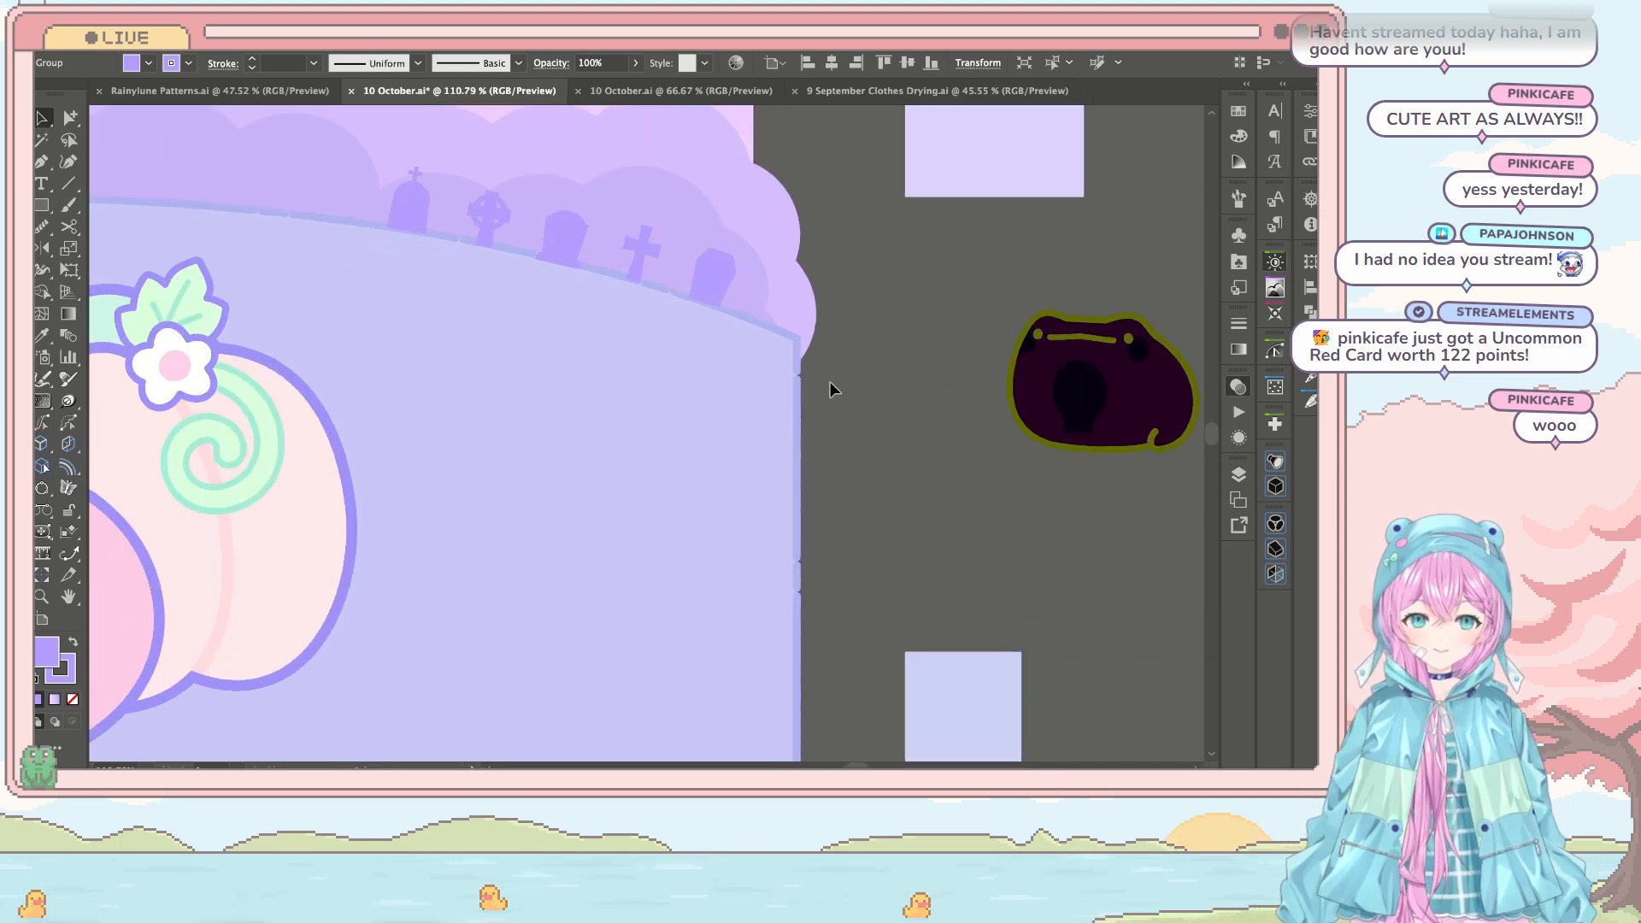
scroll(829, 390, up, 1)
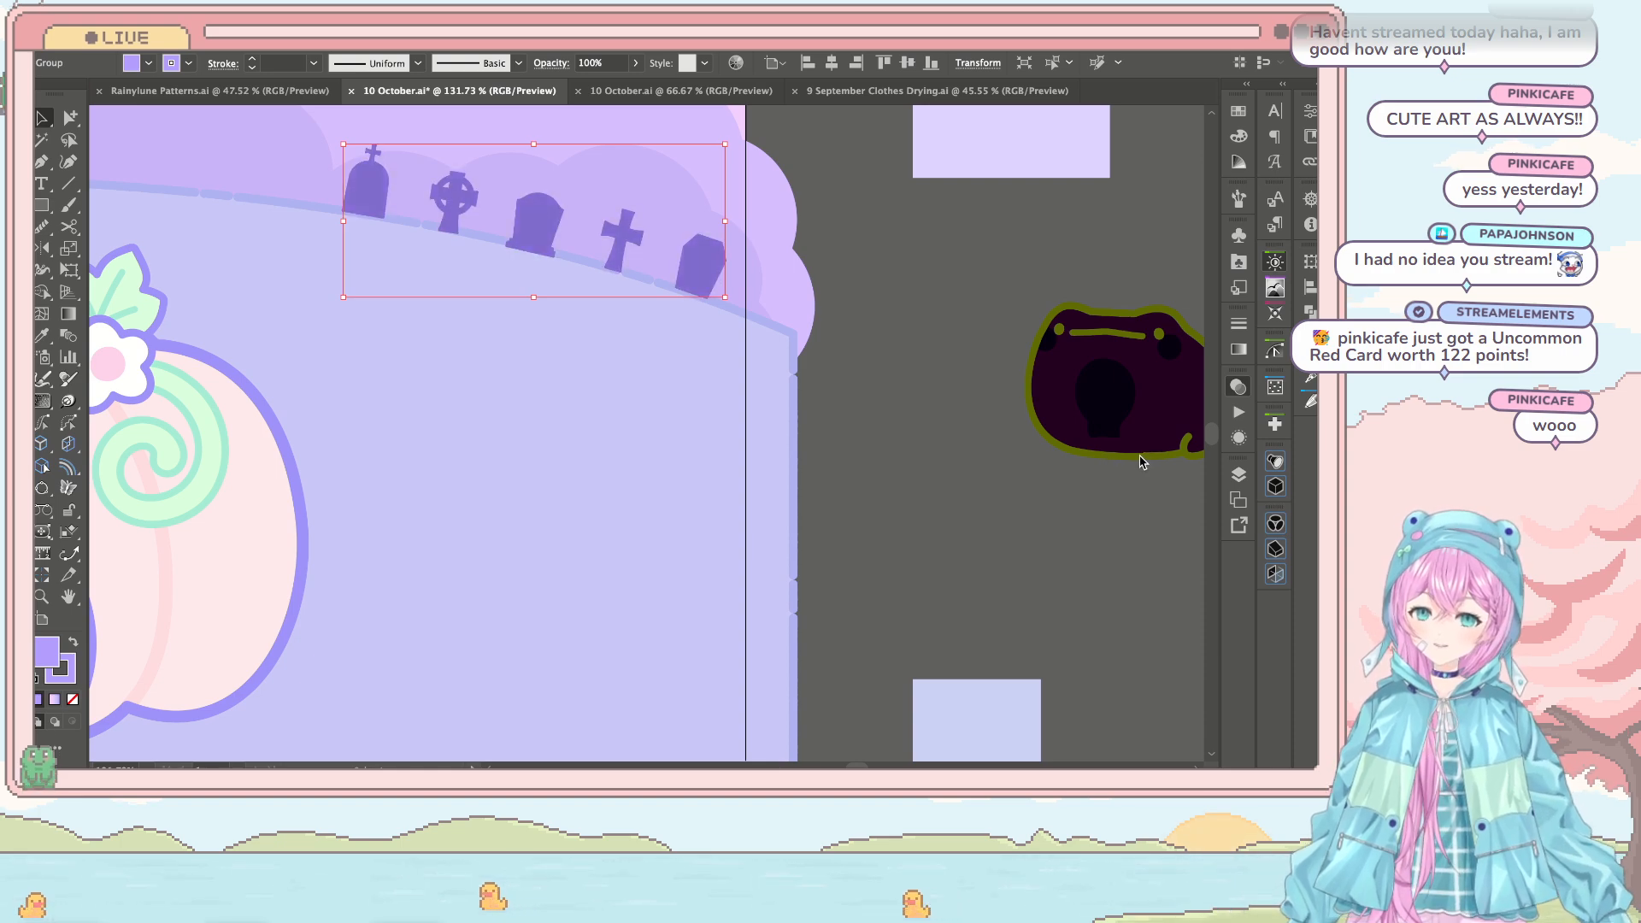
scroll(664, 443, down, 5)
scroll(664, 443, up, 1)
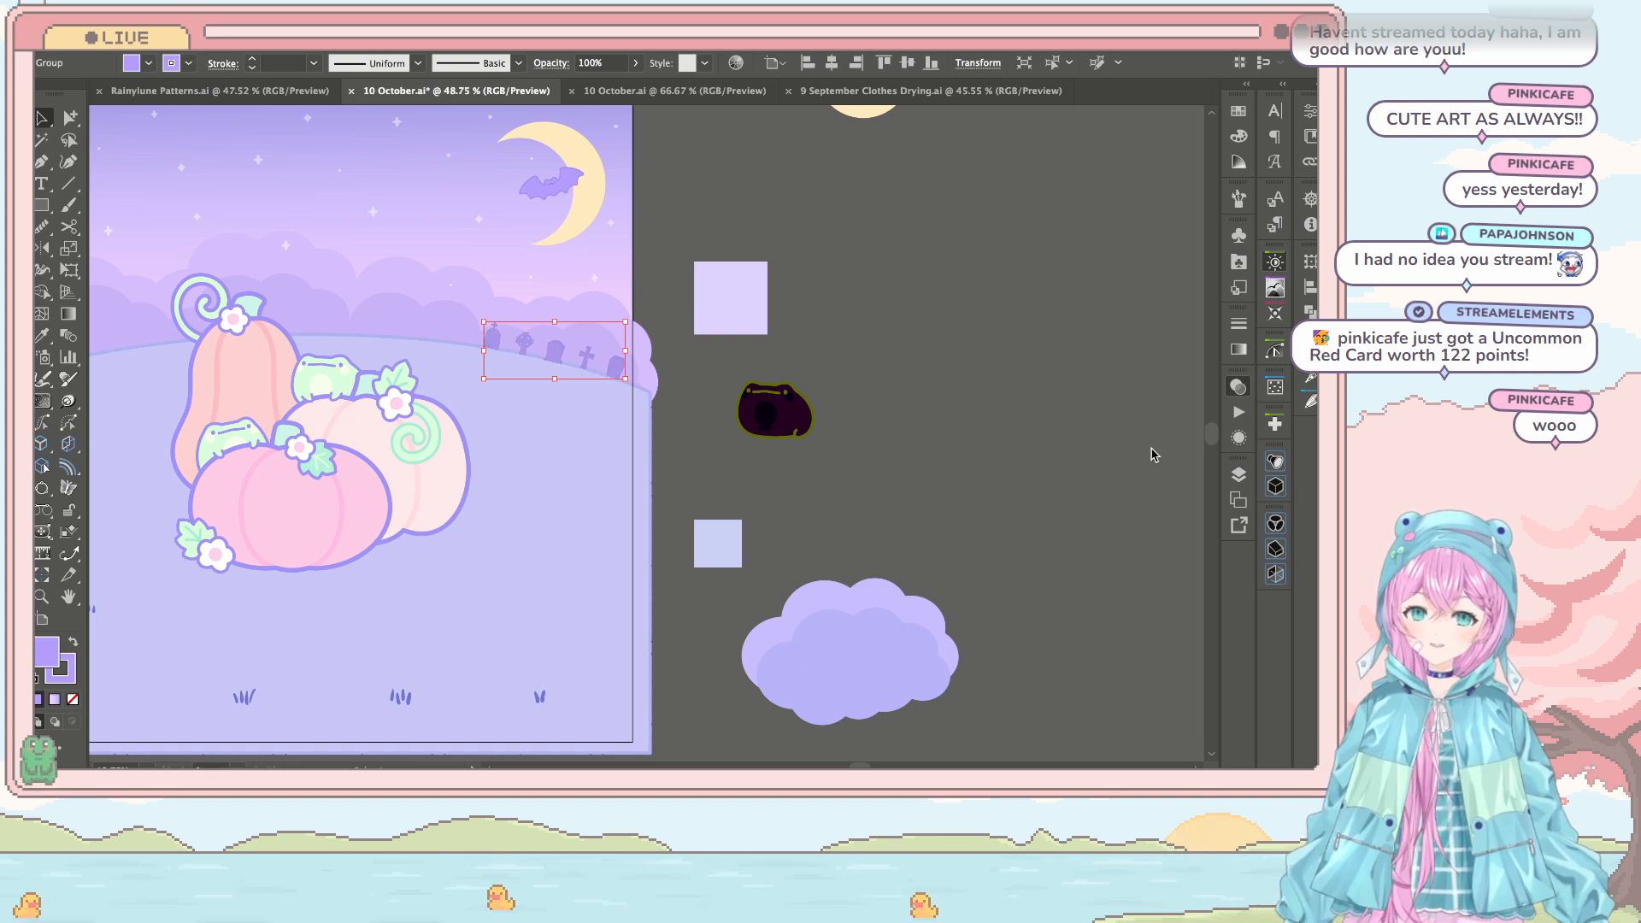
scroll(837, 334, left, 3)
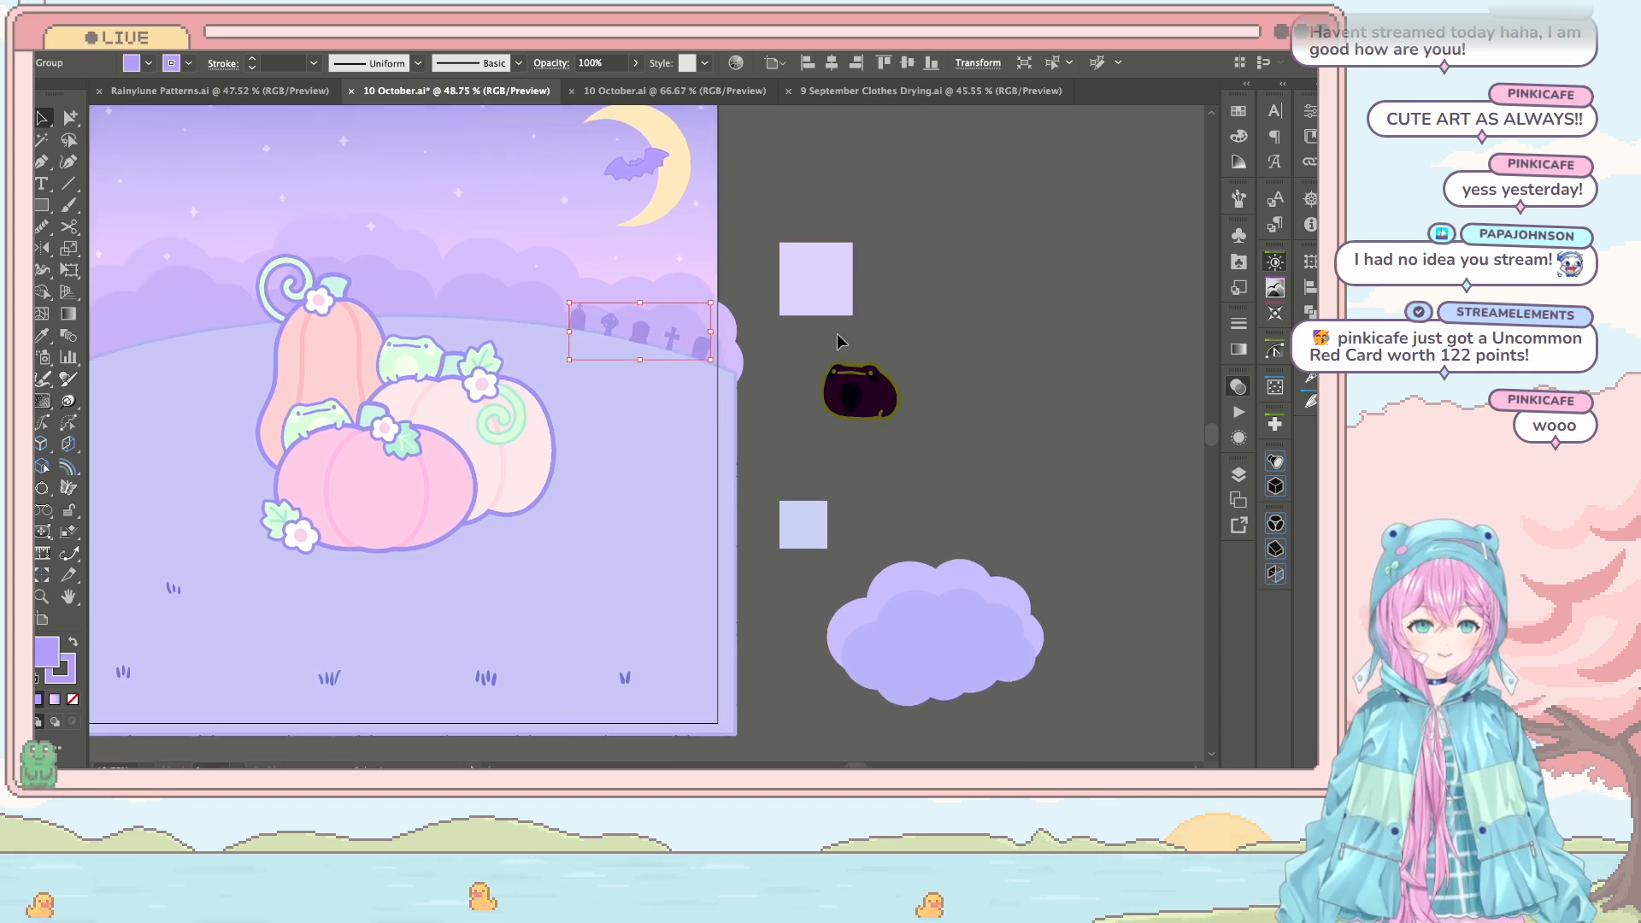
scroll(837, 334, up, 3)
scroll(838, 334, down, 5)
click(880, 290)
scroll(880, 289, down, 2)
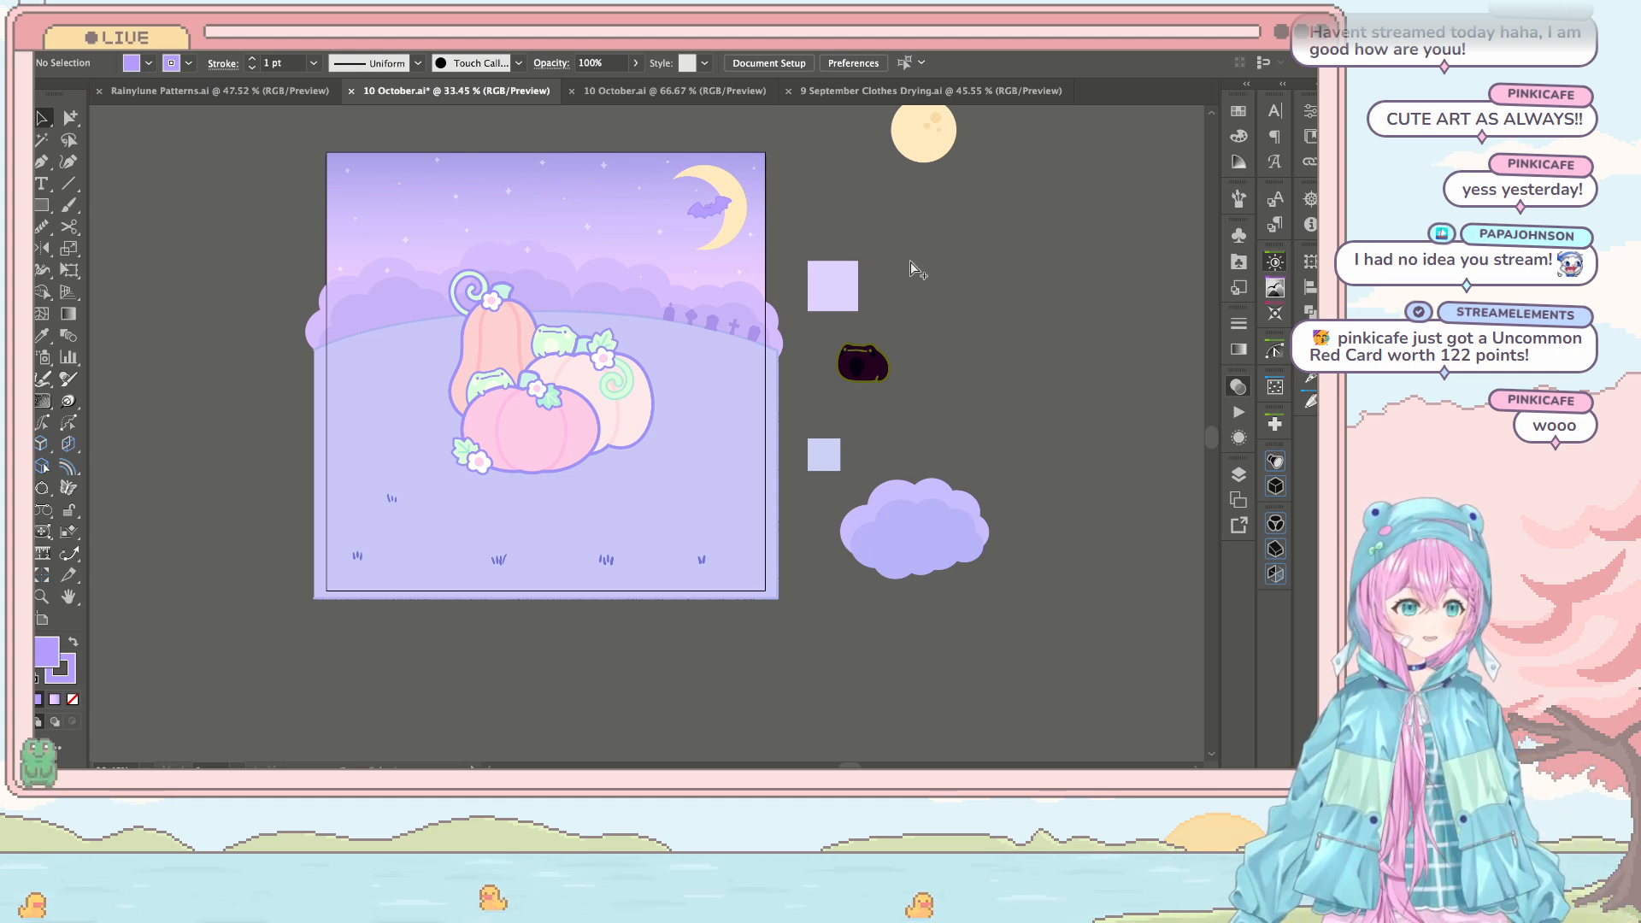
Step: Save the illustration and examine the gravestones against the hill and clouds, both up close and across the whole artboard
scroll(841, 292, up, 4)
scroll(762, 318, down, 5)
scroll(857, 214, up, 1)
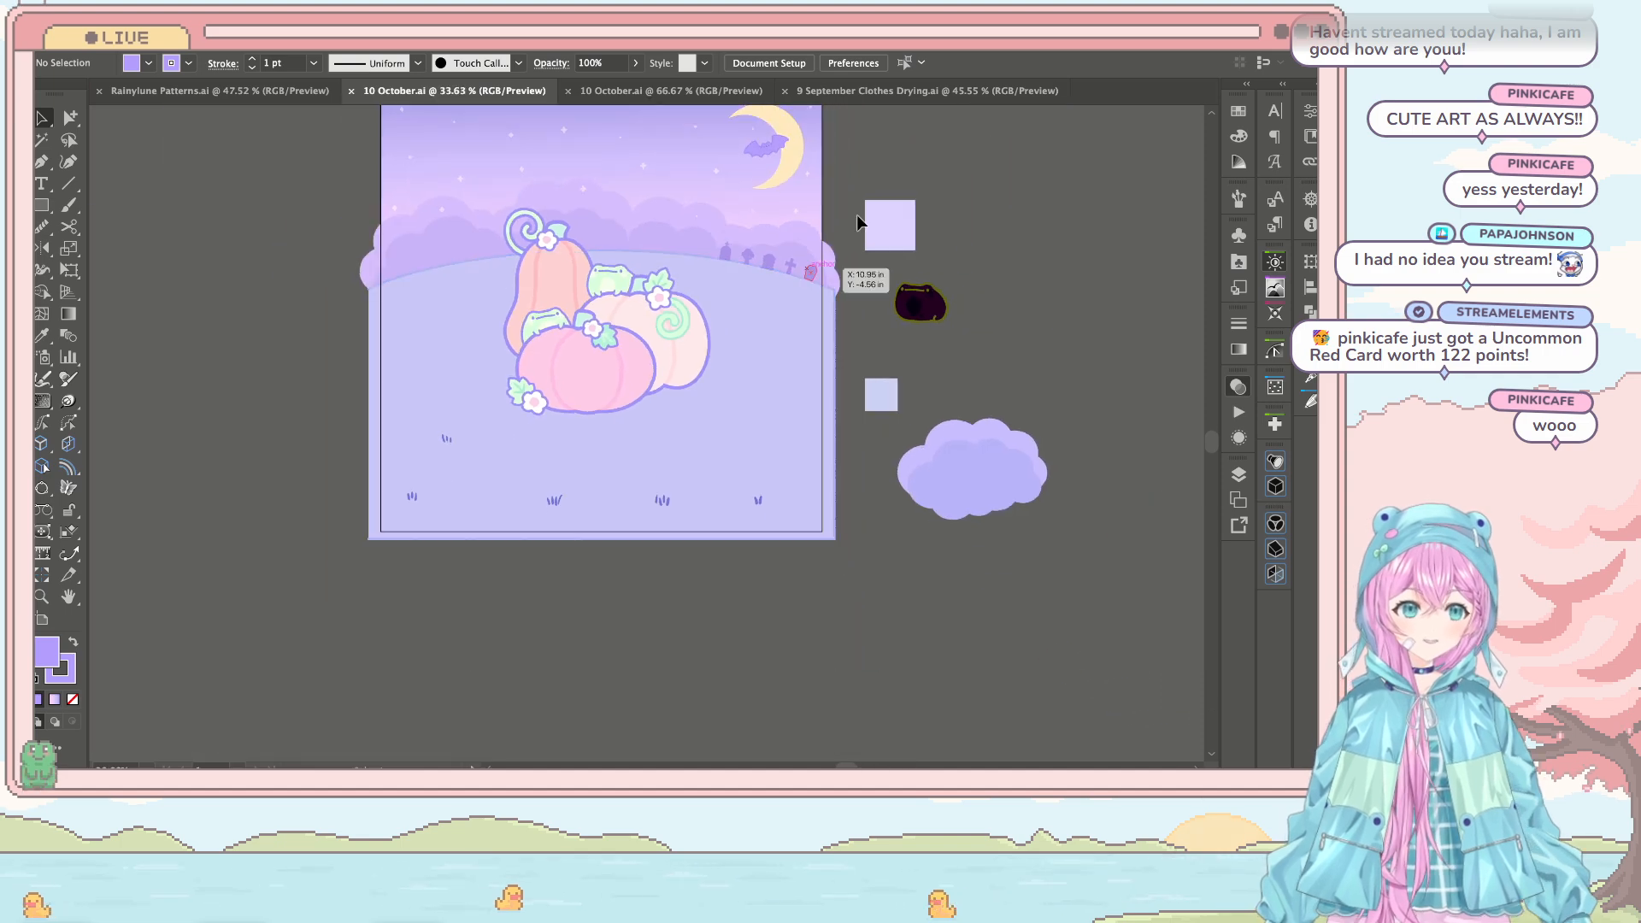
scroll(889, 186, up, 5)
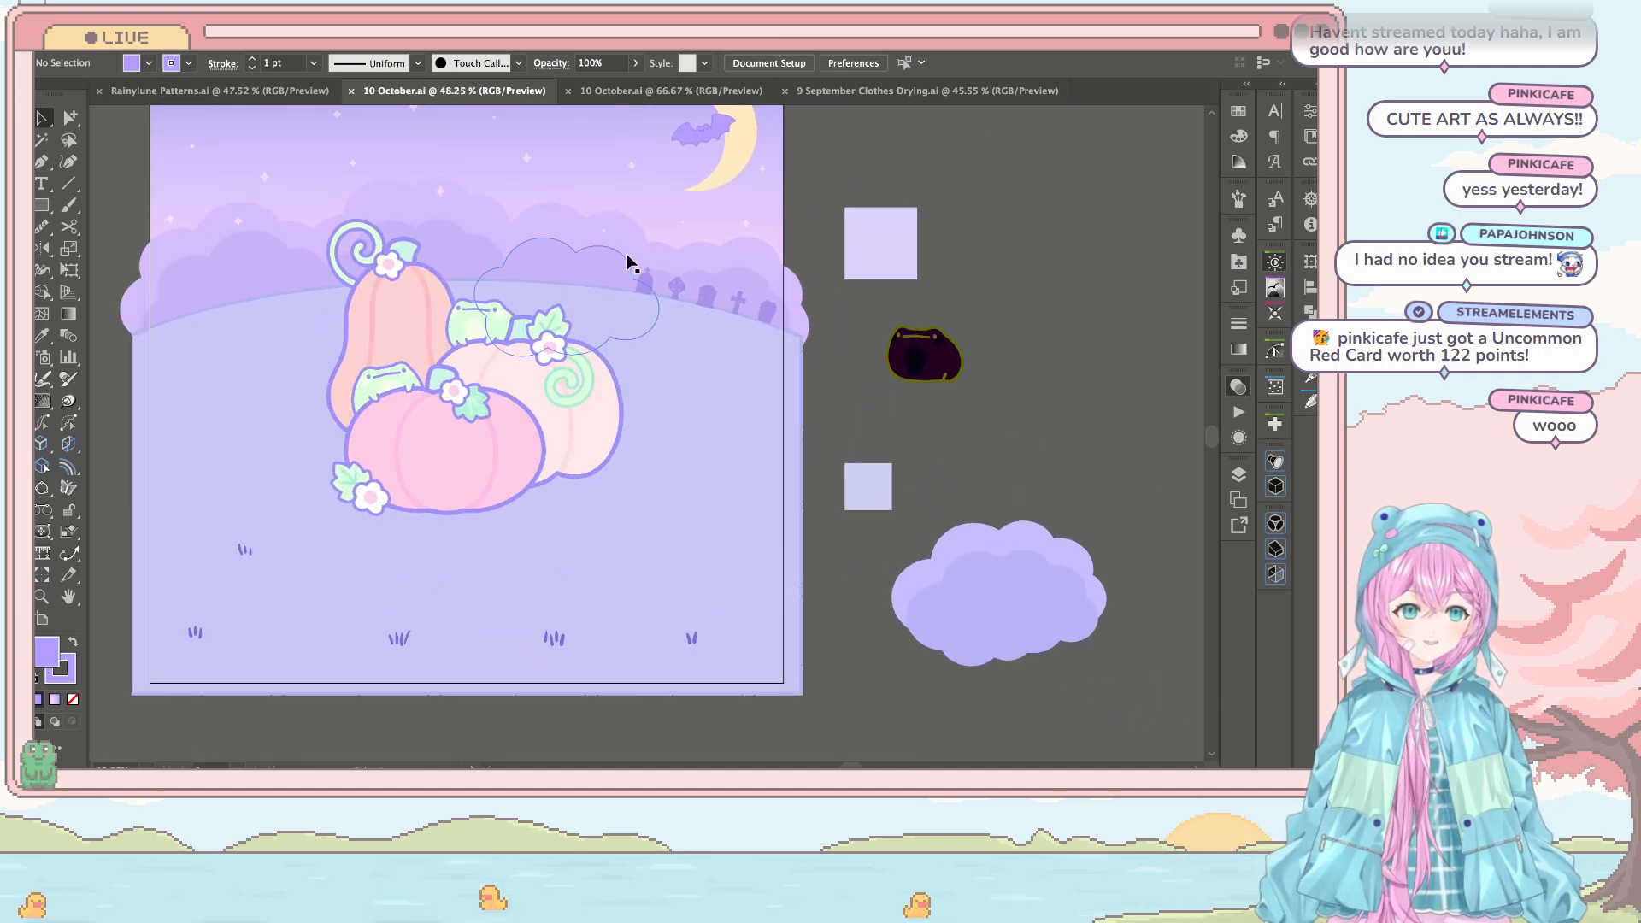
scroll(628, 254, up, 2)
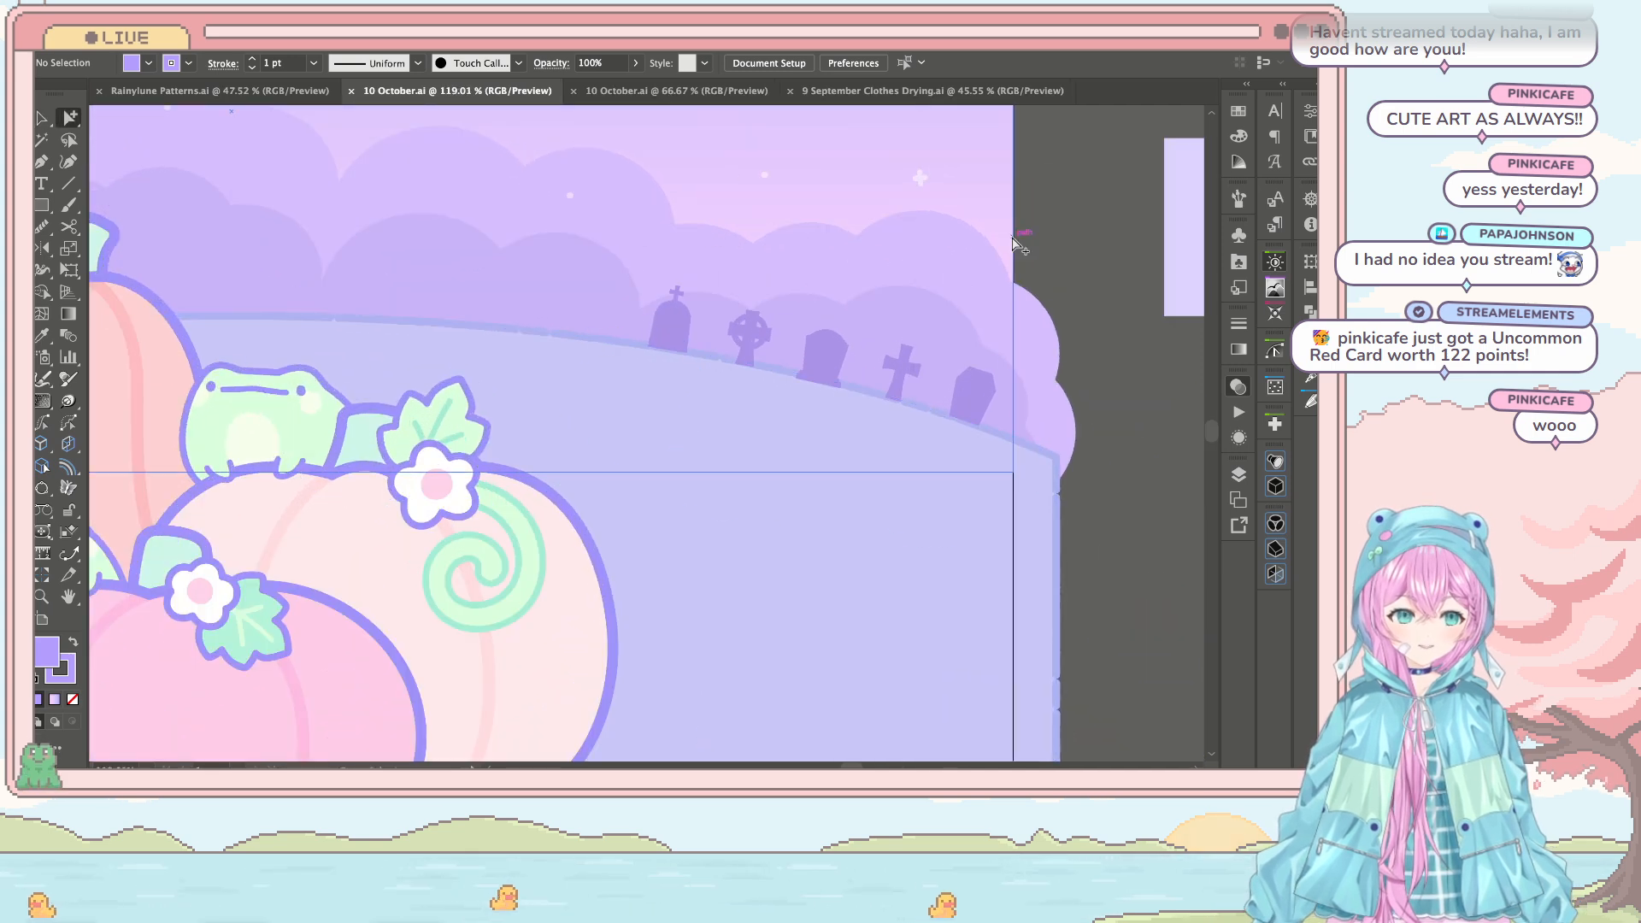
scroll(1018, 244, down, 6)
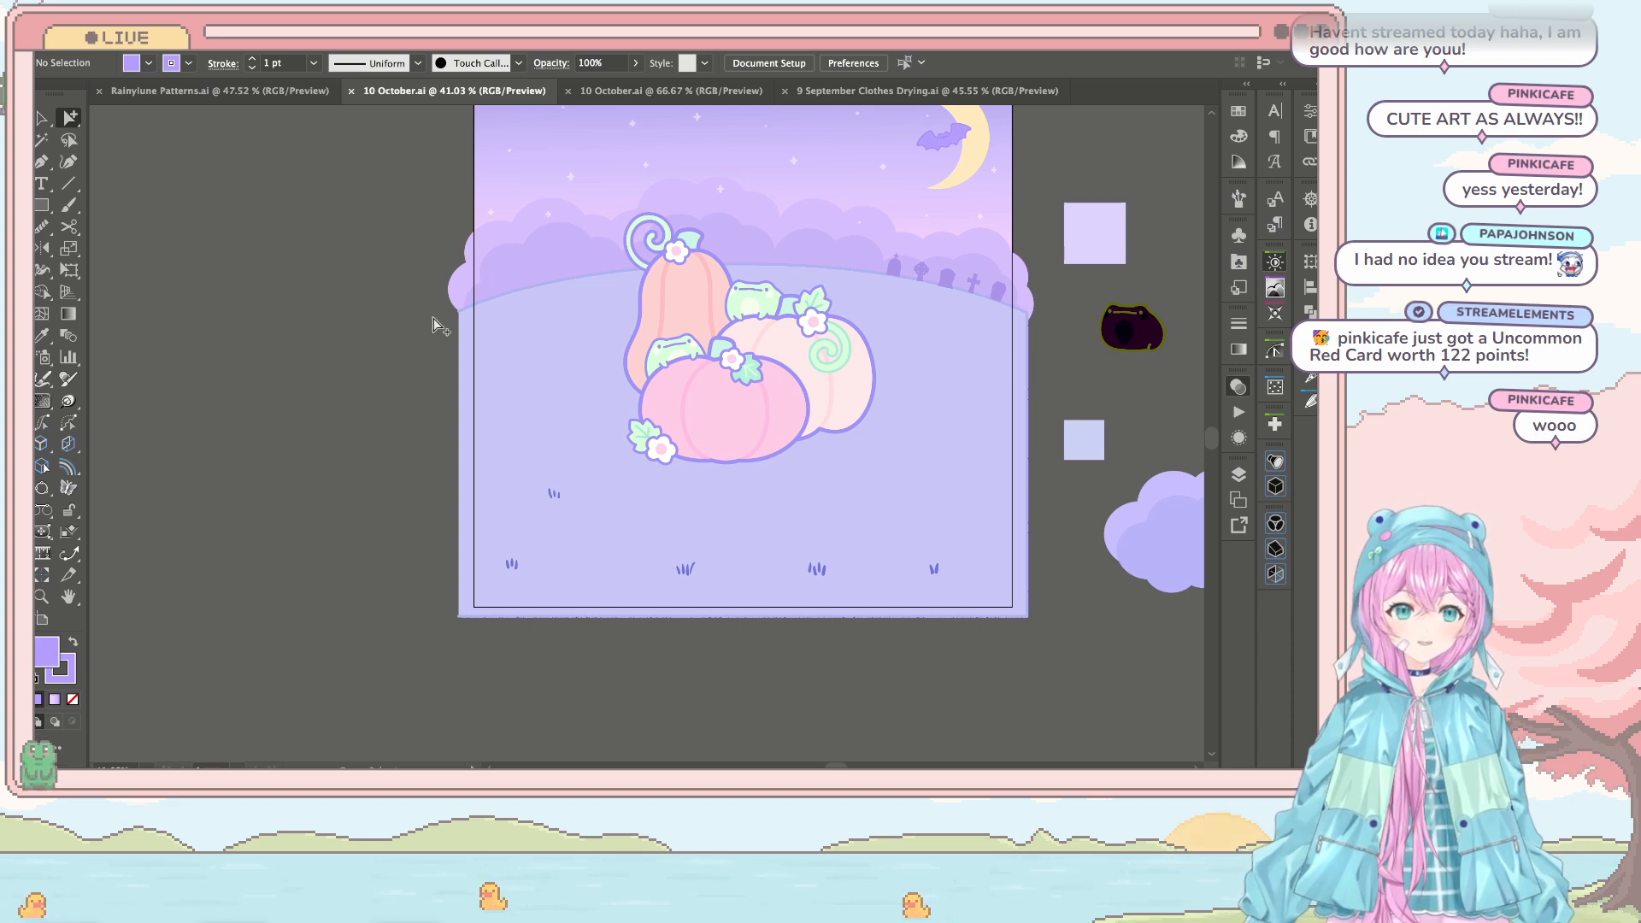
scroll(899, 200, right, 10)
scroll(899, 201, up, 2)
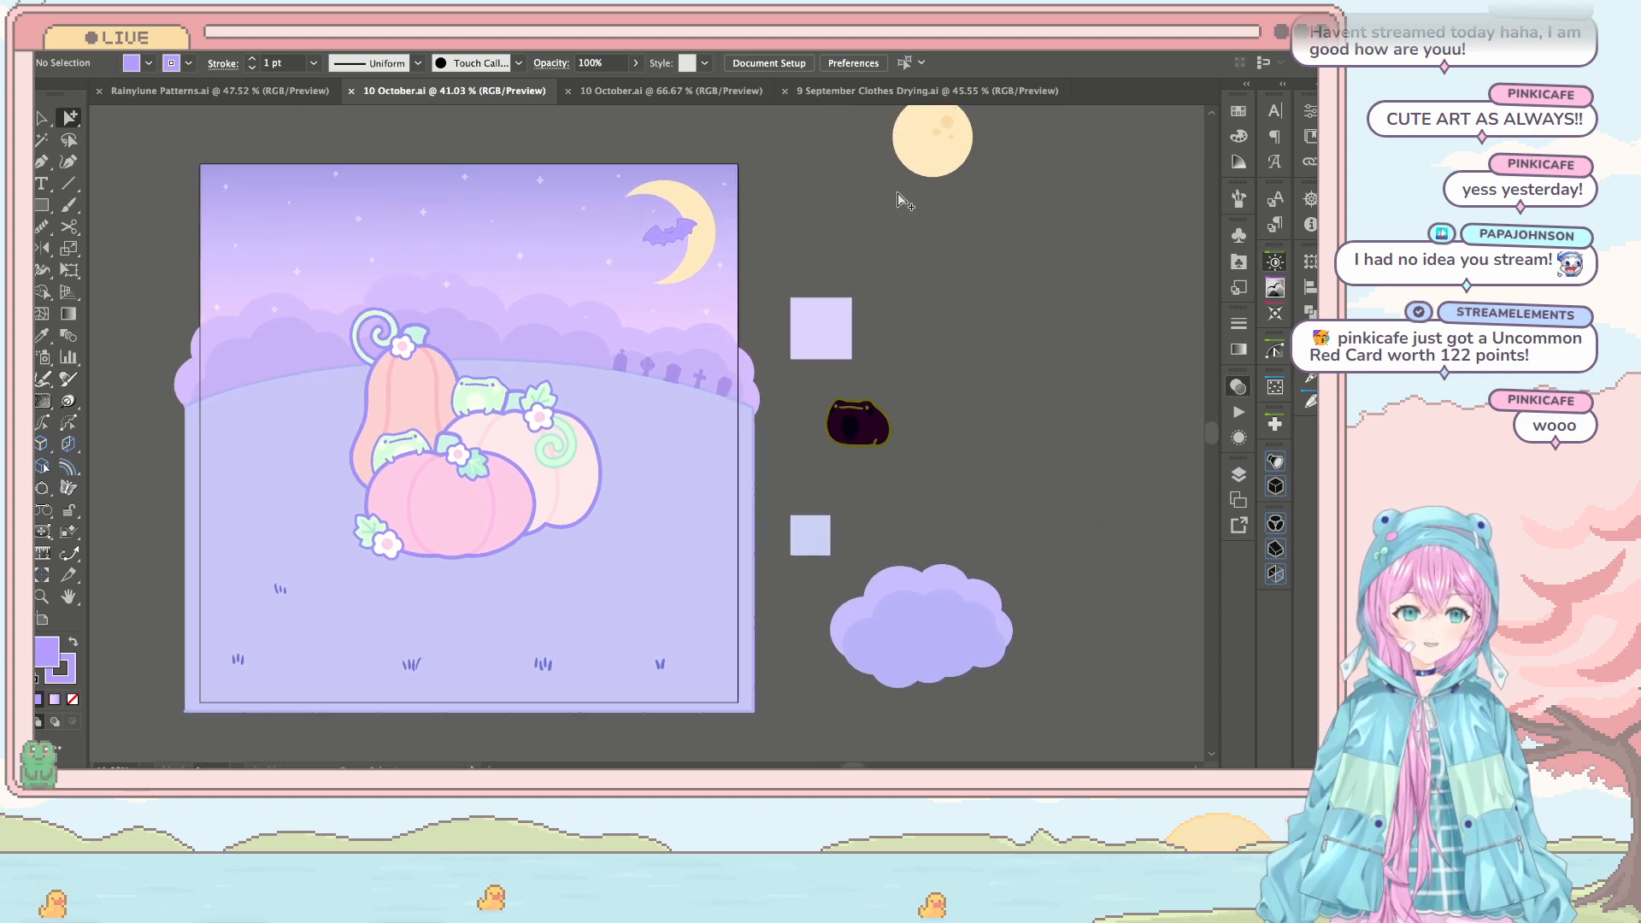
key(ctrl+minus)
key(ctrl+minus)
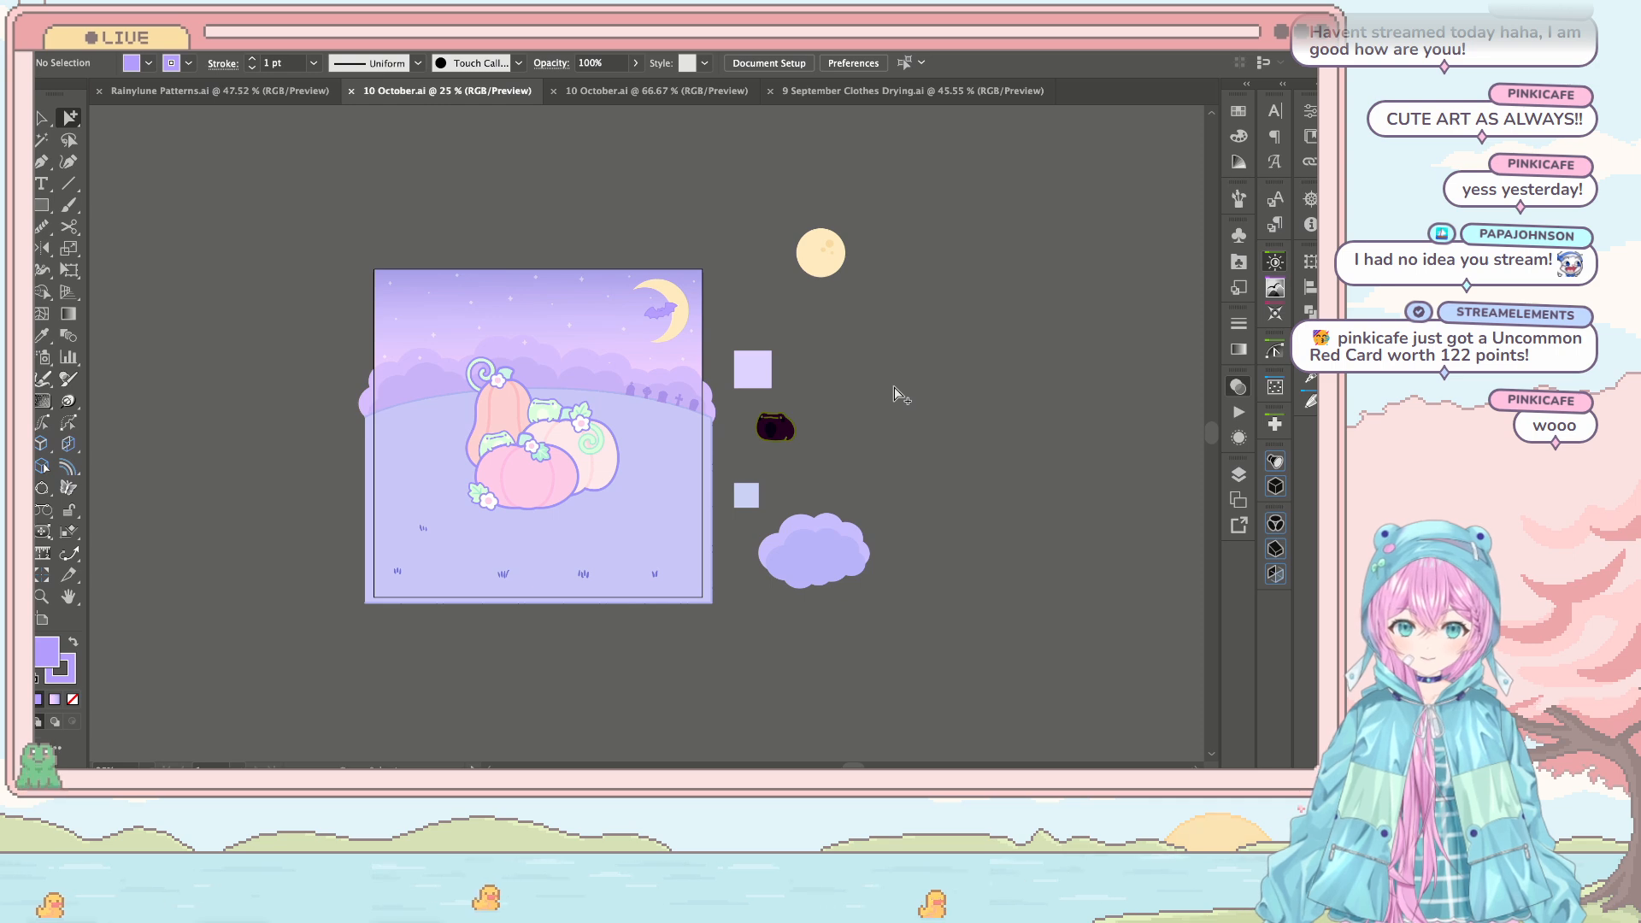
key(ctrl+plus)
key(ctrl+plus)
key(ctrl+plus)
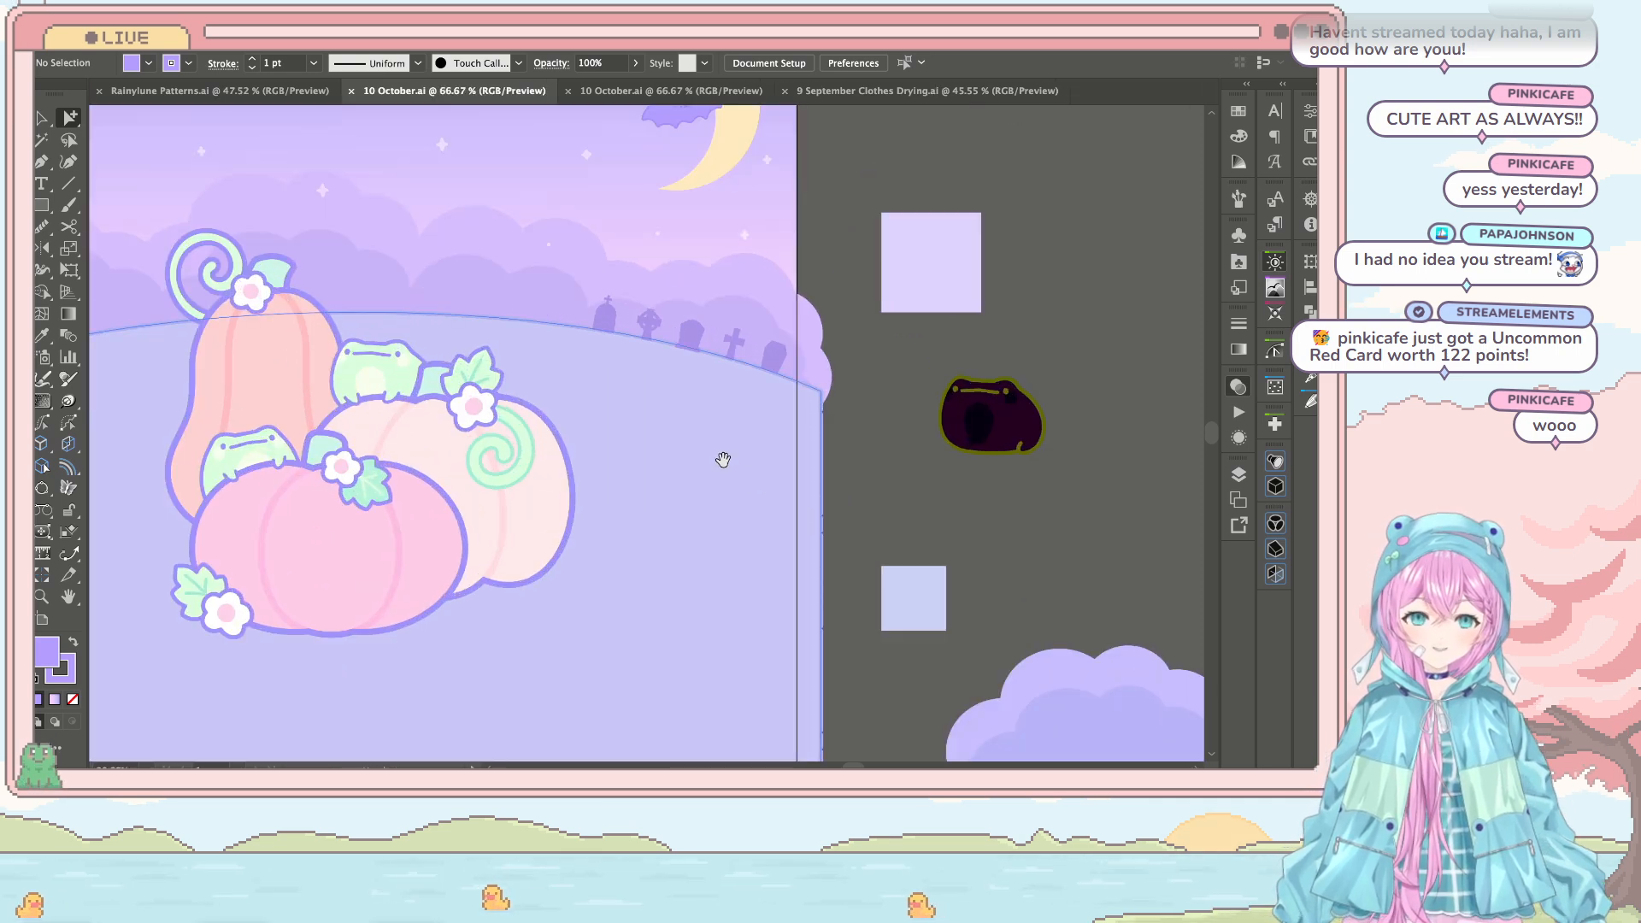
Step: Select the grass tufts below the pumpkins with the Selection tool to review them, and deselect them
drag(721, 457, 901, 285)
key(v)
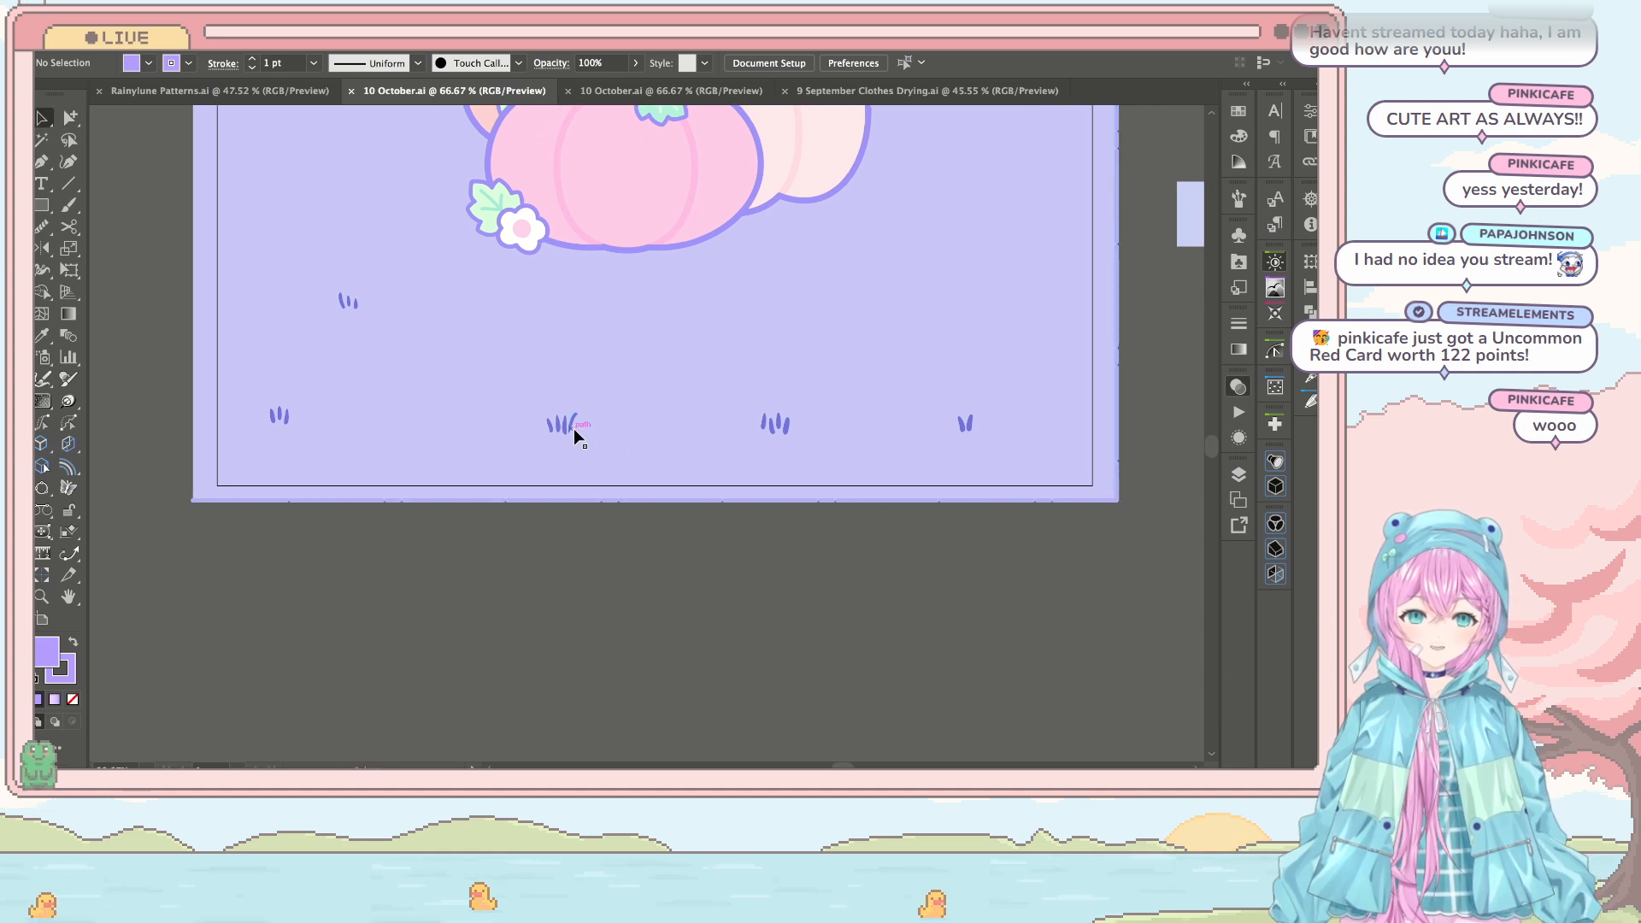
click(568, 427)
click(787, 441)
drag(775, 374, 816, 529)
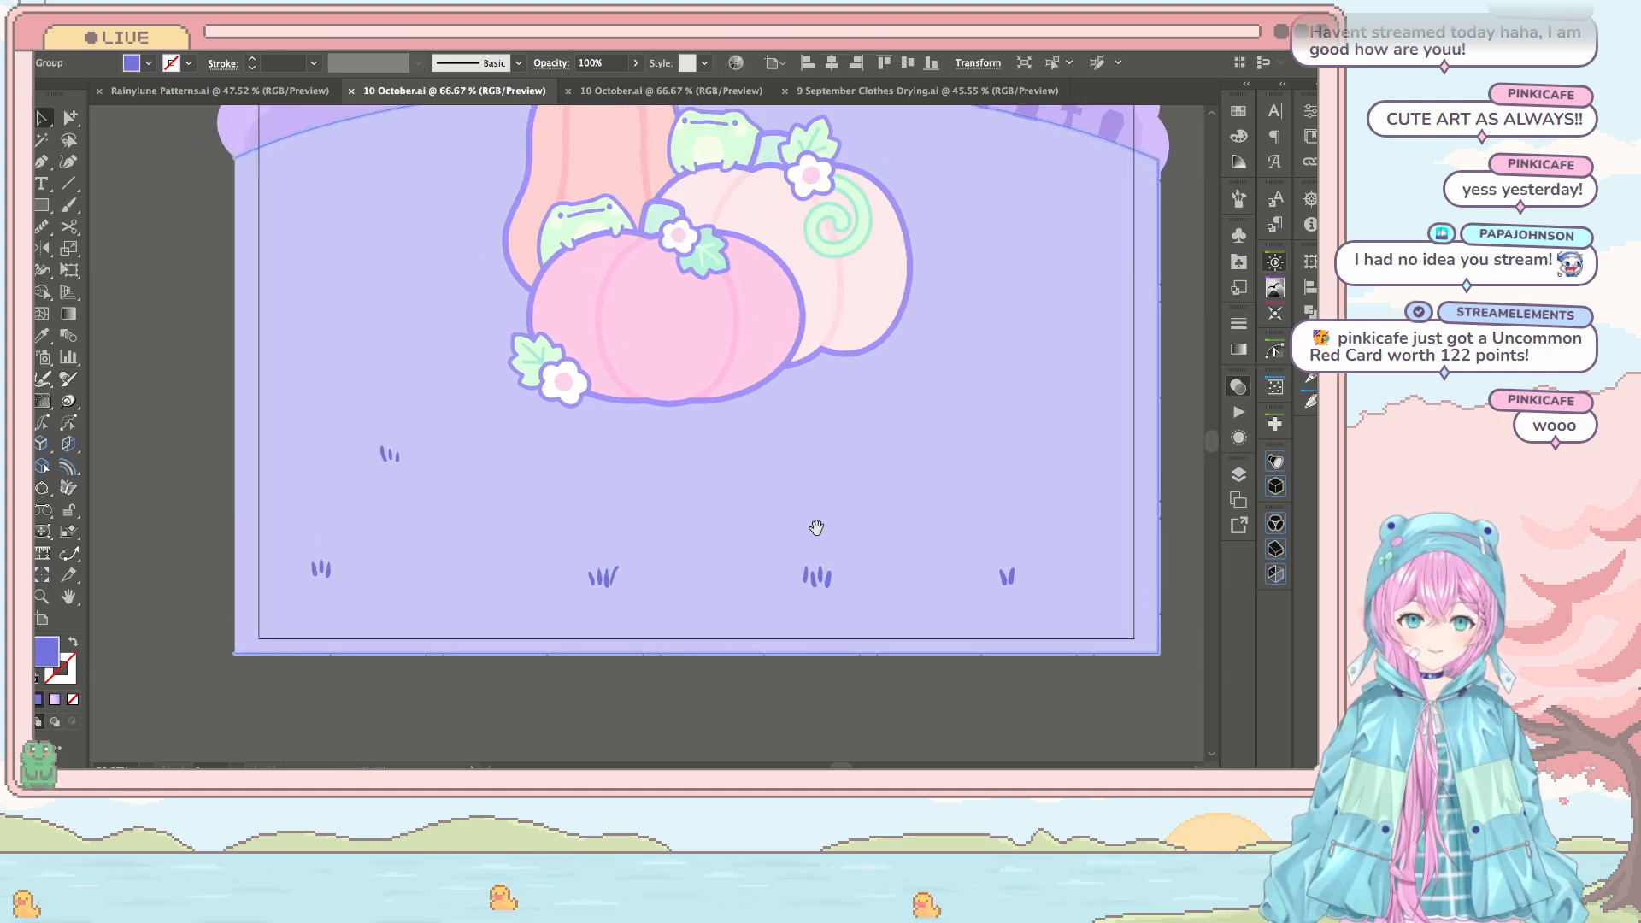
drag(596, 453, 765, 440)
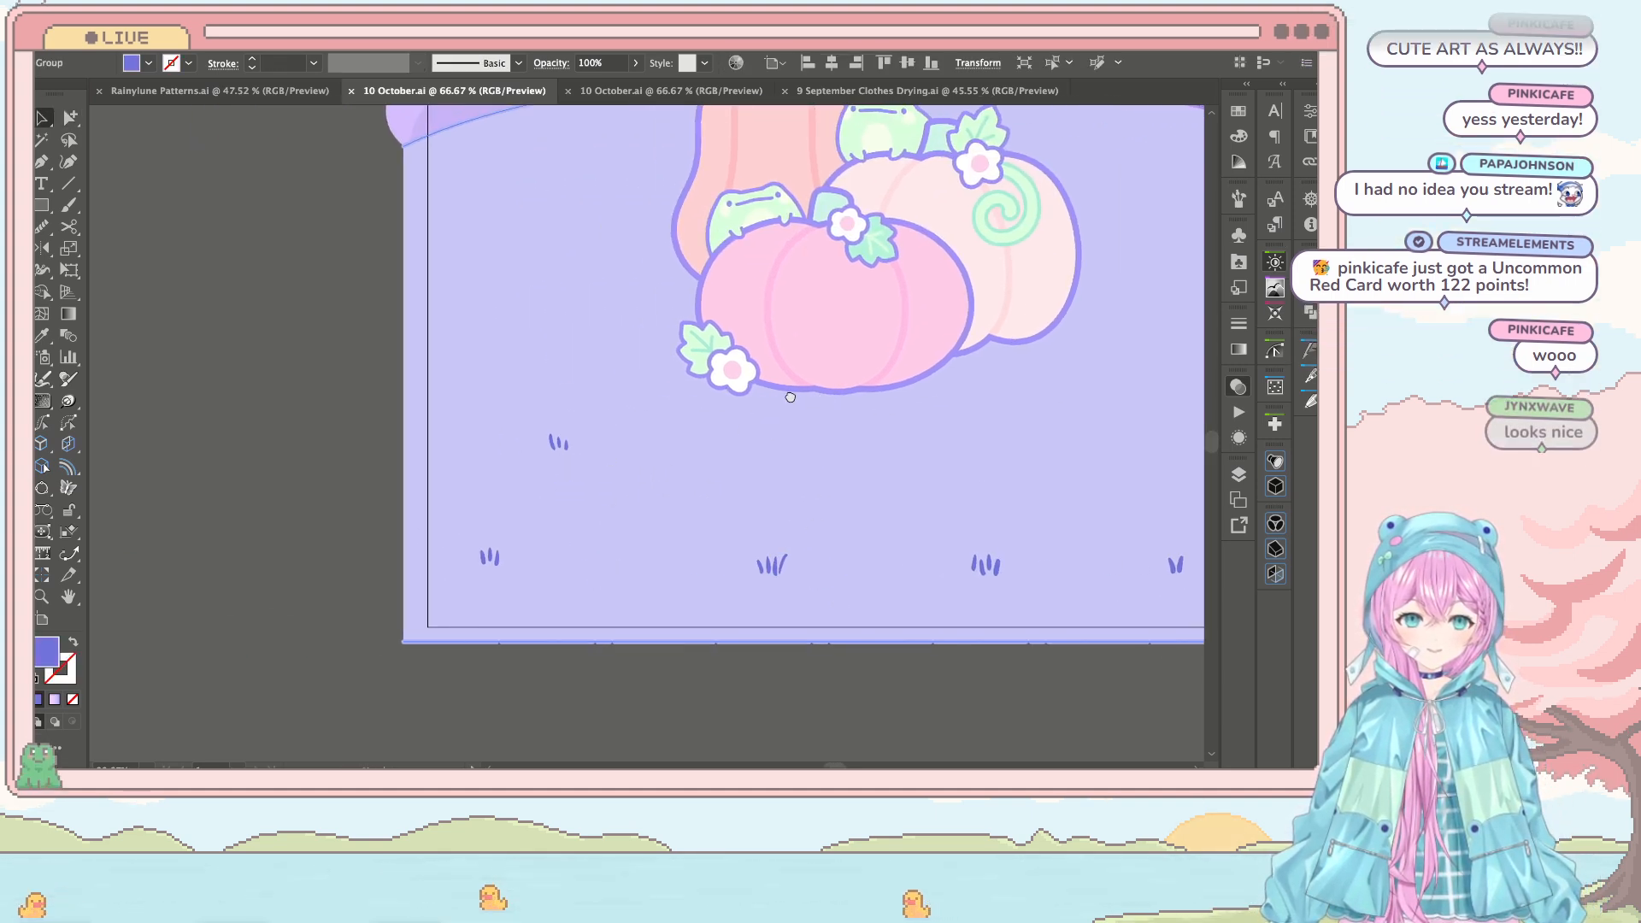
click(393, 378)
Step: Review the whole pastel scene and switch to the other October document with the witch frogs and cauldron for comparison
key(ctrl+minus)
key(ctrl+minus)
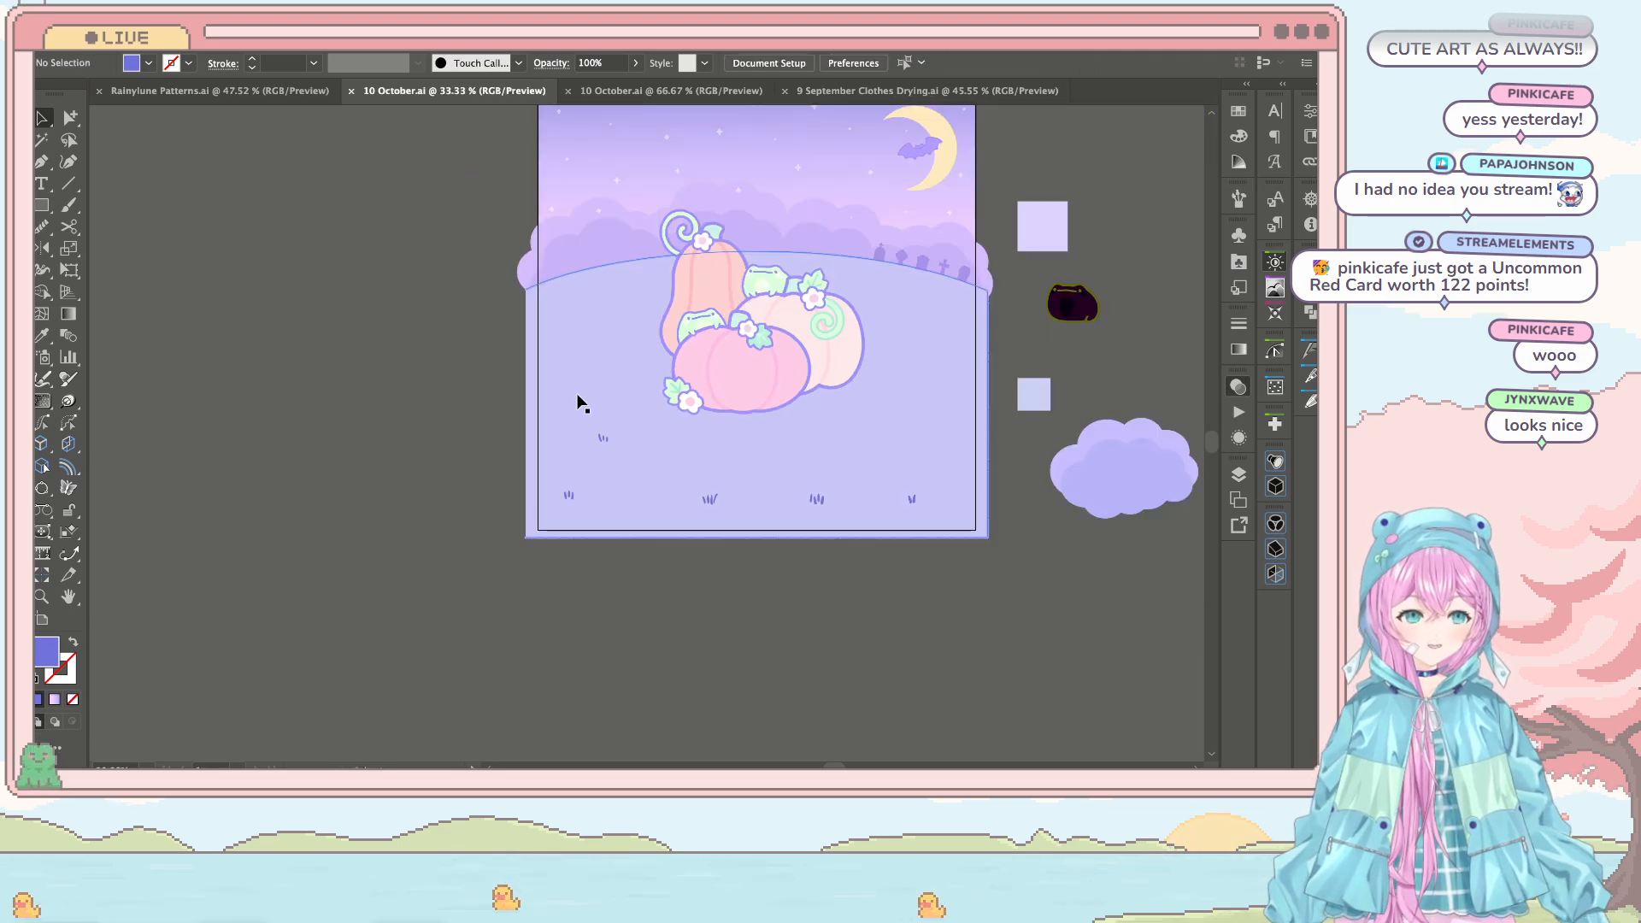
drag(962, 325, 777, 438)
scroll(839, 488, down, 1)
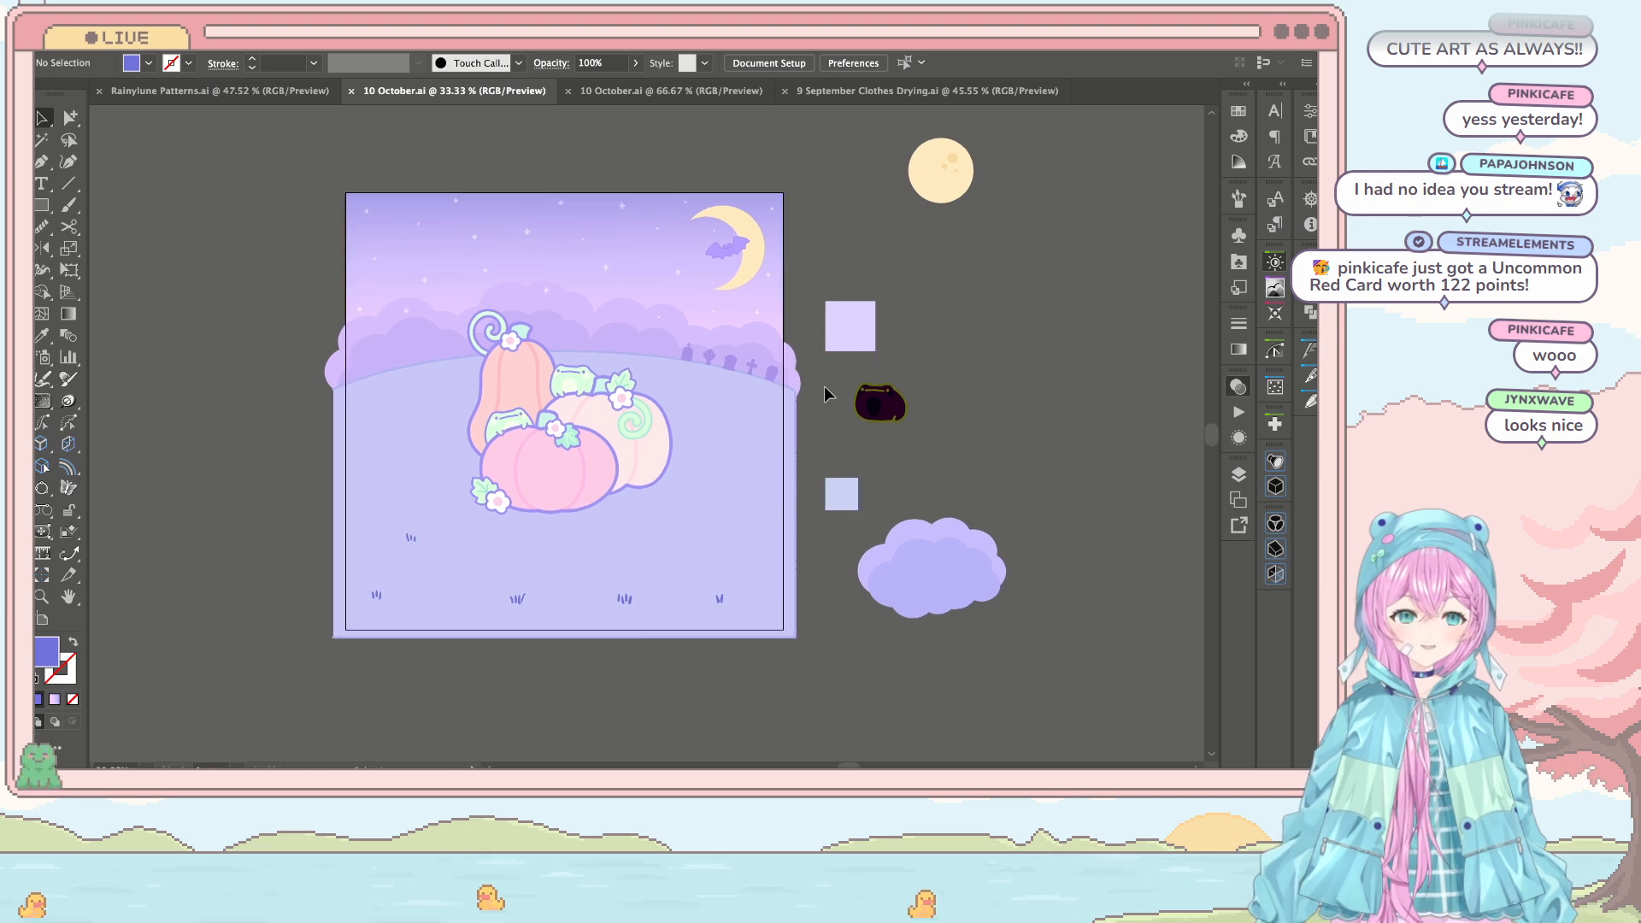
click(660, 91)
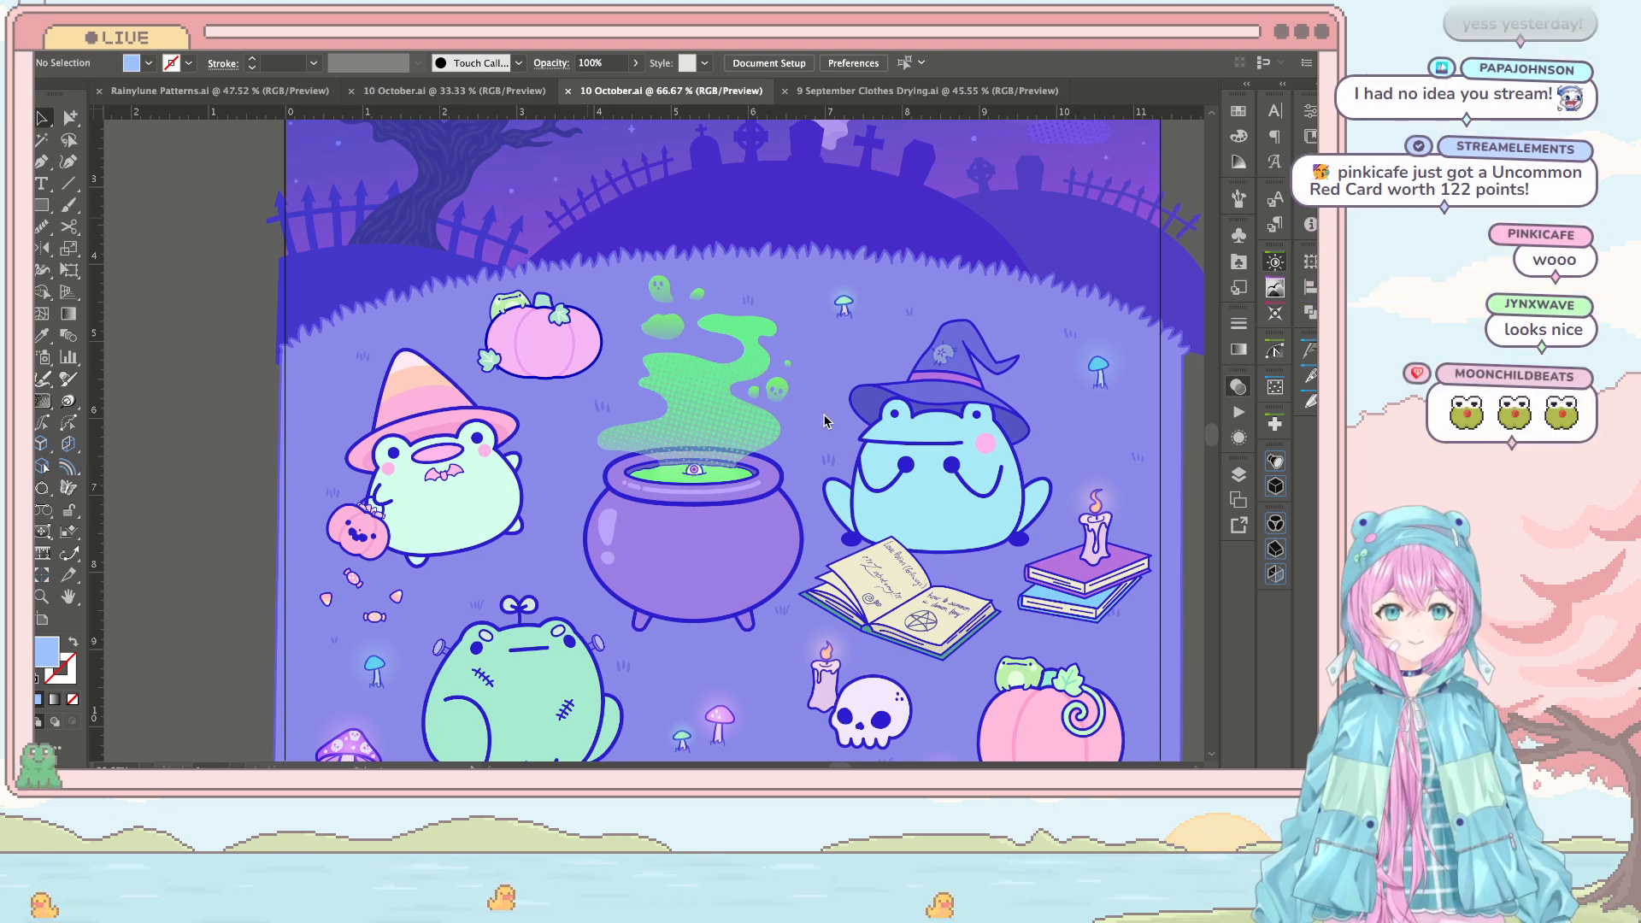
Step: Compare with the pastel pumpkin document, return to the pastel October scene, and examine it up close and as a whole
scroll(864, 439, down, 4)
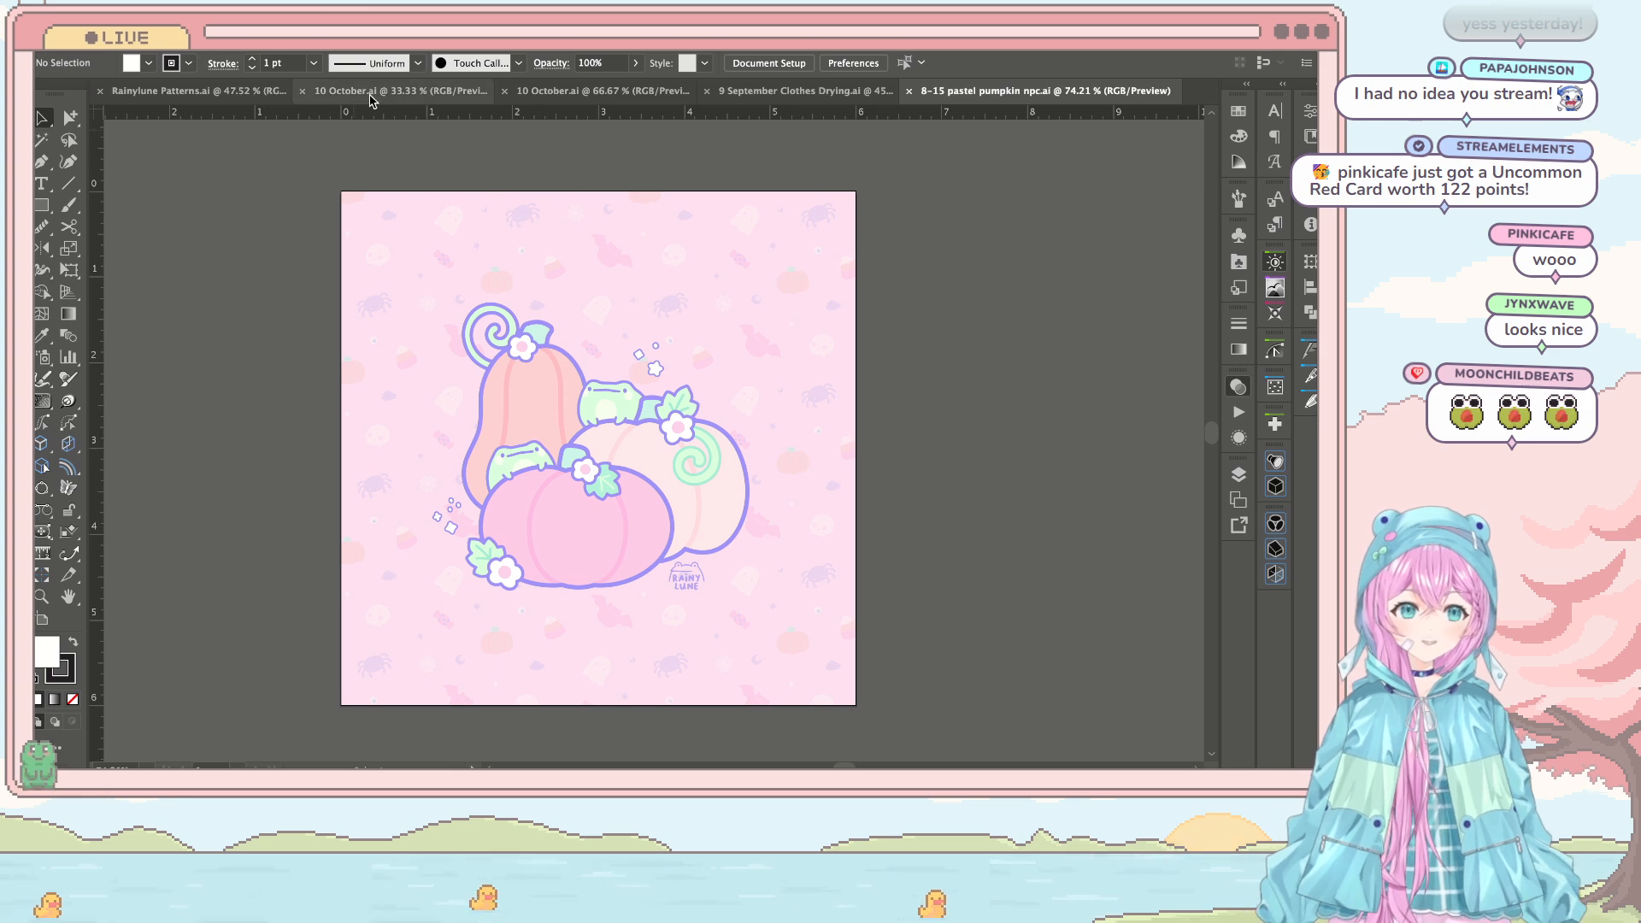
click(420, 92)
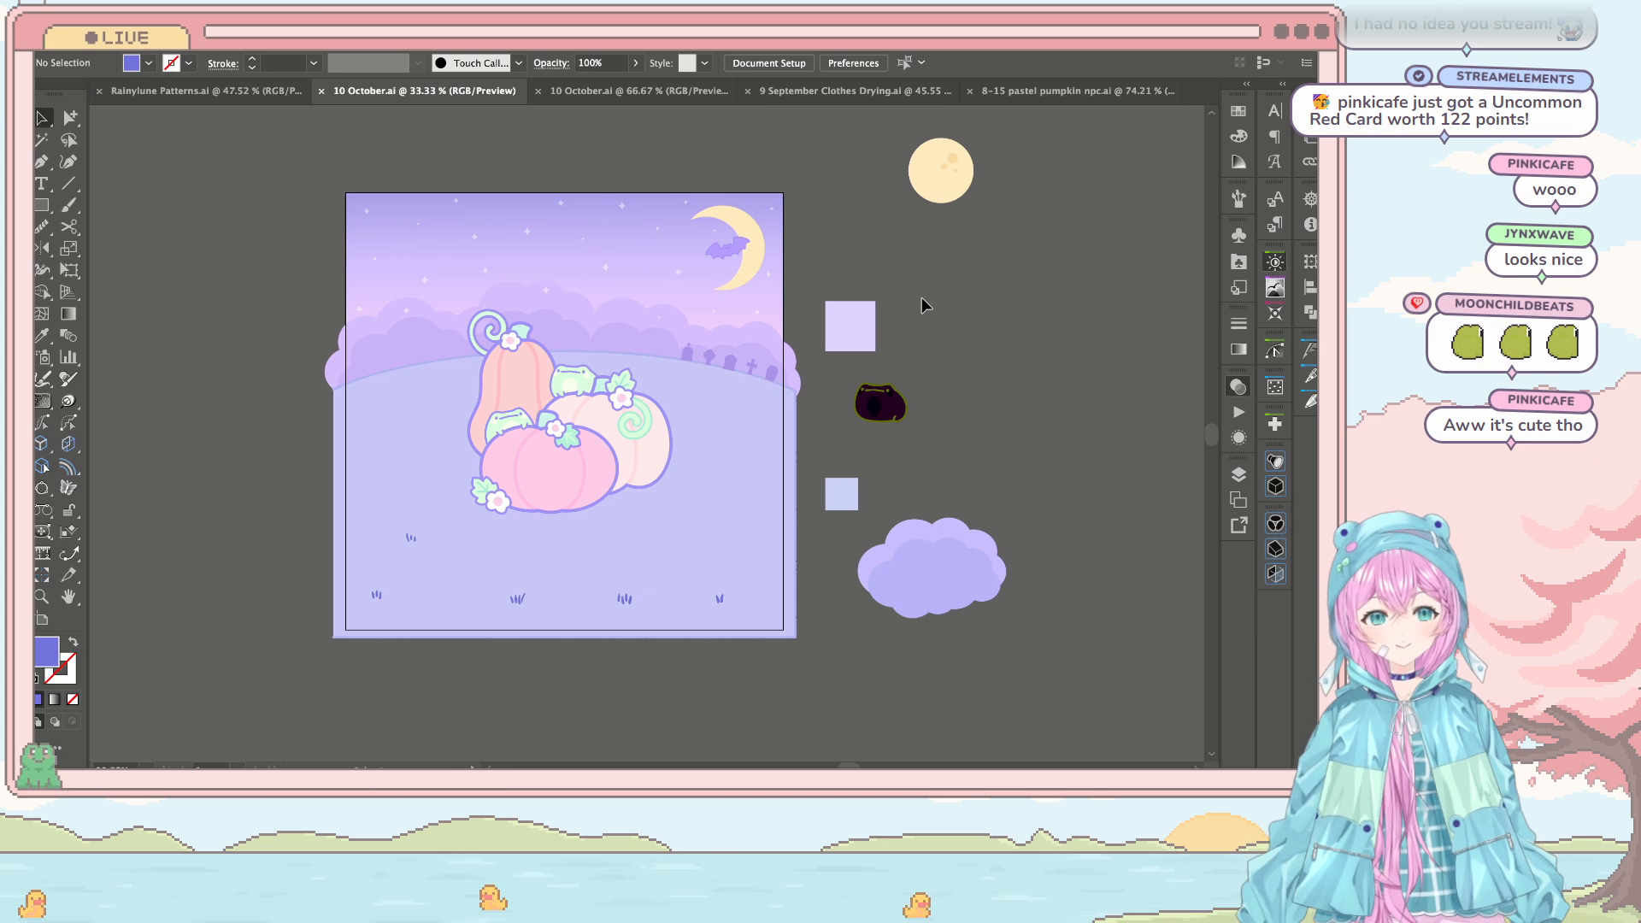
key(super+equal)
scroll(941, 299, left, 3)
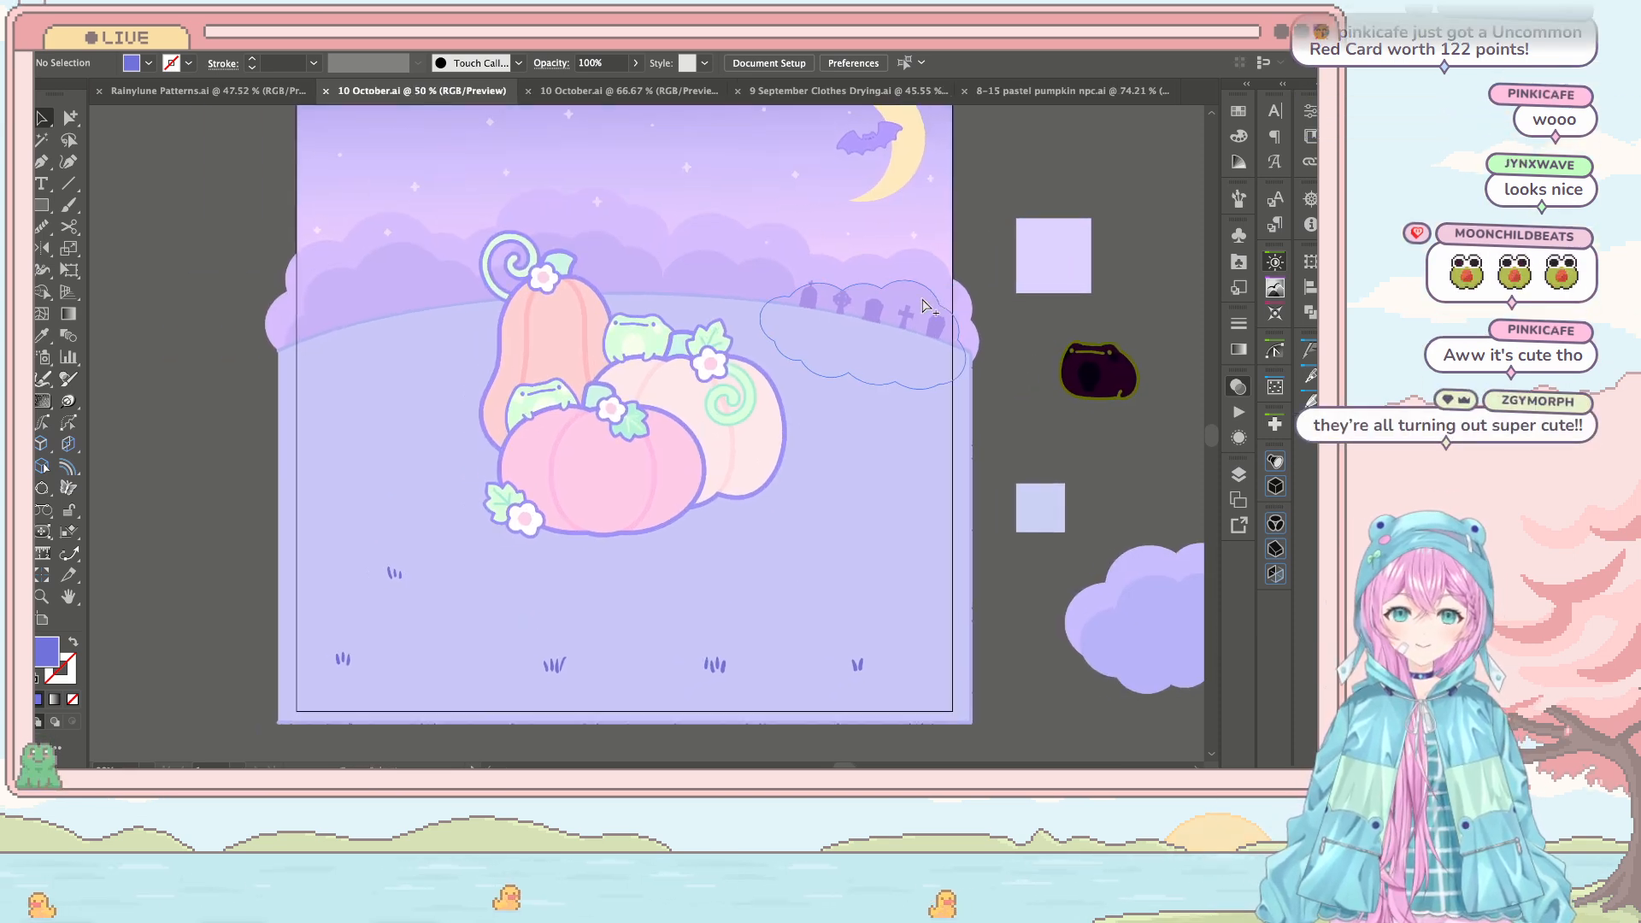
scroll(973, 288, up, 3)
scroll(973, 288, left, 3)
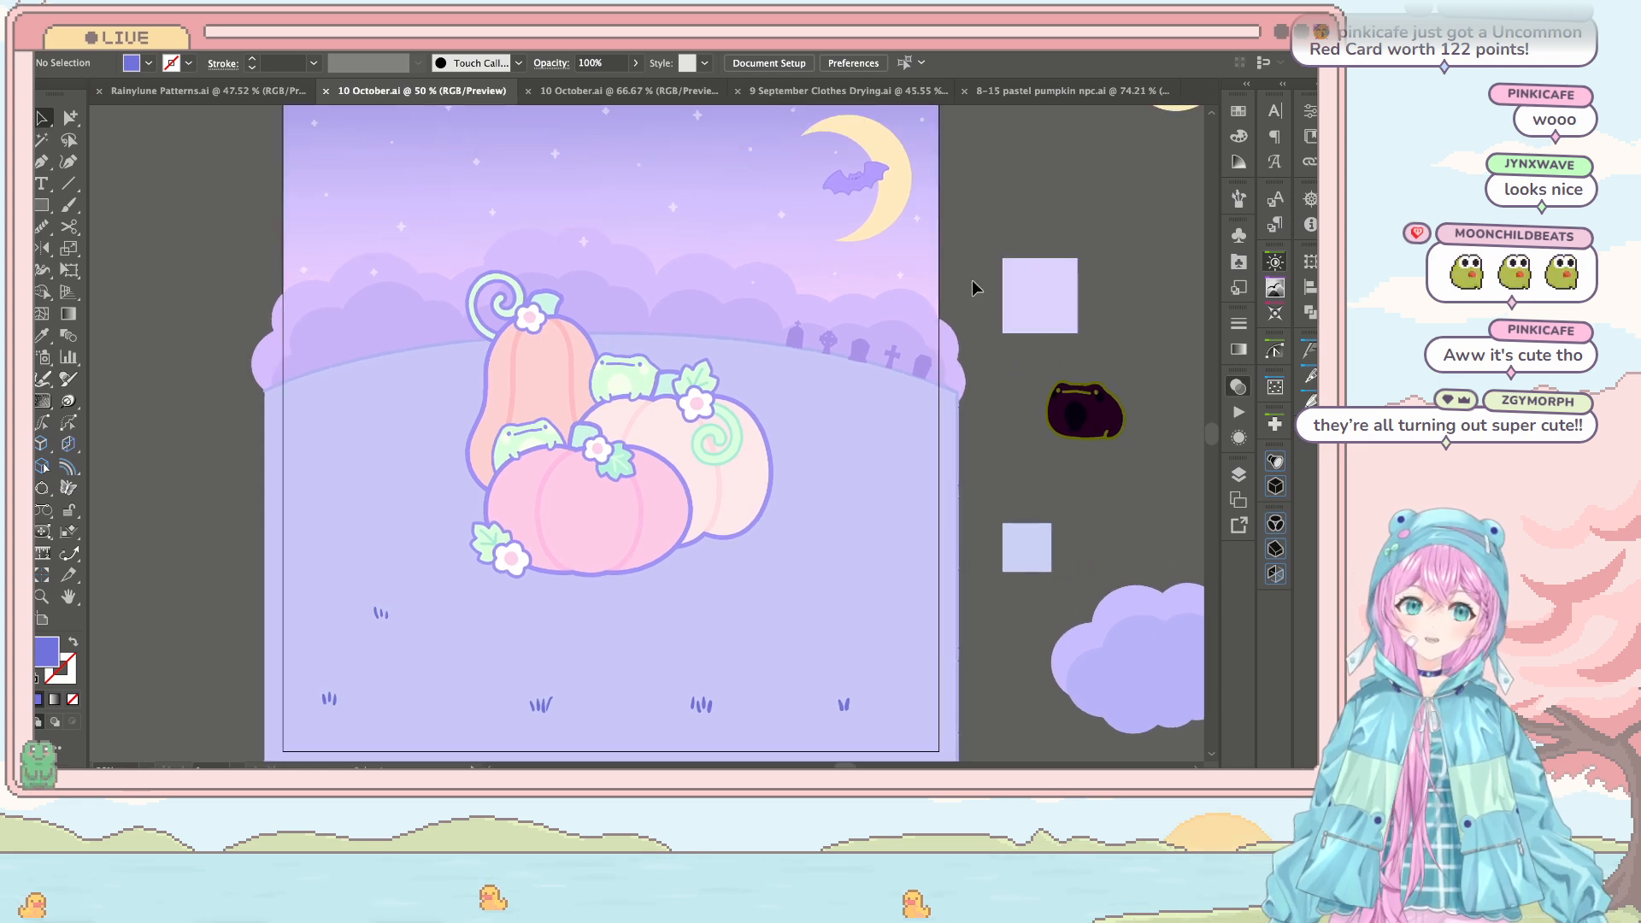
scroll(972, 282, down, 2)
scroll(850, 524, down, 5)
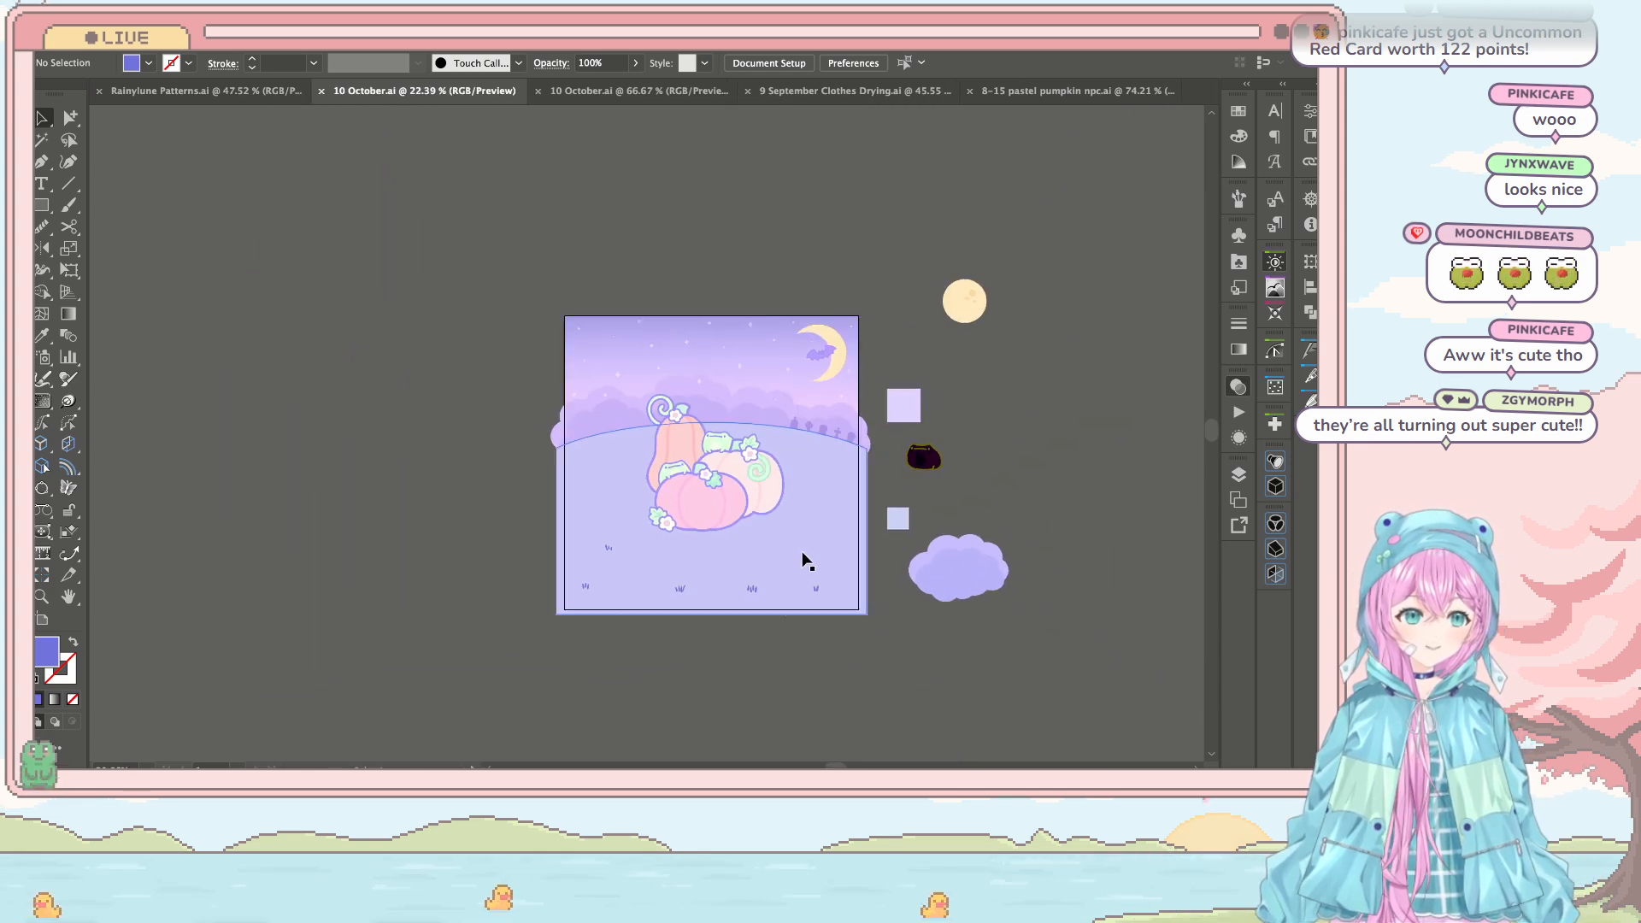
scroll(863, 622, up, 2)
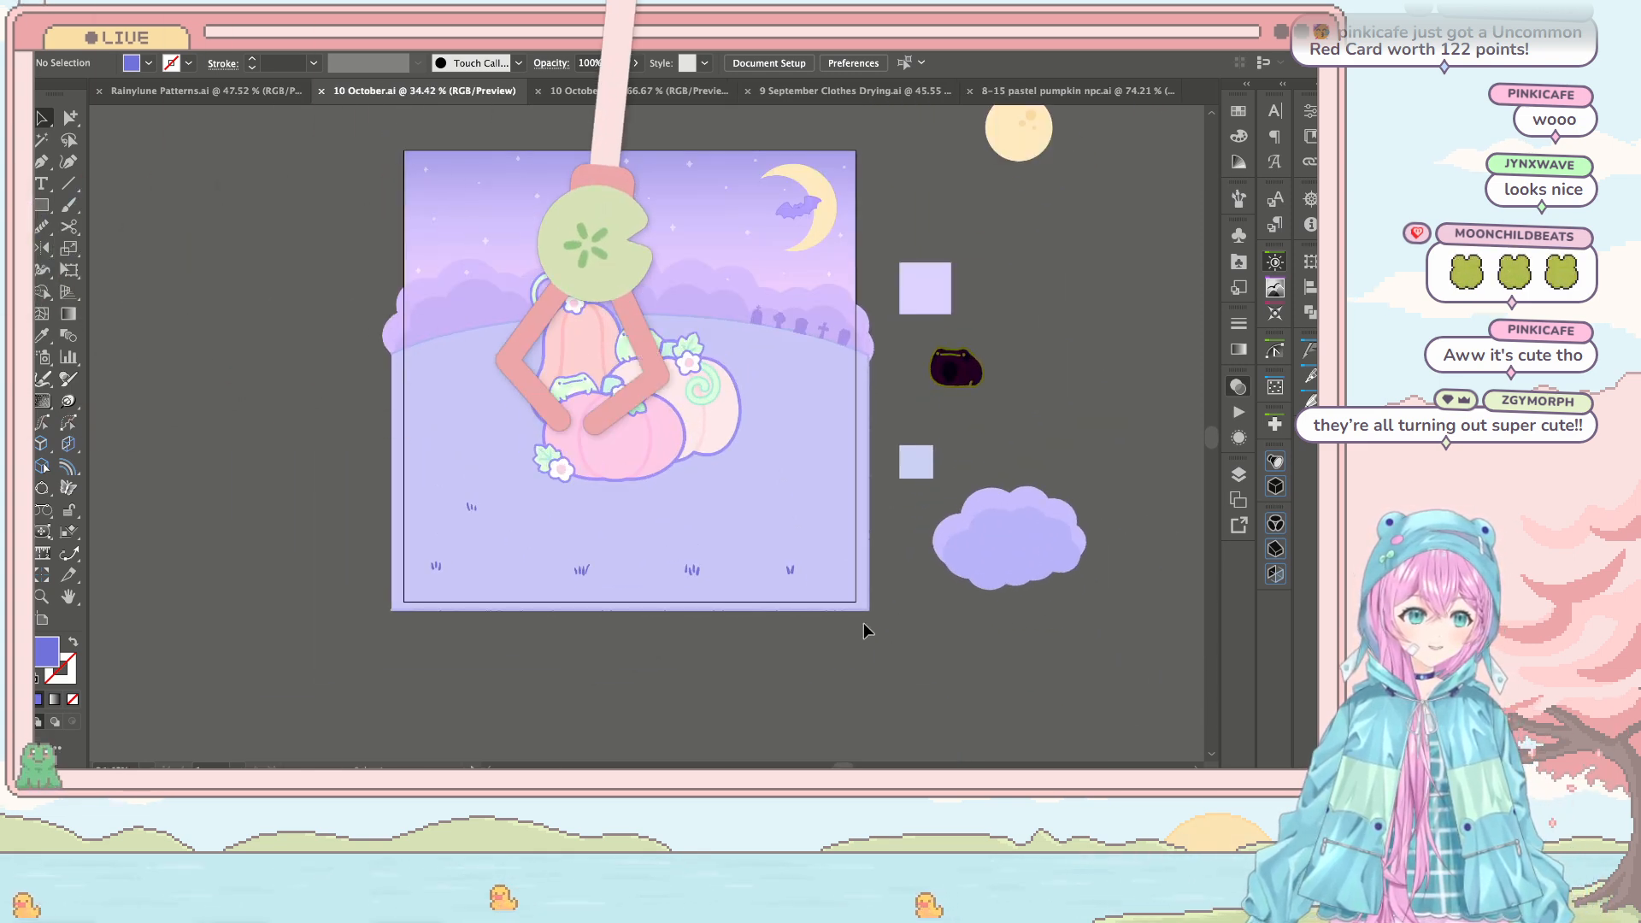
Step: Select the grass tufts below the pumpkins, recolour them with the Eyedropper to match the hill's pale blue outline, and deselect them
click(790, 574)
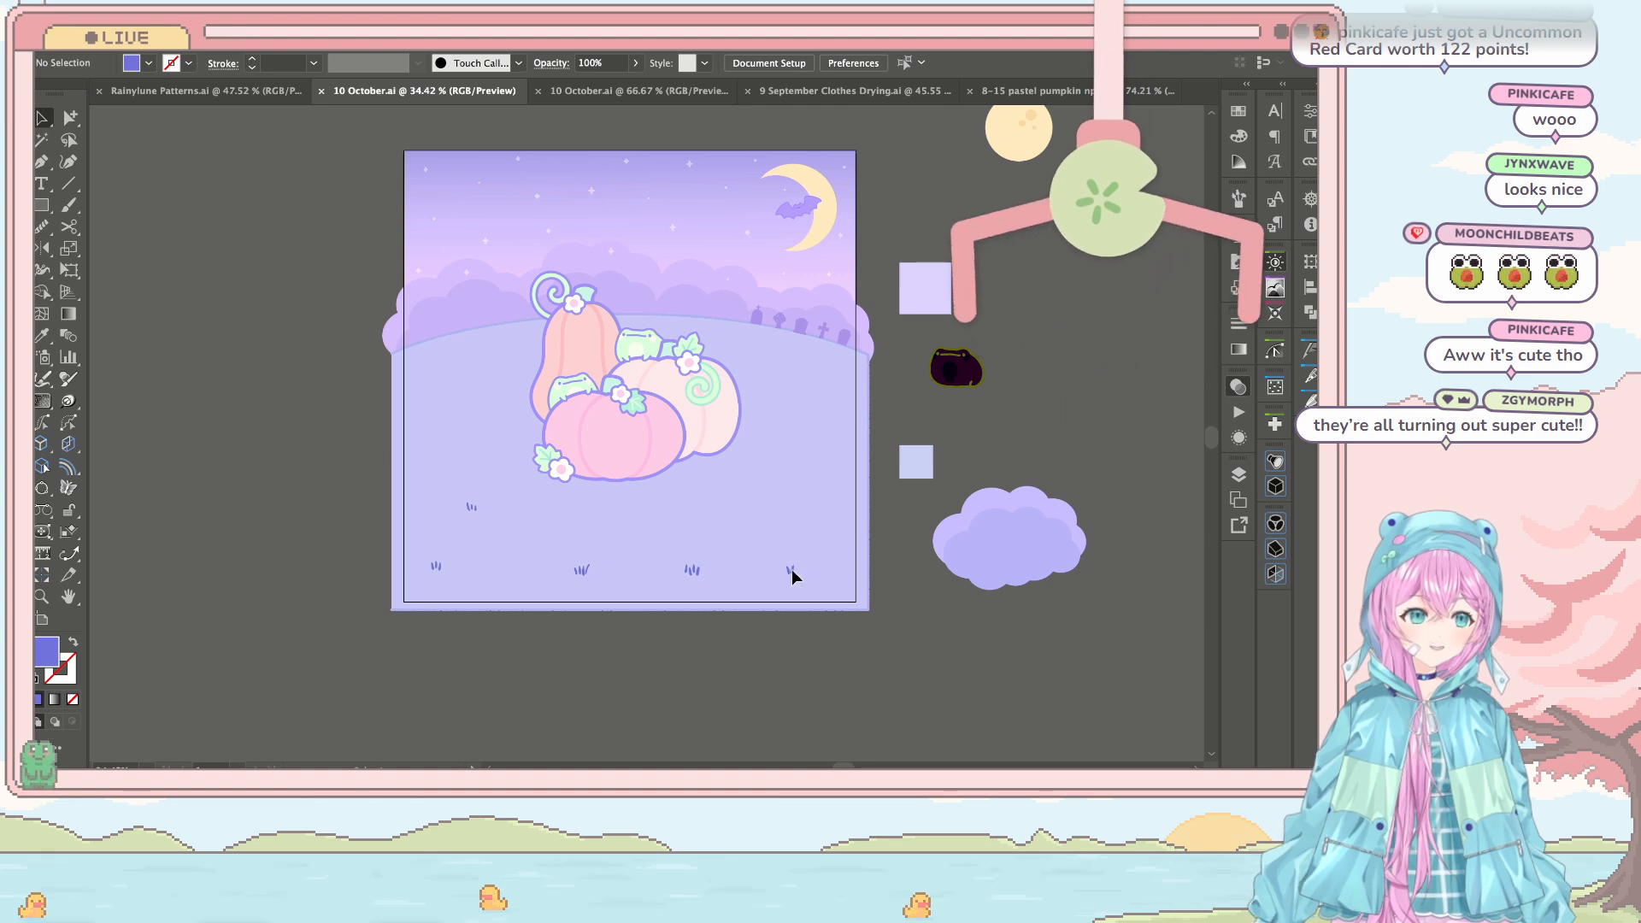
shift+click(691, 571)
shift+click(582, 570)
shift+click(436, 566)
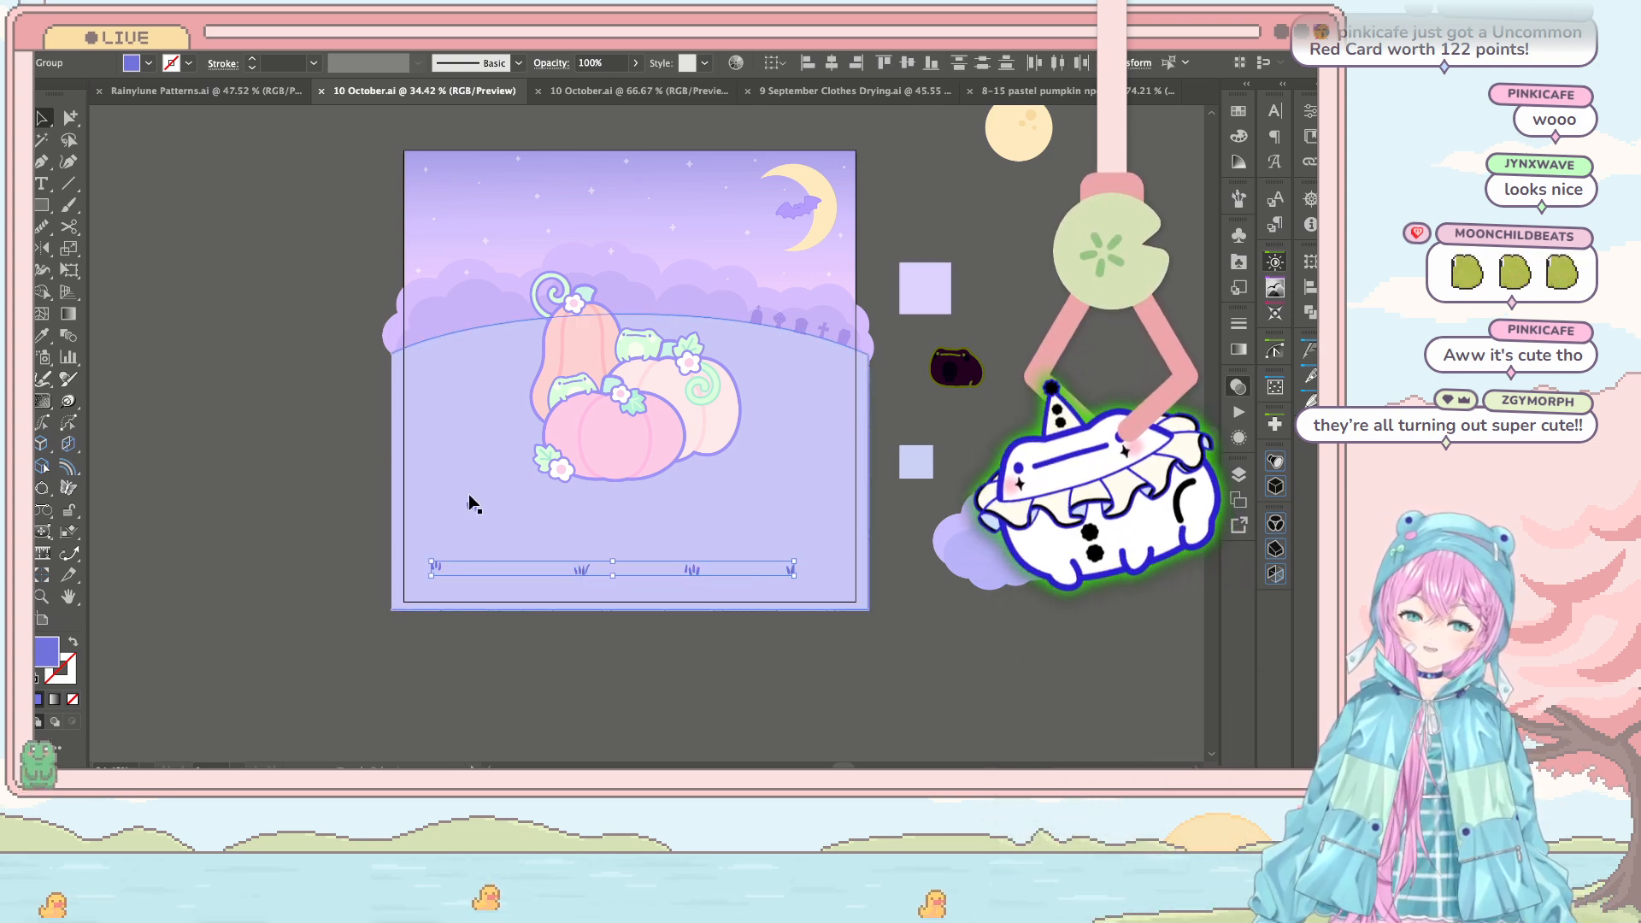
scroll(476, 505, up, 2)
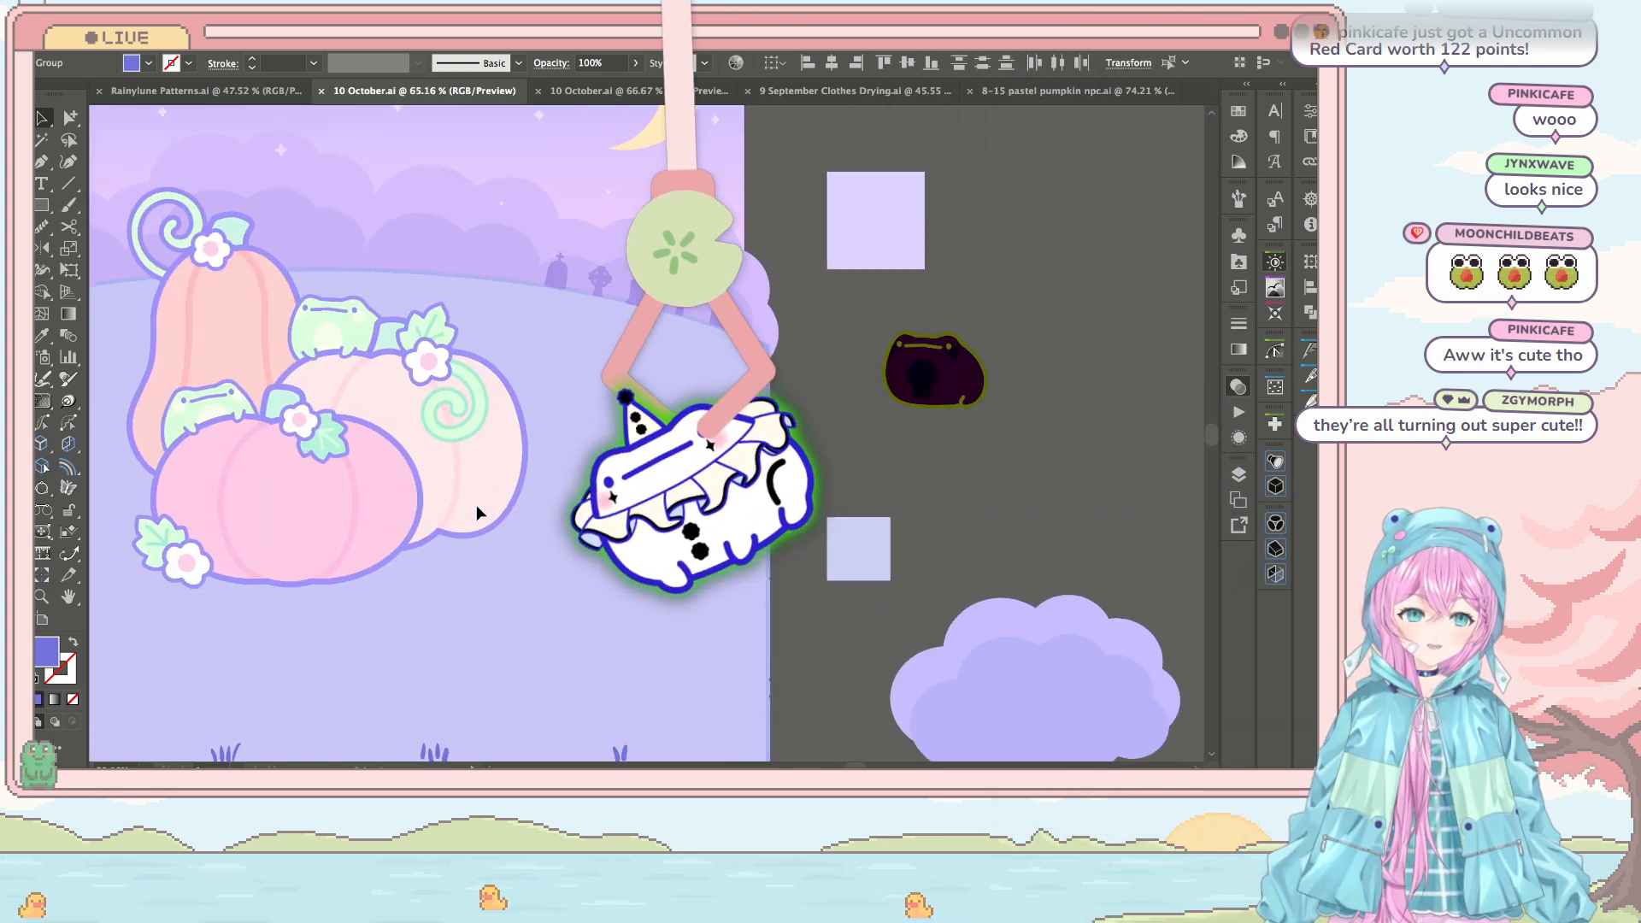
scroll(476, 505, up, 2)
key(i)
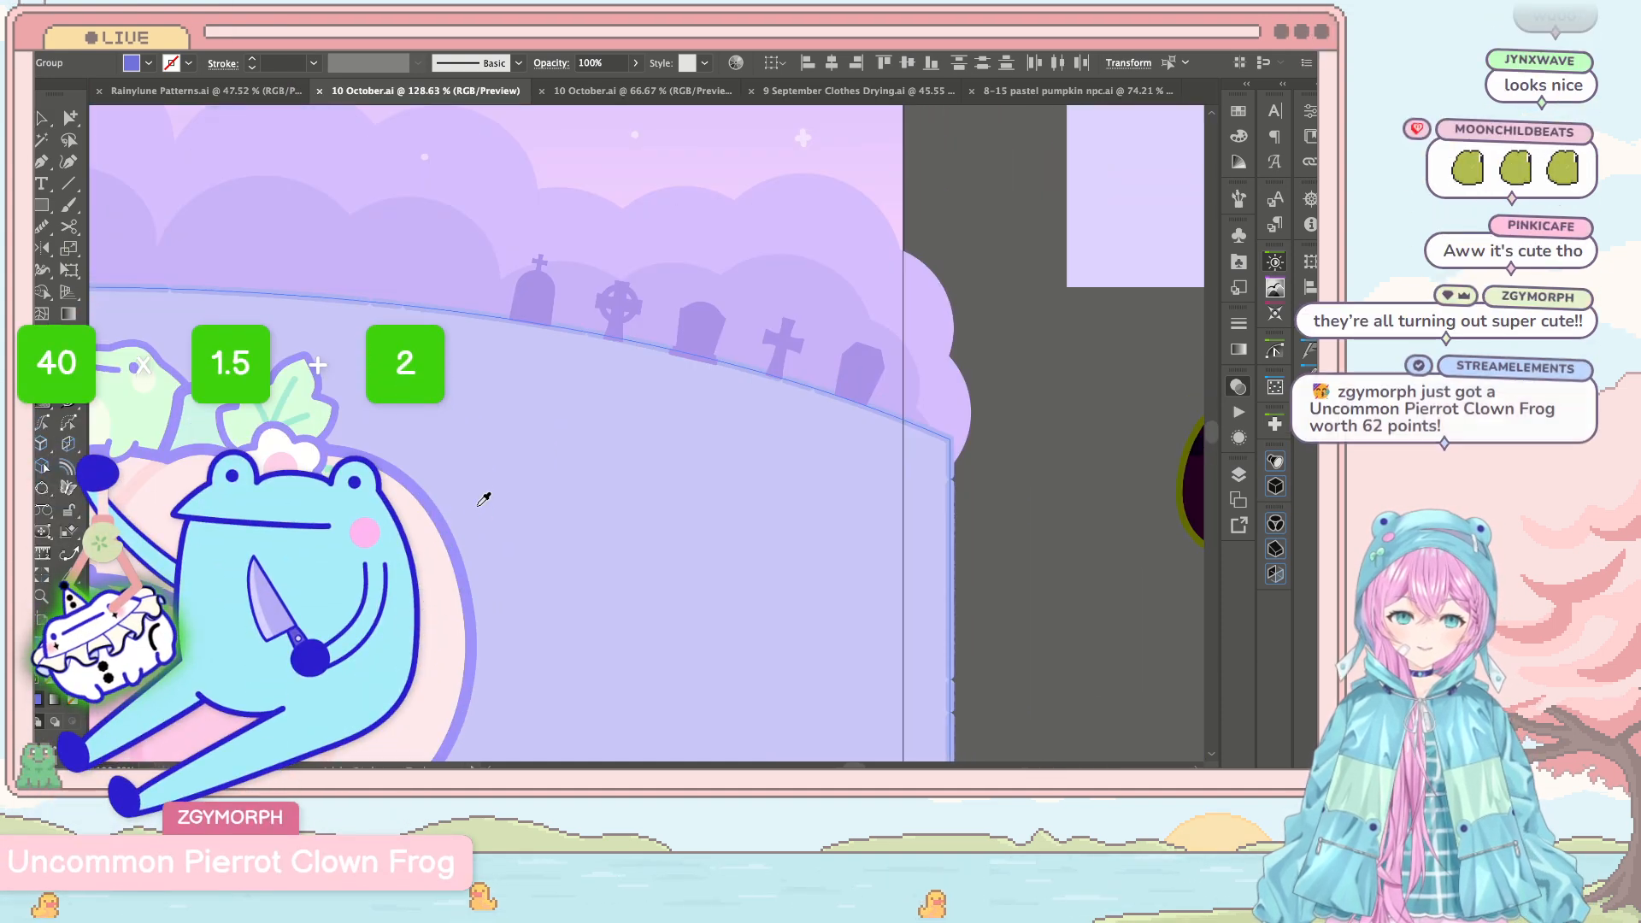
click(476, 310)
scroll(523, 387, down, 1)
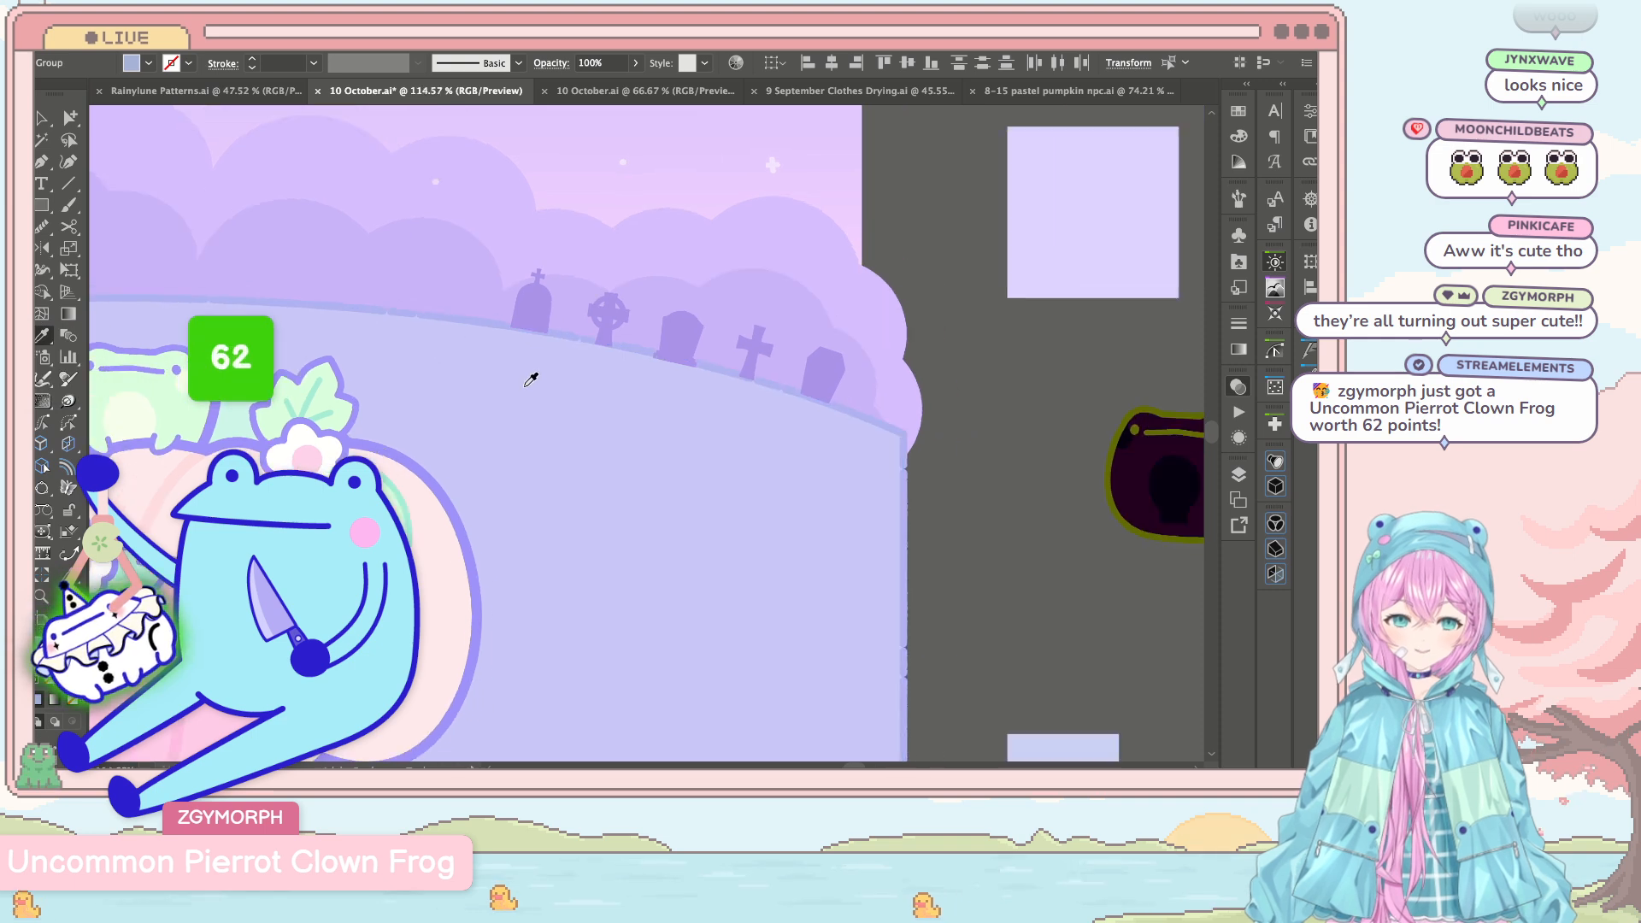
scroll(531, 380, down, 3)
key(v)
click(447, 684)
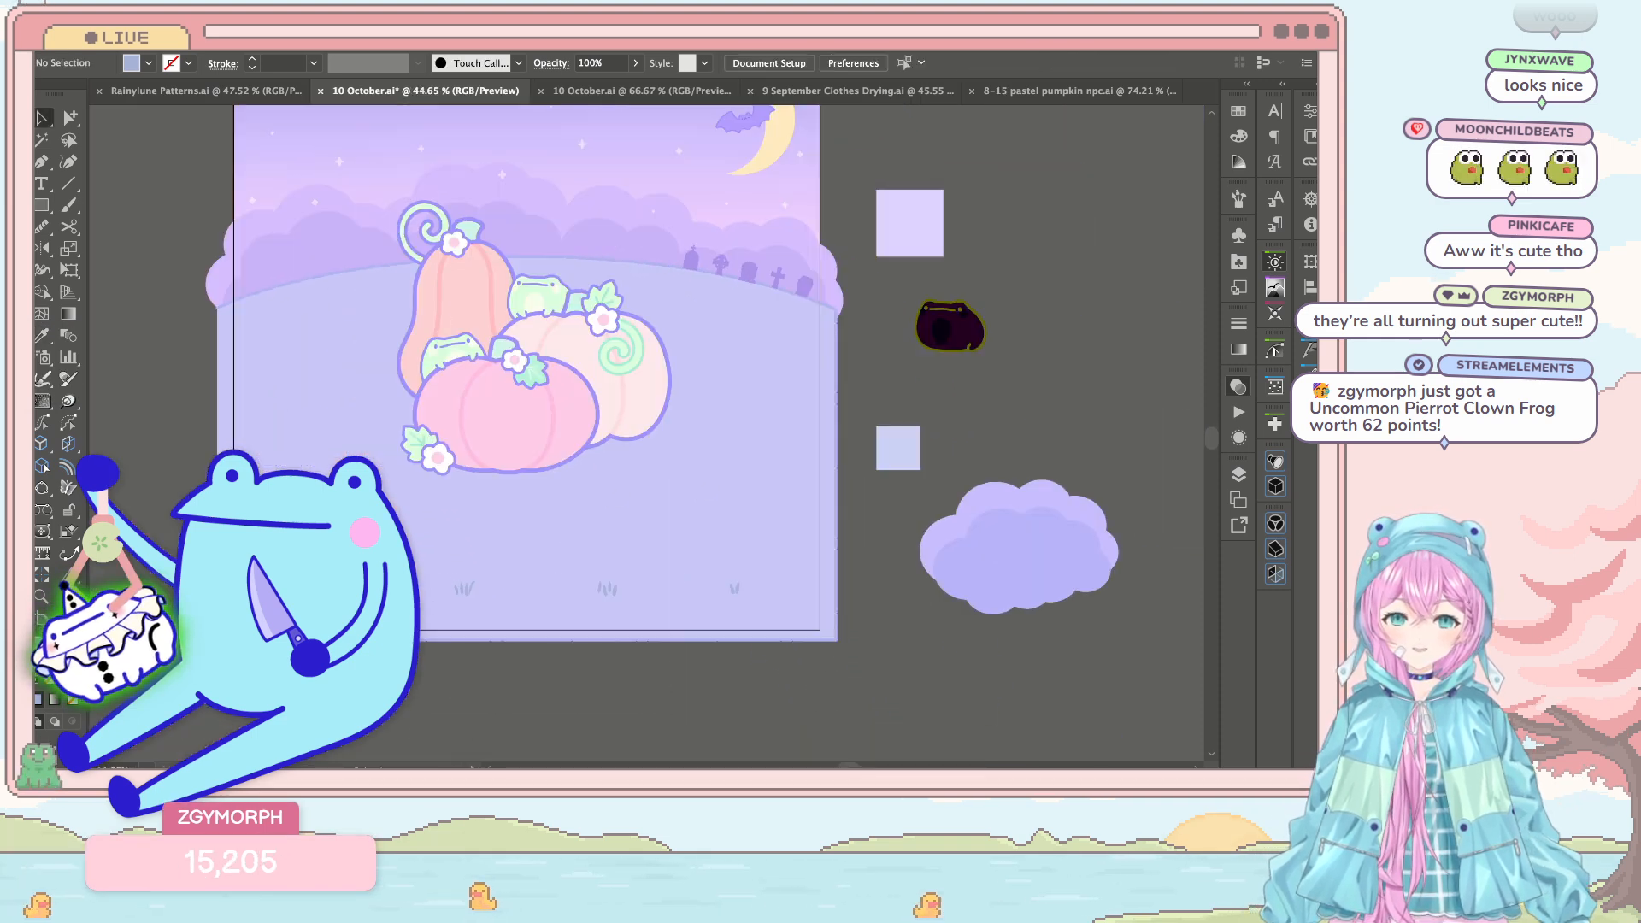
Step: Select the hill shape with the Direct Selection tool and remove its fill and stroke
scroll(547, 401, up, 2)
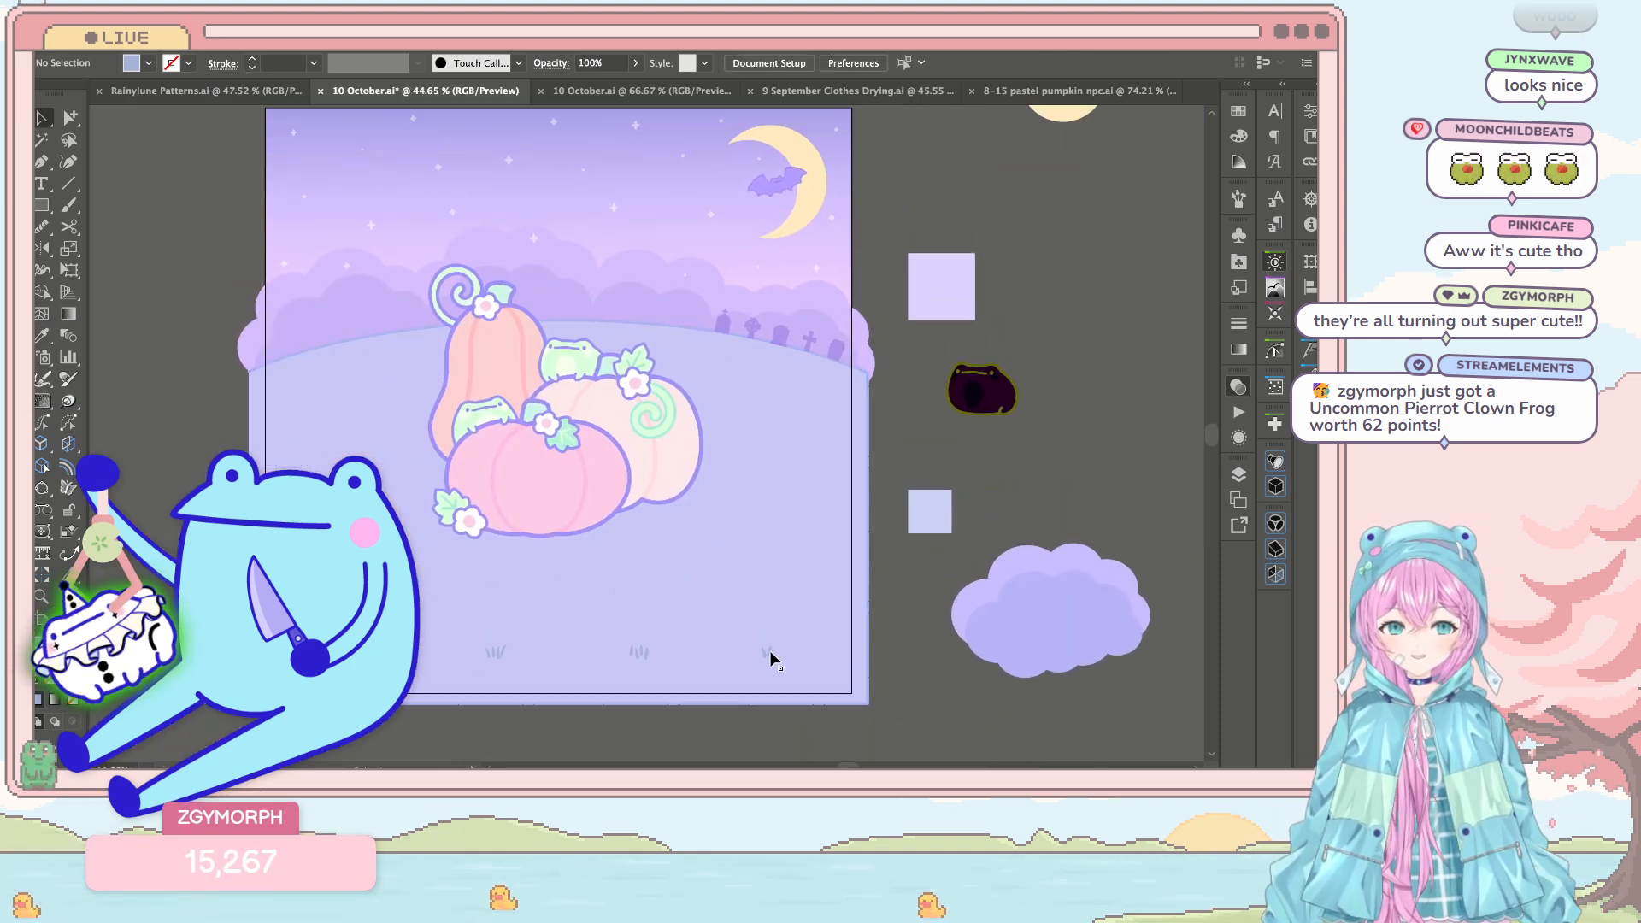
scroll(824, 630, down, 2)
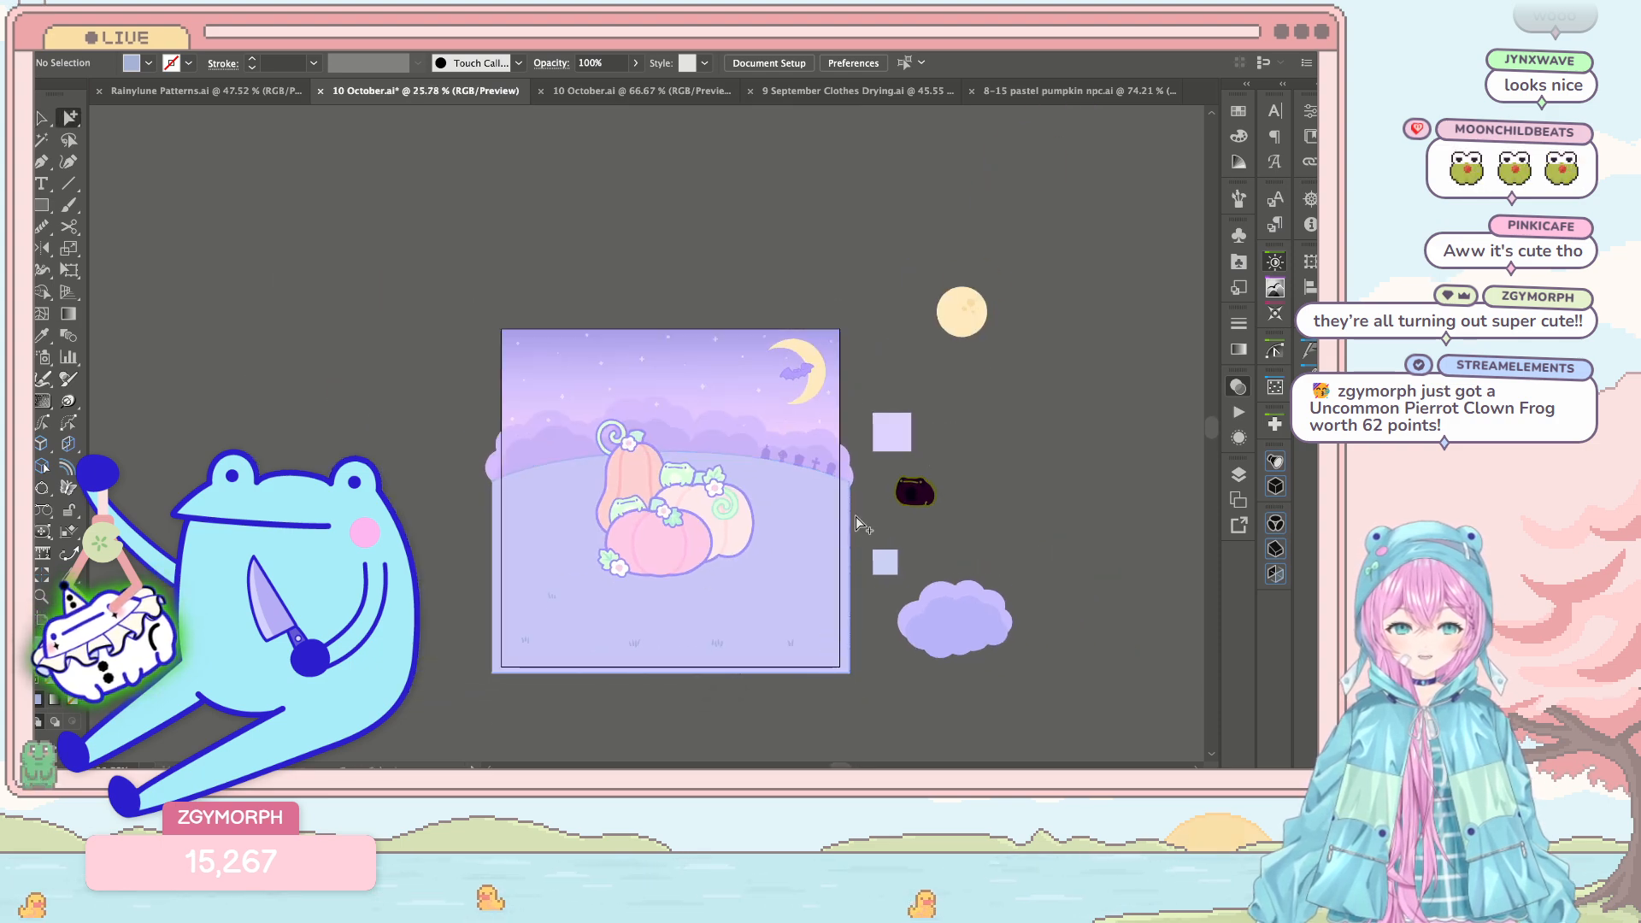
click(833, 530)
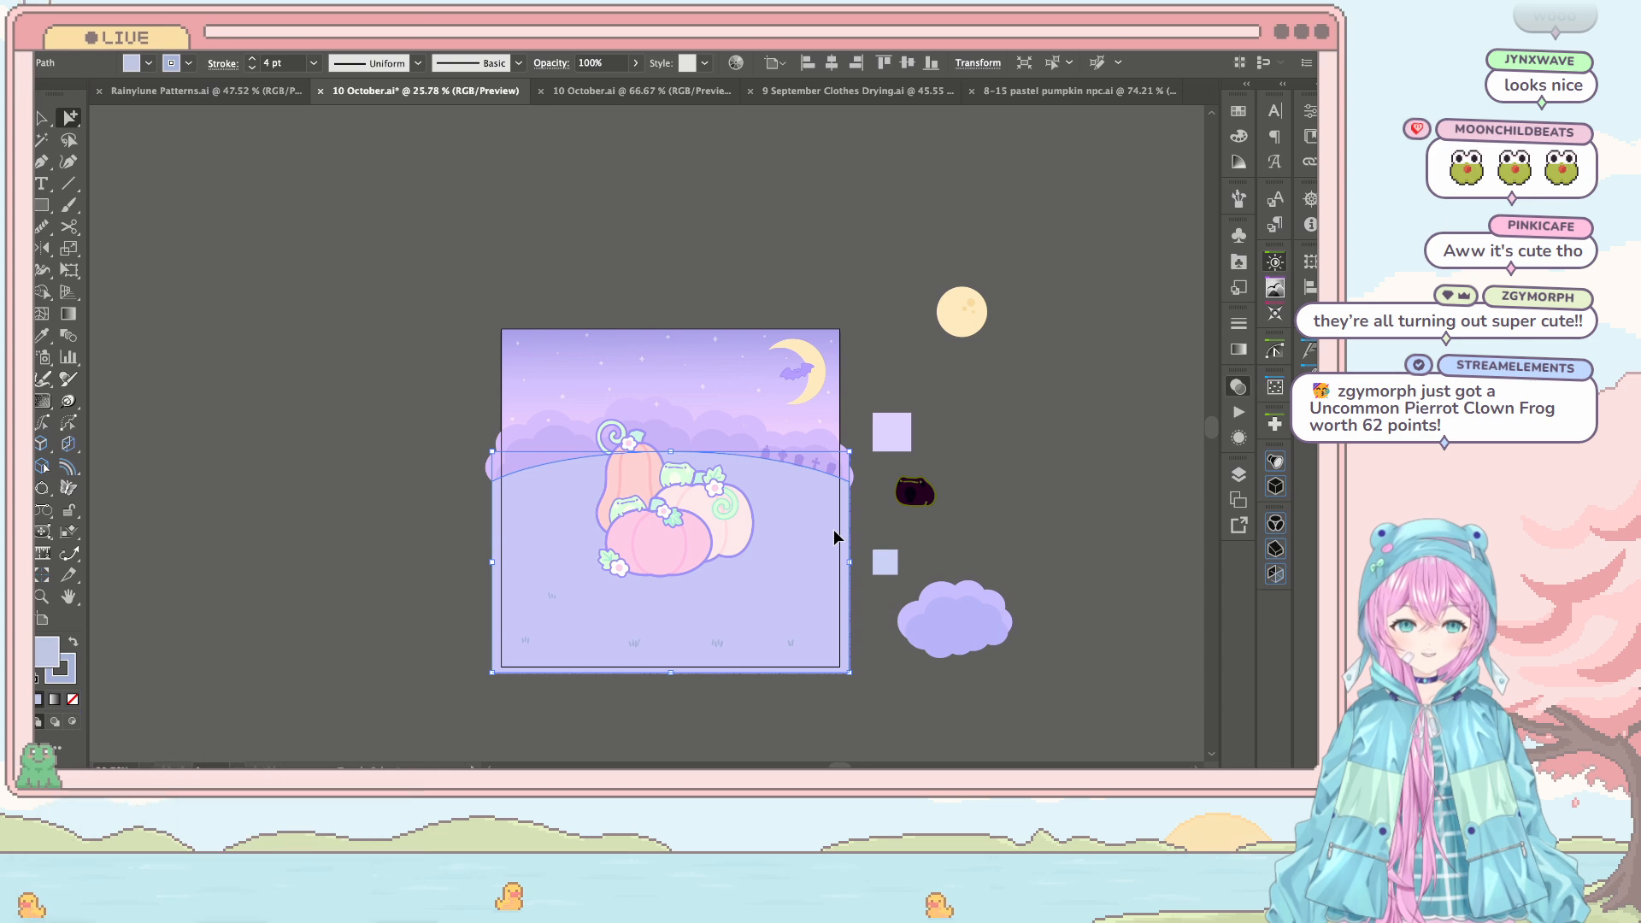
key(super+])
key(slash)
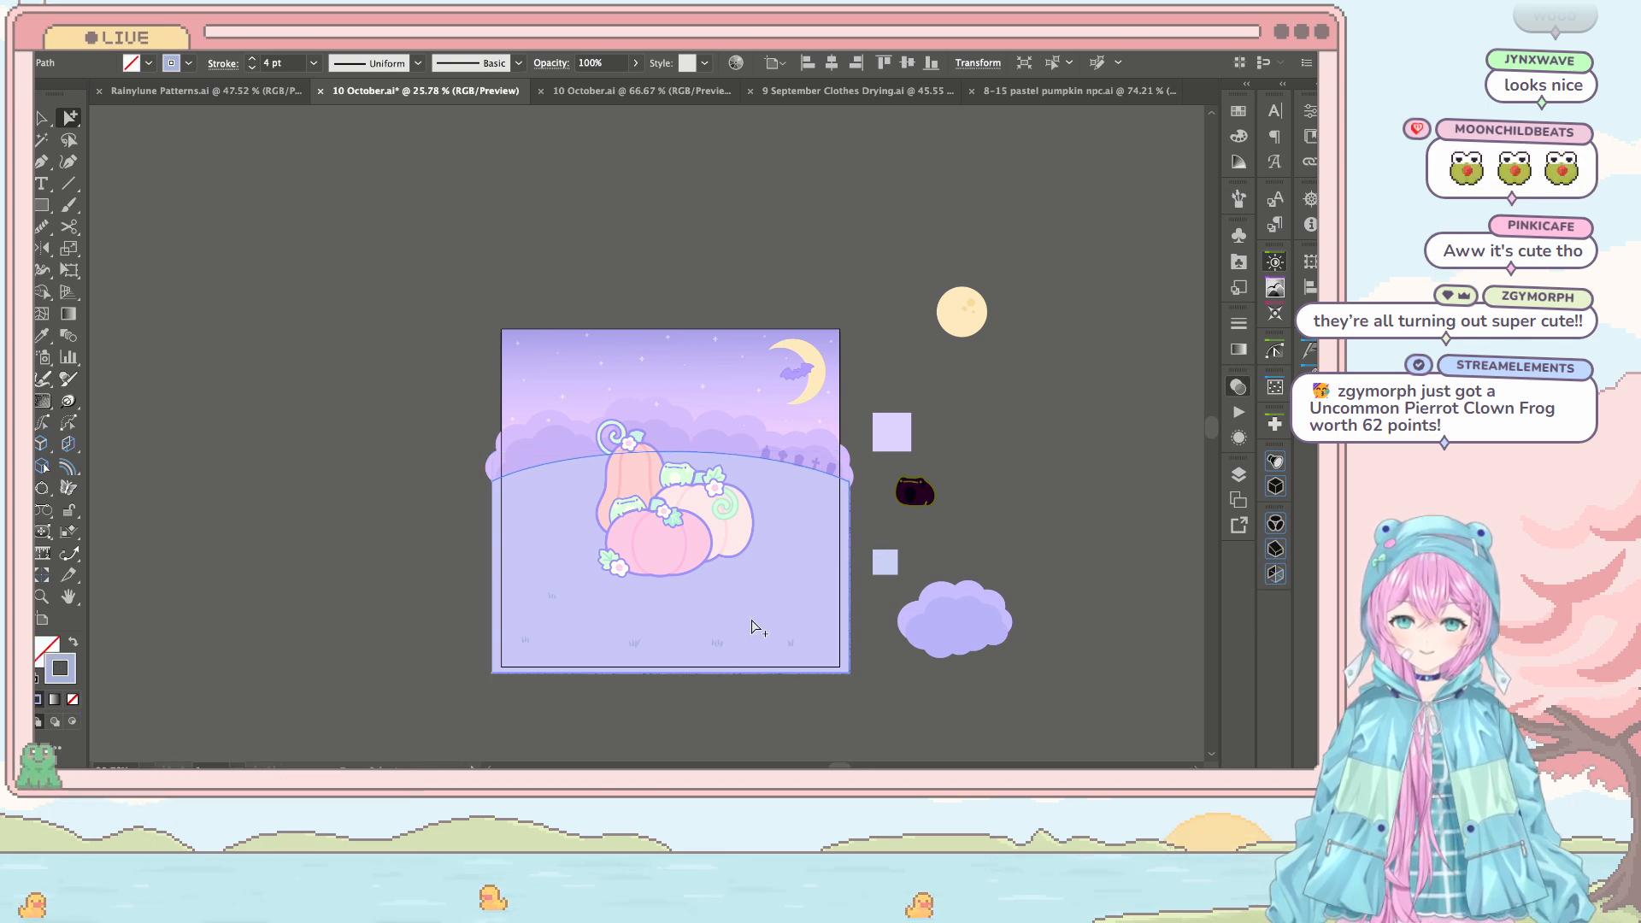
key(slash)
scroll(755, 628, up, 5)
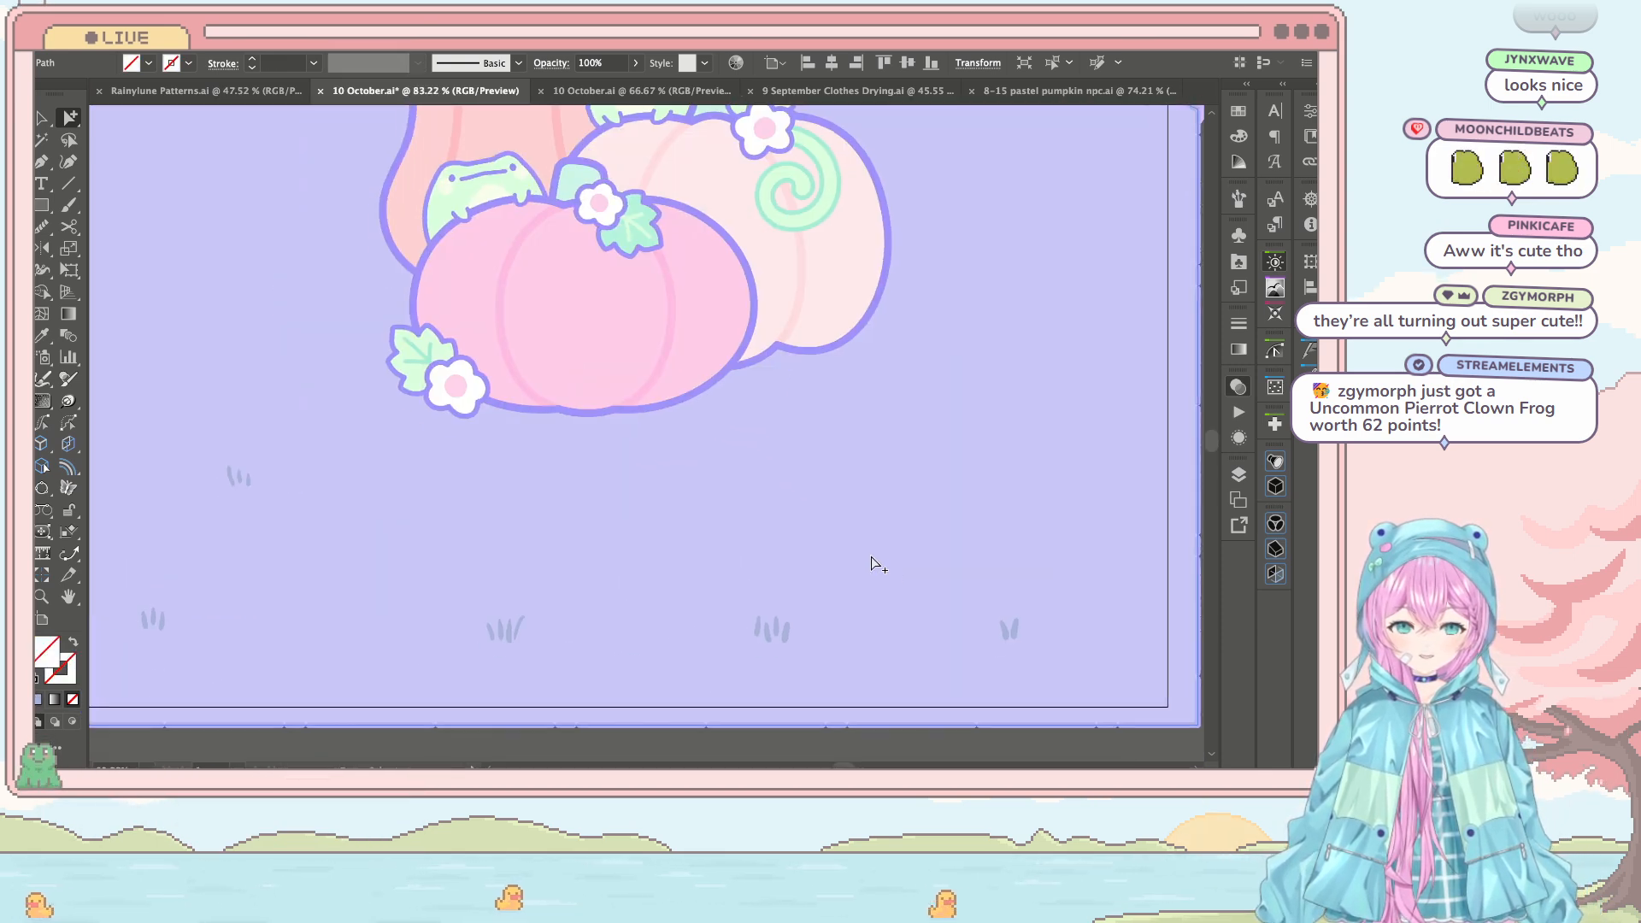
Step: Try adding a grass tuft to the hill shape's selection, and undo the removal of the hill's fill and stroke
key(v)
shift+click(999, 628)
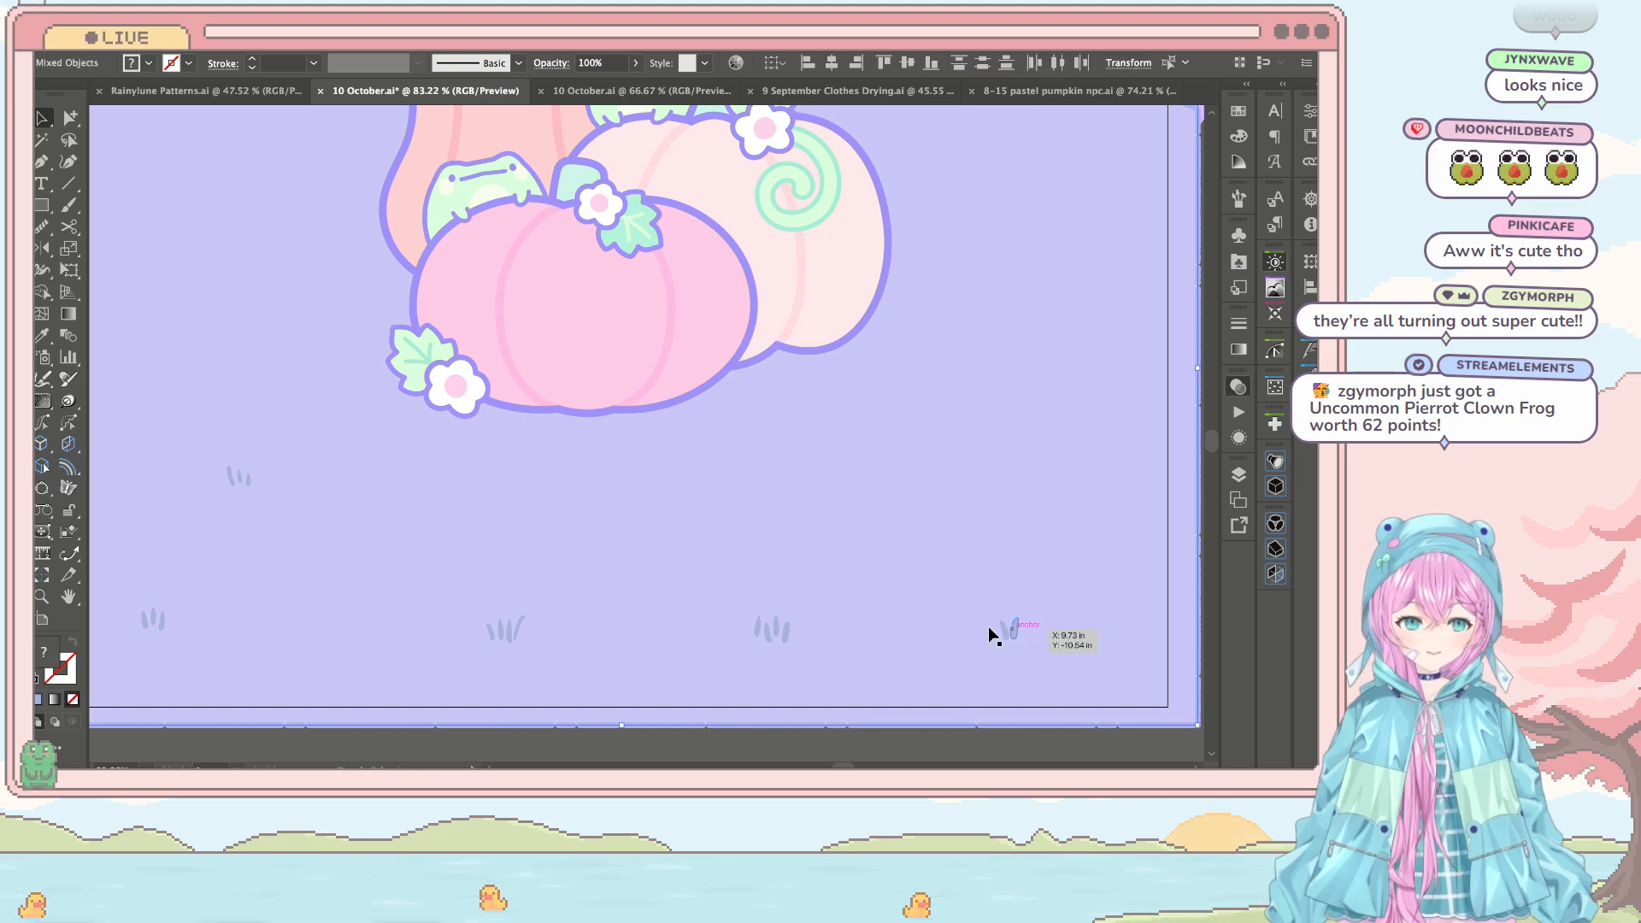
scroll(779, 637, down, 1)
scroll(780, 633, down, 2)
key(ctrl+z)
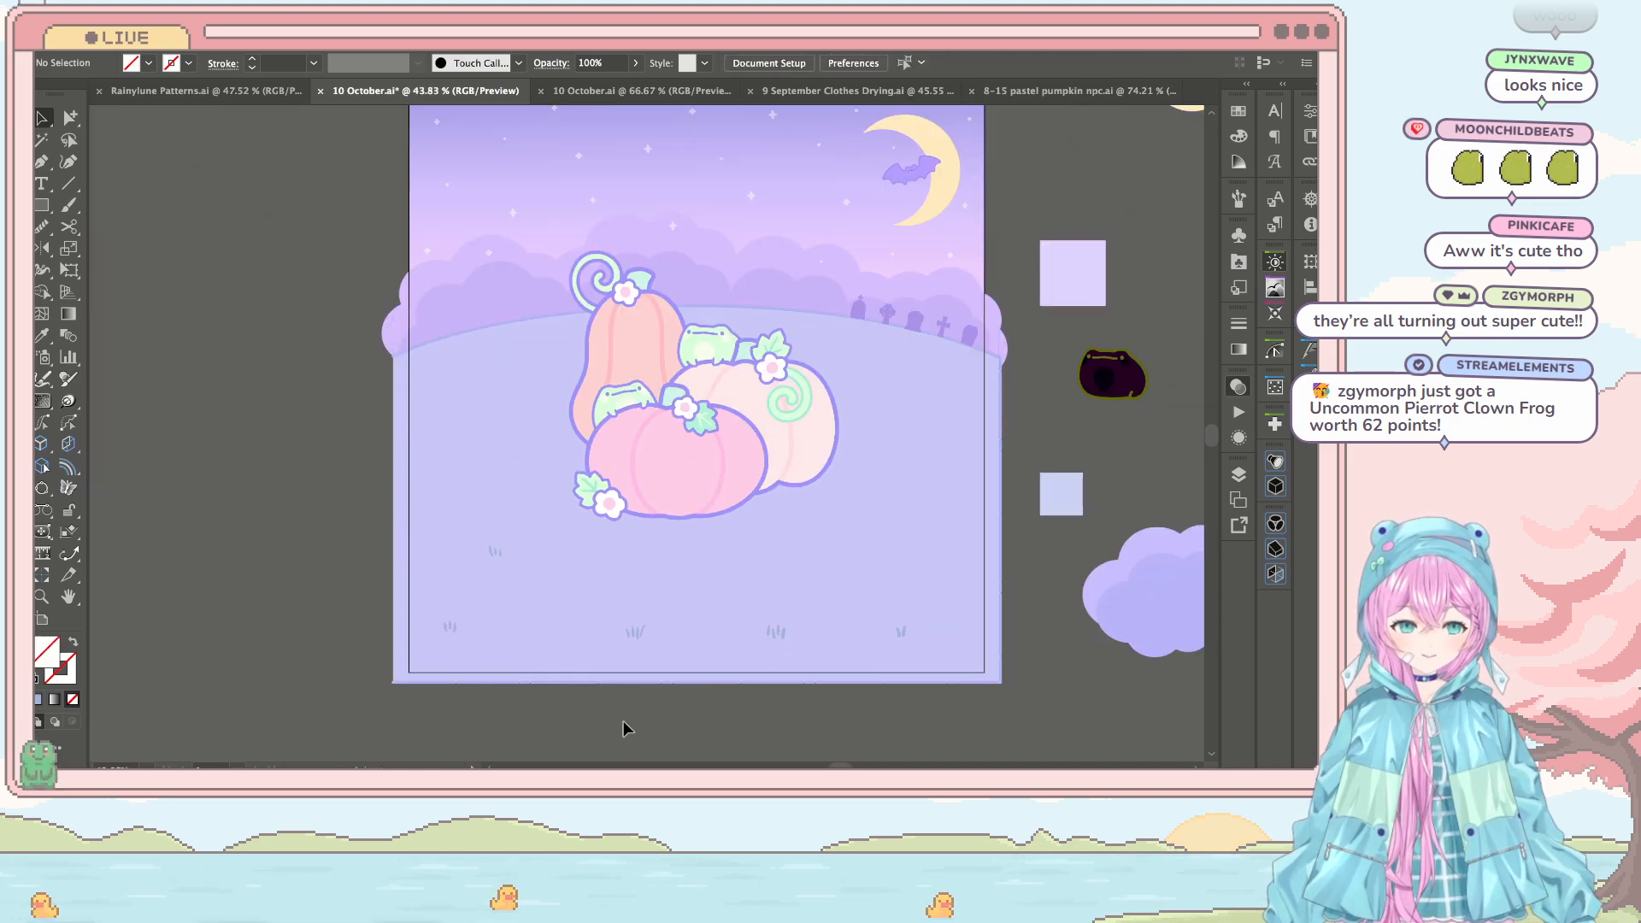
key(ctrl+z)
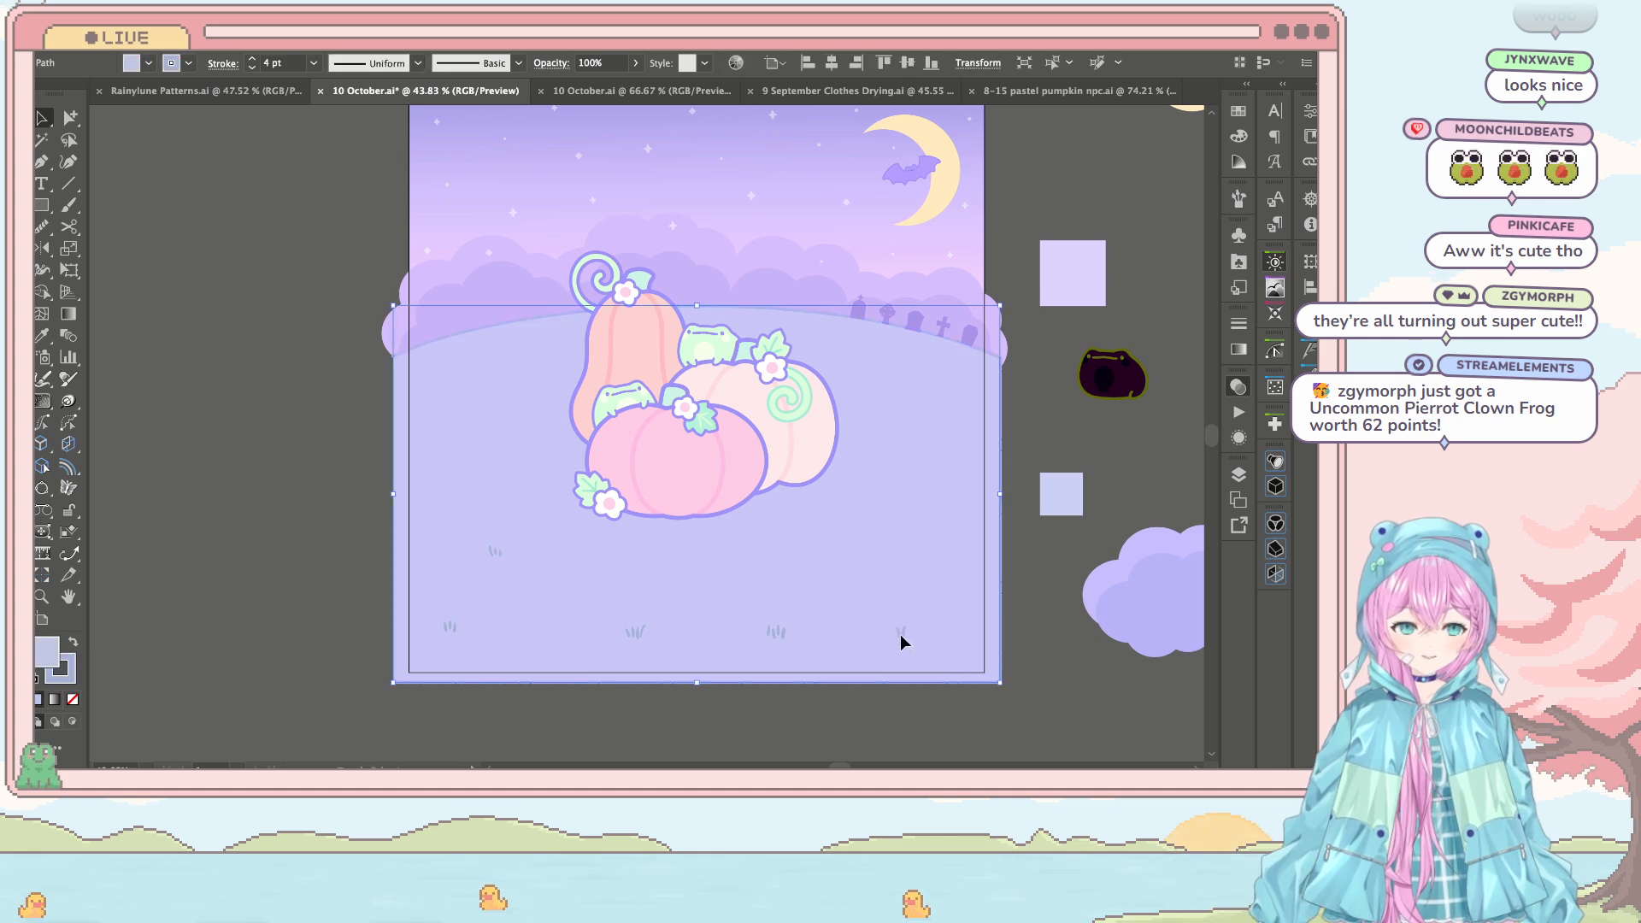
Step: Try selecting the hill together with a grass tuft, reselect the hill shape without fill, and undo back to the selected grass group
shift+click(902, 639)
key(a)
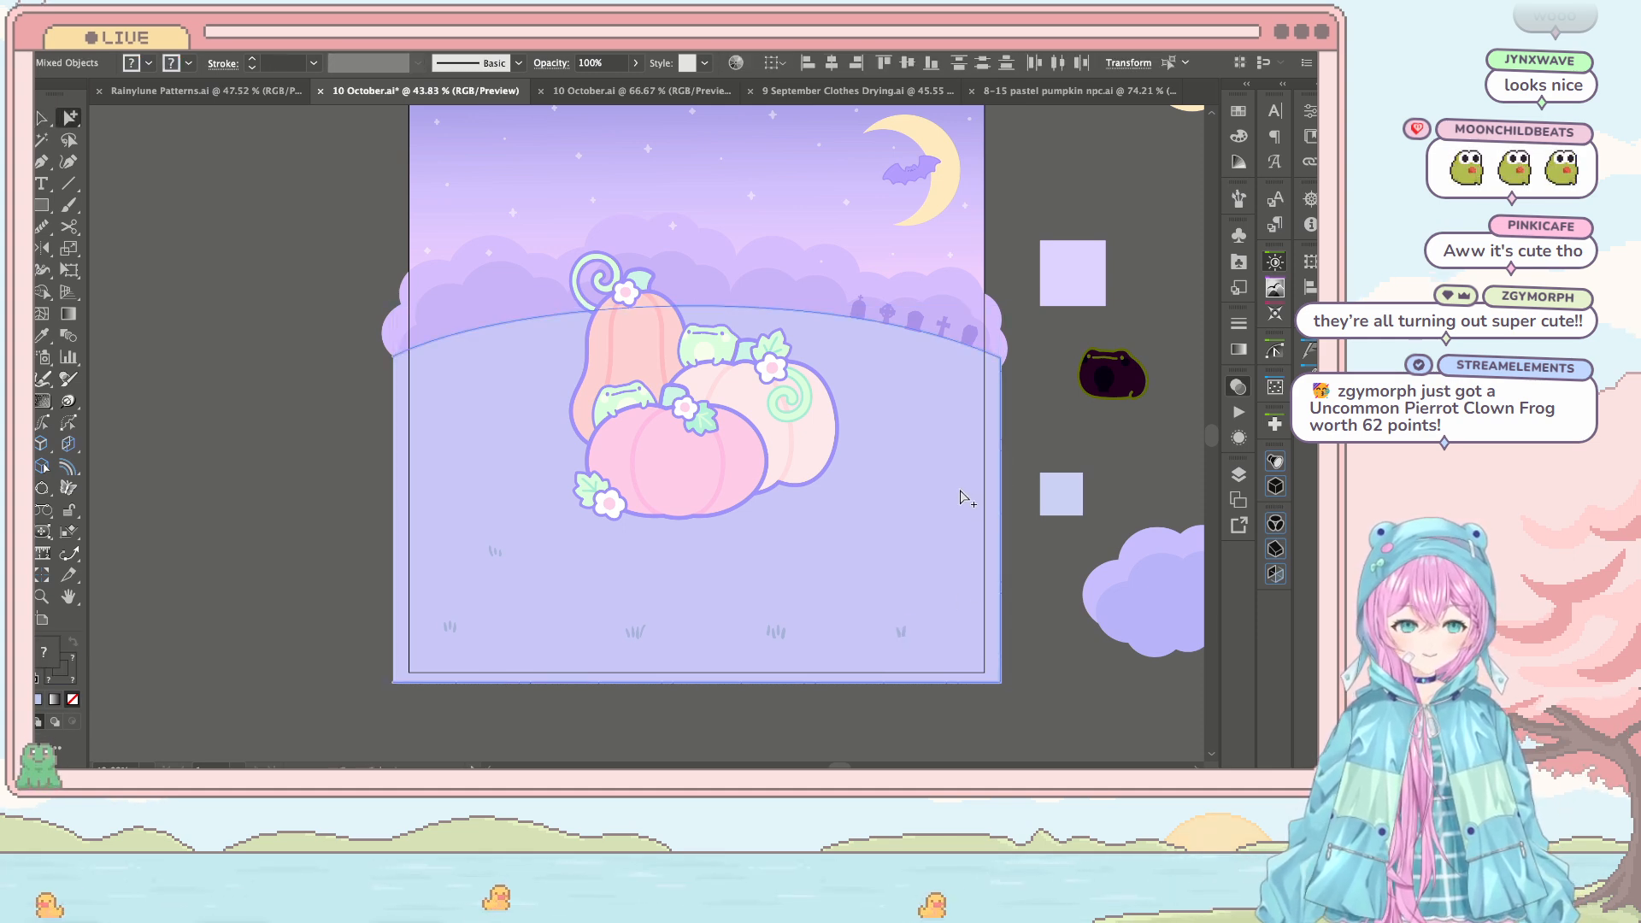
click(1139, 171)
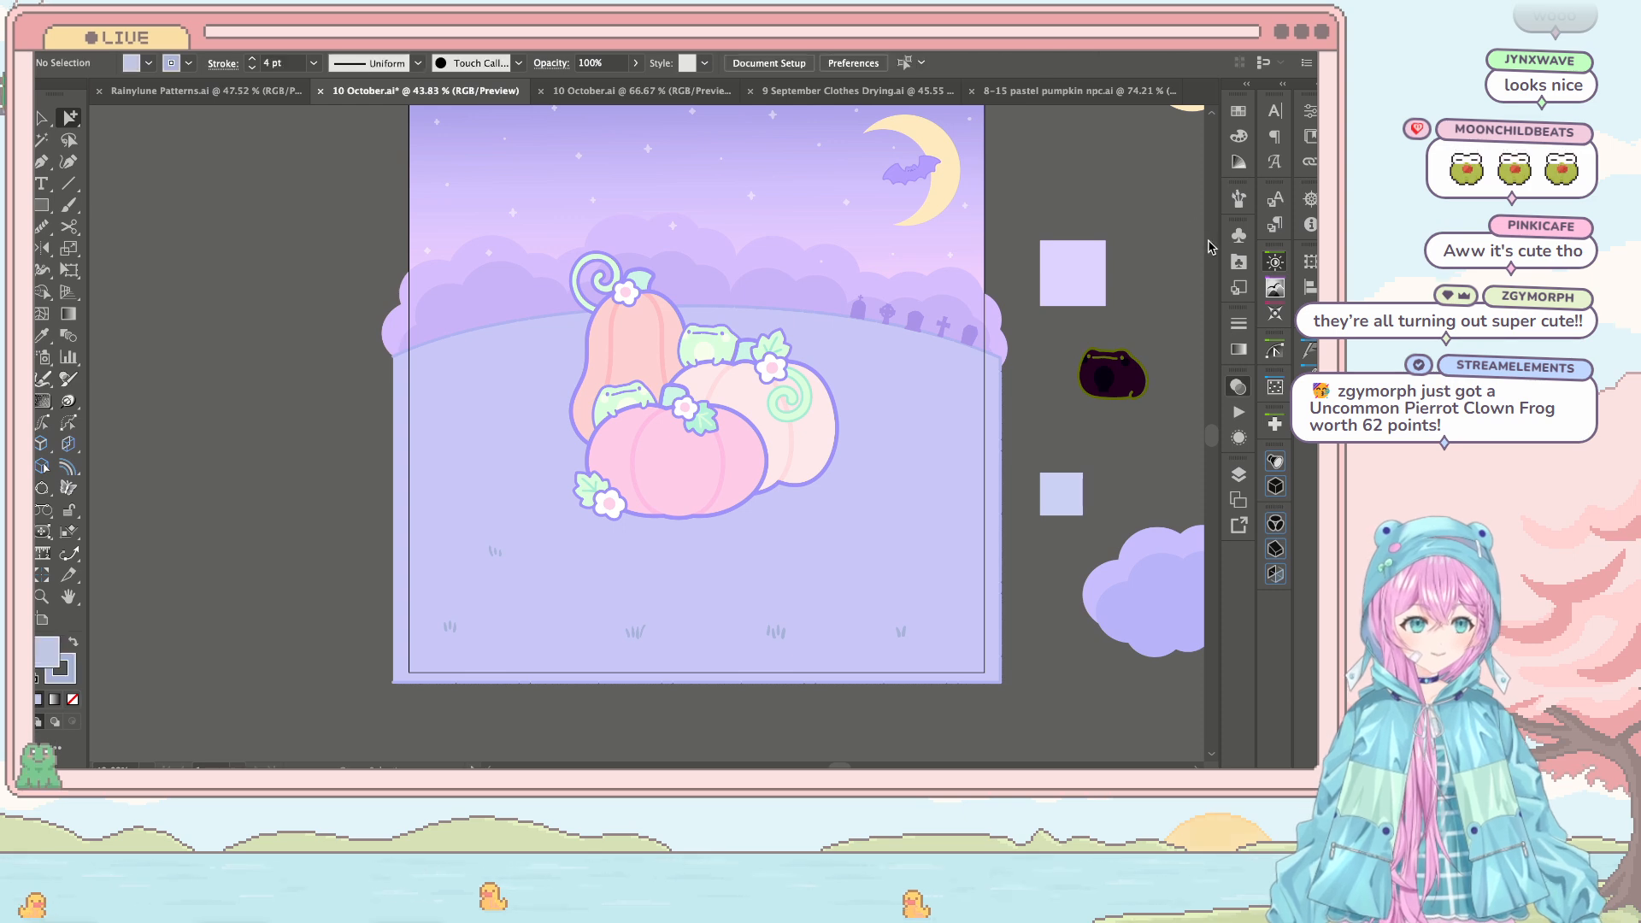
click(990, 438)
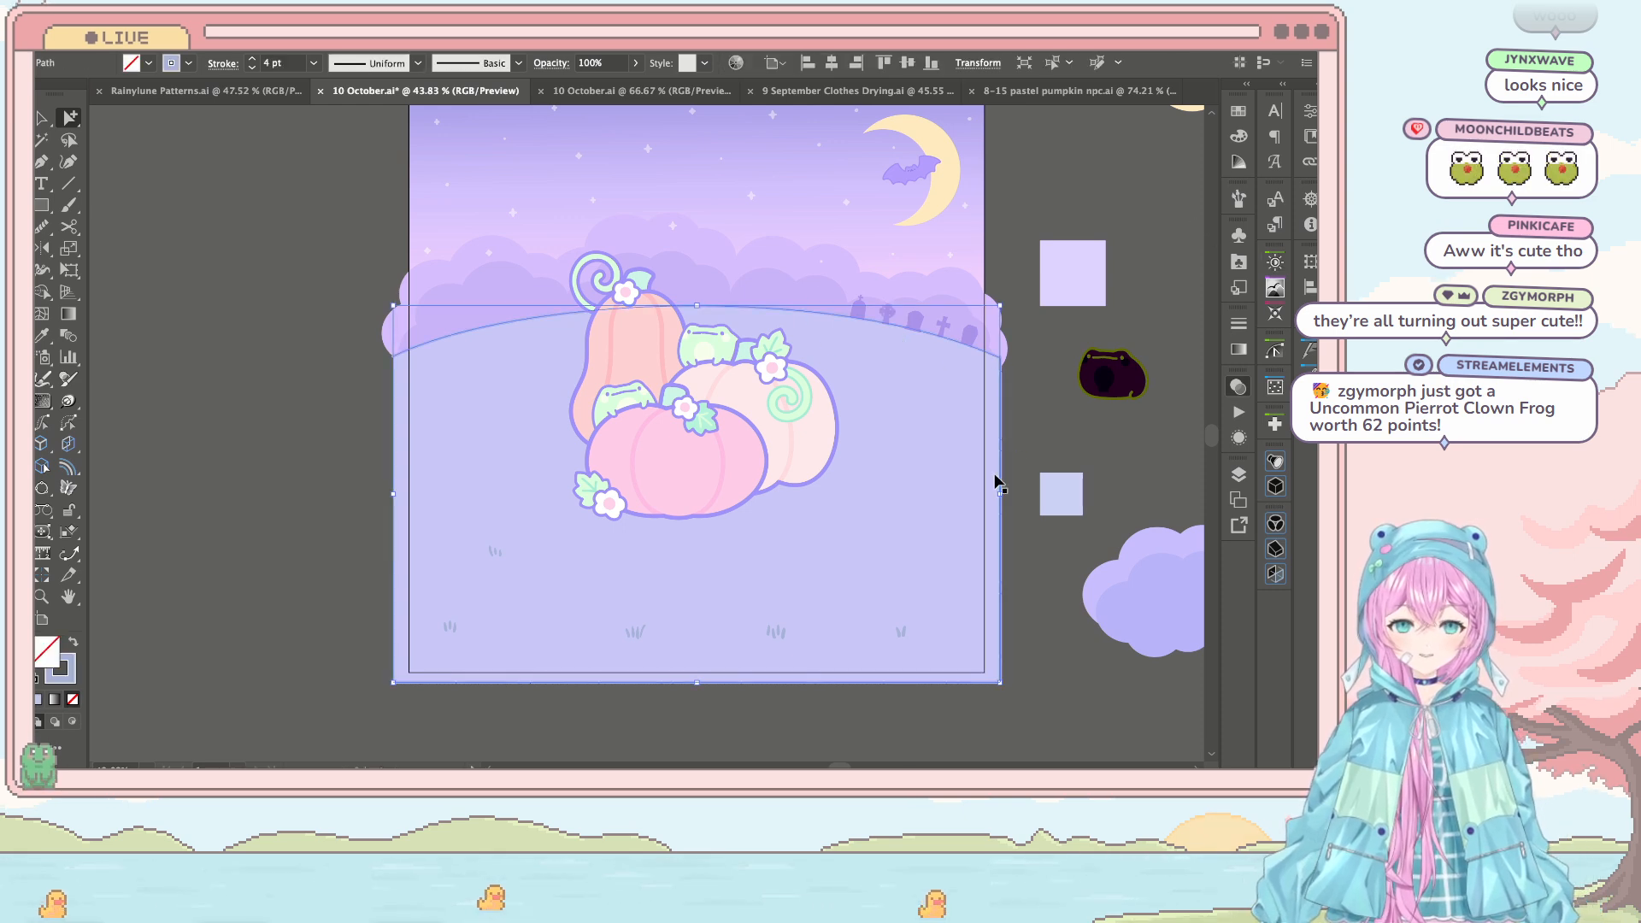
click(1072, 515)
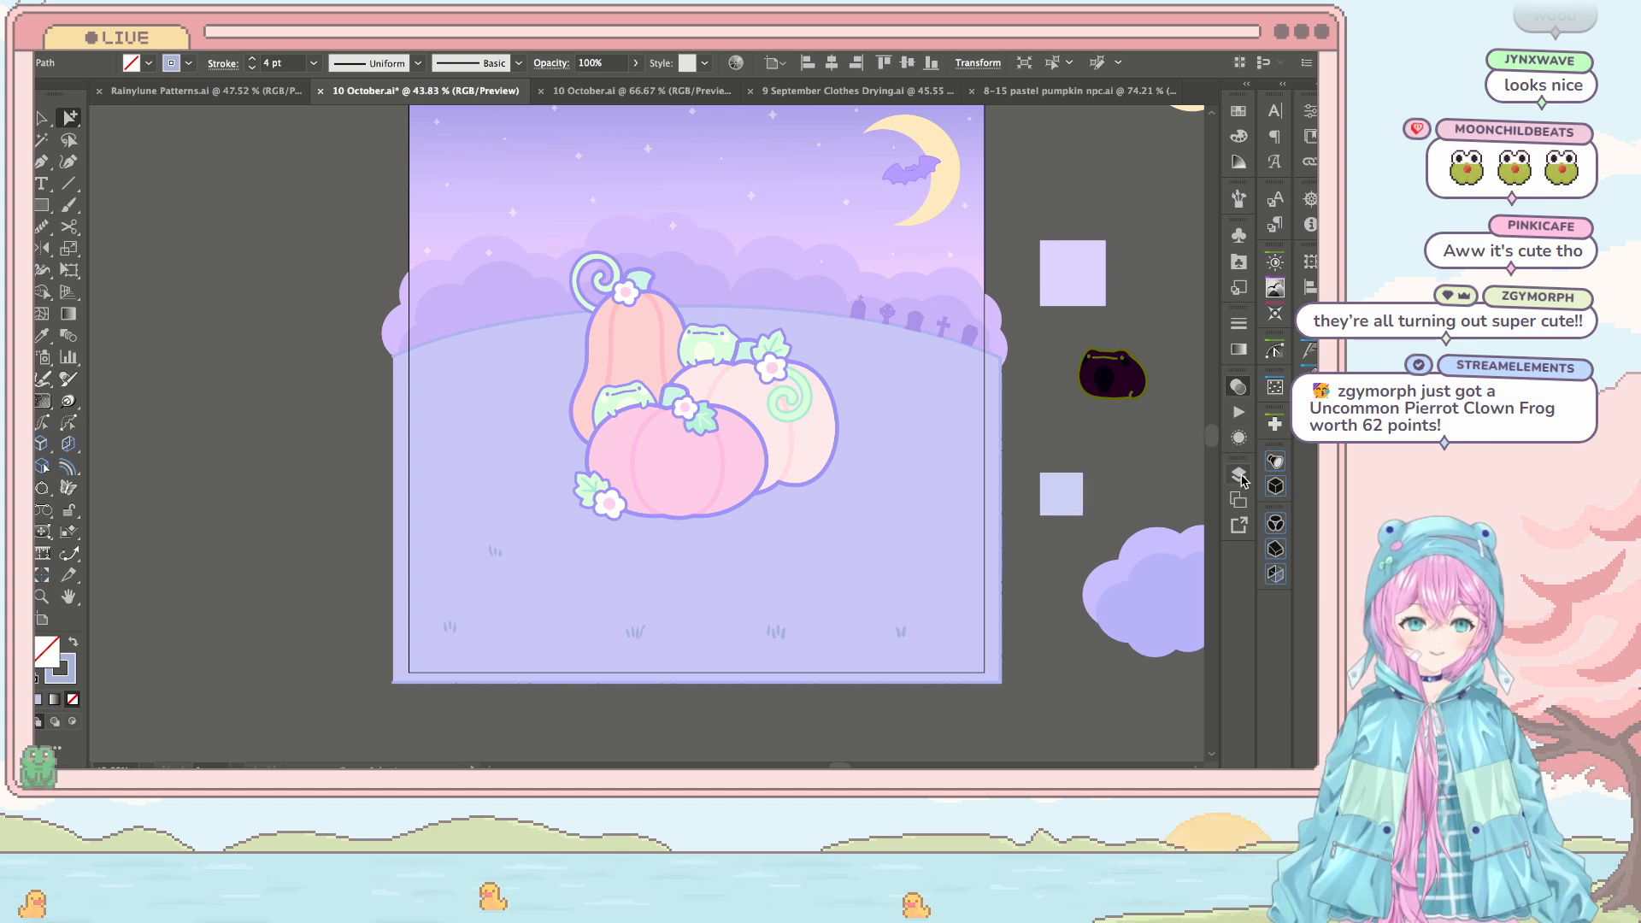
key(ctrl+z)
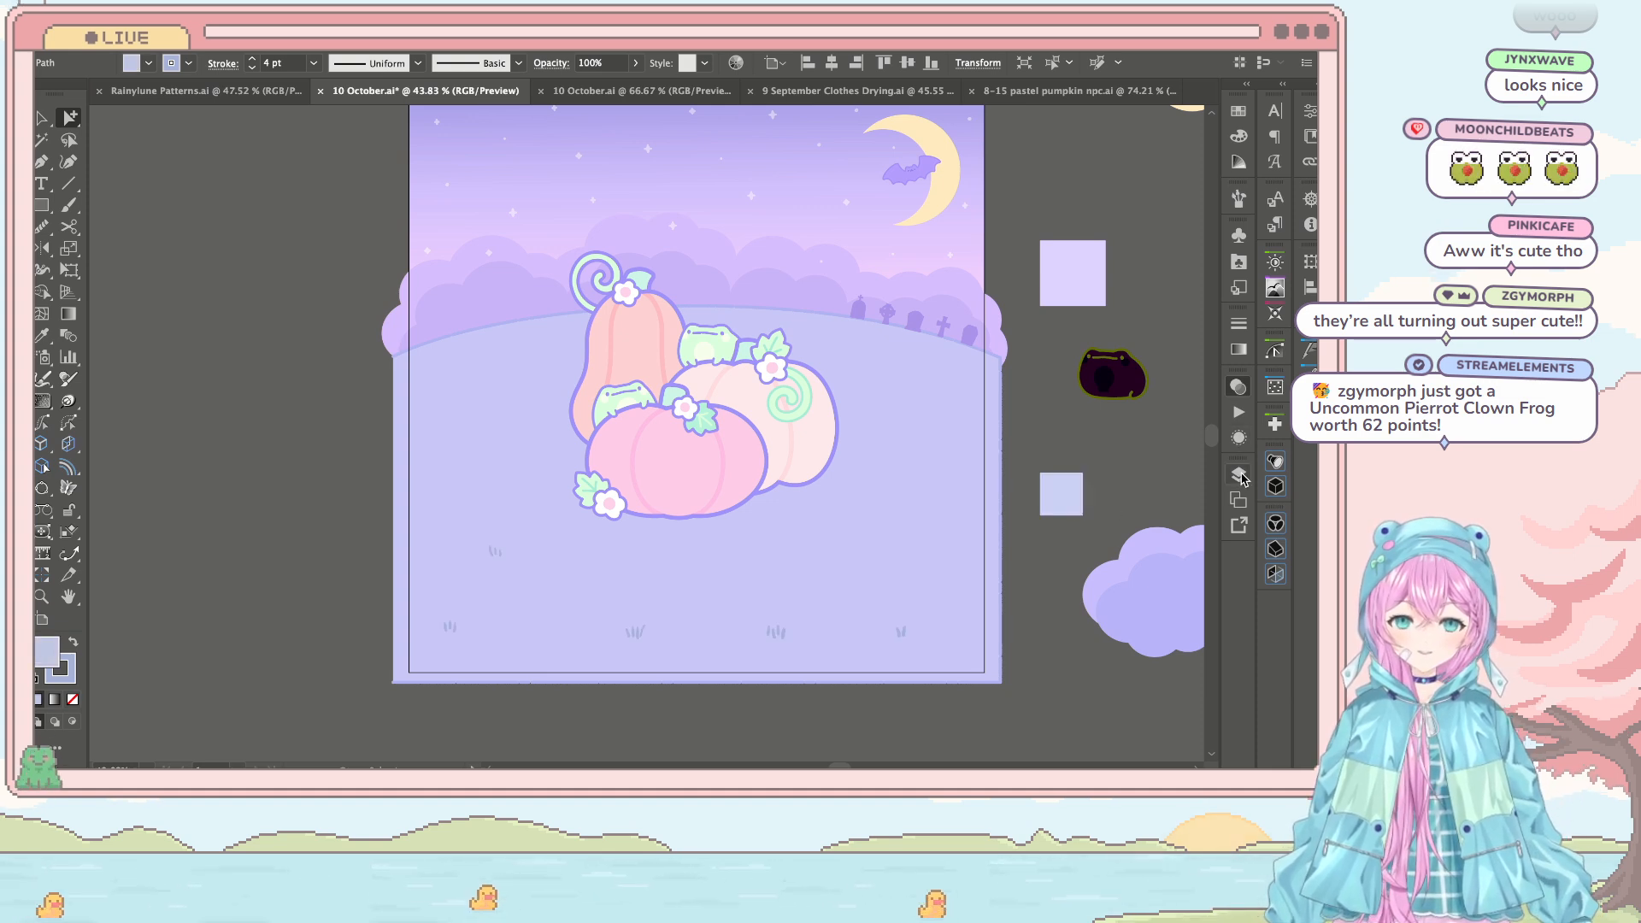
key(ctrl+z)
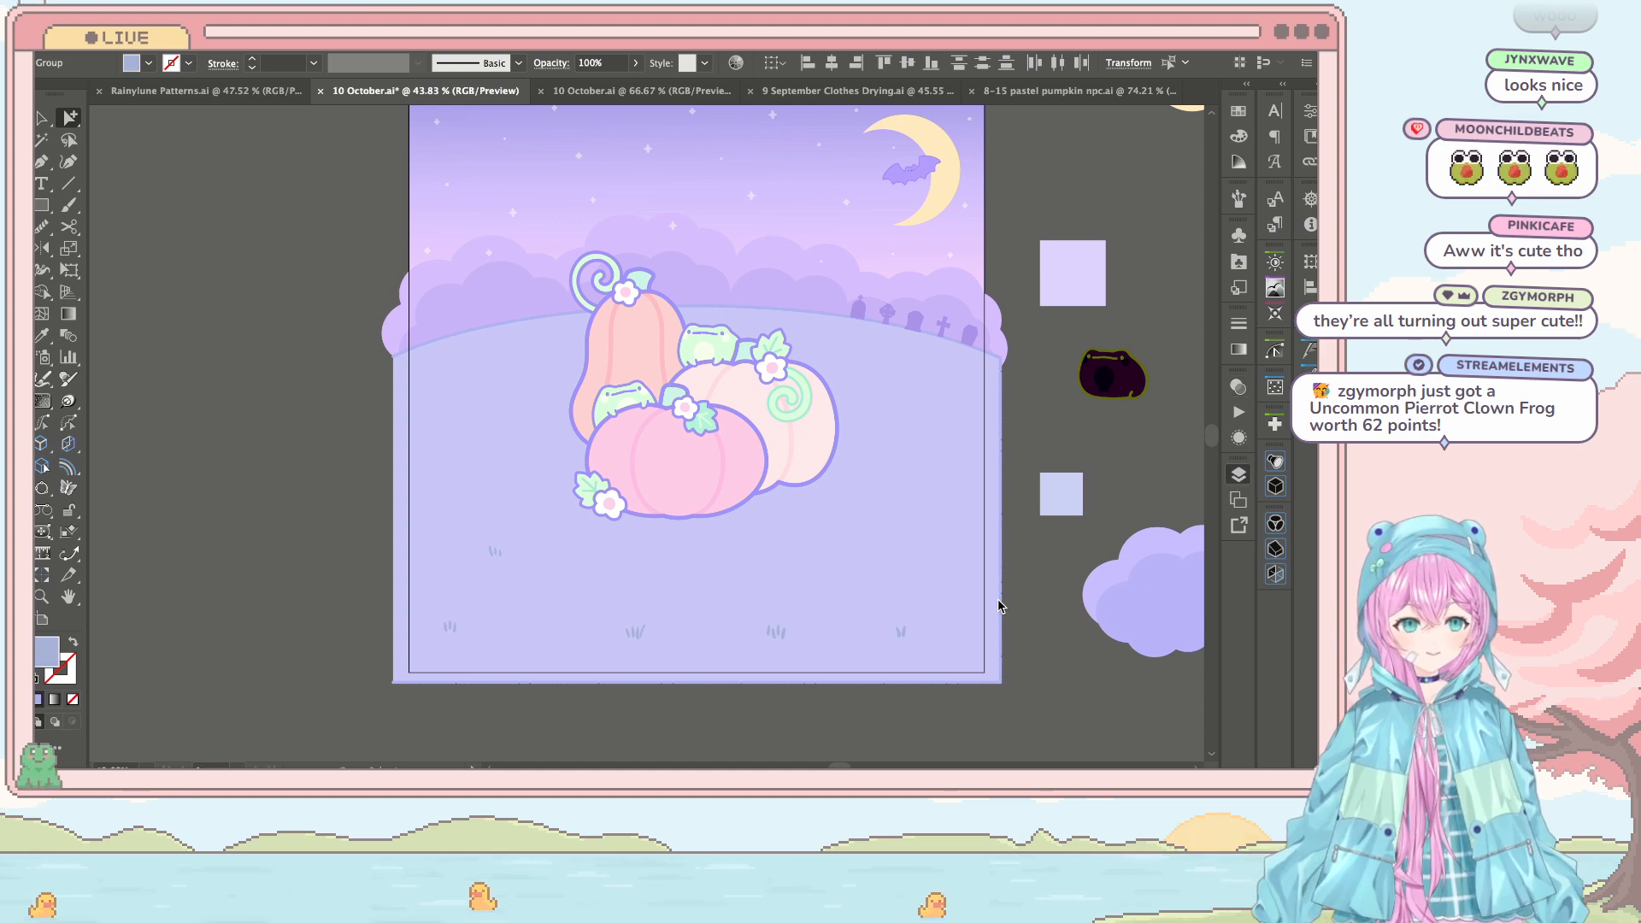
Step: Try to delete the selected group in the pastel scene and undo the change
scroll(691, 527, down, 2)
scroll(693, 531, right, 2)
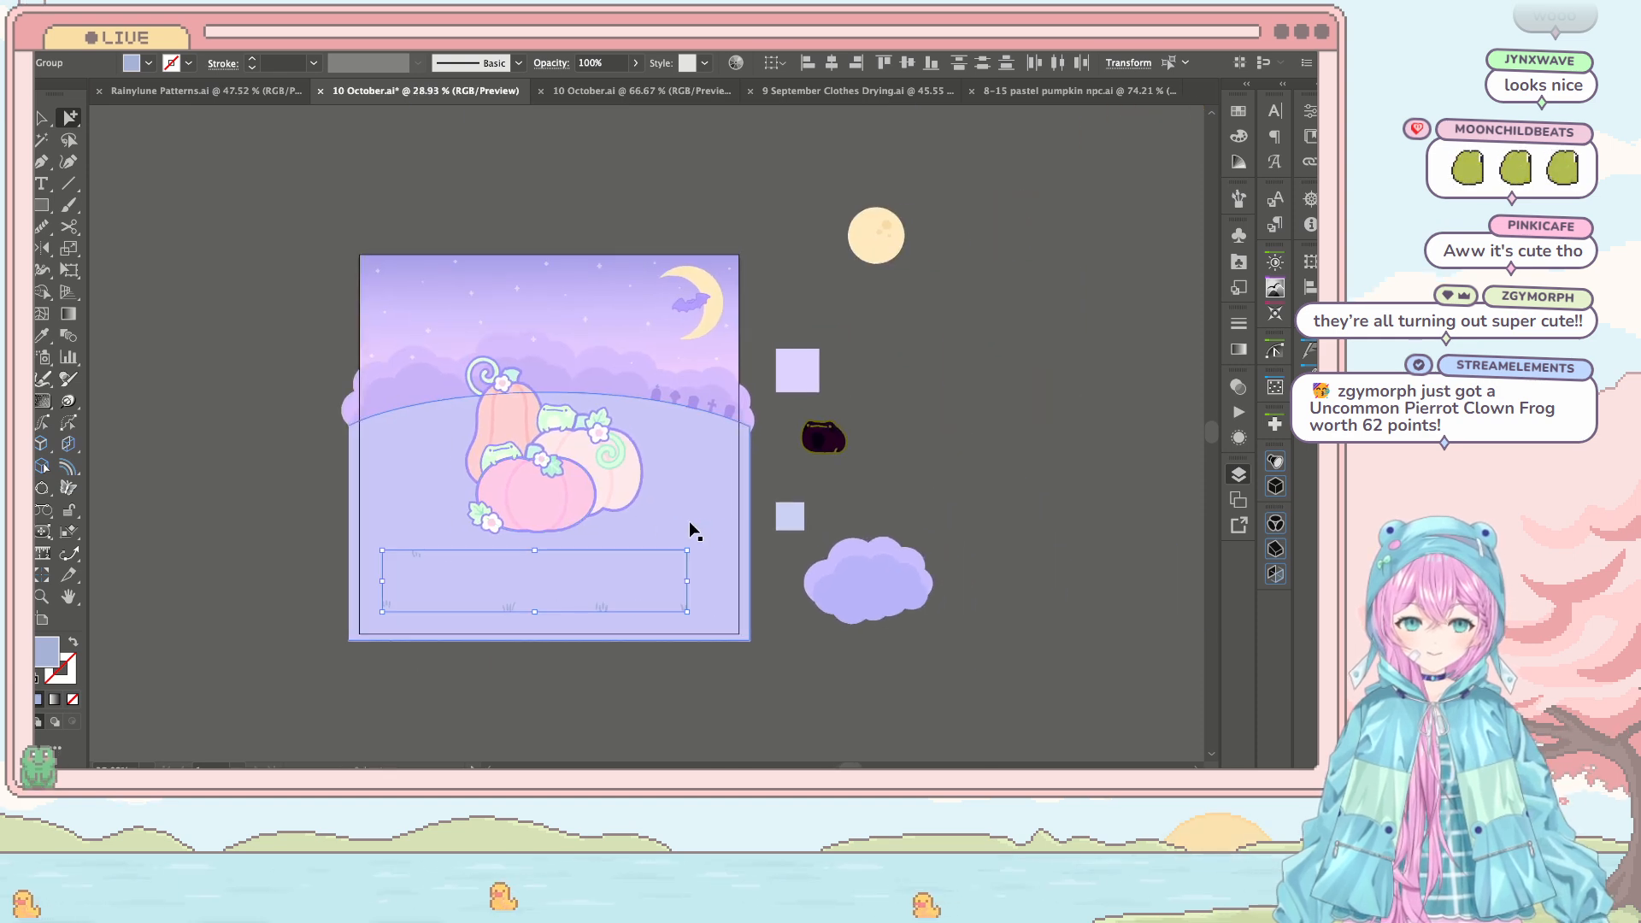
click(849, 490)
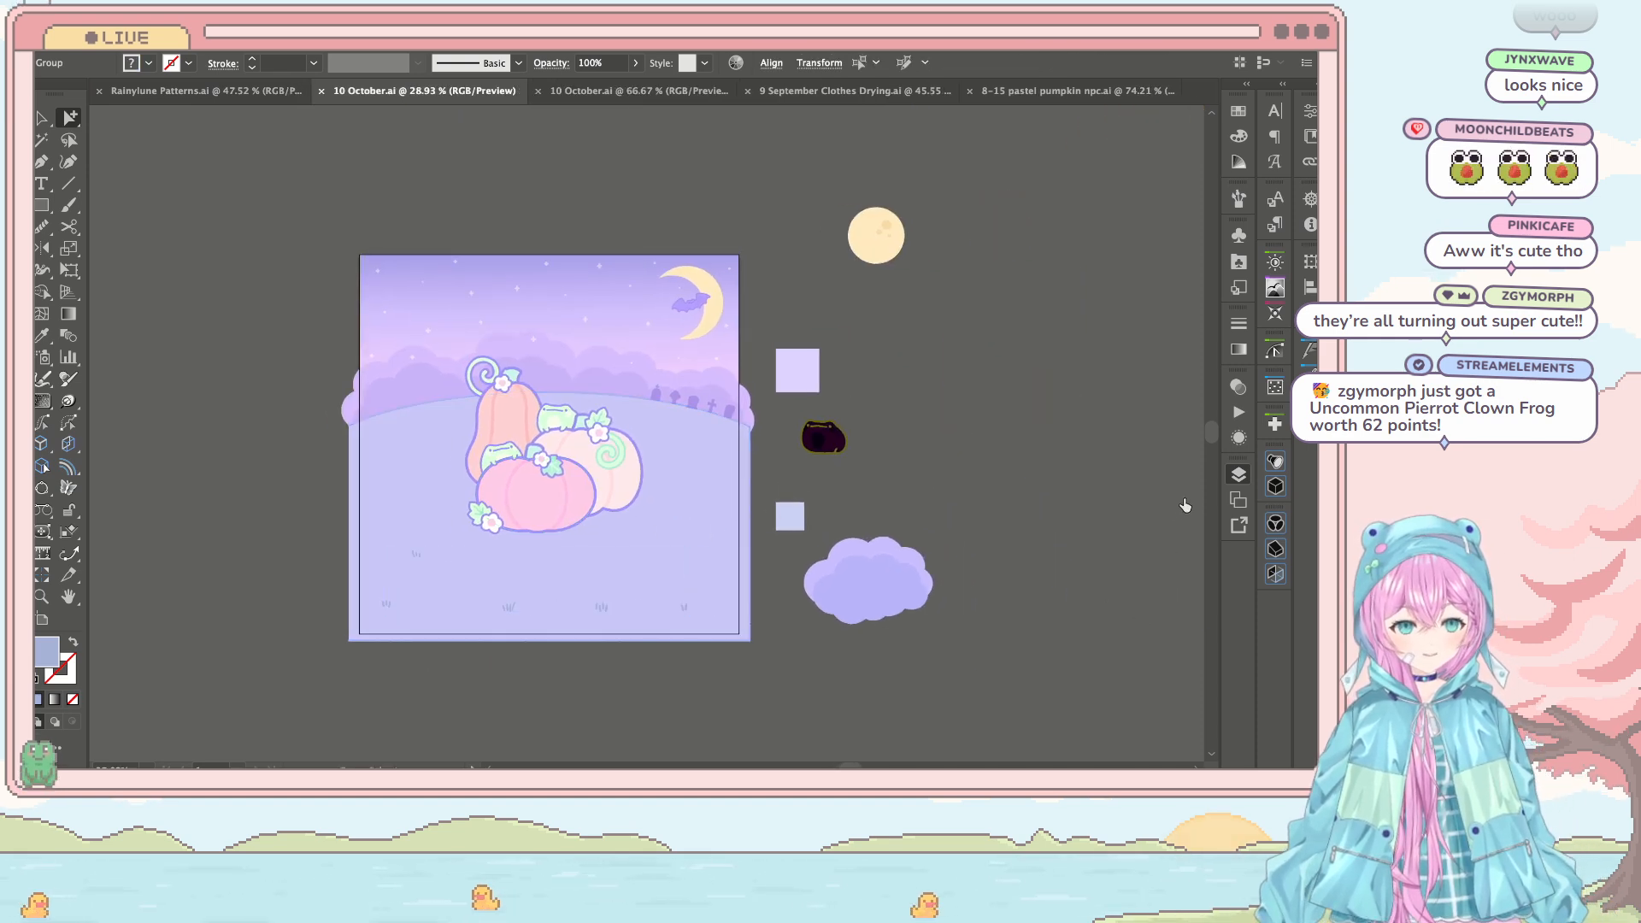
key(Delete)
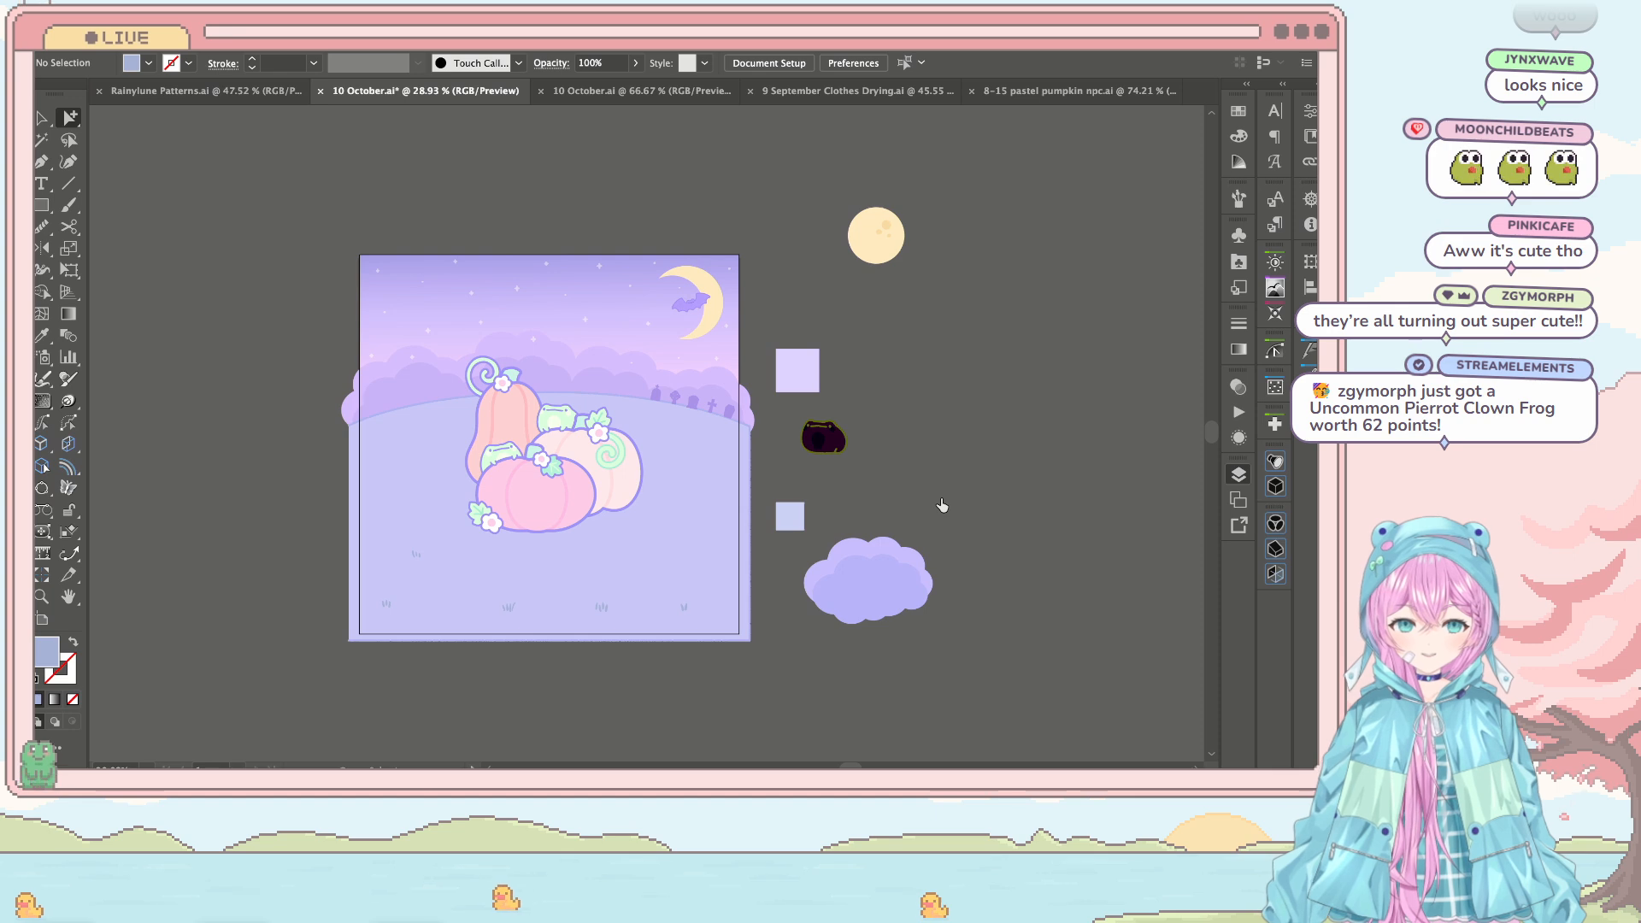
key(ctrl+z)
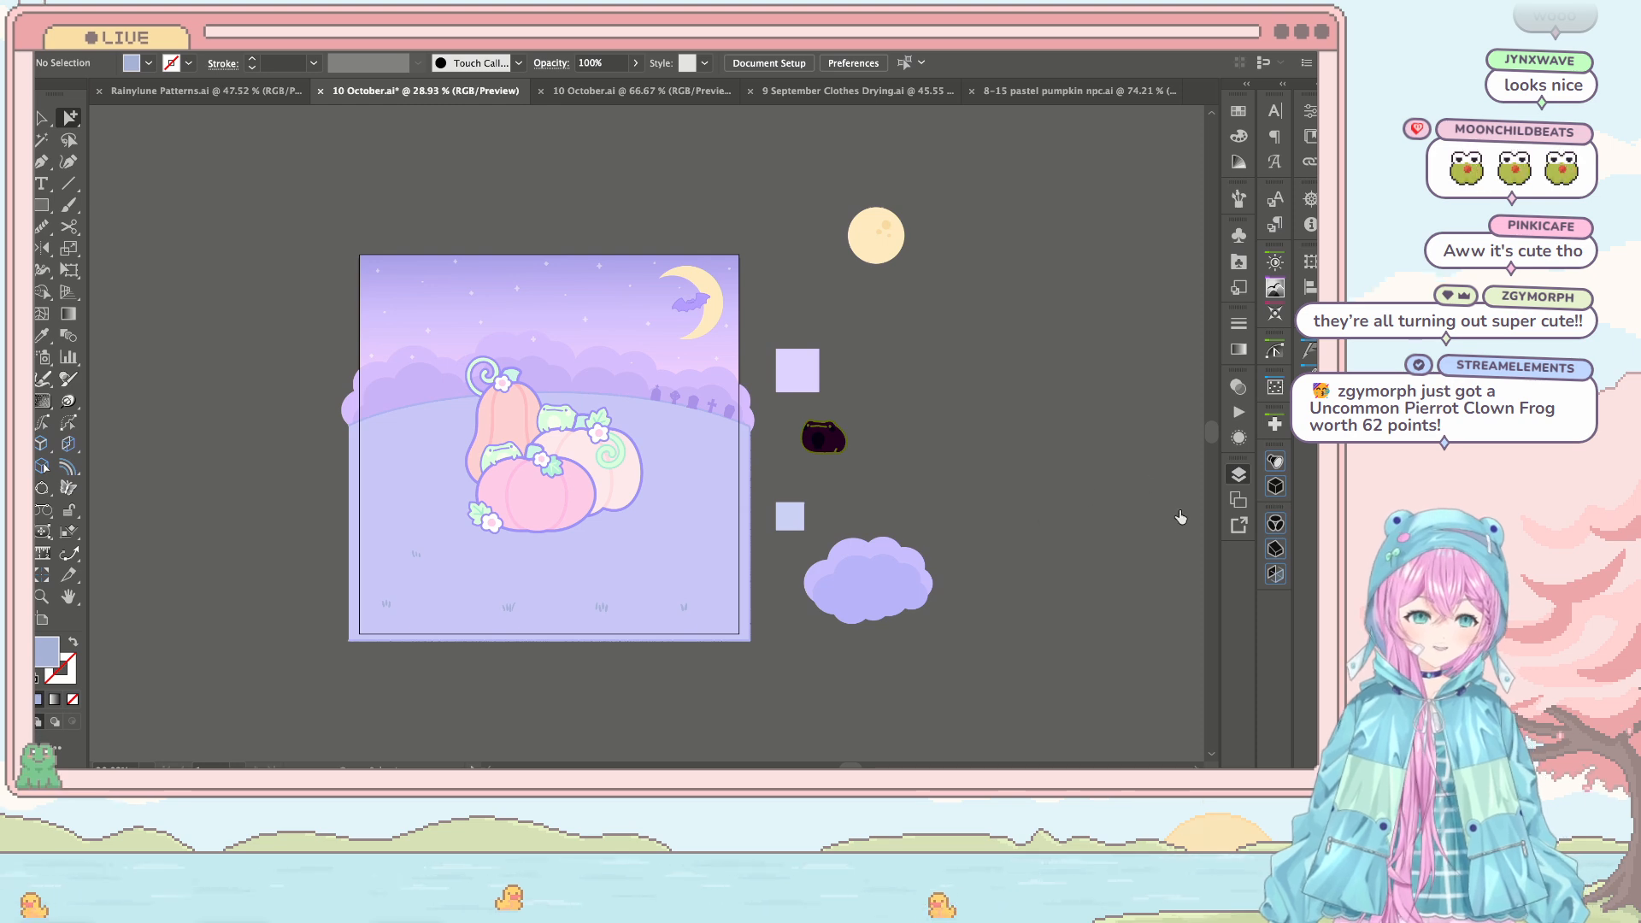
Step: Select the grass tuft groups below the pumpkins and remove them from the hill
click(1186, 531)
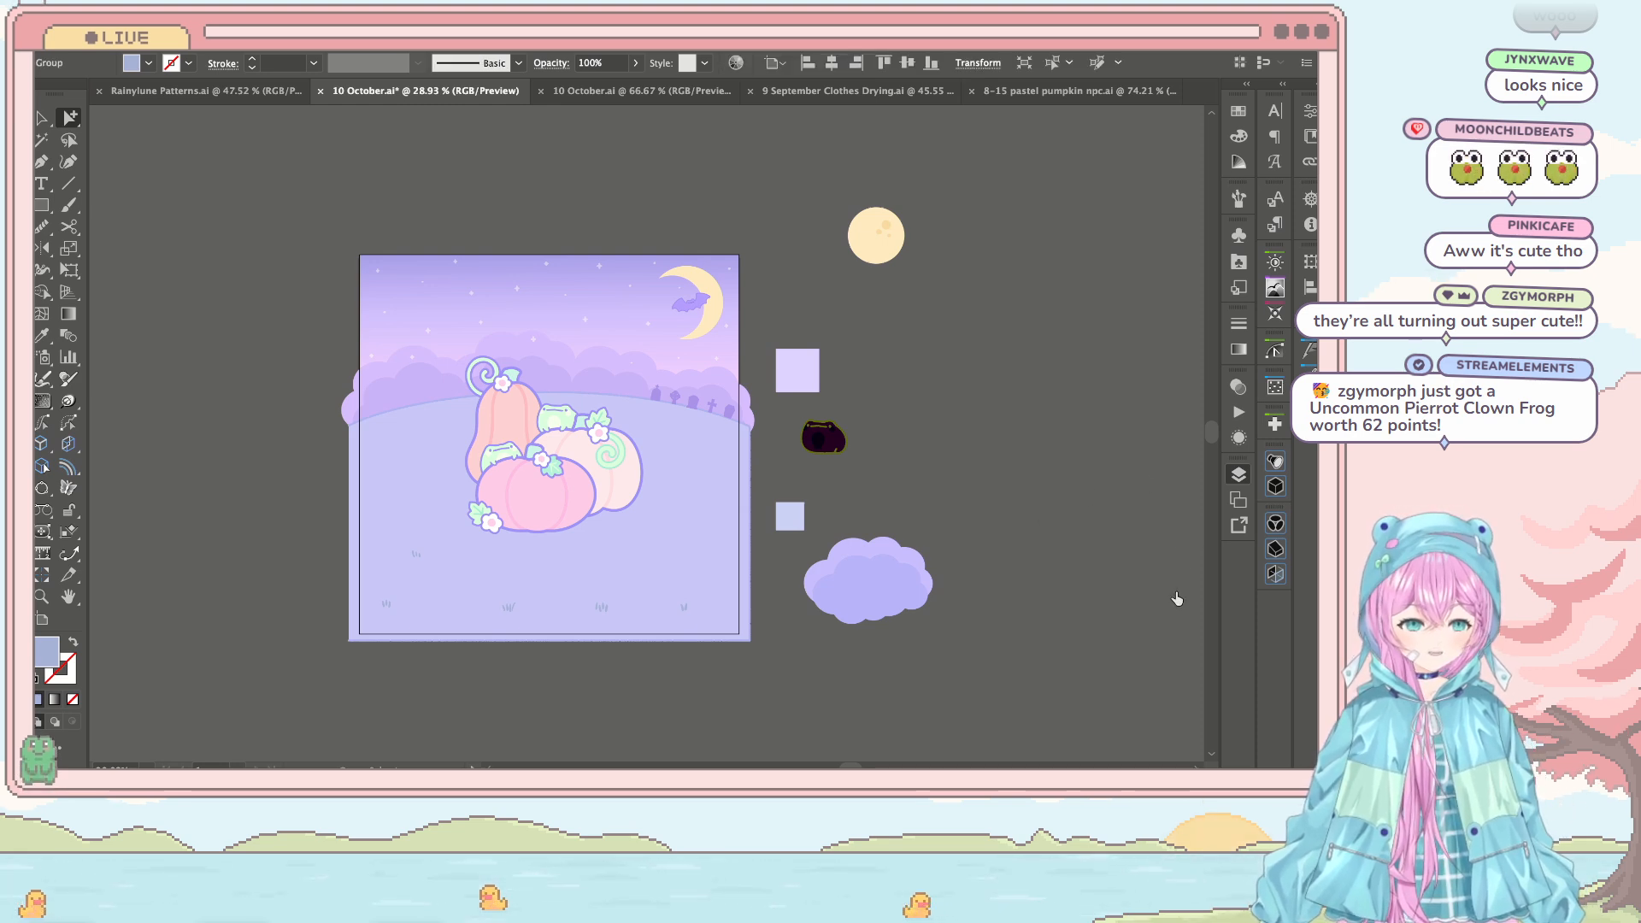
shift+click(1183, 601)
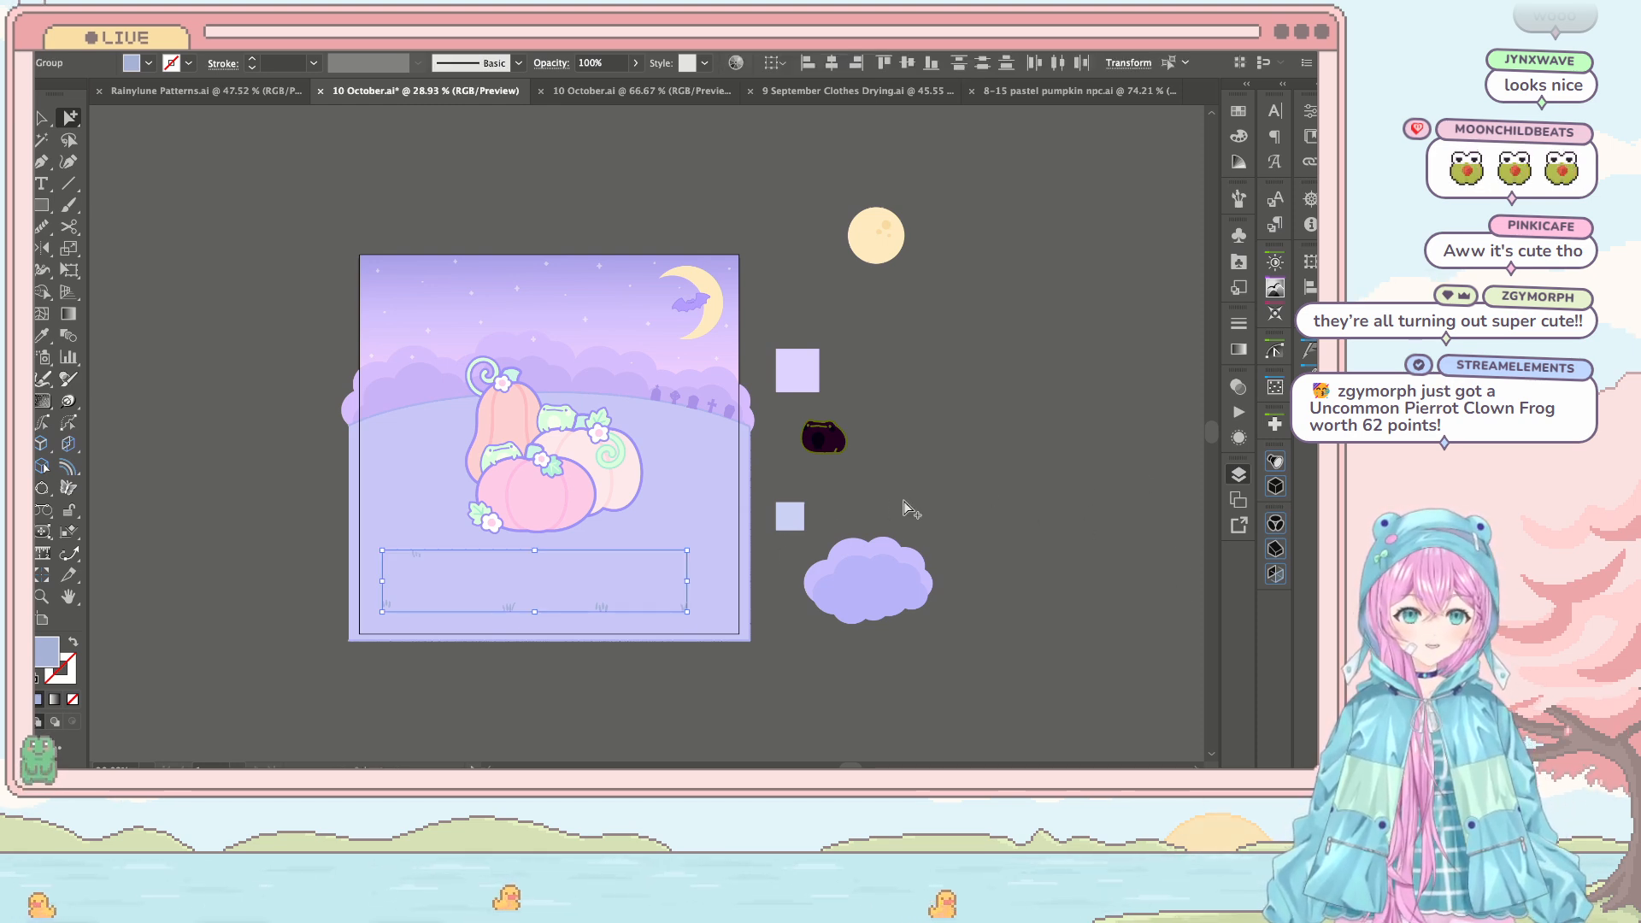
key(ctrl+=)
key(ctrl+=)
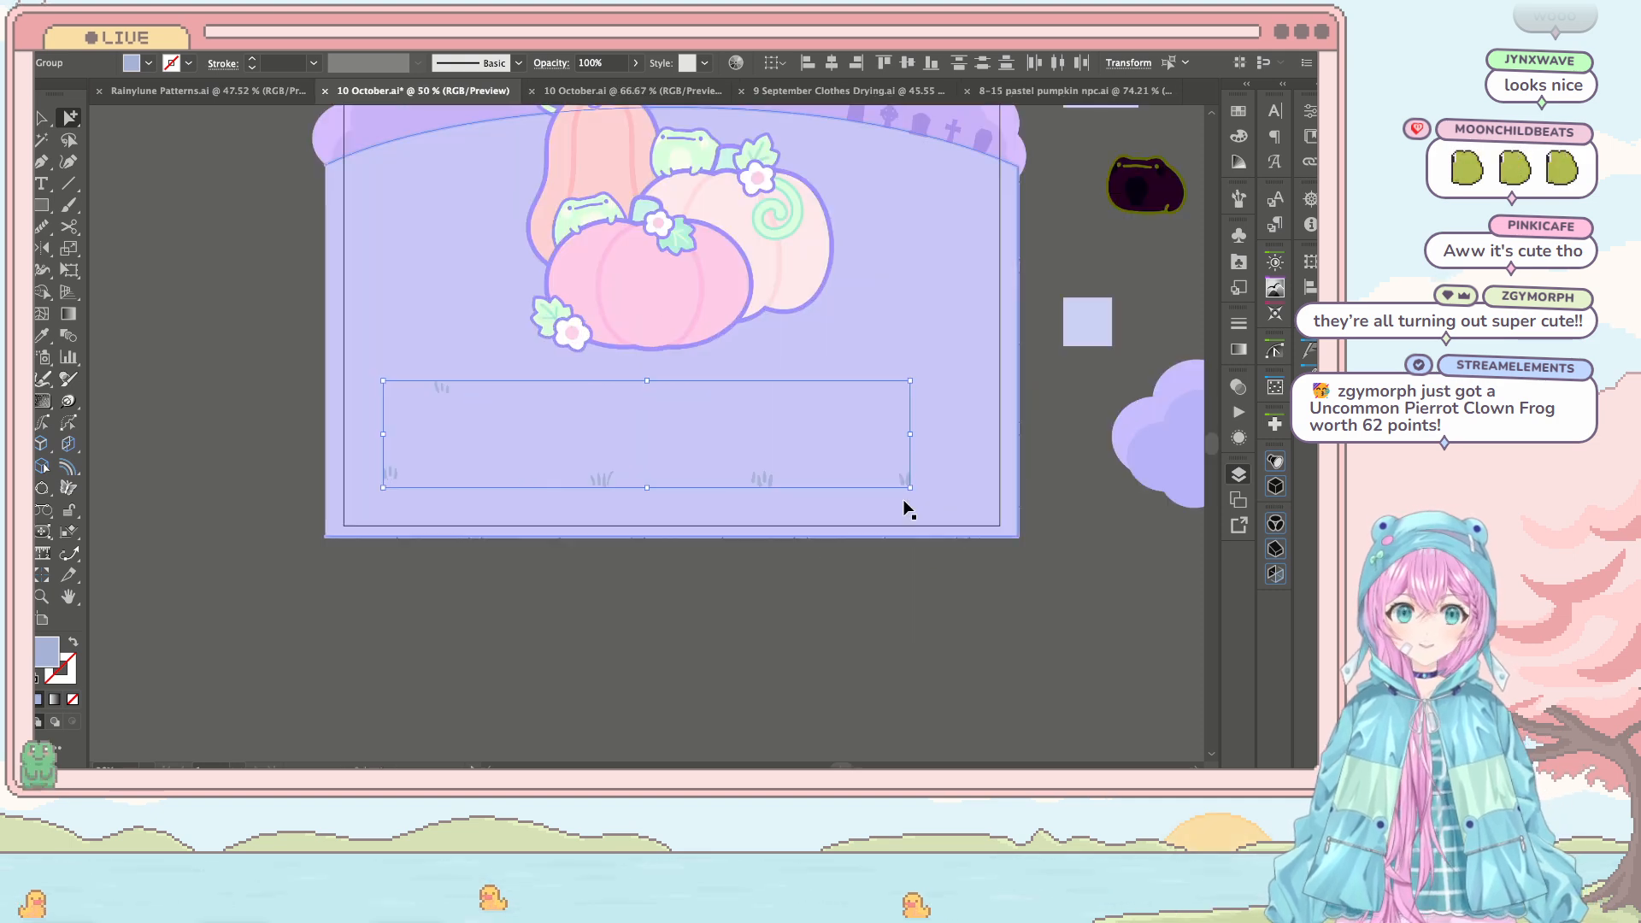
scroll(726, 488, right, 5)
scroll(726, 487, up, 1)
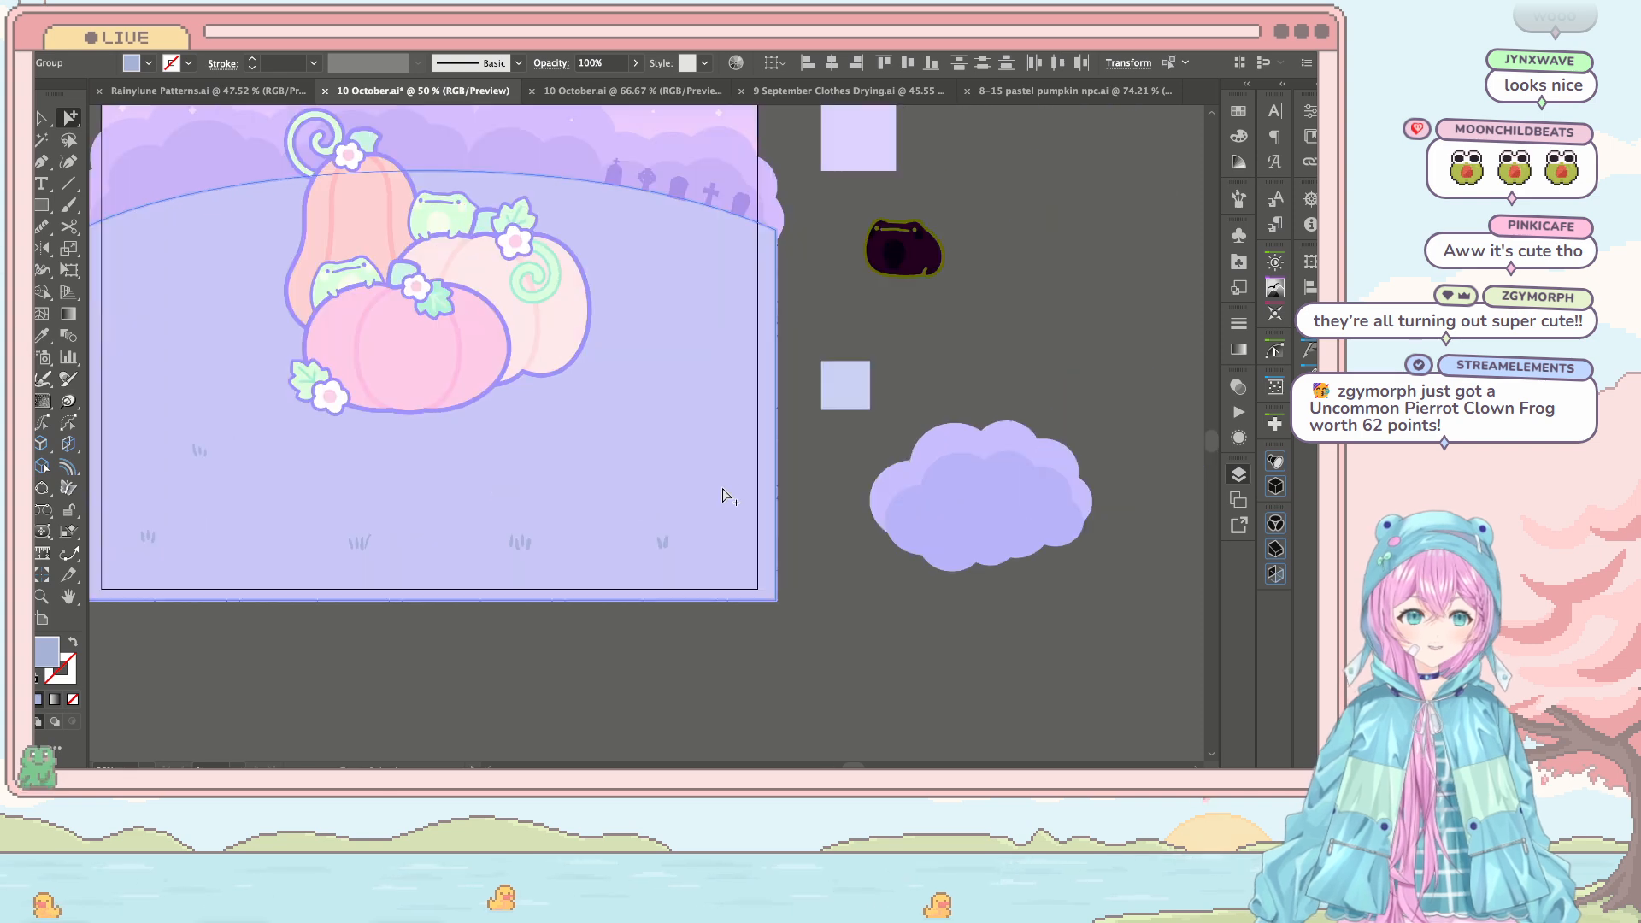
click(1111, 513)
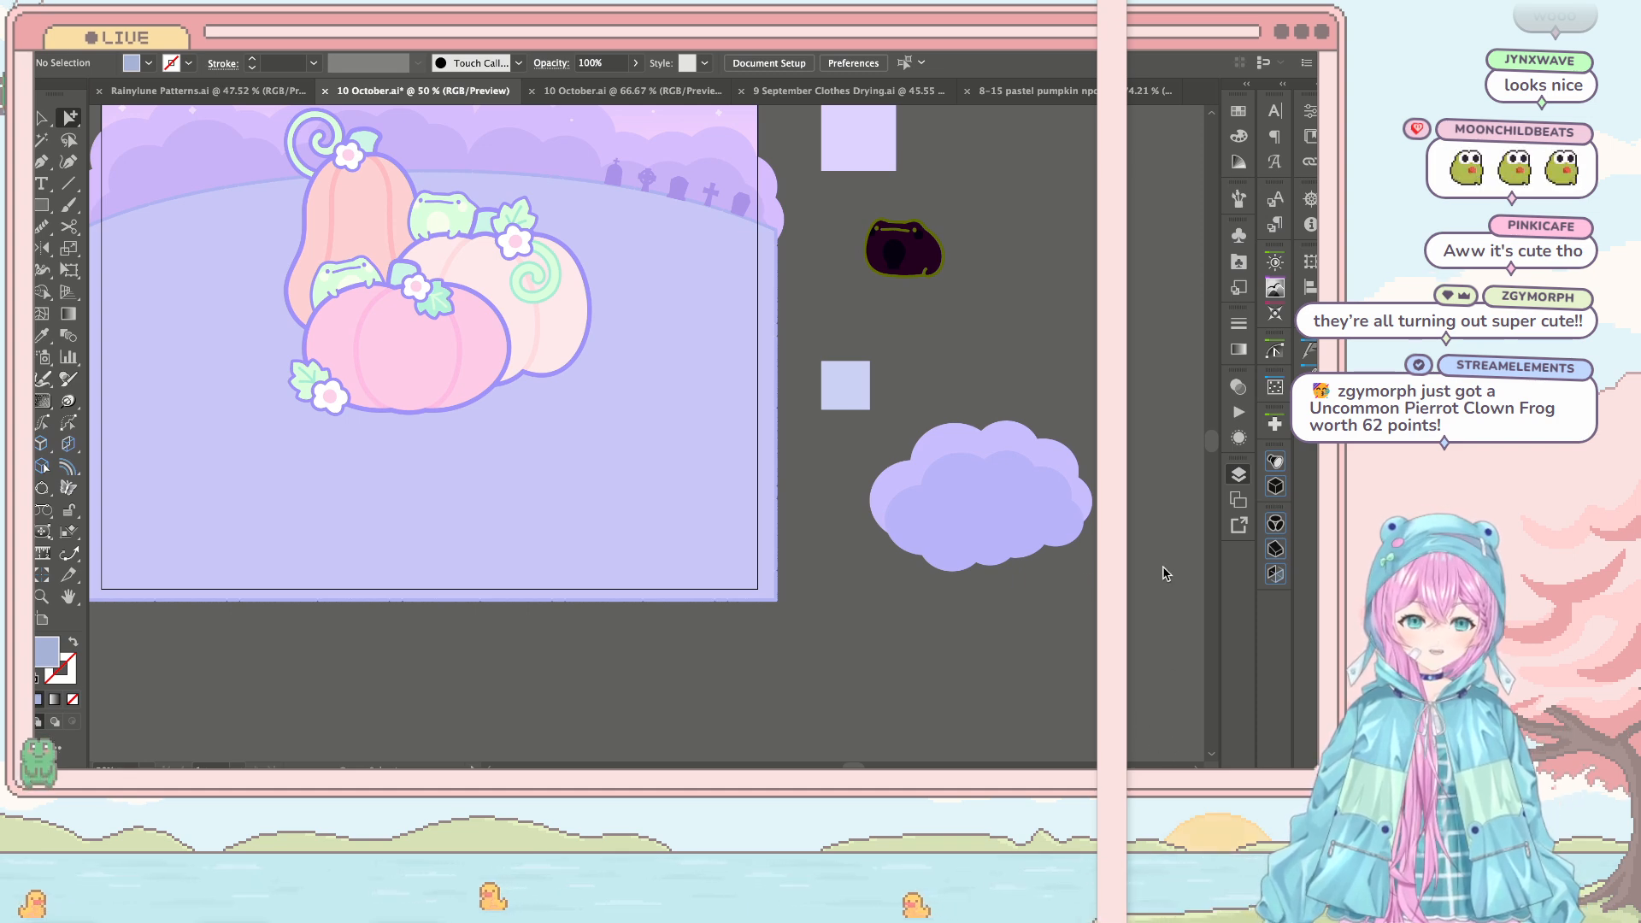
Step: Paste the cut grass tufts back in place on the hill and clear the selection
key(ctrl+f)
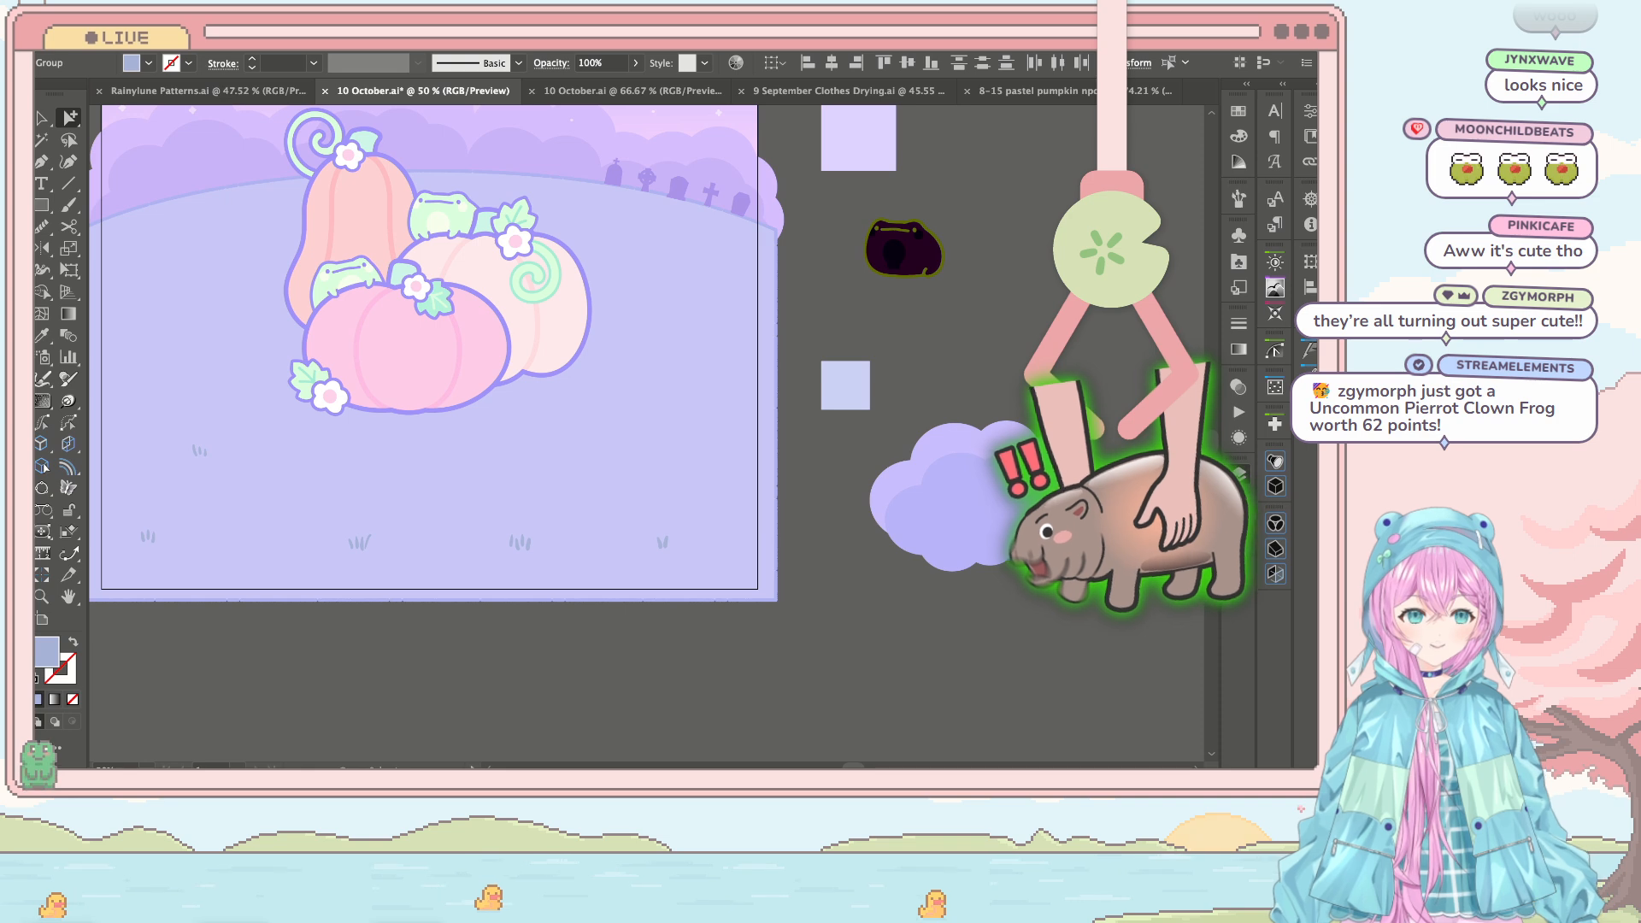
click(798, 280)
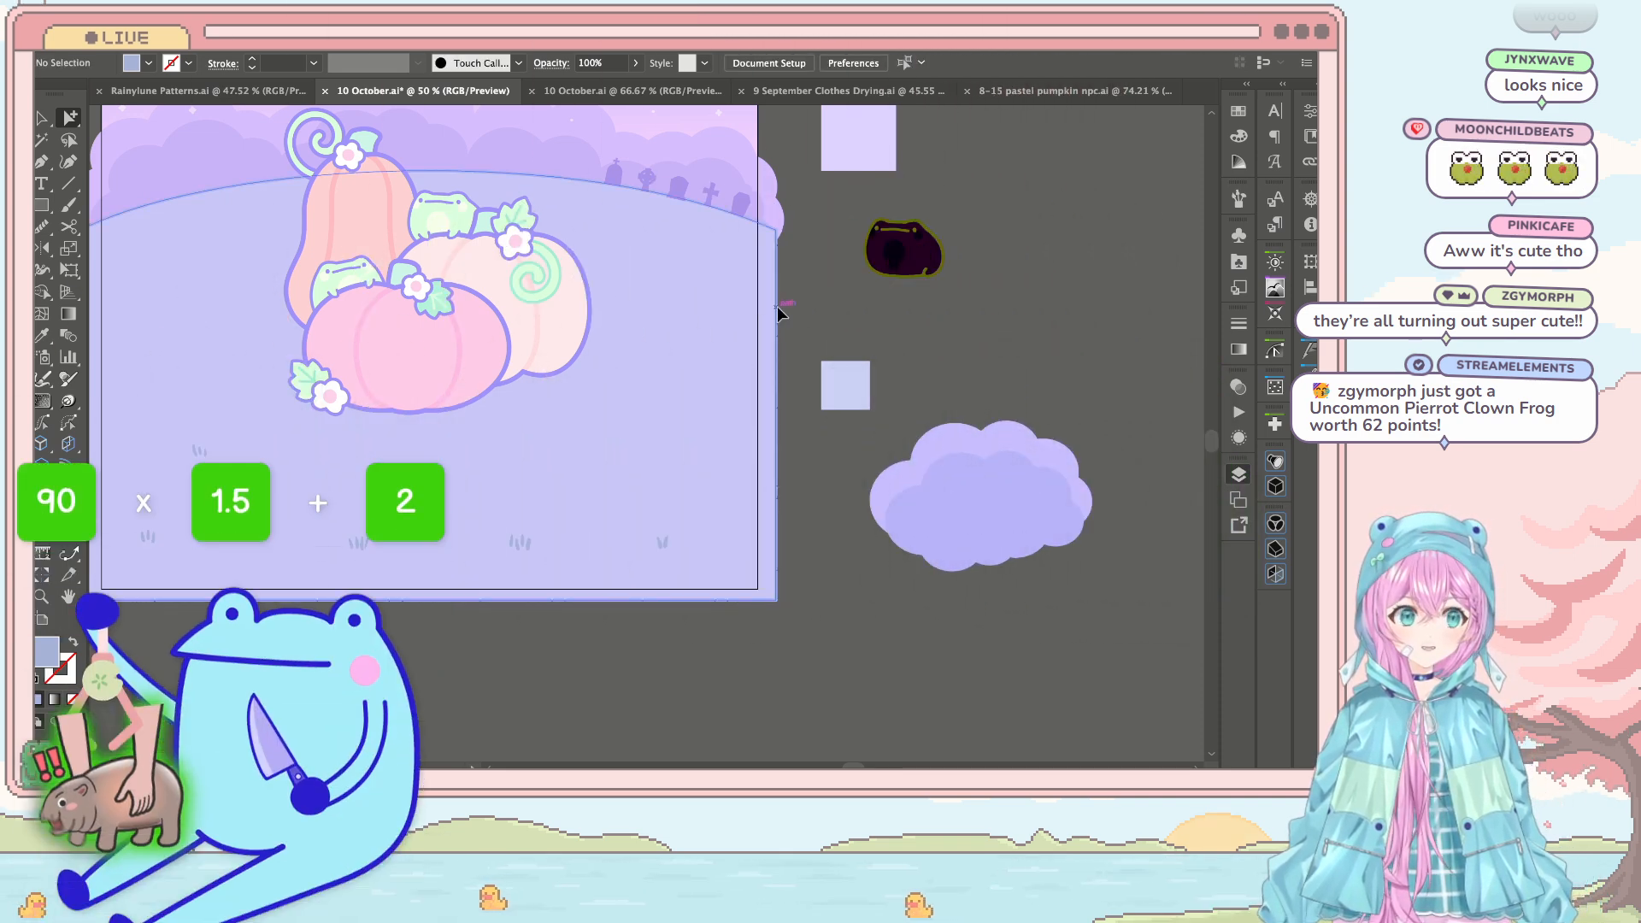
Step: Duplicate the hill shape in place and remove the copy's fill and stroke to leave an invisible outline
click(720, 247)
scroll(721, 246, down, 2)
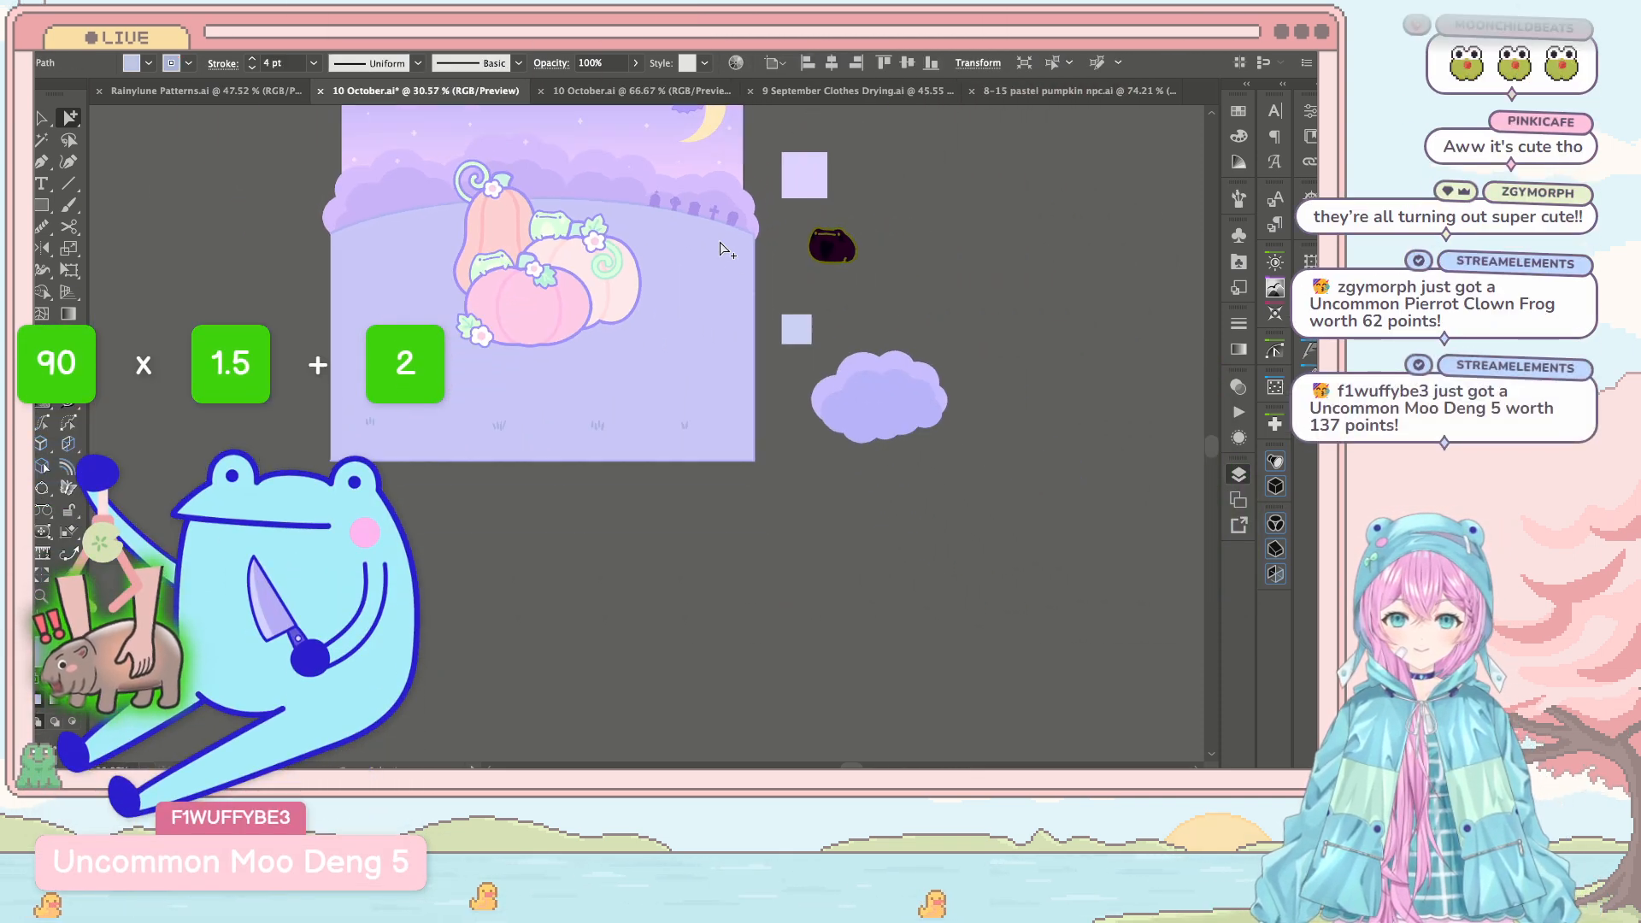
scroll(720, 248, up, 3)
click(790, 333)
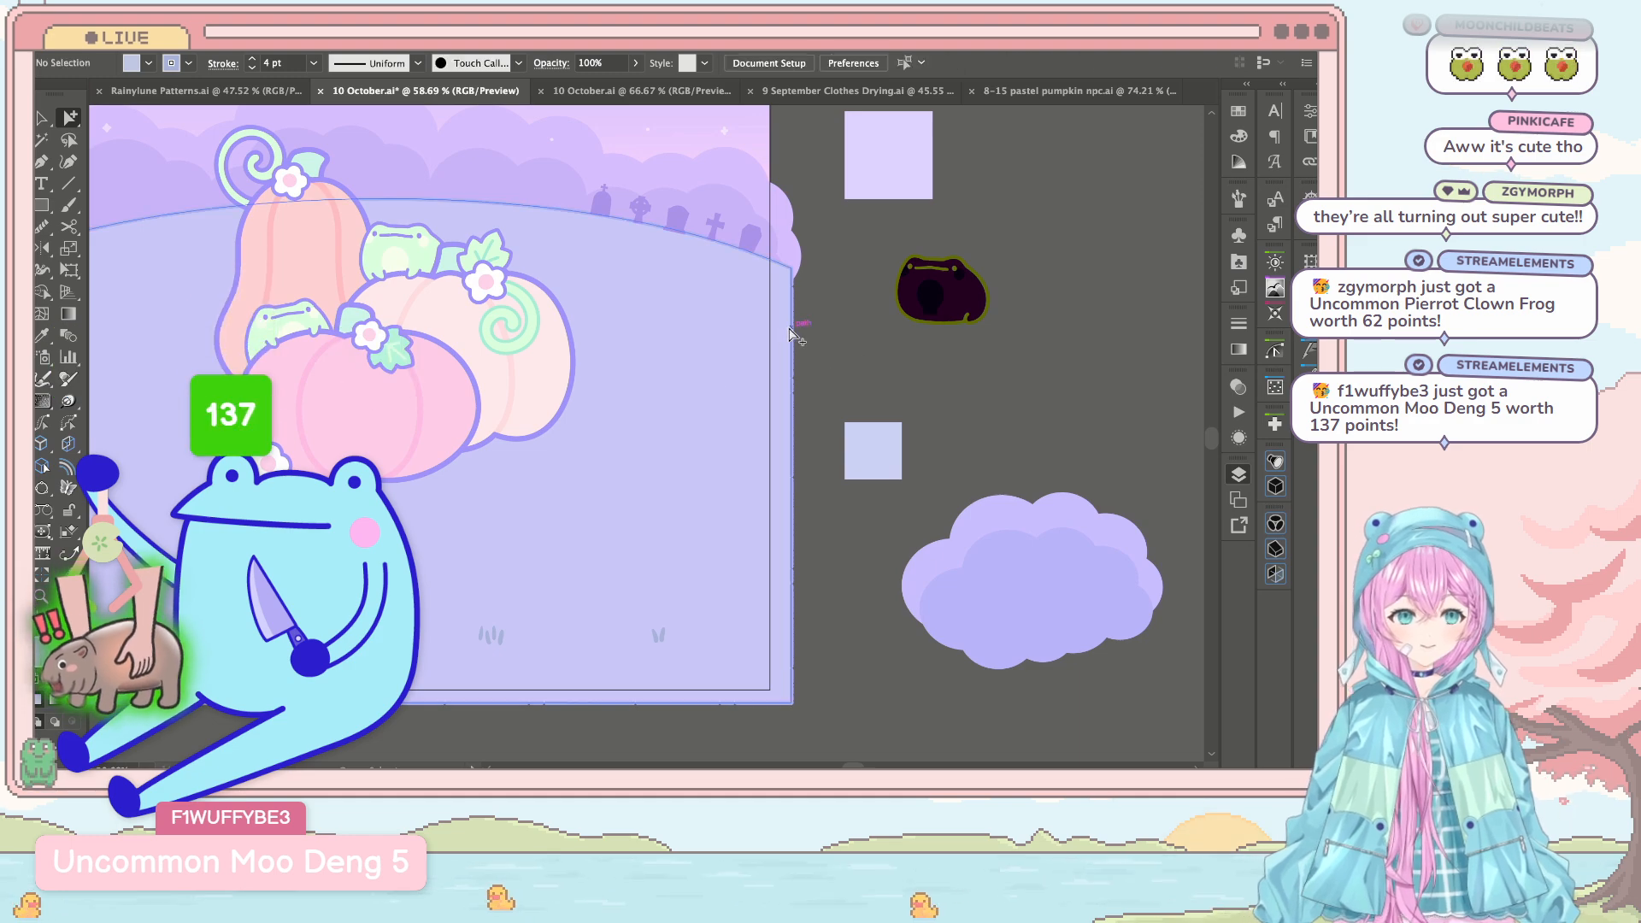
click(790, 333)
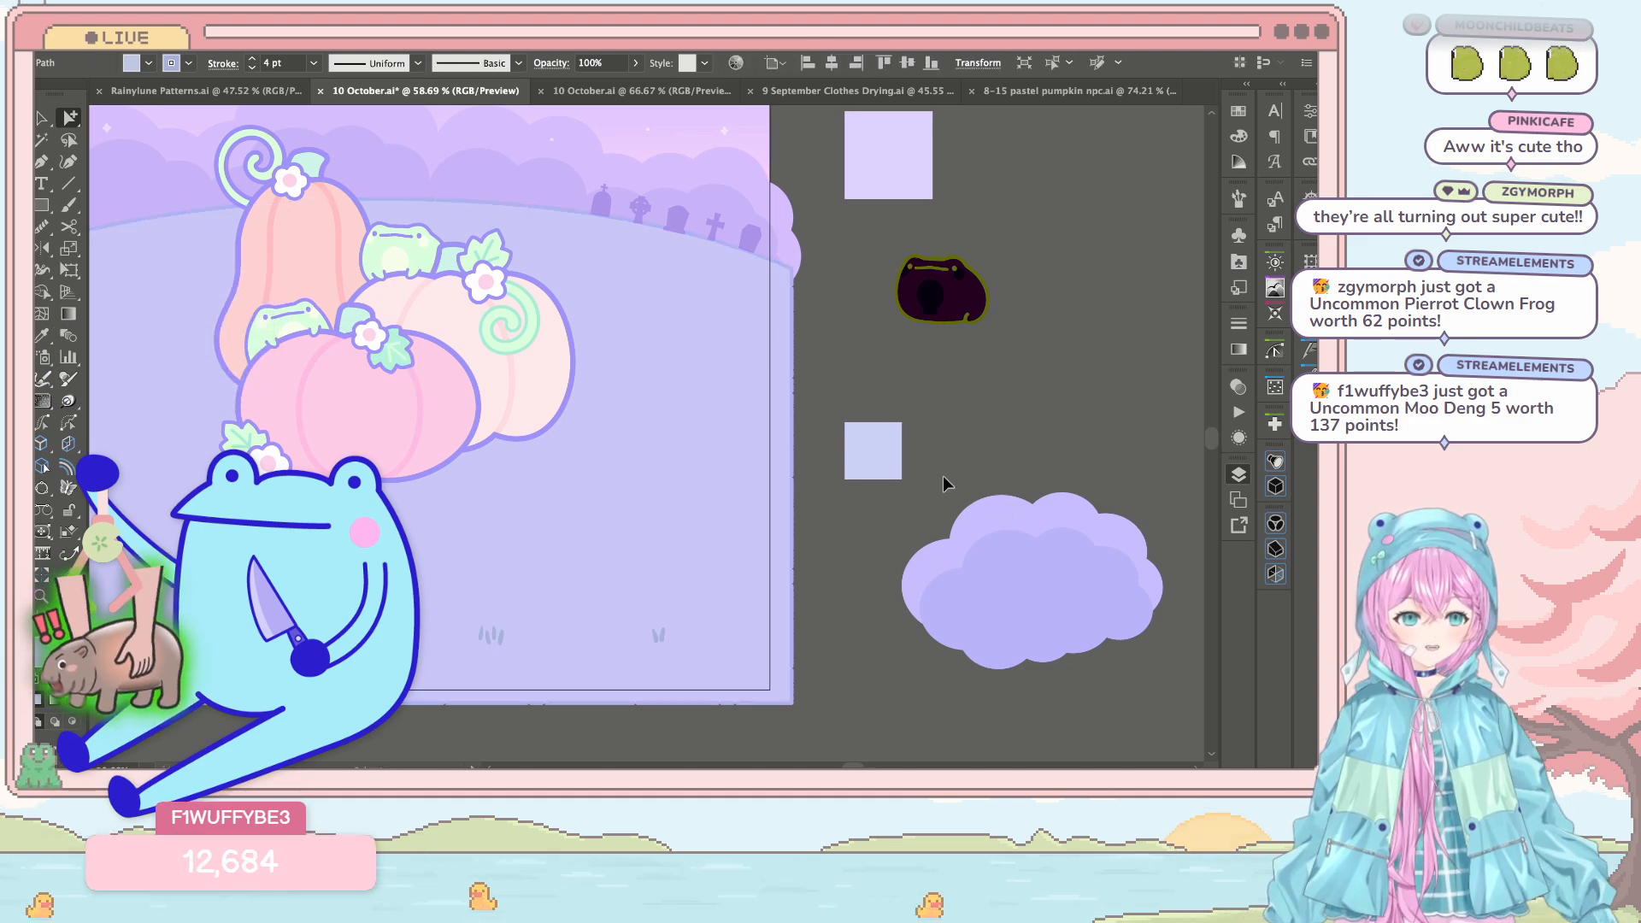
click(794, 316)
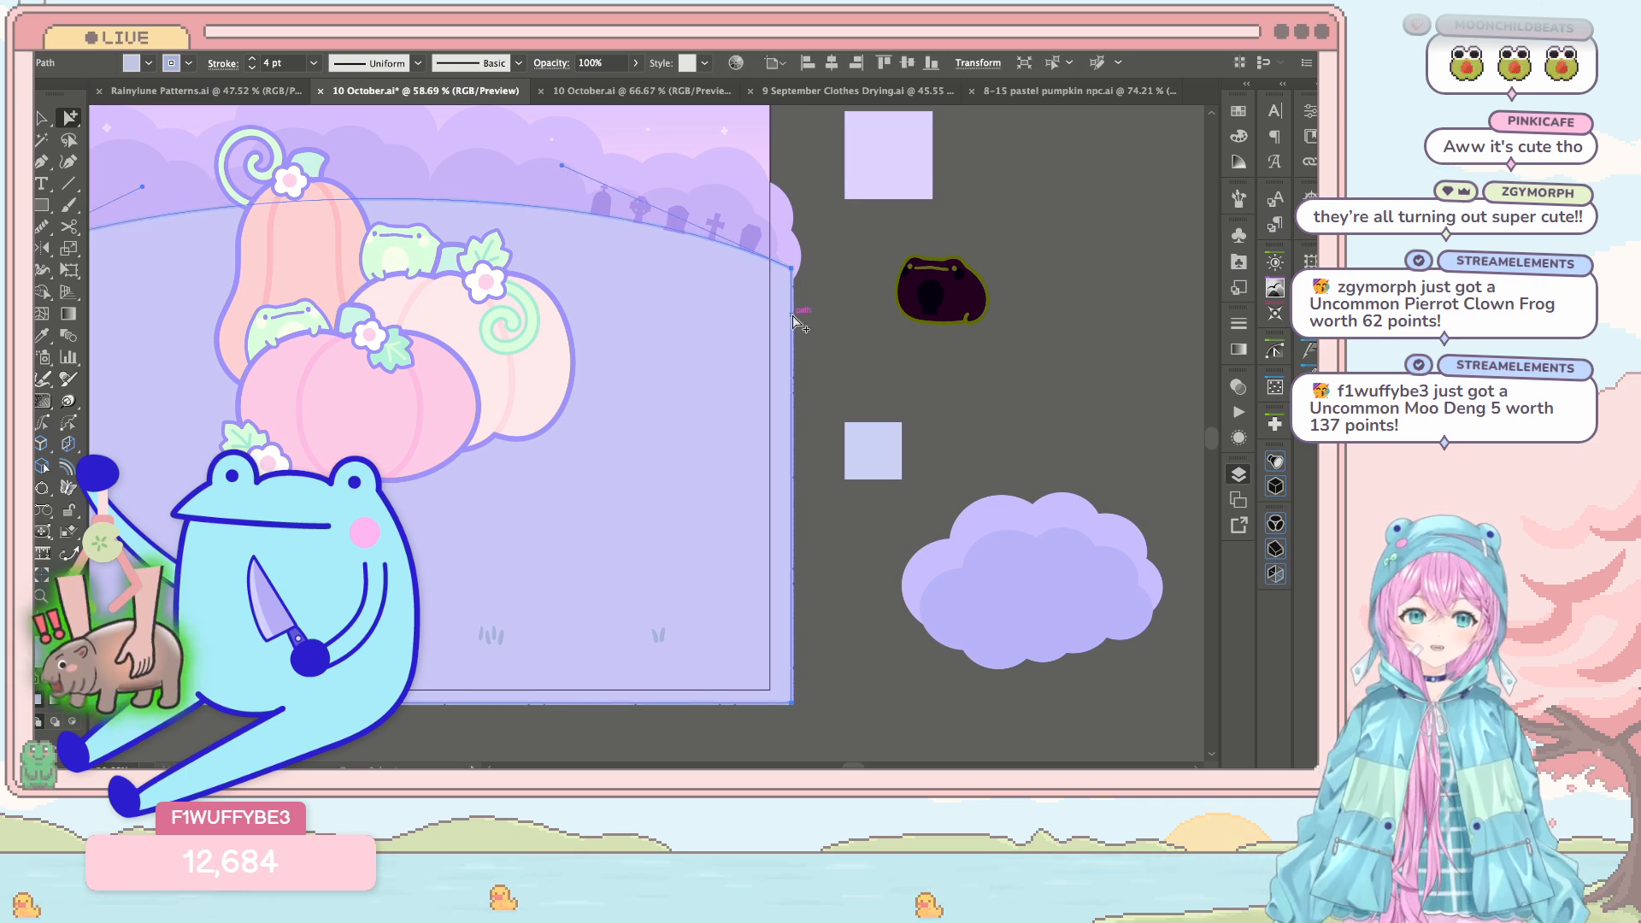
scroll(794, 318, down, 4)
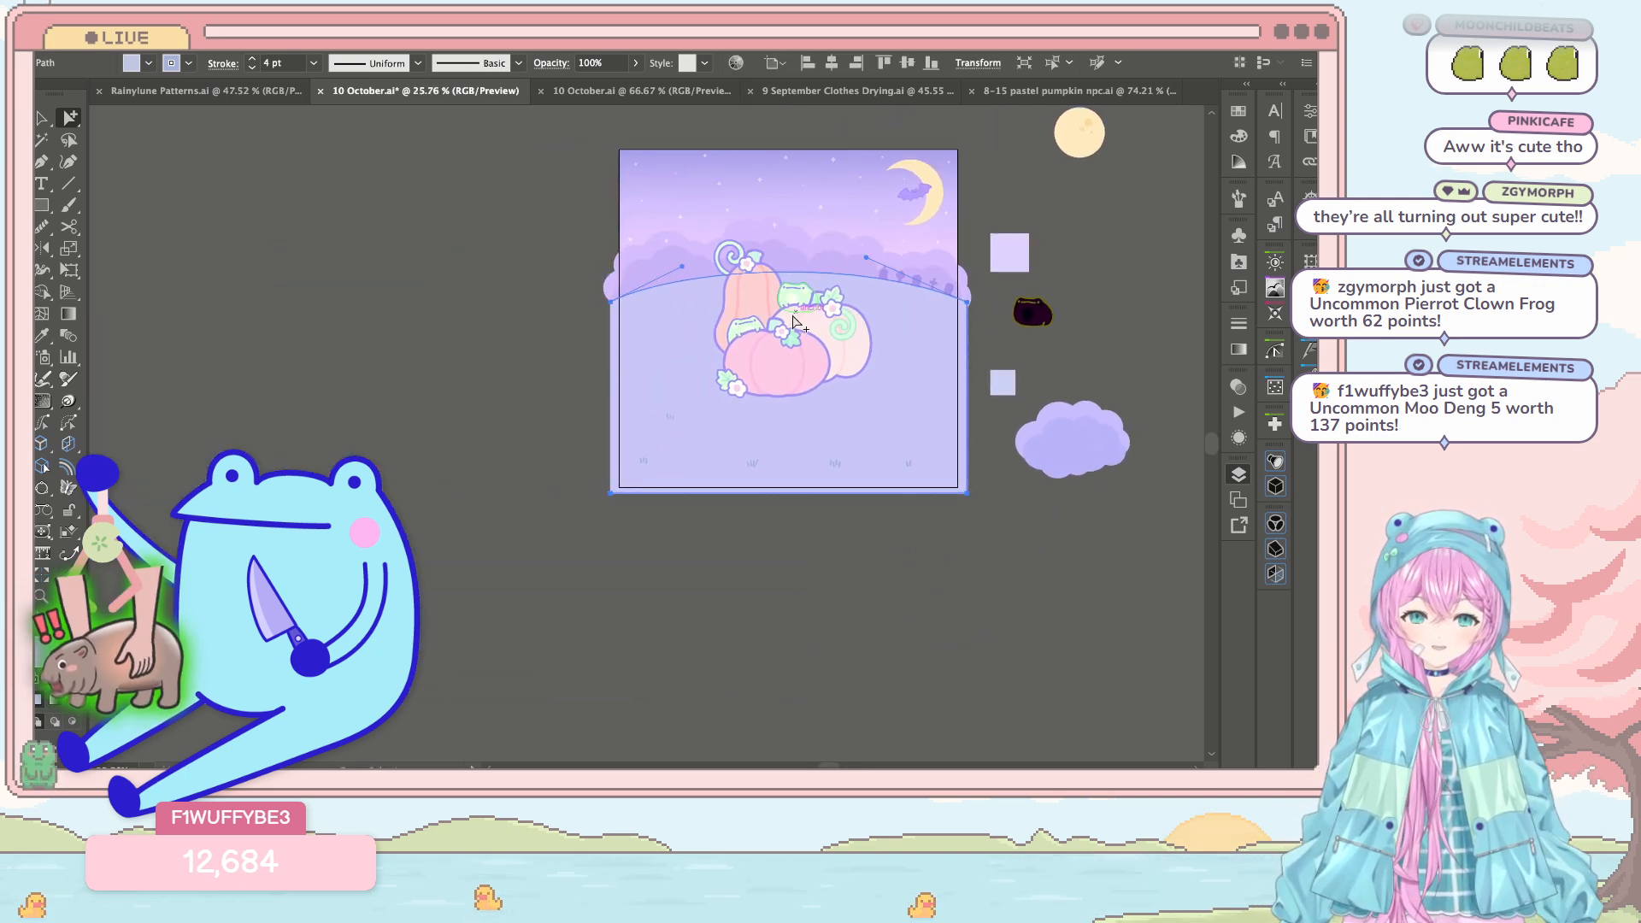
scroll(792, 316, up, 3)
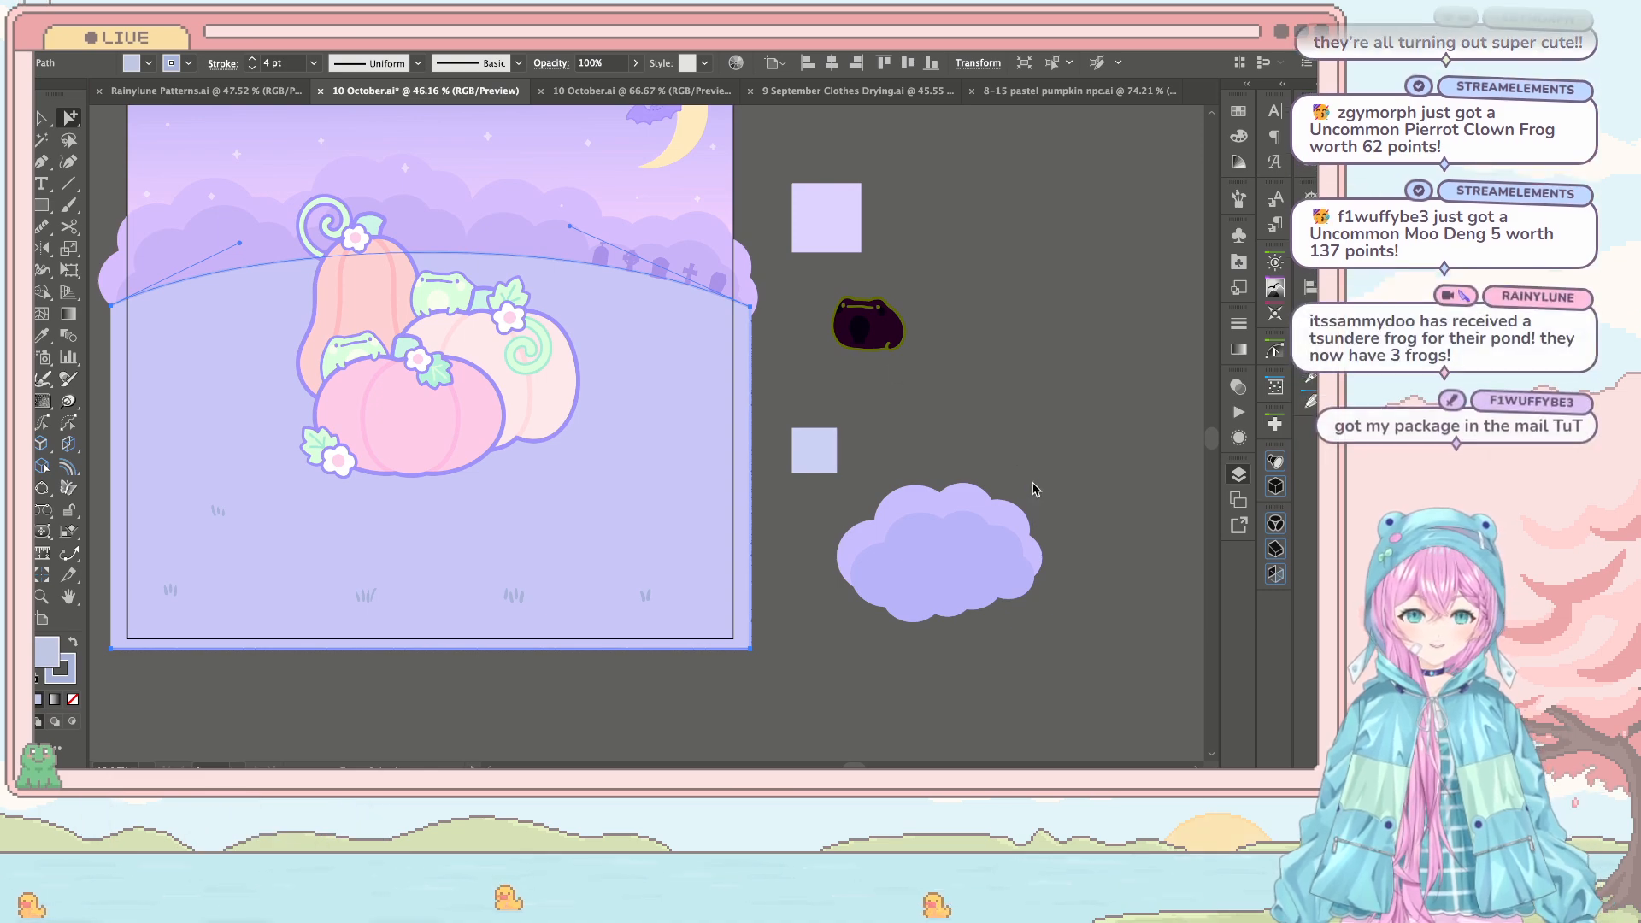
scroll(740, 340, up, 2)
scroll(740, 340, left, 2)
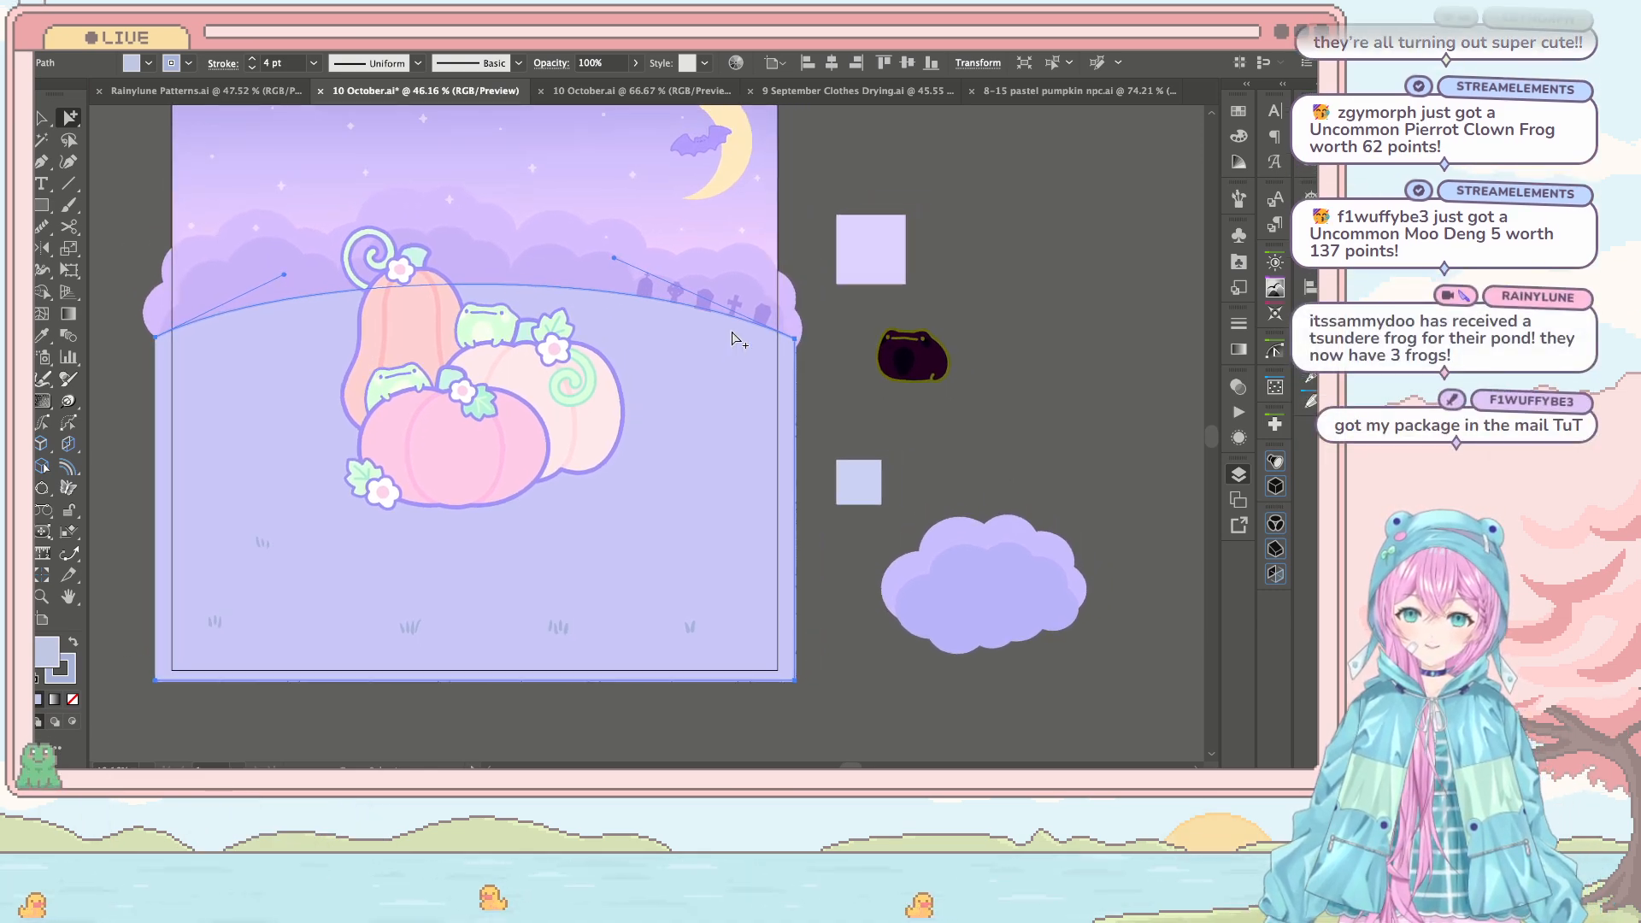
scroll(737, 340, right, 3)
scroll(735, 340, left, 4)
scroll(735, 340, down, 2)
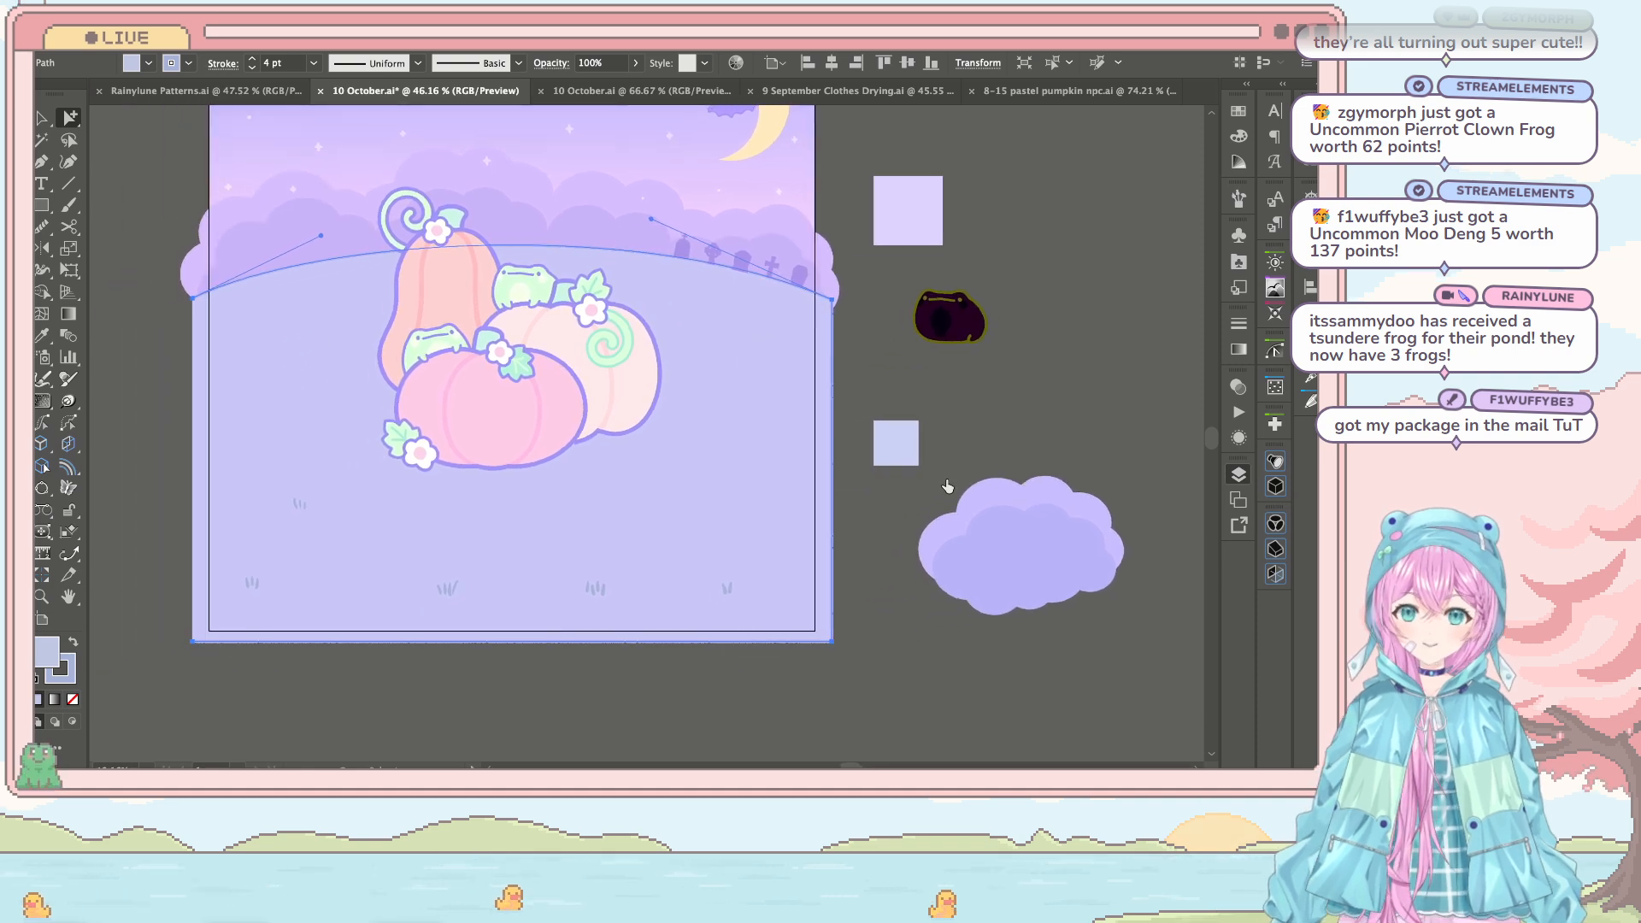
key(ctrl+])
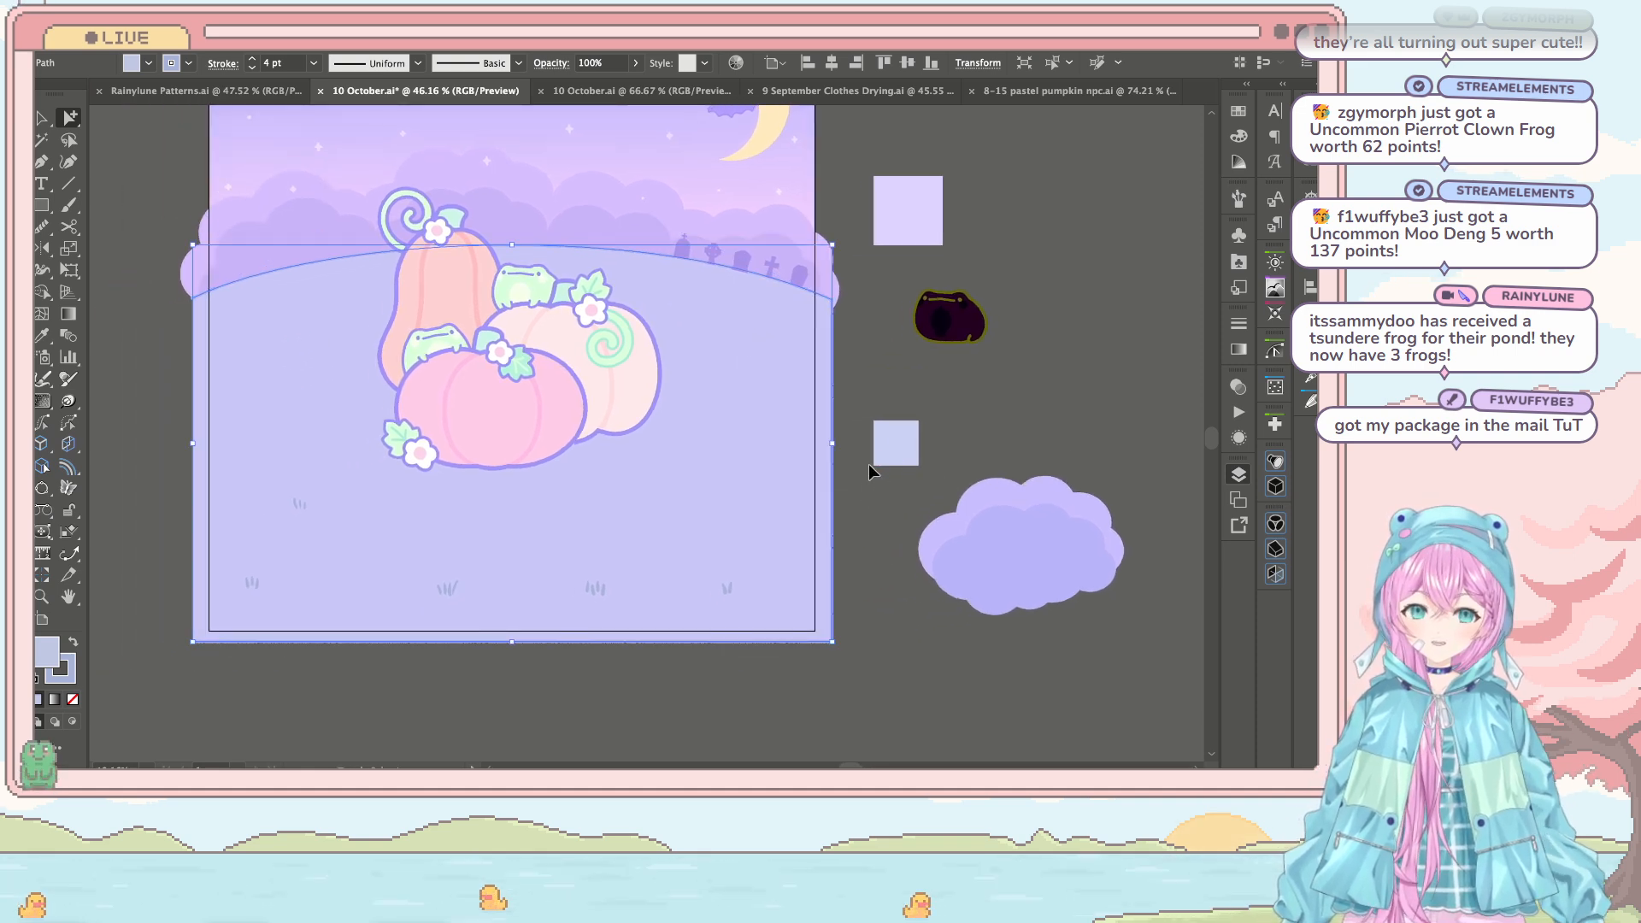
key(slash)
key(x)
key(slash)
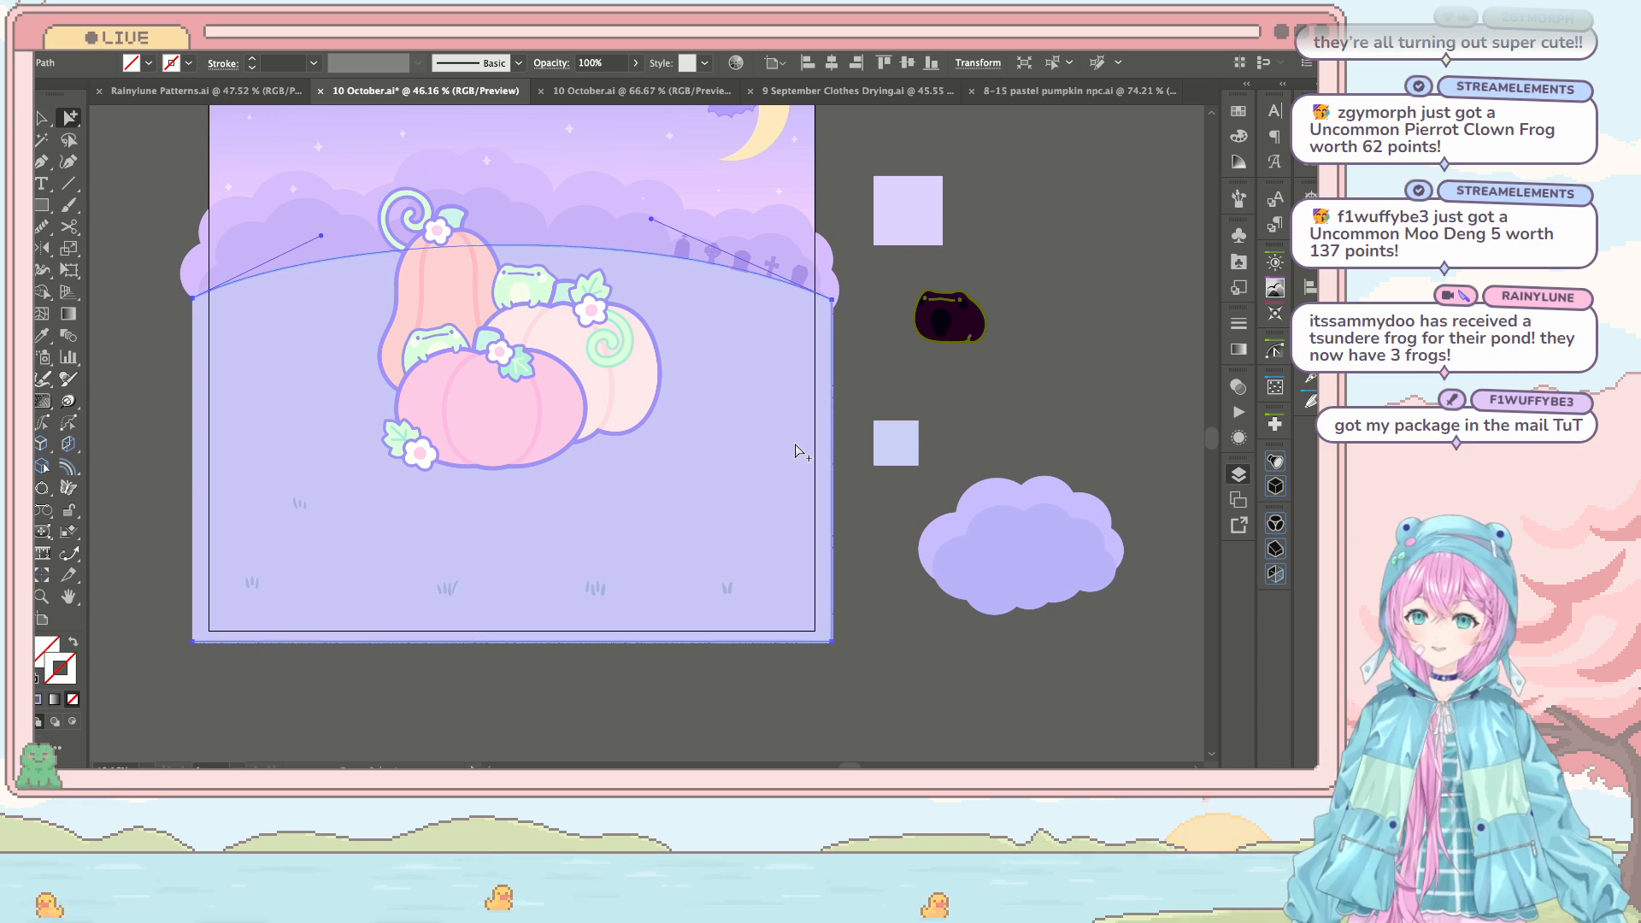
key(v)
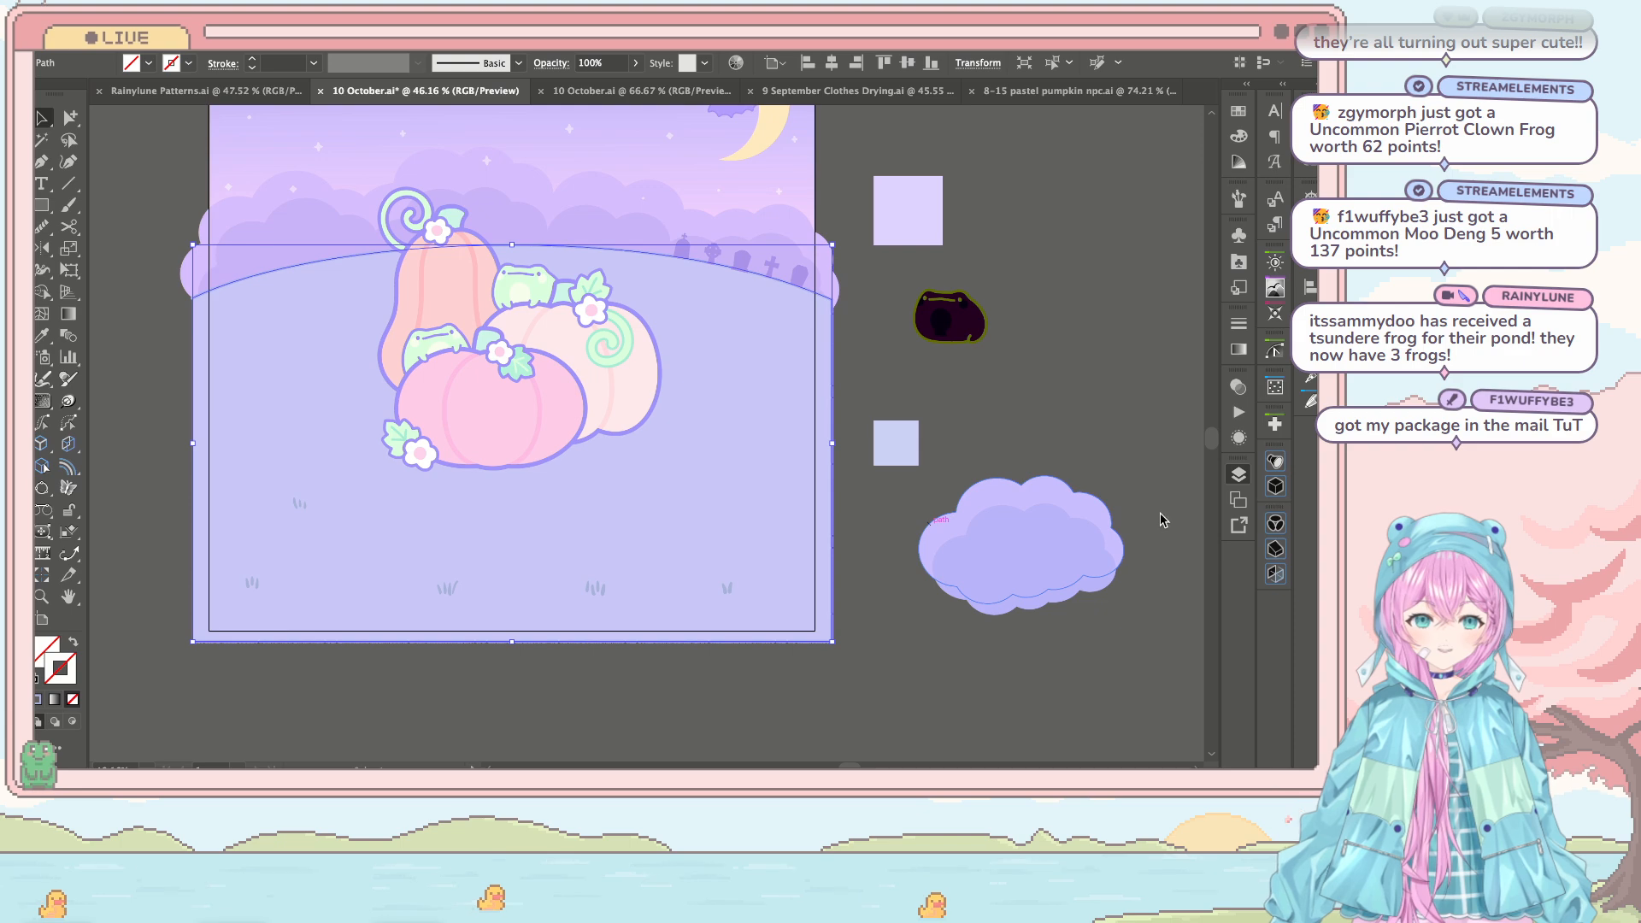
shift+click(1191, 604)
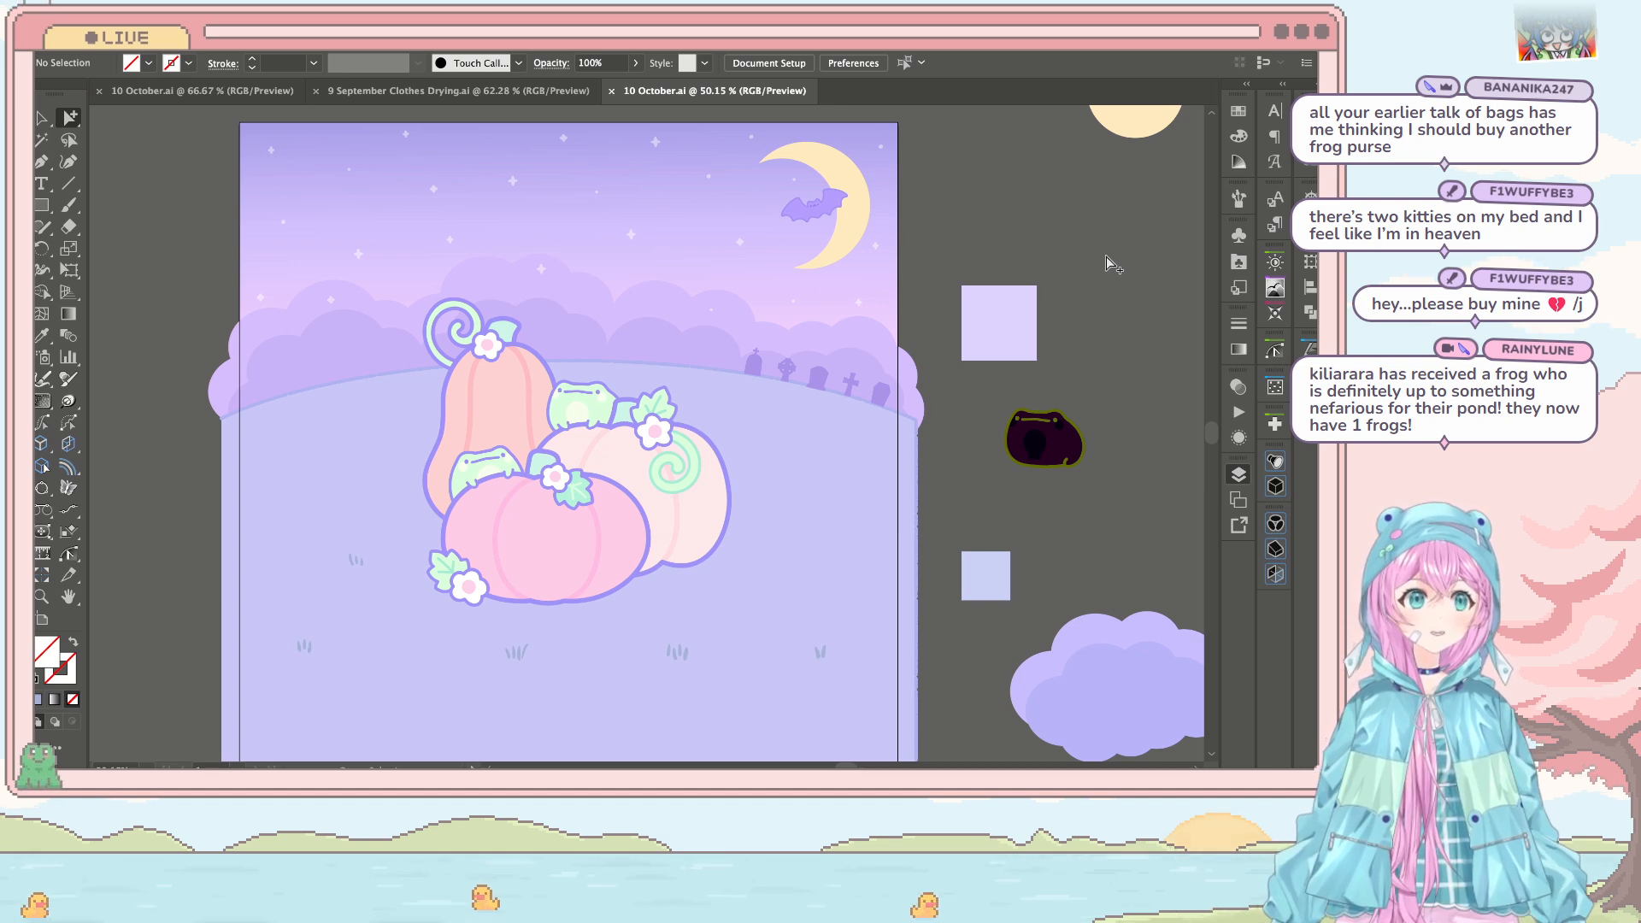
Step: Scatter the grass tufts across the hill with a Space Fill bounded by the unfilled hill outline
scroll(1080, 250, up, 1)
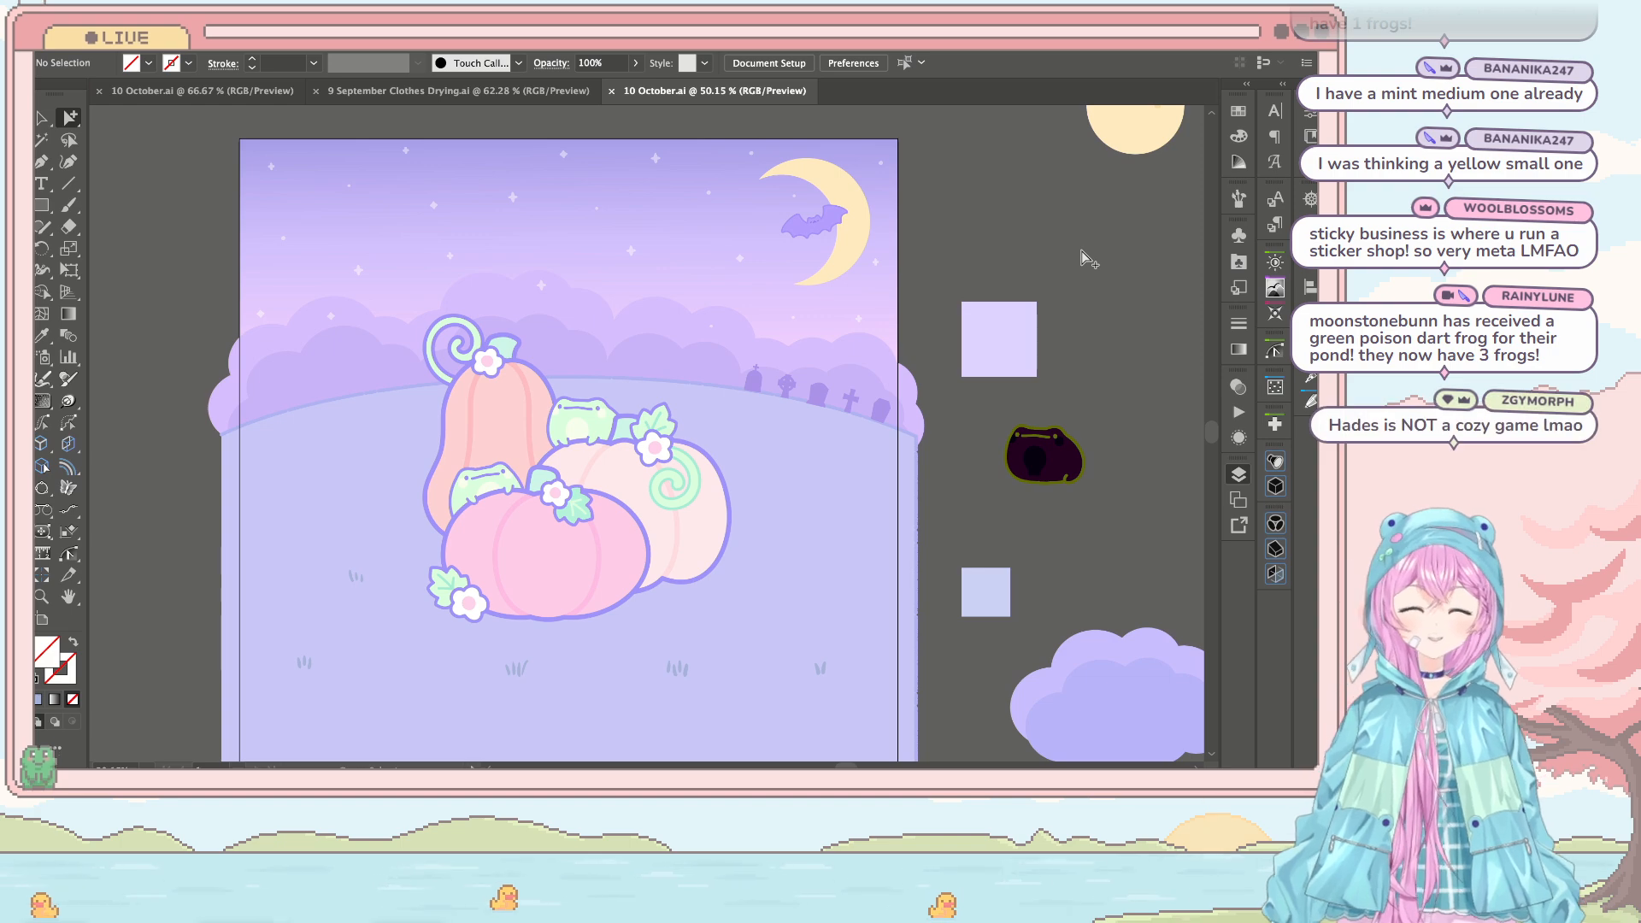
scroll(985, 264, down, 1)
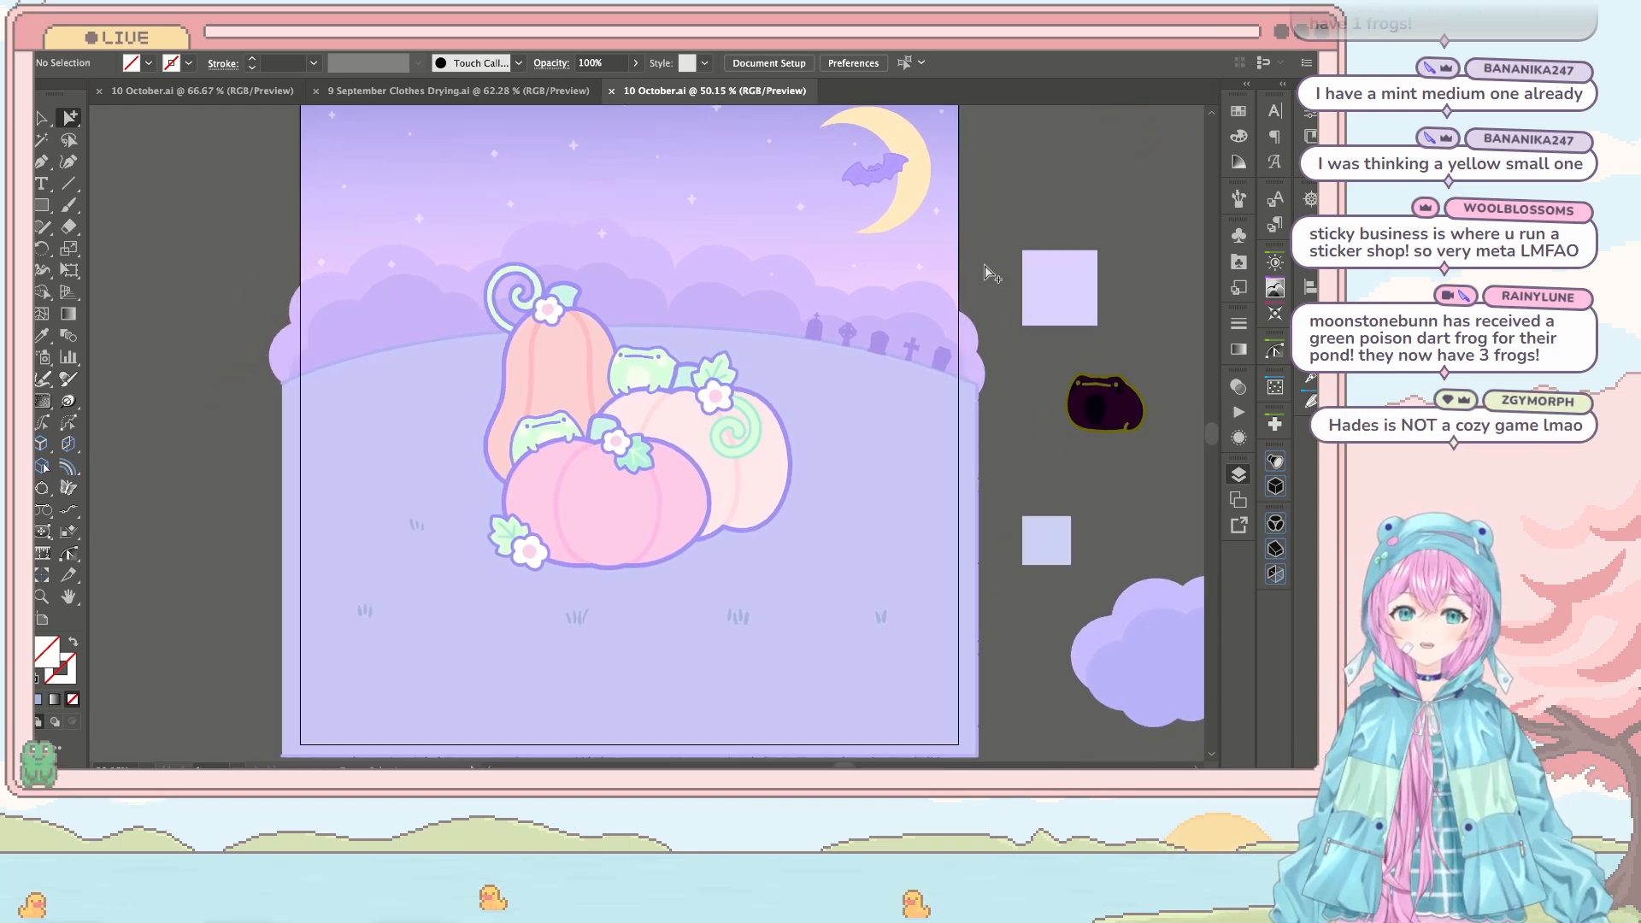
drag(1189, 510, 1188, 583)
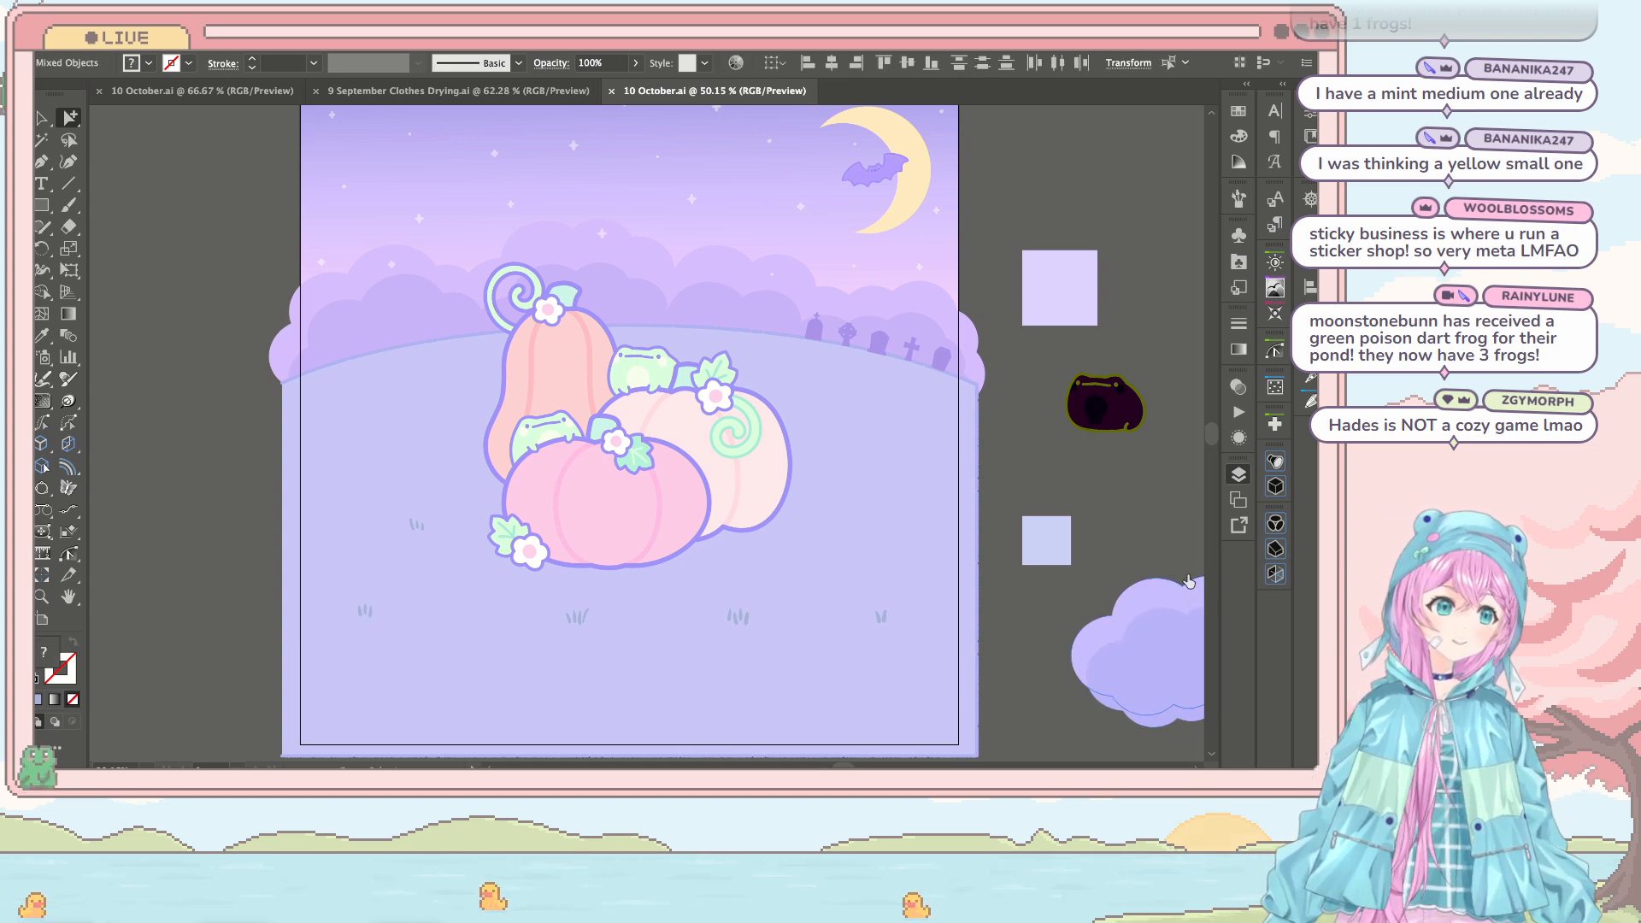
click(775, 407)
click(975, 465)
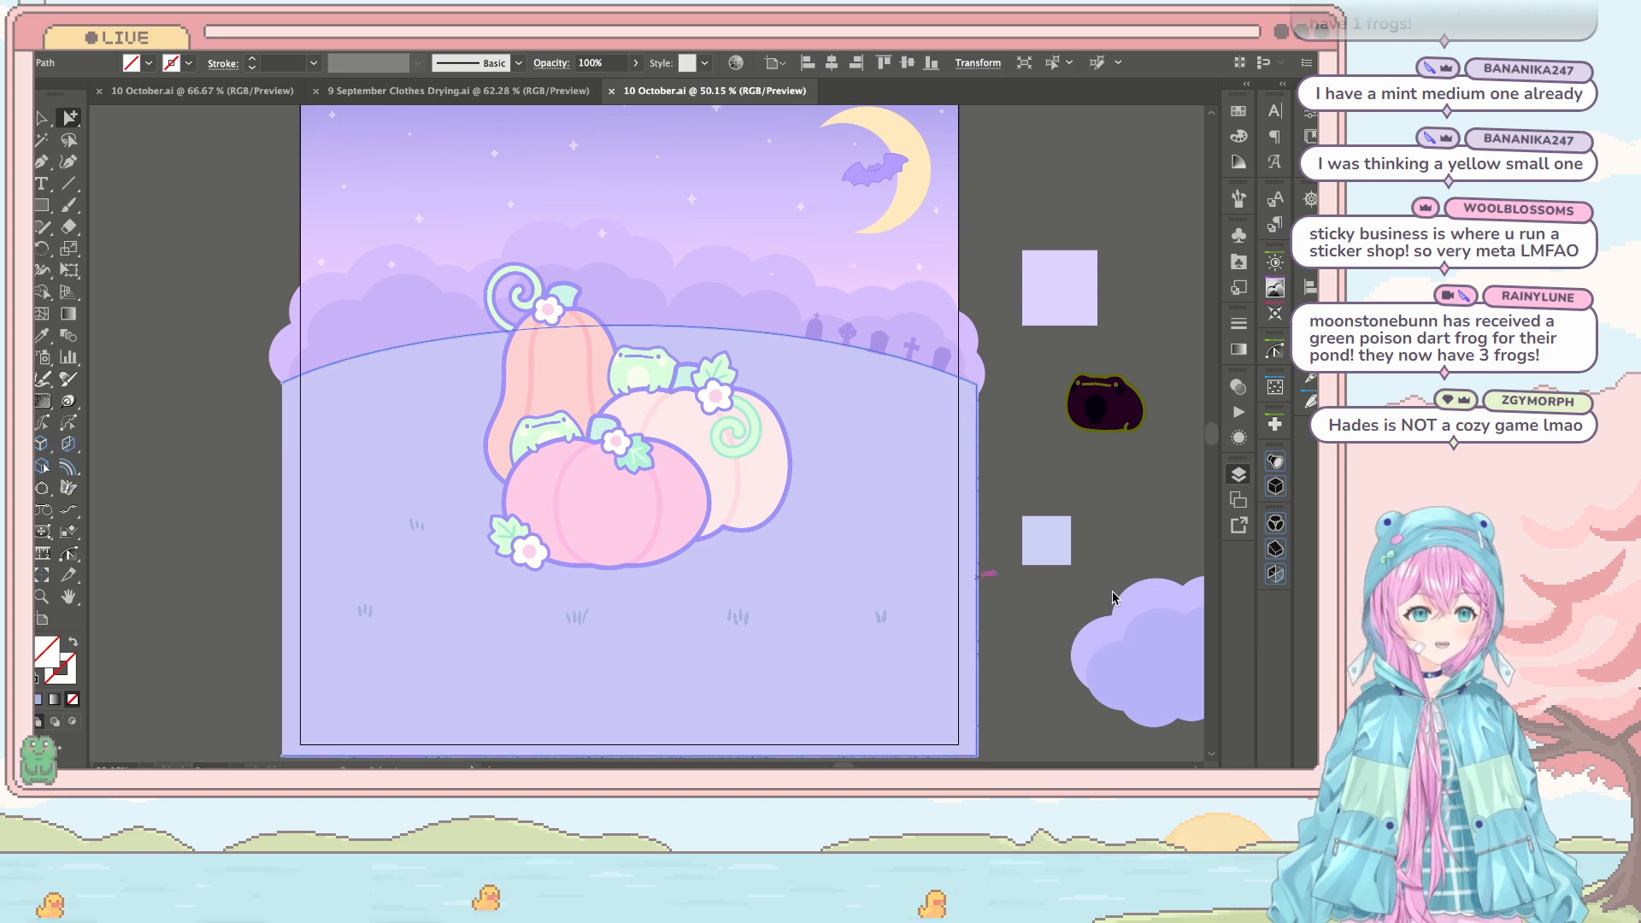
click(1178, 604)
key(ctrl+a)
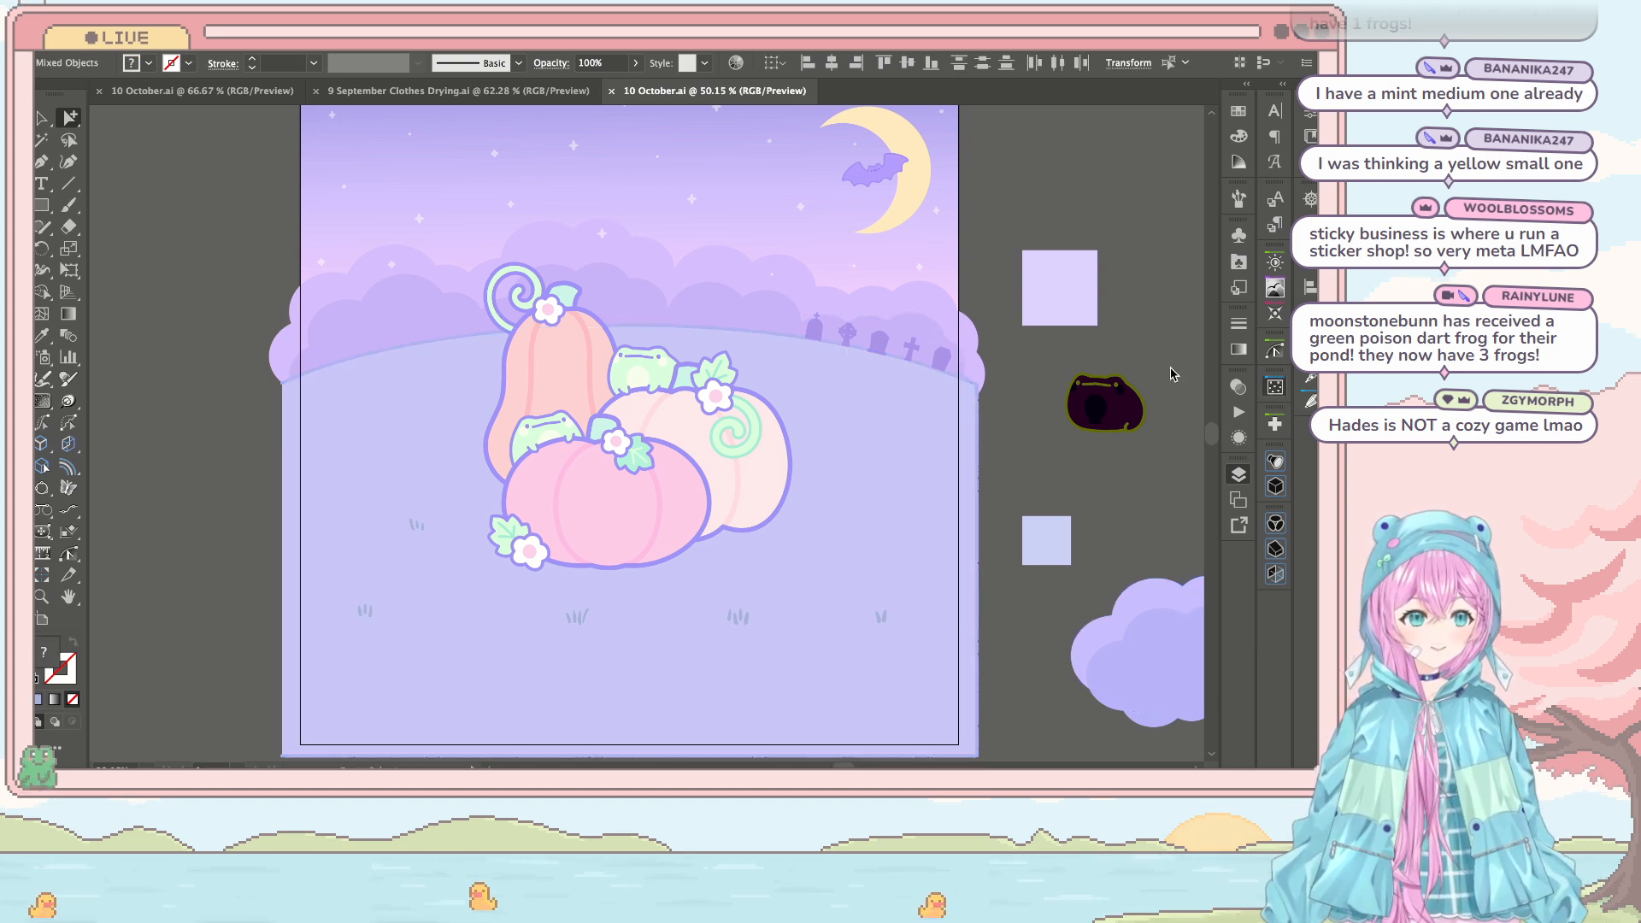
click(806, 431)
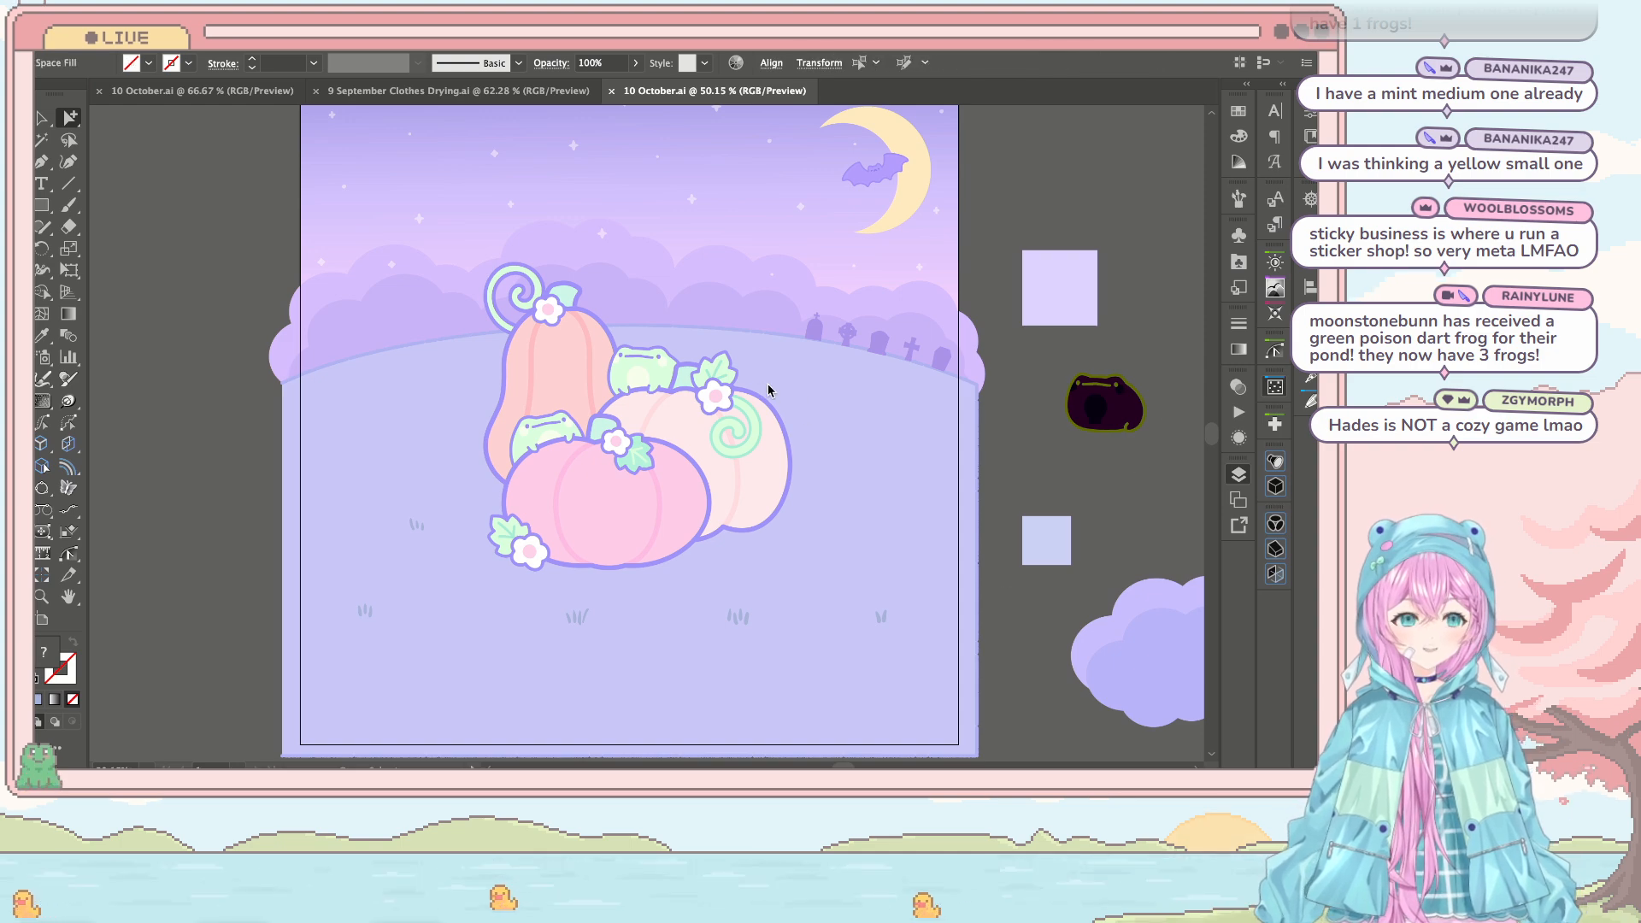
key(ctrl+v)
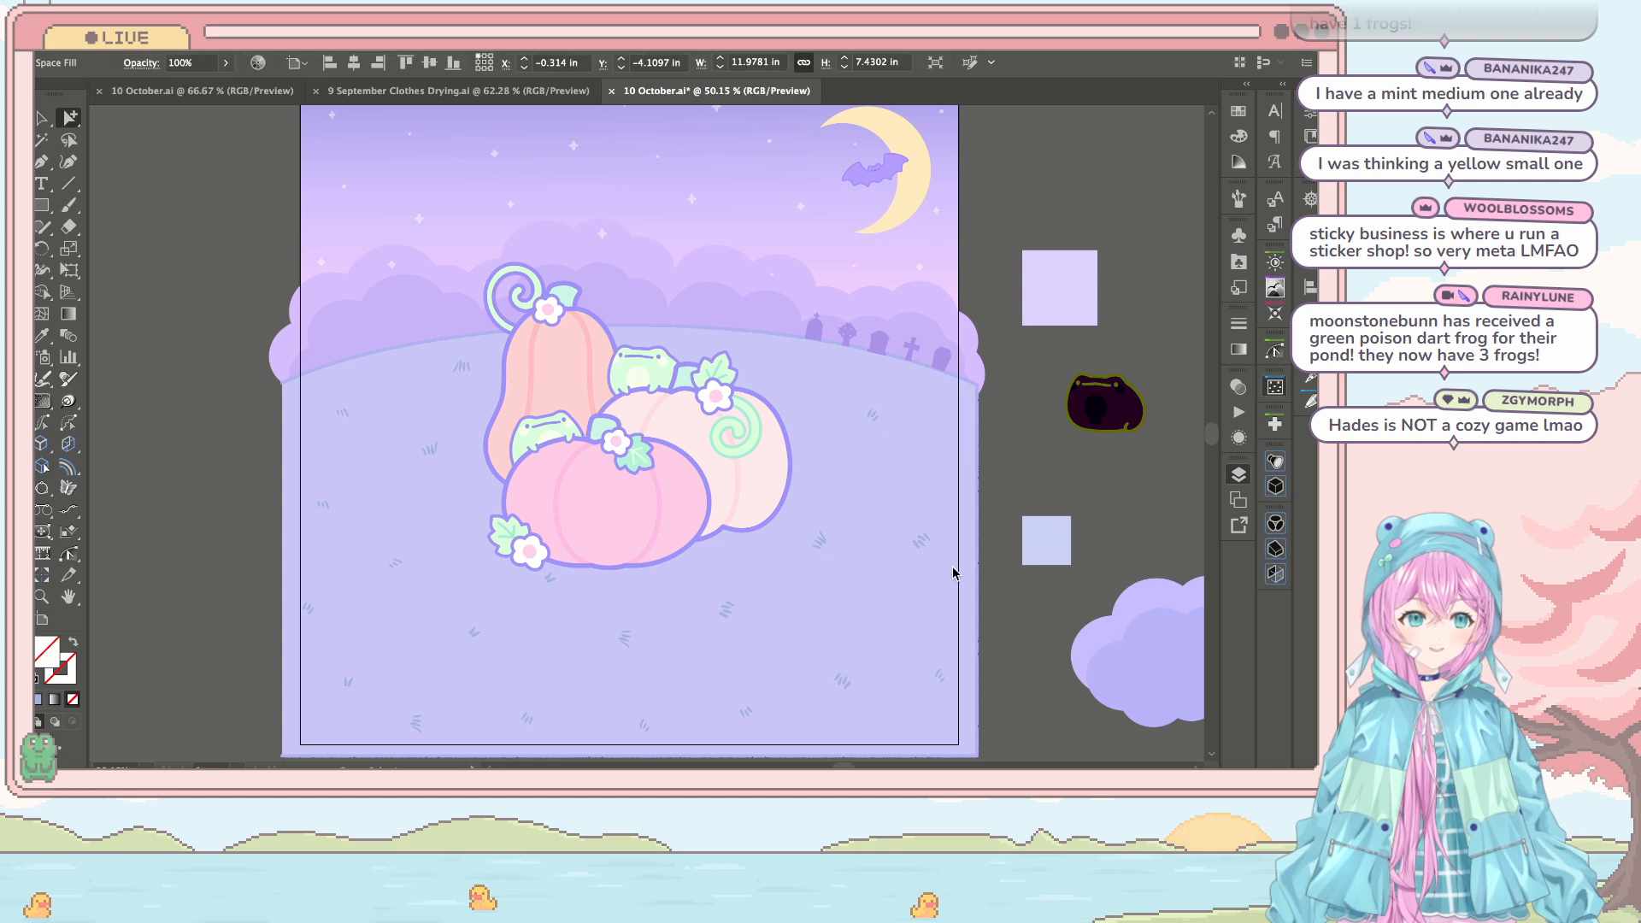
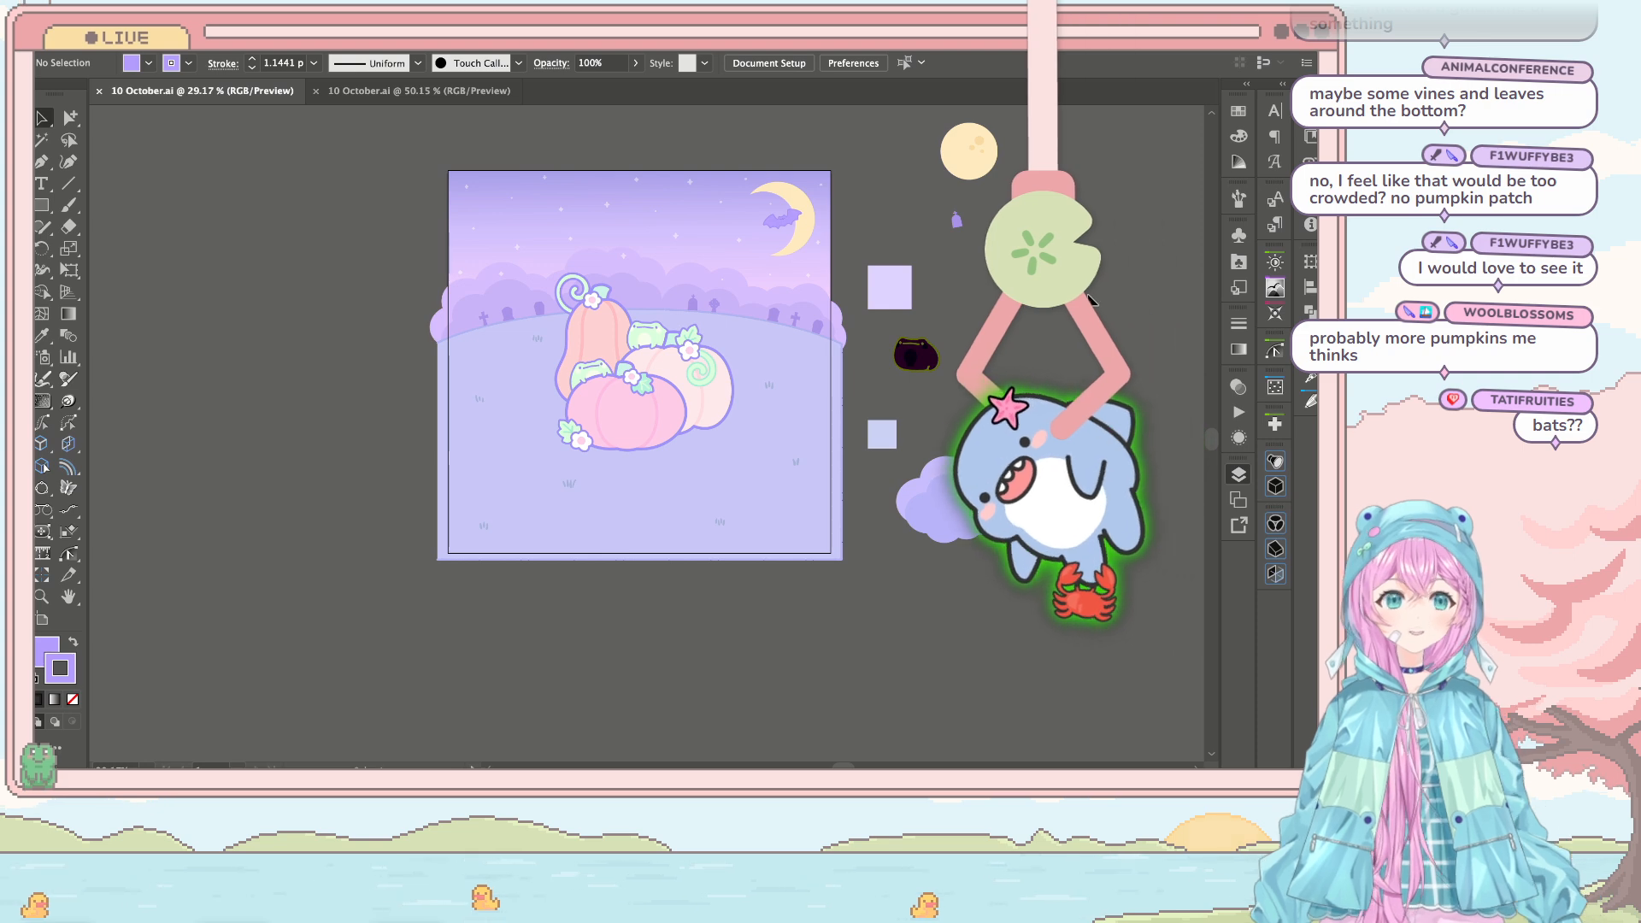
Step: Isolate the pumpkin group and recolour the curled vine's outline on the cream pumpkin with purple sampled from the tall pumpkin's stem outline
scroll(587, 412, up, 5)
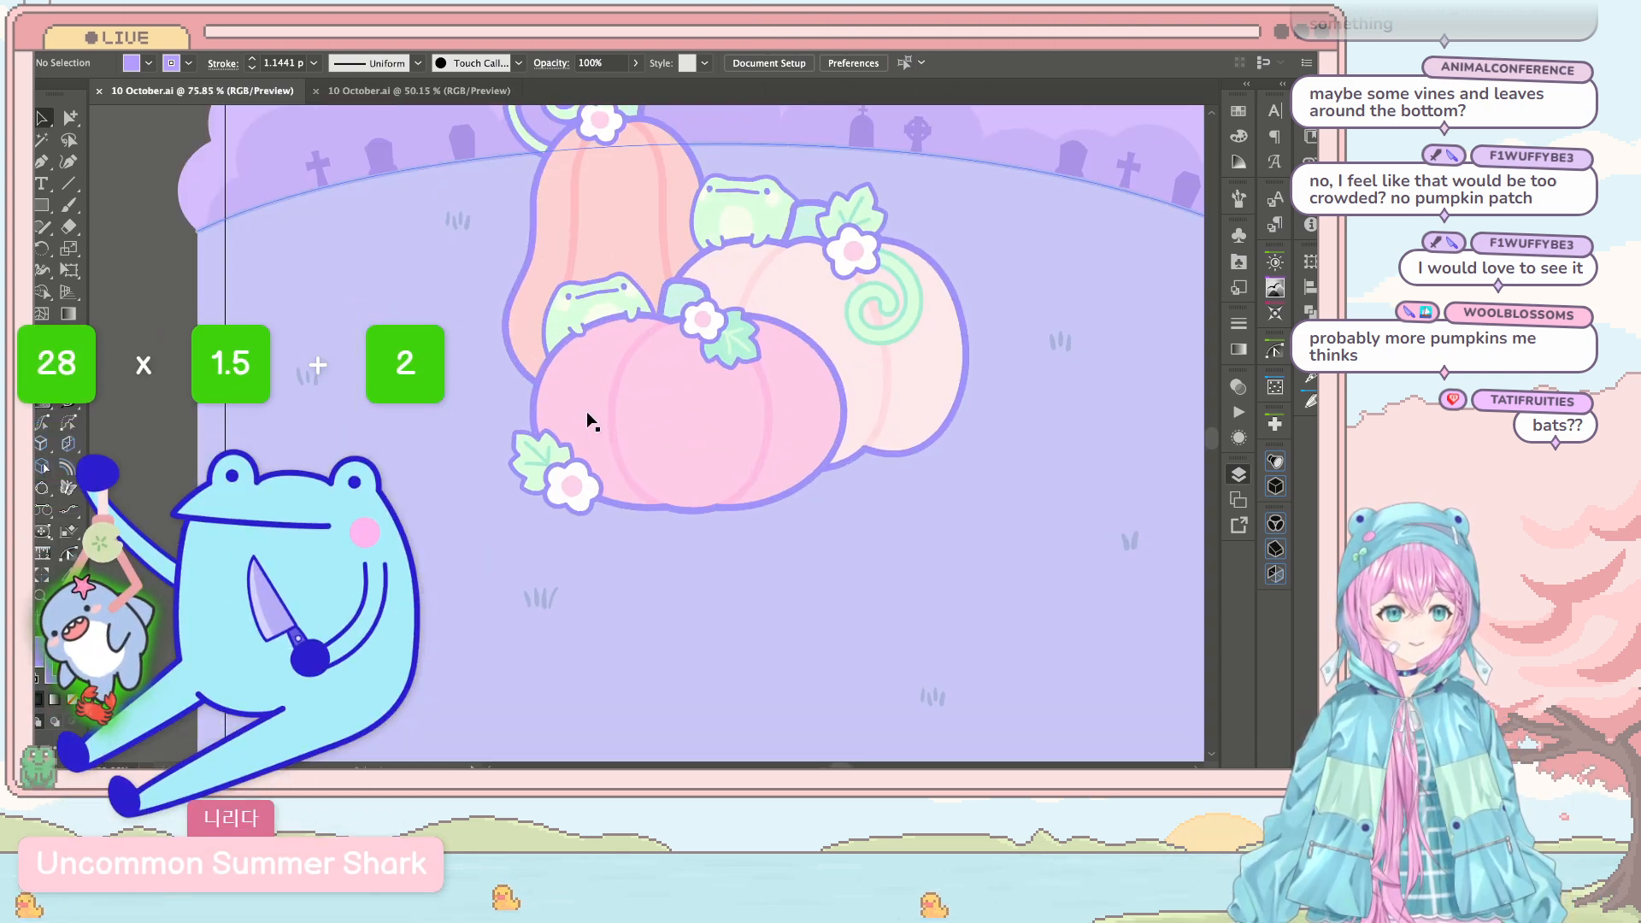
key(a)
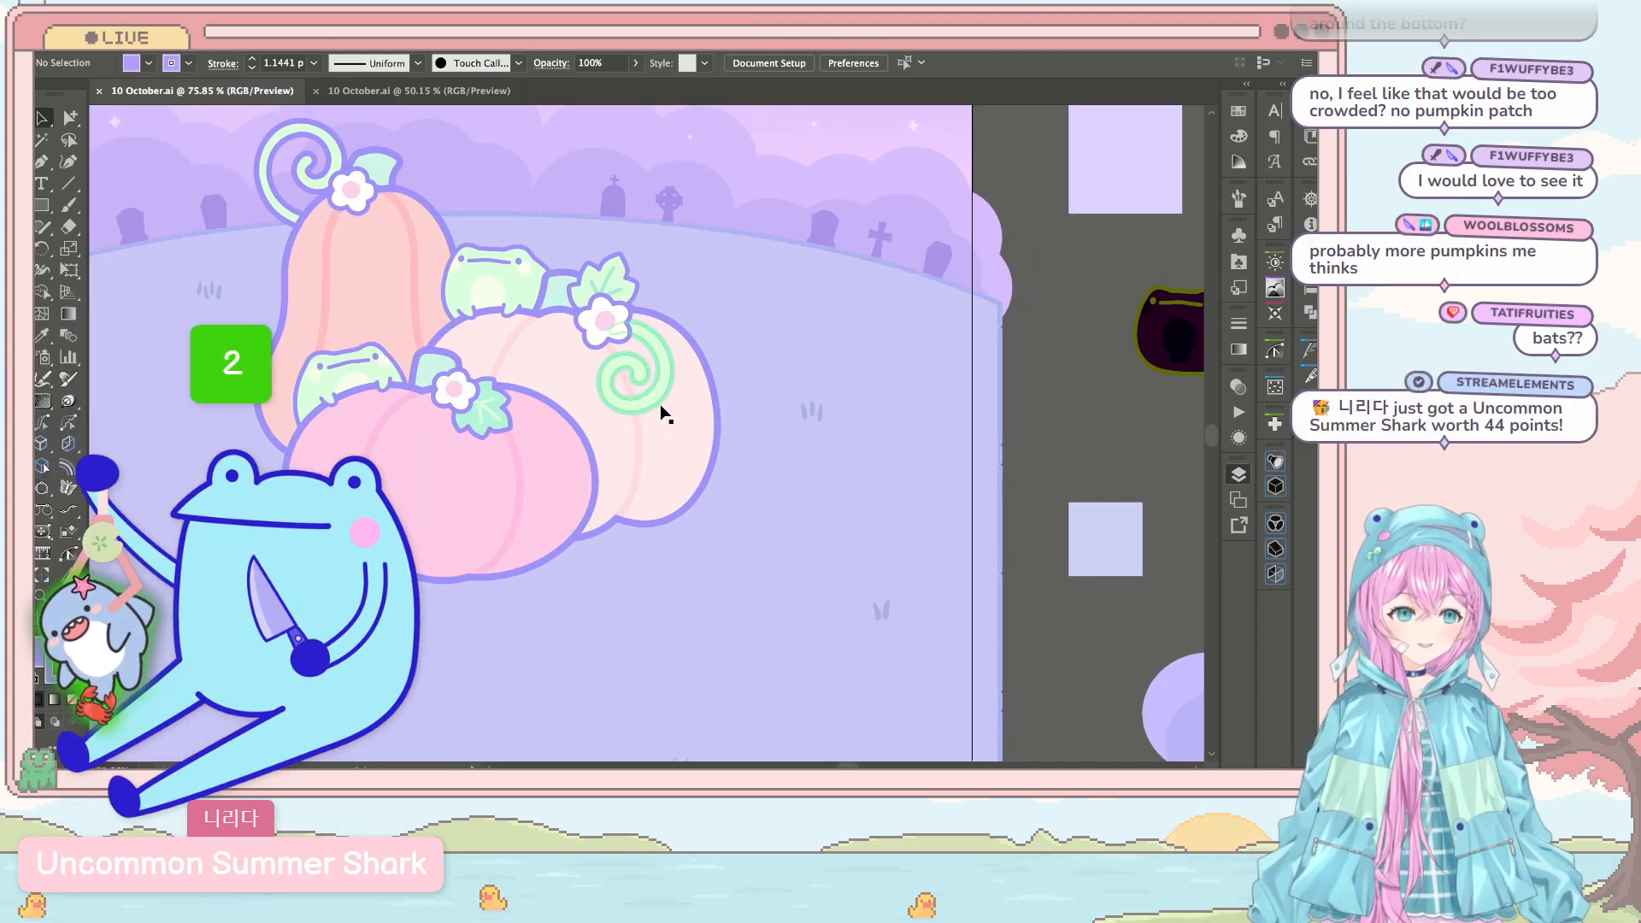
click(662, 408)
click(940, 454)
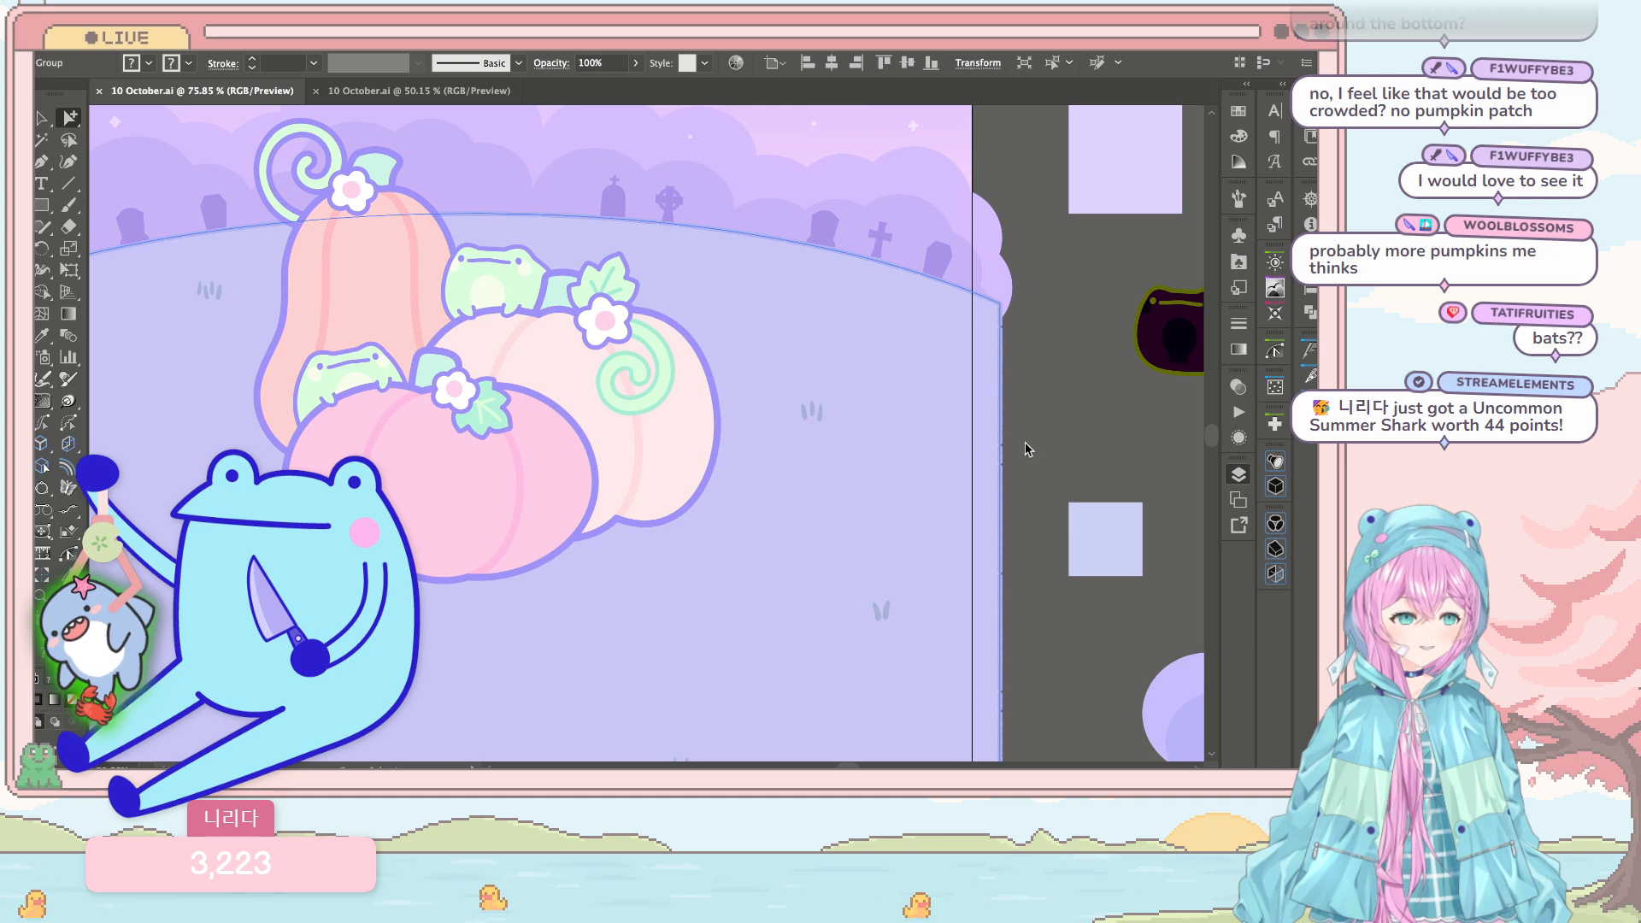
scroll(662, 409, up, 5)
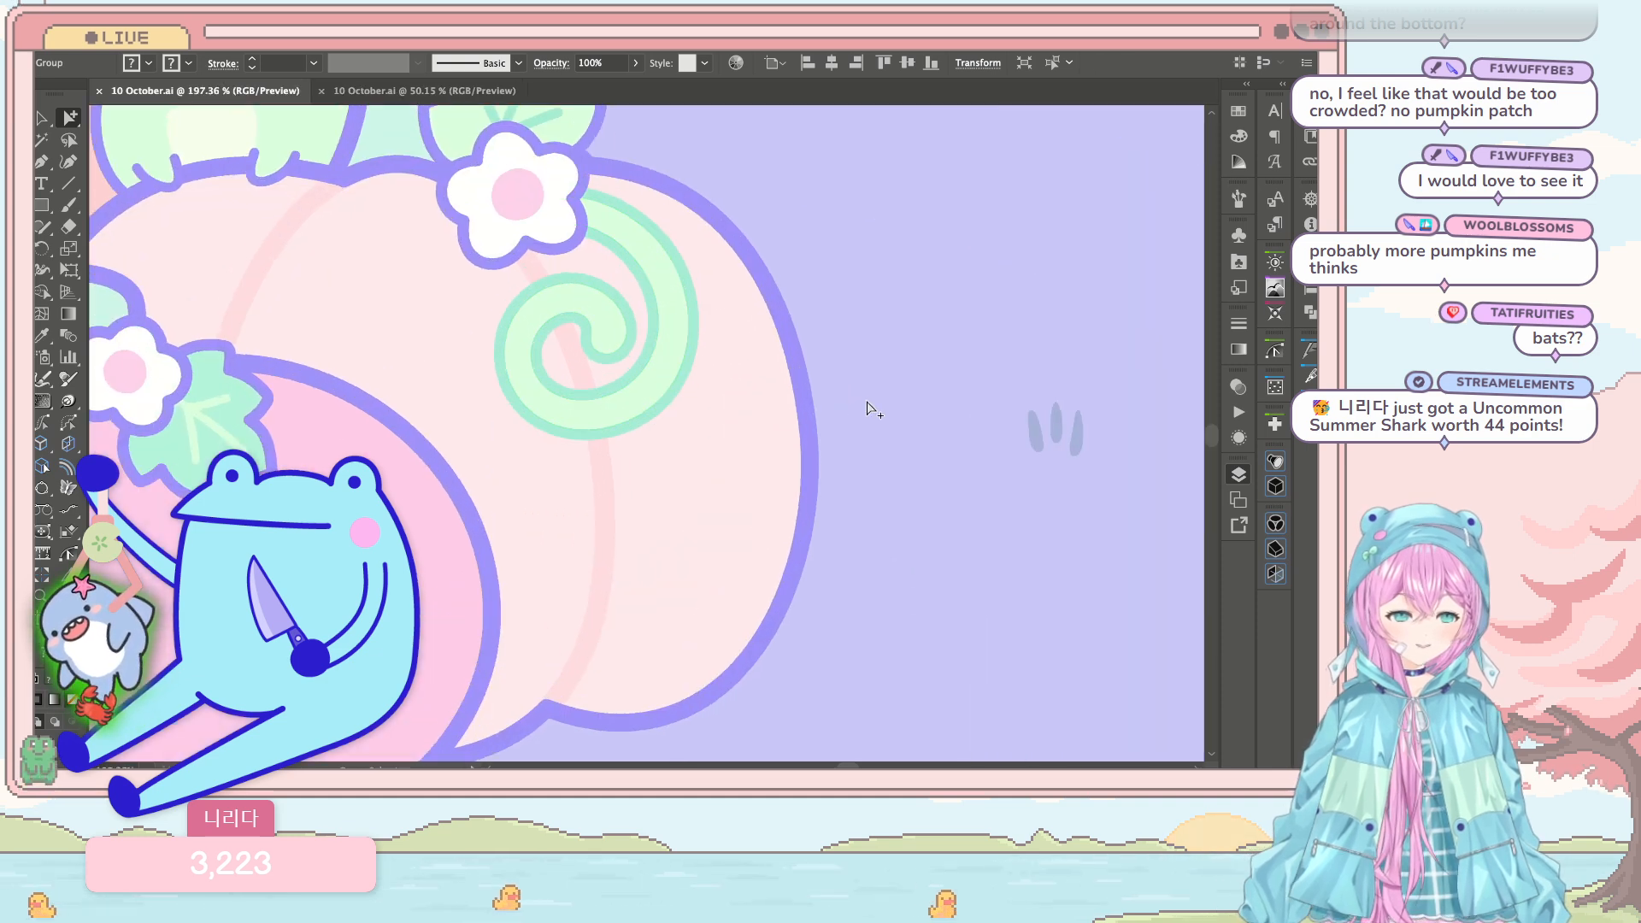
scroll(671, 394, down, 5)
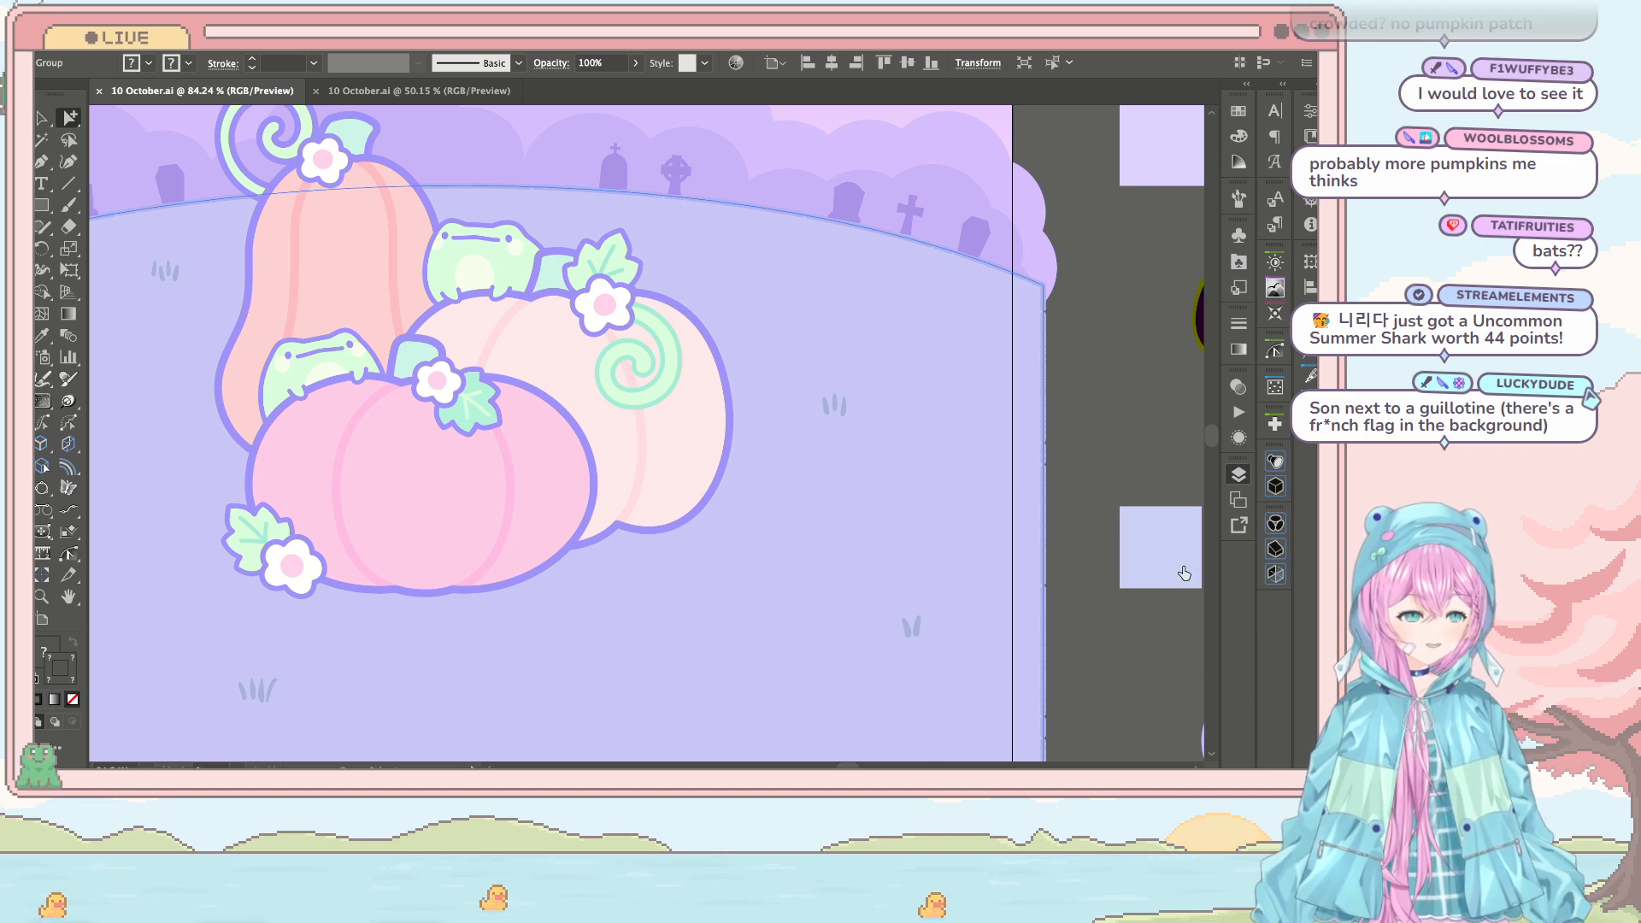
double_click(669, 374)
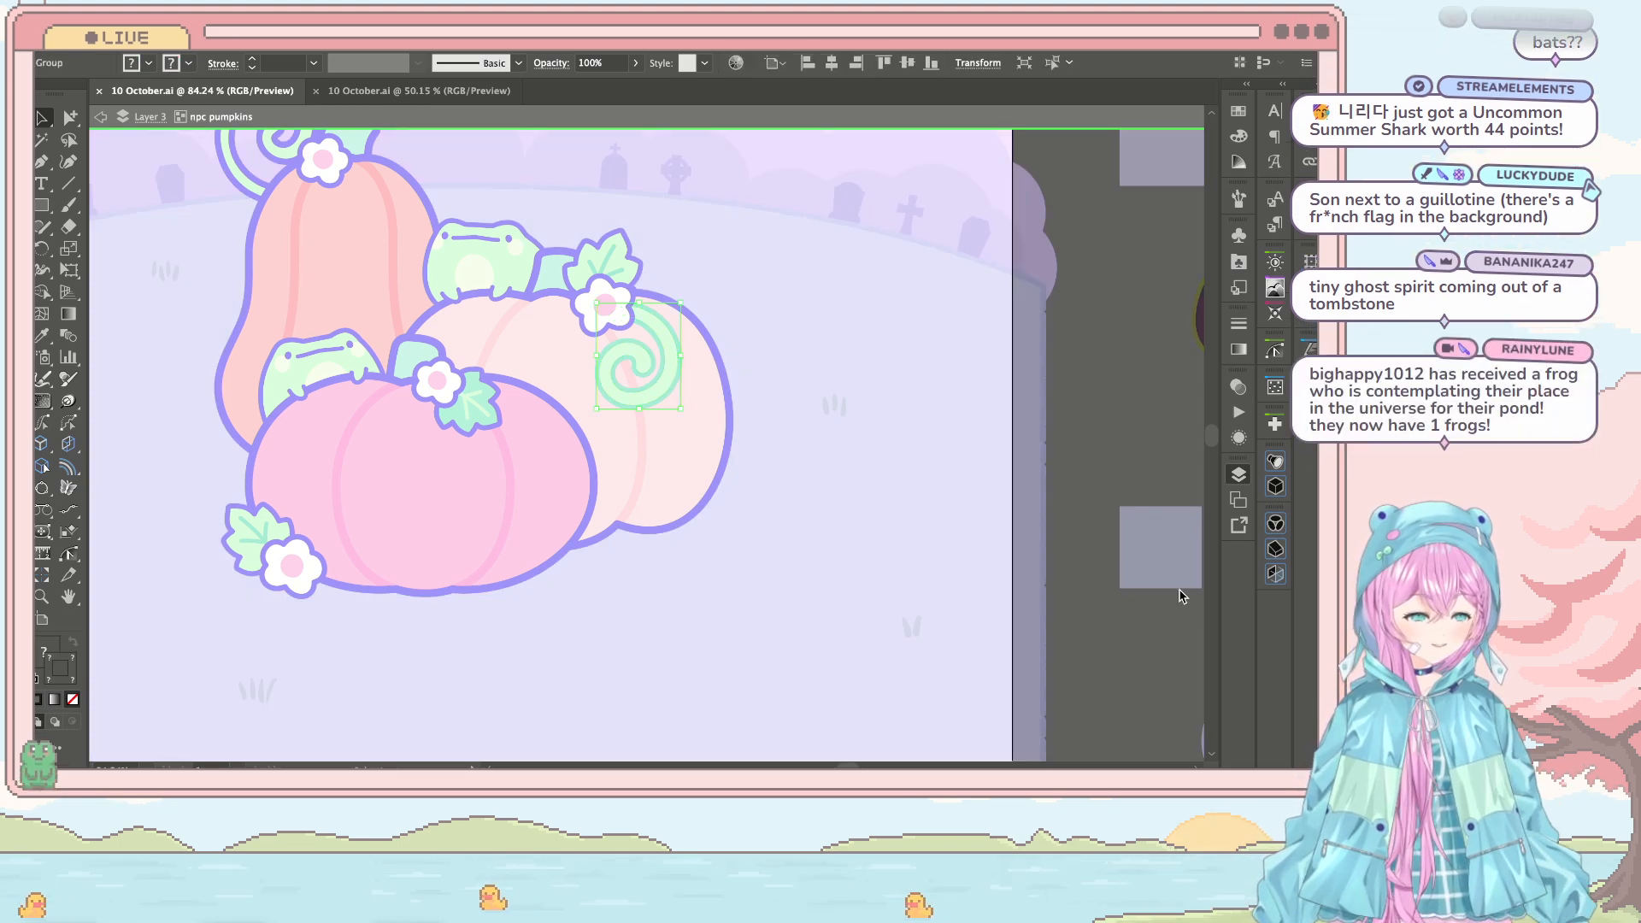
key(i)
scroll(684, 424, left, 5)
scroll(684, 424, up, 1)
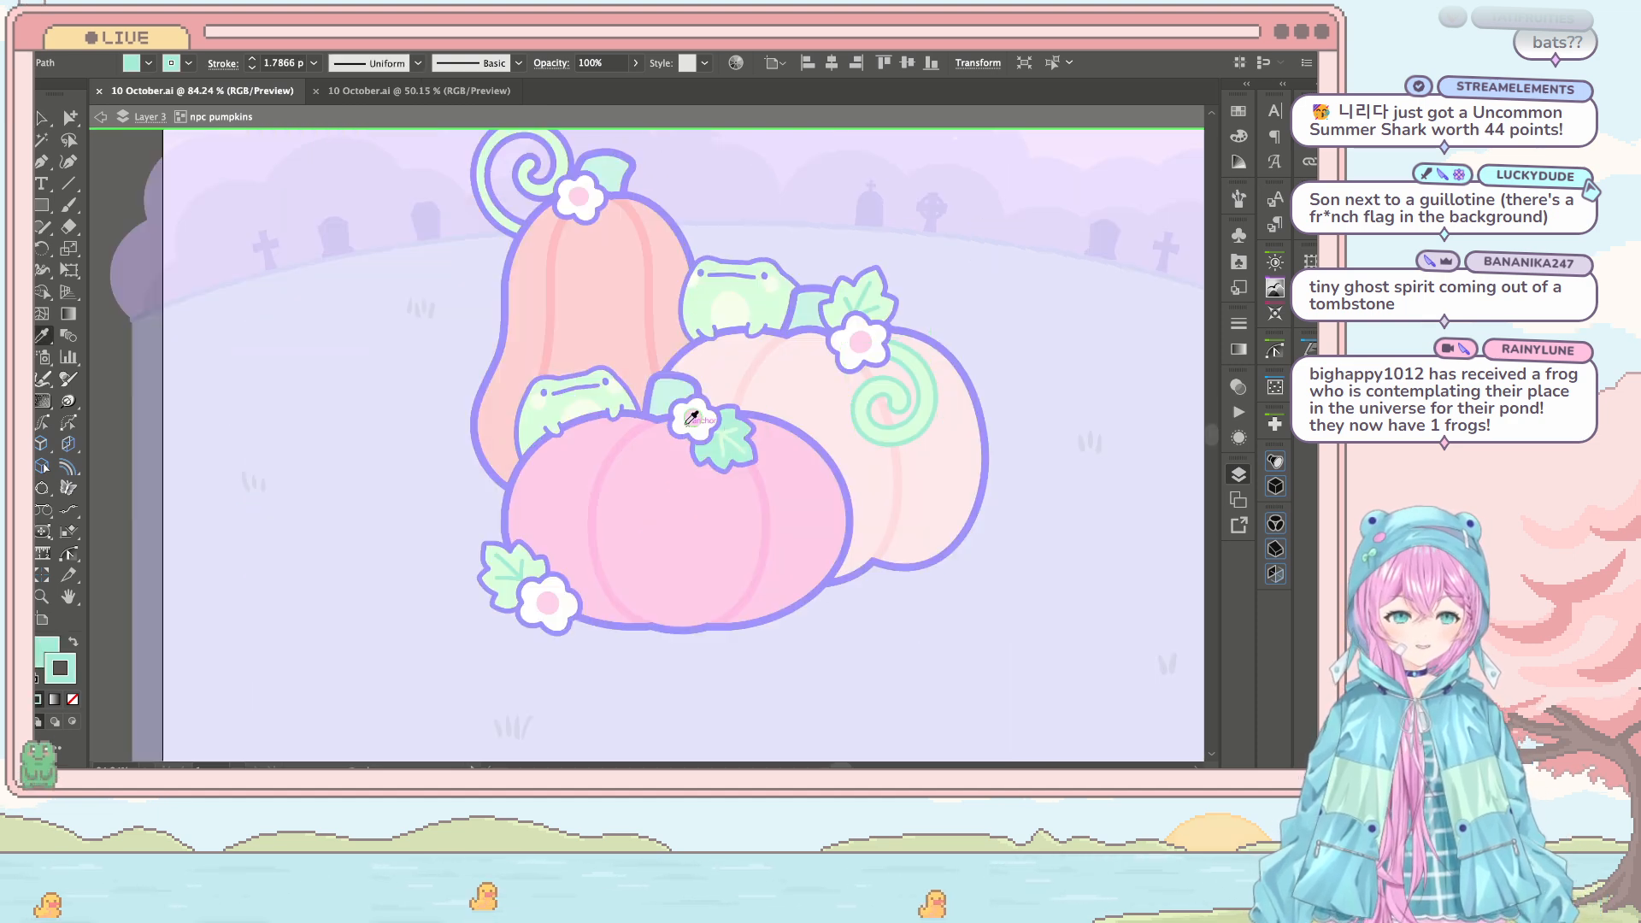
click(637, 168)
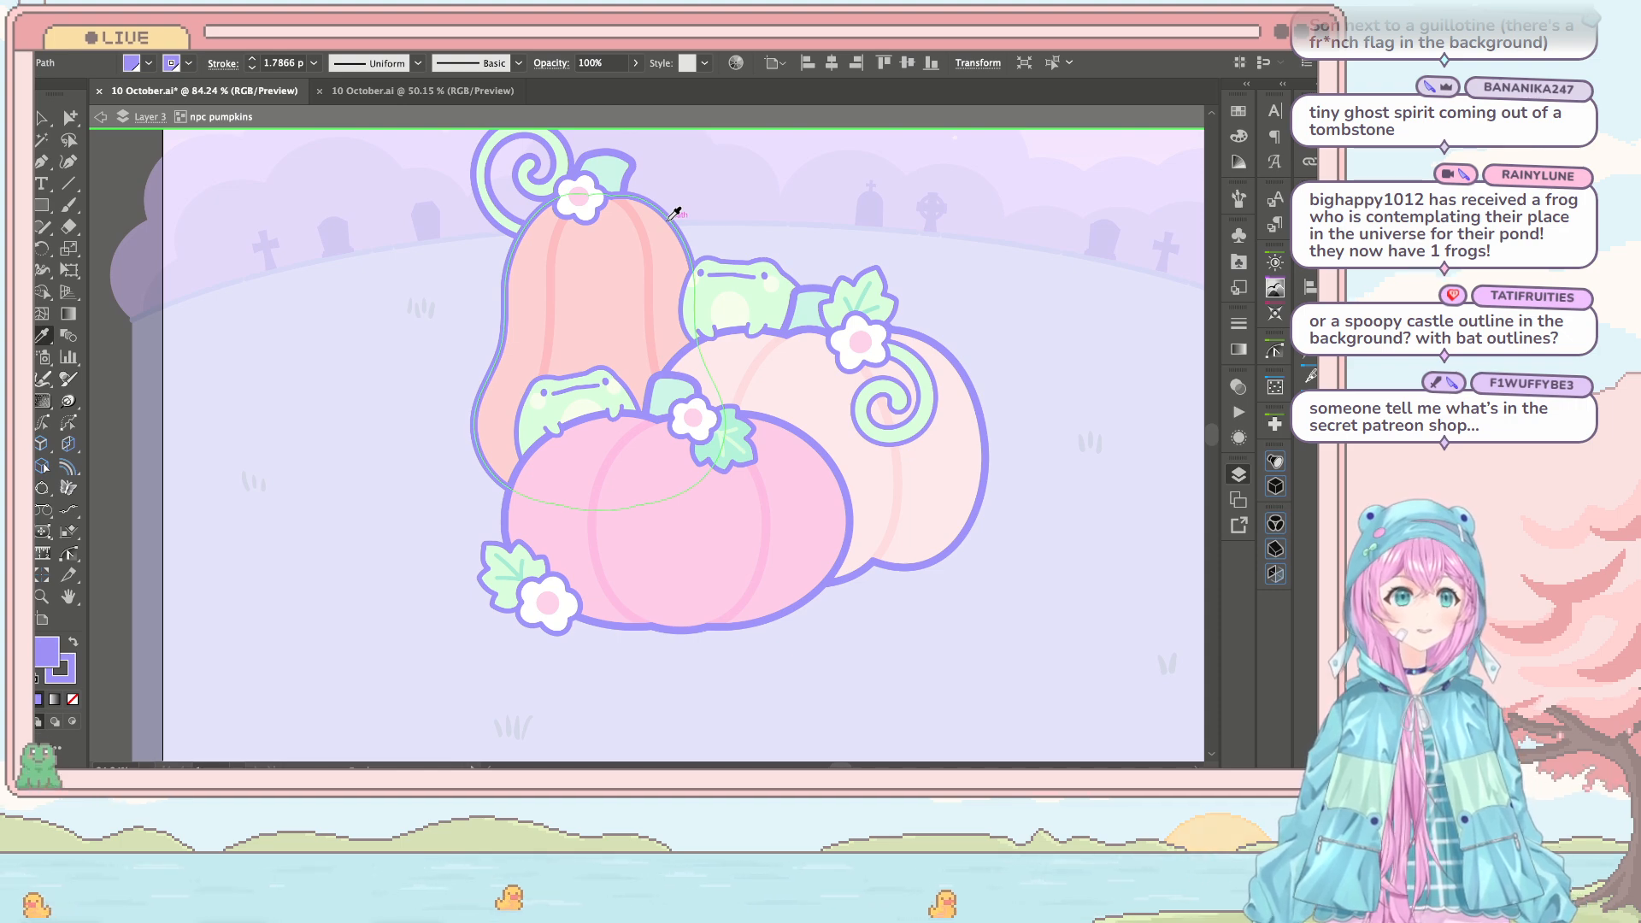
key(v)
Step: Examine the curled vine's outline colour within the whole pumpkin and graveyard scene
scroll(1043, 254, down, 5)
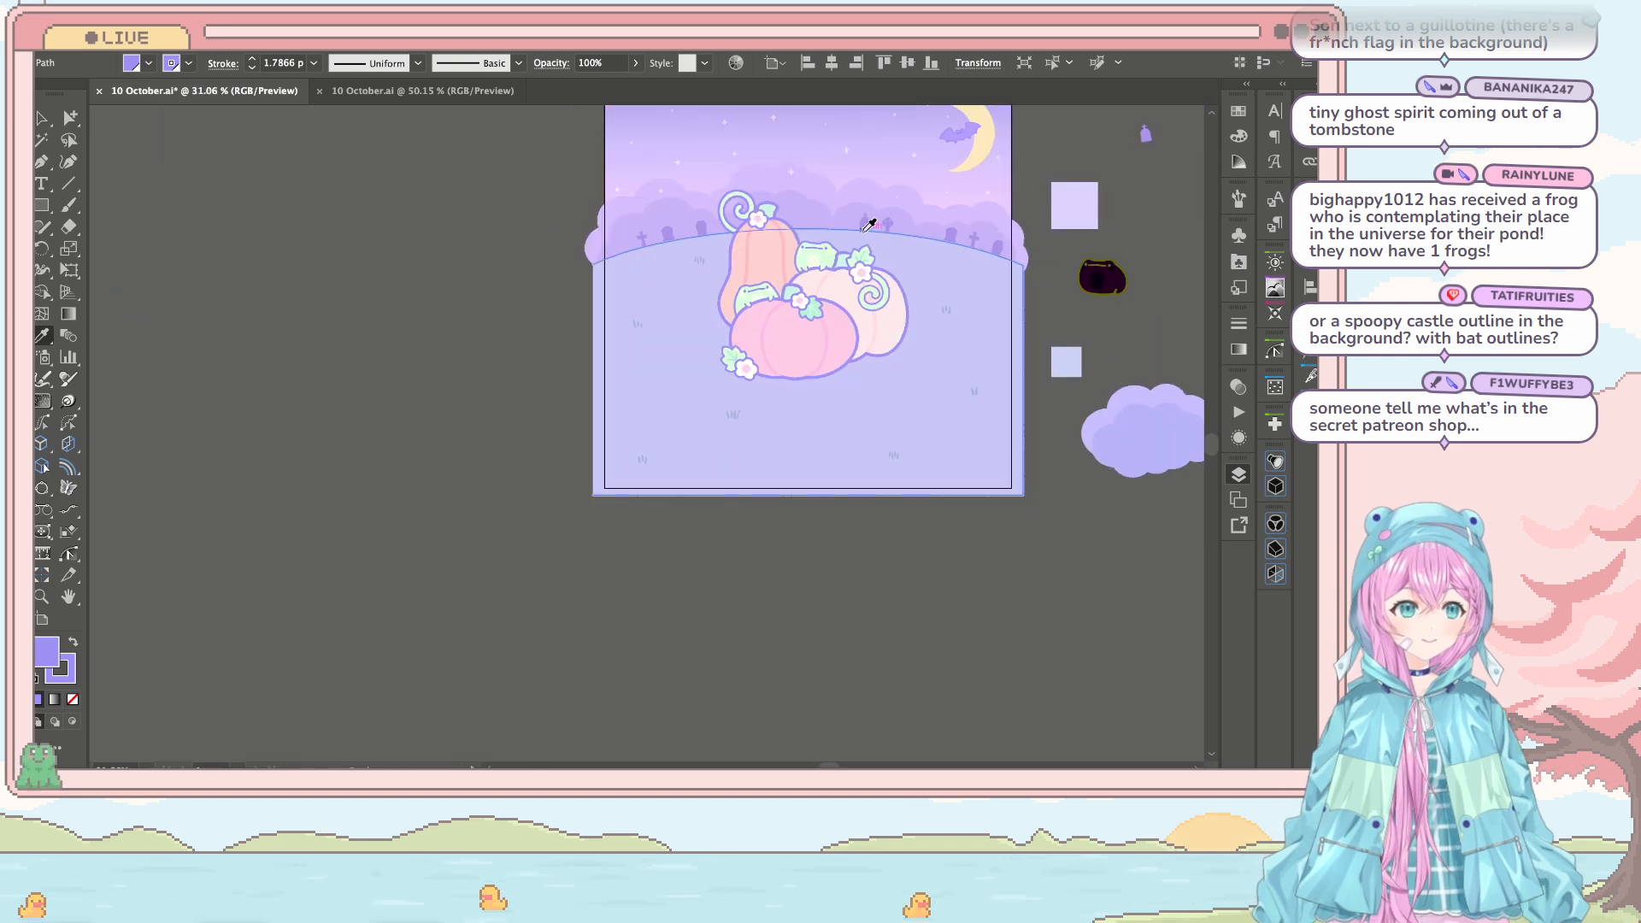
scroll(1058, 254, up, 2)
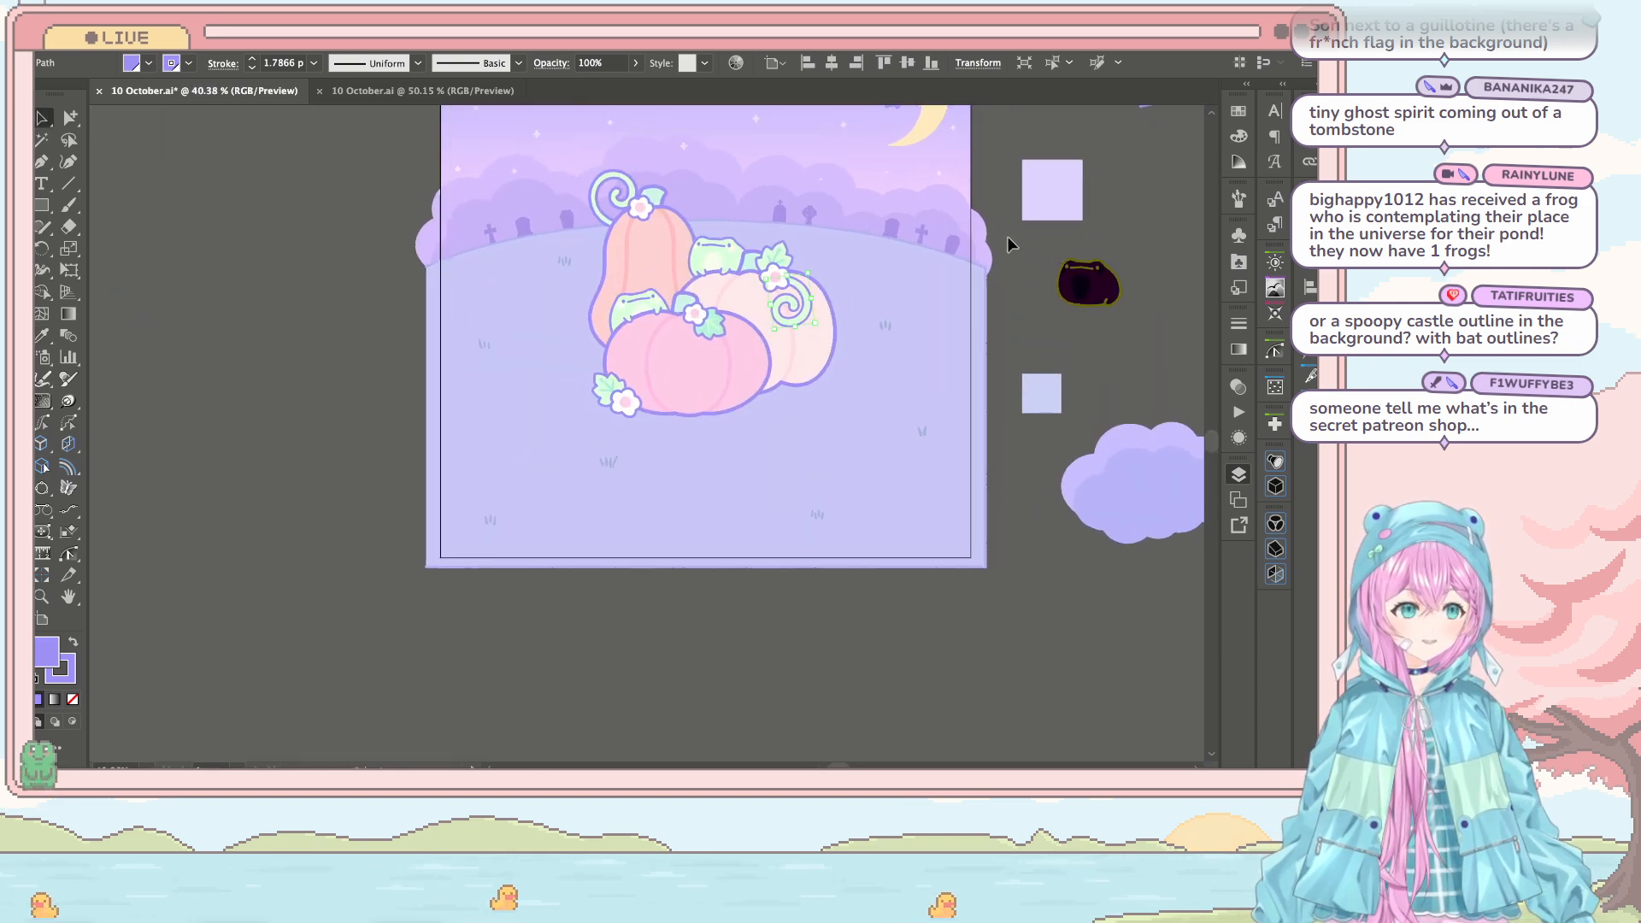
scroll(1007, 236, up, 2)
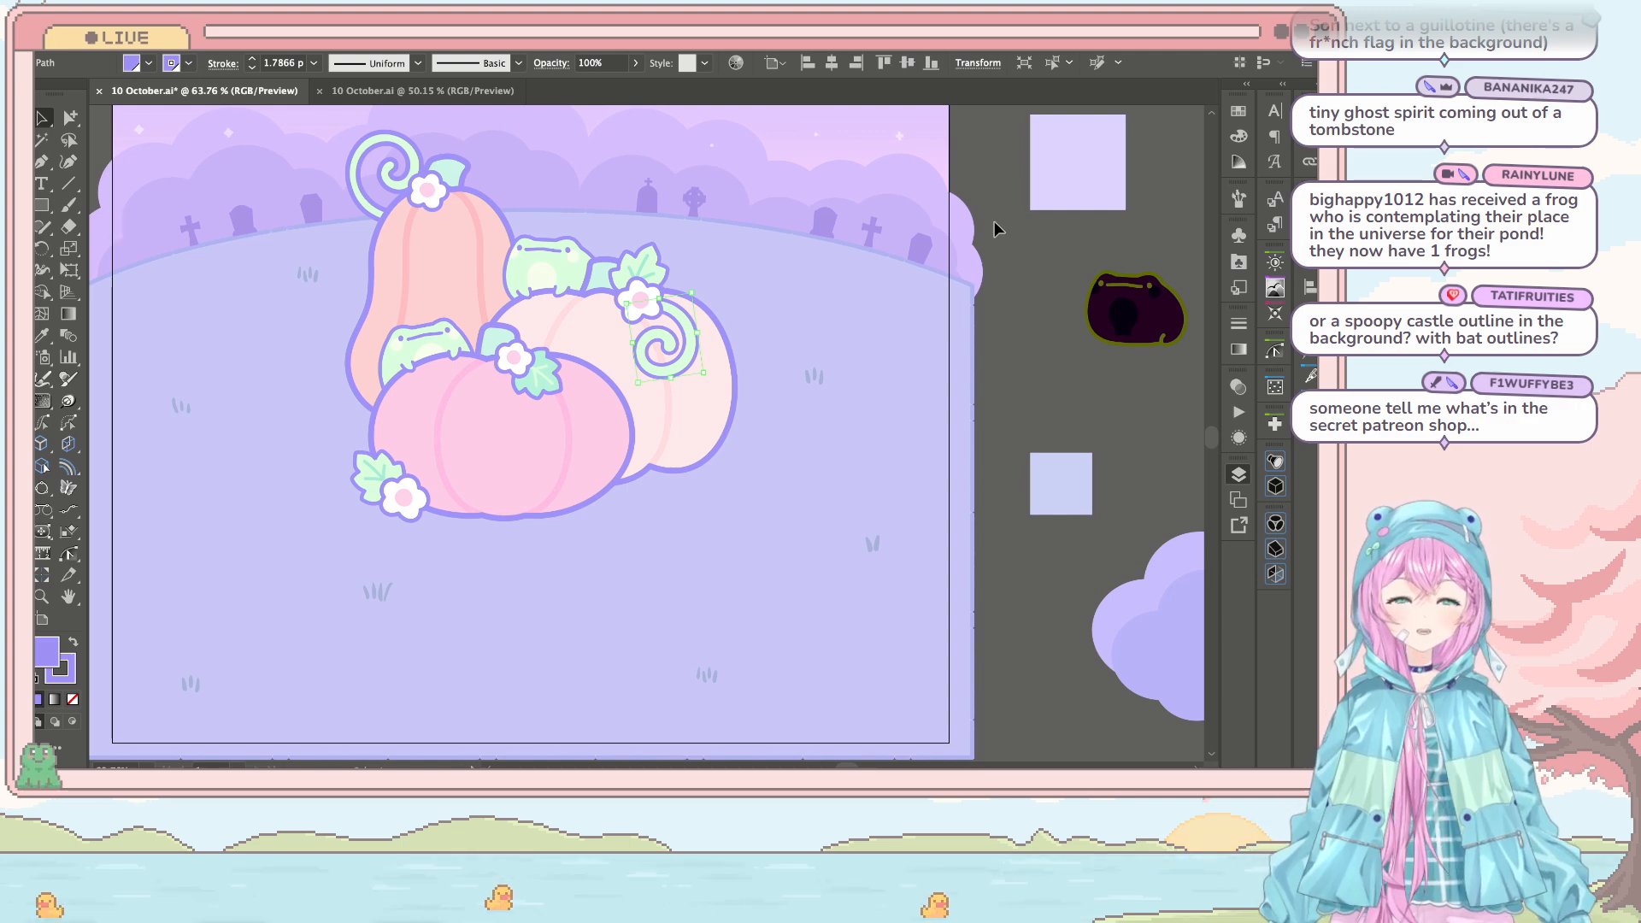
scroll(994, 220, left, 2)
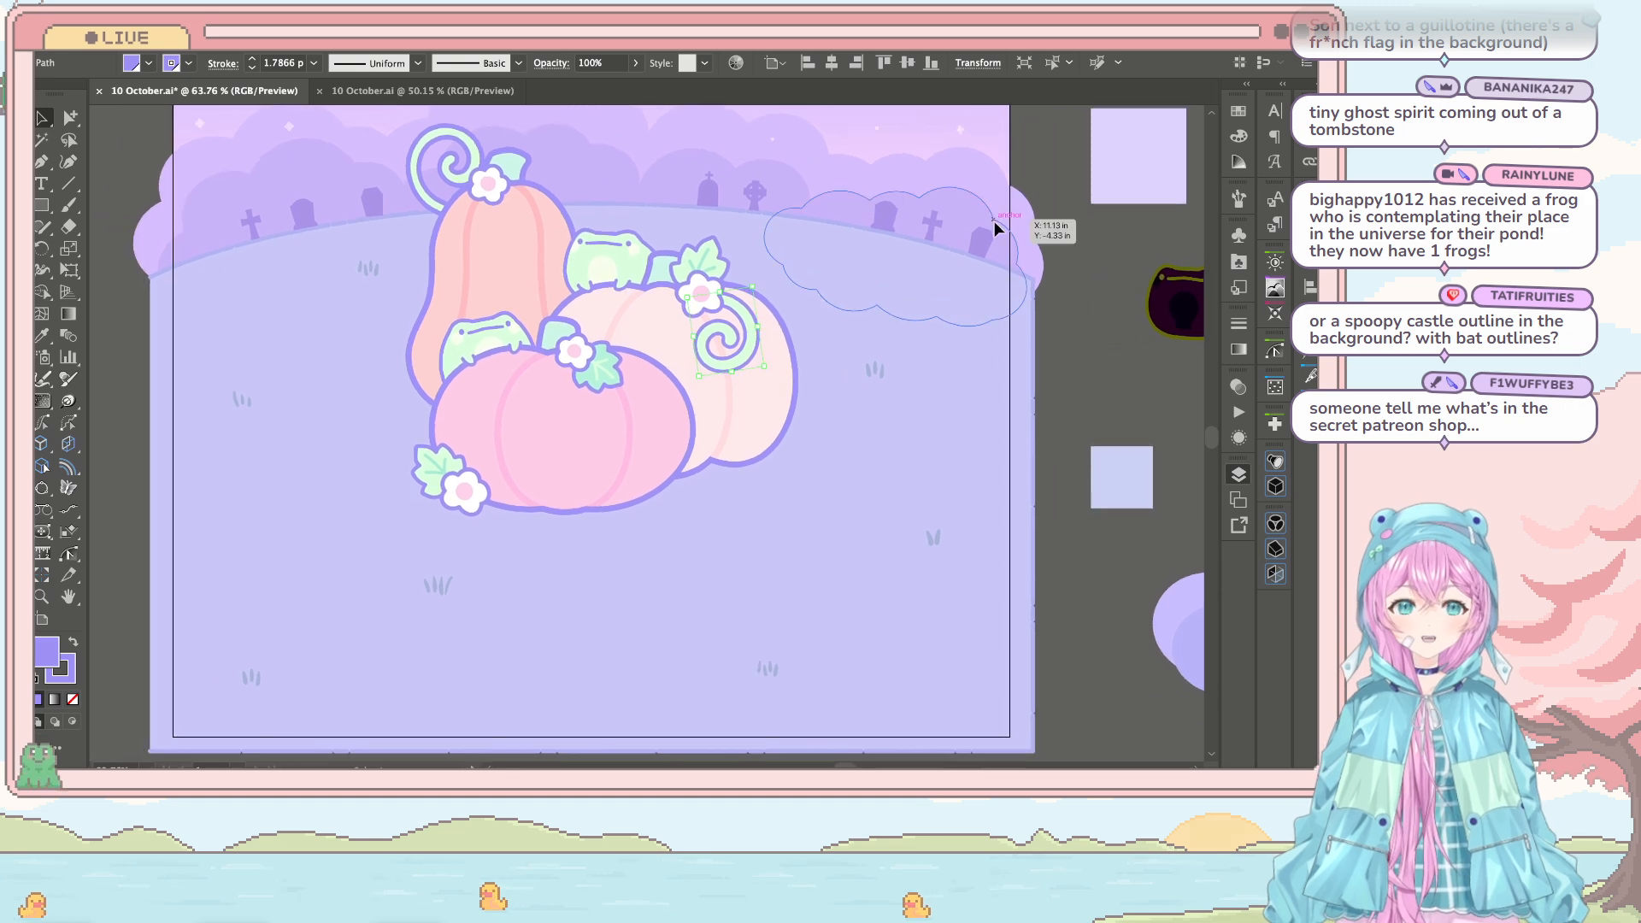
scroll(994, 227, down, 3)
scroll(996, 227, right, 2)
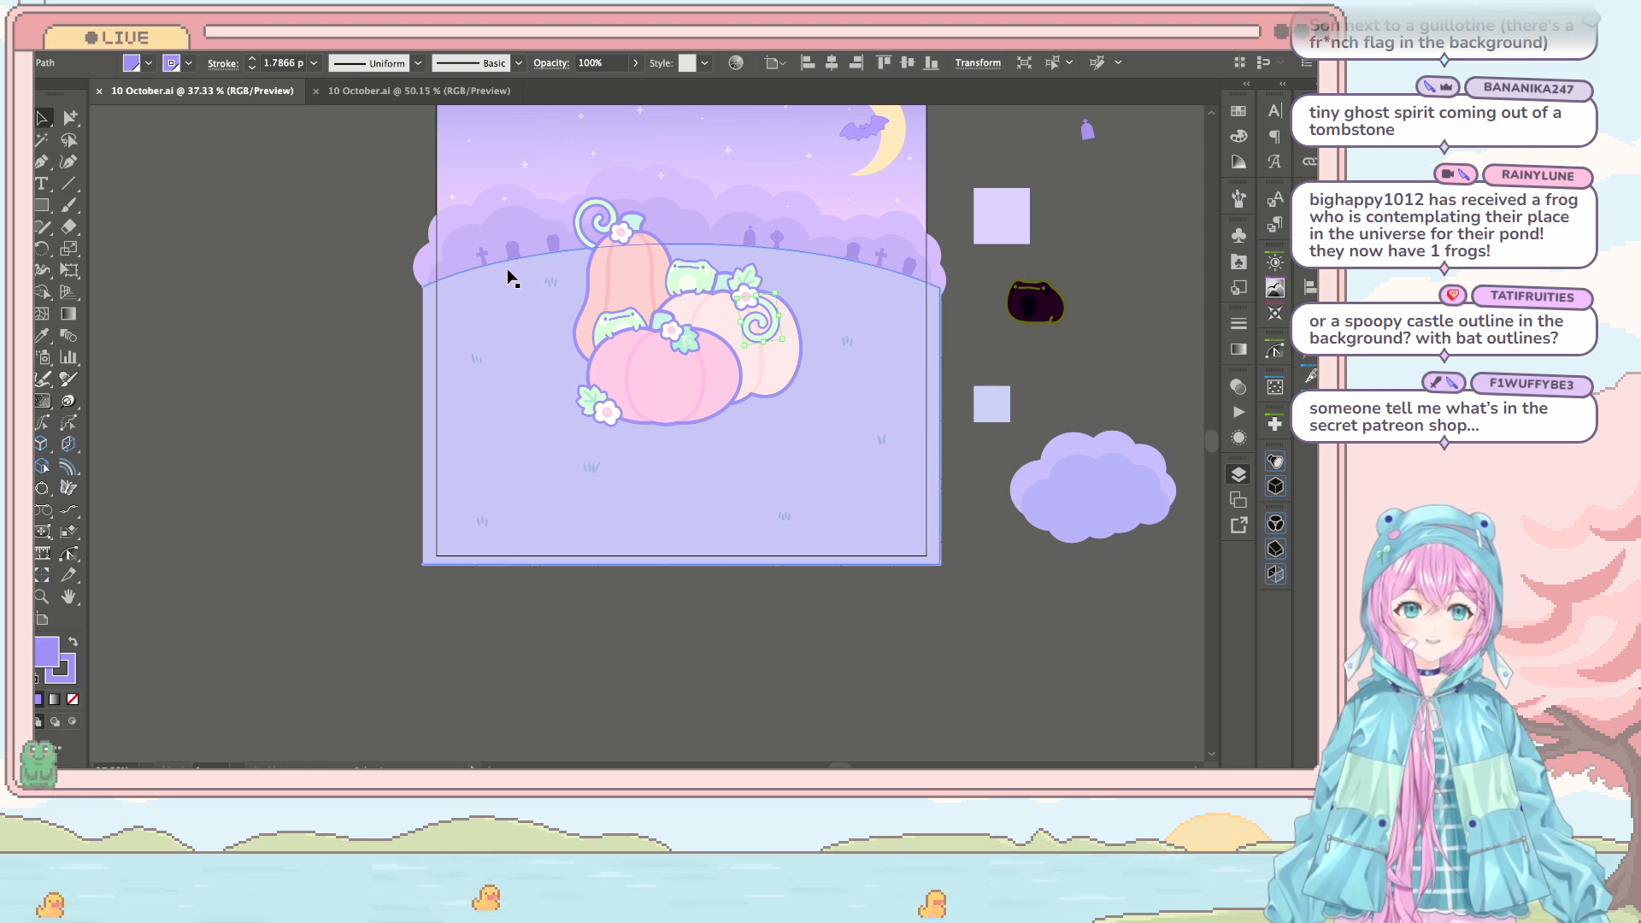
Step: Deselect the curled vine and examine the pumpkin, graveyard and sky composition as a whole and up close
scroll(507, 271, up, 1)
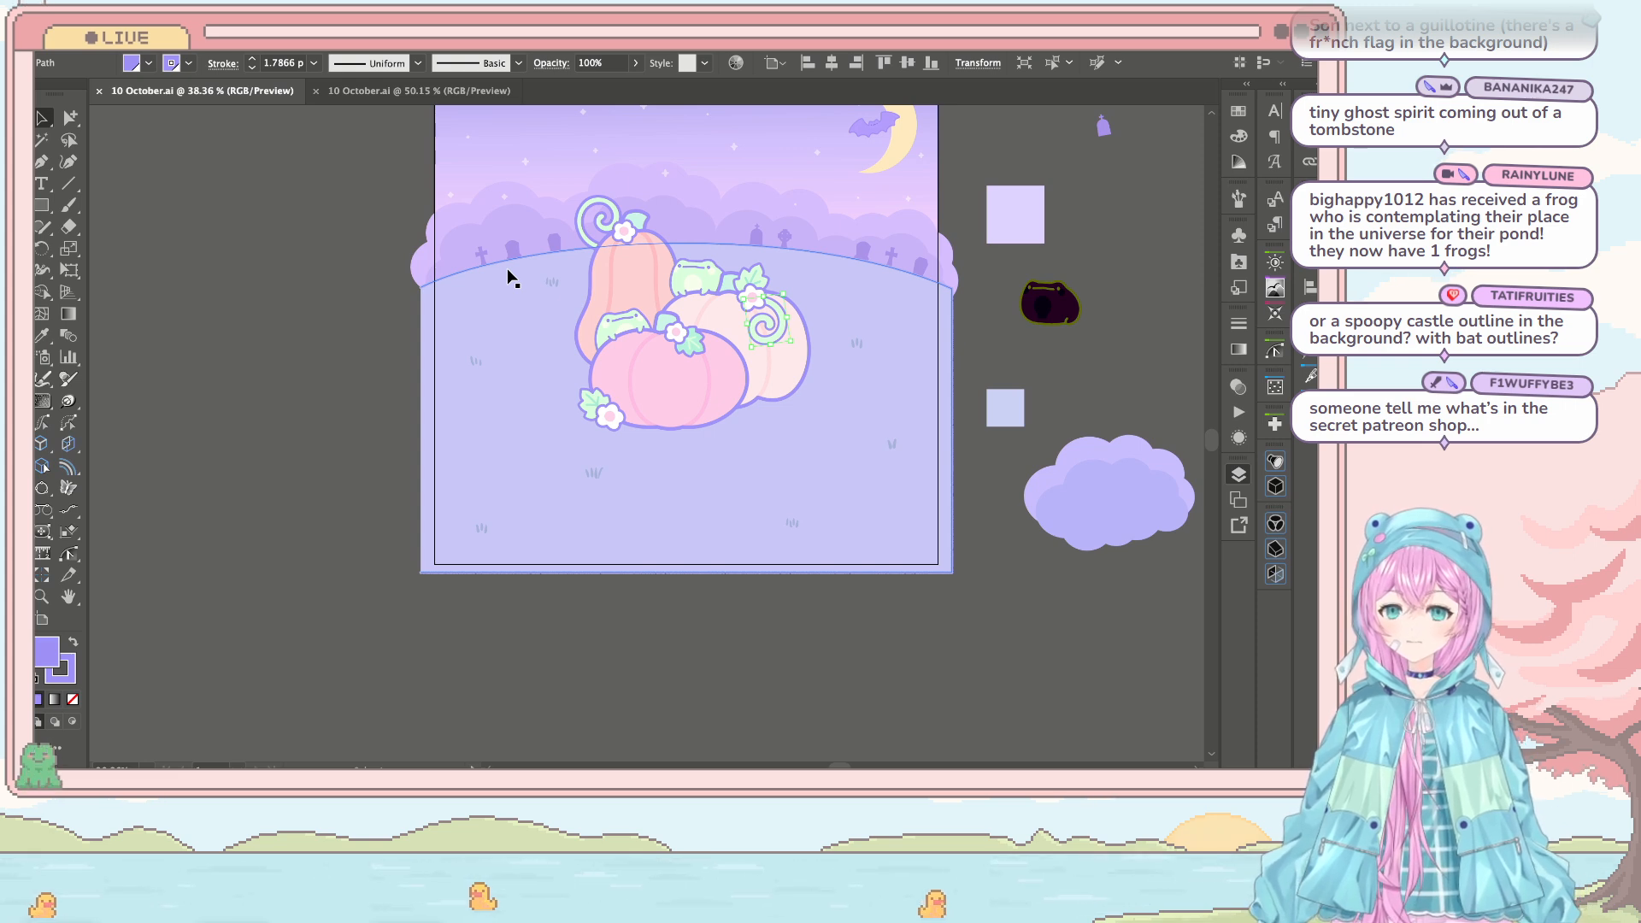
scroll(889, 213, up, 2)
scroll(889, 214, right, 2)
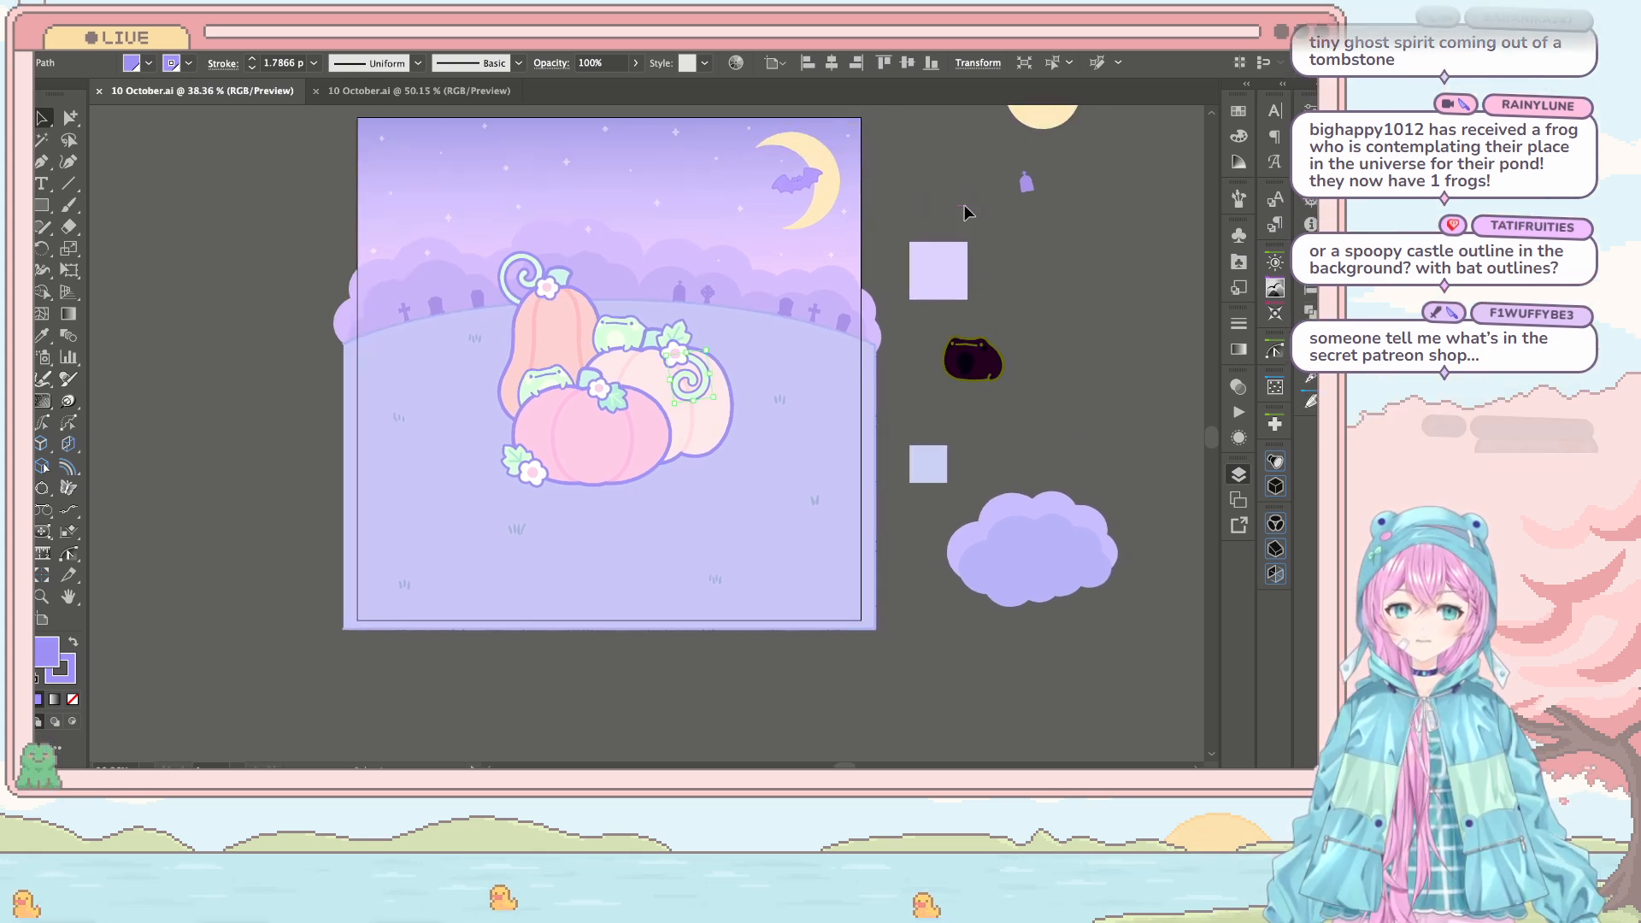
click(1101, 261)
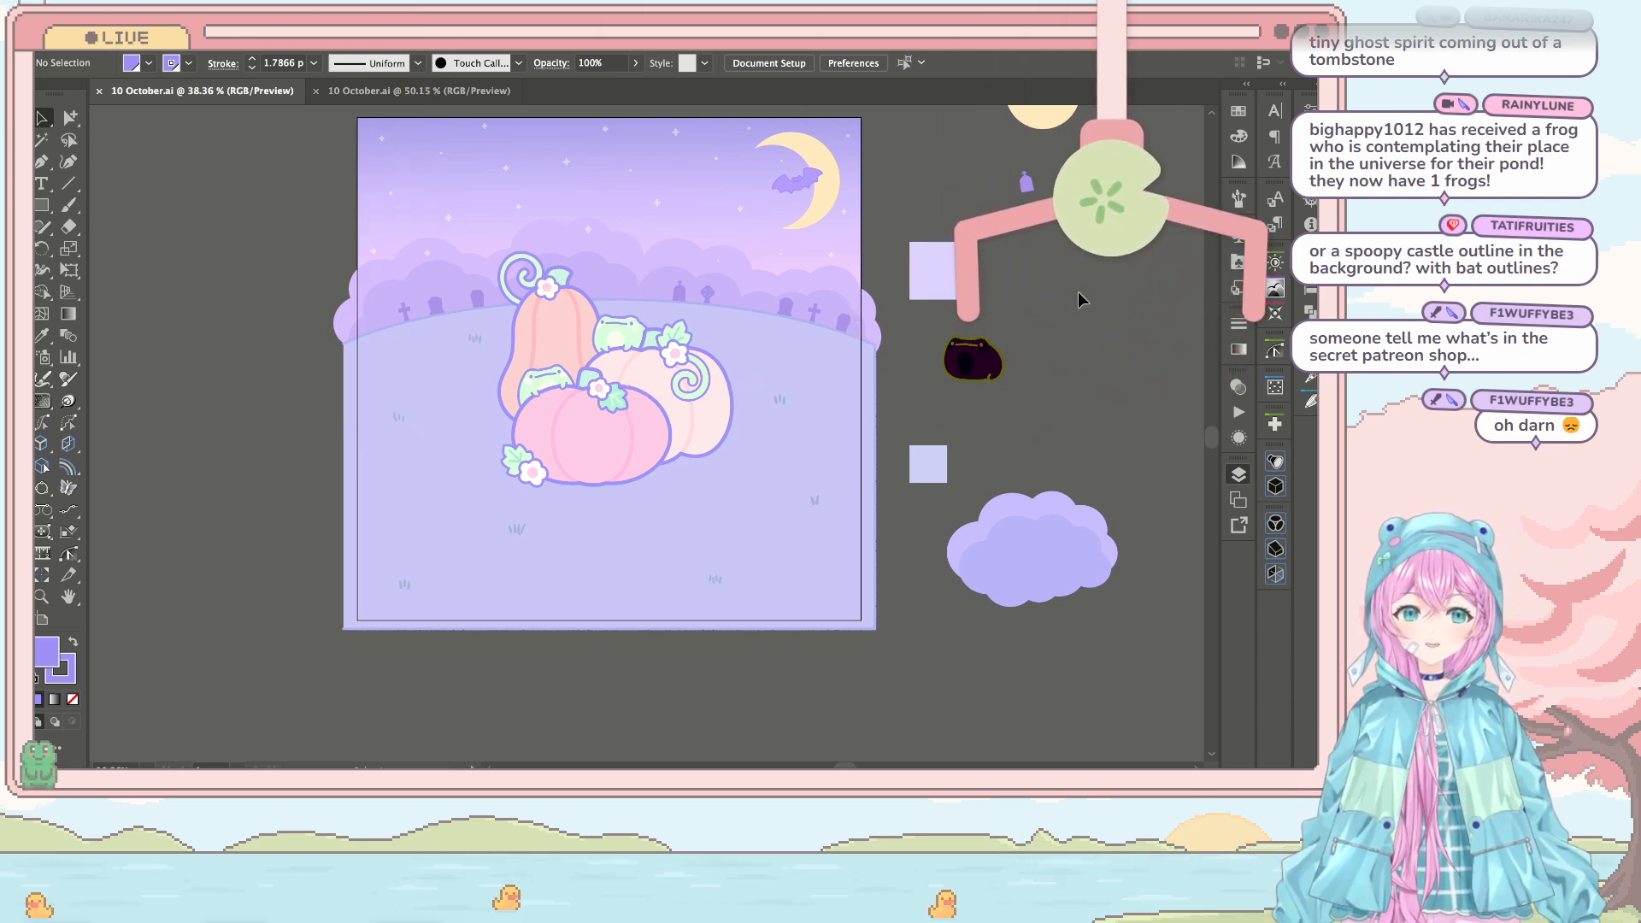
scroll(1081, 300, right, 2)
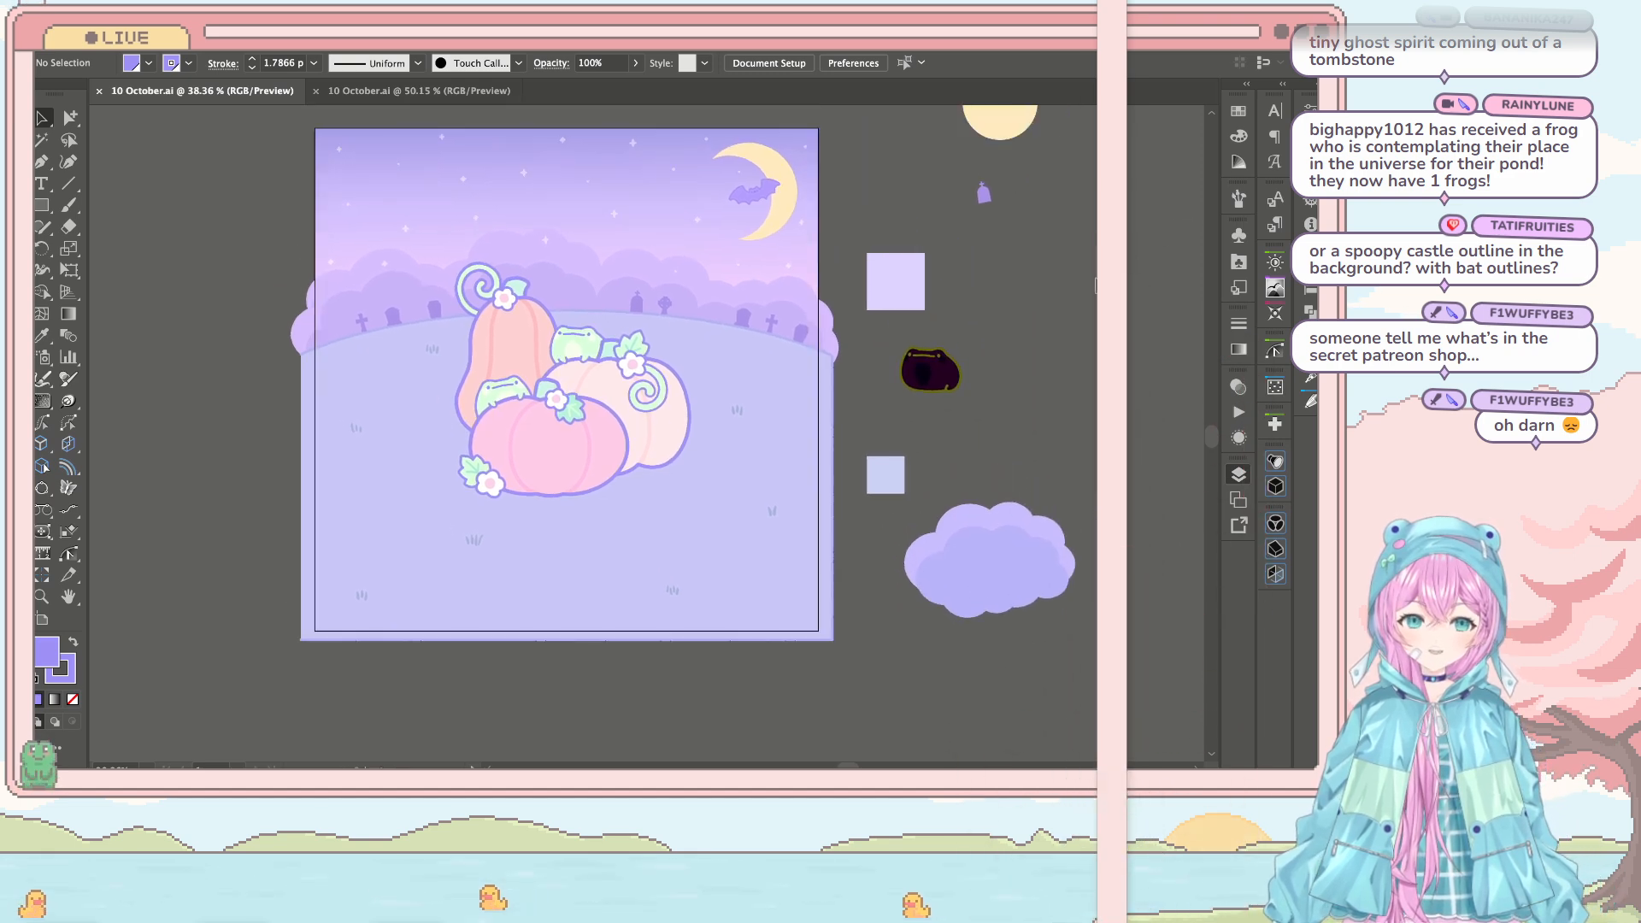
scroll(573, 385, down, 1)
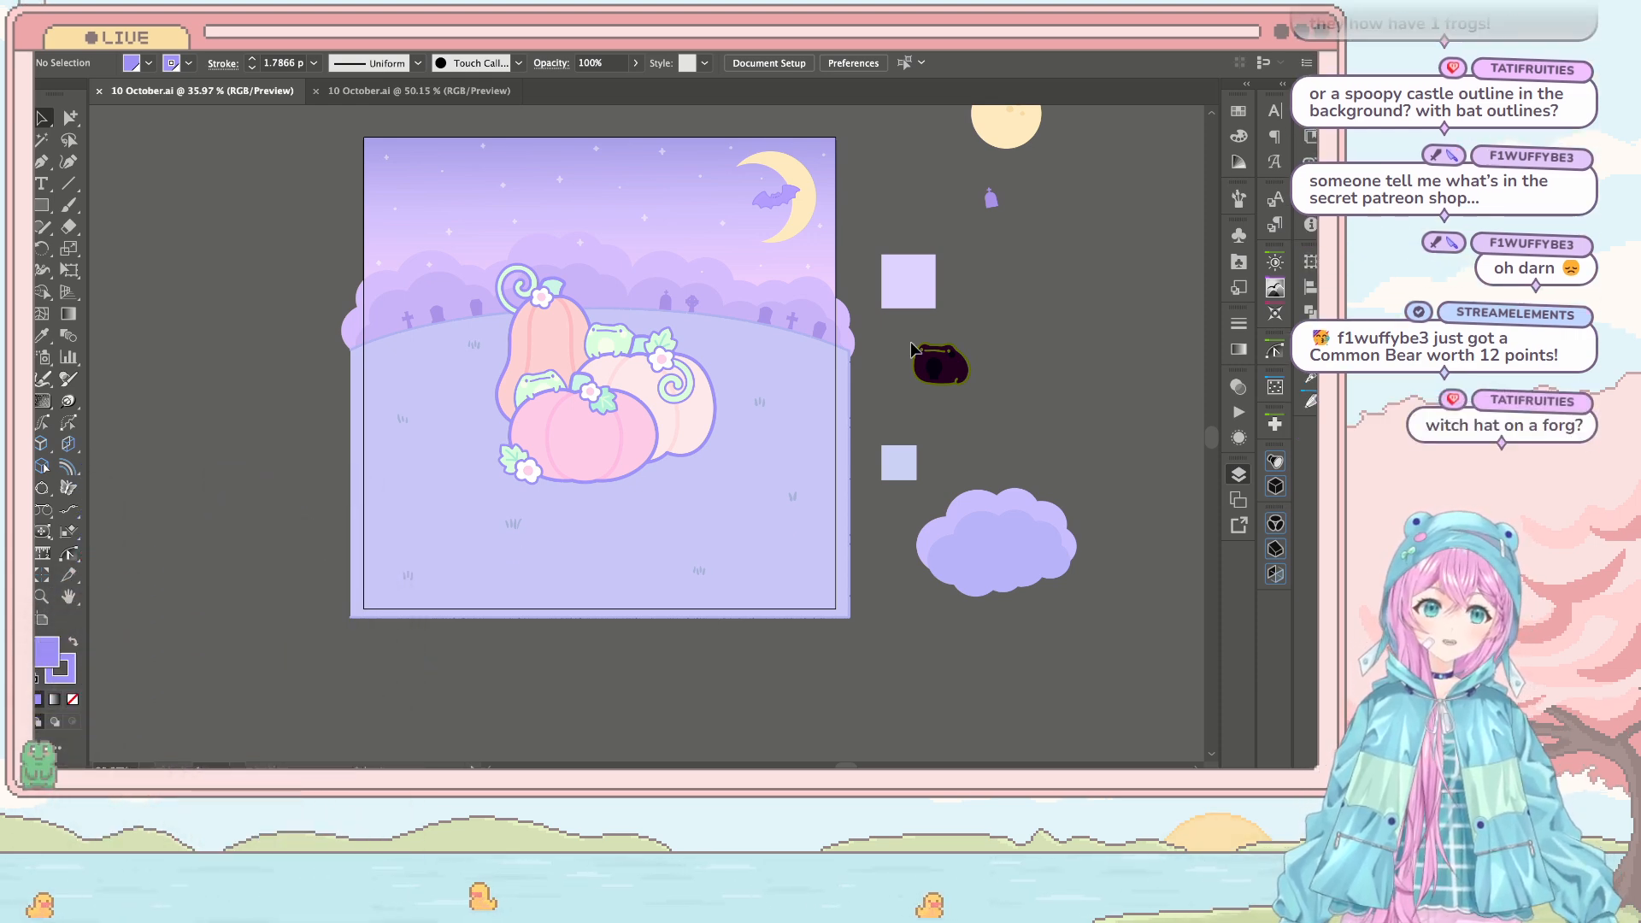
scroll(913, 344, up, 5)
scroll(911, 341, left, 3)
scroll(867, 312, down, 2)
scroll(867, 312, left, 2)
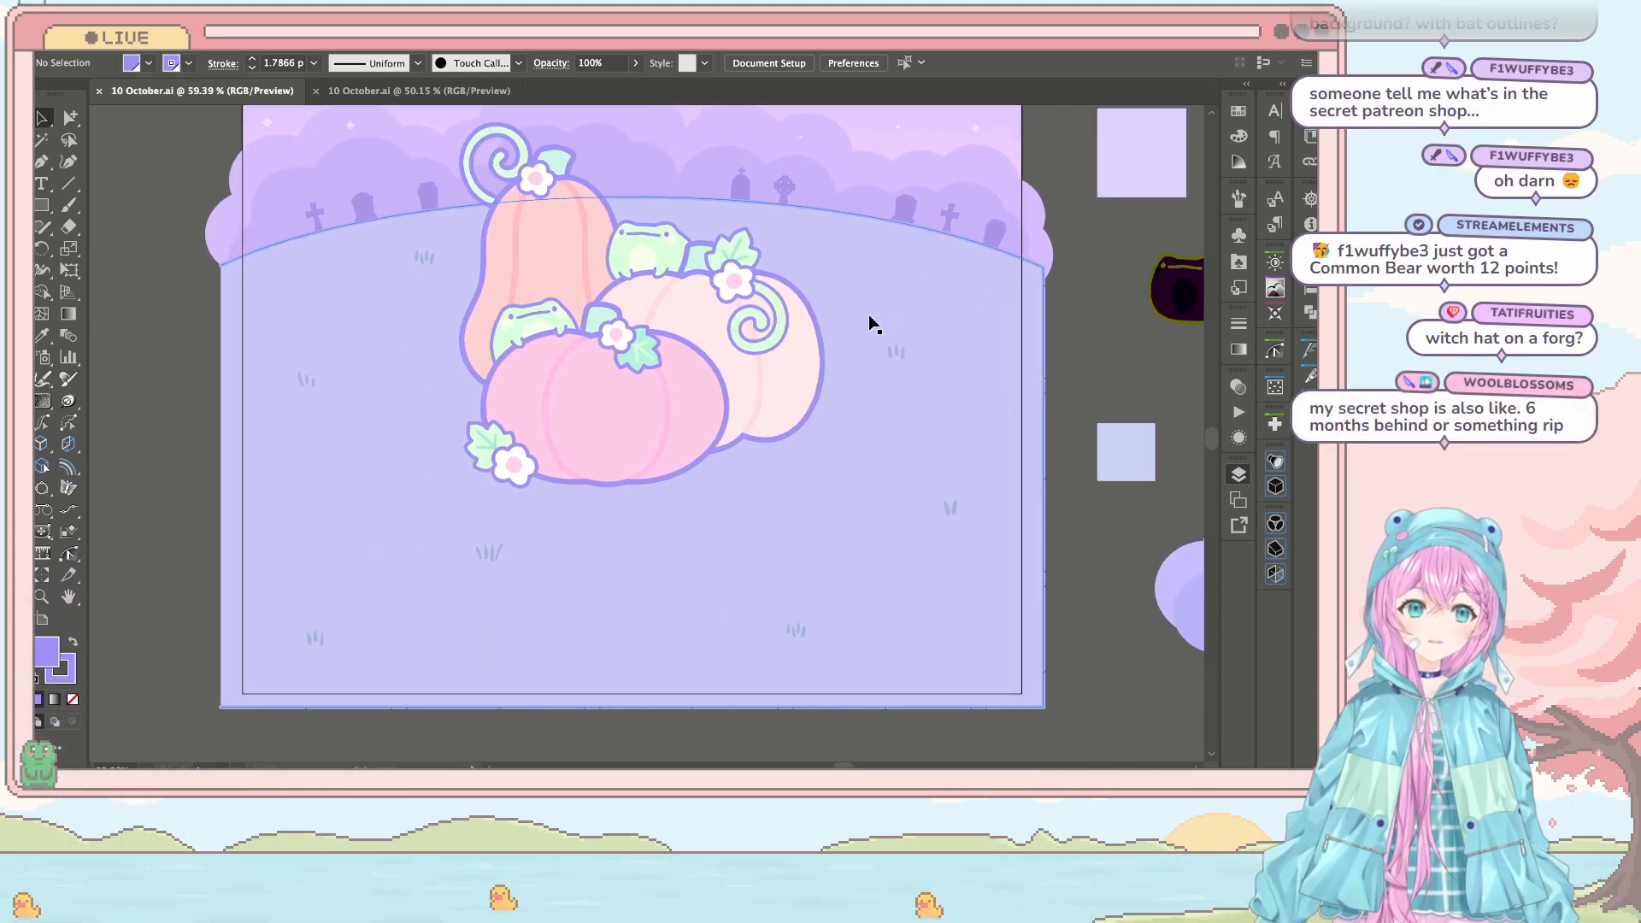
scroll(798, 192, up, 1)
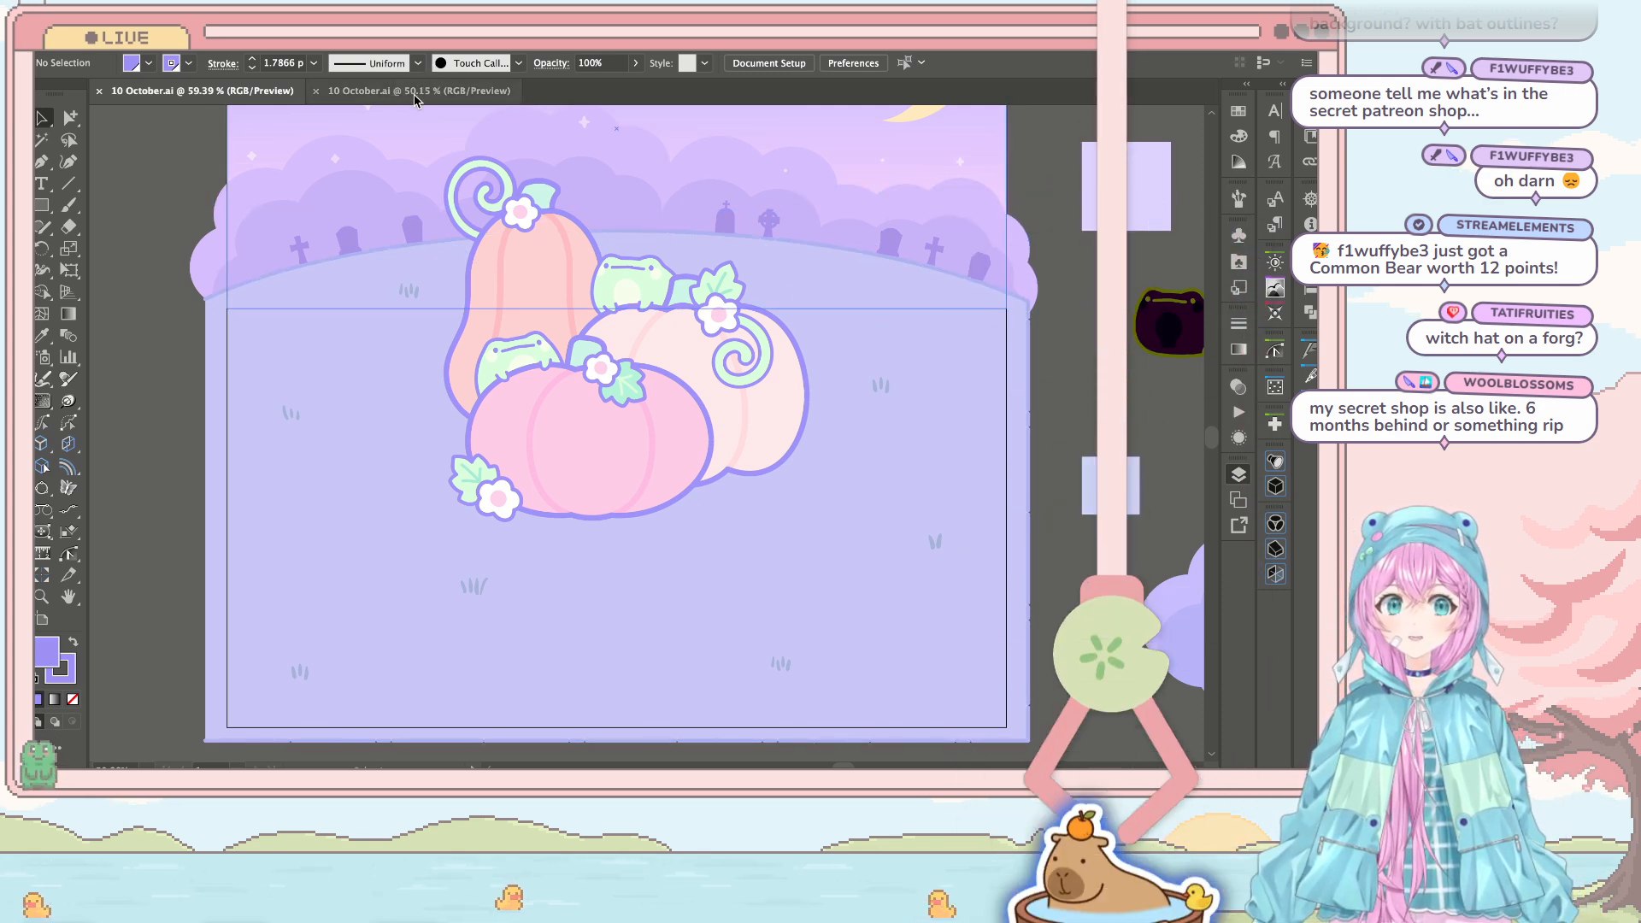
Step: Switch to the other October document, isolate the hat-wearing frog group and copy its striped witch hat
click(413, 92)
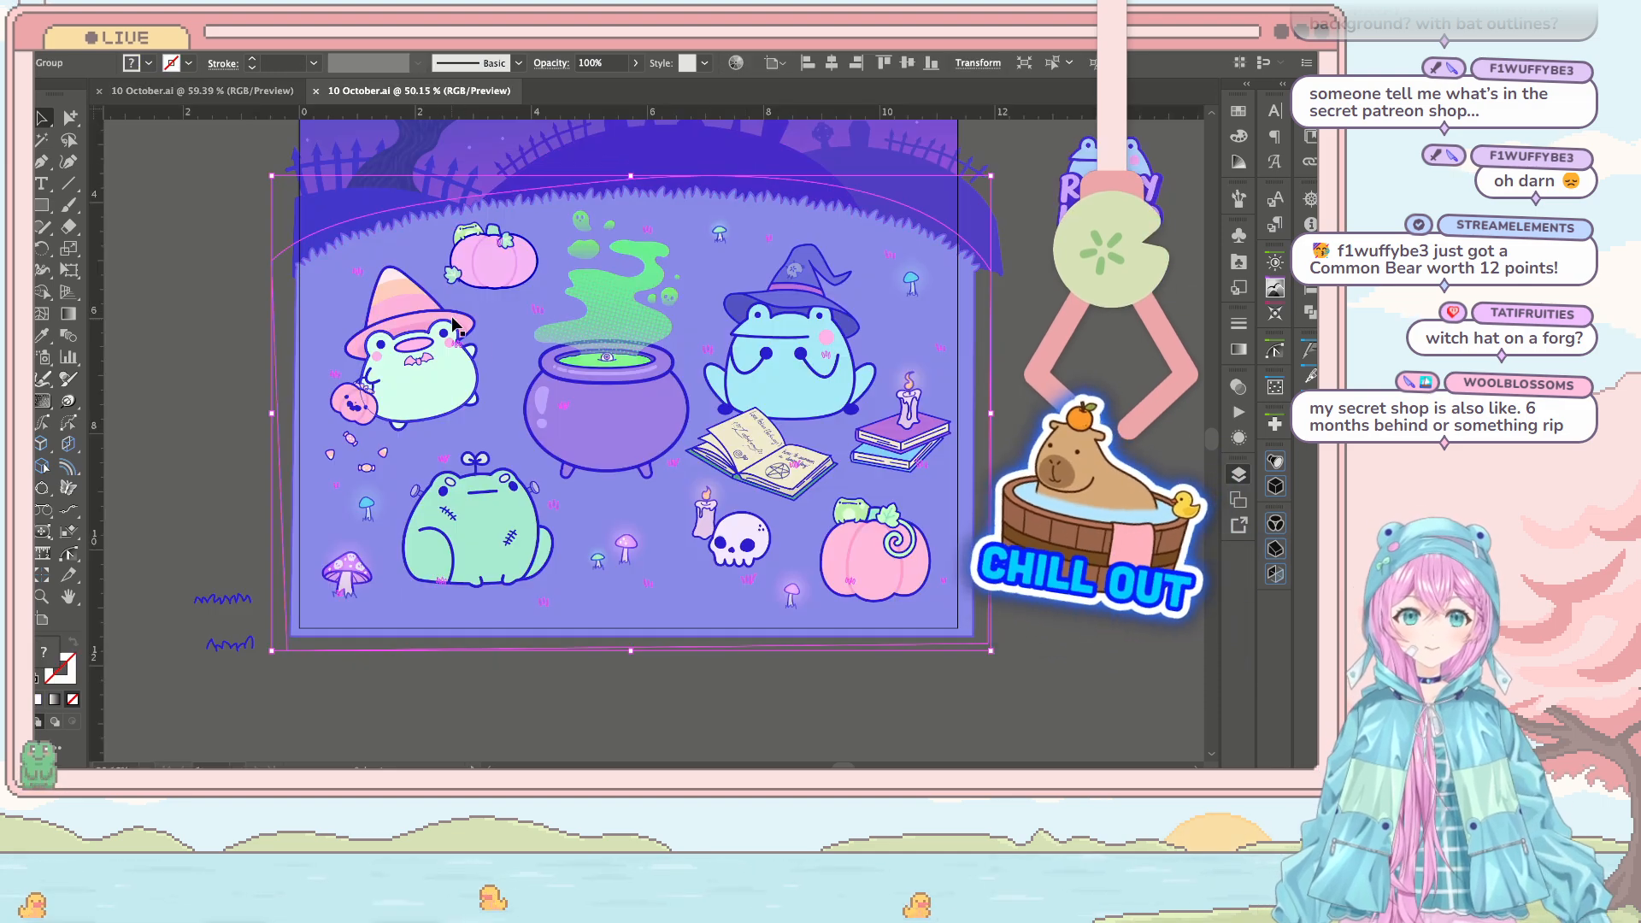
double_click(425, 325)
scroll(425, 325, up, 3)
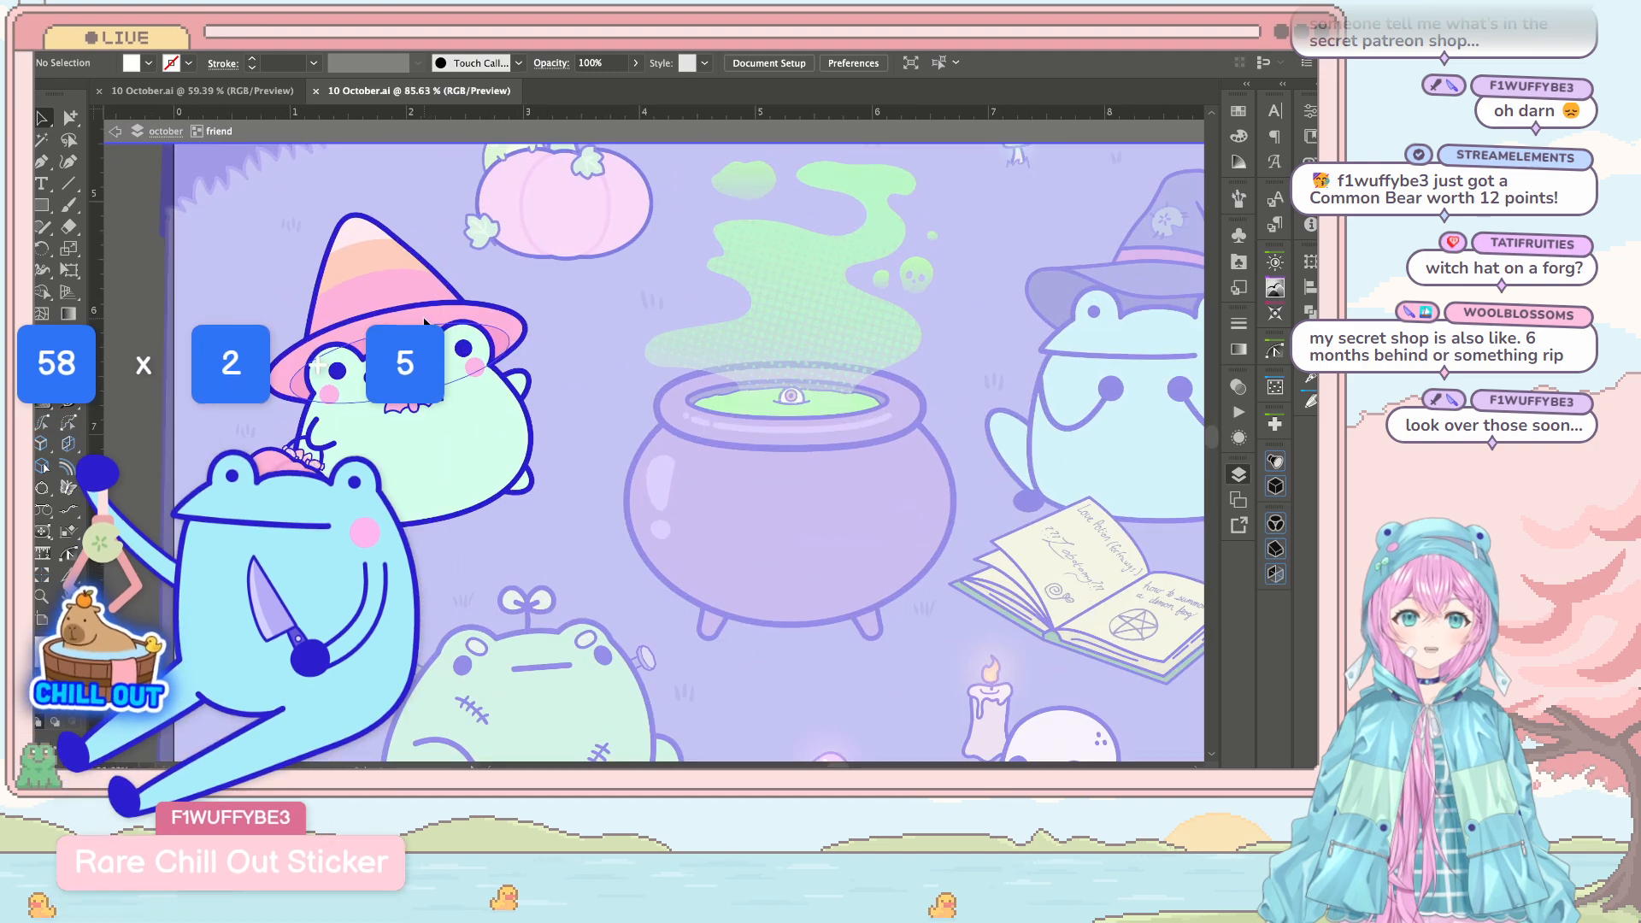
click(490, 309)
scroll(513, 301, up, 3)
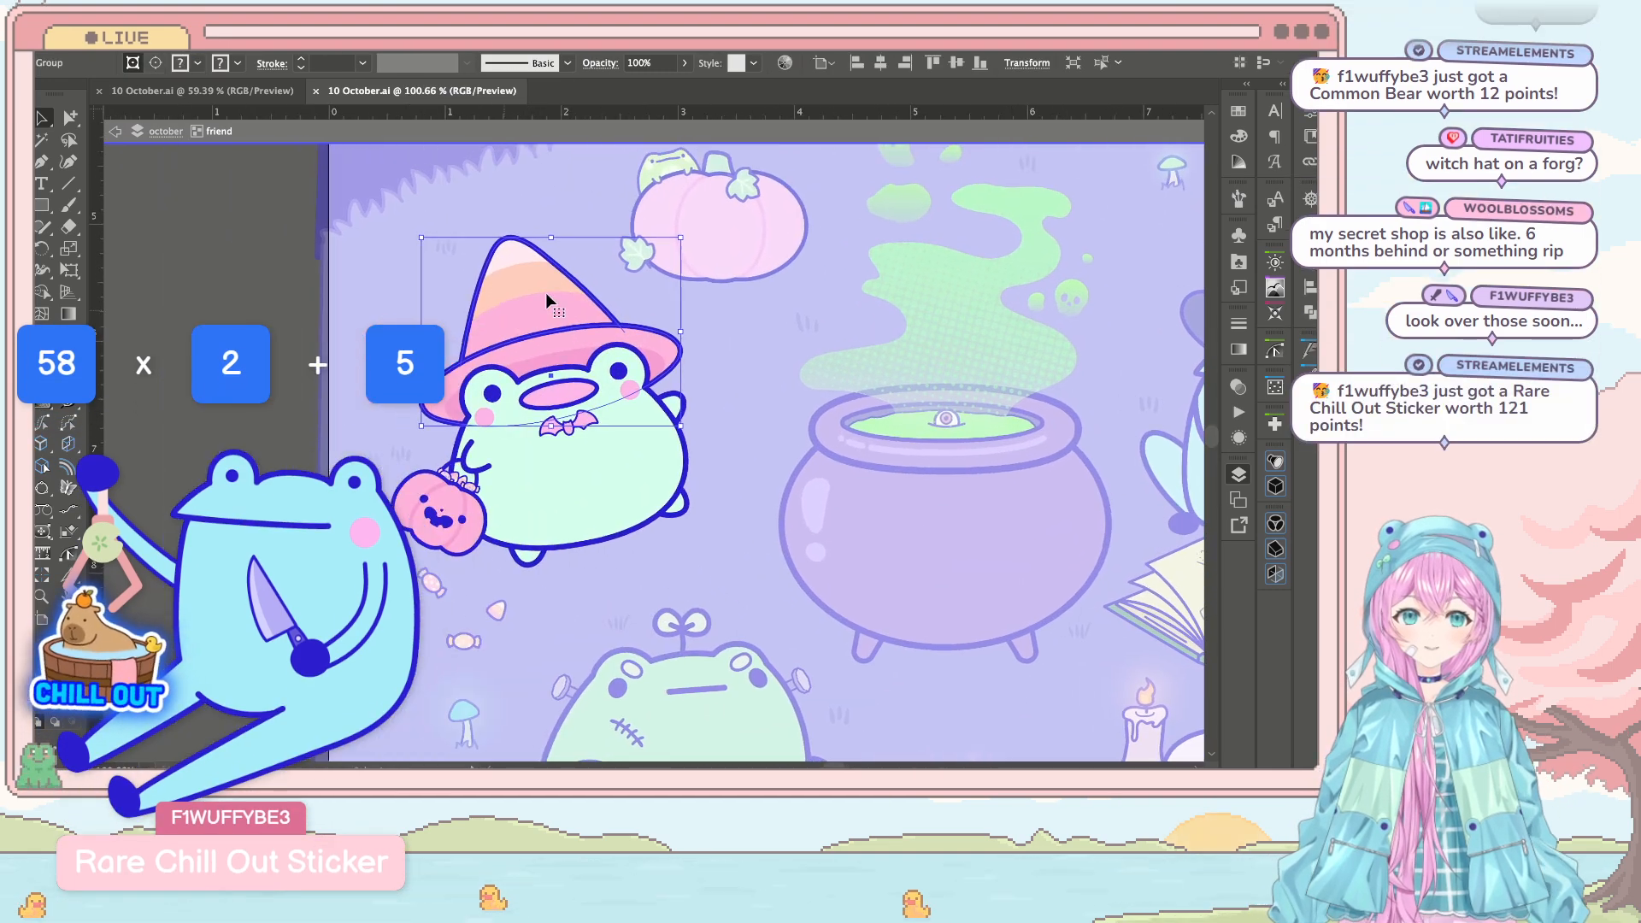
scroll(598, 290, down, 5)
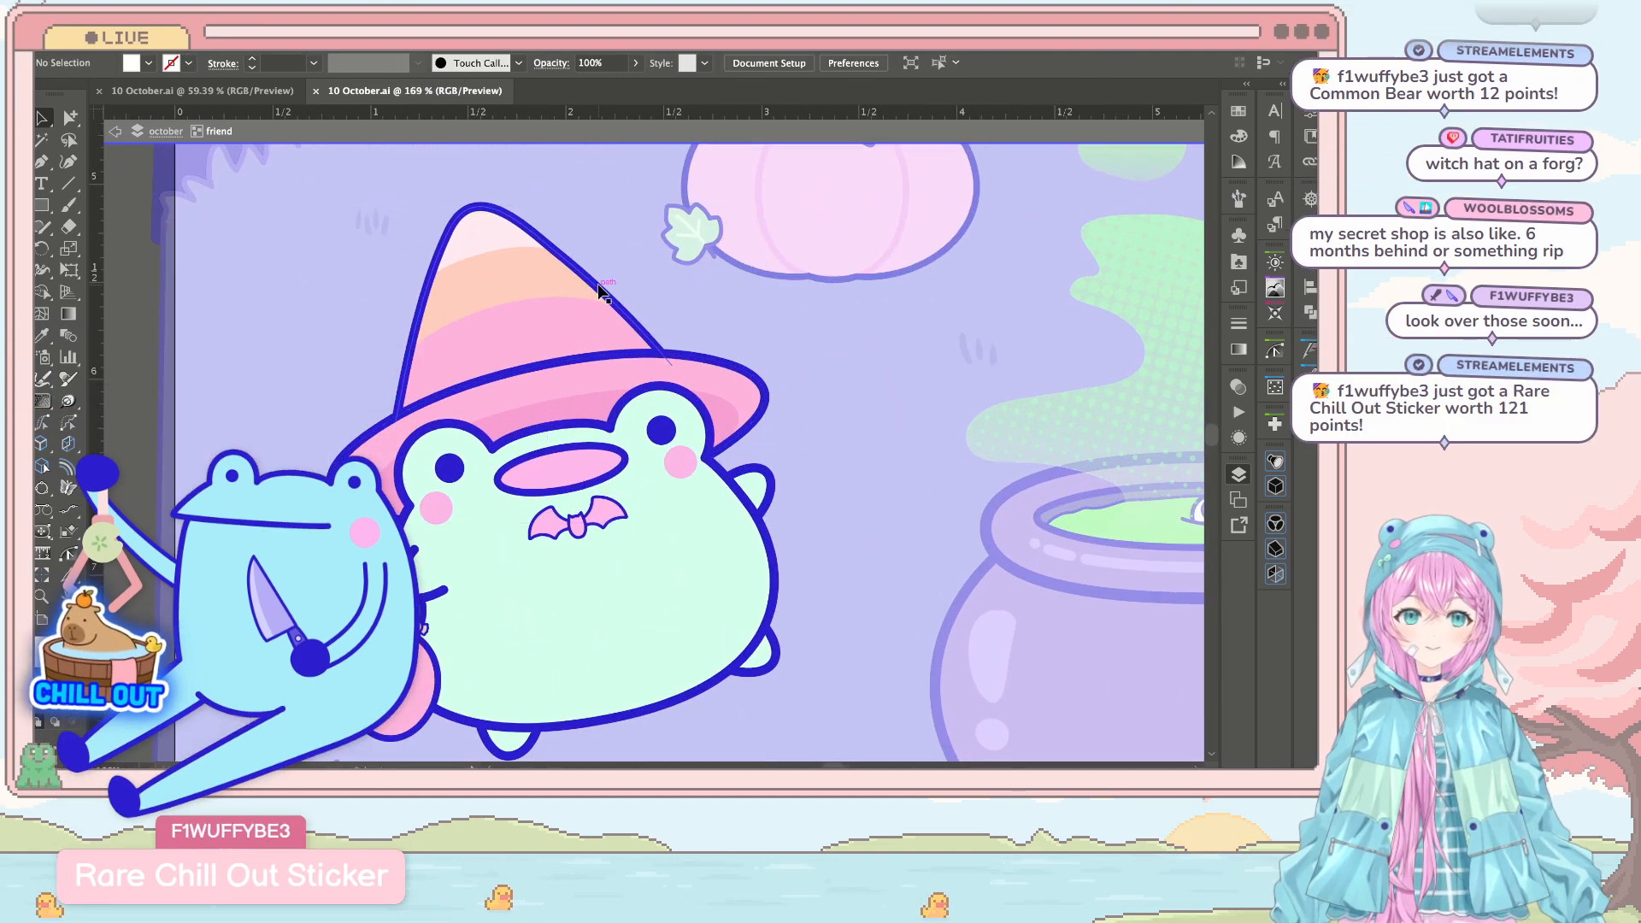
click(335, 249)
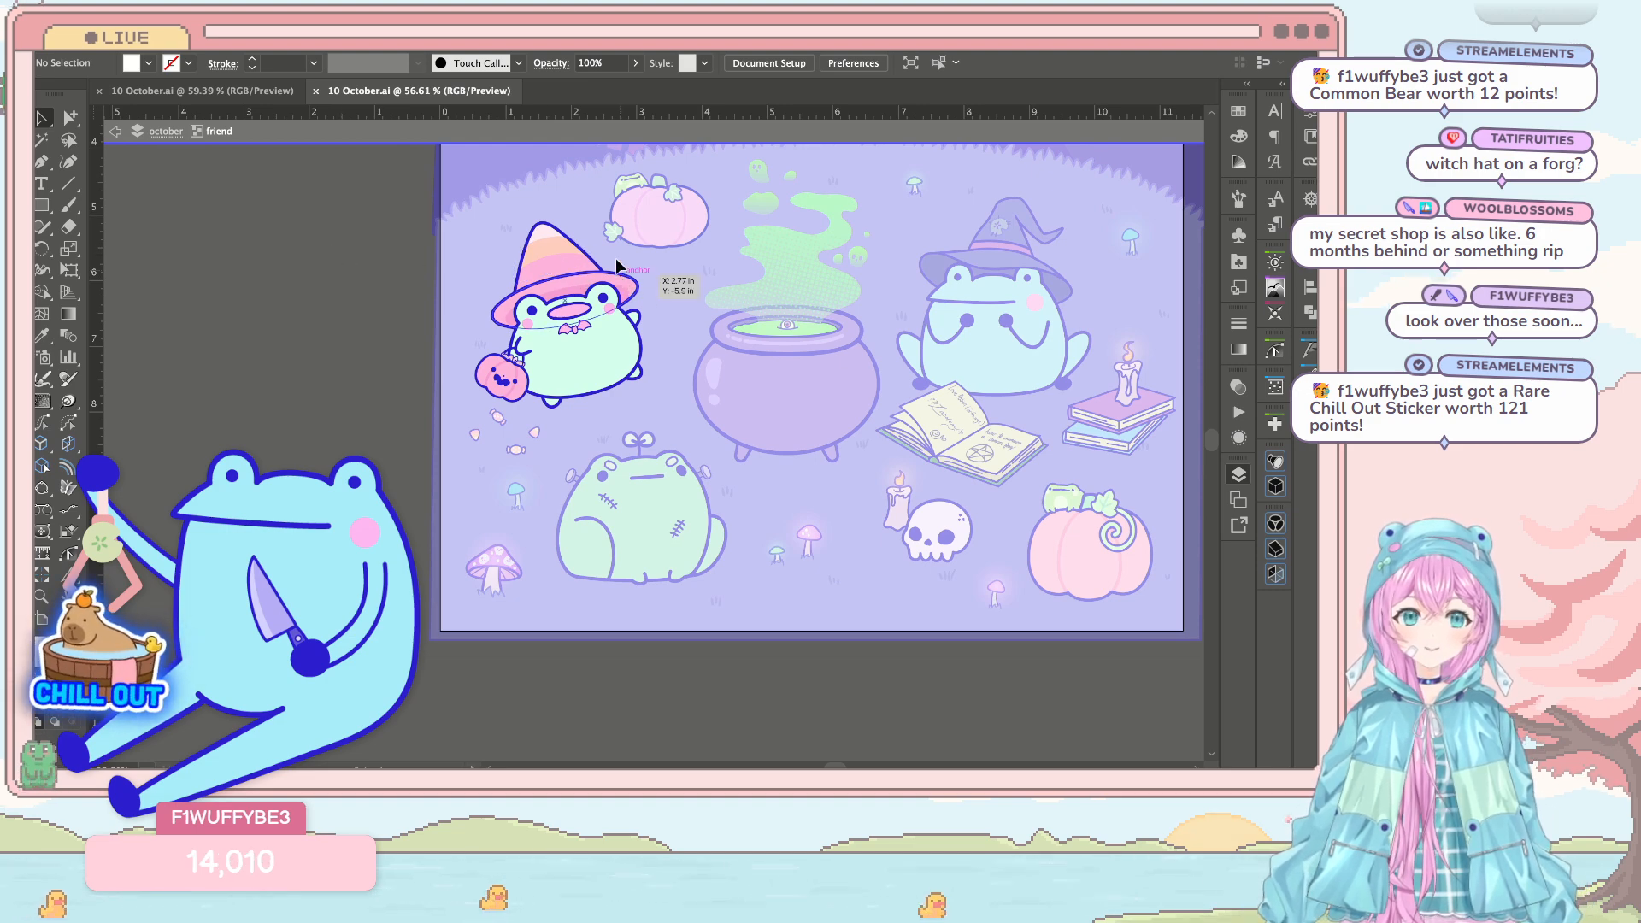
click(575, 247)
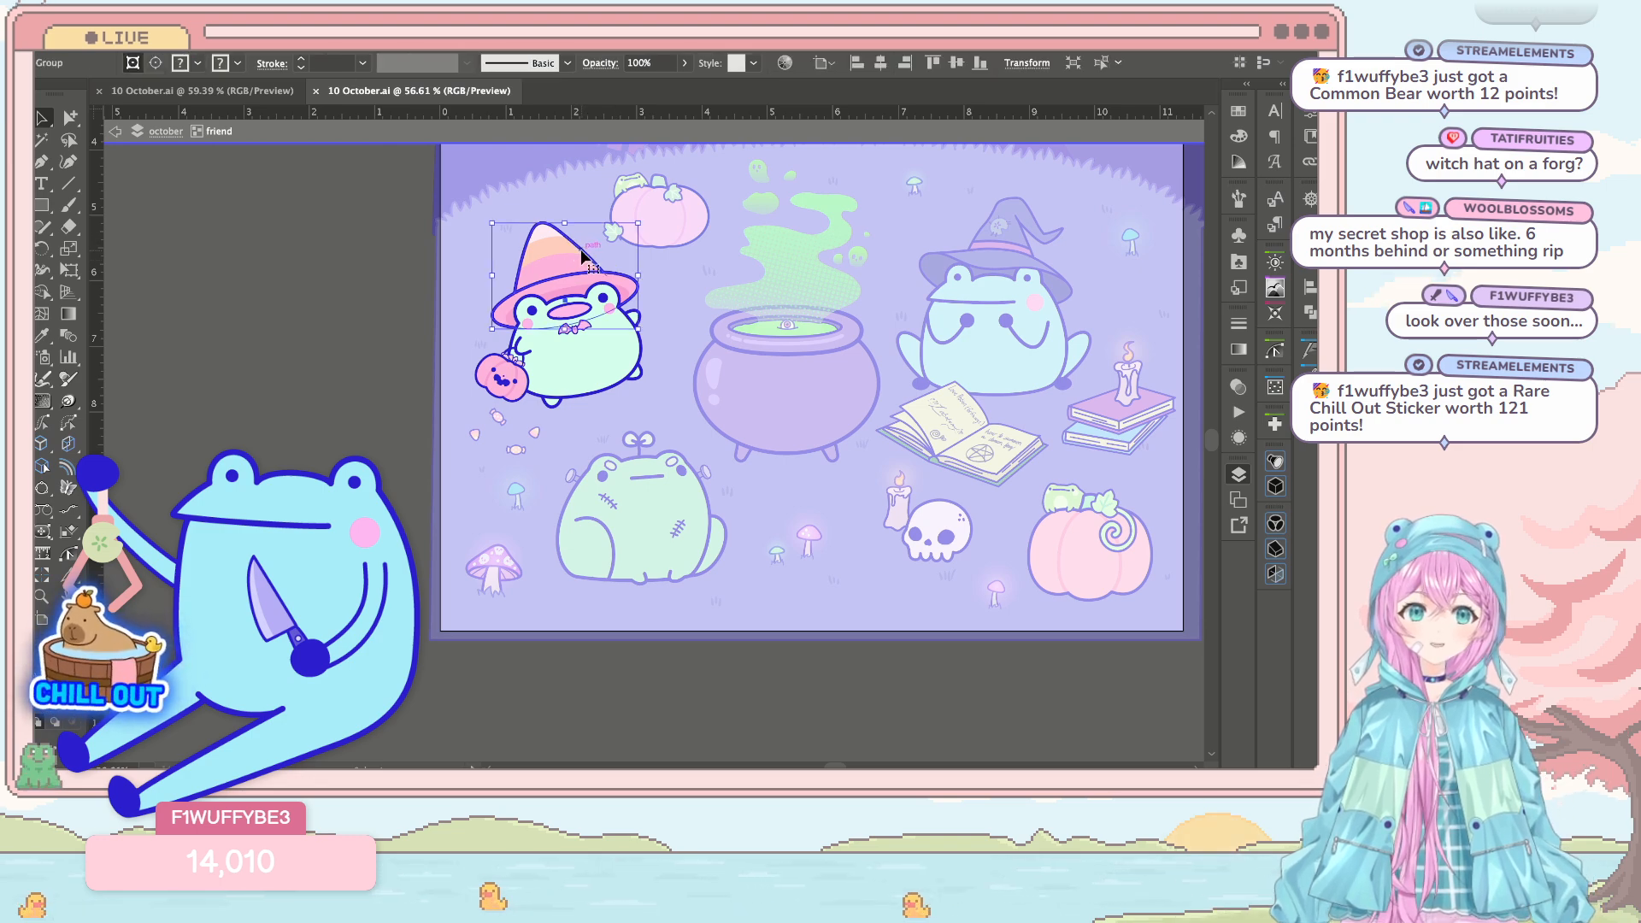
scroll(581, 251, up, 5)
double_click(676, 320)
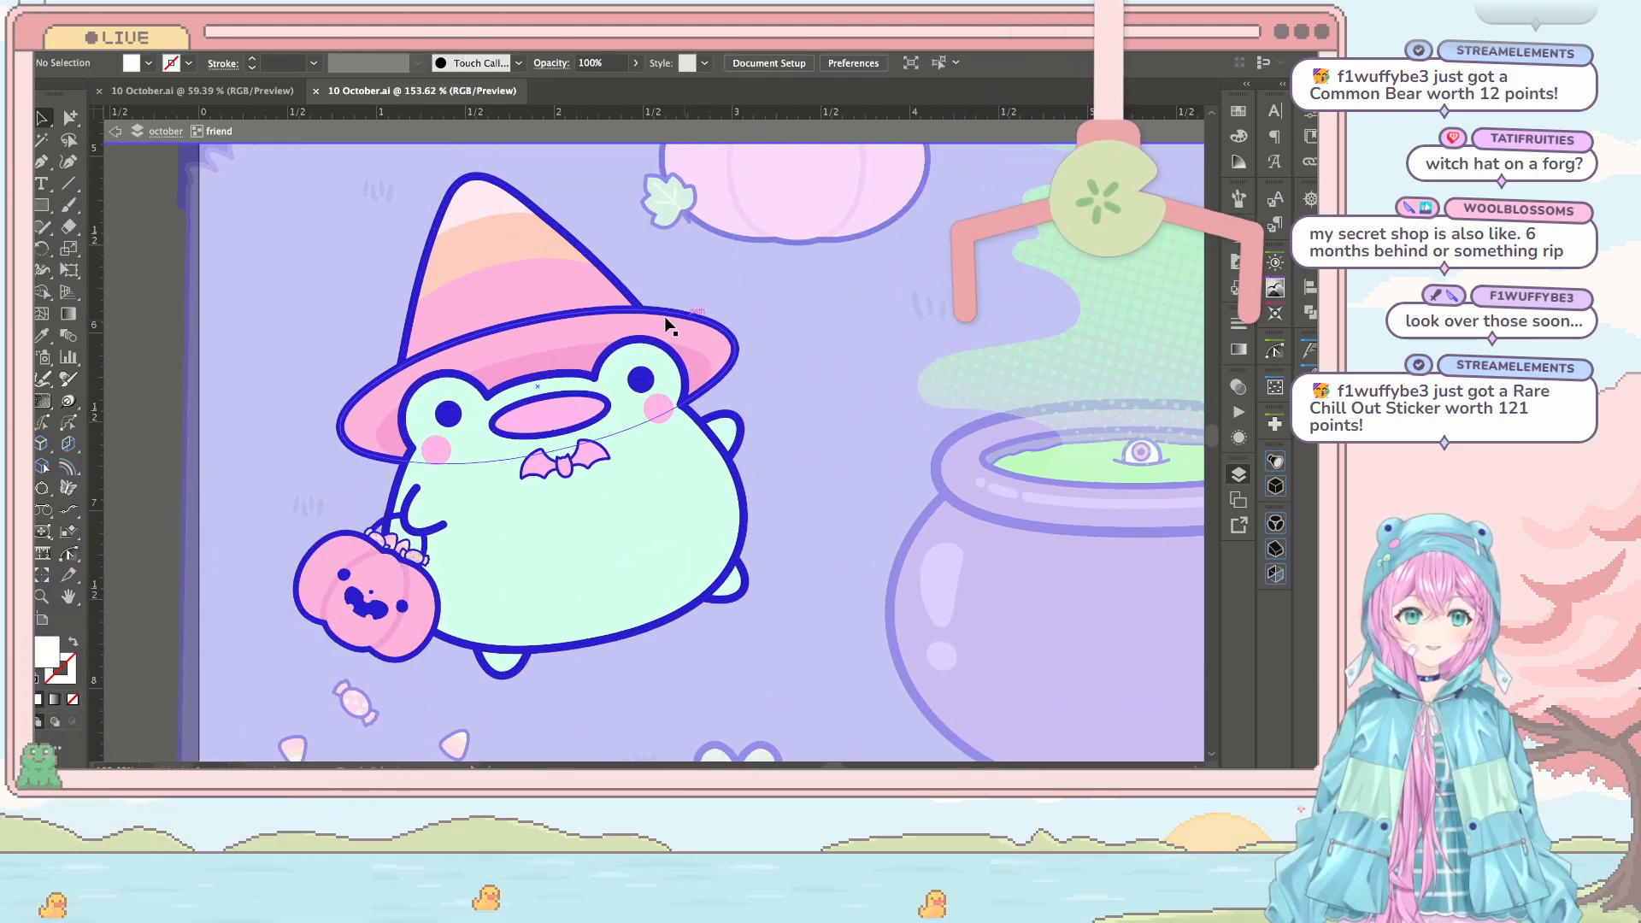
drag(399, 203, 566, 336)
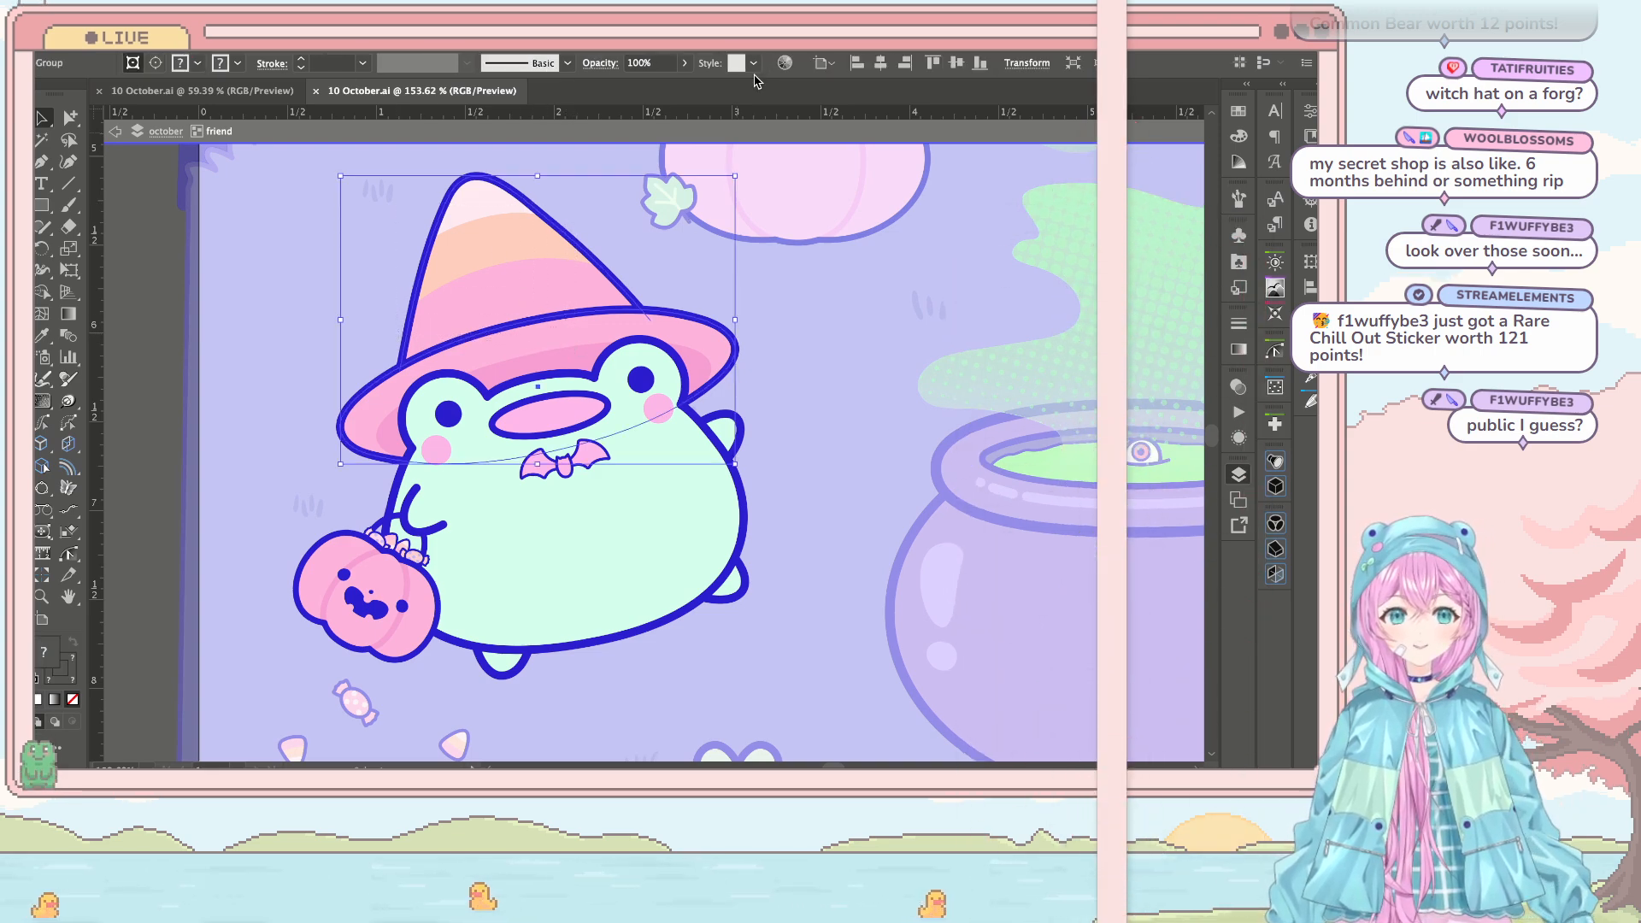
Step: Paste the witch hat into the pumpkin illustration, shrink and level it, and place it over the frog on the cream pumpkin
click(203, 90)
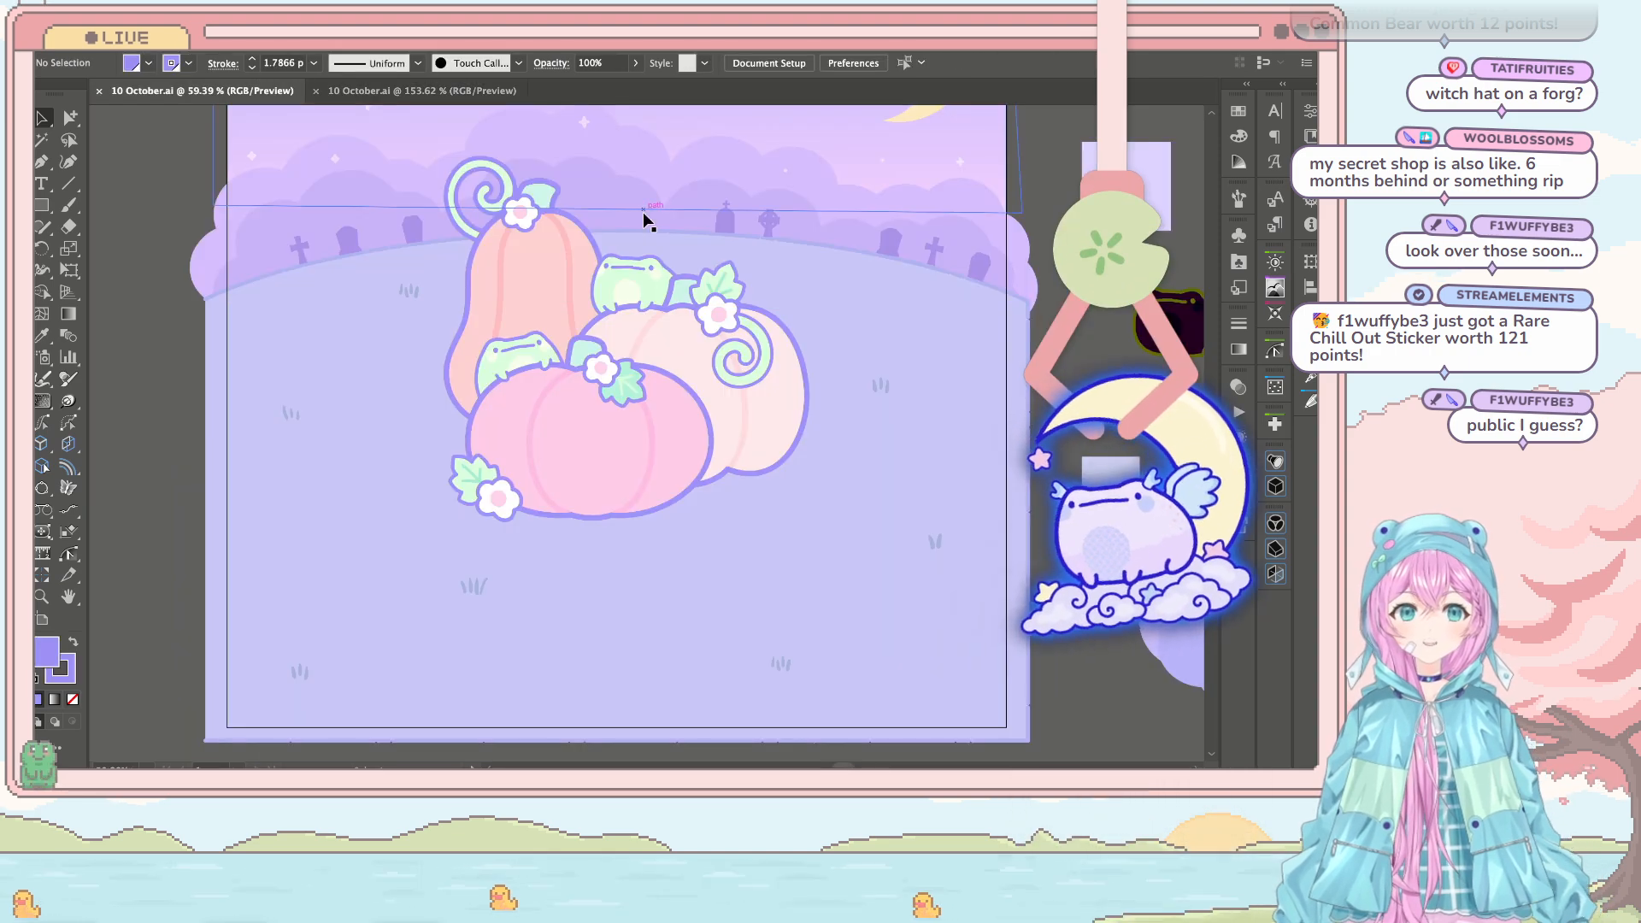
scroll(627, 289, down, 1)
scroll(627, 288, up, 3)
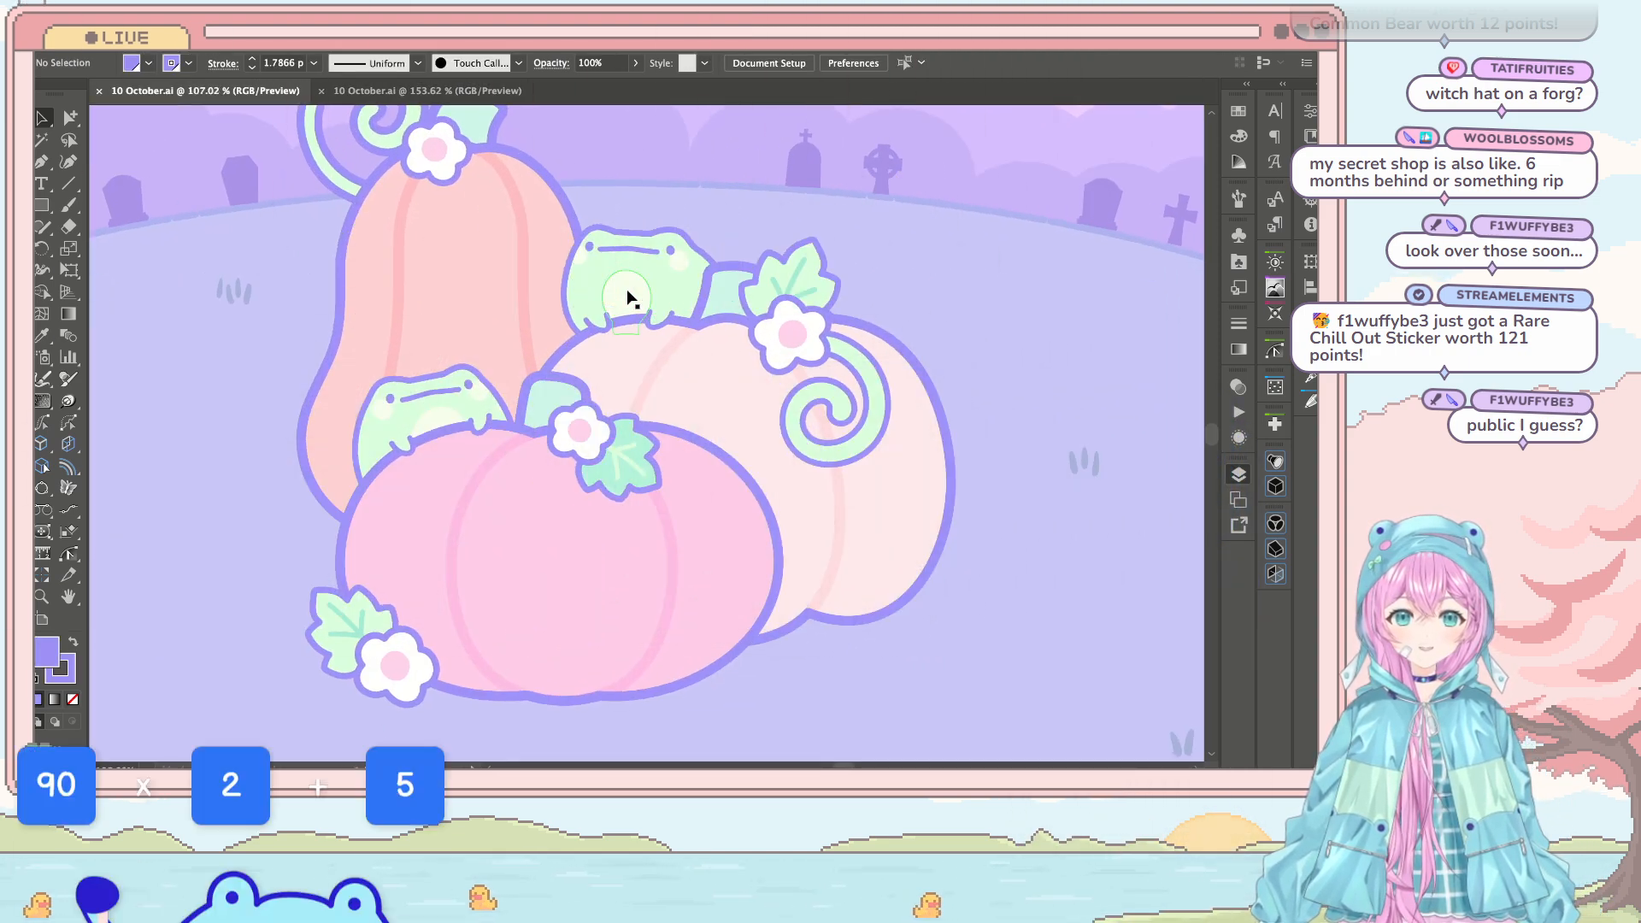
key(ctrl+v)
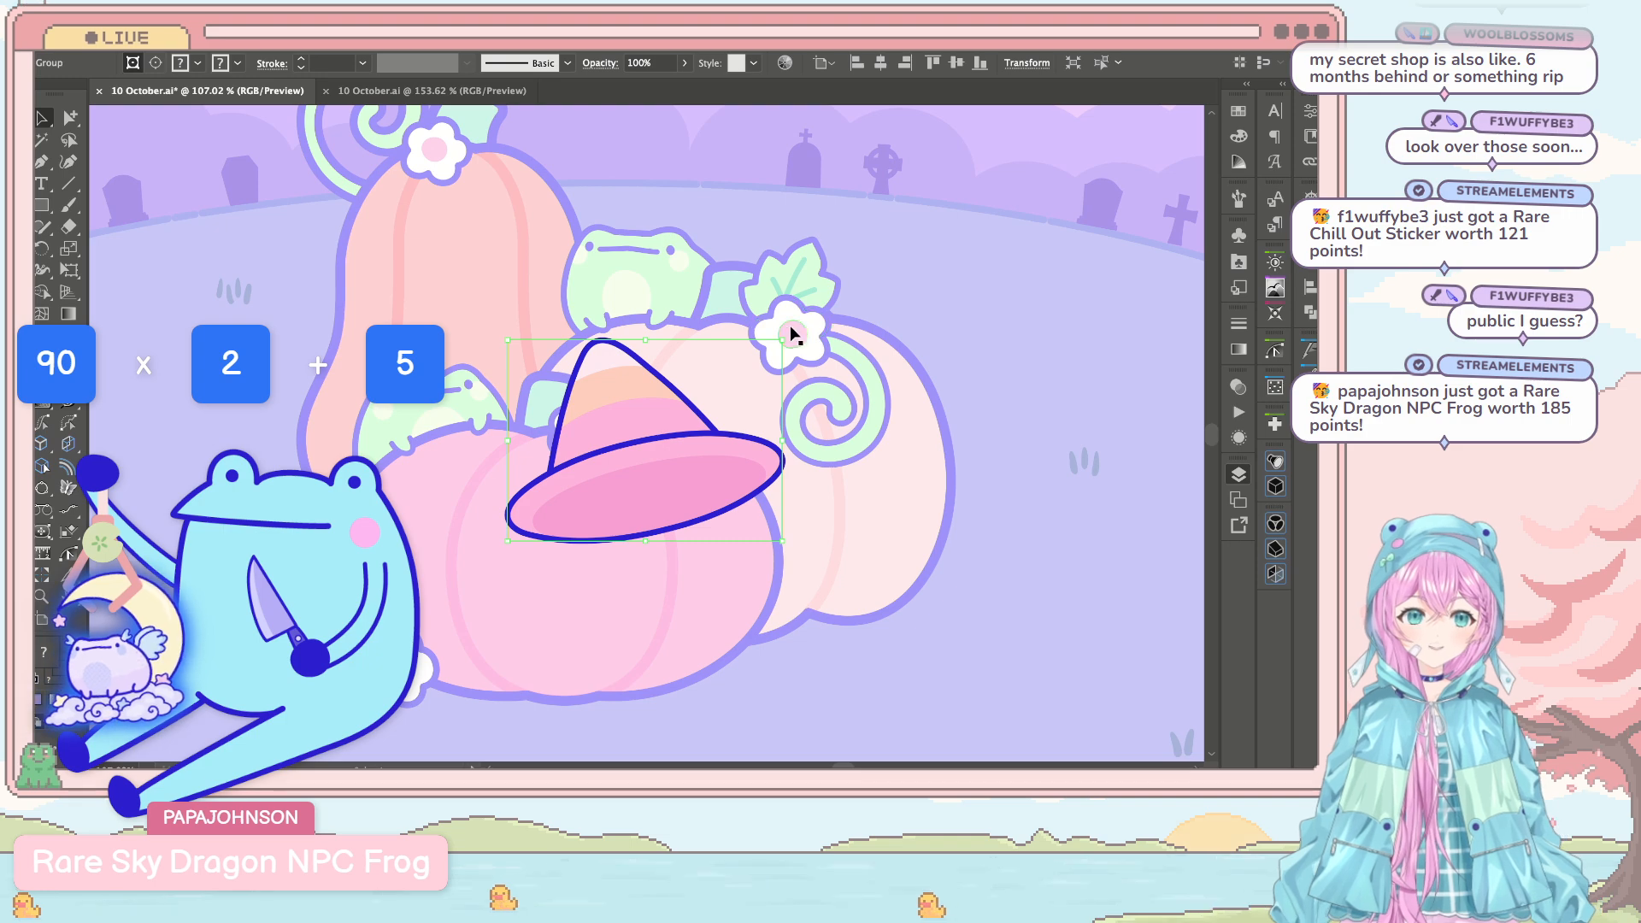
drag(790, 335, 824, 395)
drag(633, 464, 726, 208)
scroll(728, 214, up, 3)
scroll(729, 214, right, 3)
drag(739, 276, 653, 267)
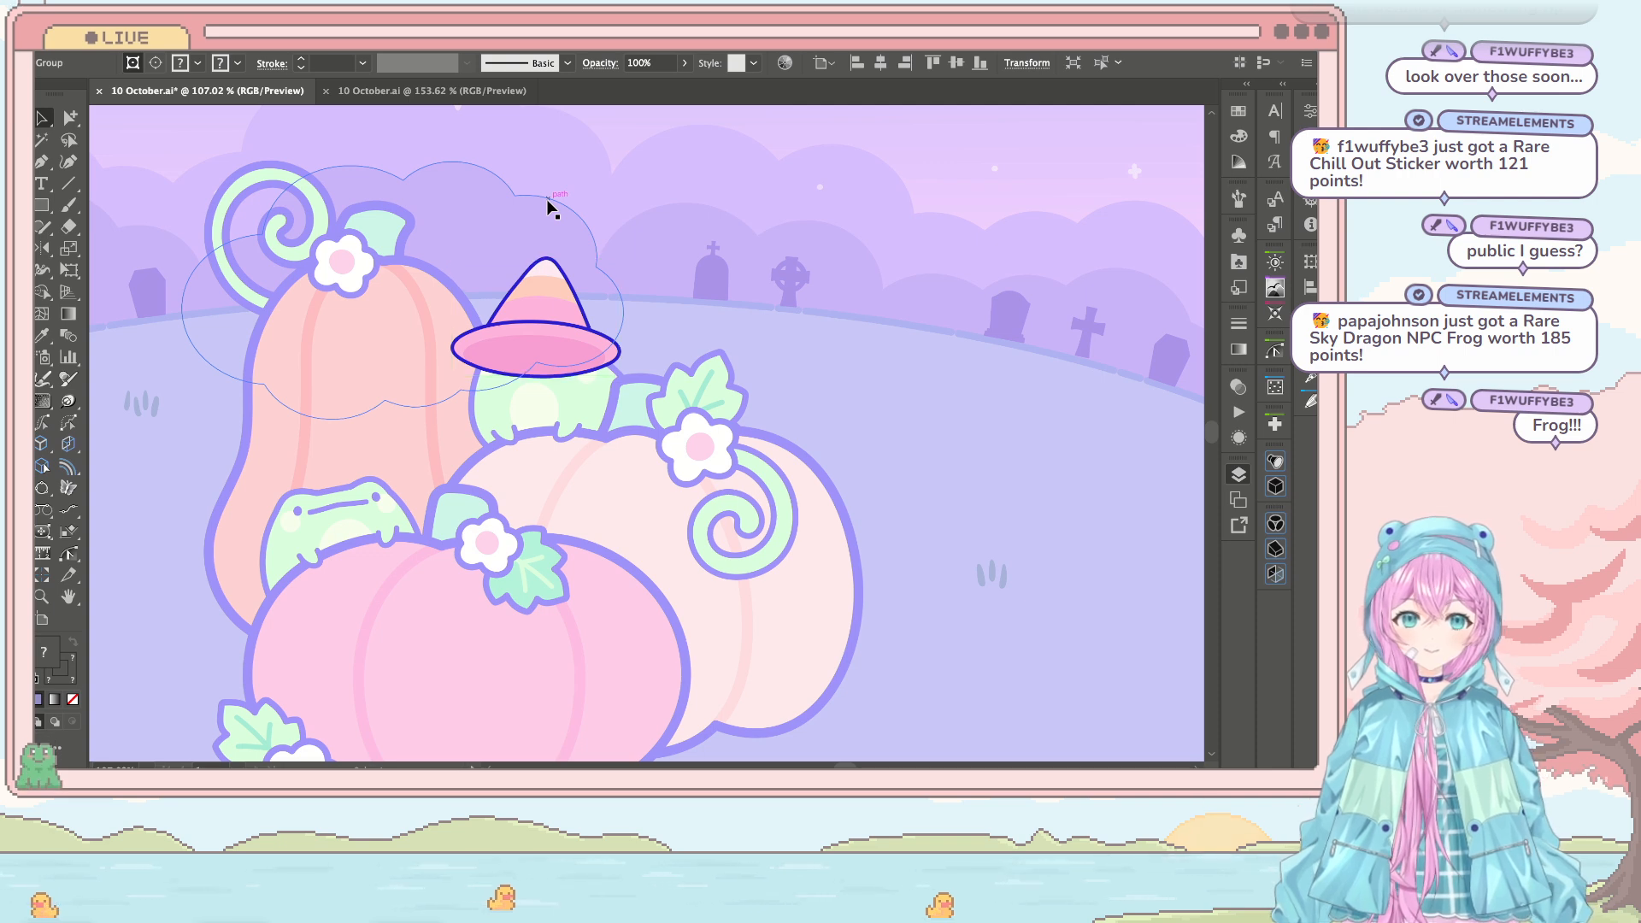
Step: Arrange the witch hat behind the frog's face and adjust its angle and position to sit on the head
click(851, 328)
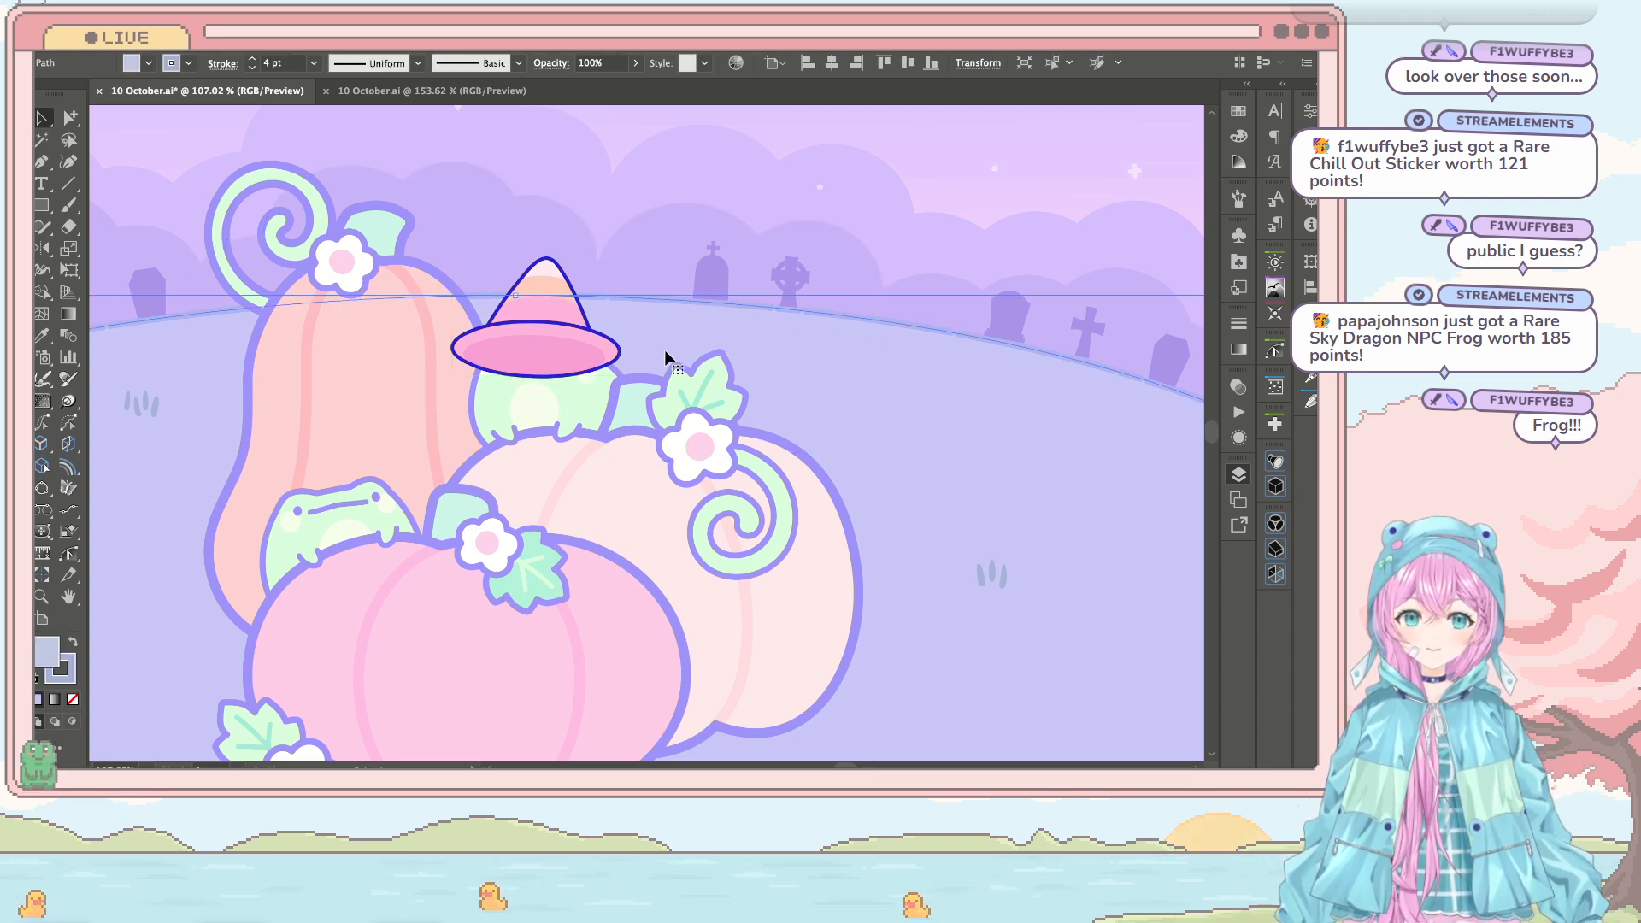
click(543, 333)
mouse_move(547, 340)
mouse_down()
mouse_move(537, 365)
mouse_move(550, 318)
mouse_up()
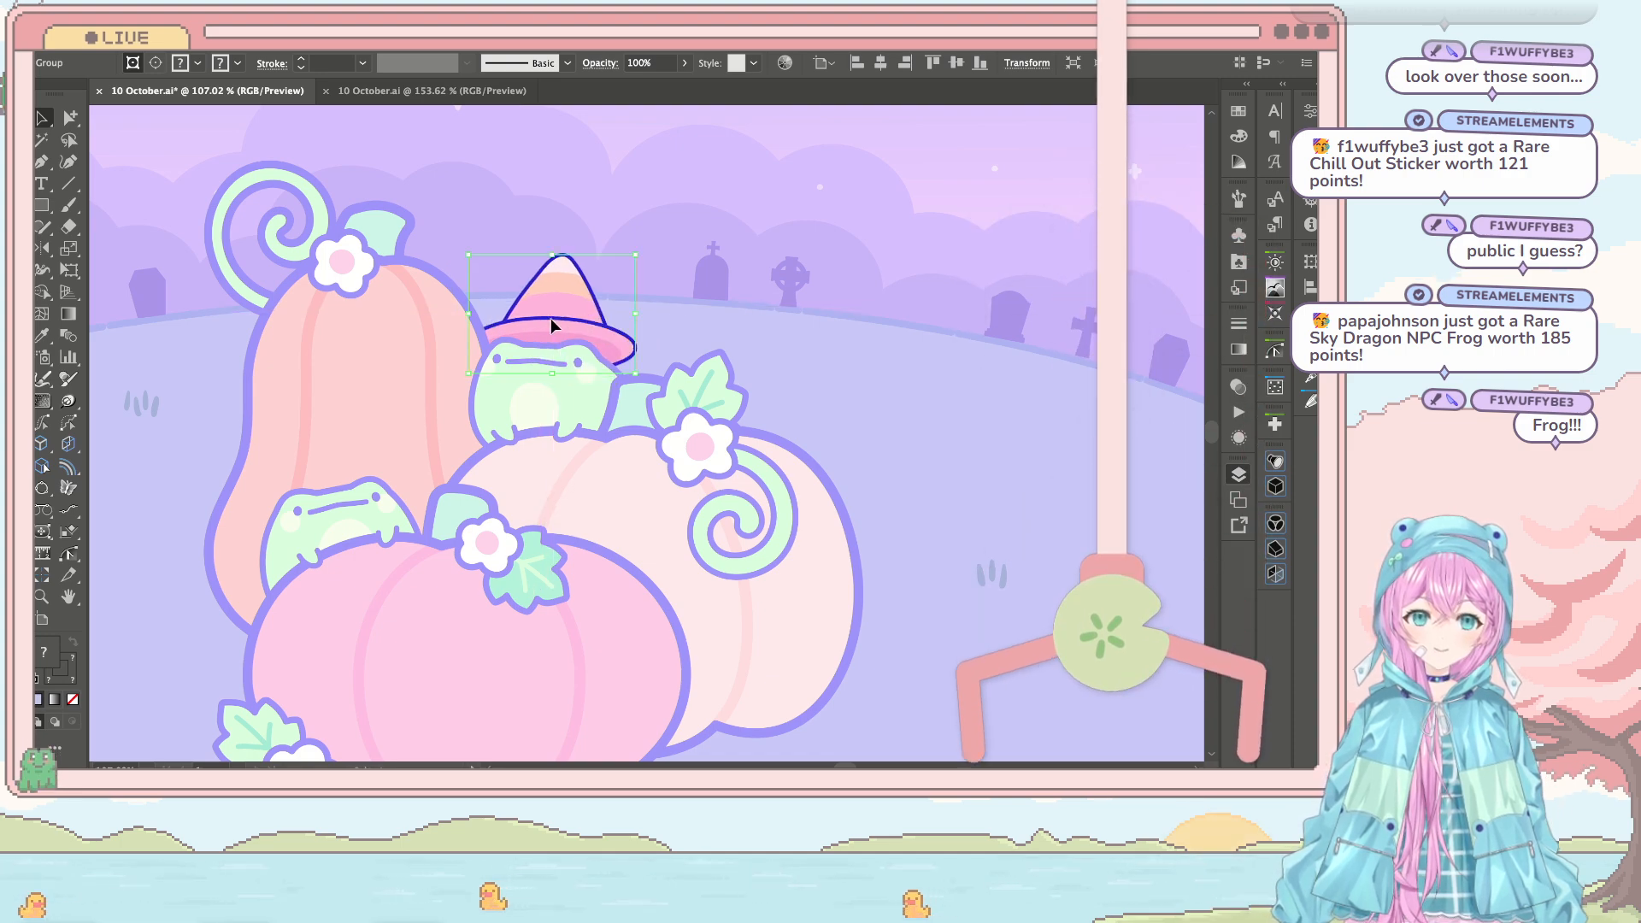
scroll(551, 318, up, 4)
drag(729, 191, 711, 186)
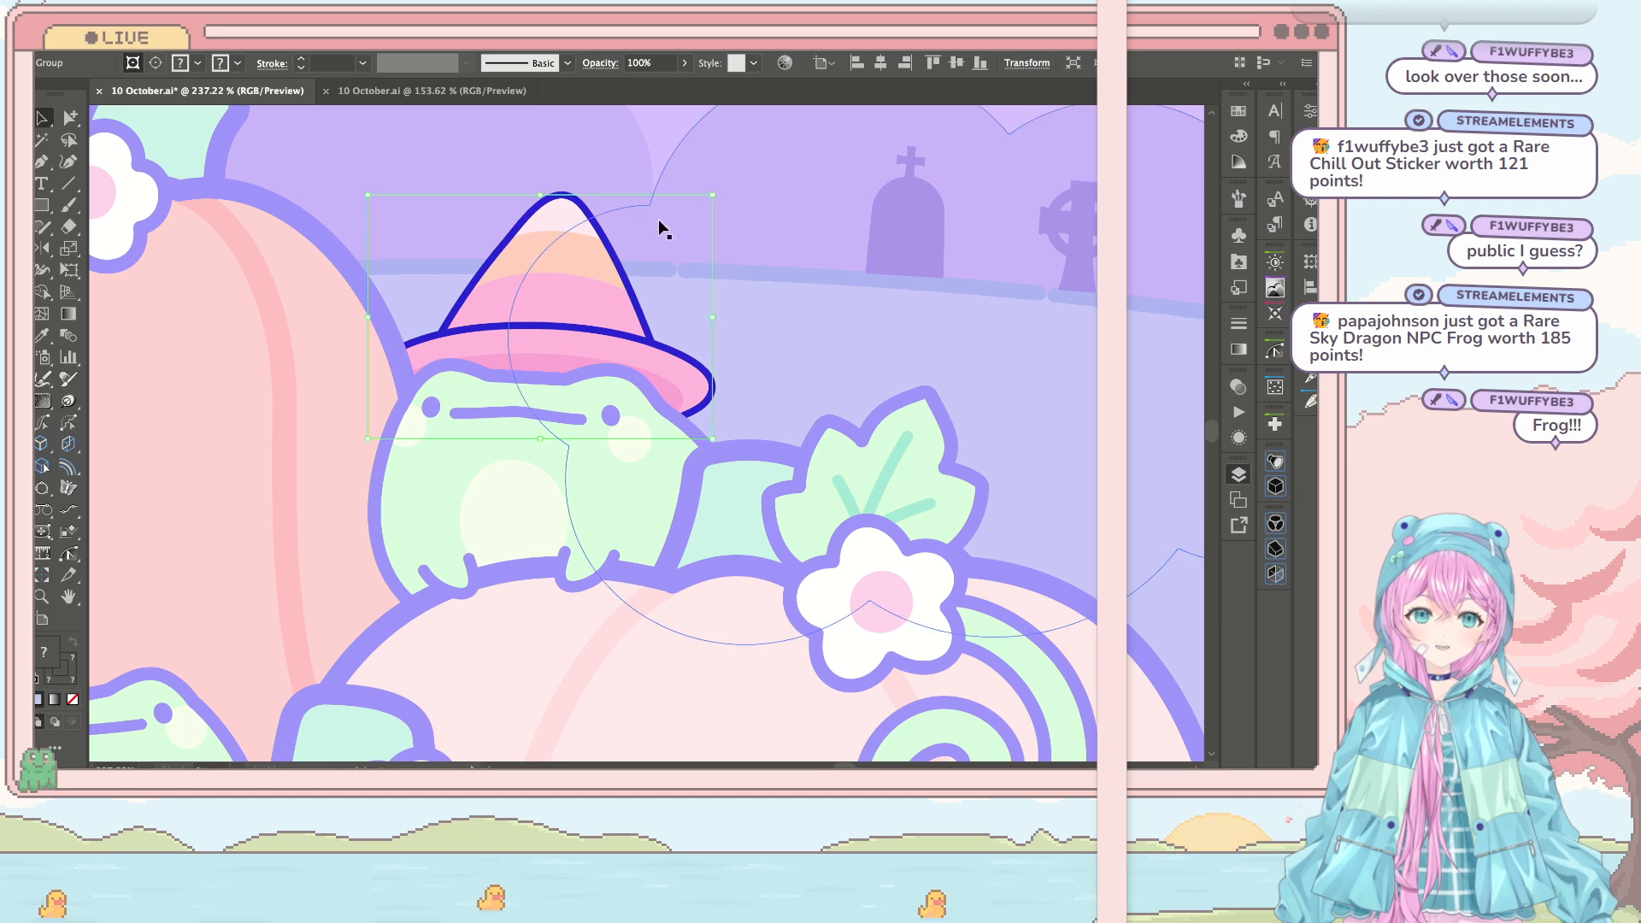
drag(594, 347, 596, 322)
Step: Examine the witch hat on the frog within the whole pumpkin and graveyard scene
scroll(597, 322, down, 5)
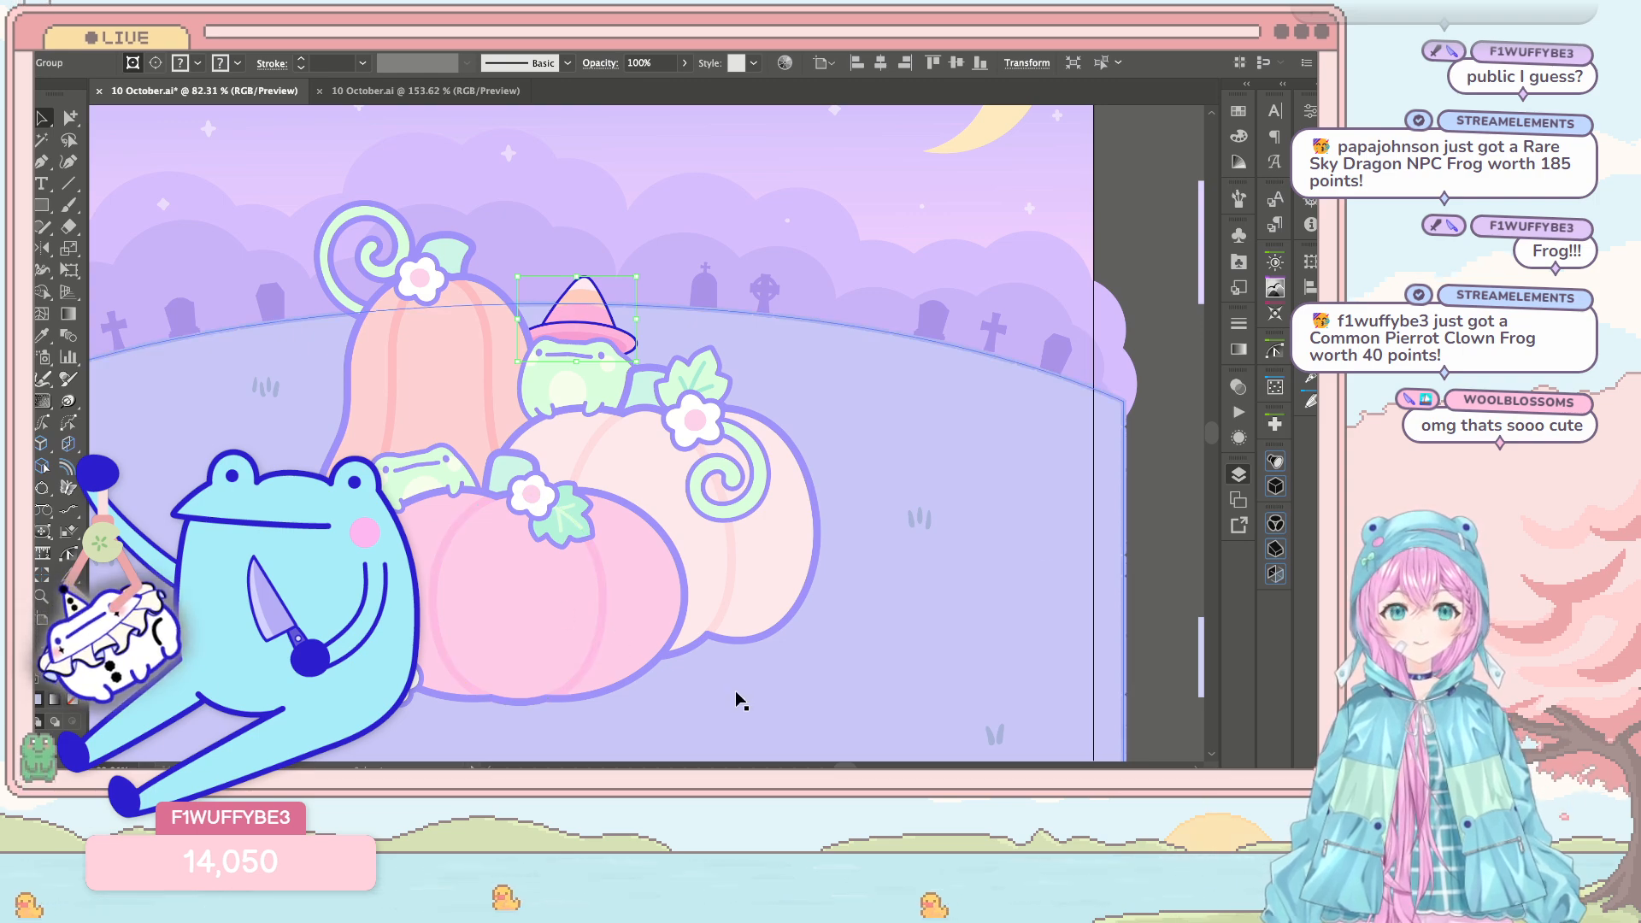
scroll(736, 691, left, 3)
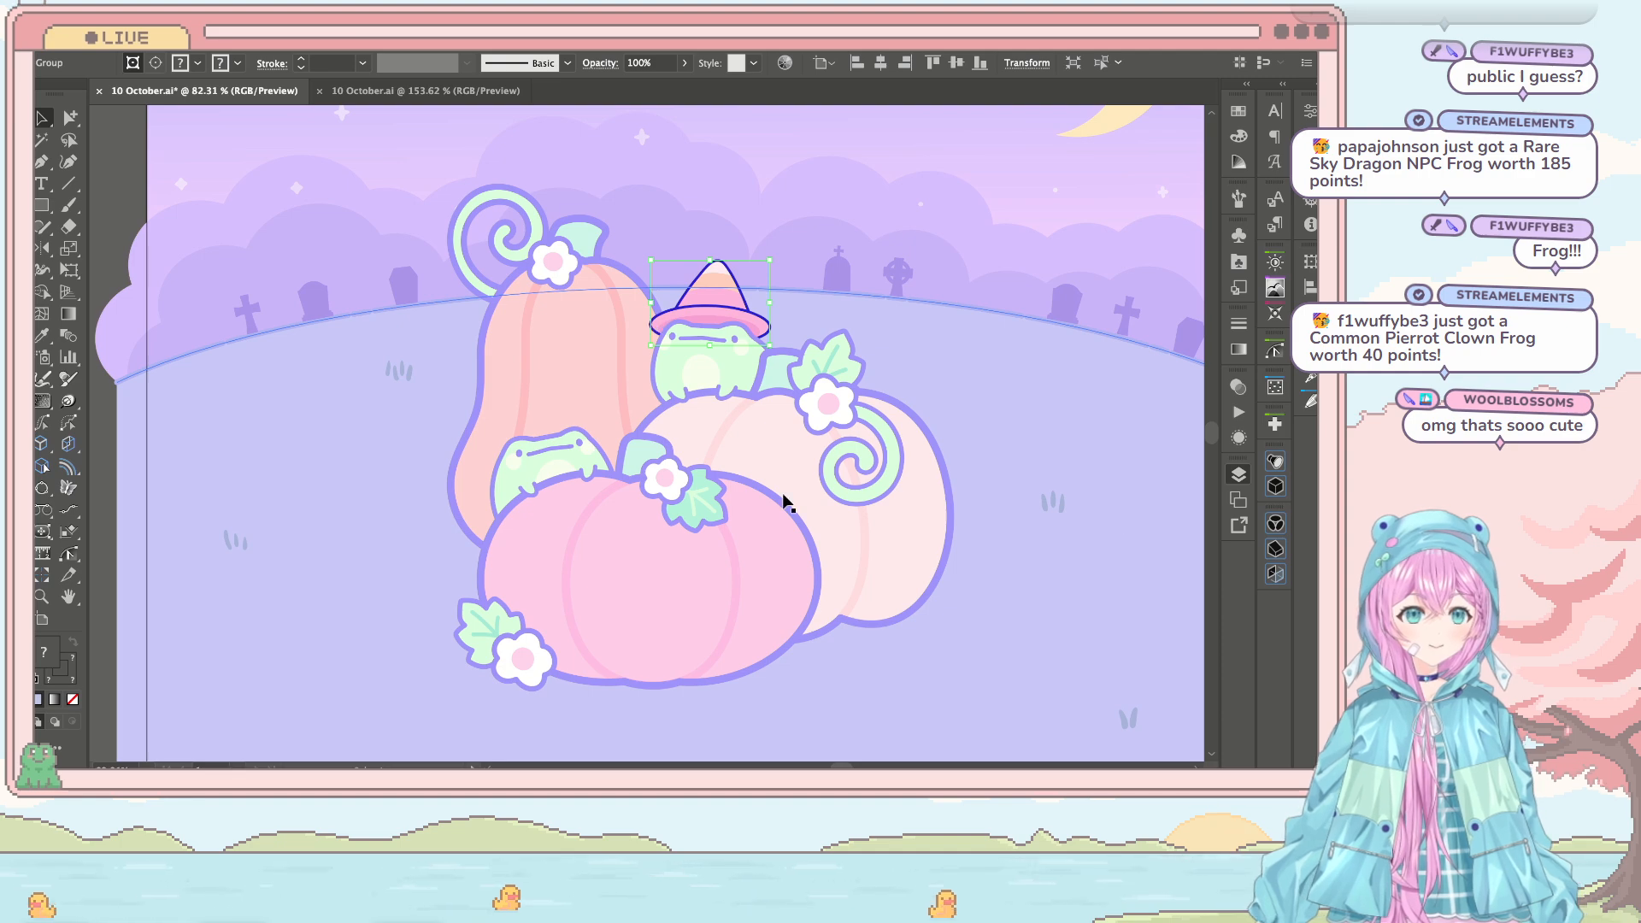
scroll(783, 494, right, 2)
scroll(782, 494, up, 1)
click(1166, 253)
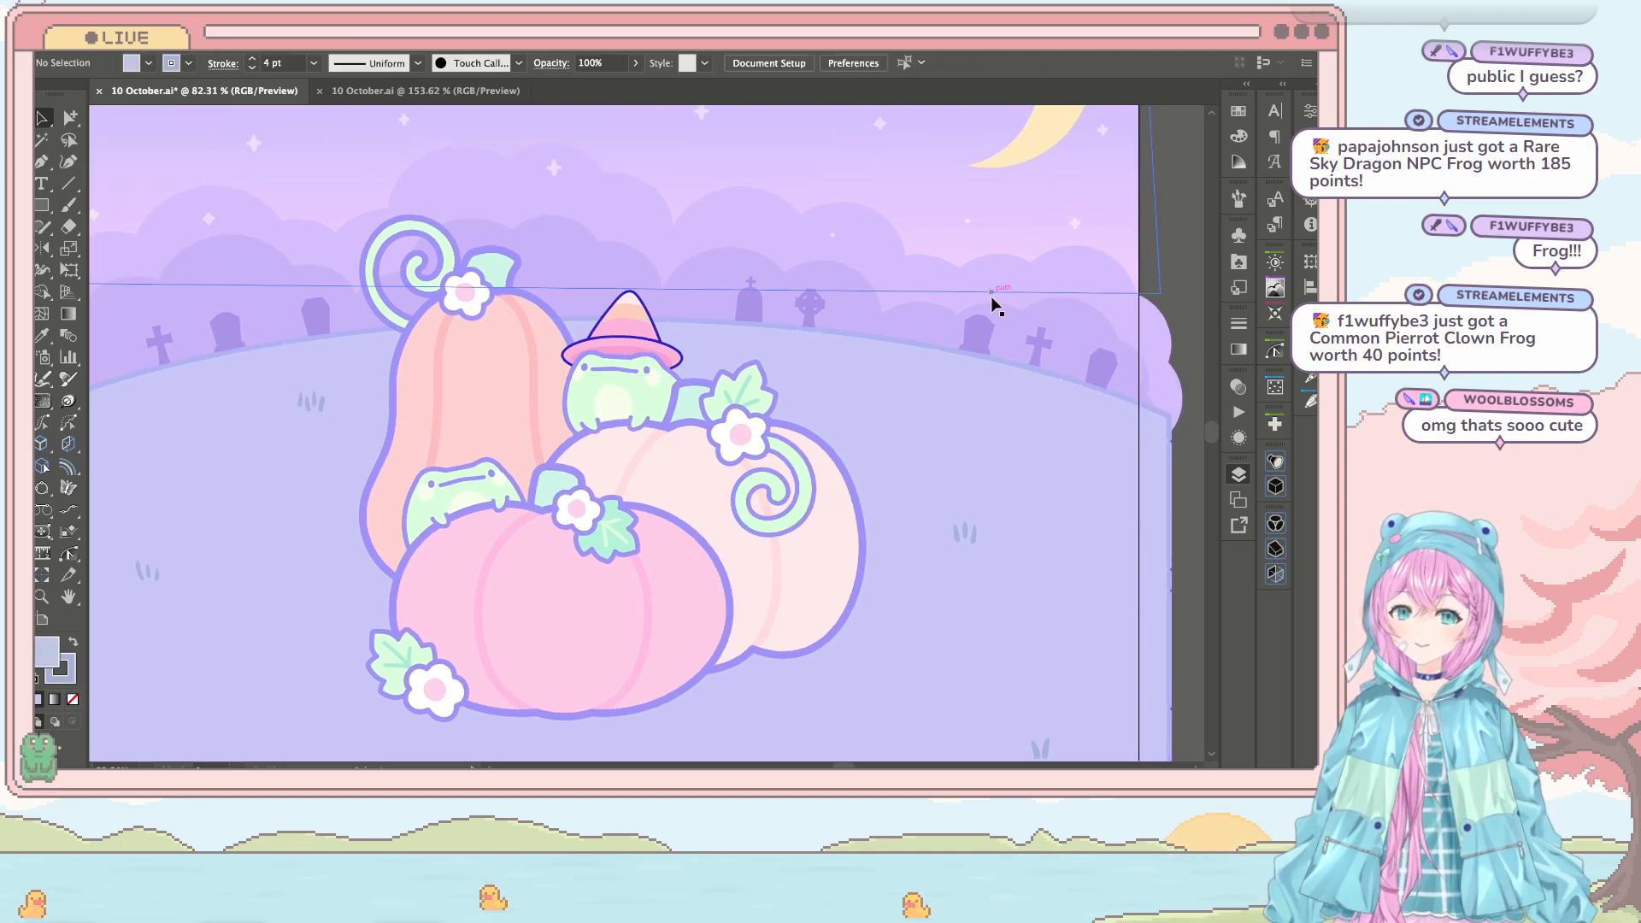
scroll(991, 296, down, 2)
scroll(881, 367, down, 1)
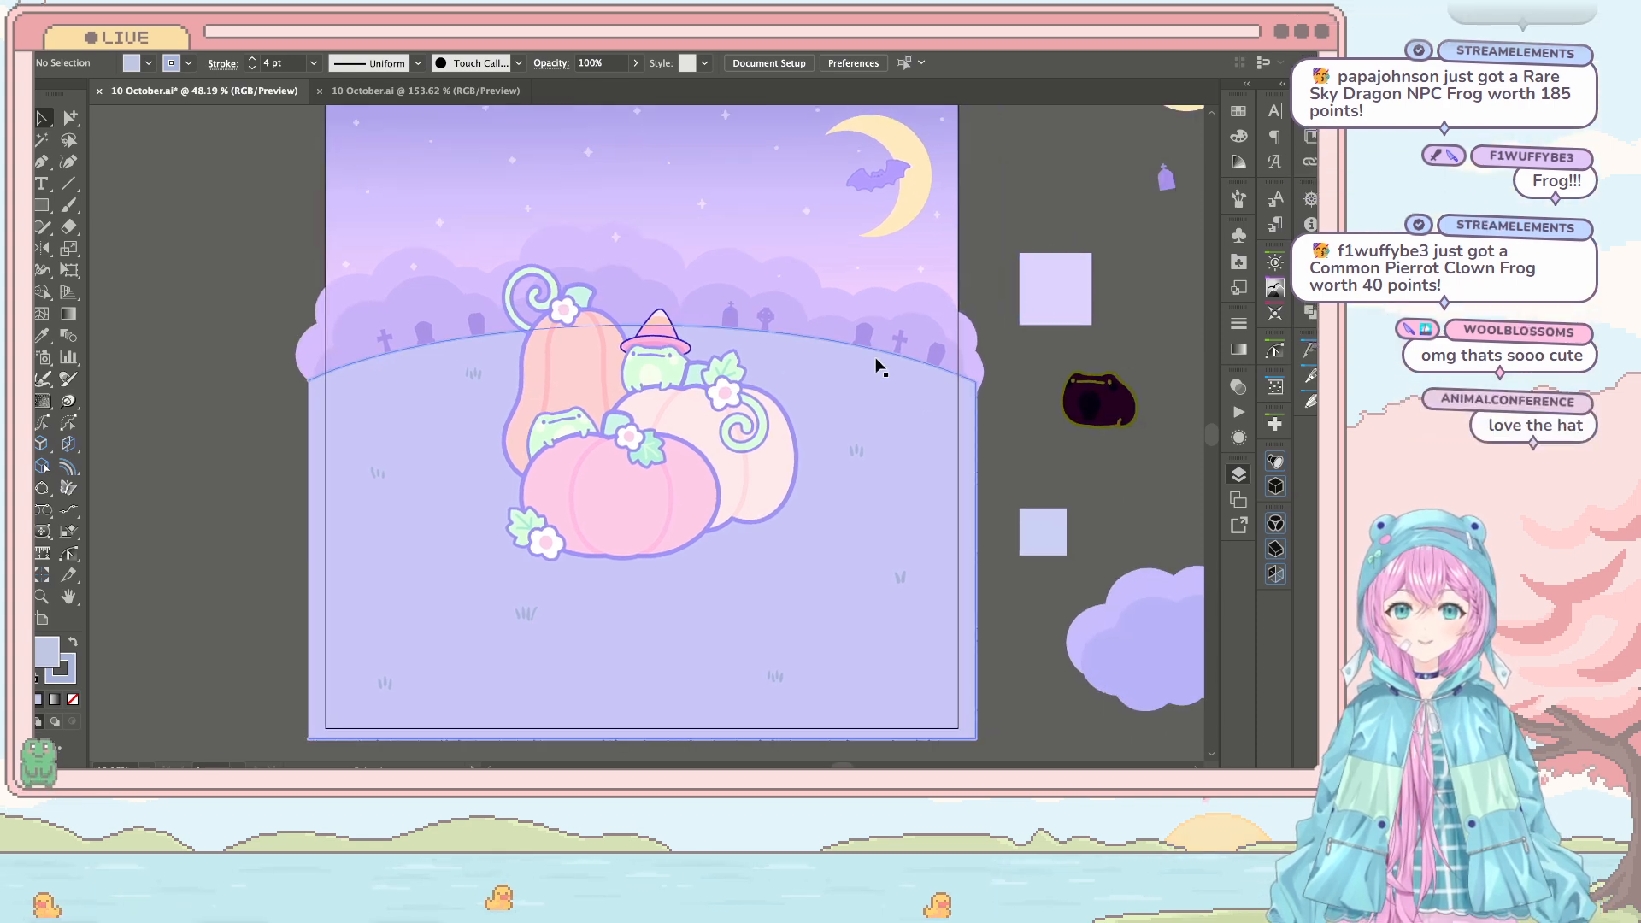
scroll(881, 367, down, 1)
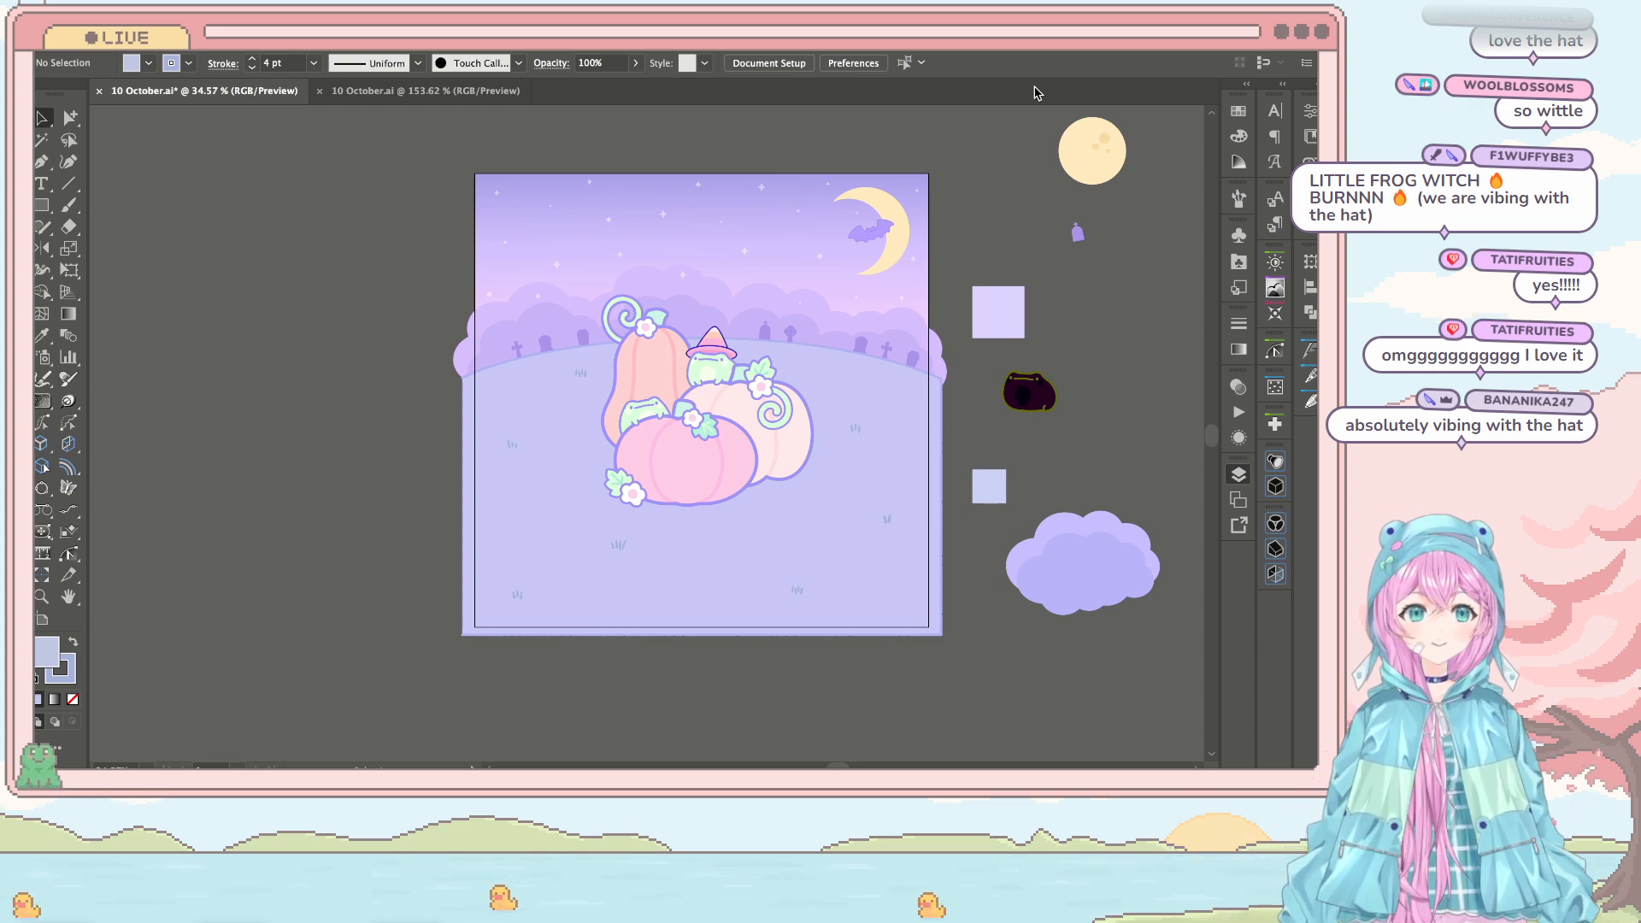
scroll(736, 318, up, 10)
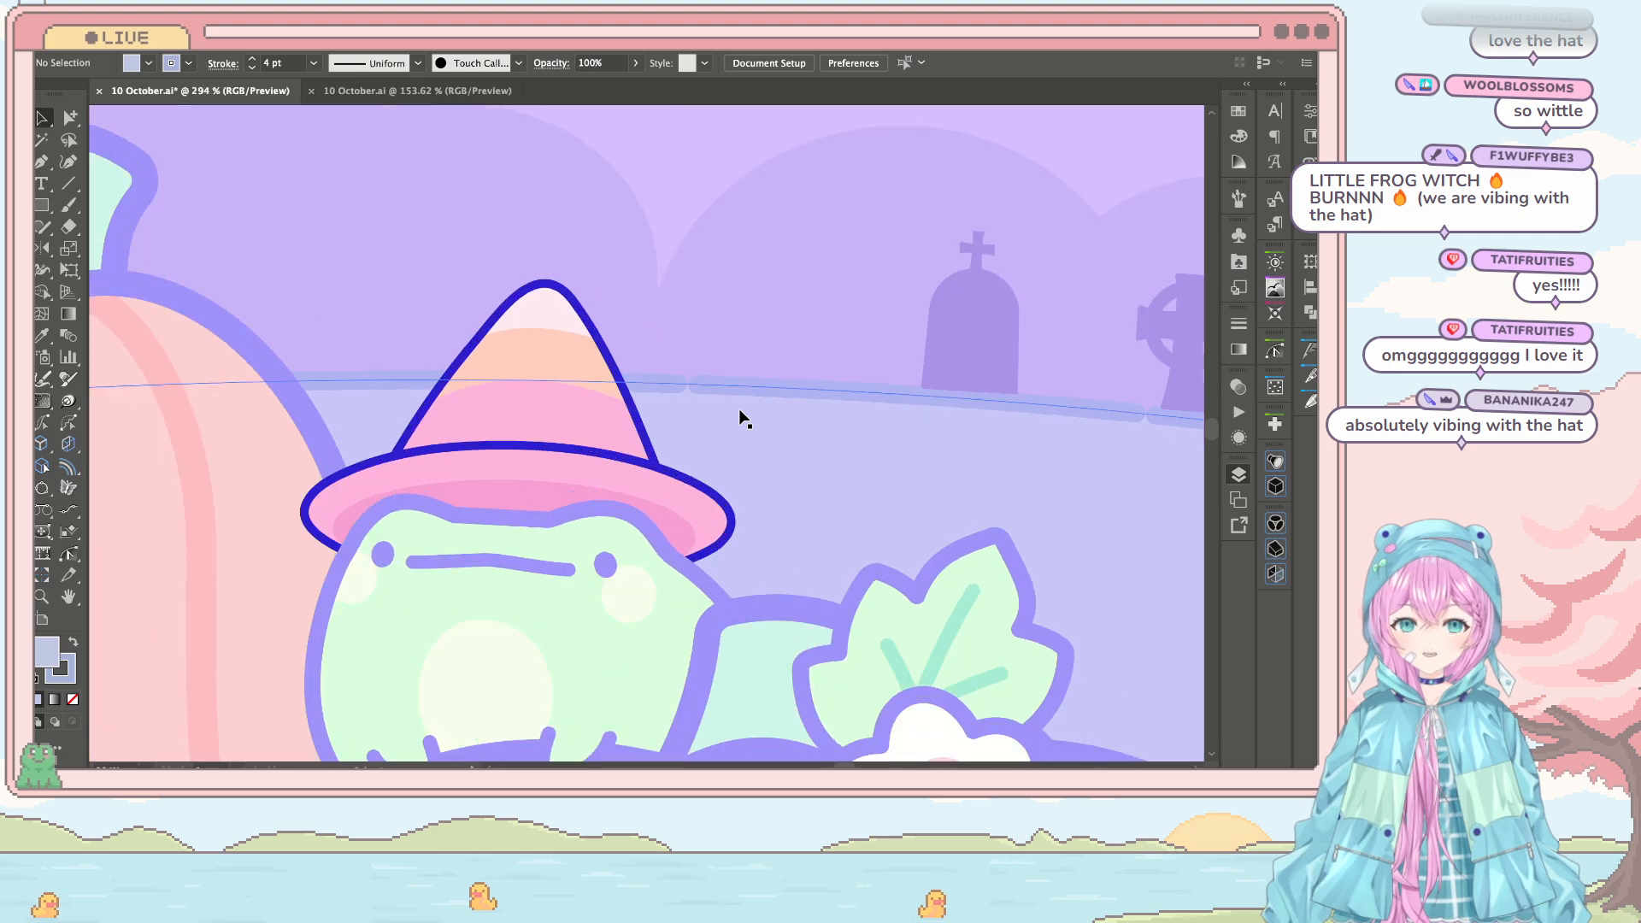
key(a)
click(643, 432)
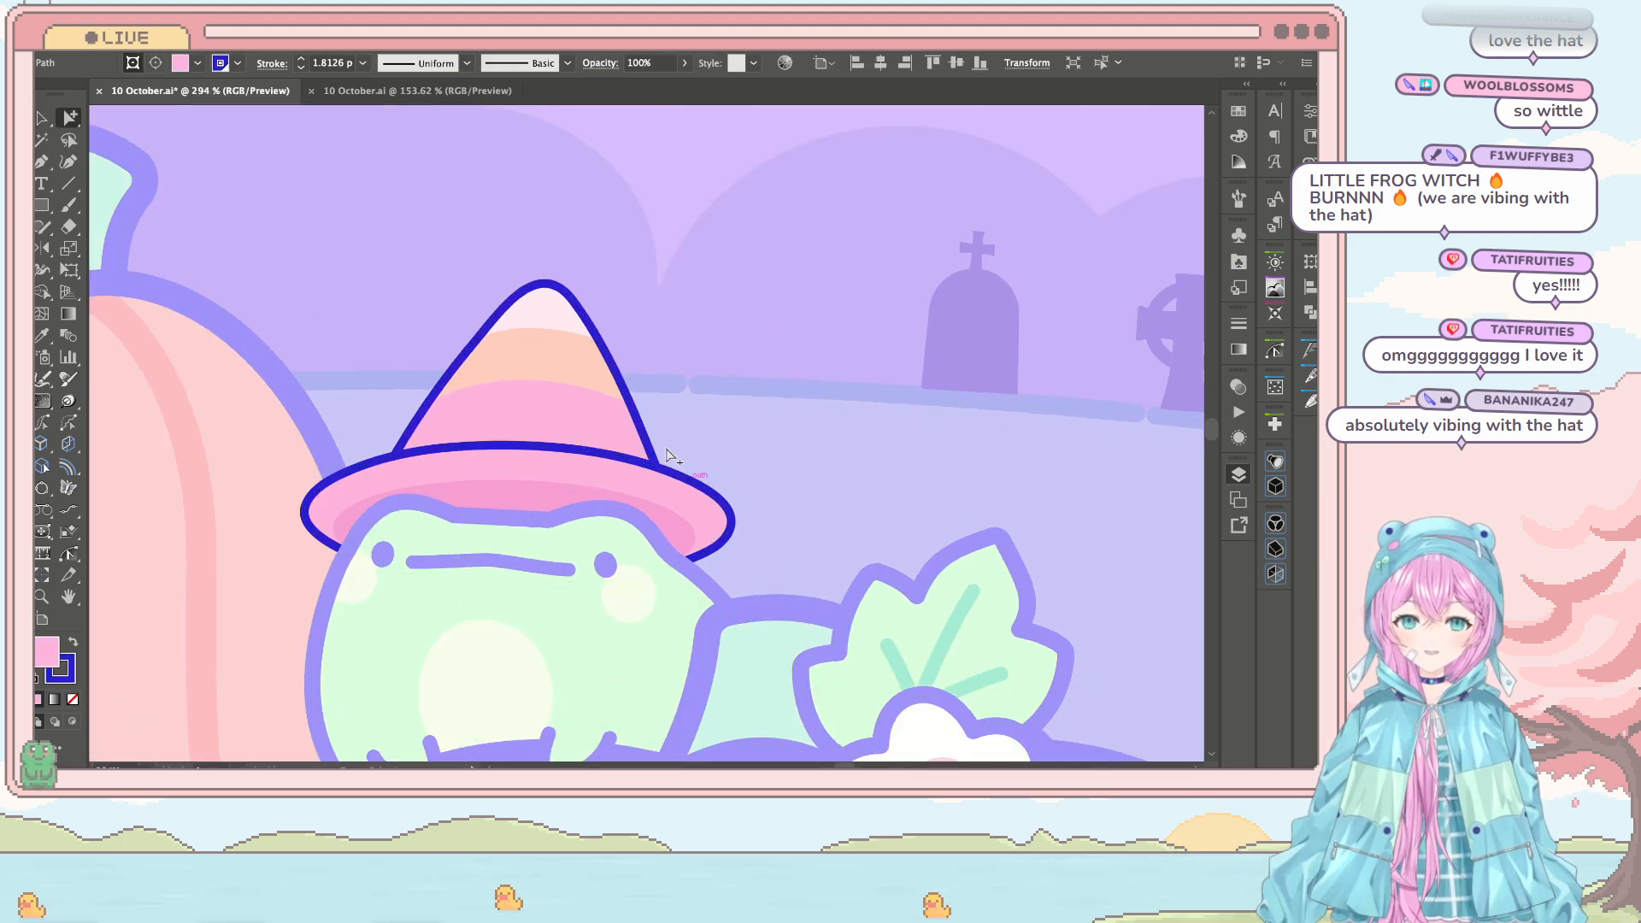
click(637, 751)
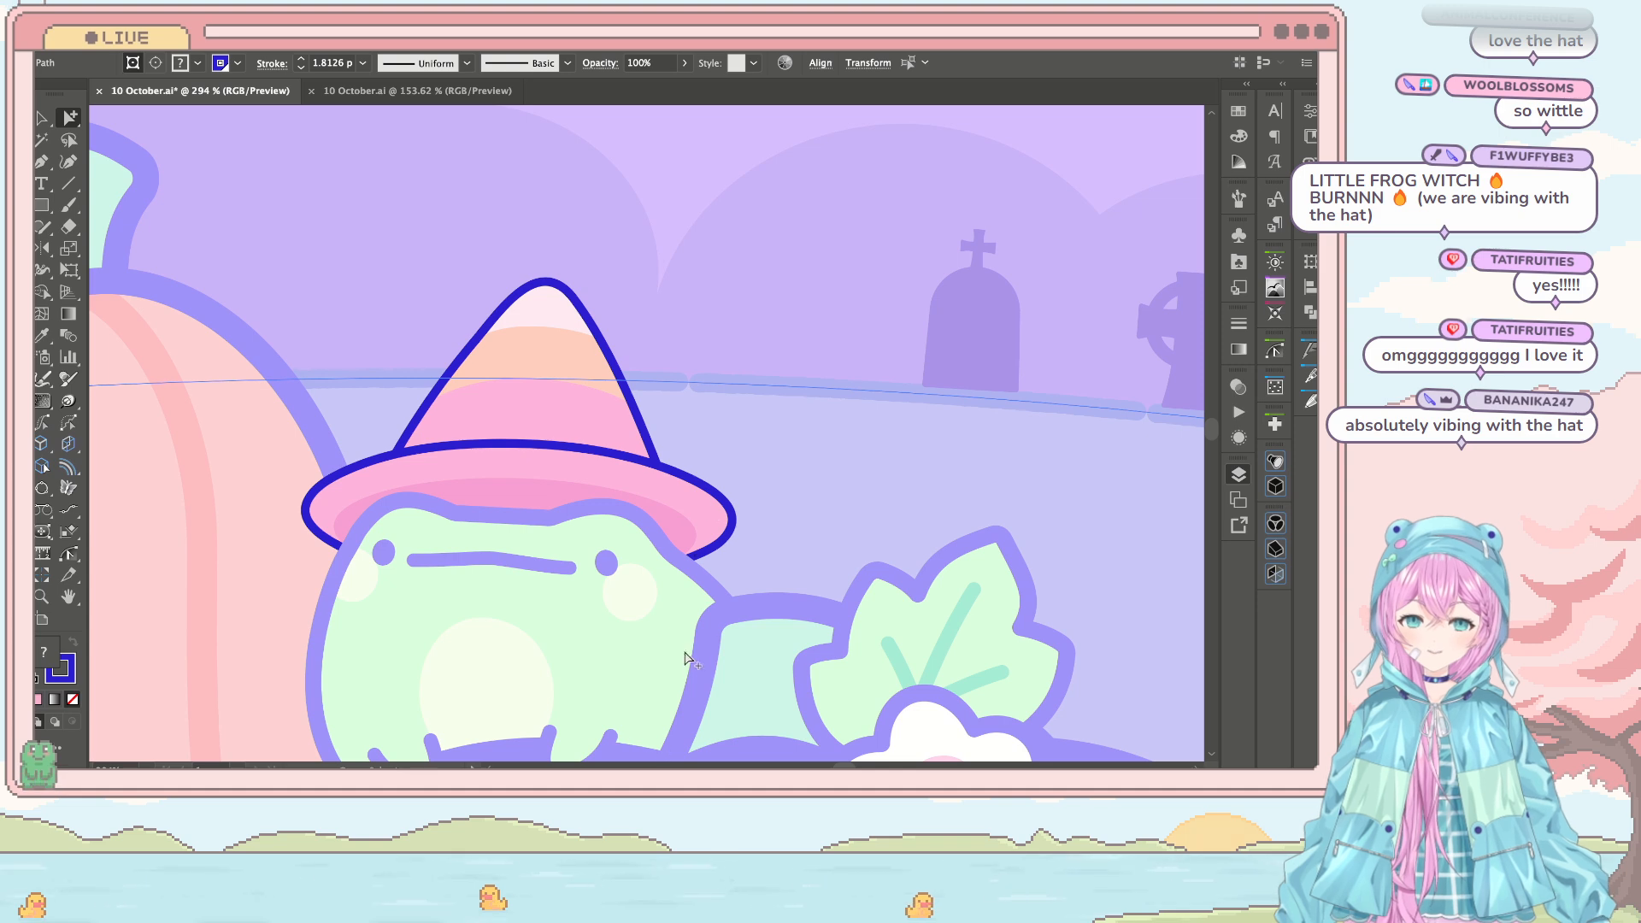
key(Tab)
key(Tab)
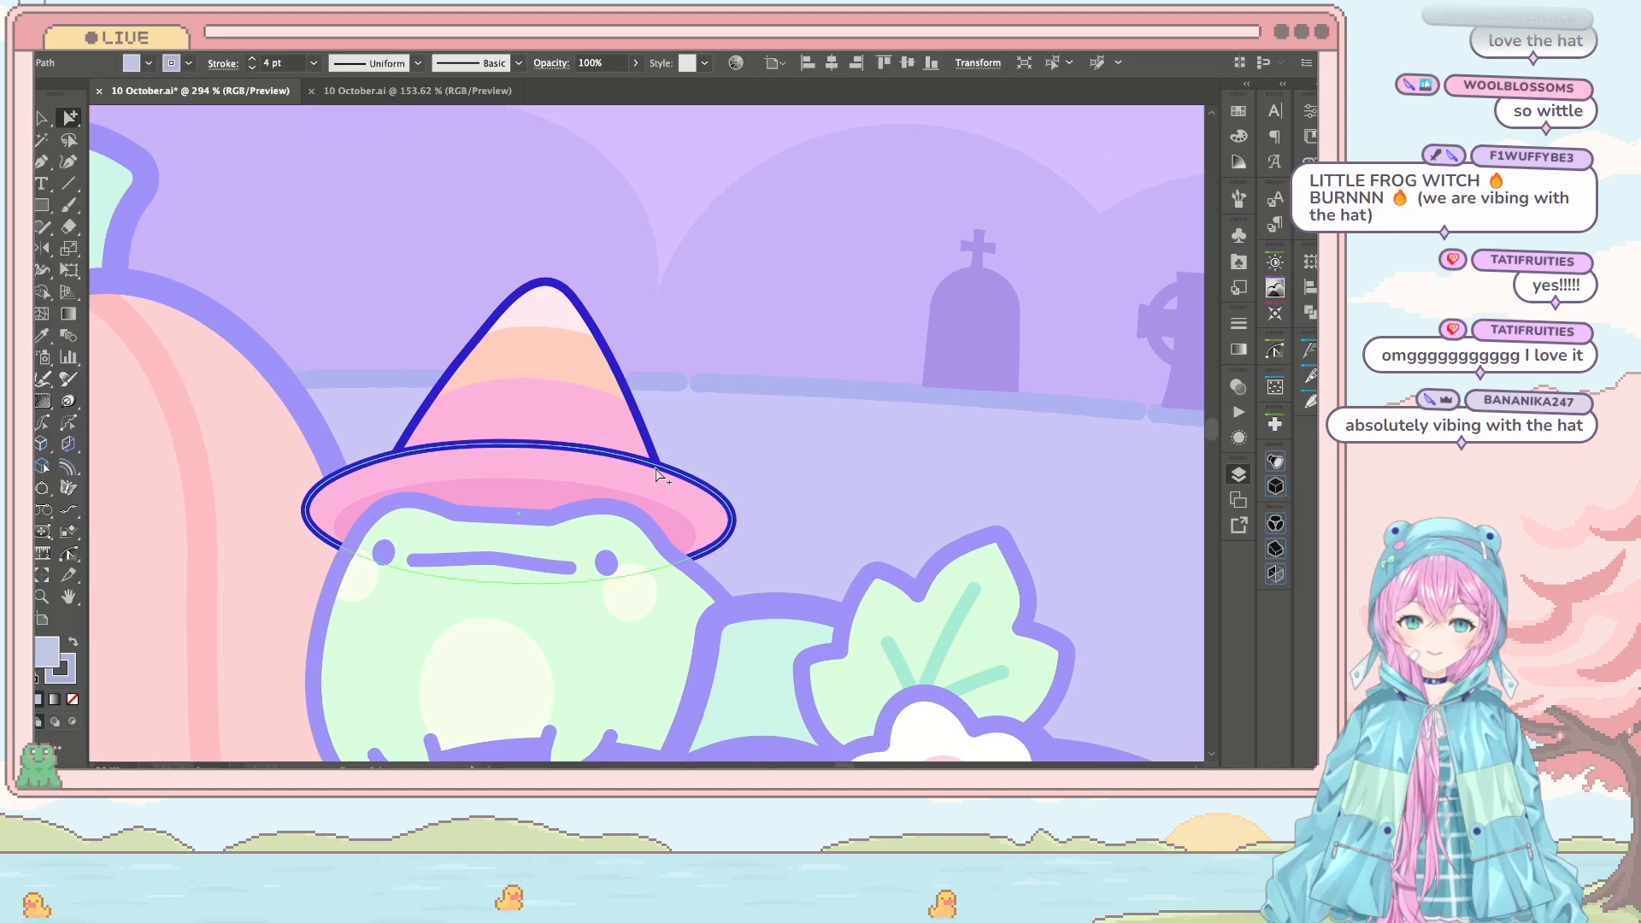
click(686, 486)
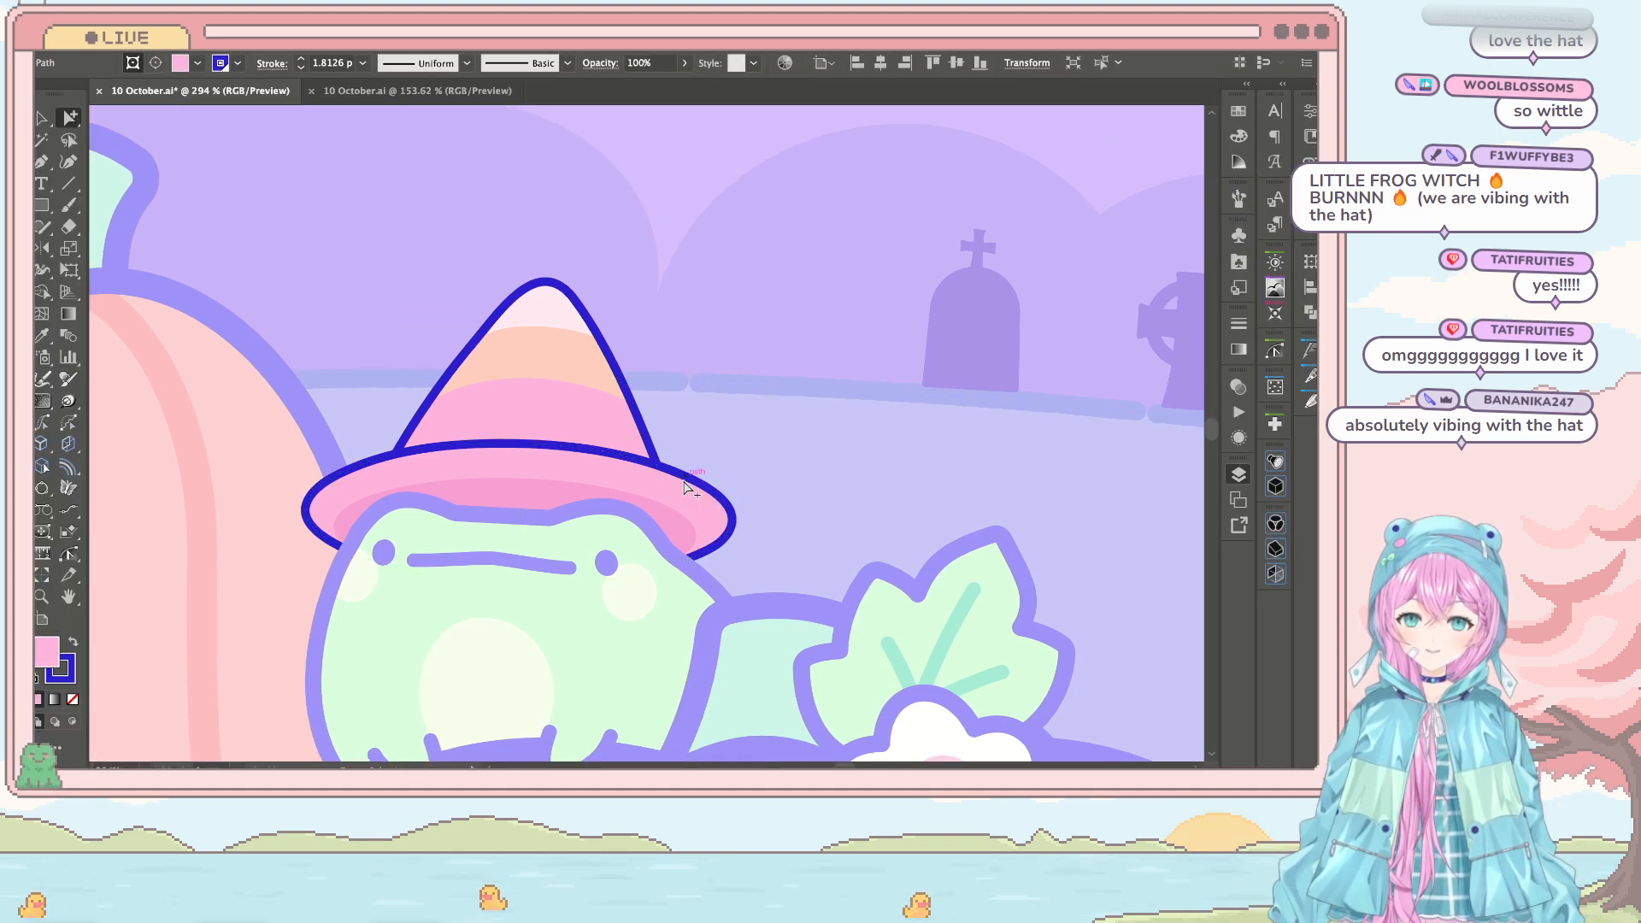
scroll(676, 445, left, 2)
click(680, 432)
shift+click(729, 500)
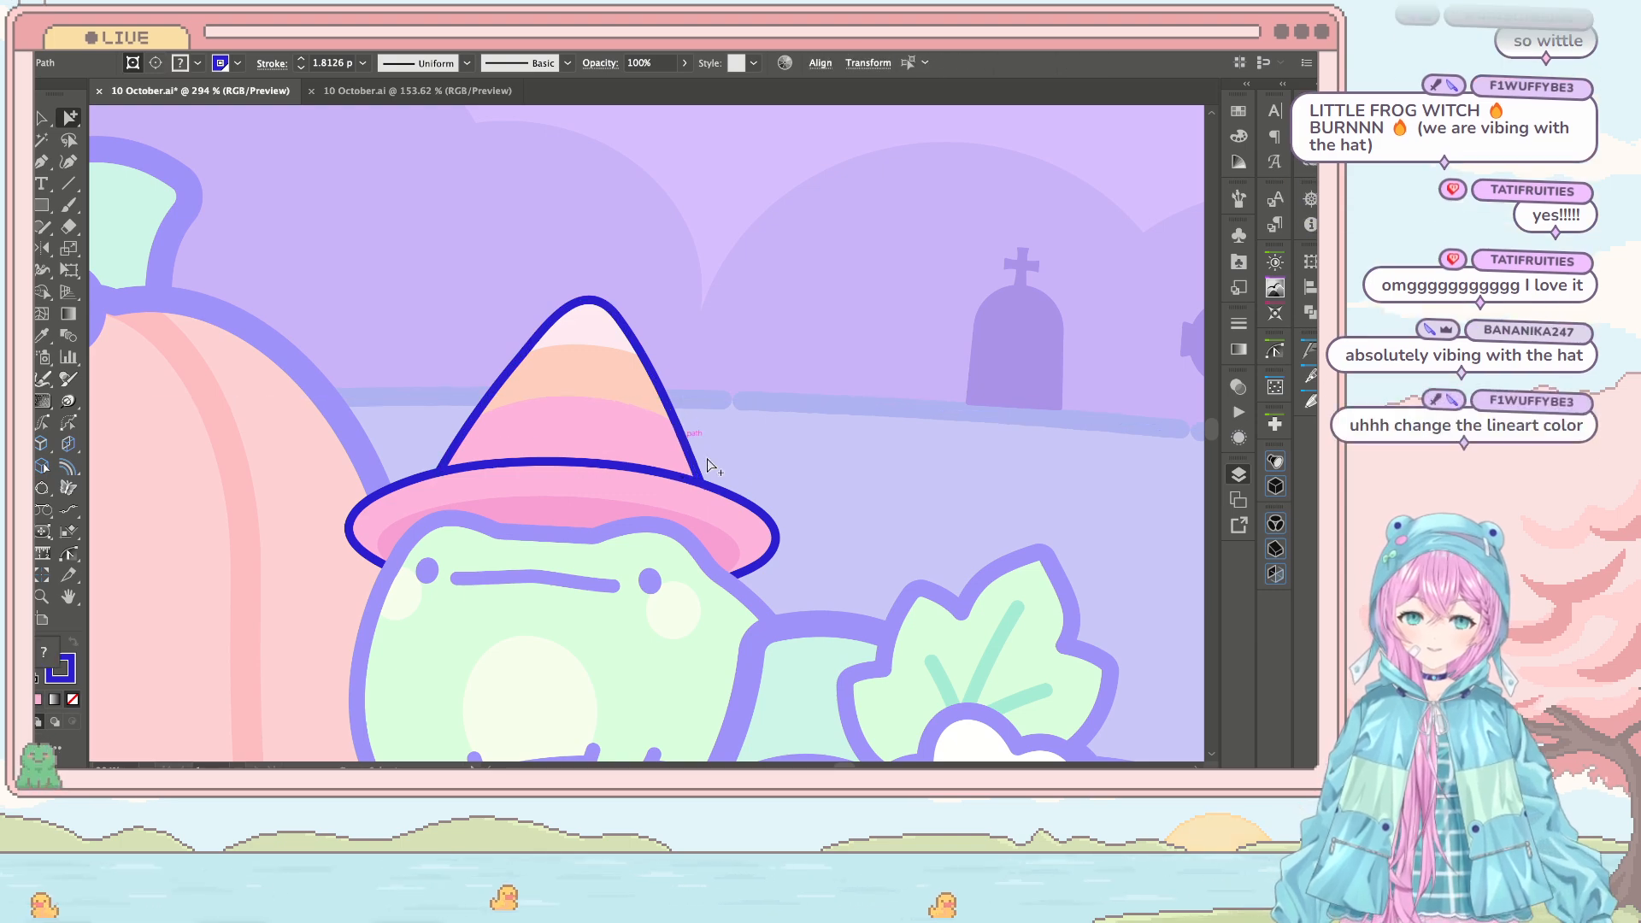
scroll(727, 504, down, 6)
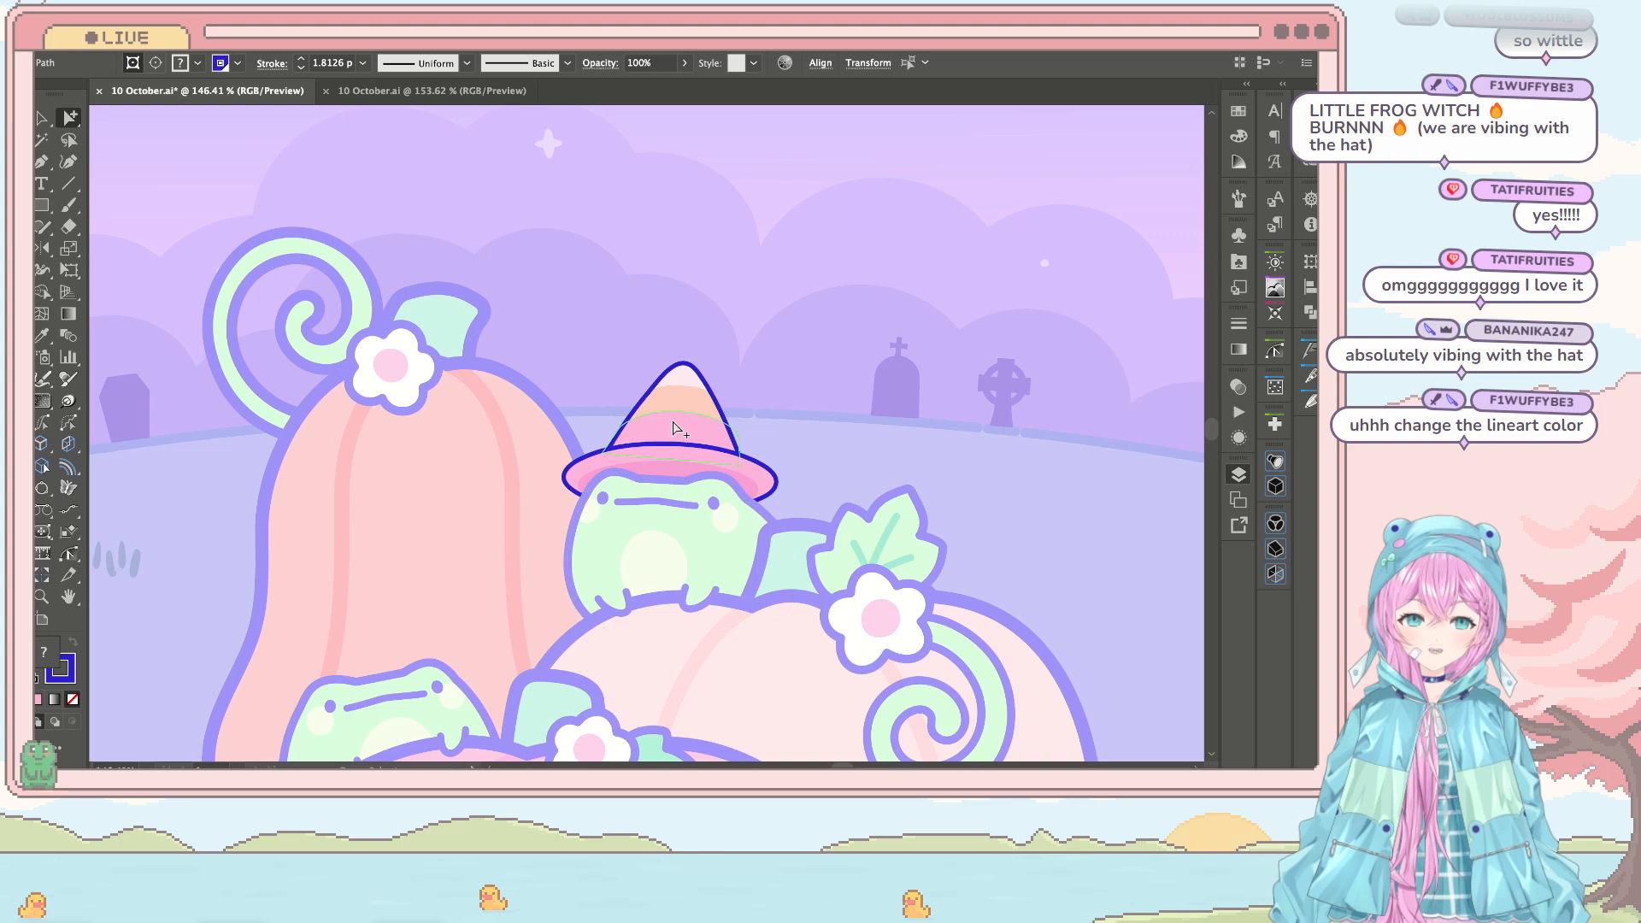
shift+click(728, 453)
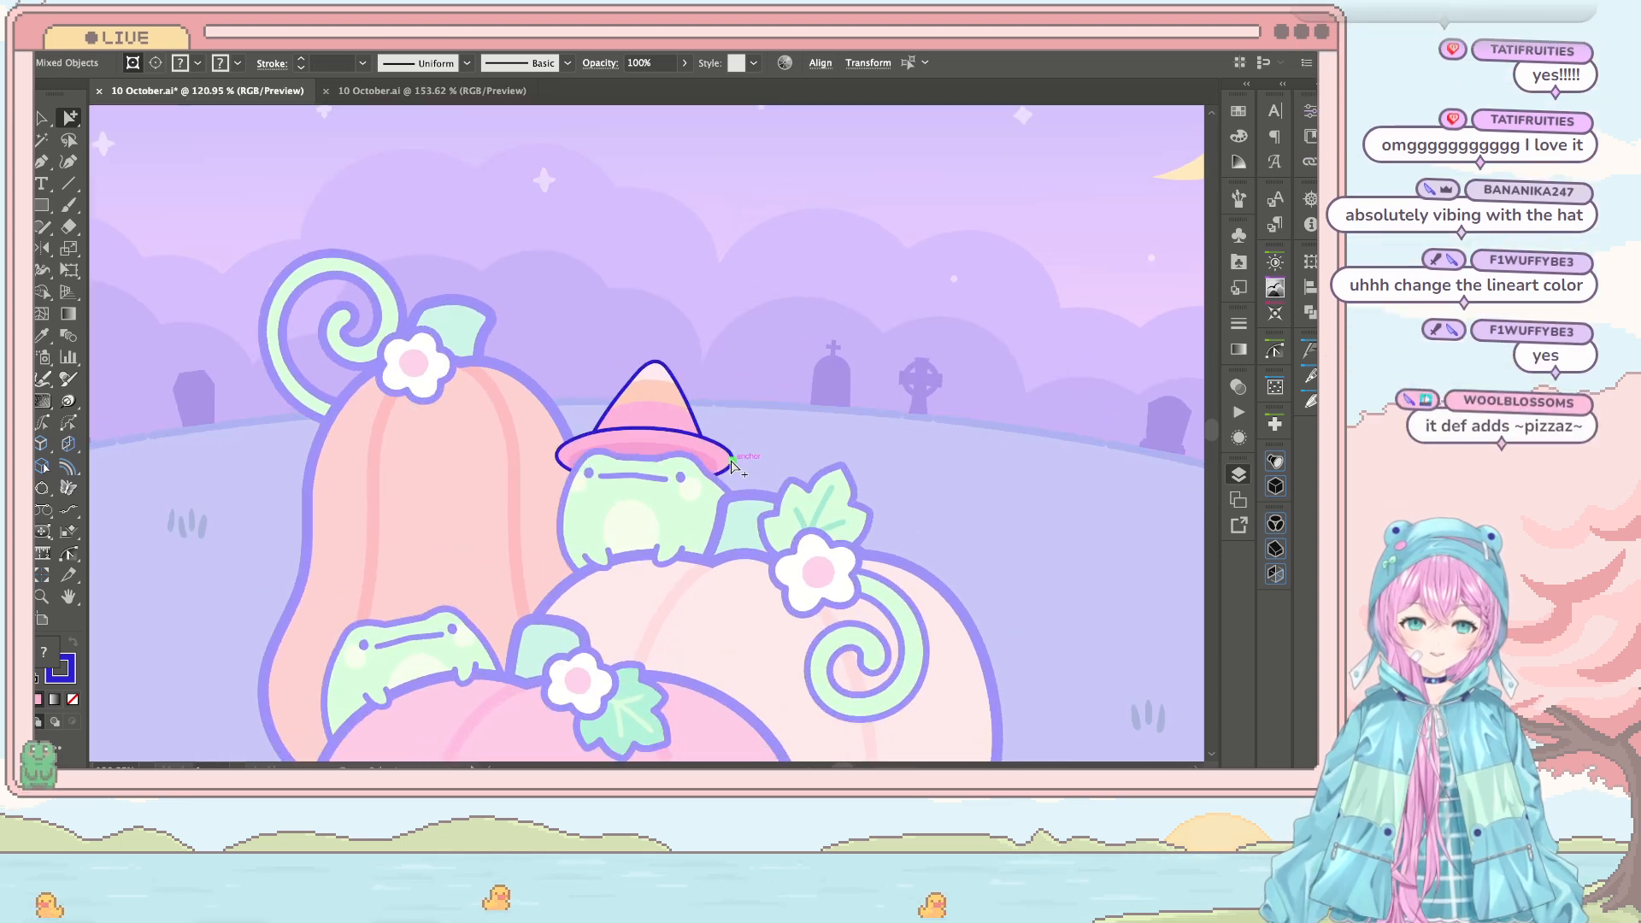
scroll(714, 440, up, 5)
key(ctrl+g)
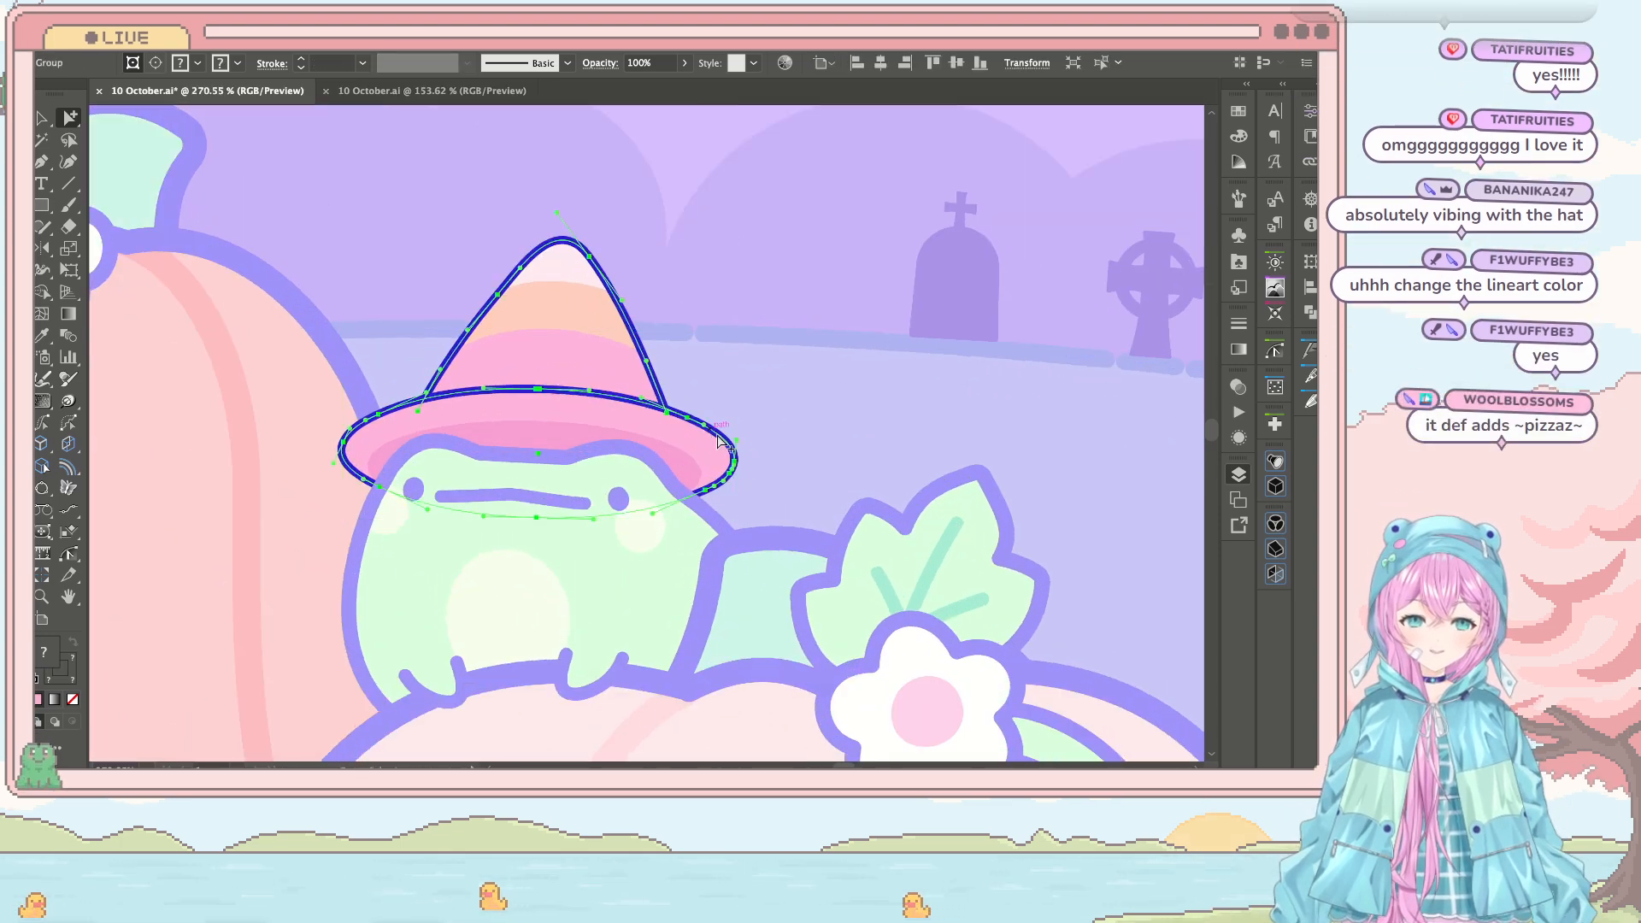
scroll(706, 436, down, 4)
scroll(516, 459, up, 5)
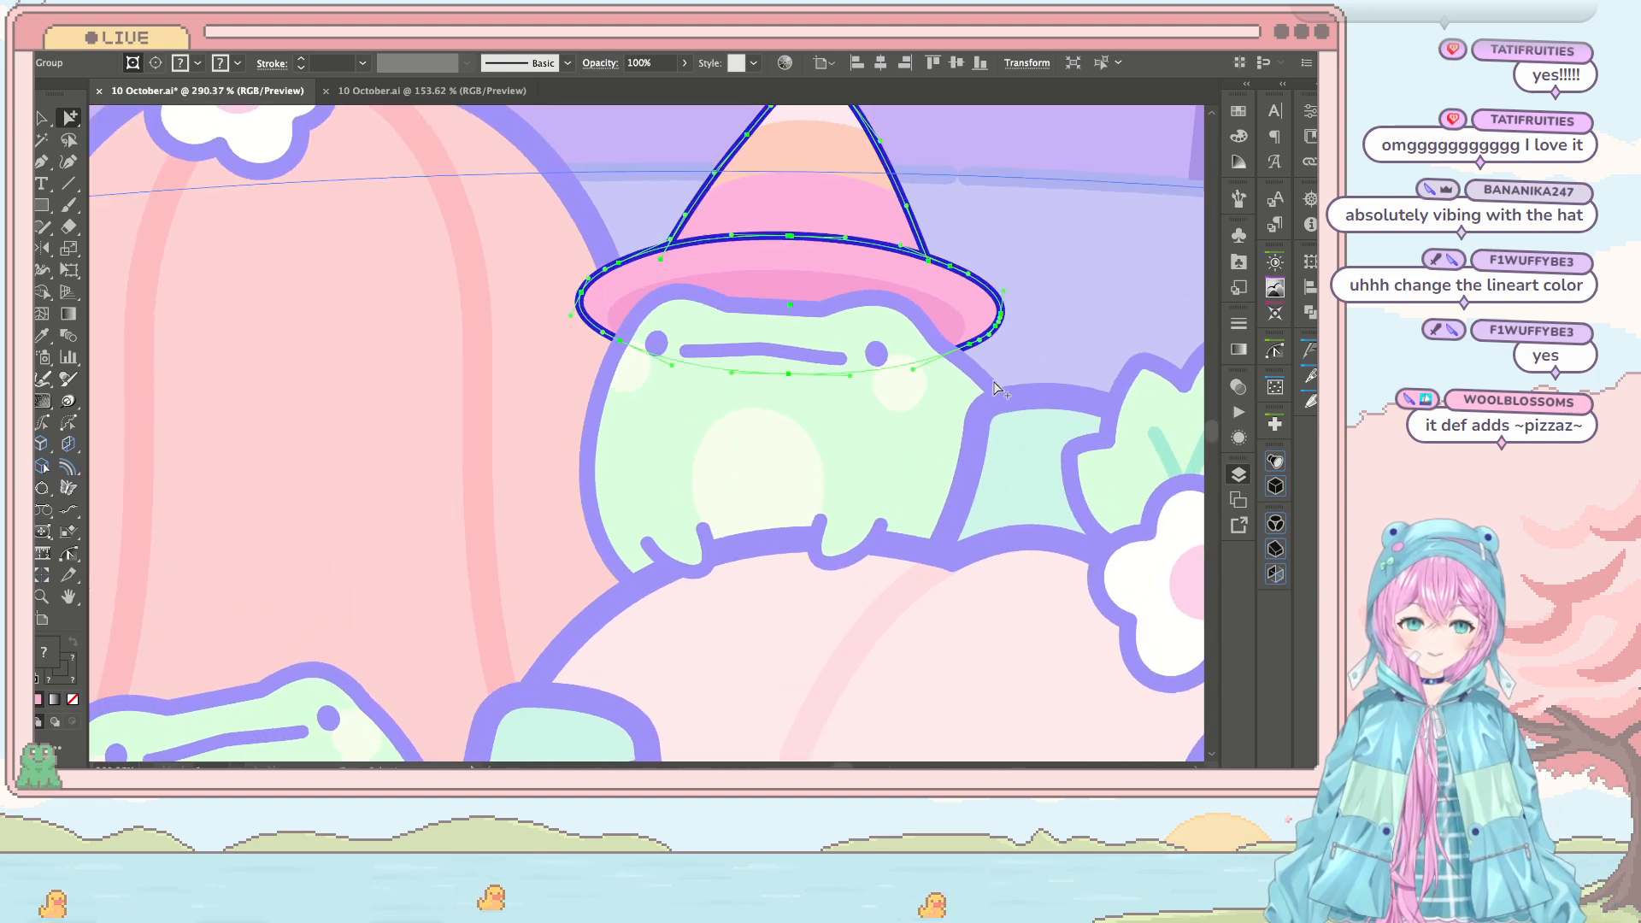
Step: Recolor the outlines of the witch hat's brim and cone with the soft purple sampled from the frog's outline
click(992, 293)
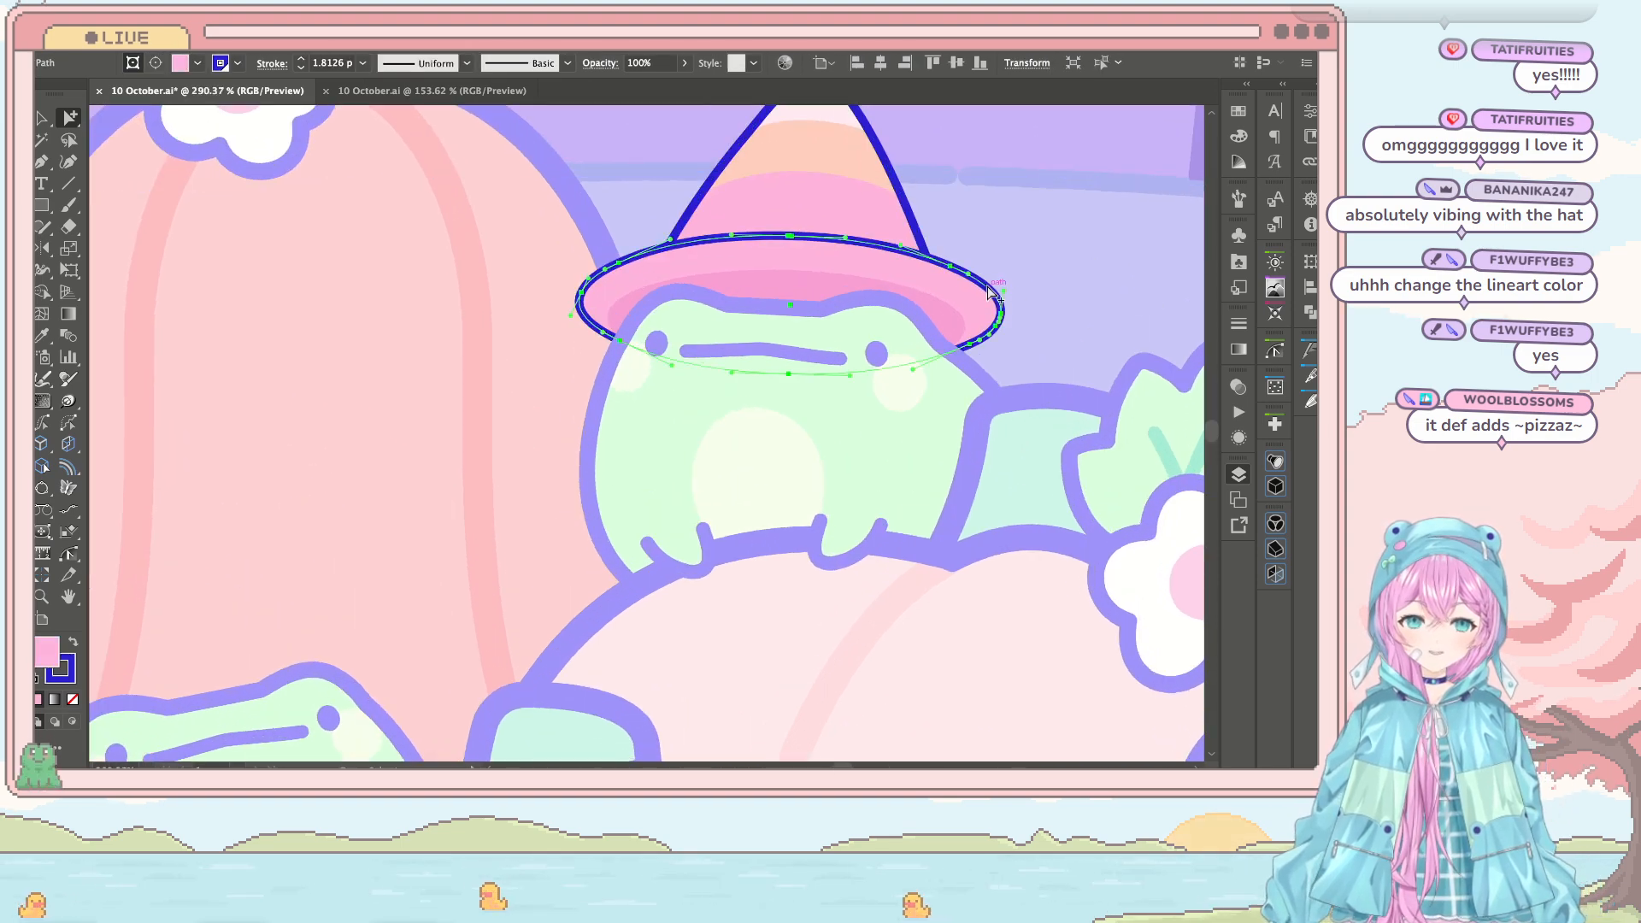
scroll(669, 325, right, 3)
scroll(670, 324, up, 1)
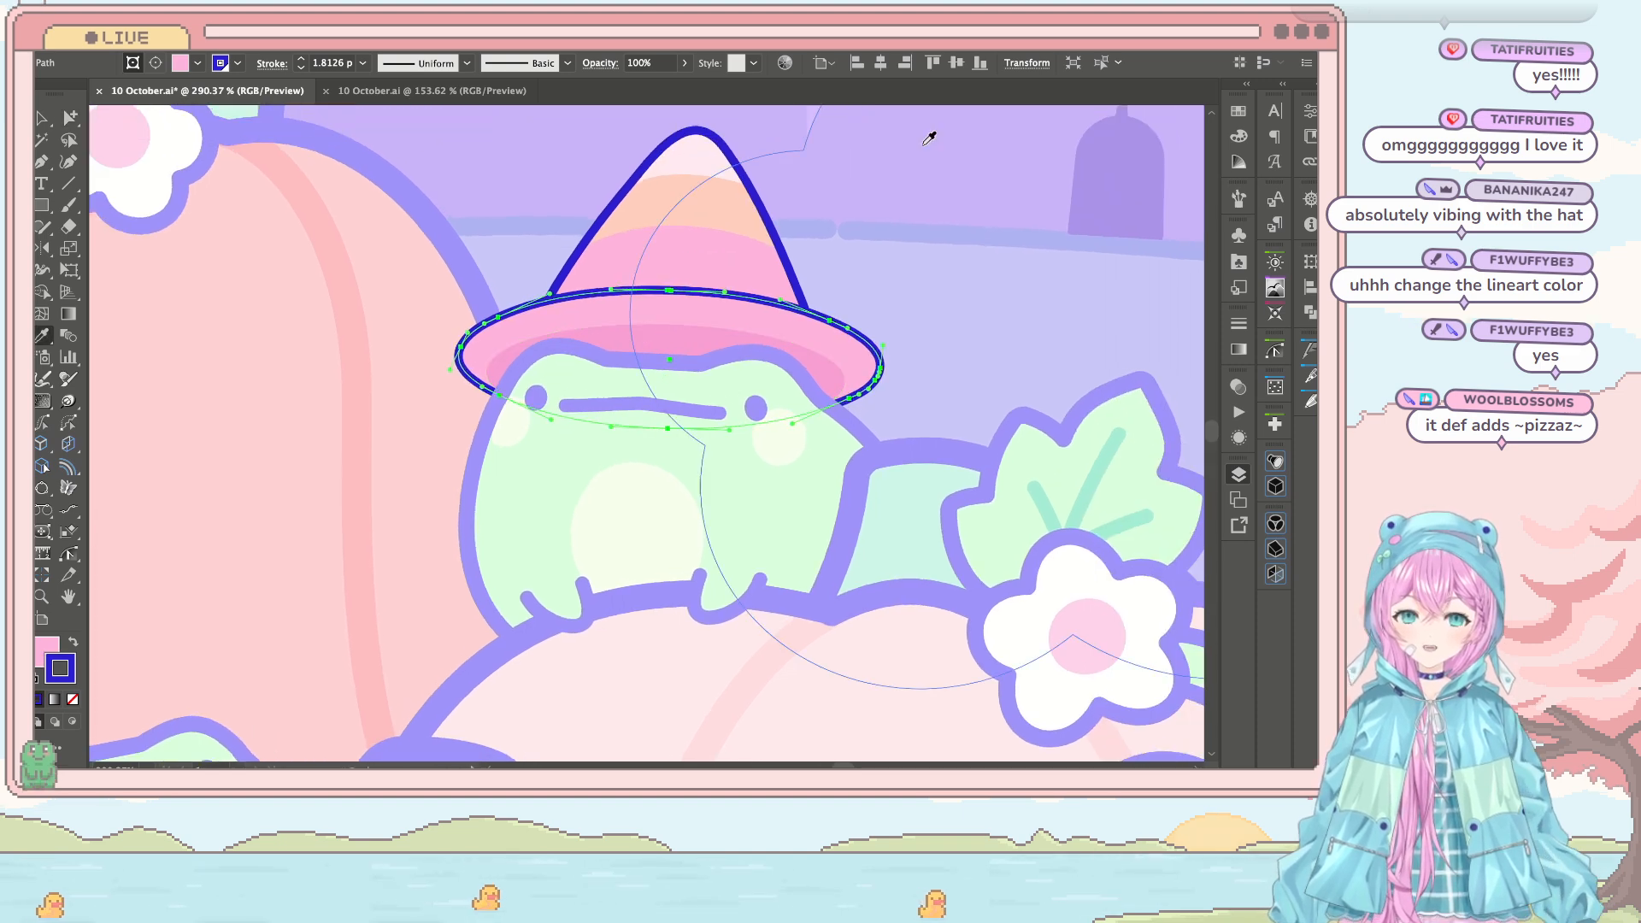
click(864, 417)
key(a)
click(787, 263)
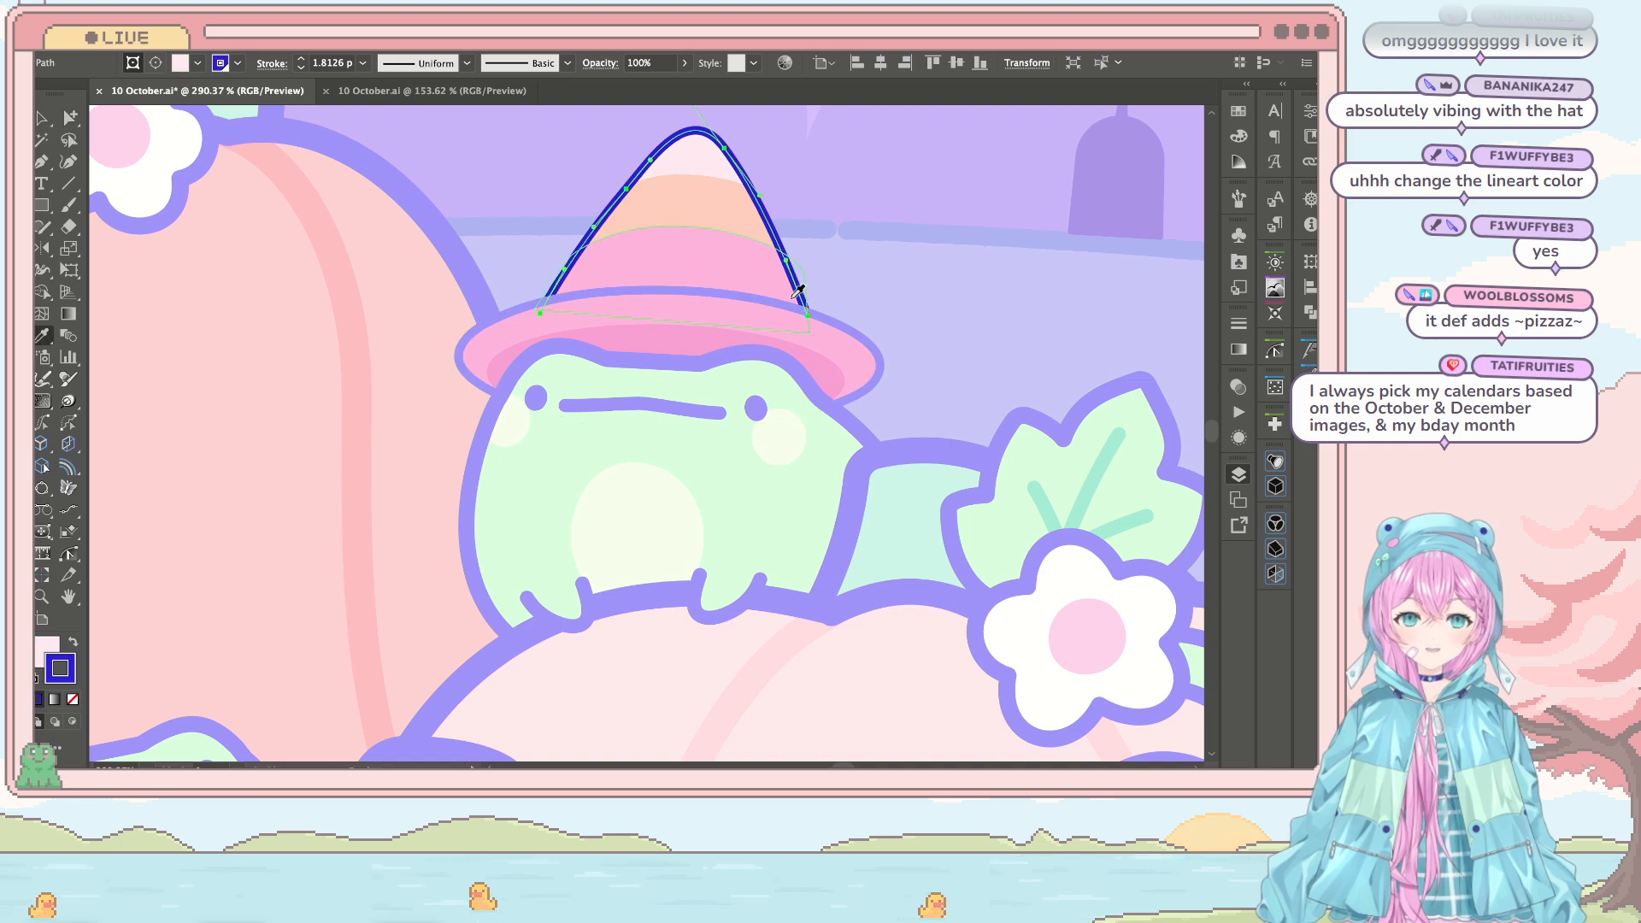
click(868, 429)
key(a)
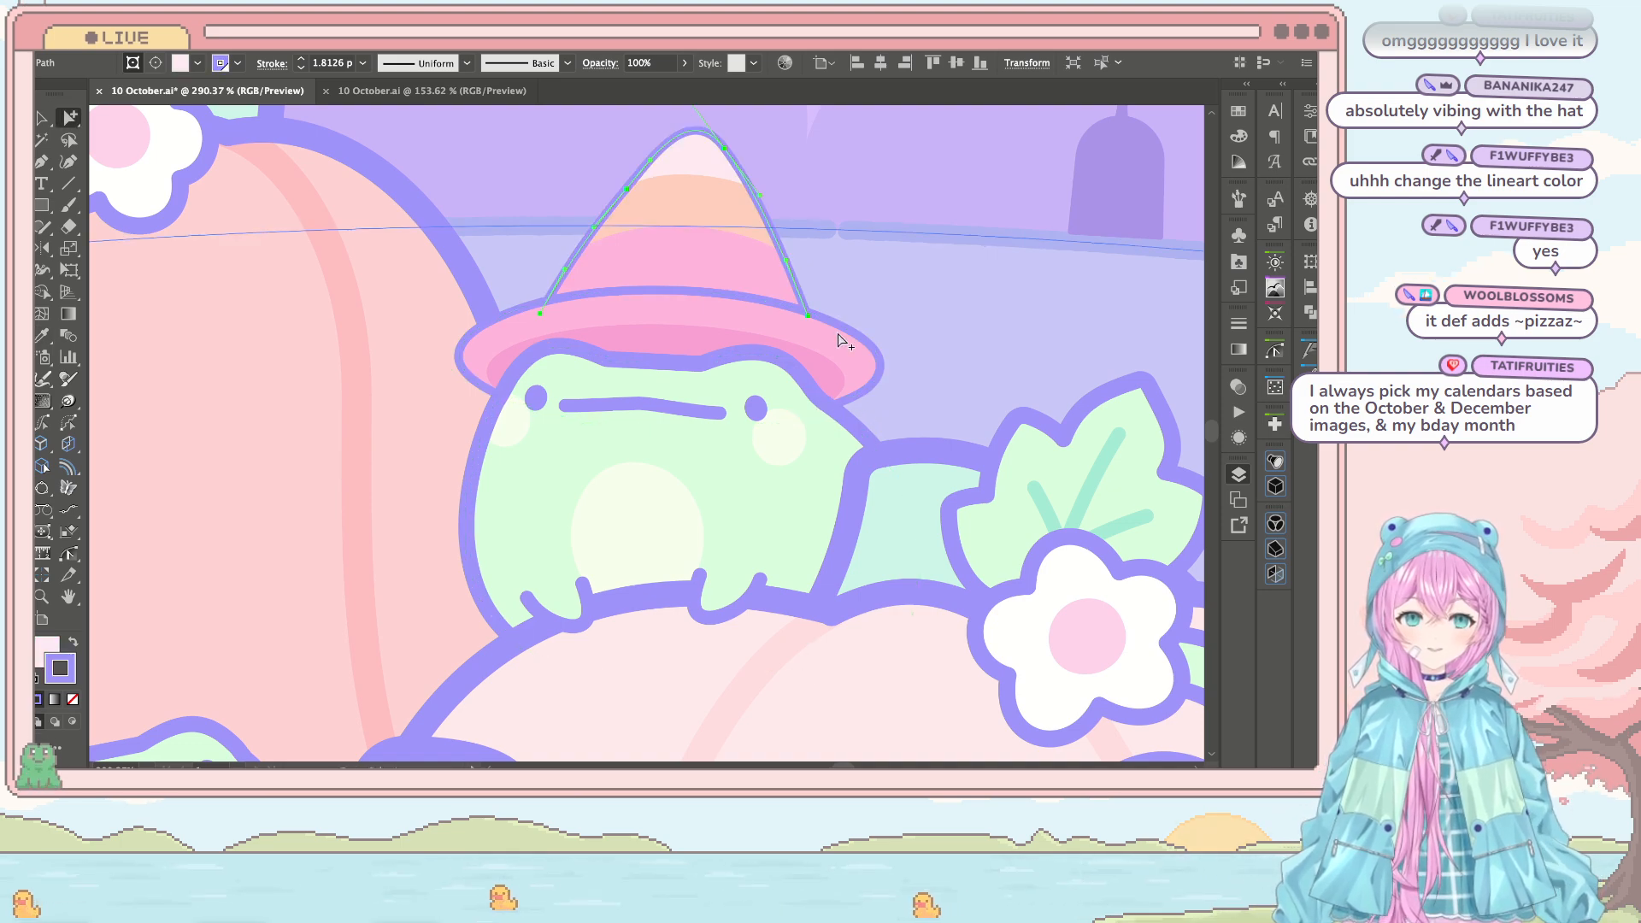
Step: Set the stroke weight of the hat's brim and cone outlines to 3 pt and clear the selection
shift+click(846, 341)
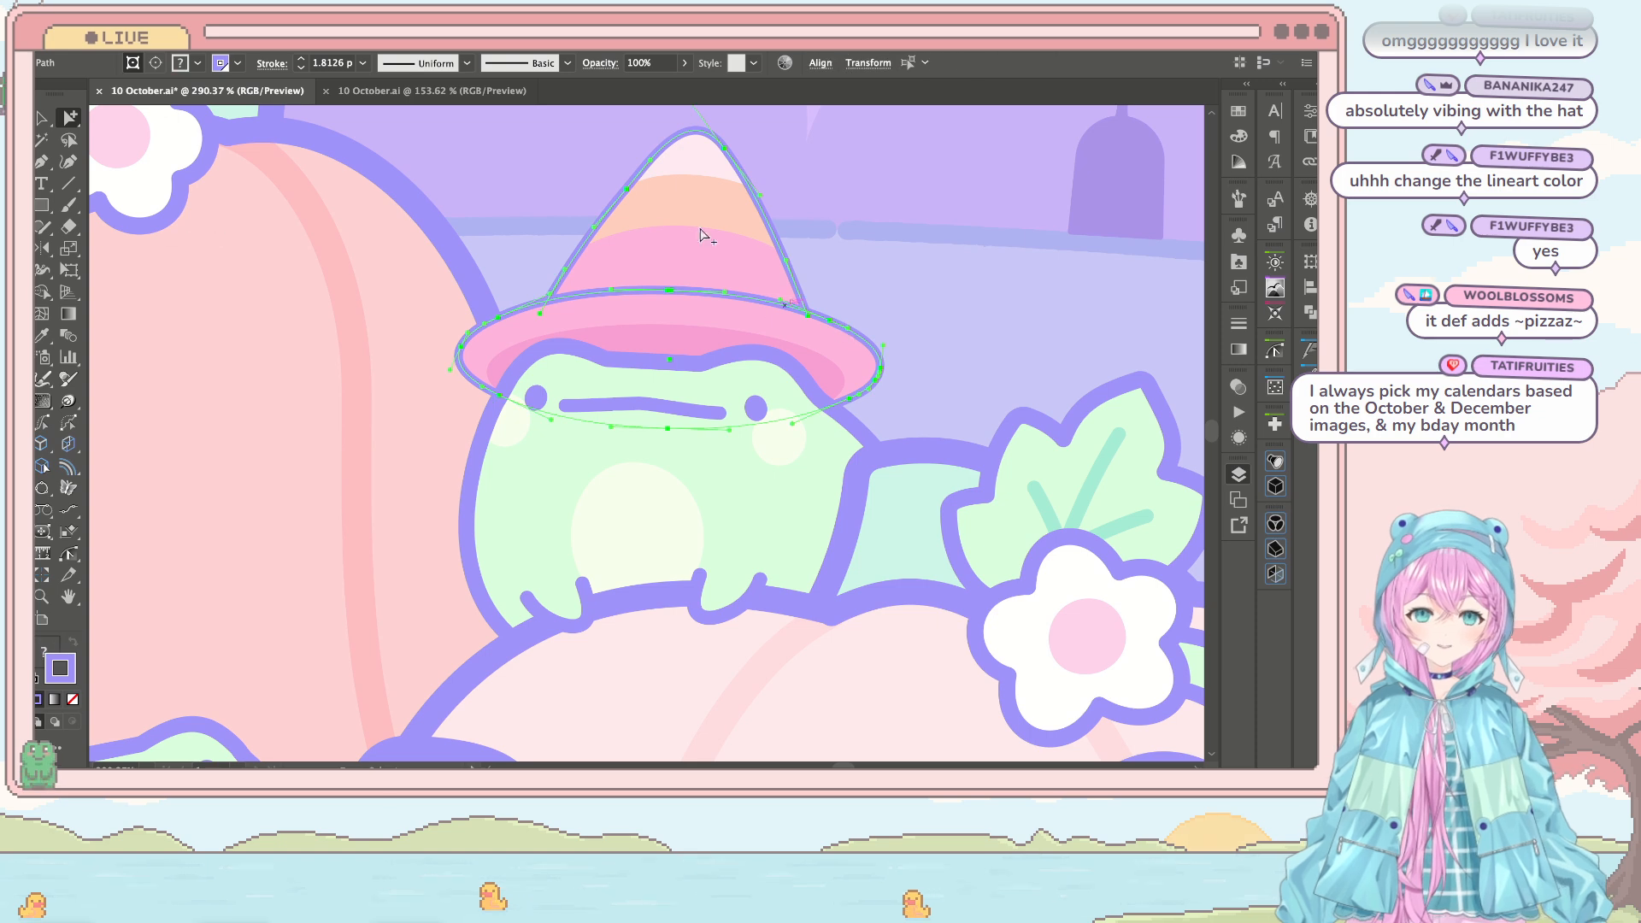
click(301, 59)
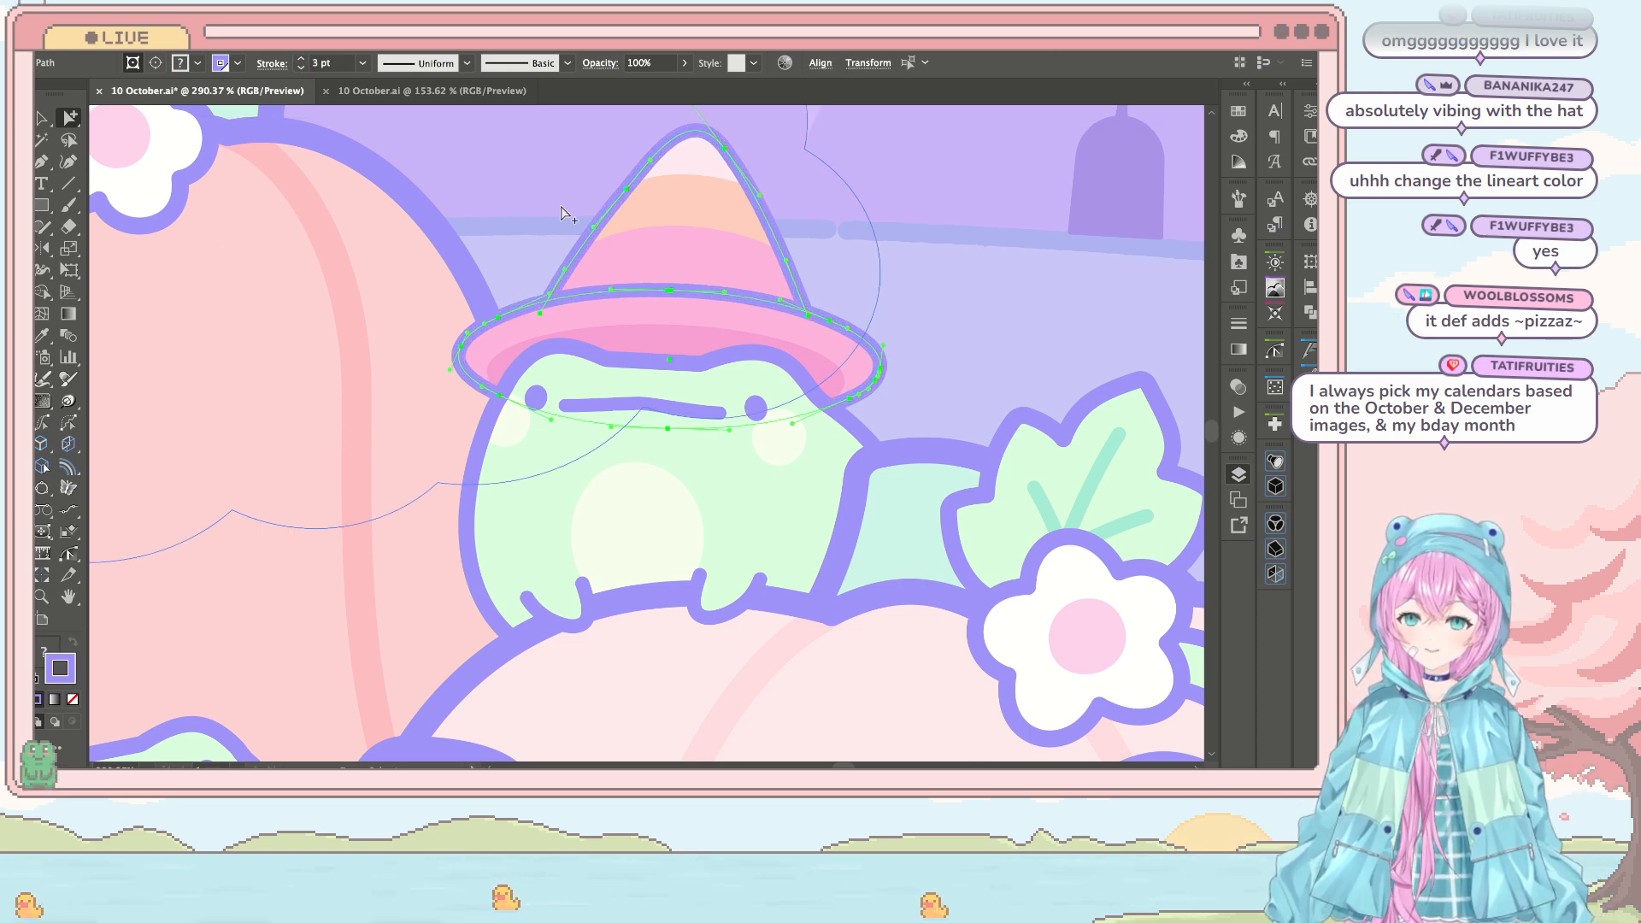
scroll(562, 212, down, 6)
scroll(562, 212, up, 3)
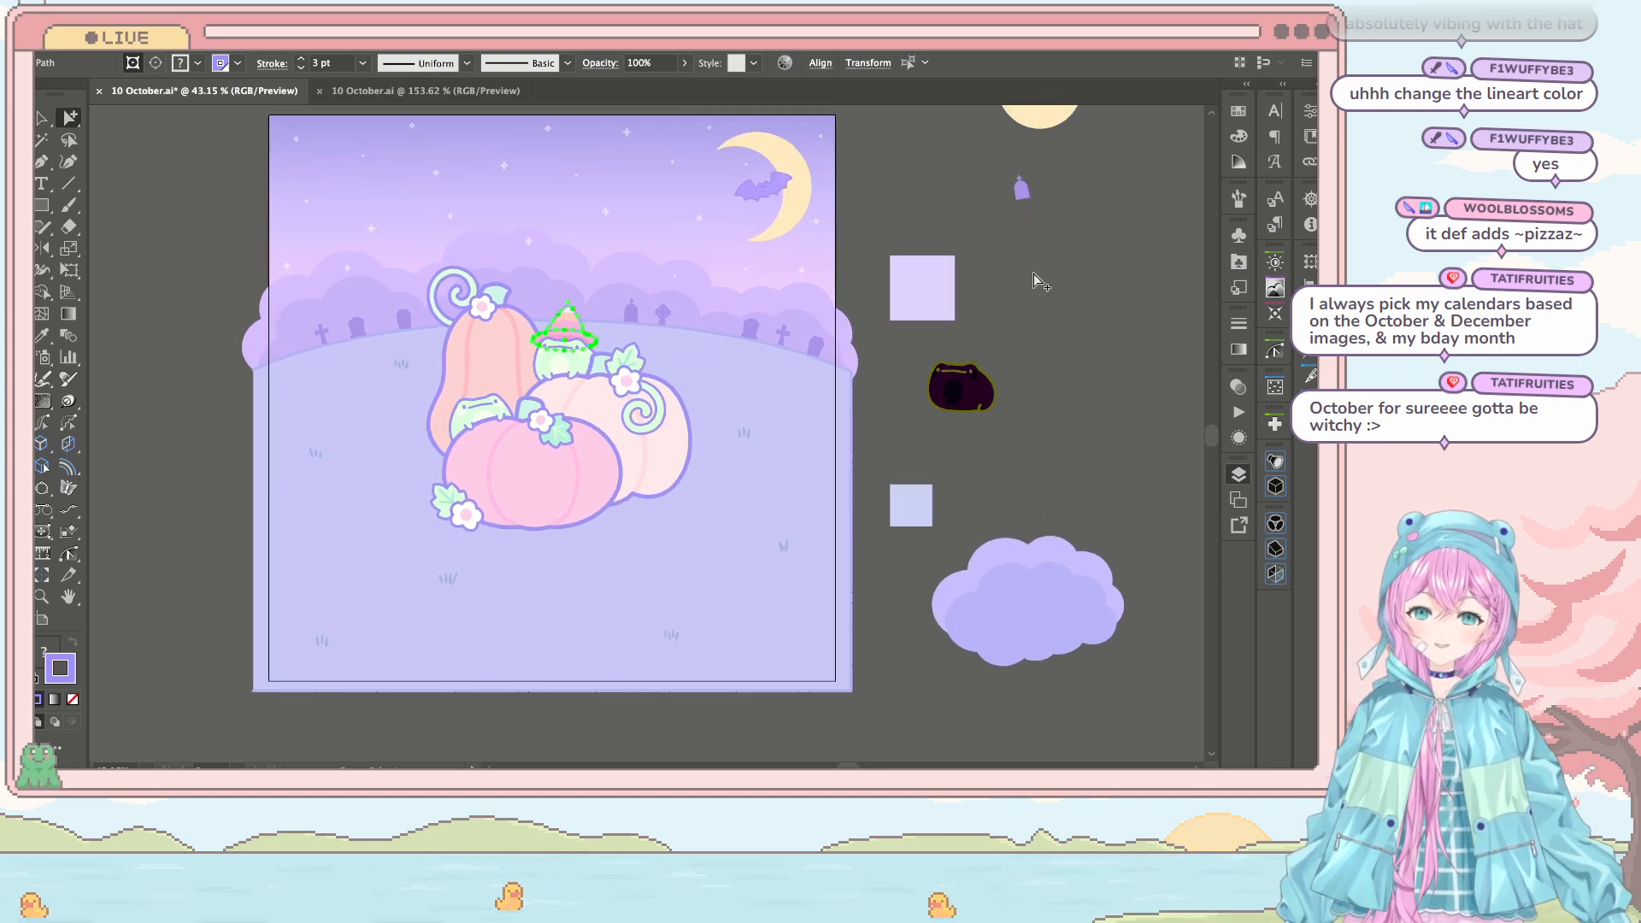
click(1050, 234)
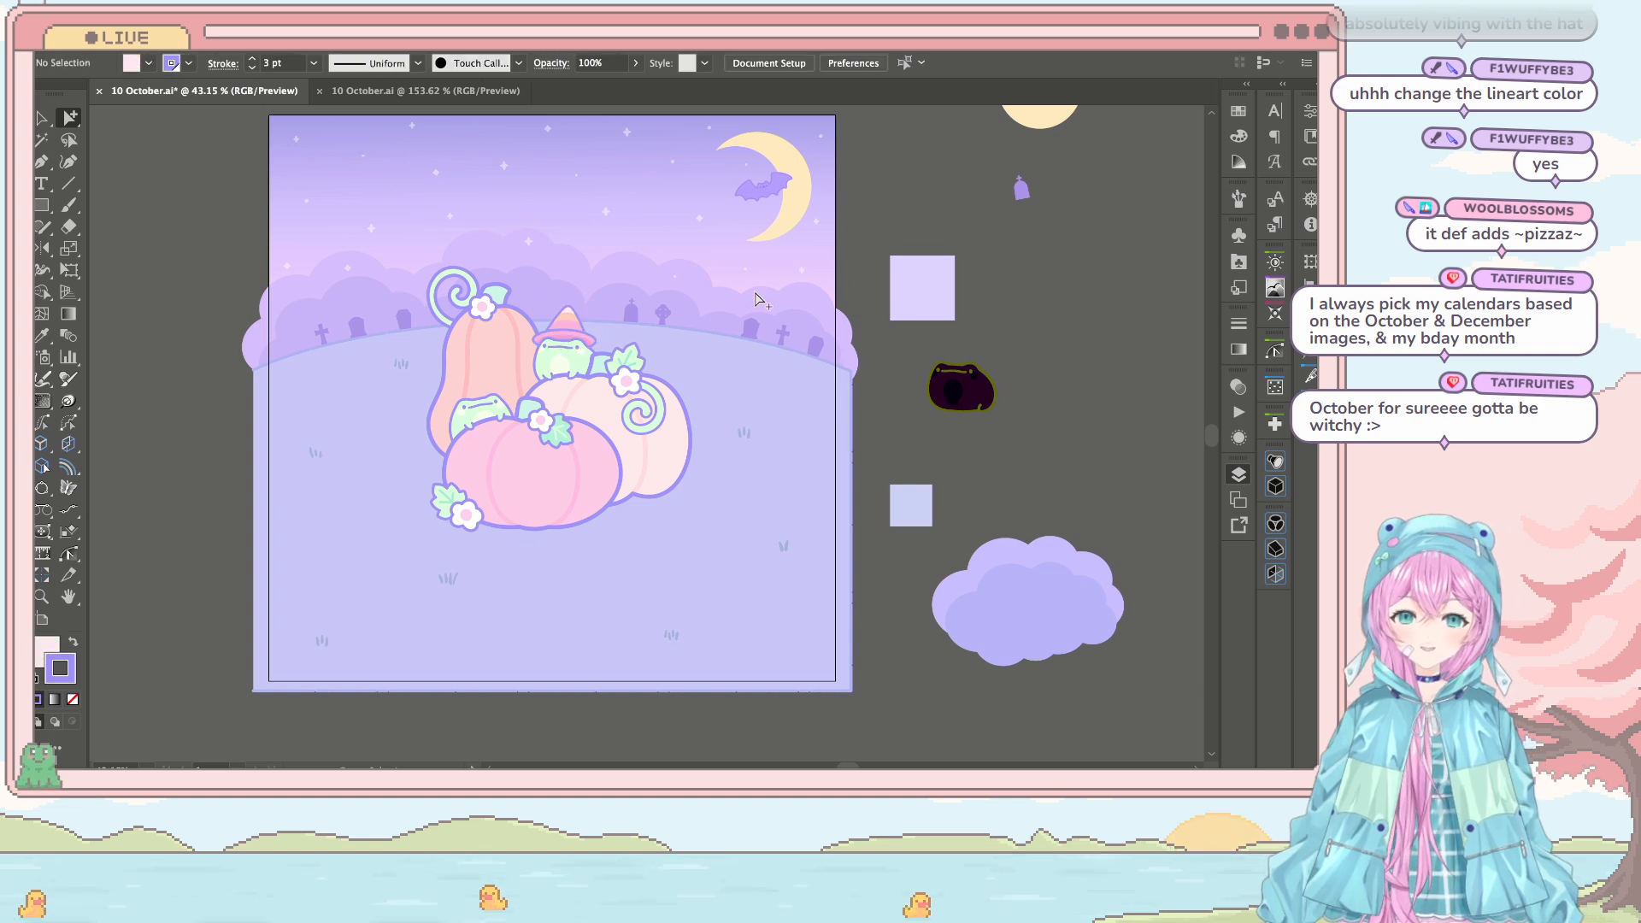
Step: Isolate the witch hat group nested inside the npc pumpkins group
scroll(684, 300, up, 2)
scroll(692, 312, left, 3)
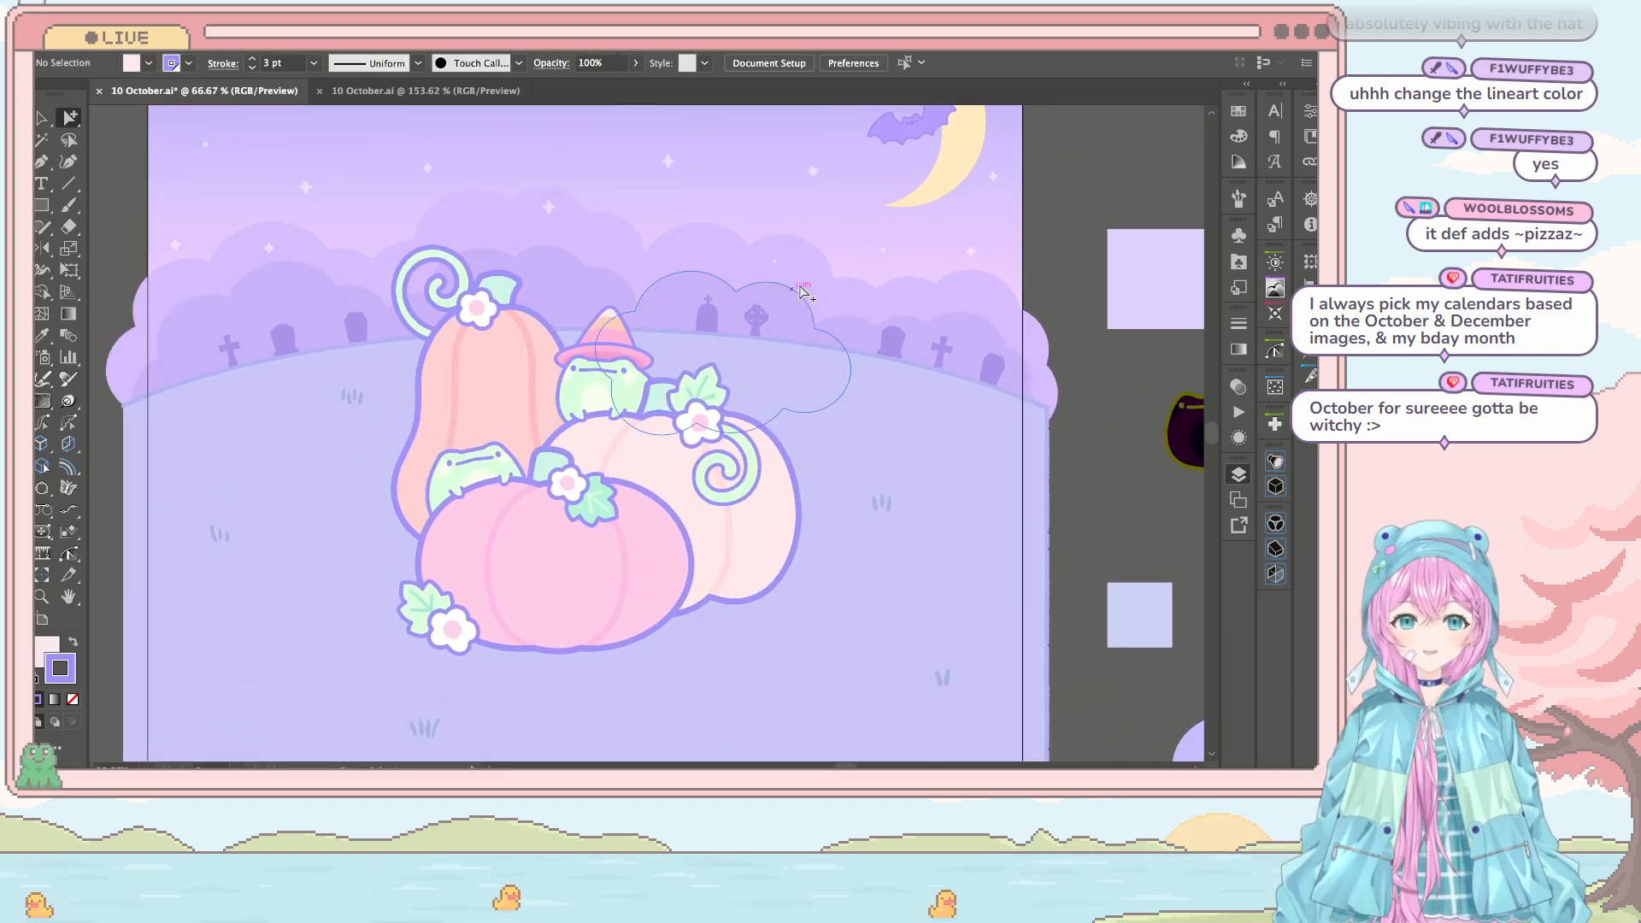
scroll(855, 342, down, 2)
scroll(717, 389, up, 5)
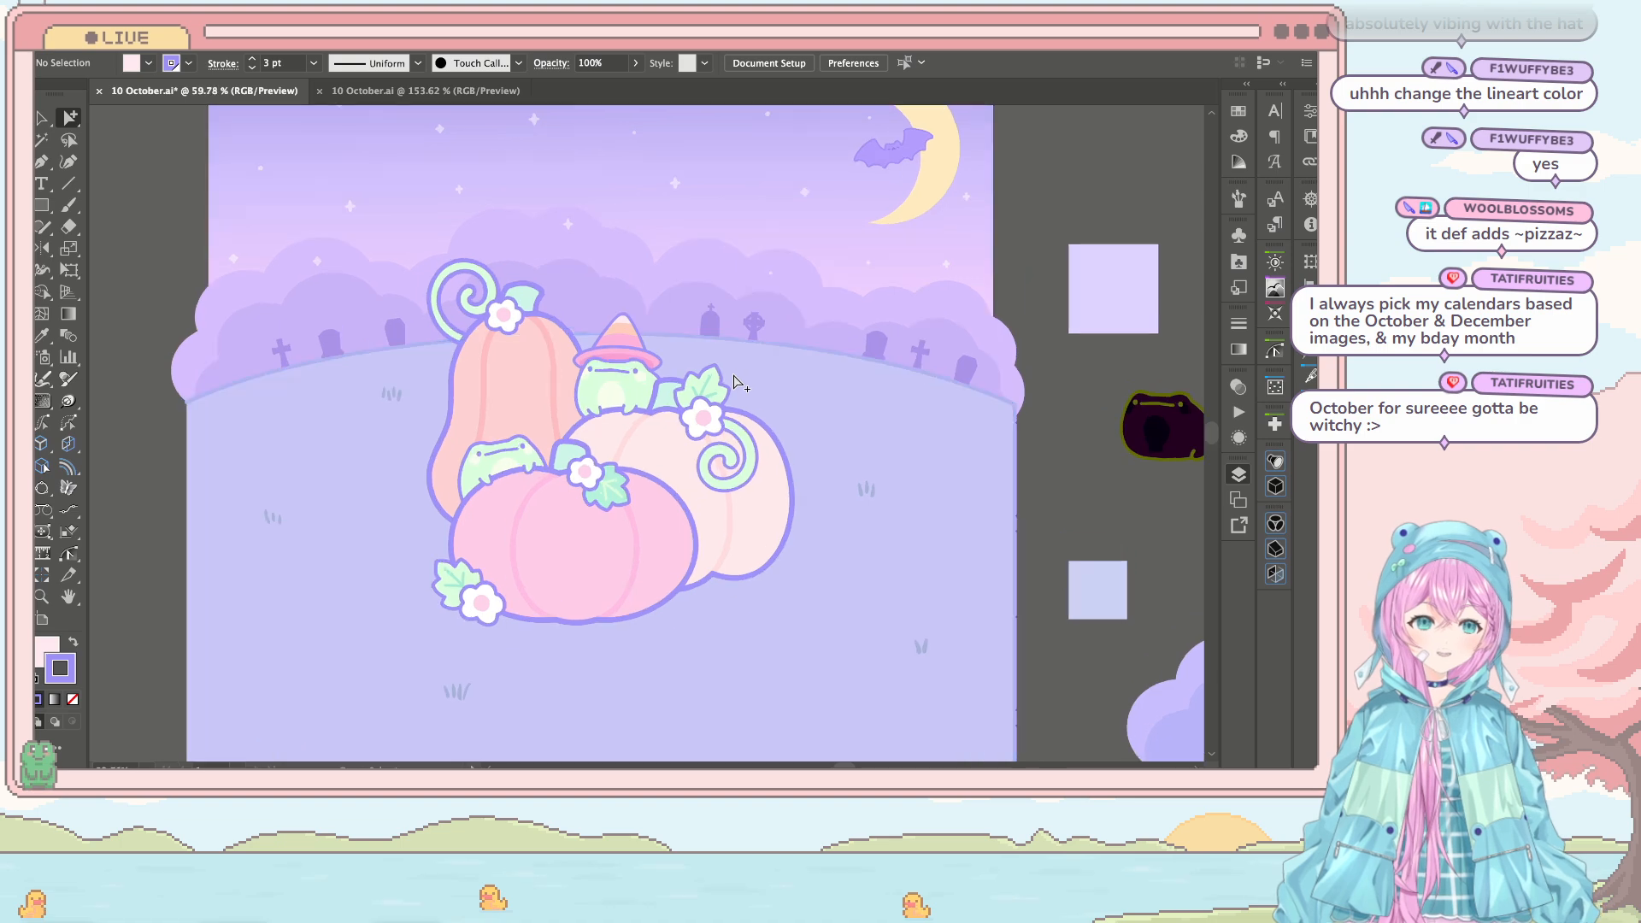
key(v)
double_click(511, 252)
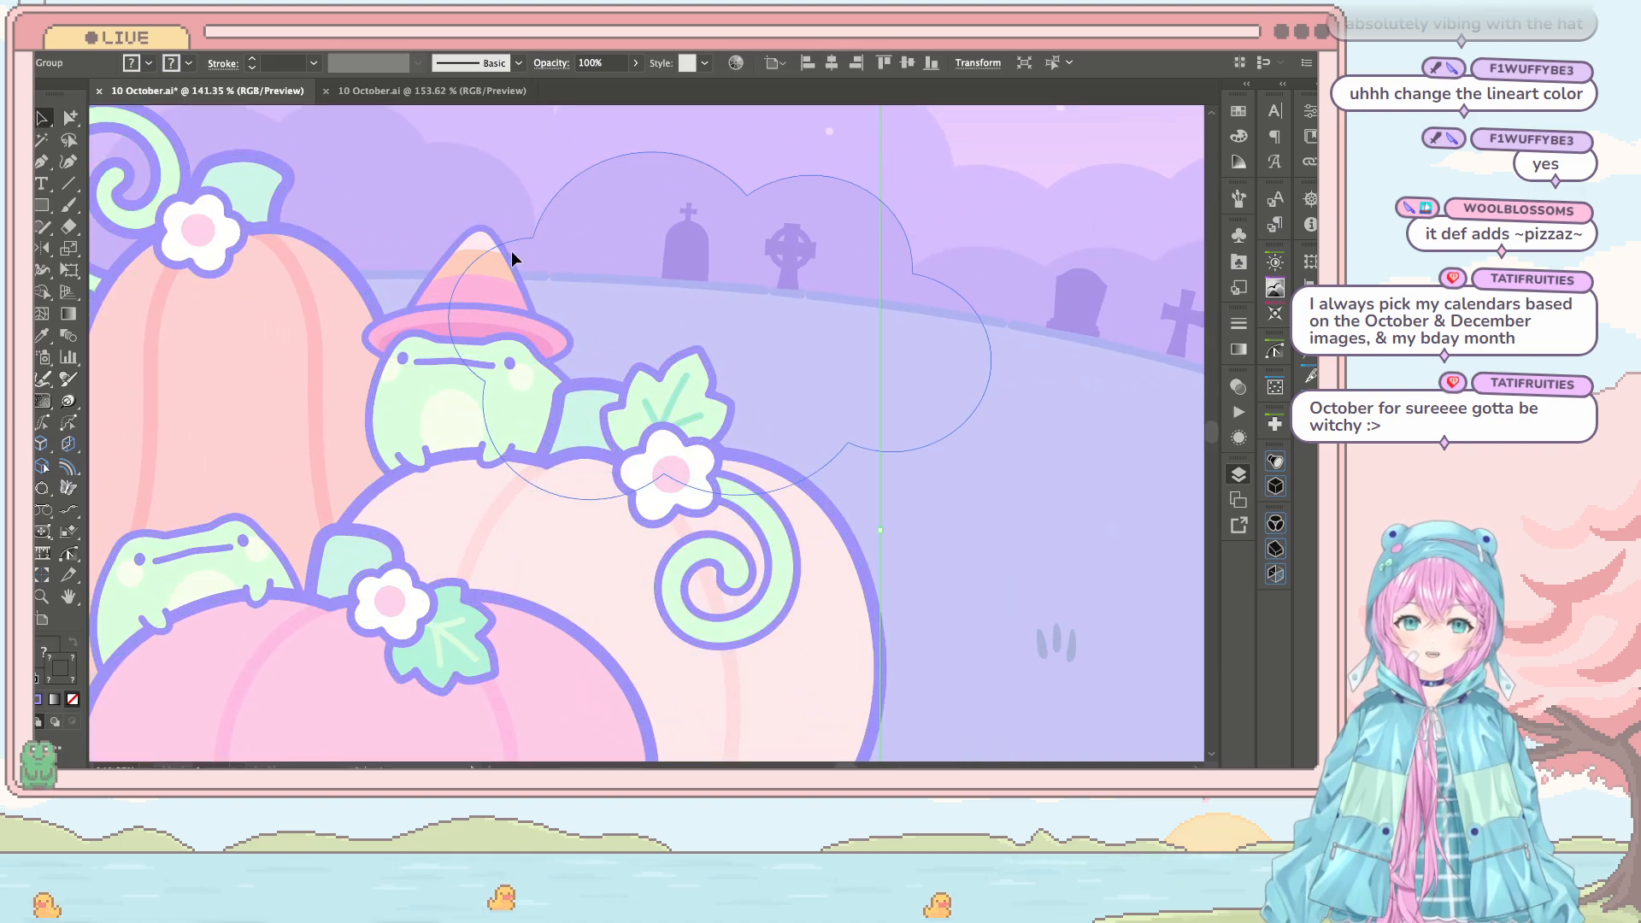
key(Escape)
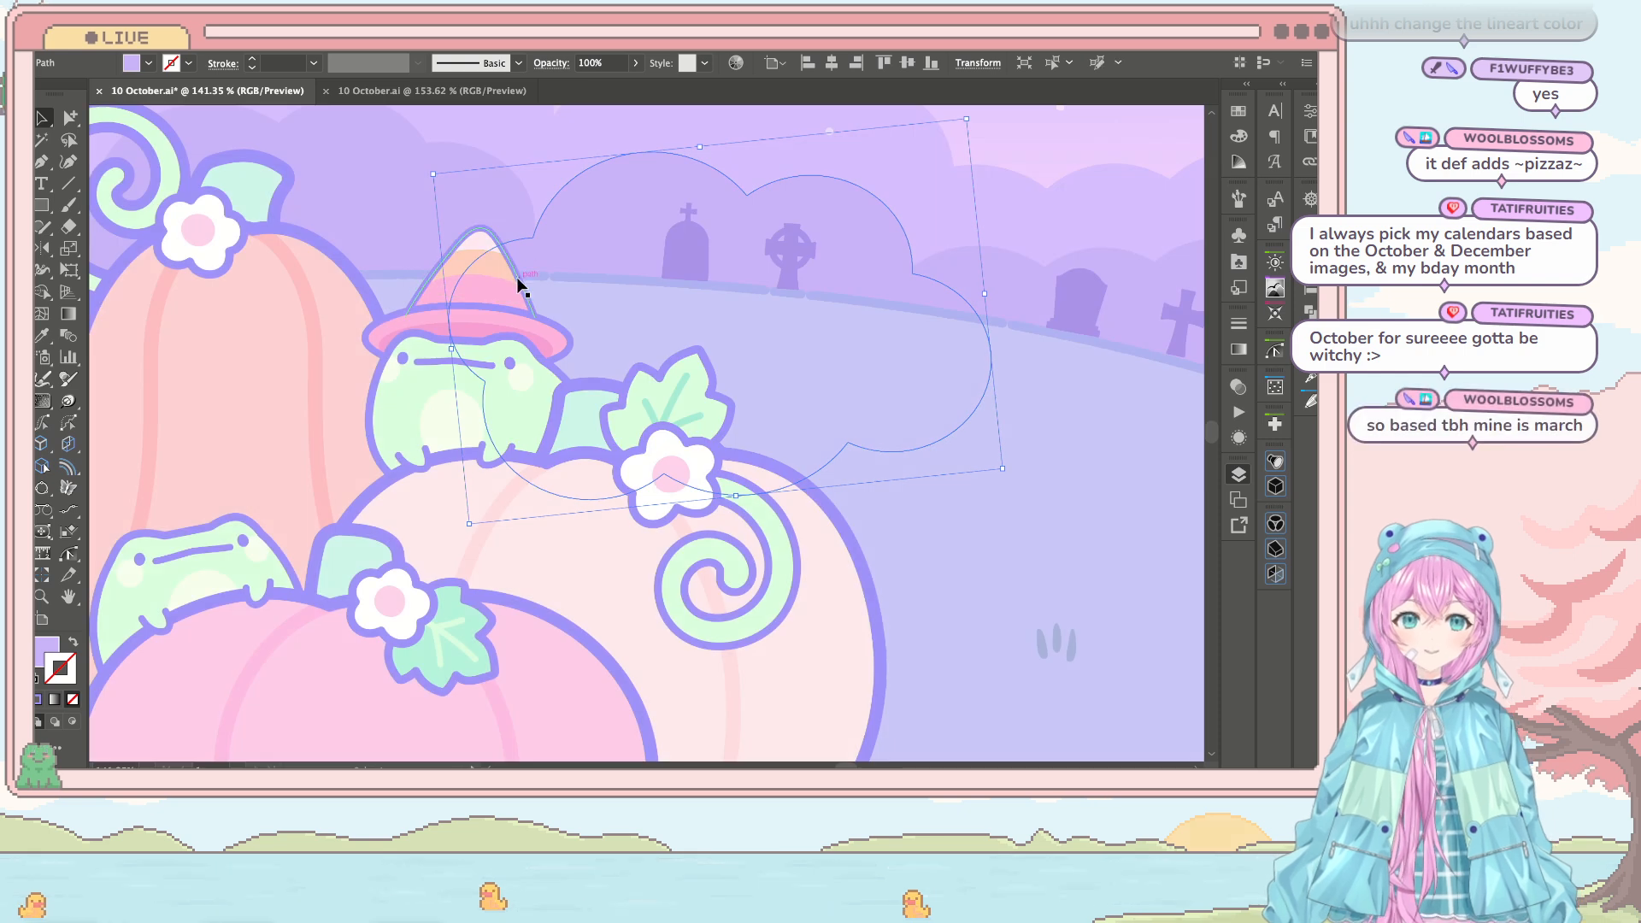
double_click(516, 277)
click(516, 277)
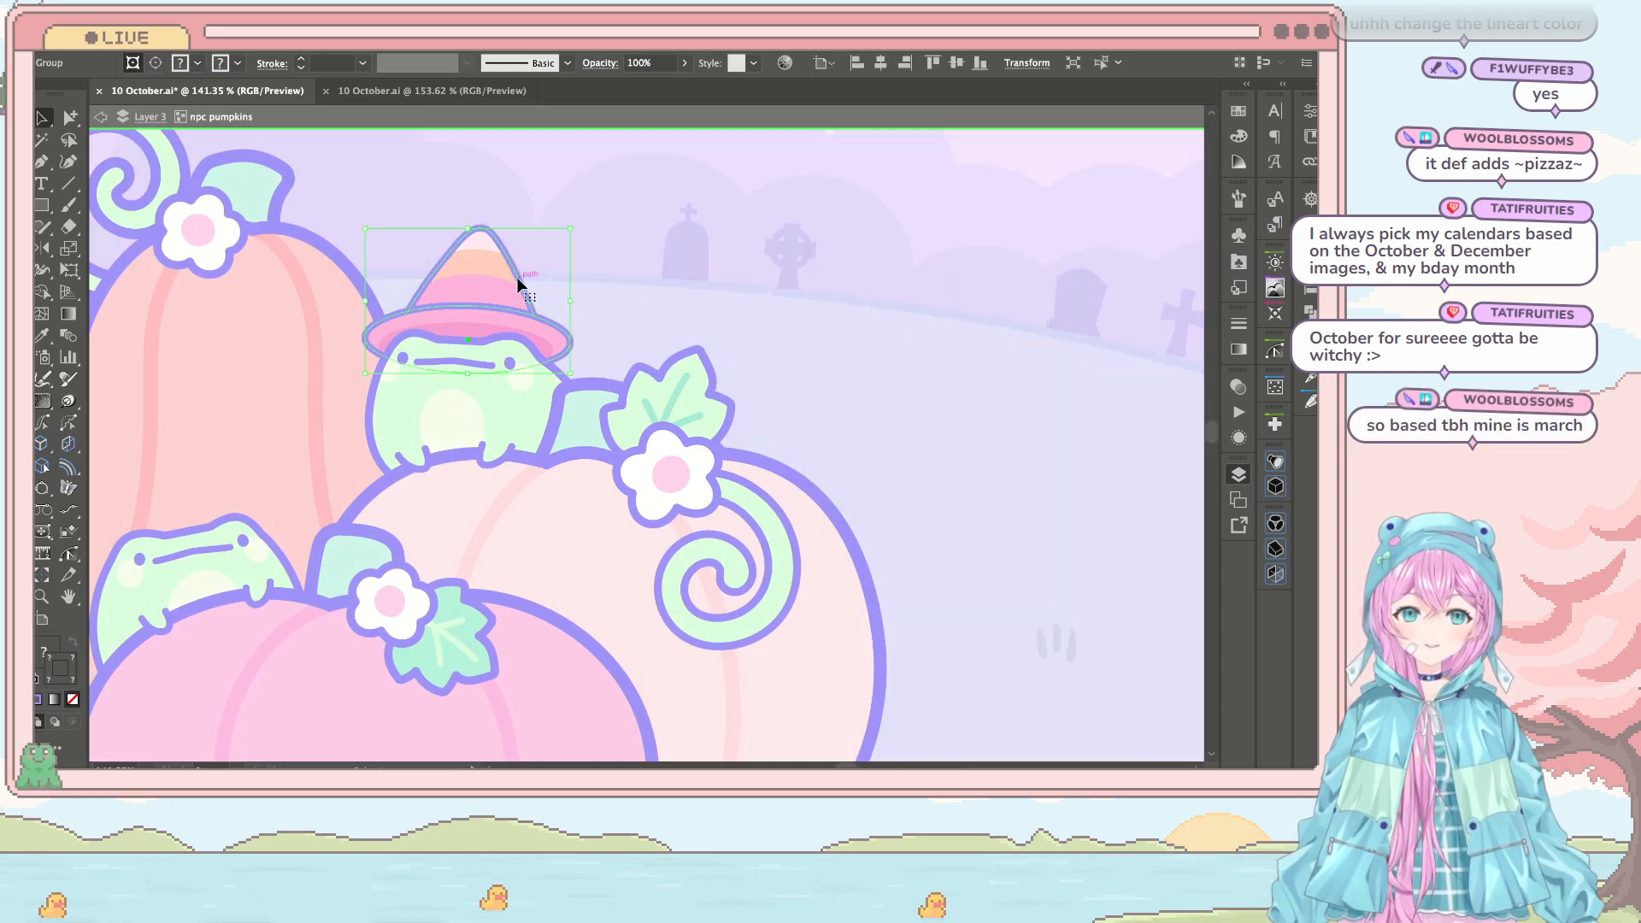
double_click(513, 269)
scroll(462, 254, up, 5)
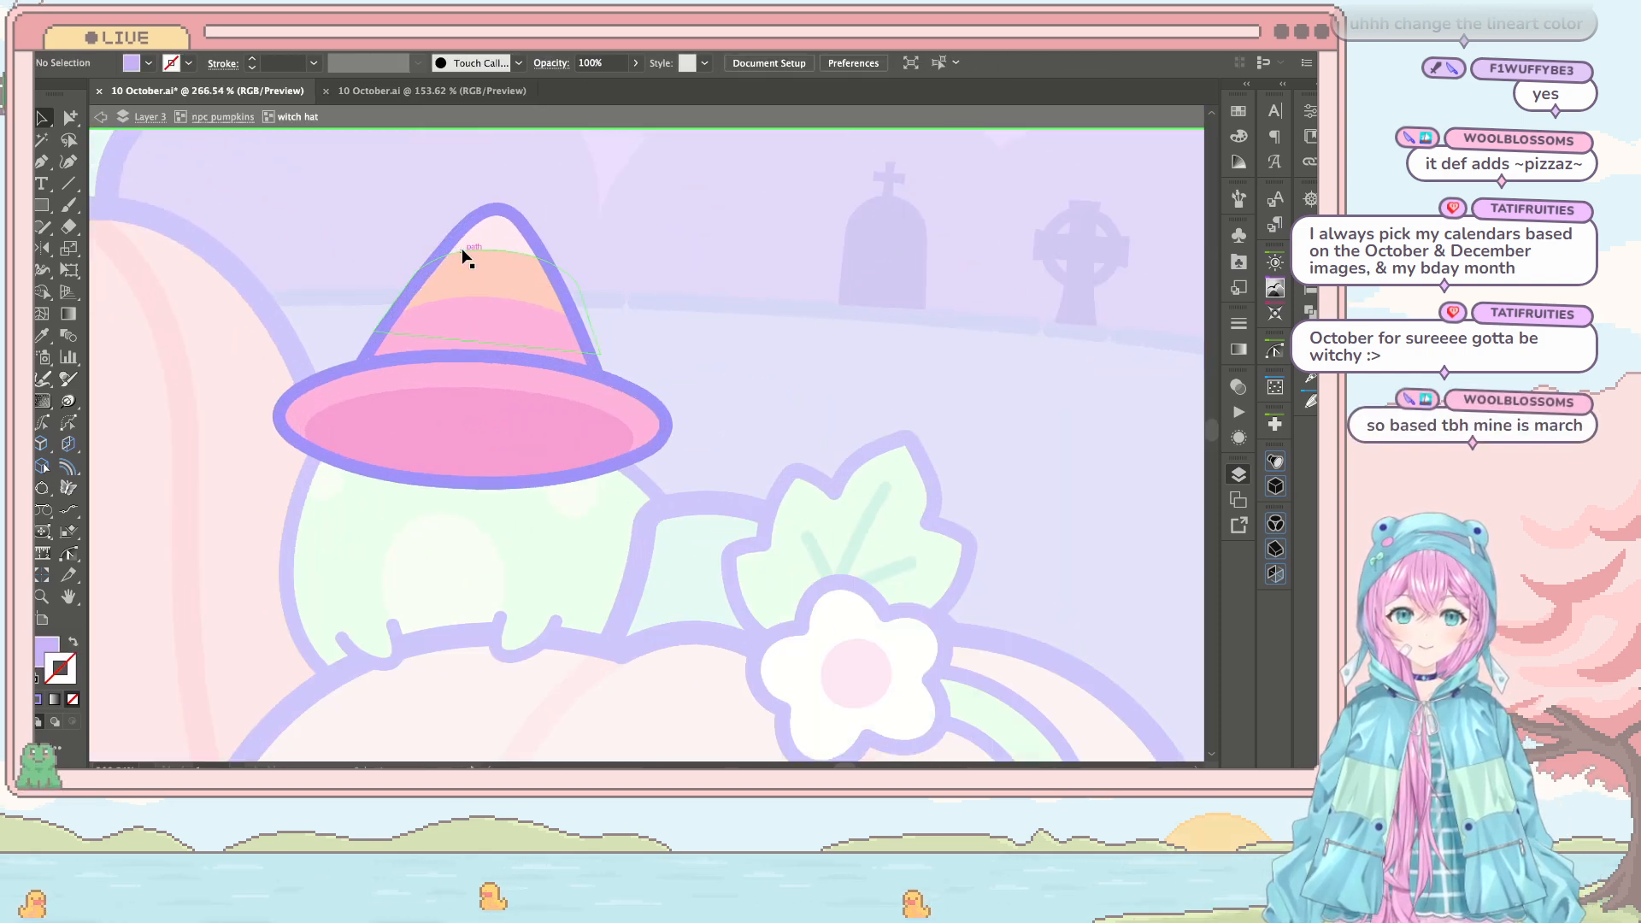
Step: Stretch the hat's striped cone slightly taller with Free Transform, keeping its base in place, and leave isolation mode
click(562, 224)
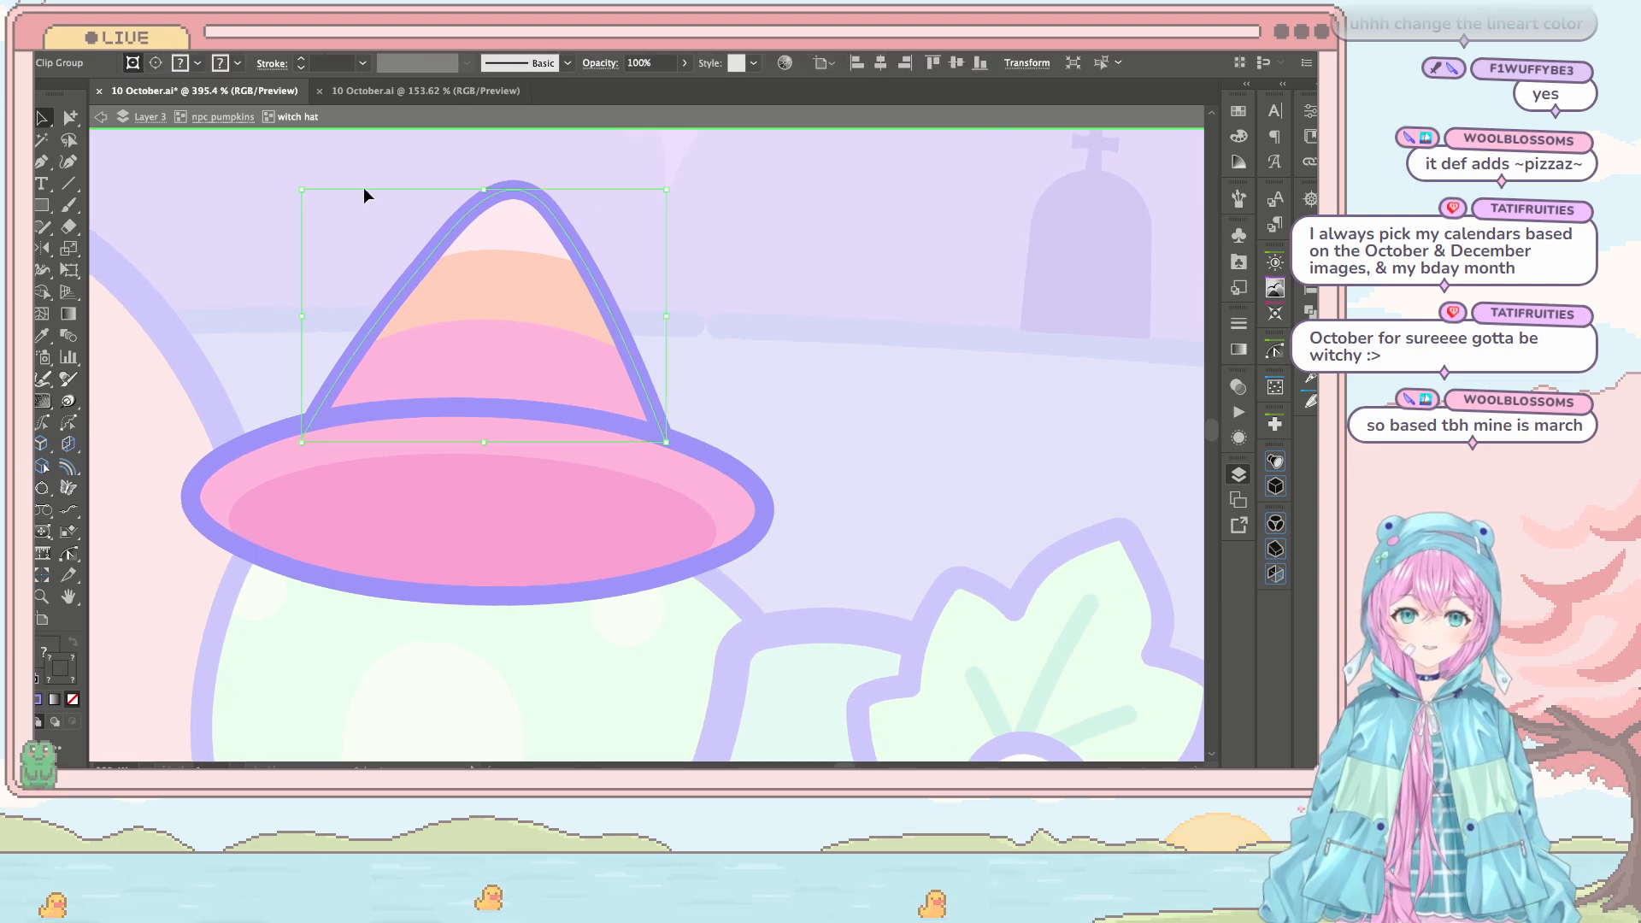
key(e)
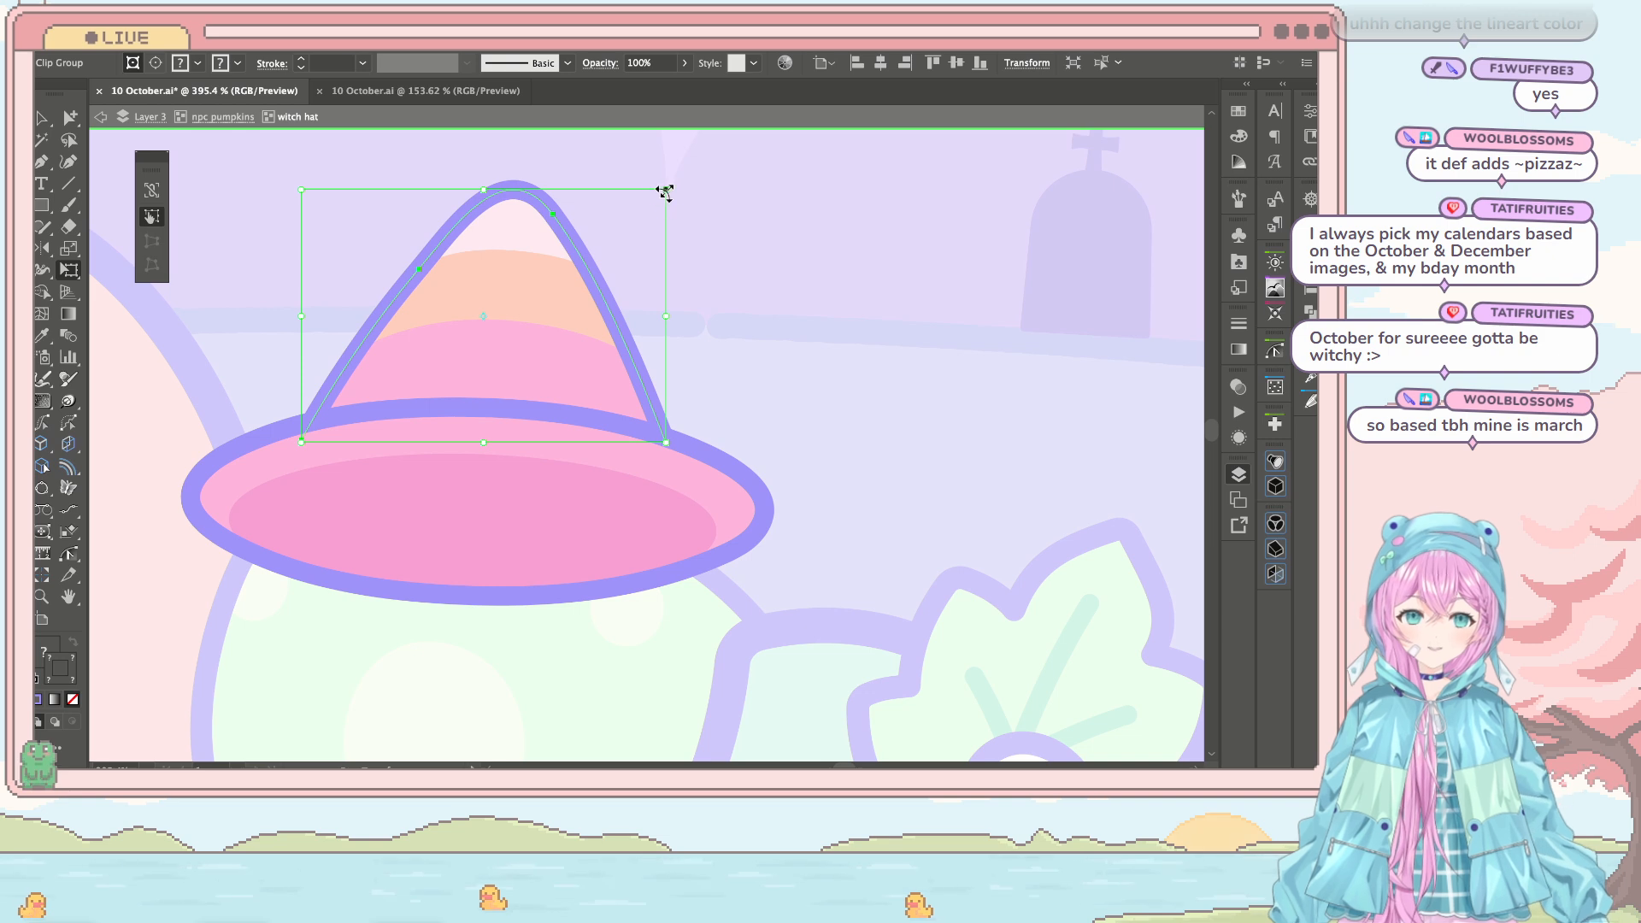
mouse_move(665, 192)
mouse_down()
mouse_move(630, 190)
mouse_move(666, 173)
mouse_up()
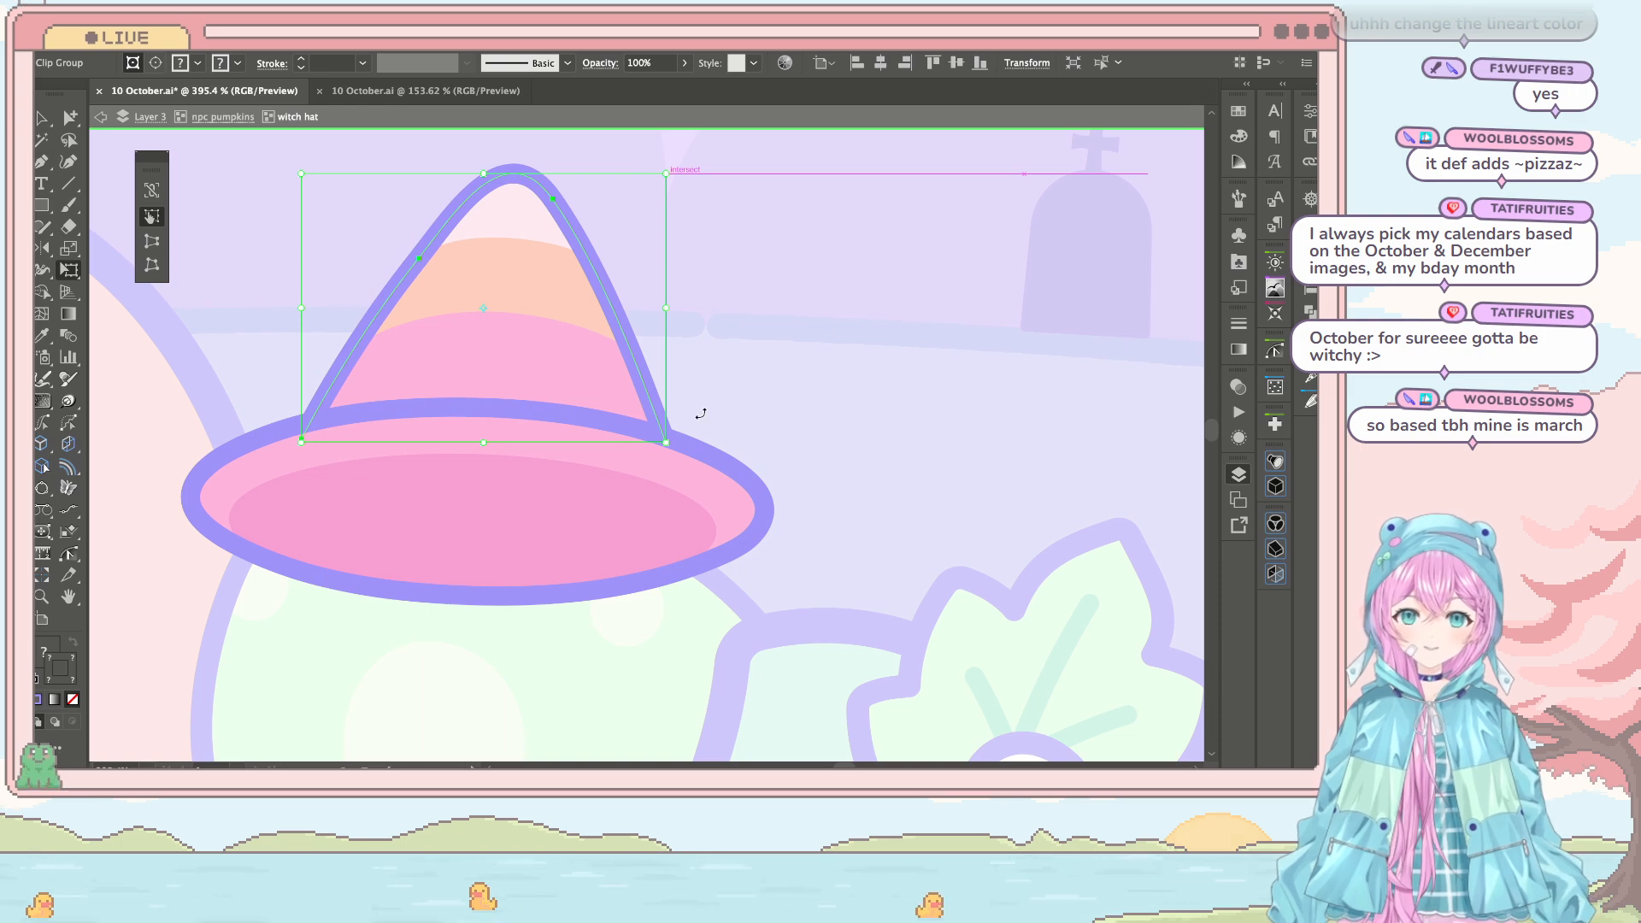
key(Escape)
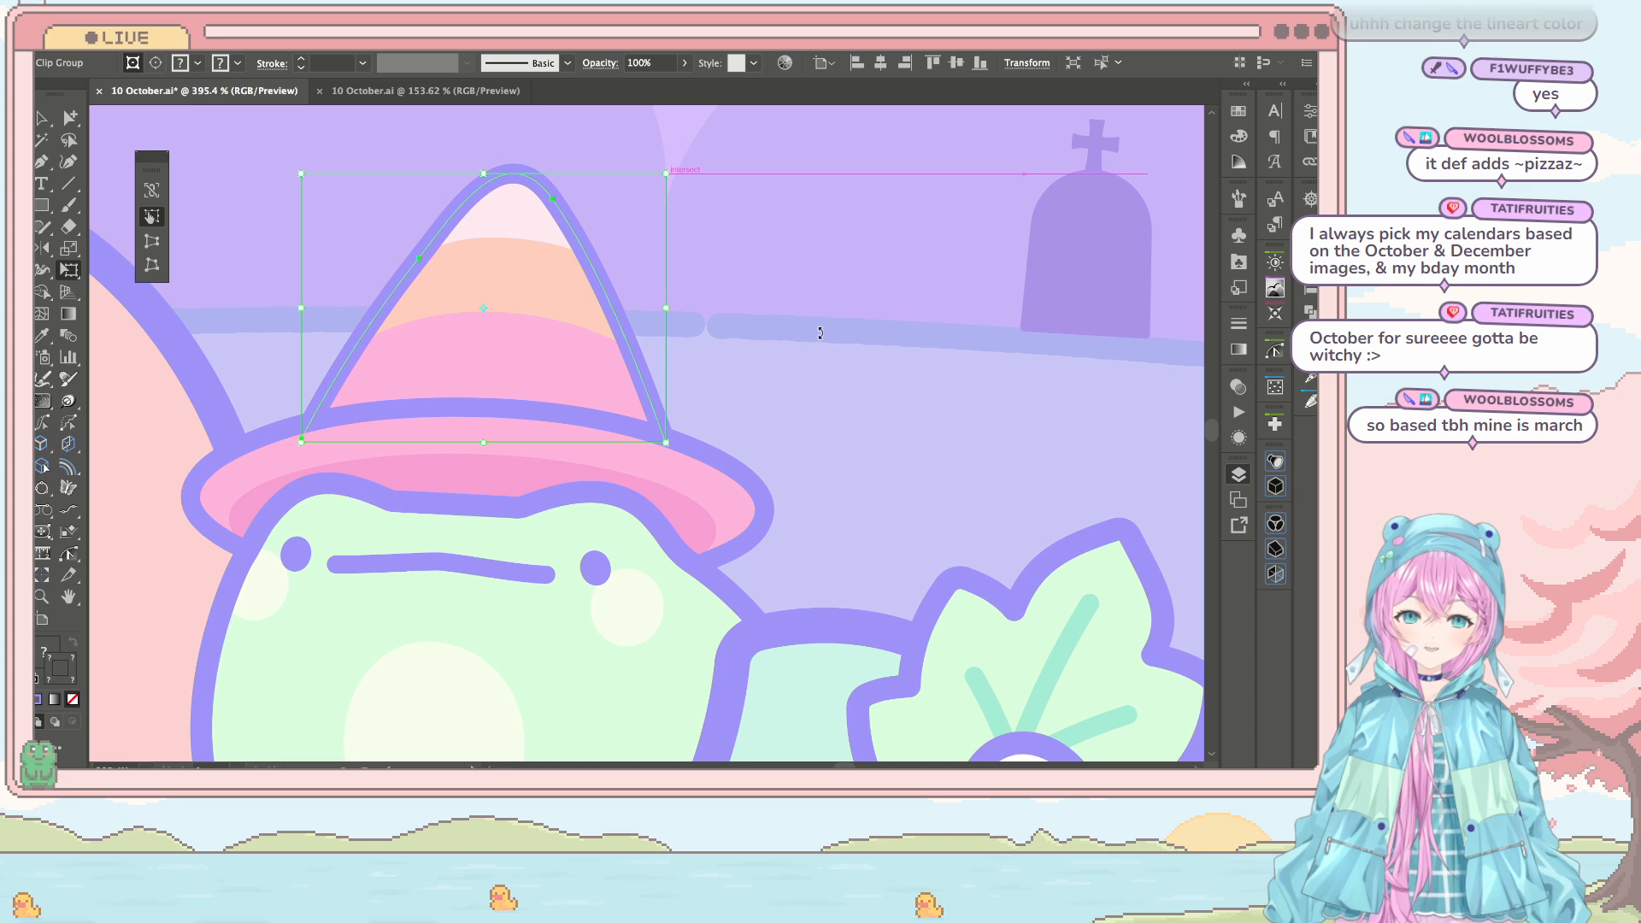
Step: Examine the taller hat on the frog against the pumpkins and hill with nothing selected
scroll(821, 333, down, 3)
scroll(820, 333, left, 2)
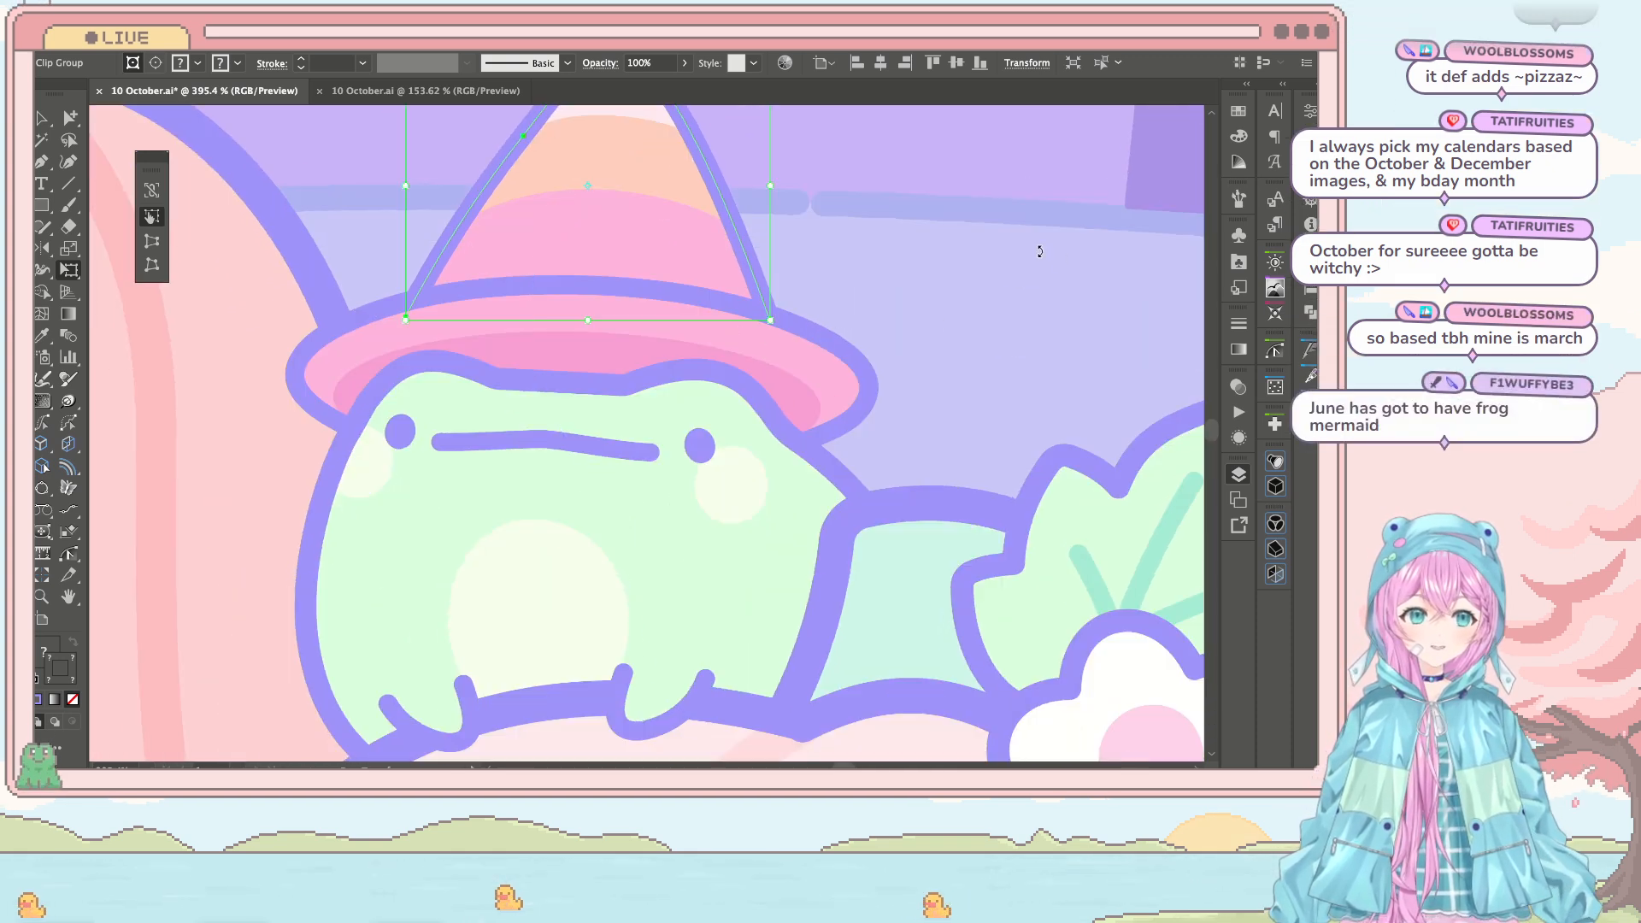
click(981, 262)
key(ctrl+1)
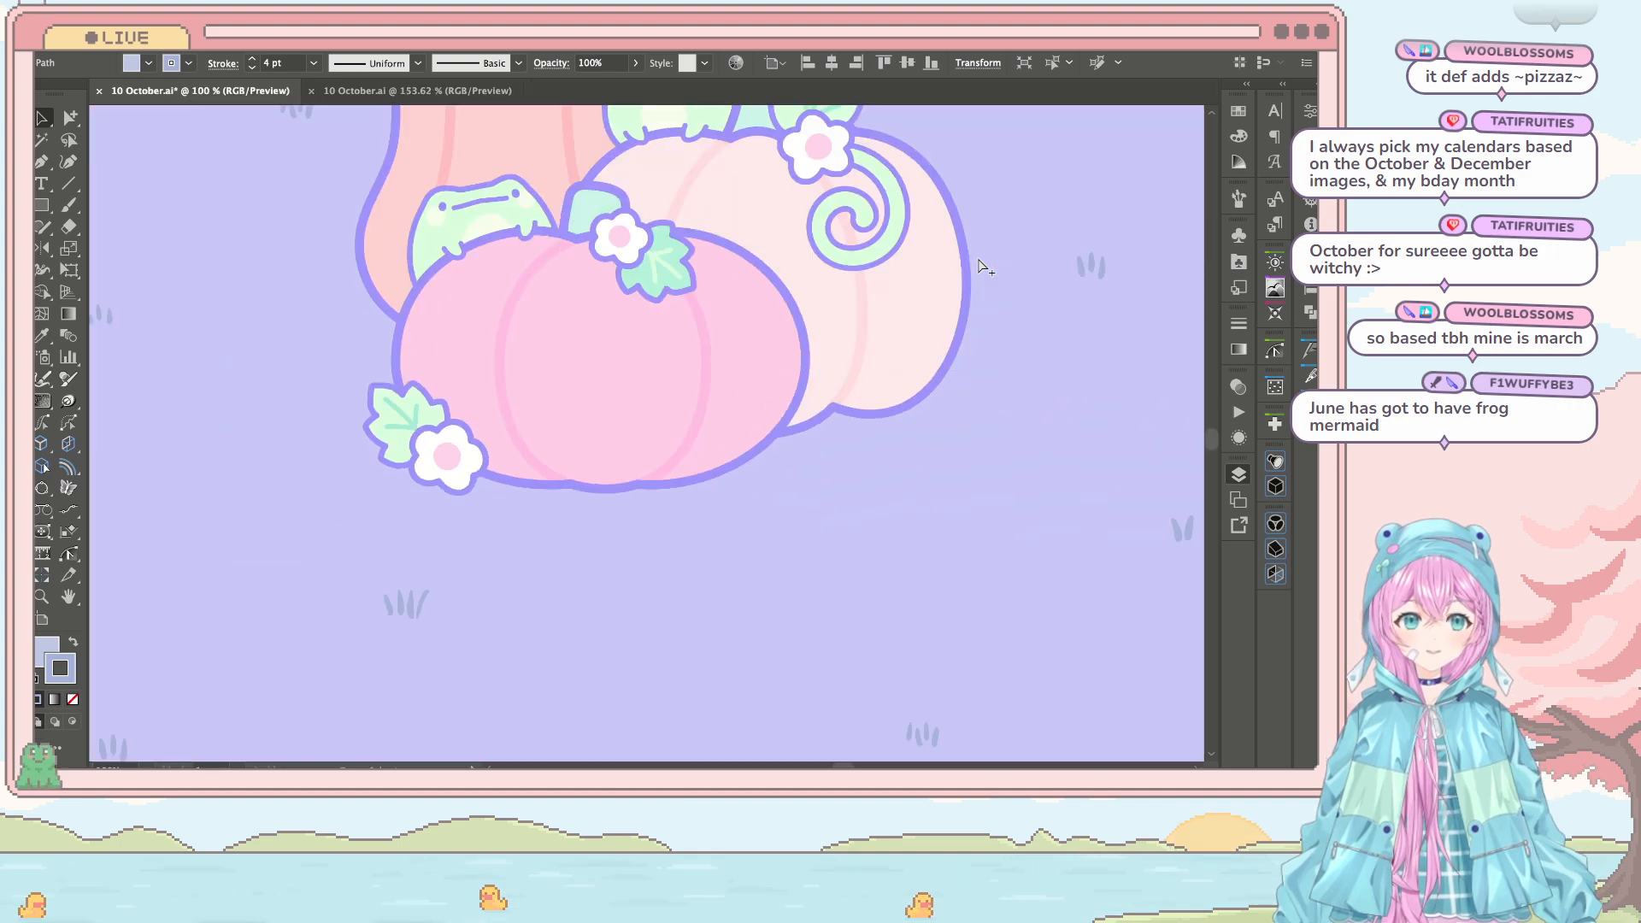
key(ctrl+minus)
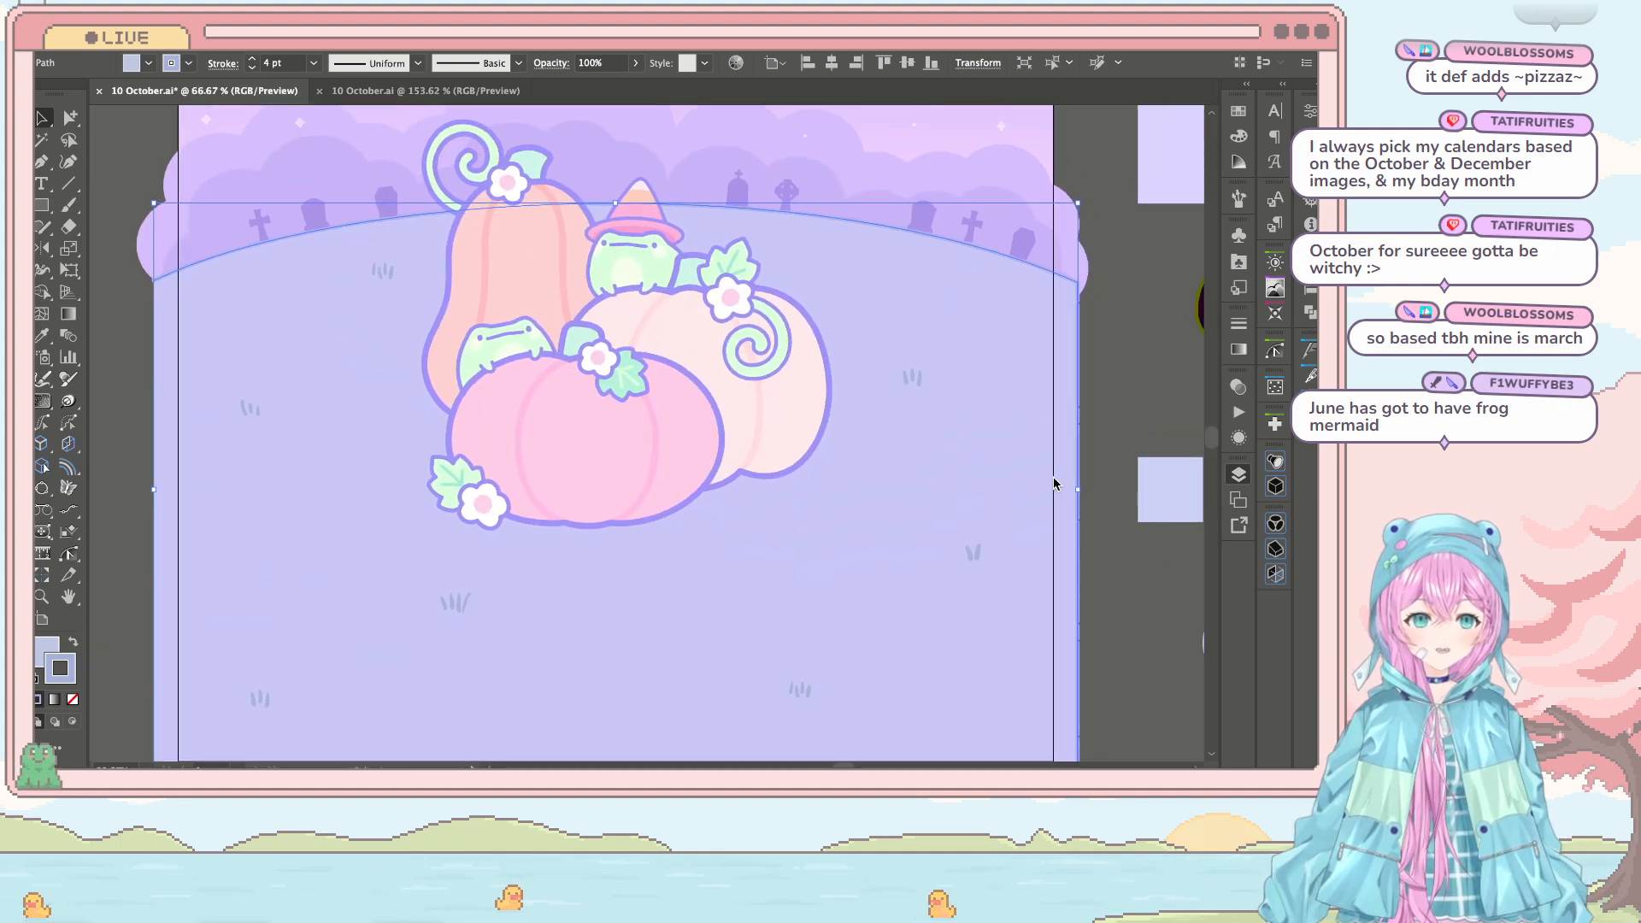
key(ctrl+shift+a)
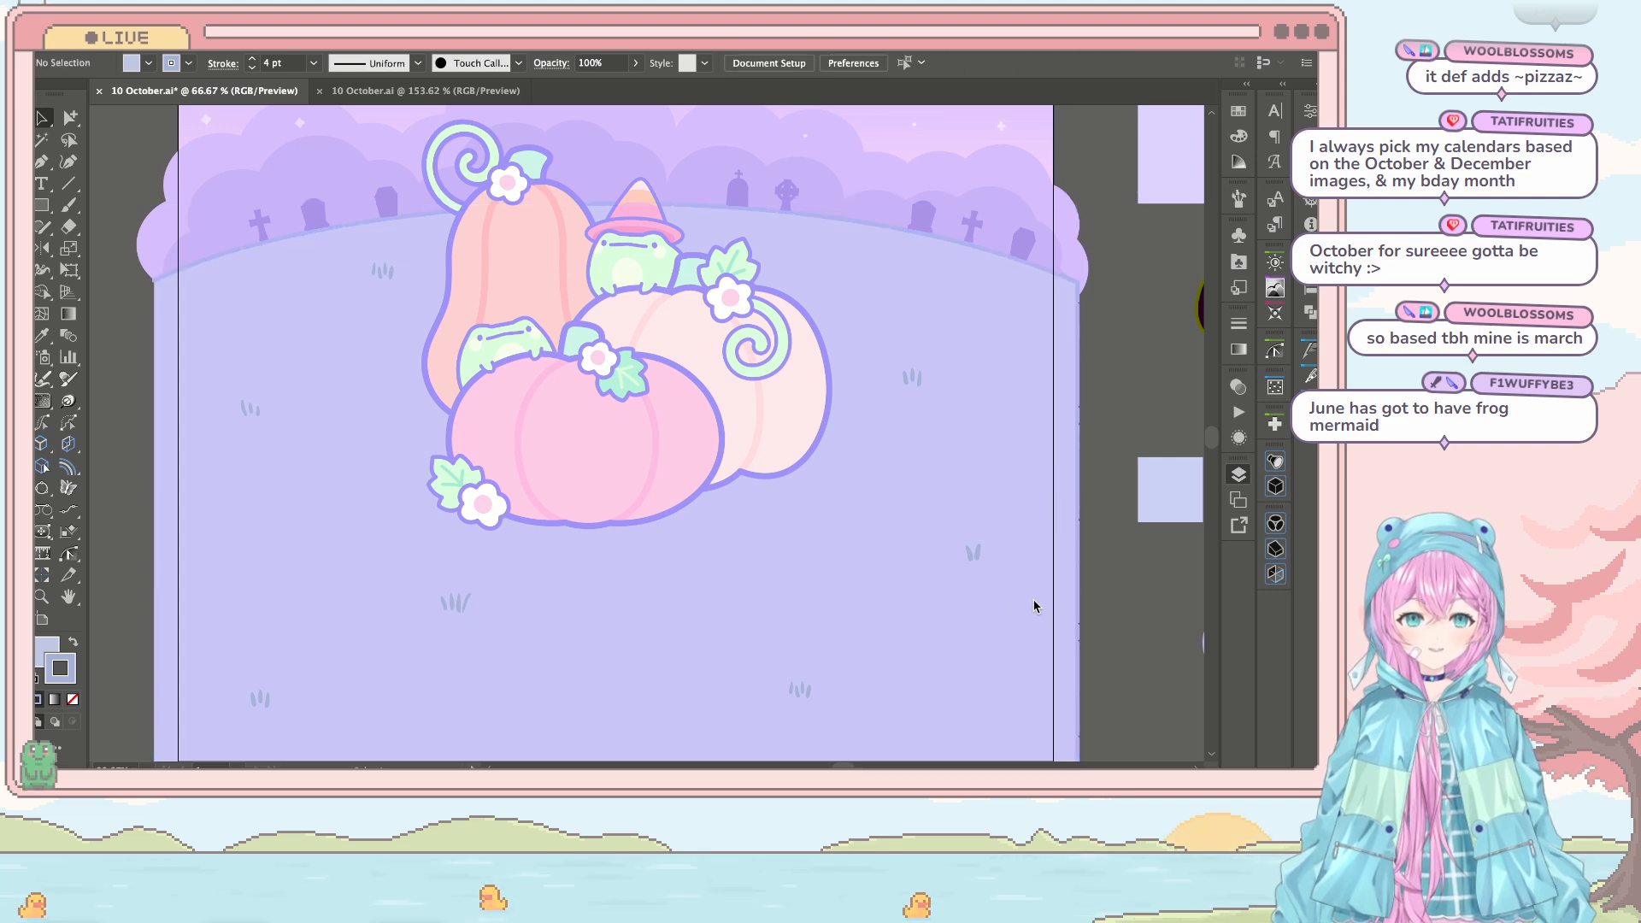
Step: Save the pastel October pumpkin illustration and view the duck-float artwork in 6 June.ai
scroll(937, 385, up, 1)
scroll(935, 379, up, 3)
scroll(935, 378, right, 2)
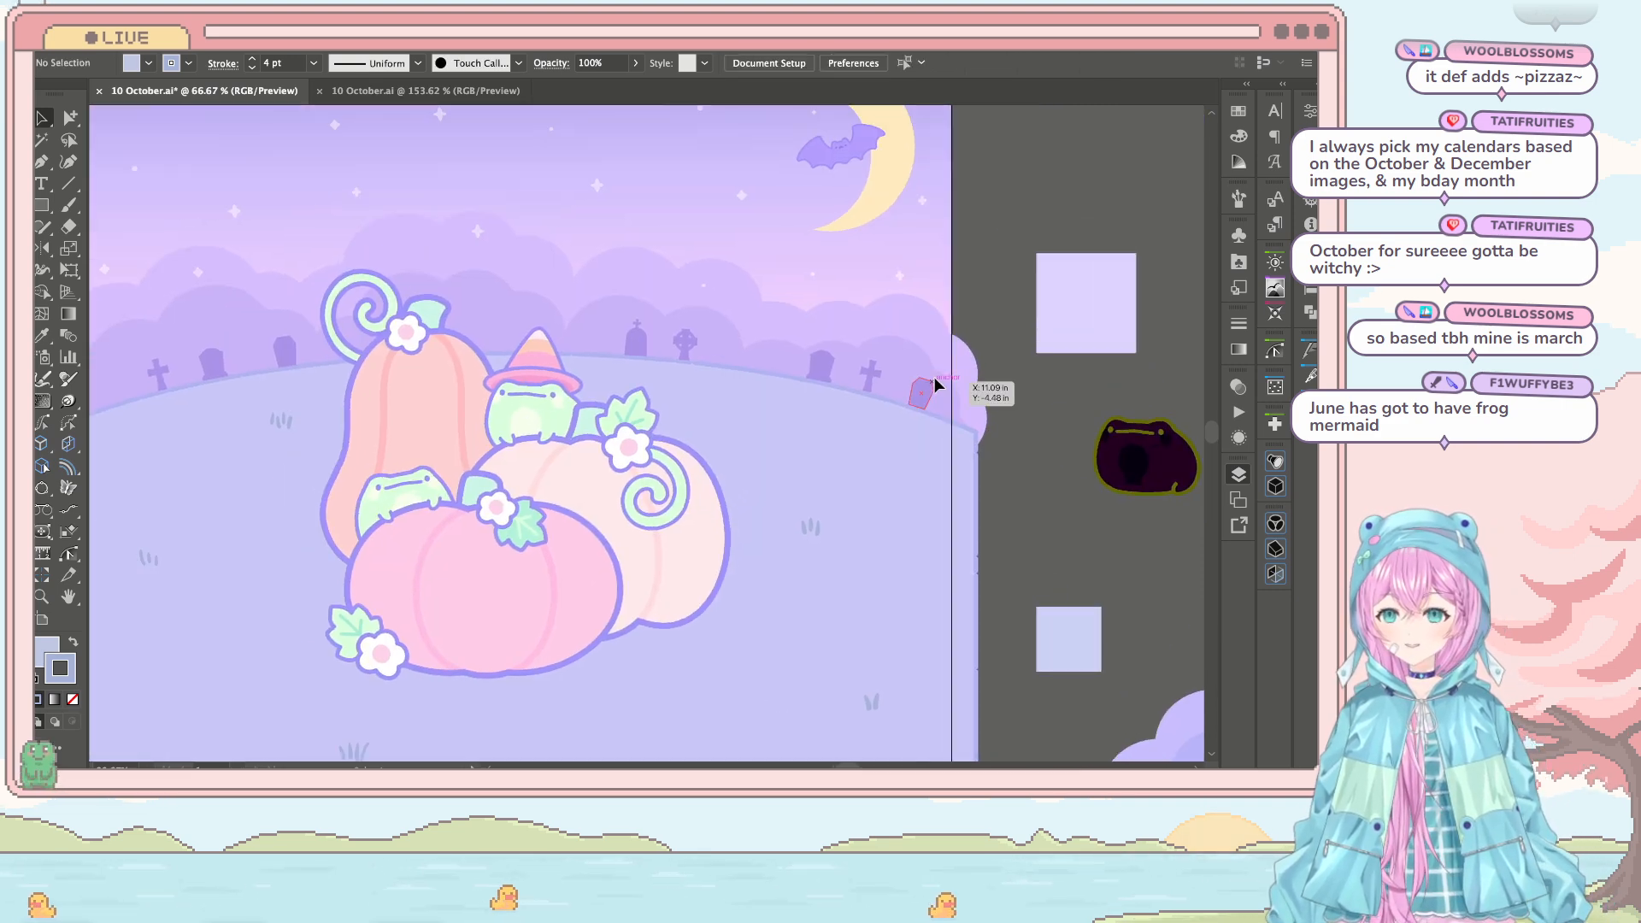
scroll(834, 351, down, 3)
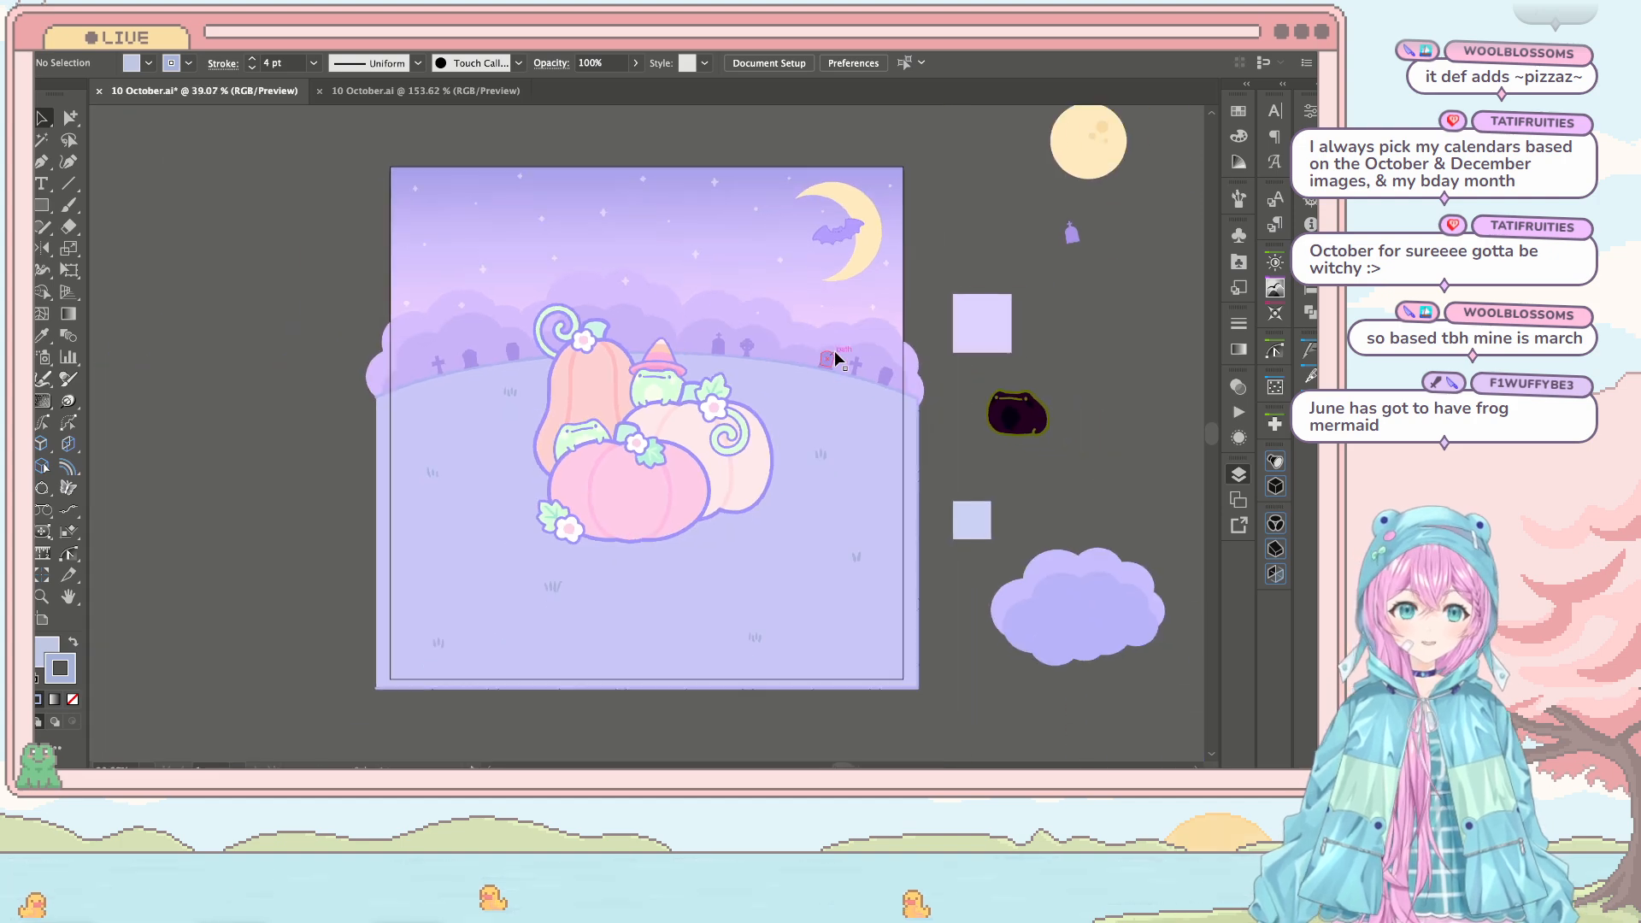
key(ctrl+s)
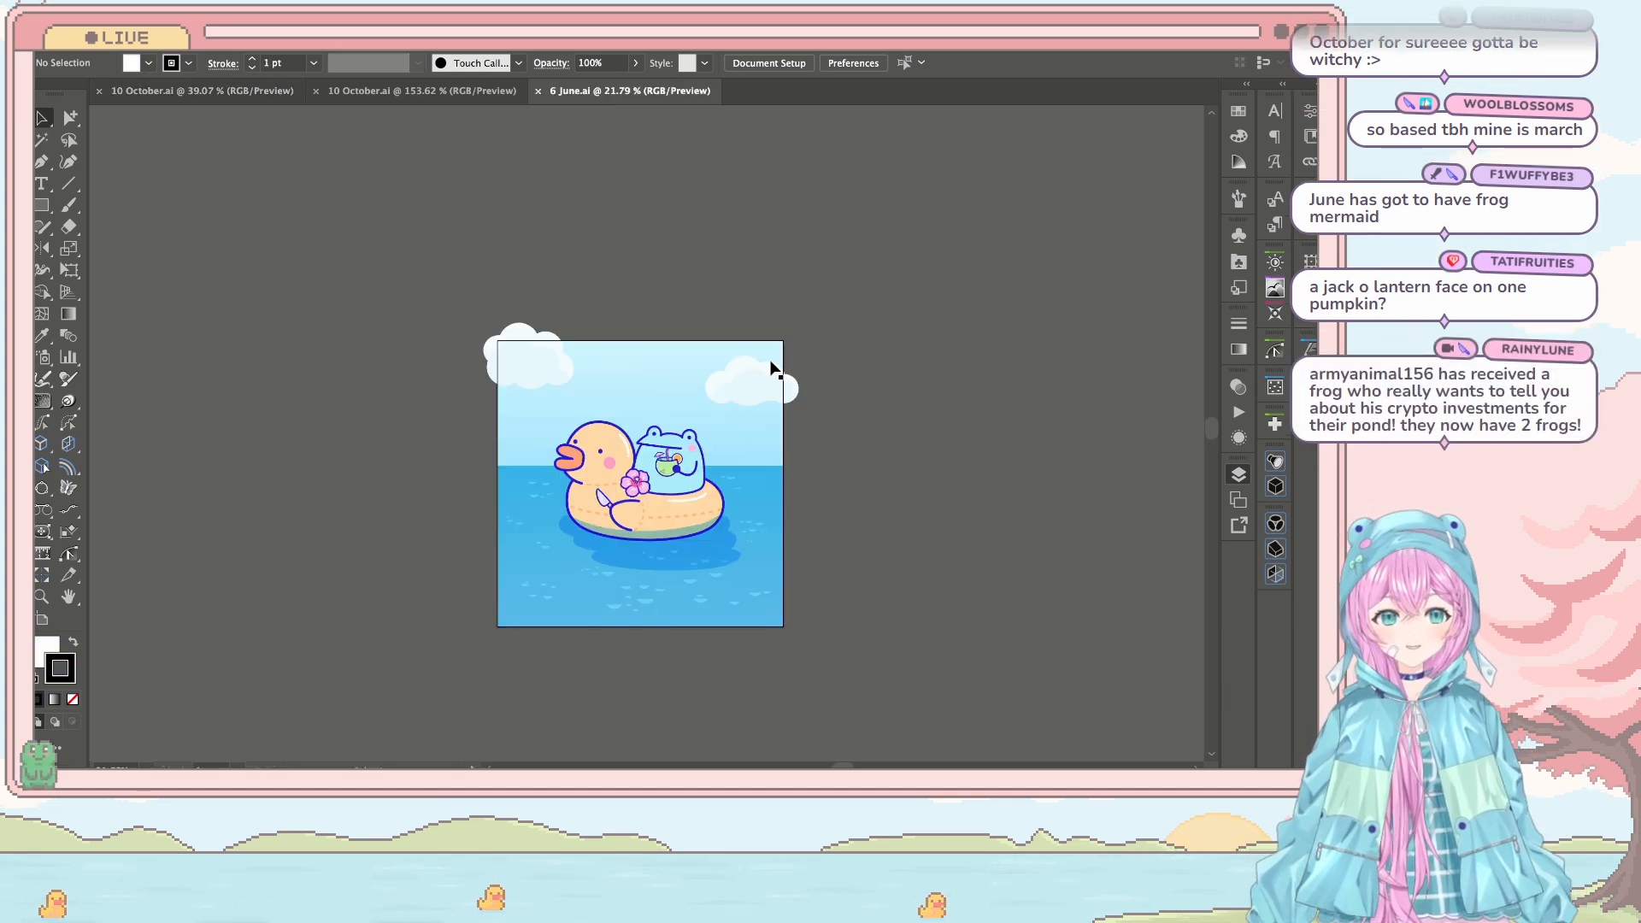
scroll(772, 368, up, 4)
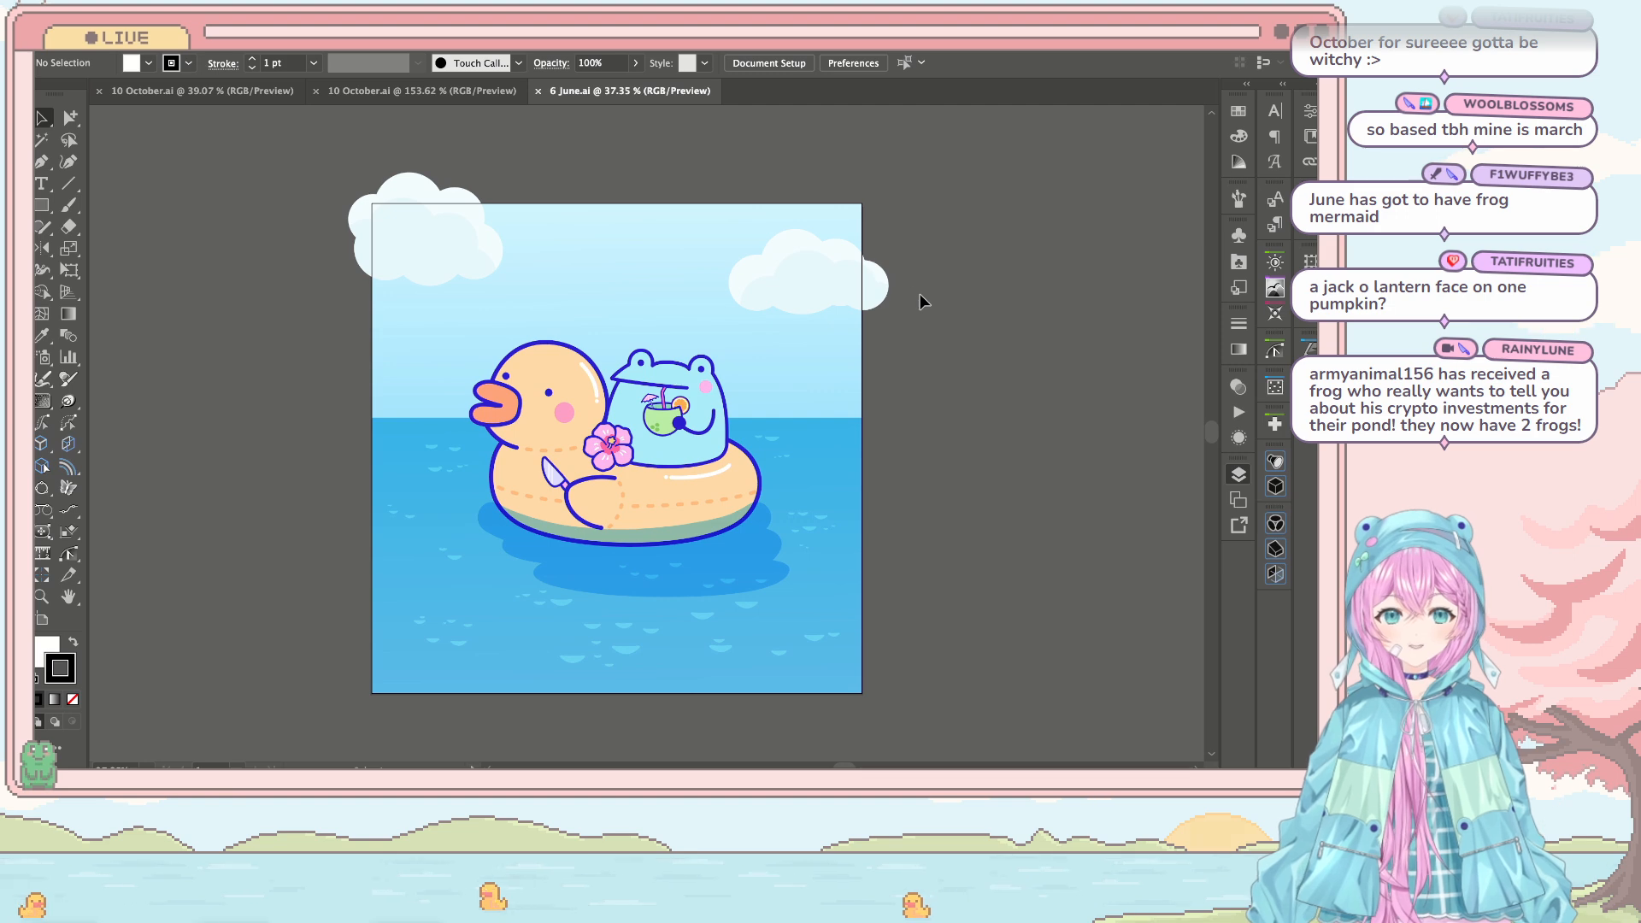
scroll(898, 281, up, 1)
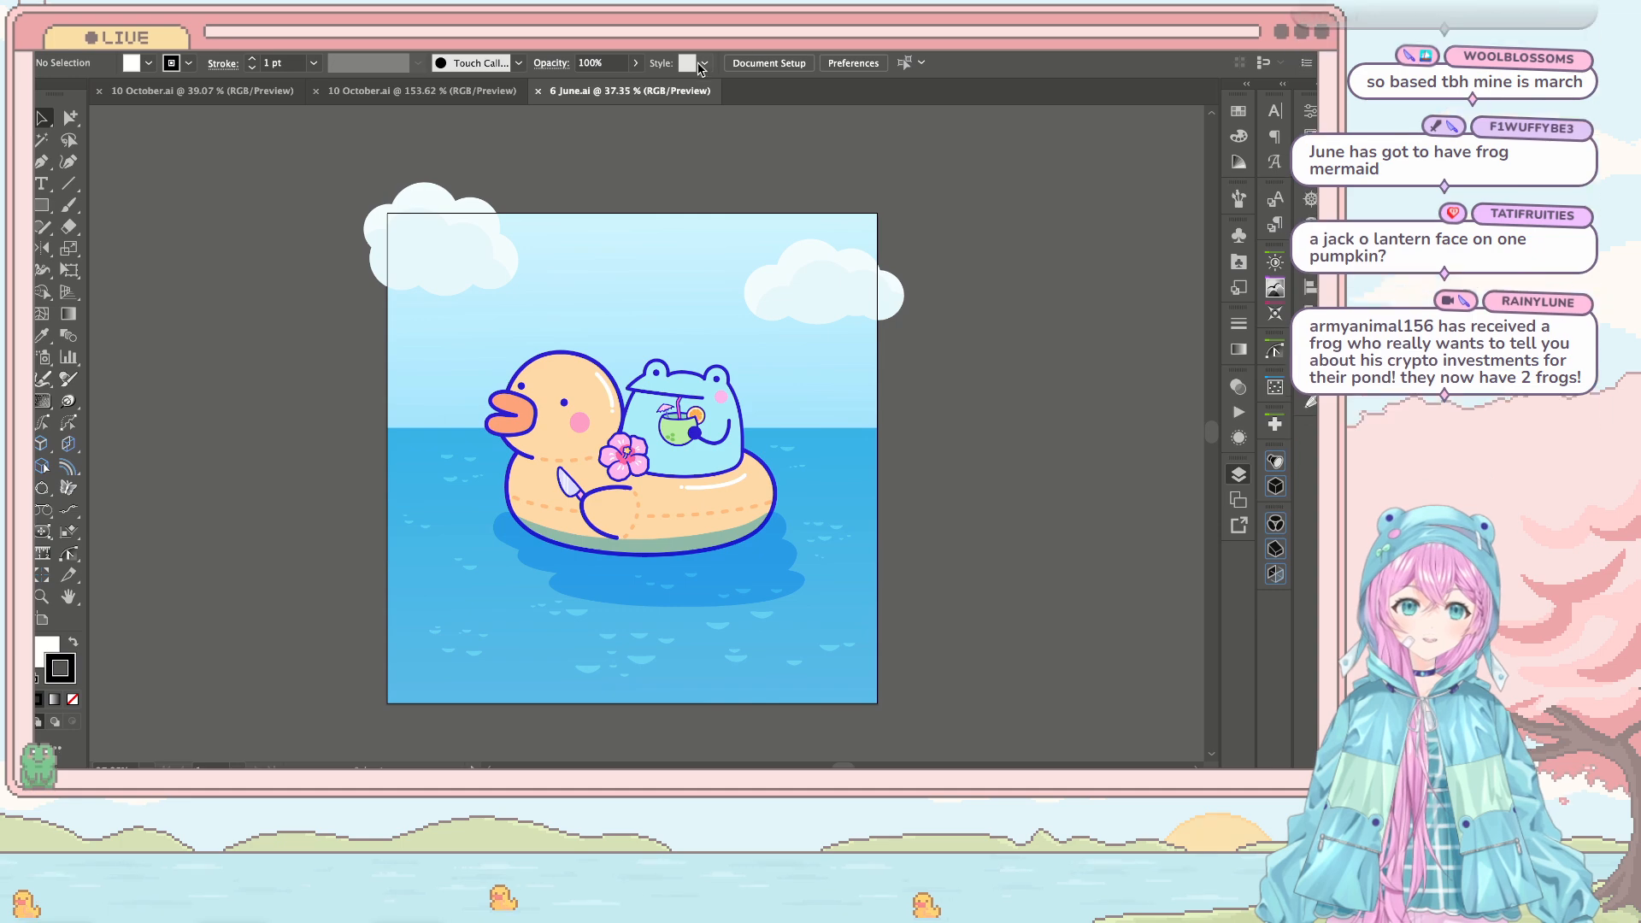
Step: In the night-scene 10 October.ai document, copy the jack-o'-lantern face from inside the frog's trick or treat basket group
click(376, 94)
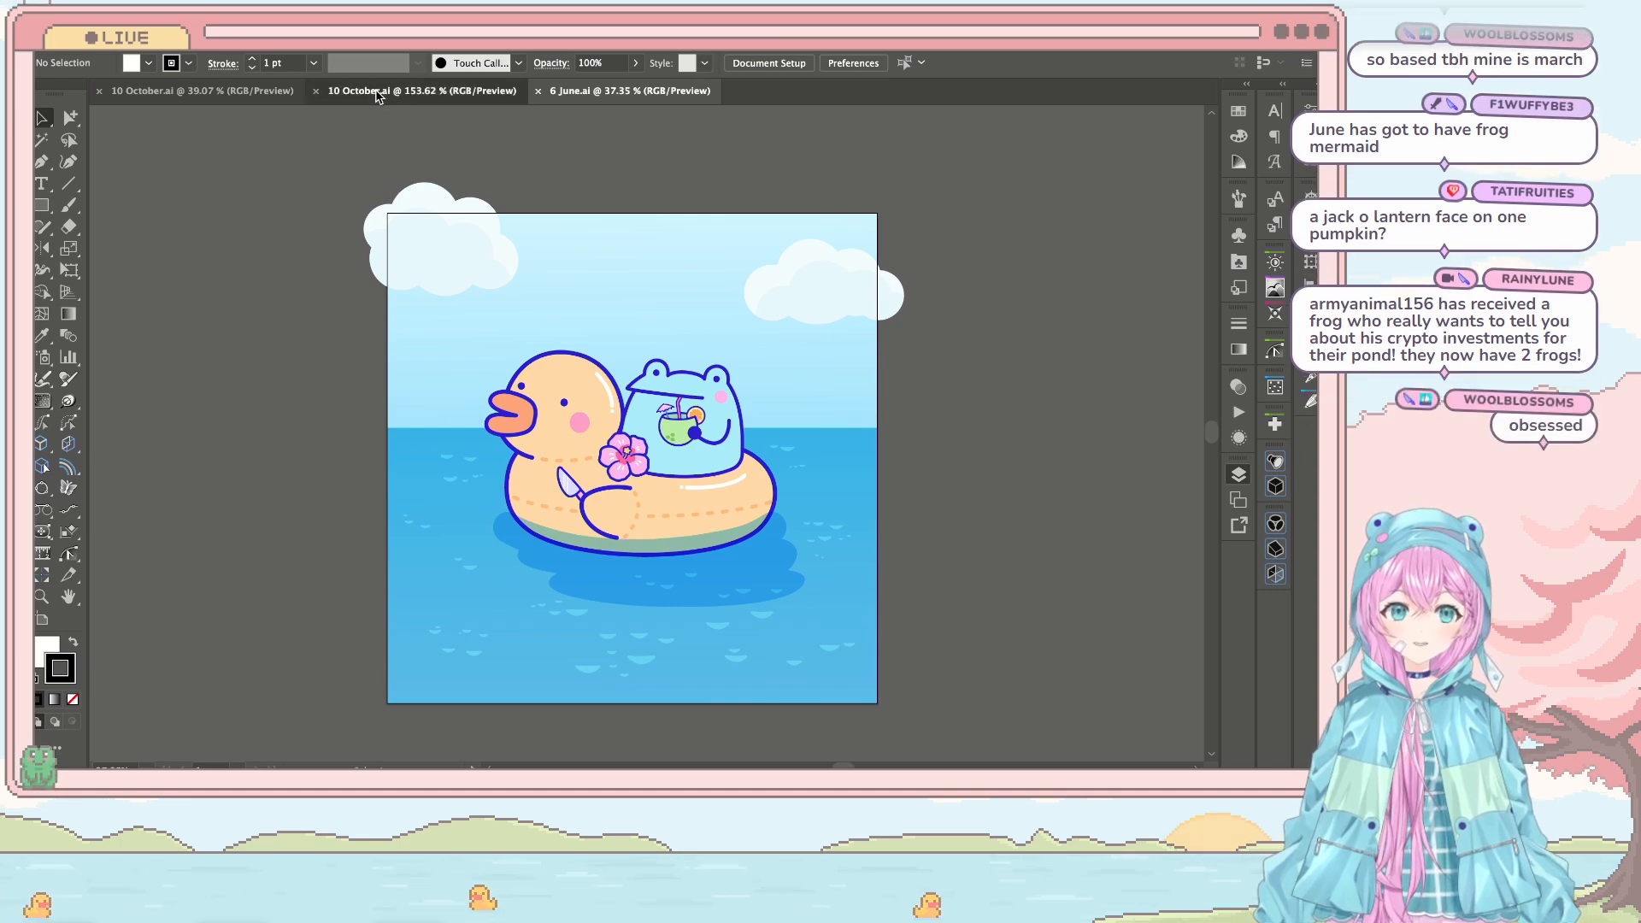
scroll(437, 568, up, 2)
scroll(438, 567, down, 2)
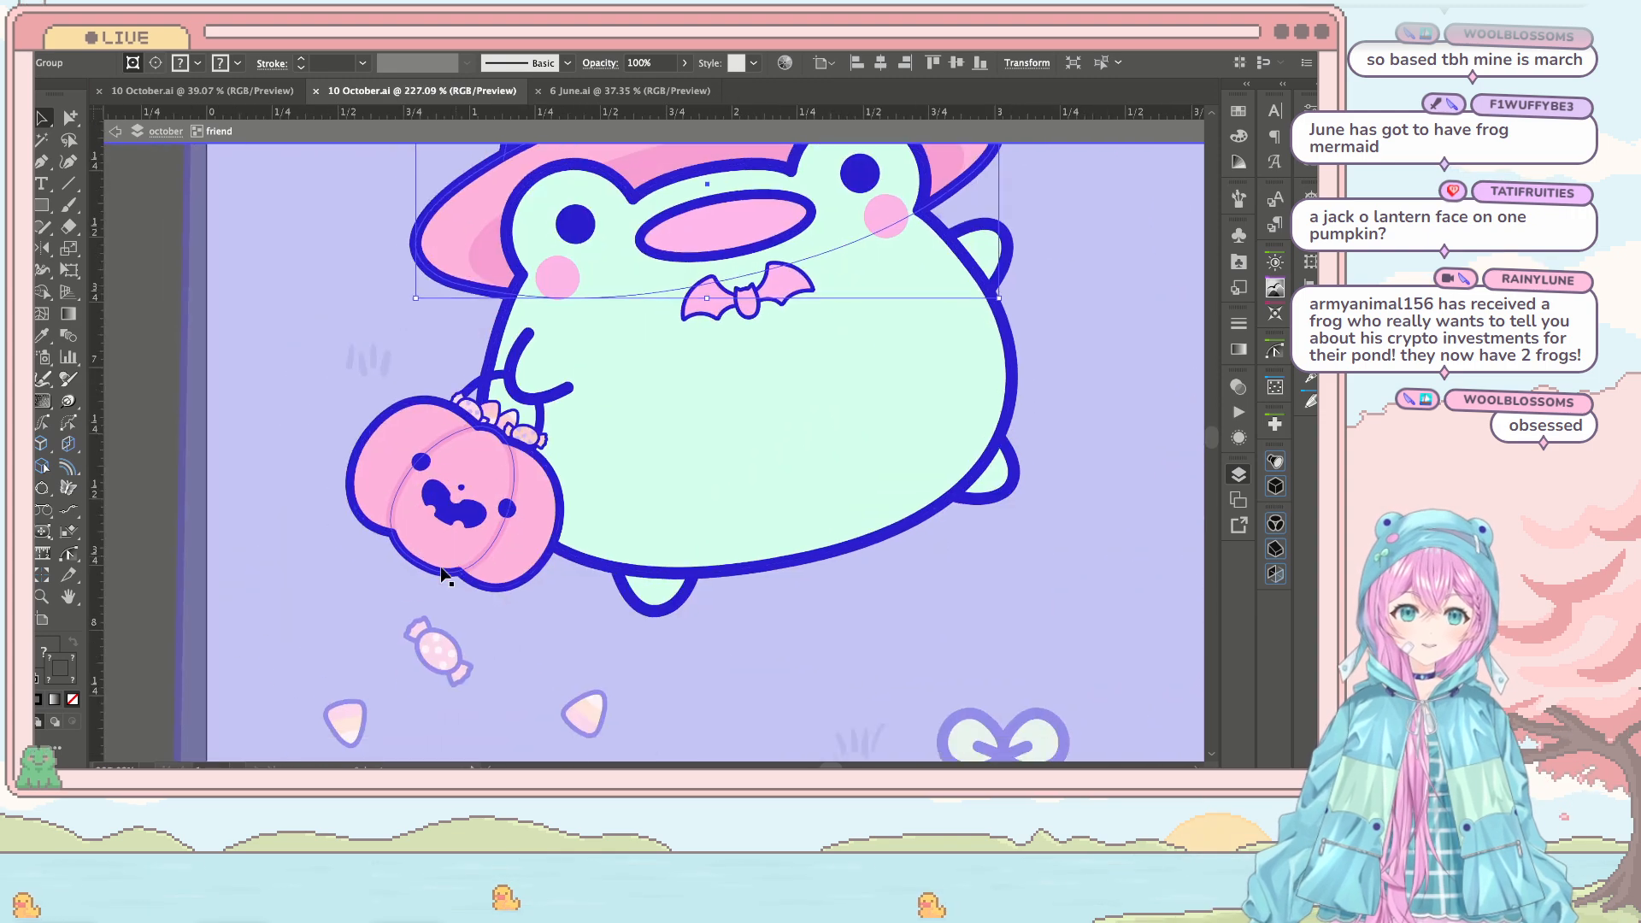
scroll(511, 513, up, 3)
click(505, 516)
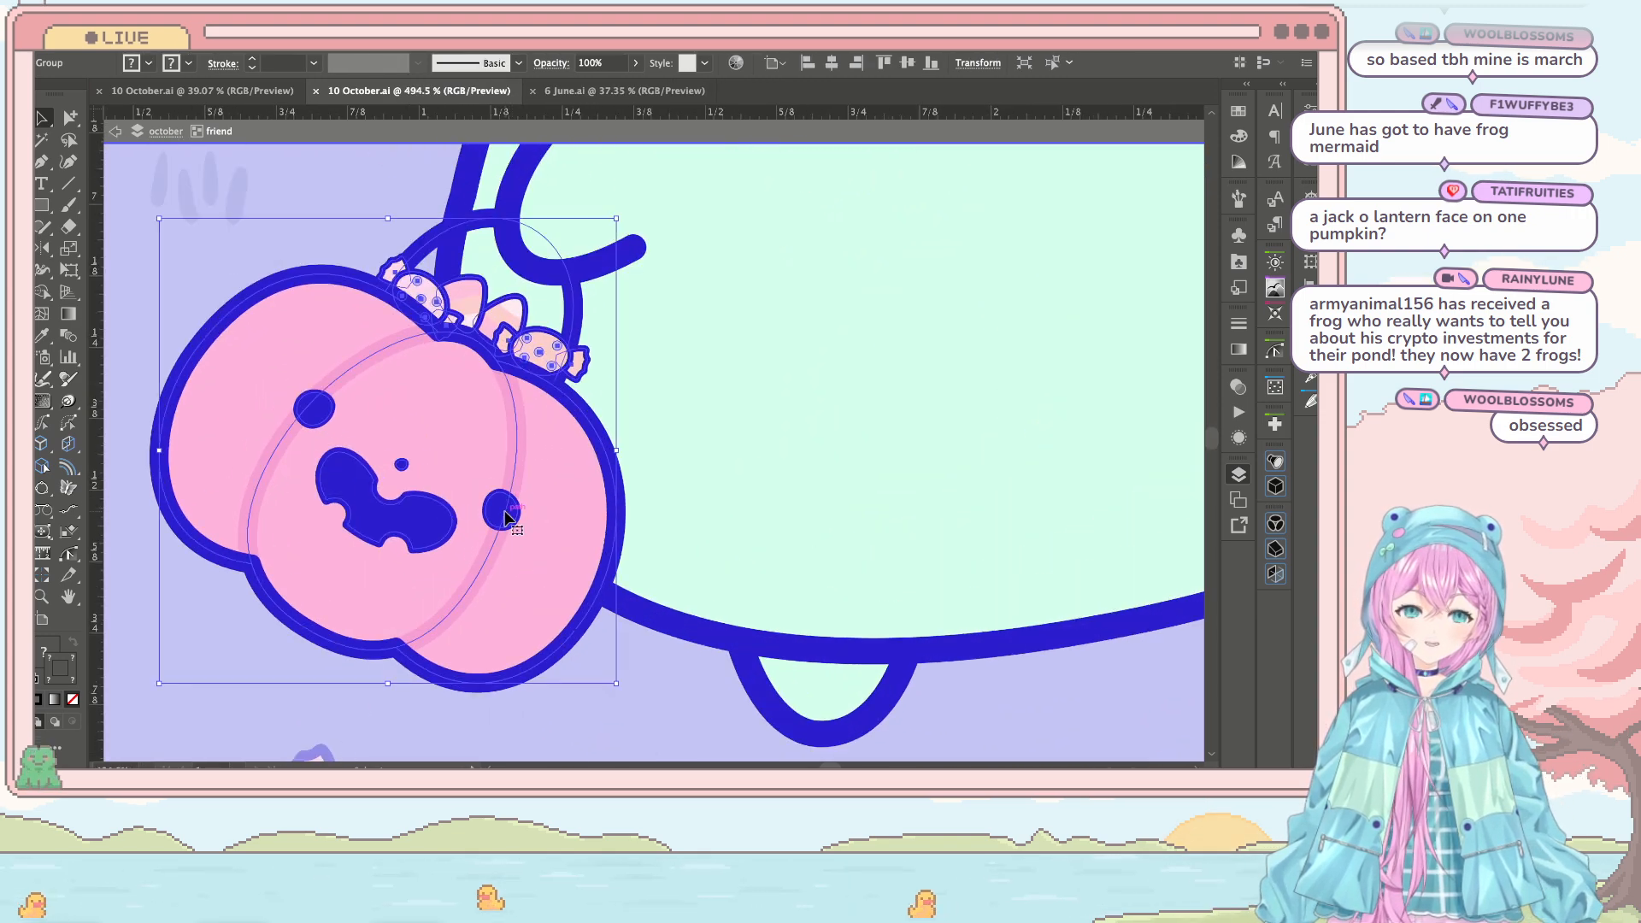
double_click(423, 514)
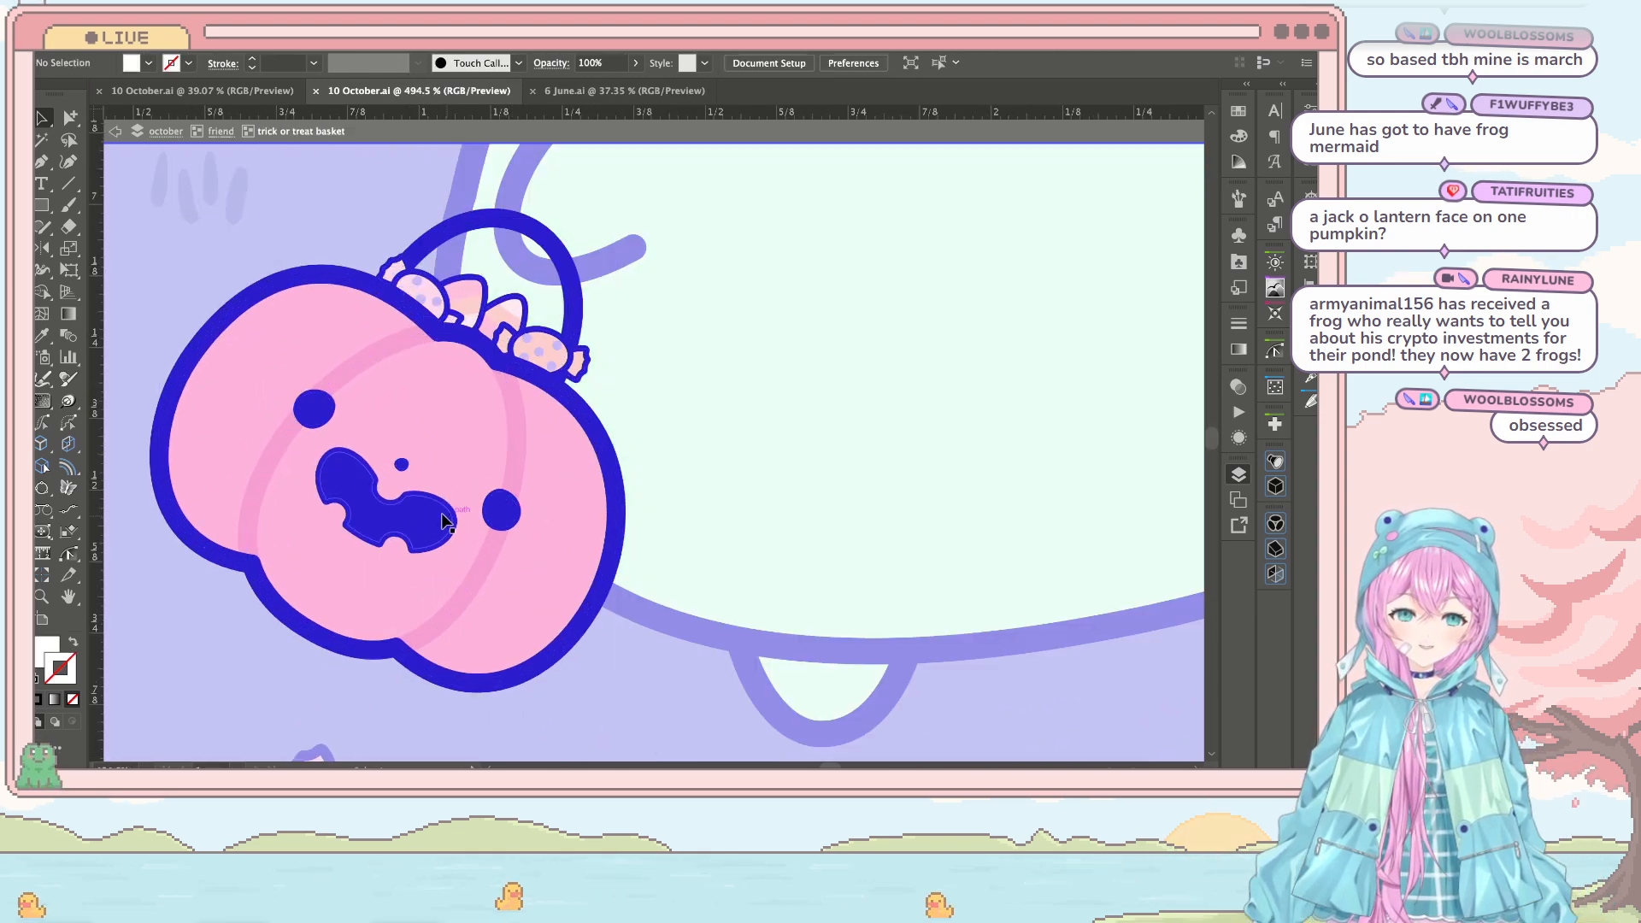
click(441, 513)
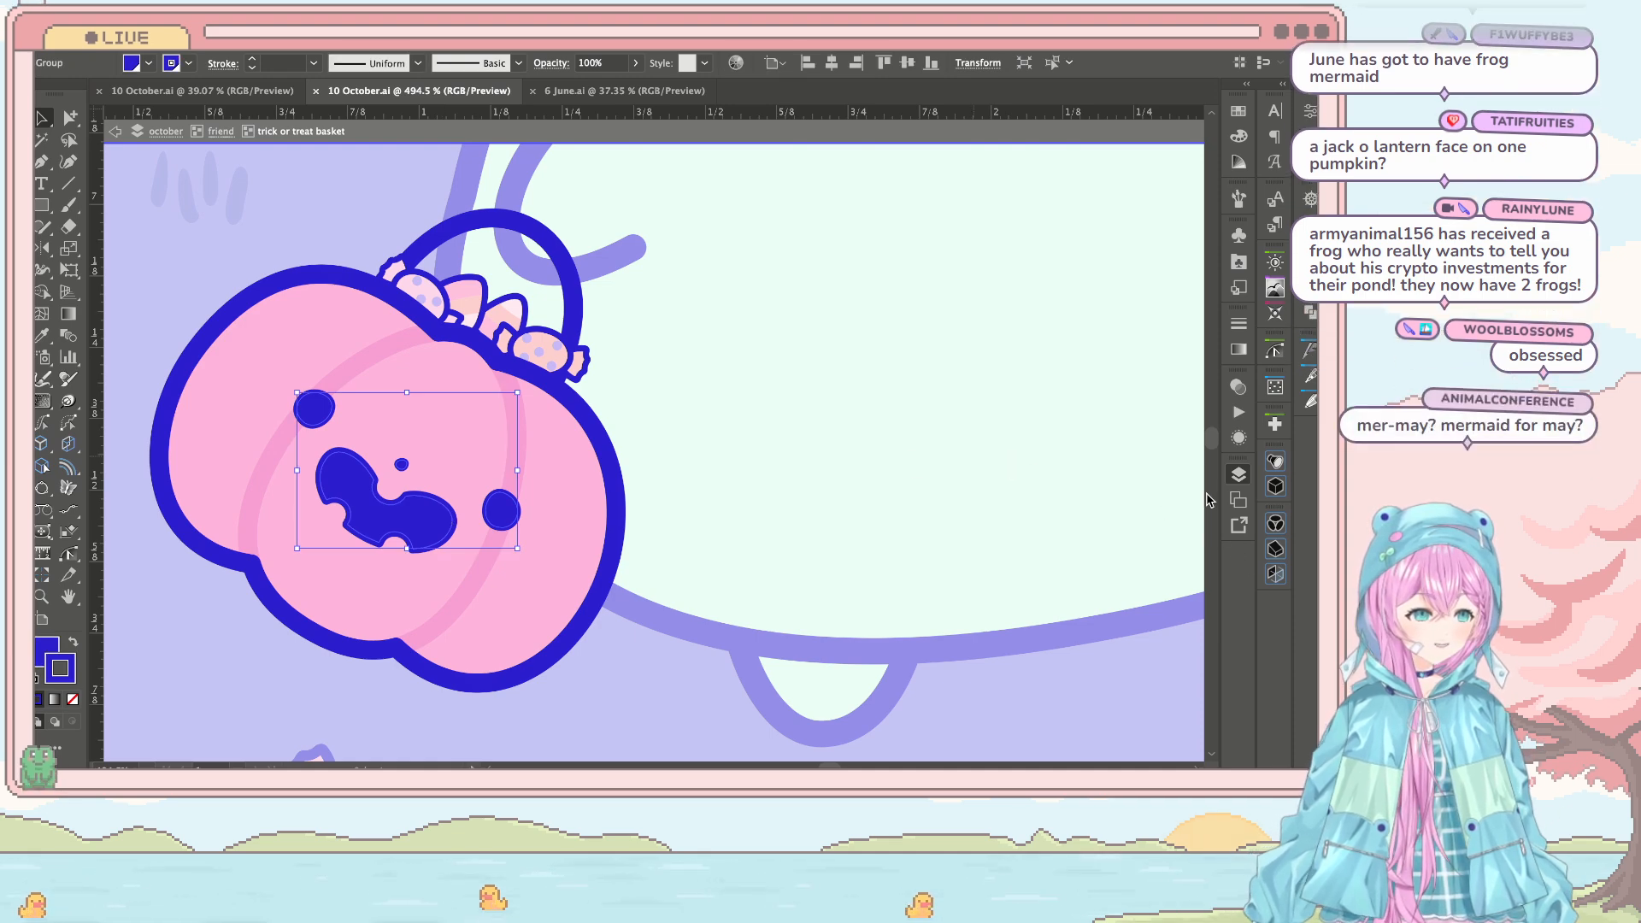
key(Escape)
scroll(696, 439, down, 6)
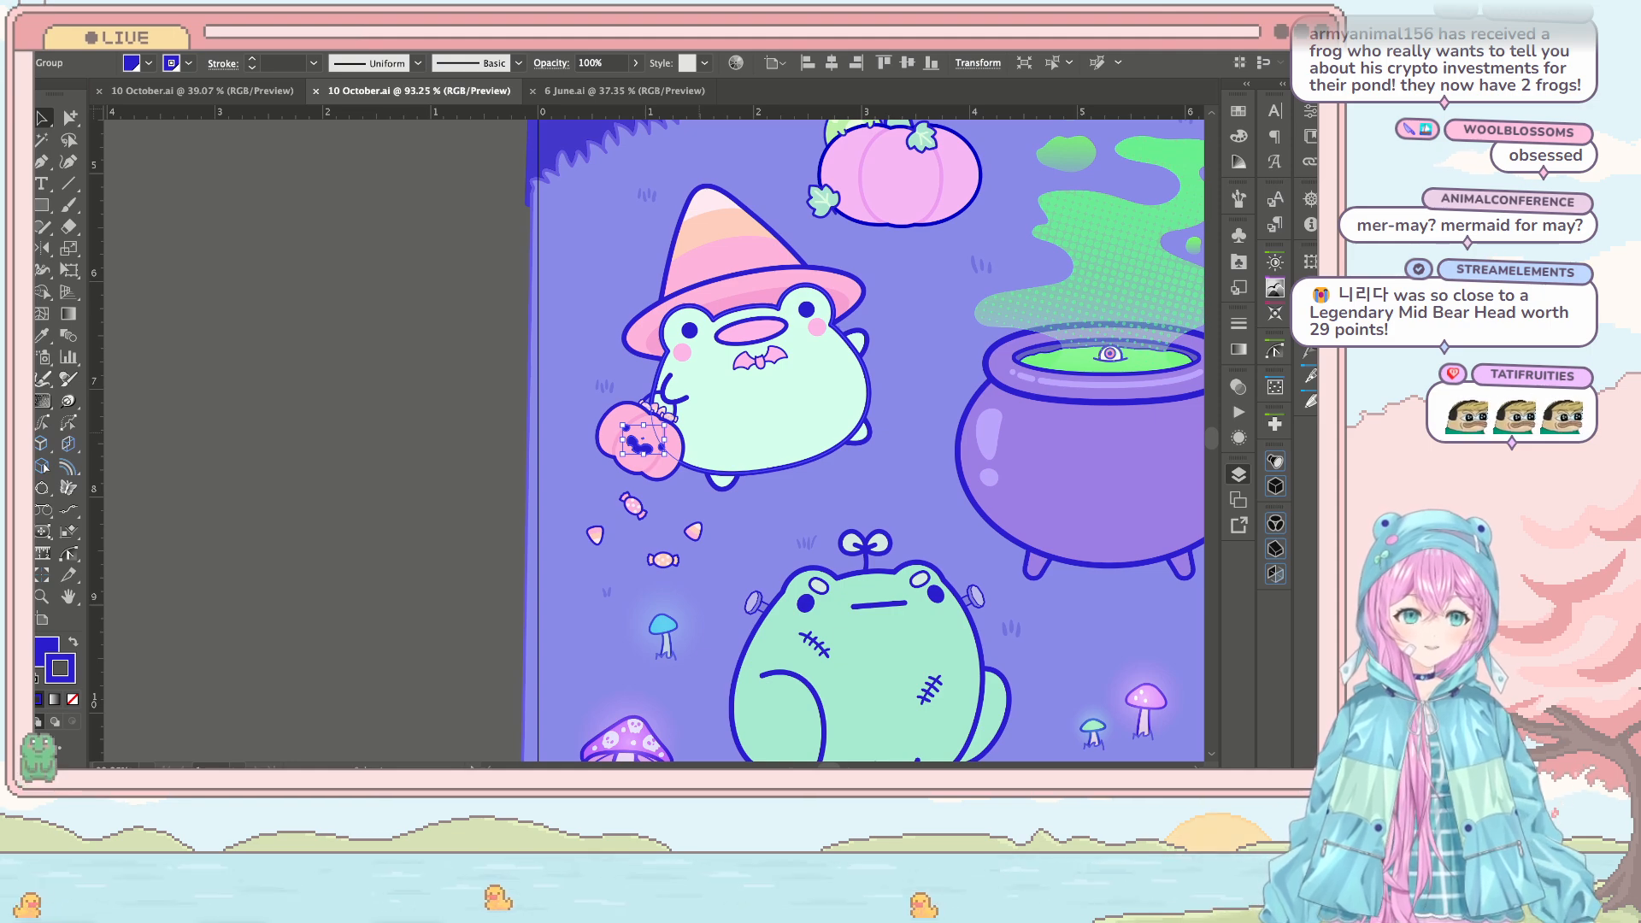
scroll(443, 519, down, 3)
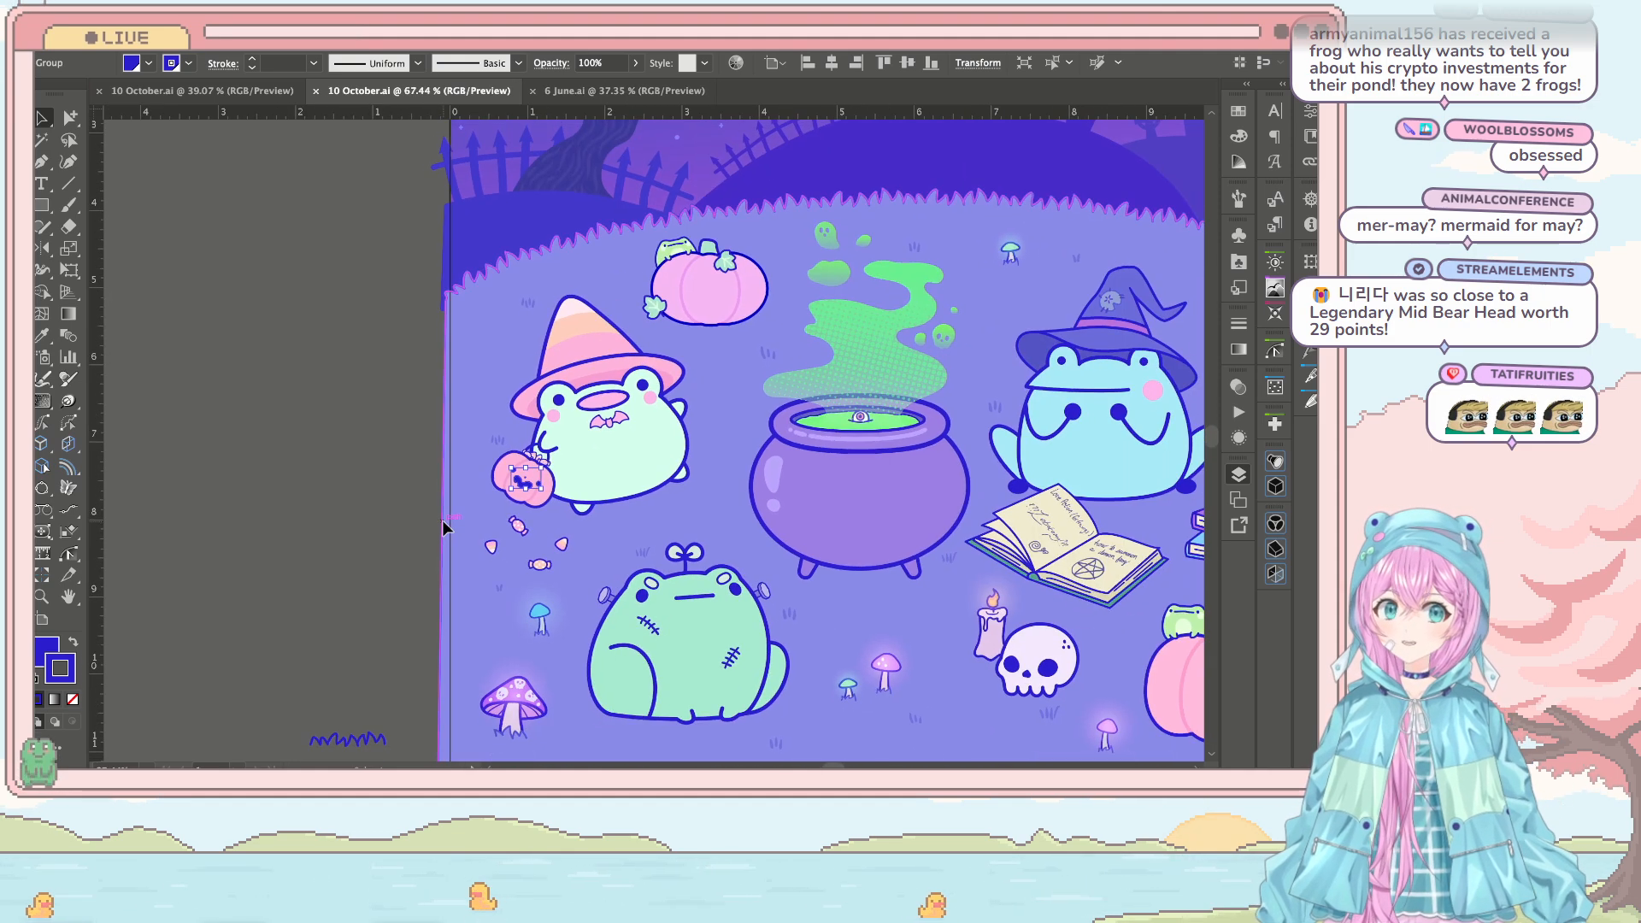
scroll(412, 524, down, 2)
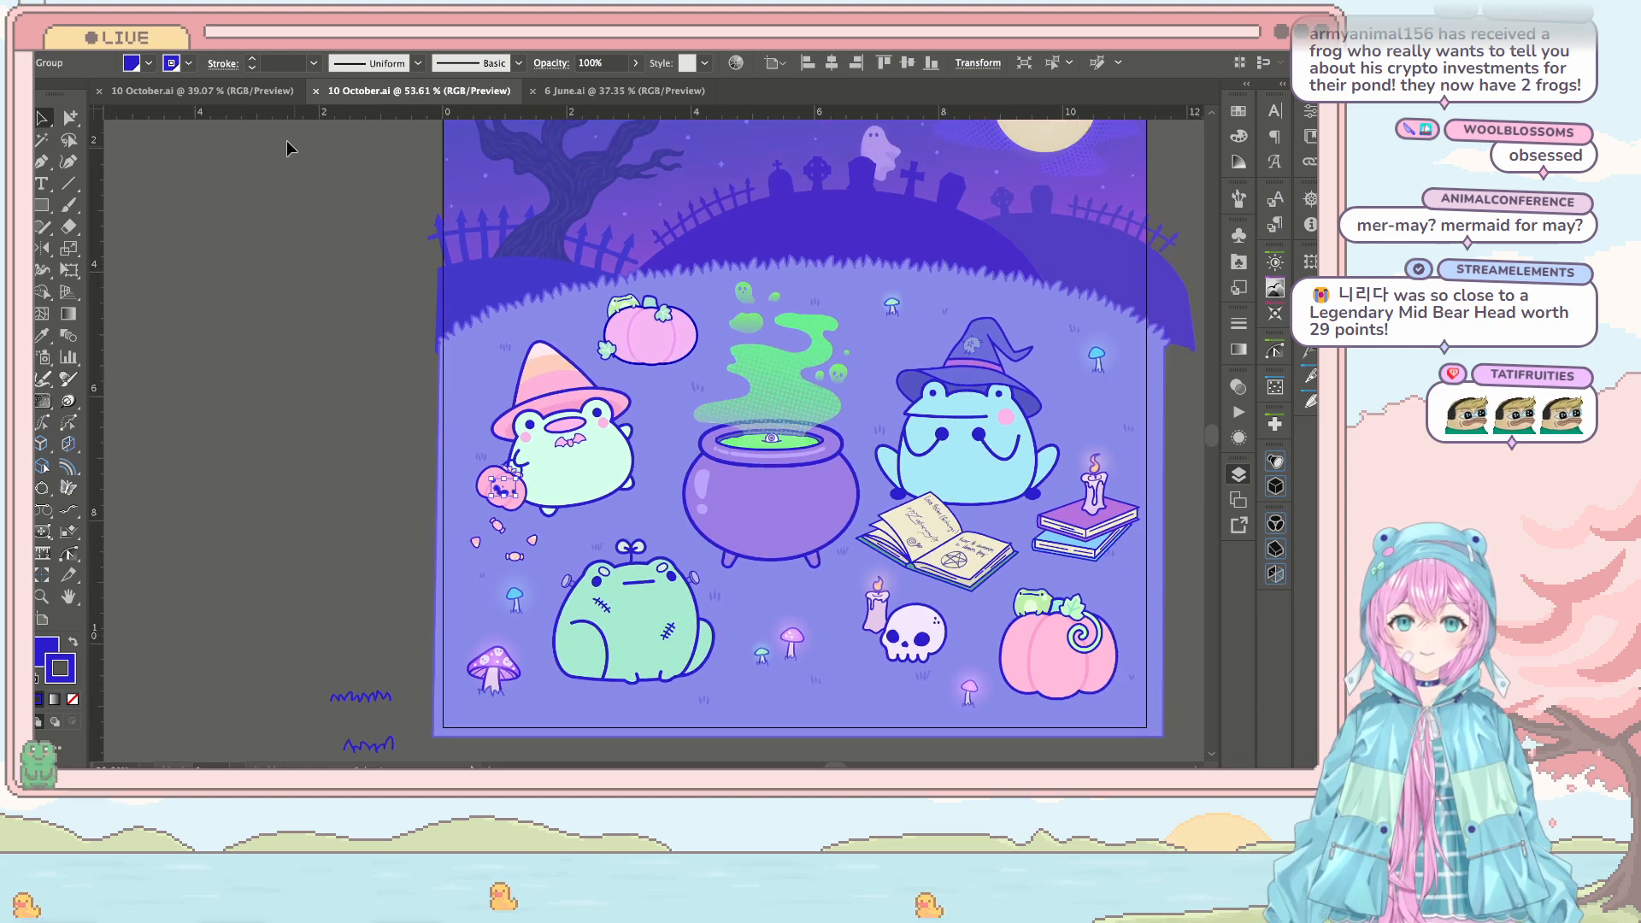
Step: Paste the jack-o'-lantern face into the pastel October illustration, rotate it upright, enlarge it and place it on the front pink pumpkin
click(231, 90)
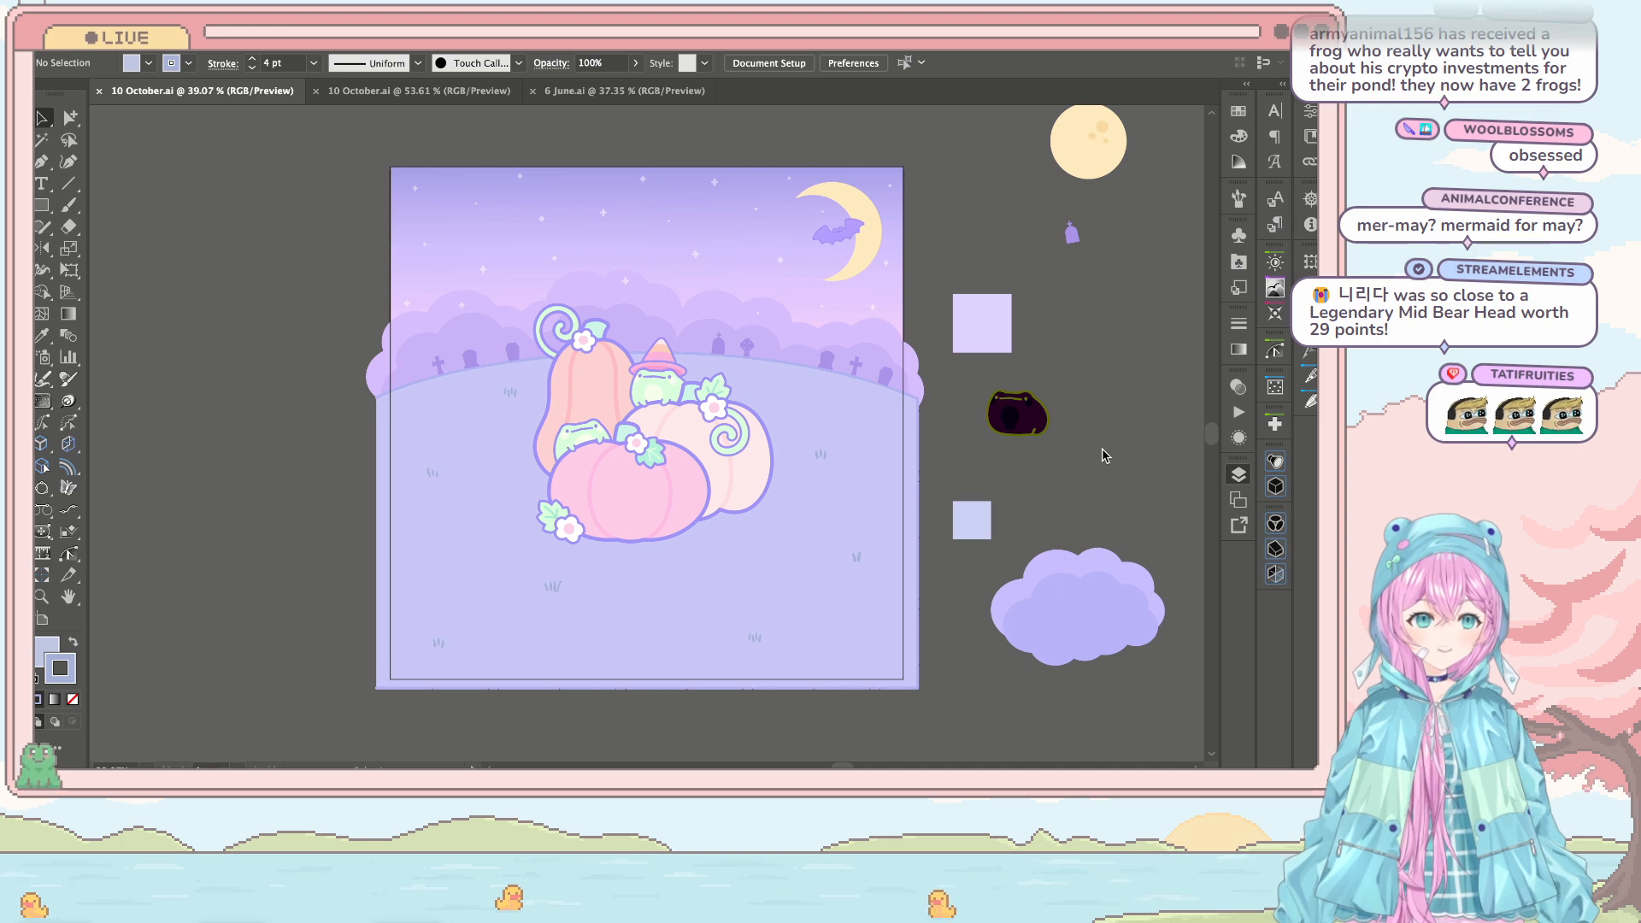
key(ctrl+v)
scroll(700, 454, up, 3)
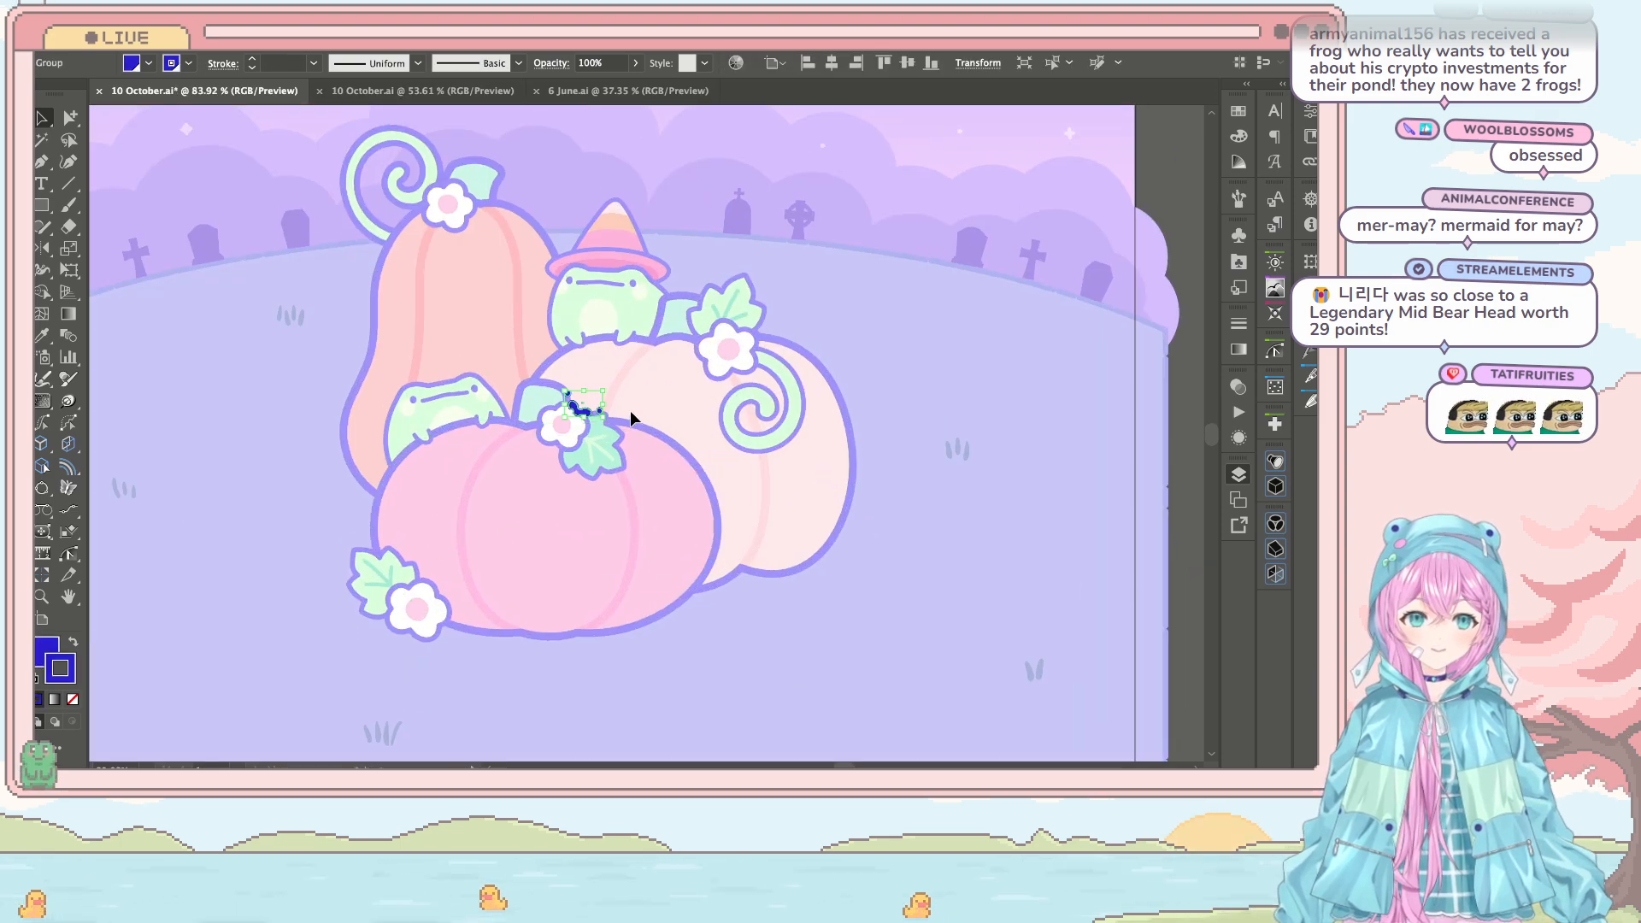
drag(605, 392, 637, 322)
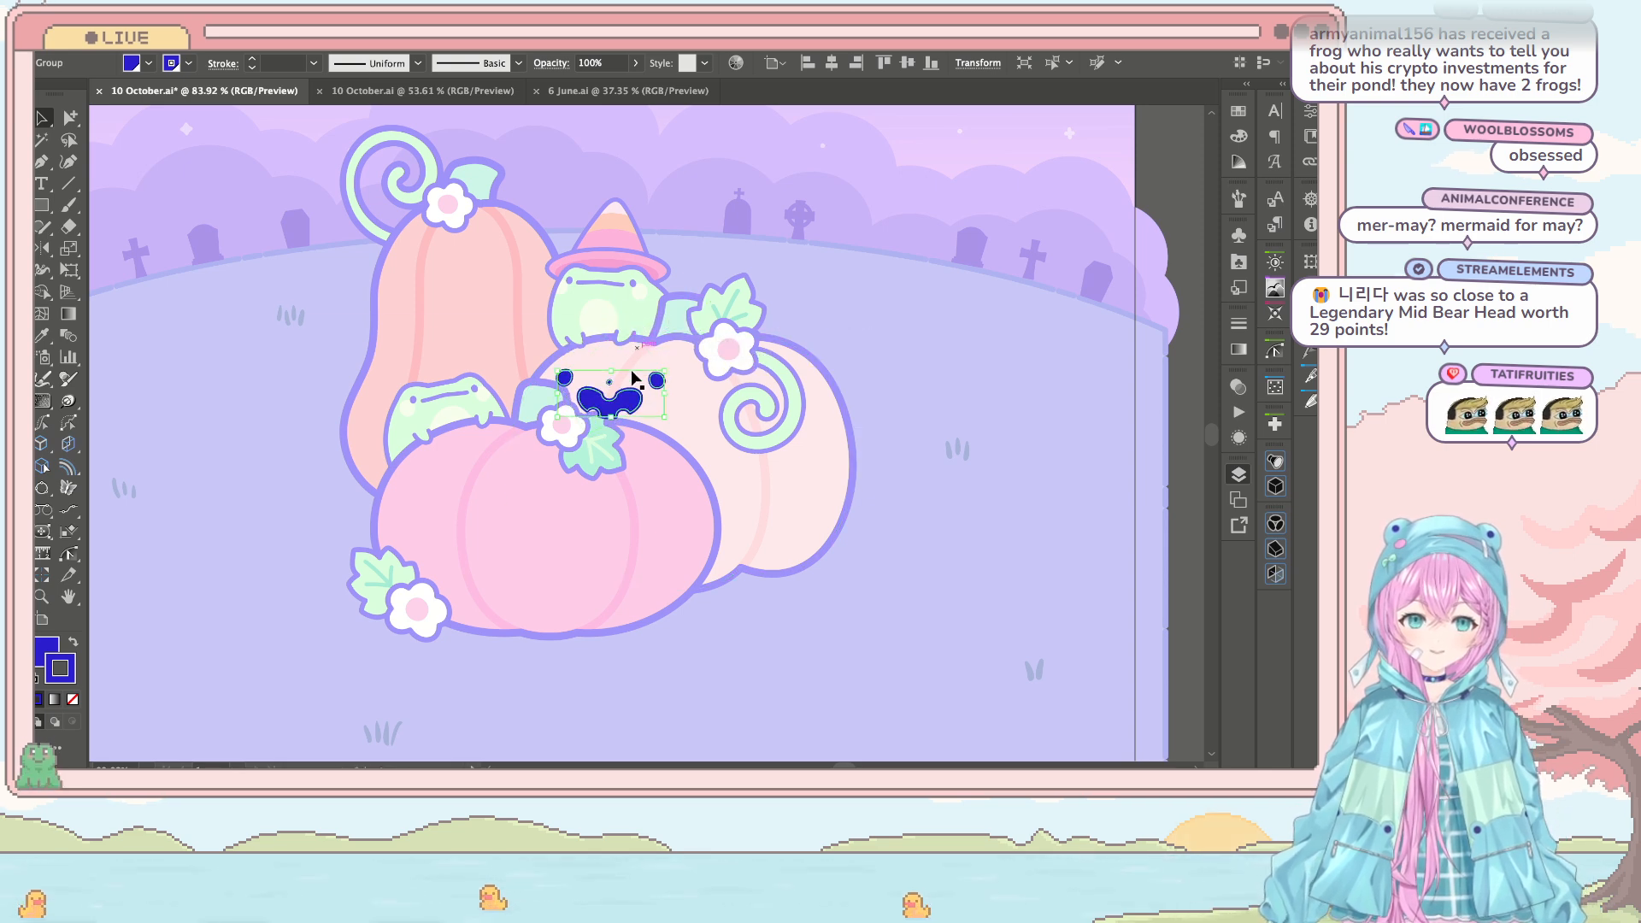
drag(628, 408, 684, 484)
drag(616, 530, 571, 534)
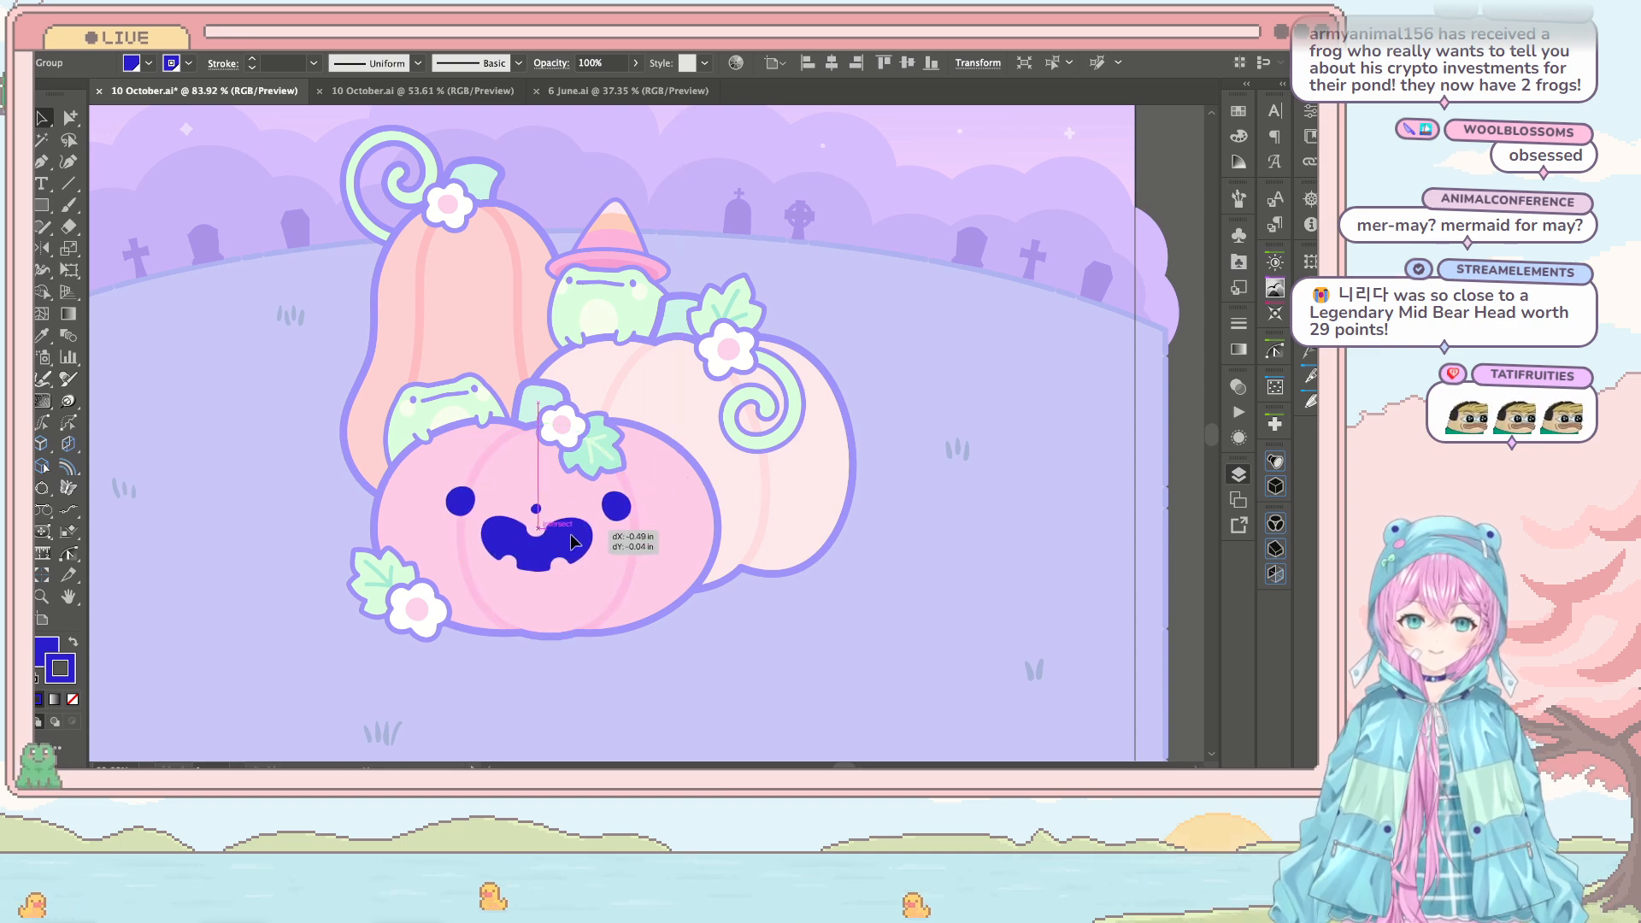
Step: Scale the pasted face down slightly, nudge it toward the pink pumpkin's middle and rotate it slightly counterclockwise
drag(630, 489, 615, 498)
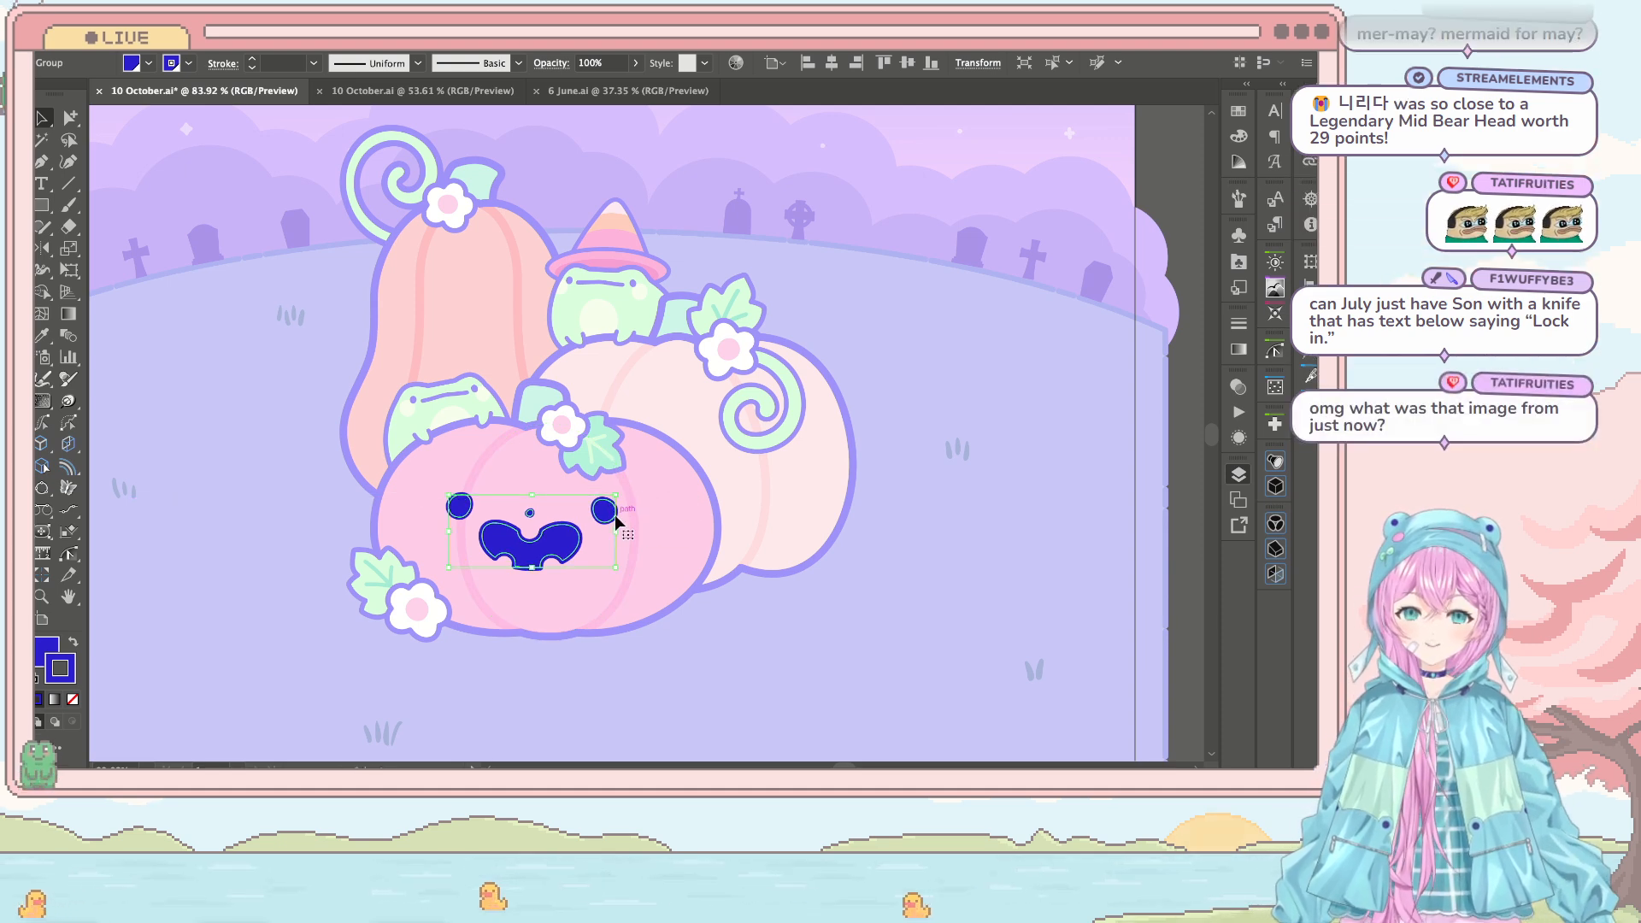
drag(528, 543, 532, 538)
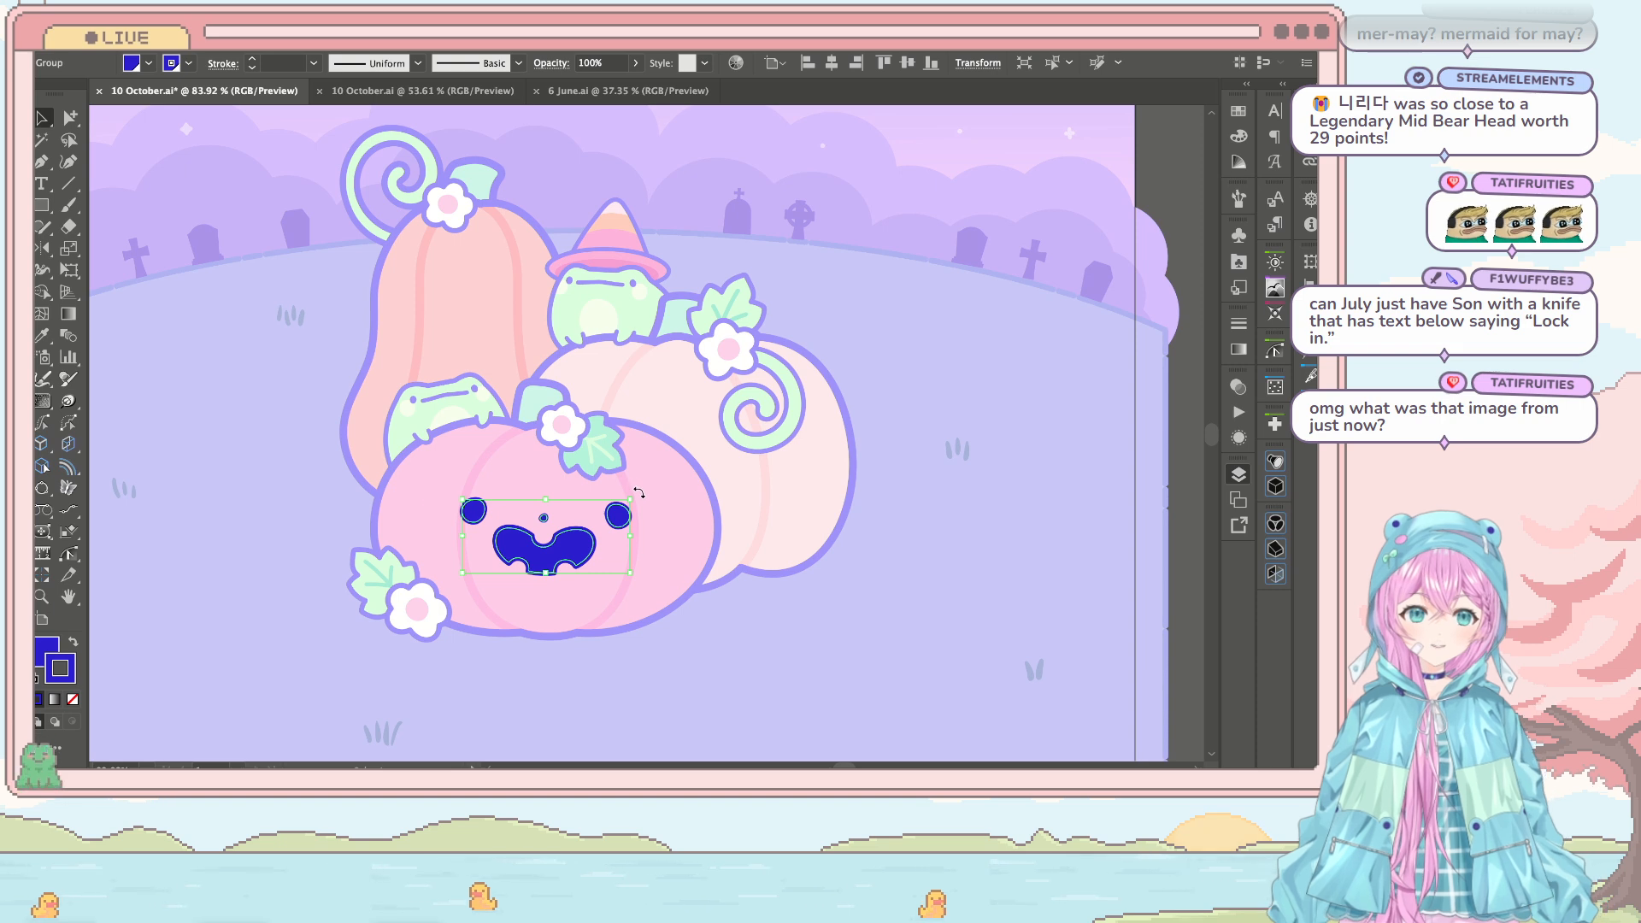
mouse_move(639, 493)
mouse_down()
mouse_move(684, 477)
mouse_move(642, 481)
mouse_up()
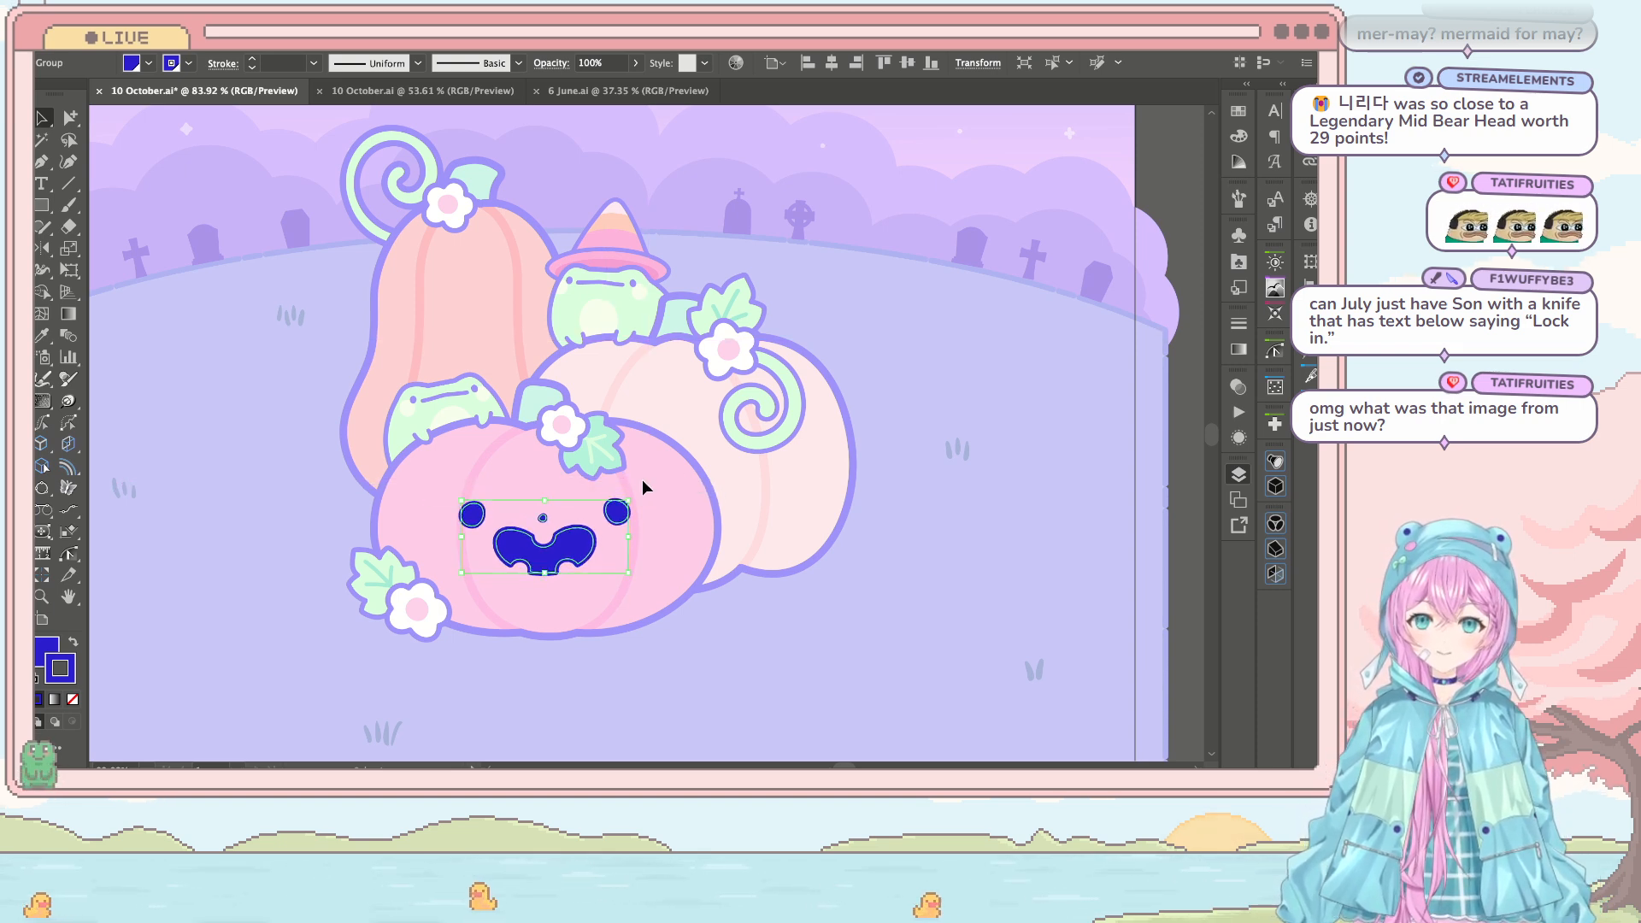
Step: Review the whole night-scene October artwork in the other 10 October.ai document
key(p)
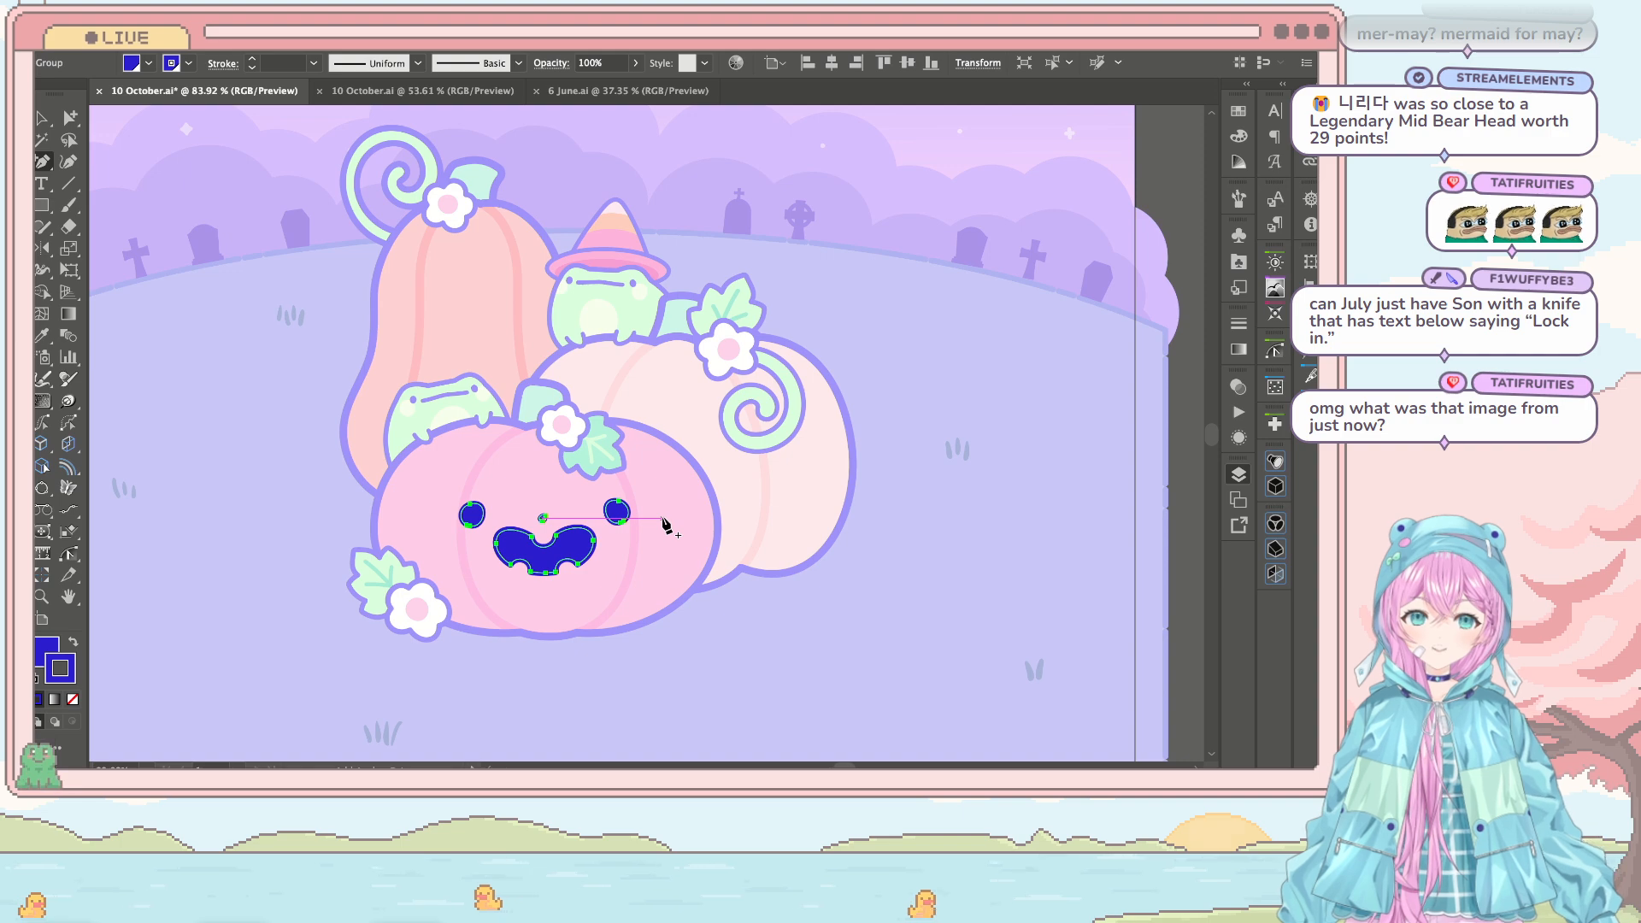
scroll(664, 524, up, 2)
click(429, 91)
scroll(589, 284, down, 3)
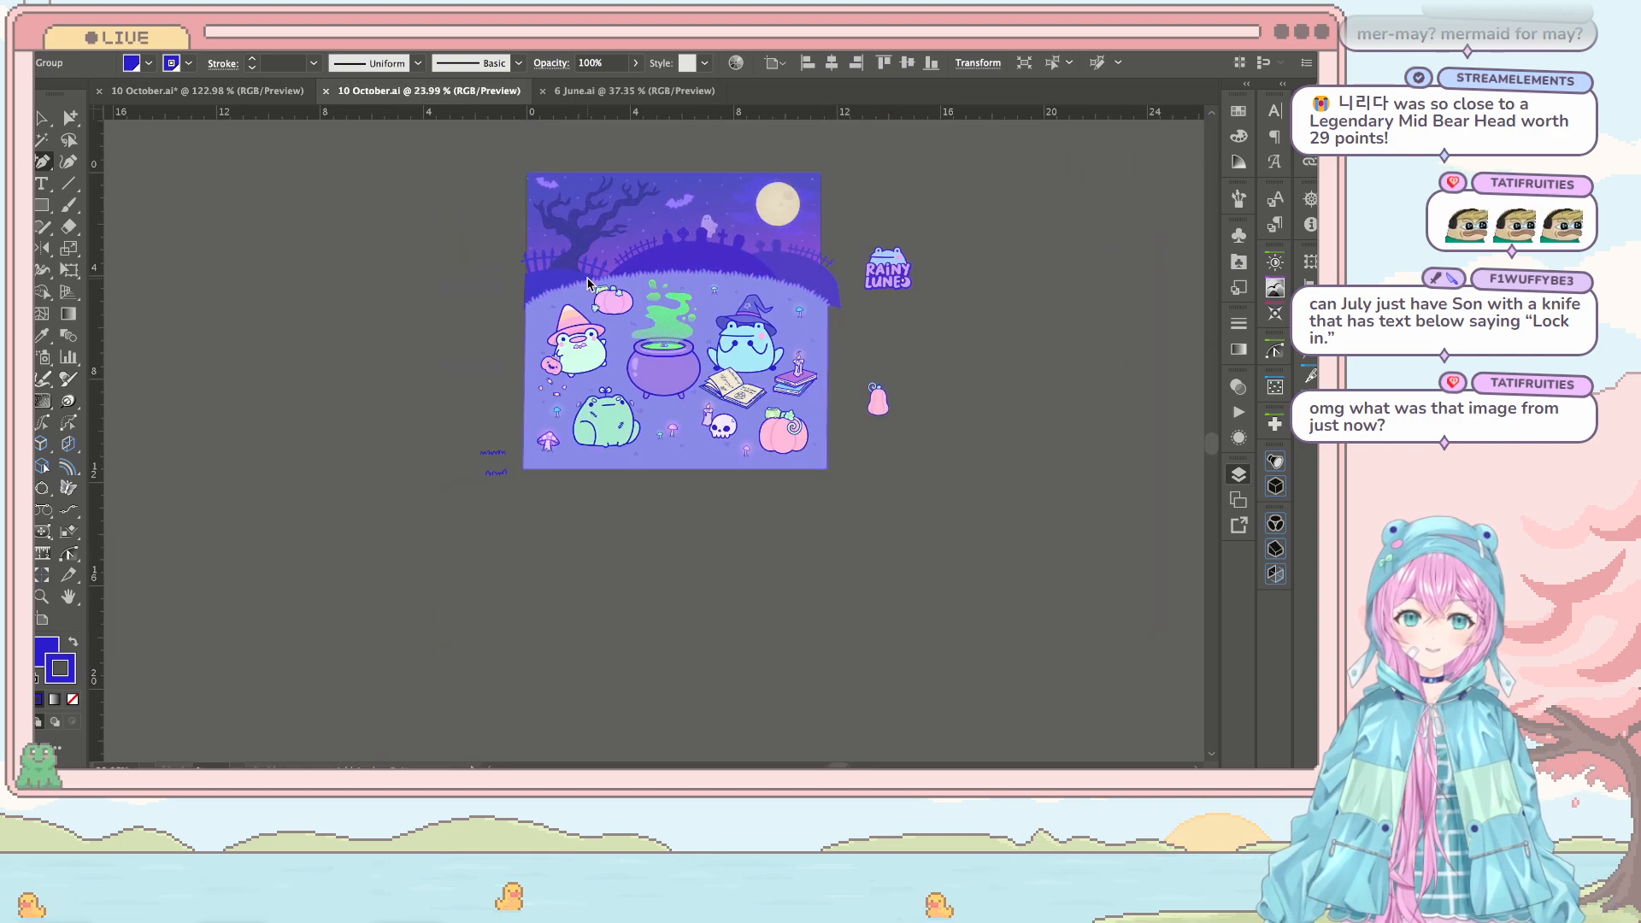
scroll(589, 284, up, 2)
key(v)
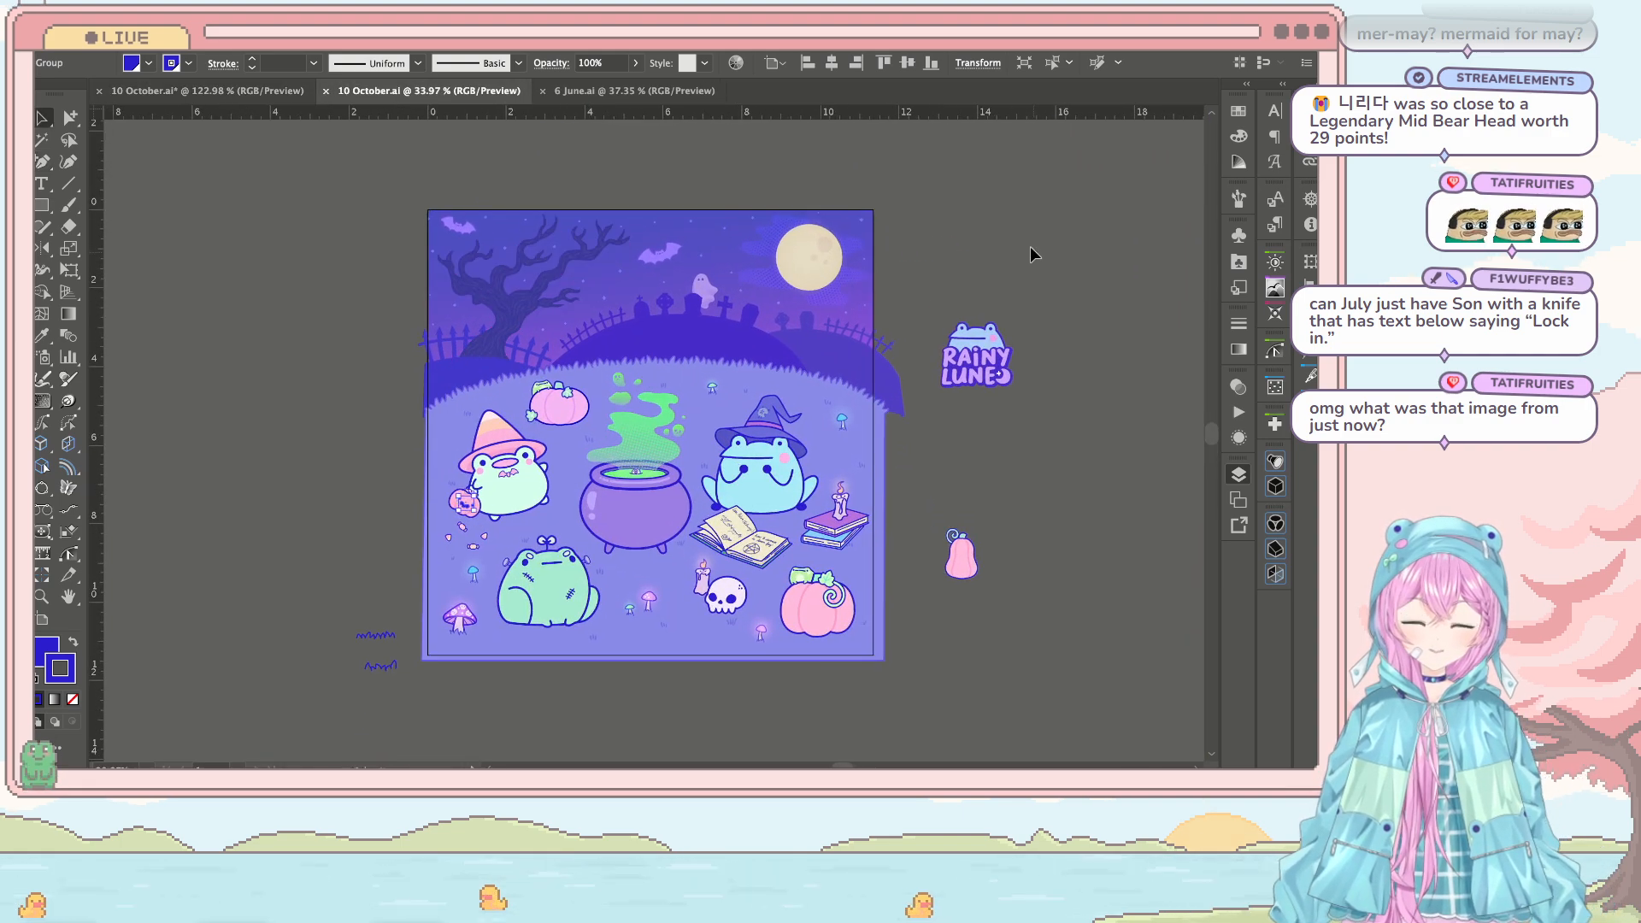
click(1032, 252)
scroll(1032, 252, up, 2)
scroll(949, 282, down, 1)
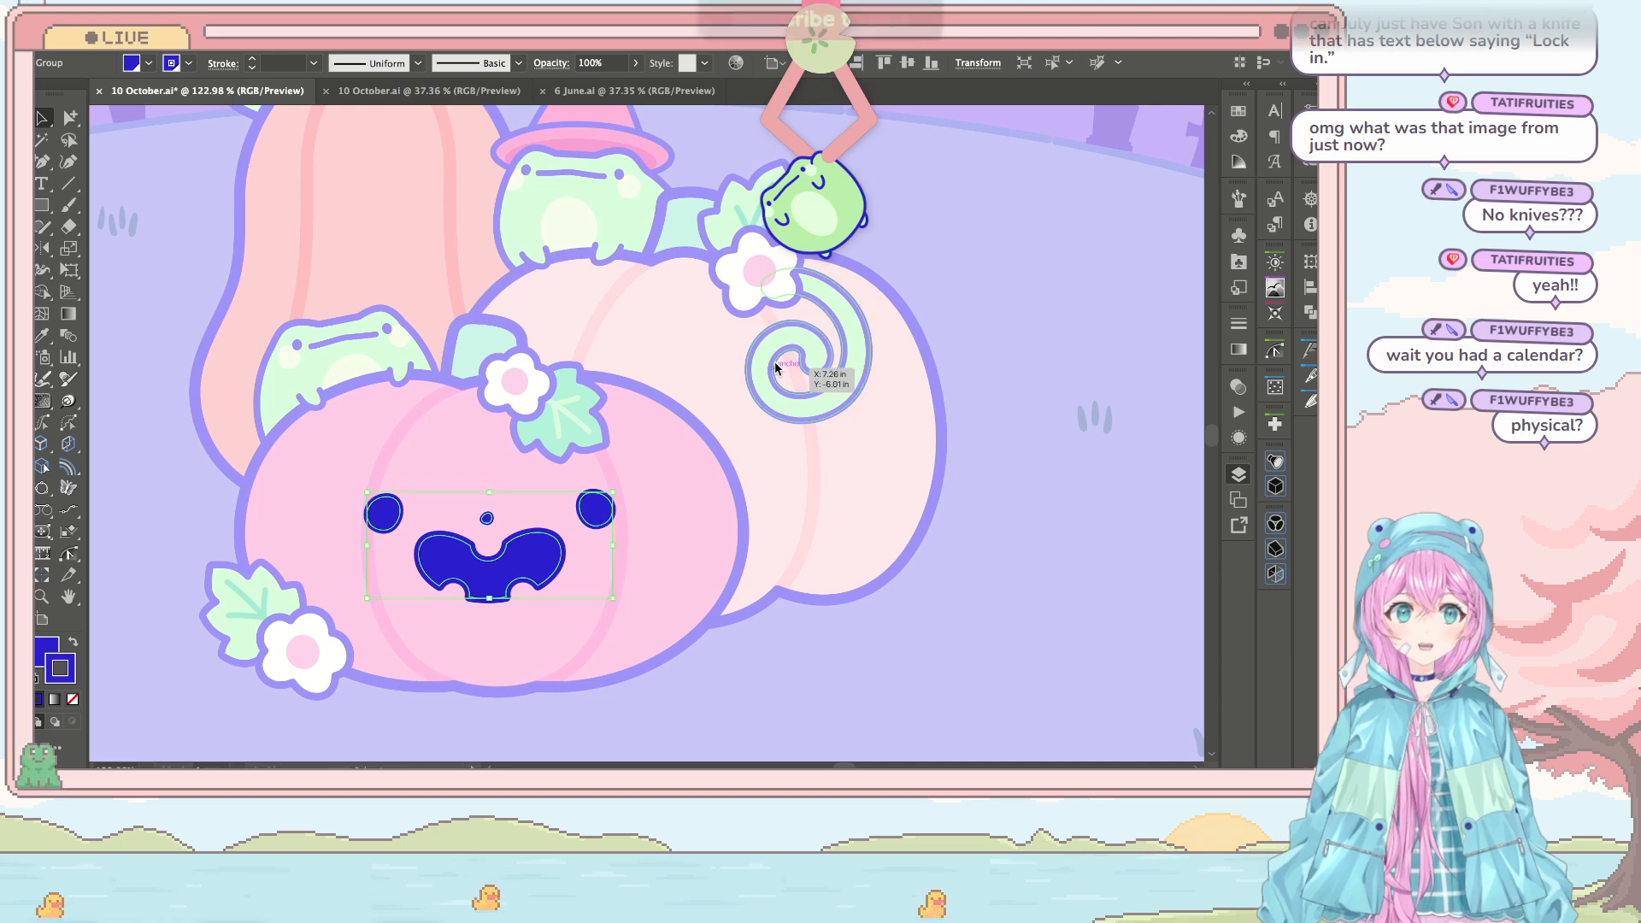
Step: Shrink the face on the pink pumpkin a little more and level its eyes between the pumpkin's ridges
scroll(786, 367, down, 3)
scroll(723, 431, up, 5)
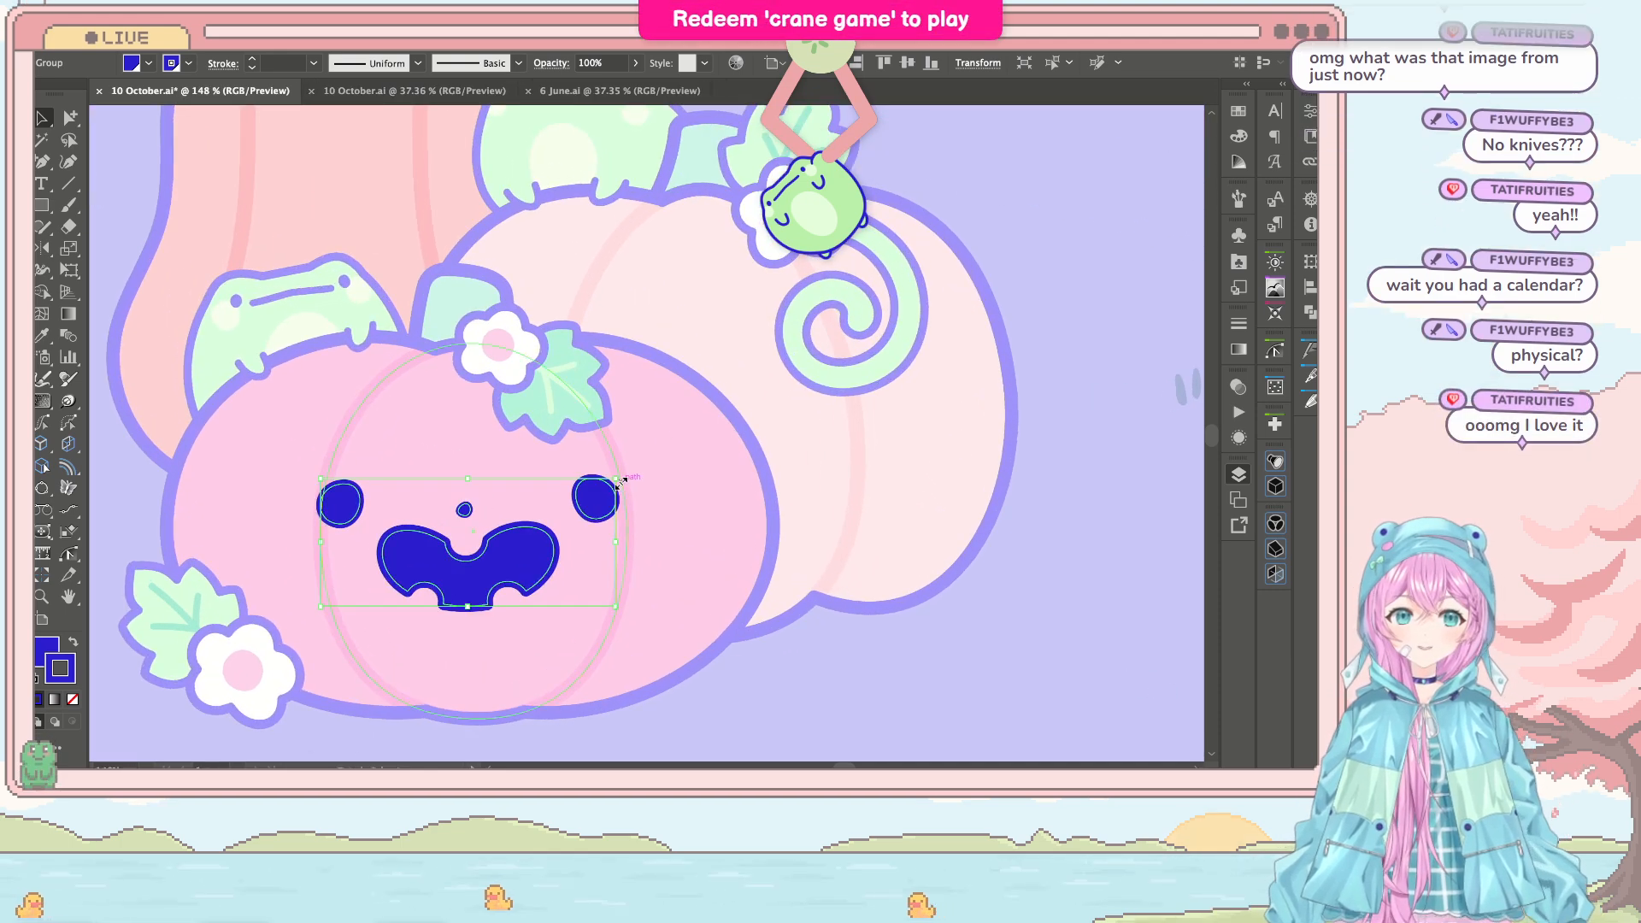
drag(620, 480, 604, 484)
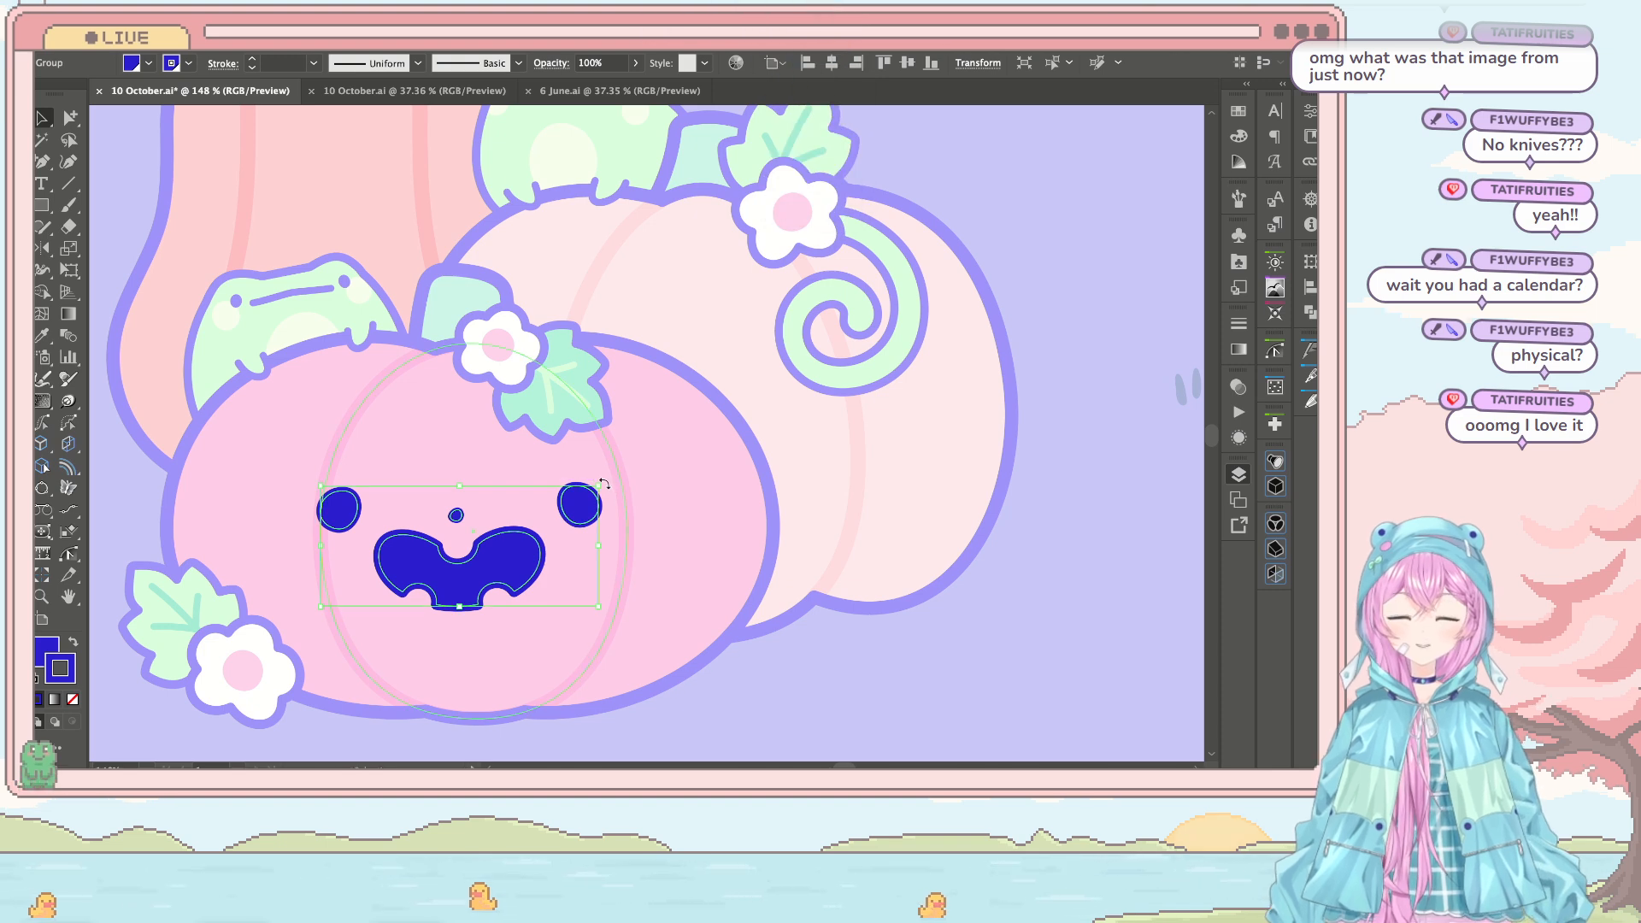
scroll(605, 484, down, 2)
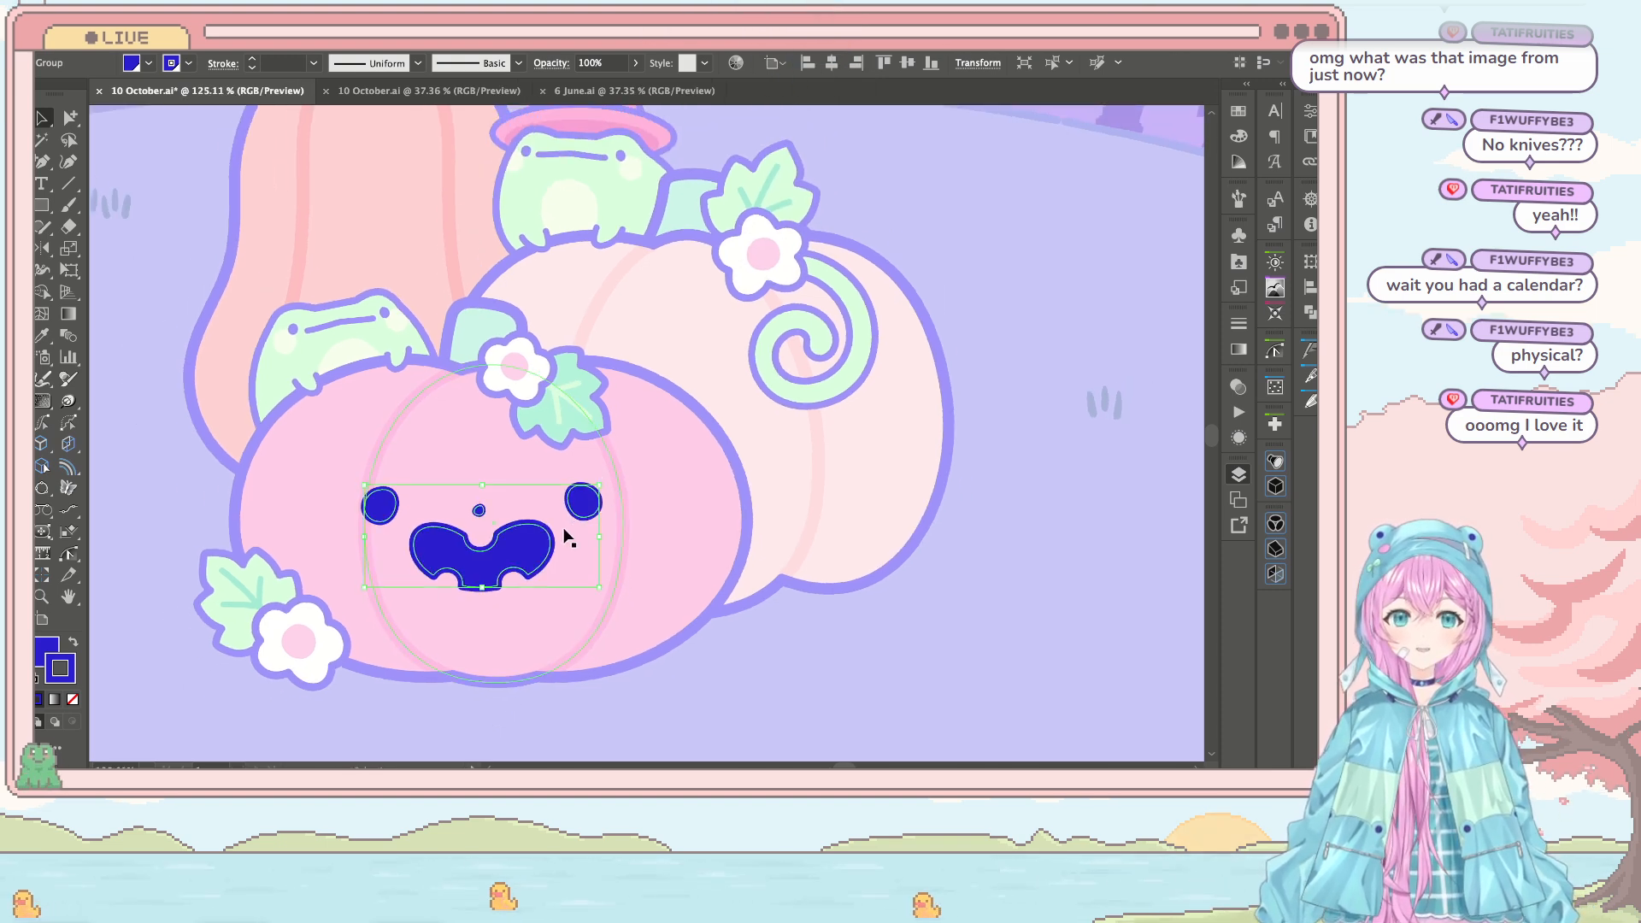
mouse_move(593, 502)
mouse_down()
mouse_move(613, 503)
mouse_move(609, 480)
mouse_move(562, 505)
mouse_move(564, 521)
mouse_move(604, 483)
mouse_up()
scroll(603, 507, up, 1)
scroll(603, 512, up, 3)
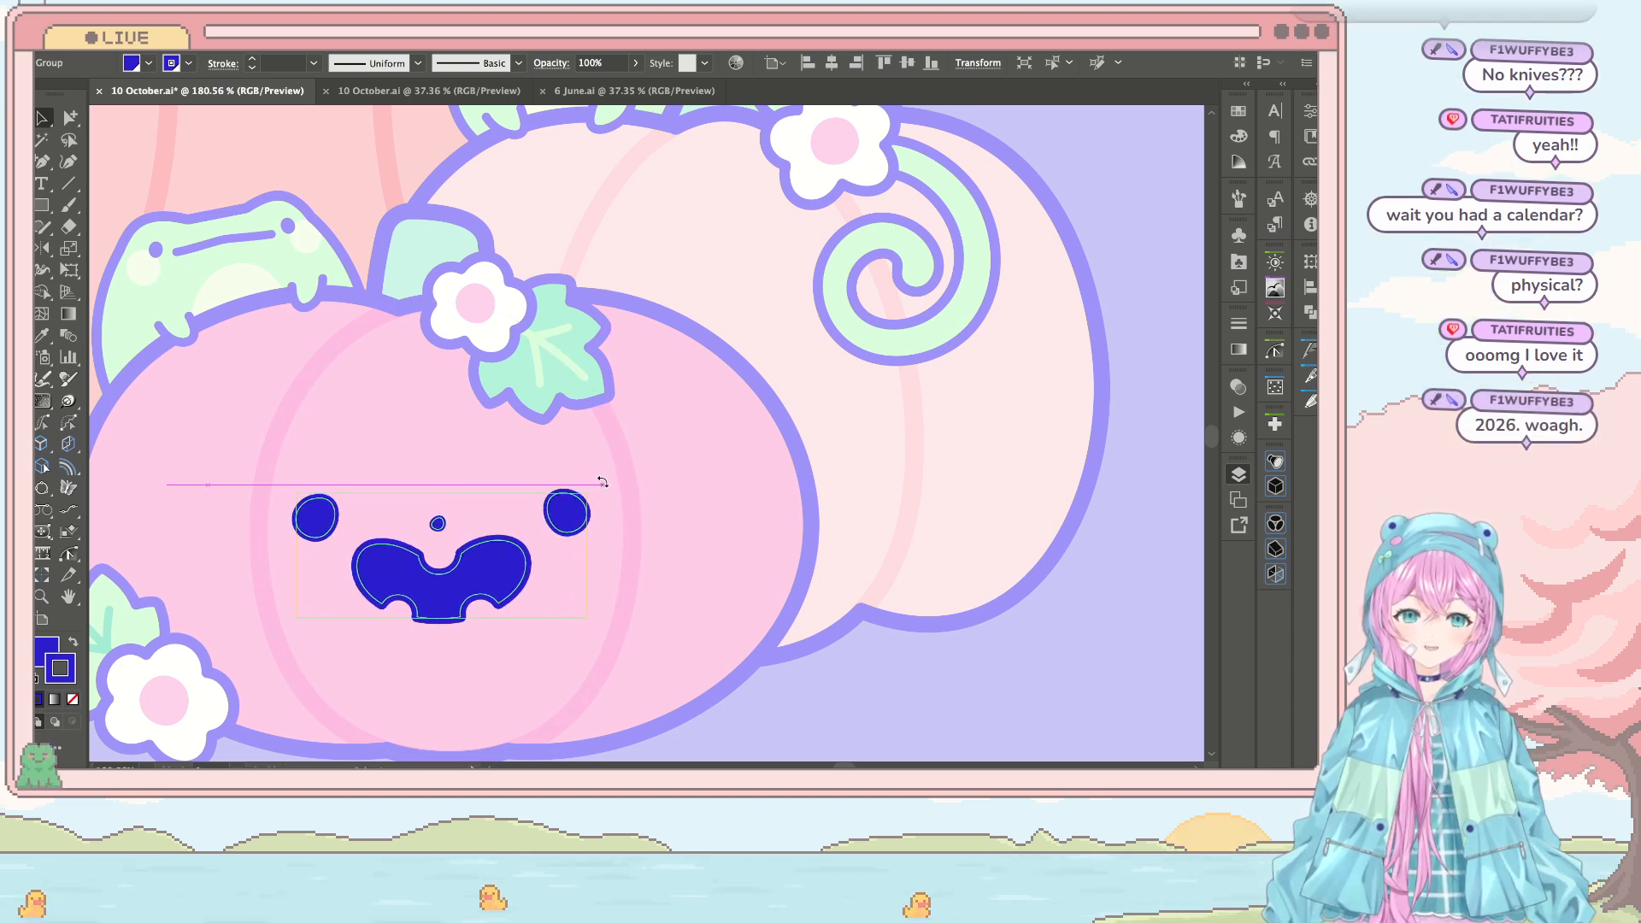
scroll(602, 480, down, 5)
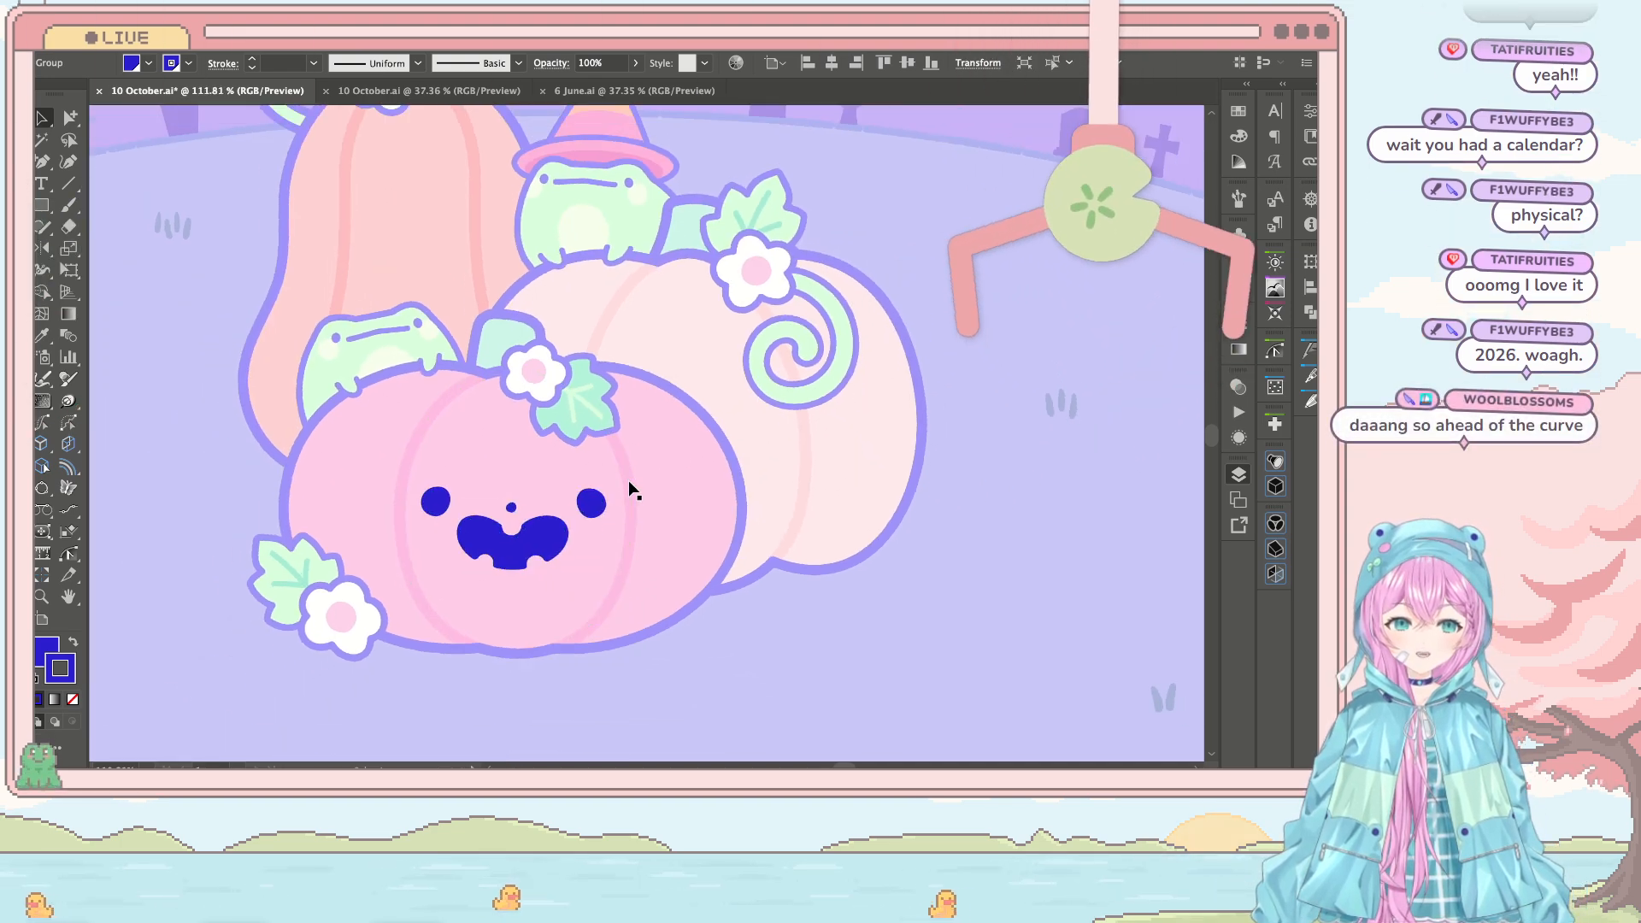
Step: Recolor the face's fill and stroke with the light purple sampled from the pumpkin's outline, and deselect it
scroll(664, 501, up, 3)
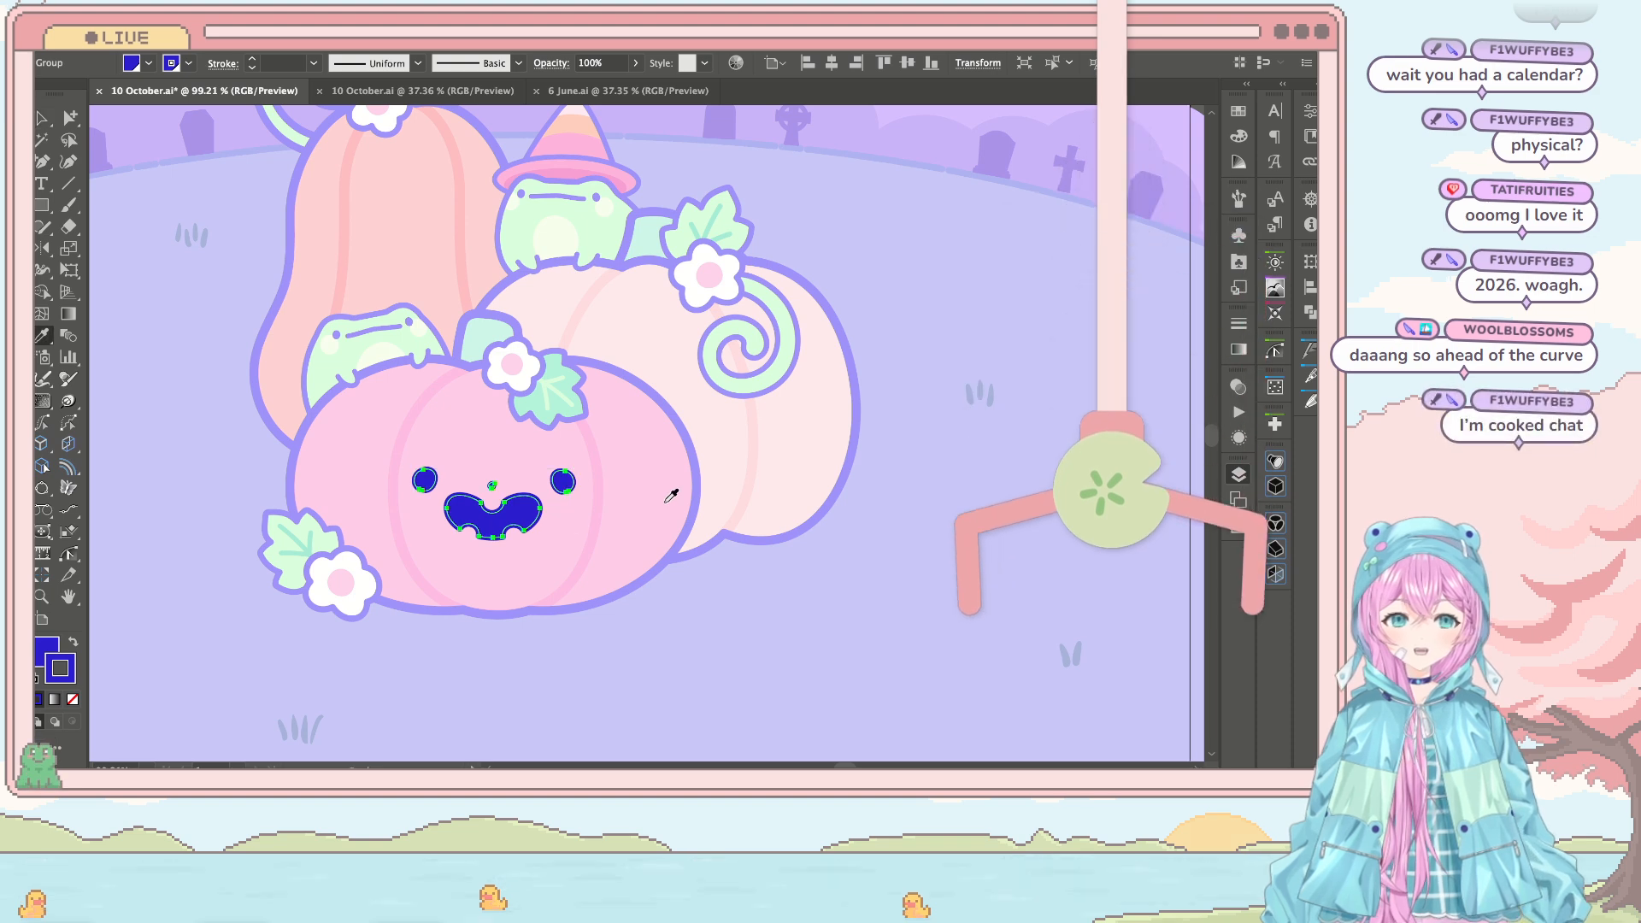
scroll(664, 501, up, 1)
key(i)
click(695, 425)
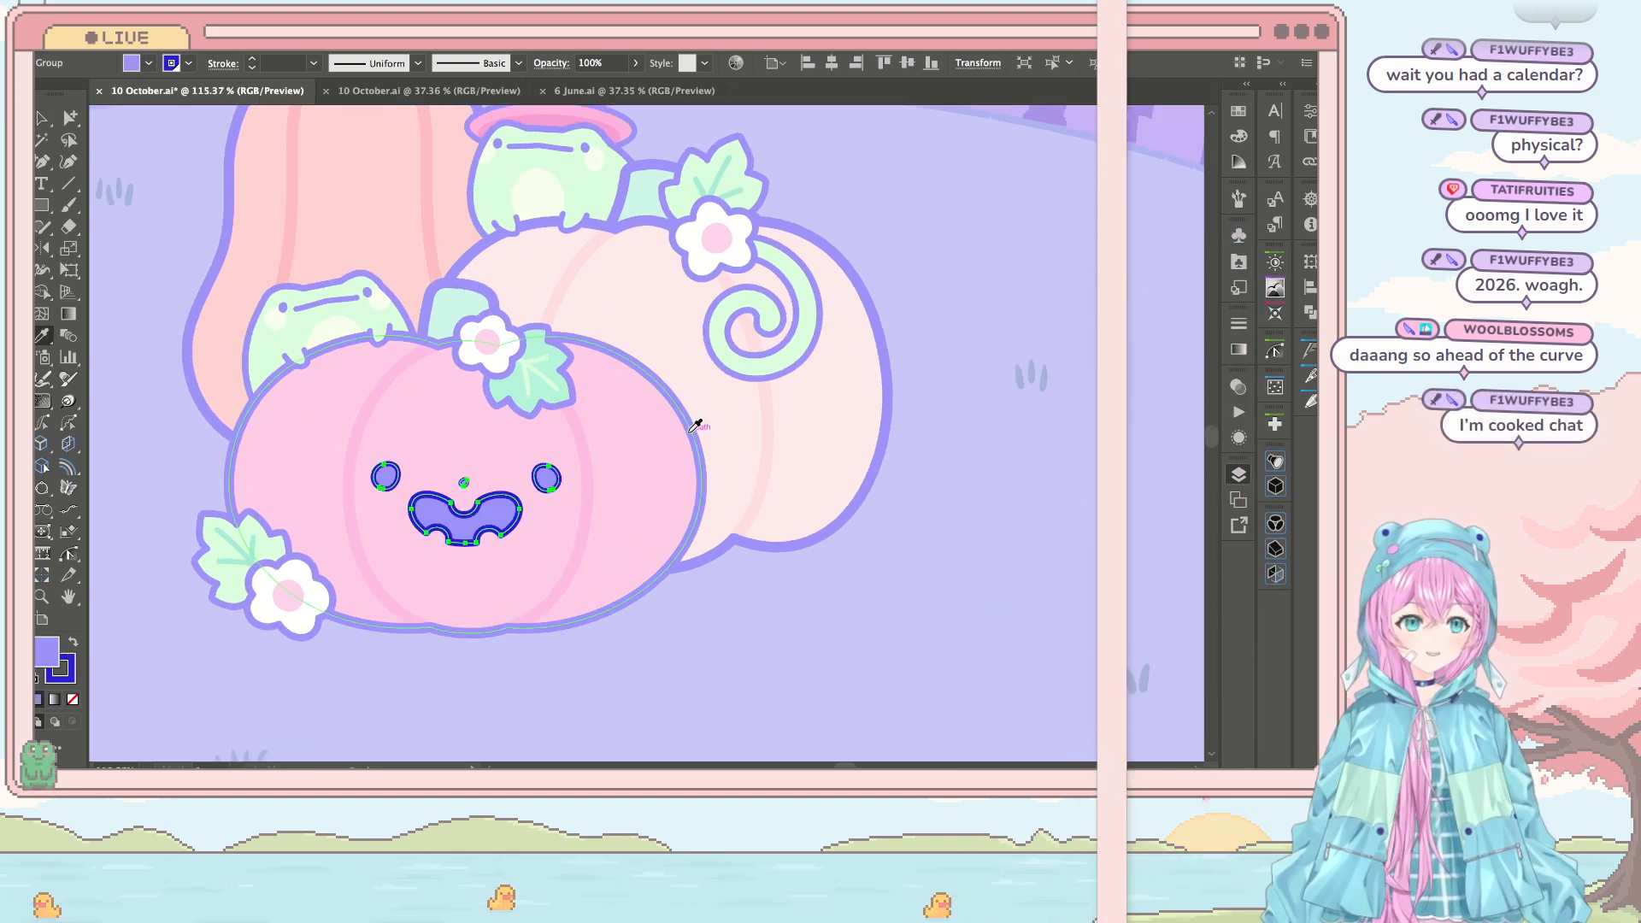
scroll(695, 425, down, 5)
scroll(695, 425, down, 1)
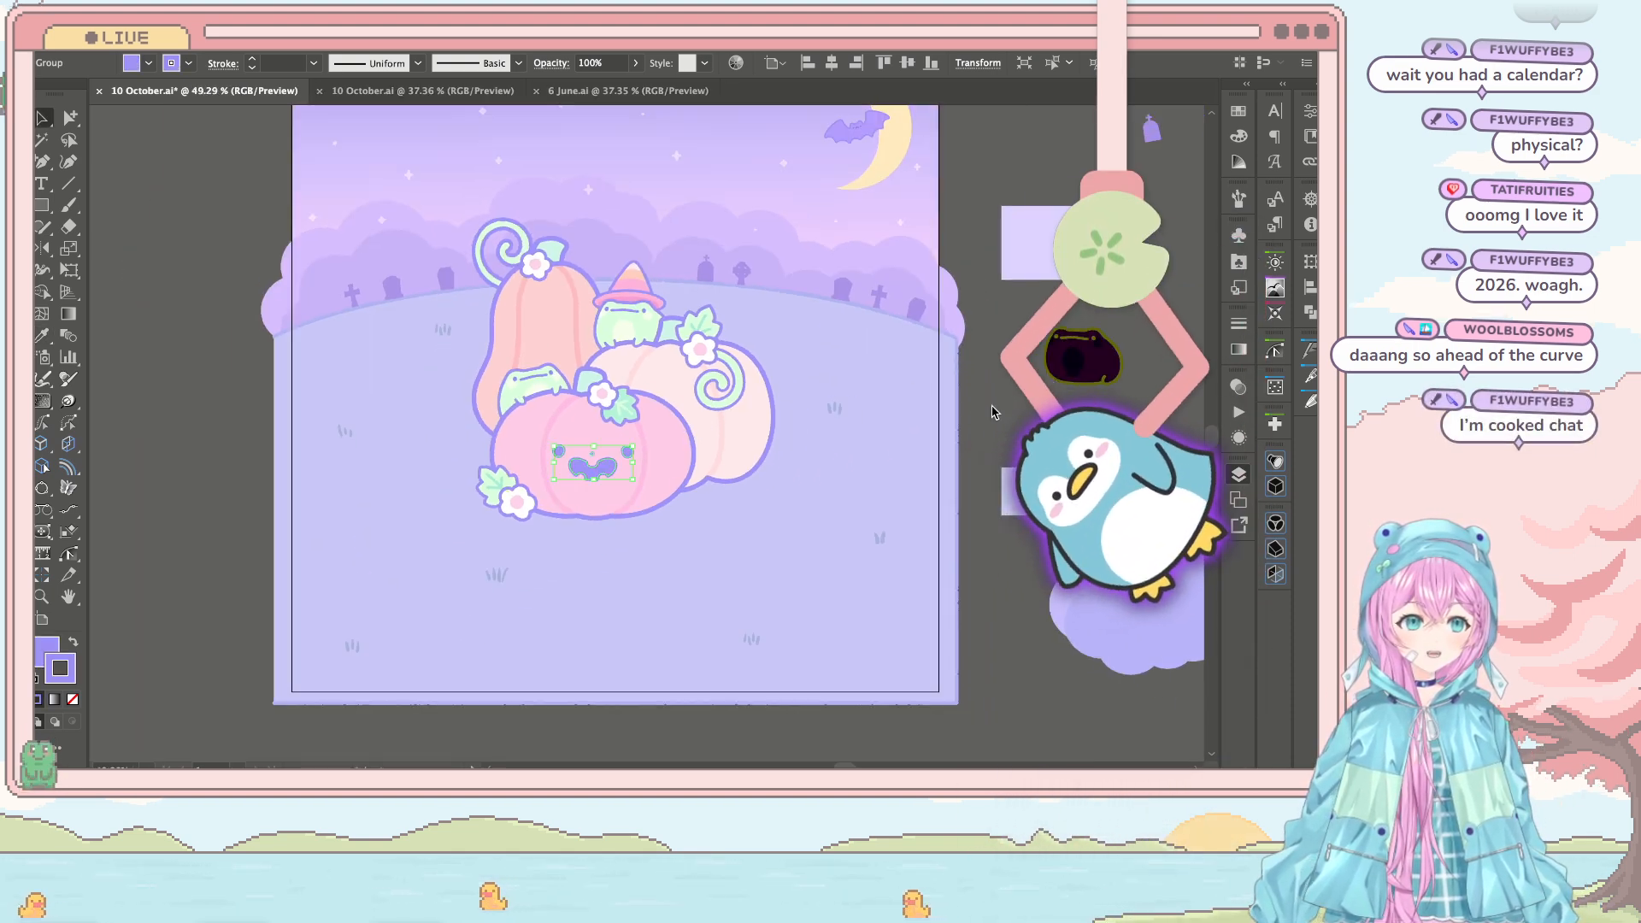
key(ctrl+shift+a)
key(v)
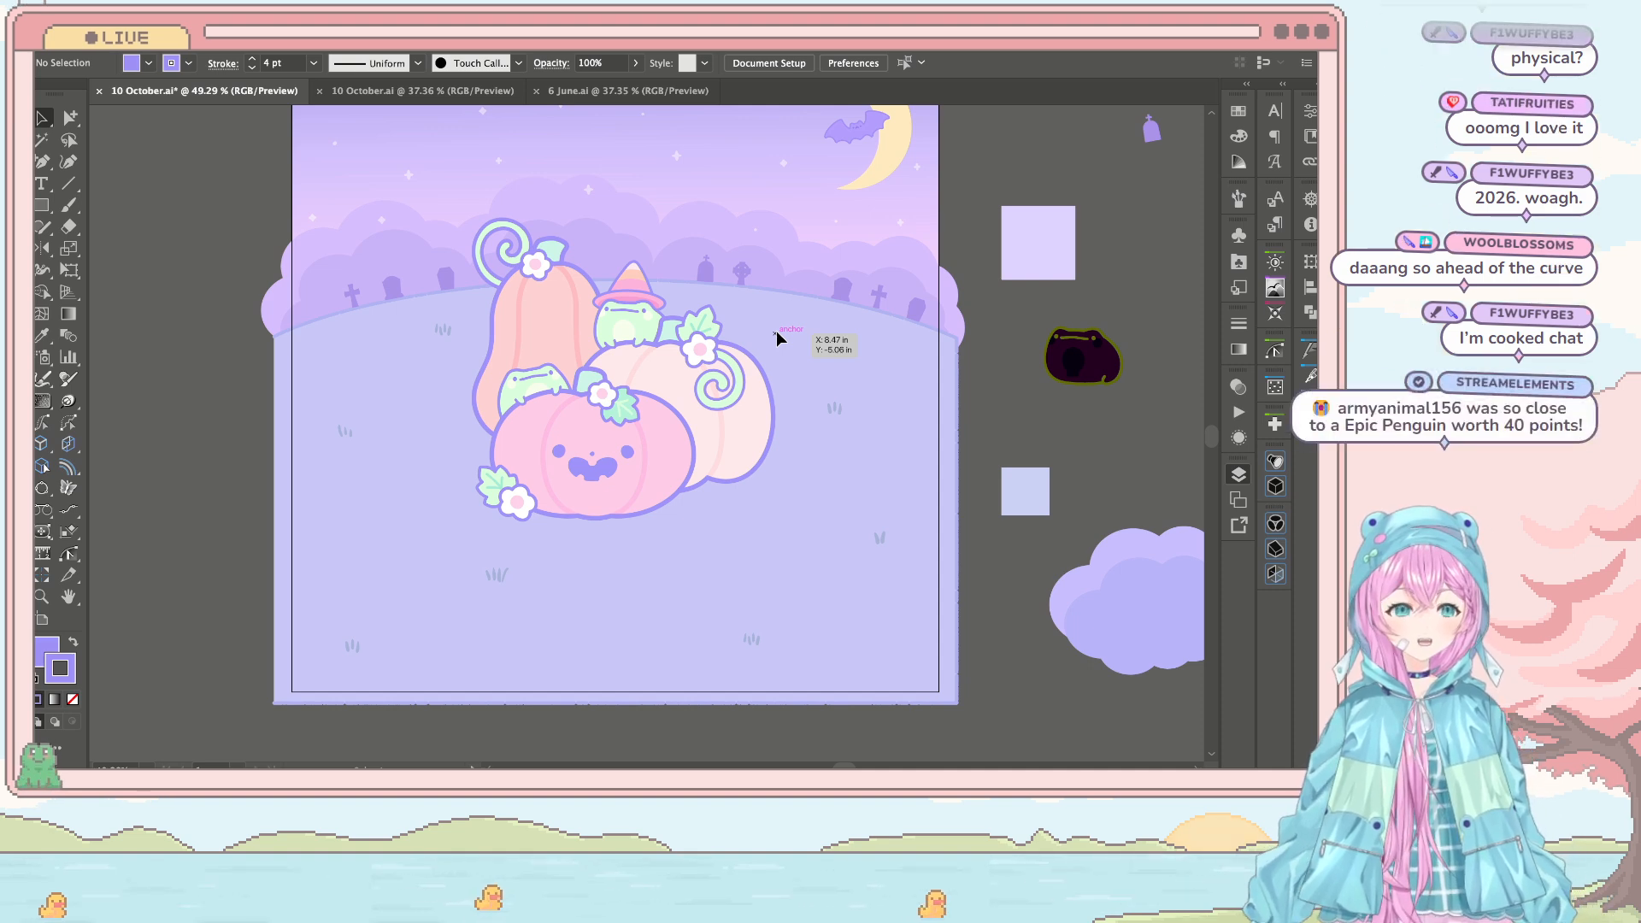
Step: Check the full composition with the recolored pumpkin face and save the document
scroll(903, 279, down, 10)
scroll(907, 285, up, 8)
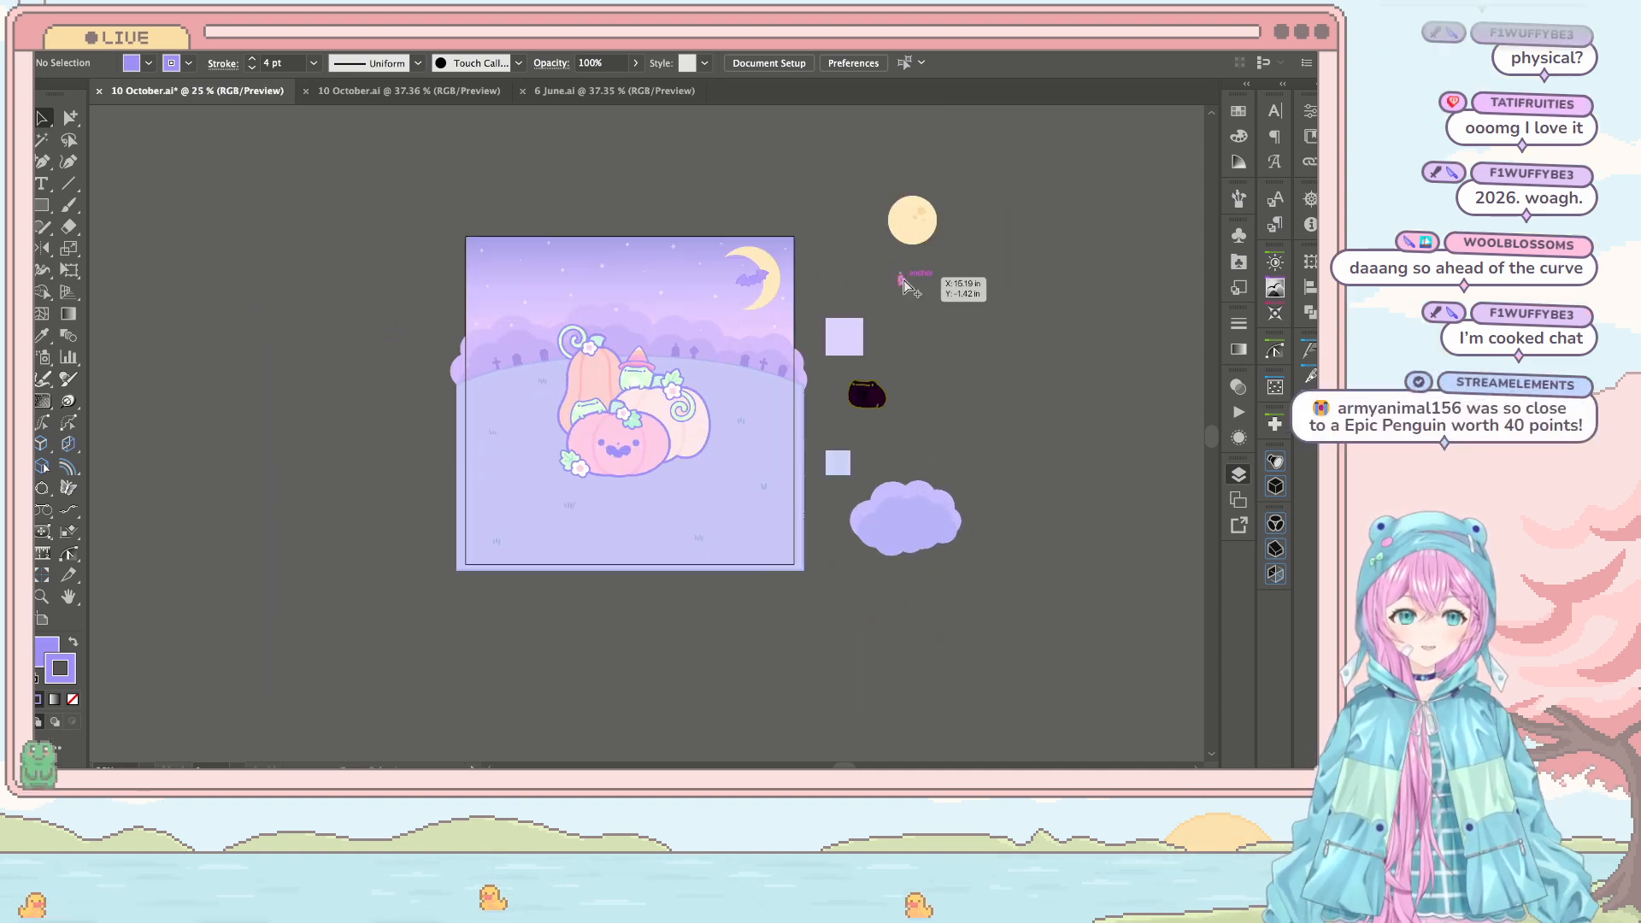
key(ctrl+s)
scroll(989, 393, right, 2)
scroll(988, 392, up, 1)
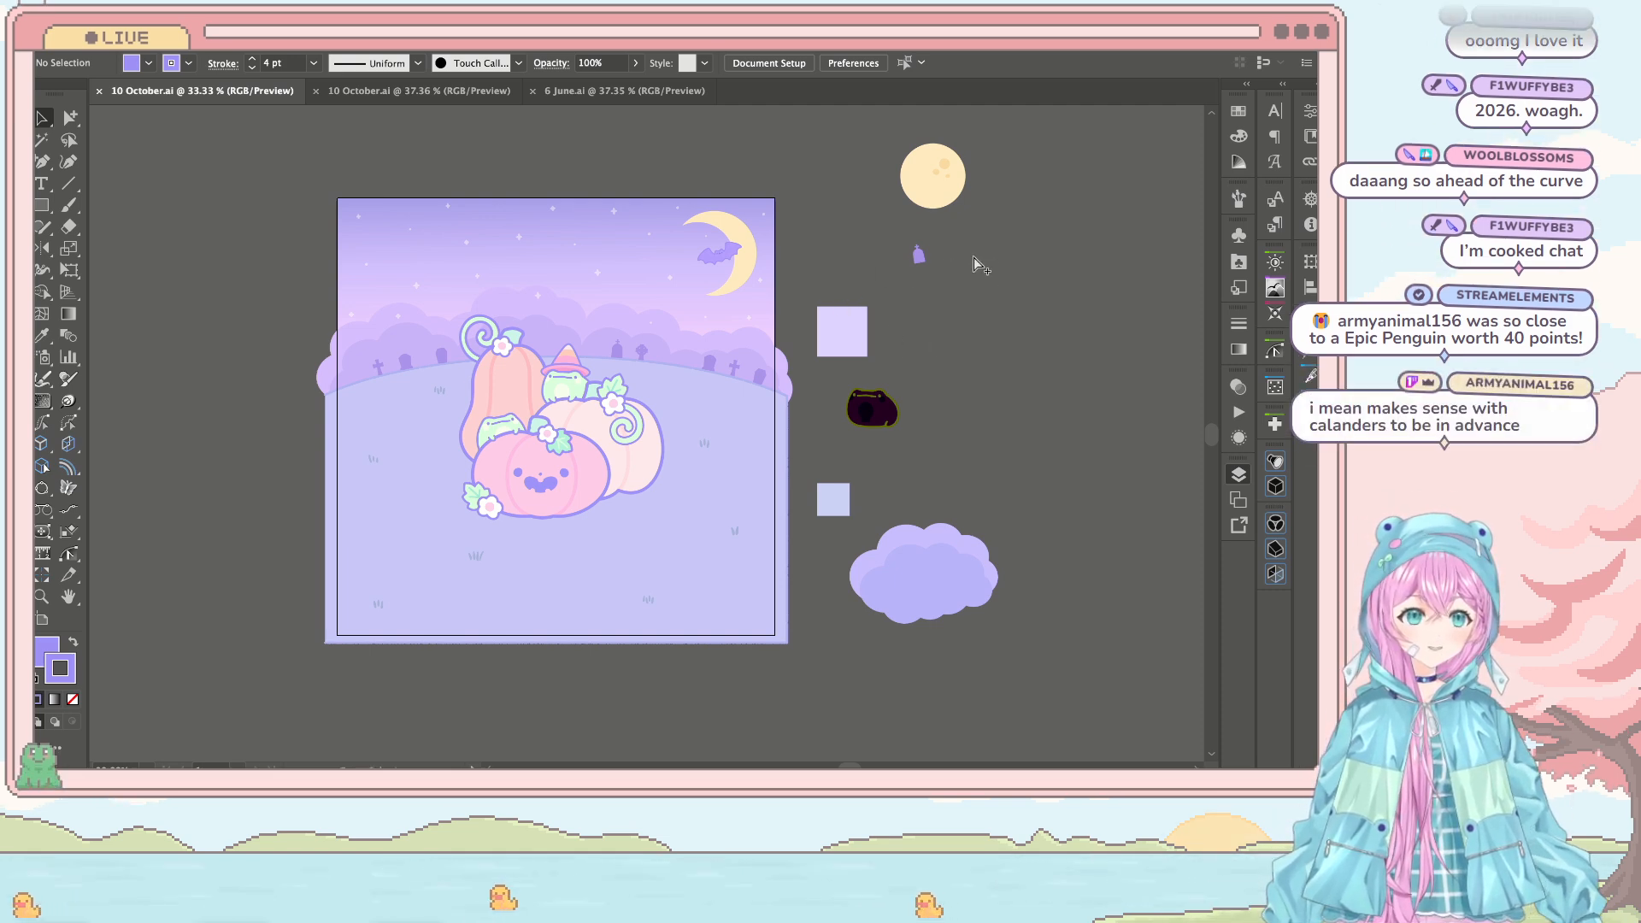
Step: Examine the pastel October composition at several magnifications, checking the balance around the pumpkin group and the empty foreground
key(ctrl+equal)
key(ctrl+equal)
scroll(973, 255, down, 5)
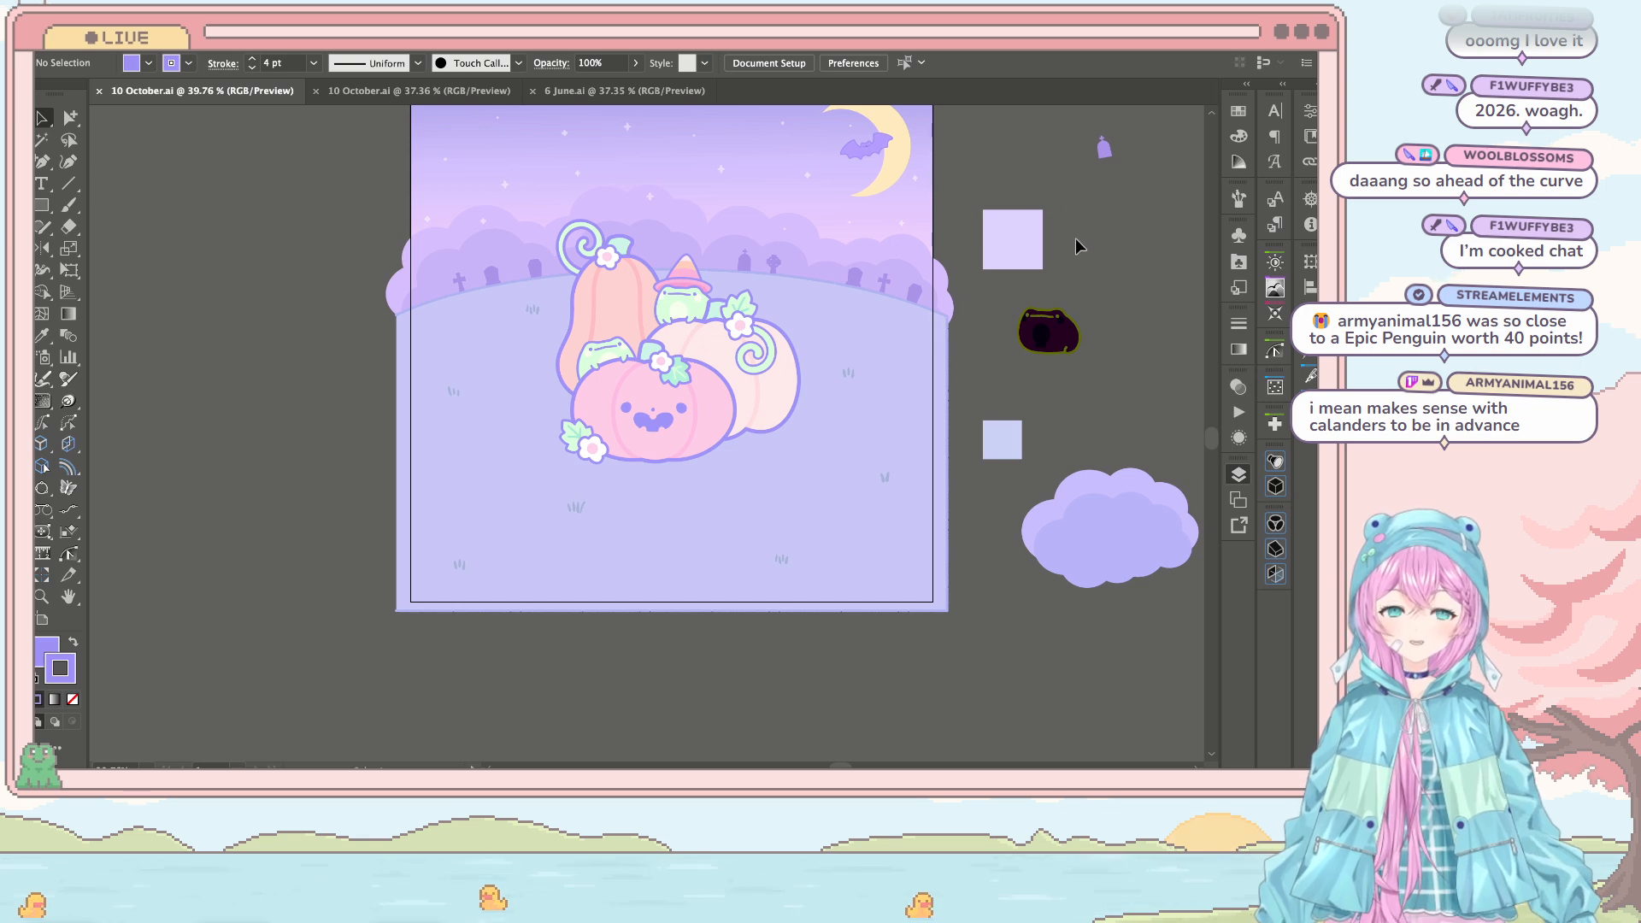
scroll(1058, 258, up, 3)
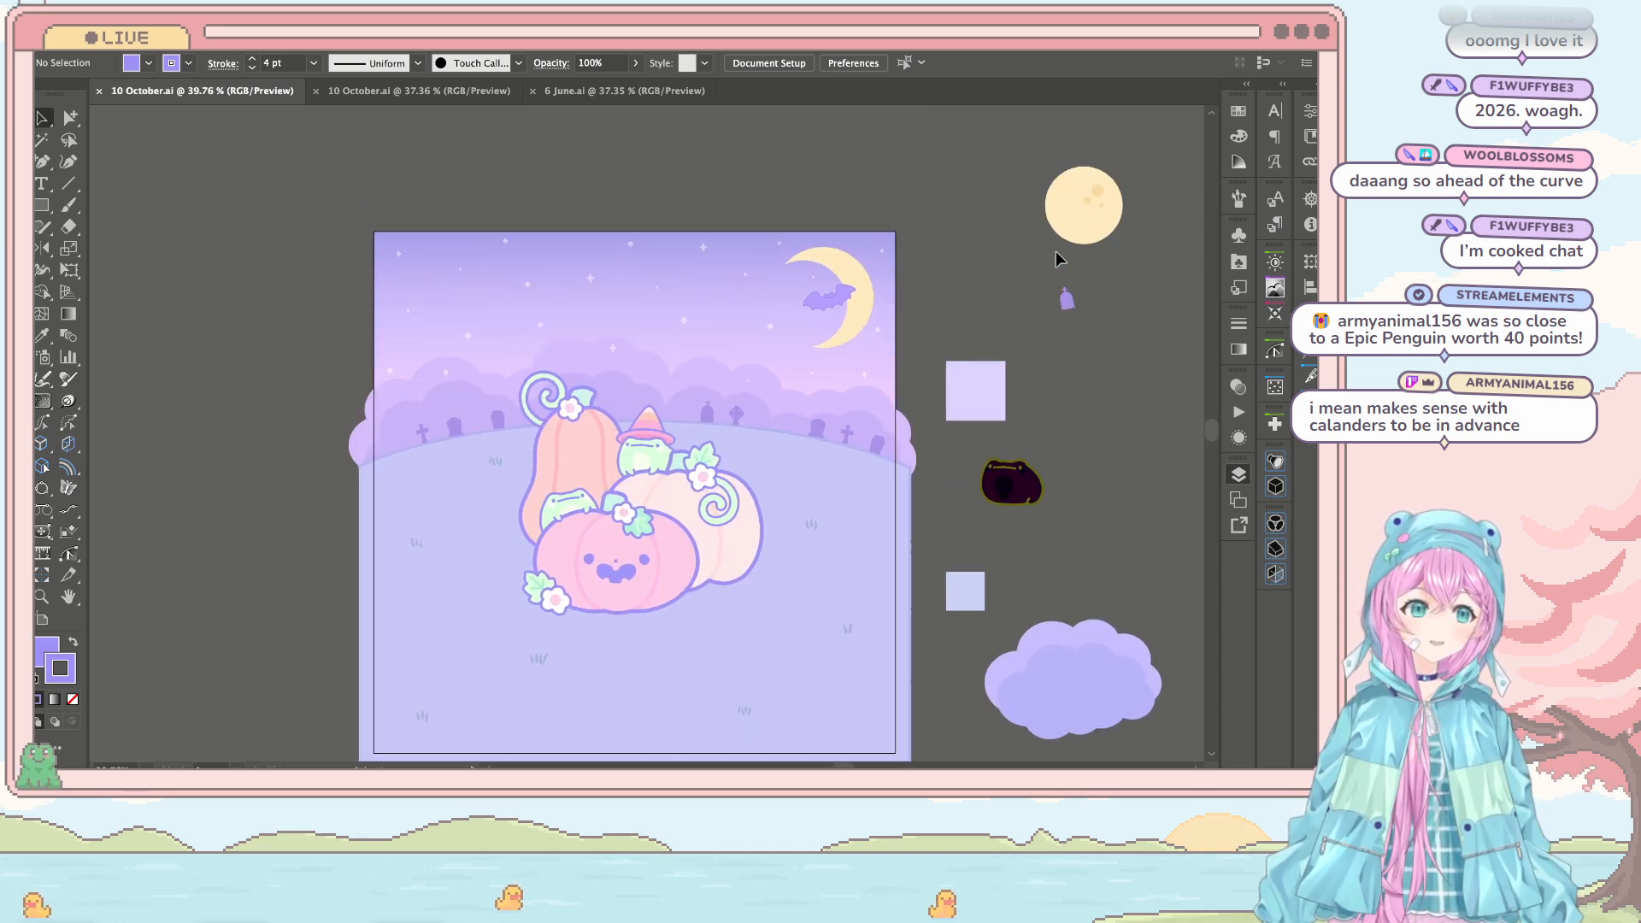
scroll(1033, 246, left, 1)
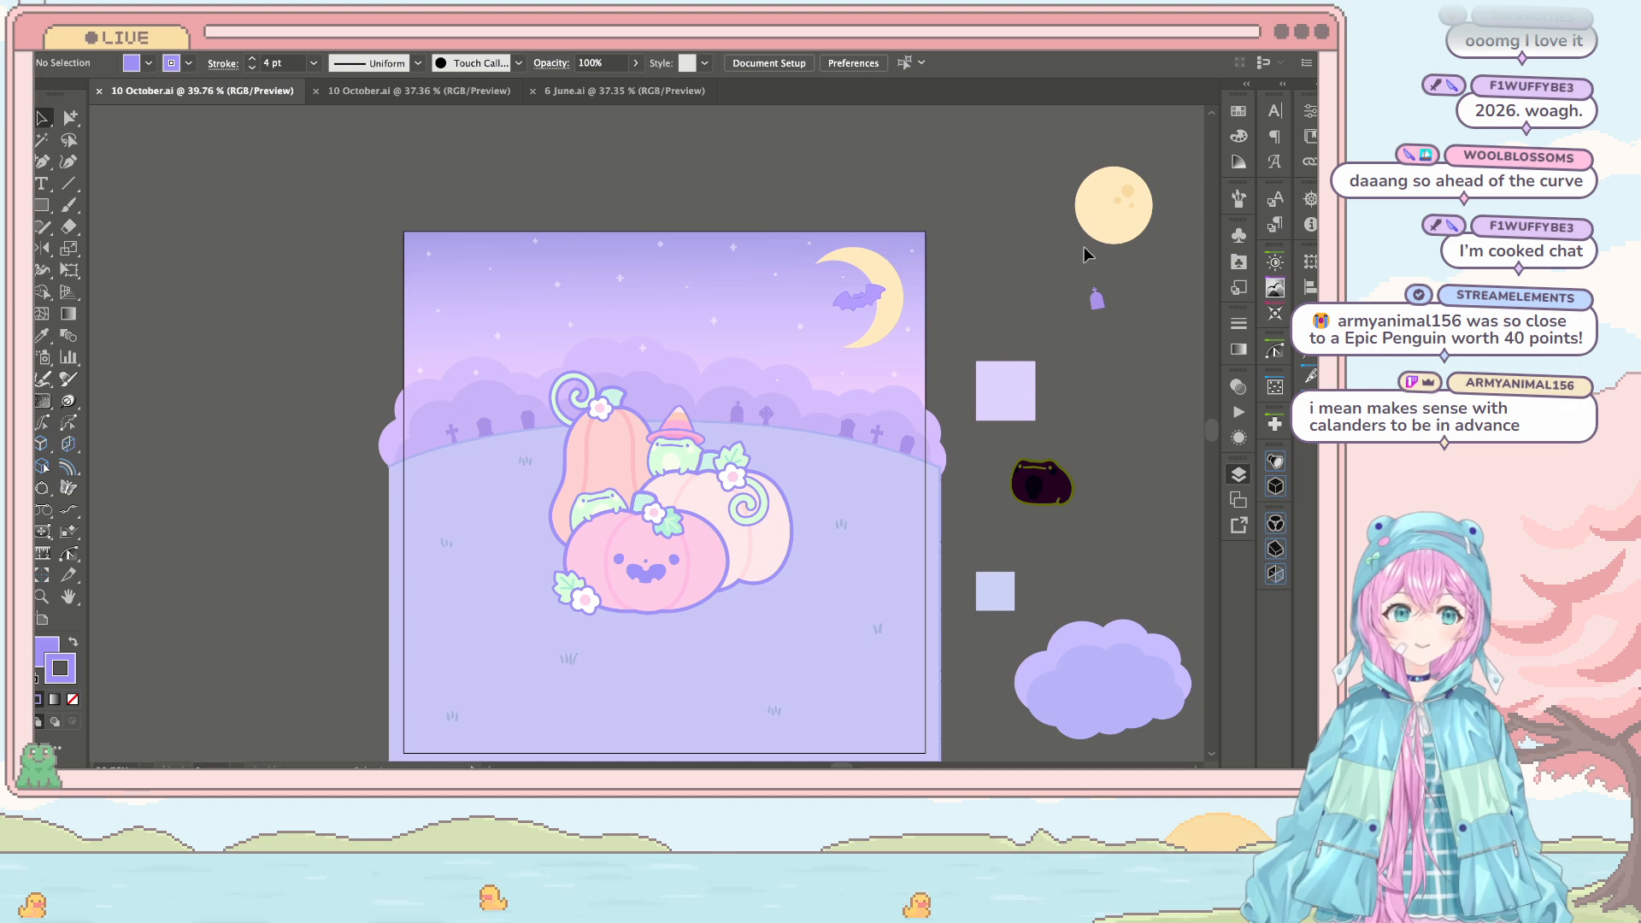
scroll(1024, 253, down, 1)
scroll(1025, 253, right, 1)
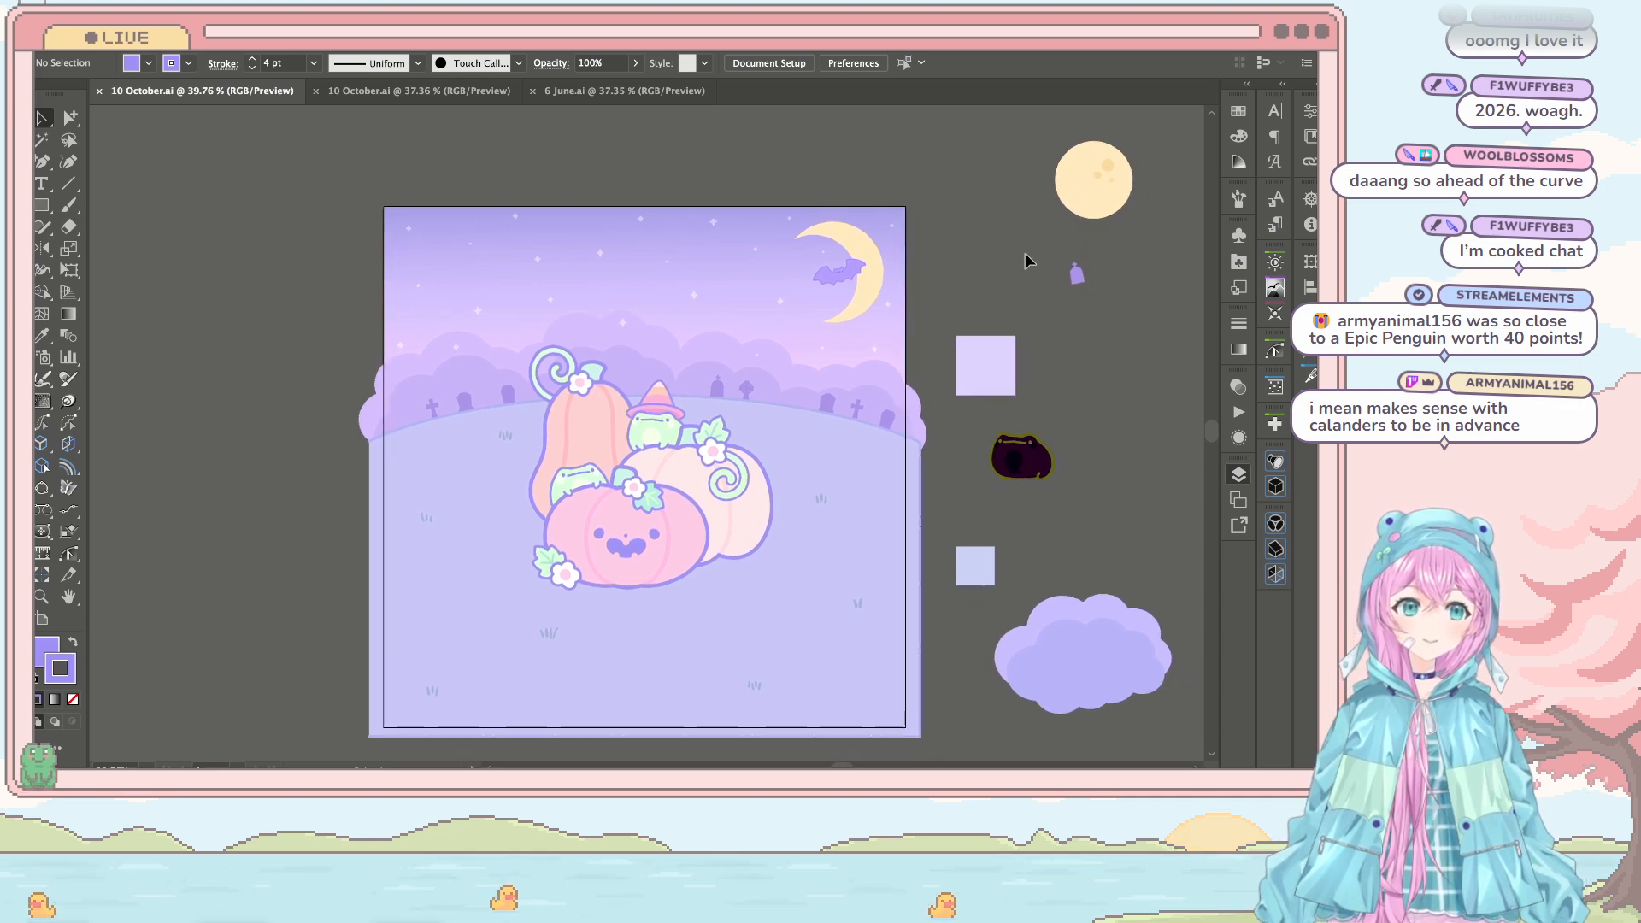
scroll(1024, 253, up, 1)
scroll(1024, 253, down, 1)
scroll(1024, 253, left, 1)
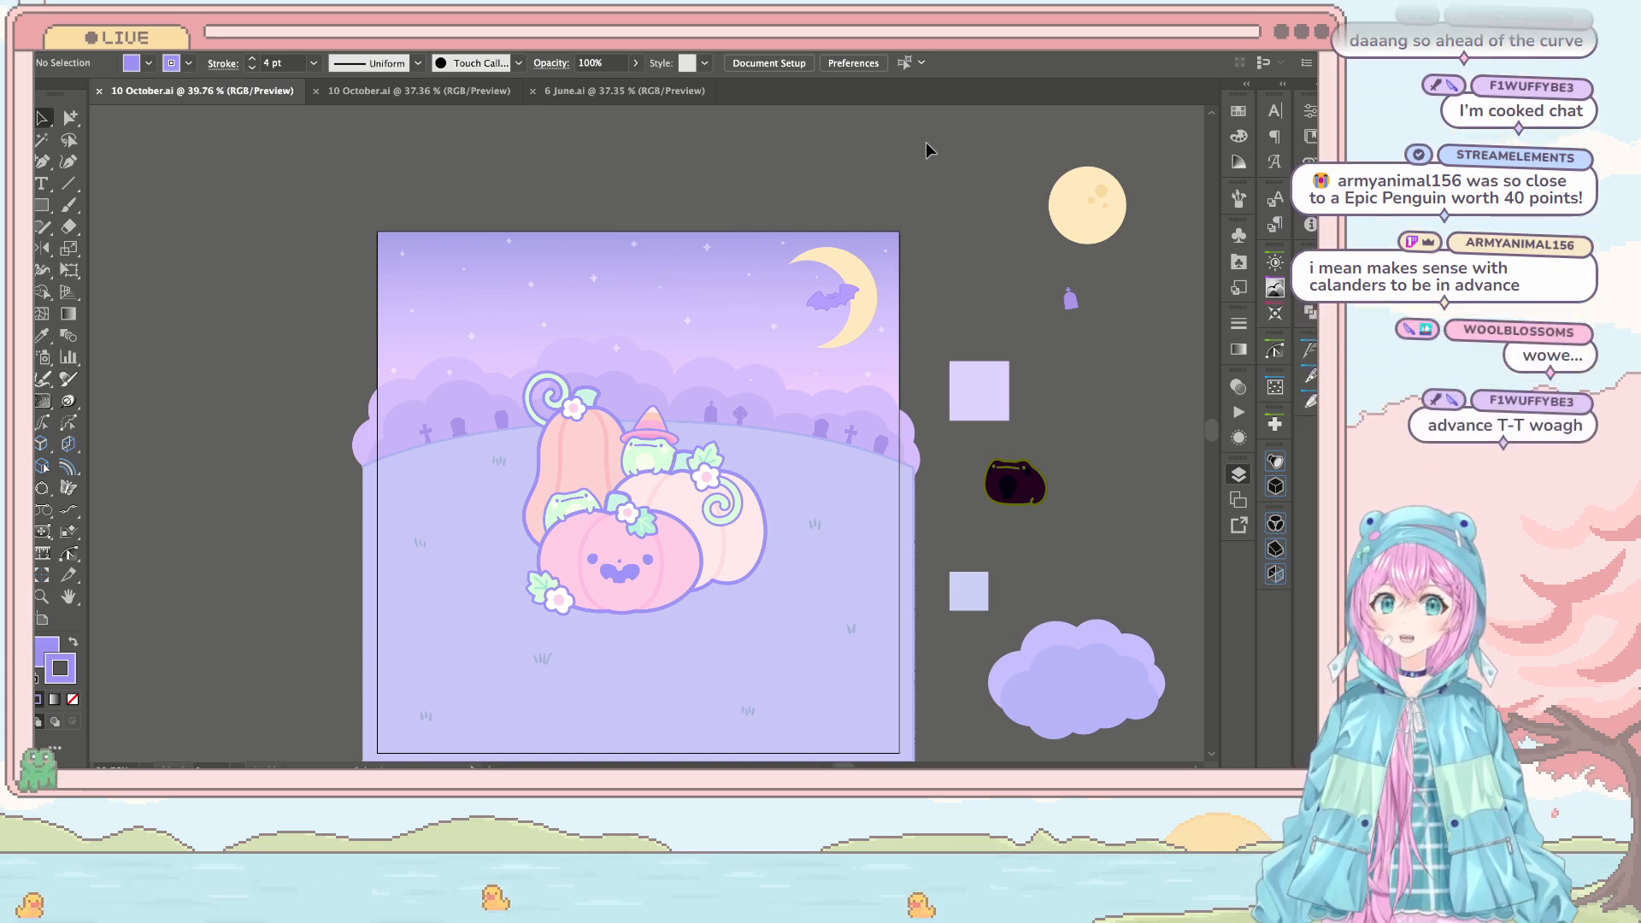
scroll(928, 143, right, 1)
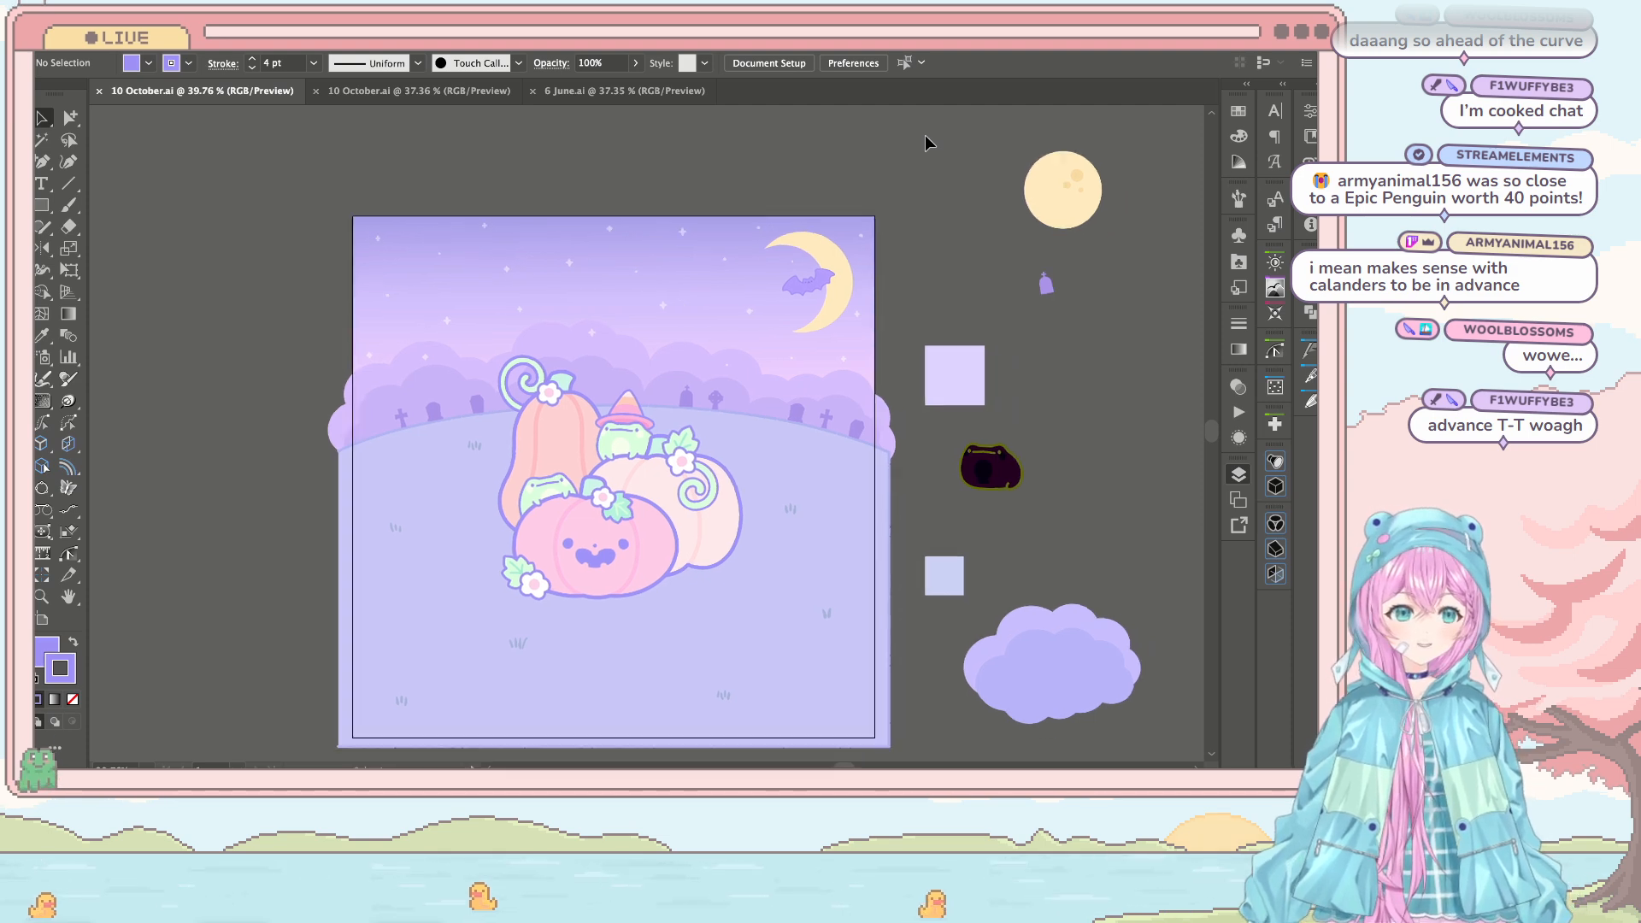
scroll(927, 138, down, 3)
scroll(976, 145, right, 2)
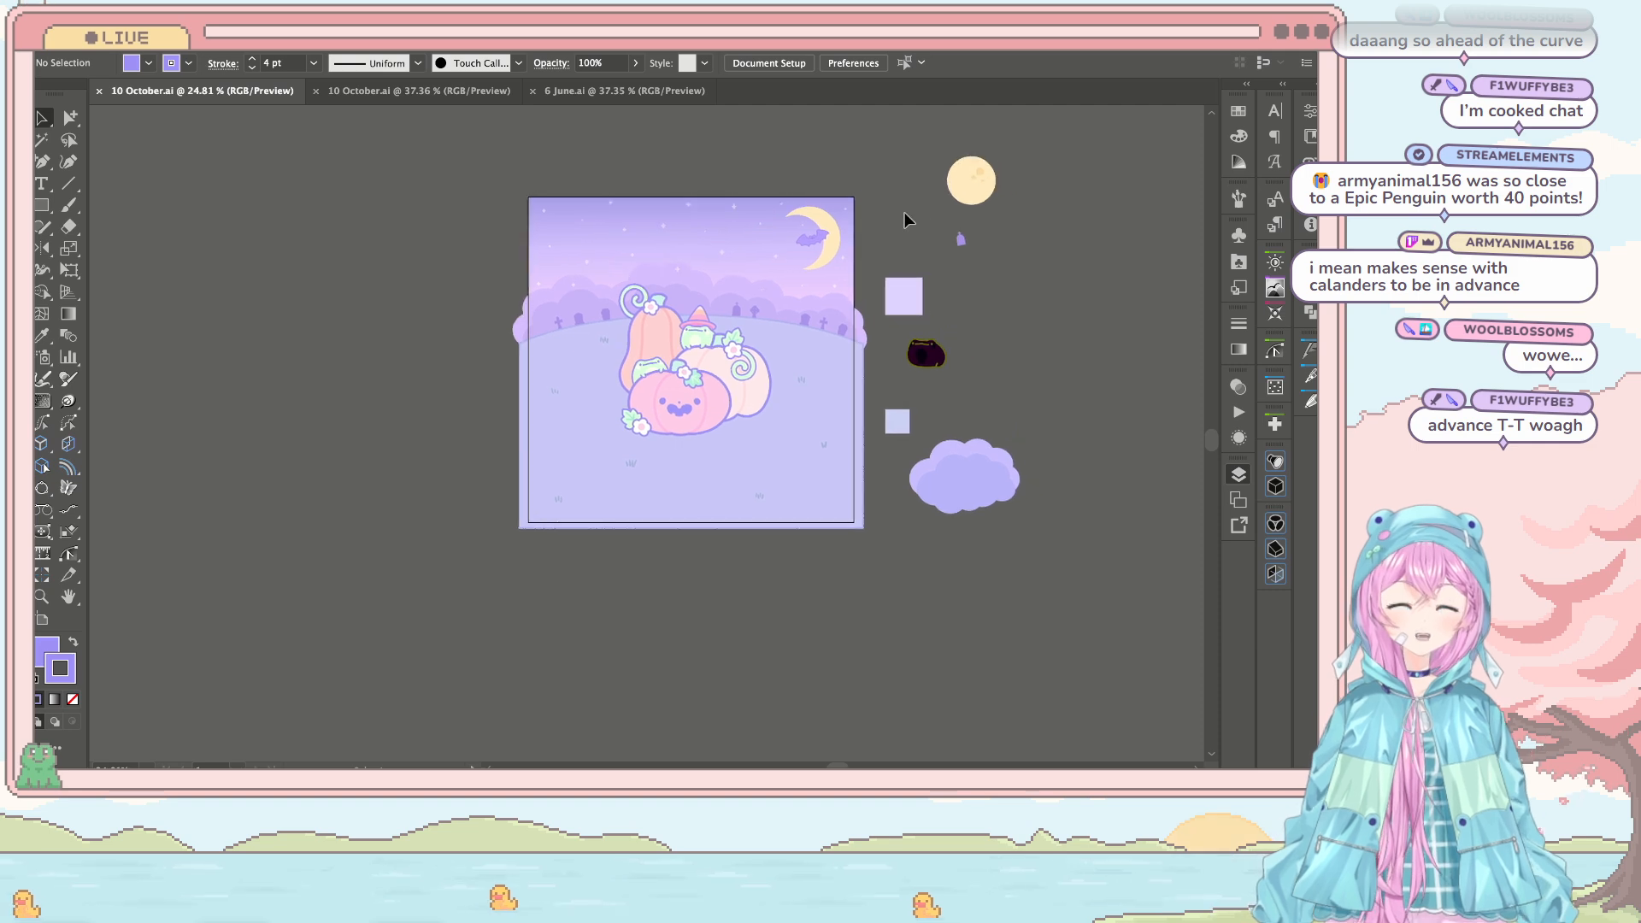
scroll(905, 214, up, 1)
scroll(904, 214, up, 2)
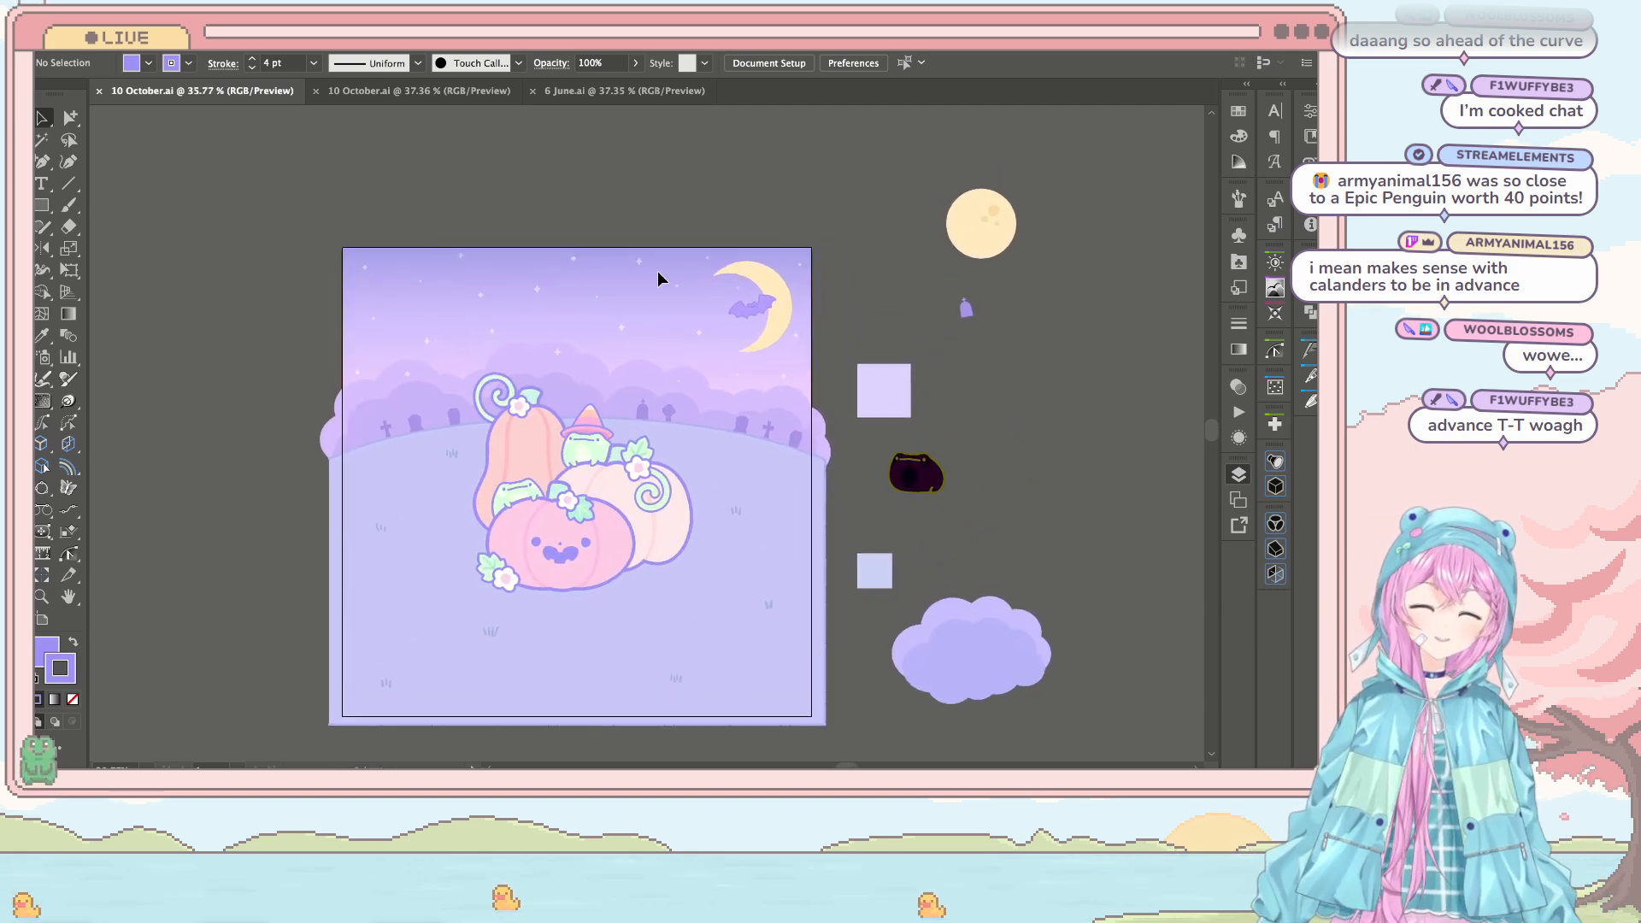
scroll(622, 224, up, 2)
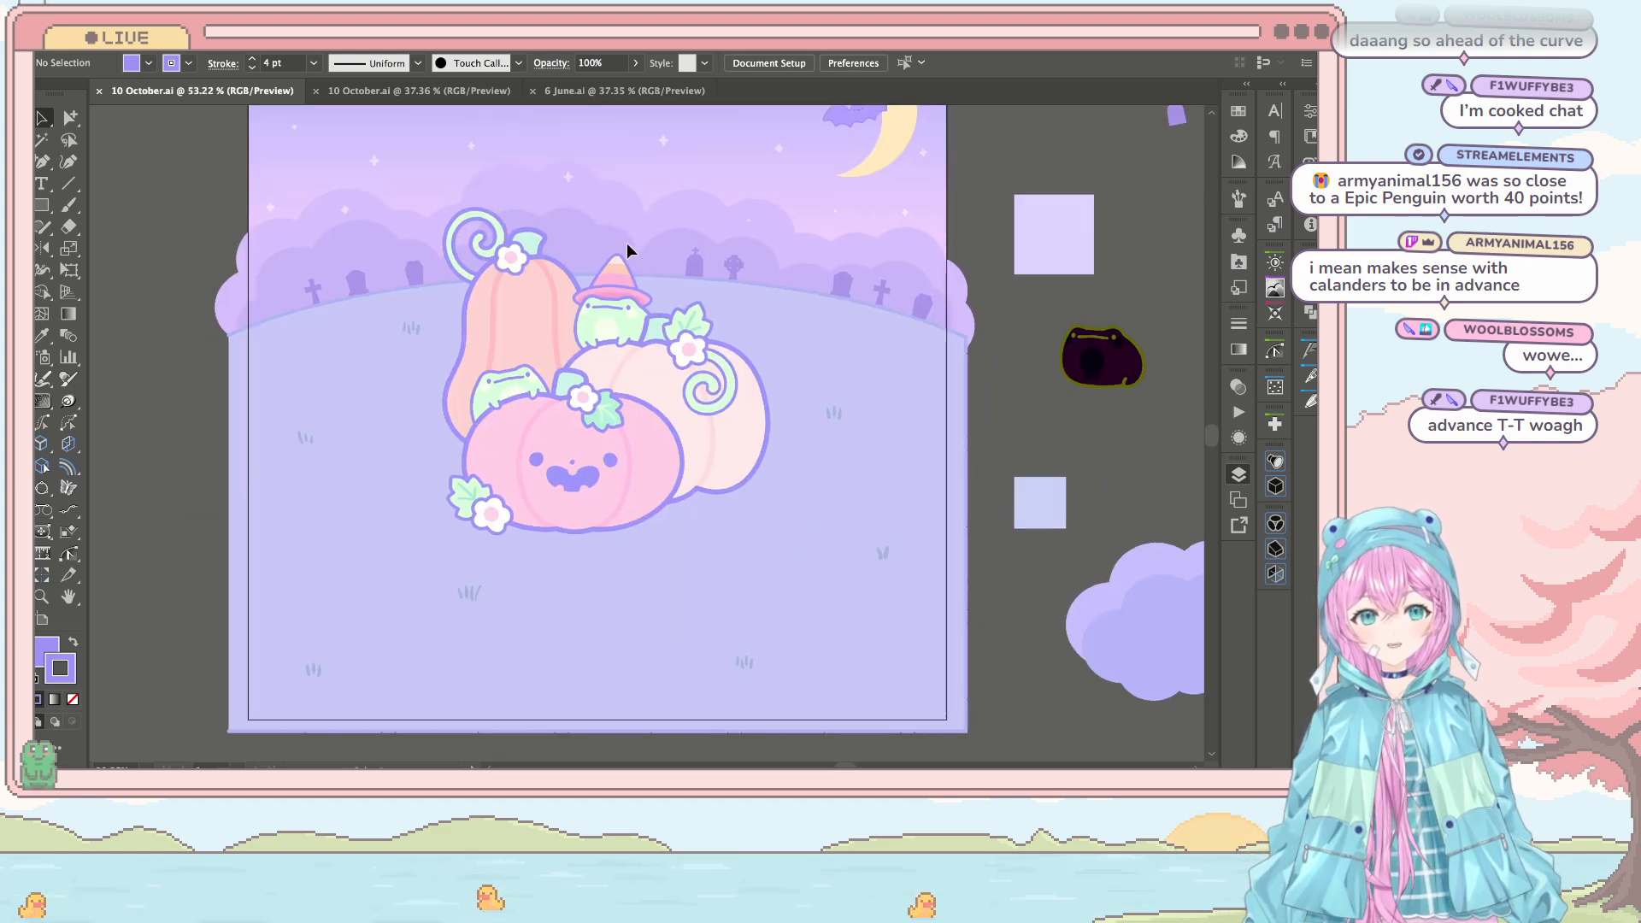
scroll(628, 243, up, 2)
scroll(632, 245, down, 2)
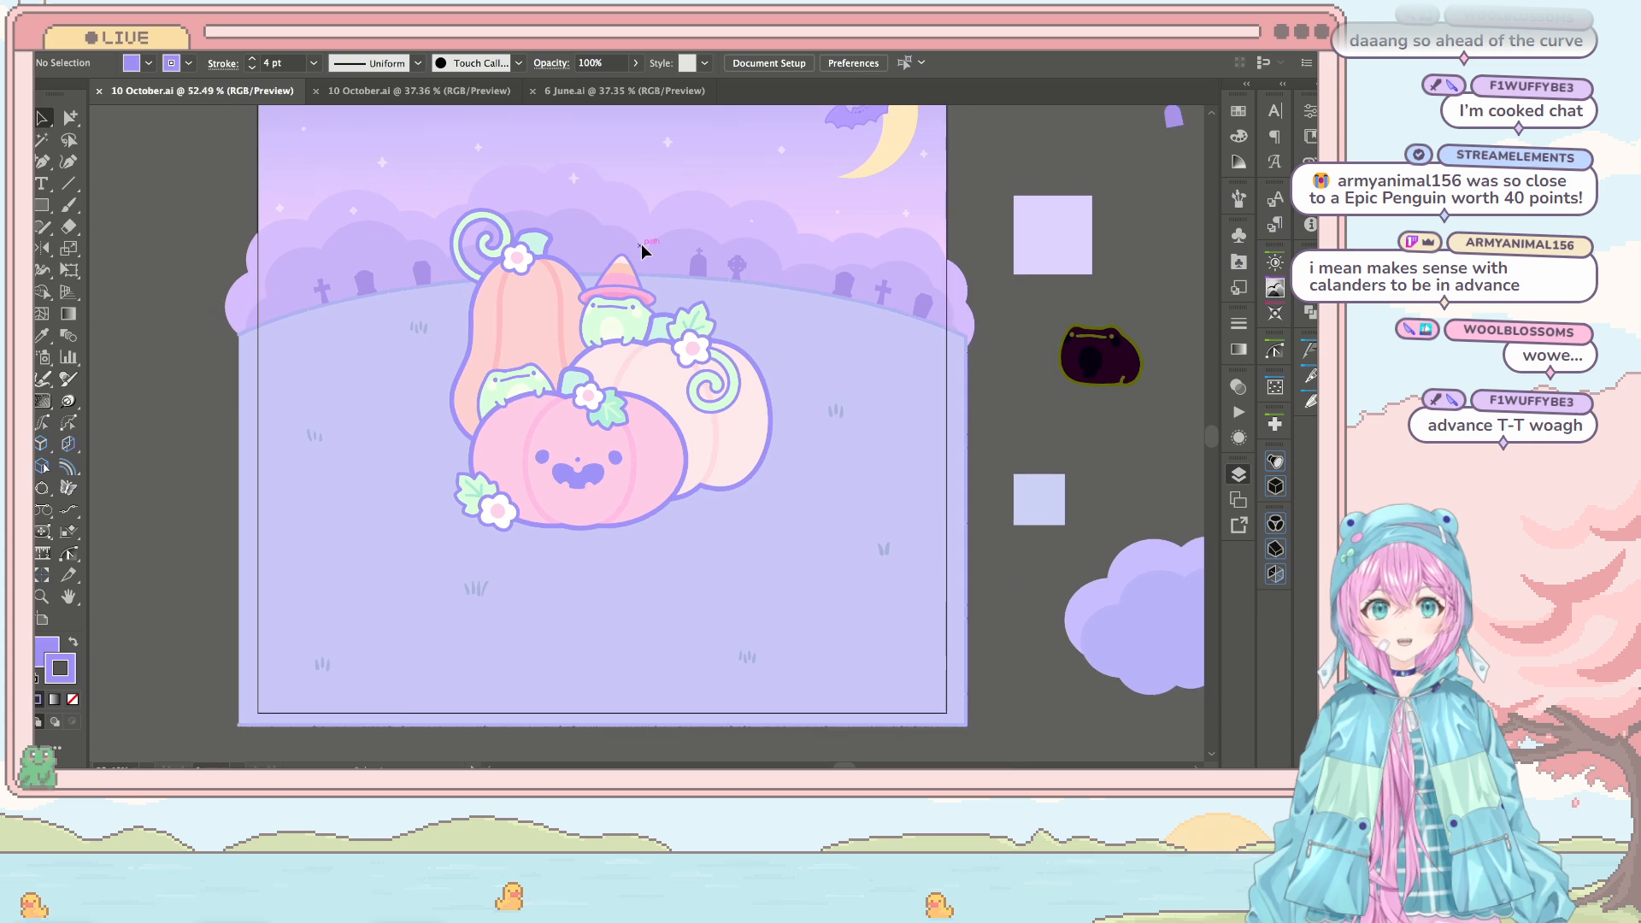
scroll(590, 363, up, 1)
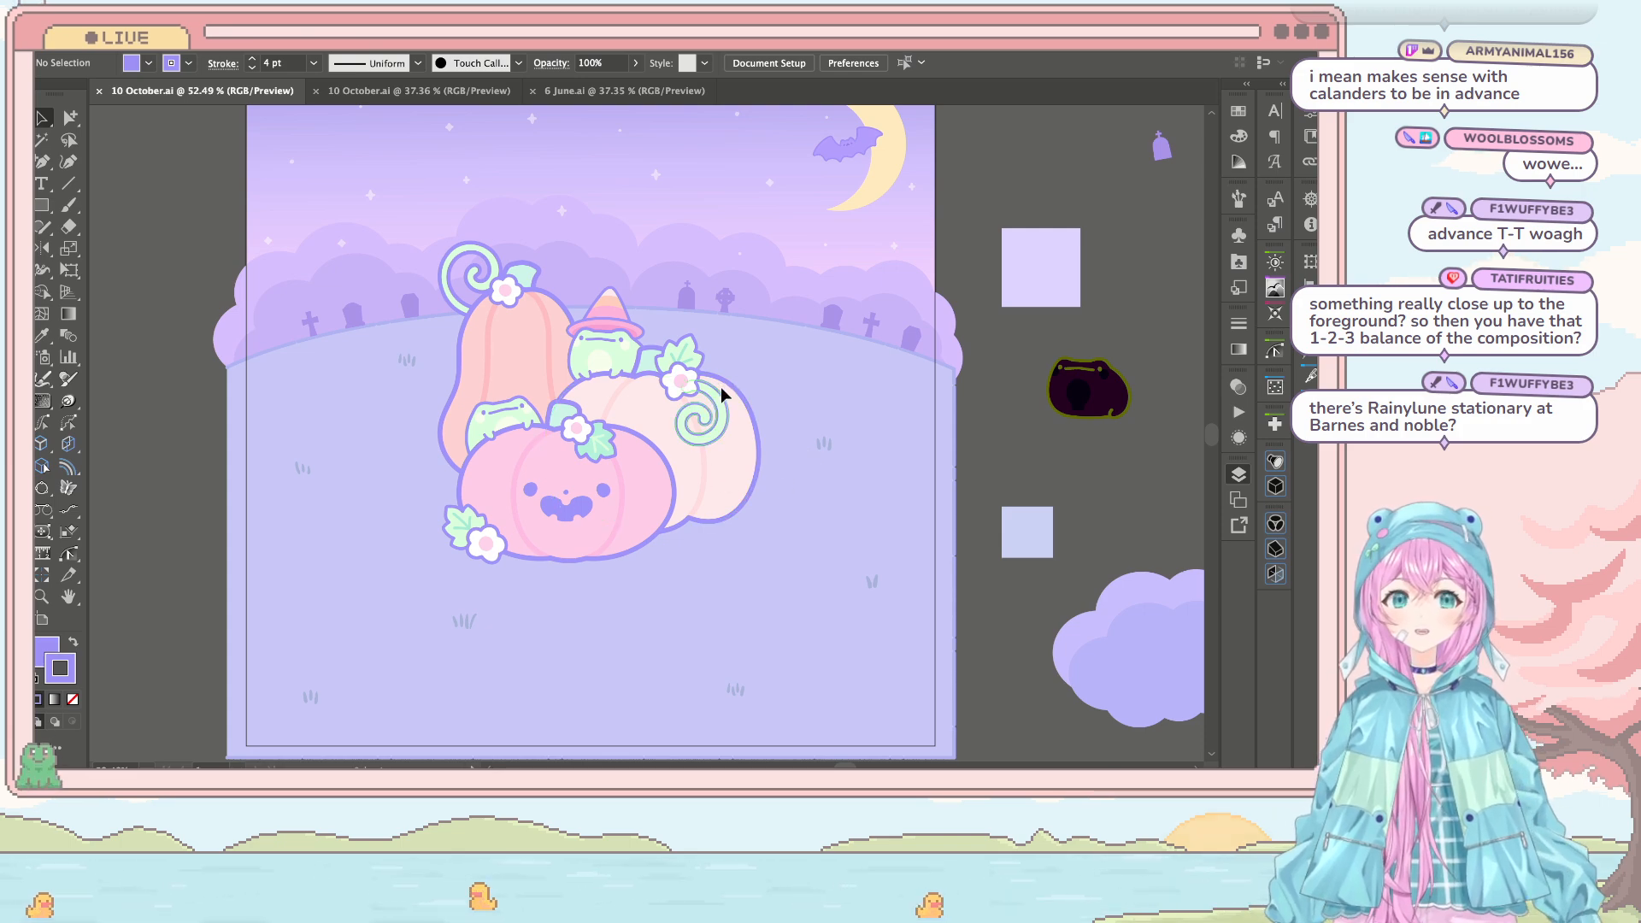
Step: Copy the pink pumpkin with the small frog from the night-scene 10 October.ai document and paste it into the pastel October document
click(482, 95)
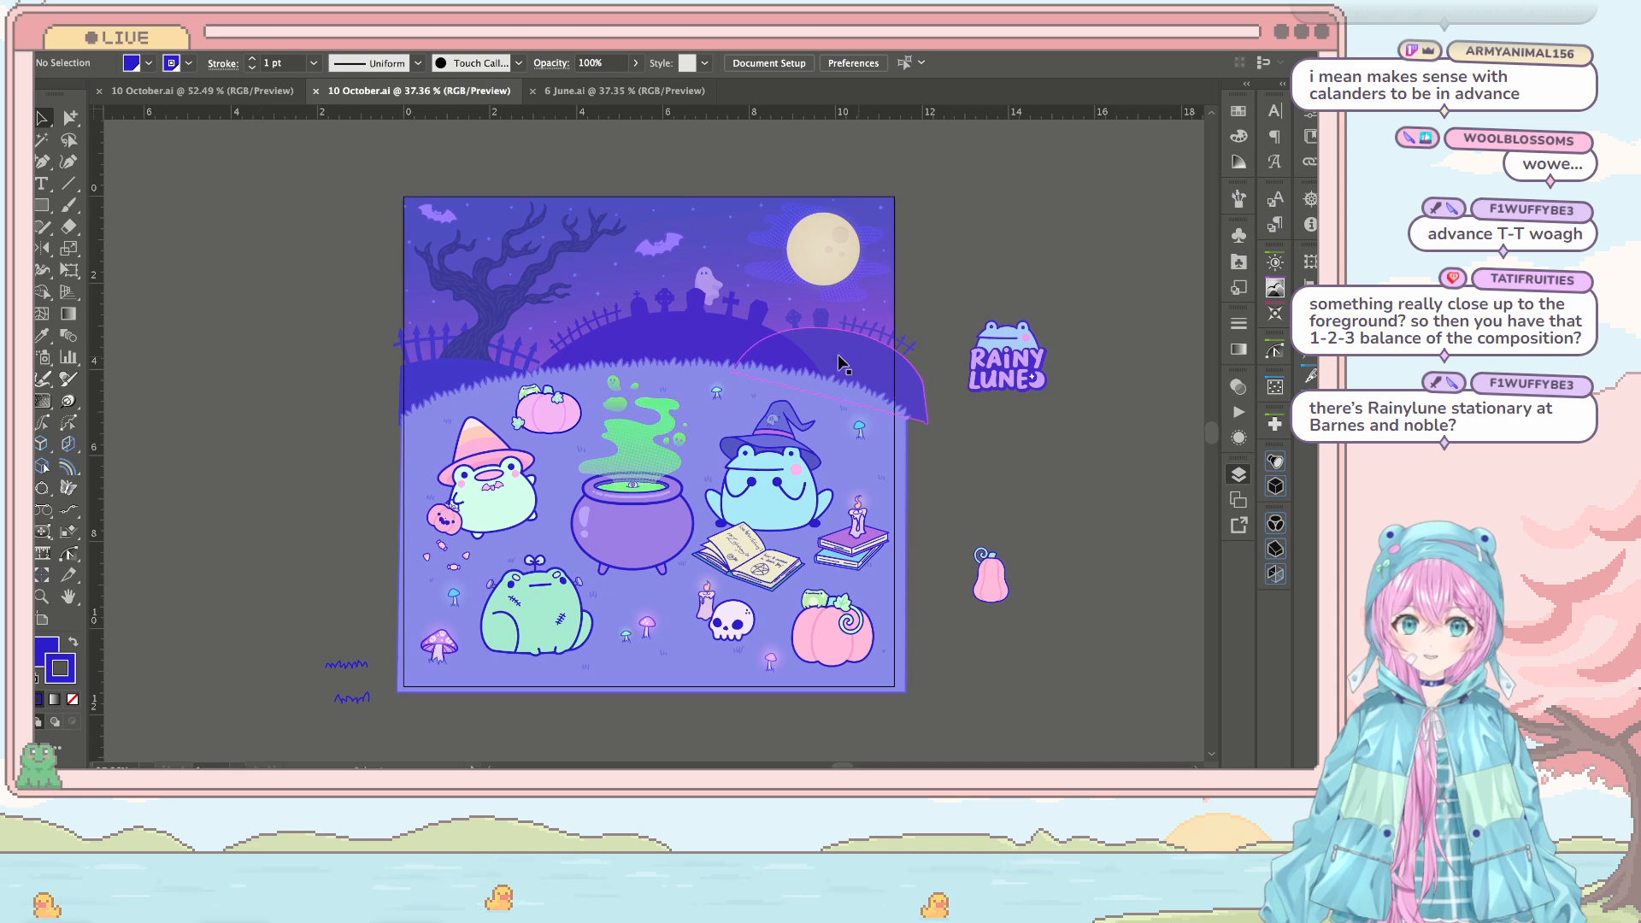
click(254, 94)
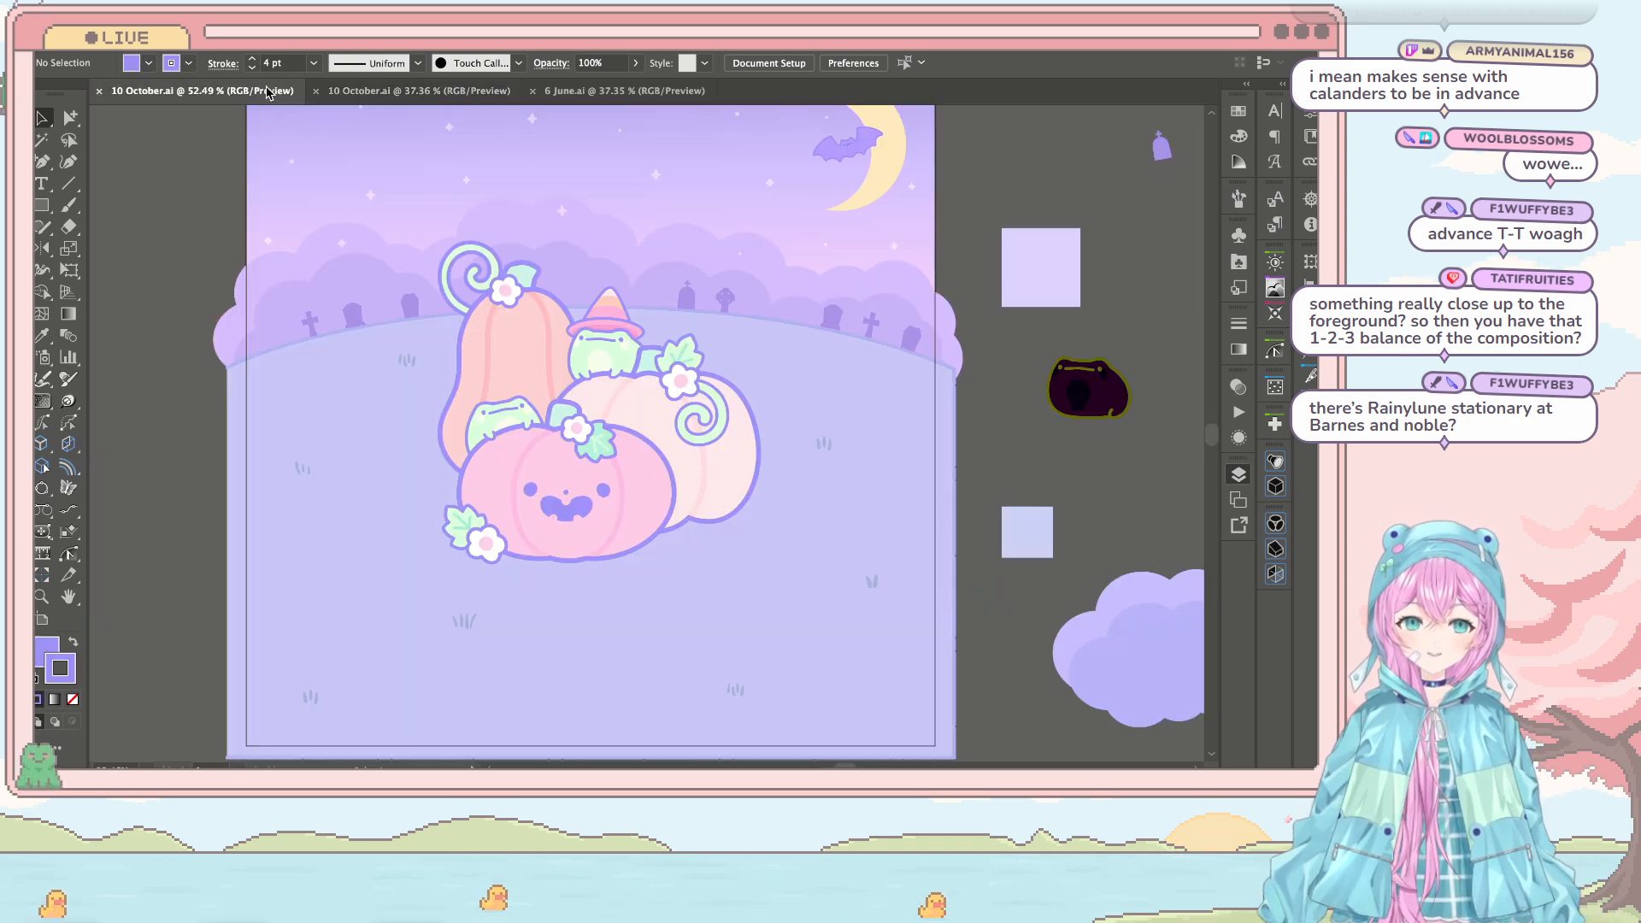
click(496, 92)
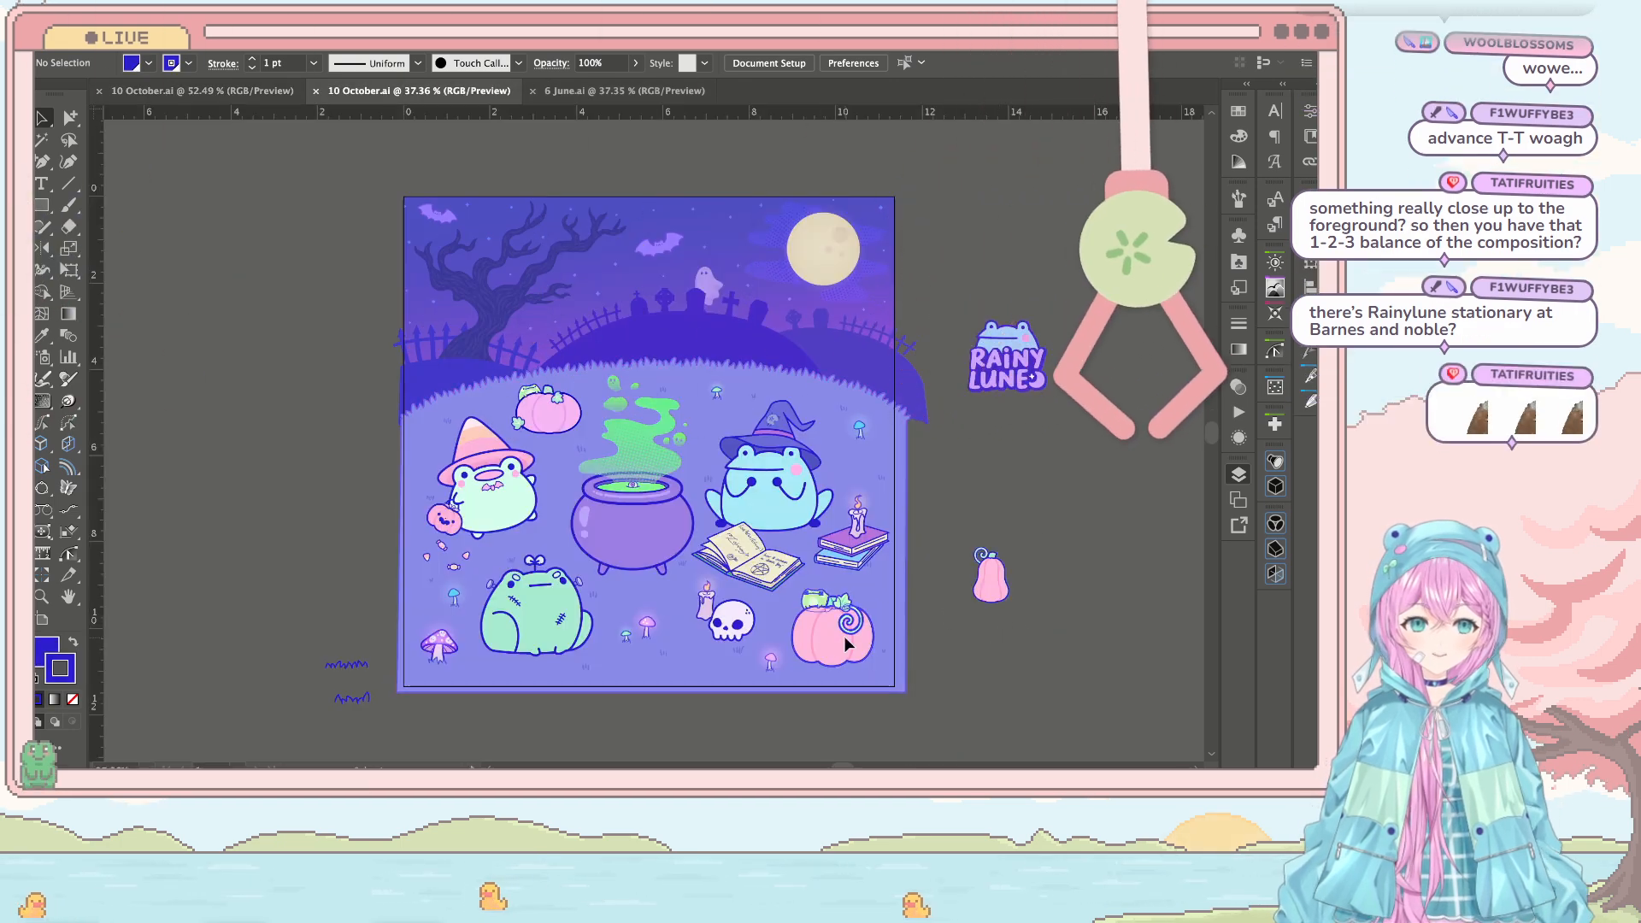
click(865, 654)
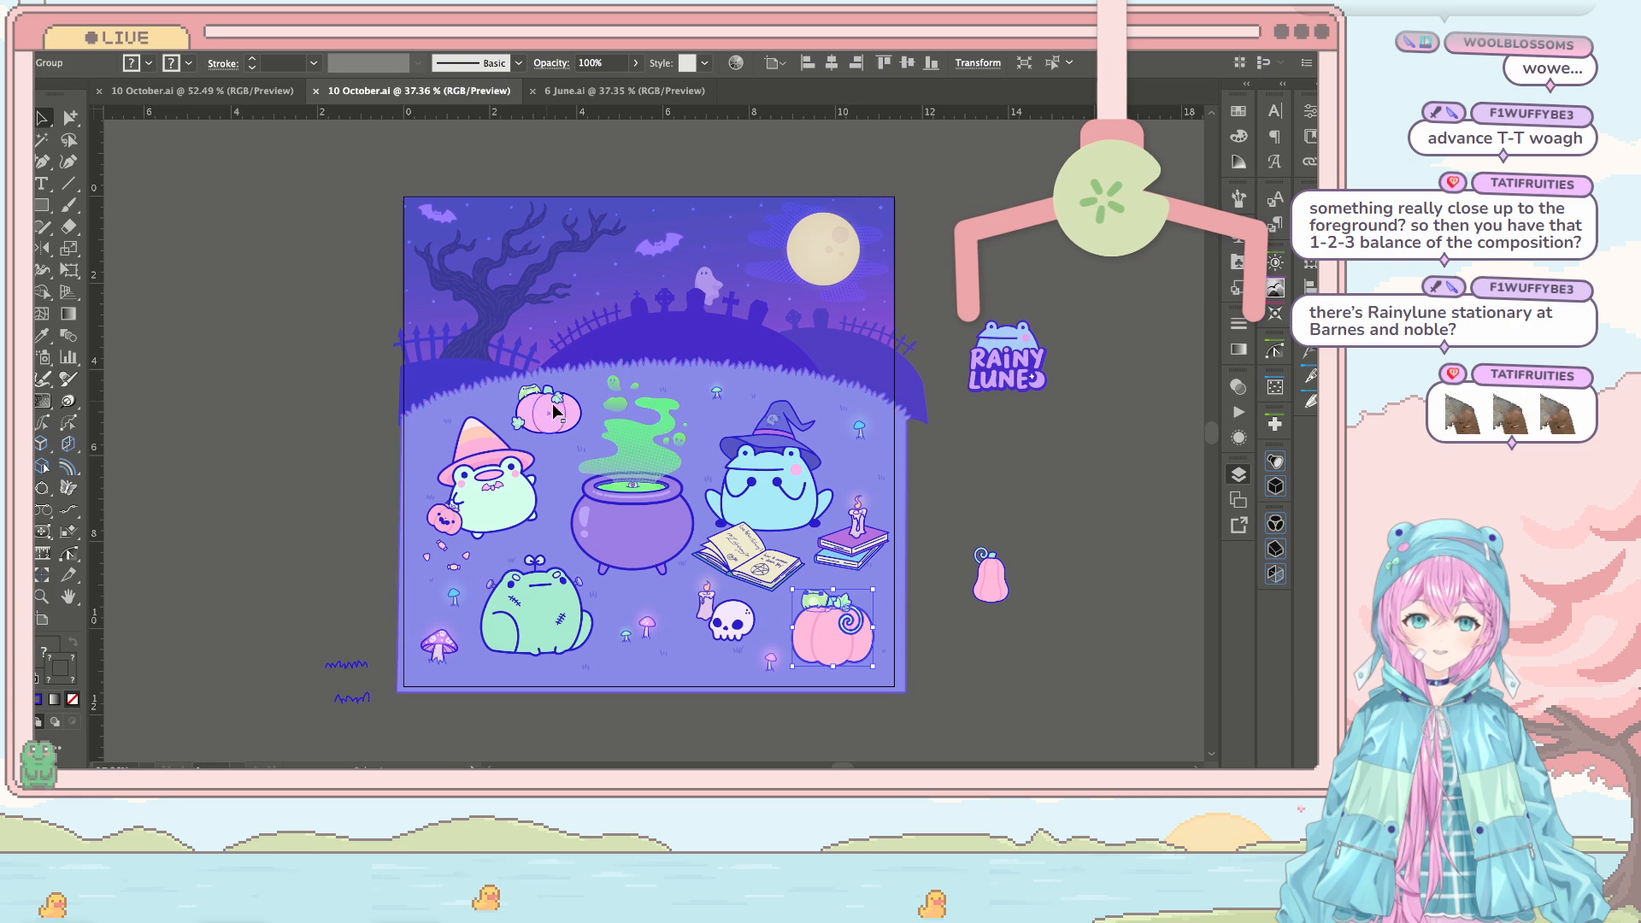
key(super+c)
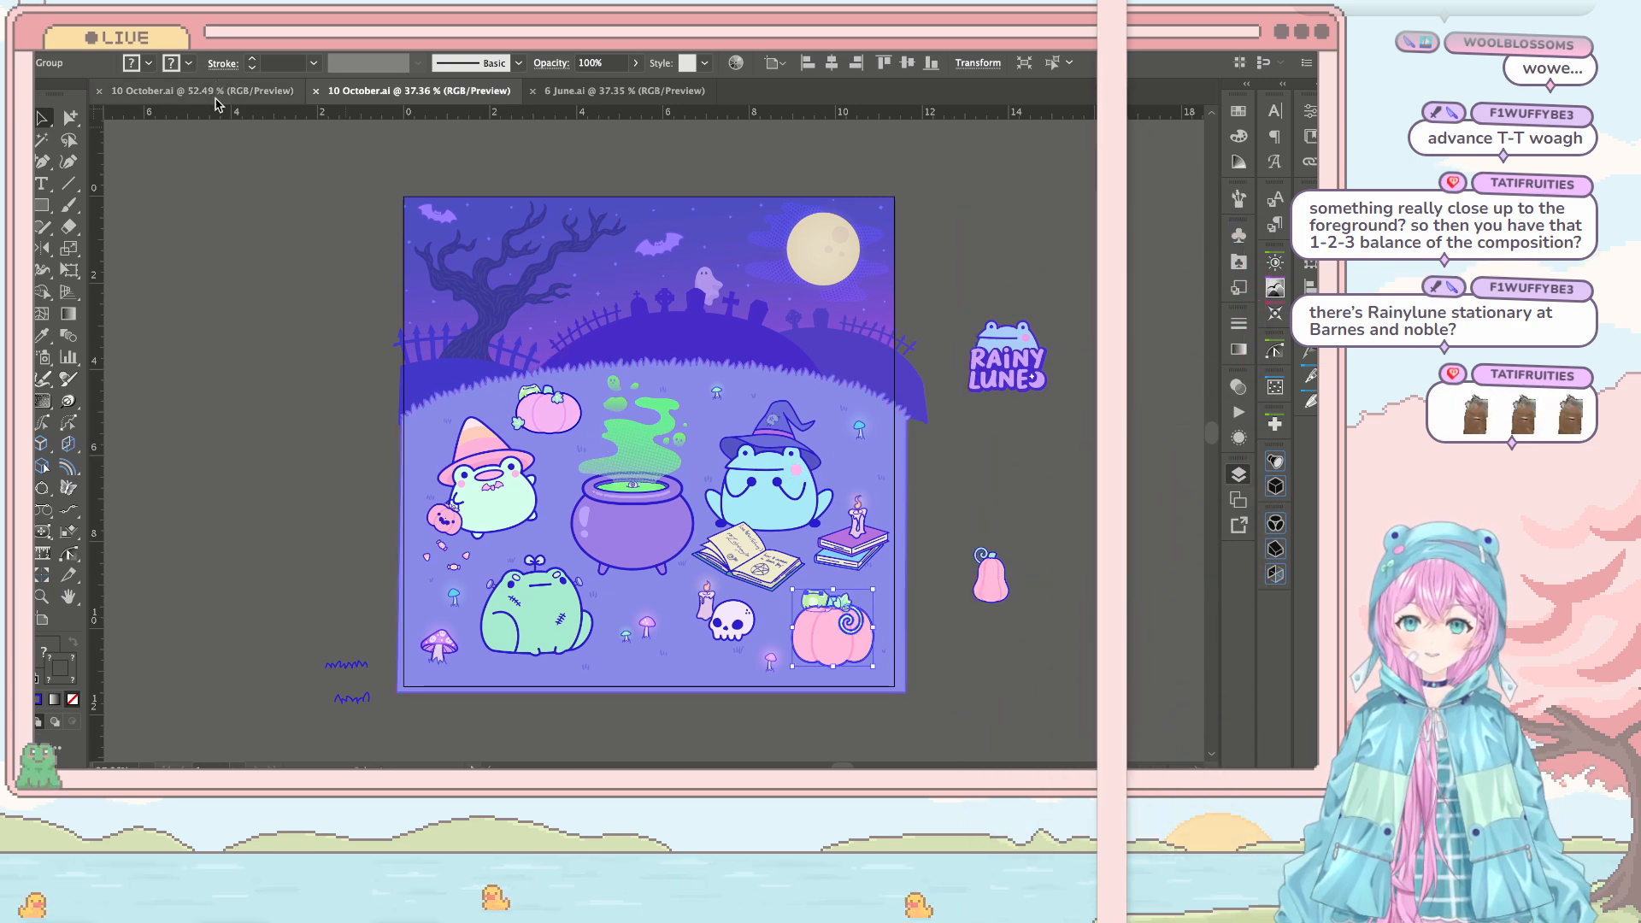
click(225, 95)
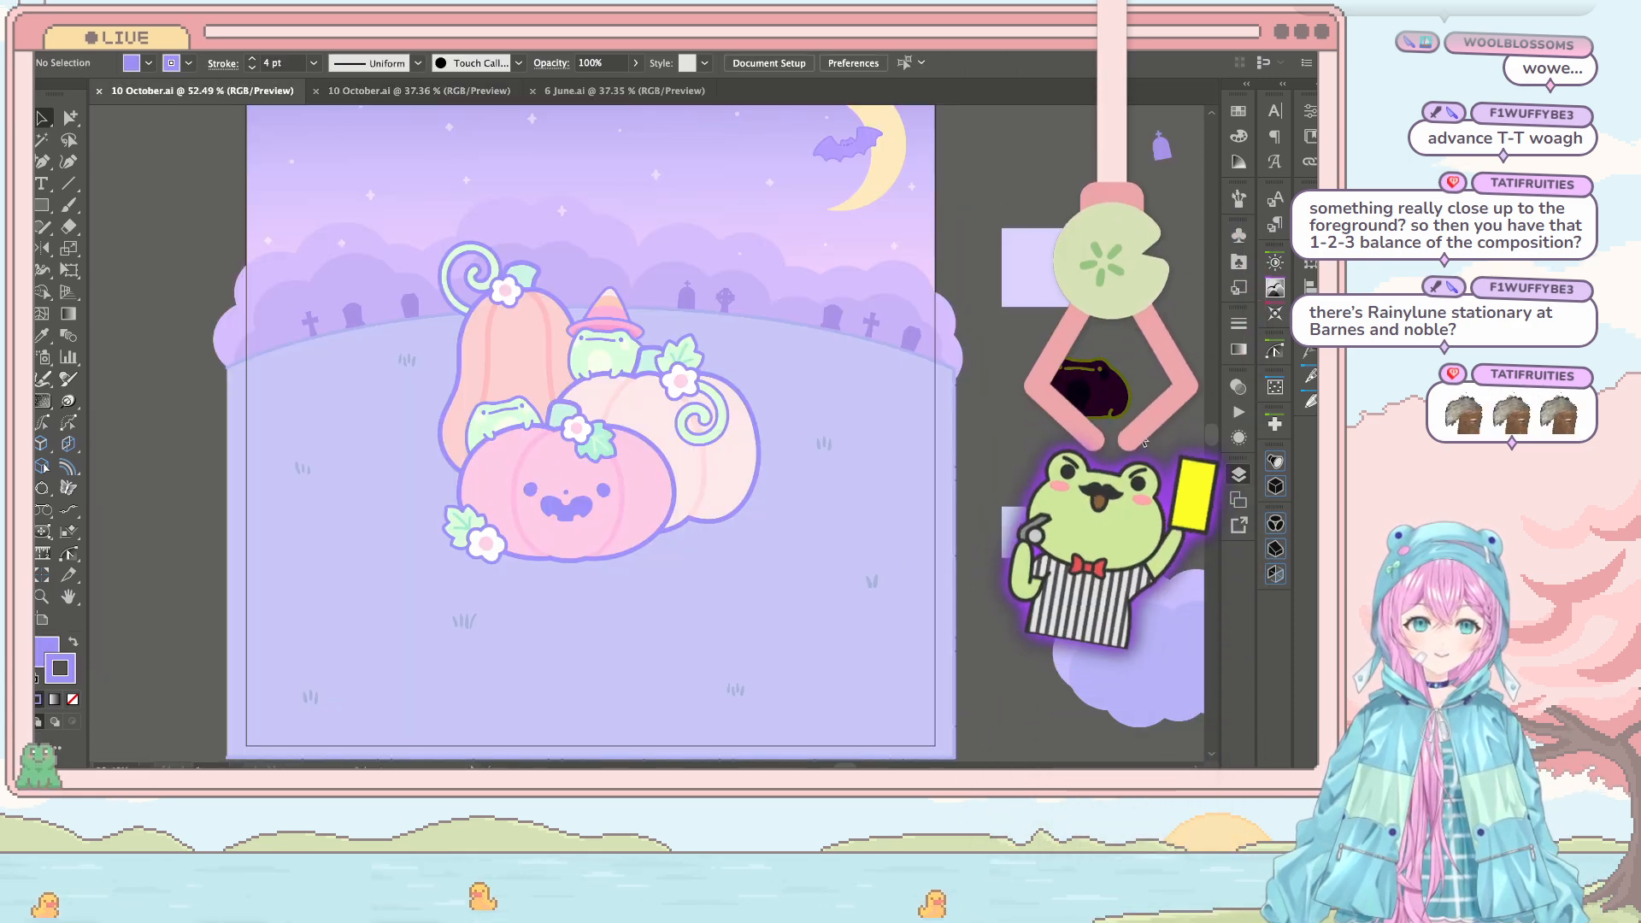
scroll(1022, 457, down, 5)
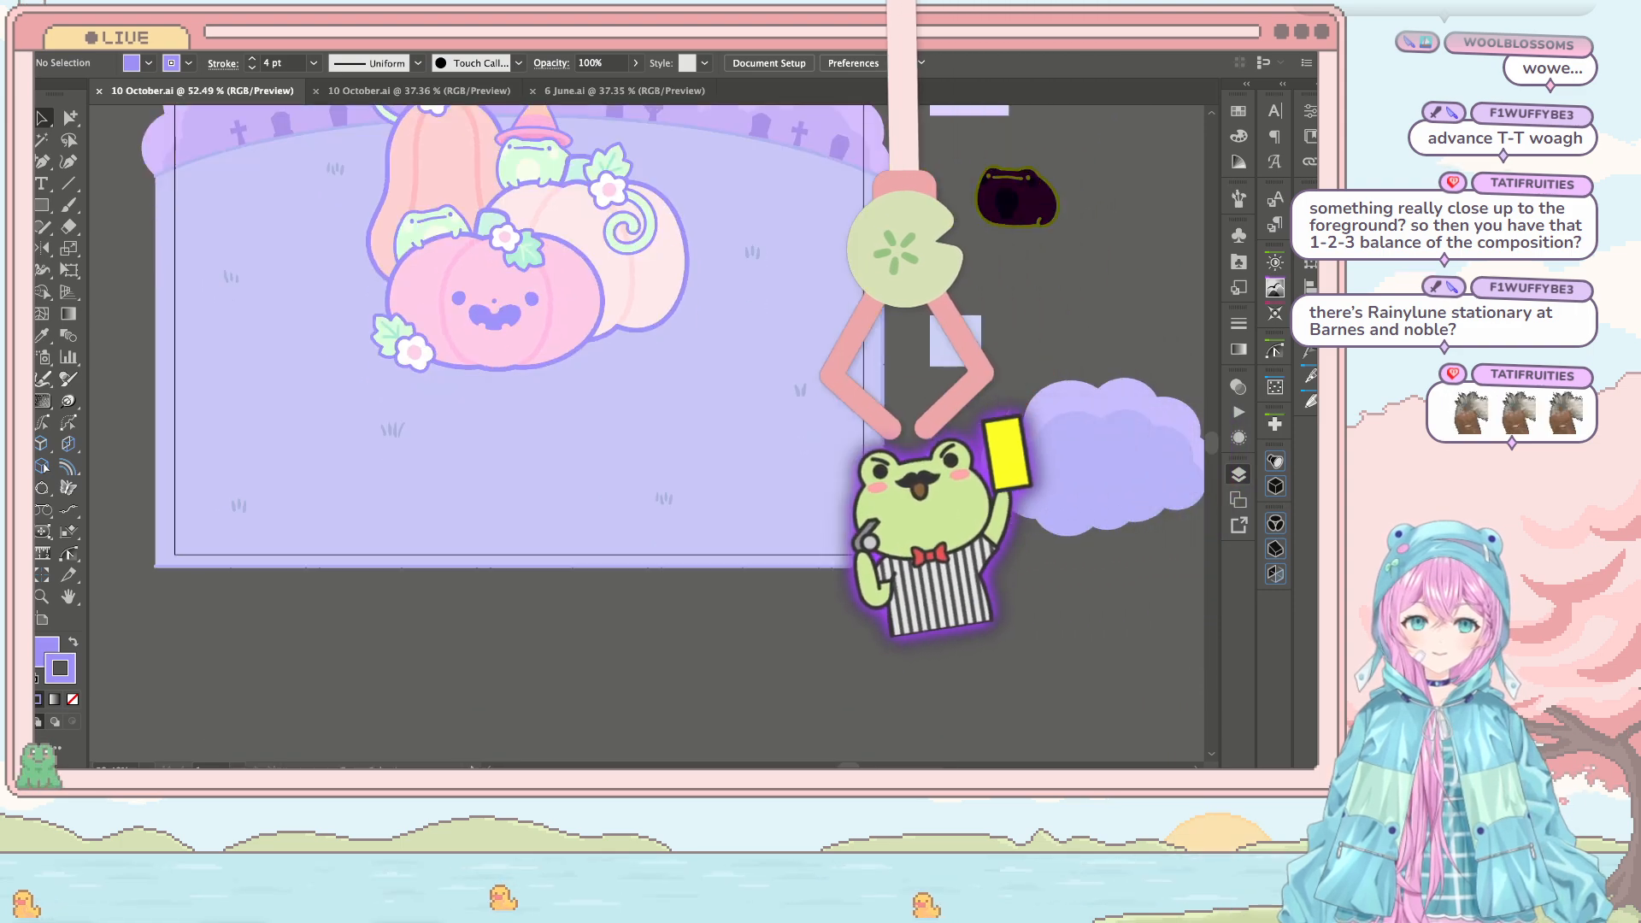
key(super+v)
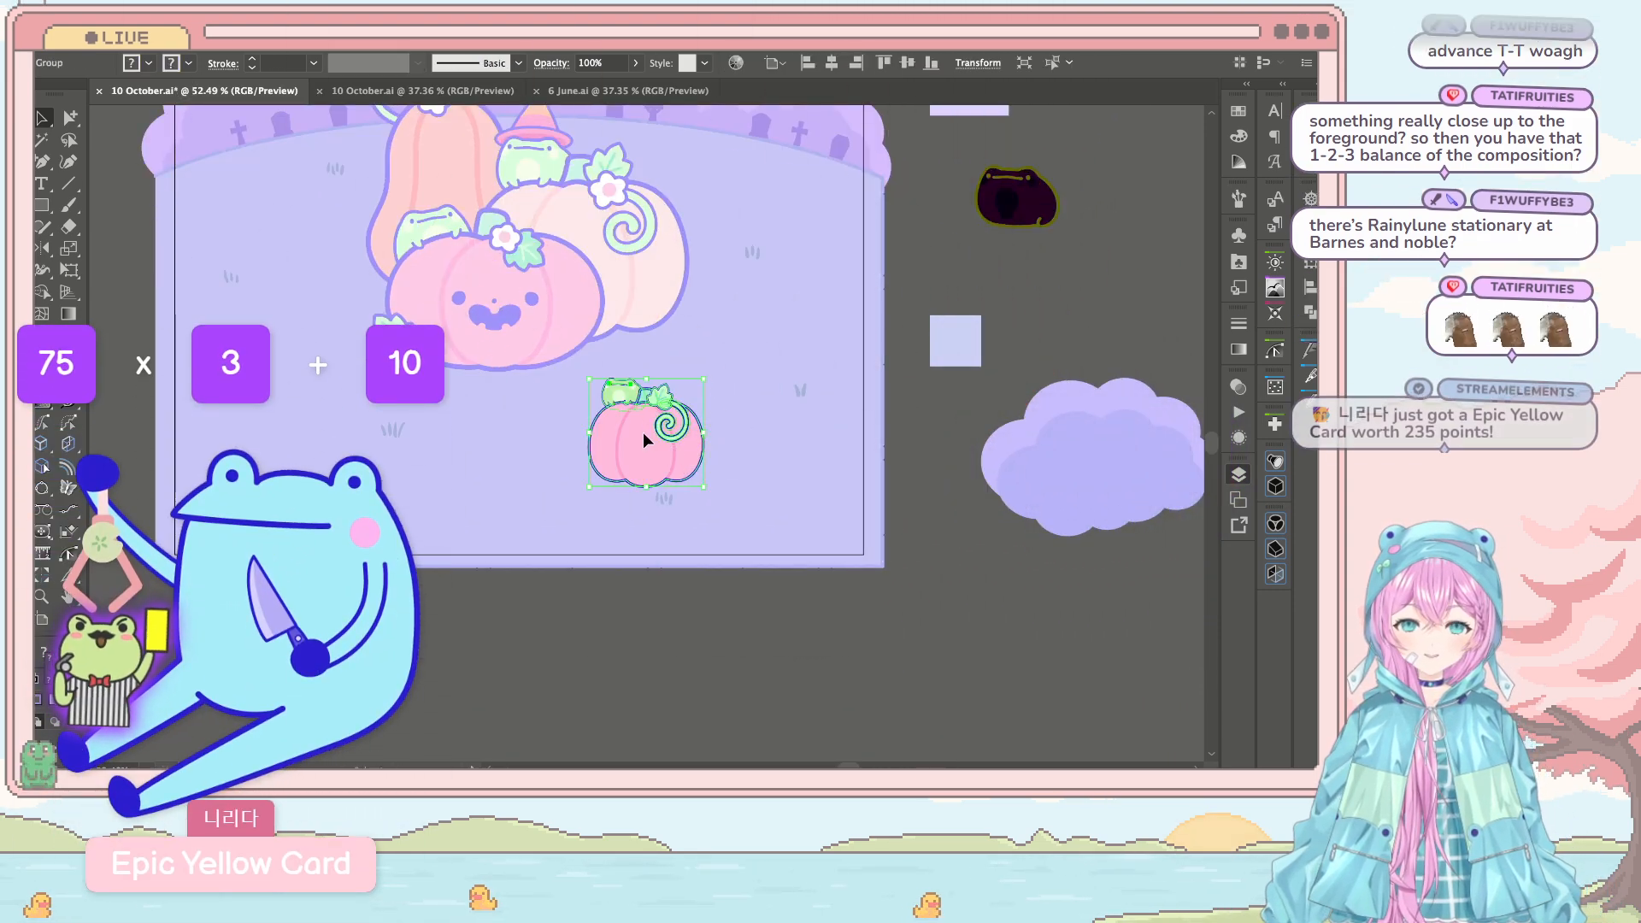
click(946, 524)
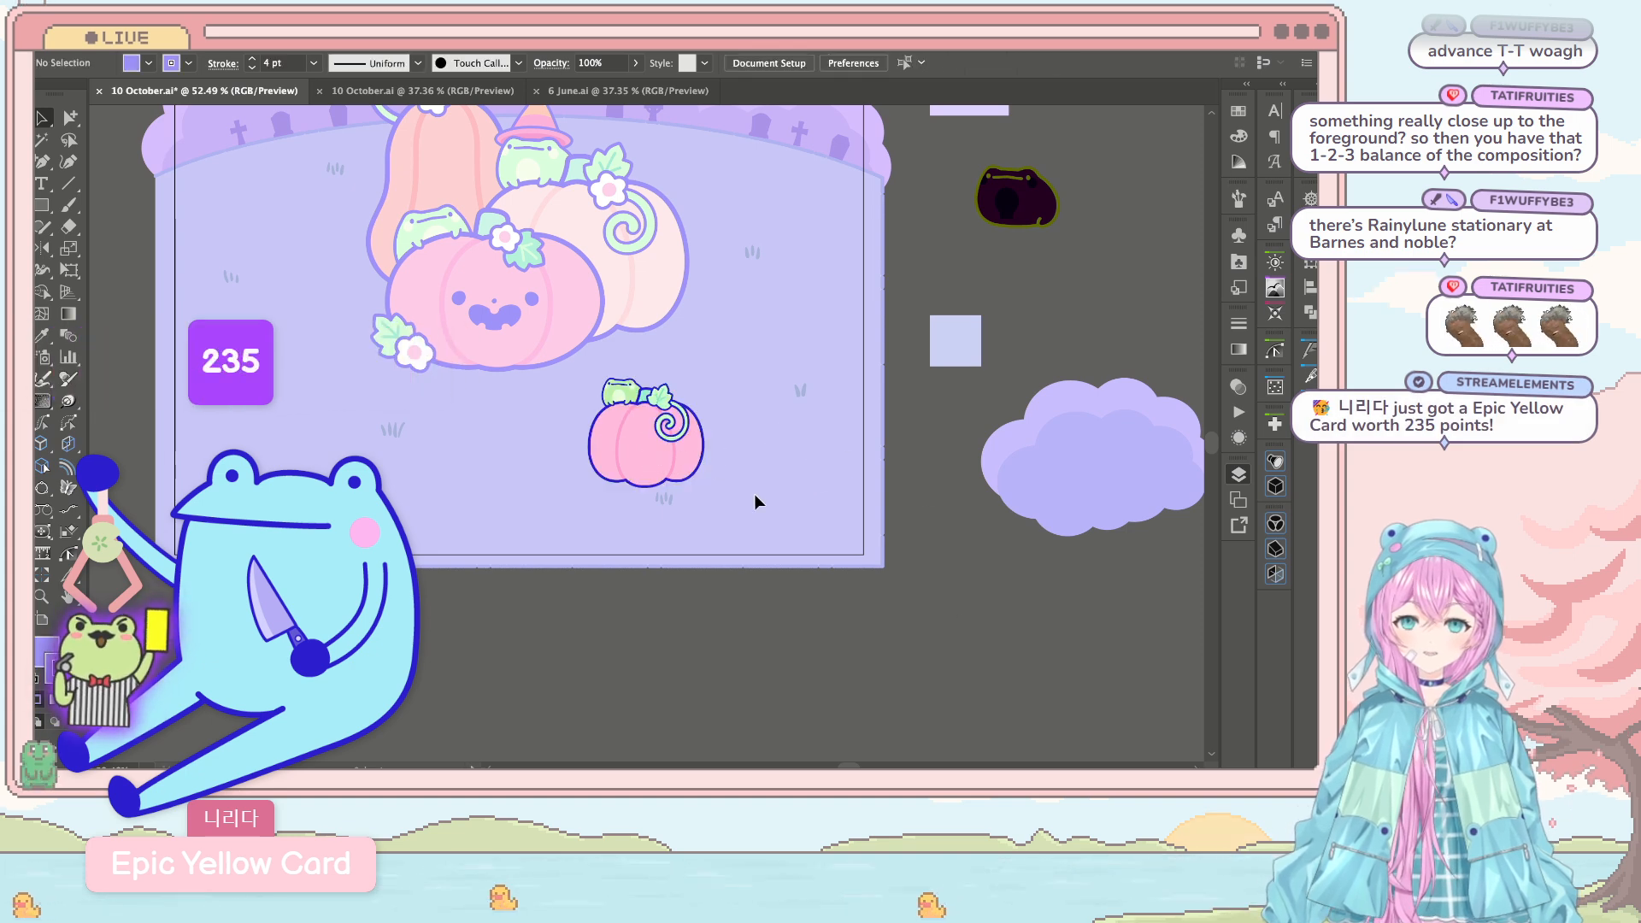
Step: Move the pasted pumpkin to the artboard's lower-right corner and delete the frog and its leftover green pieces from the group
drag(664, 408, 820, 444)
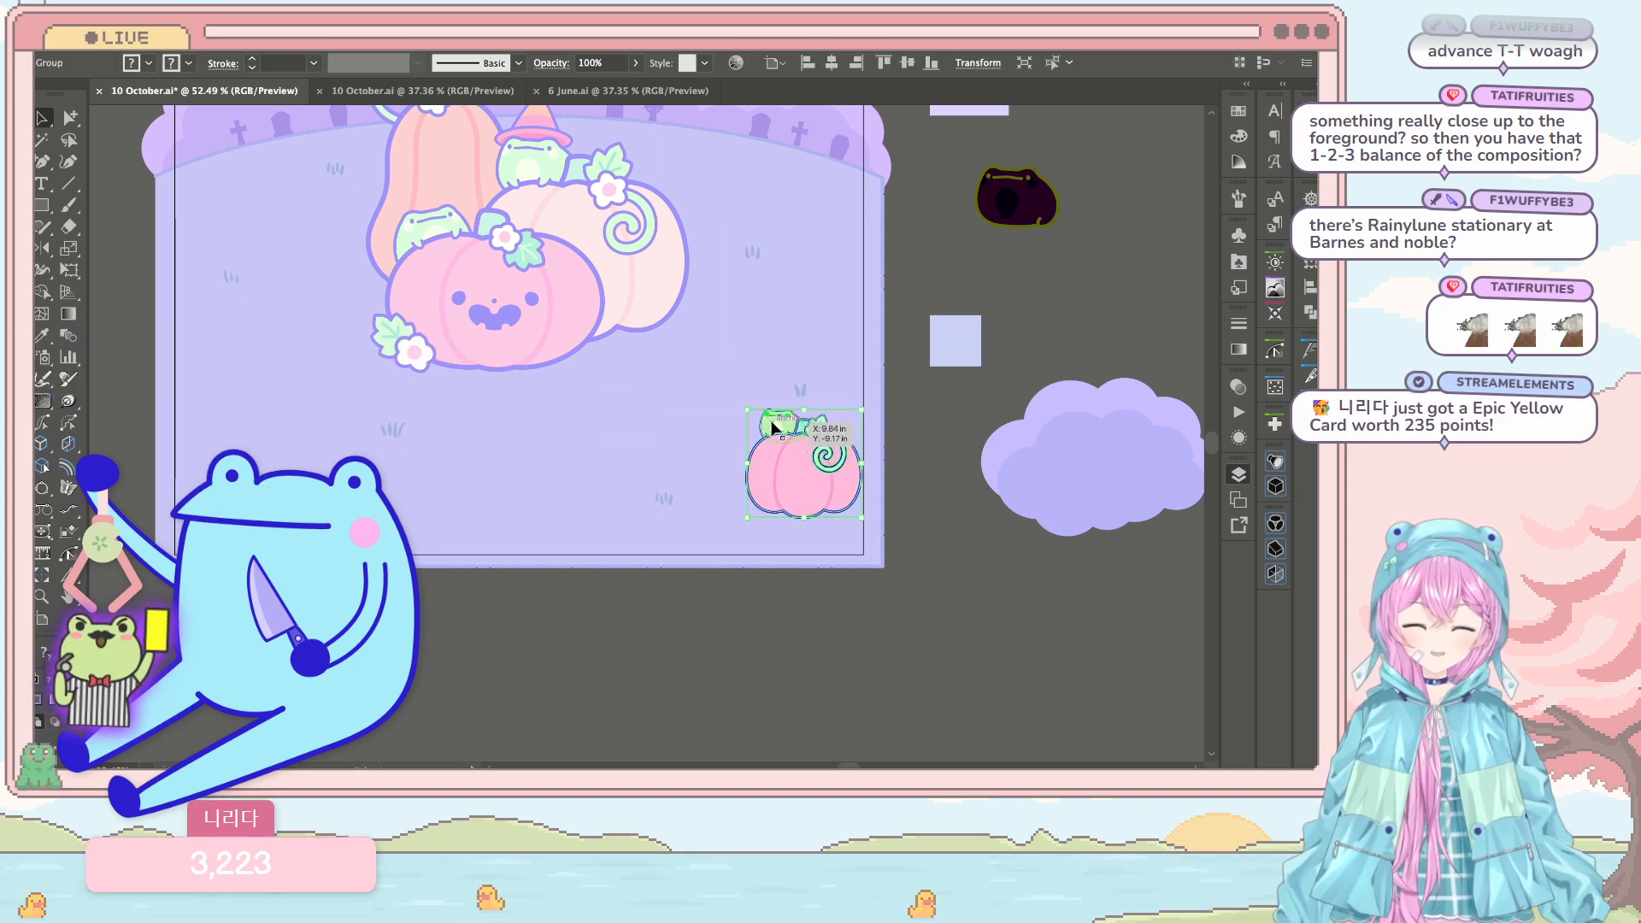
double_click(782, 414)
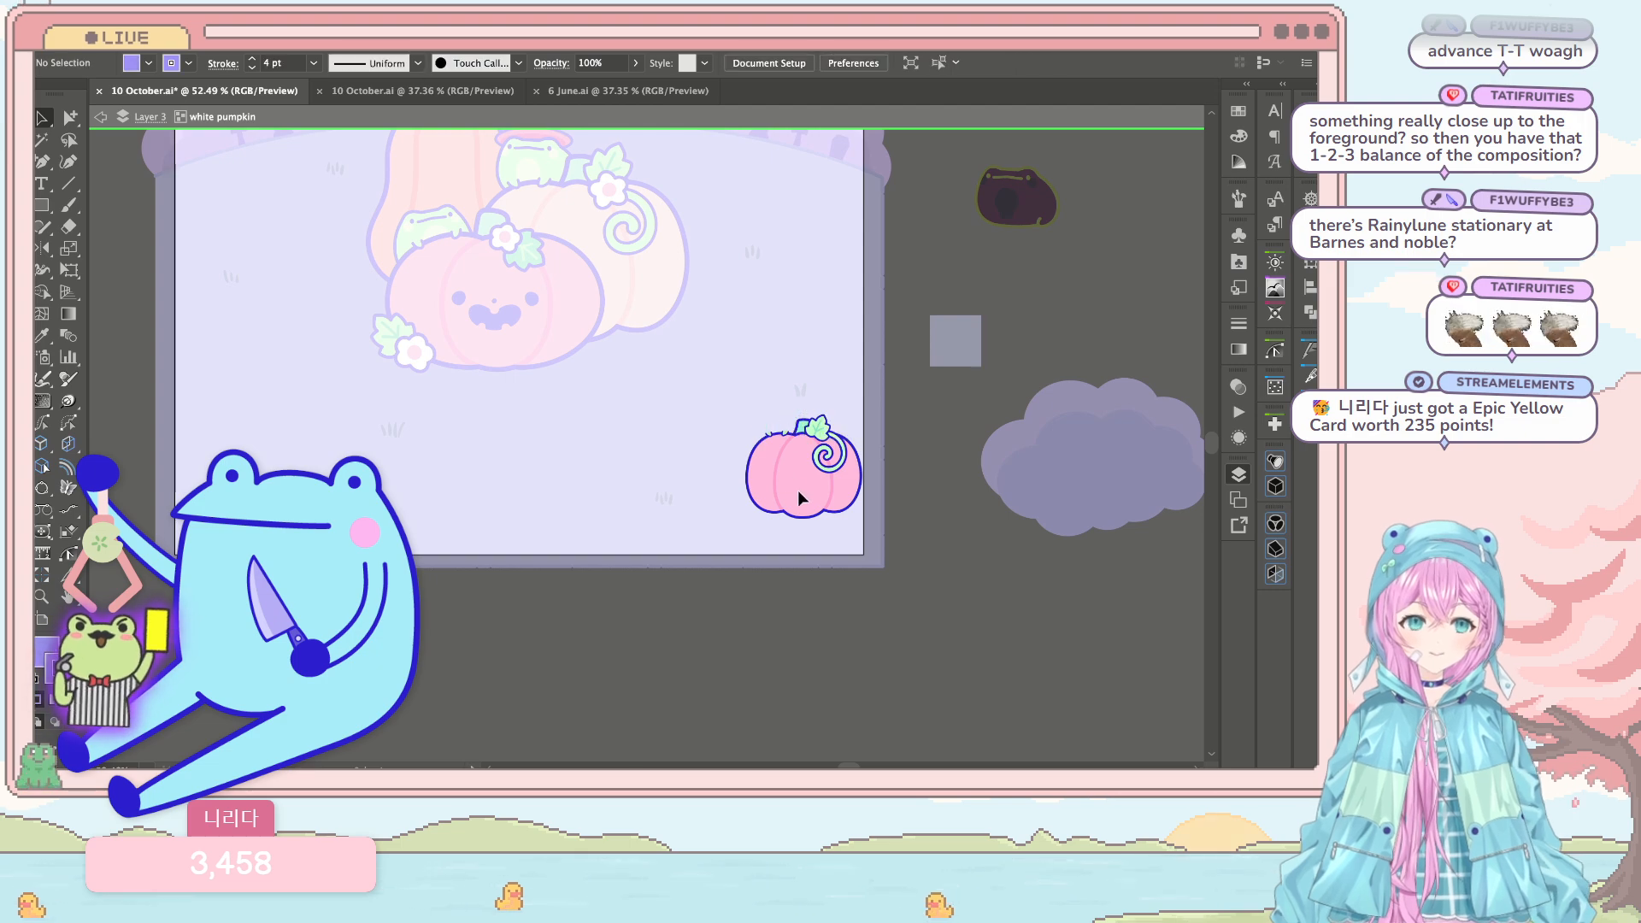
scroll(762, 434, up, 5)
key(a)
click(850, 426)
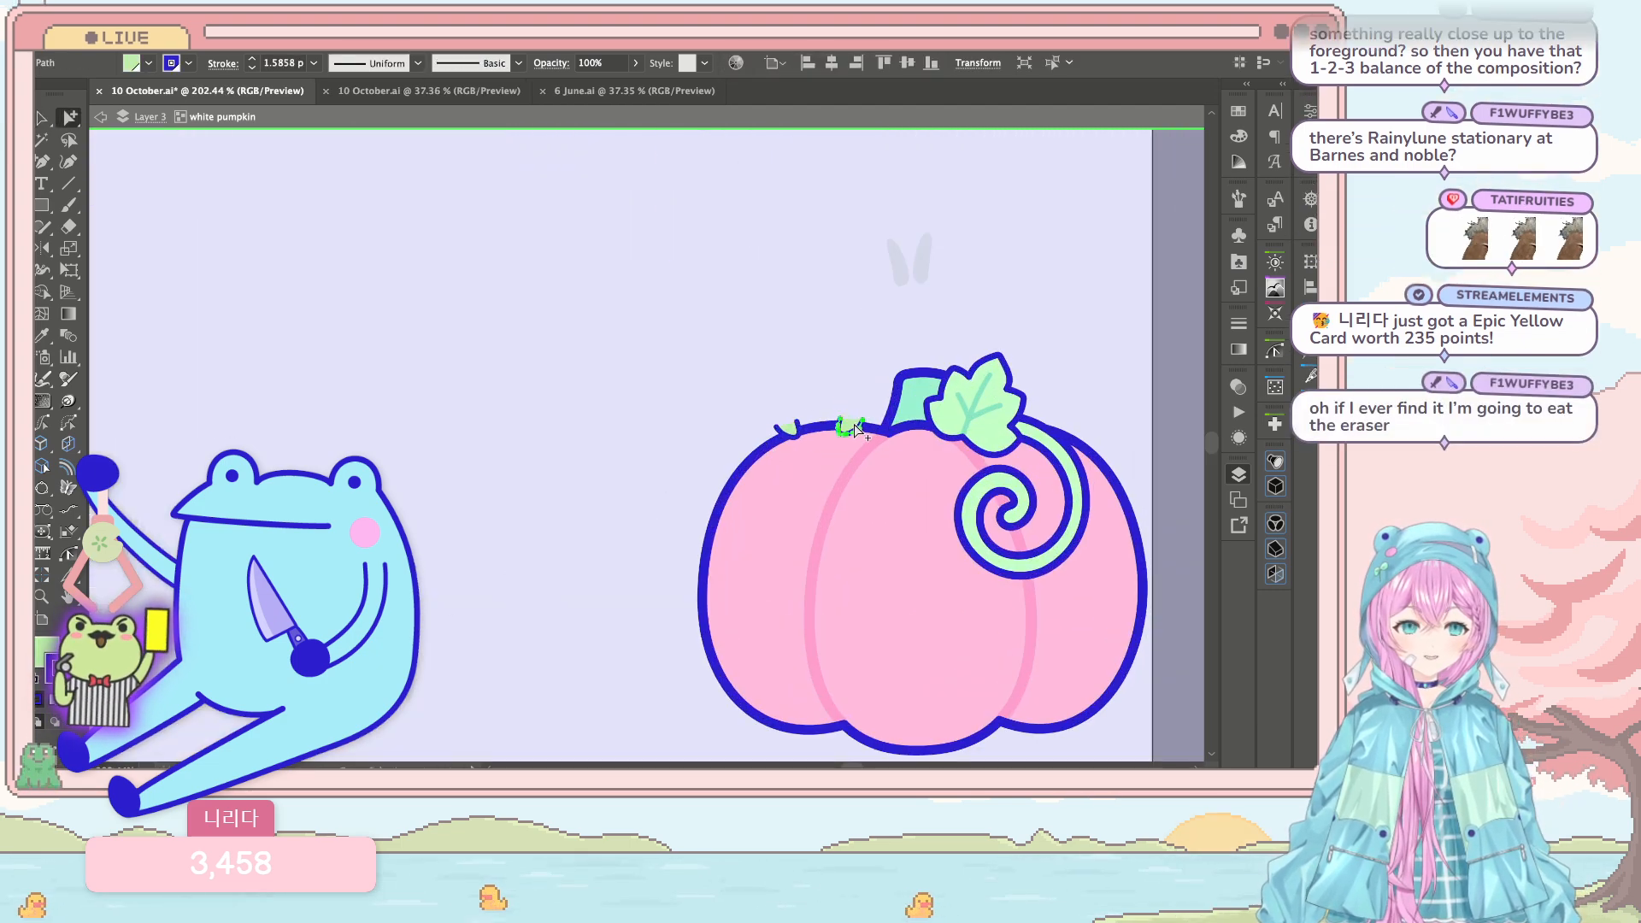
shift+click(794, 428)
key(Delete)
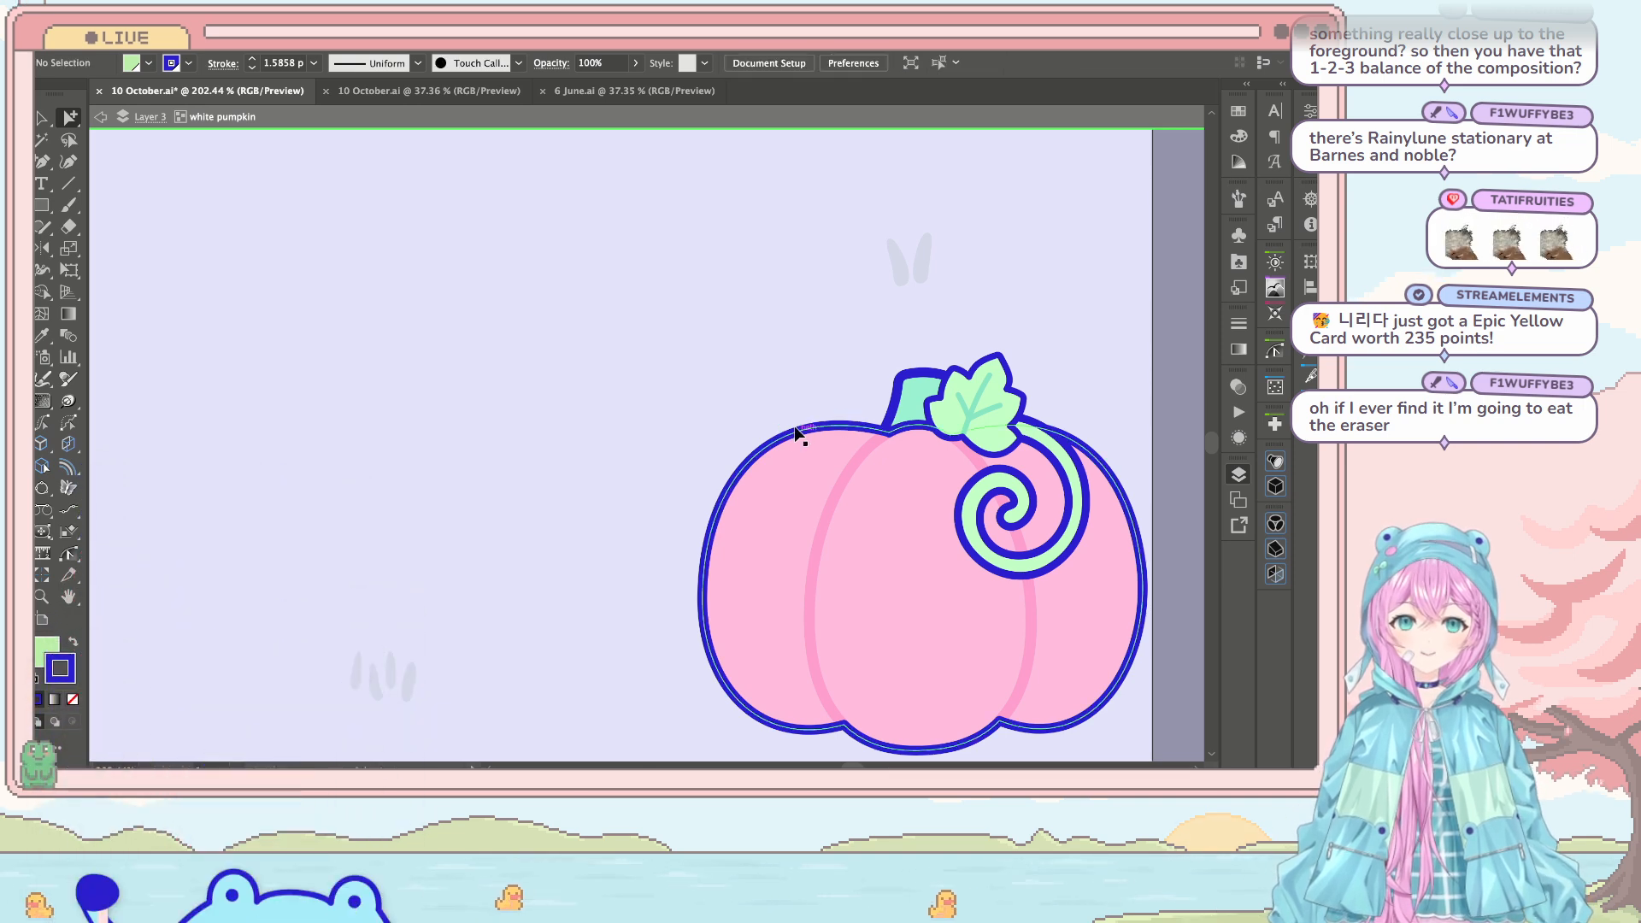
key(ctrl+1)
scroll(793, 426, down, 3)
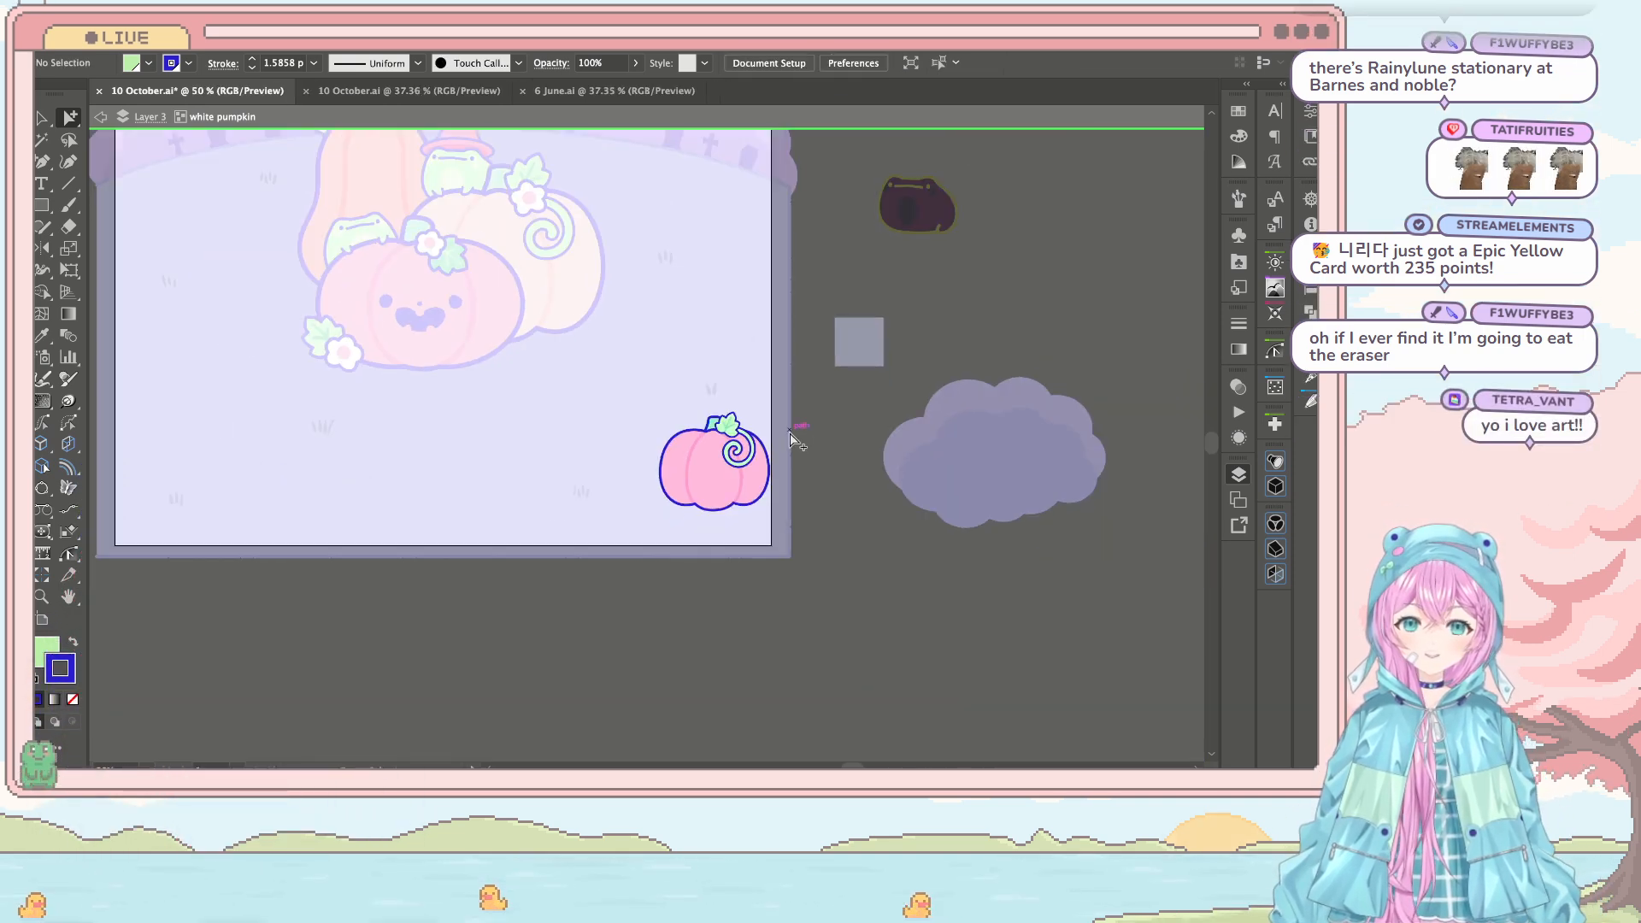
Step: Lower the corner pumpkin and enlarge it to about one and a half times its size so it extends past the artboard corner
scroll(795, 432, up, 2)
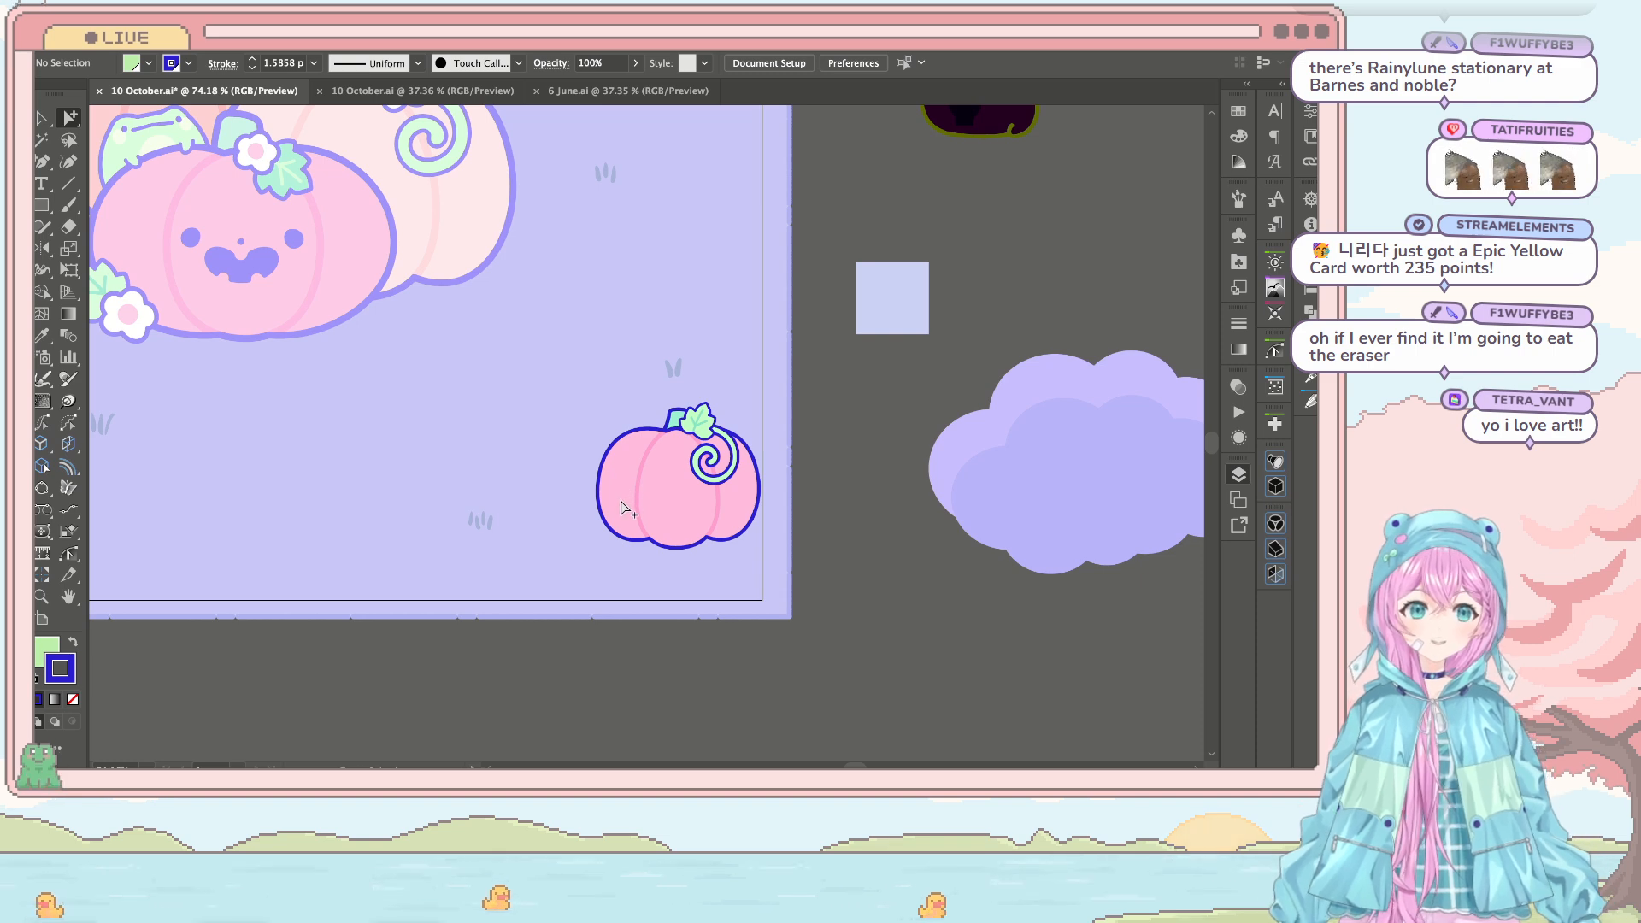
scroll(697, 466, down, 2)
key(v)
mouse_move(699, 466)
mouse_down()
mouse_move(670, 454)
mouse_move(703, 492)
mouse_up()
scroll(703, 492, up, 2)
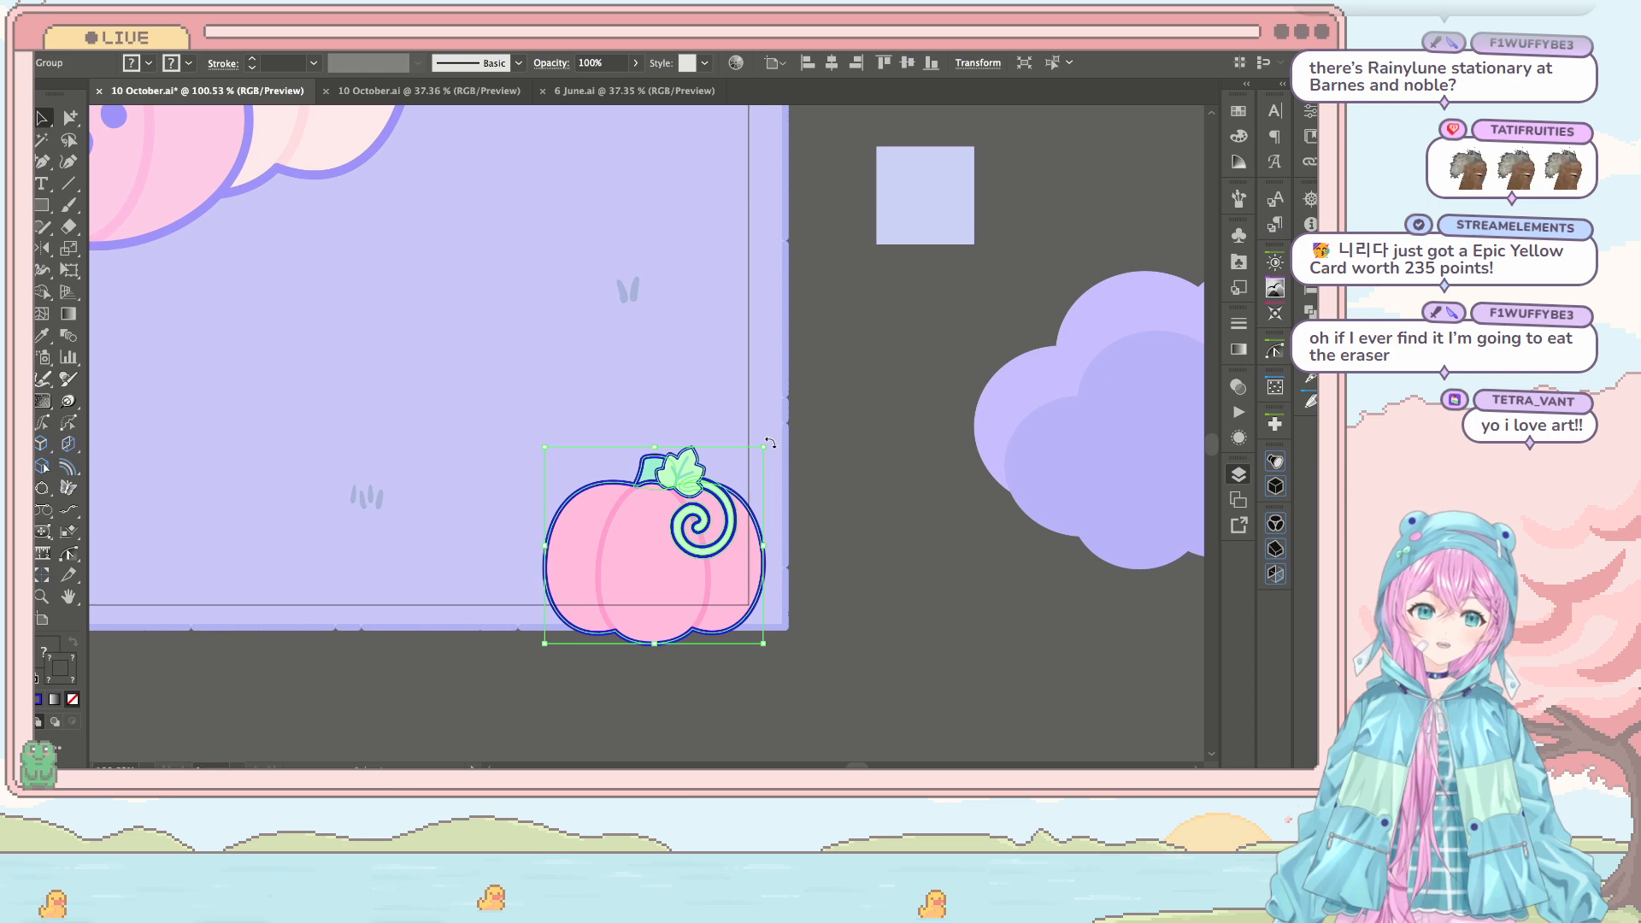
drag(767, 445, 966, 347)
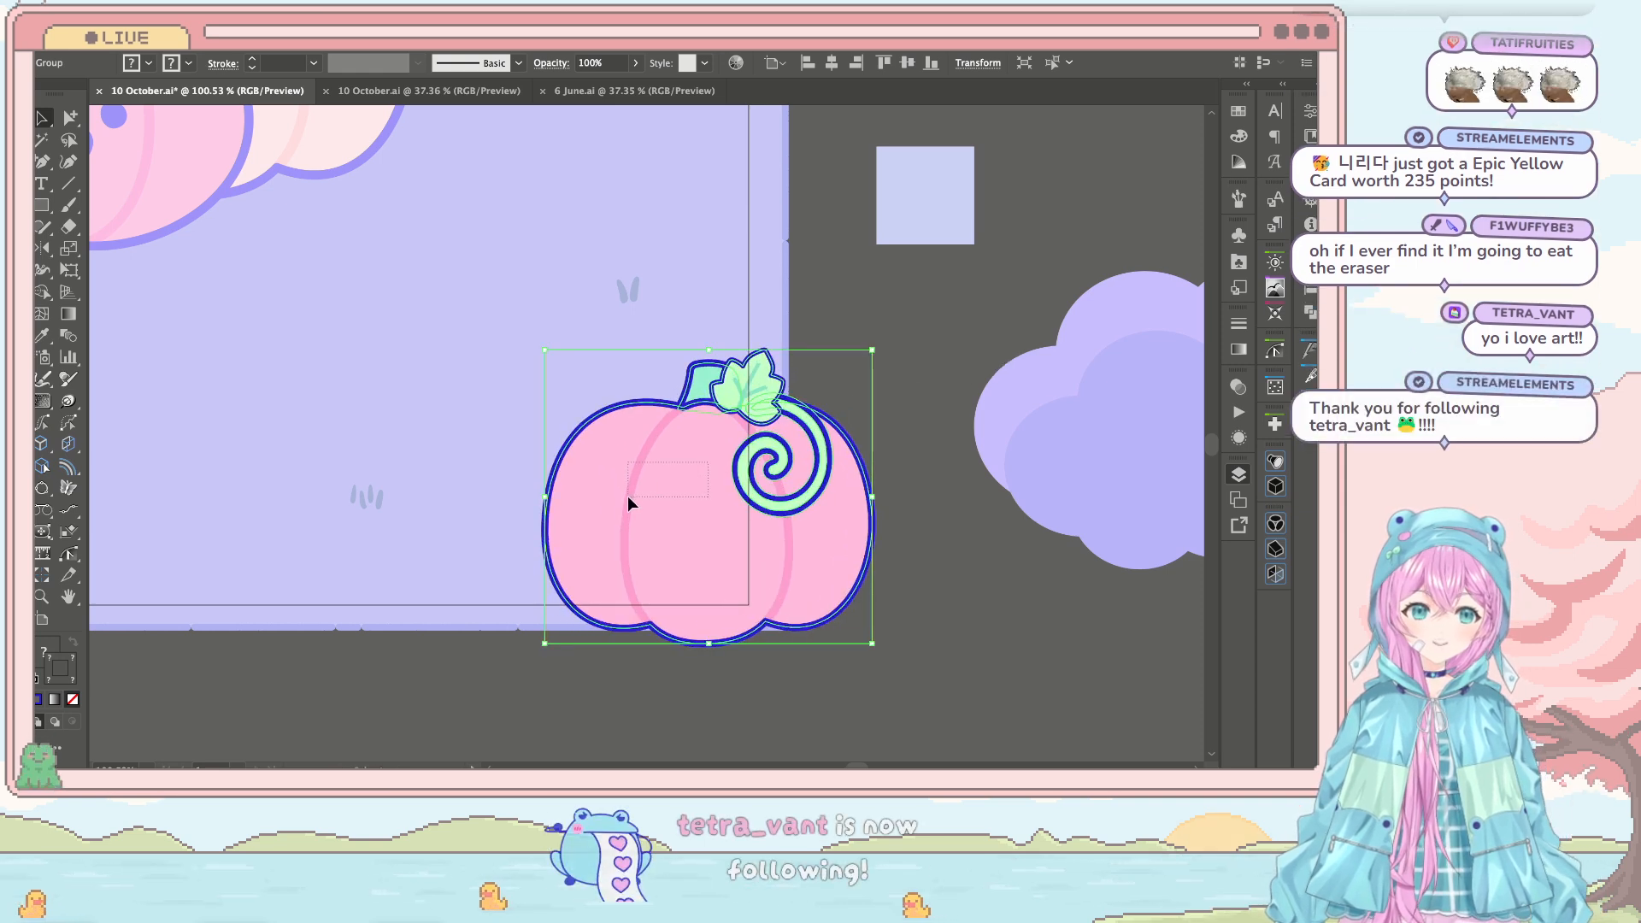
scroll(812, 461, down, 4)
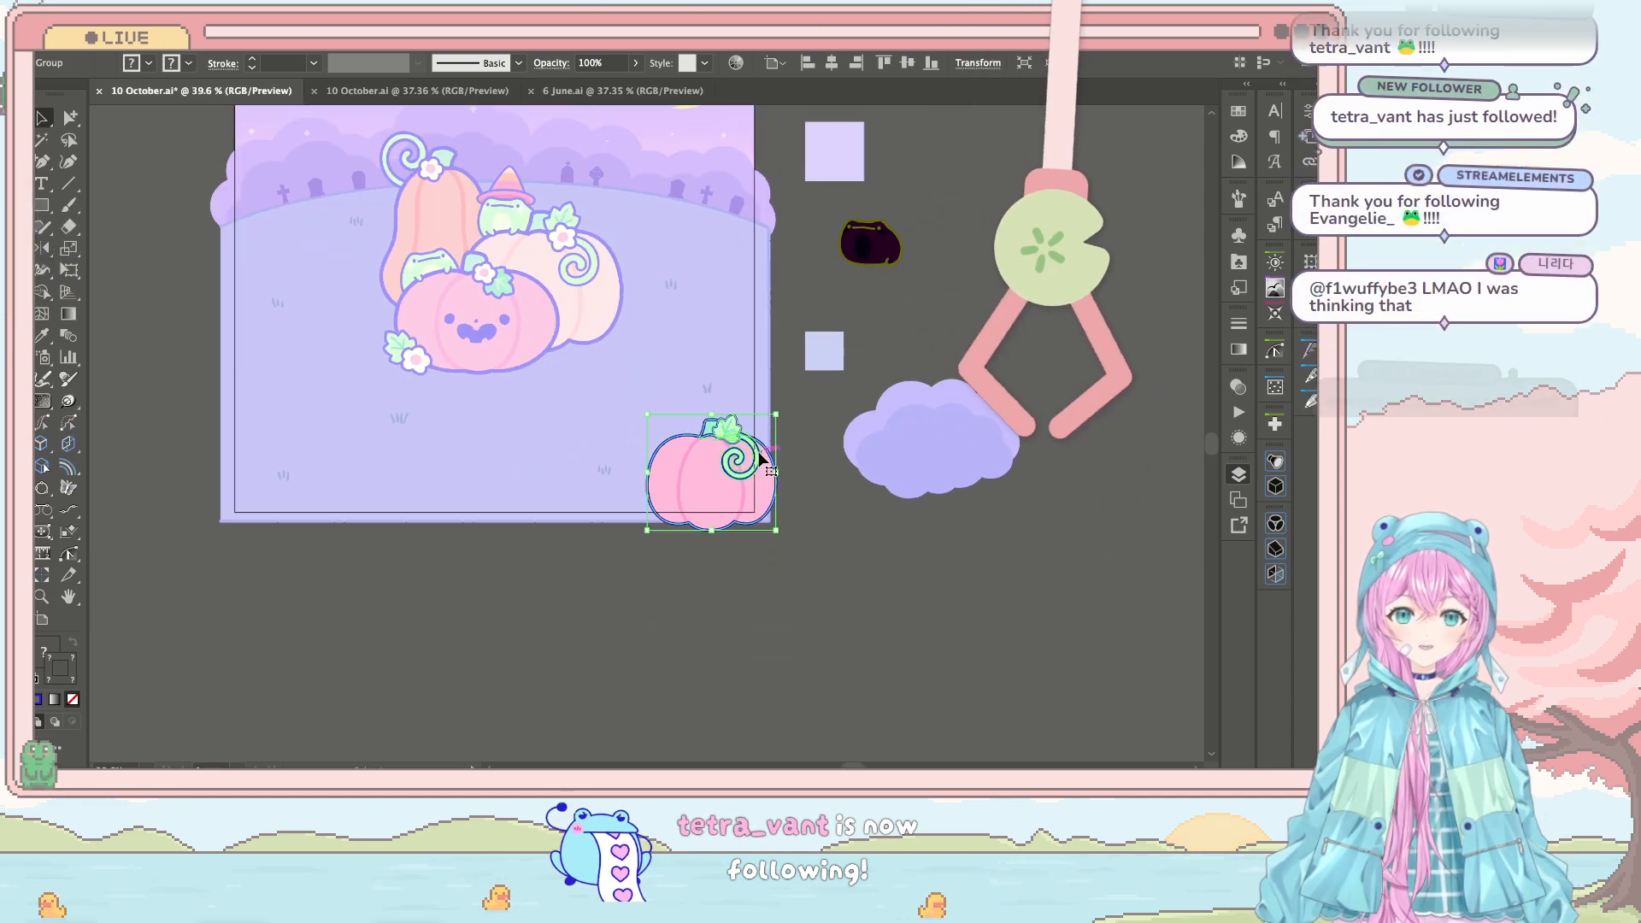
click(671, 662)
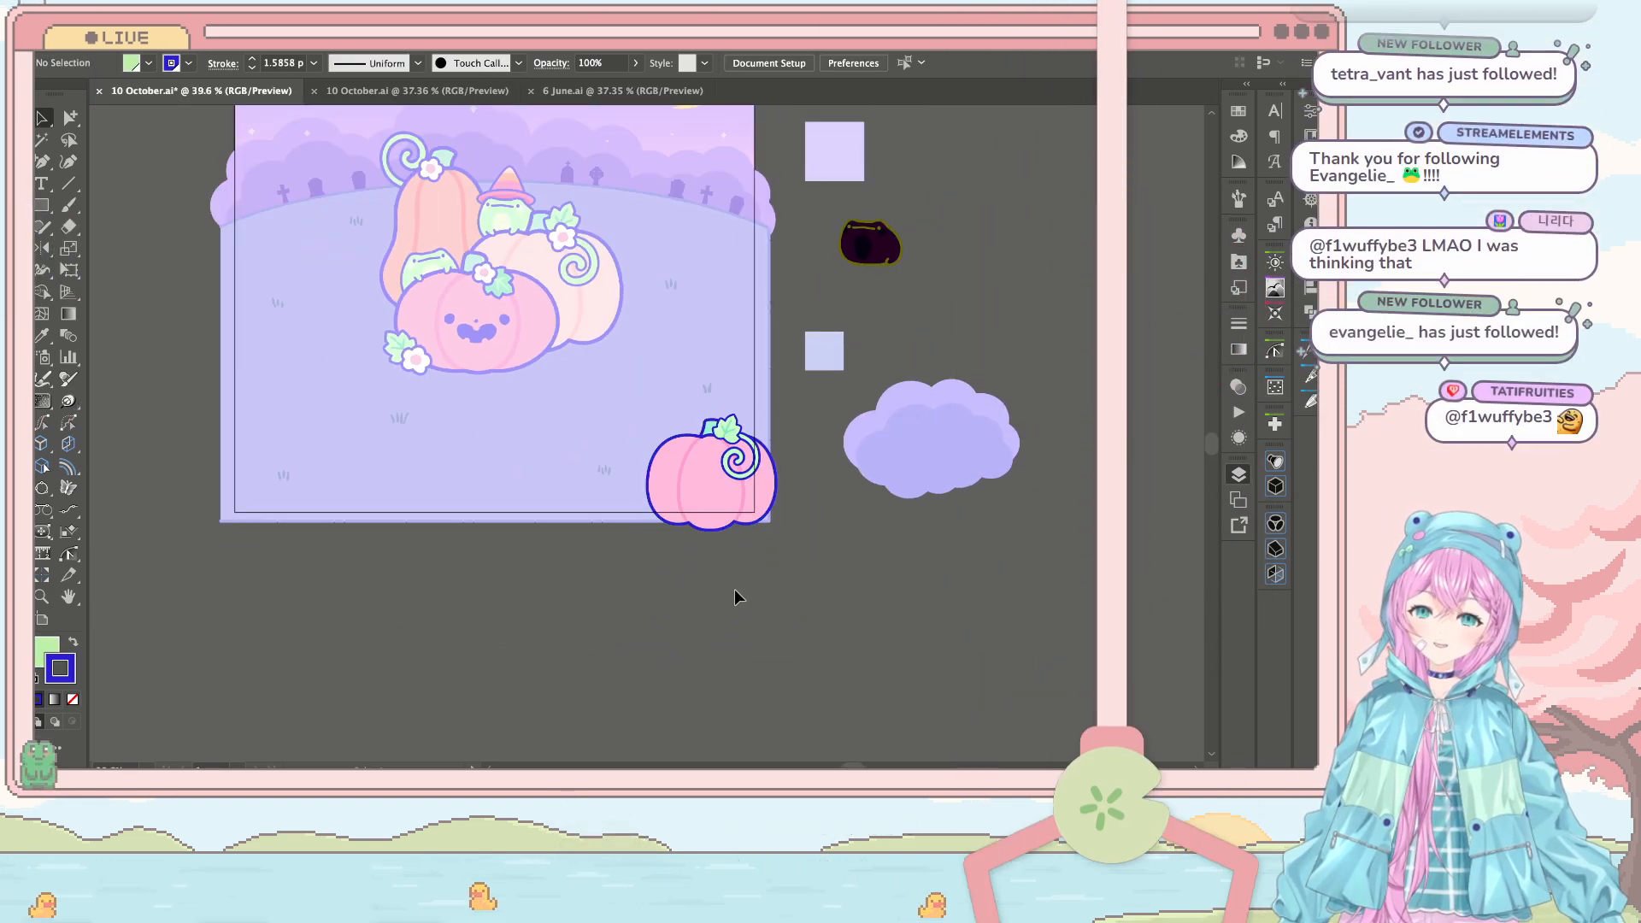
Step: Mirror the corner pumpkin horizontally so its leaf and tendril face the scene, and reposition it over the artboard's lower-right corner
scroll(735, 595, up, 1)
scroll(735, 596, up, 1)
scroll(783, 496, up, 3)
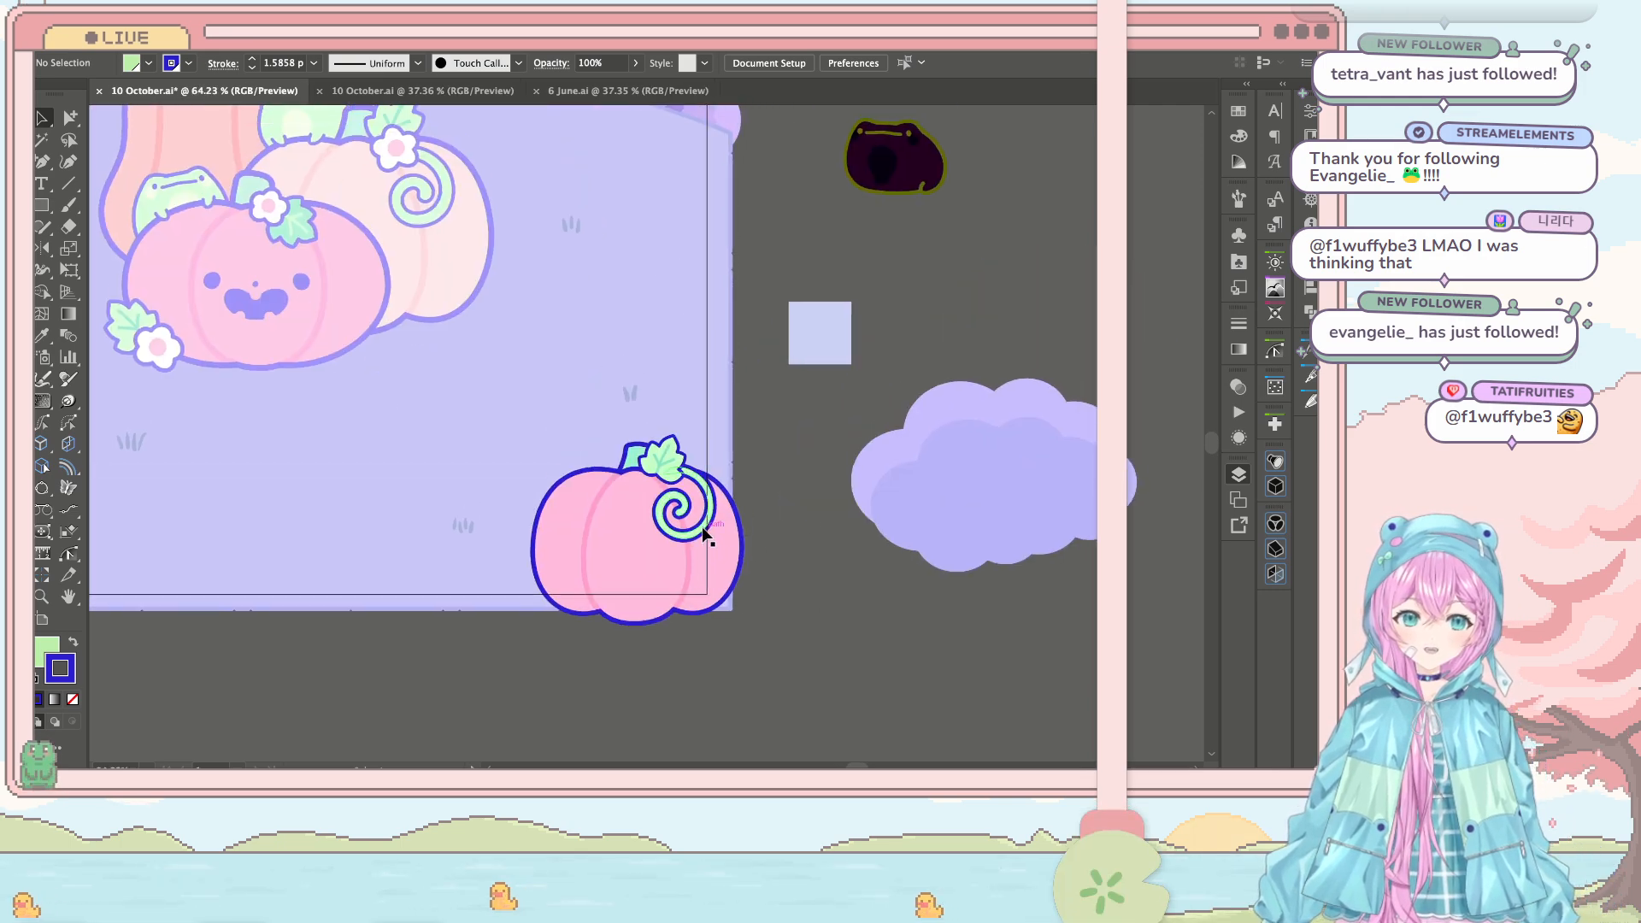
scroll(703, 532, down, 2)
drag(702, 531, 732, 445)
drag(698, 505, 802, 592)
scroll(691, 505, up, 5)
drag(817, 475, 780, 434)
key(ctrl+z)
scroll(788, 438, down, 3)
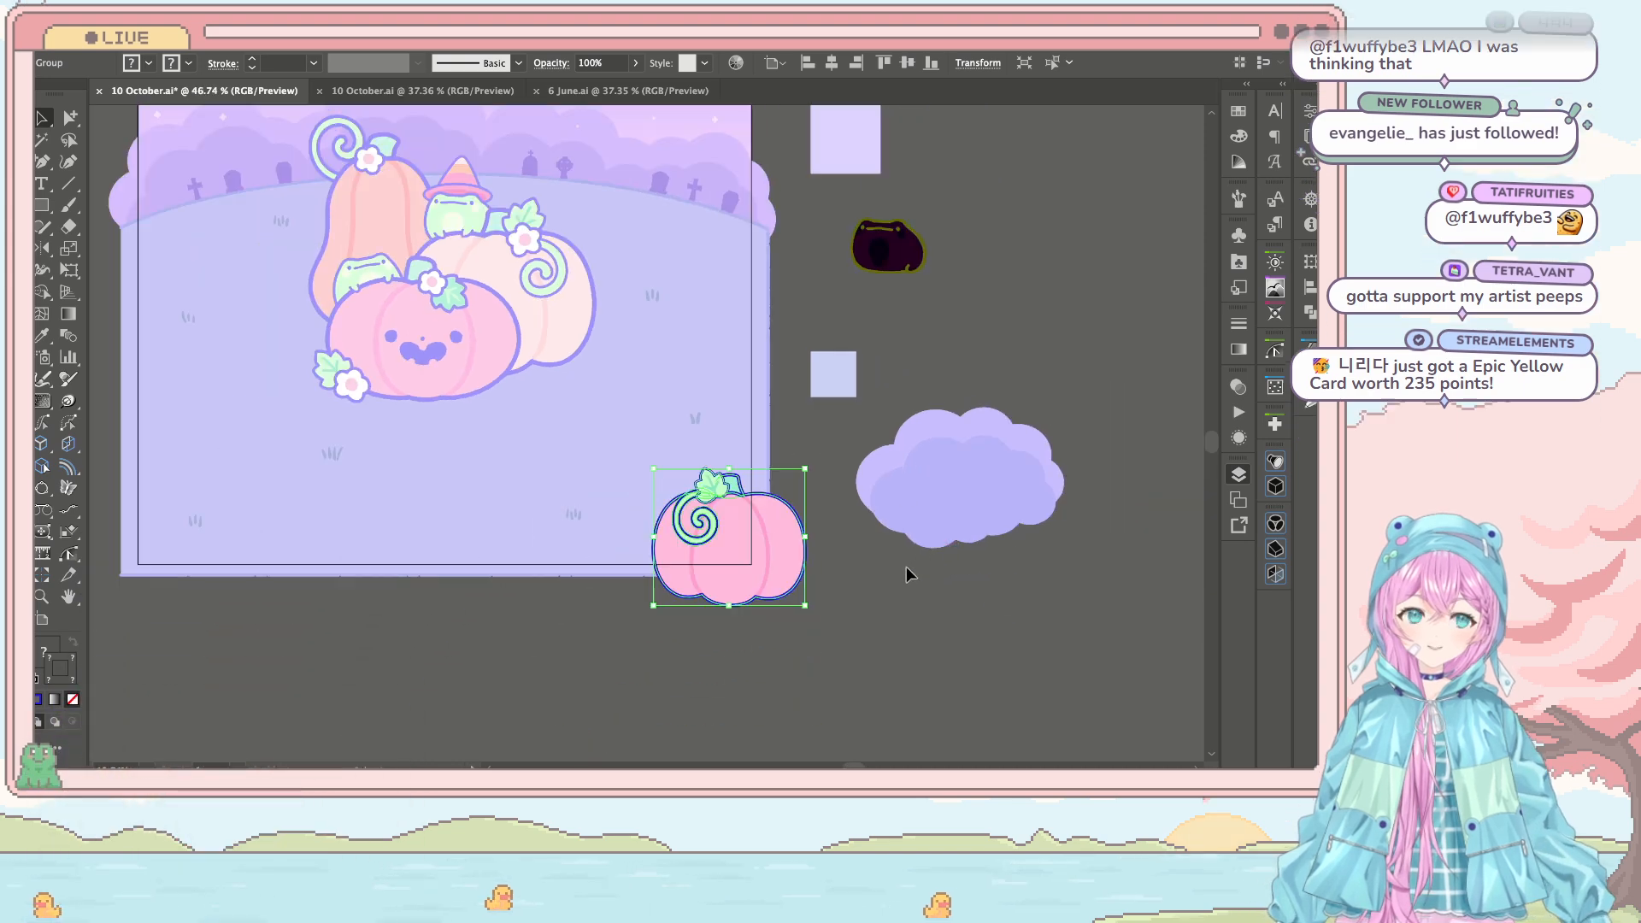
Step: Nudge the mirrored pumpkin slightly up and left so more of it sits inside the artboard, and deselect it
click(881, 583)
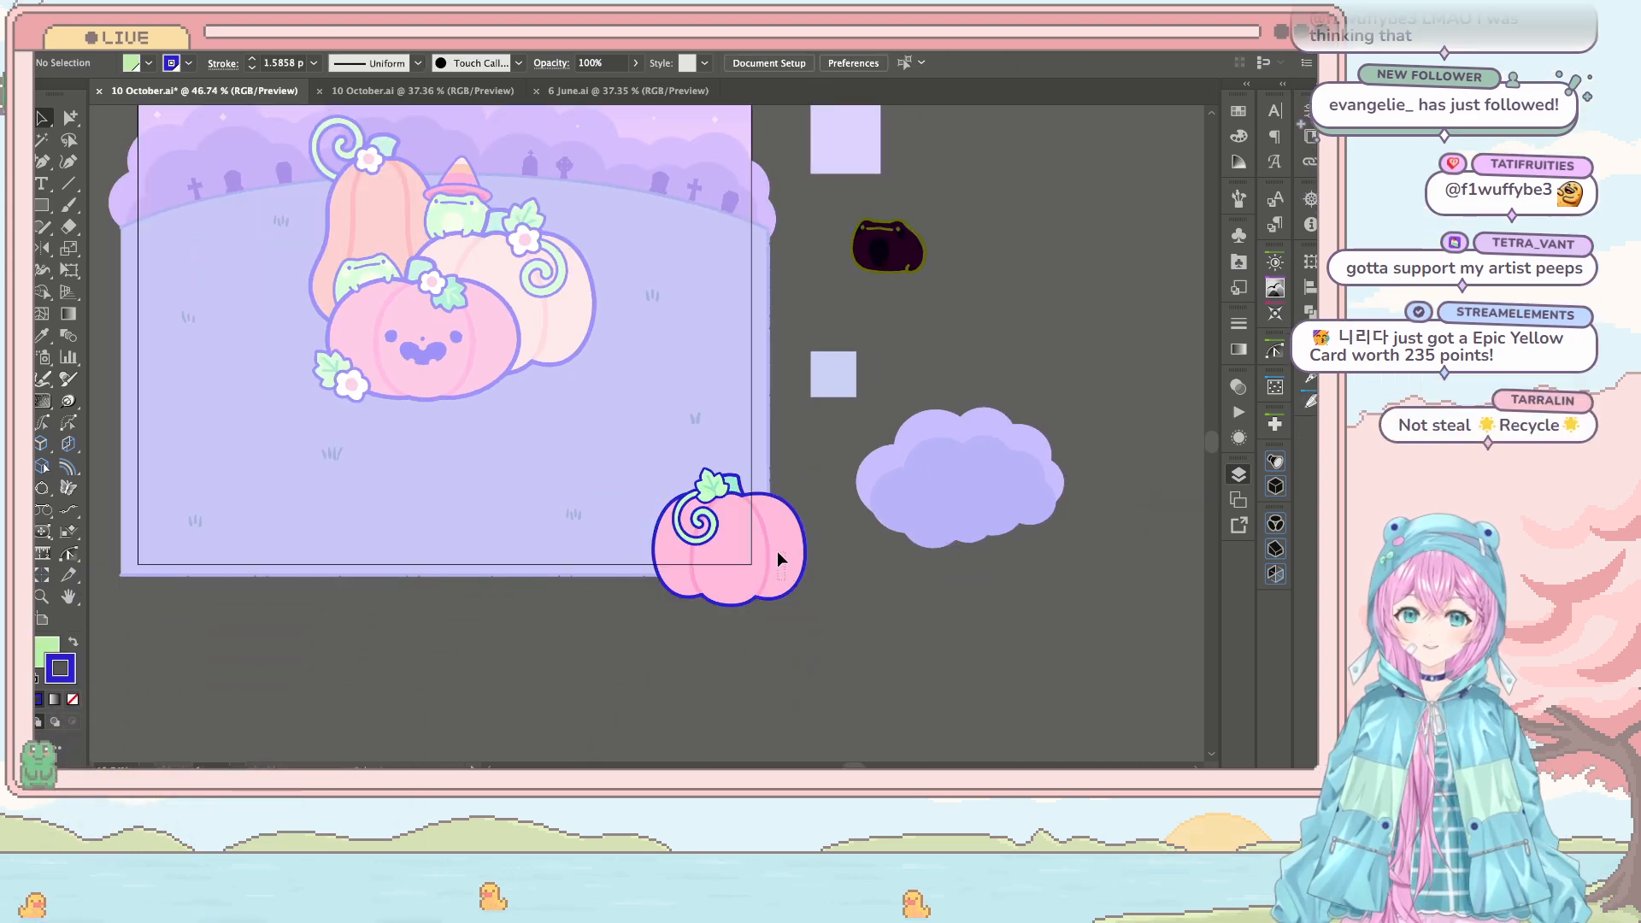
drag(780, 560, 763, 545)
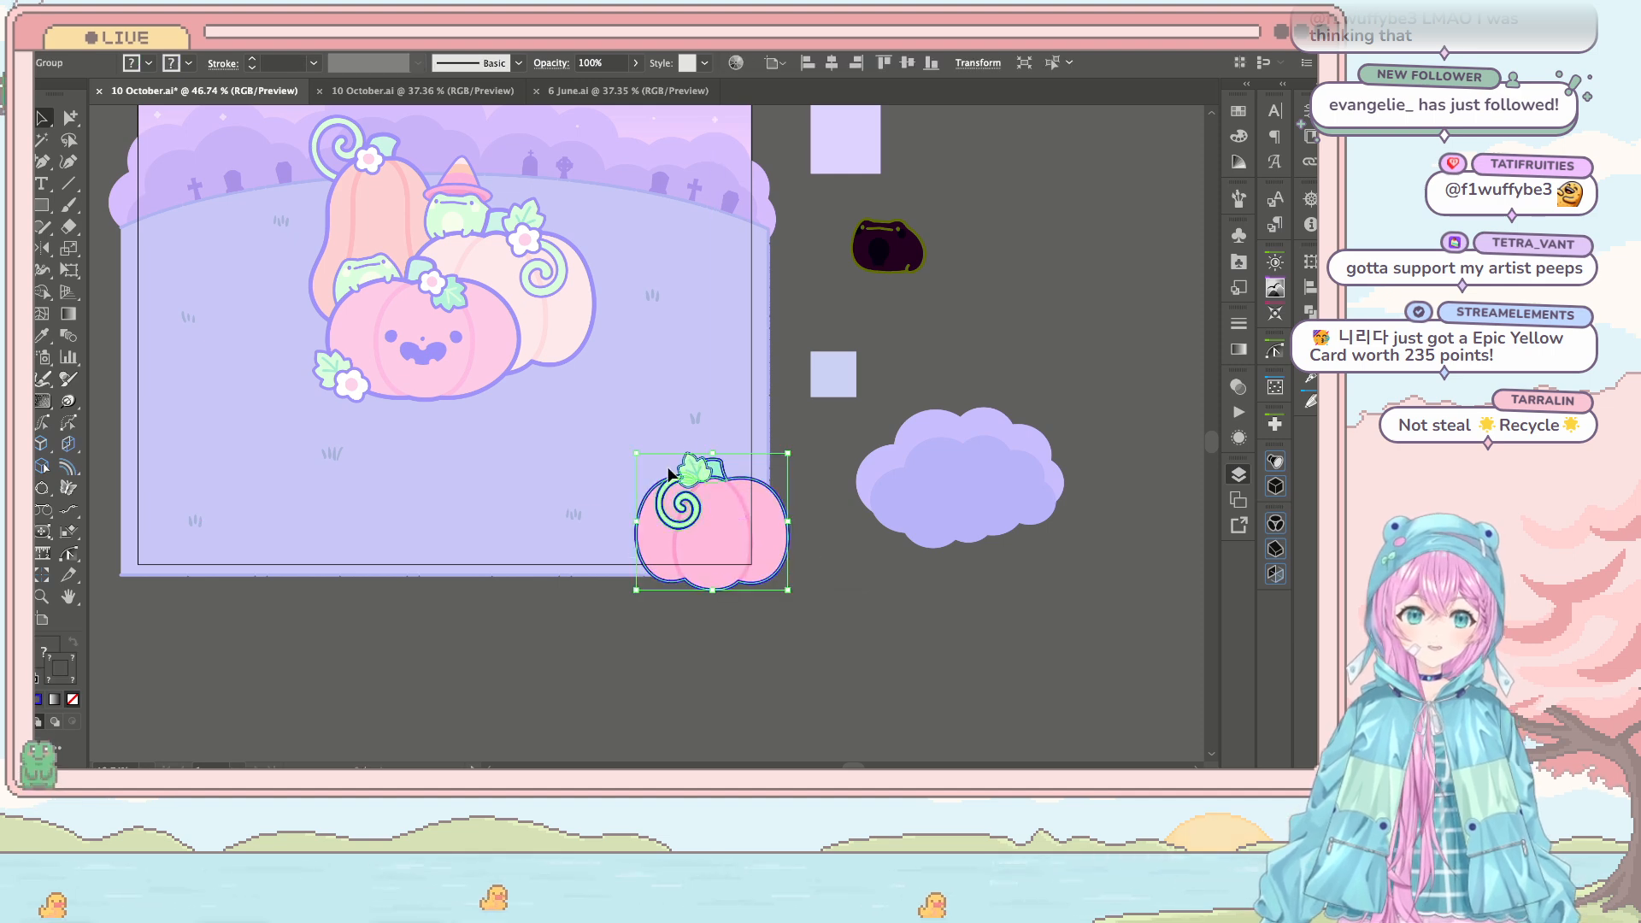
scroll(671, 475, up, 4)
click(903, 250)
scroll(543, 219, left, 5)
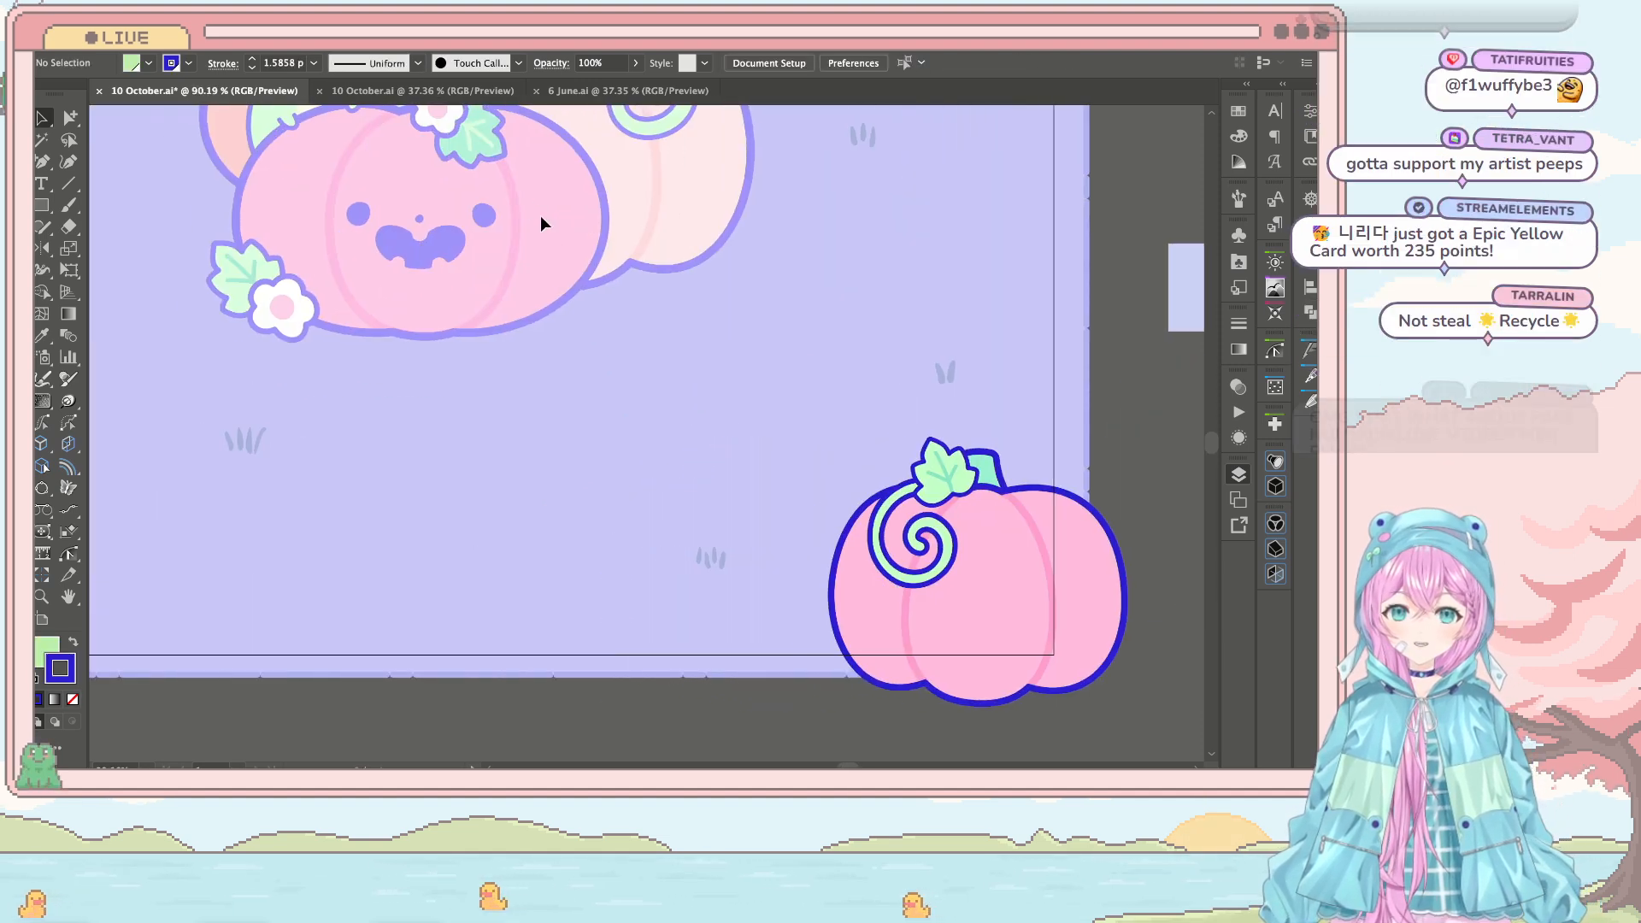
Step: Inspect the fill and stroke settings of the mouth on the face pumpkin, and deselect it
key(a)
click(439, 242)
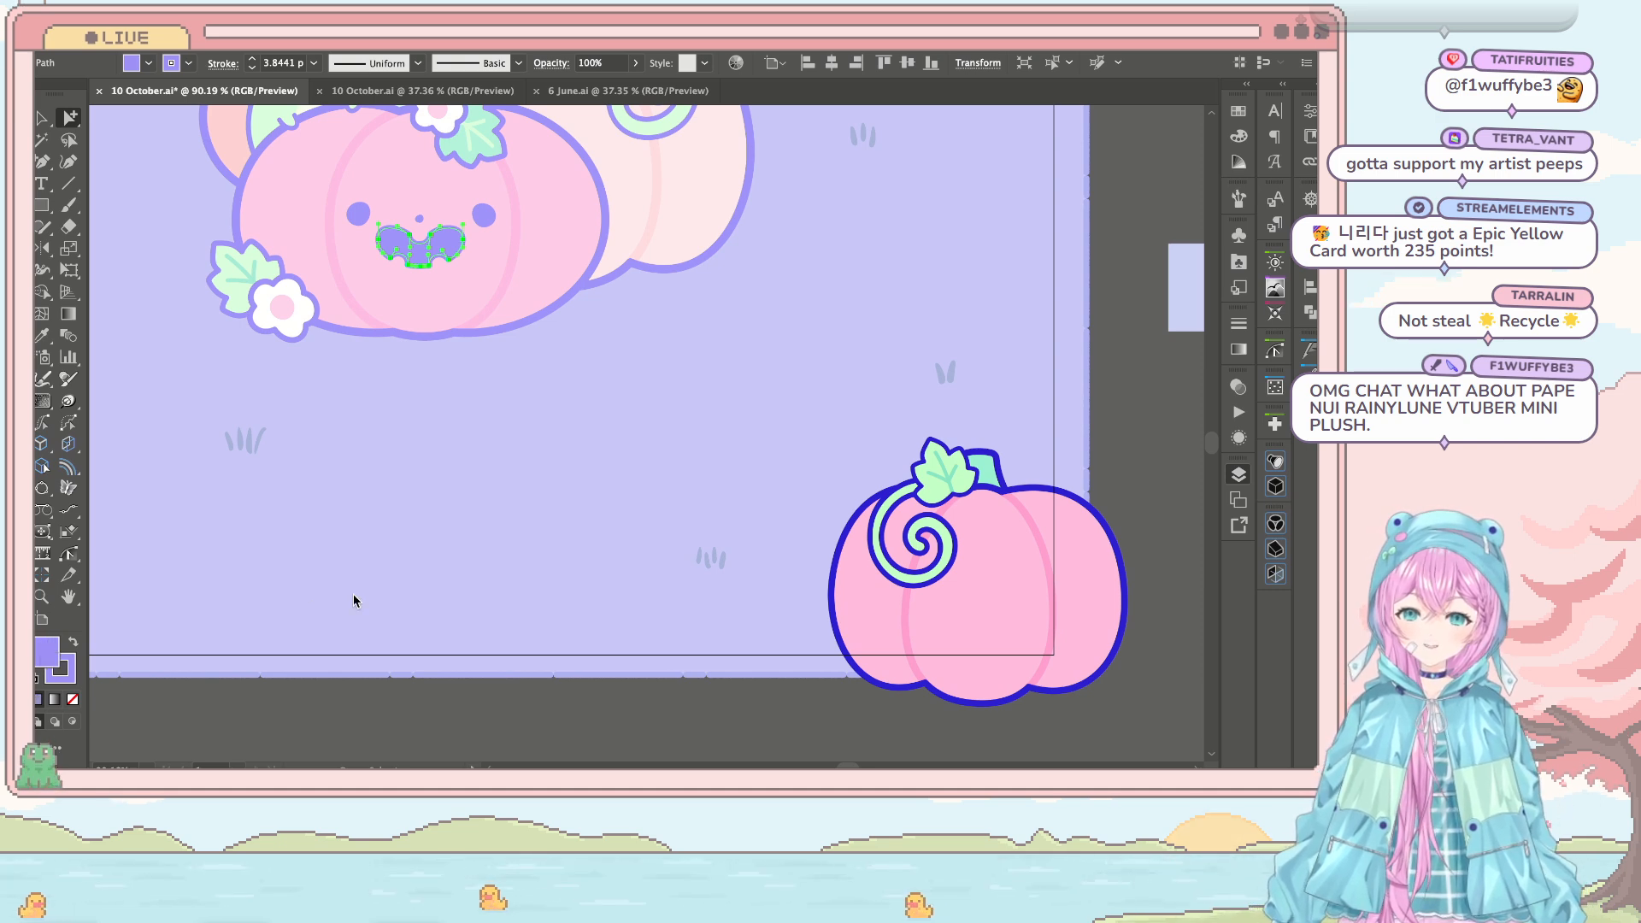
scroll(352, 593, down, 3)
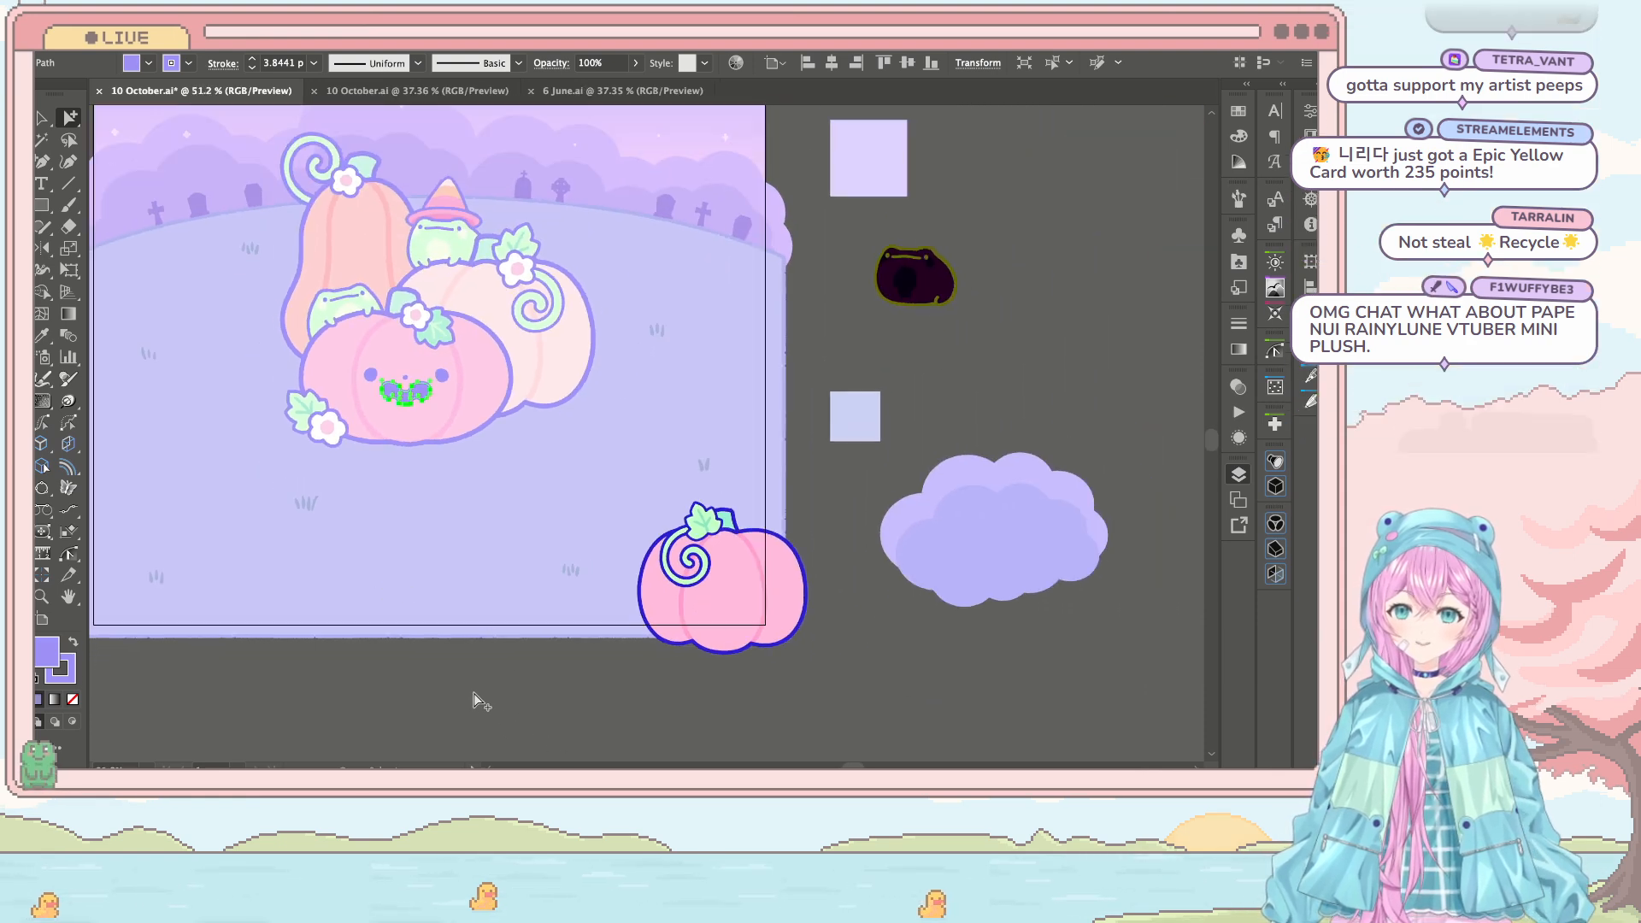
click(466, 690)
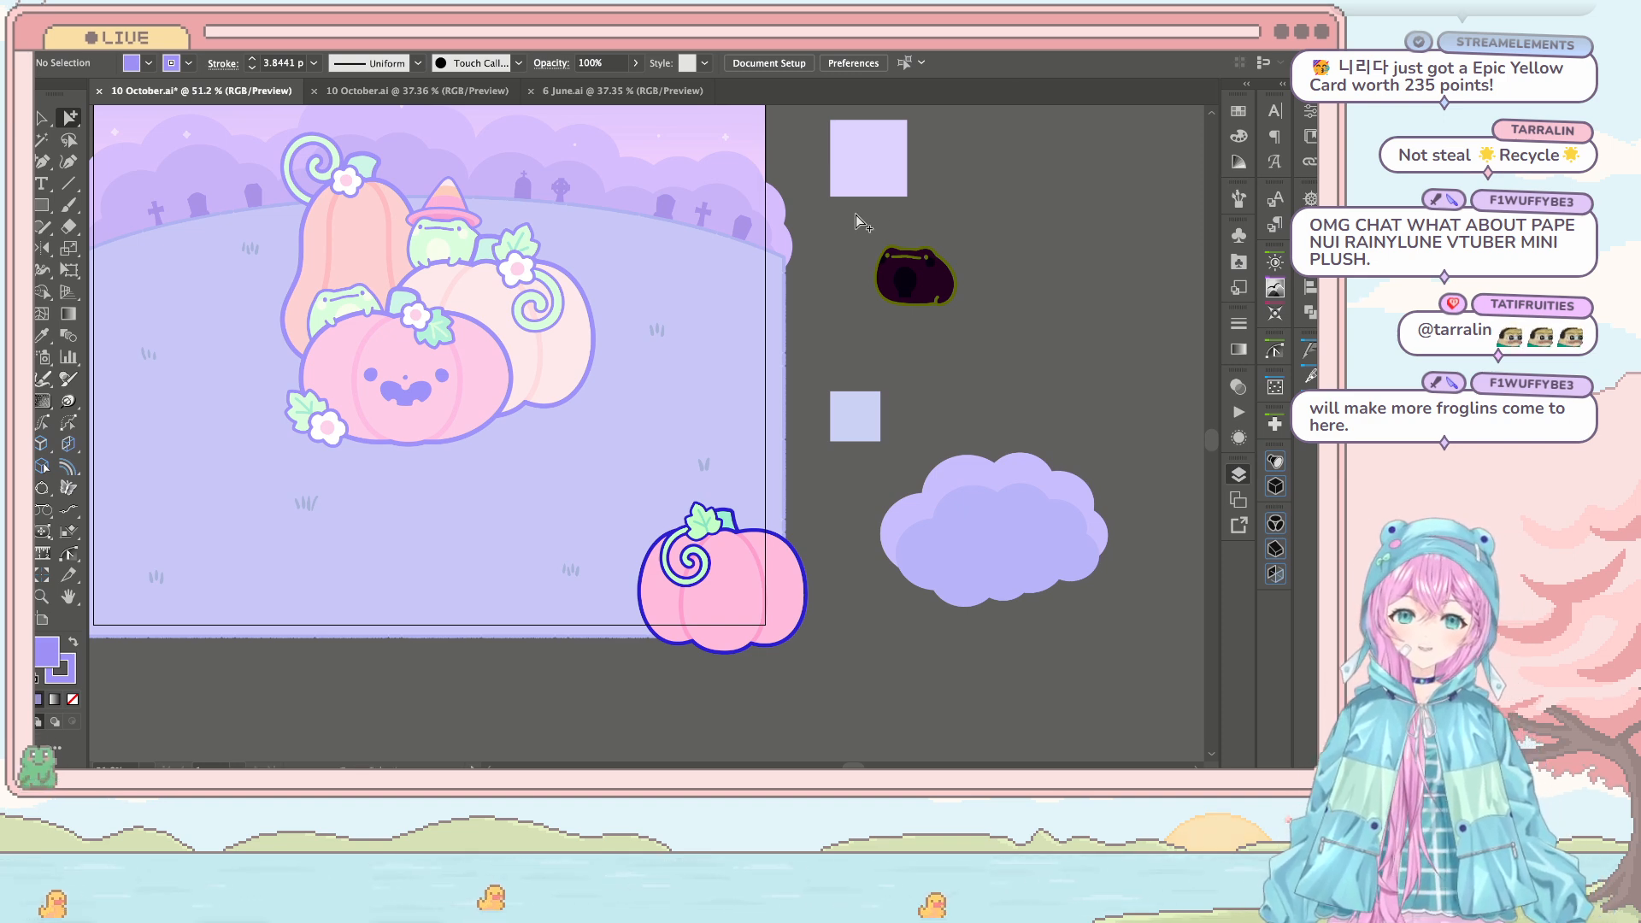
scroll(717, 534, down, 1)
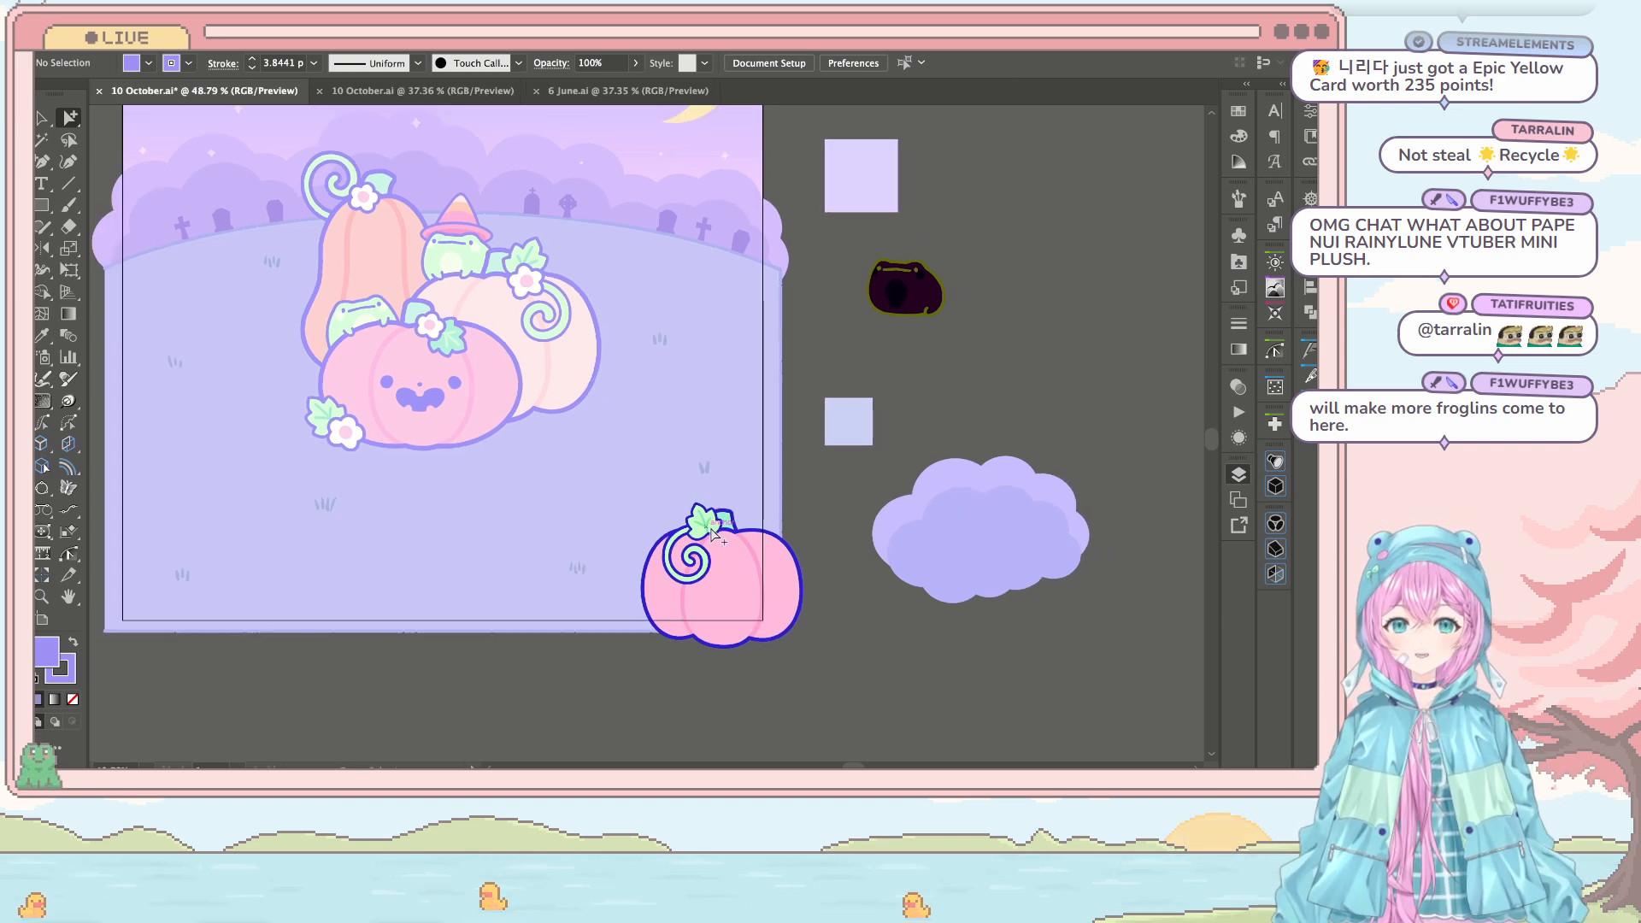
Step: Save the document and tilt the corner pumpkin slightly counter-clockwise over the artboard's lower-right corner
click(740, 535)
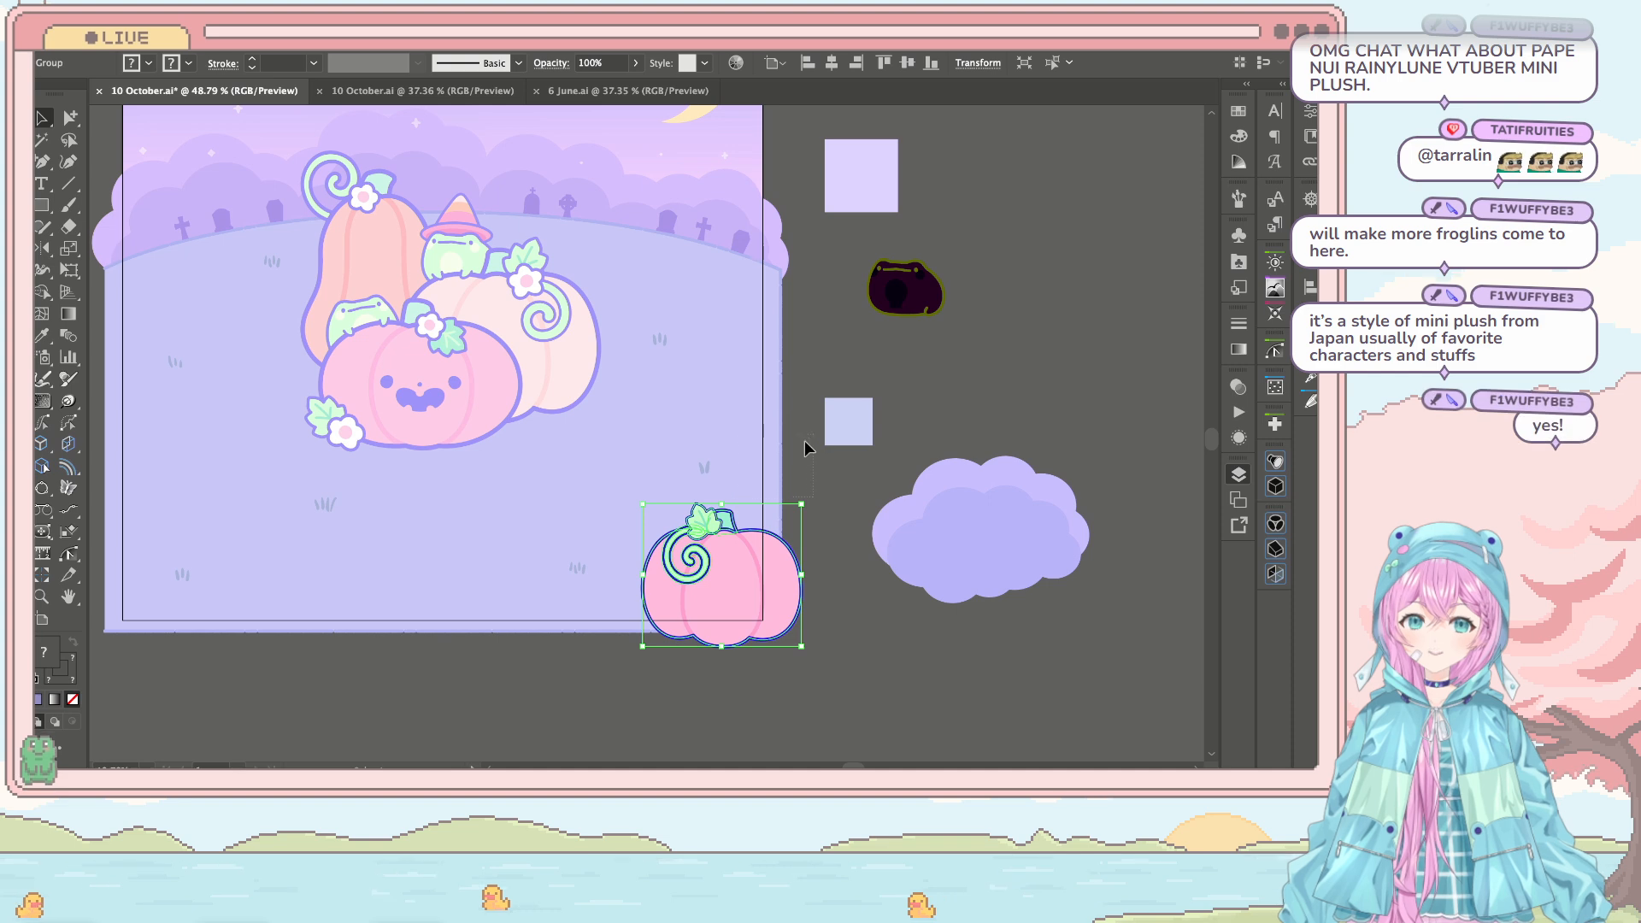
click(835, 485)
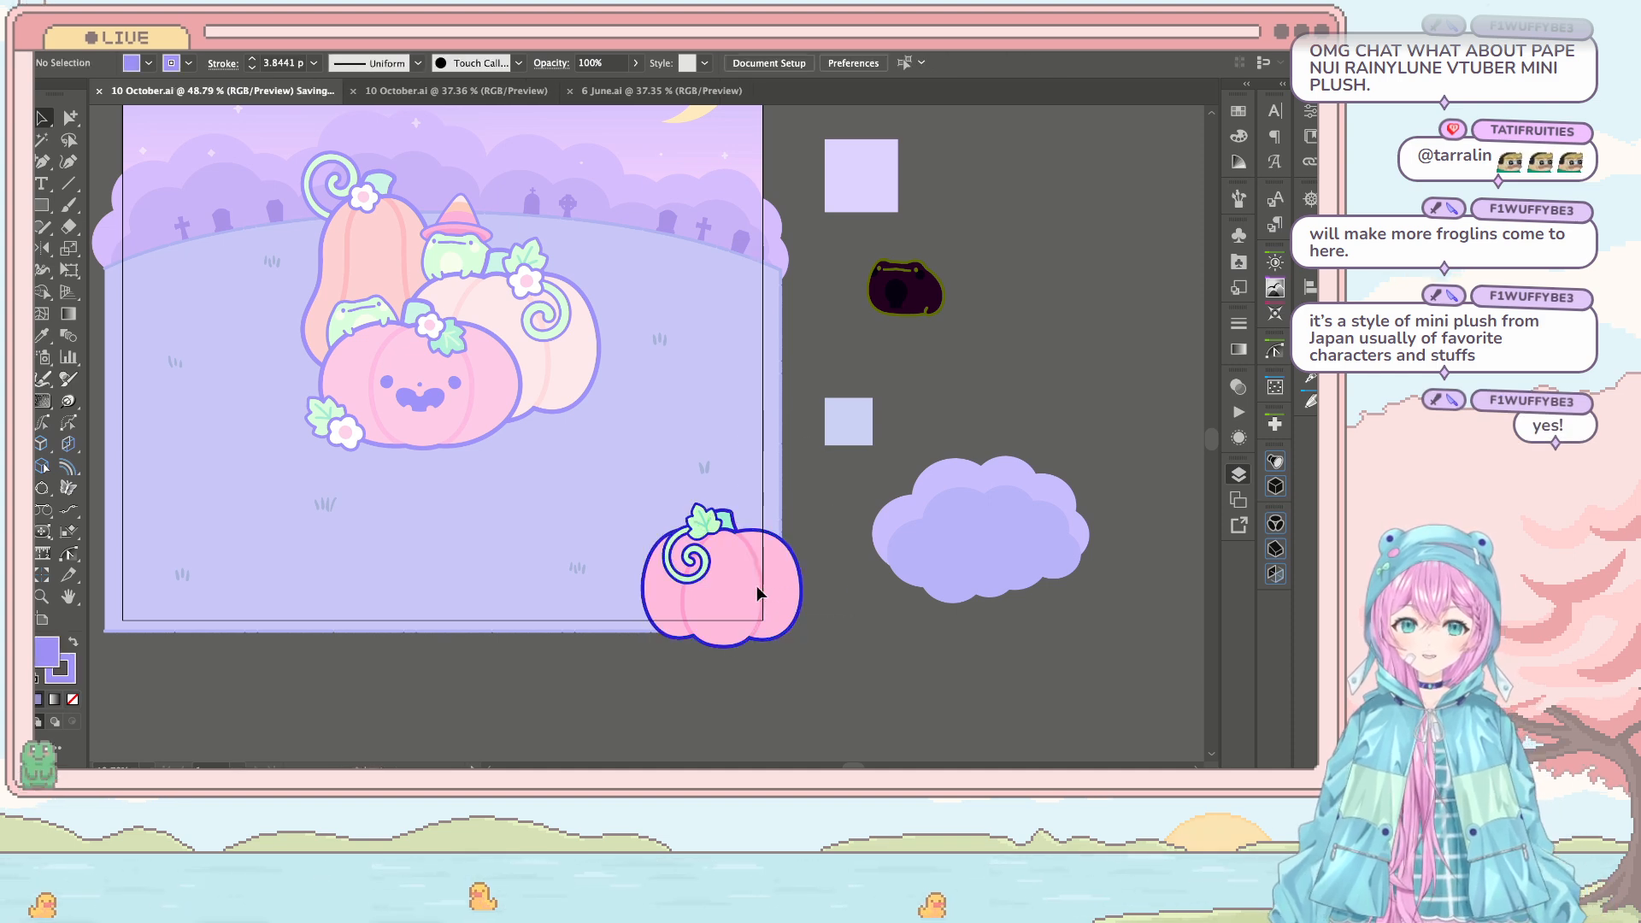
click(800, 525)
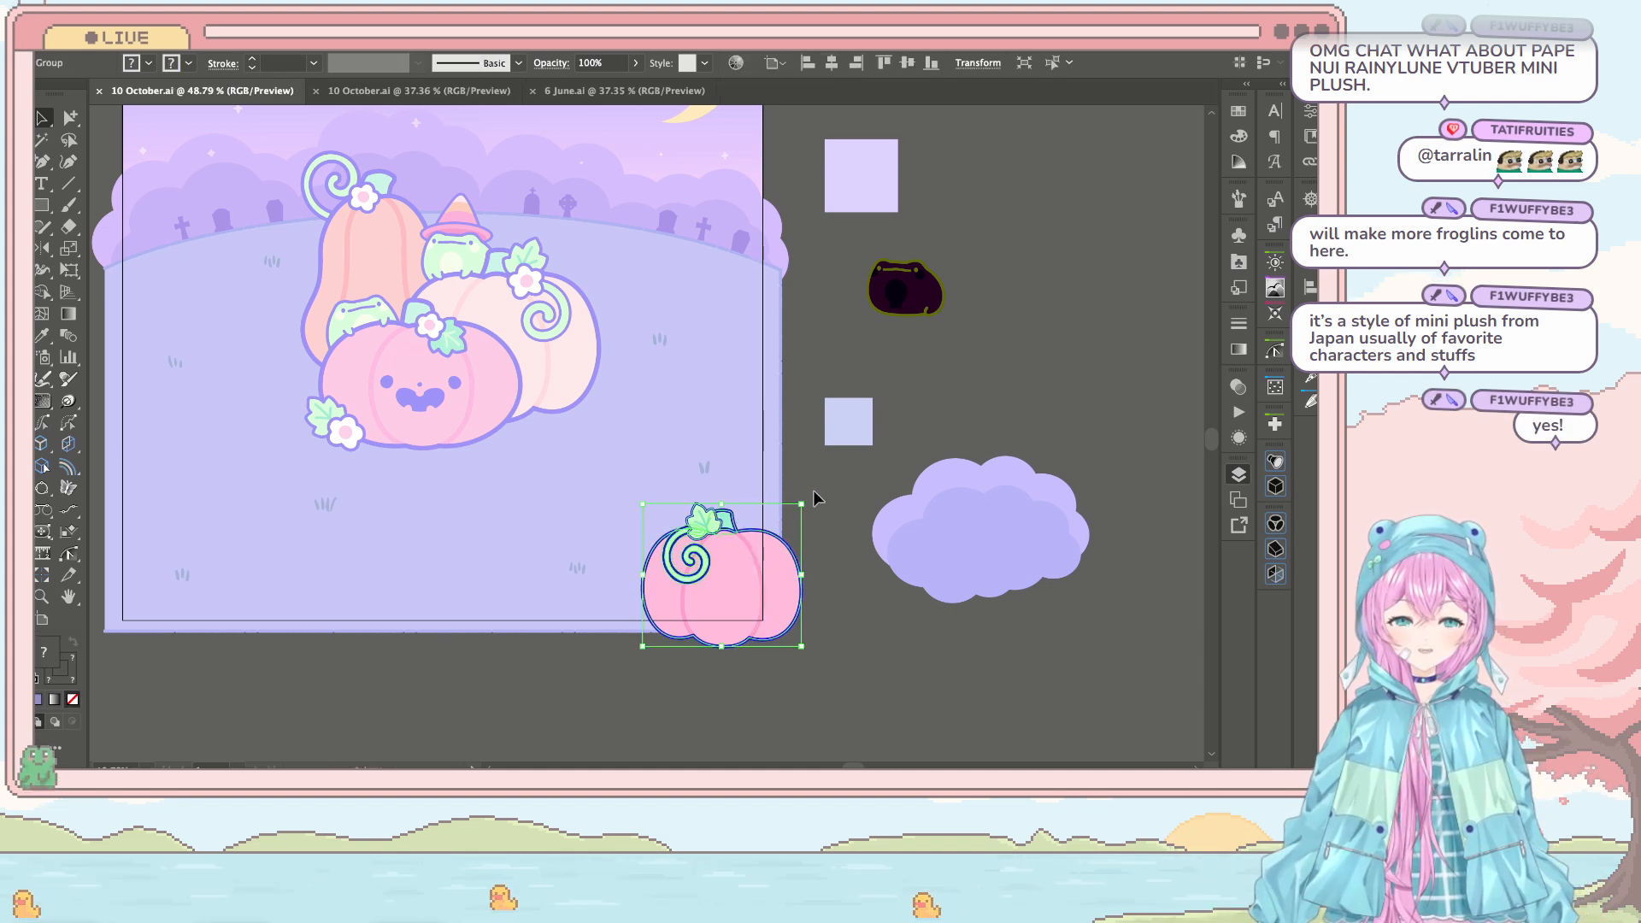
drag(810, 496, 807, 456)
key(ctrl+z)
drag(743, 549, 741, 547)
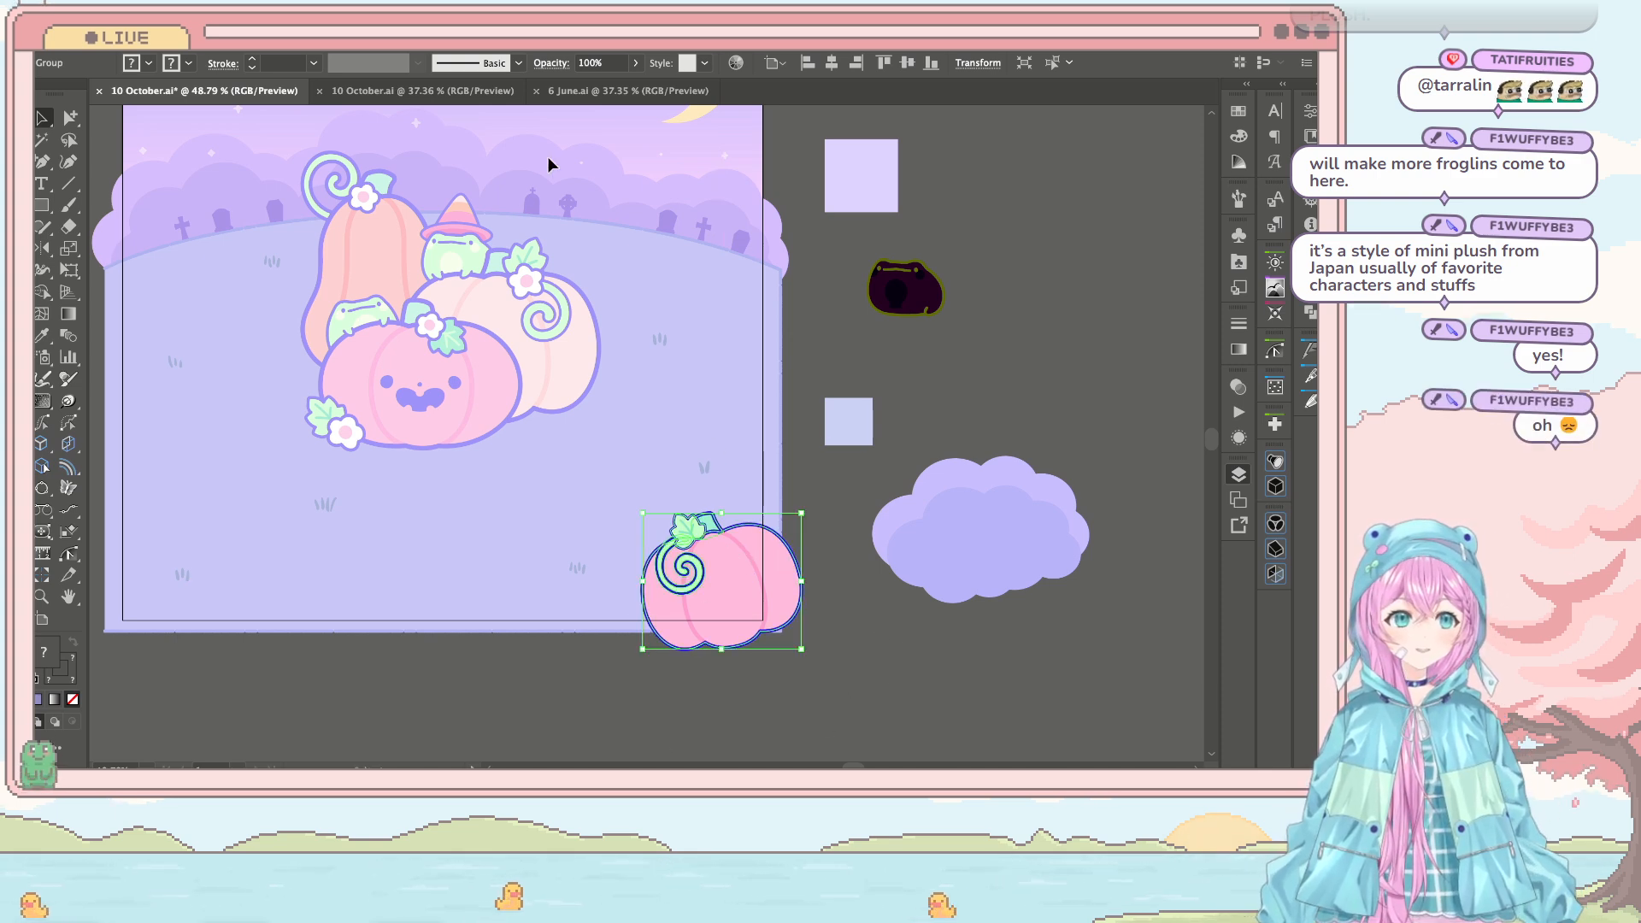
Step: Recolor the corner pumpkin's dark blue outlines to the lavender used on the other pumpkins, and deselect it
click(735, 61)
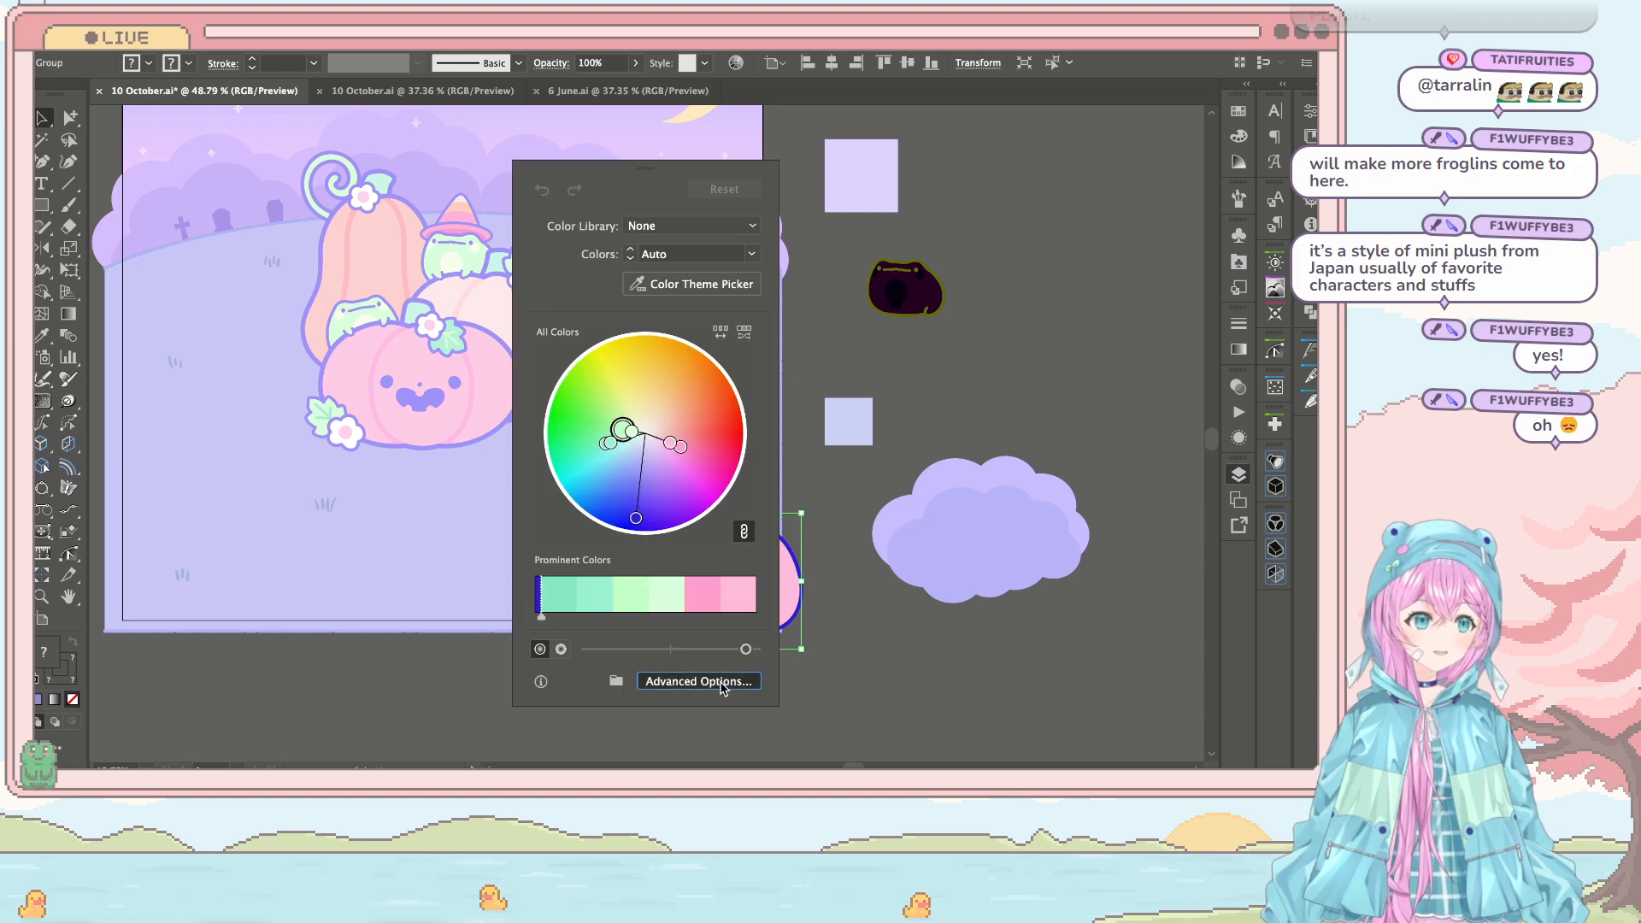
click(899, 317)
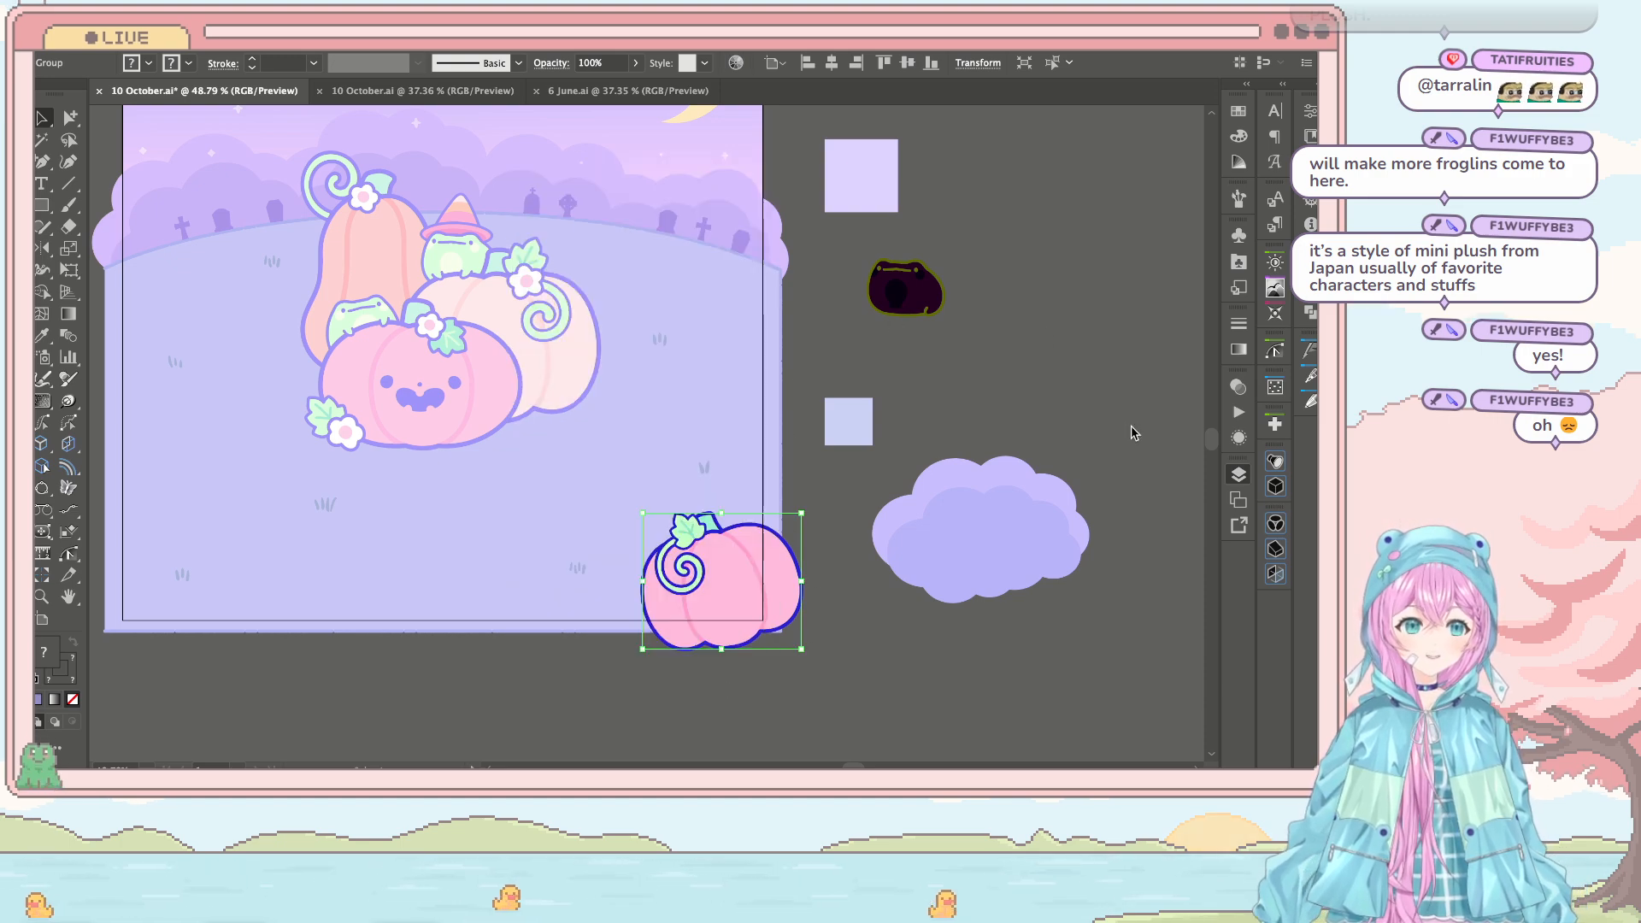
key(ctrl+z)
key(ctrl+shift+a)
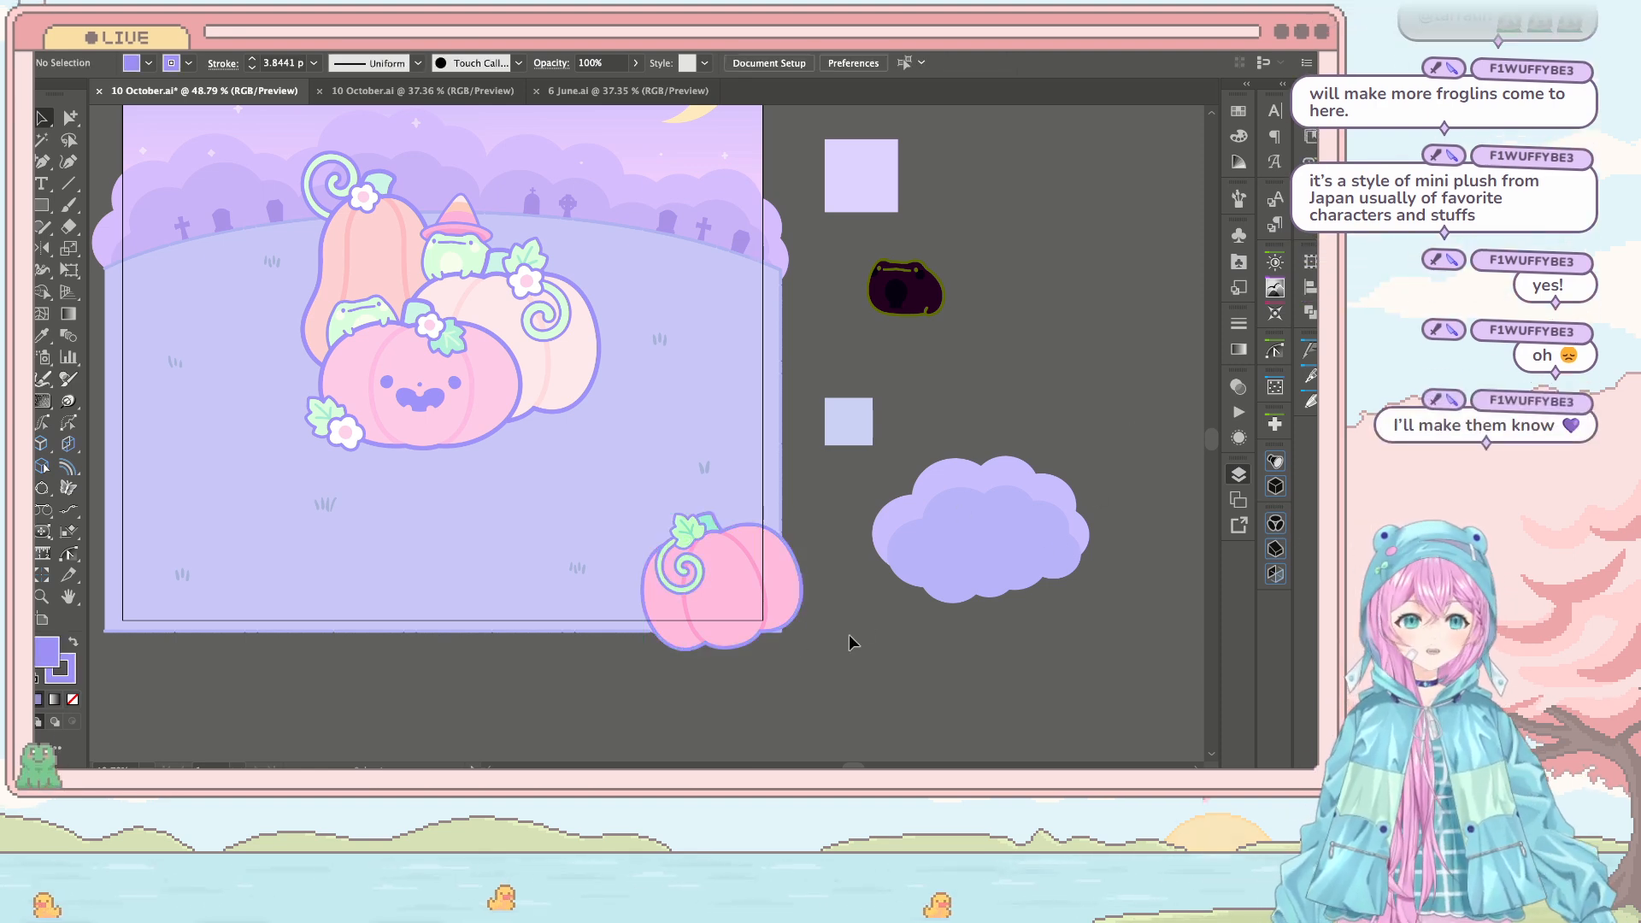
Step: Apply a soft blur to the corner pumpkin so it looks like an out-of-focus foreground object, and deselect it
key(ctrl+plus)
key(ctrl+plus)
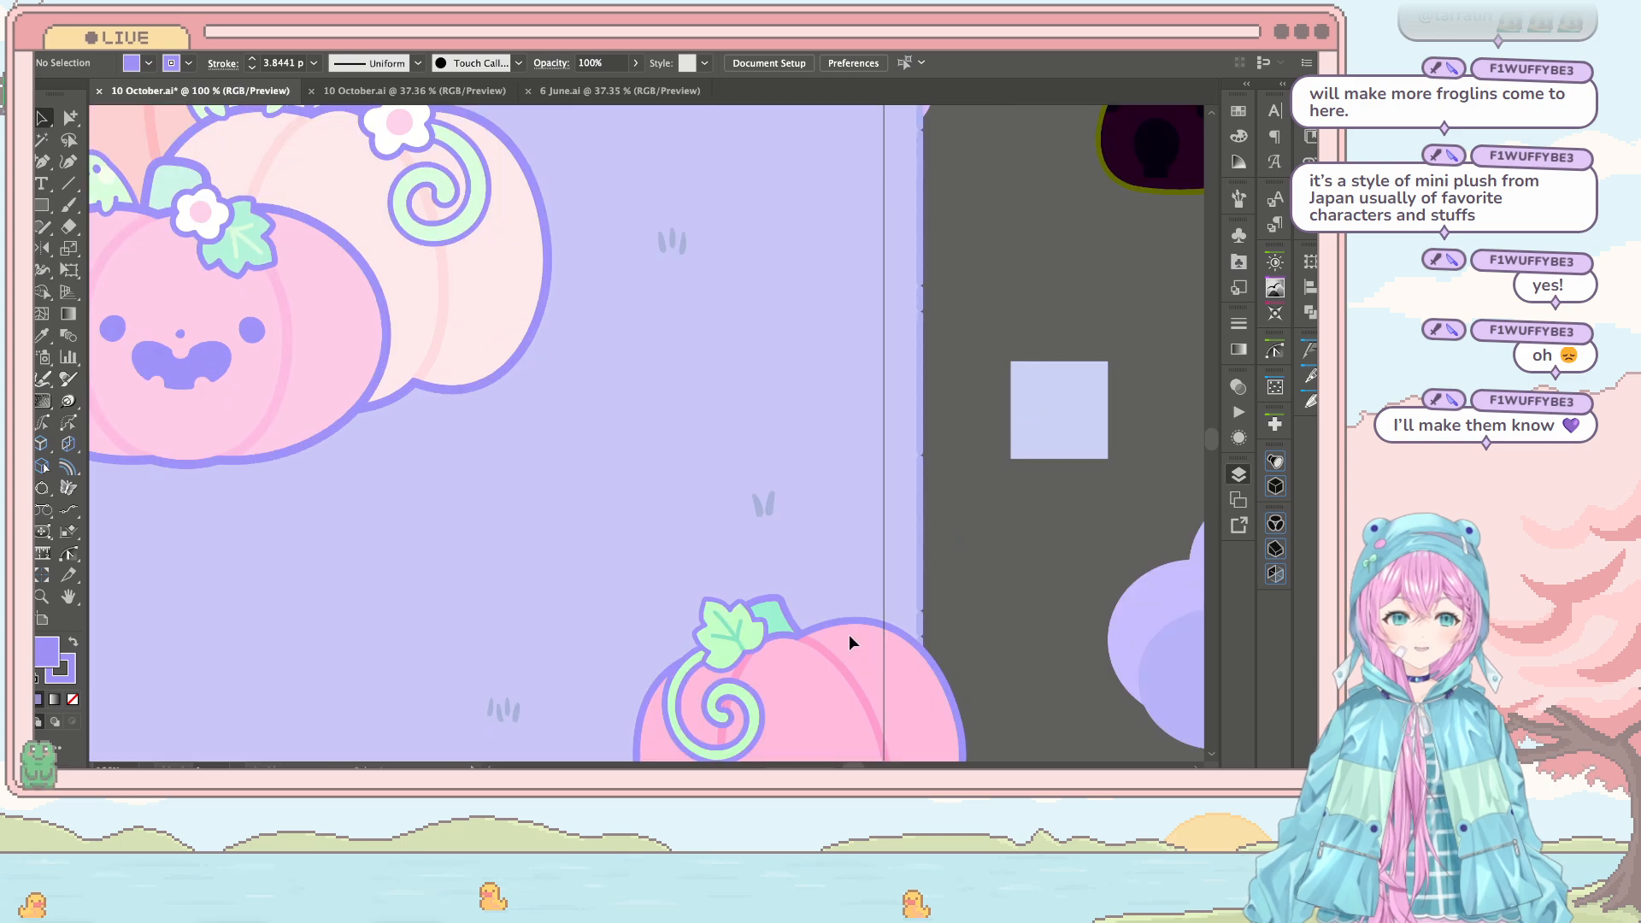
scroll(849, 635, down, 3)
scroll(853, 463, down, 3)
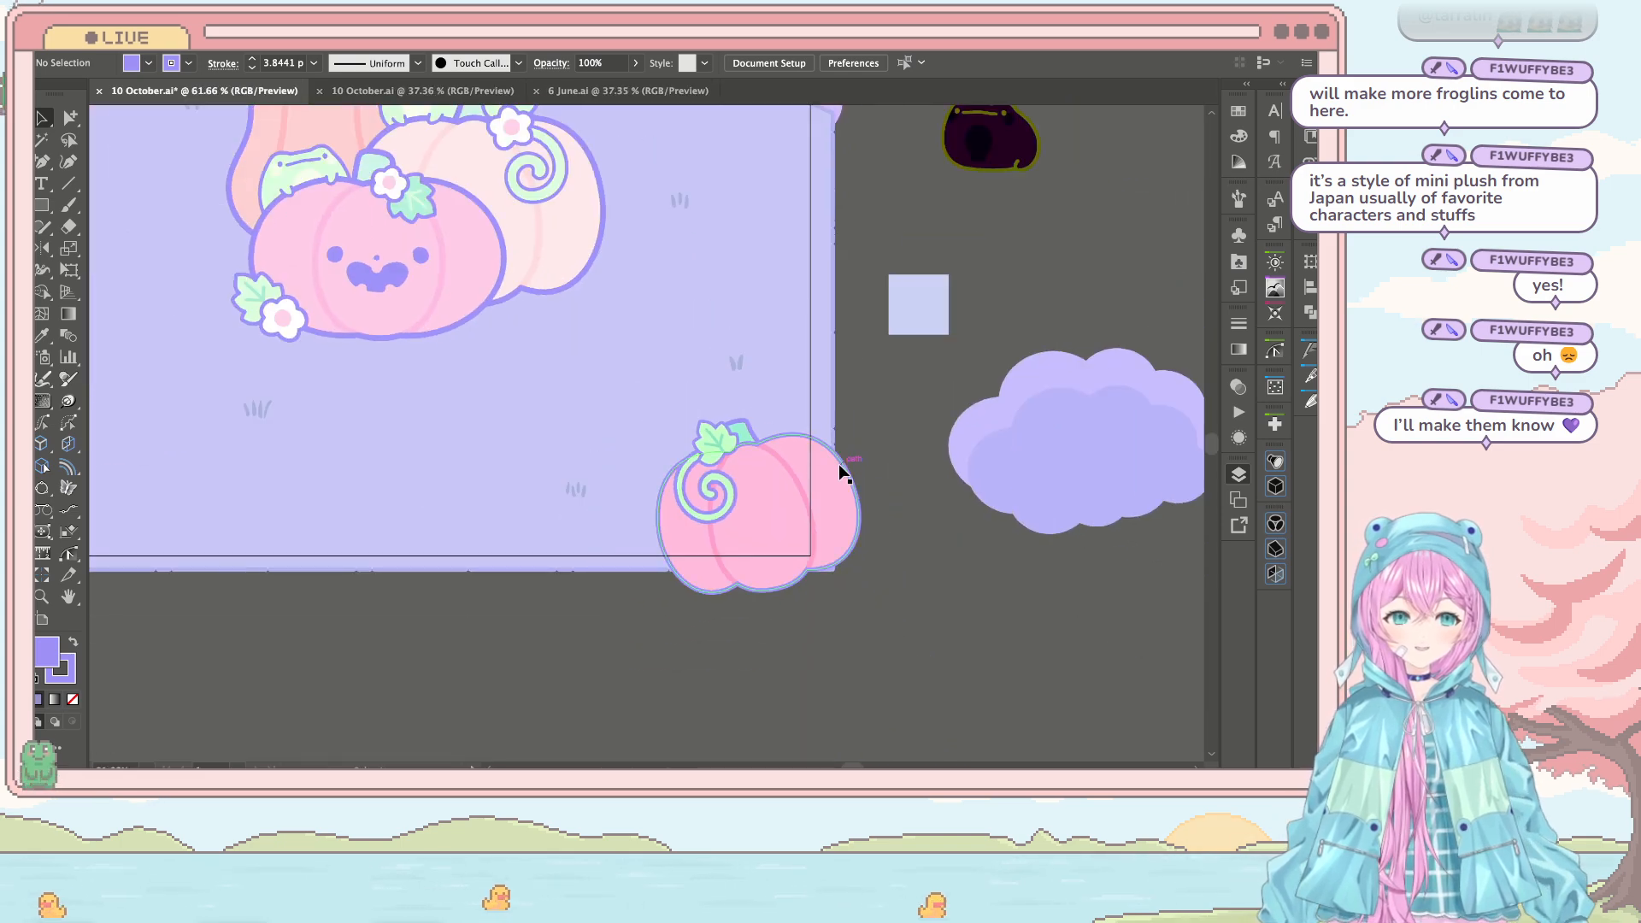
click(849, 476)
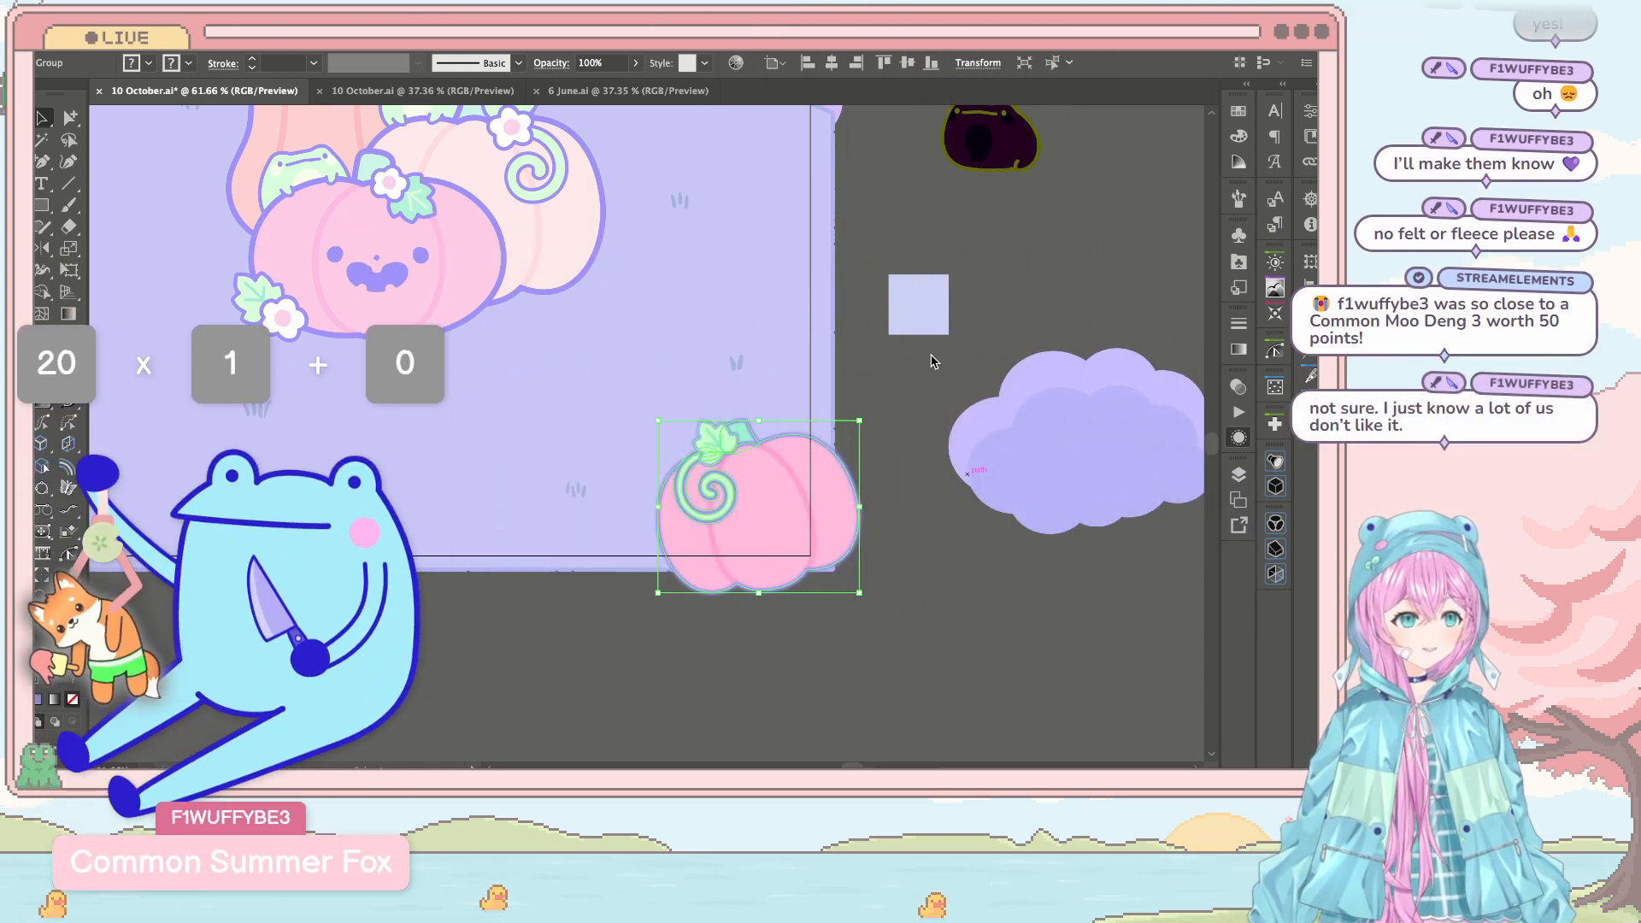
click(895, 598)
scroll(915, 572, up, 1)
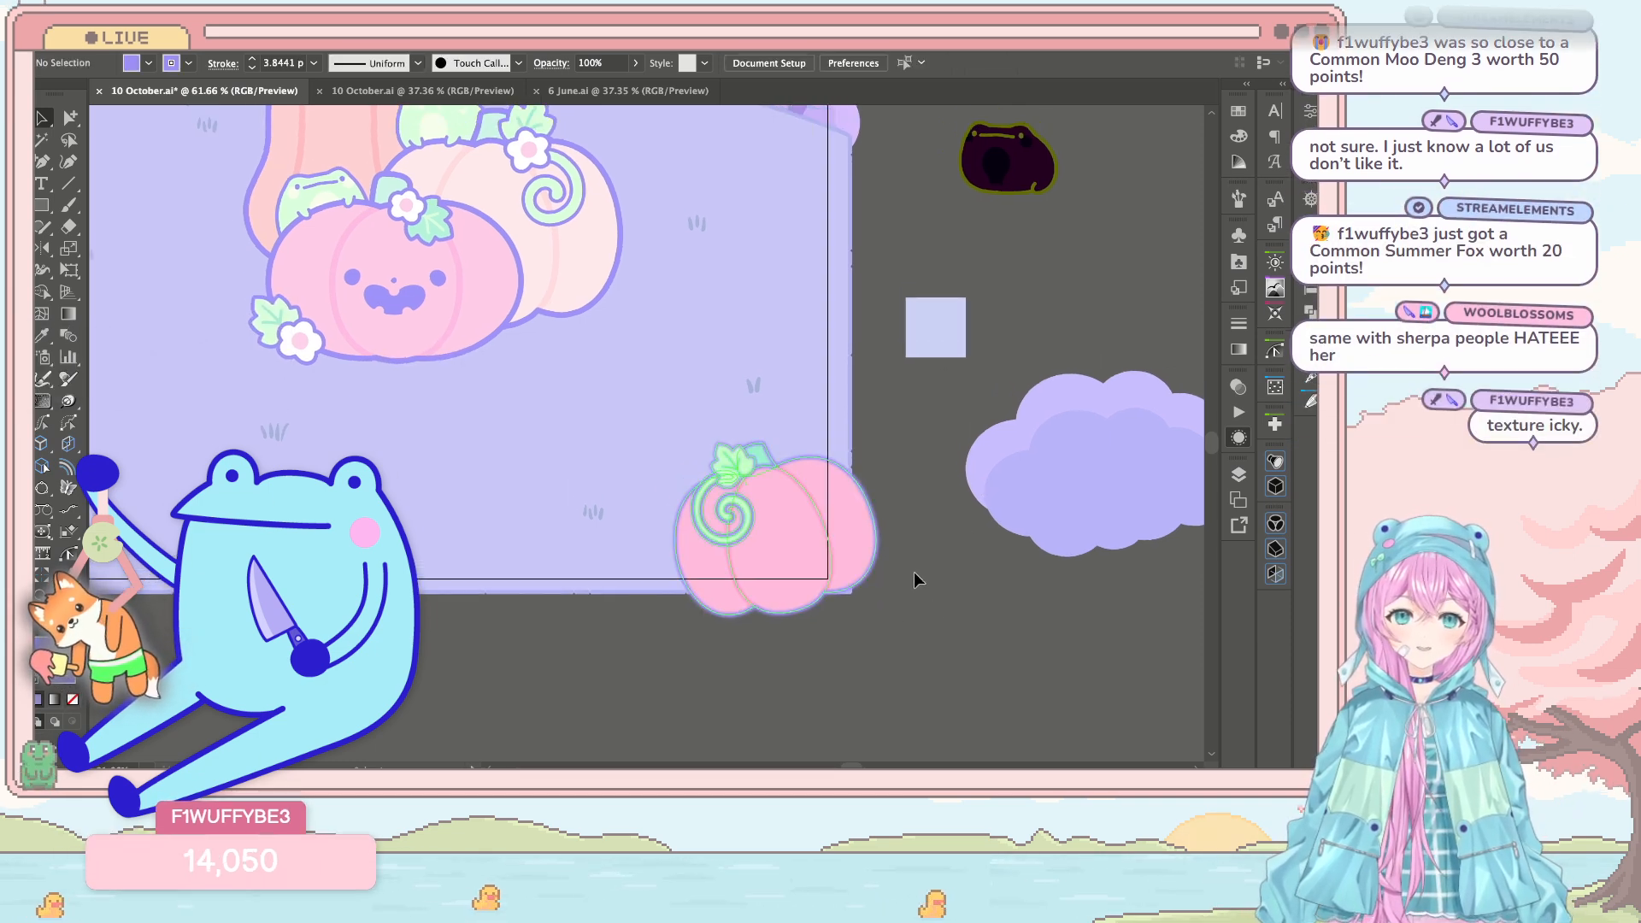
Step: Enlarge the blurred corner pumpkin to about 1.4 times its size, recentre it over the corner and tilt it slightly more counter-clockwise
click(851, 532)
drag(877, 443, 961, 371)
drag(777, 469, 737, 546)
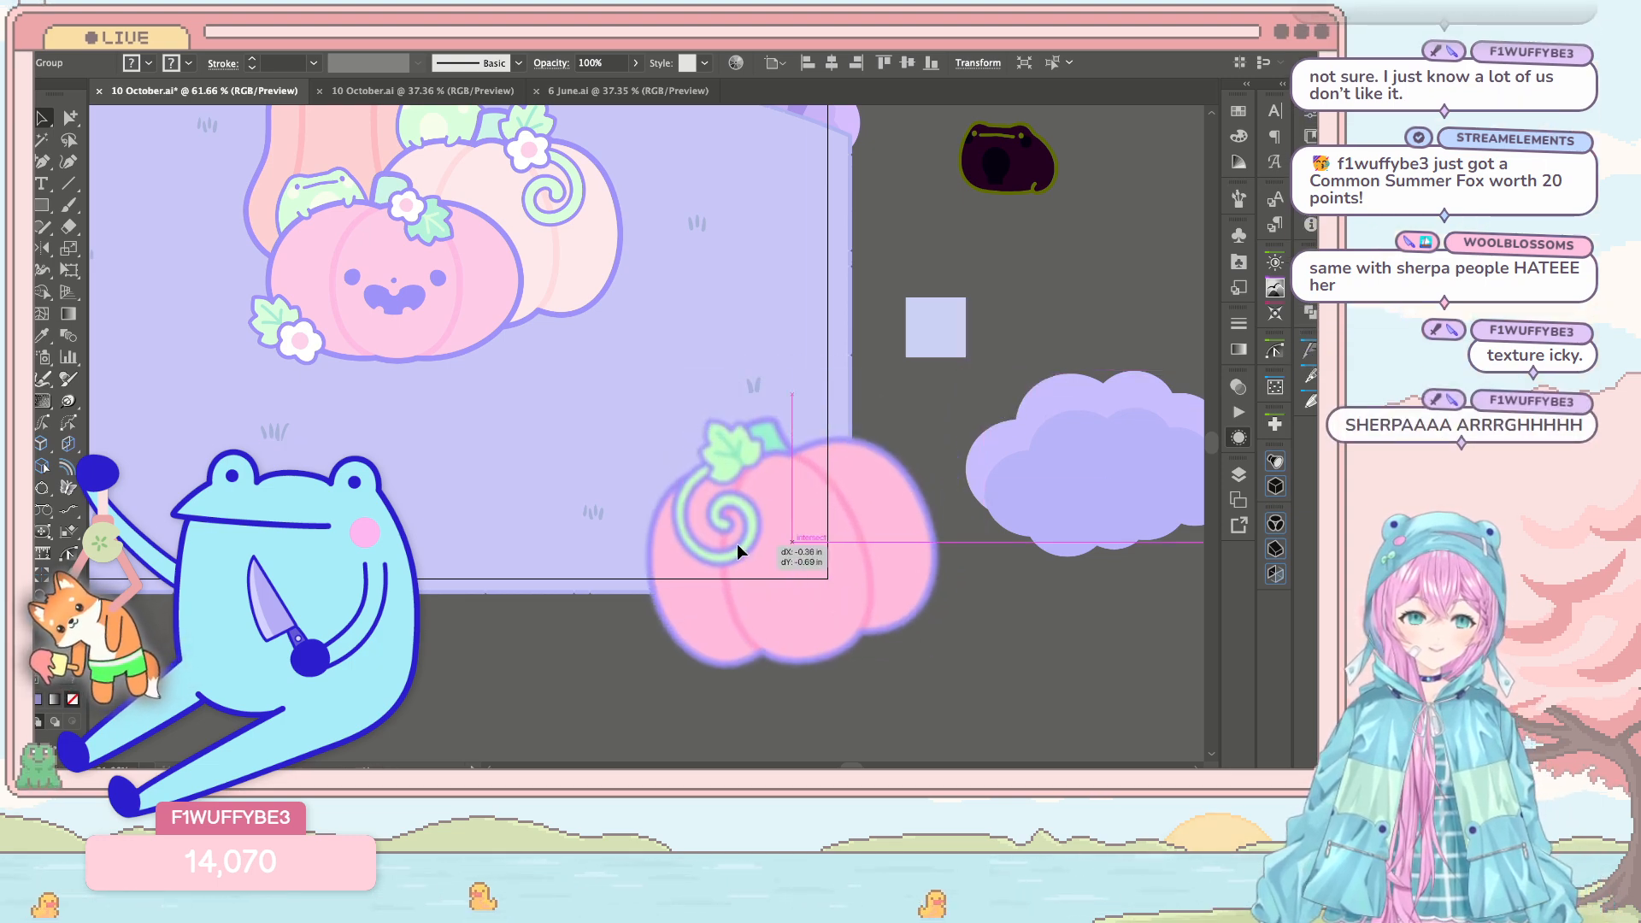
click(514, 667)
click(865, 582)
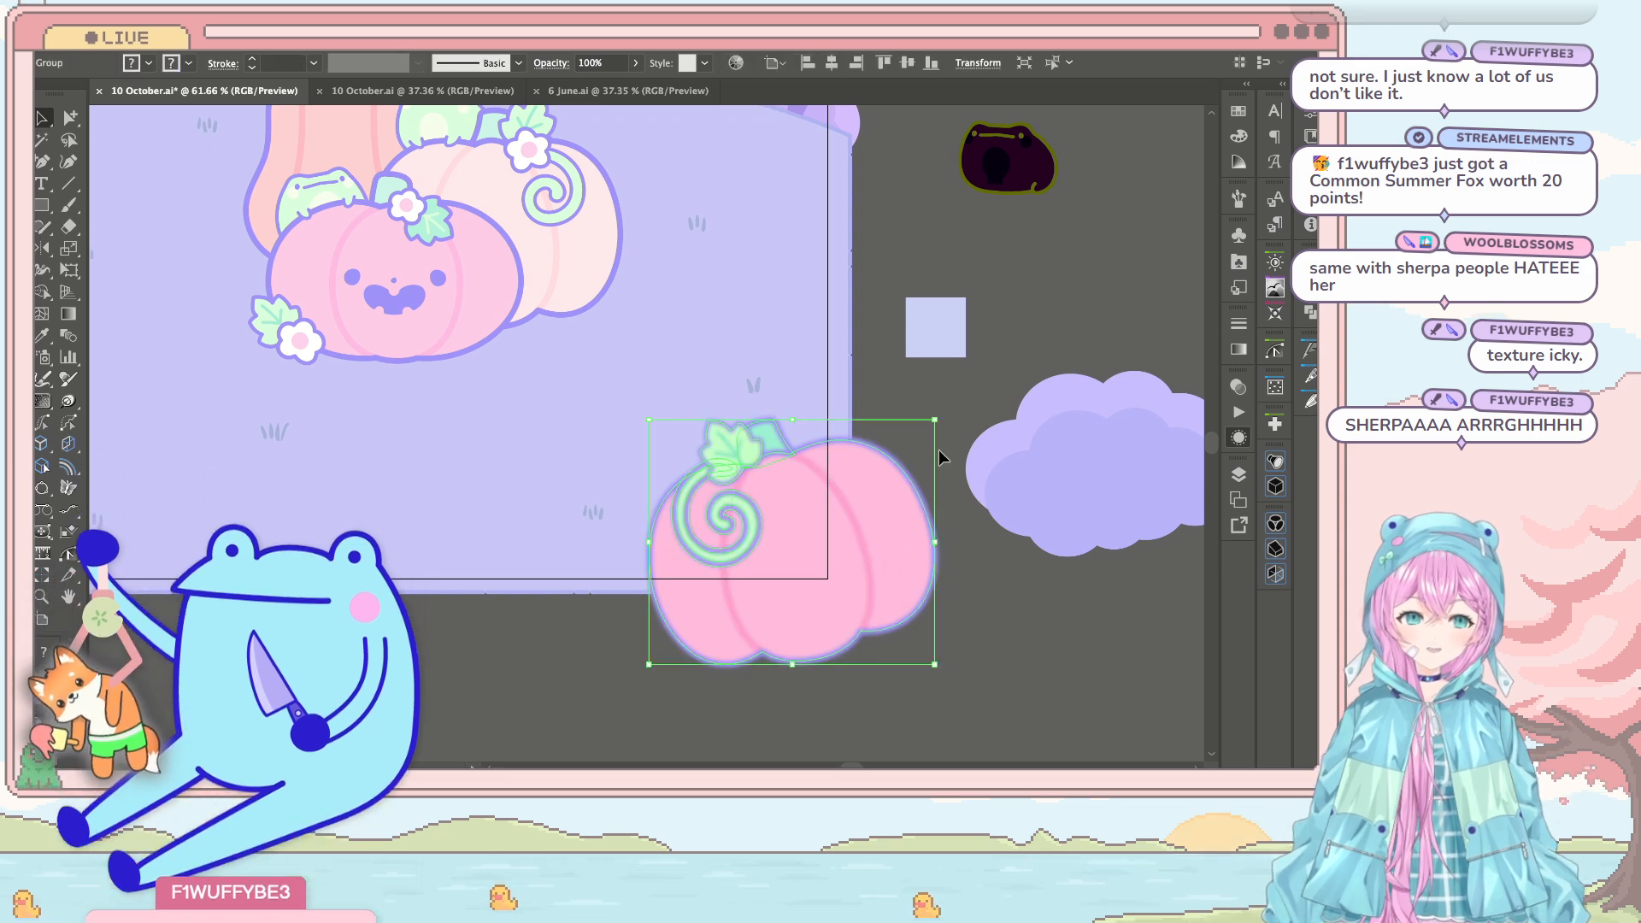
drag(945, 505, 889, 346)
click(895, 345)
Step: Review the full composition with the enlarged corner pumpkin and save the document
scroll(895, 346, up, 4)
scroll(895, 346, left, 2)
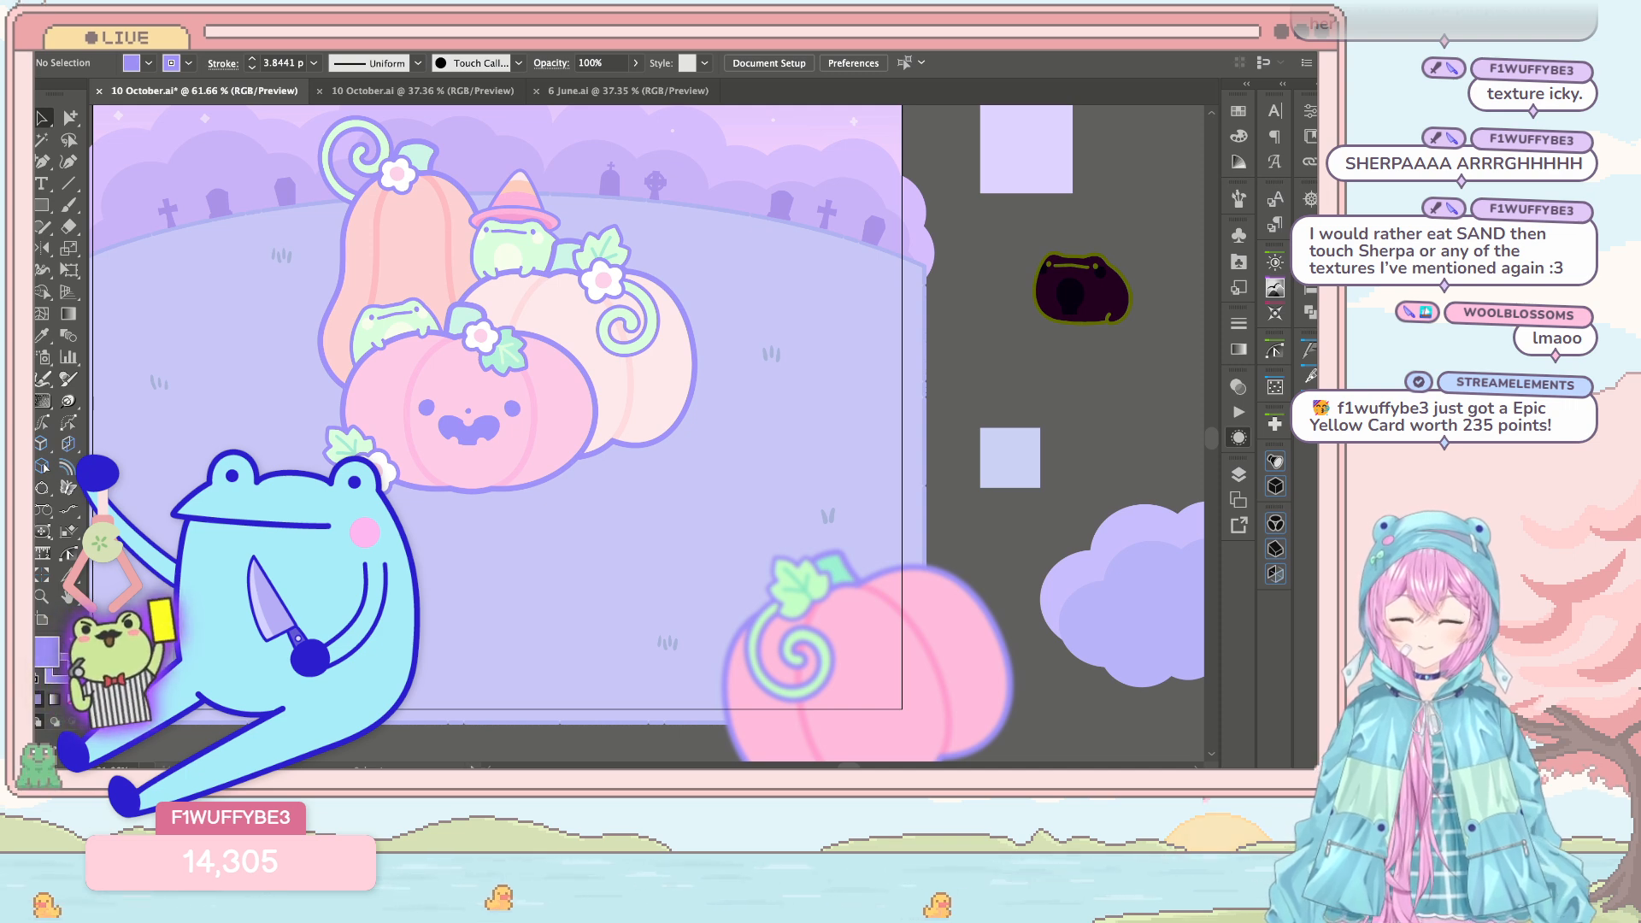
scroll(940, 494, left, 3)
scroll(940, 494, down, 2)
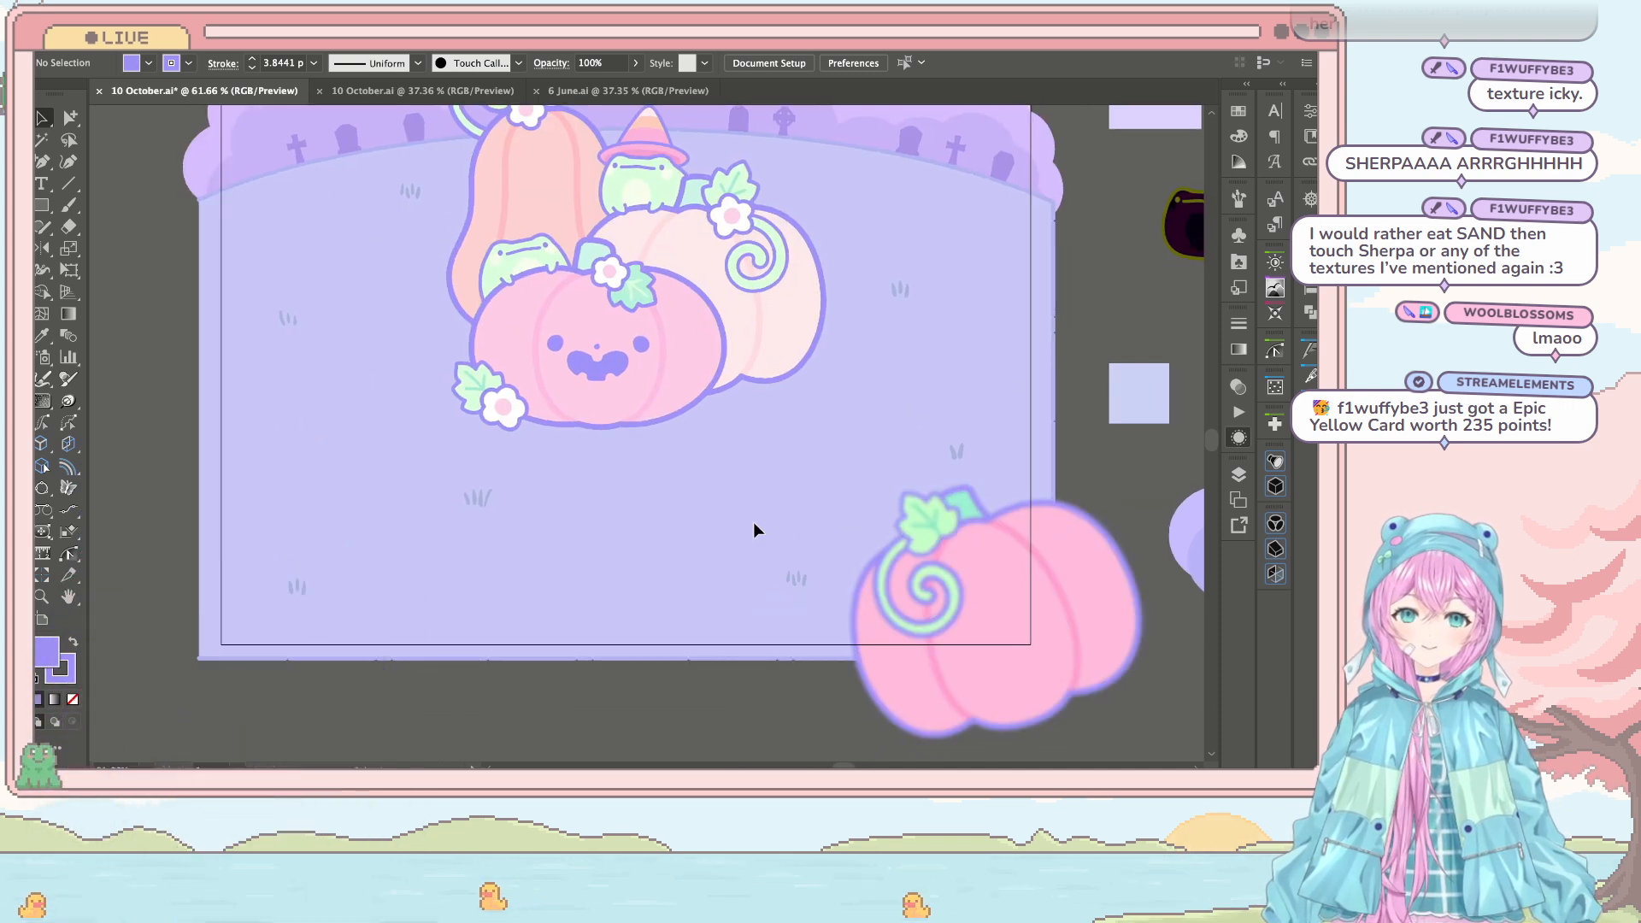
scroll(752, 521, down, 2)
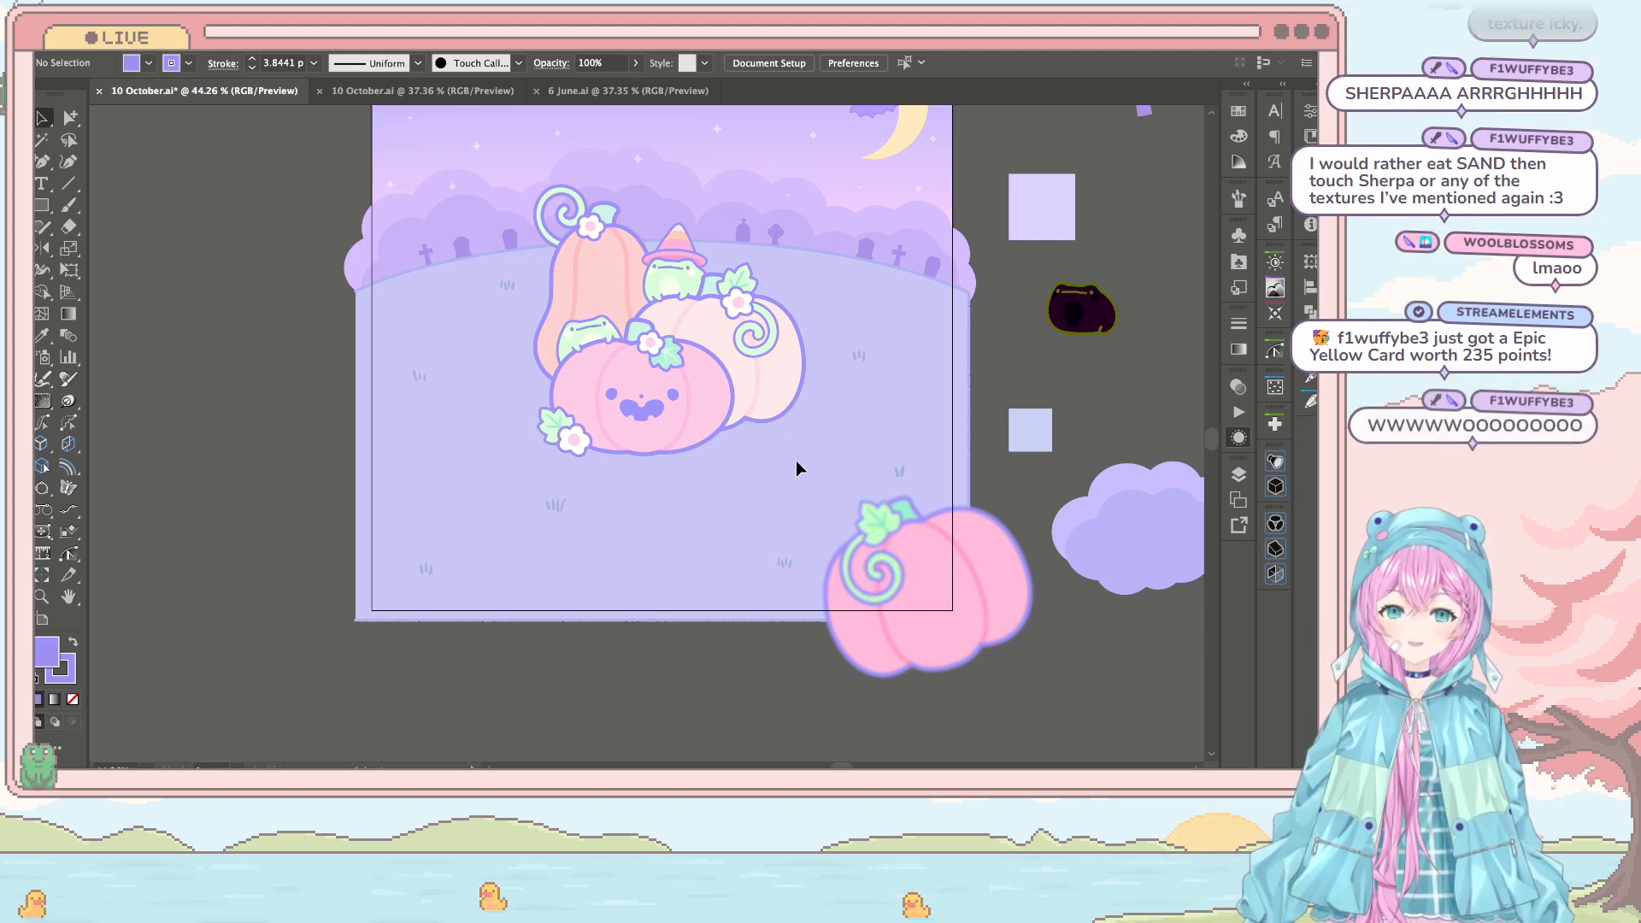
scroll(796, 460, down, 3)
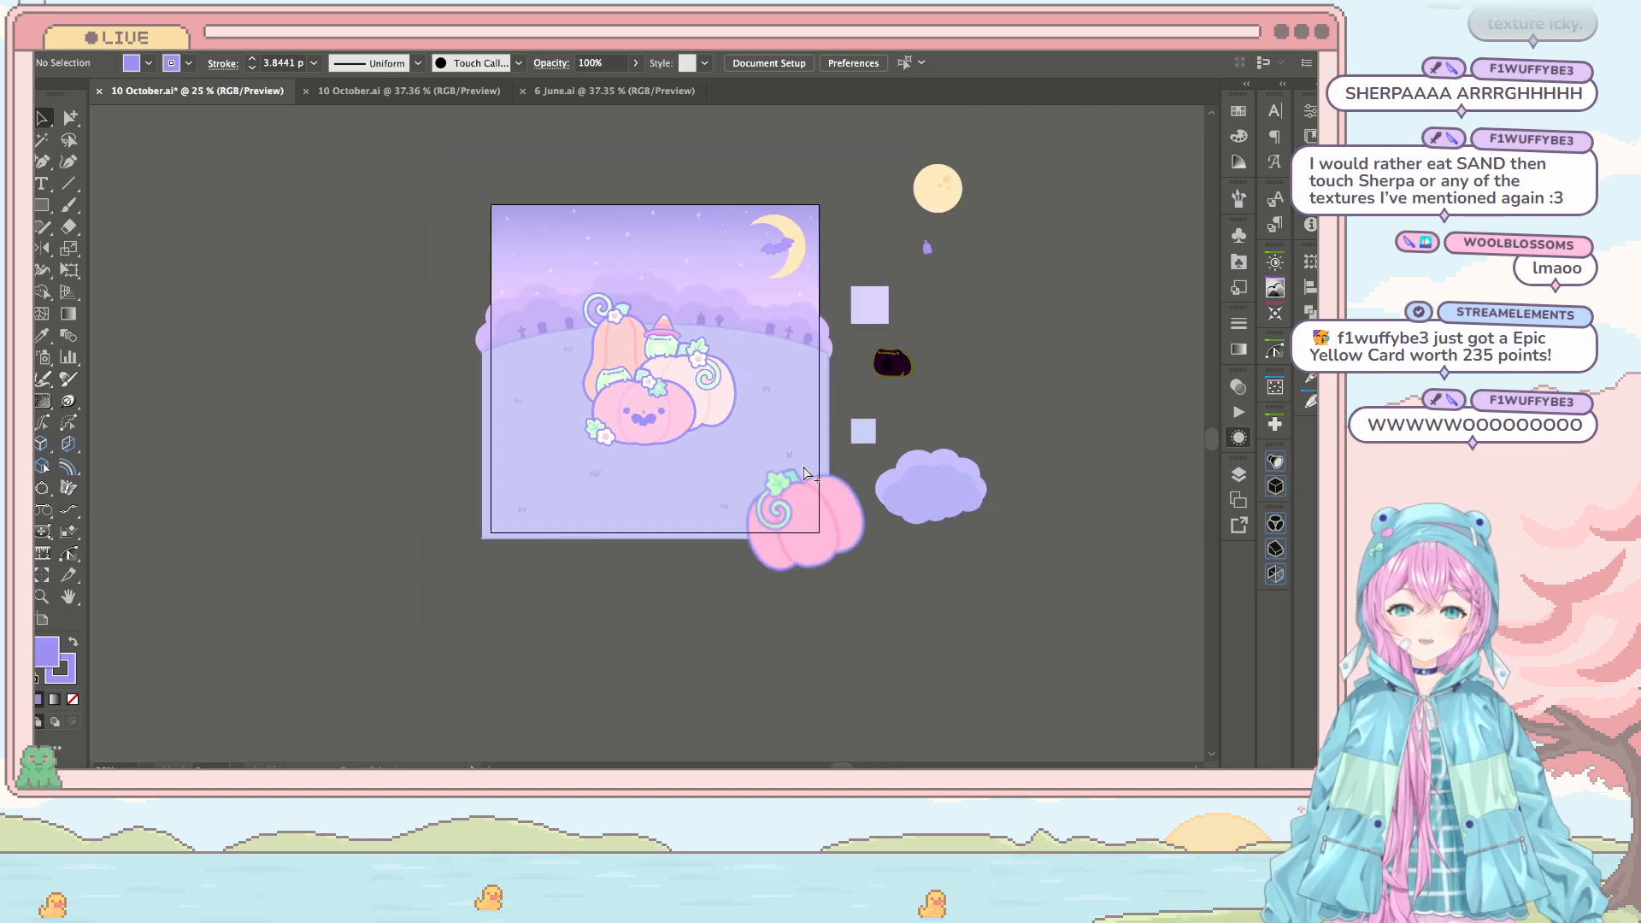
key(ctrl+s)
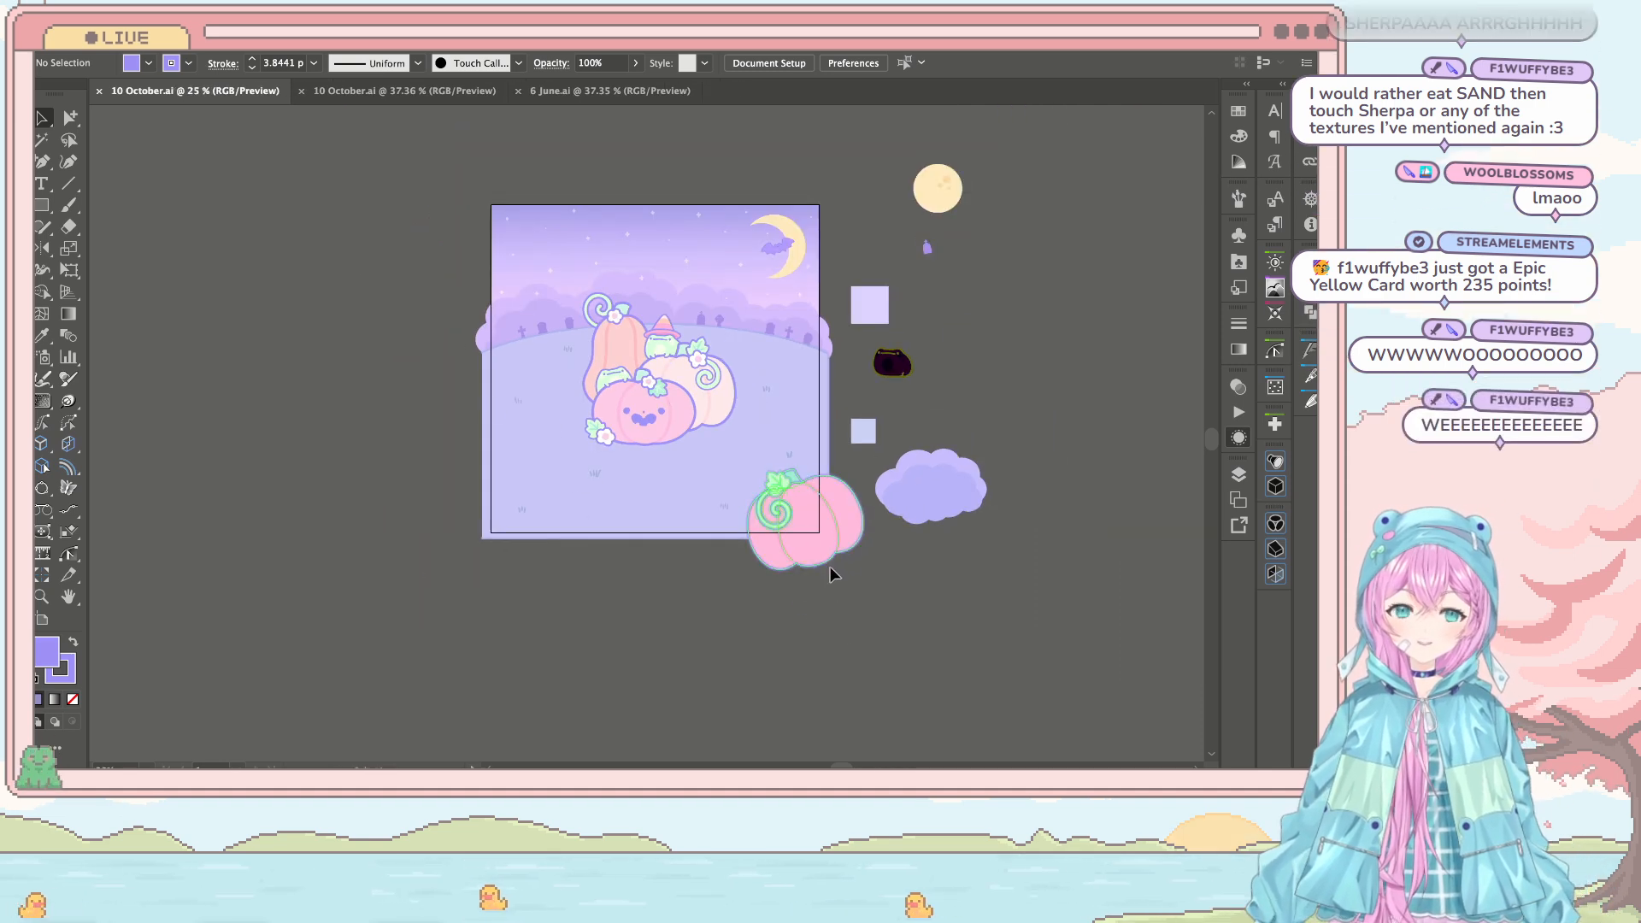
Step: Duplicate the blurred pumpkin onto the artboard's lower-left corner, rotated so its leaf and tendril fall below the artboard edge
click(834, 511)
drag(841, 504, 333, 524)
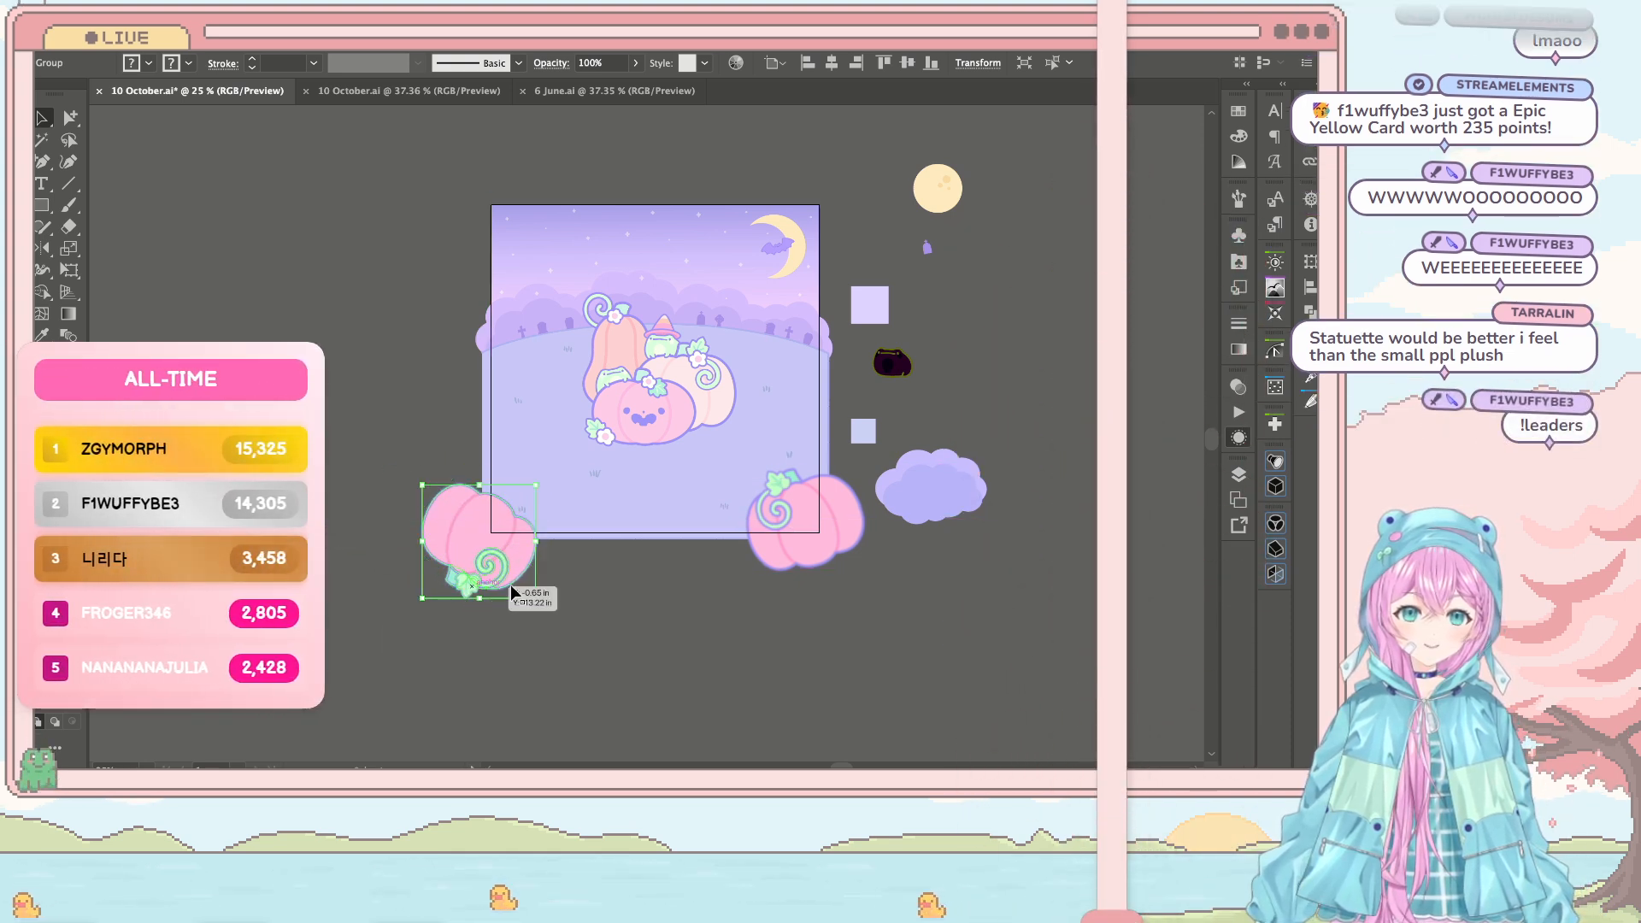
drag(493, 568, 528, 554)
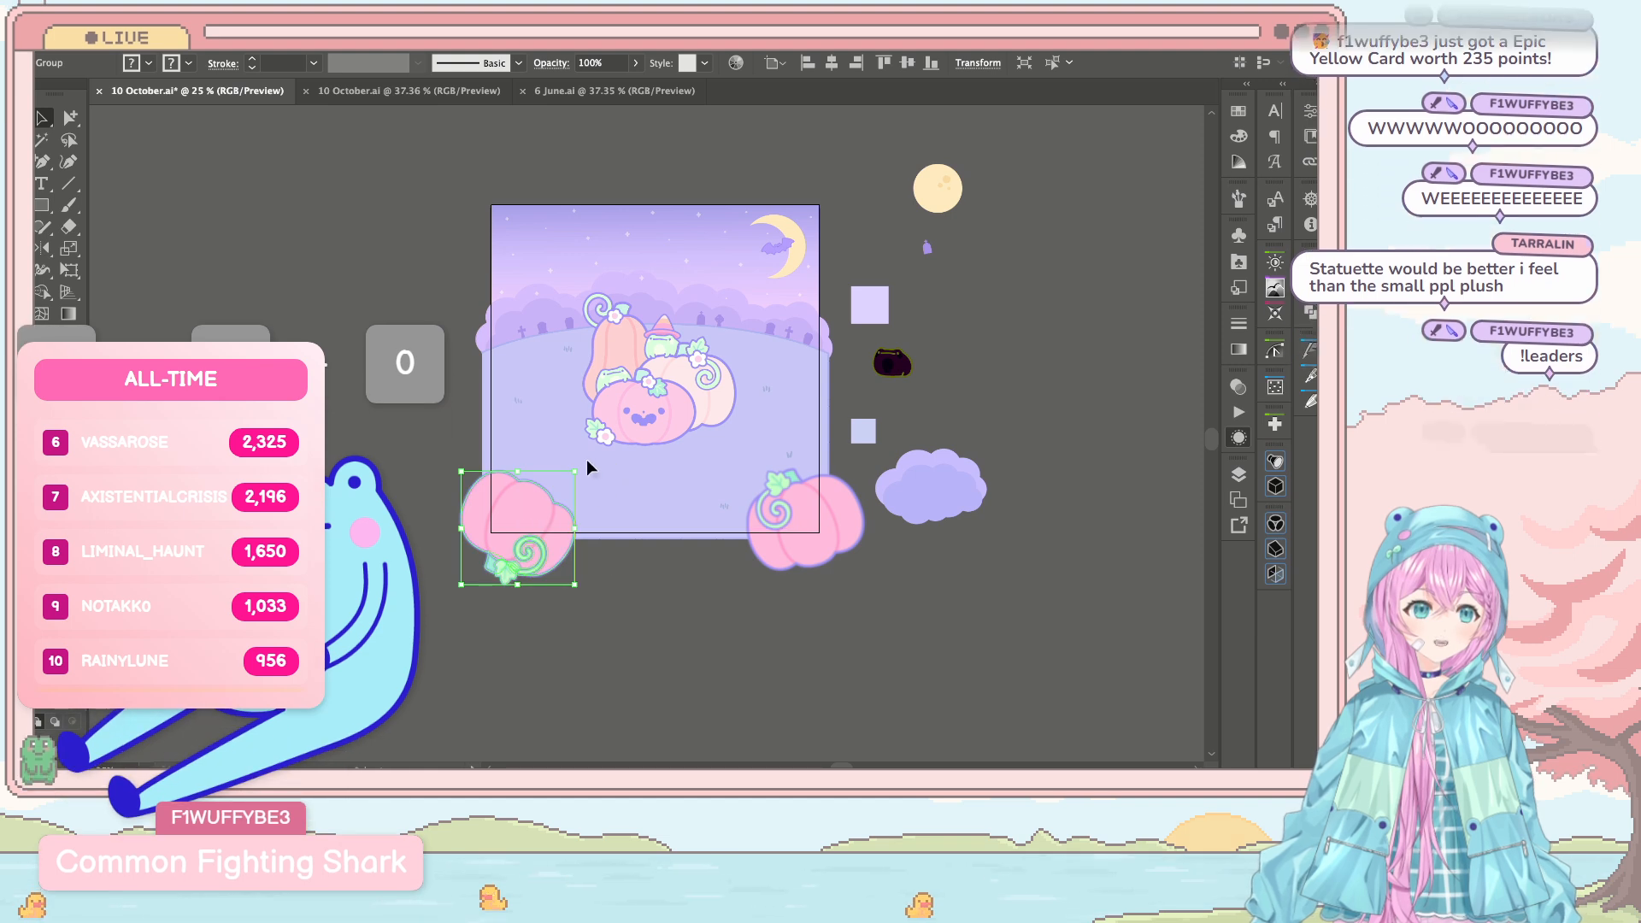
drag(587, 457, 574, 500)
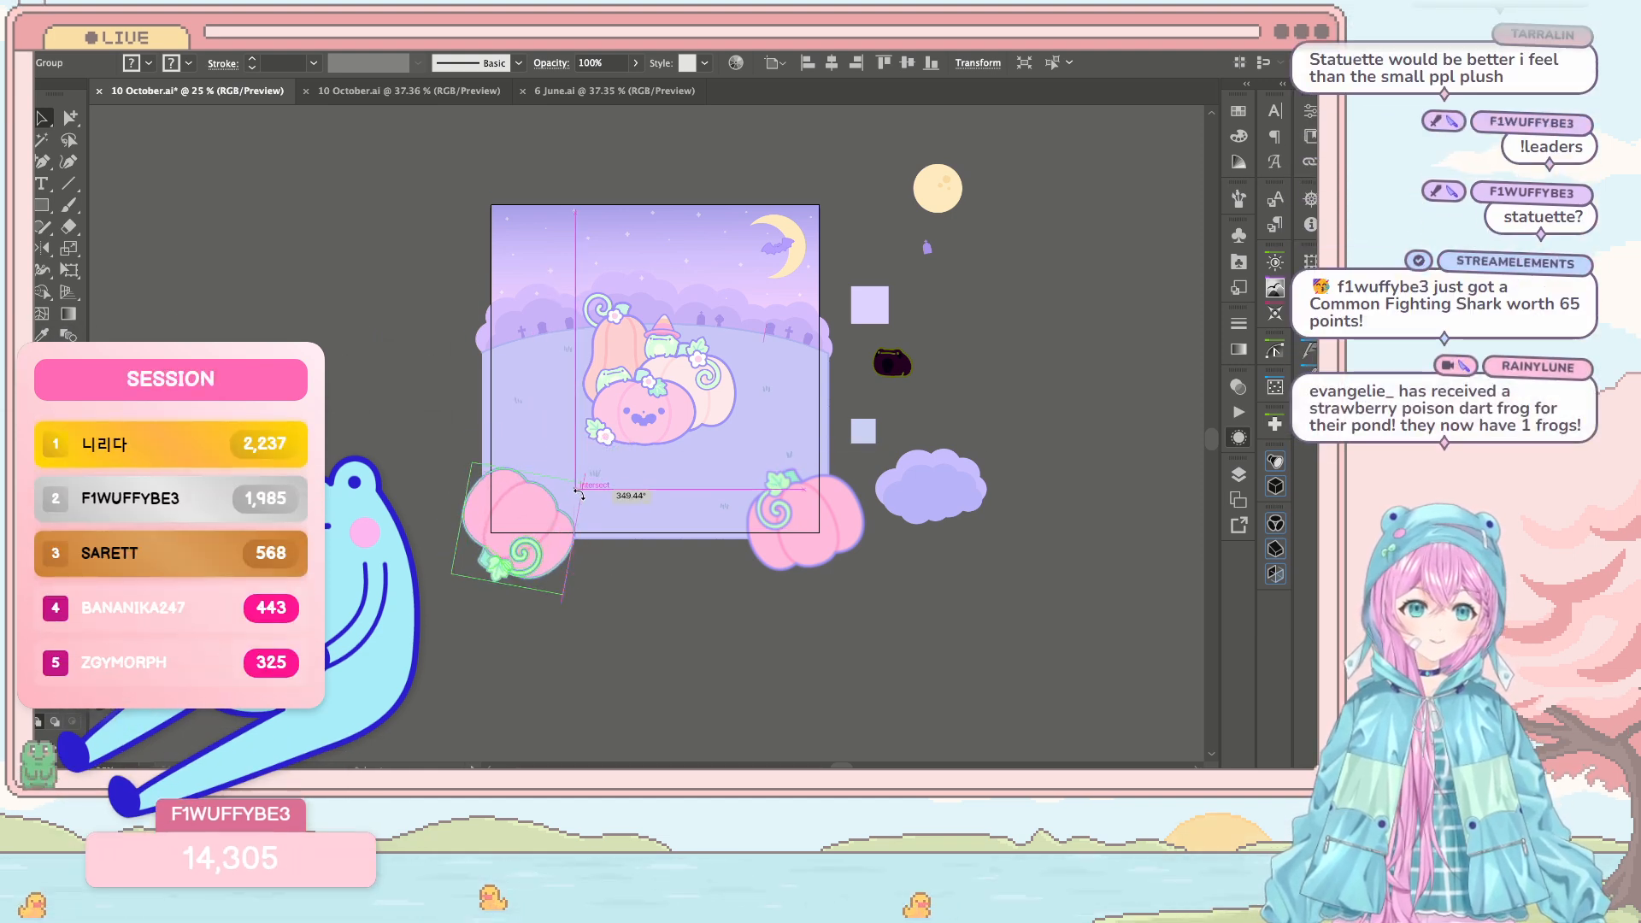
click(684, 632)
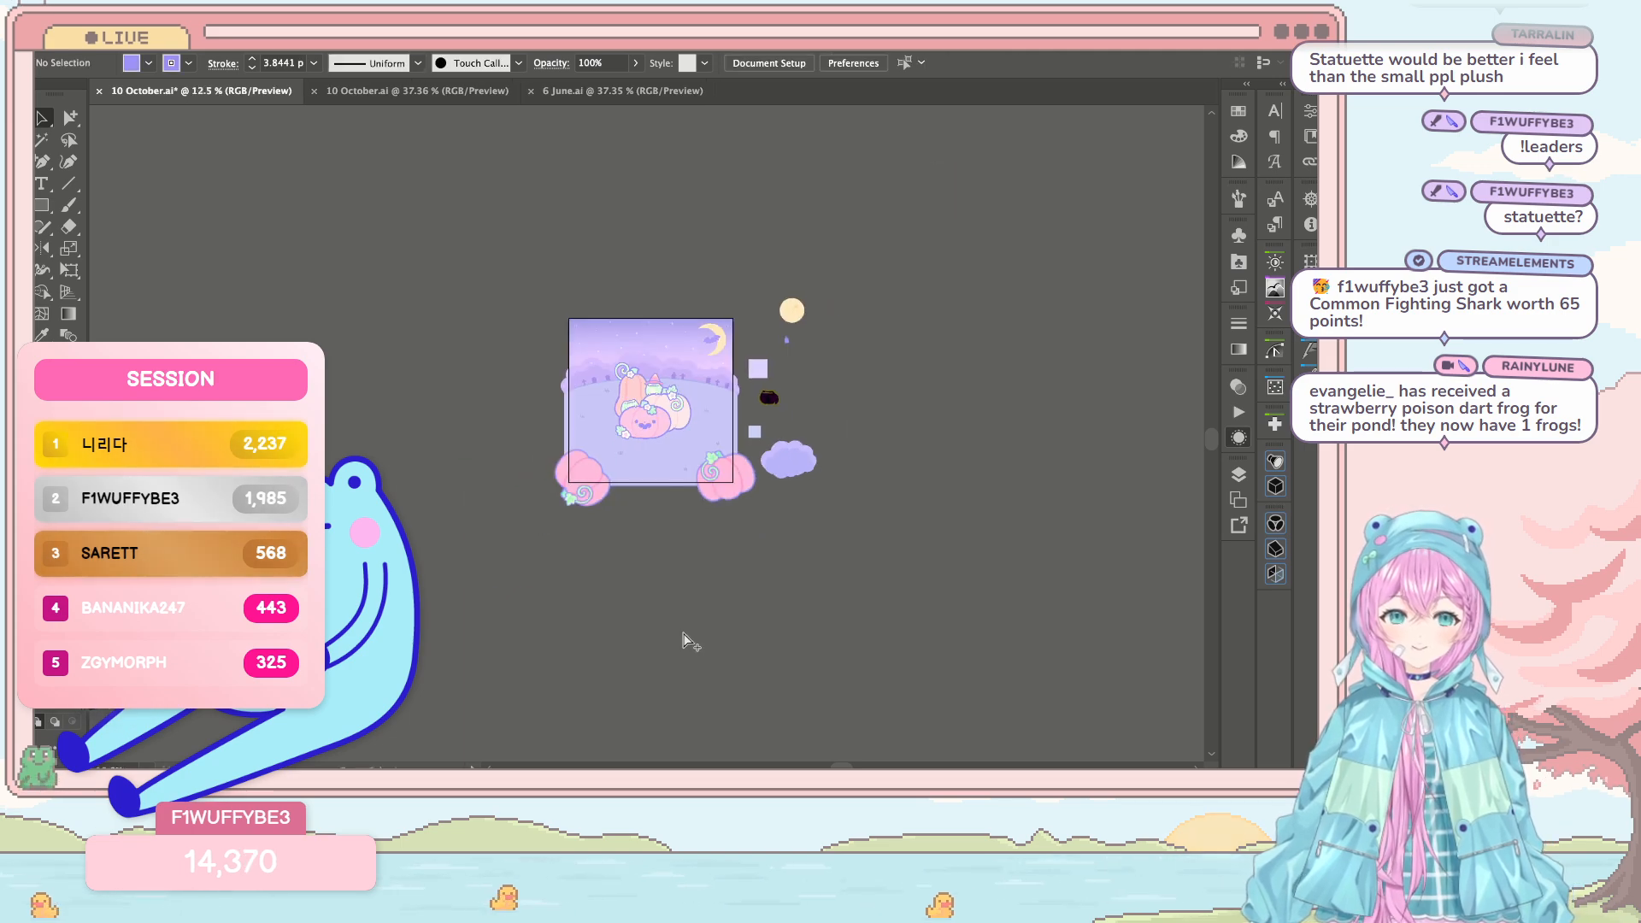
Step: Review the composition with blurred pumpkins in both lower corners, and save the document
key(ctrl+equal)
scroll(684, 633, up, 3)
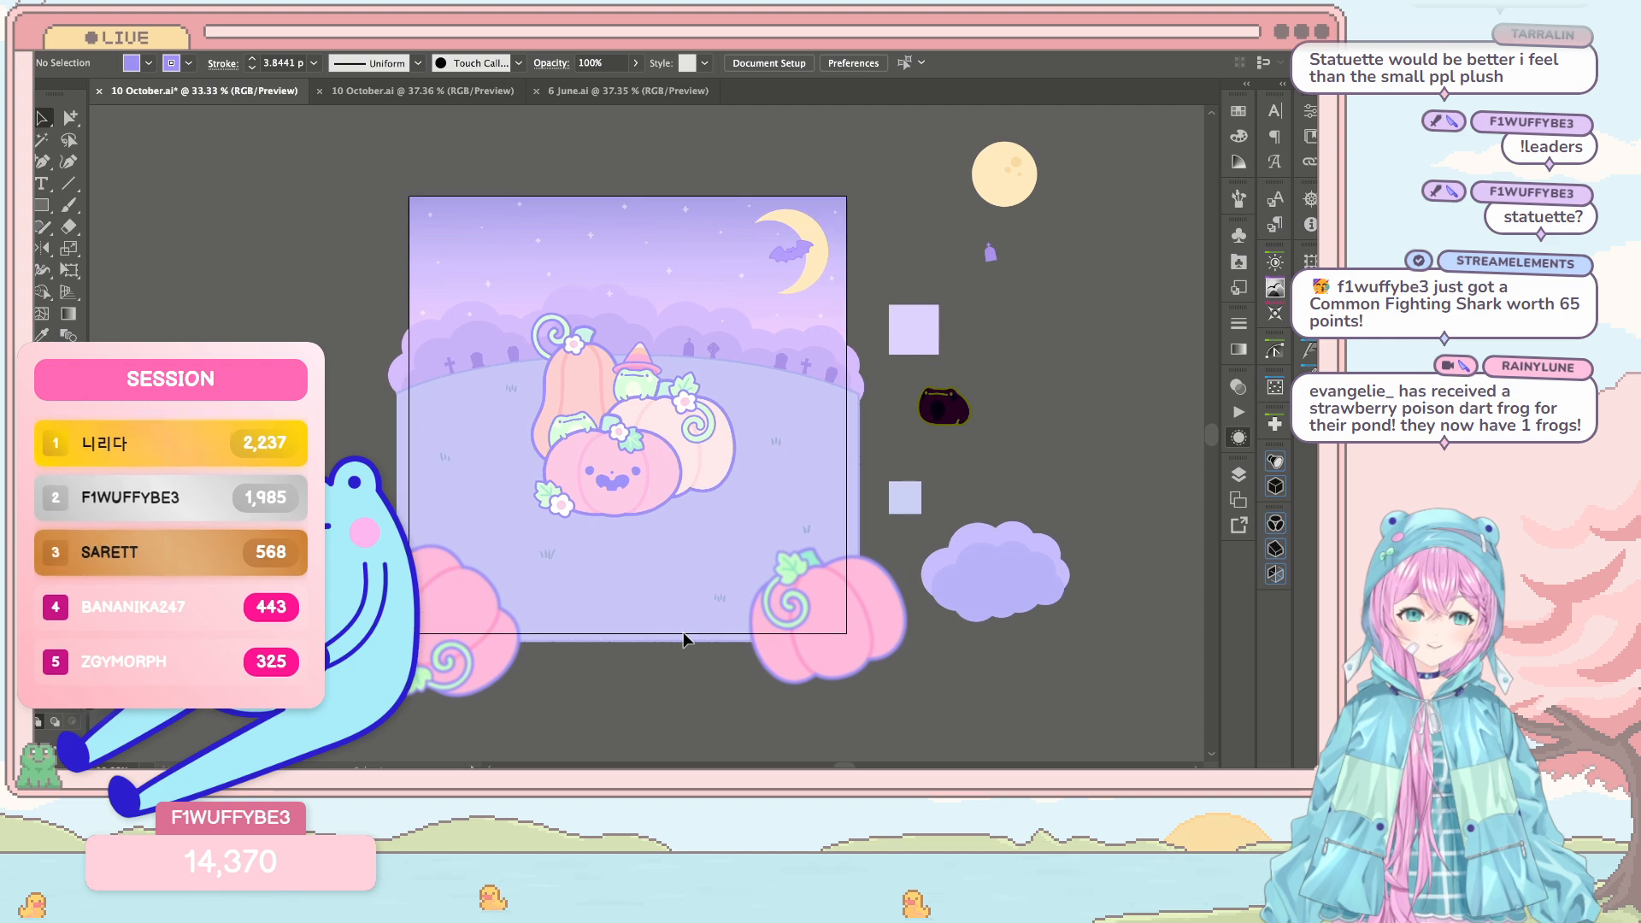
scroll(734, 712, up, 2)
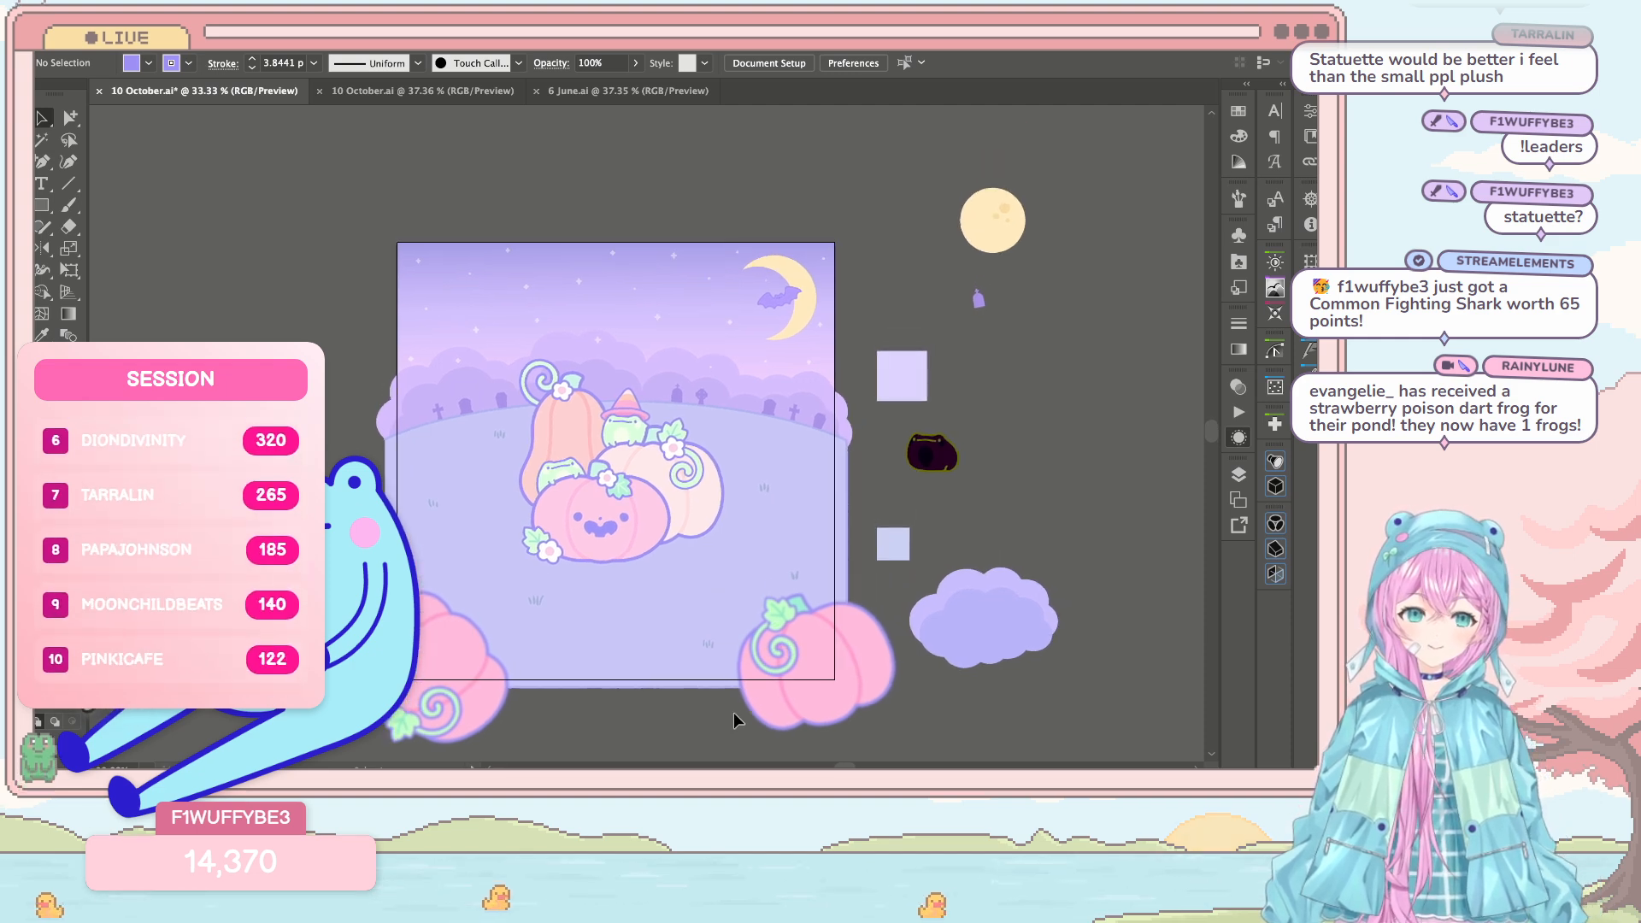
scroll(733, 712, up, 5)
scroll(734, 711, down, 1)
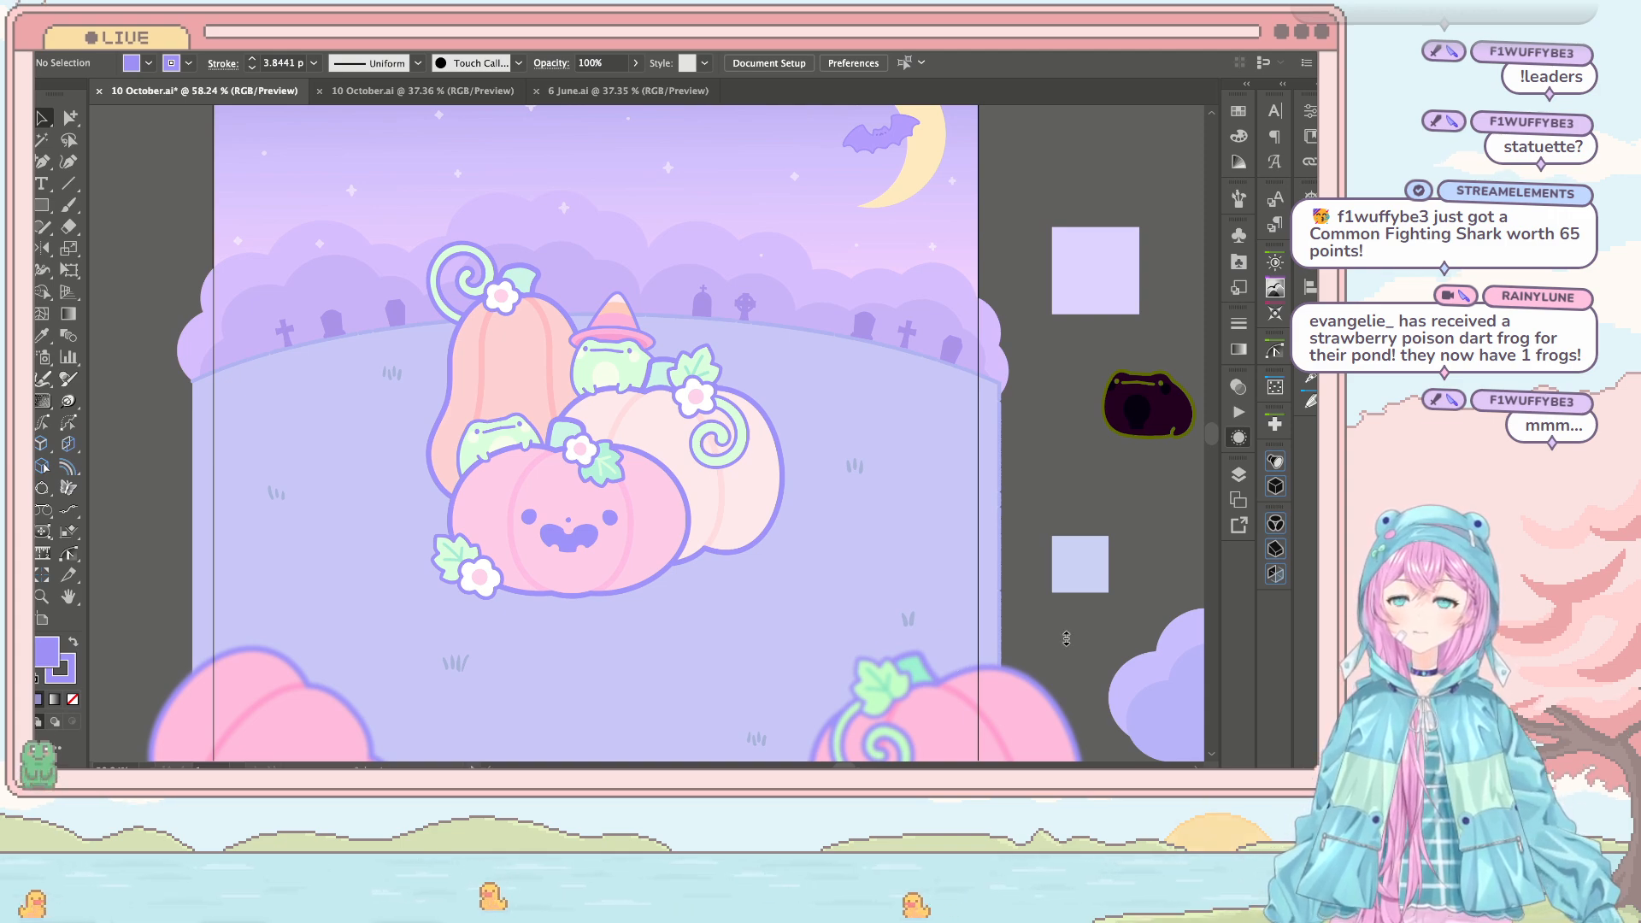
scroll(913, 674, down, 5)
key(ctrl+s)
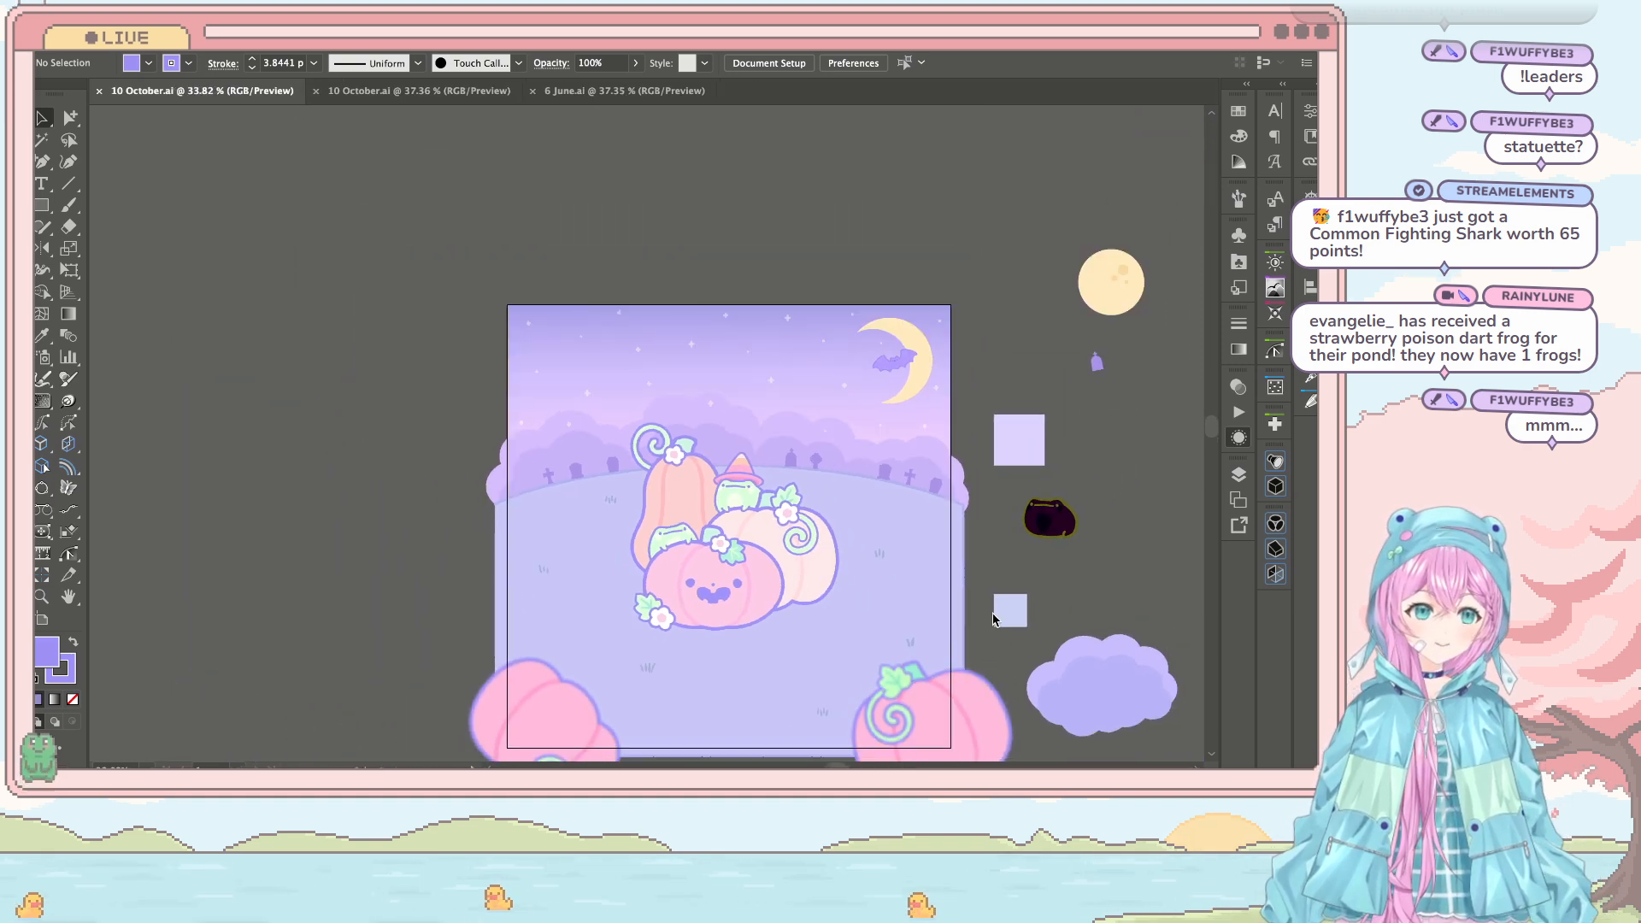
scroll(832, 643, down, 3)
scroll(833, 643, right, 2)
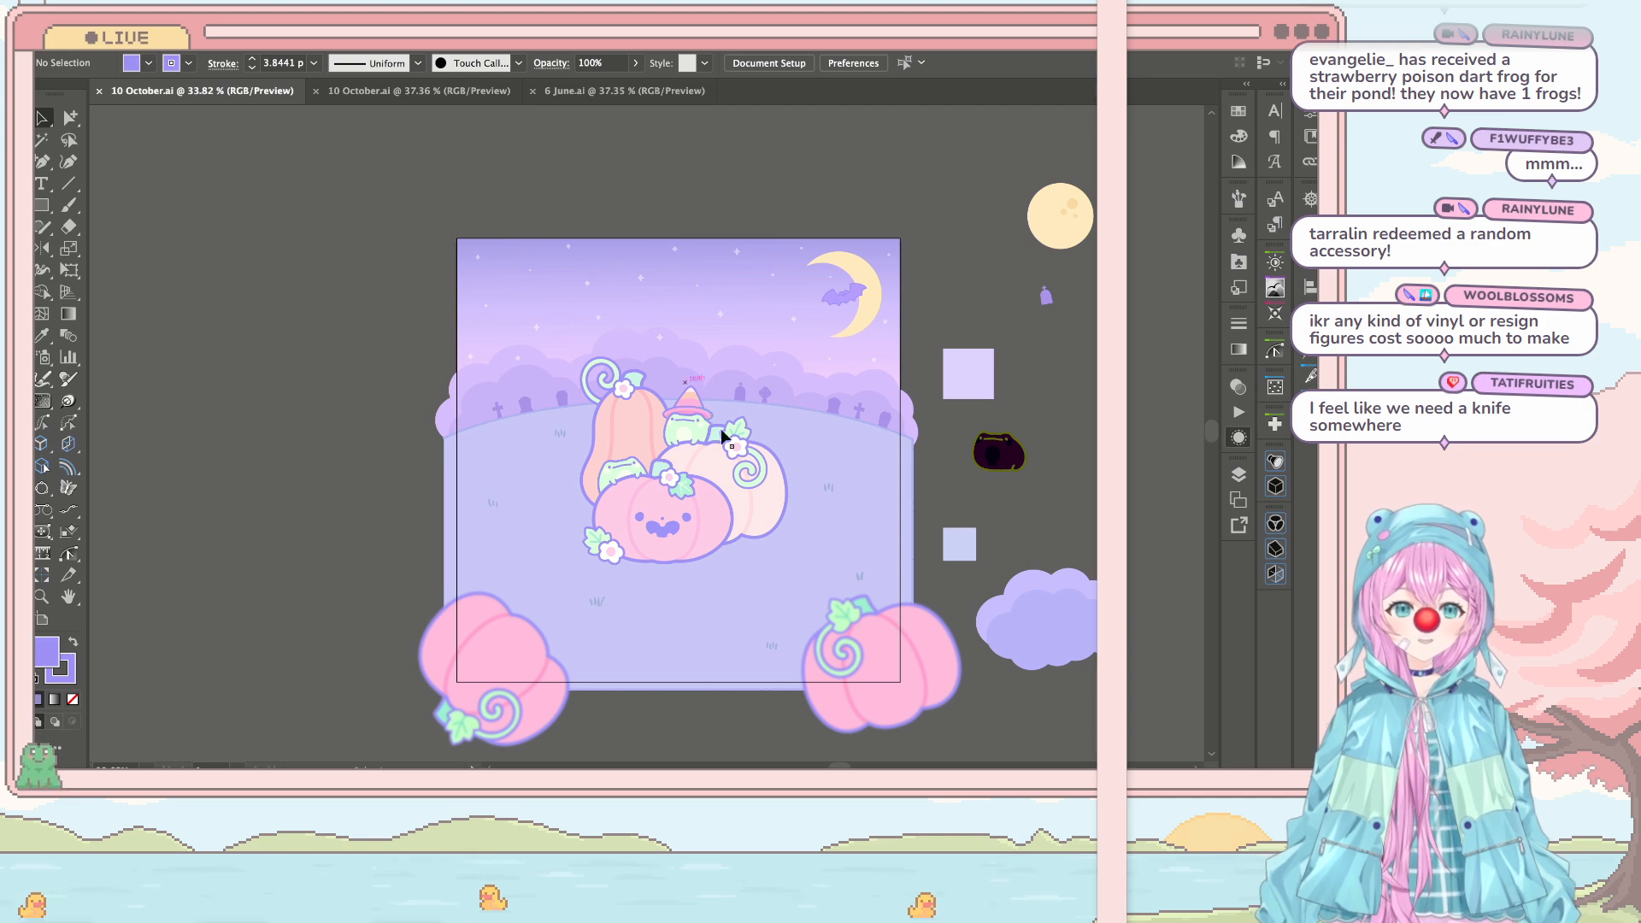
scroll(721, 428, down, 3)
scroll(721, 428, right, 1)
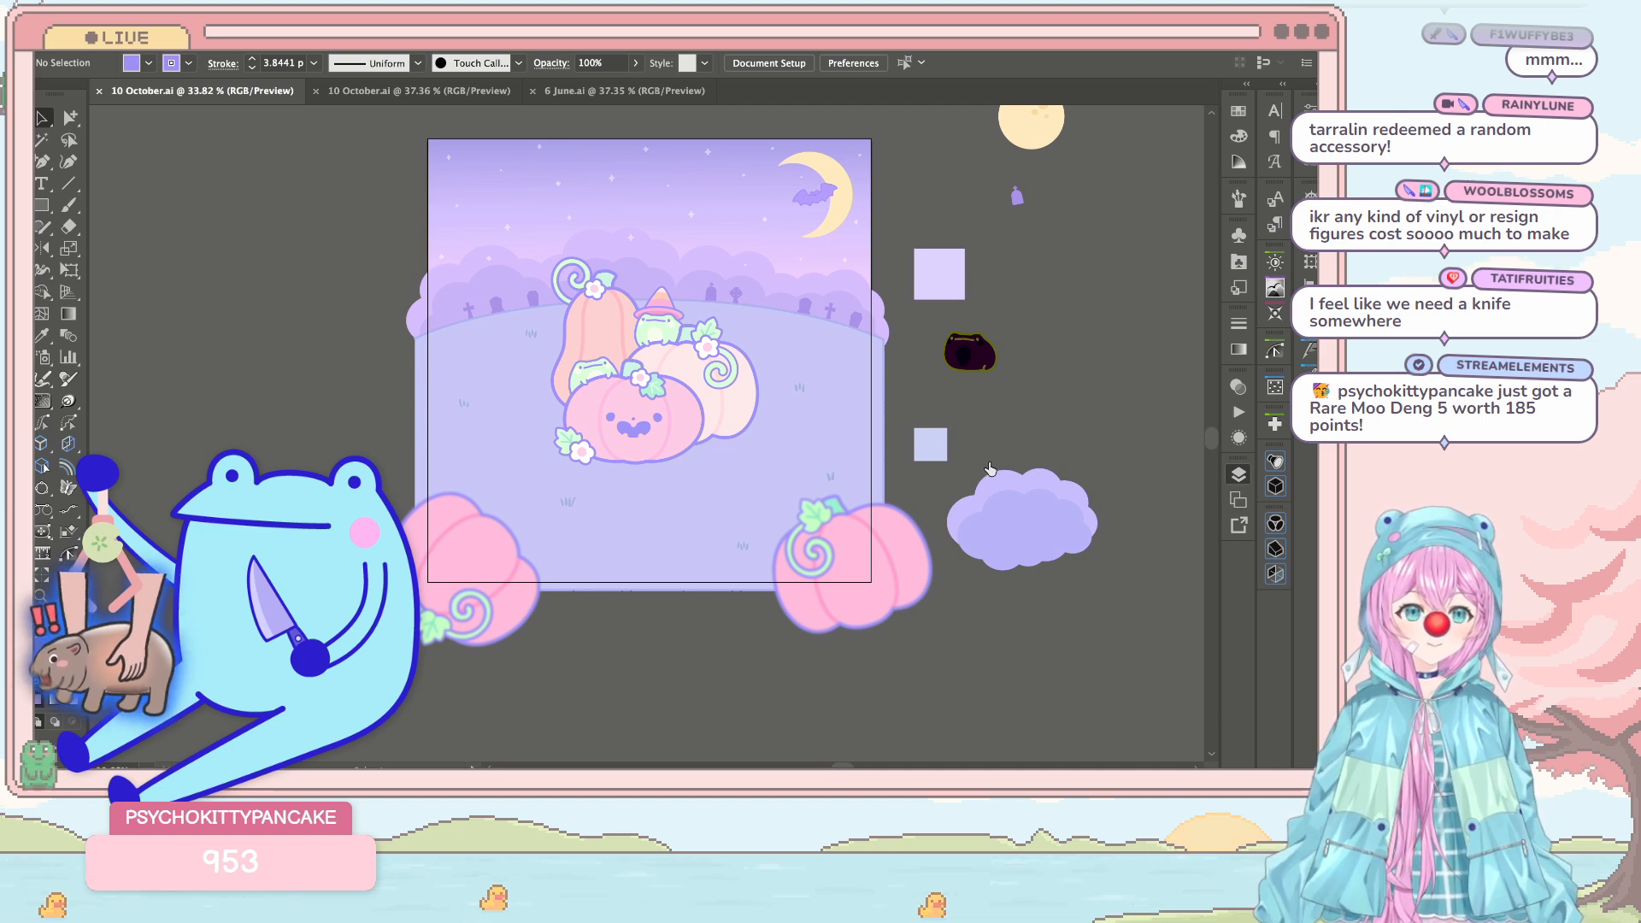
Step: Remove the blurred pumpkins from both lower corners of the illustration and save the document
key(ctrl+z)
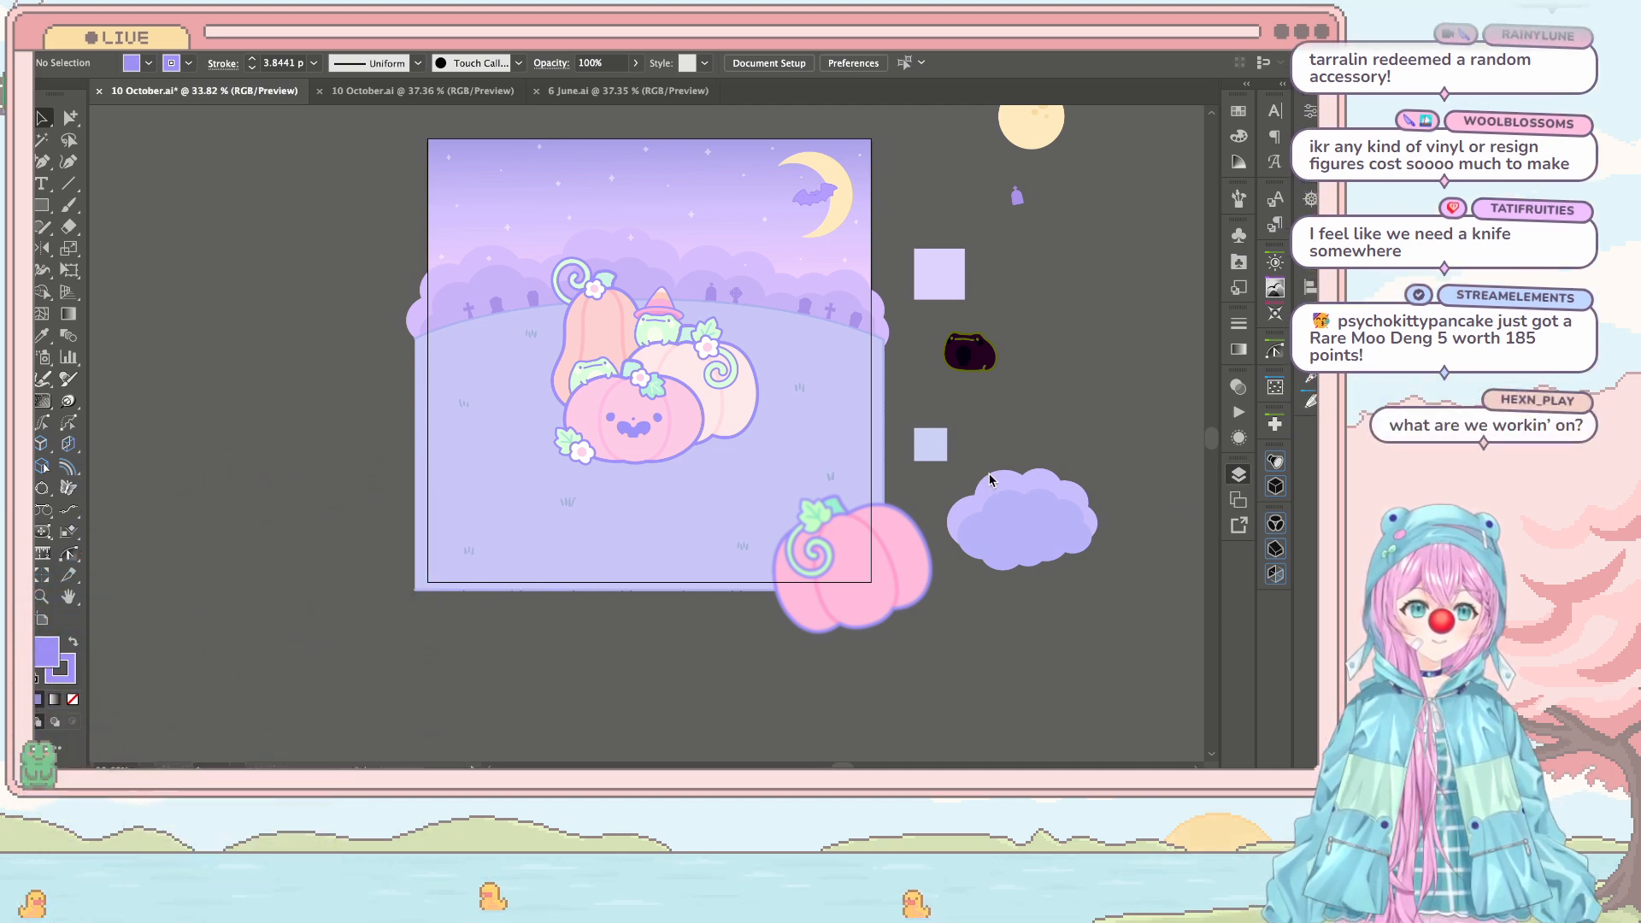
key(ctrl+z)
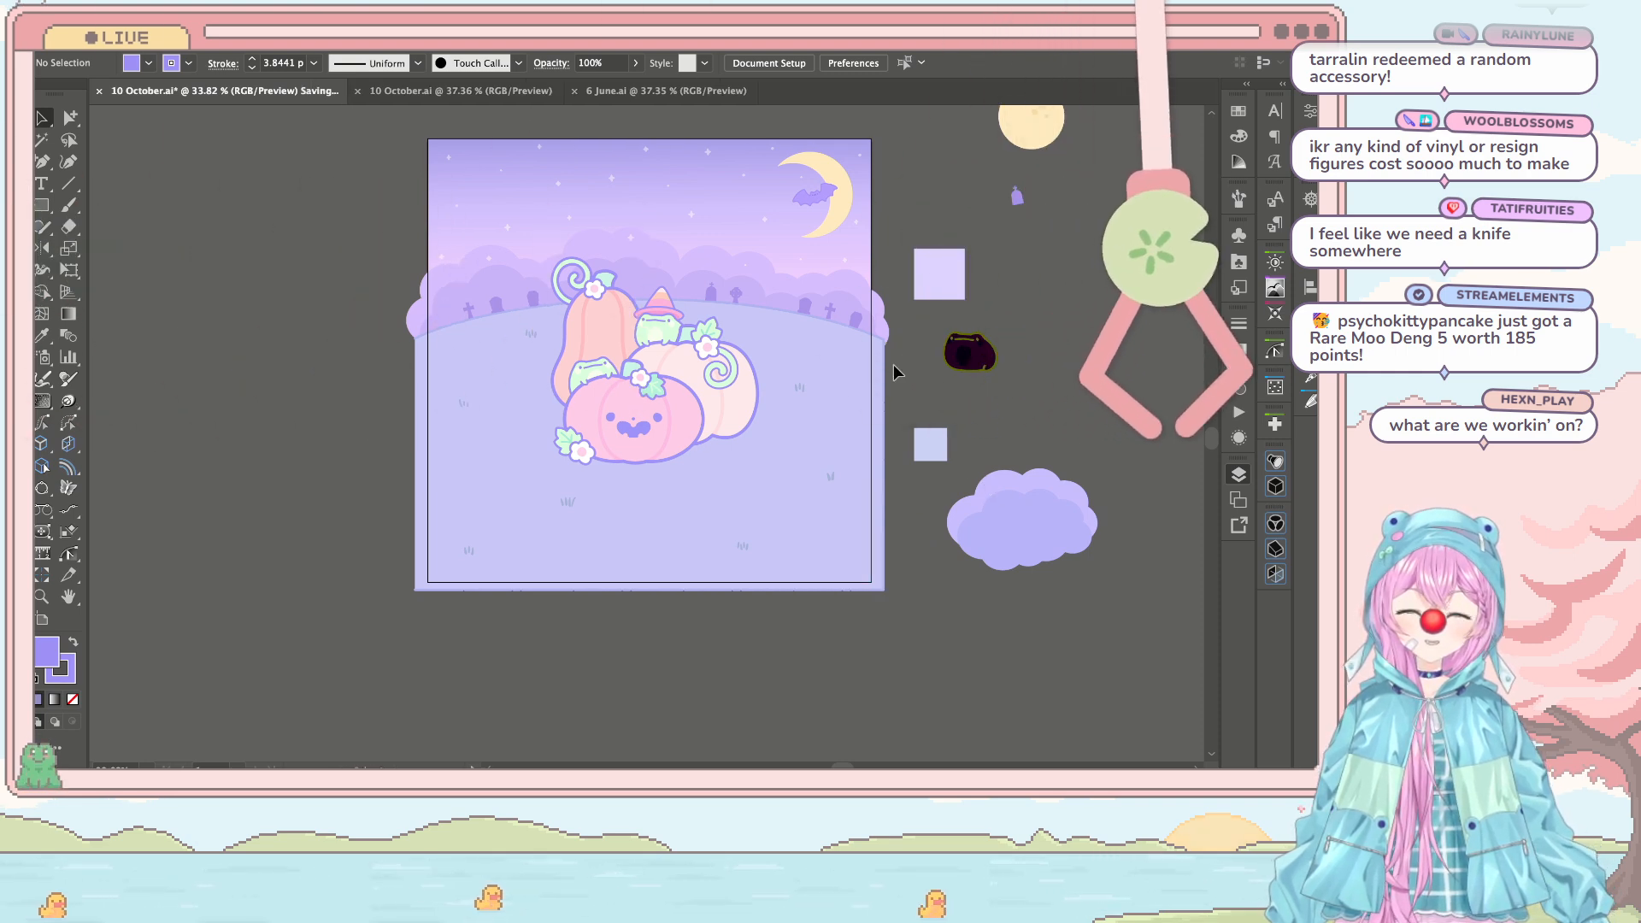
key(ctrl+s)
scroll(895, 372, up, 1)
scroll(895, 372, up, 1)
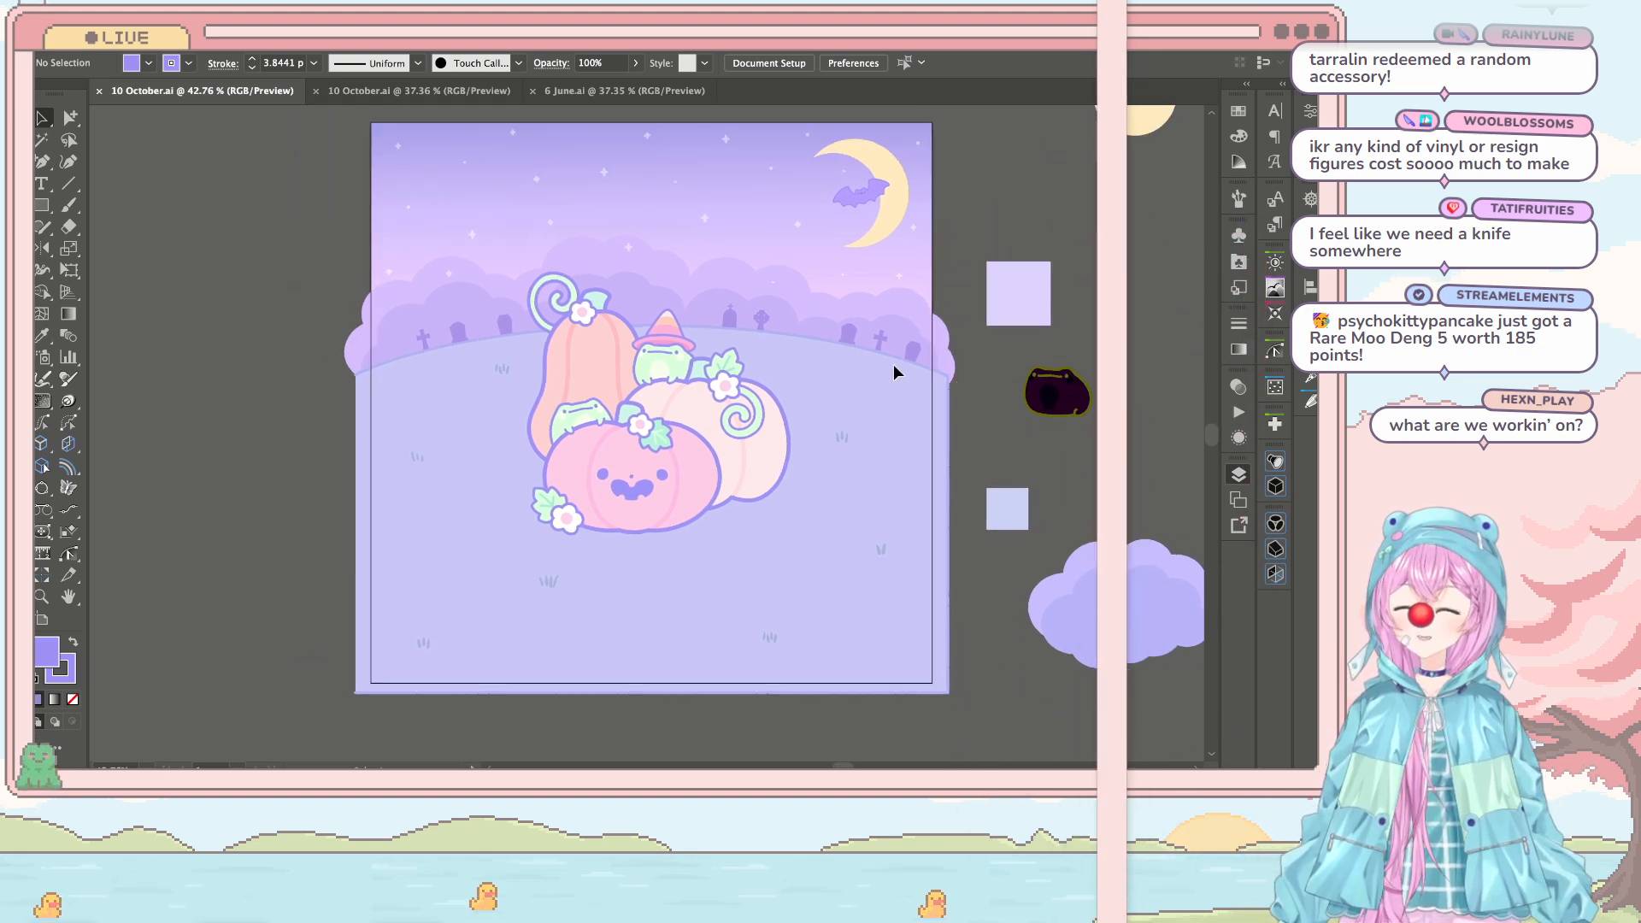
Step: Copy the wavy cloud shape behind the full moon from the moon + cloud group in the darker October illustration
drag(932, 262, 900, 318)
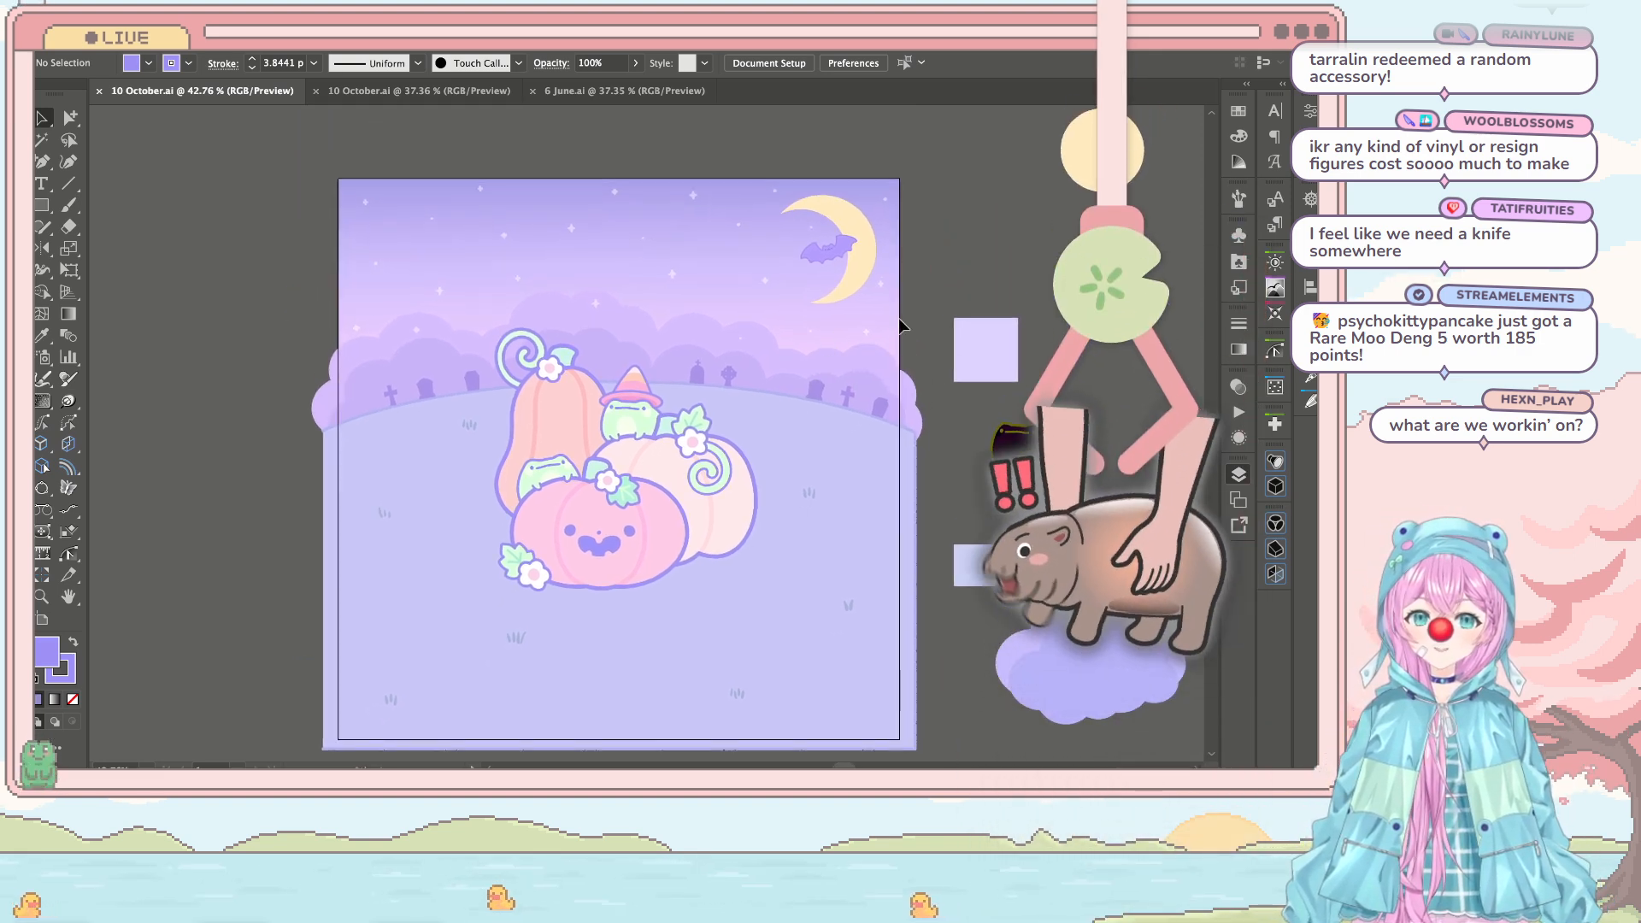
scroll(951, 318, down, 1)
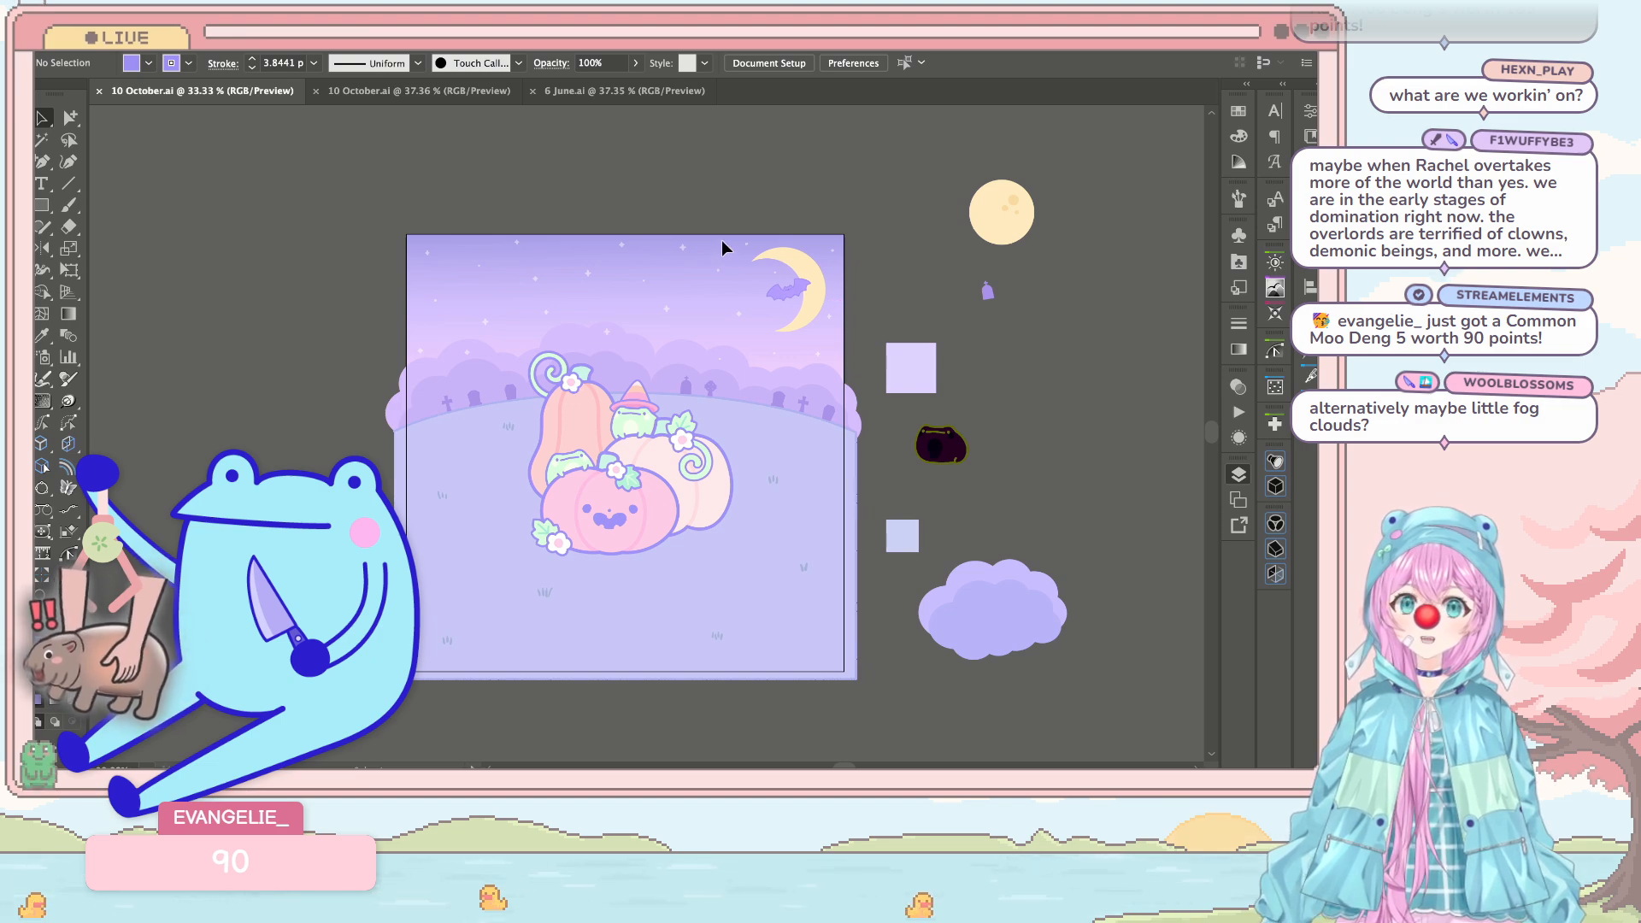
click(439, 94)
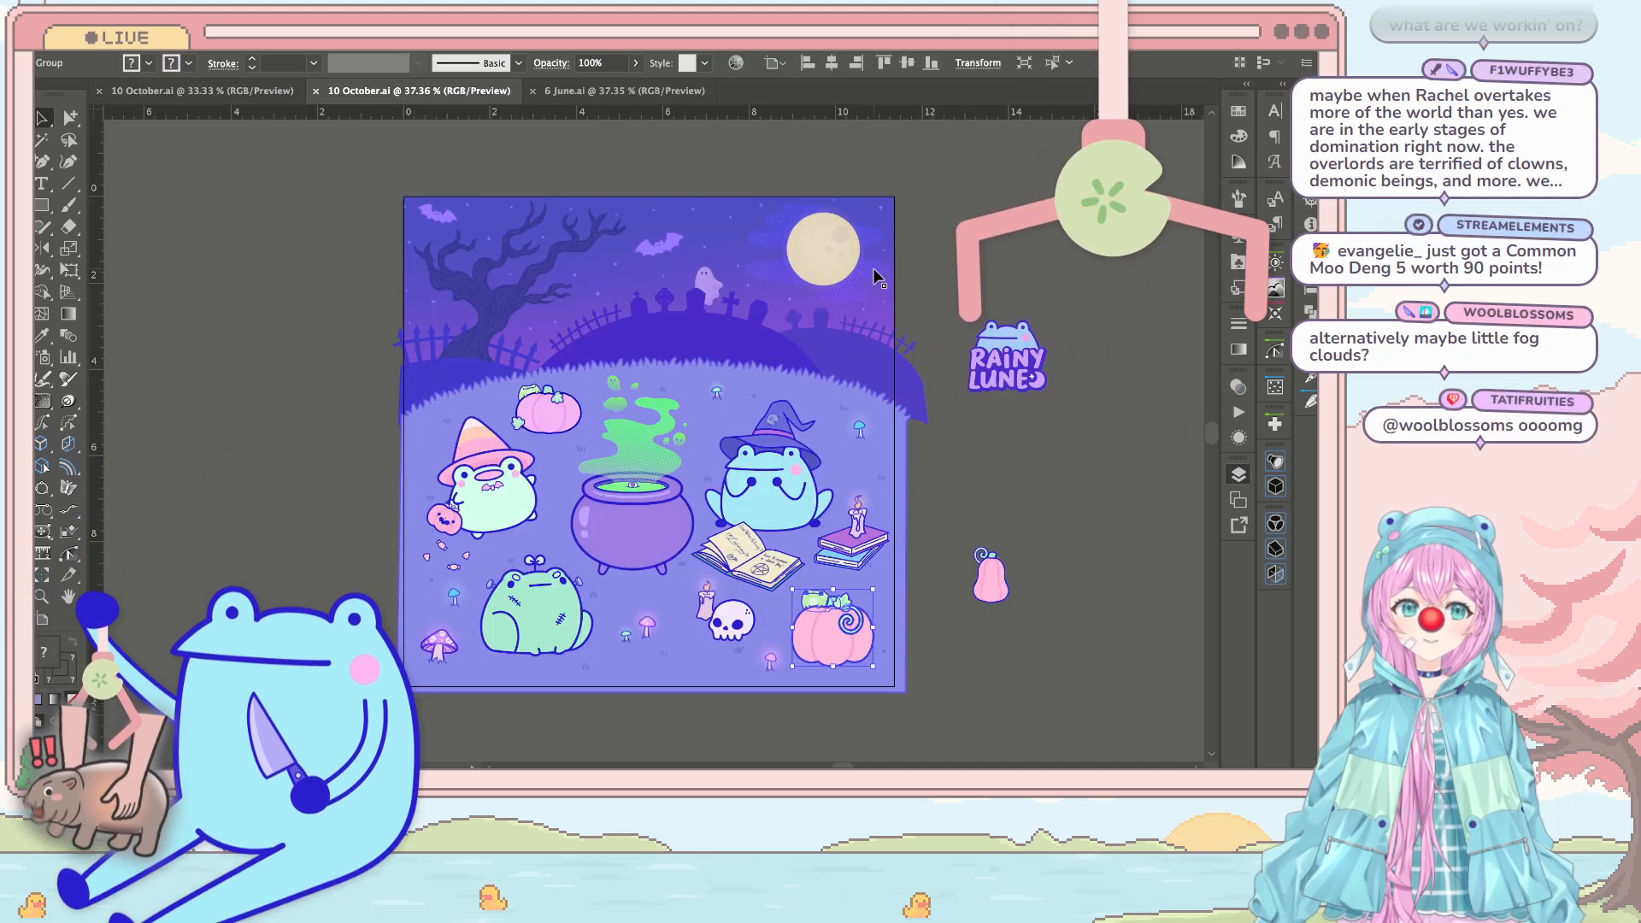
click(874, 270)
click(1009, 279)
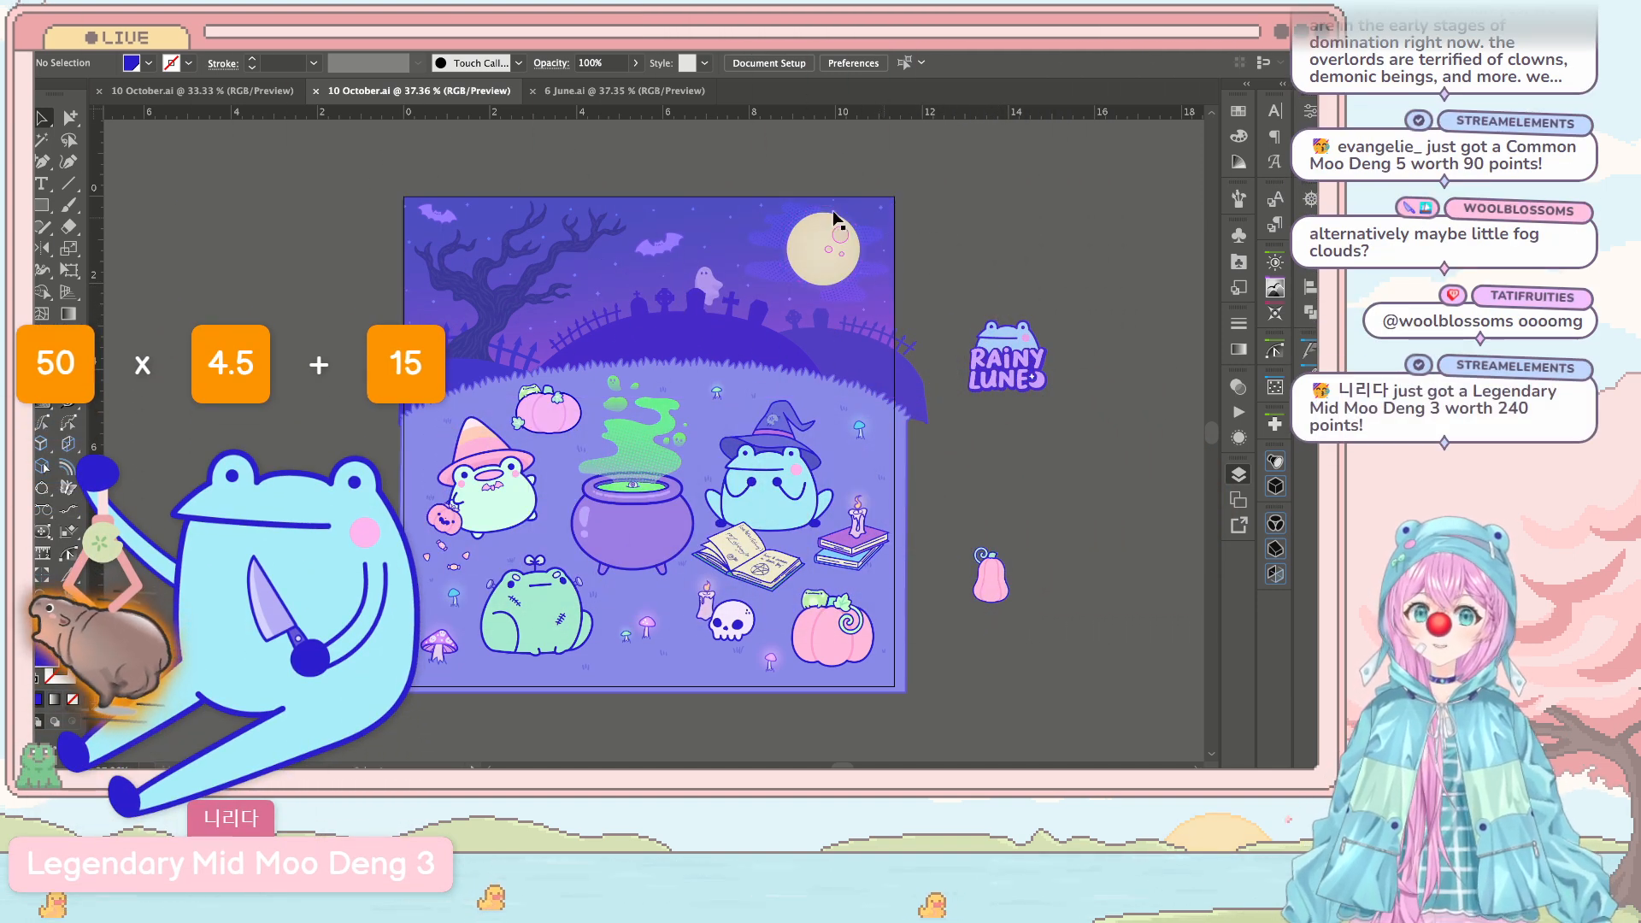
double_click(855, 226)
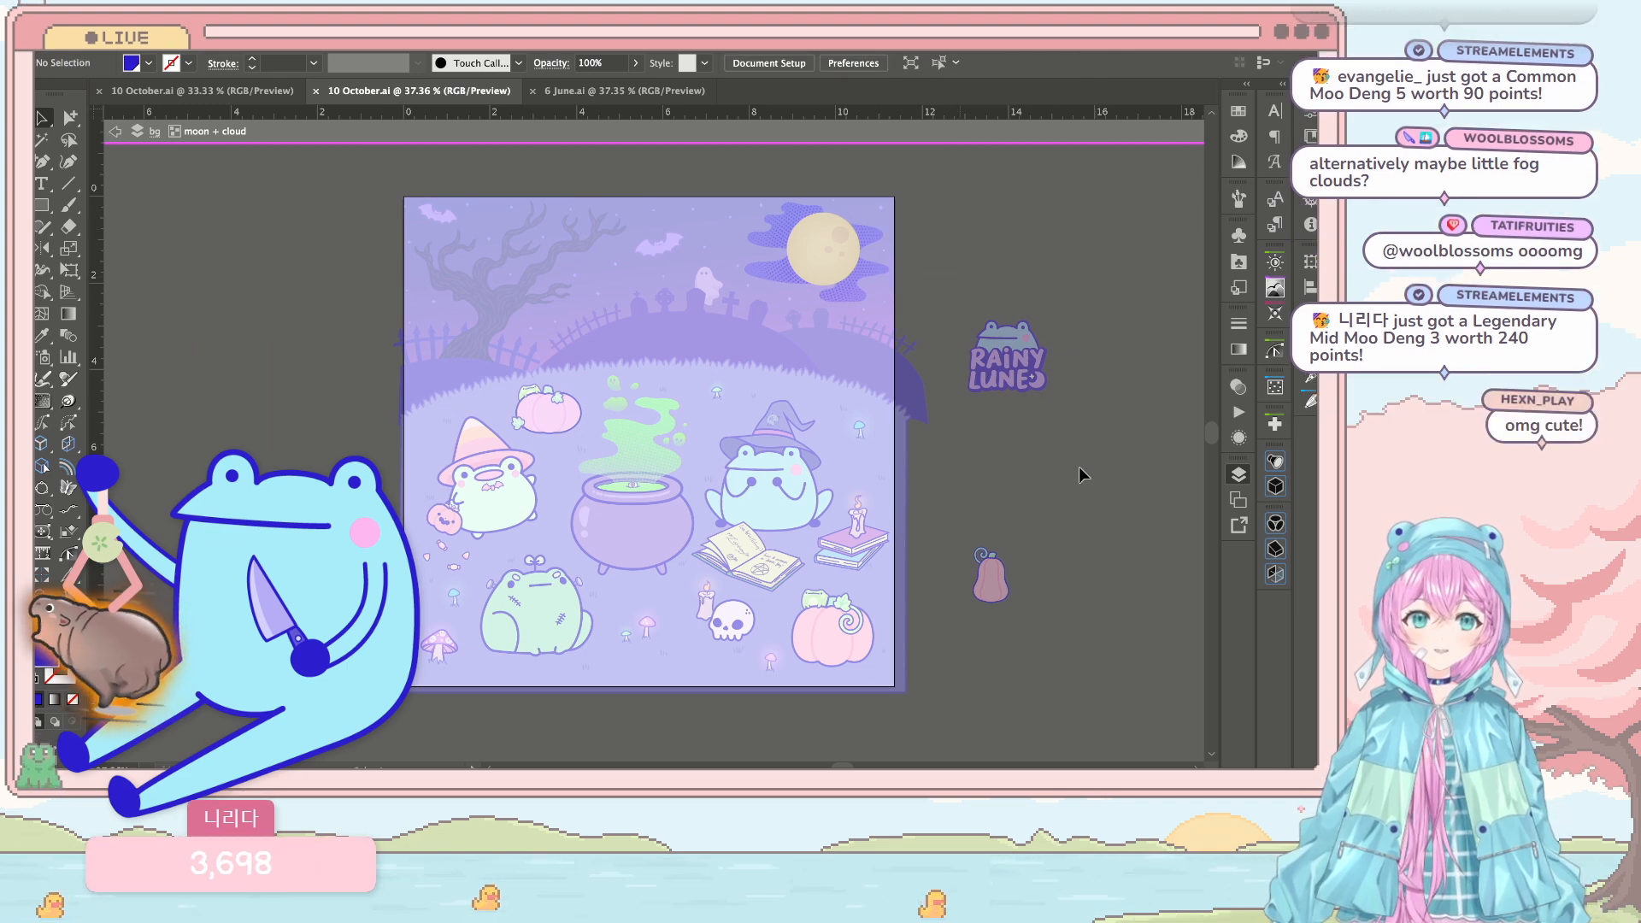
key(ctrl+a)
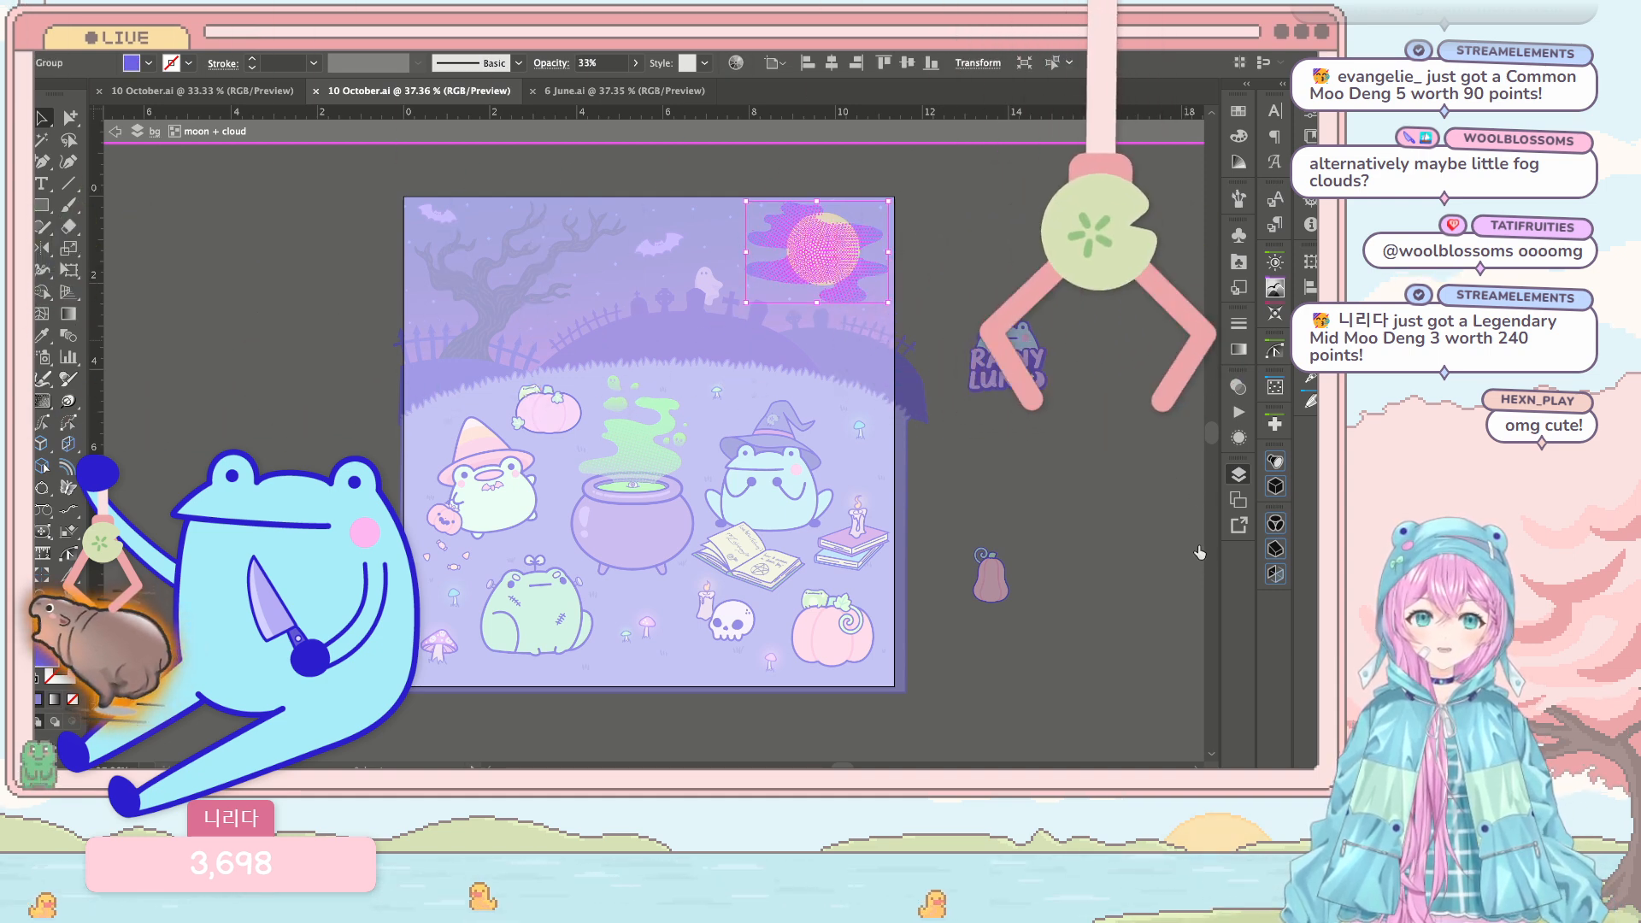
key(ctrl+z)
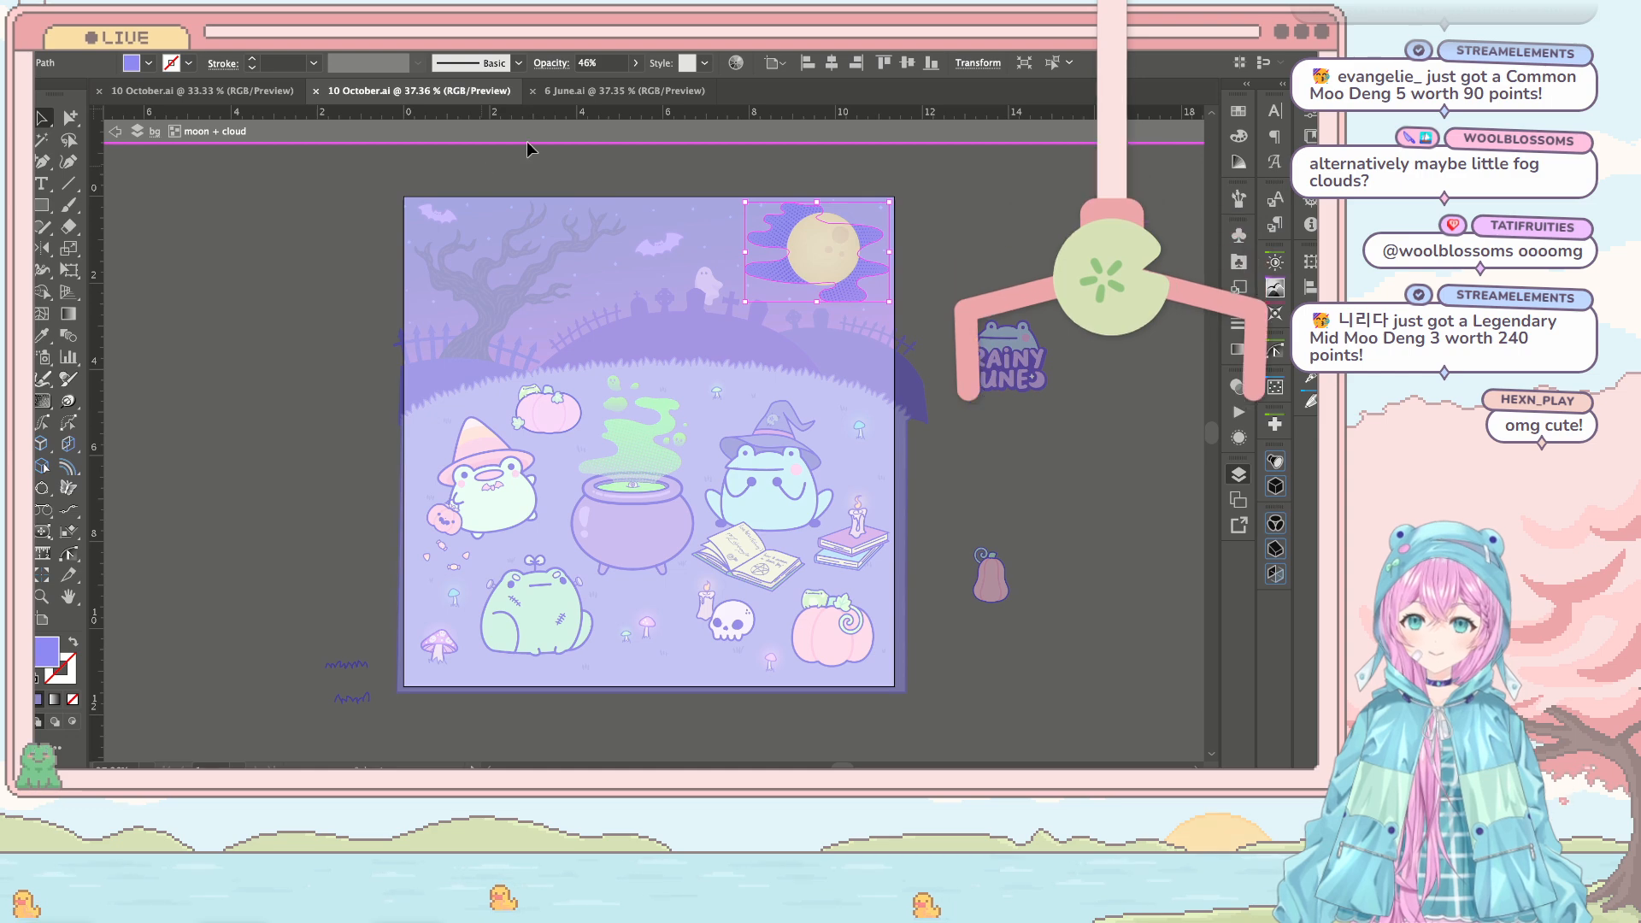
key(Escape)
click(1014, 217)
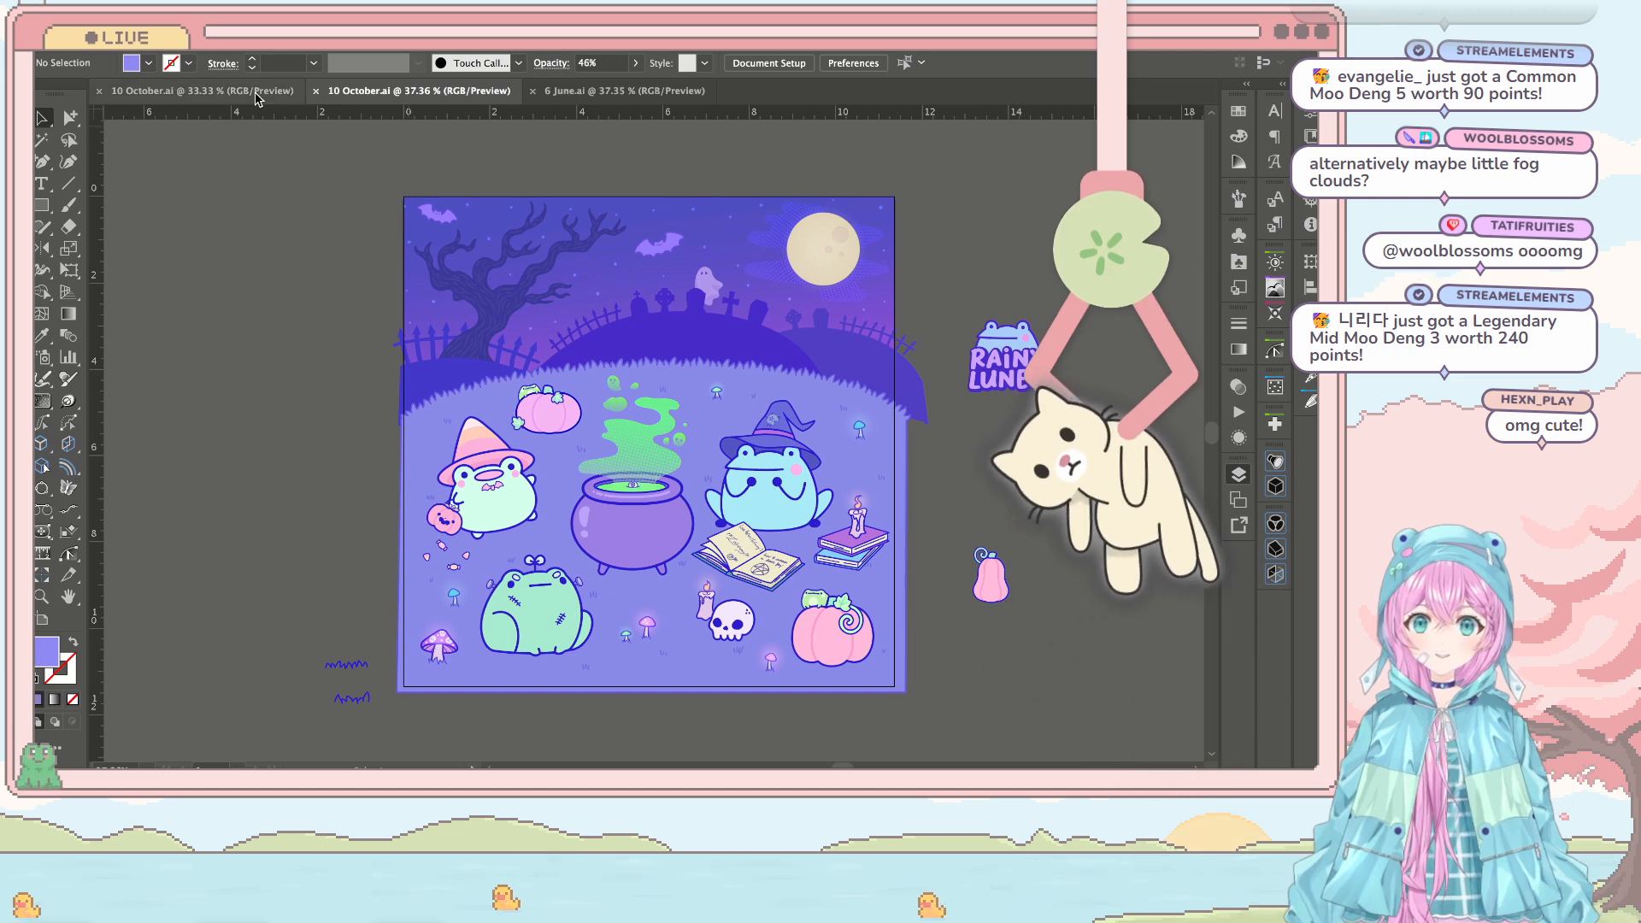
Step: Paste the wavy cloud into the pastel October illustration and place it over the crescent moon at 39% opacity
click(203, 91)
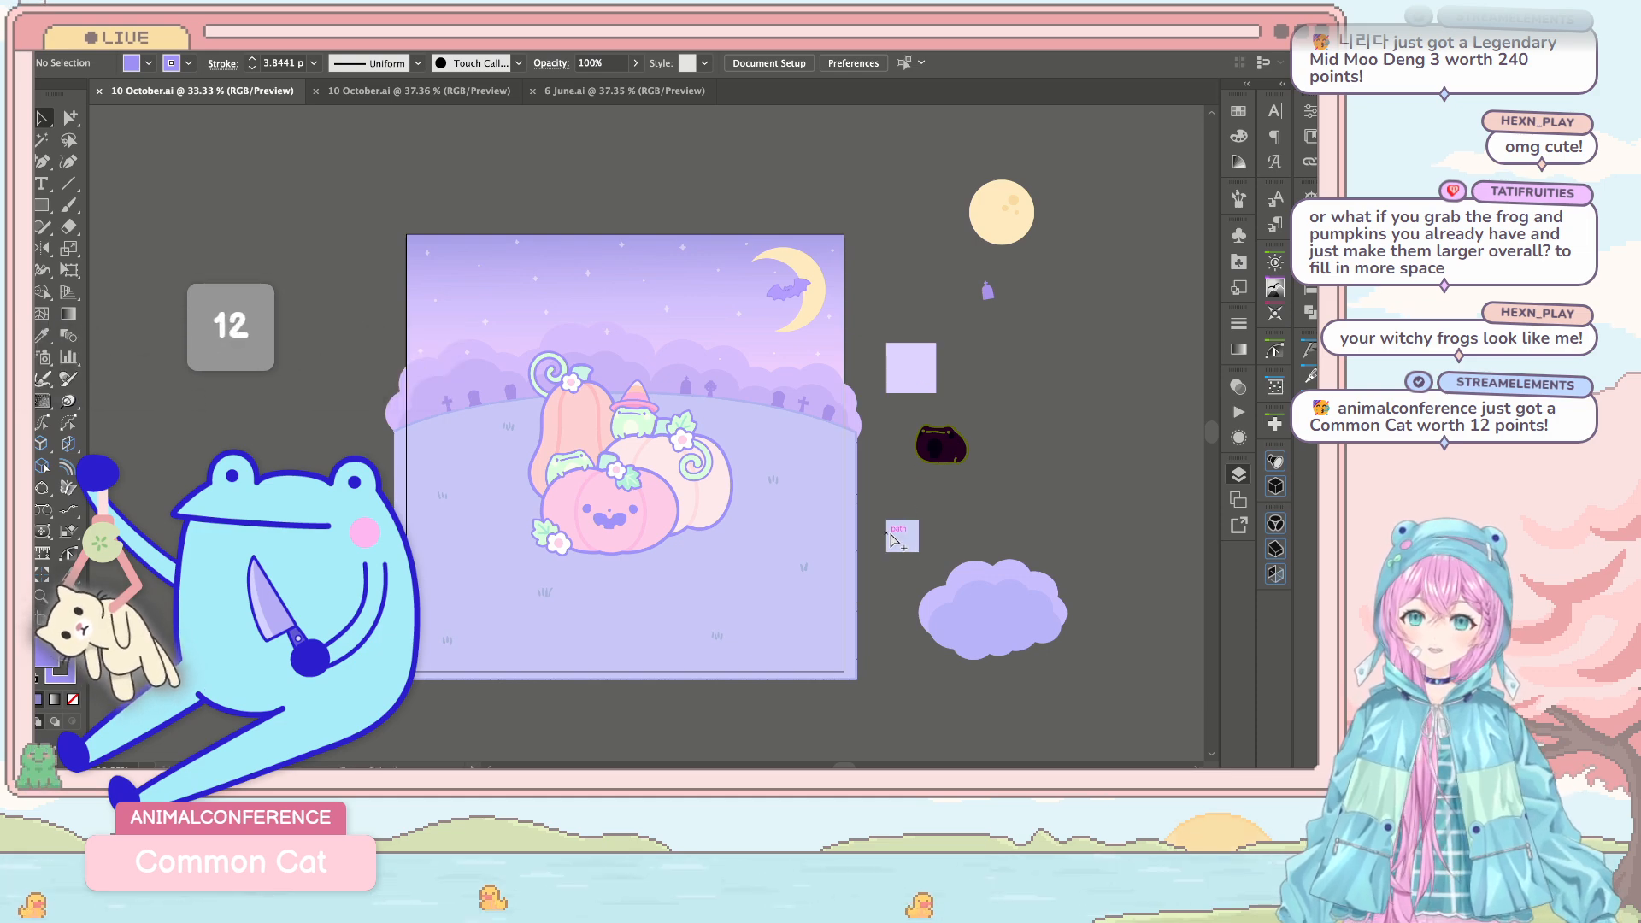
key(super+v)
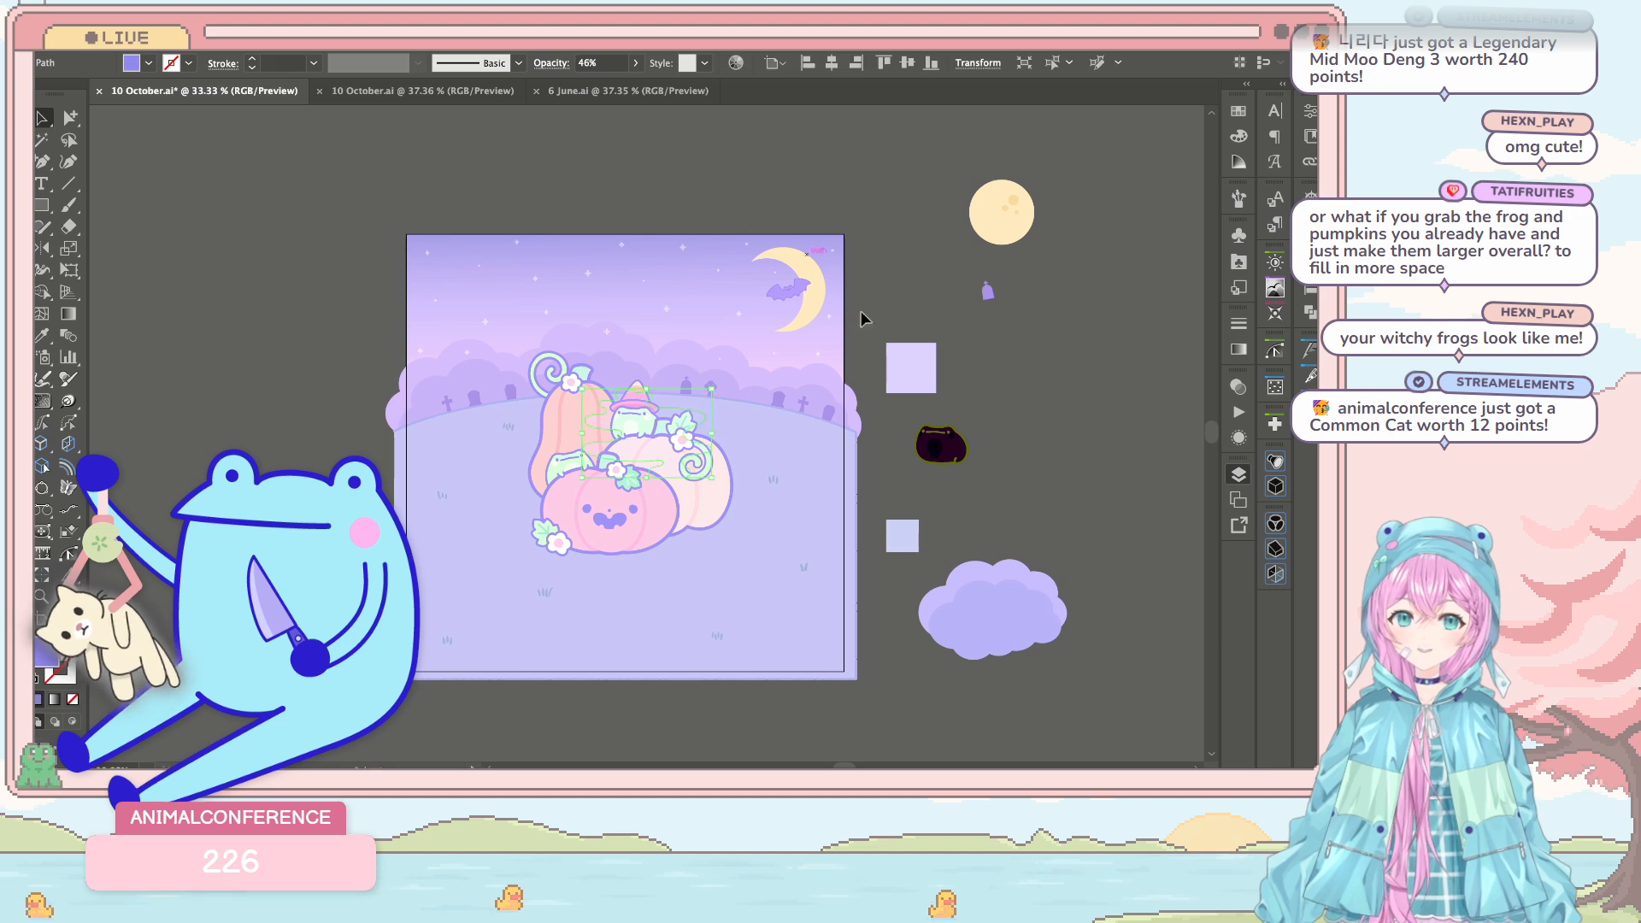
drag(701, 412, 893, 548)
key(Delete)
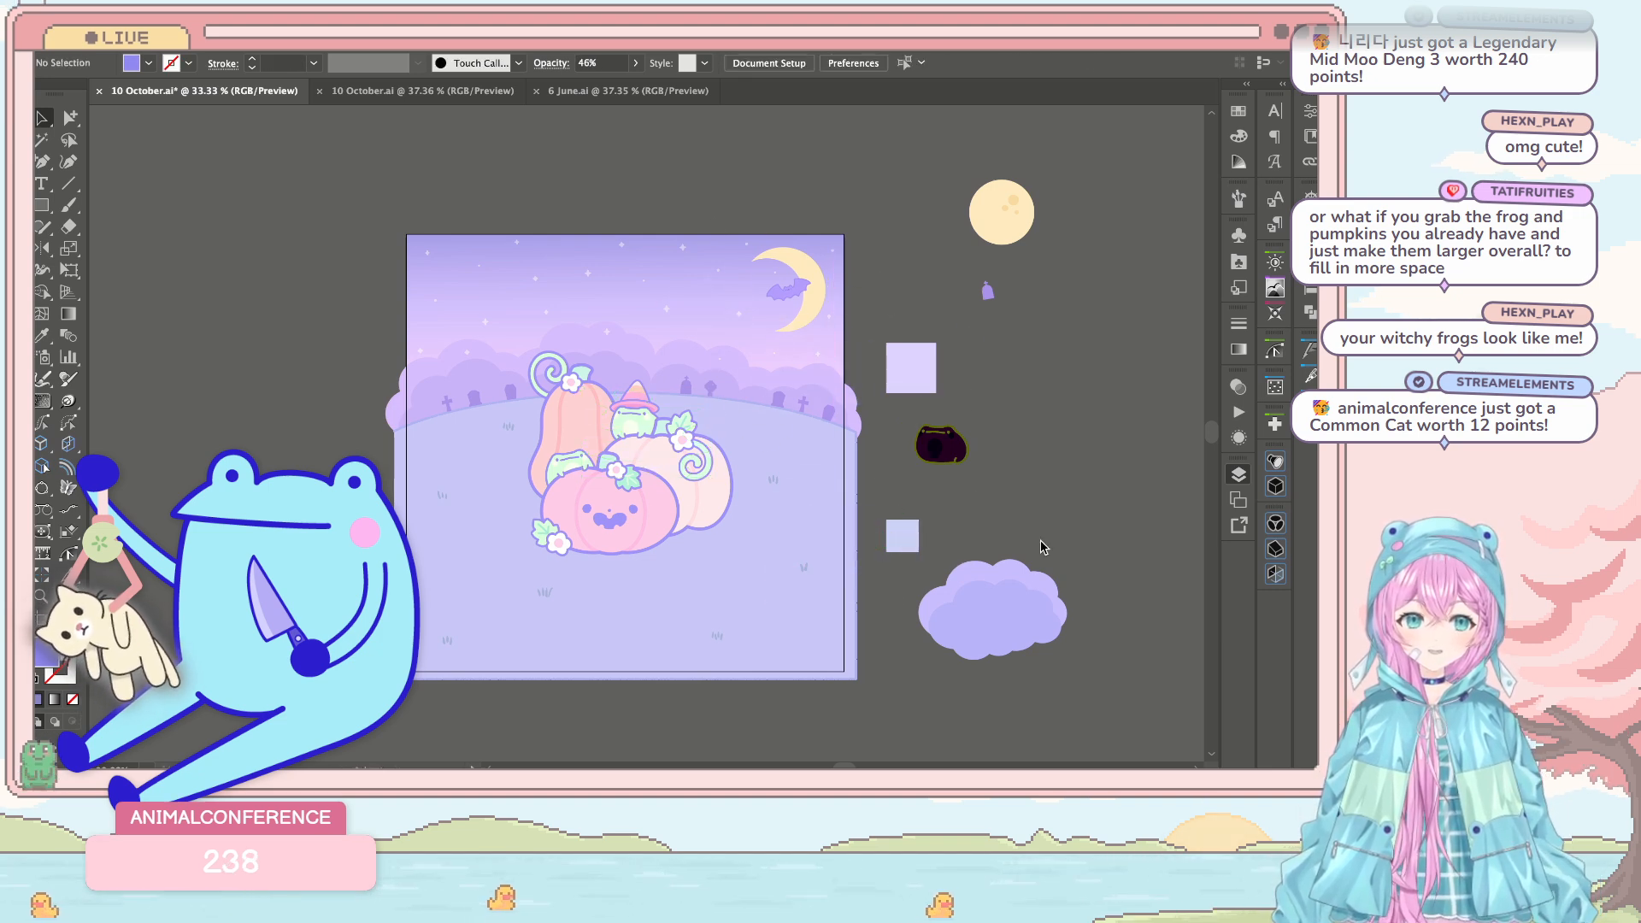
key(super+z)
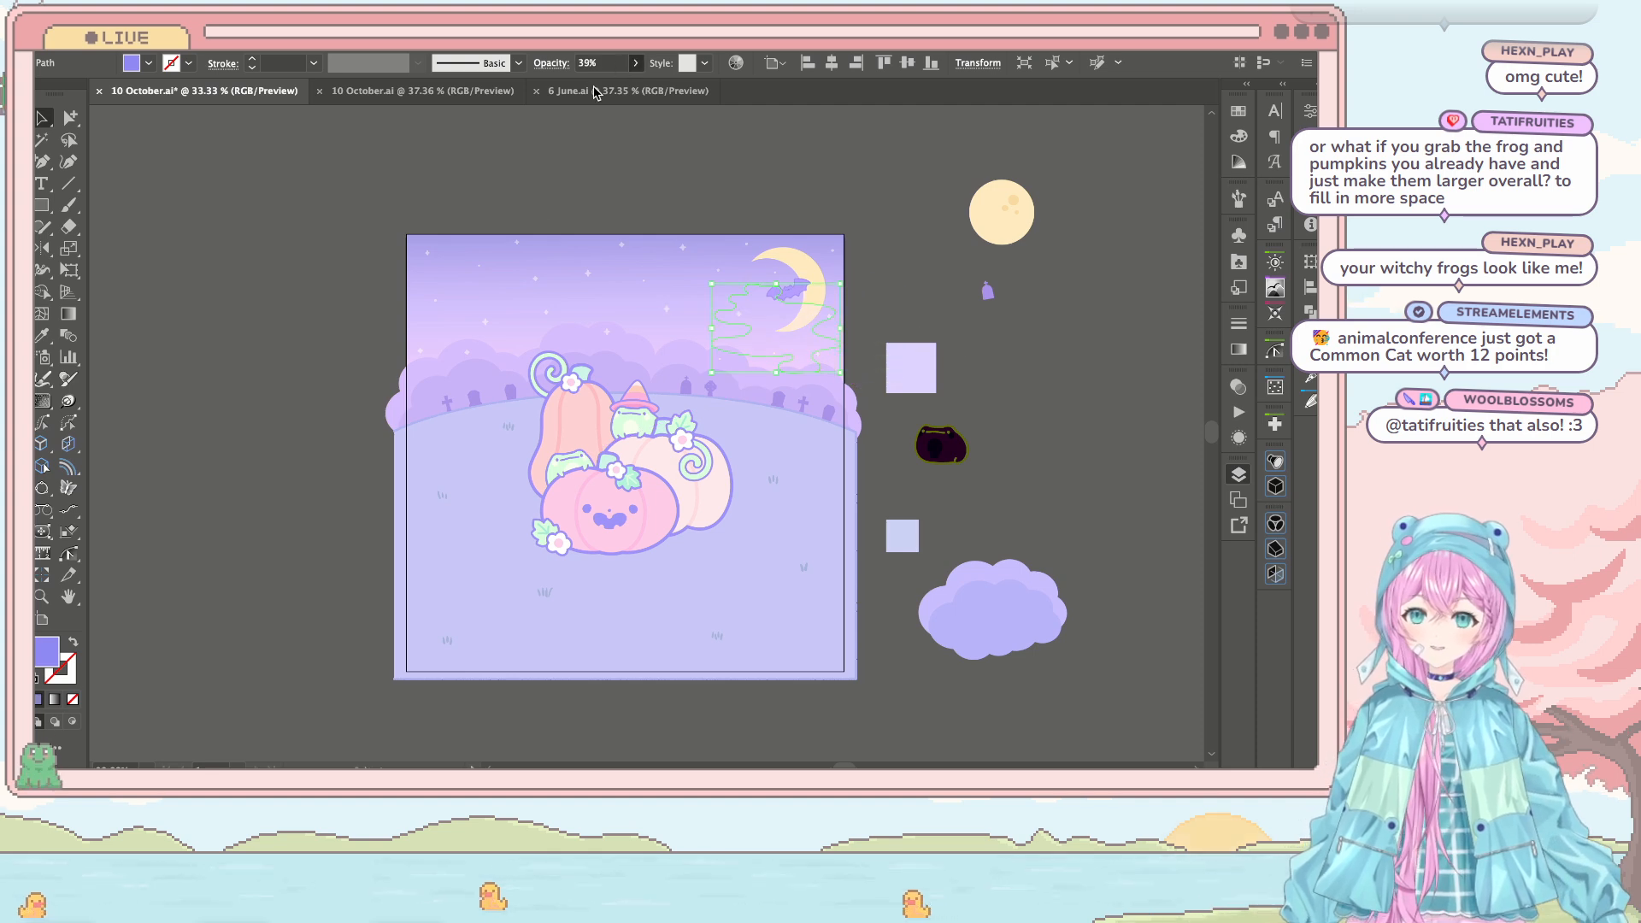
click(855, 182)
scroll(837, 247, up, 3)
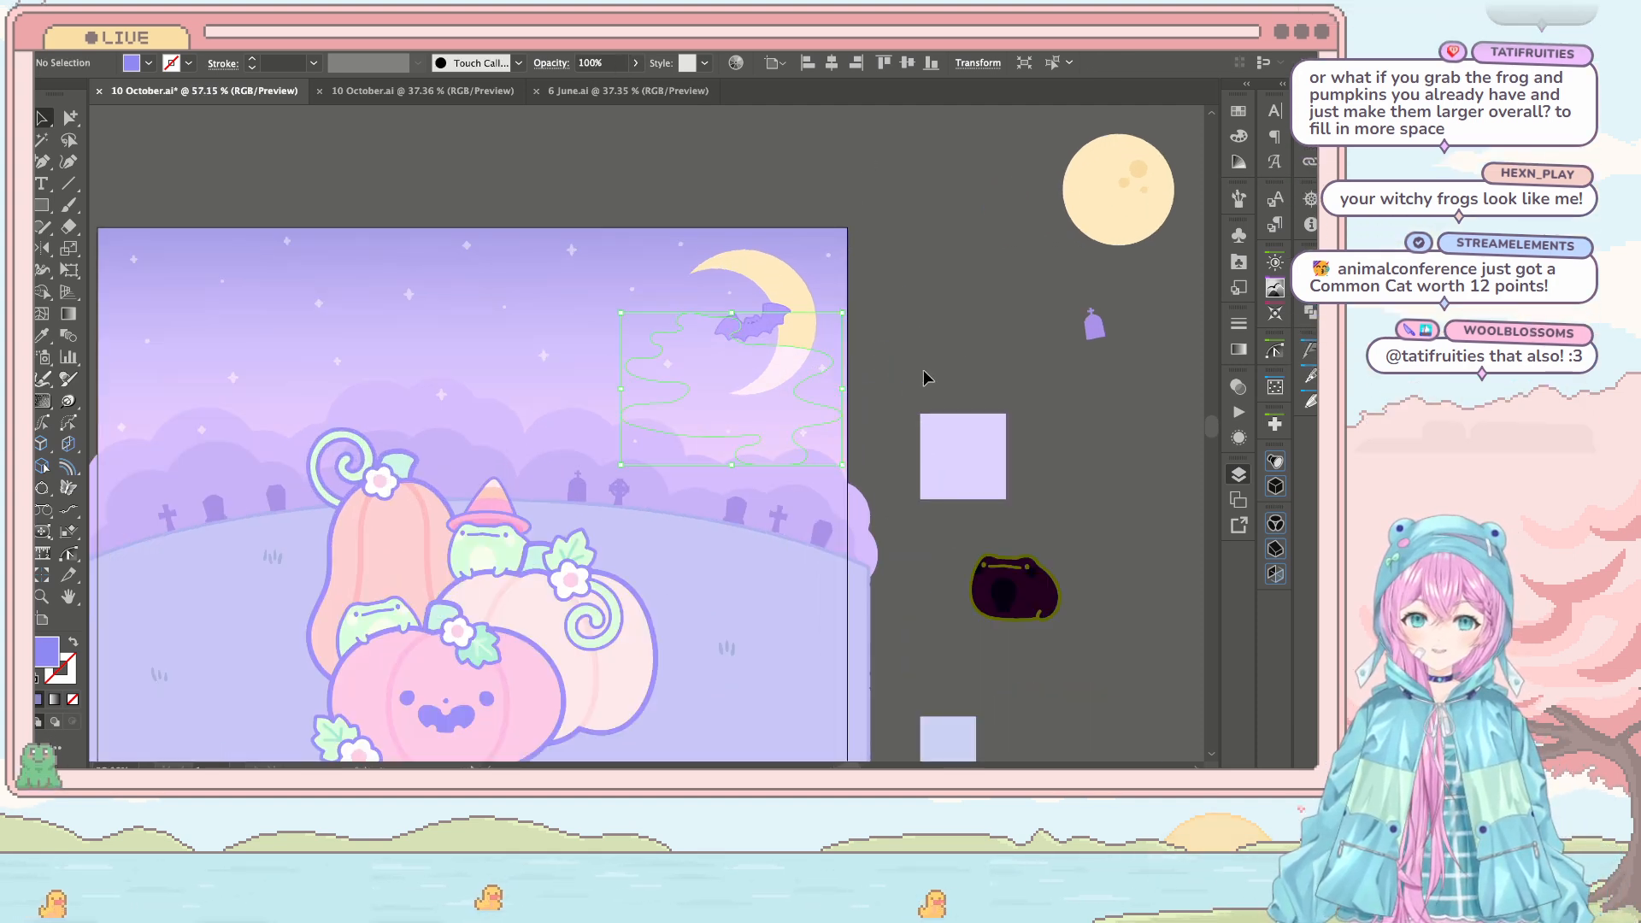
Step: Move the wavy cloud to the hill's right edge, restore it to 100% opacity and bring it in front of the artwork
drag(749, 494, 850, 588)
key(i)
drag(699, 535, 582, 485)
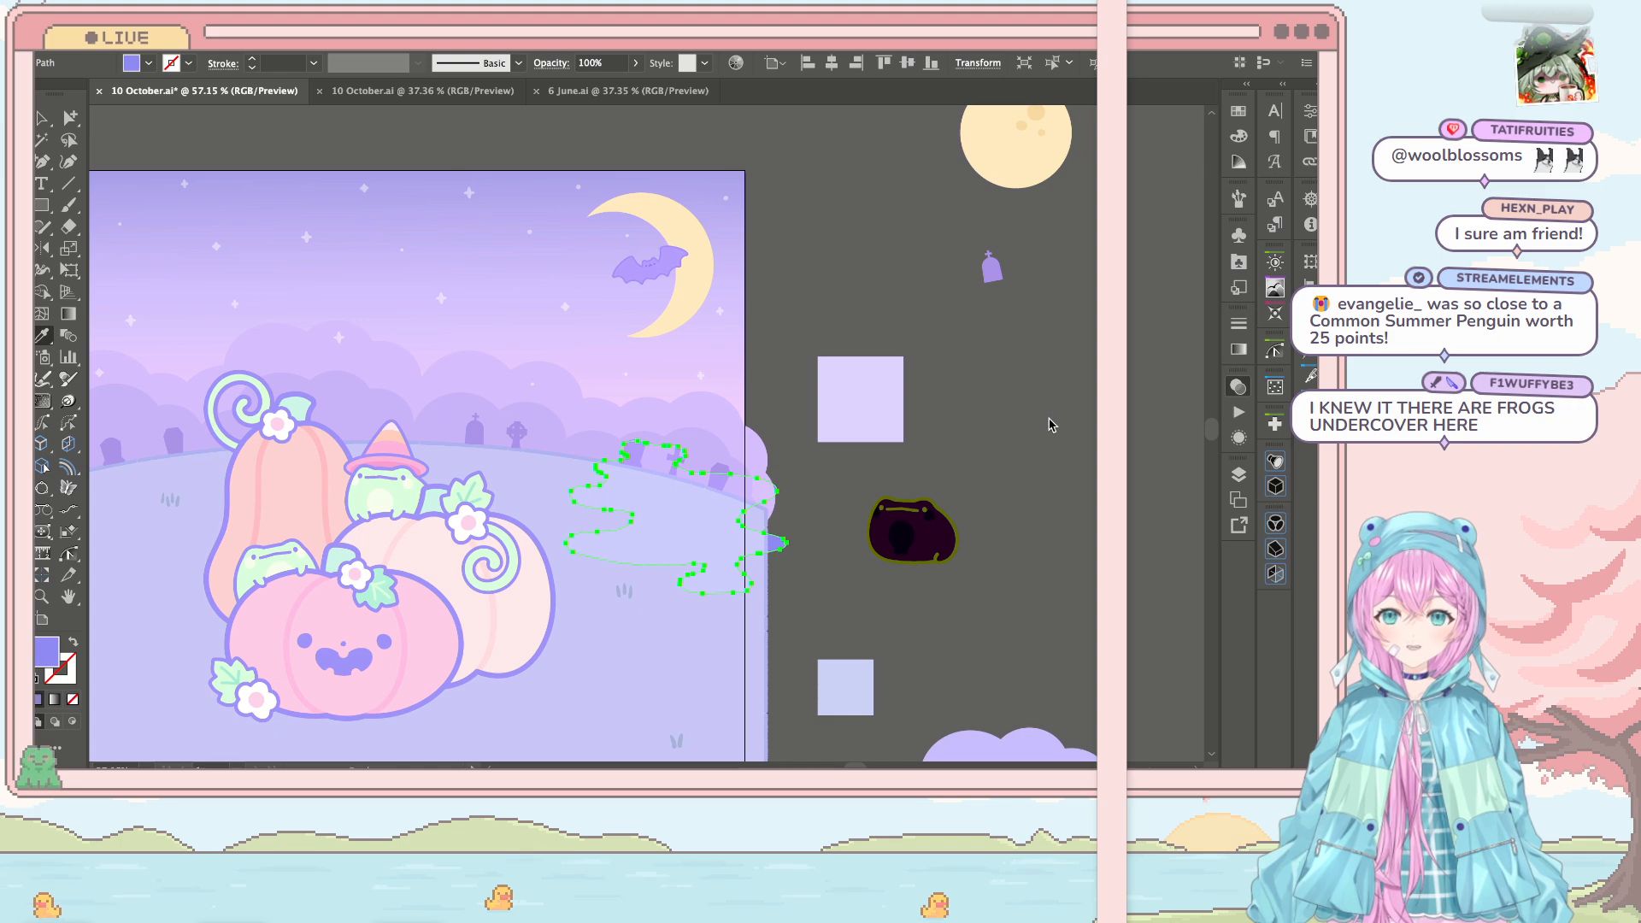
key(super+shift+])
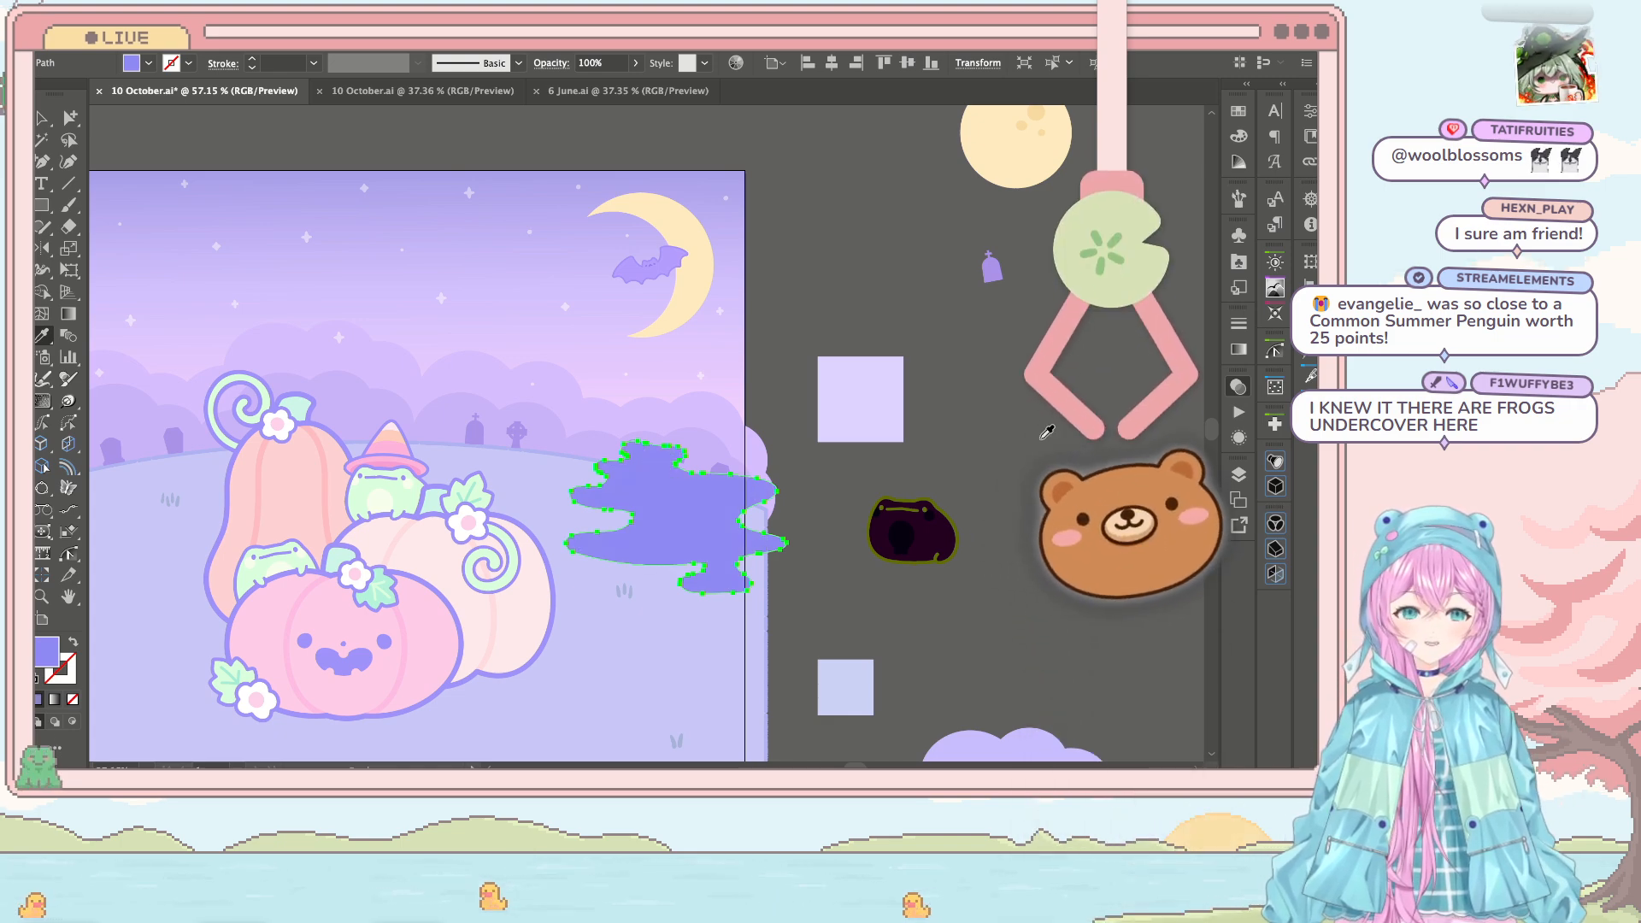
key(v)
scroll(816, 459, down, 2)
scroll(817, 459, up, 4)
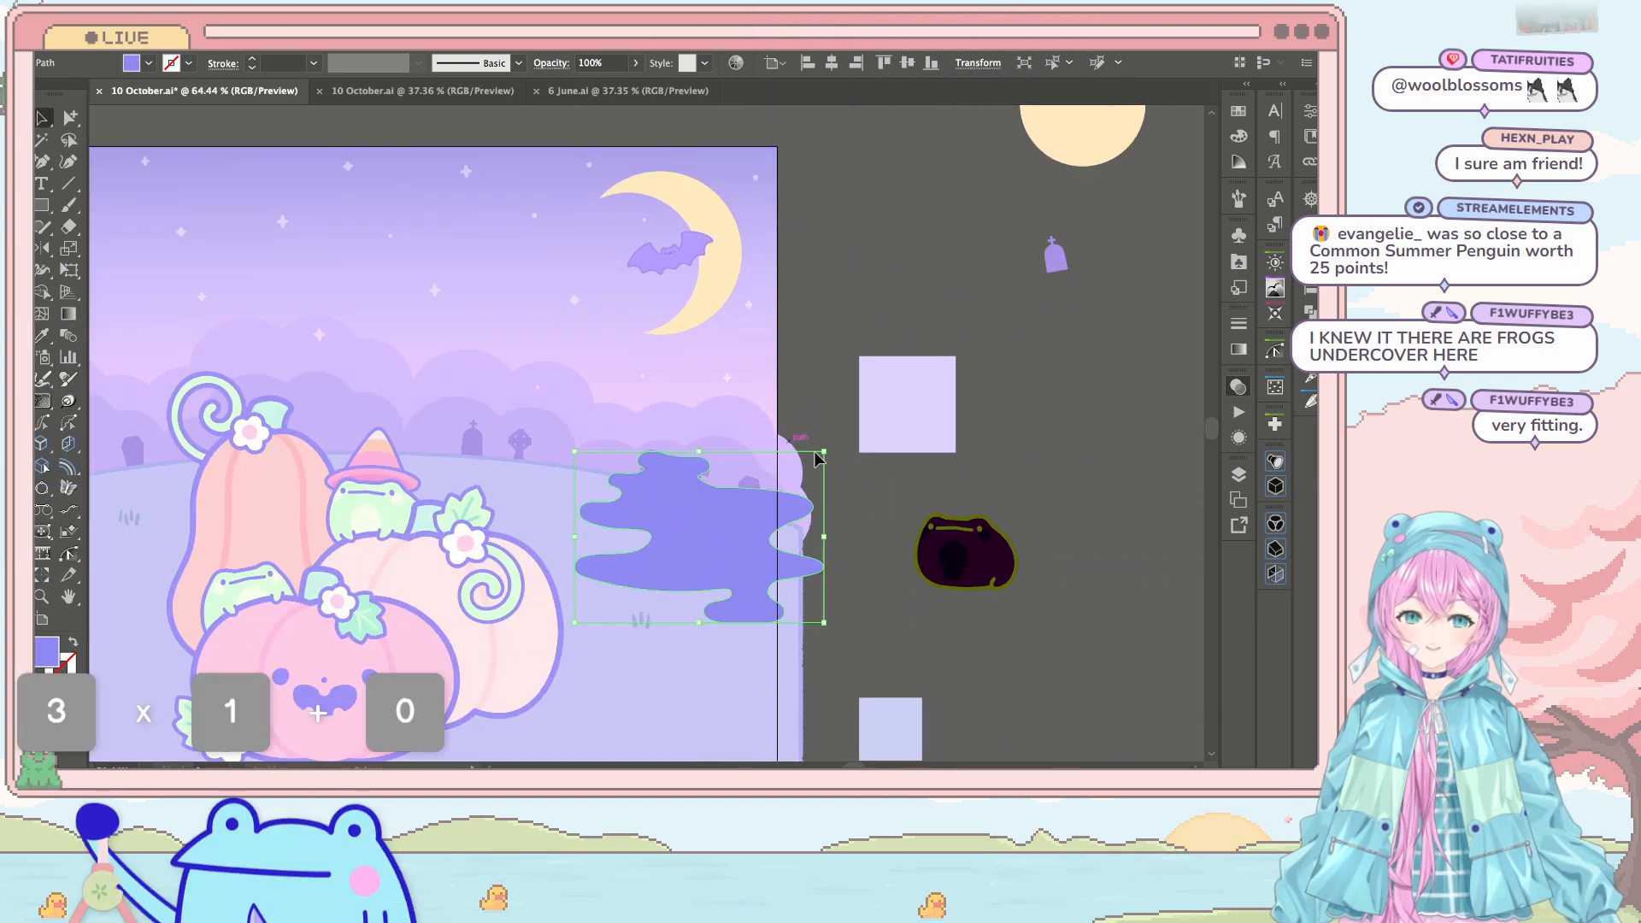
click(909, 472)
Step: Enlarge the wavy cloud over the artboard's lower-right corner and keep it in front of the ground
scroll(911, 472, down, 3)
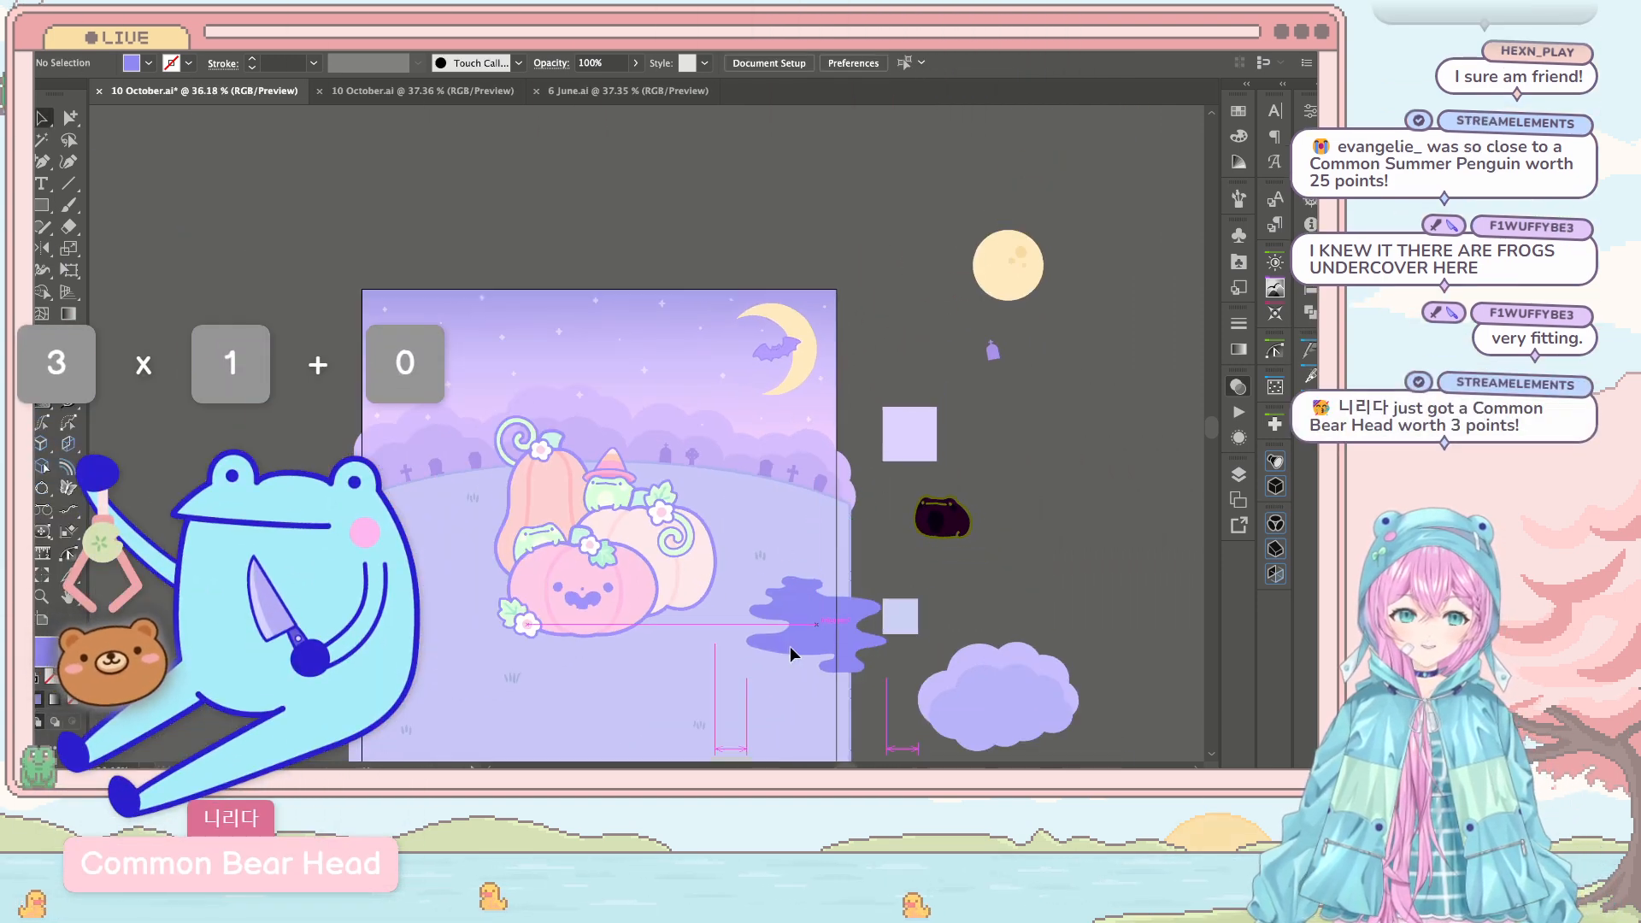
drag(790, 646, 750, 652)
scroll(795, 598, down, 3)
drag(863, 439, 760, 567)
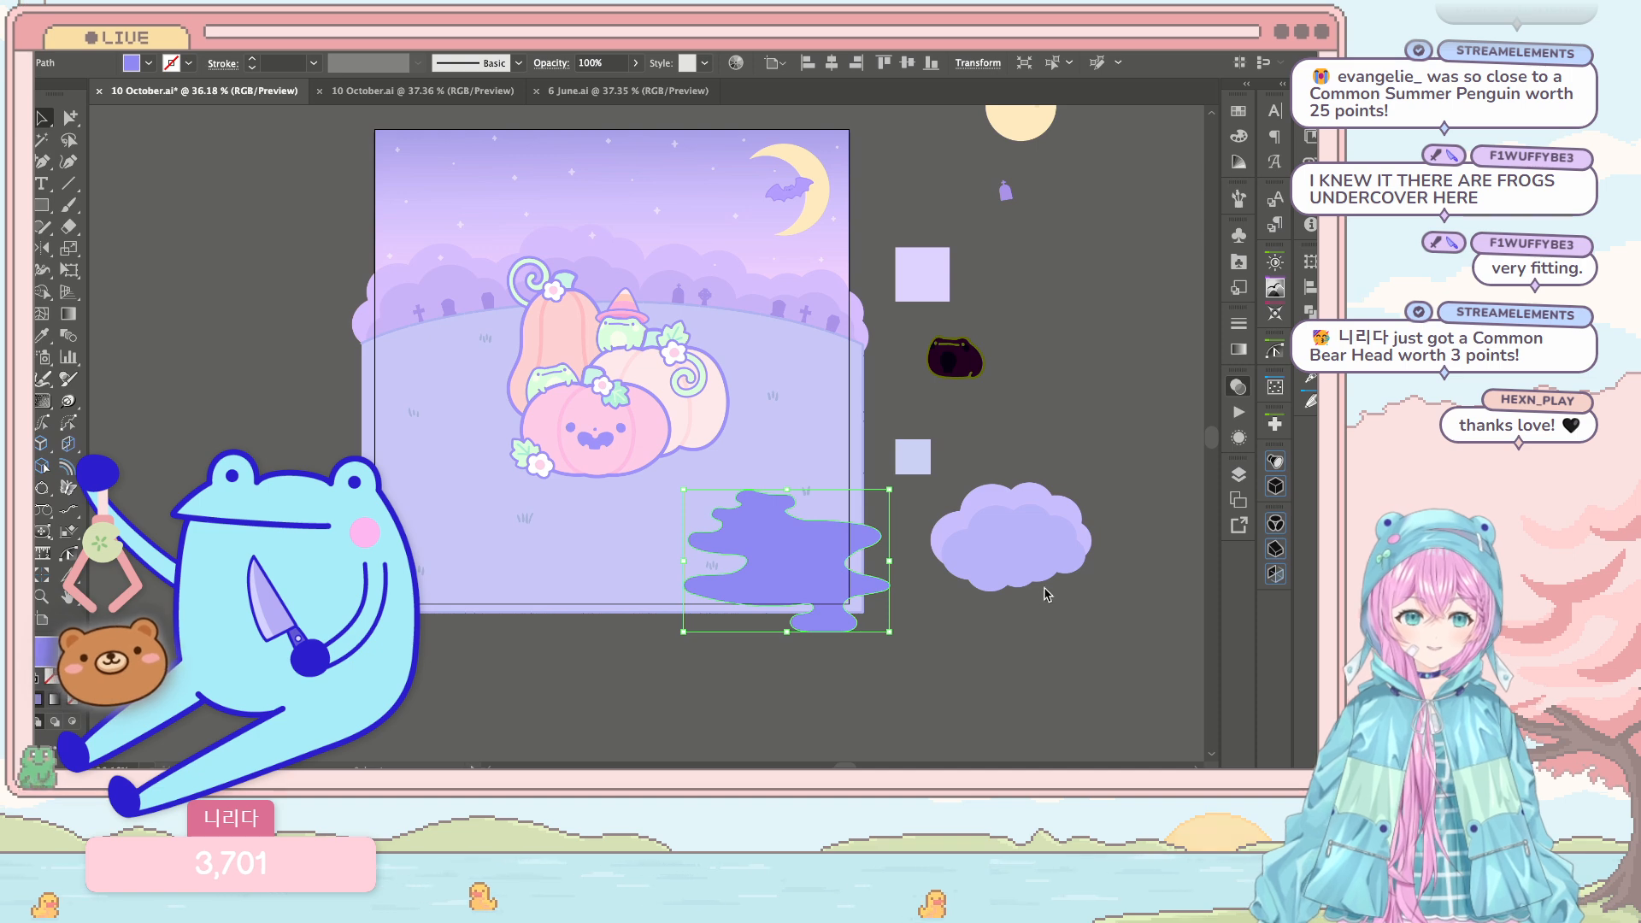
key(ctrl+shift+bracketleft)
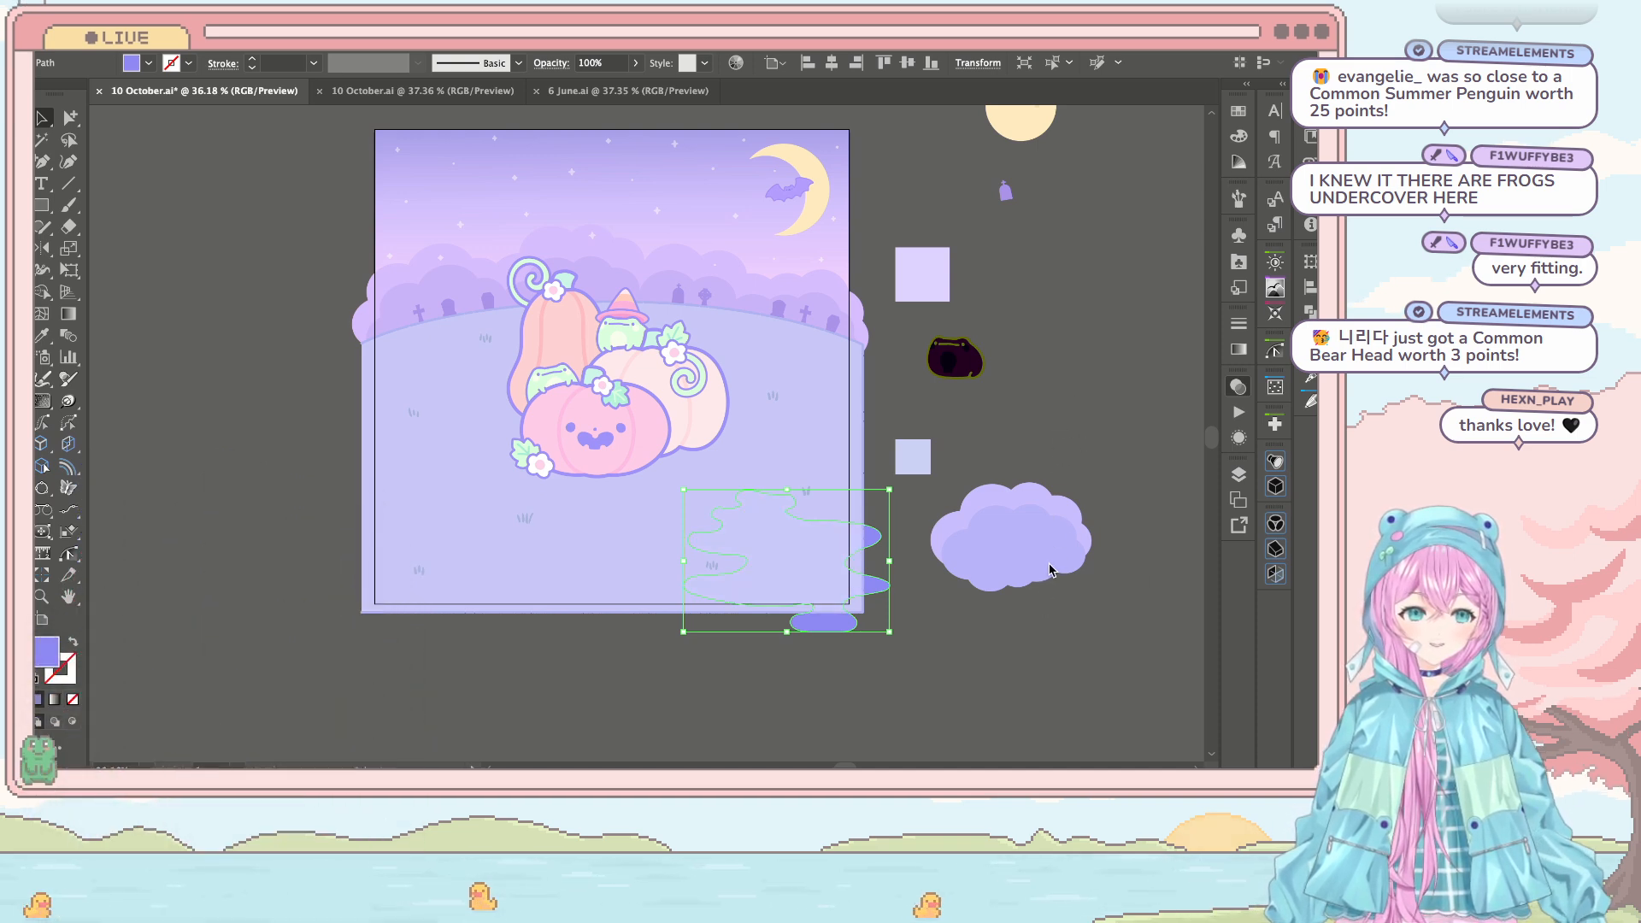
key(ctrl+shift+bracketright)
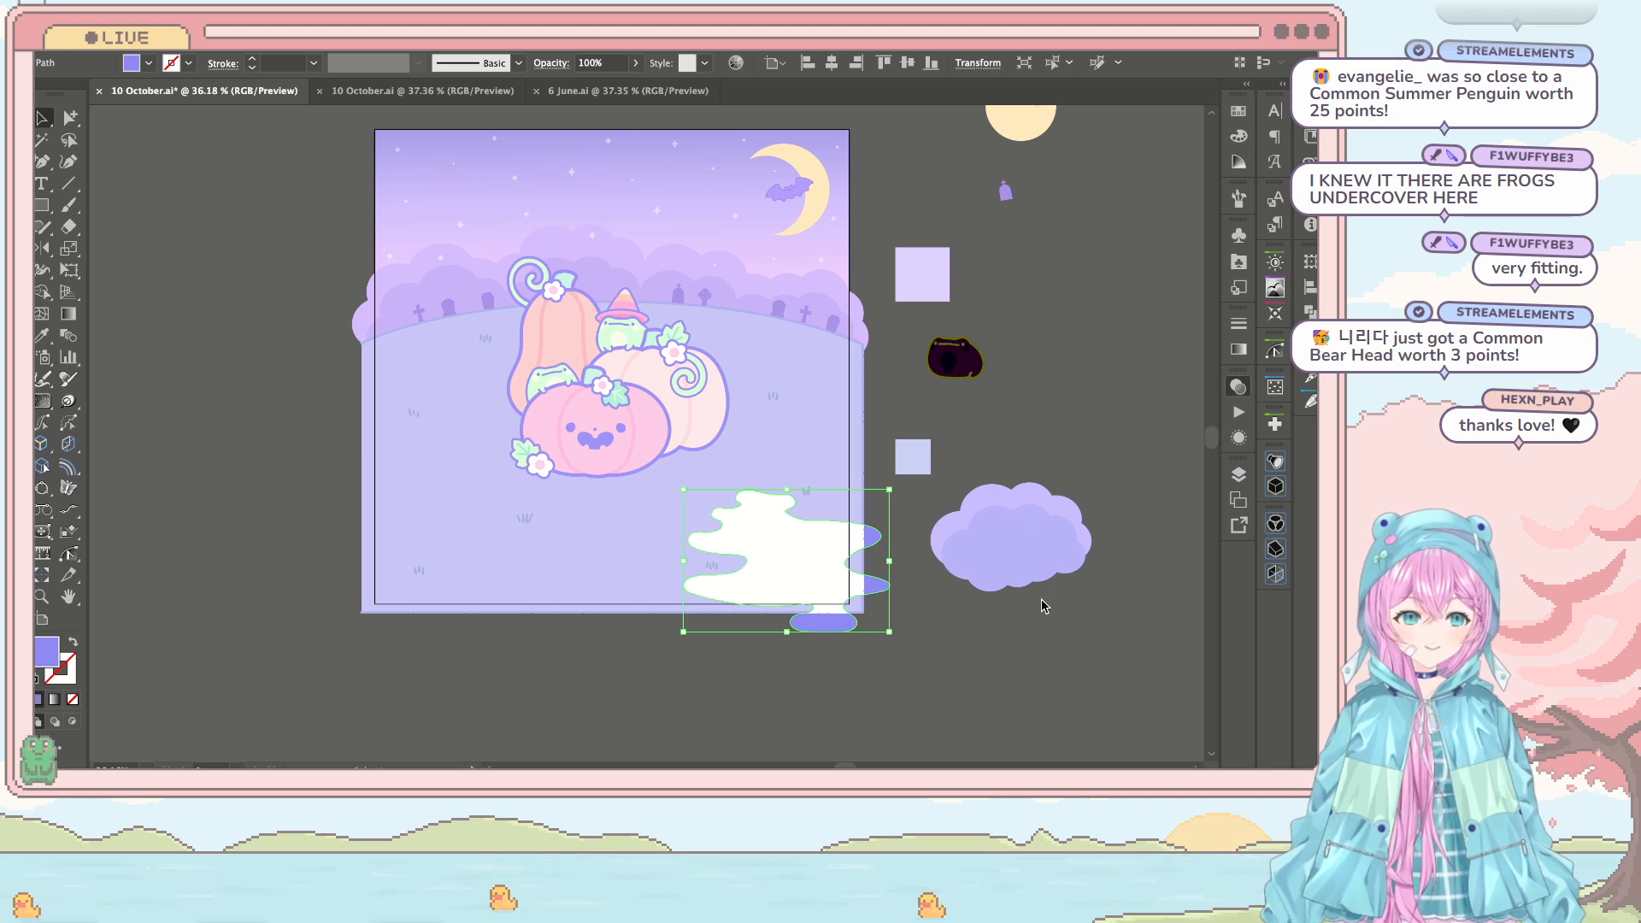
key(ctrl+shift+bracketright)
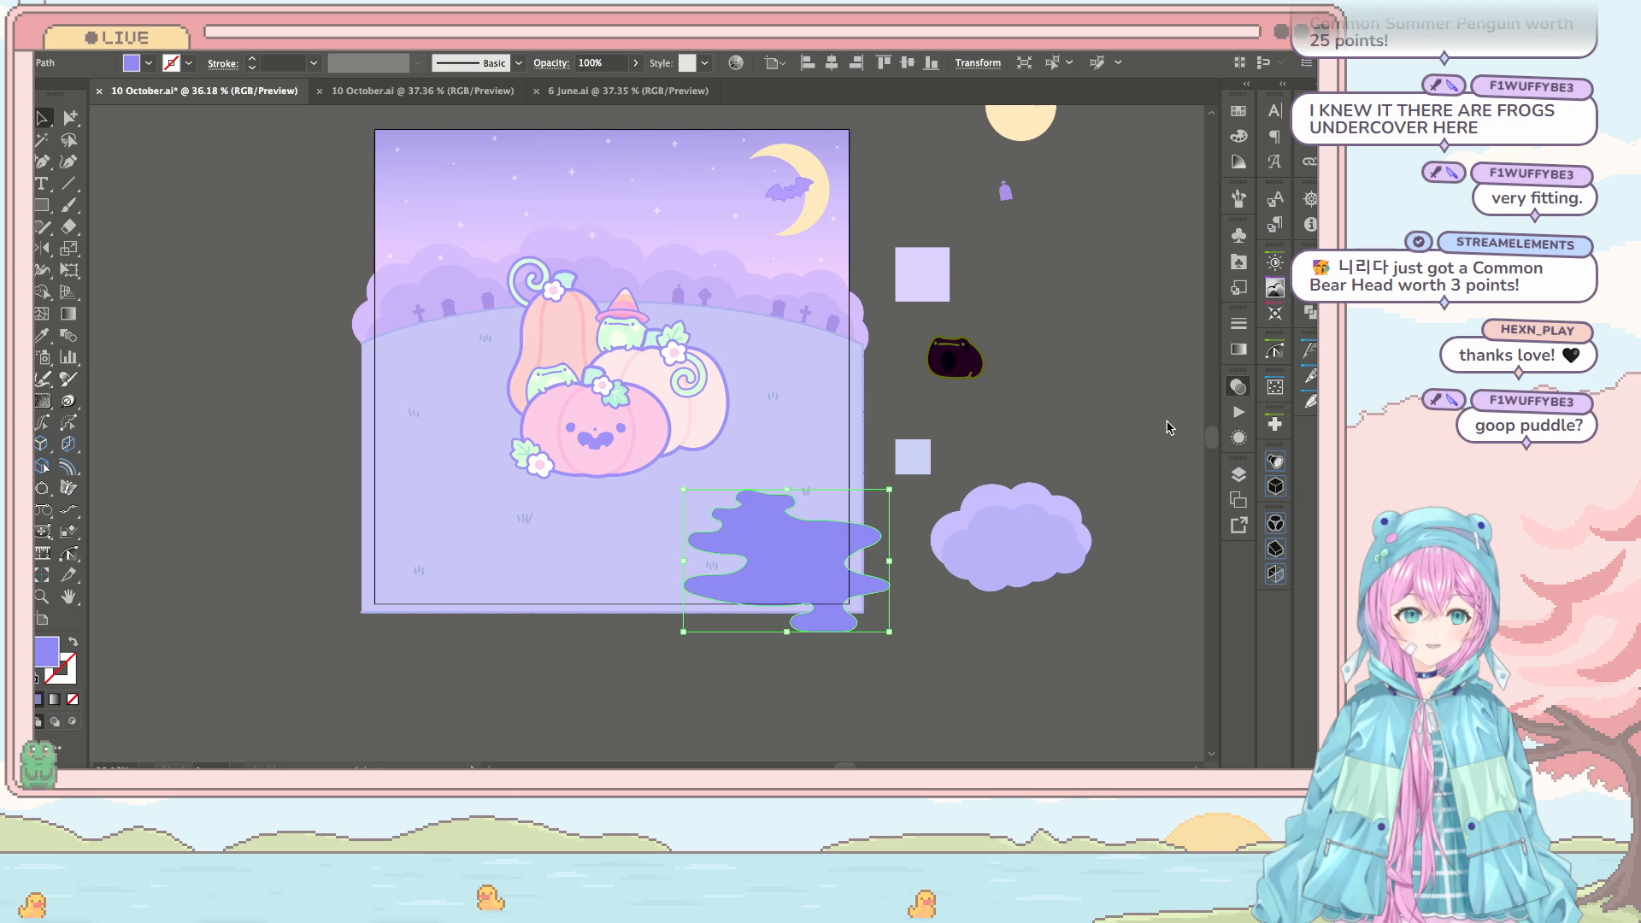
Step: Set the wavy cloud's opacity to 27% and move it off the artboard, beside the puffy cloud
key(2)
key(7)
key(ctrl+h)
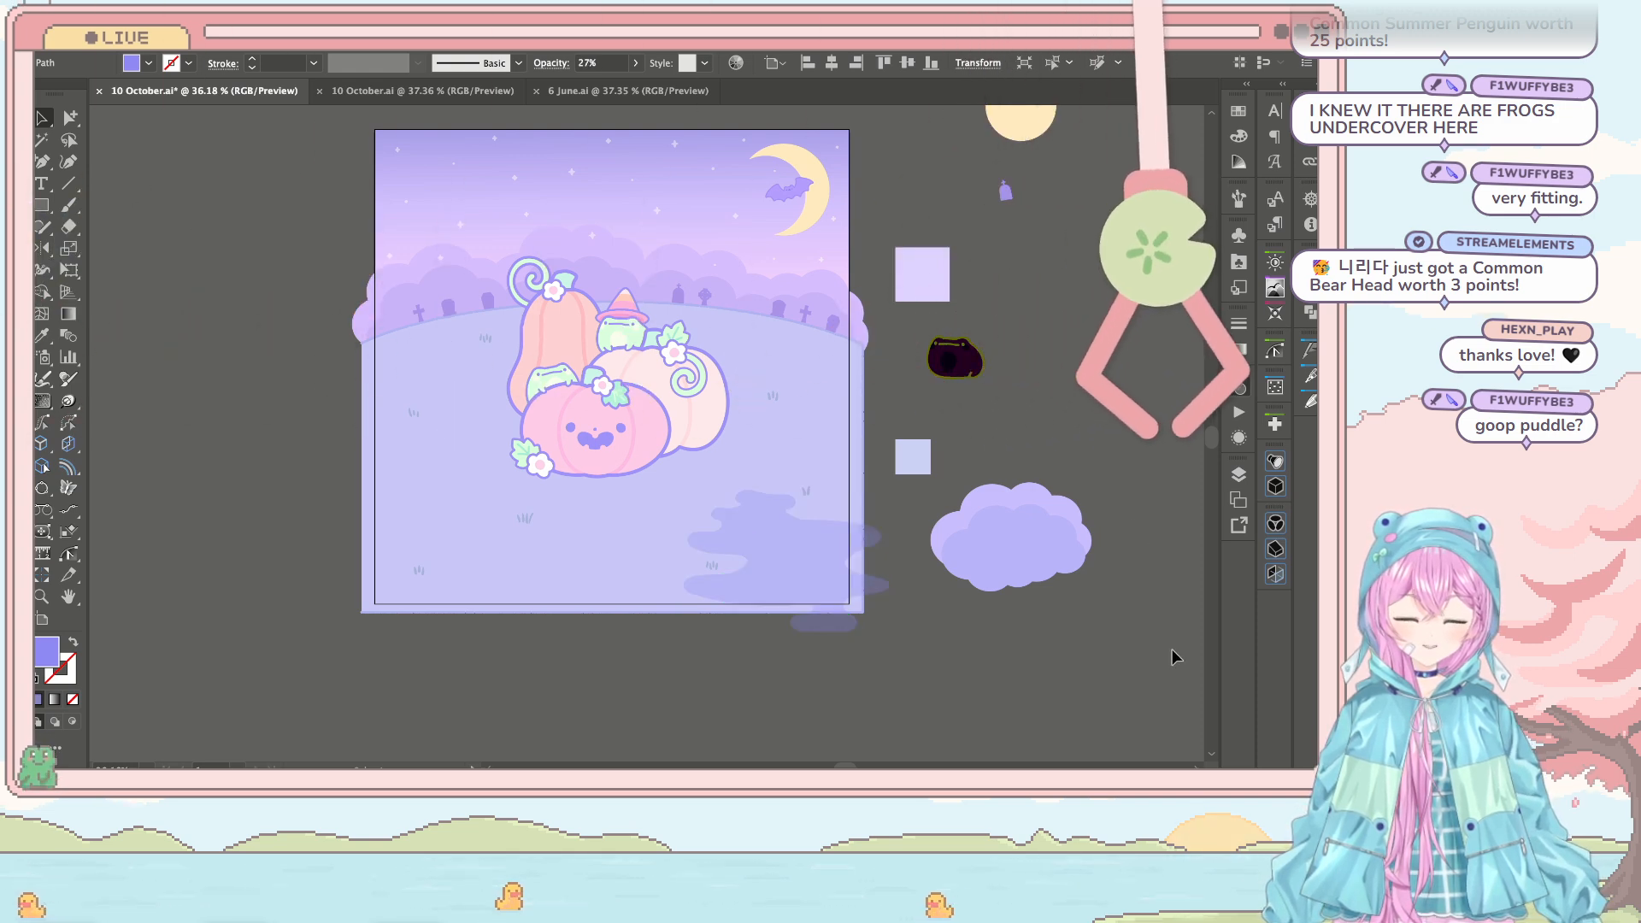
click(1177, 656)
drag(862, 556, 1099, 560)
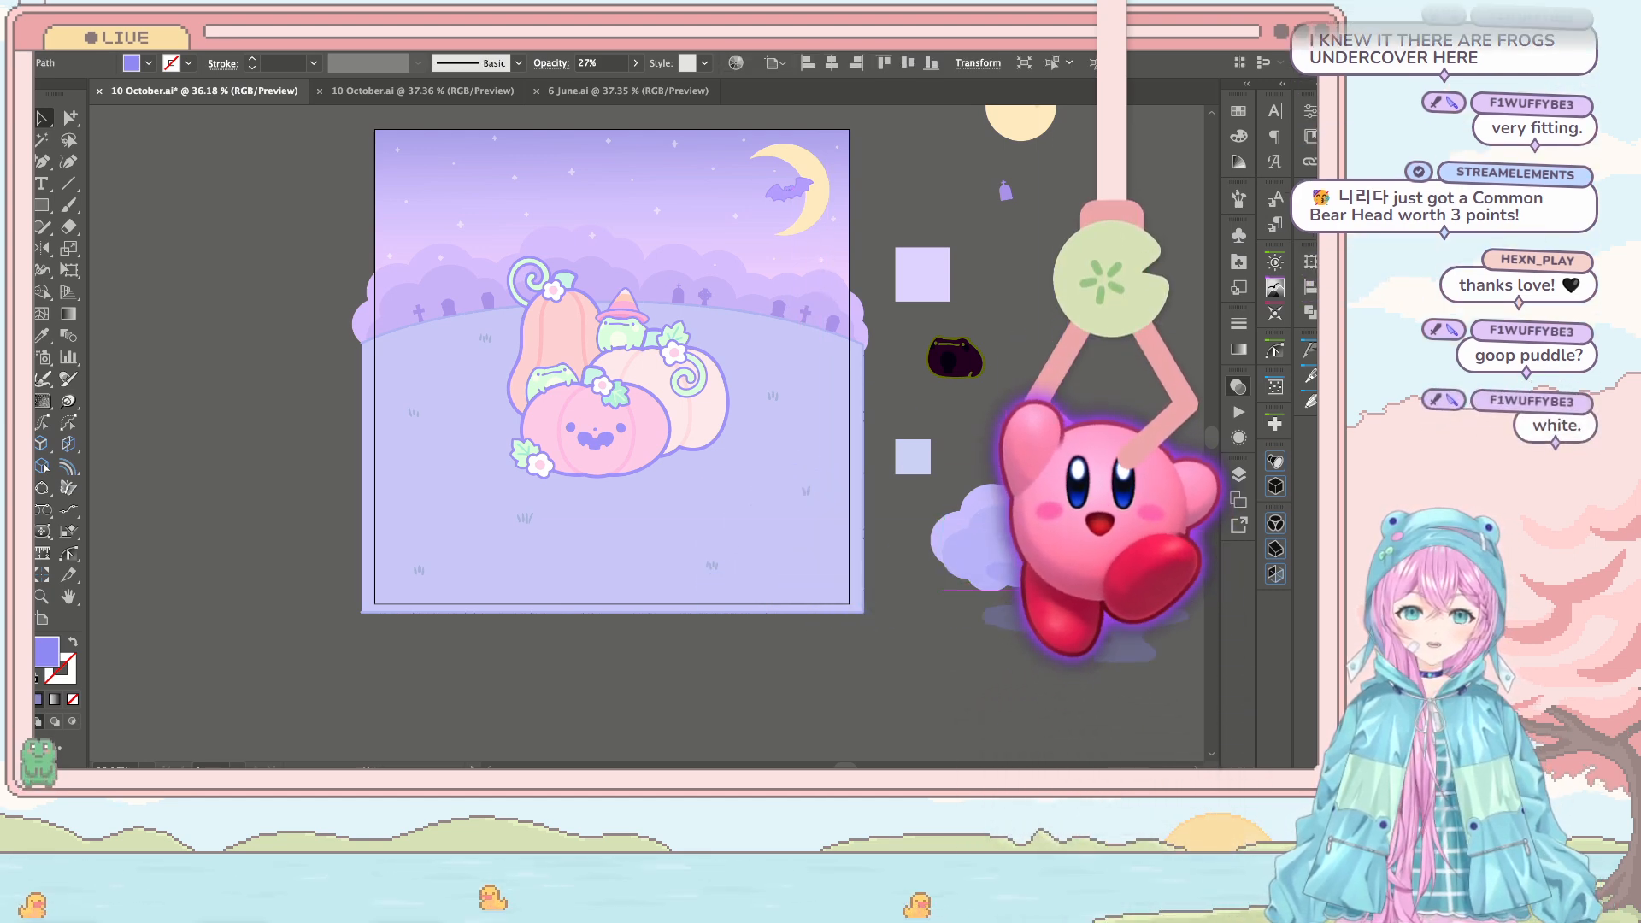
click(917, 509)
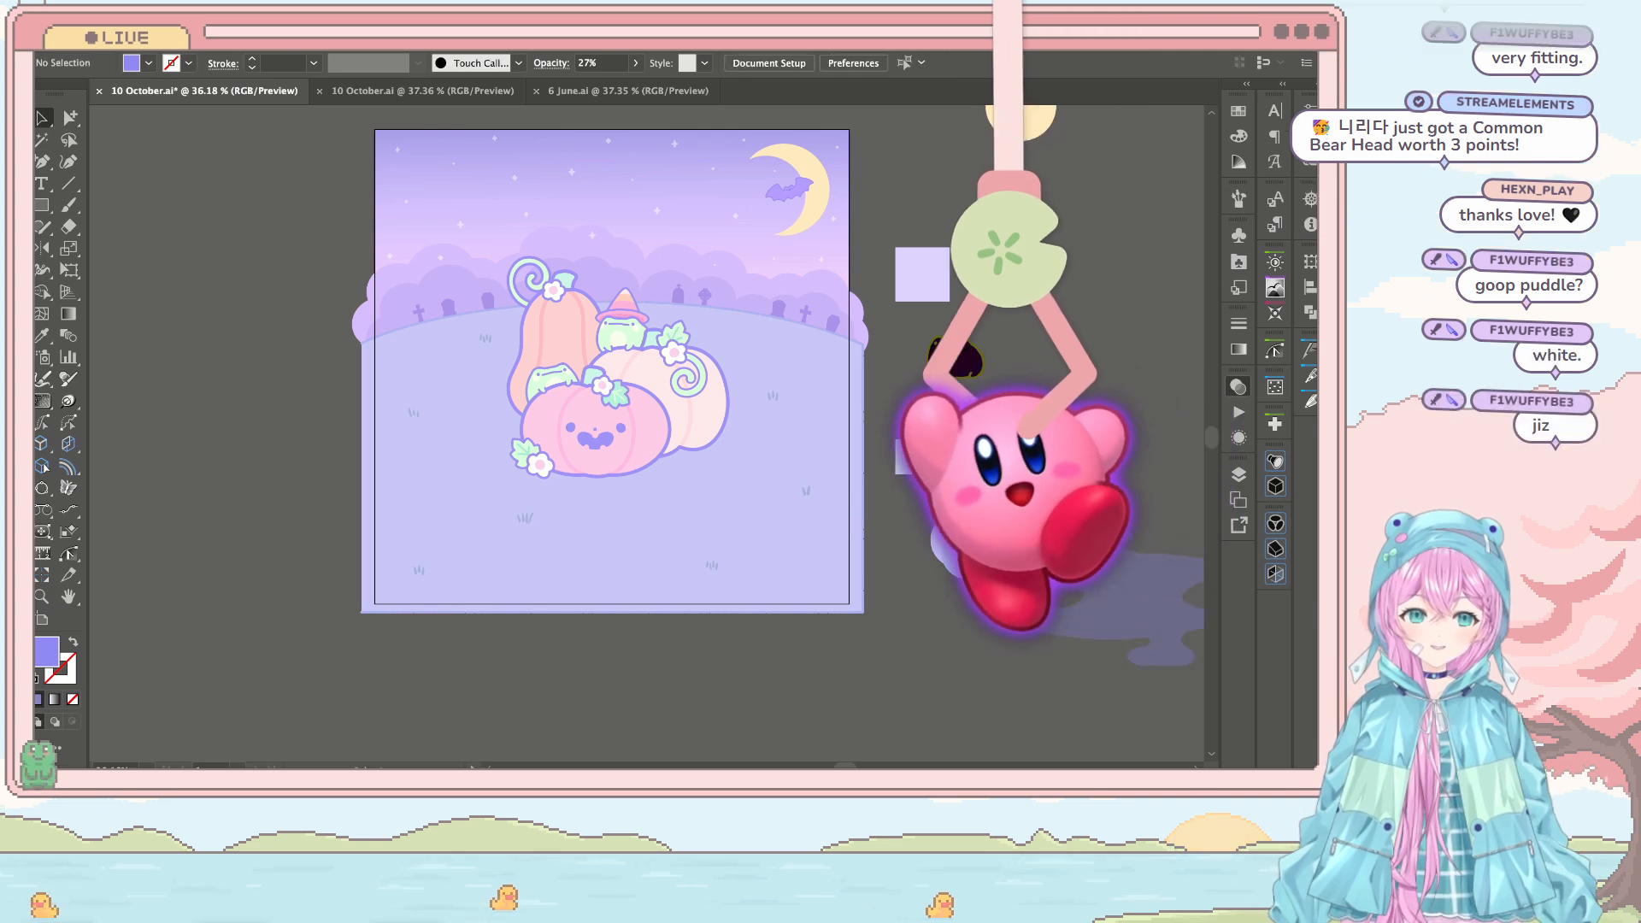
scroll(839, 519, right, 1)
scroll(839, 519, right, 3)
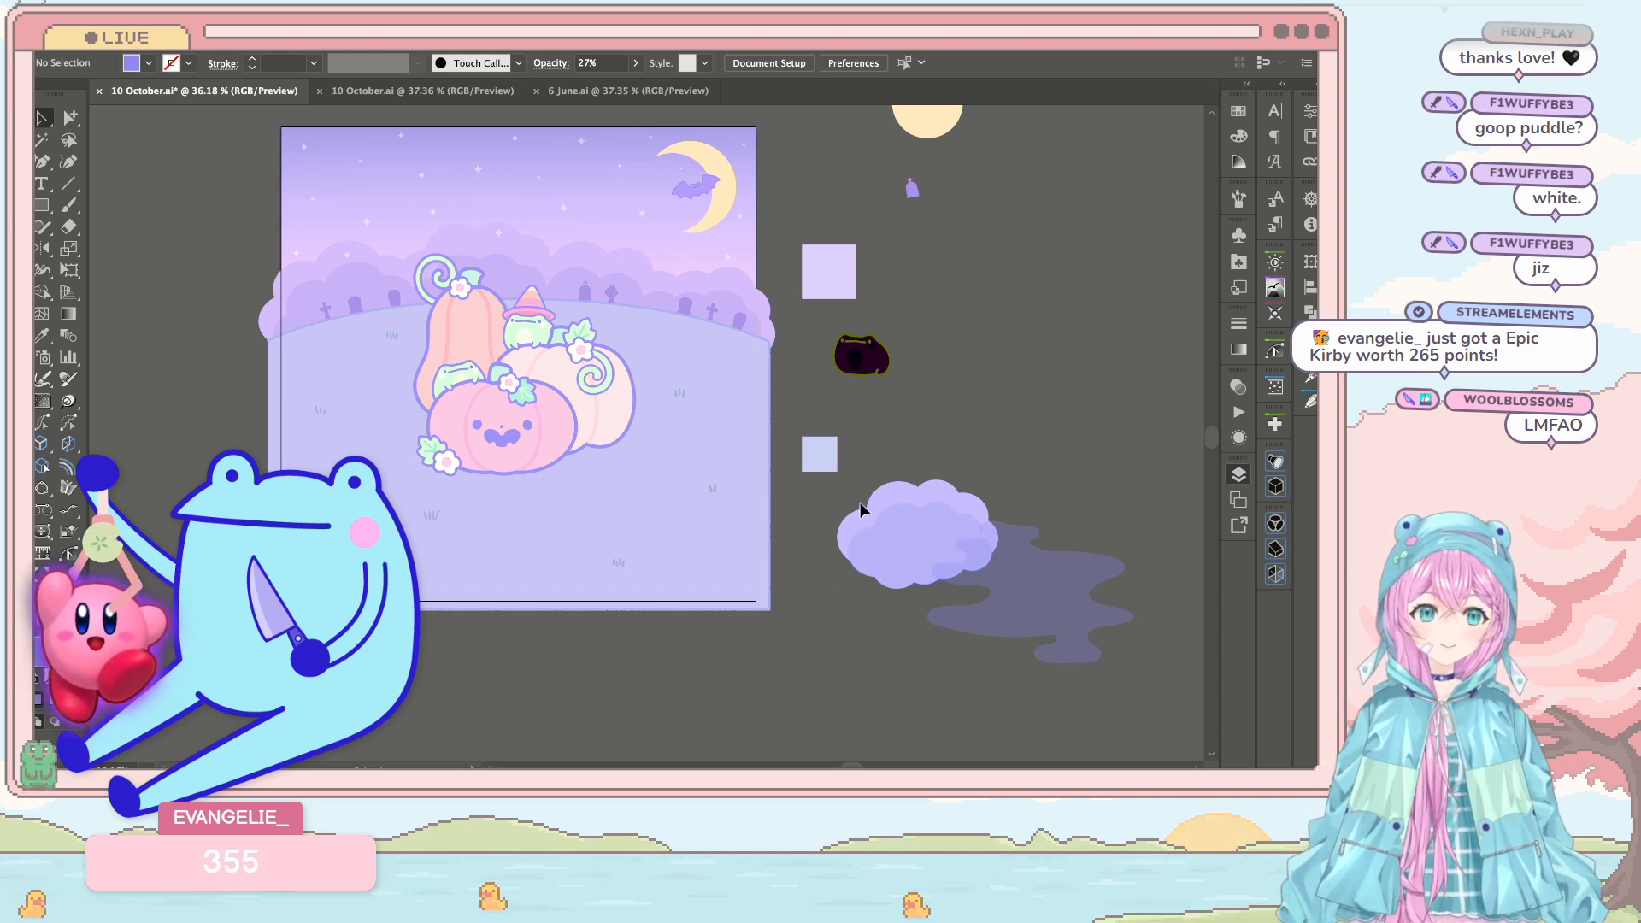
Step: Move the two-tone puffy cloud onto the artboard's lower-right corner and enlarge it so it overhangs the edge
drag(869, 567, 921, 486)
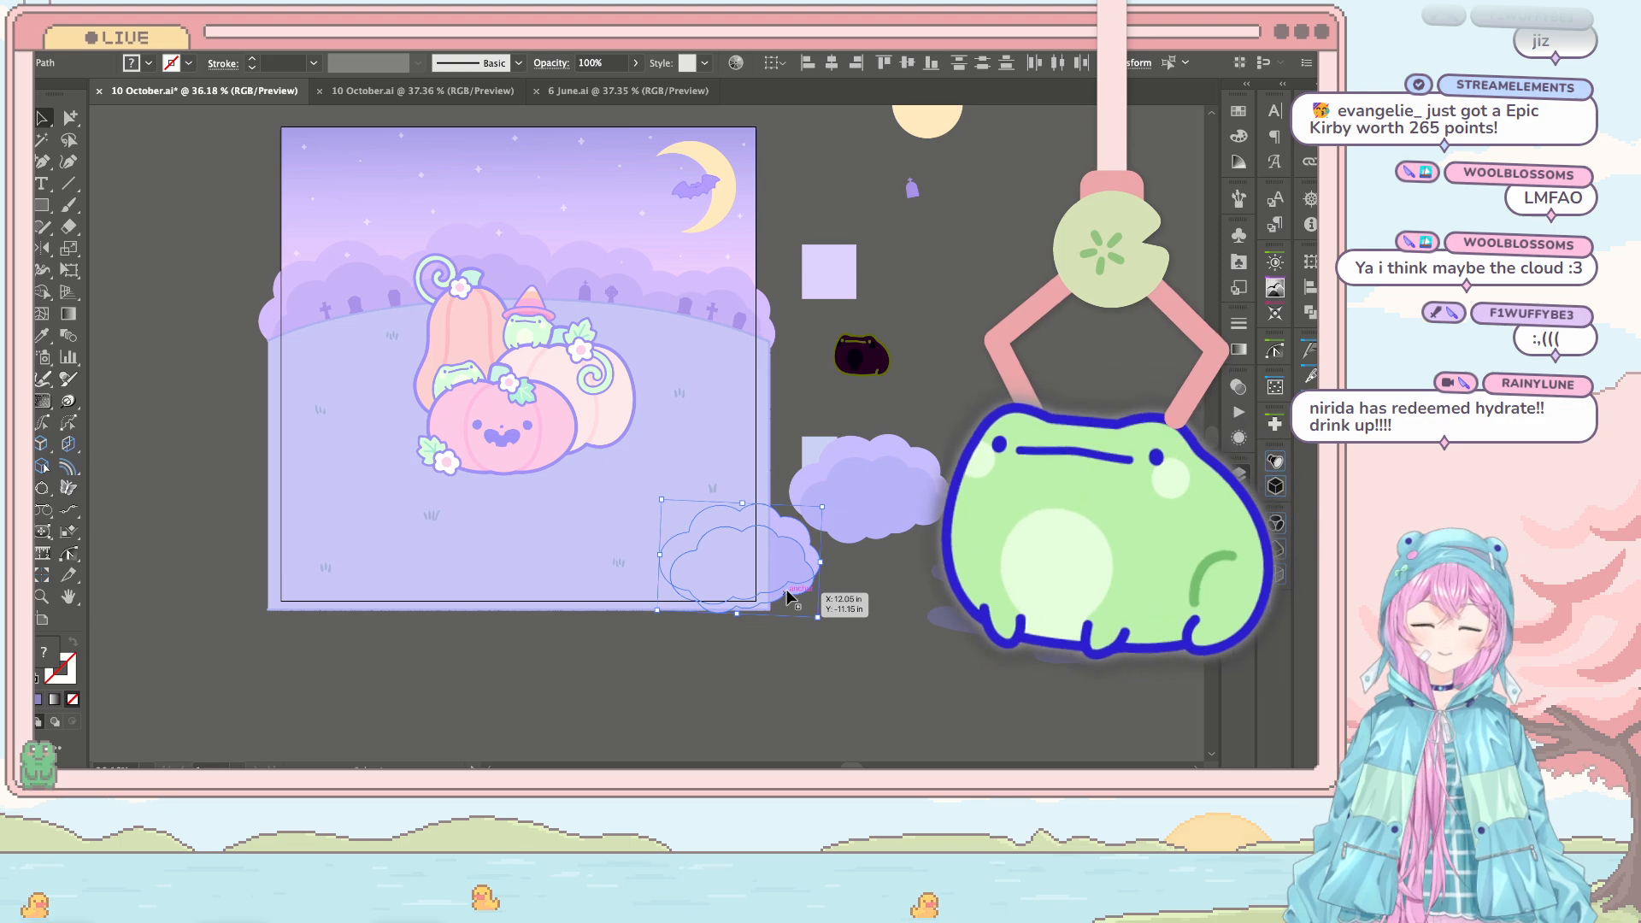
click(790, 598)
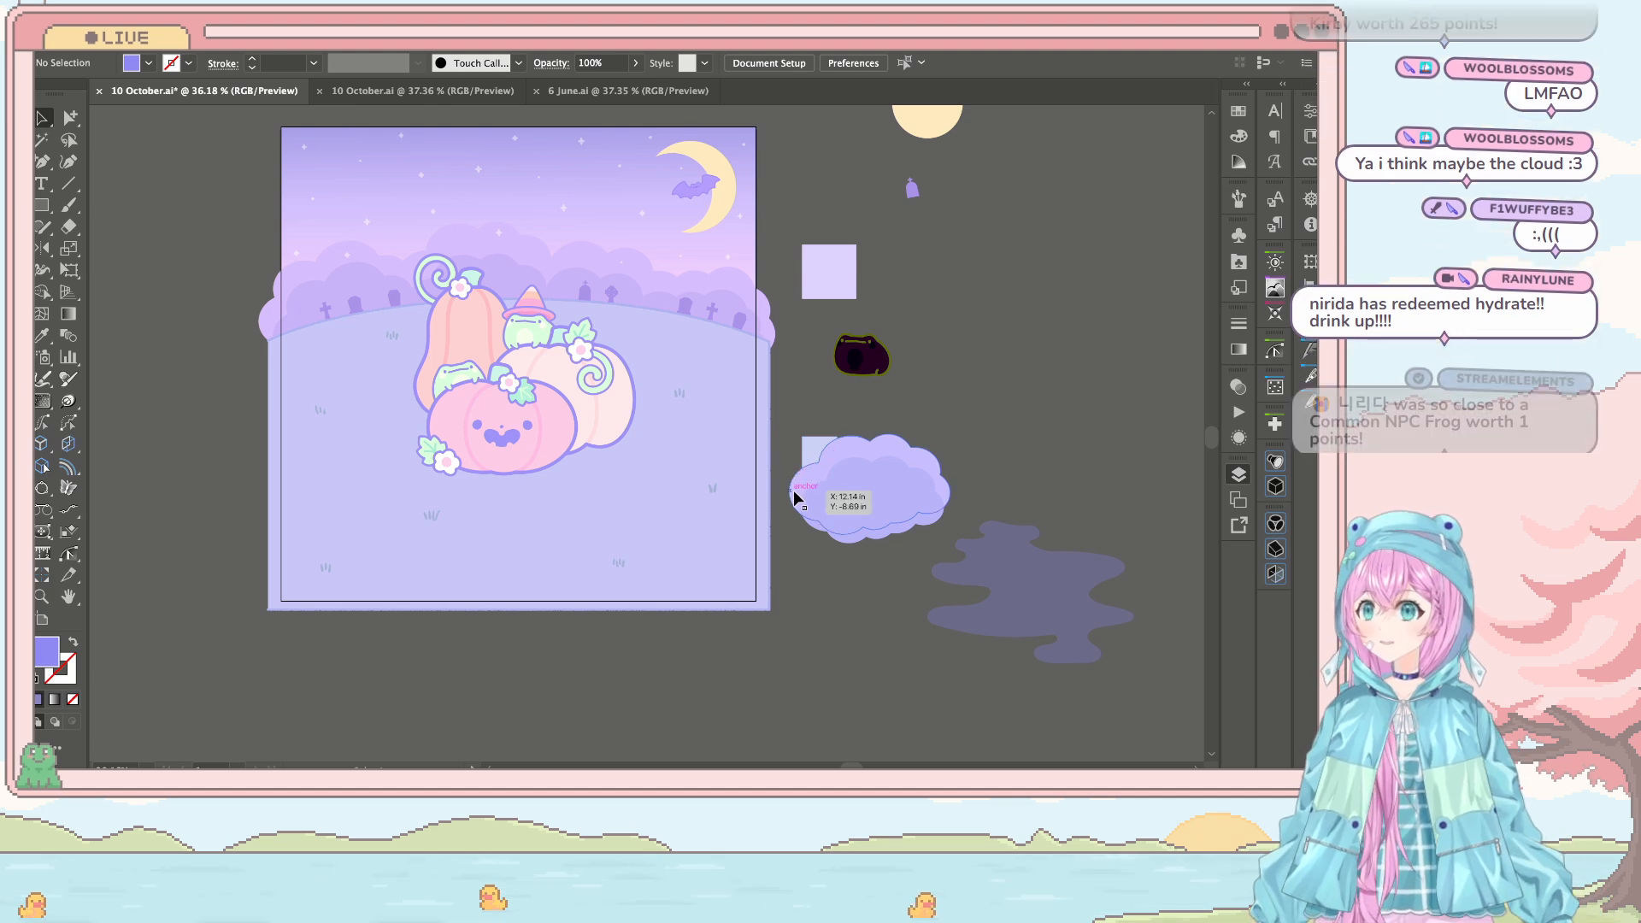
click(915, 490)
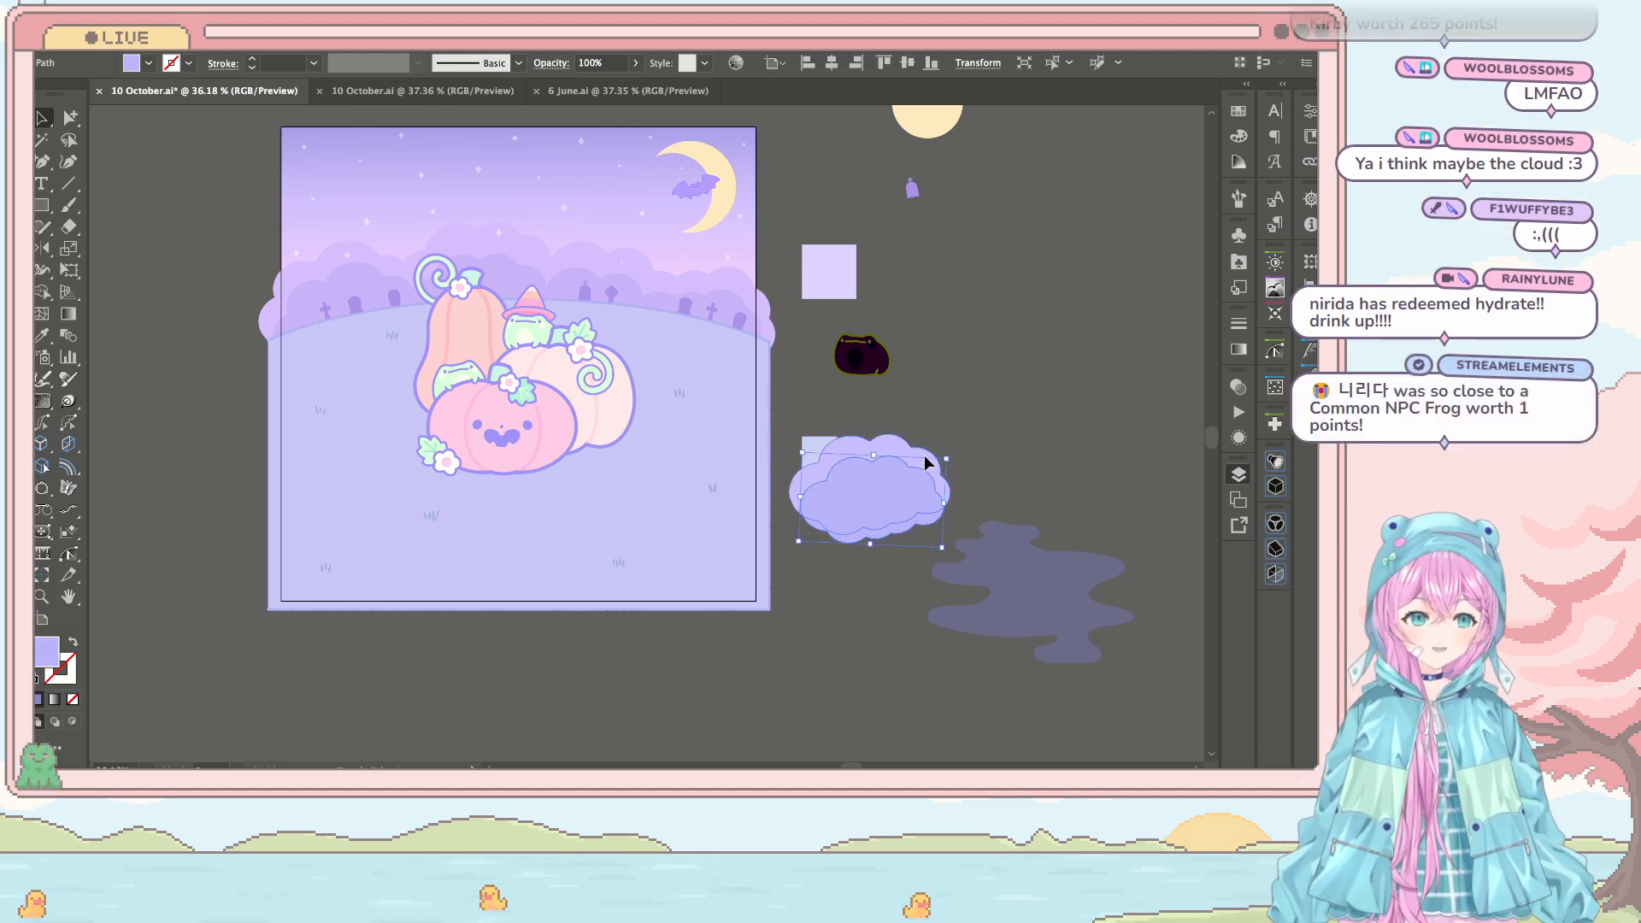
drag(906, 498, 737, 577)
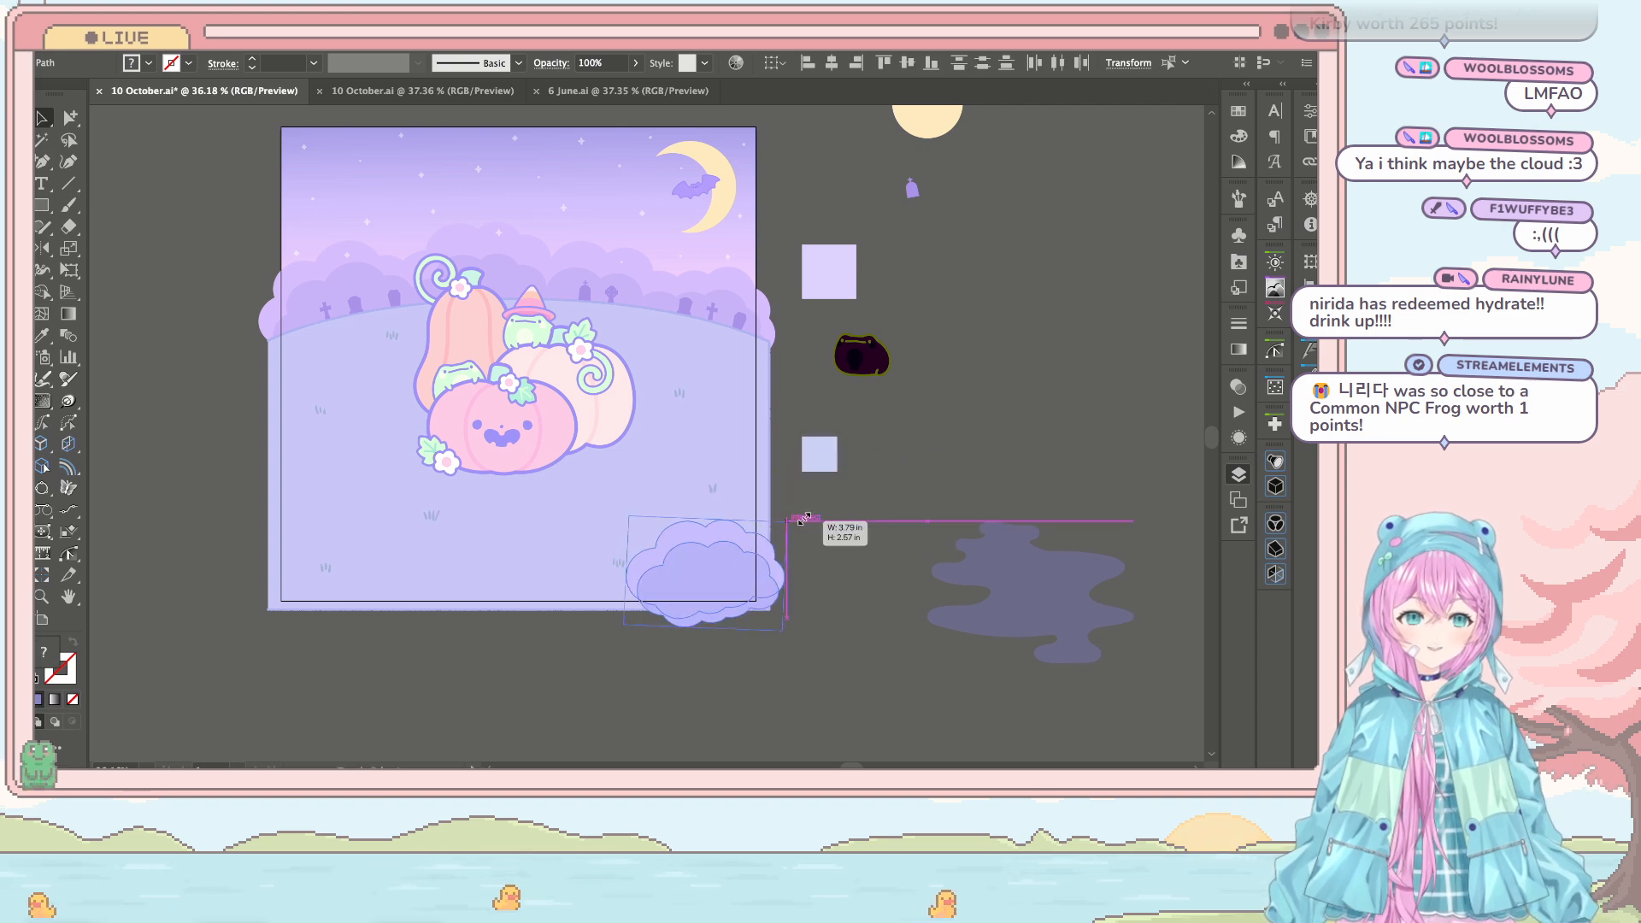
drag(803, 519, 778, 537)
drag(747, 604, 752, 591)
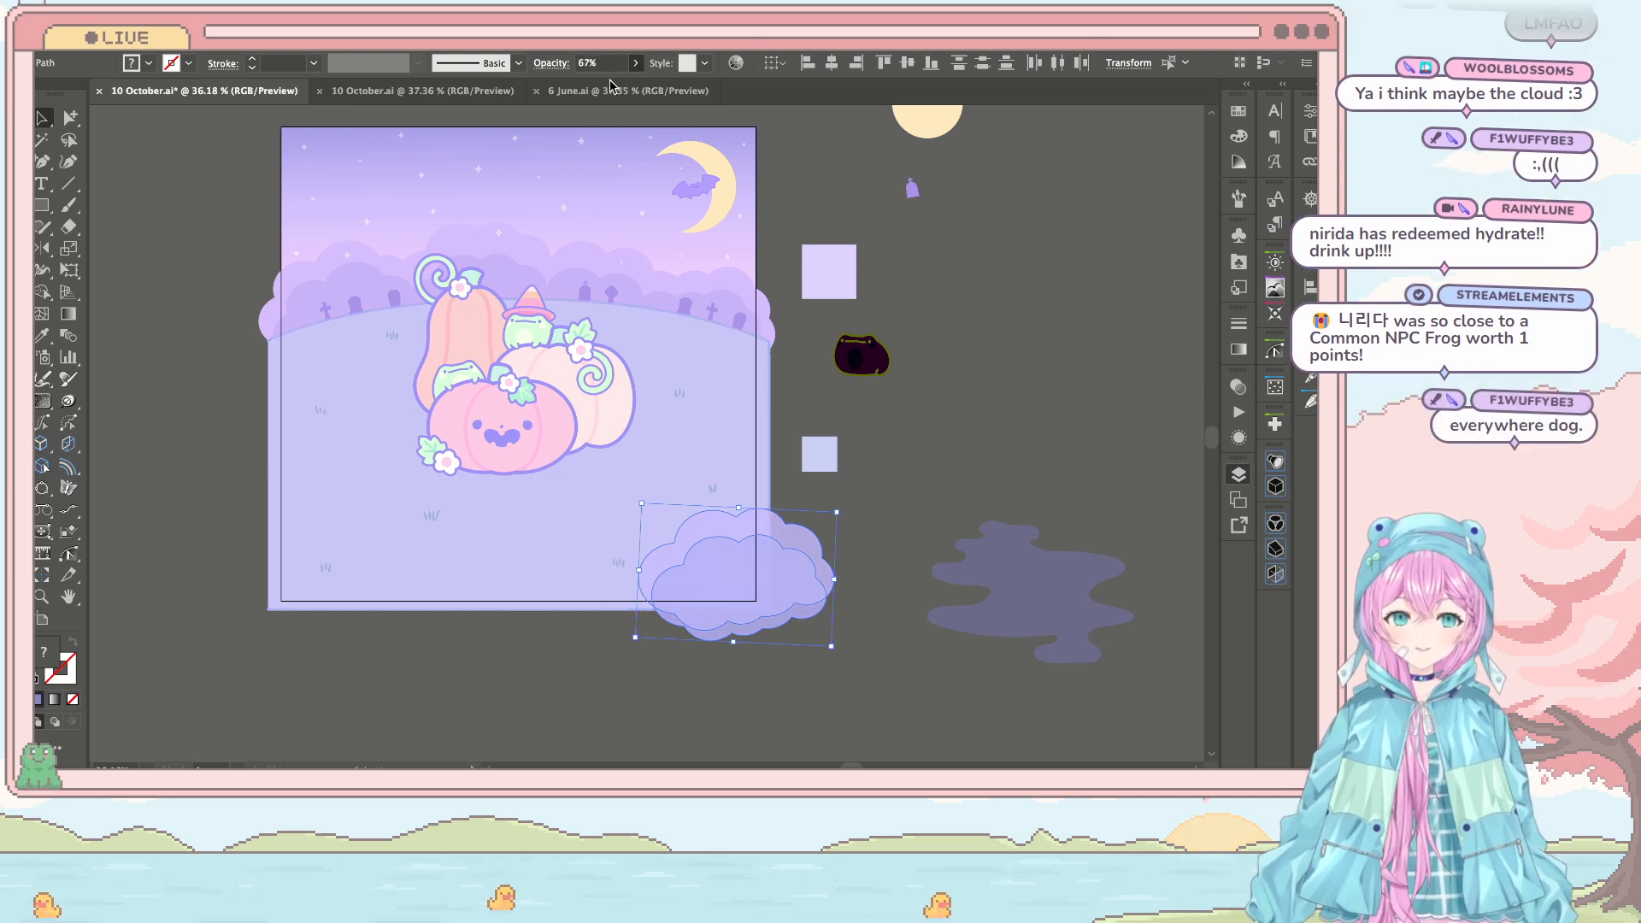
Step: Set the puffy cloud's opacity to 71% and shift it further into the artboard's lower-right corner
click(835, 526)
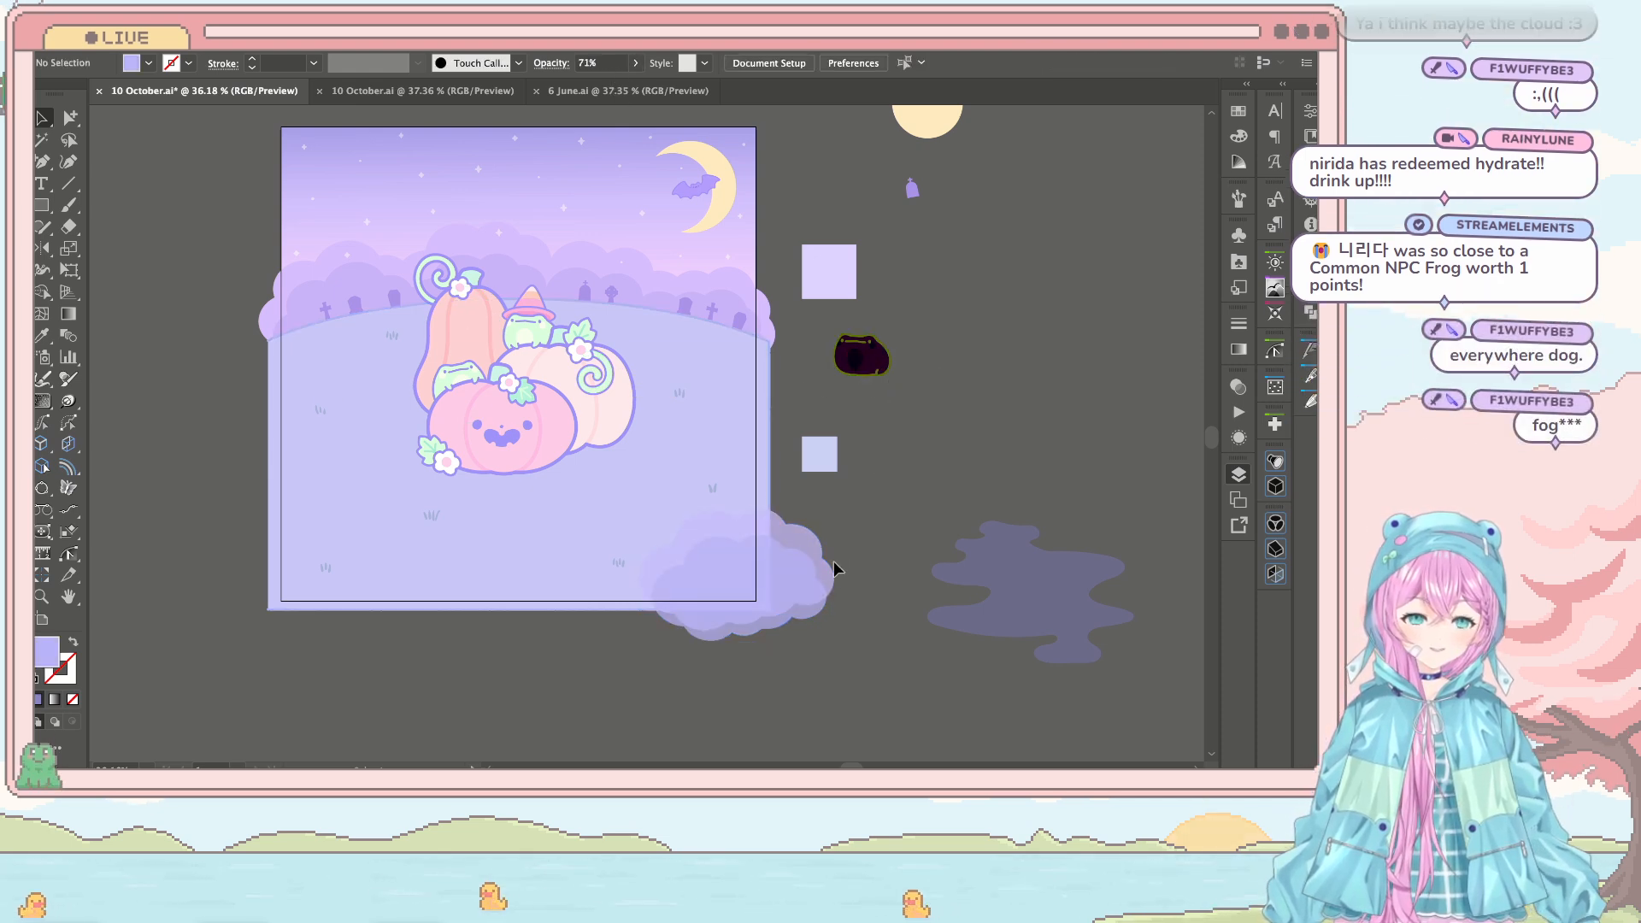
drag(810, 536, 770, 564)
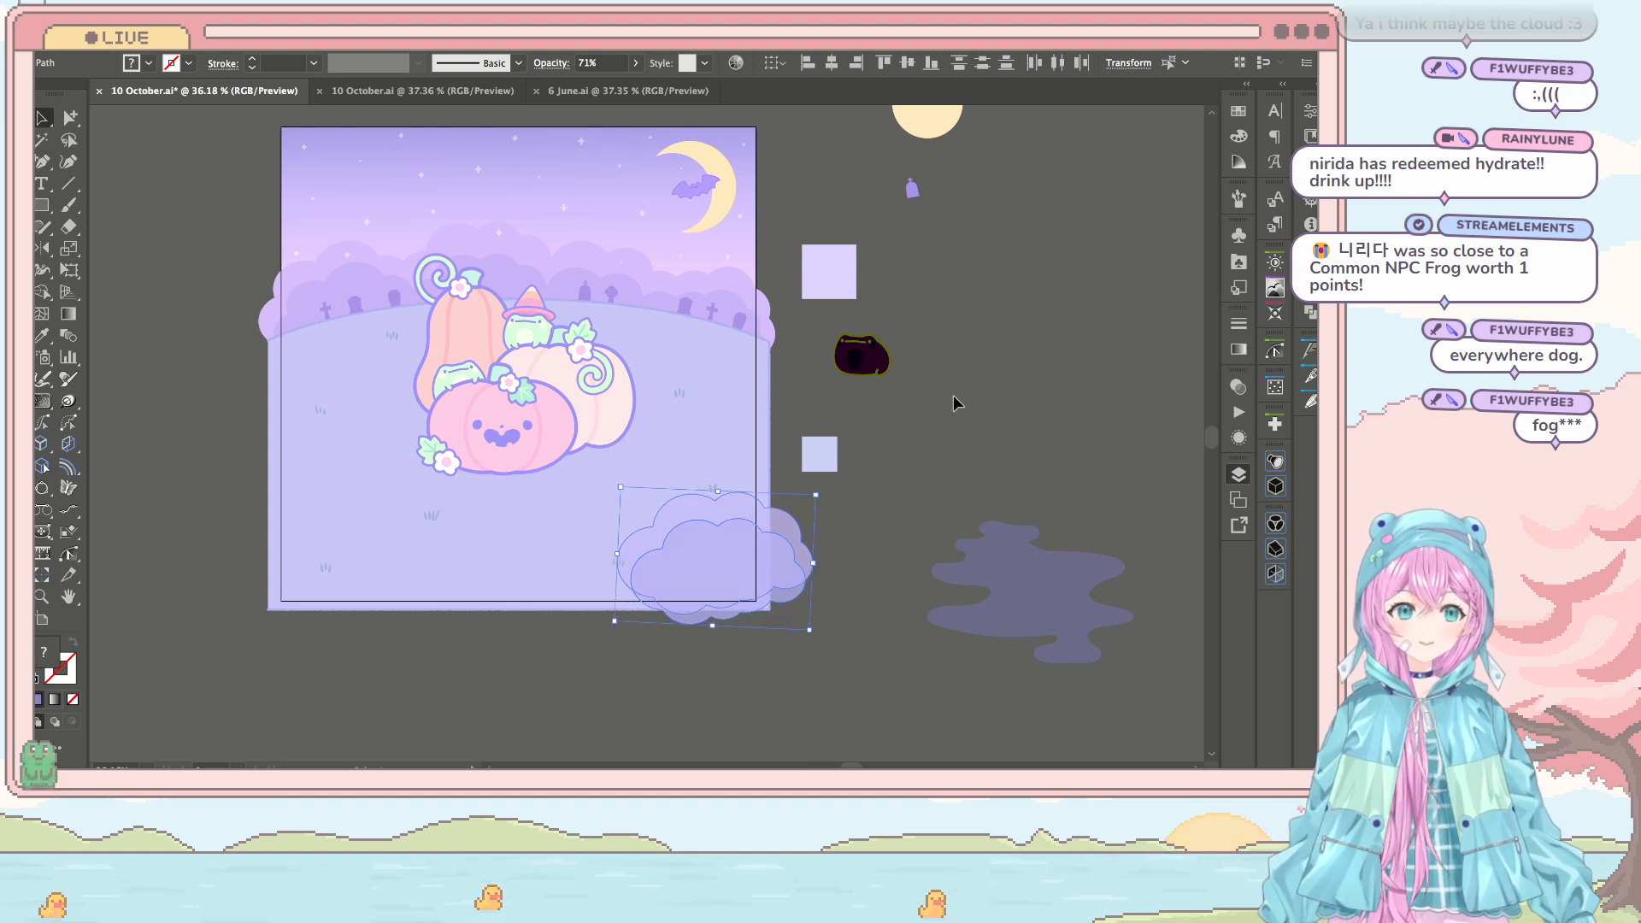
scroll(829, 561, right, 2)
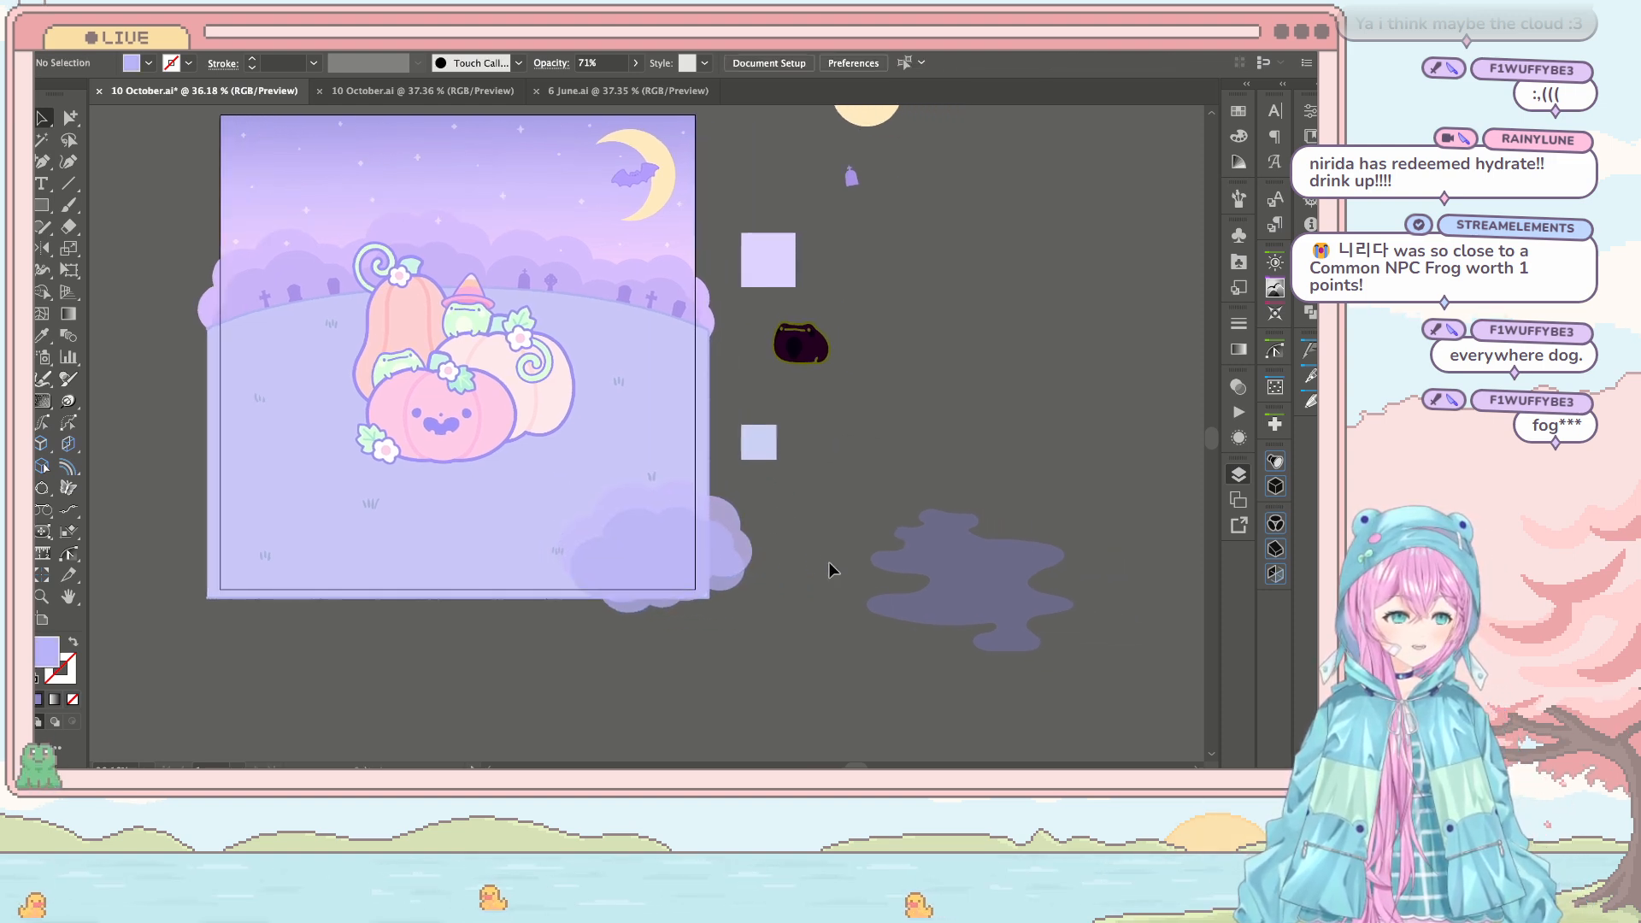
Step: Place the wavy translucent cloud on the ground at the artboard's left edge, beside the pink pumpkin
drag(936, 587, 365, 555)
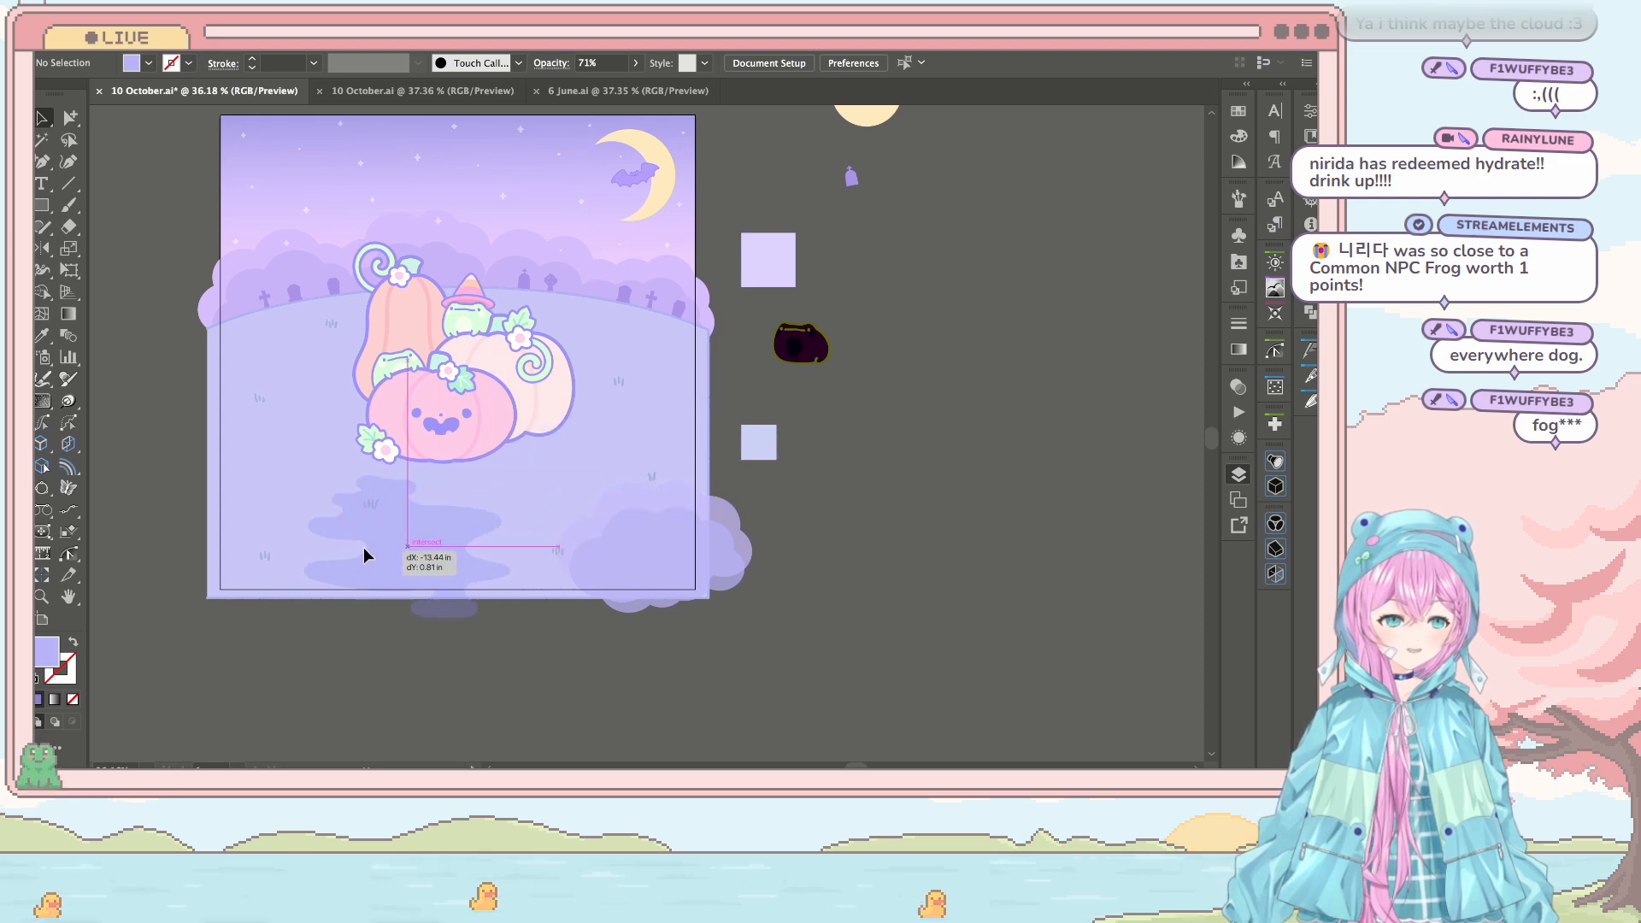
scroll(505, 563, left, 5)
drag(556, 575, 432, 513)
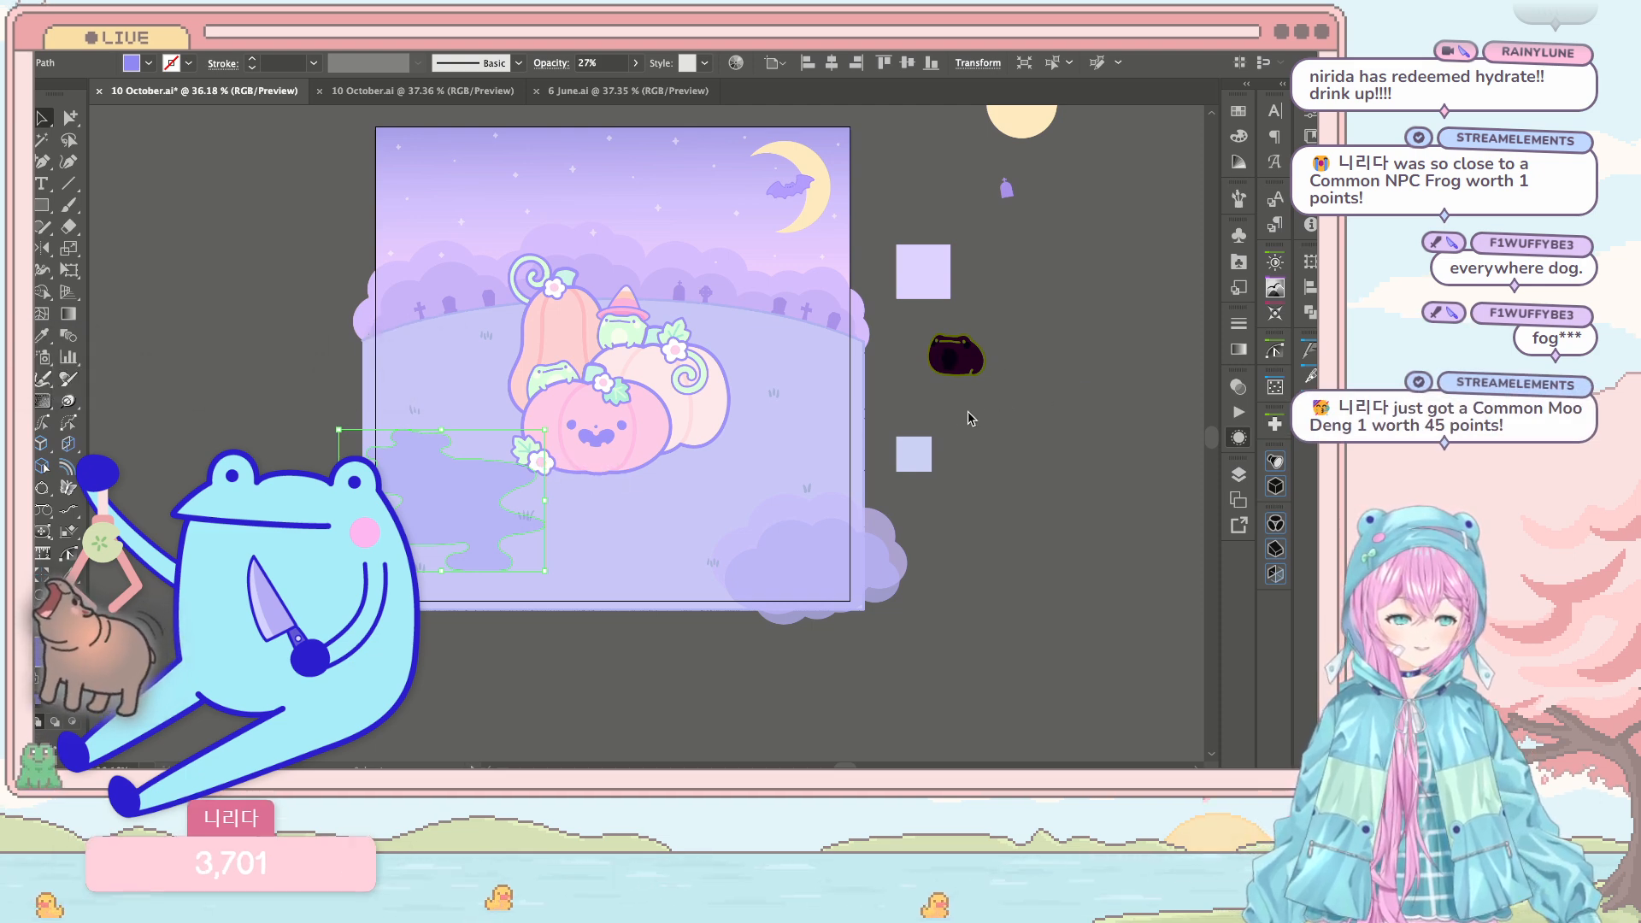
Step: Move the wavy translucent cloud further up the ground so it overhangs the artboard's left edge beside the tall orange pumpkin
click(868, 425)
scroll(695, 461, up, 4)
scroll(612, 531, left, 8)
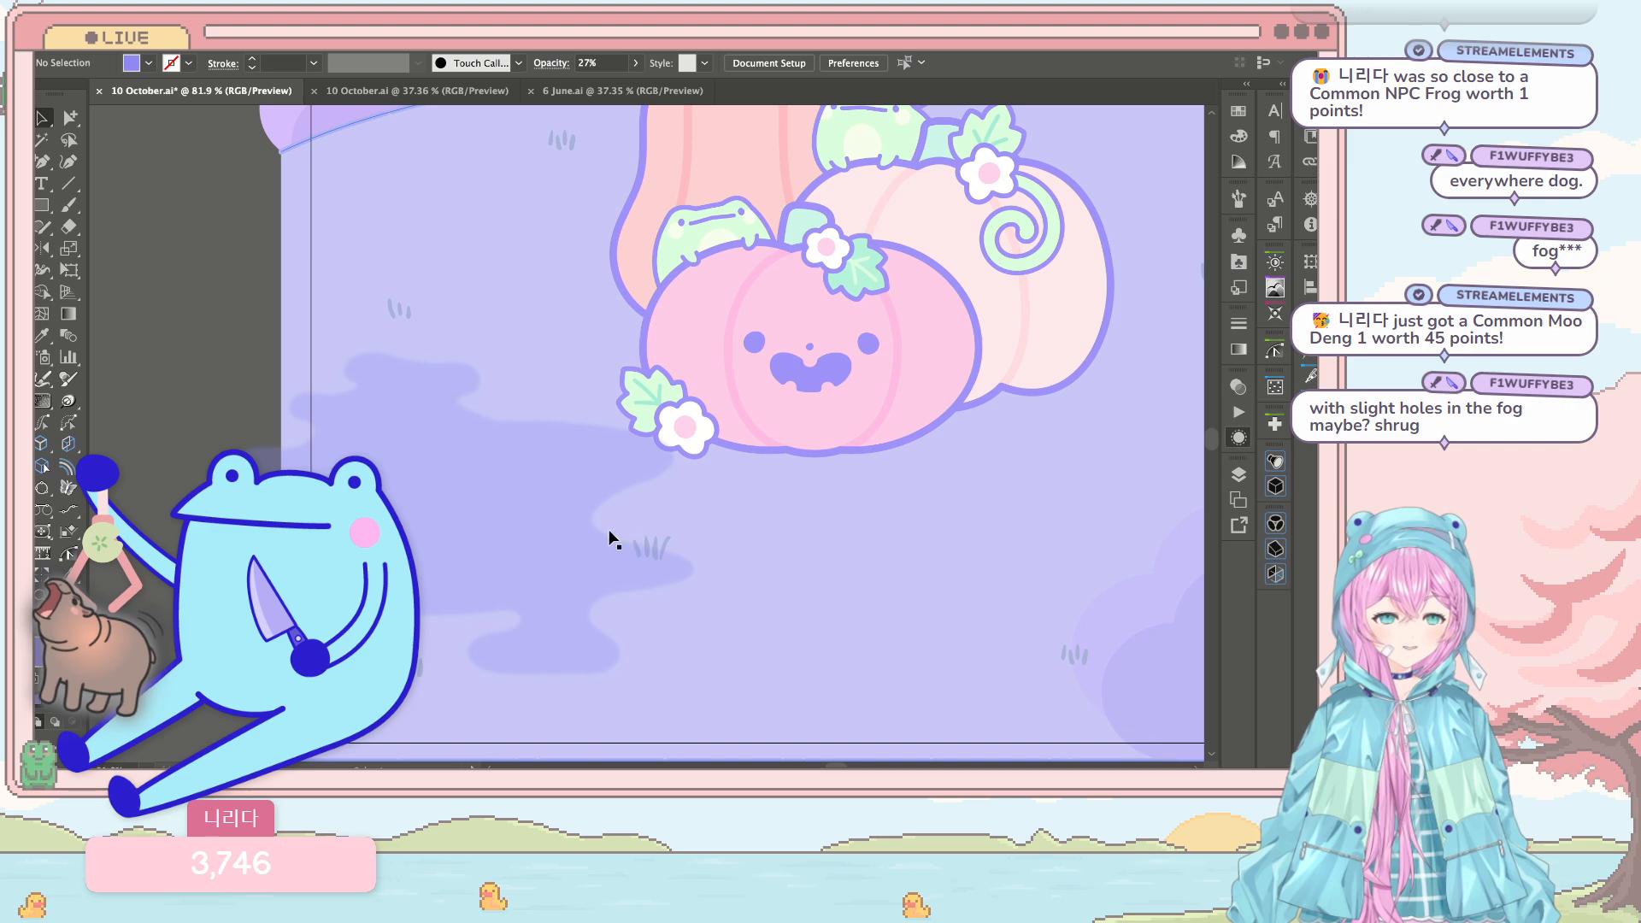
scroll(584, 412, down, 3)
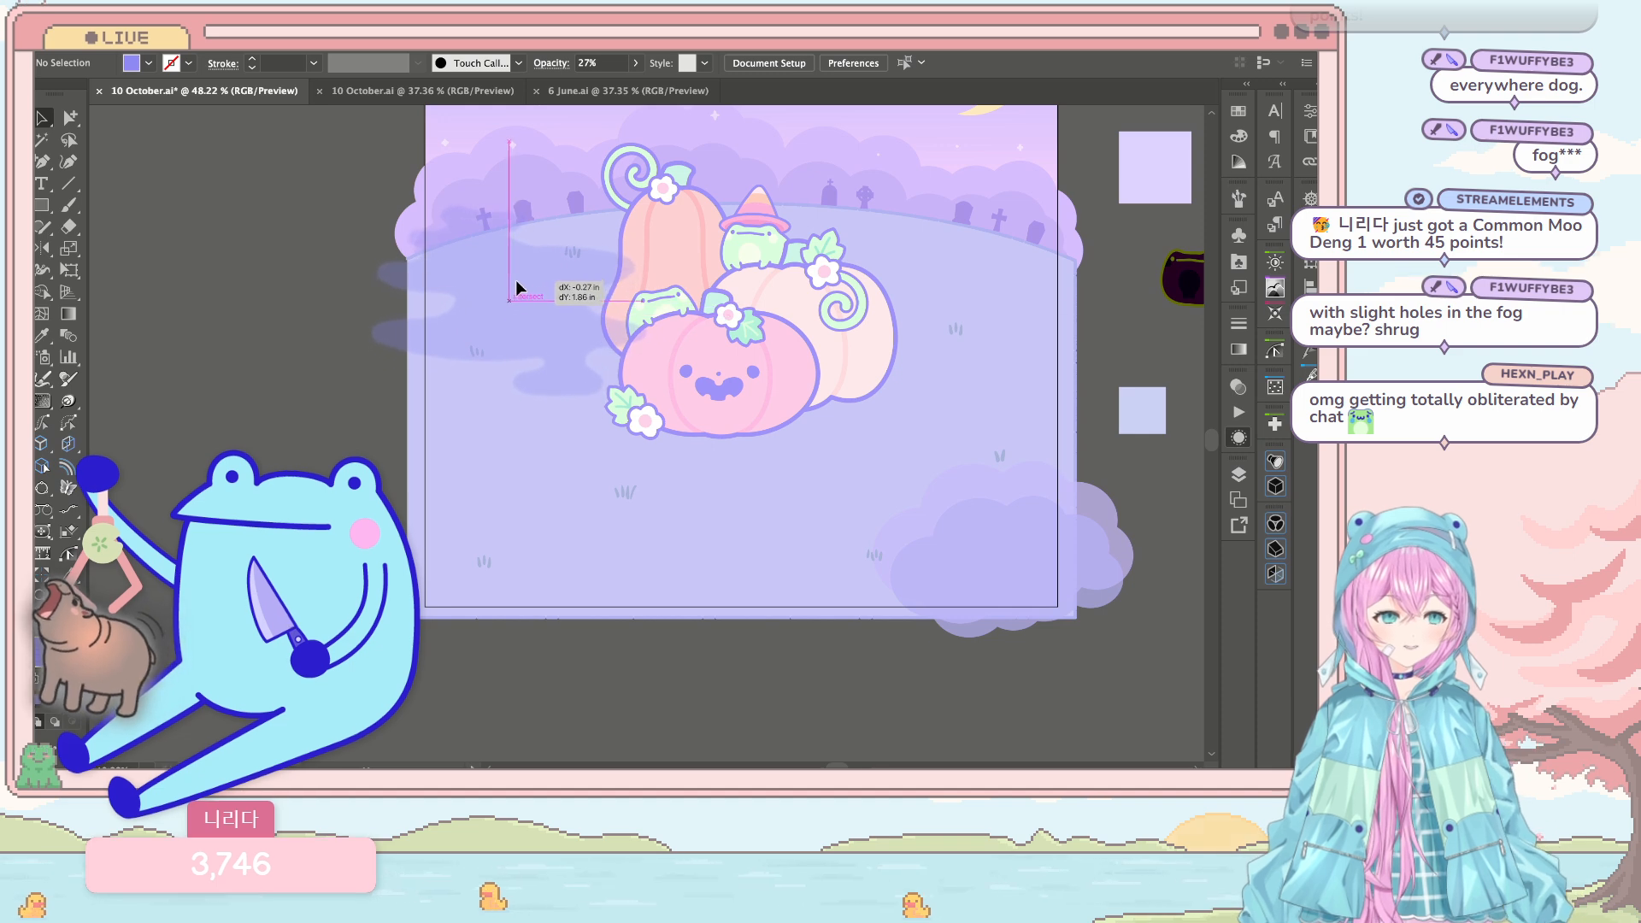
click(484, 319)
click(365, 568)
scroll(365, 567, up, 3)
scroll(365, 567, right, 3)
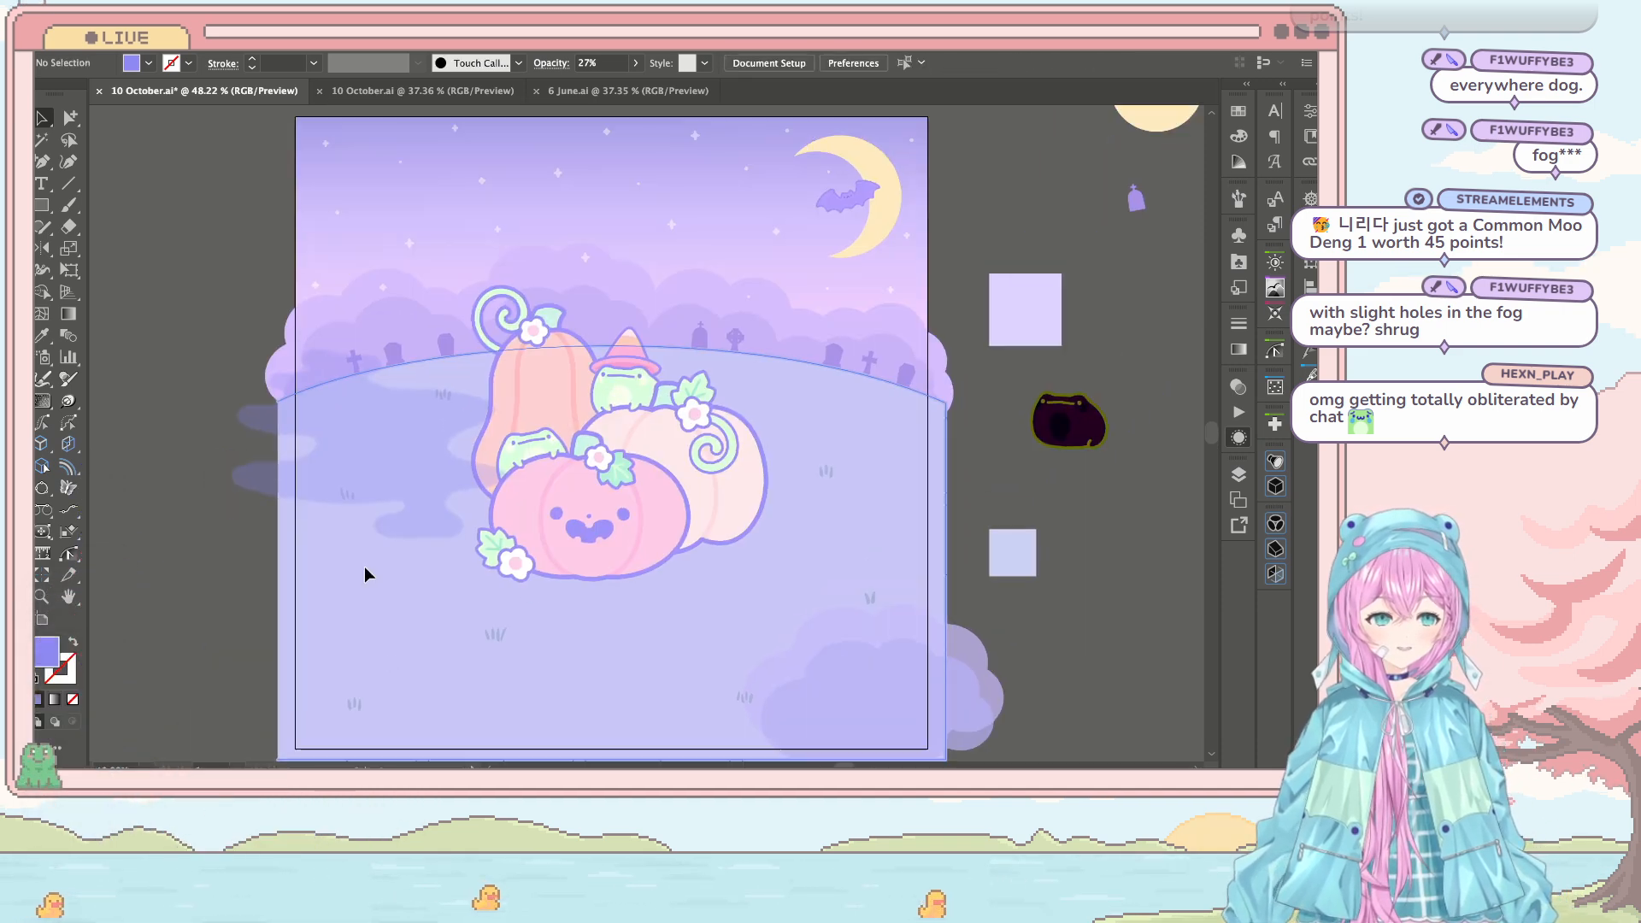
drag(445, 494, 448, 494)
scroll(448, 495, down, 3)
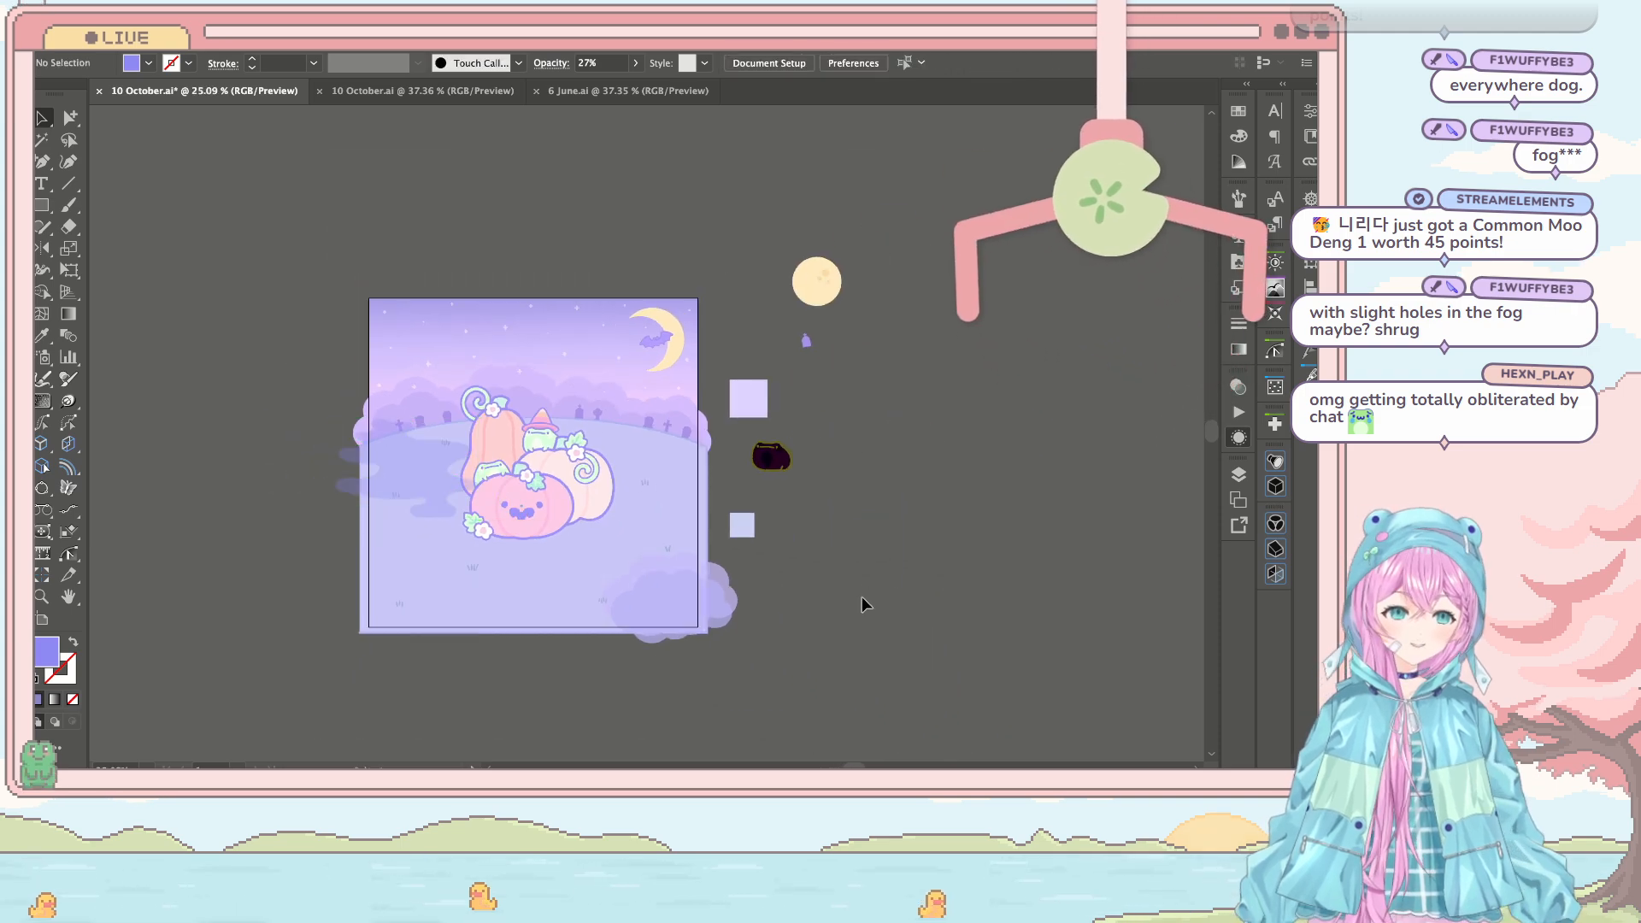
scroll(862, 597, left, 3)
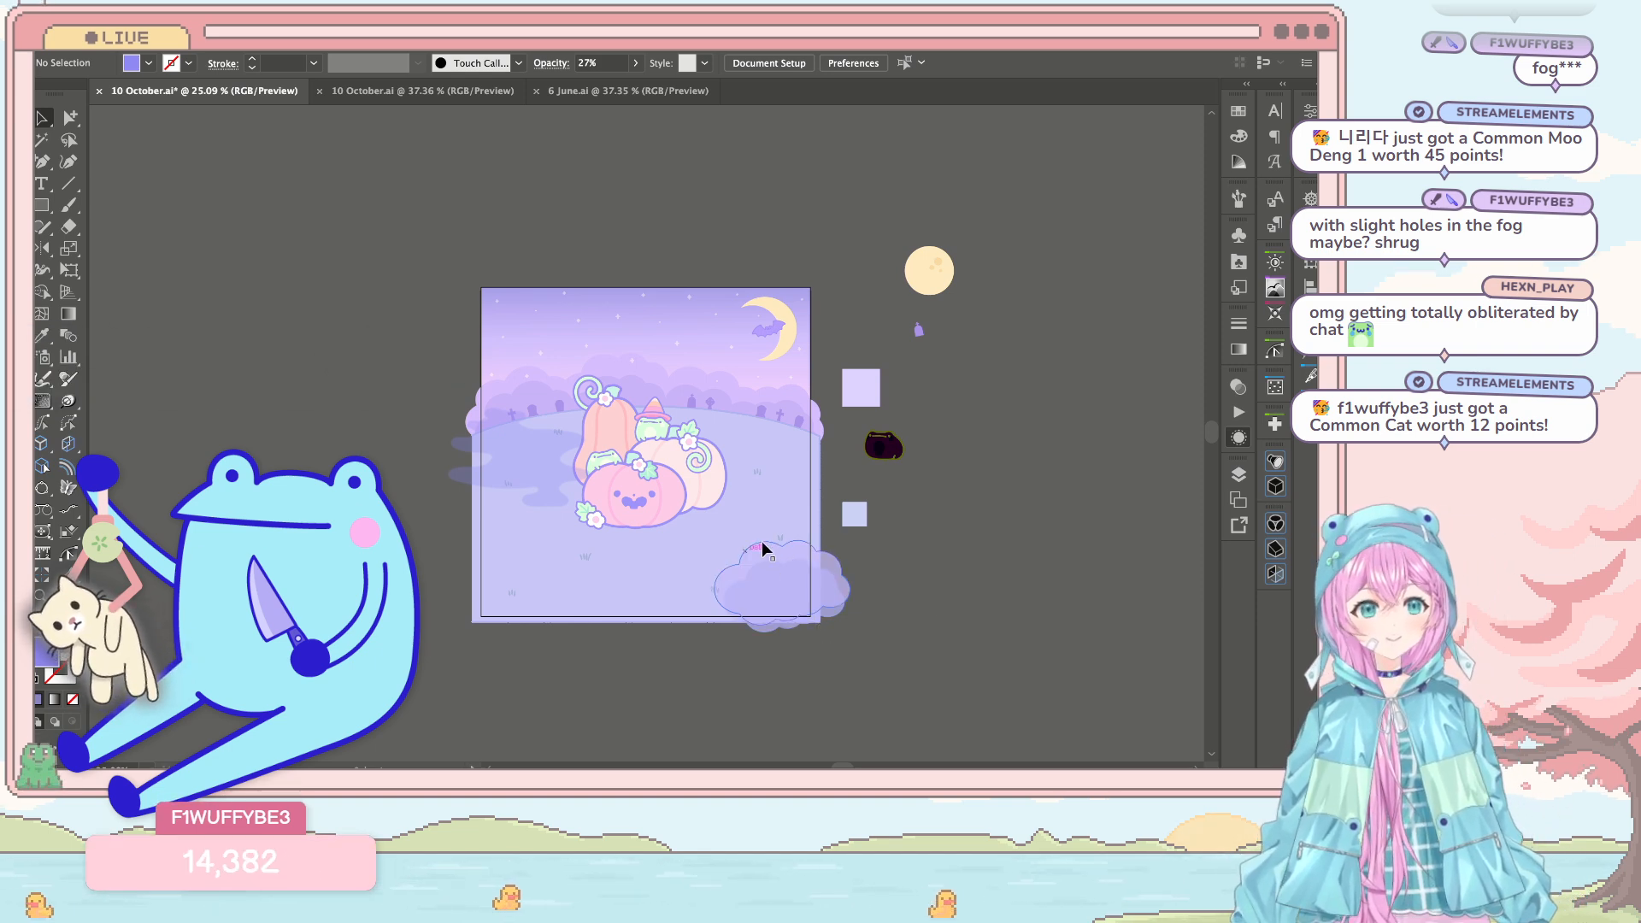
Step: Select both layers of the puffy cloud and move them off the artboard's lower-right corner to the empty canvas
click(831, 581)
key(super+equal)
key(super+equal)
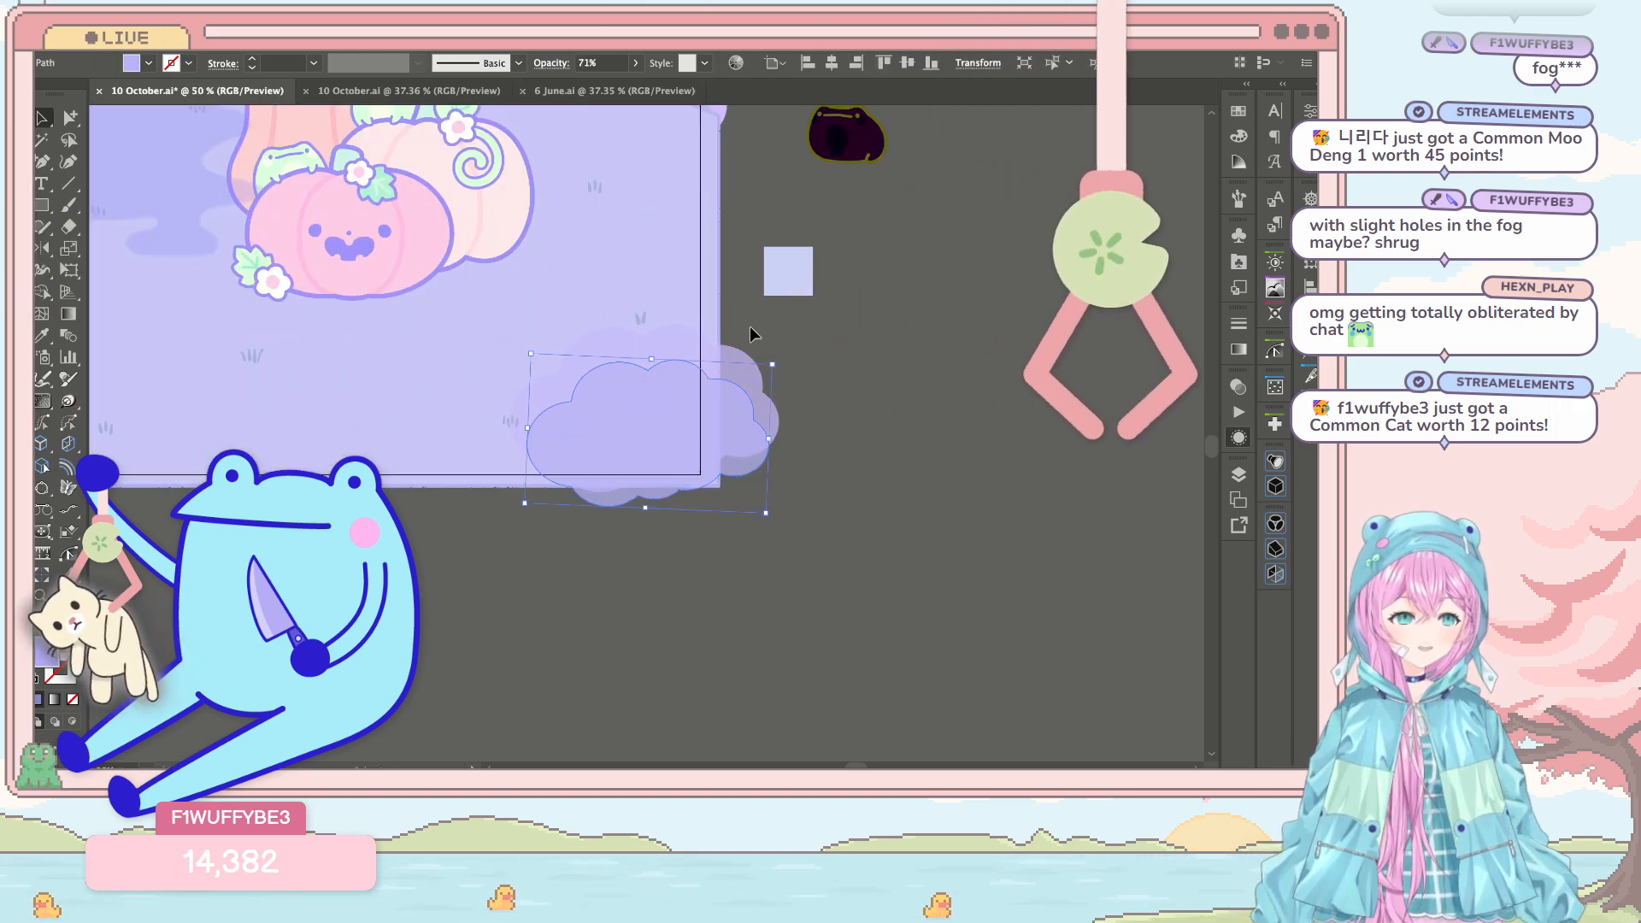
shift+click(737, 368)
drag(703, 411, 875, 484)
scroll(876, 484, up, 4)
scroll(876, 484, right, 2)
scroll(875, 484, down, 2)
drag(792, 612, 880, 551)
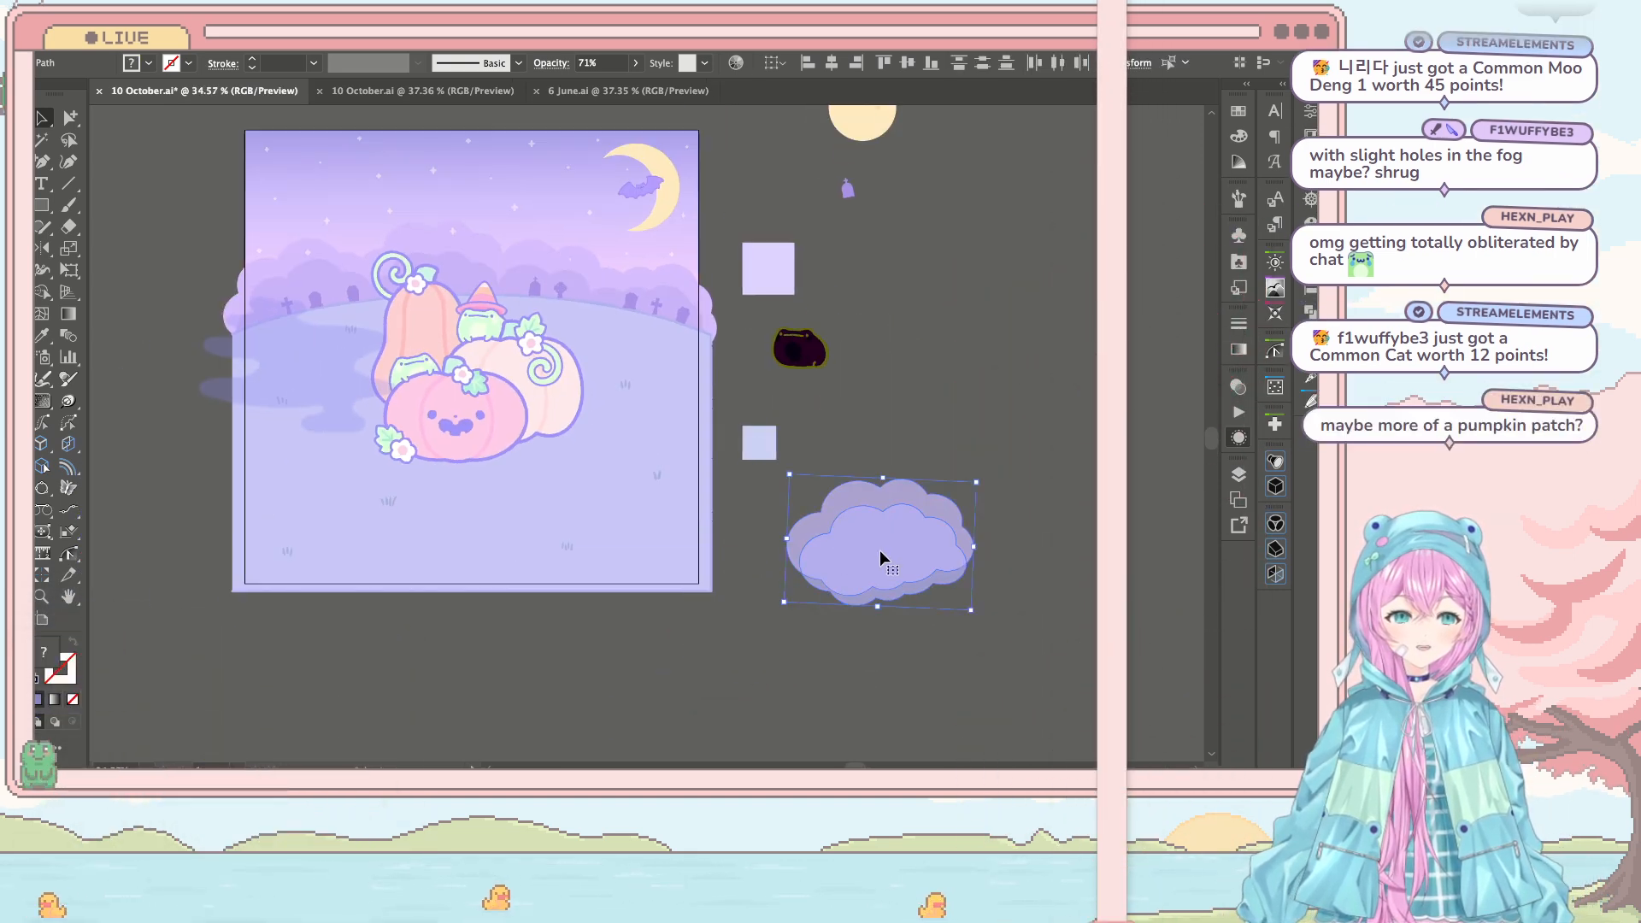
Step: Move the wavy cloud off the artboard's left side and save the document
scroll(870, 557, left, 3)
drag(554, 354, 385, 374)
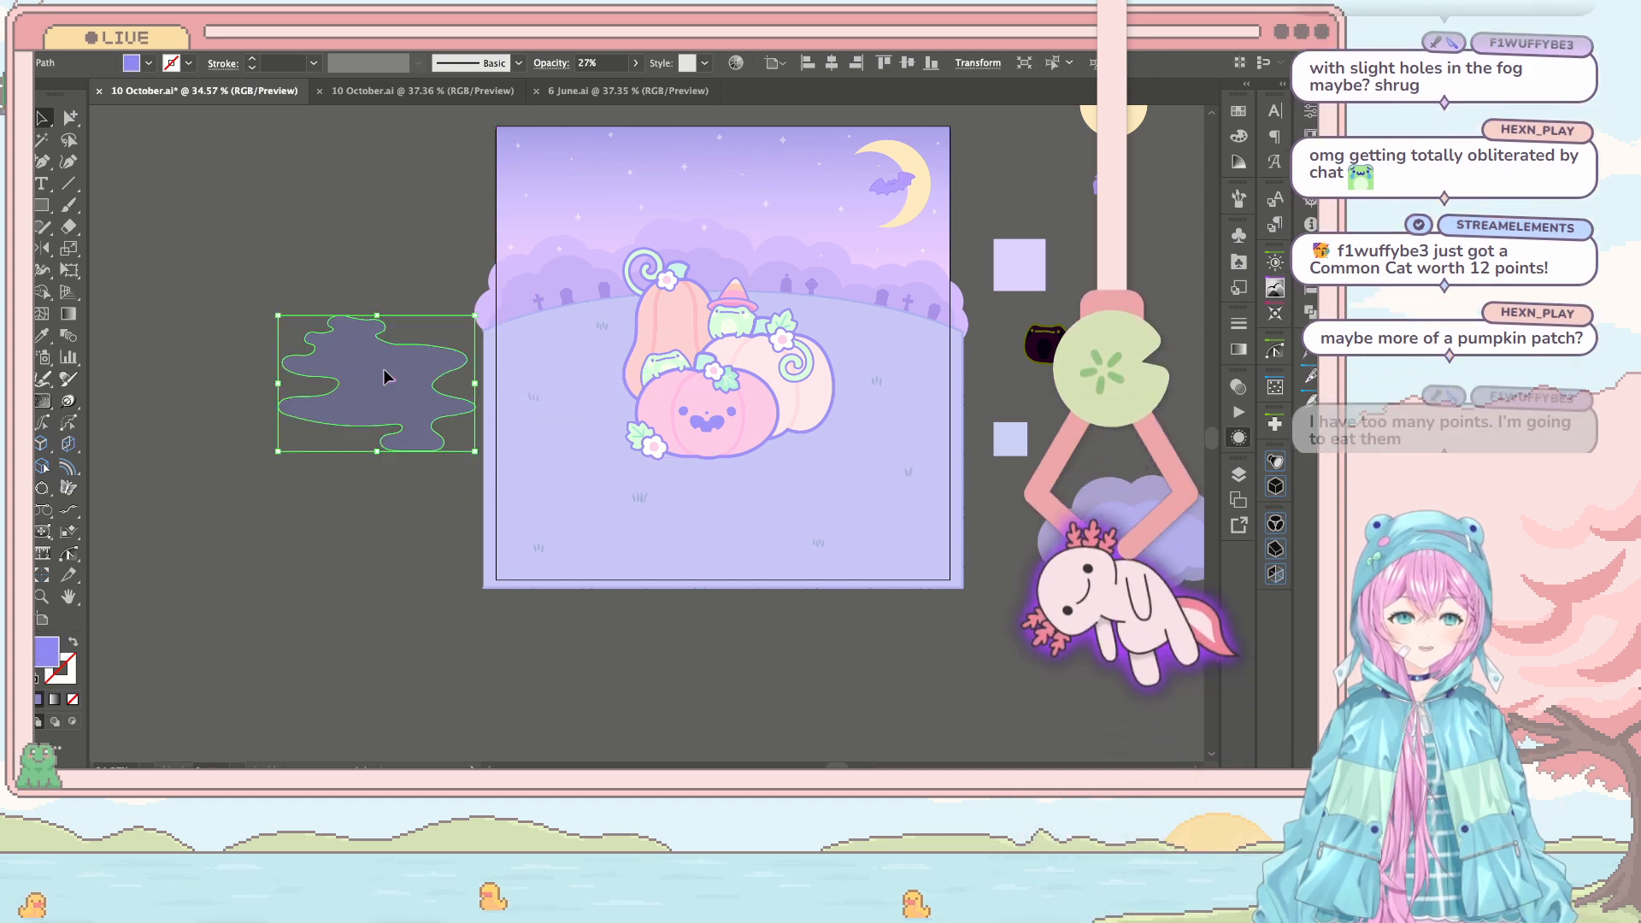
click(421, 566)
scroll(421, 566, left, 2)
key(ctrl+s)
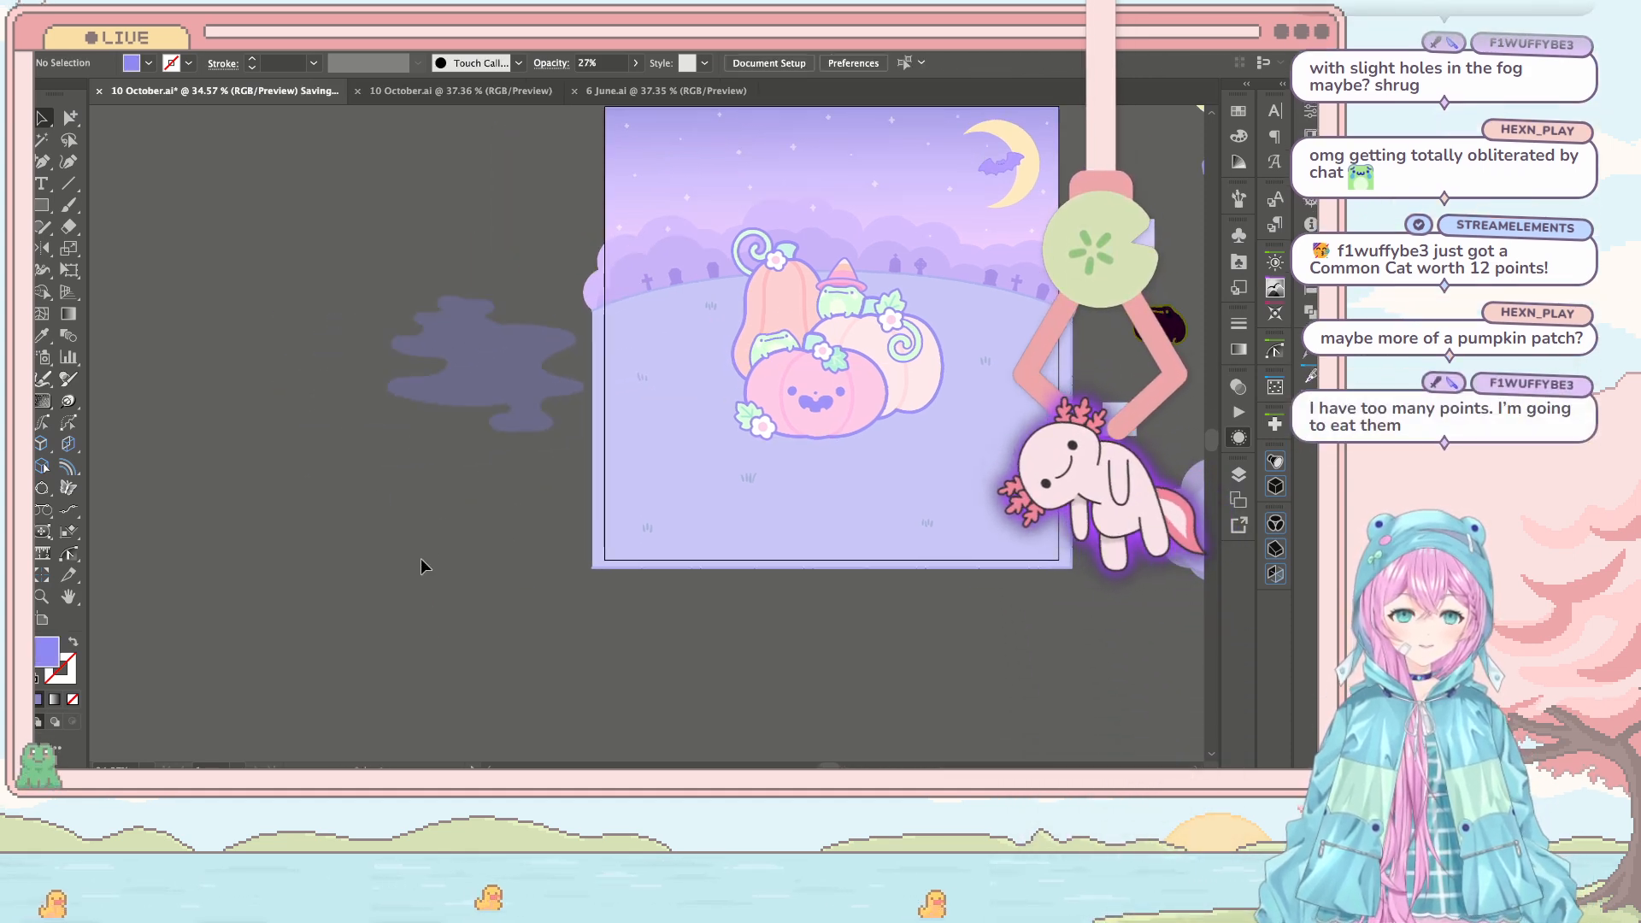
Step: Scale down the crescent moon and bat together and reposition them near the sky's upper-right corner
scroll(420, 566, right, 2)
scroll(420, 566, right, 3)
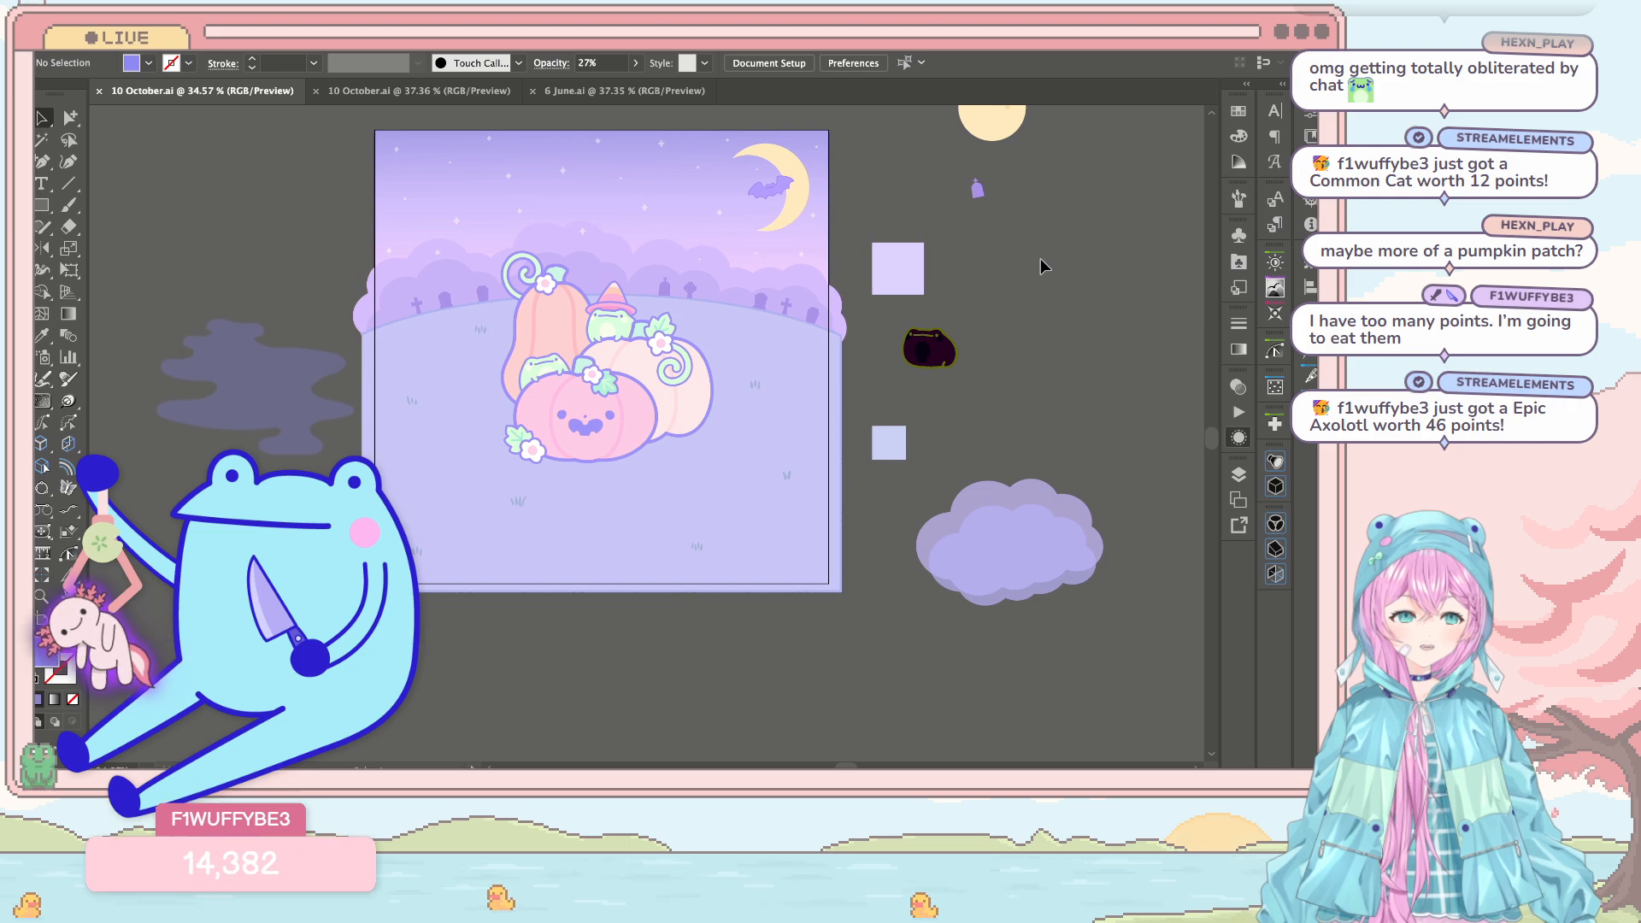
scroll(804, 198, up, 3)
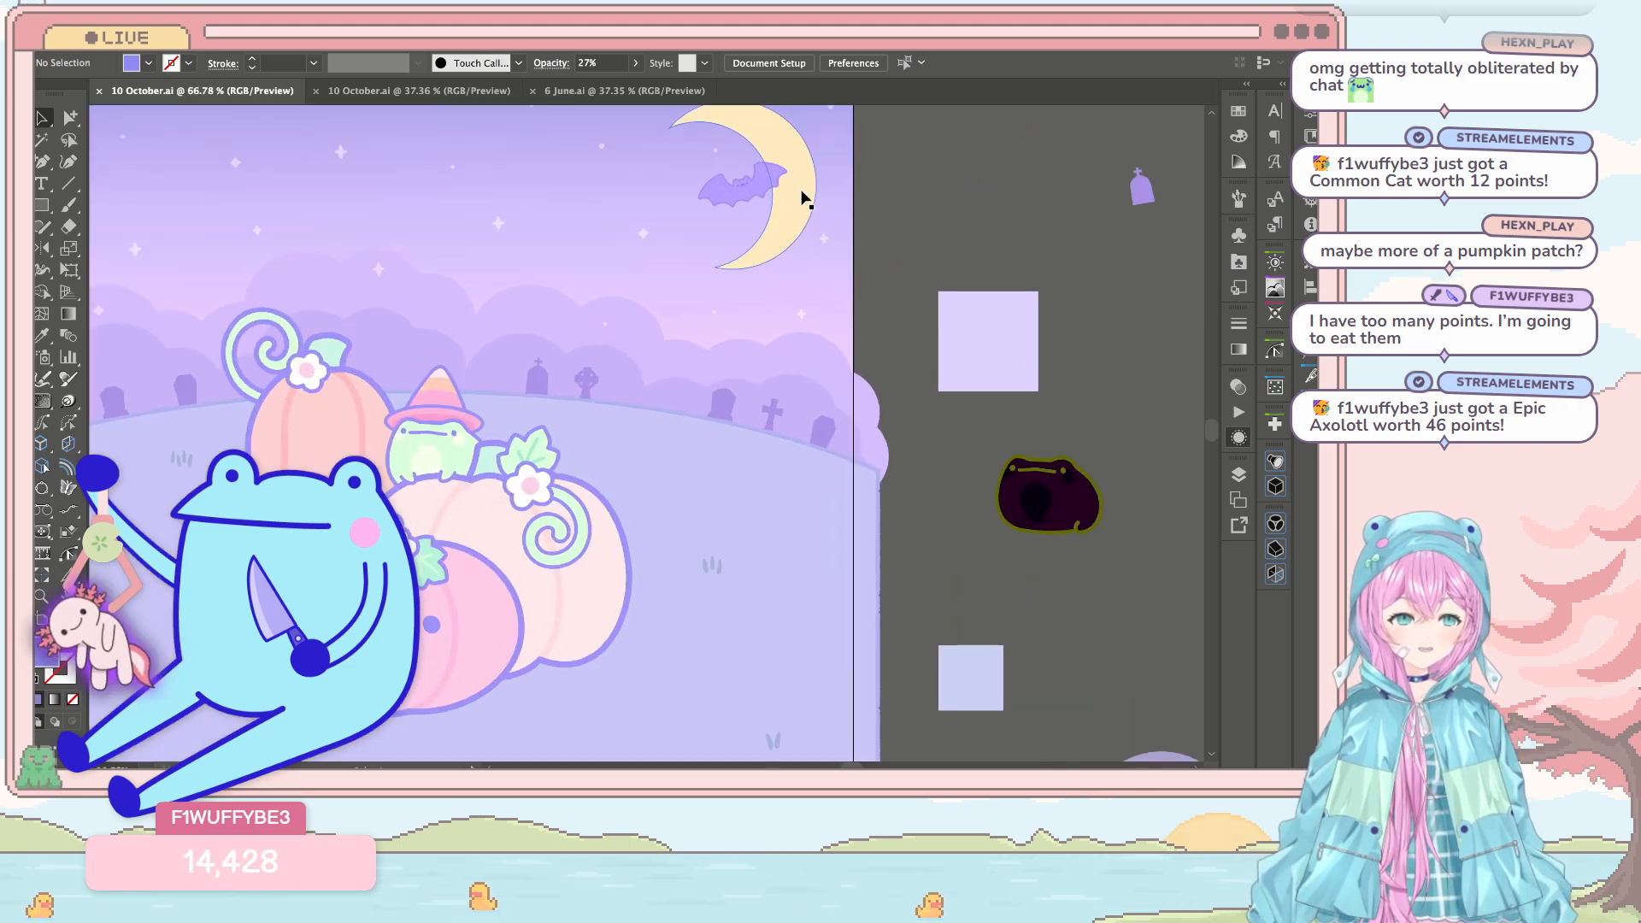
click(786, 214)
shift+click(767, 190)
scroll(766, 183, up, 4)
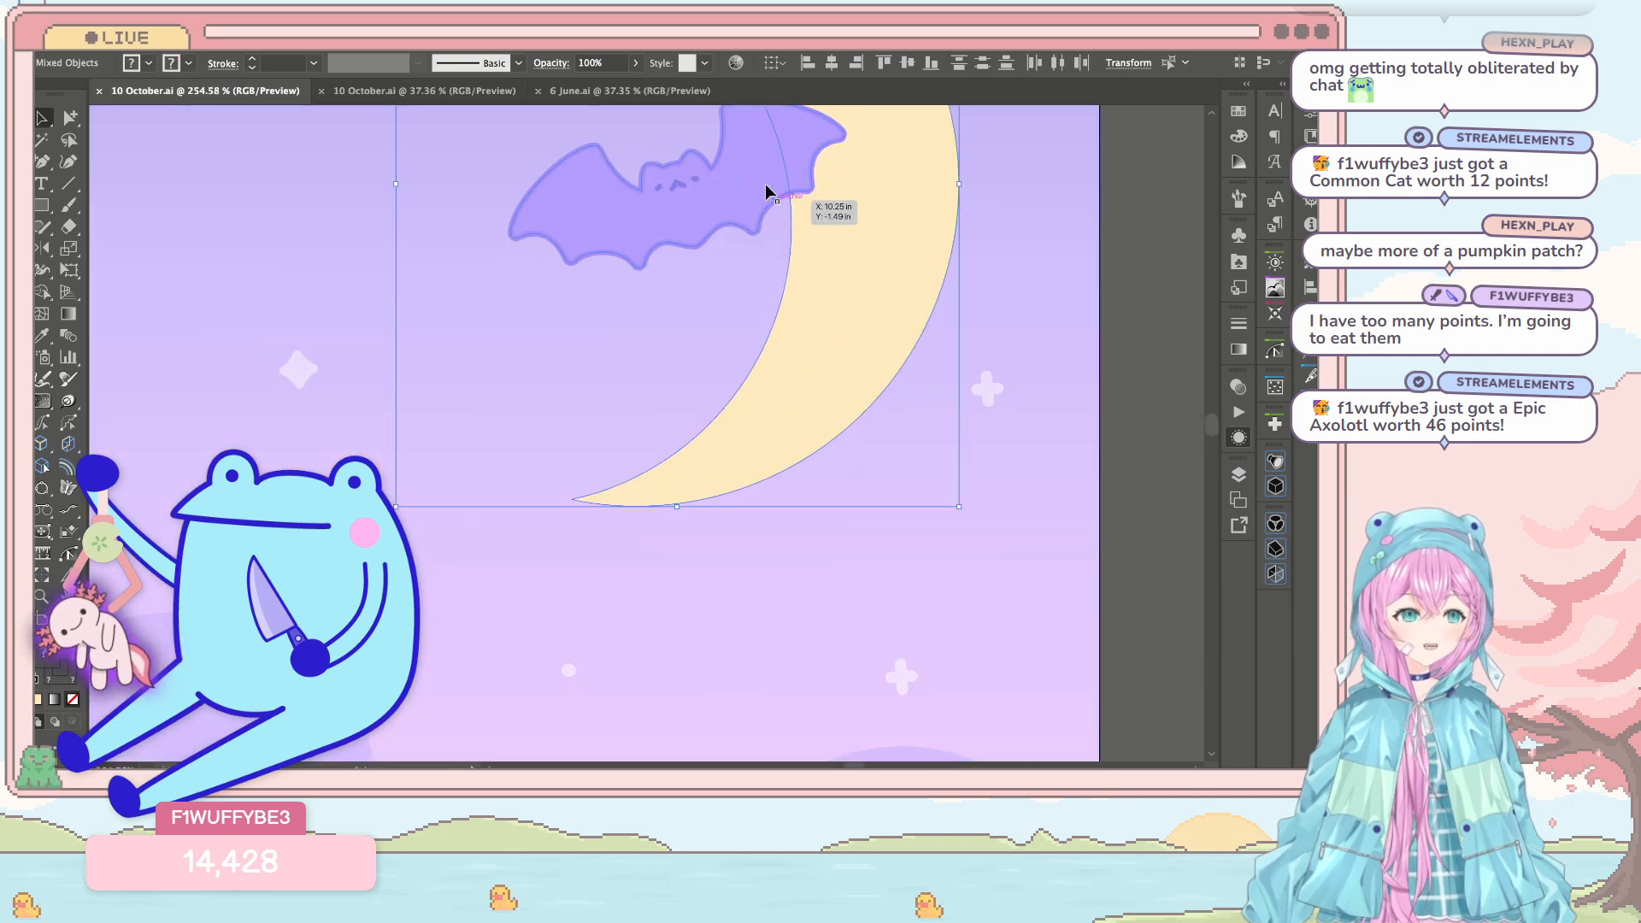
drag(960, 507, 867, 375)
scroll(879, 381, down, 6)
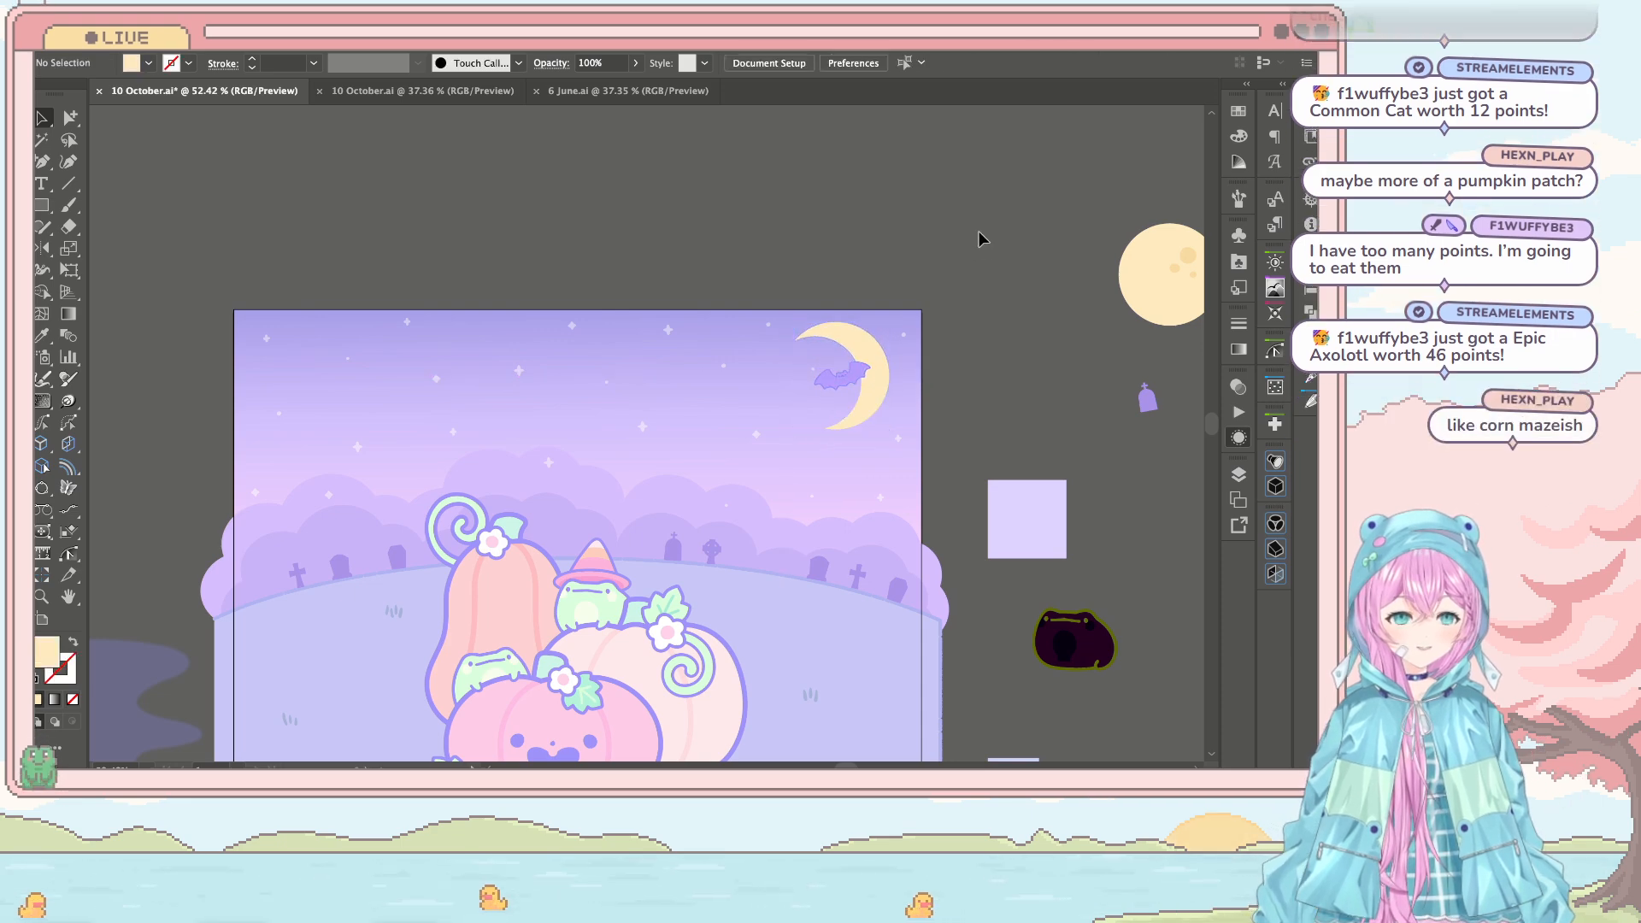
key(a)
drag(846, 544, 719, 507)
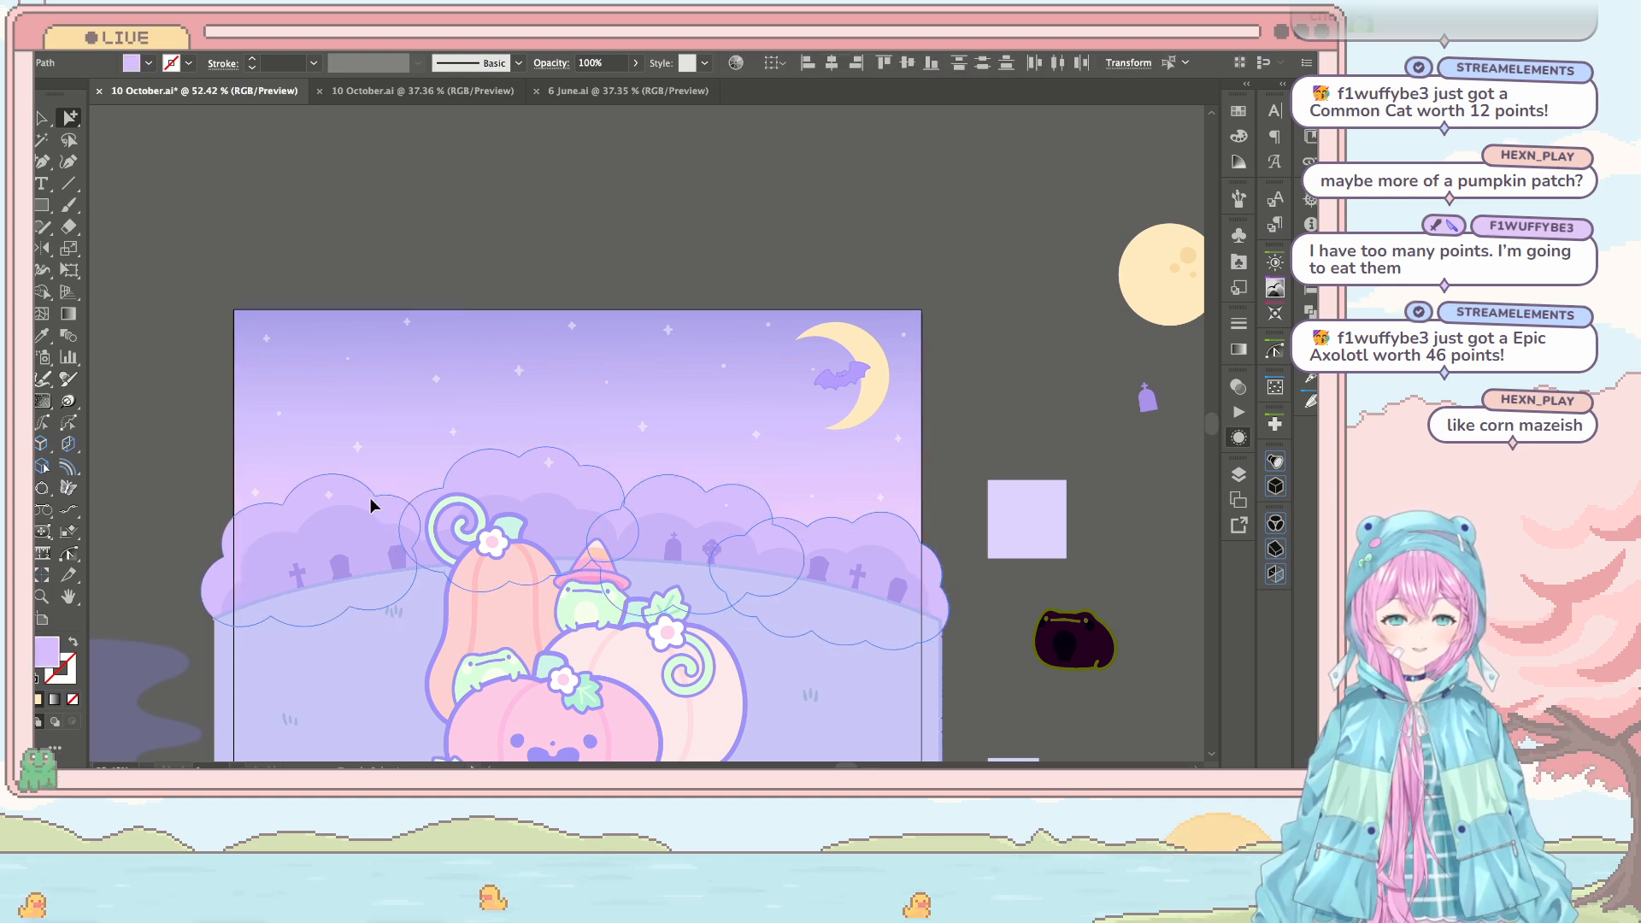
scroll(701, 530, up, 1)
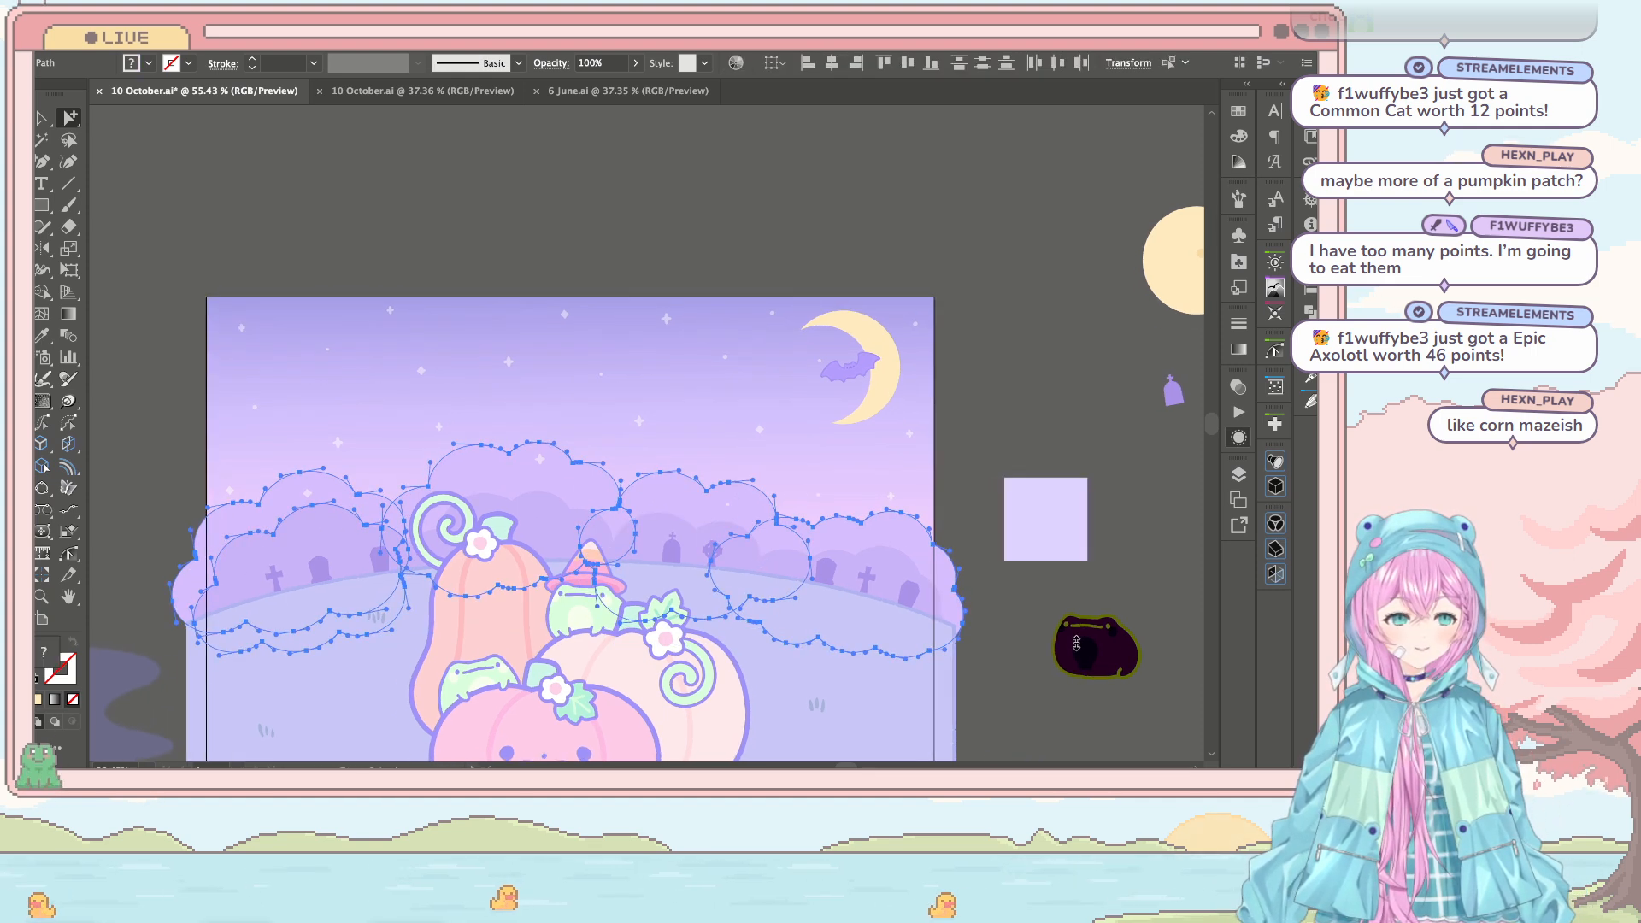
key(ctrl+shift+a)
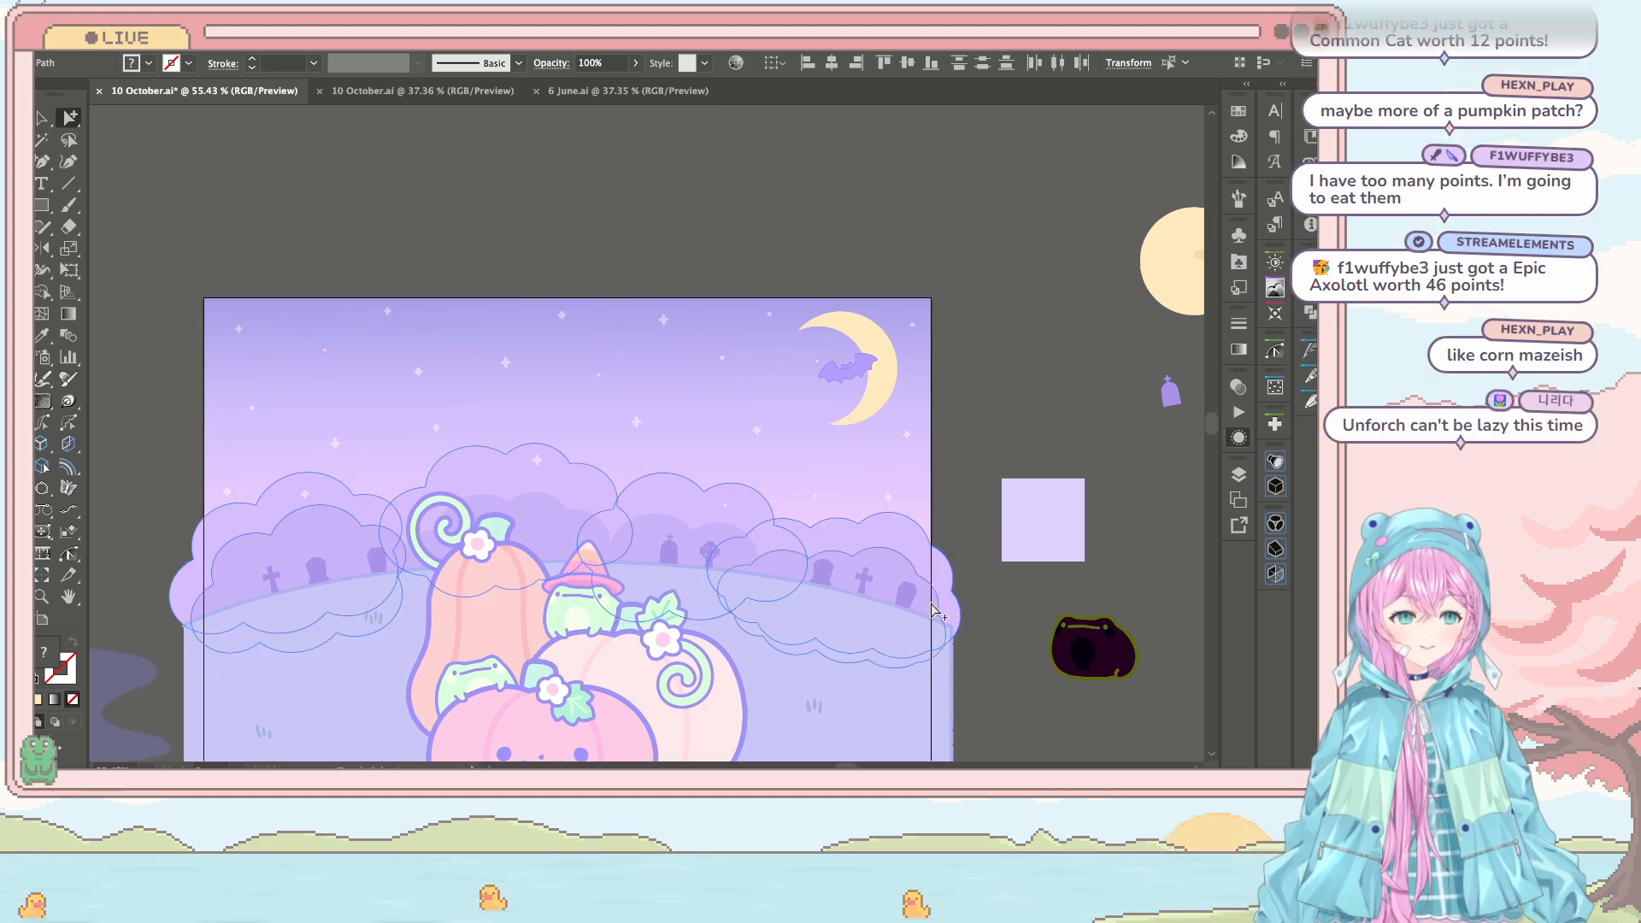
key(v)
Step: Select all the background bushes behind the hill, group them and nudge the group slightly upward
click(971, 449)
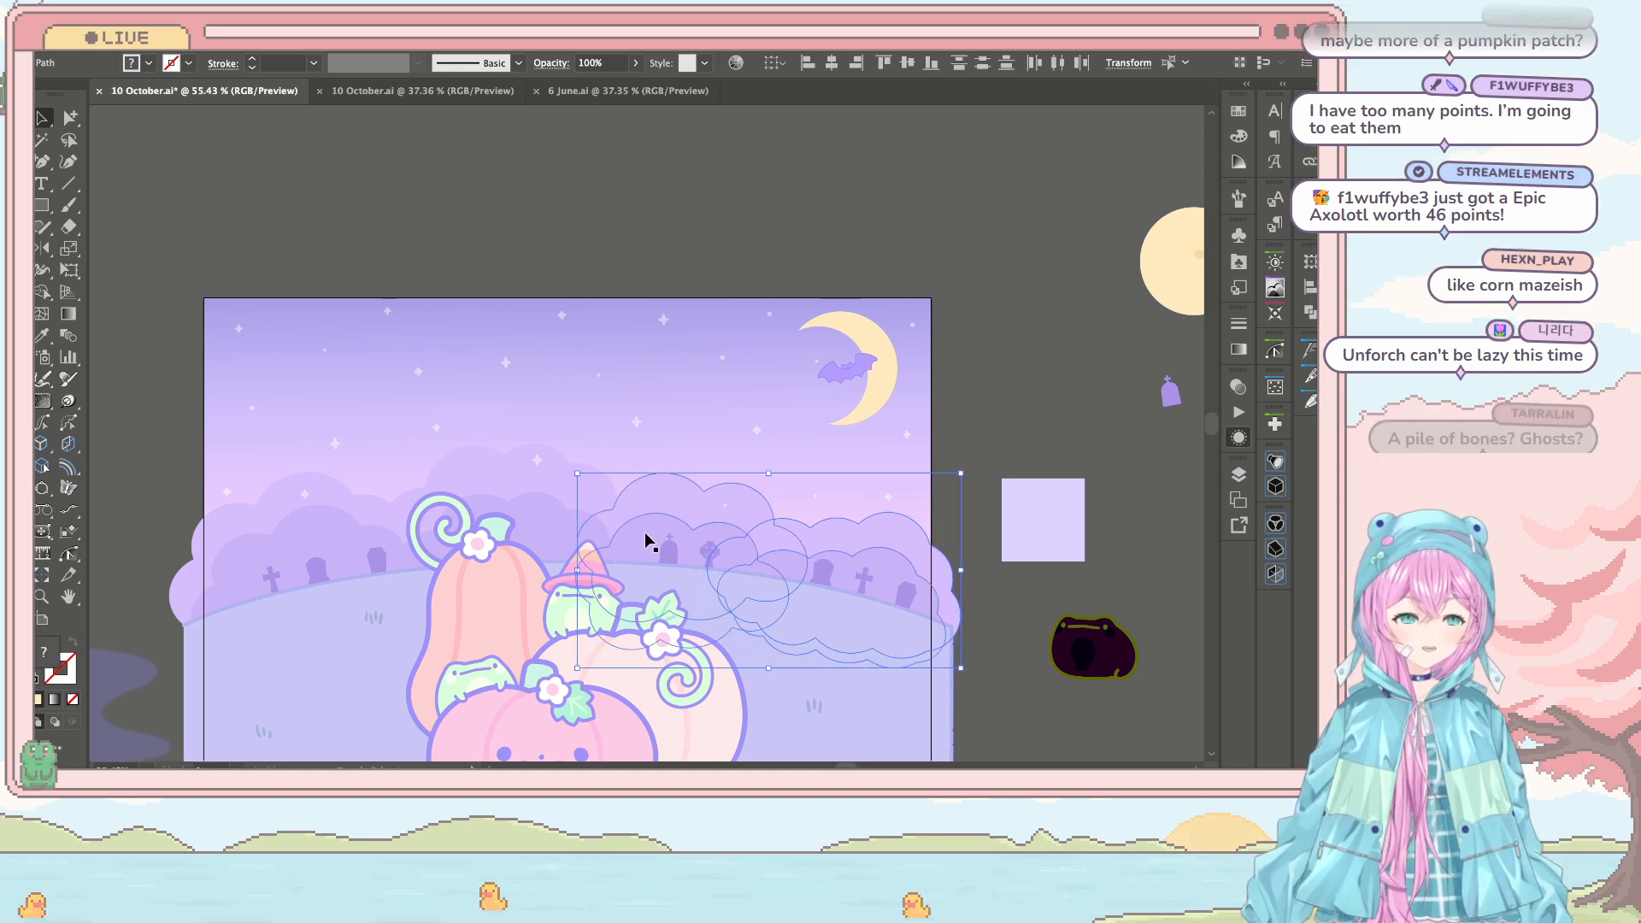
shift+click(638, 537)
shift+click(777, 421)
shift+click(757, 428)
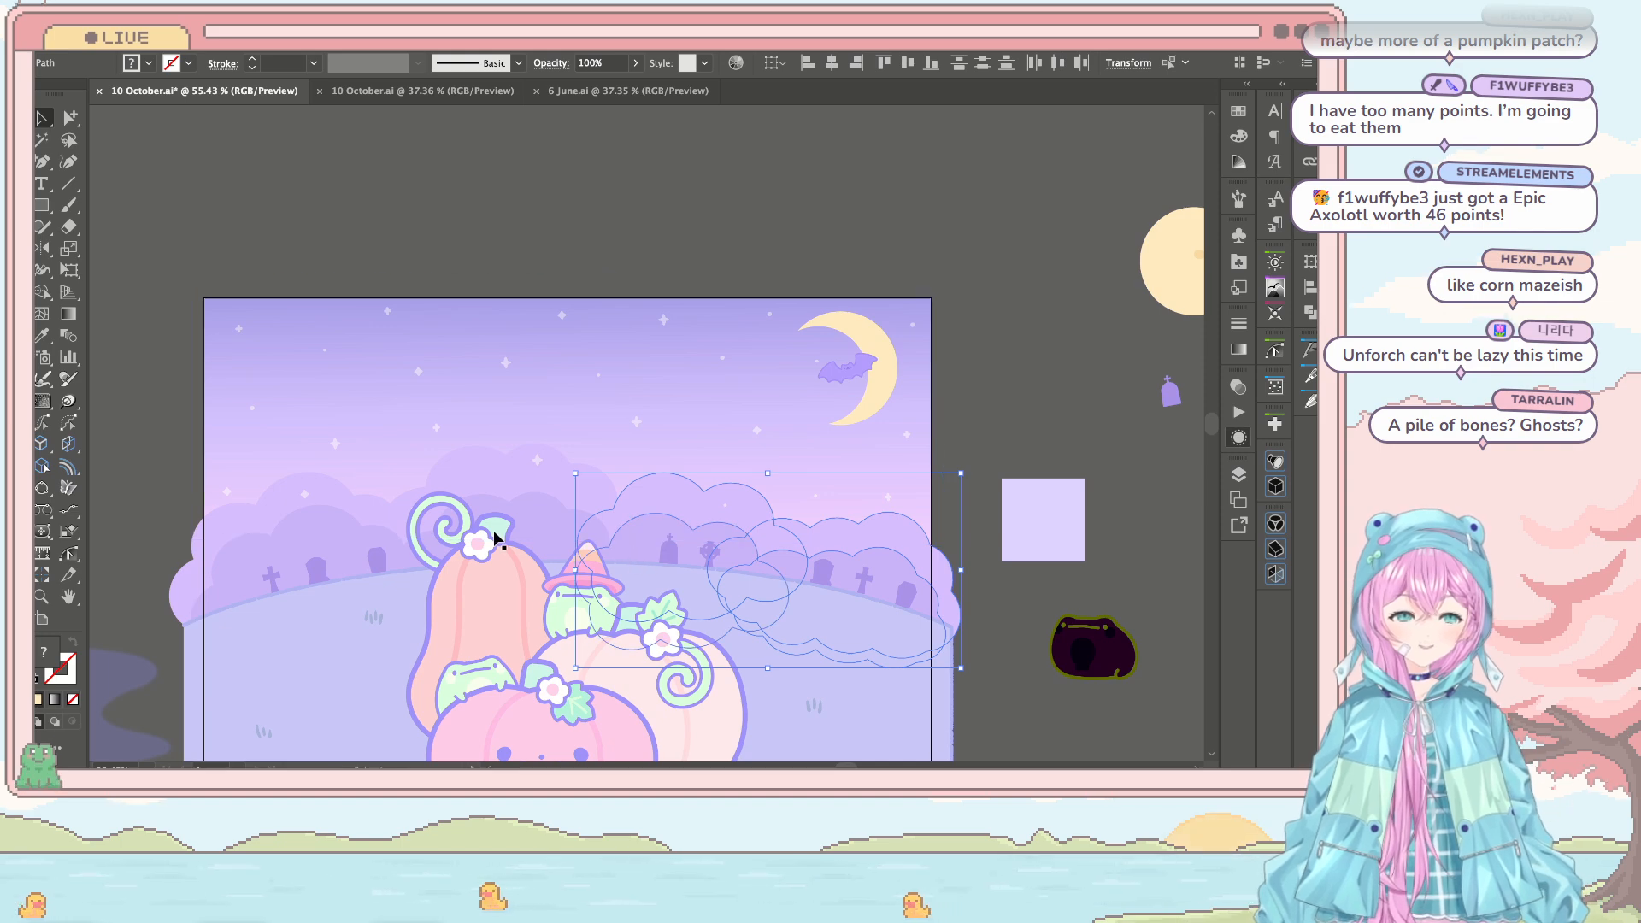
scroll(468, 476, left, 3)
scroll(599, 461, down, 2)
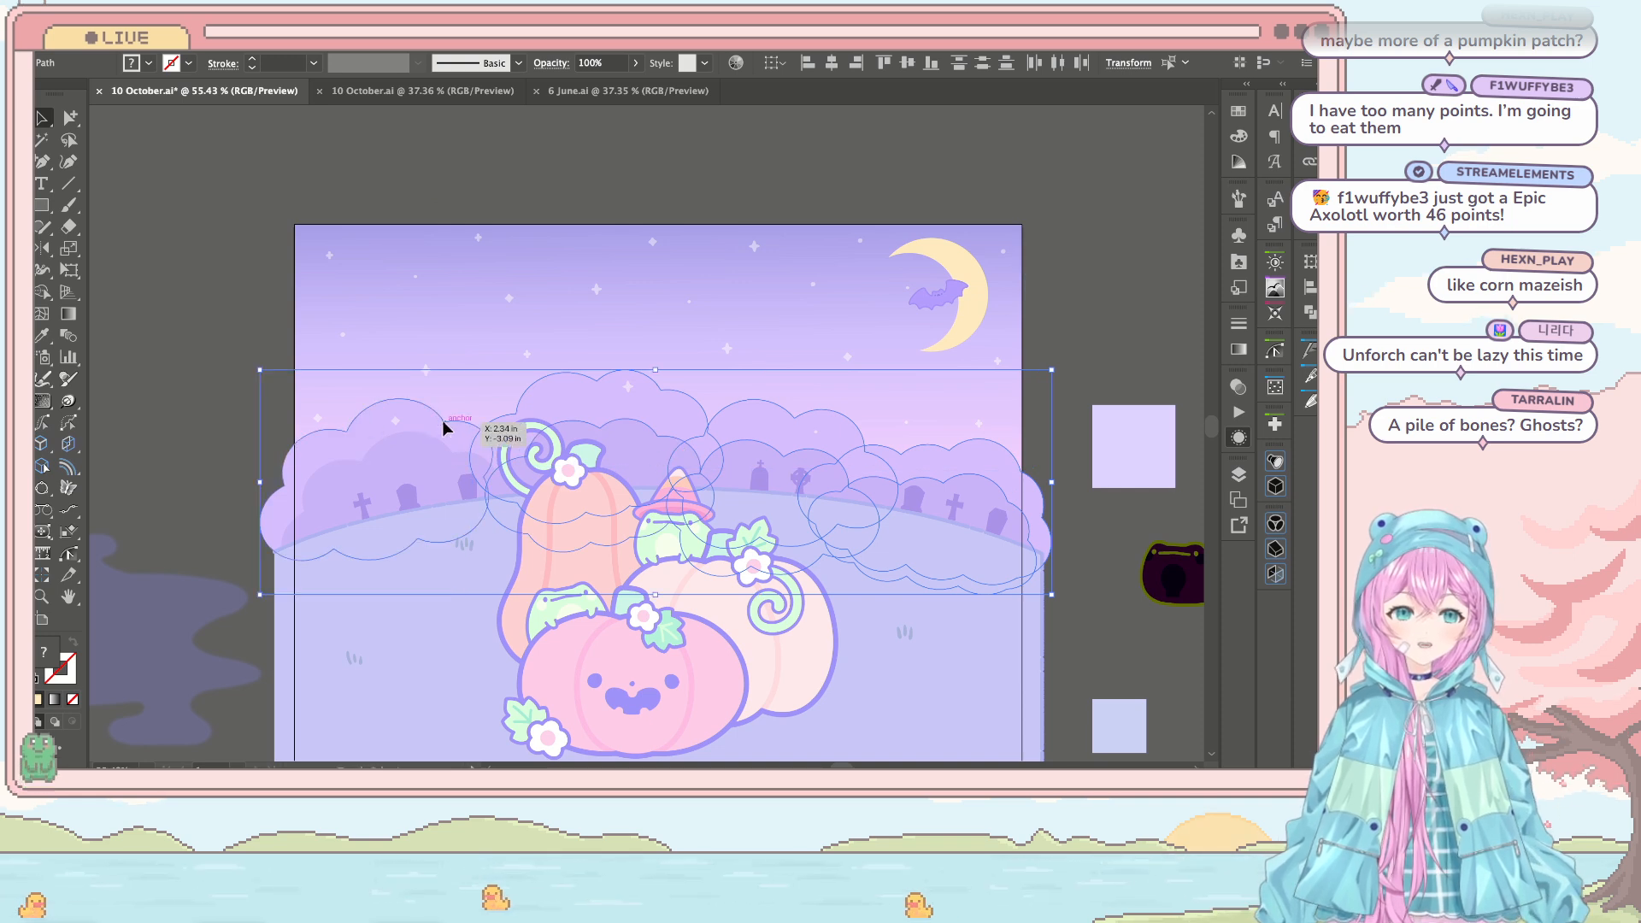
scroll(444, 458, down, 3)
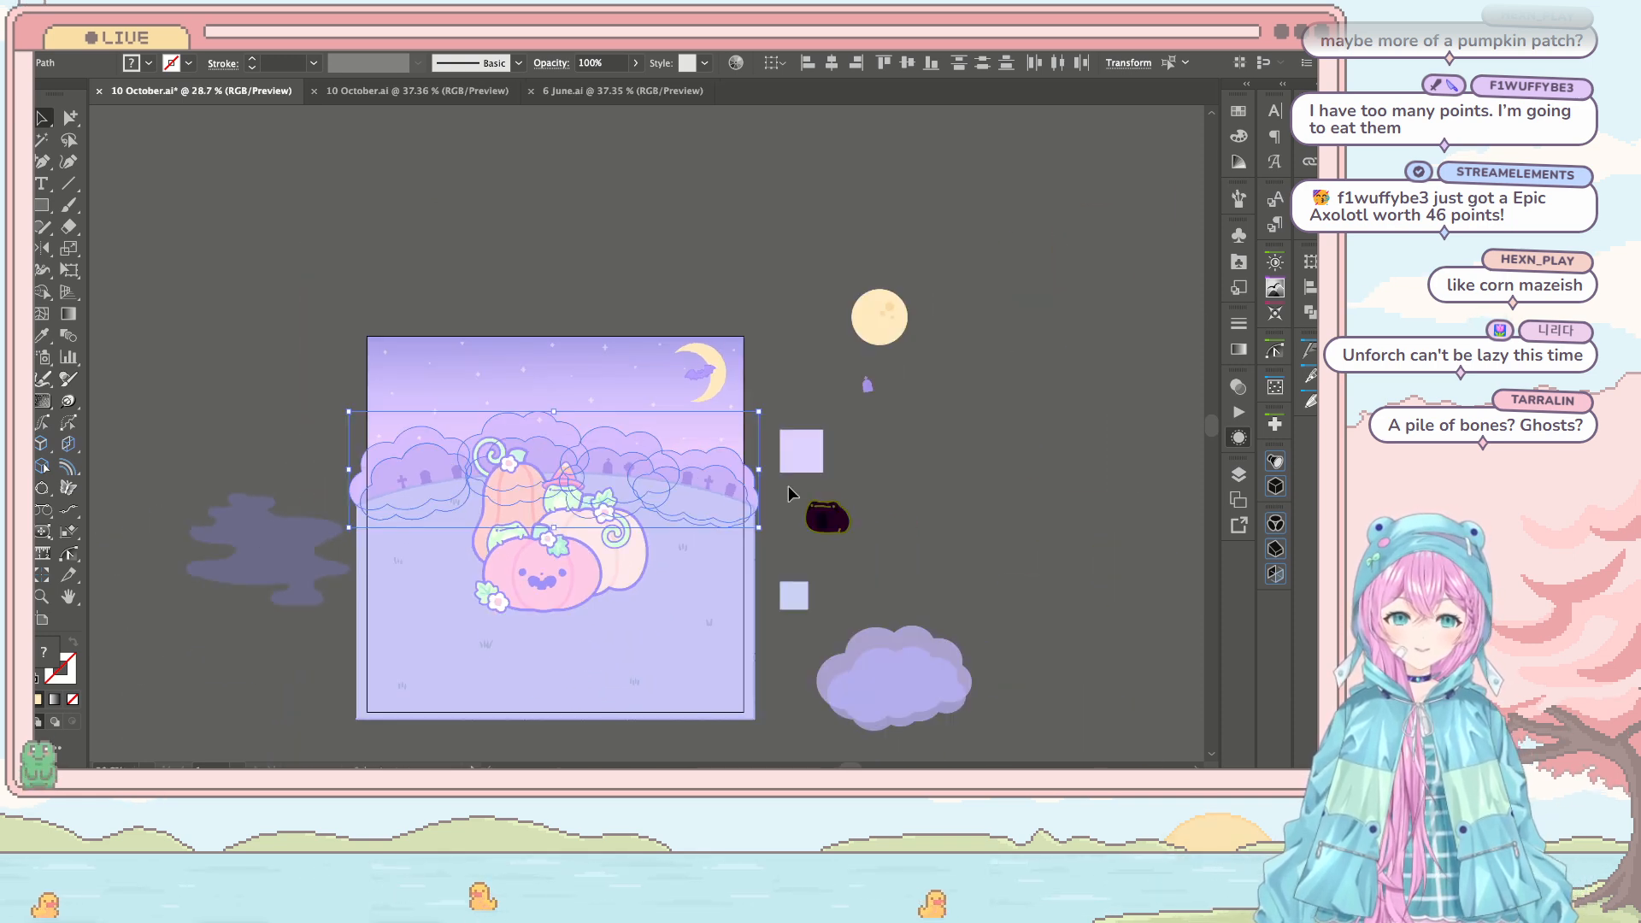
key(ctrl+g)
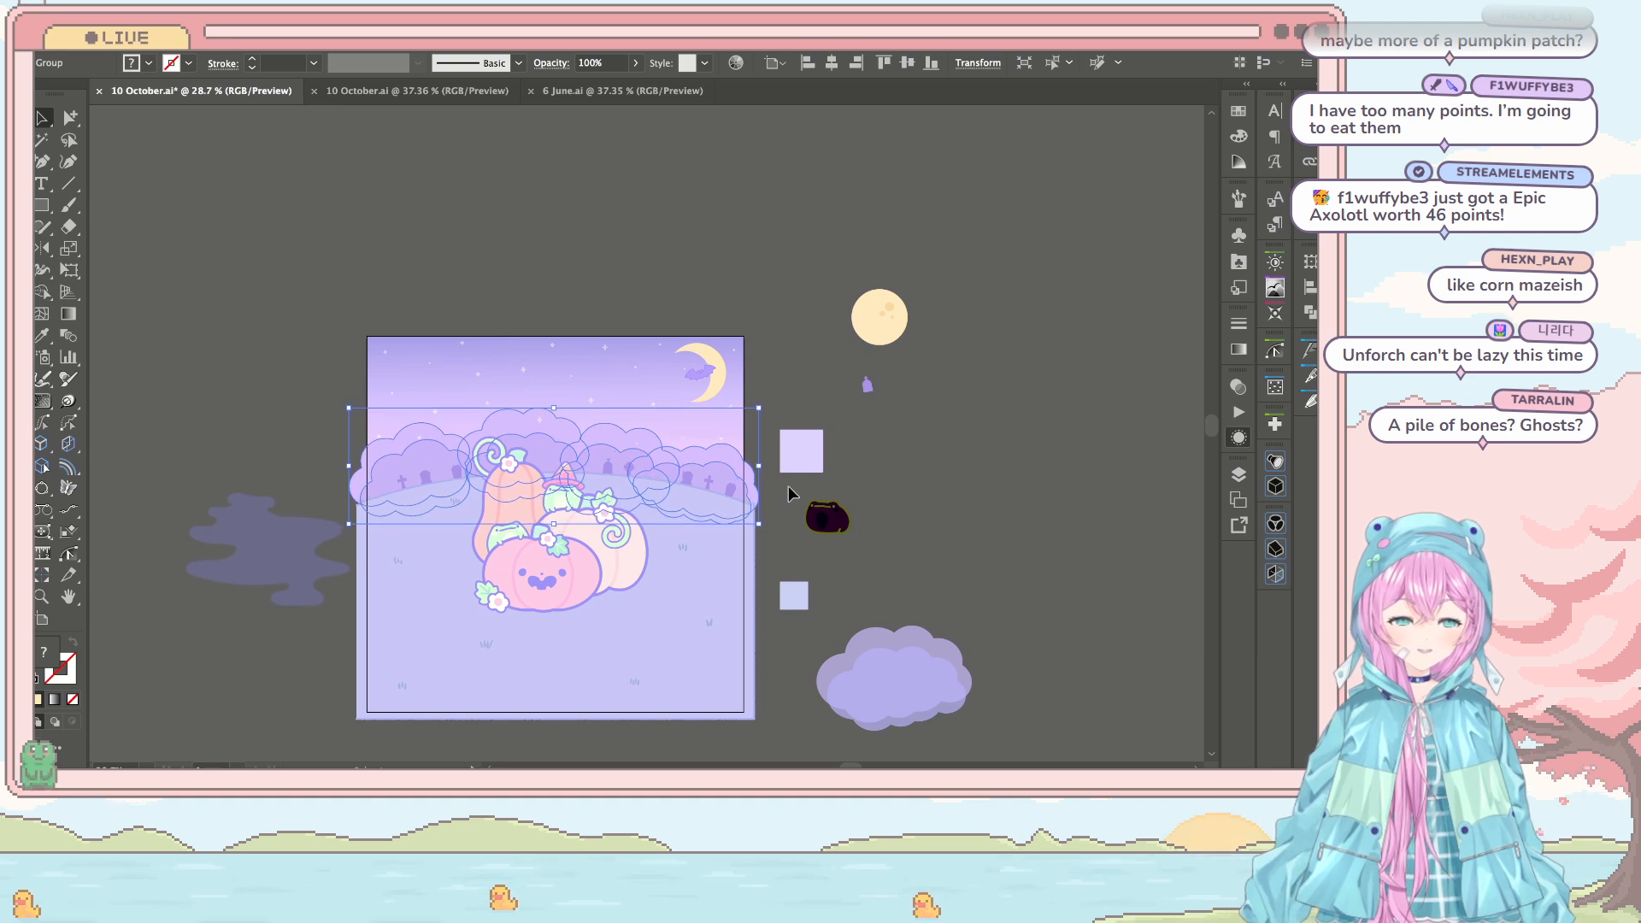
Step: Undo the bush group's nudge and the recent moon edits, and restore the moon's placement and the bush grouping
key(a)
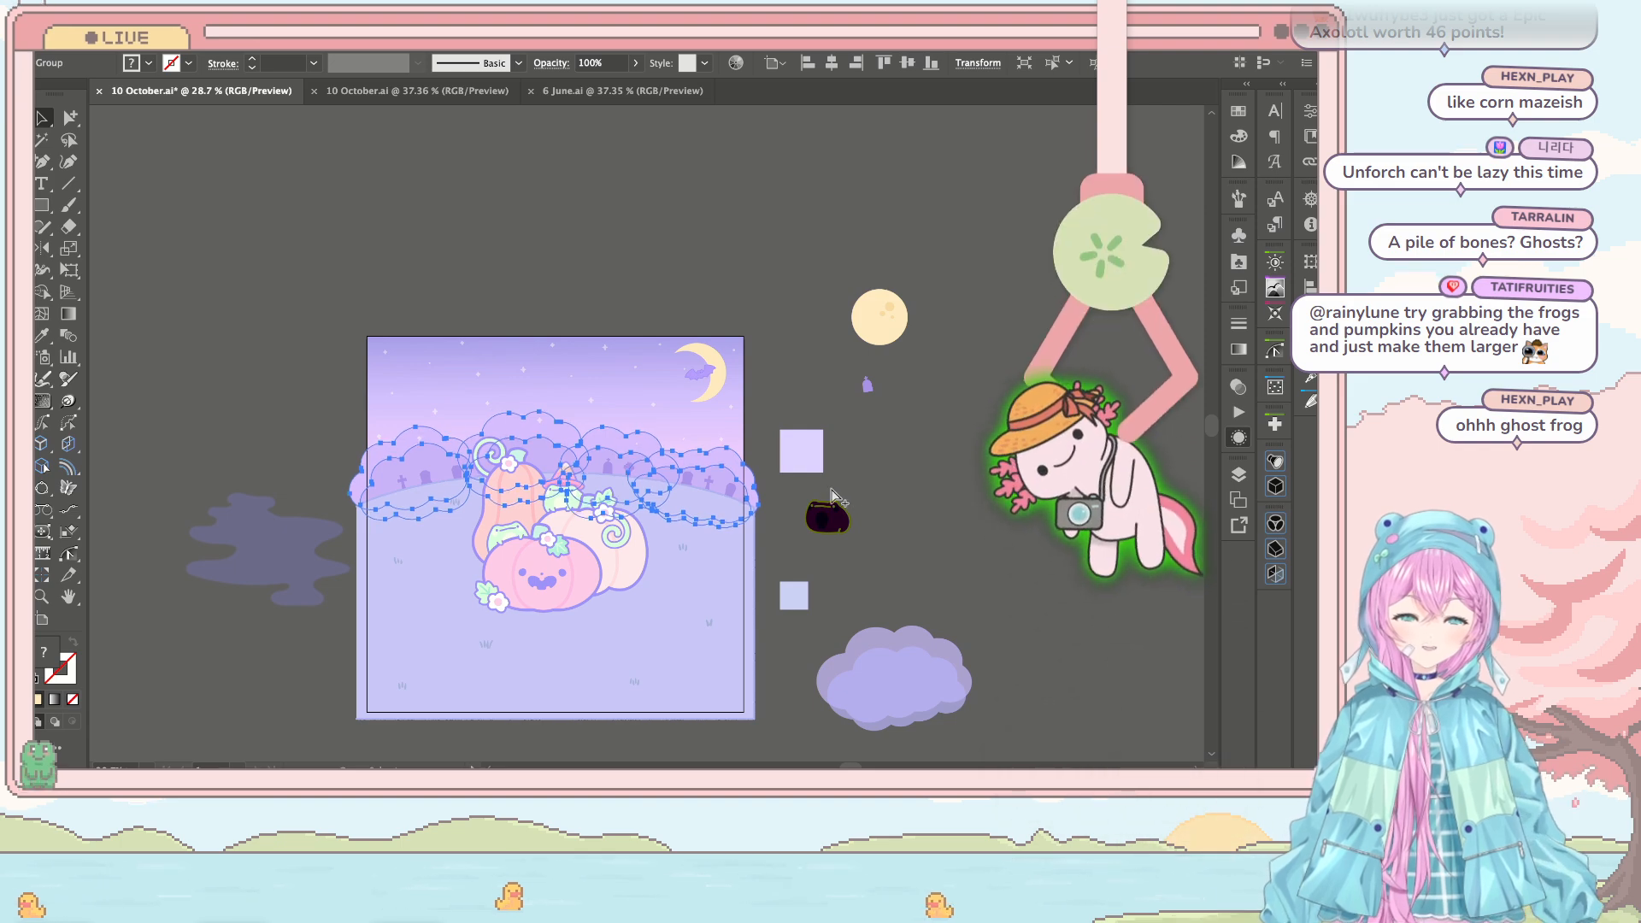
scroll(899, 496, up, 4)
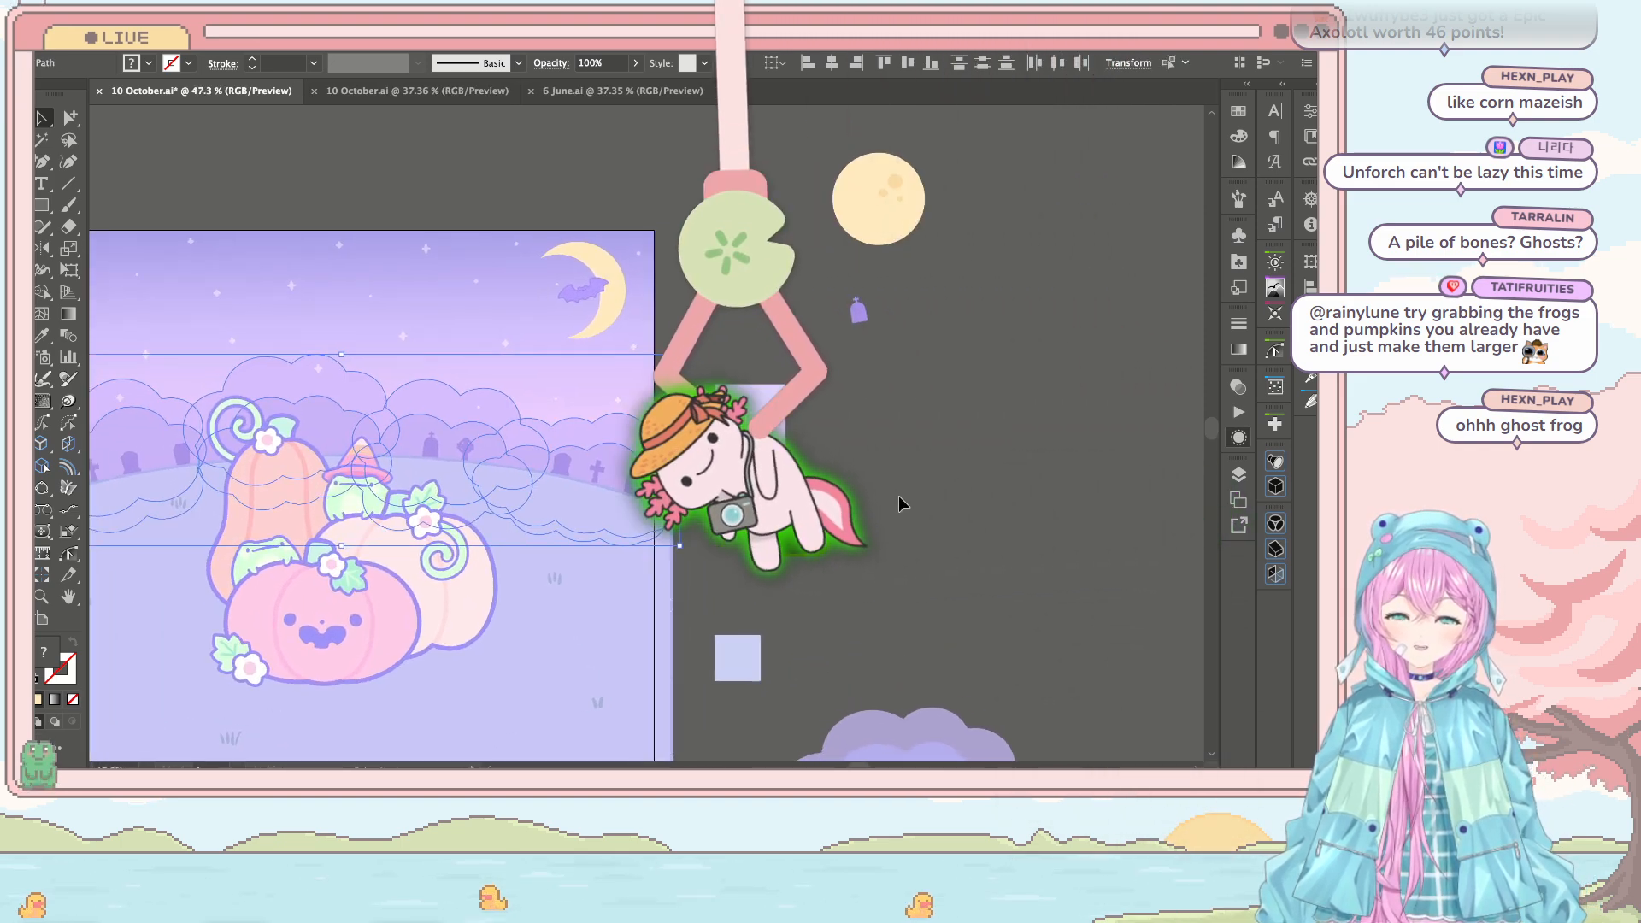
scroll(899, 496, down, 2)
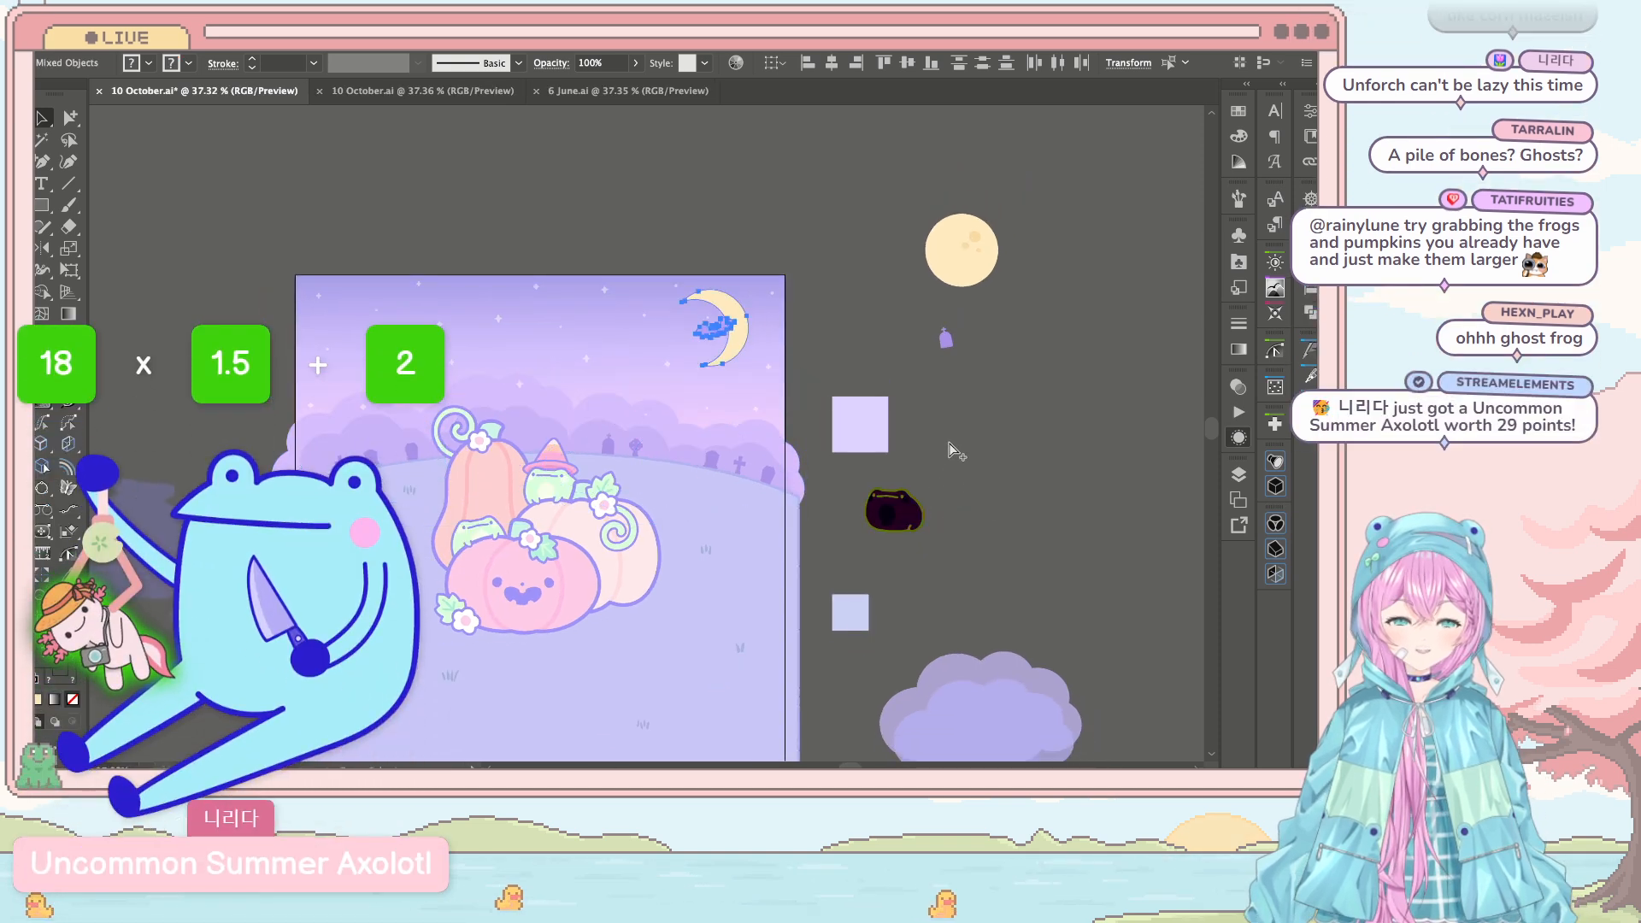
key(ctrl+z)
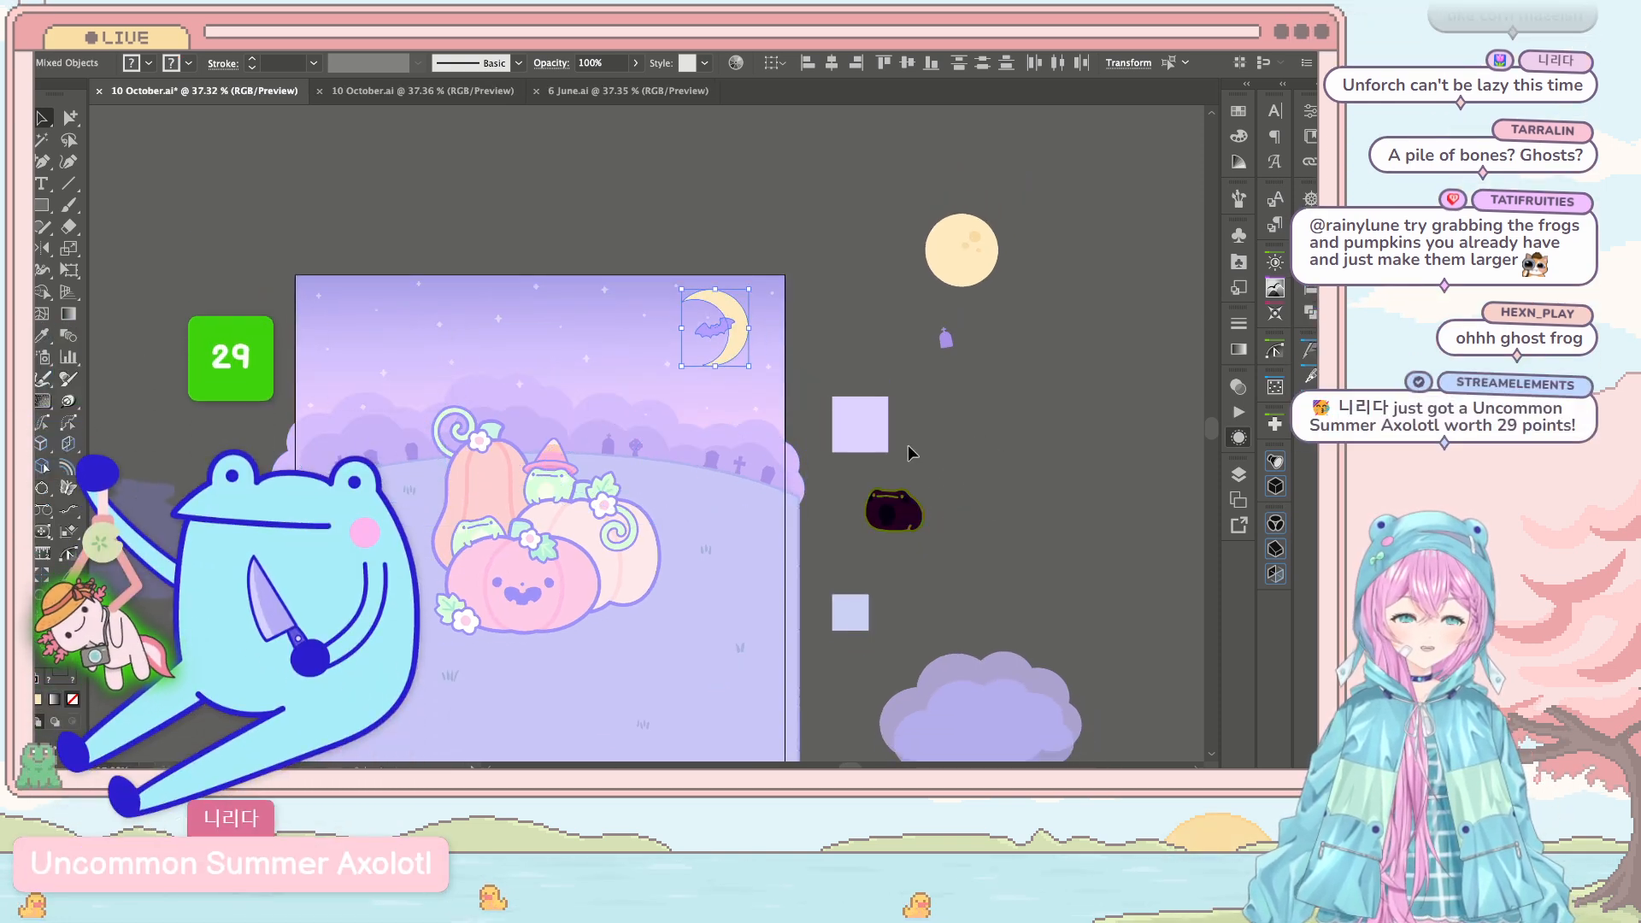
click(774, 479)
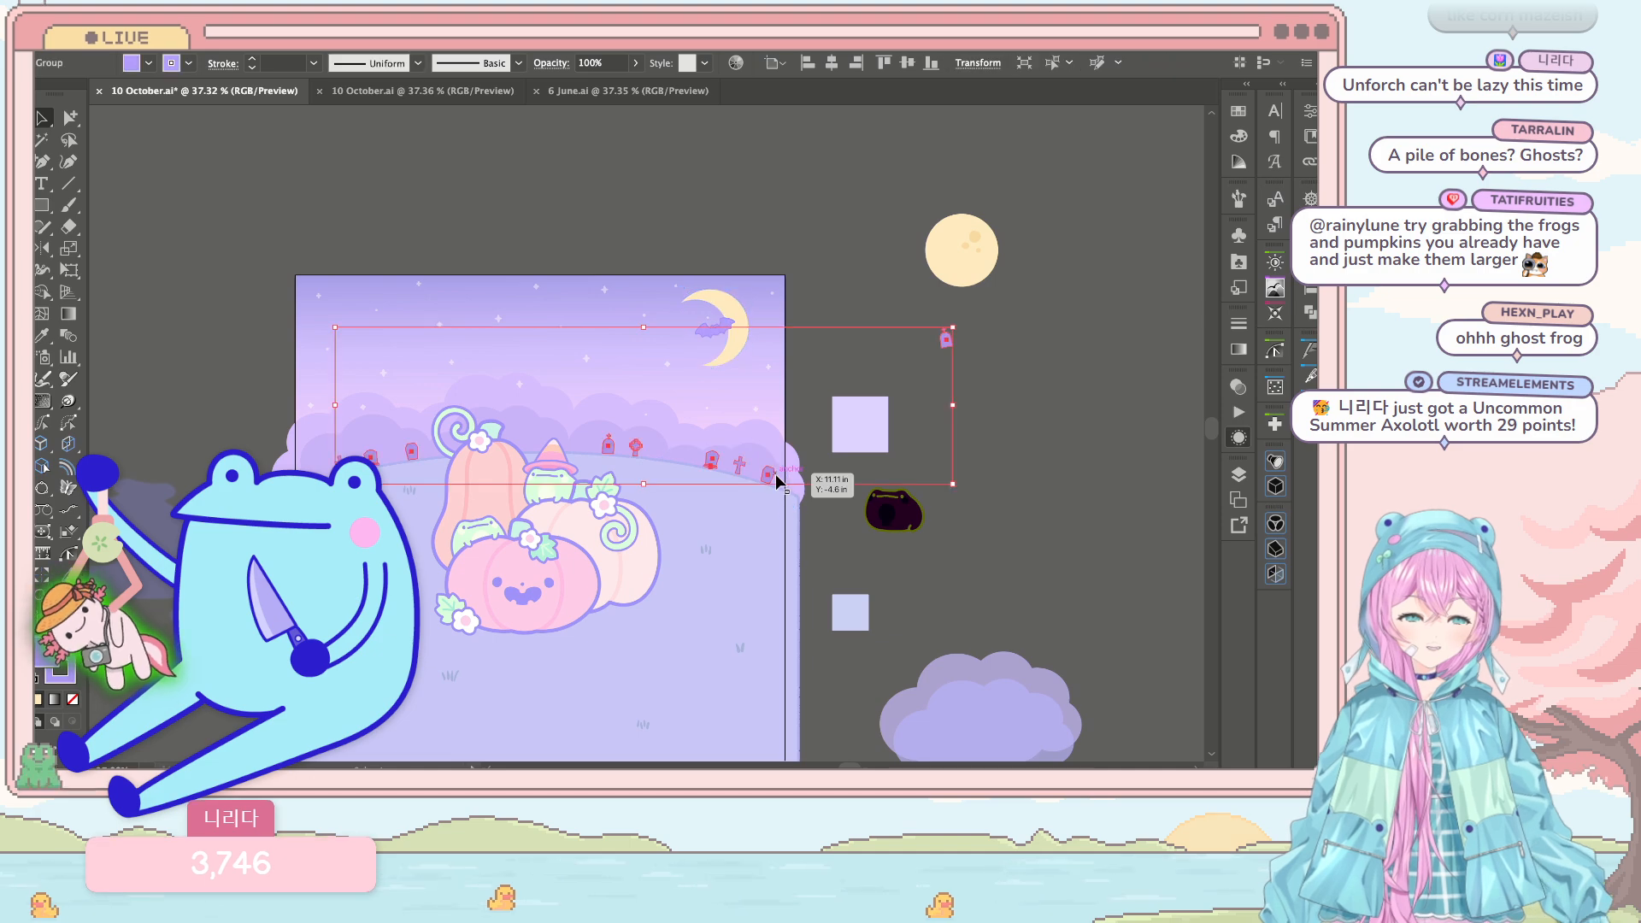
click(788, 466)
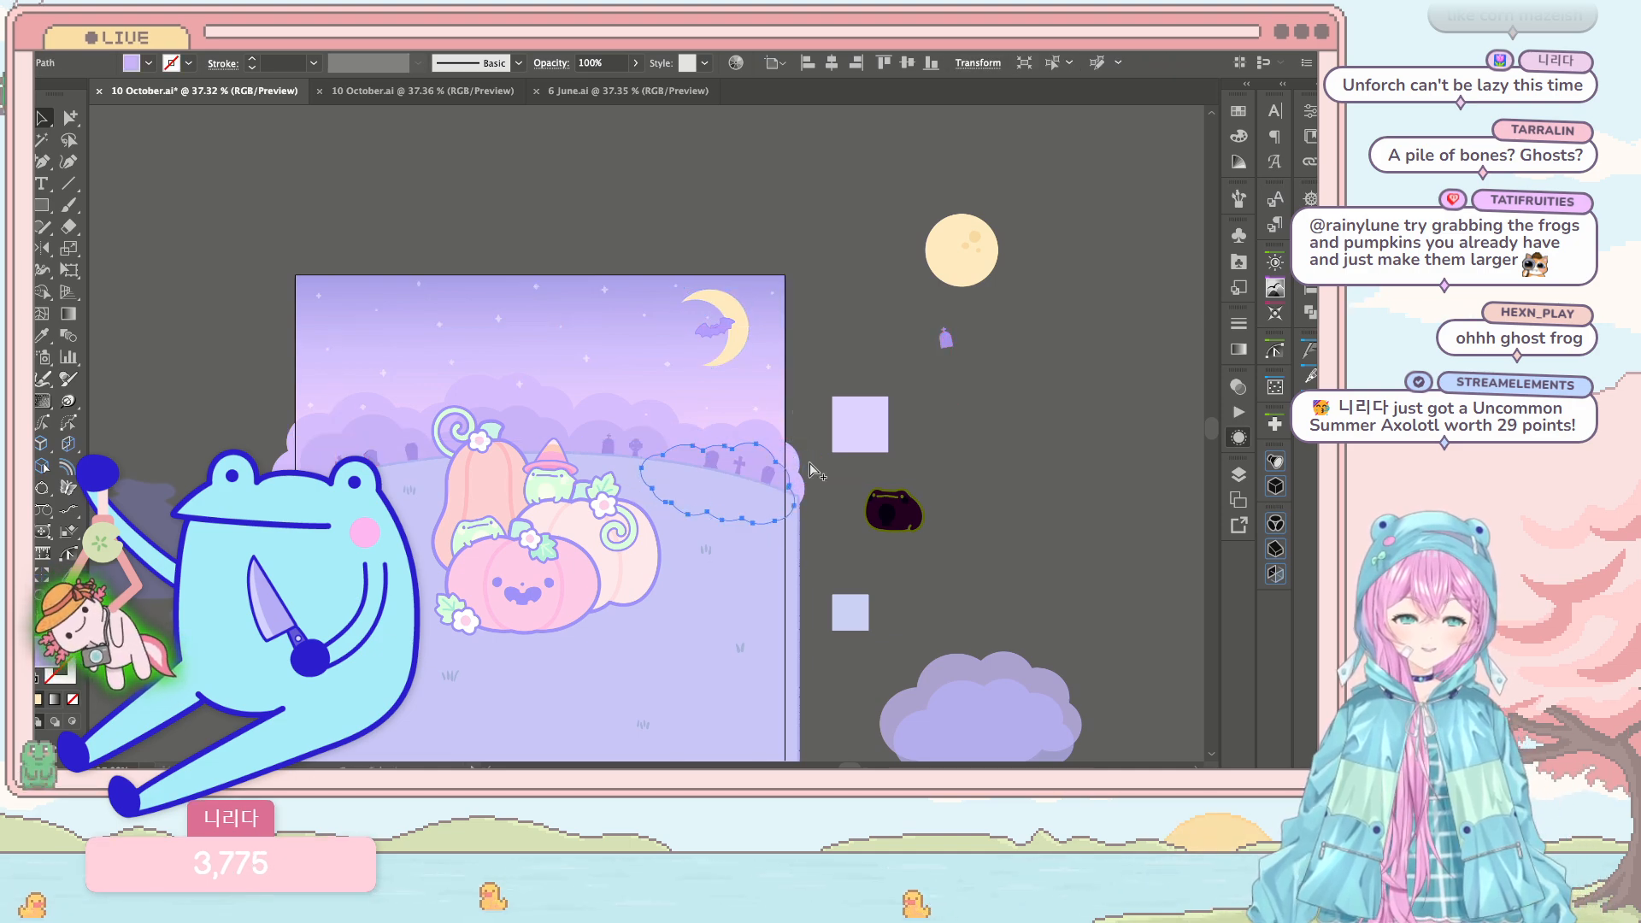
click(812, 468)
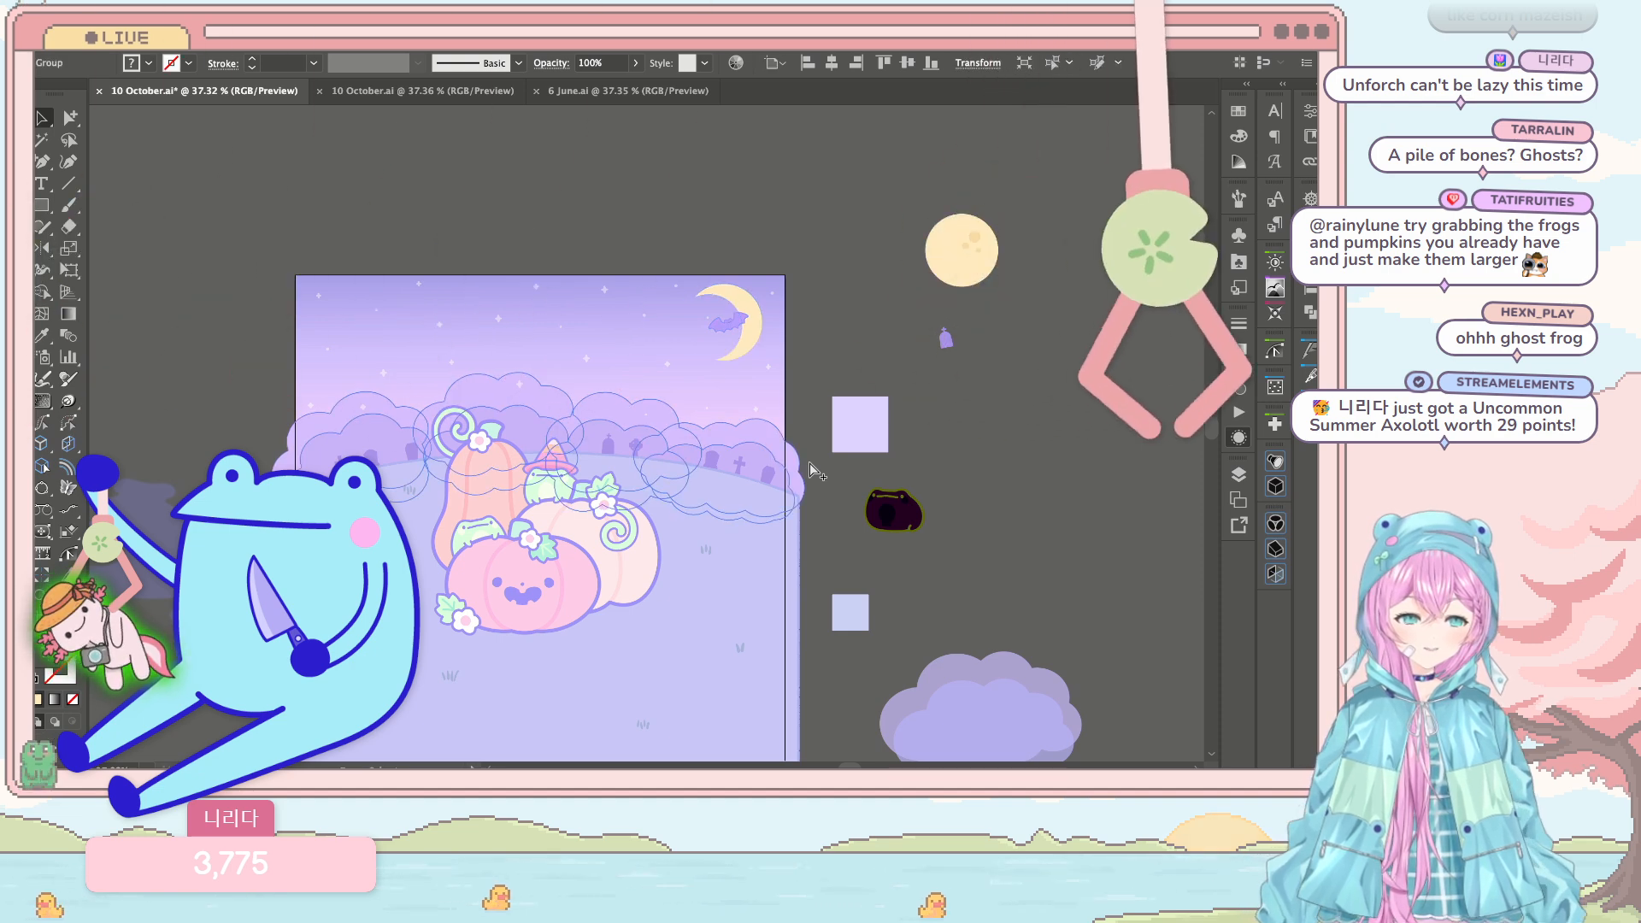
click(735, 475)
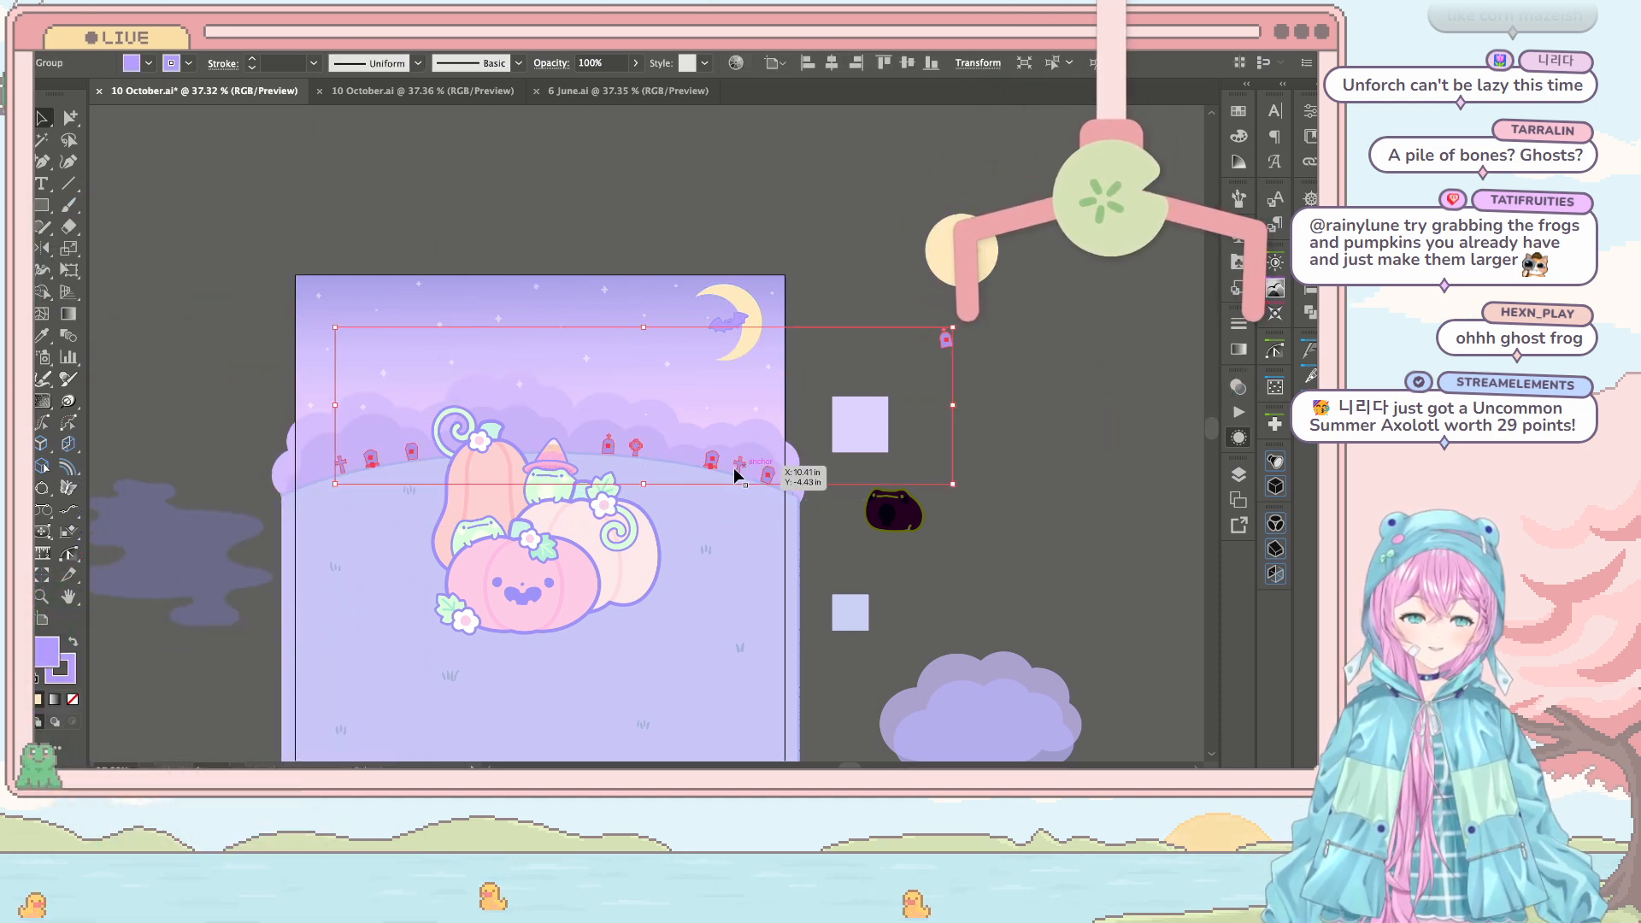
click(914, 319)
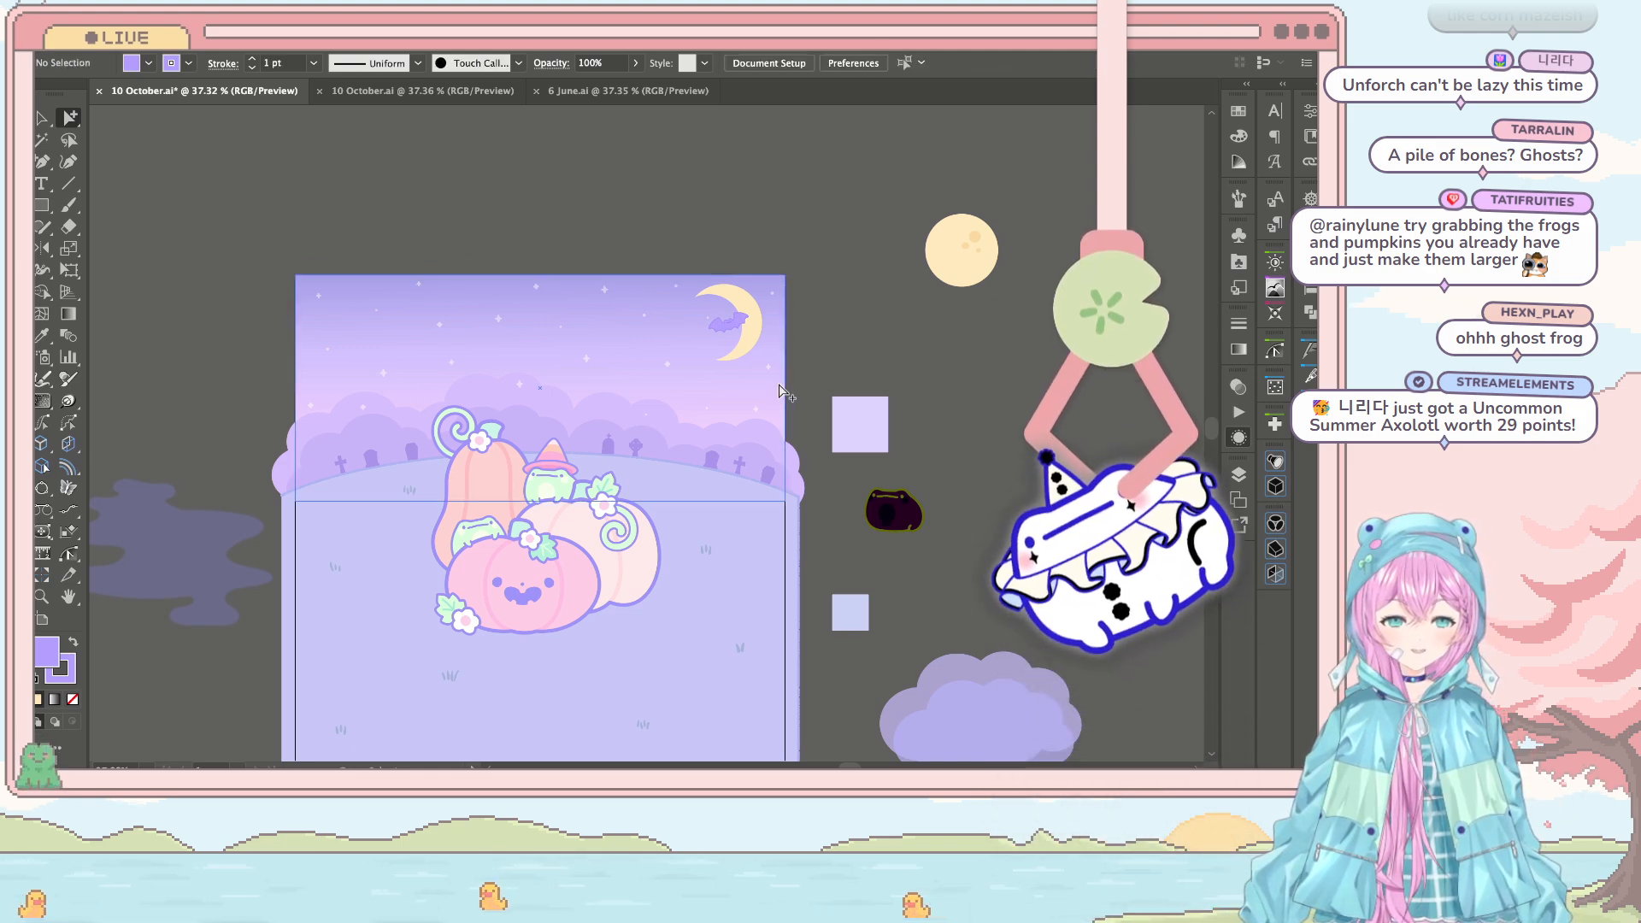
Step: Select the gravestone group and the background bush group together
scroll(859, 342, left, 3)
scroll(860, 342, up, 2)
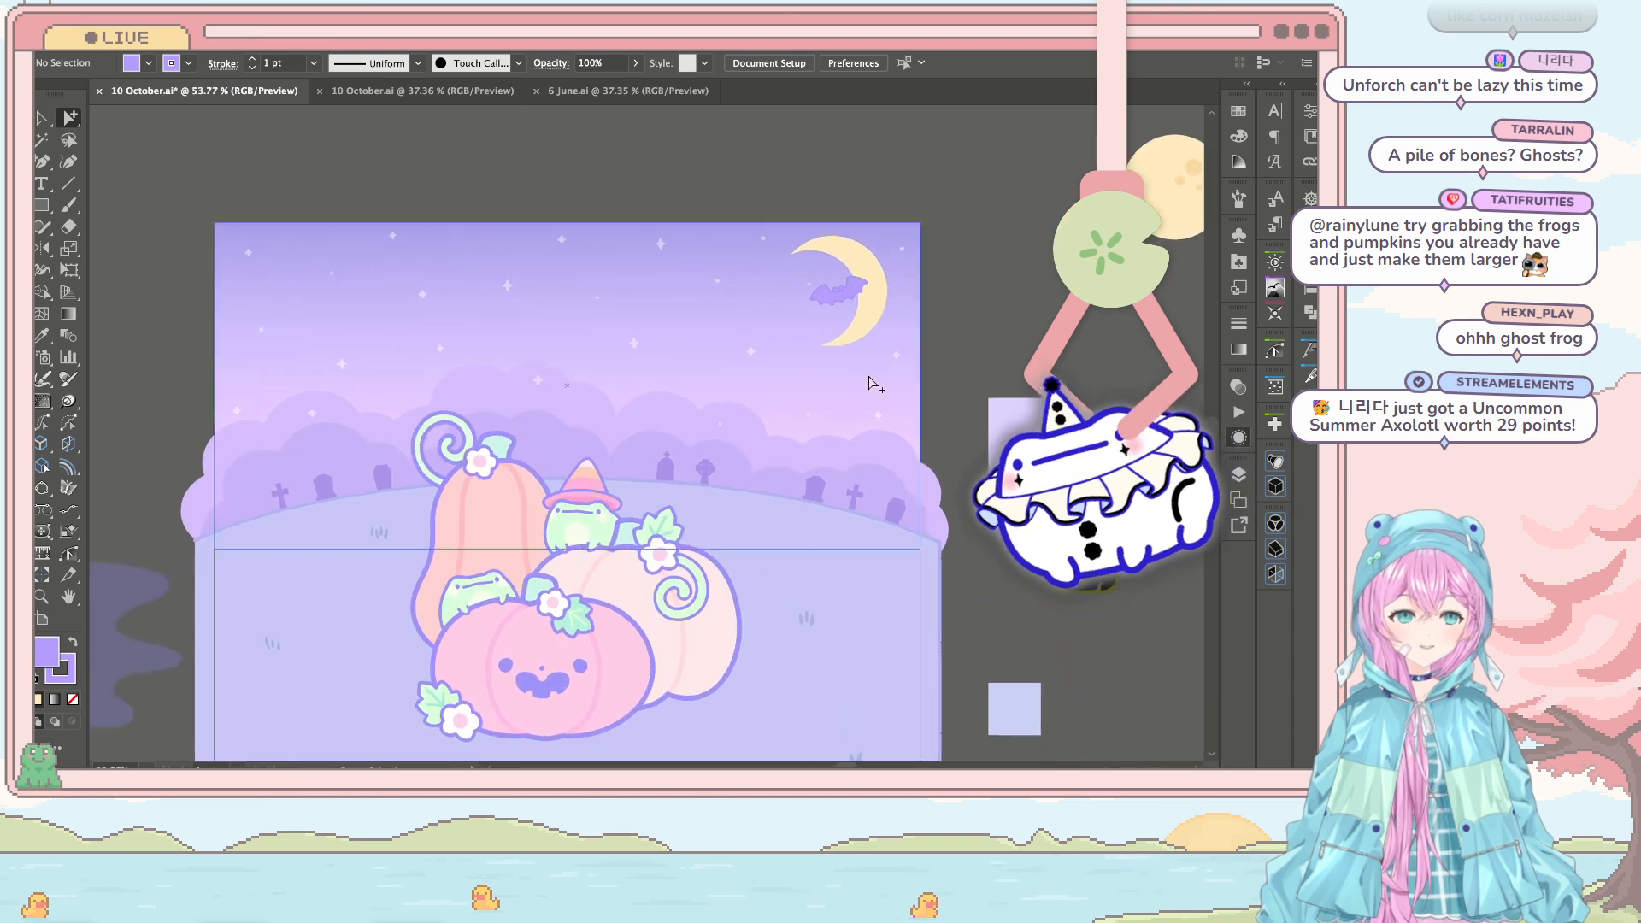
click(895, 511)
shift+click(881, 458)
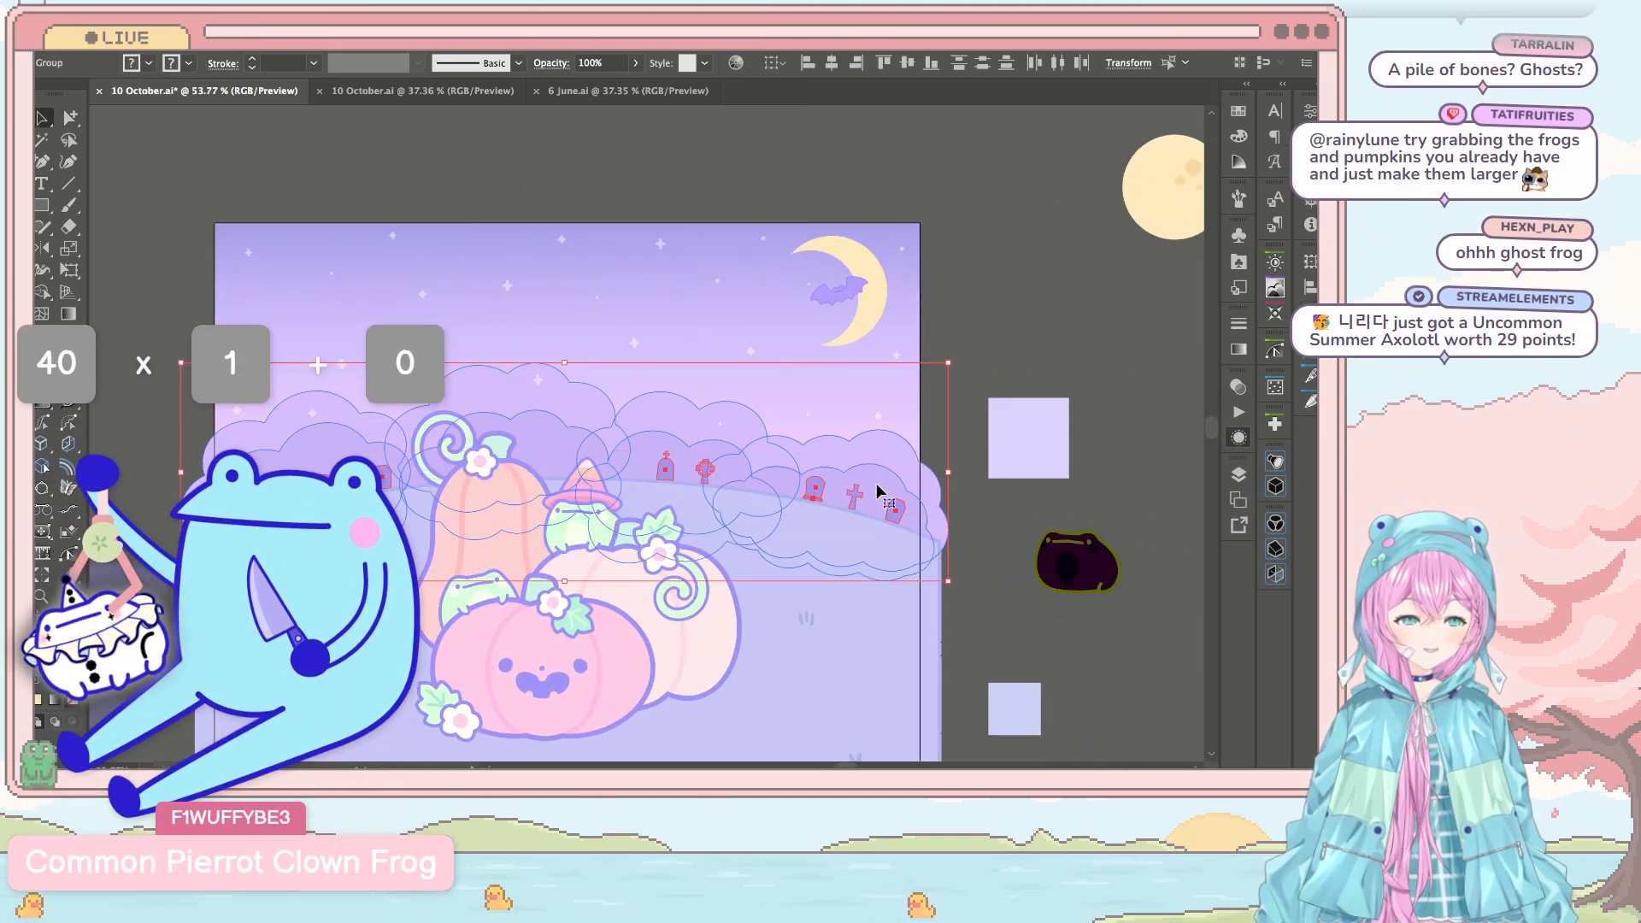
Step: Select the hill and all its grass tufts together and group them
click(842, 580)
scroll(980, 714, down, 3)
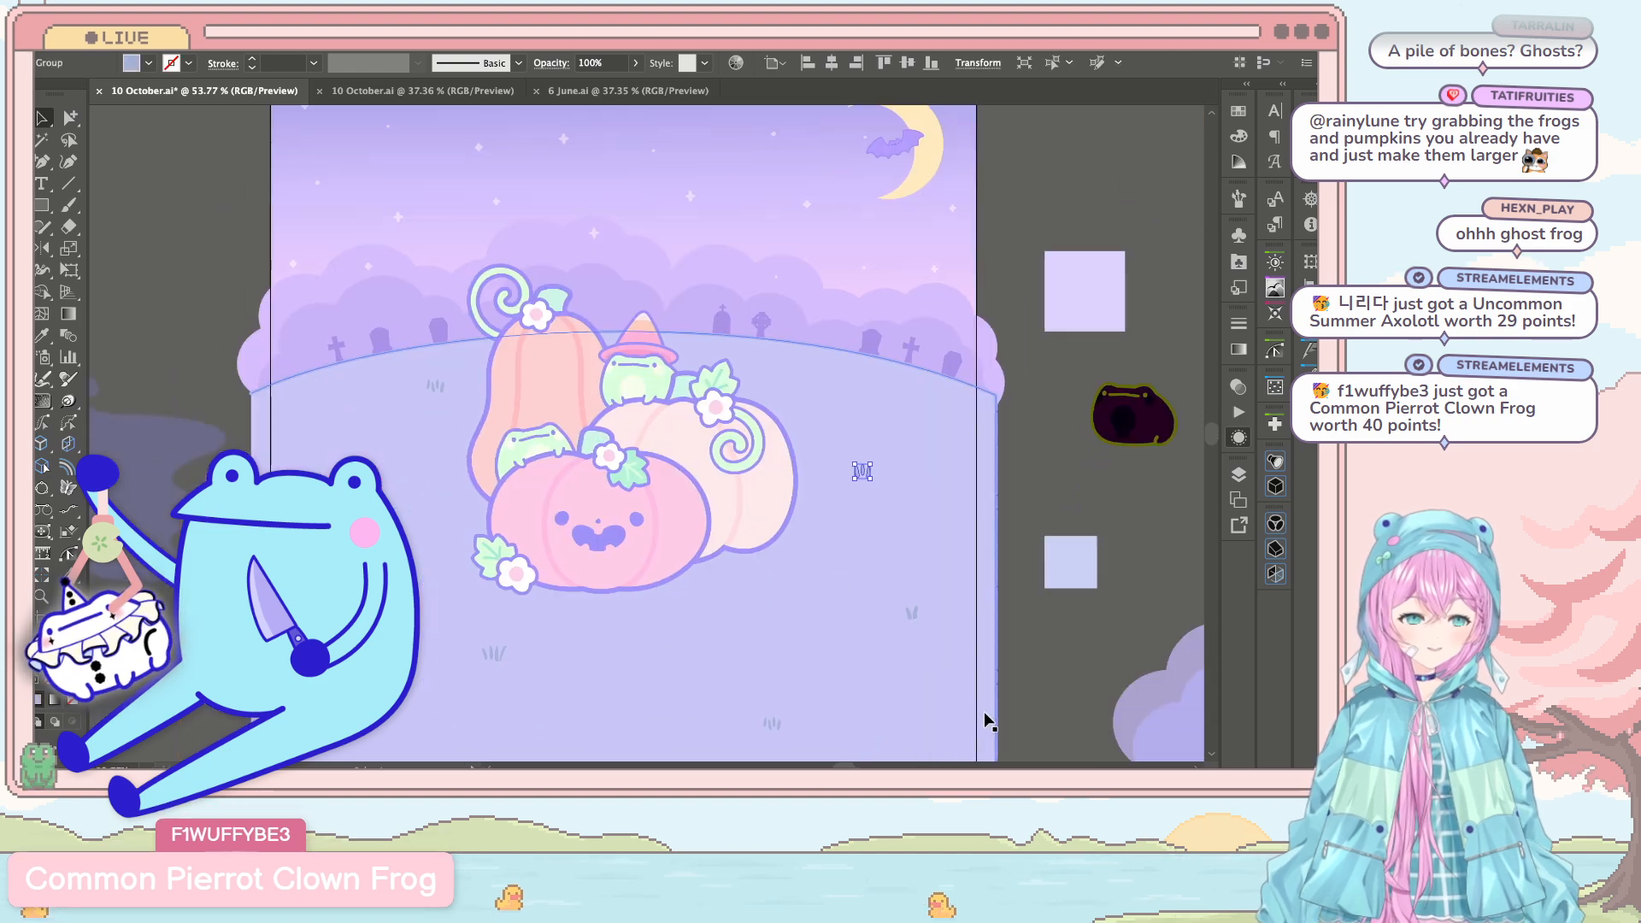
click(915, 610)
scroll(864, 594, down, 4)
shift+click(826, 586)
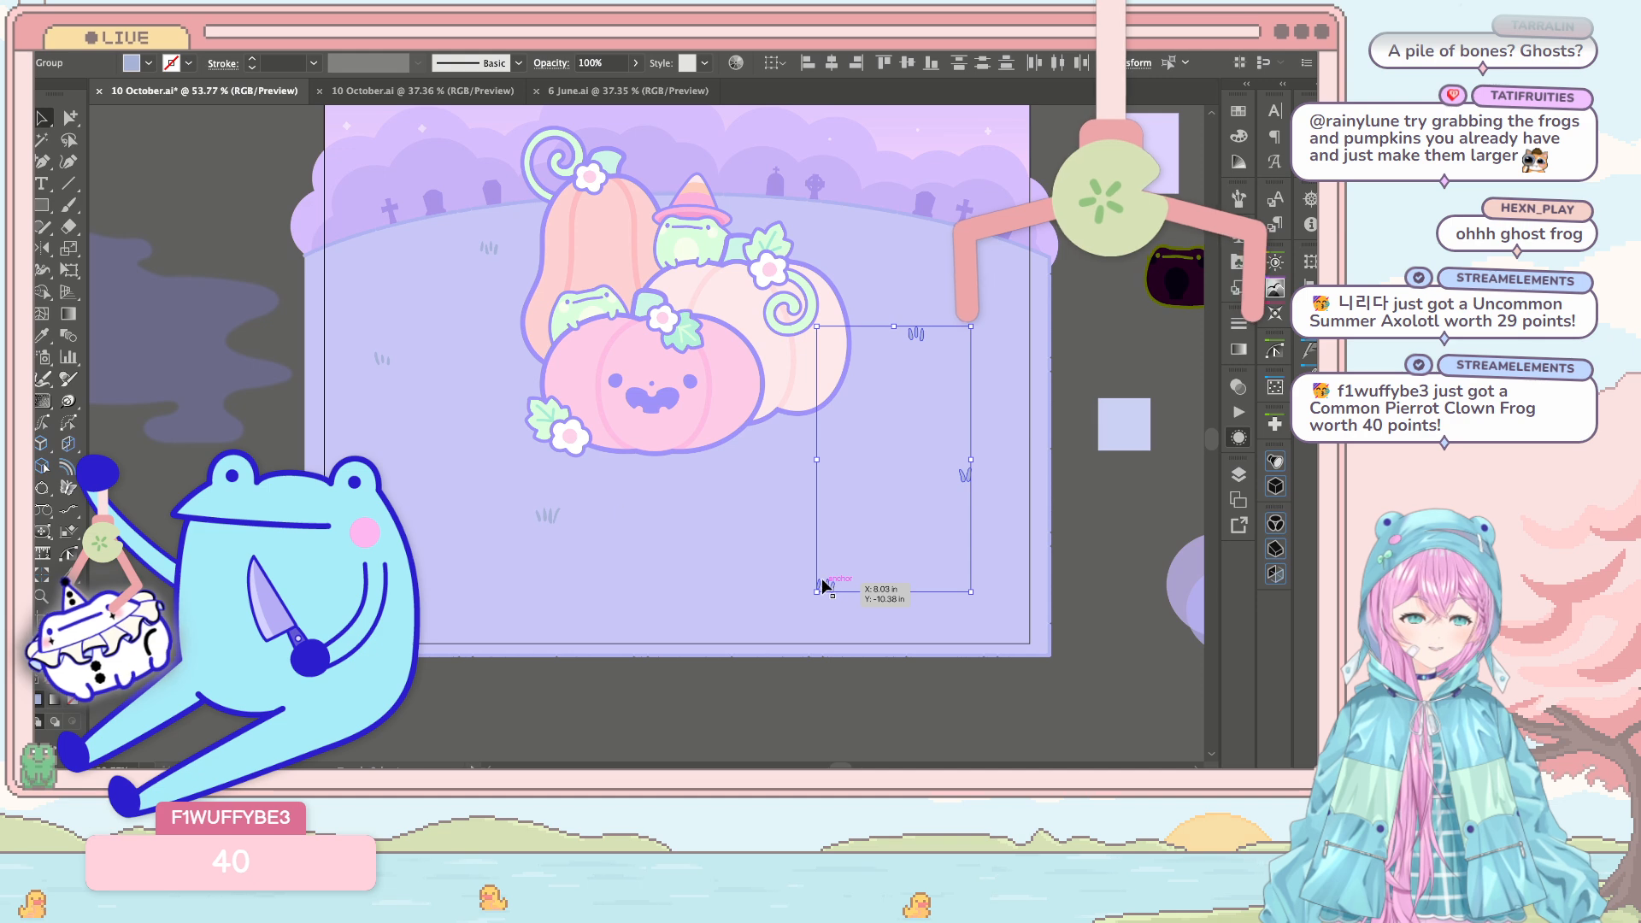
shift+click(558, 520)
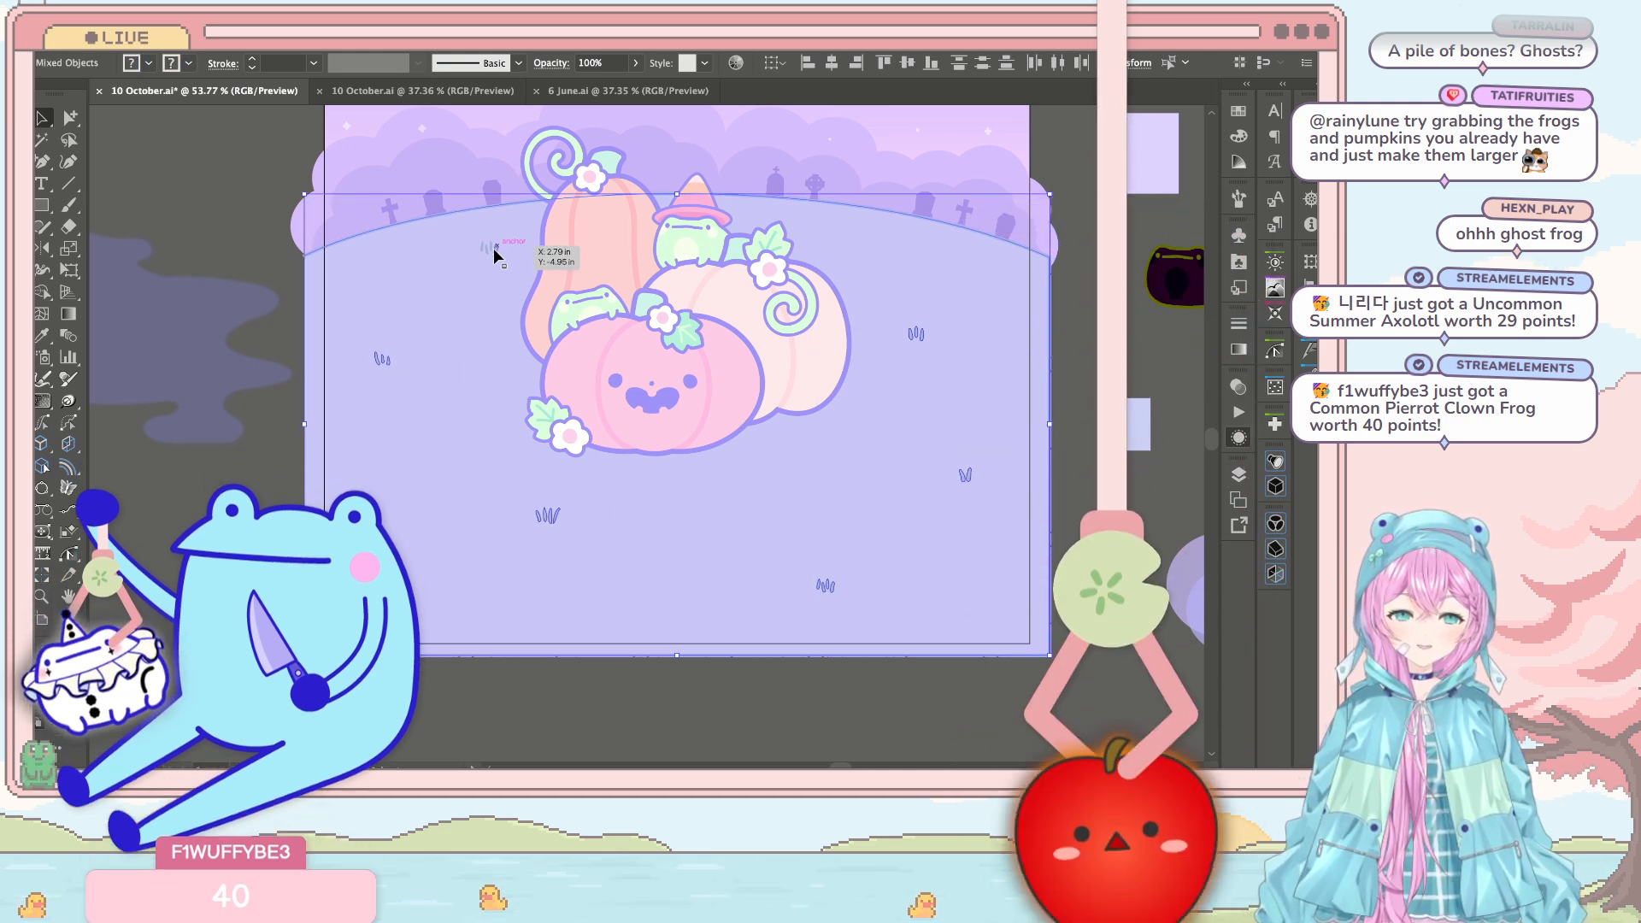
scroll(634, 345, down, 1)
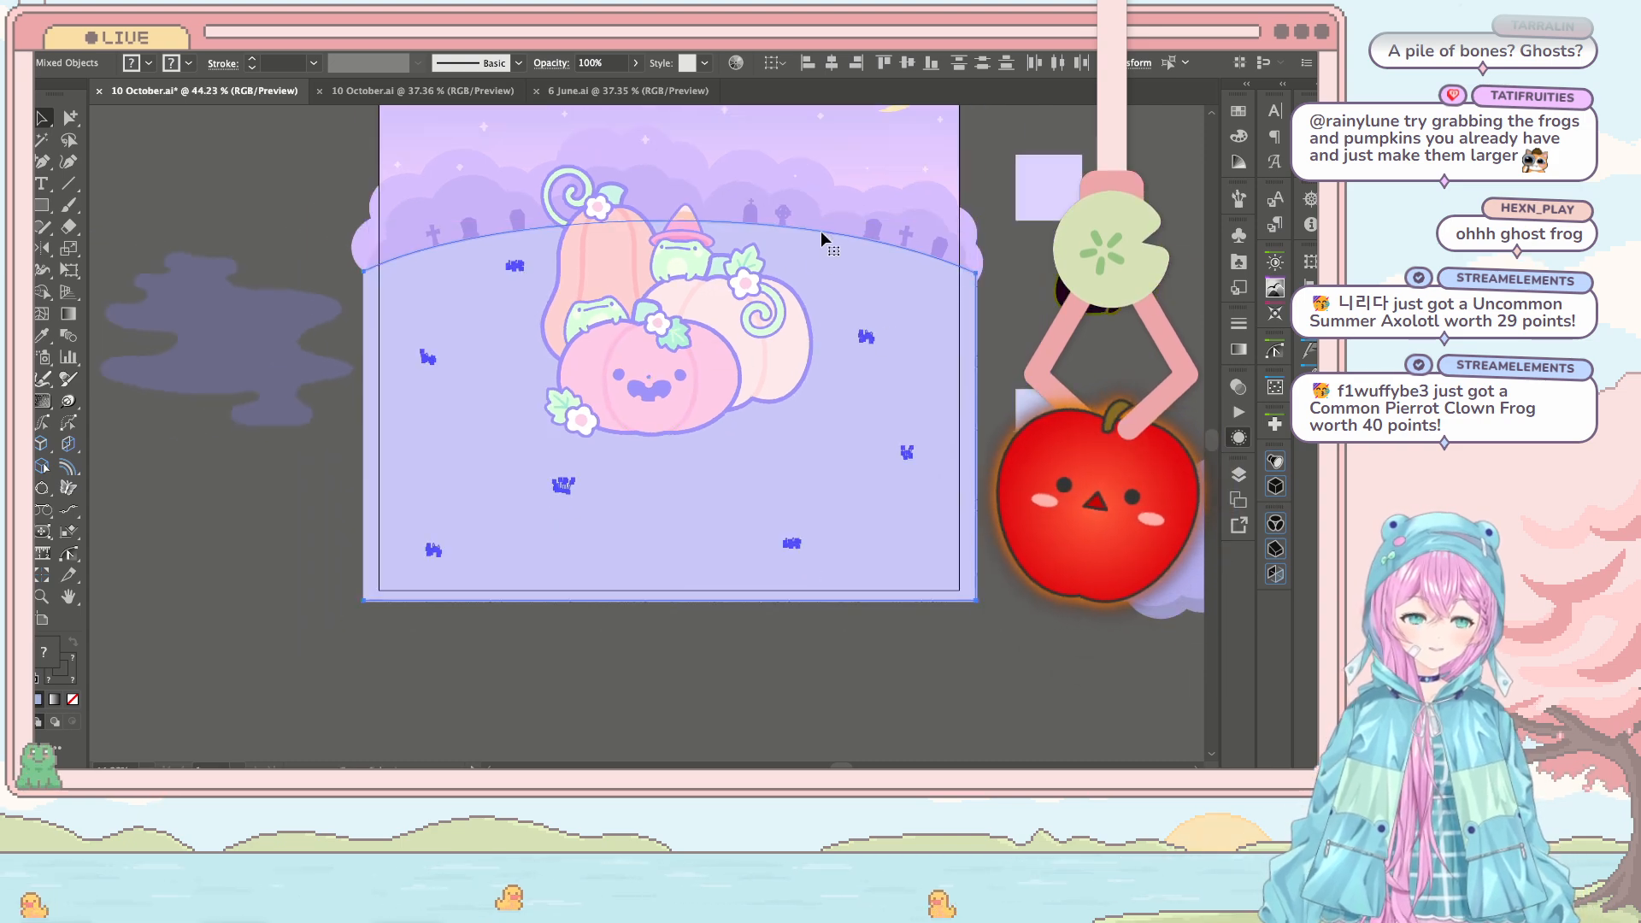
Step: Select the gravestones, background bushes and hill with its grass tufts, and move them upward together
click(1022, 274)
click(908, 248)
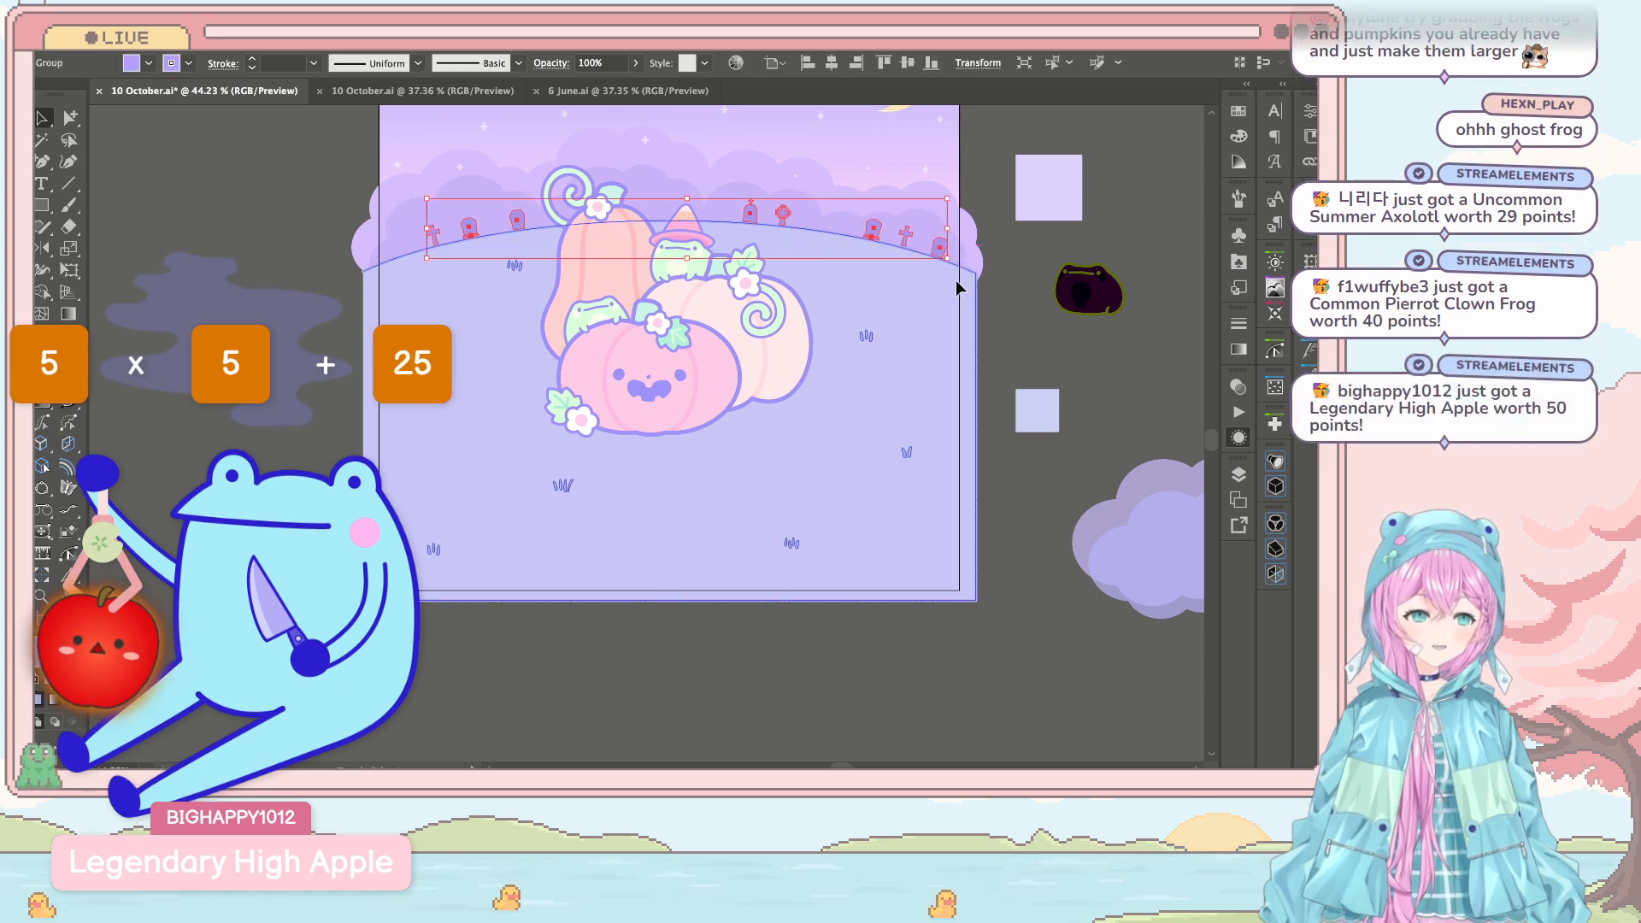
click(925, 195)
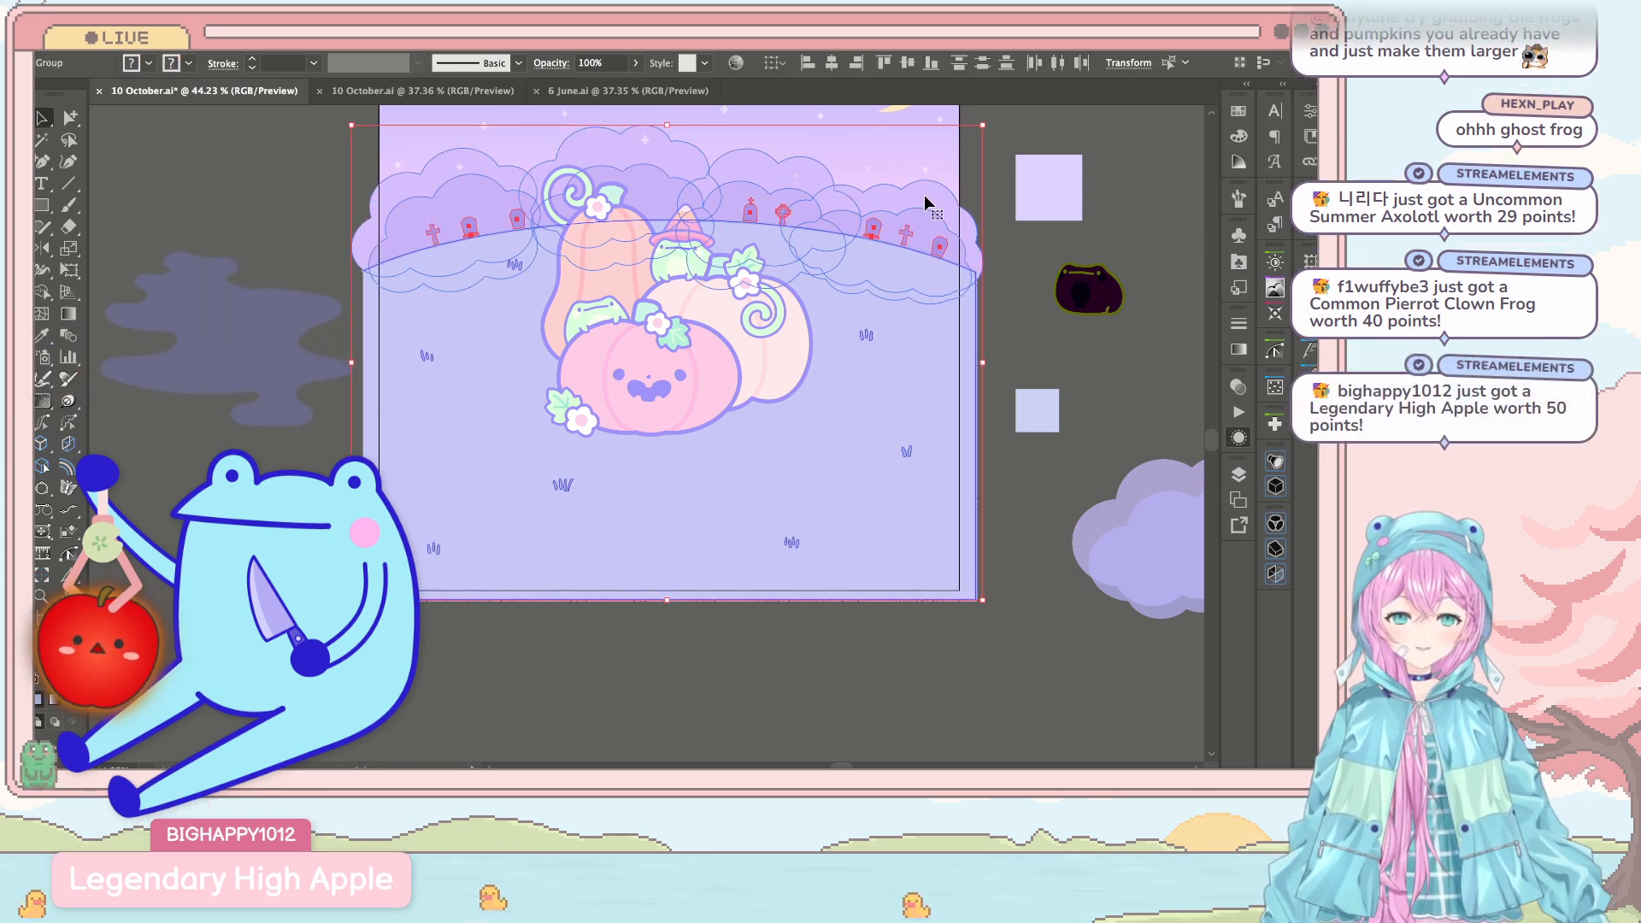
scroll(925, 195, up, 2)
scroll(925, 195, right, 1)
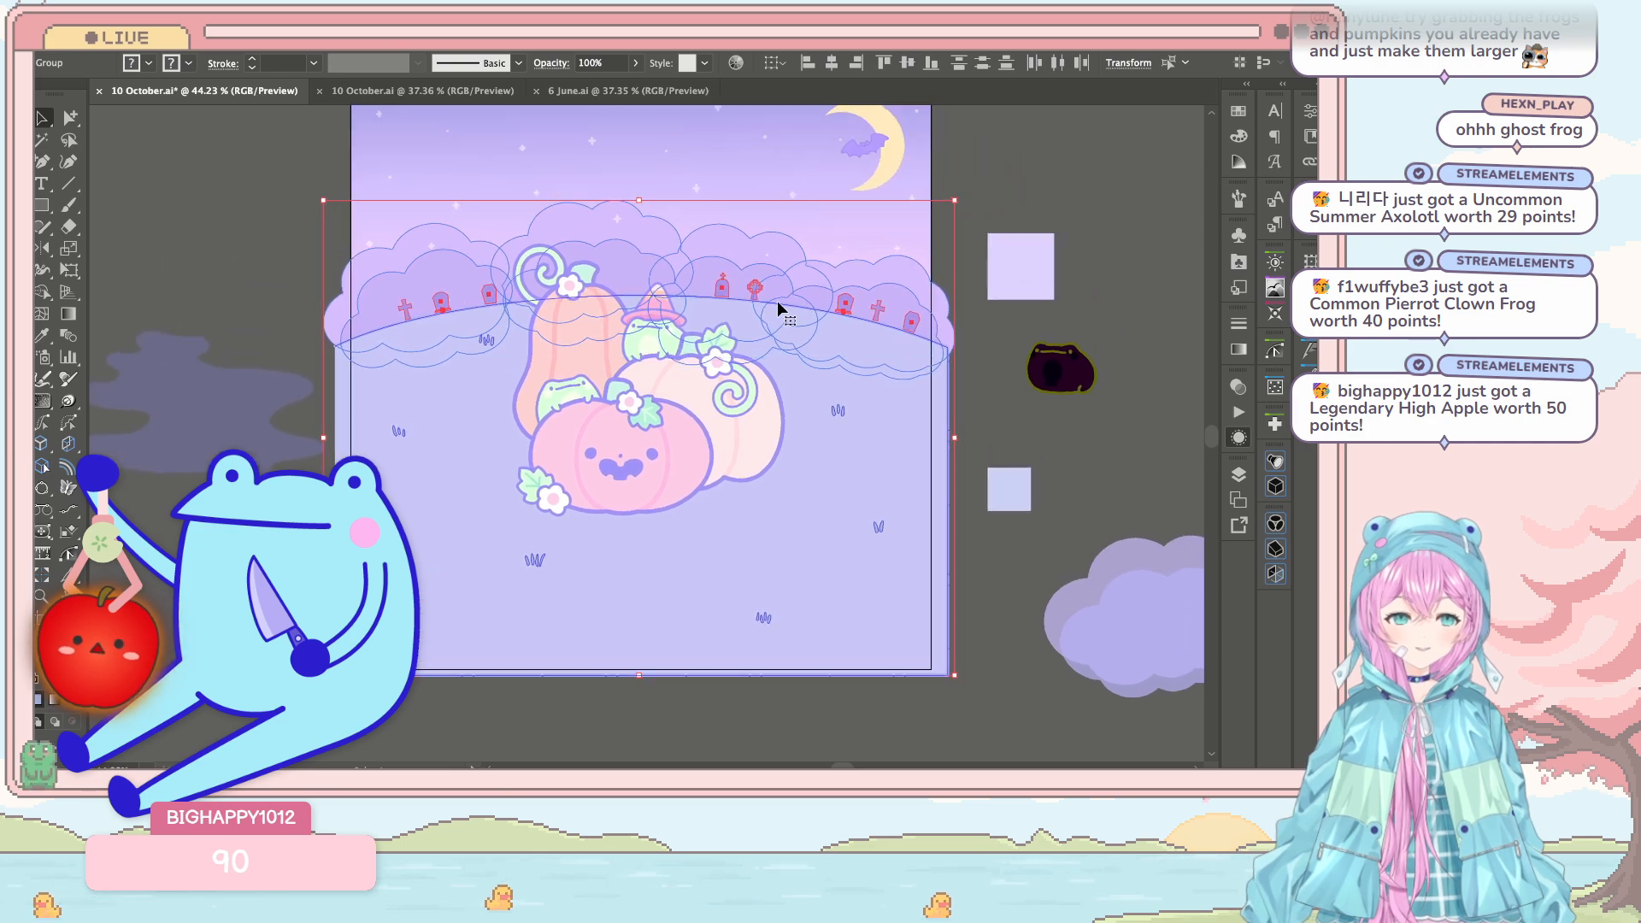
click(772, 279)
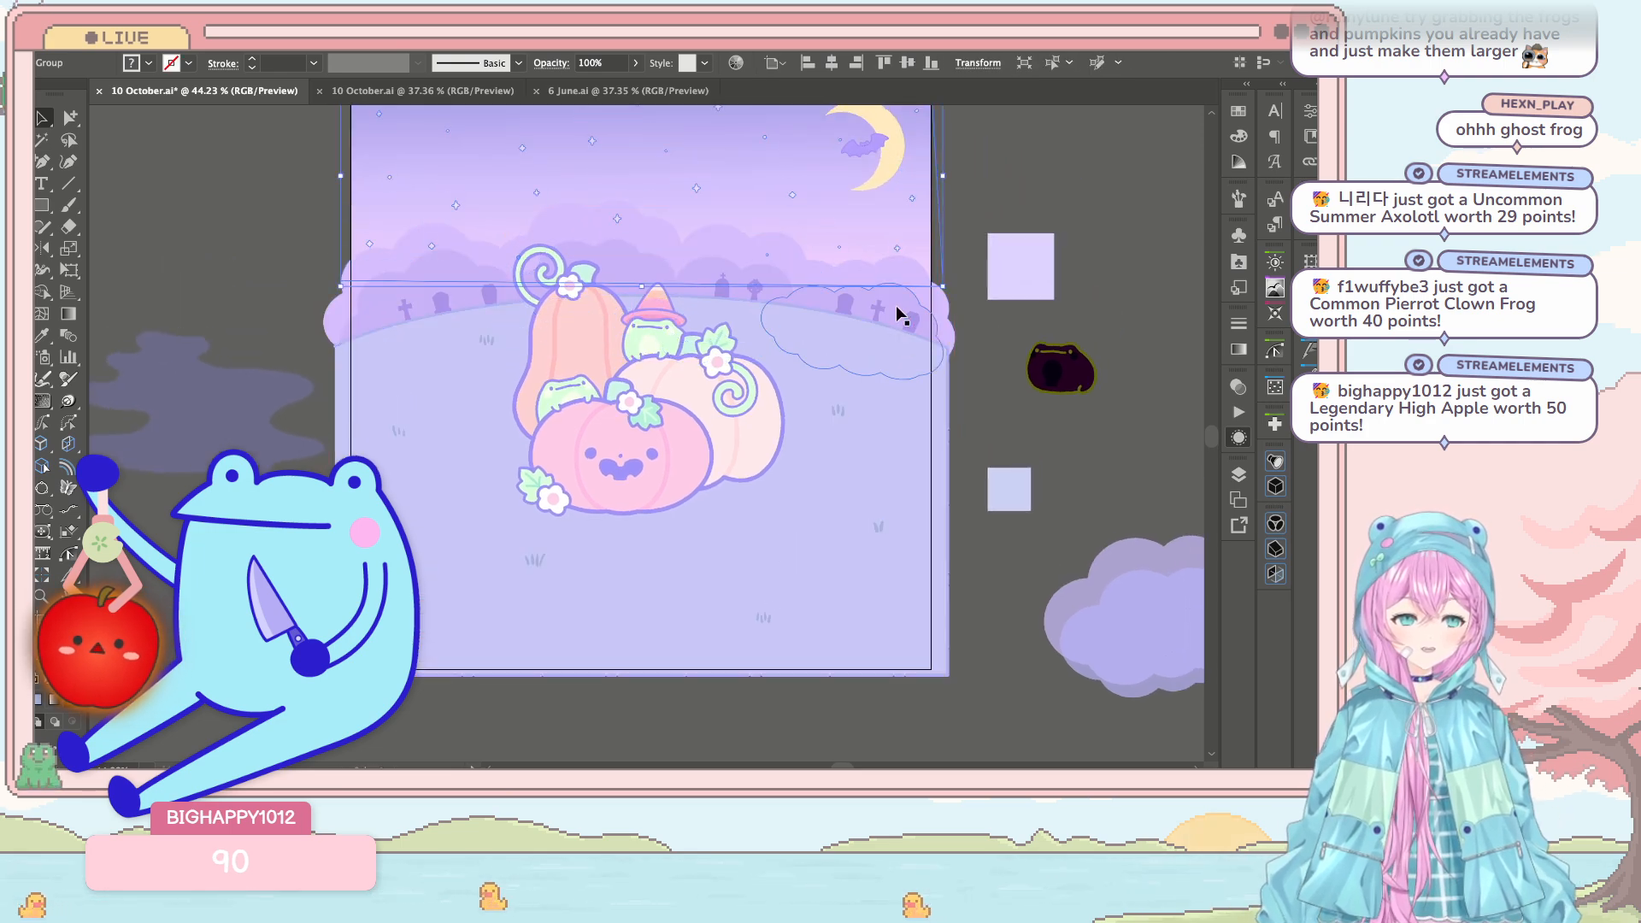
click(944, 311)
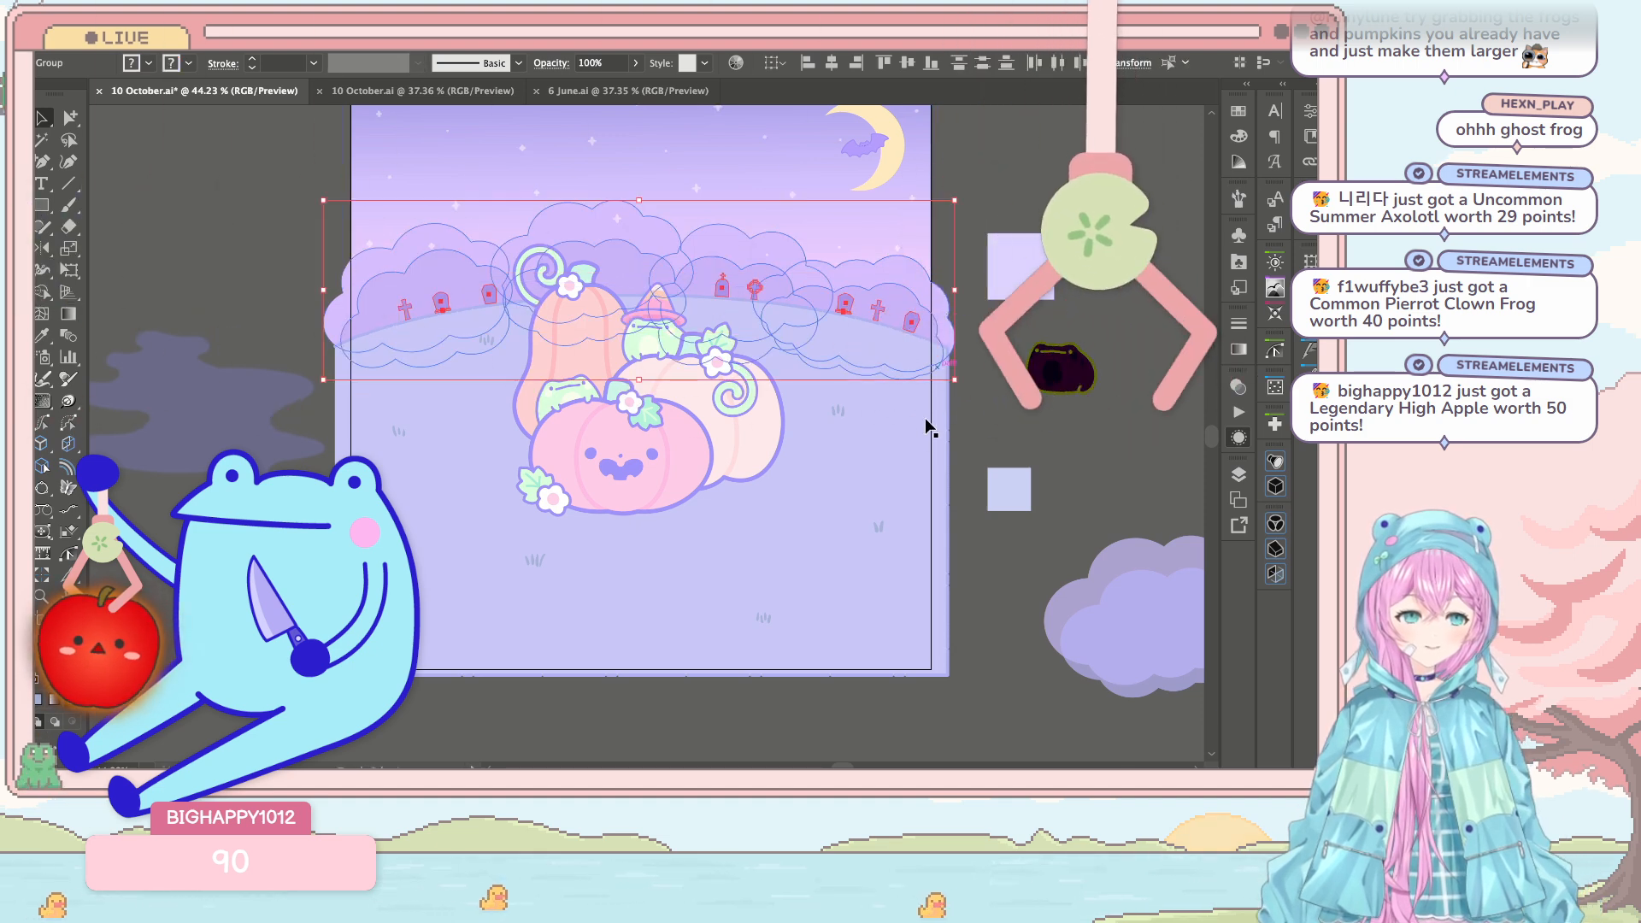
click(949, 459)
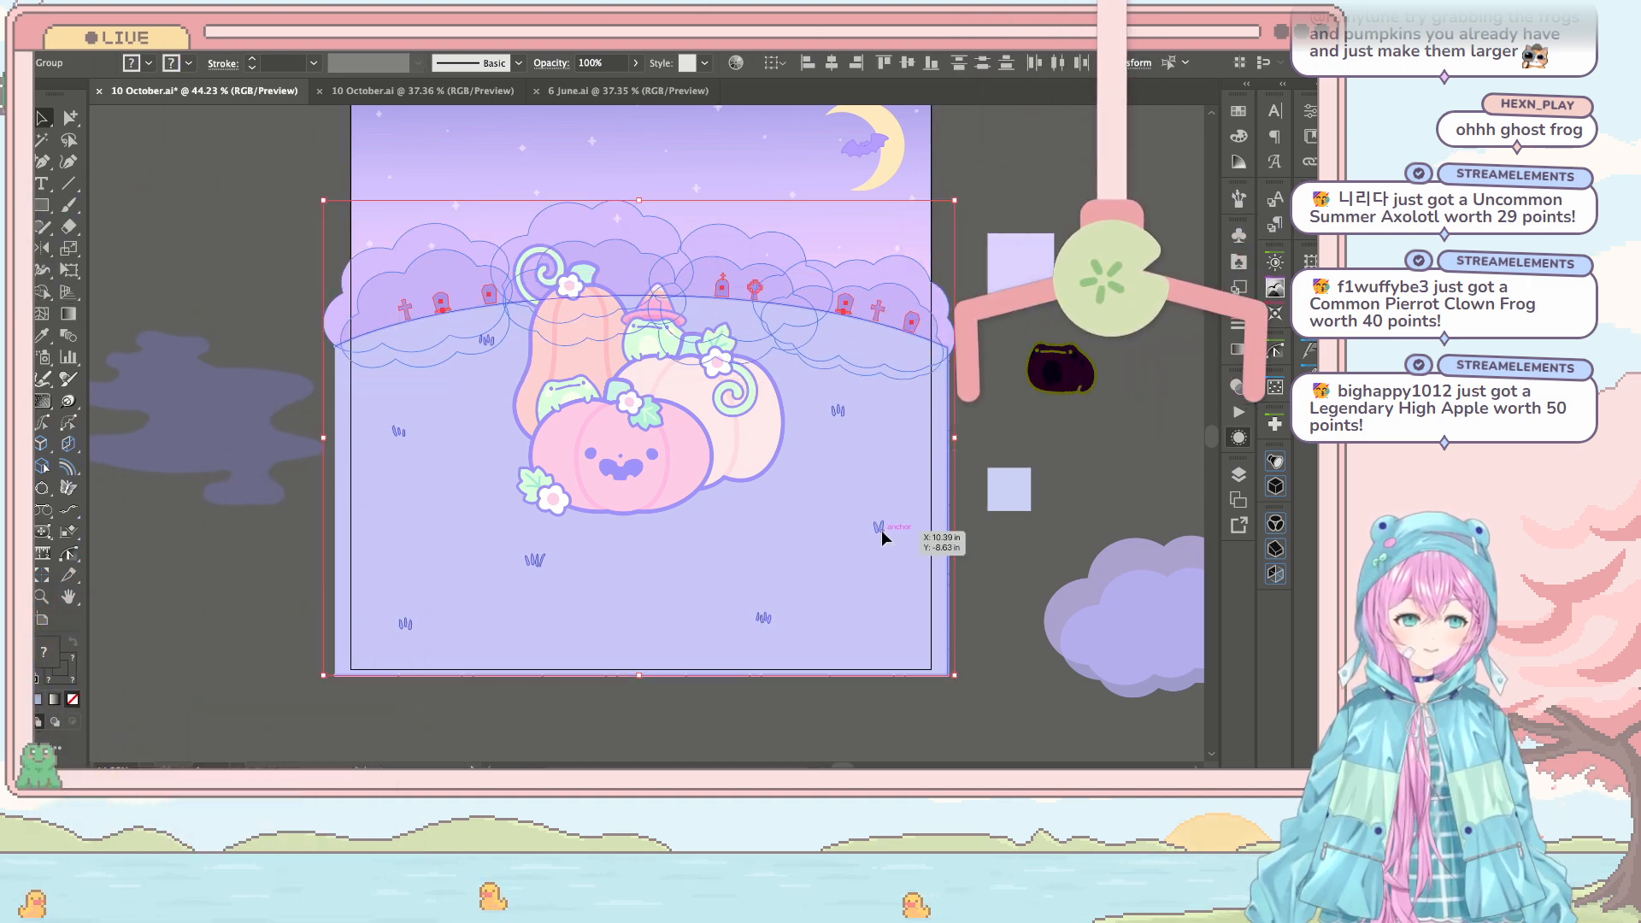
drag(881, 530, 882, 489)
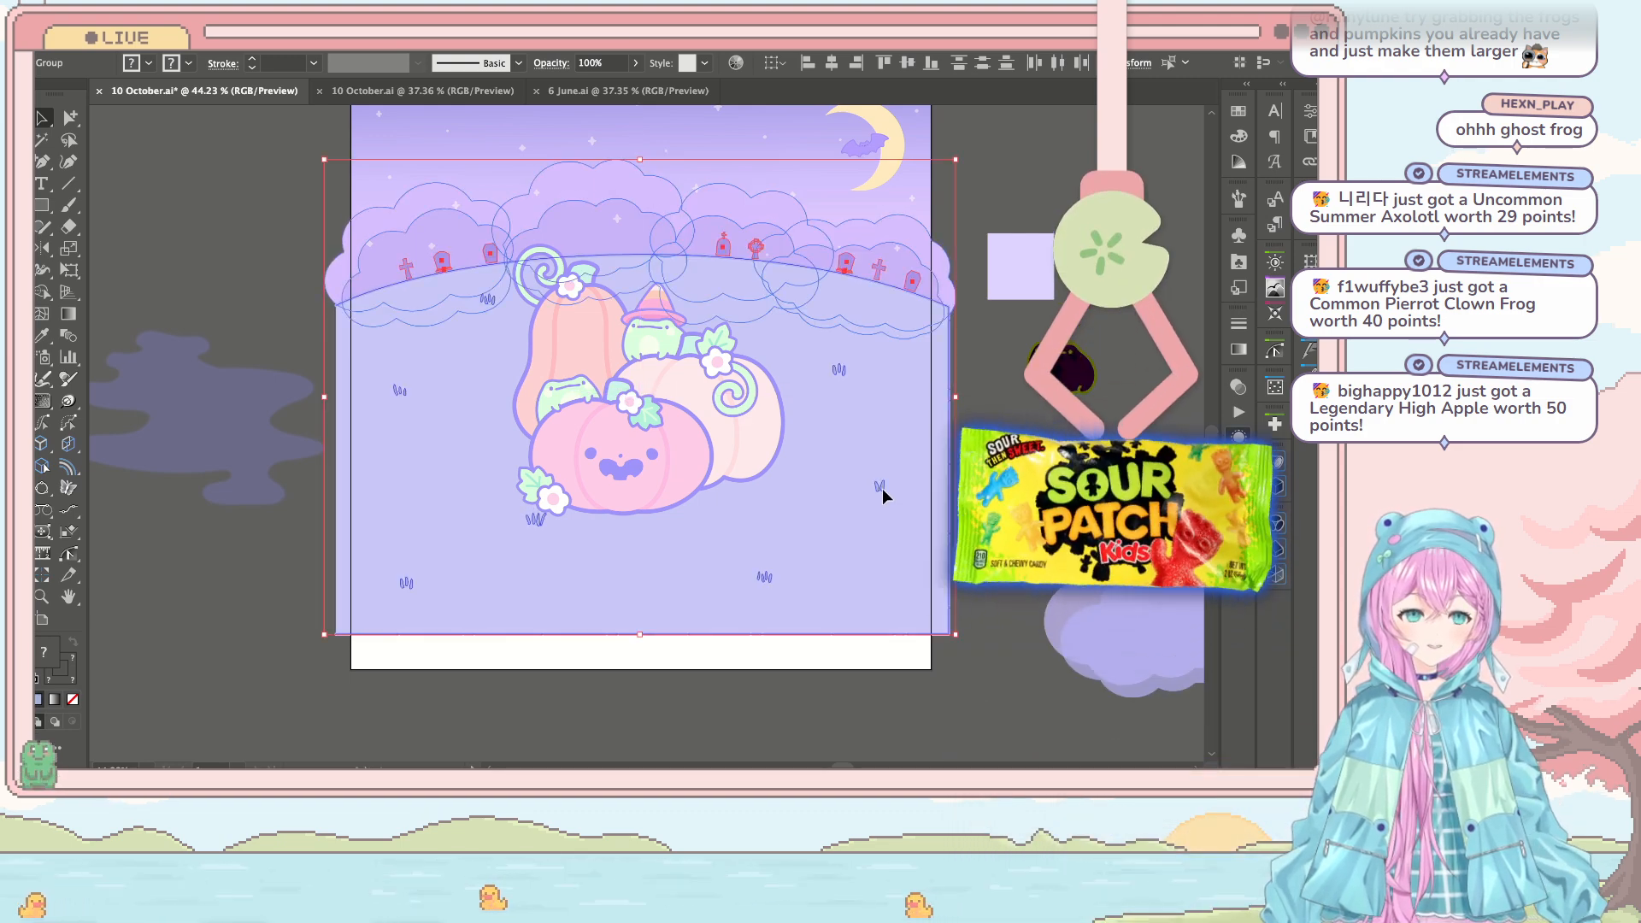
scroll(883, 489, up, 2)
click(956, 318)
Step: Move the front pumpkin's face into the npc pumpkins group
drag(716, 480, 727, 389)
key(ctrl+z)
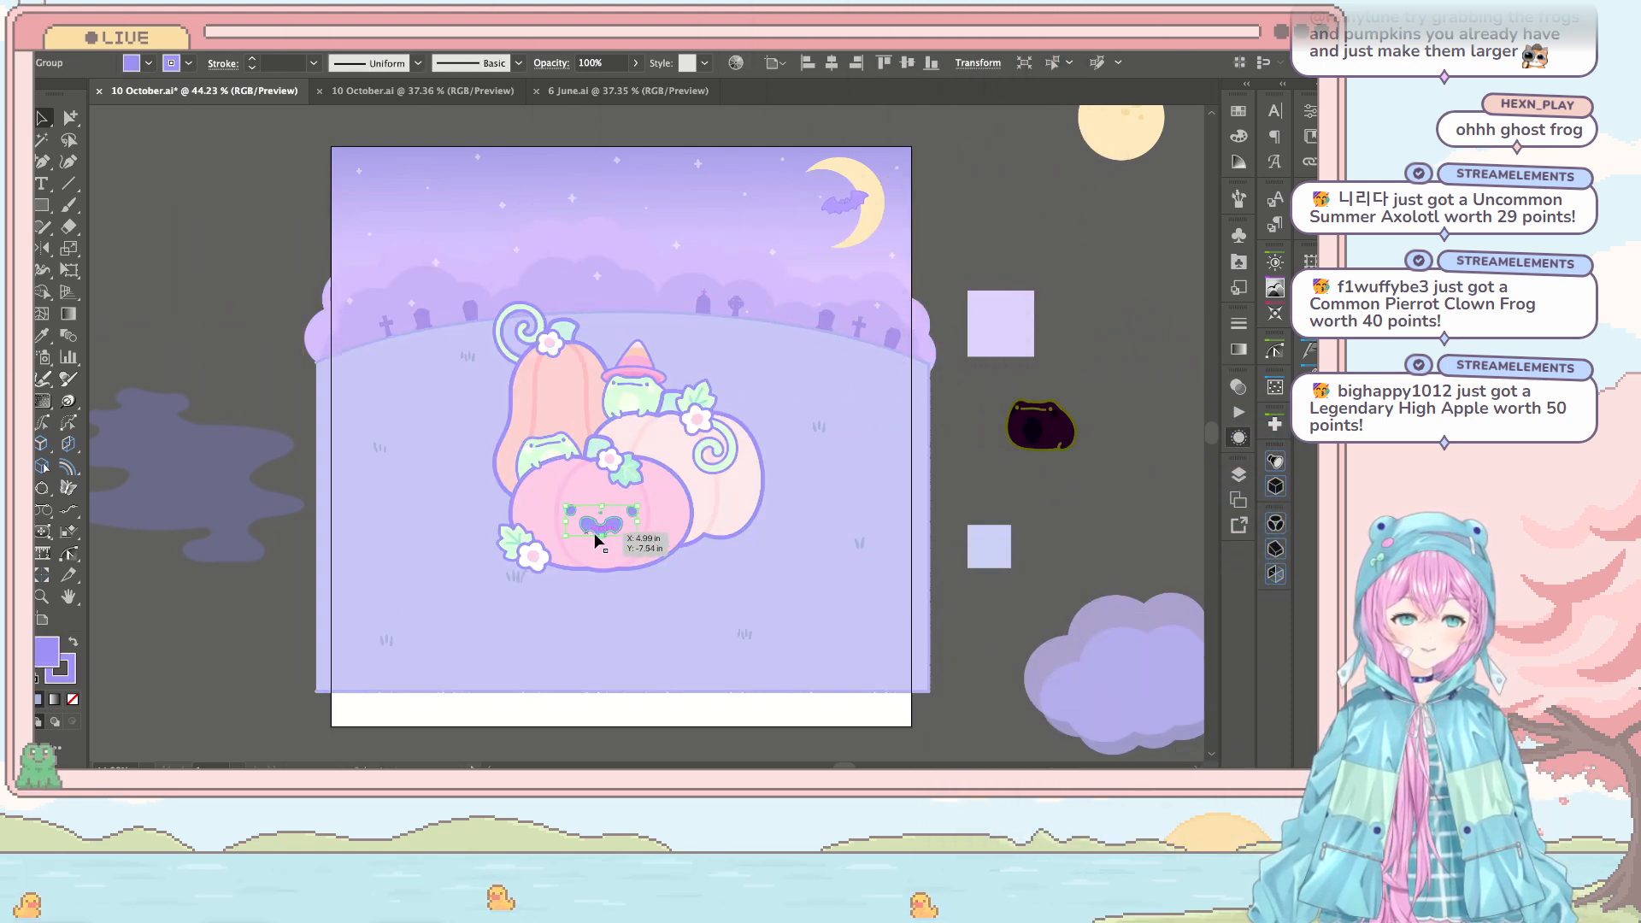
click(1188, 469)
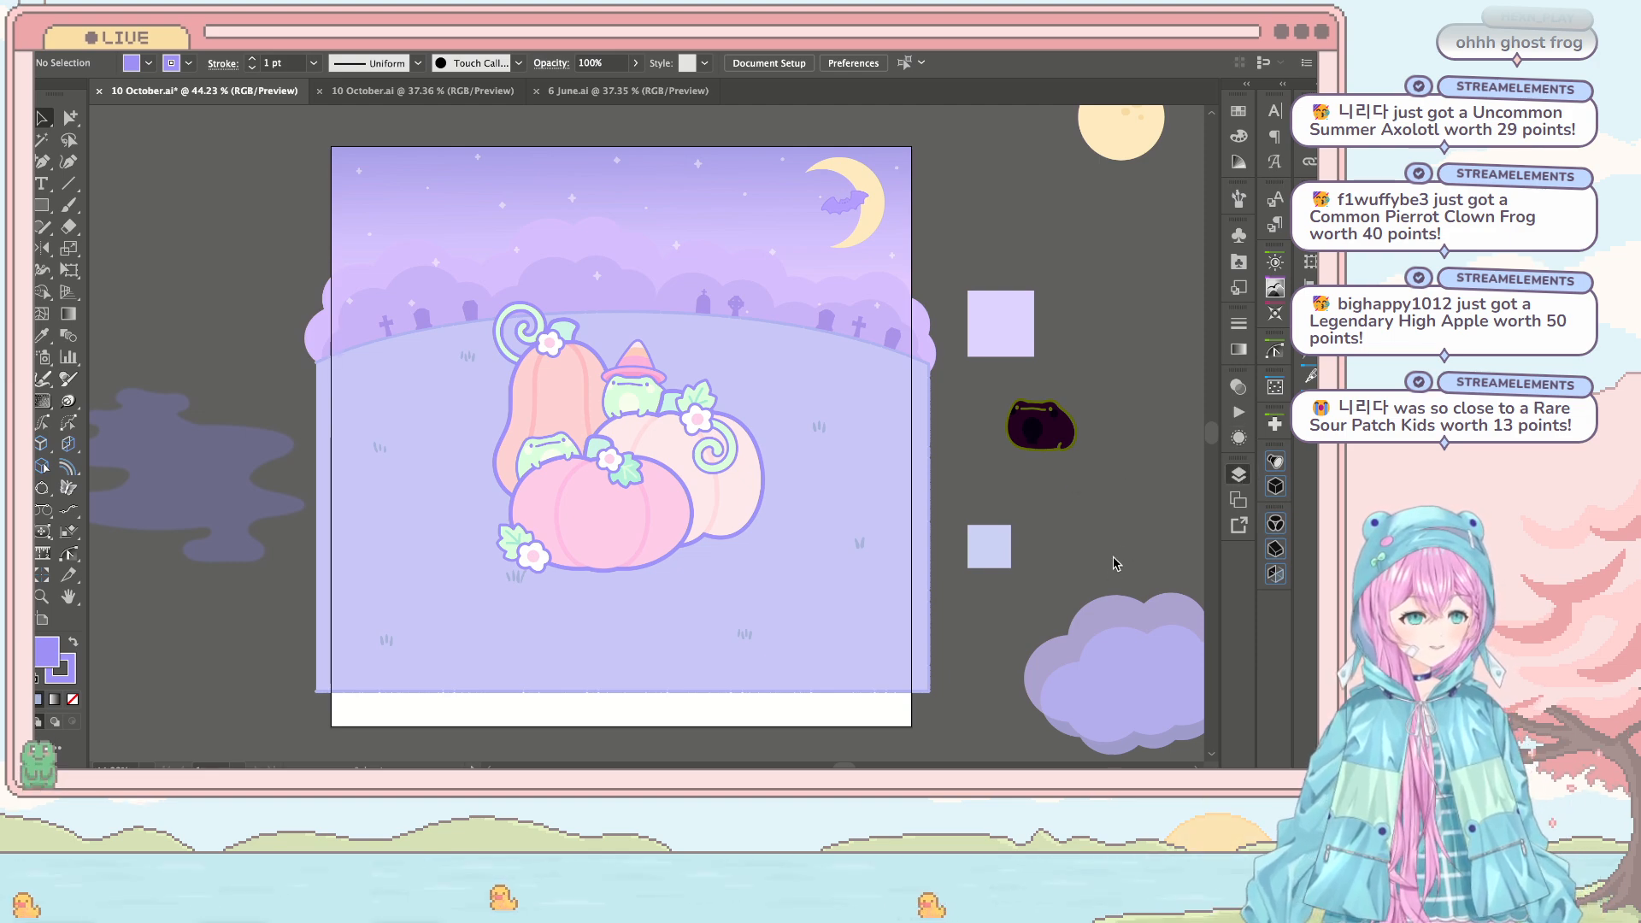
double_click(706, 460)
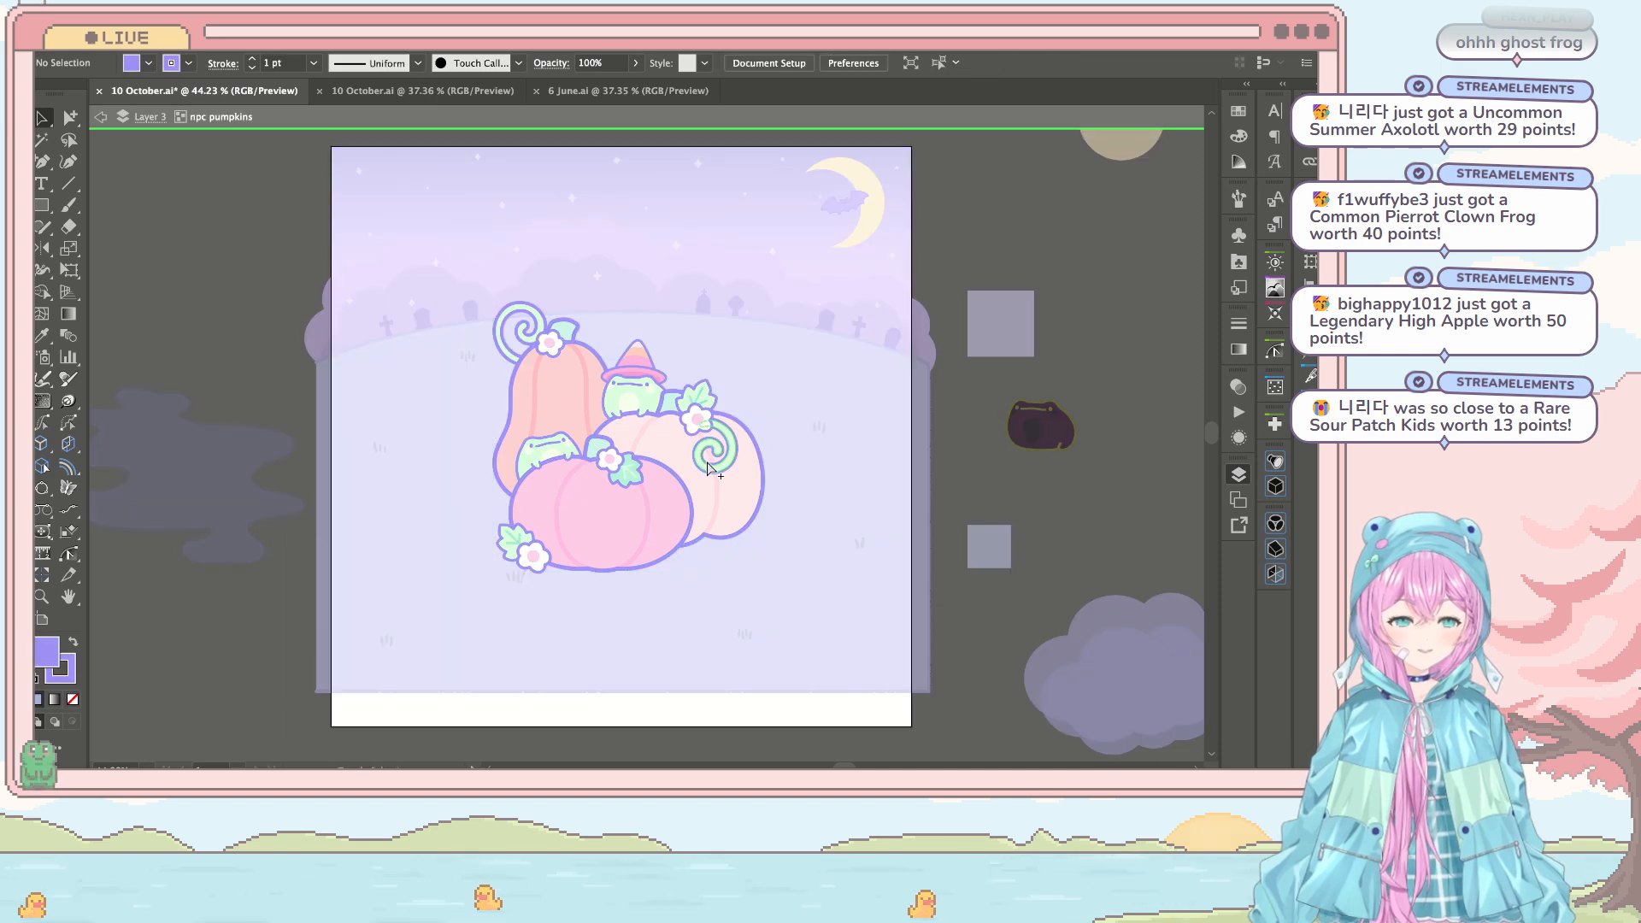
key(Escape)
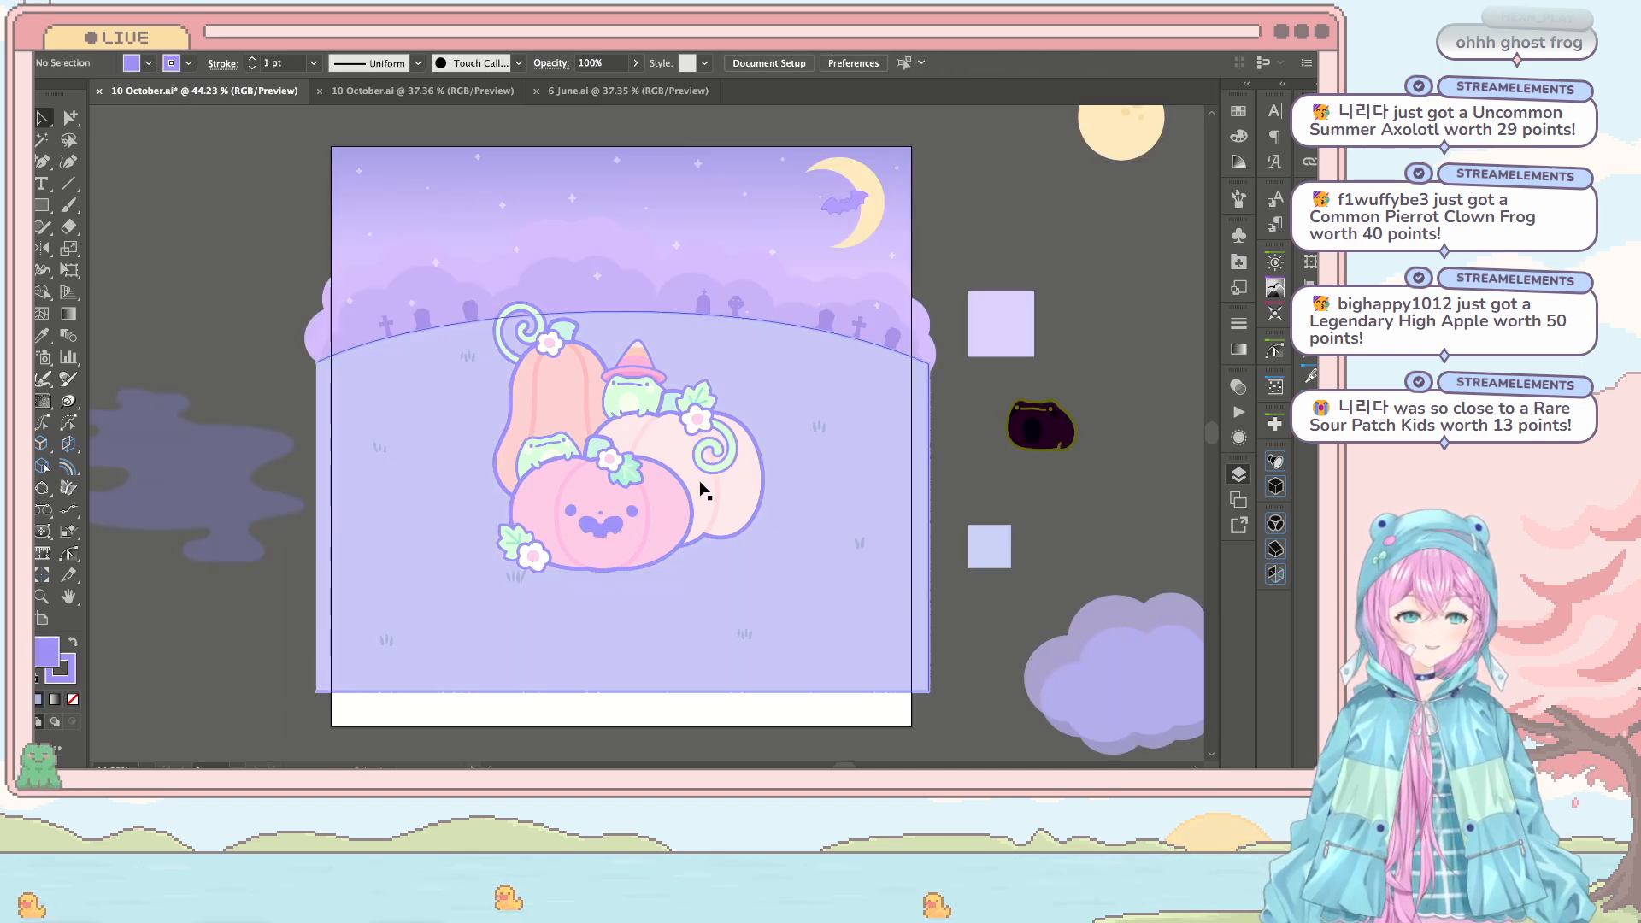
Step: Move the pumpkin group upward, and lower the gravestones and hill together until the hill covers the artboard's bottom edge
click(701, 428)
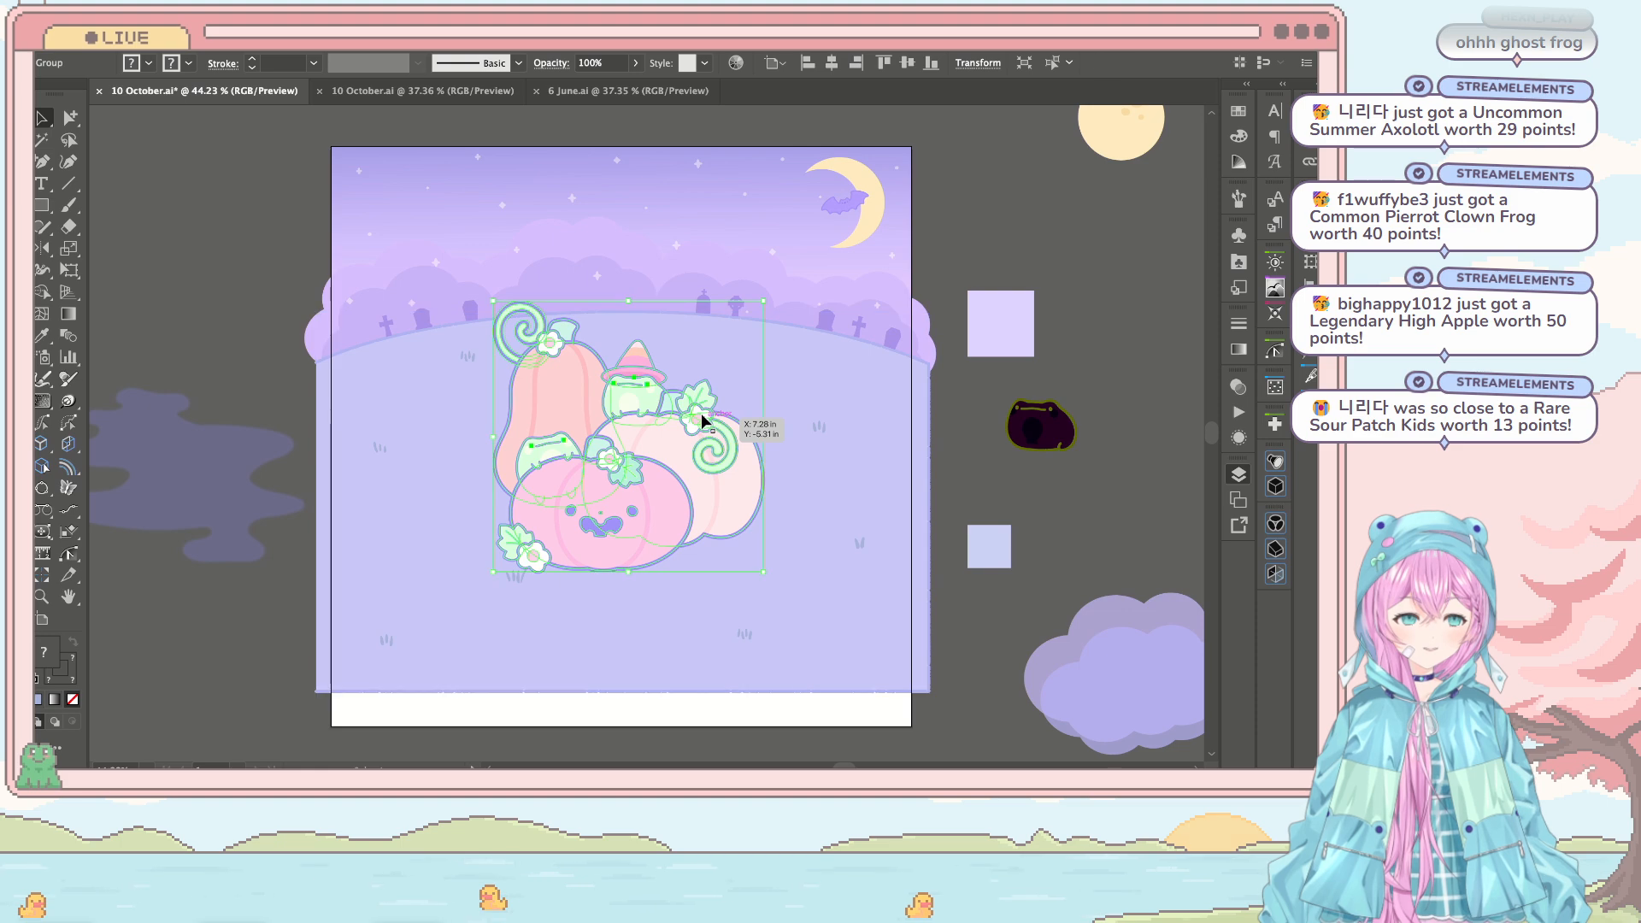
drag(701, 413, 697, 373)
click(1083, 309)
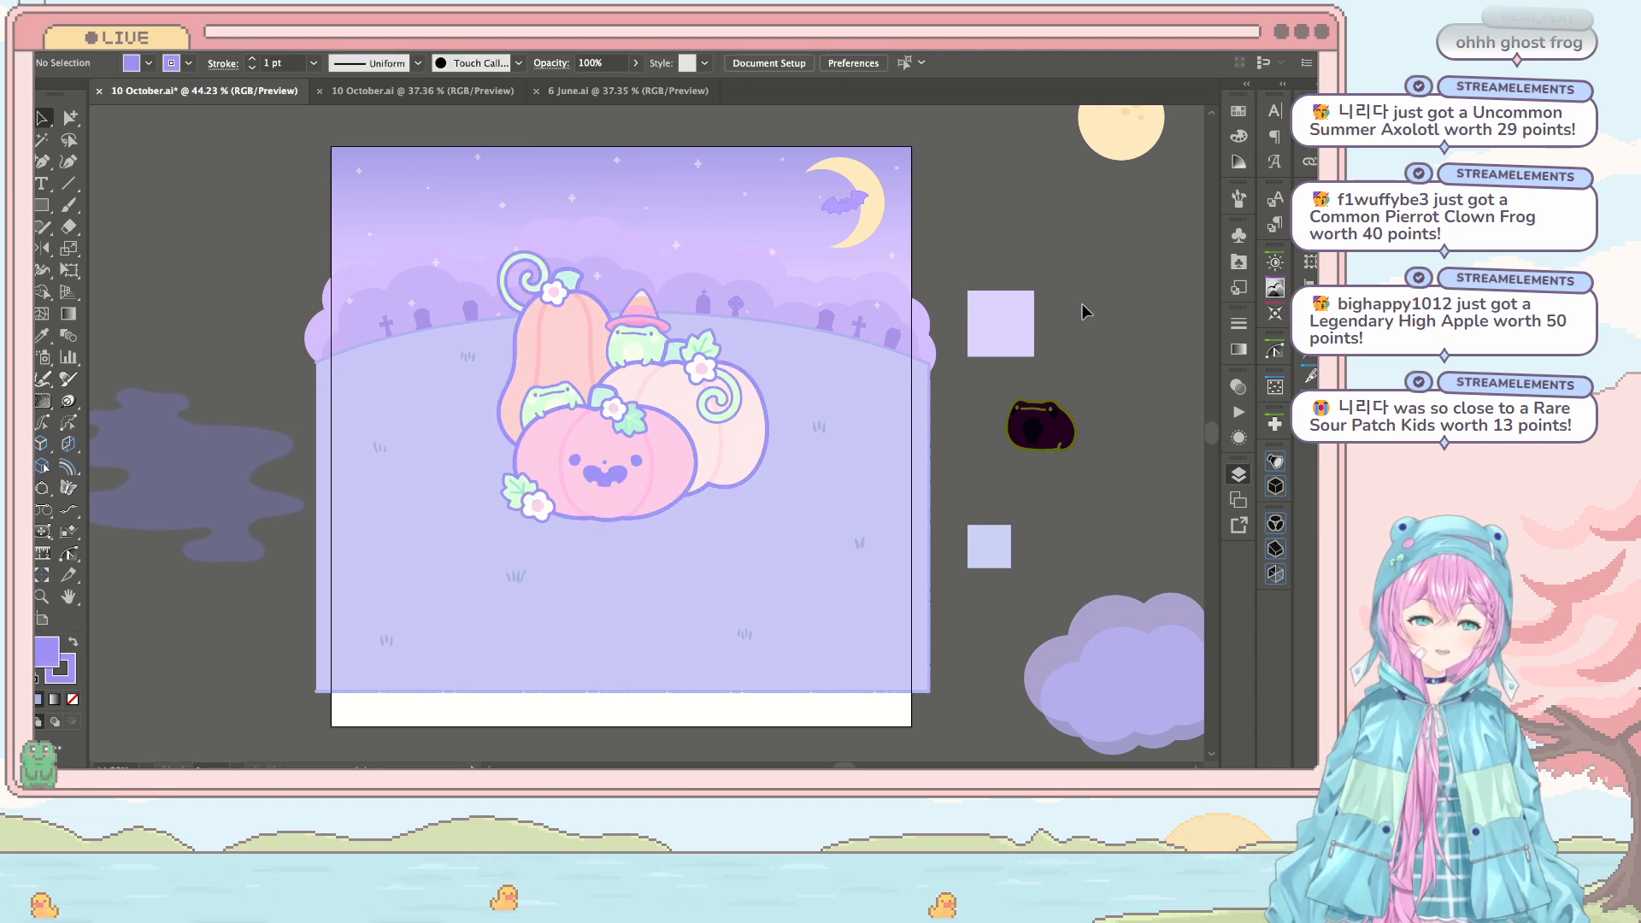
click(893, 342)
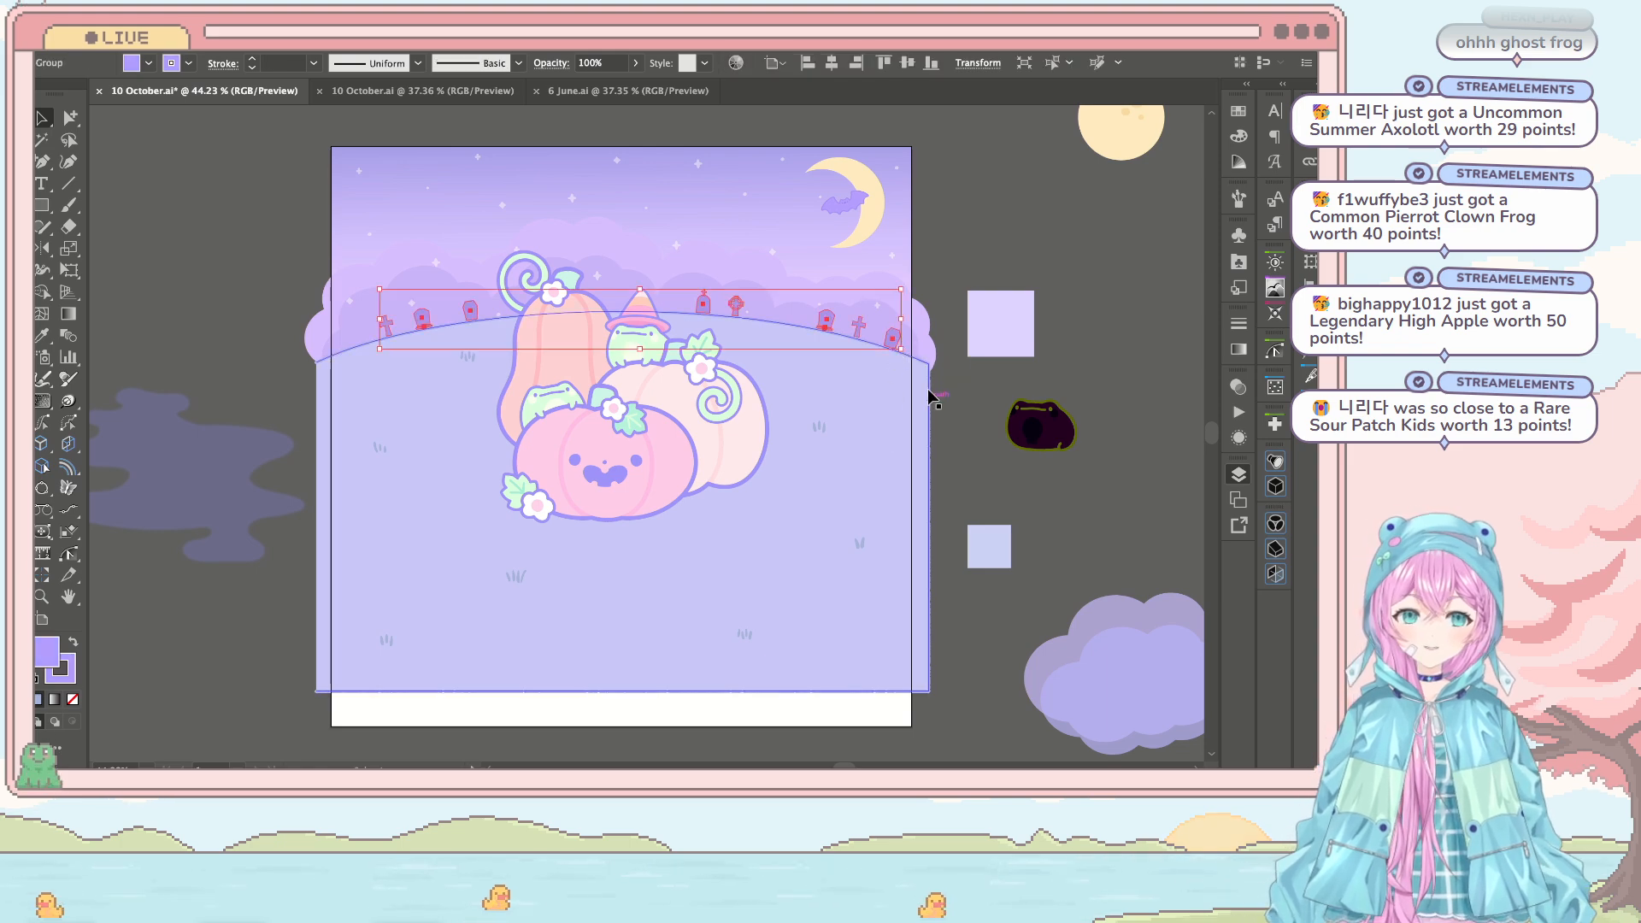
drag(846, 397, 824, 448)
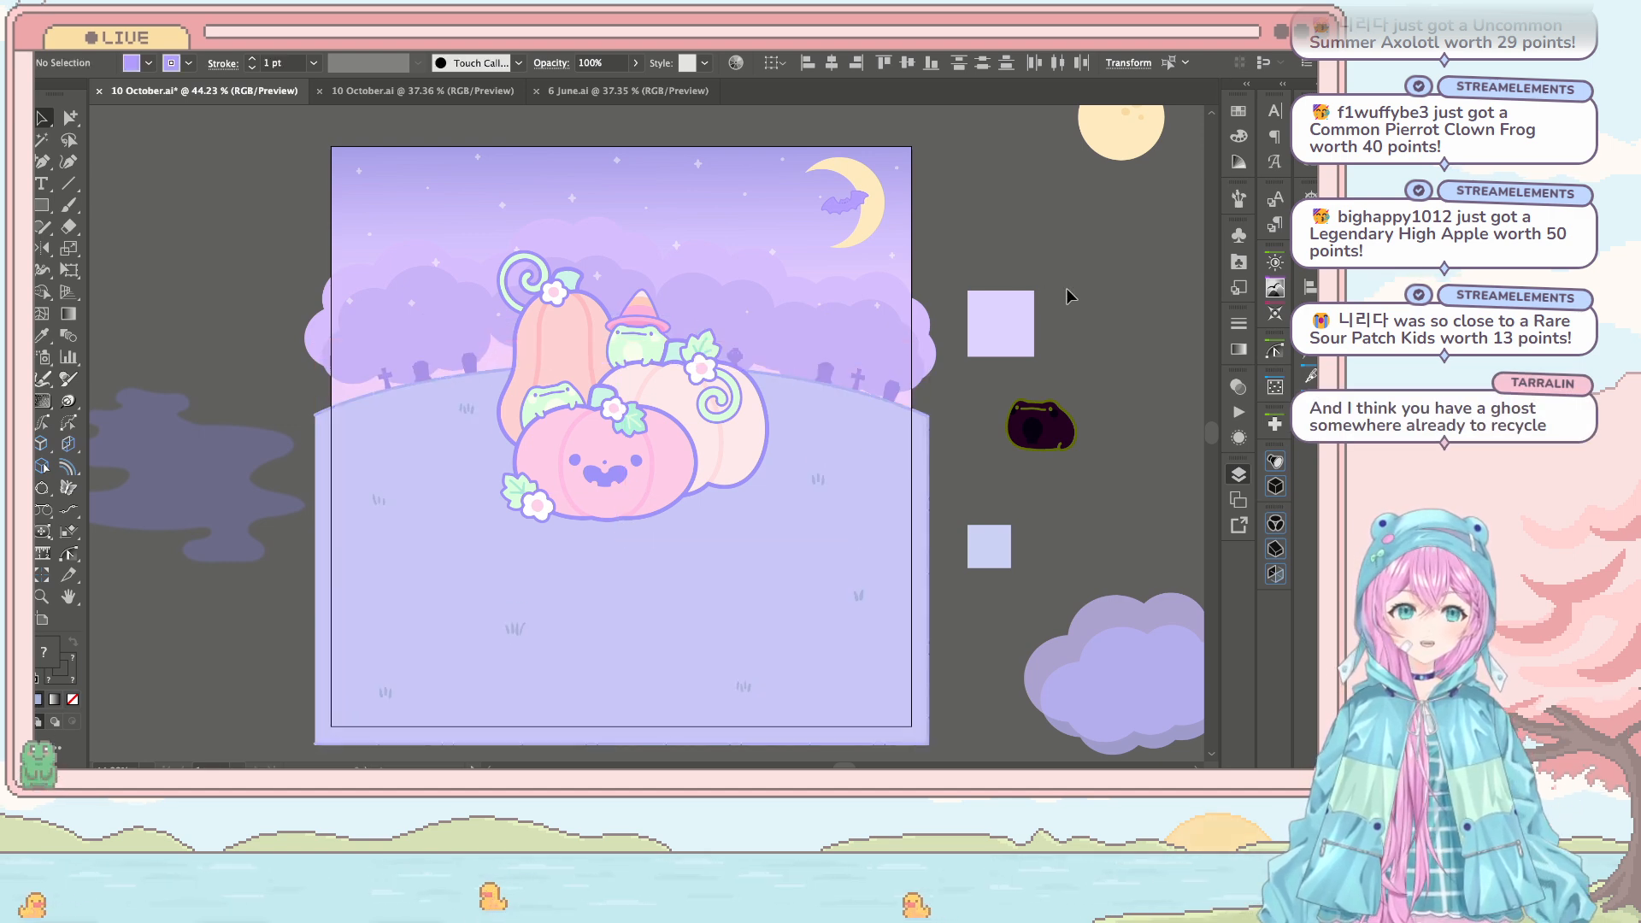
Step: Close the 6 June.ai document and return to the pastel 10 October.ai artwork
click(579, 90)
click(471, 86)
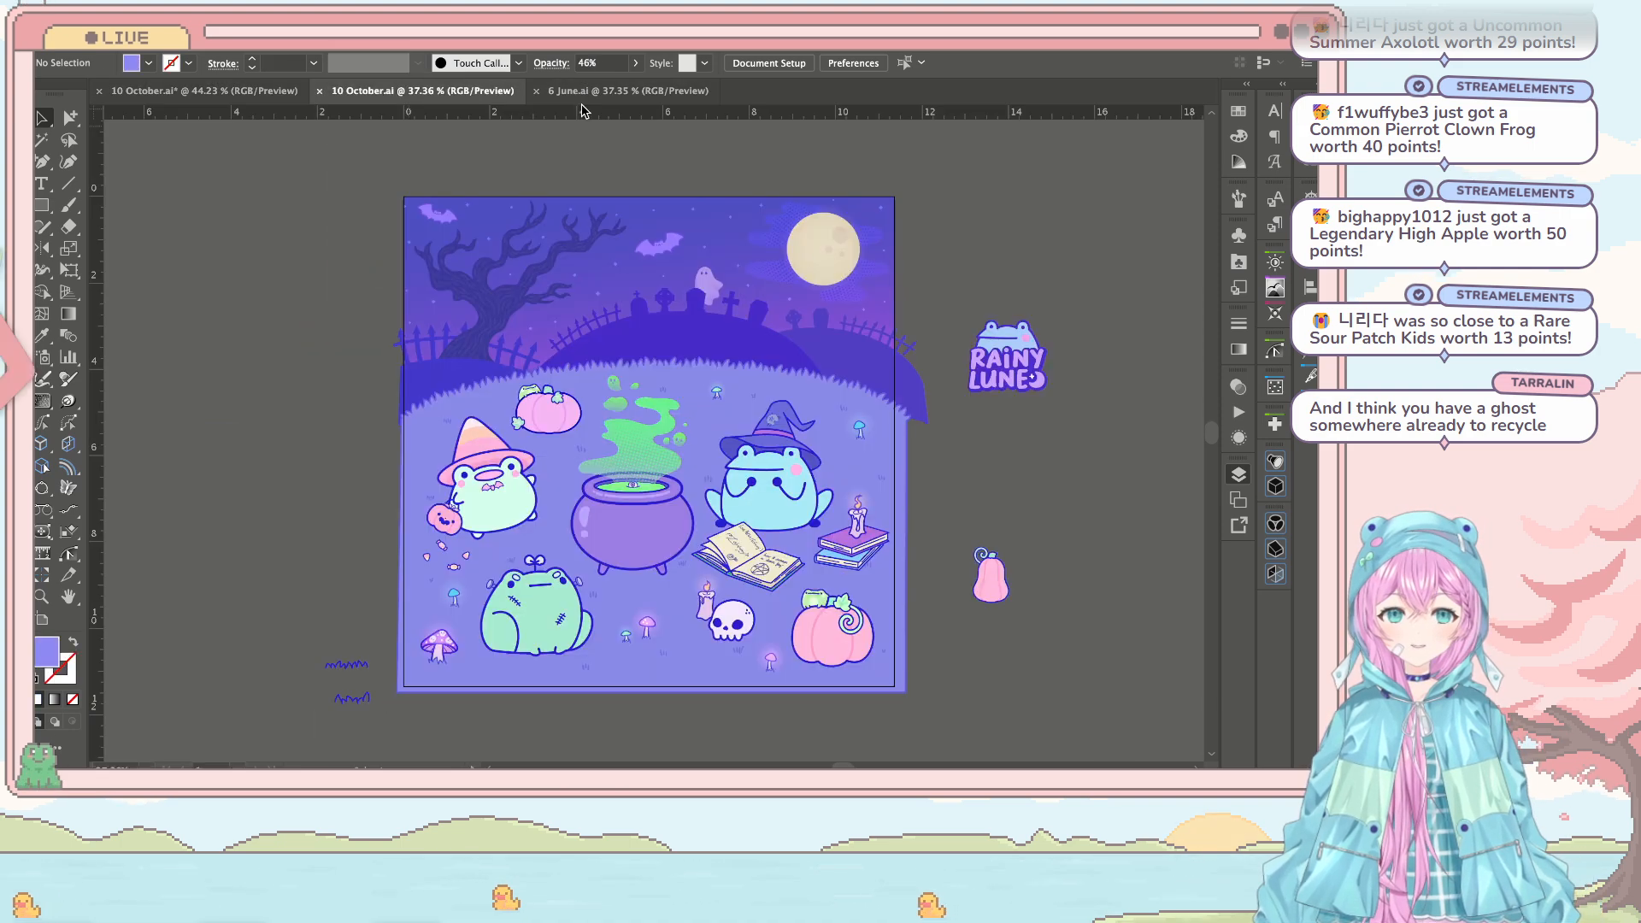
click(536, 90)
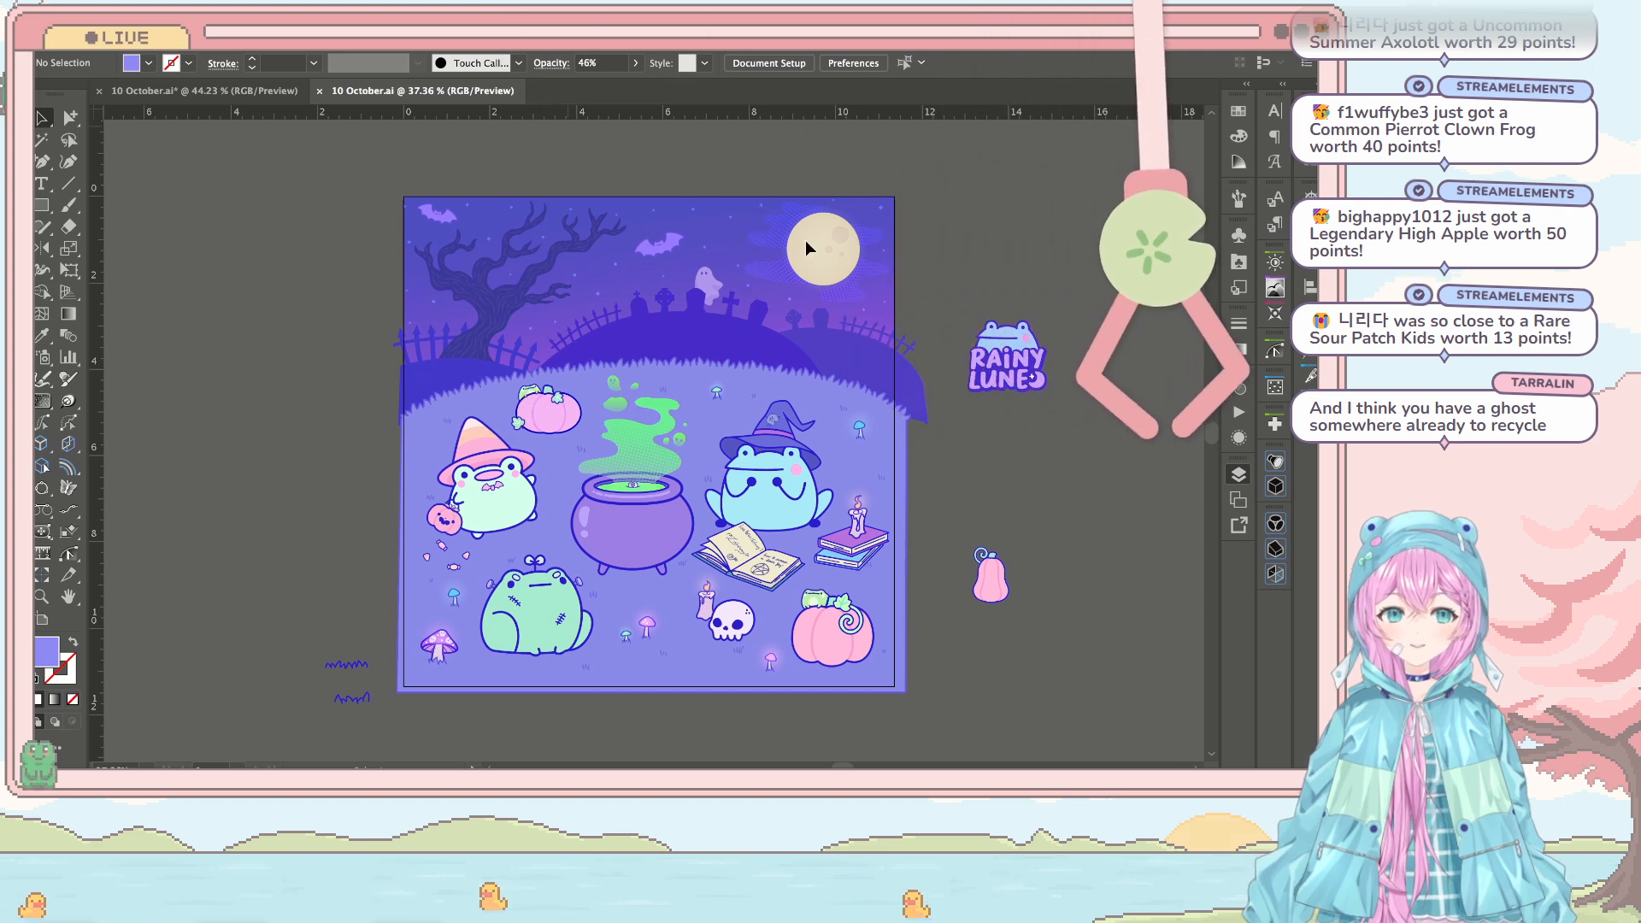
click(229, 92)
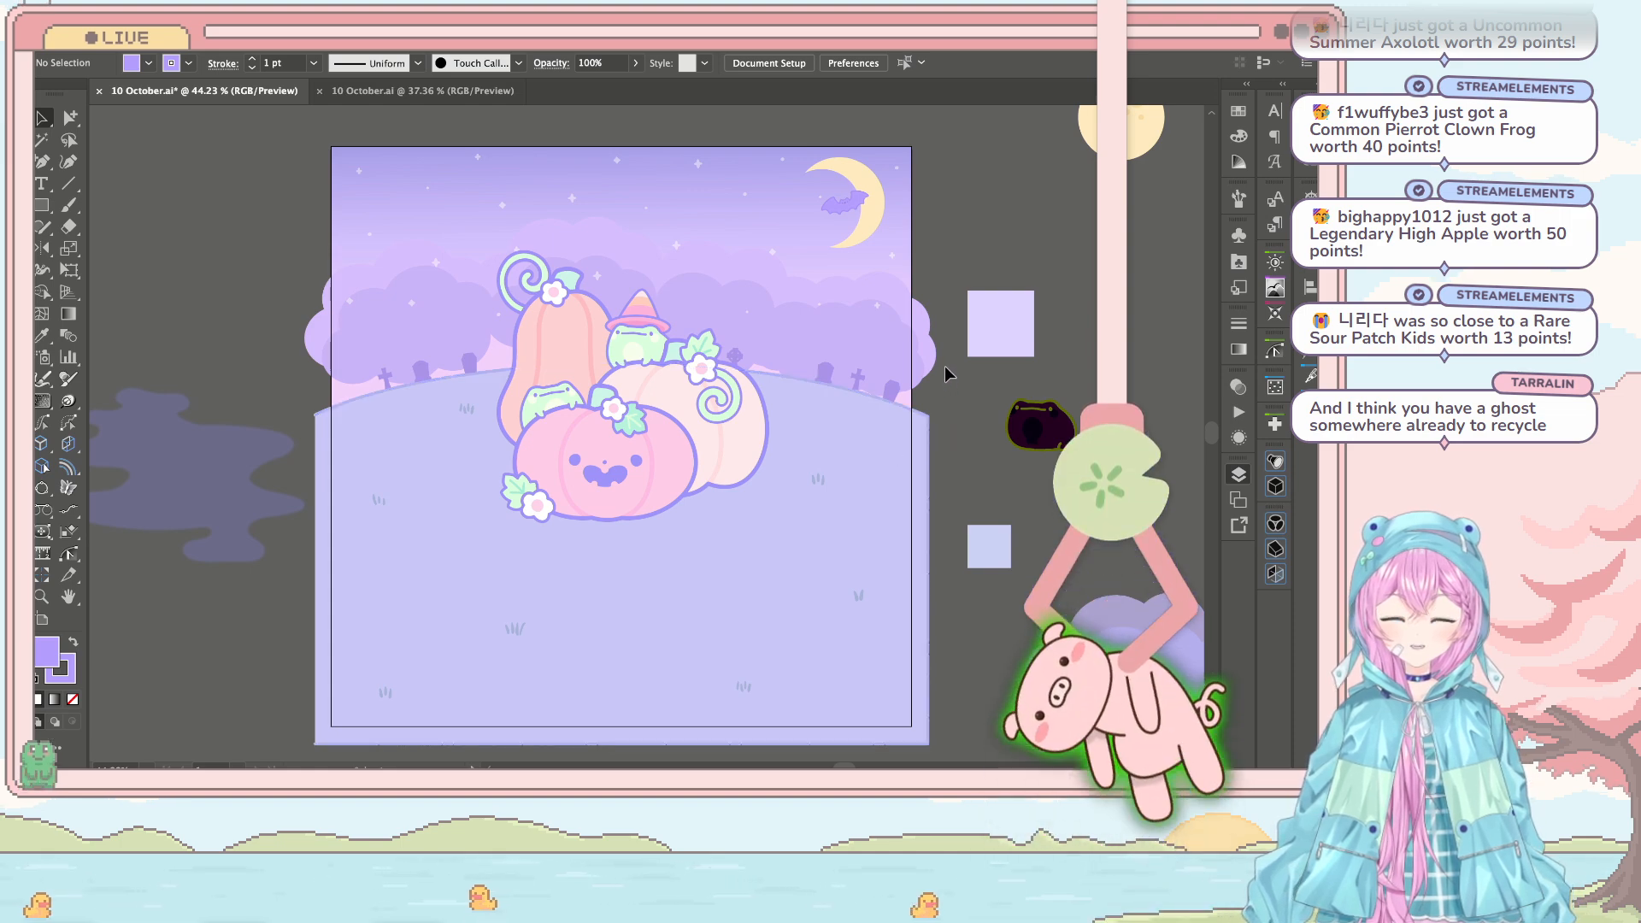
Step: Pull the hill's upper-right anchor point inward toward the pumpkins
key(a)
click(927, 415)
drag(927, 415, 790, 429)
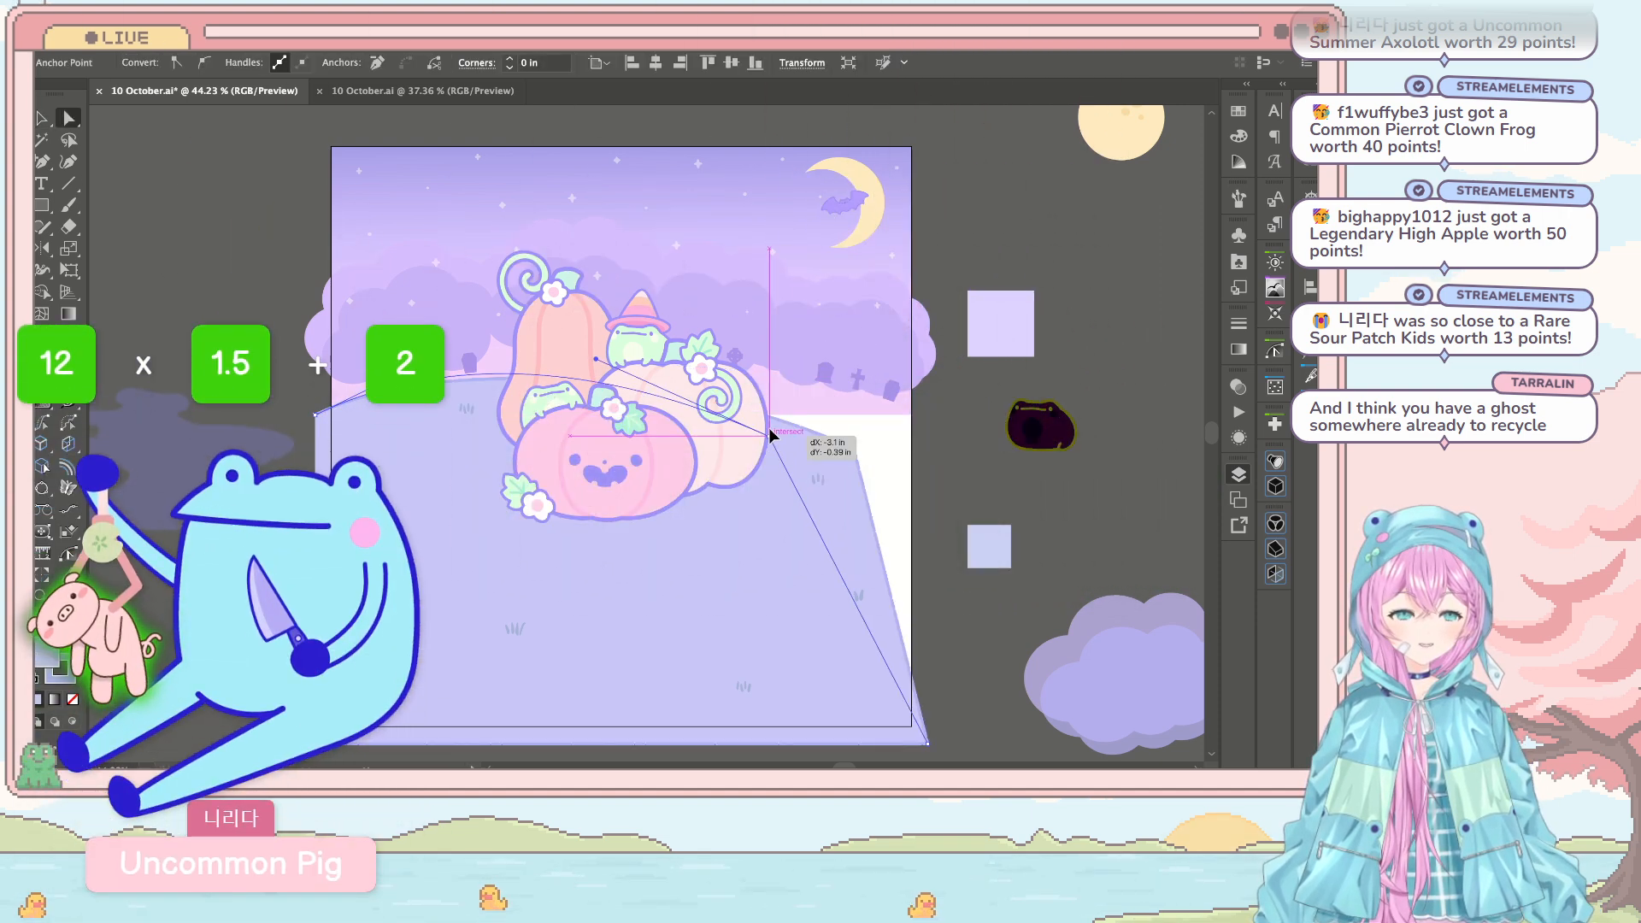
drag(355, 414, 466, 395)
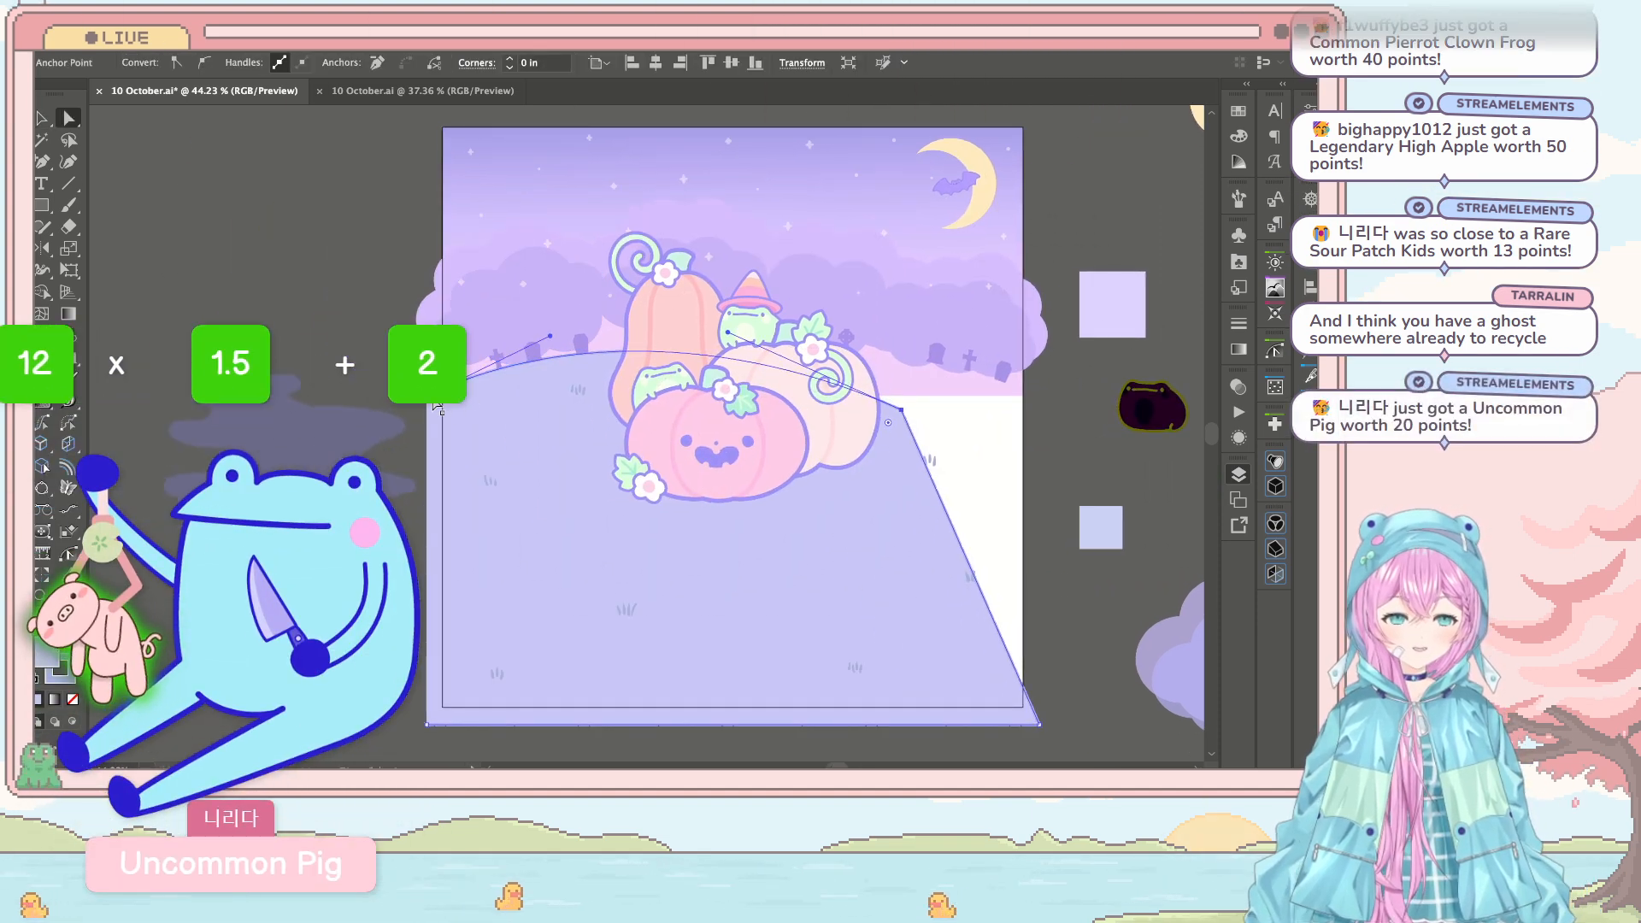
drag(940, 448, 872, 430)
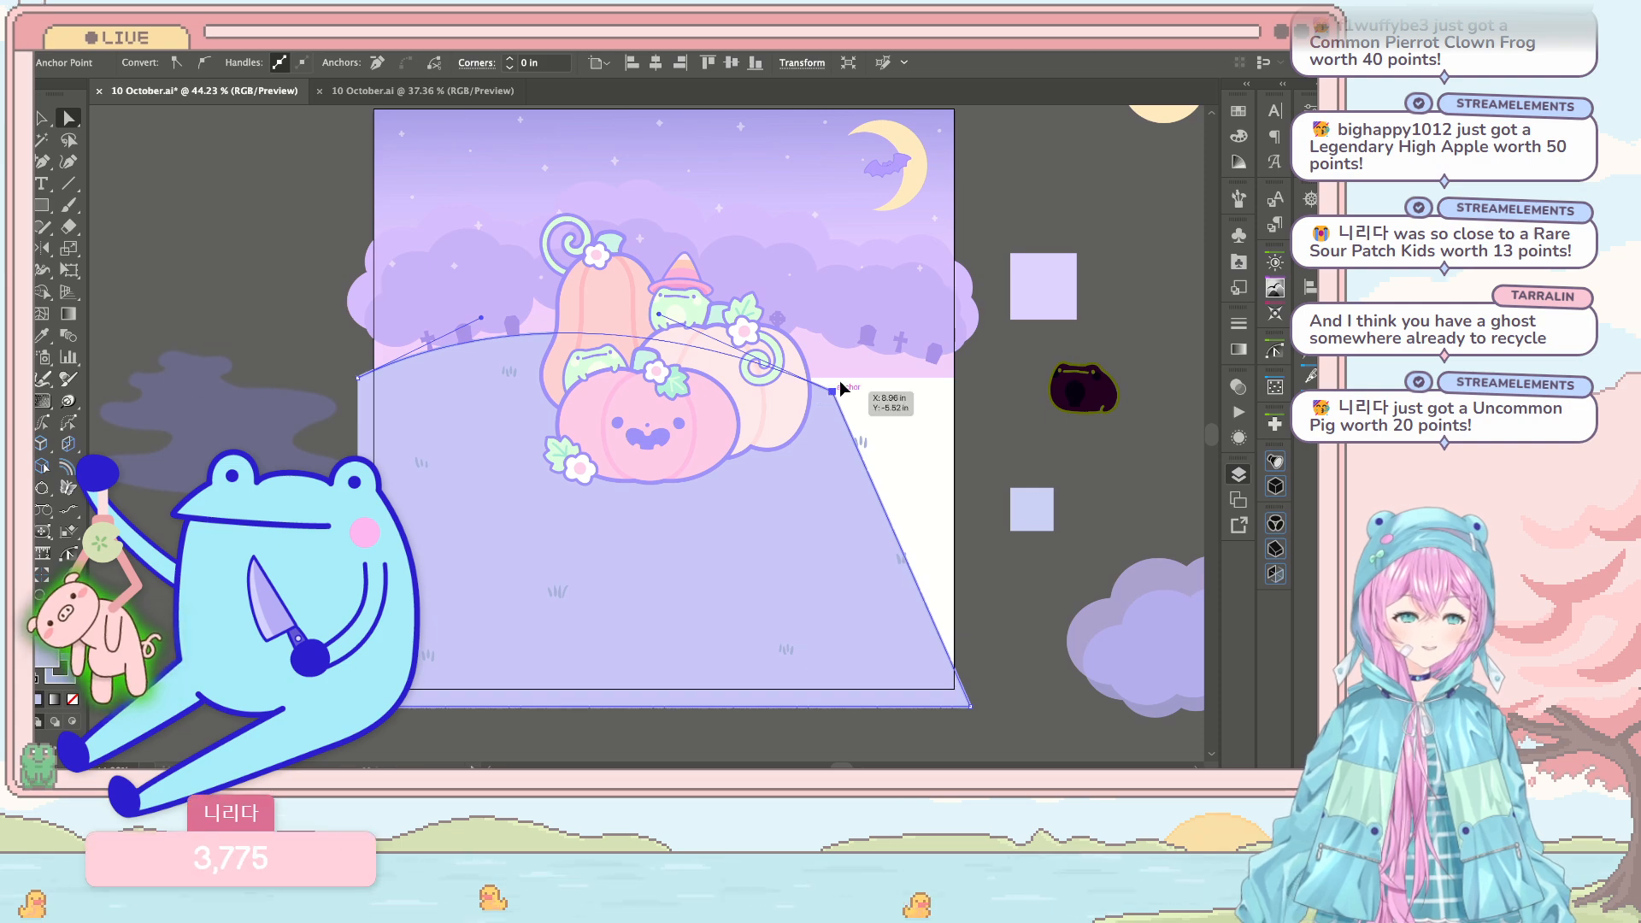
Step: Shift the hill's bottom-right corner slightly outward and place its upper-right anchor lower, at the artboard's right edge
scroll(899, 564, right, 1)
scroll(899, 564, down, 1)
scroll(899, 565, right, 1)
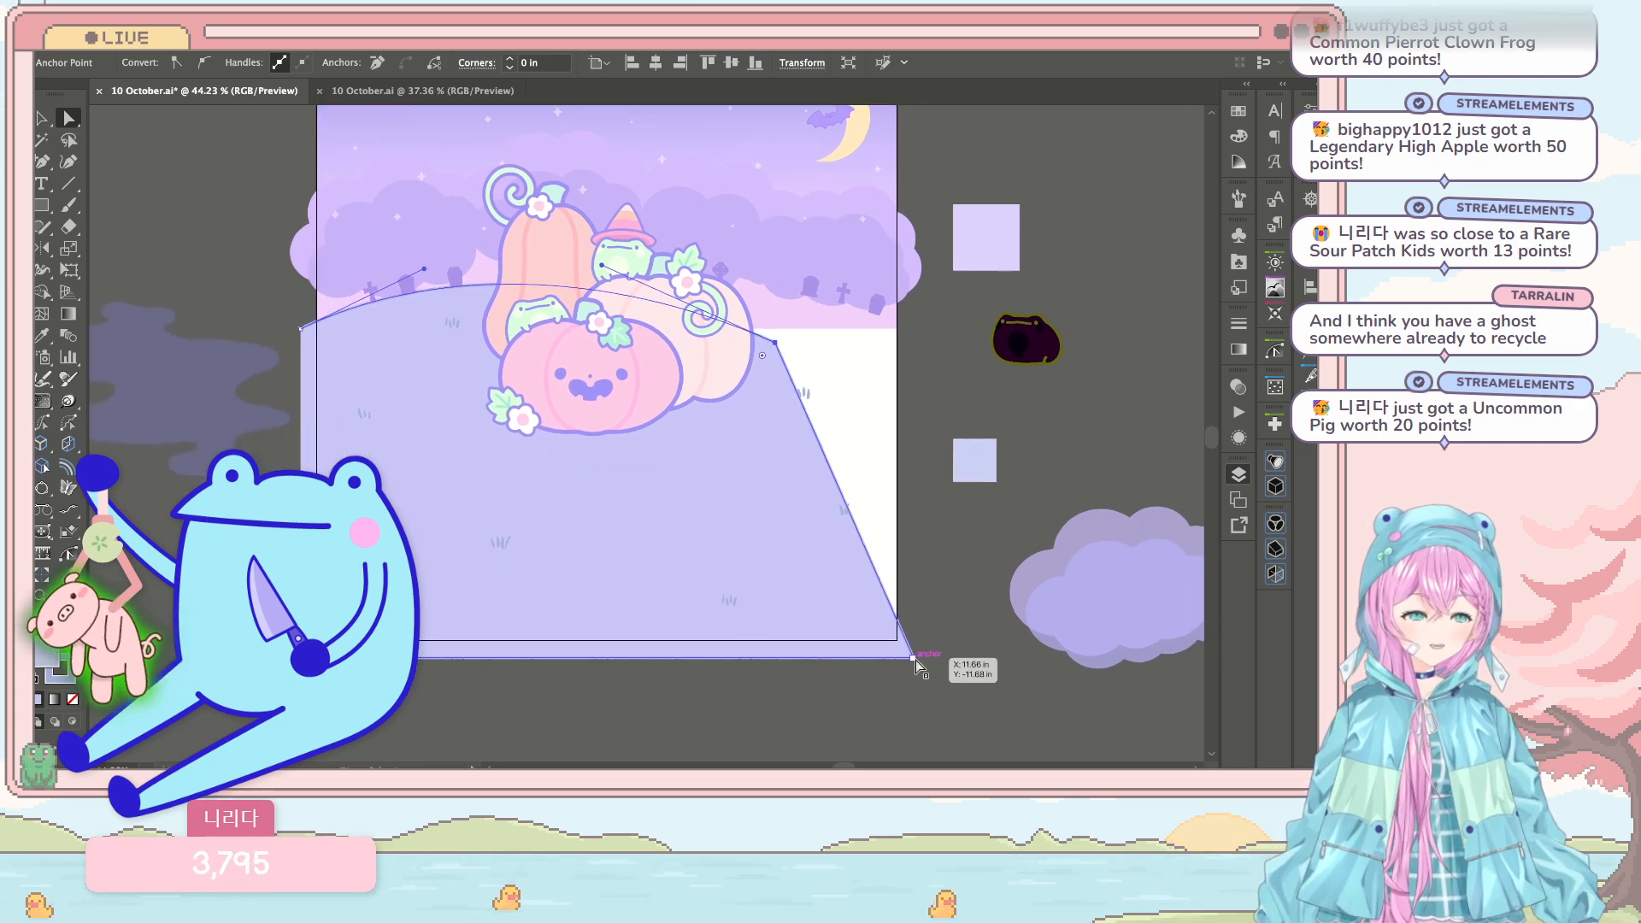
drag(930, 650, 934, 650)
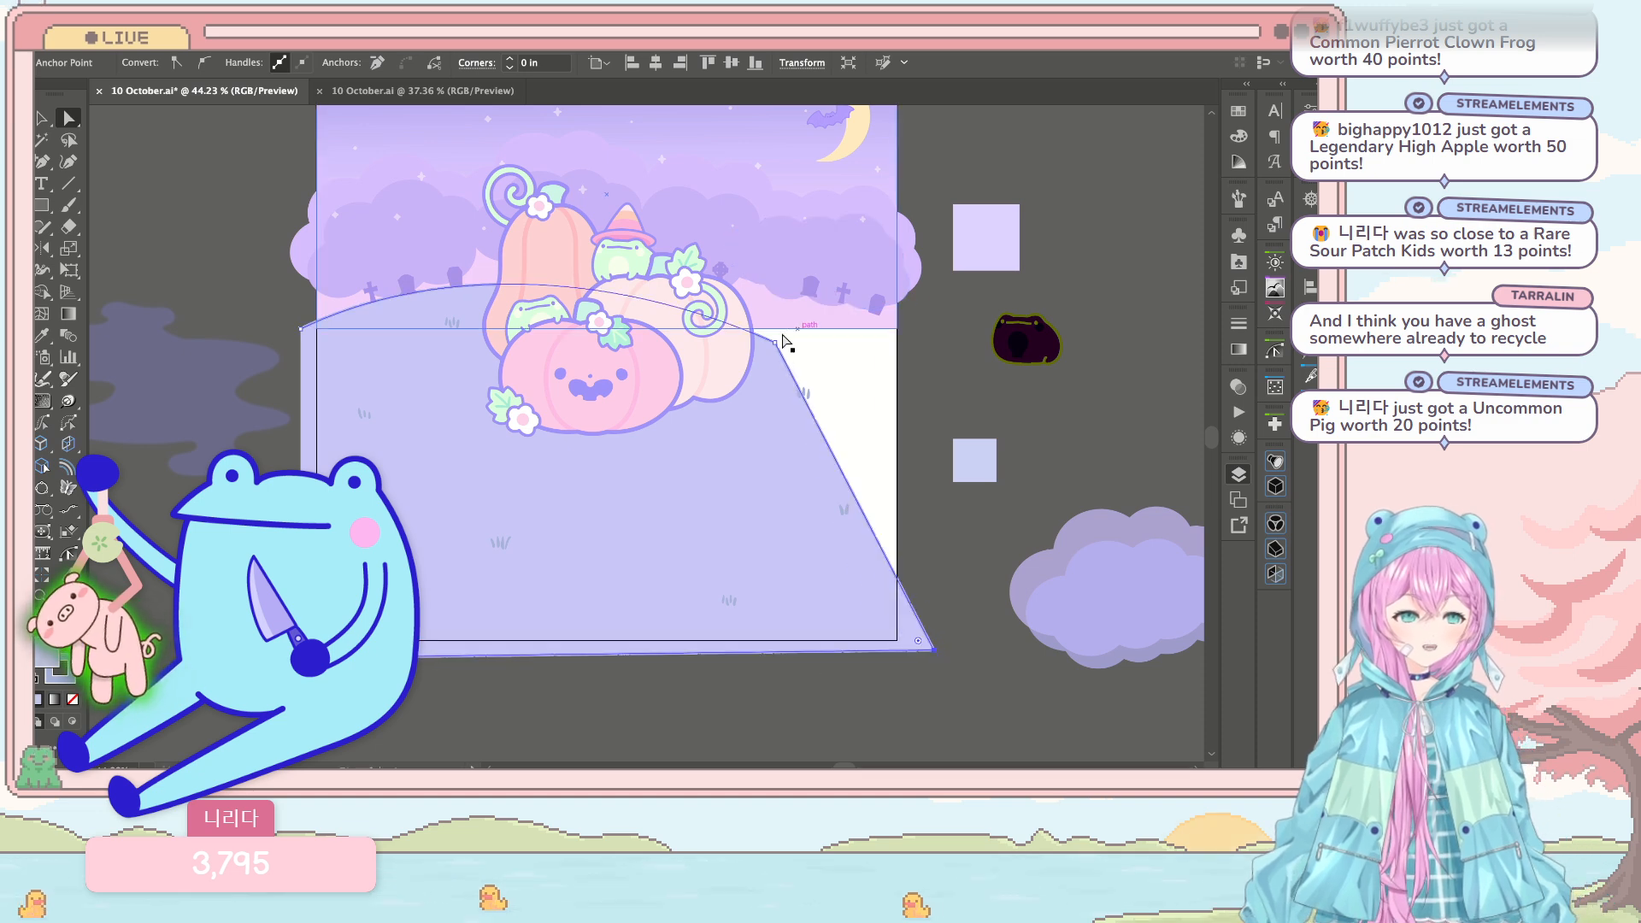
click(776, 346)
drag(826, 350, 828, 350)
drag(866, 355, 903, 391)
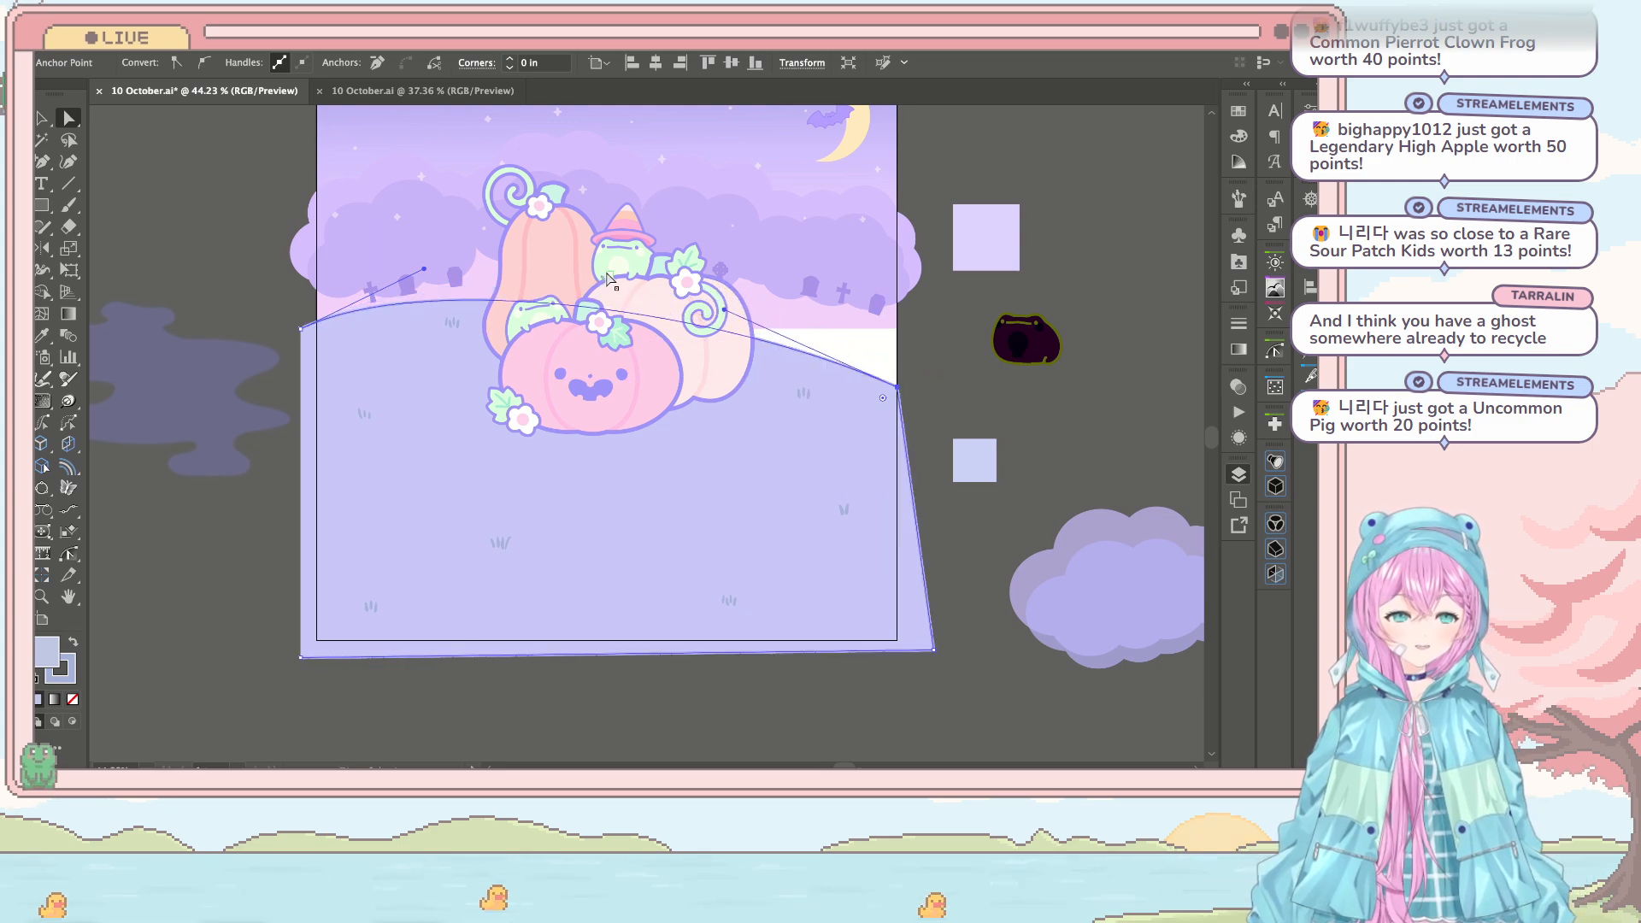
Step: Start a second hill shape with the Pen tool, placing points beyond the right edge, left of the pumpkins and below the artboard
scroll(427, 299, left, 3)
scroll(427, 299, down, 1)
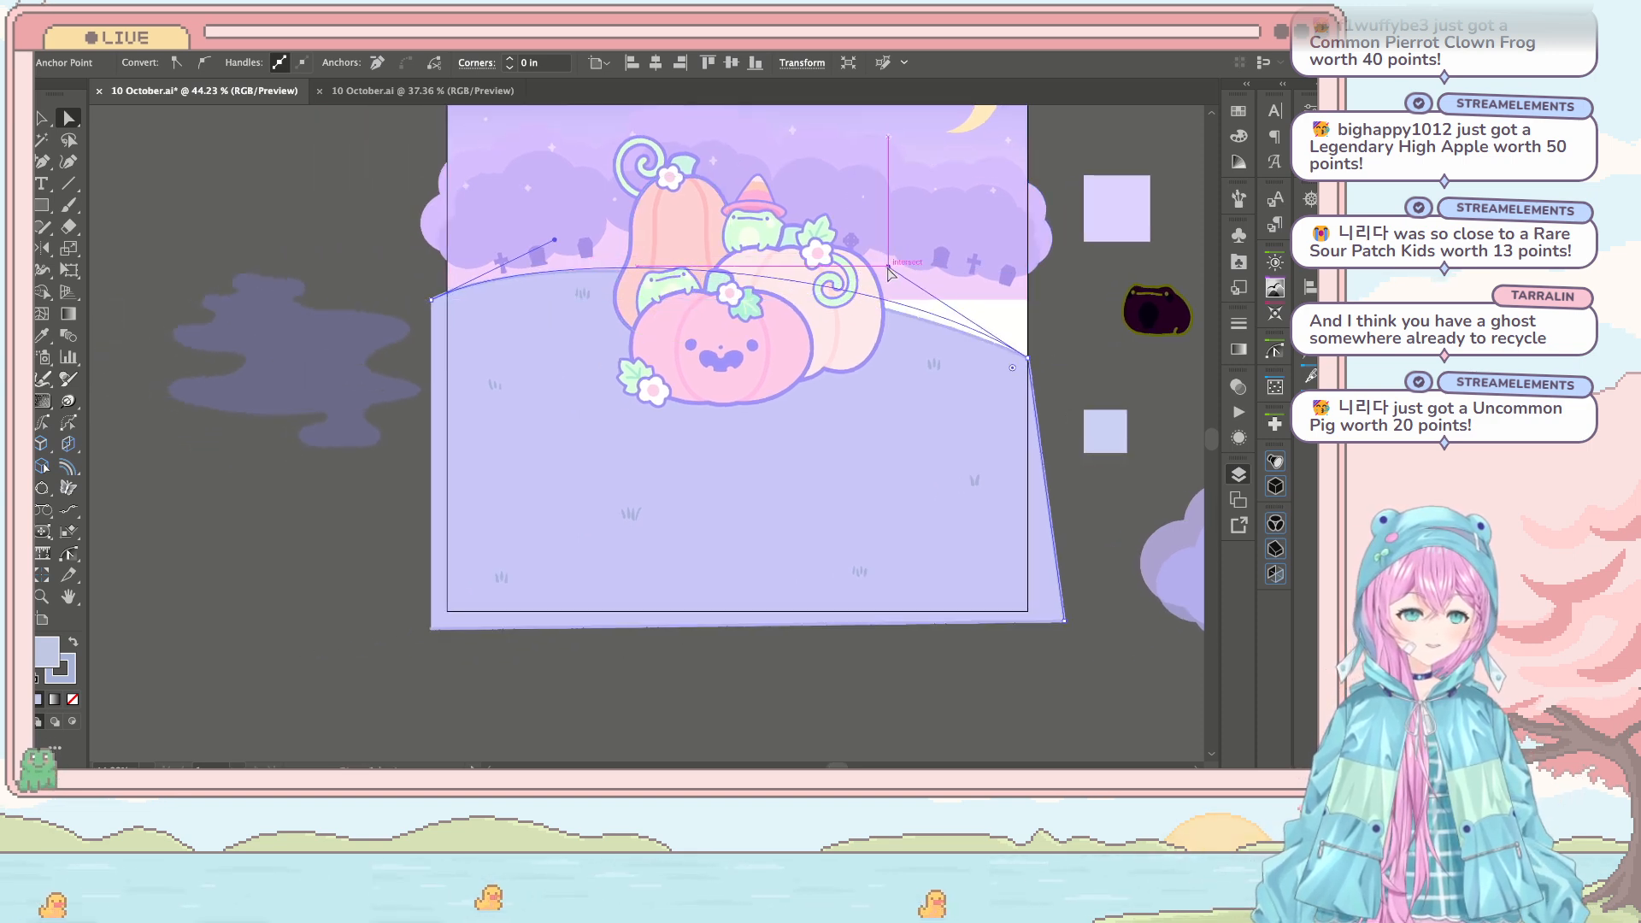
key(ctrl+shift+a)
scroll(851, 444, right, 3)
scroll(850, 444, up, 1)
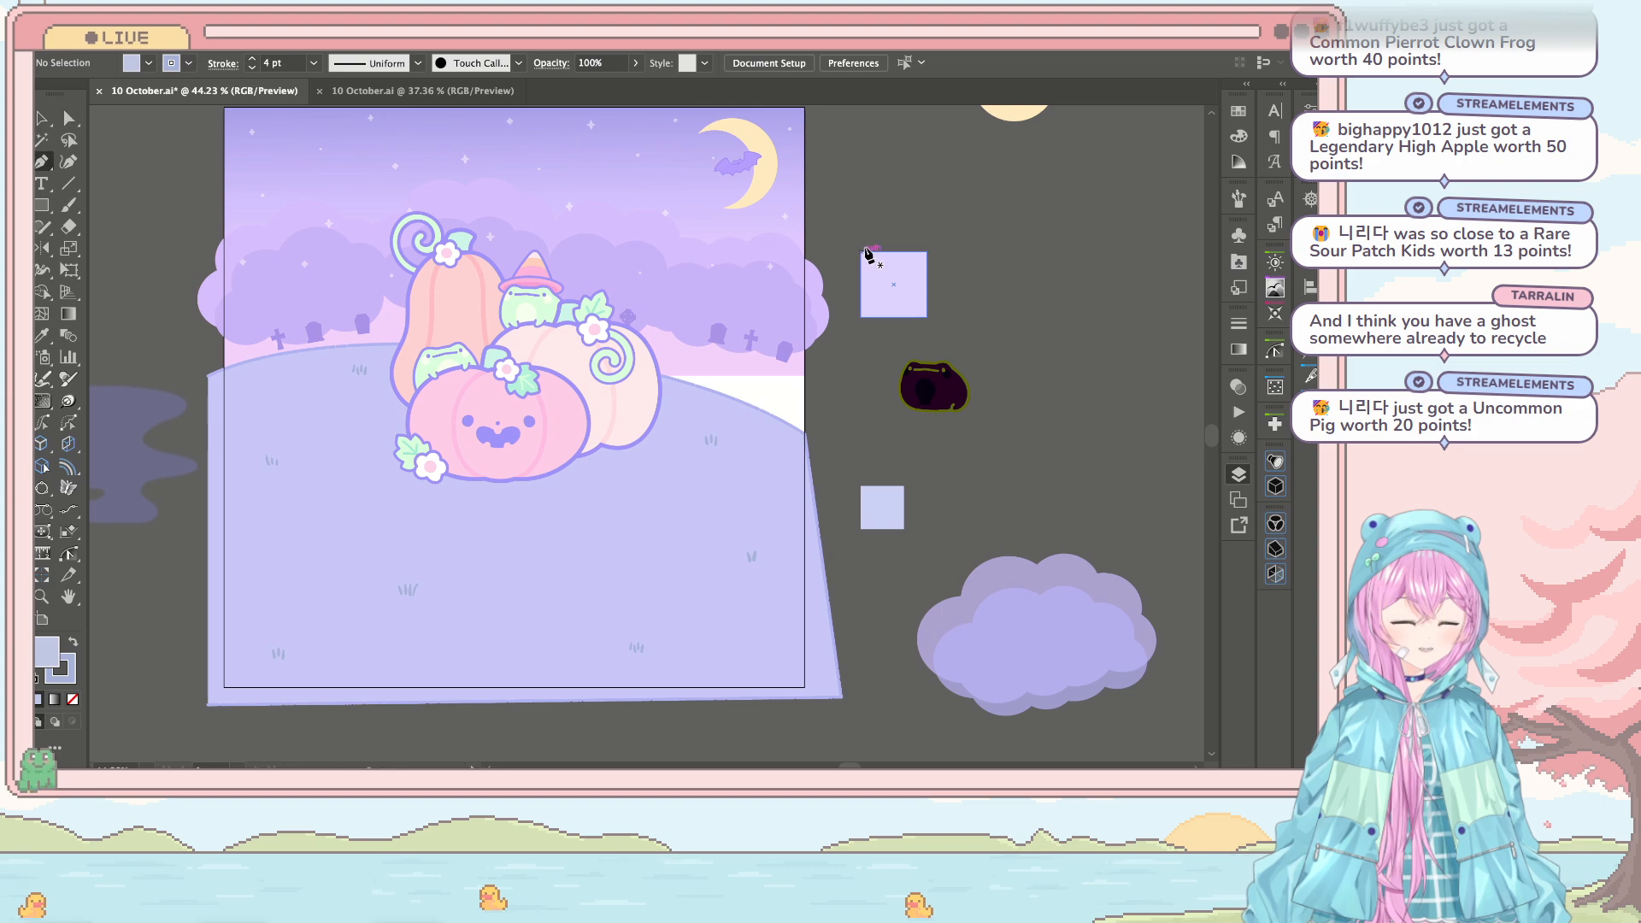
key(p)
click(828, 342)
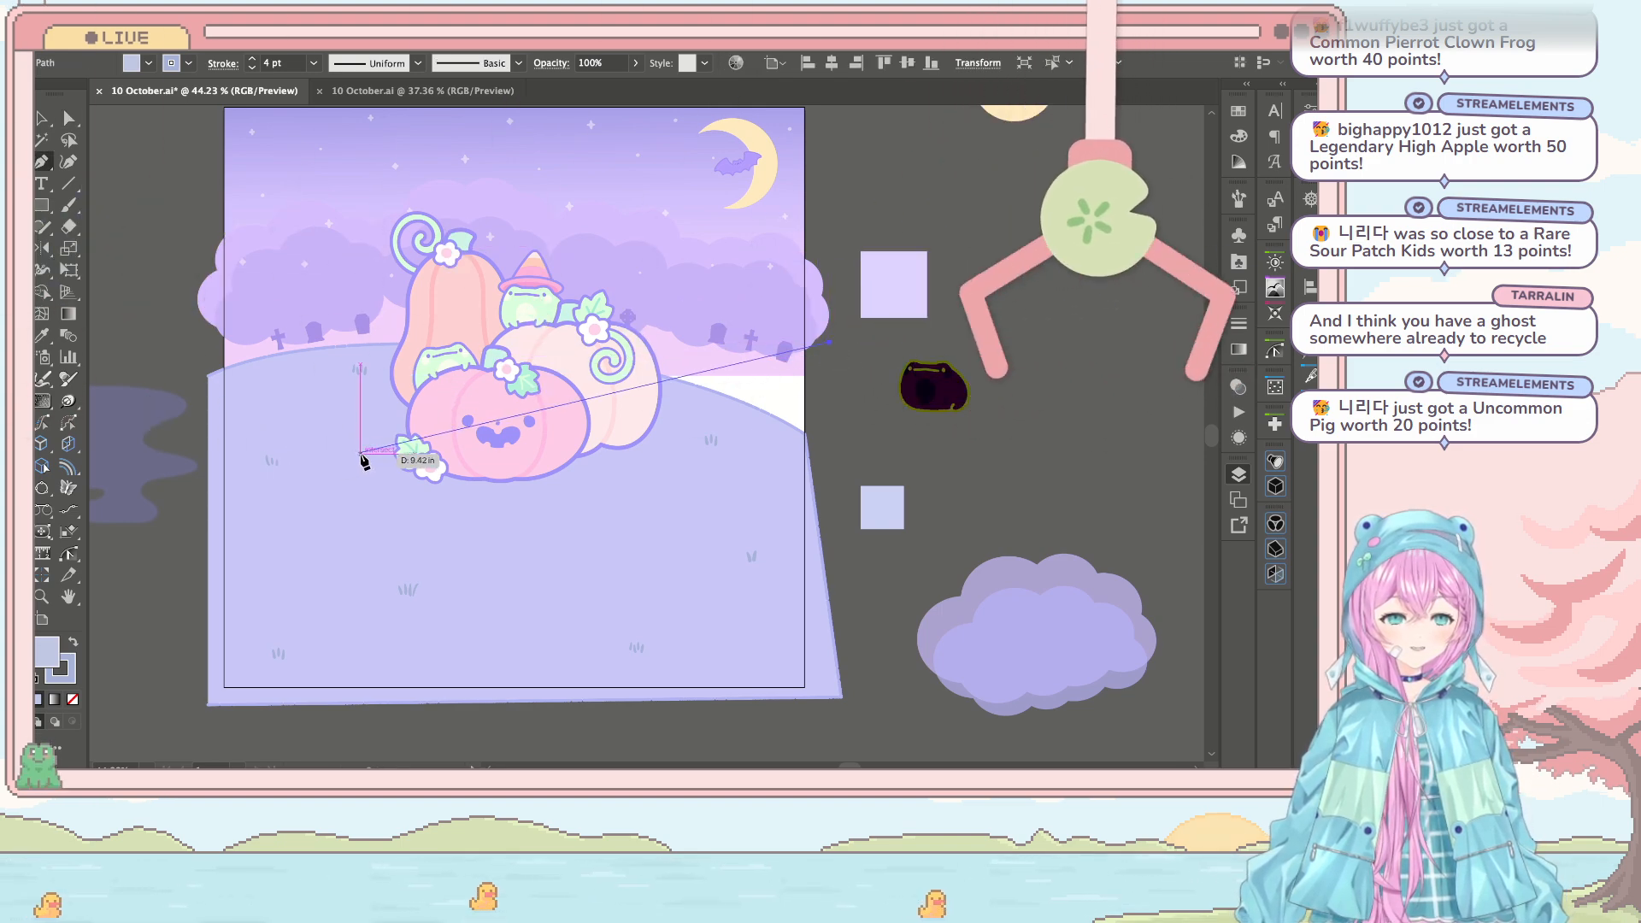
click(358, 456)
scroll(359, 461, down, 2)
scroll(359, 462, left, 1)
click(357, 709)
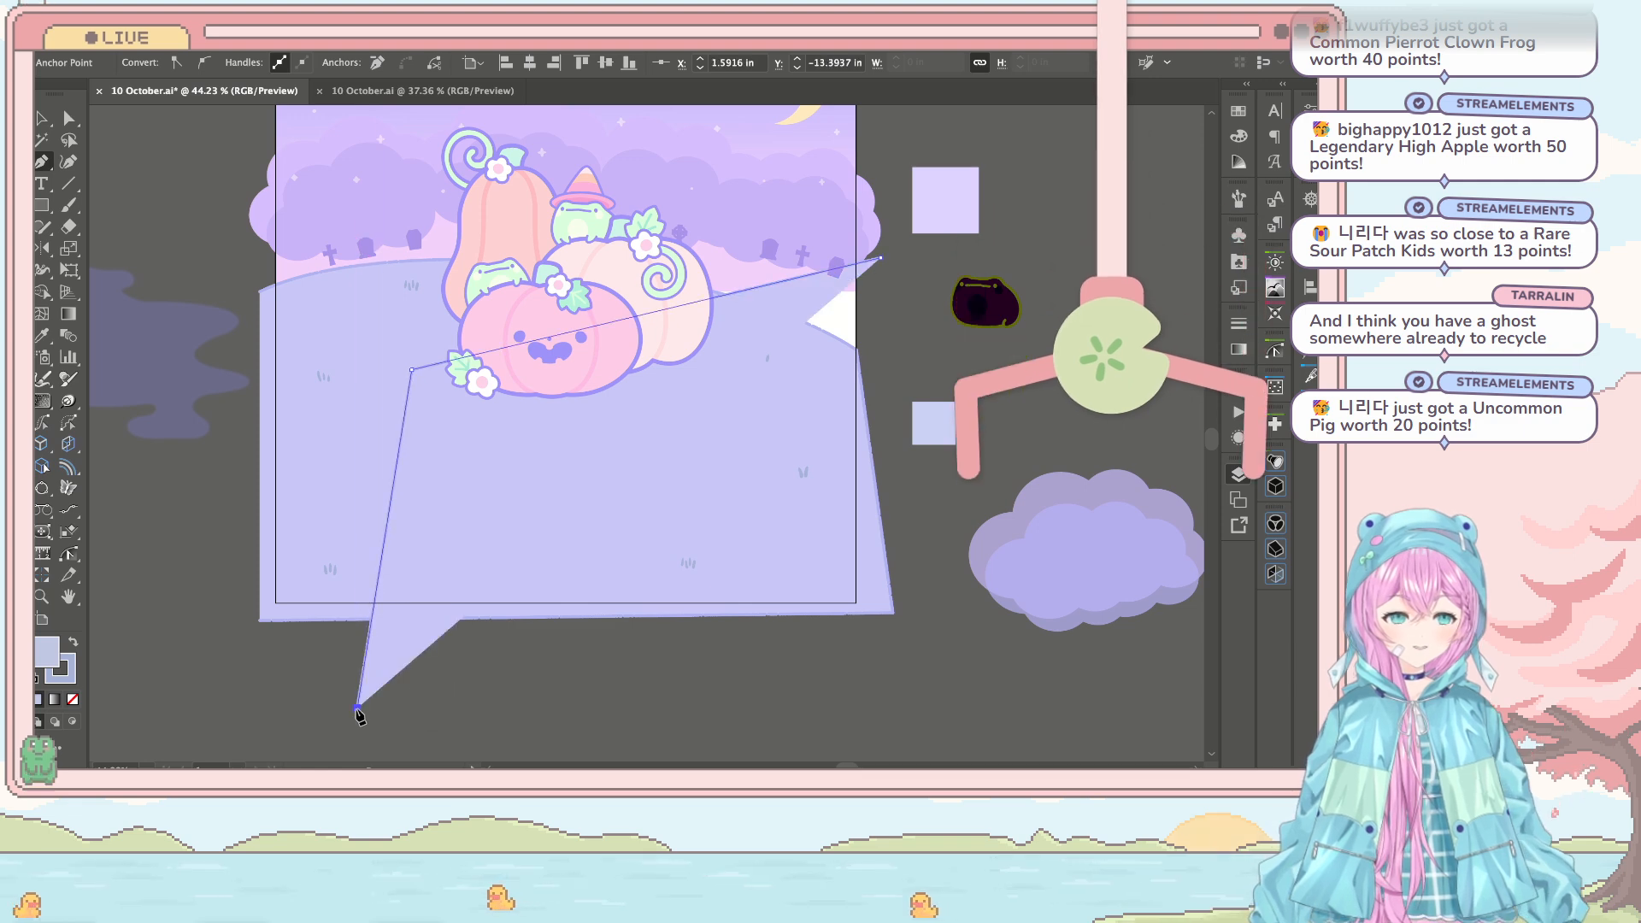
Step: Arch the second hill's top edge, raise its left anchor beside the tall pumpkin and shift its right anchor outward beyond the artboard
drag(735, 297, 715, 269)
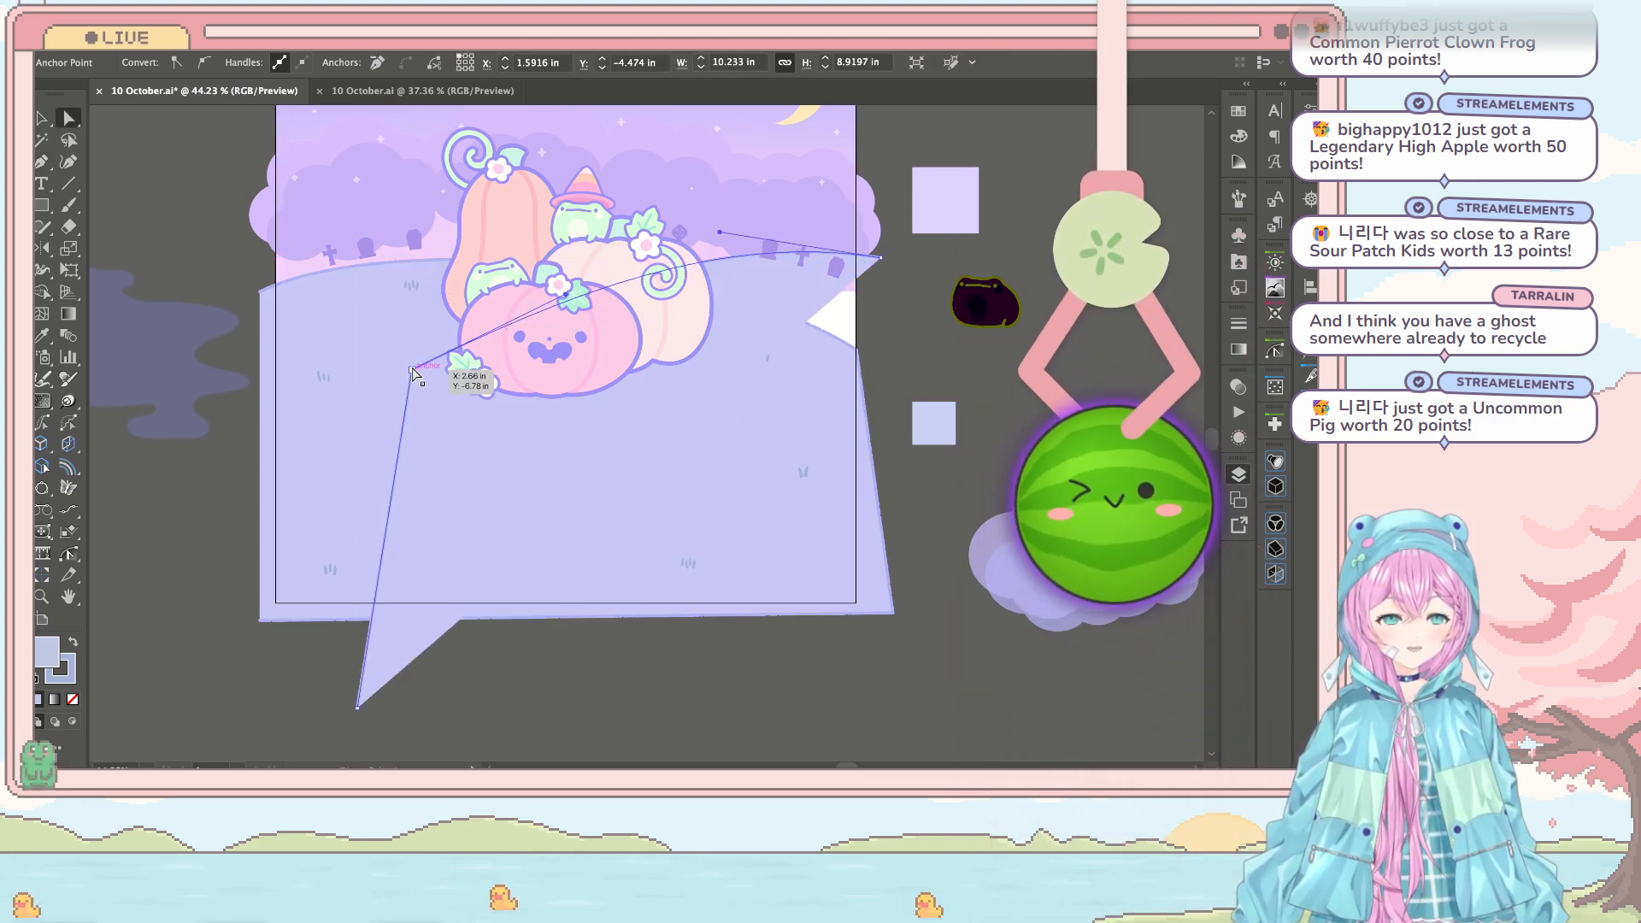
drag(412, 369, 385, 272)
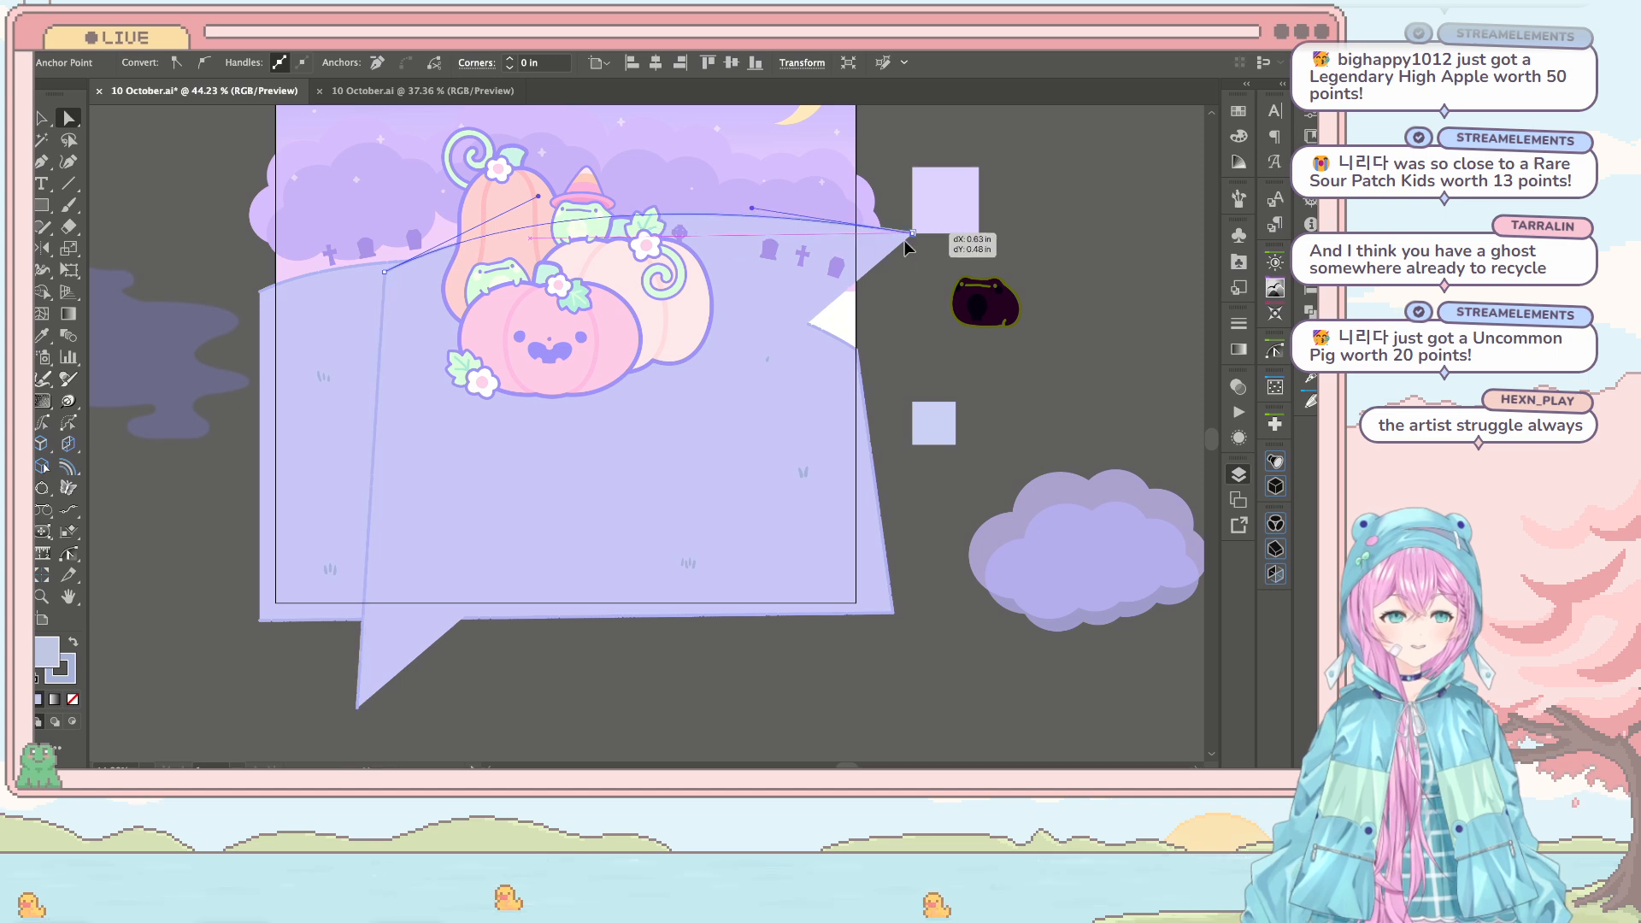
drag(906, 243, 910, 253)
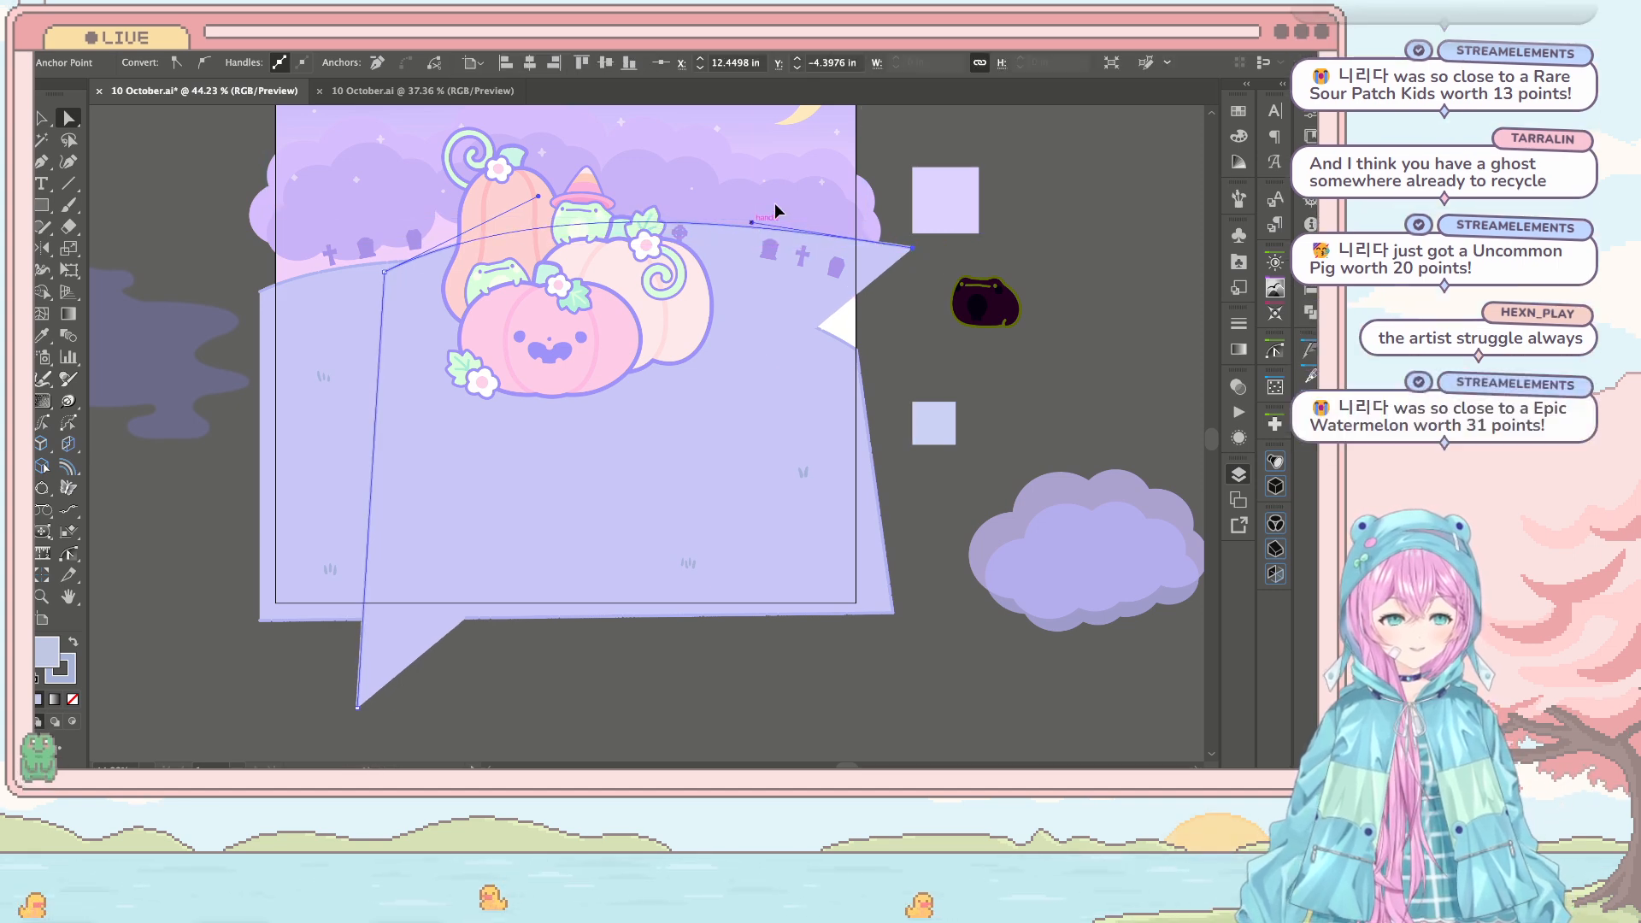
drag(788, 211, 795, 209)
Step: Close the second hill shape with the Pen tool, adding a corner below and beyond the artboard's bottom-right
scroll(904, 344, up, 2)
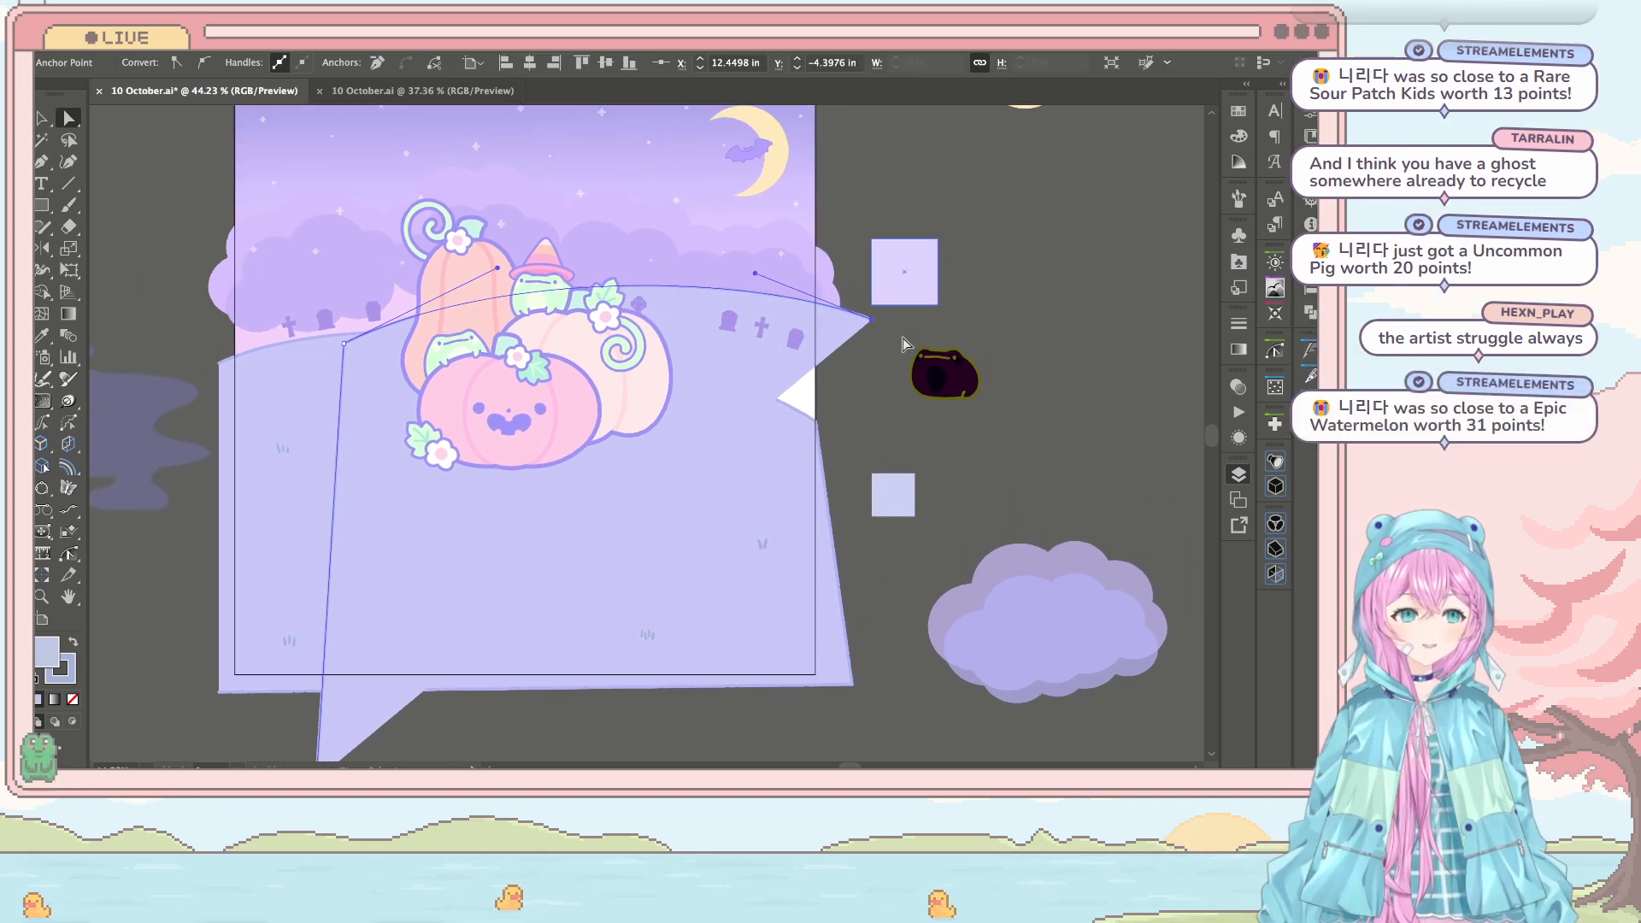
scroll(923, 342, down, 2)
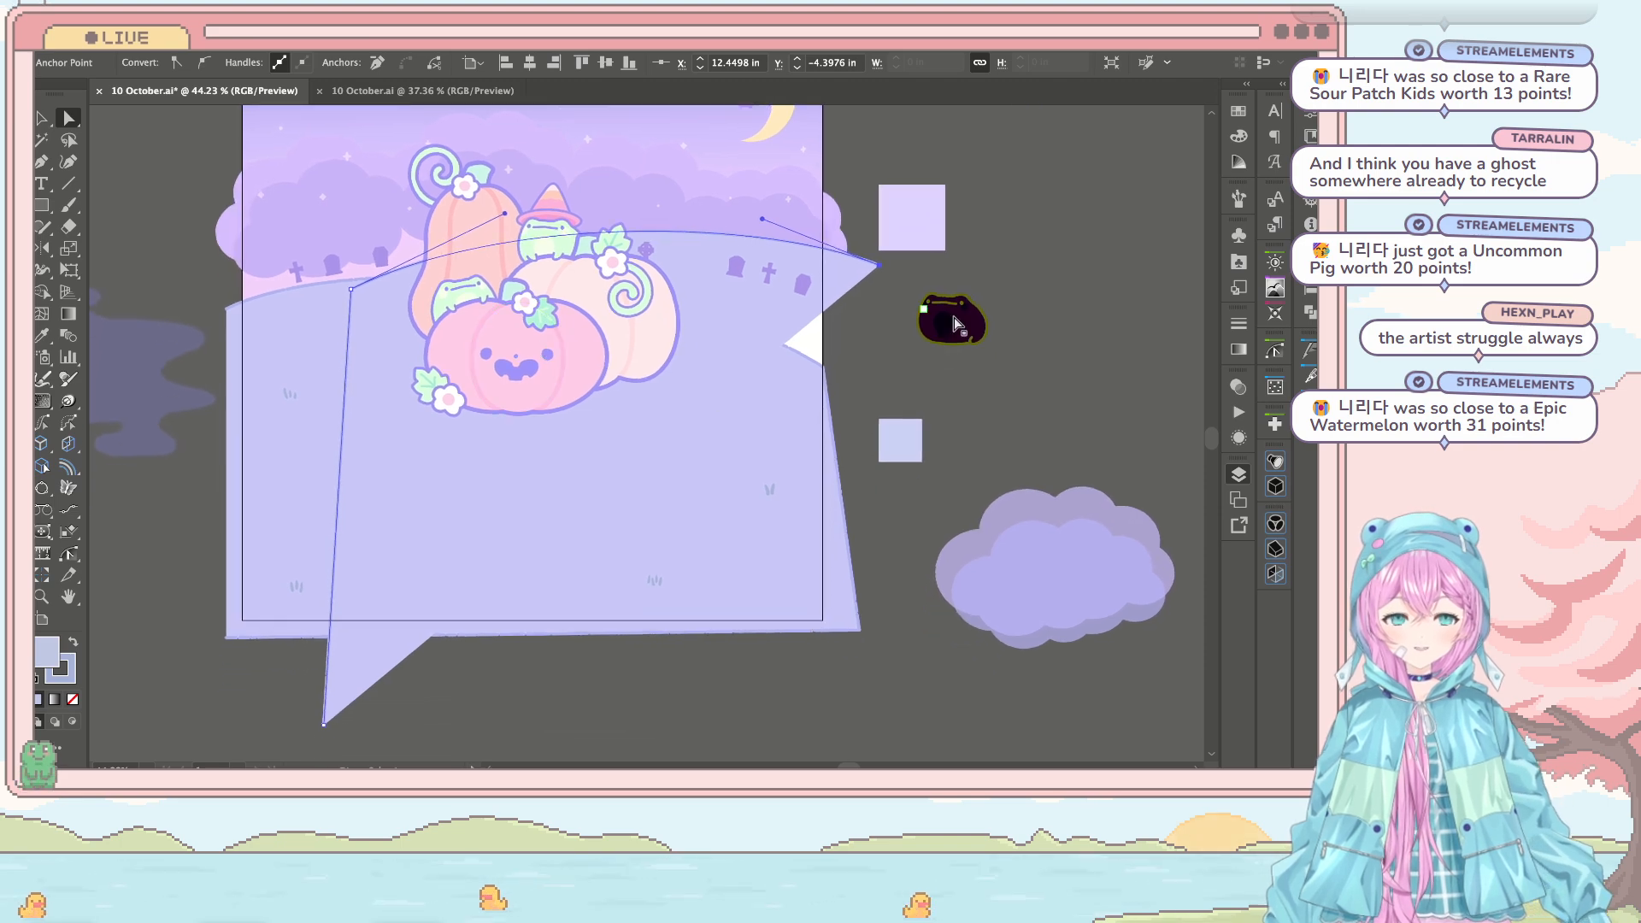
key(p)
click(880, 267)
scroll(881, 274, down, 4)
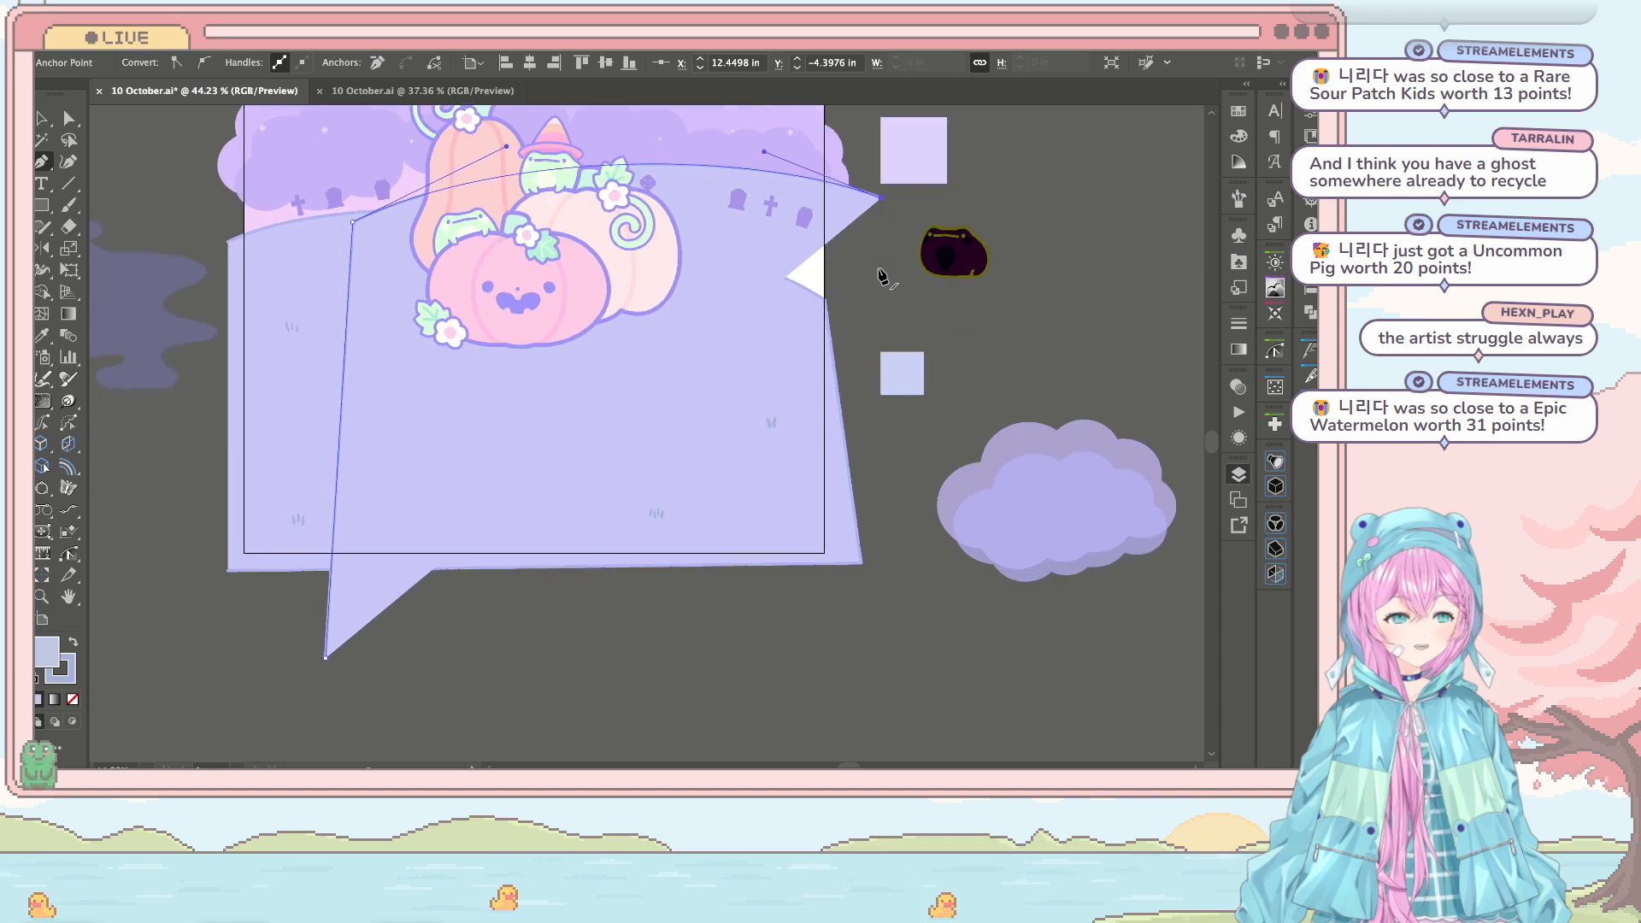
click(871, 548)
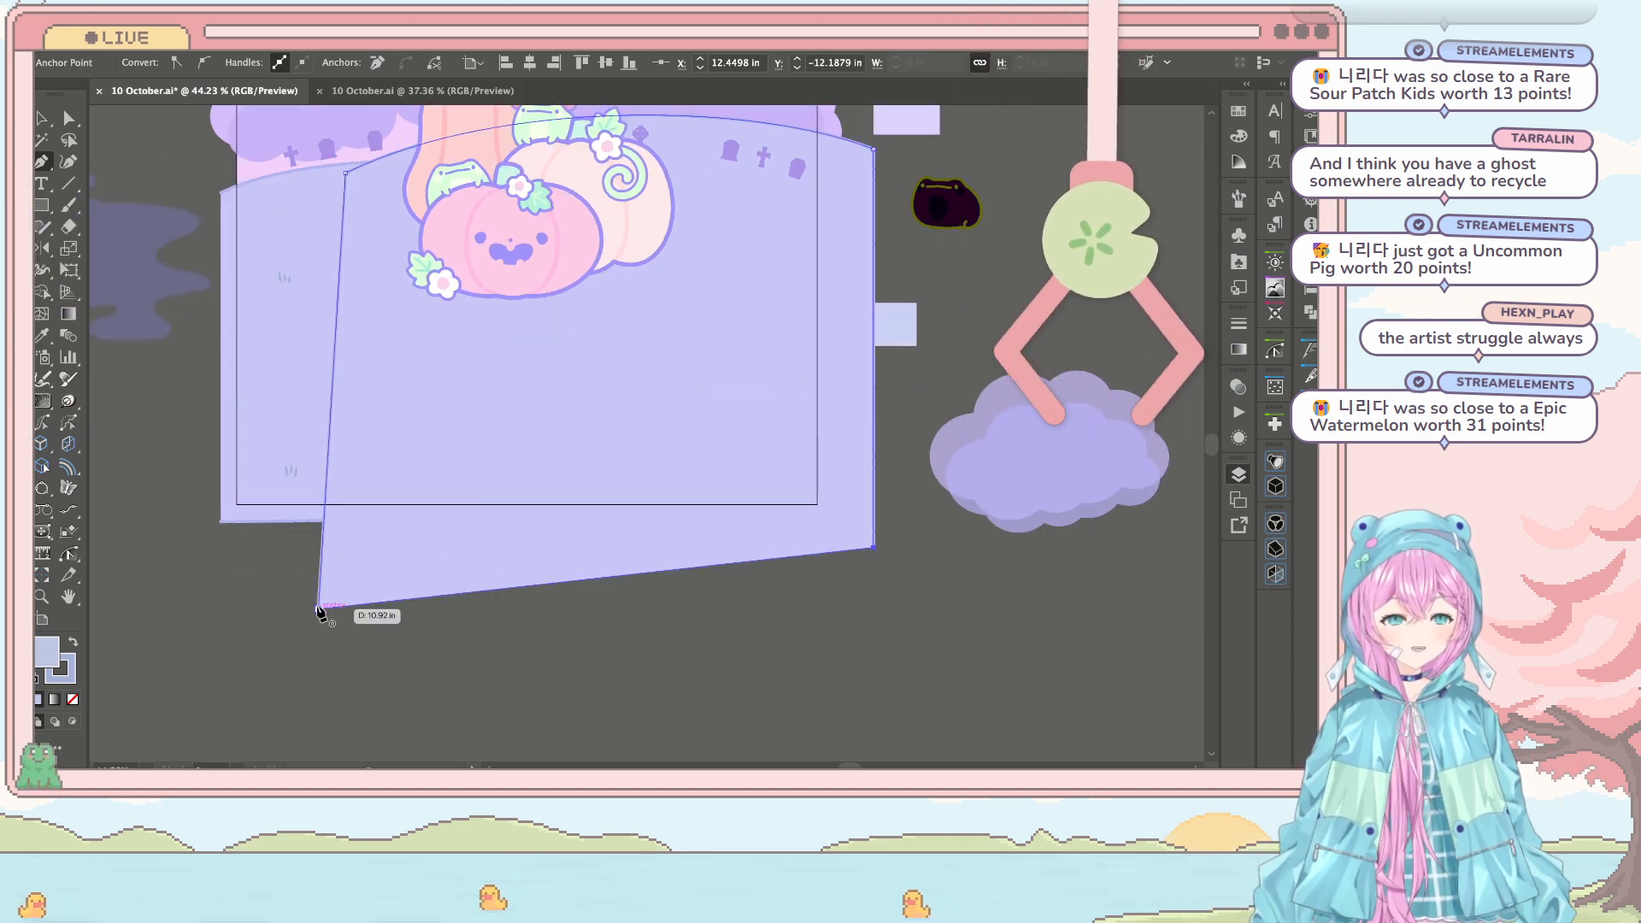
click(318, 609)
Step: Give the second hill a slightly darker blue fill and send it behind the front hill
scroll(325, 599, up, 2)
scroll(517, 599, down, 2)
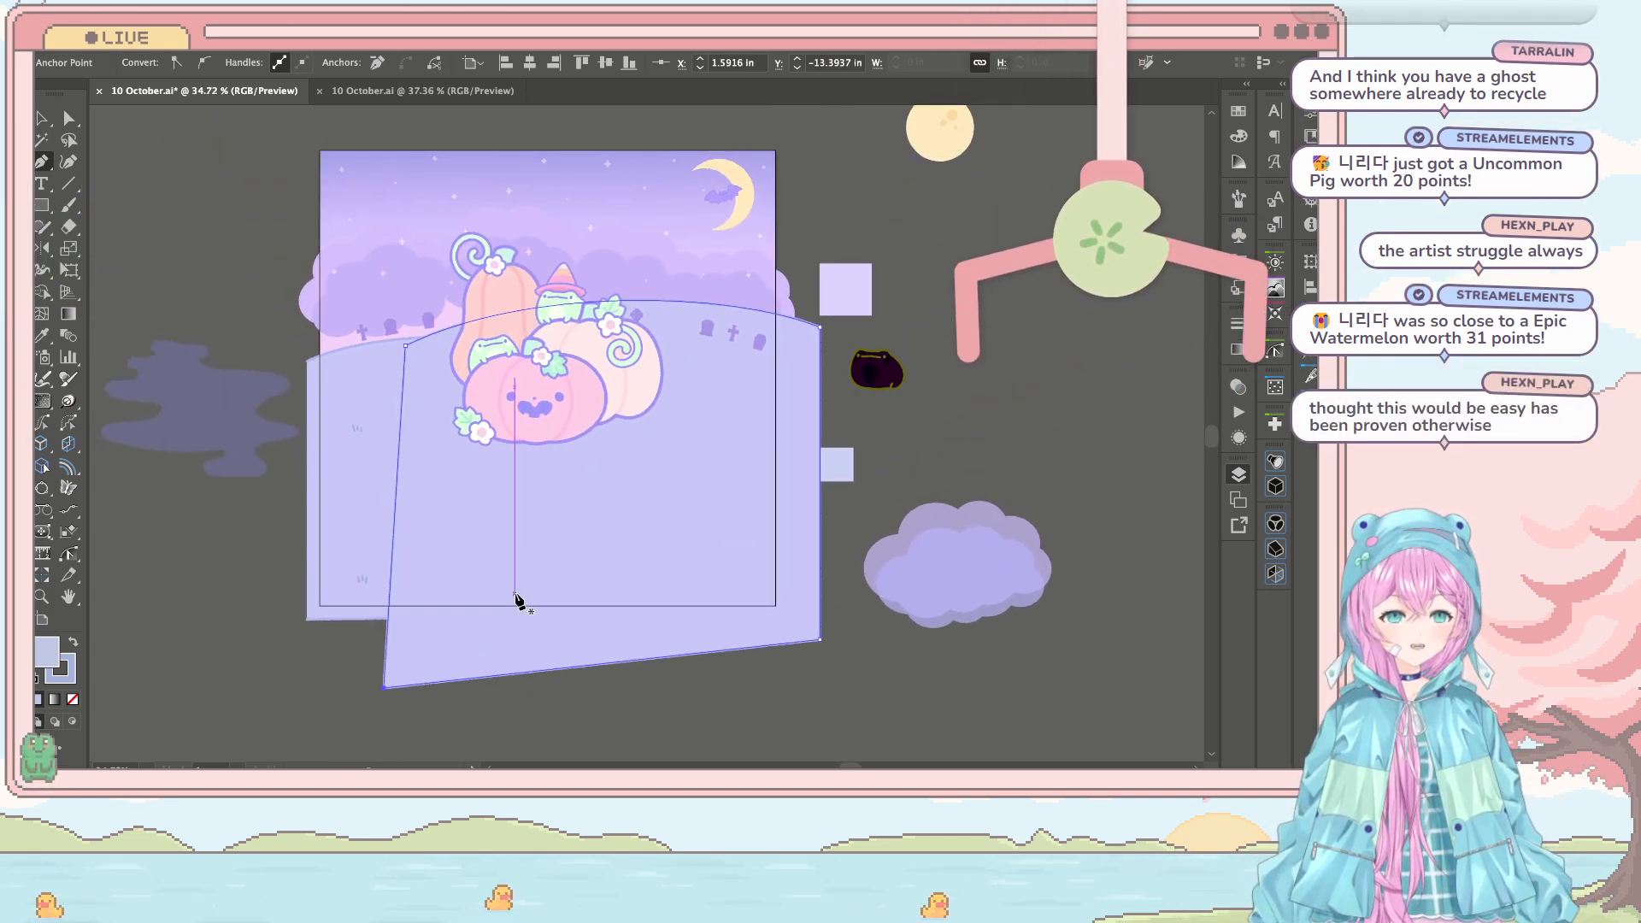
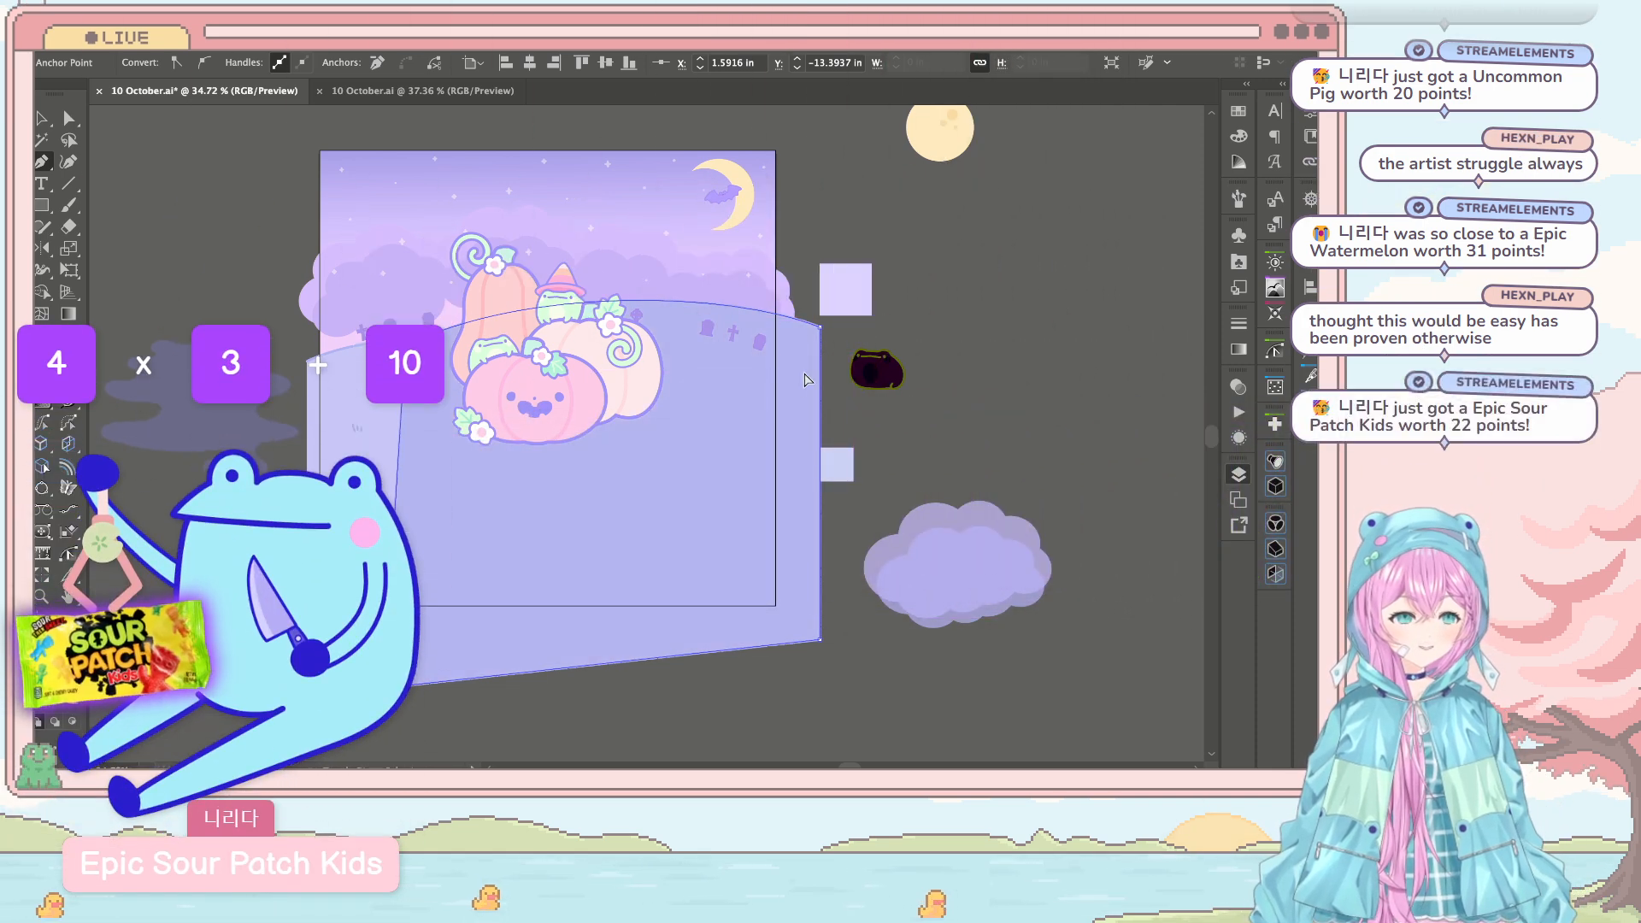
key(super+[)
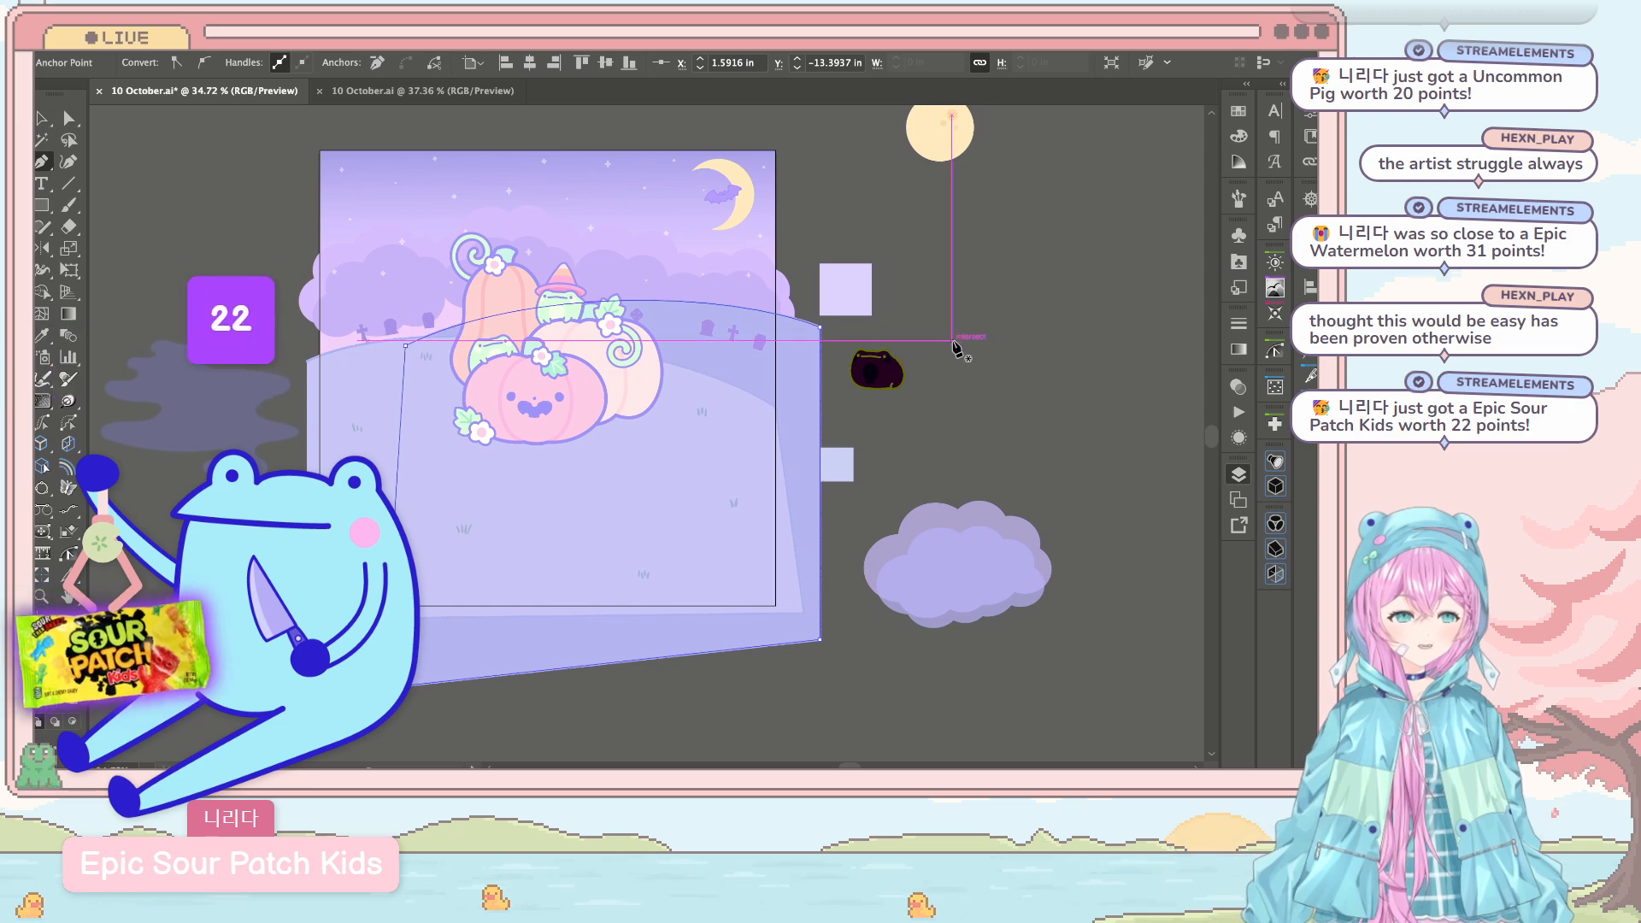
scroll(788, 396, up, 5)
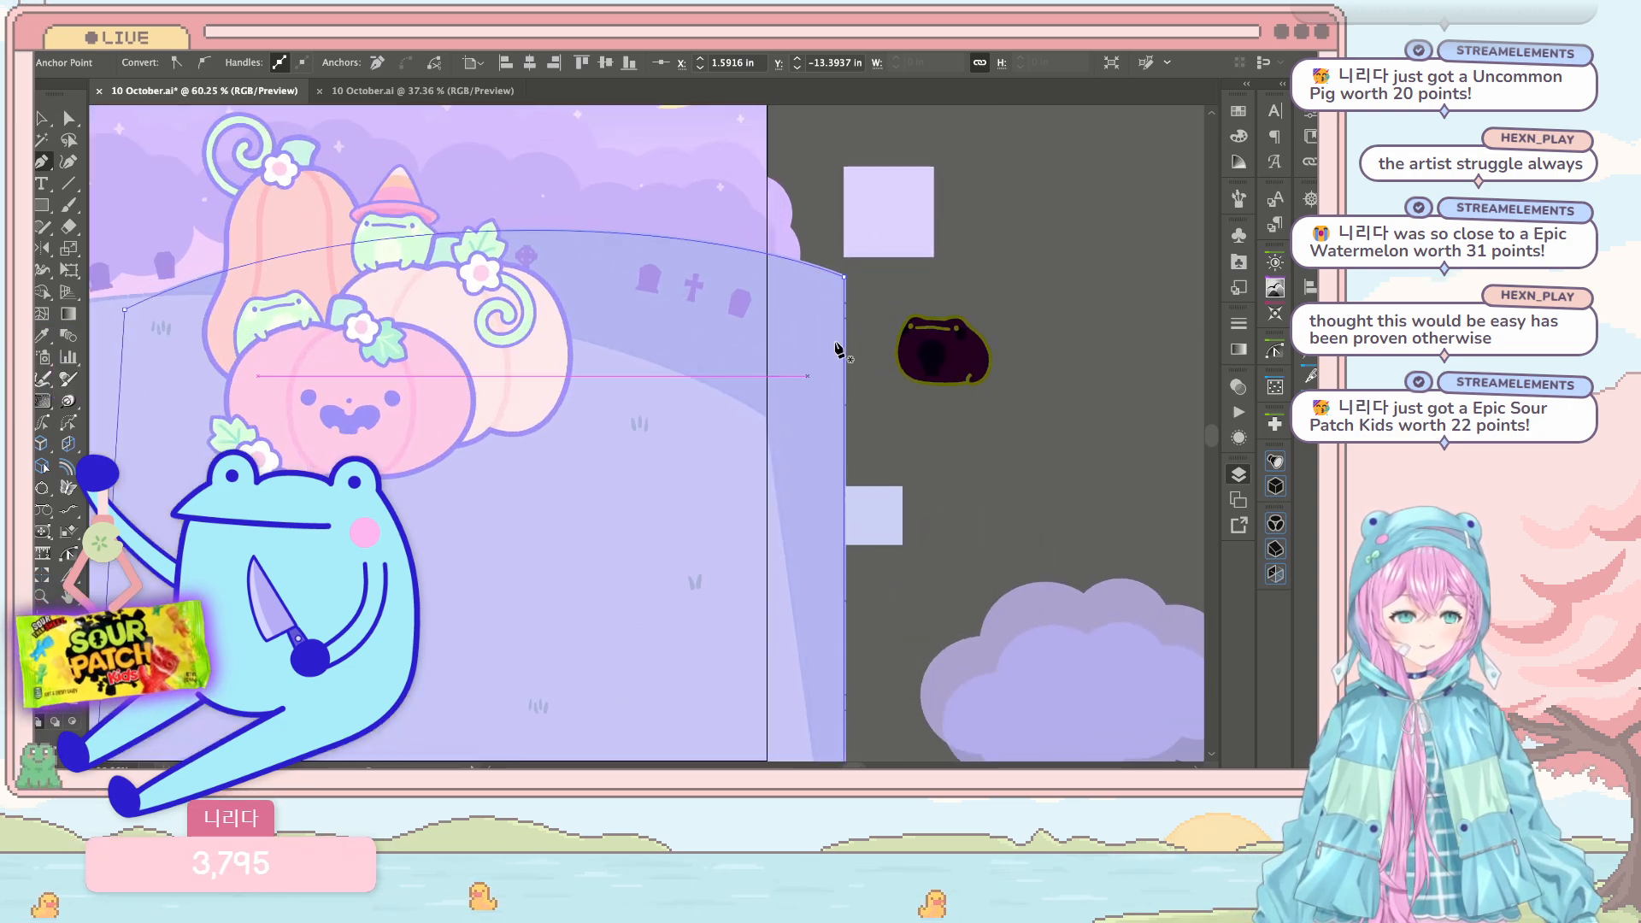
Step: Lower the back hill's upper-right anchor and pull it slightly inward
key(a)
drag(845, 276, 828, 307)
drag(368, 398, 779, 387)
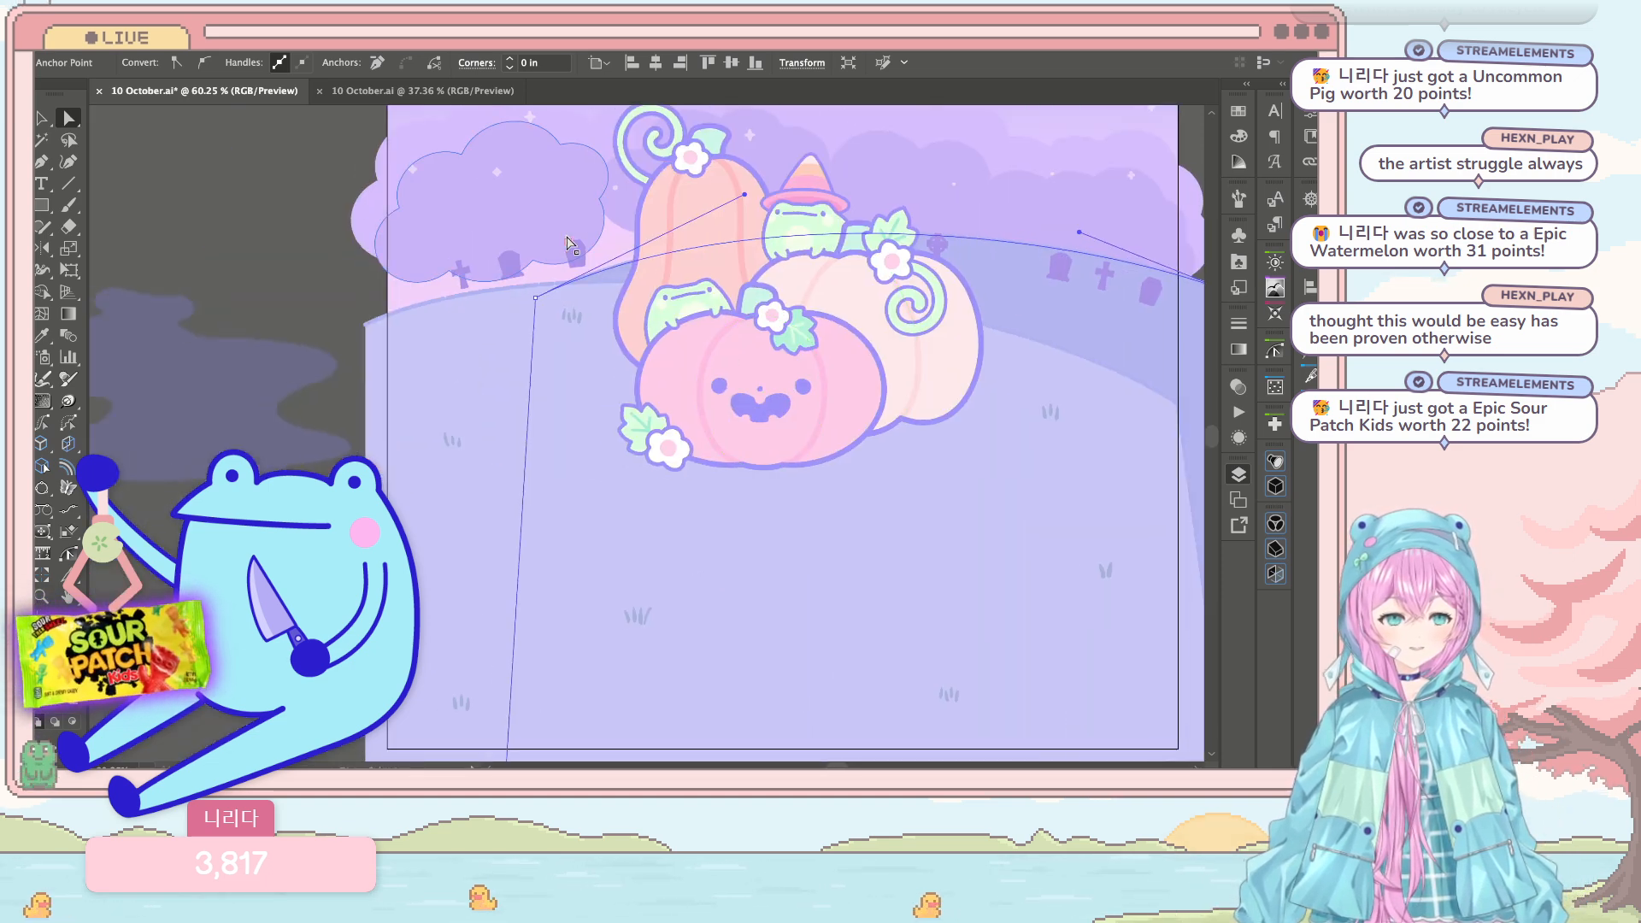
Step: Move the gravestone group slightly up and to the right along the skyline
key(v)
drag(1116, 284, 969, 295)
drag(372, 306, 537, 286)
scroll(368, 257, down, 3)
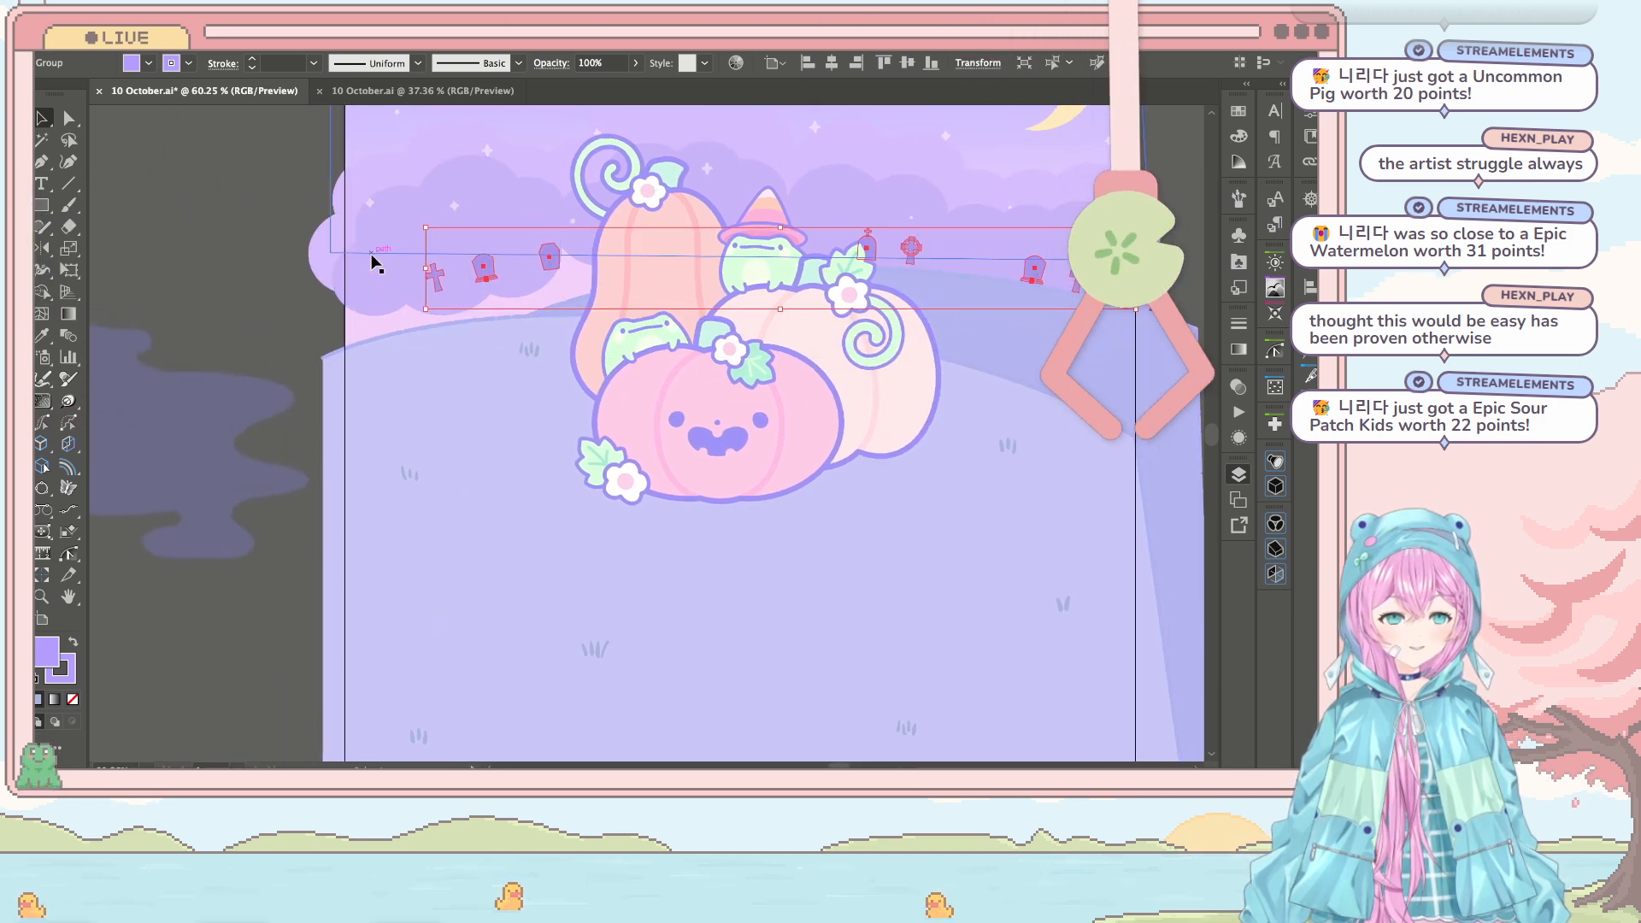
key(ctrl+shift+a)
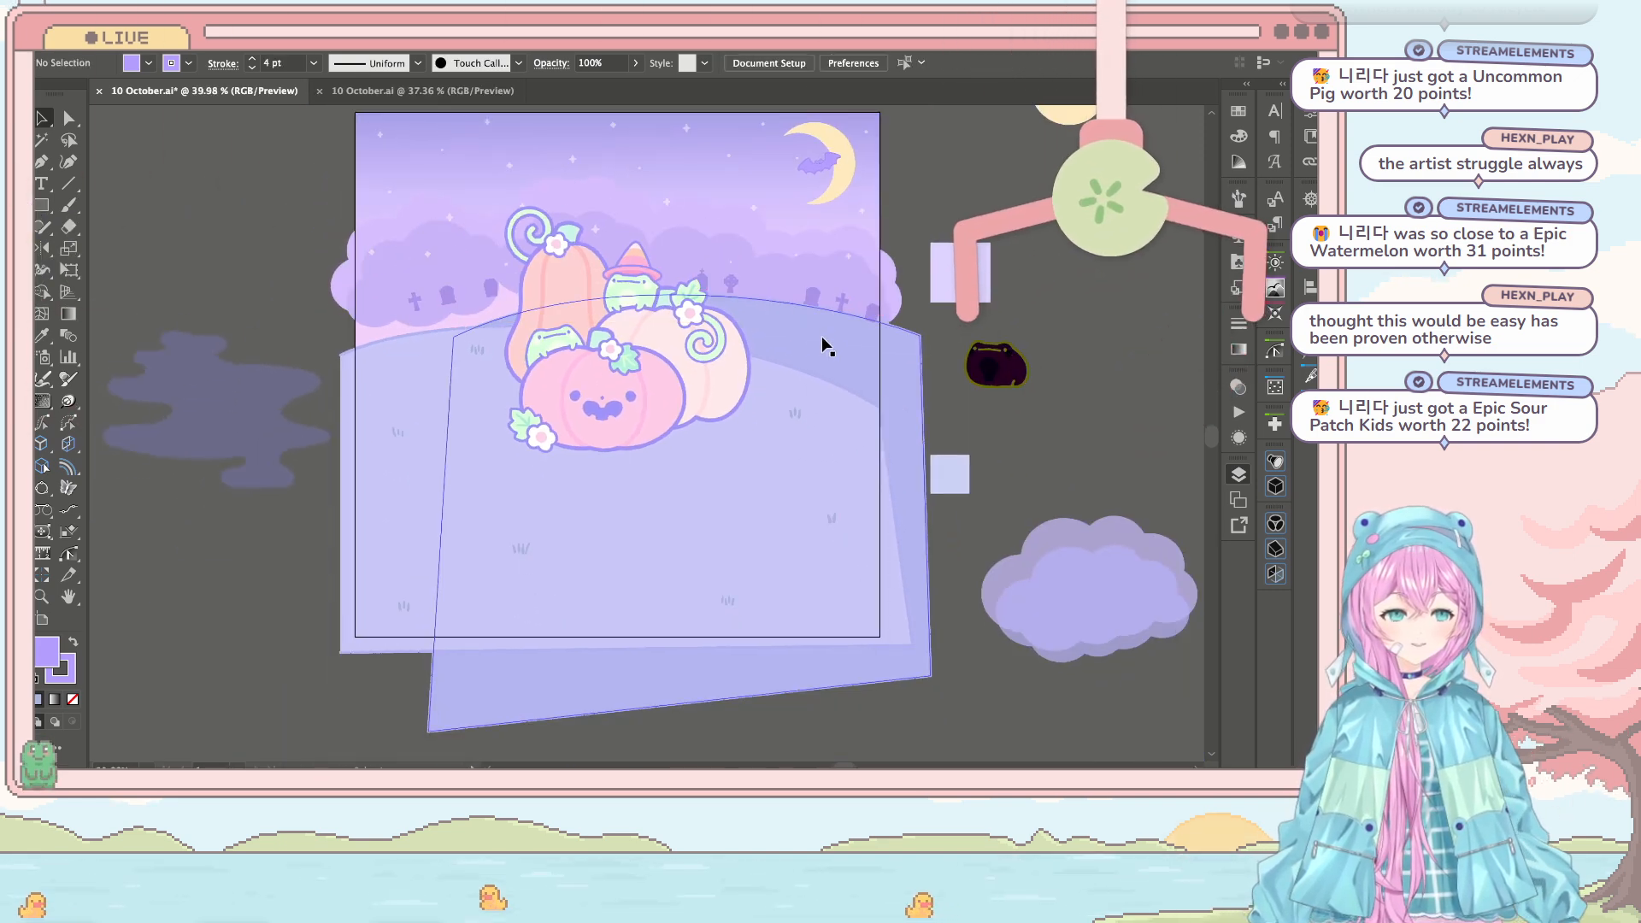
Step: Try extending the back hill's upper-left anchor out to the artboard's left edge
click(453, 338)
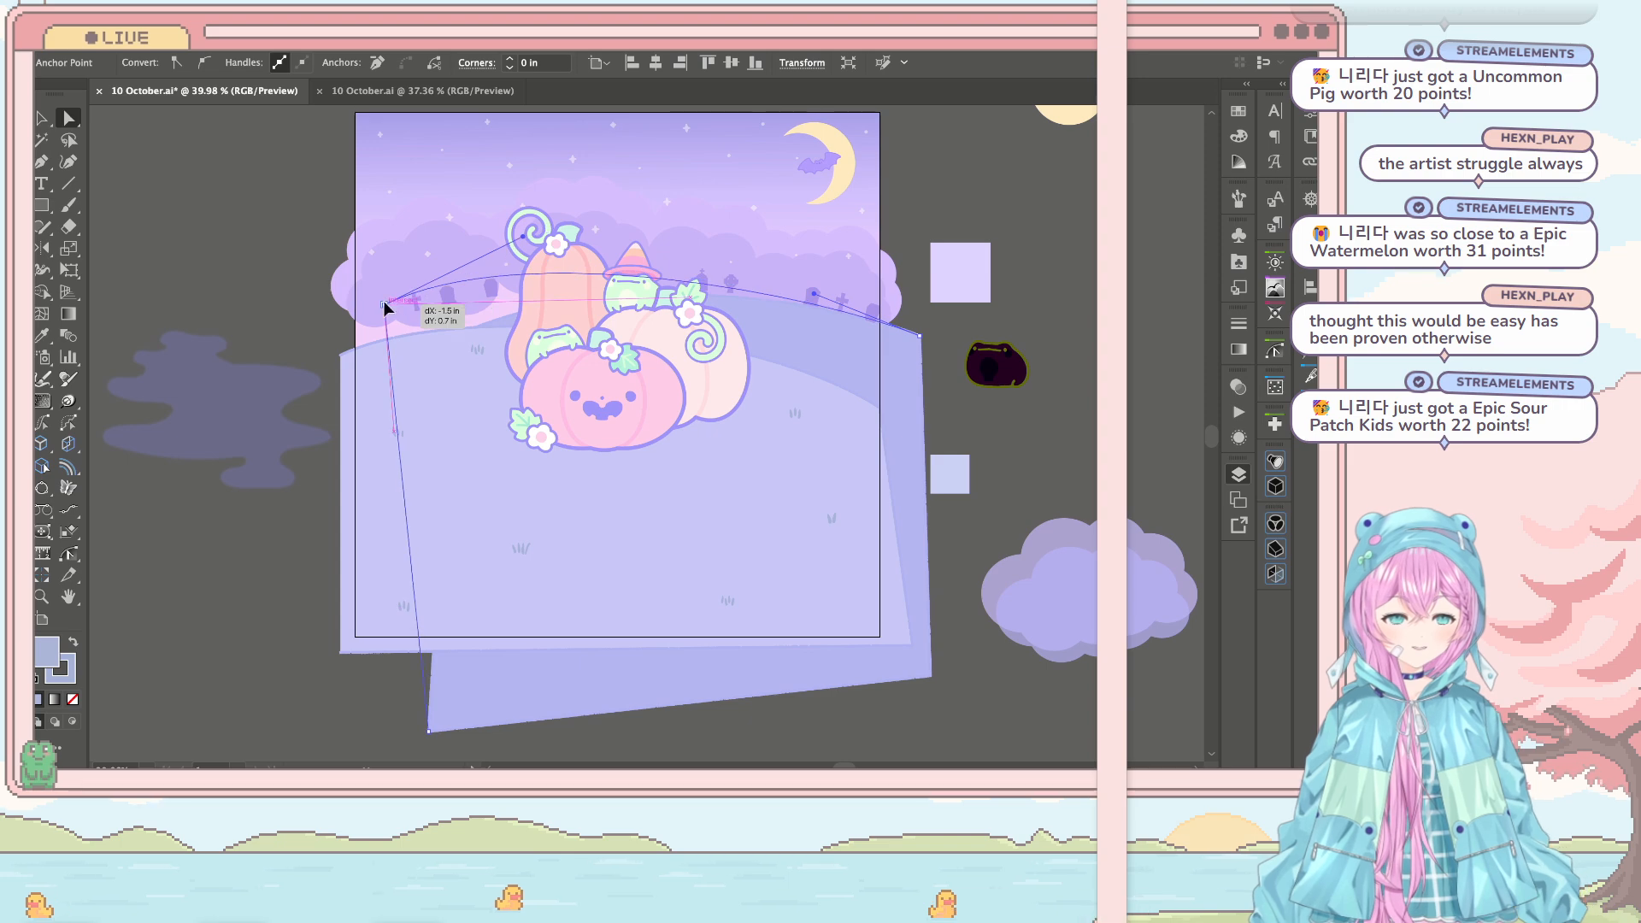
drag(344, 330, 342, 327)
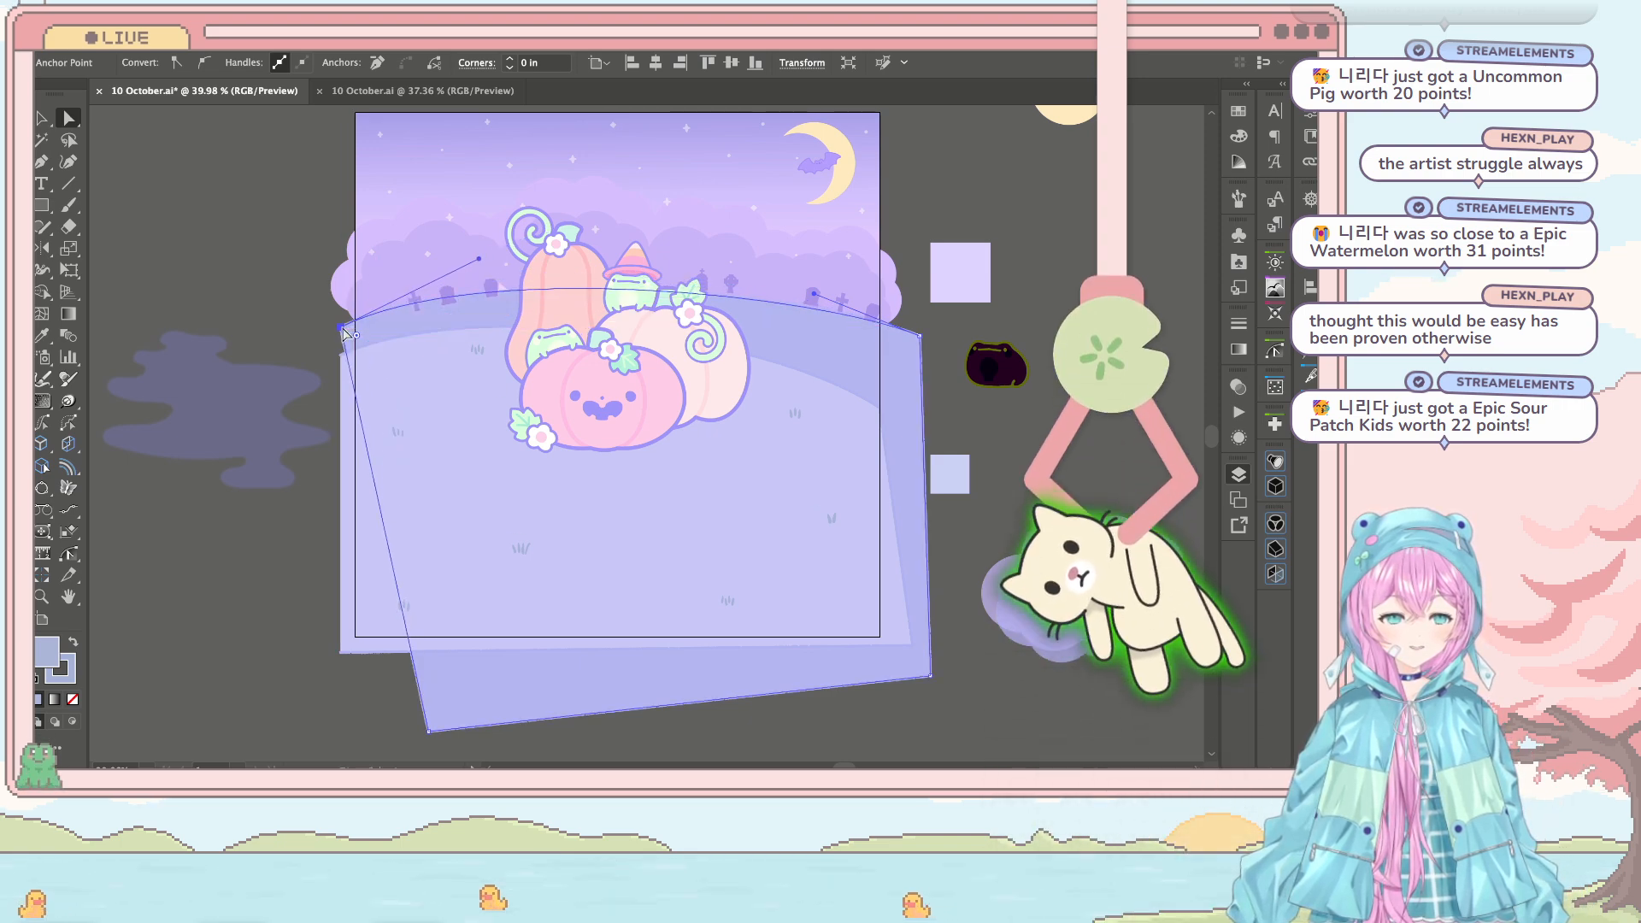
click(340, 196)
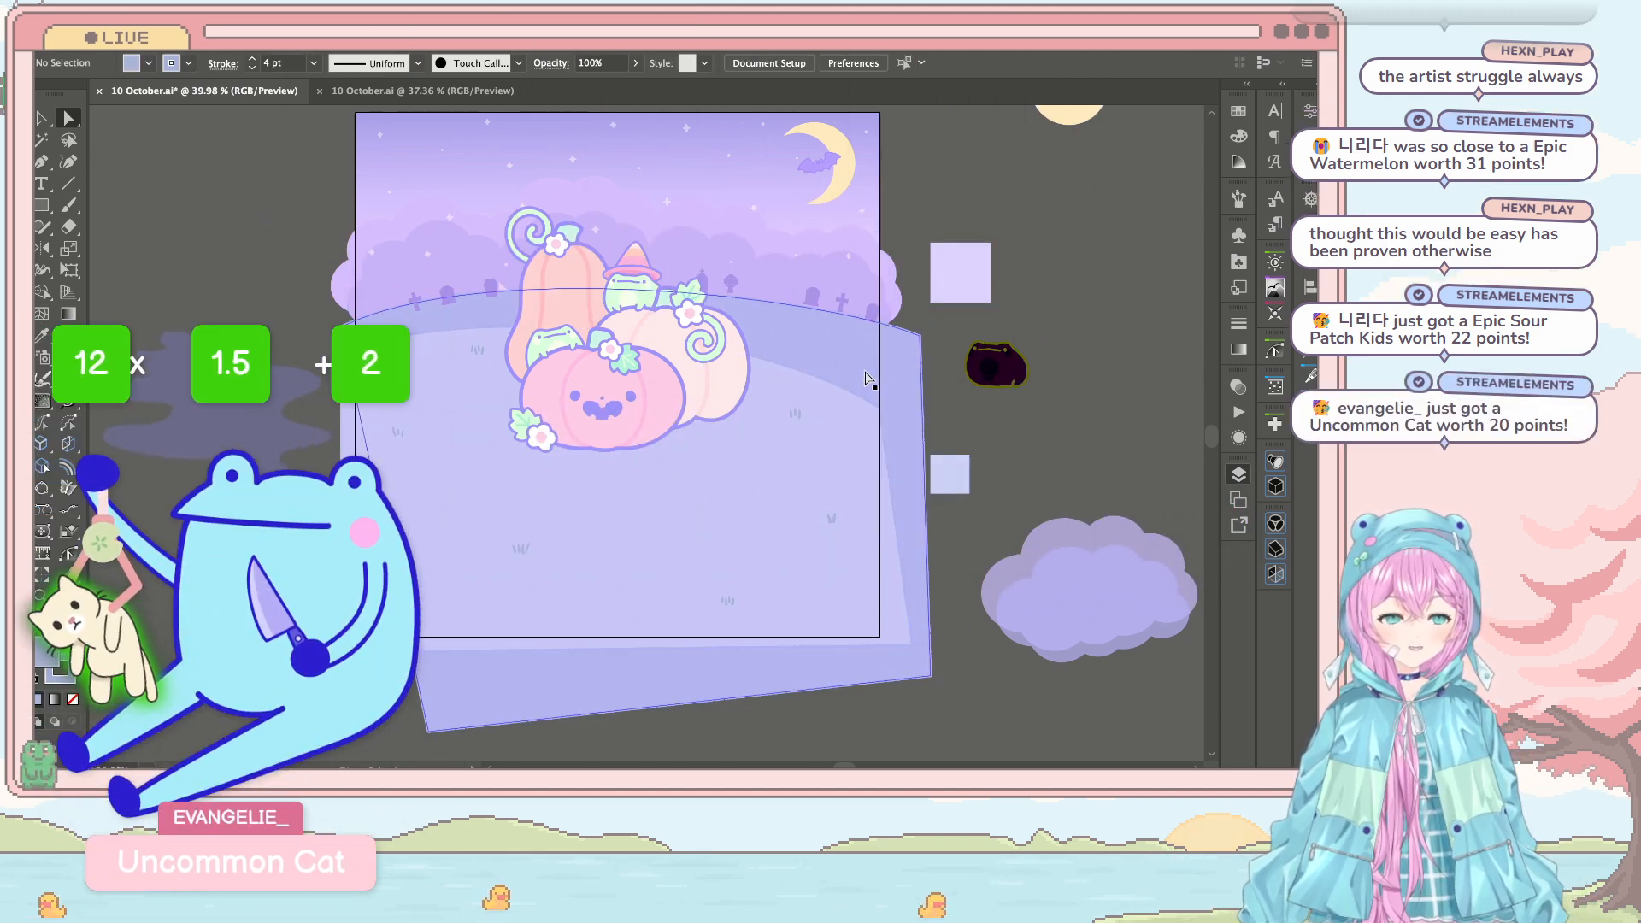
scroll(453, 304, left, 5)
Step: Move the back hill's upper-left anchor inward so that it sits hidden behind the pumpkins, and deselect the shape
click(556, 308)
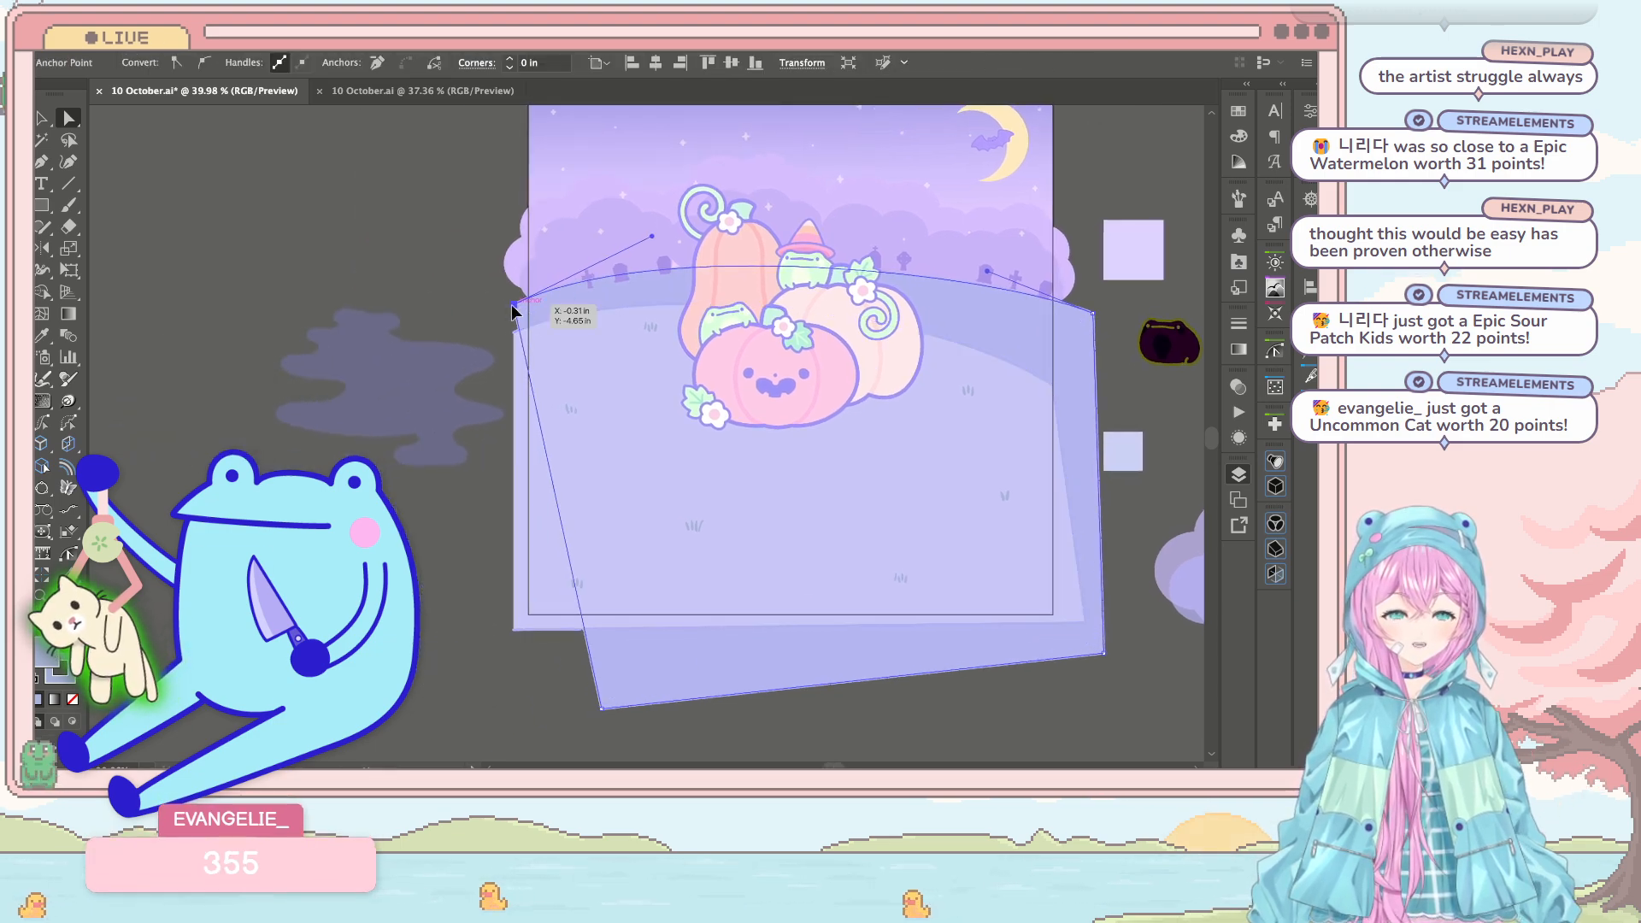
drag(518, 305, 706, 309)
key(ctrl+shift+a)
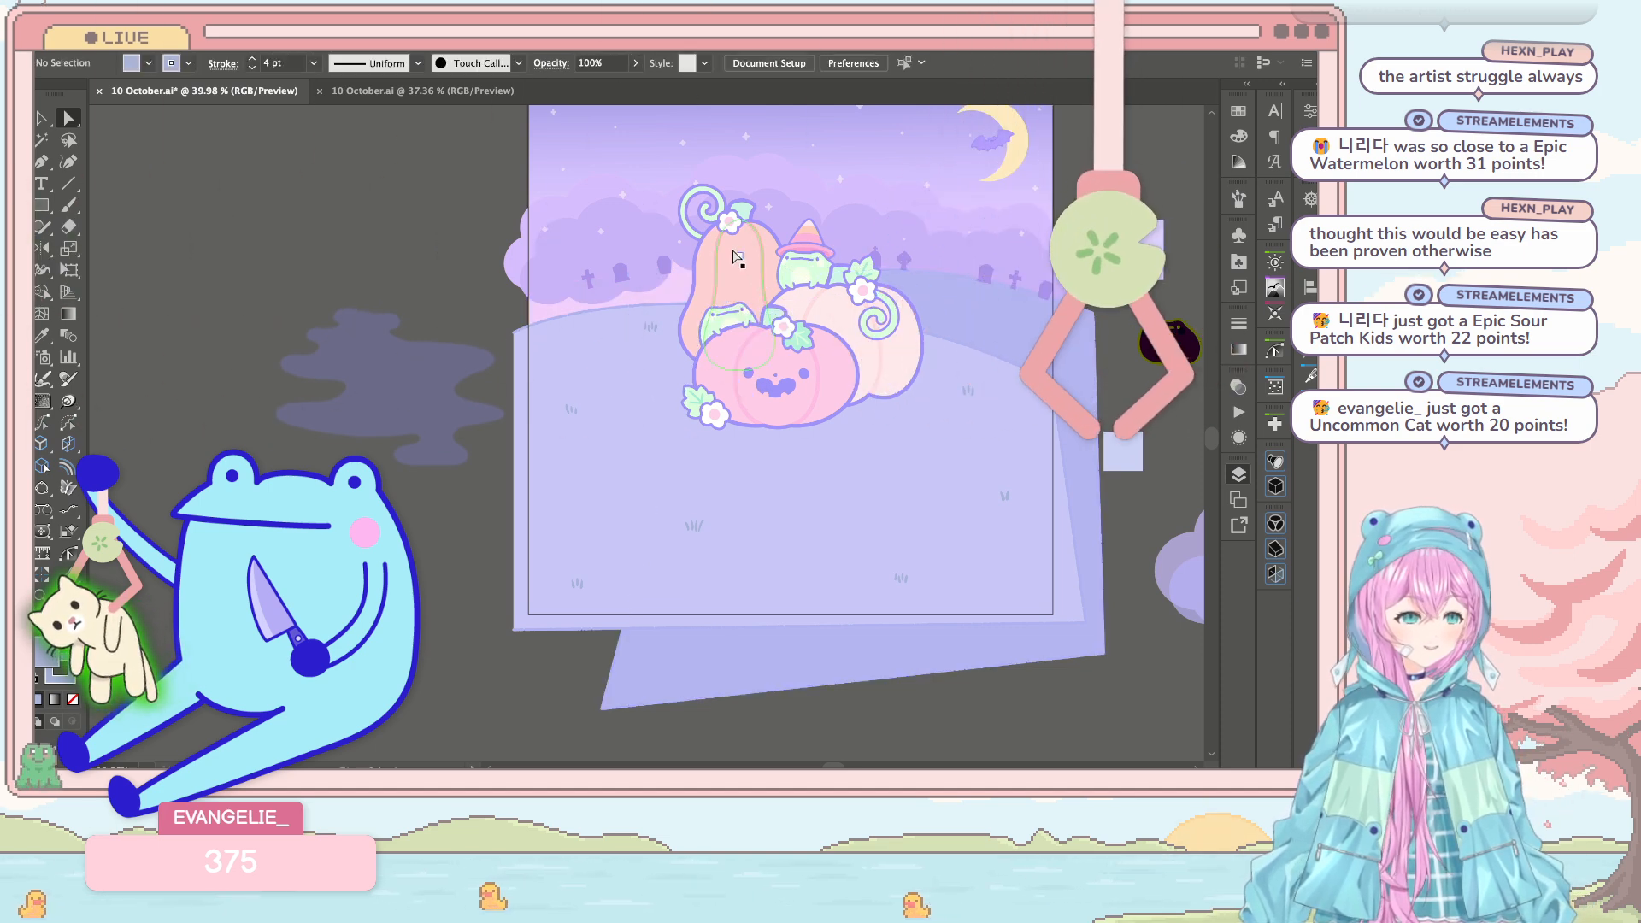
Step: Draw a closed four-sided hill with the Pen tool from beyond the artboard's left edge to the tall pumpkin, and send it behind the front hill
key(p)
click(459, 302)
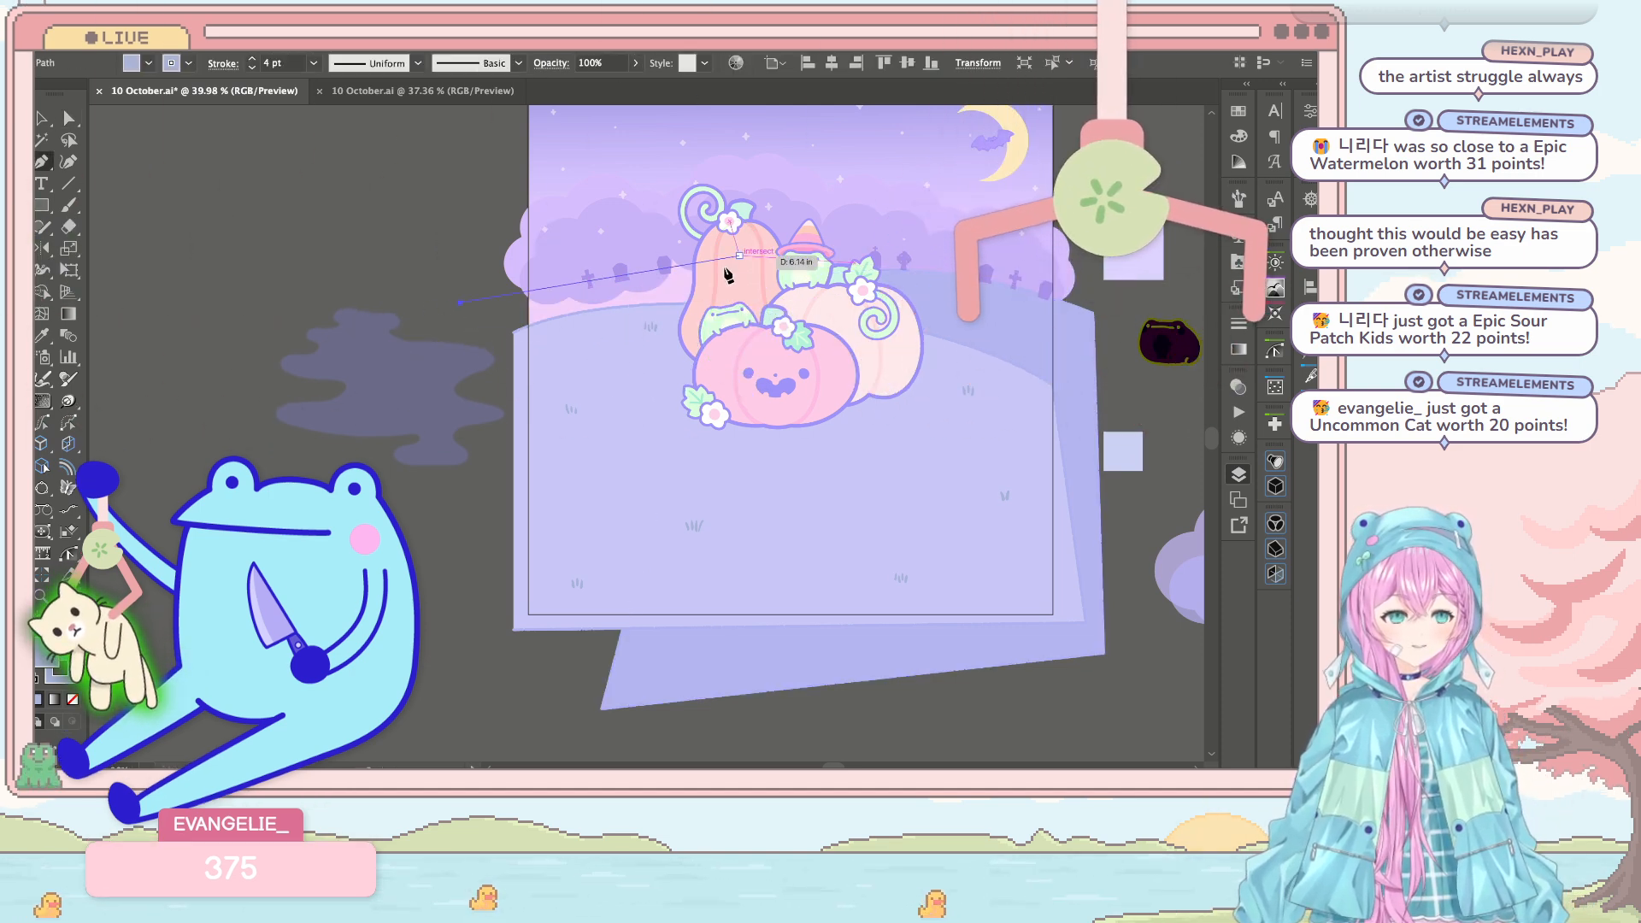
click(740, 256)
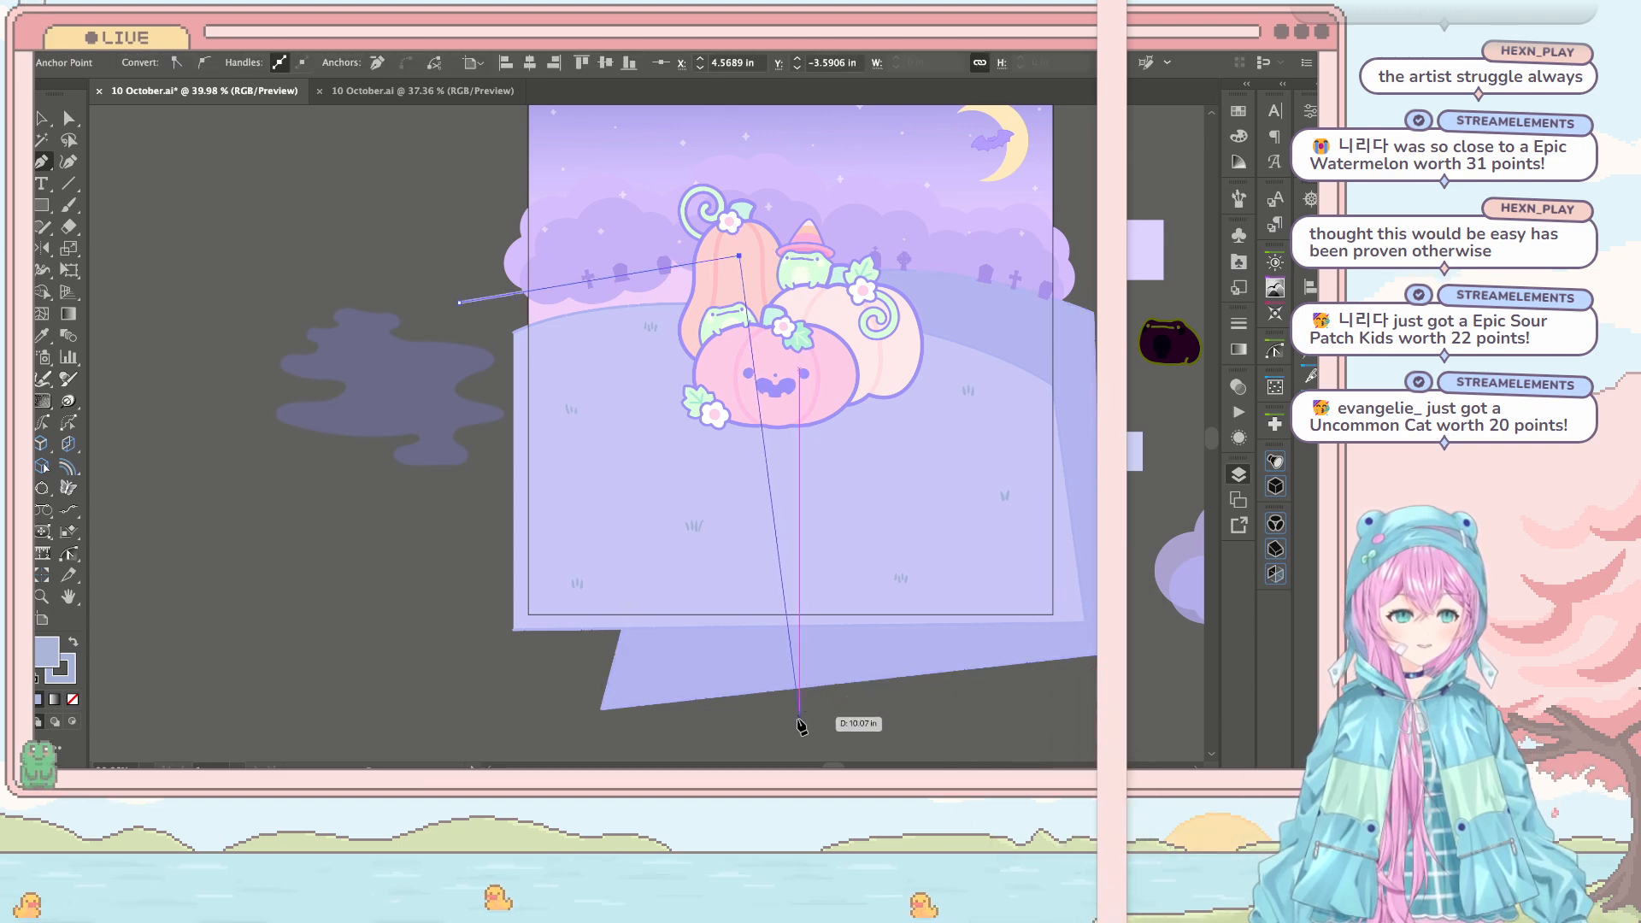
click(798, 719)
click(387, 710)
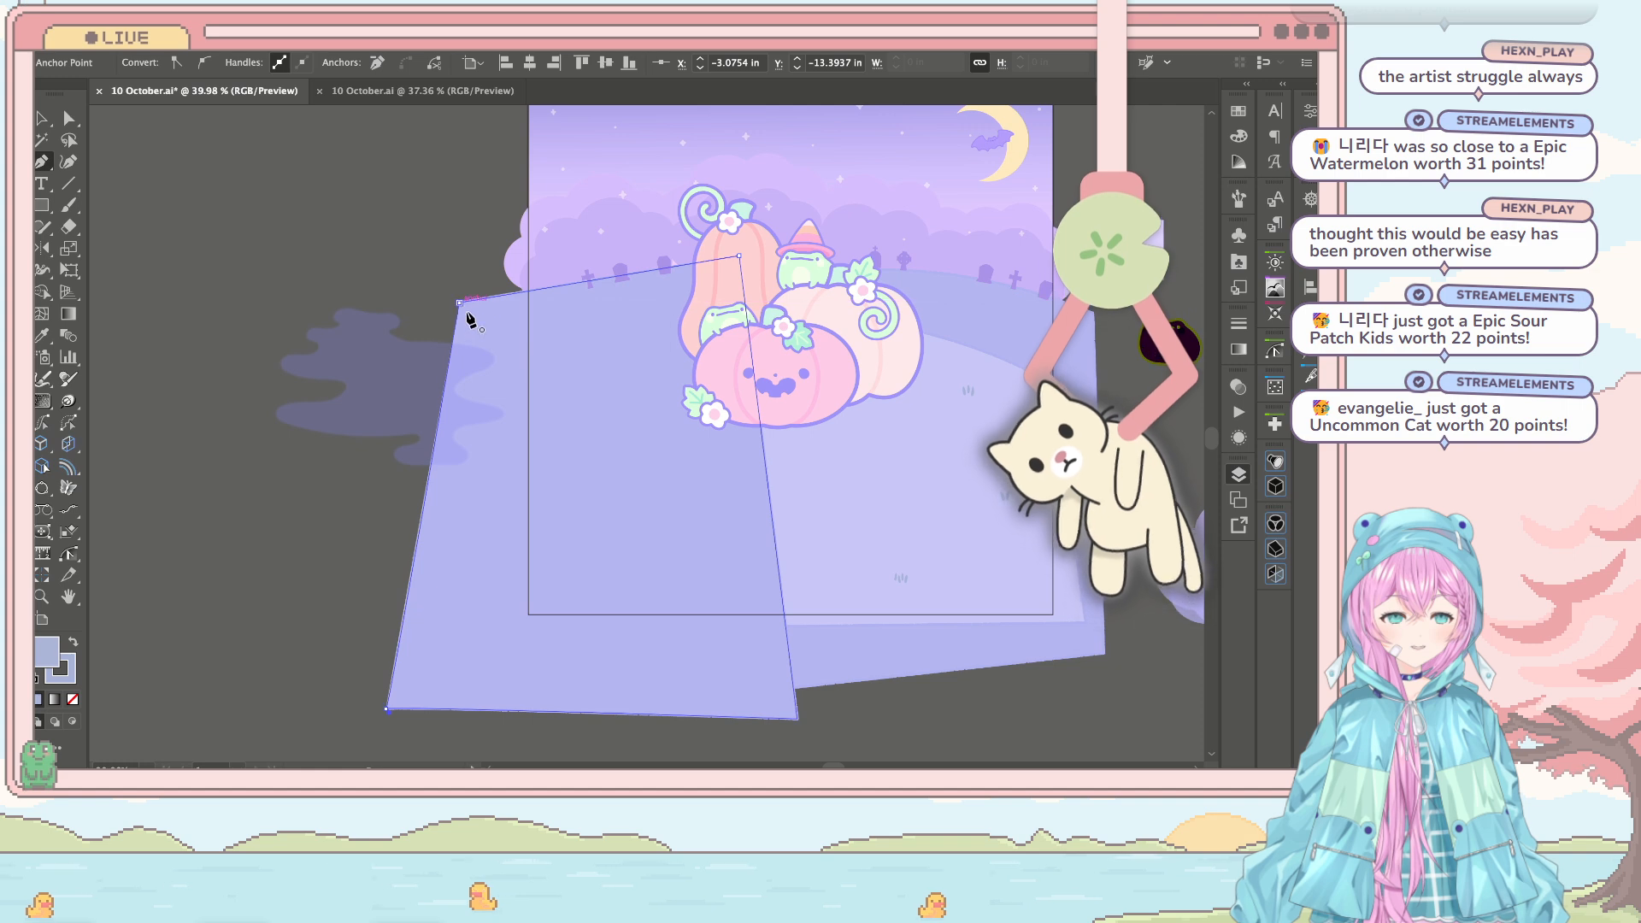
click(460, 302)
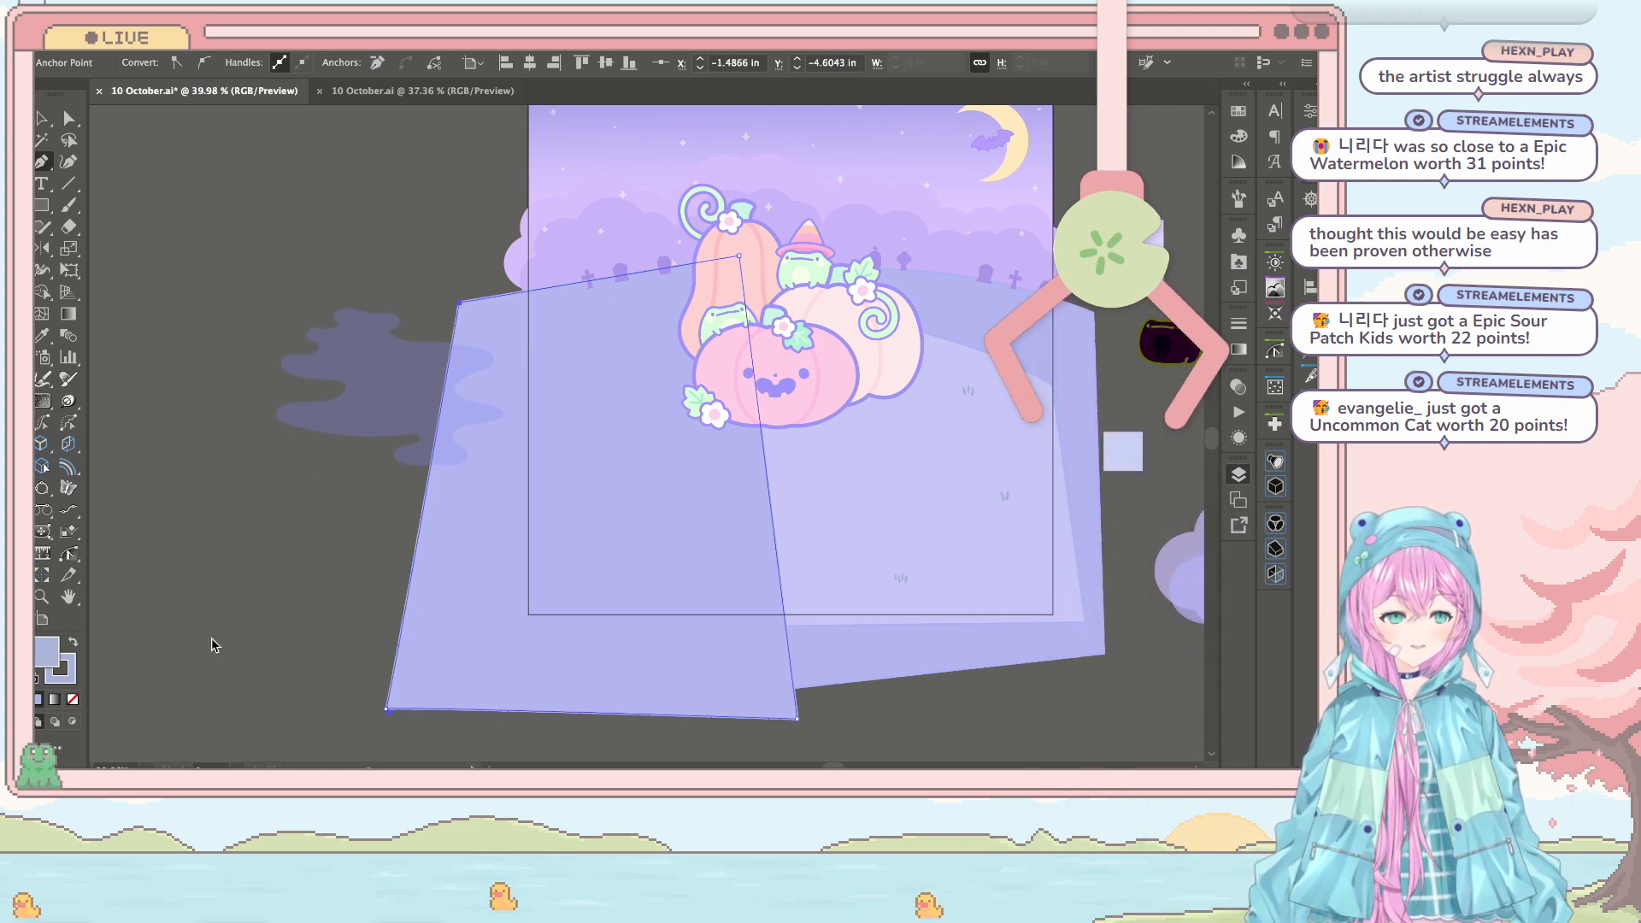
key(ctrl+[)
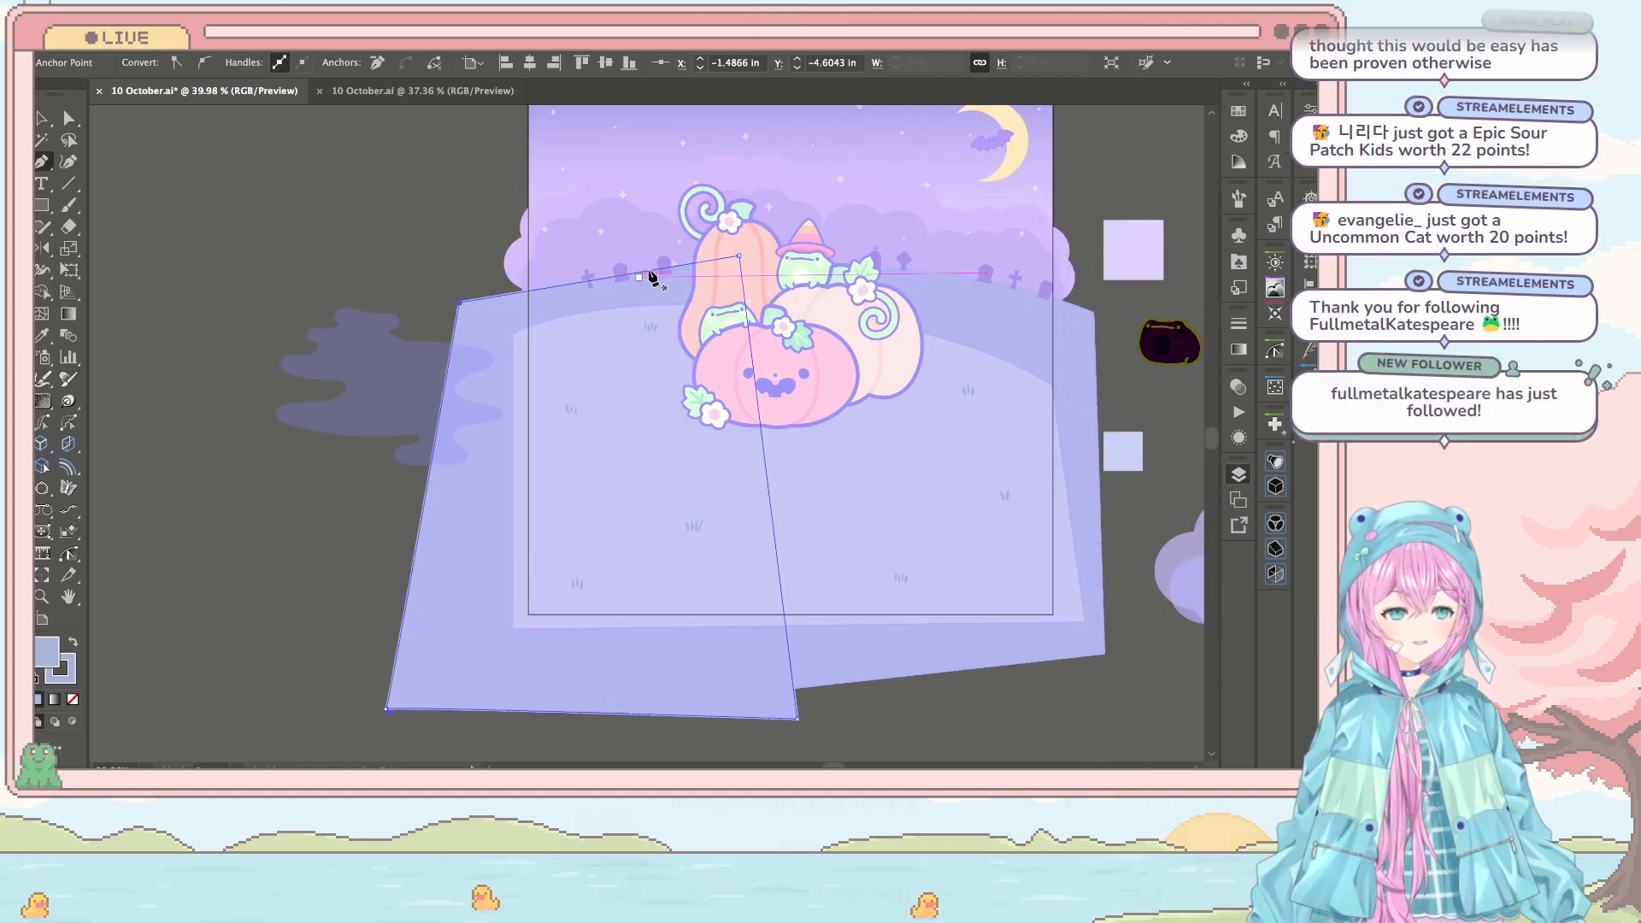
Step: Arch the left hill's straight top edge into a smooth curve and nudge the whole shape slightly to the left
drag(643, 271, 642, 260)
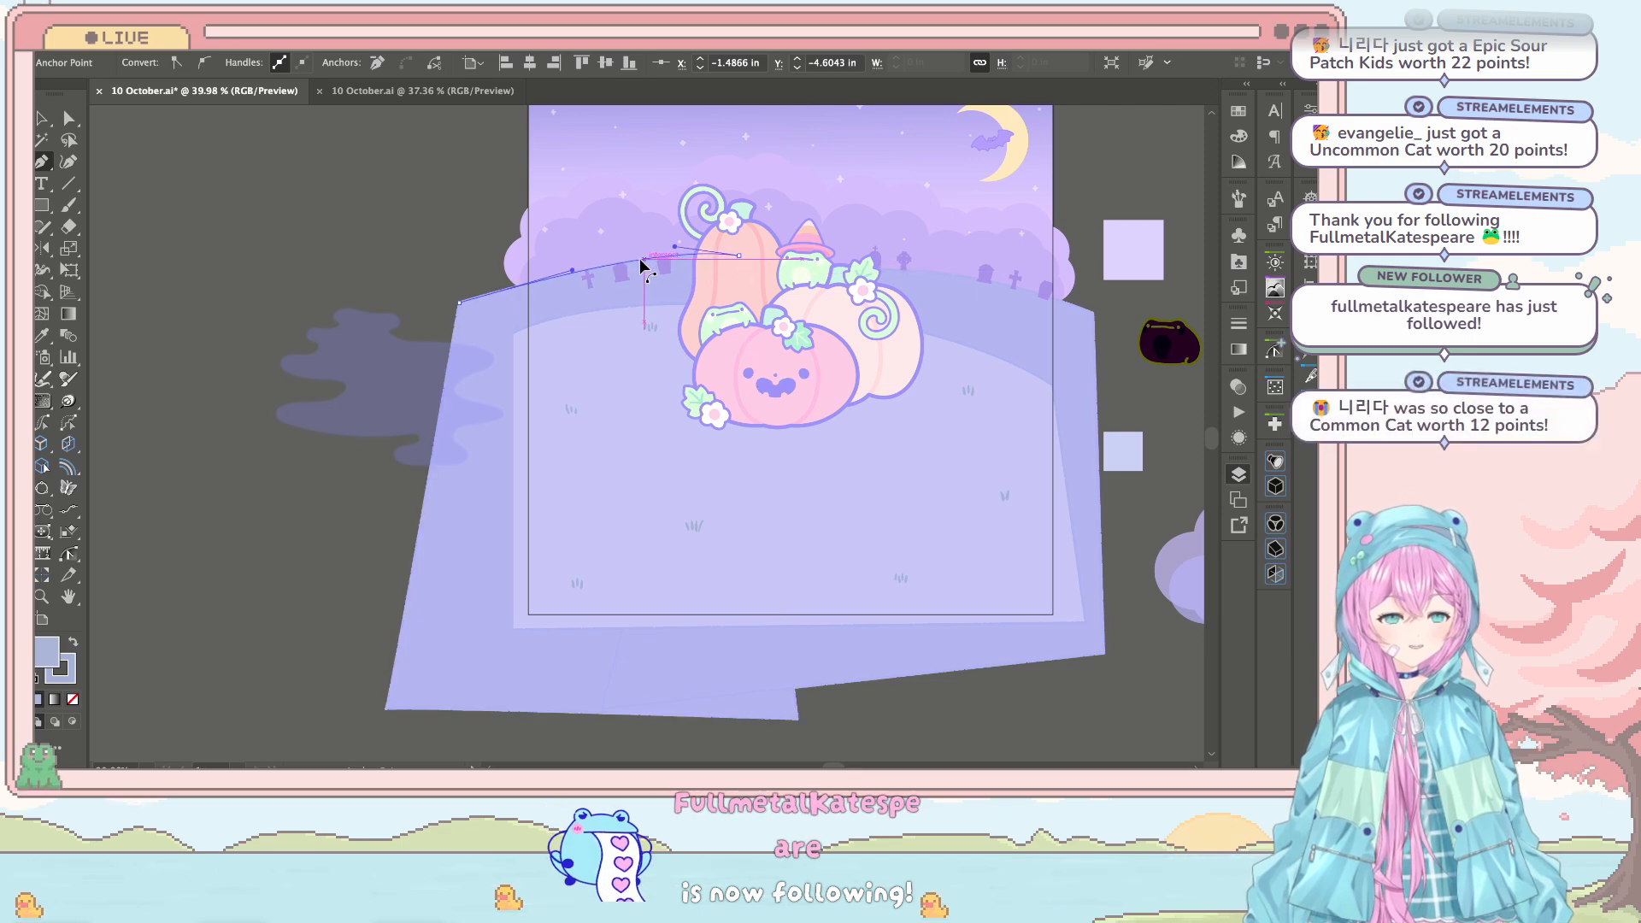
key(v)
scroll(642, 261, up, 3)
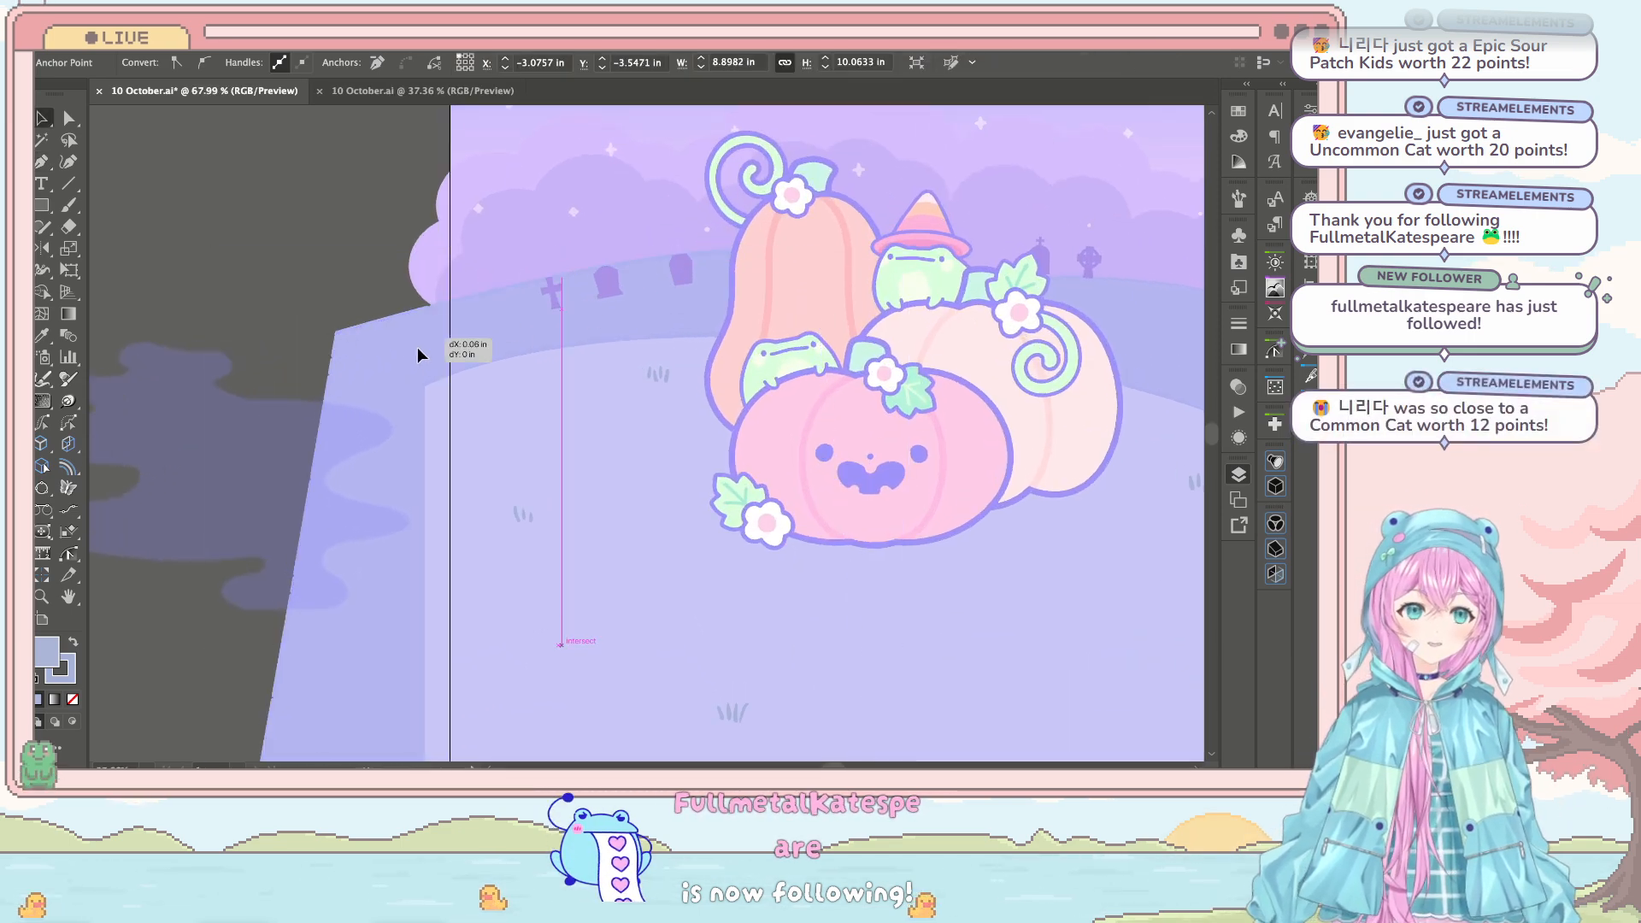
mouse_move(418, 354)
mouse_down()
mouse_move(437, 359)
mouse_move(412, 377)
mouse_move(403, 357)
mouse_up()
scroll(402, 359, down, 3)
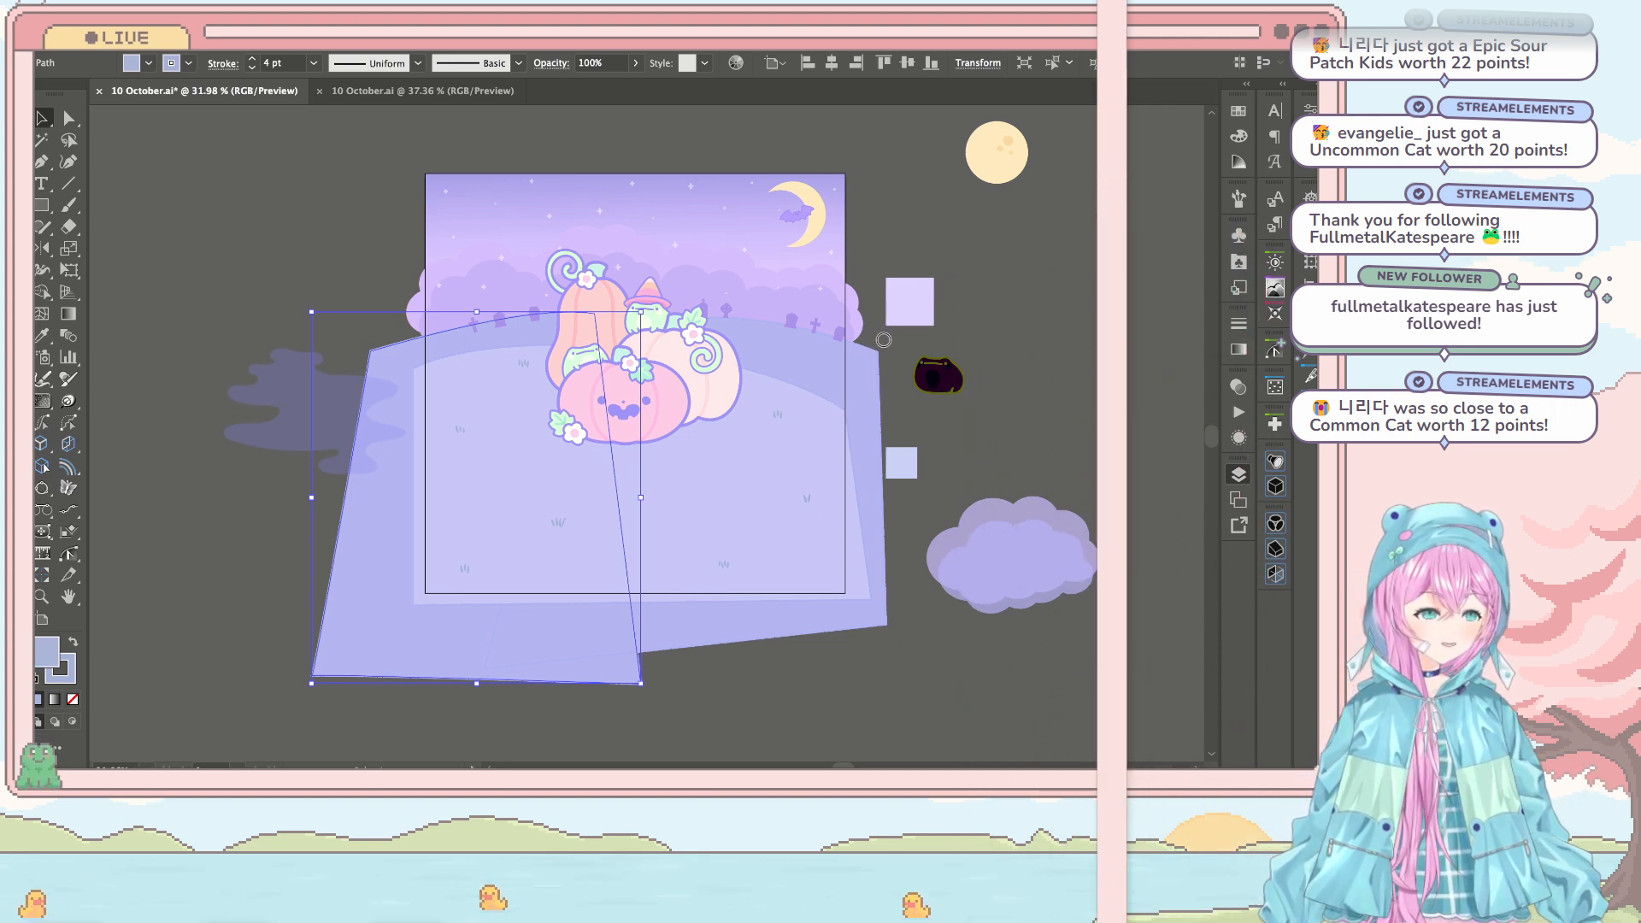
Step: Place the left hill behind the right one and give it a darker periwinkle fill
click(808, 645)
scroll(462, 274, up, 3)
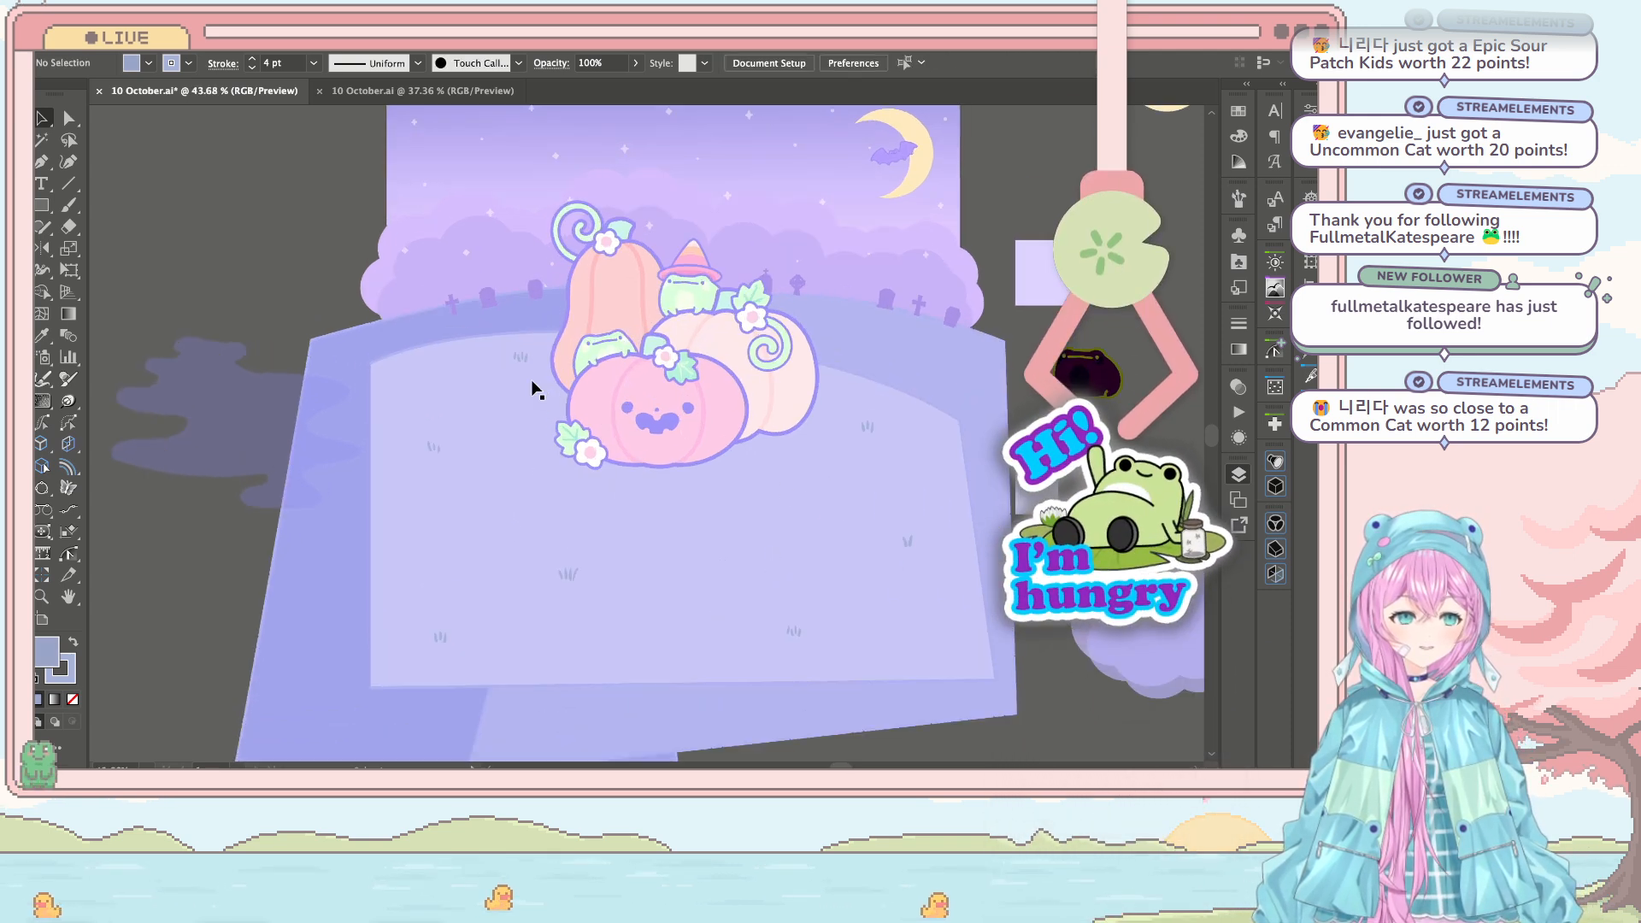
scroll(482, 284, down, 2)
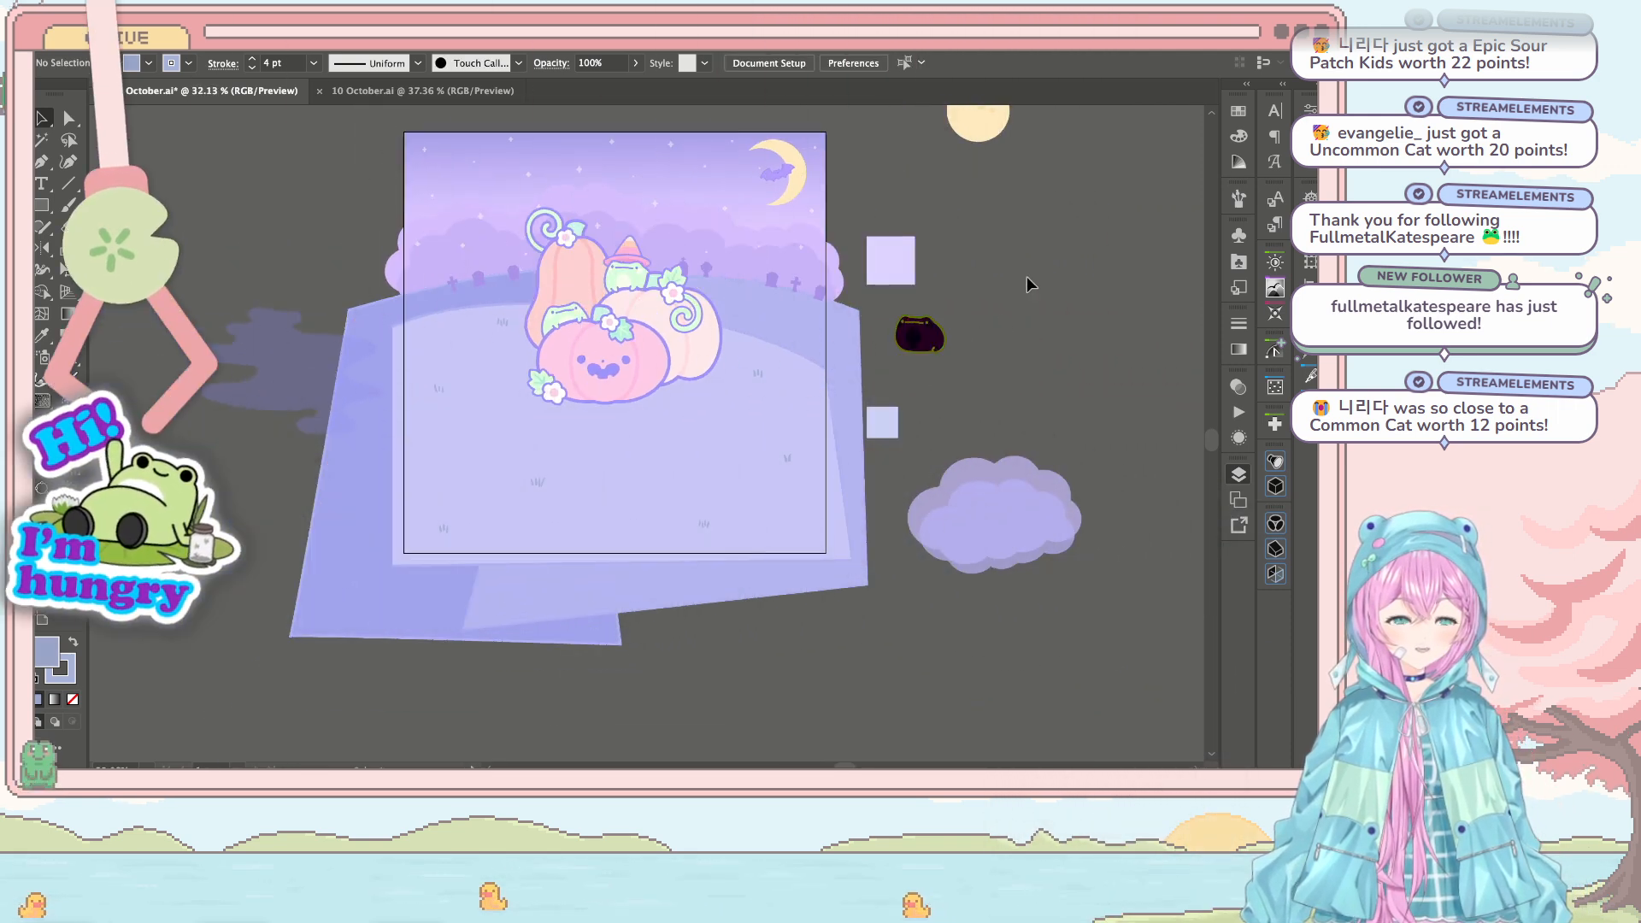
scroll(1030, 283, up, 2)
scroll(1030, 283, down, 2)
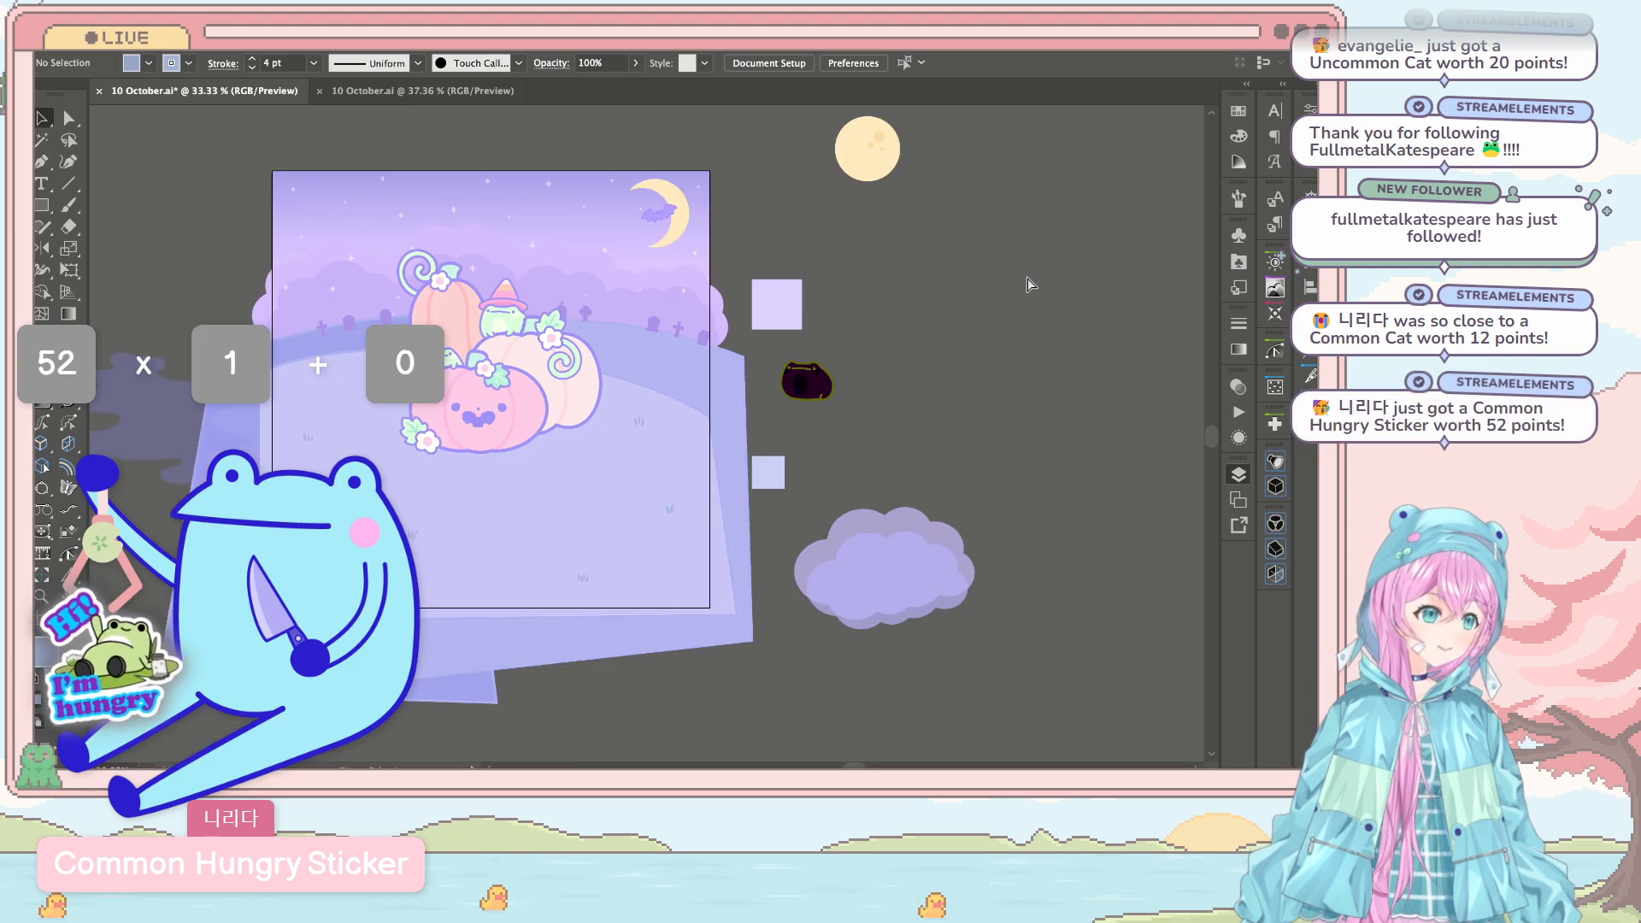
scroll(453, 303, up, 3)
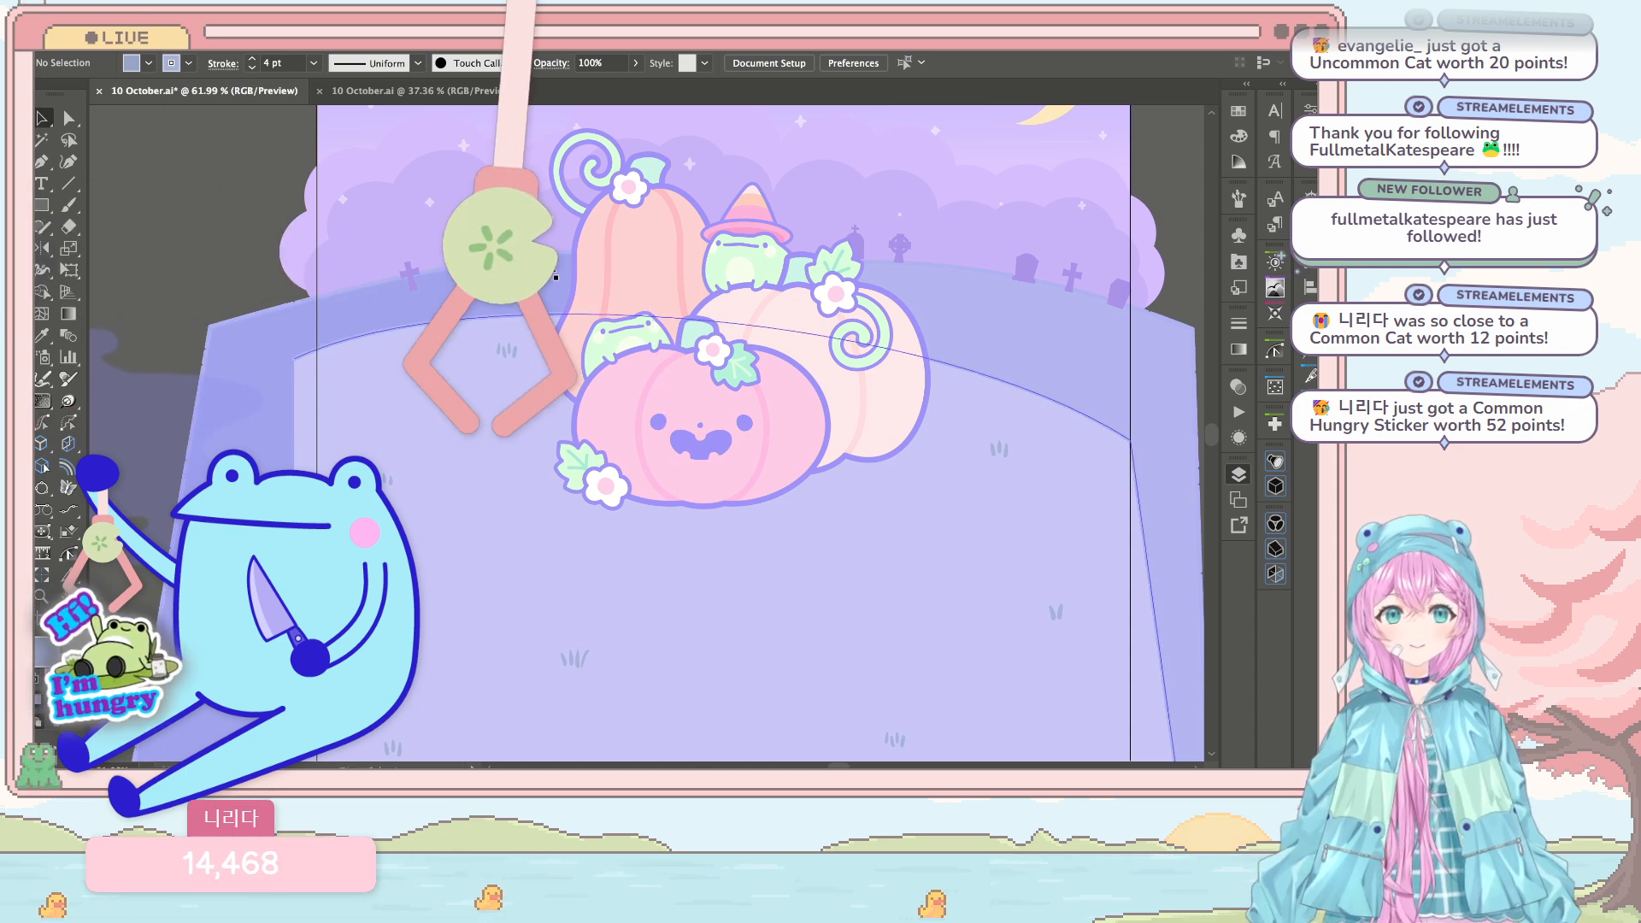
Step: Save the 10 October.ai artwork and review the layered hills in the full composition
key(ctrl+s)
key(ctrl+minus)
key(ctrl+minus)
key(ctrl+minus)
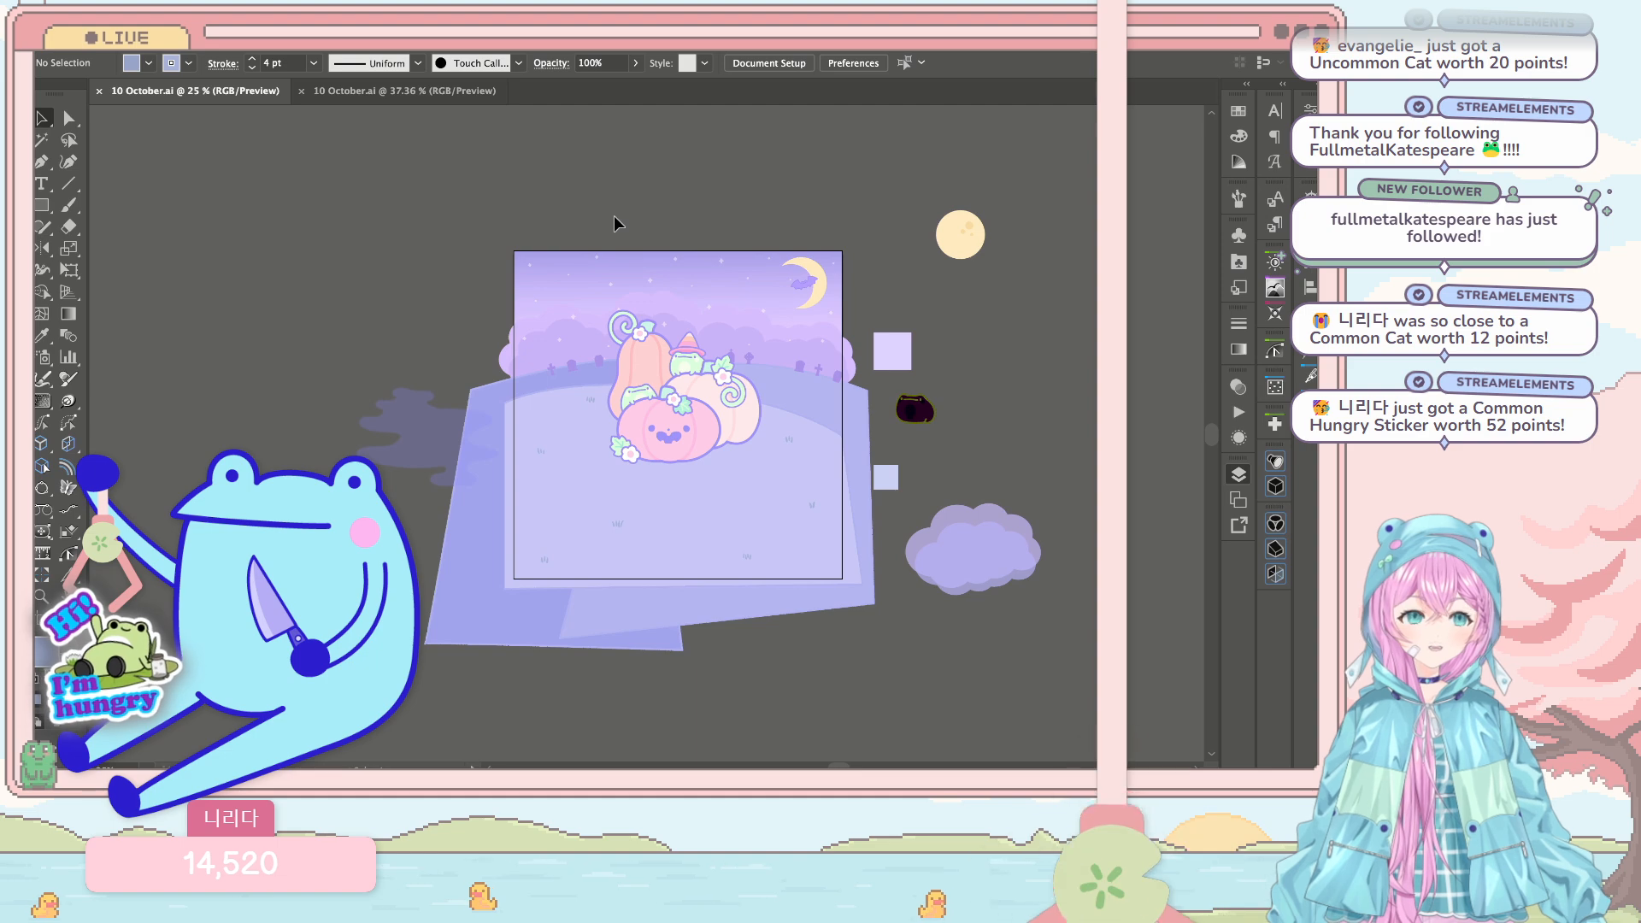
key(ctrl+plus)
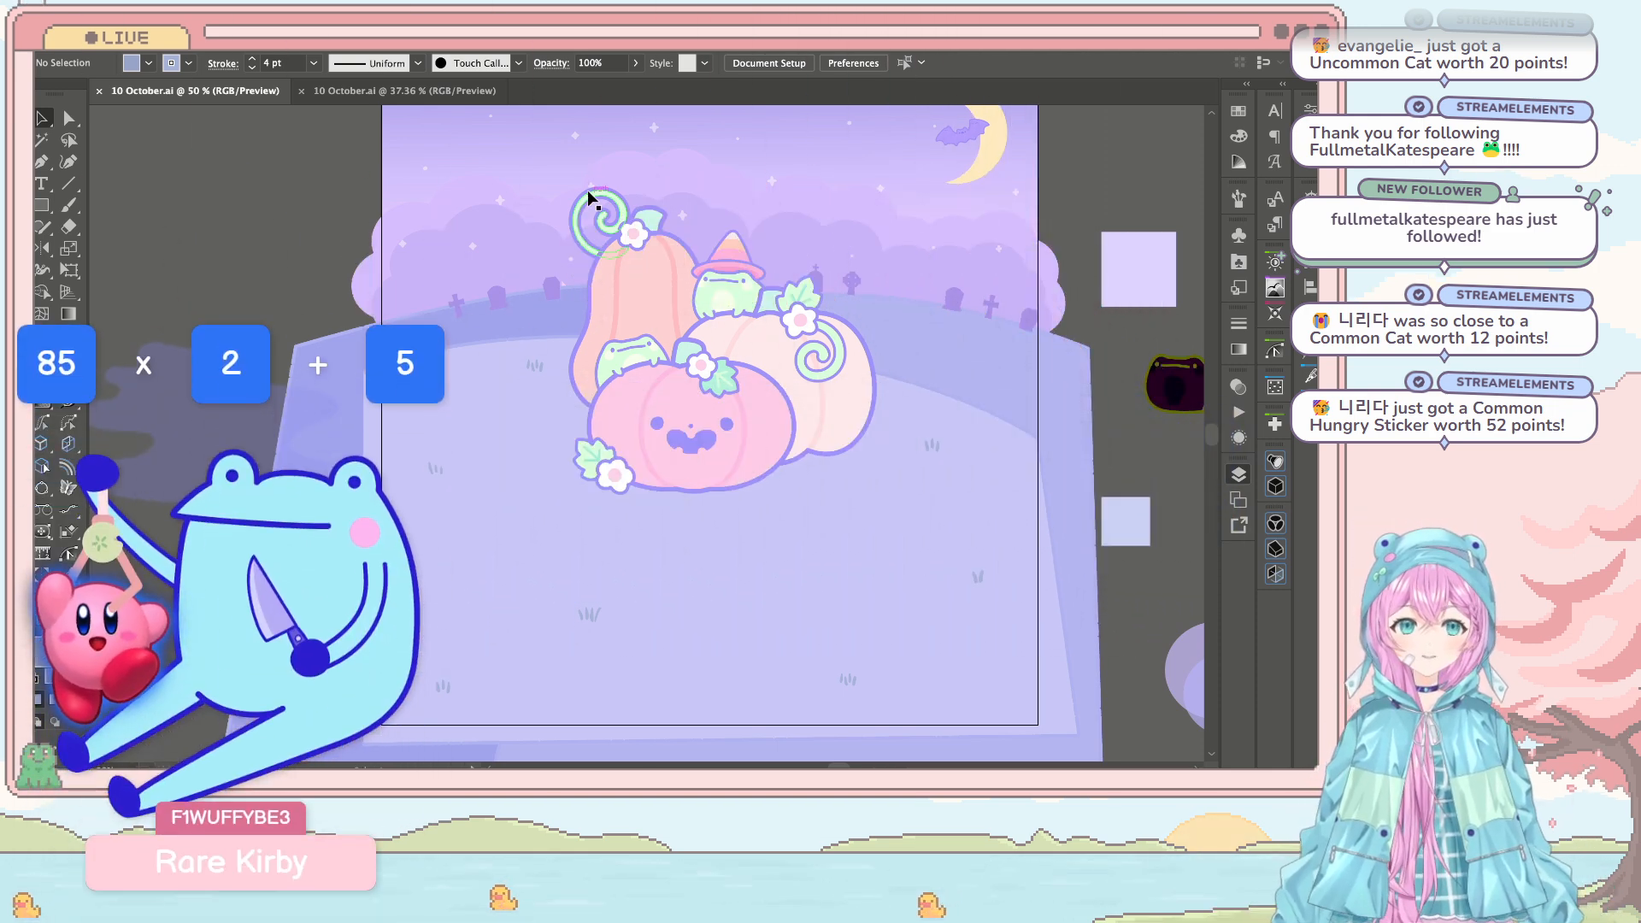
scroll(590, 198, down, 3)
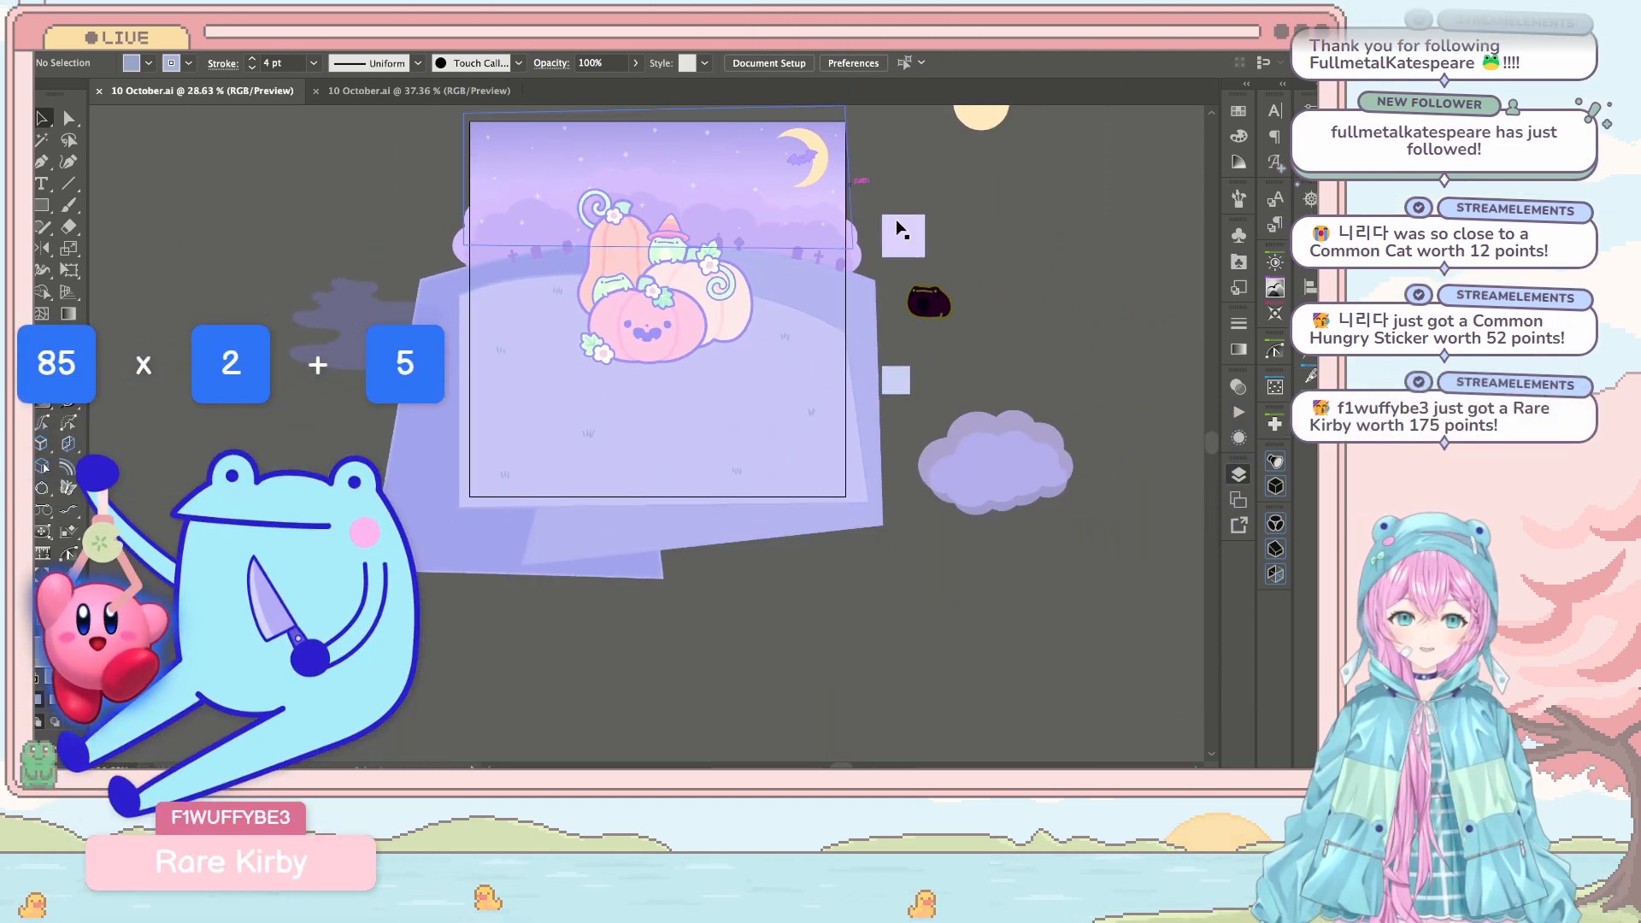
scroll(919, 228, up, 3)
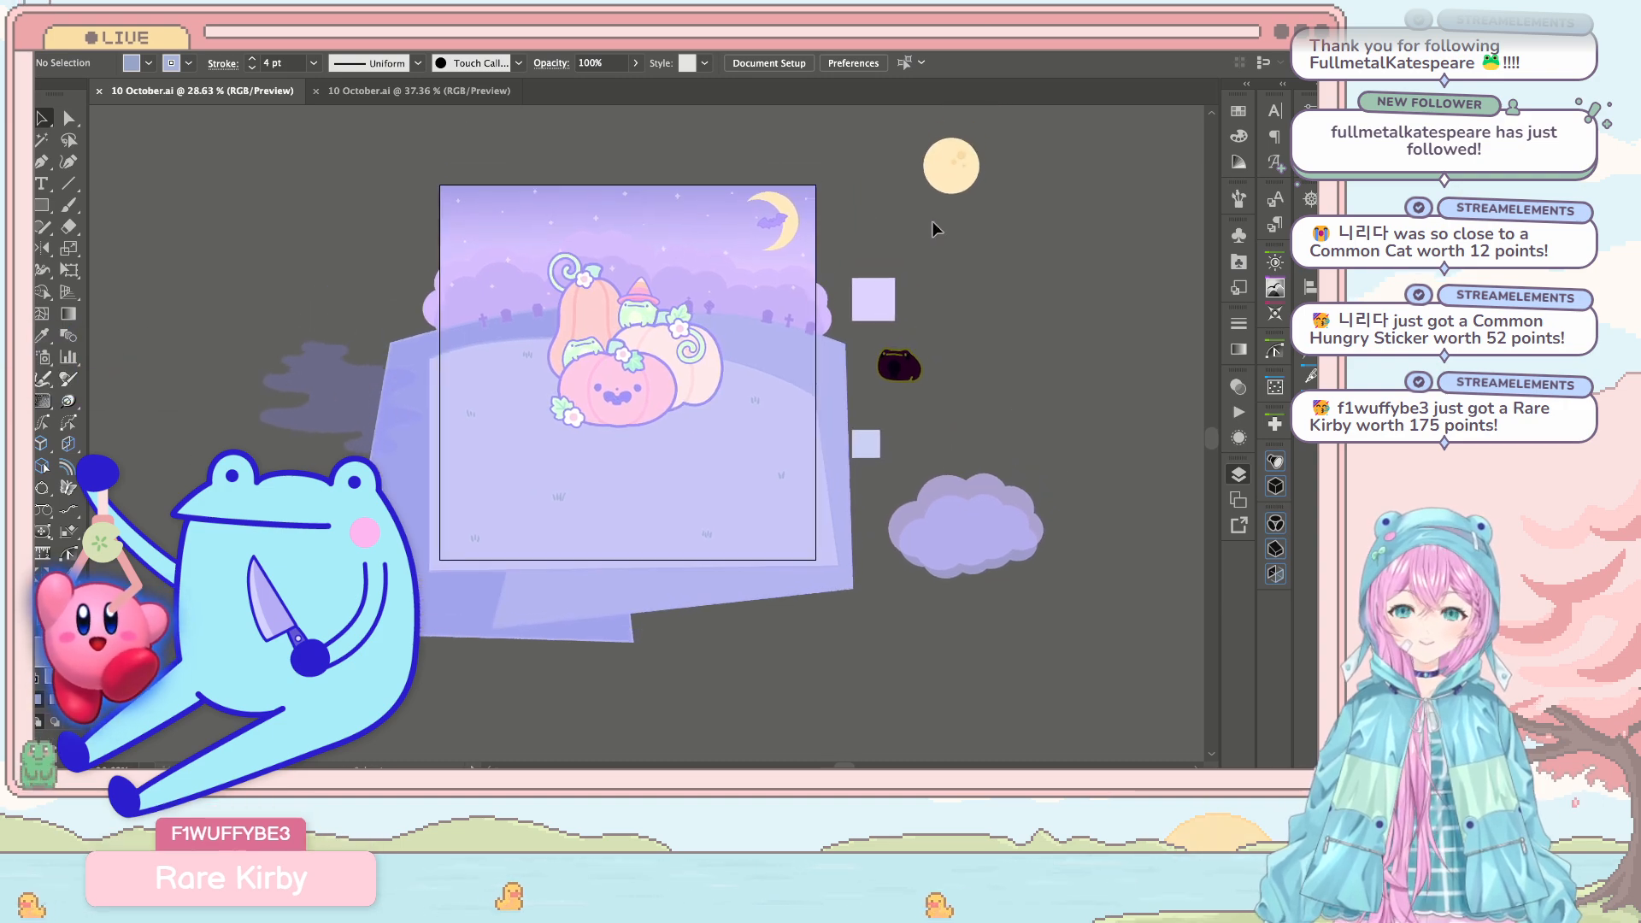
Step: Examine how the layered hills sit behind the pumpkins, both up close and in the full composition
scroll(936, 229, left, 1)
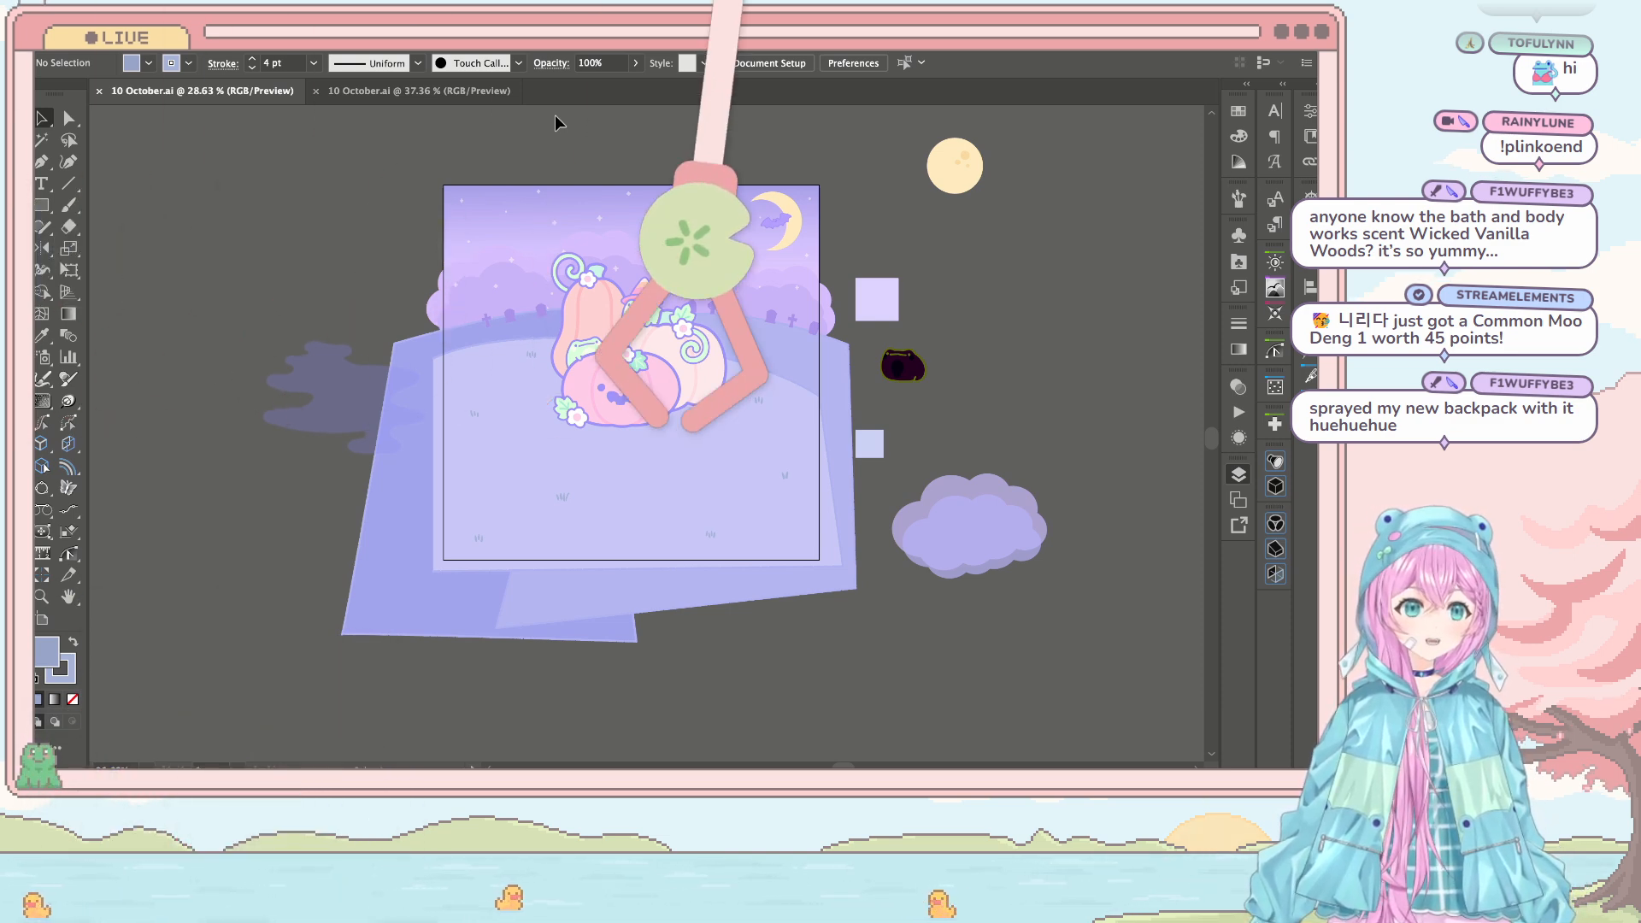
scroll(721, 325, up, 3)
scroll(722, 325, up, 1)
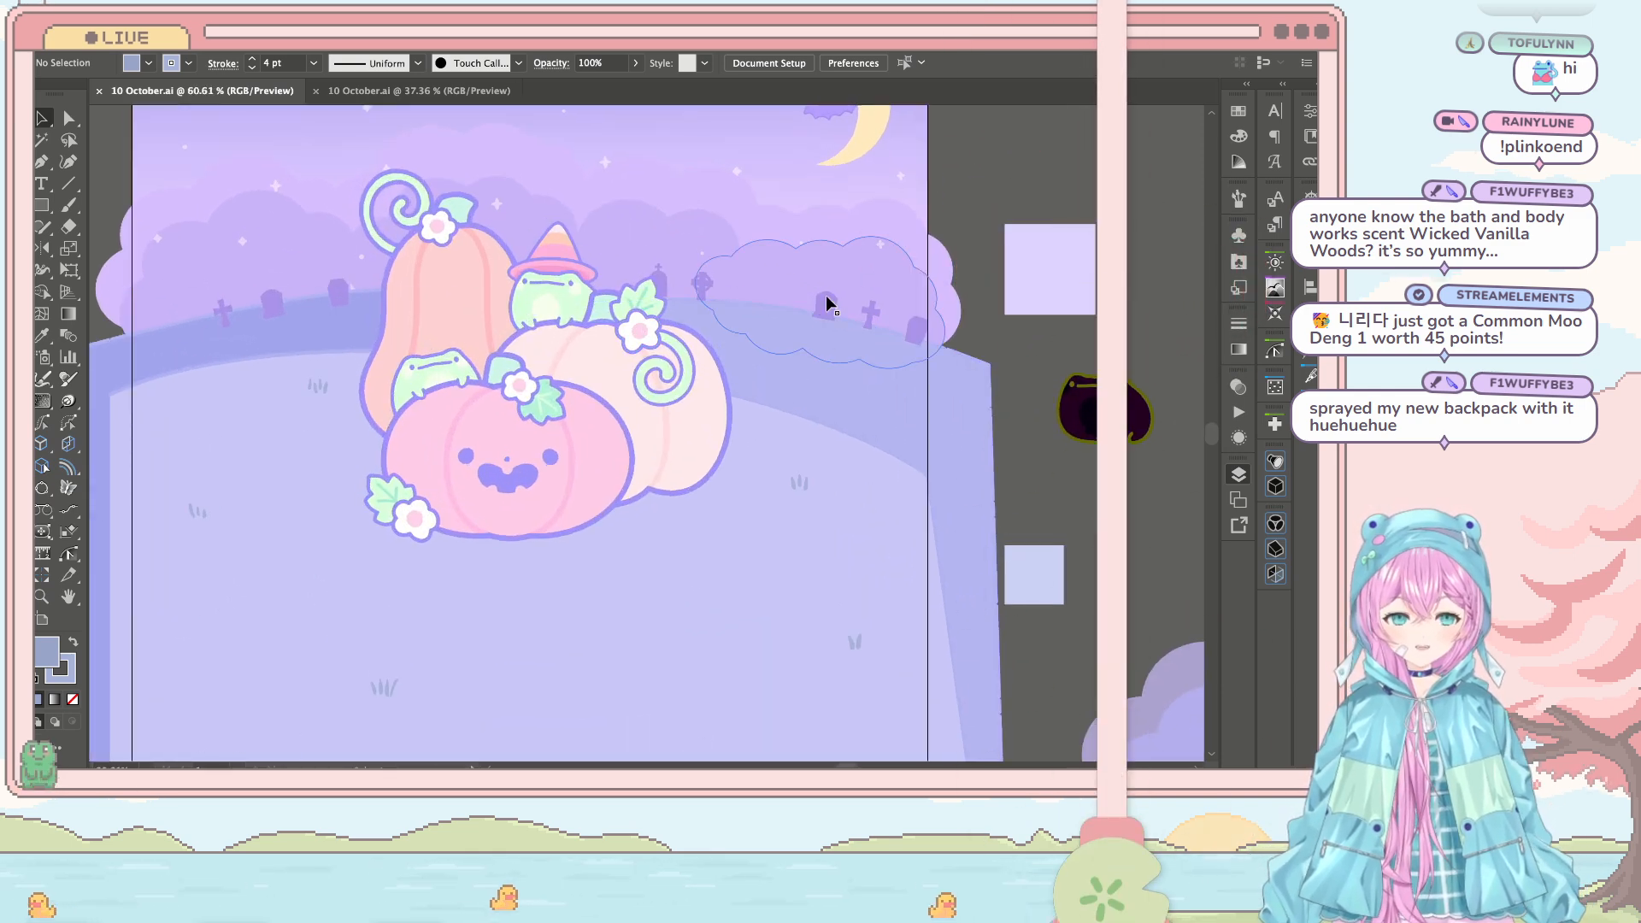
scroll(513, 354, up, 2)
scroll(511, 354, down, 1)
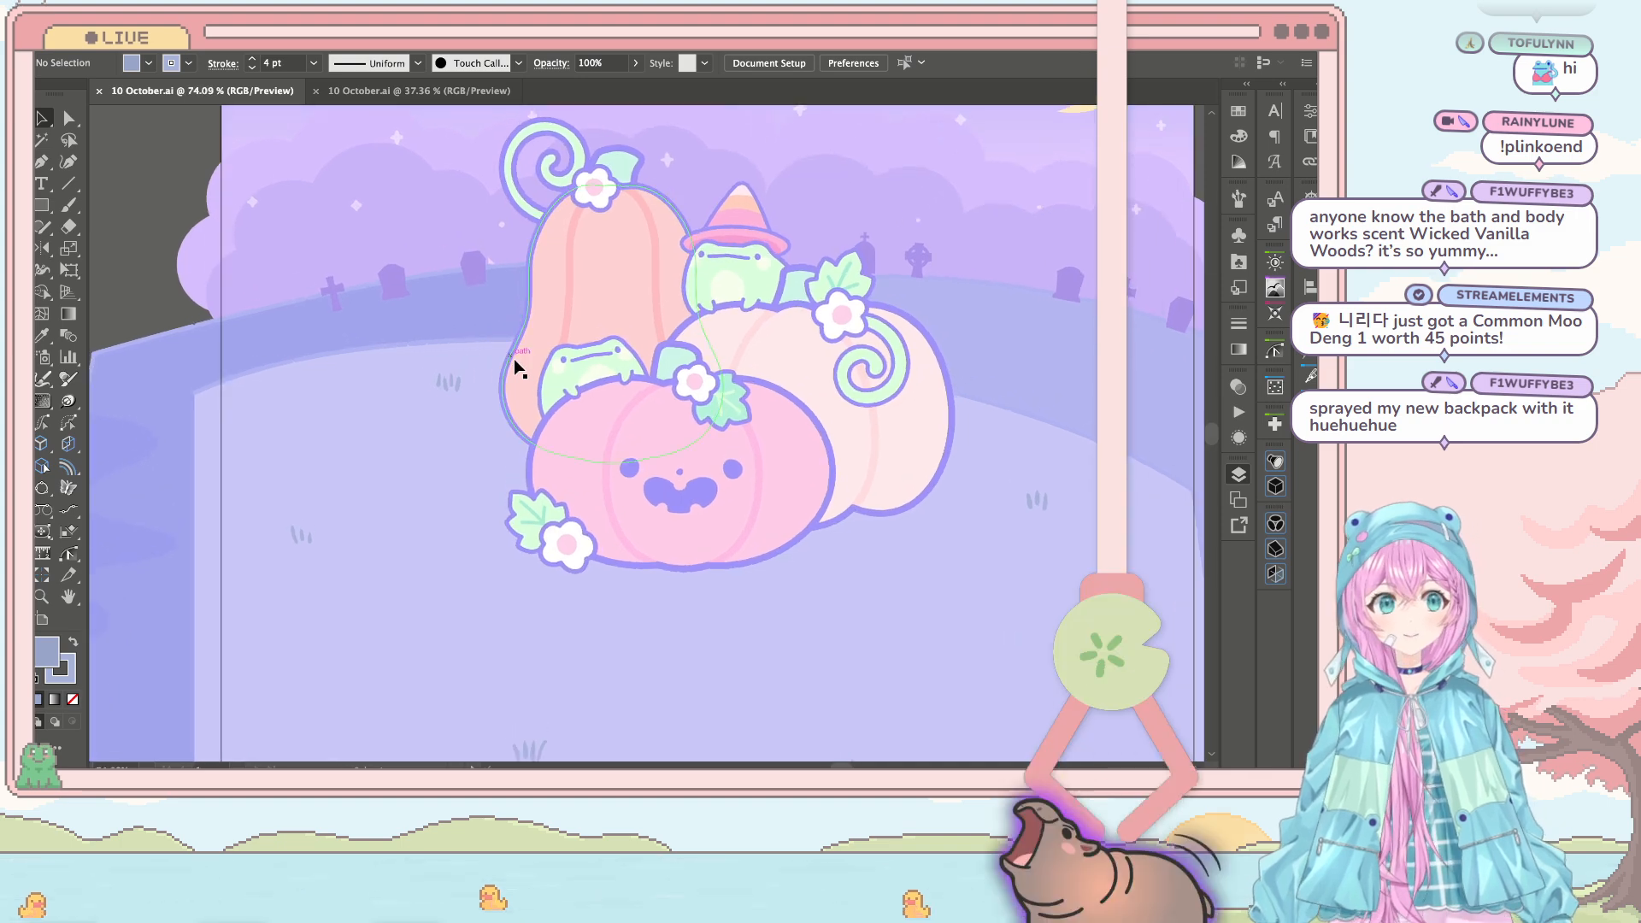
scroll(392, 357, down, 2)
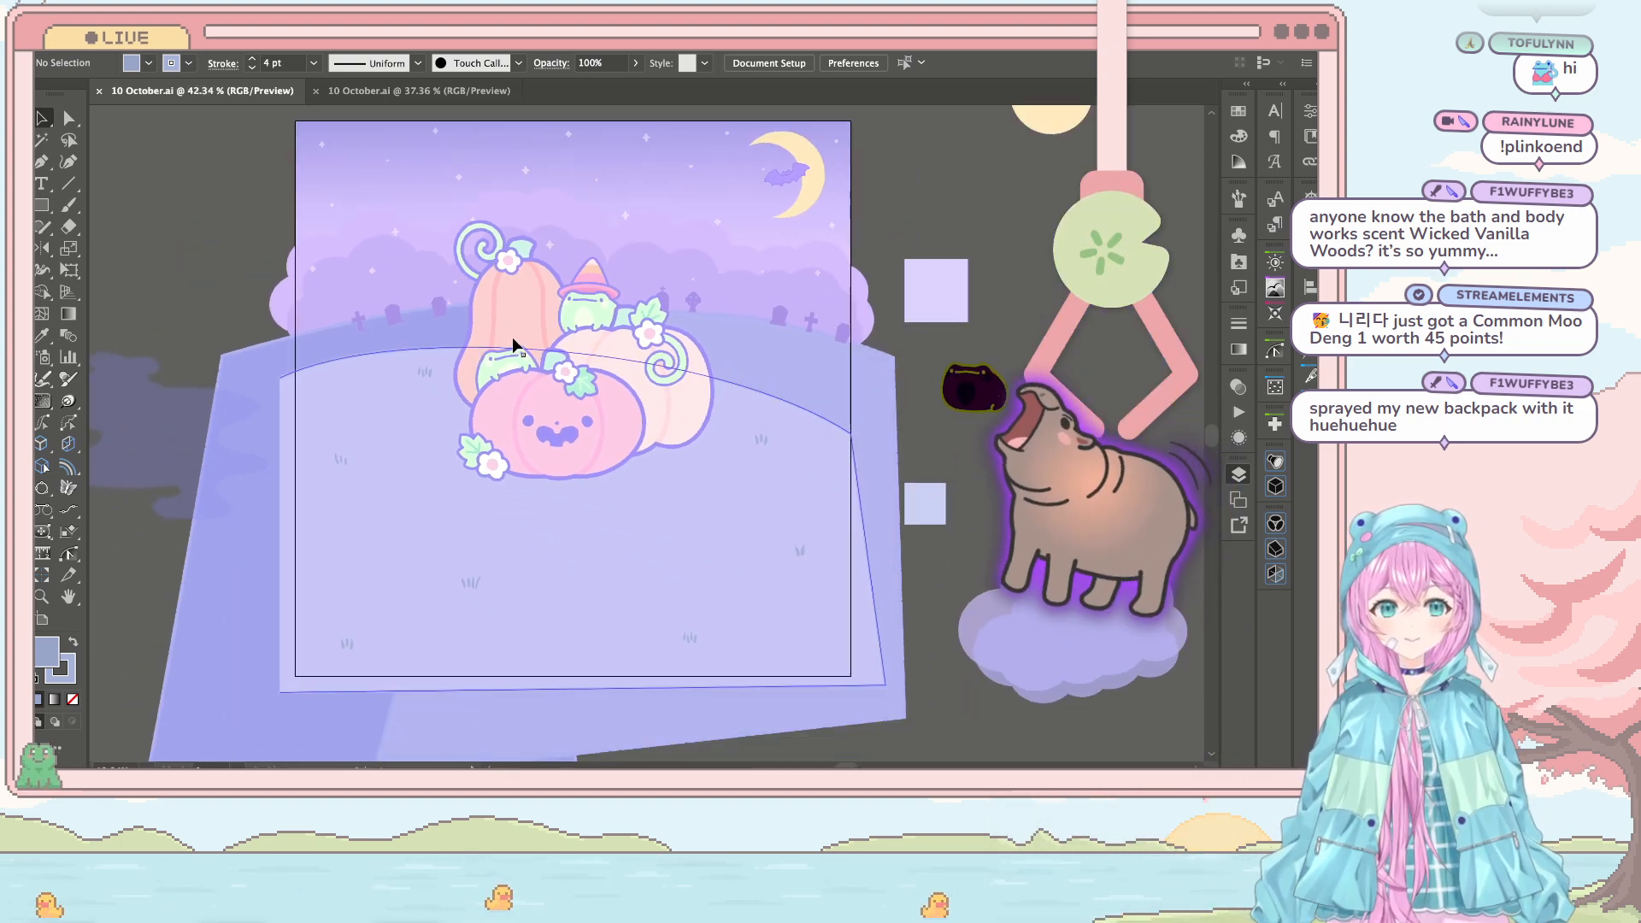
scroll(512, 337, up, 3)
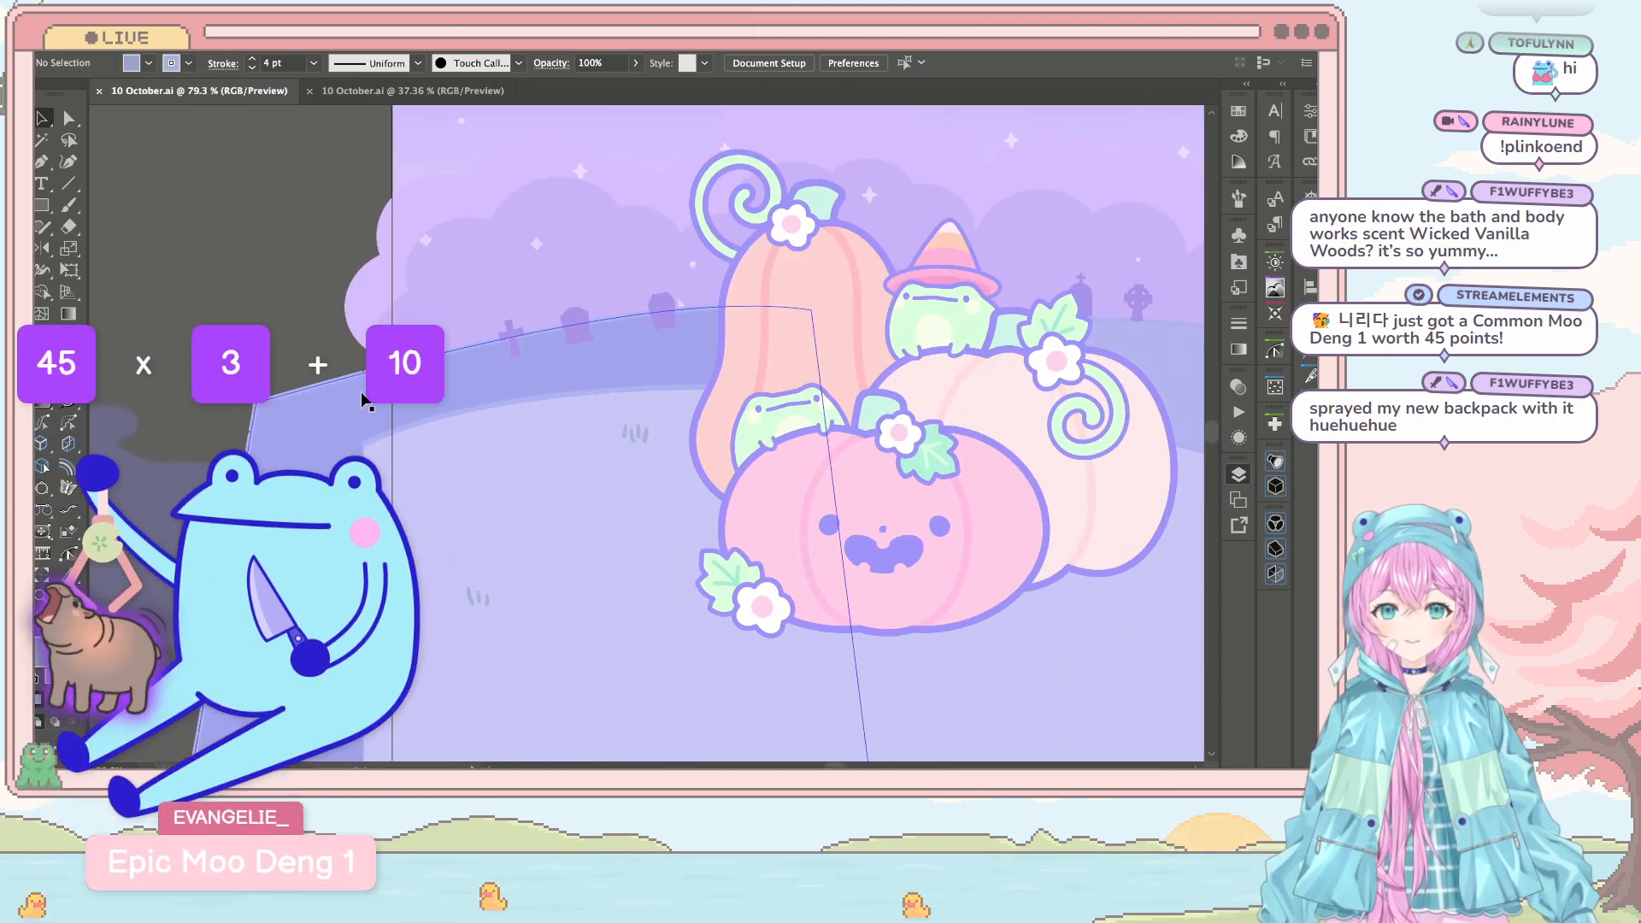
Step: Reshape the back left hill by shifting its upper-left corner inward, moving its peak anchor slightly up and left, and rounding the slope more
scroll(716, 286, left, 2)
scroll(716, 286, left, 2)
key(a)
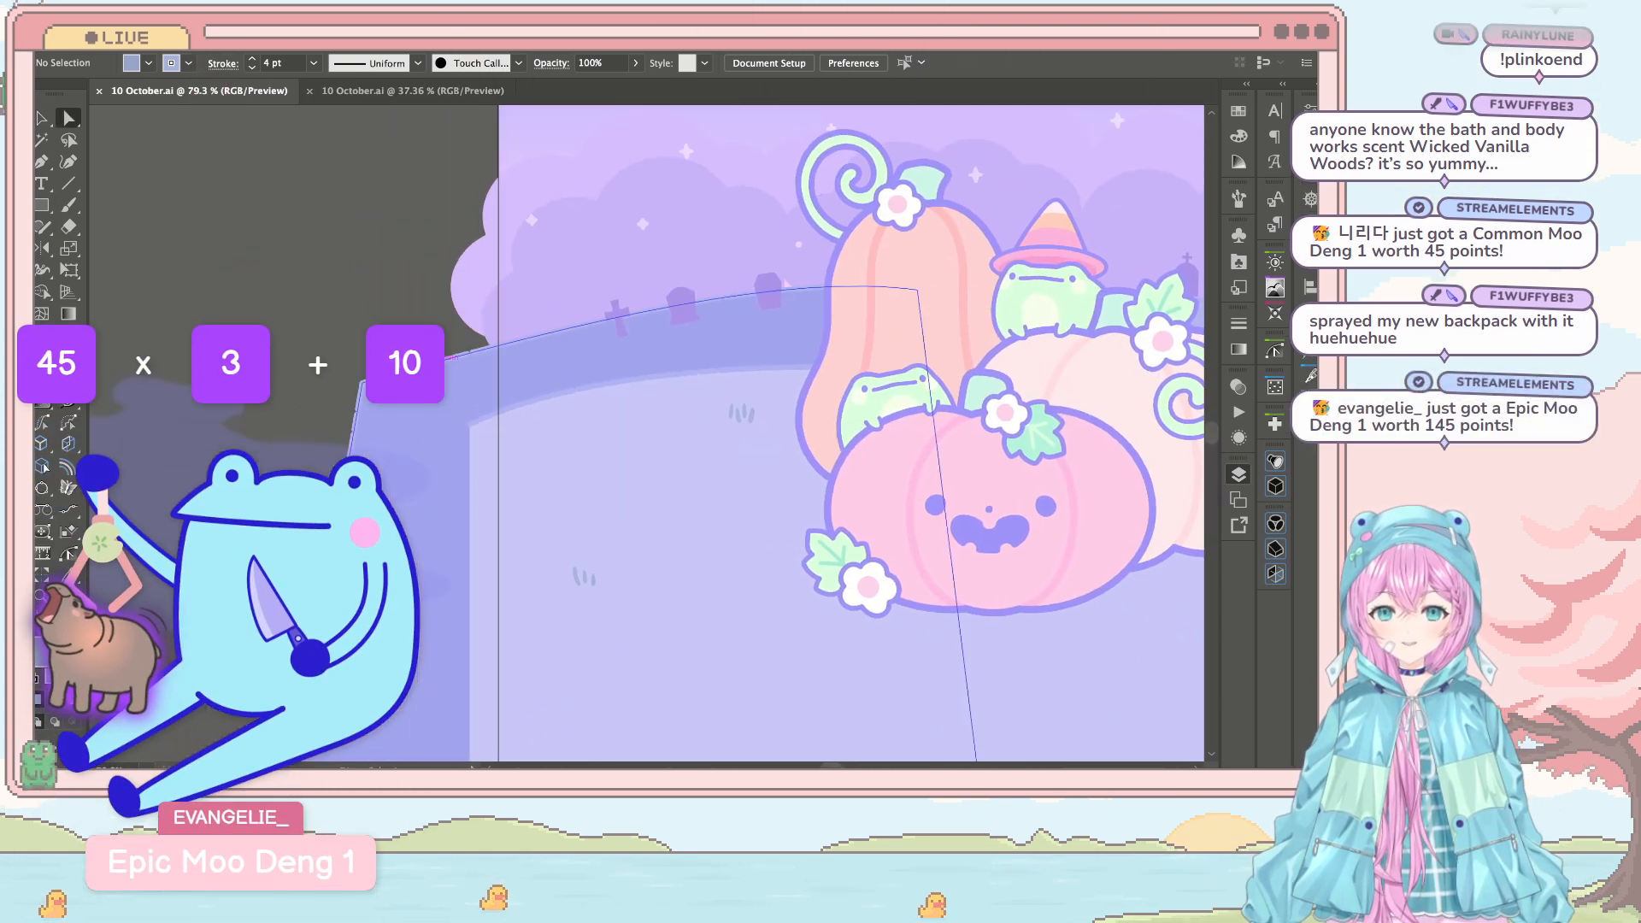
mouse_move(360, 382)
mouse_down()
mouse_move(388, 405)
mouse_move(384, 382)
mouse_up()
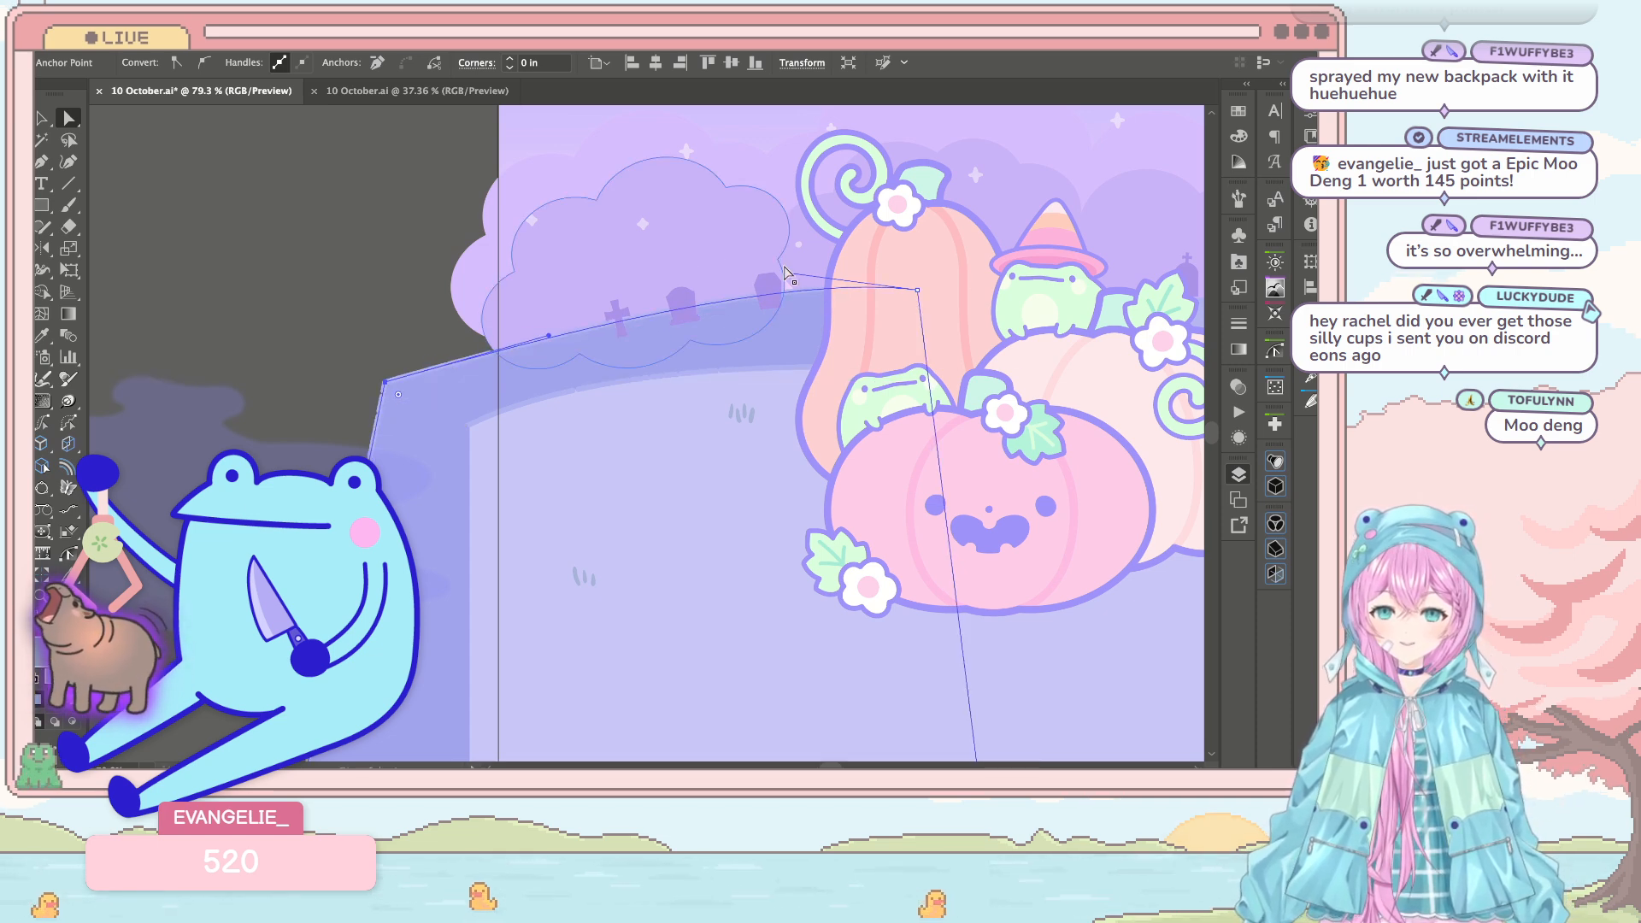
scroll(855, 369, left, 1)
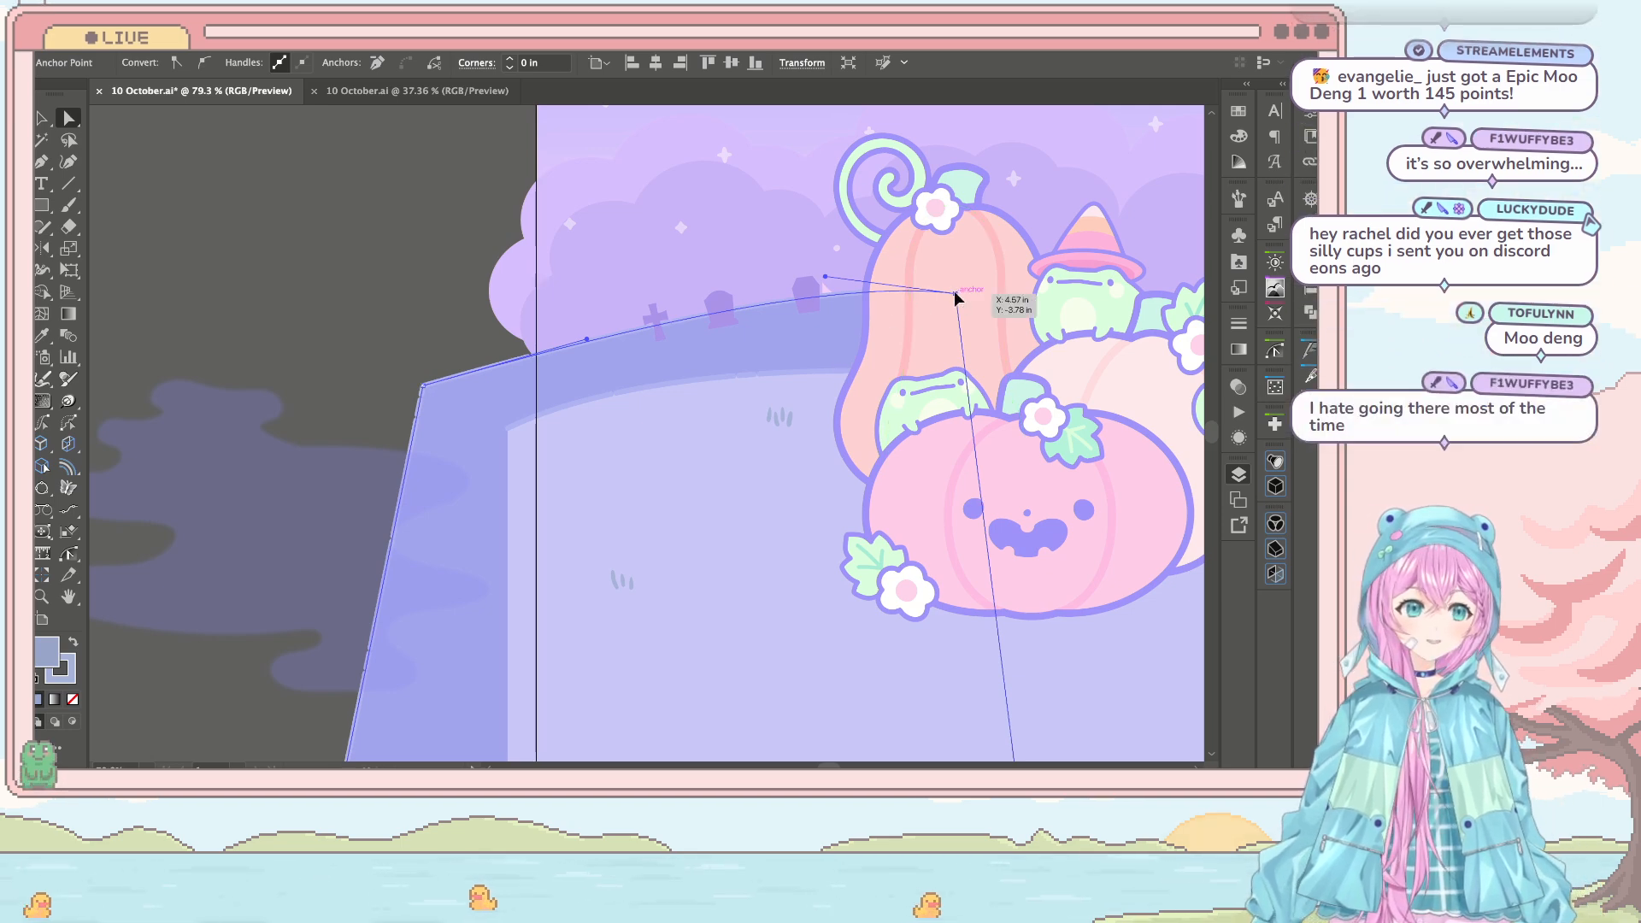
drag(956, 294, 926, 282)
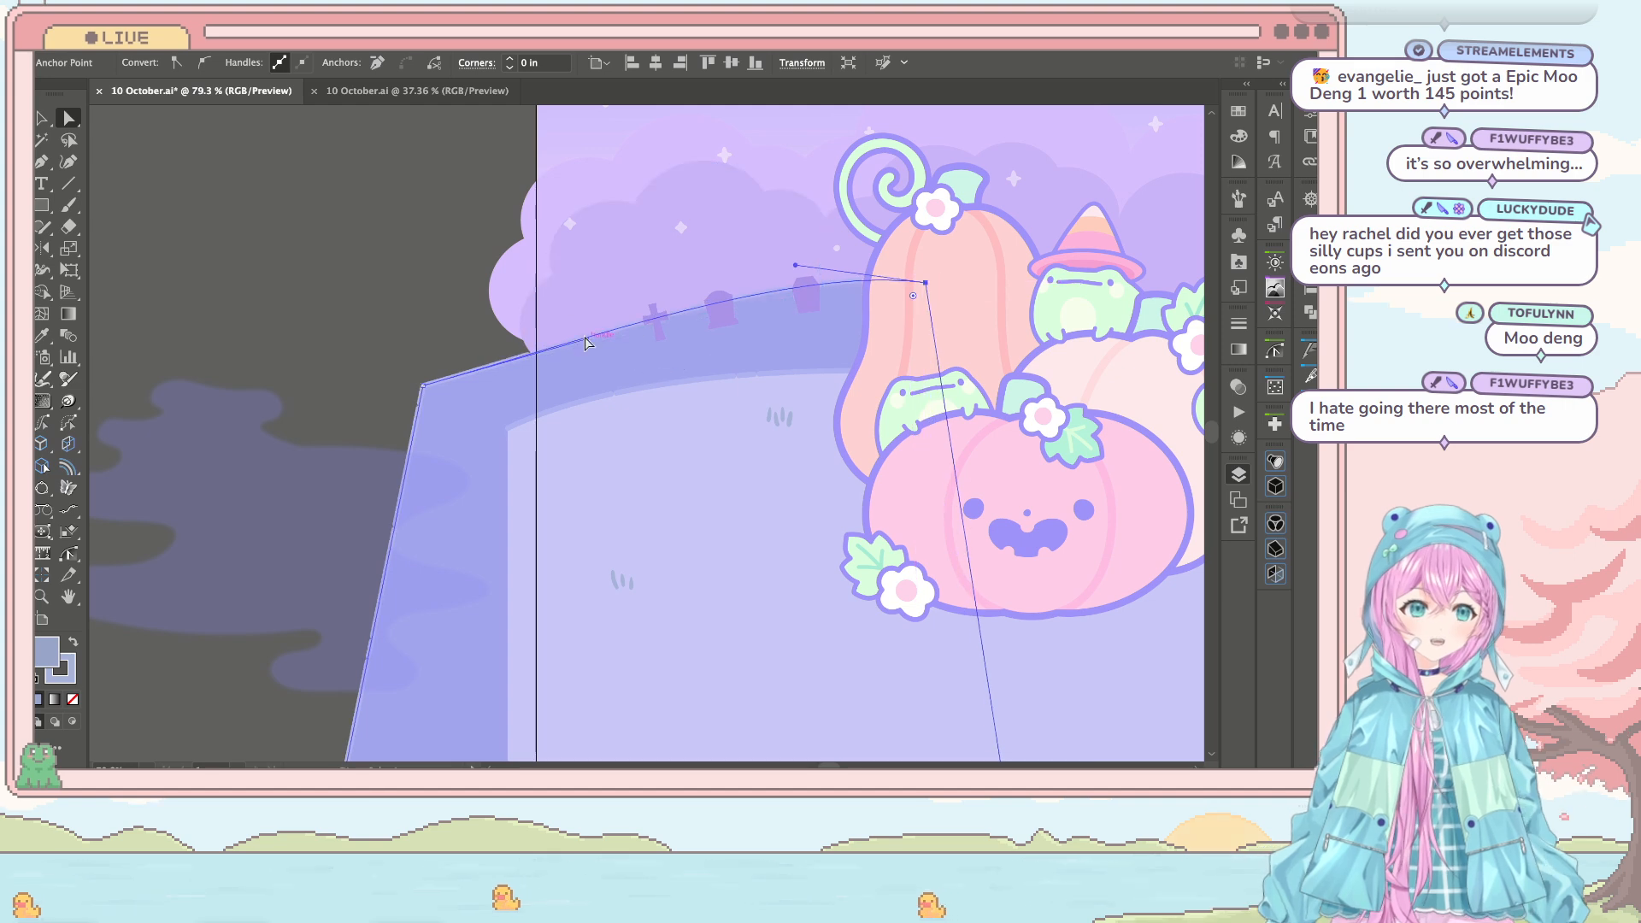
drag(587, 339, 575, 300)
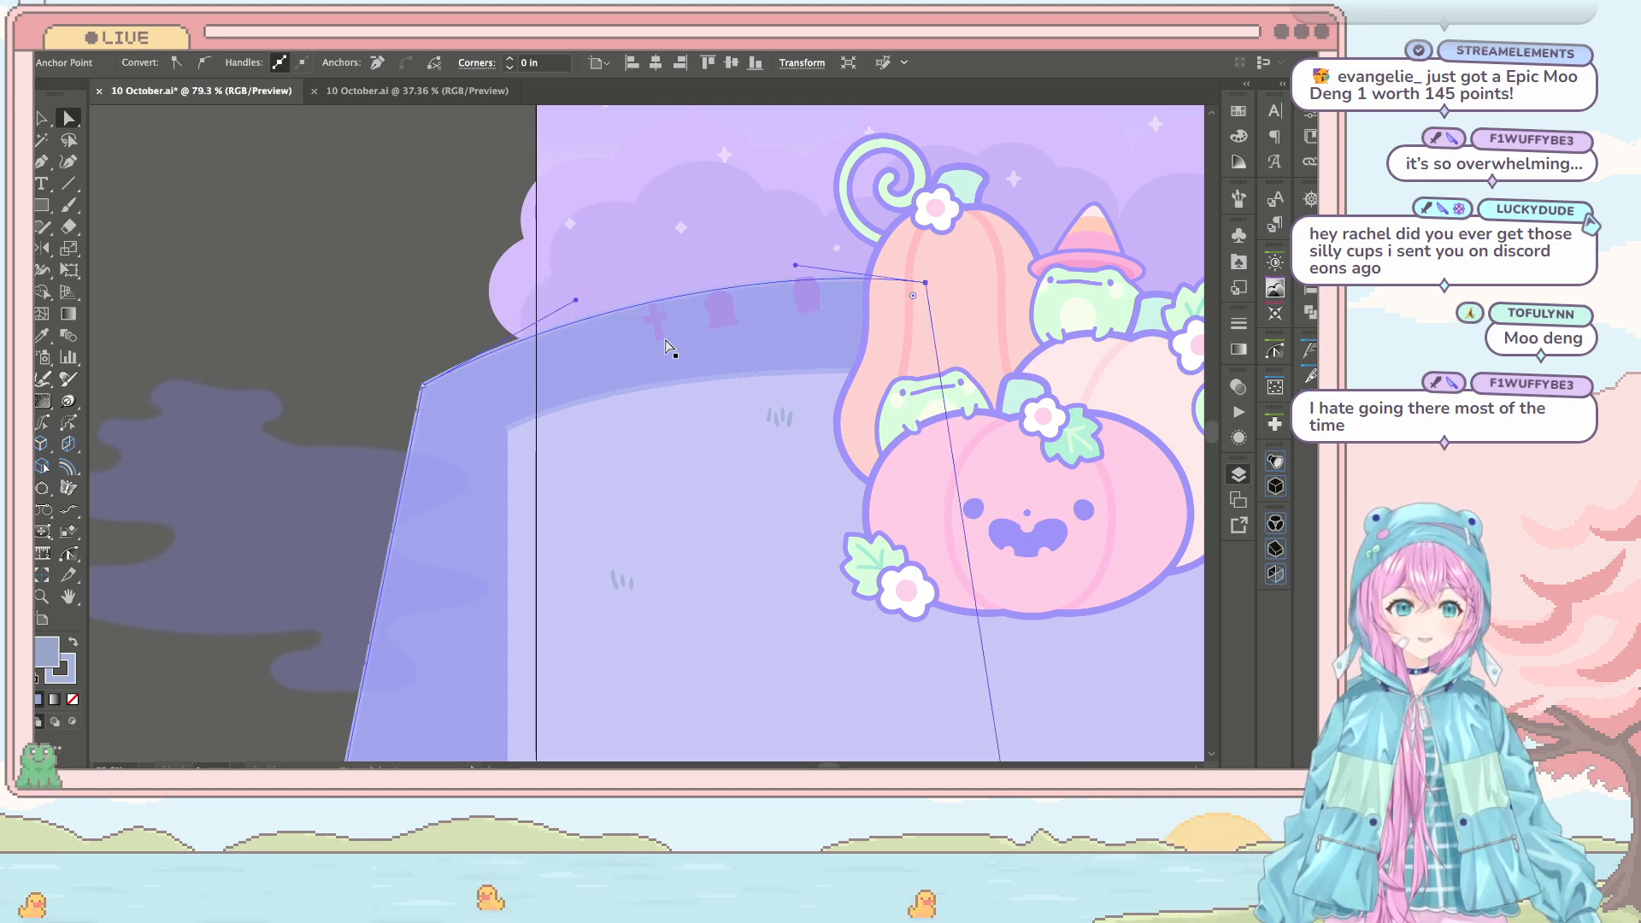
scroll(539, 392, down, 4)
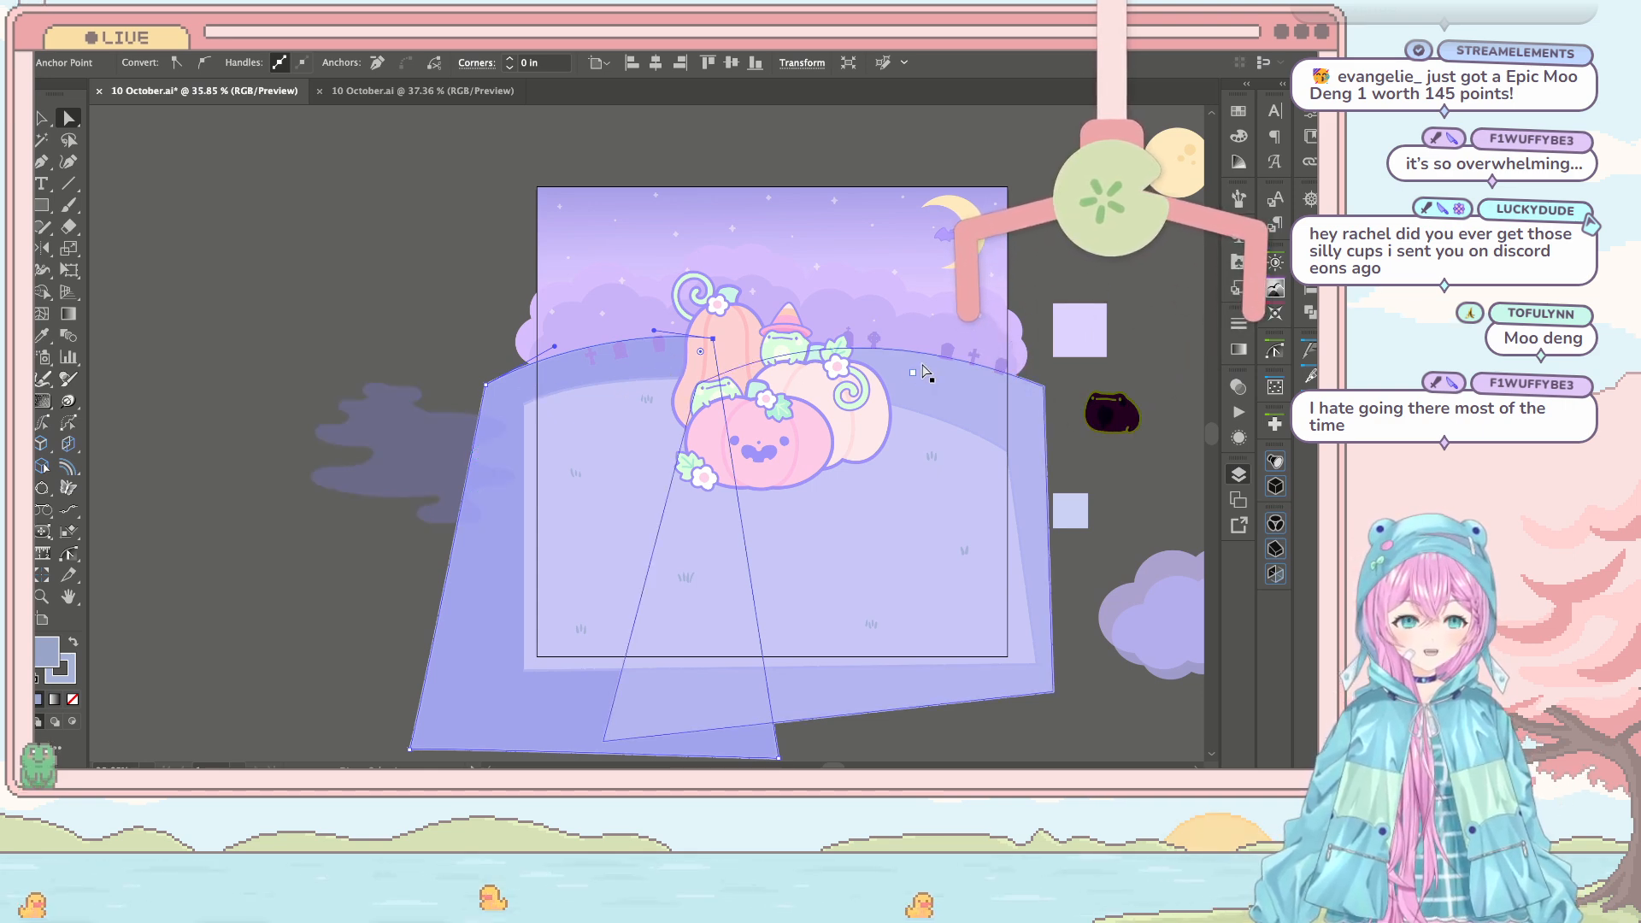
click(1127, 297)
Step: Raise the front hill's upper-right and upper-left corner anchors so its crest sits higher beyond both artboard edges
scroll(924, 410, right, 2)
scroll(923, 410, down, 1)
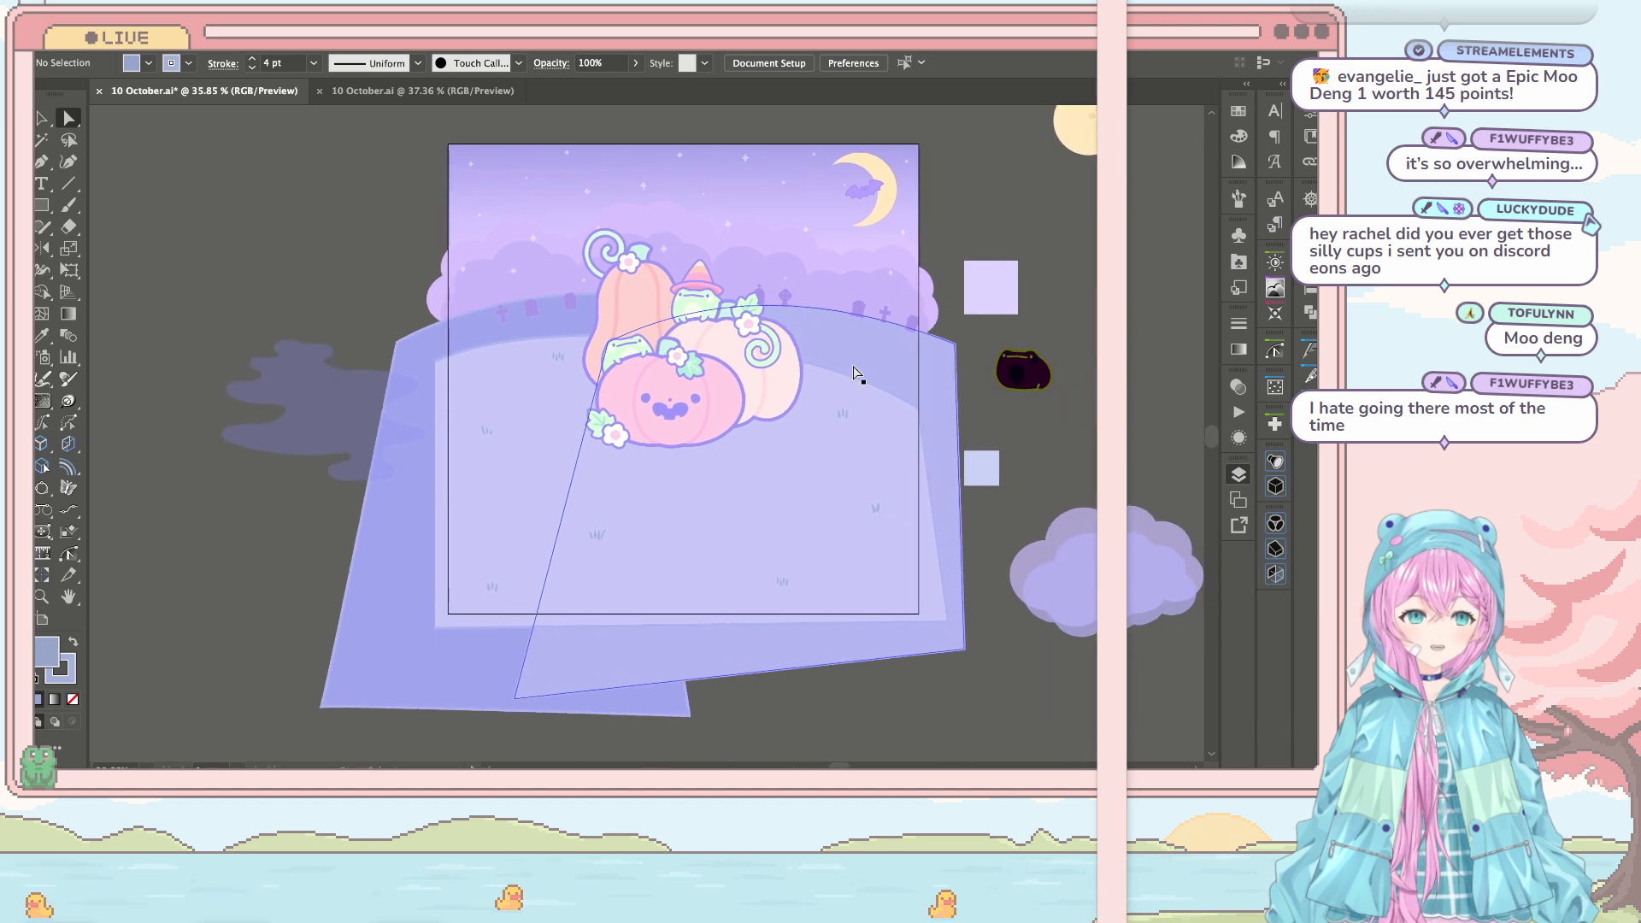
drag(923, 411, 930, 380)
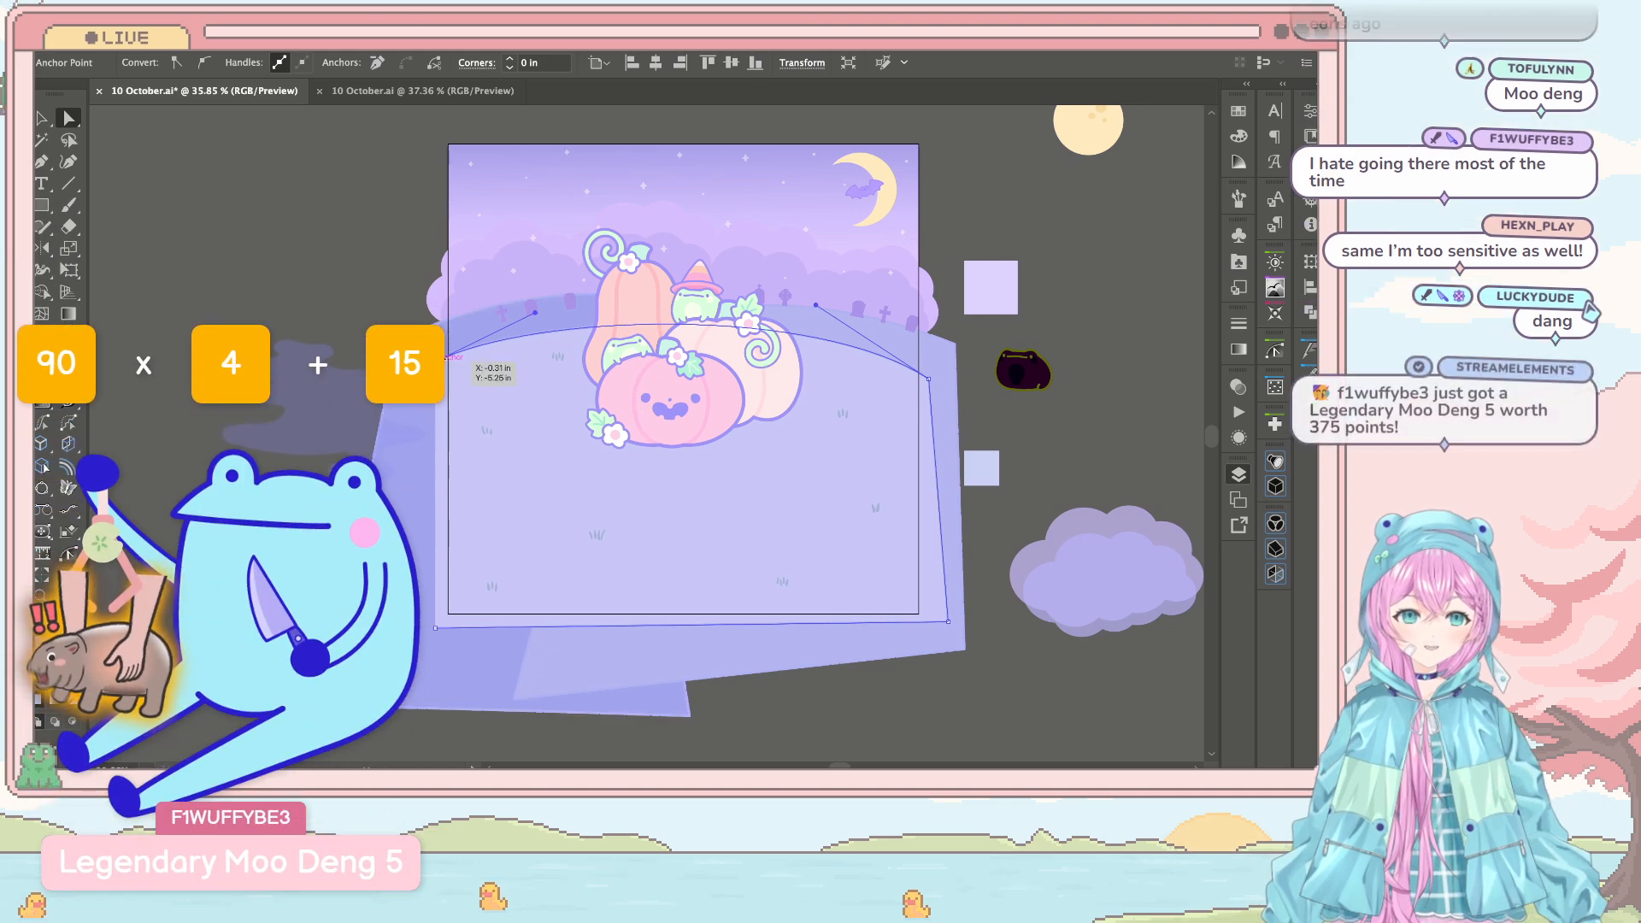
drag(451, 359, 436, 349)
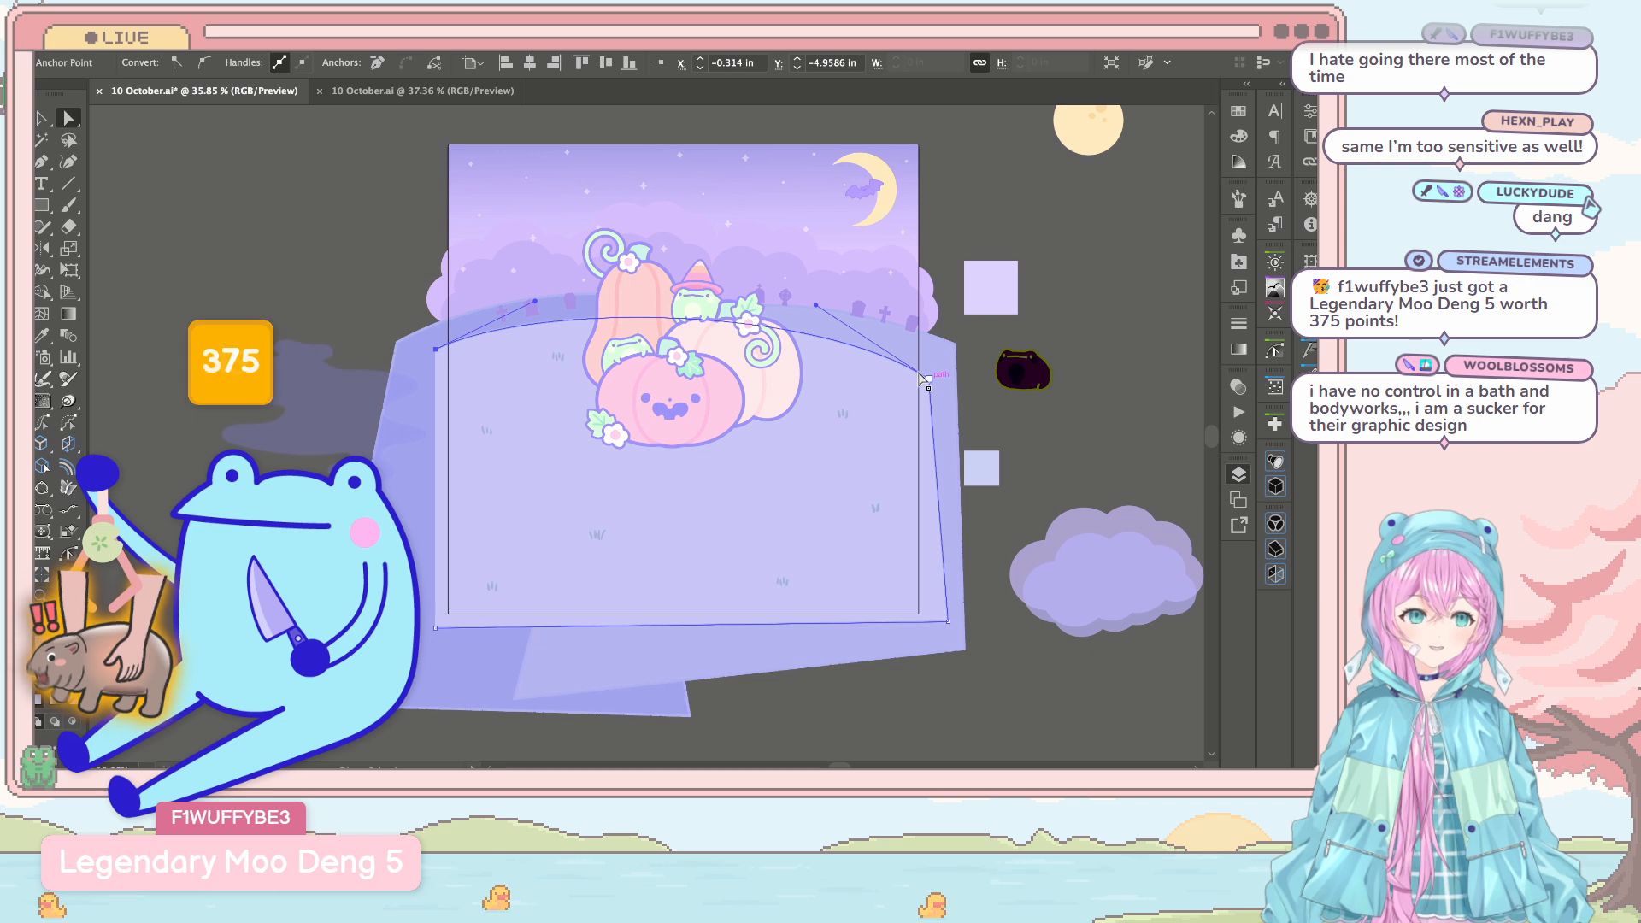
drag(925, 392, 926, 392)
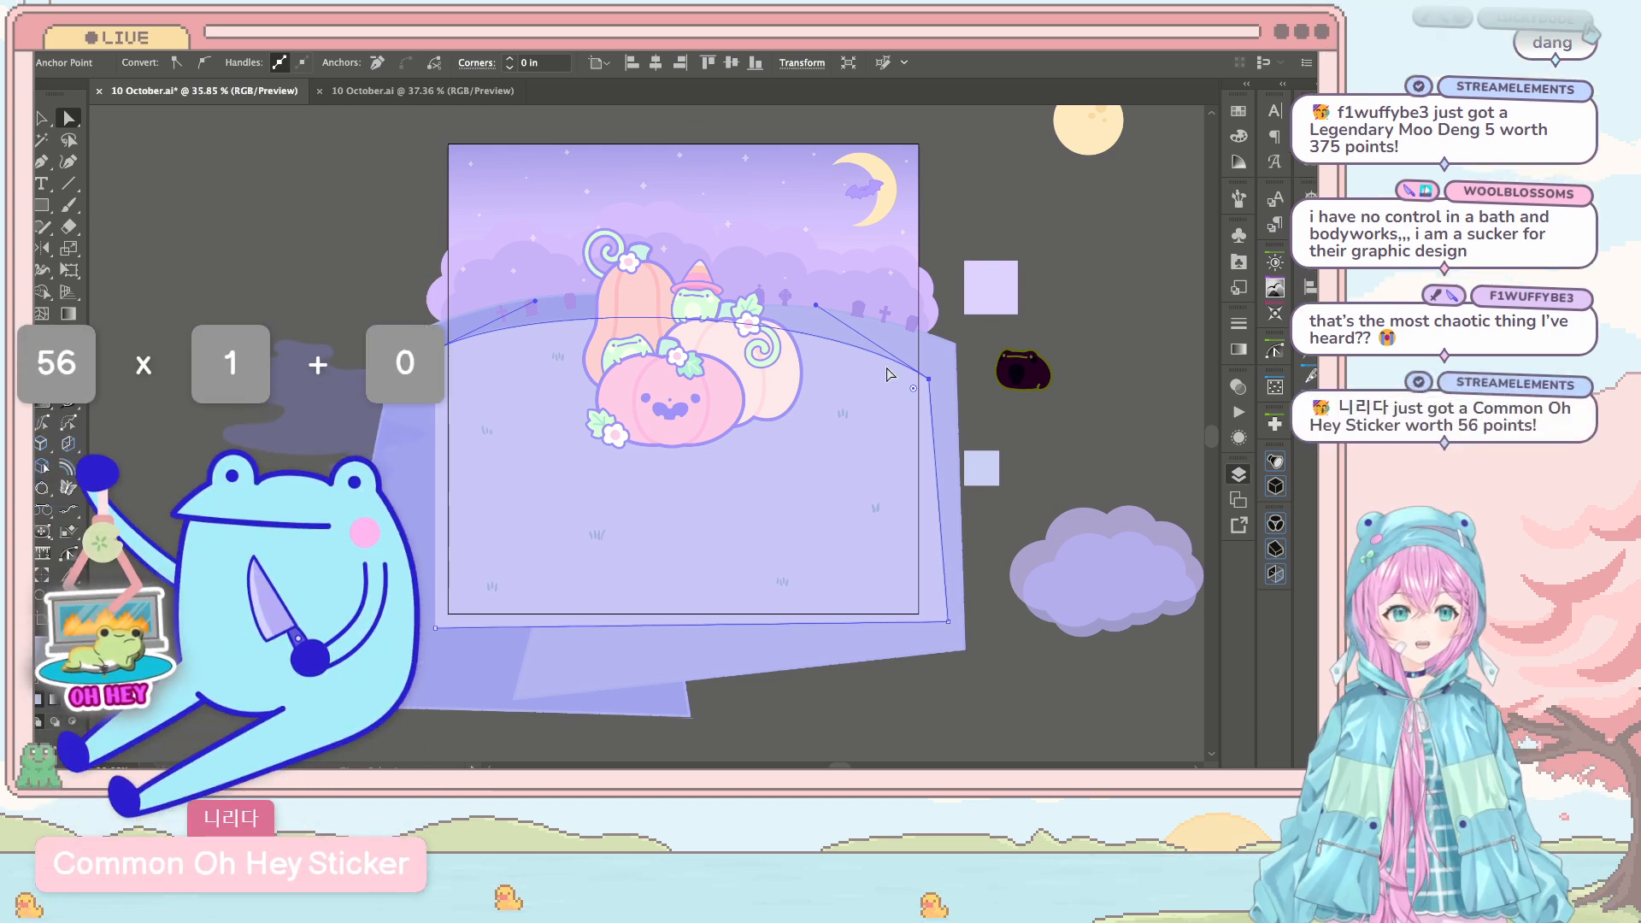
Step: Isolate the gravestone group and move the Celtic cross and the cross-topped gravestone right along the hill, clear of the pumpkin leaf
scroll(988, 312, up, 3)
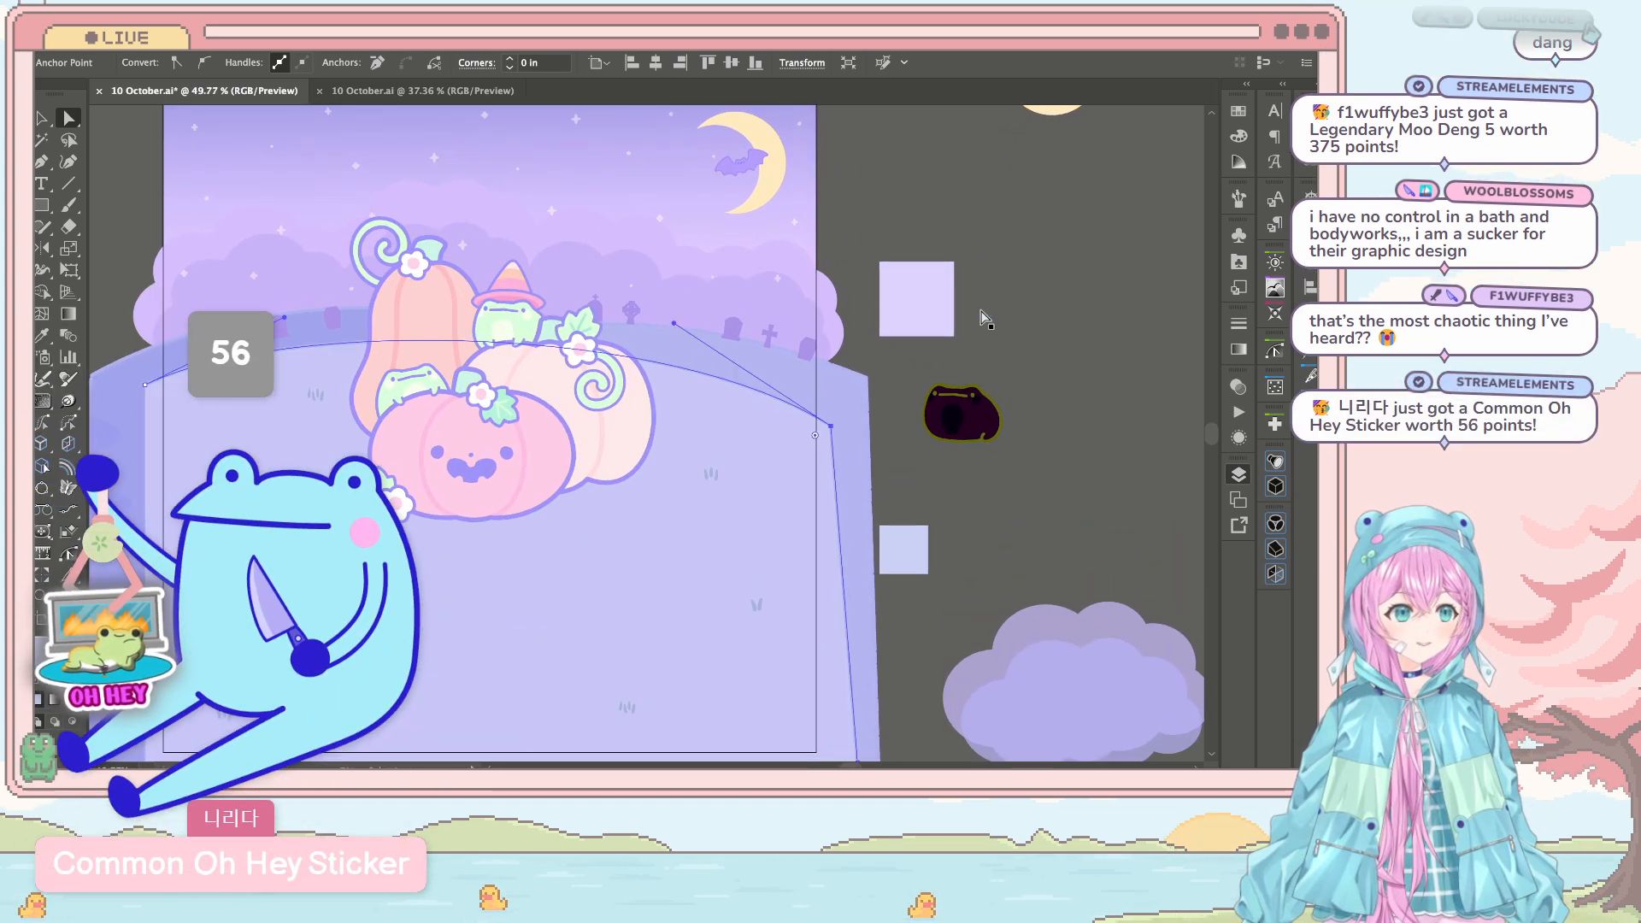
scroll(440, 387, up, 3)
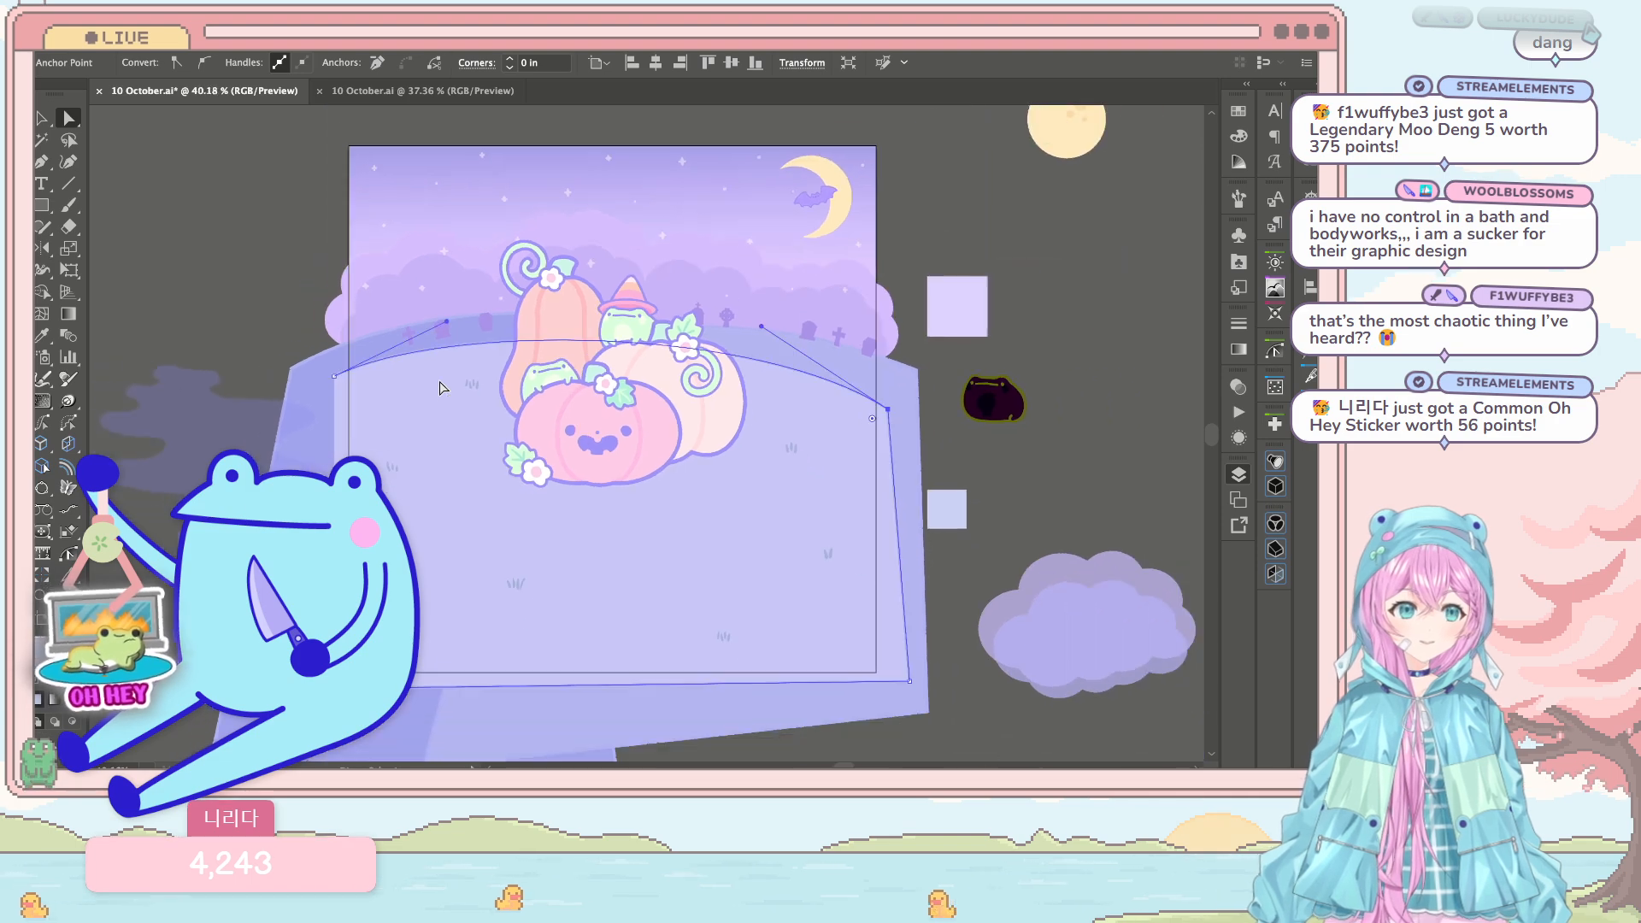
scroll(923, 241, up, 3)
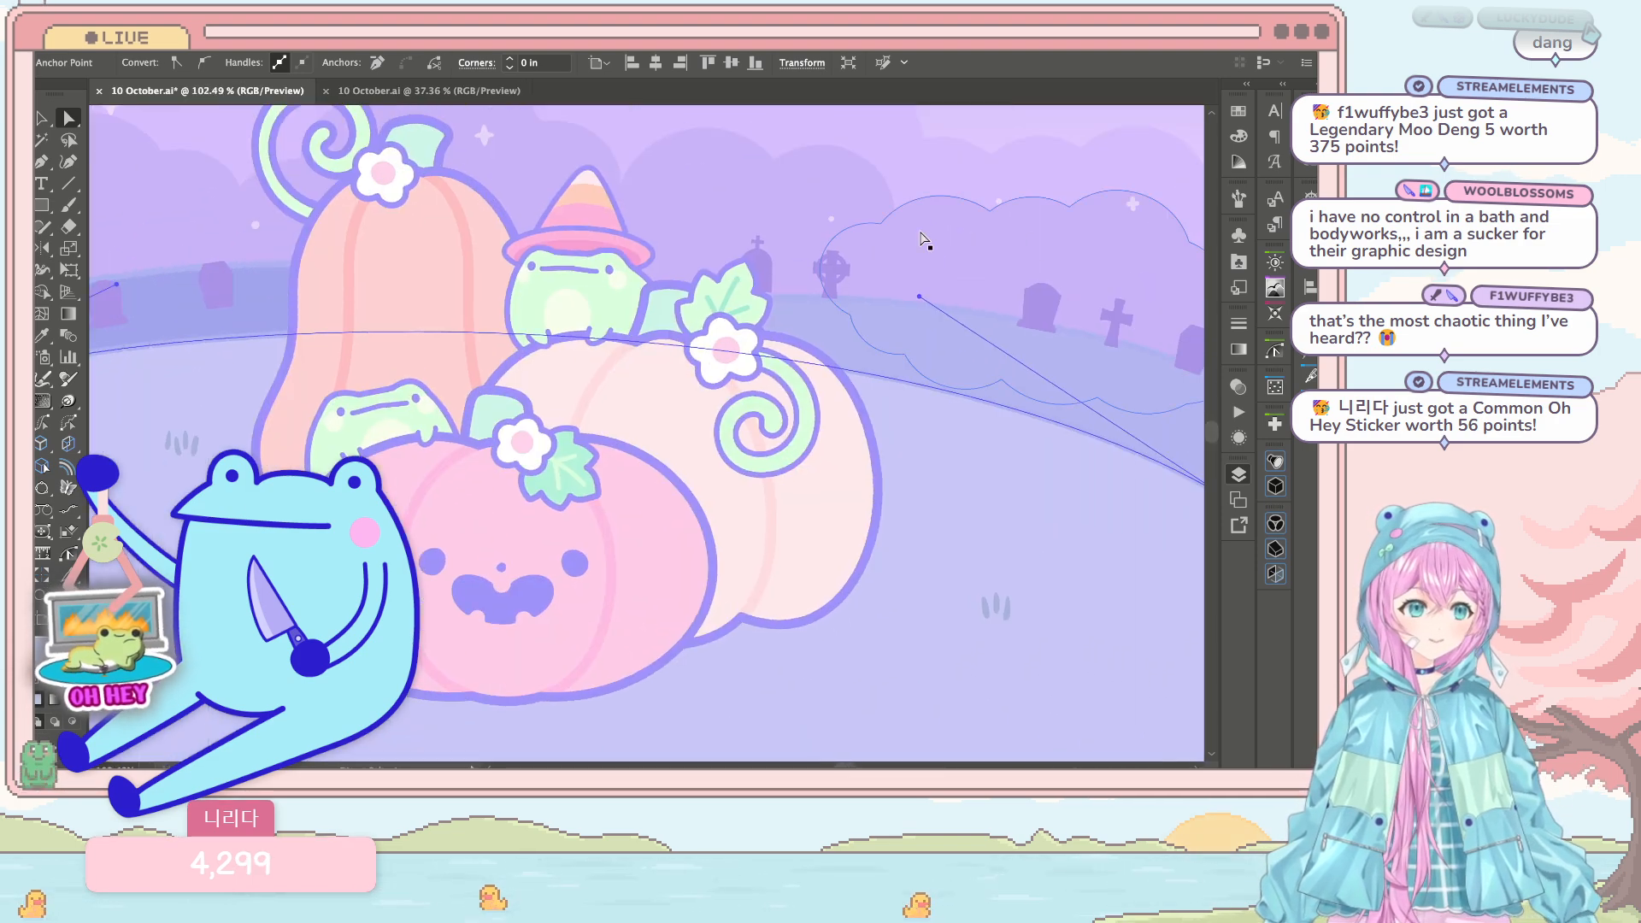
scroll(923, 241, right, 5)
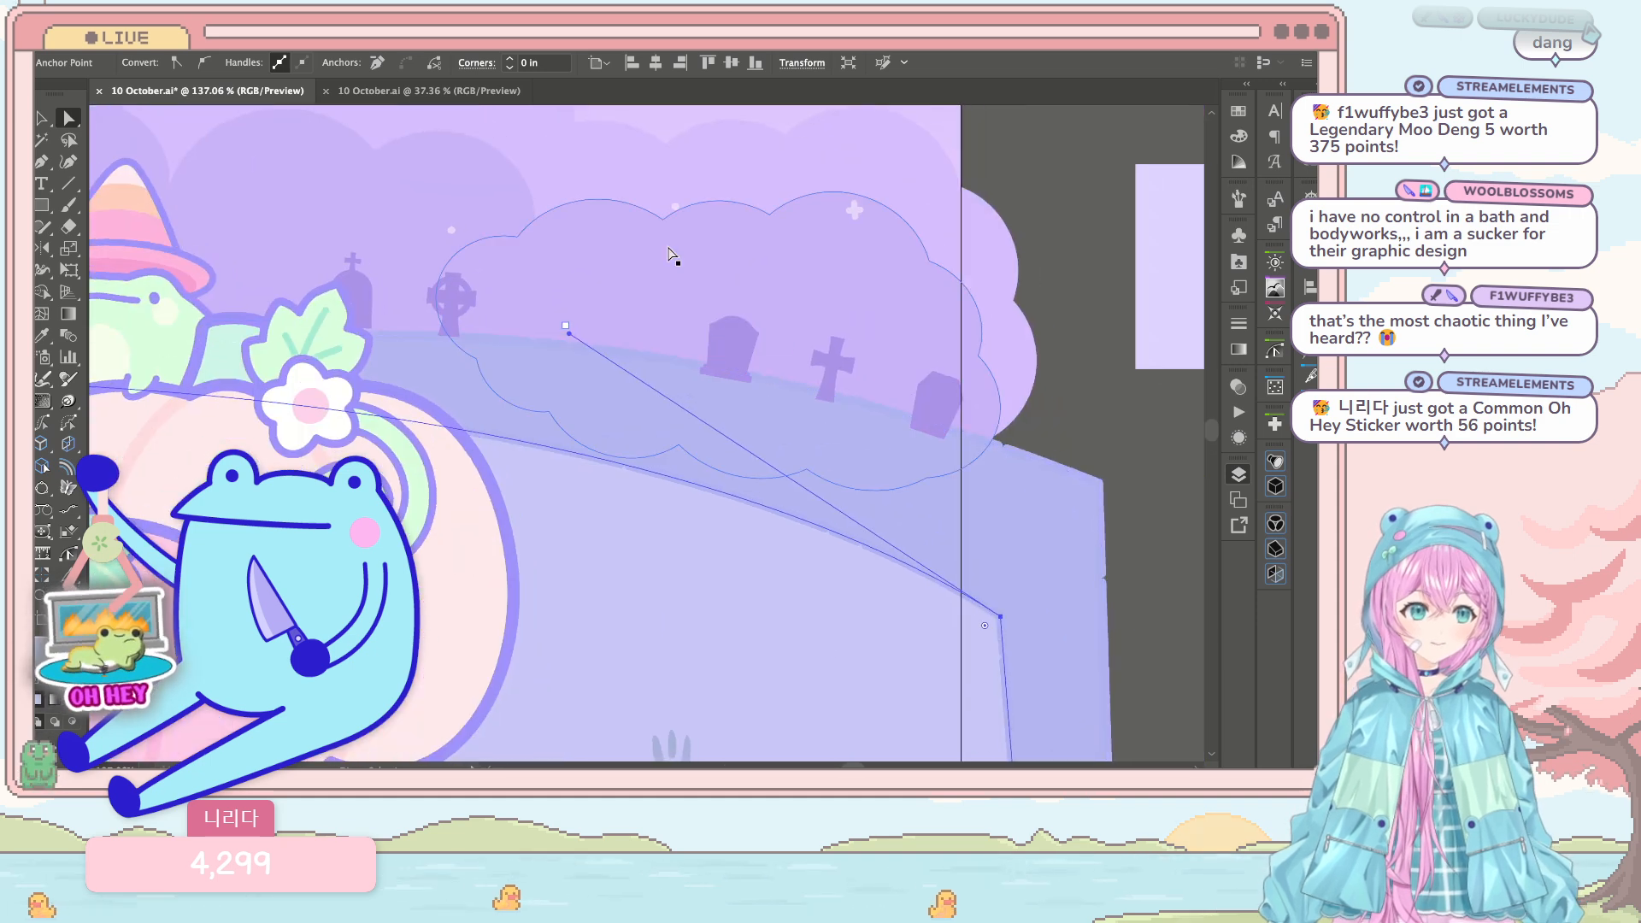
key(v)
double_click(509, 314)
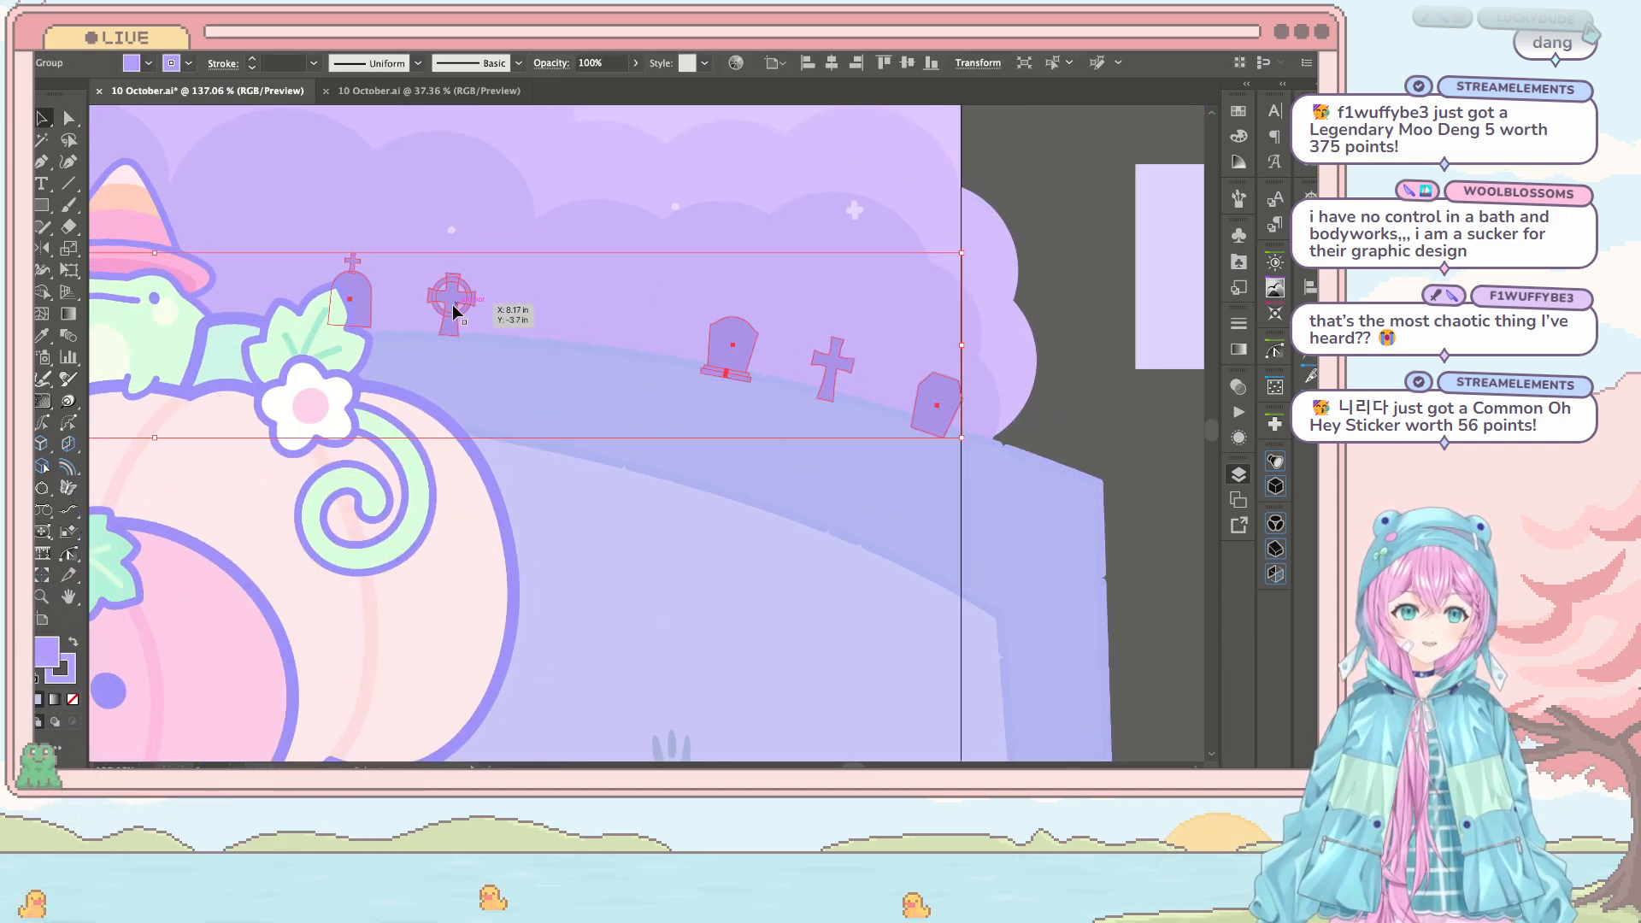
drag(454, 313, 522, 325)
drag(348, 311, 413, 309)
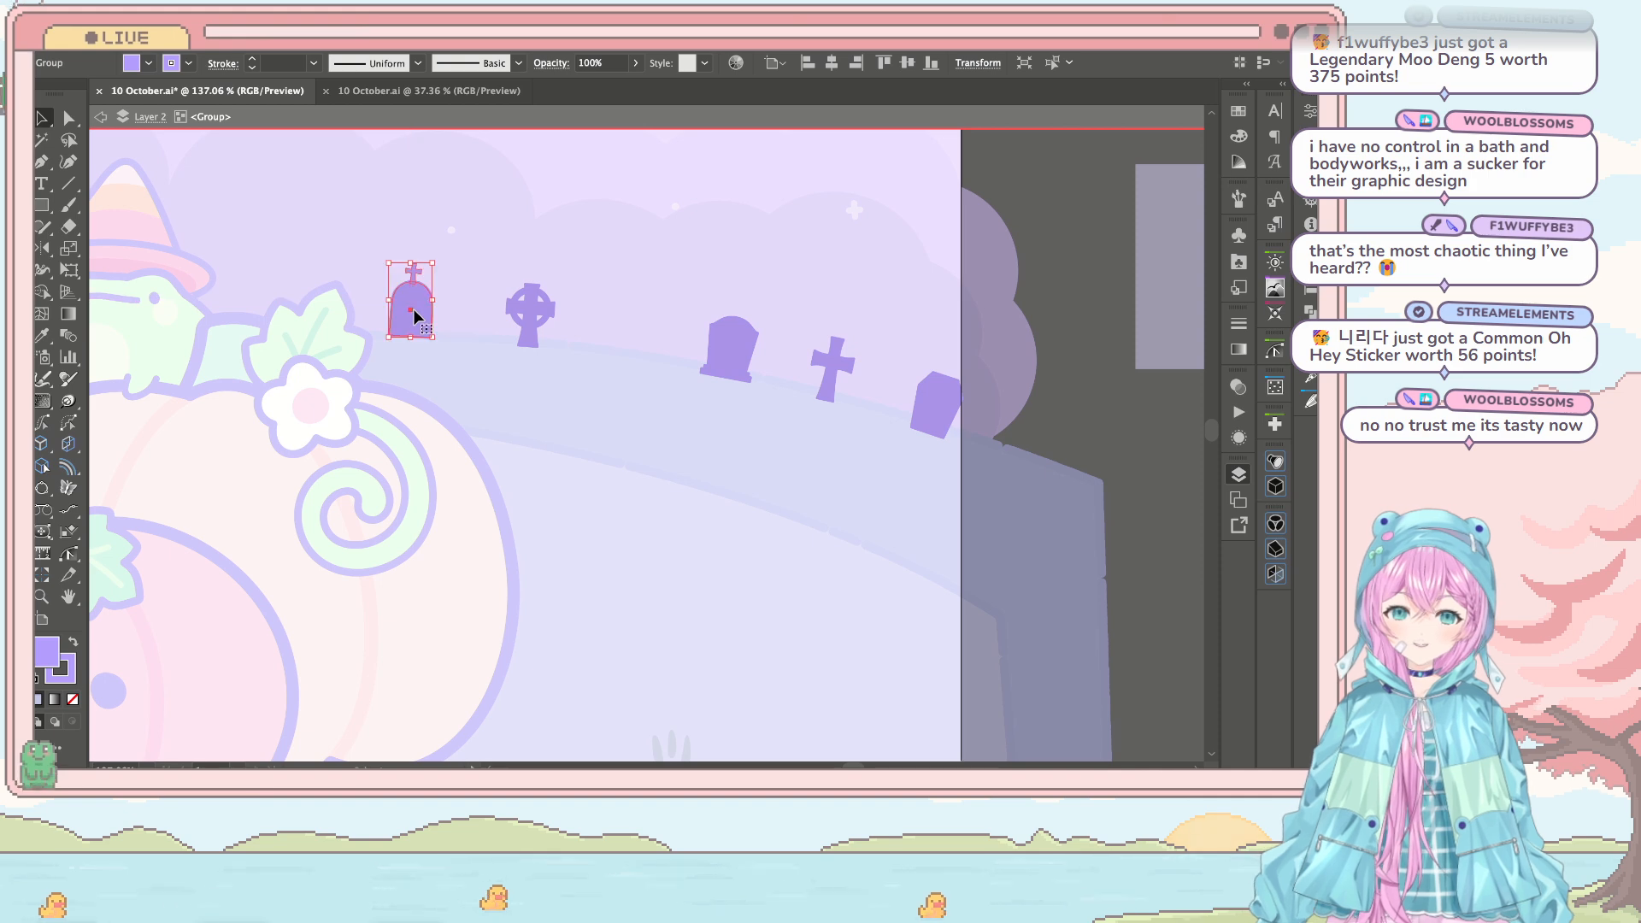
Step: Nudge the cross-topped gravestone slightly closer to the Celtic cross
scroll(413, 309, down, 1)
scroll(587, 296, down, 5)
scroll(463, 299, up, 4)
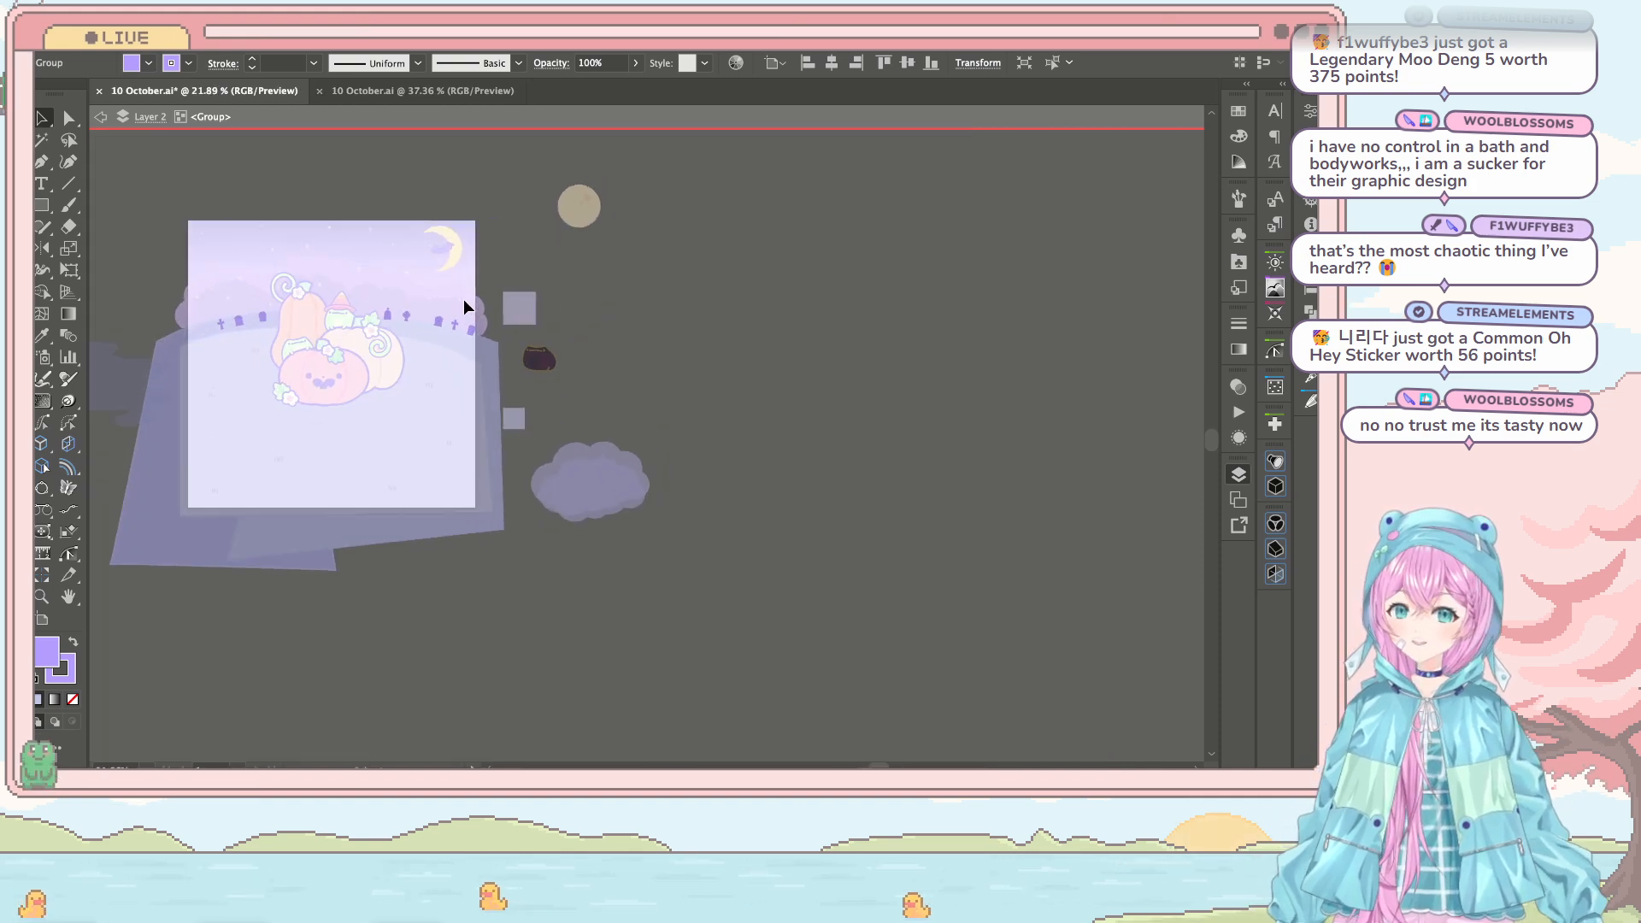
scroll(452, 315, left, 5)
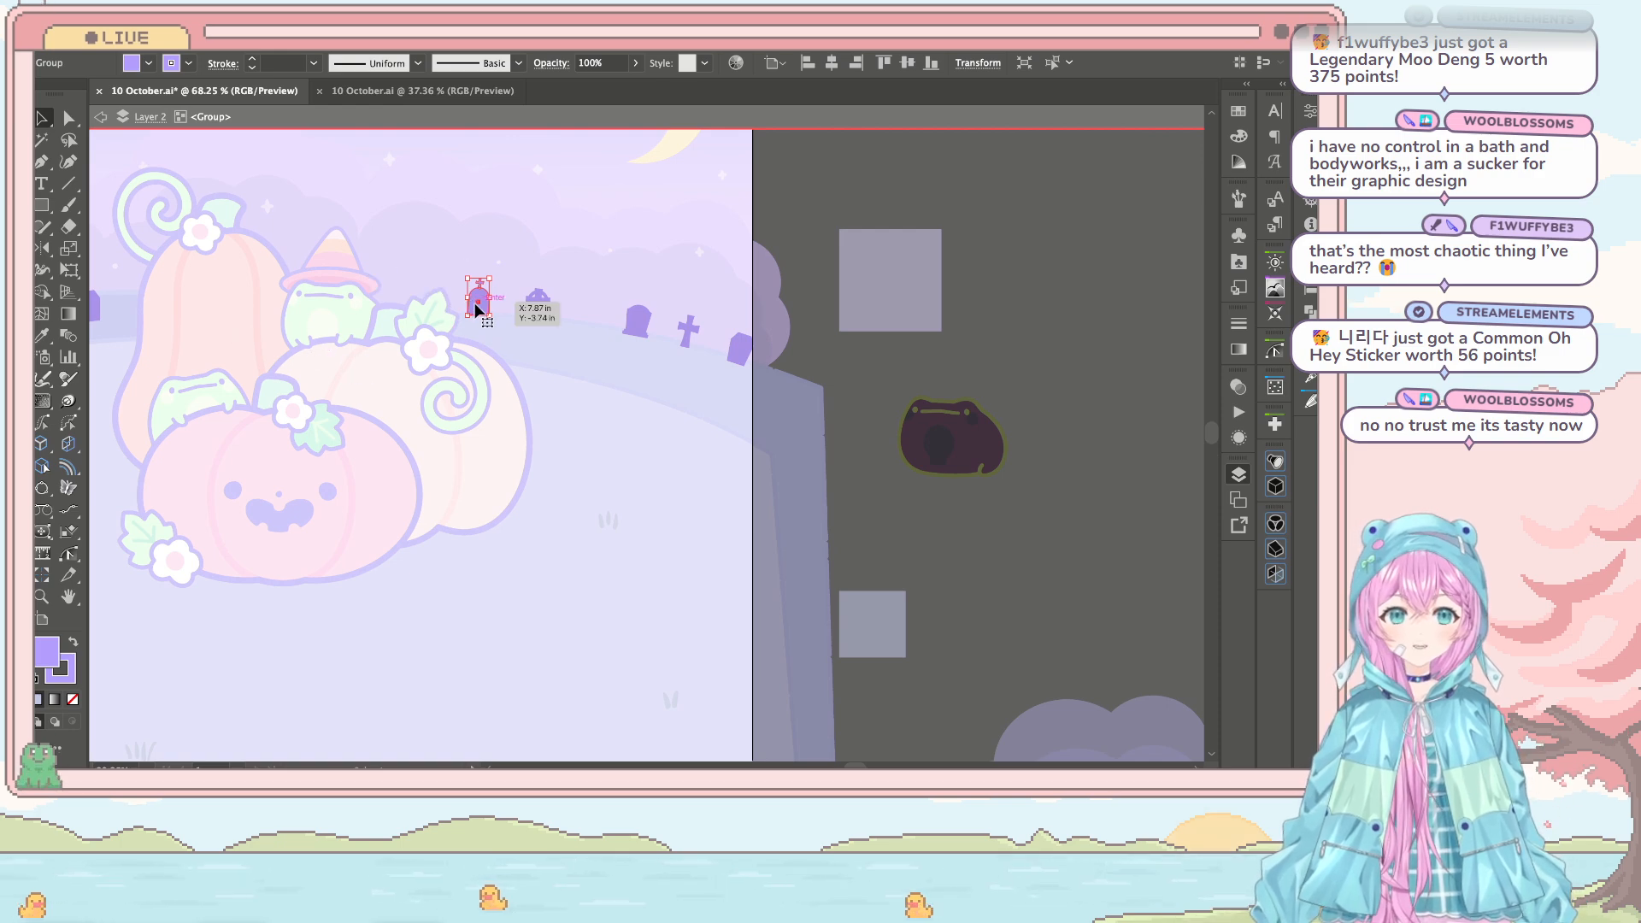
drag(480, 299, 494, 301)
click(908, 261)
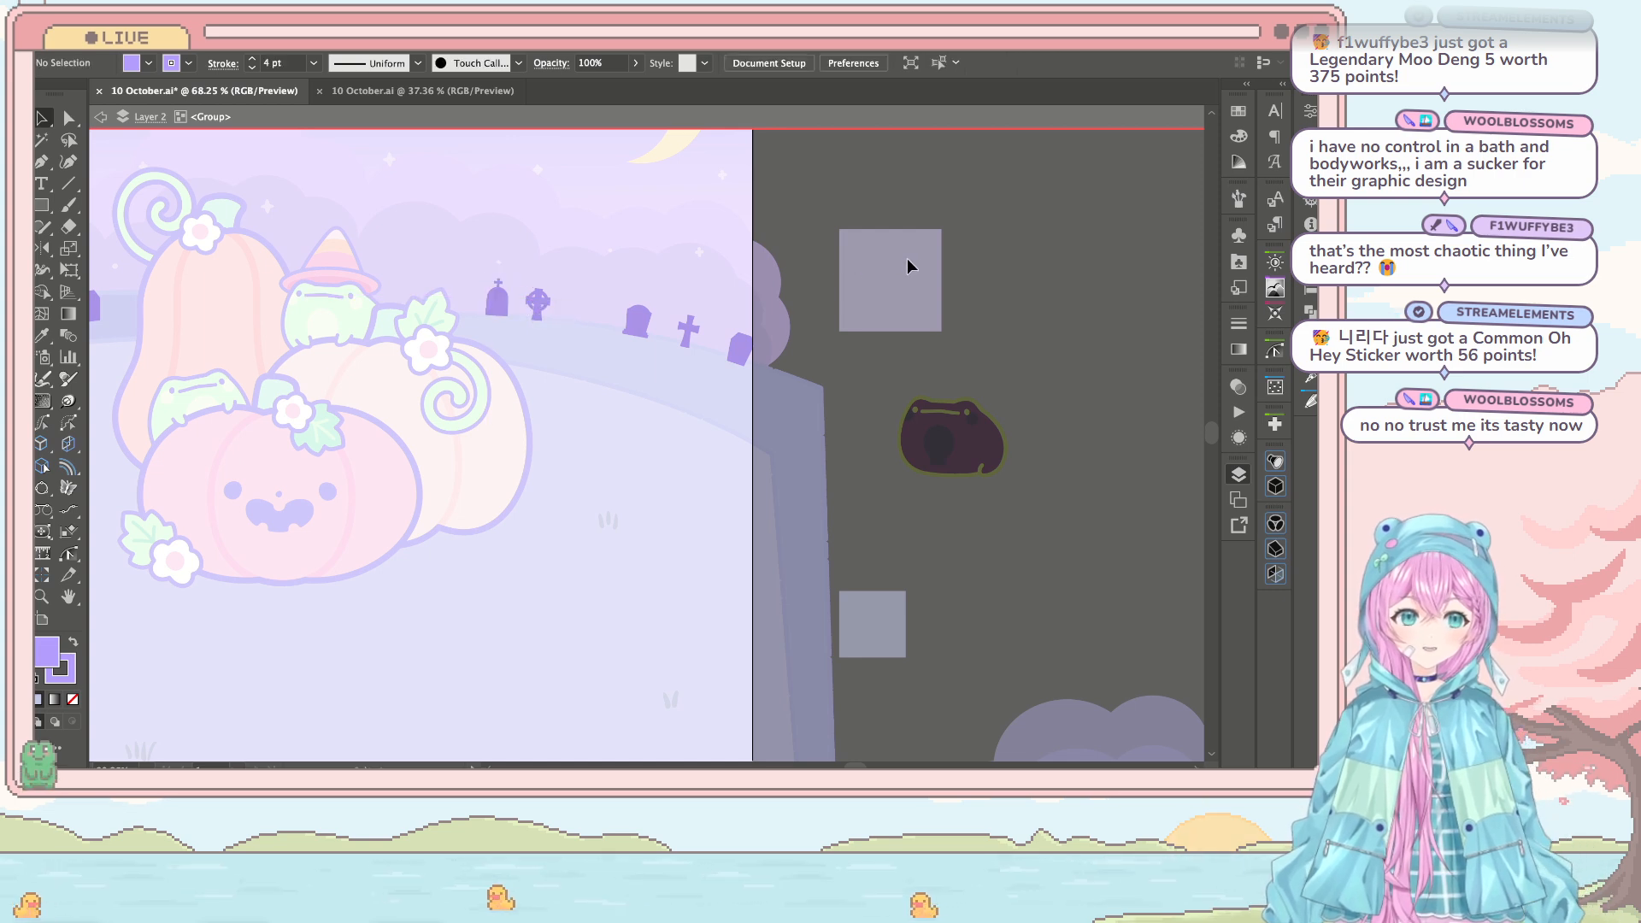
Step: Move the rightmost gravestone up and inward from the artboard edge, and leave the gravestone group's isolation
scroll(908, 267, up, 3)
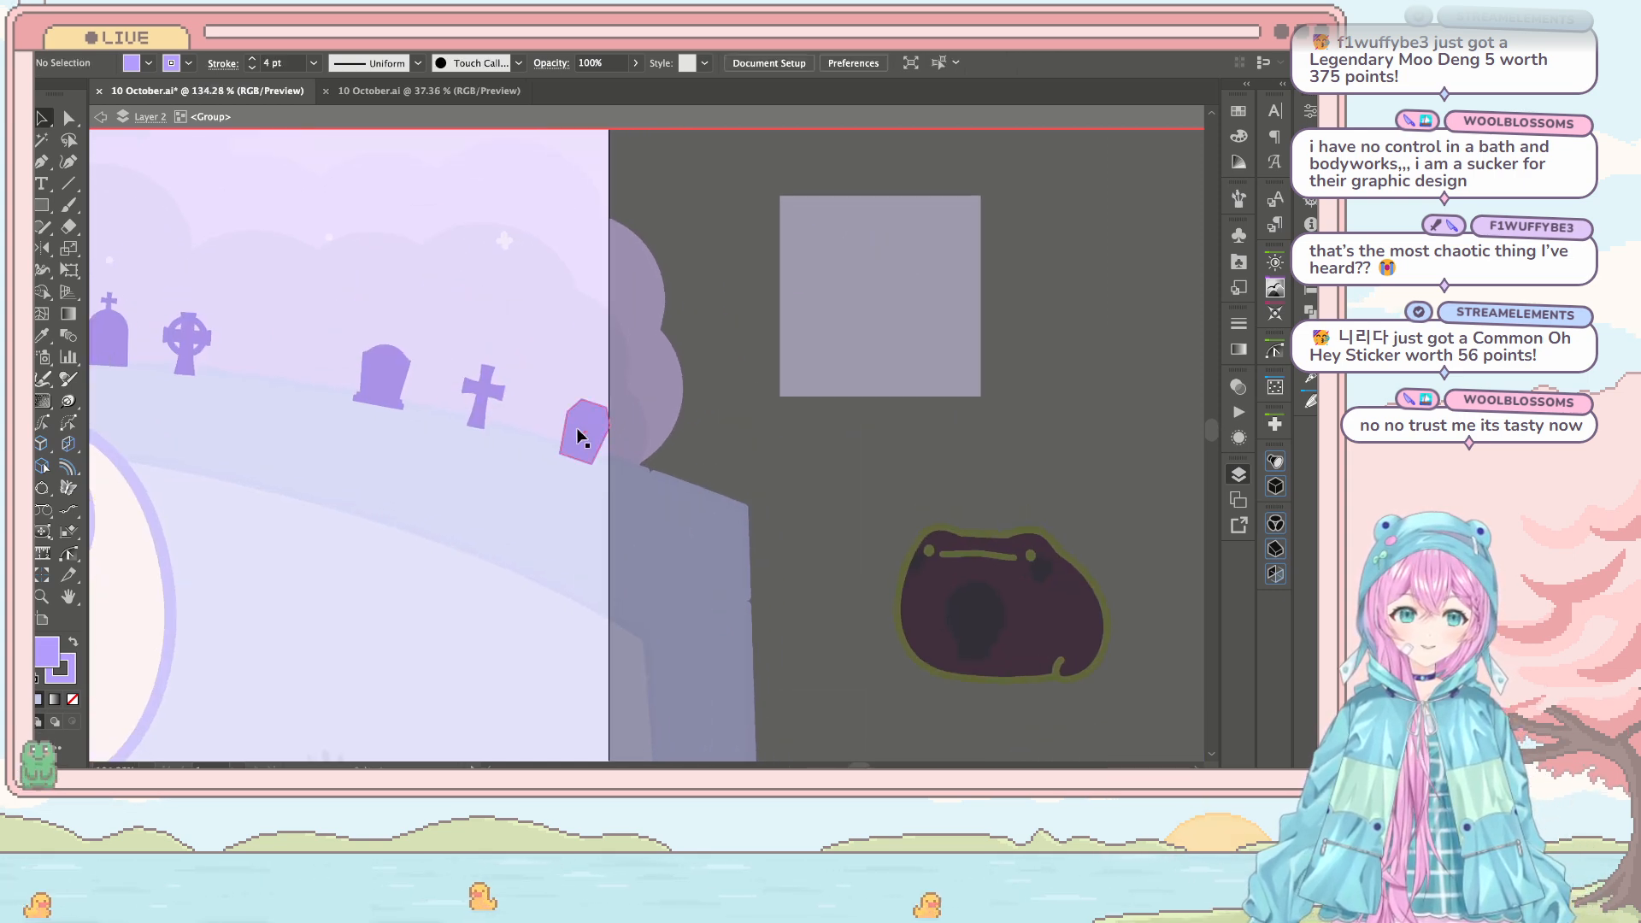
drag(576, 427, 556, 380)
scroll(410, 423, left, 2)
scroll(556, 380, down, 2)
click(775, 486)
scroll(774, 486, left, 4)
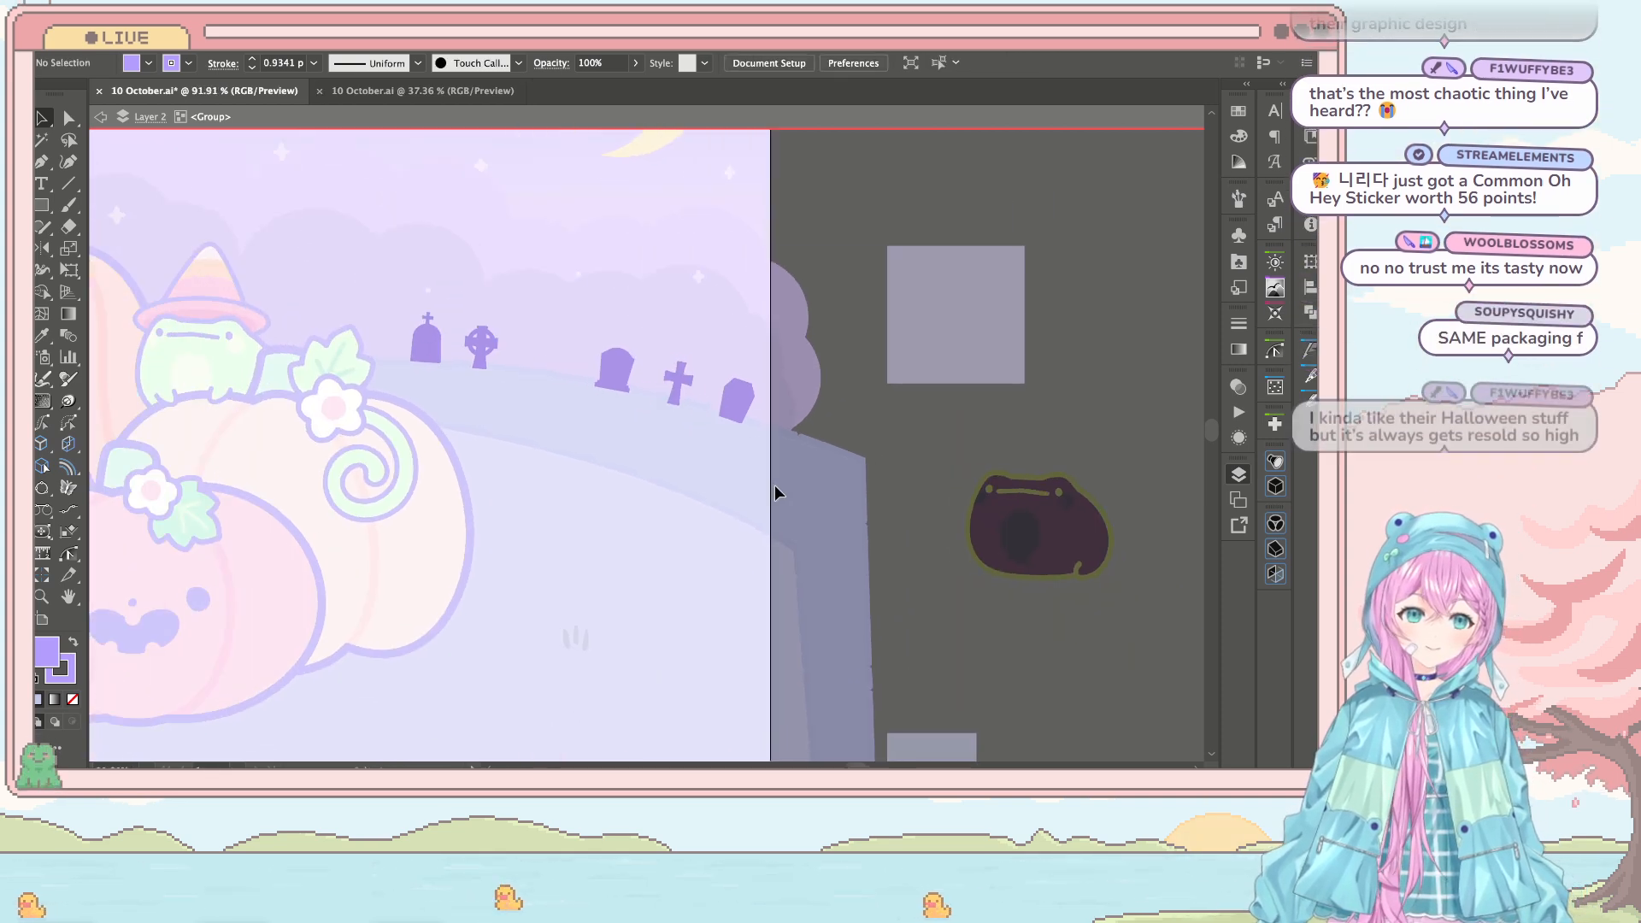
double_click(775, 487)
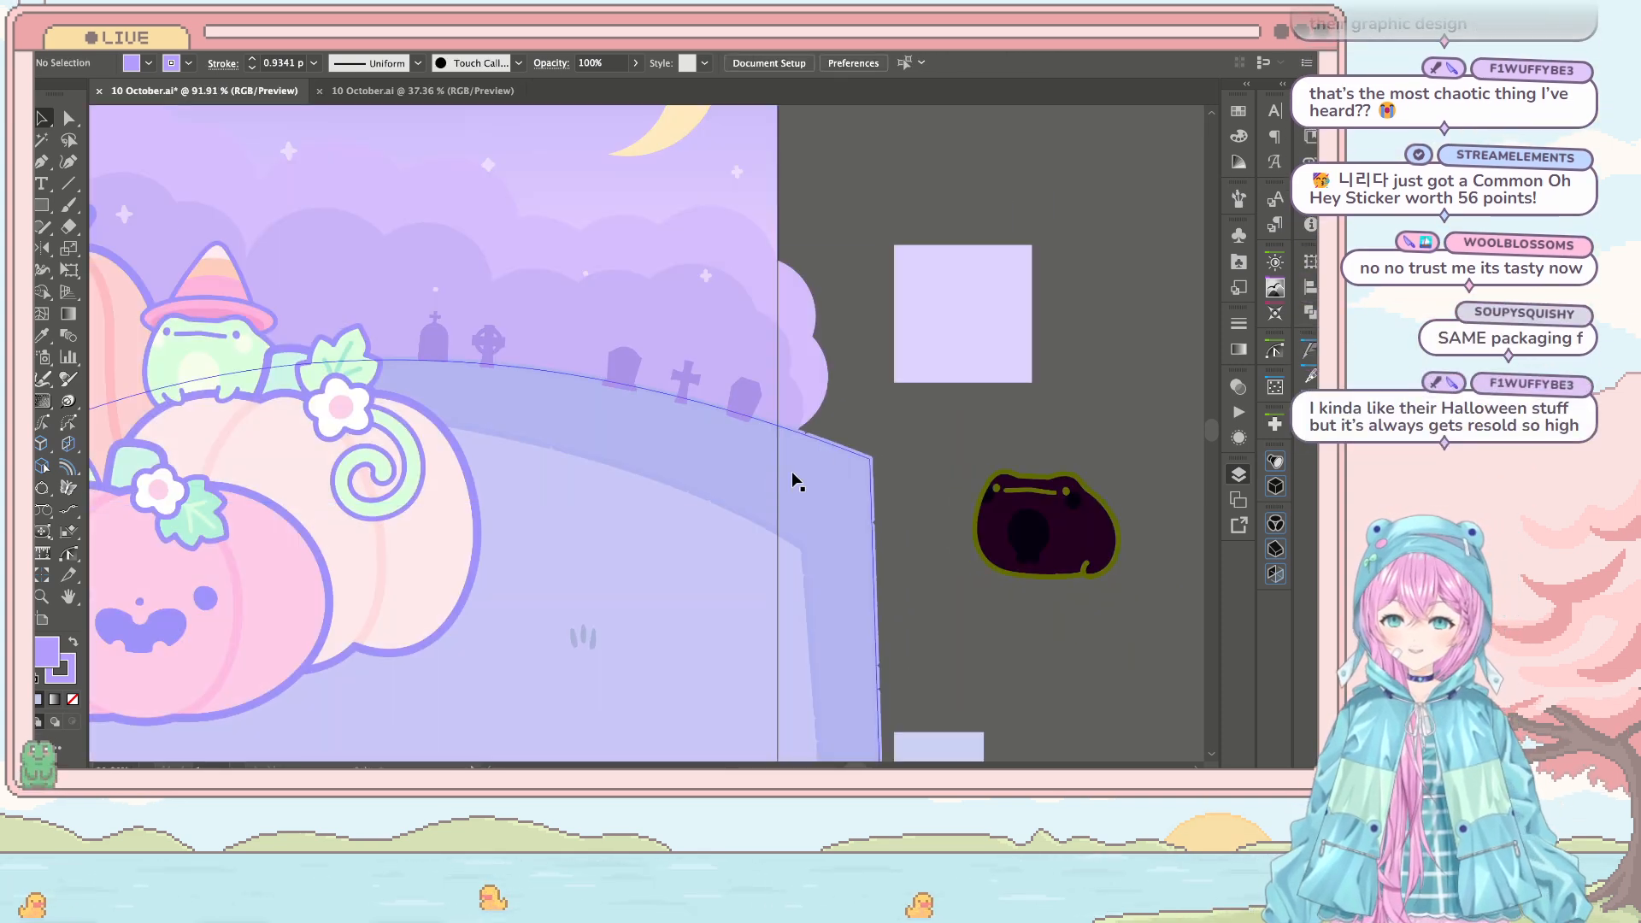
Step: Select all the artwork in the document
scroll(853, 405, down, 1)
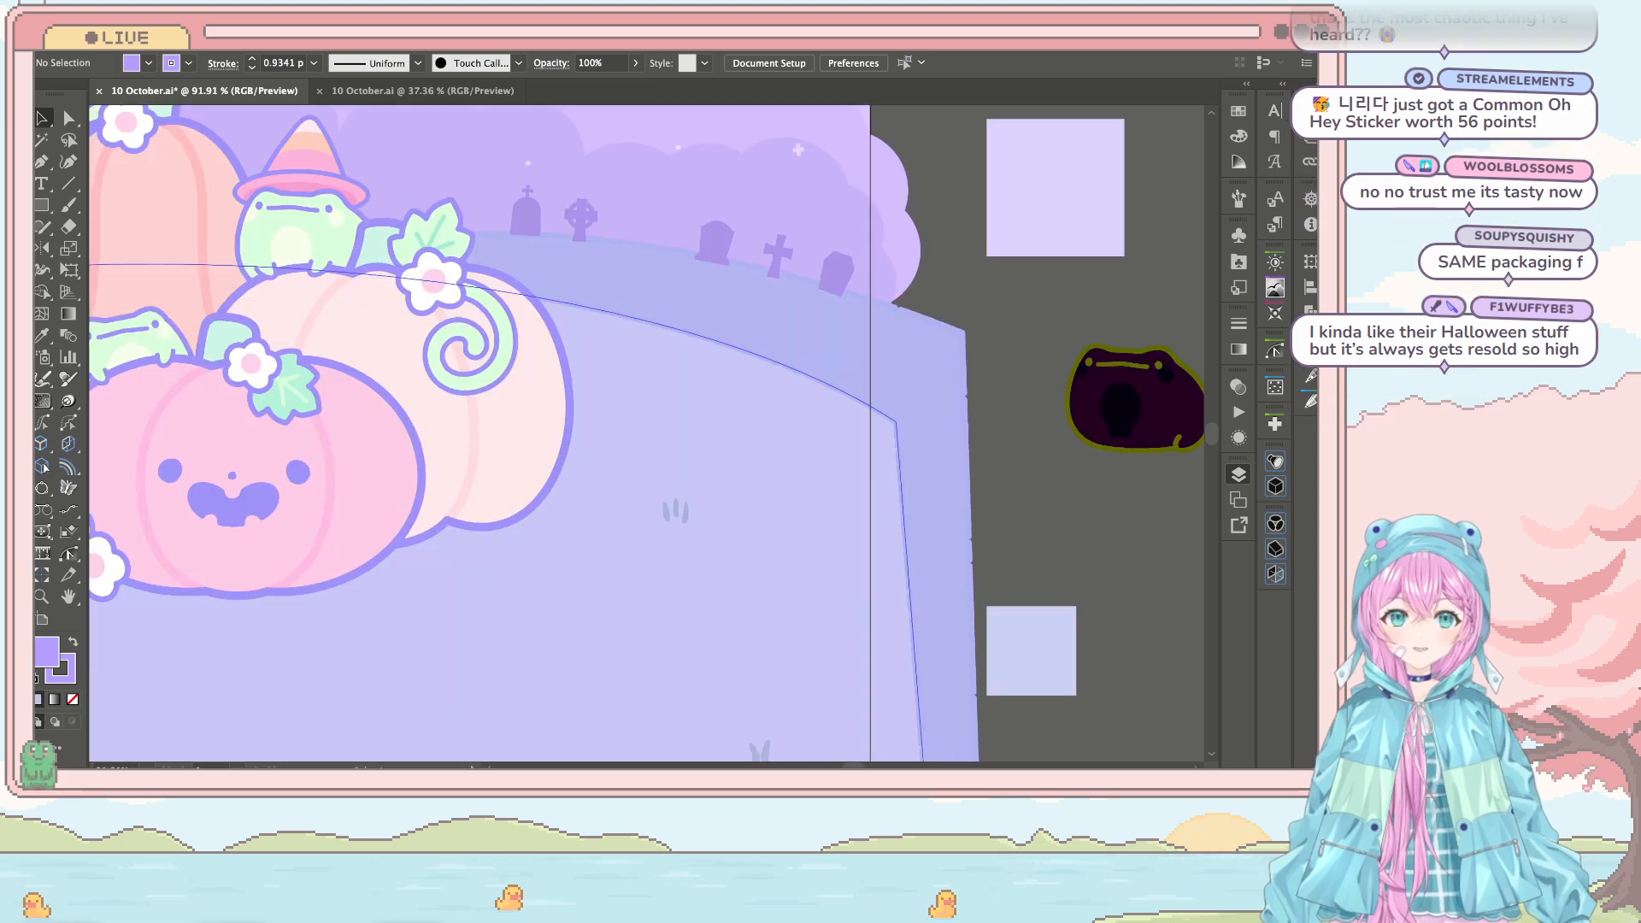
scroll(602, 491, down, 3)
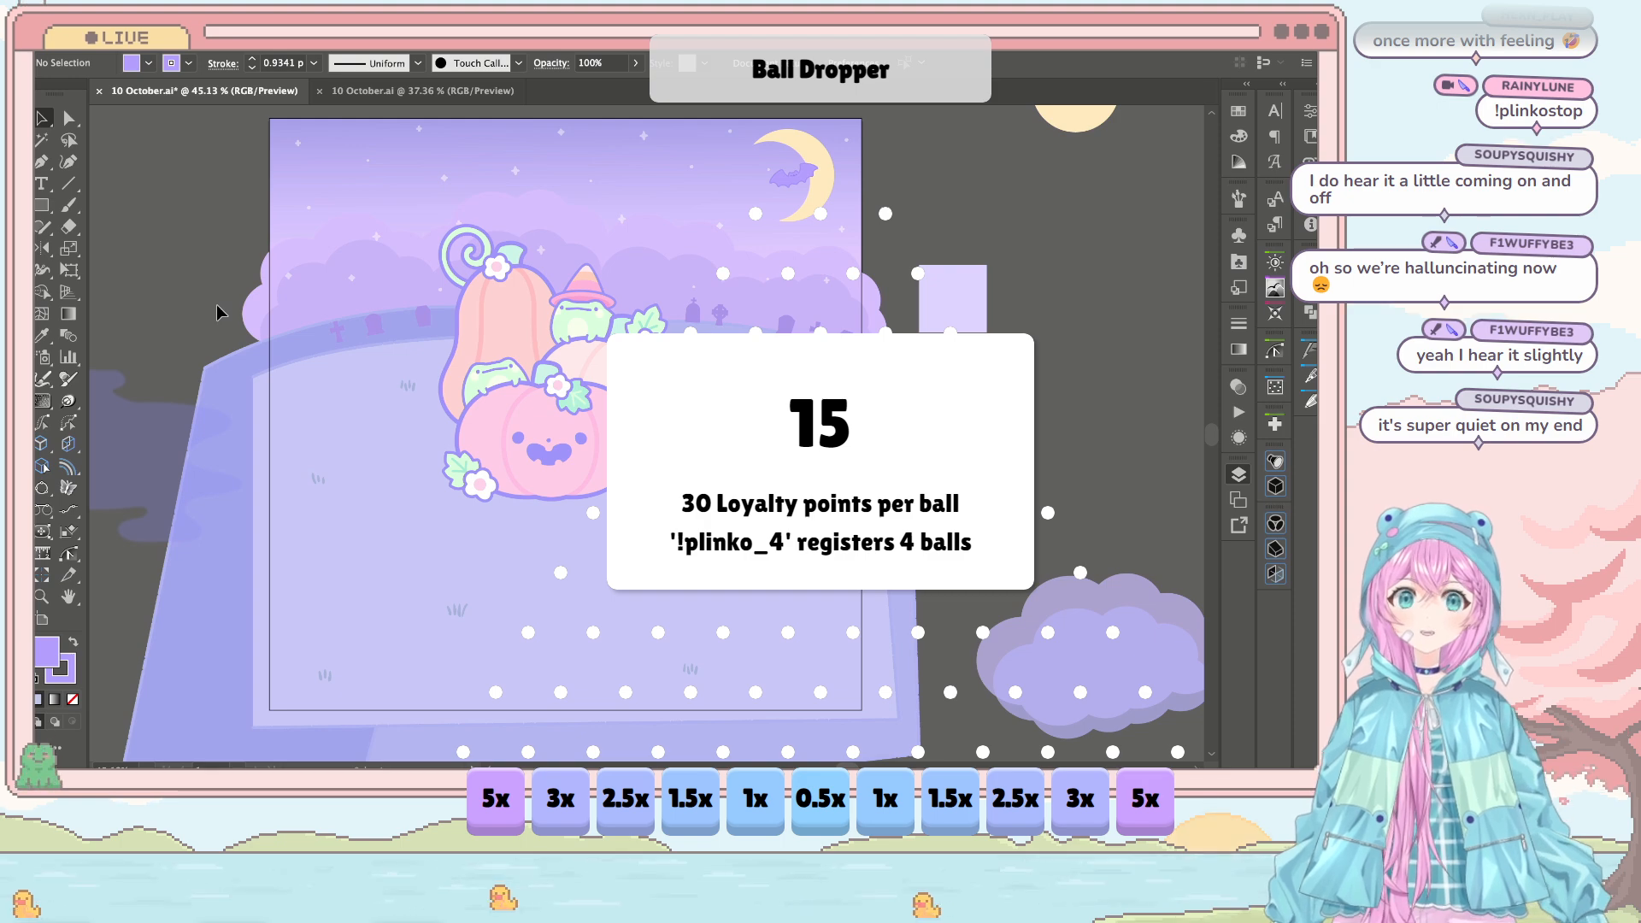
key(ctrl+a)
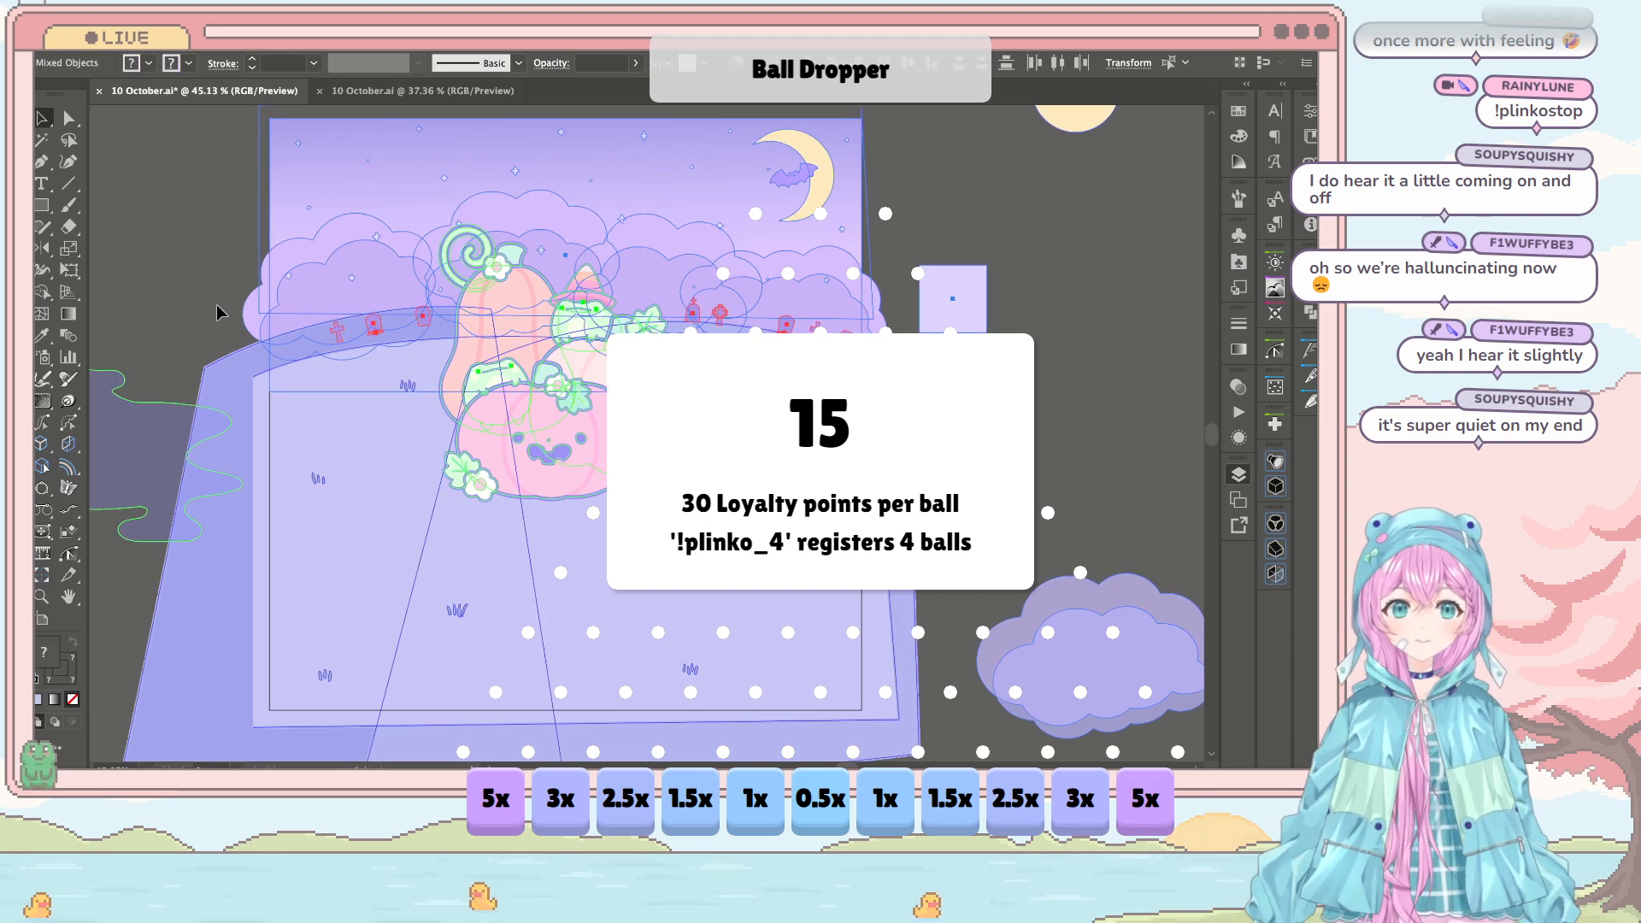